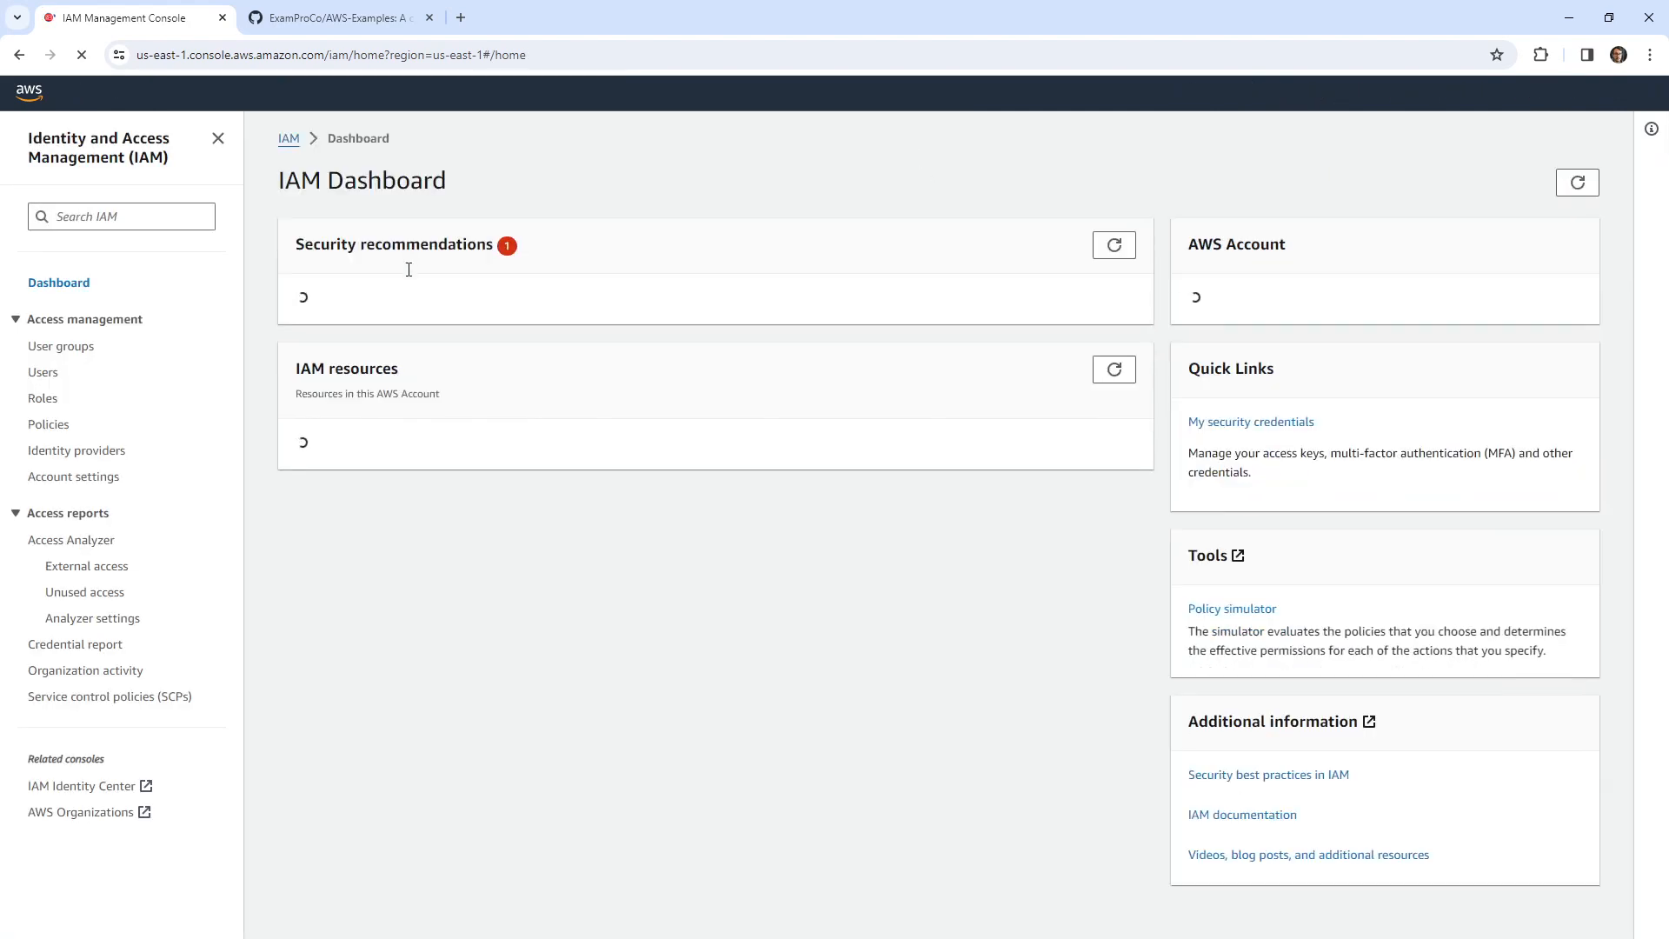
- Remove the aws-examples IAM user from the Admin user group
left_click(80, 373)
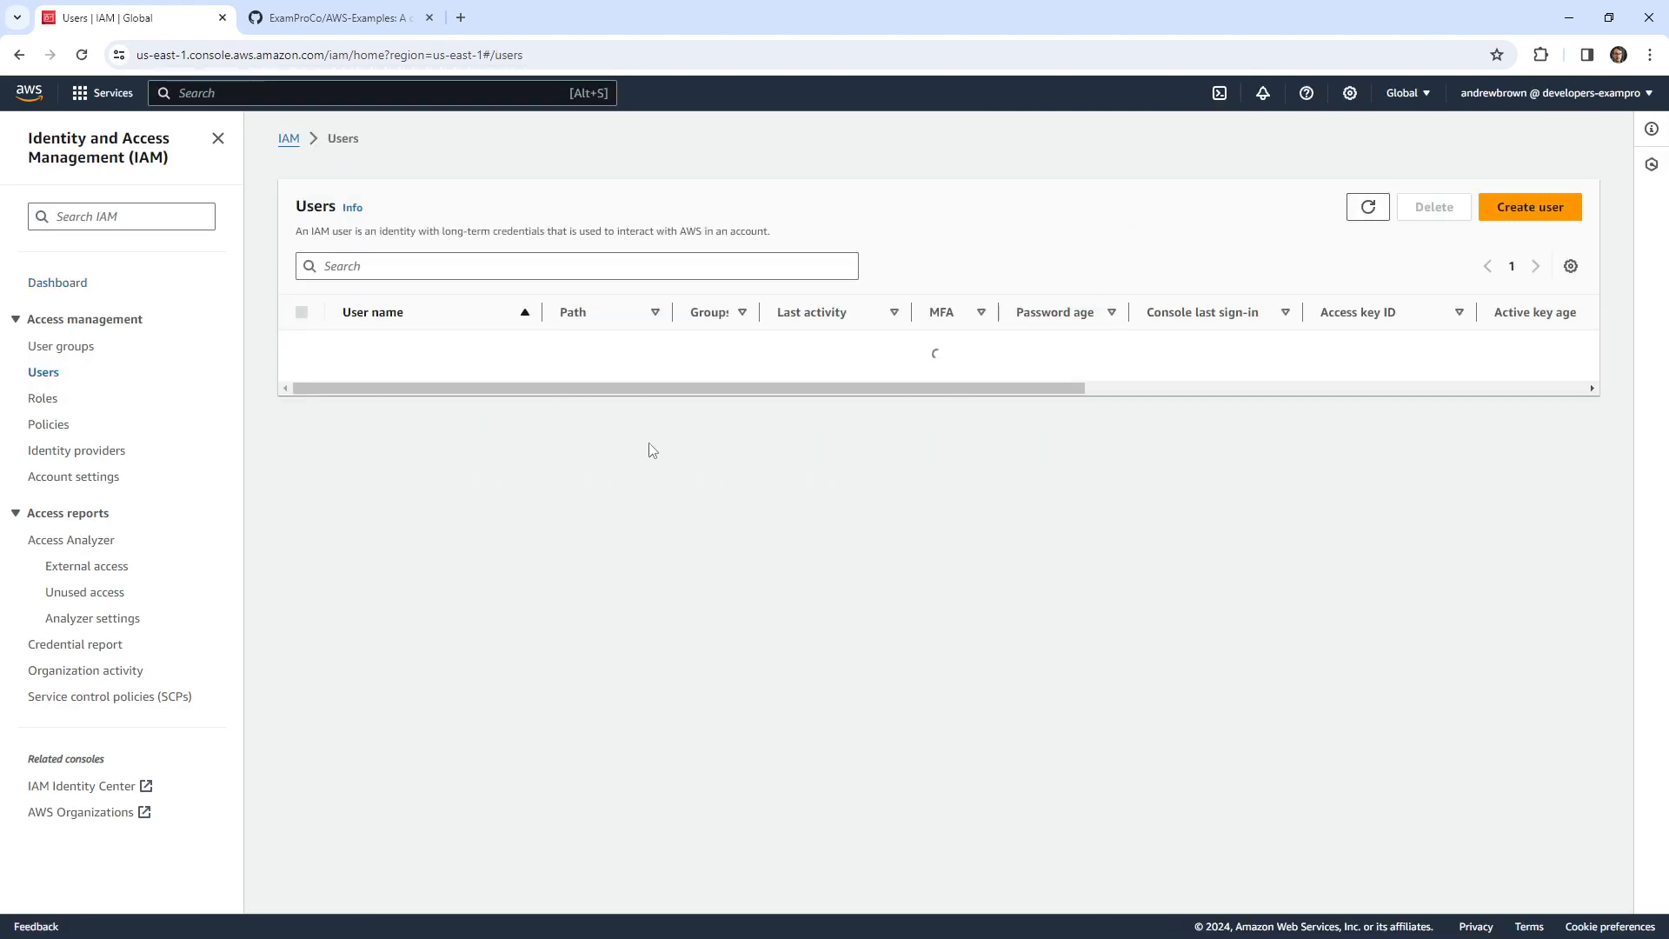
left_click(390, 419)
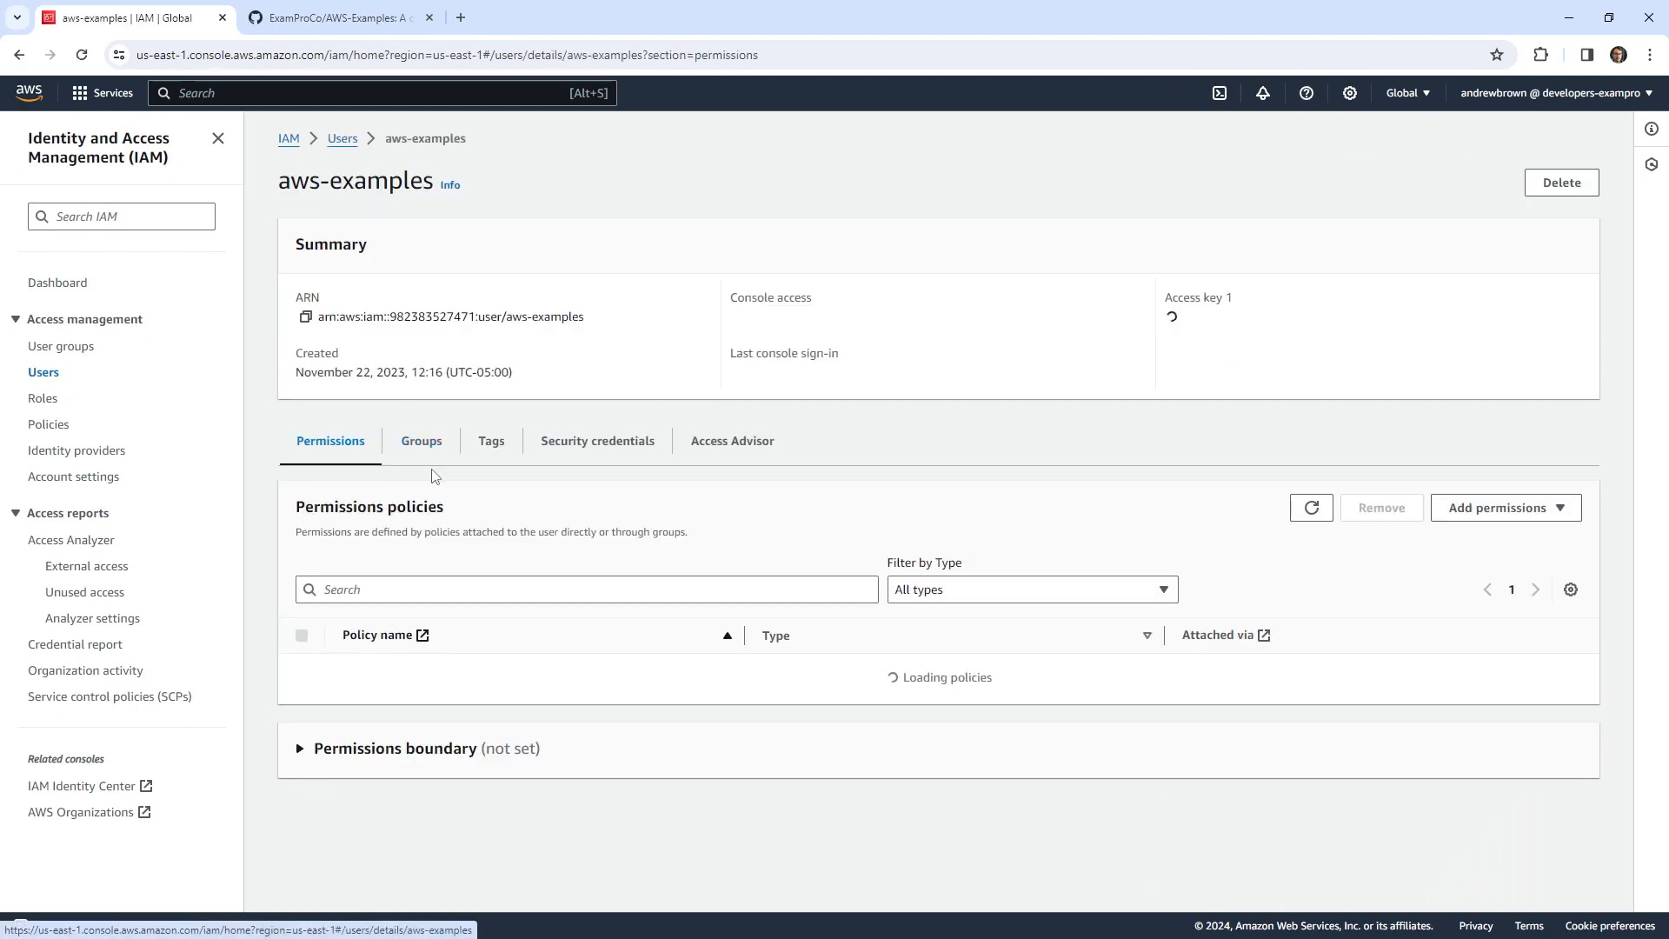
left_click(426, 481)
left_click(302, 650)
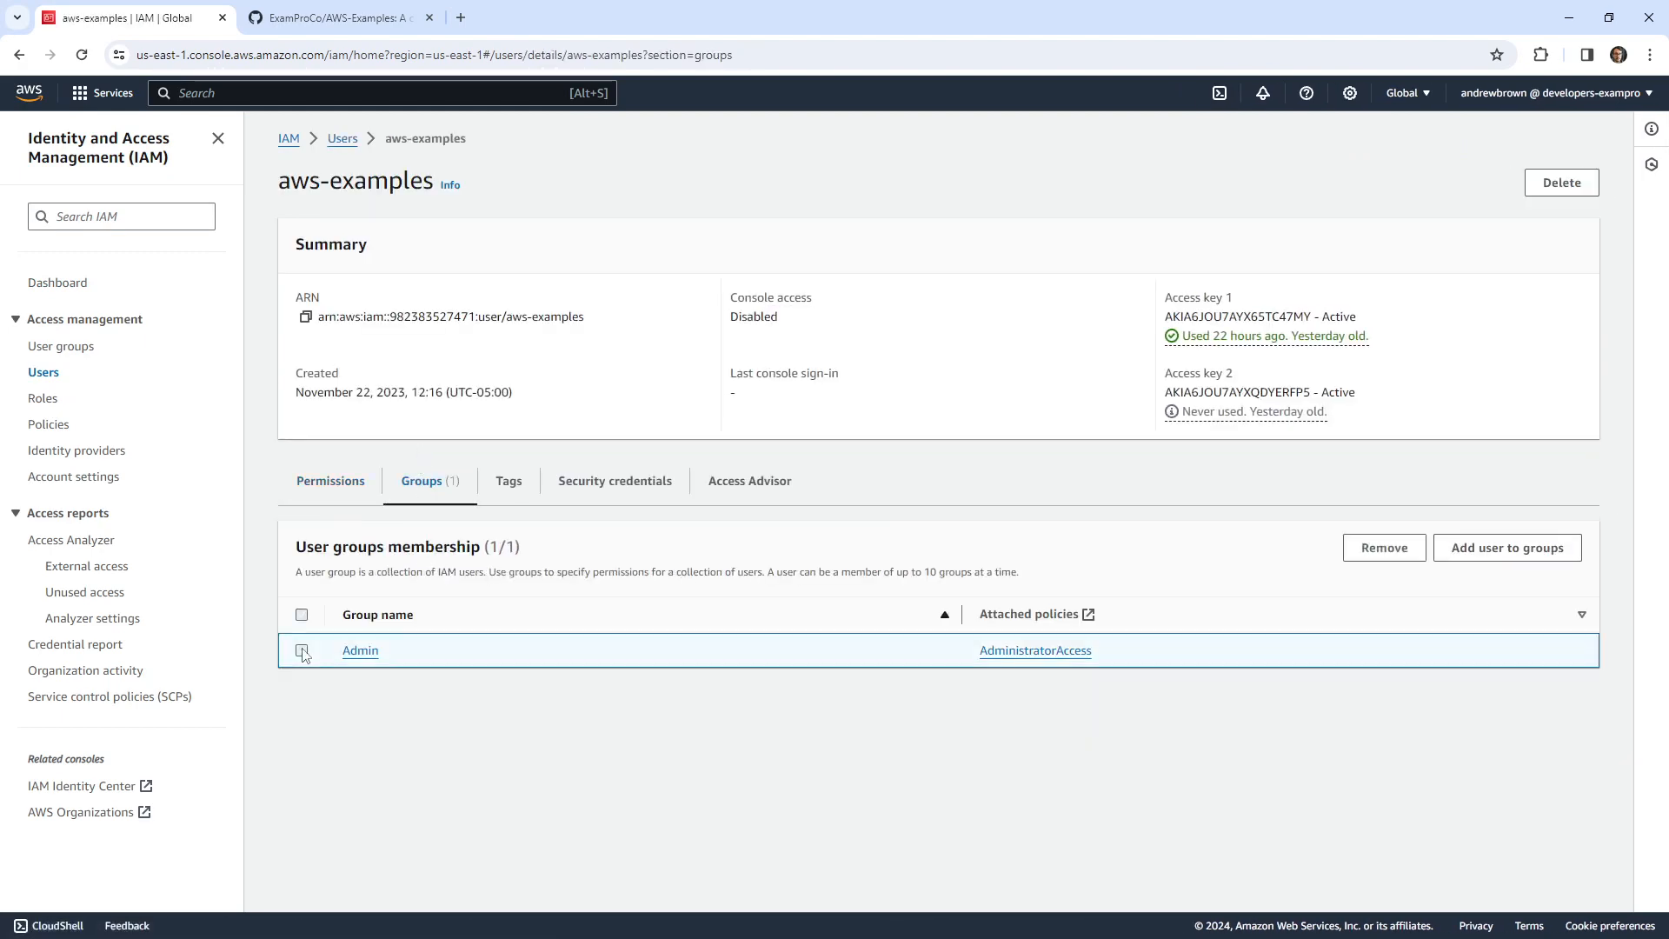
left_click(1384, 548)
left_click(1036, 567)
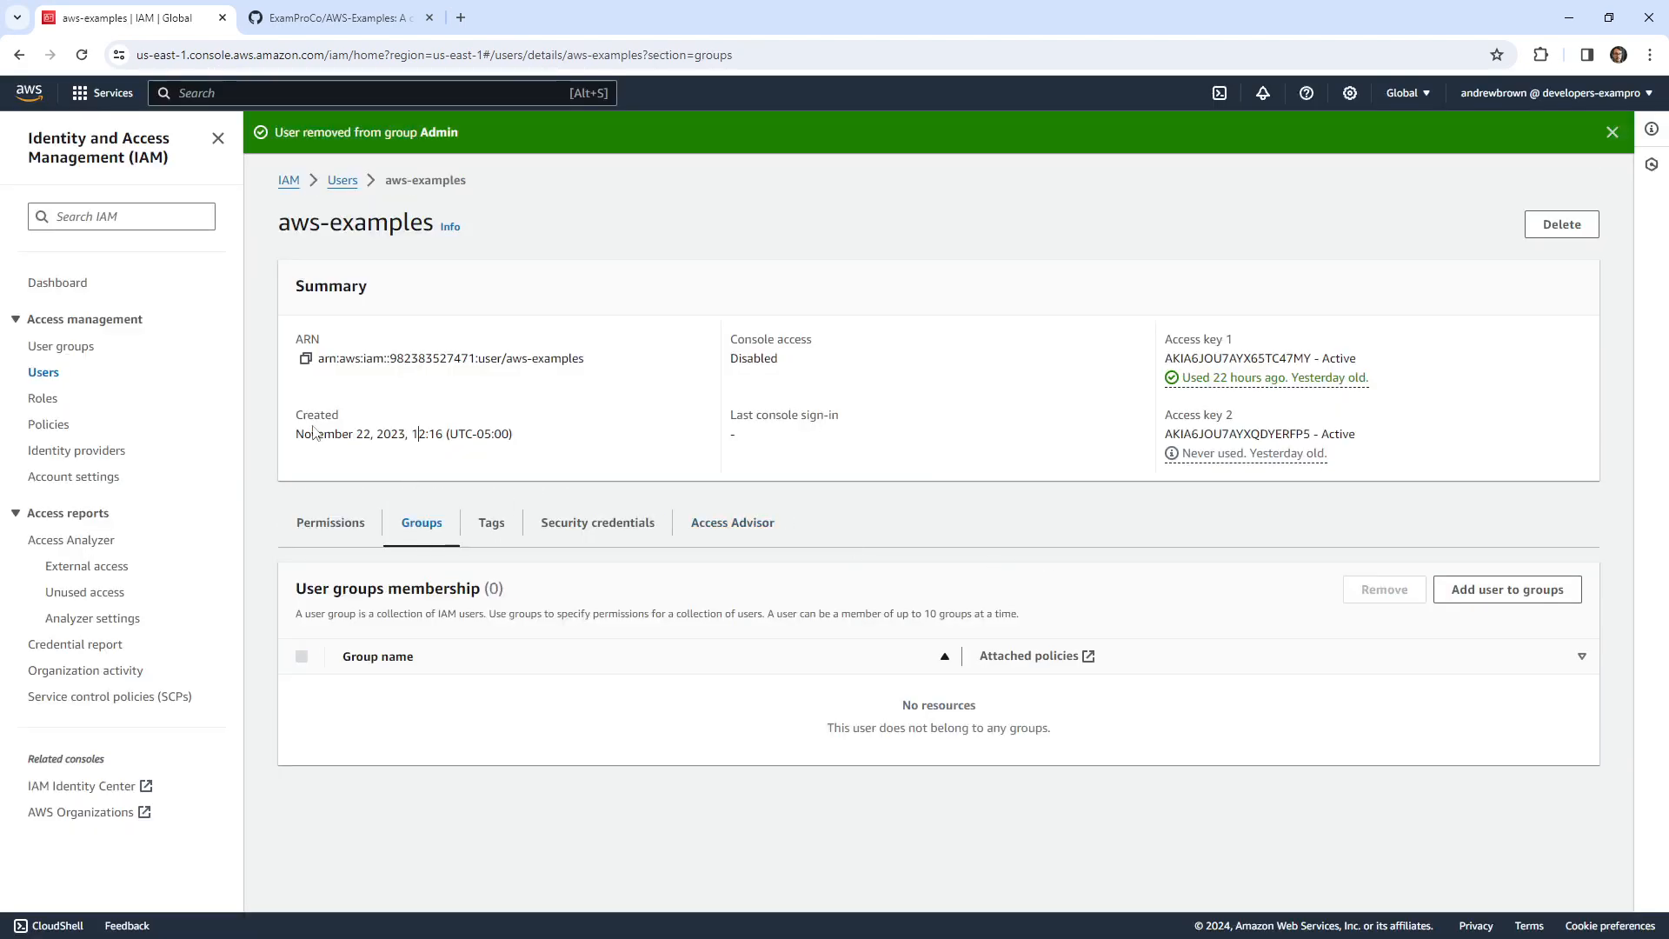
- Start an inline policy for the aws-examples user from its permissions and switch the policy editor to JSON
left_click(315, 526)
scroll(791, 461, "down", 2)
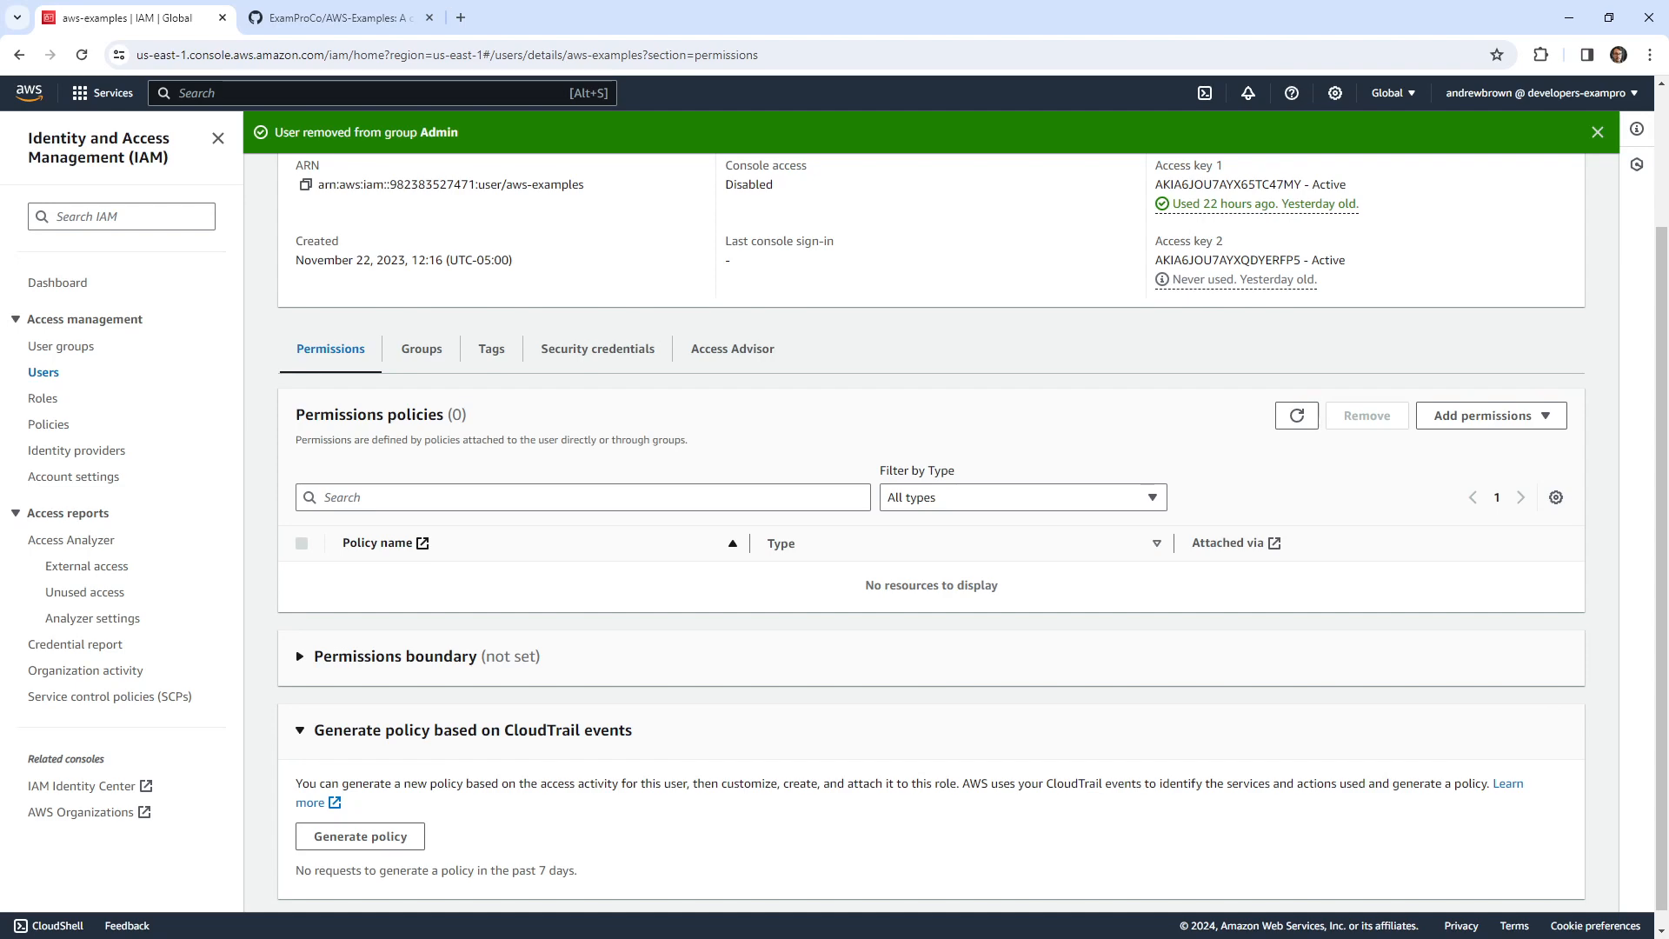
left_click_drag(1443, 0, 1426, 0)
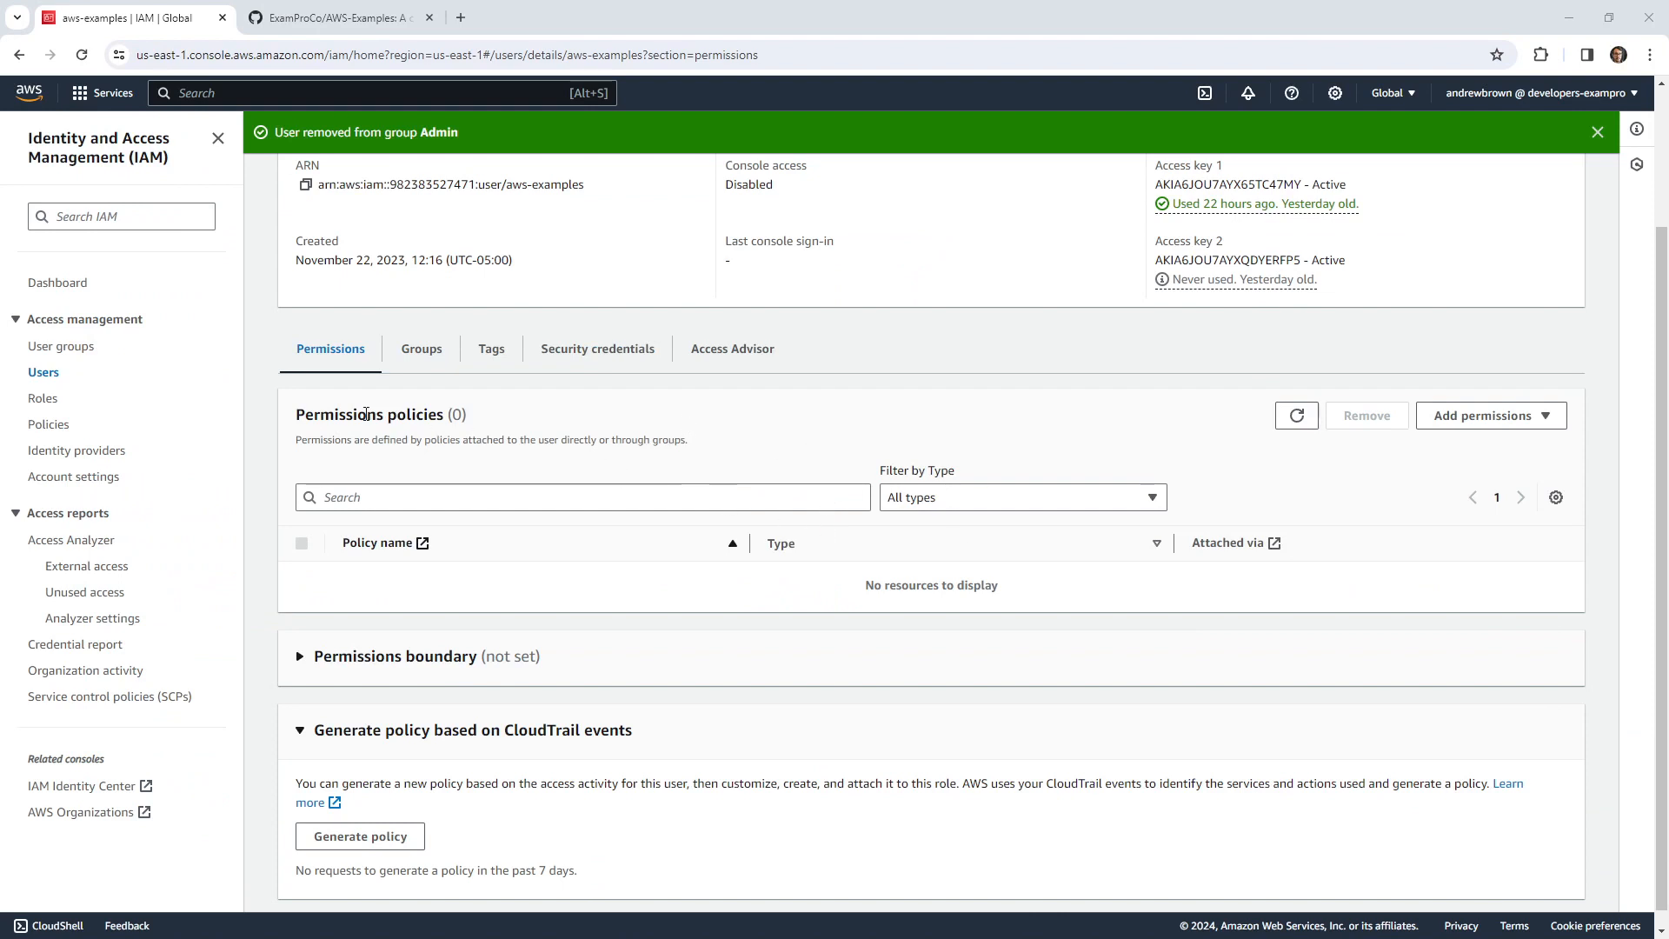
left_click(1518, 430)
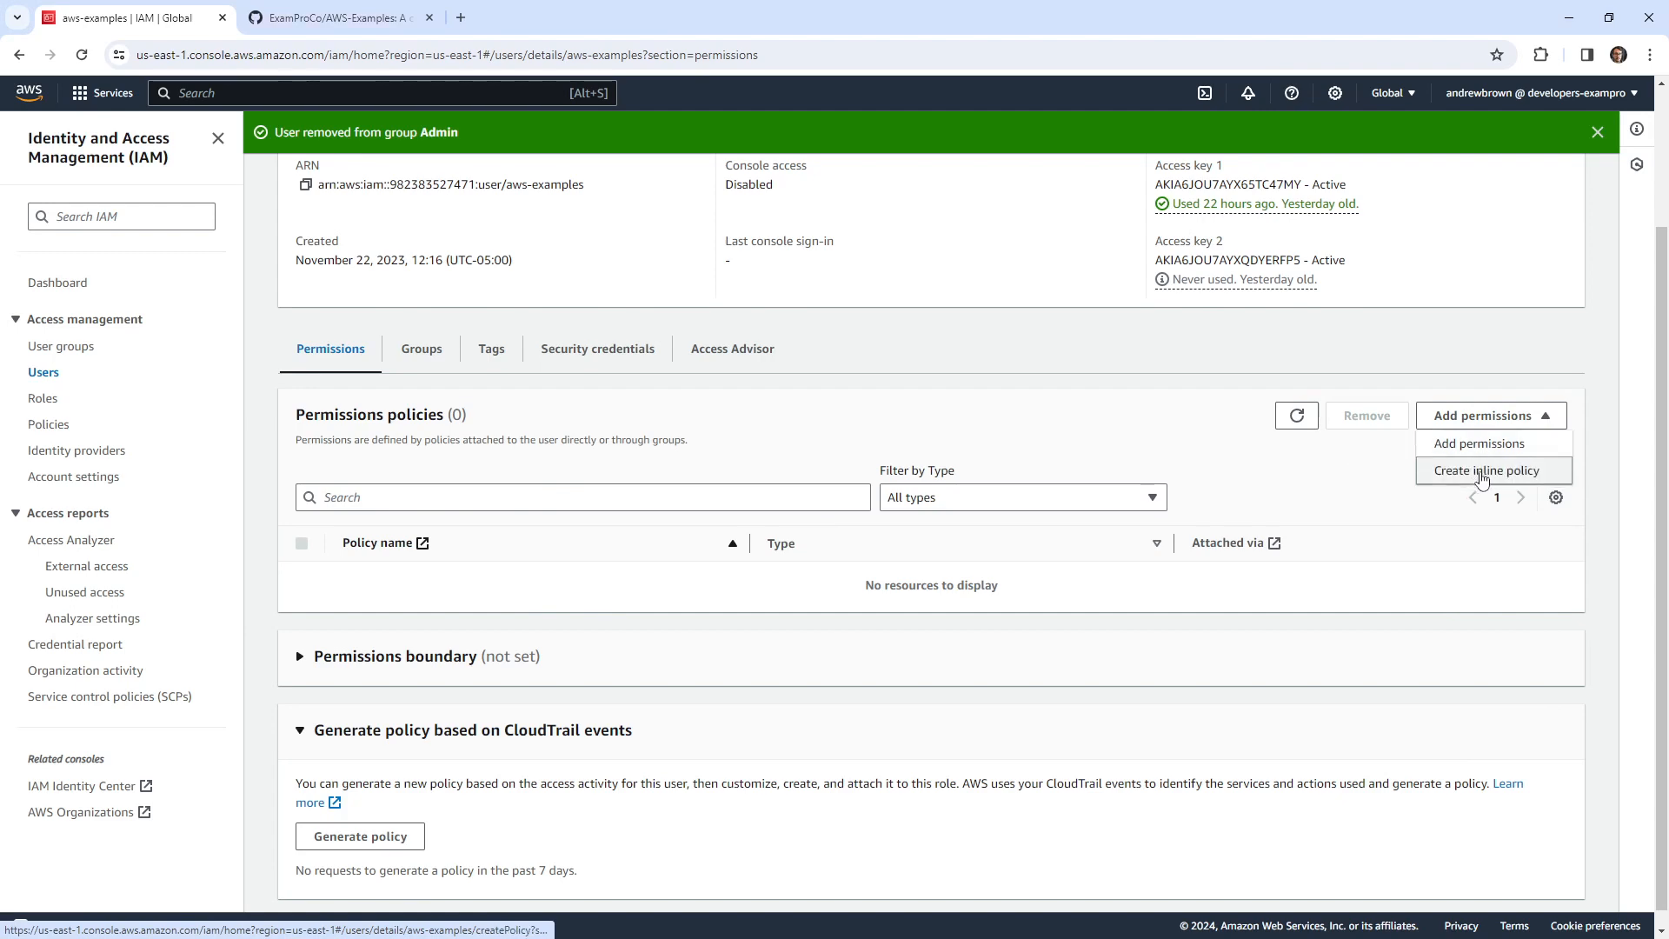
left_click(1483, 479)
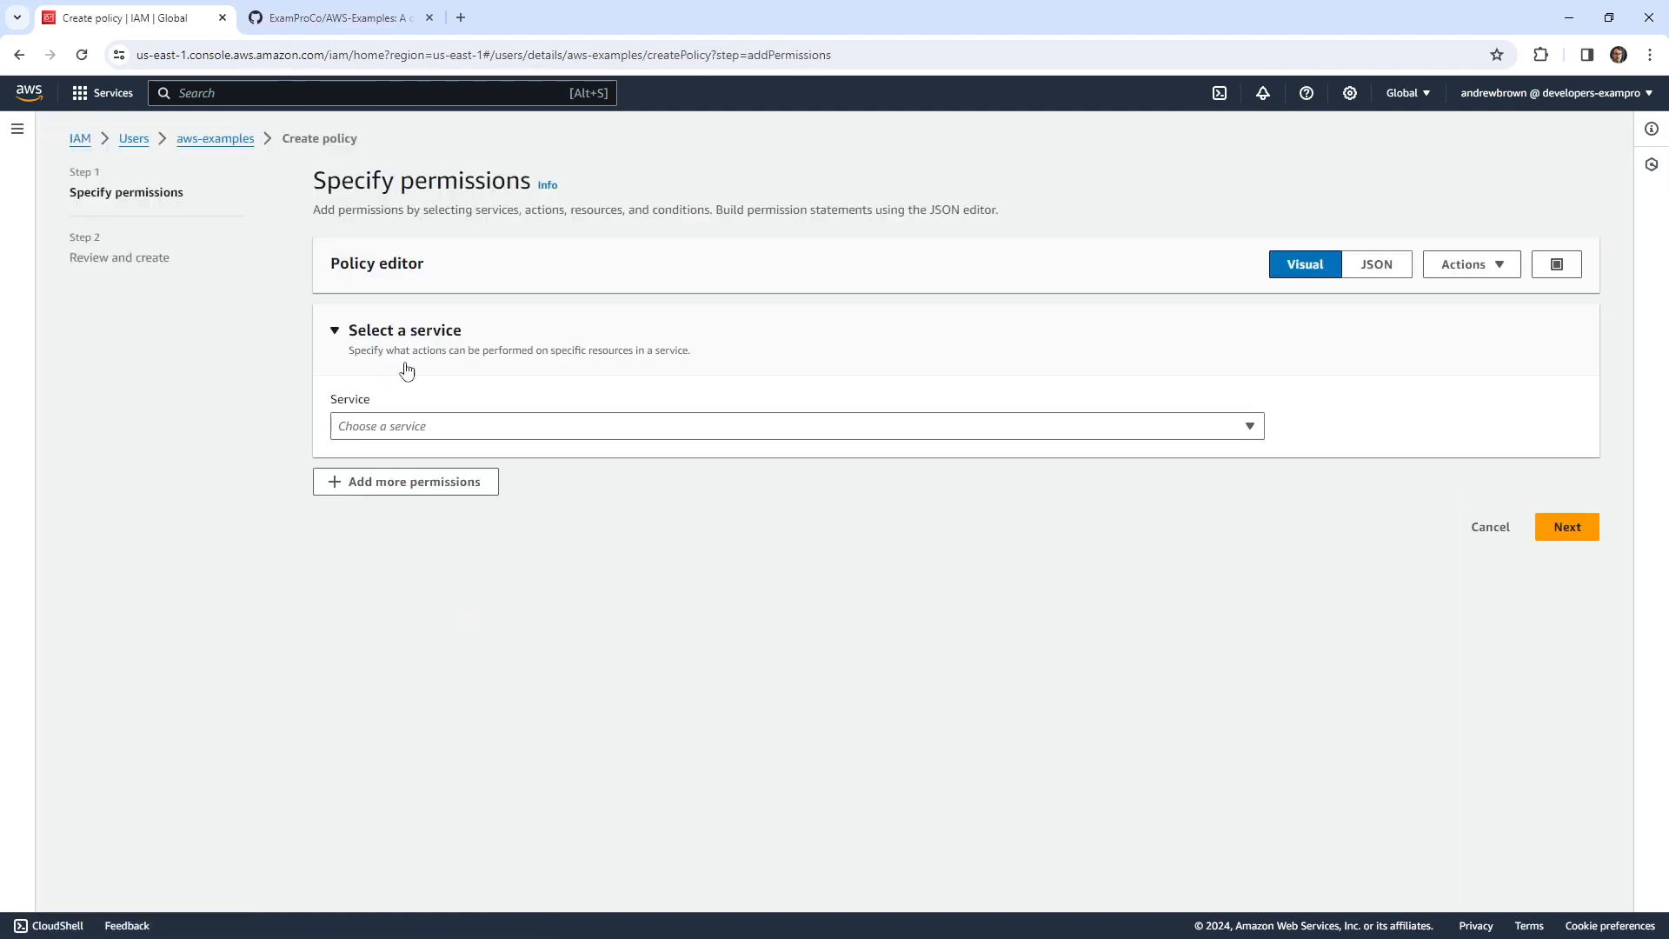
left_click(418, 434)
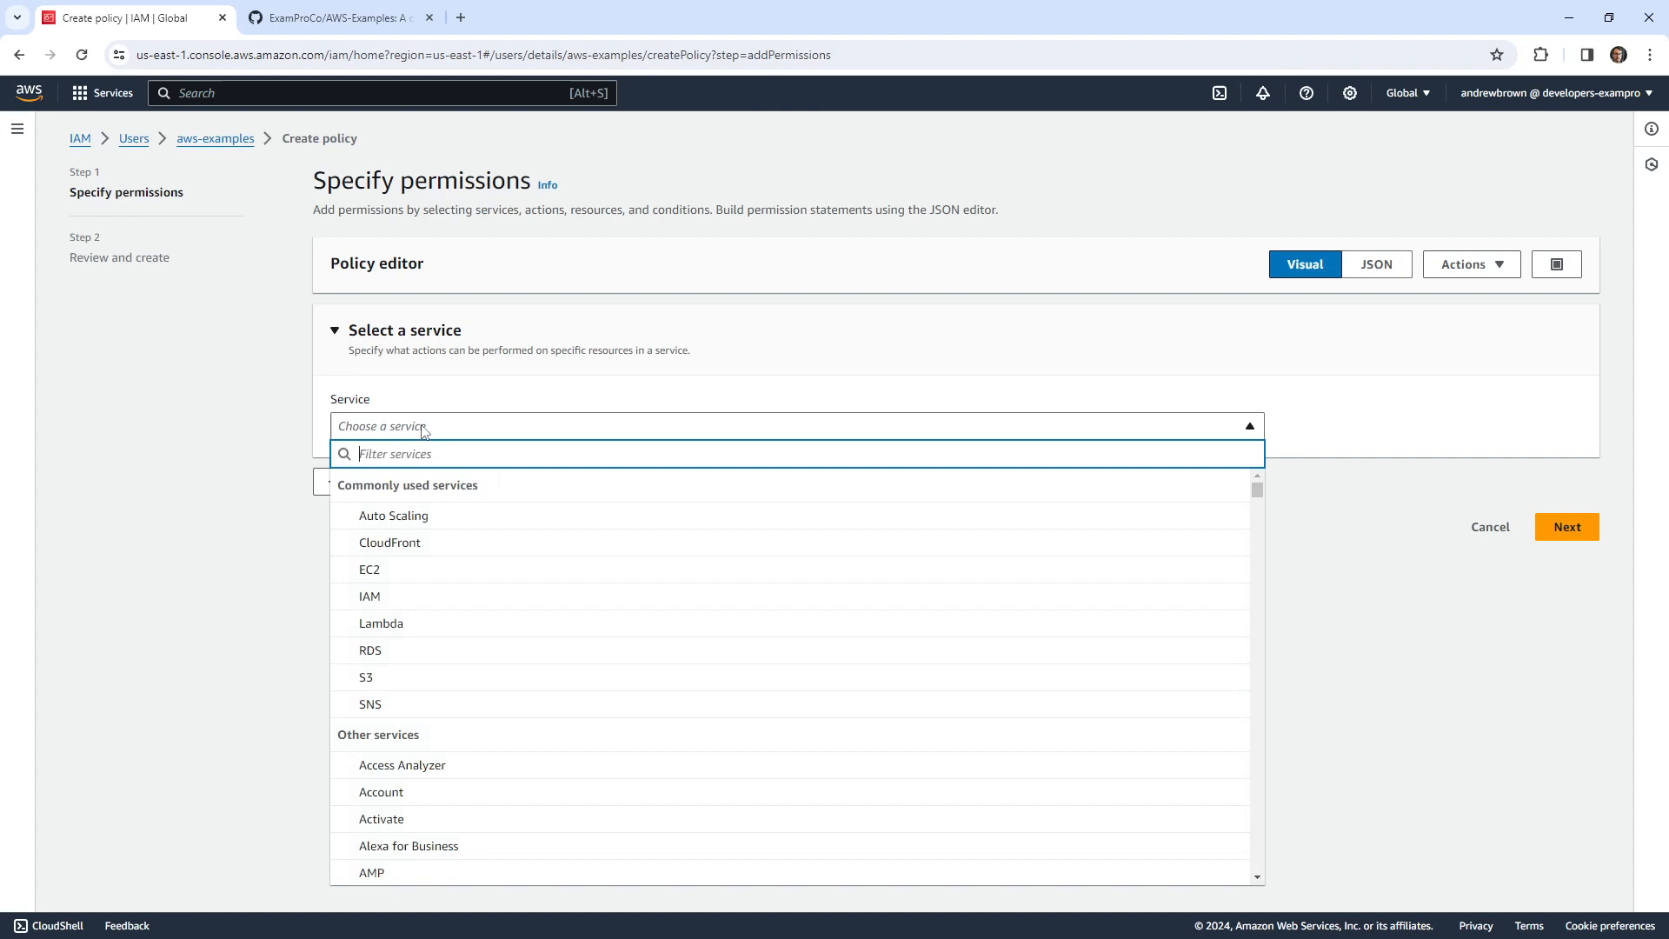
left_click(757, 373)
left_click(1367, 277)
- Fill the Action array of Statement1 with "iam:*" and "sts:*" in the policy JSON
left_click(611, 495)
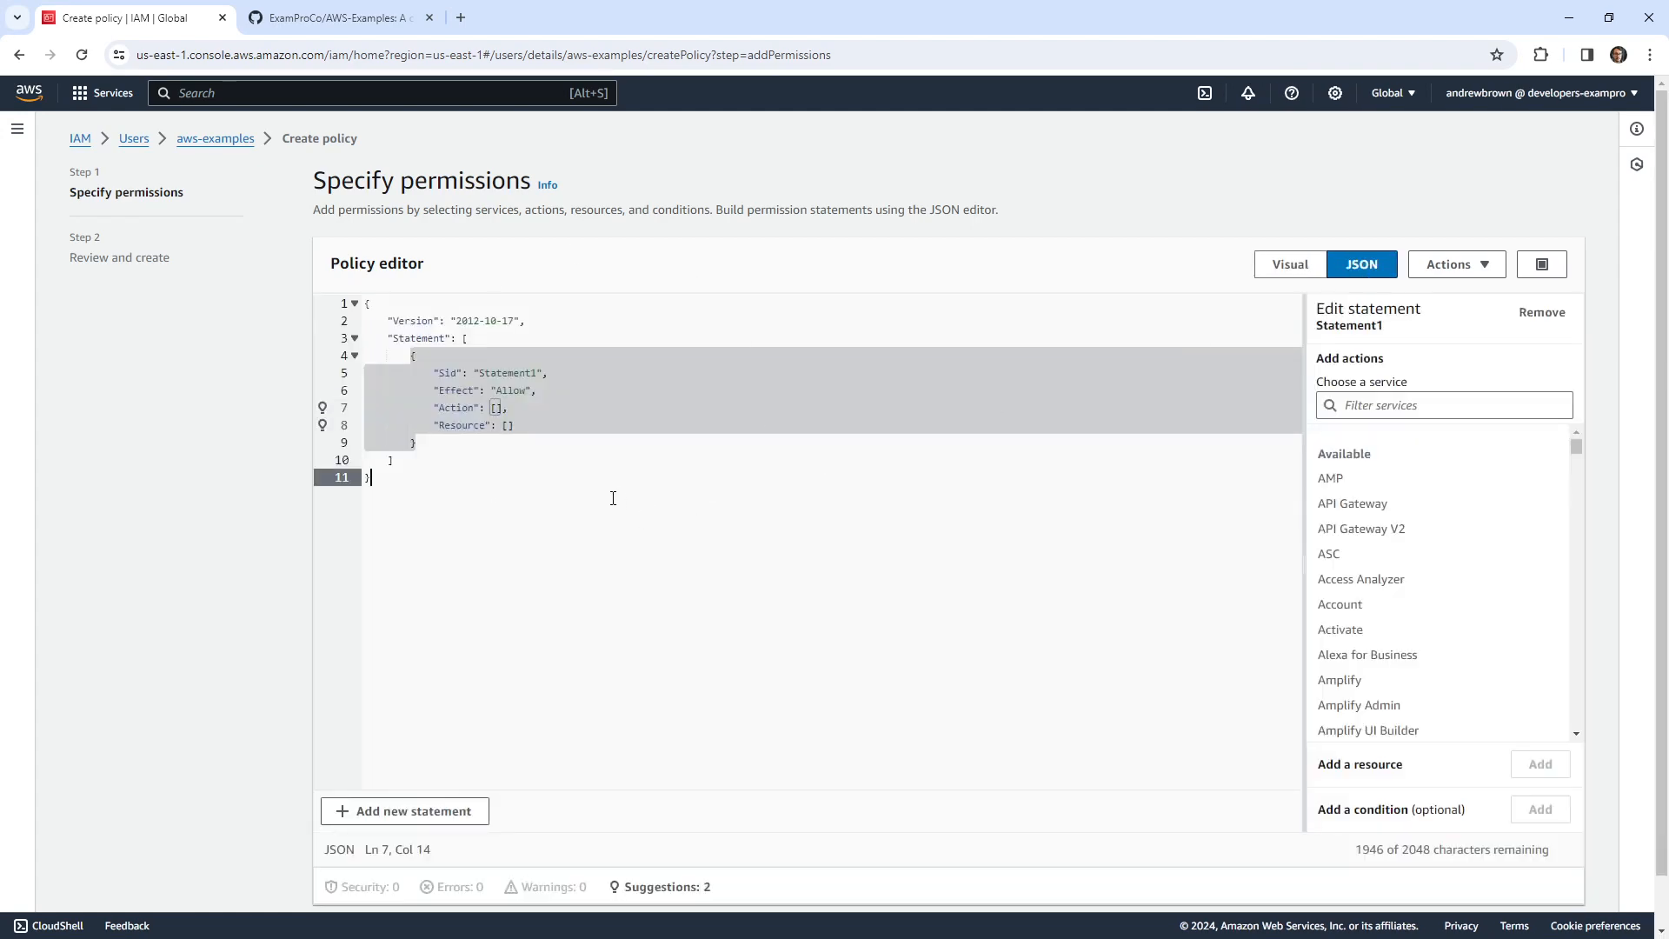
key("ctrl+plus")
key("ctrl+plus")
key("ctrl+plus")
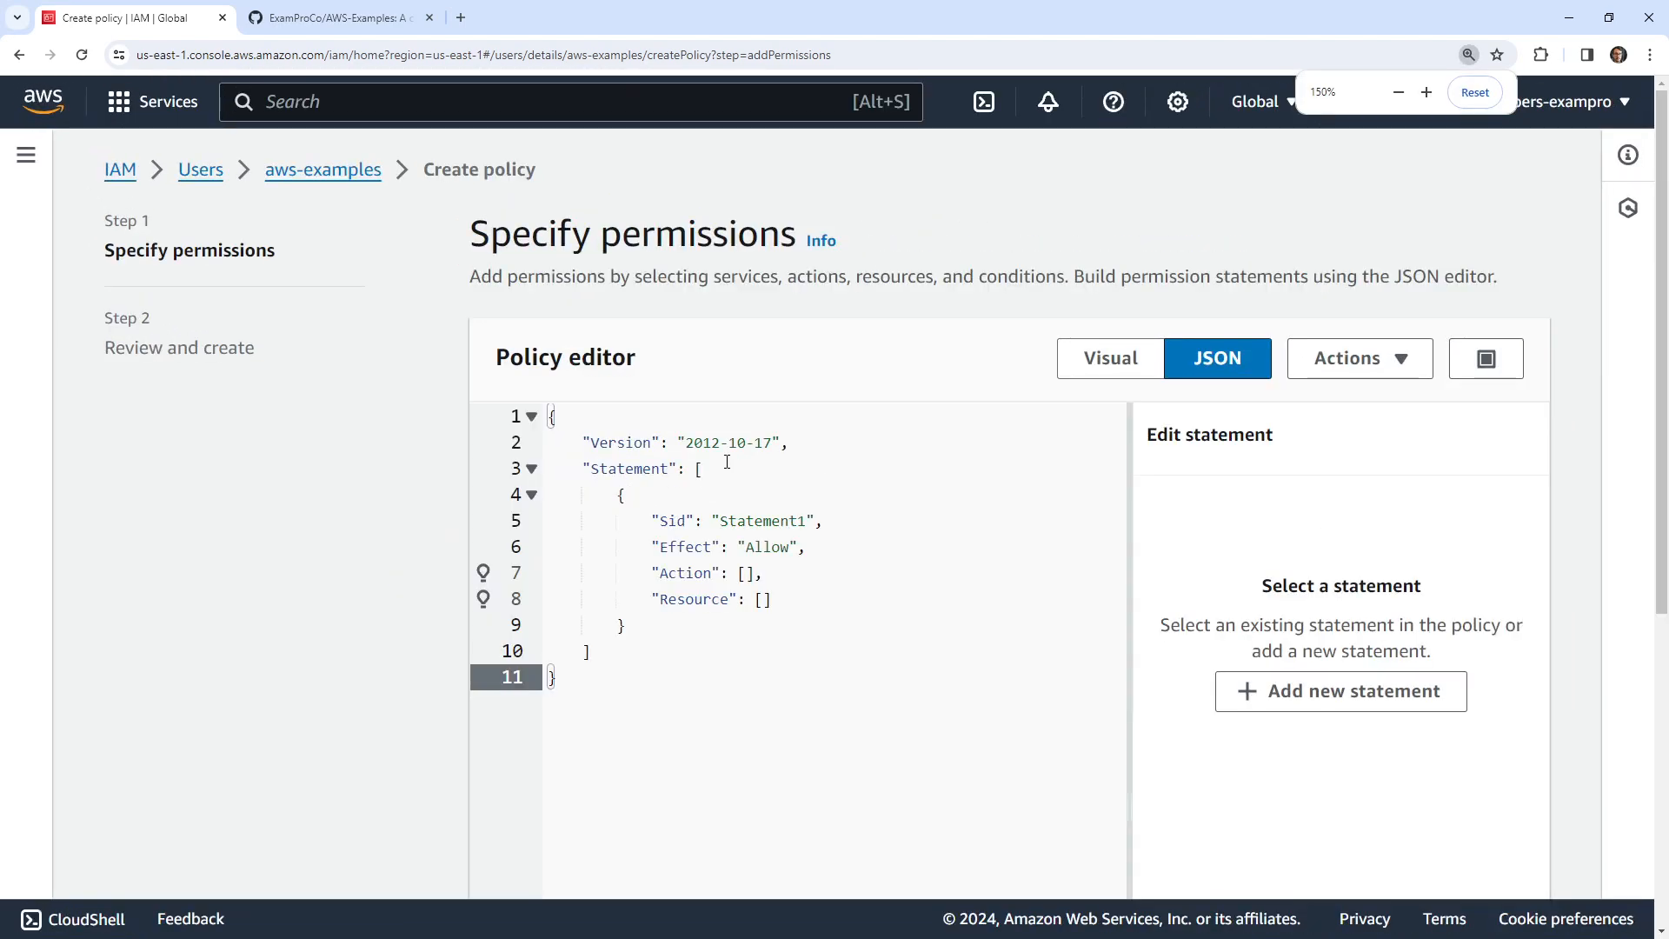
scroll(692, 600, "down", 4)
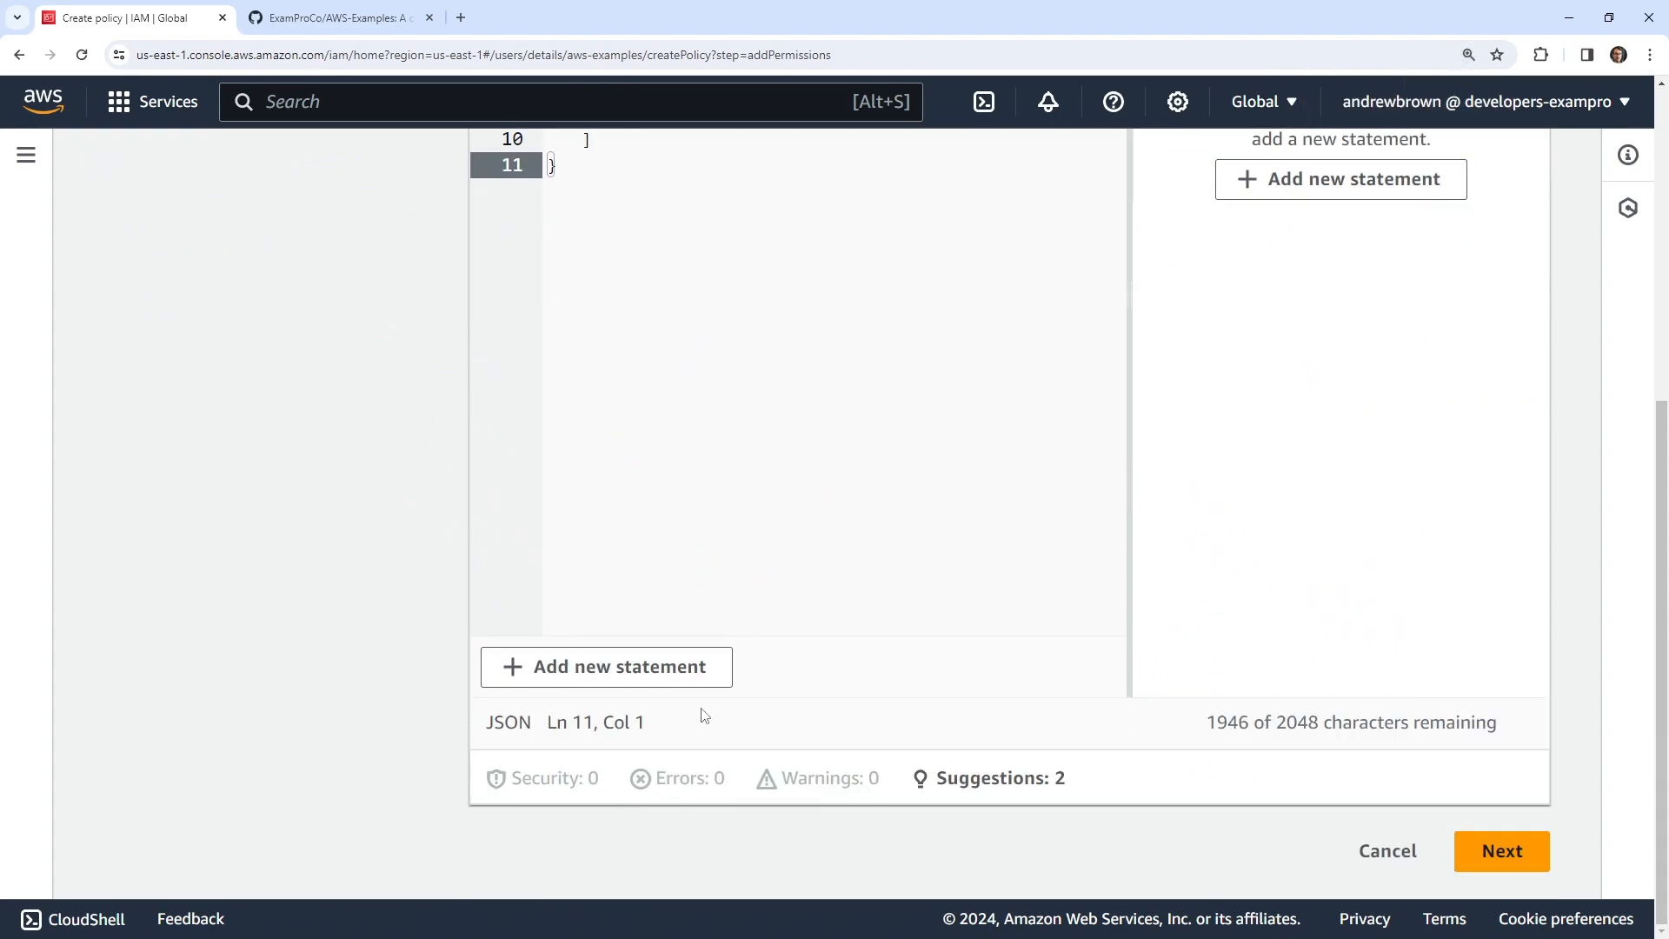
scroll(701, 712, "up", 4)
left_click(707, 526)
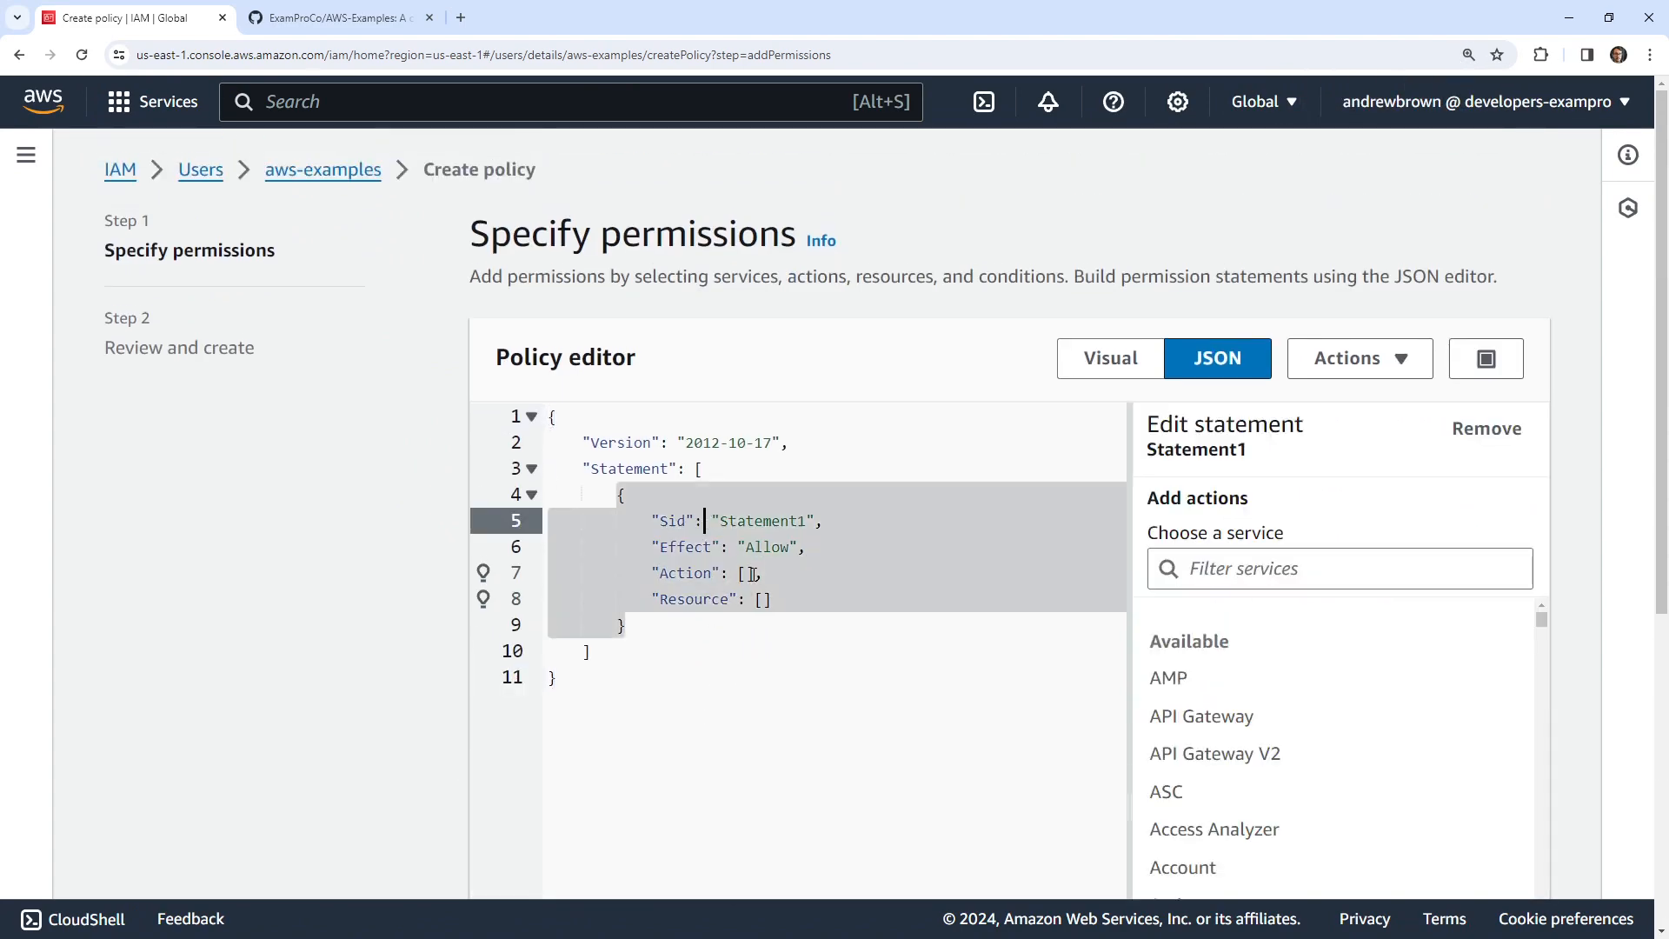
left_click(335, 17)
left_click(141, 28)
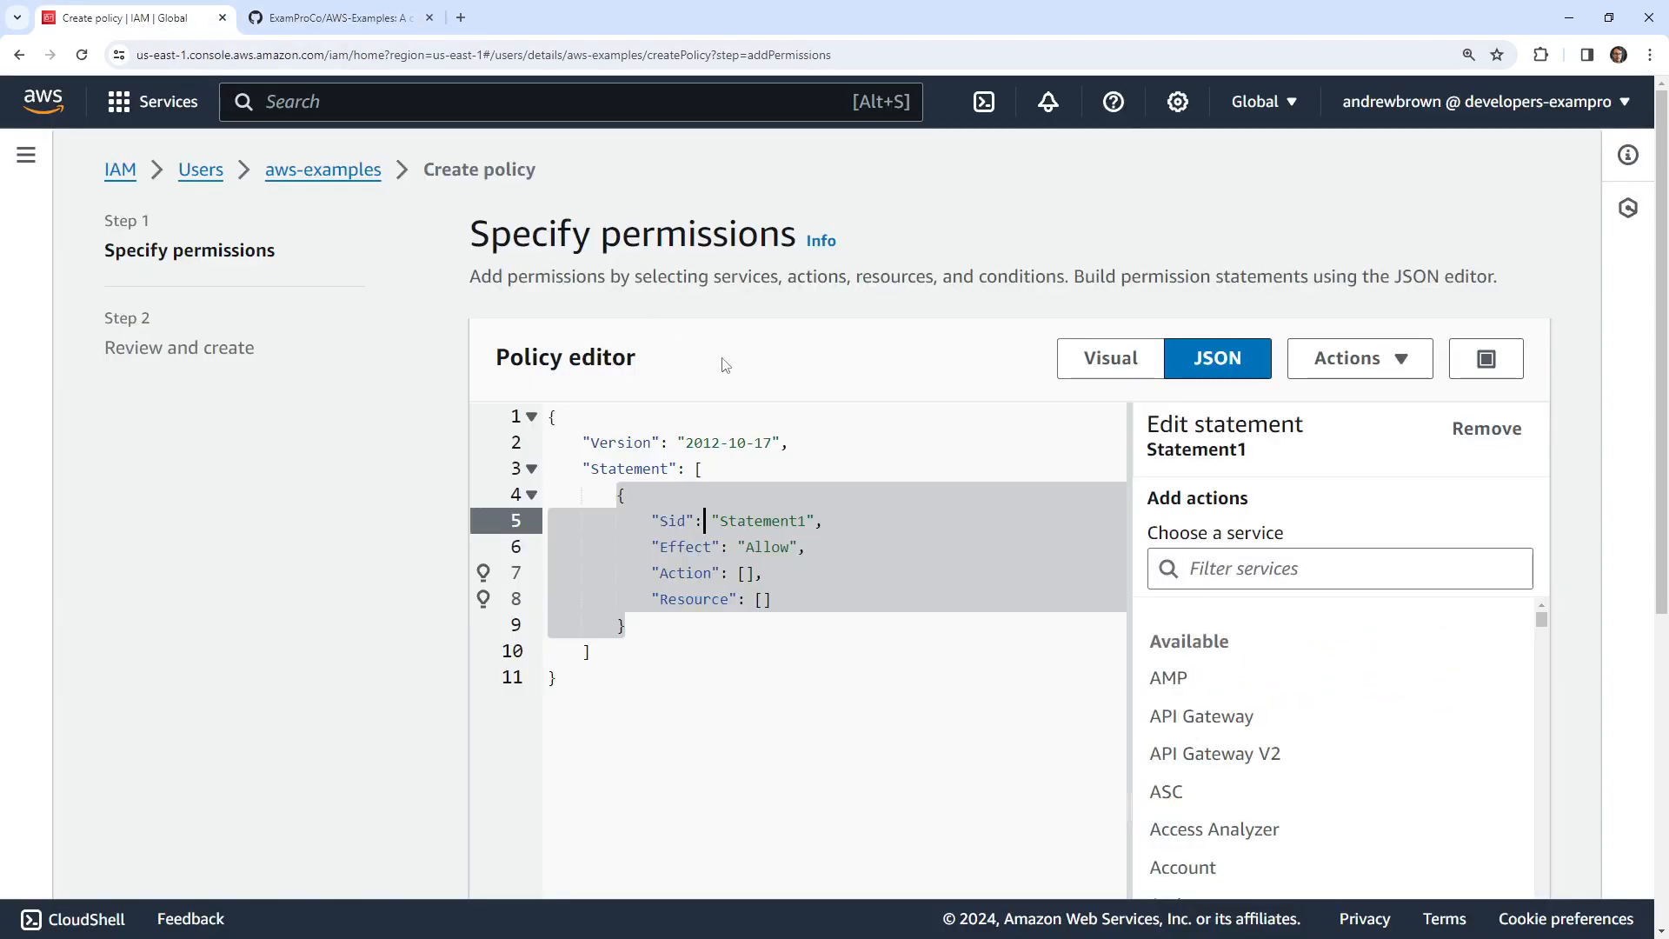
left_click(744, 503)
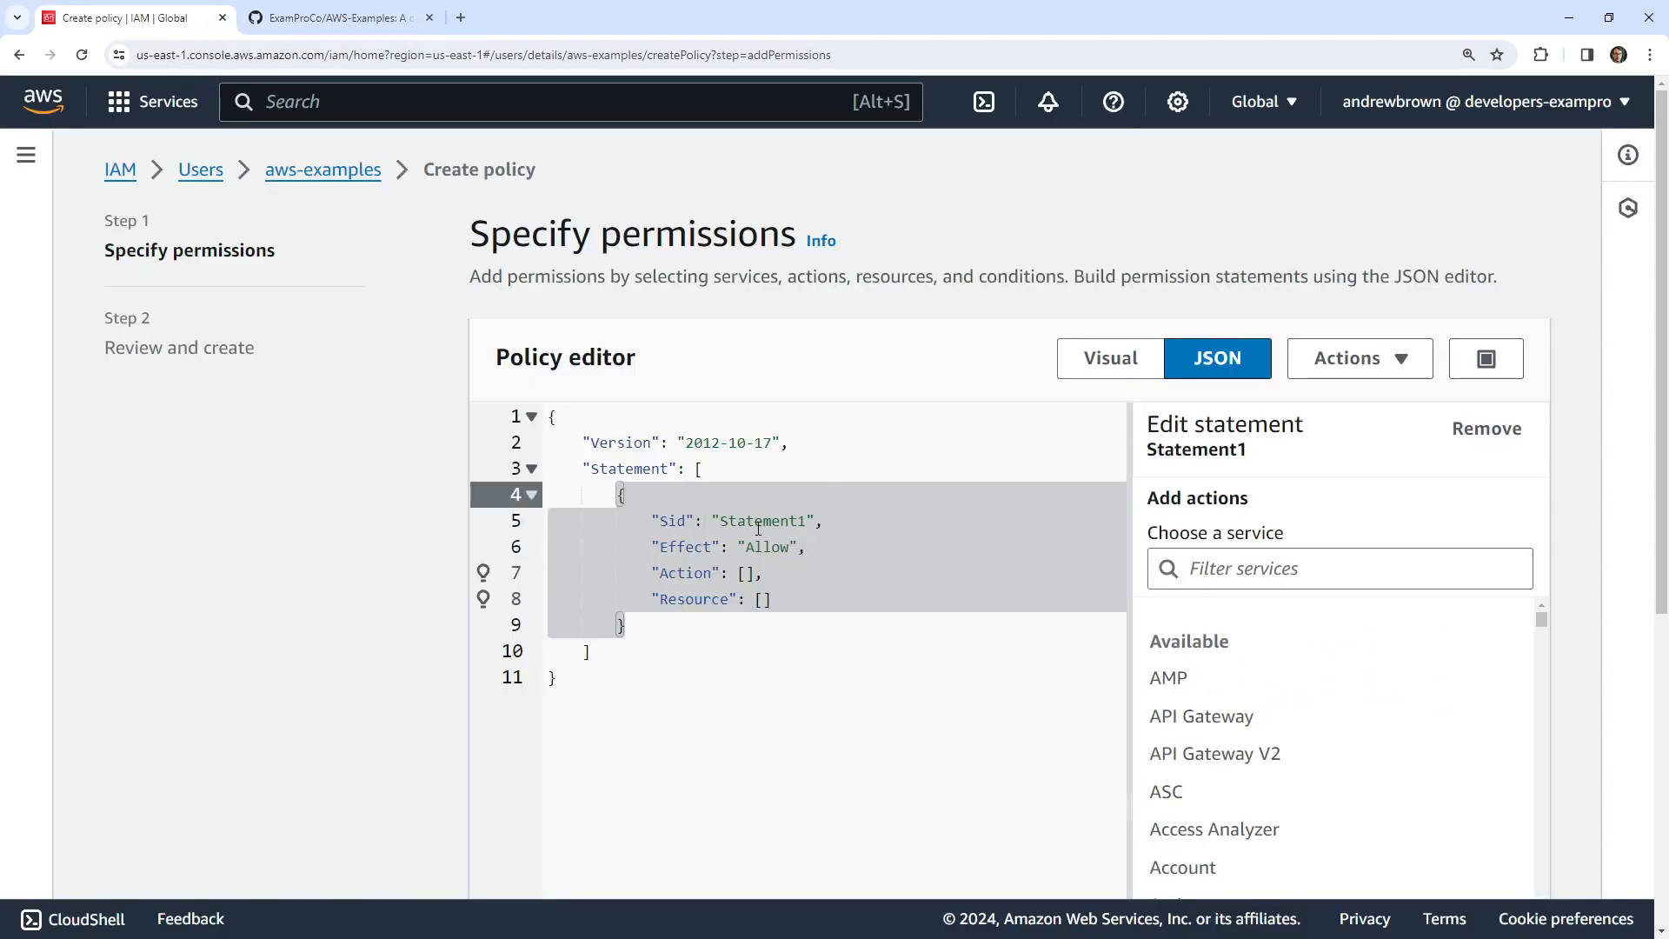
left_click(756, 573)
type("\"")
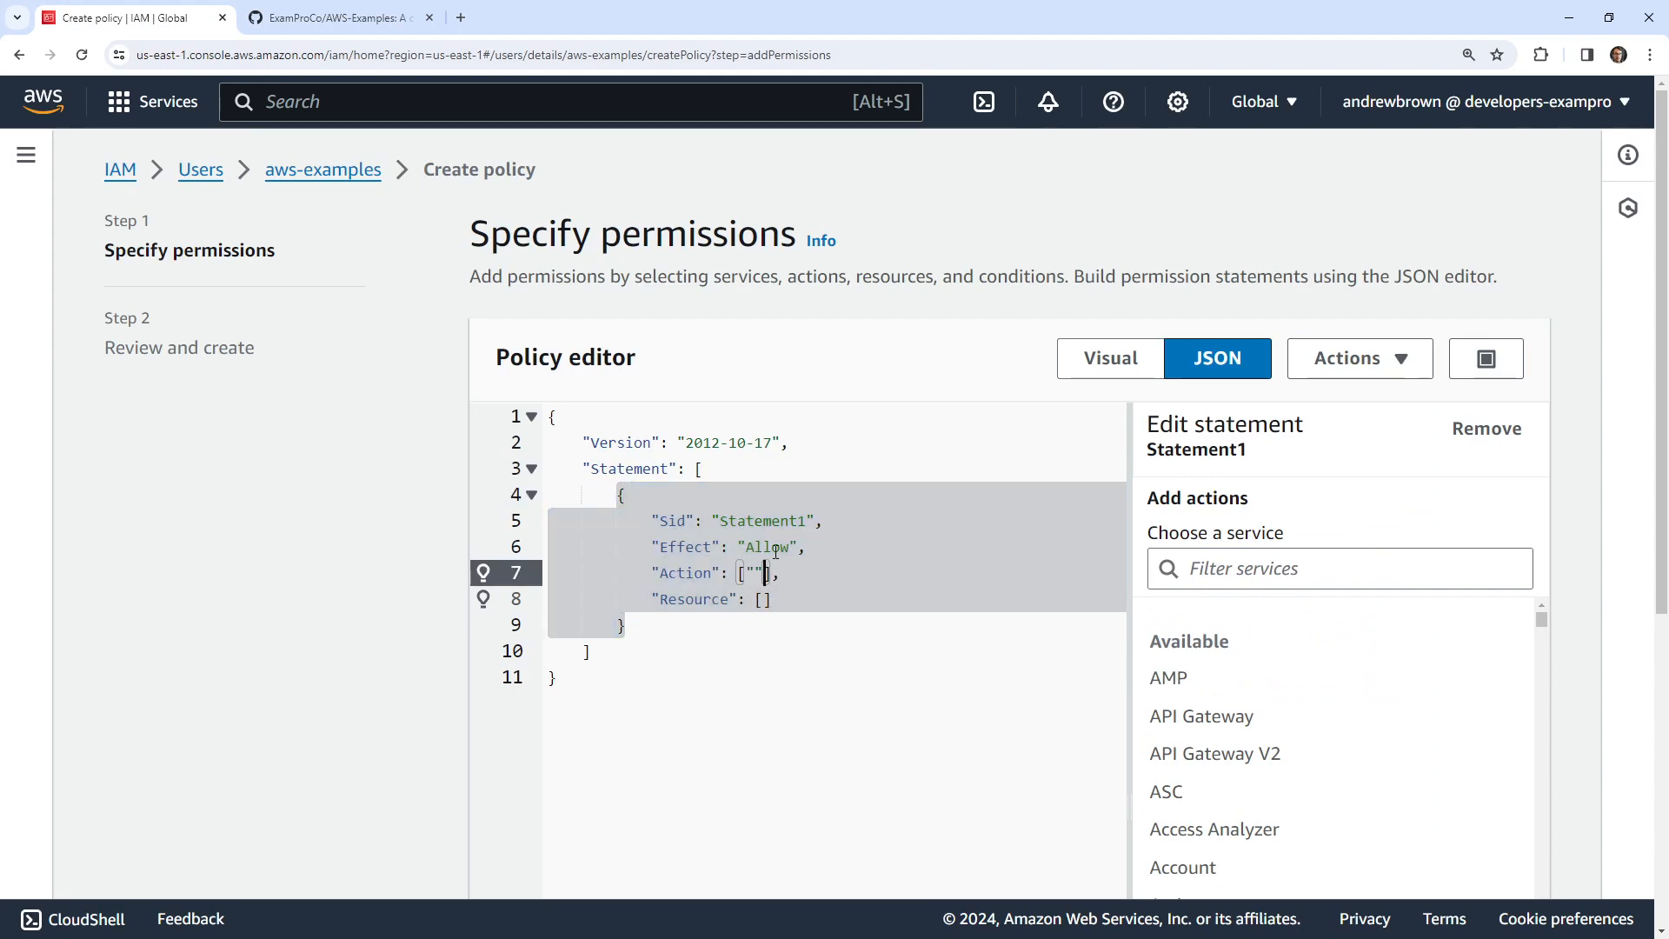
type("iam")
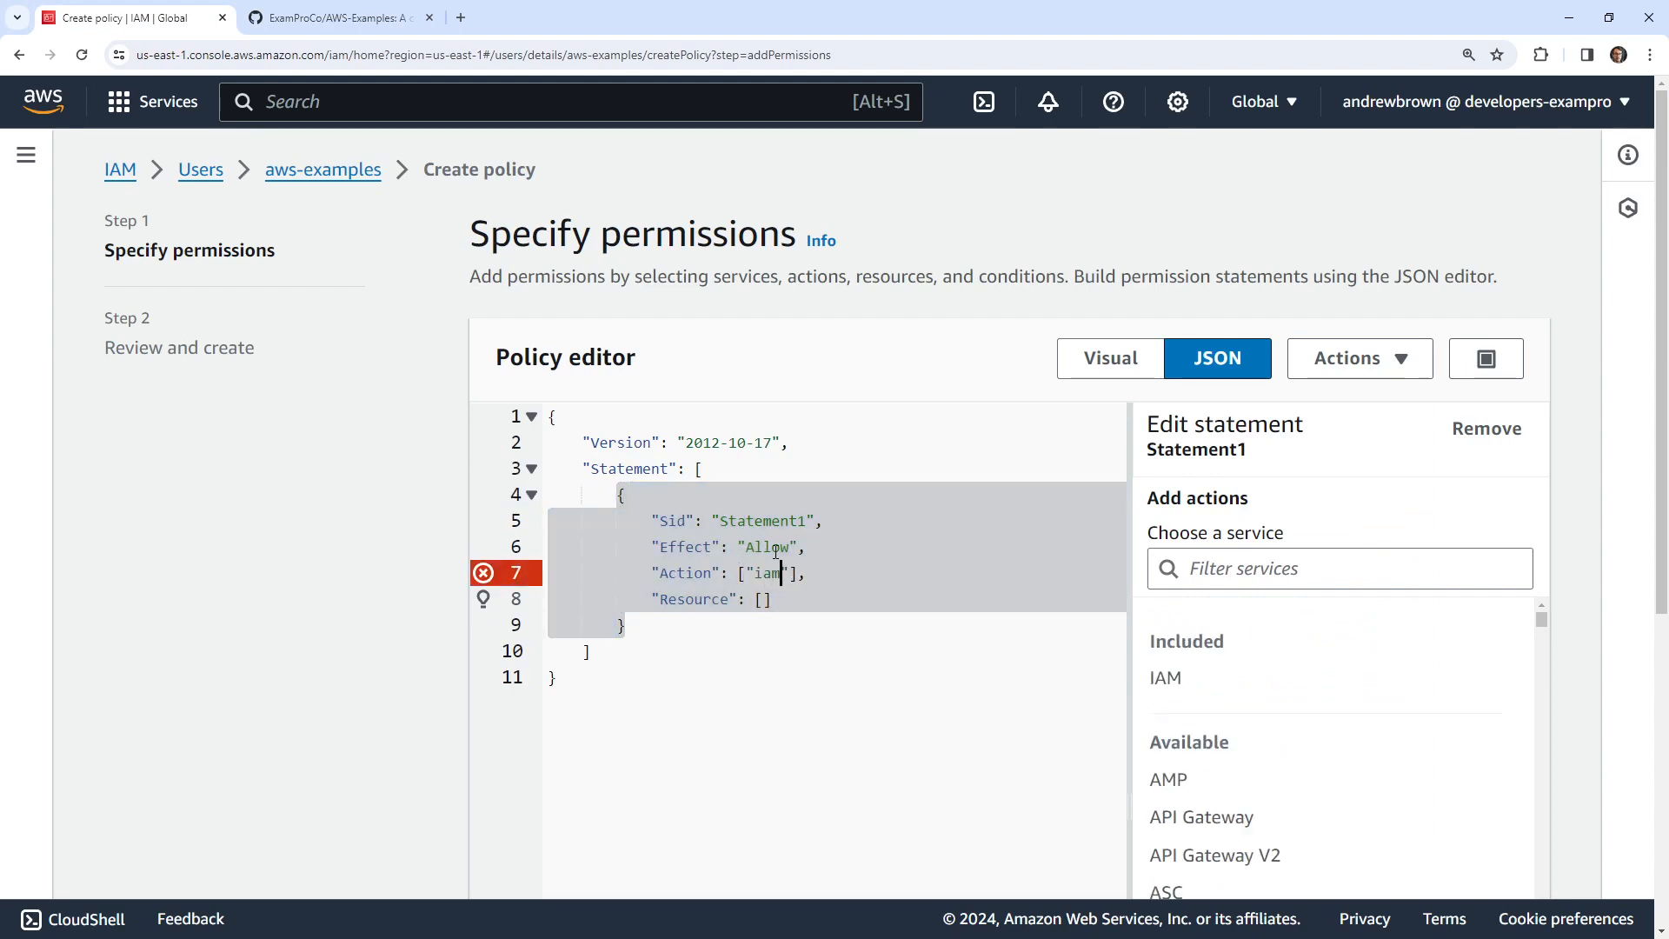
type(":*,")
key("Delete")
type("\",\"sts:*")
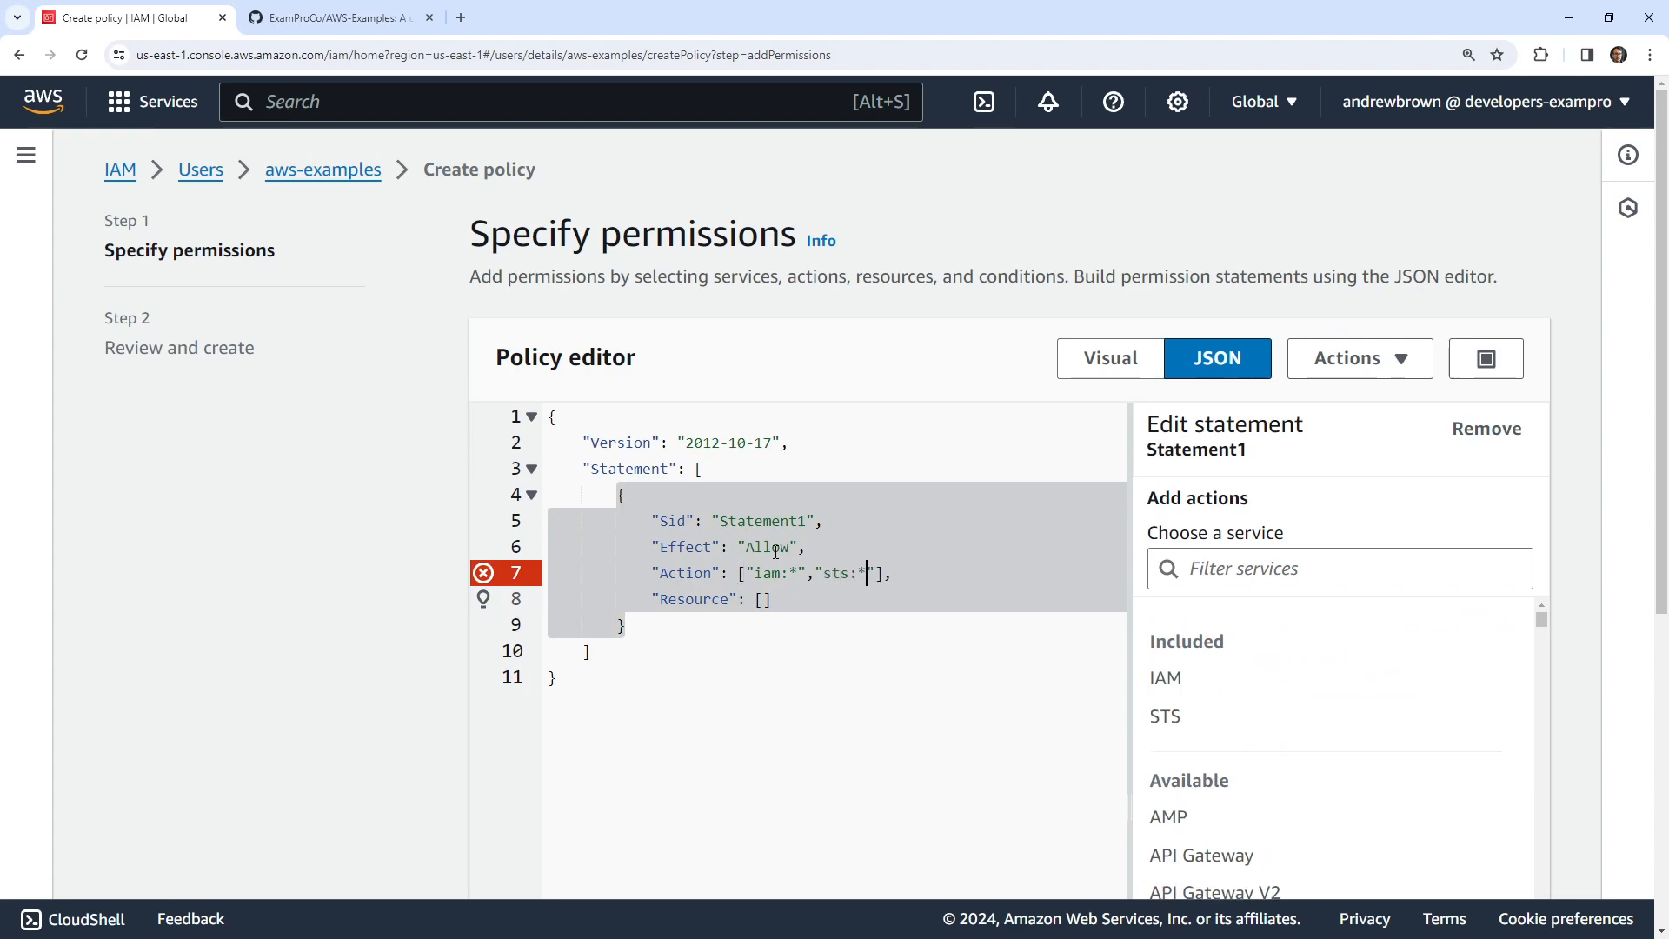
- Set the Resource array of Statement1 to "*"
left_click(764, 599)
type("\"")
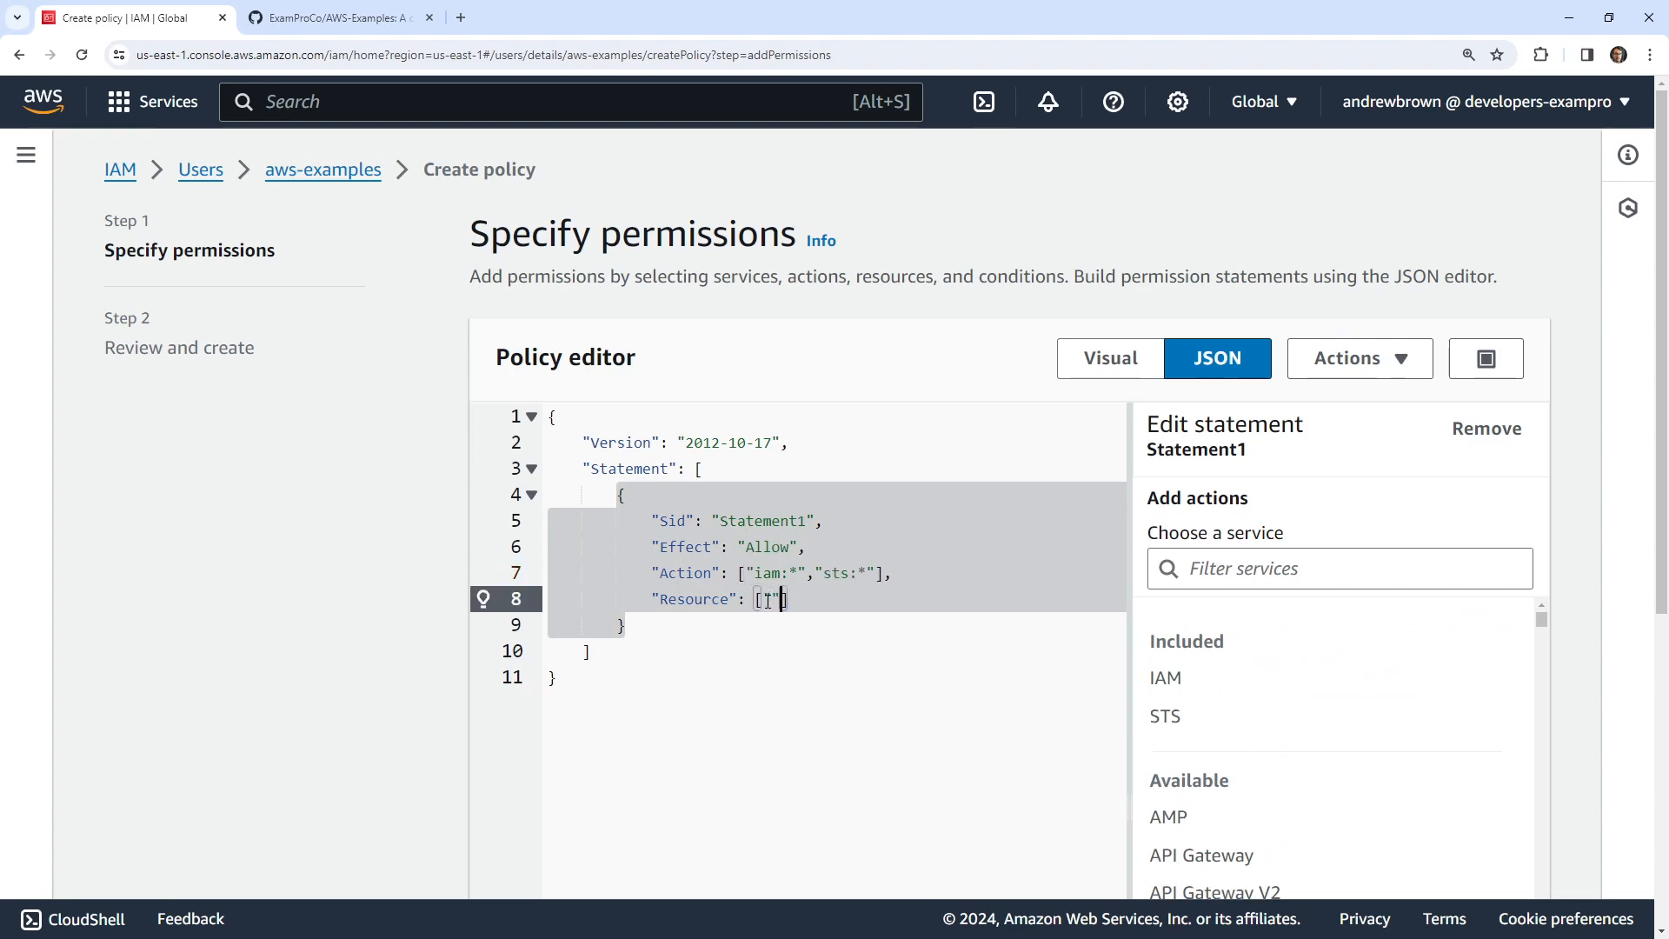
type("*")
- Inspect the policy validation warnings for the statement and continue to the Review and create step
scroll(708, 443, "down", 5)
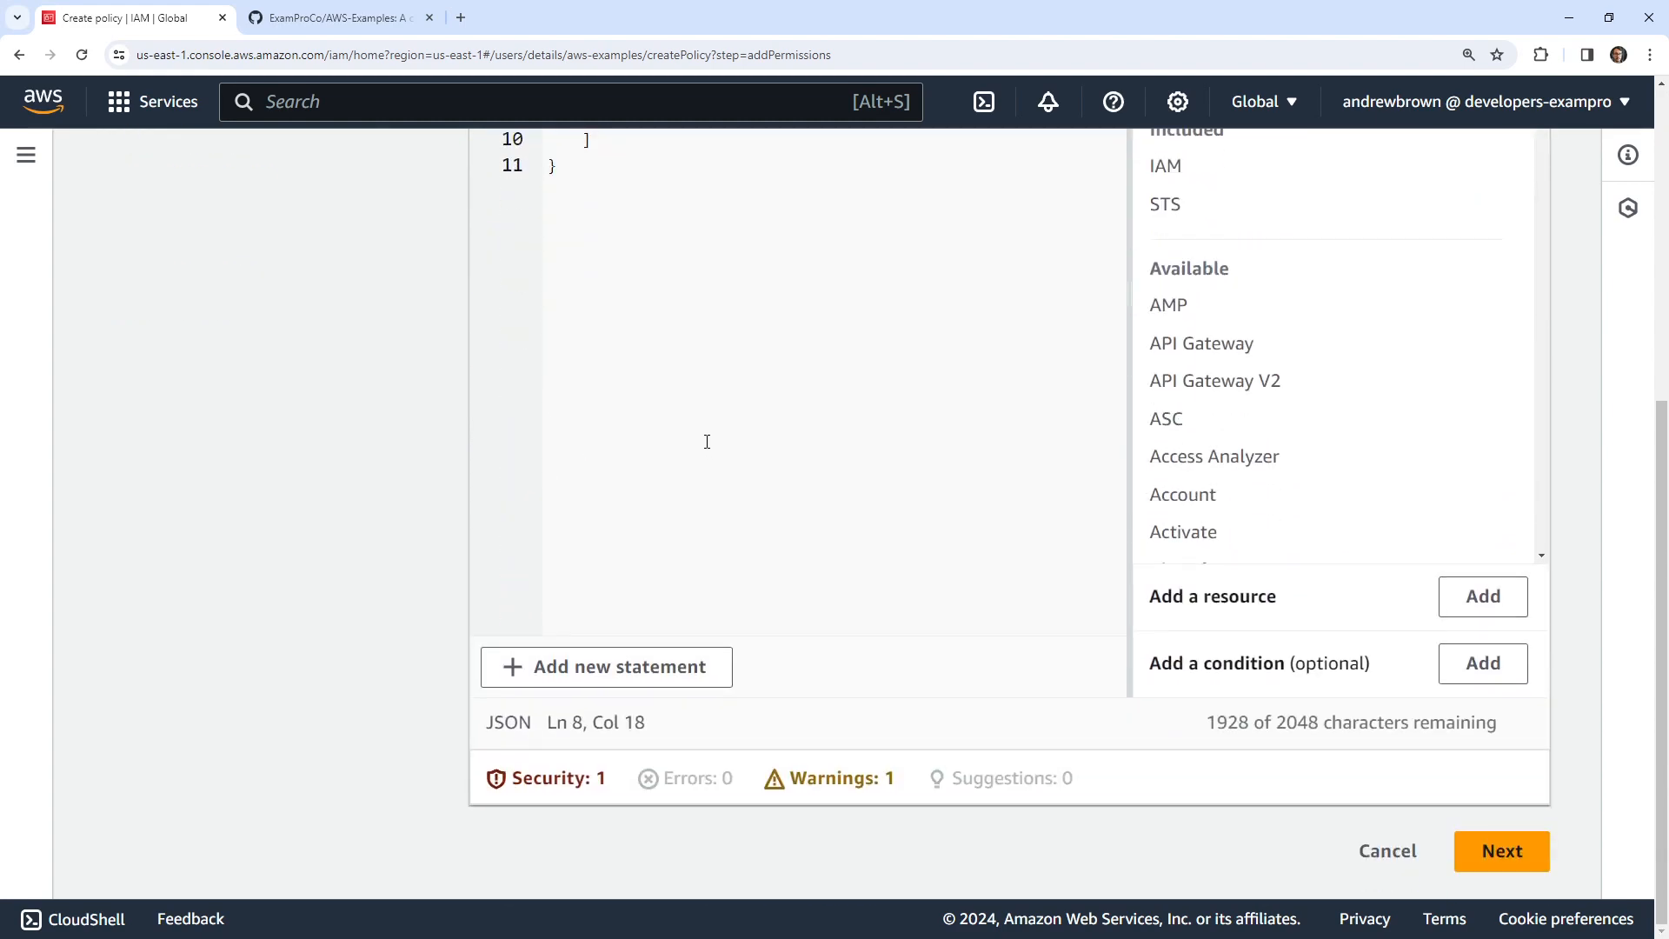
scroll(707, 442, "up", 5)
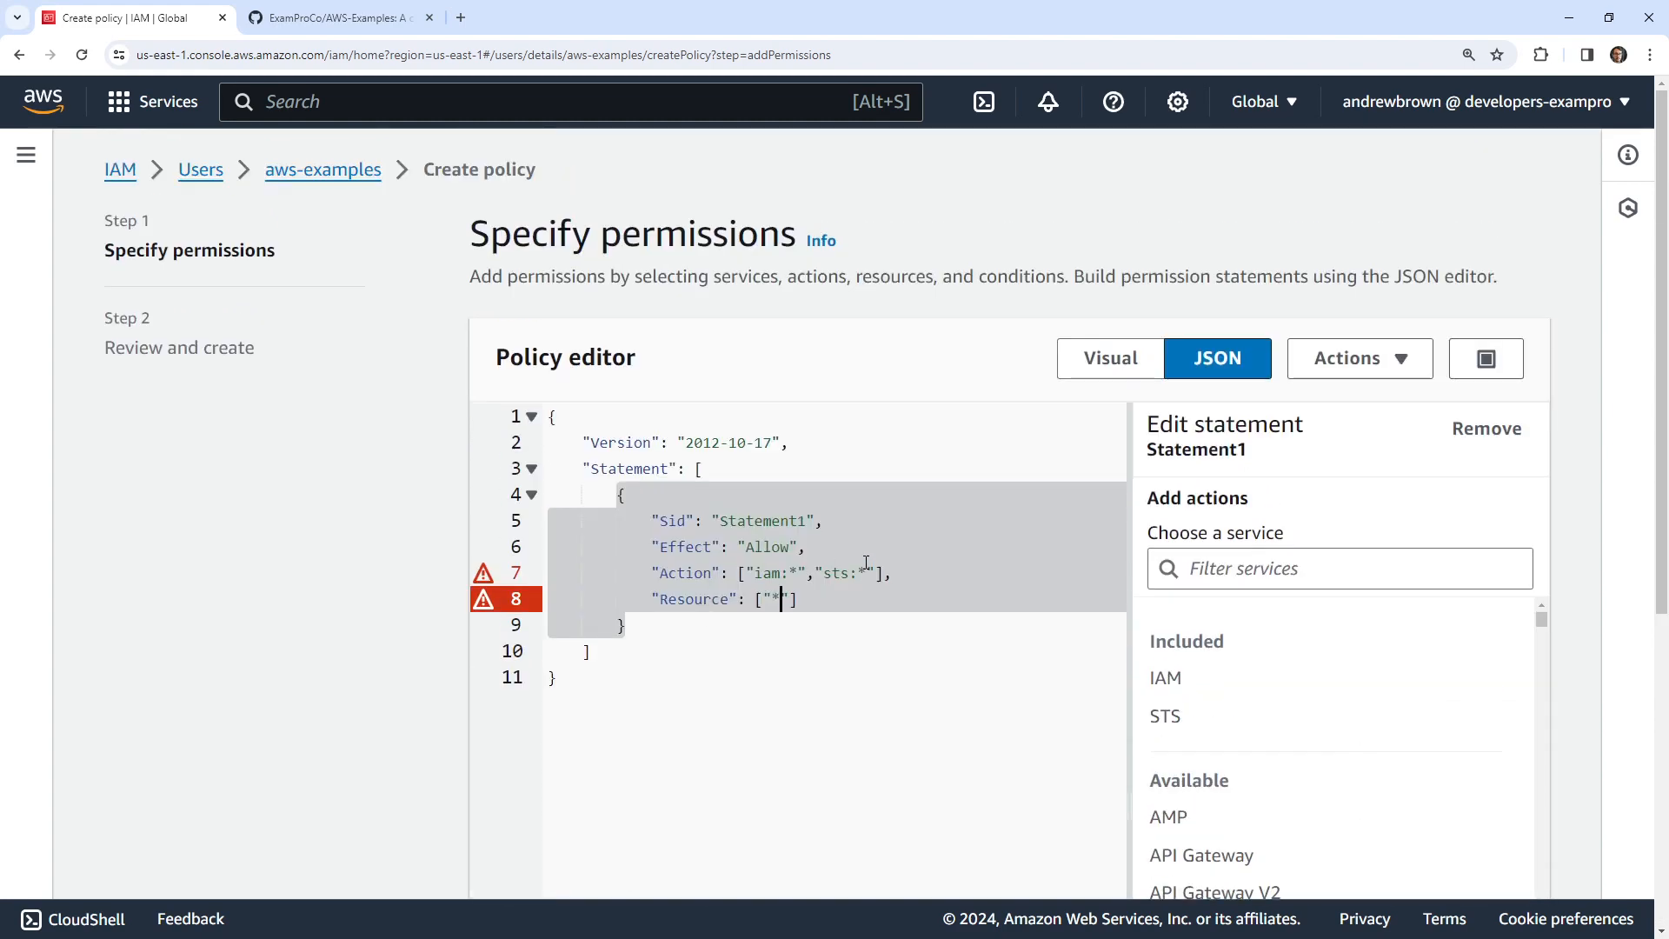
mouse_move(484, 609)
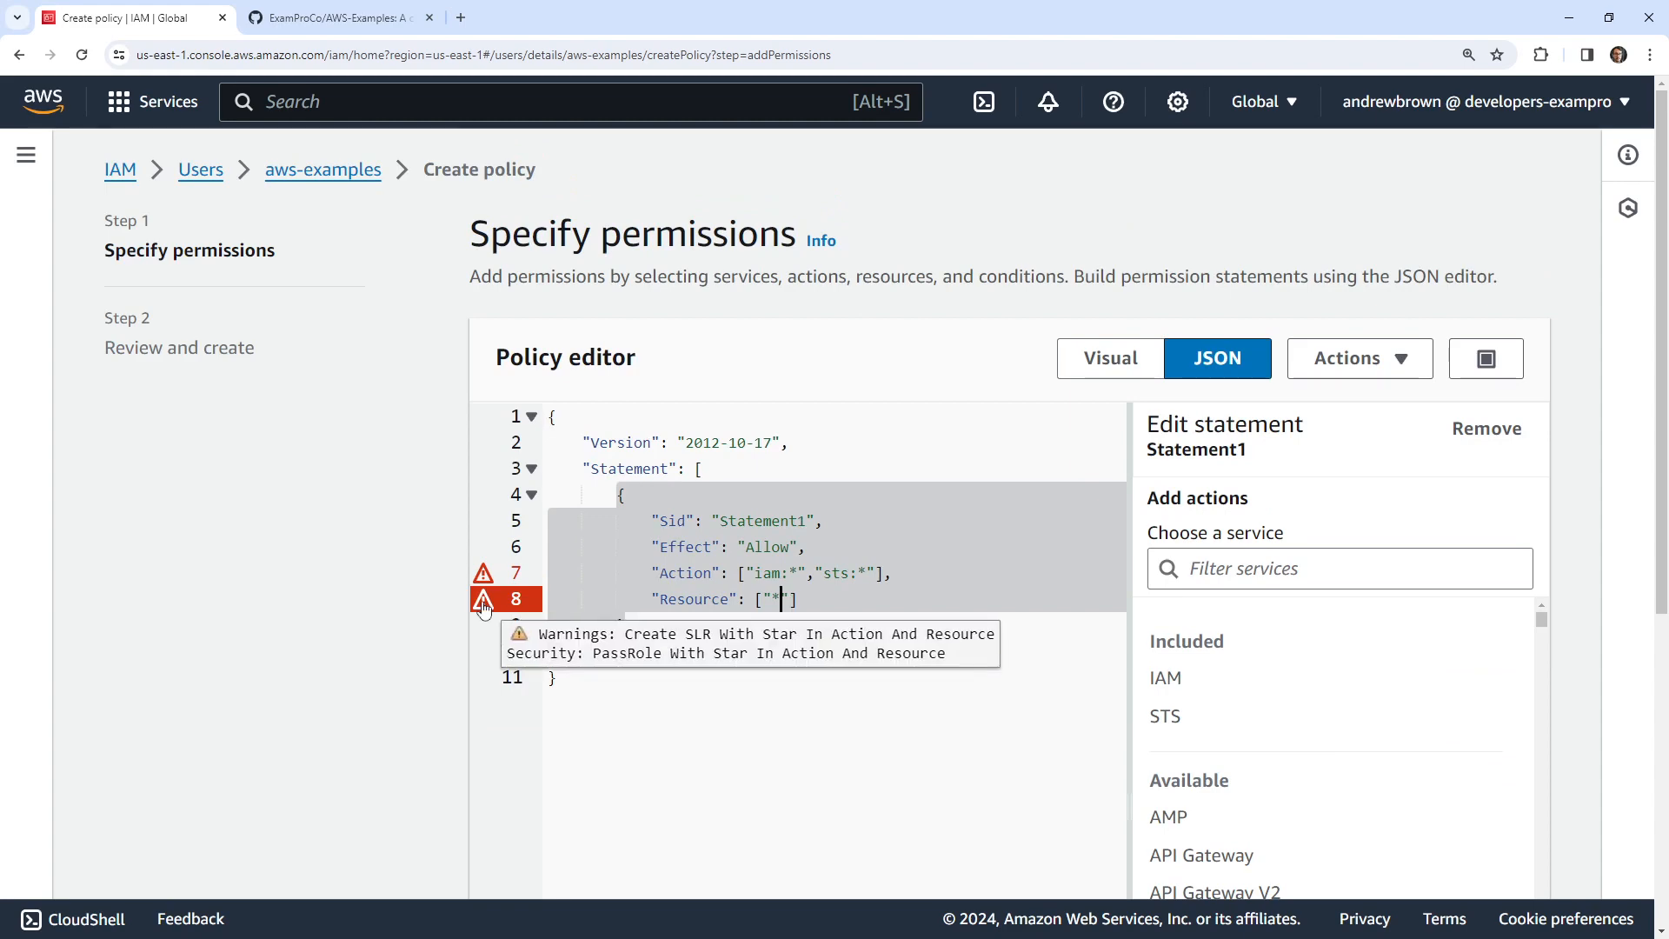
scroll(484, 609, "down", 5)
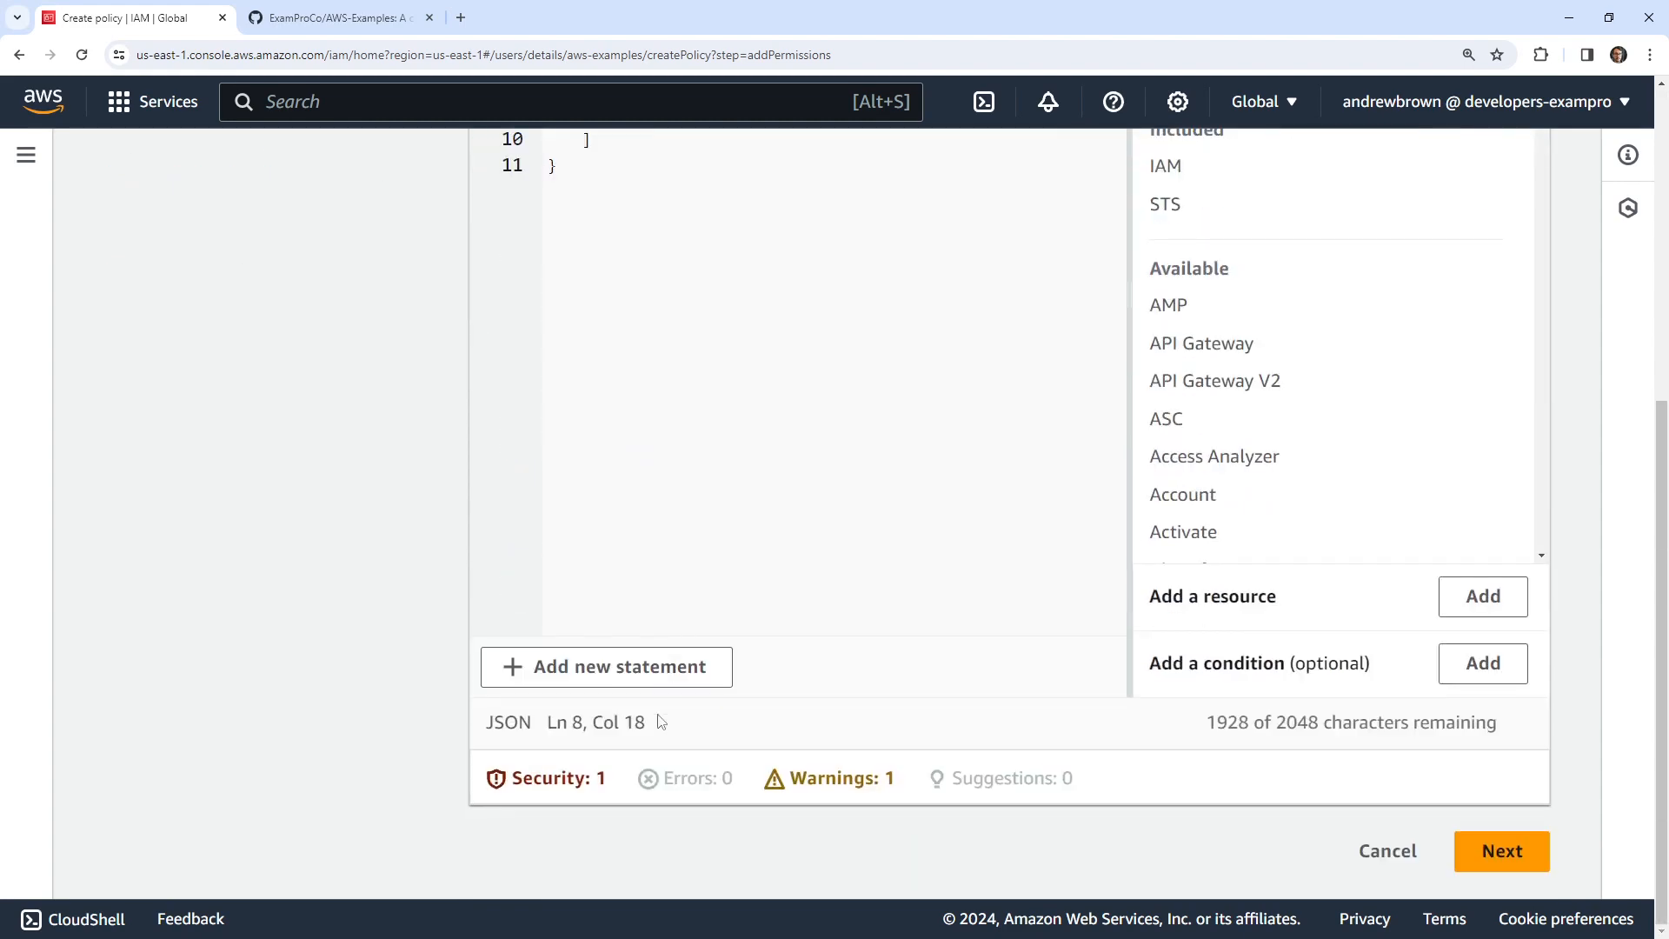
left_click(807, 782)
scroll(807, 762, "down", 3)
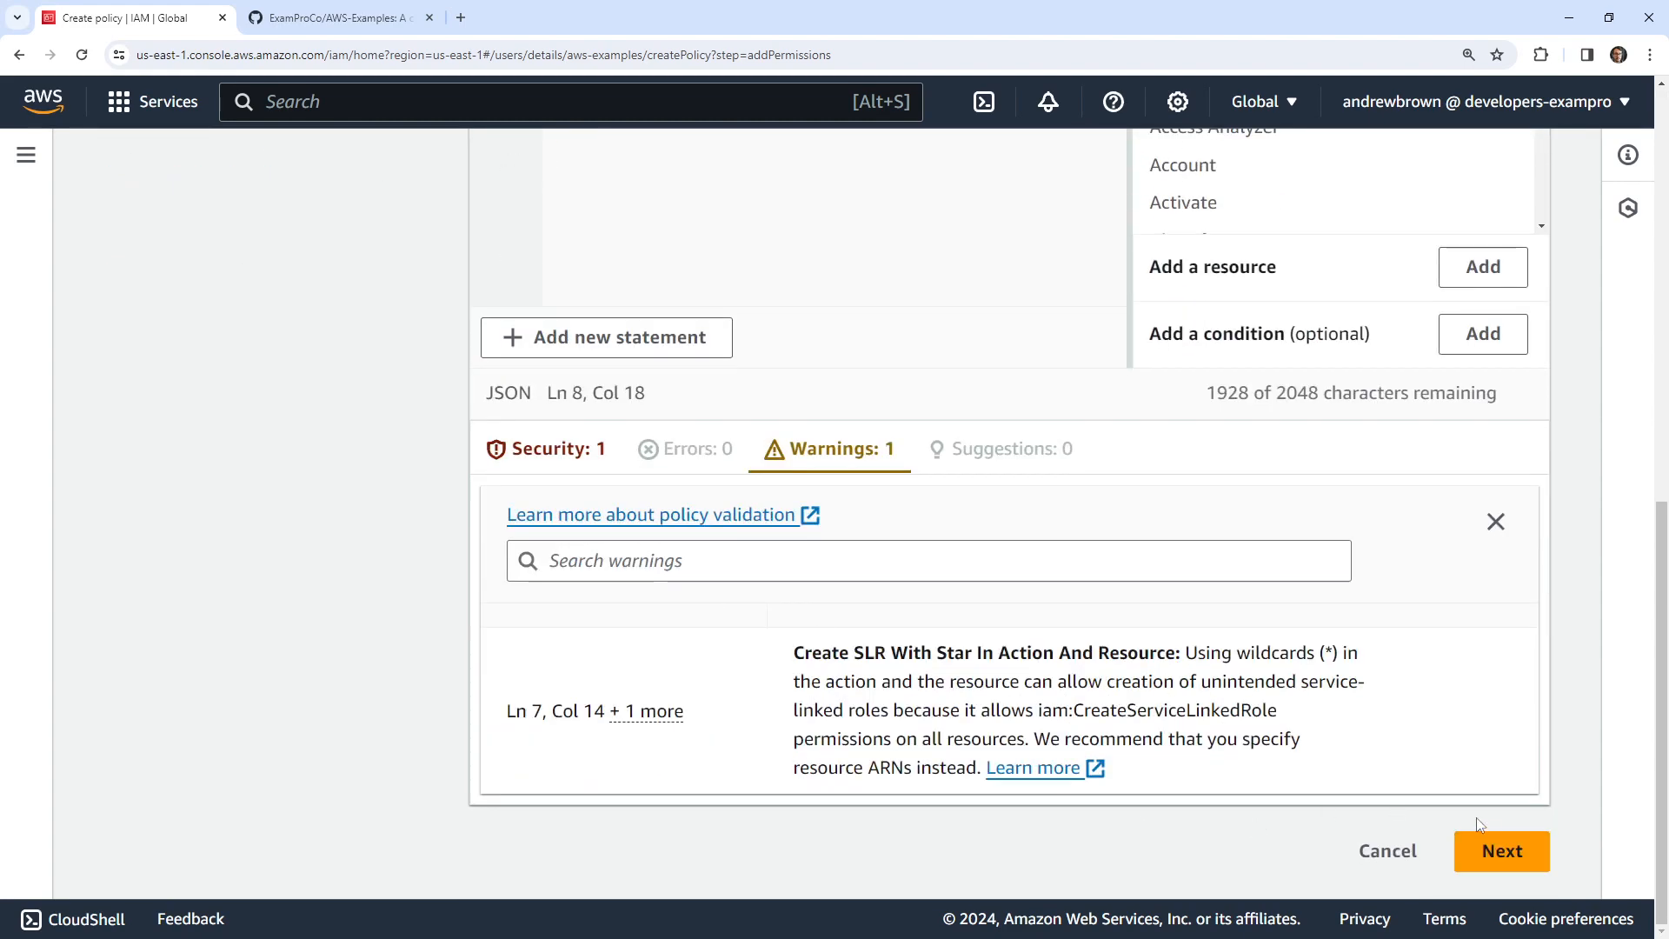
left_click(1502, 851)
- Name the policy IAMPolicyPlayground, create it, and refresh the user's permissions policies
left_click(703, 491)
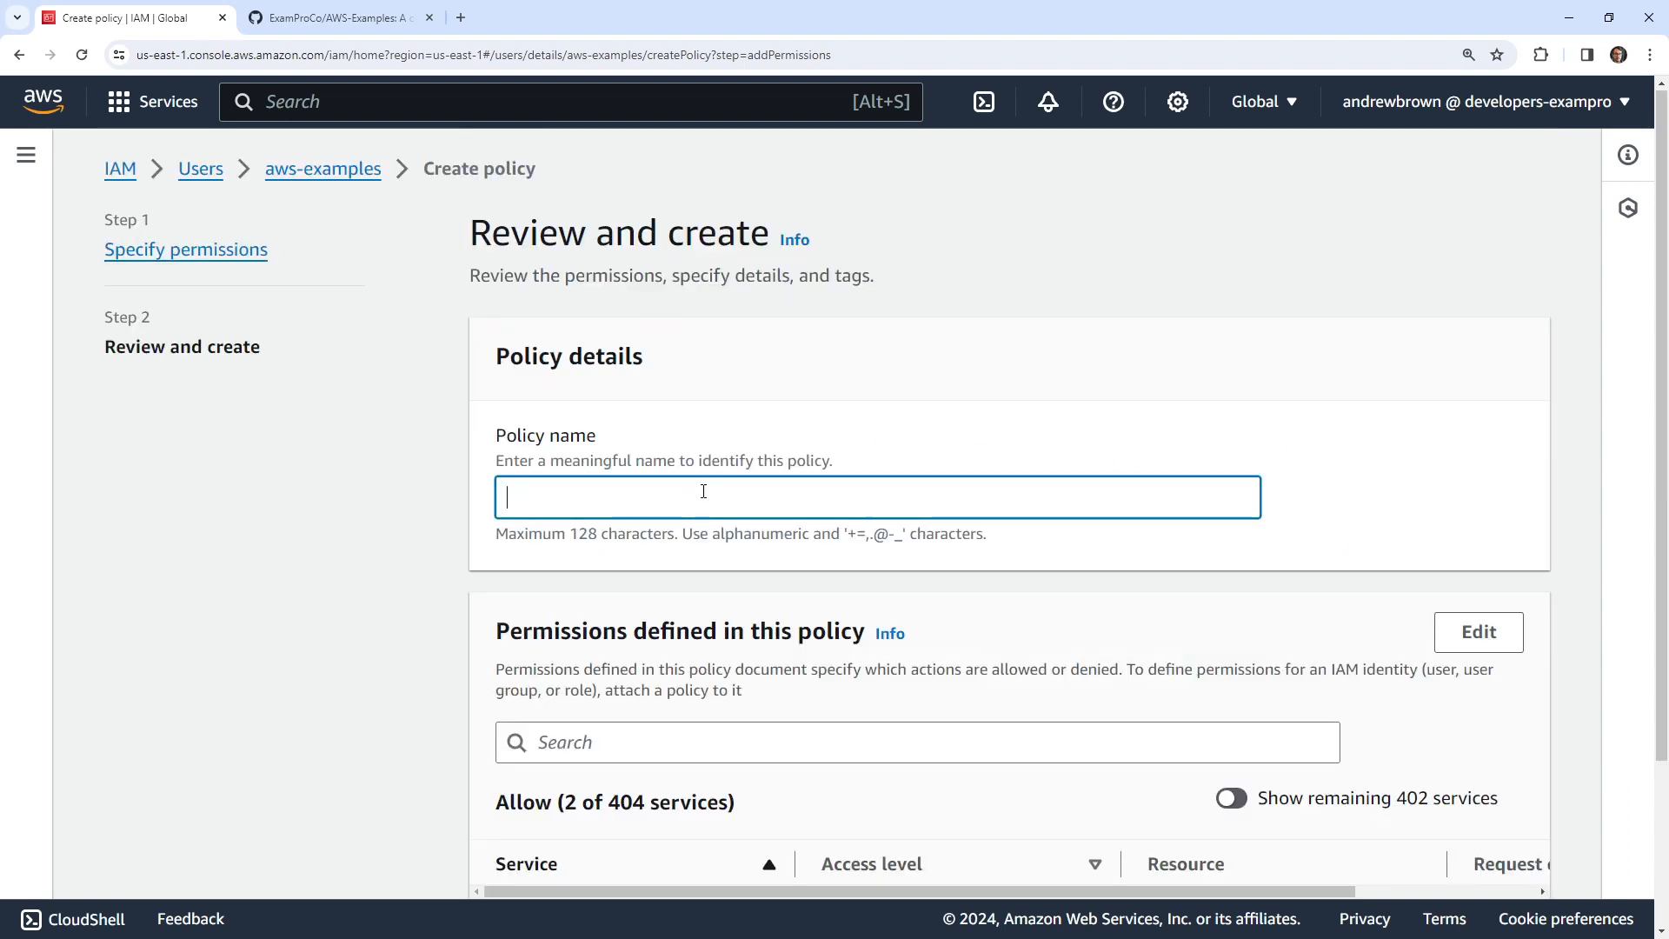
type("IAMPolicyPlay")
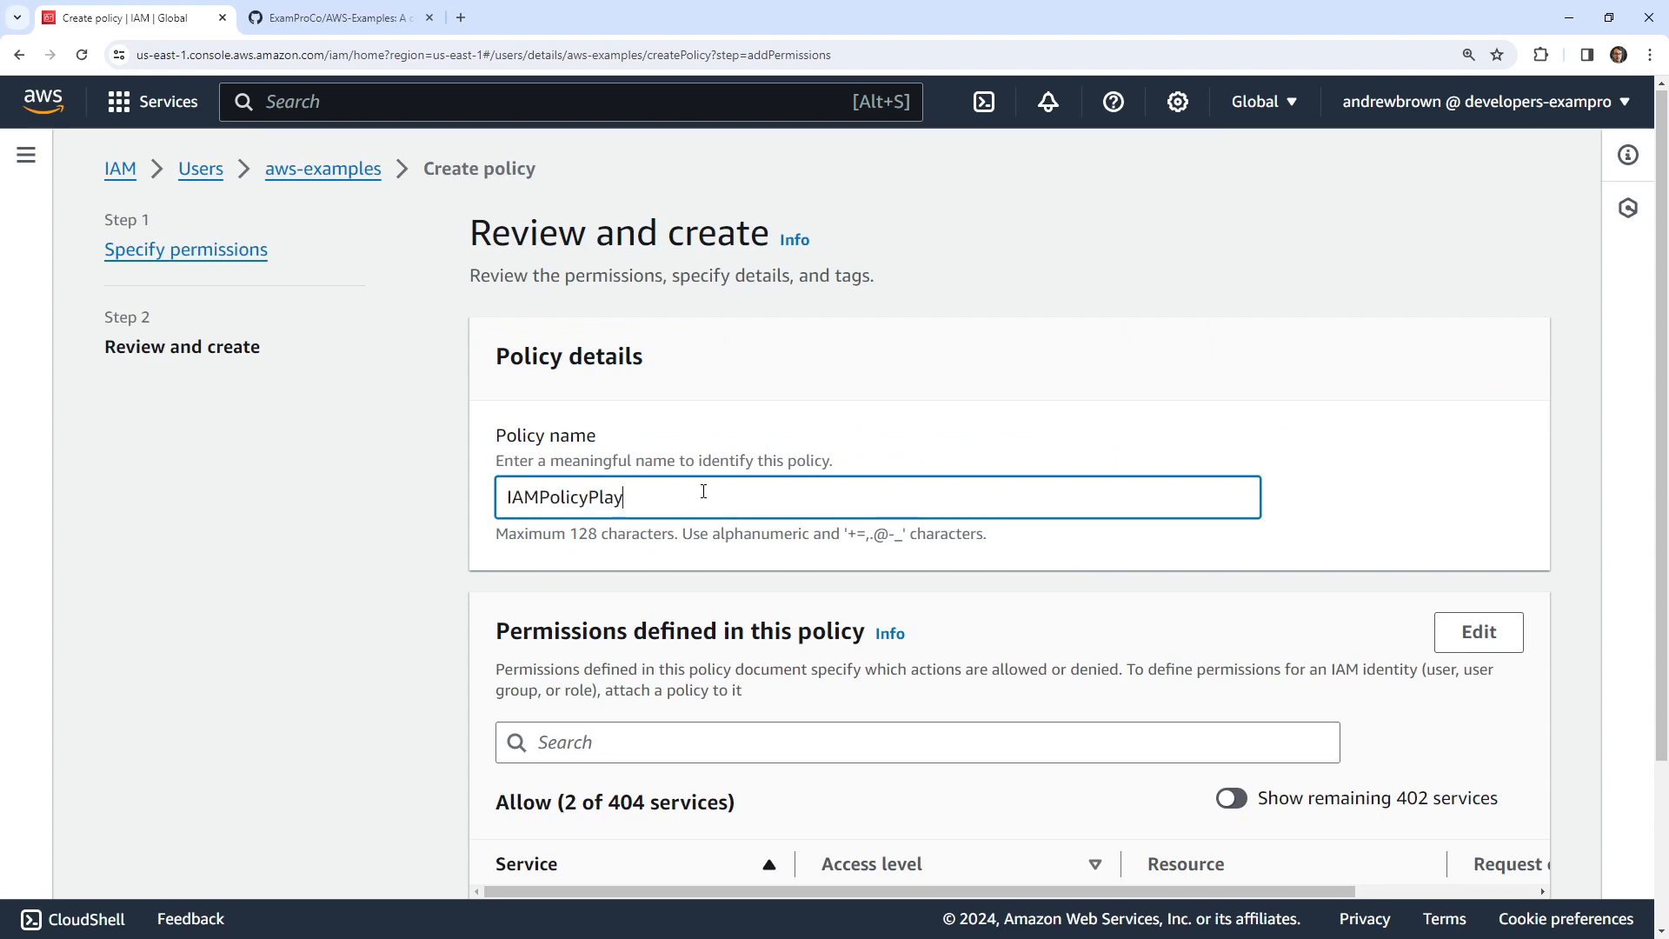
type("ground")
scroll(1426, 644, "down", 2)
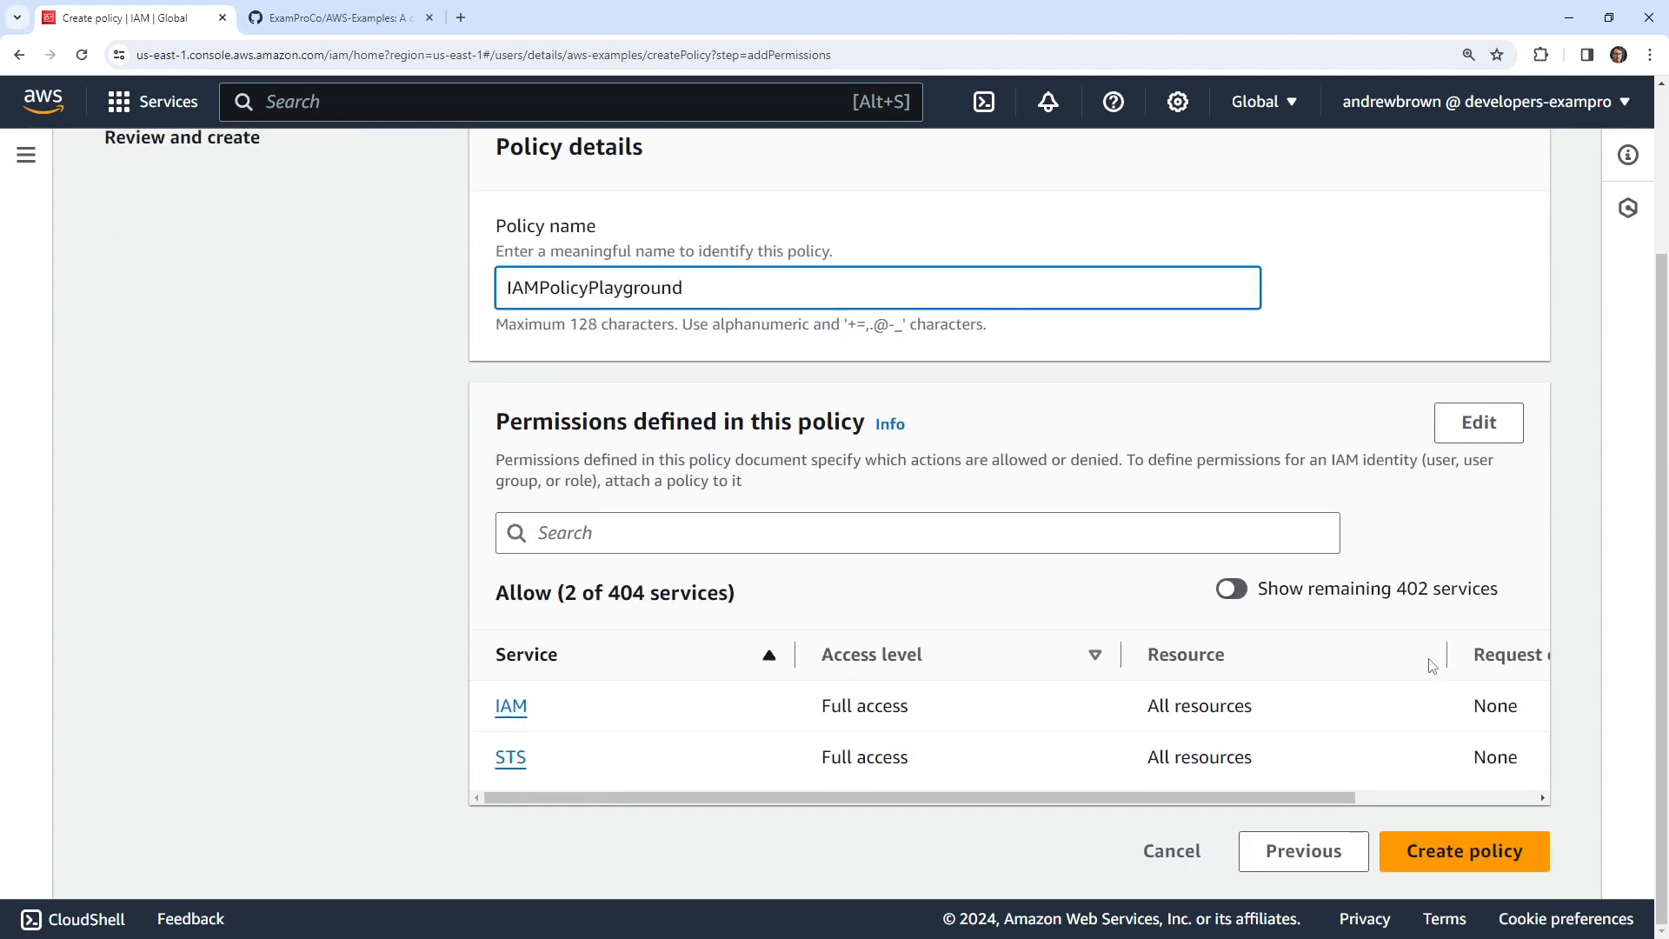
left_click(1470, 856)
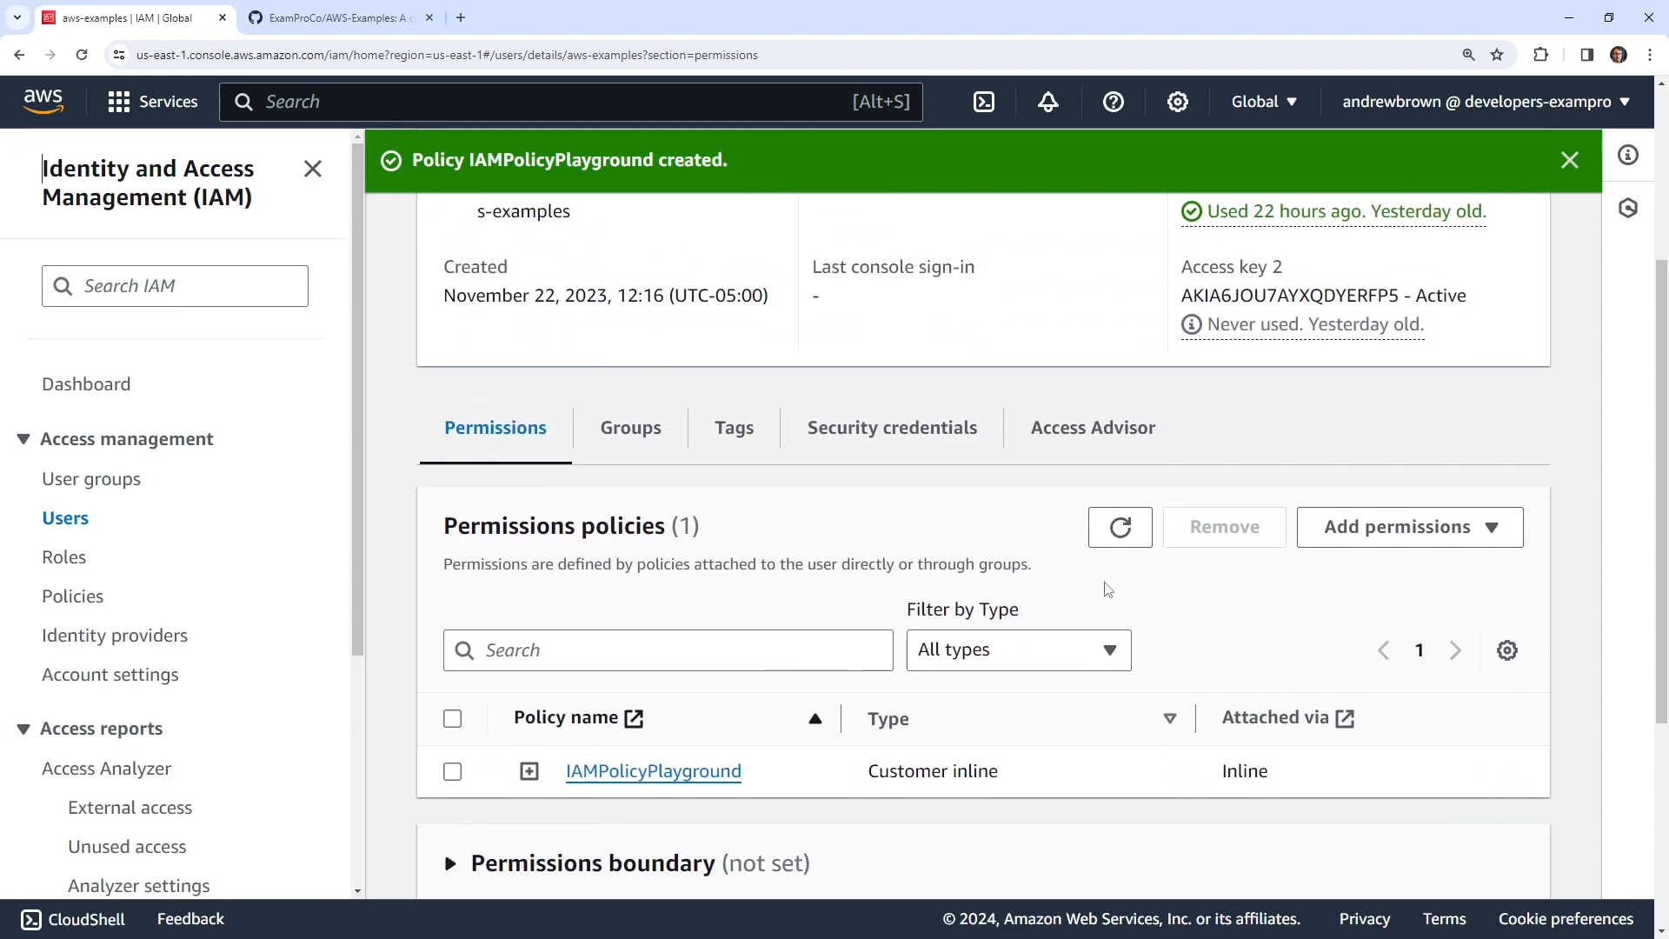
left_click(1120, 529)
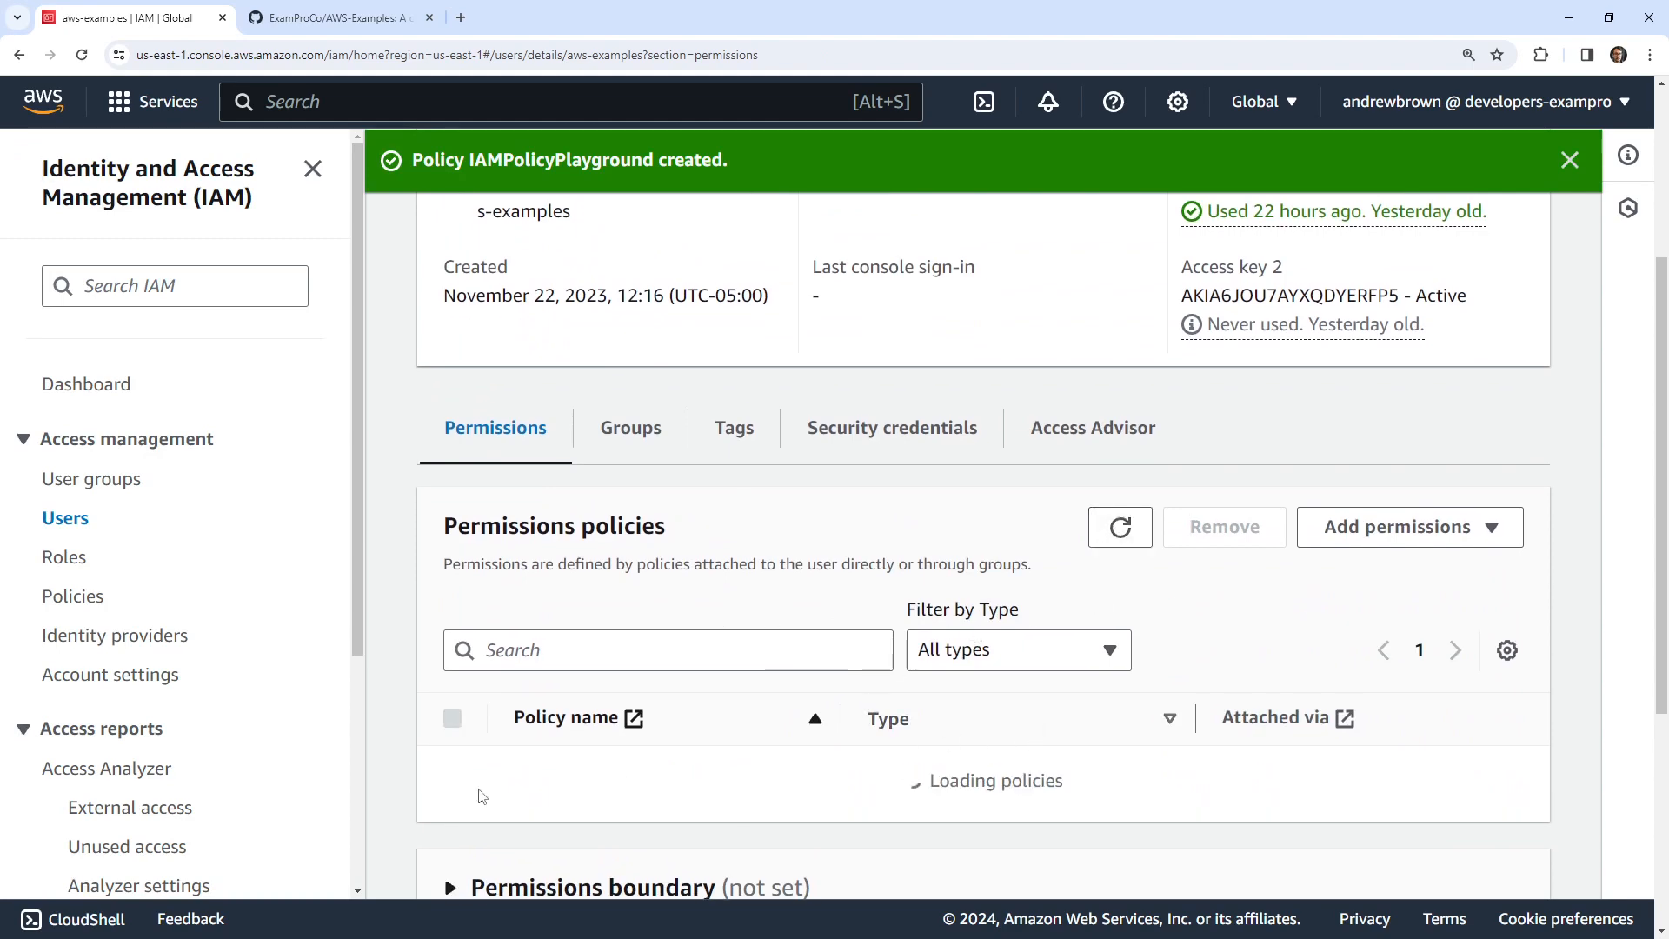
- Switch to the ExamProCo/AWS-Examples repository on GitHub and open it as a Gitpod workspace
left_click(391, 29)
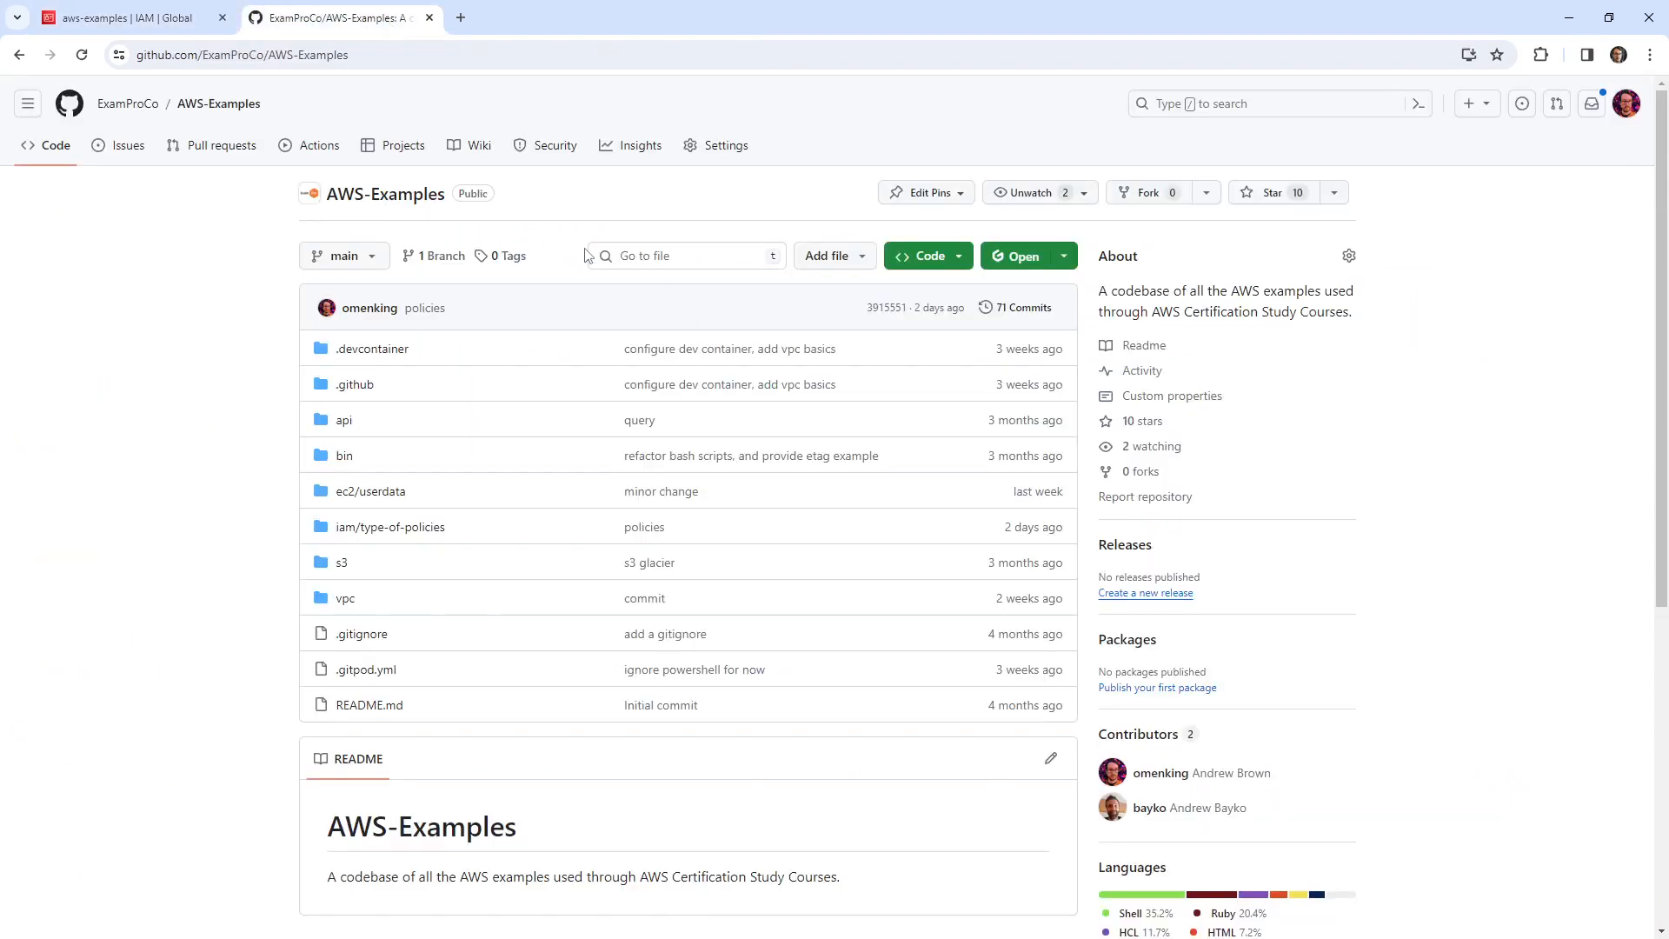
left_click(1030, 263)
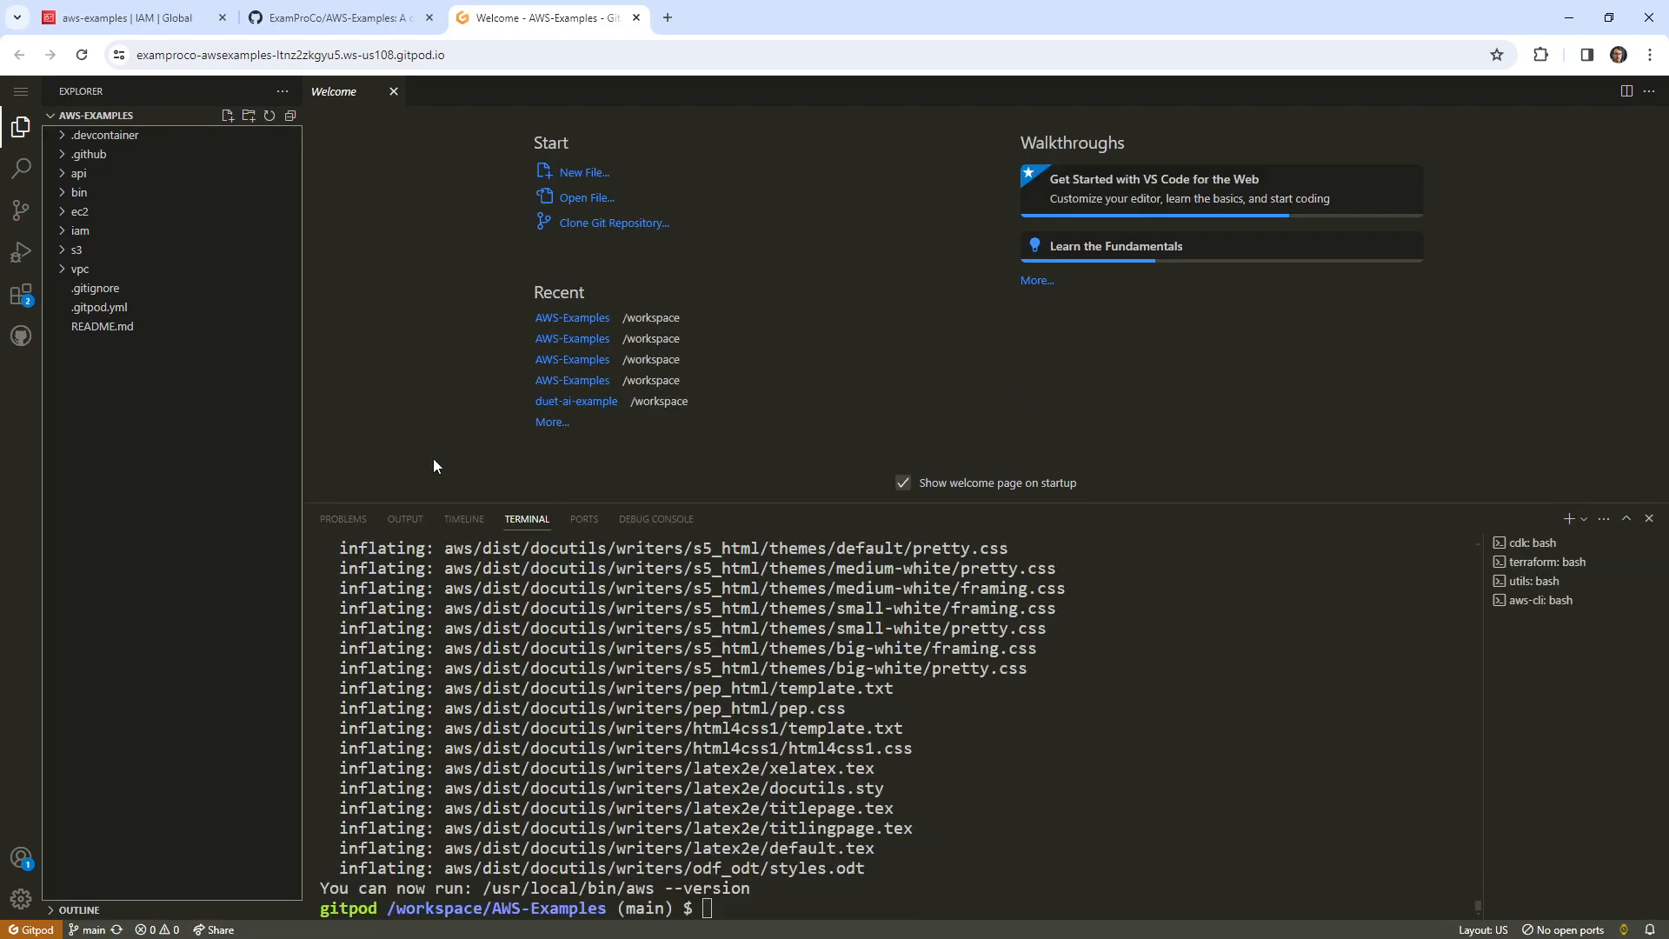
- Examine the workspace's extensions and their installation status
left_click(38, 301)
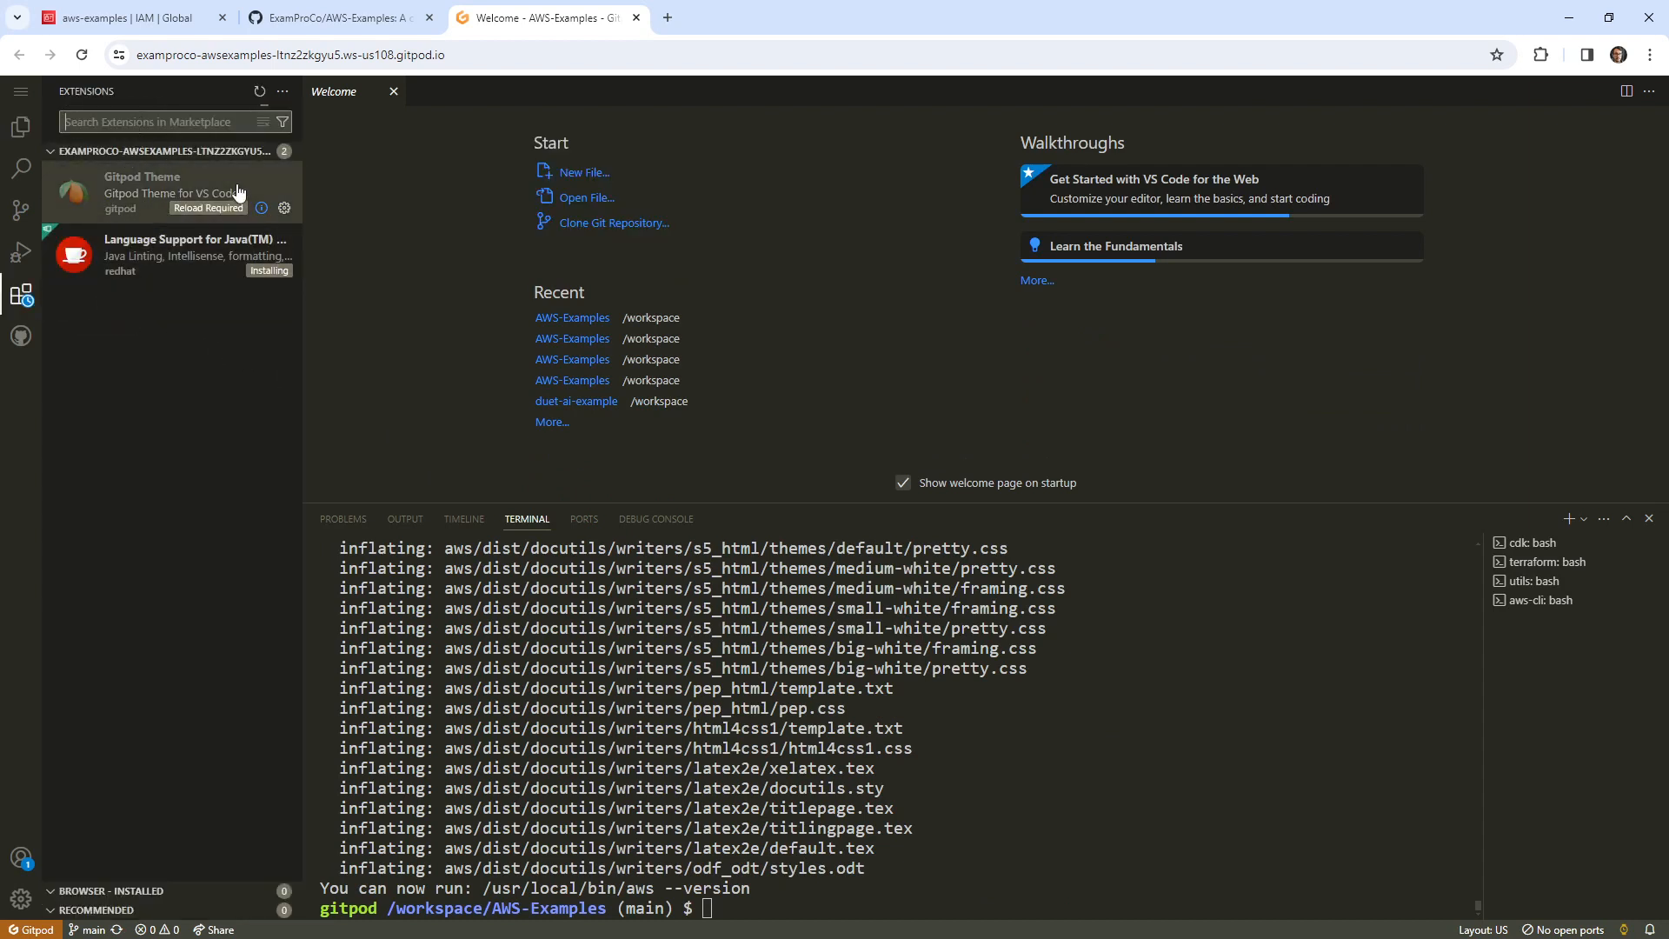
left_click(283, 92)
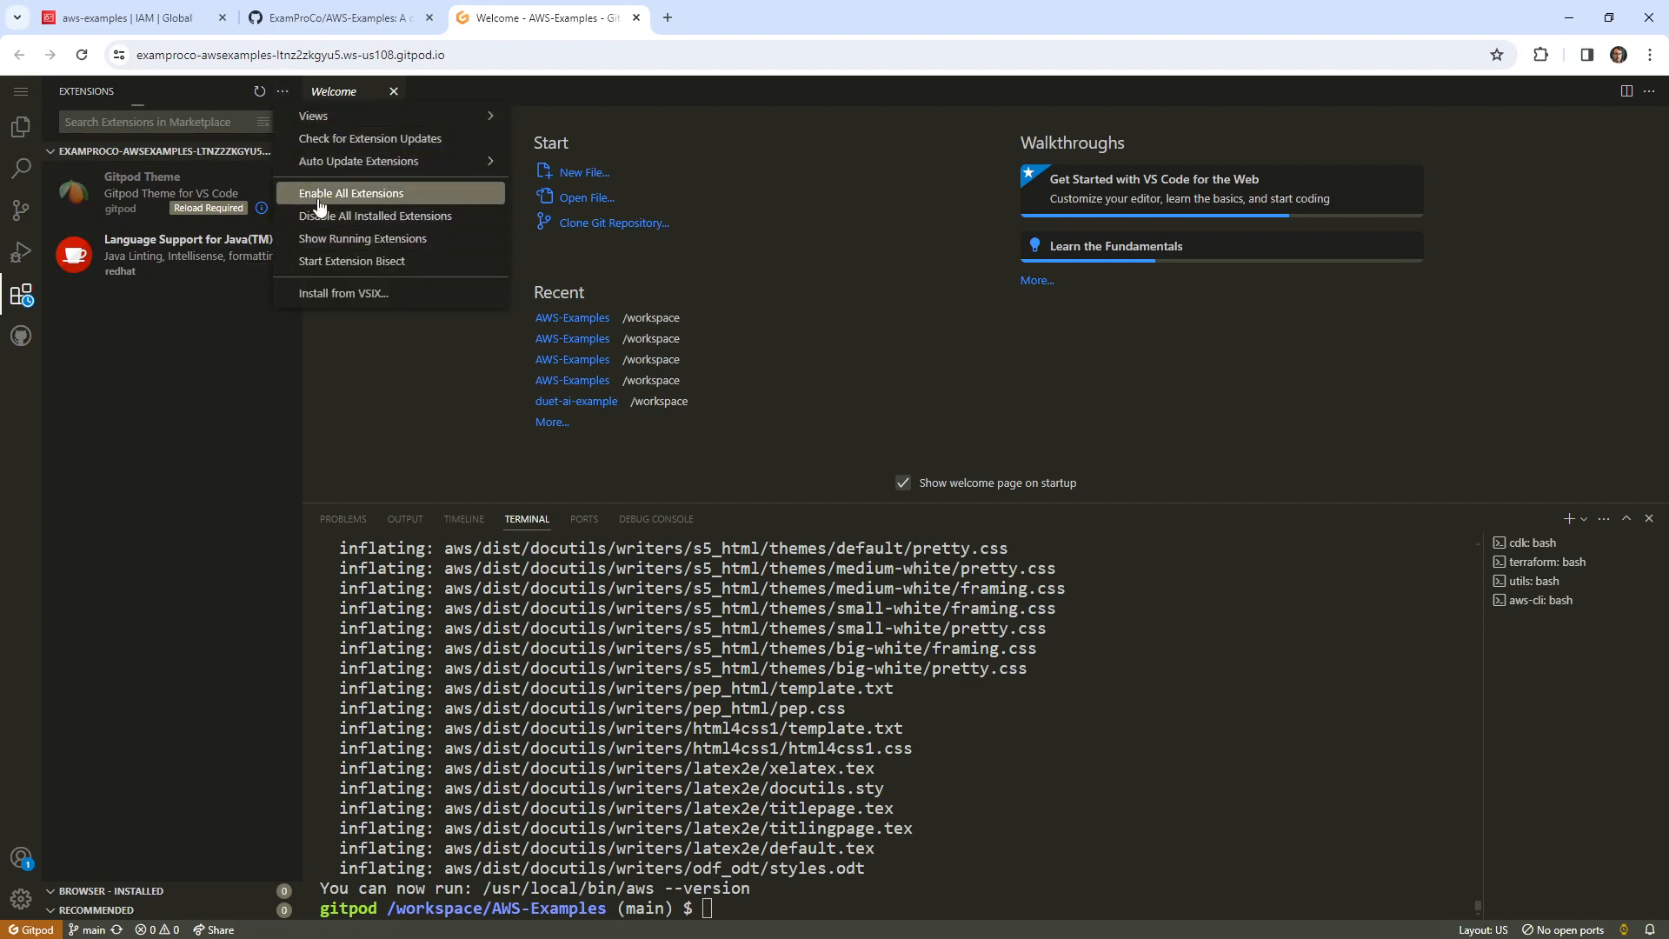
left_click(165, 149)
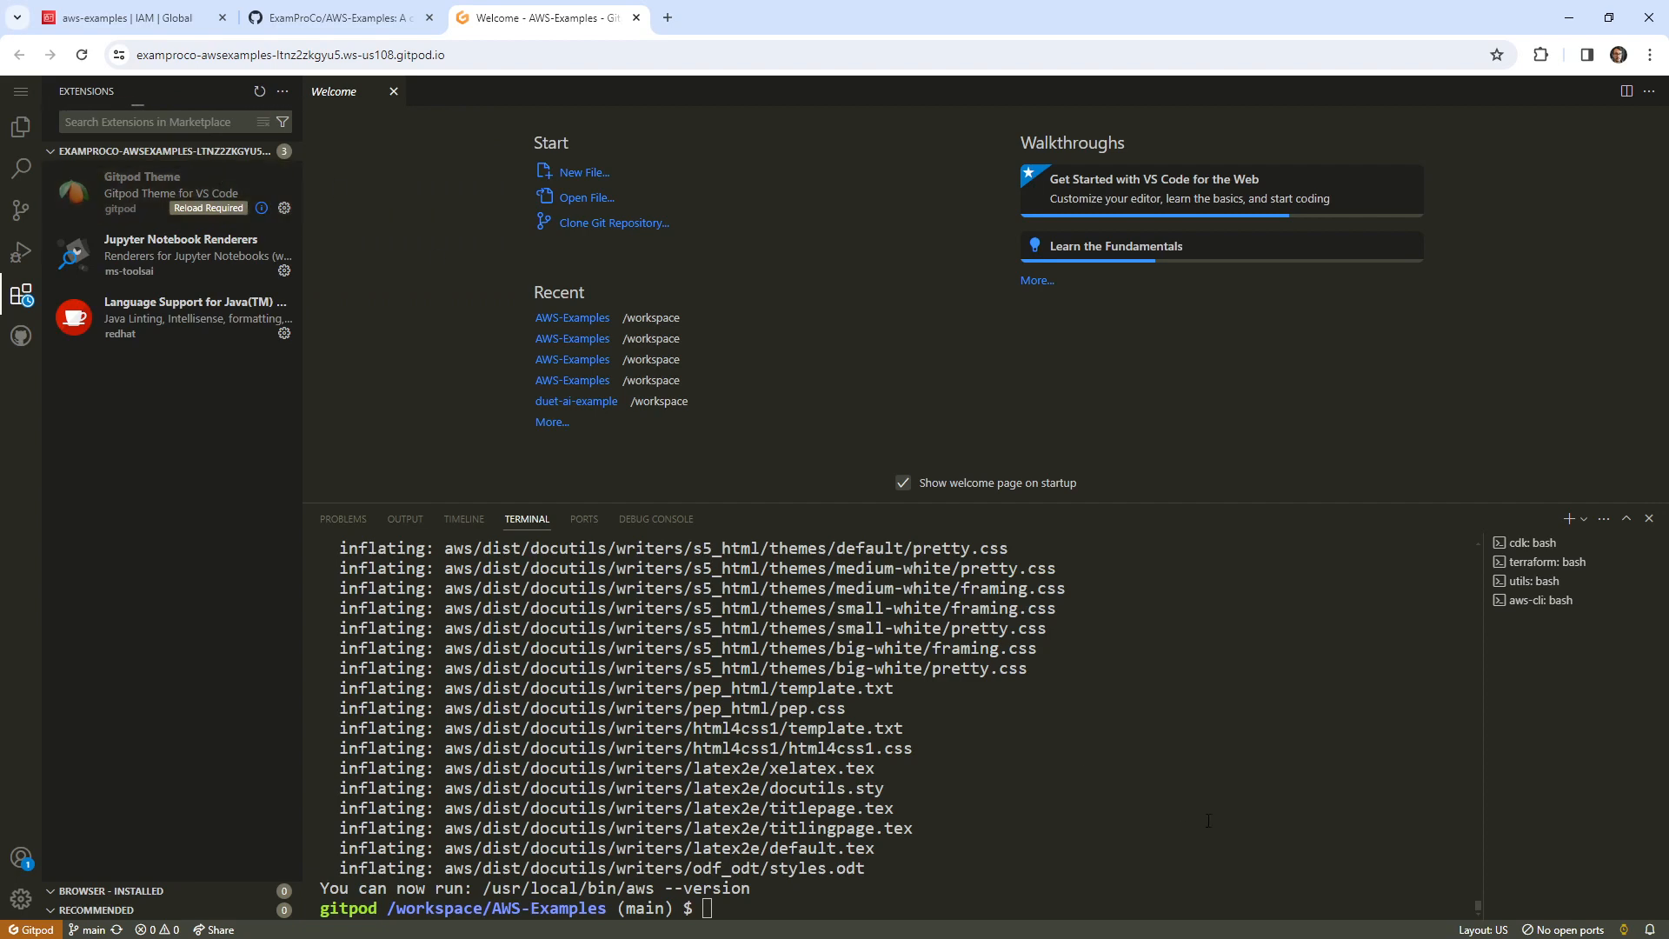
- Clear the terminal and run aws sts get-caller-identity in the aws-cli session to check the caller's ARN
left_click(1195, 778)
type("clear")
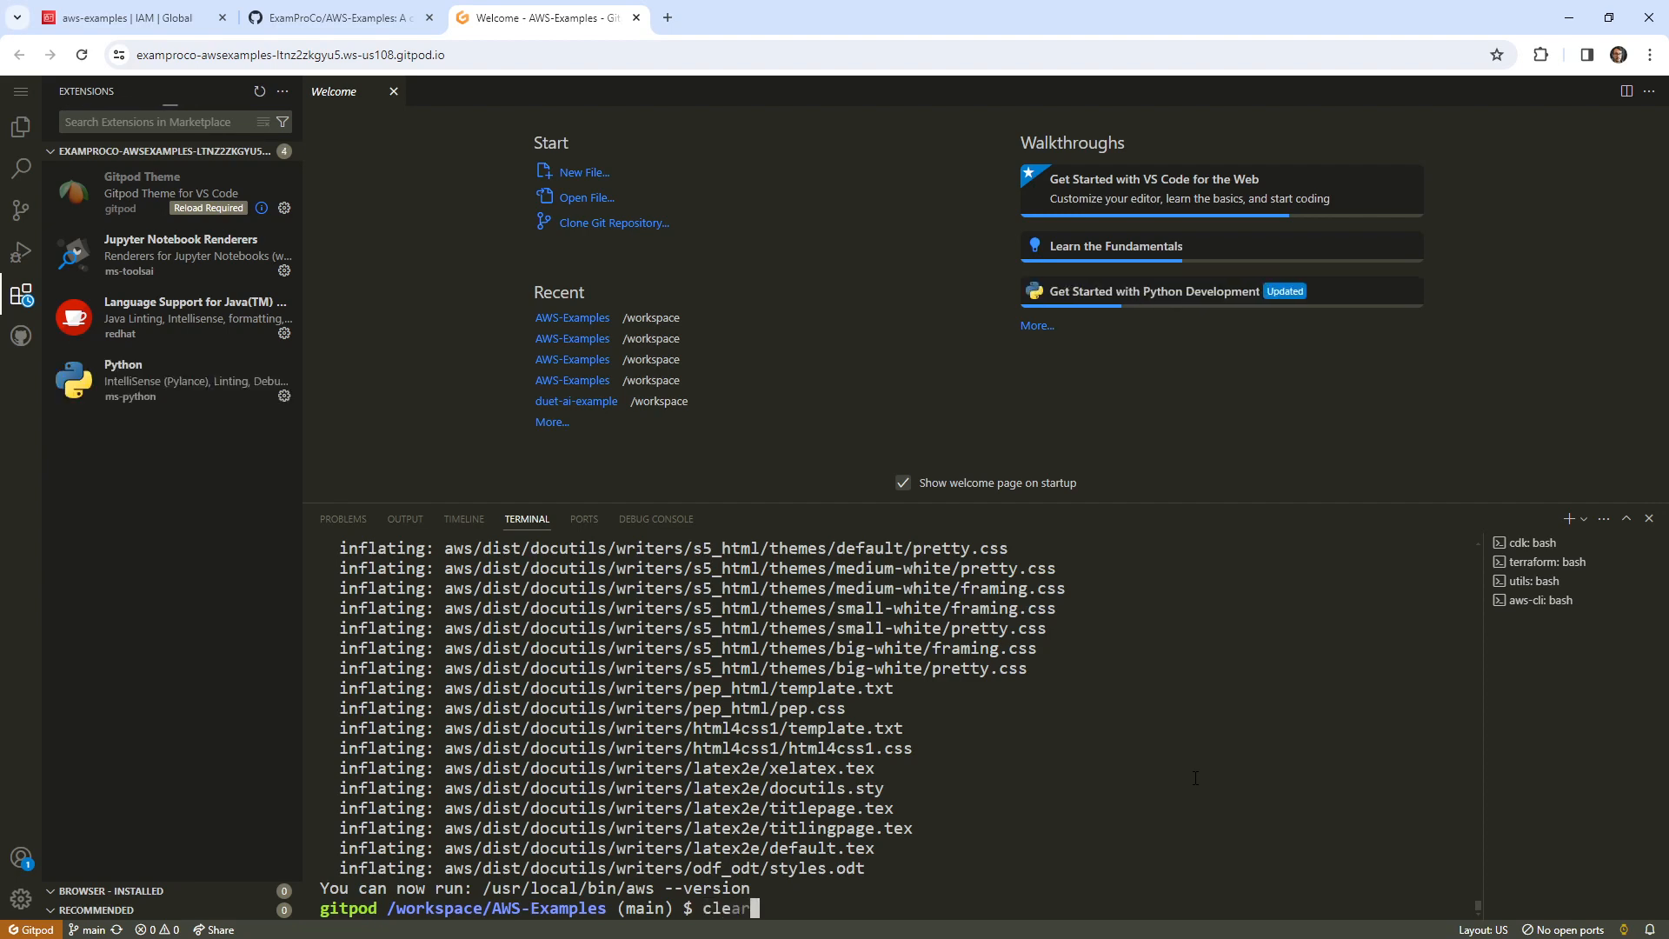
key("Return")
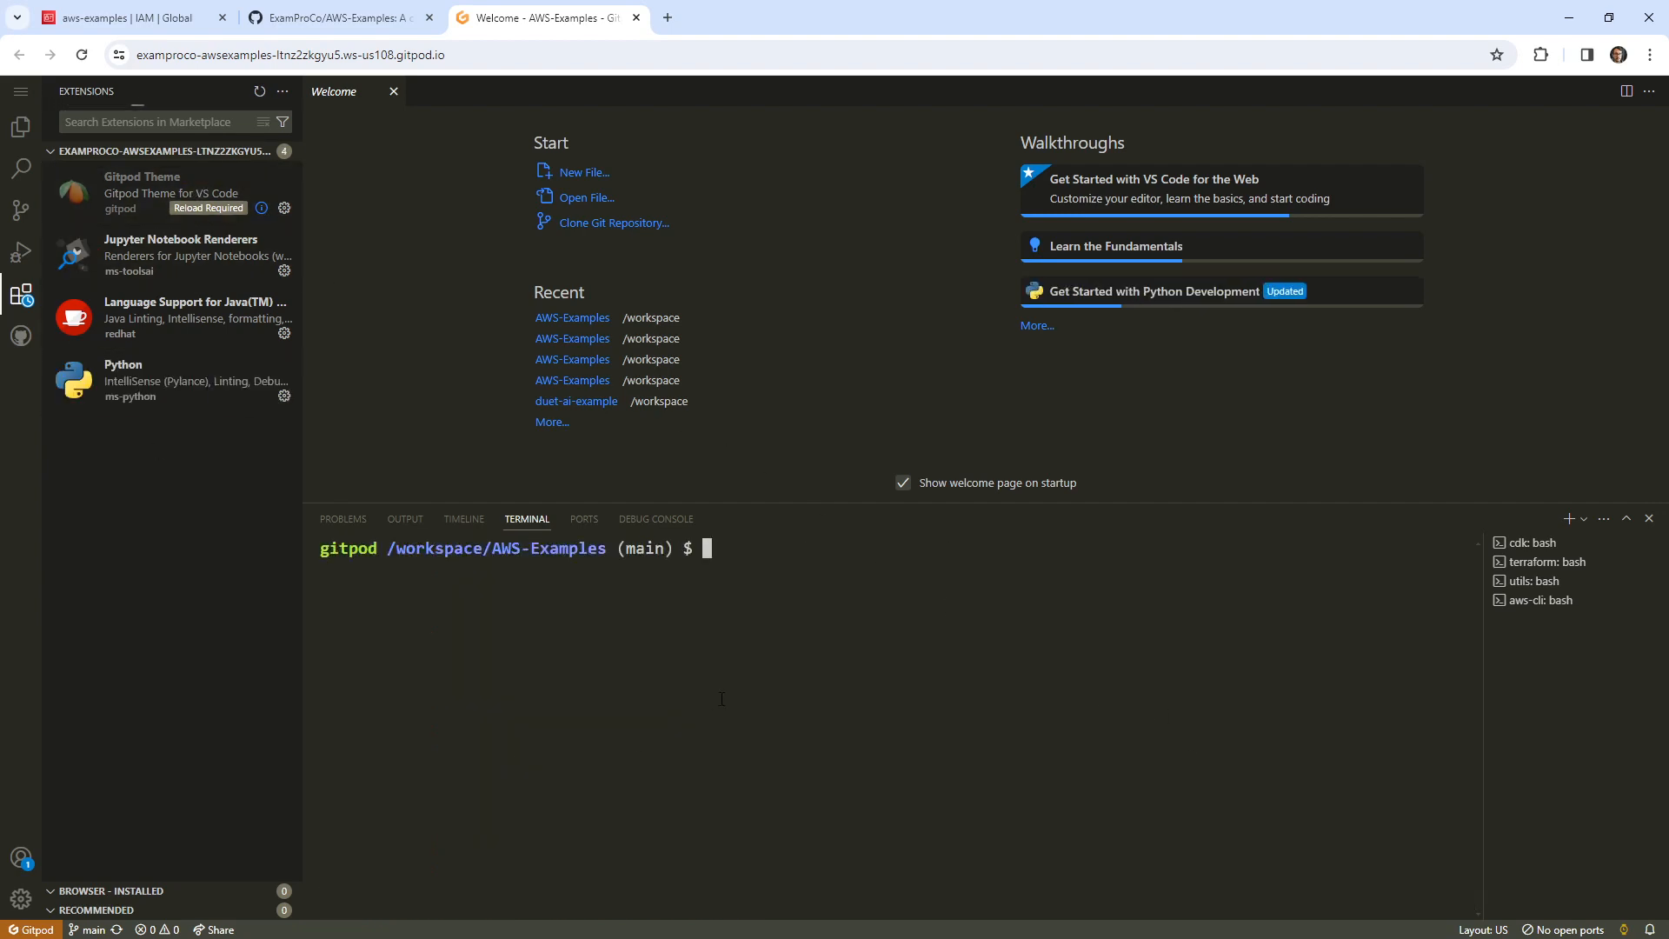
left_click(1531, 600)
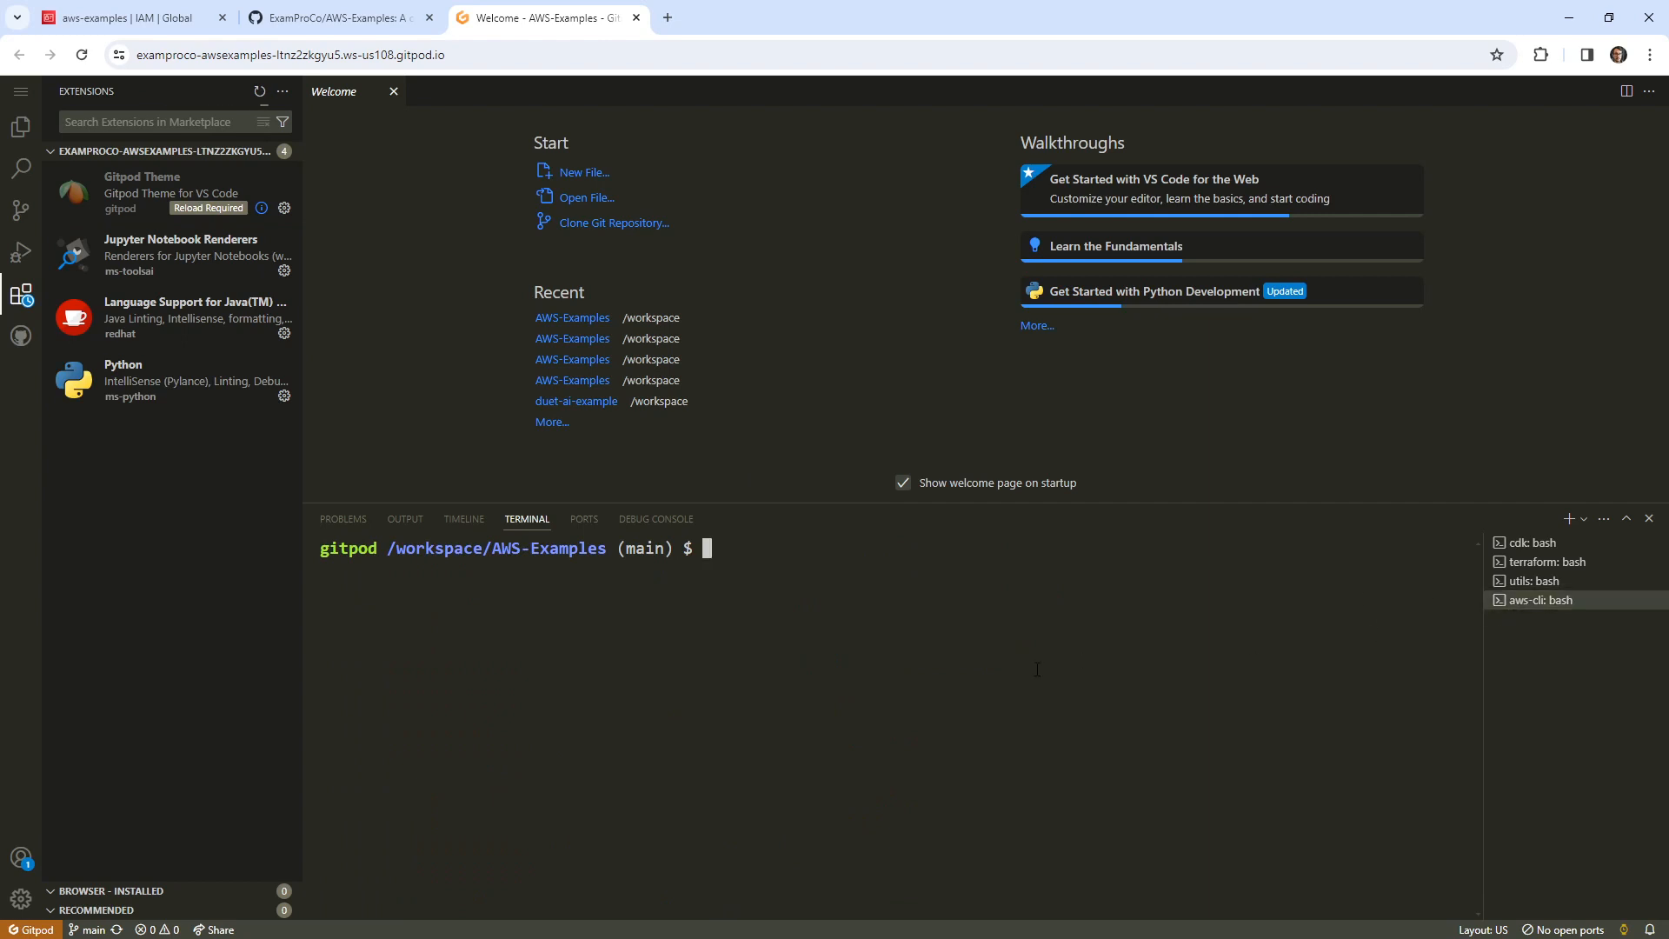
type("aws sts get-caller-identity")
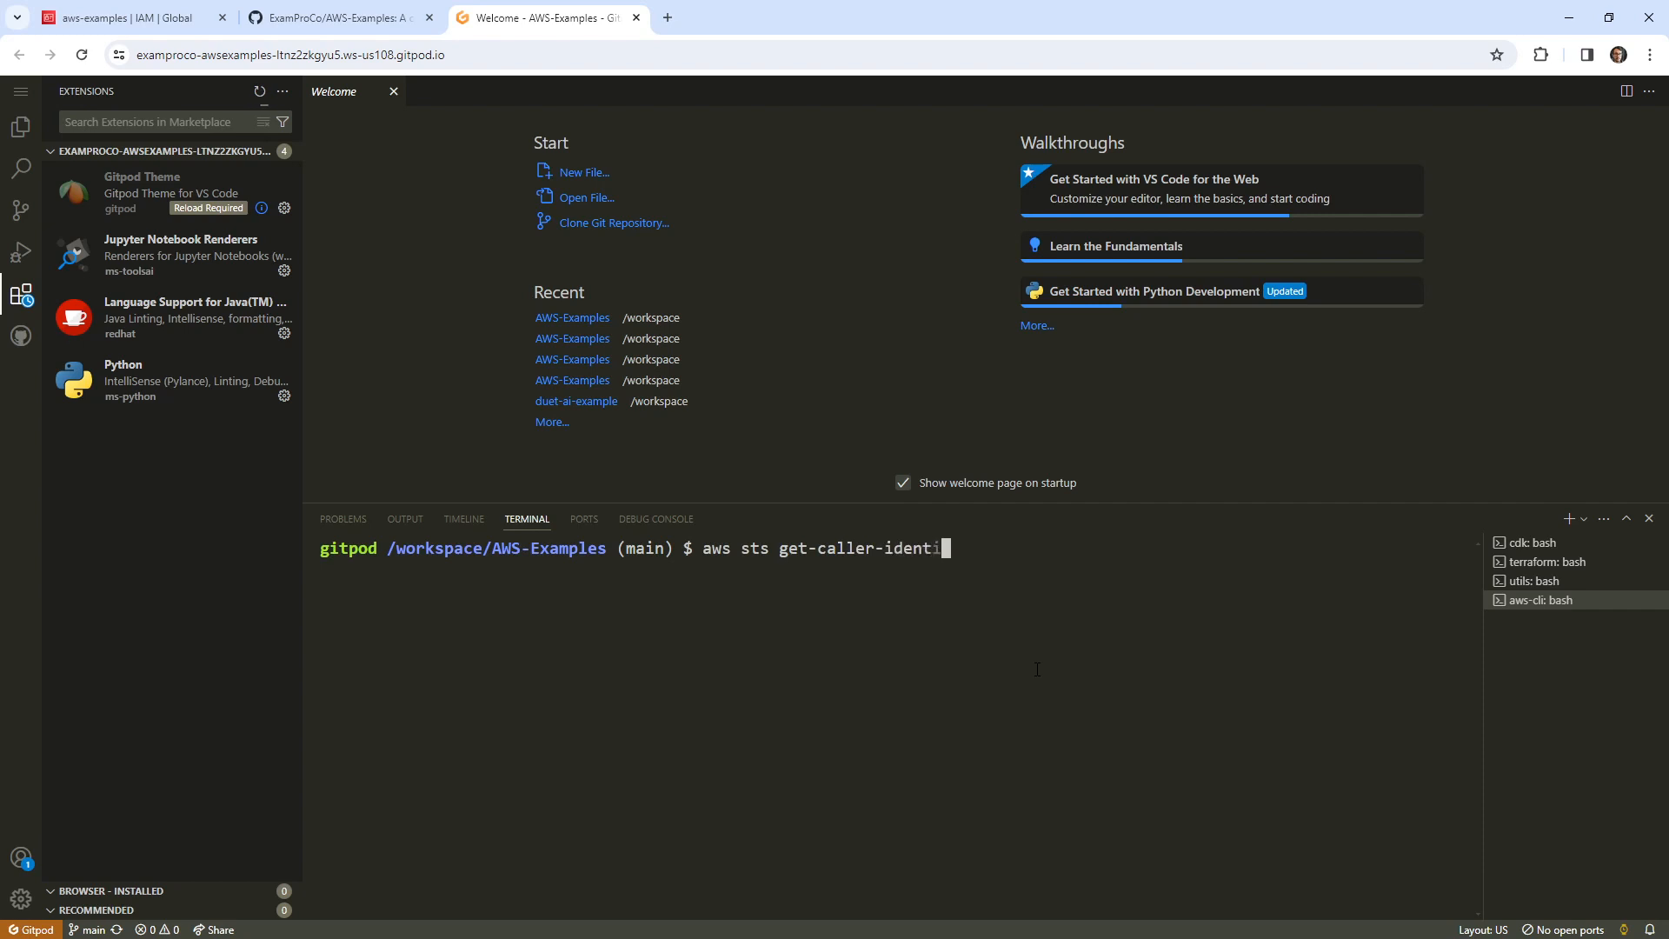
key("Return")
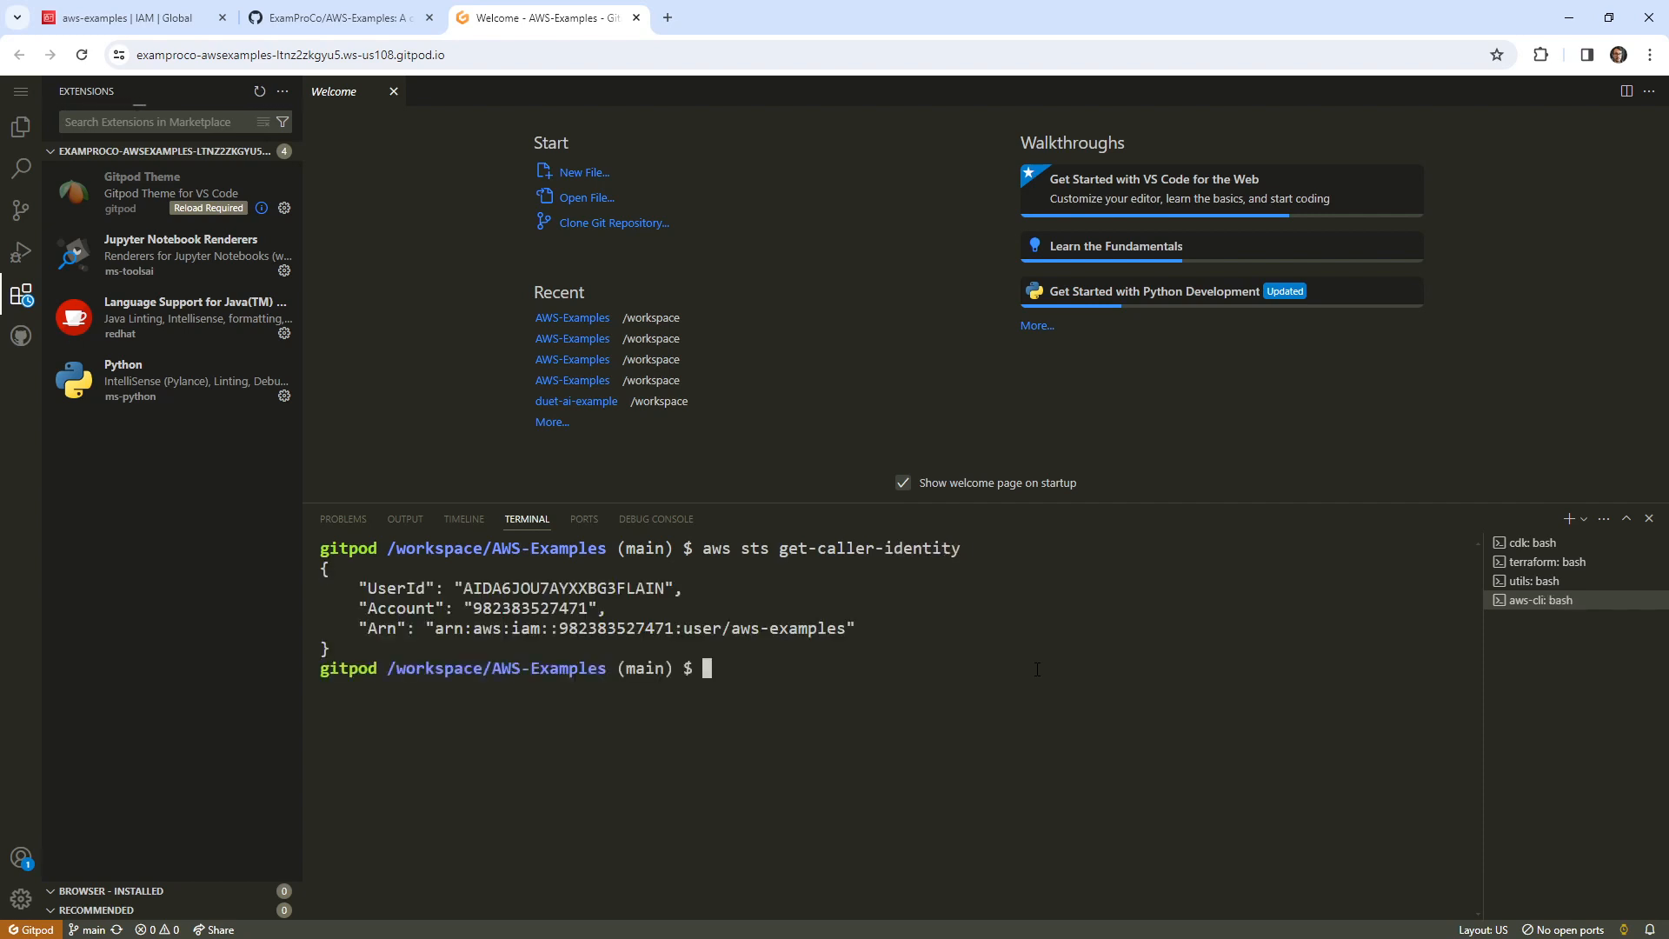
left_click_drag(722, 618, 766, 633)
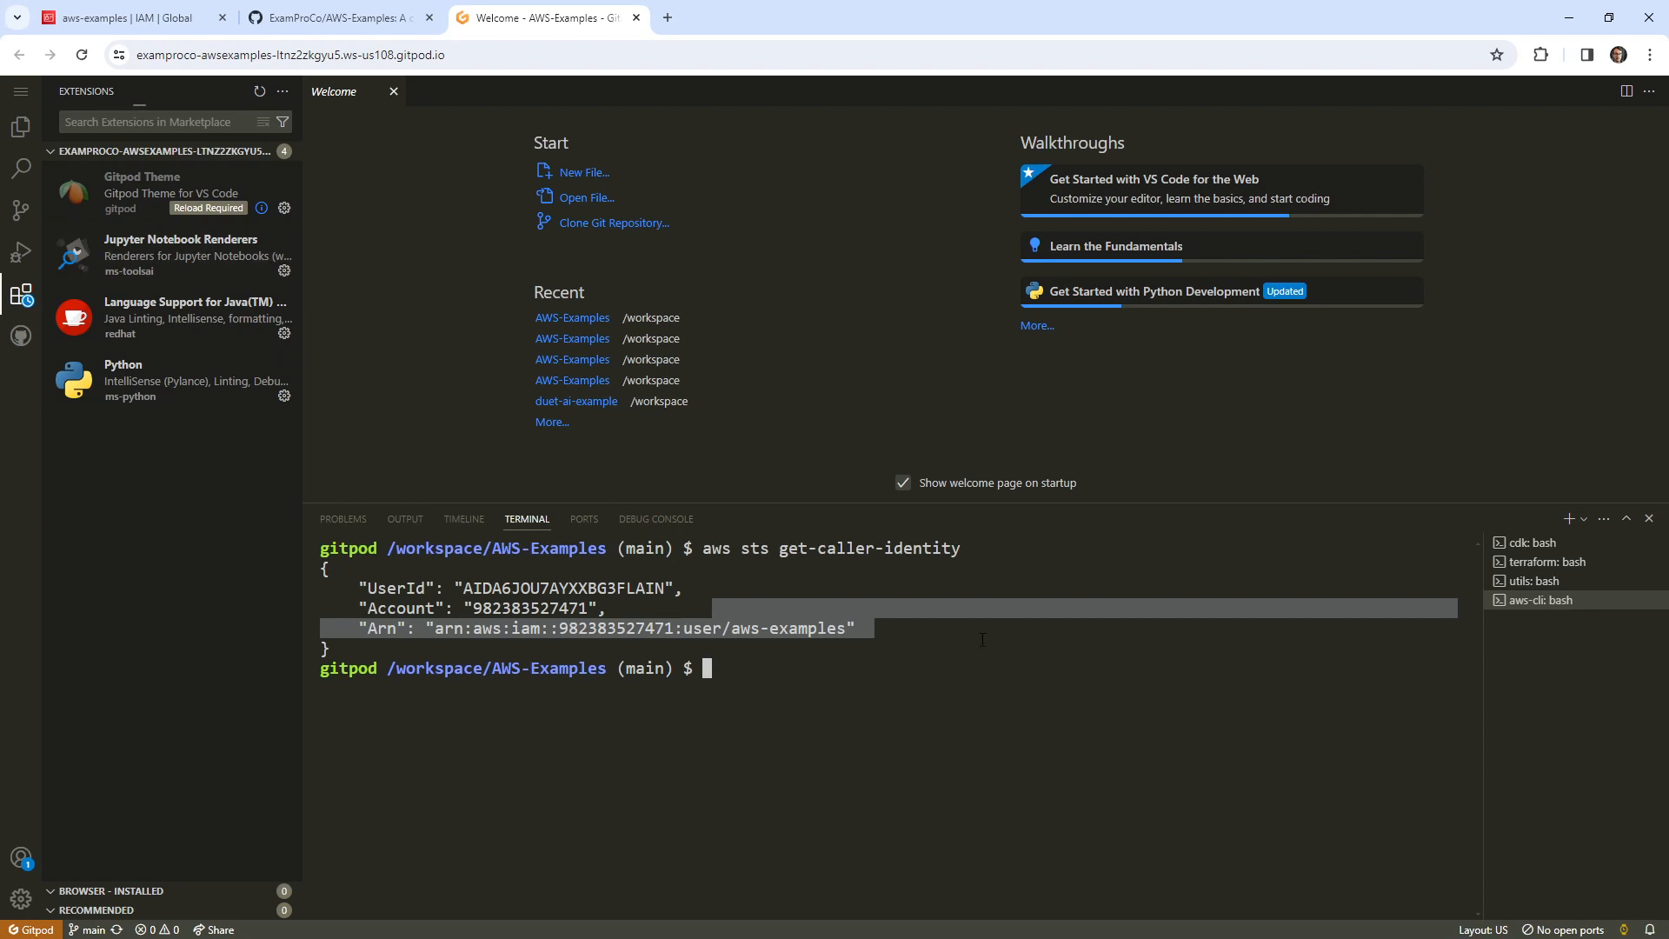
left_click_drag(942, 654, 763, 554)
left_click(922, 699)
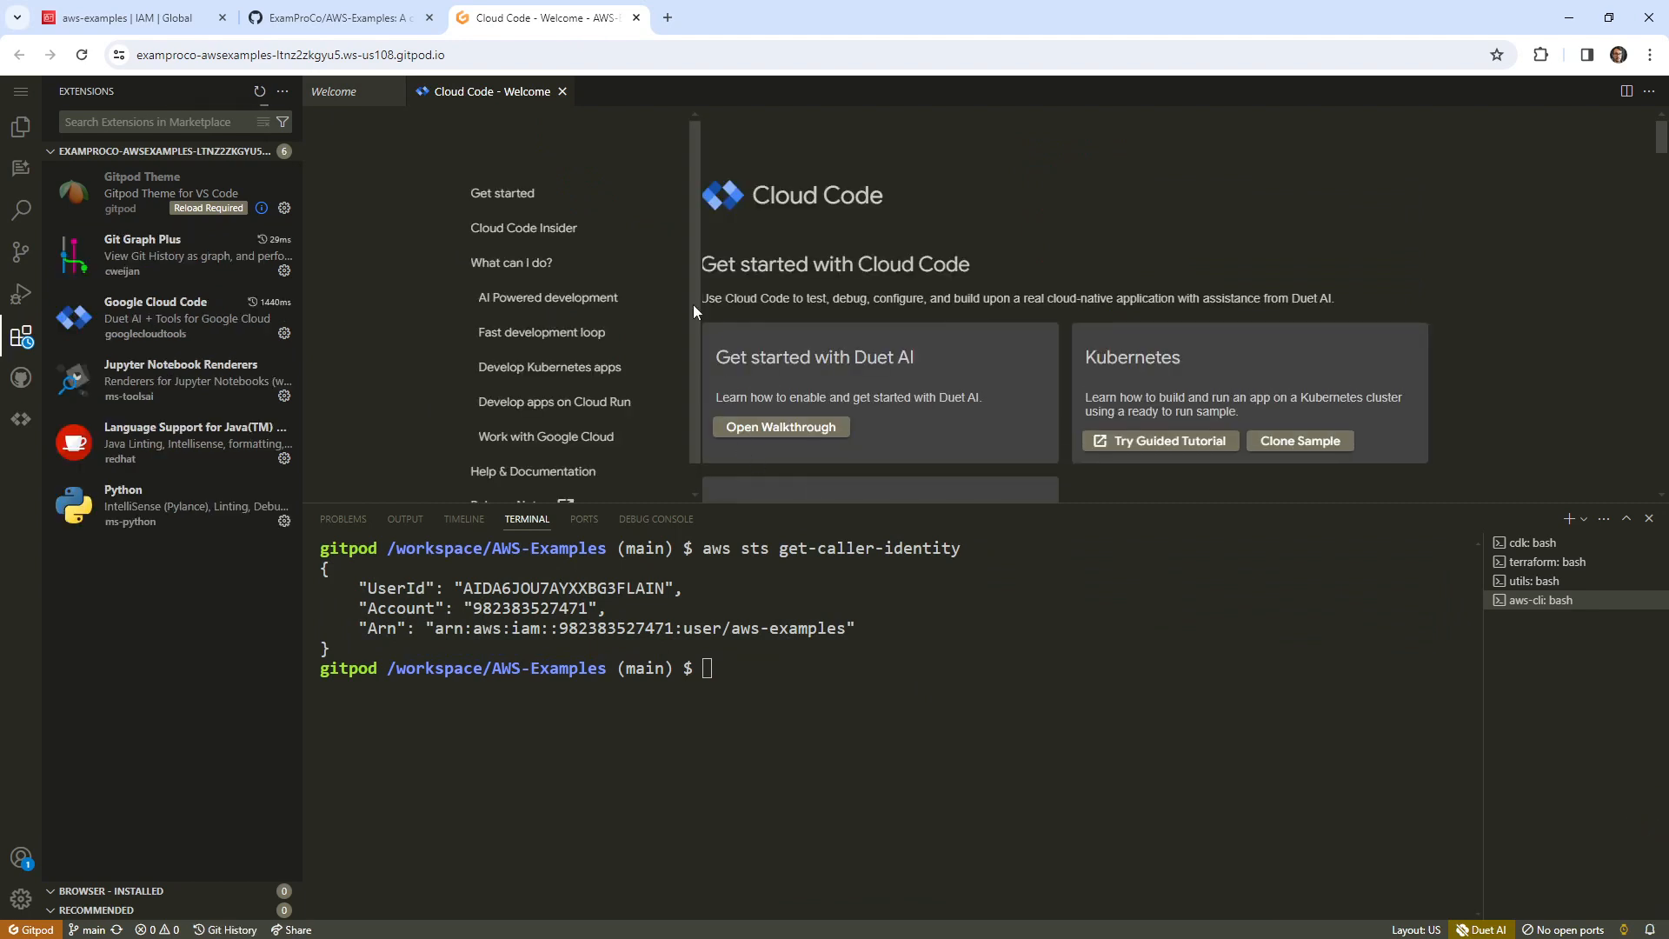
- Close the Cloud Code welcome page and uninstall the Google Cloud Code extension
left_click(562, 91)
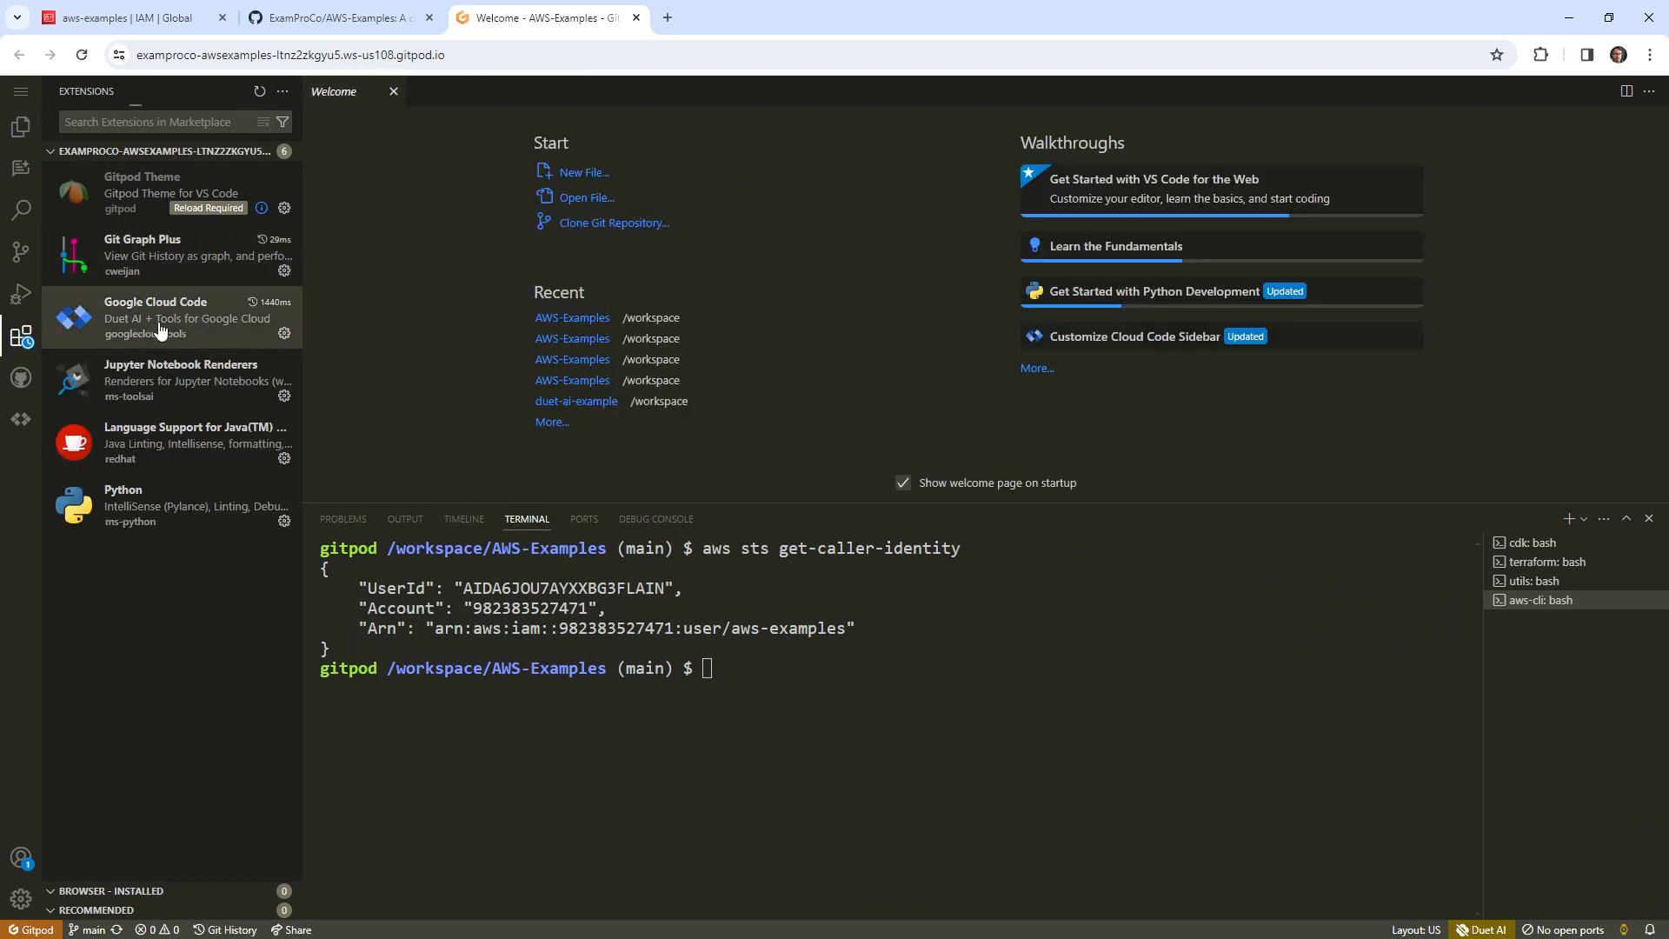
right_click(174, 329)
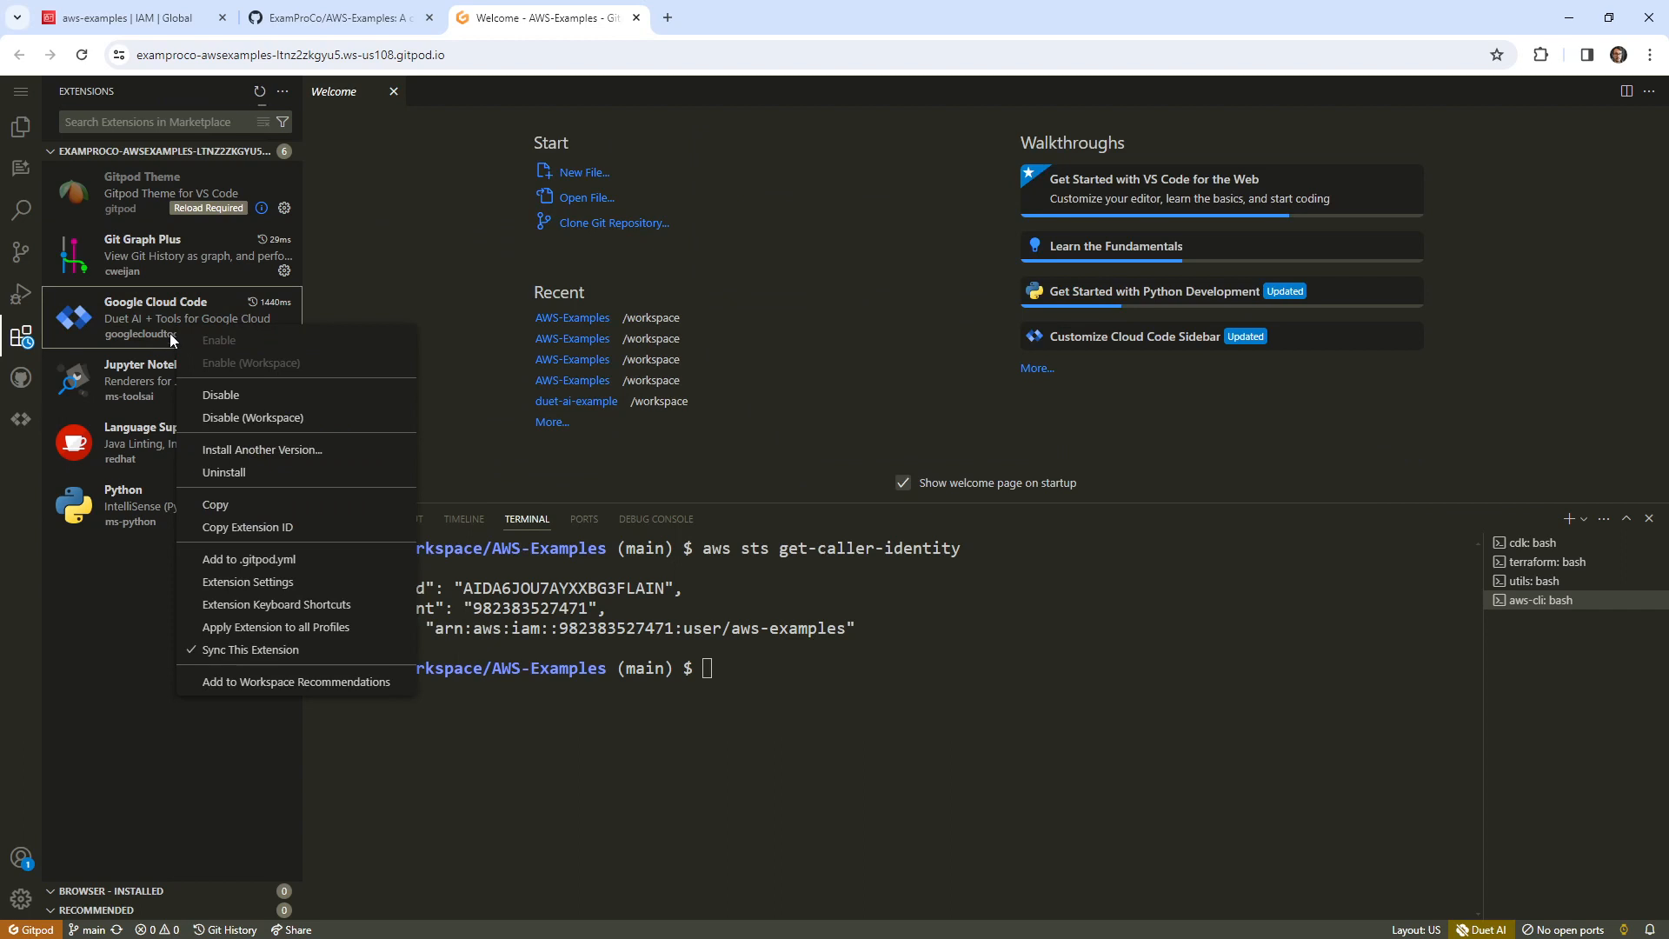
left_click(253, 472)
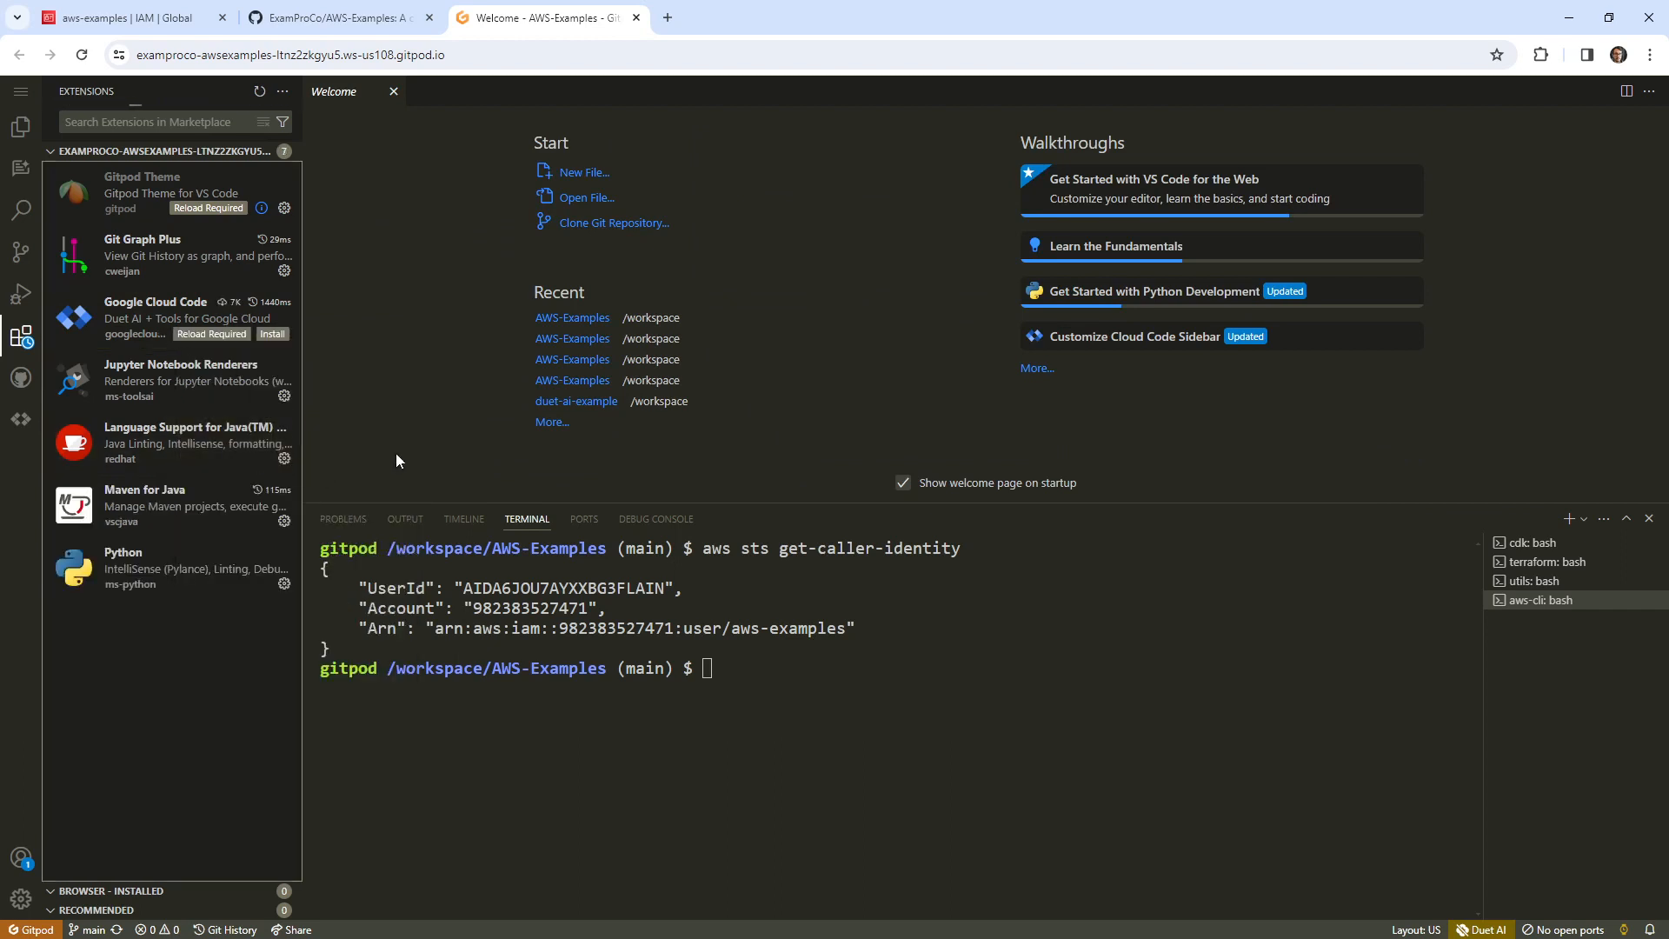
left_click(23, 341)
left_click(22, 337)
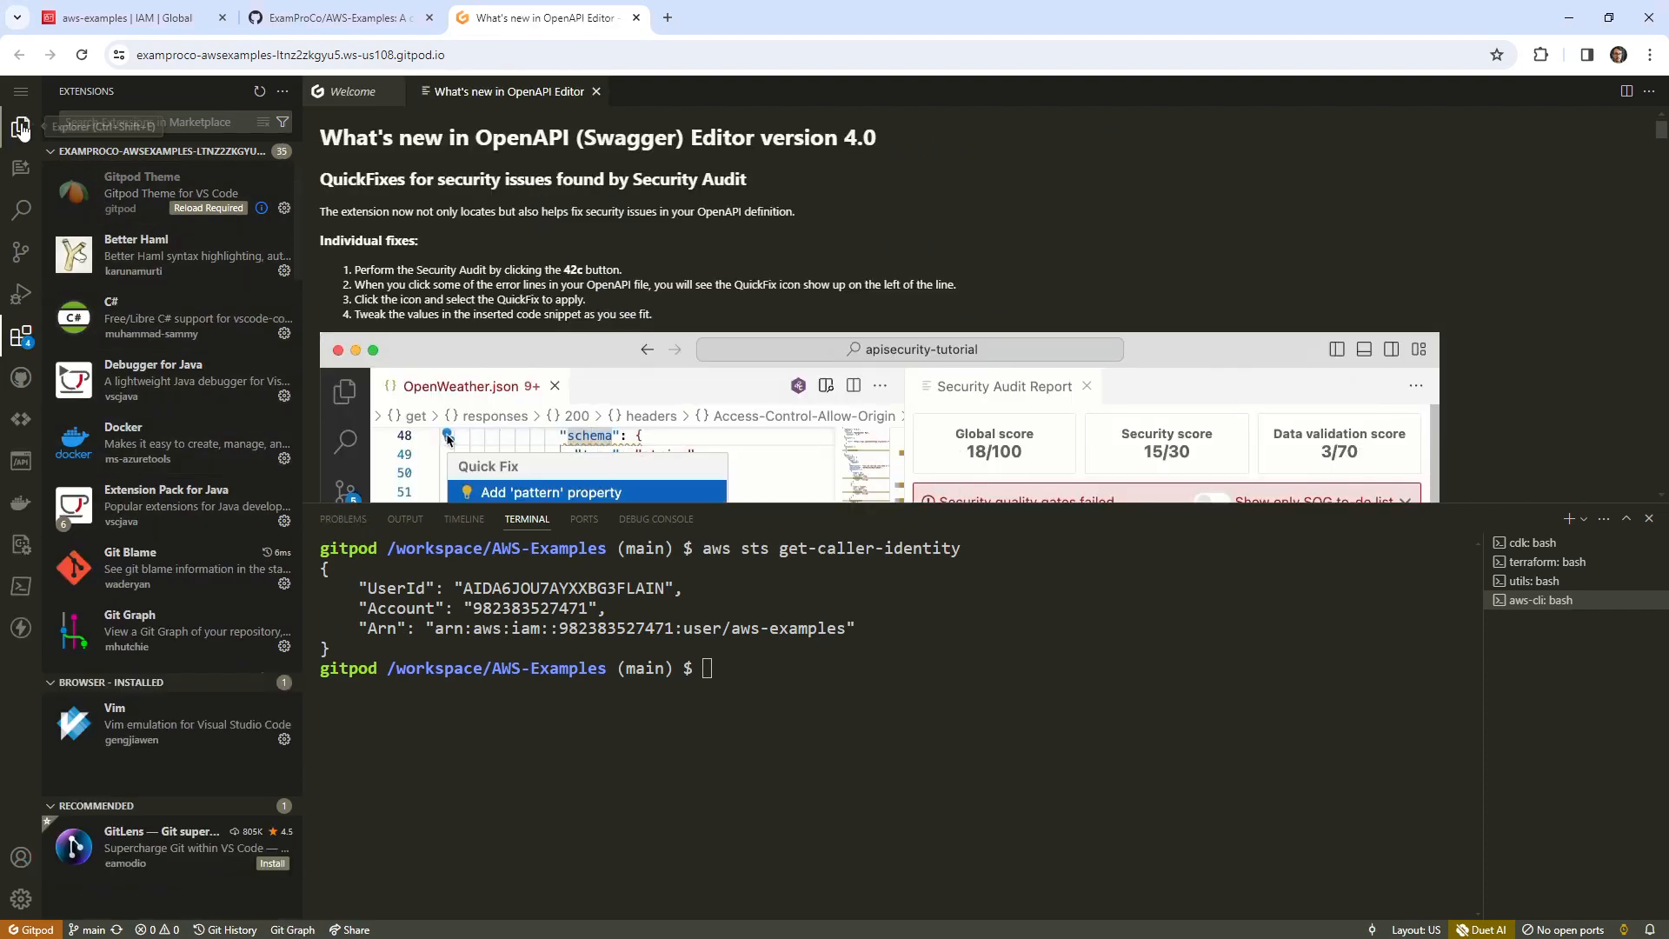
- Create a folder named policy inside the repository's iam folder
left_click(21, 126)
left_click(864, 687)
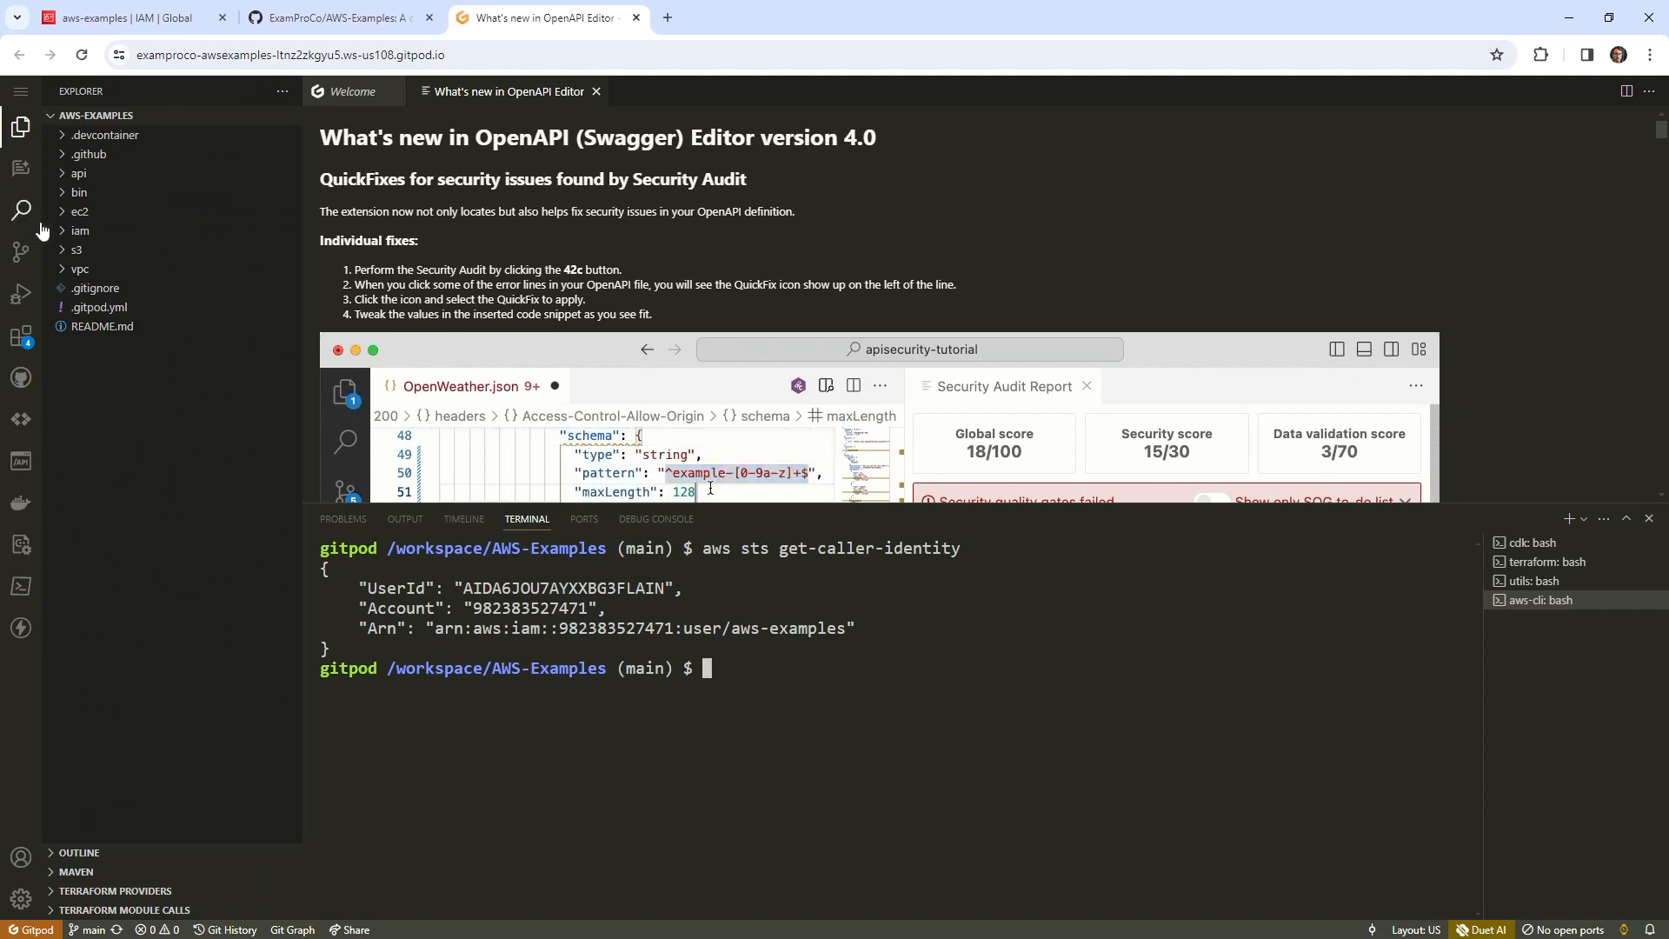
left_click(82, 234)
right_click(91, 241)
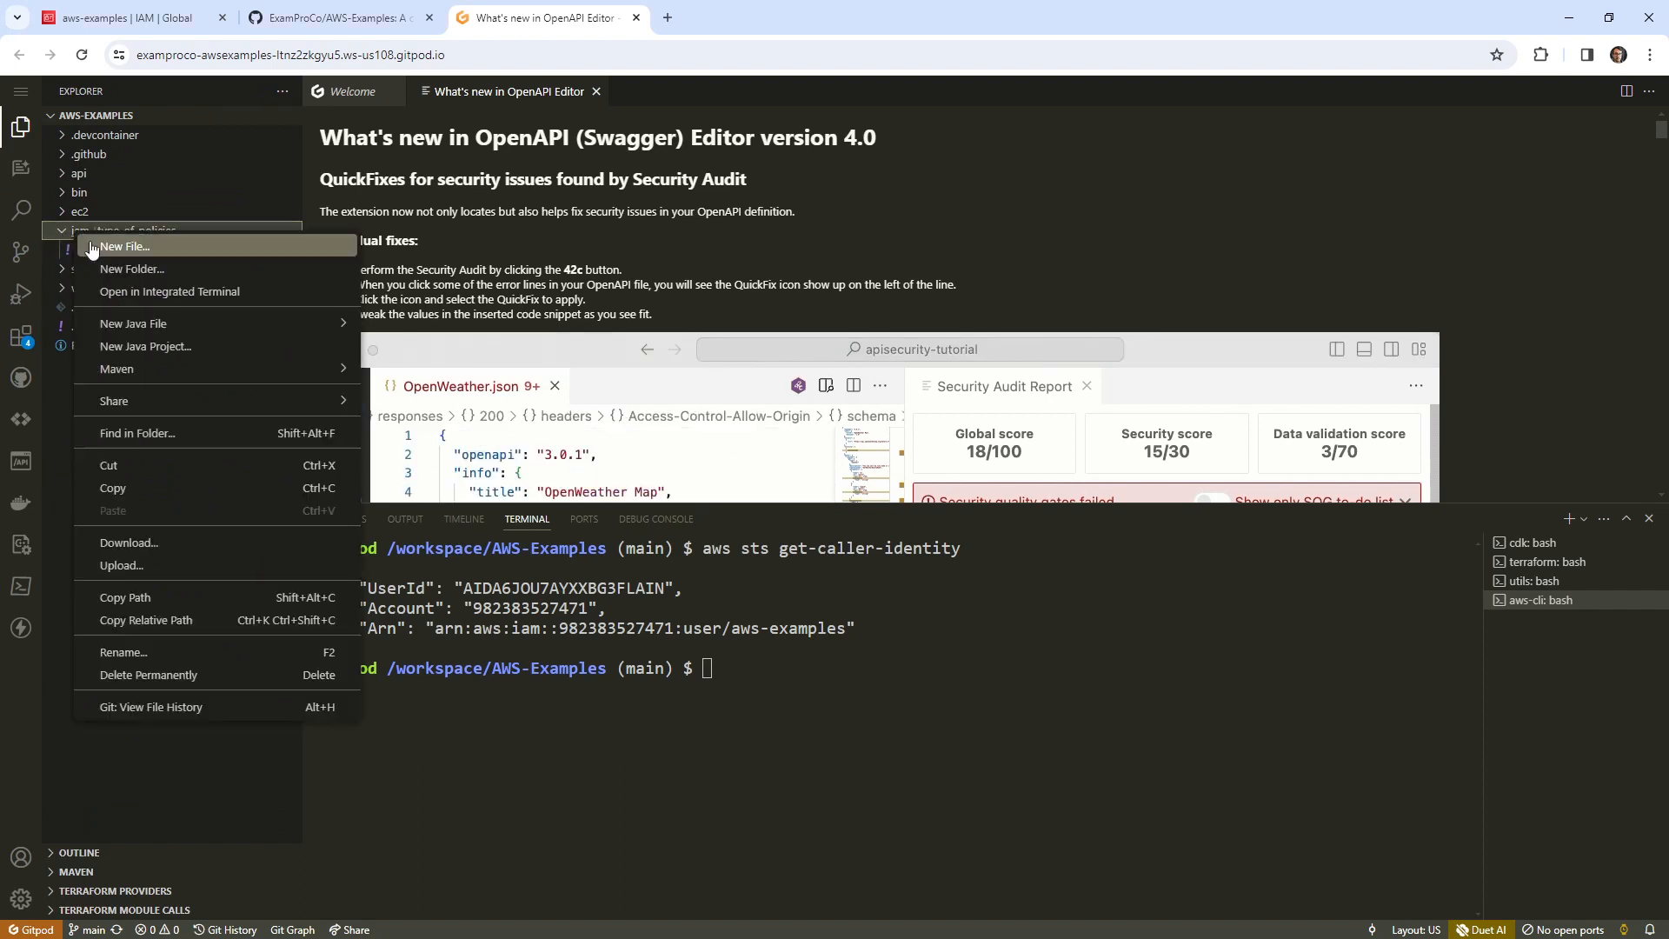
left_click(122, 269)
type("policy")
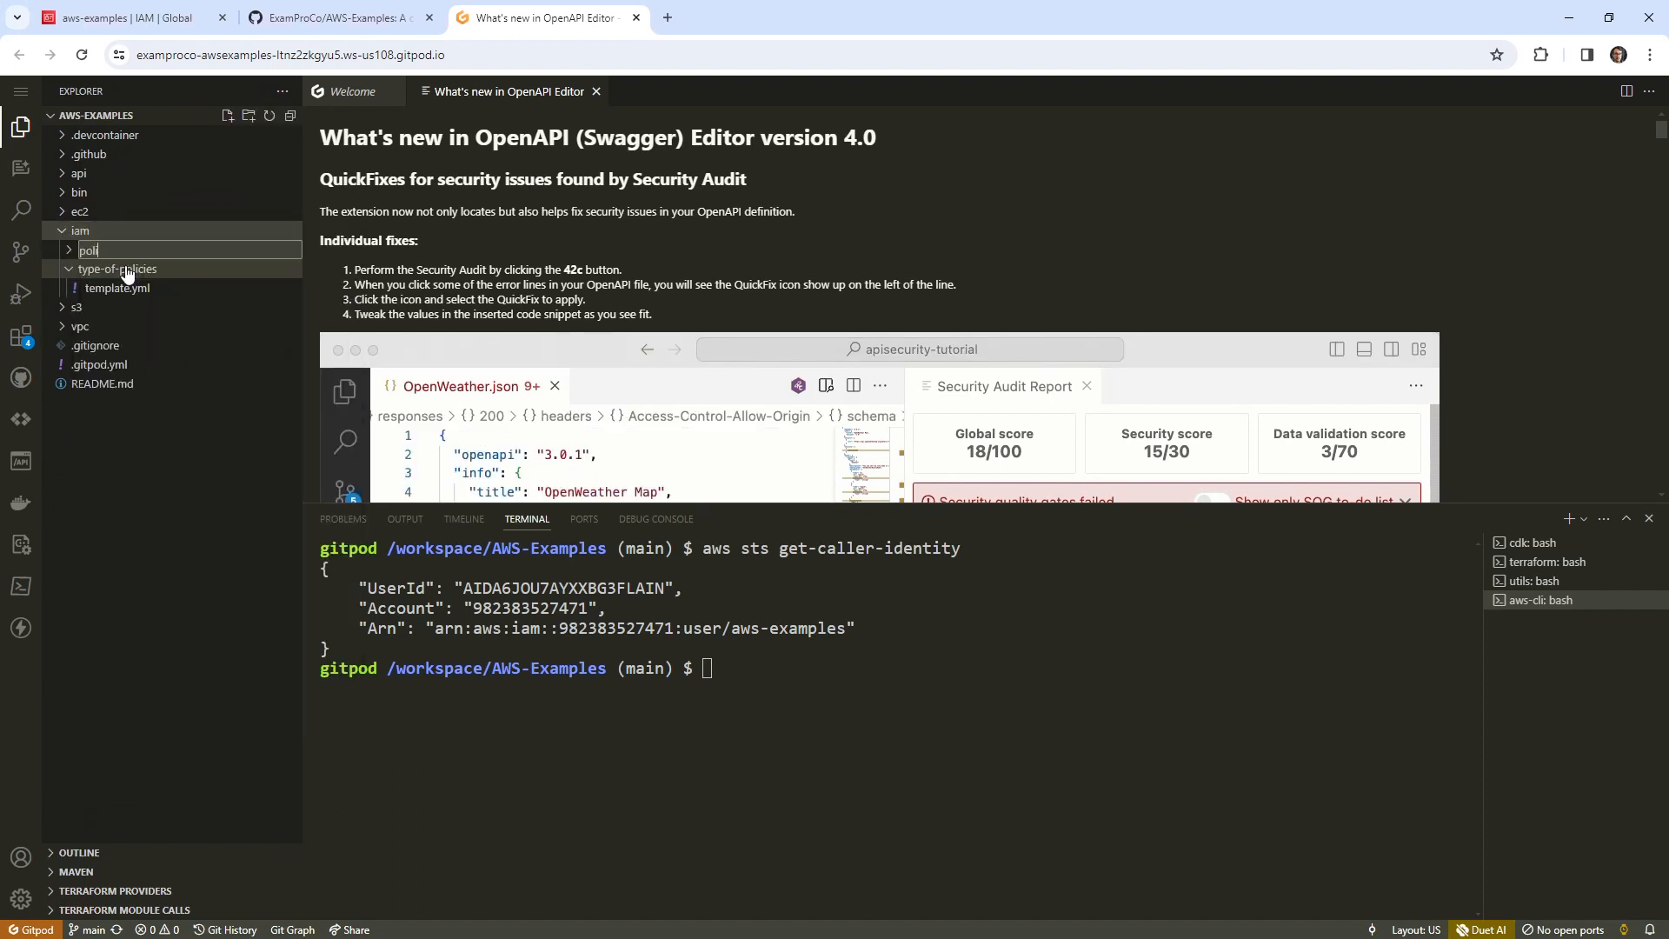
key("Return")
- Create a file named policy.yml in the iam/policy folder
right_click(143, 262)
left_click(145, 266)
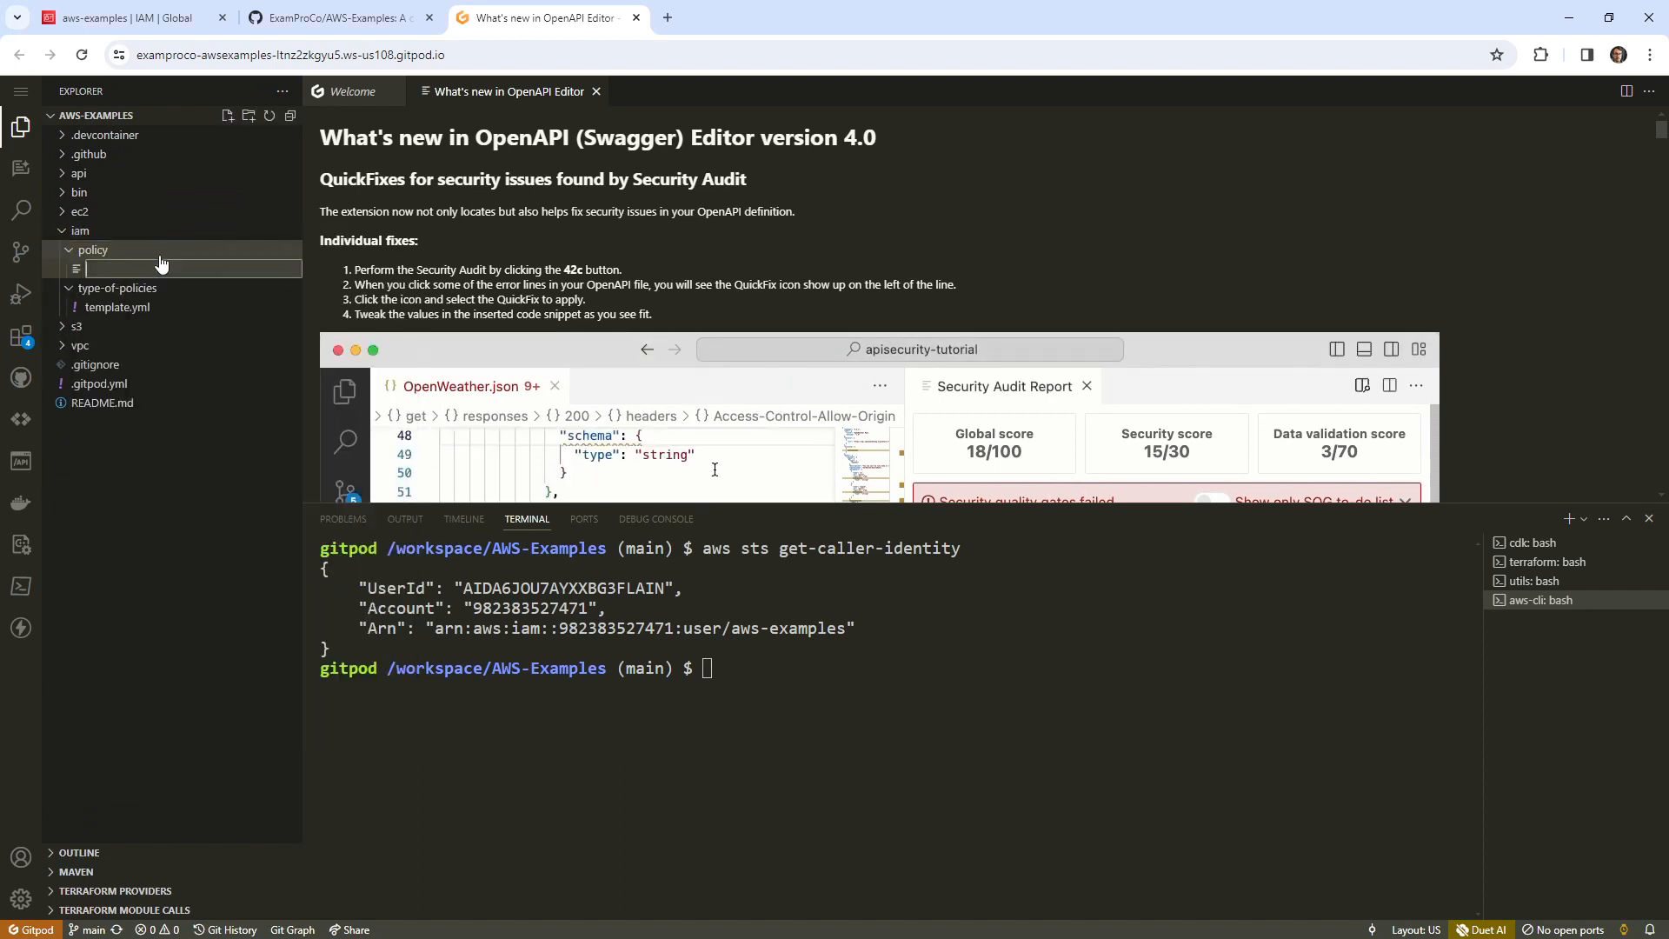
type("policy.ym")
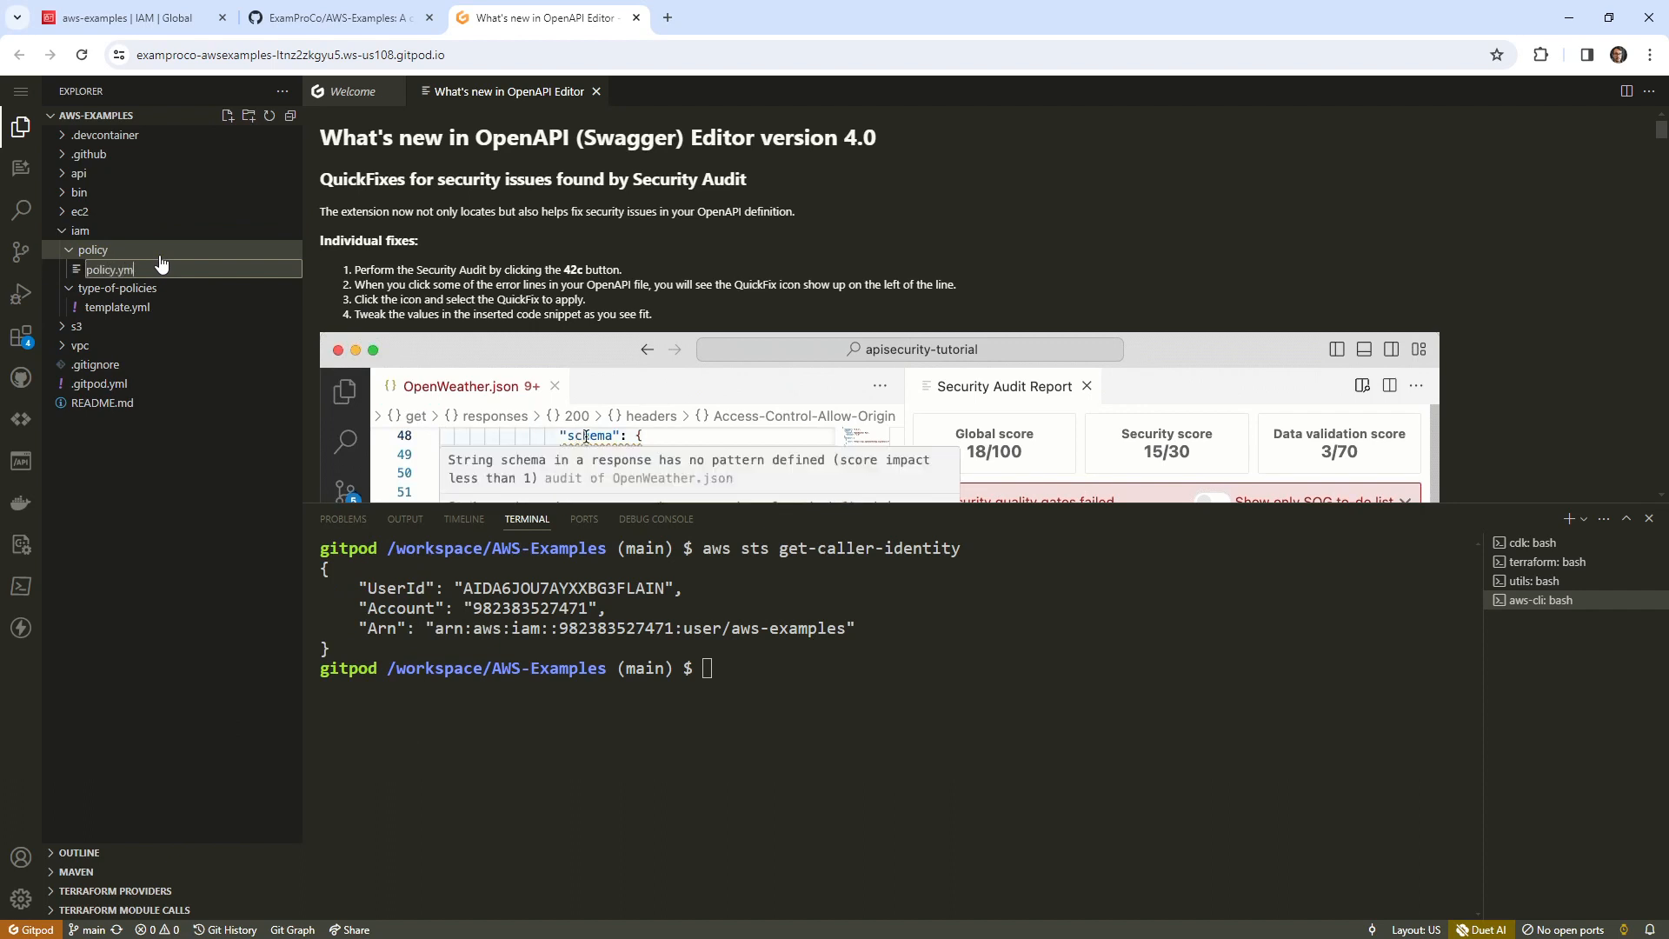
type("l")
key("Return")
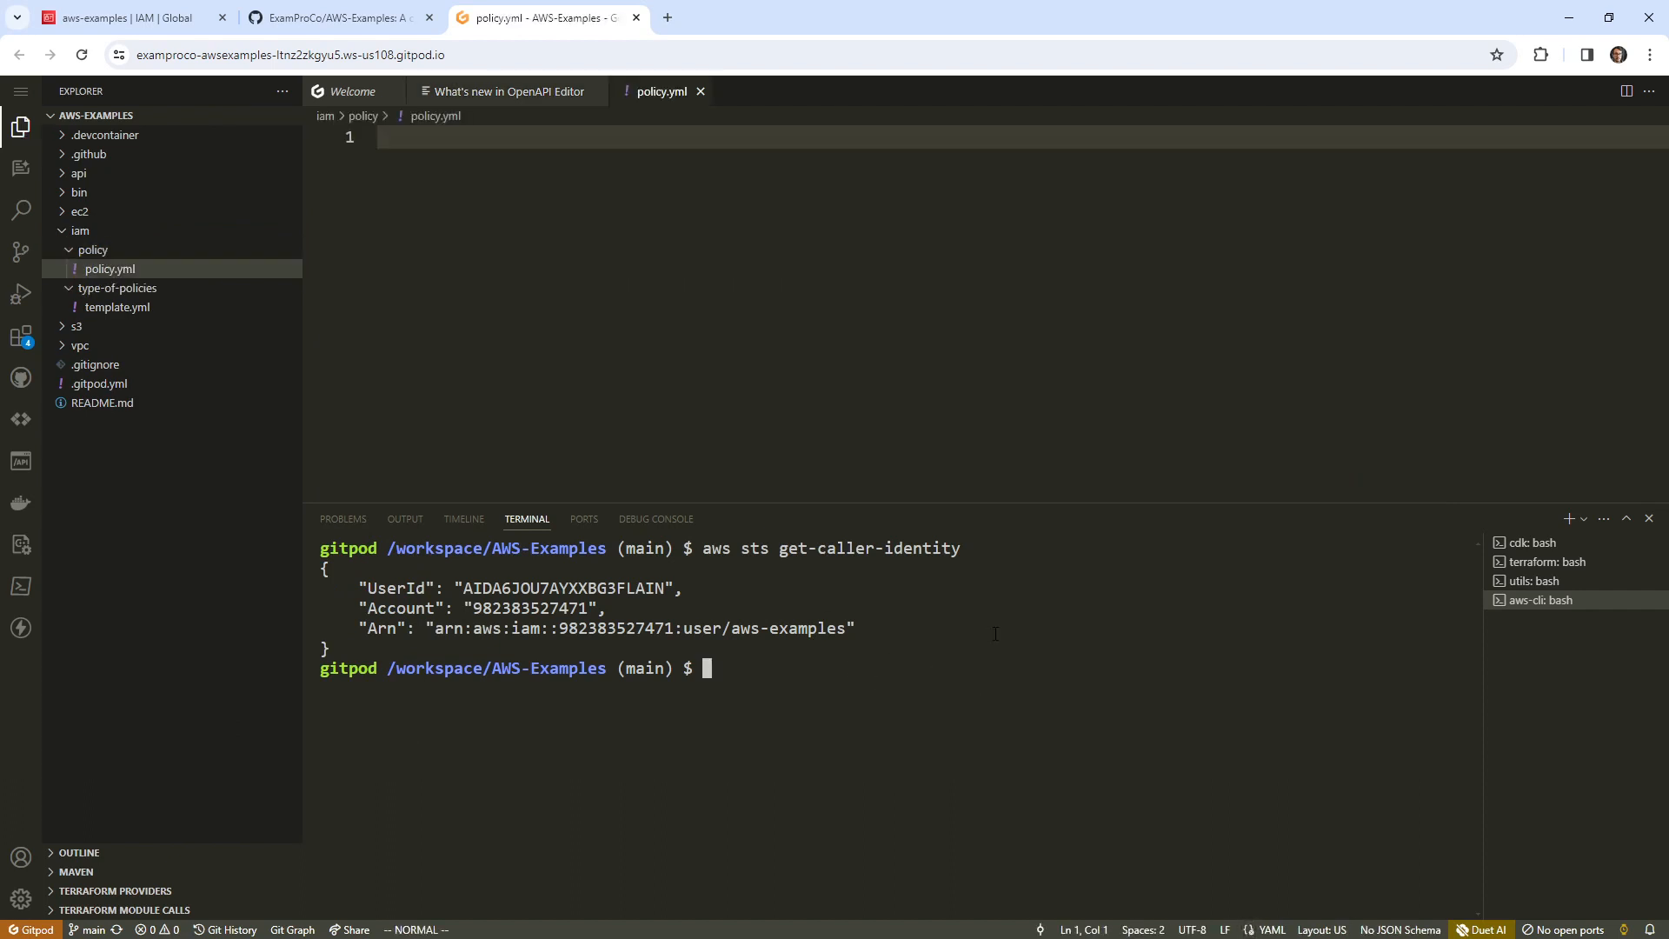
- Install yq in the workspace with brew install yq
type("brew install ")
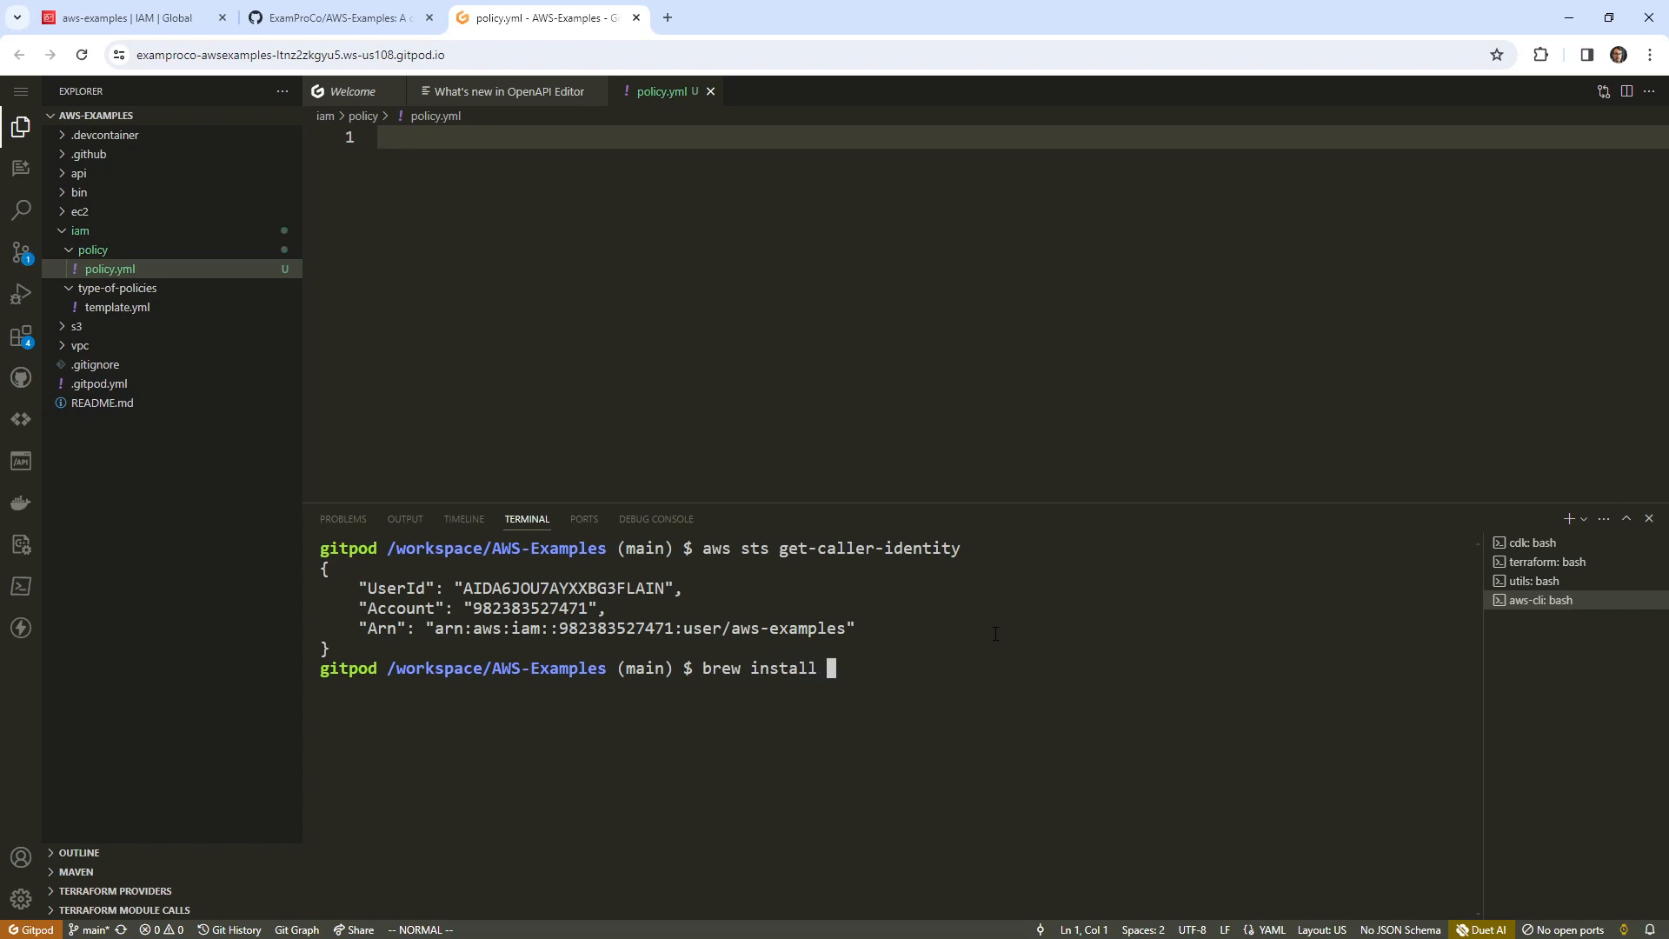
type("yq")
key("Return")
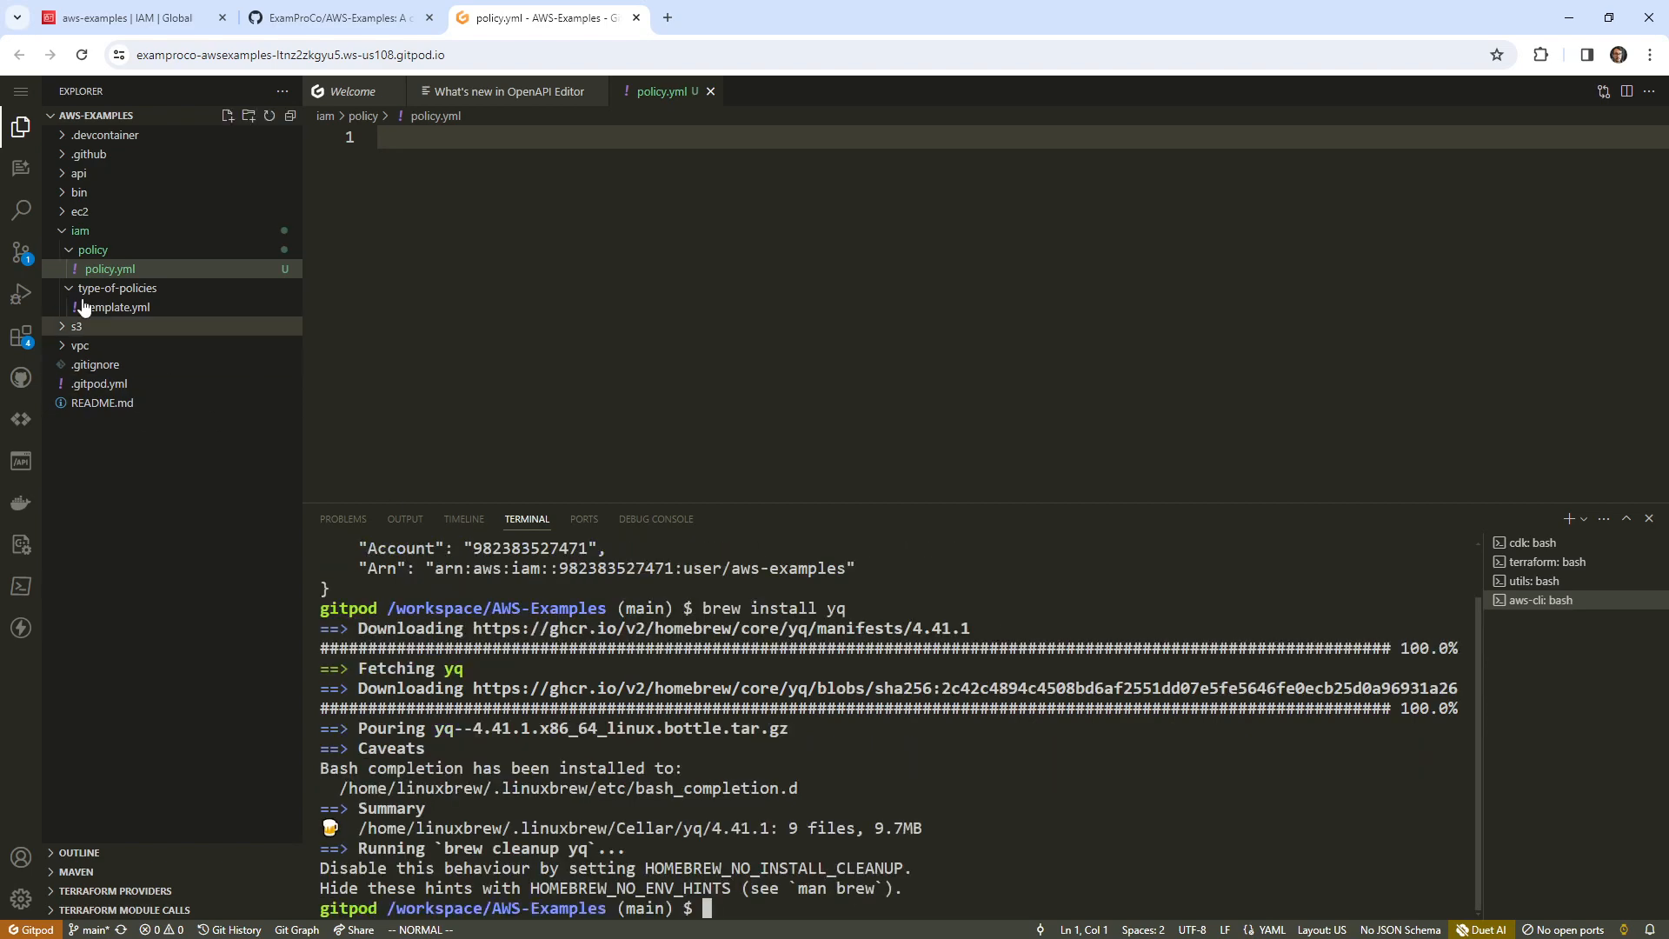
- Create a file named Readme.md in the iam/policy folder
right_click(100, 255)
left_click(121, 273)
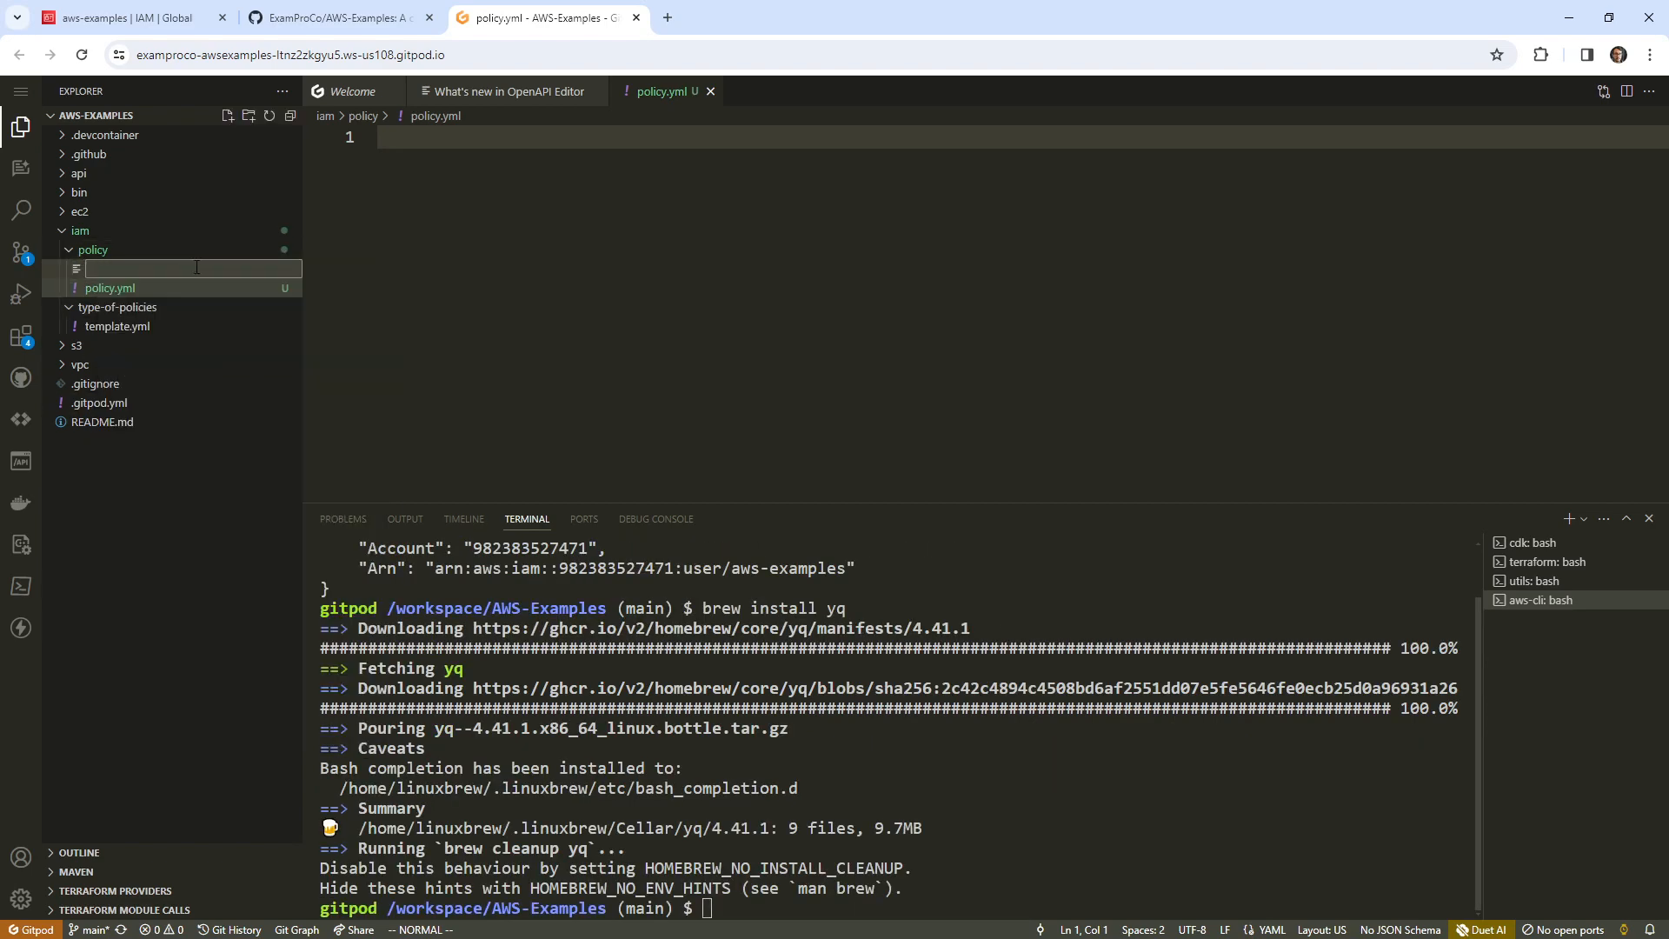
type("Readme.md")
key("Return")
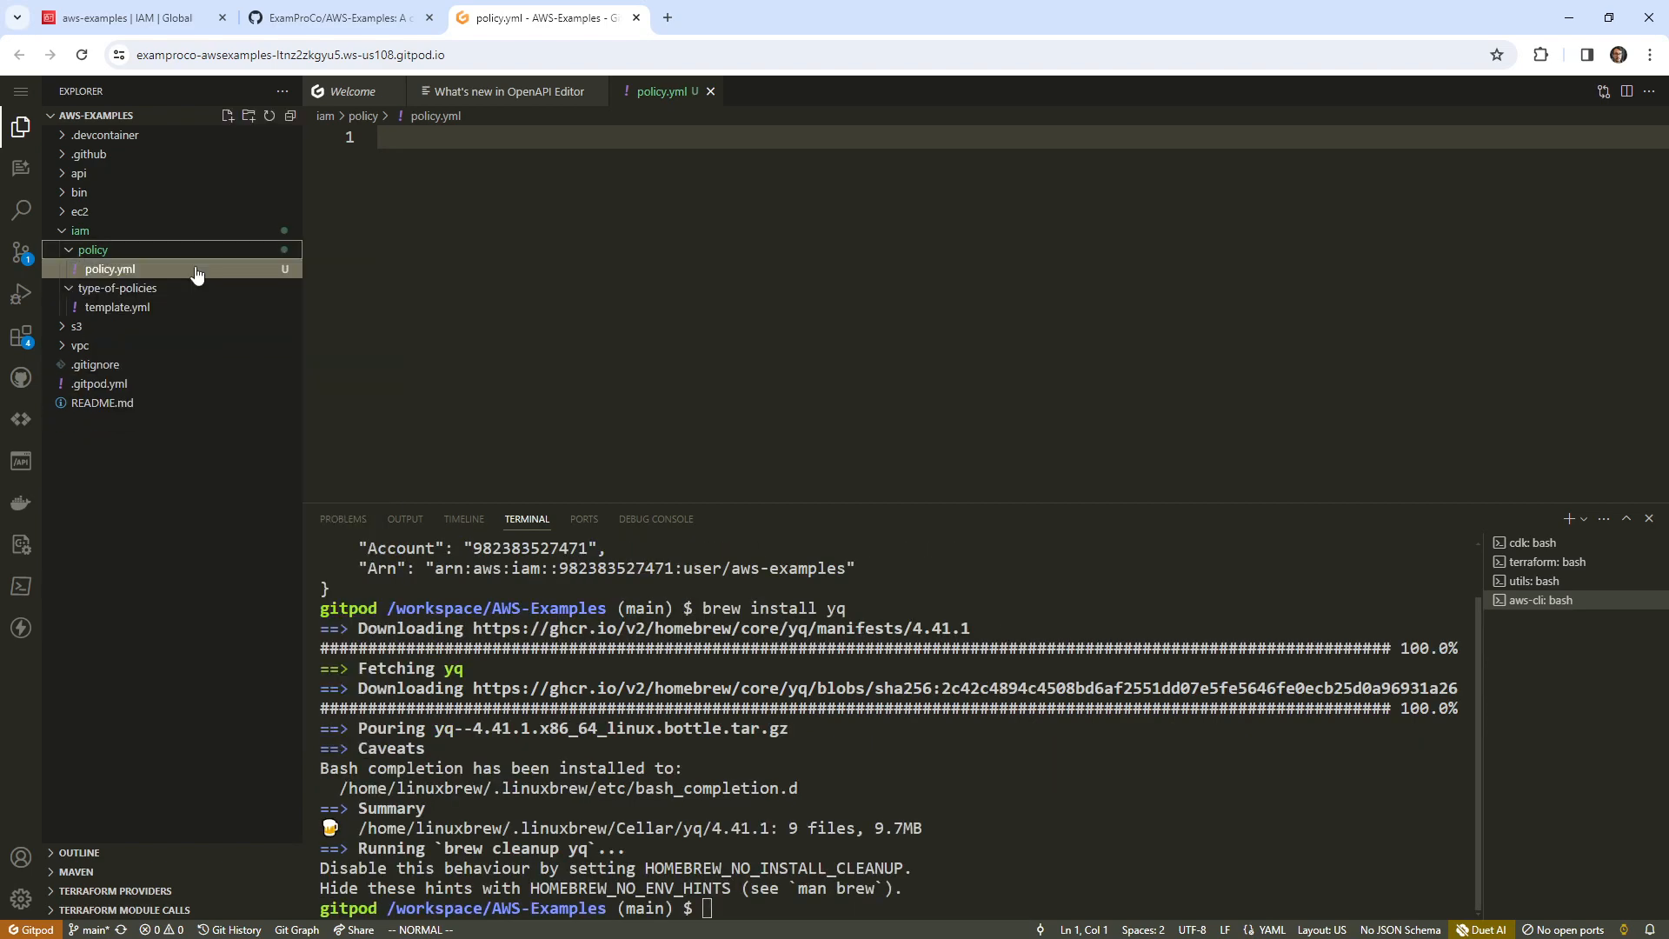
- Write the heading "## Convert to json" in Readme.md and, below it, the command yq -o json policy.yml > policy.json
type("i## ")
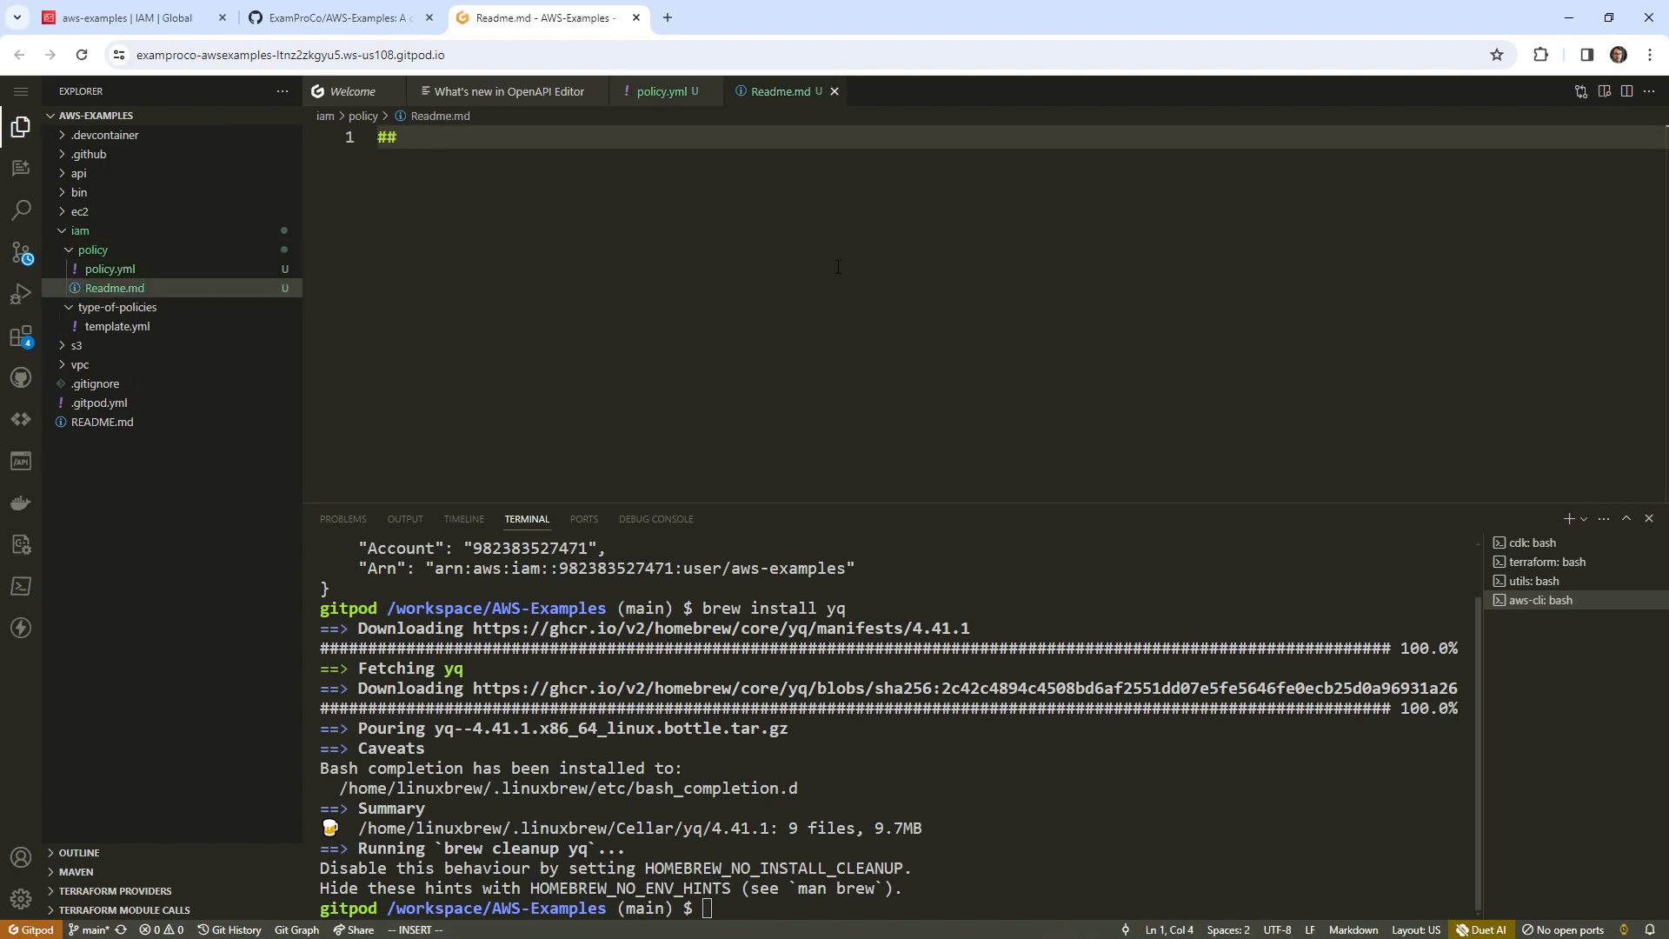
type("Convert to ")
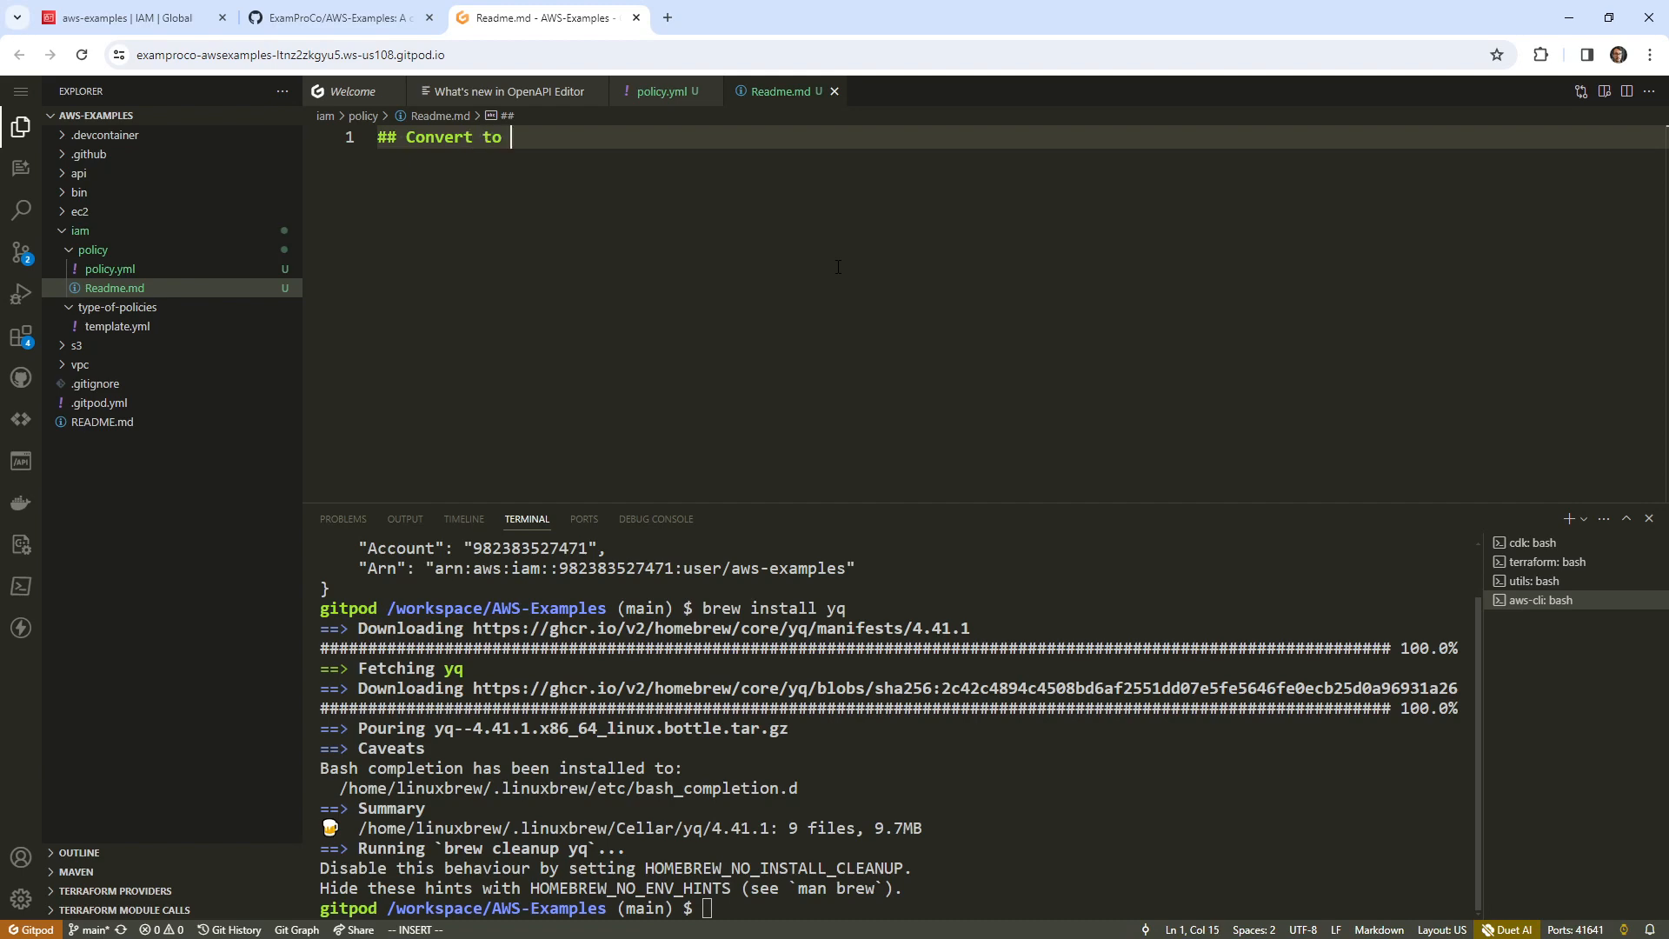
type("json")
key("Return")
key("Return")
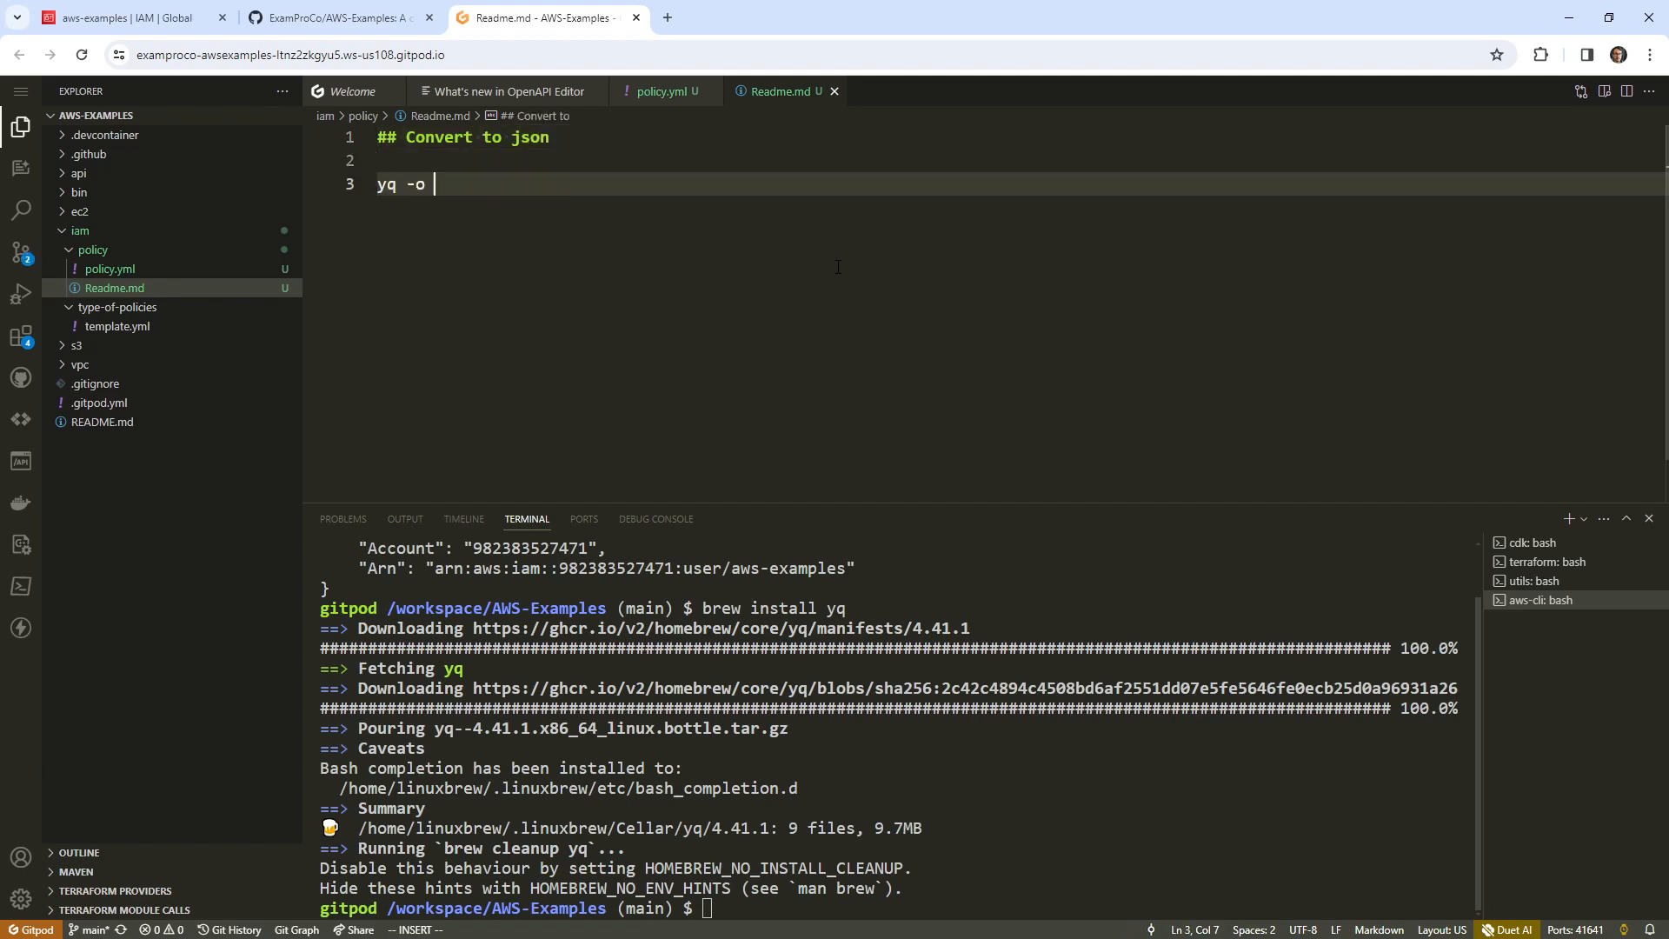
type("yq -o json policy.yml ")
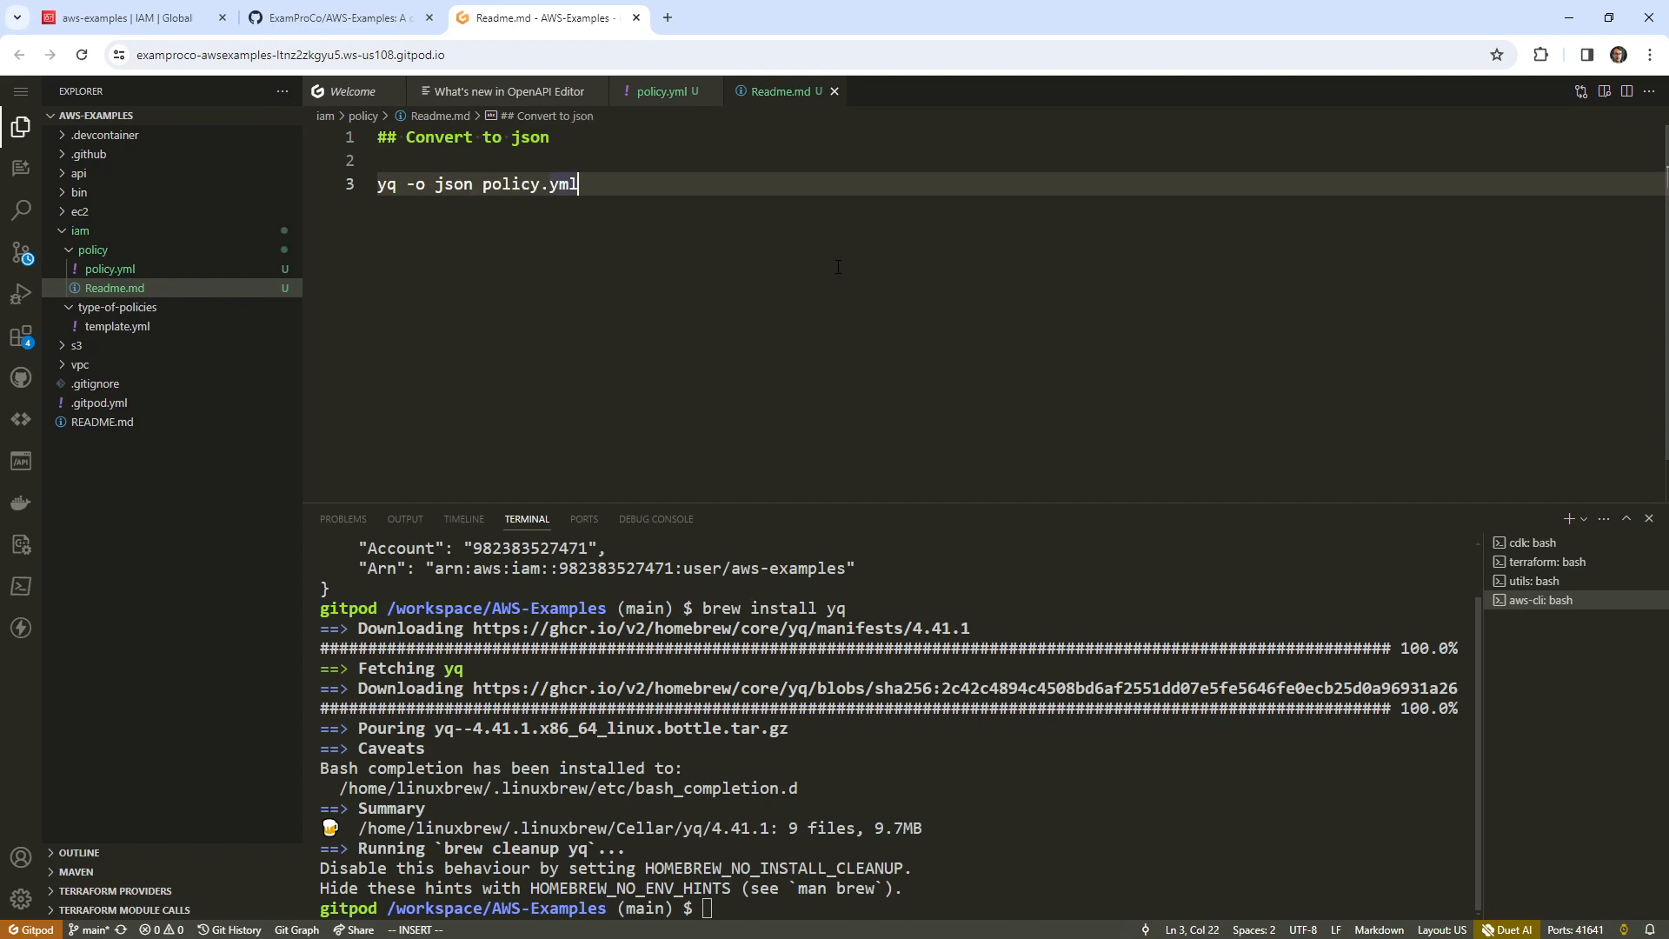
type("> policy.json")
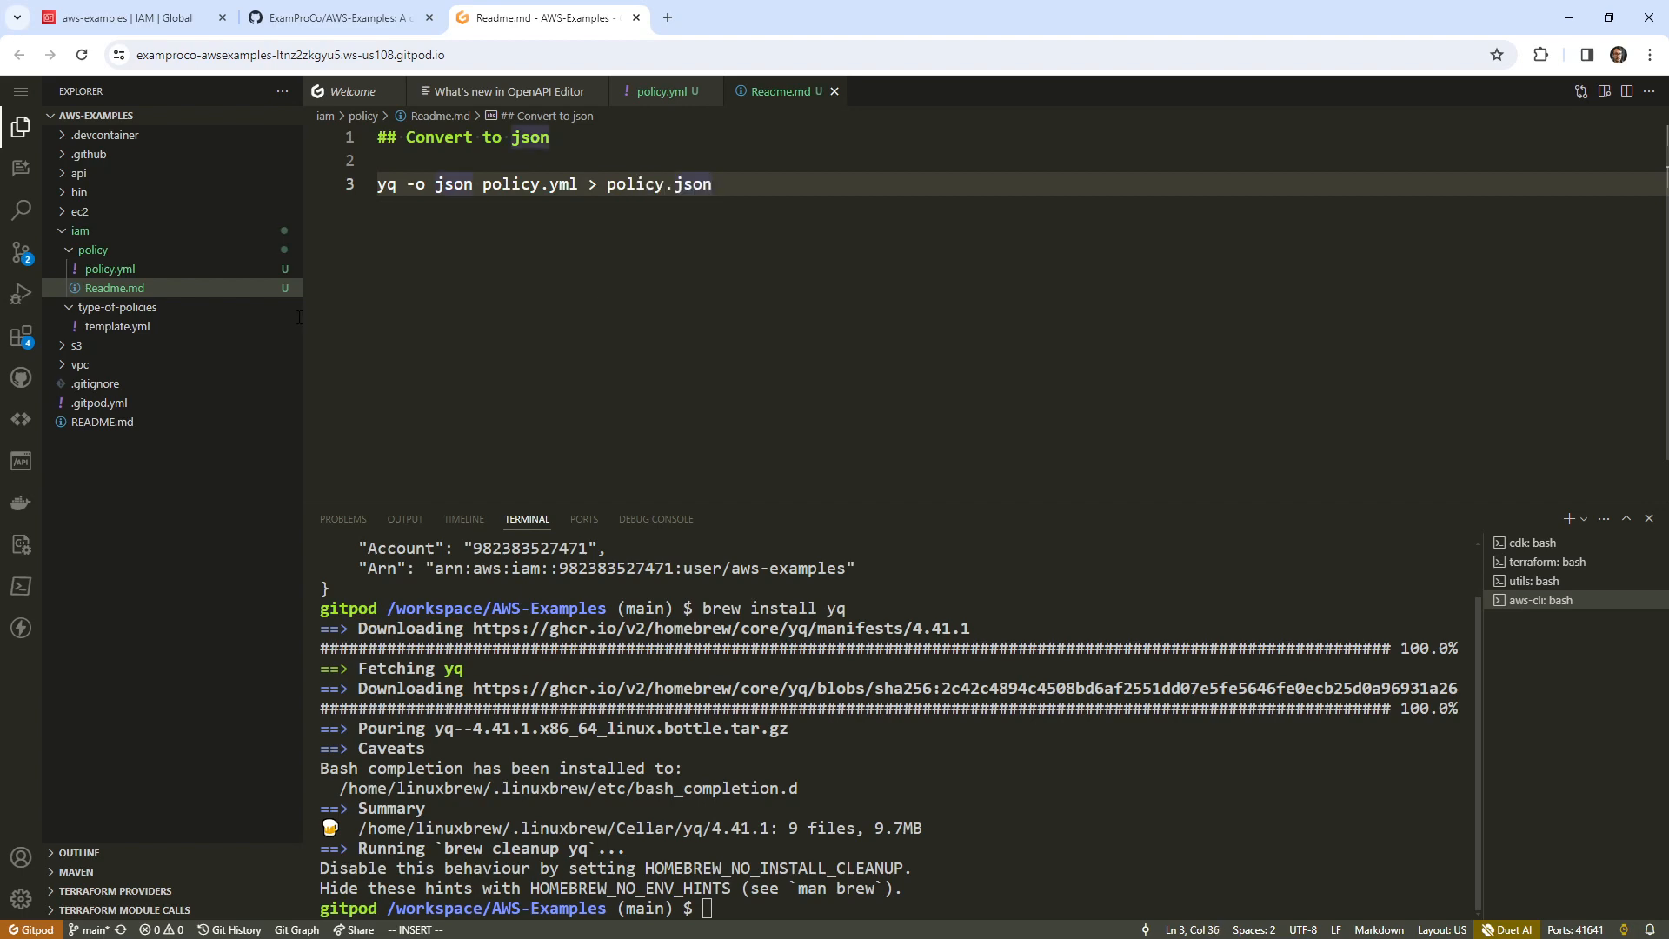
- Start policy.yml with a list item holding Version "2012-10-17" and a Statement key
left_click(164, 269)
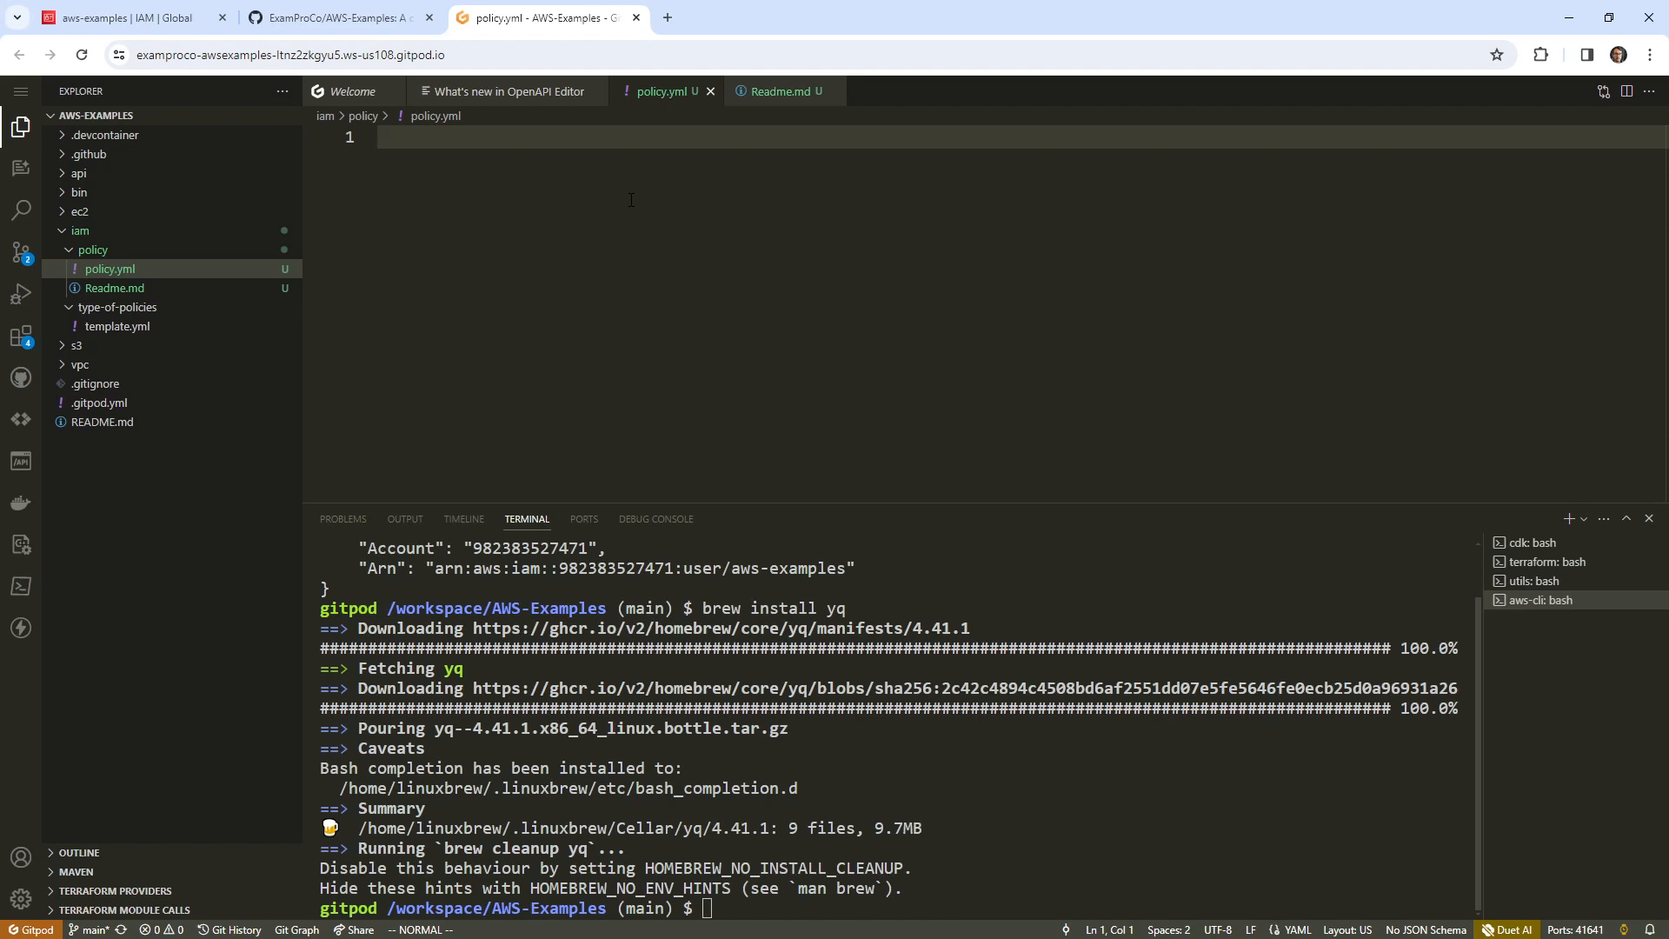
type("i- Version: \"")
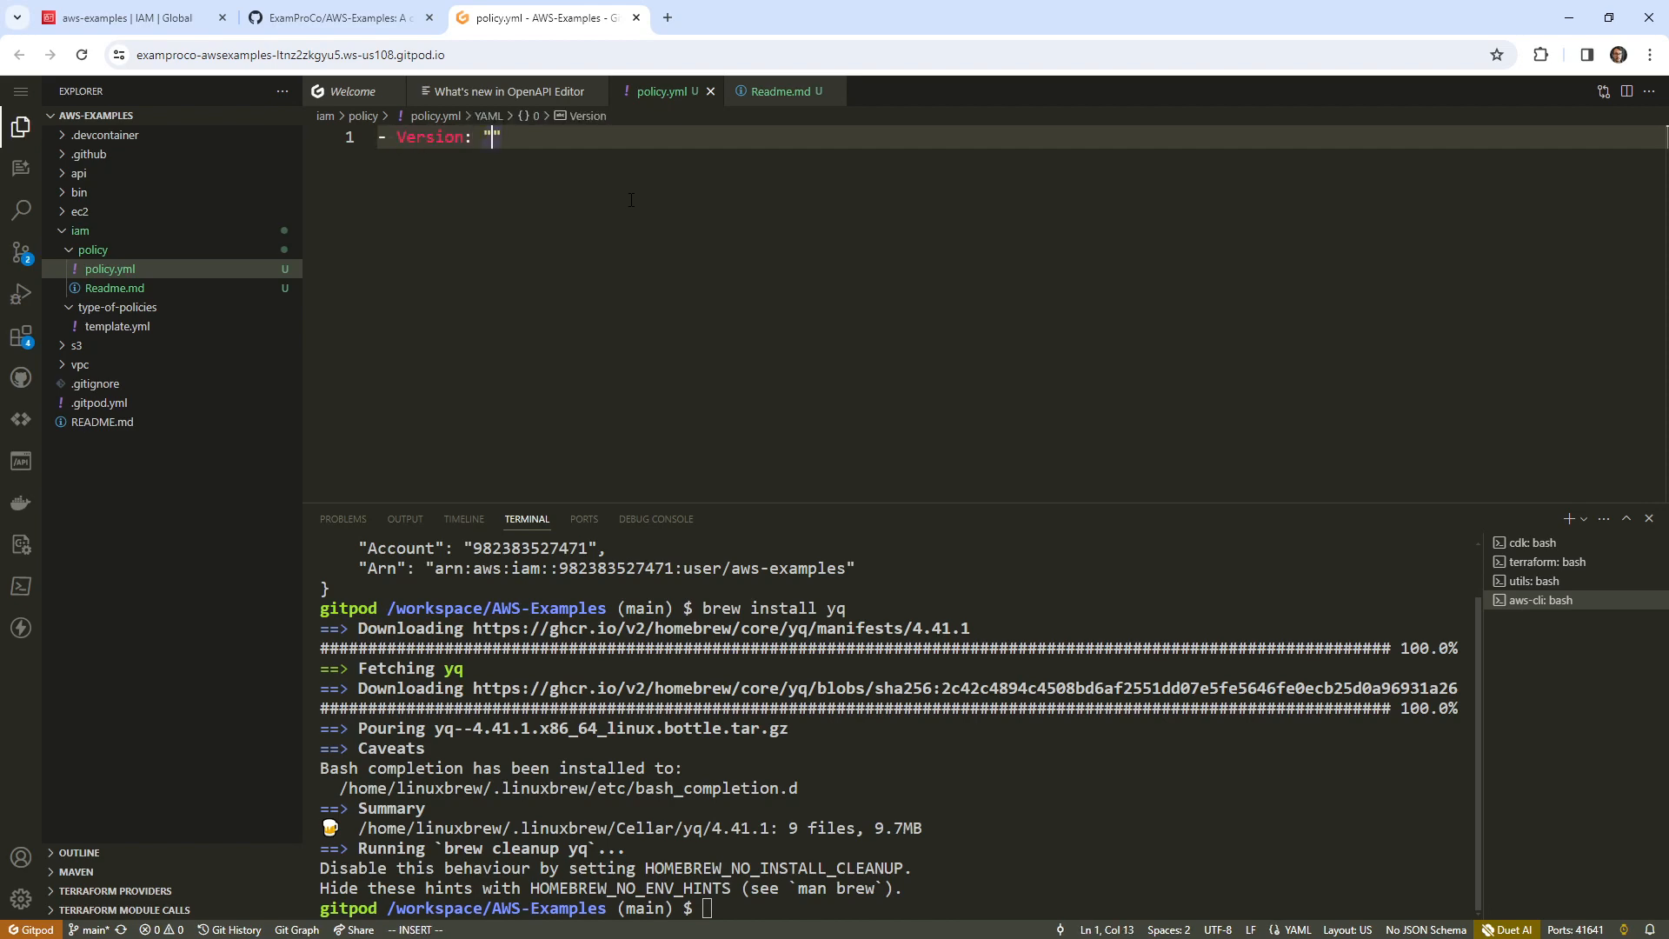
type("2012-10-17\"")
key("Return")
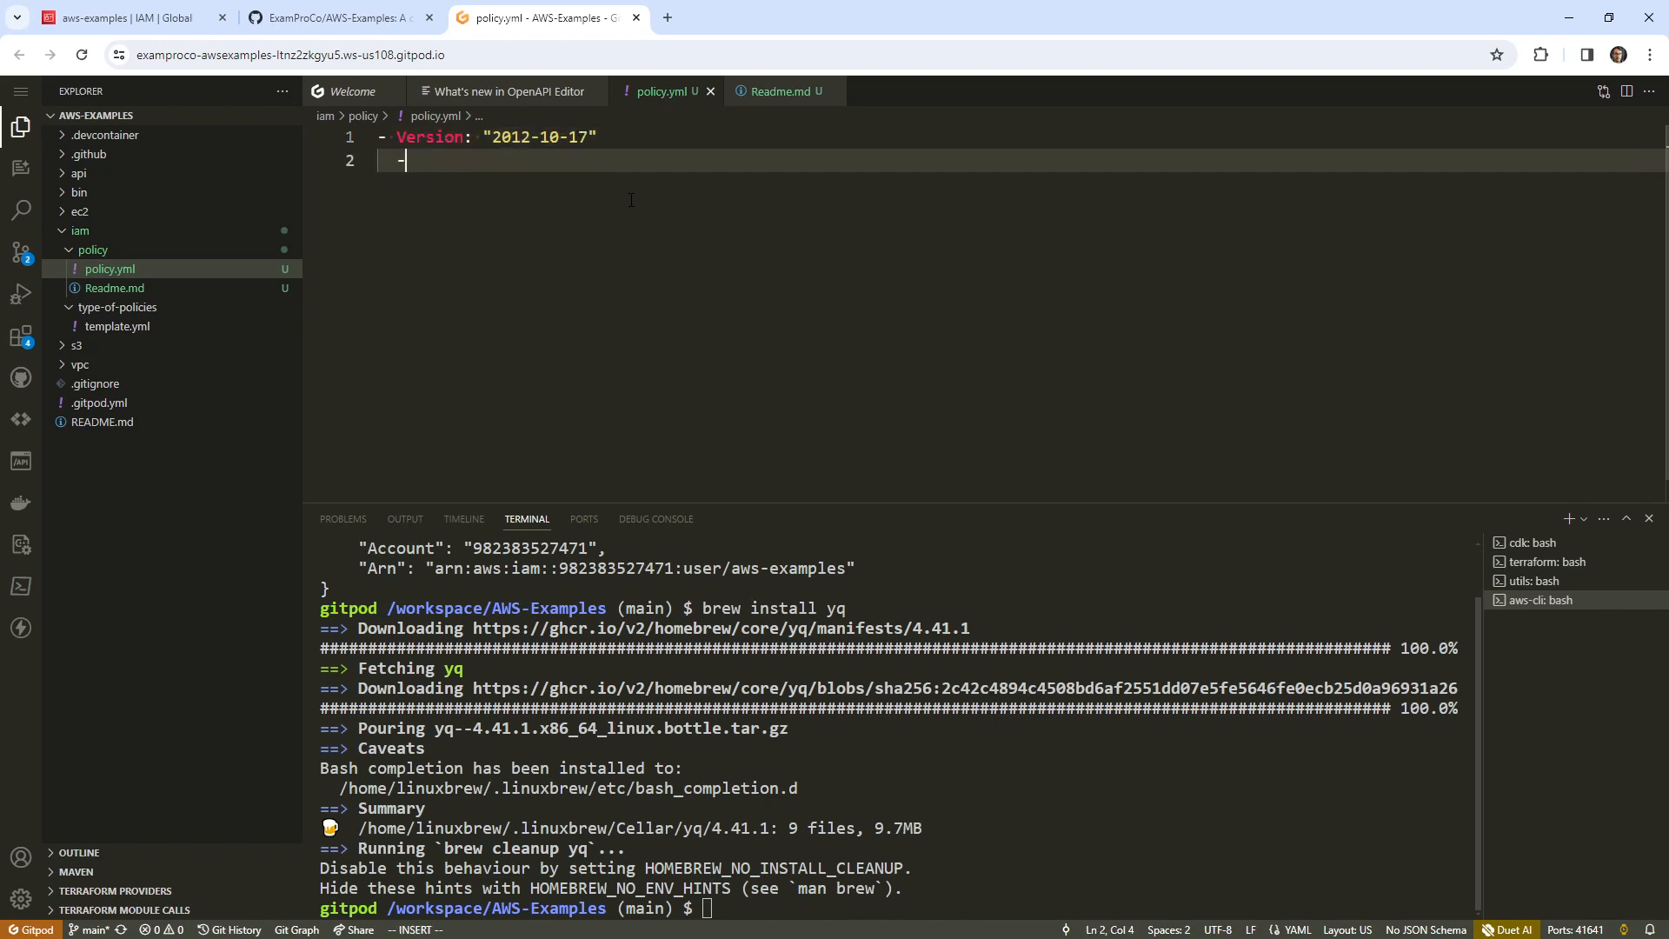
key("BackSpace")
type("Statement:")
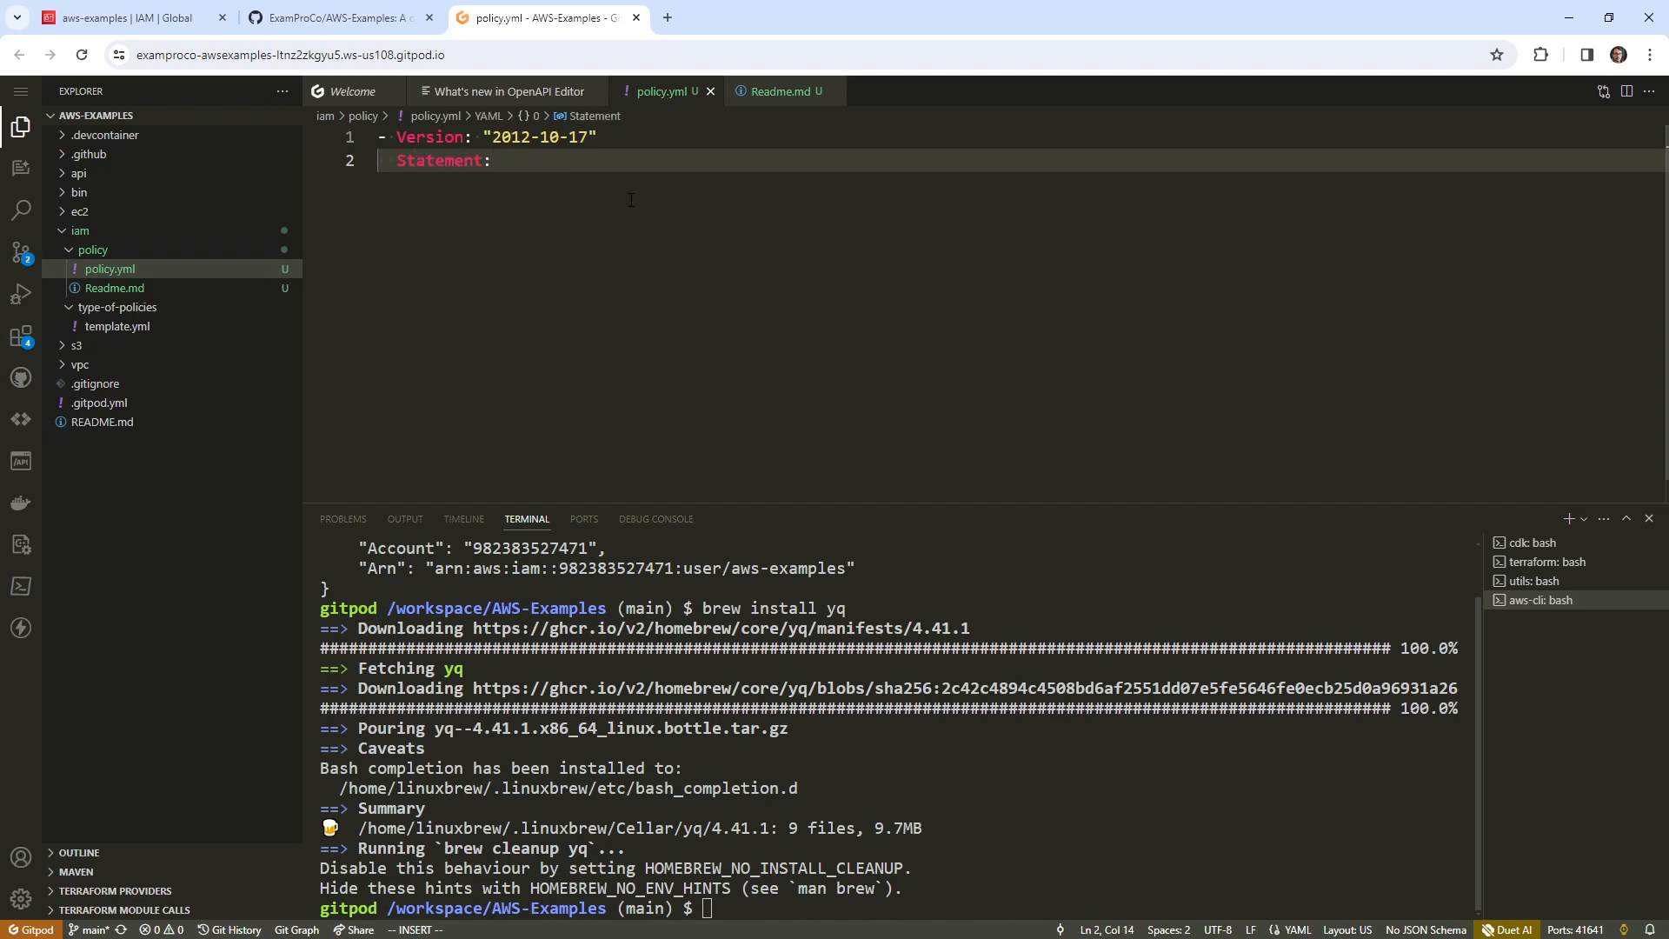
- Add a list item under Statement with Sid "Access to S3" and Effect "Allow"
key("Return")
type("-")
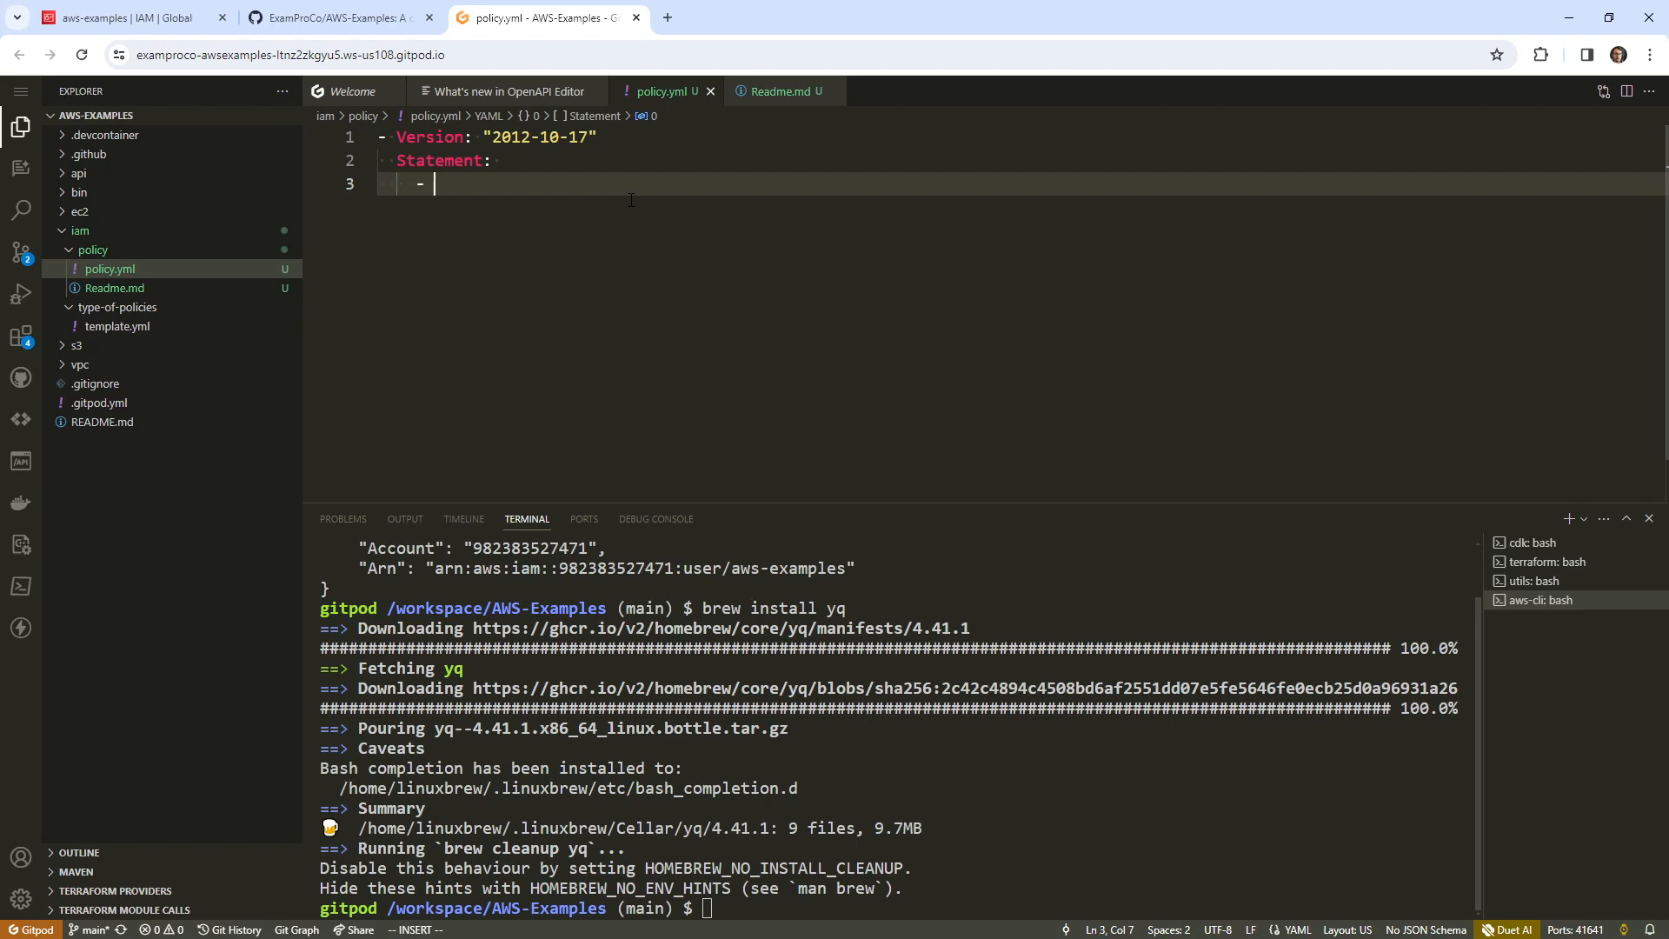
type("Sid: \"S3")
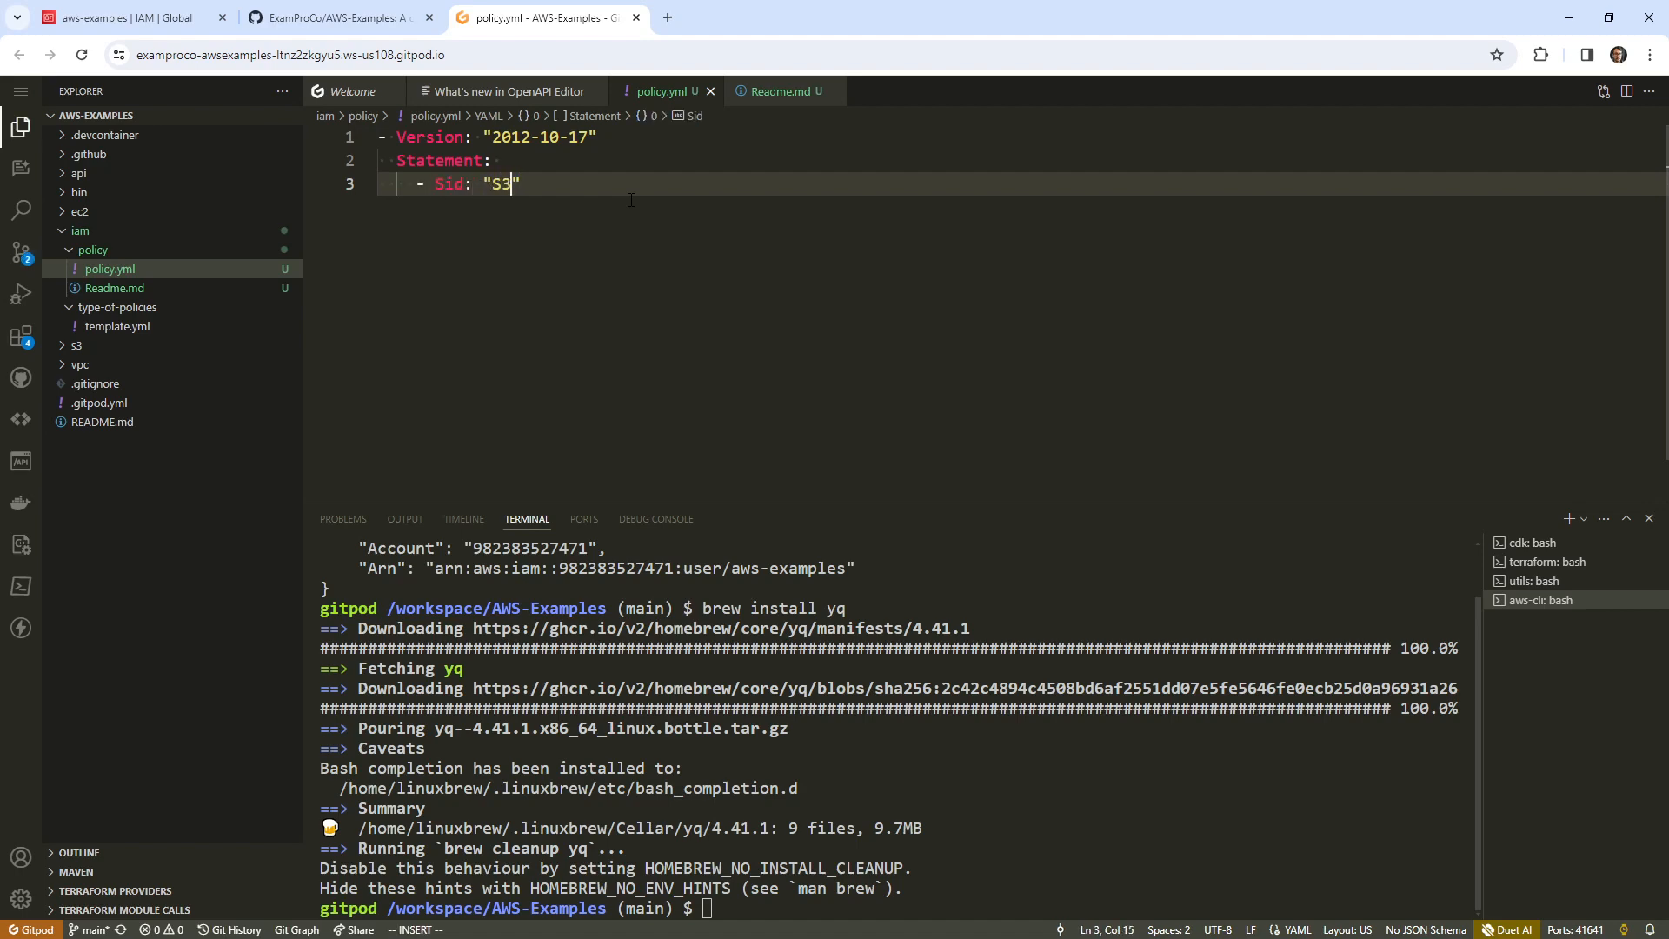
type("ccess to S3\"")
key("Return")
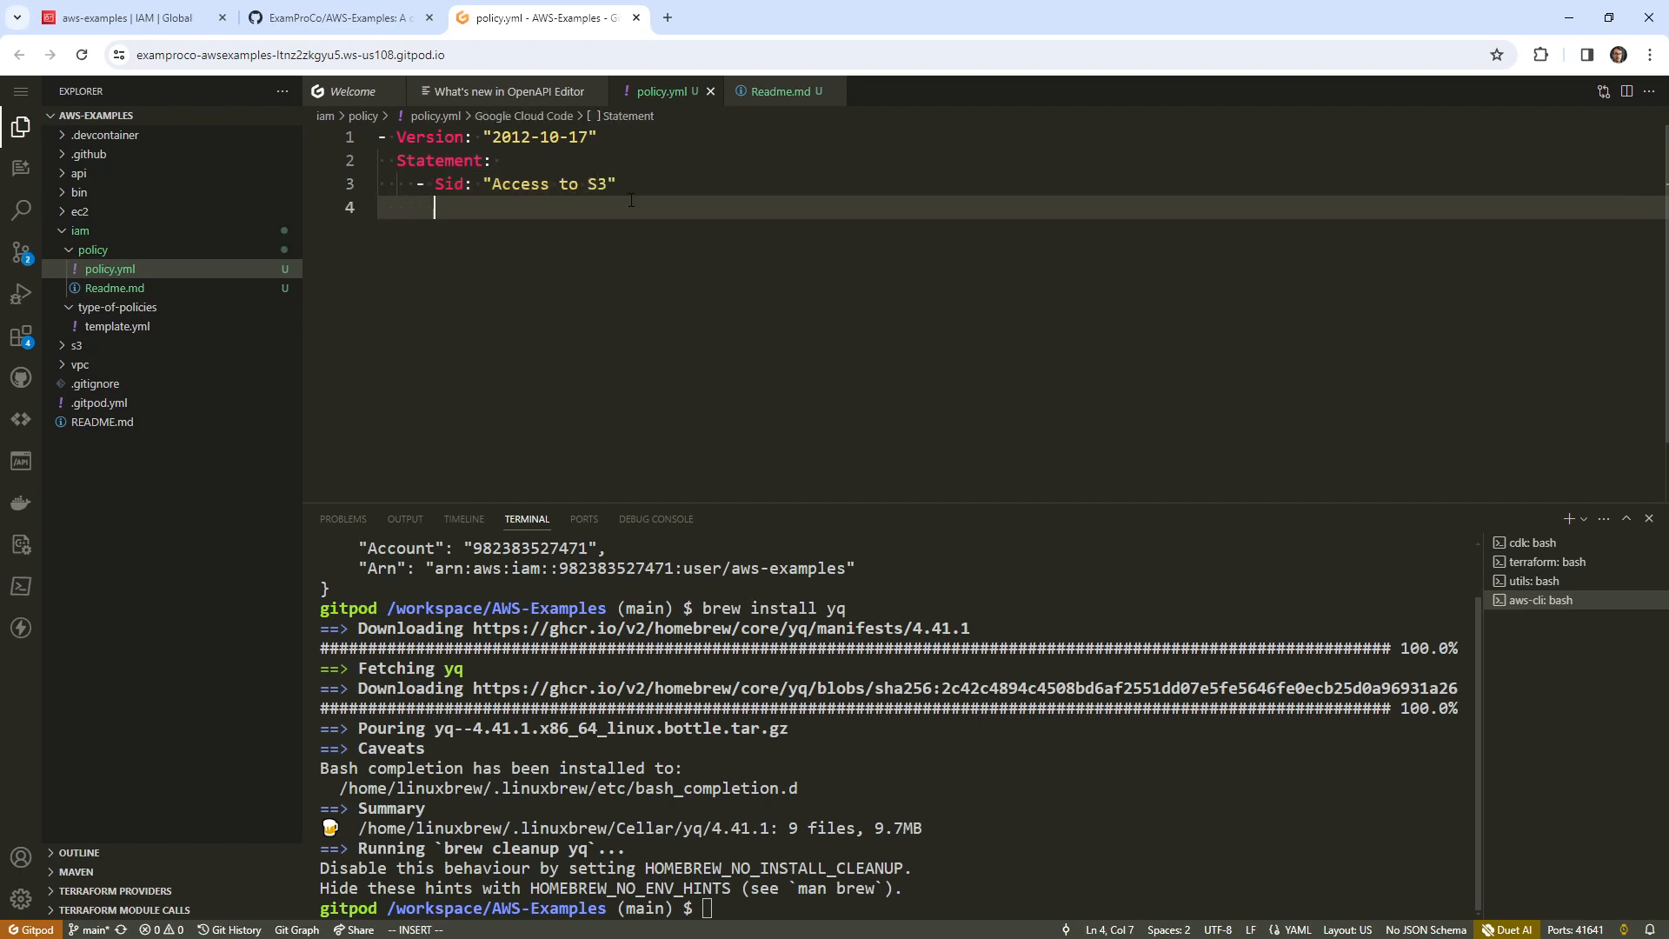
type("Effect: \"\"Allow\"")
key("Return")
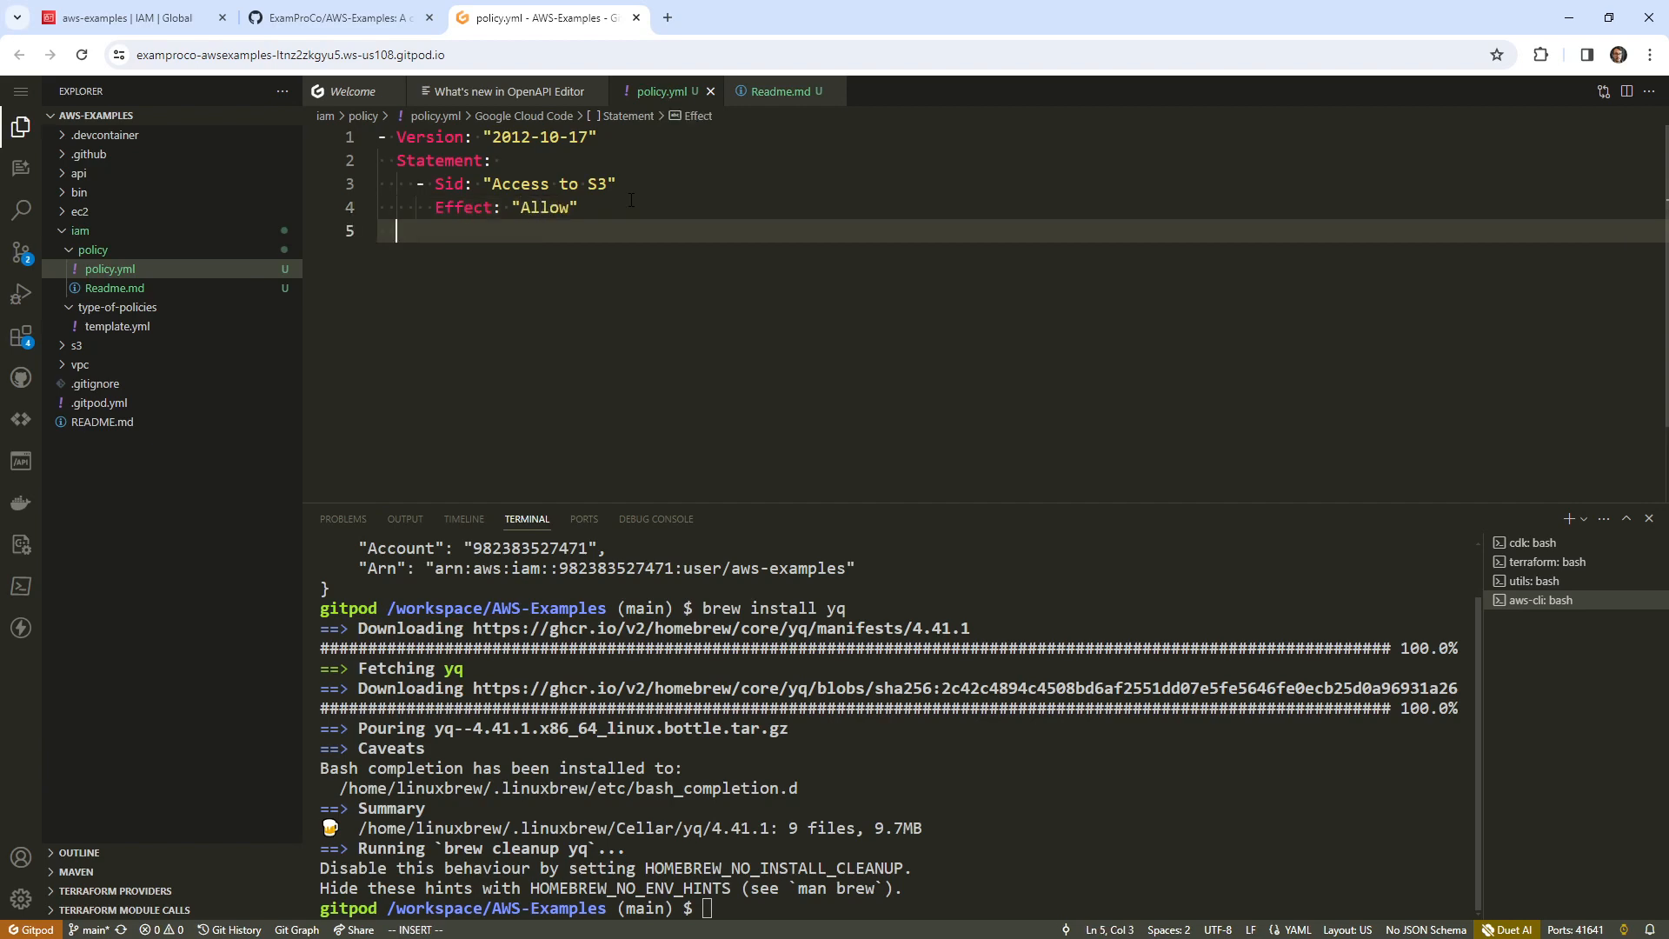
- Add Action "s3:*" and Resouces "*" to the policy statement below Effect
type("Action: ")
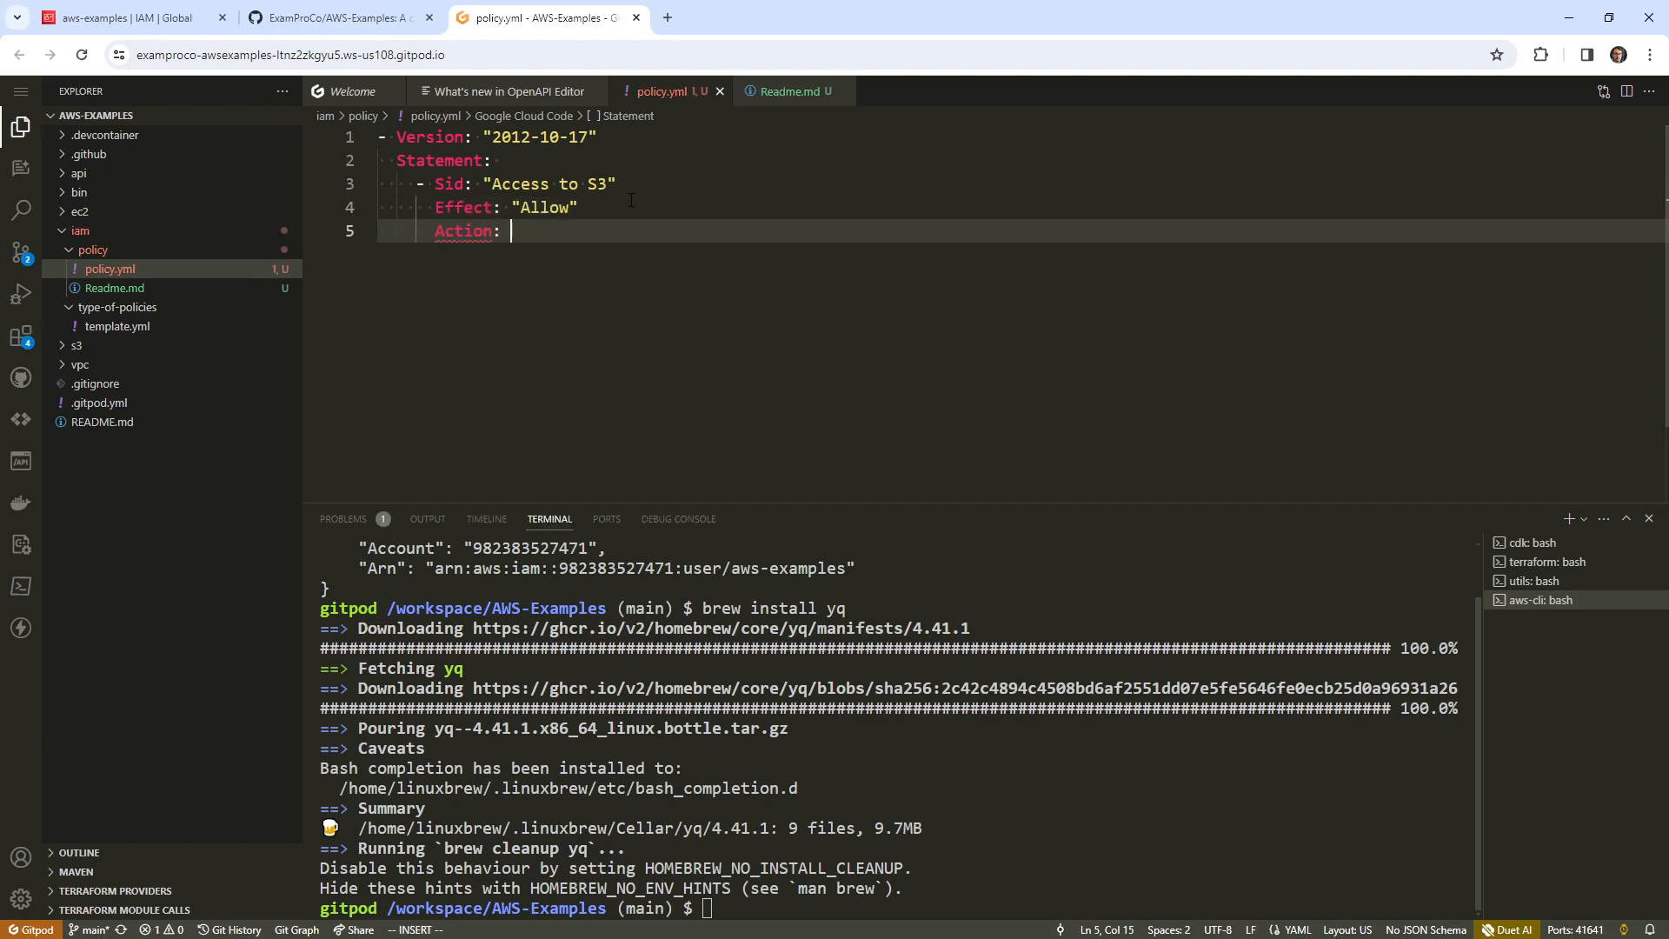
type("\"\"")
key("Left")
type("s")
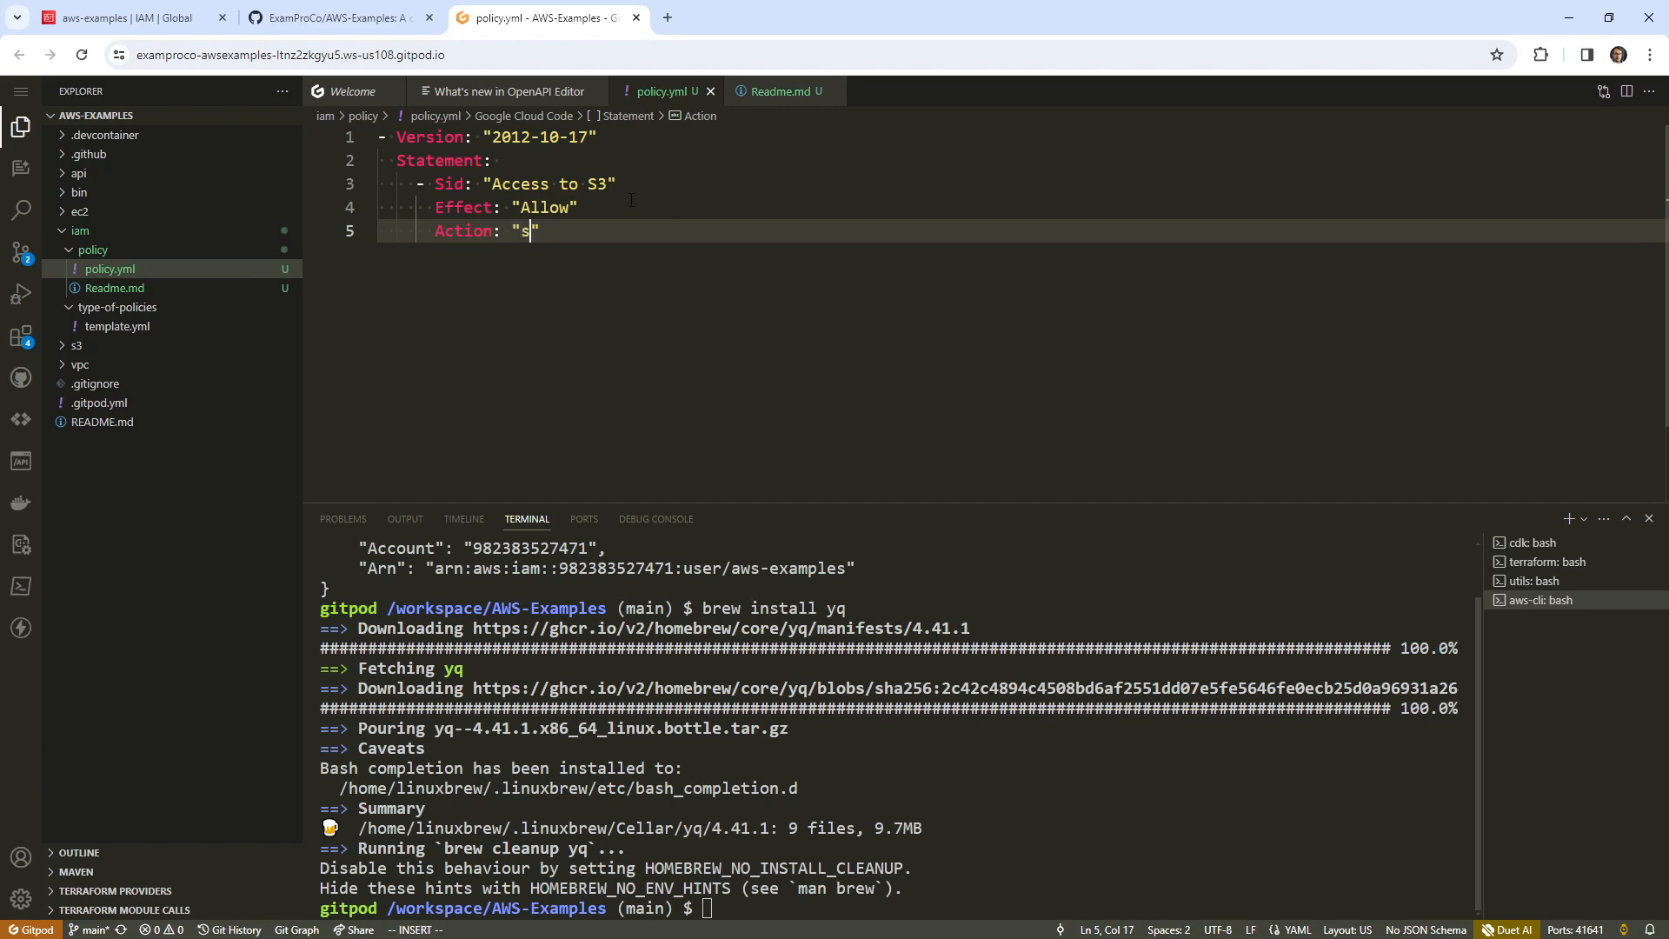
key("Escape")
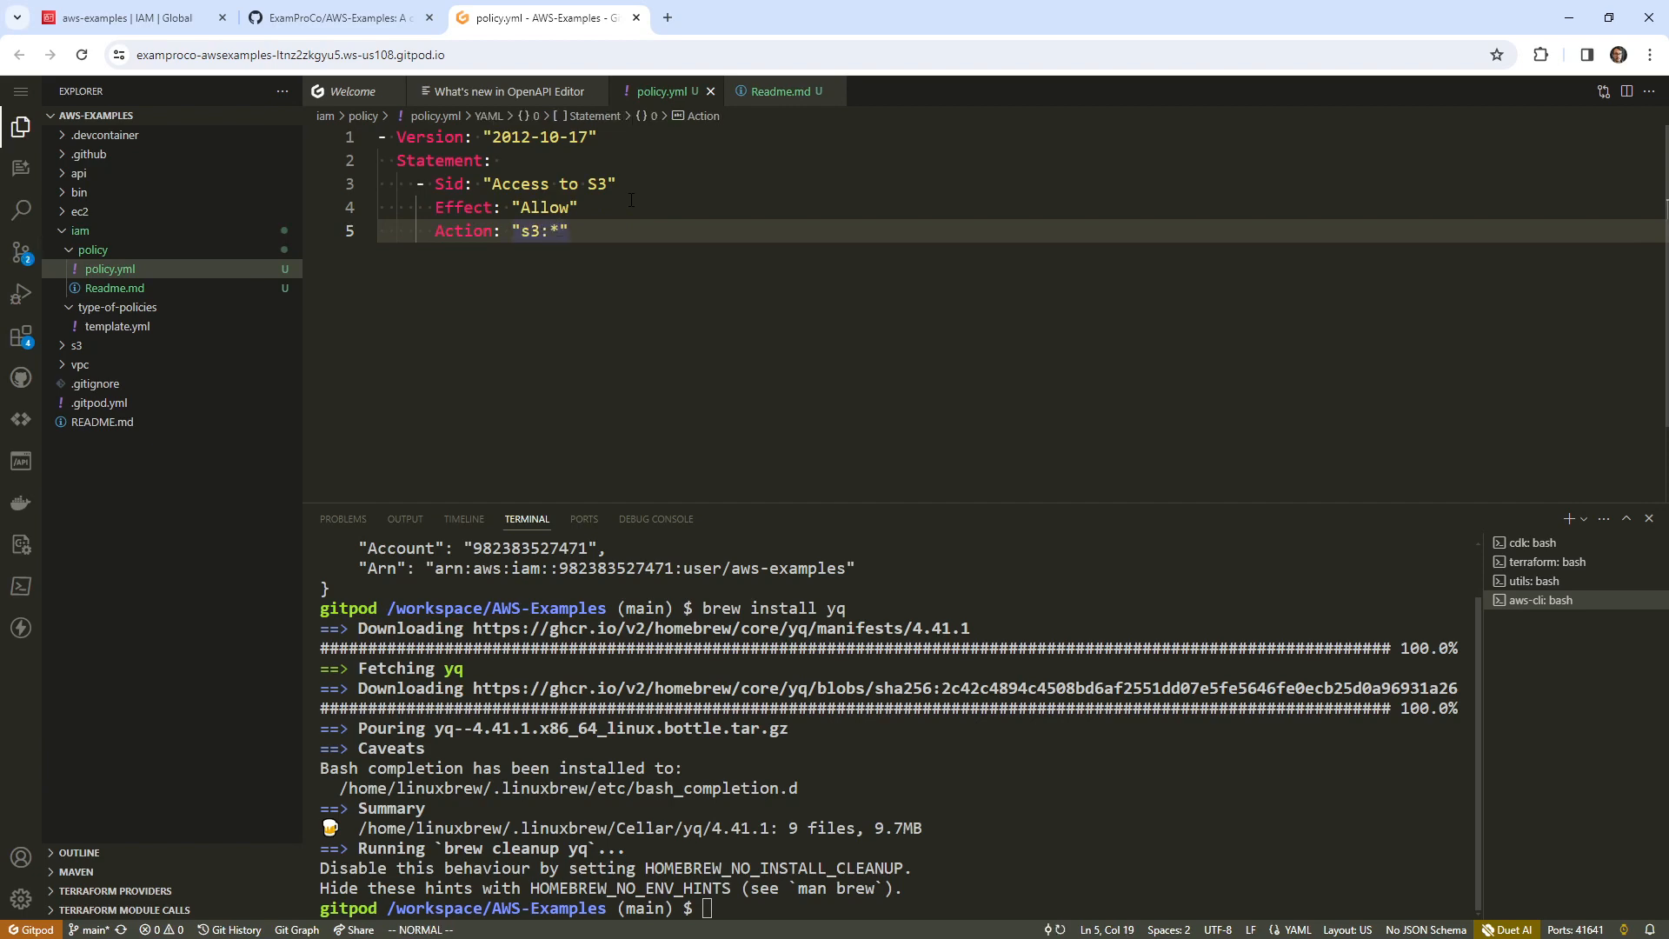
type("o")
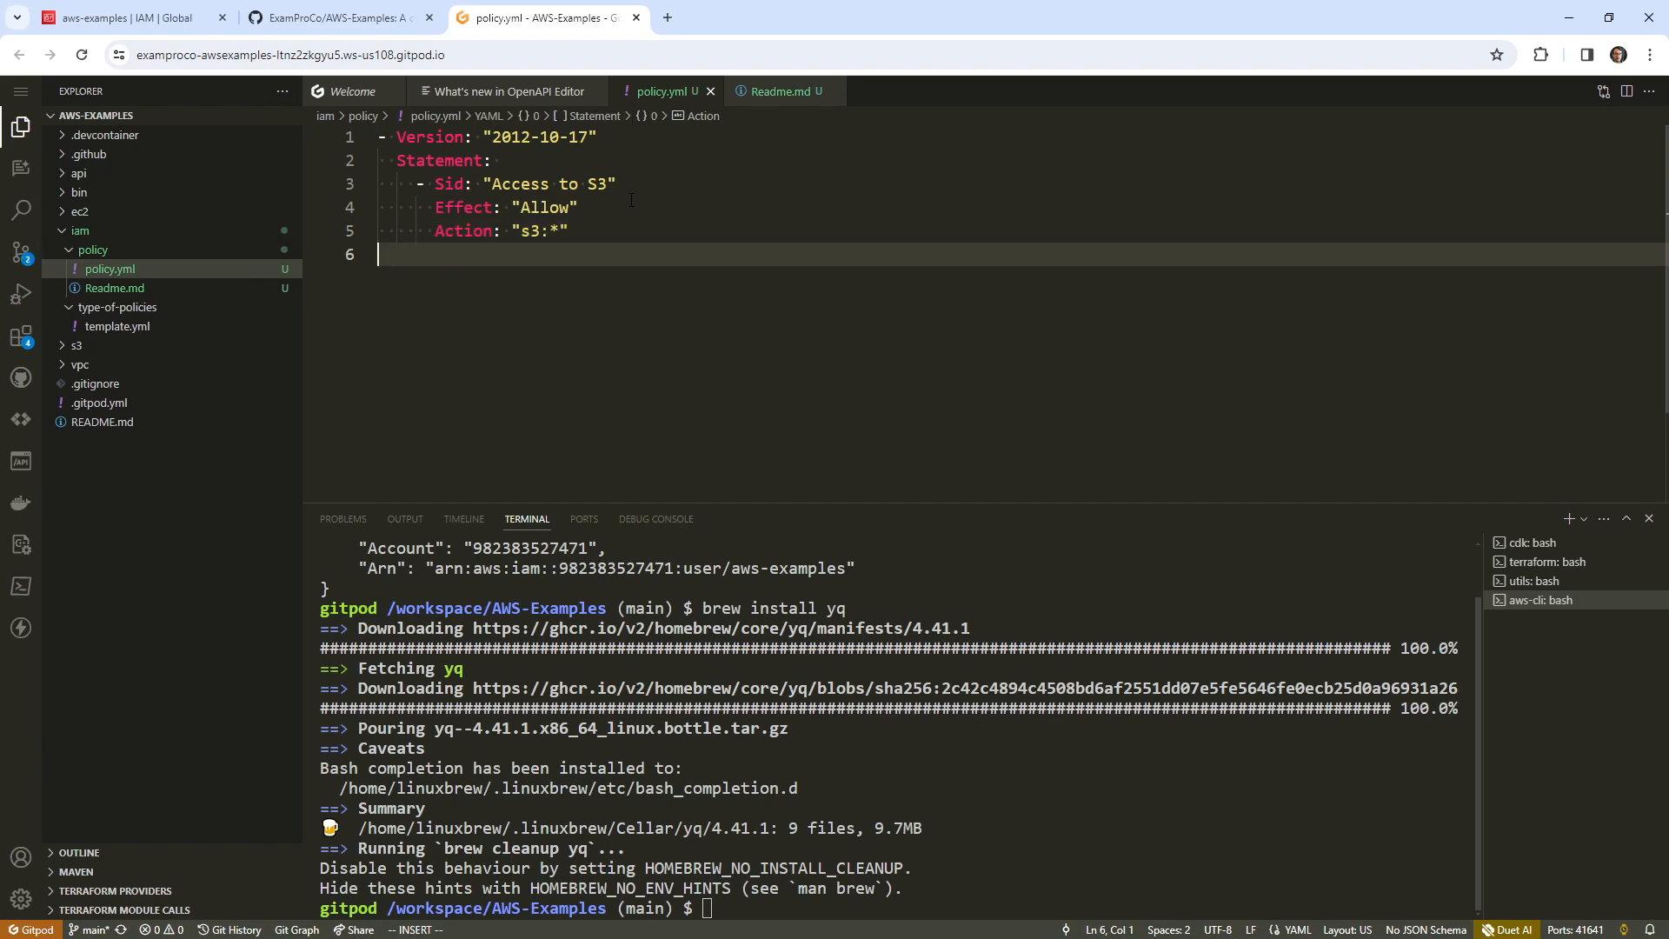
type("Res")
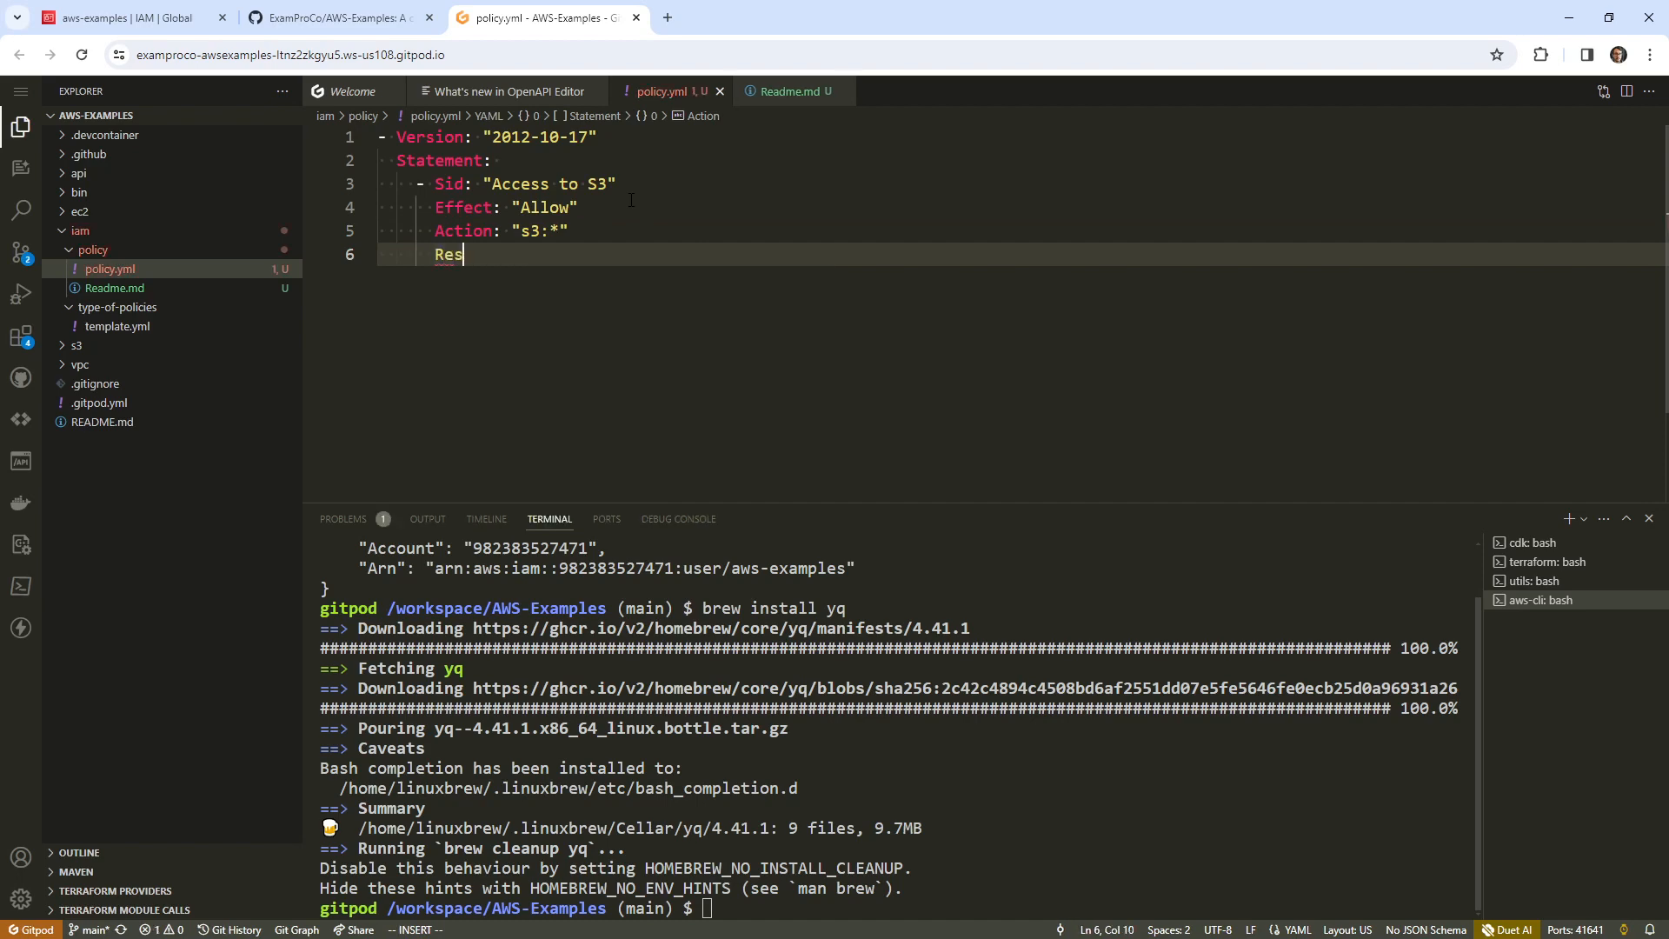
type("ouces: \"")
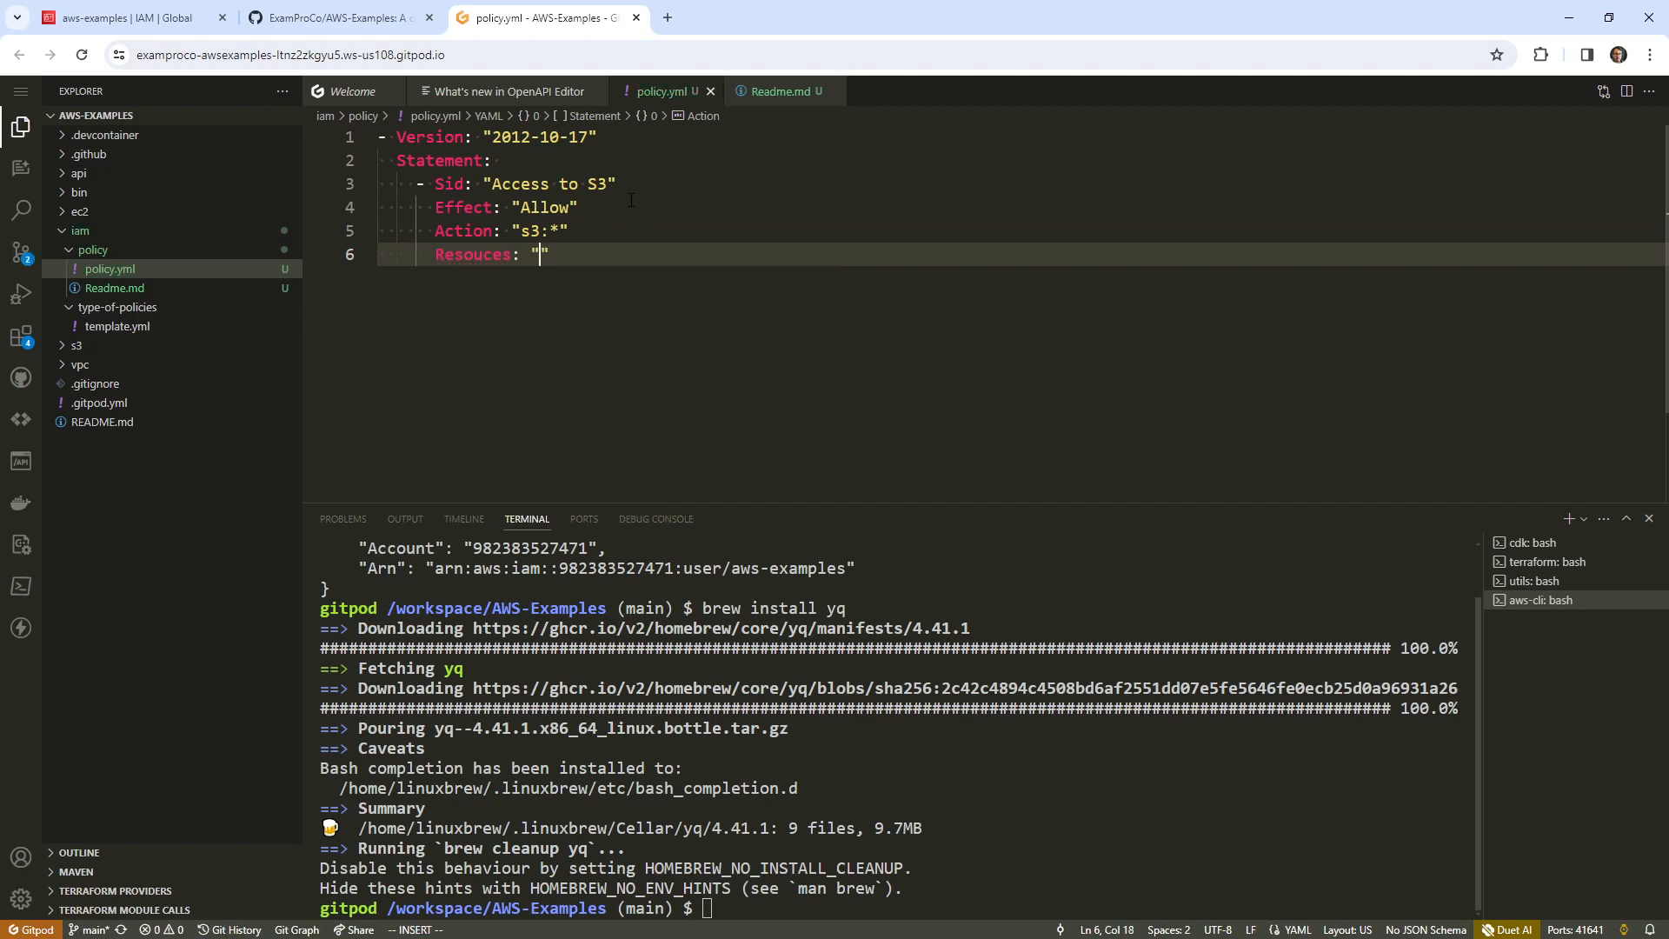
type("*")
key("Escape")
- Try adding an empty Principal key between Action and Resouces in the policy statement
key("k")
key("j")
key("k")
key("j")
key("k")
key("k")
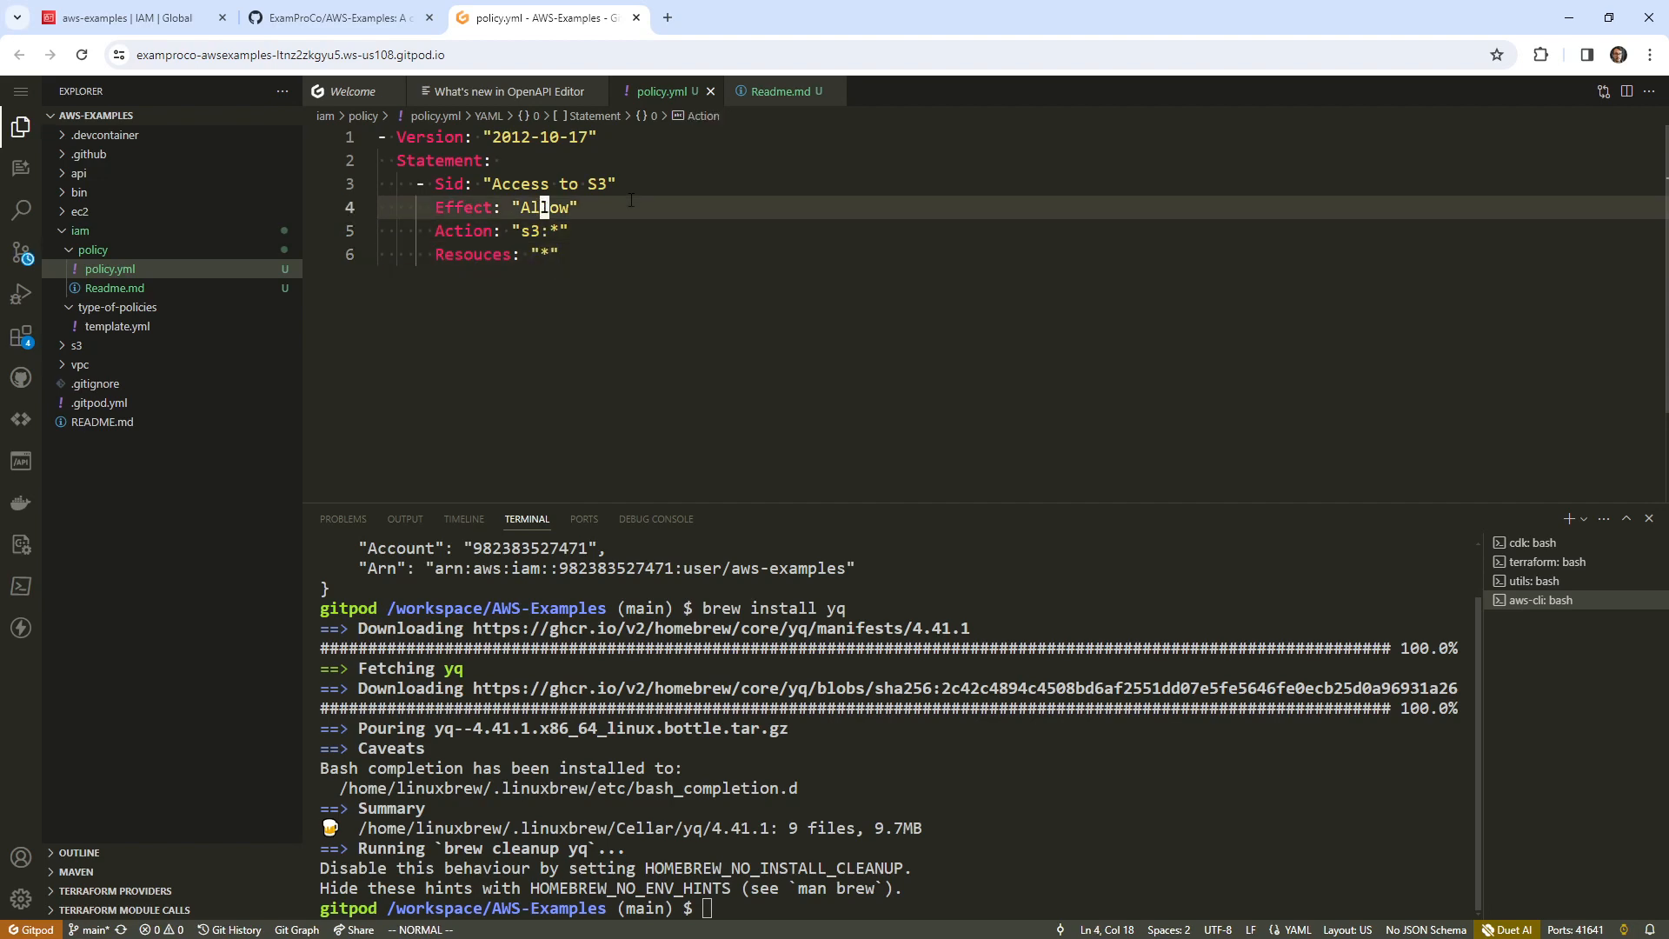
key("j")
key("o")
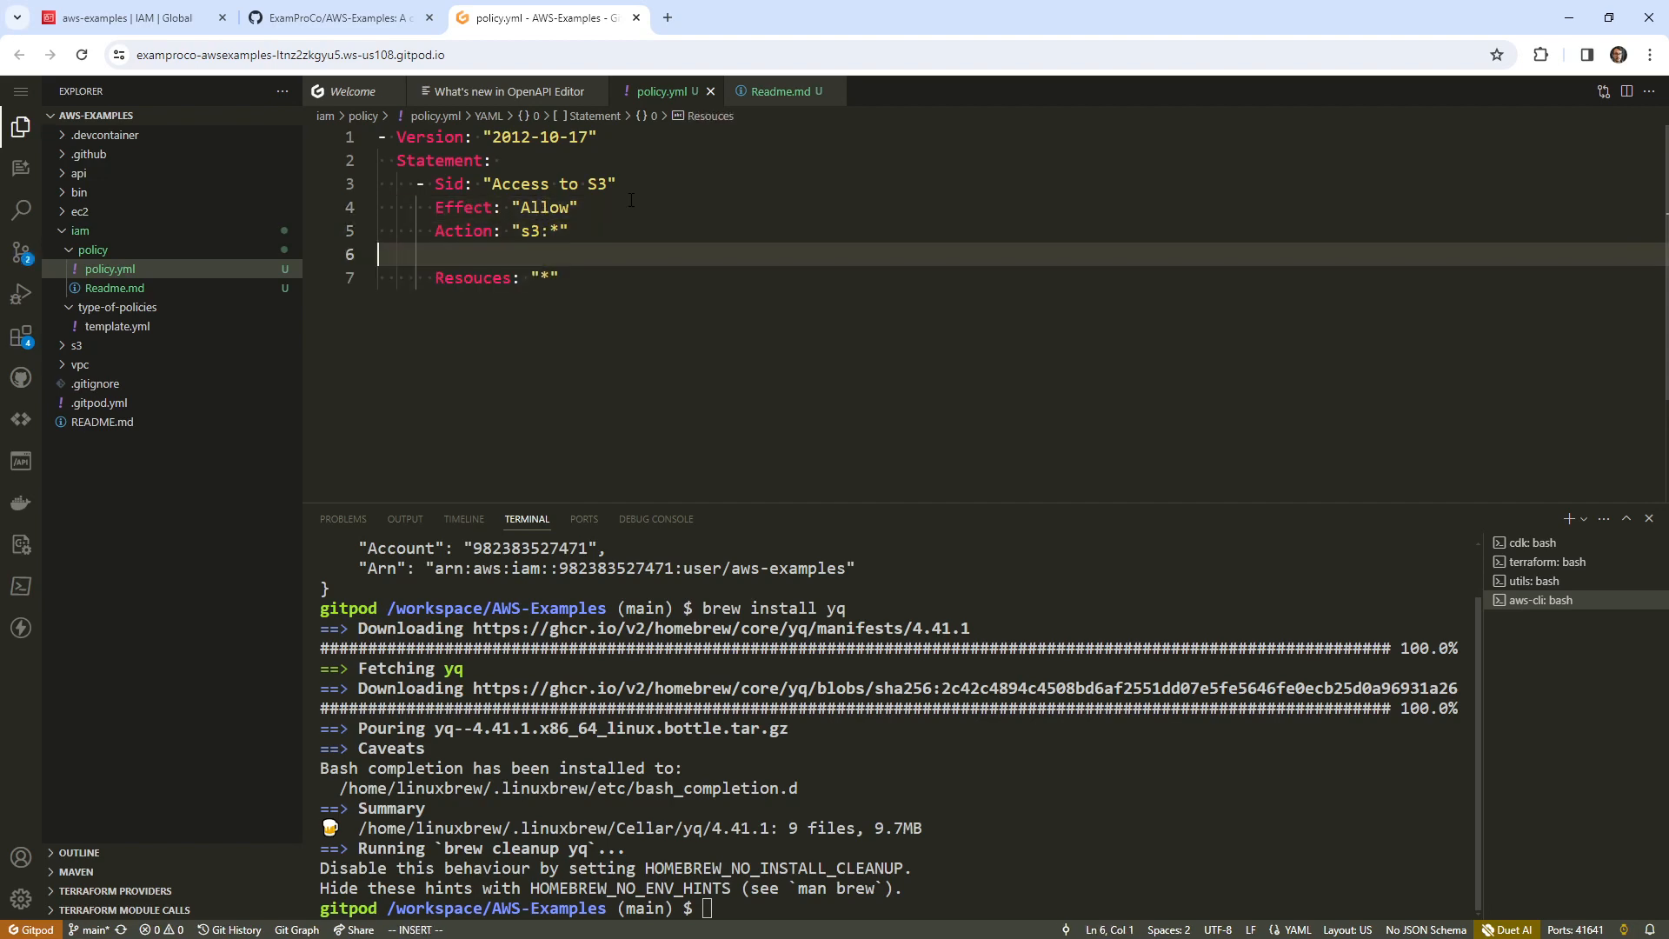
type("Principal:")
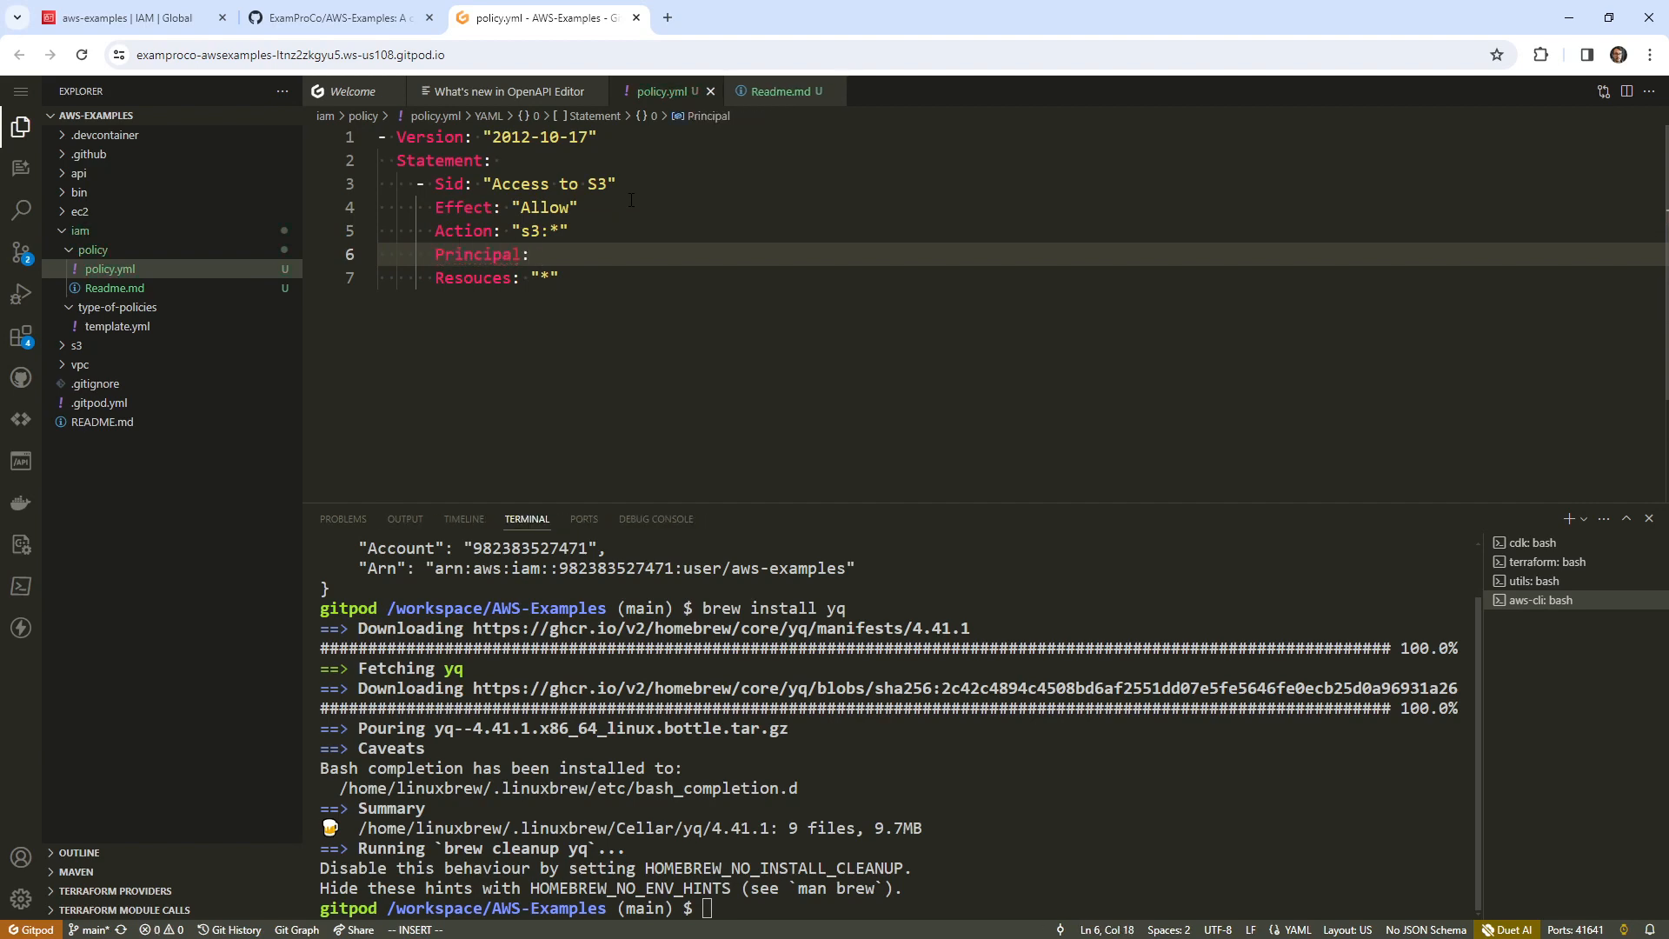
key("Escape")
key("d")
key("d")
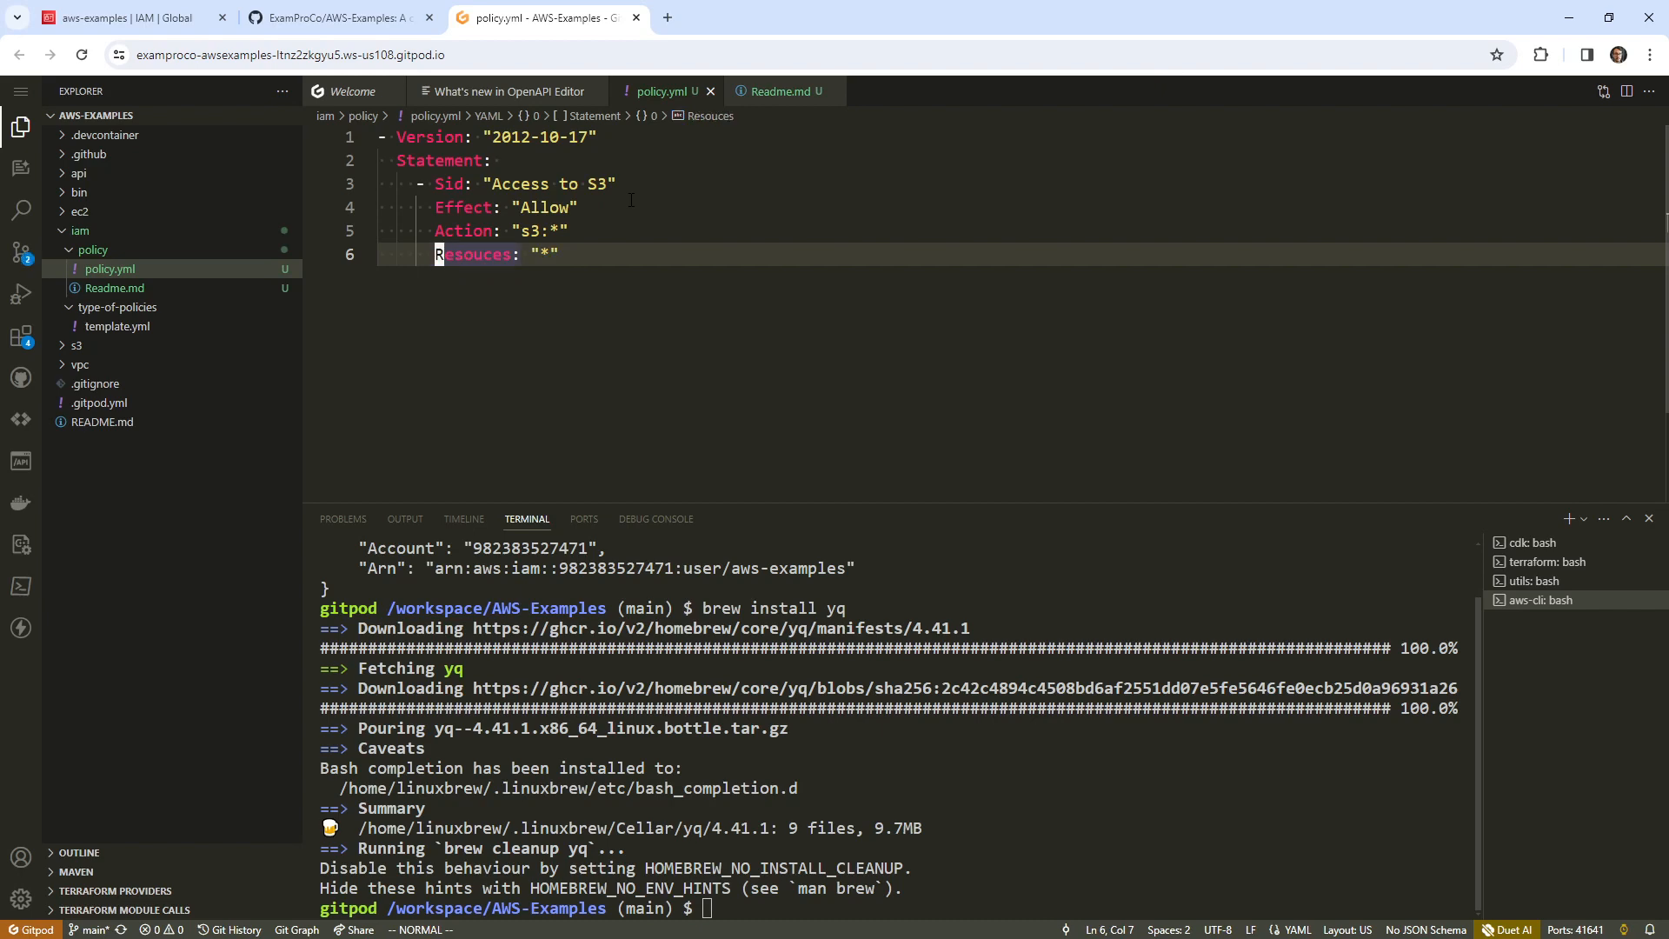
- Close the What's new in OpenAPI Editor page and copy the yq command from Readme.md
left_click(632, 200)
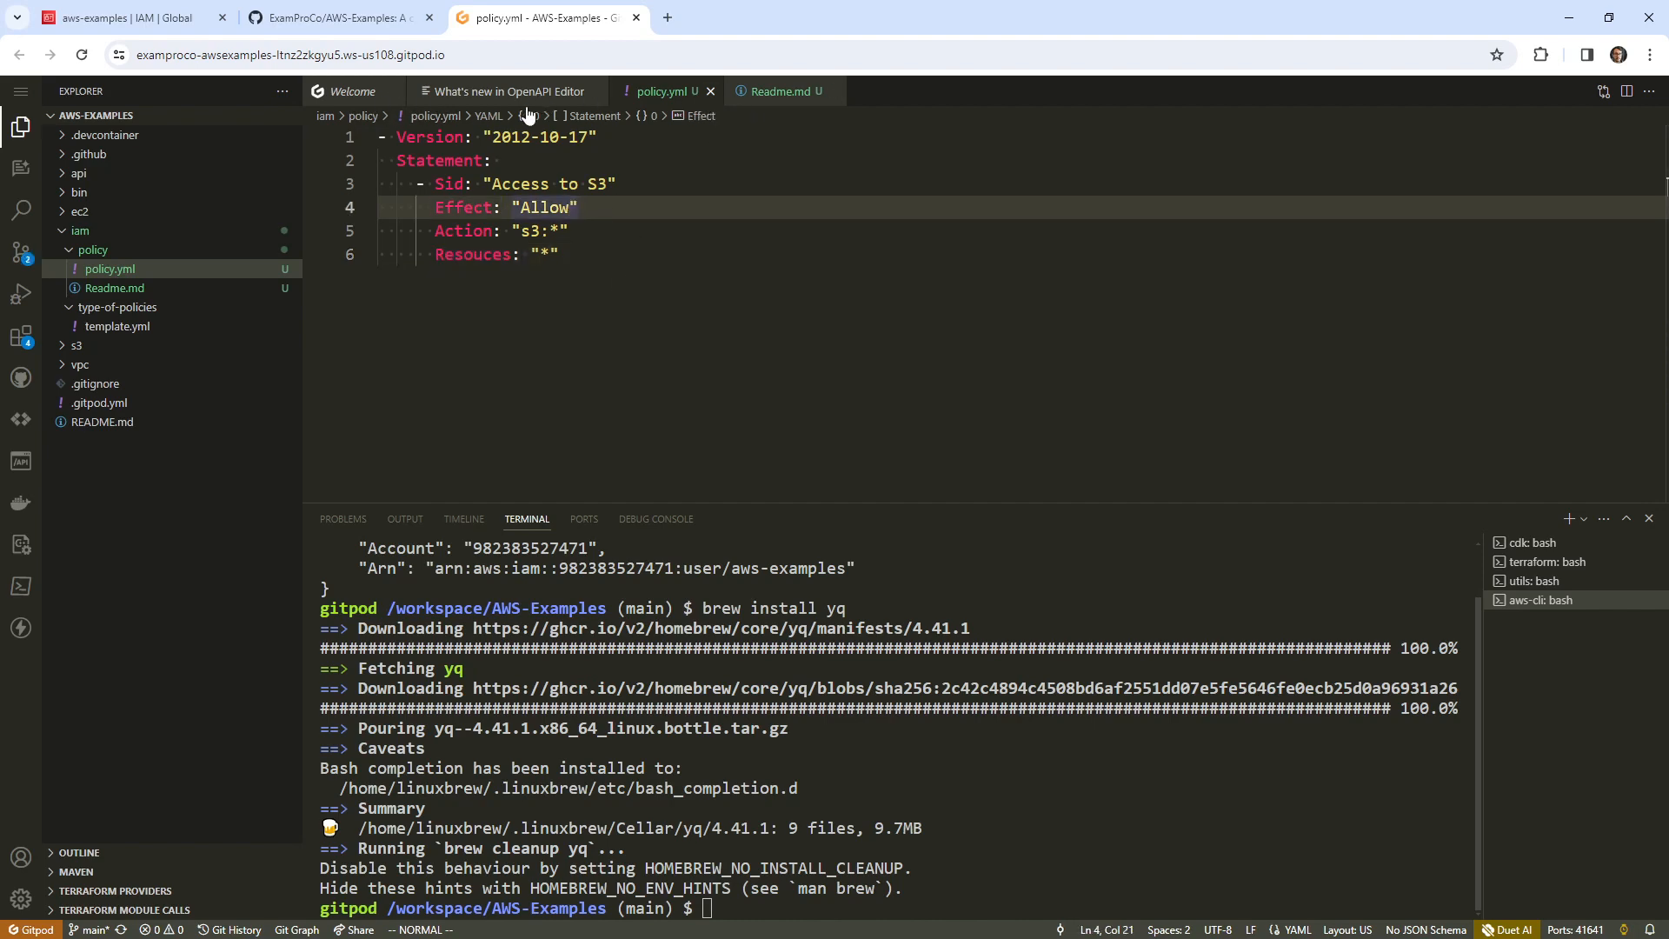
left_click(566, 94)
left_click(596, 91)
left_click(575, 100)
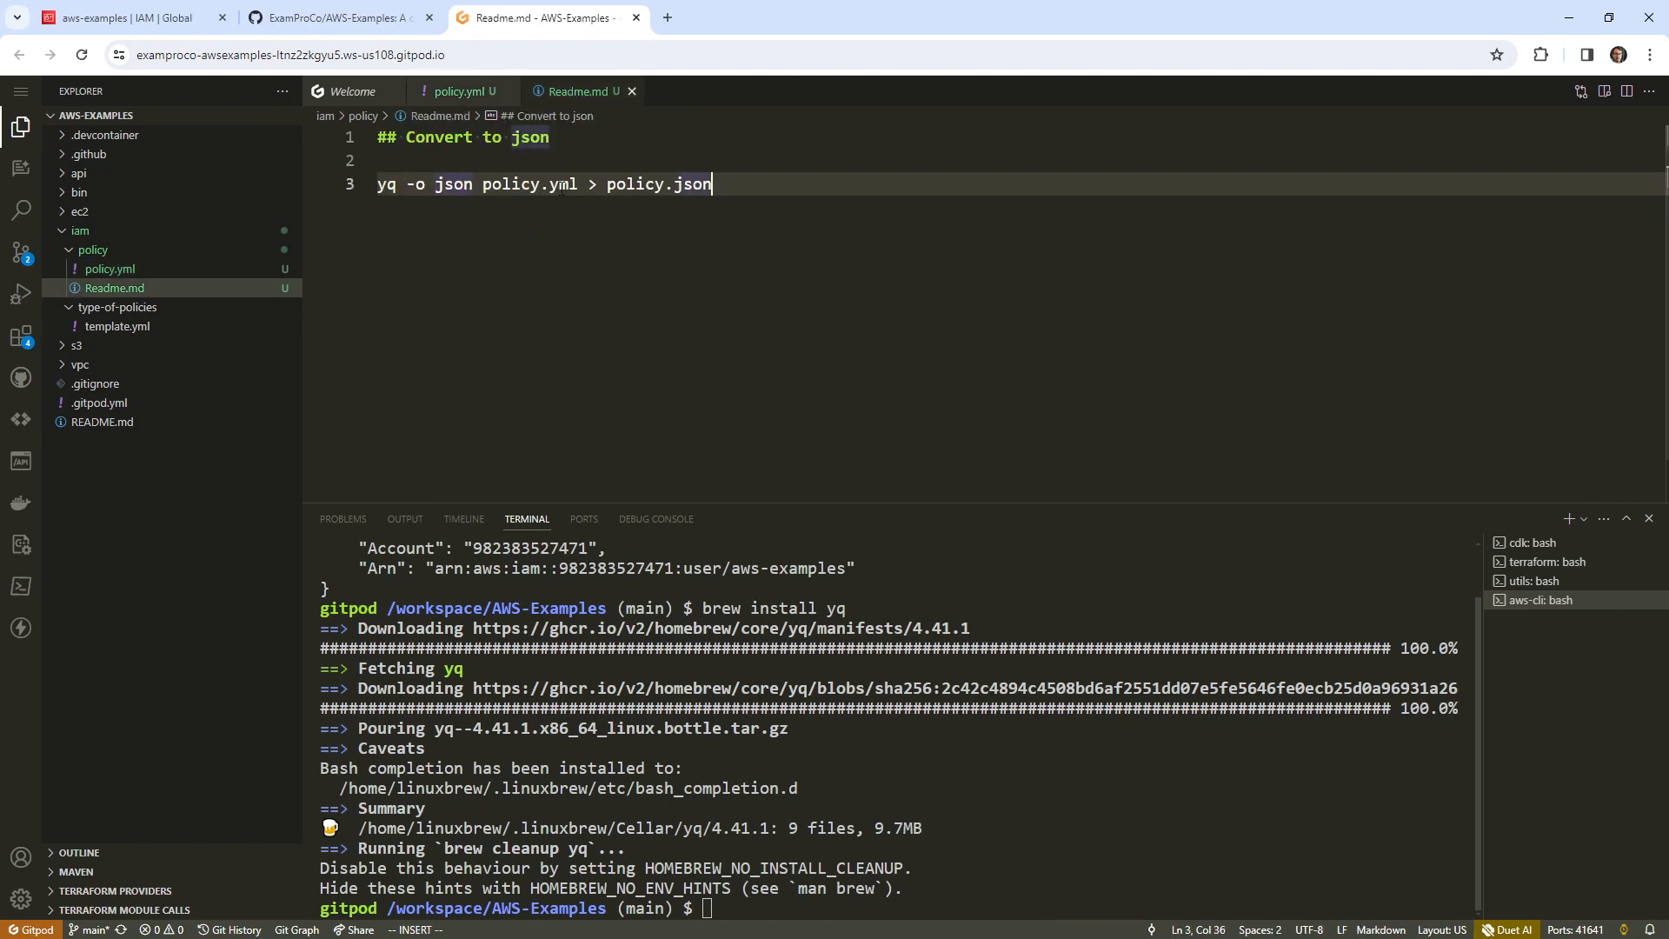
left_click_drag(749, 185, 380, 184)
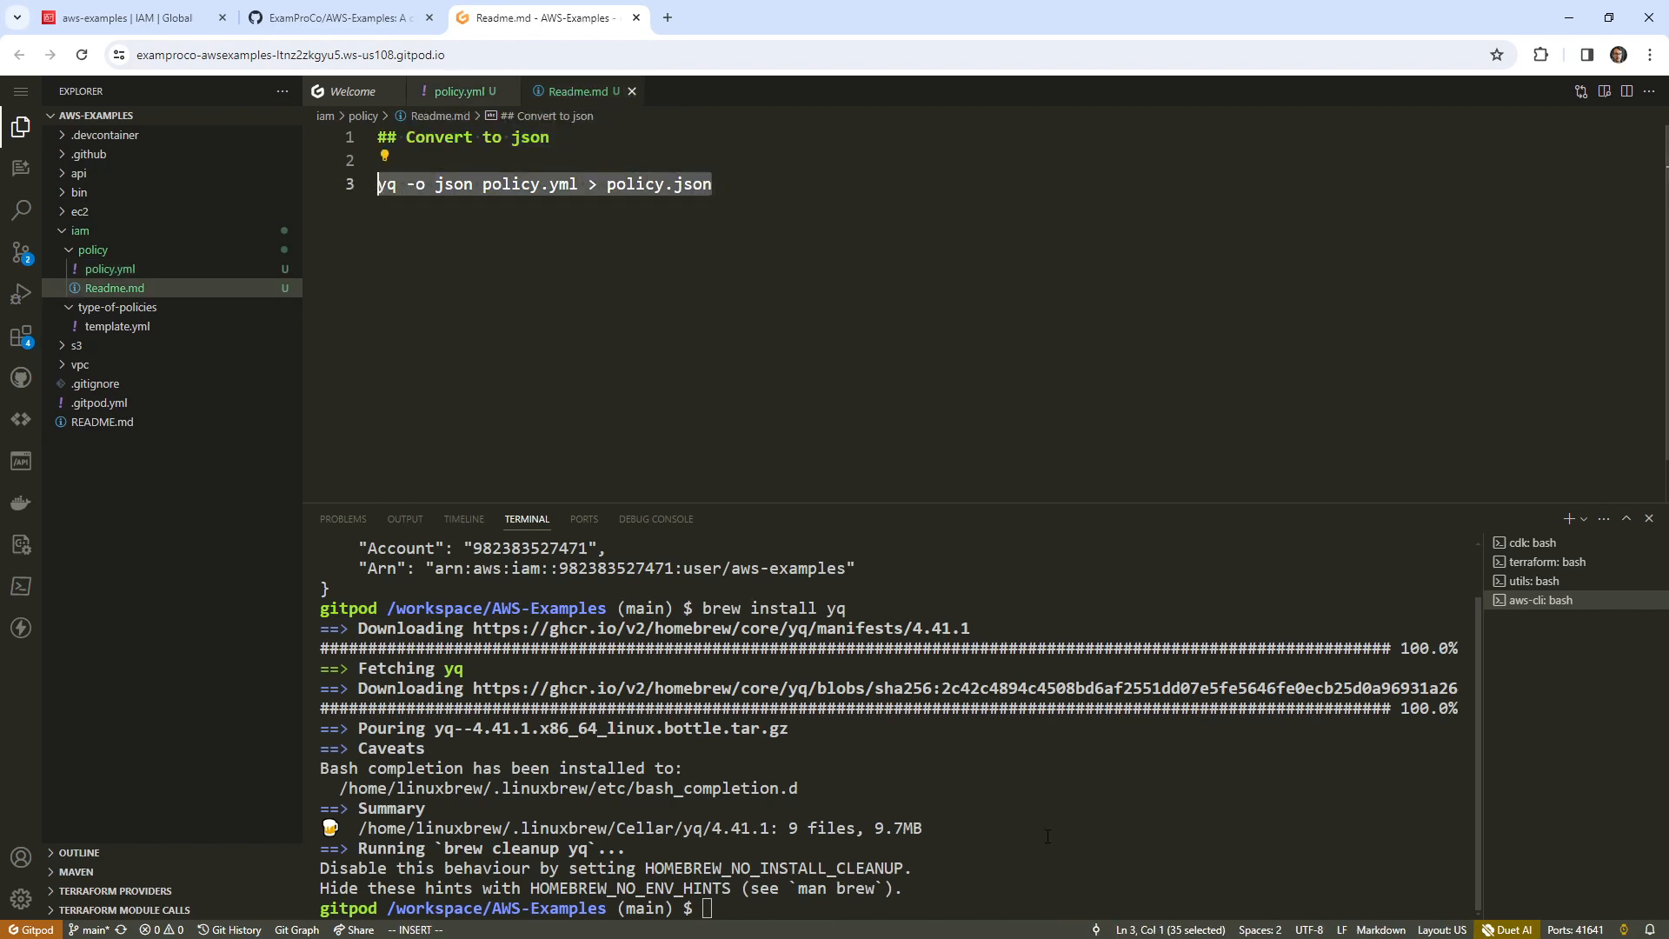
right_click(606, 186)
left_click(701, 469)
- Change the terminal's working directory to iam/policy/
left_click(961, 773)
type("cd iam/m")
key("BackSpace")
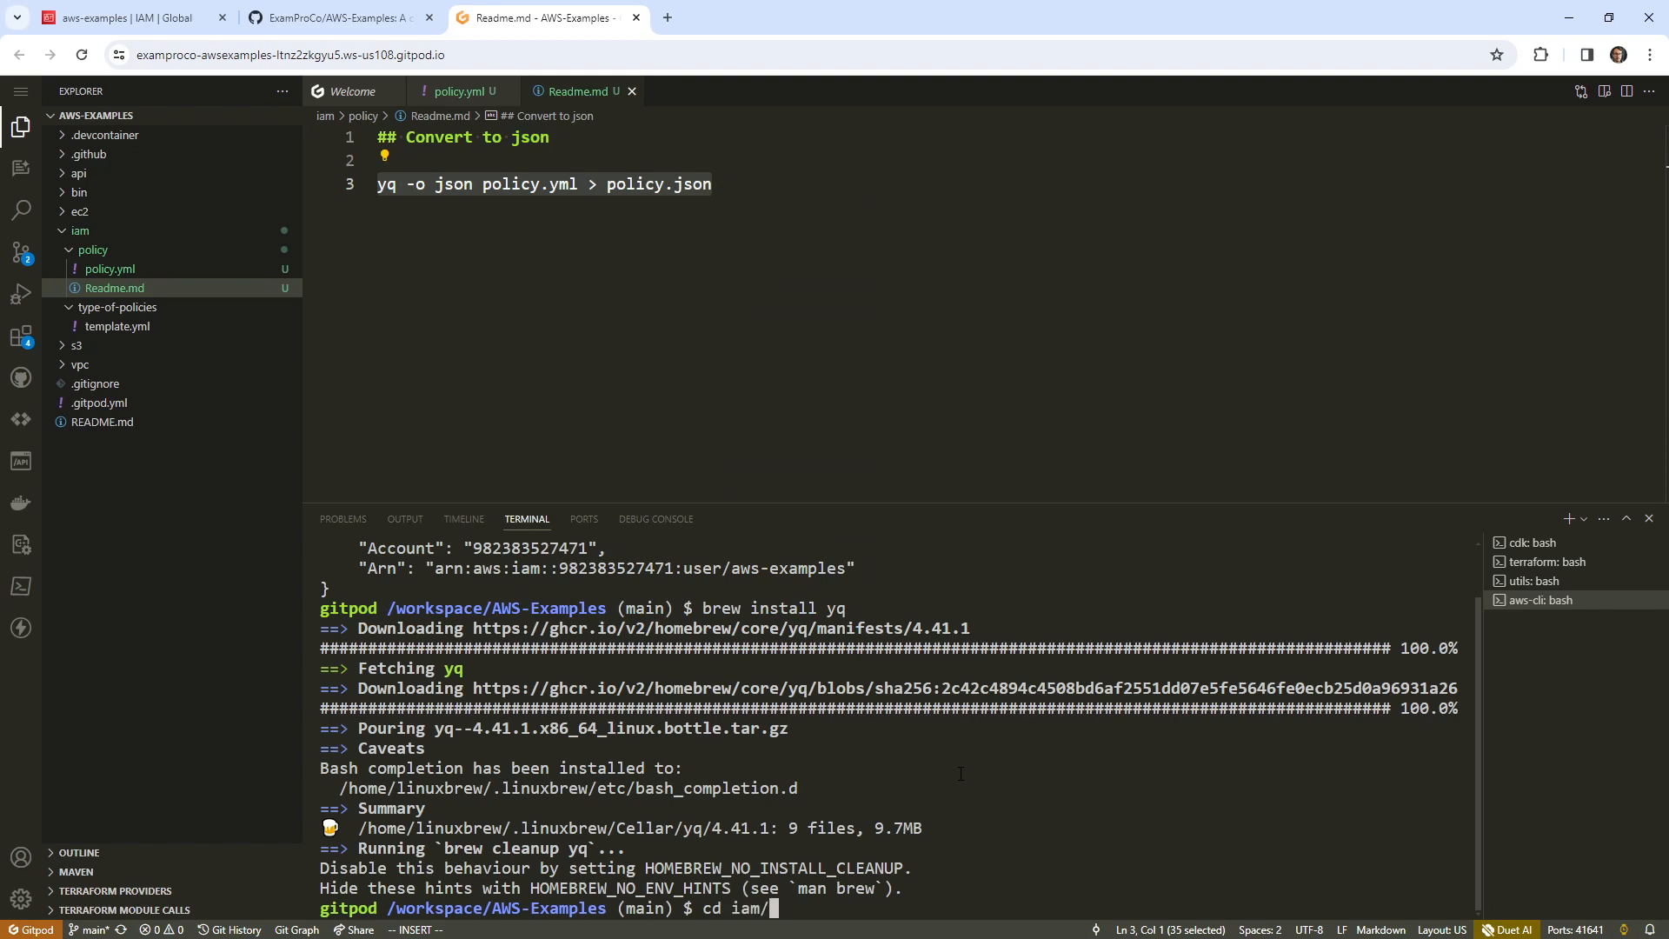
type("policy/")
key("Return")
- Run the copied yq -o json policy.yml > policy.json in the terminal, allowing clipboard access, and open policy.json
key("ctrl+v")
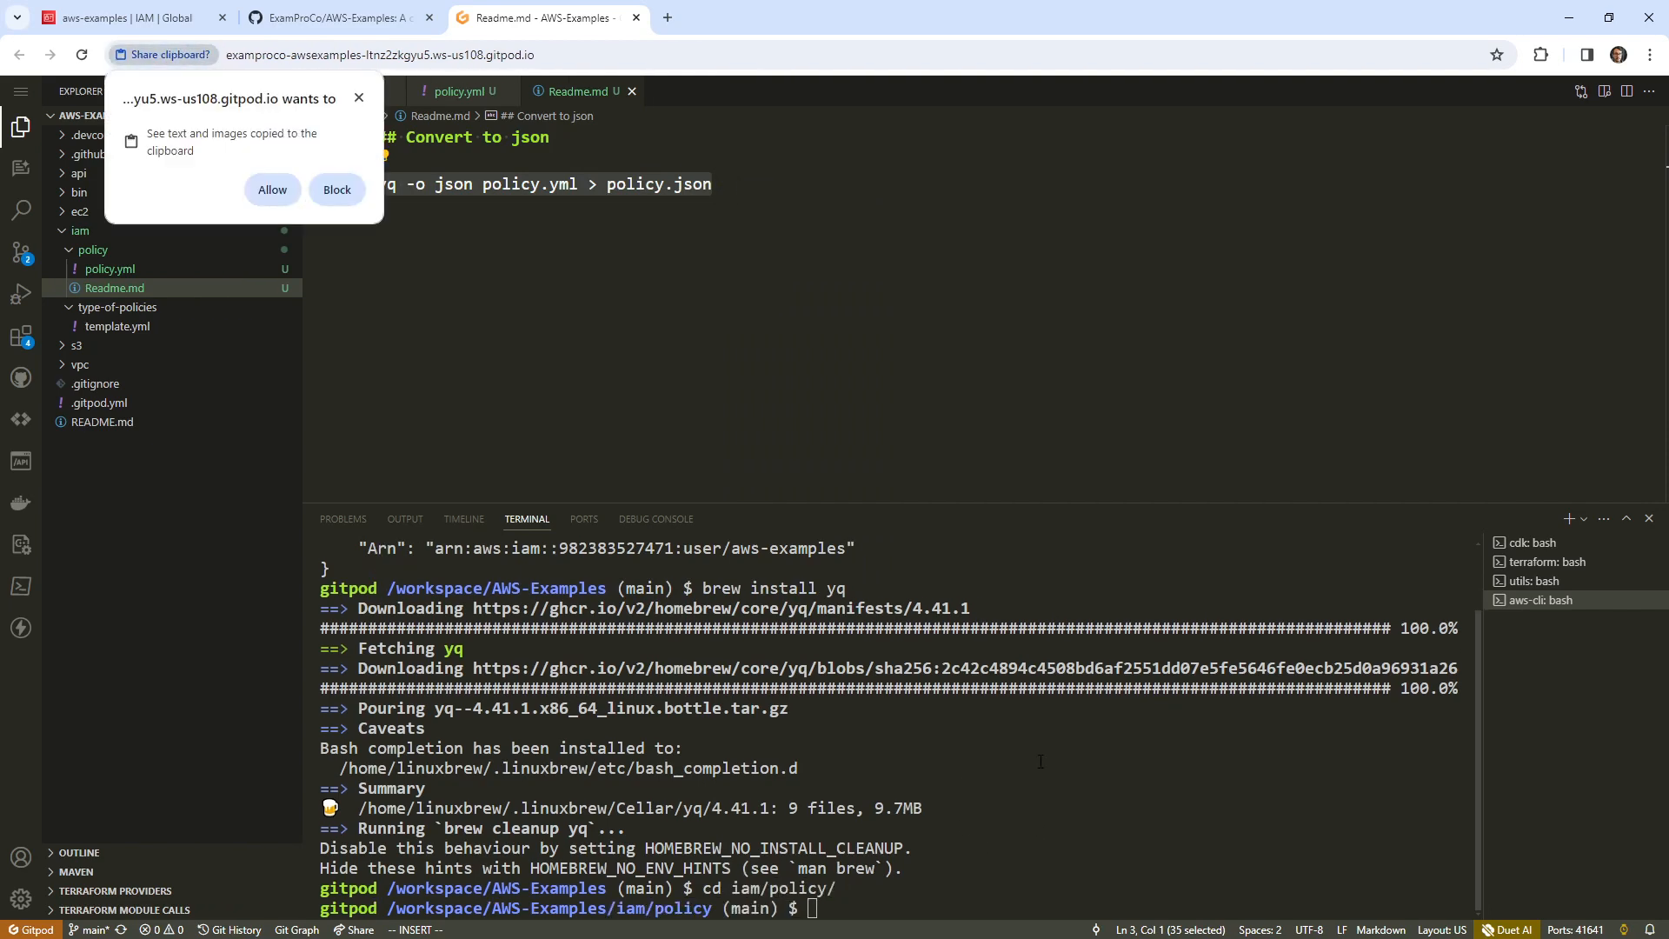
left_click(272, 191)
key("Return")
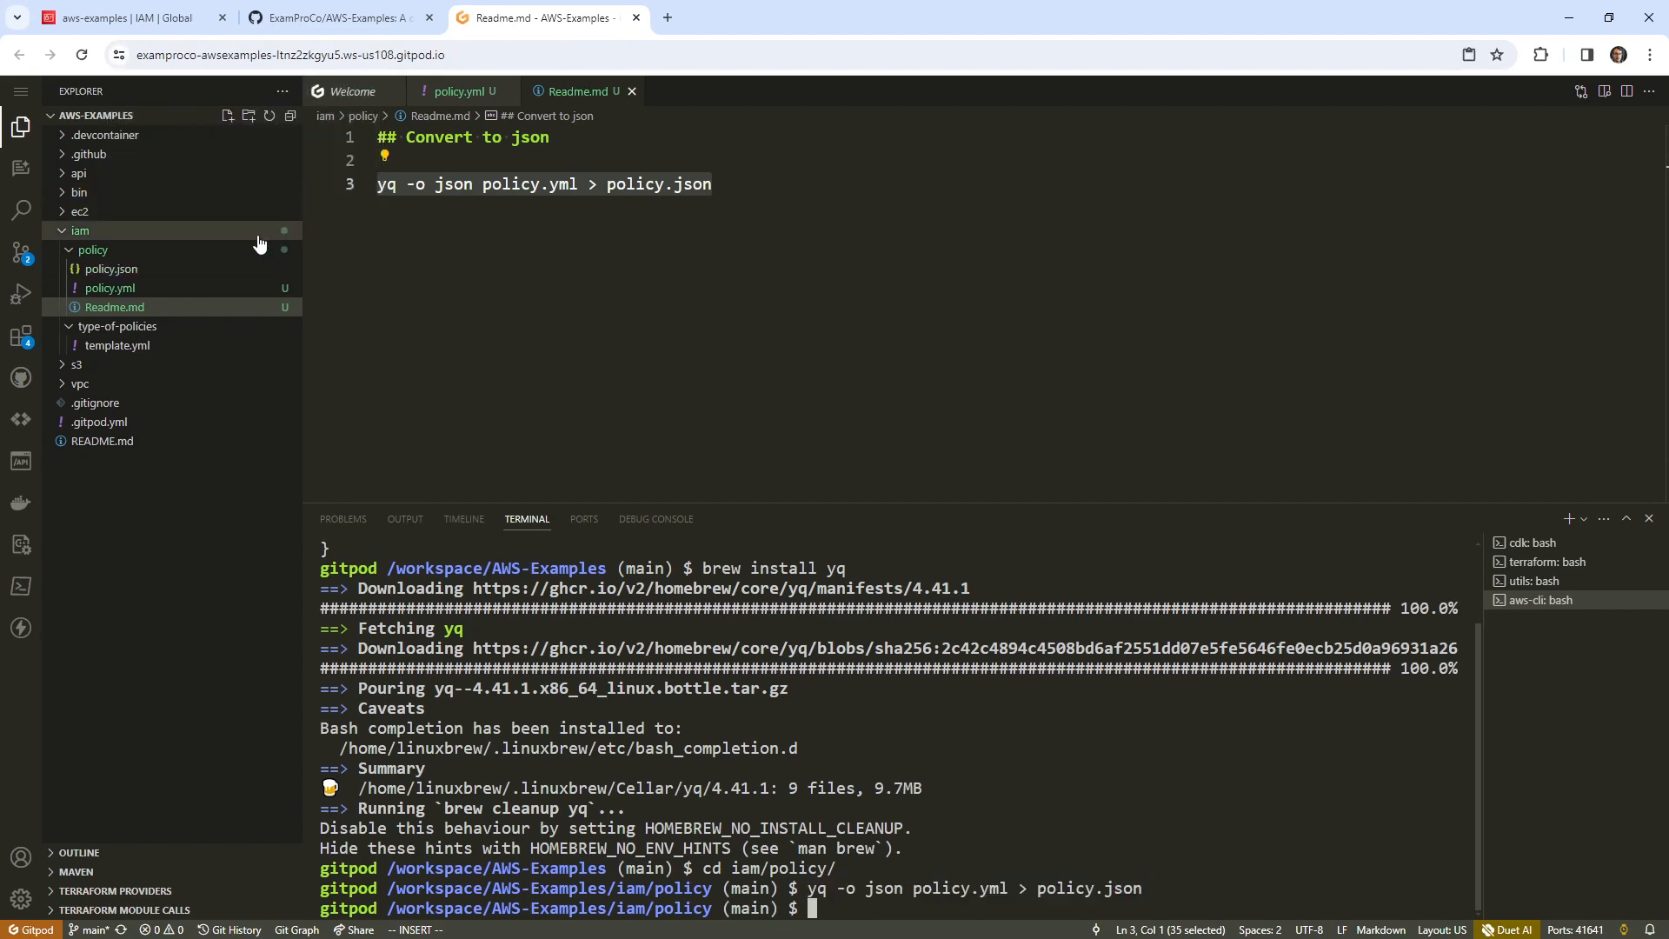
left_click(209, 269)
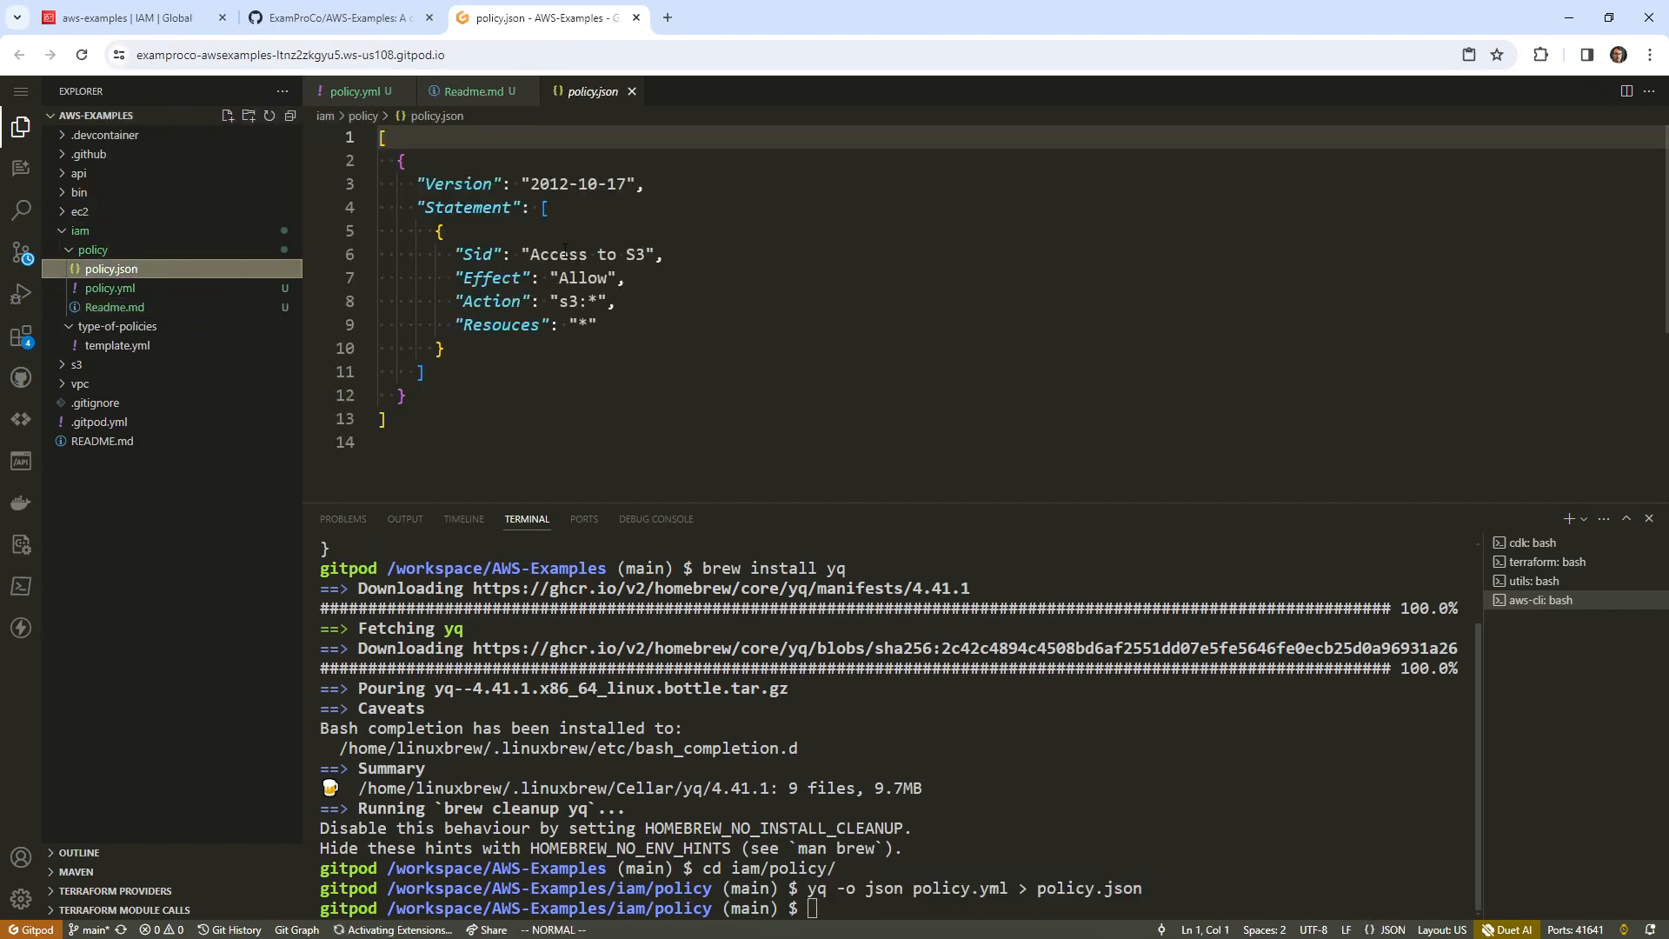
- Create a file named convert in the iam/policy folder
key("ctrl+Tab")
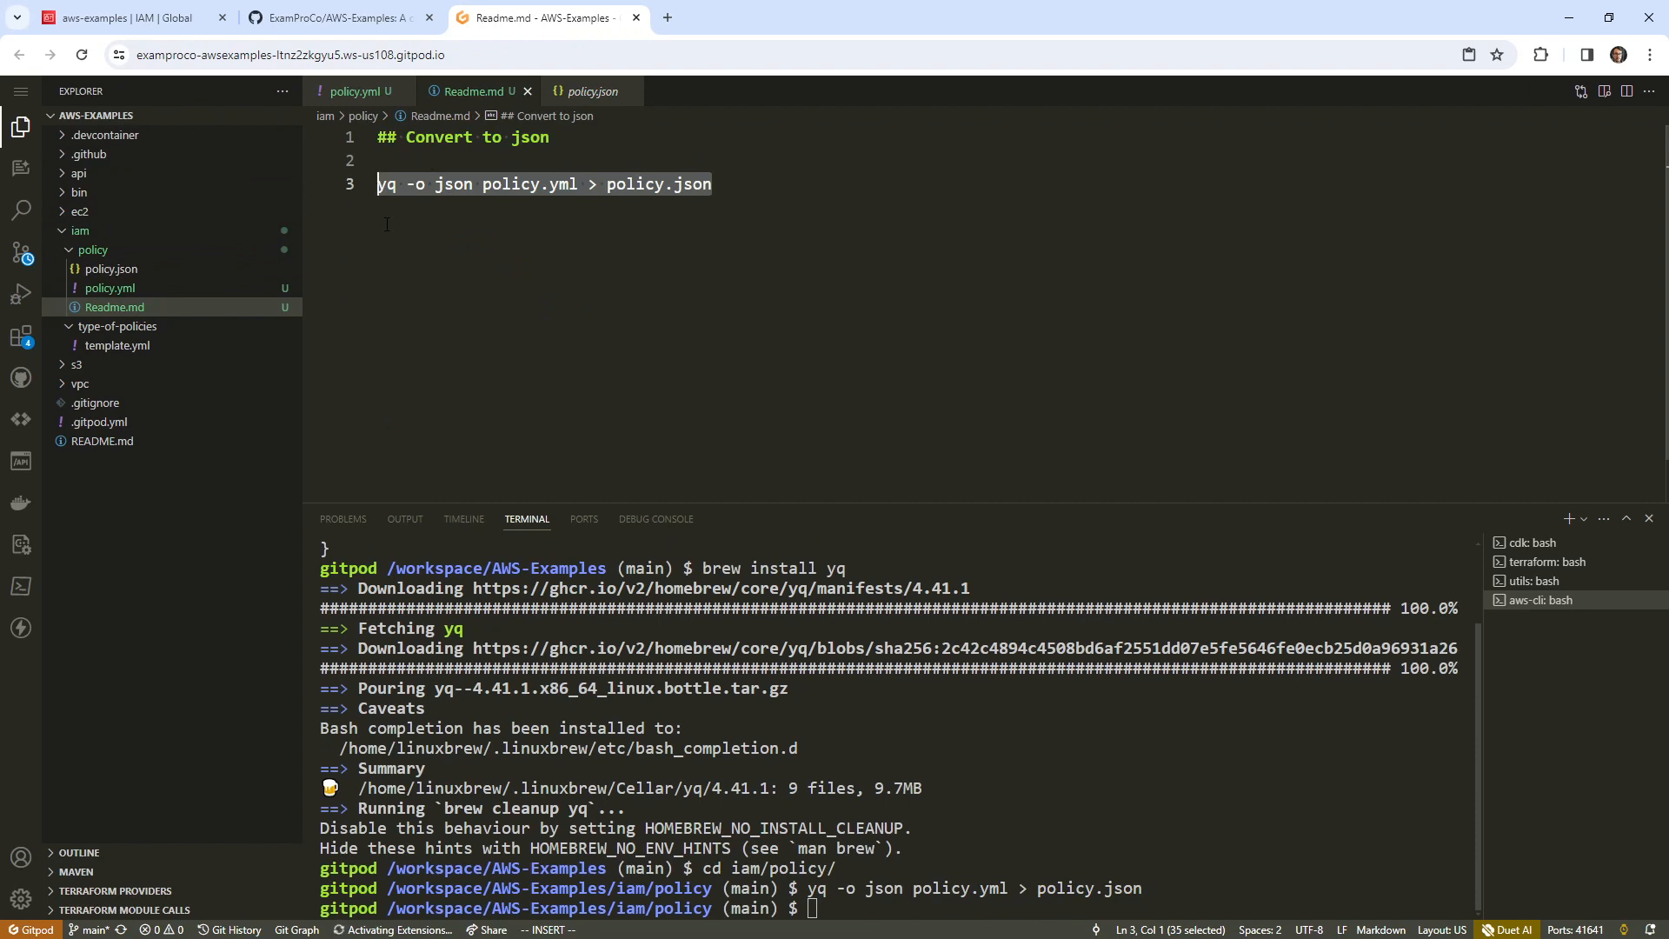
right_click(131, 256)
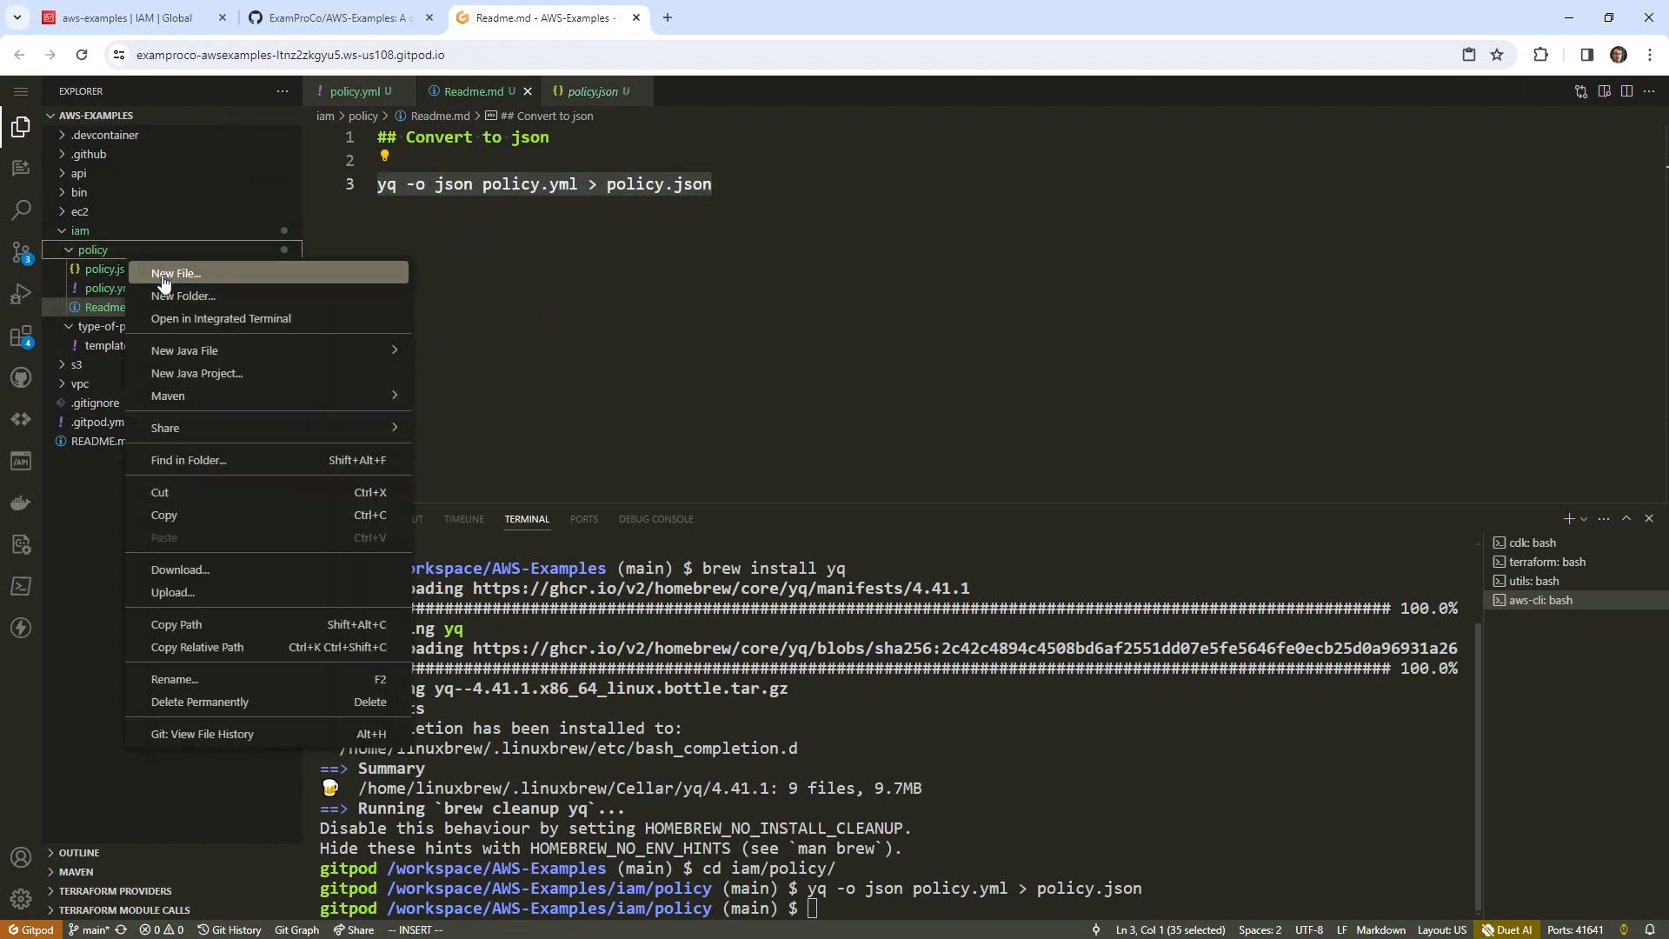
left_click(163, 275)
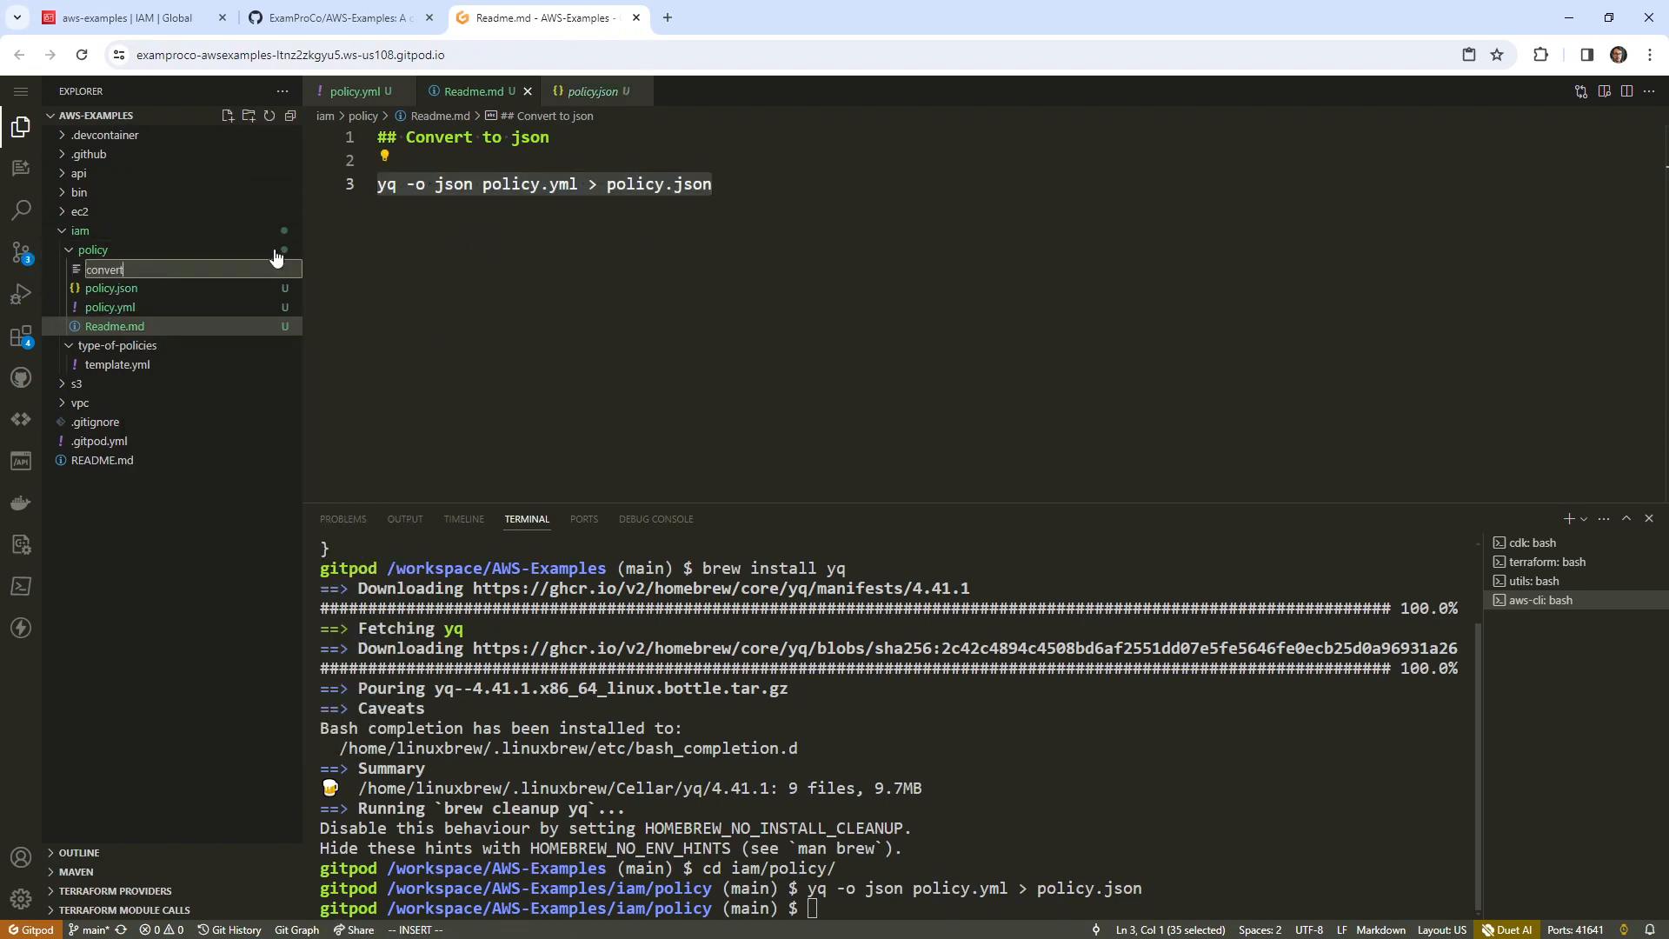
key("Return")
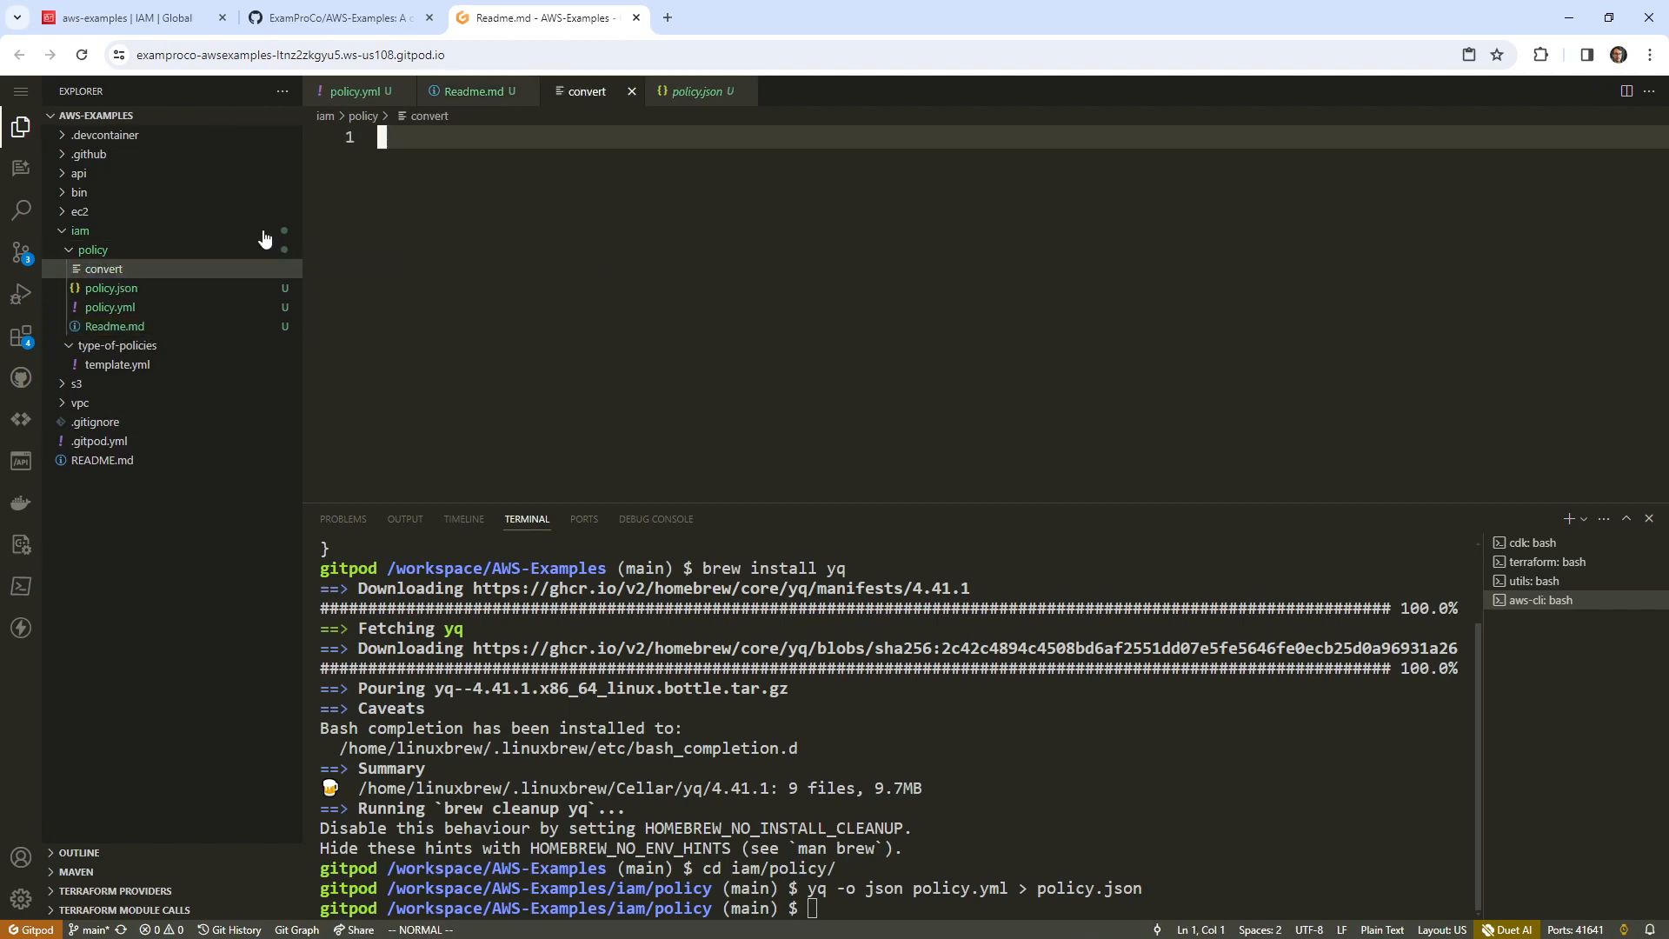
- Wrap the yq command in Readme.md in a fenced sh code block
left_click(687, 94)
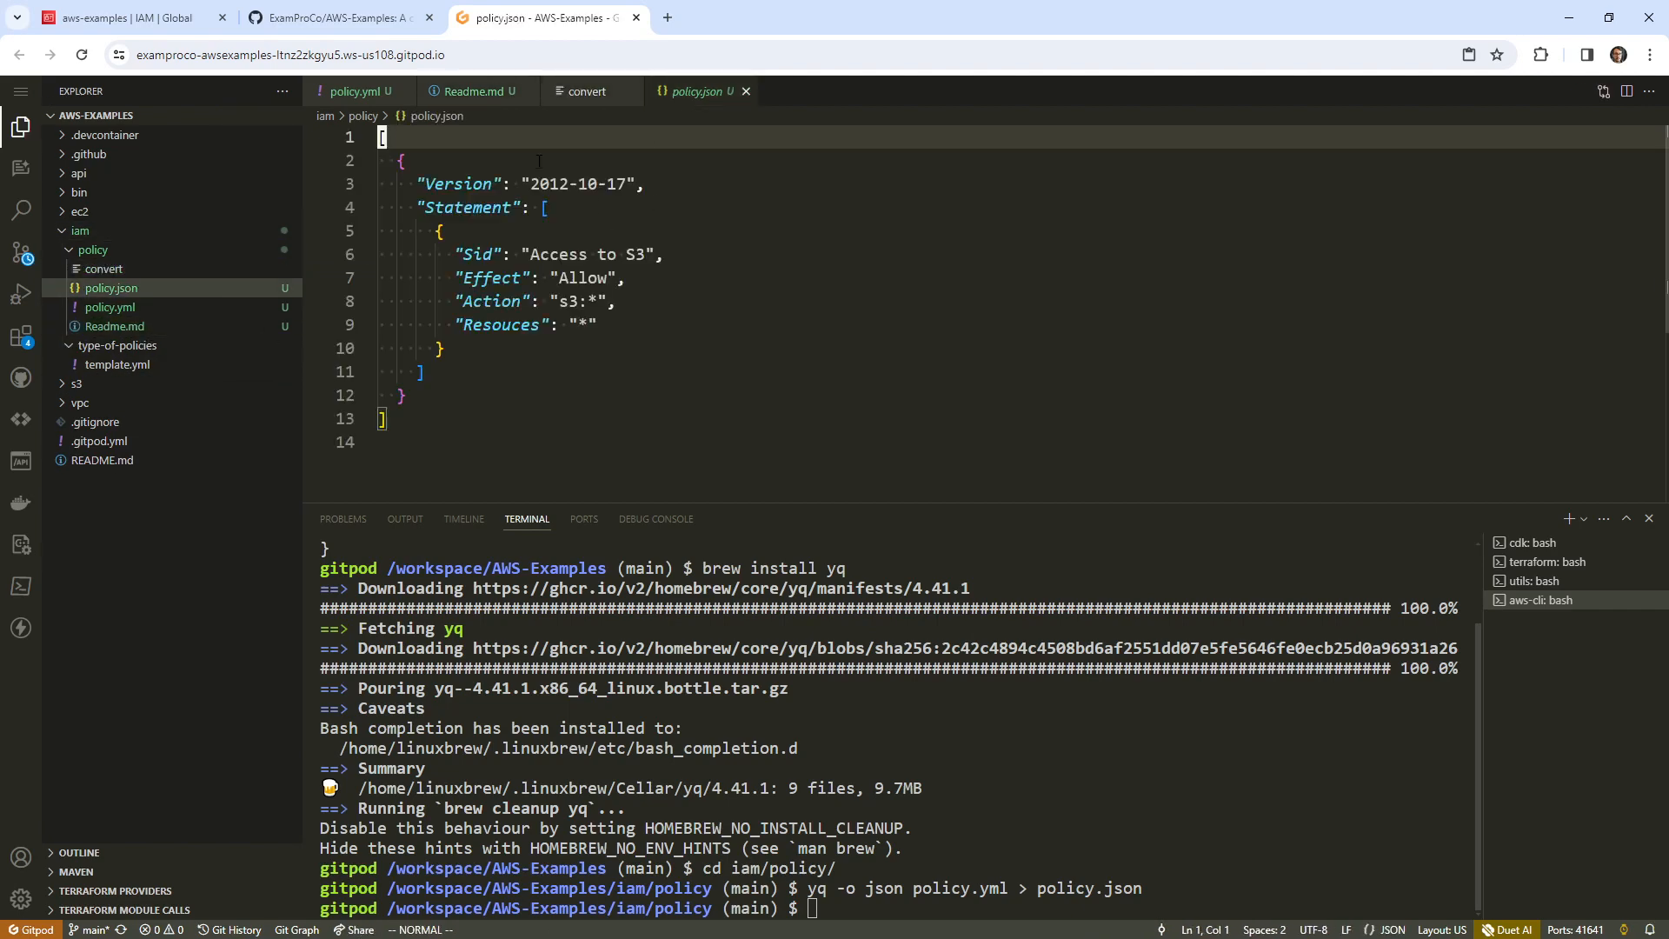
left_click(483, 93)
left_click_drag(720, 185, 409, 172)
key("Escape")
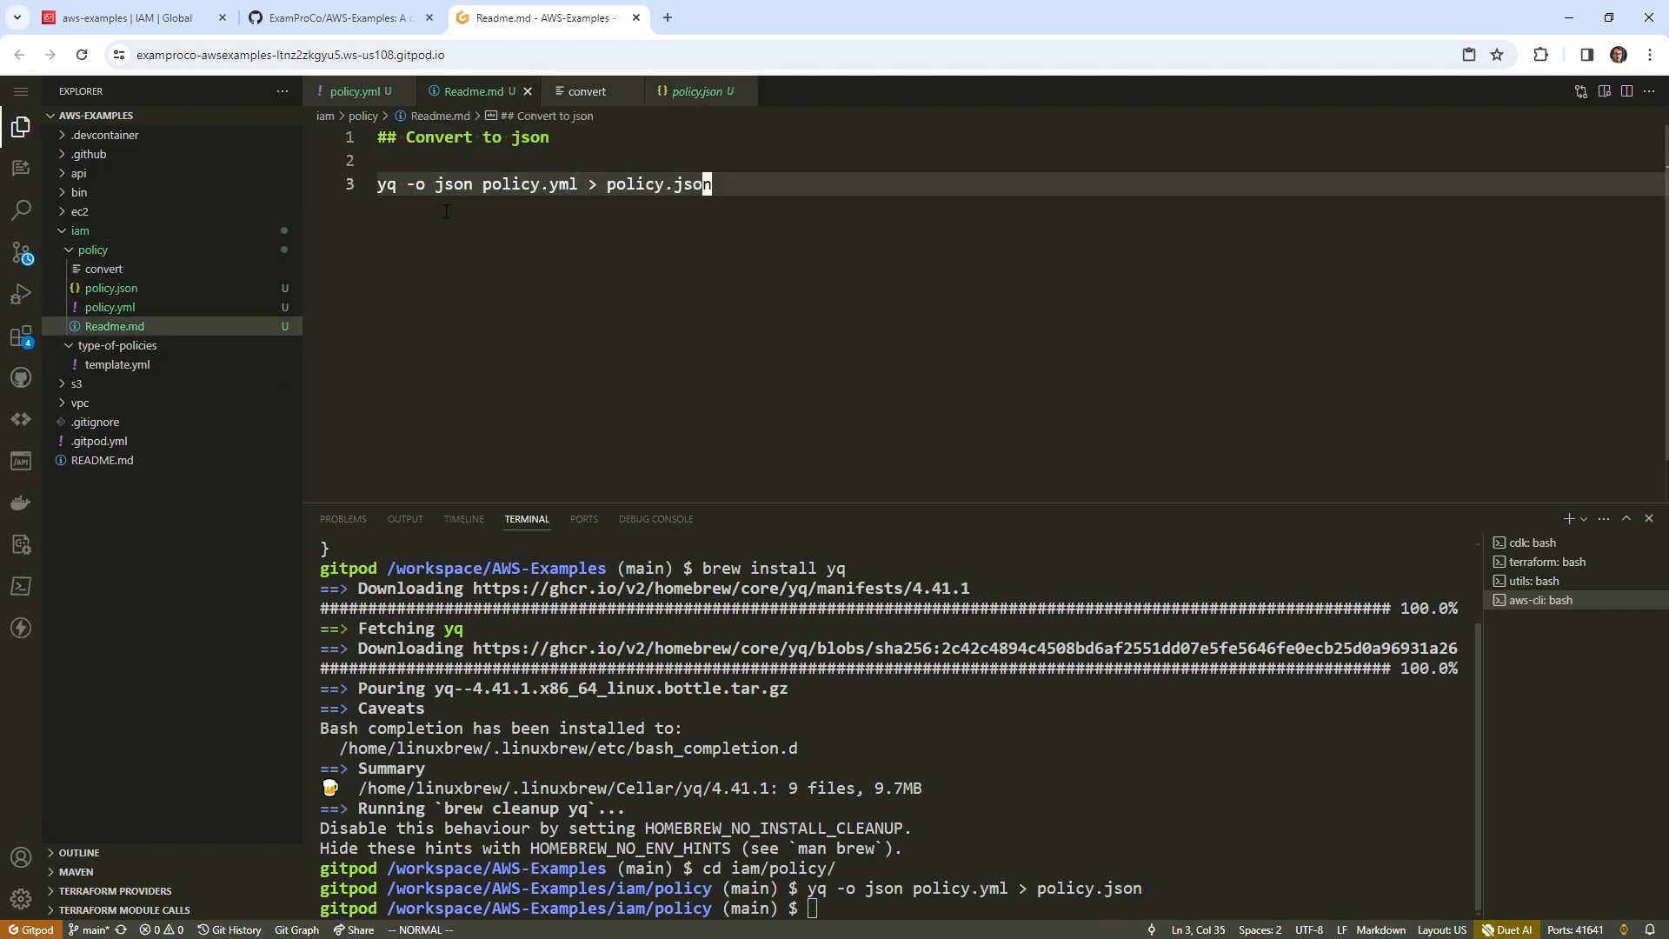
type("O```")
key("Escape")
type("ash")
key("Escape")
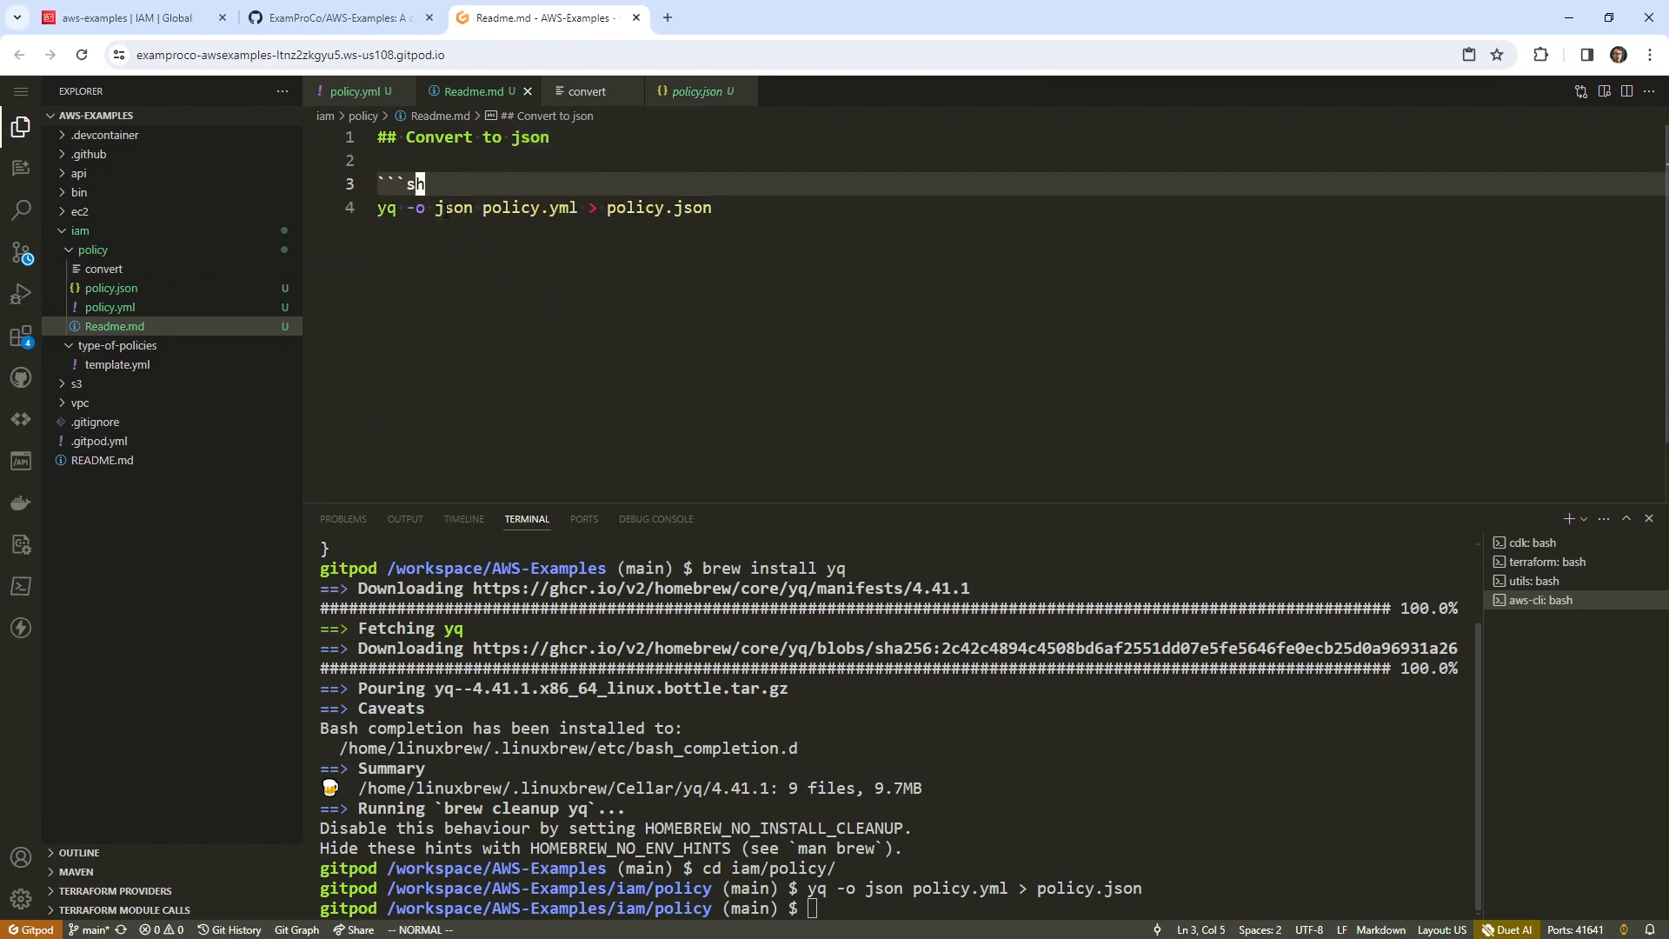
type("json ```")
key("Escape")
- Add the line "The command" directly above the code block and "The bash script" below it, after a blank line
key("k")
key("k")
key("shift+o")
type("The command")
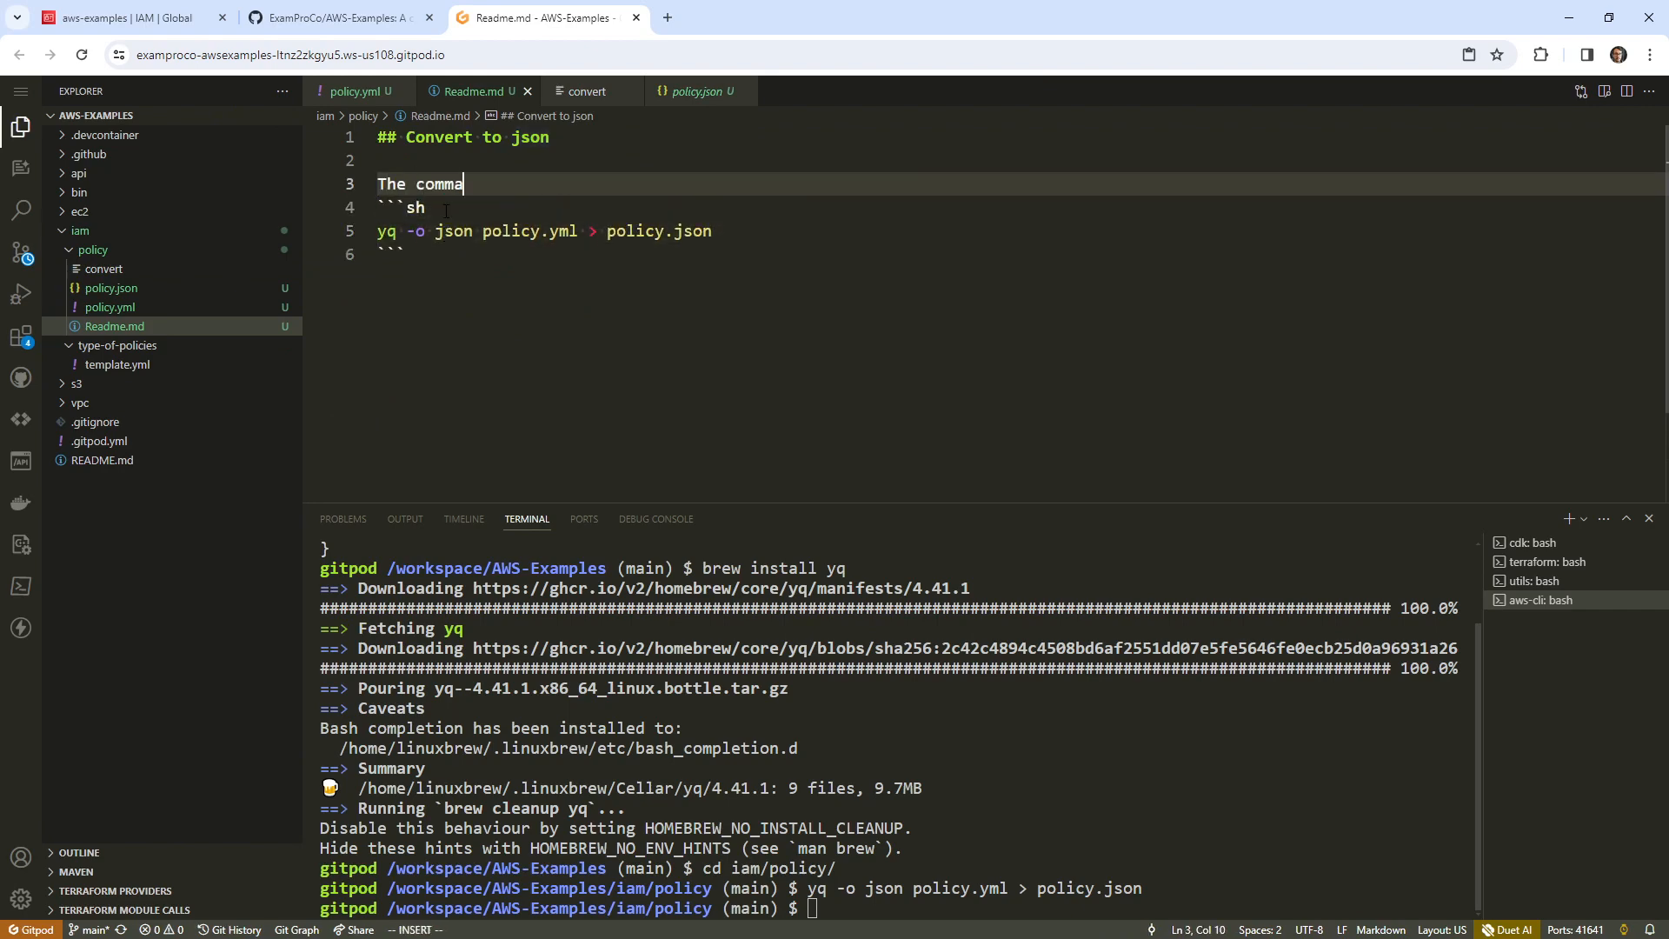
key("Escape")
key("j")
key("j")
key("j")
key("o")
key("Return")
type("The bash script")
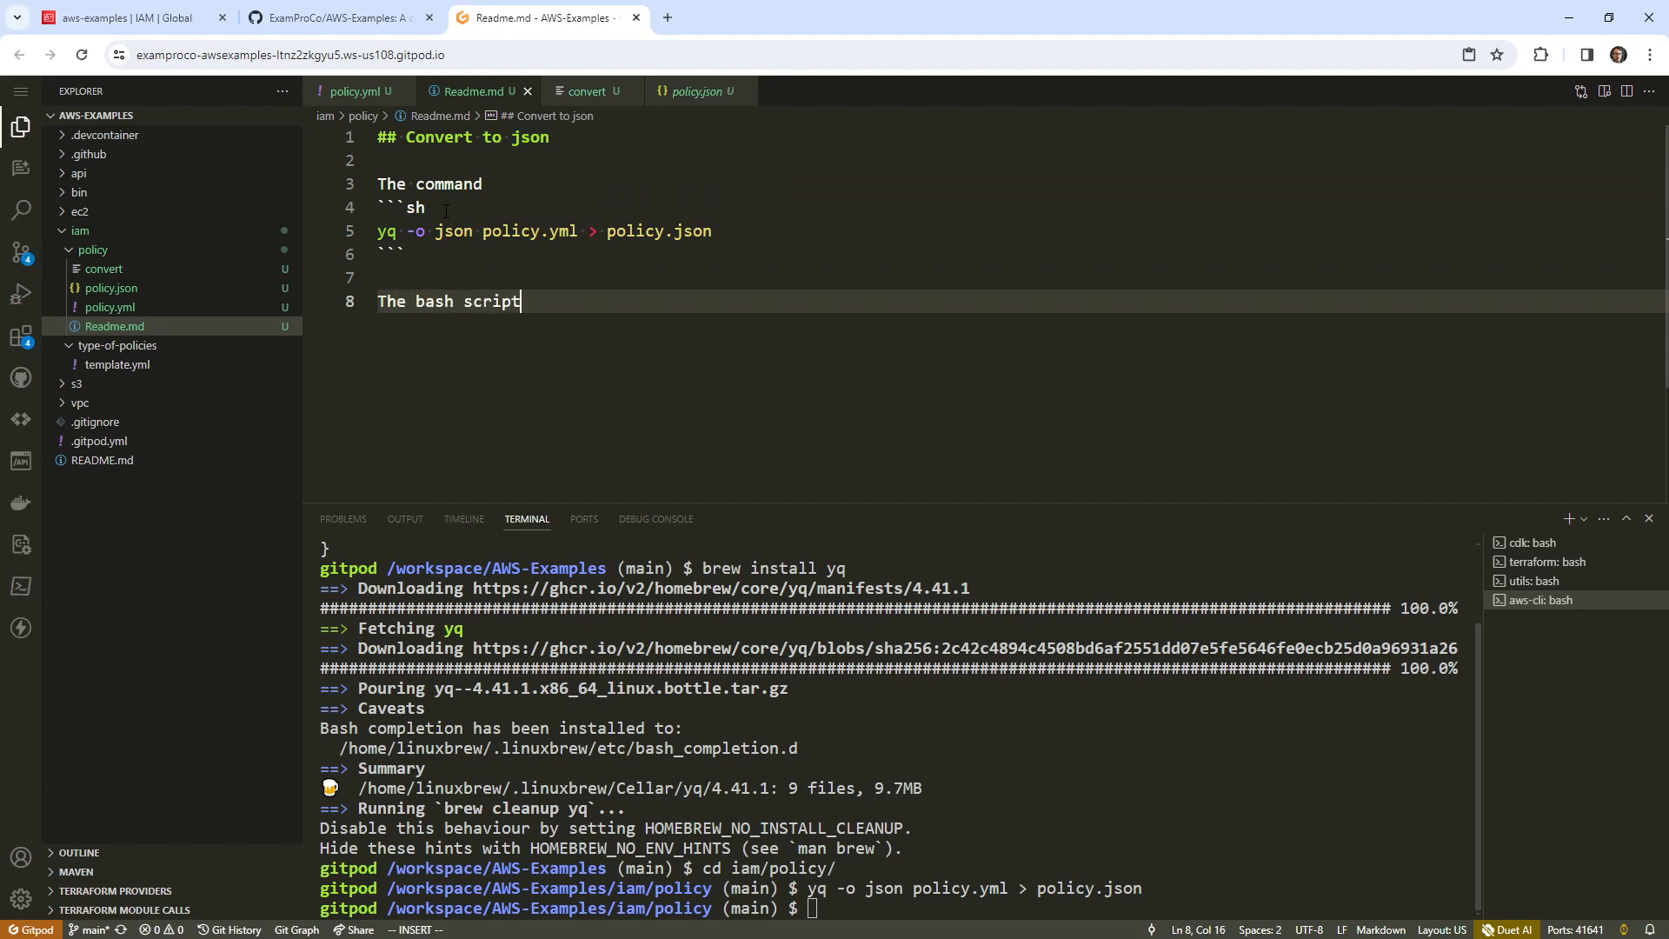
- Add a fenced sh code block containing ./convert under "The bash script" in Readme.md
key("Return")
key("Return")
type("```sh")
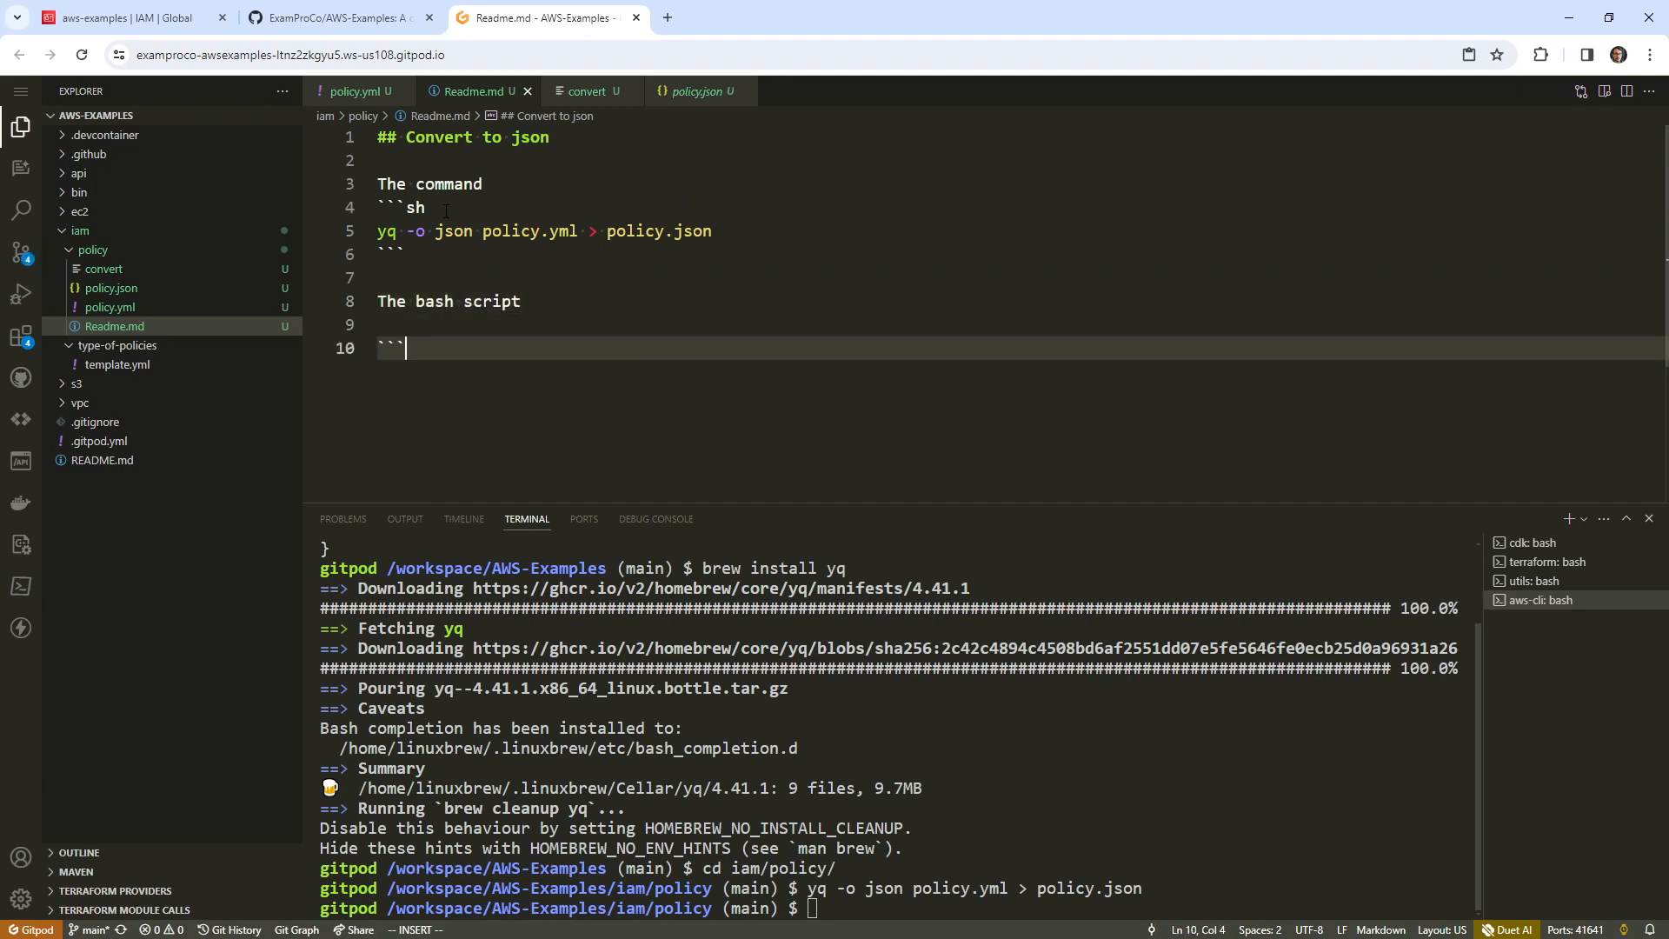
key("Return")
type("```")
key("Escape")
key("shift+o")
type(".po")
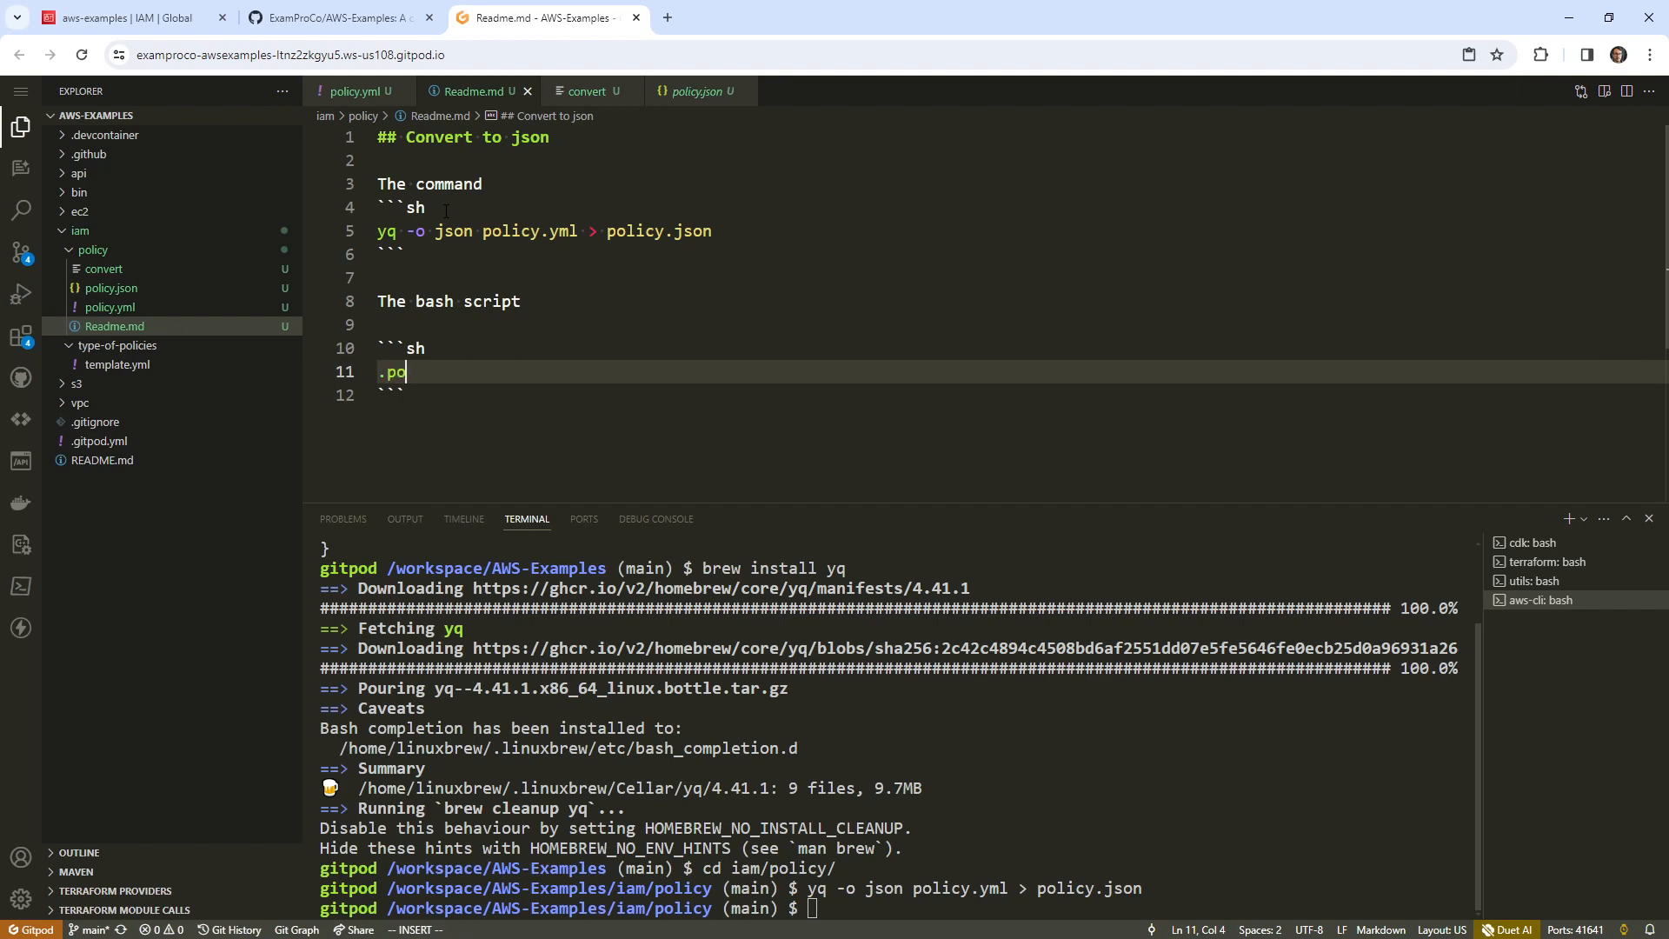
type("licy.")
key("BackSpace")
key("BackSpace")
key("BackSpace")
key("BackSpace")
type("./convert")
key("Escape")
- Copy the command yq -o json policy.yml > policy.json from Readme.md into the empty convert file
left_click(588, 92)
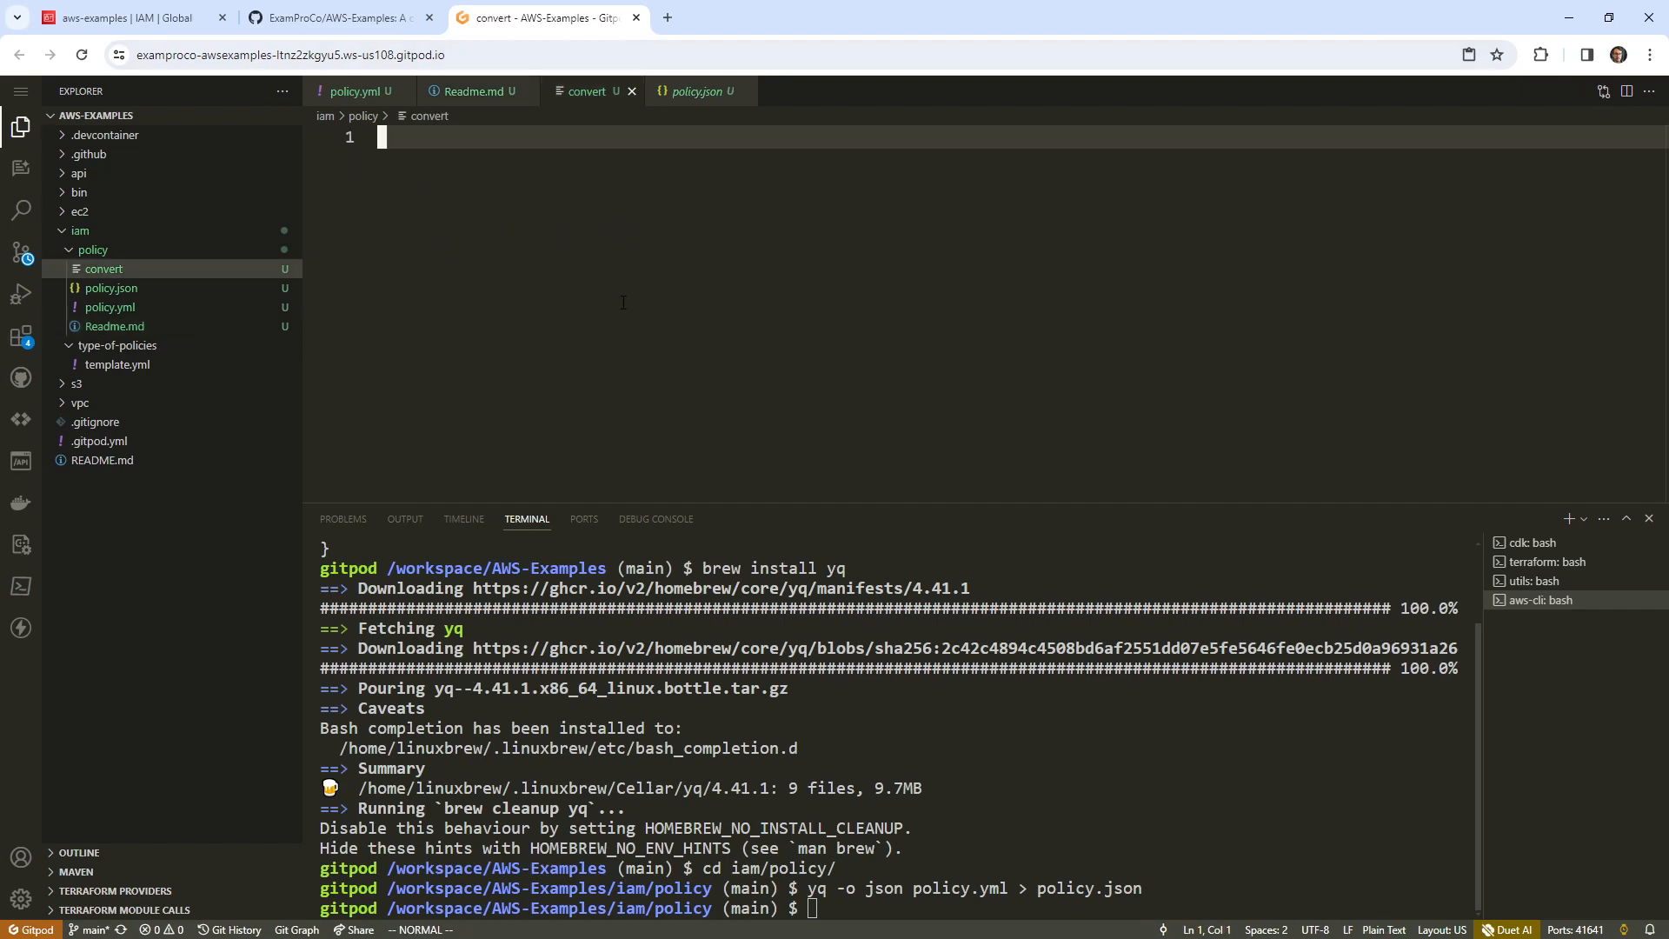
key("i")
left_click(473, 91)
left_click_drag(712, 230, 379, 227)
right_click(379, 230)
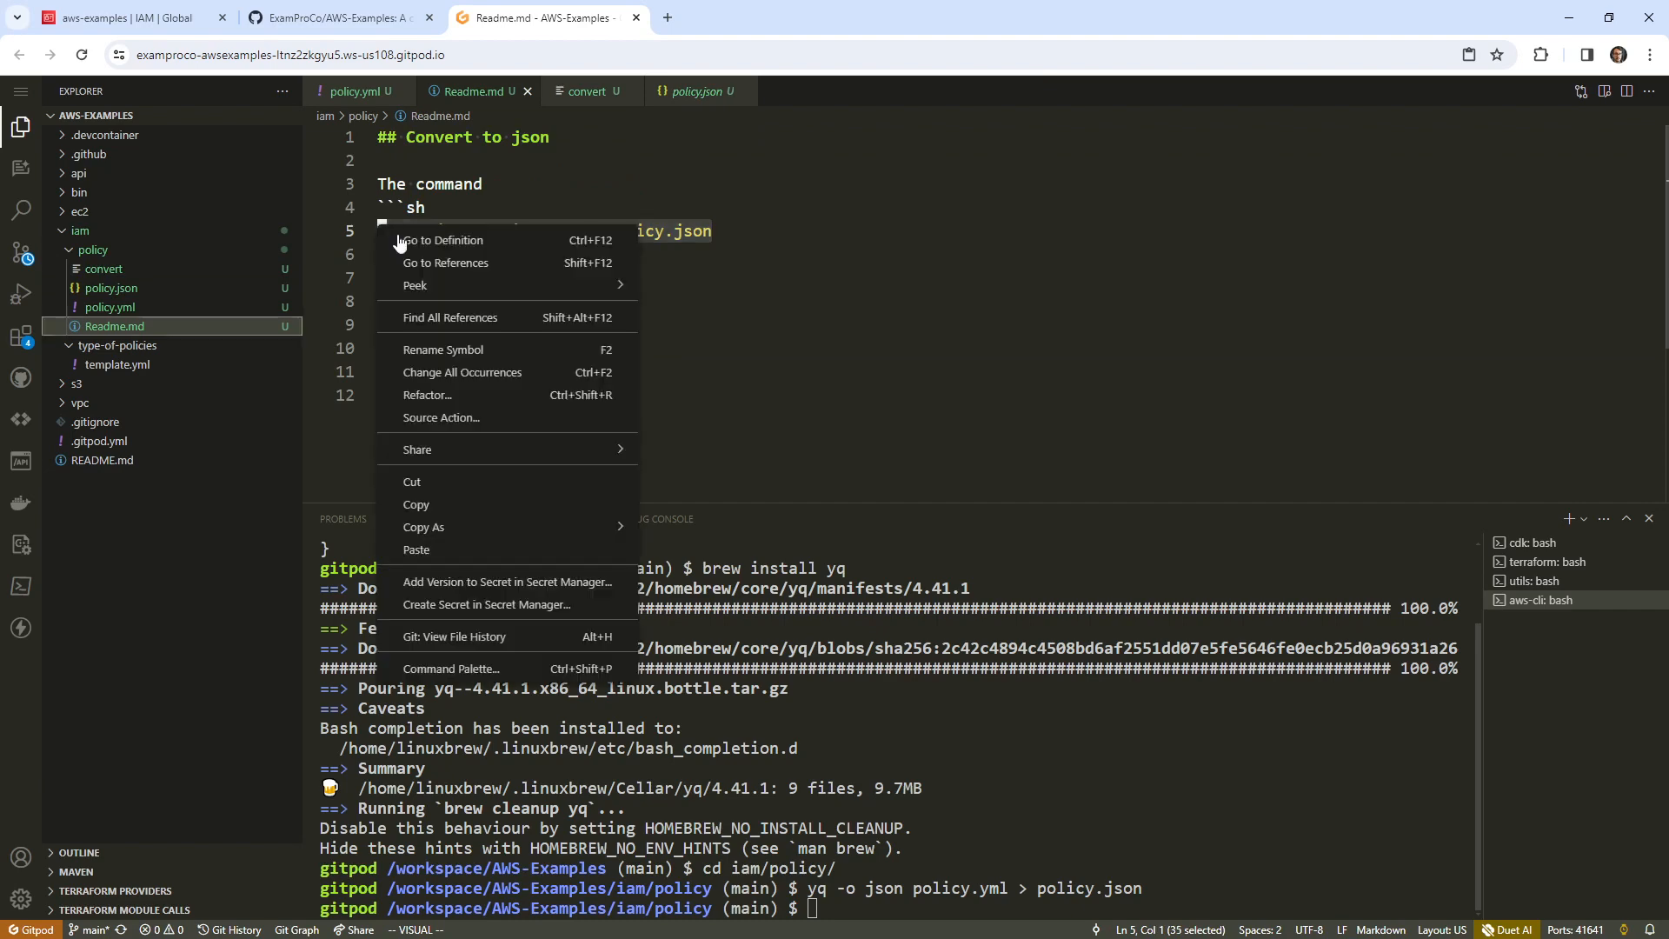
left_click(439, 508)
left_click(583, 92)
right_click(577, 193)
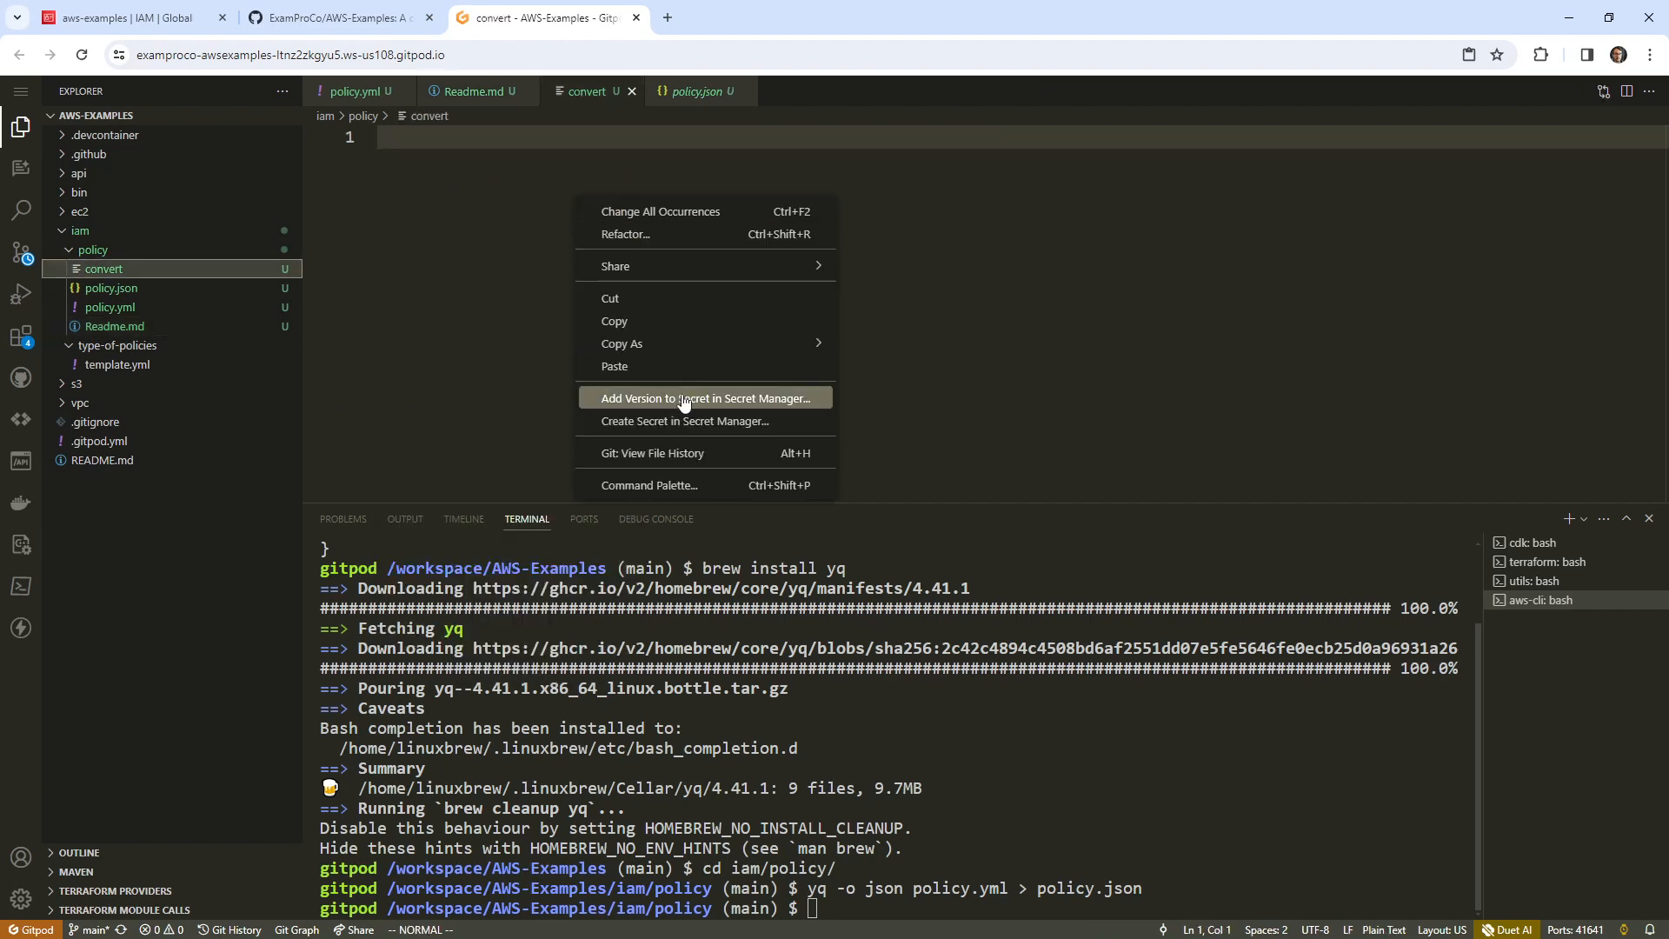
left_click(664, 330)
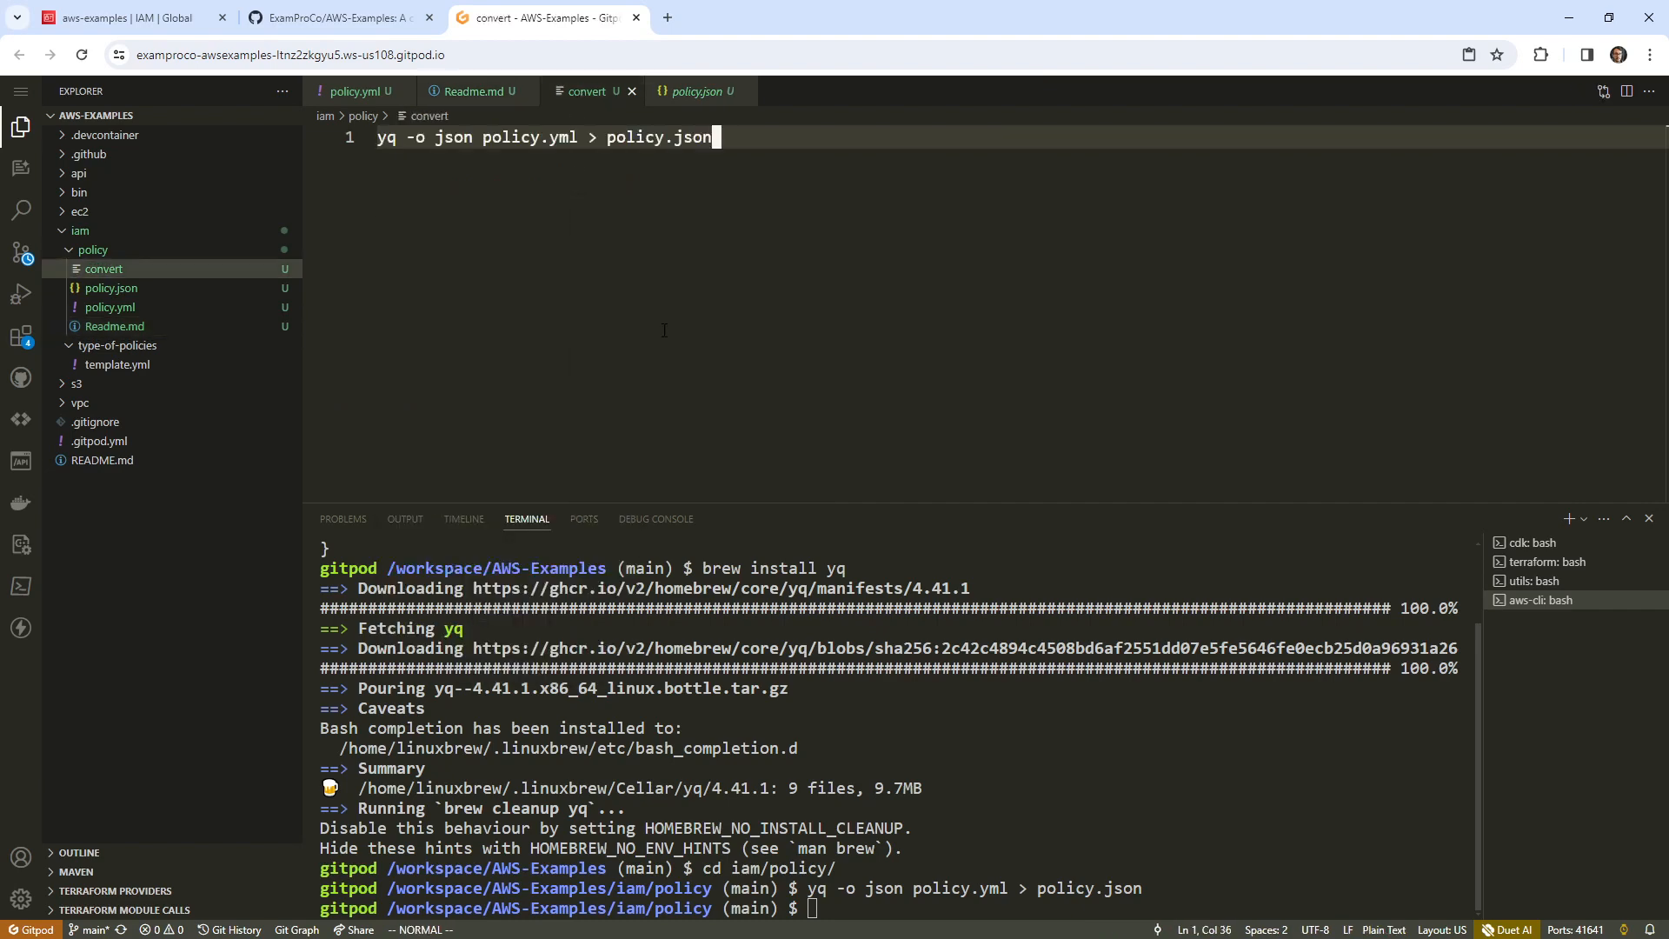
- Find the create-bucket script in s3/bash-scripts and copy its shebang line
left_click(60, 406)
left_click(73, 425)
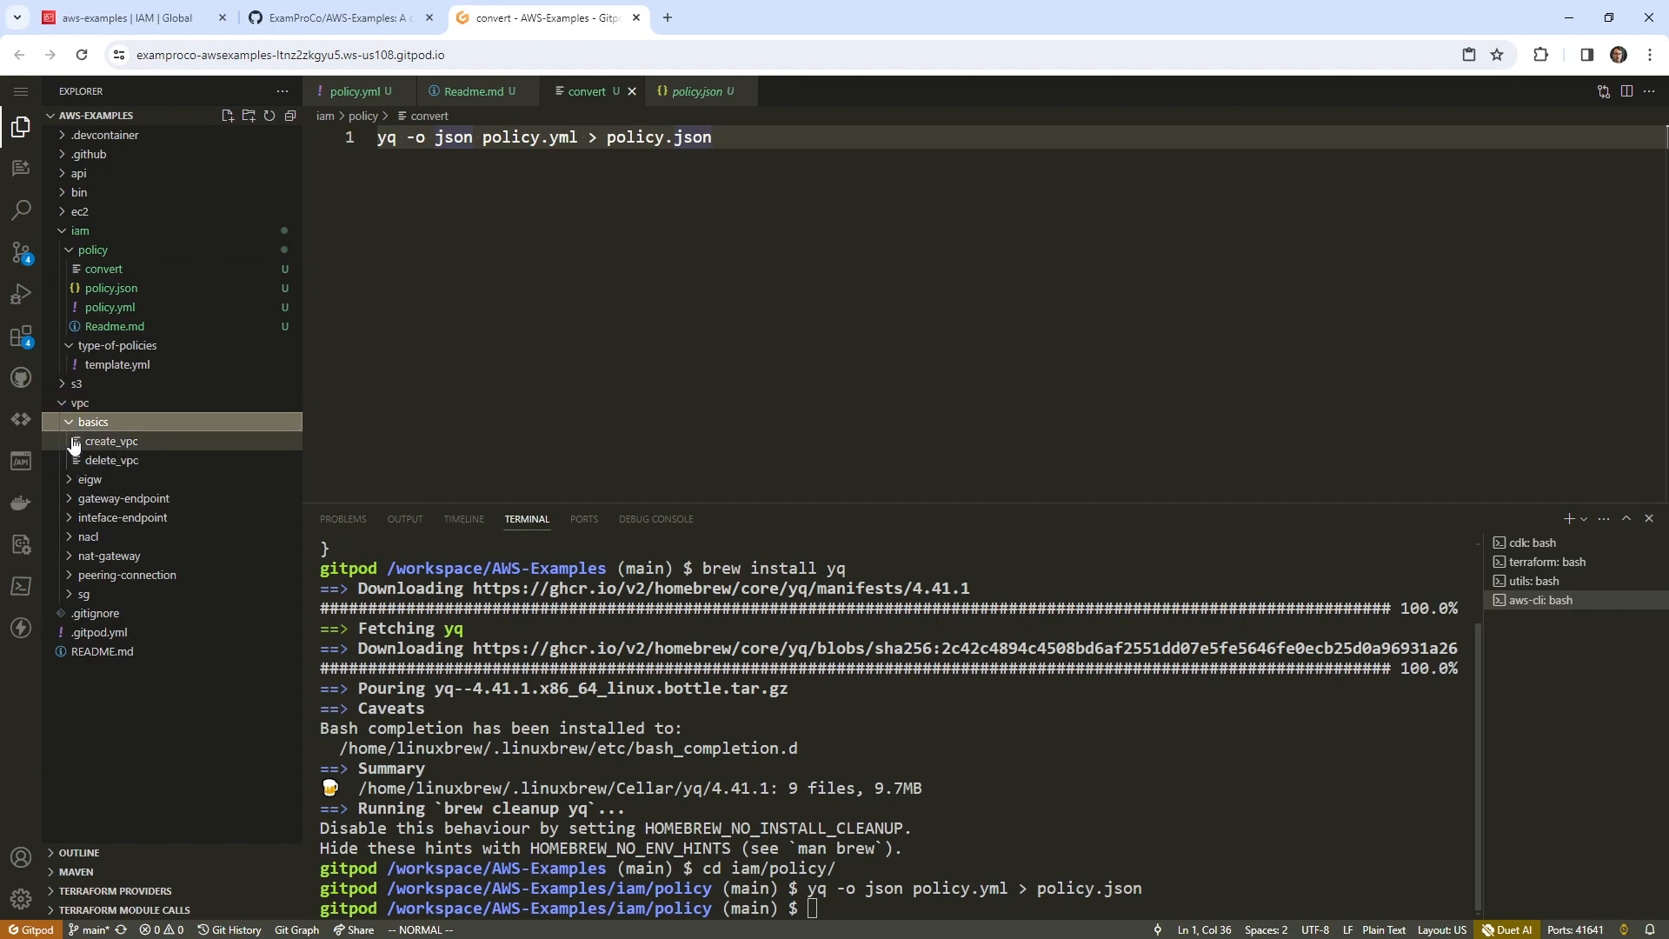
left_click(73, 426)
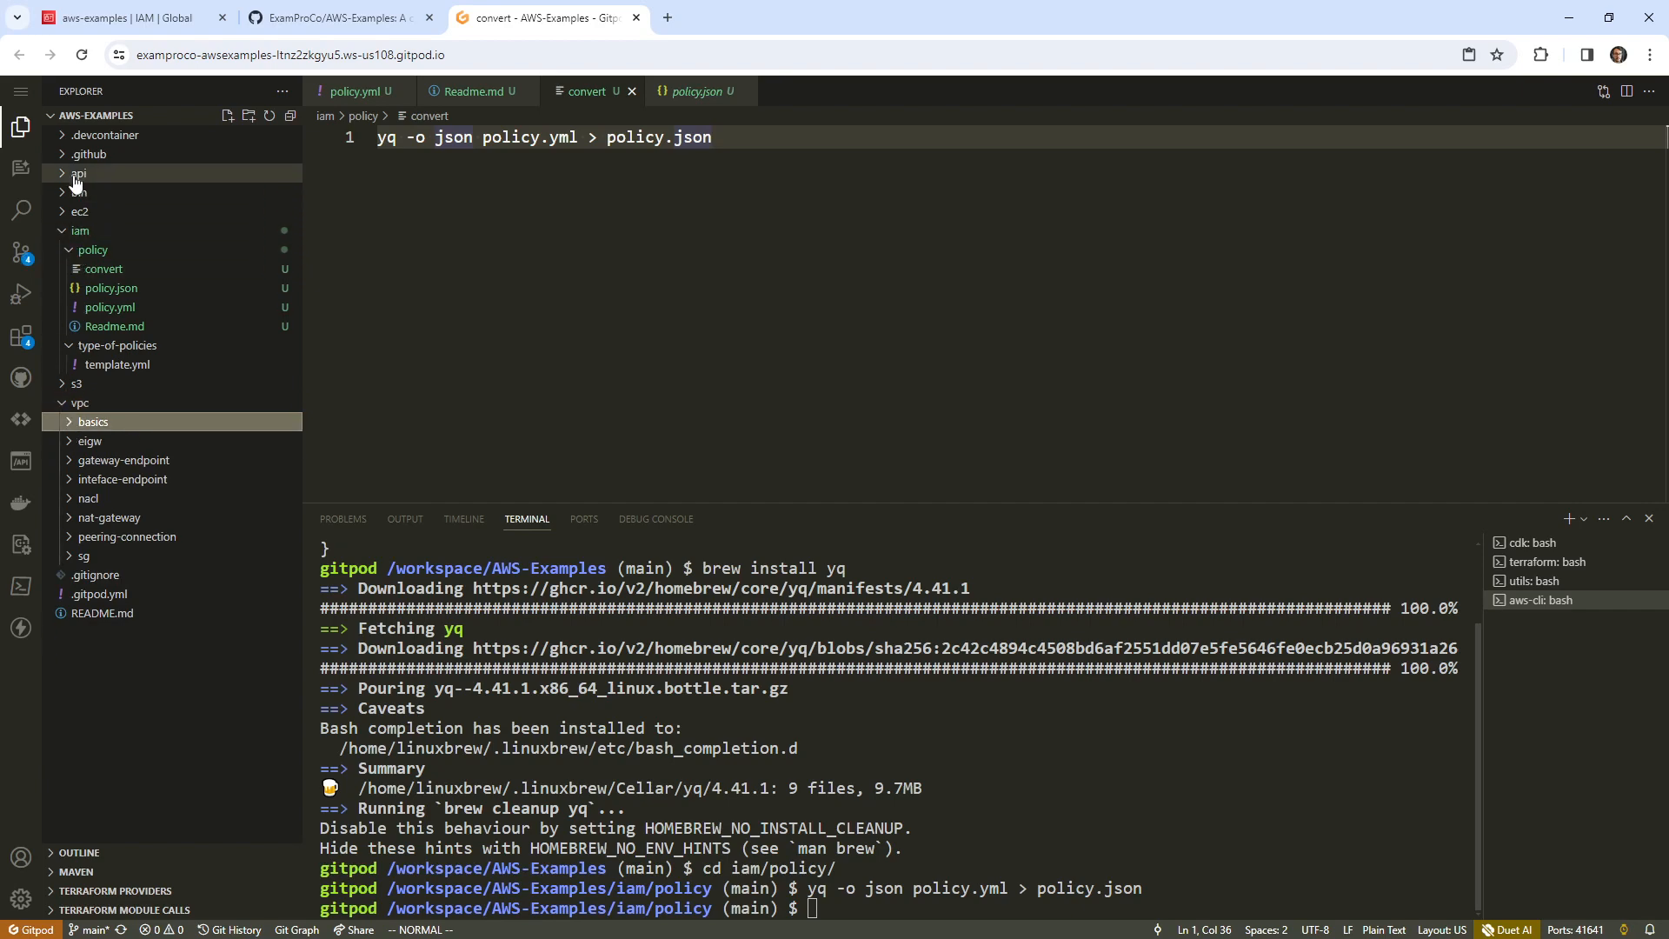
left_click(75, 384)
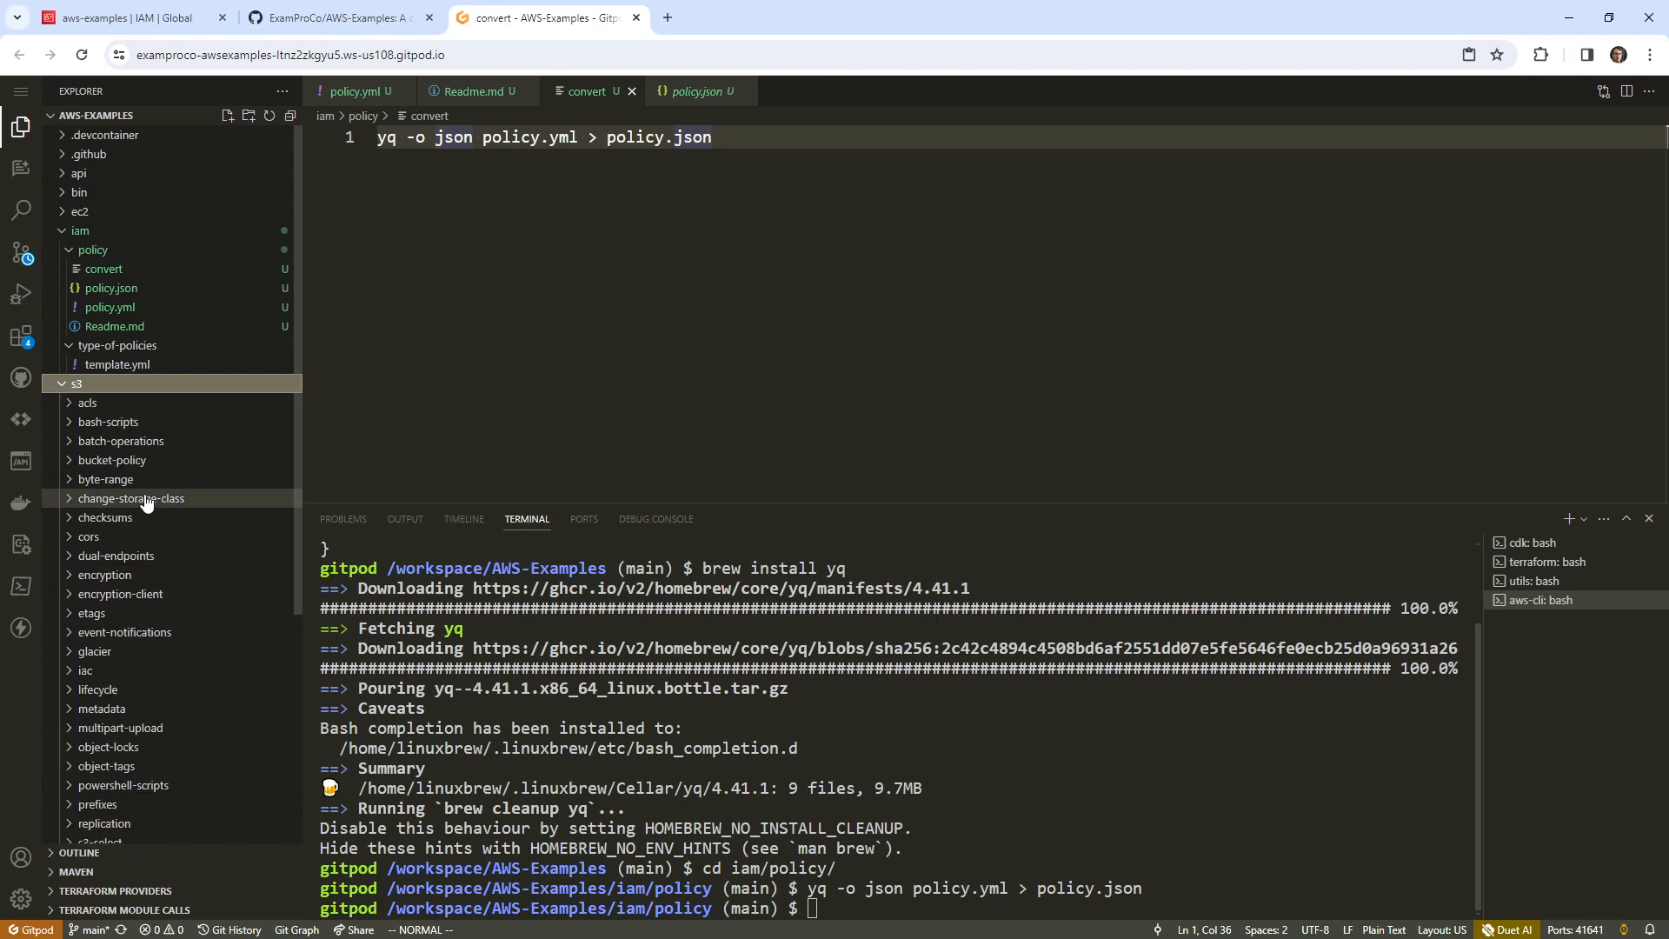
left_click(106, 422)
left_click(115, 441)
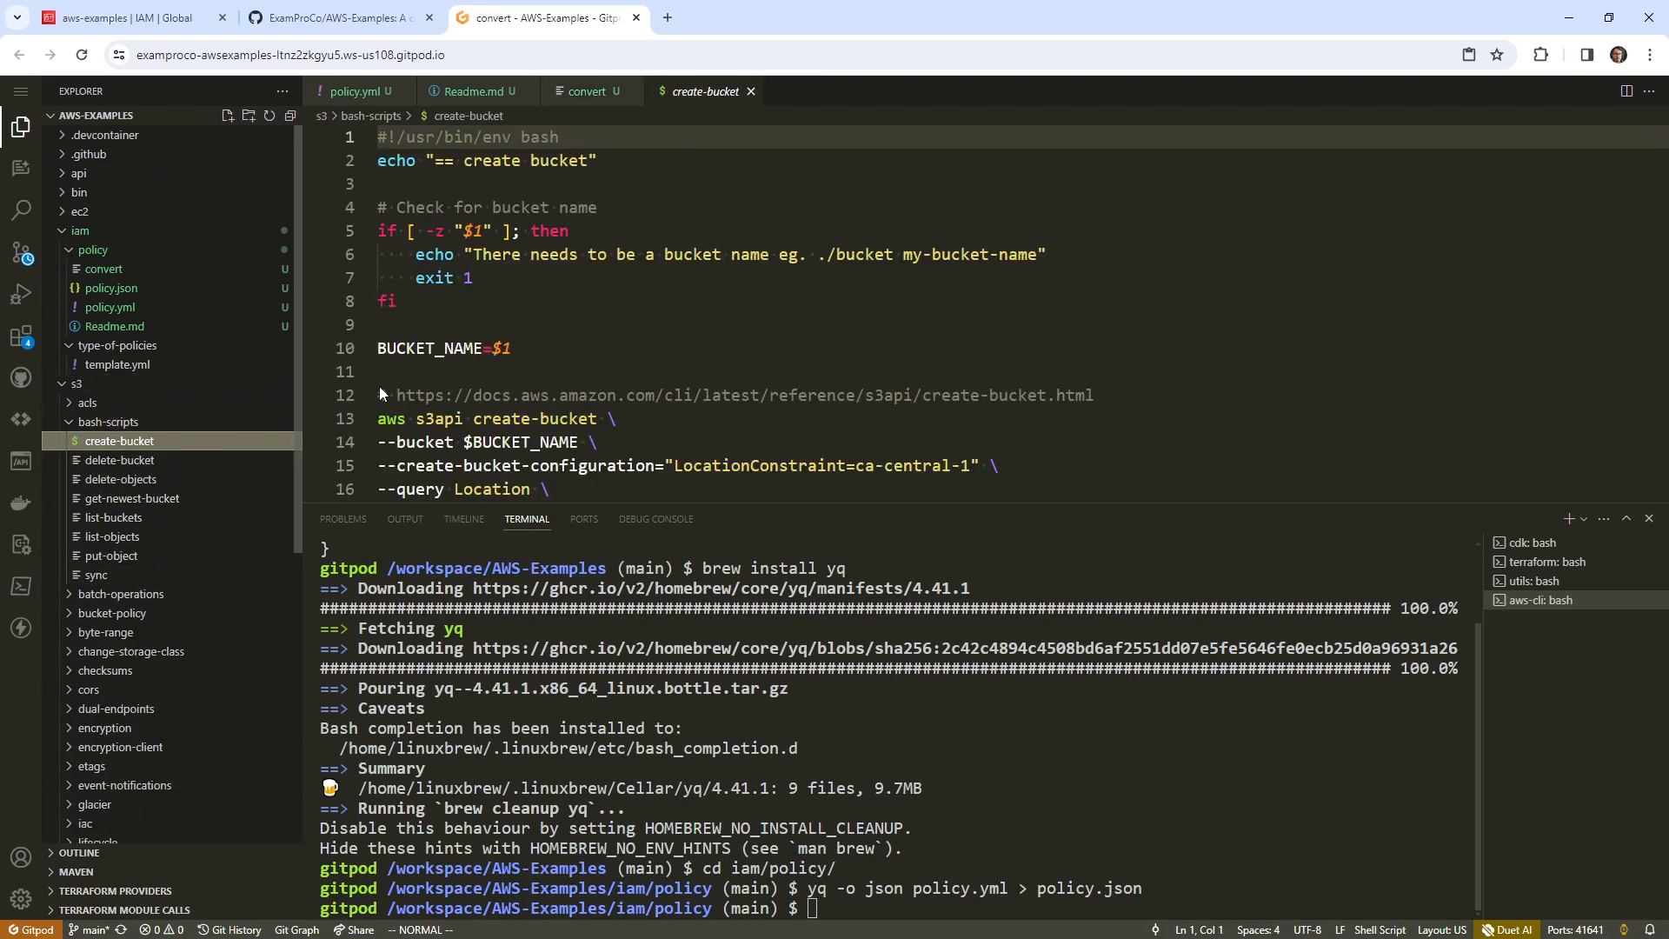
left_click_drag(561, 137, 379, 138)
right_click(406, 139)
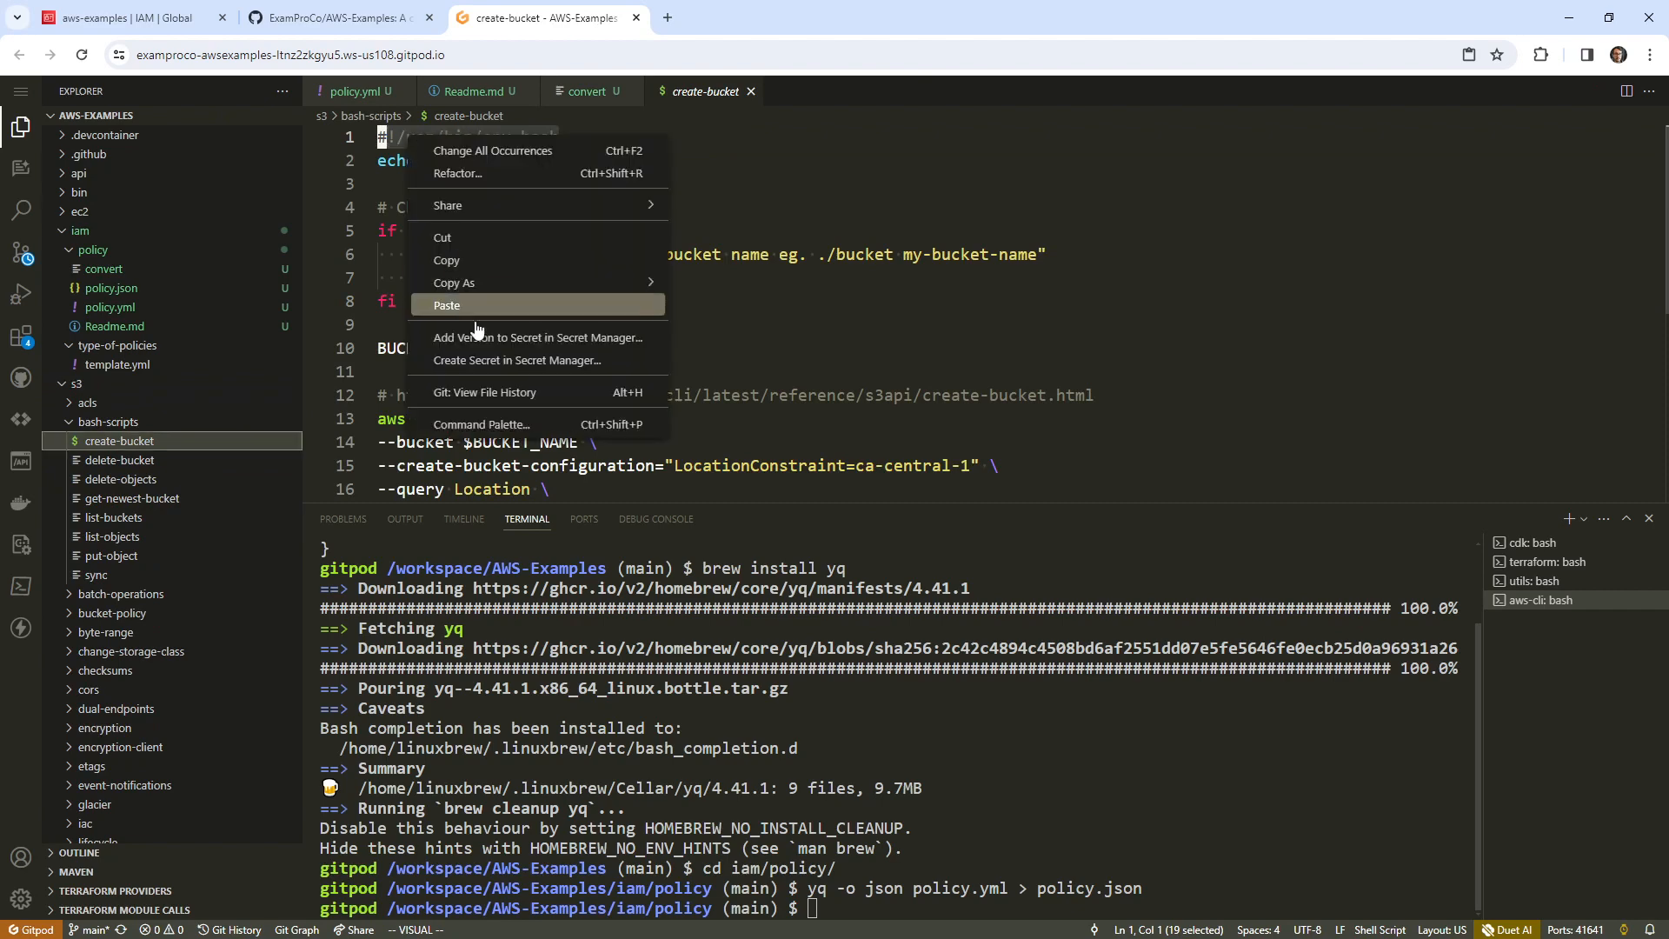
left_click(447, 260)
- Insert #!/usr/bin/env bash as the first line of convert, leaving one blank line before the yq command
left_click(587, 91)
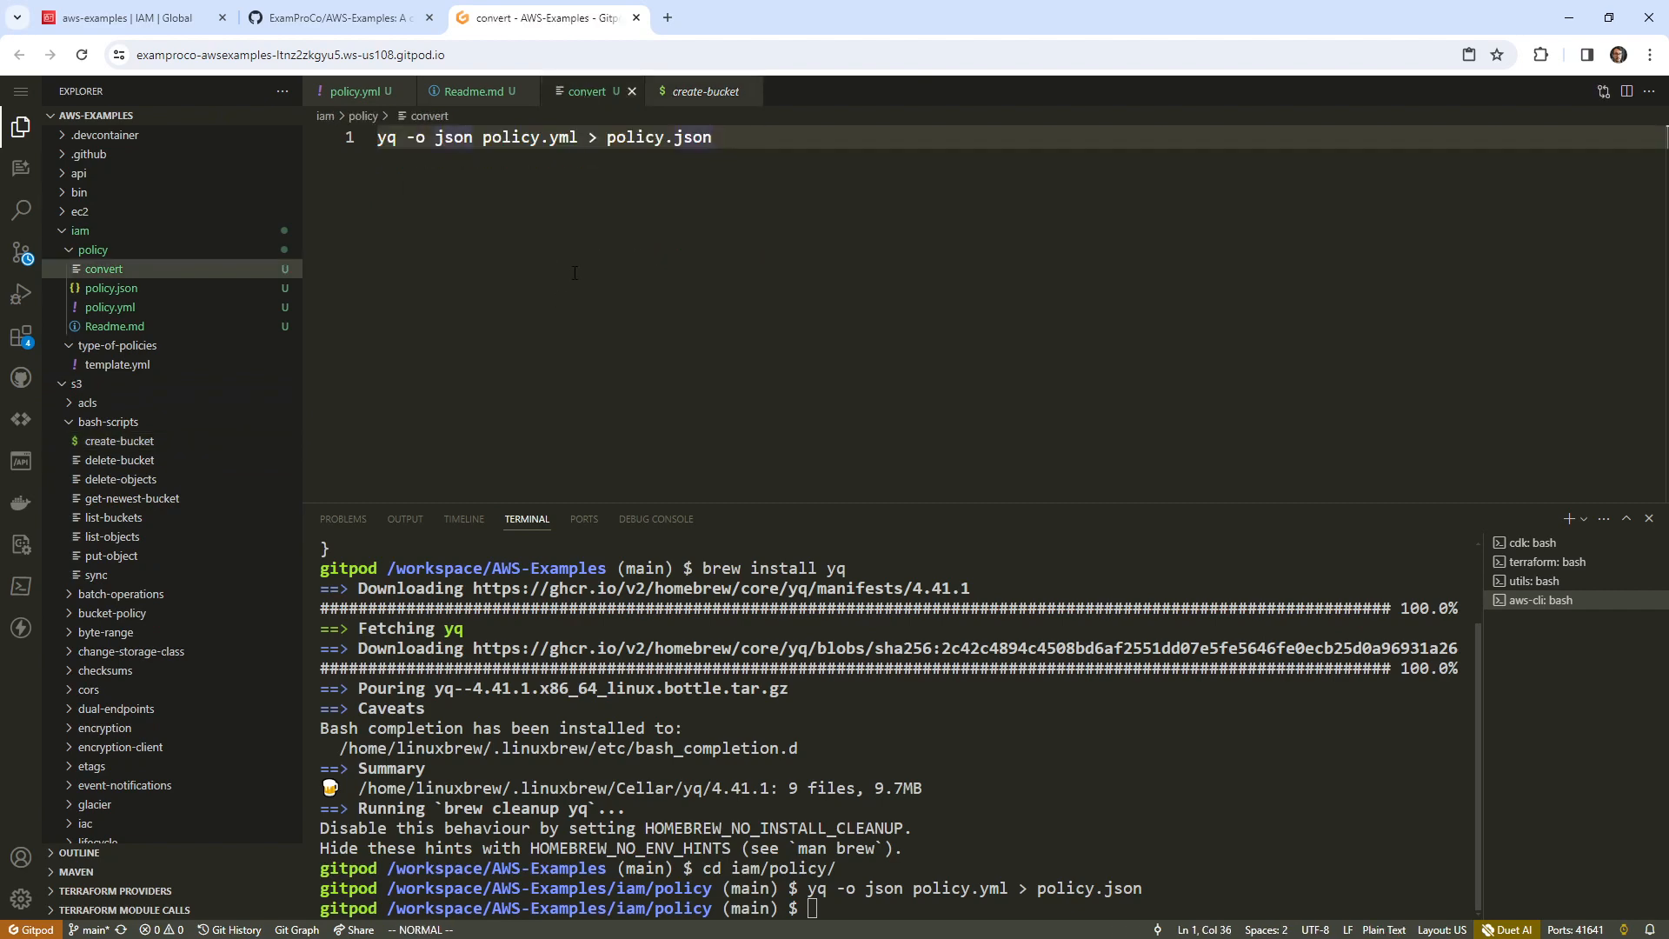
key("shift+o")
key("Return")
key("Return")
key("Escape")
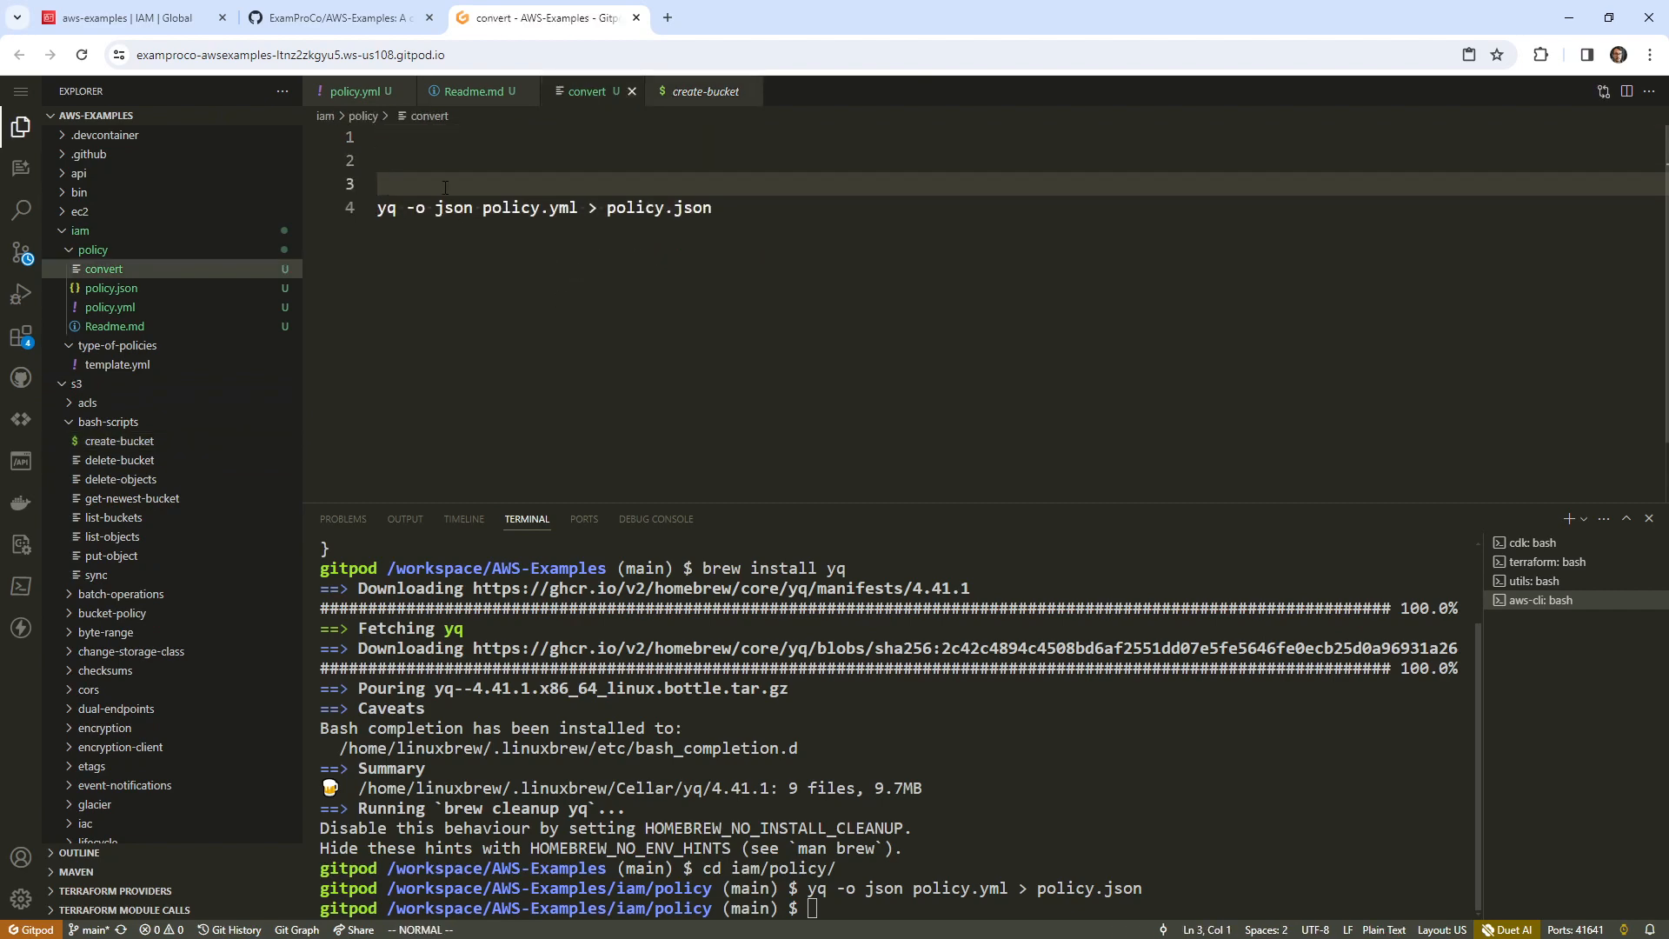
right_click(432, 137)
left_click(553, 313)
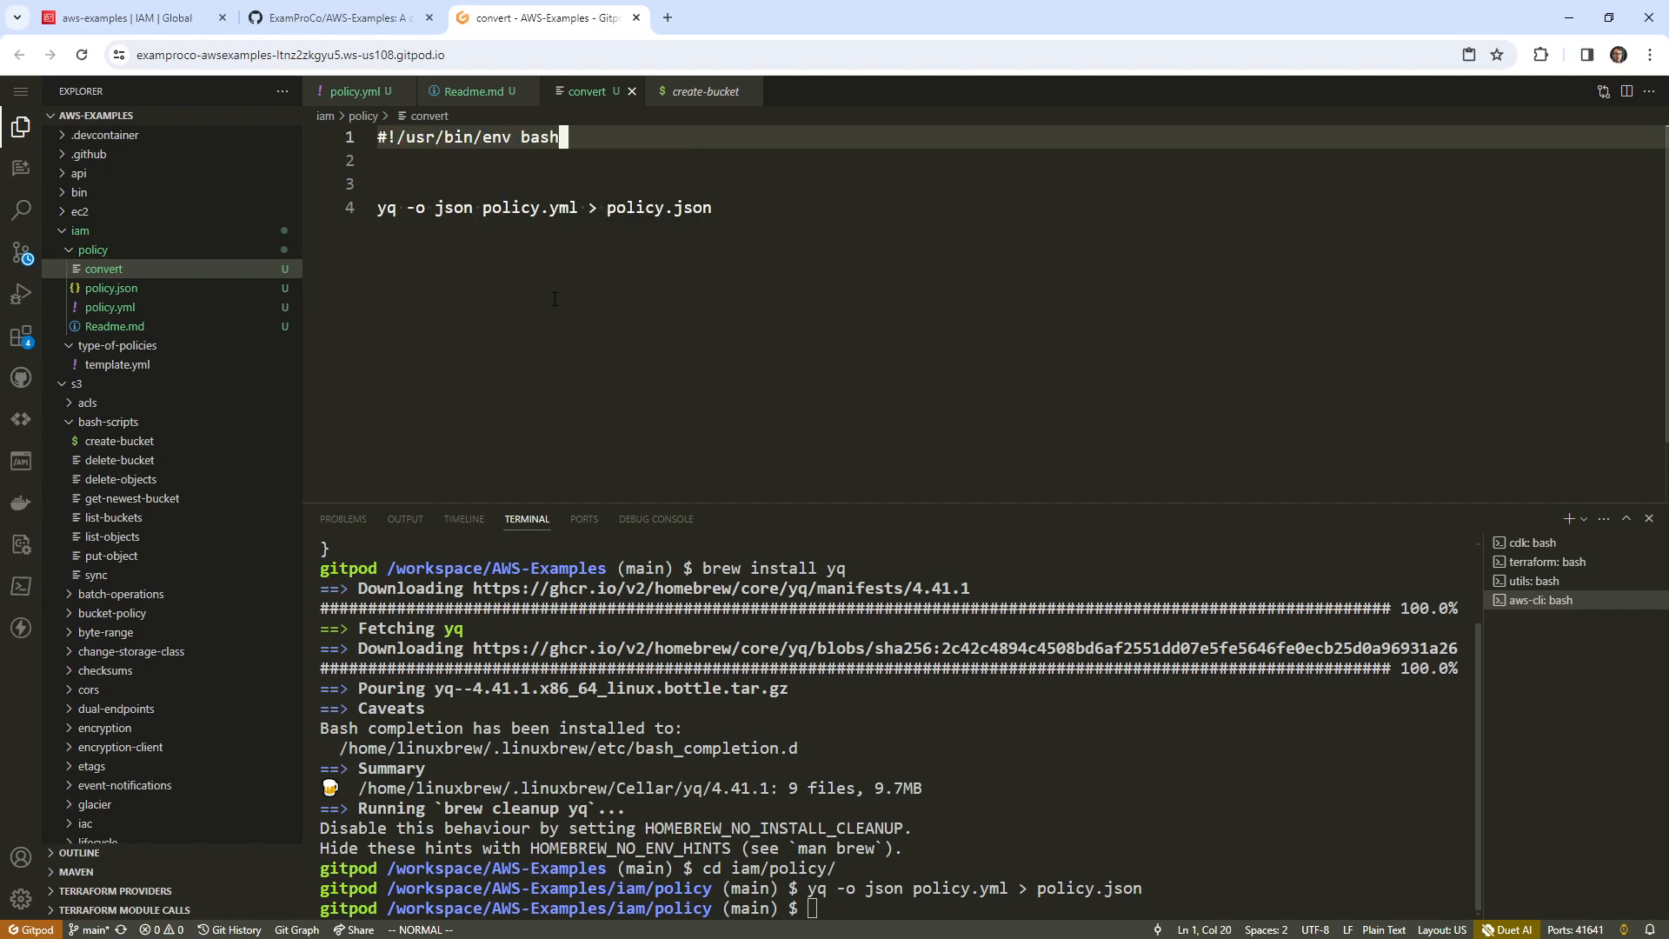
left_click(499, 157)
key("d")
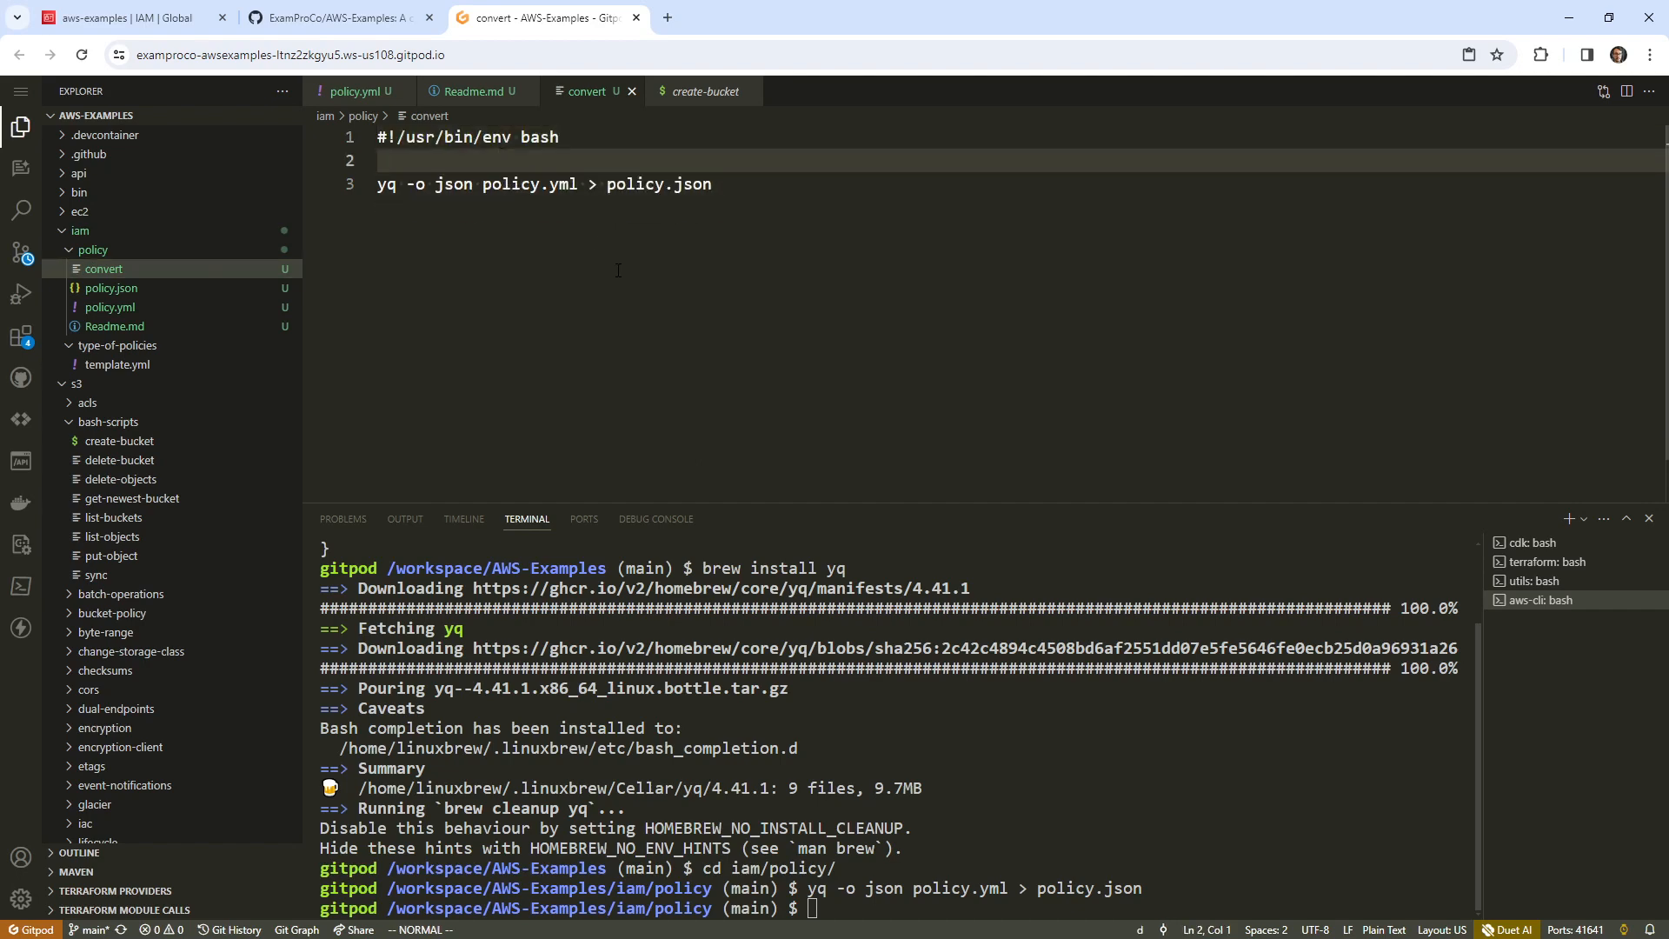
left_click(709, 184)
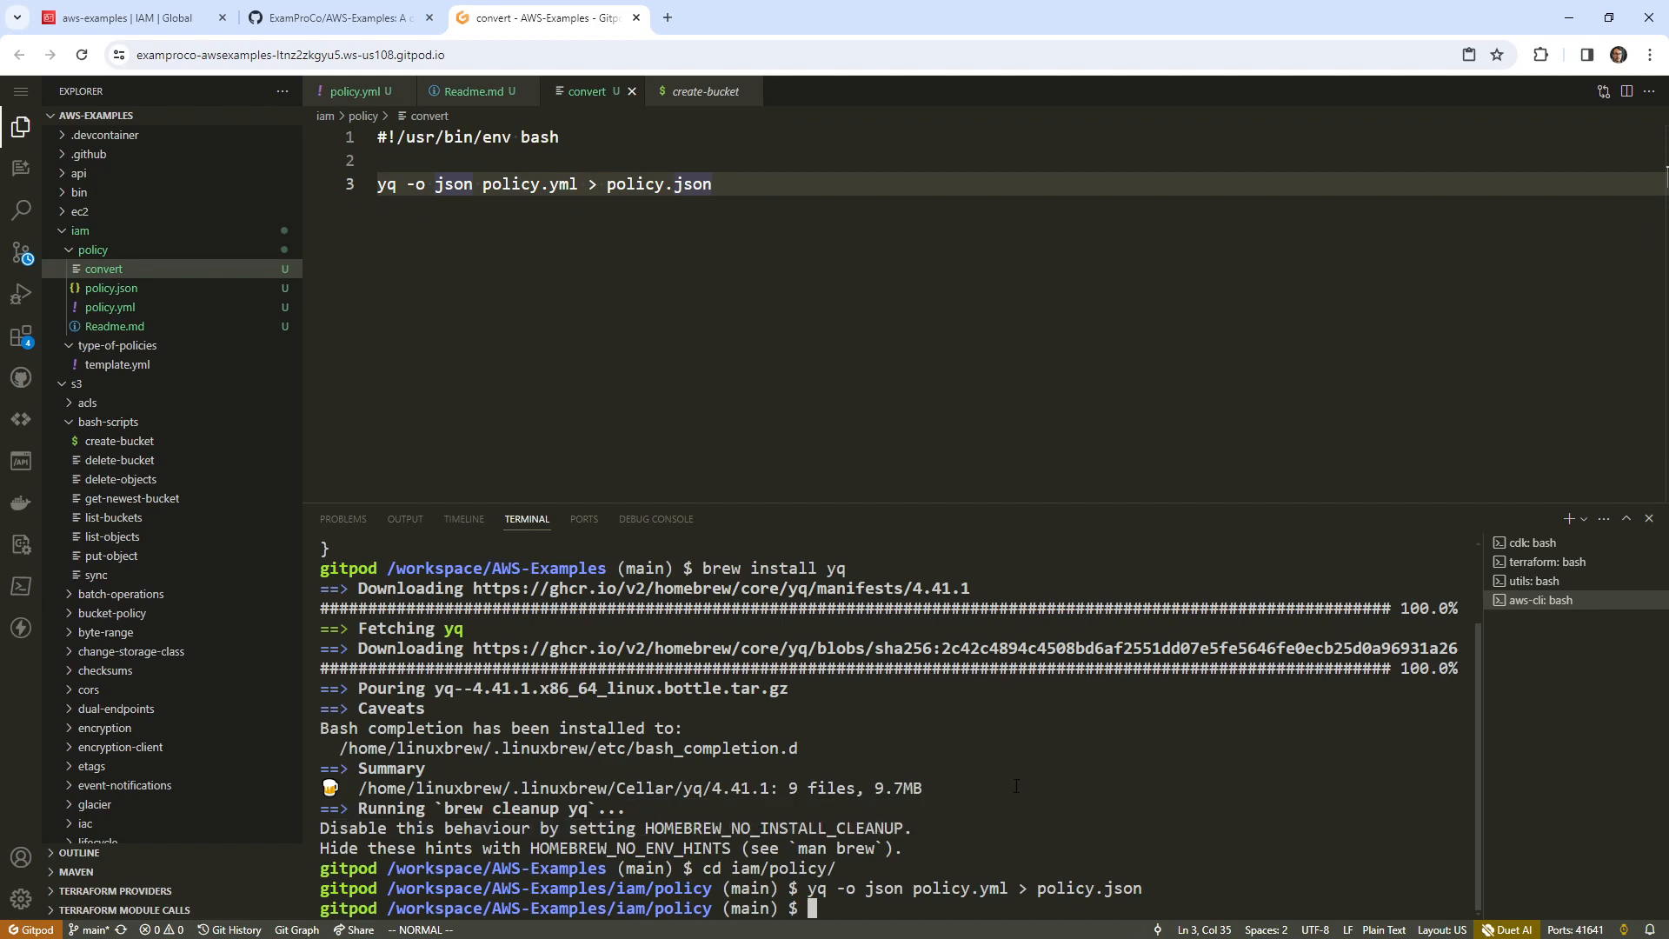
left_click(1544, 562)
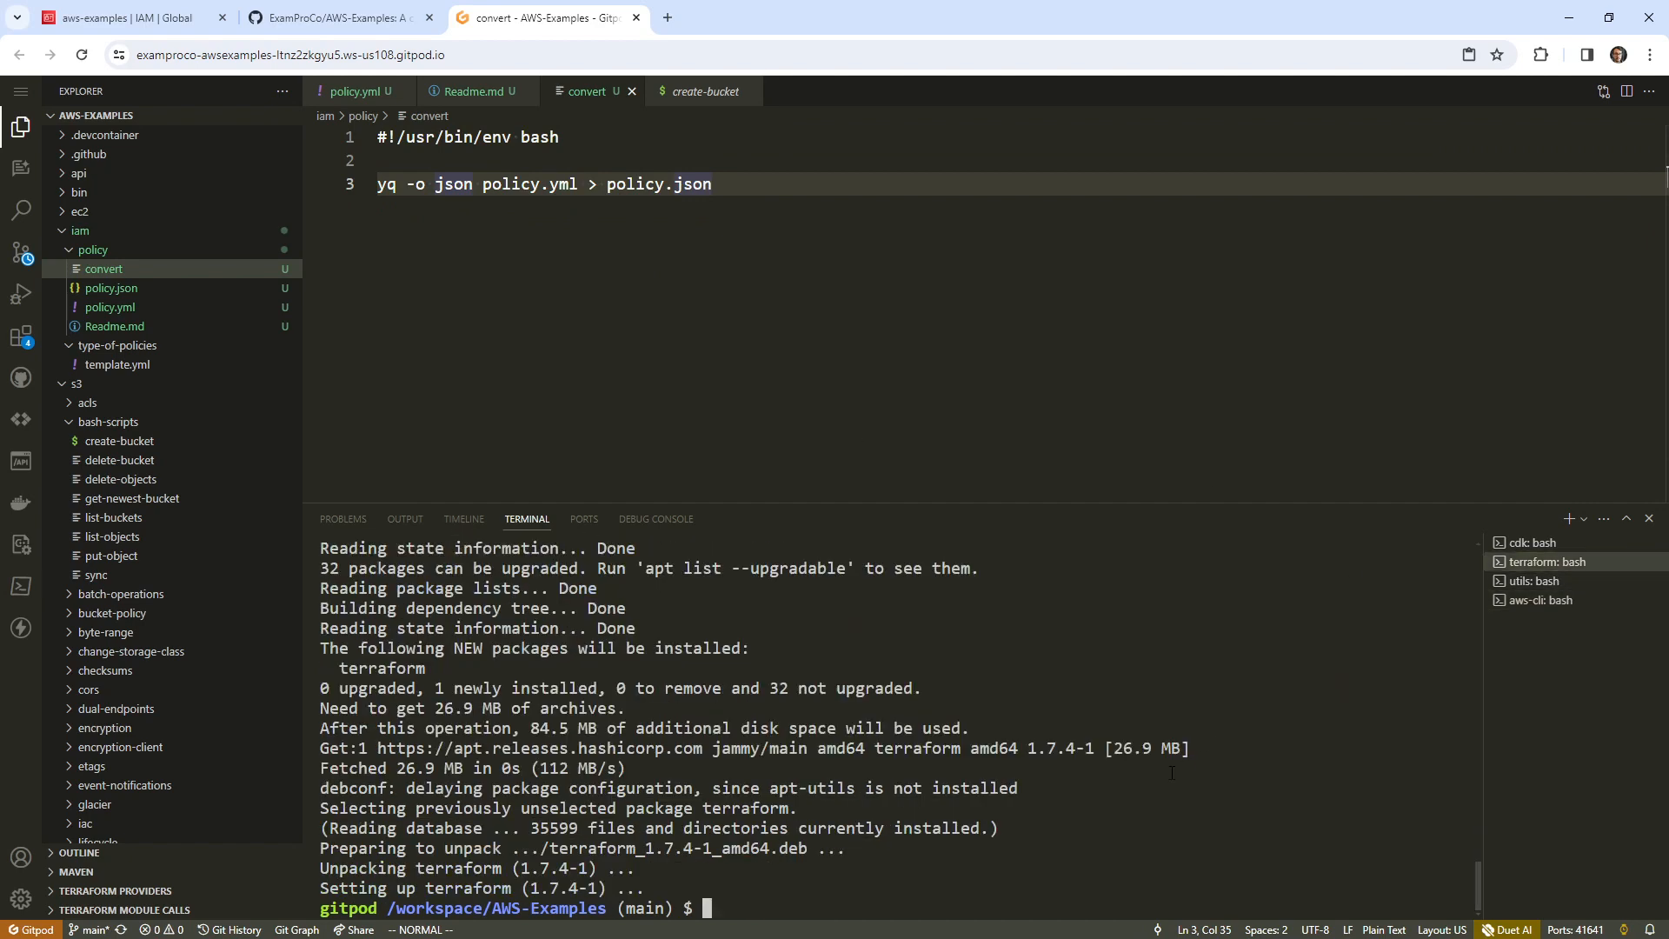
left_click(1545, 602)
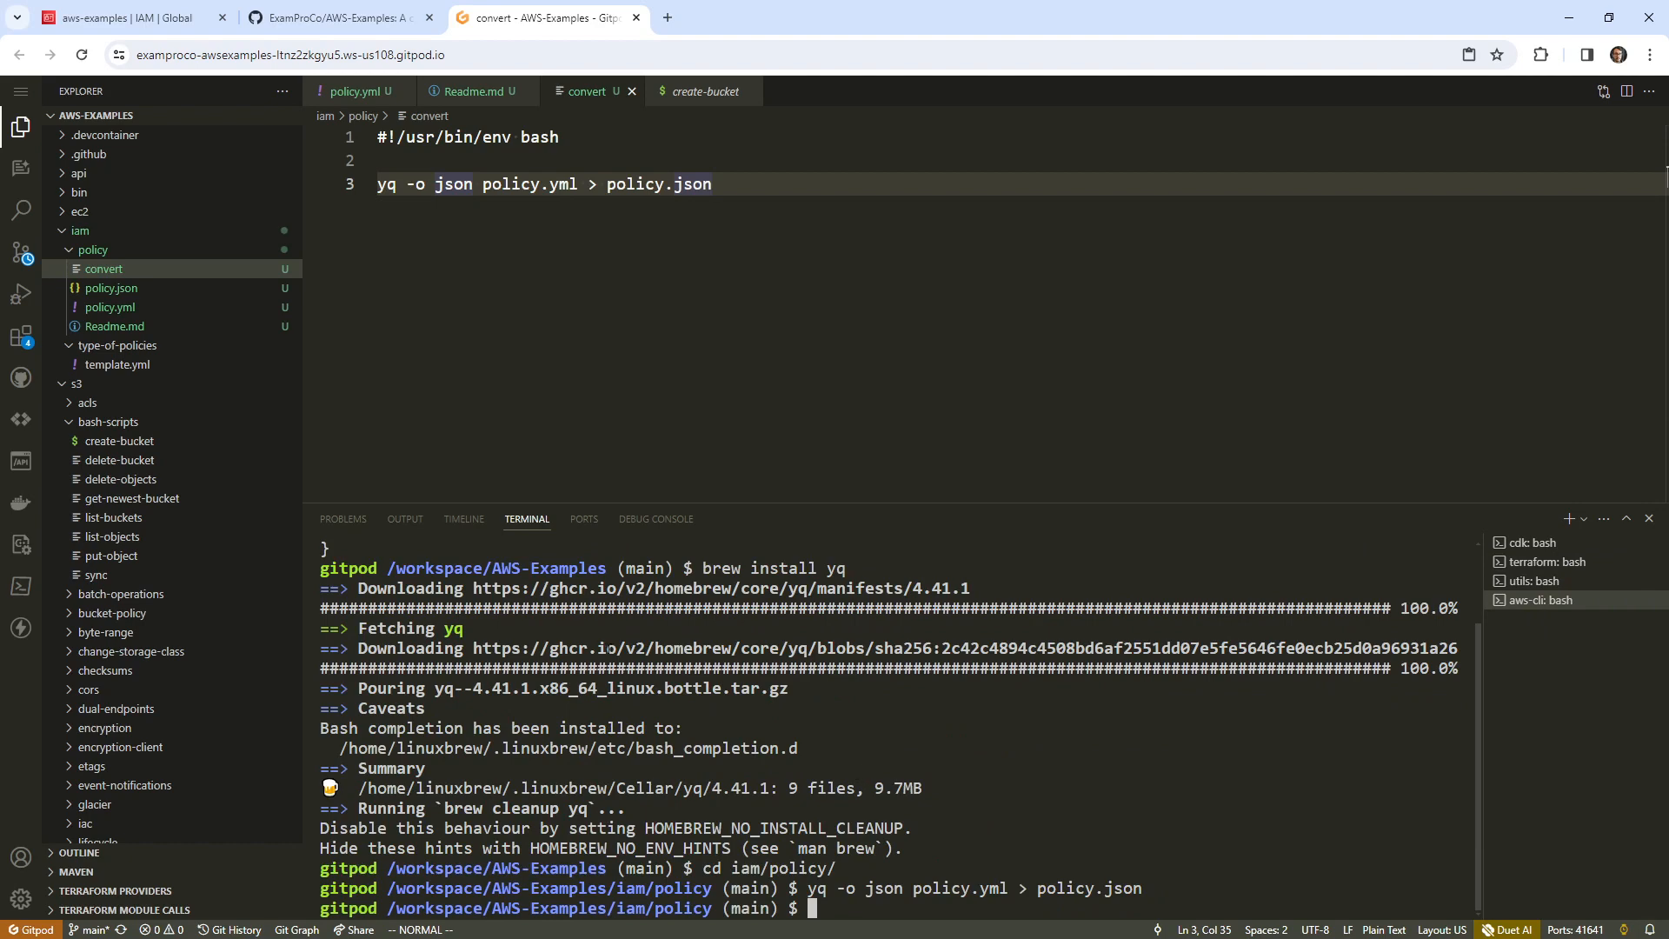
- Show the installed extensions in a widened side bar and run Developer: Reload Window
left_click(21, 336)
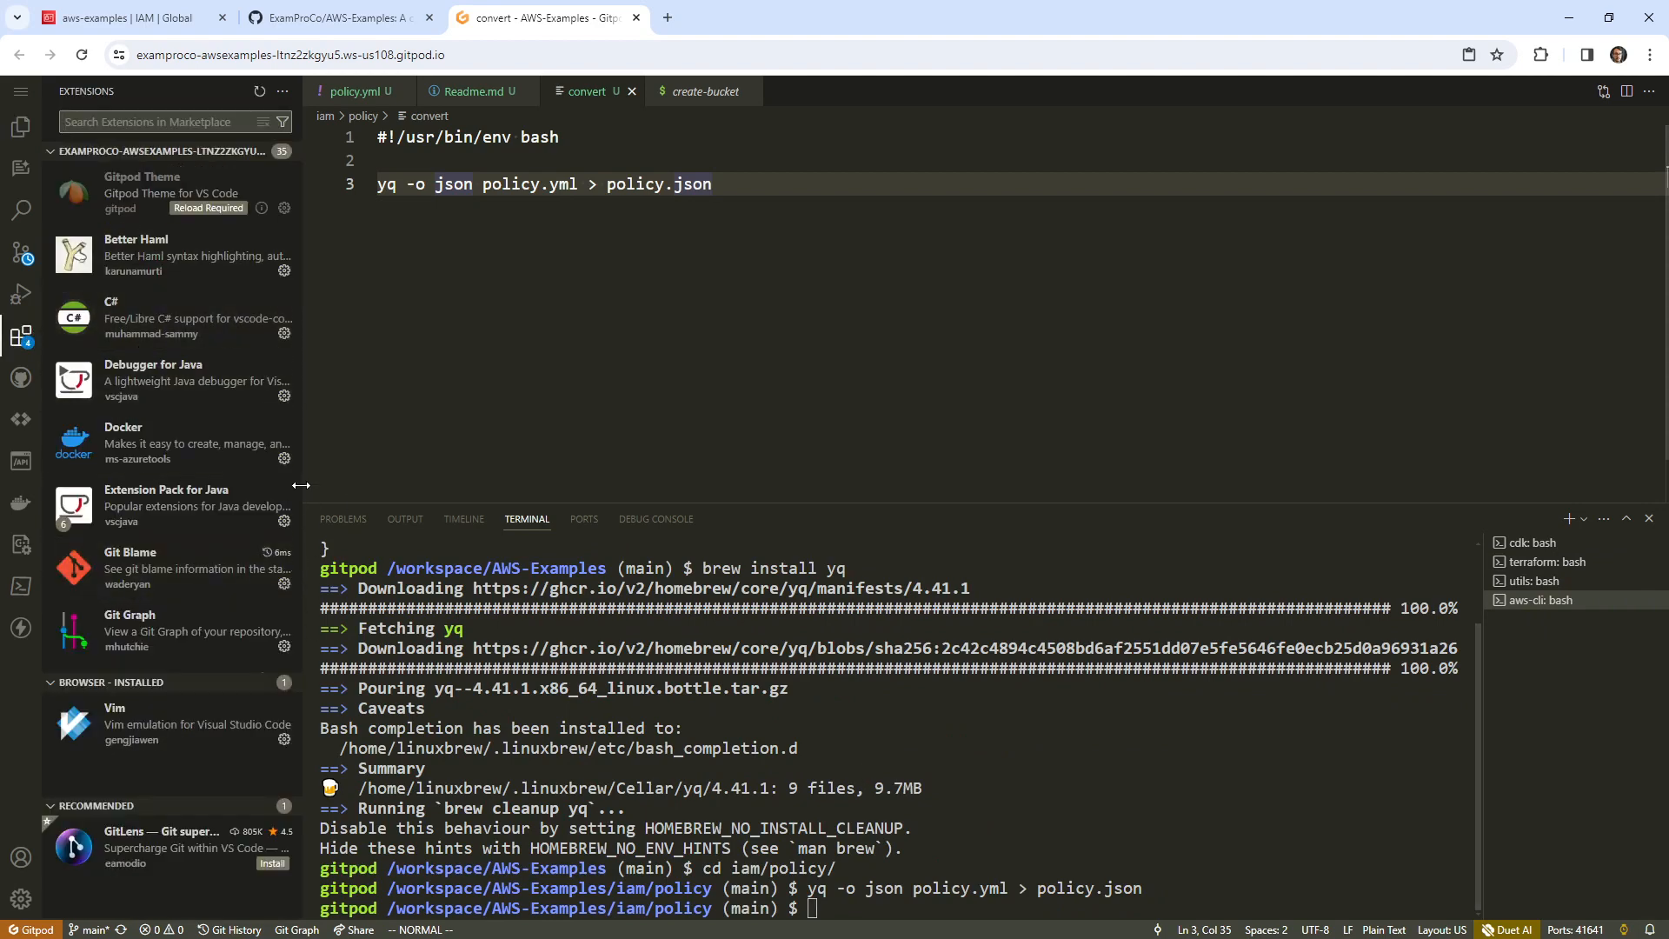
left_click_drag(301, 485, 350, 485)
left_click(331, 93)
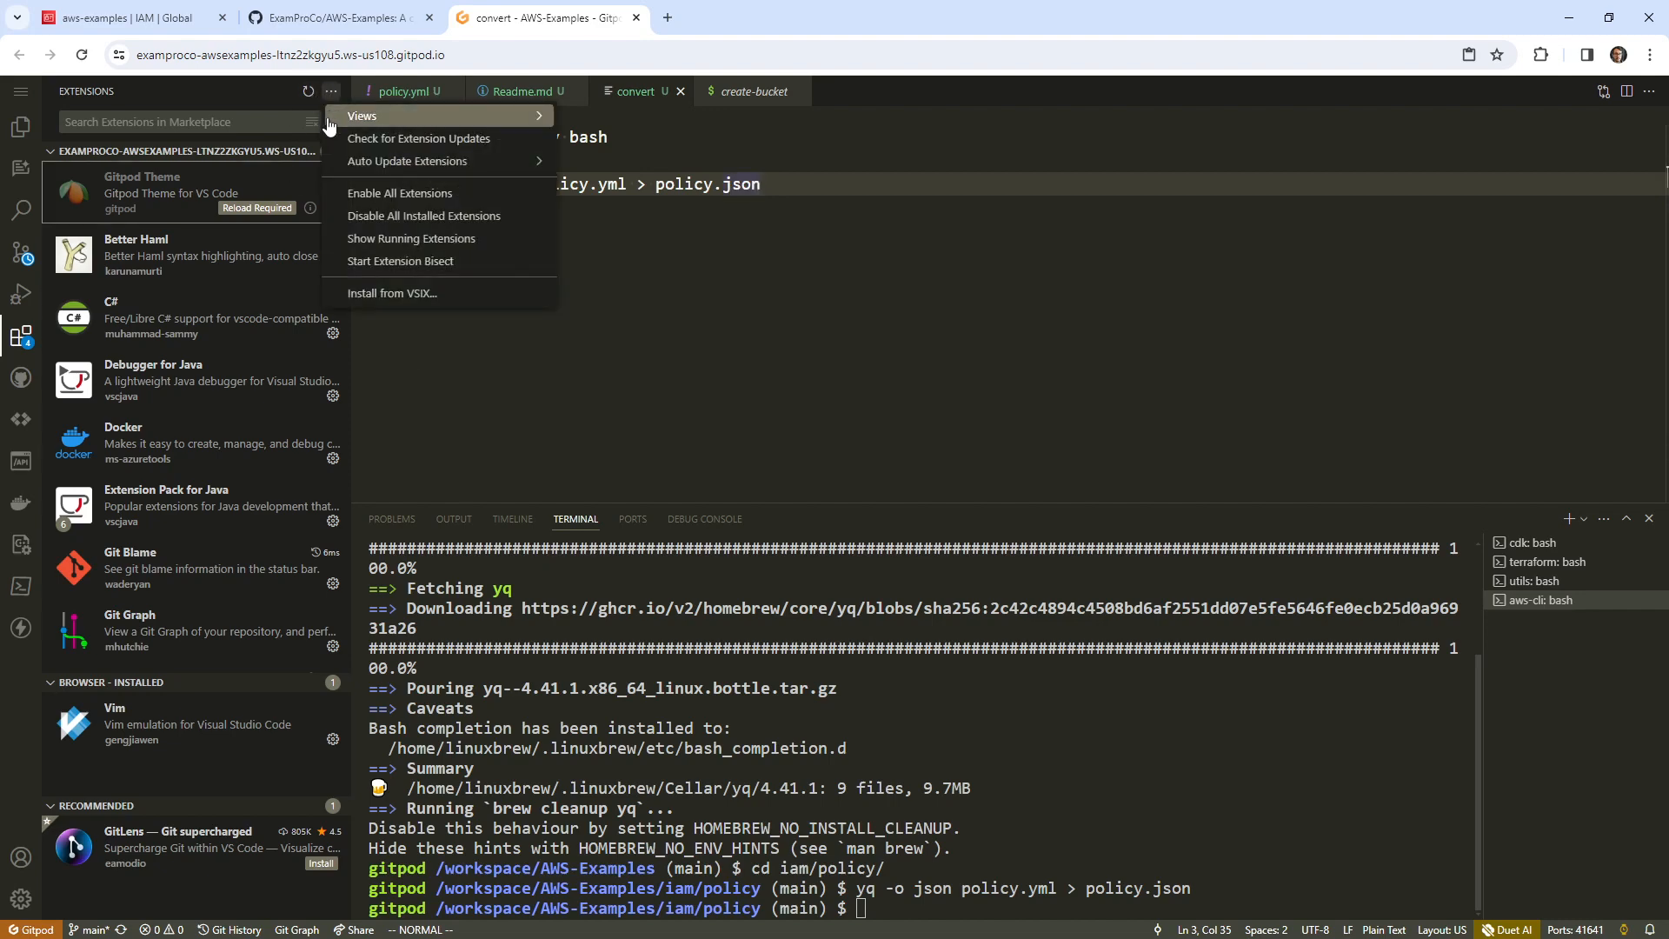
type("chmod a")
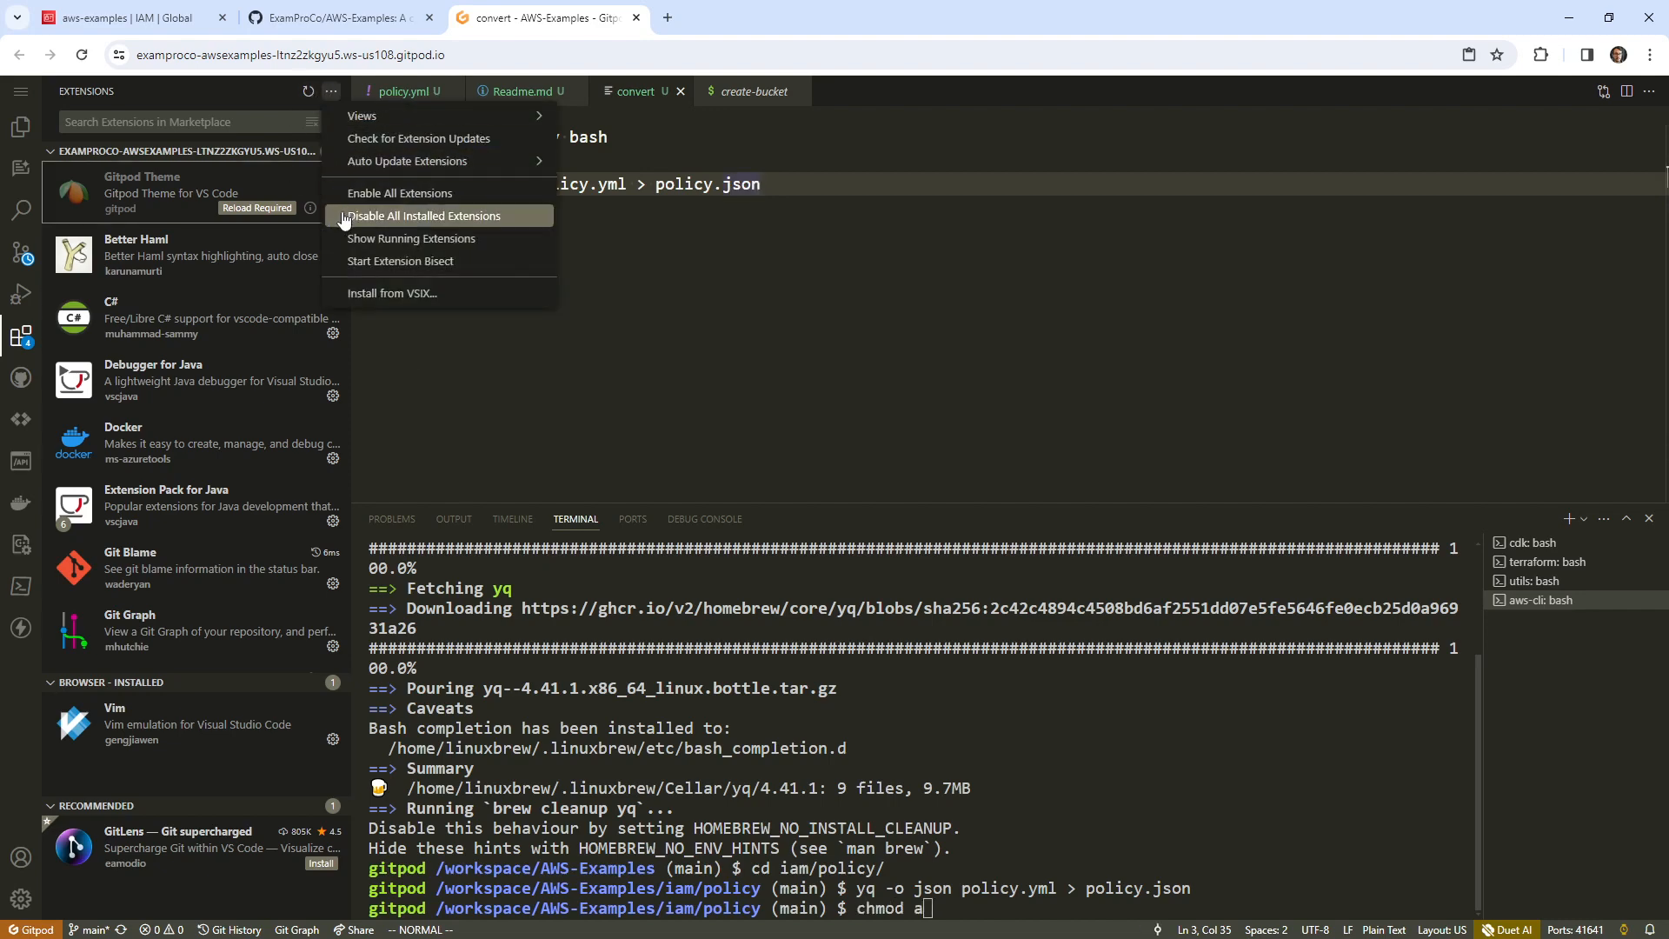
key("Escape")
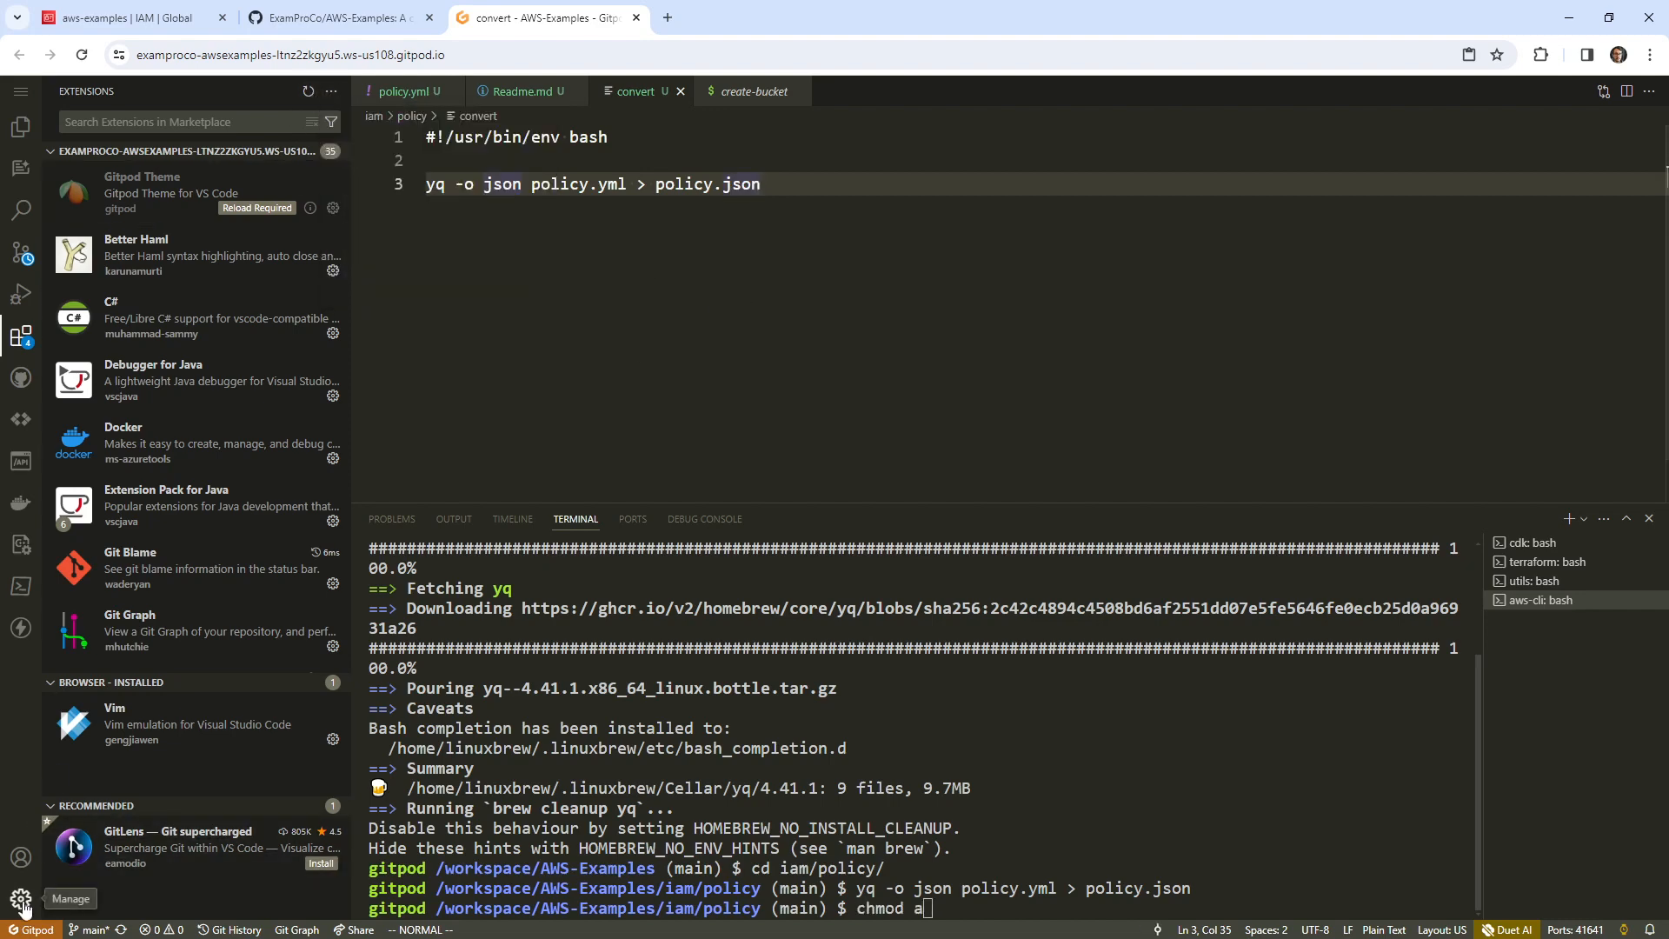
left_click(20, 898)
left_click(172, 704)
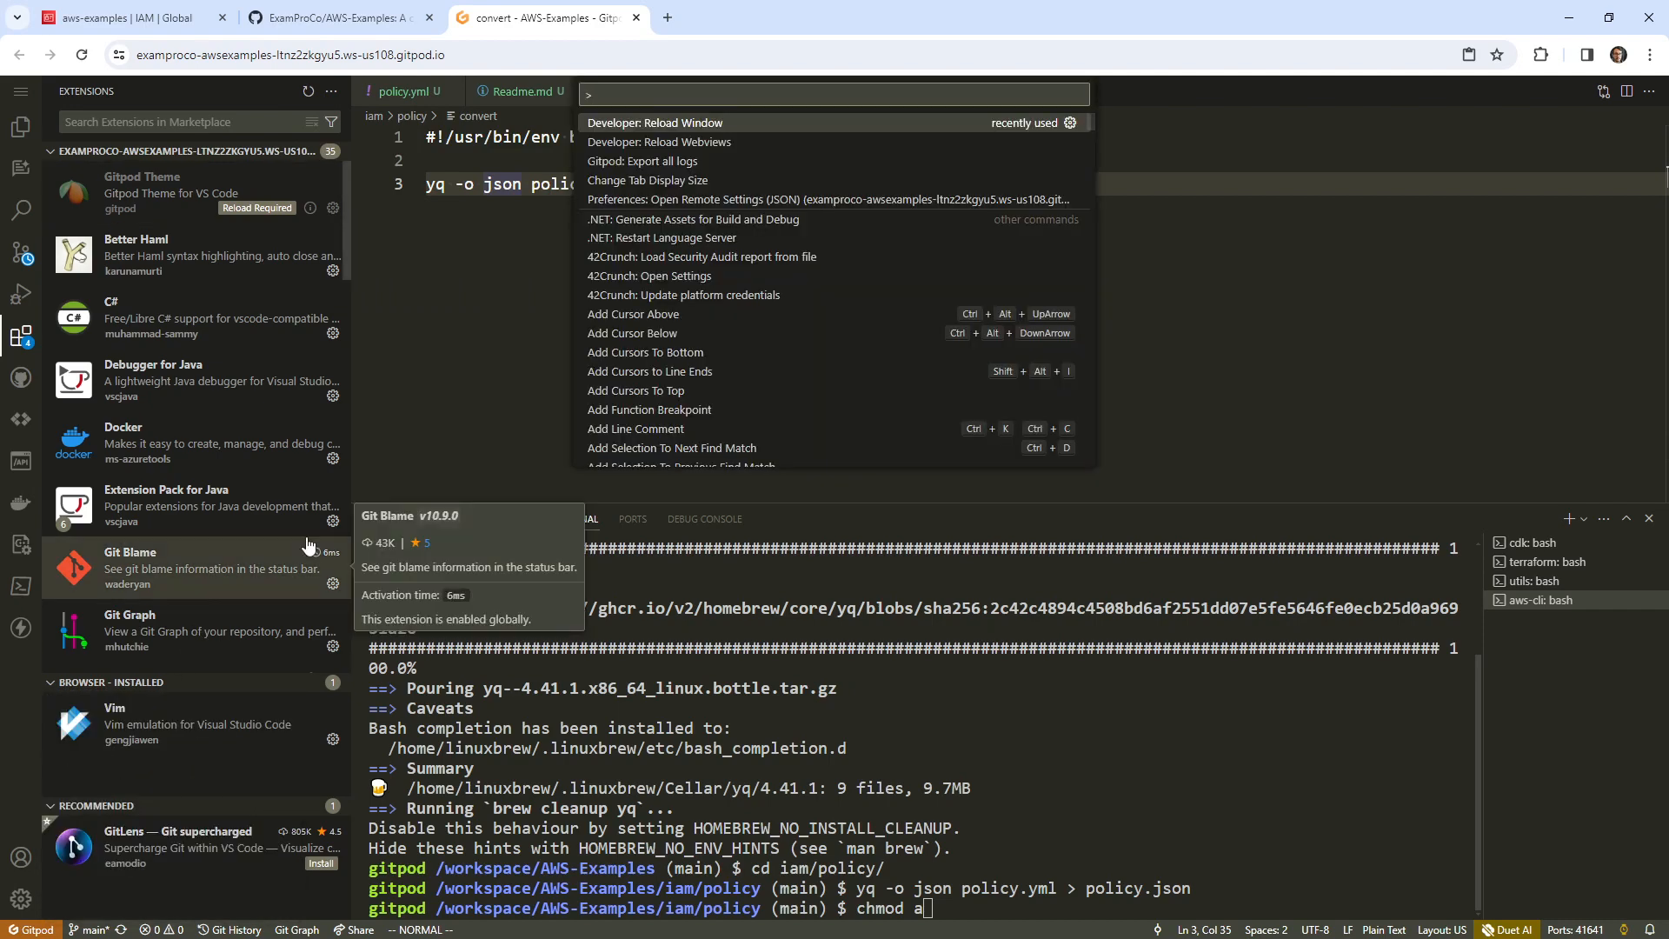
type("reload")
key("Return")
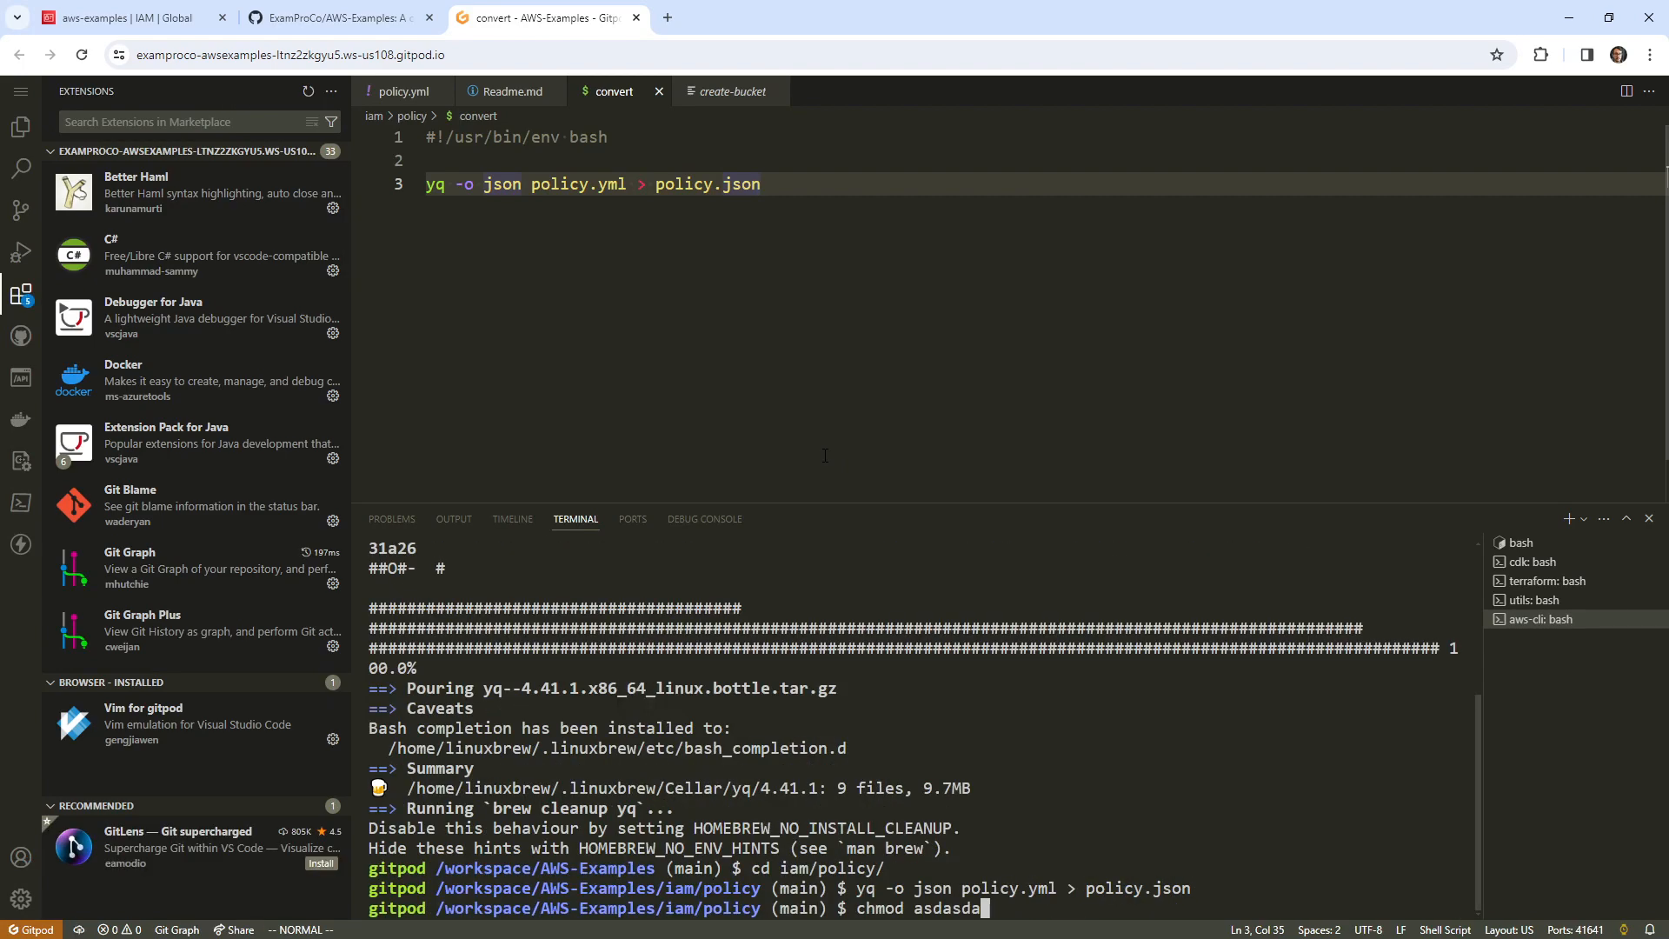
- Replace the stray text at the terminal prompt with chmod u+x policy.json and run it
key("BackSpace")
key("BackSpace")
key("BackSpace")
key("BackSpace")
key("BackSpace")
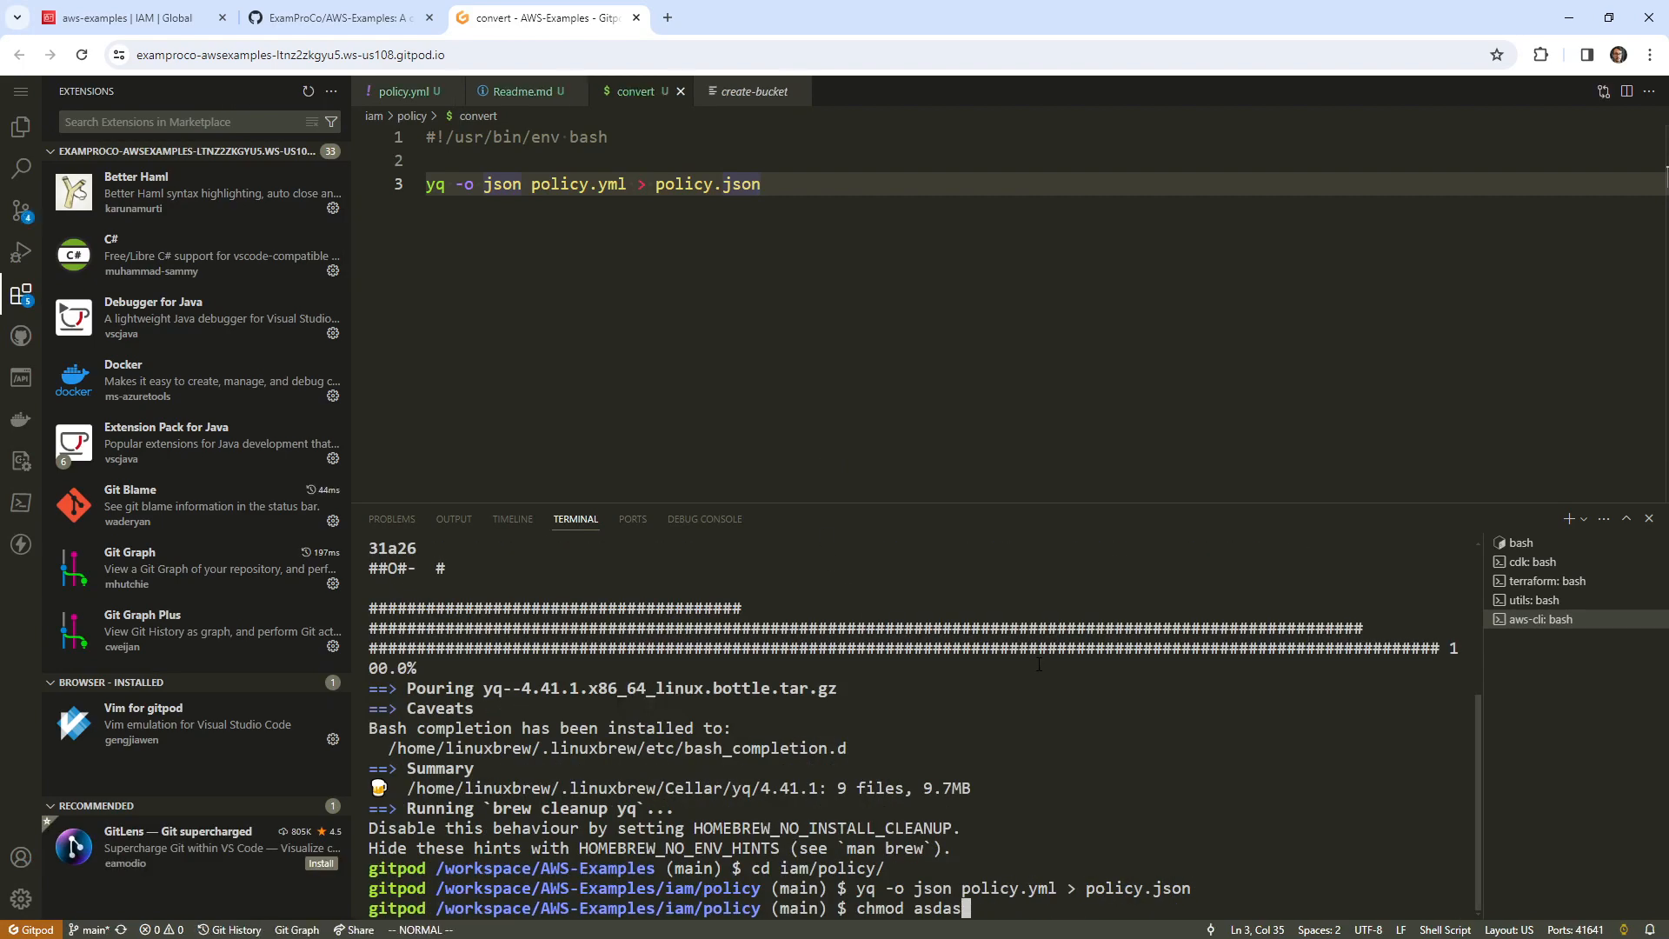
key("BackSpace")
key("BackSpace")
key("BackSpace")
key("BackSpace")
key("BackSpace")
key("BackSpace")
key("BackSpace")
type("chmod u+x")
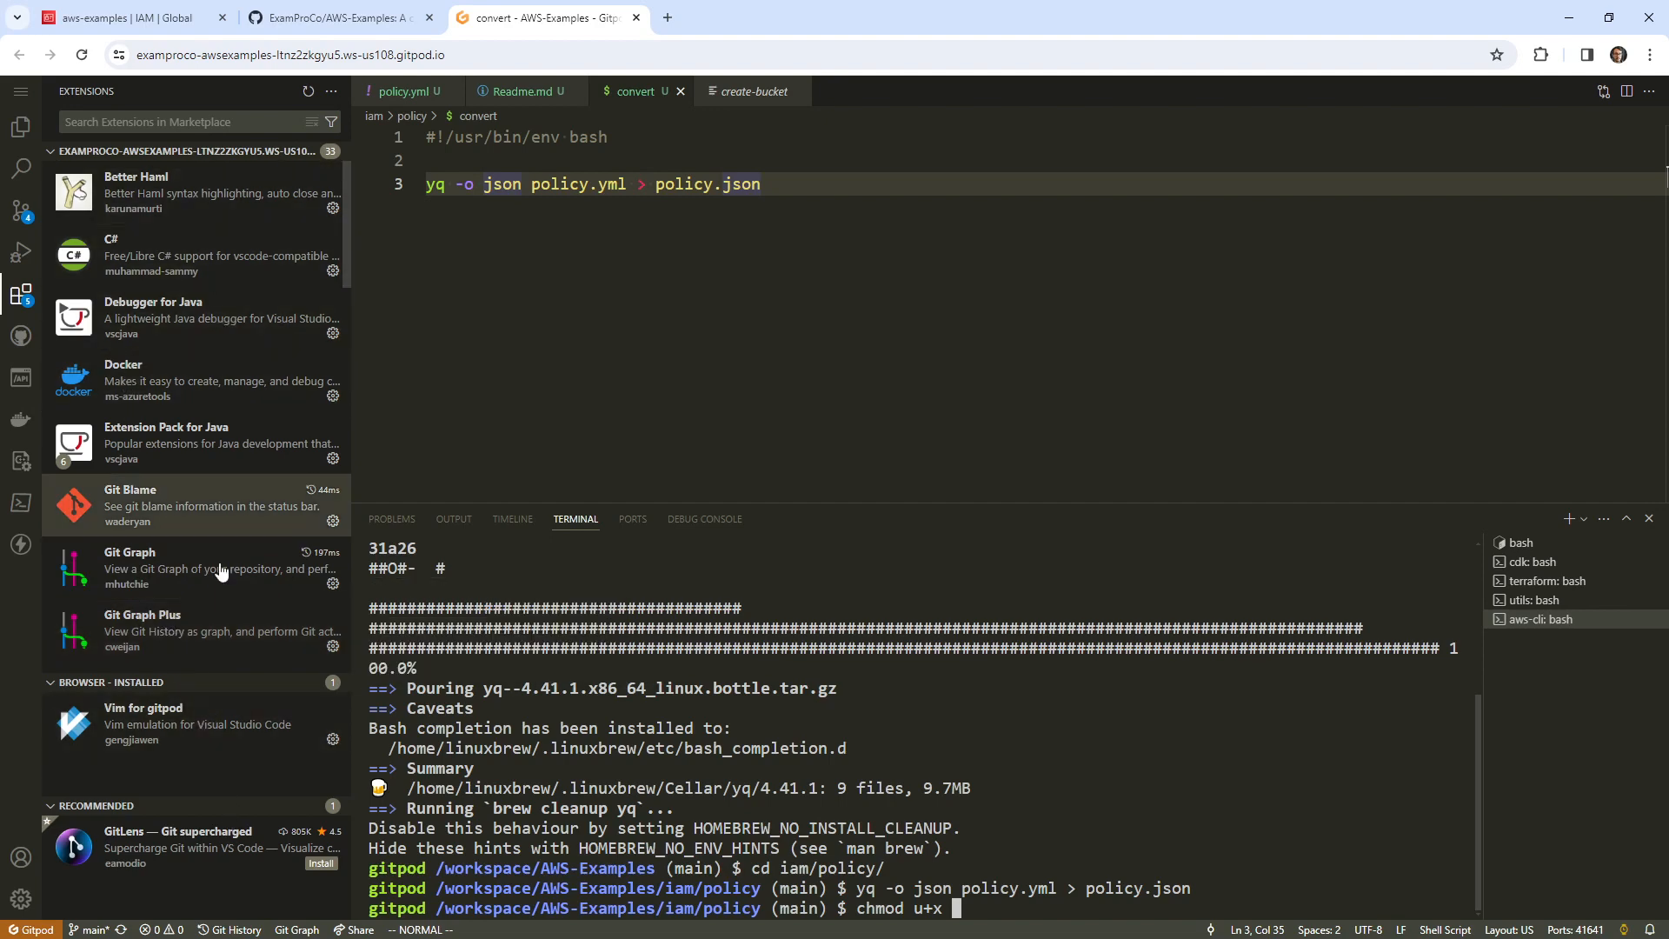
scroll(198, 467, "down", 5)
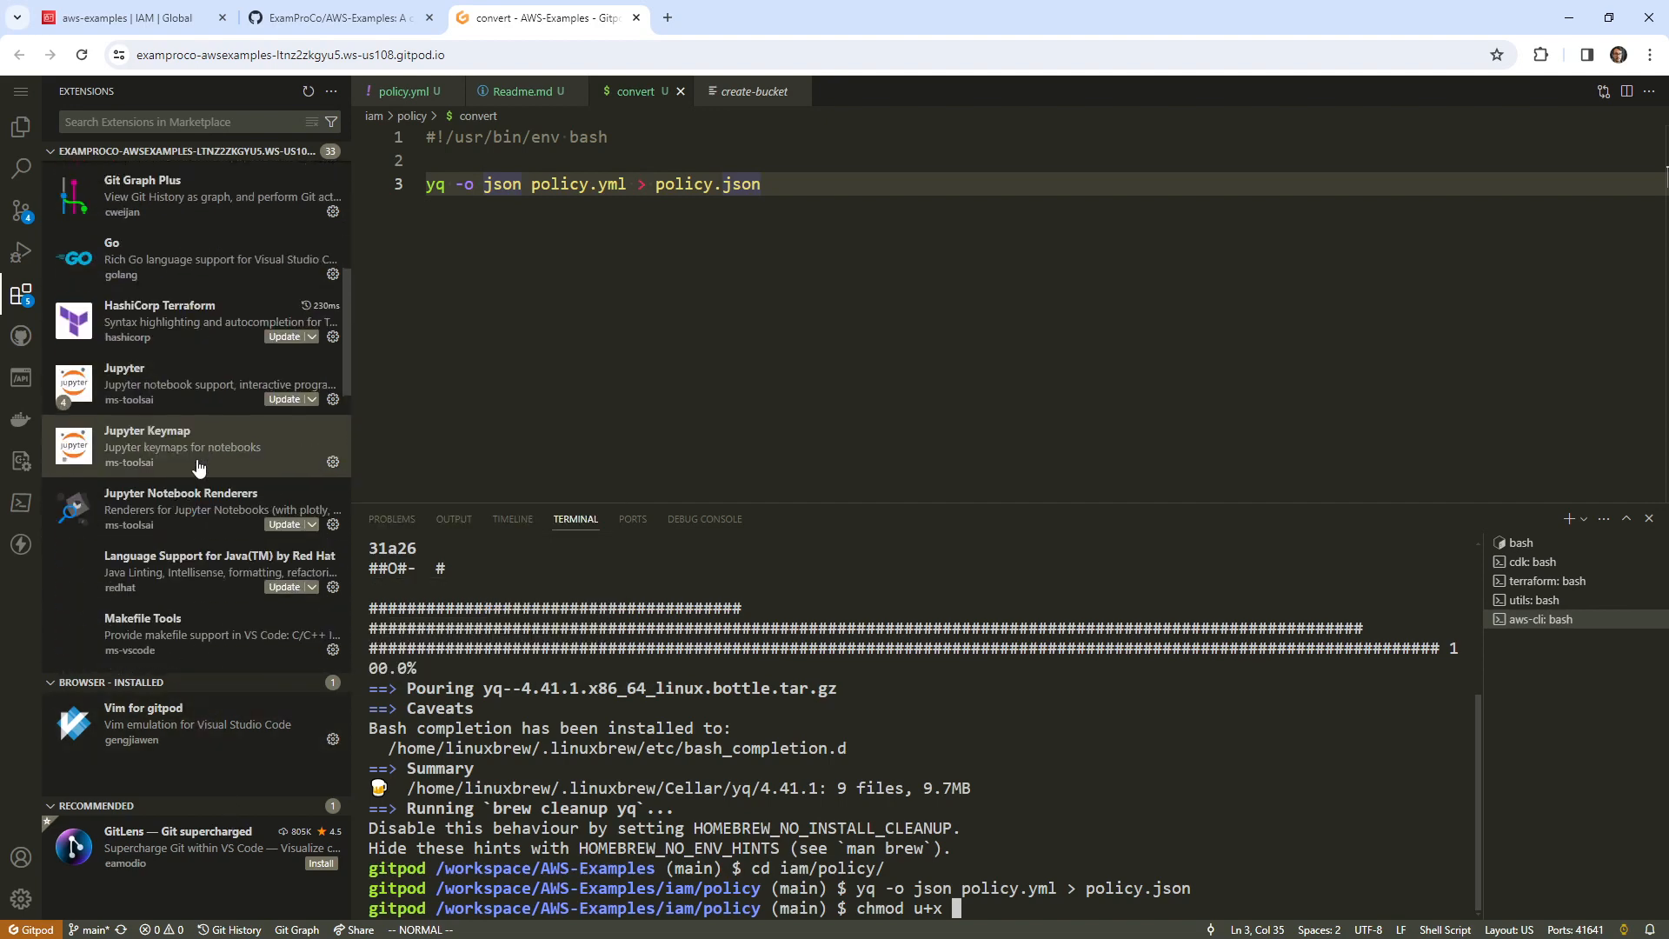
scroll(199, 468, "down", 10)
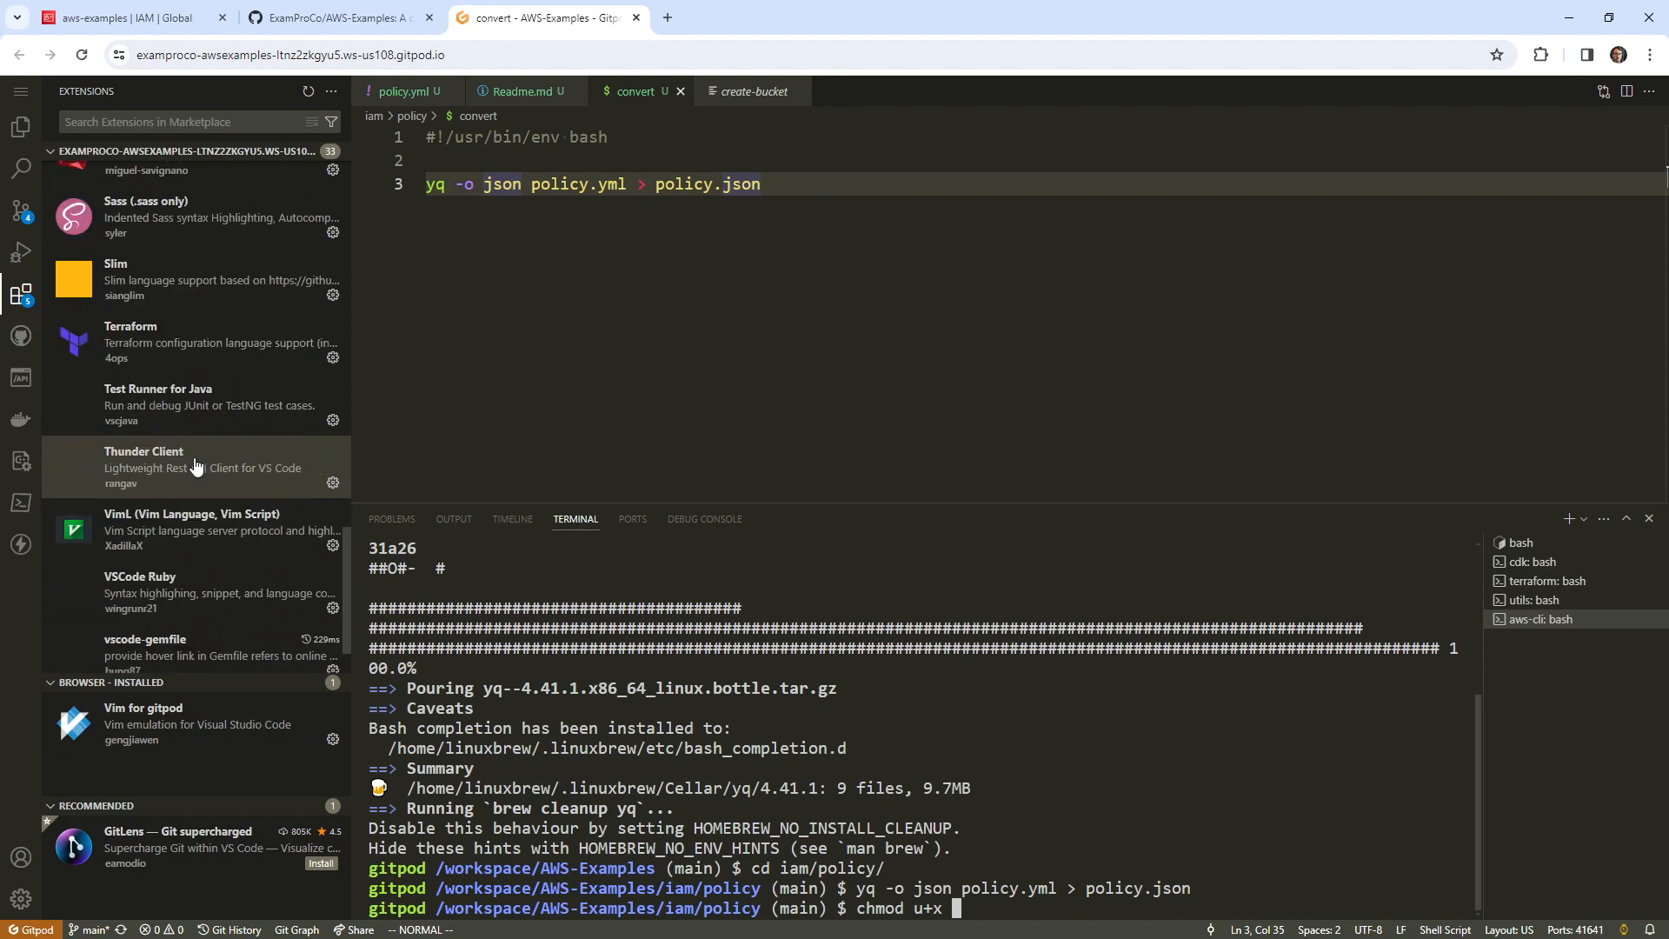
scroll(196, 468, "down", 2)
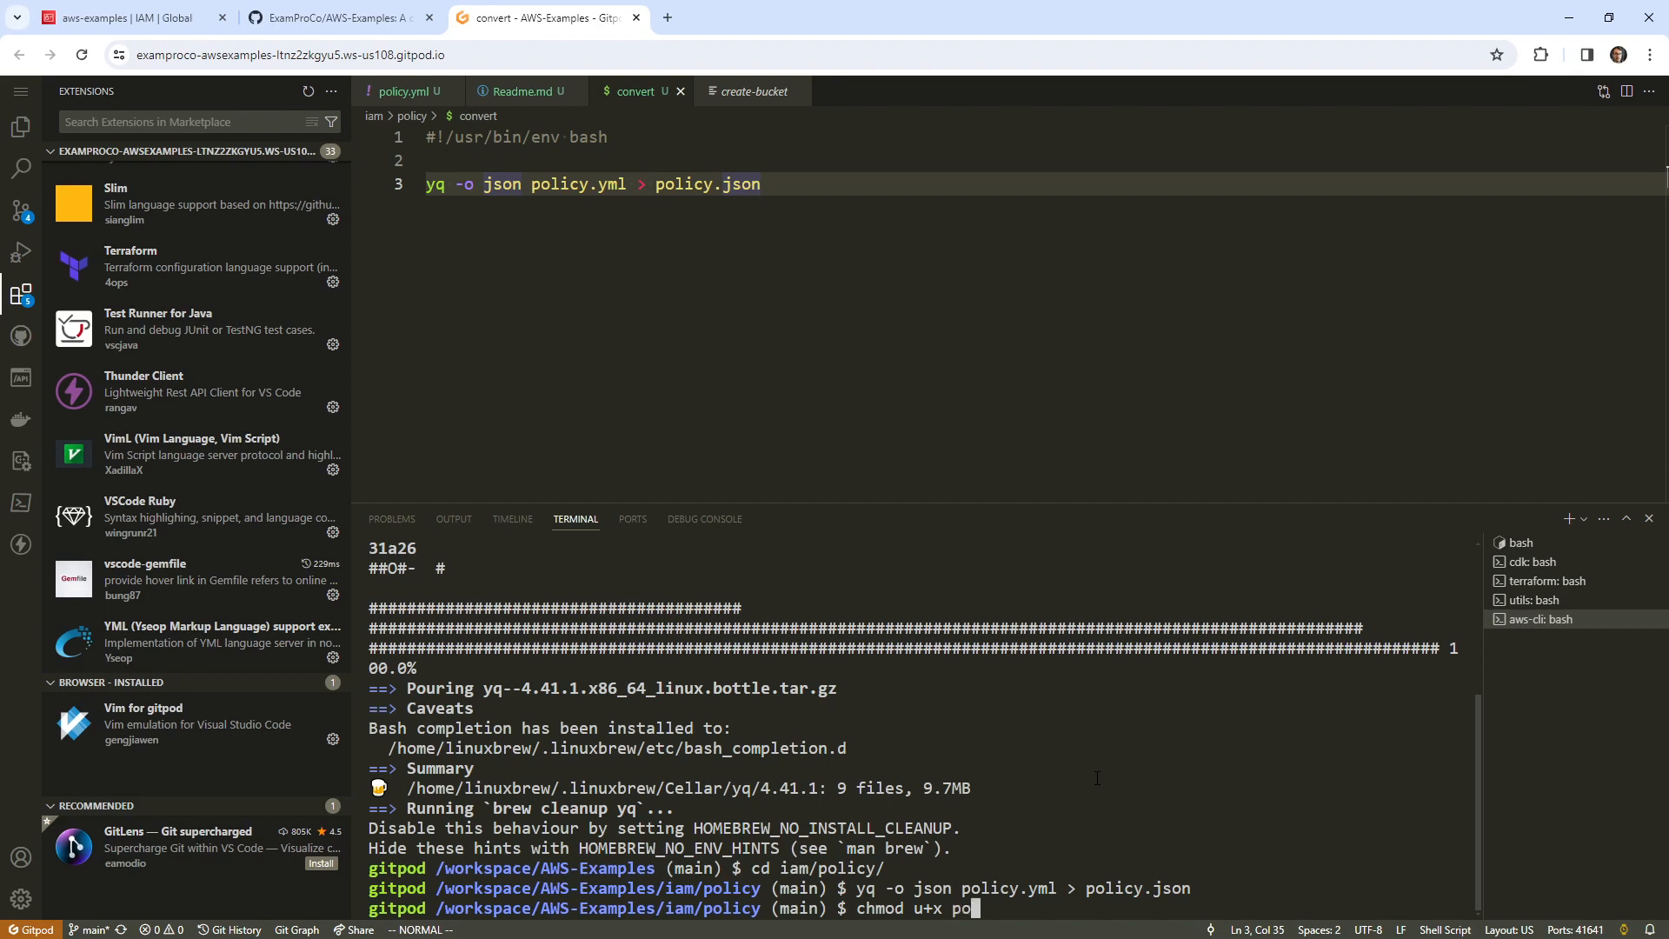
key("Tab")
type("j")
key("Tab")
key("Return")
- List the files in iam/policy with ls, and check their permissions with ls -la
type("ls")
key("Return")
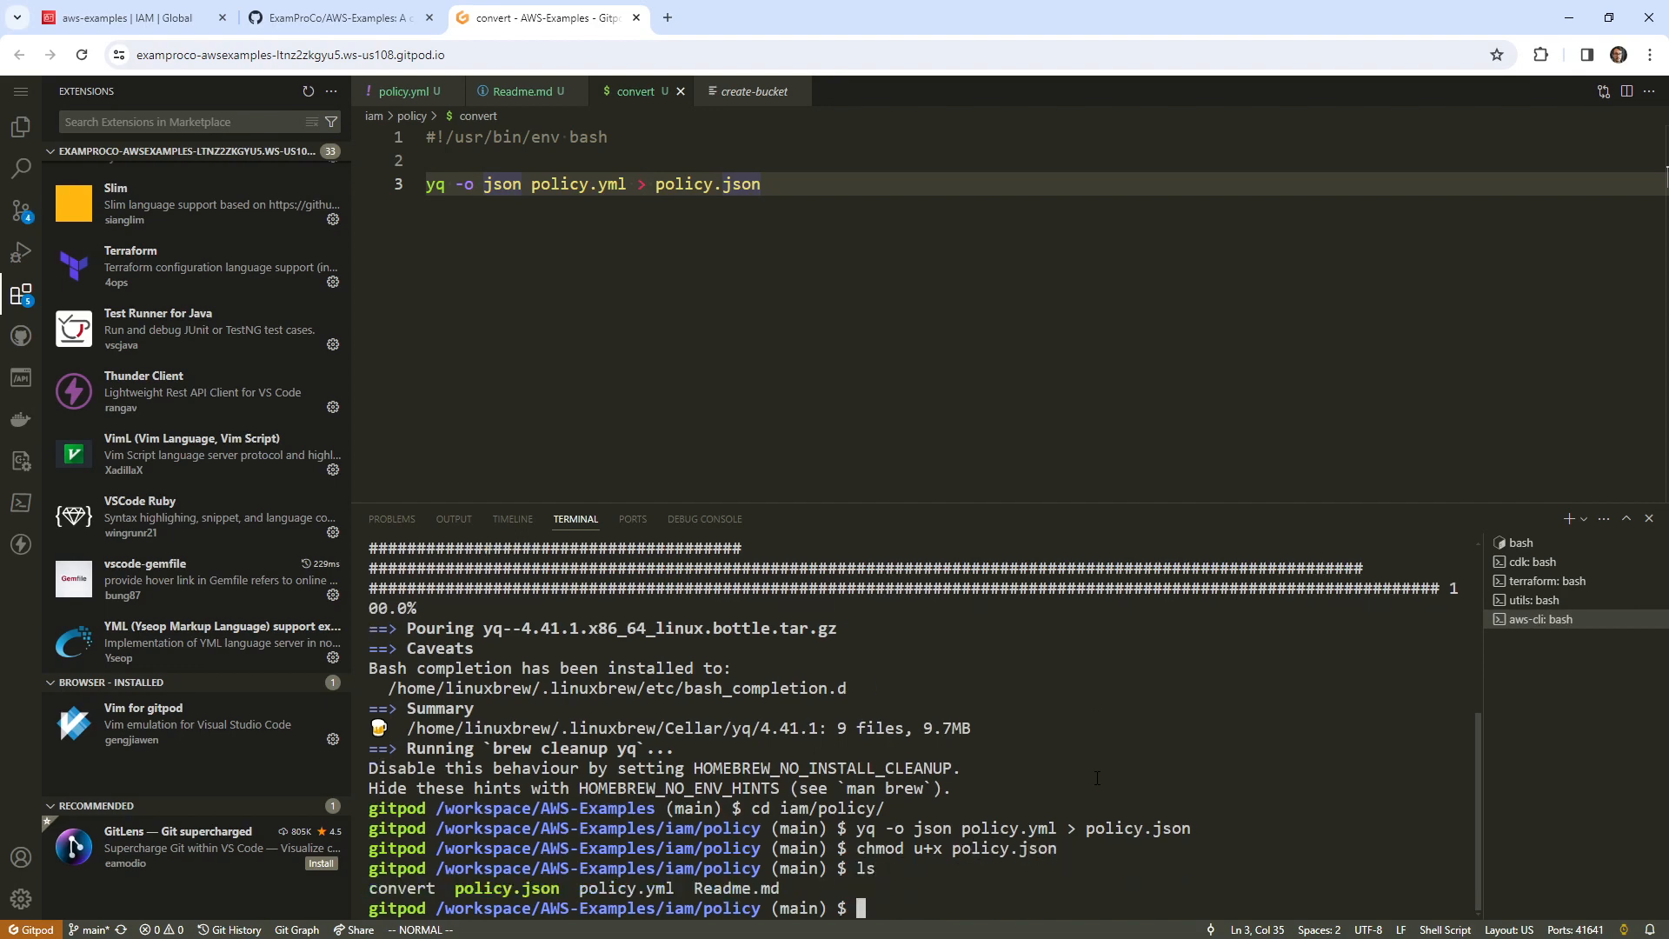
type("ls -la")
key("Return")
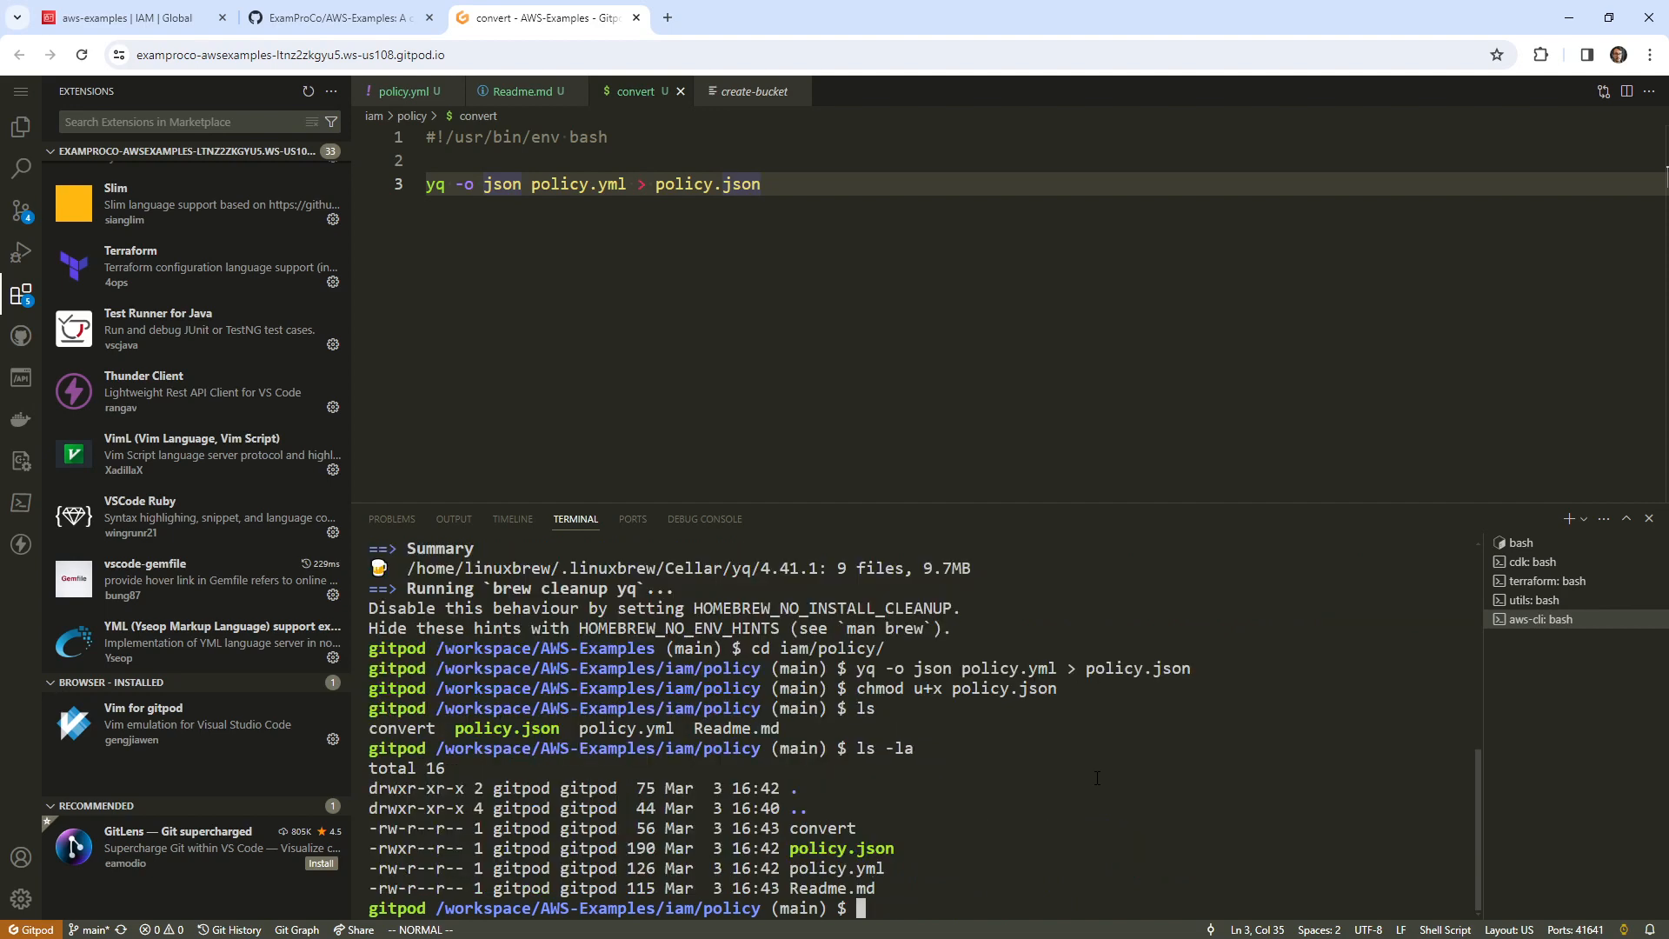
- Permanently delete policy.json from the iam/policy folder
left_click(20, 126)
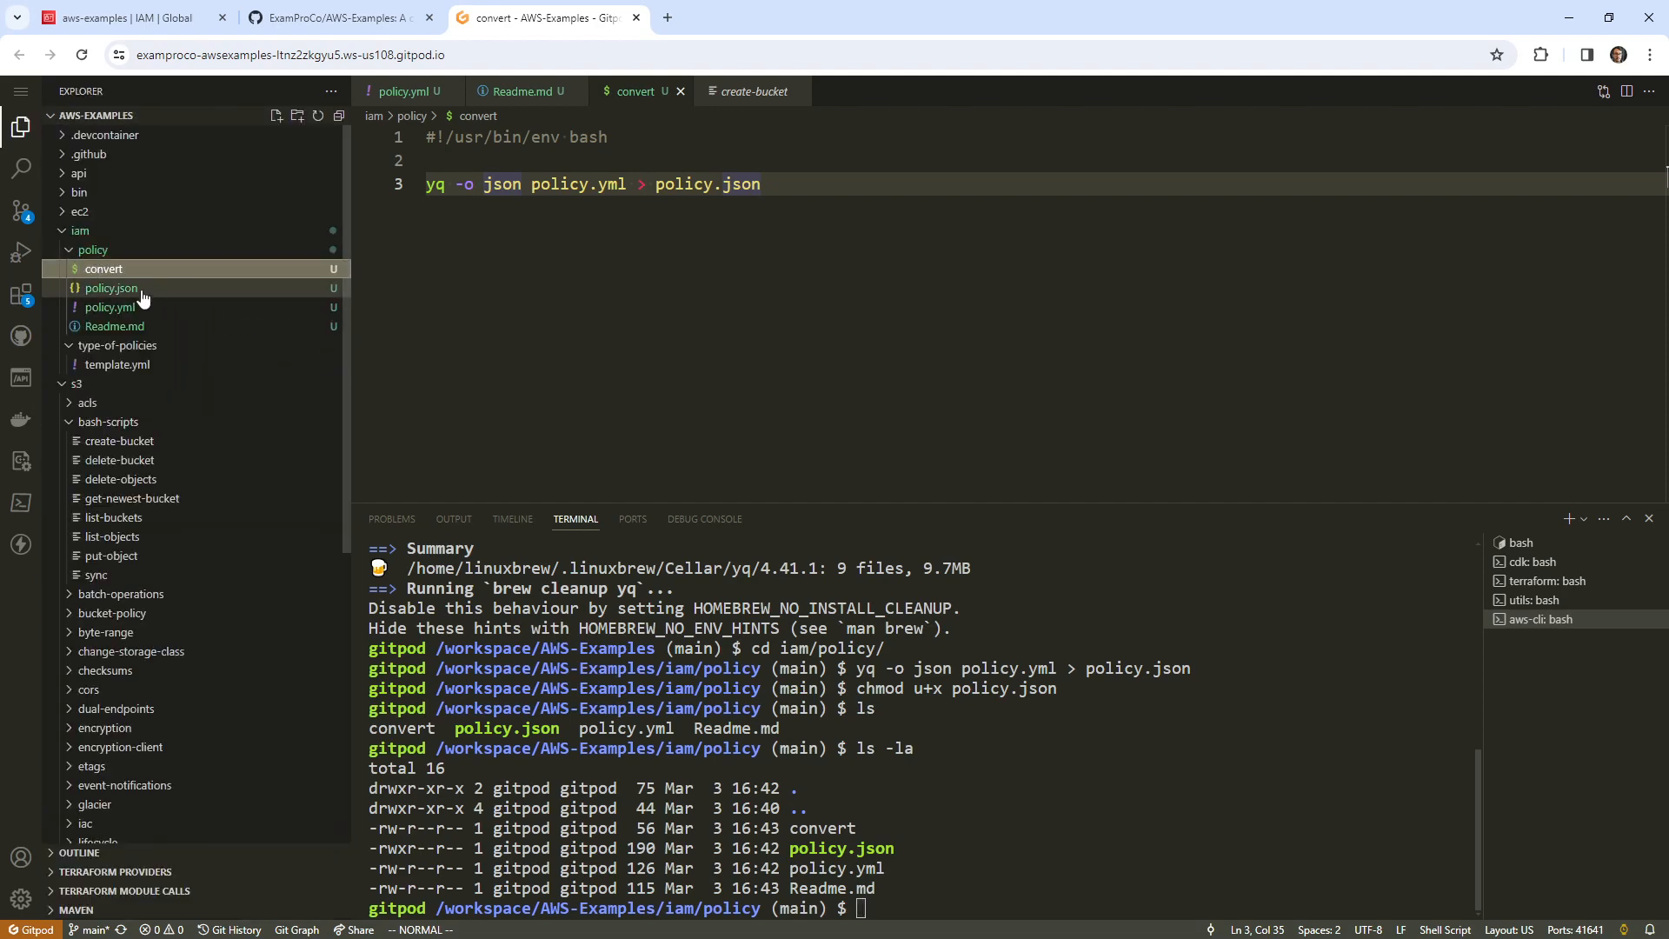
type("asdasdcxssdfsd")
left_click(142, 290)
right_click(143, 294)
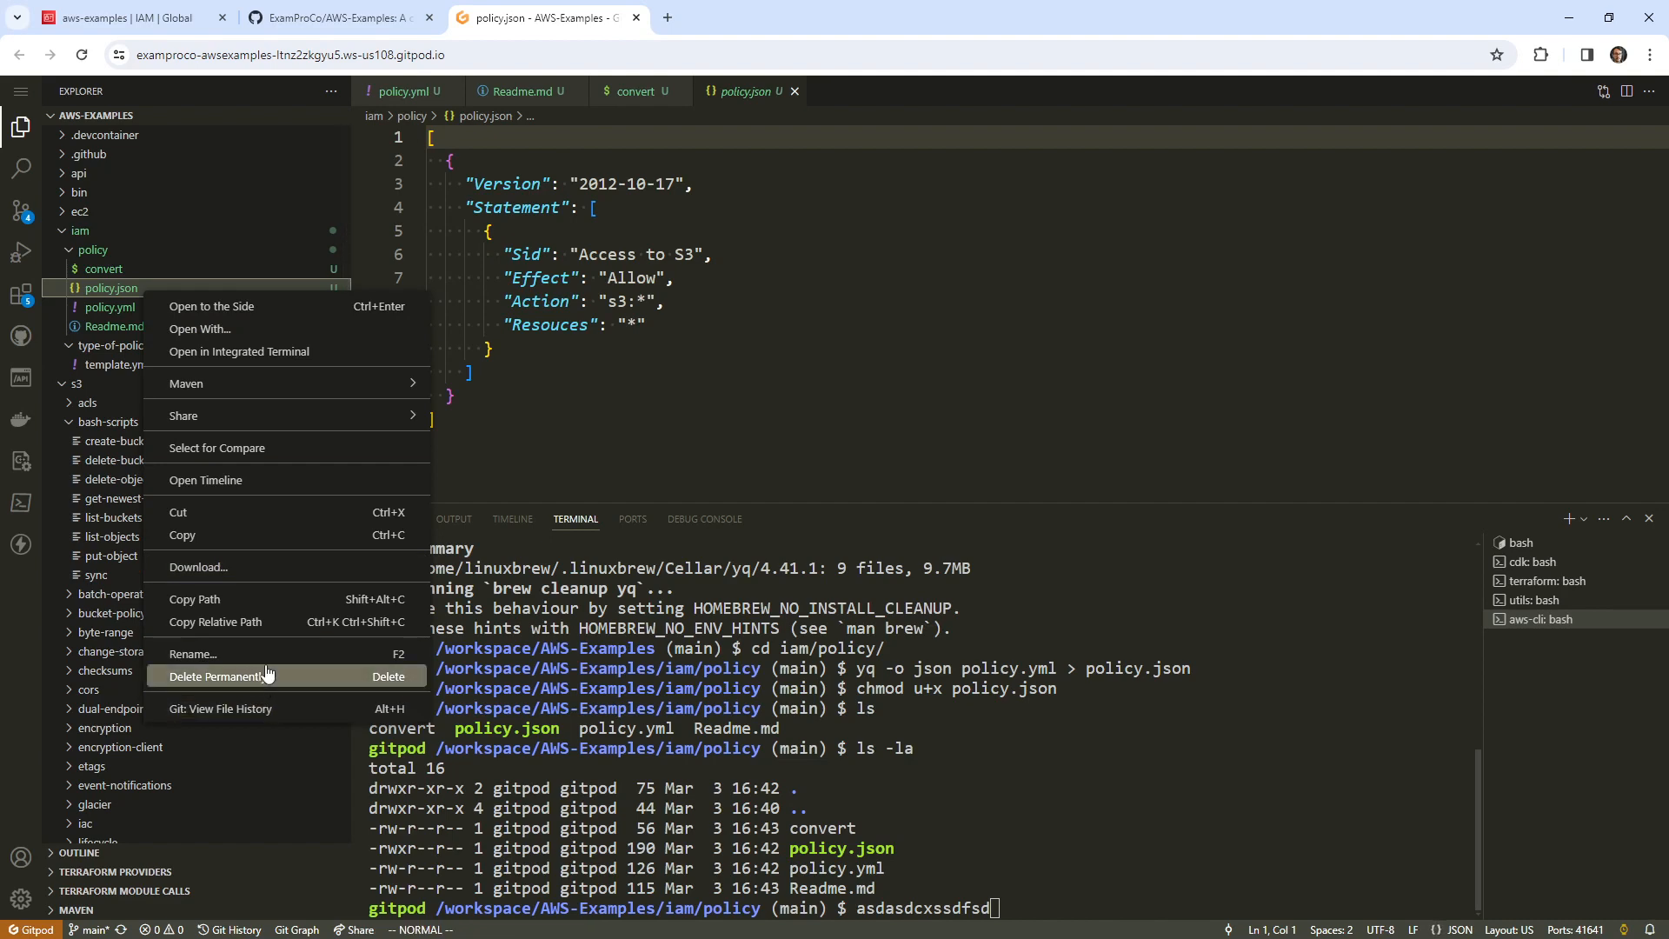
left_click(267, 675)
left_click(949, 557)
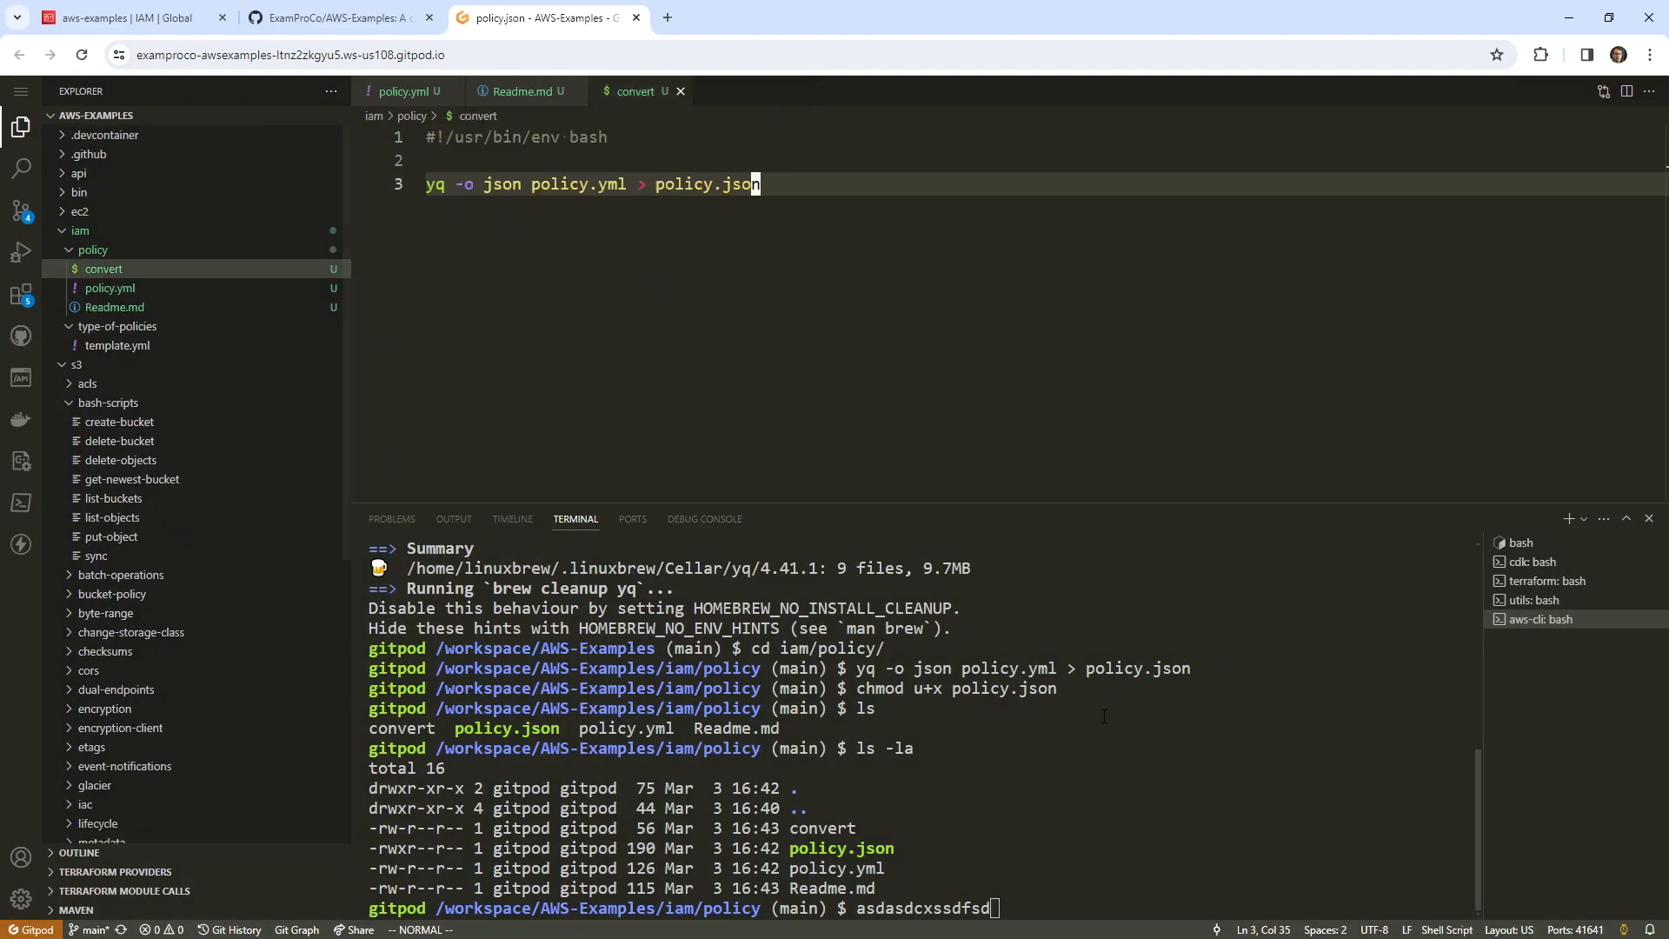
- Discard the stray text at the terminal prompt and clear the terminal
key("BackSpace")
key("BackSpace")
type("c")
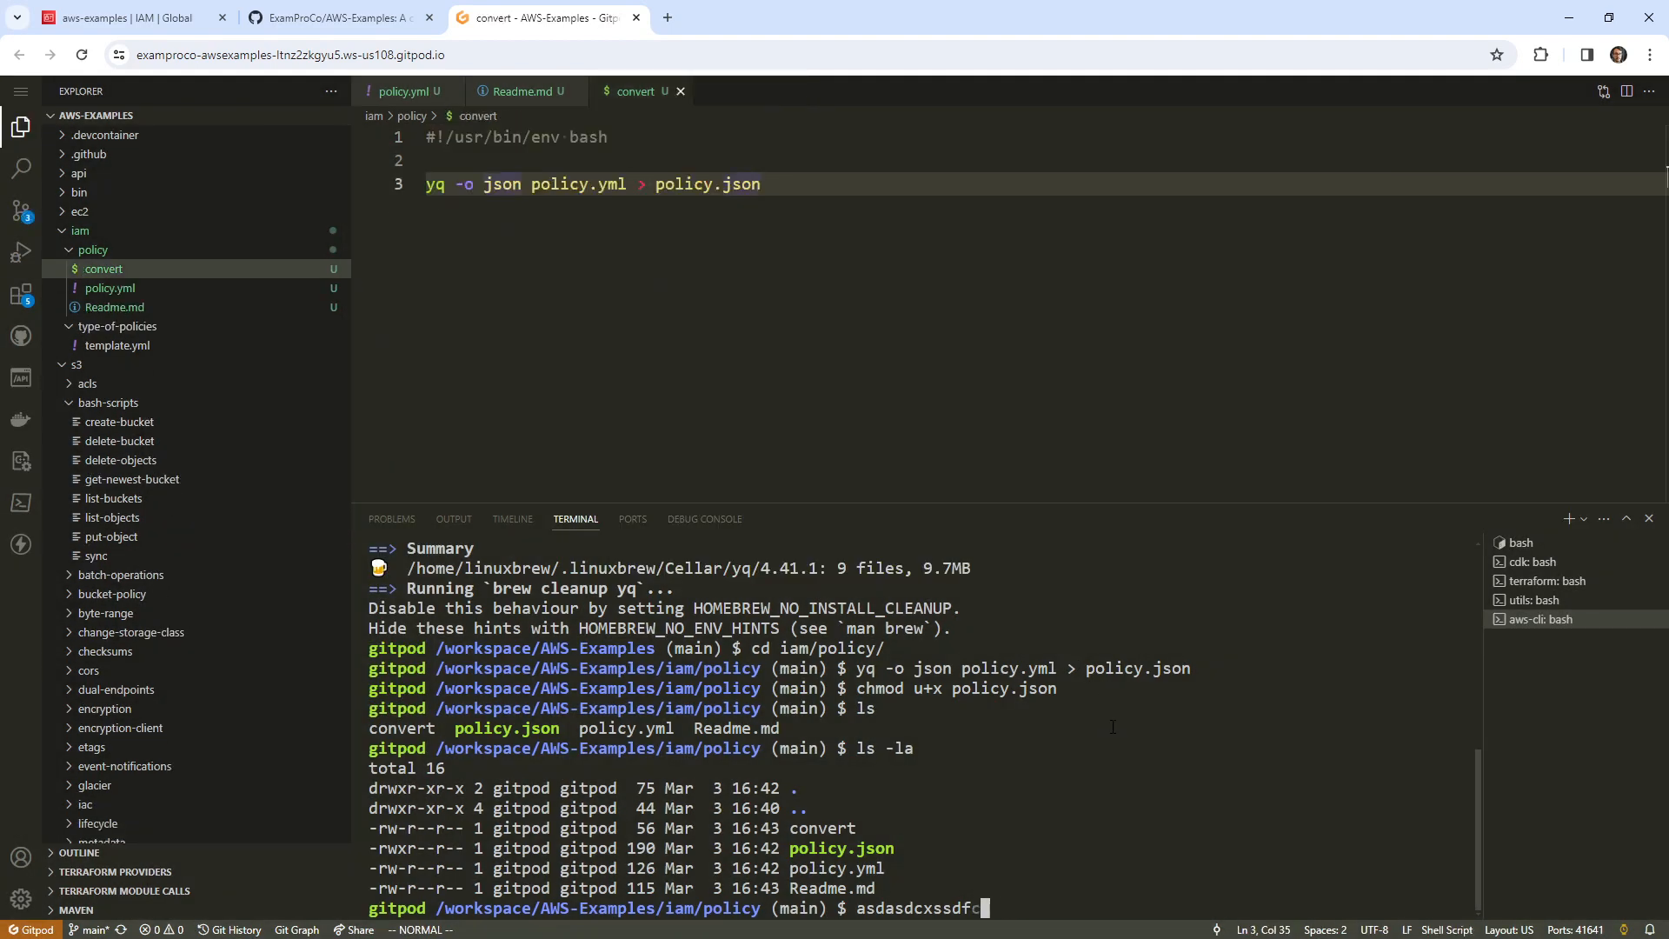
type("lear")
key("ctrl+c")
key("ctrl+c")
type("clear")
key("Return")
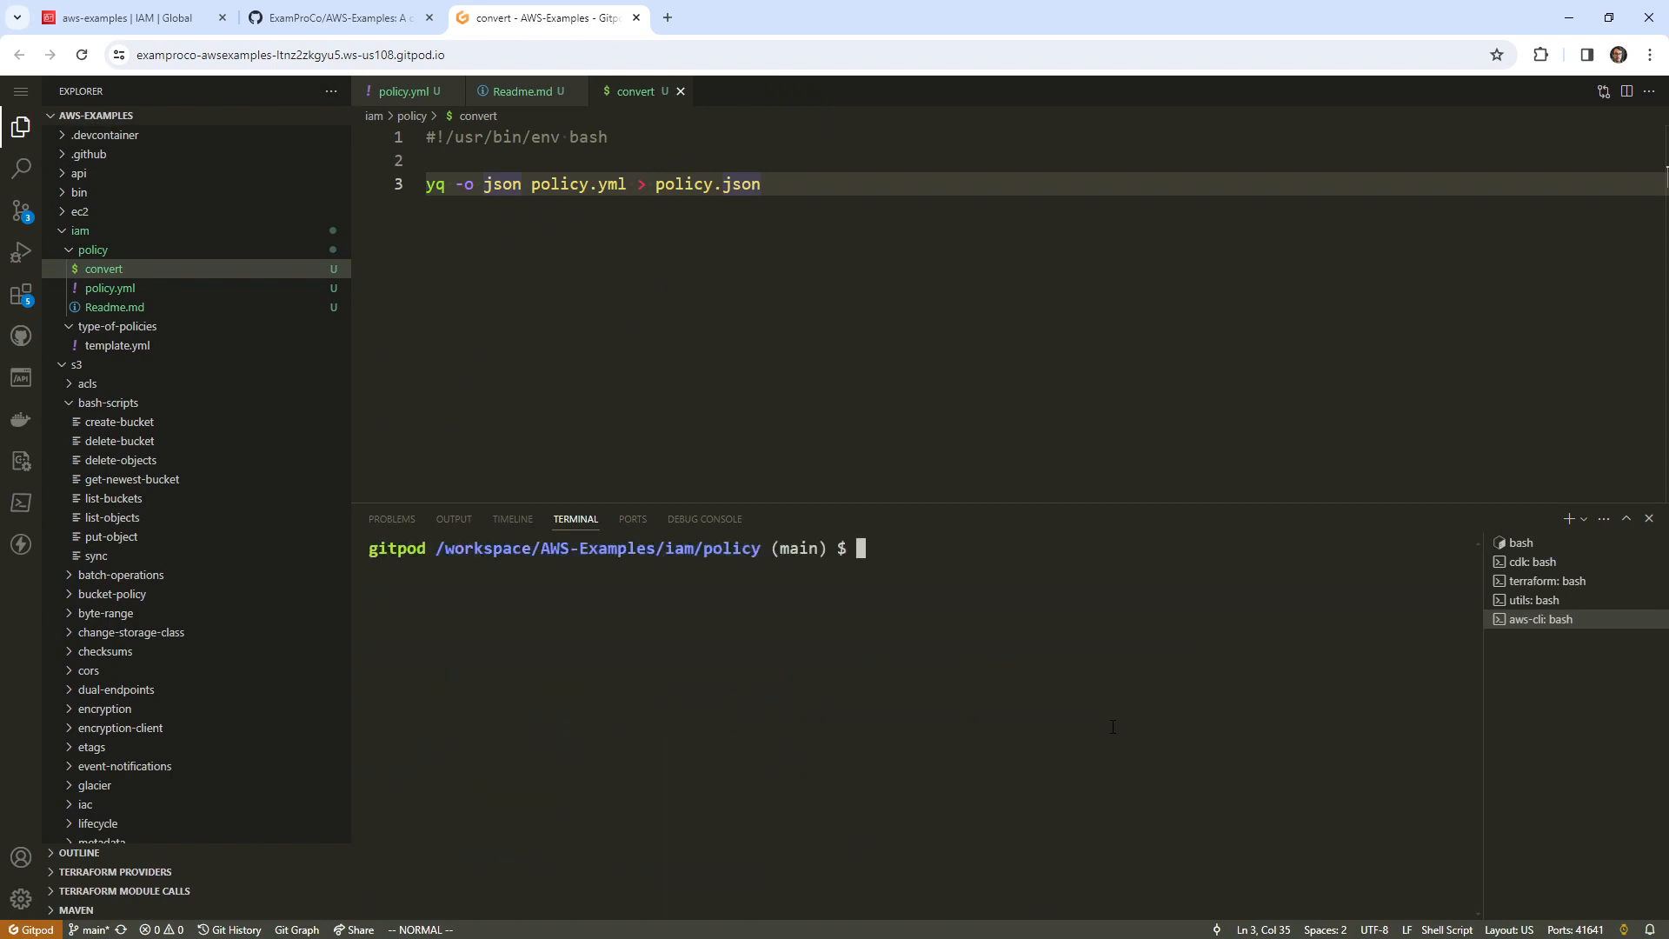
type("./con")
key("ctrl+c")
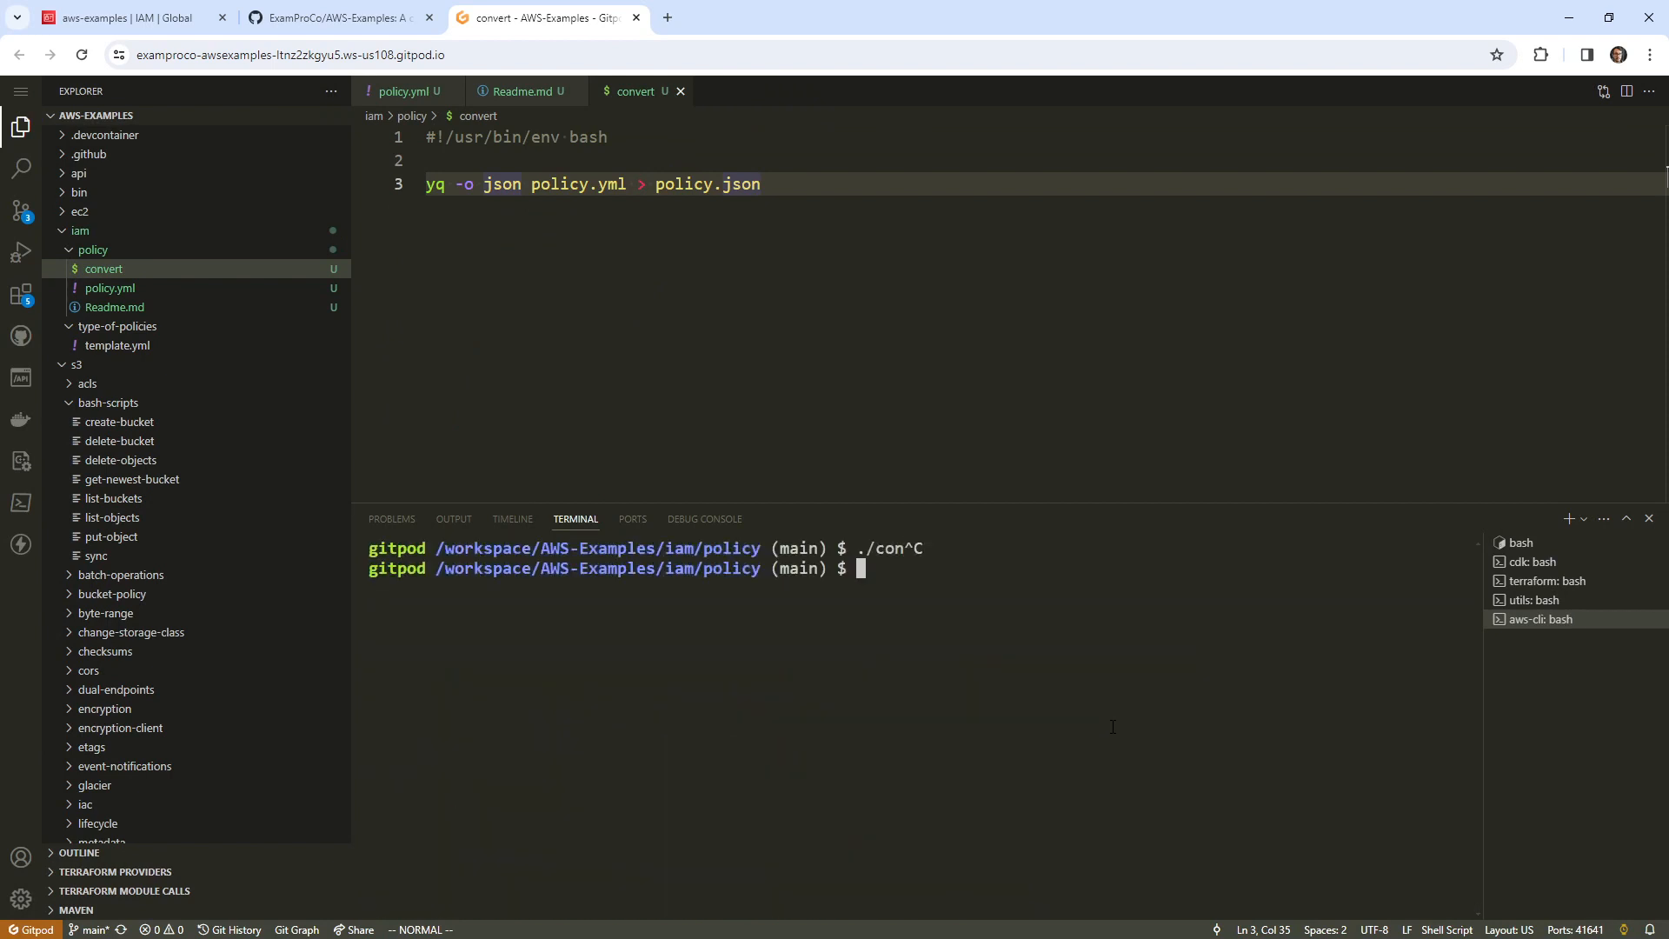
- List the files in iam/policy with ls and make the convert script executable with chmod u+x convert
type("ls")
key("Return")
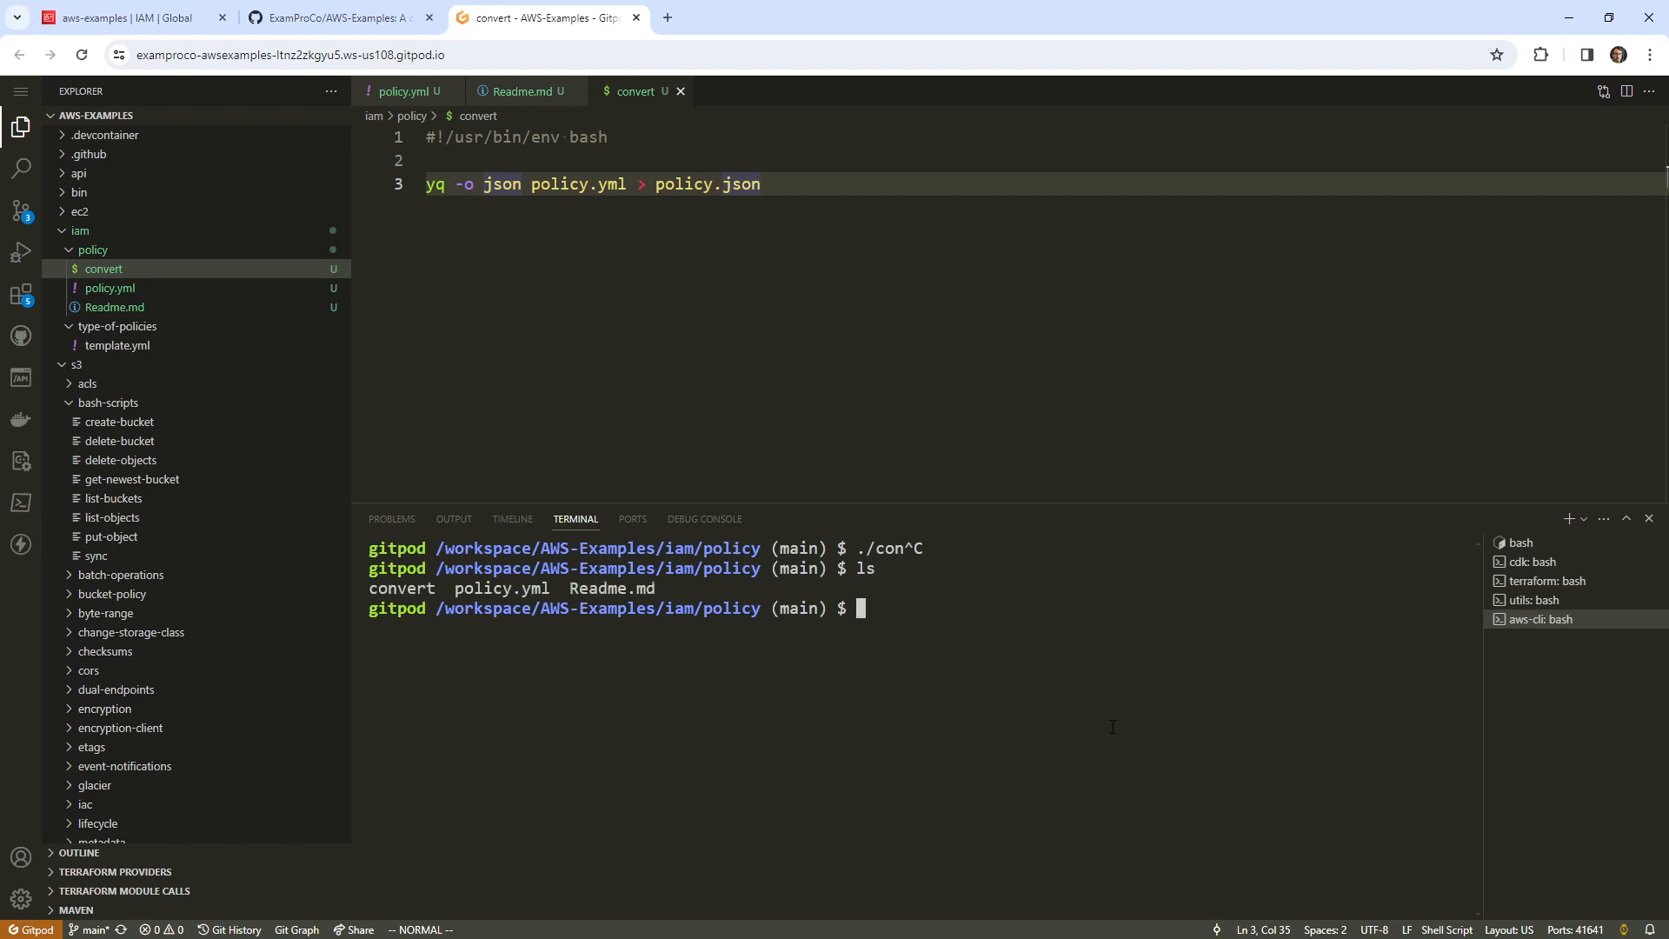
type("./con")
key("BackSpace")
key("BackSpace")
key("BackSpace")
key("BackSpace")
key("BackSpace")
type("chmod u+x convert")
key("Return")
- Run ./convert in the terminal and open the generated policy.json
type("./conc")
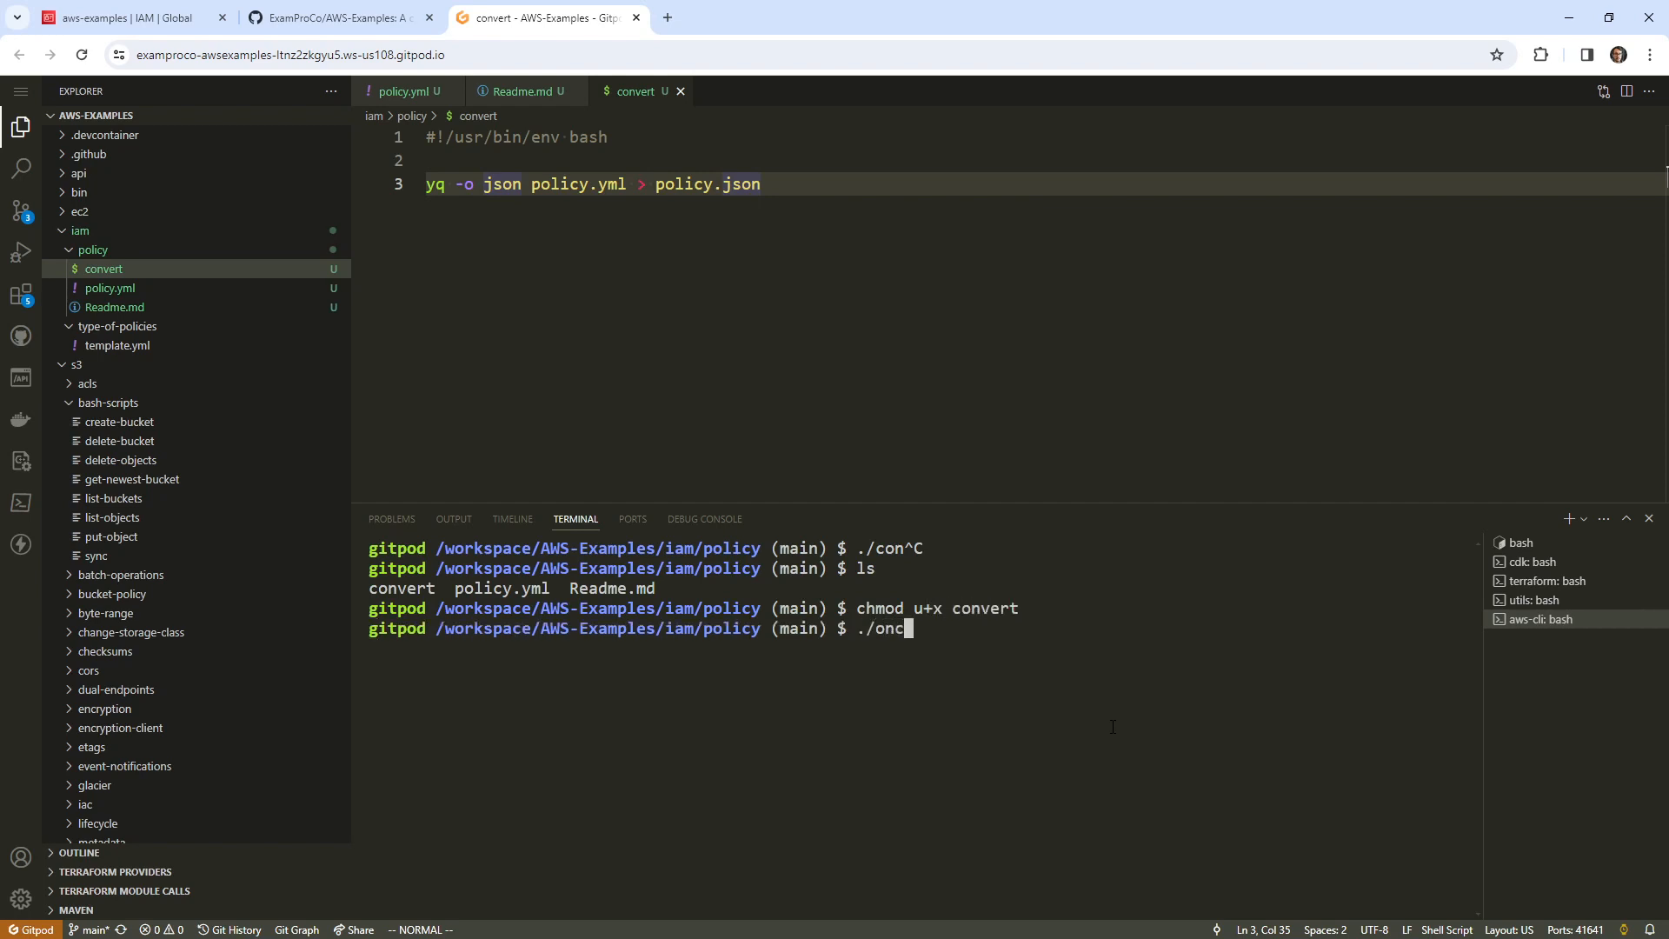
key("BackSpace")
key("BackSpace")
type("onvert")
key("Return")
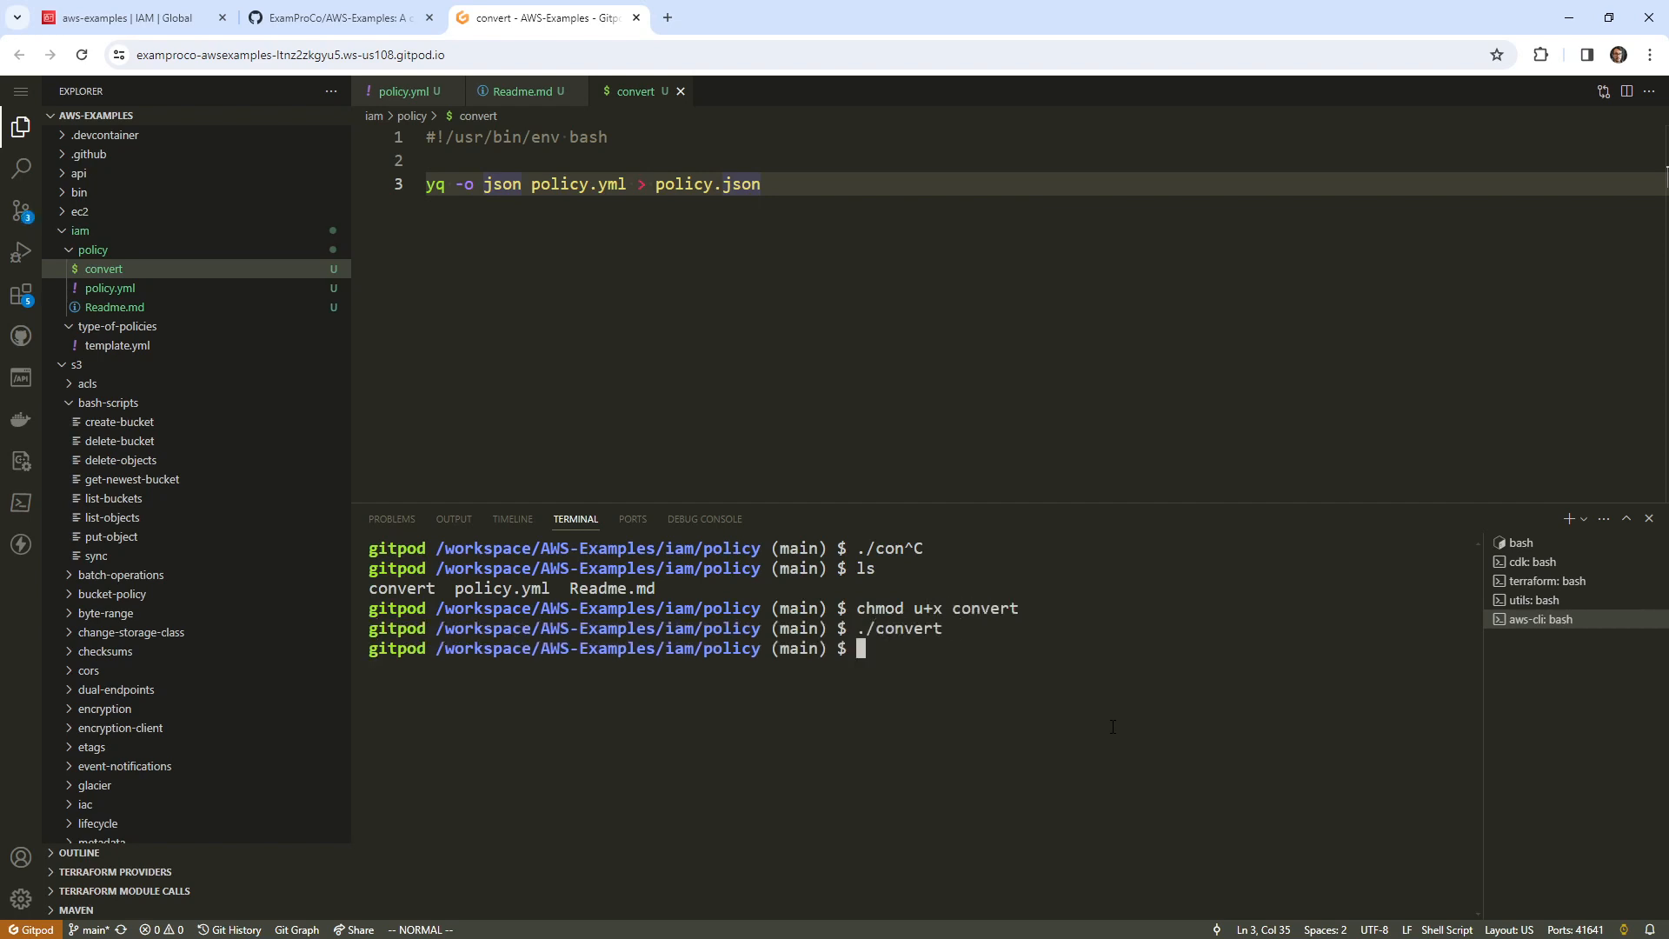
left_click(130, 288)
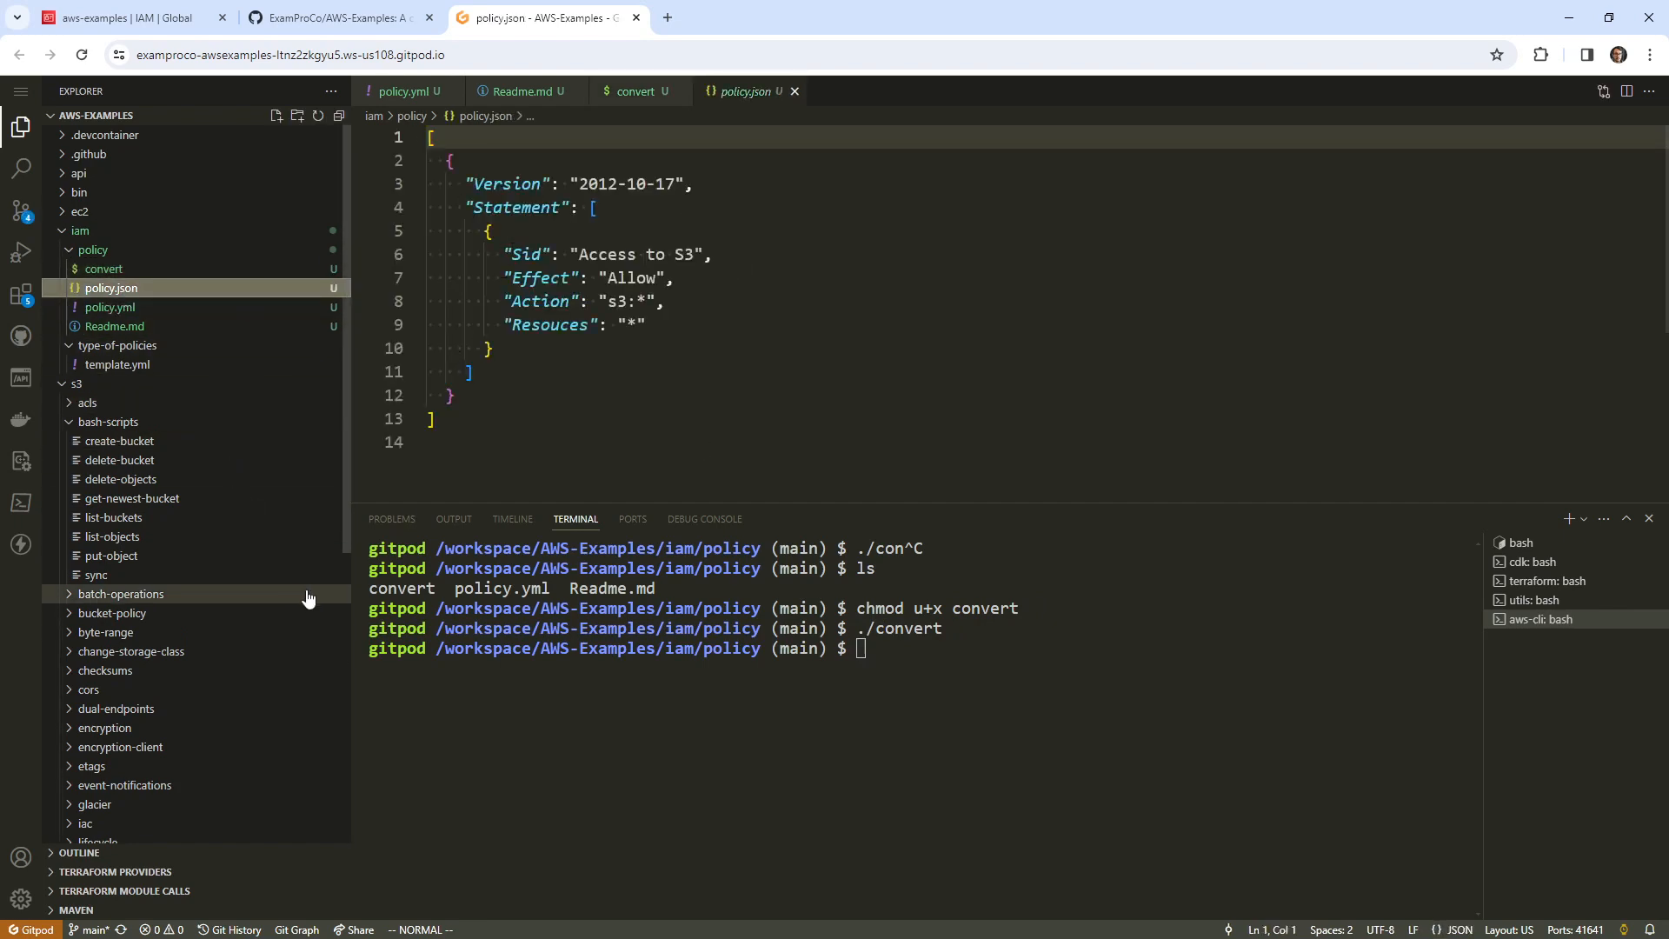
- Open Readme.md and test S3 access by running aws s3 ls in the terminal through the AWS CLI's auto-prompt
left_click(234, 328)
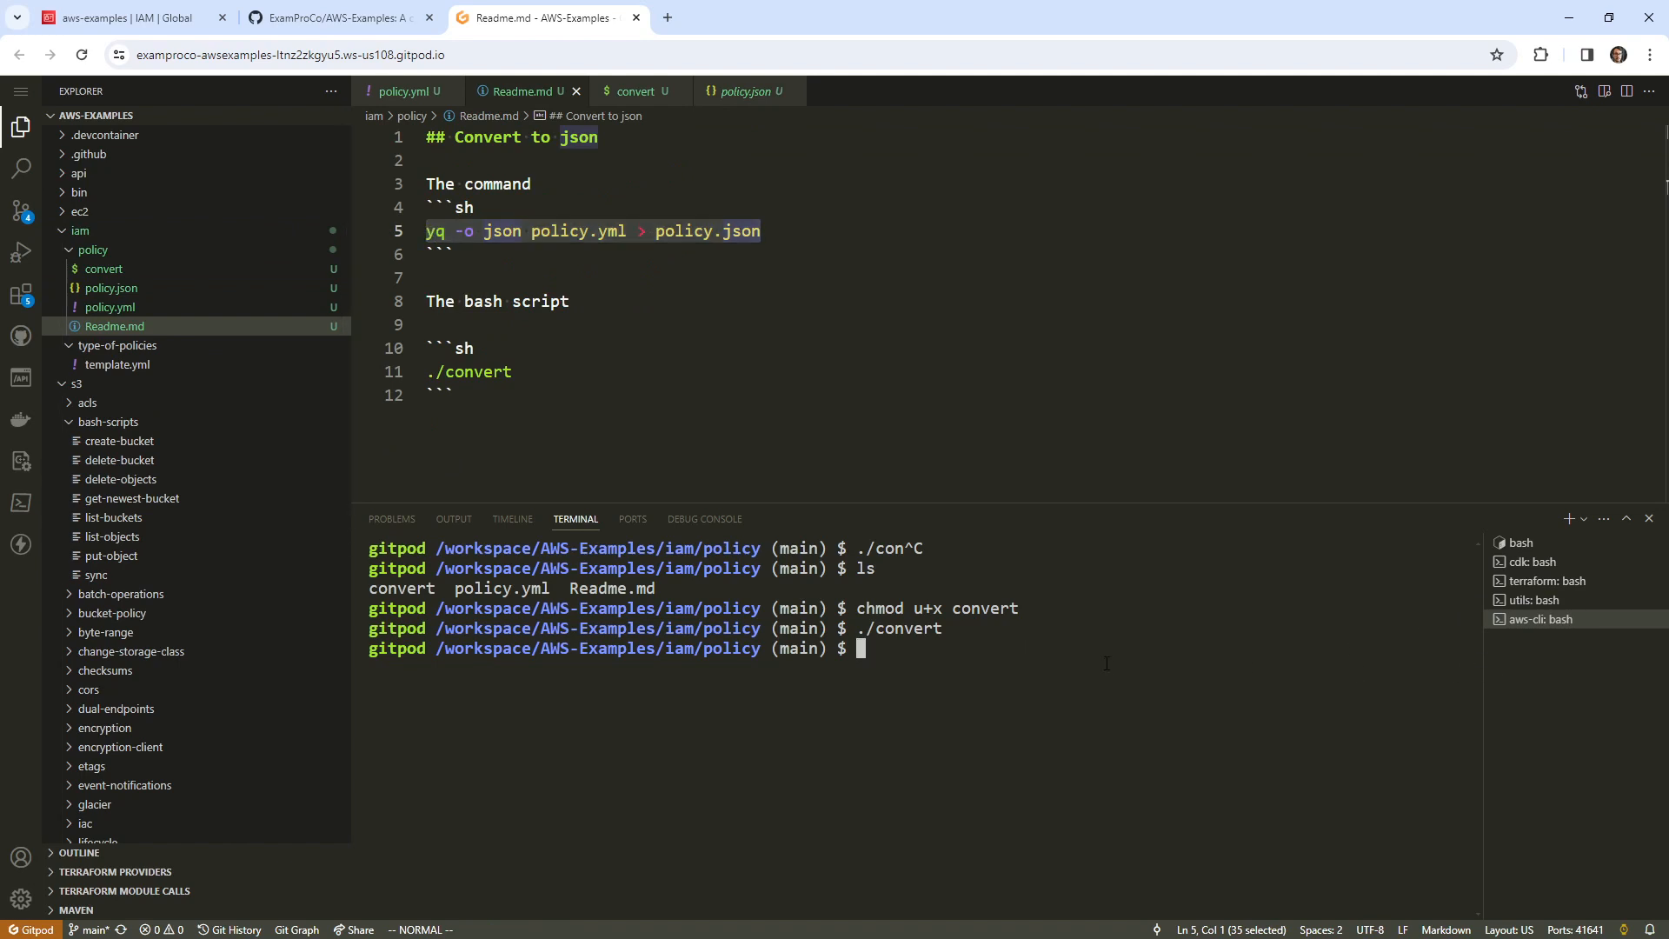
type("aws")
key("Return")
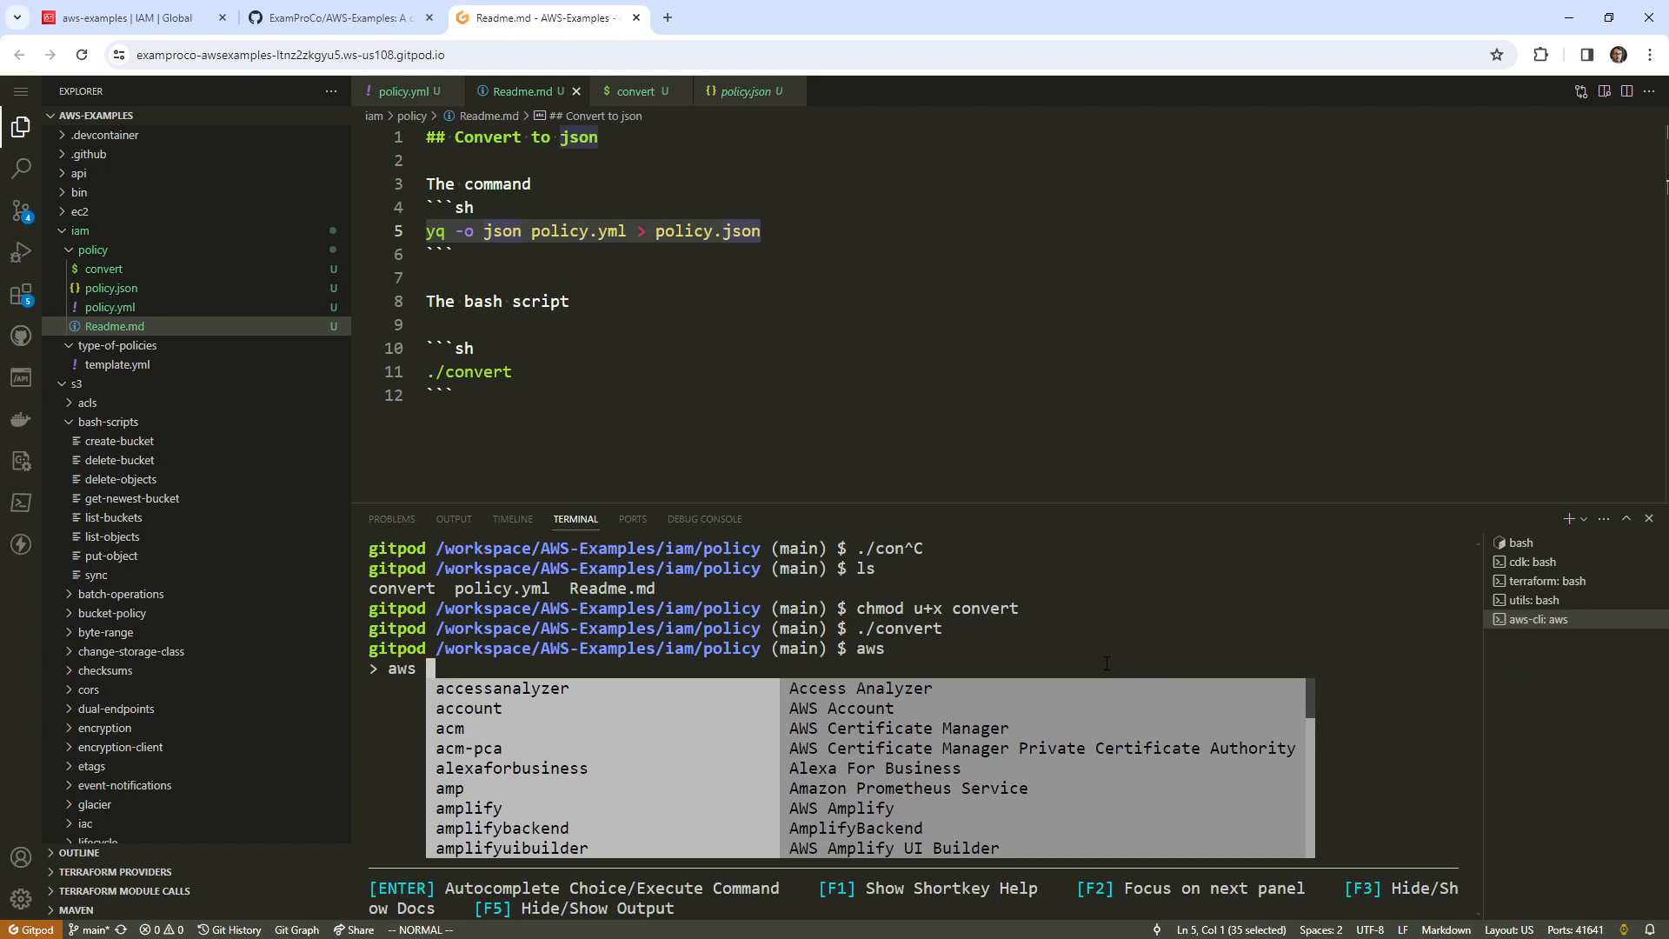
type("s3 ls")
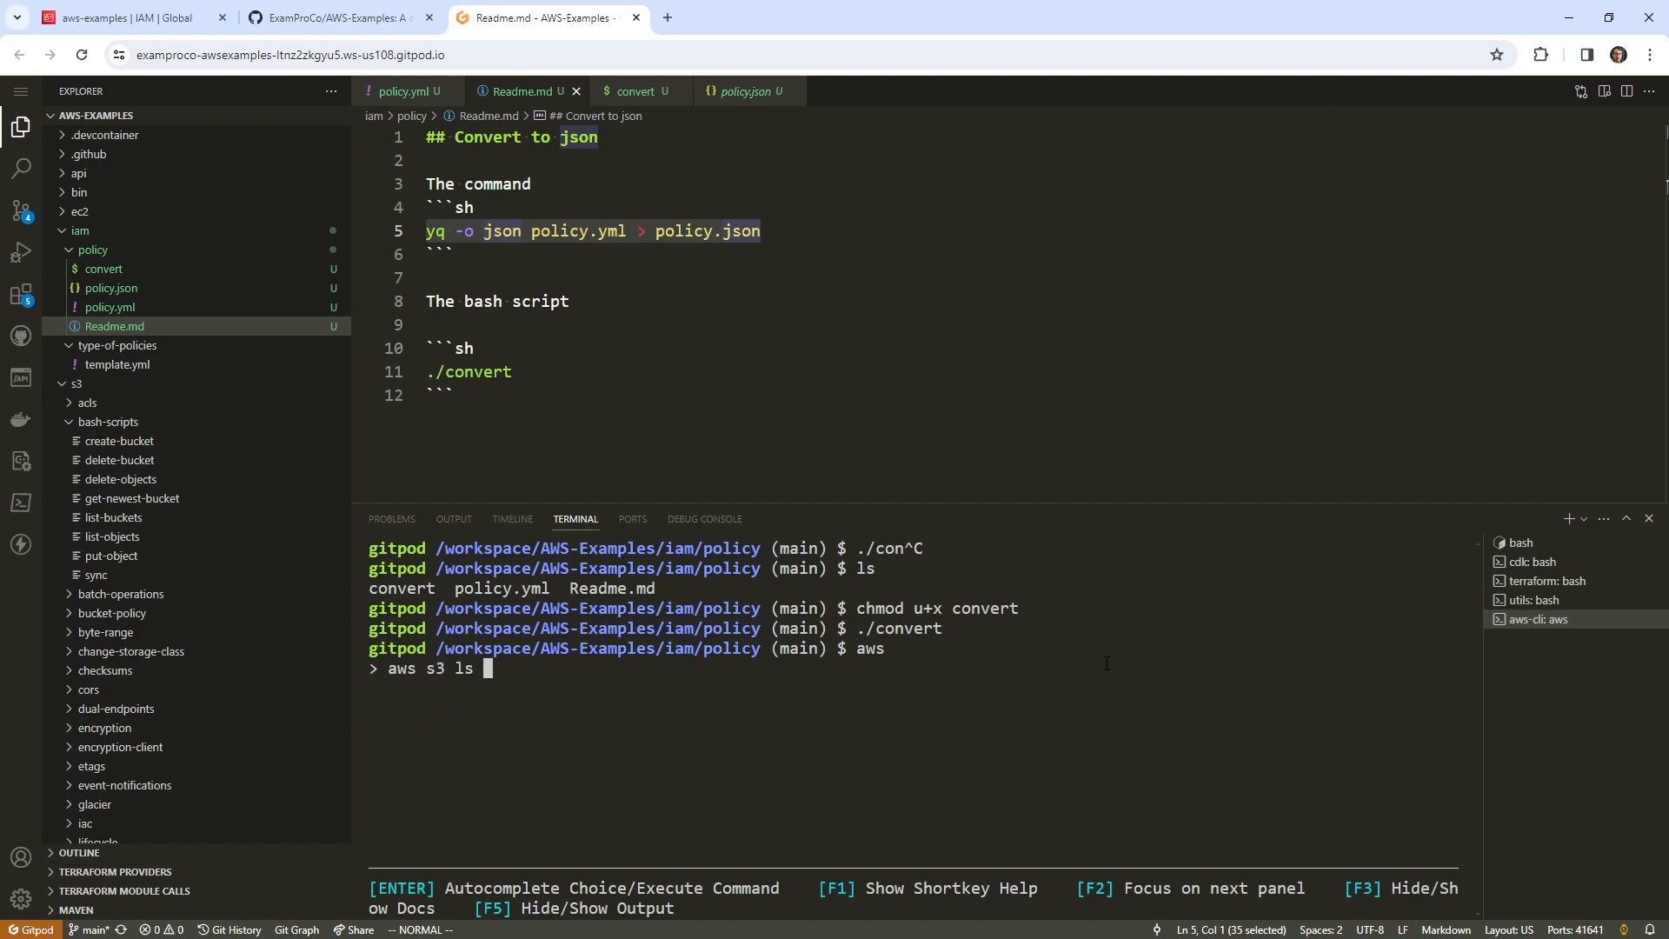
key("Return")
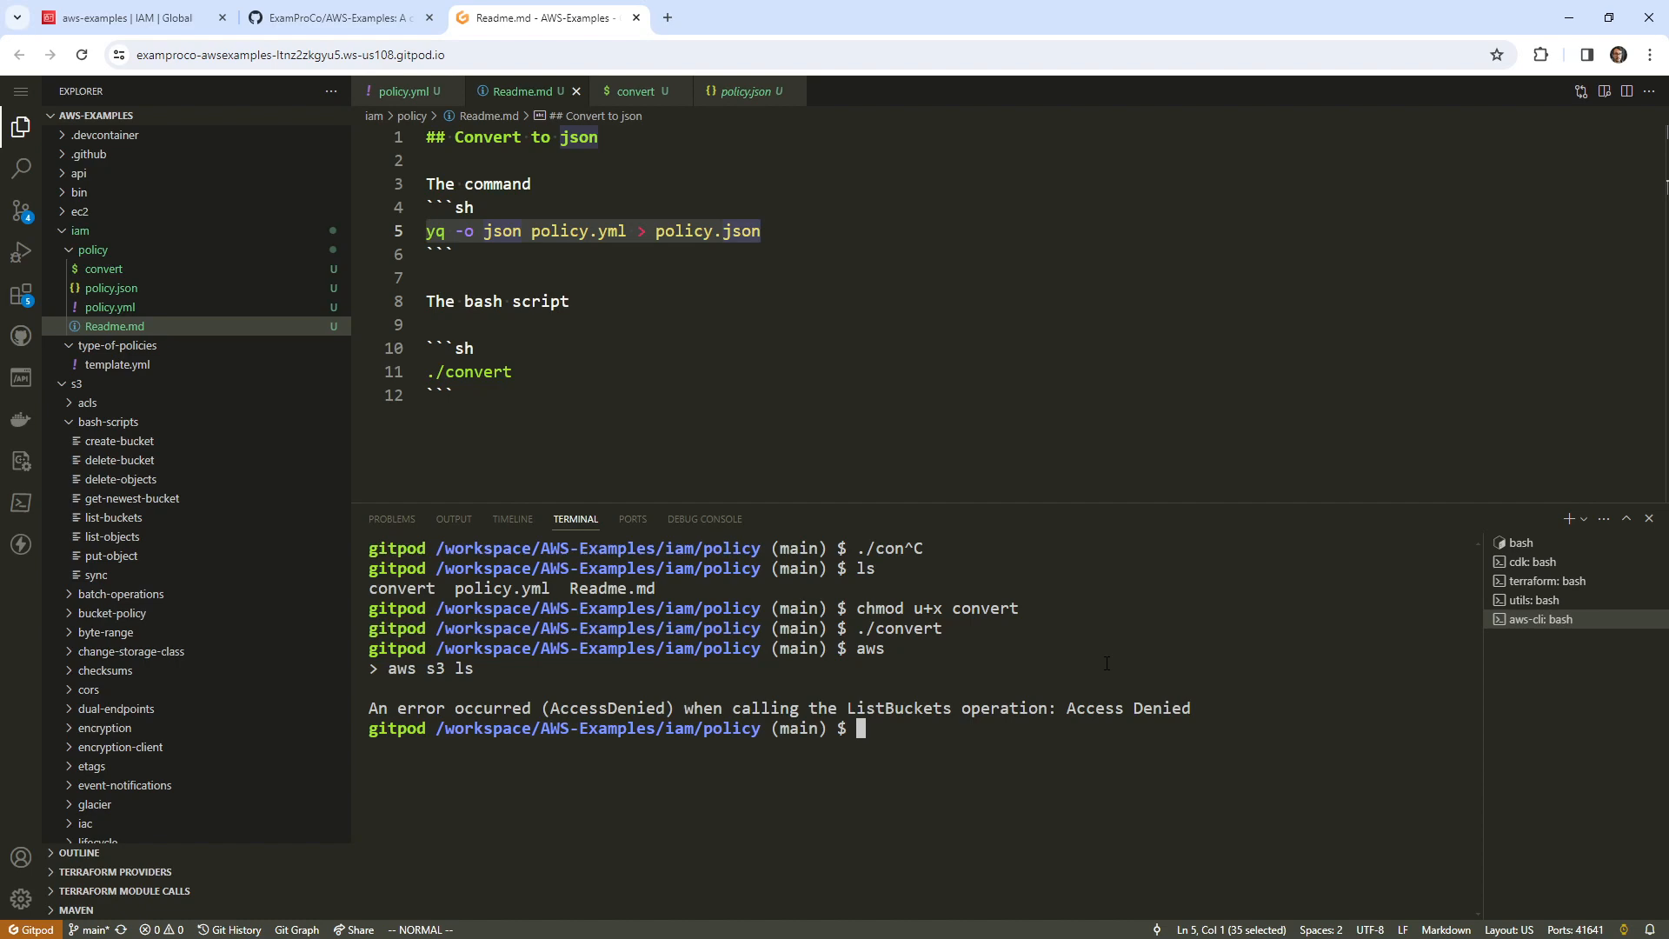
- Rename the convert script in iam/policy to update and open policy.yml
left_click(460, 349)
right_click(115, 271)
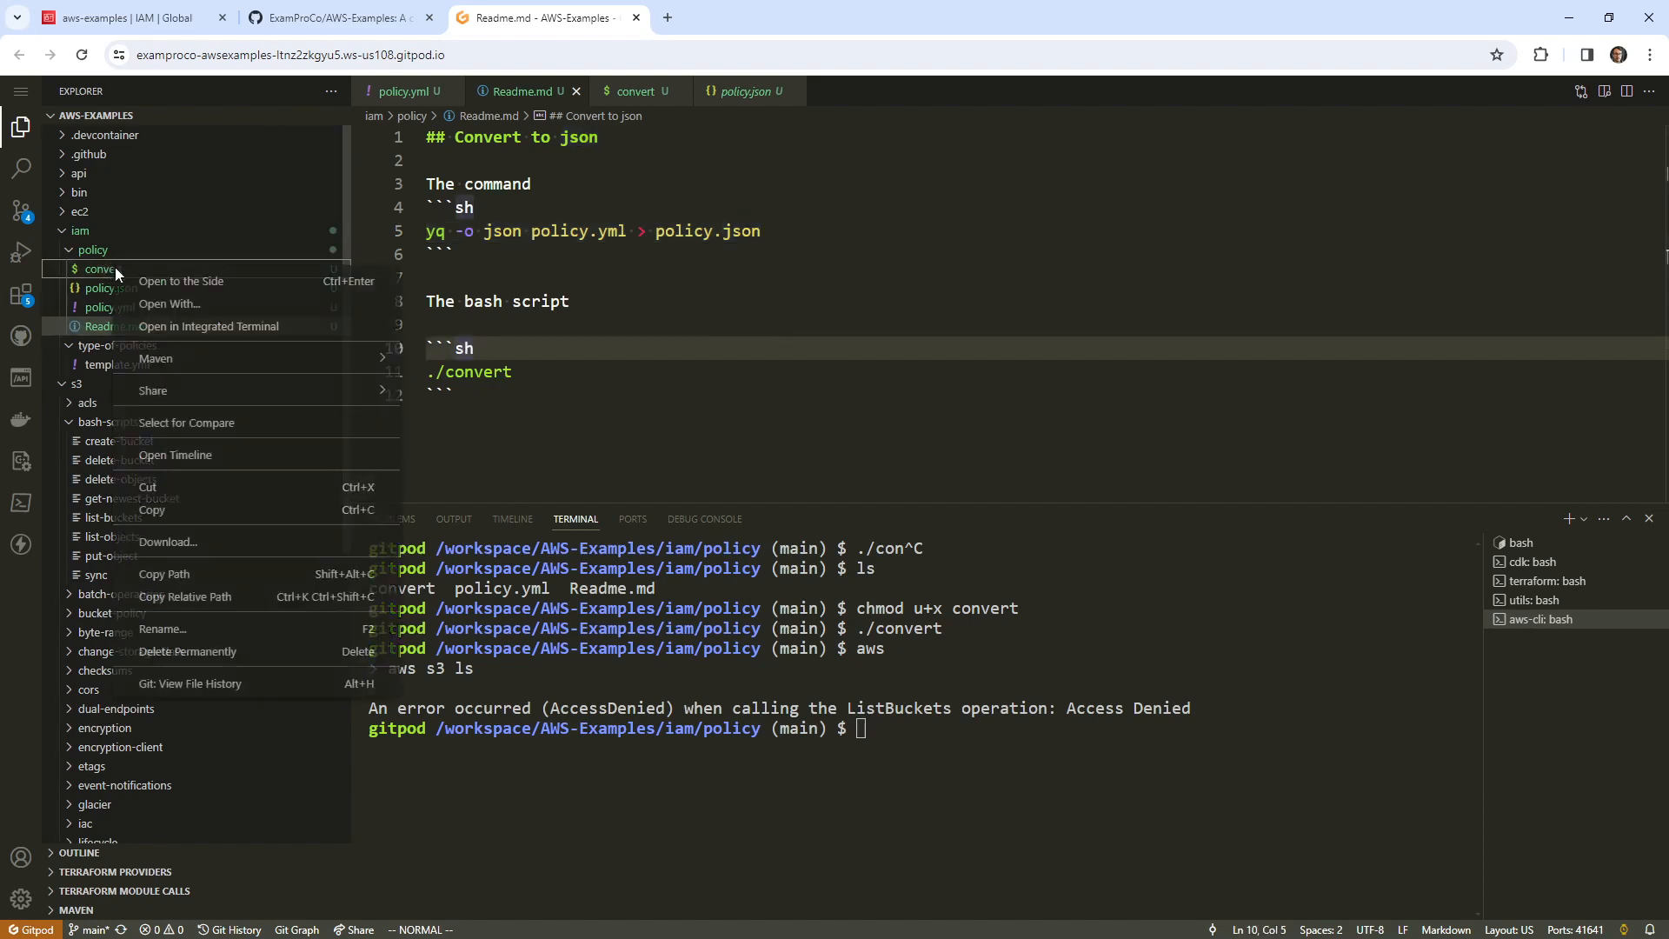
left_click(218, 629)
type("u")
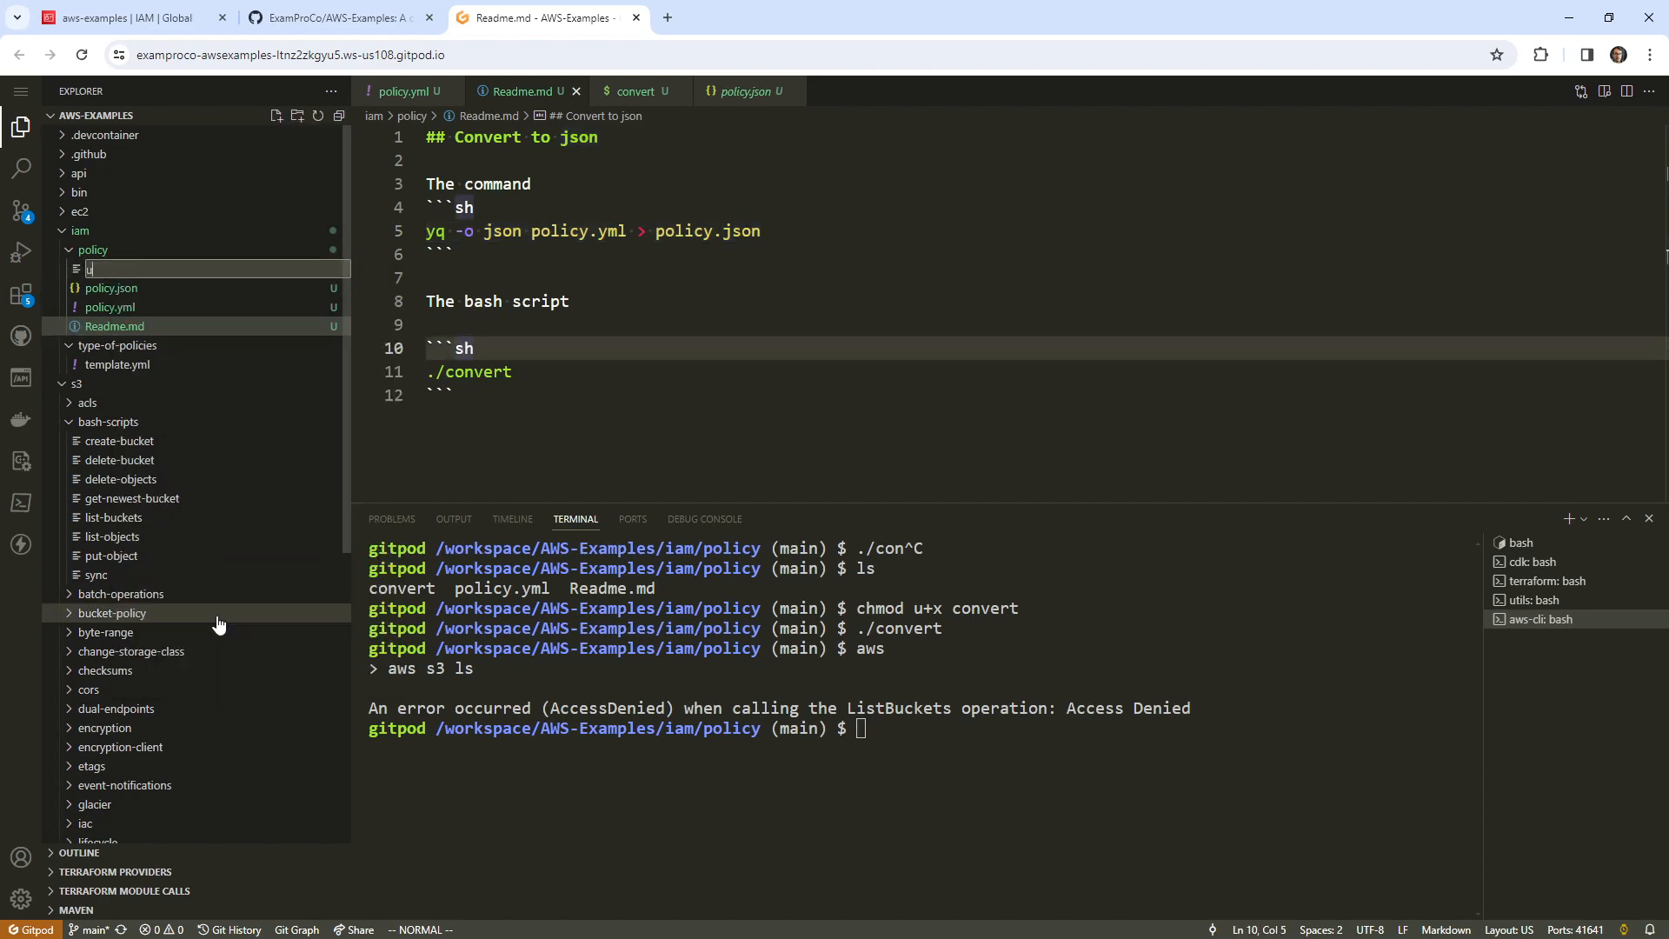
type("pdate")
key("Return")
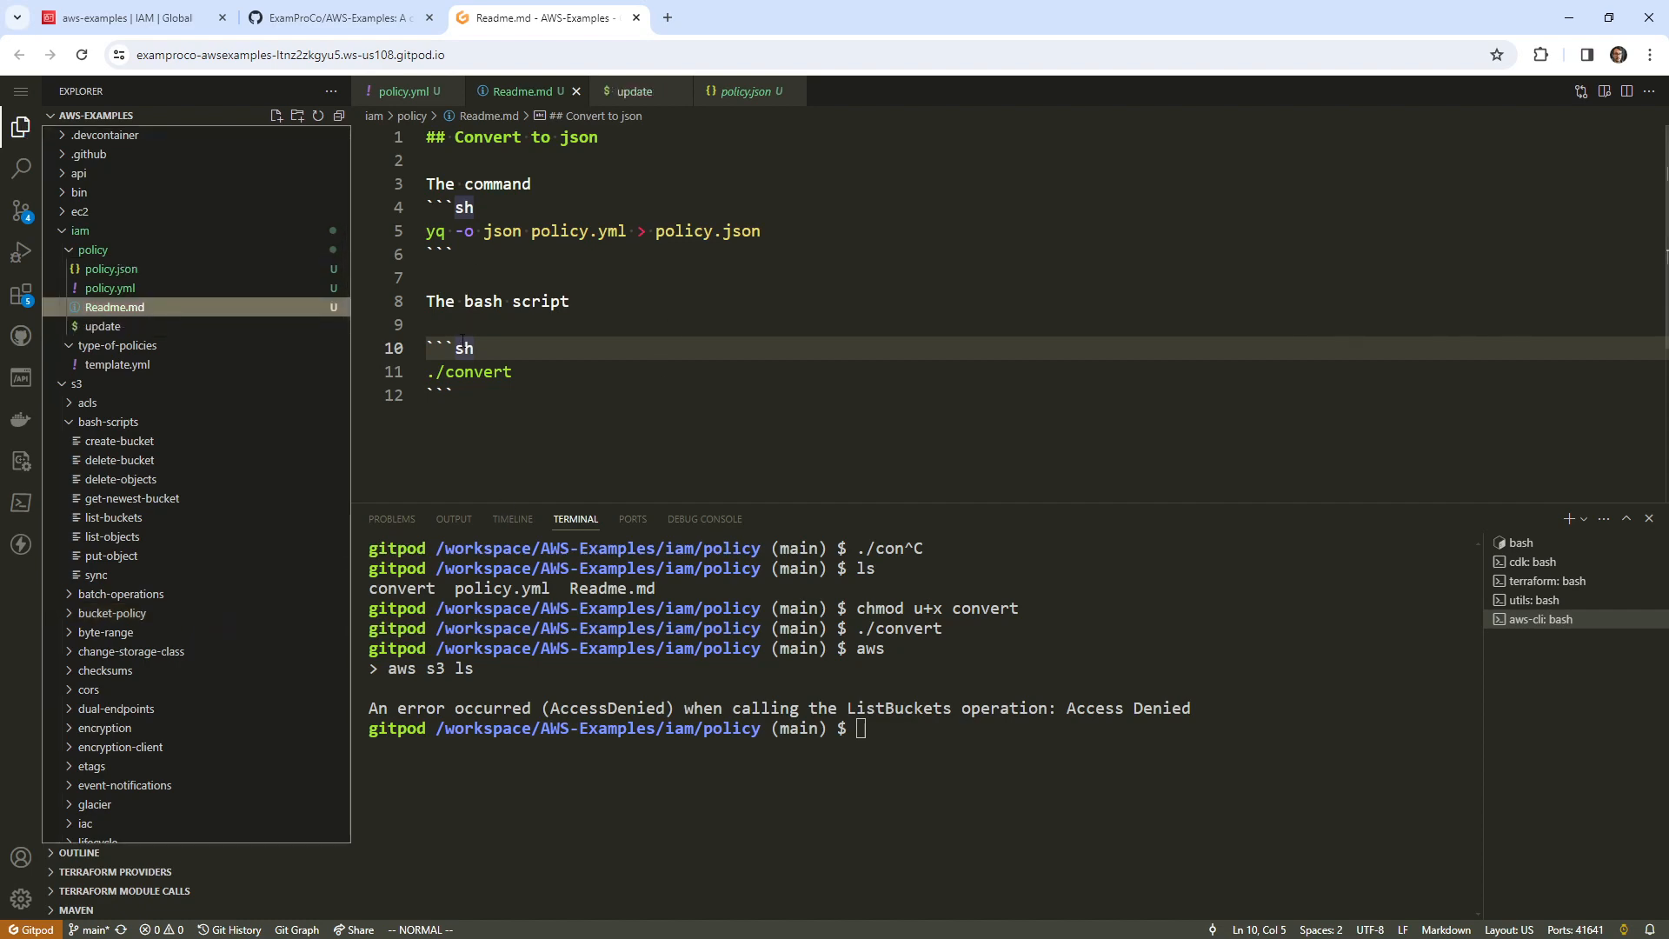
left_click(122, 288)
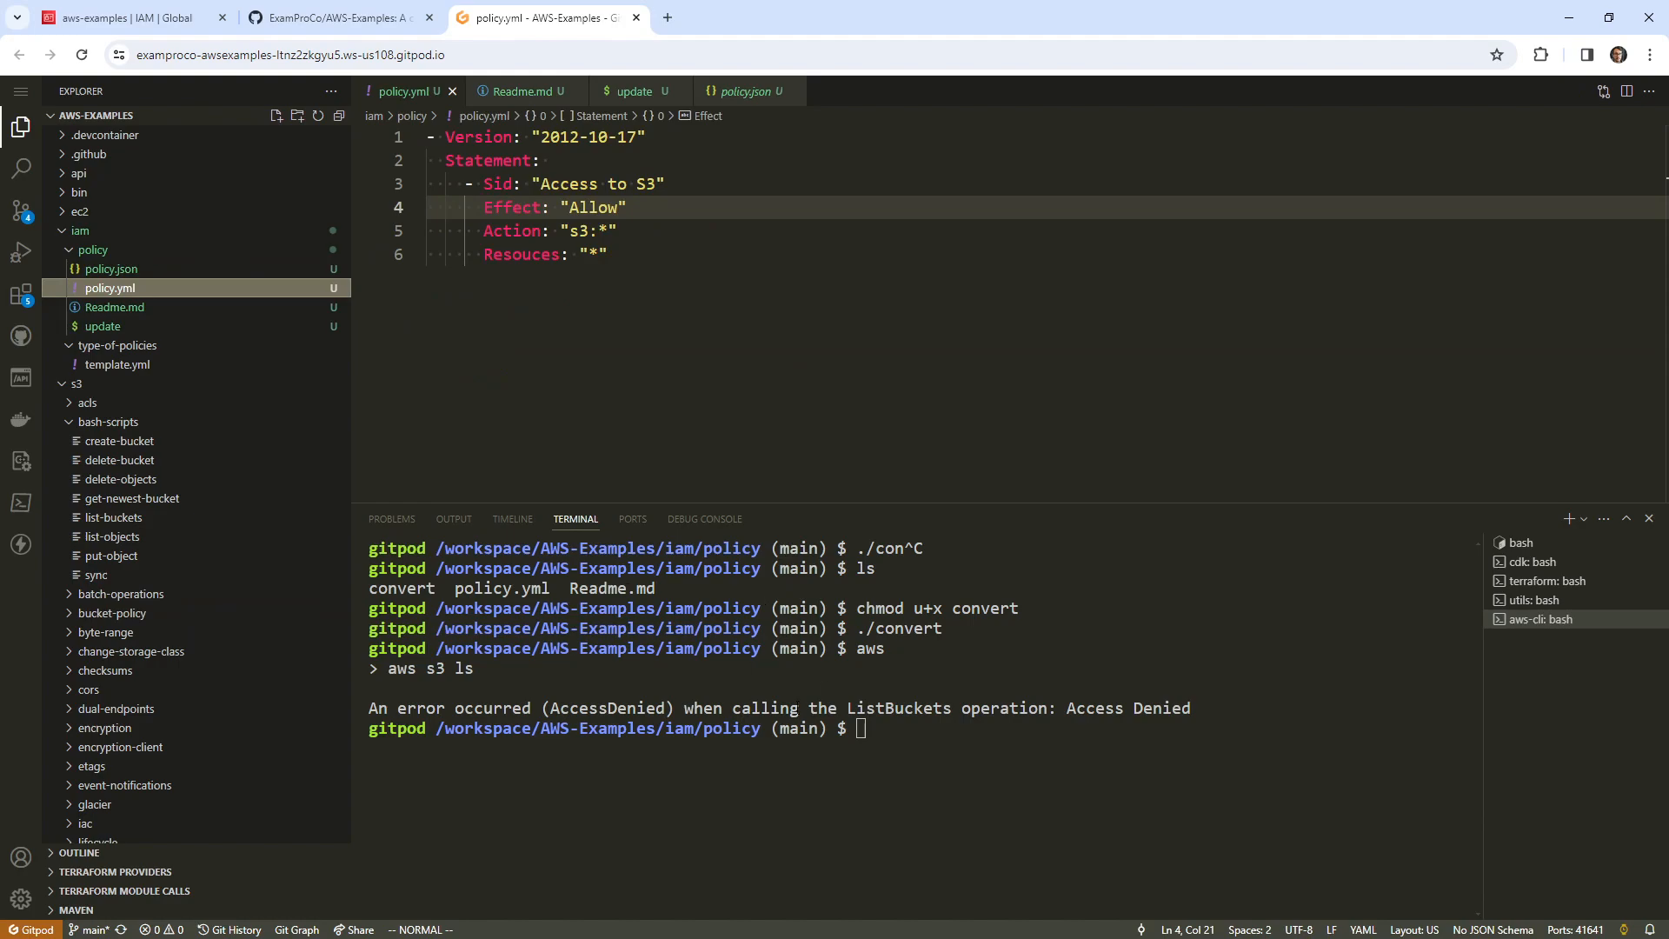
- Search the web for aws cli v2 in a new browser tab and open the S3 page of the AWS CLI Command Reference
left_click(668, 18)
type("aws cl")
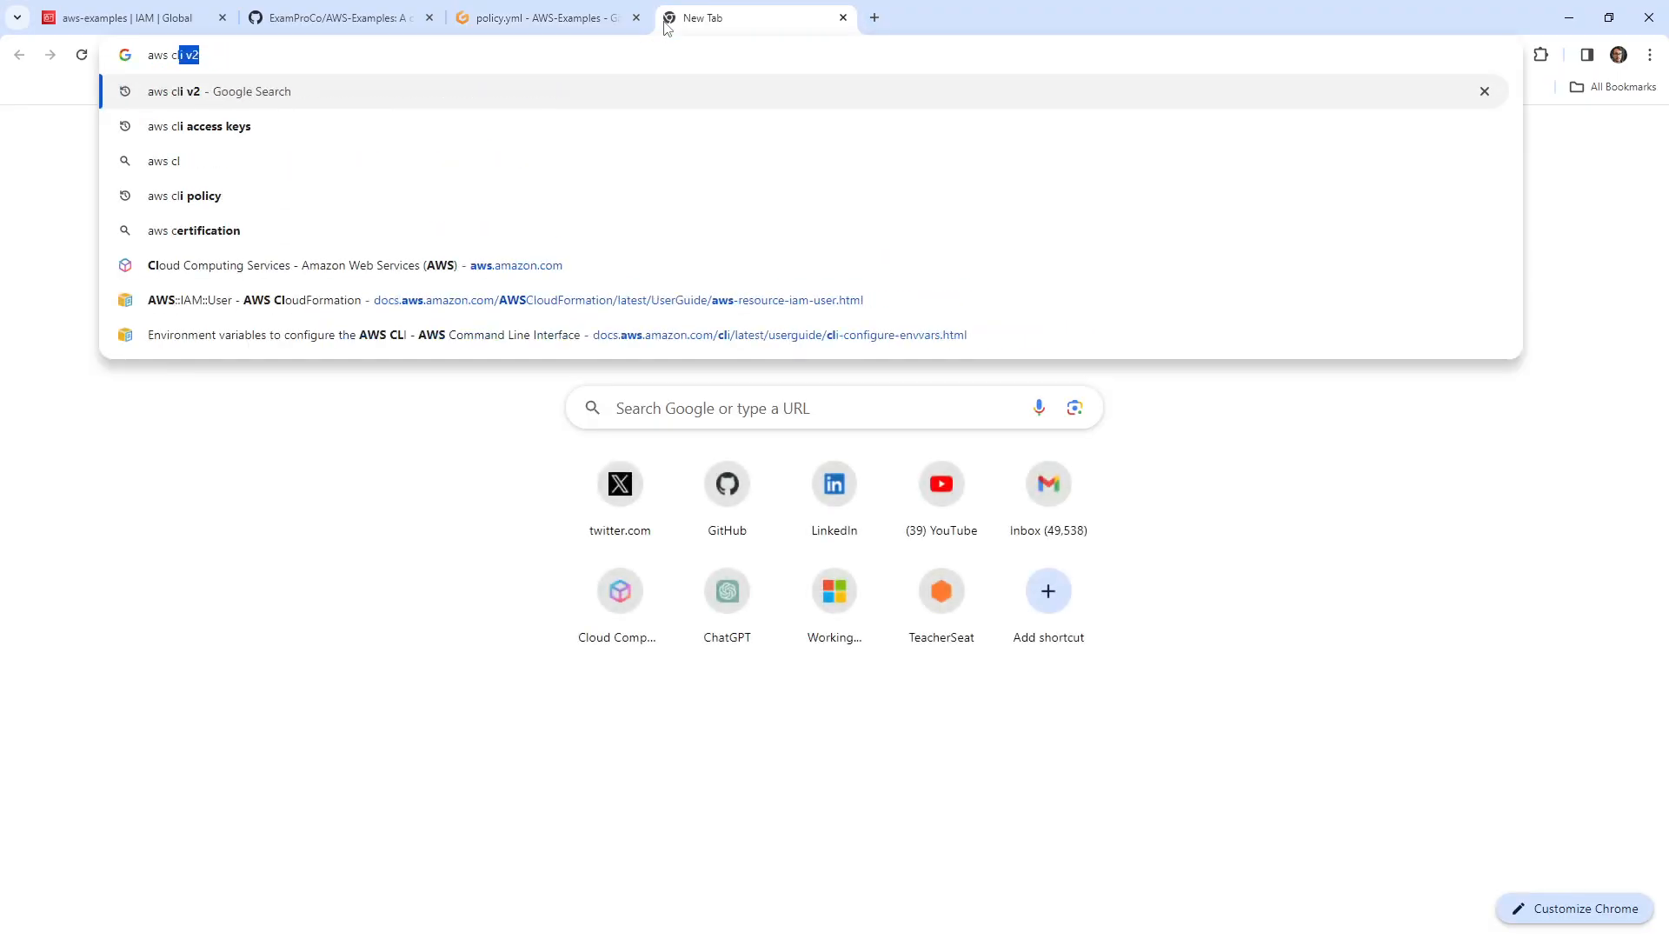
key("Return")
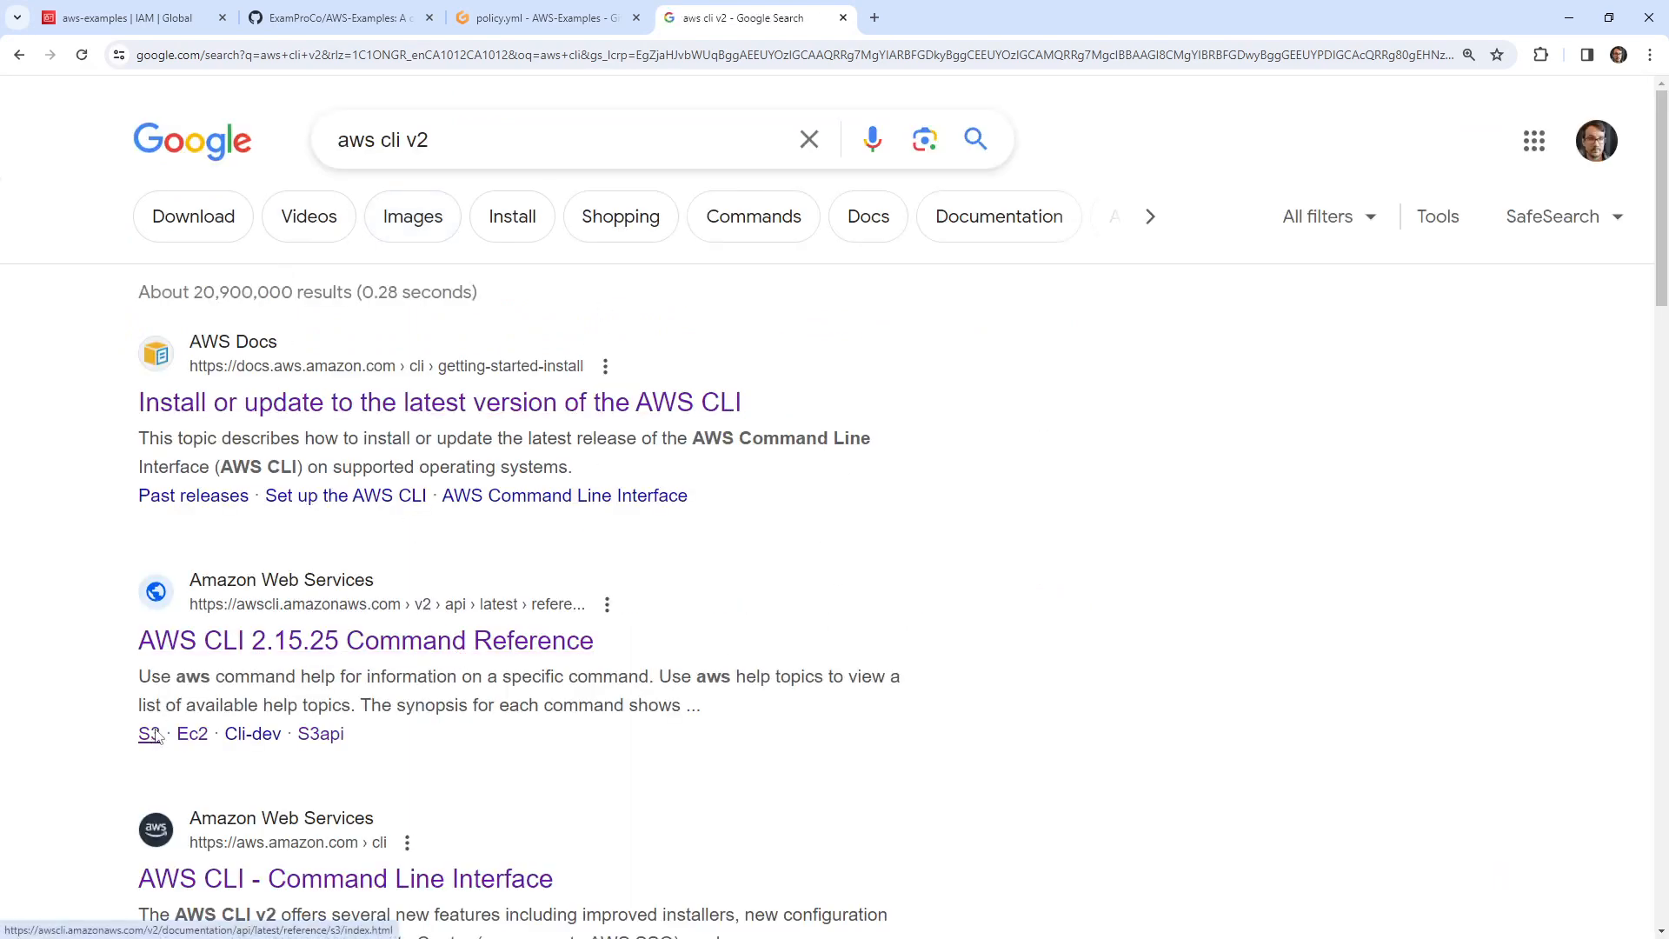
left_click(624, 409)
- Look through the s3 reference page, go up to the aws command index, and find and open the iam reference
scroll(684, 240, "down", 10)
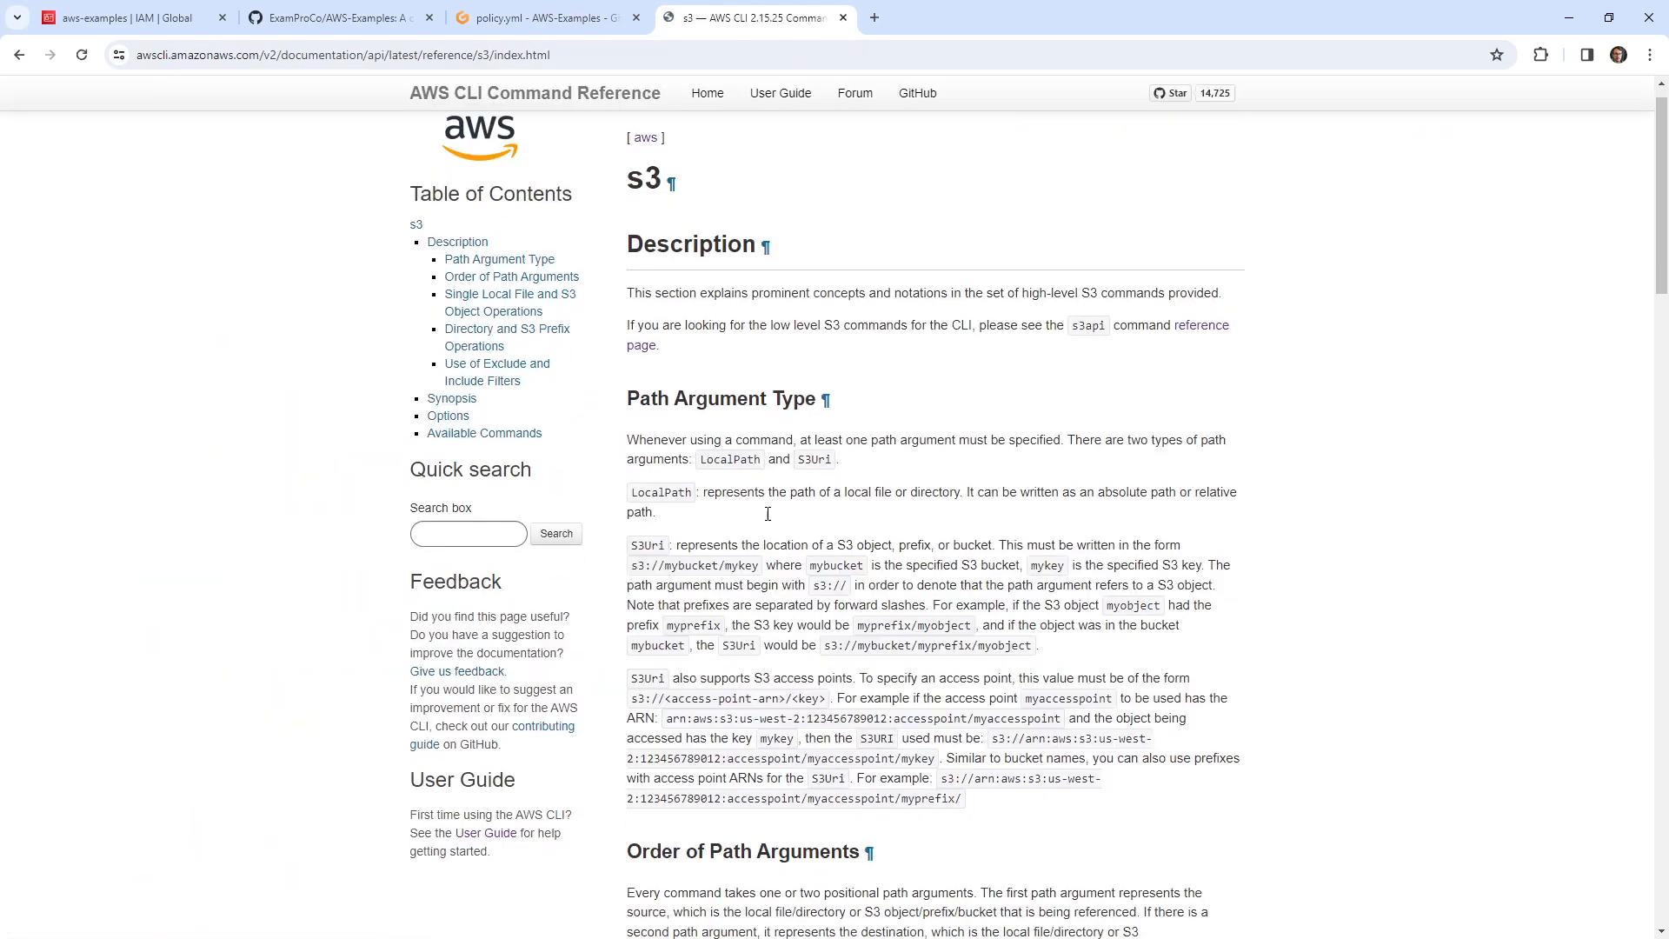
scroll(777, 618, "up", 10)
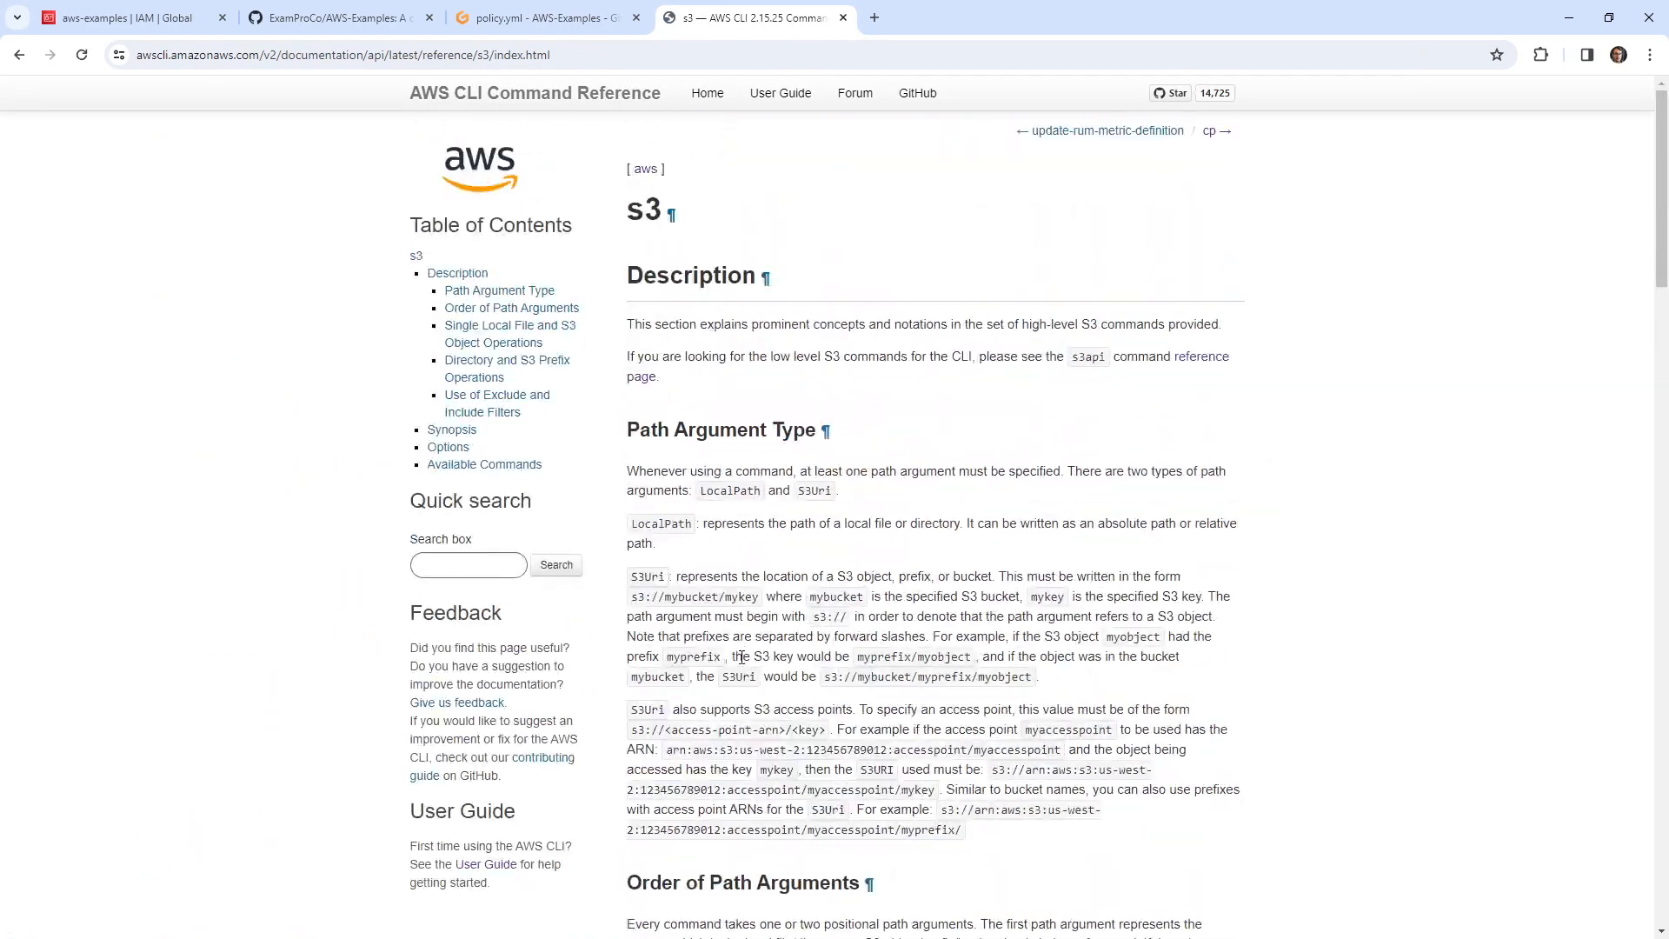
scroll(696, 269, "down", 16)
scroll(661, 391, "up", 16)
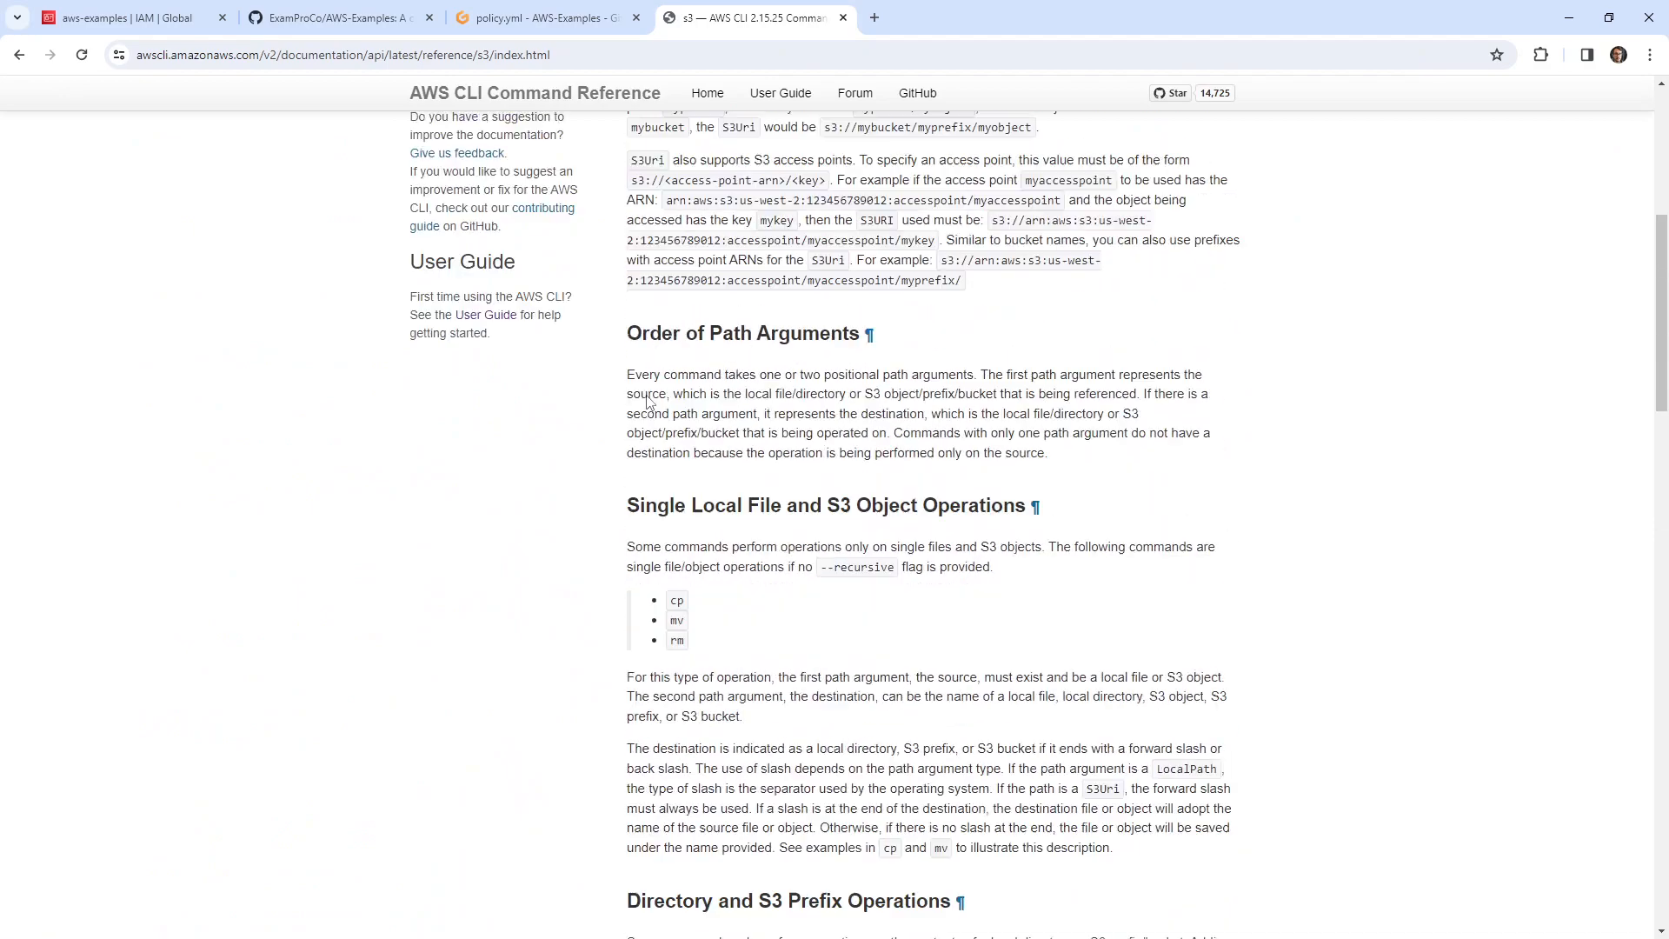
left_click(417, 261)
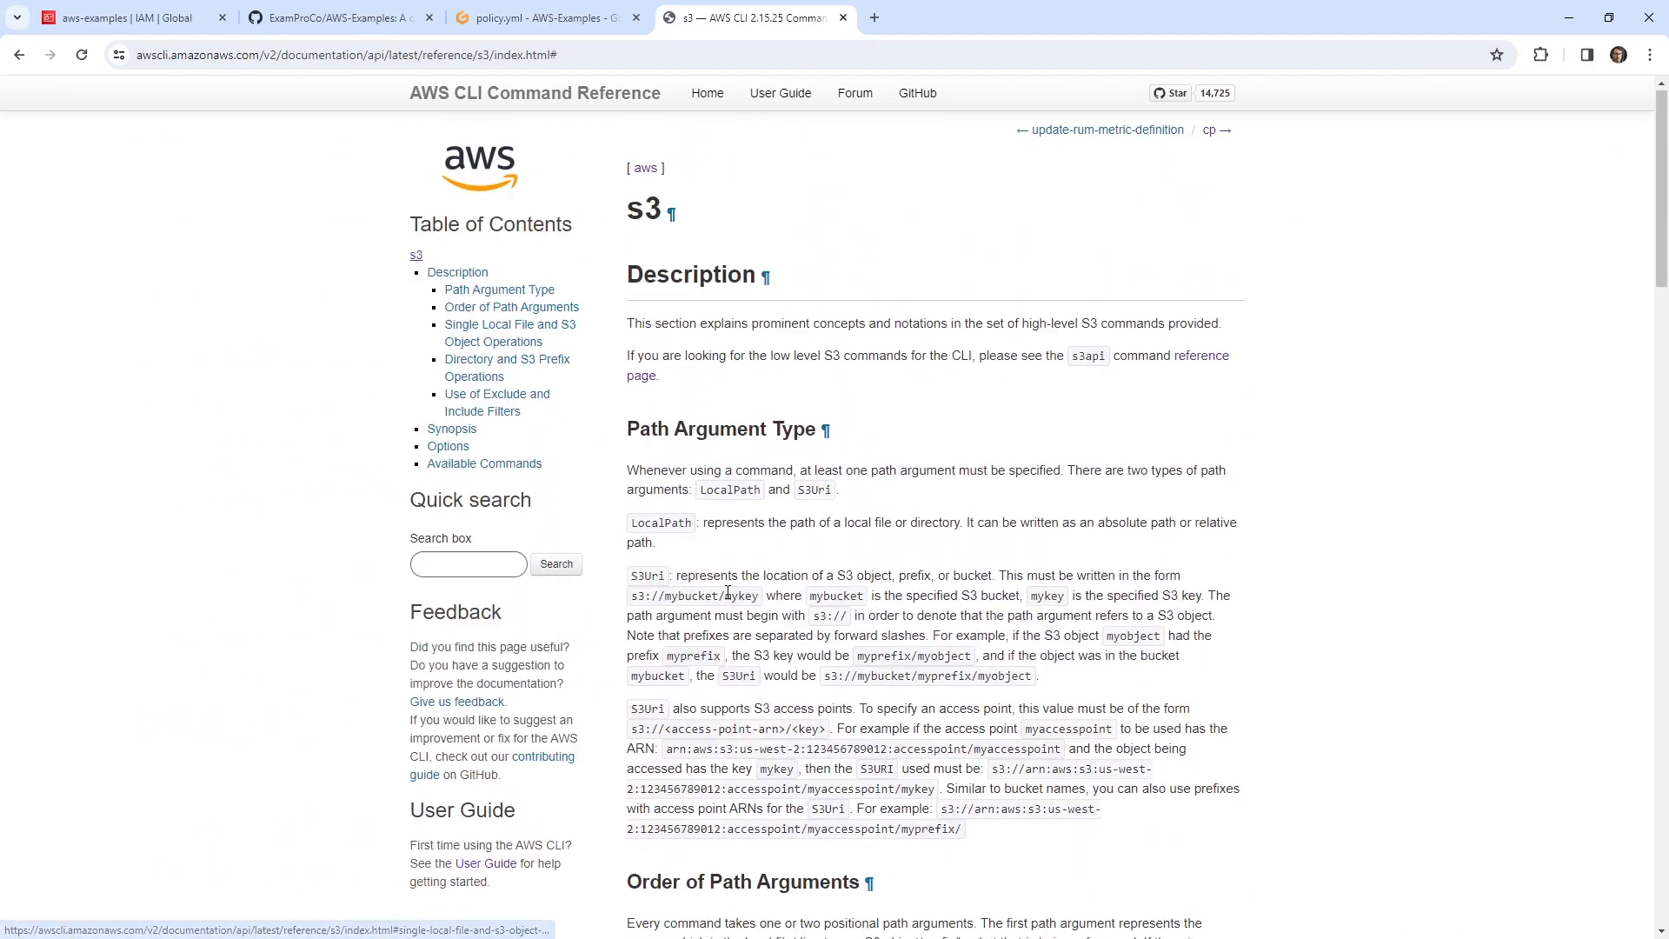
scroll(671, 348, "down", 16)
scroll(671, 261, "up", 16)
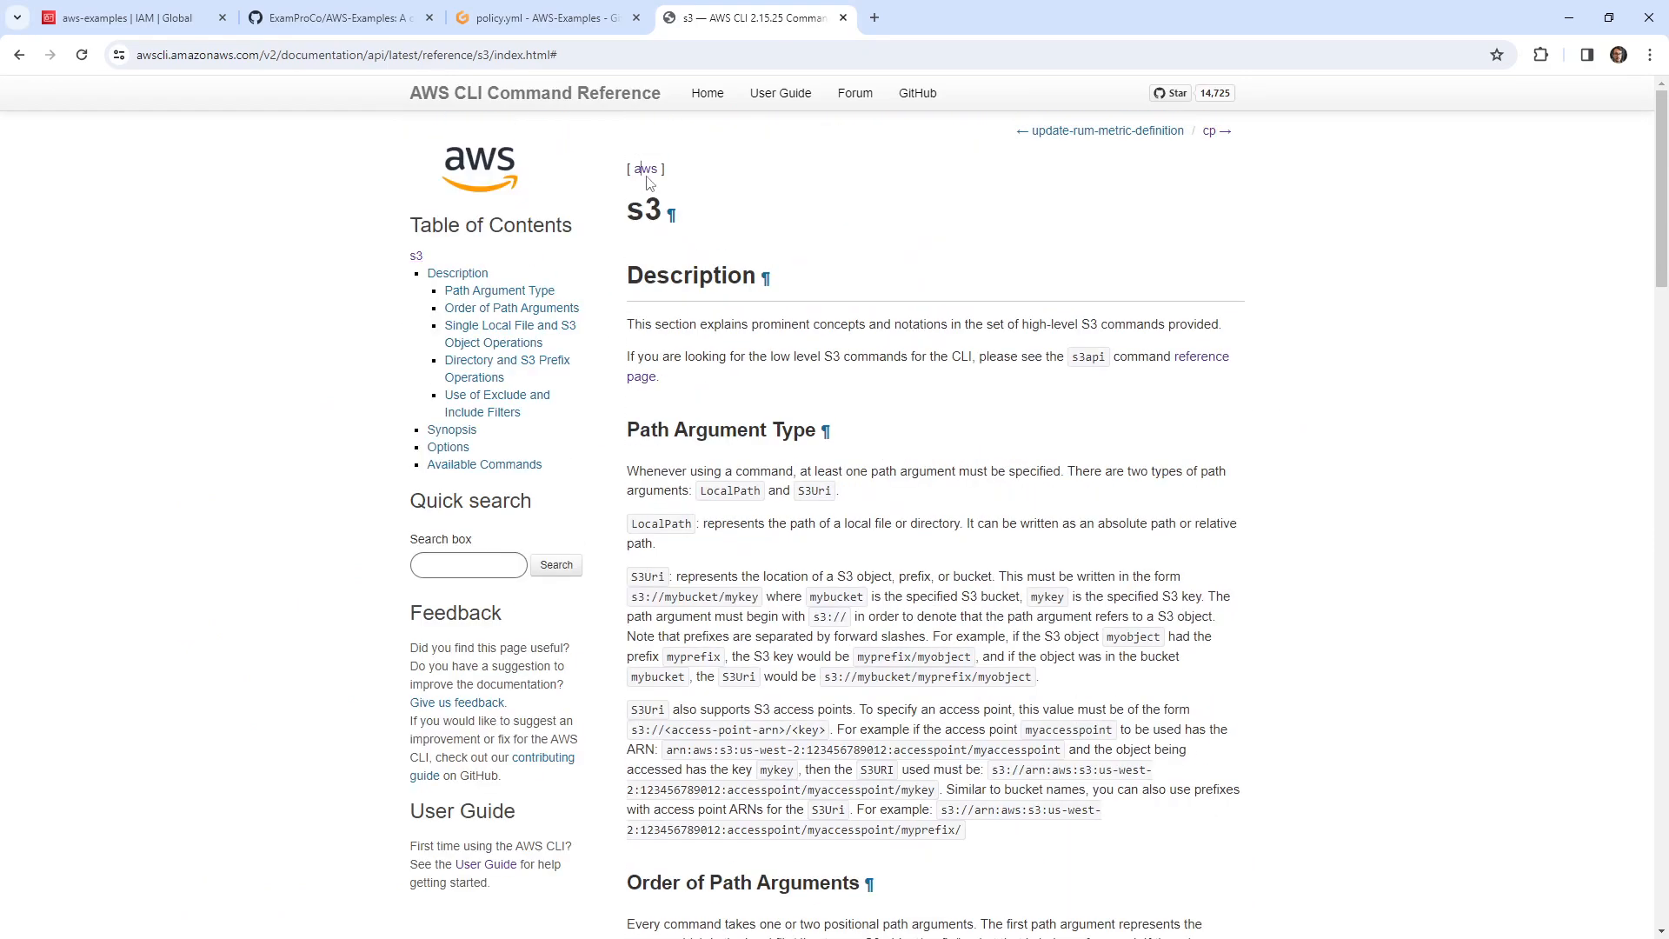
left_click(646, 169)
key("ctrl+f")
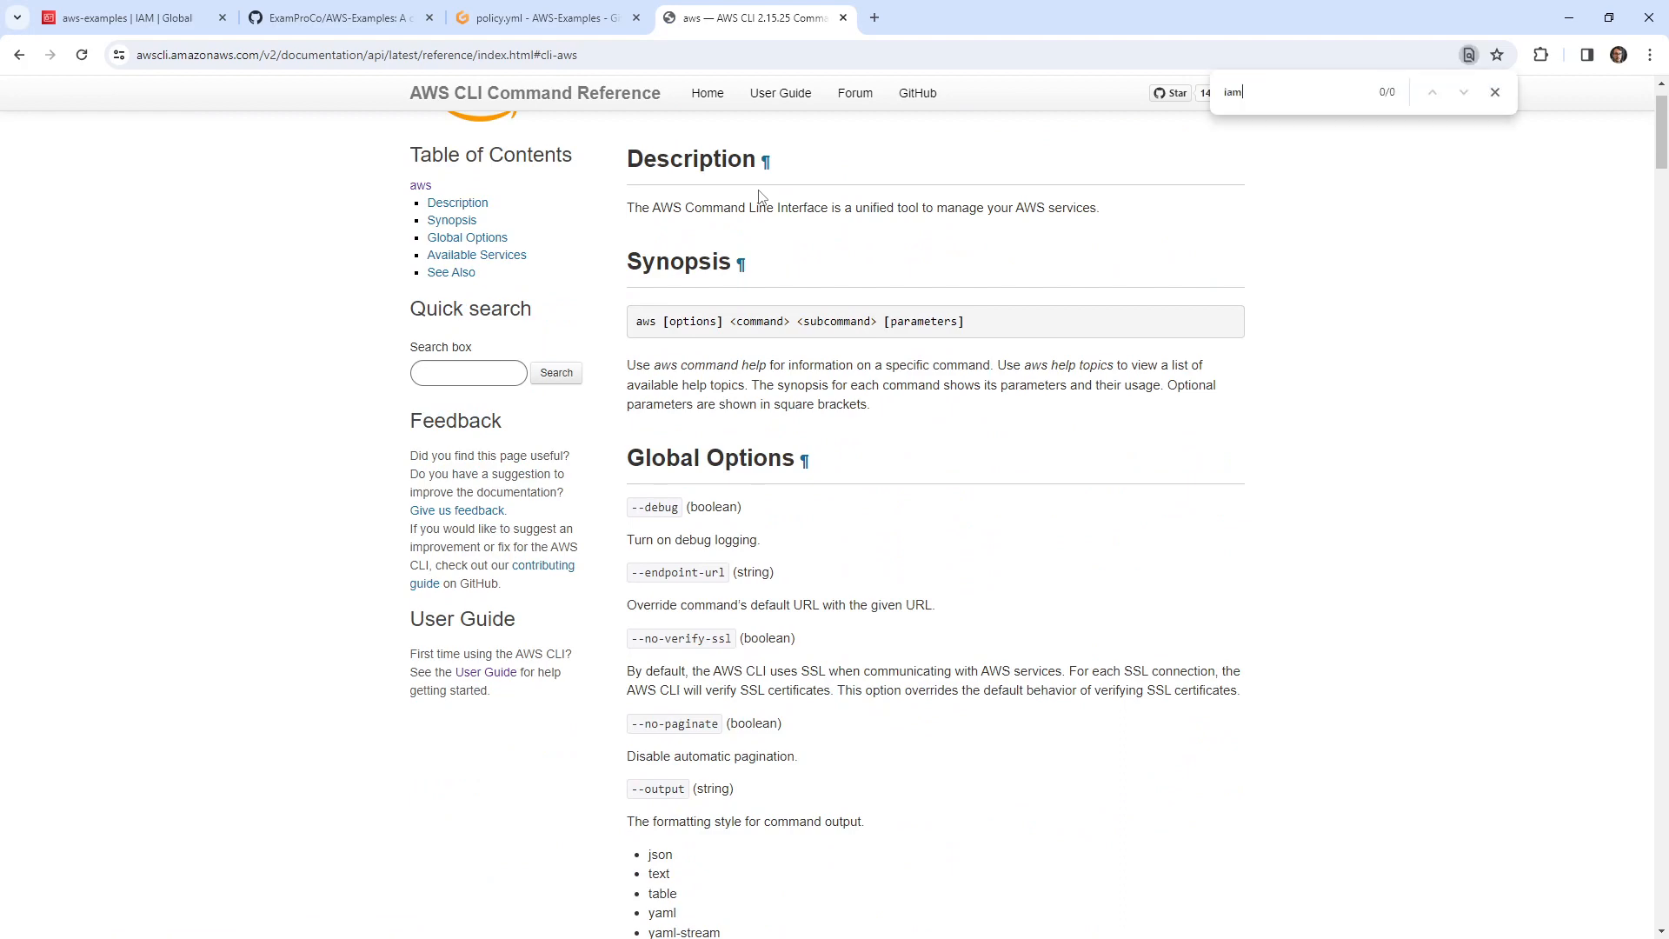
type("iam")
left_click(658, 511)
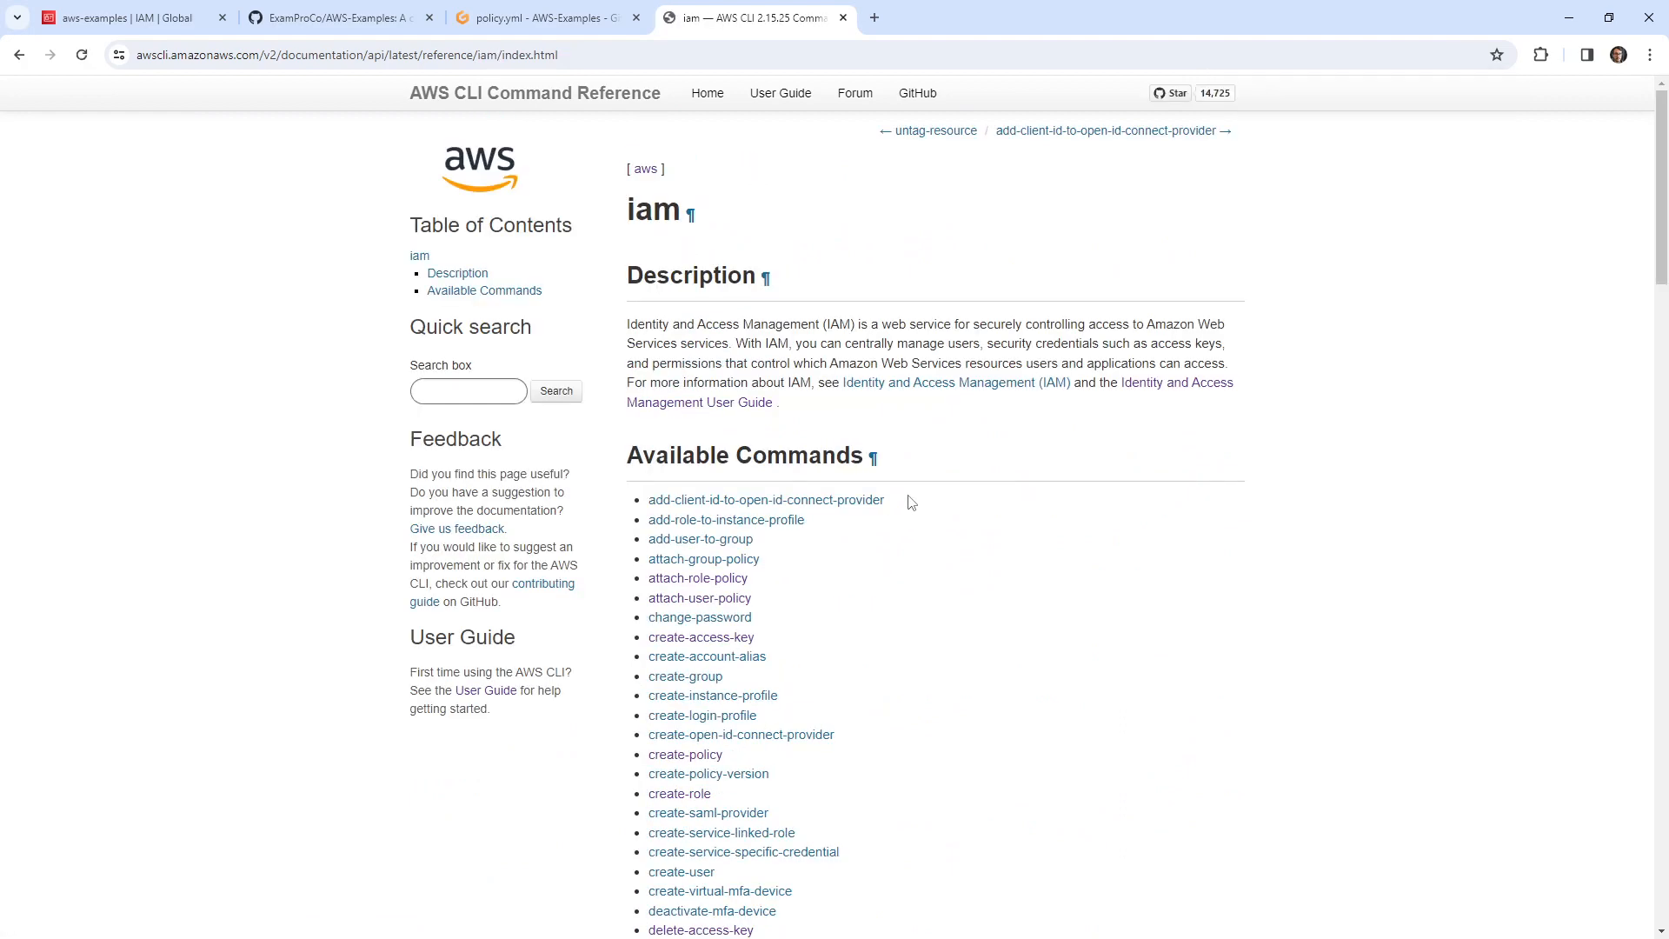
- Search the iam commands for create-, open the create-policy reference and go to its examples
key("ctrl+f")
type("create-")
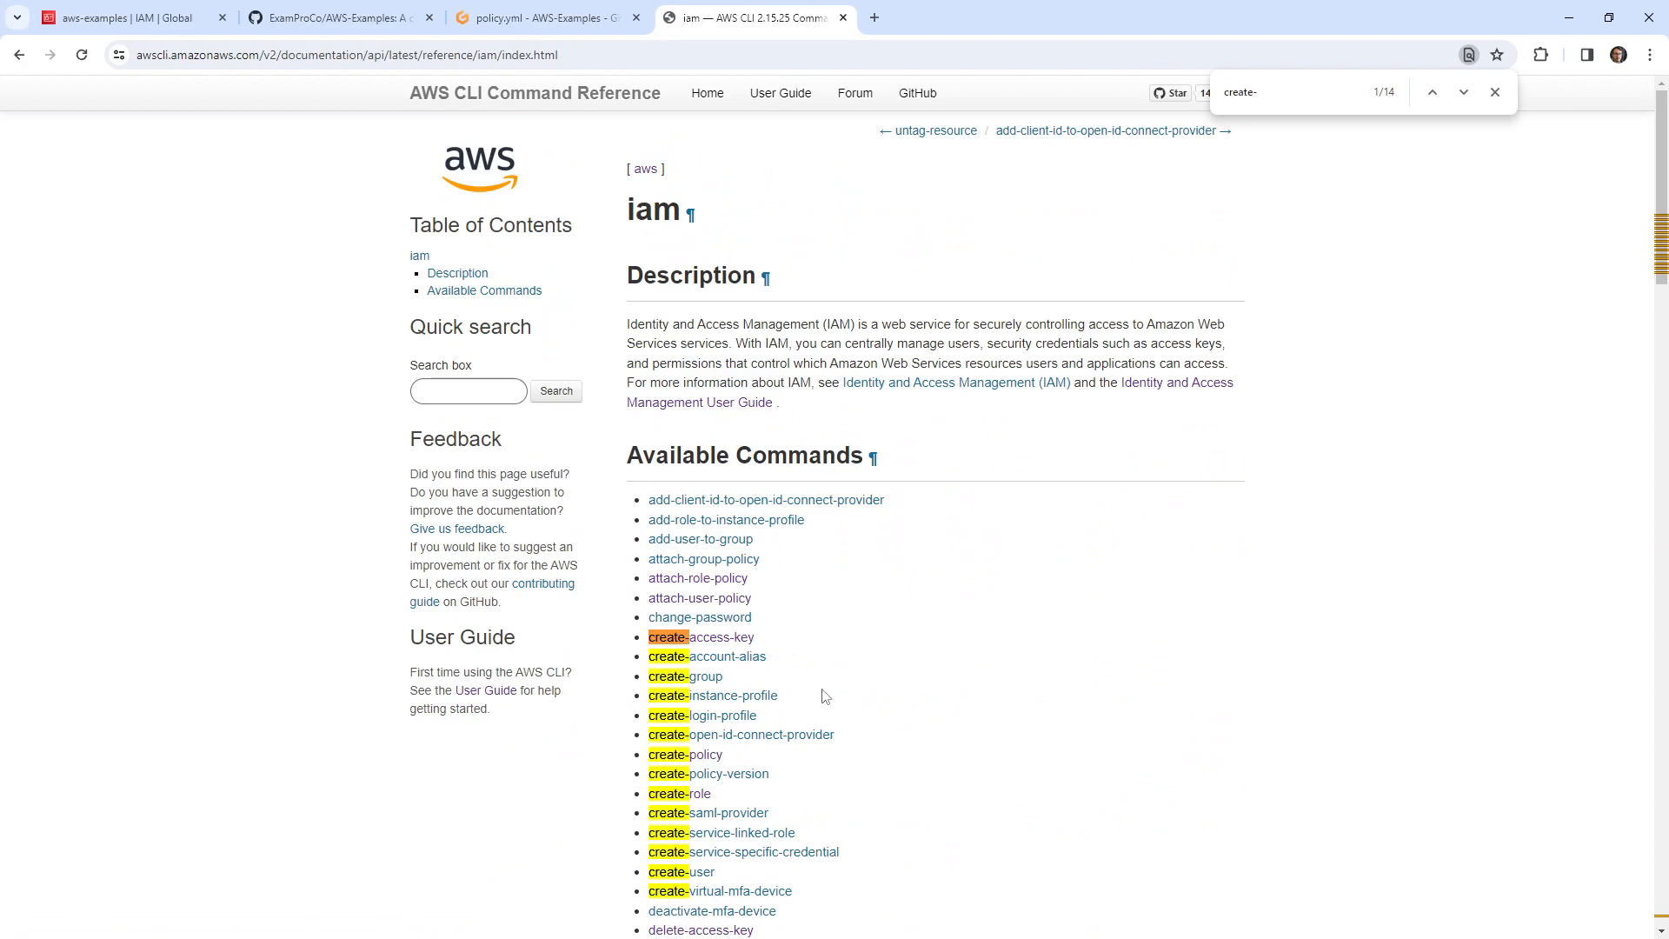
left_click(706, 755)
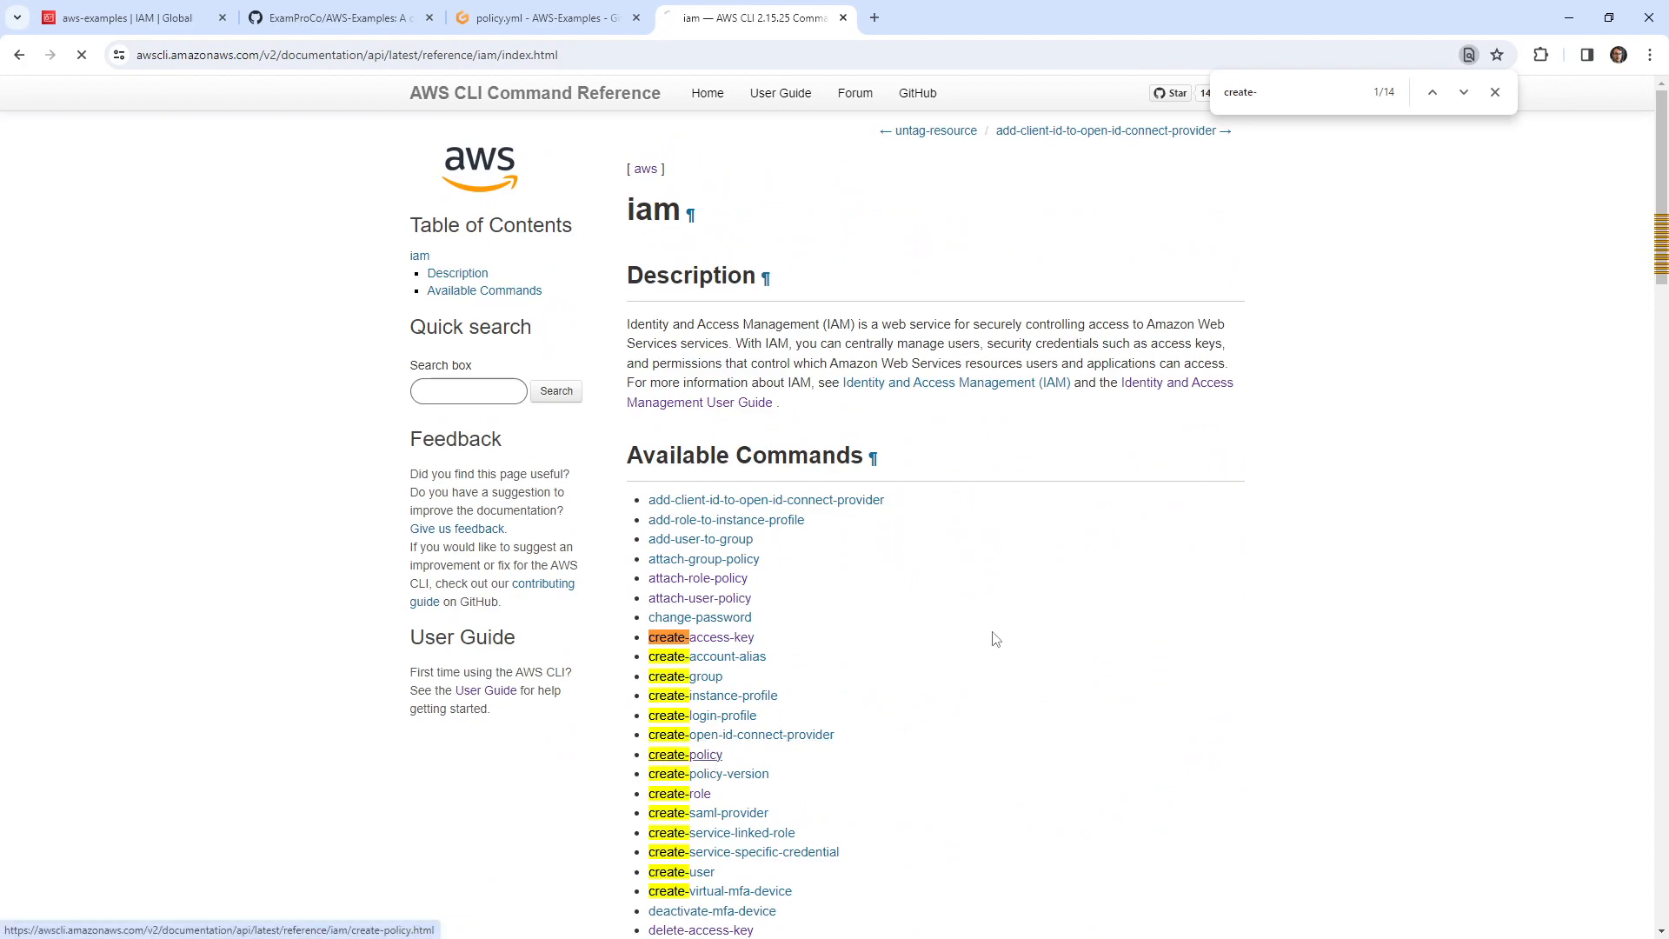
left_click(446, 344)
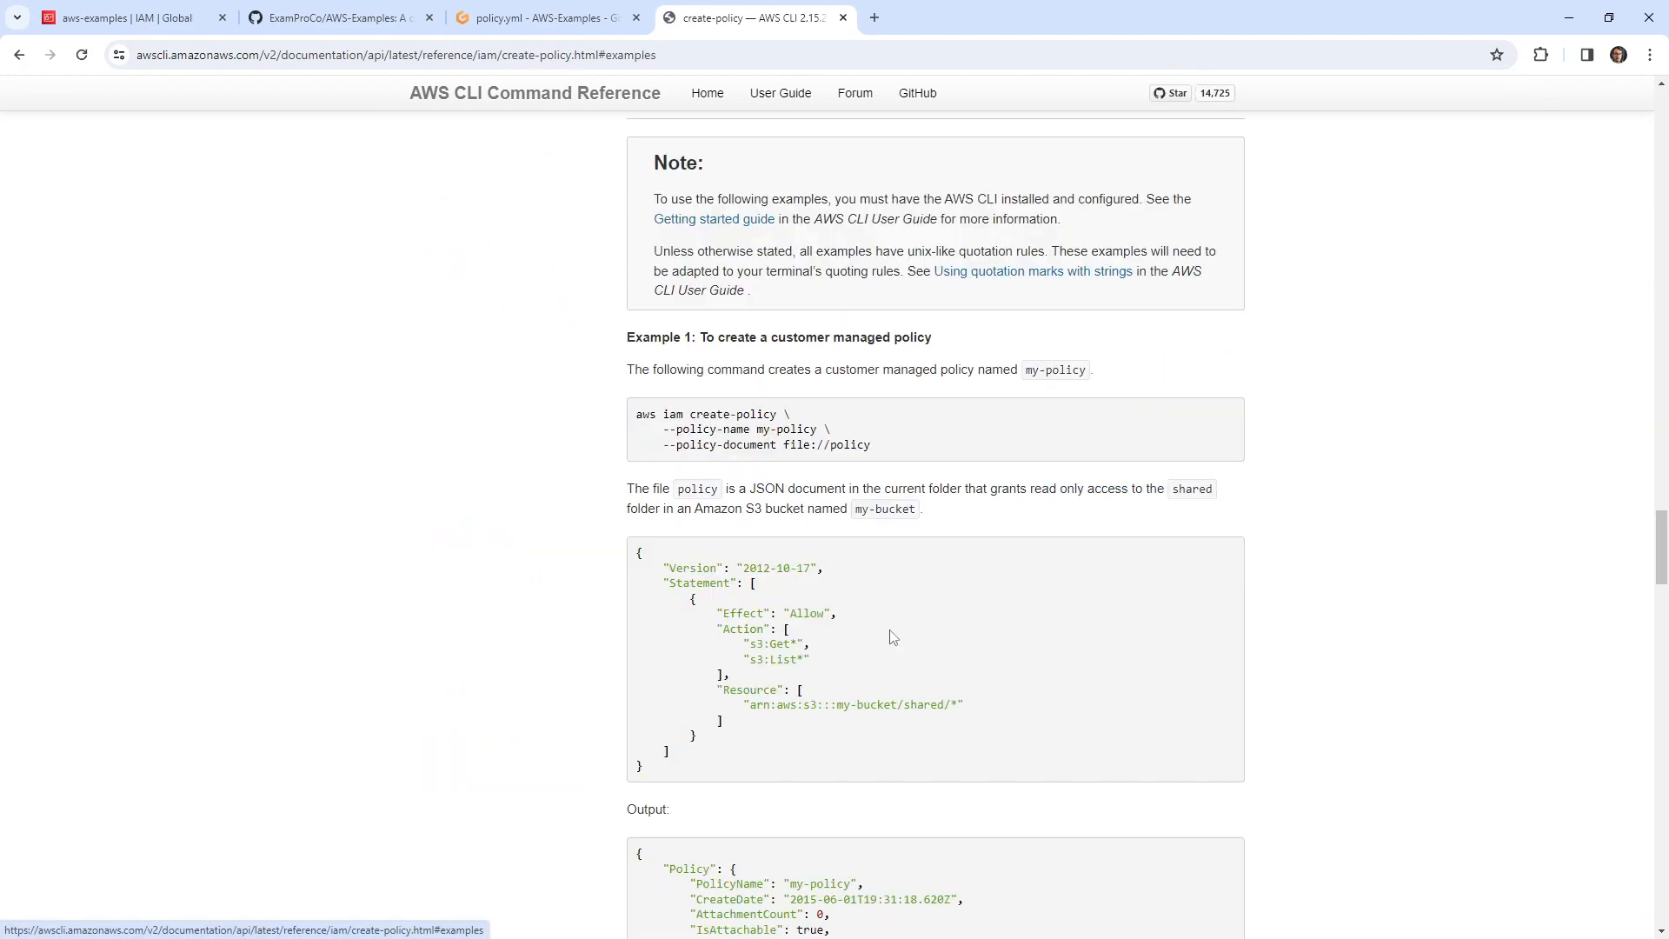
- Copy the Example 1 aws iam create-policy command and paste it below the last code block in Readme.md in Gitpod
left_click_drag(891, 456, 631, 419)
key("ctrl+c")
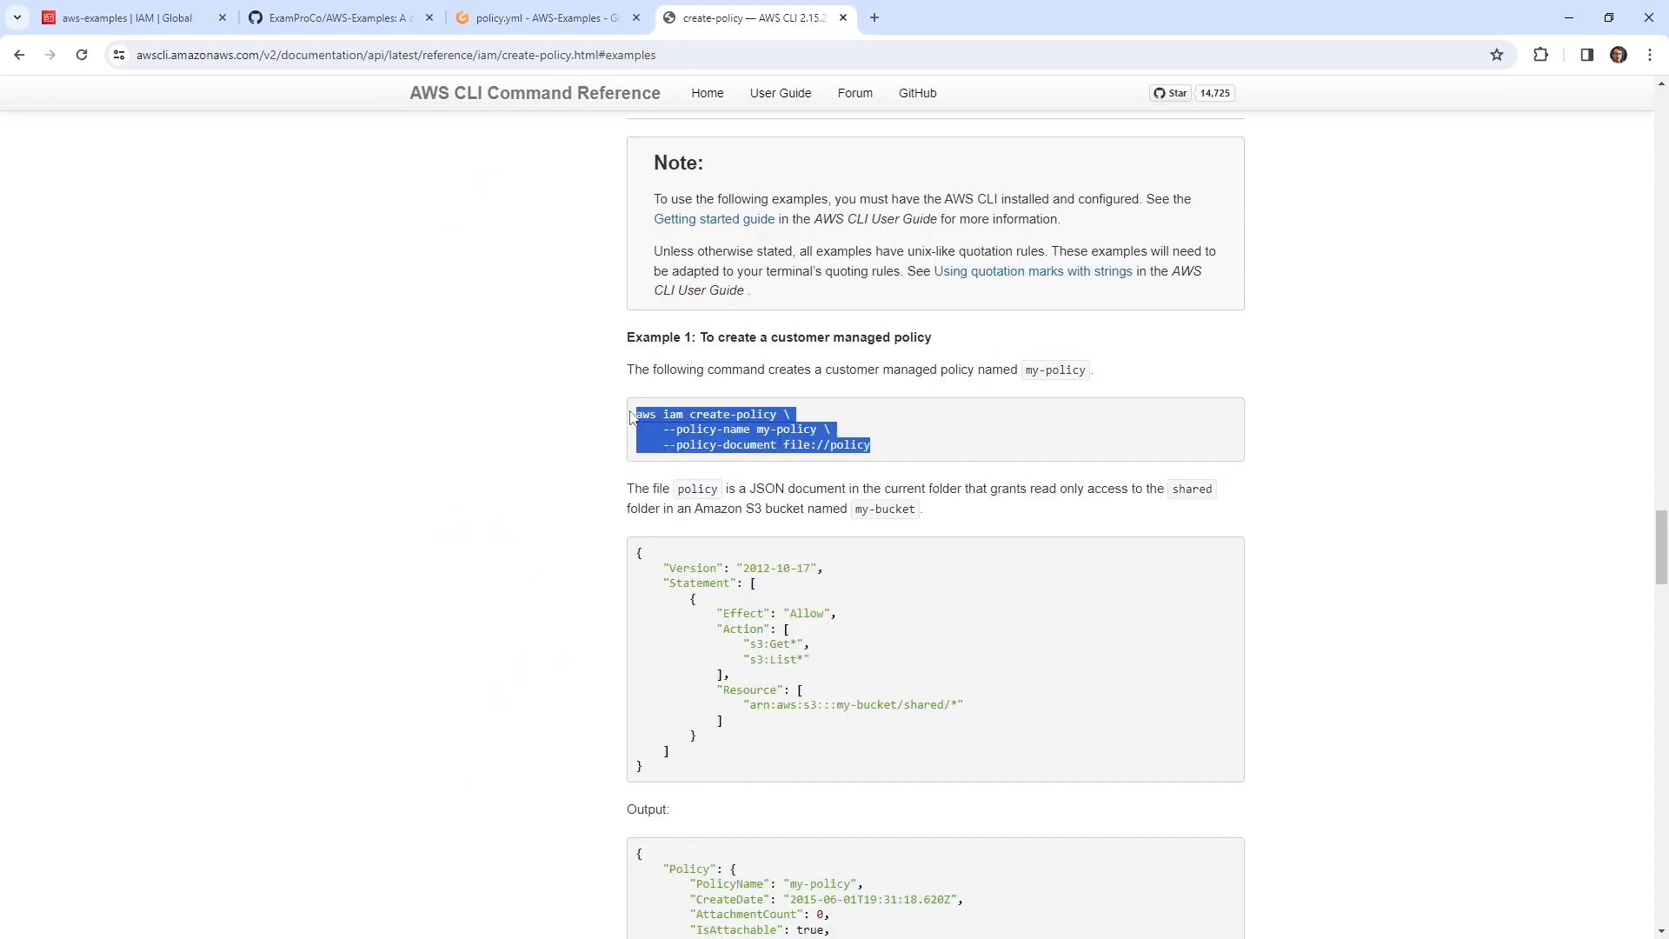
left_click(539, 18)
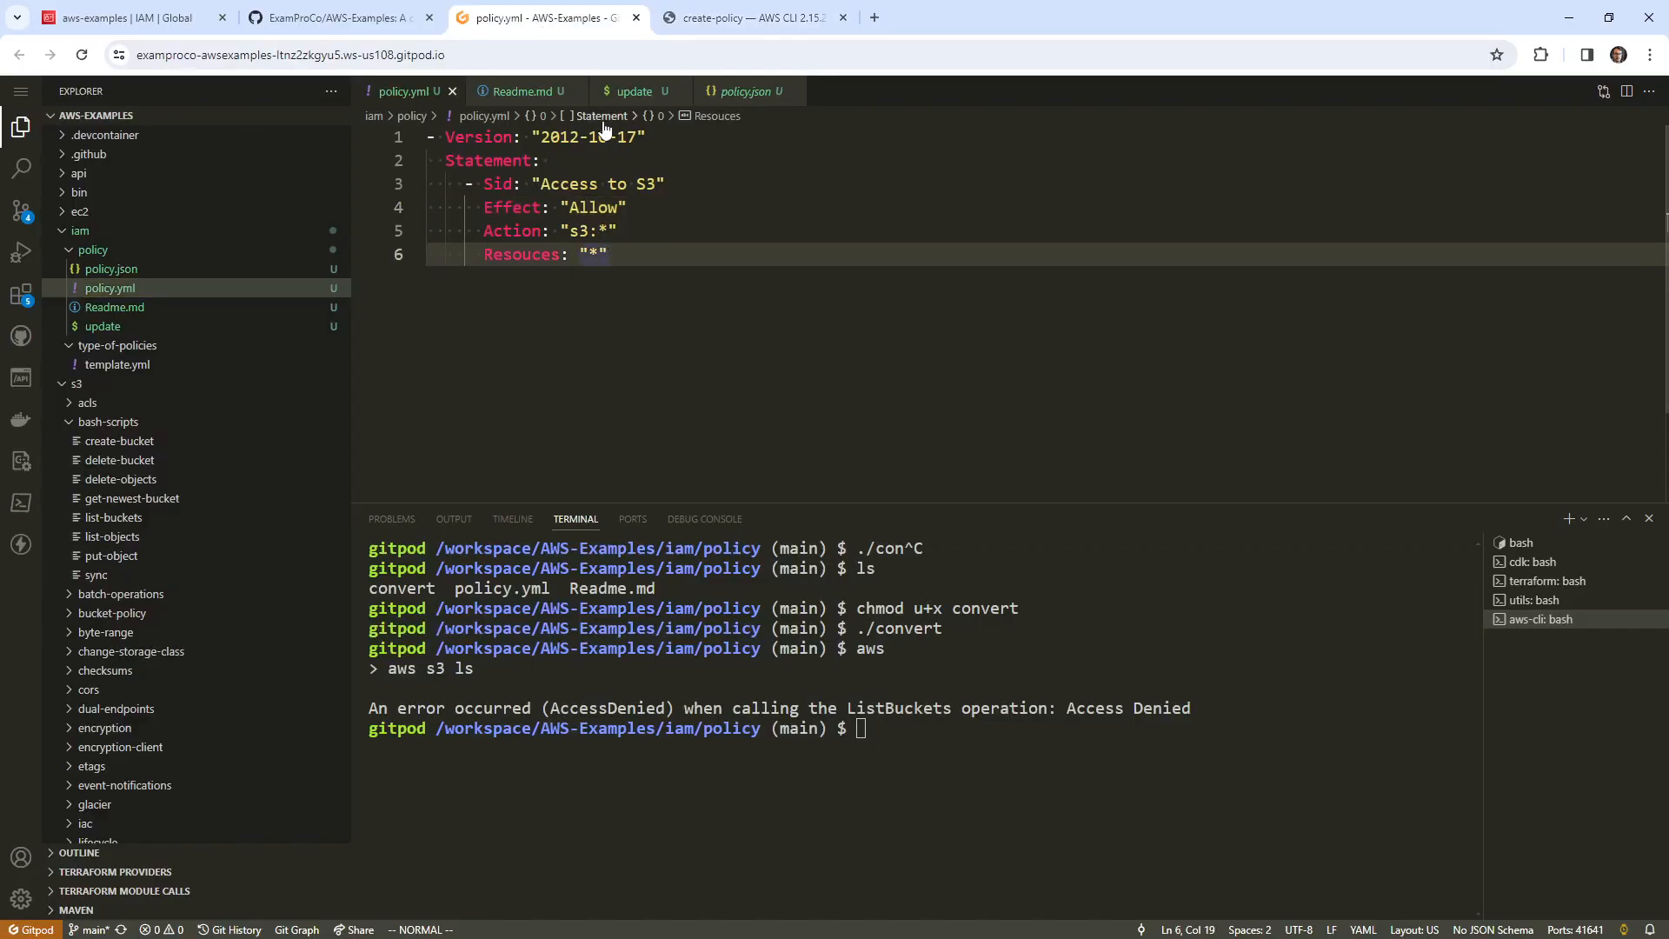
left_click(521, 91)
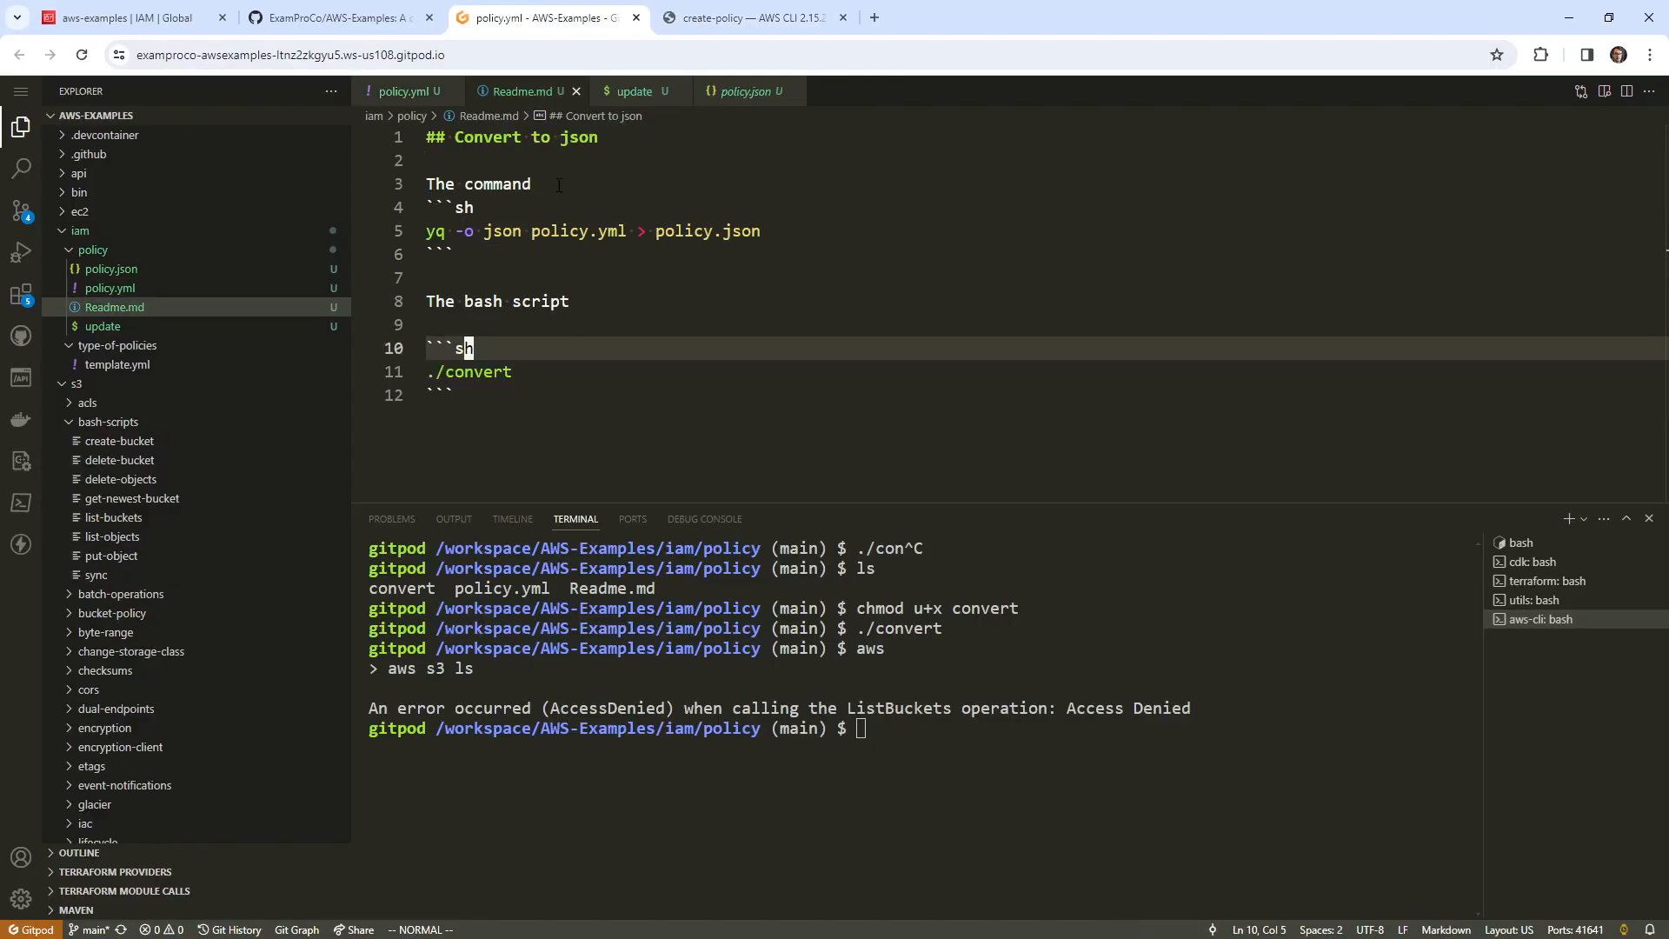
left_click(559, 390)
type("oo")
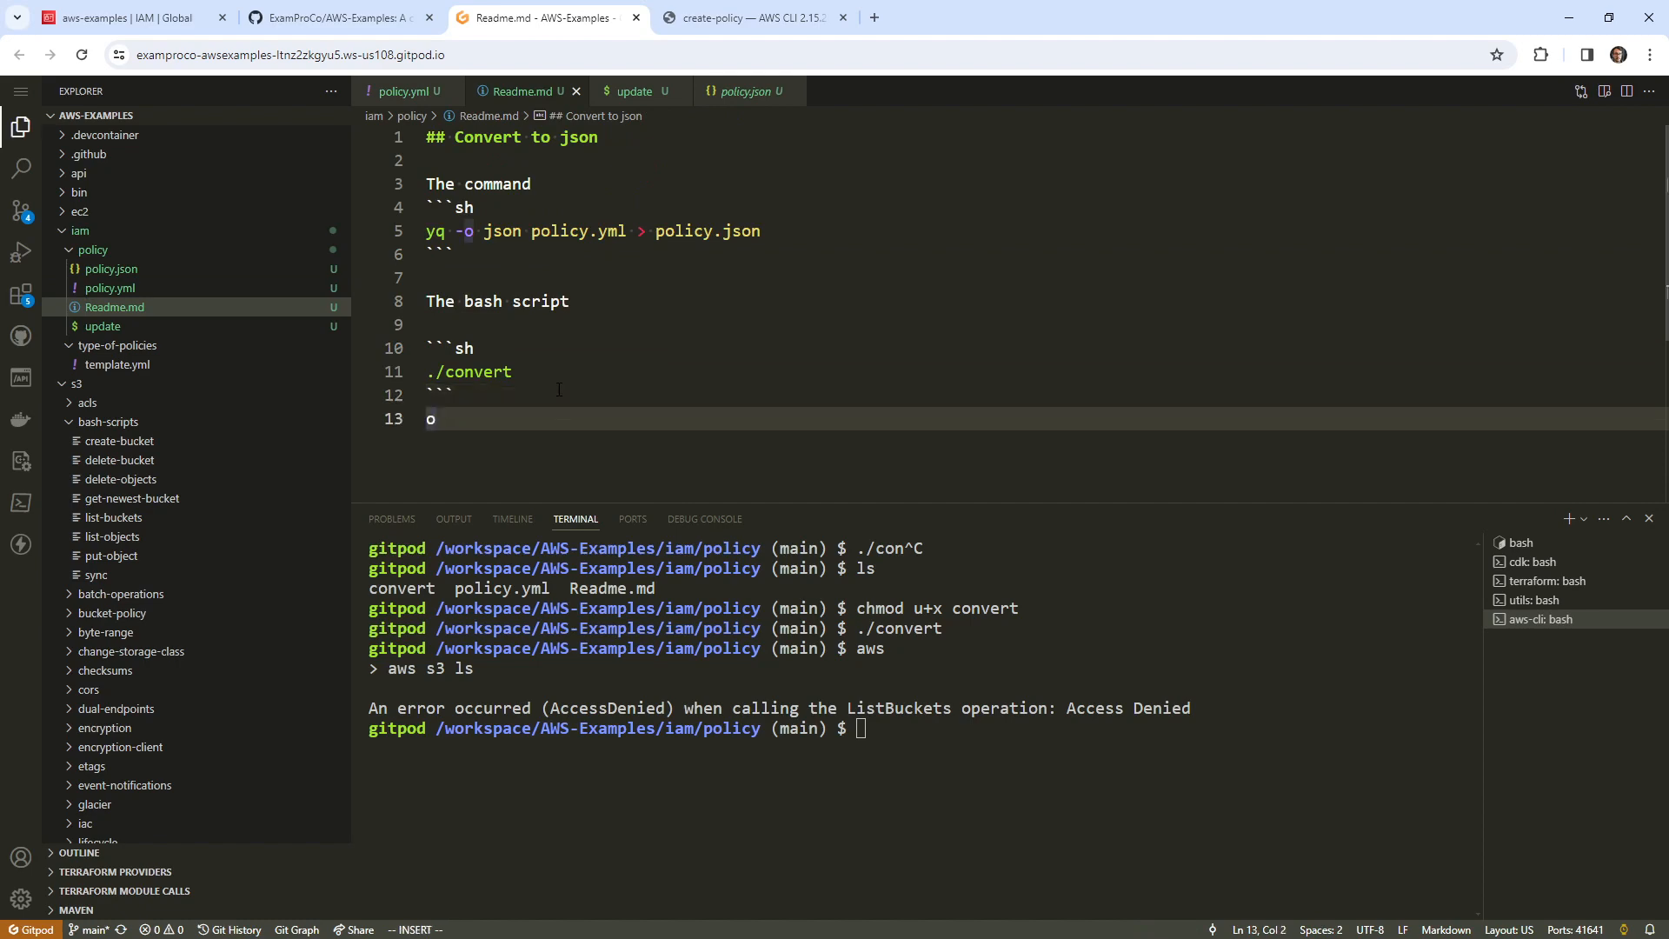
key("Return")
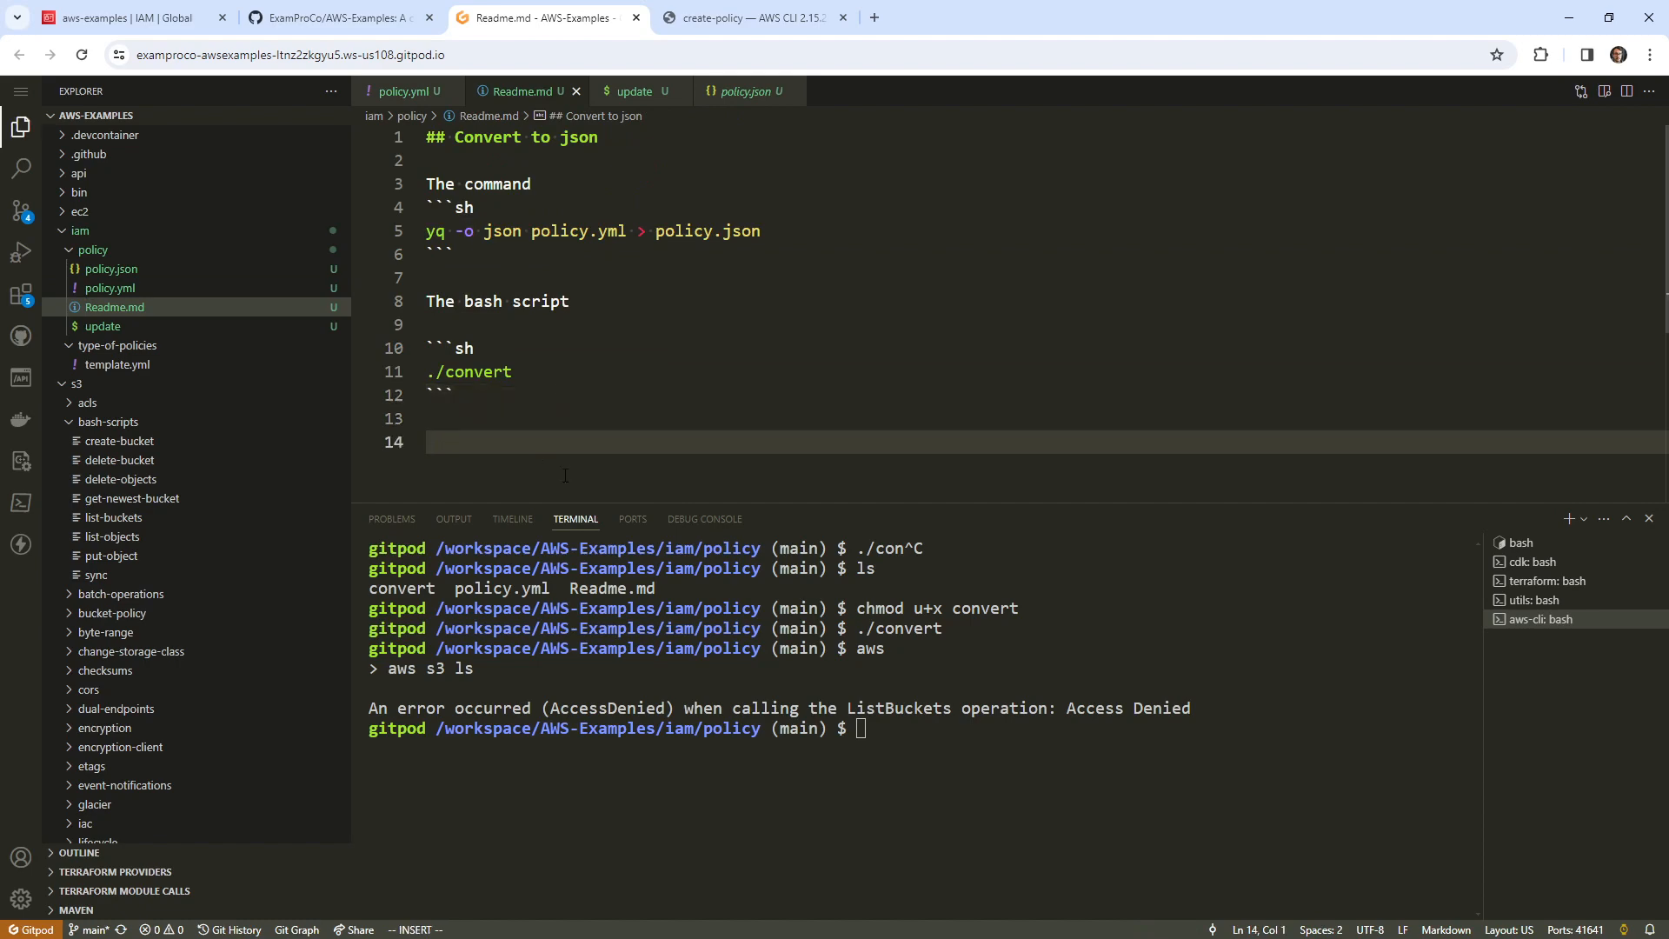
right_click(600, 459)
left_click(689, 776)
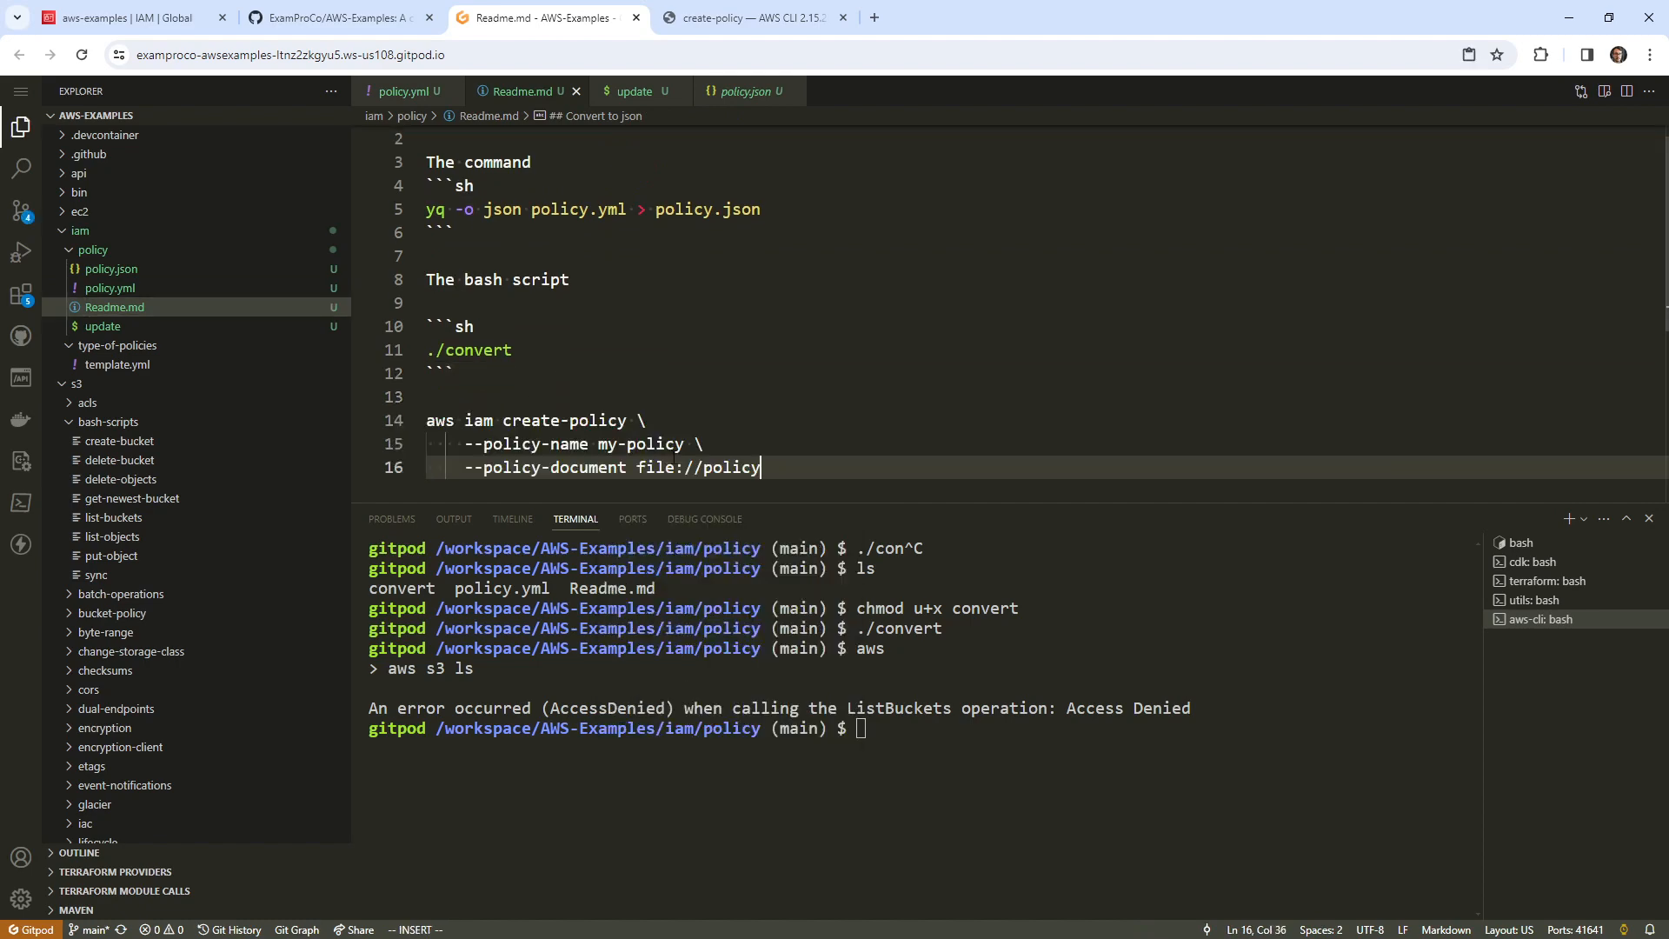
- Wrap the pasted create-policy command in Readme.md in a fenced code block marked sh
left_click(675, 397)
key("Escape")
type("o```")
key("Escape")
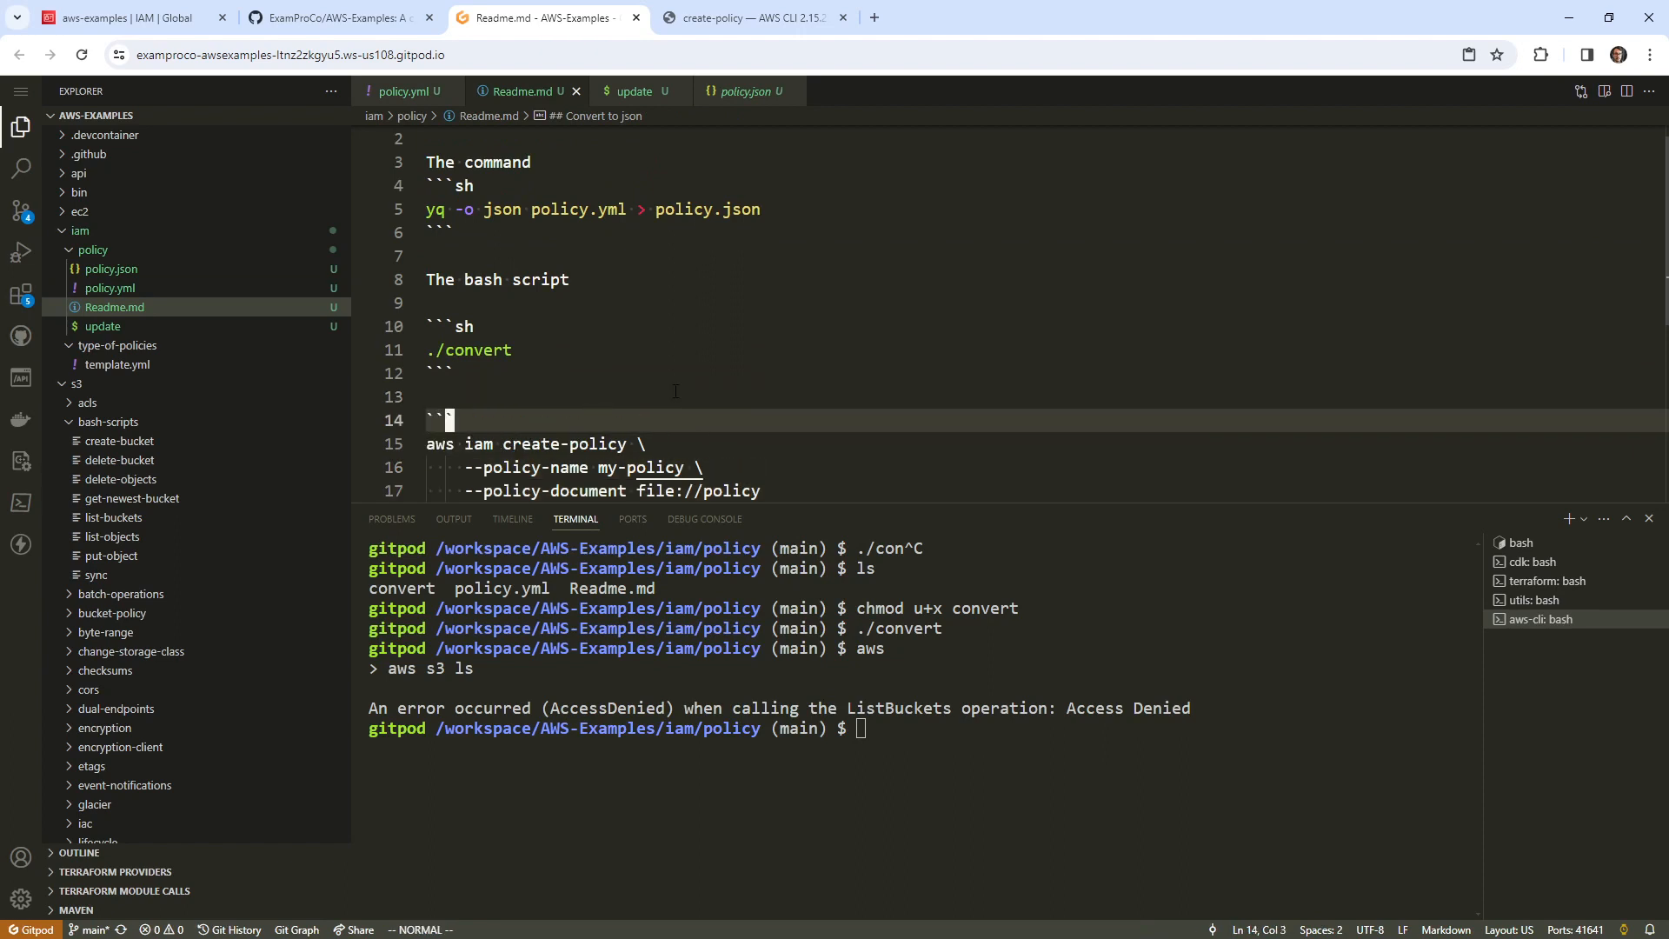
key("j")
key("j")
key("j")
key("o")
key("Escape")
key("k")
key("k")
key("k")
key("k")
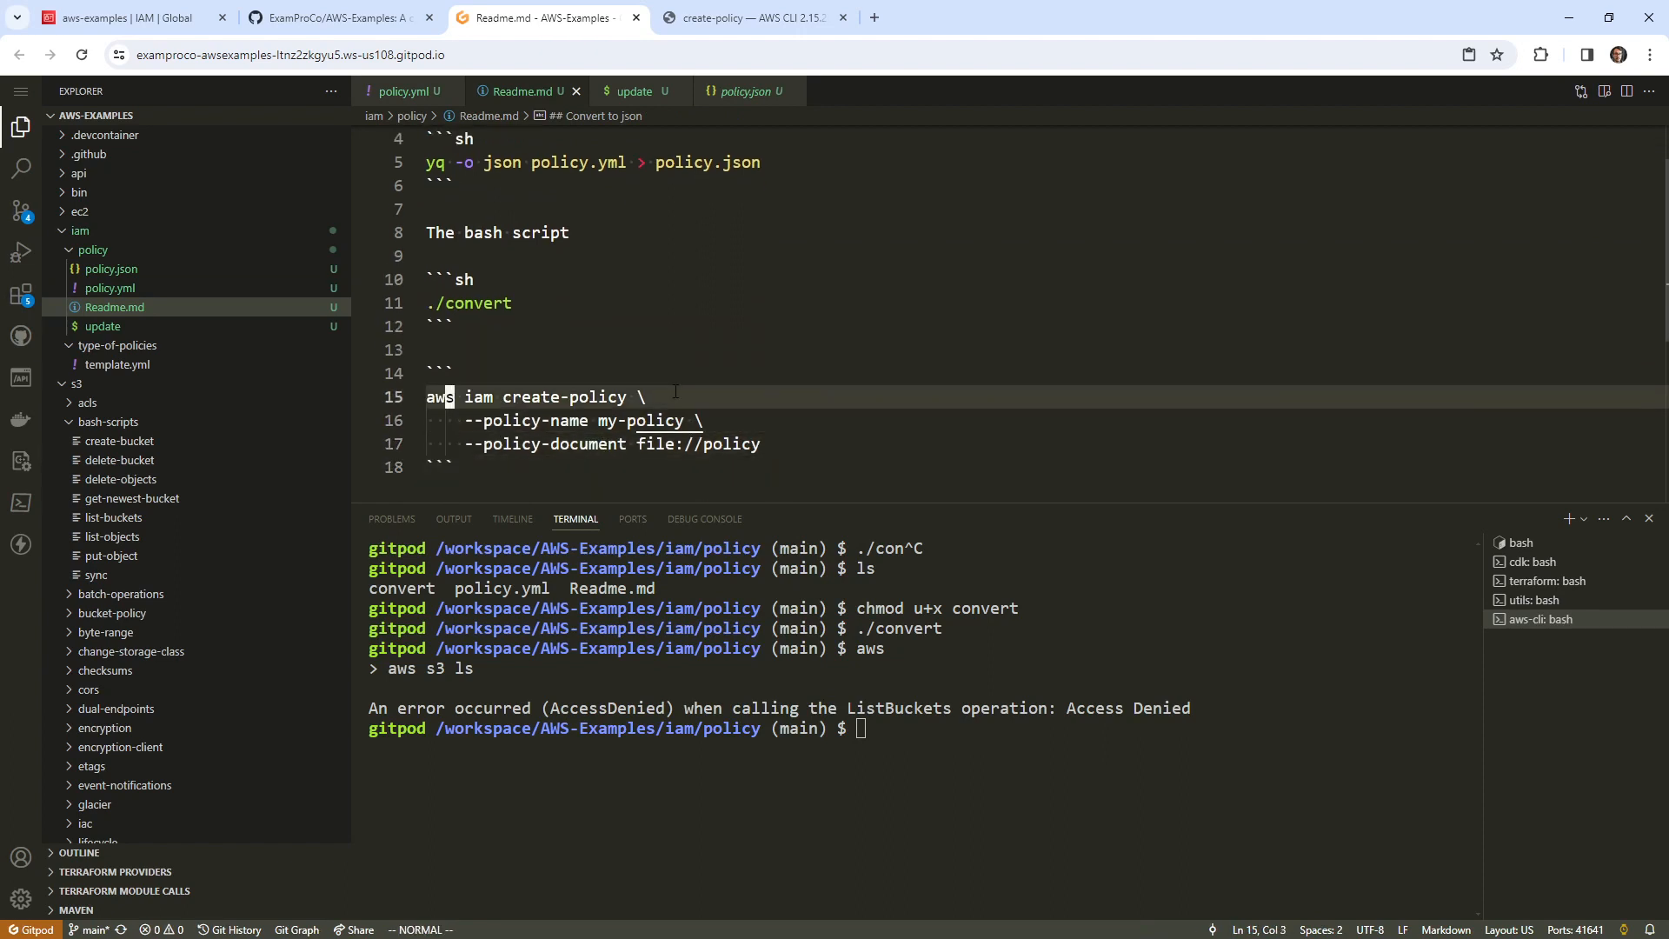
type("Ash")
key("Escape")
- Add the level-one heading Create IAM Policy directly above the create-policy code block in Readme.md
type("OCreate")
key("Escape")
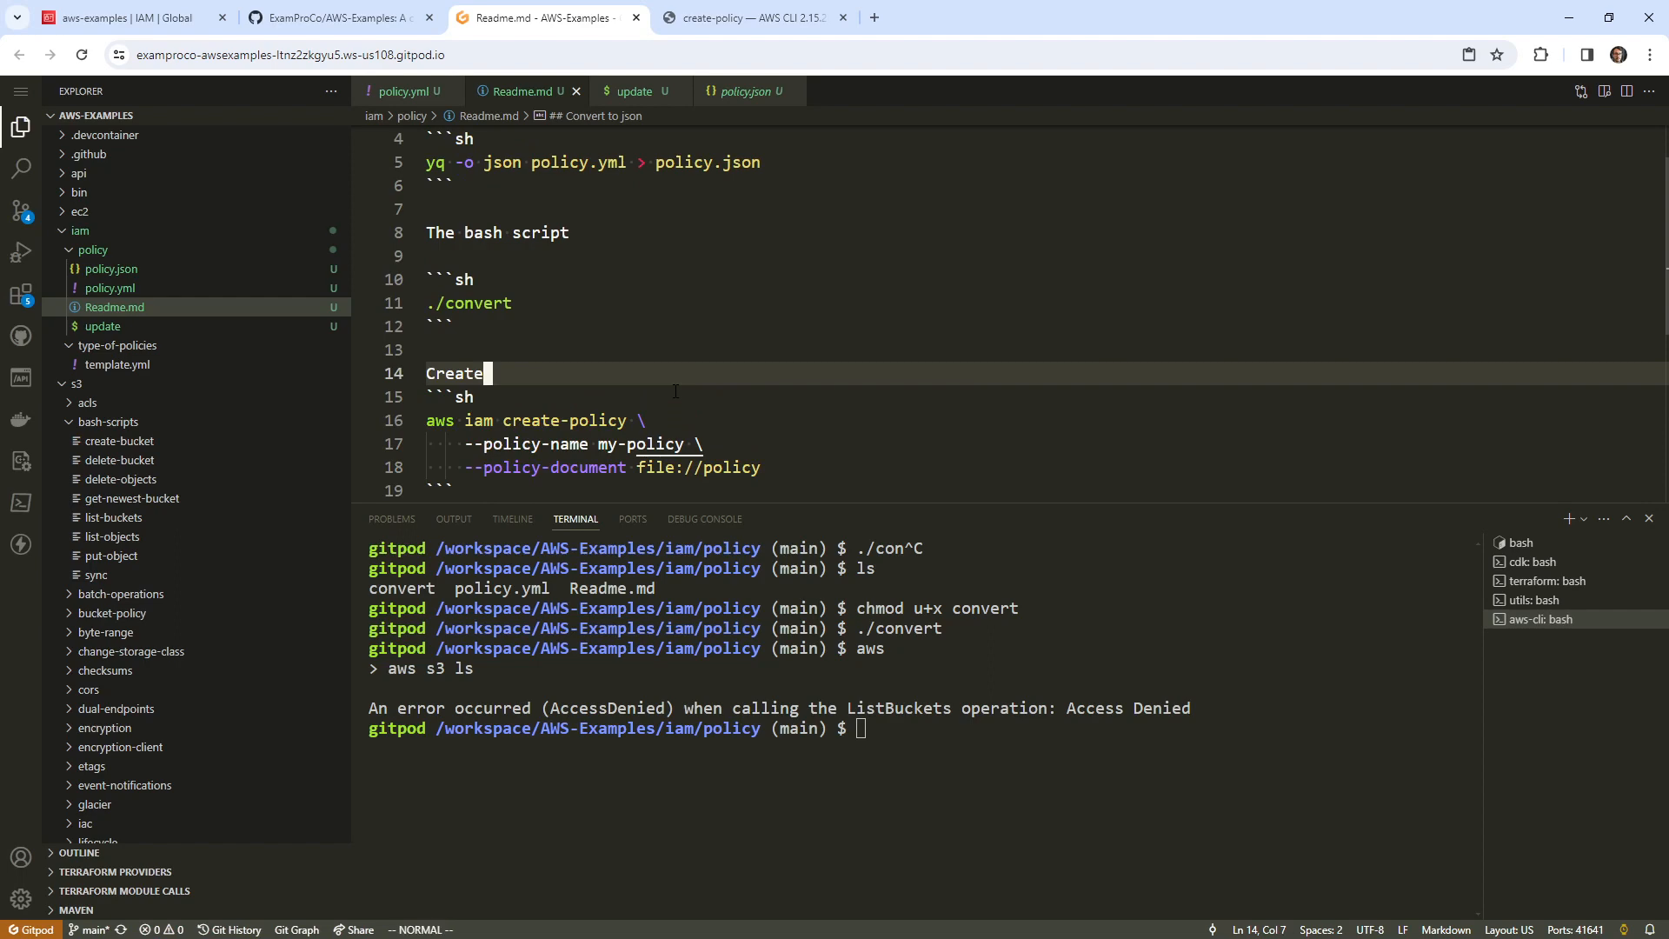
type("I#")
key("Escape")
type("A  IAM Po")
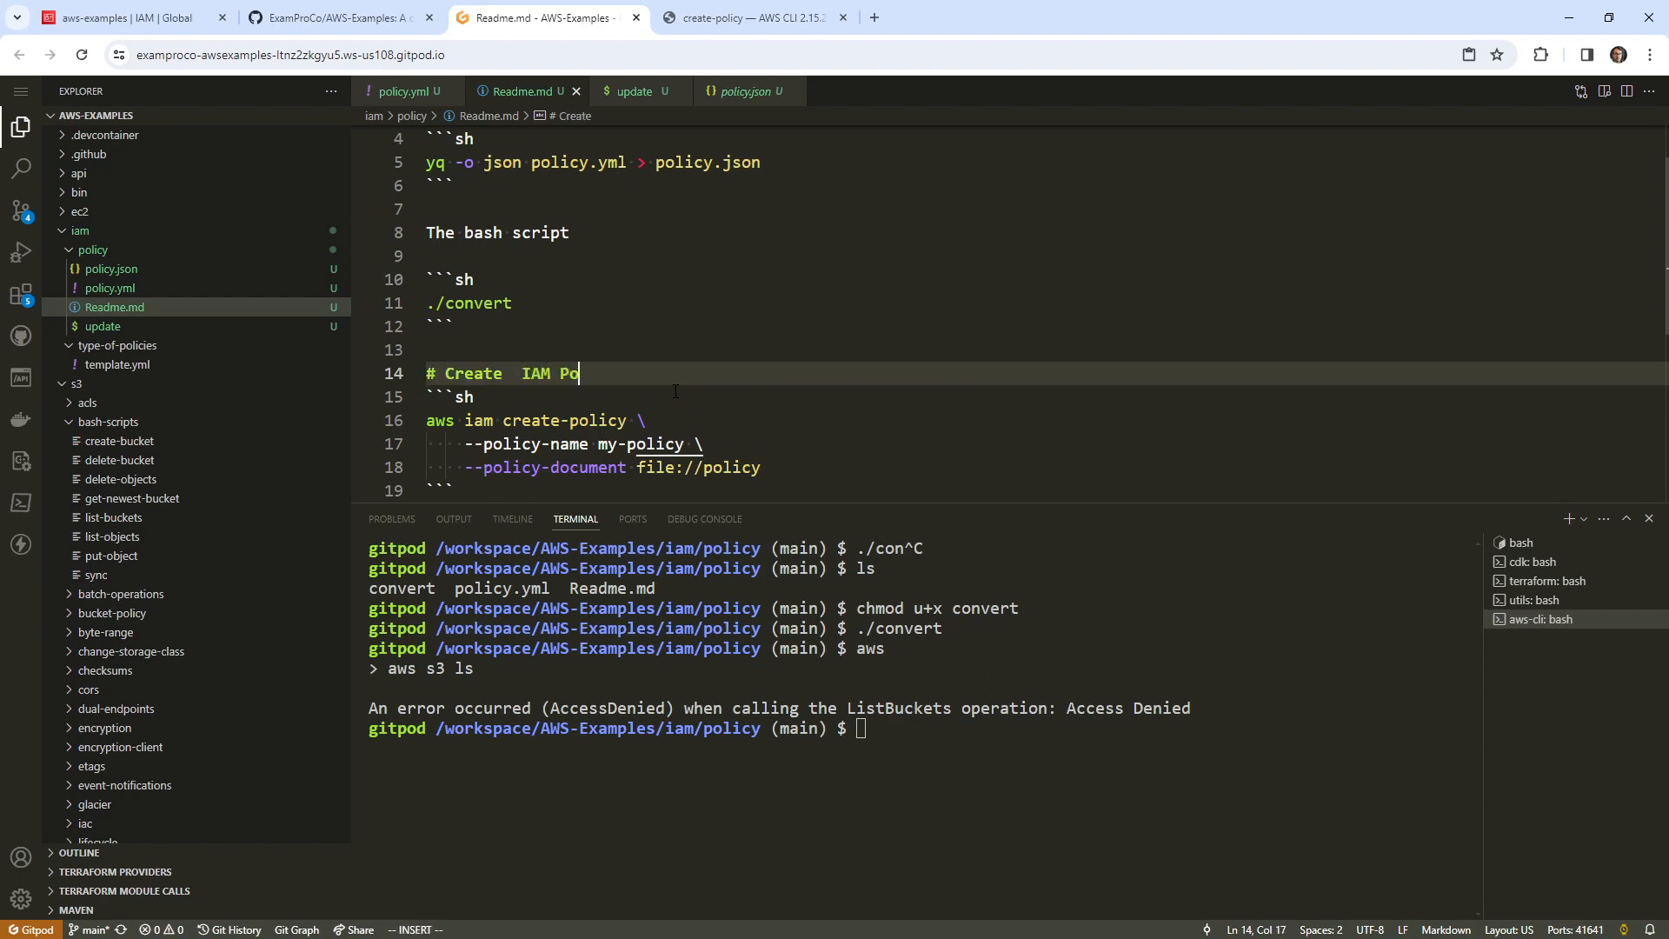
type("licy")
key("Escape")
- Change the --policy-document value in the create-policy command to file://policy.json
key("j")
key("j")
key("j")
key("j")
type("A.json")
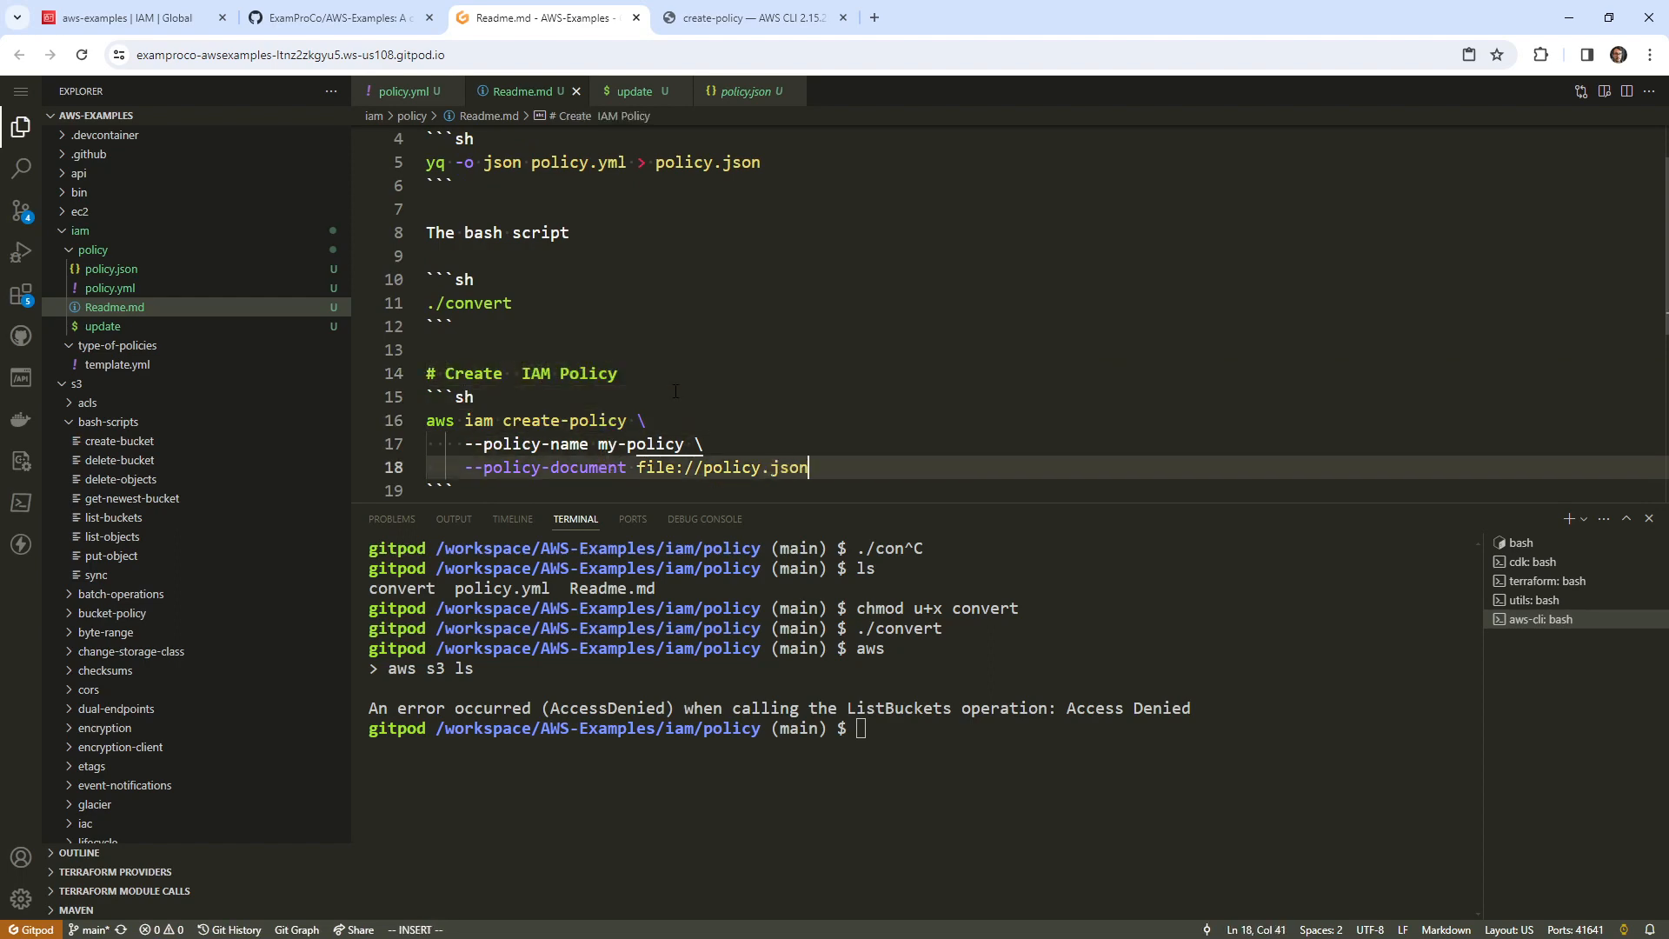
- Change the --policy-name value in the create-policy command to my-fun-policy
key("Escape")
key("k")
key("k")
key("j")
key("b")
key("b")
type("a")
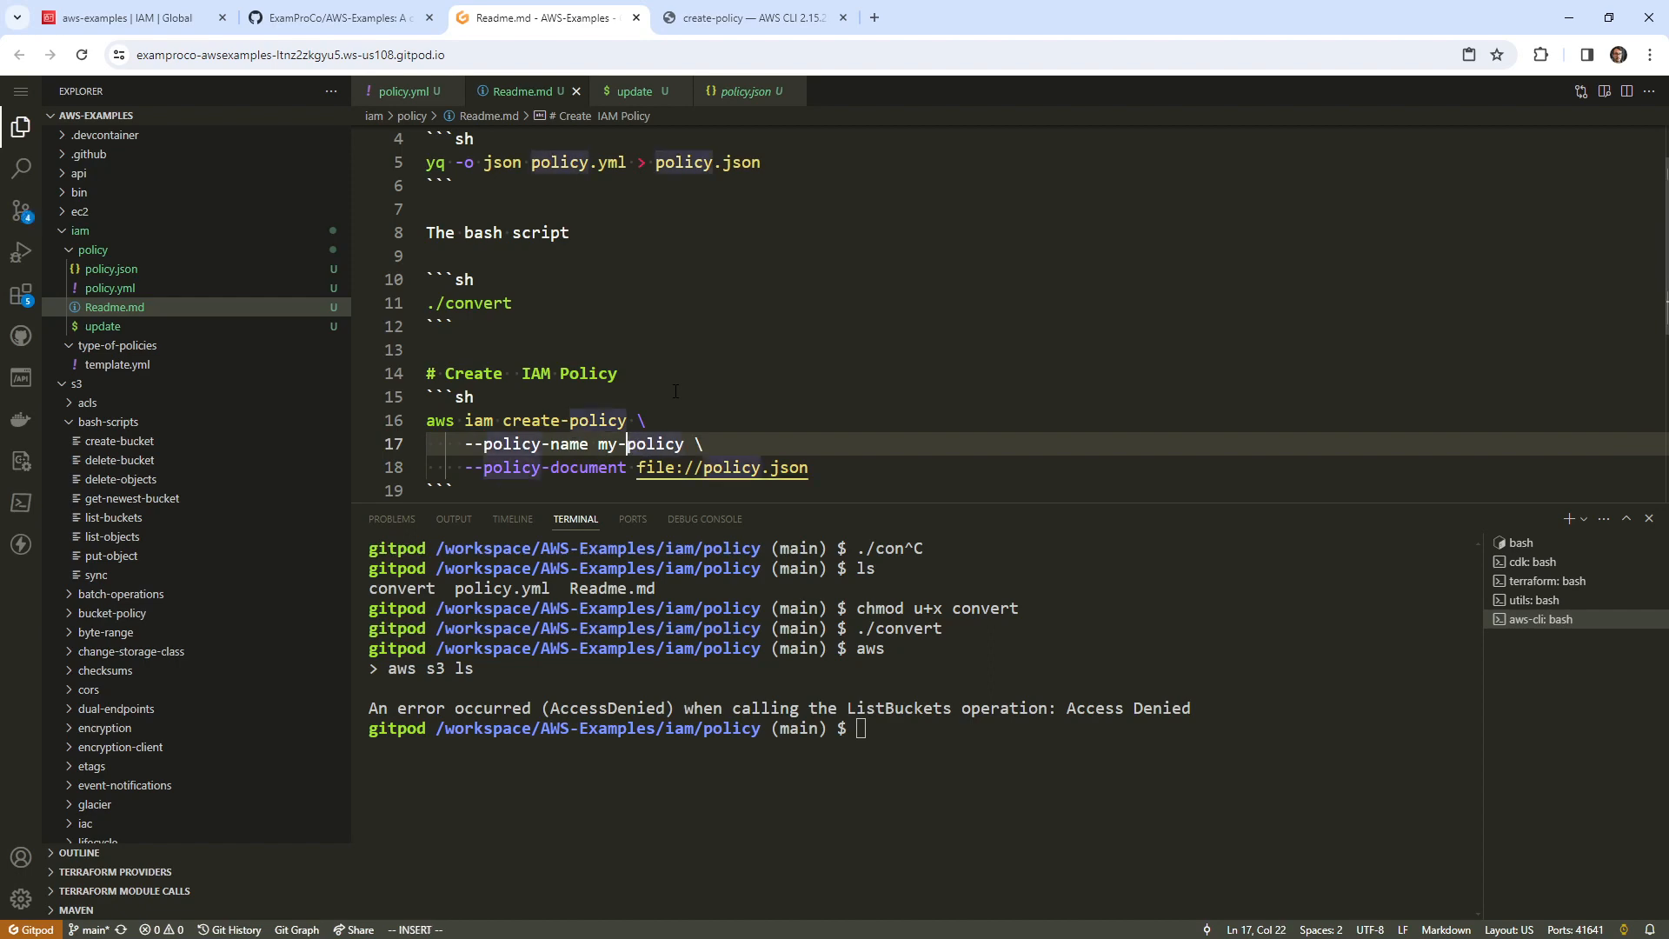
type("fun-")
key("Escape")
- Remove the indentation from the --policy-name and --policy-document lines of the create-policy command in Readme.md
key("k")
key("k")
key("j")
key("j")
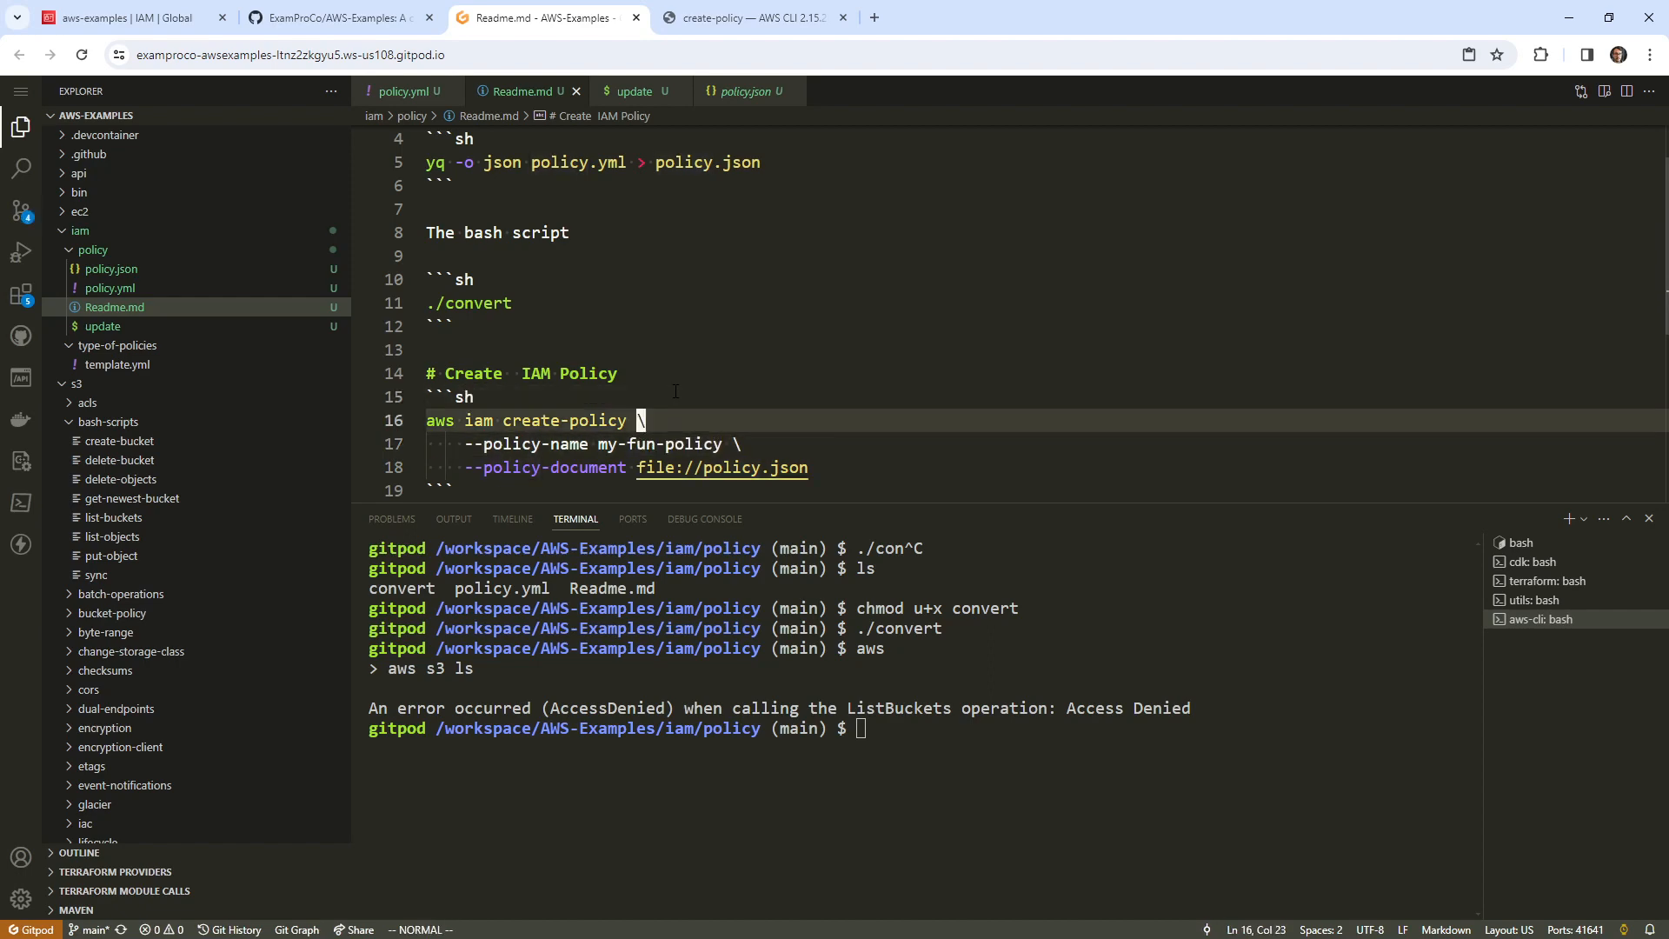
key("l")
key("l")
key("l")
key("l")
key("l")
key("j")
key("j")
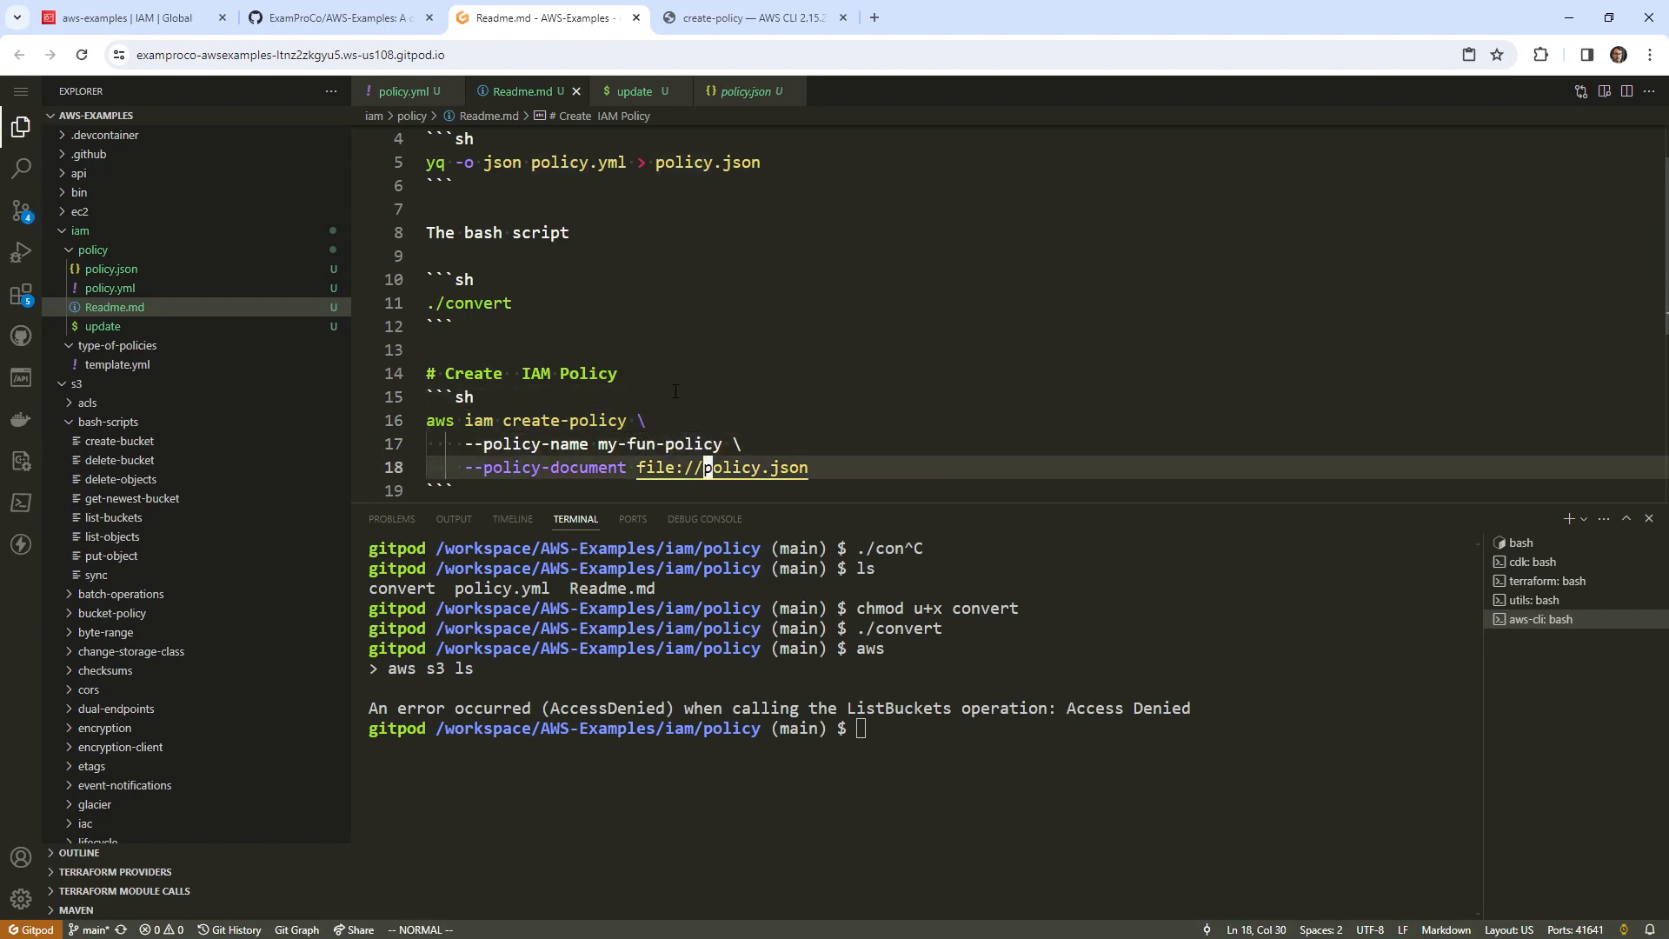
key("k")
key("k")
key("less")
key("j")
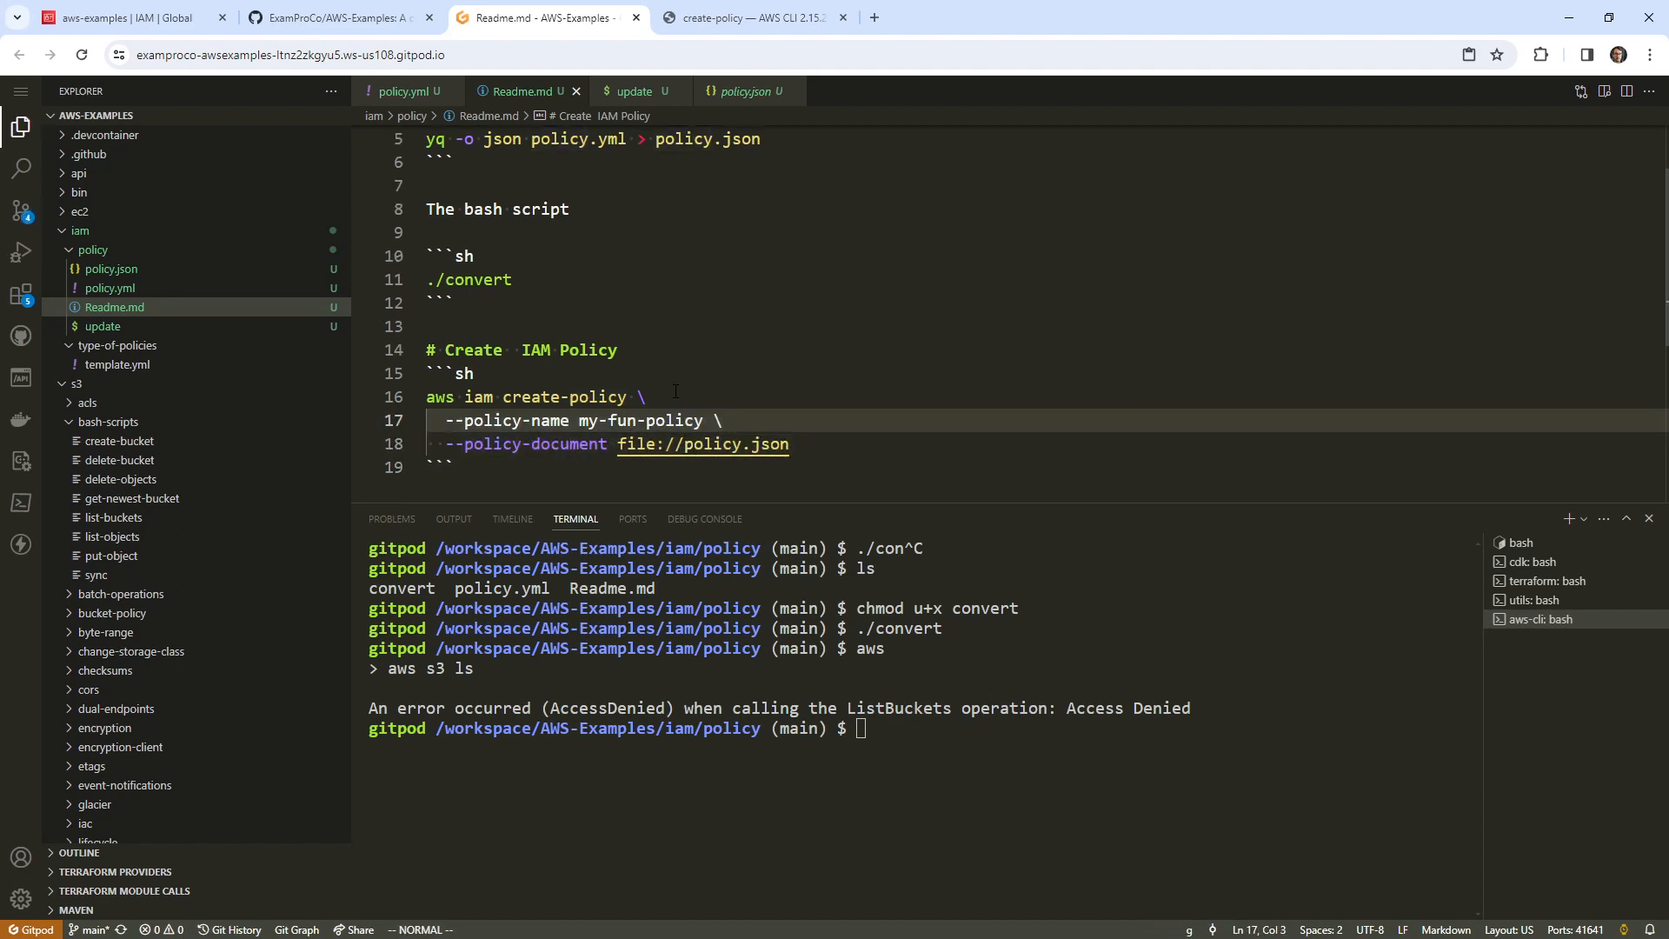
key("less")
key("j")
- Insert a blank line between the Create IAM Policy heading and its code block
key("k")
key("k")
key("i")
key("Return")
key("Escape")
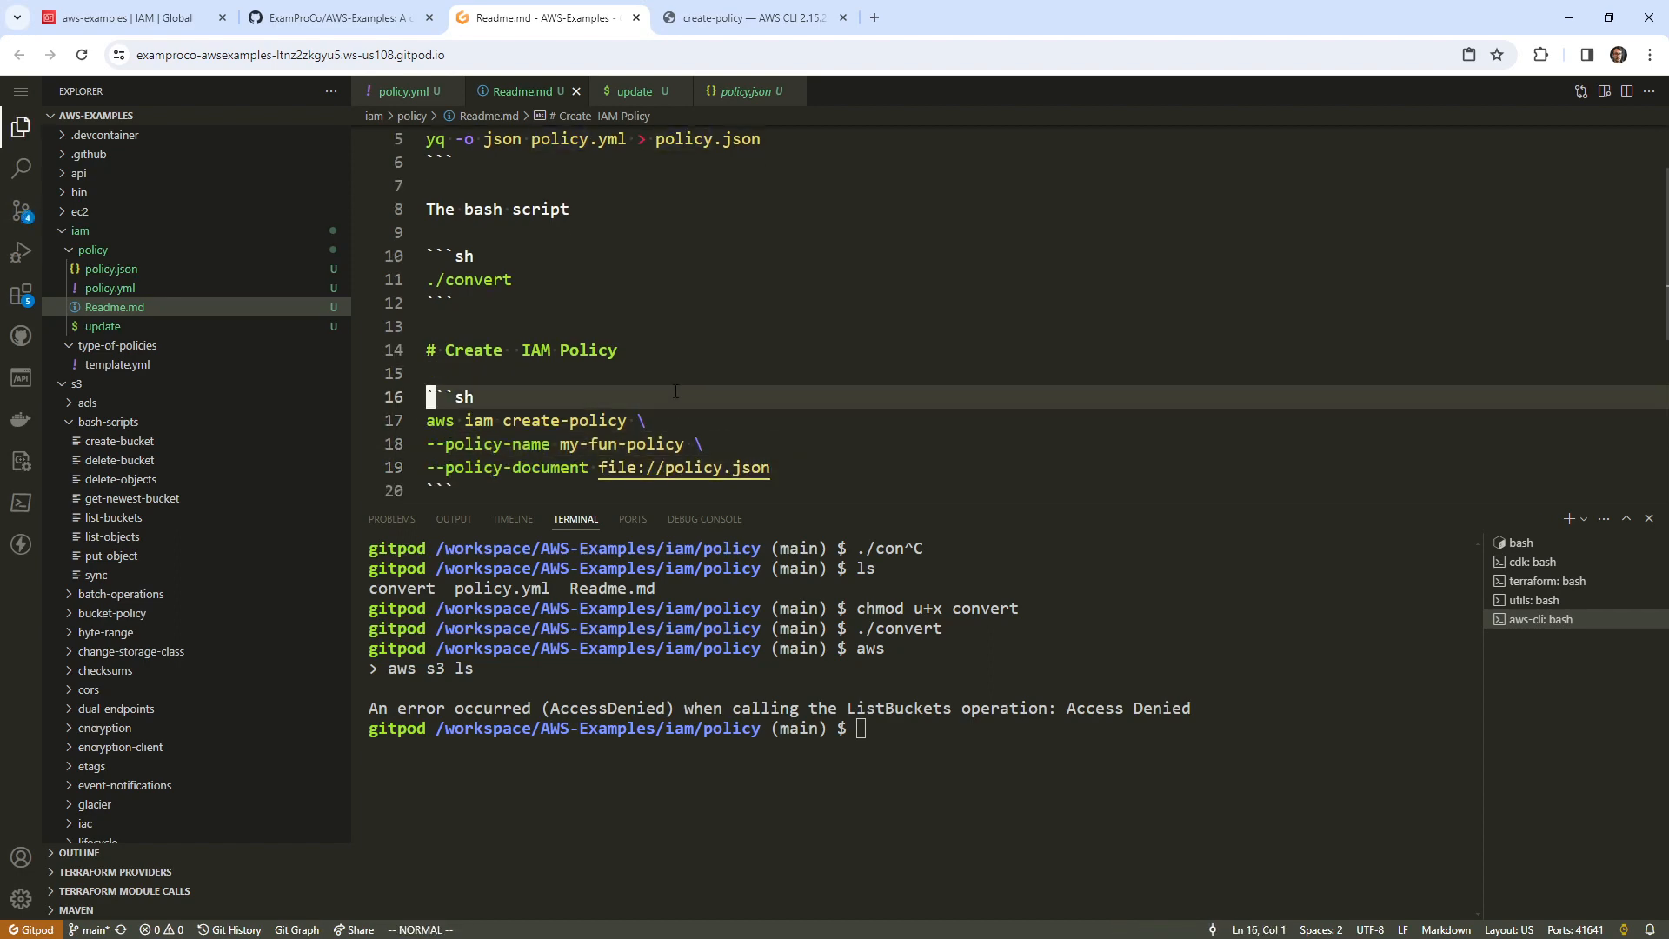
- Copy the create-policy command for my-fun-policy from Readme.md and run it in the terminal
scroll(590, 321, "down", 1)
key("j")
key("dollar")
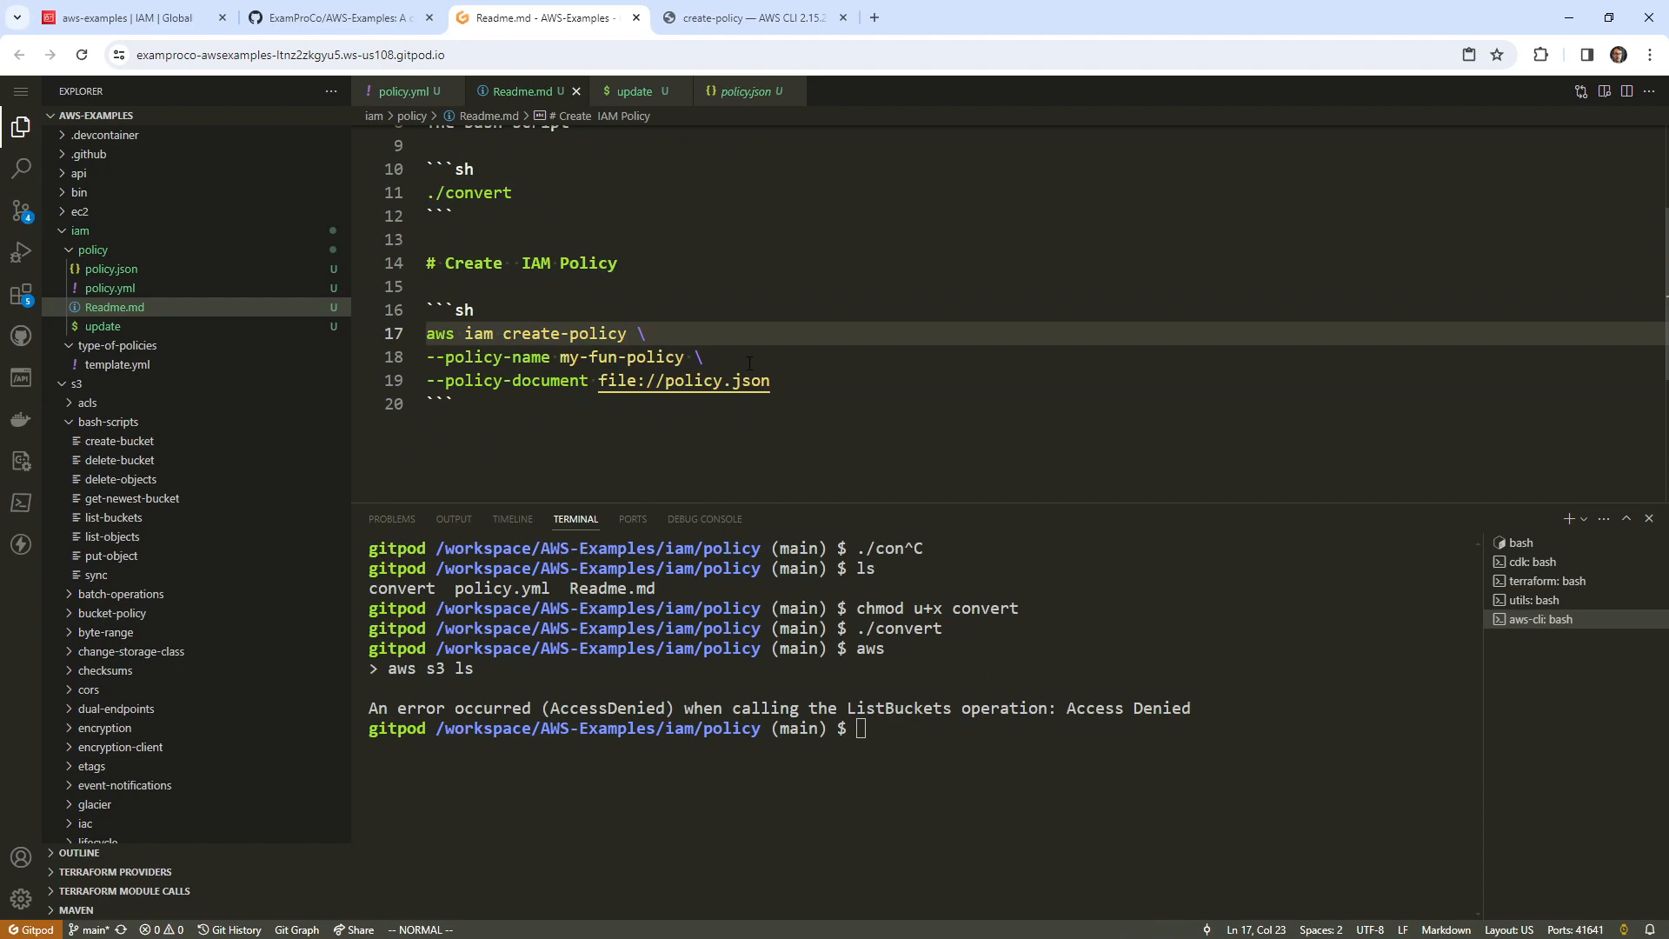
left_click_drag(757, 381, 314, 326)
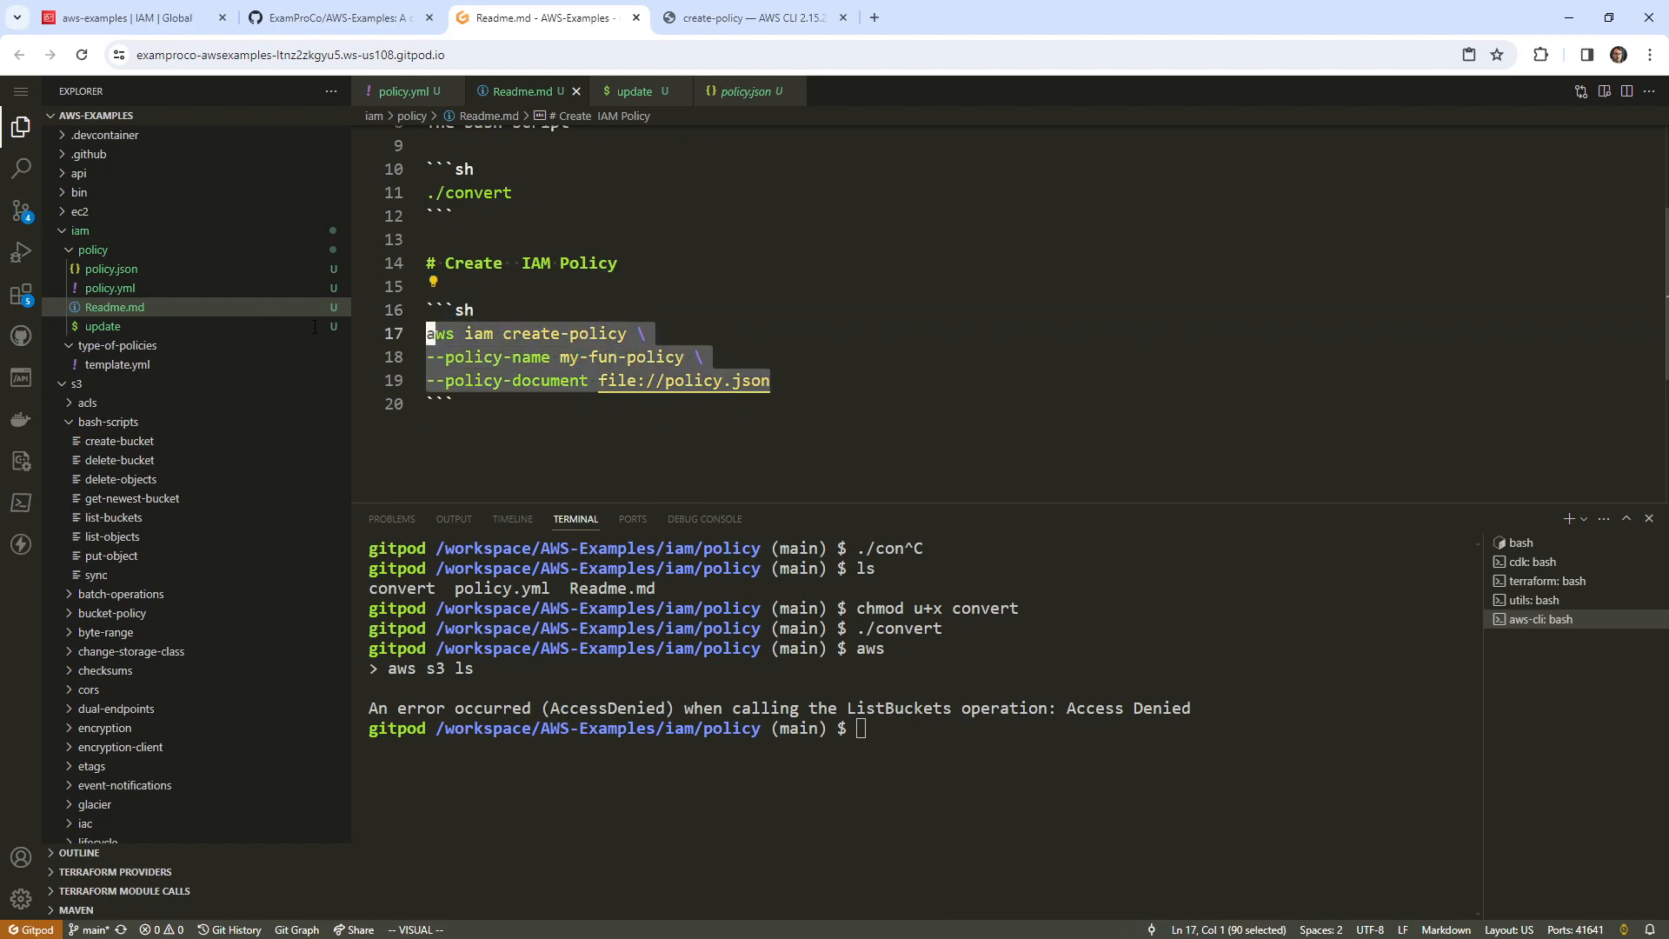
right_click(466, 334)
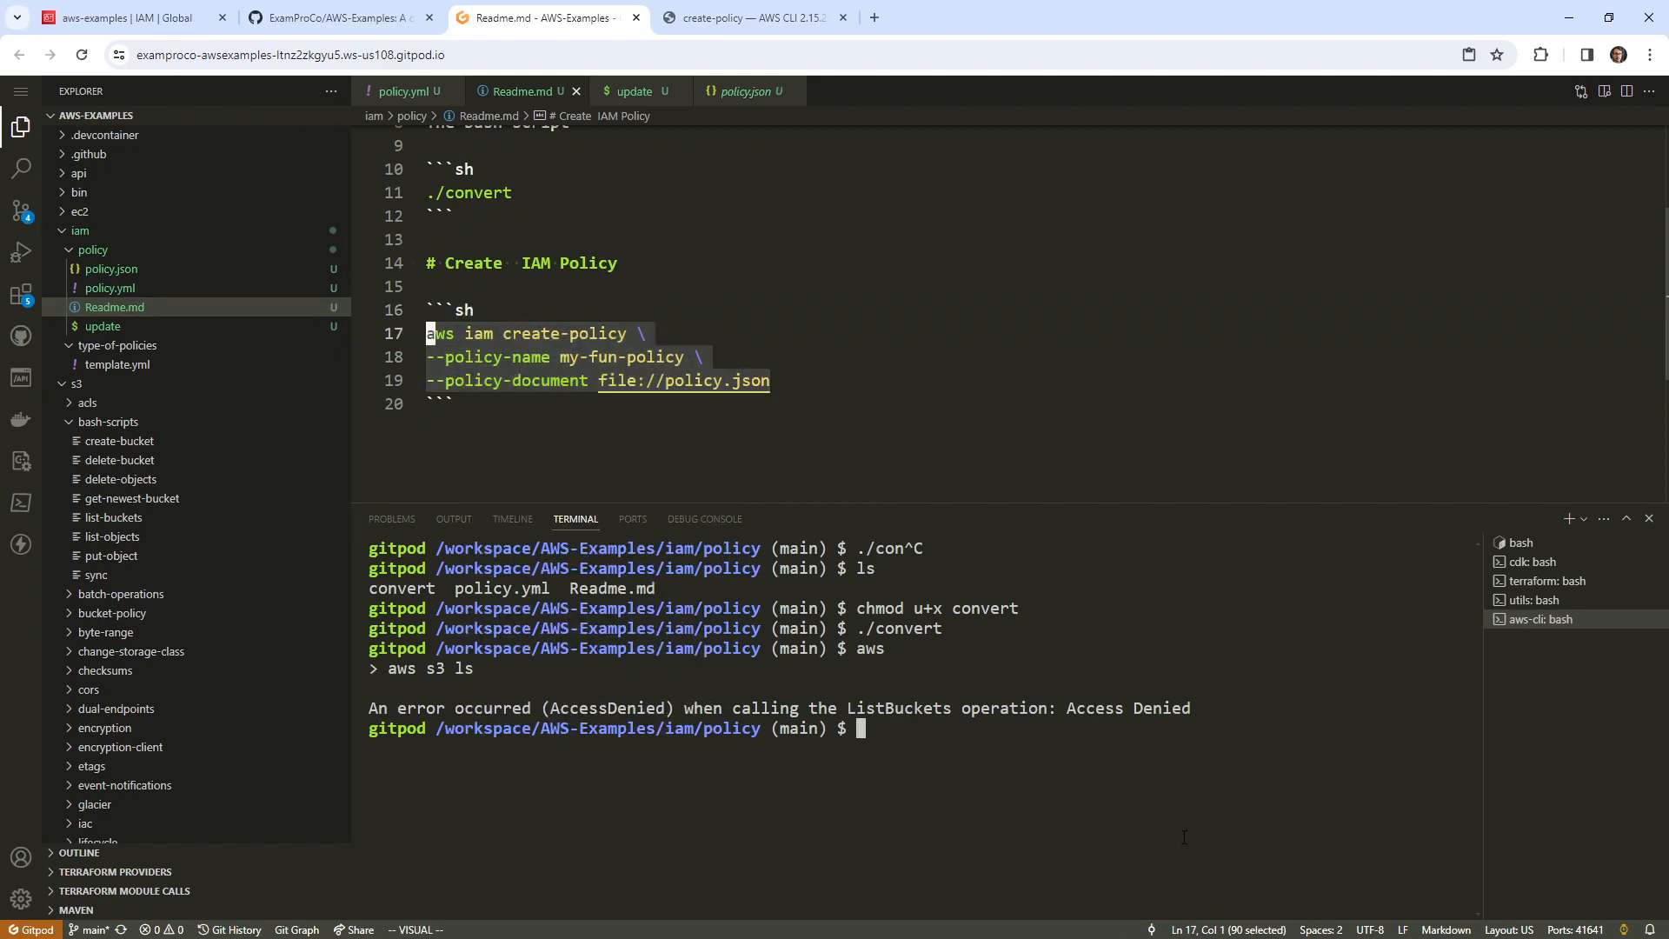
left_click(561, 608)
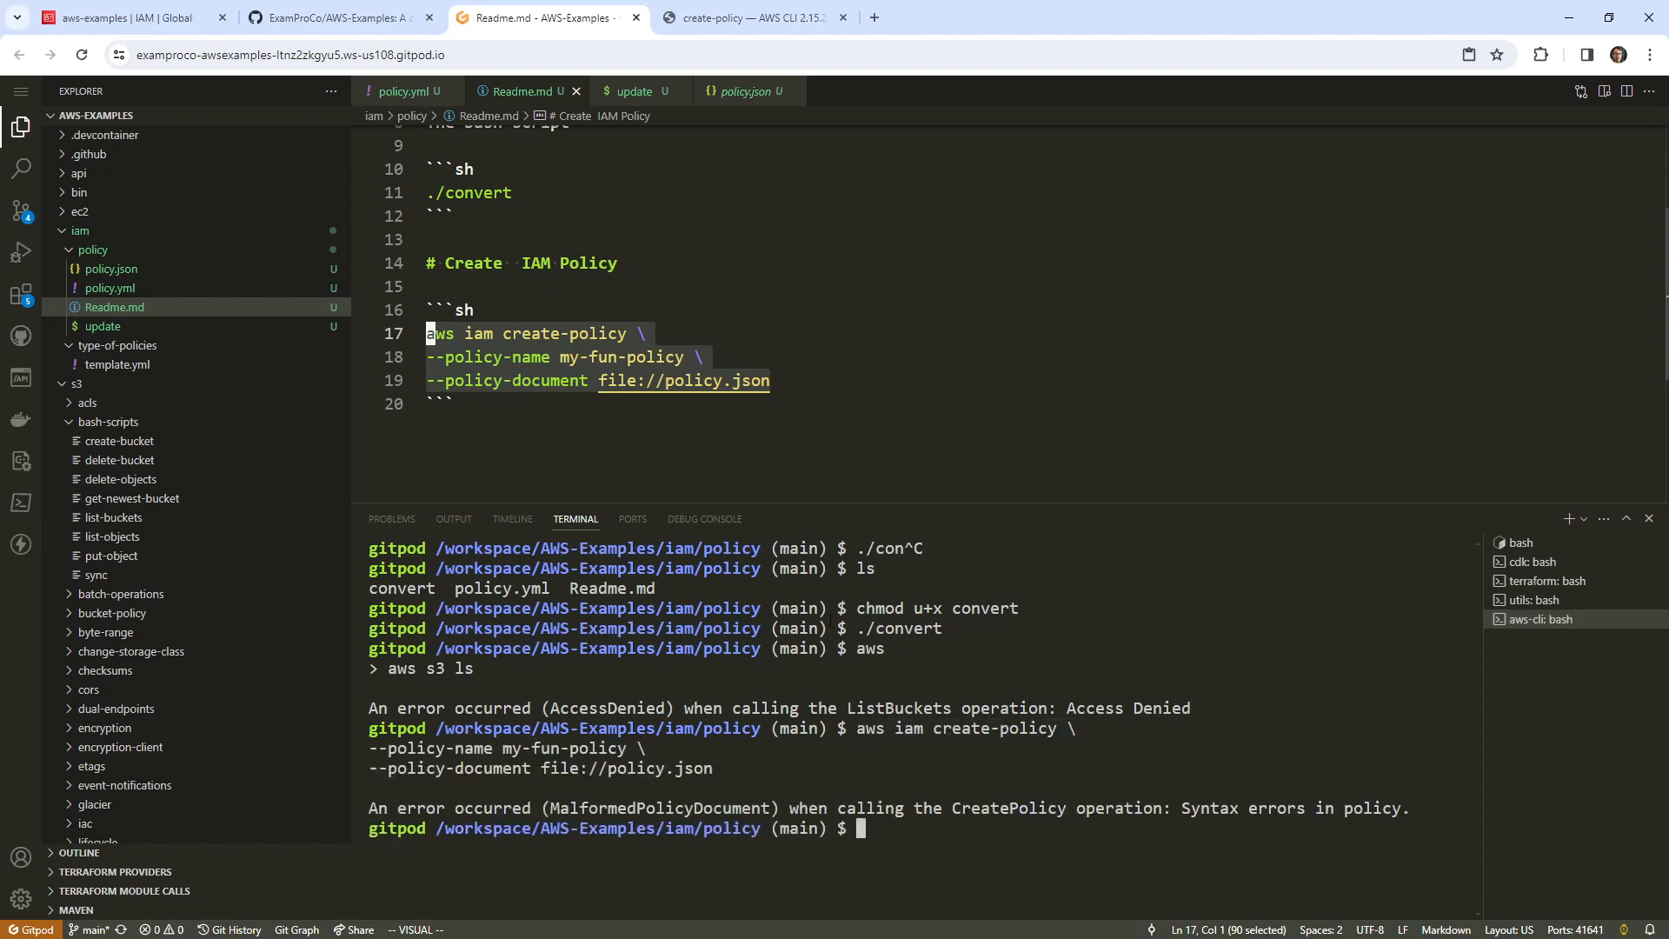
- Review the keys in policy.json and correct the misspelled Resouces key in policy.yml to Resource
left_click(665, 219)
left_click(735, 93)
left_click(753, 232)
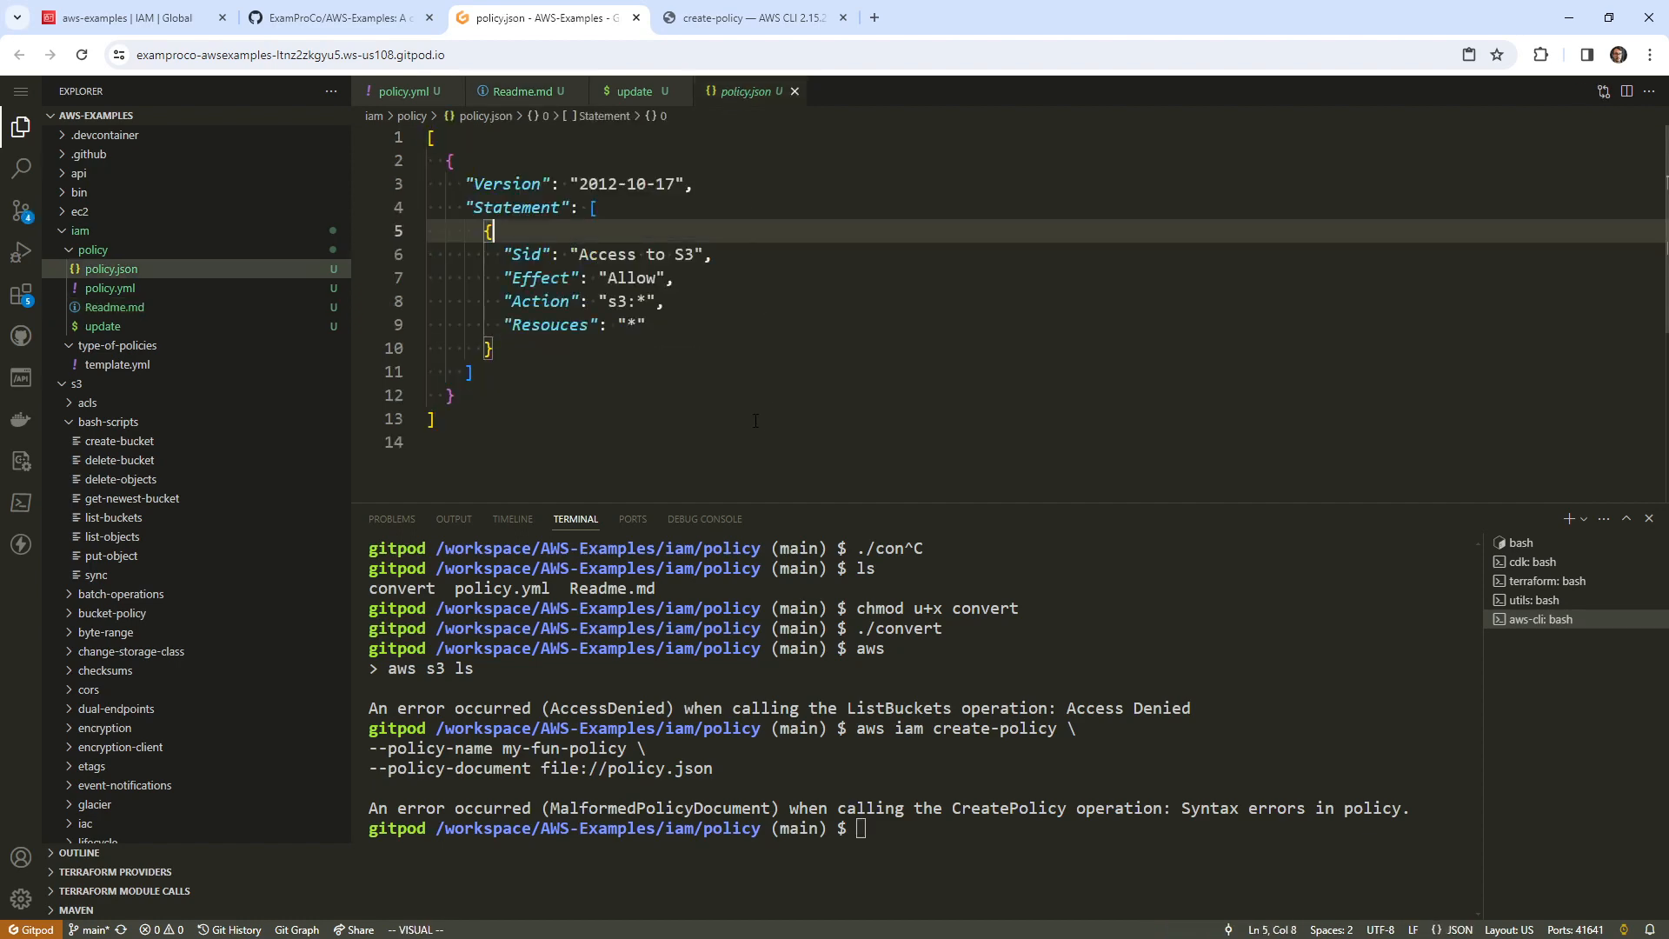
left_click(569, 327)
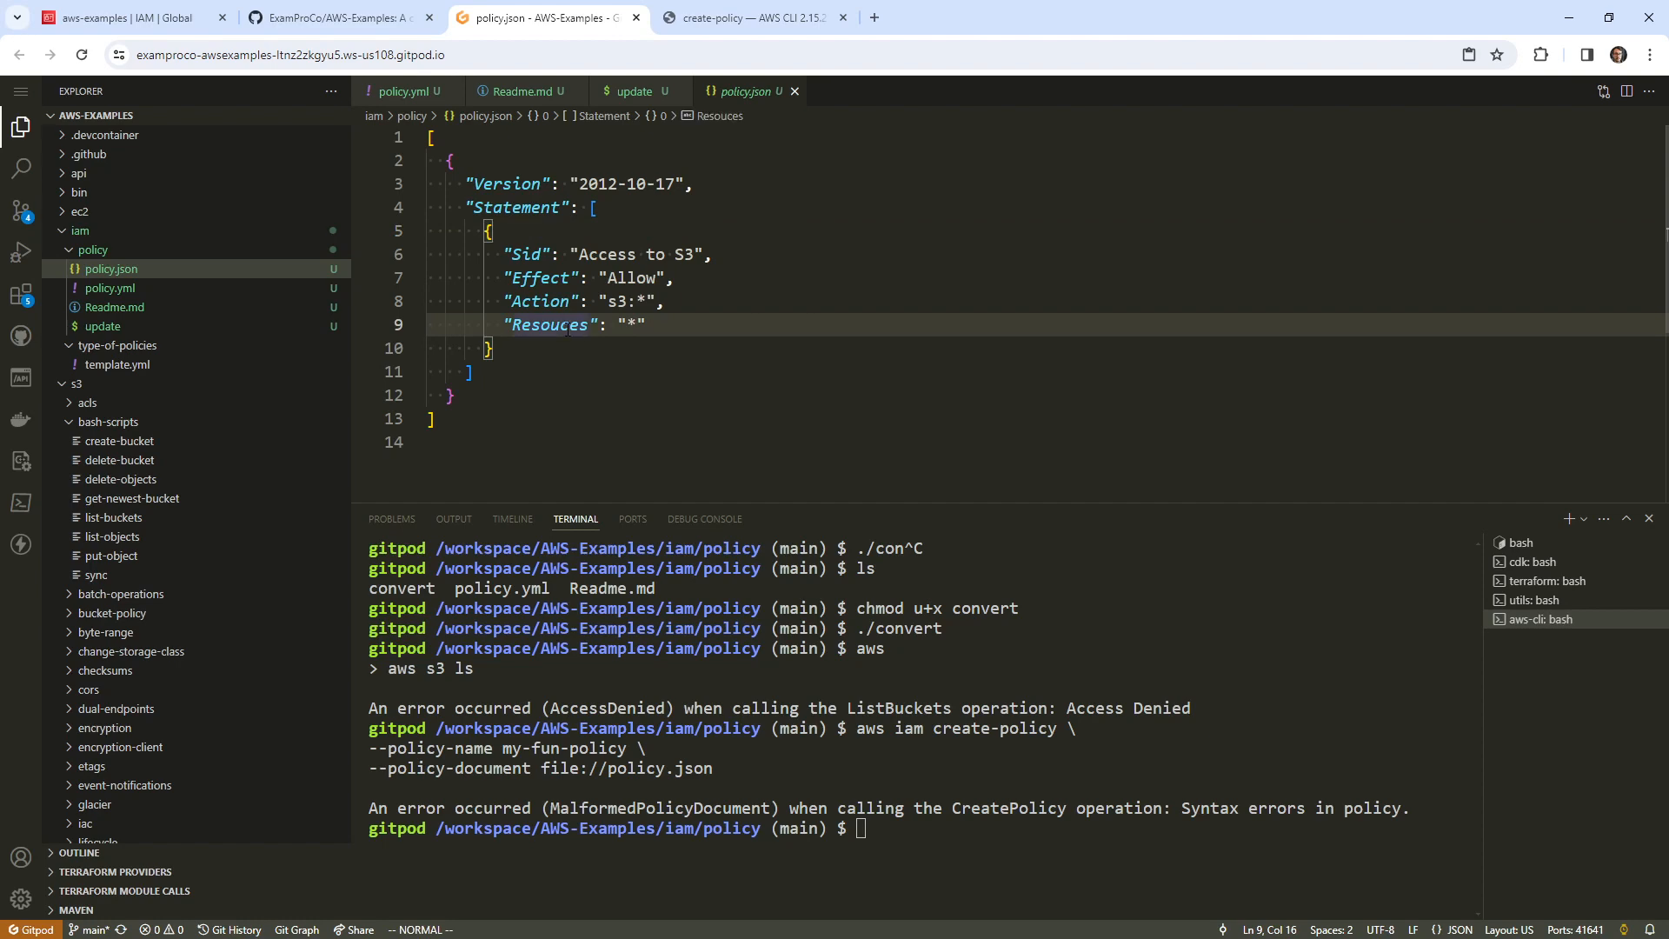
key("b")
key("c")
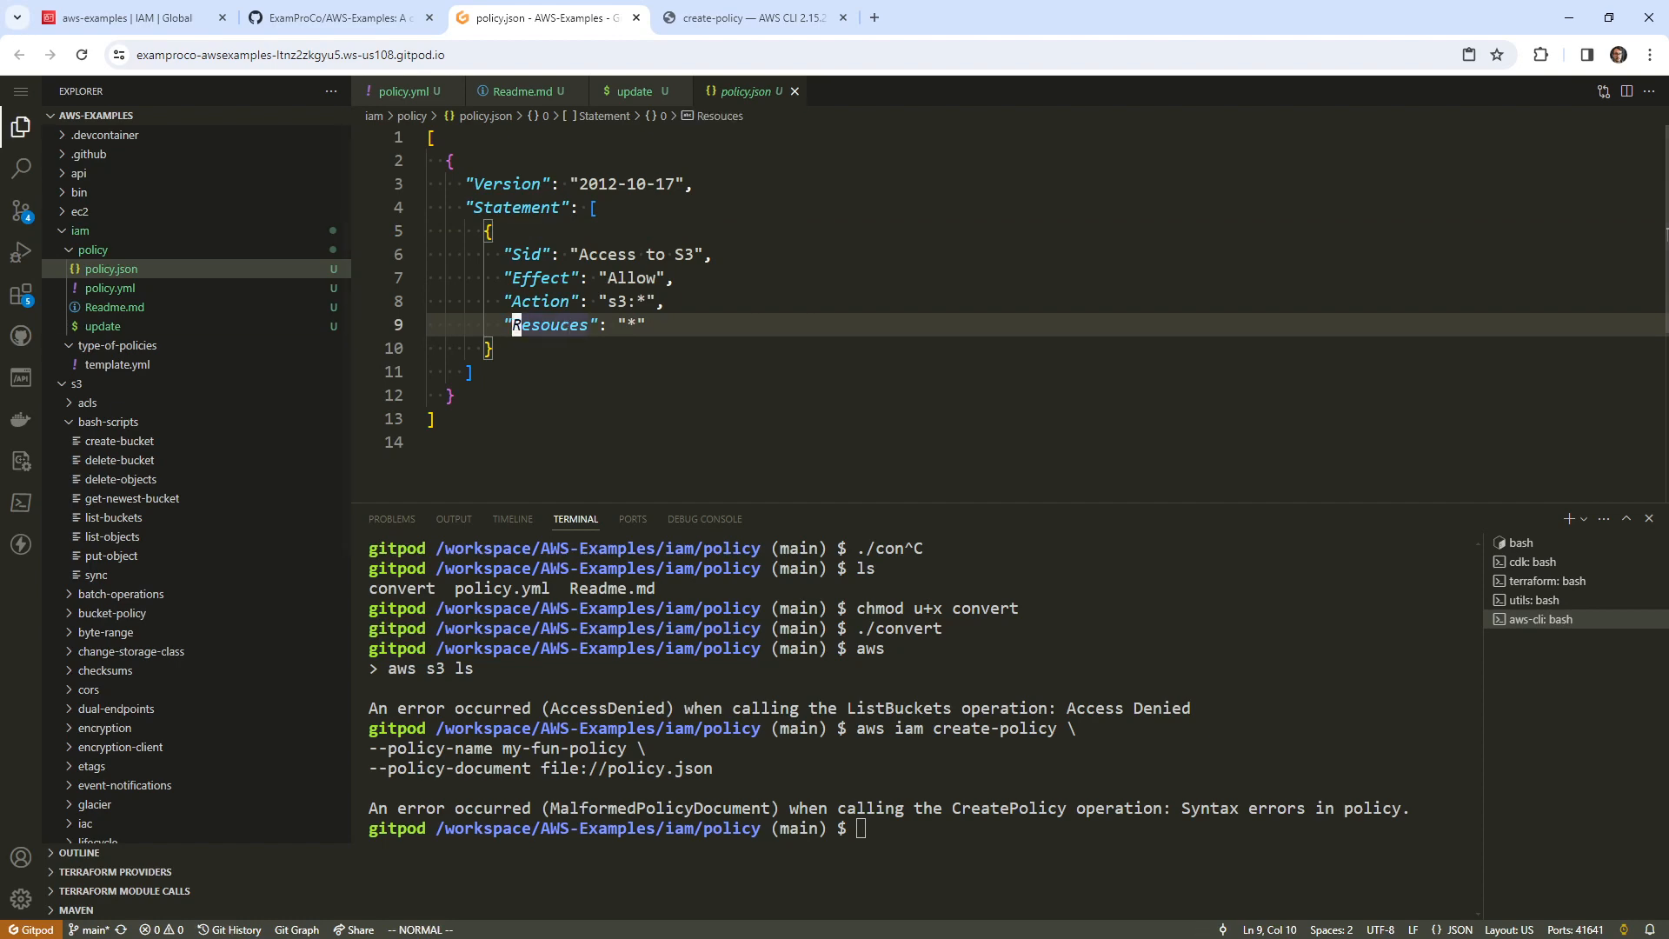
left_click(111, 288)
left_click(555, 253)
type("b")
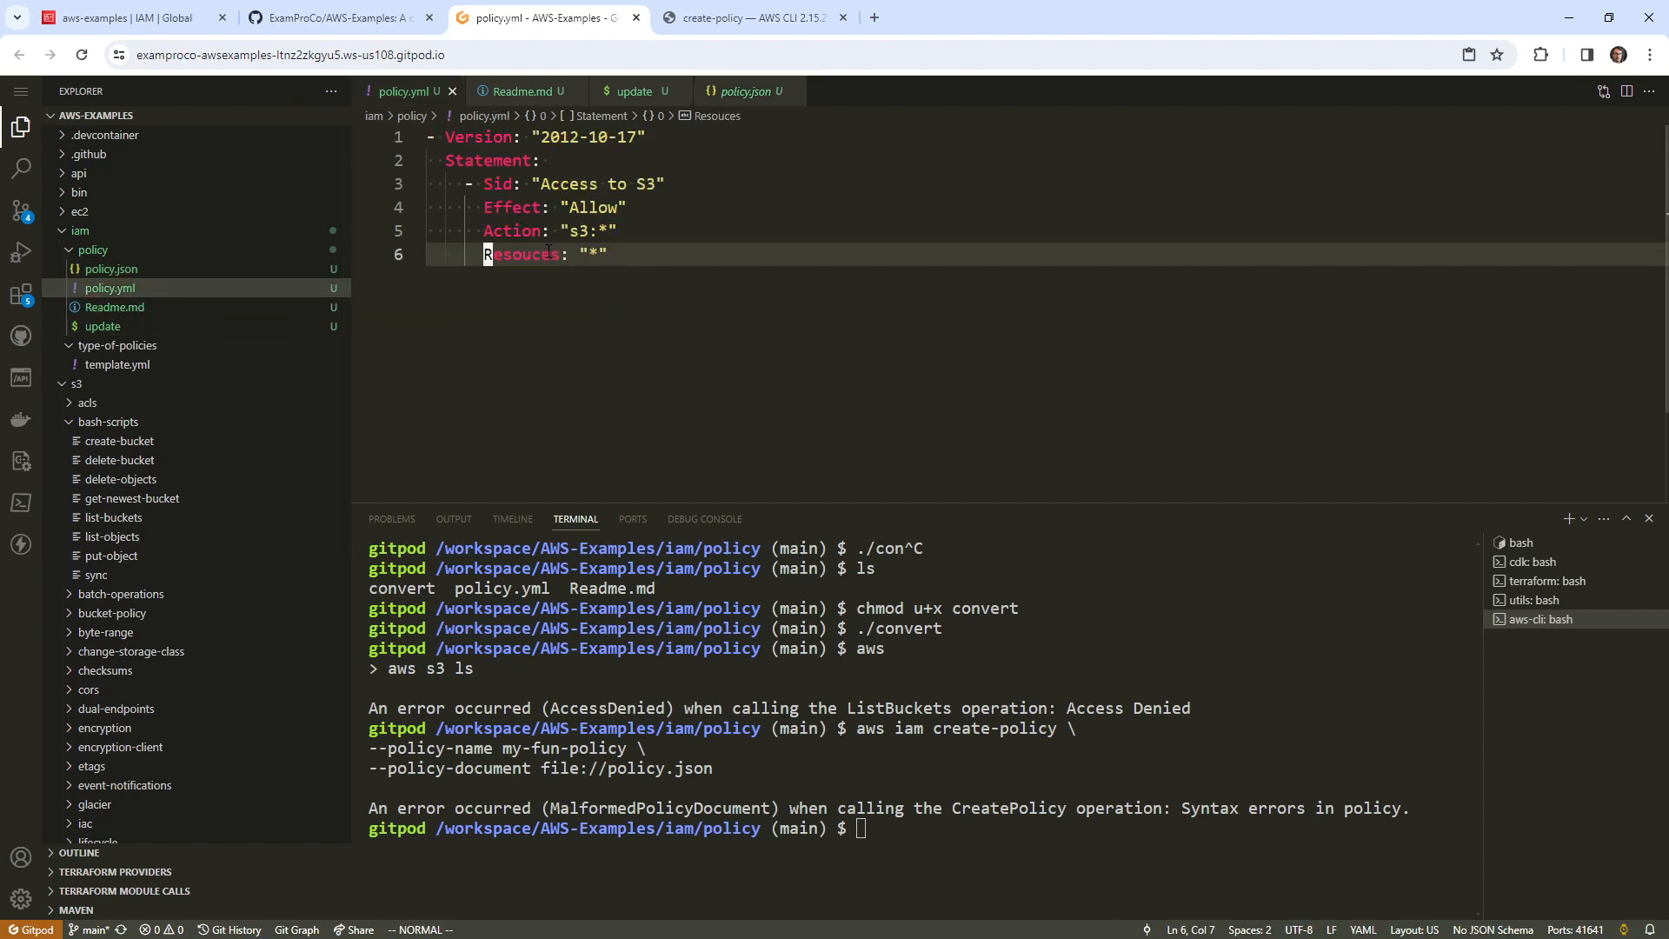
type("cwResource")
key("Escape")
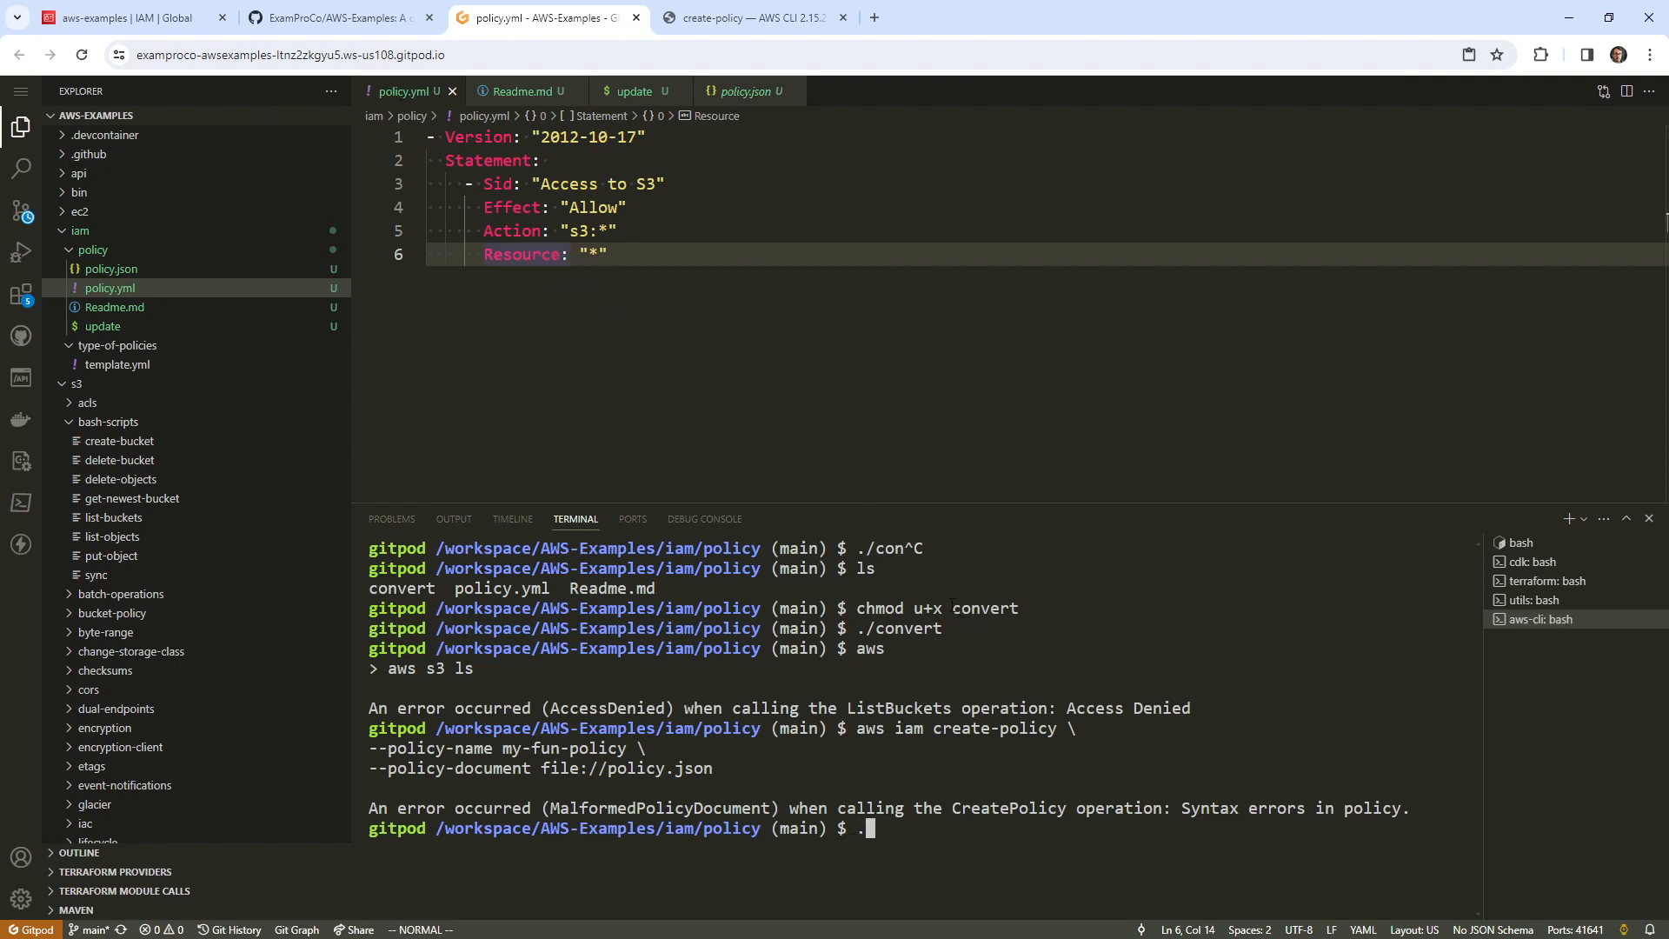
- Run the ./update script in the terminal to regenerate policy.json, and view the regenerated file
key("Tab")
key("Return")
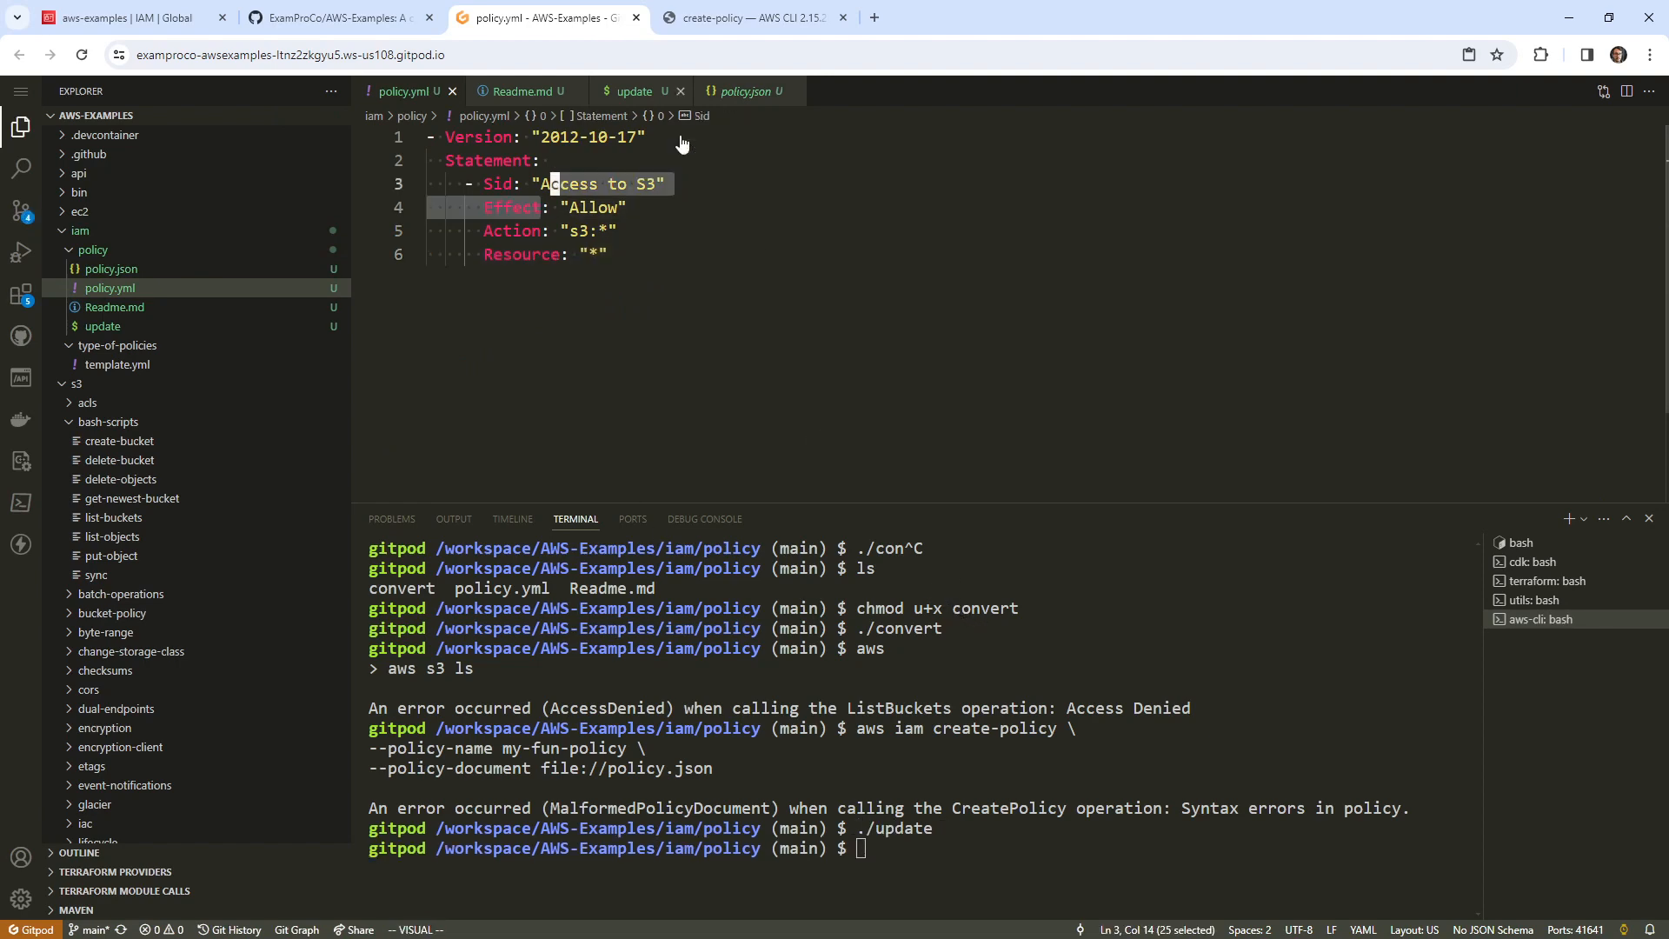
left_click(739, 92)
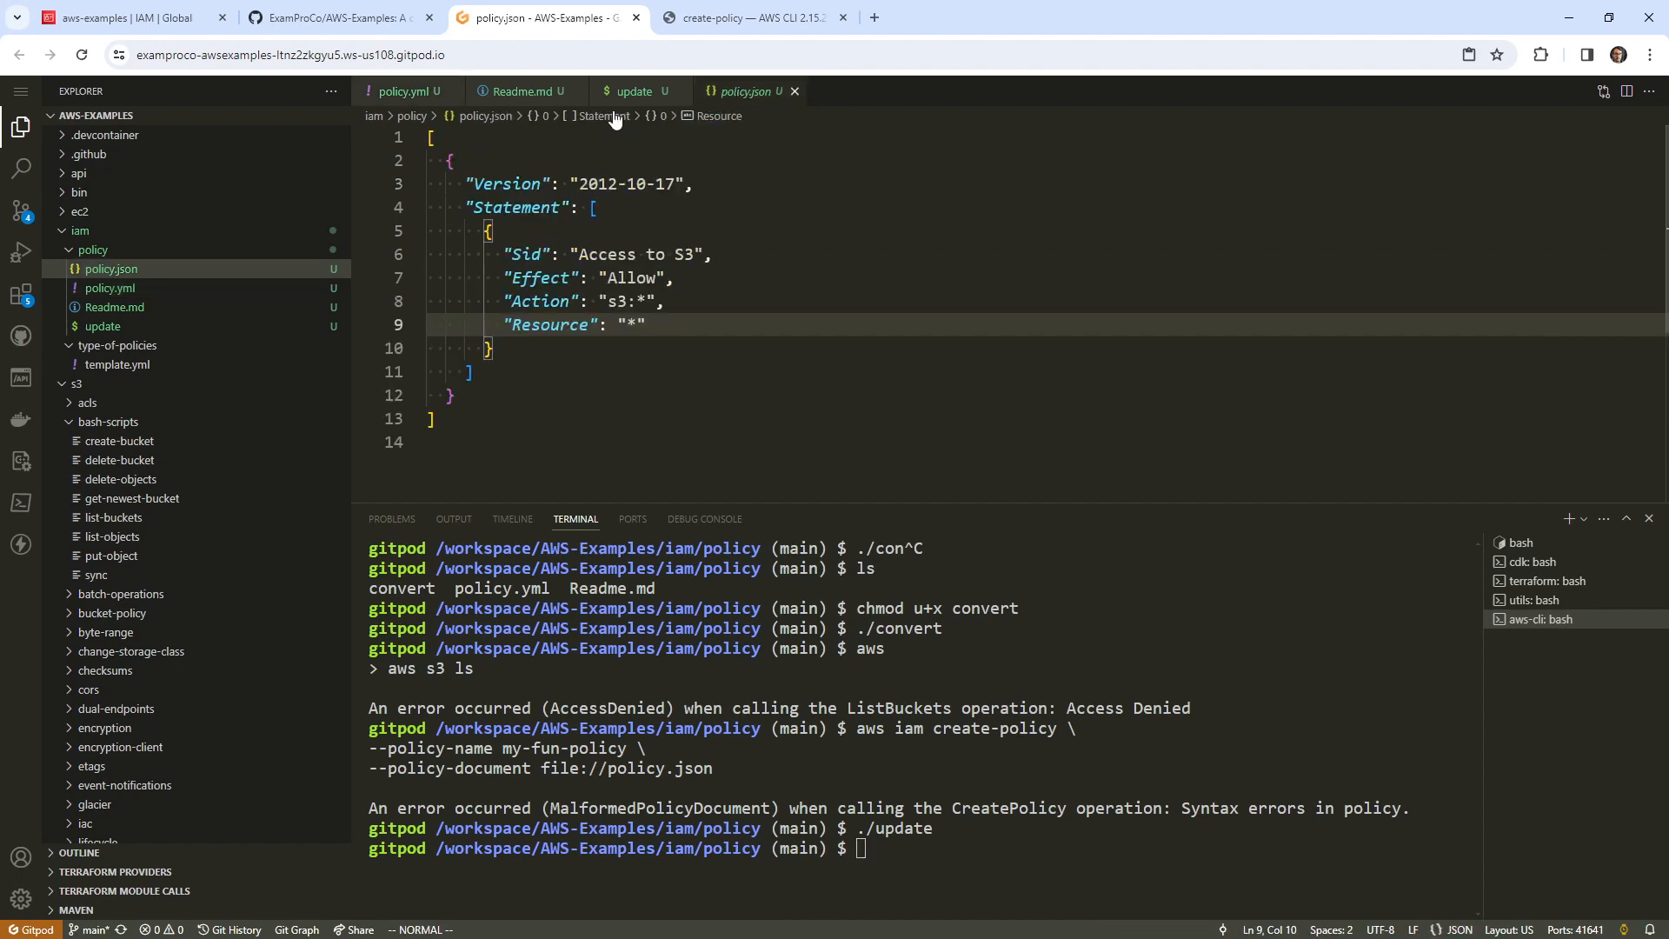
- Copy the create-policy command from Readme.md again and rerun it with the regenerated policy.json
key("ctrl+Page_Up")
key("ctrl+Page_Up")
left_click_drag(814, 391, 427, 333)
right_click(567, 333)
left_click(590, 616)
left_click(1023, 773)
key("ctrl+v")
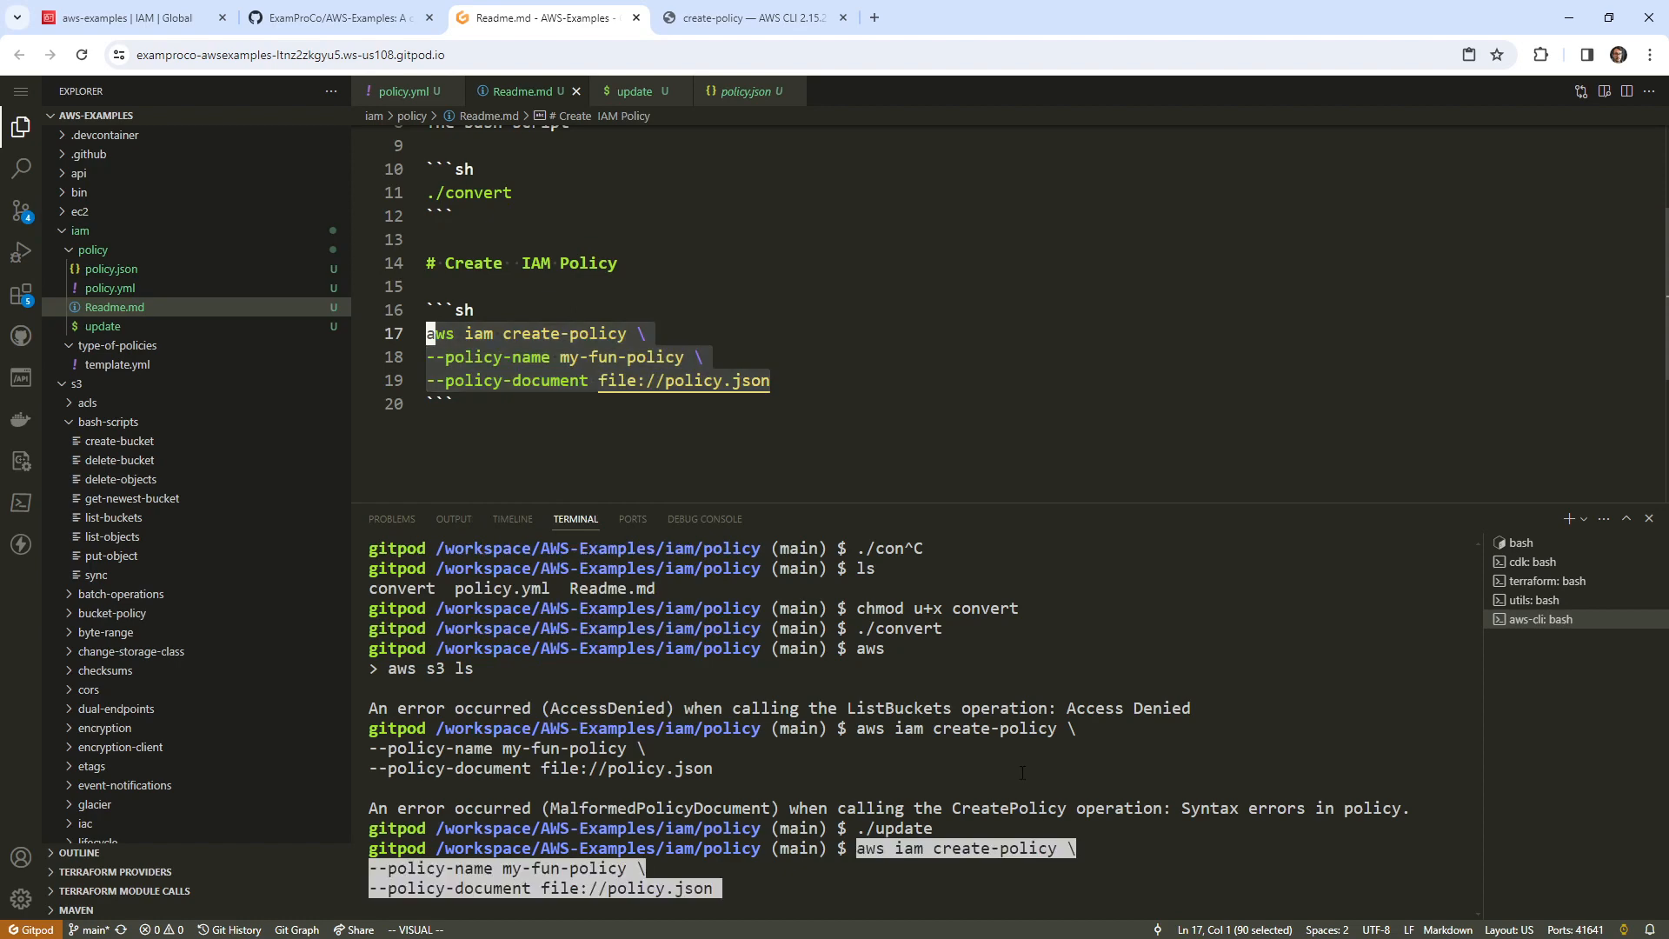
key("Return")
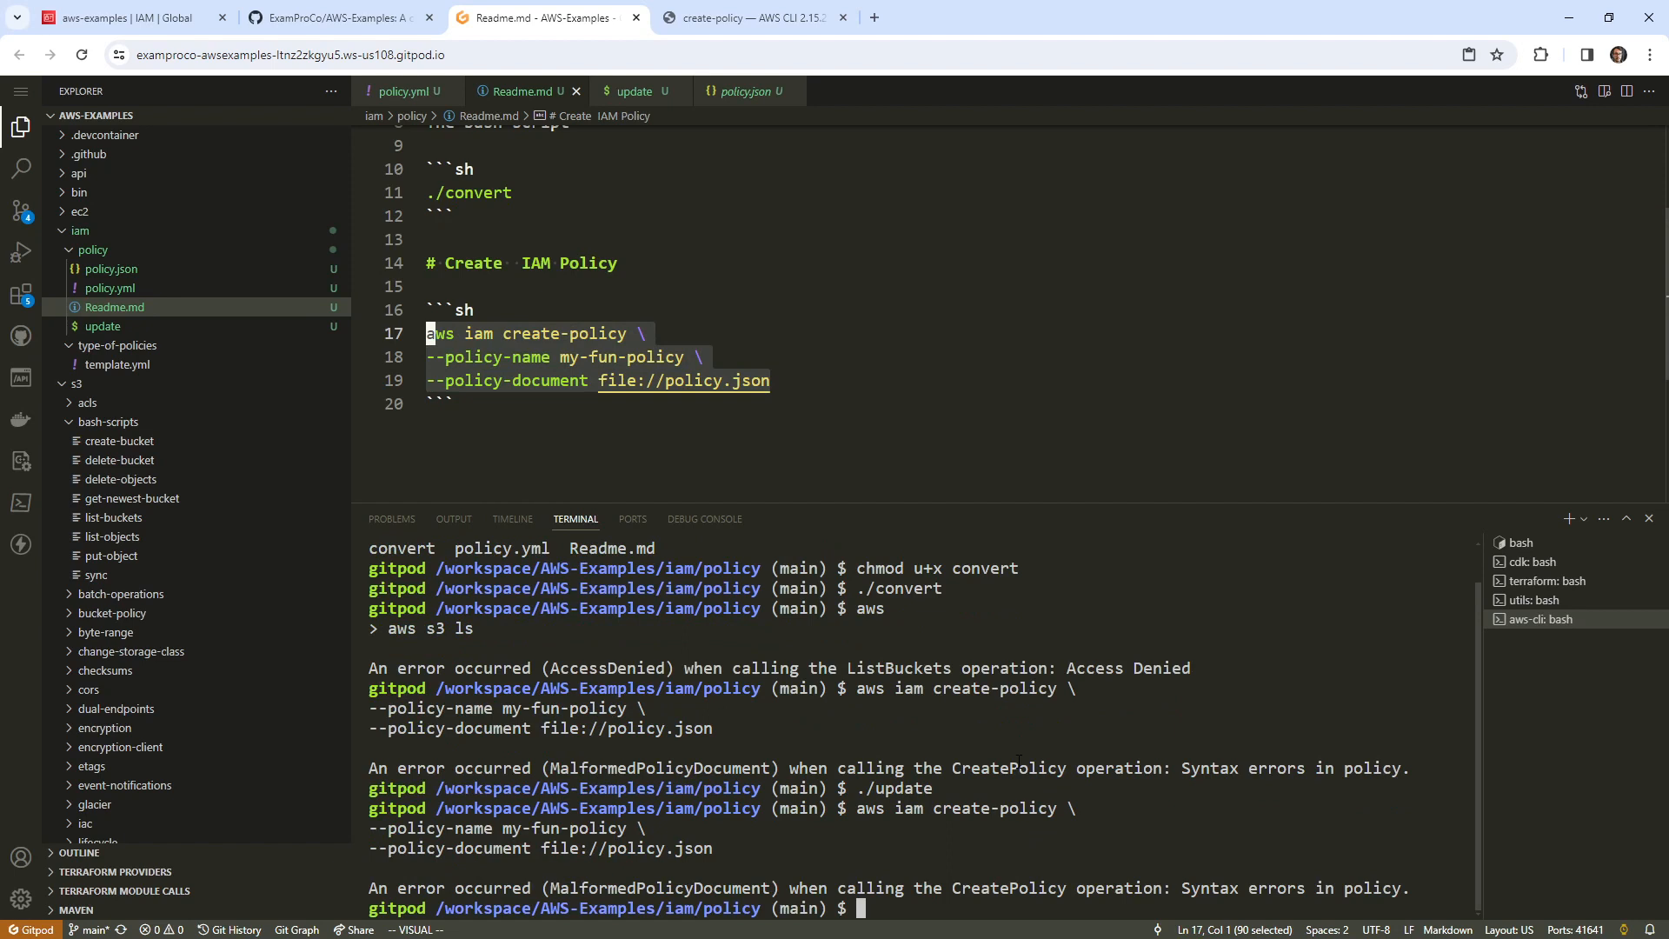
- Copy the entire contents of policy.json, including the outer square brackets
left_click(735, 91)
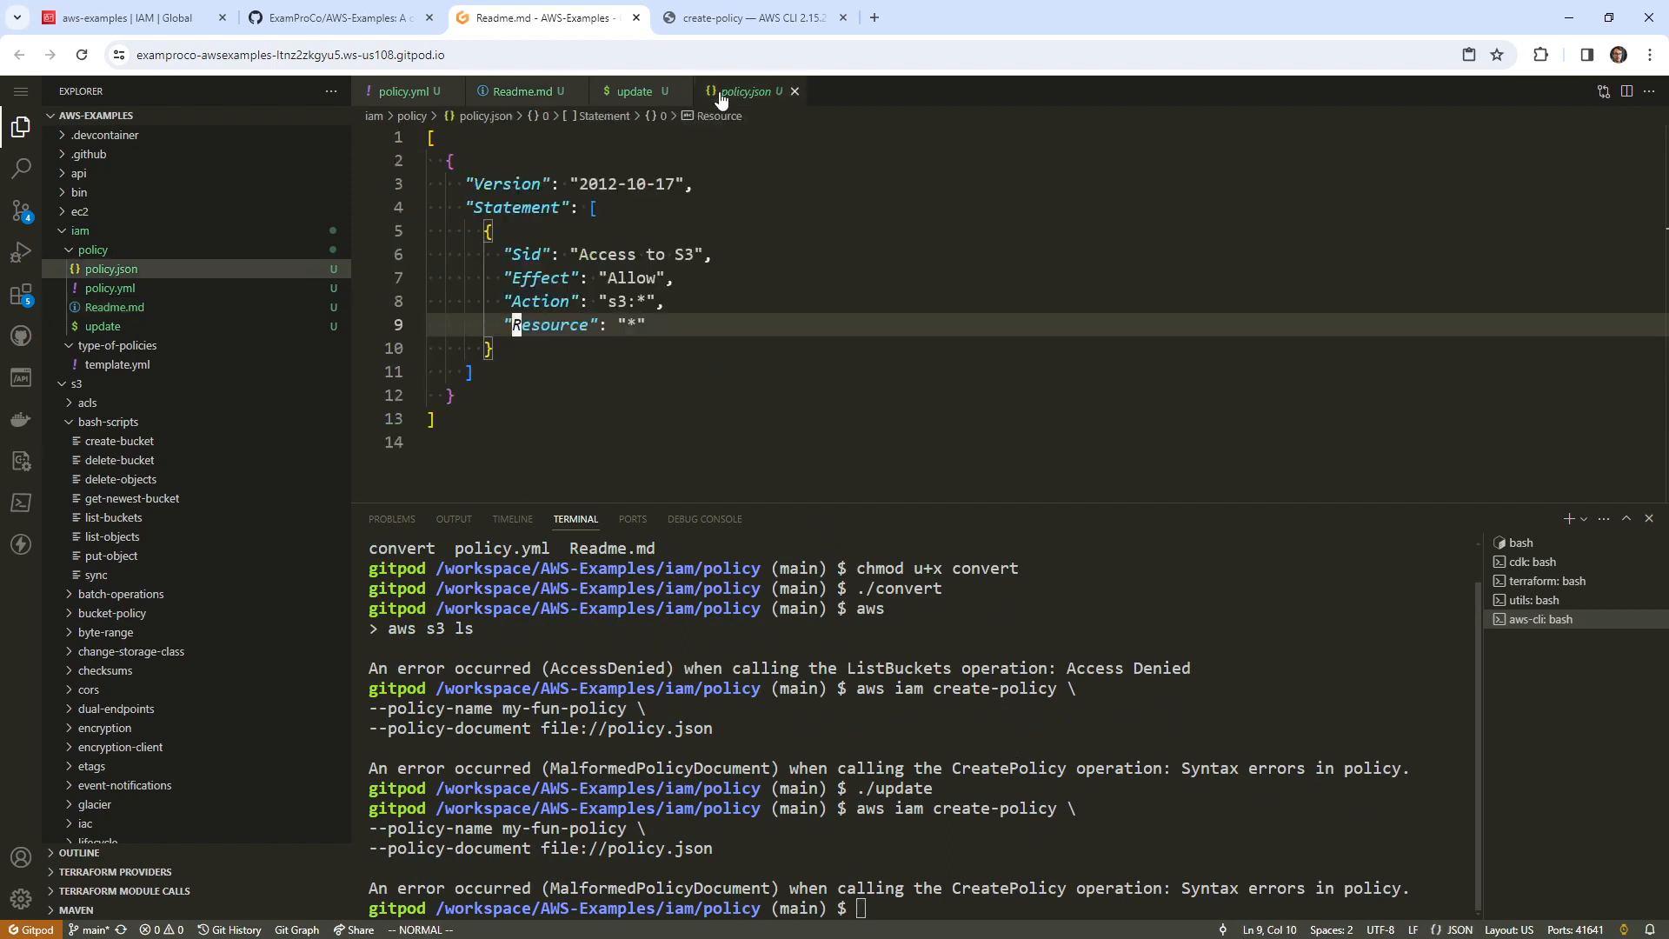
left_click(691, 278)
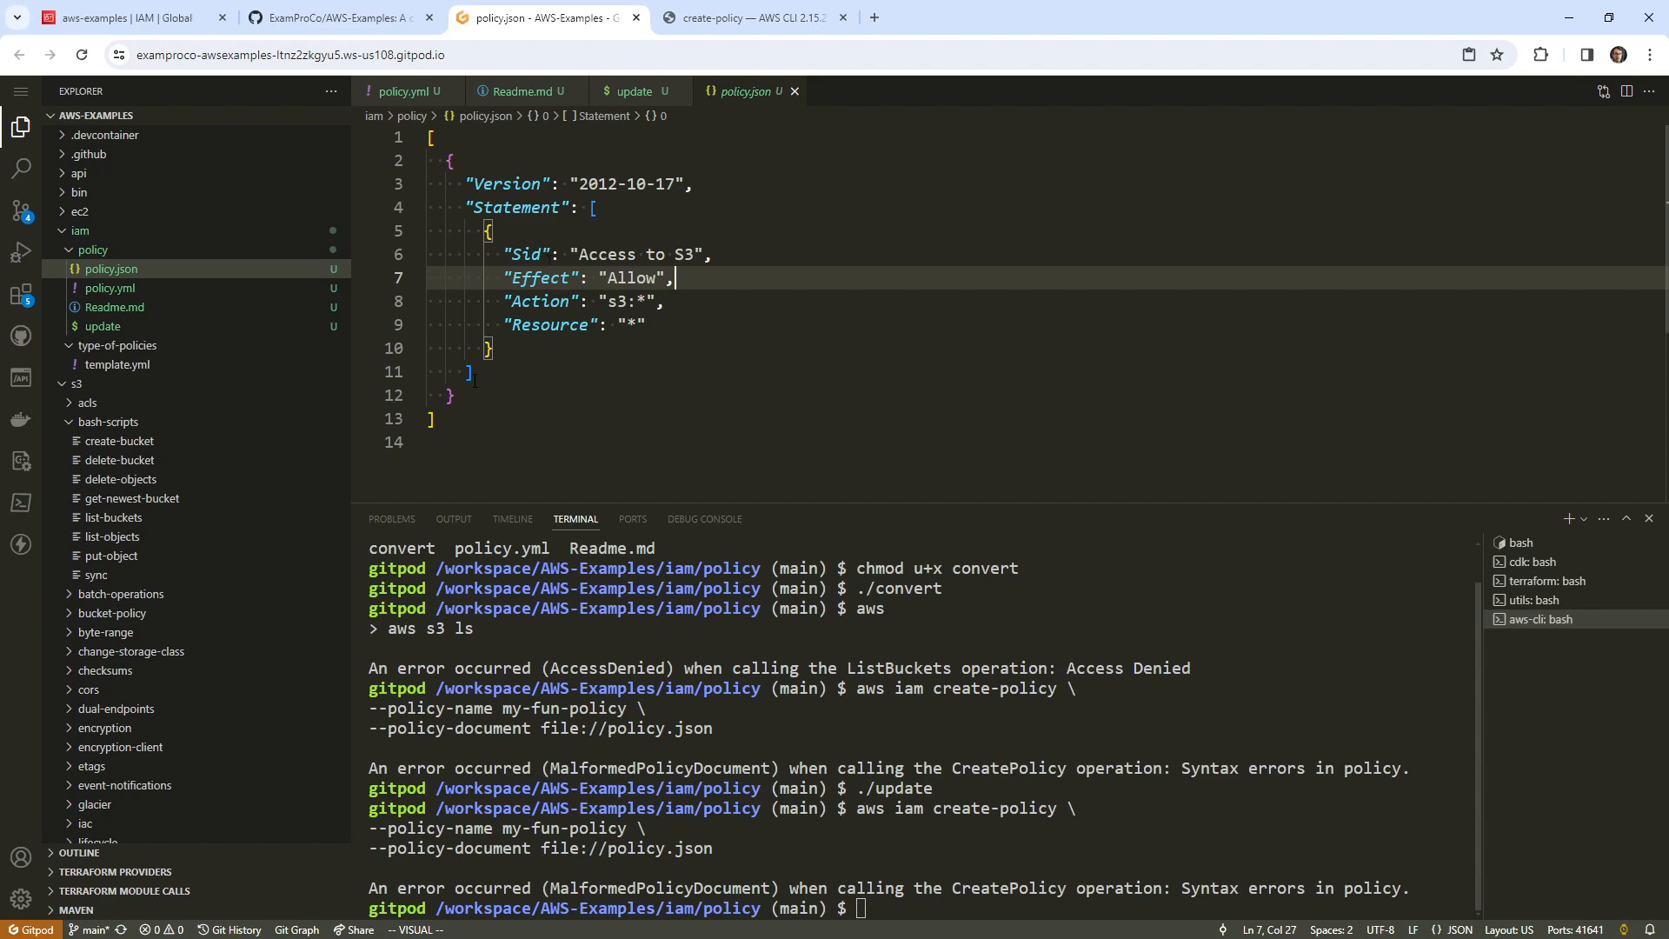
left_click_drag(438, 421, 428, 137)
right_click(470, 180)
left_click(584, 412)
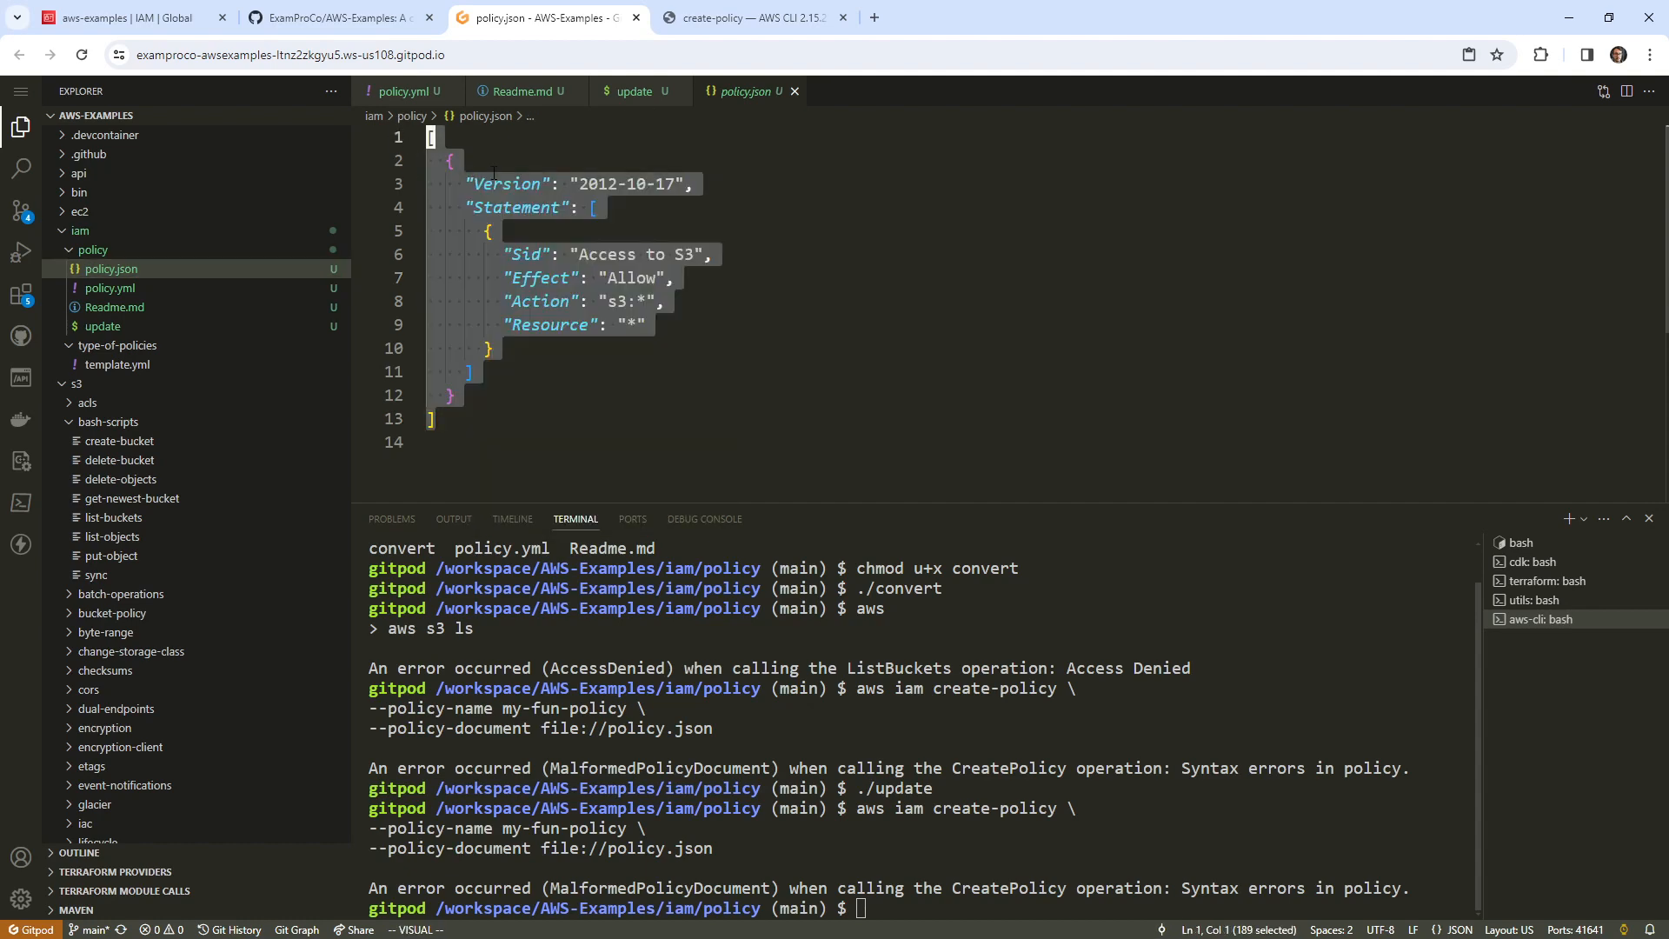
- Switch to the AWS IAM console, go to the Policies page and start creating a new policy
left_click(130, 17)
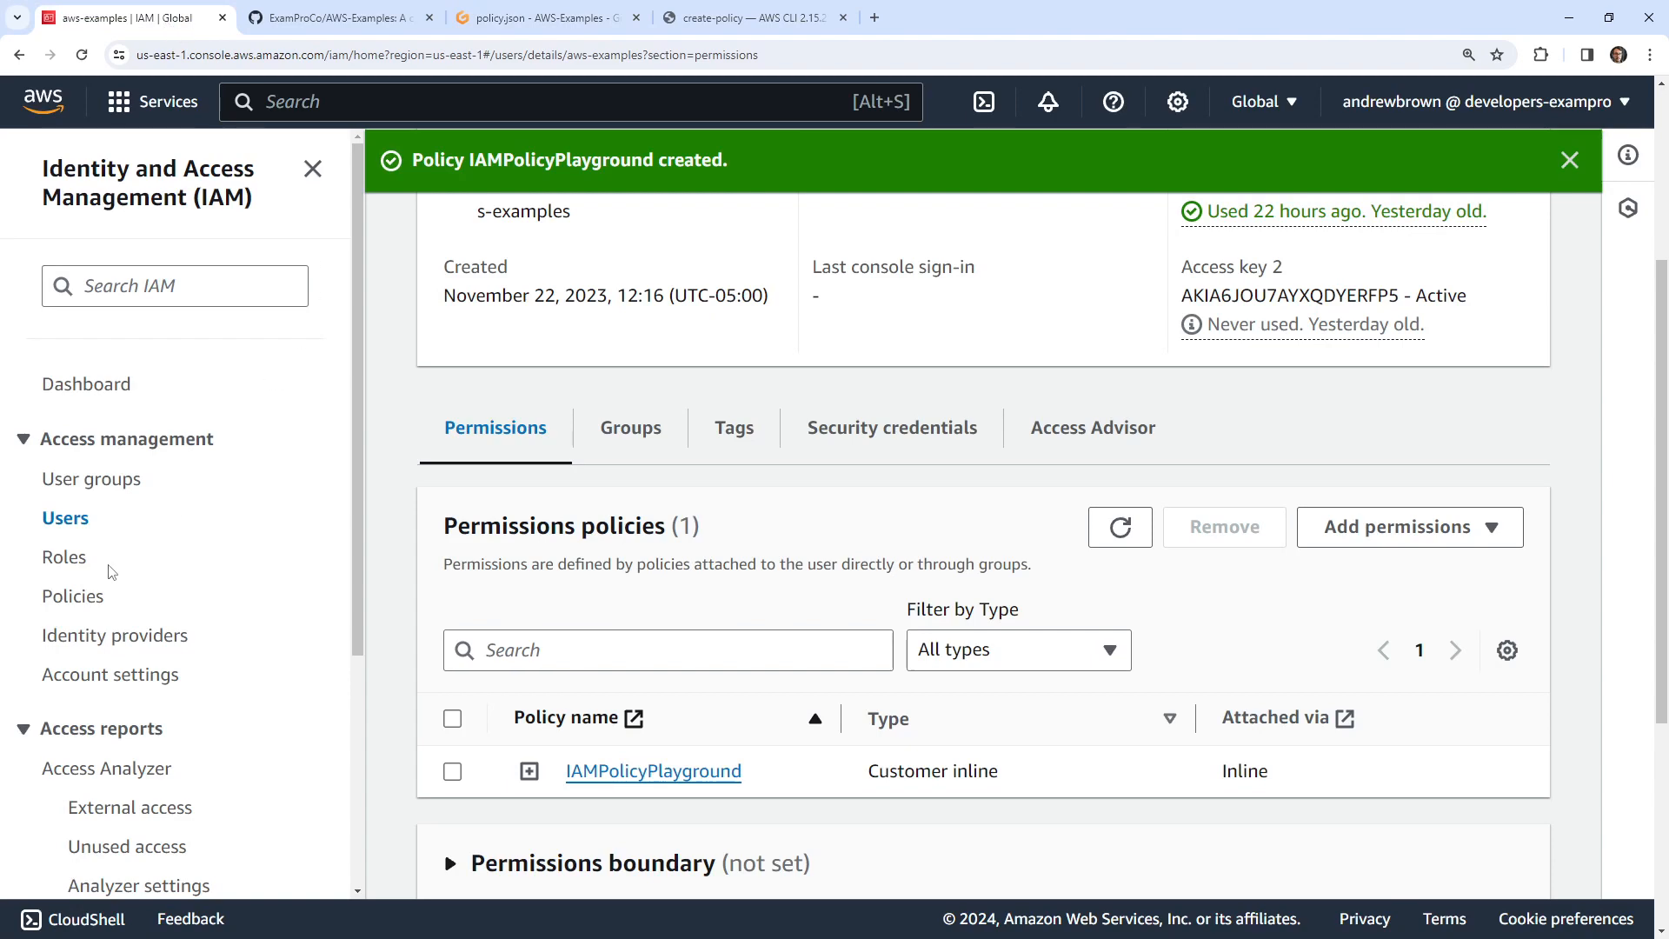
left_click(95, 596)
scroll(872, 481, "up", 4)
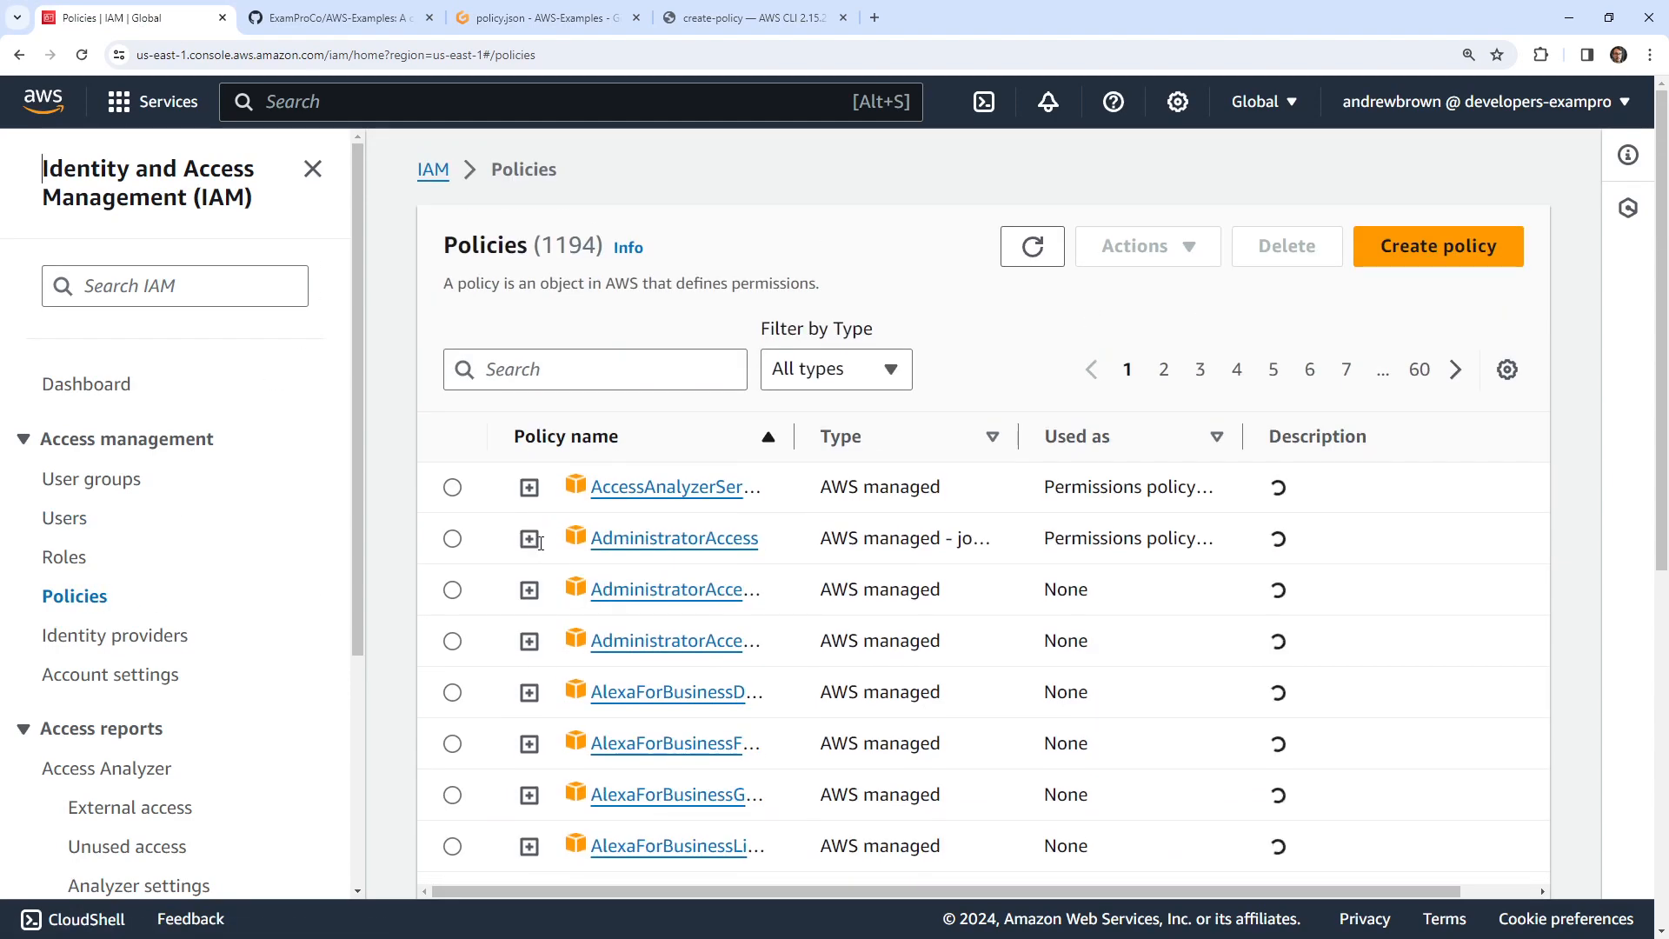
scroll(239, 598, "down", 4)
scroll(234, 592, "up", 2)
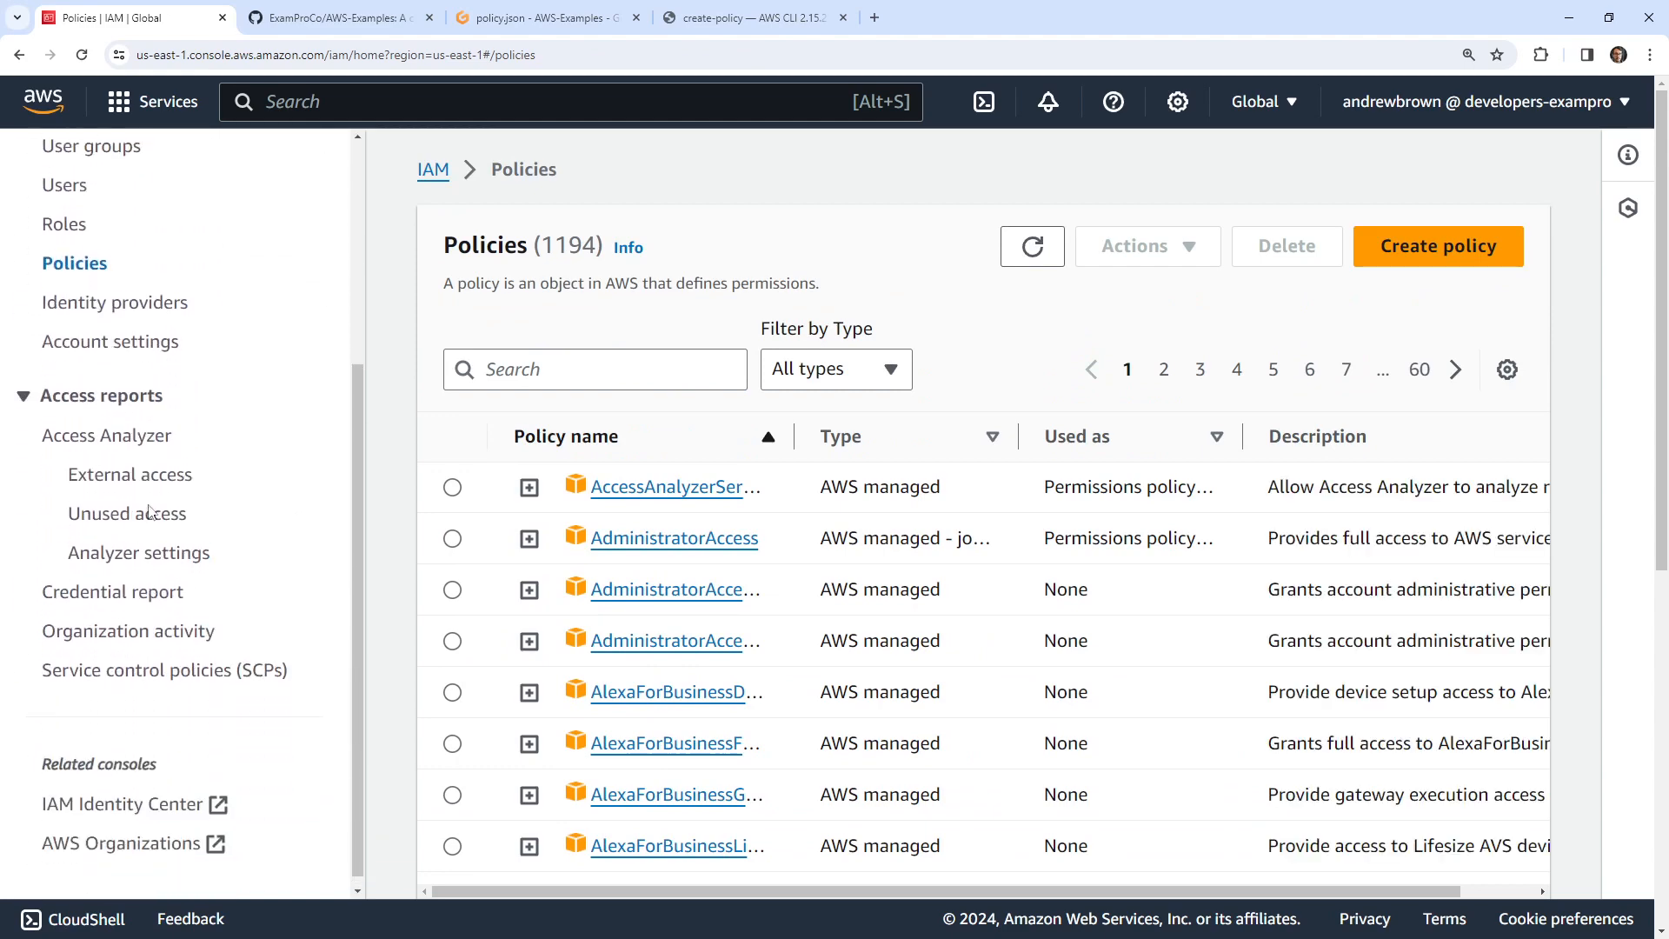
left_click(1461, 248)
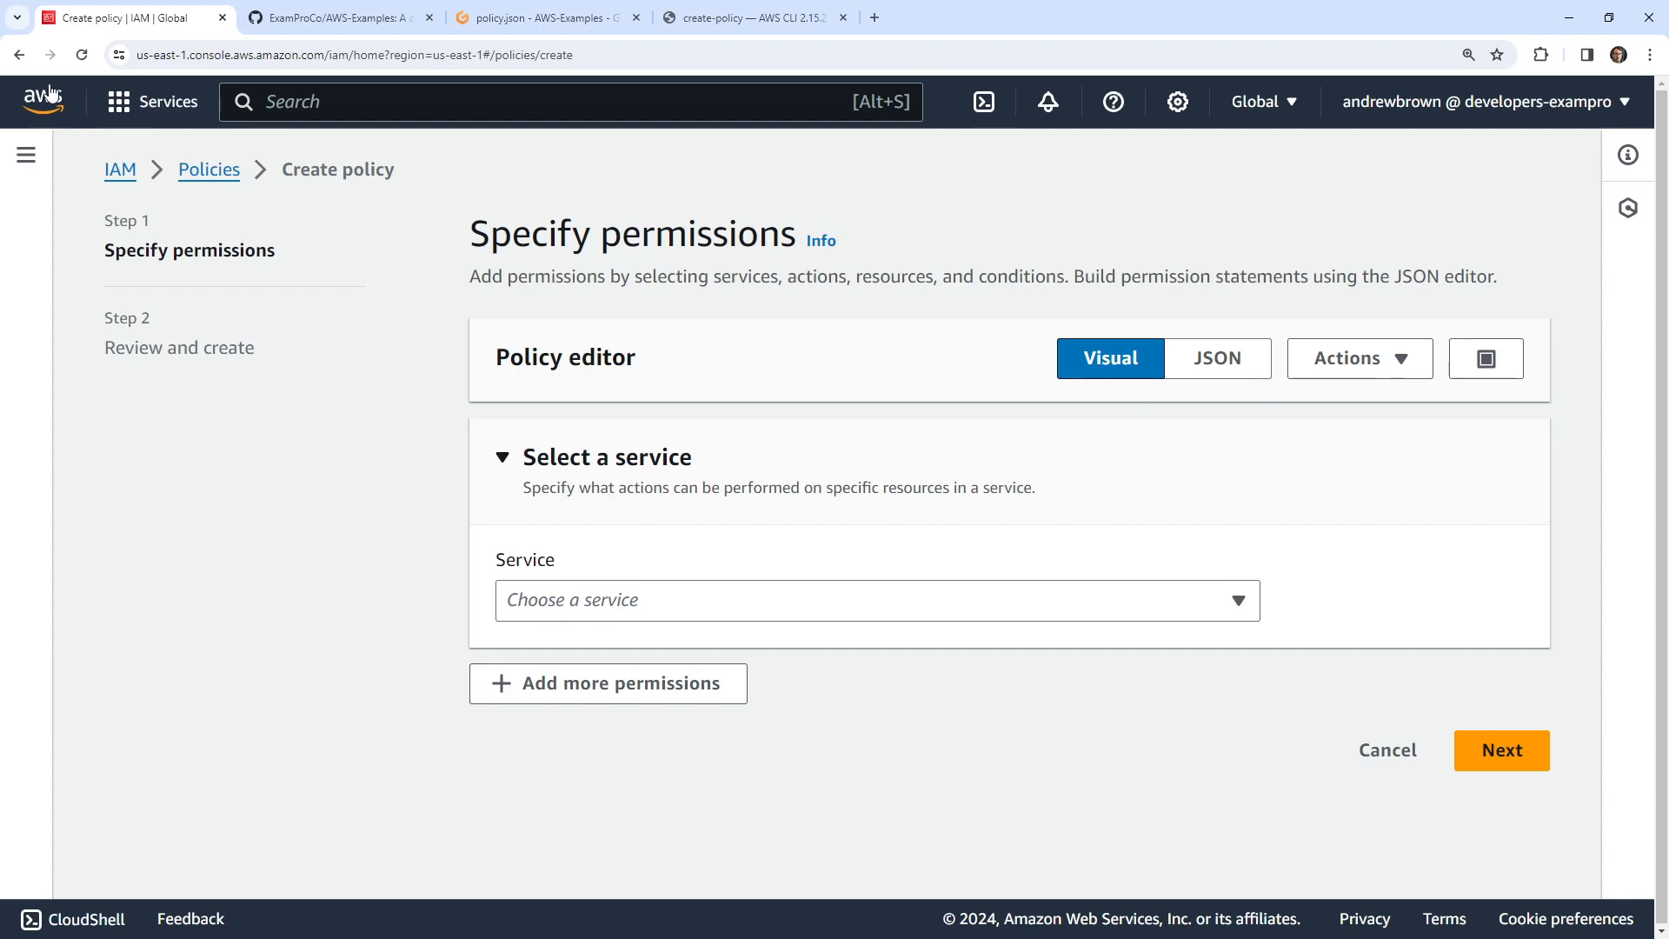
left_click(19, 55)
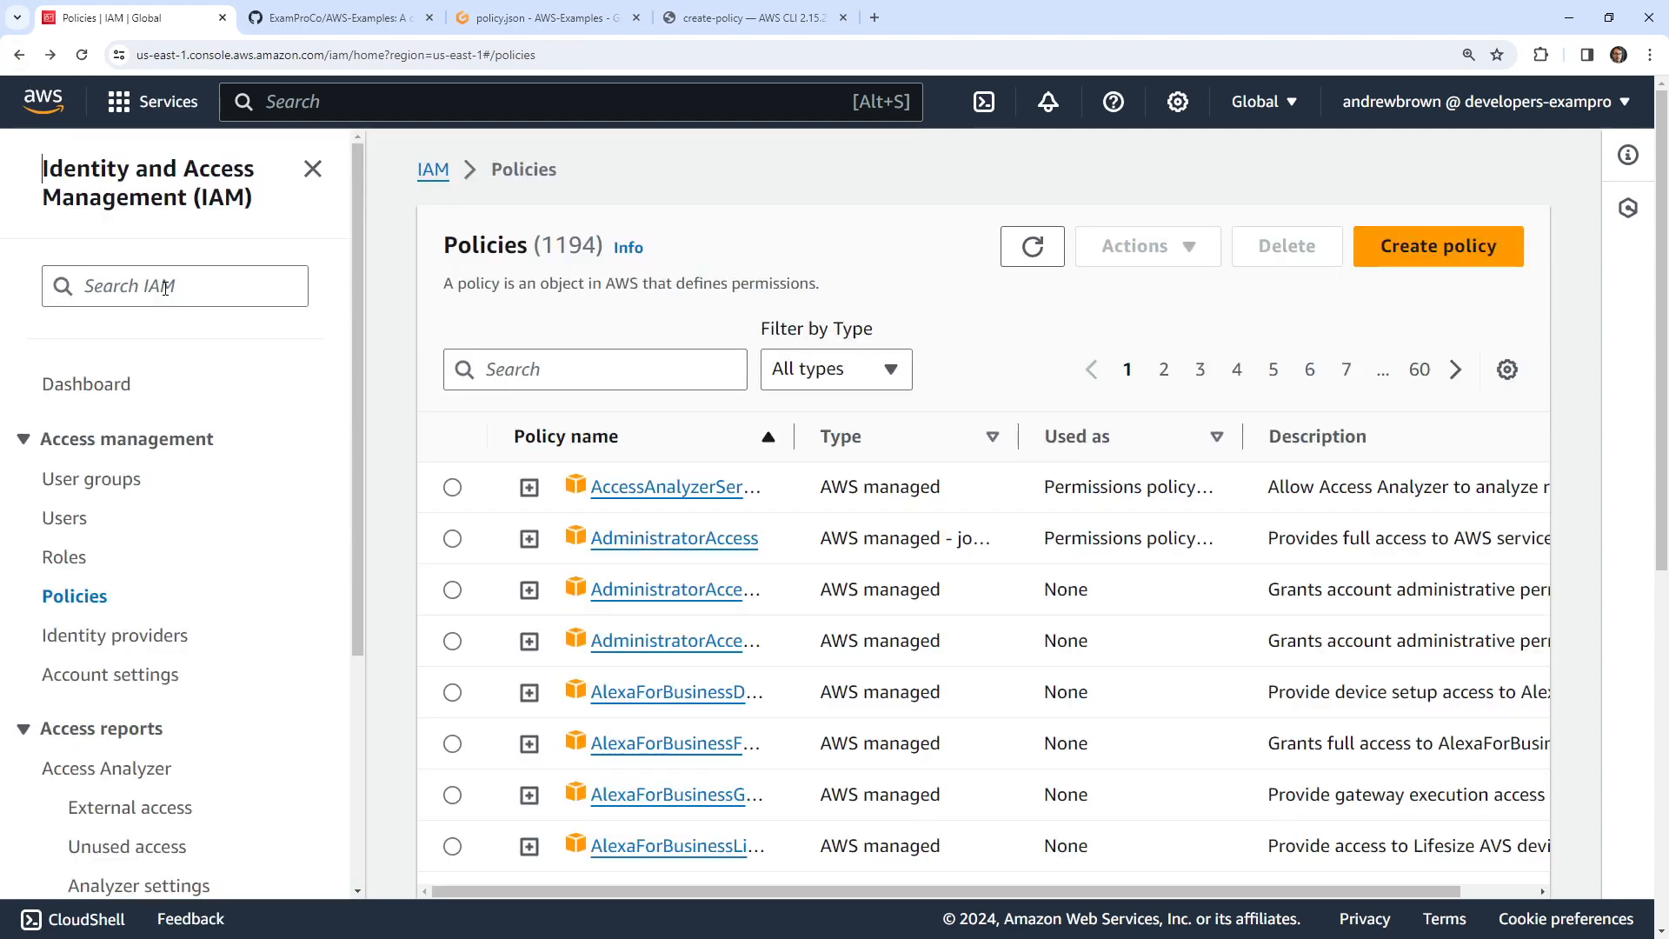
scroll(79, 491, "down", 3)
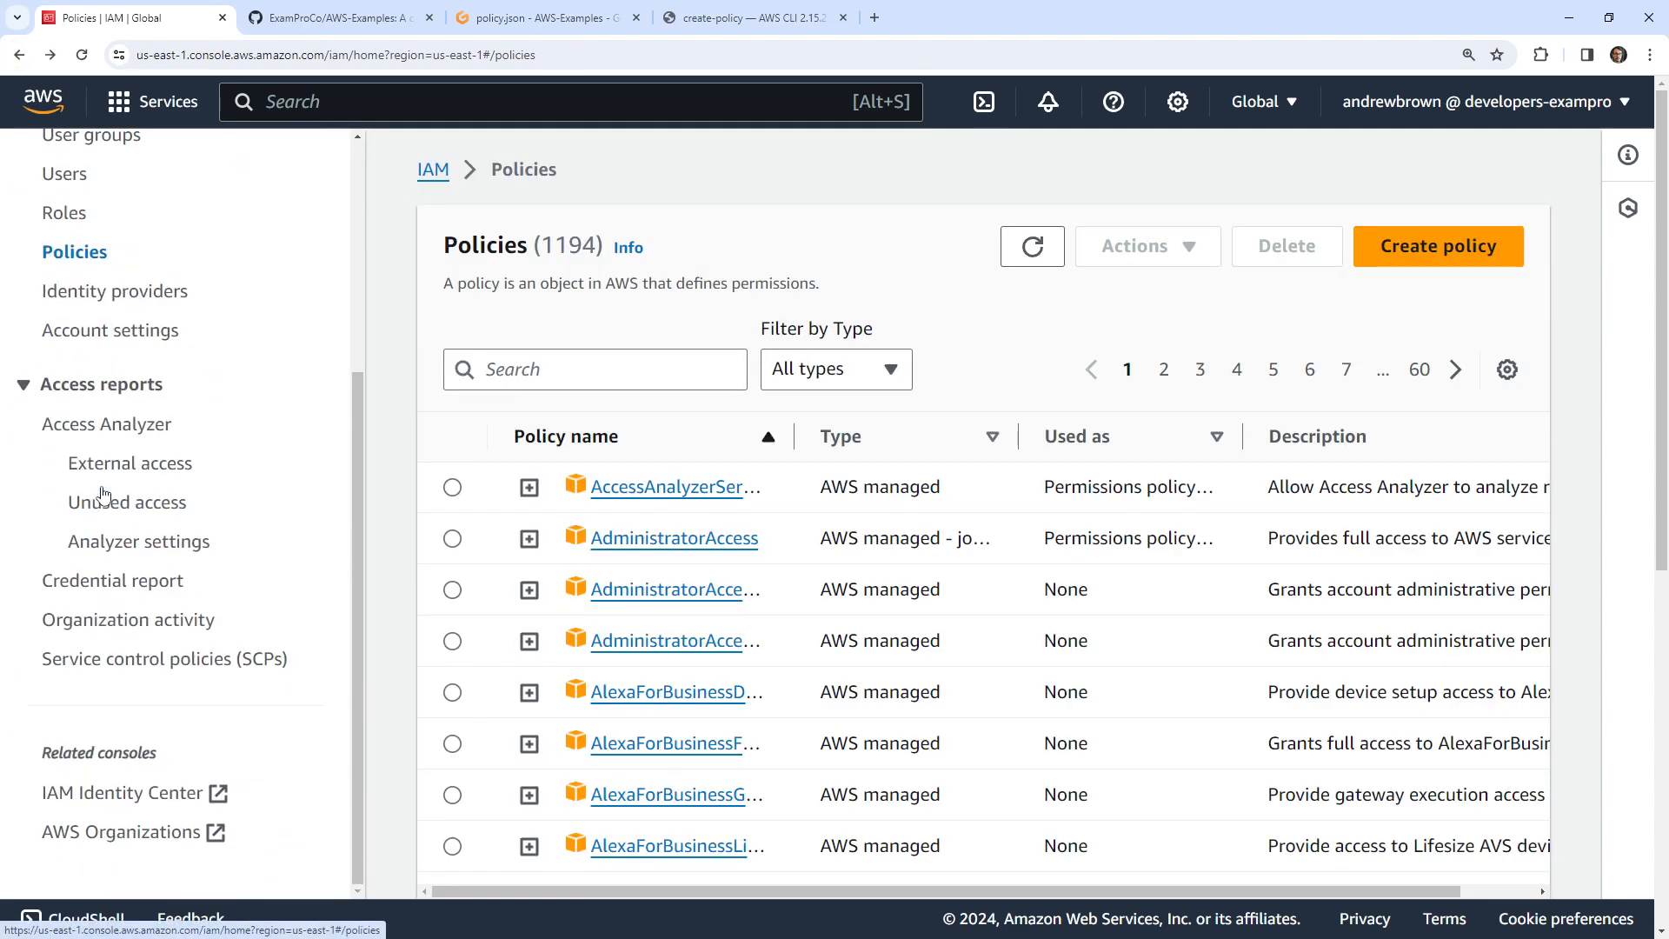
scroll(78, 491, "up", 3)
left_click(1489, 247)
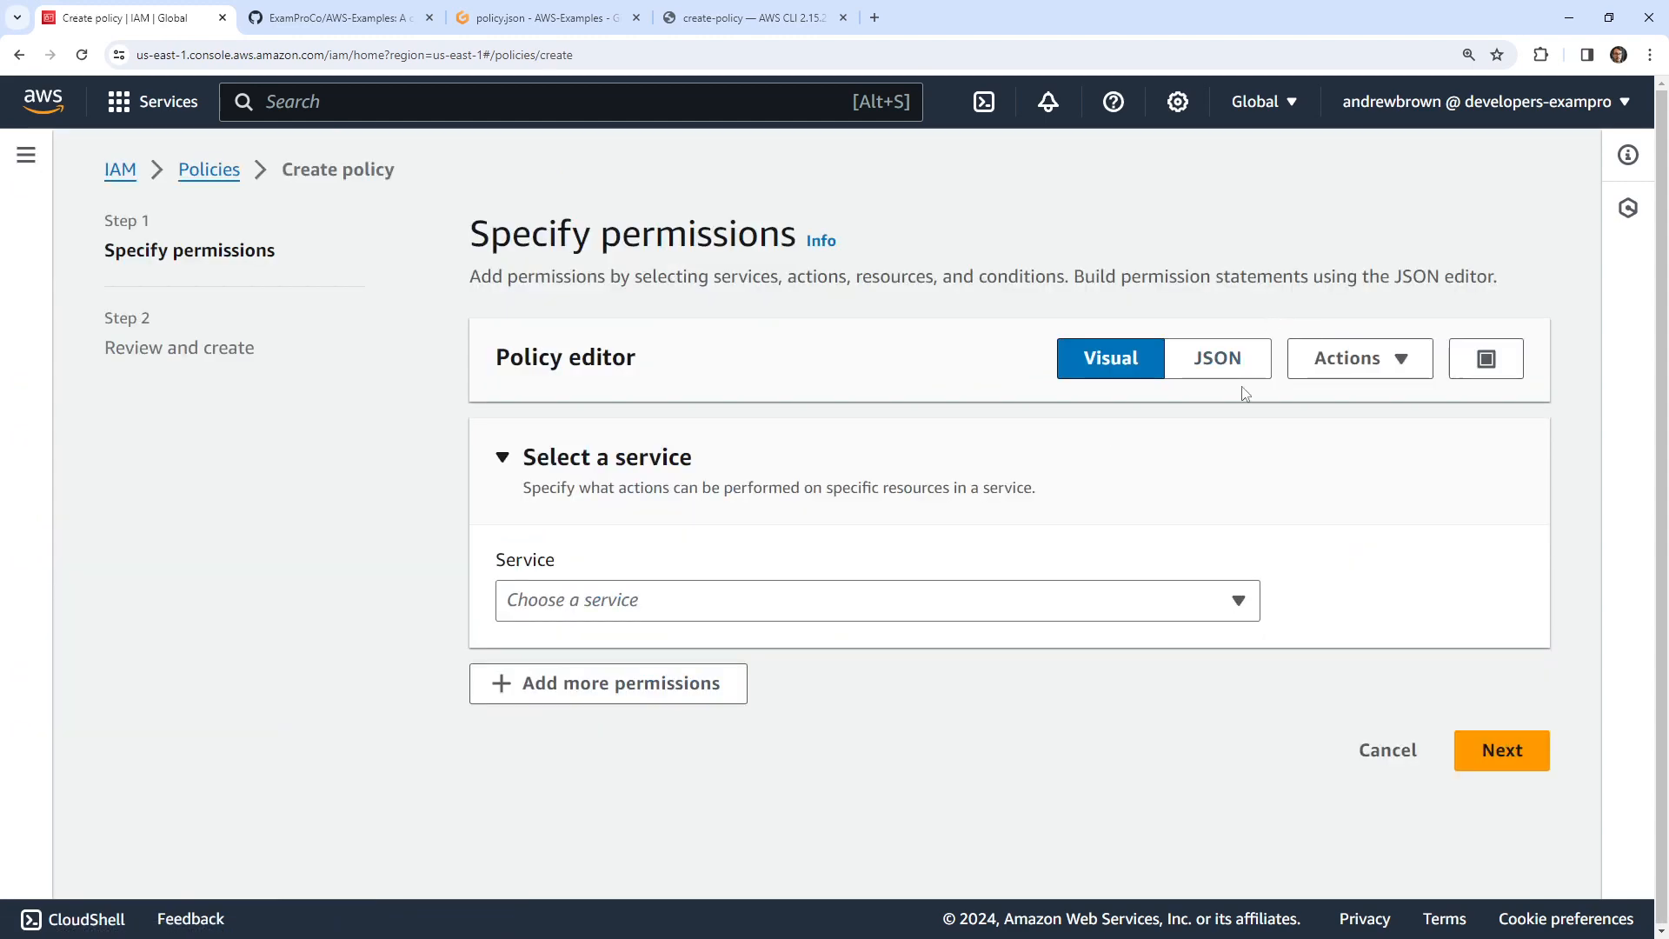
- Switch the policy editor to JSON and replace the default policy with the copied policy.json contents
left_click(1217, 358)
key("ctrl+a")
right_click(718, 584)
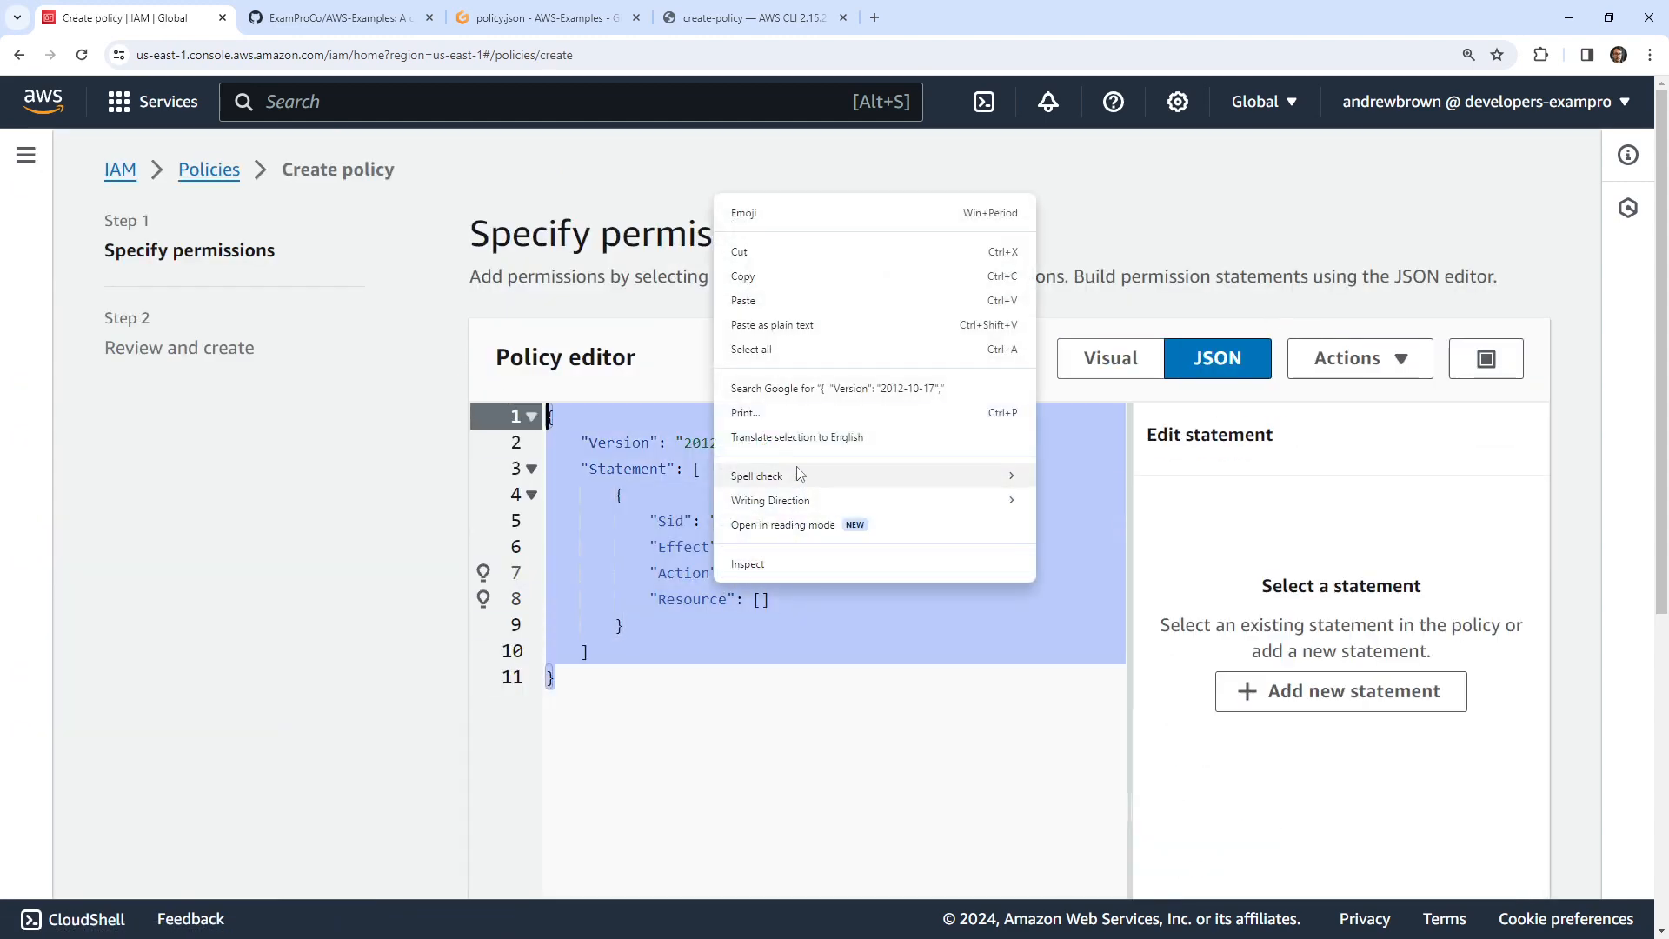
left_click(796, 310)
left_click(812, 623)
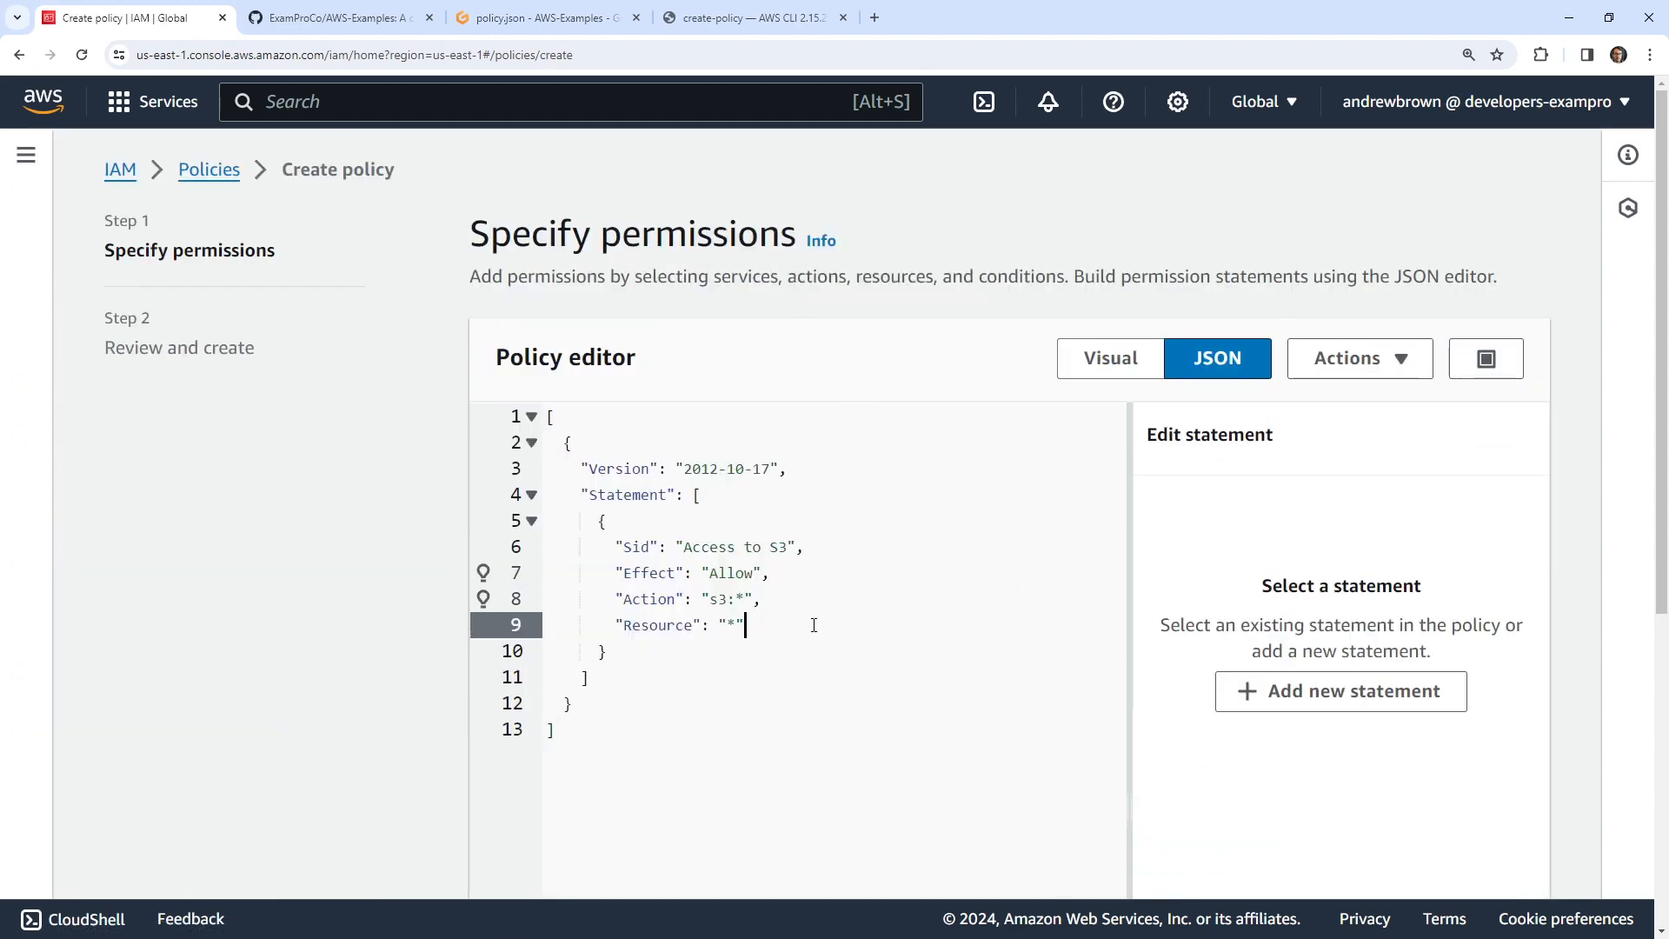
- Check the pasted policy for validation errors and examine its outer square brackets
scroll(615, 473, "down", 4)
scroll(621, 466, "up", 4)
scroll(640, 487, "down", 5)
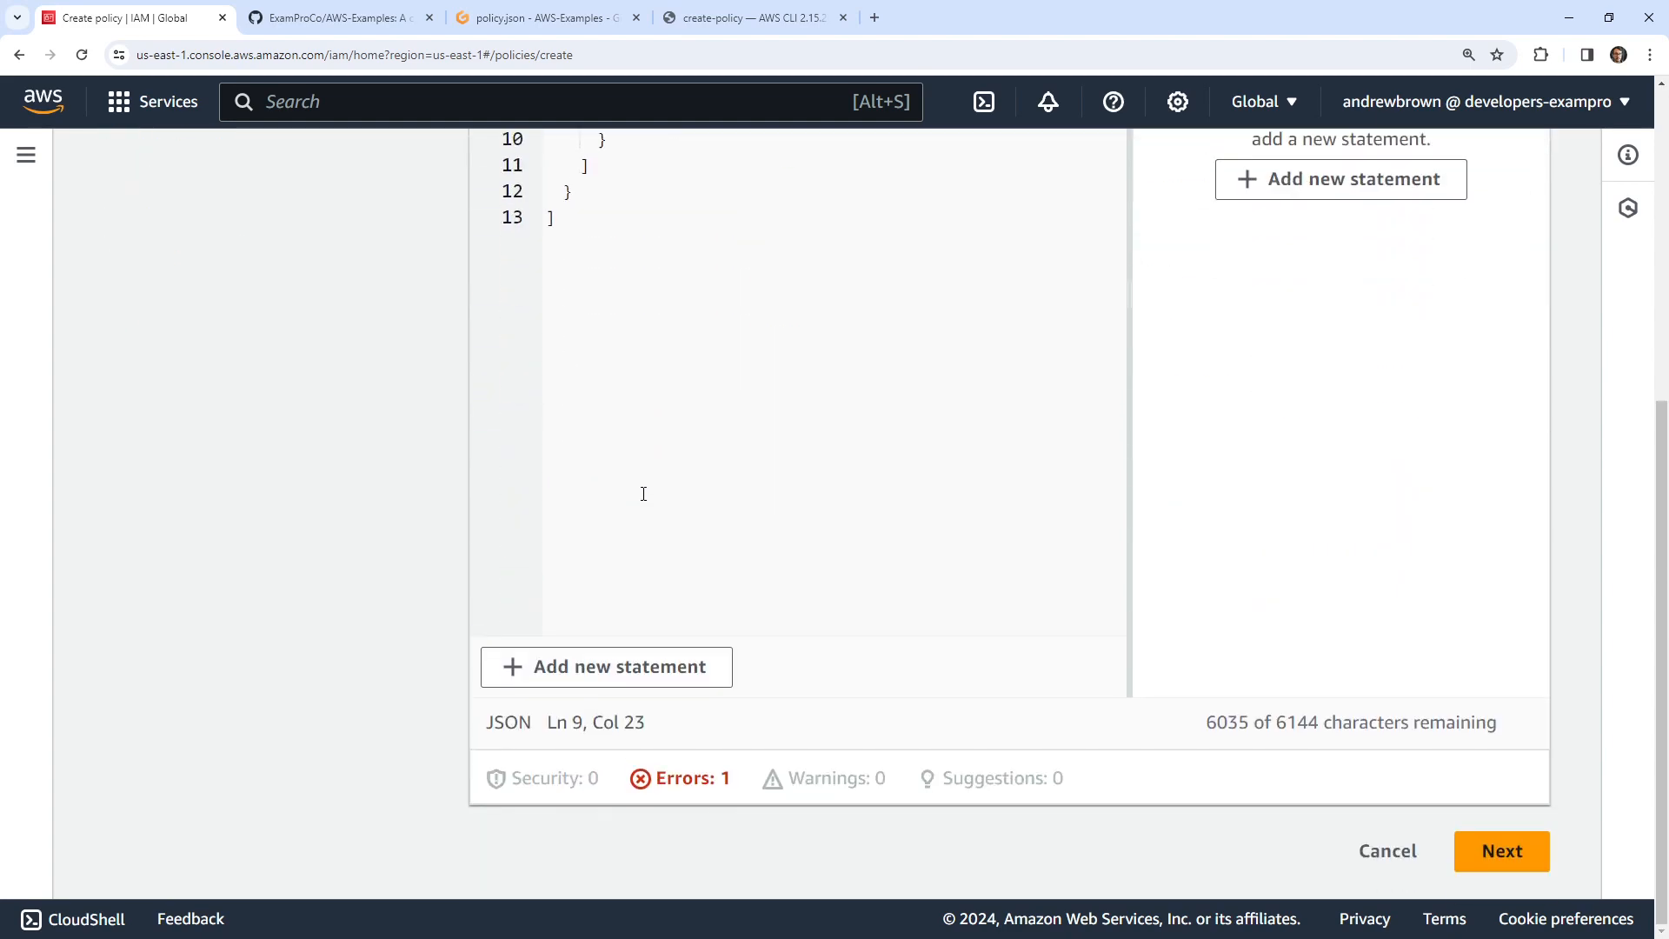
scroll(641, 492, "up", 4)
left_click(555, 561)
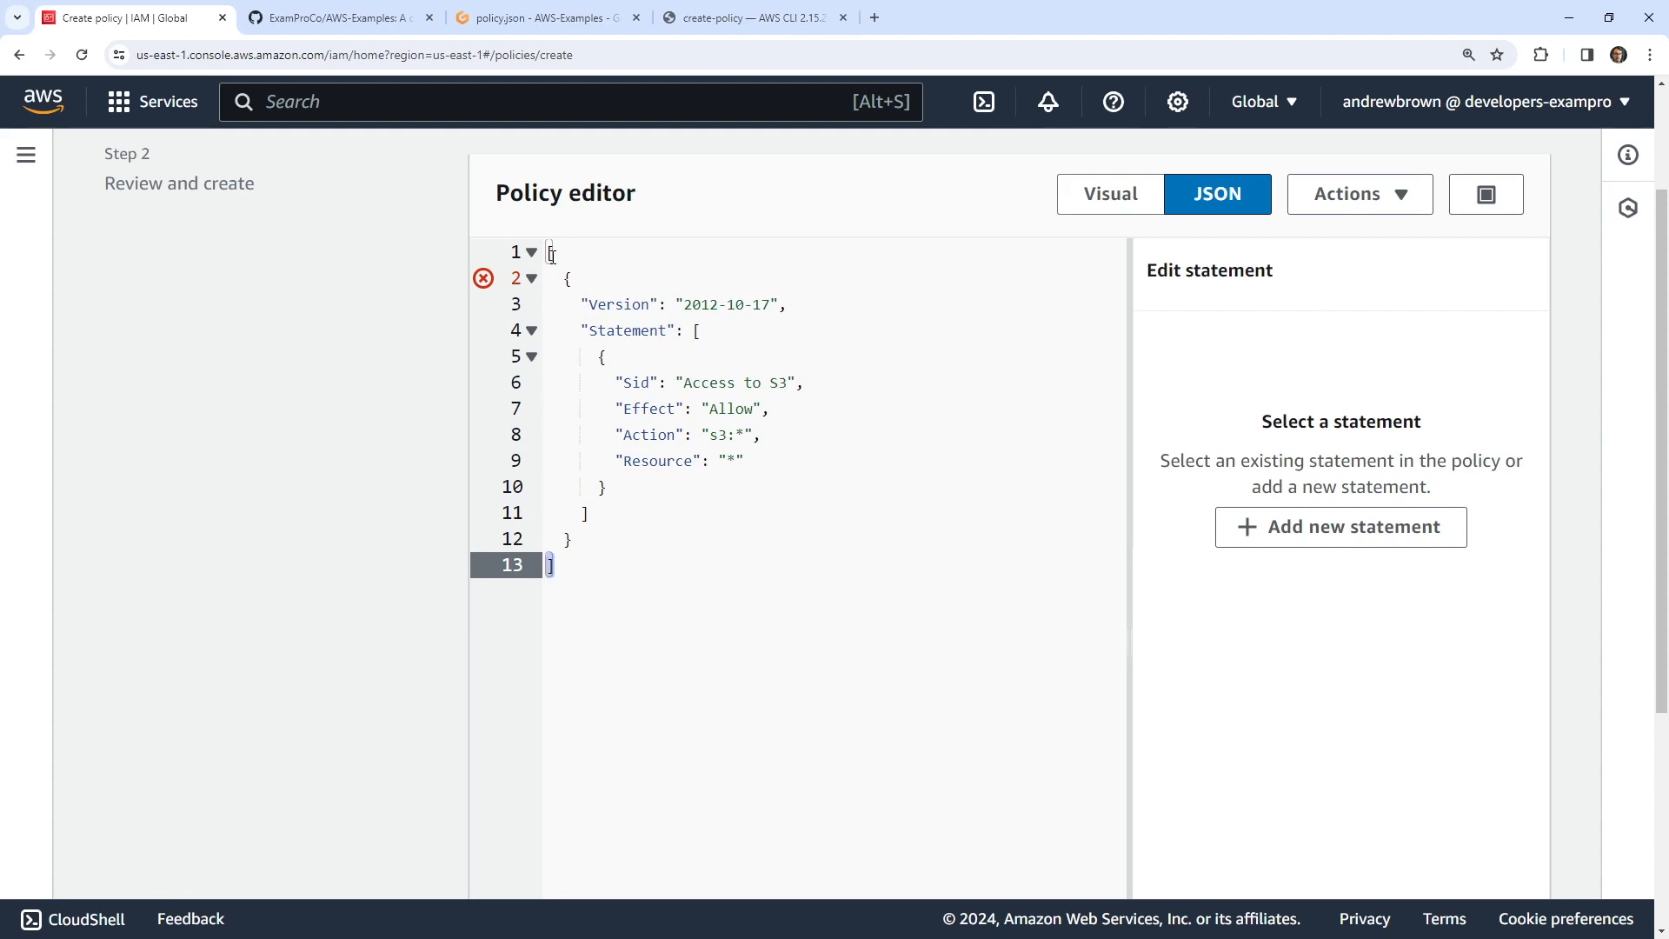
- Switch to the Gitpod editor and remove the leading list dash before Version on line 1 of policy.yml
left_click(579, 22)
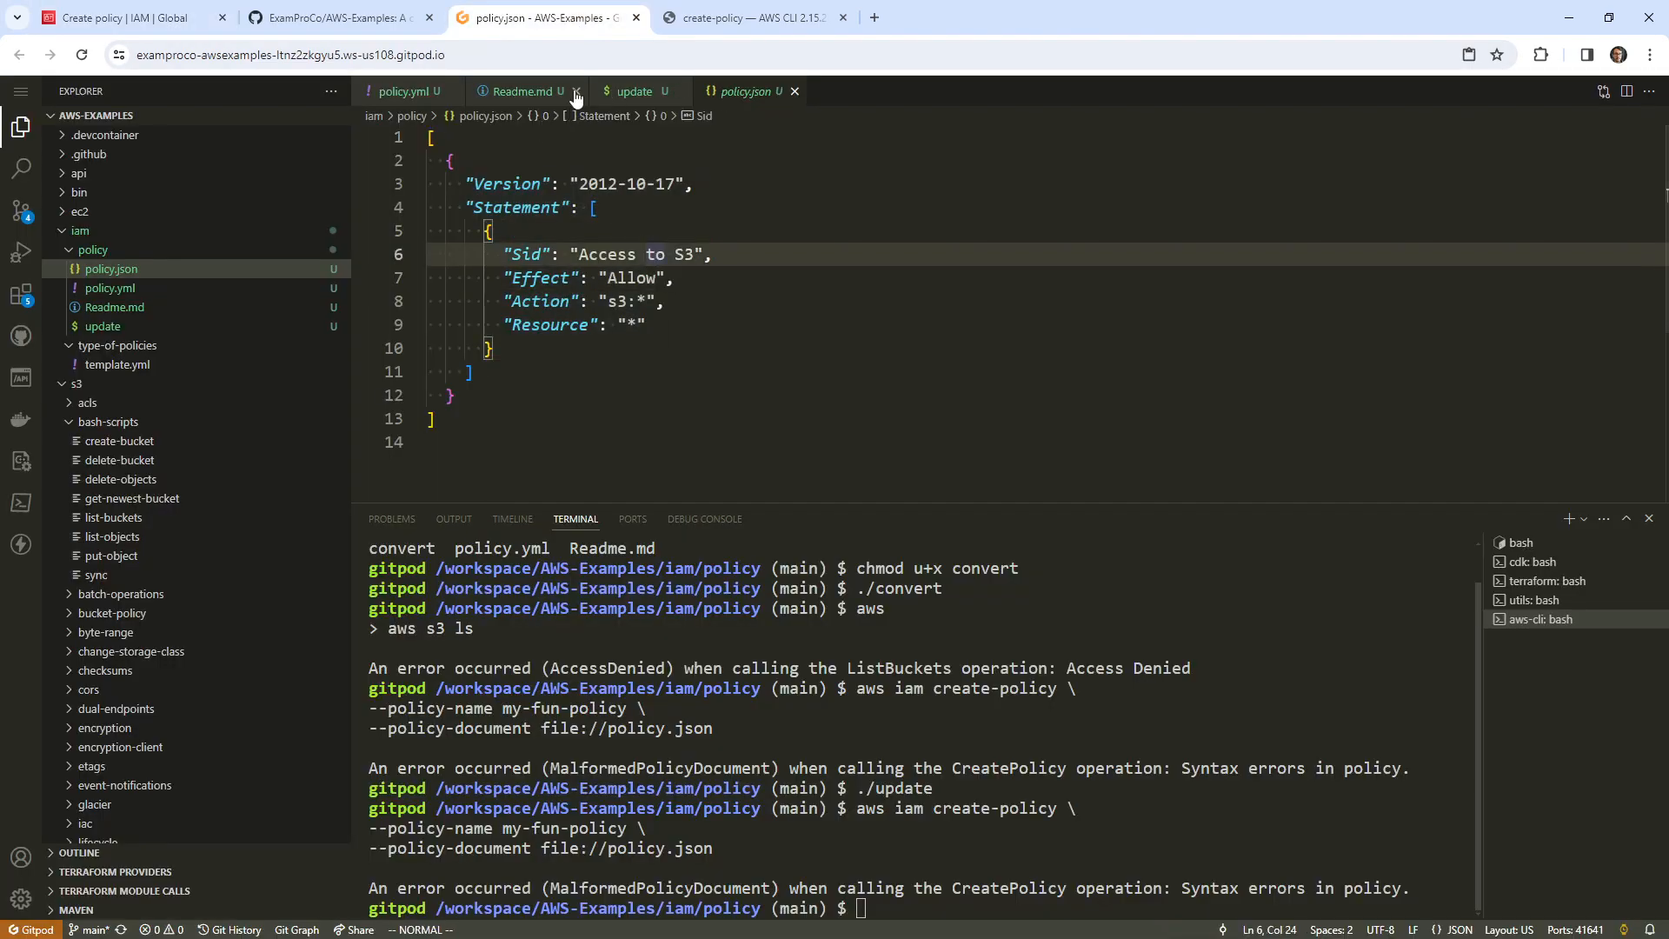
left_click(402, 94)
key("g")
key("g")
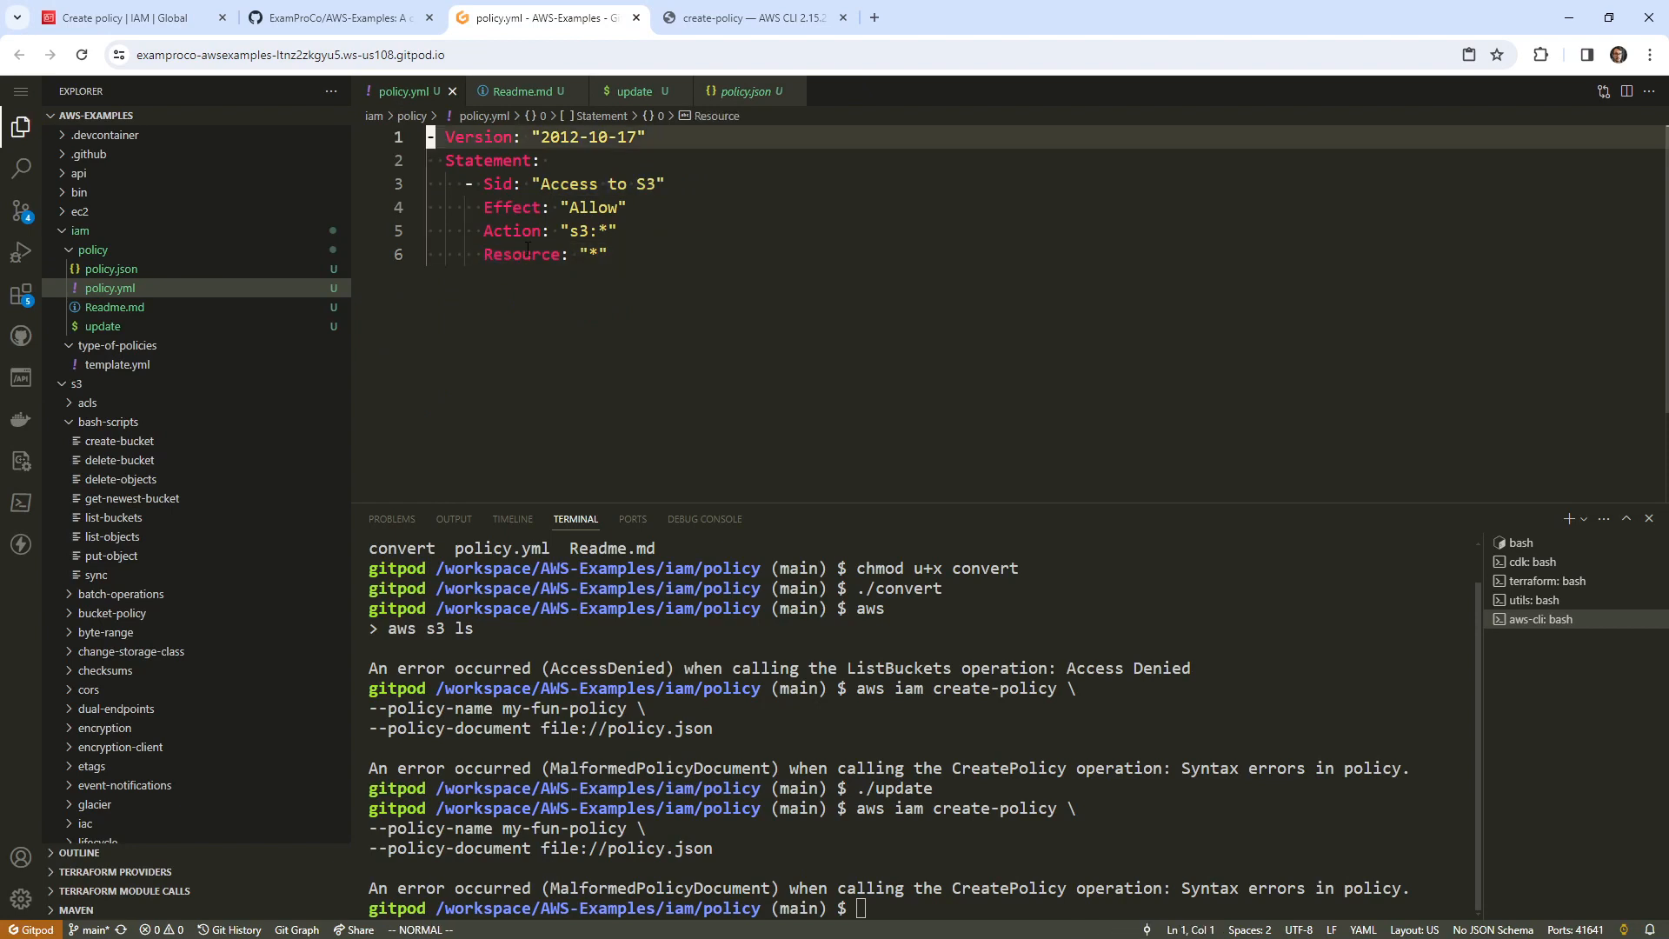
key("x")
key("x")
key("j")
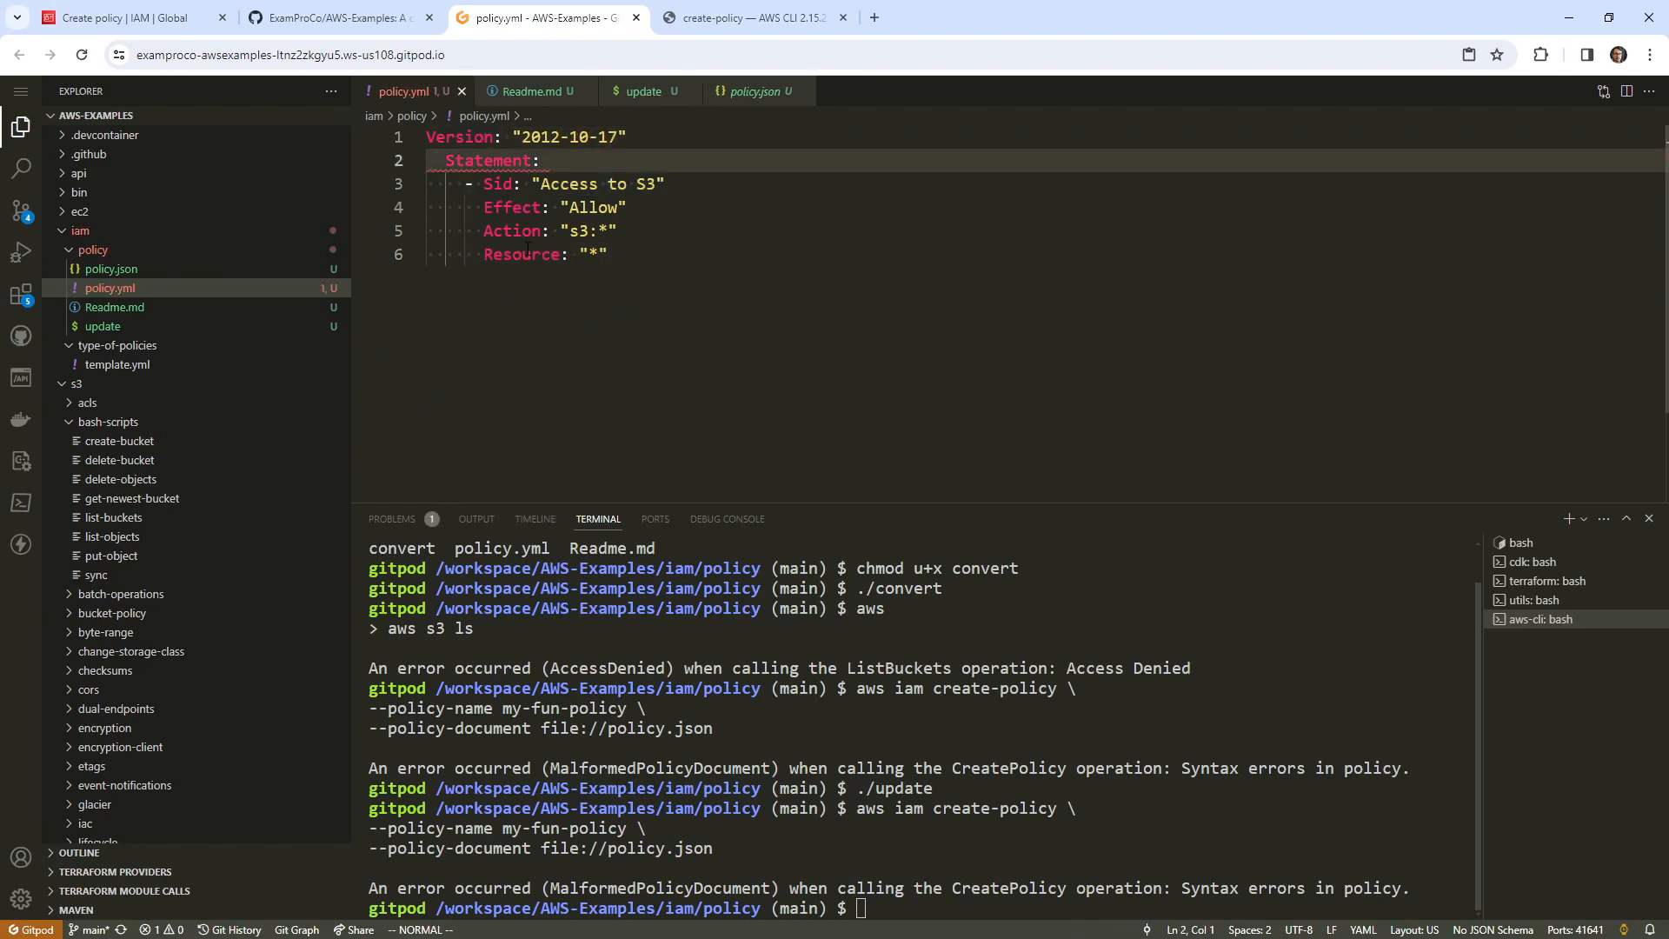
- Outdent the Statement block in policy.yml by one level so that Statement aligns with Version
left_click(578, 165)
key("shift+v")
key("shift+g")
key("less")
left_click(701, 302)
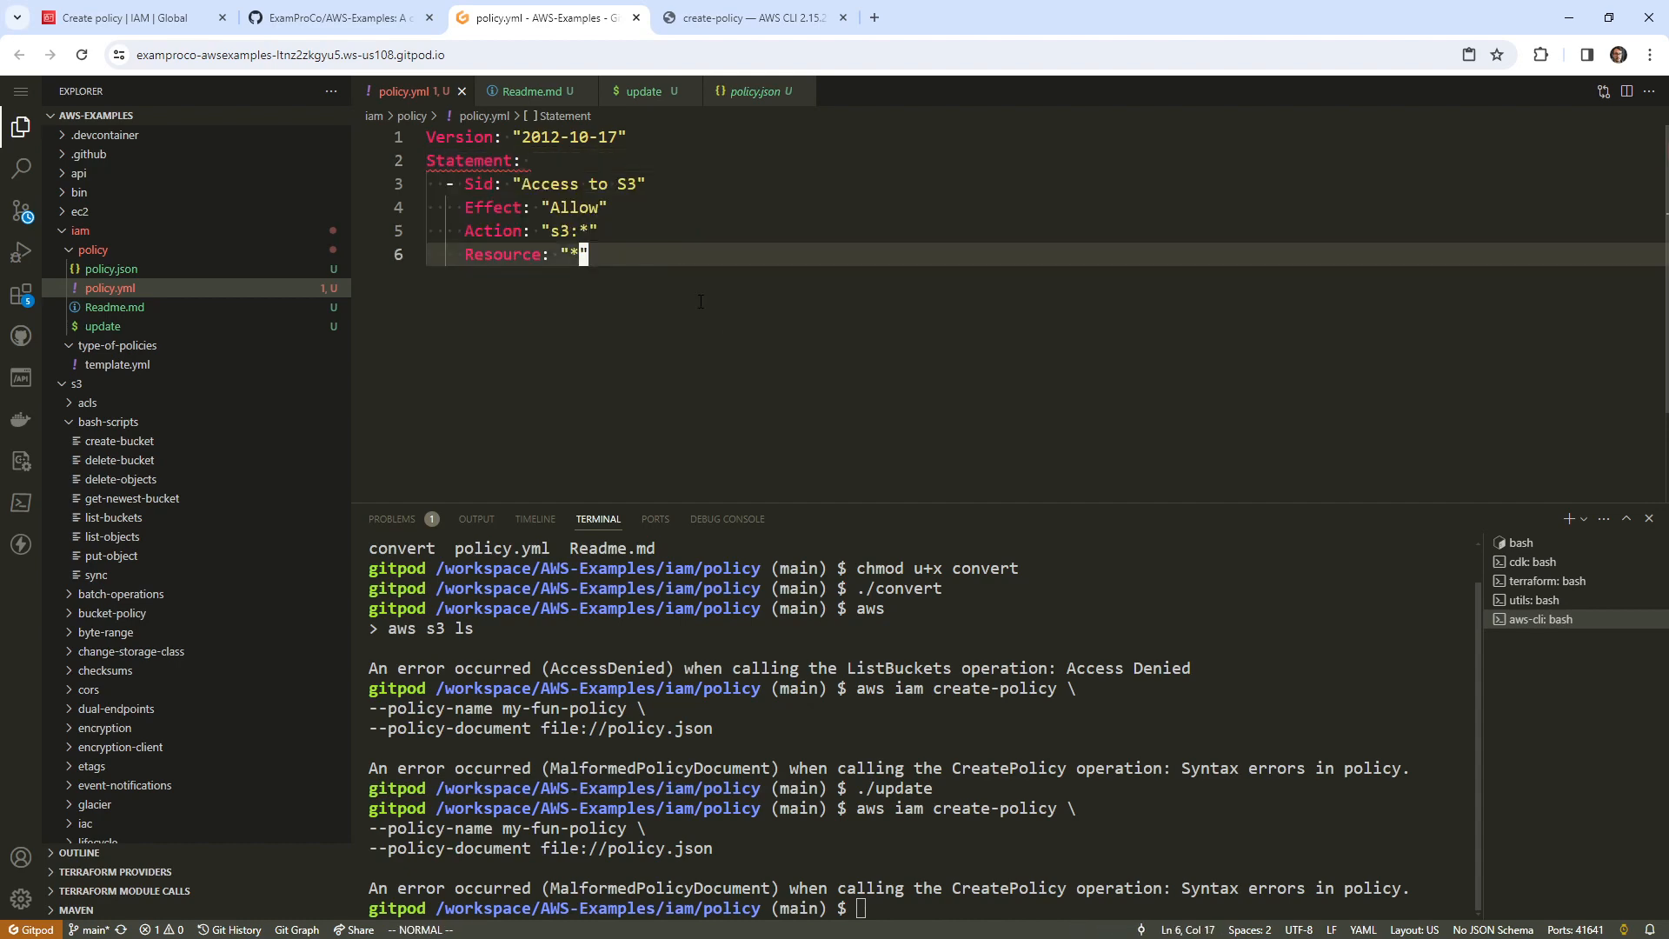
left_click(561, 183)
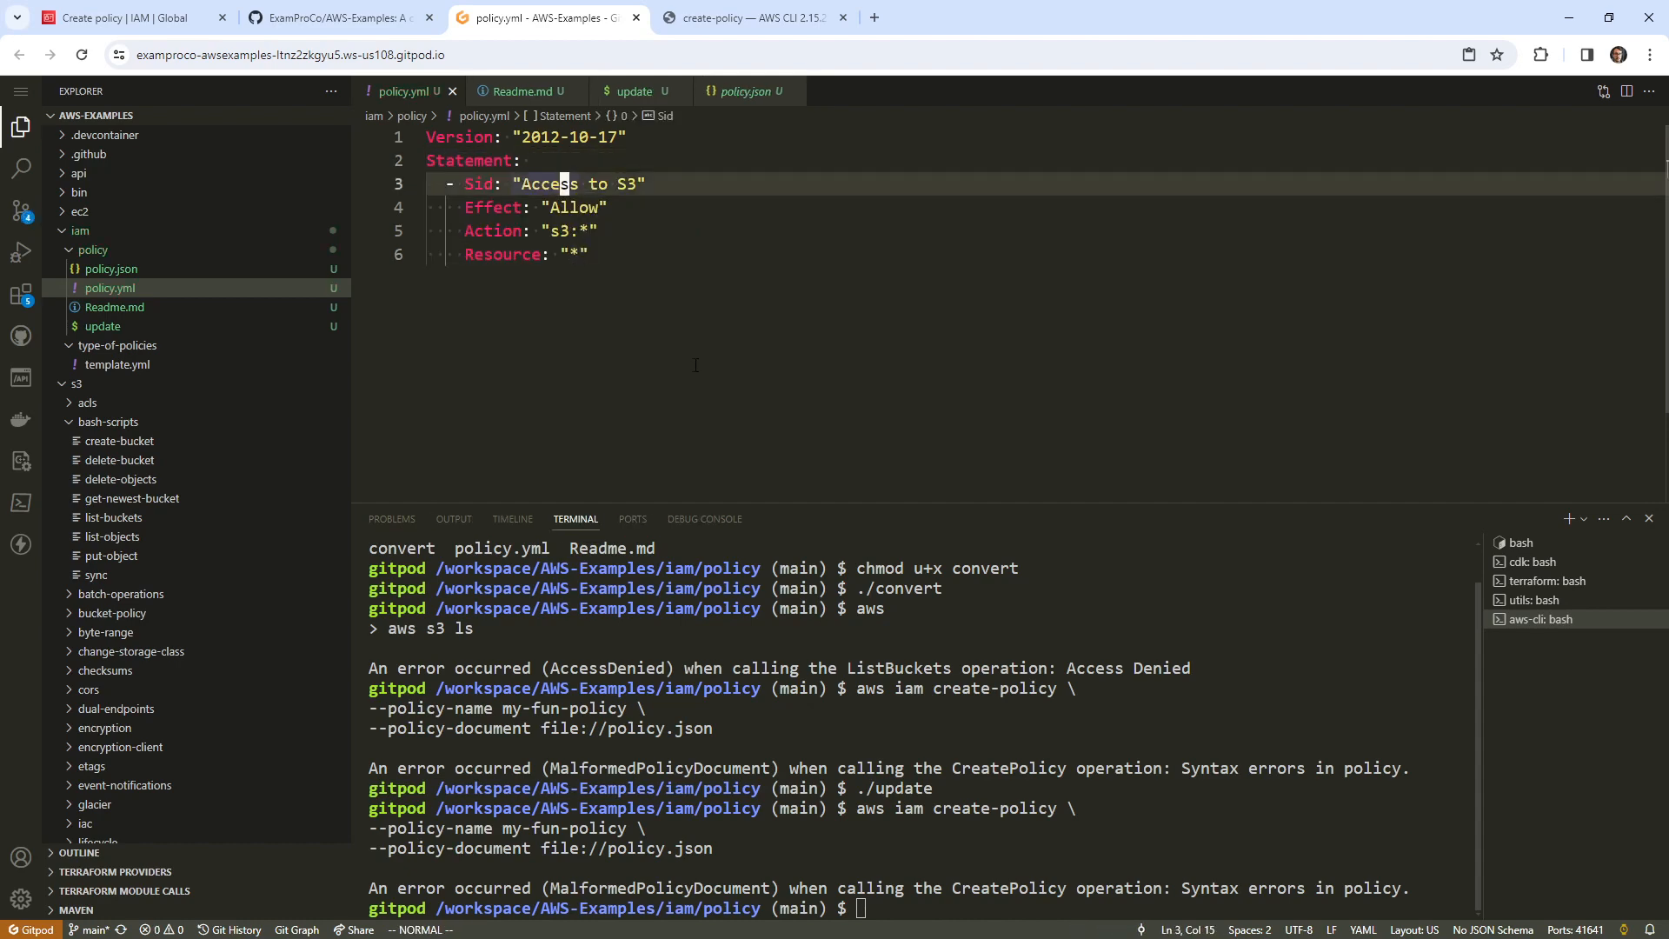
- Clear the terminal and run ./update to regenerate policy.json from policy.yml
type("clear")
key("Return")
key("Up")
key("Up")
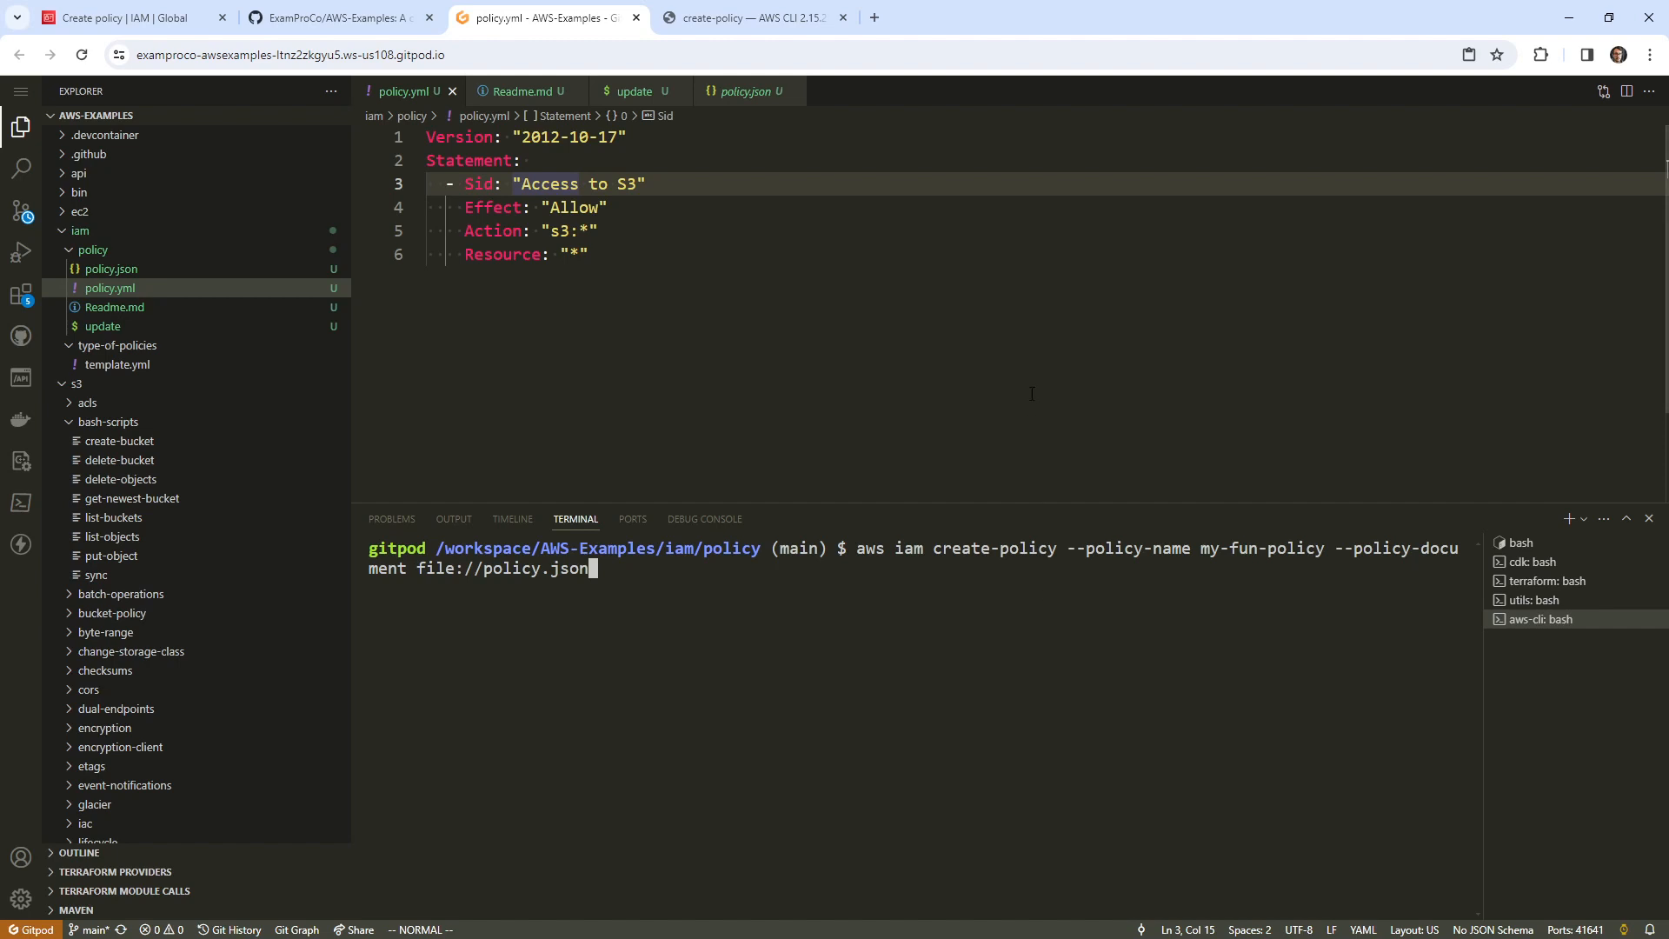
left_click(944, 403)
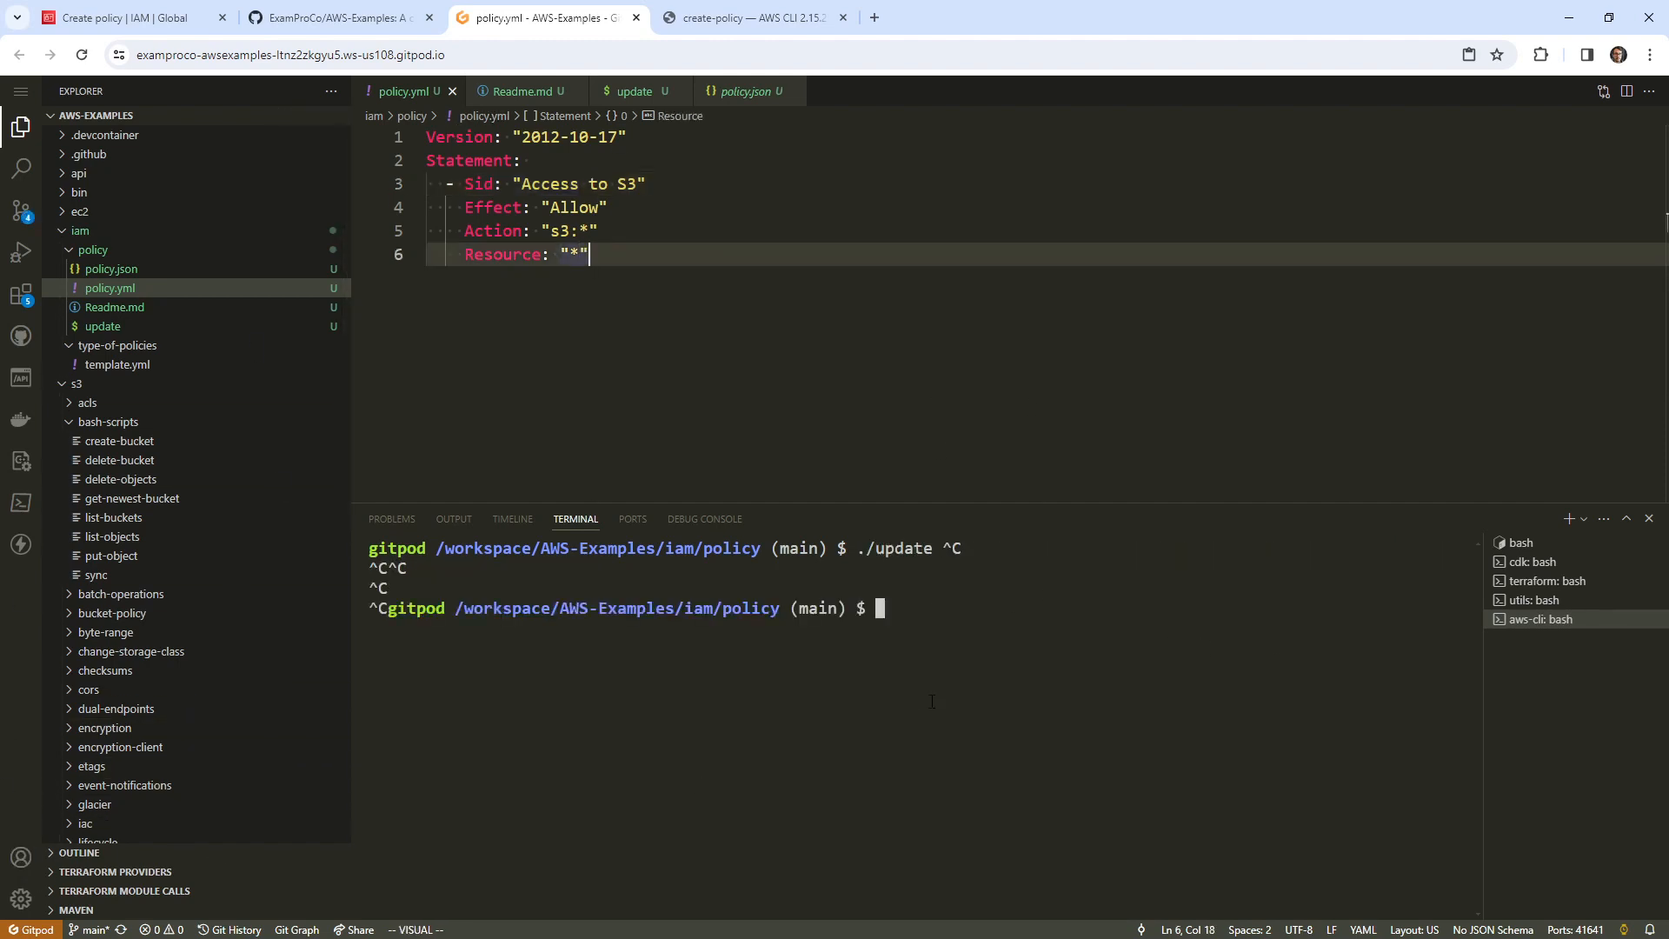
type("./update")
key("Return")
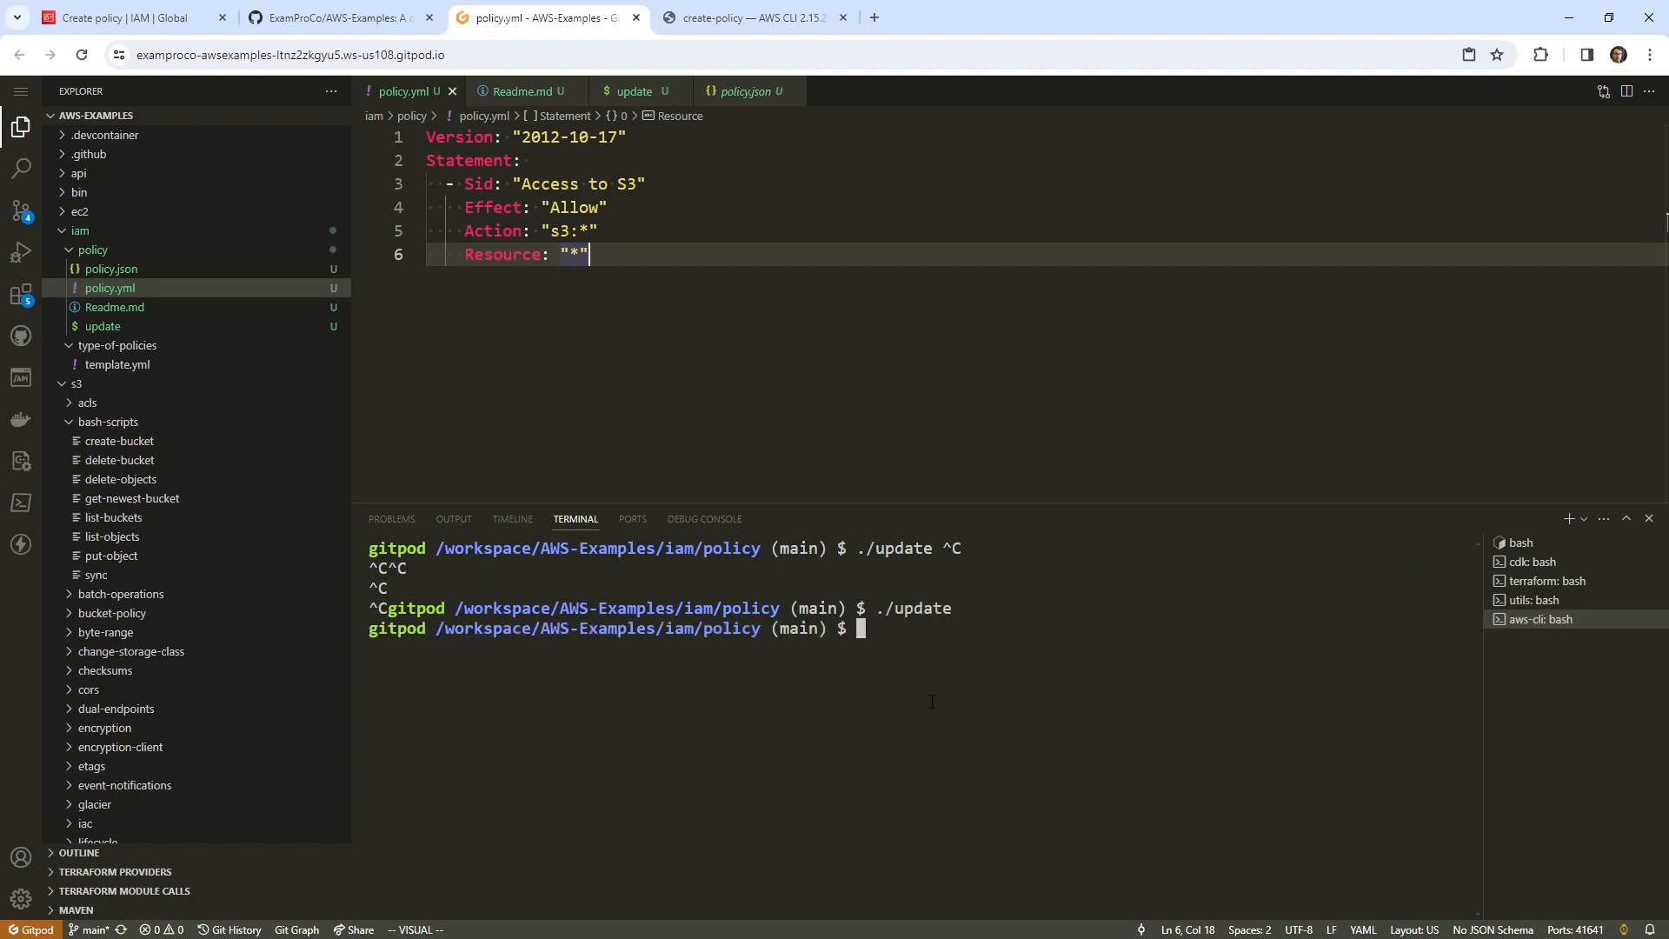
- Open the regenerated policy.json and check its whole structure, including the outermost brackets
left_click(192, 269)
left_click_drag(437, 136, 440, 432)
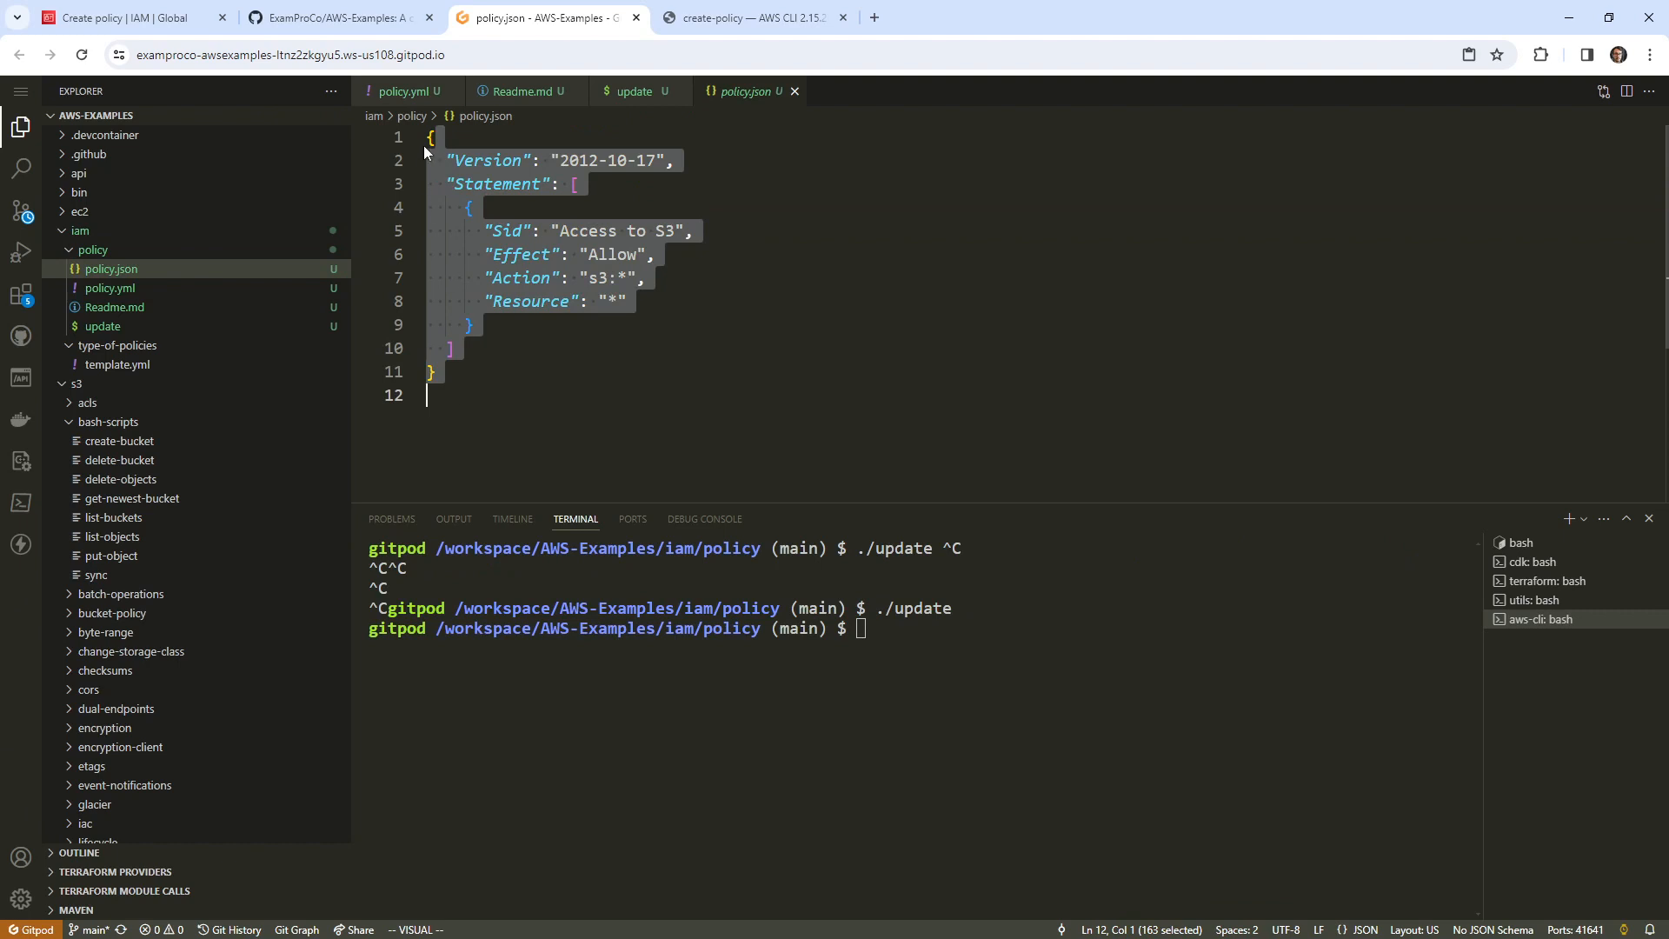
left_click(915, 705)
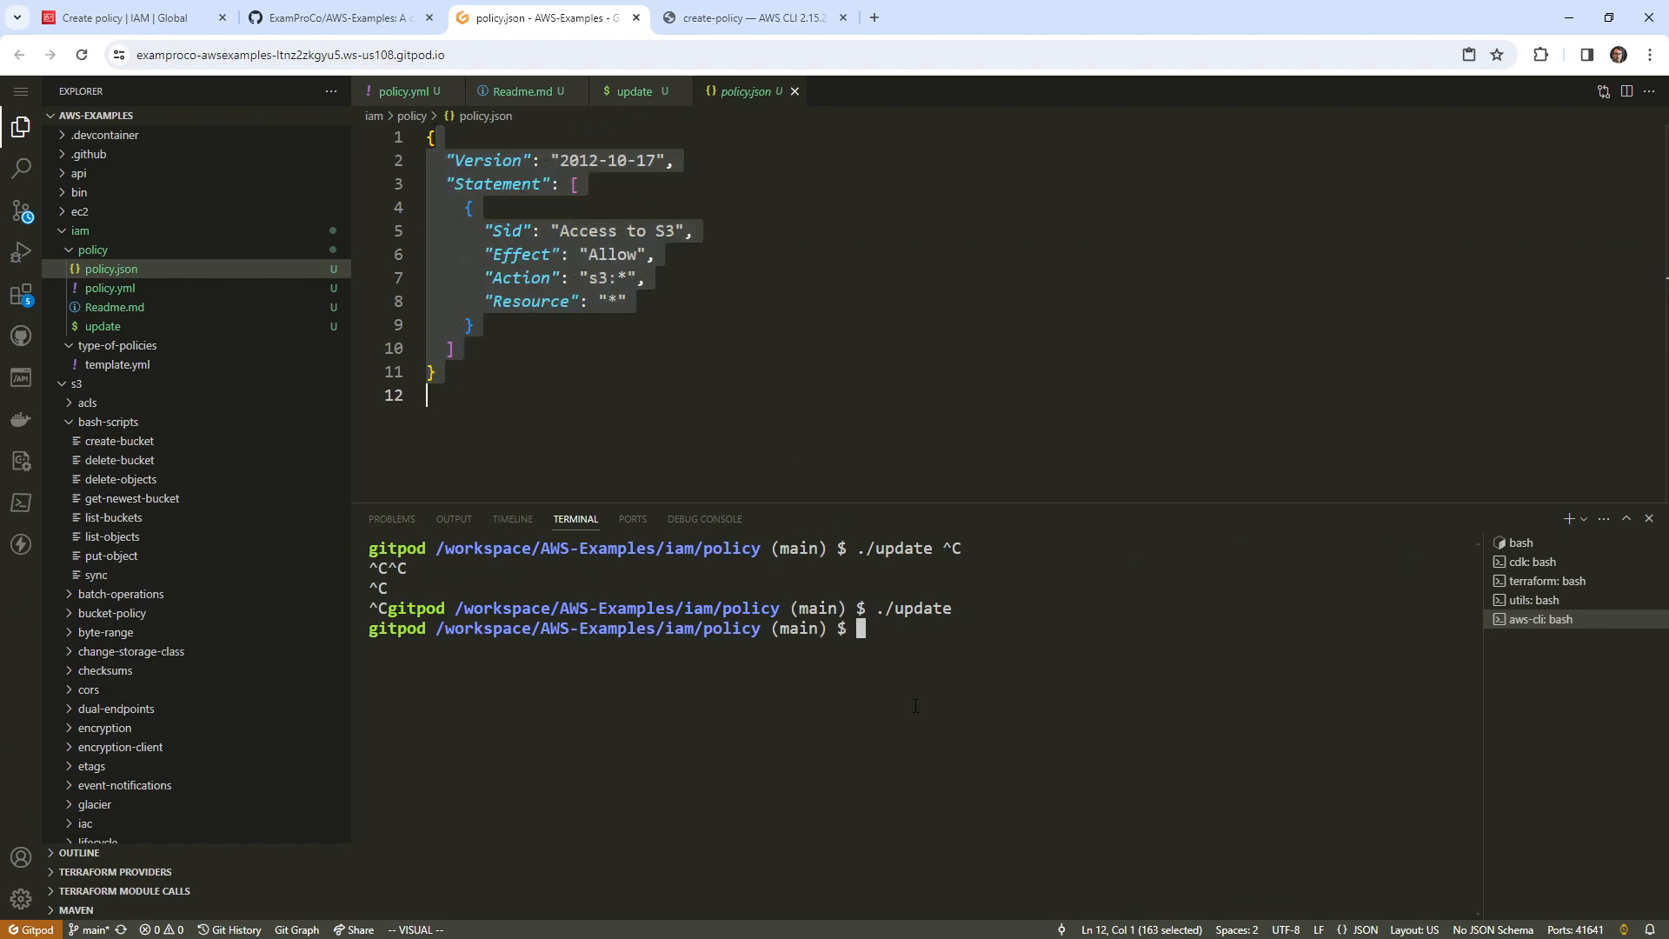
- Copy the three-line aws iam create-policy command from Readme.md and try to paste it into the terminal
left_click(633, 92)
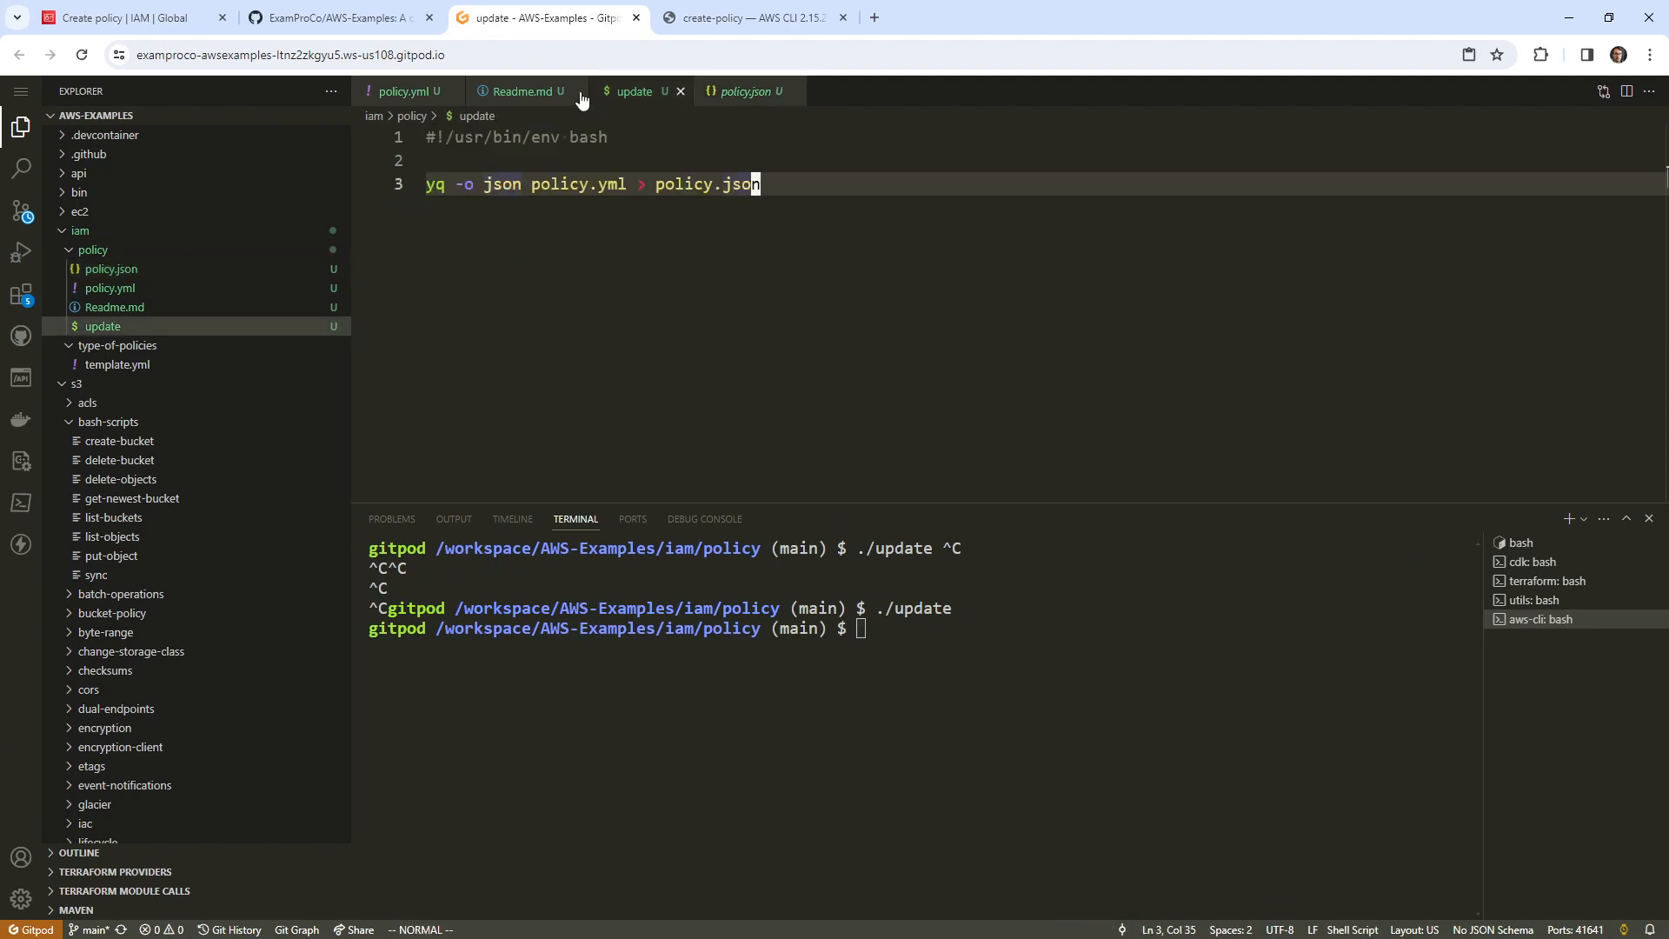
left_click(522, 92)
left_click(613, 261)
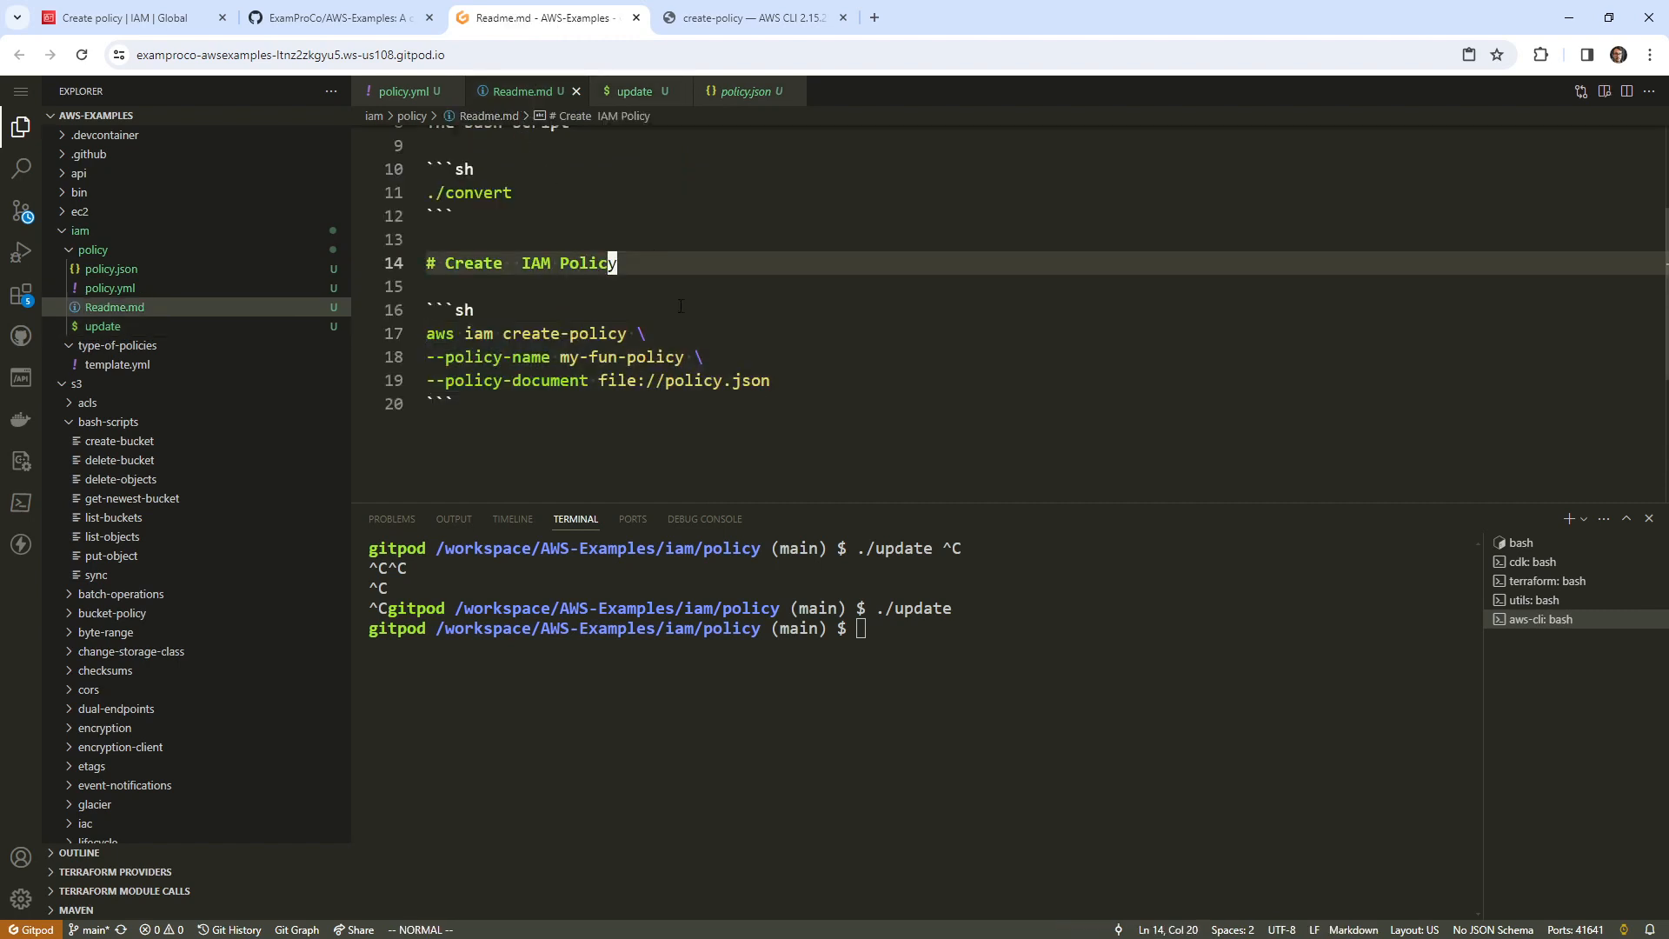
scroll(796, 429, "up", 1)
left_click_drag(796, 429, 429, 377)
right_click(494, 379)
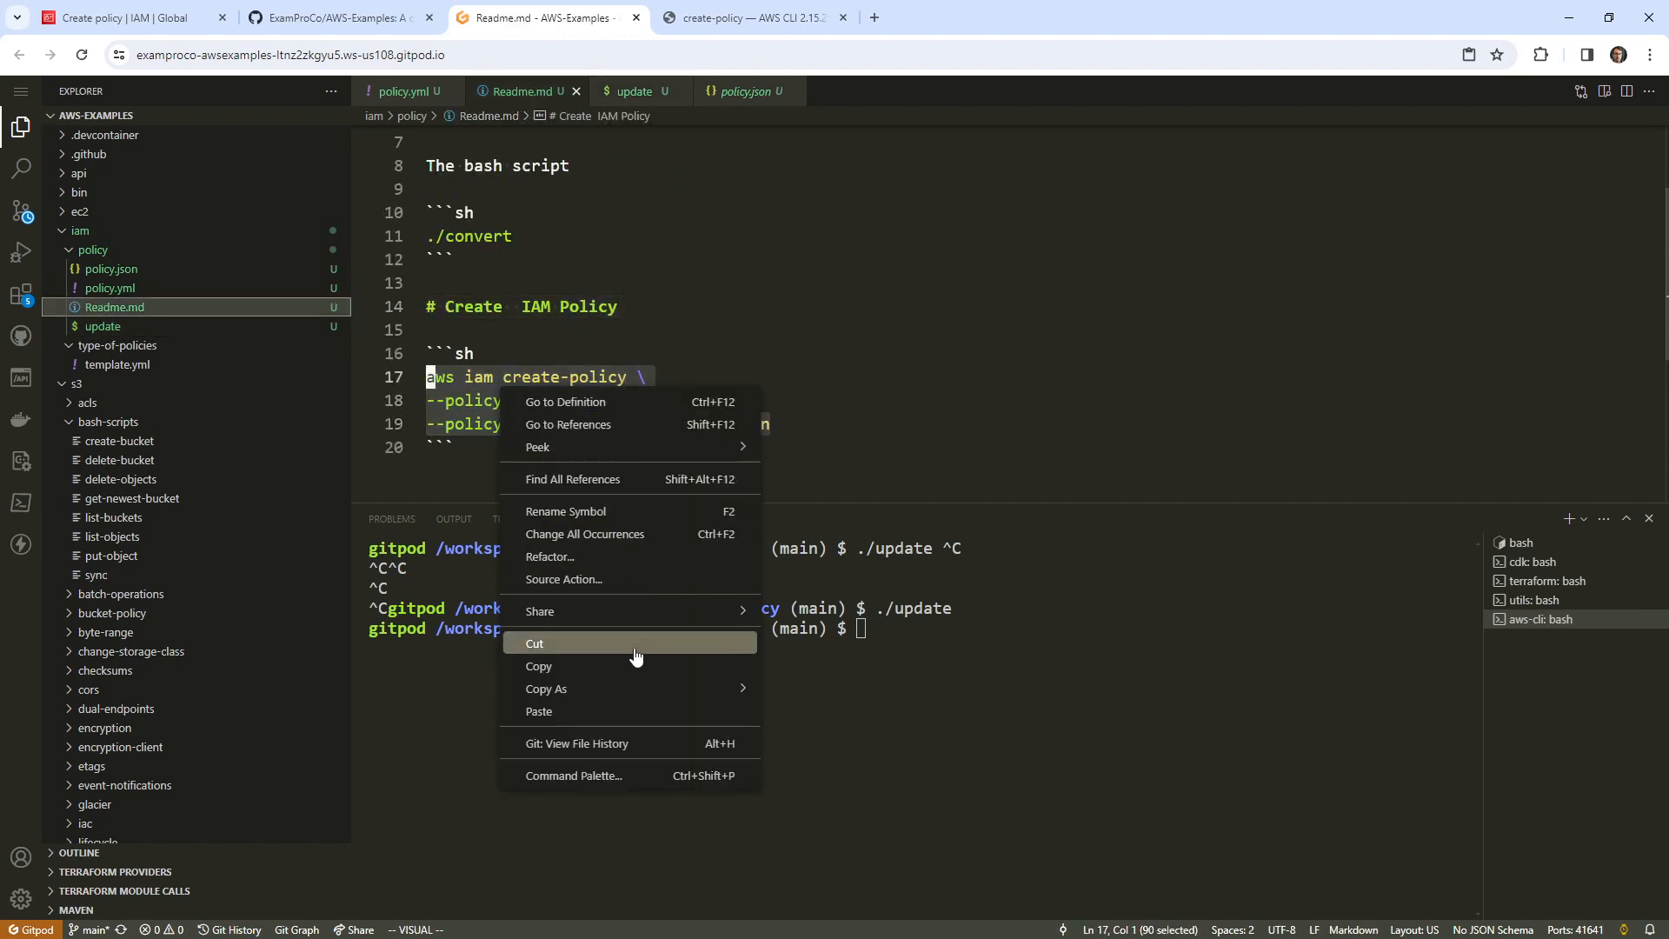
left_click(640, 659)
left_click(975, 668)
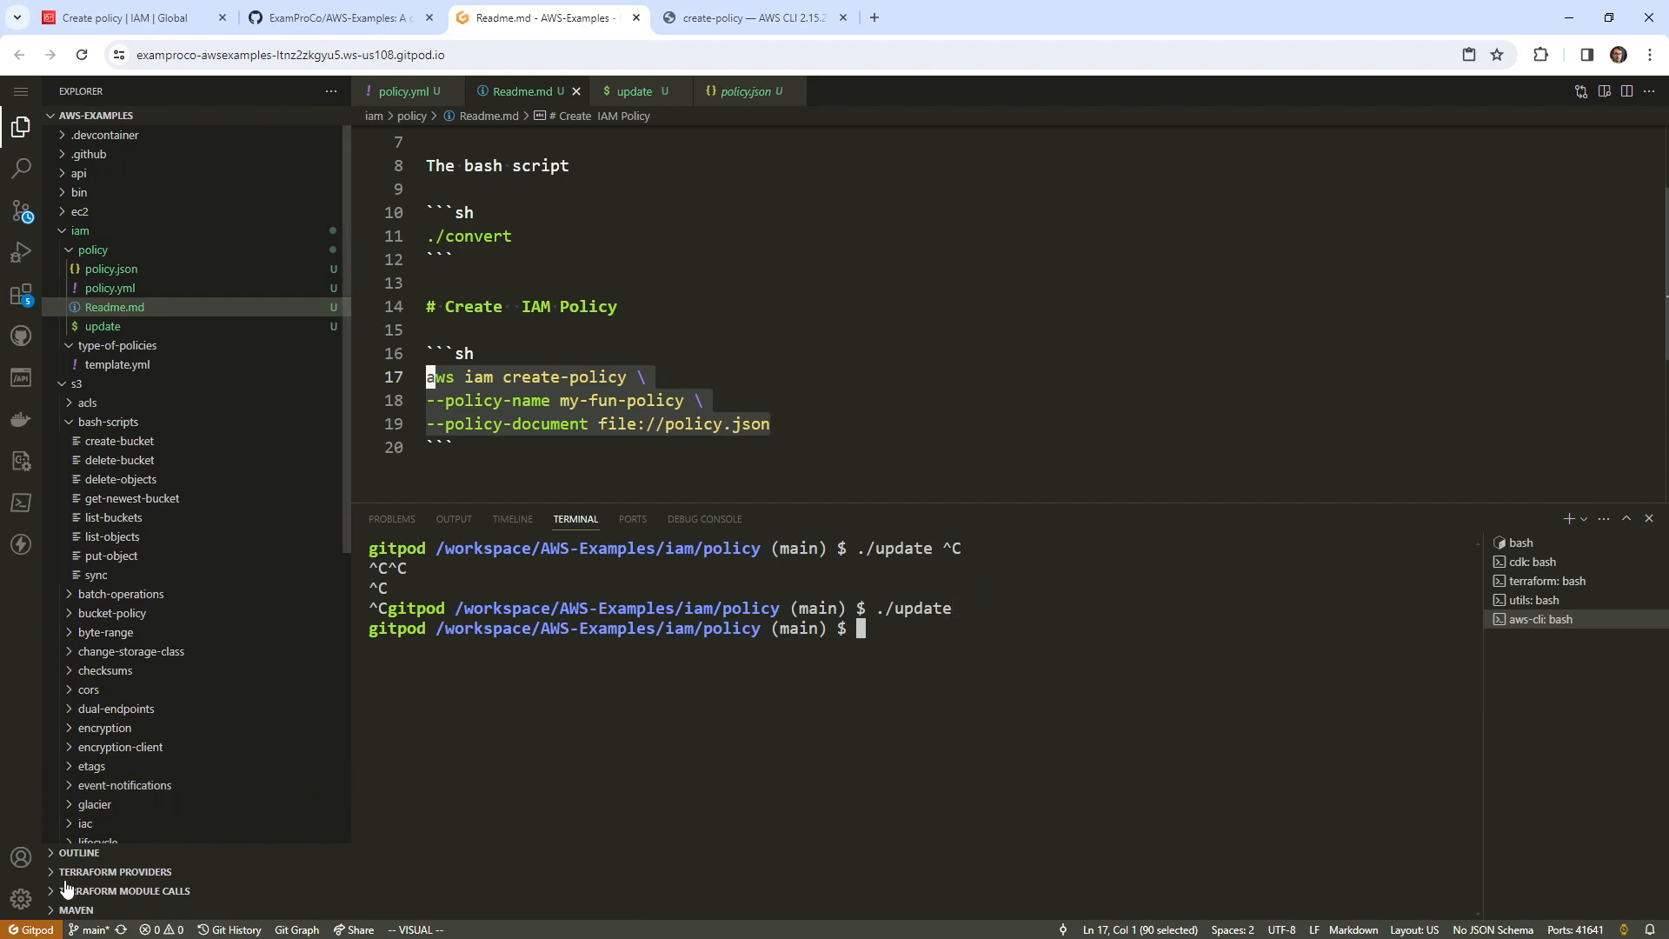
key("ctrl+v")
key("ctrl+v")
key("ctrl+v")
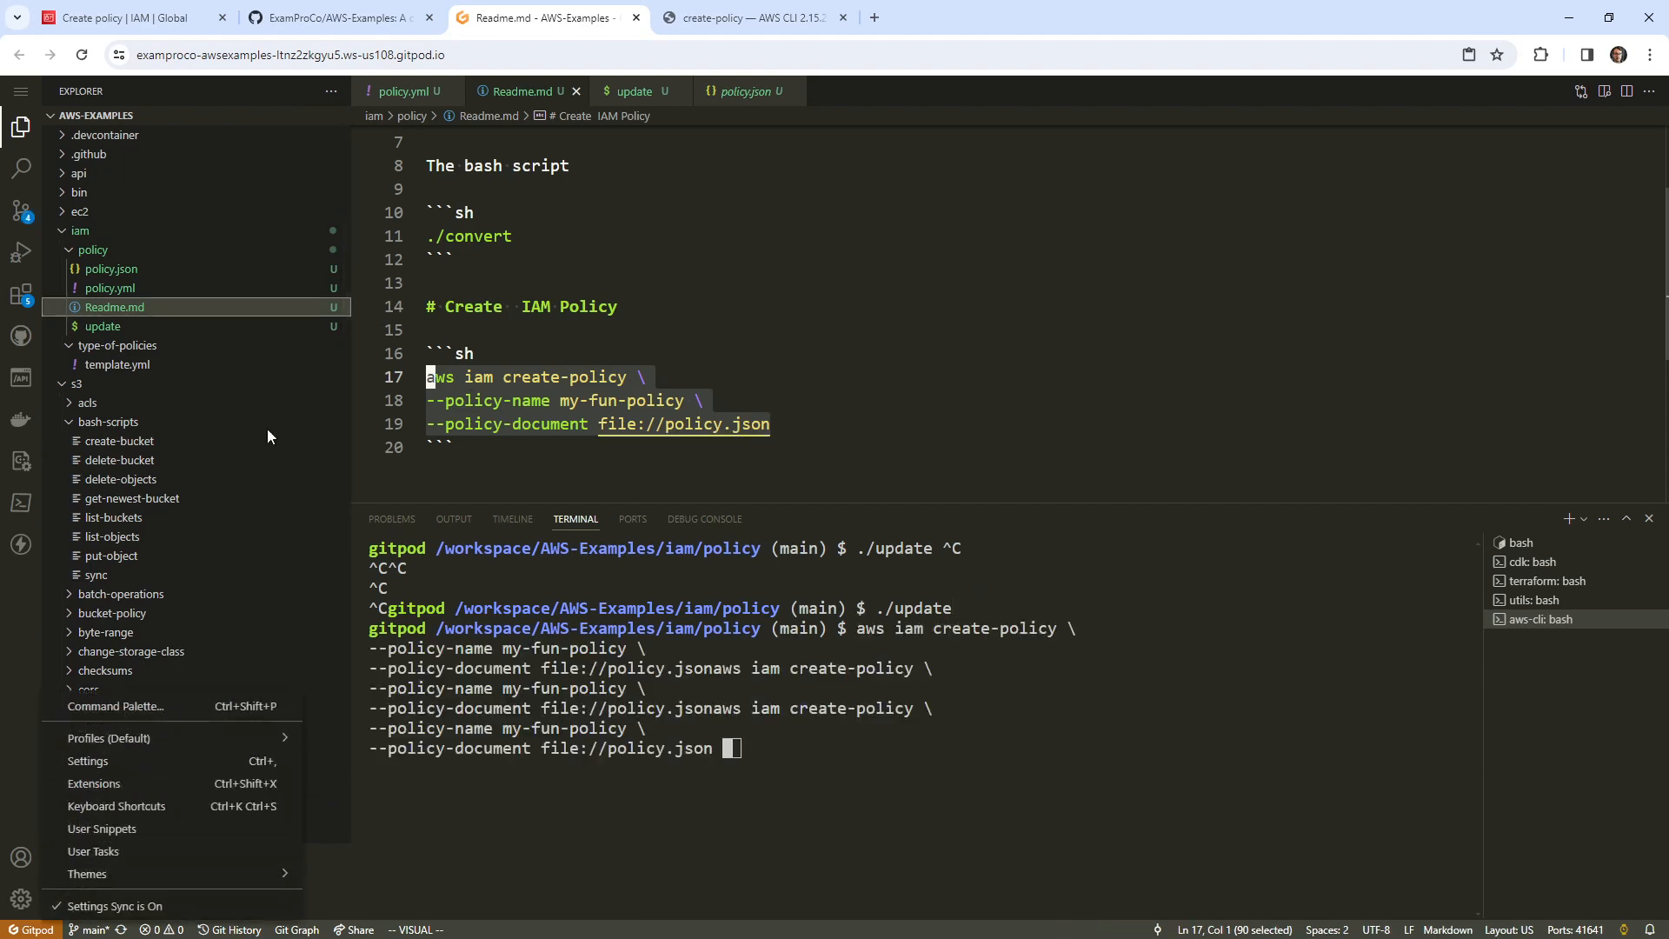
- Reload the editor window with the Developer: Reload Window command
left_click(182, 709)
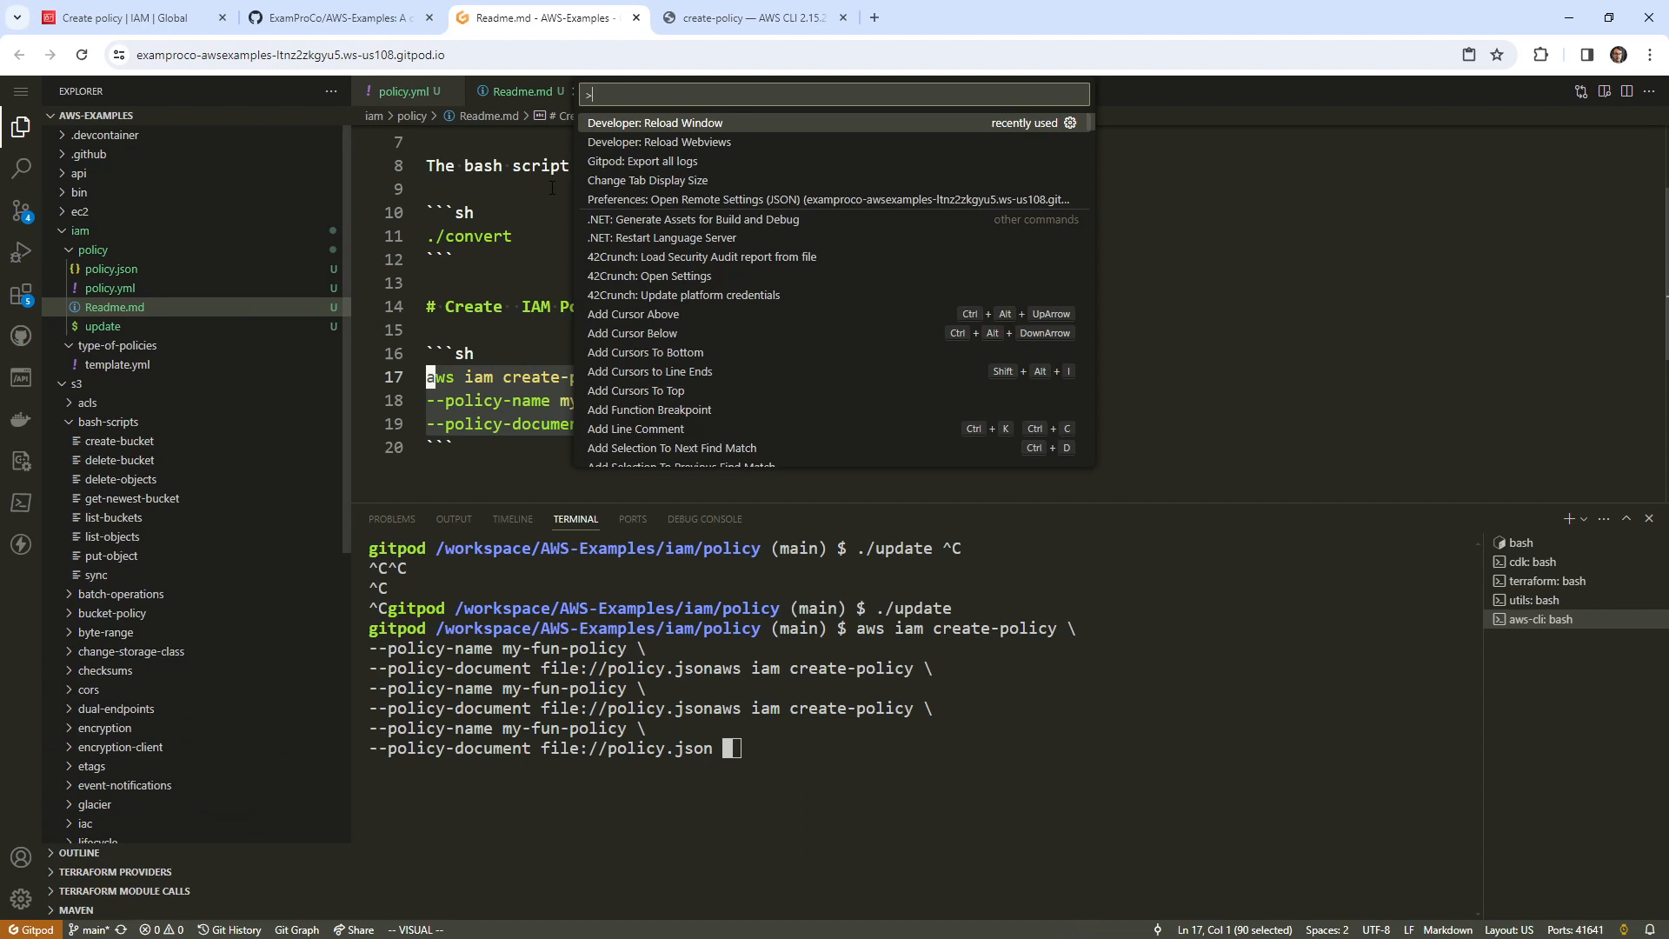
left_click(635, 129)
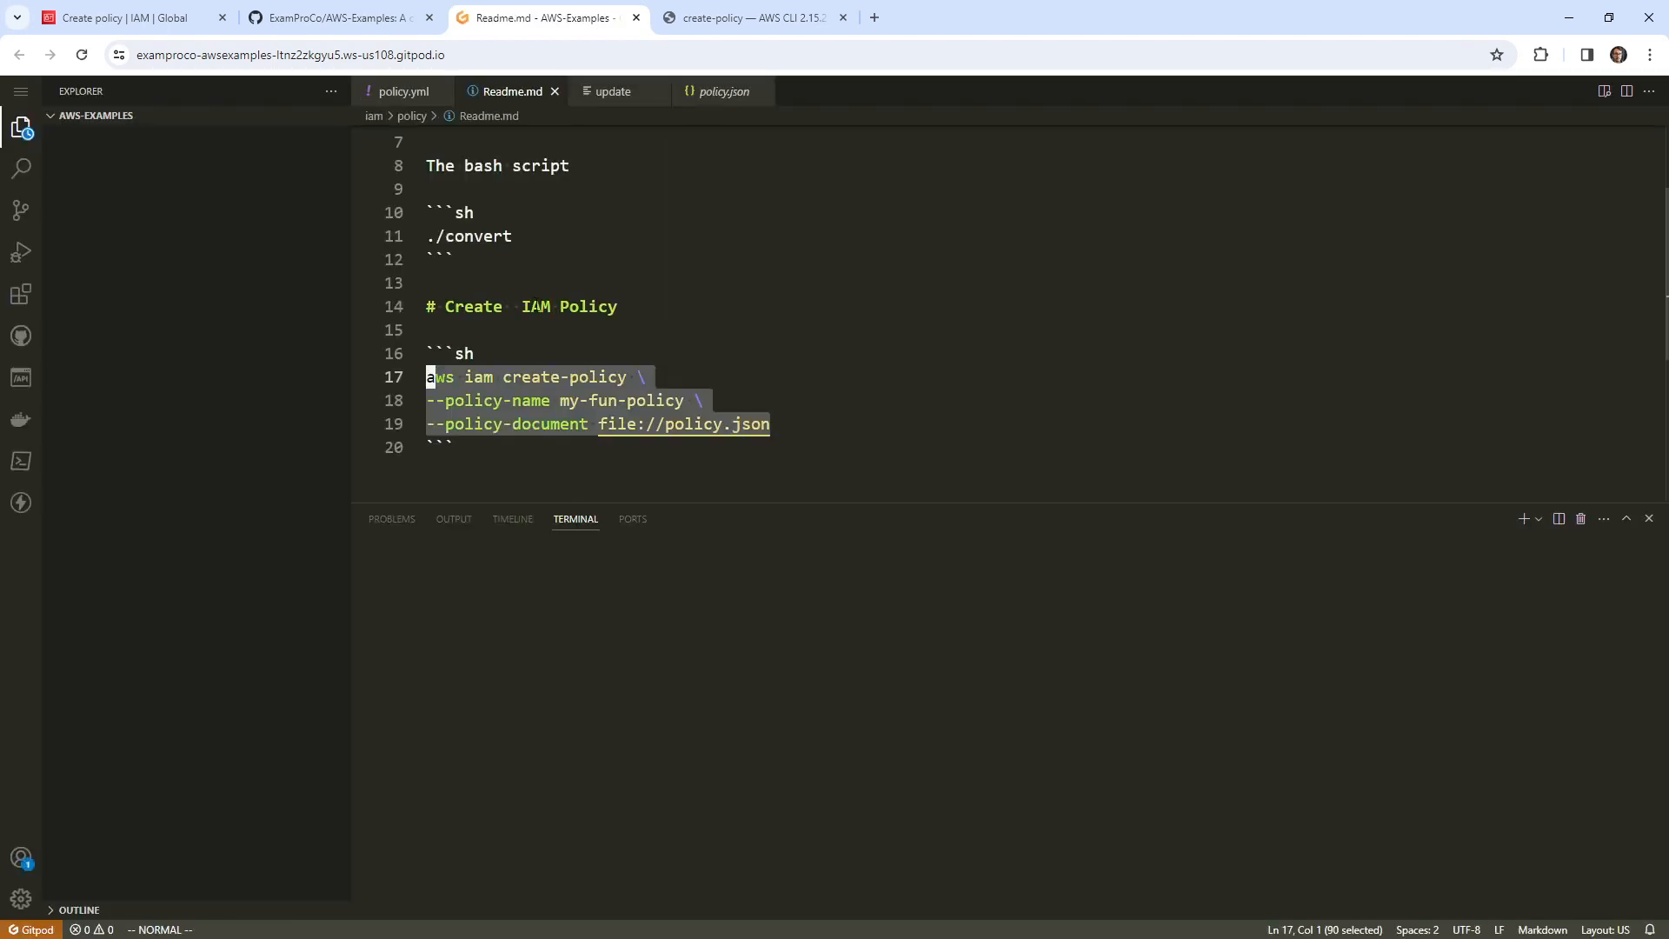
- Look through the list of installed editor extensions
left_click(23, 310)
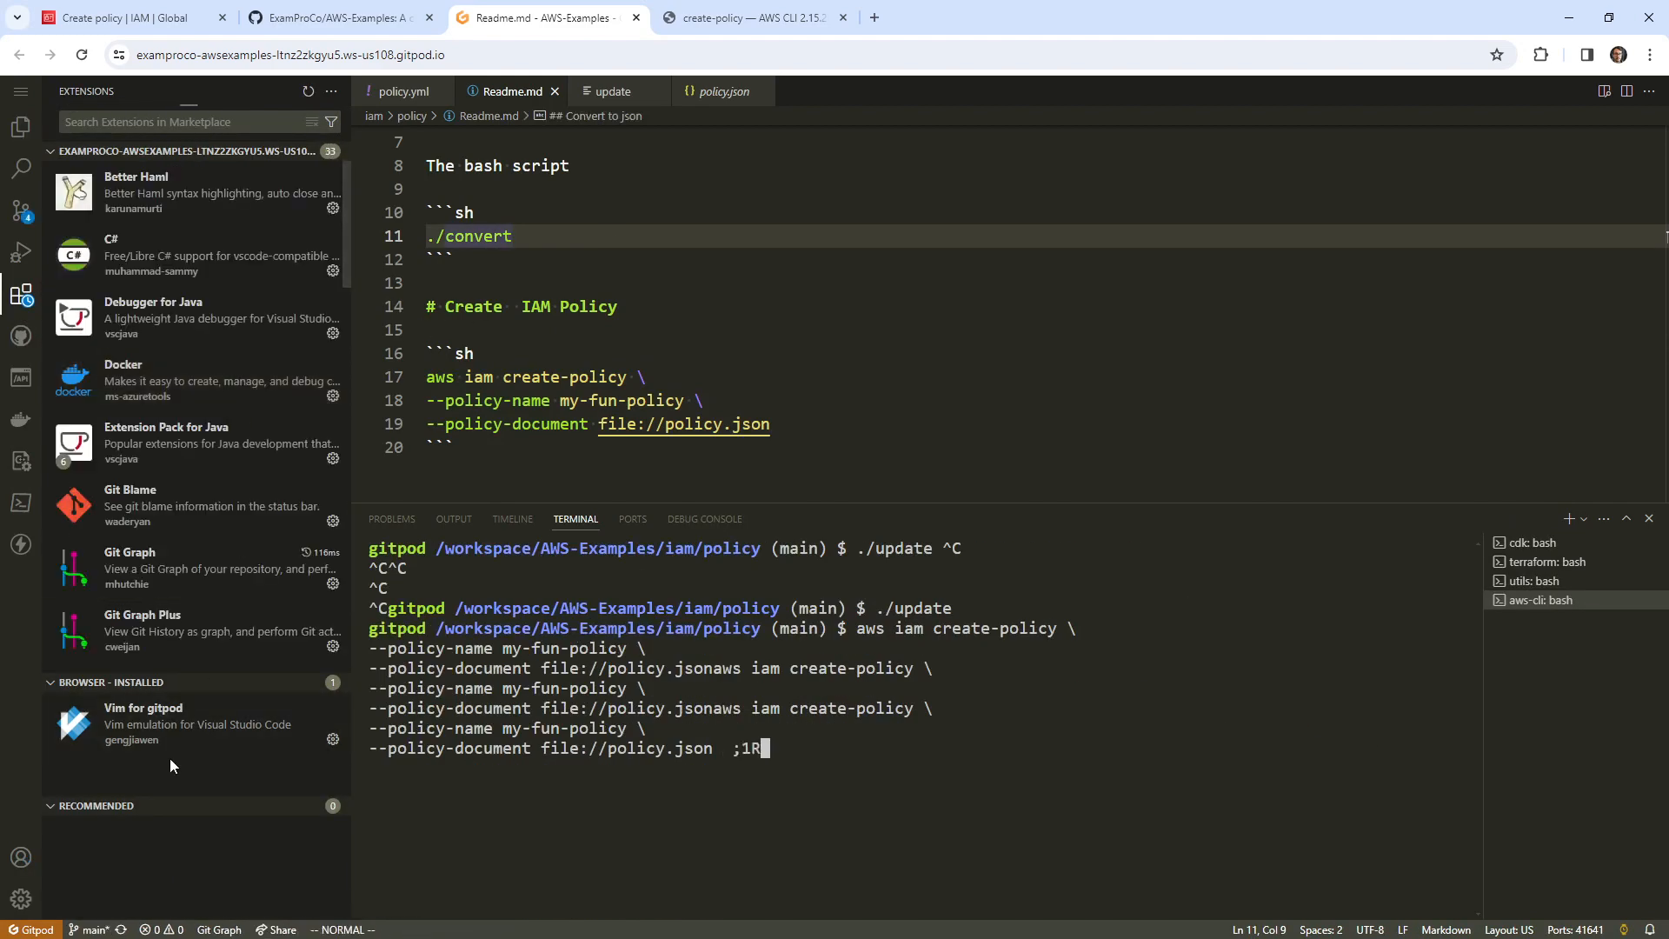
scroll(235, 504, "down", 1)
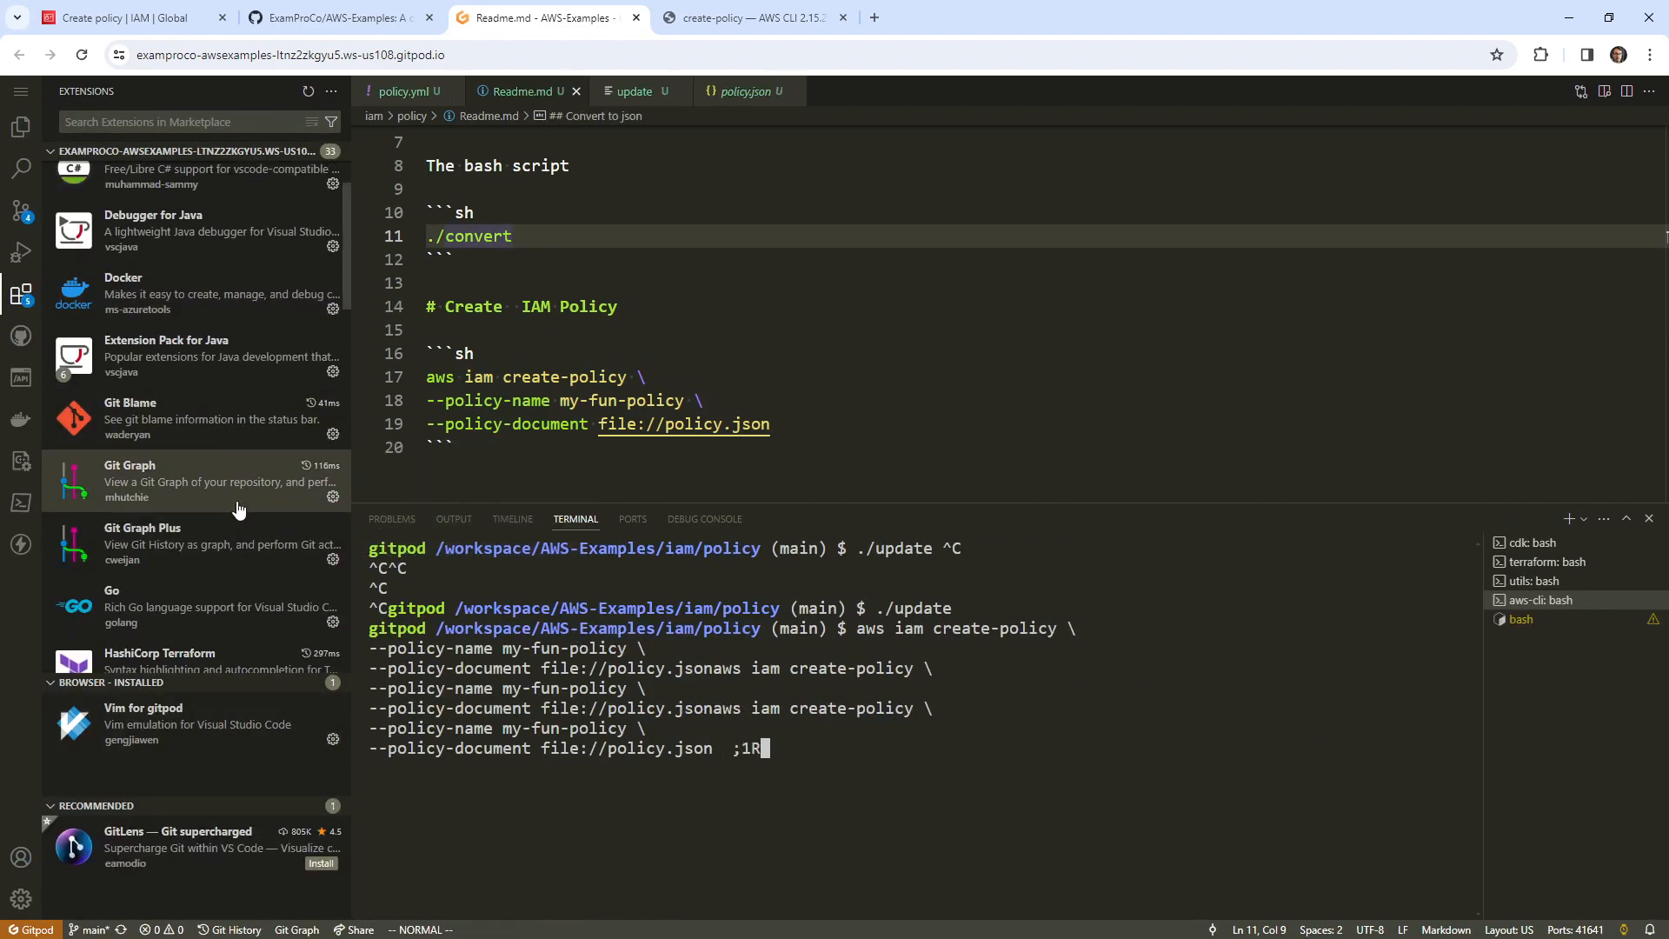
scroll(236, 460, "down", 2)
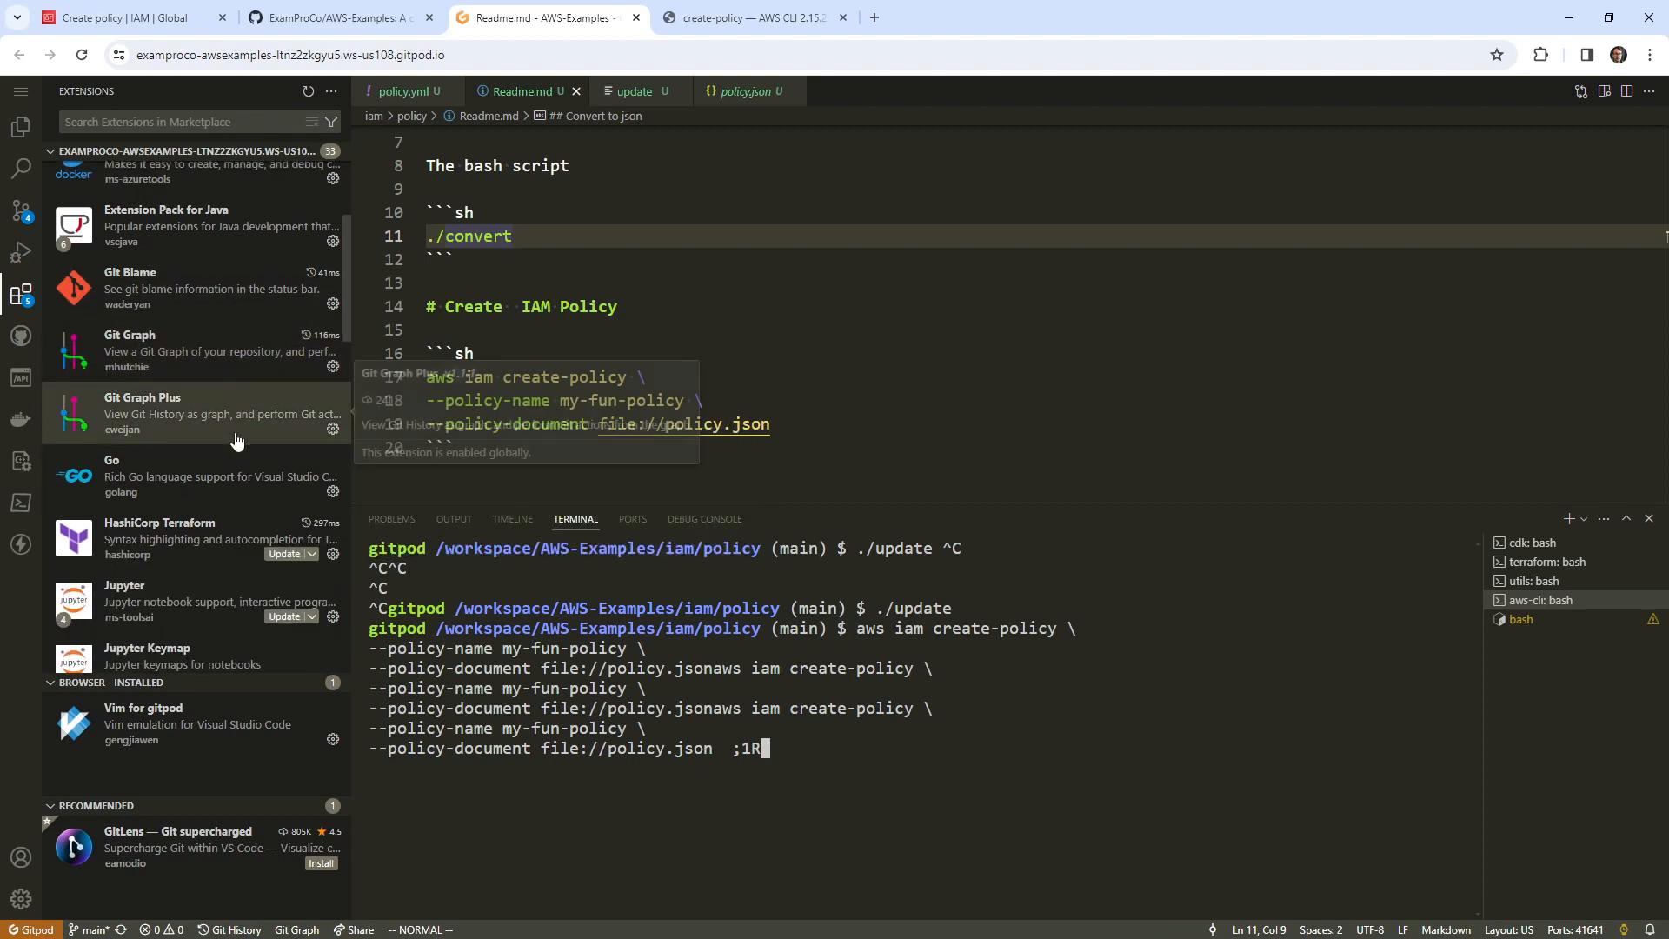
scroll(264, 496, "down", 3)
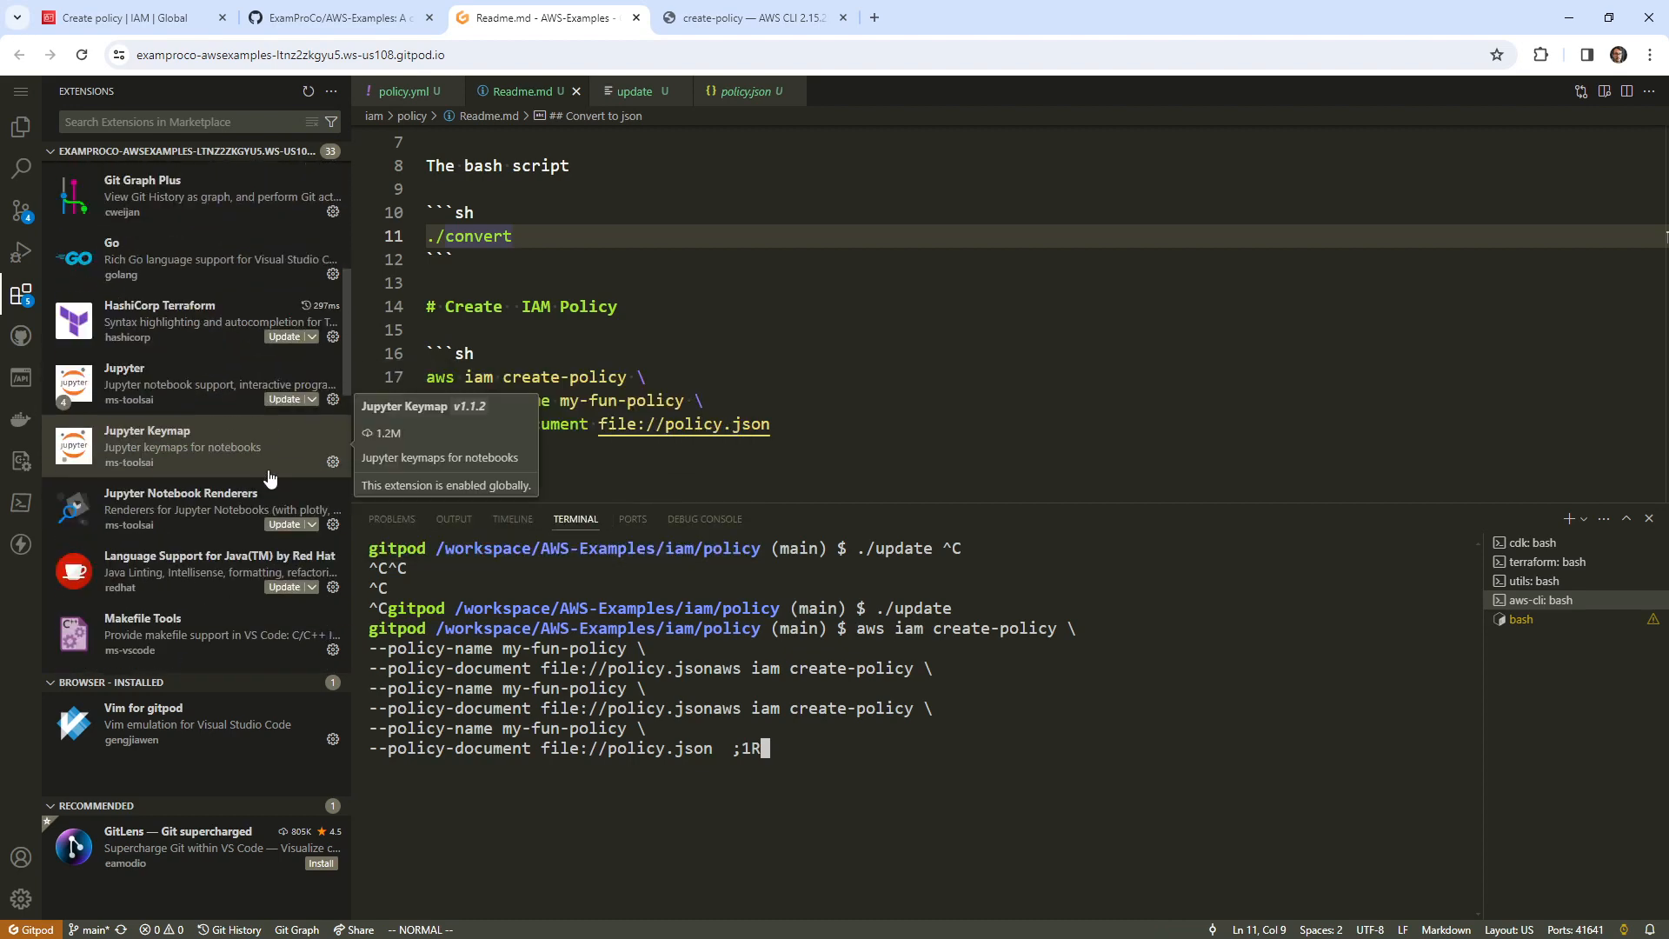
scroll(268, 477, "down", 10)
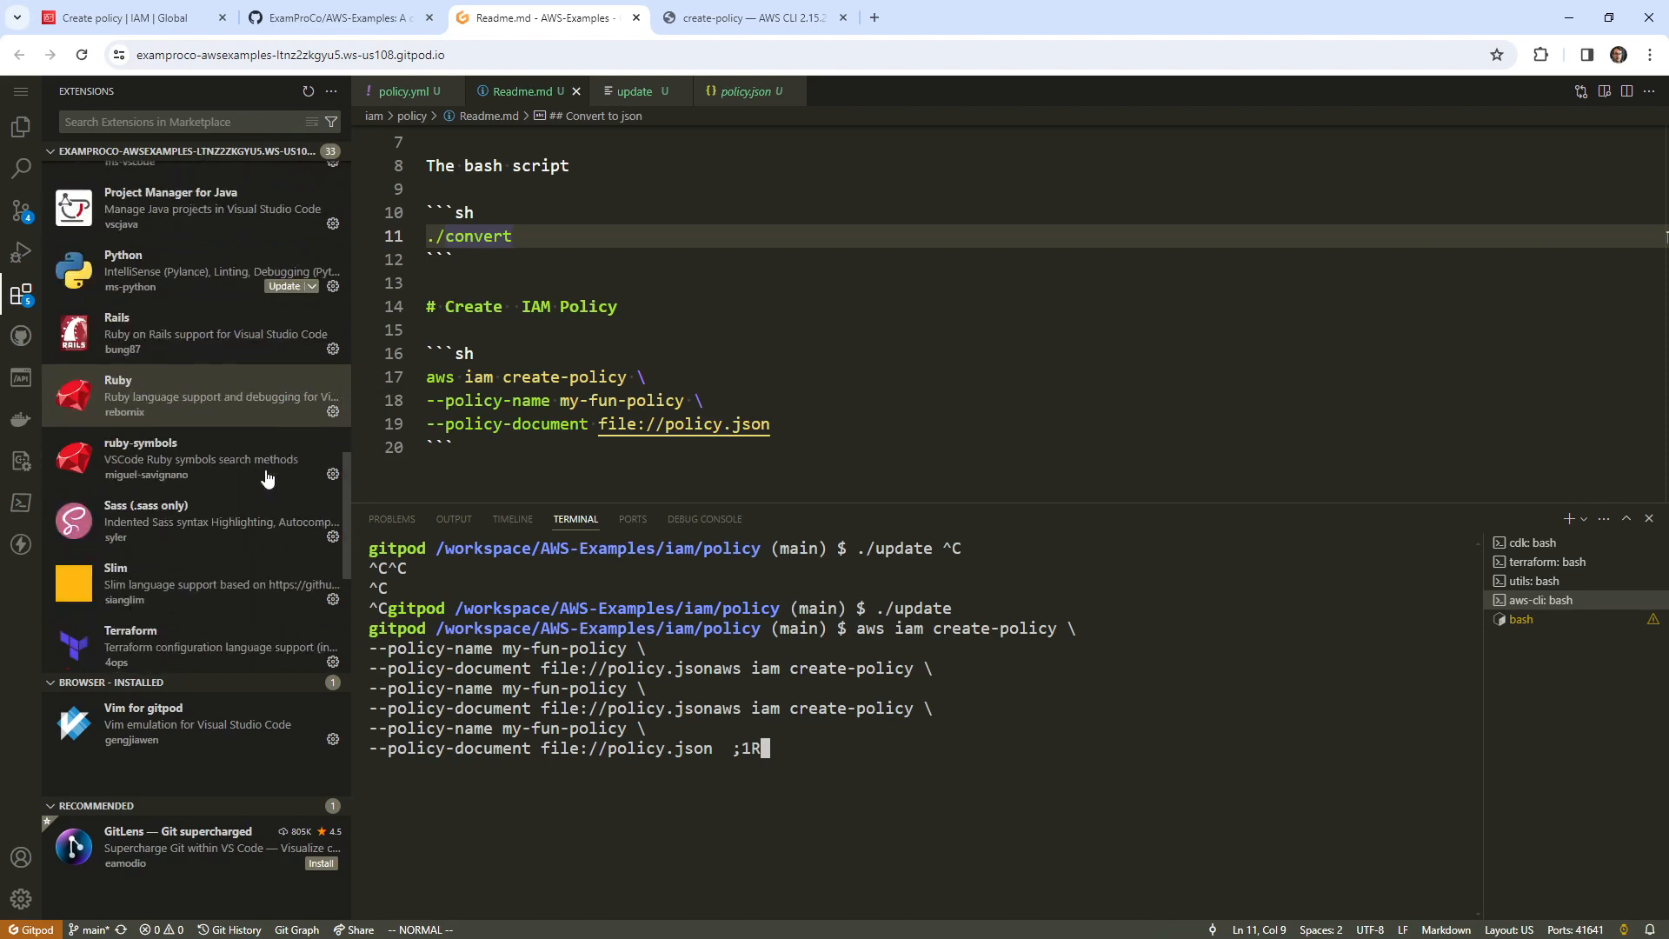
scroll(267, 477, "down", 5)
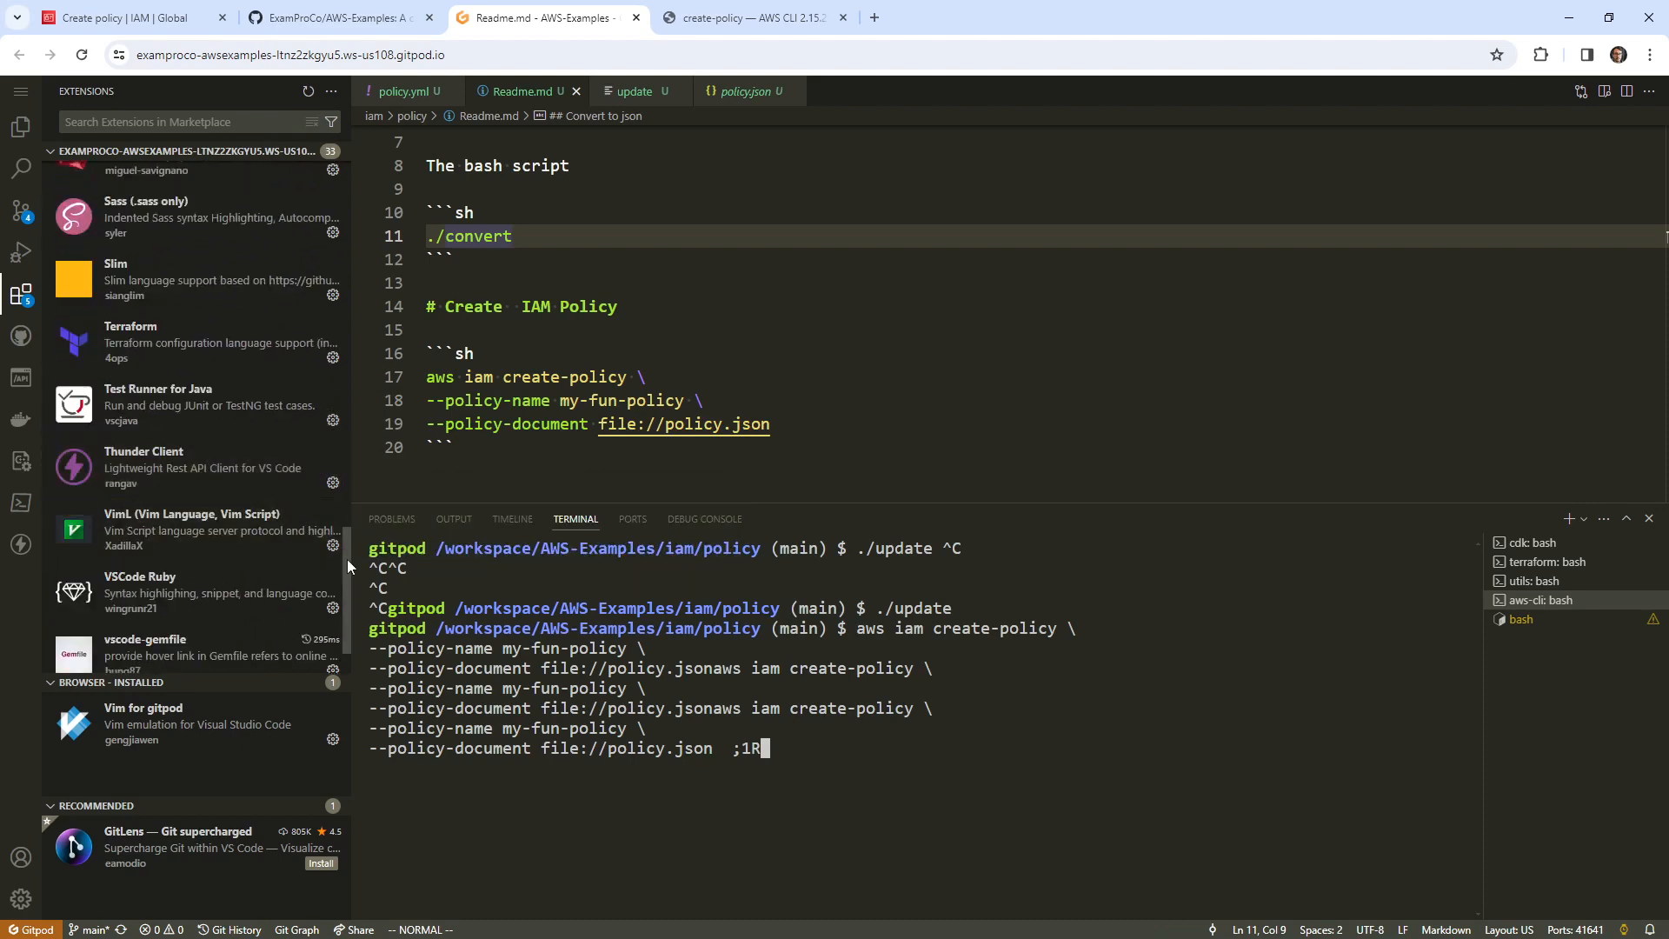
left_click_drag(347, 560, 367, 159)
- Cancel the repeatedly pasted create-policy command and try to clear the terminal
key("BackSpace")
key("BackSpace")
key("BackSpace")
key("BackSpace")
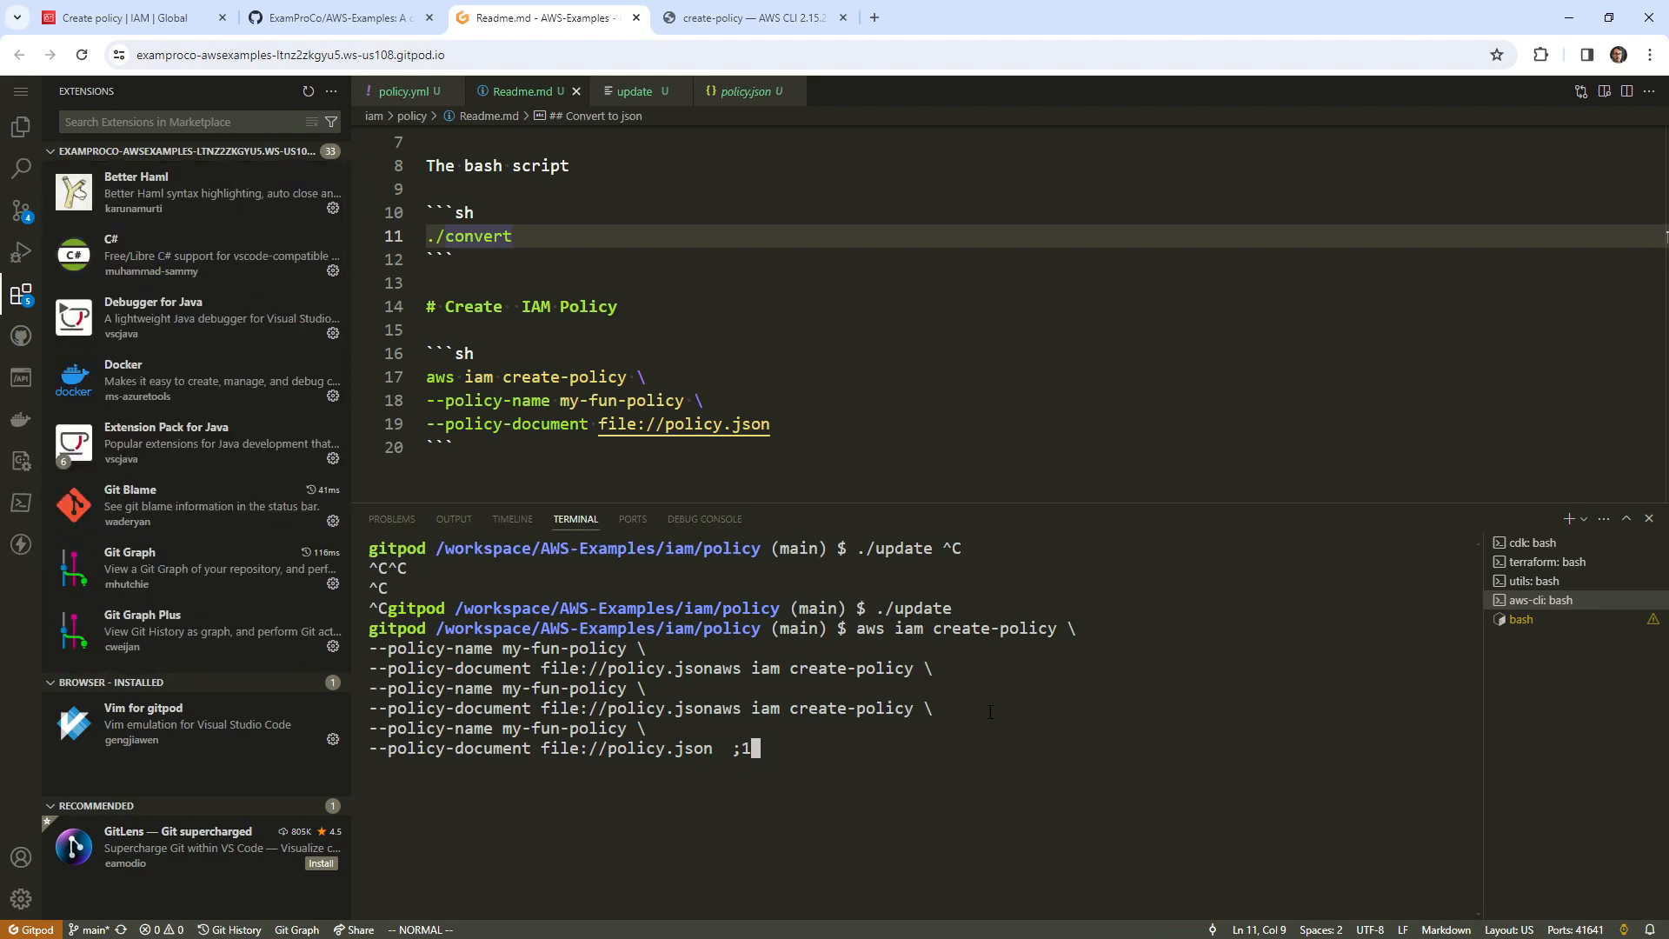
key("ctrl+c")
type("claer")
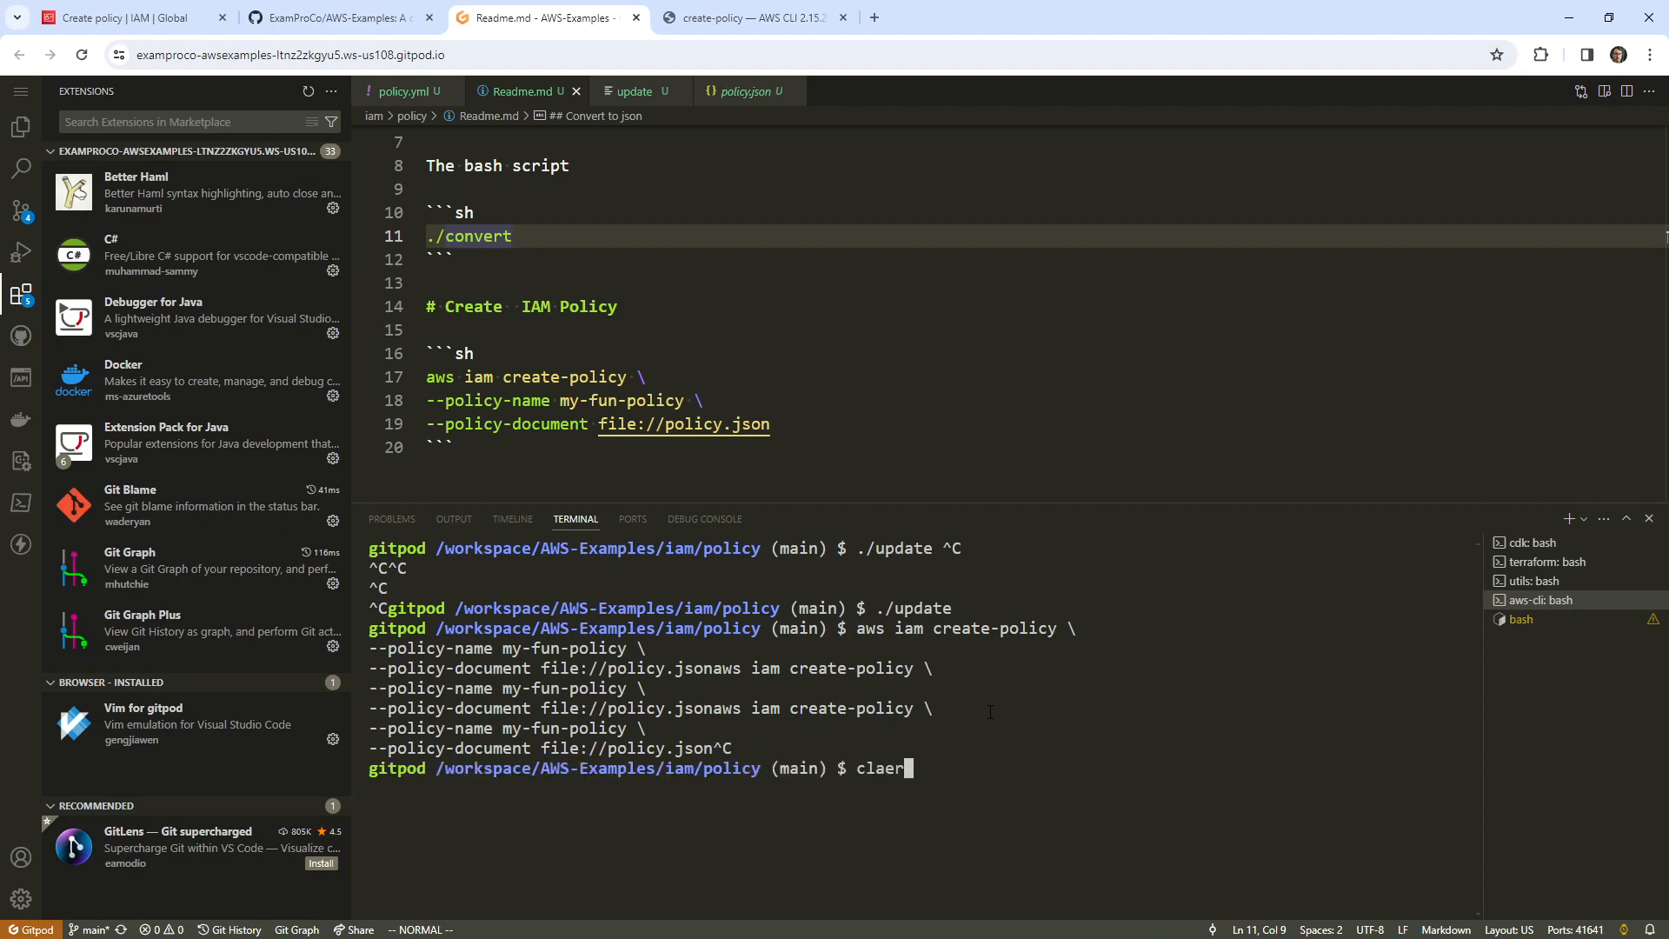
key("Return")
- Copy the aws iam create-policy command for my-fun-policy from Readme.md and run it in the terminal
left_click(811, 424)
left_click_drag(800, 447, 362, 380)
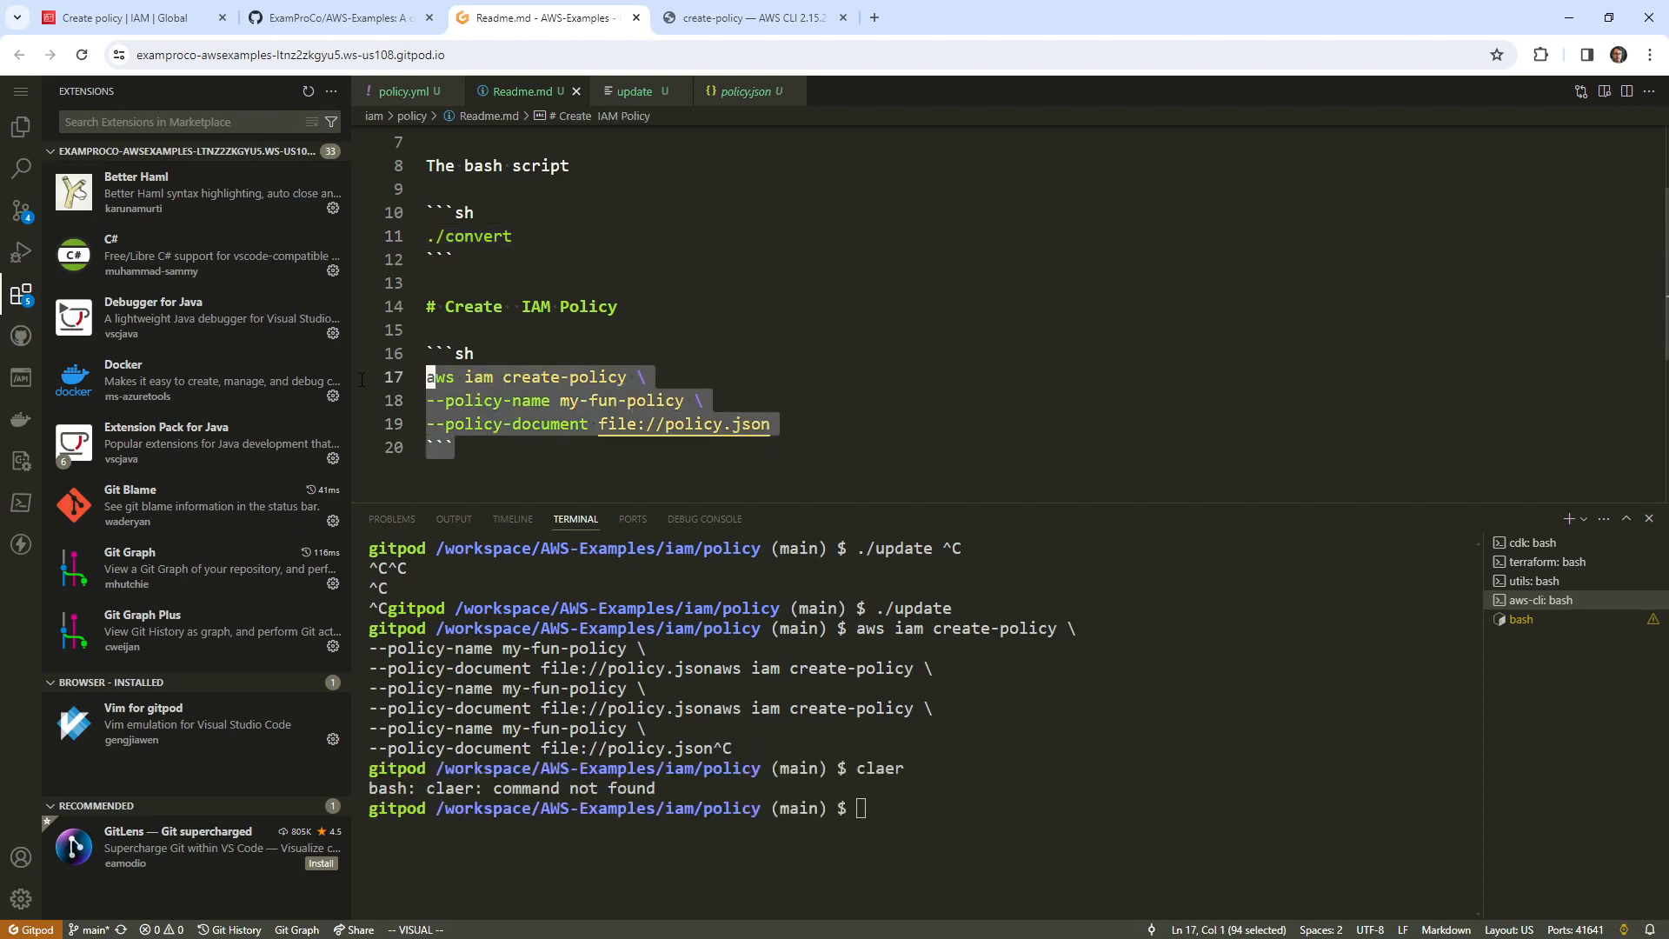
left_click_drag(816, 433, 428, 377)
right_click(483, 390)
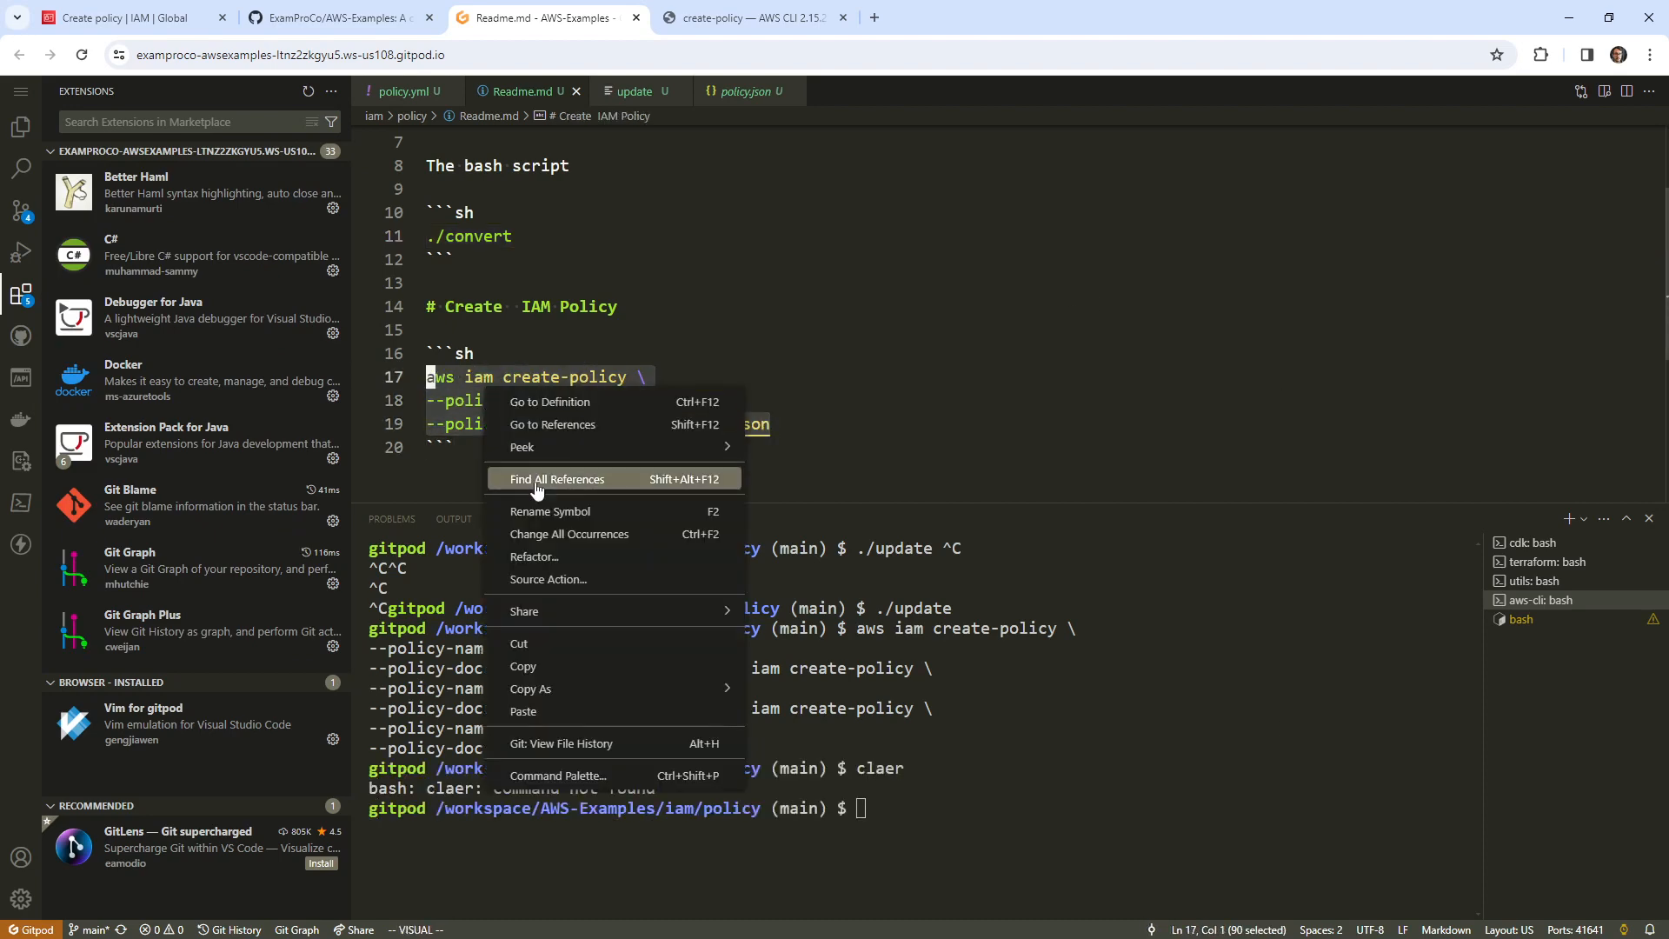
left_click(568, 668)
right_click(1026, 669)
key("Return")
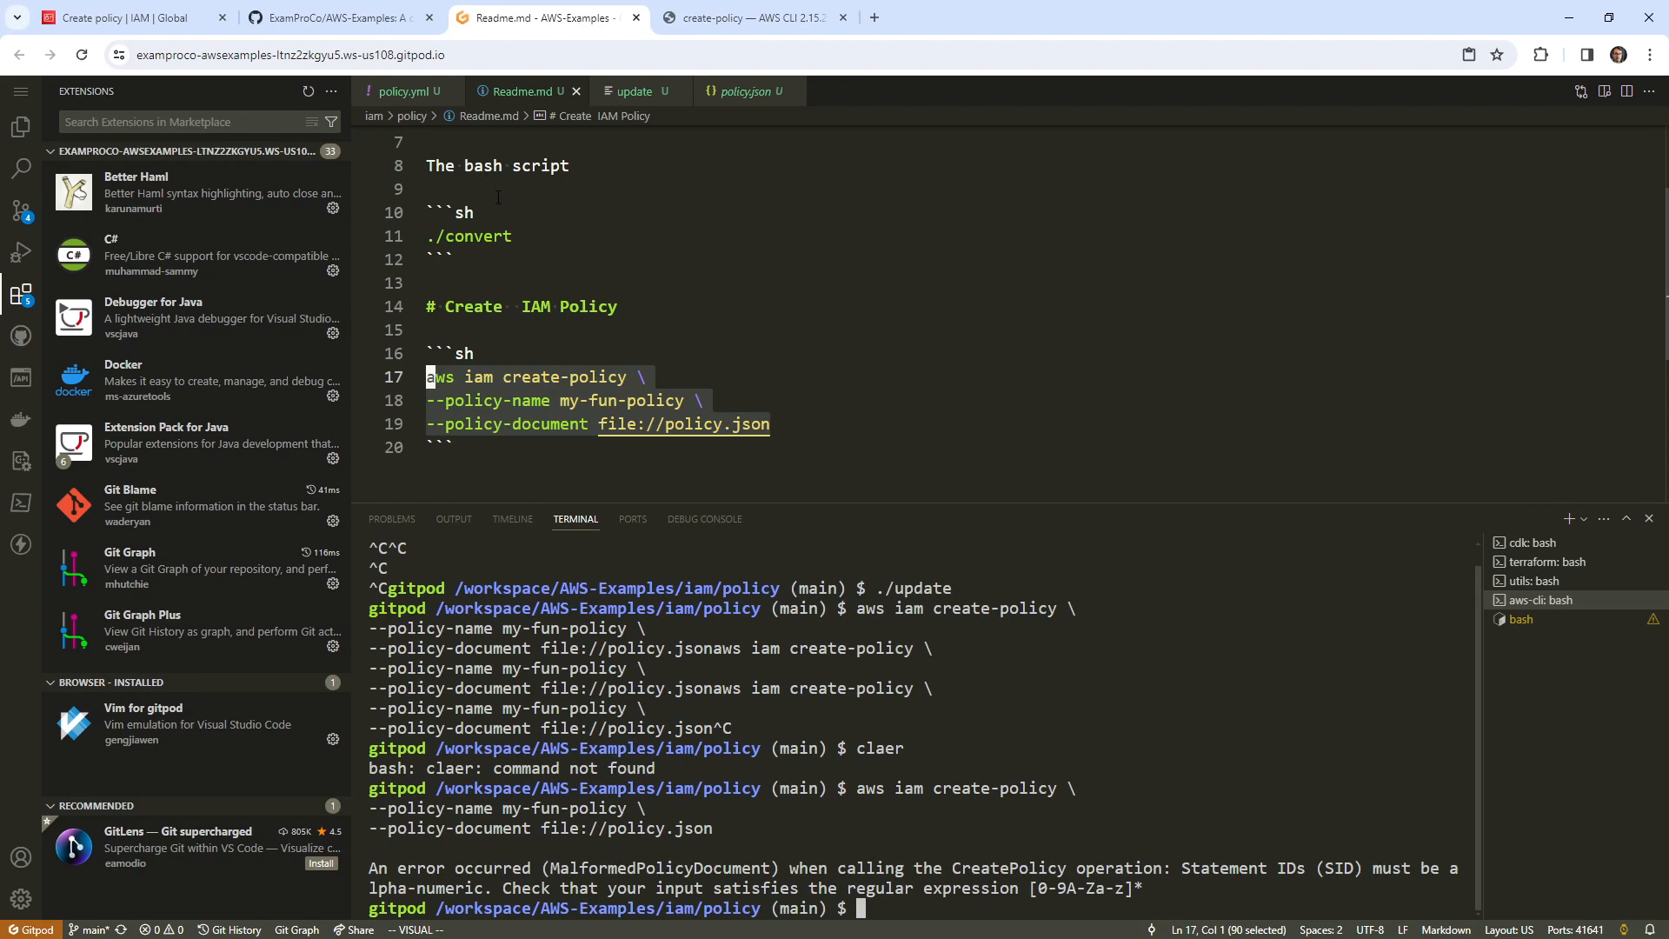
- Examine the statement in policy.json and the example policy in the AWS CLI create-policy documentation
left_click(638, 93)
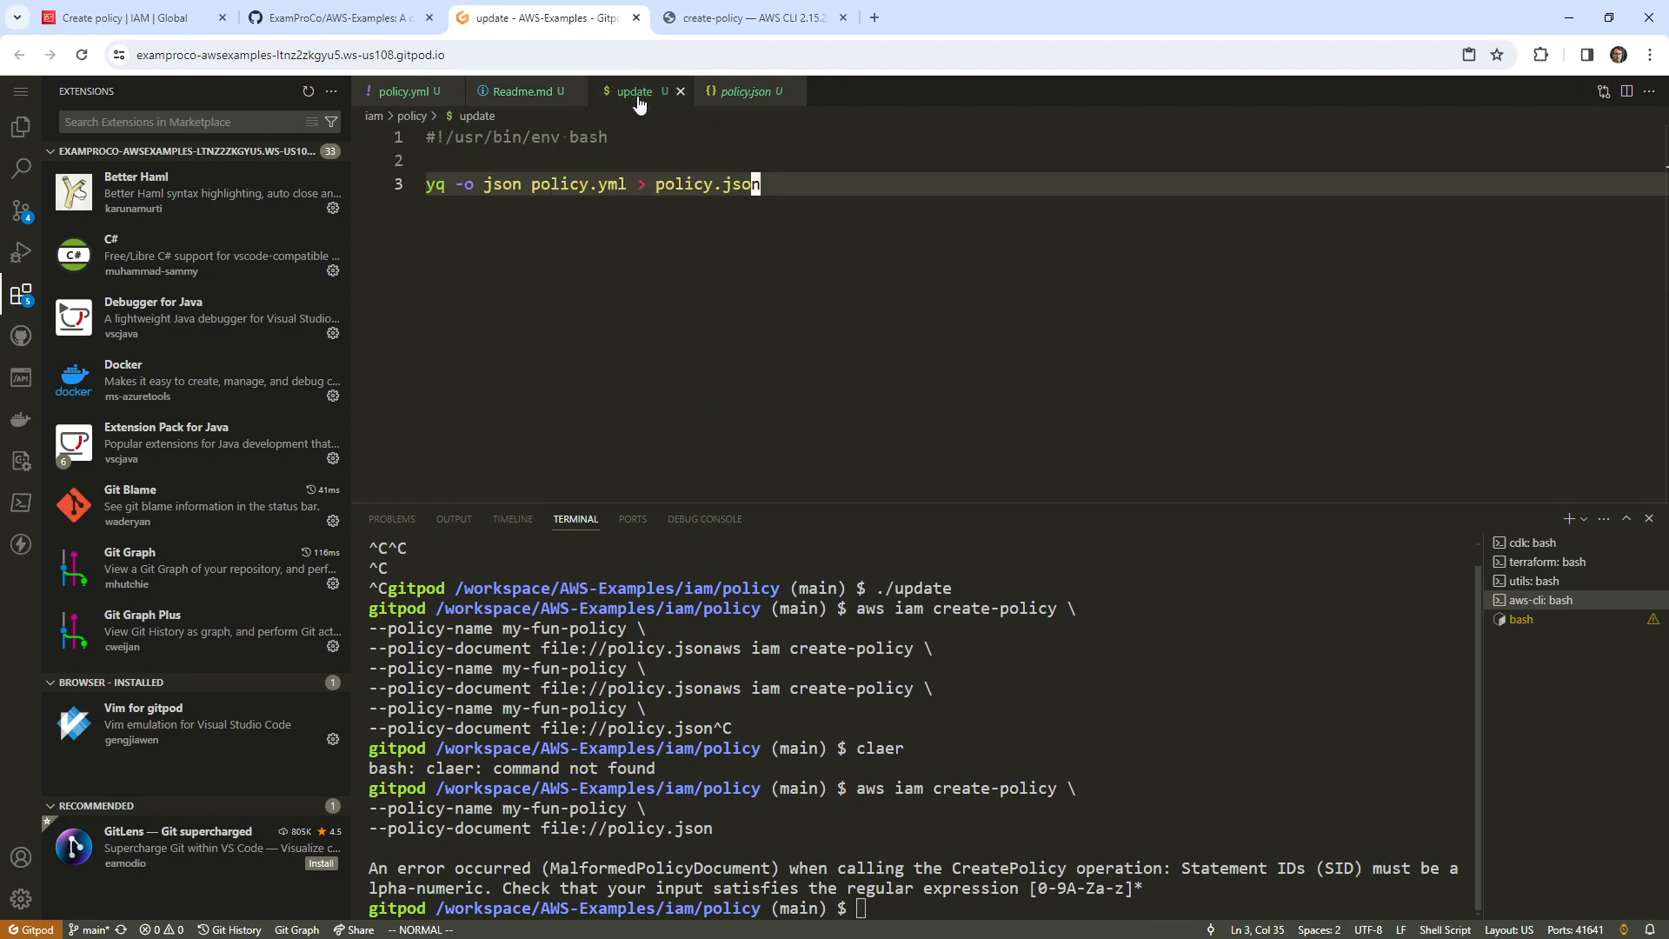
left_click(756, 102)
left_click(640, 305)
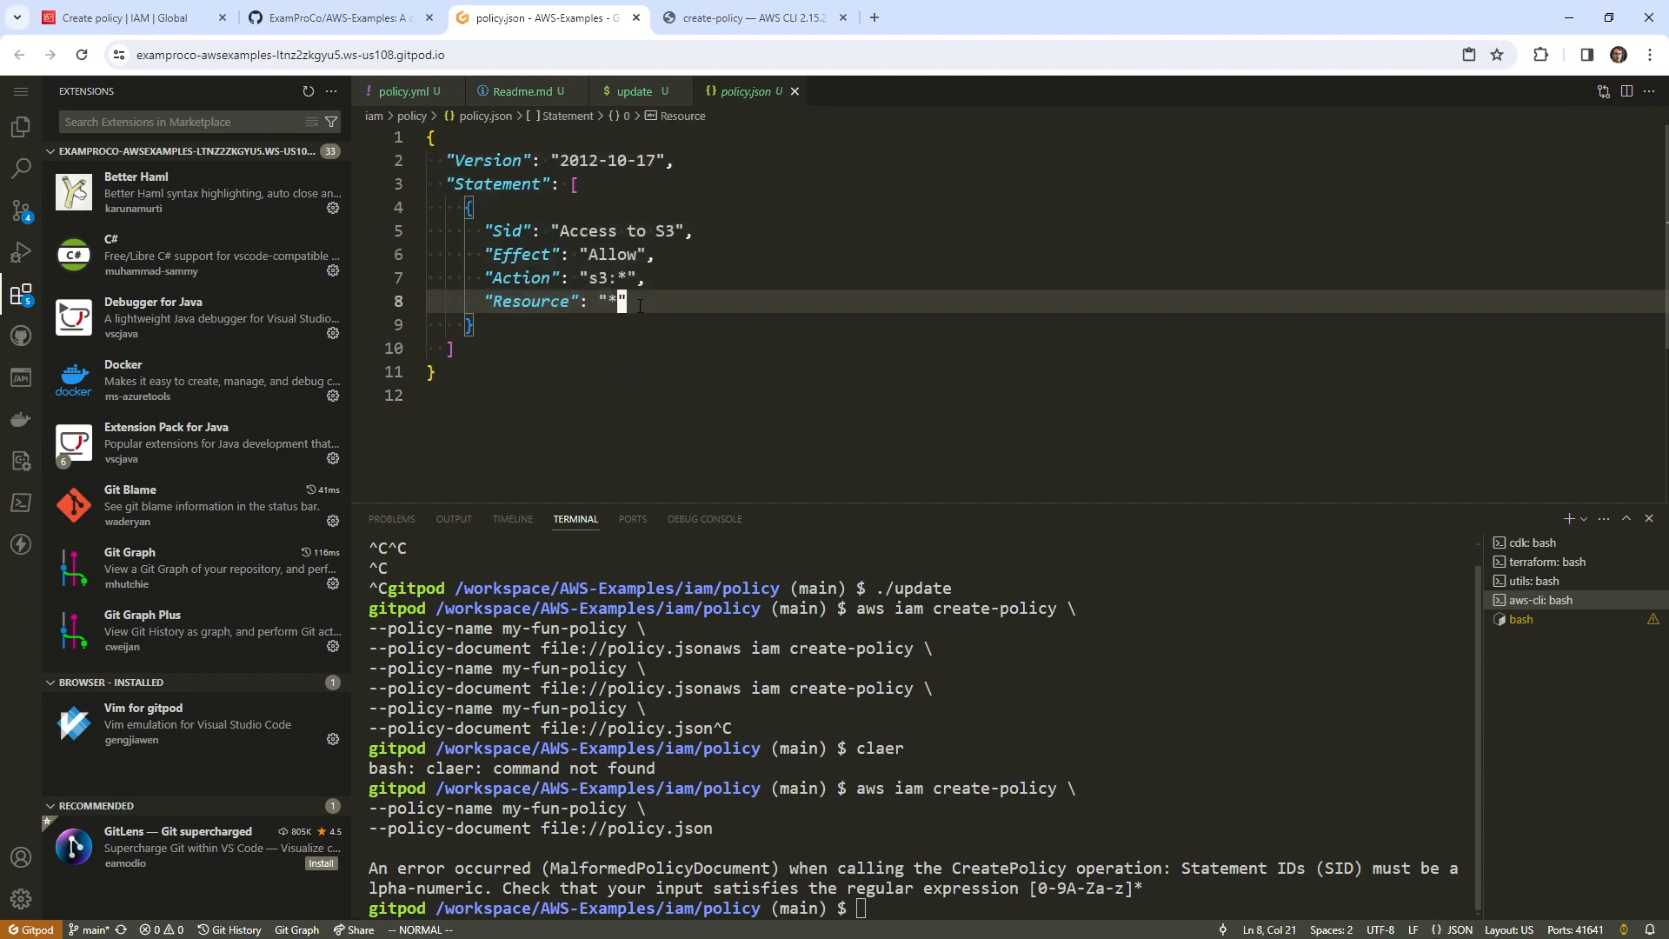
left_click(713, 19)
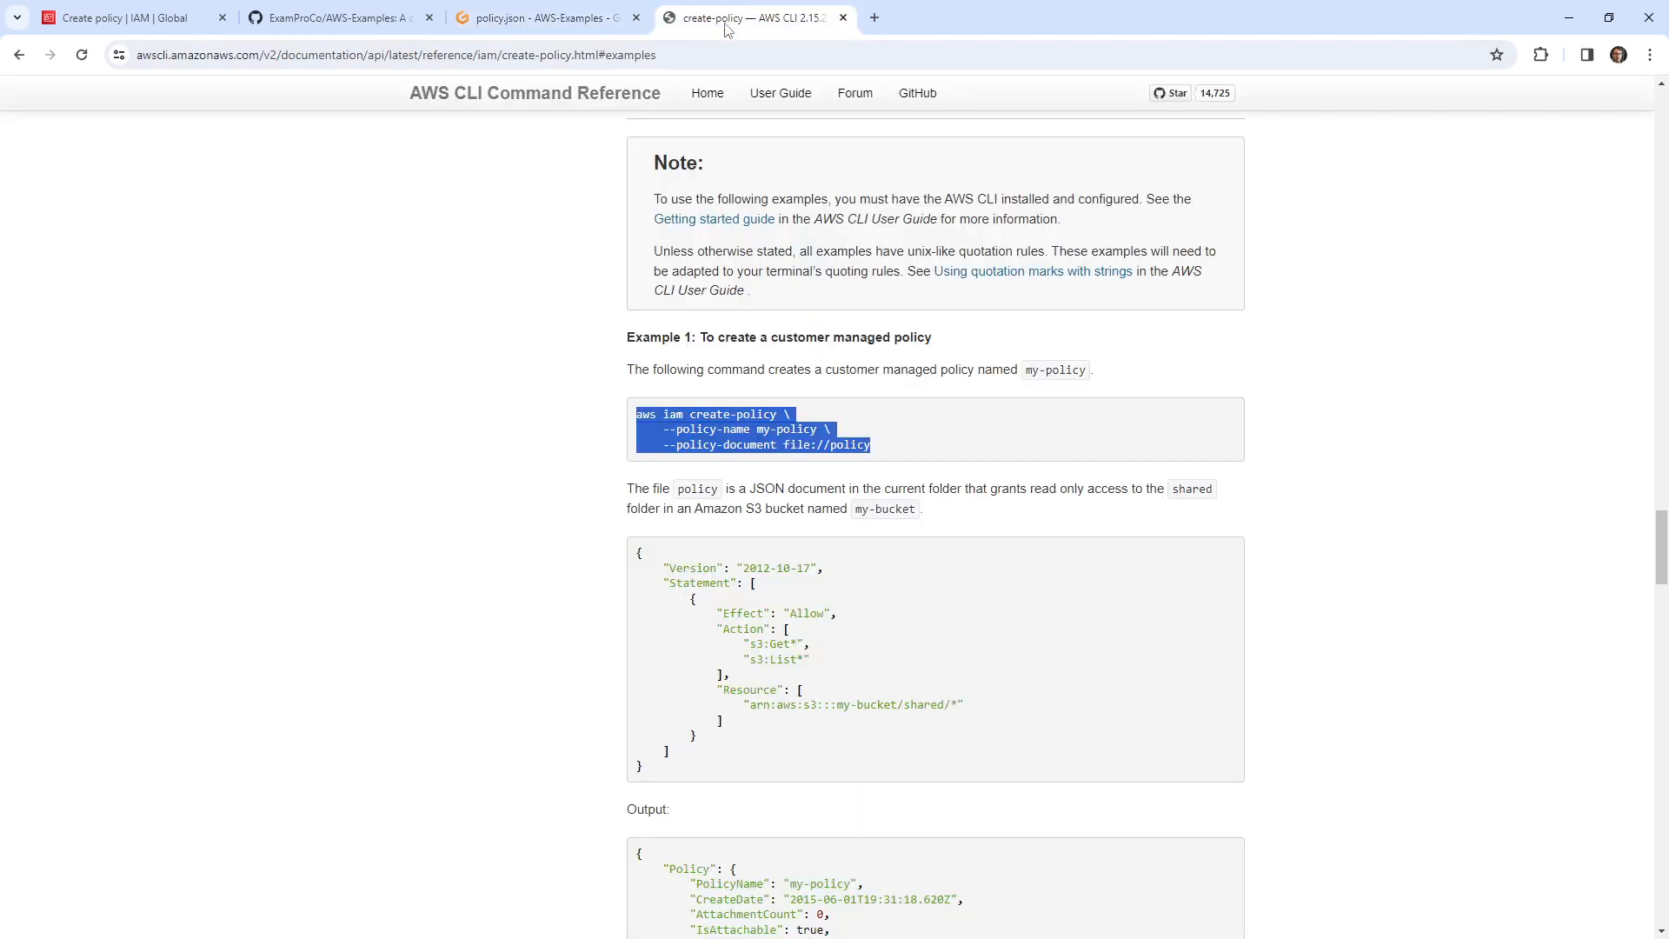
- Switch to the AWS IAM console, remove the outer square brackets from the policy JSON and recheck it for errors
left_click(339, 17)
left_click(143, 19)
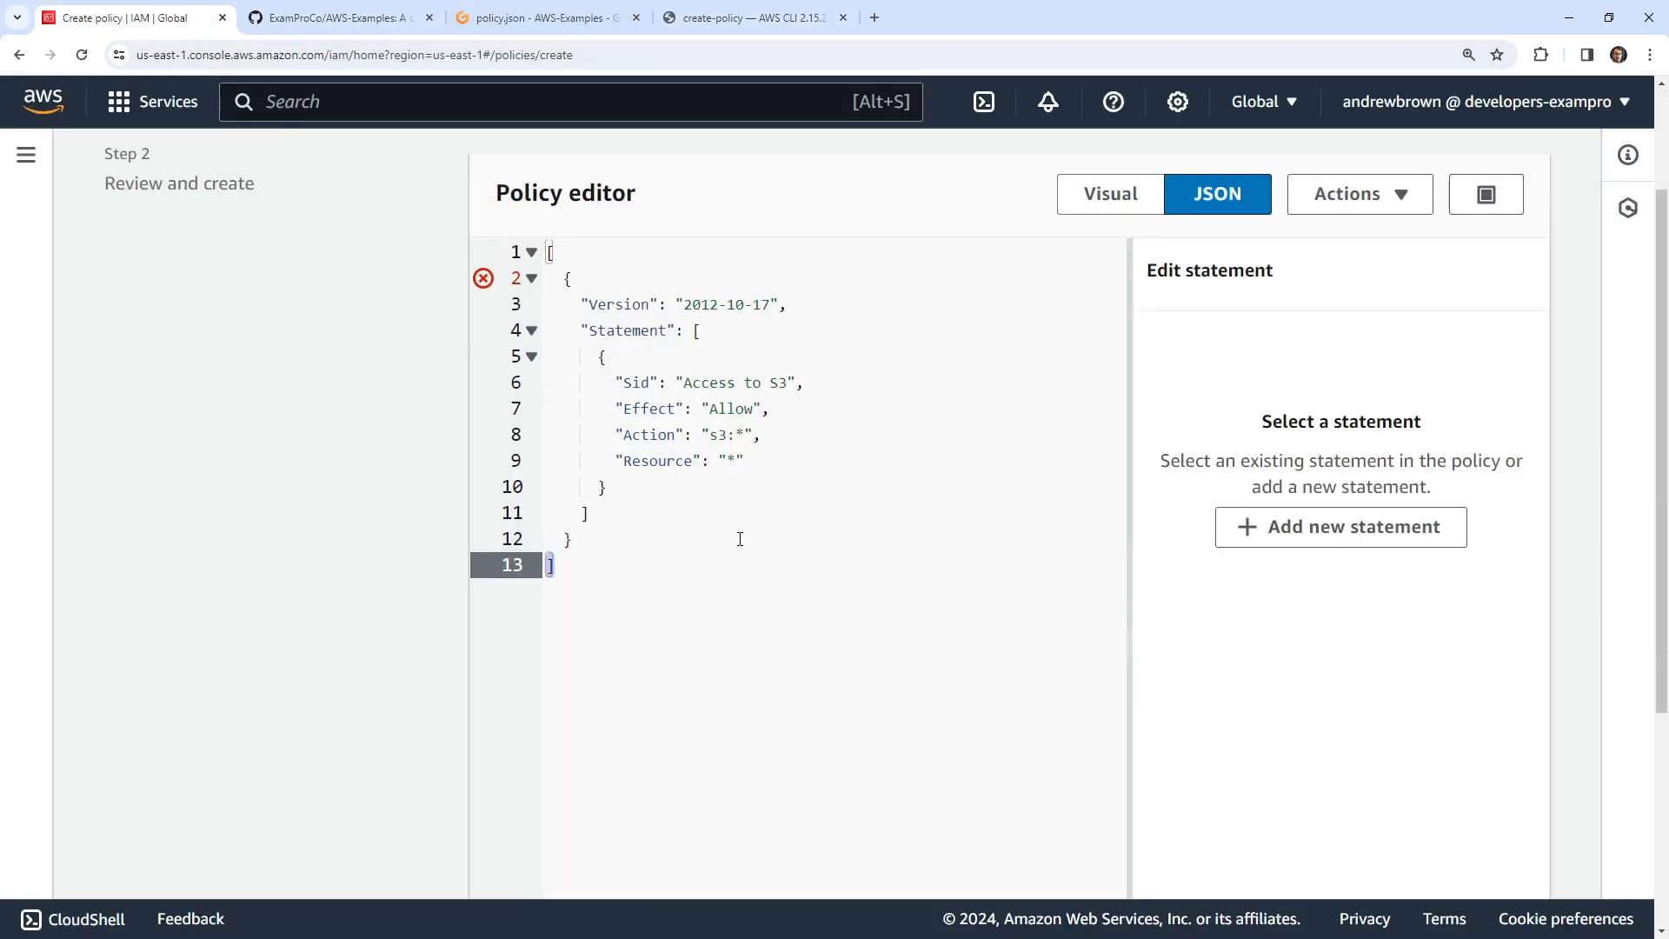
left_click(579, 250)
key("BackSpace")
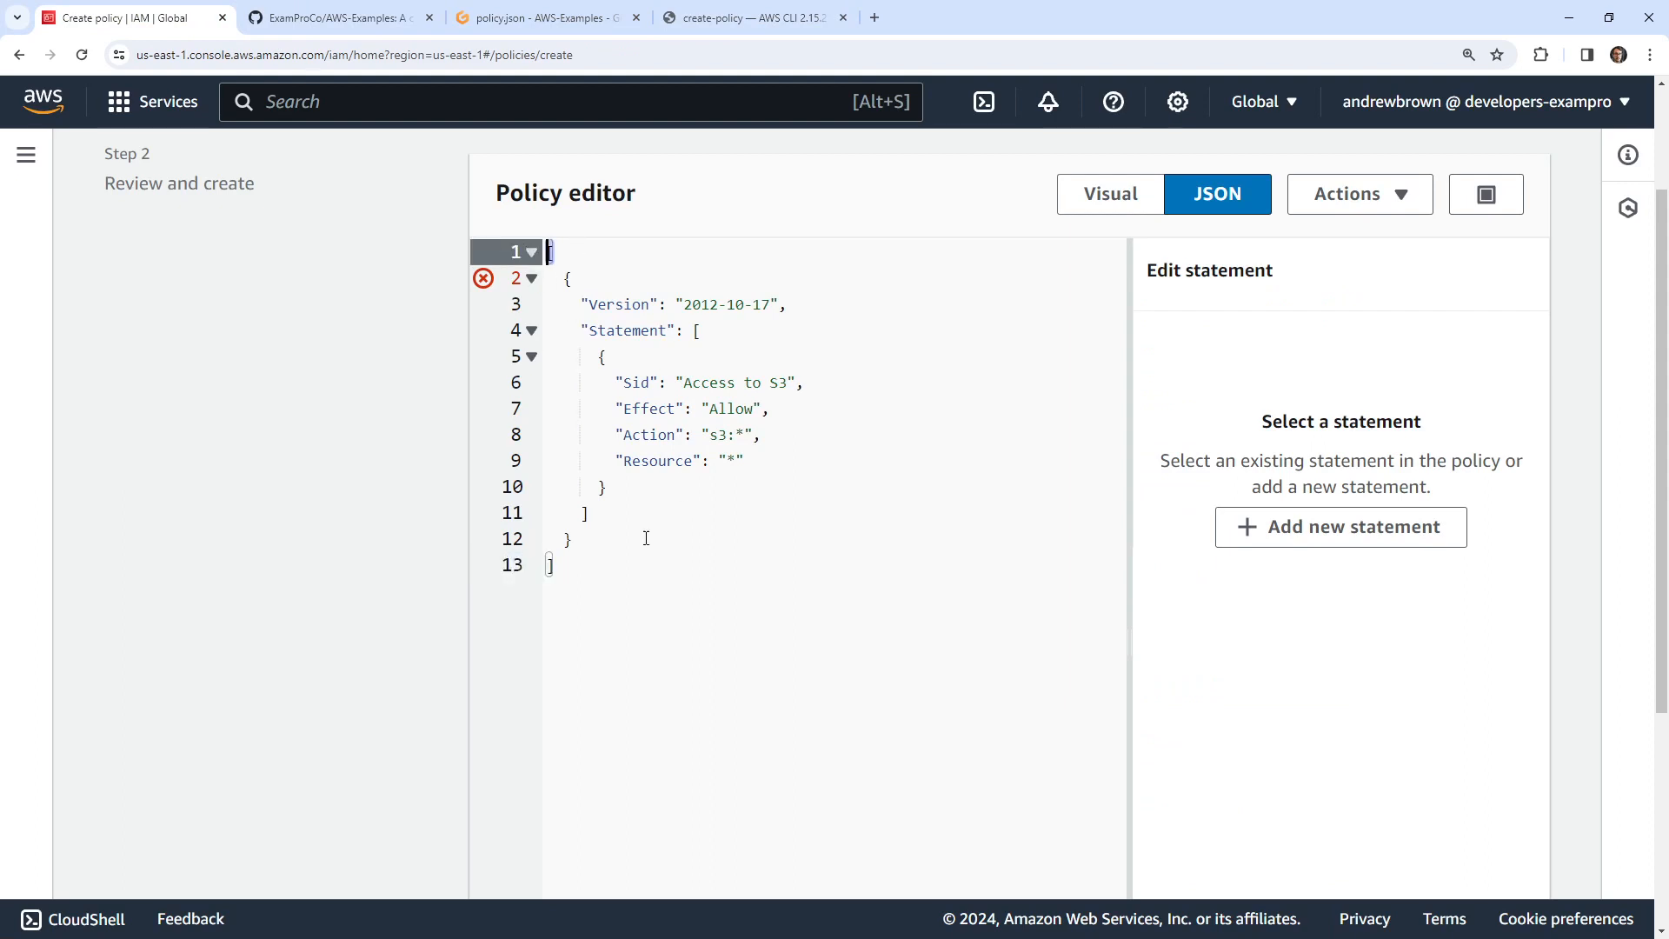
left_click(637, 567)
key("BackSpace")
key("BackSpace")
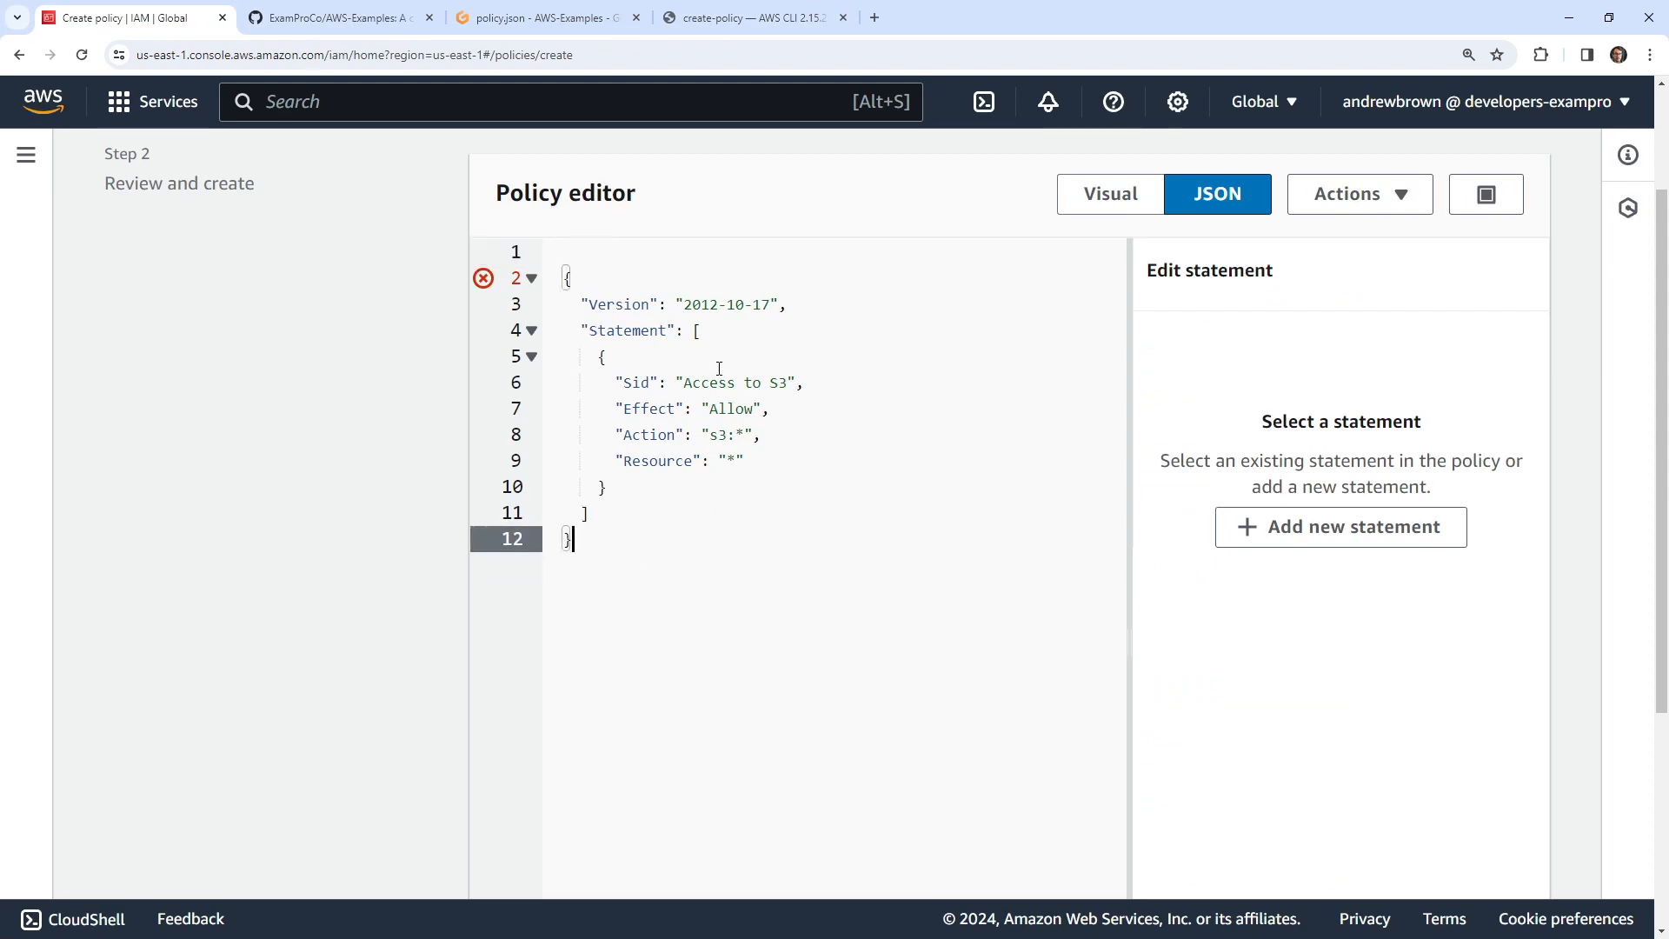
left_click(719, 369)
left_click(667, 304)
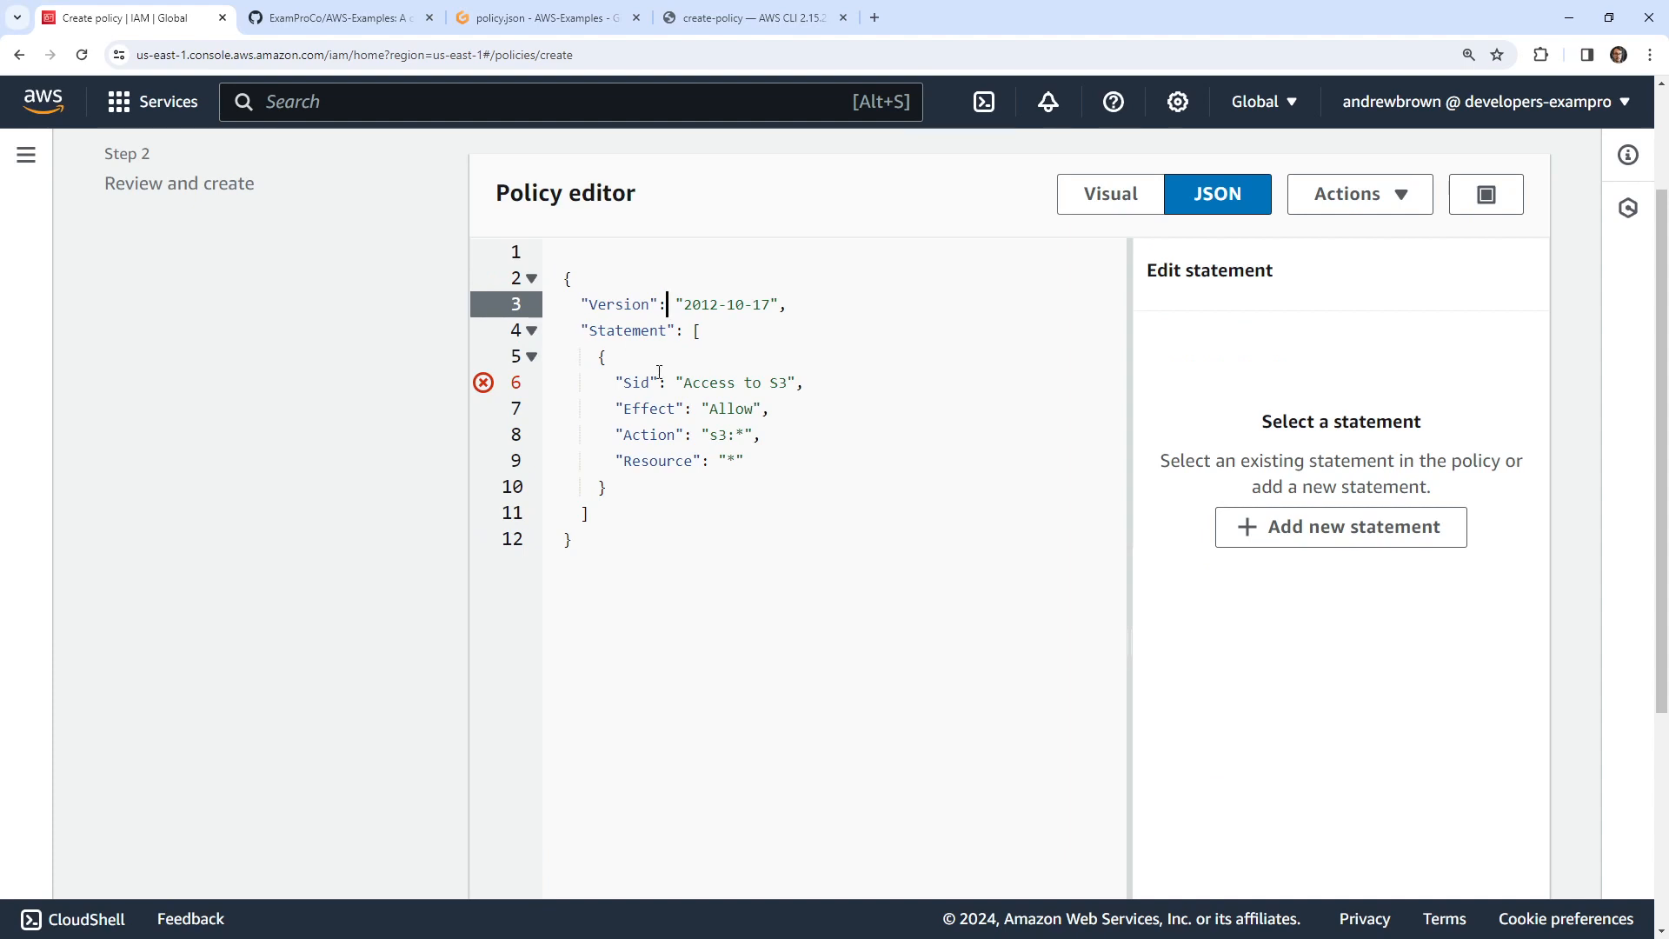
- Check the Sid error in the policy JSON and try renaming the key to SId with the value Access-to-S3
mouse_move(487, 385)
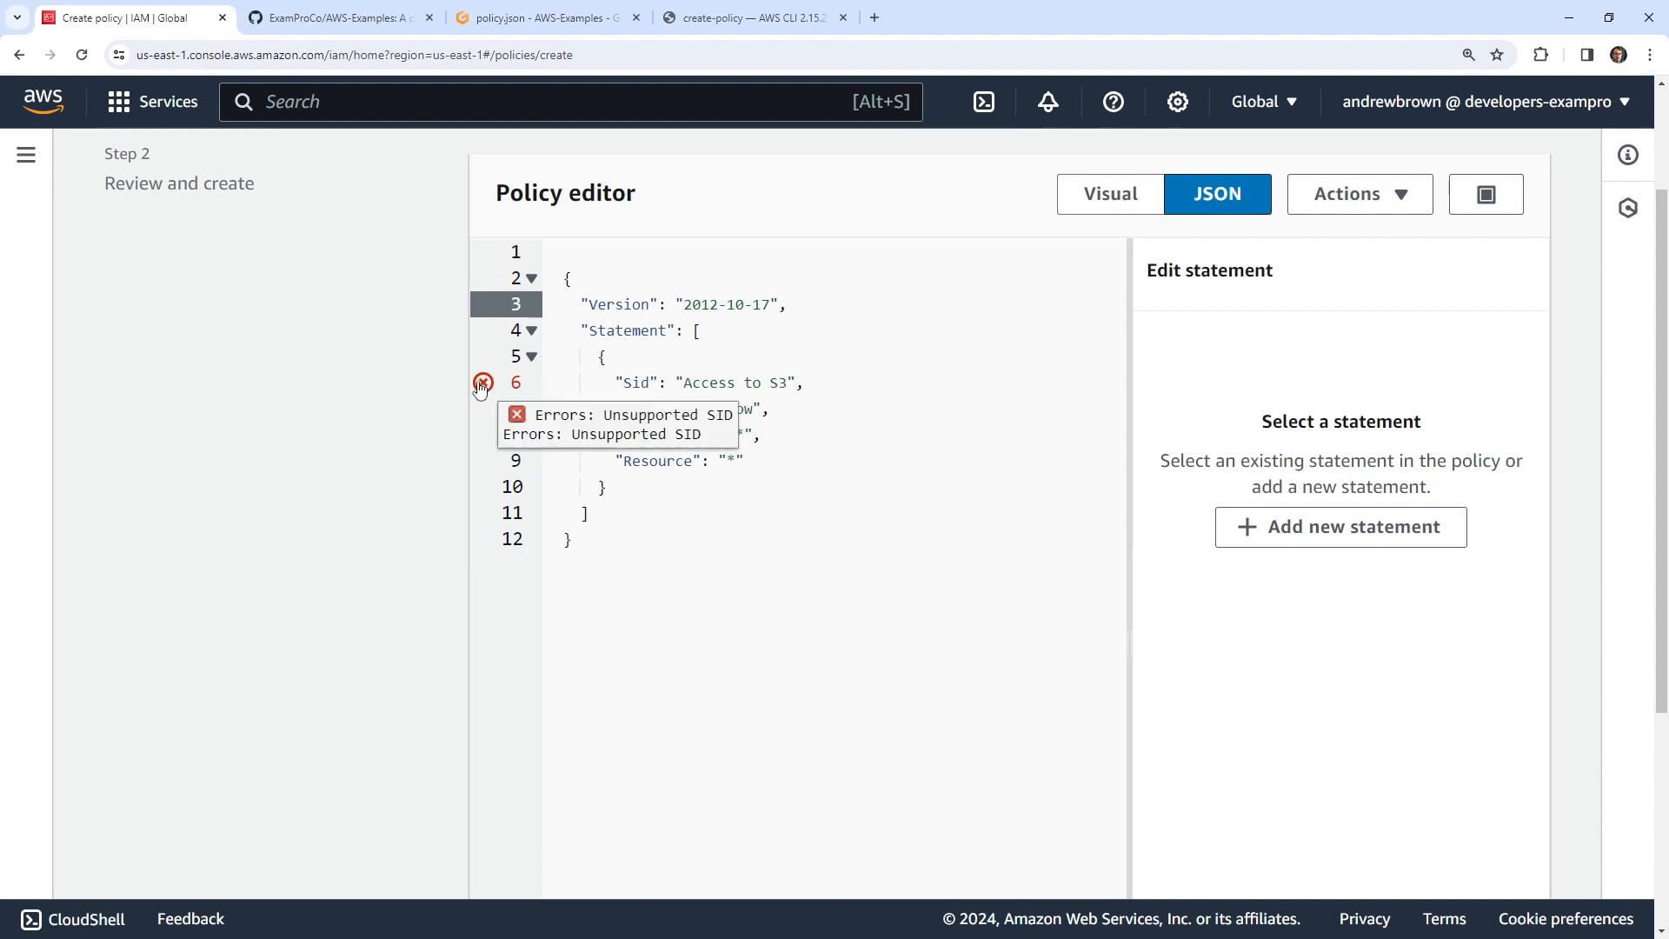
left_click(643, 382)
key("BackSpace")
type("I")
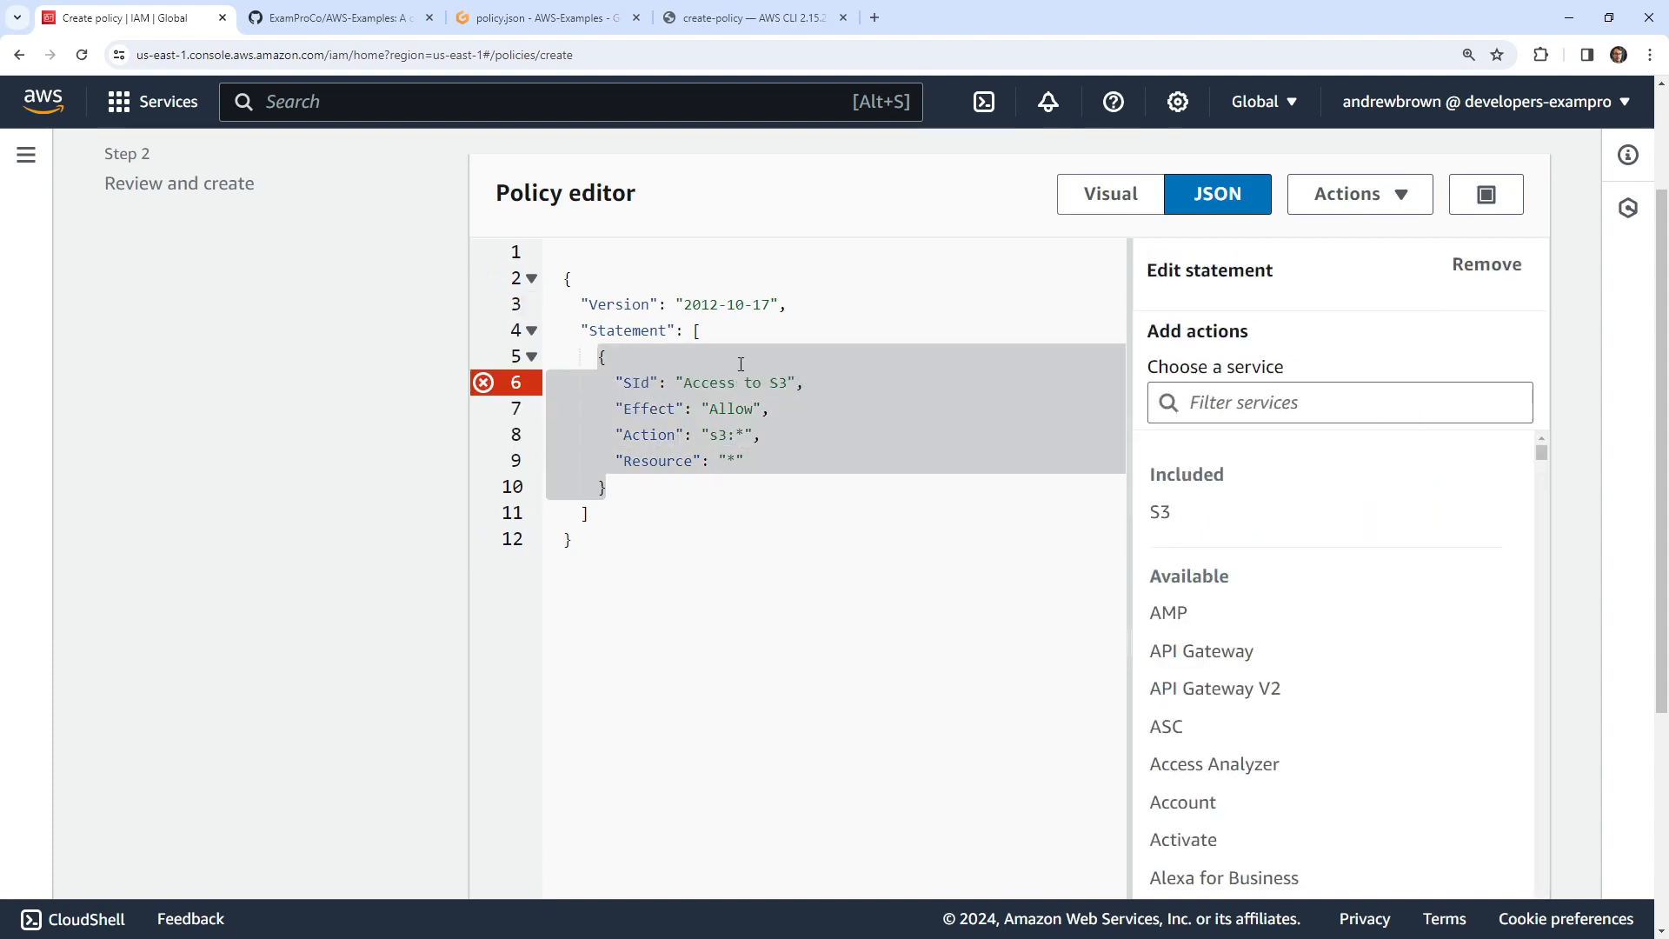
key("Right")
key("BackSpace")
key("BackSpace")
type("Id")
left_click(782, 570)
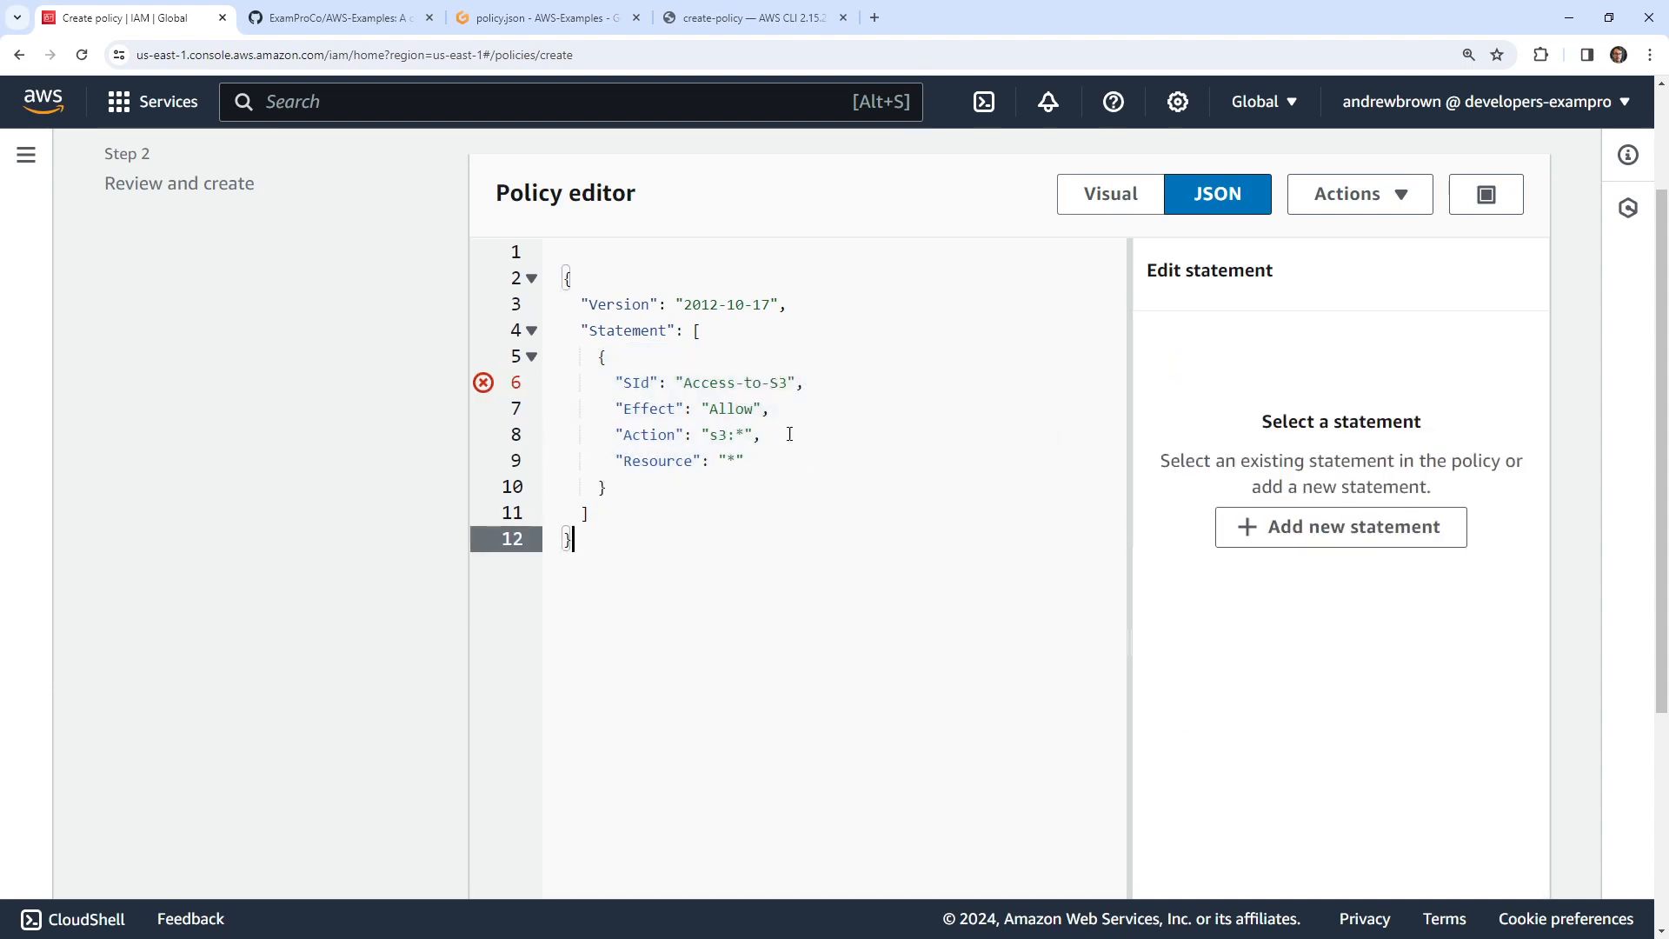
- Restore the key to Sid in the policy JSON and rewrite its value without separators as AccessTo
left_click(796, 383)
key("BackSpace")
key("BackSpace")
key("BackSpace")
key("BackSpace")
key("BackSpace")
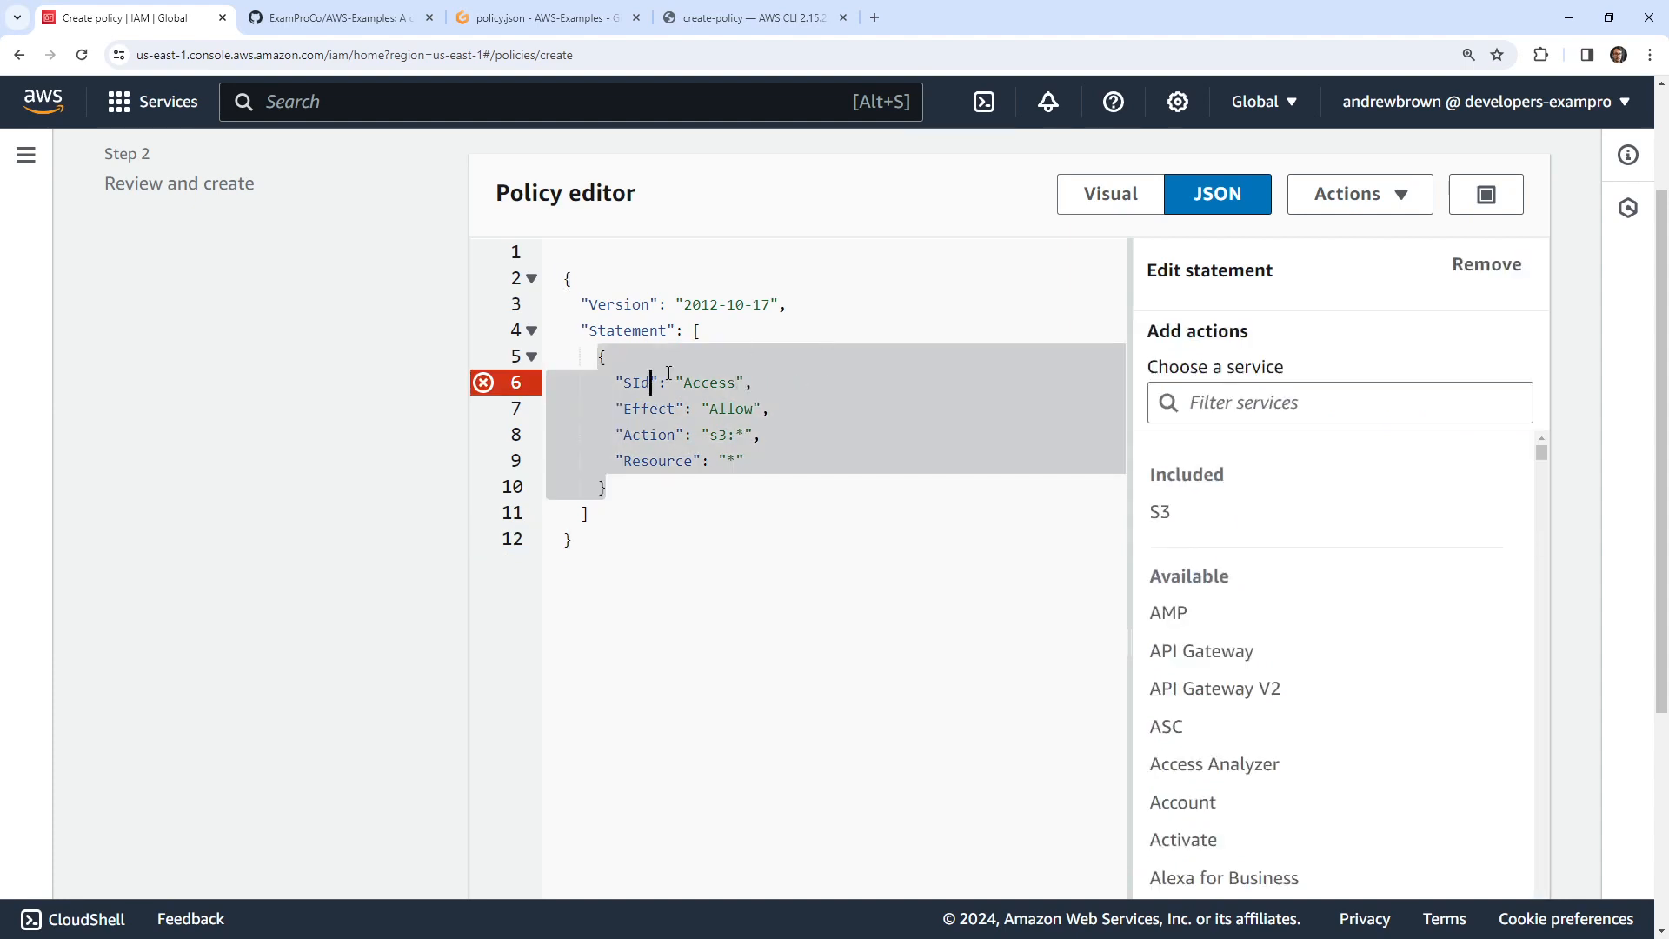
key("BackSpace")
type("i")
left_click(798, 519)
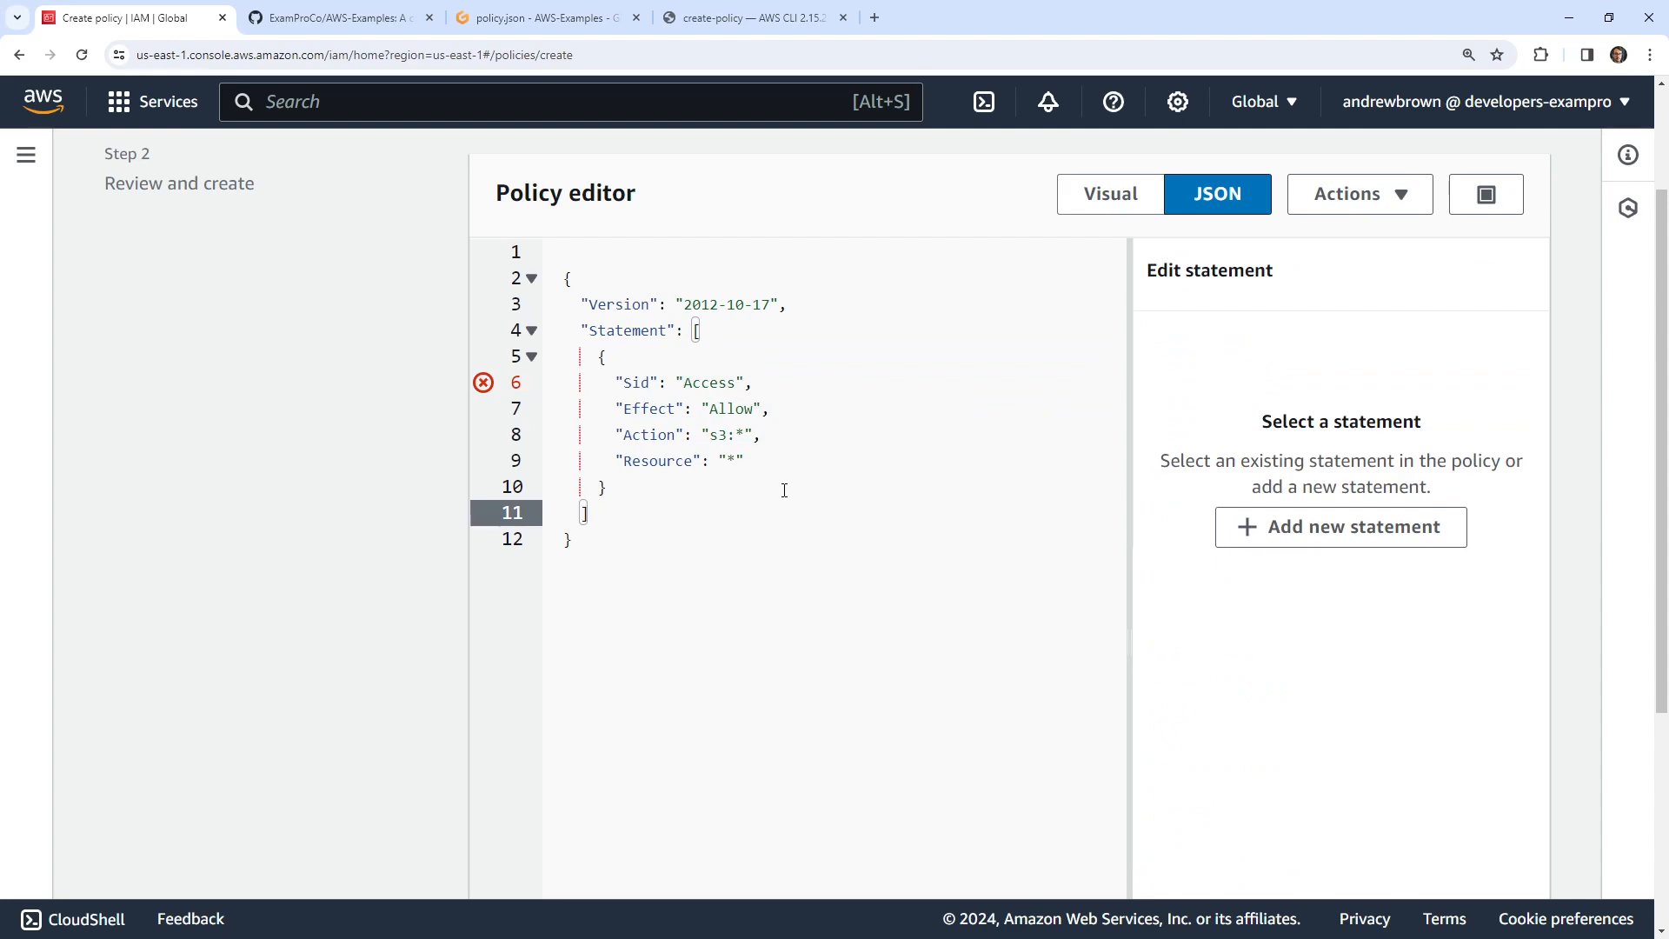
left_click(741, 383)
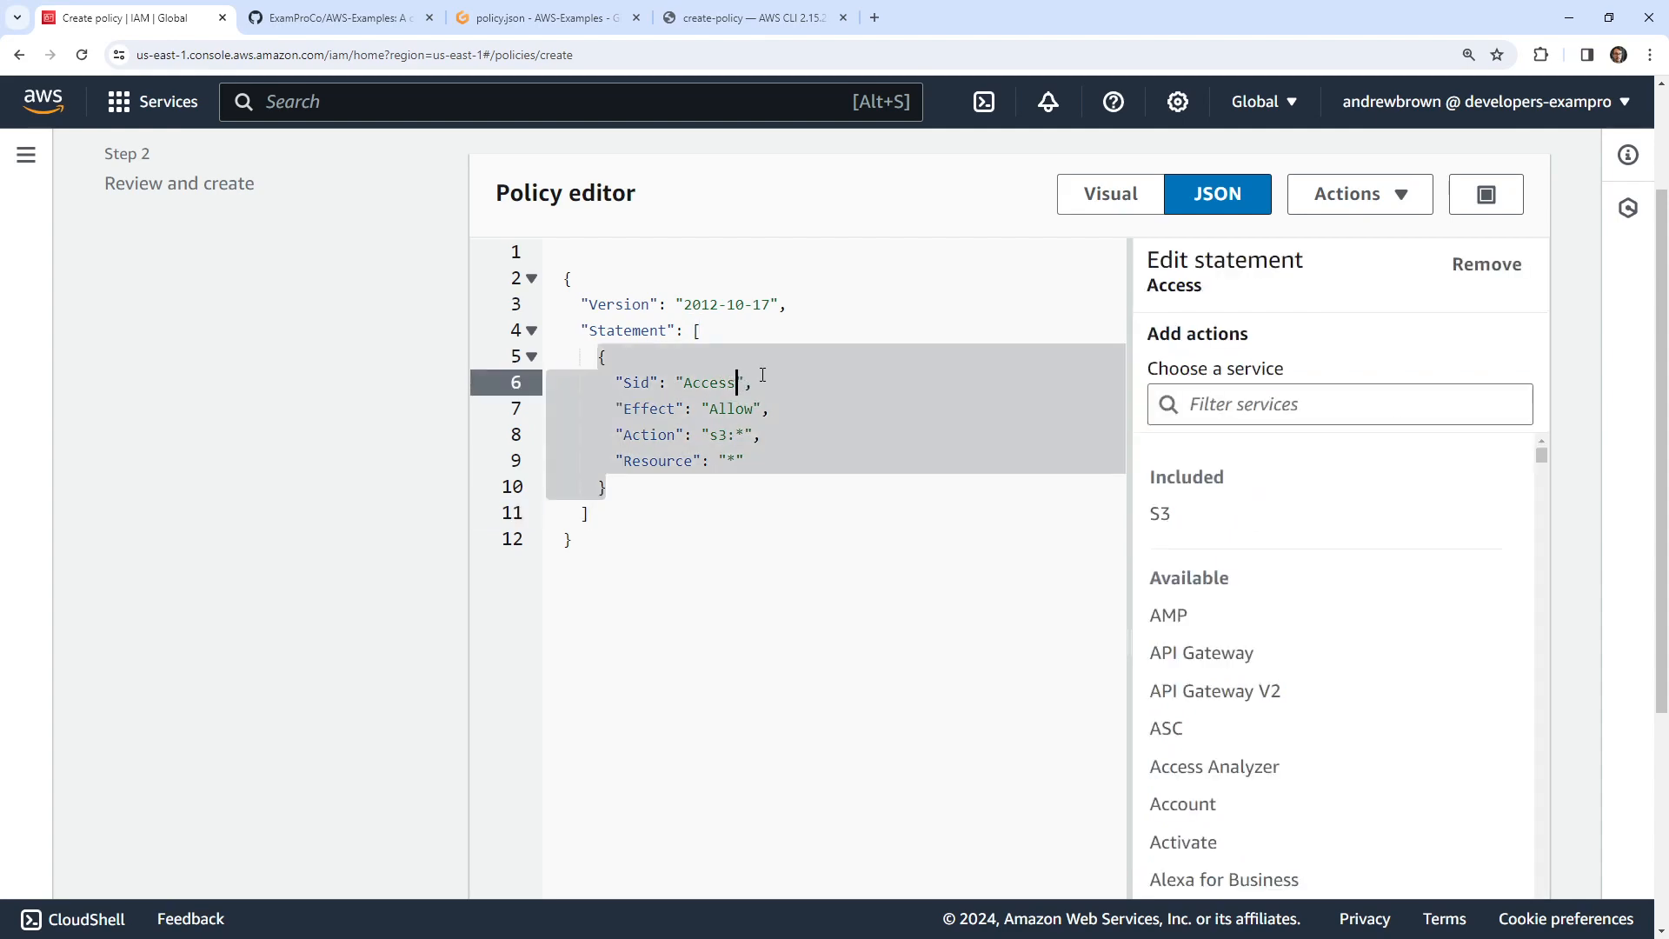
type("To")
- Switch to the Gitpod workspace and change the Sid value in policy.json to AccessToS3
left_click(546, 18)
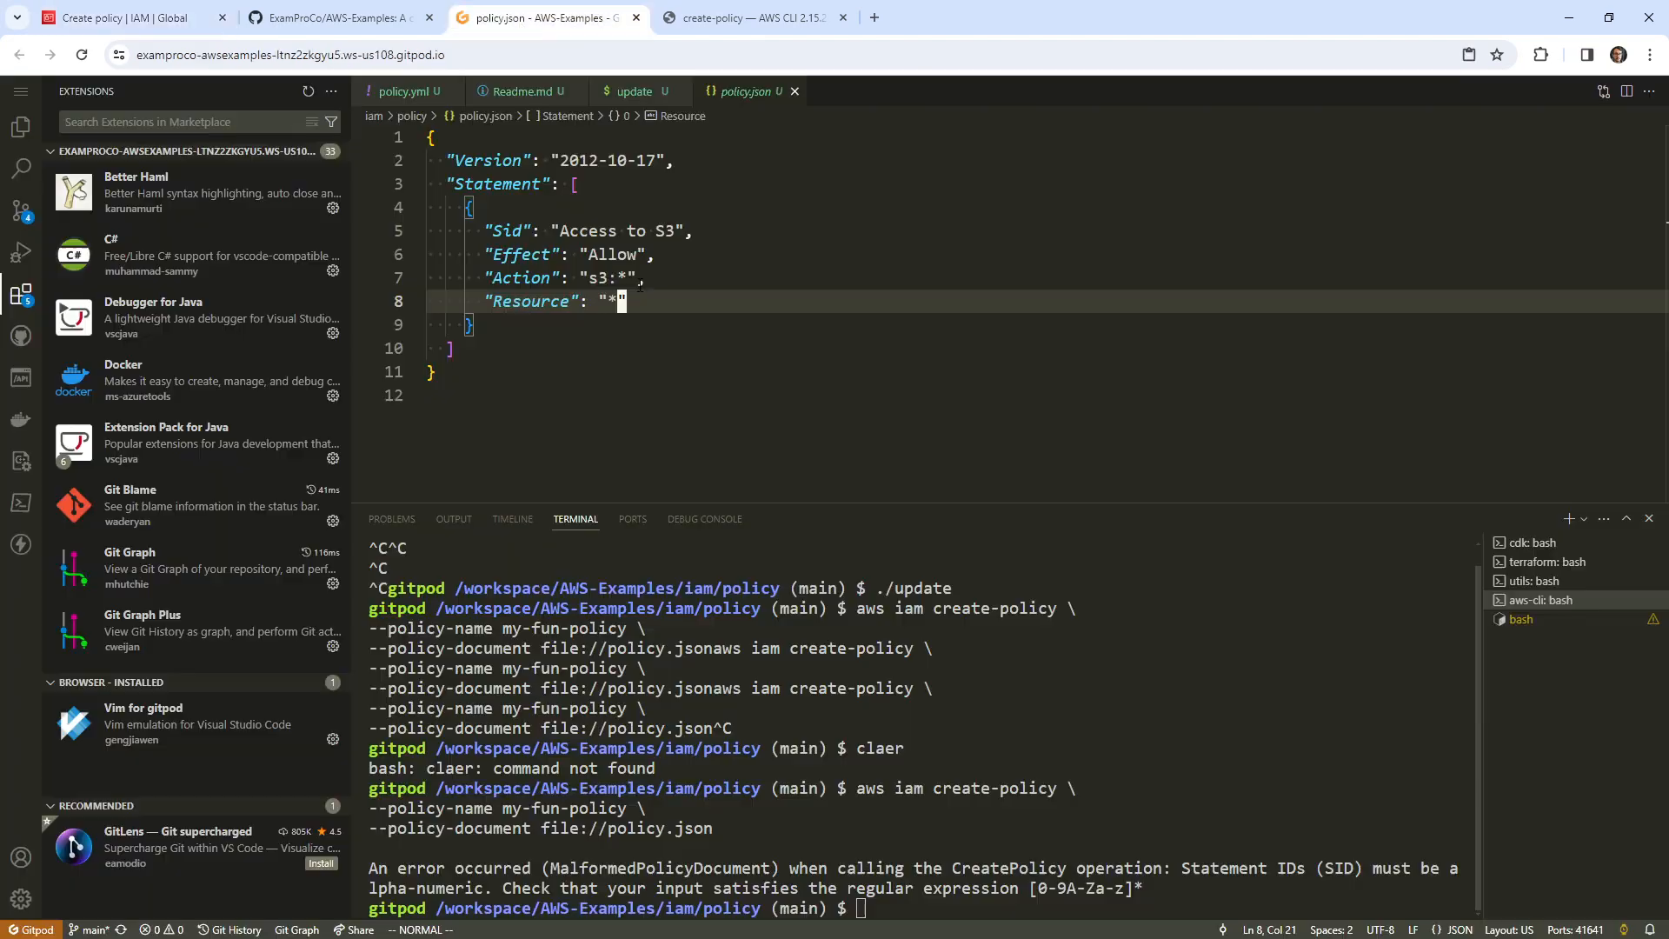
left_click(631, 231)
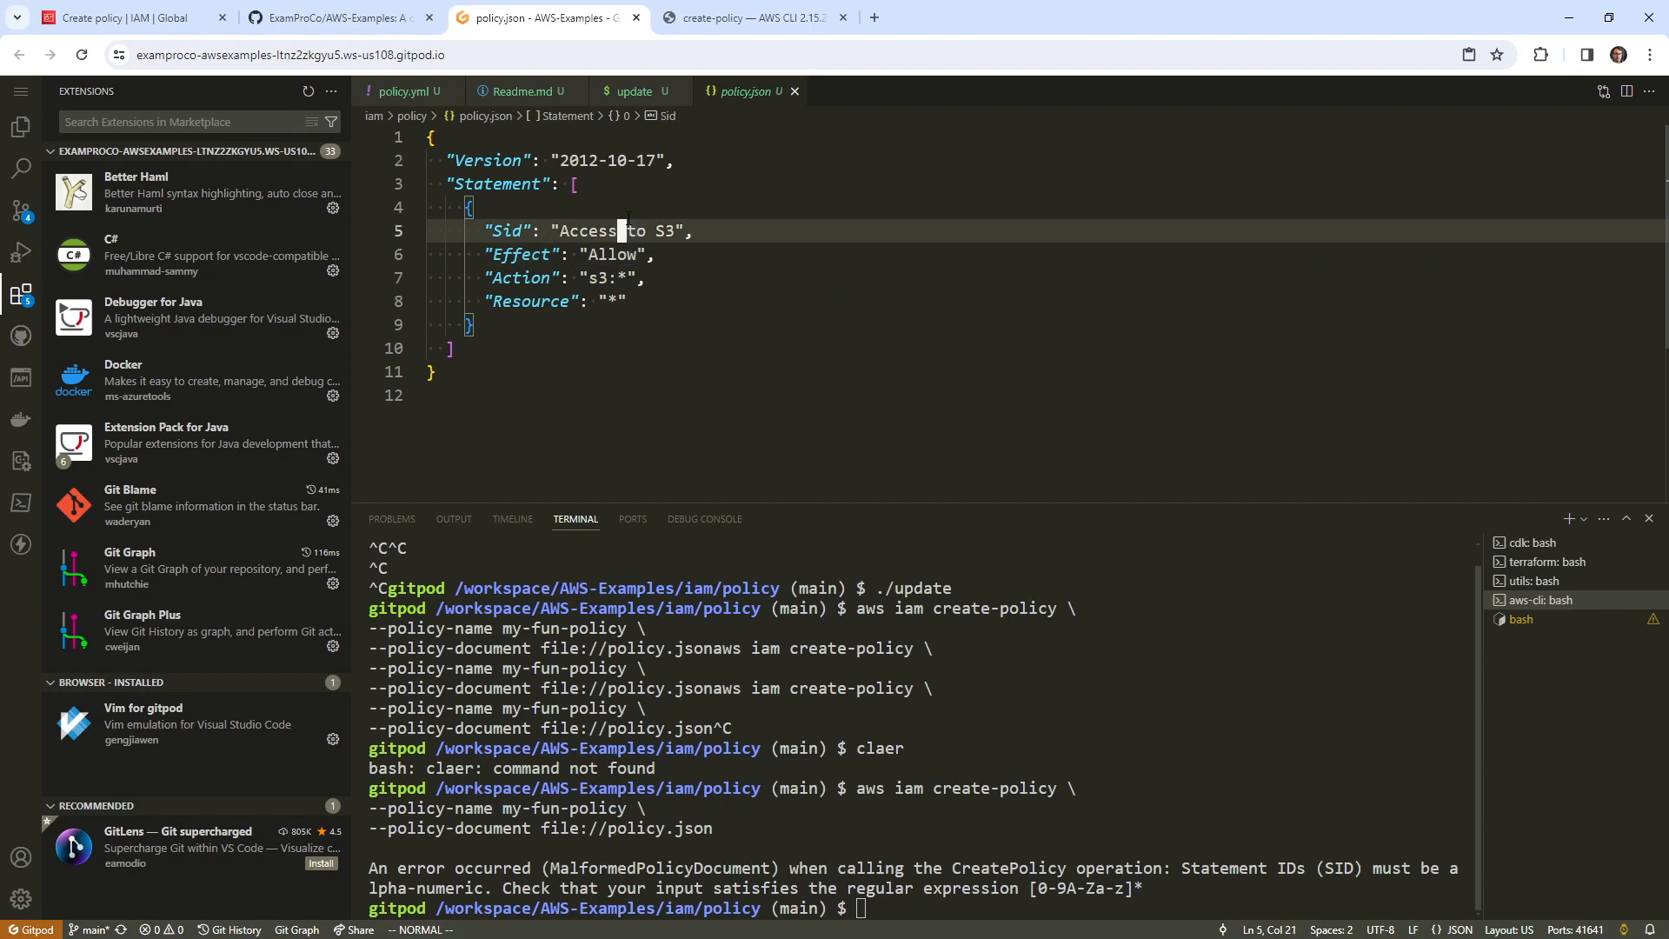
key("shift+x")
key("asciitilde")
key("l")
key("x")
left_click(809, 309)
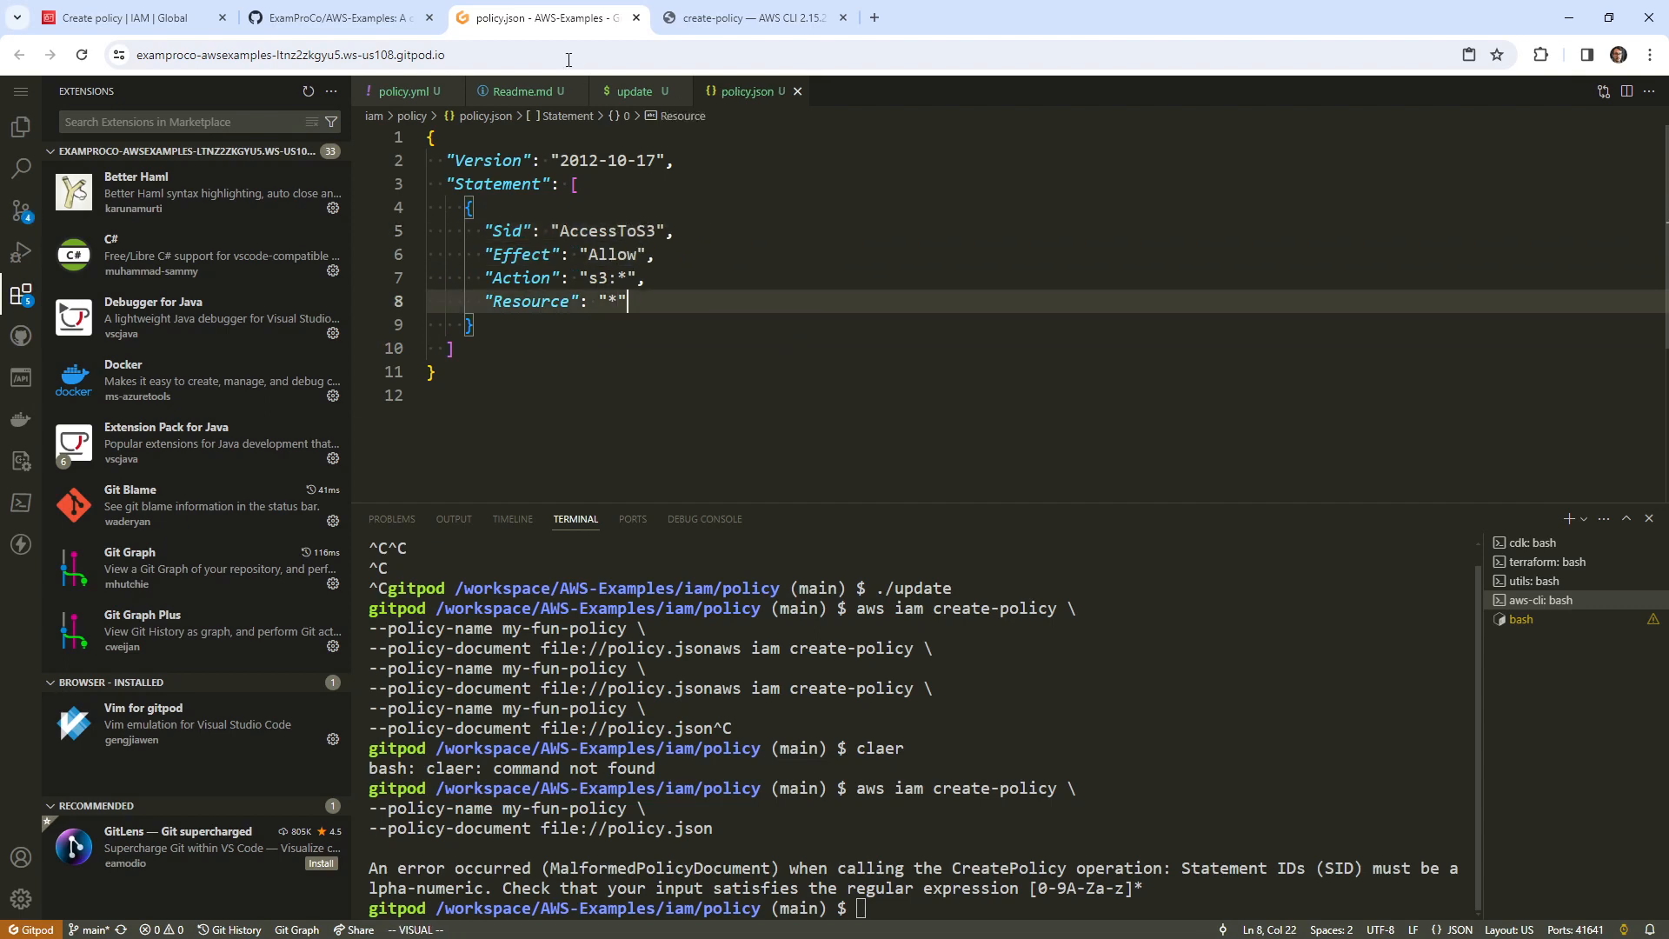
- Change the Sid value in policy.yml to AccessToS3 and close policy.json
left_click(404, 90)
left_click(583, 184)
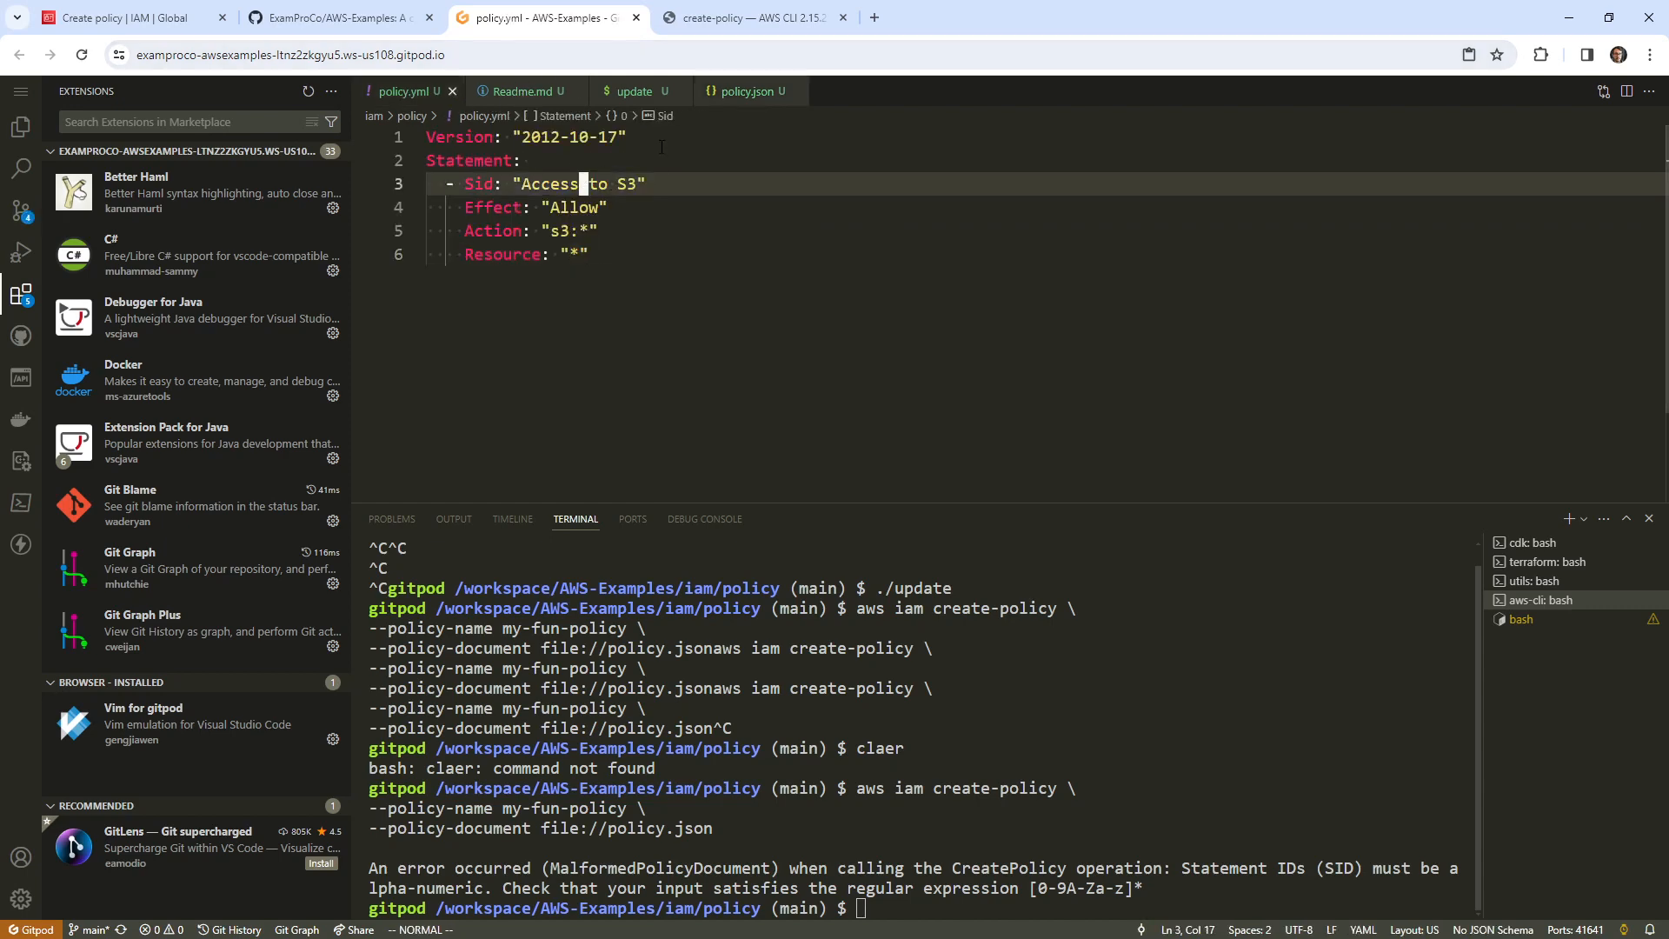
key("x")
key("asciitilde")
key("l")
key("x")
left_click(778, 100)
left_click(798, 90)
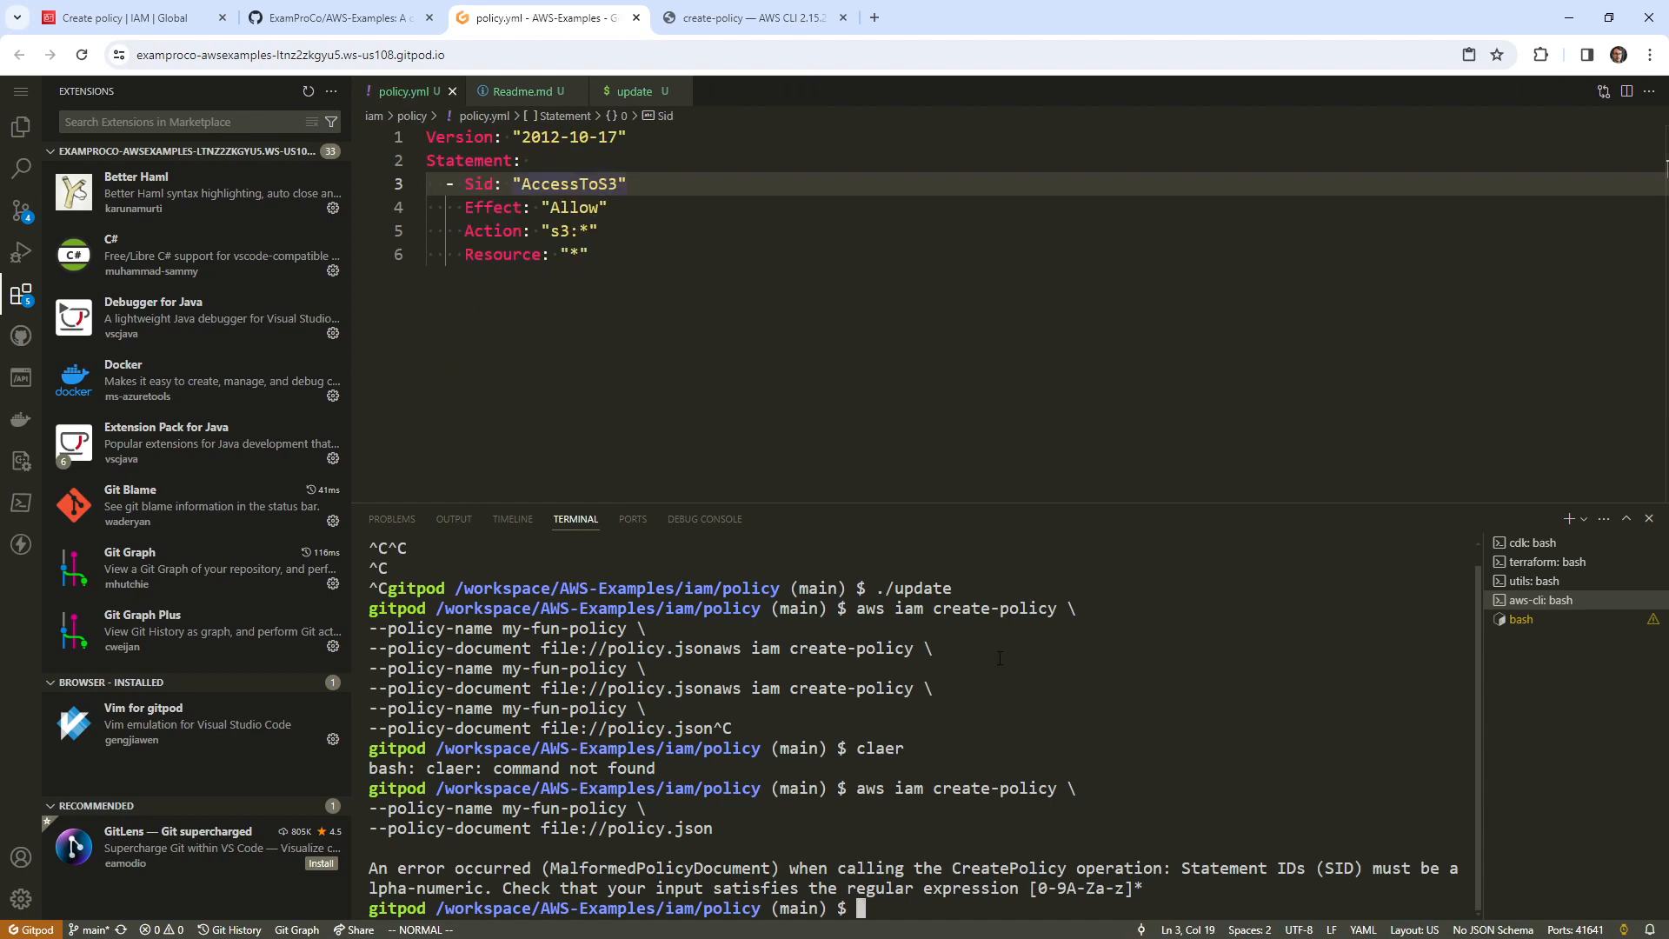
- Clear the terminal and rerun the ./update script to regenerate policy.json
left_click(1000, 659)
type("clear")
key("Return")
key("ctrl+v")
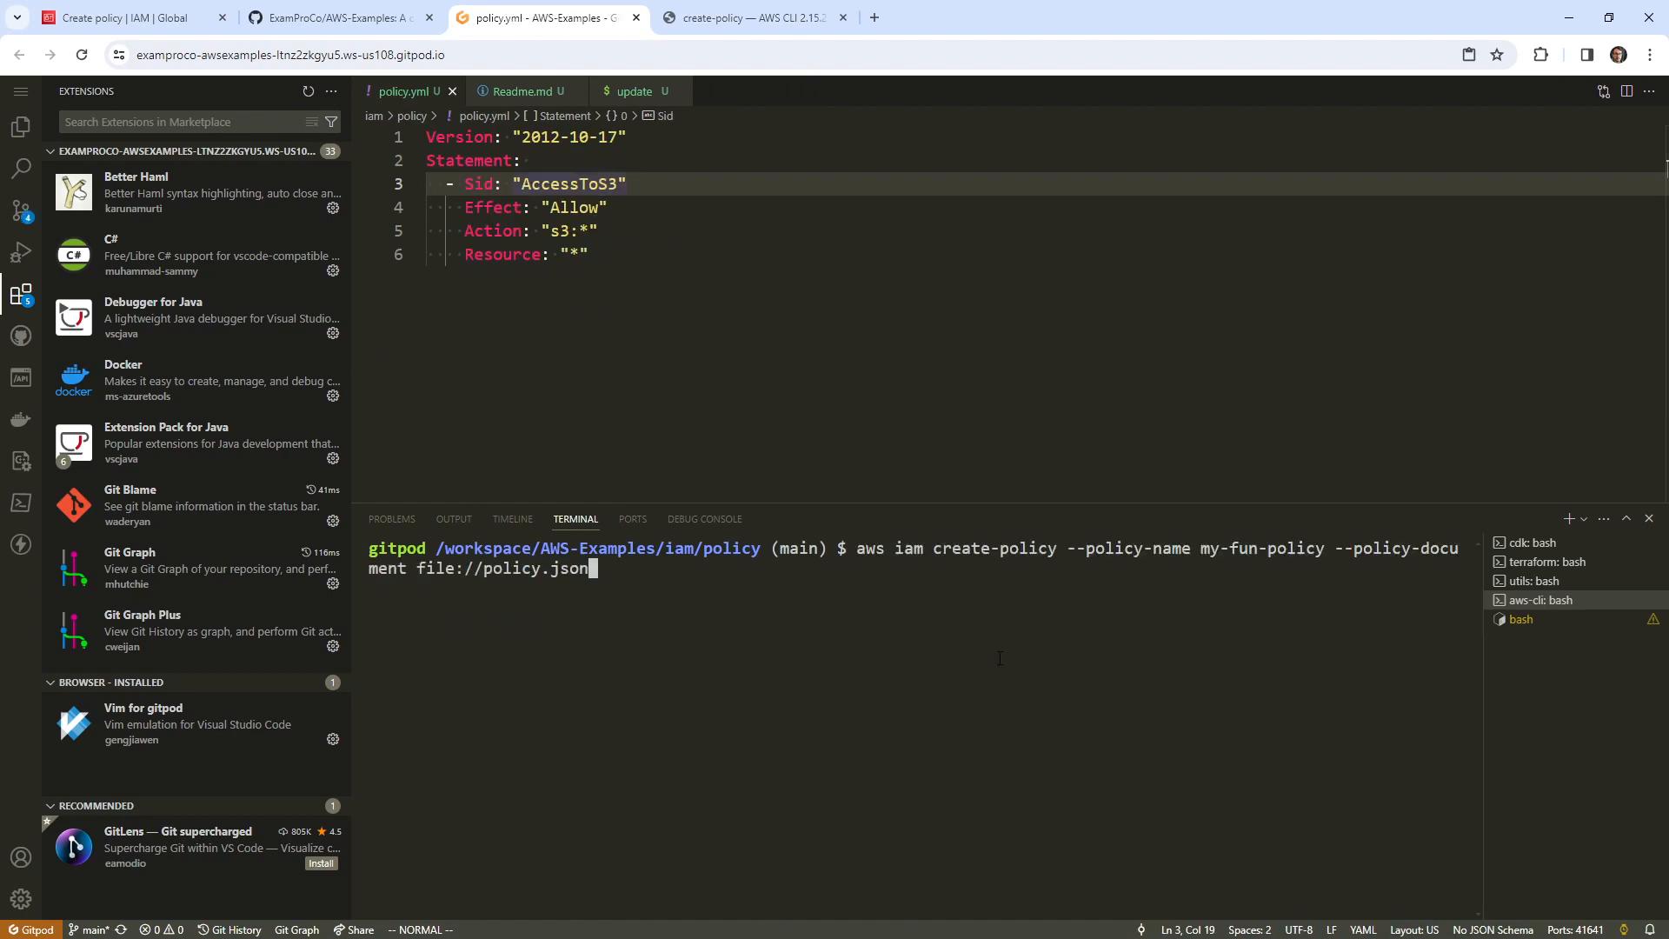
key("Up")
key("Up")
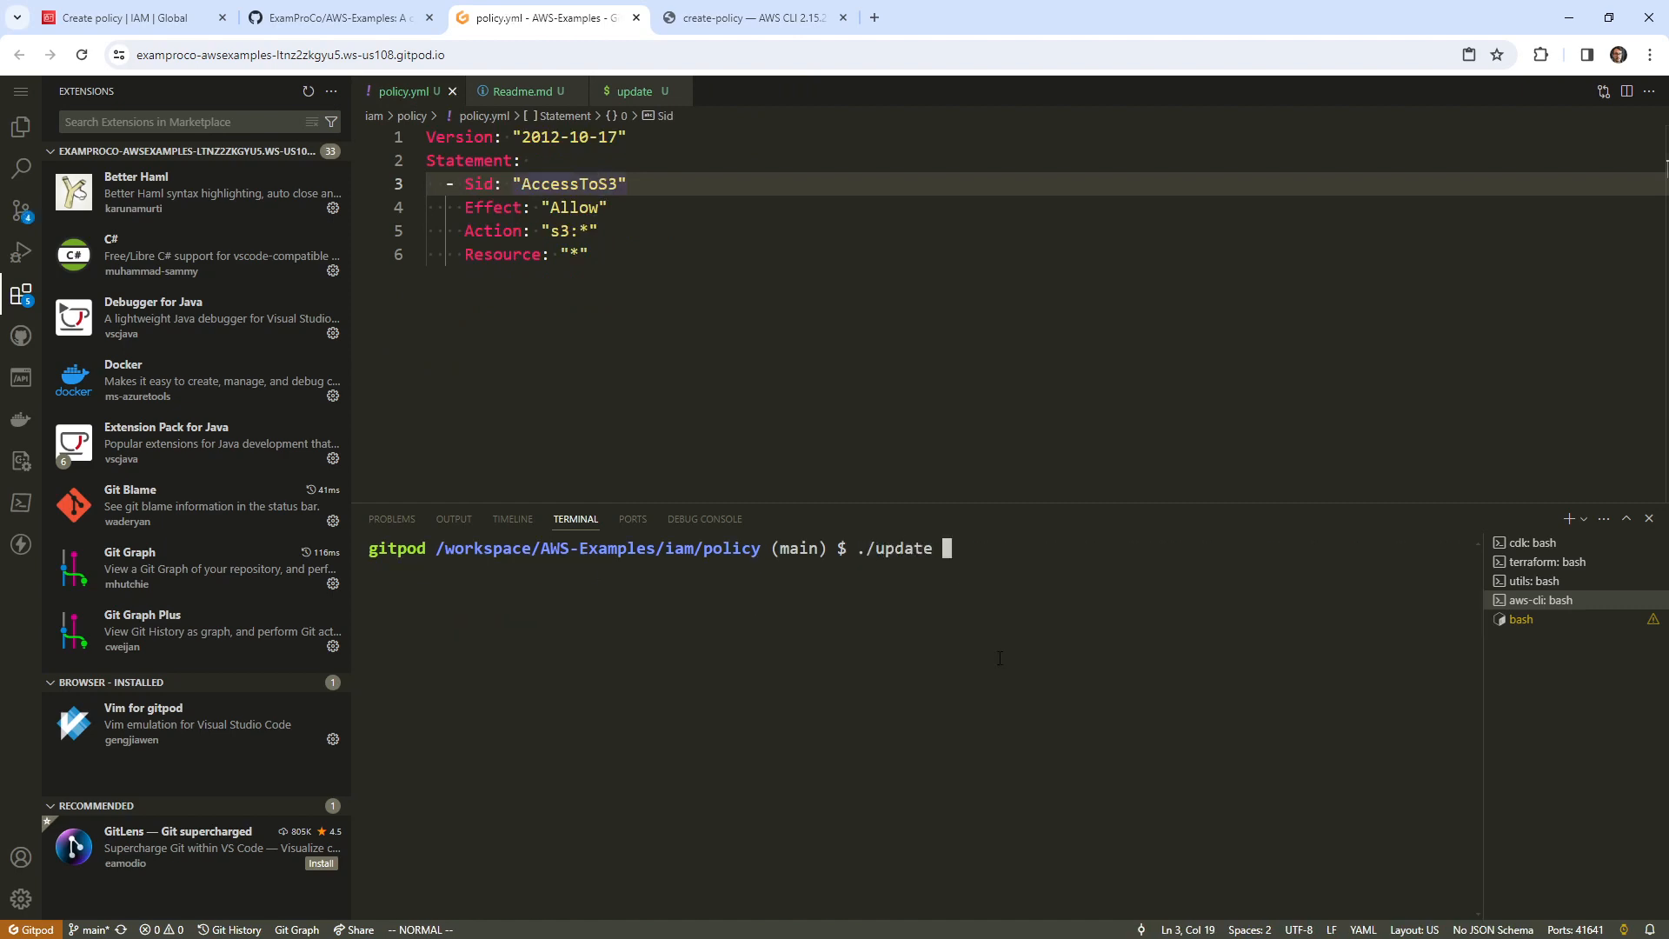
key("Down")
key("Up")
key("Return")
- Rerun the aws iam create-policy command for my-fun-policy with file://policy.json
key("Up")
key("Up")
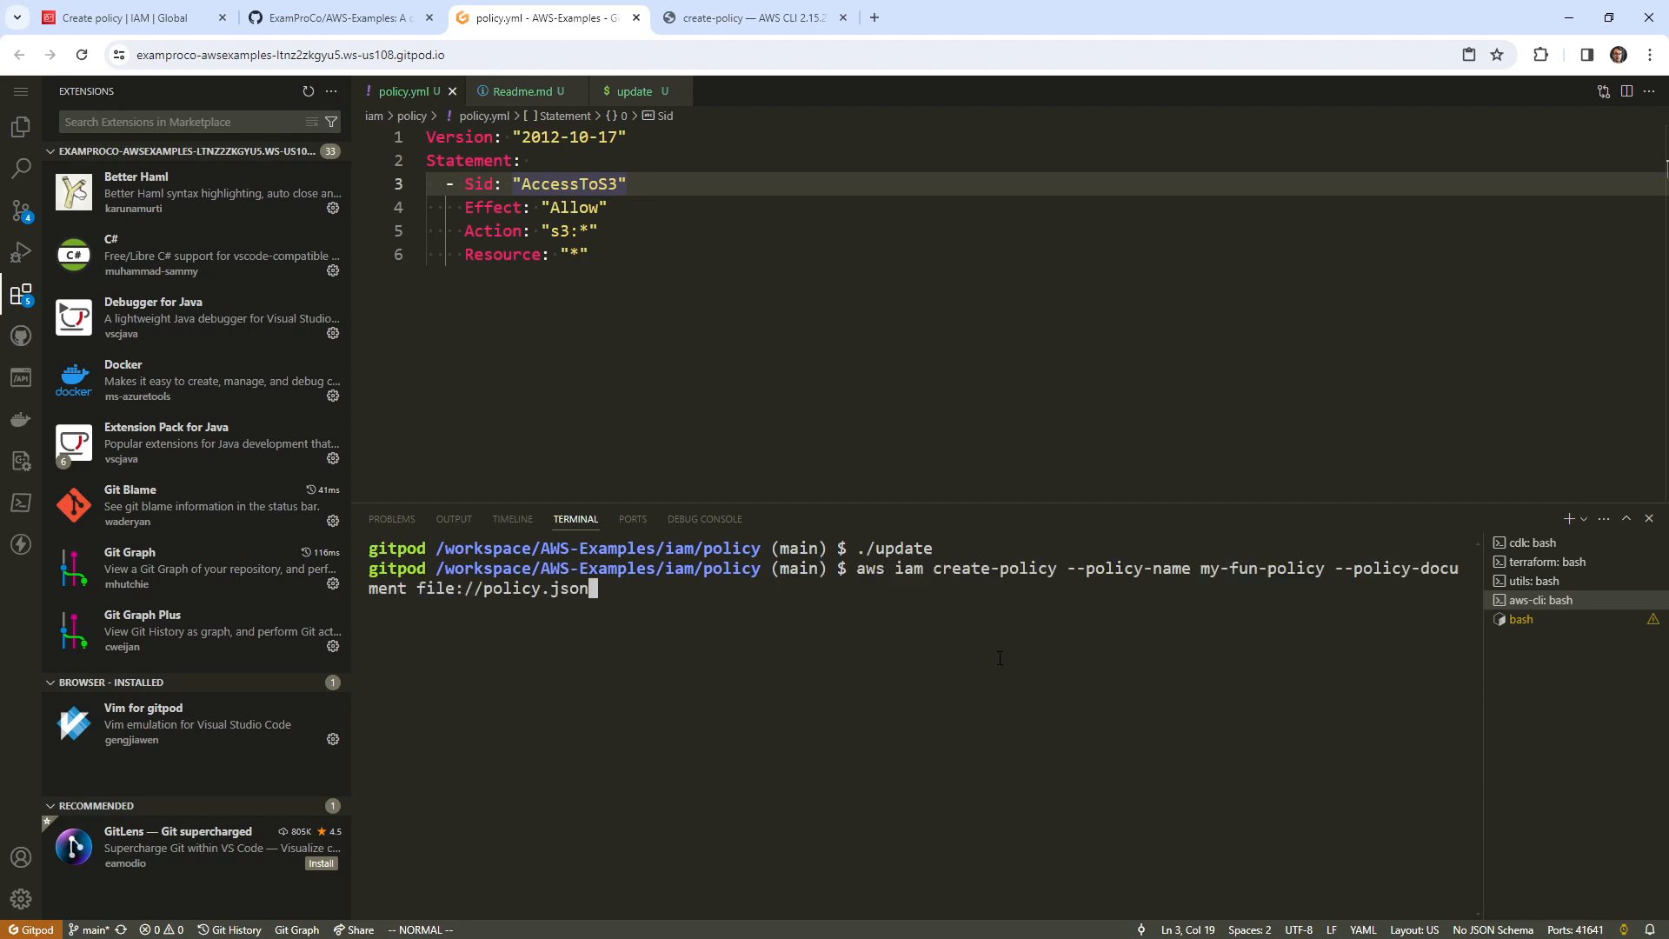
key("Return")
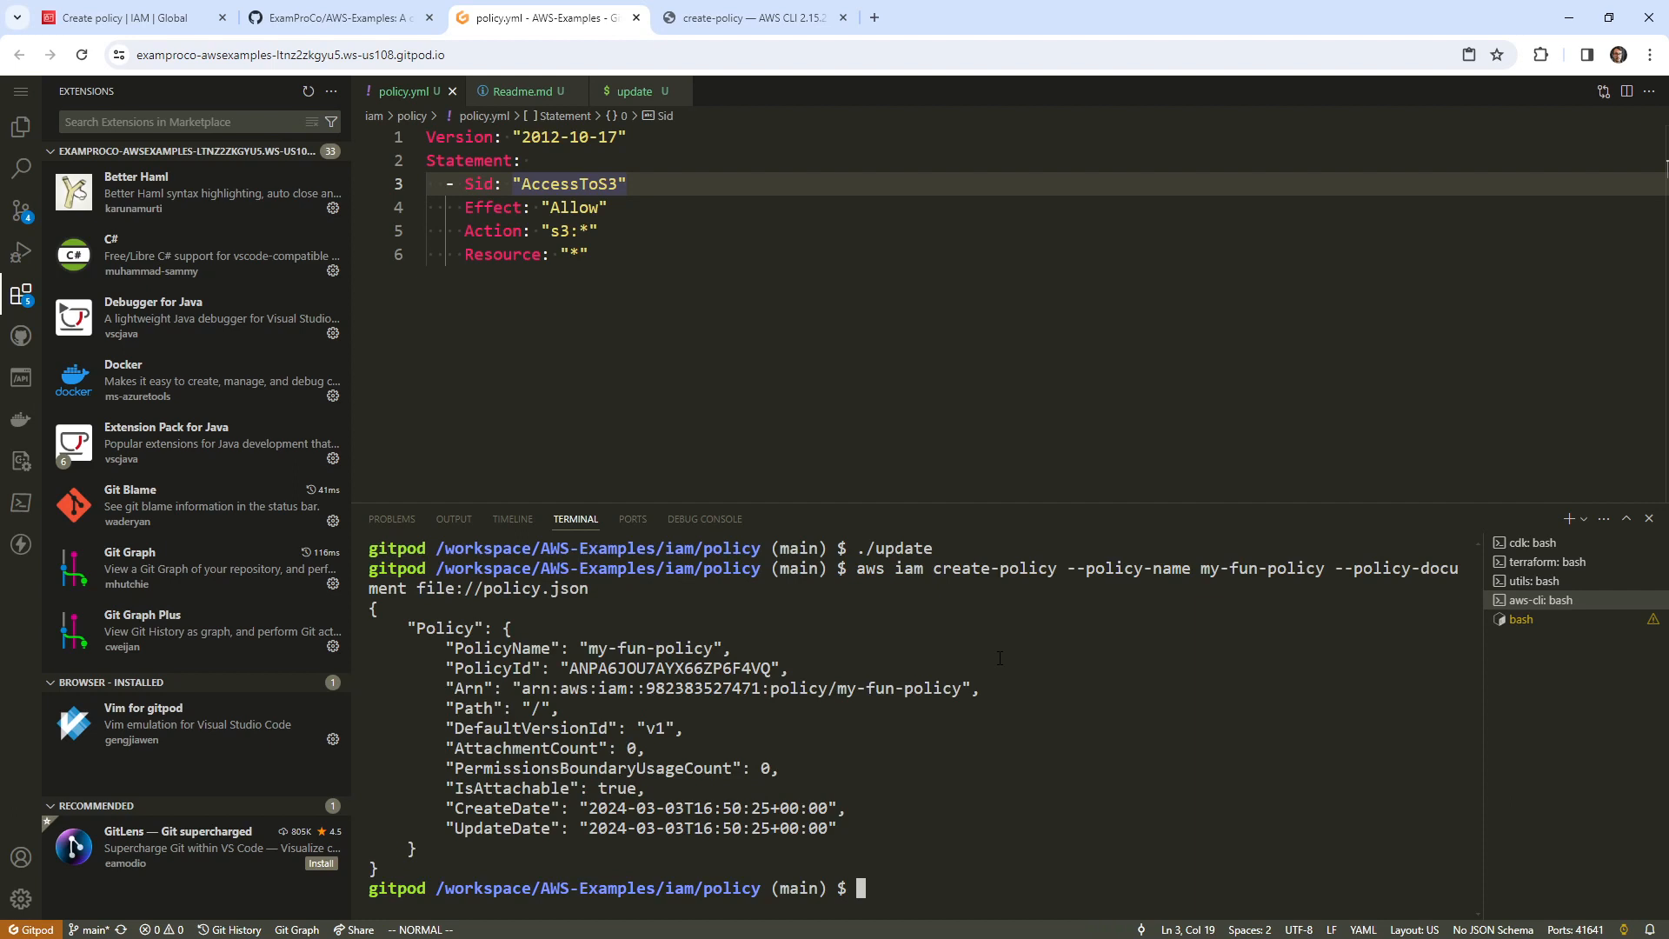
- Switch to the AWS CLI create-policy documentation and search the page for update-po
left_click(747, 17)
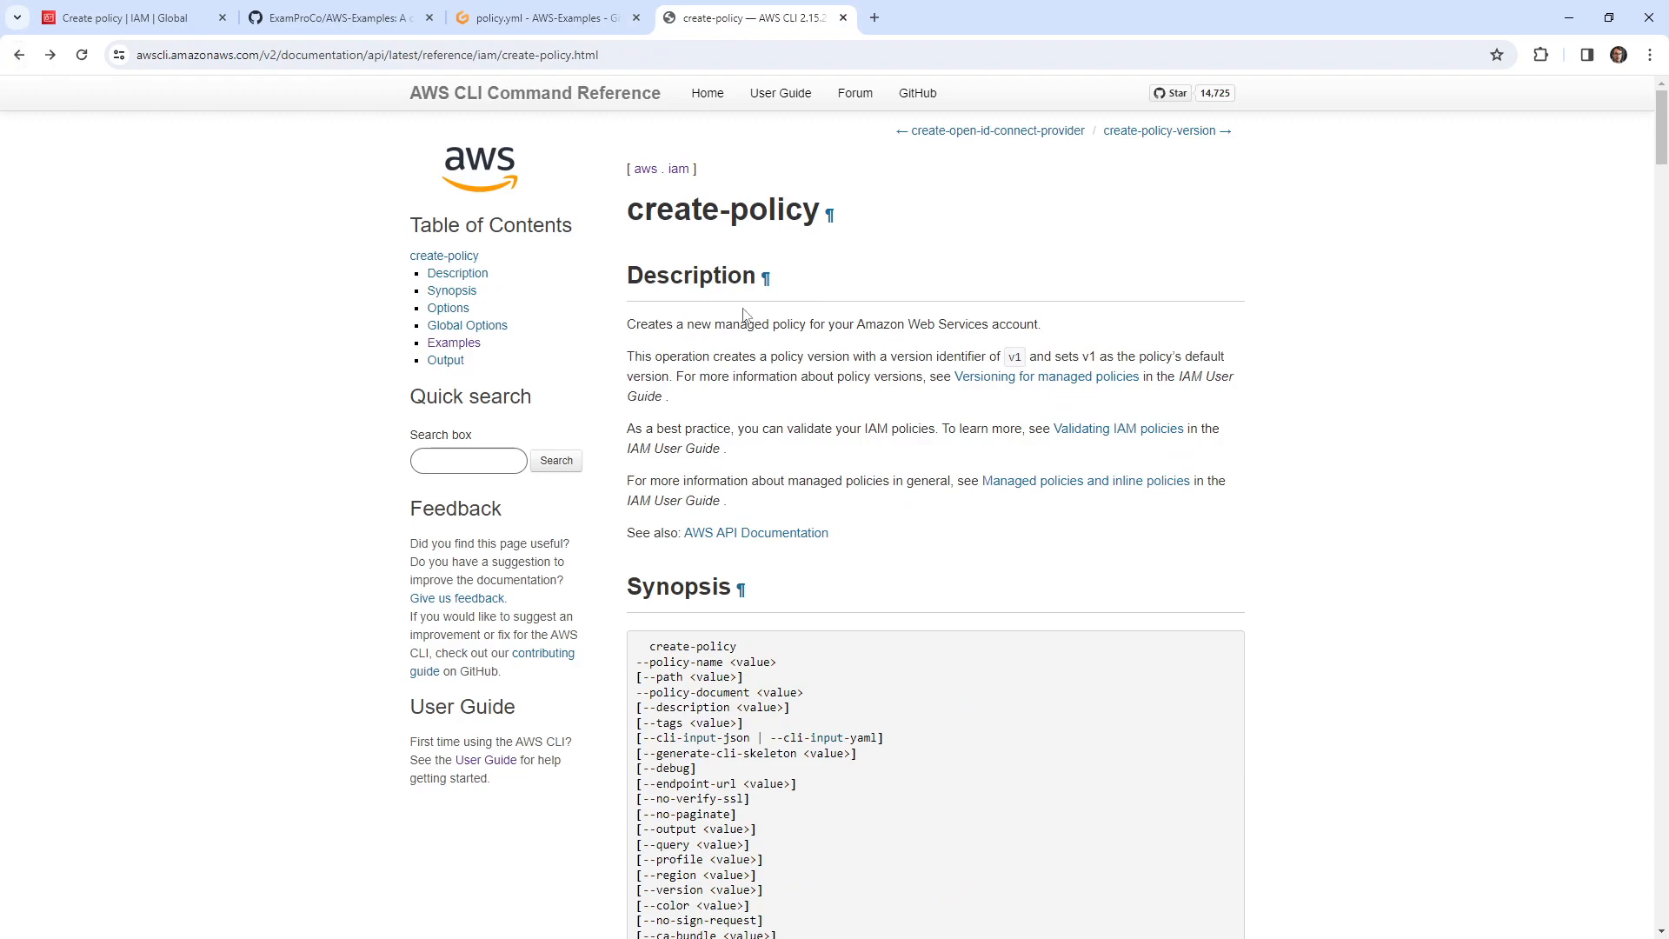
key("ctrl+f")
type("update-")
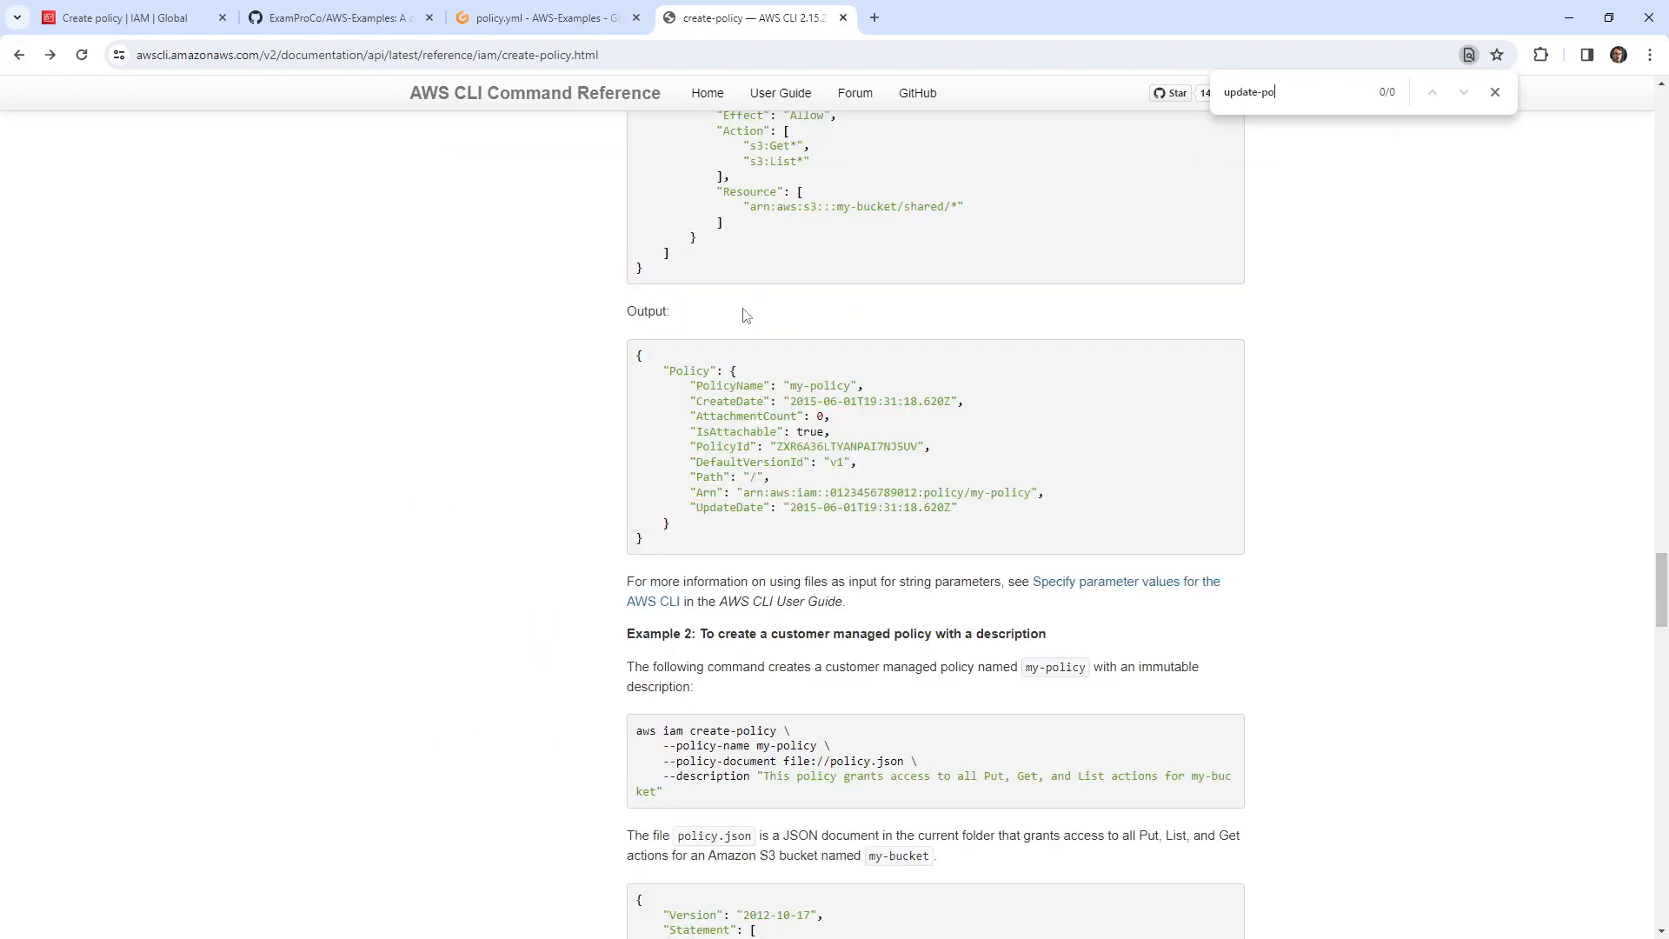
type("po")
key("Escape")
scroll(997, 196, "up", 20)
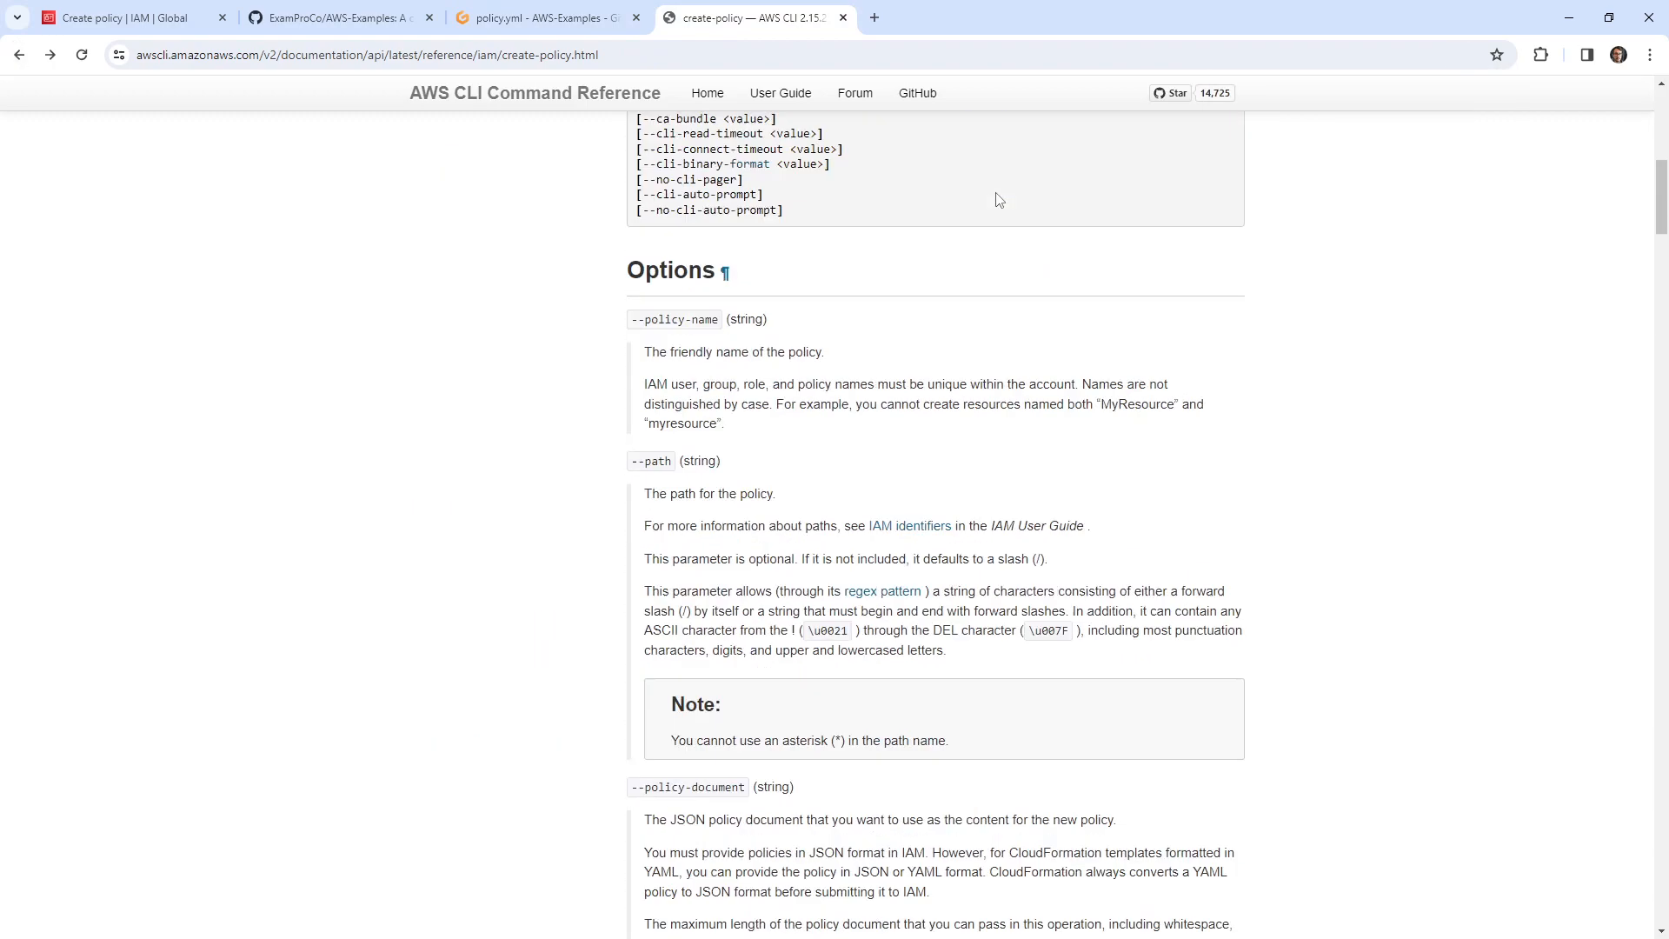
- Search the AWS CLI iam command list for update, create- and policy, and open the create-policy-version reference
scroll(997, 200, "up", 10)
left_click(678, 168)
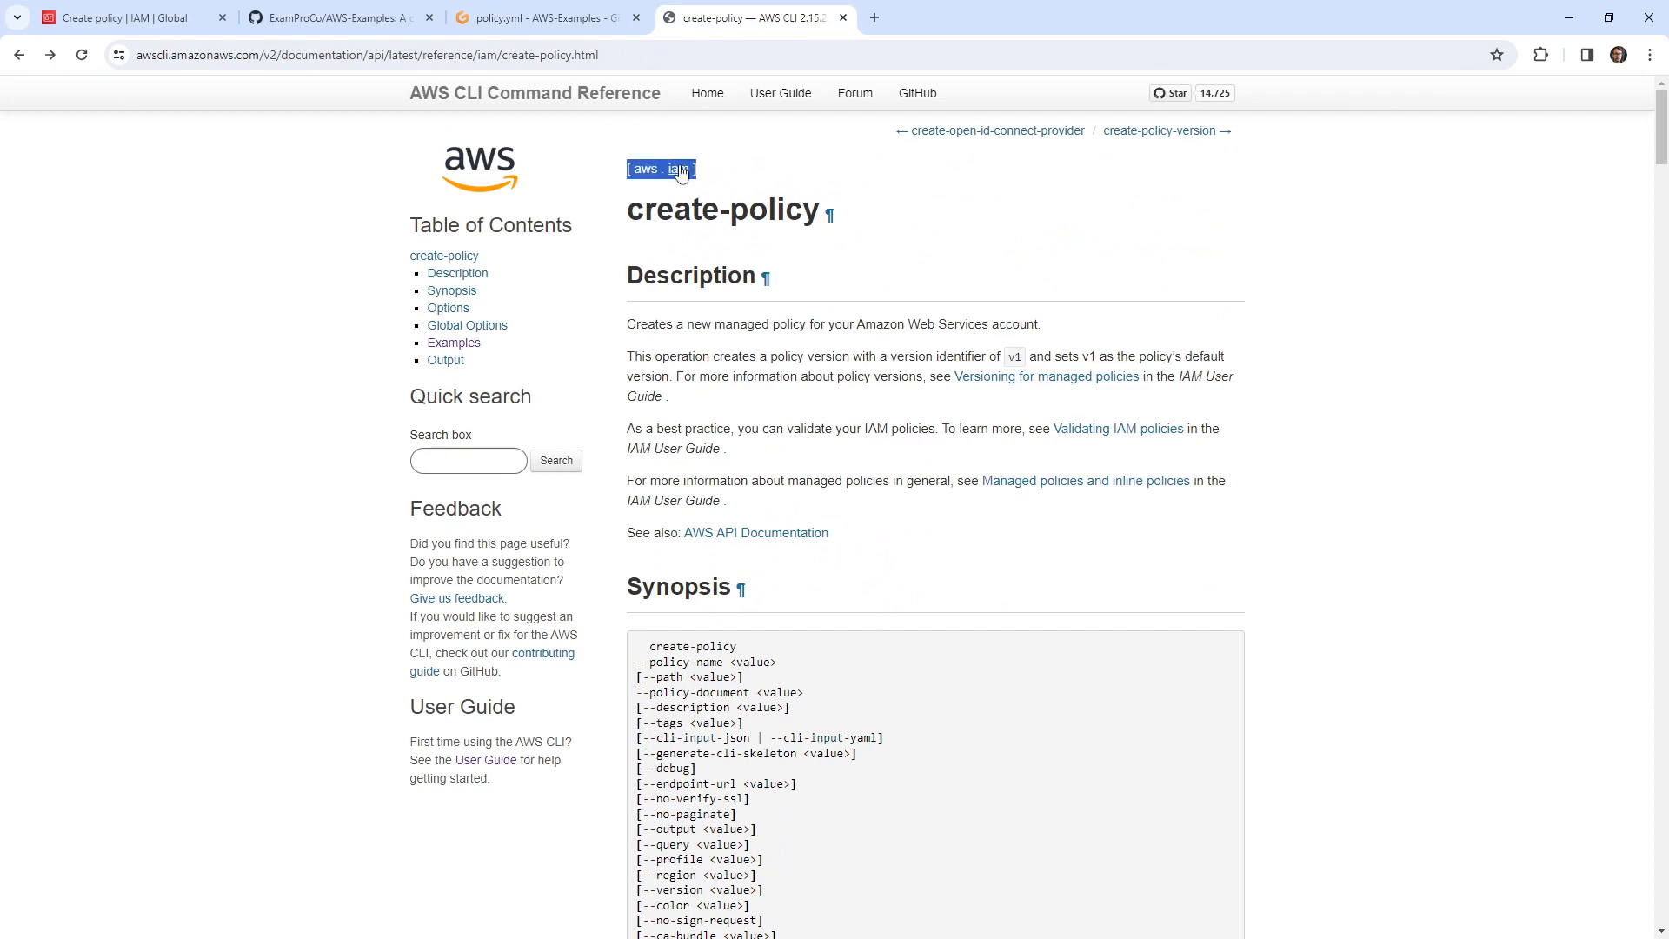
key("ctrl+f")
type("update")
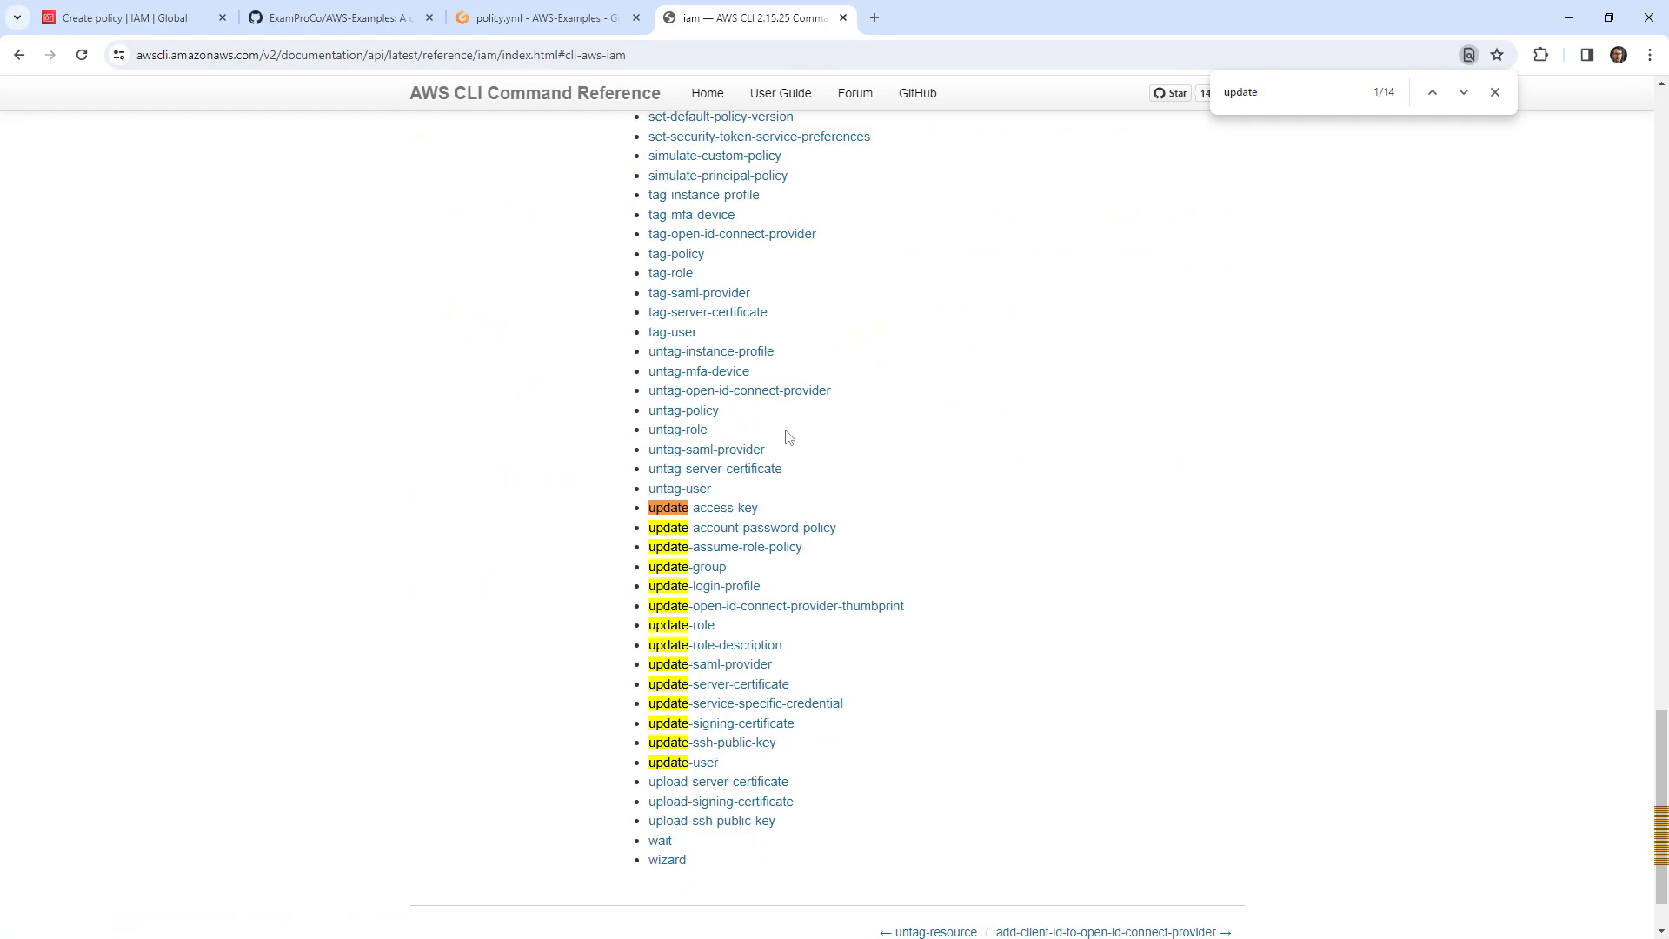
key("ctrl+a")
type("create-")
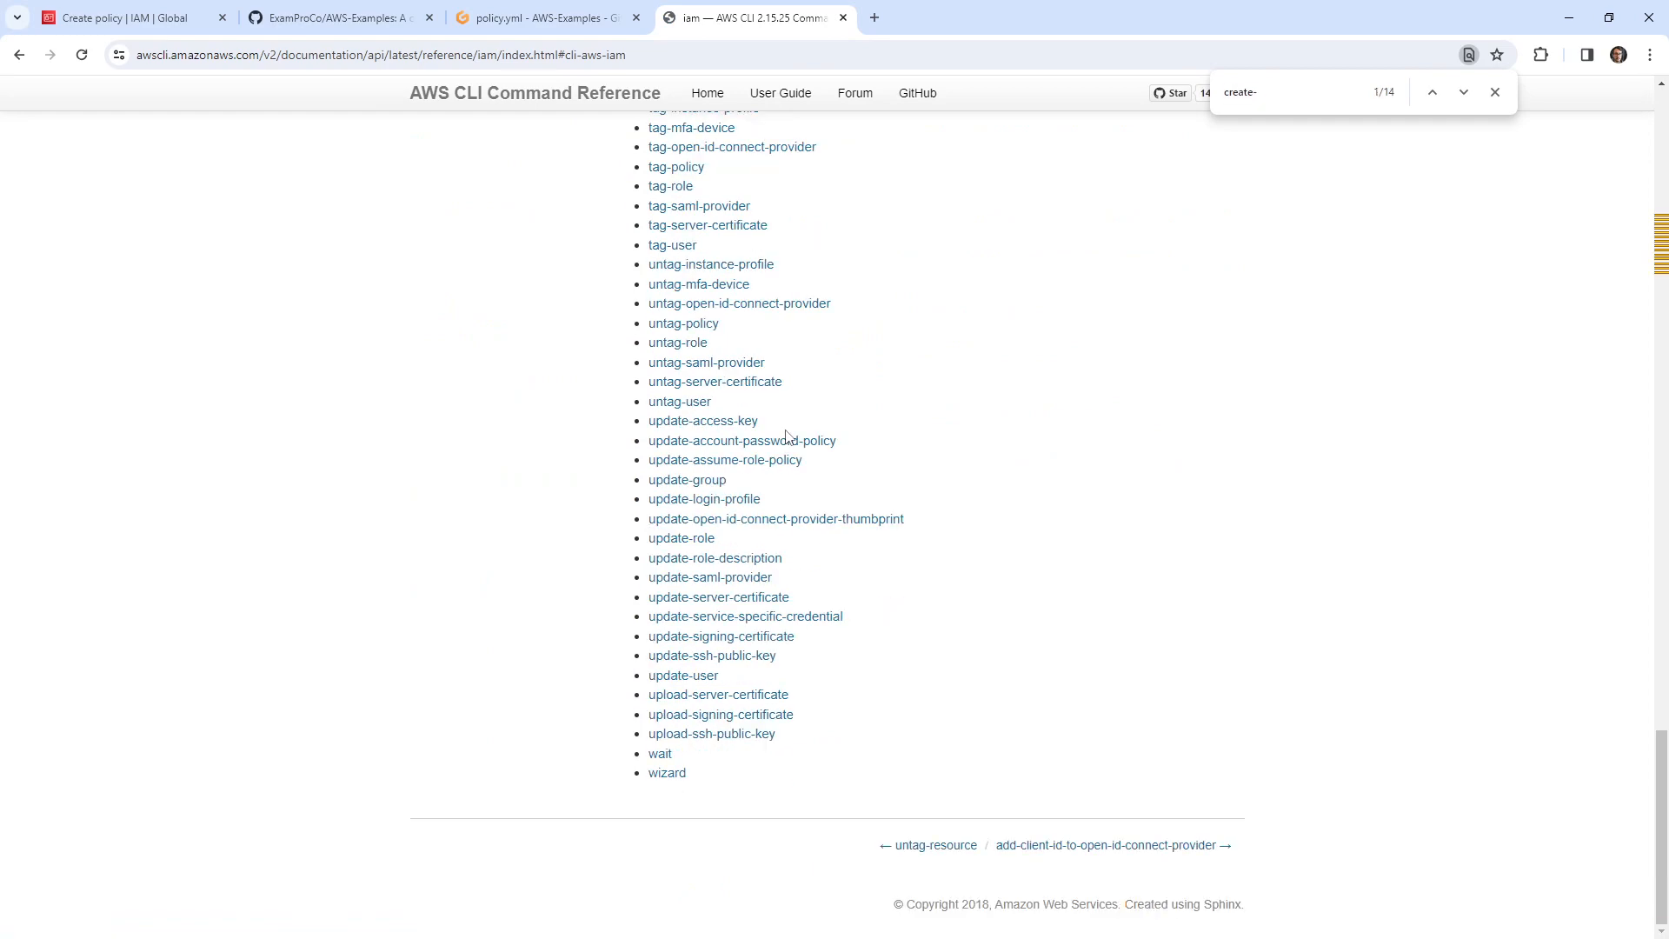
key("ctrl+a")
type("policy")
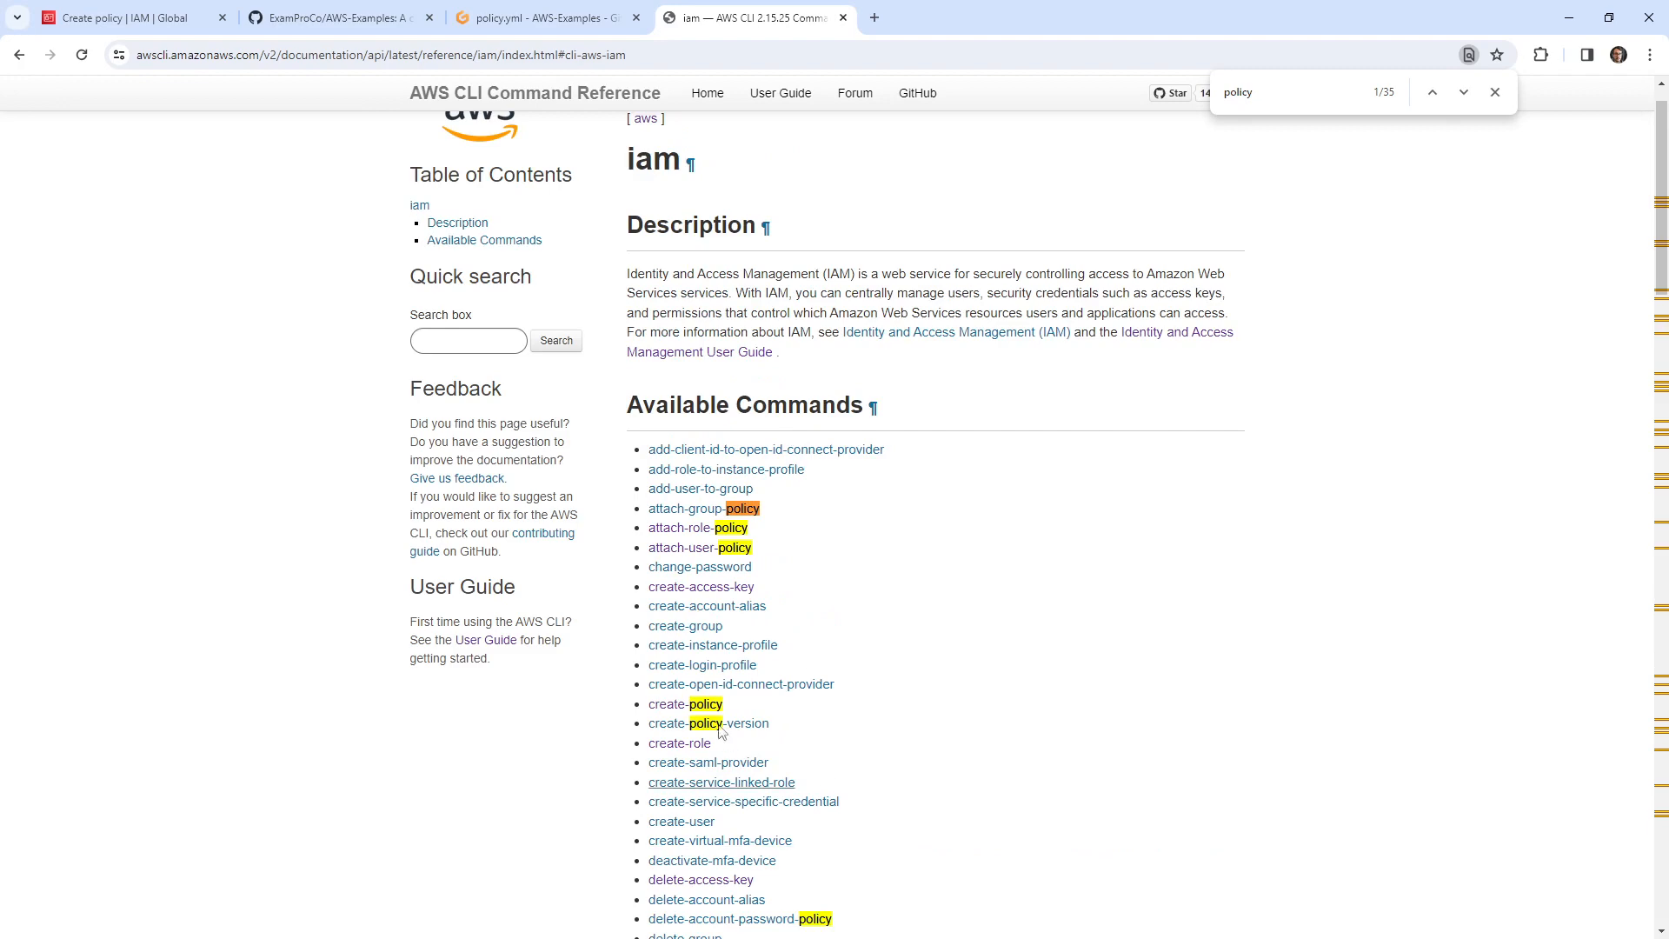
left_click(720, 725)
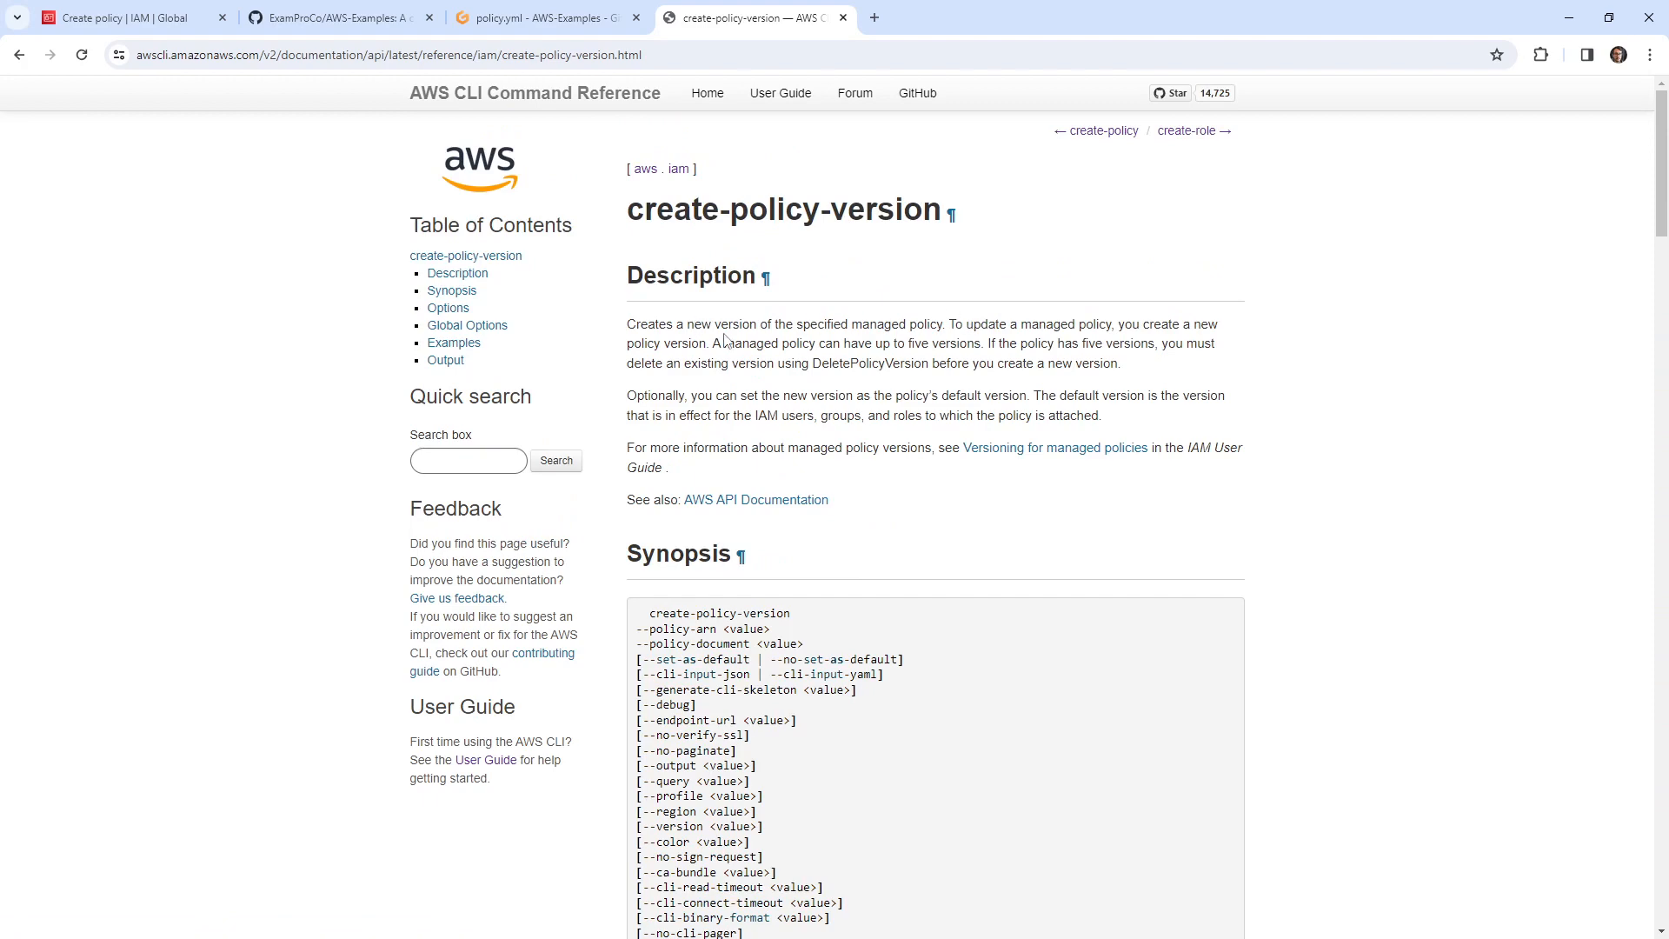
- Copy the example aws iam create-policy-version command from the documentation's Examples section
left_click(454, 344)
left_click_drag(771, 480, 636, 433)
right_click(662, 435)
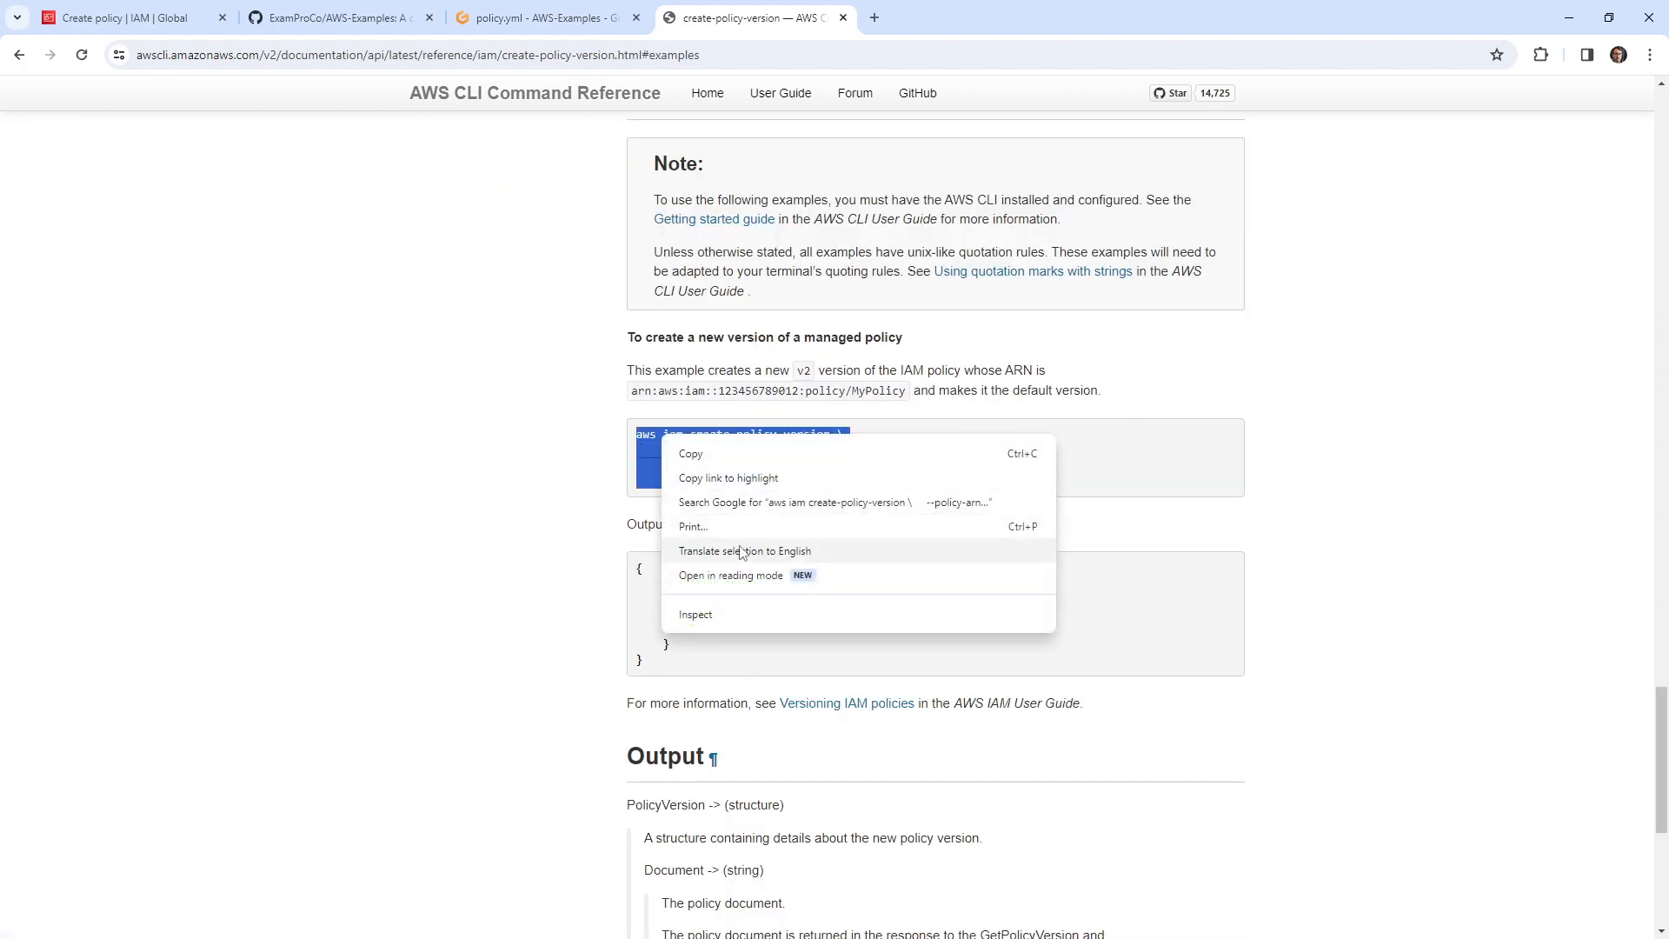
left_click(729, 462)
- Switch to the Gitpod workspace and paste the create-policy-version command below the yq line in the update script
left_click(565, 20)
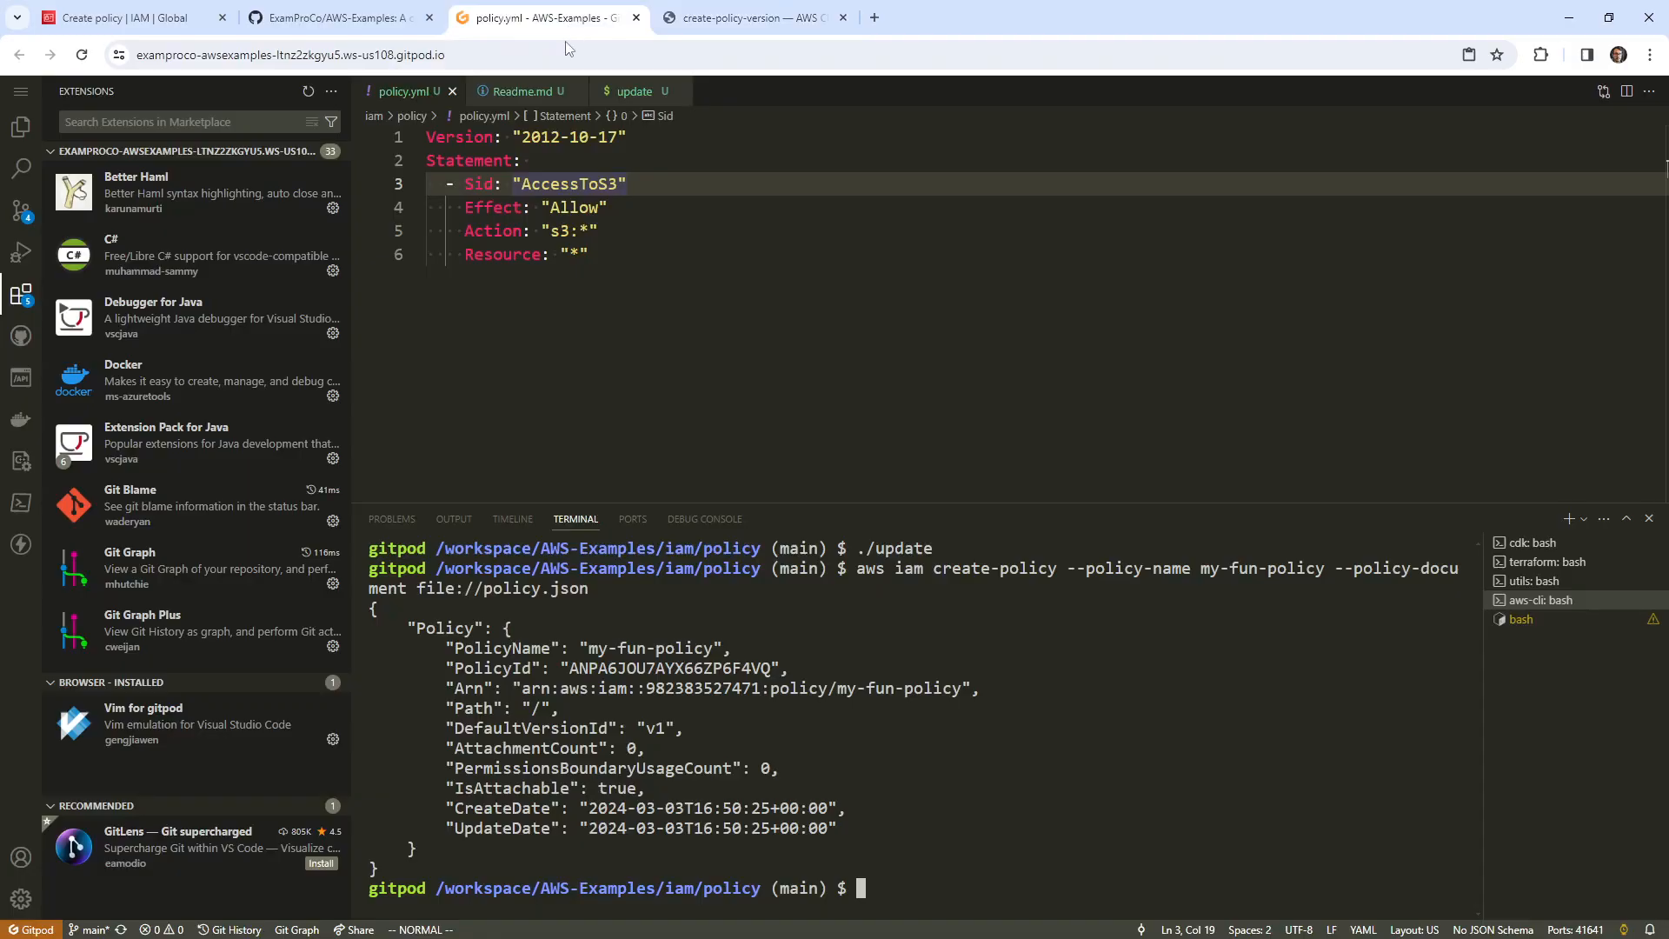
left_click(628, 94)
key("o")
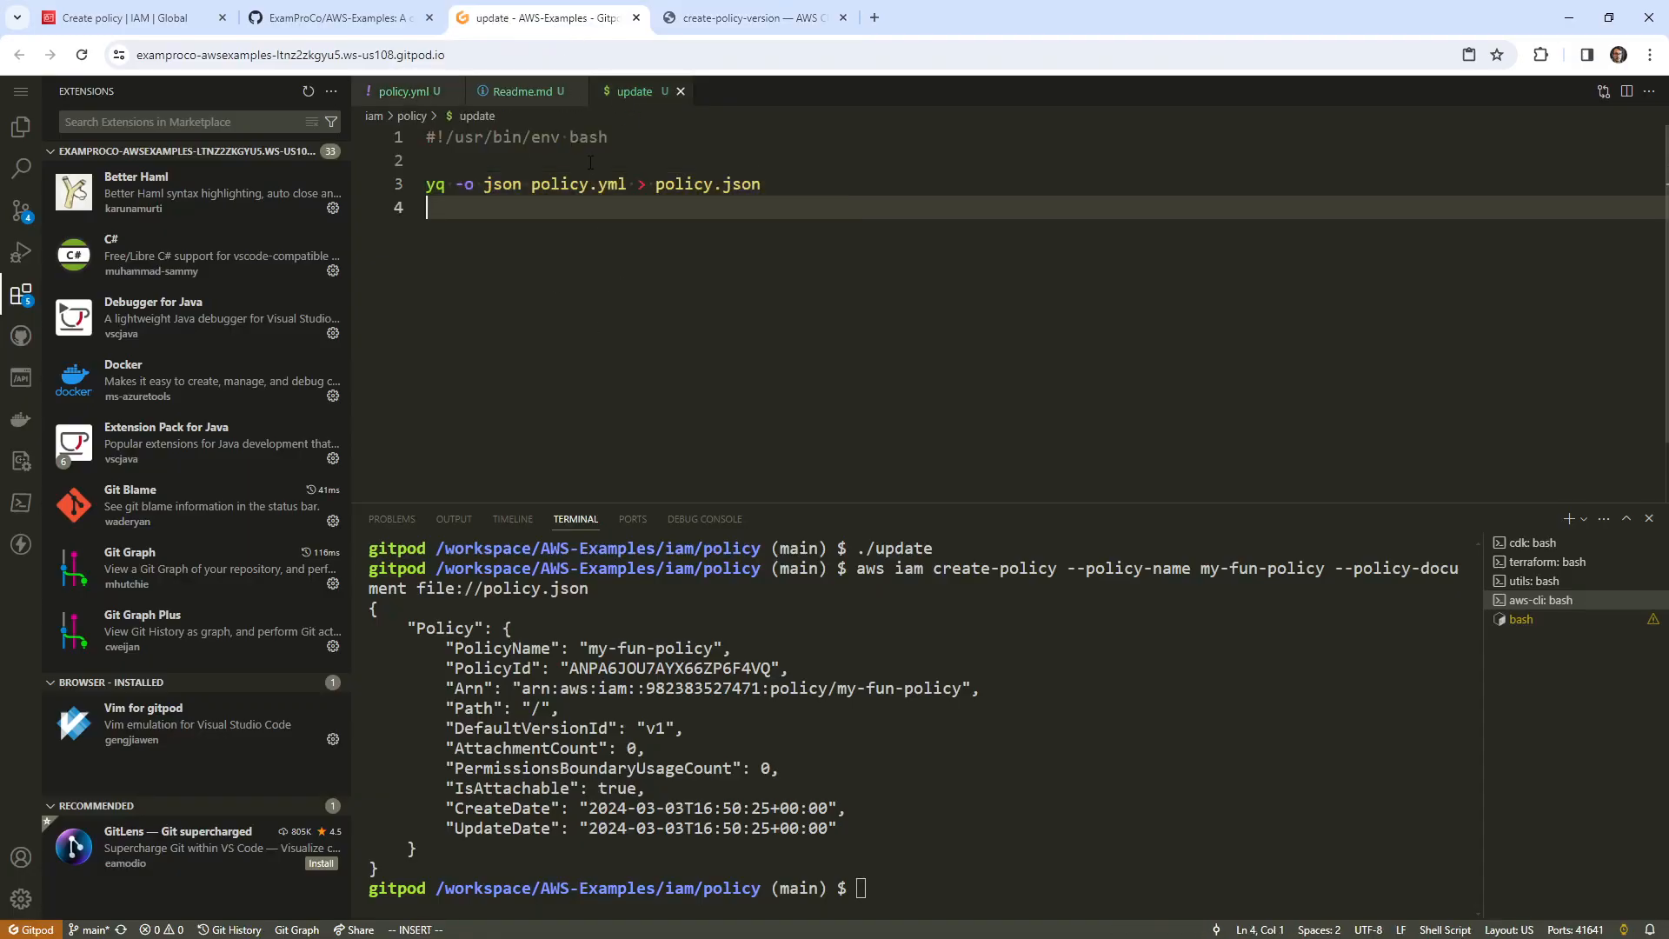
key("Return")
key("Return")
key("BackSpace")
right_click(501, 235)
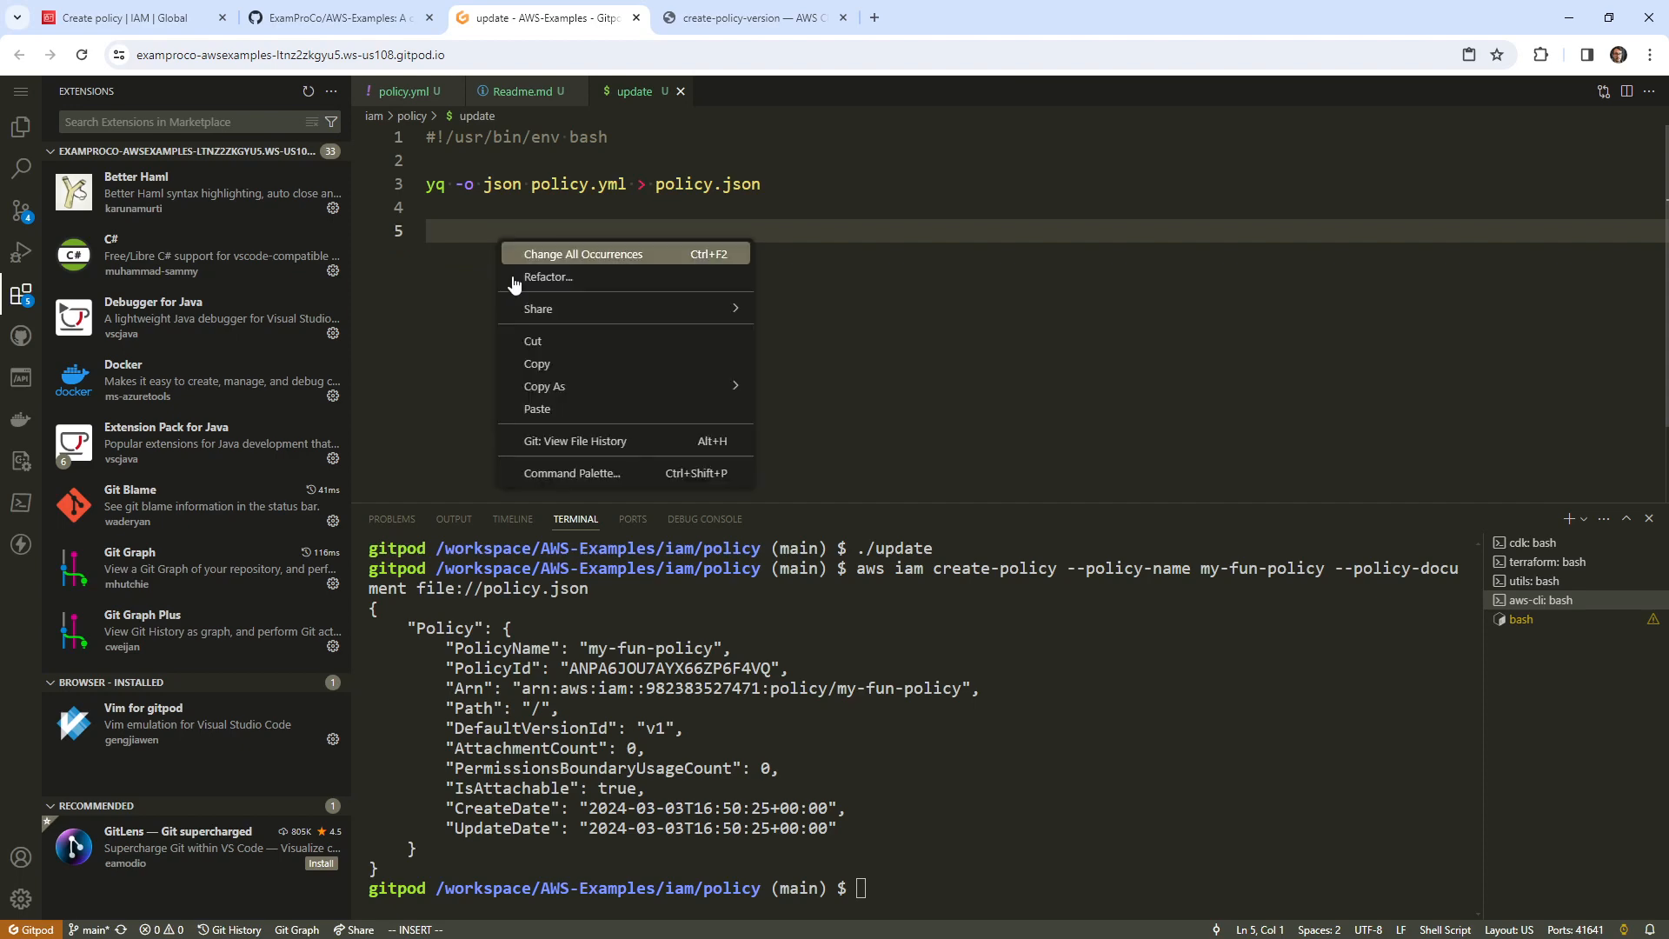
left_click(576, 416)
left_click(636, 233)
key("End")
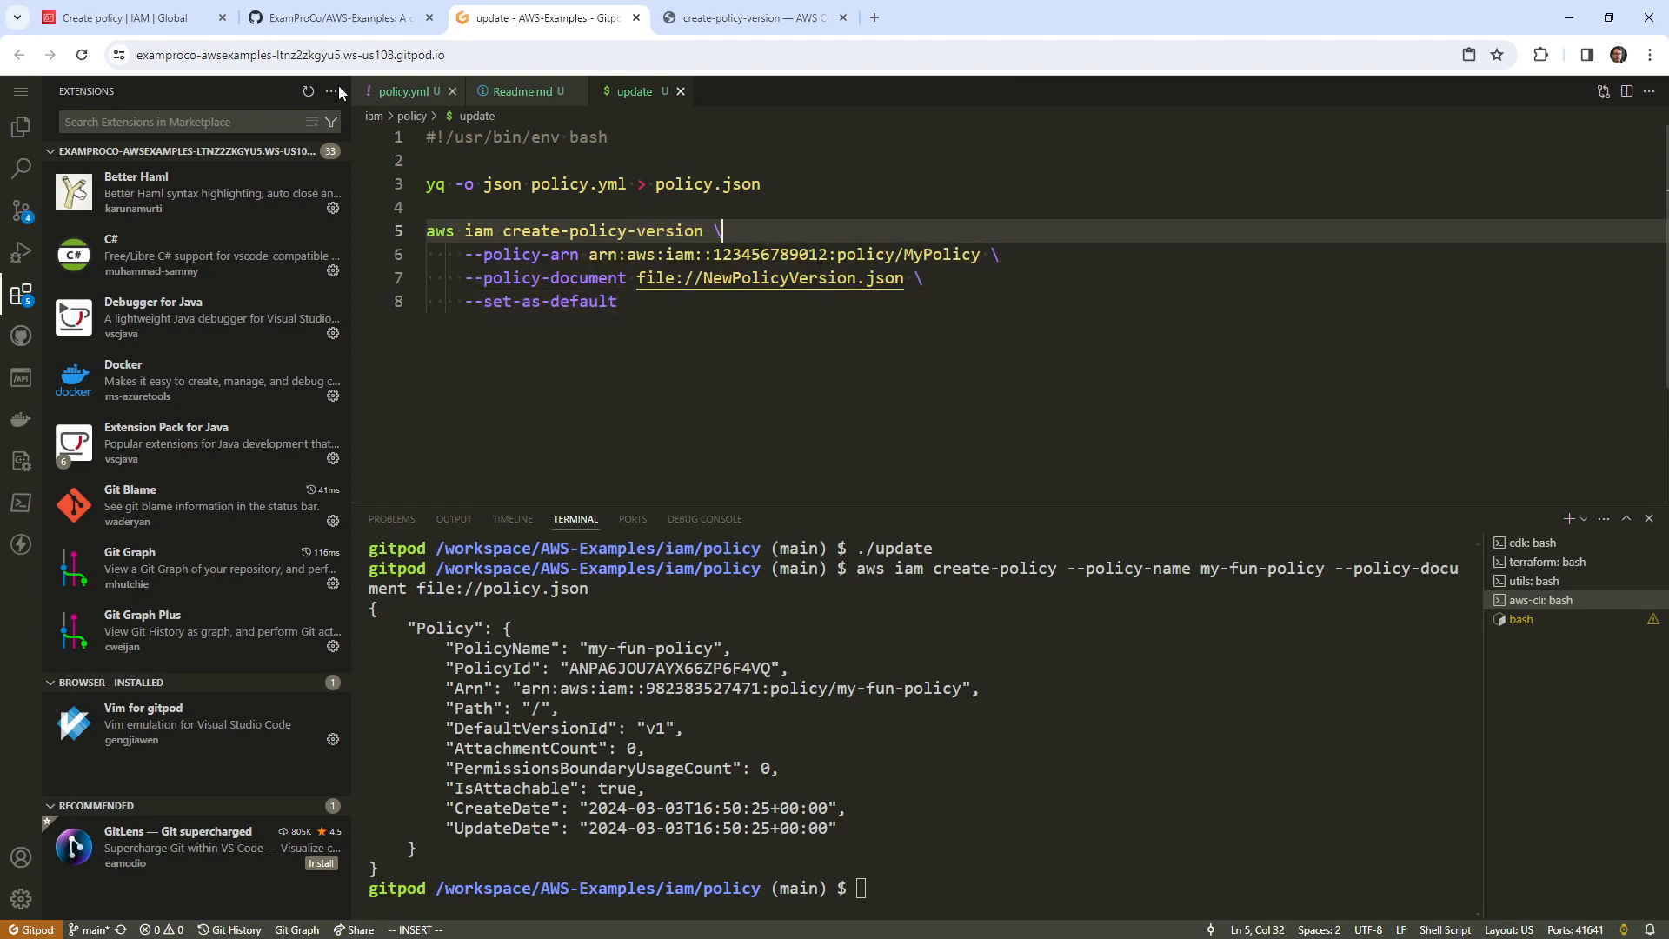
left_click(161, 21)
left_click(391, 19)
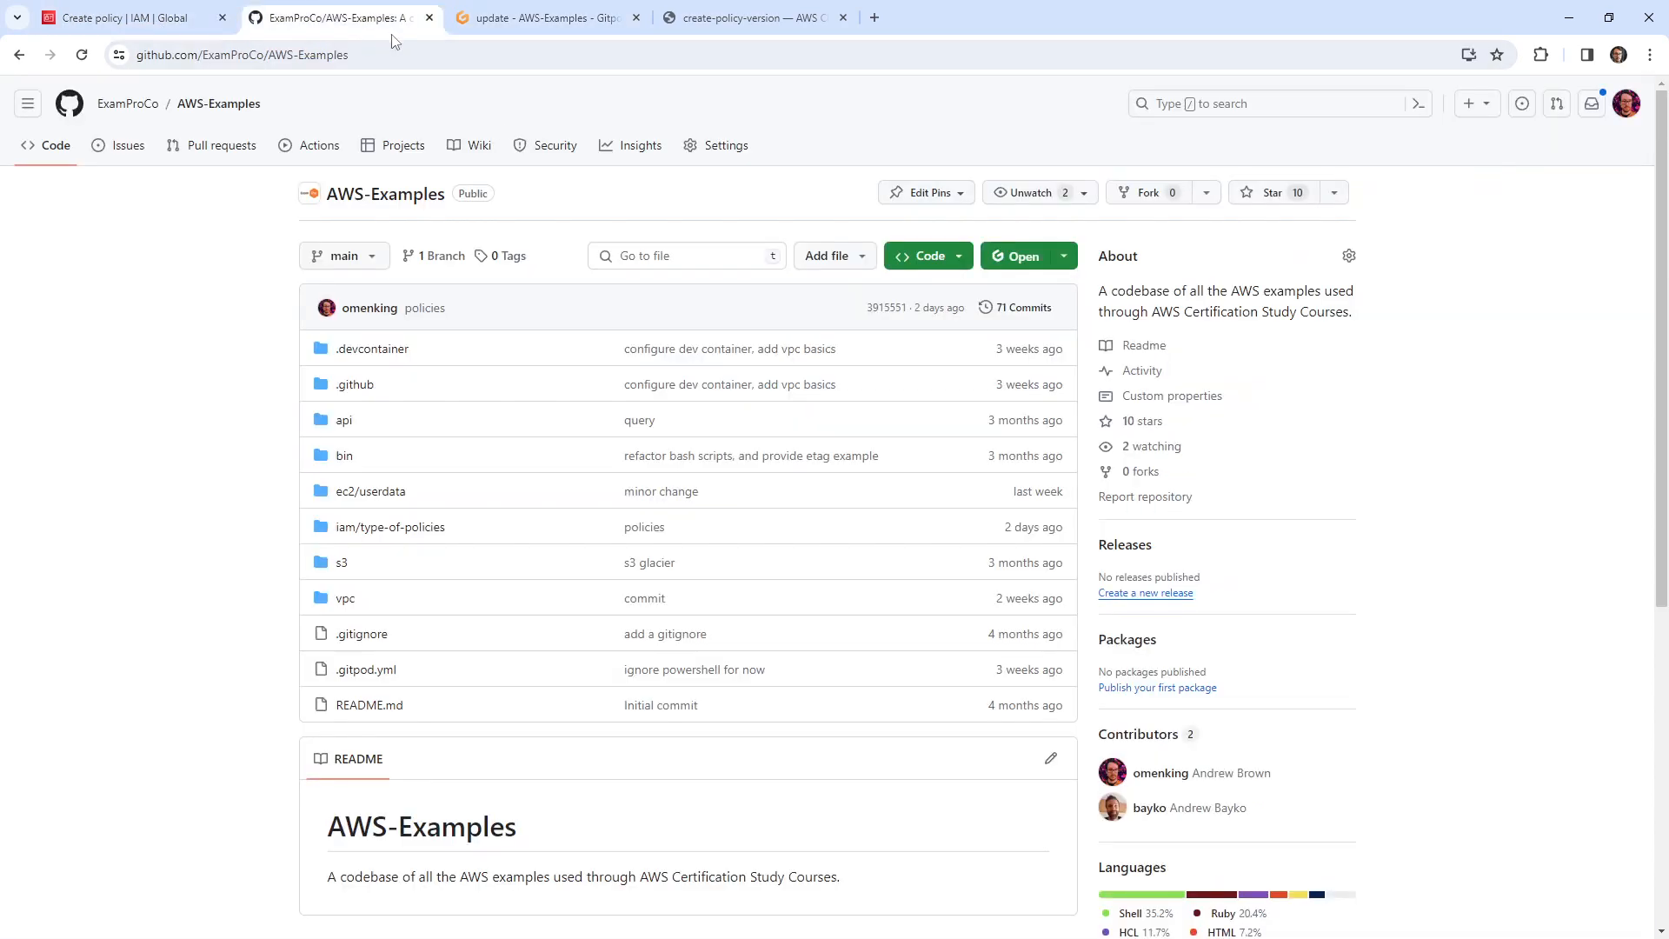
left_click(709, 18)
left_click(527, 19)
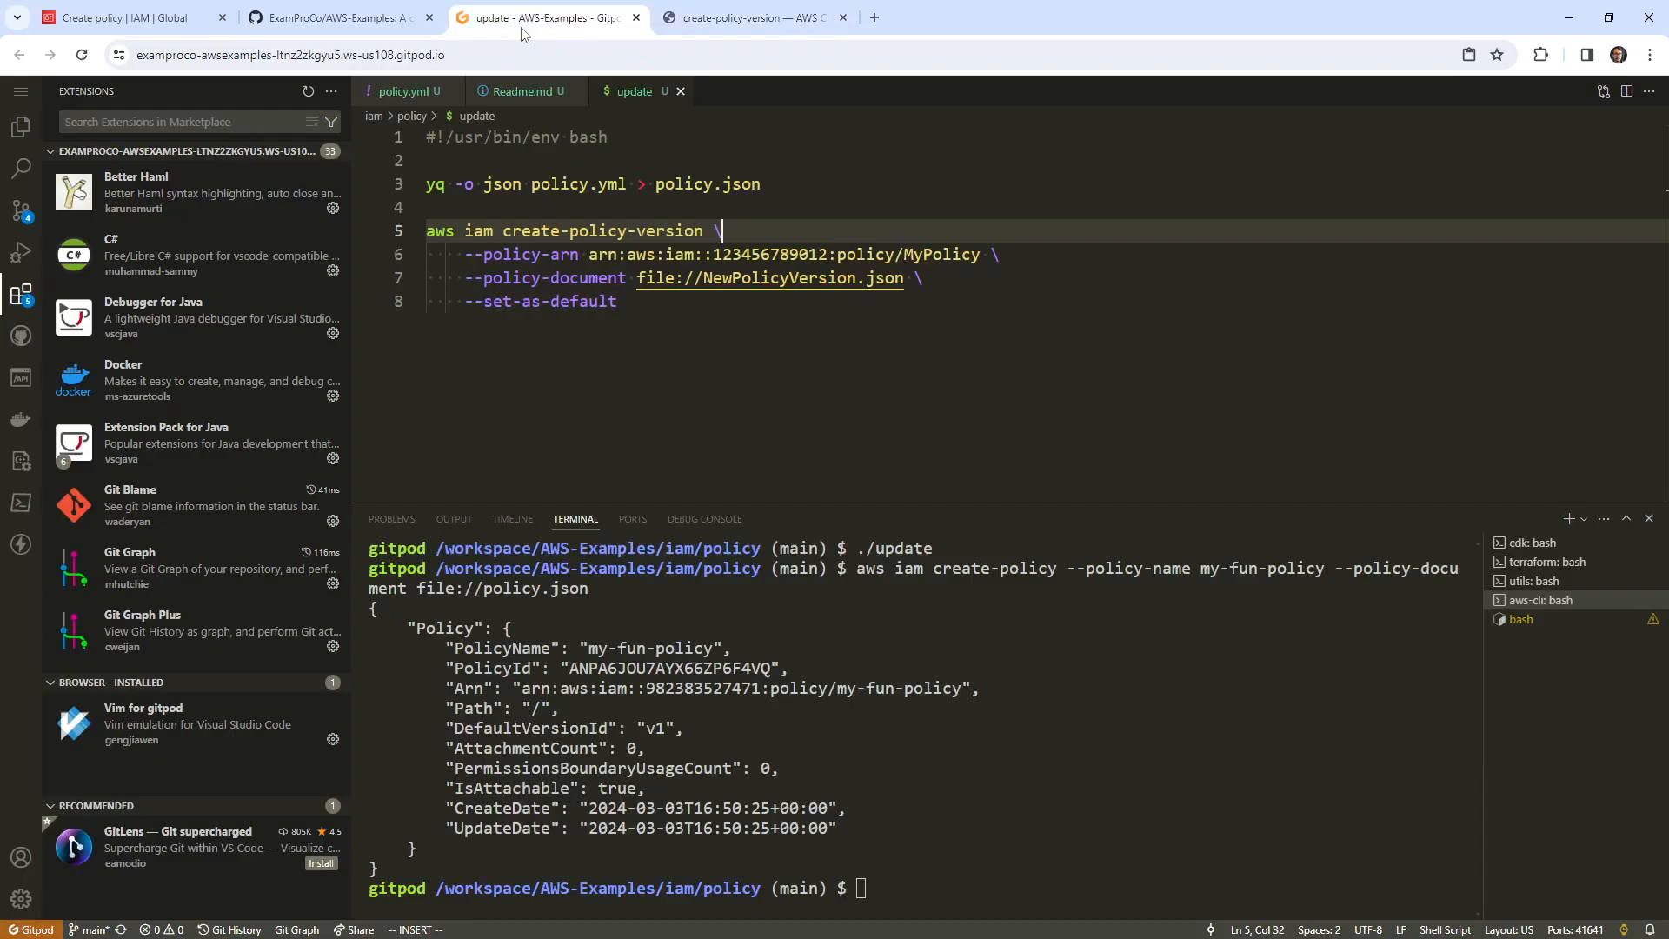
- Copy the my-fun-policy ARN from the terminal output and replace the example --policy-arn value in the update script with it
mouse_move(526, 689)
left_mouse_down()
mouse_move(931, 667)
mouse_move(962, 688)
mouse_move(561, 649)
mouse_move(524, 687)
left_mouse_up()
key("ctrl+c")
key("ctrl+c")
left_click_drag(589, 254, 972, 254)
right_click(973, 256)
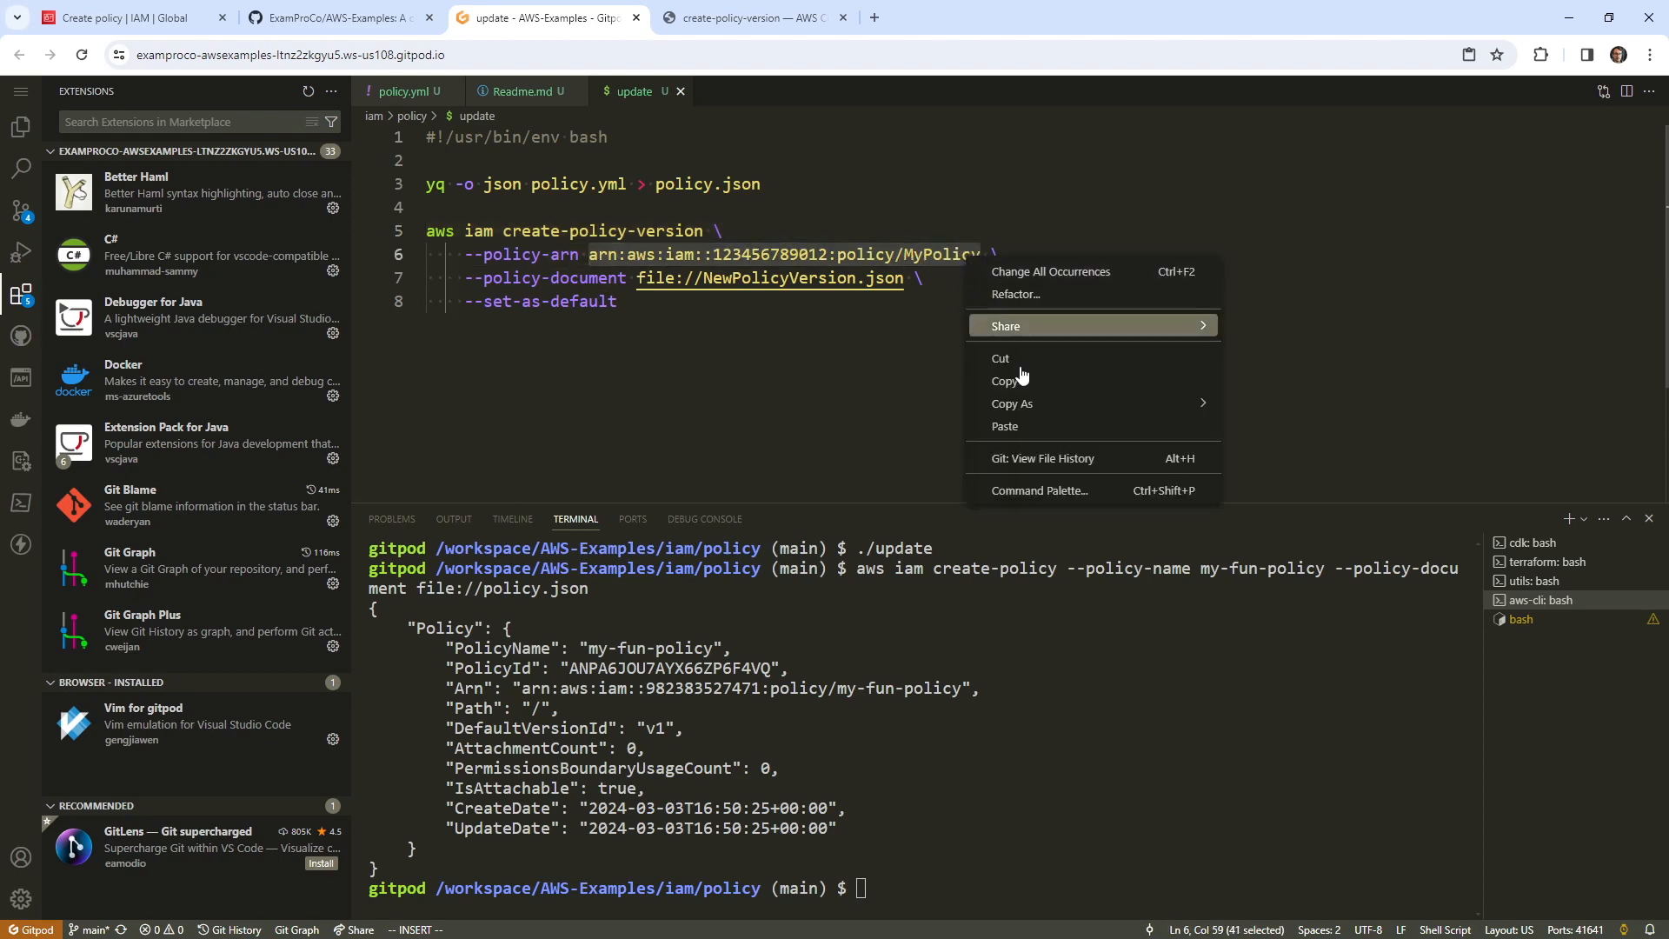
left_click(1007, 426)
left_click(789, 333)
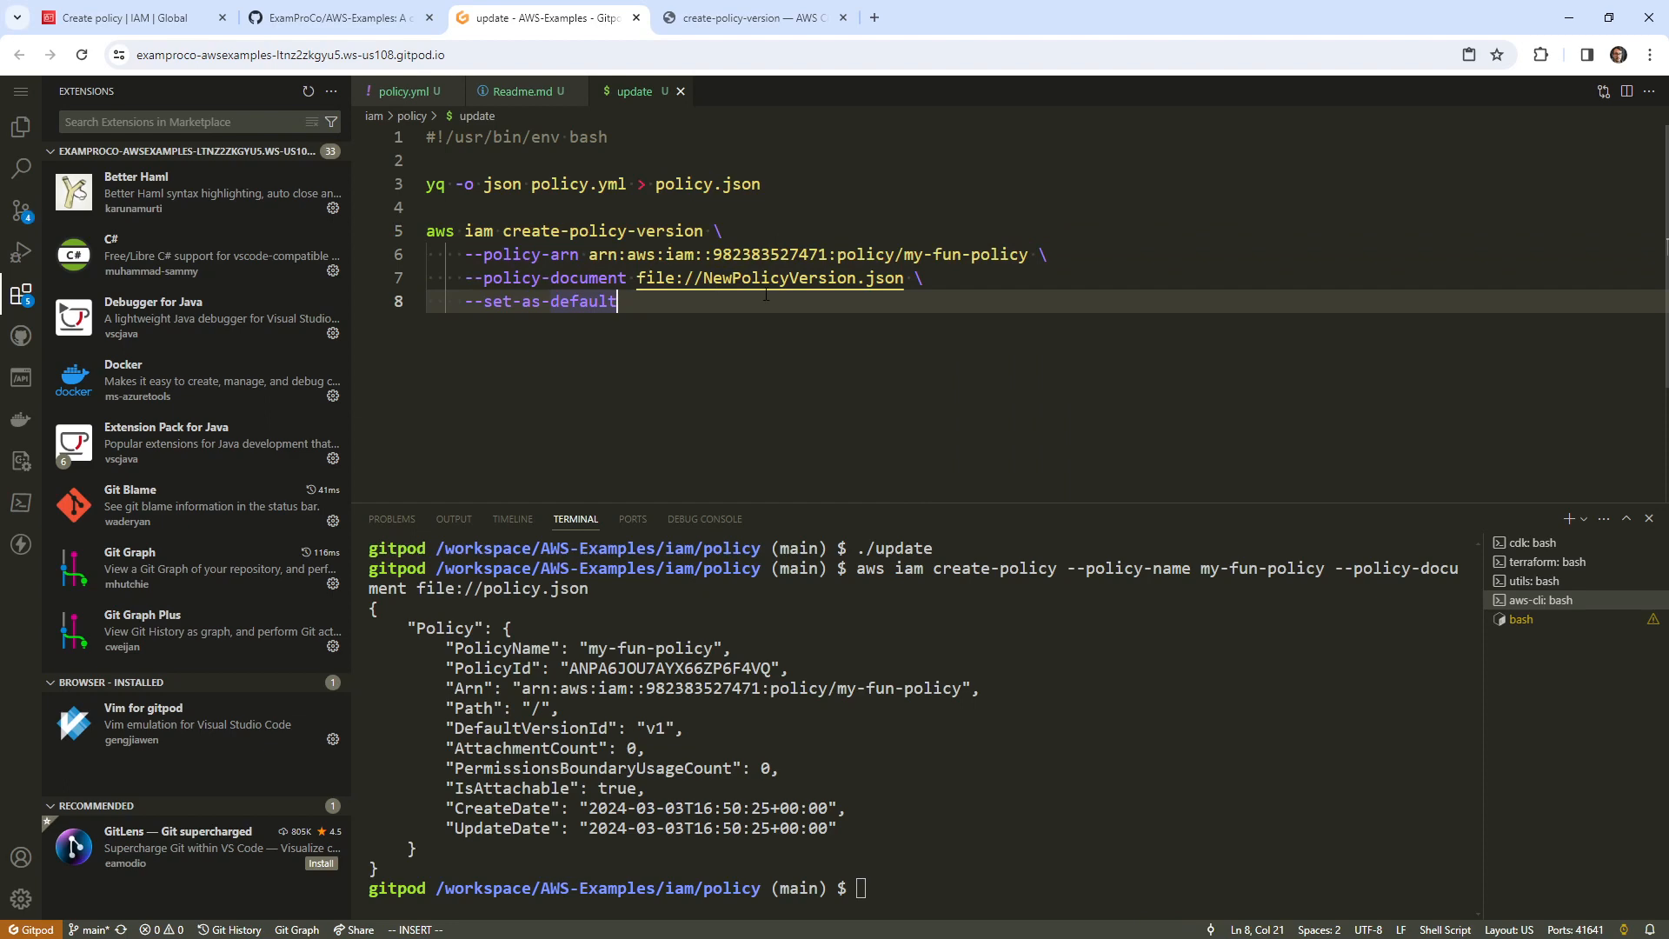
- Set the --policy-document value in the update script to file://policy.json
key("Escape")
key("k")
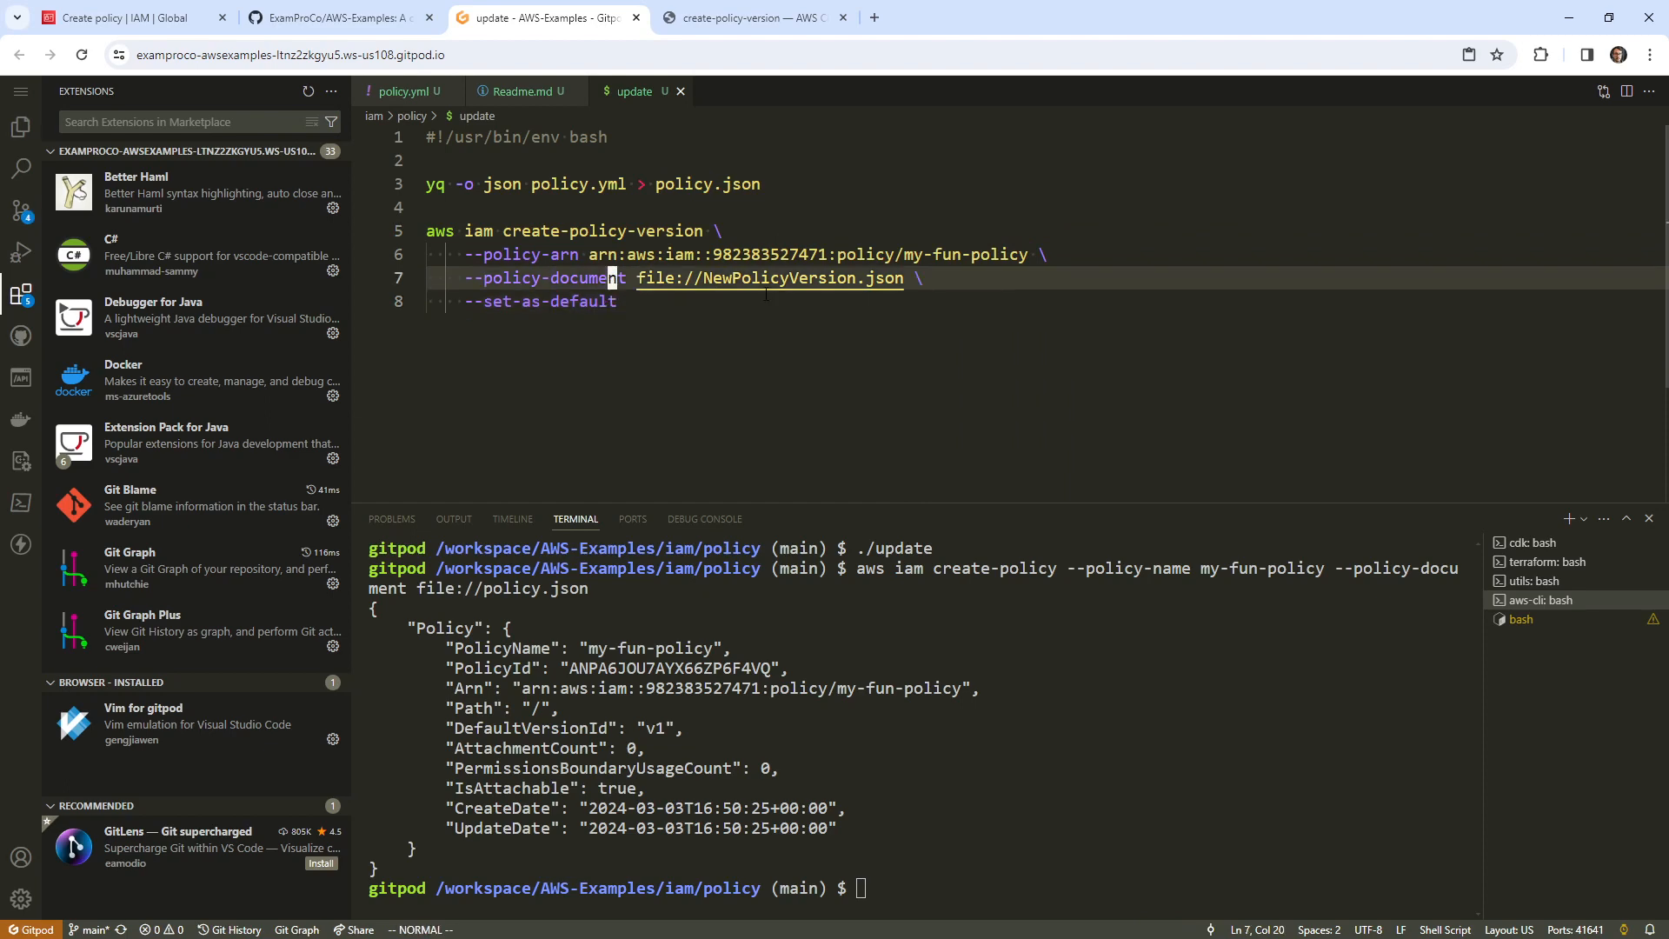
key("w")
key("w")
key("w")
type("cwpolicy")
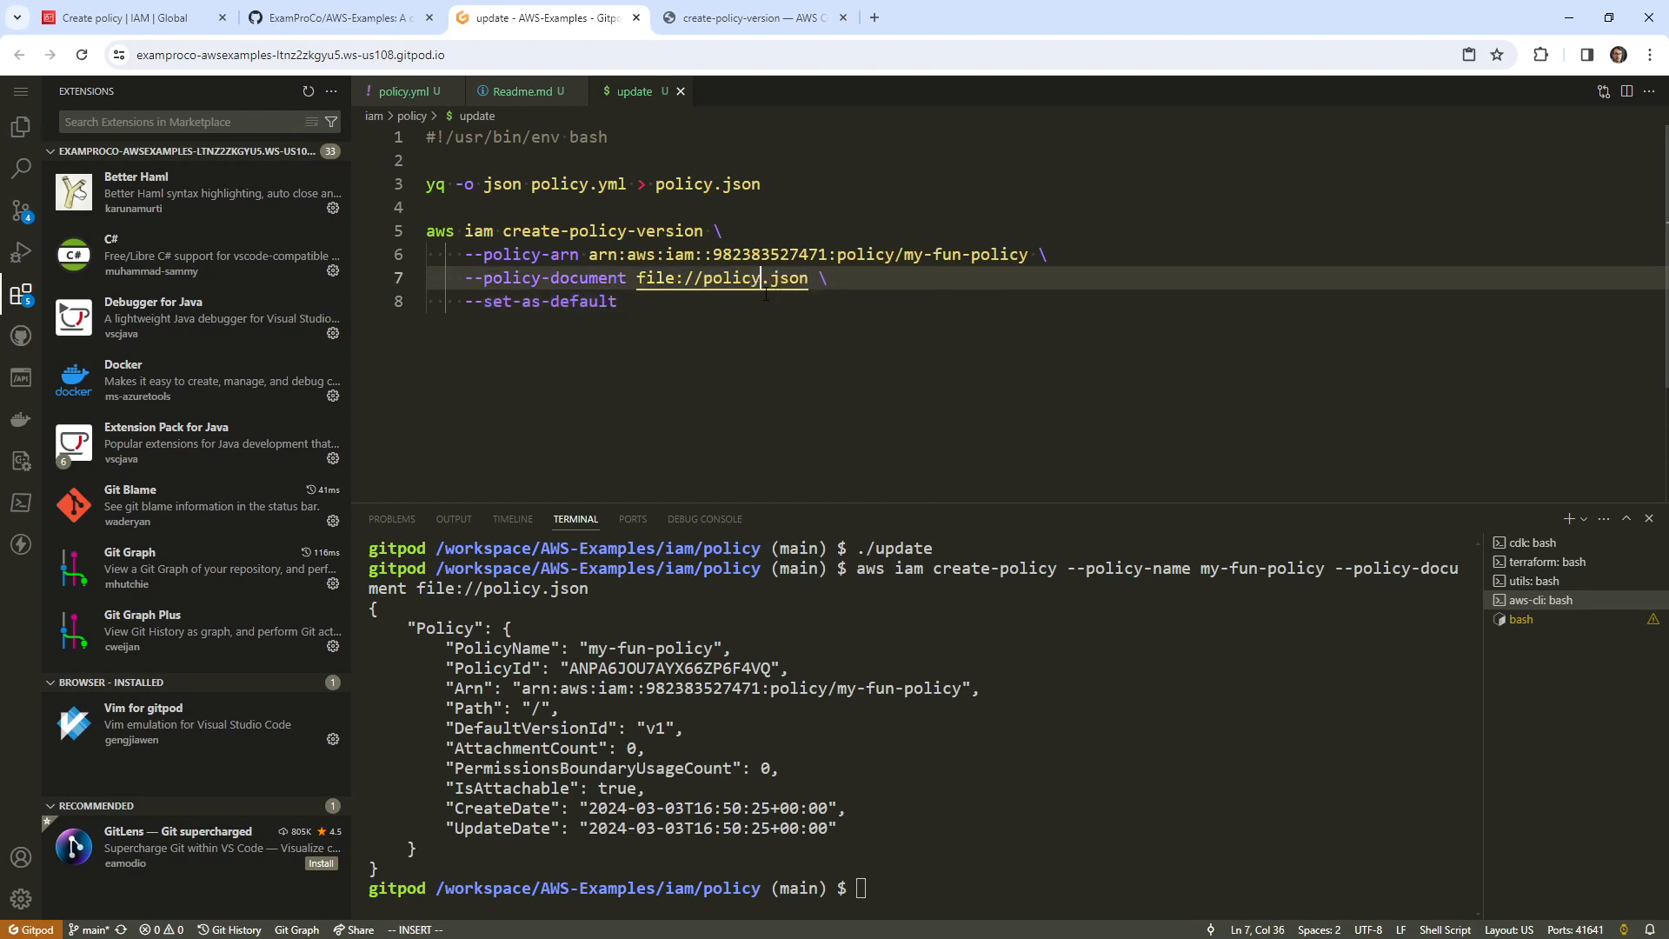
key("Escape")
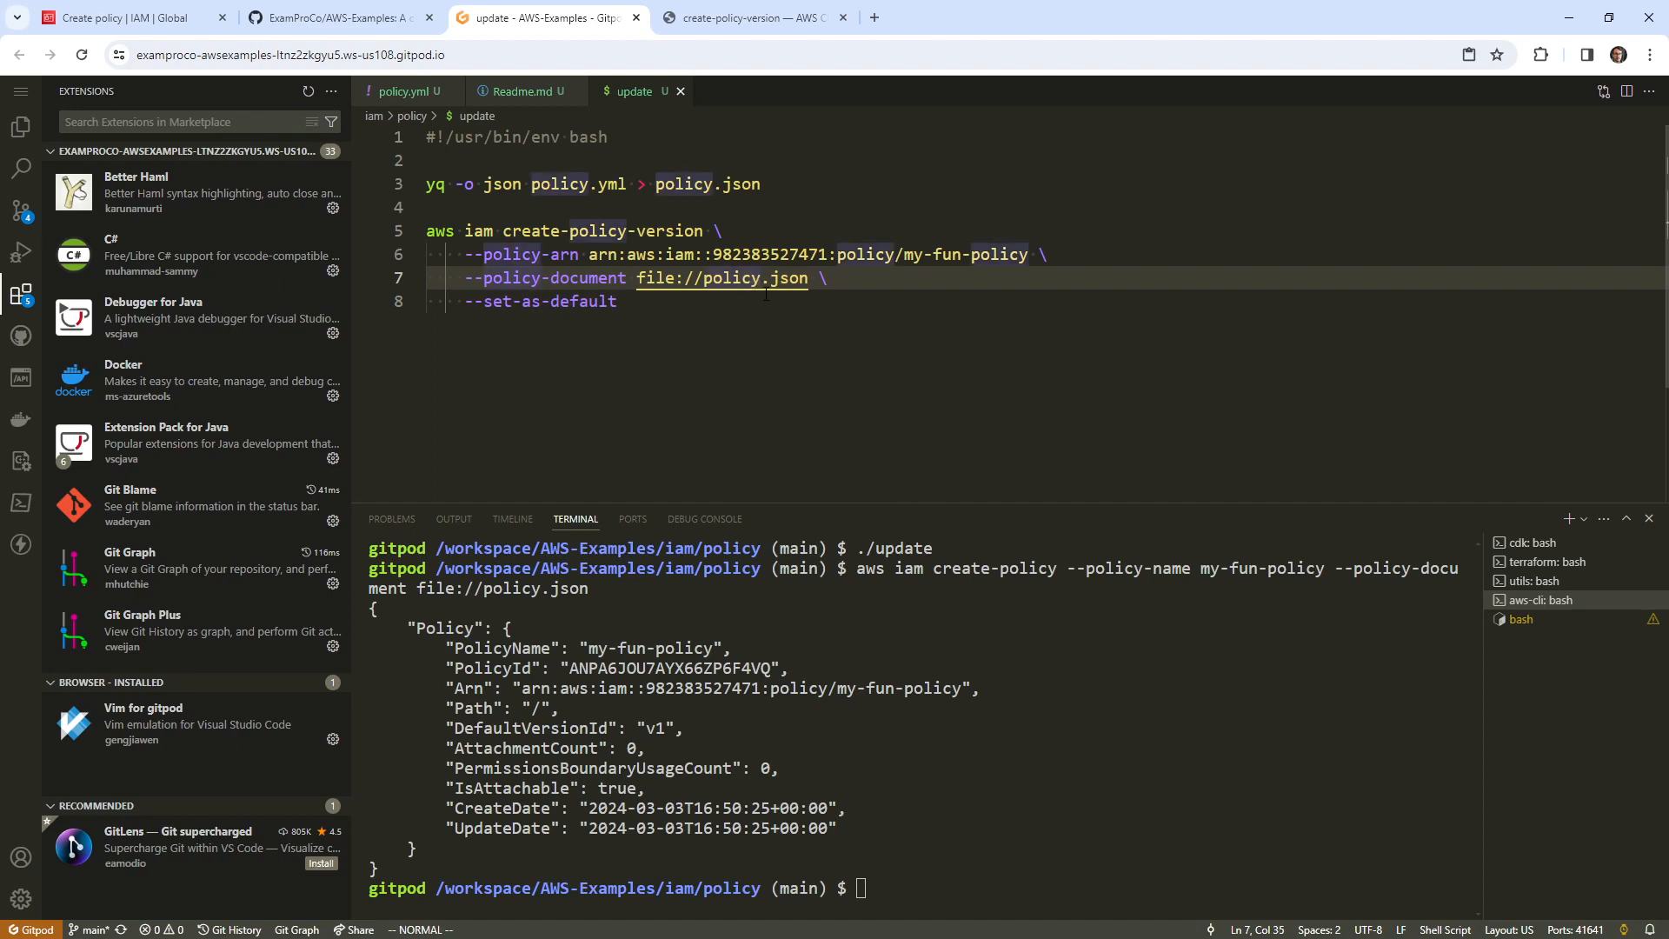
- Switch the terminal panel to the bash session listed below aws-cli, keeping the update script open in the editor
key("j")
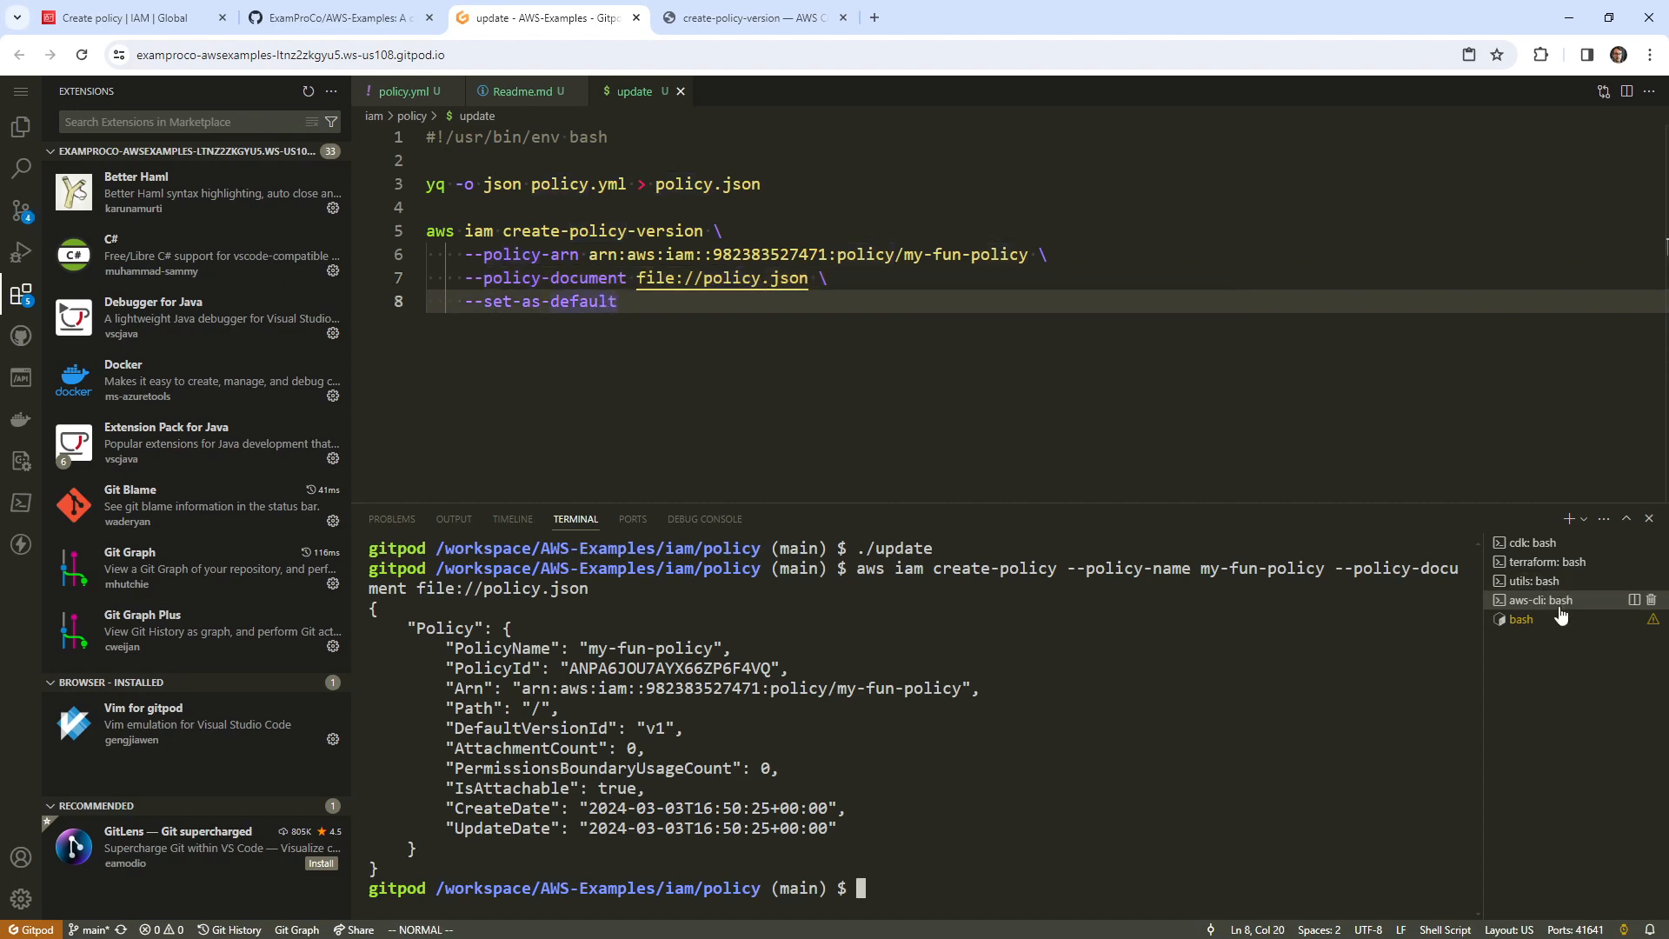
left_click(1524, 619)
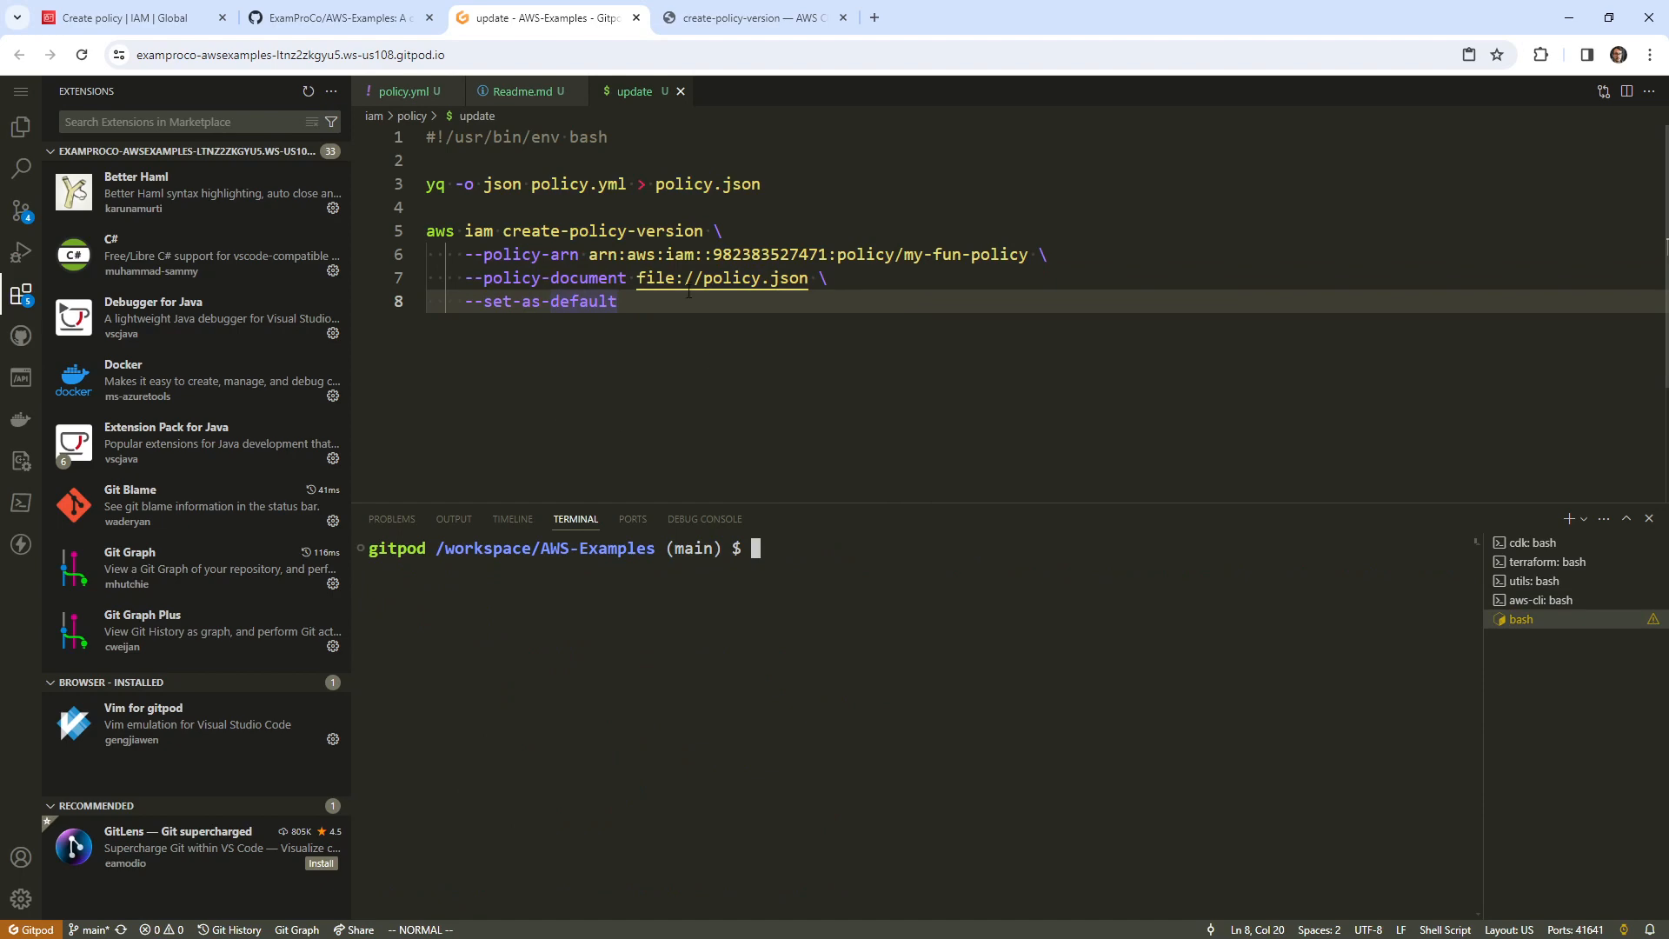
left_click(622, 231)
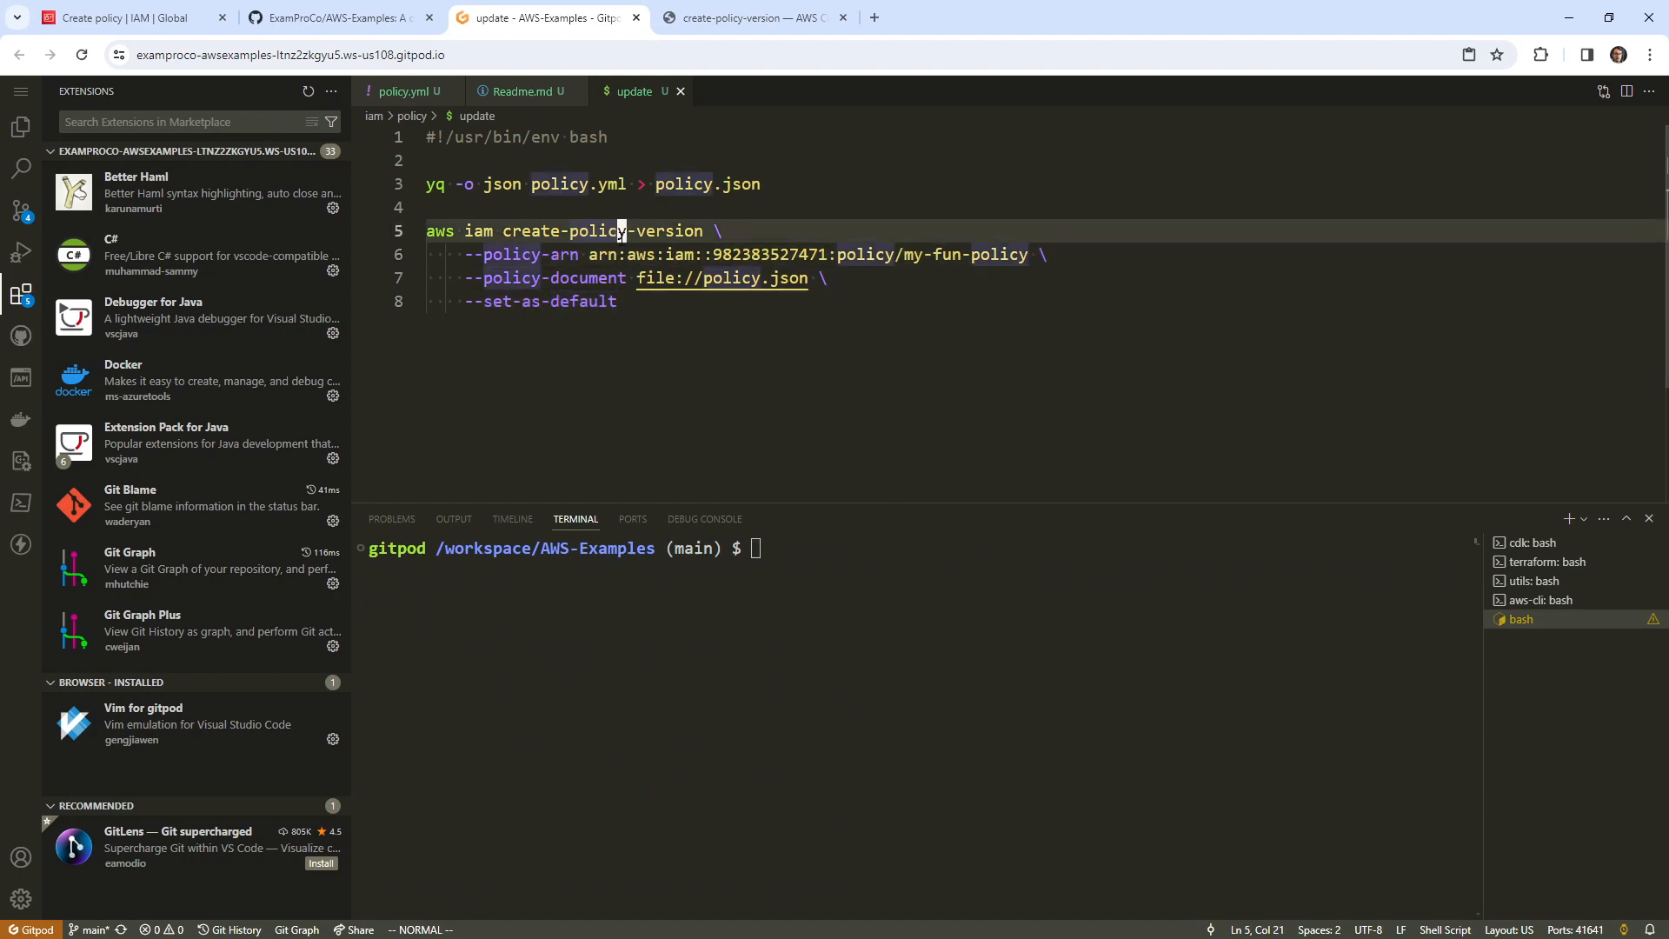
- Switch to the AWS CLI documentation and go from the create-policy-version page to the iam list of available commands
left_click(739, 17)
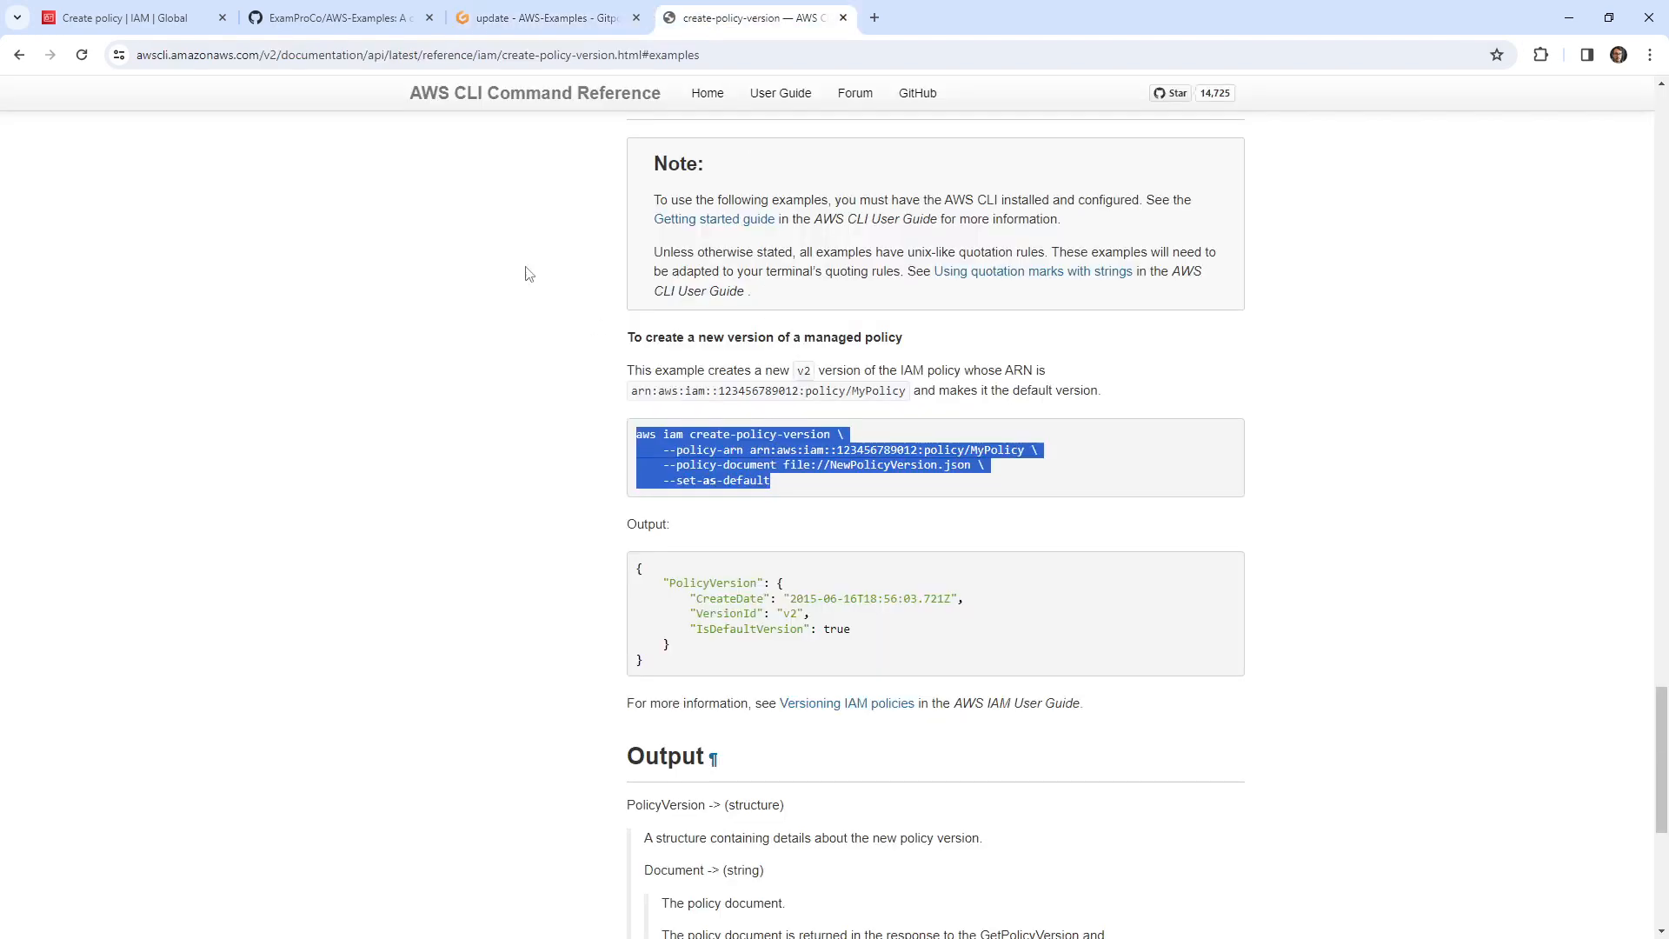
scroll(37, 130, "up", 20)
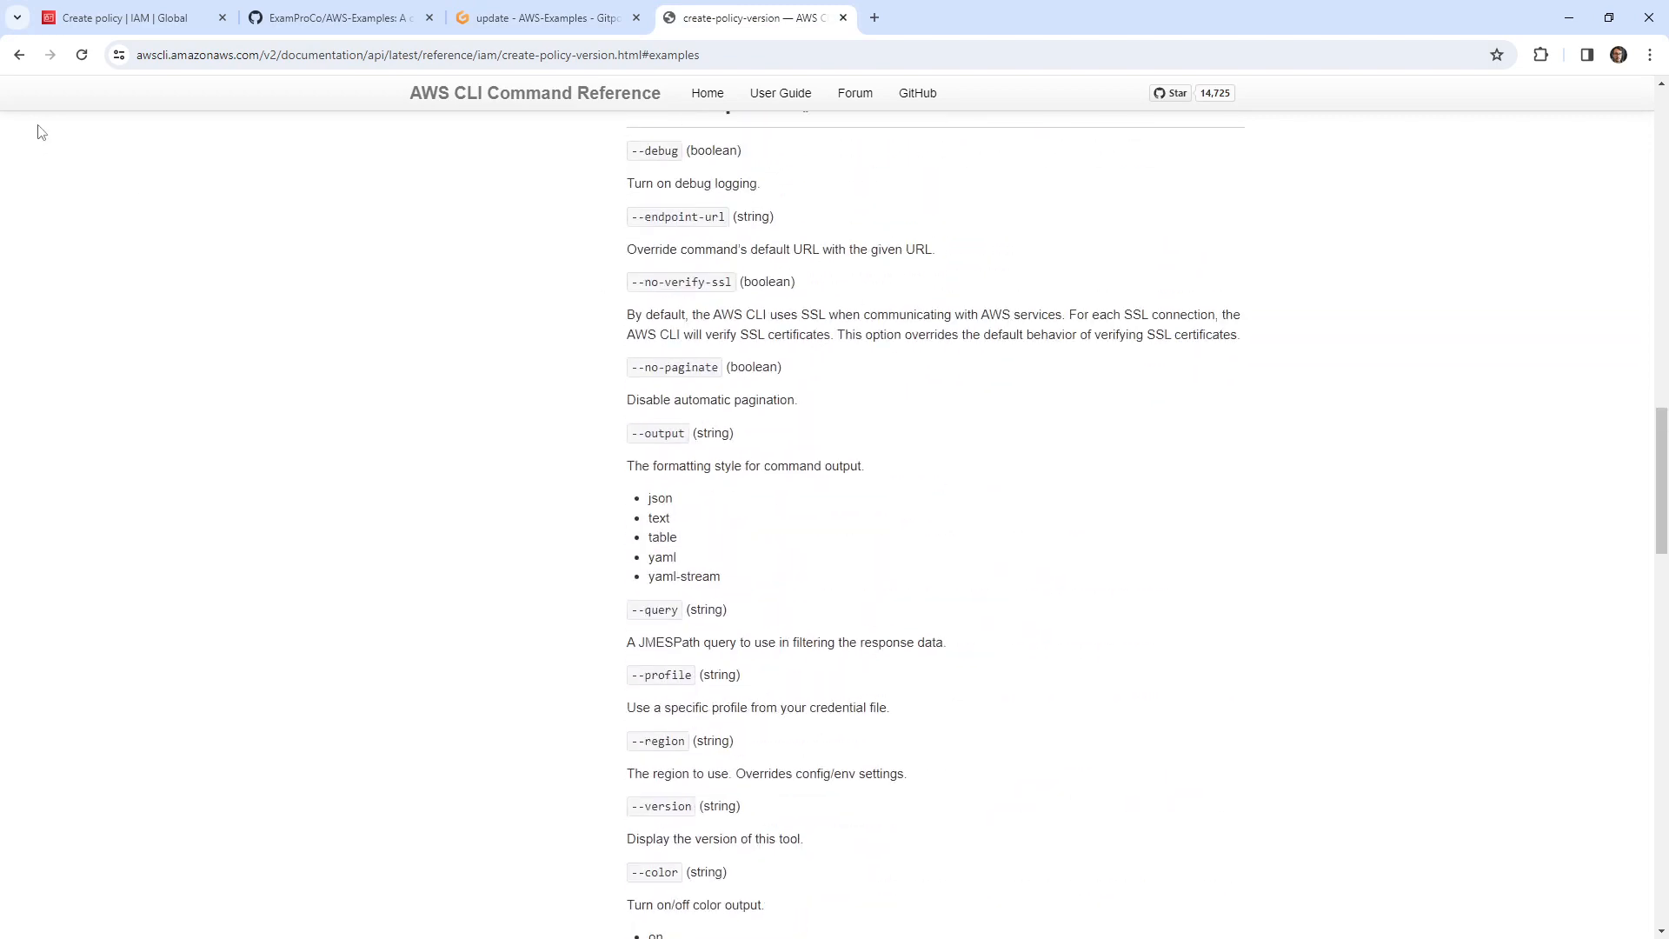
left_click(19, 55)
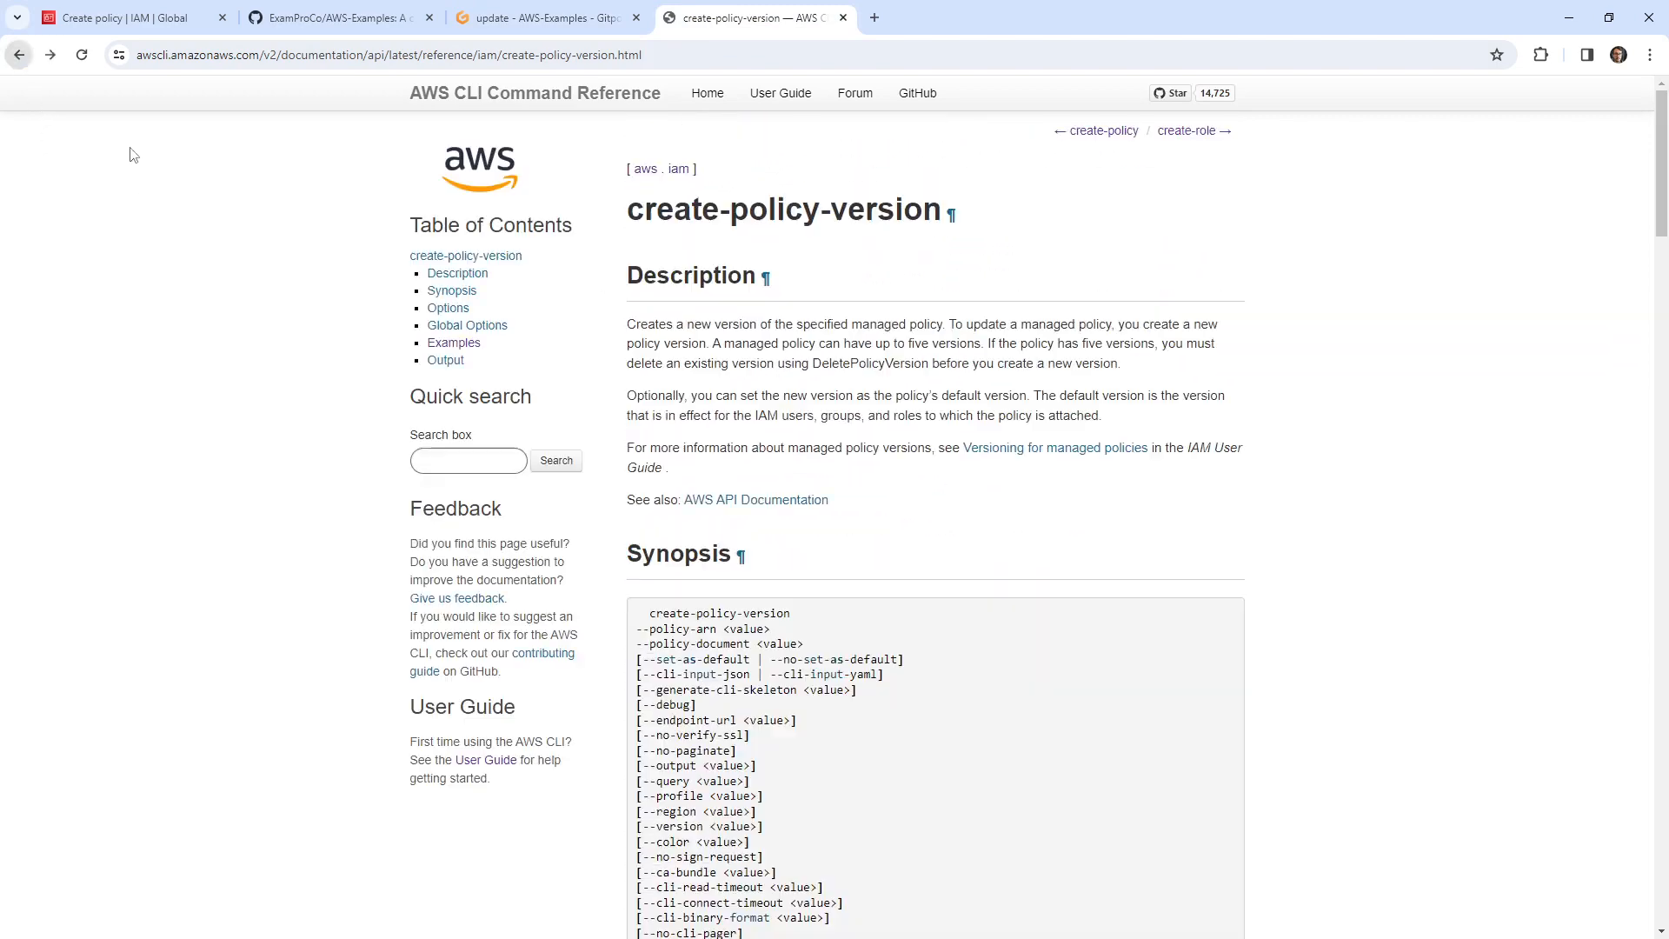
left_click(678, 171)
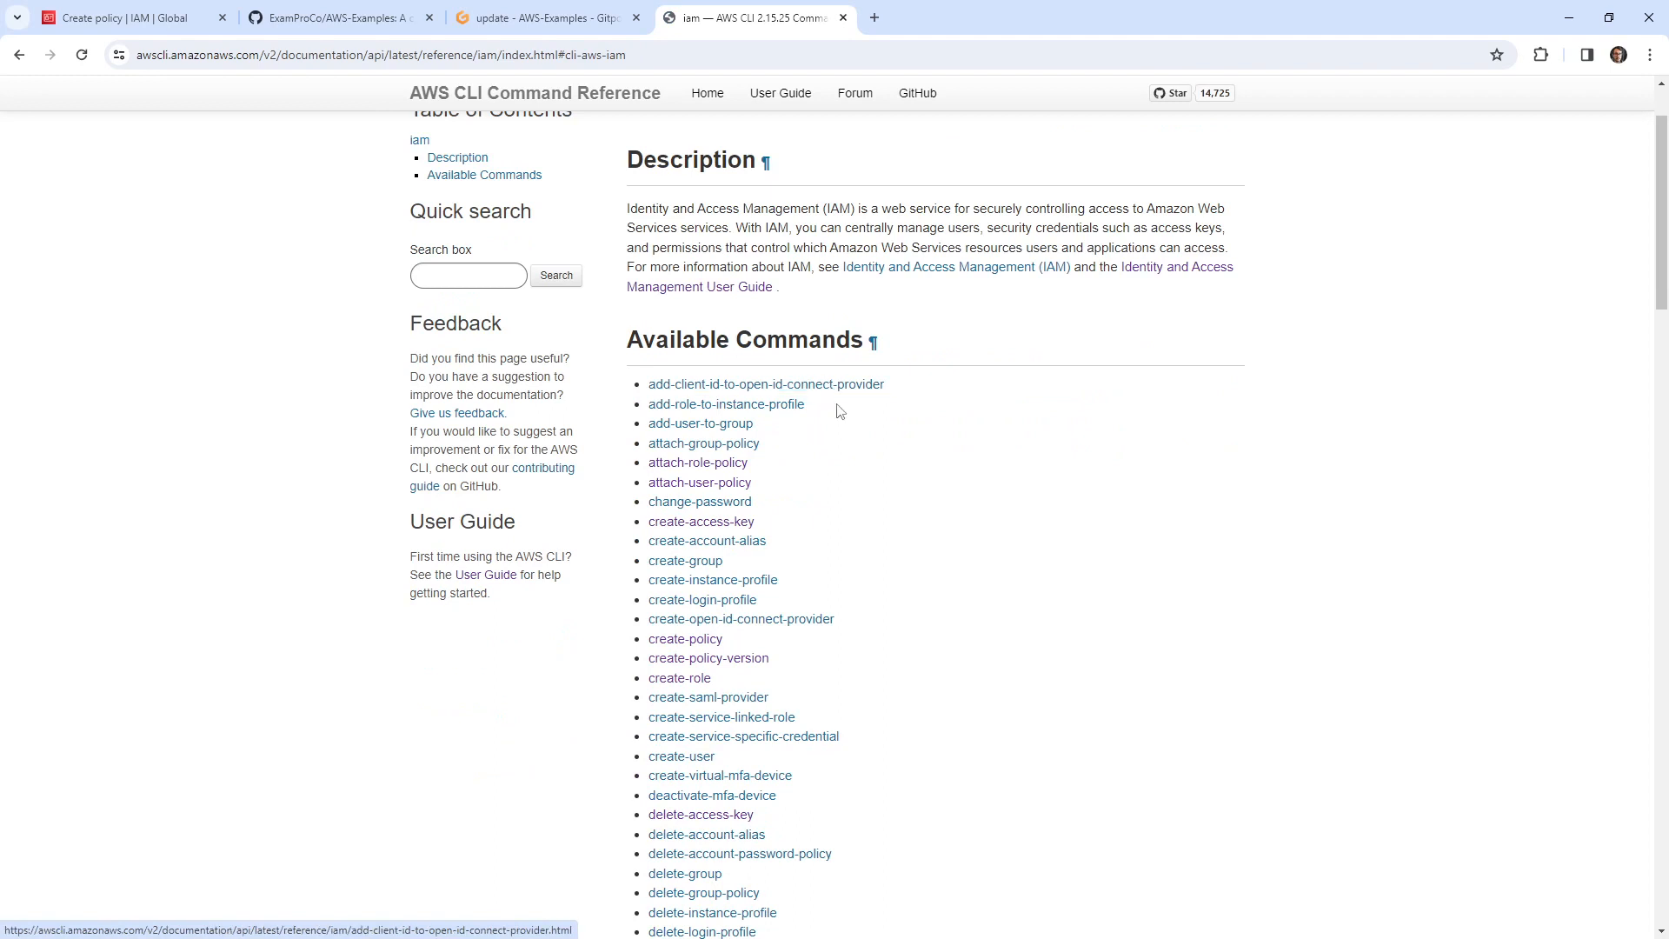
- Search the iam command list for "attach" and open the attach-user-policy reference page
key("ctrl+f")
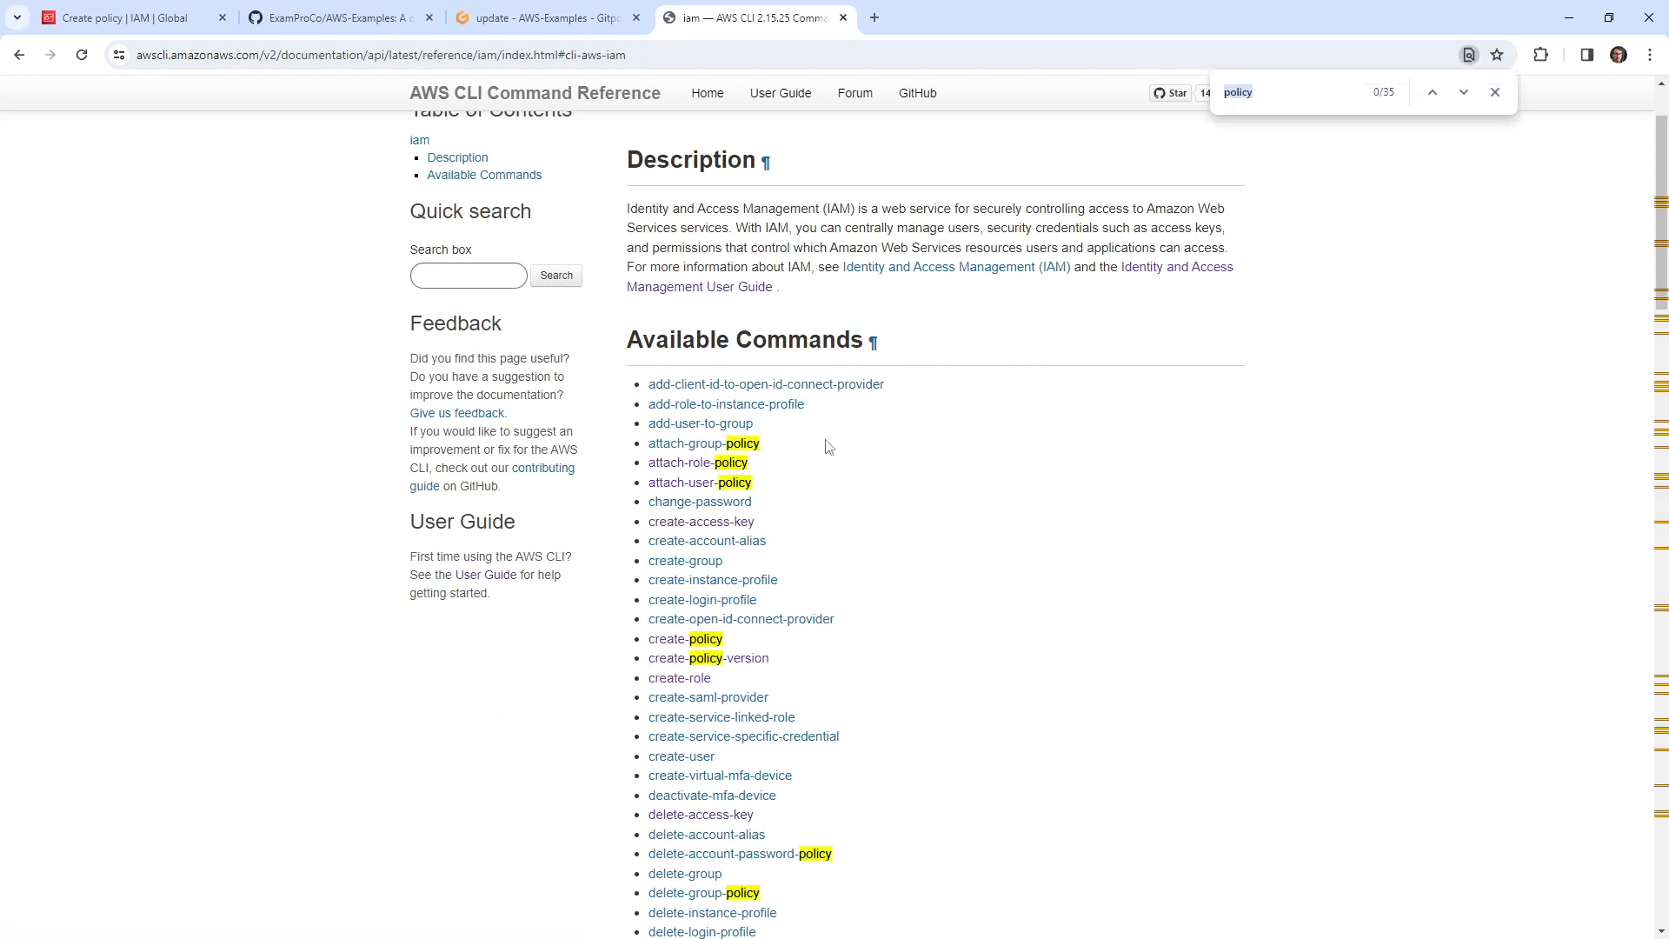
type("attach")
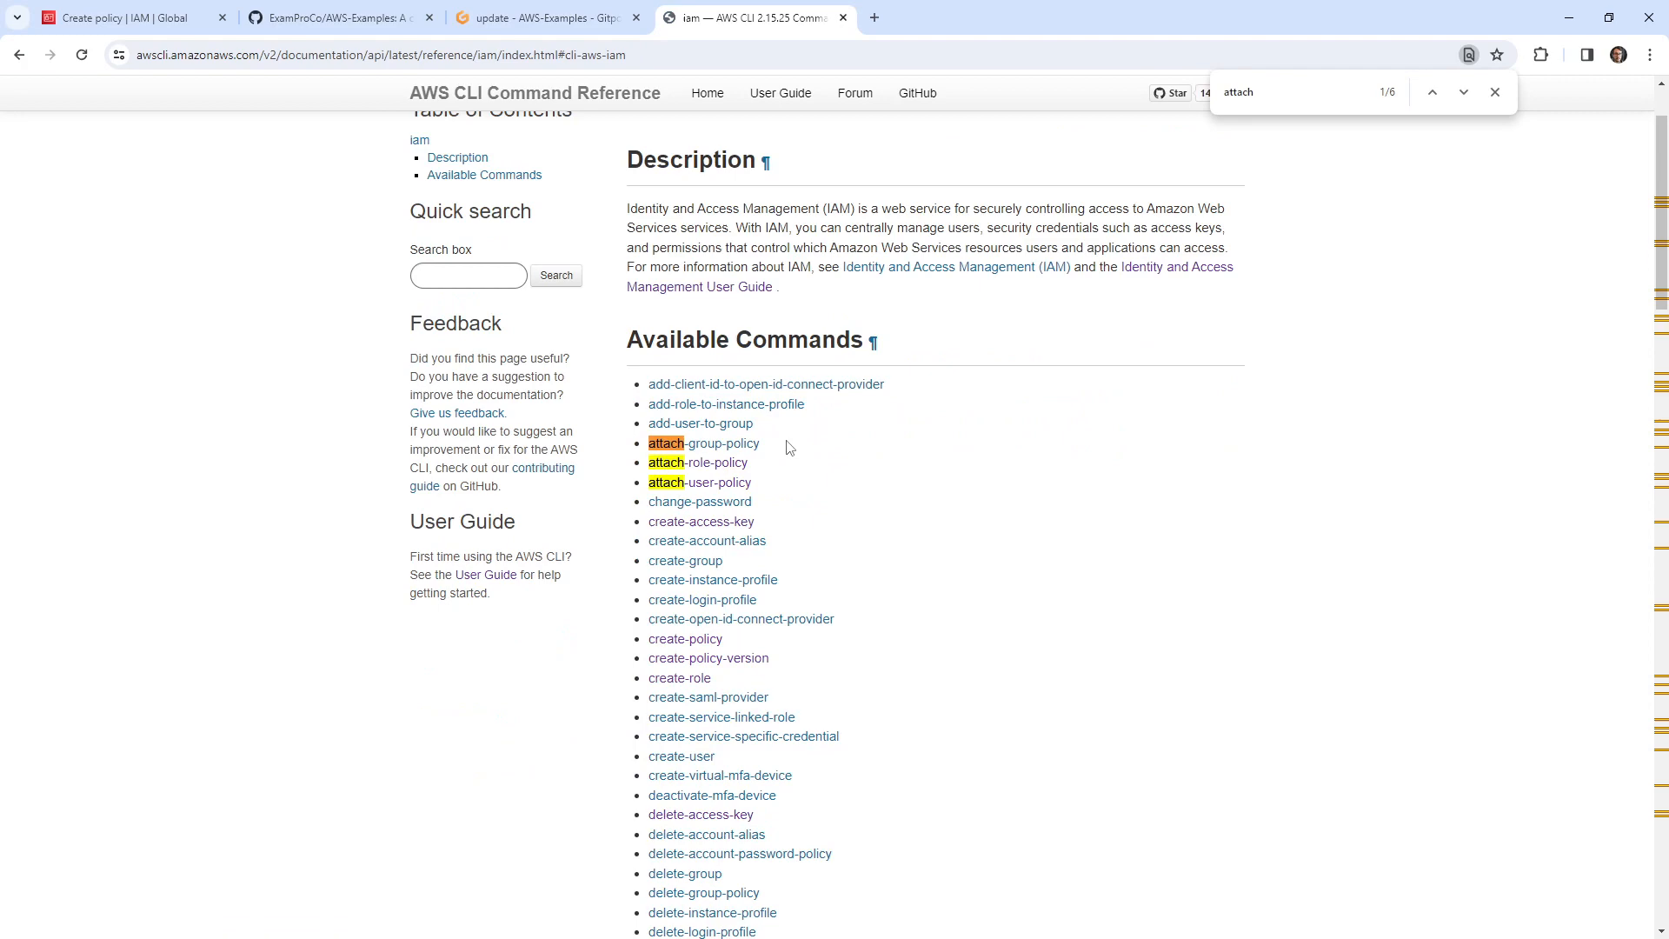
left_click(722, 483)
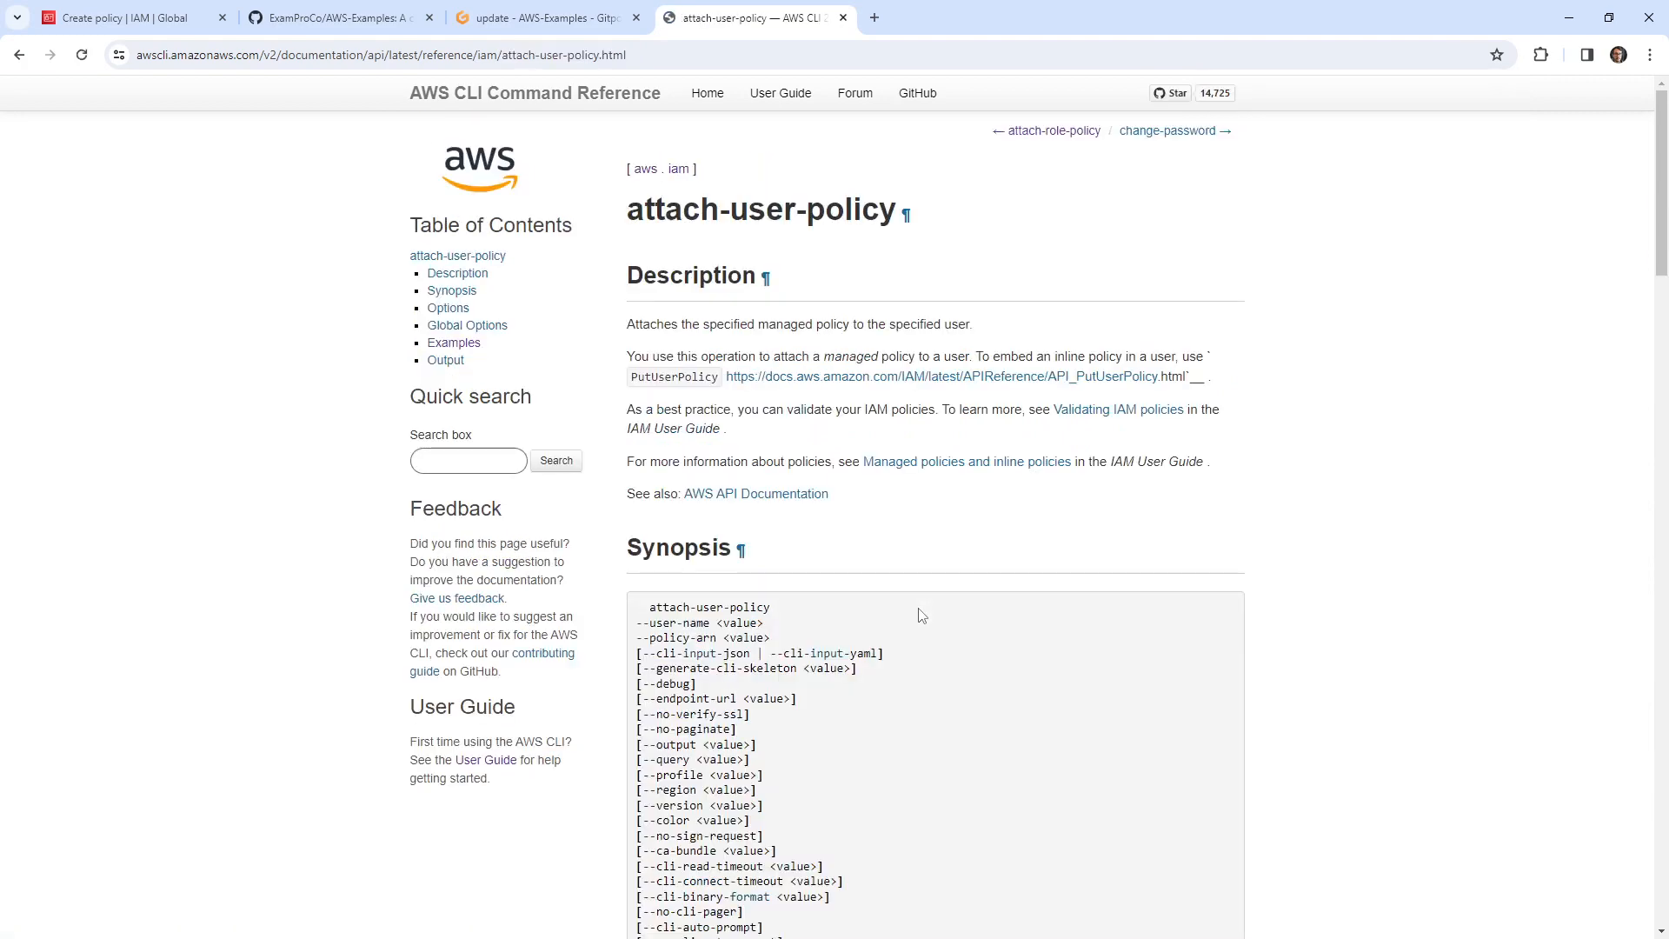
- Copy the example aws iam attach-user-policy command from the page's Examples section
scroll(906, 525, "down", 5)
scroll(869, 674, "up", 5)
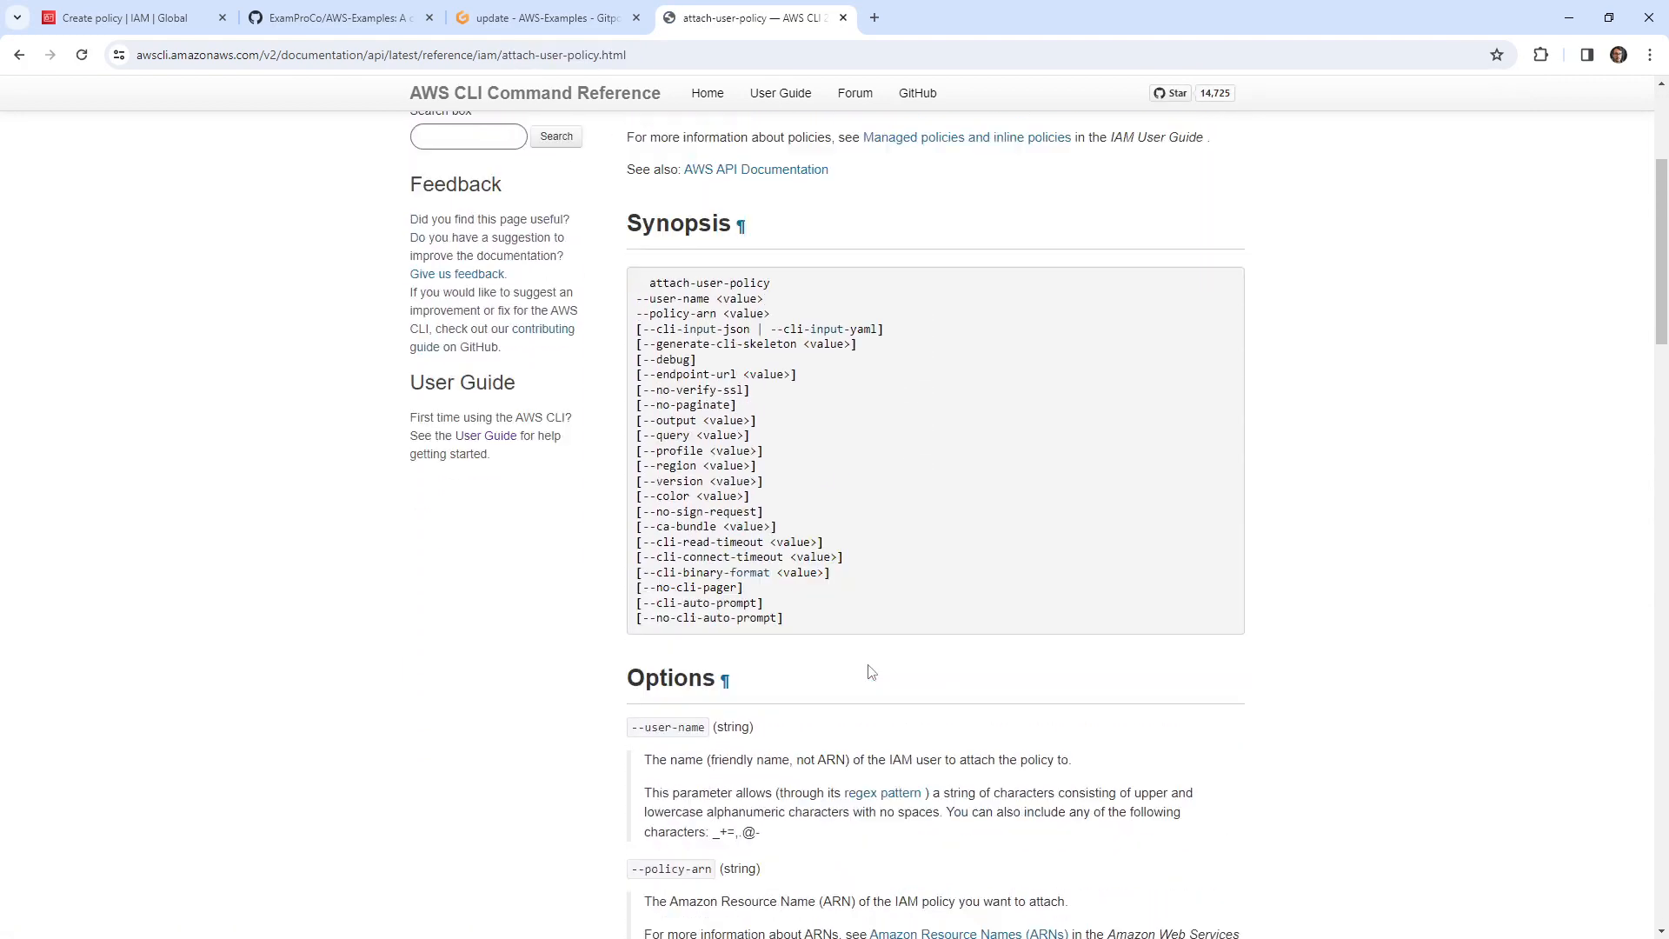
left_click(439, 344)
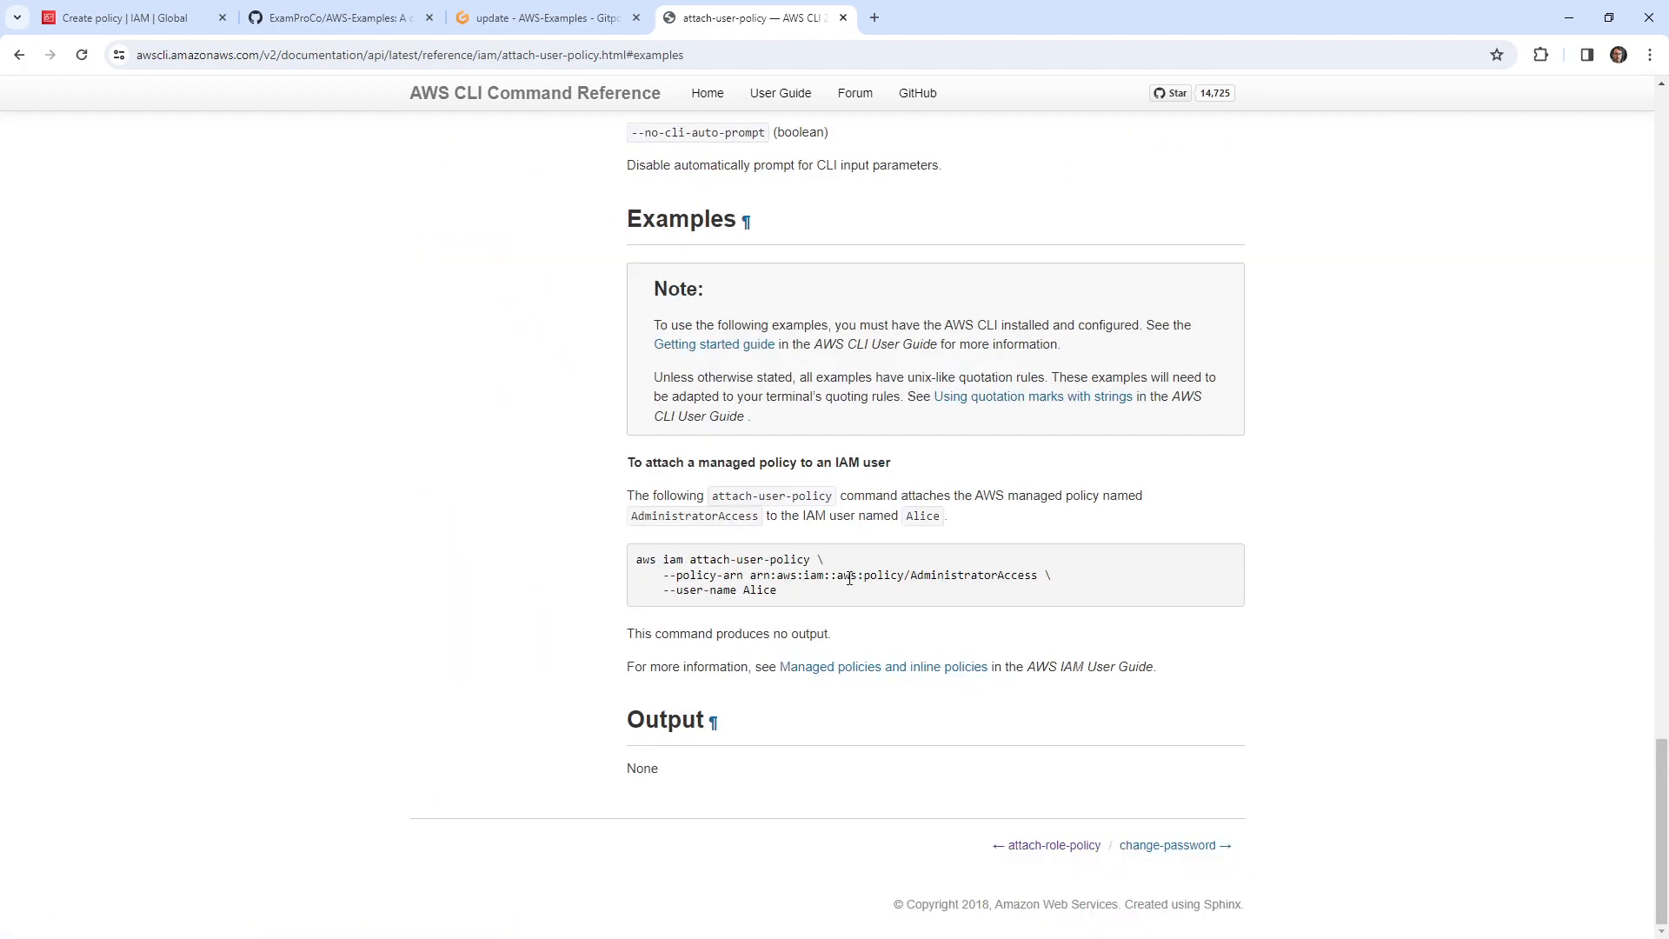
left_click_drag(791, 594, 636, 563)
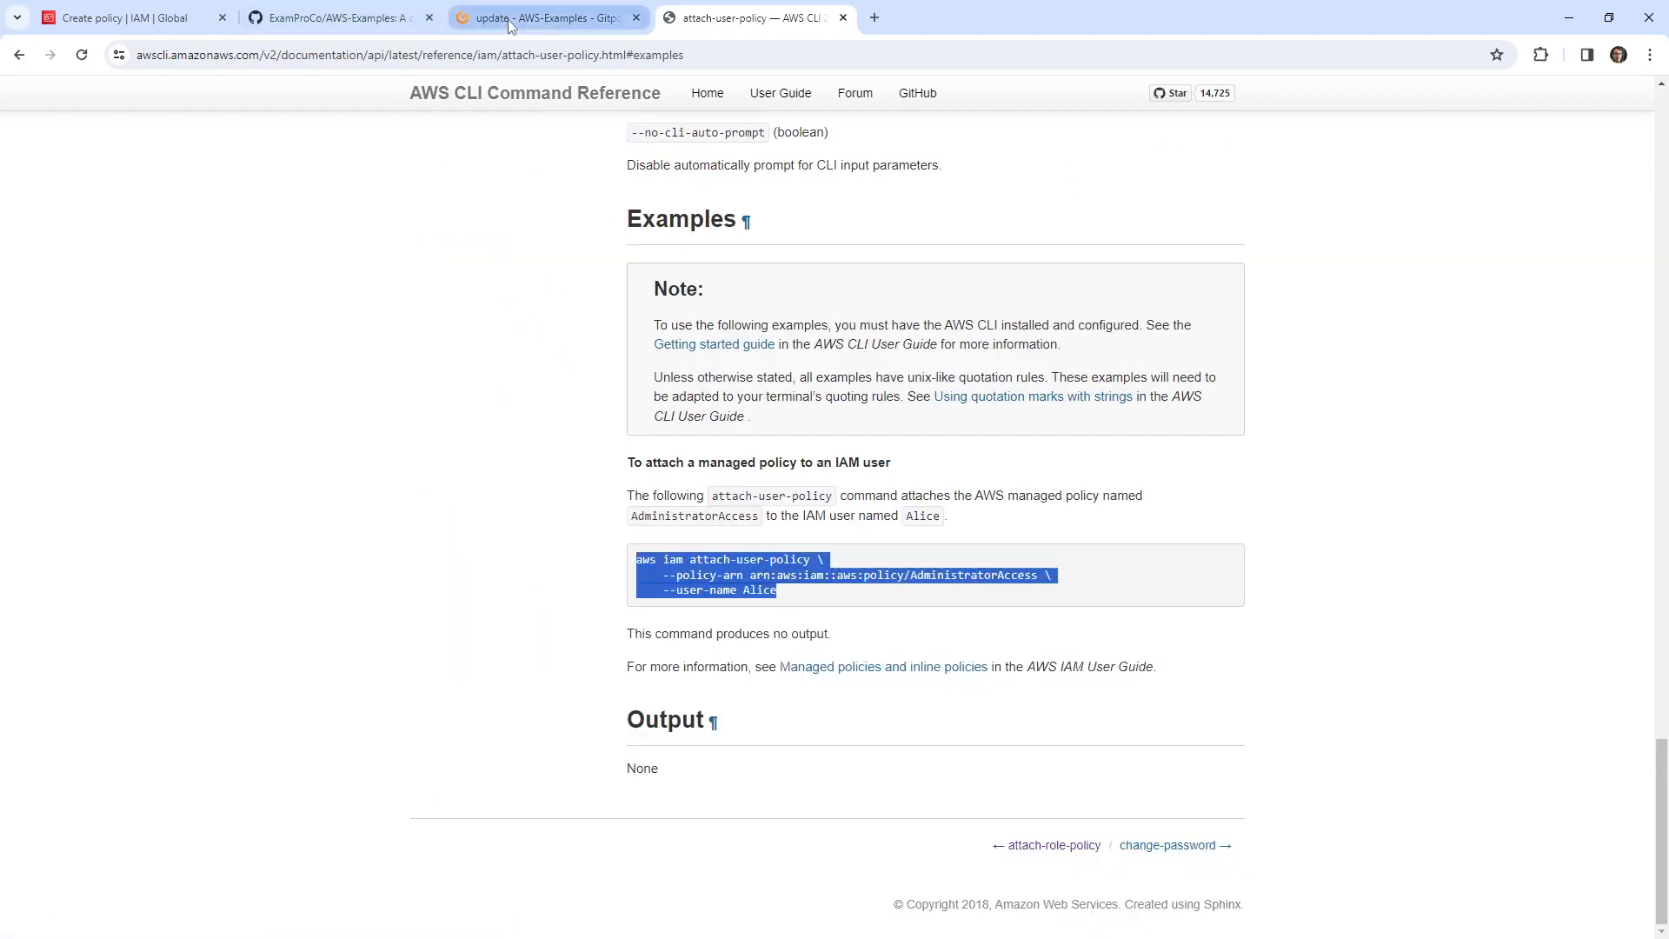
- Switch to Readme.md in the Gitpod workspace and add the heading "# Attach Policy to user" below the create-policy code block
left_click(539, 17)
left_click(521, 91)
left_click(564, 425)
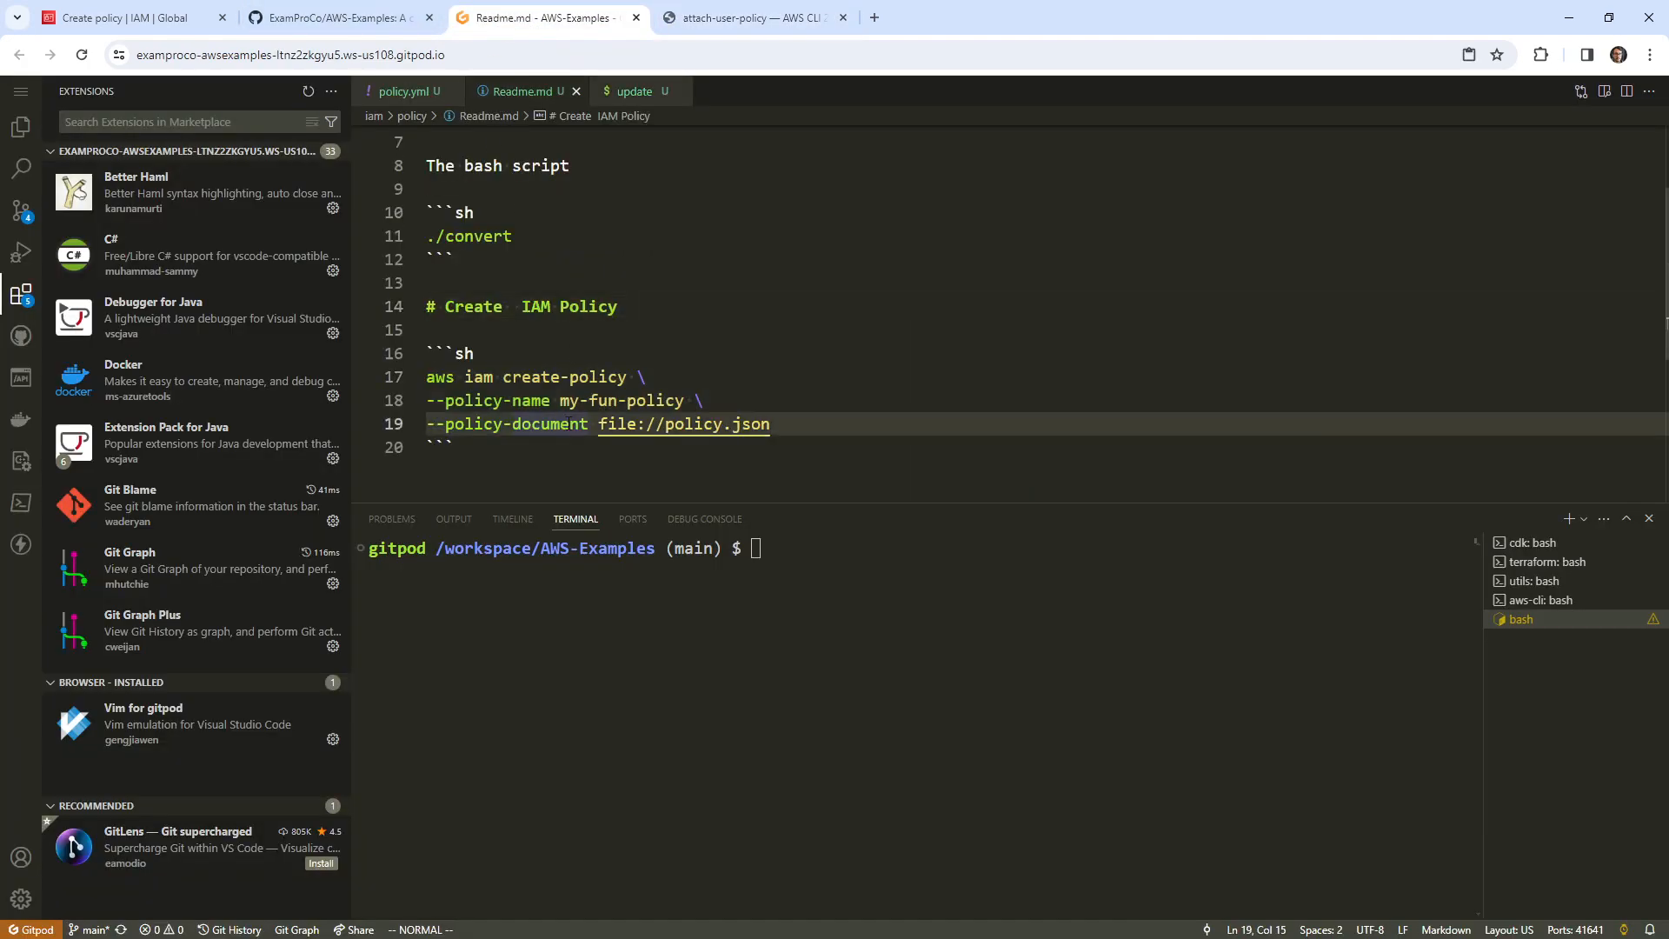
key("j")
key("o")
key("Return")
type("##")
type("A")
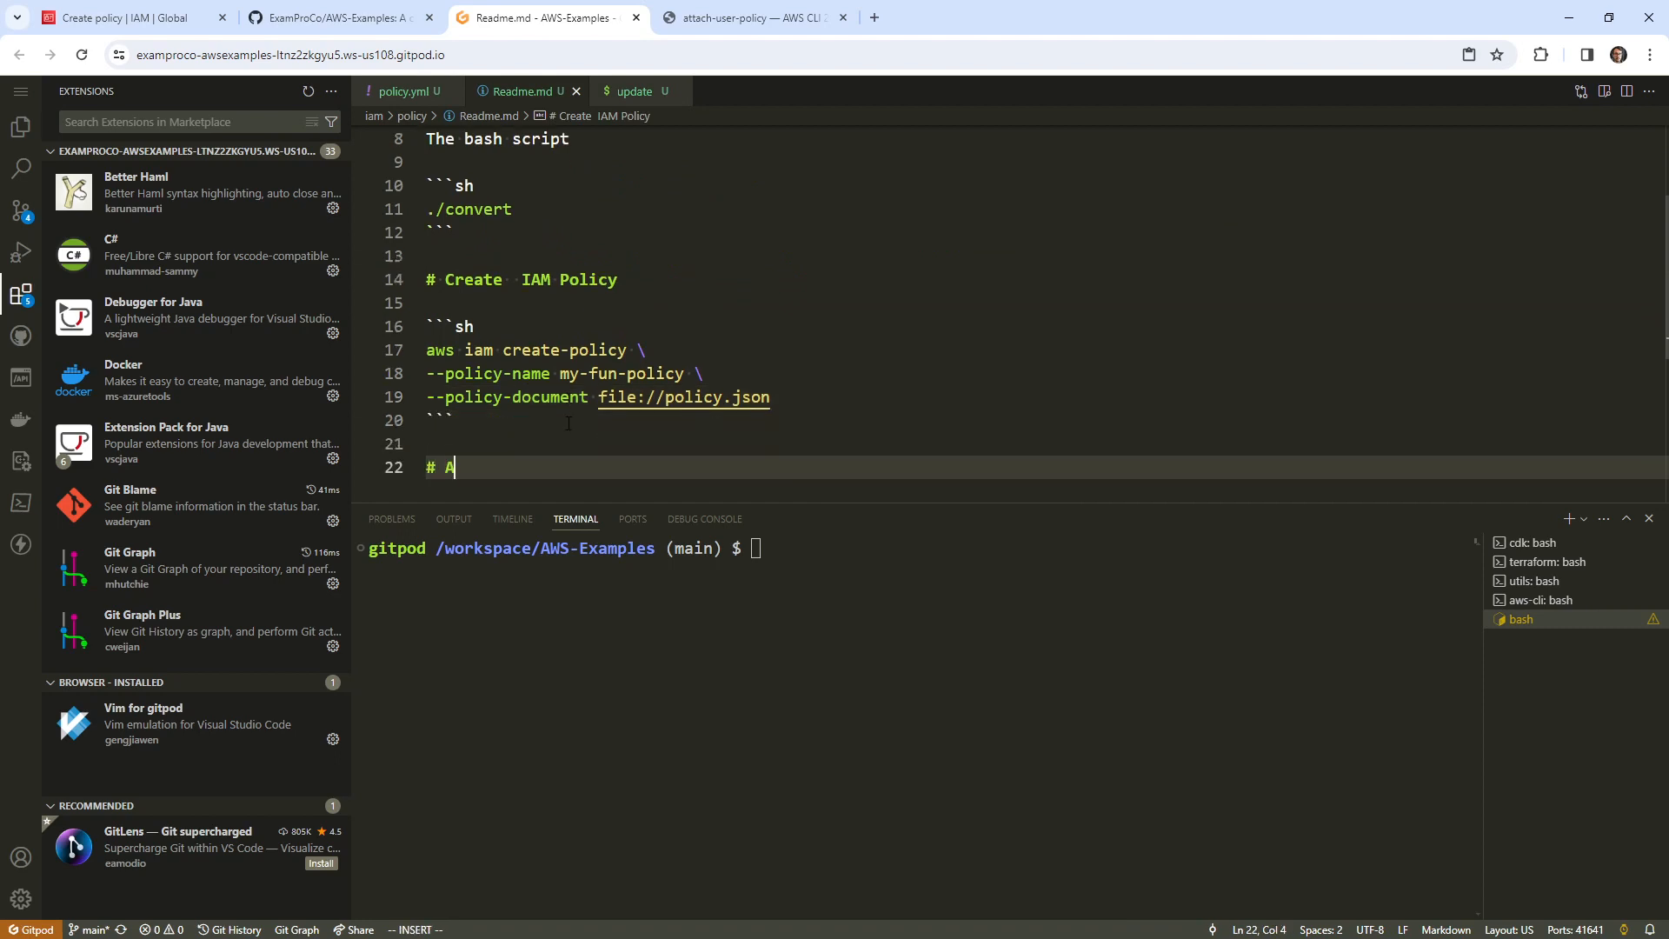
type("ttach Policy to user")
- Paste the copied attach-user-policy command beneath the "Attach Policy to user" heading, leaving a blank line between them
key("Return")
key("Return")
right_click(593, 479)
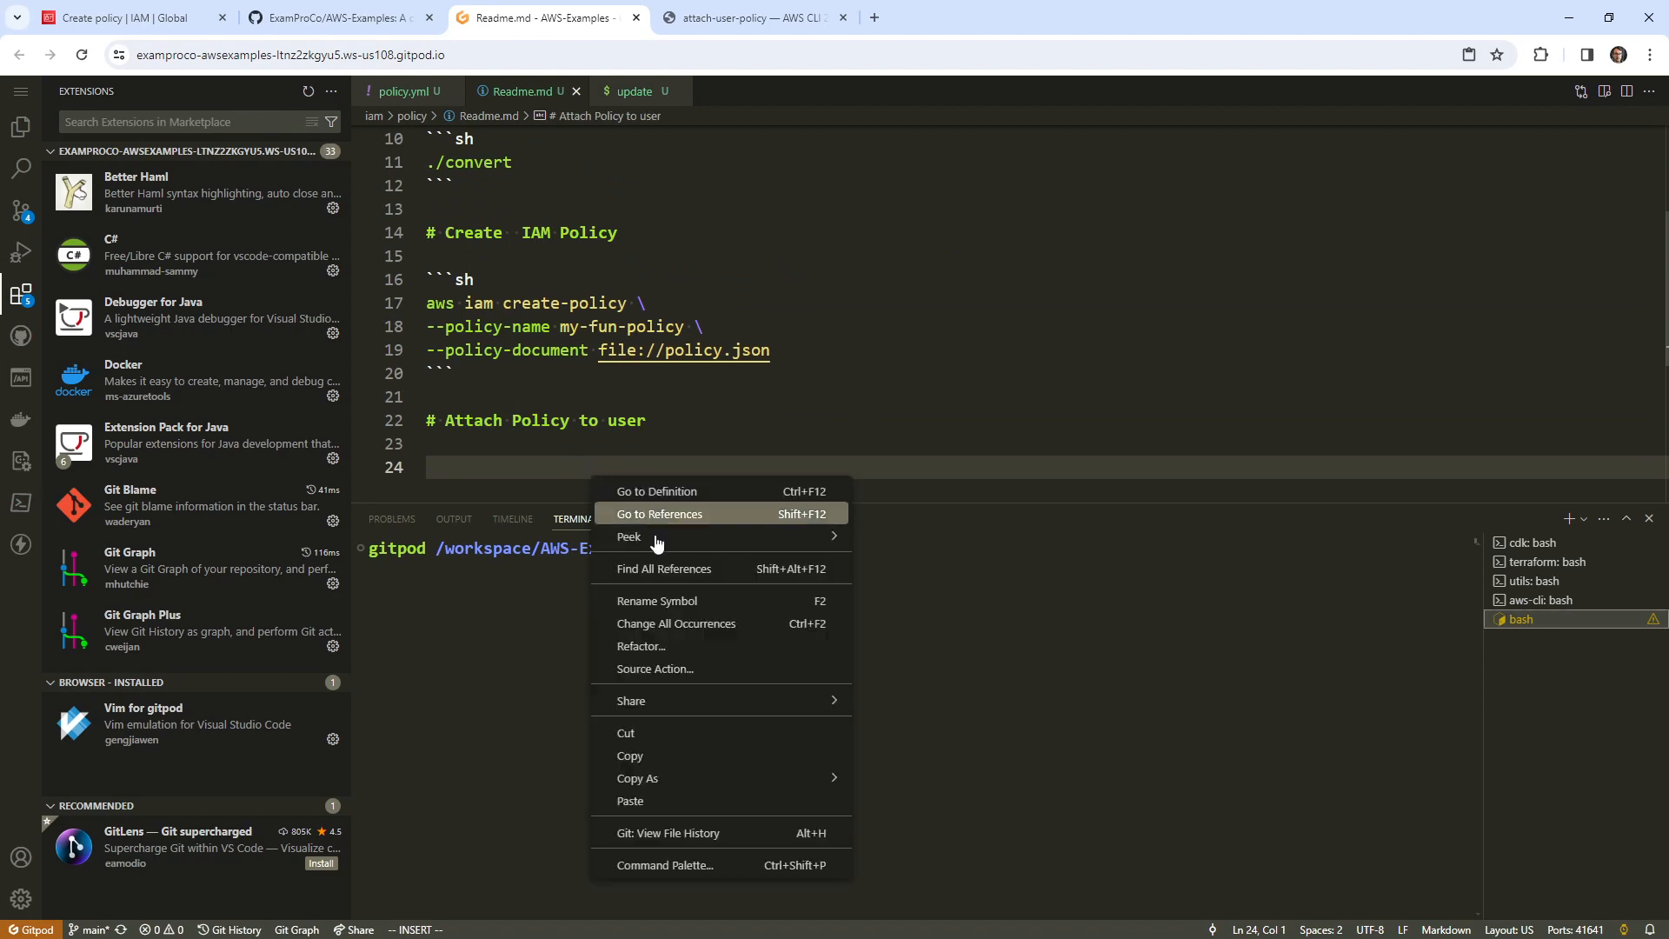
- Paste the attach-user-policy example under "Attach Policy to user" in the Readme and copy the my-fun-policy ARN from the update script
left_click(686, 801)
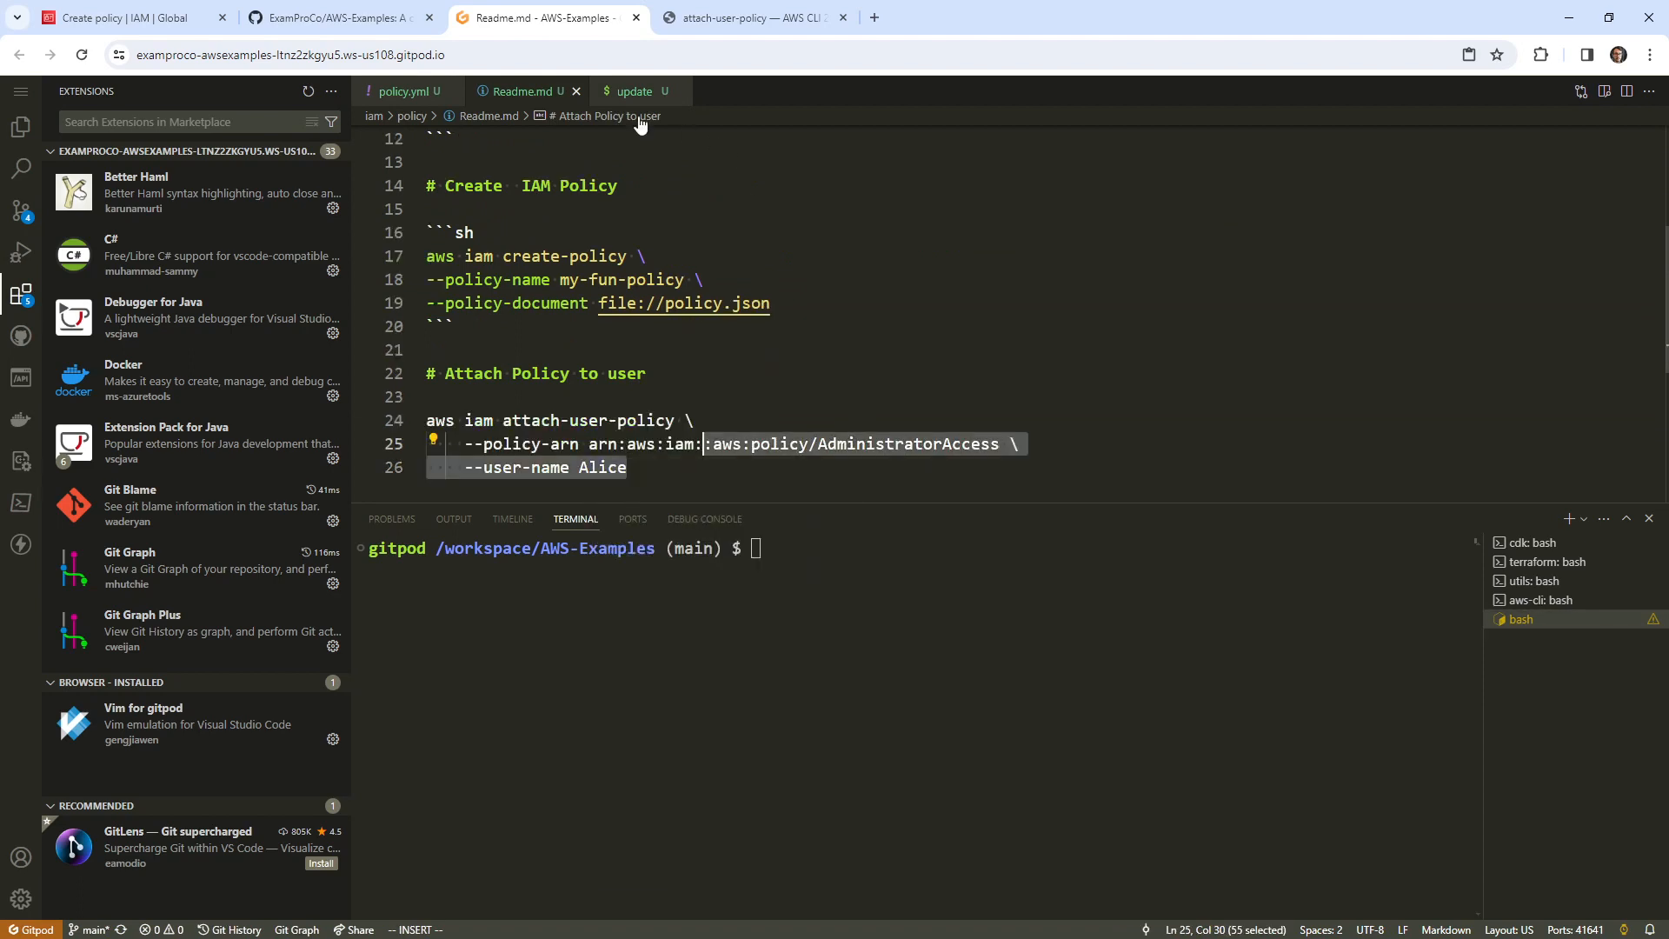
left_click(634, 90)
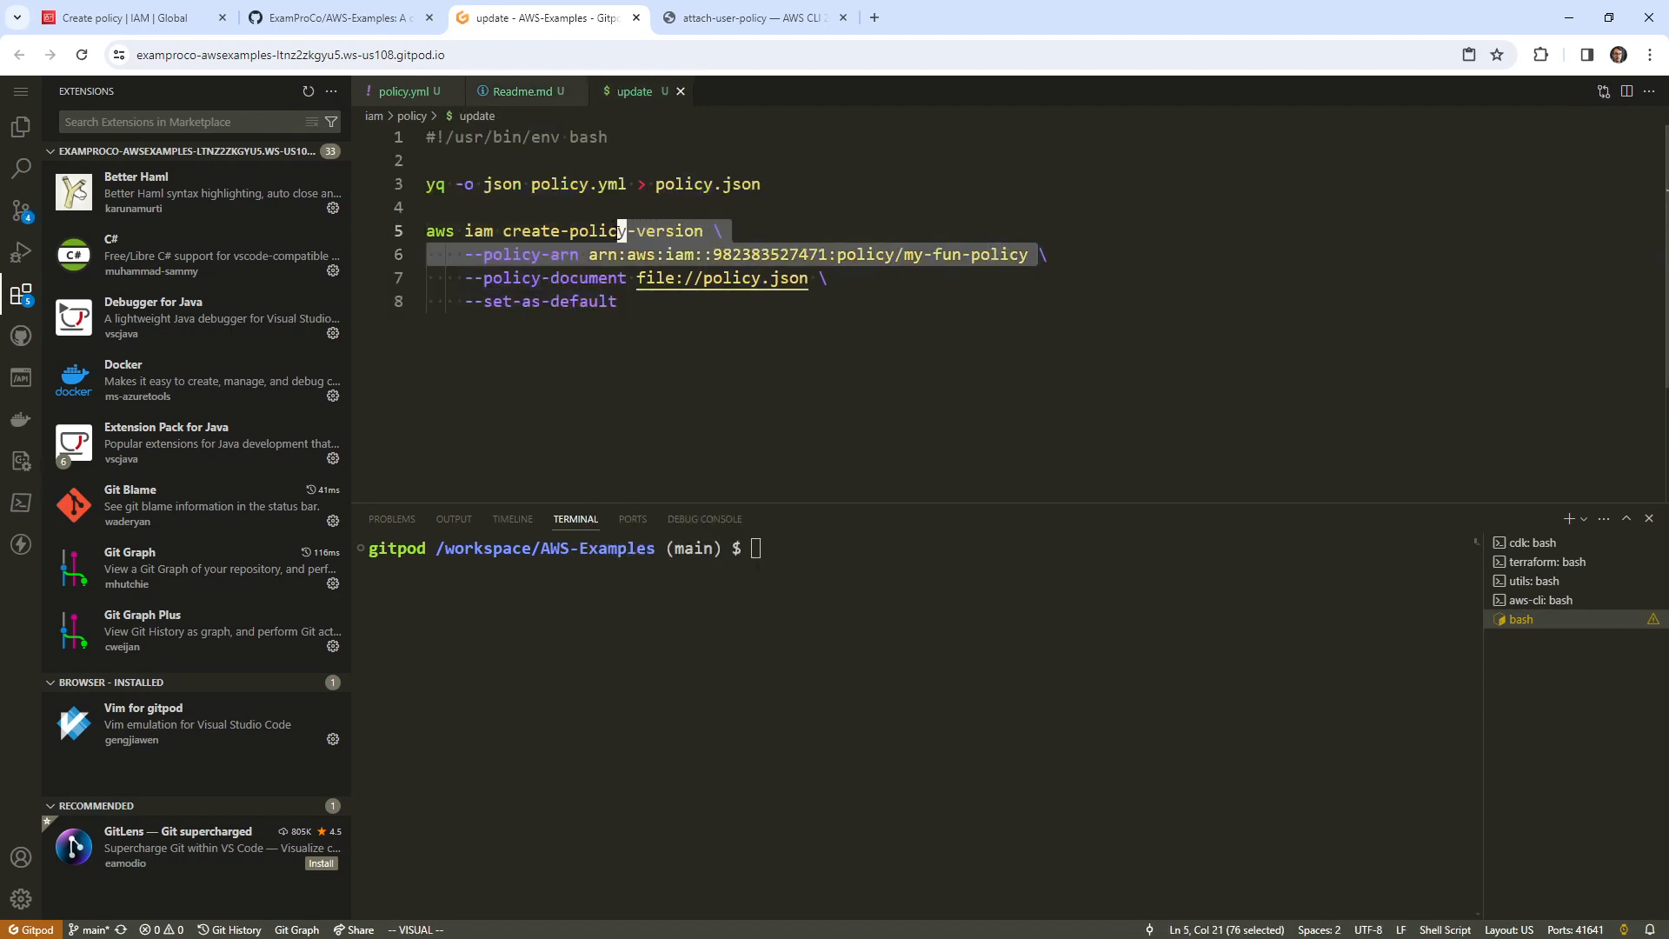
left_click_drag(1038, 254, 596, 254)
right_click(602, 258)
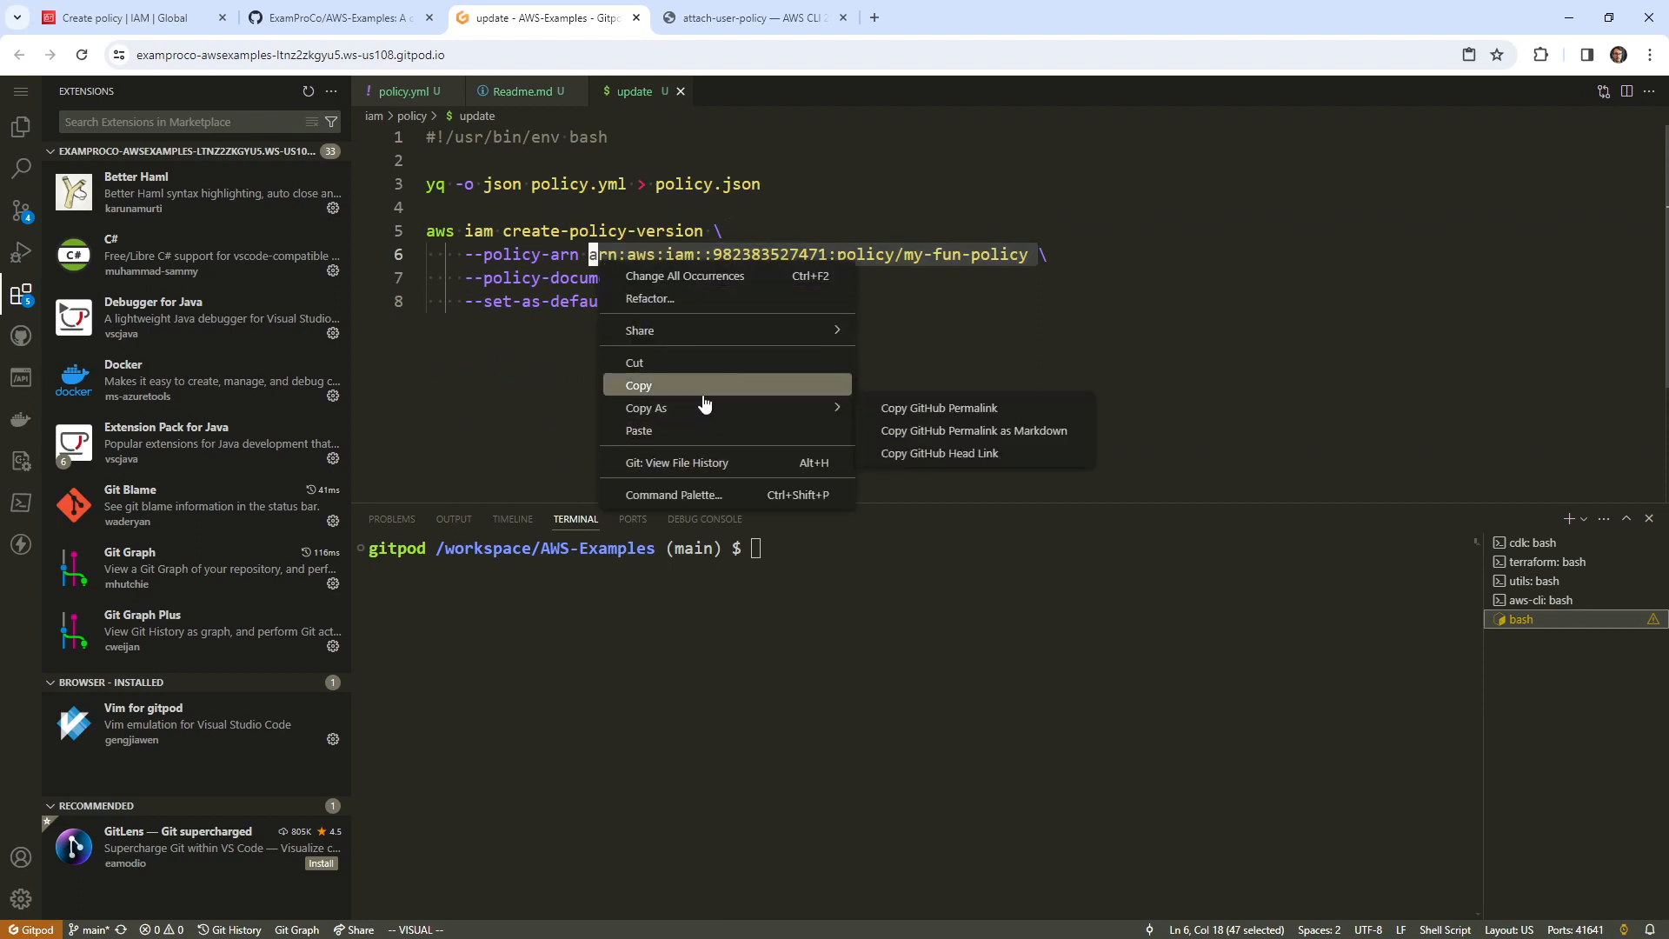
left_click(704, 393)
- Replace the AdministratorAccess ARN in the Readme's attach-user-policy command with the copied my-fun-policy ARN
left_click(522, 91)
left_click(837, 444)
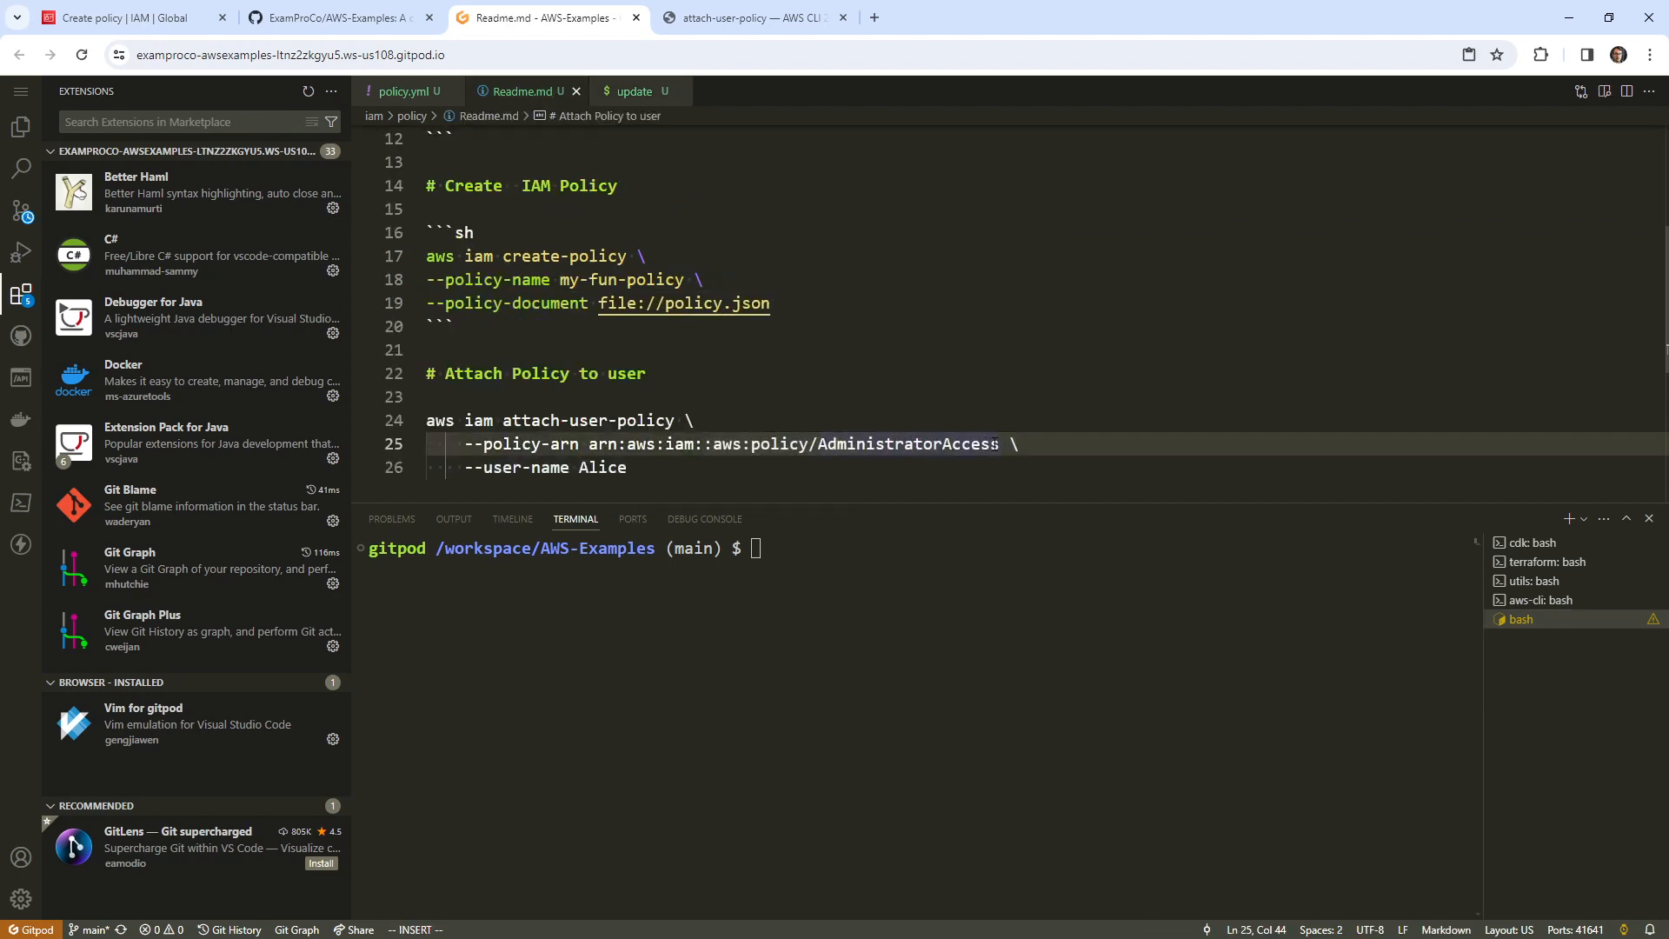
left_click_drag(1000, 444, 591, 444)
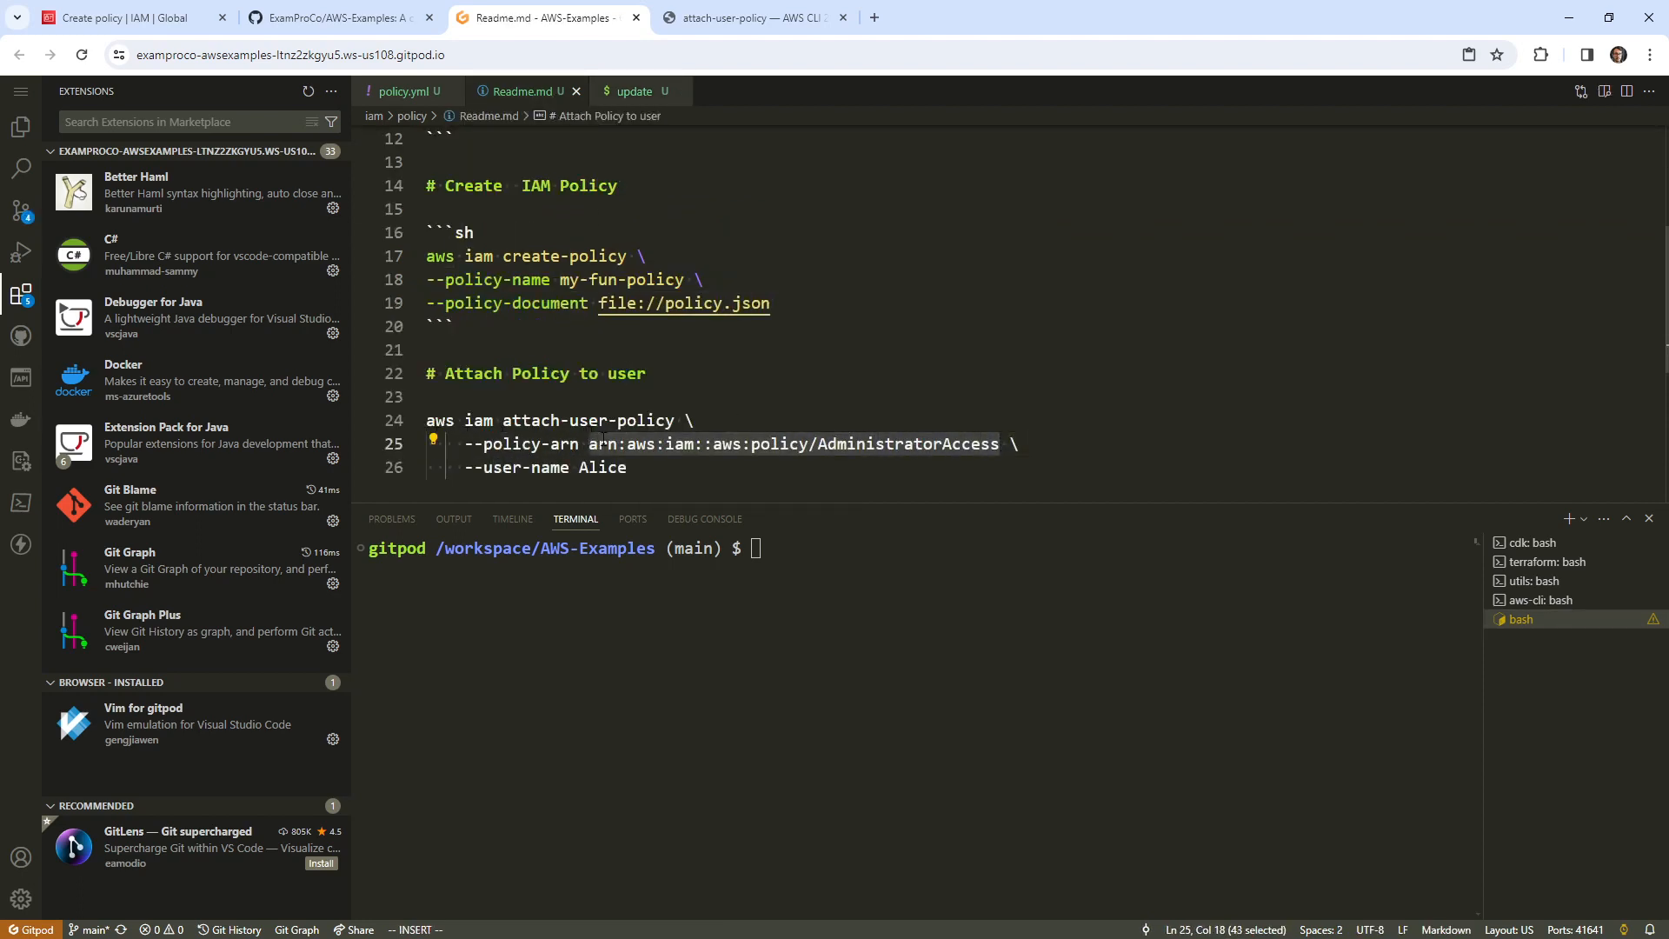
right_click(601, 440)
left_click(688, 774)
left_click(687, 373)
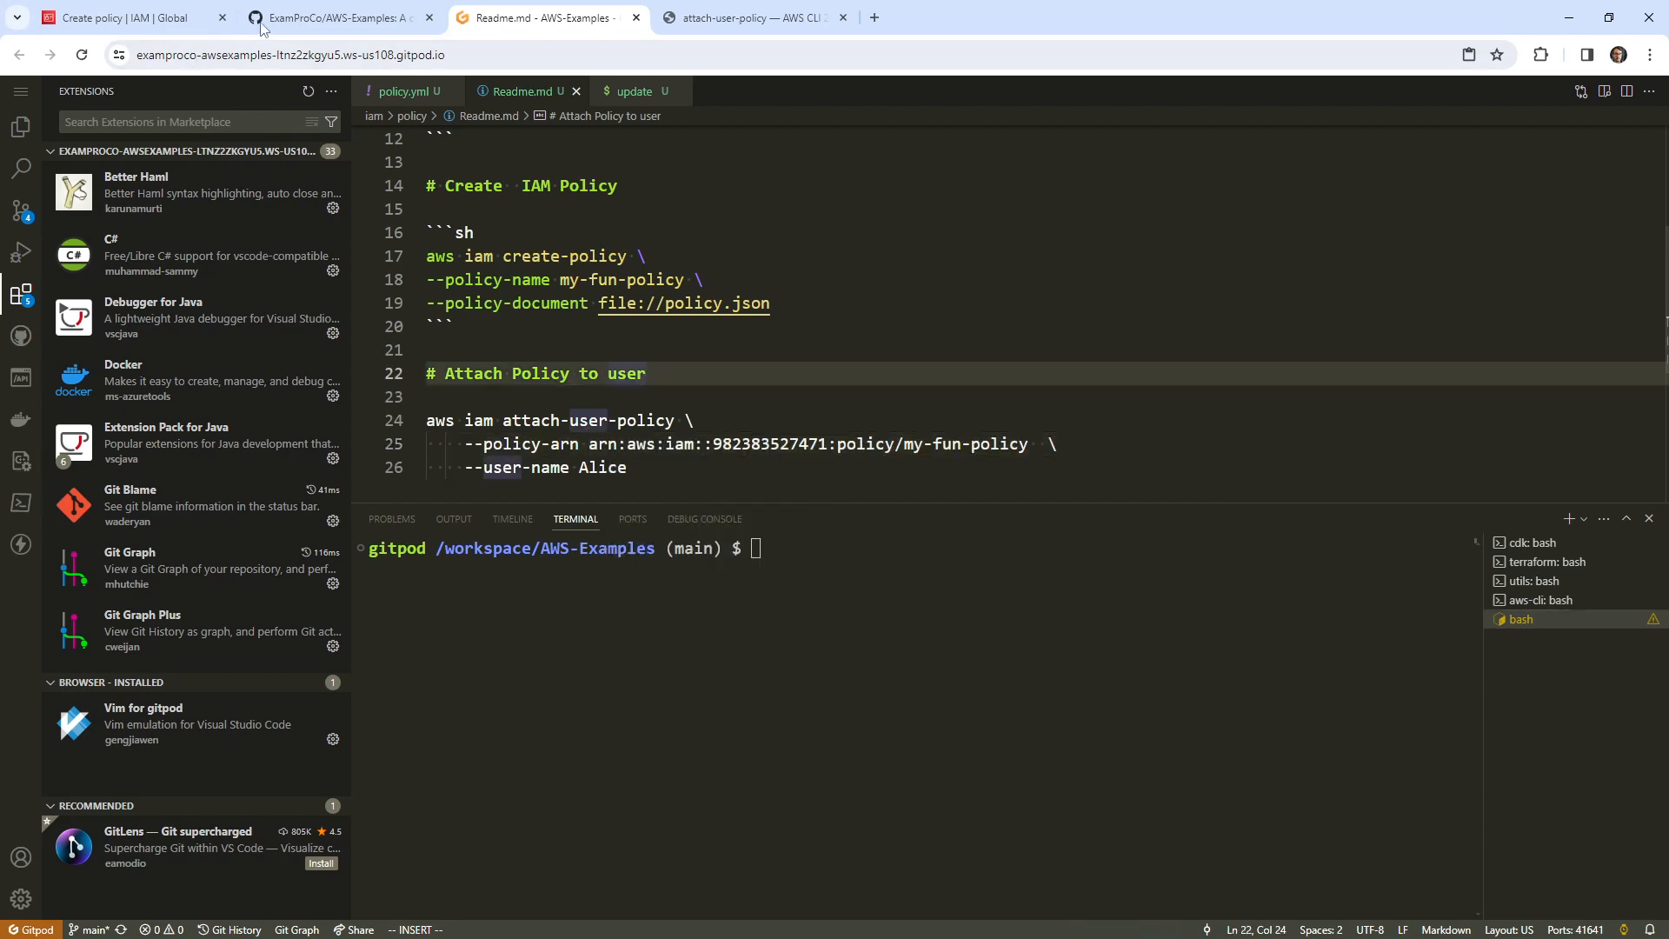
- Switch to the AWS console, abandon the unsaved policy, open the IAM user aws-examples and select its user name for copying
left_click(261, 26)
left_click(121, 18)
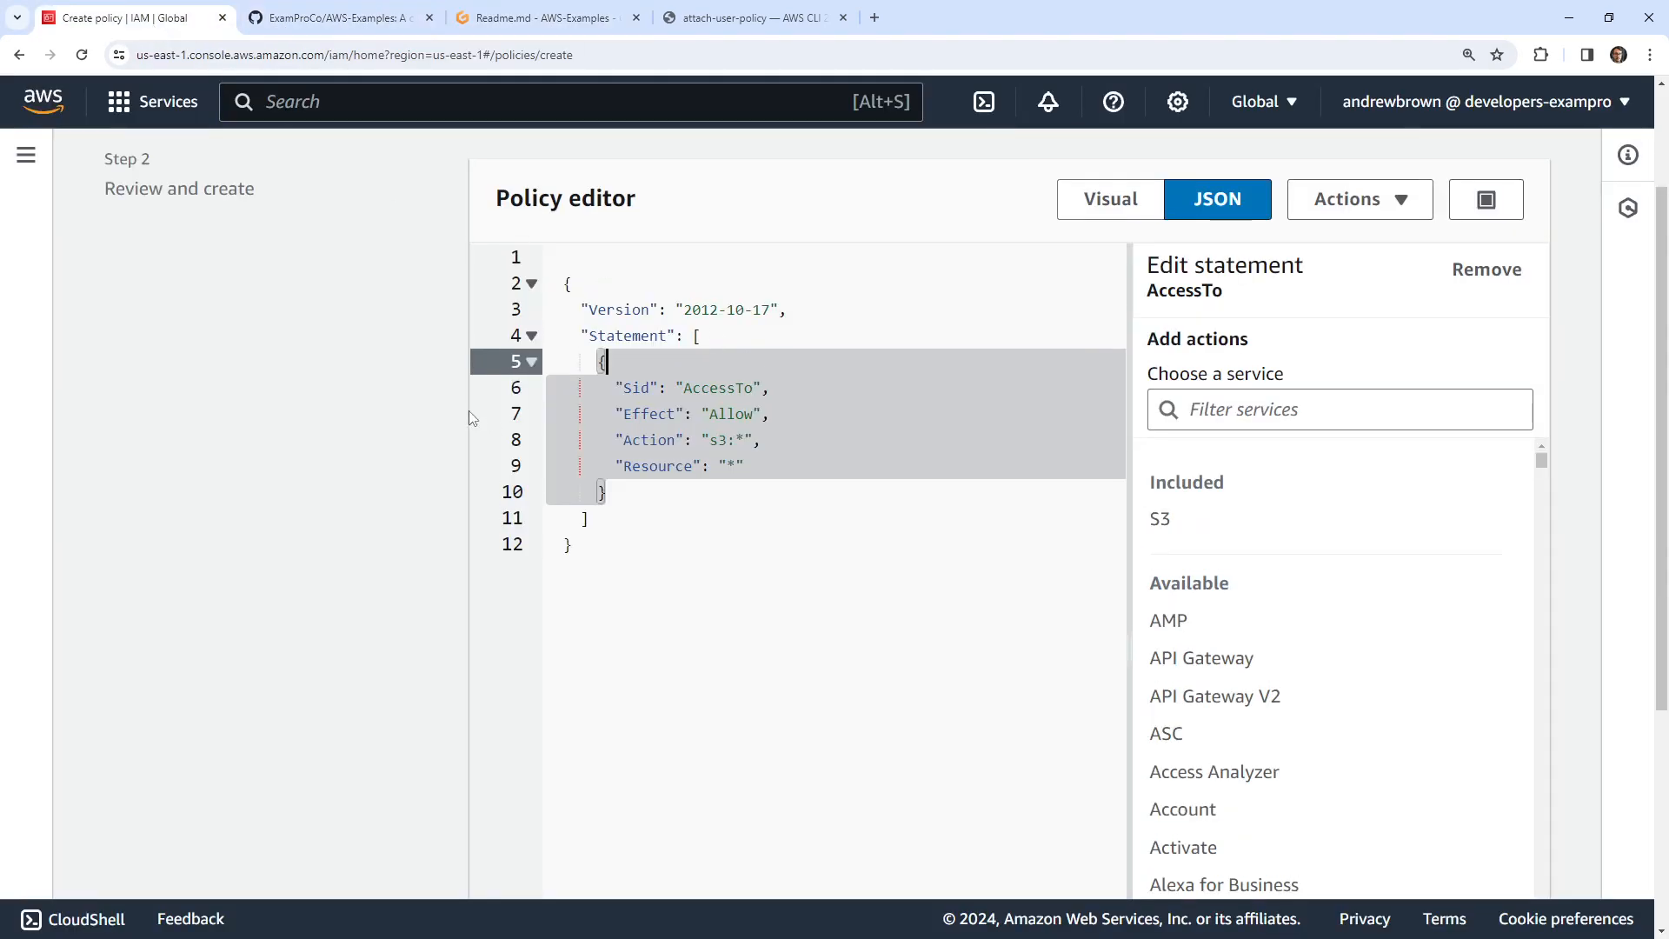
scroll(314, 292, "up", 2)
left_click(120, 171)
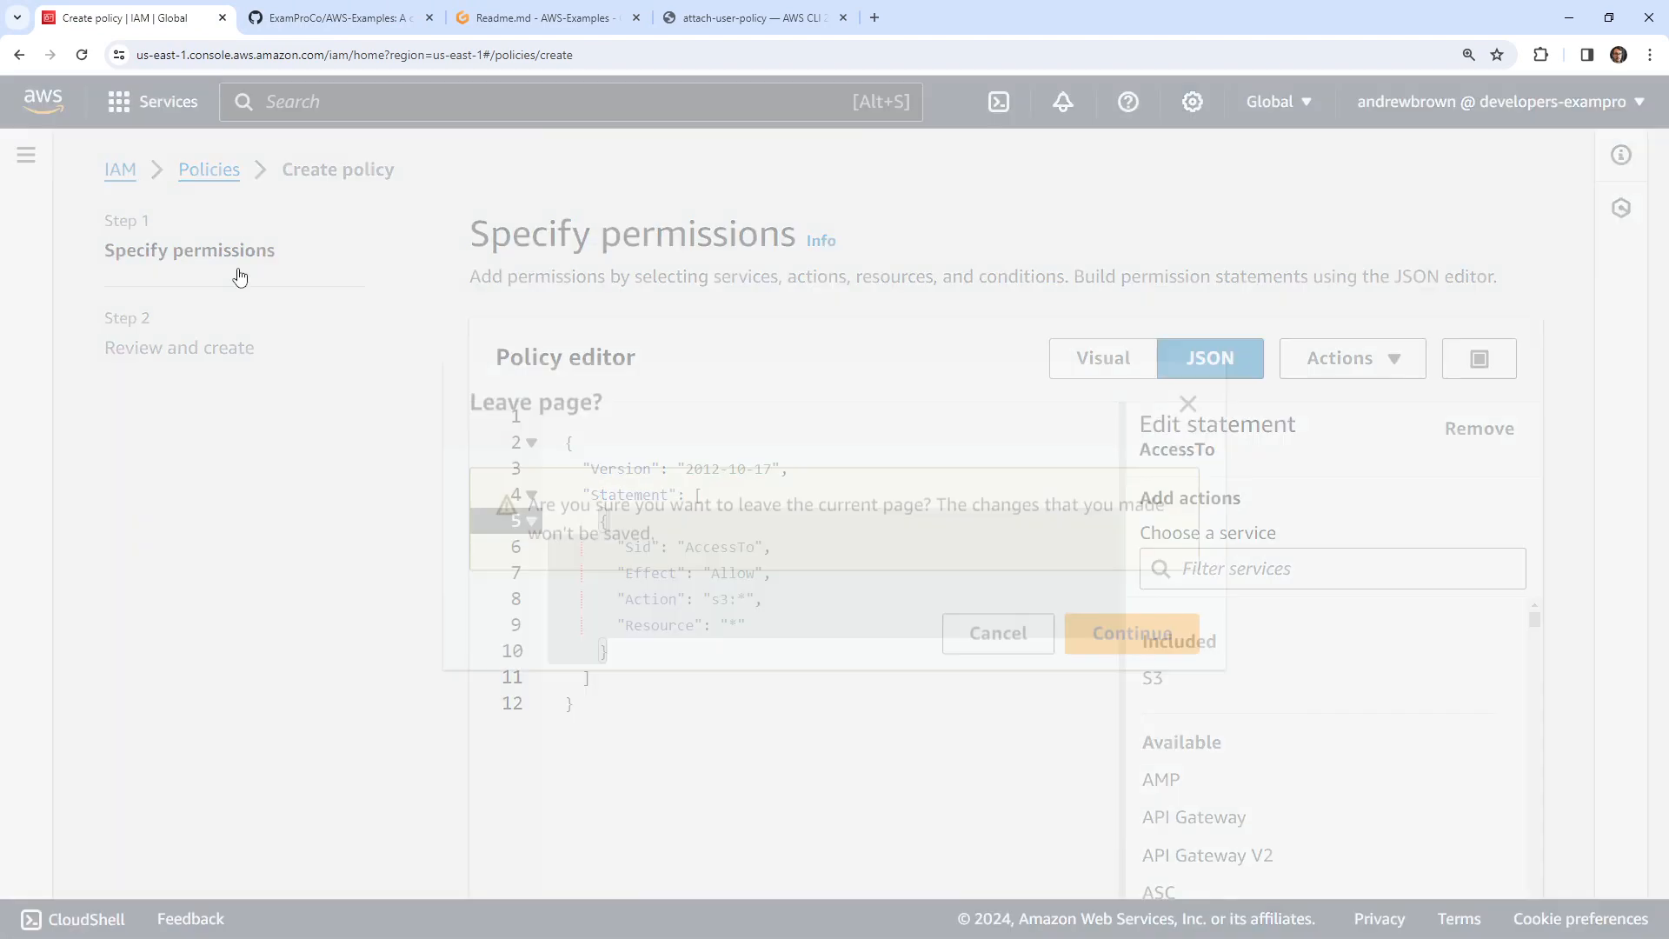
left_click(1097, 639)
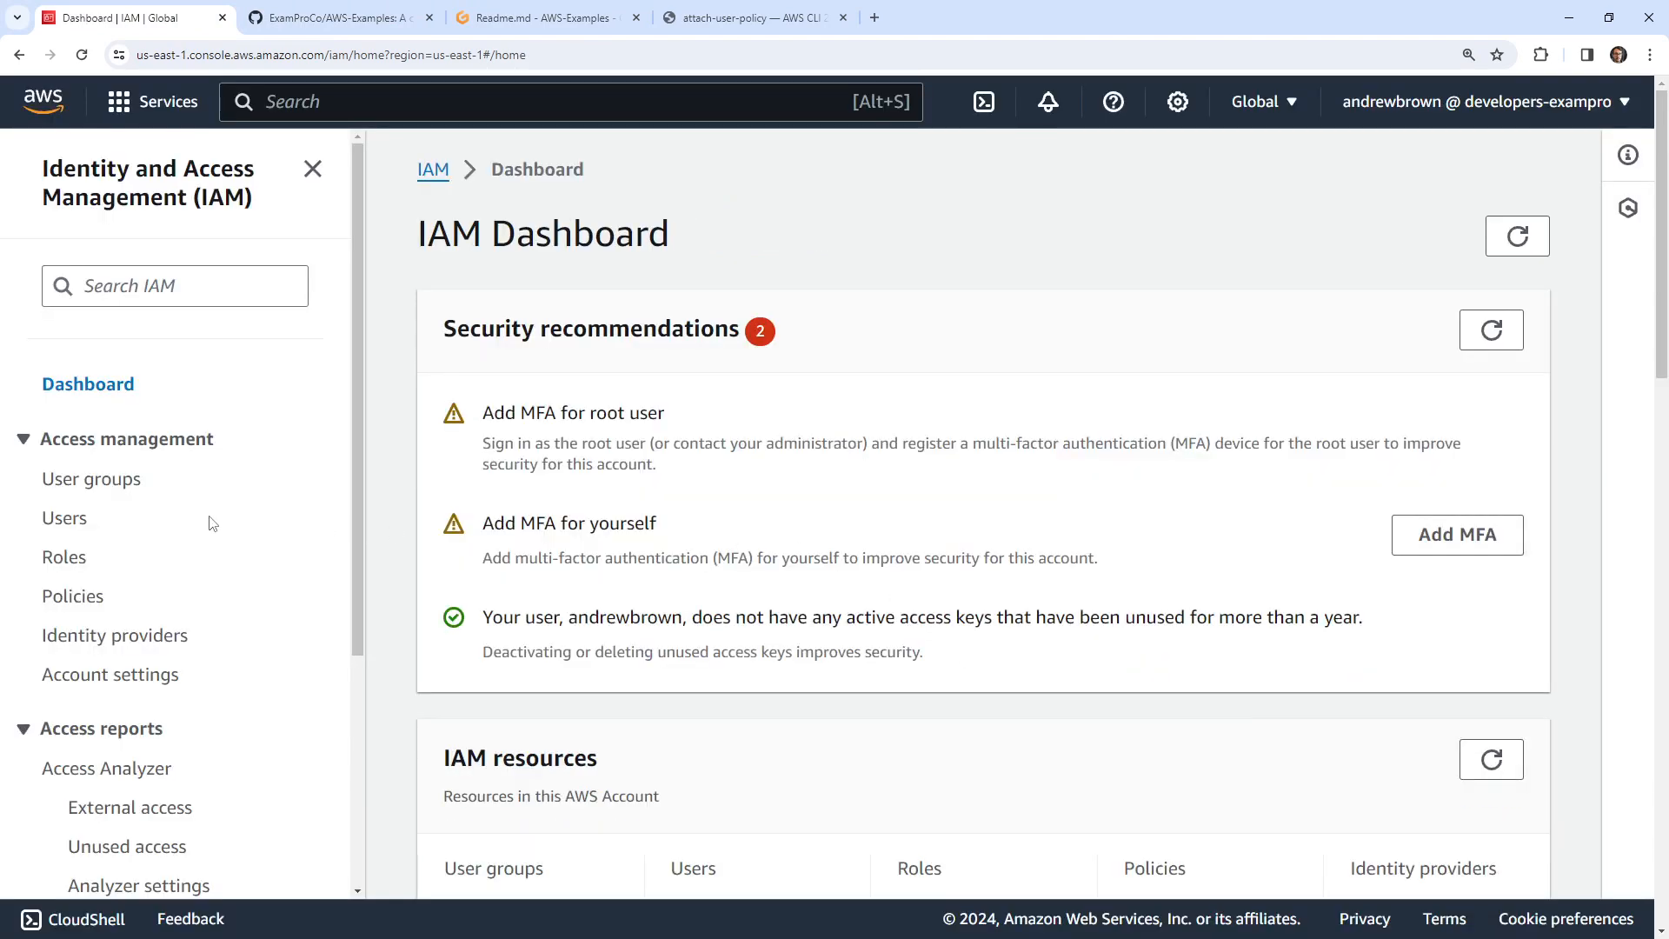
left_click(70, 519)
left_click(539, 588)
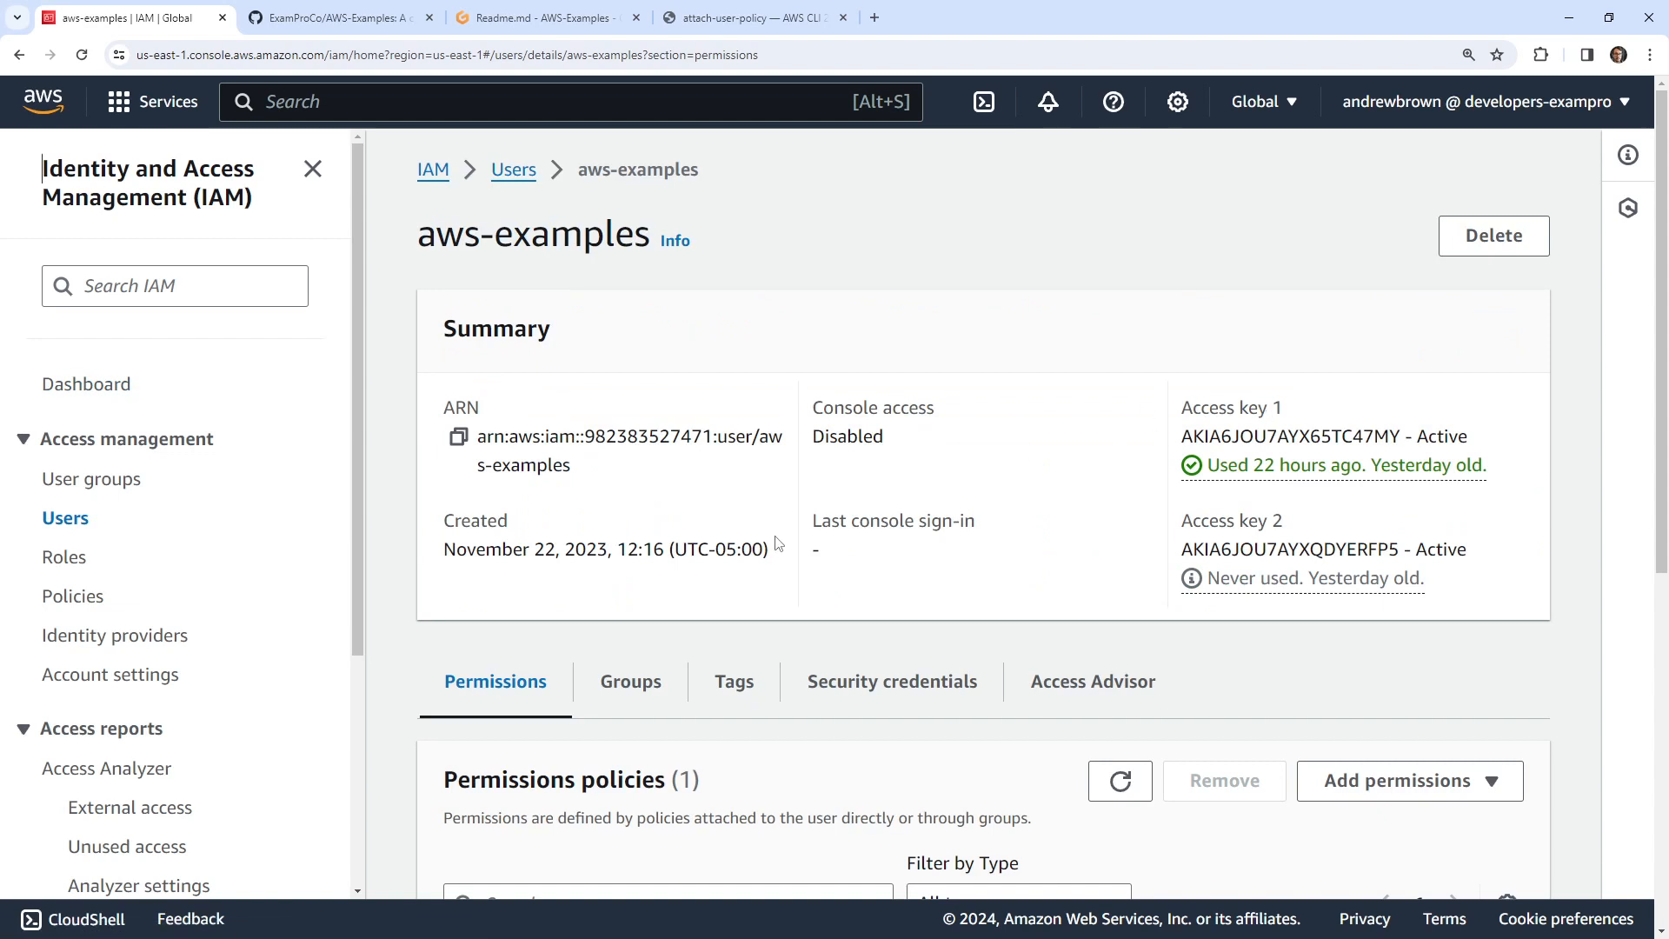
left_click_drag(650, 244, 423, 246)
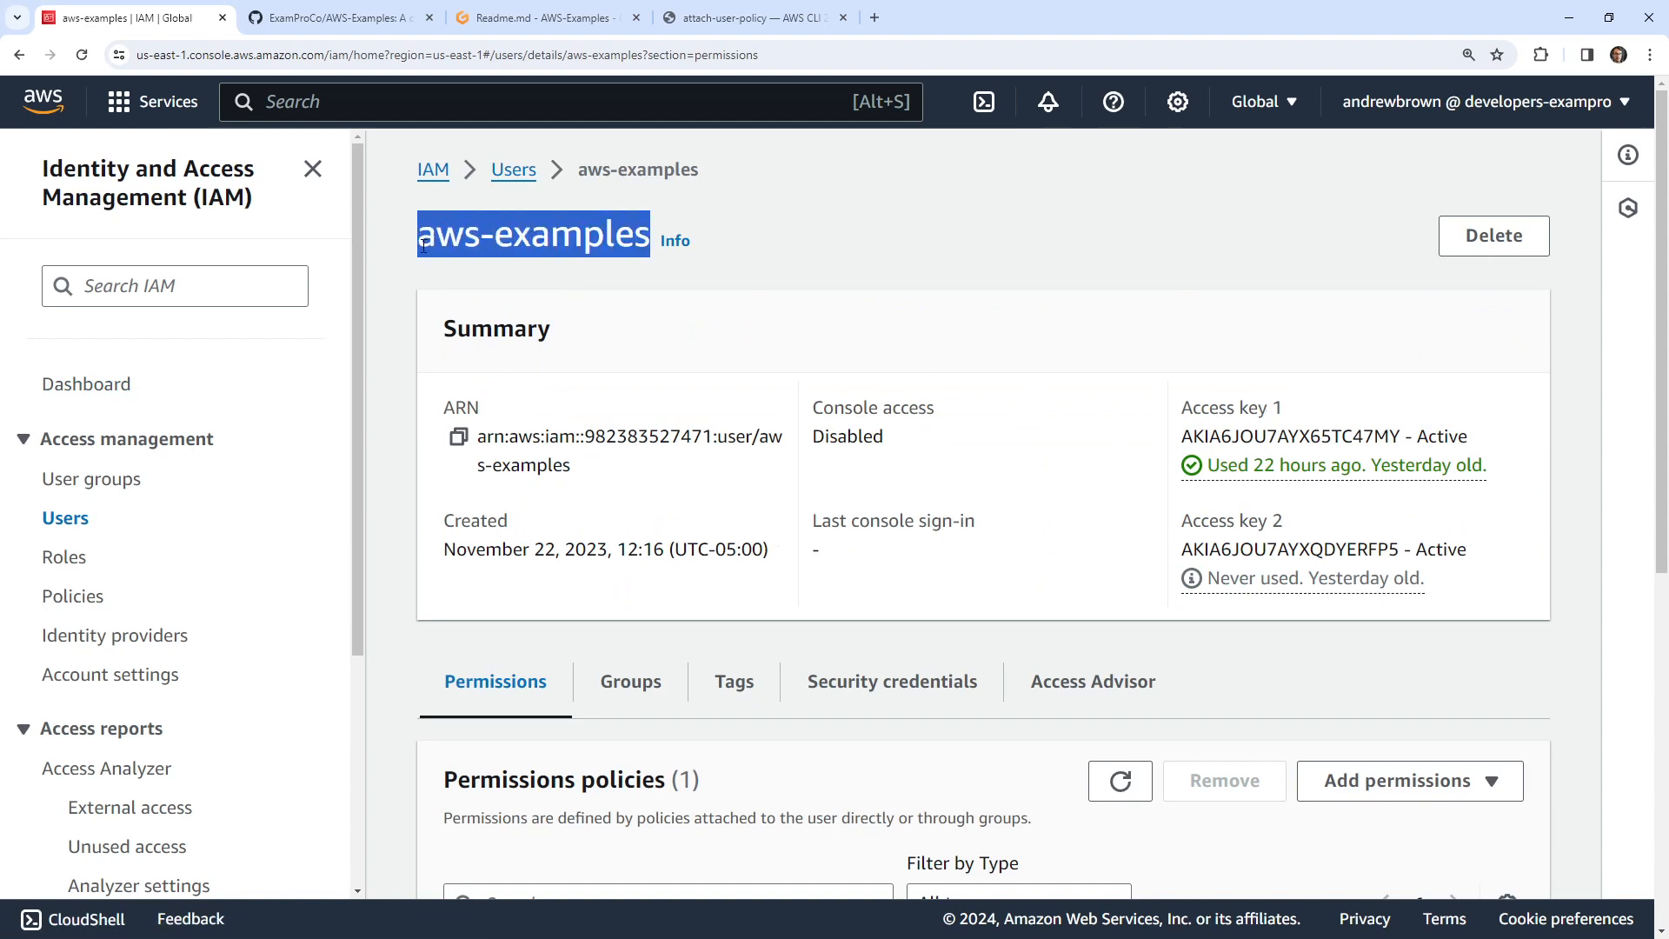
- Switch back to the Gitpod Readme and replace the user name Alice with aws-examples in the attach-user-policy command
left_click(551, 19)
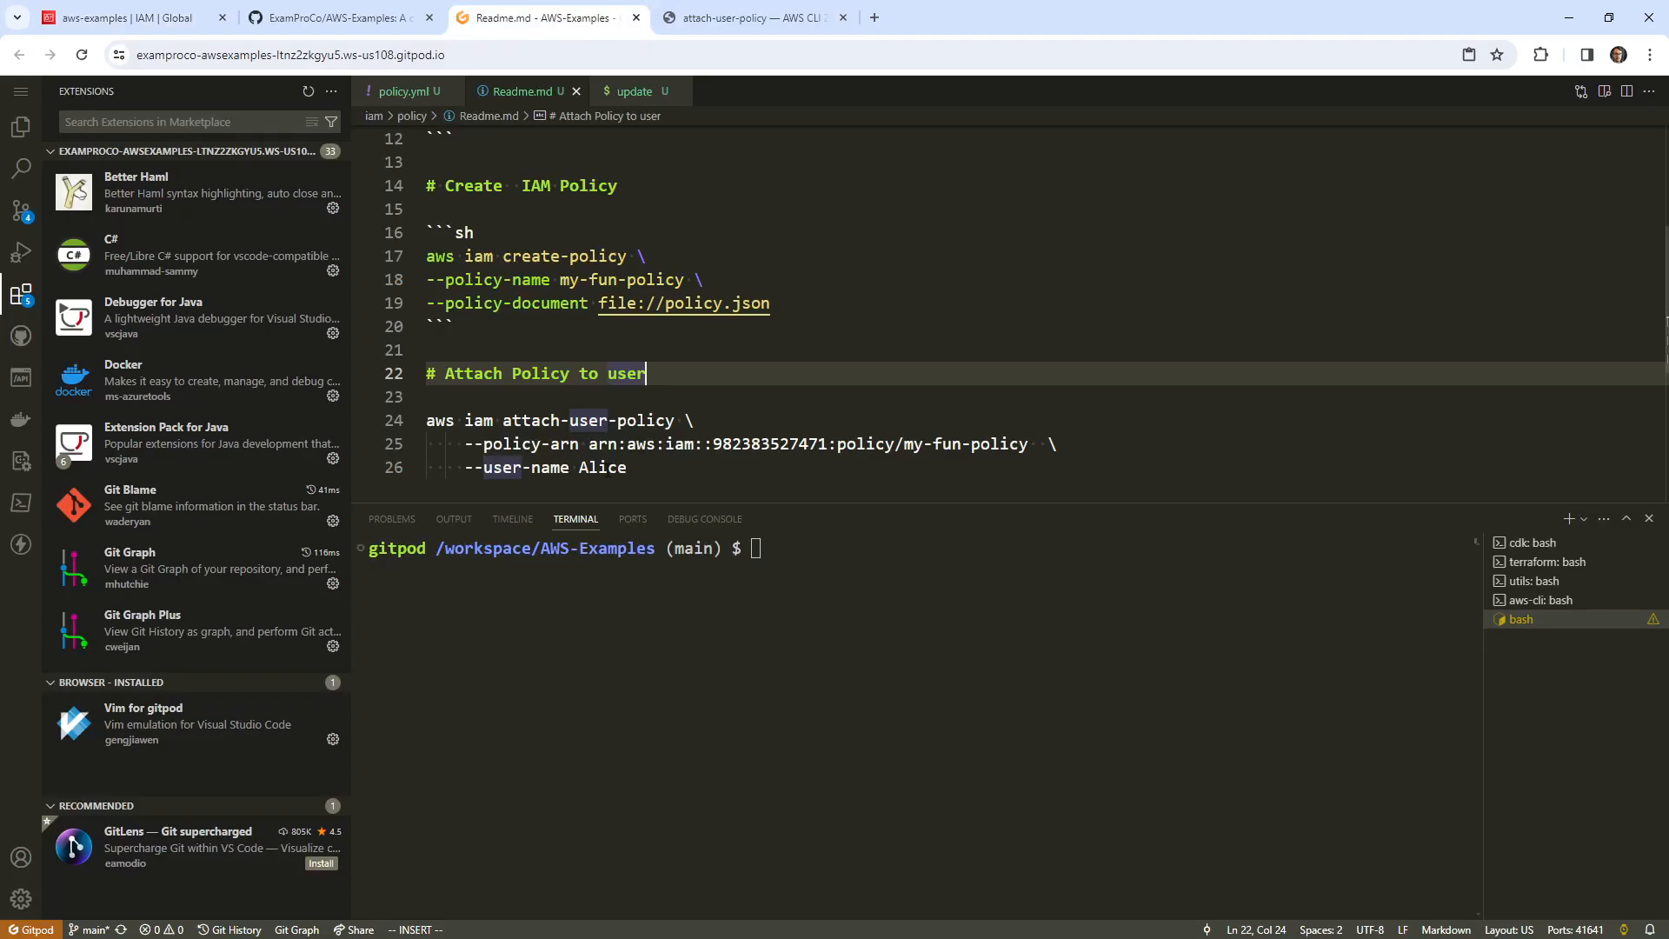
double_click(607, 470)
right_click(607, 470)
left_click(745, 742)
left_click(720, 426)
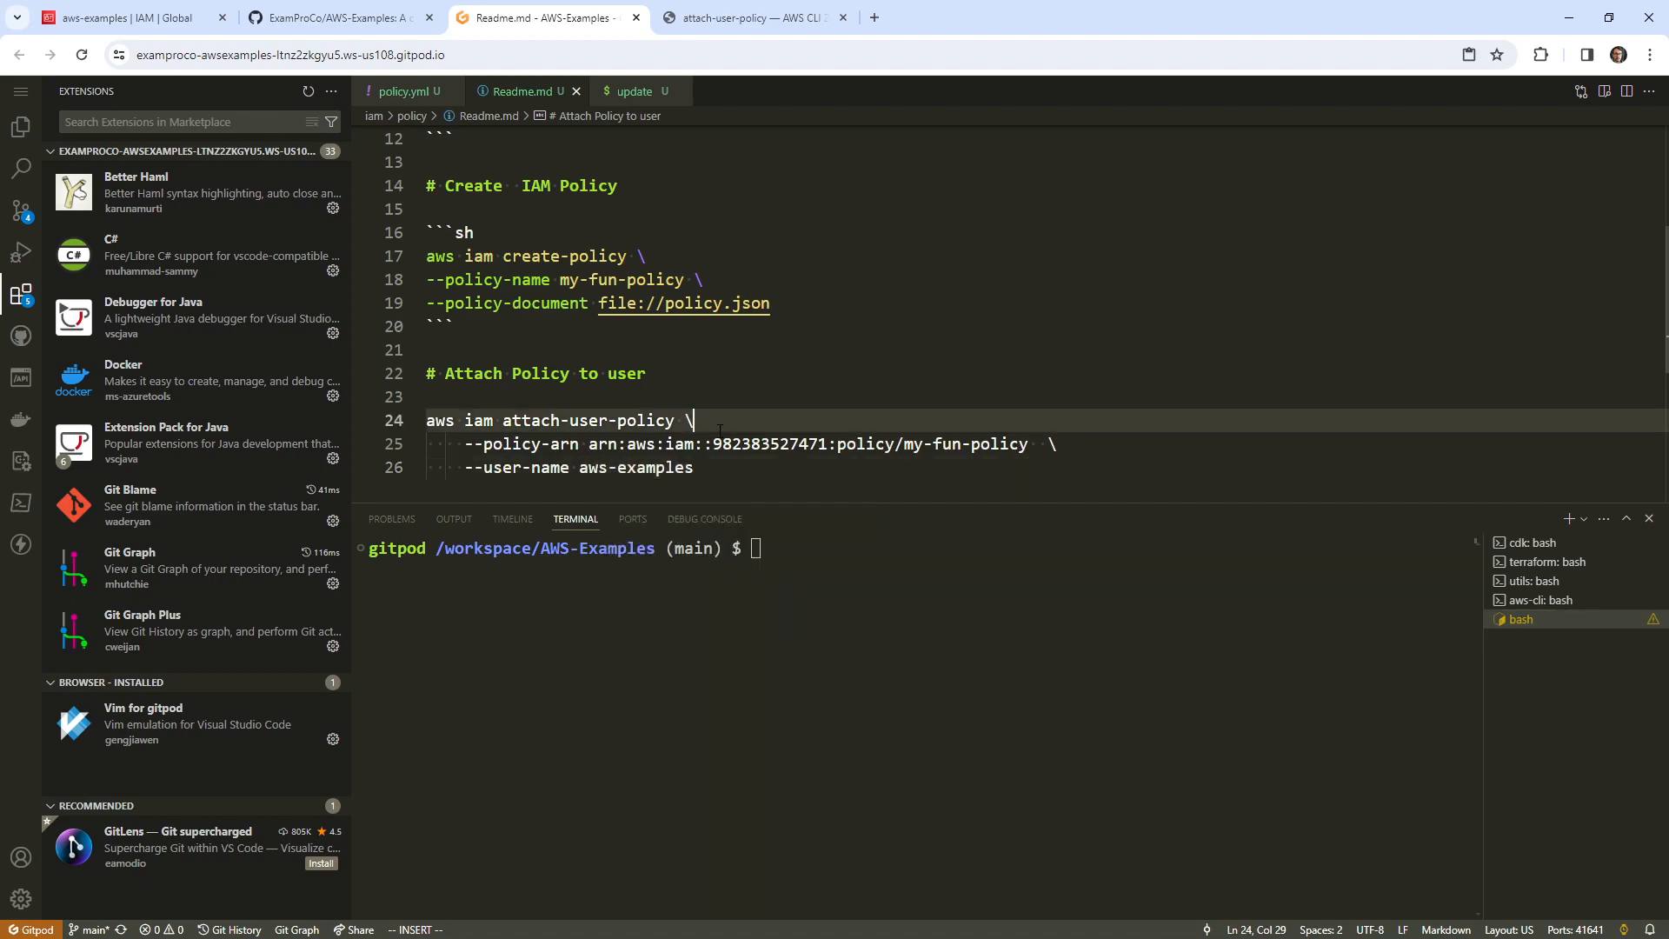
- Remove the indentation from the --policy-arn and --user-name lines of the attach-user-policy command
key("Escape")
key("j")
key("shift+v")
key("j")
key("shift+comma")
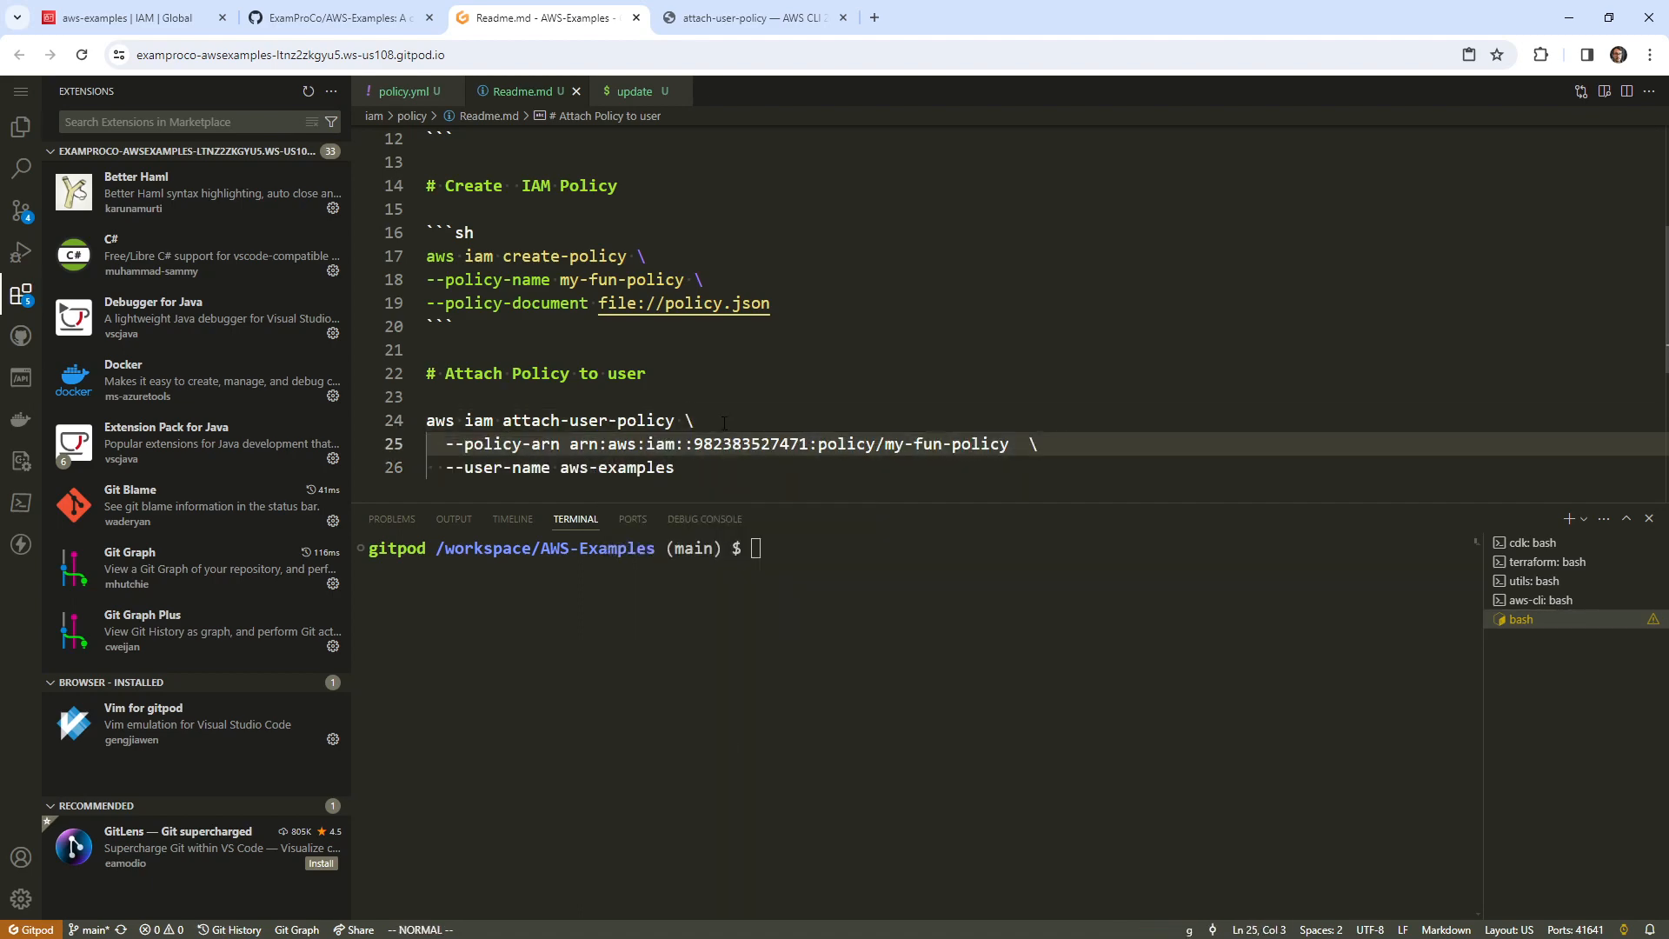
key("period")
- Wrap the attach-user-policy command in a fenced code block marked sh
key("k")
key("shift+o")
type("```sh")
key("Escape")
key("j")
key("j")
key("j")
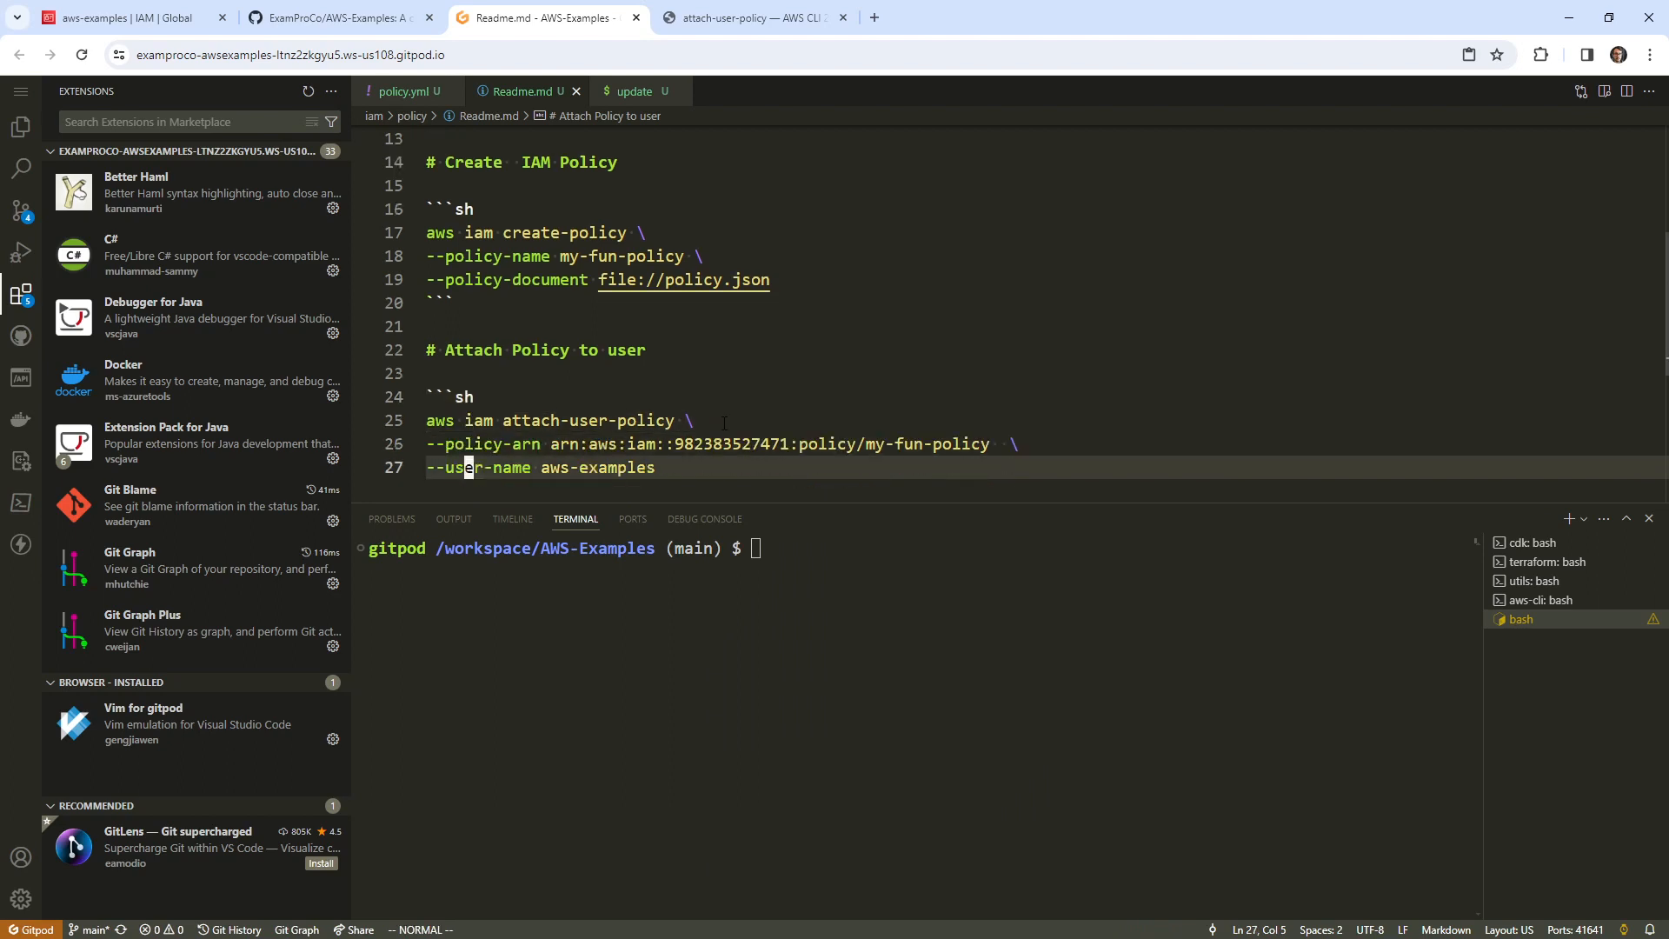
type("o```")
key("Escape")
- Run the Readme's three-line attach-user-policy command in the terminal and test S3 access with aws s3 ls
key("k")
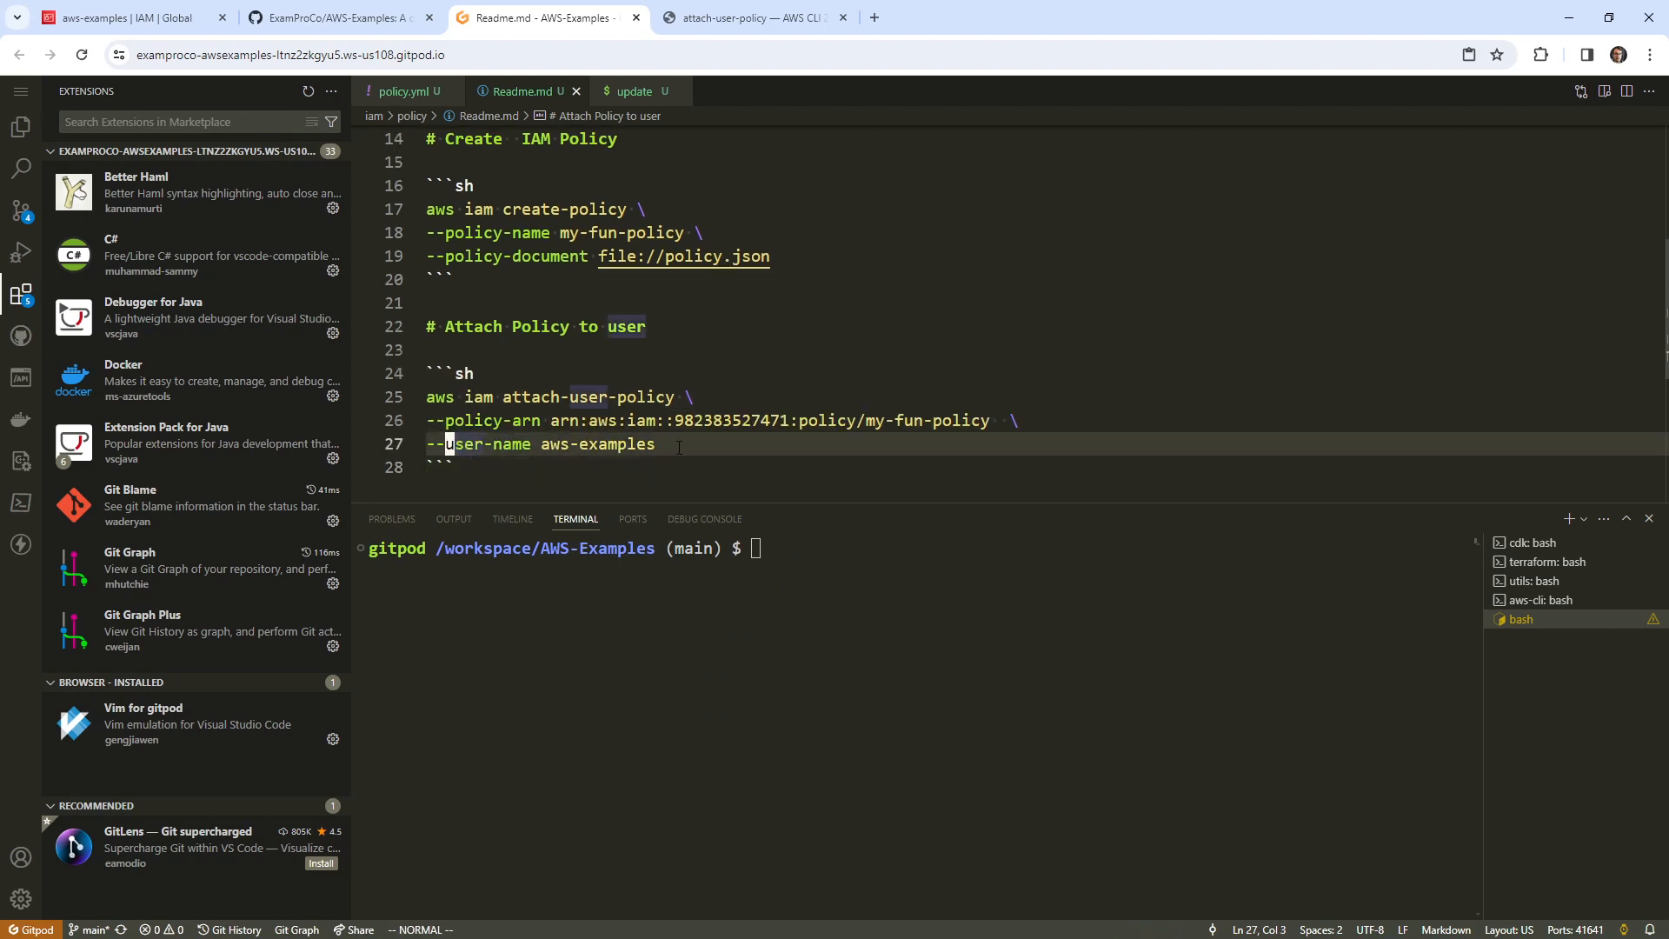
key("shift+v")
key("k")
key("k")
right_click(634, 424)
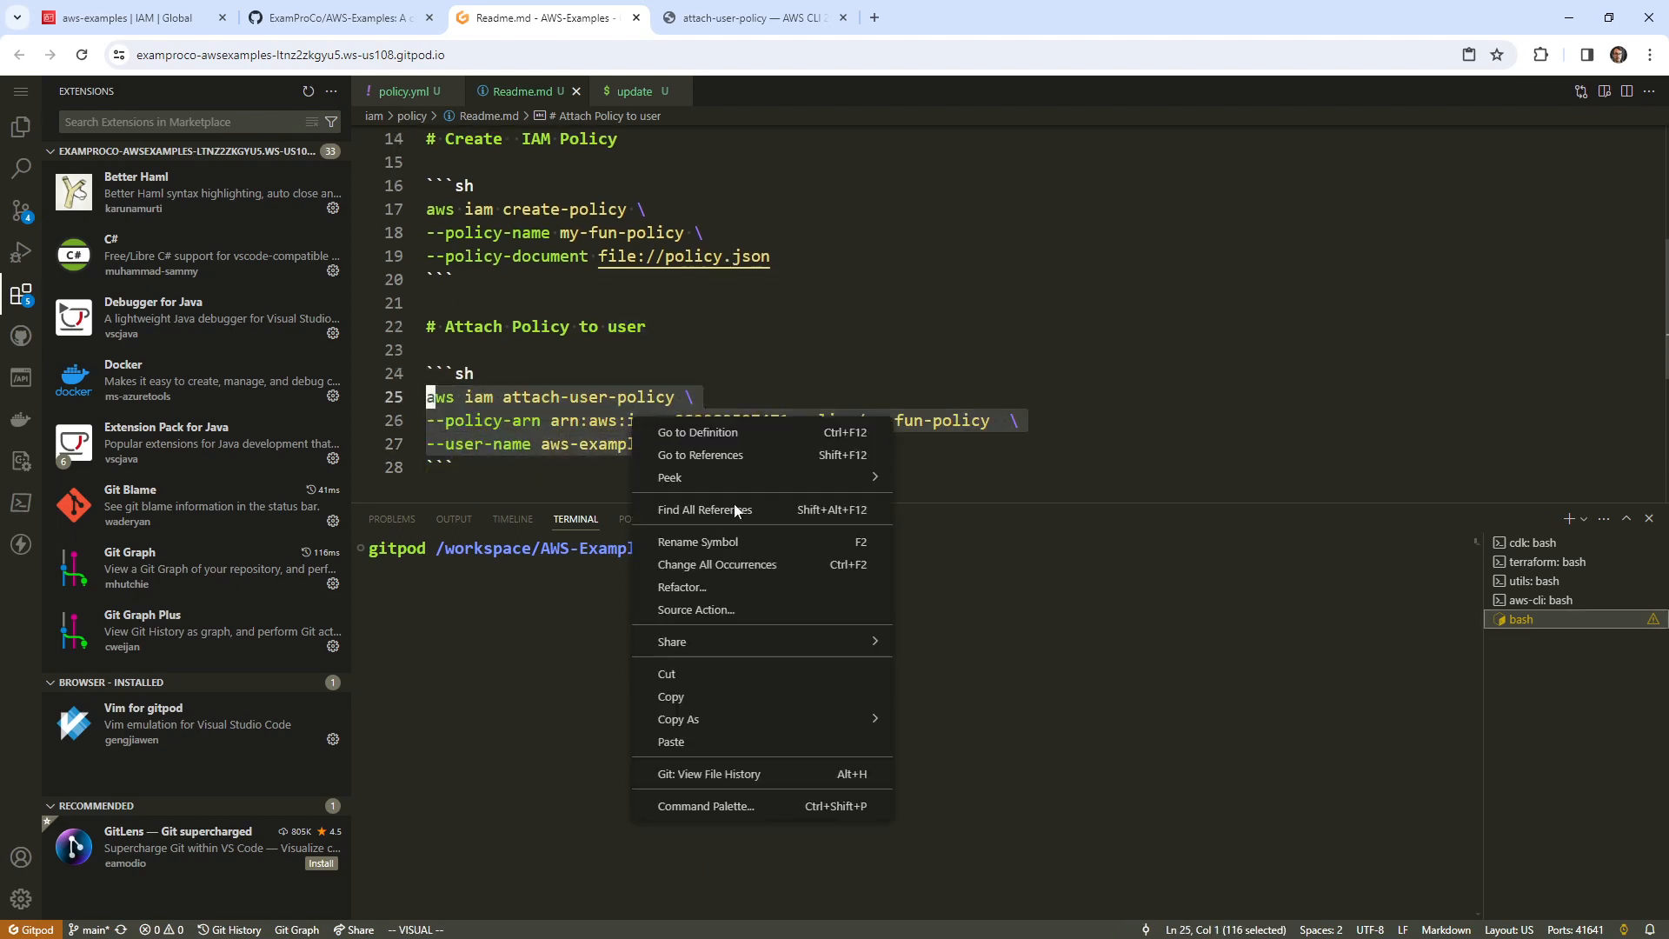
left_click(779, 695)
left_click(905, 634)
key("ctrl+v")
key("Return")
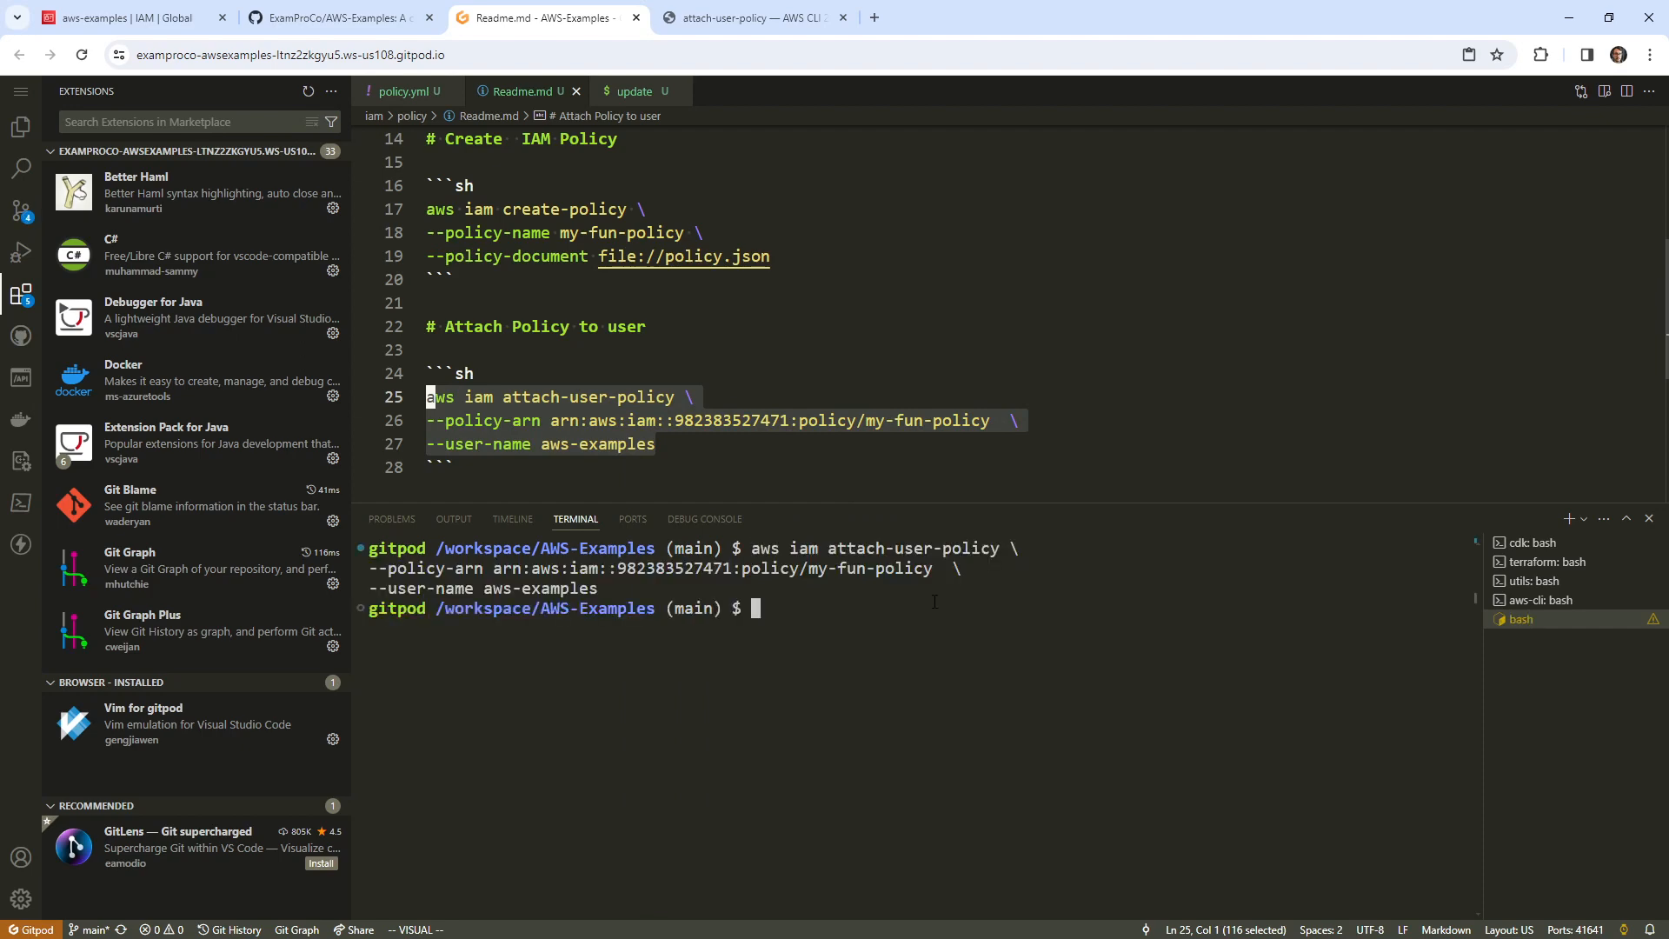
type("aws s3 ls")
key("Return")
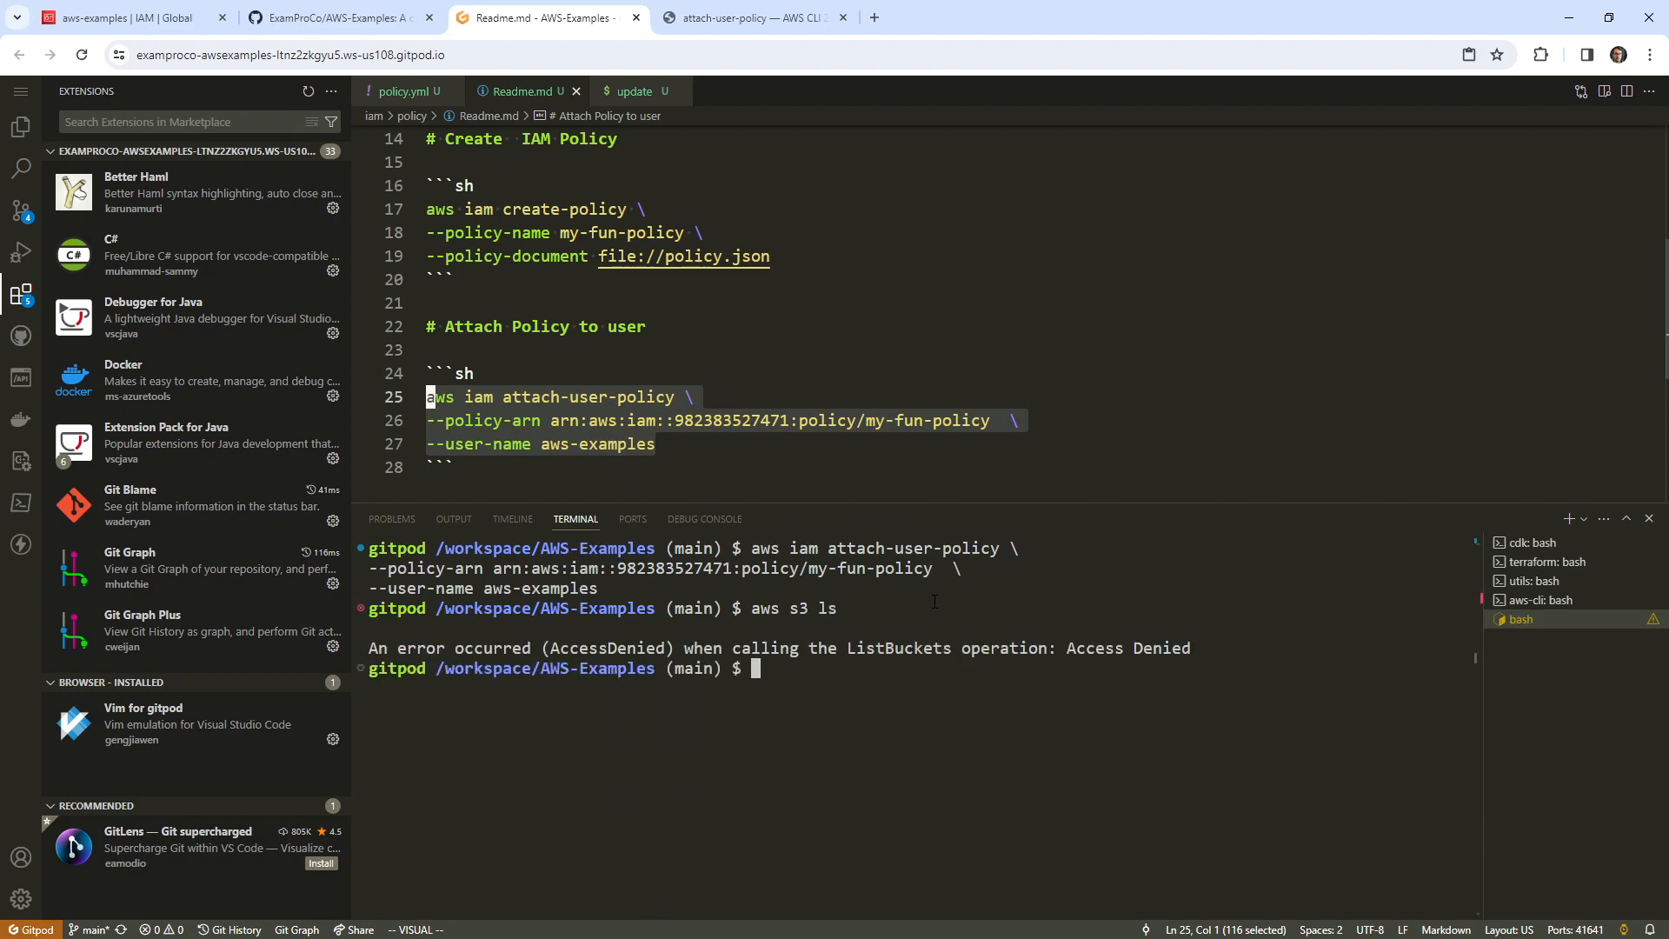
- Refresh the aws-examples user's permissions policies in the AWS console and expand my-fun-policy to examine its JSON
left_click(181, 21)
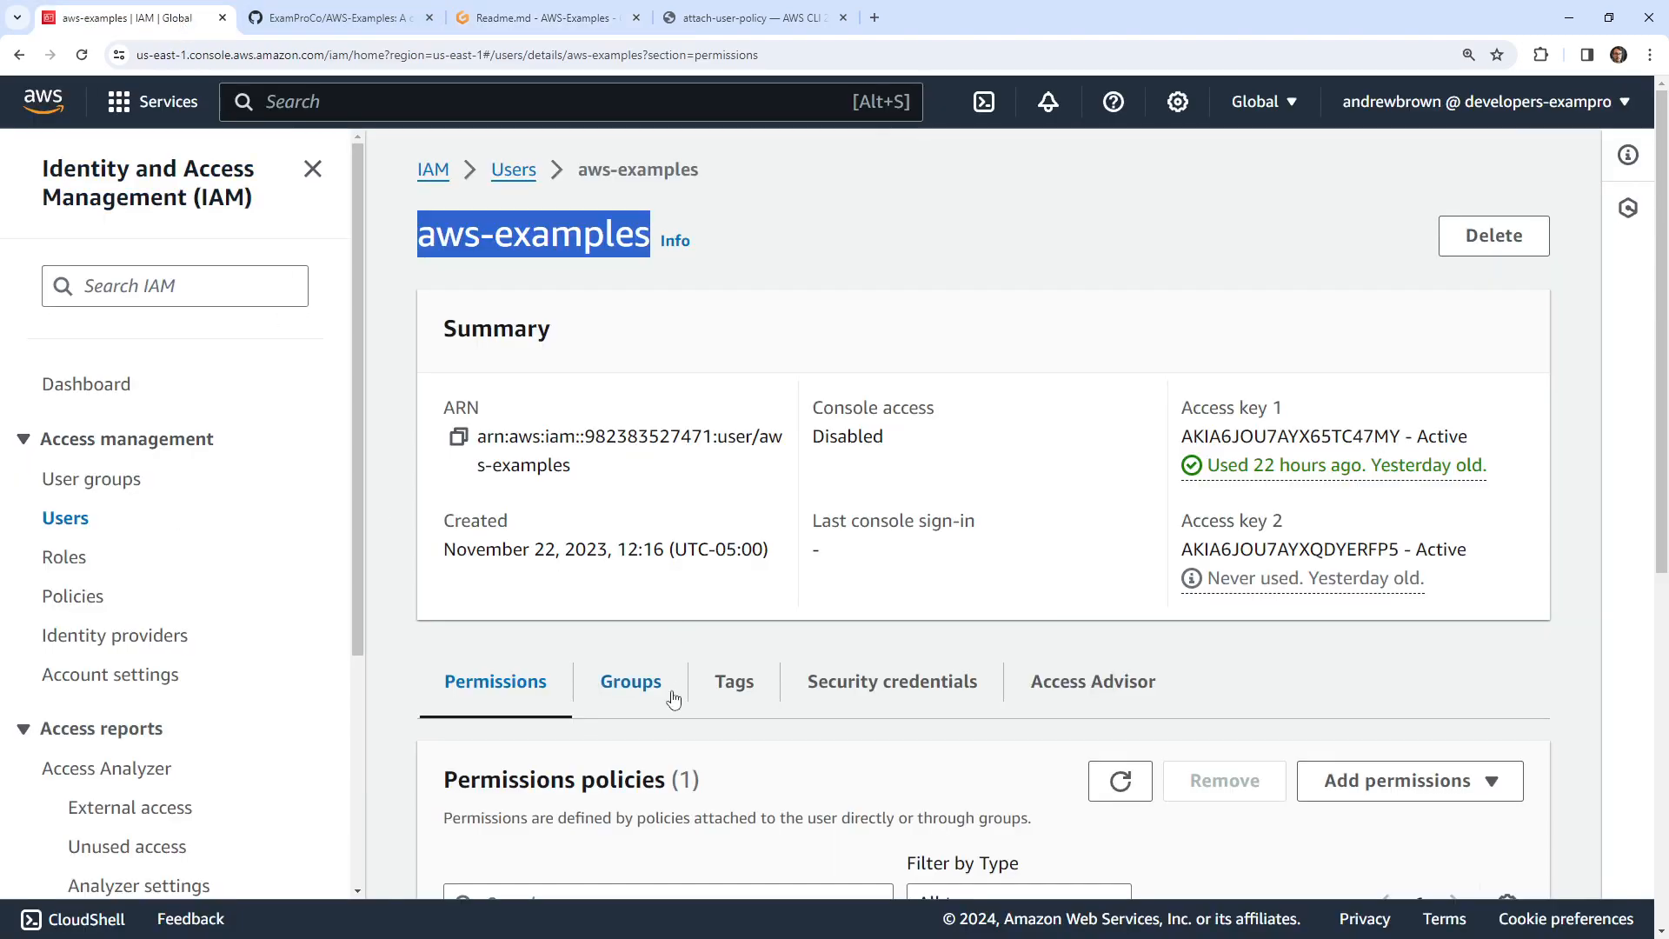
left_click(1124, 788)
scroll(912, 607, "down", 5)
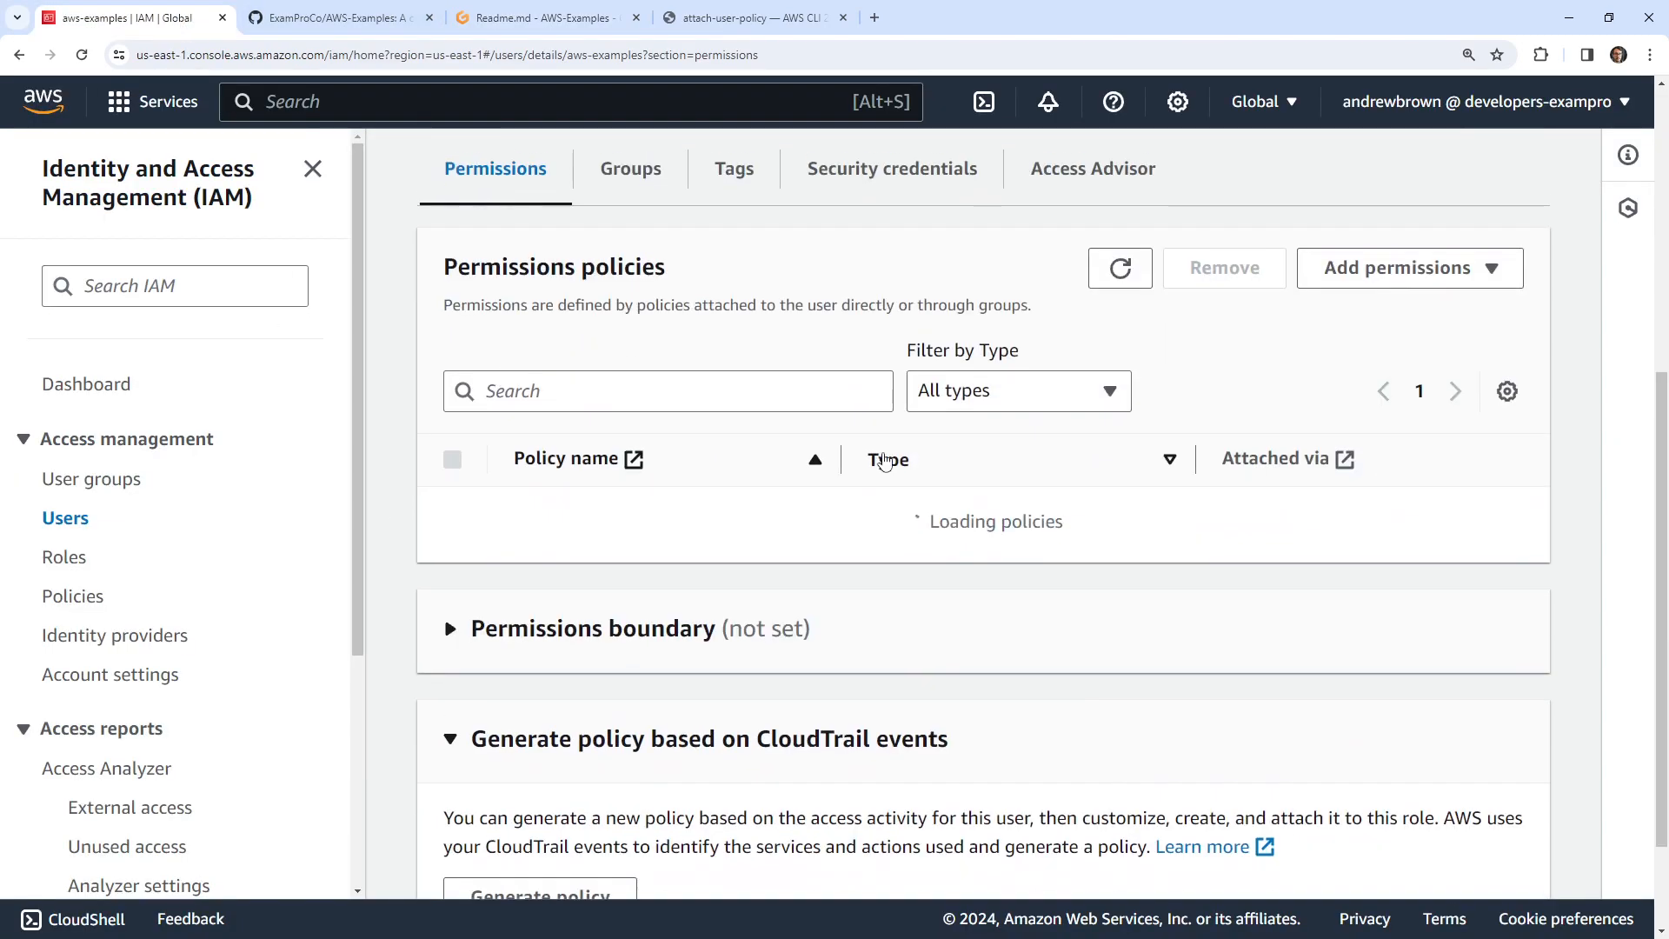
left_click(528, 555)
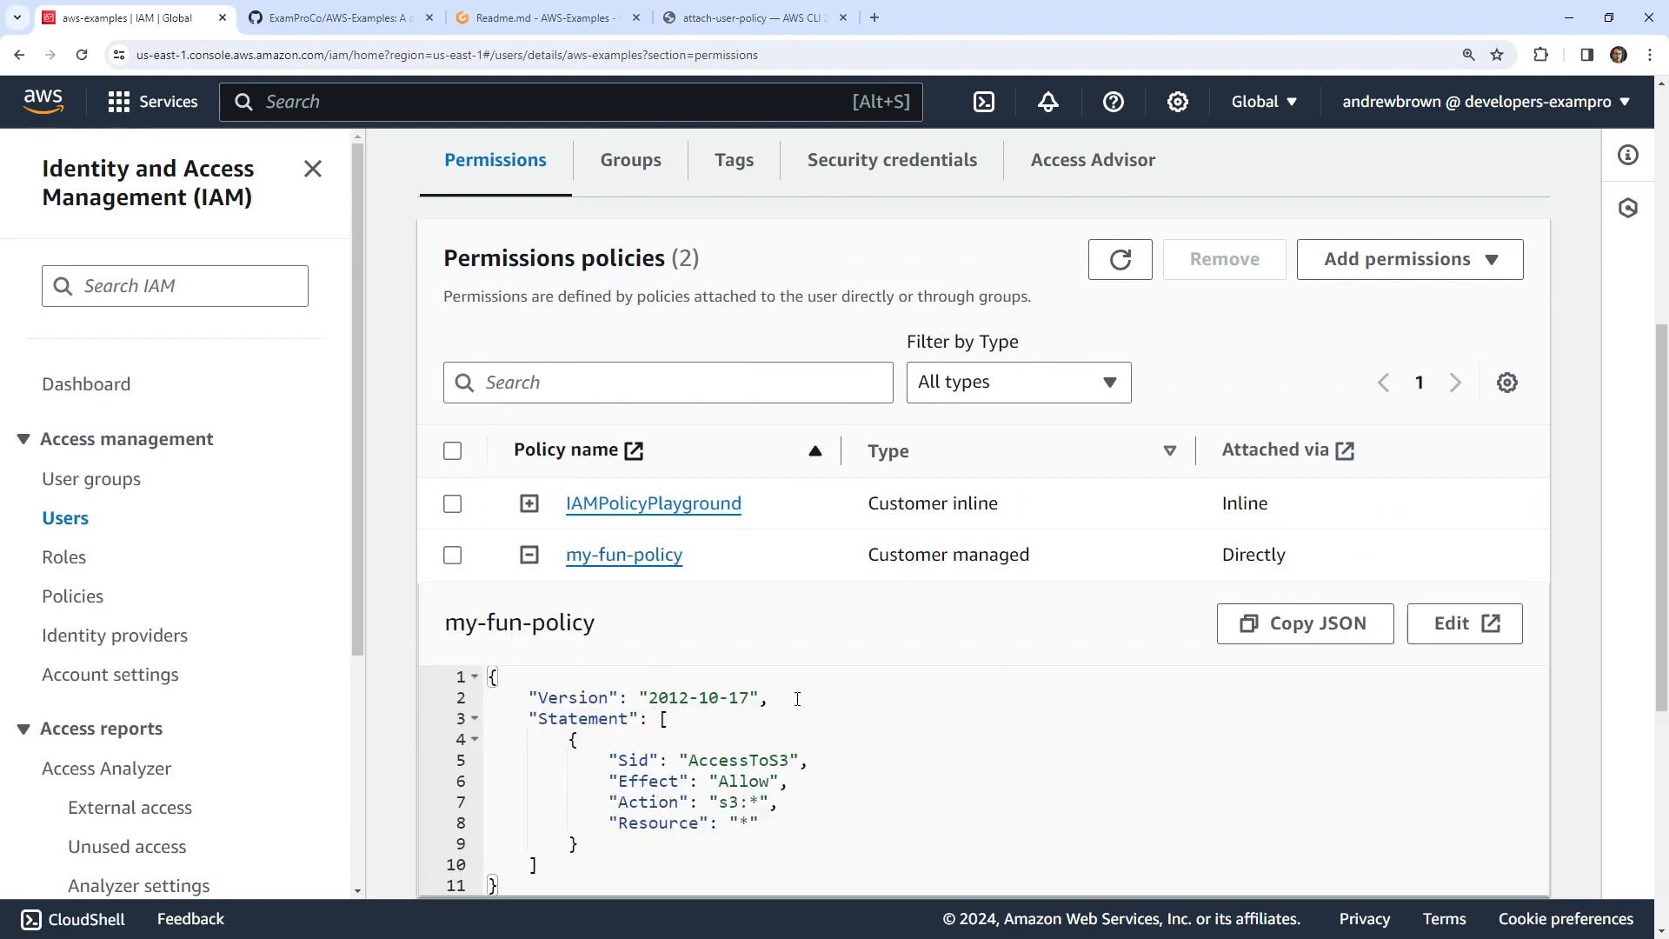
scroll(963, 690, "down", 2)
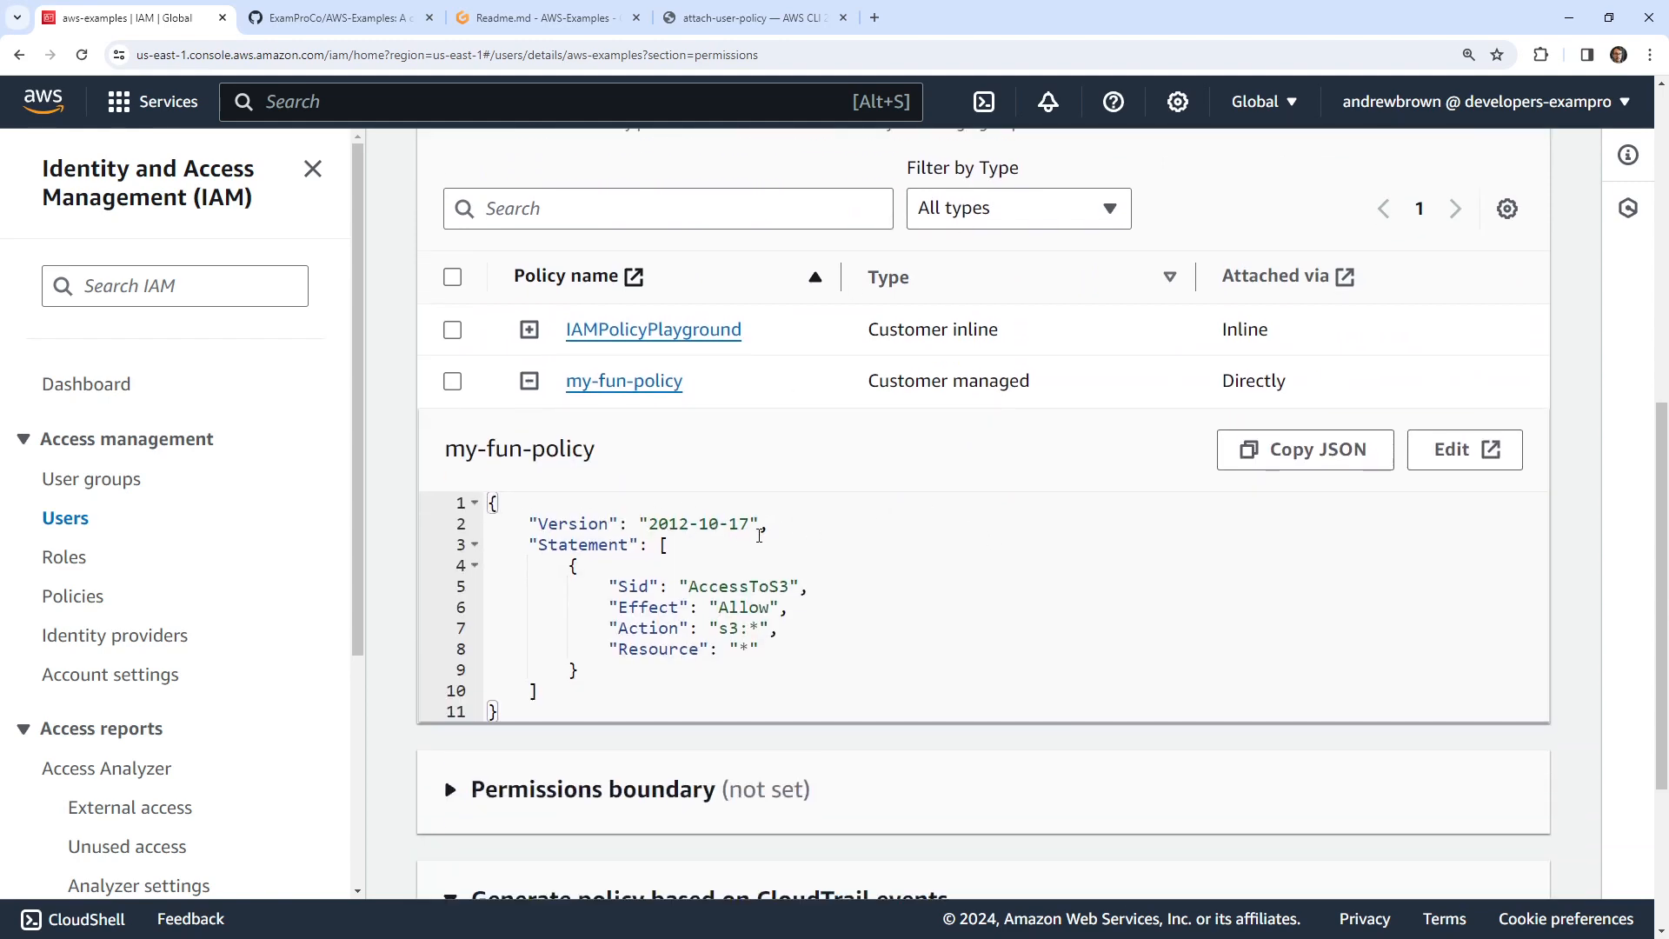
scroll(758, 535, "up", 2)
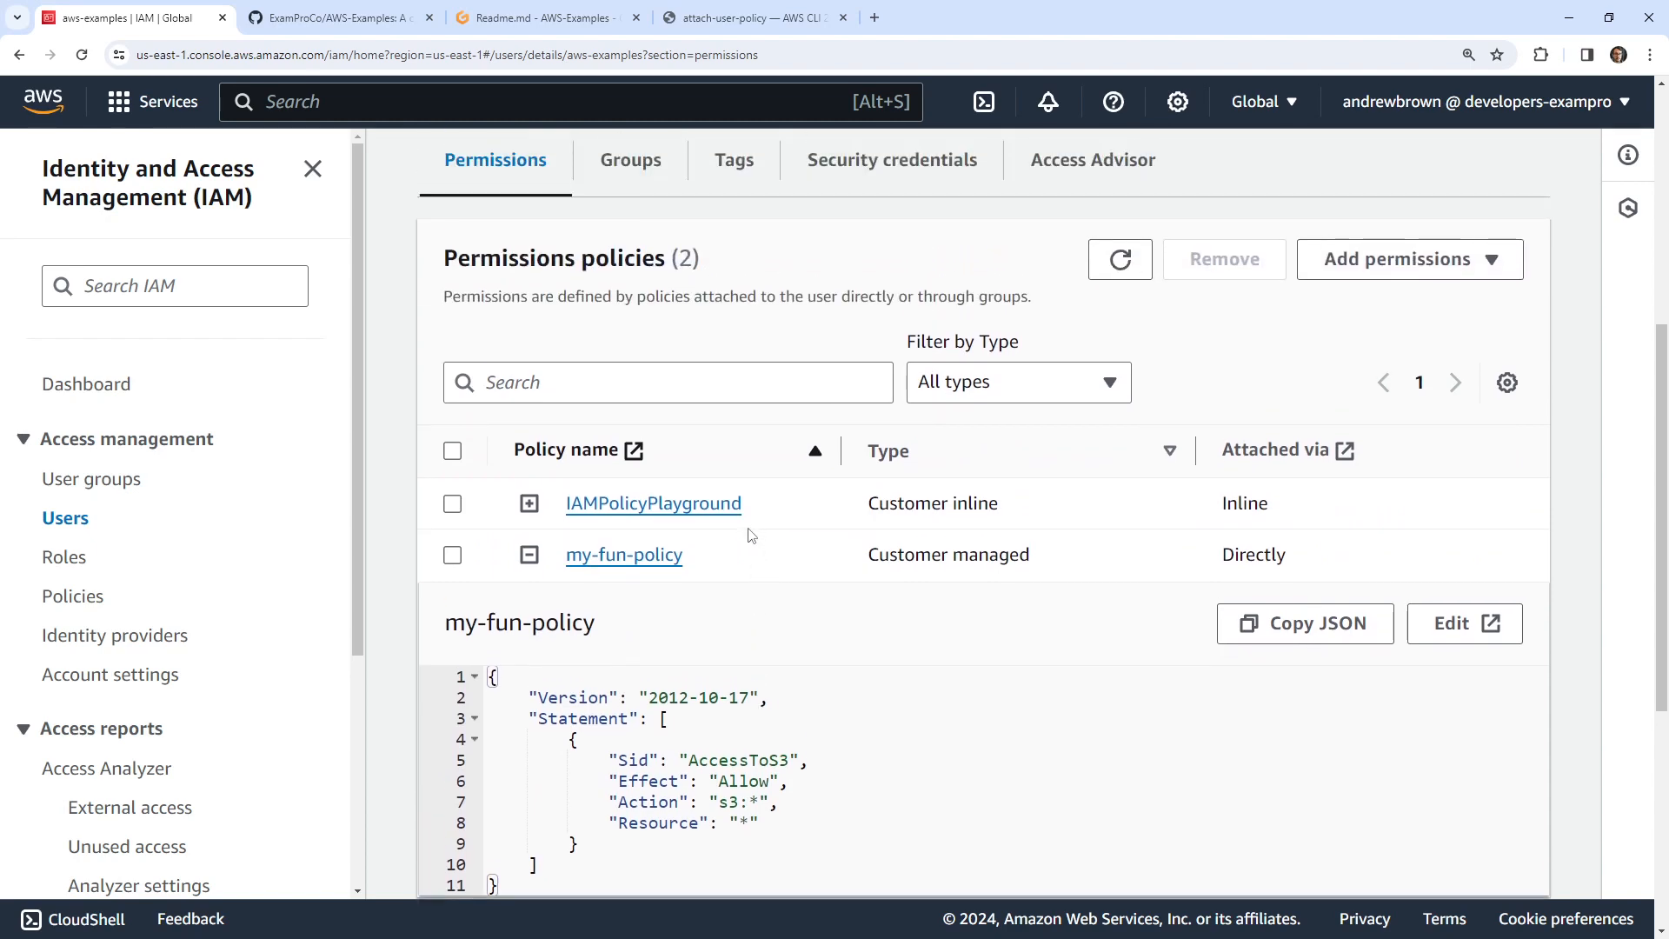
- Return to the Gitpod terminal and rerun aws s3 ls twice to check the user's S3 access
key("ctrl+Tab")
key("ctrl+Tab")
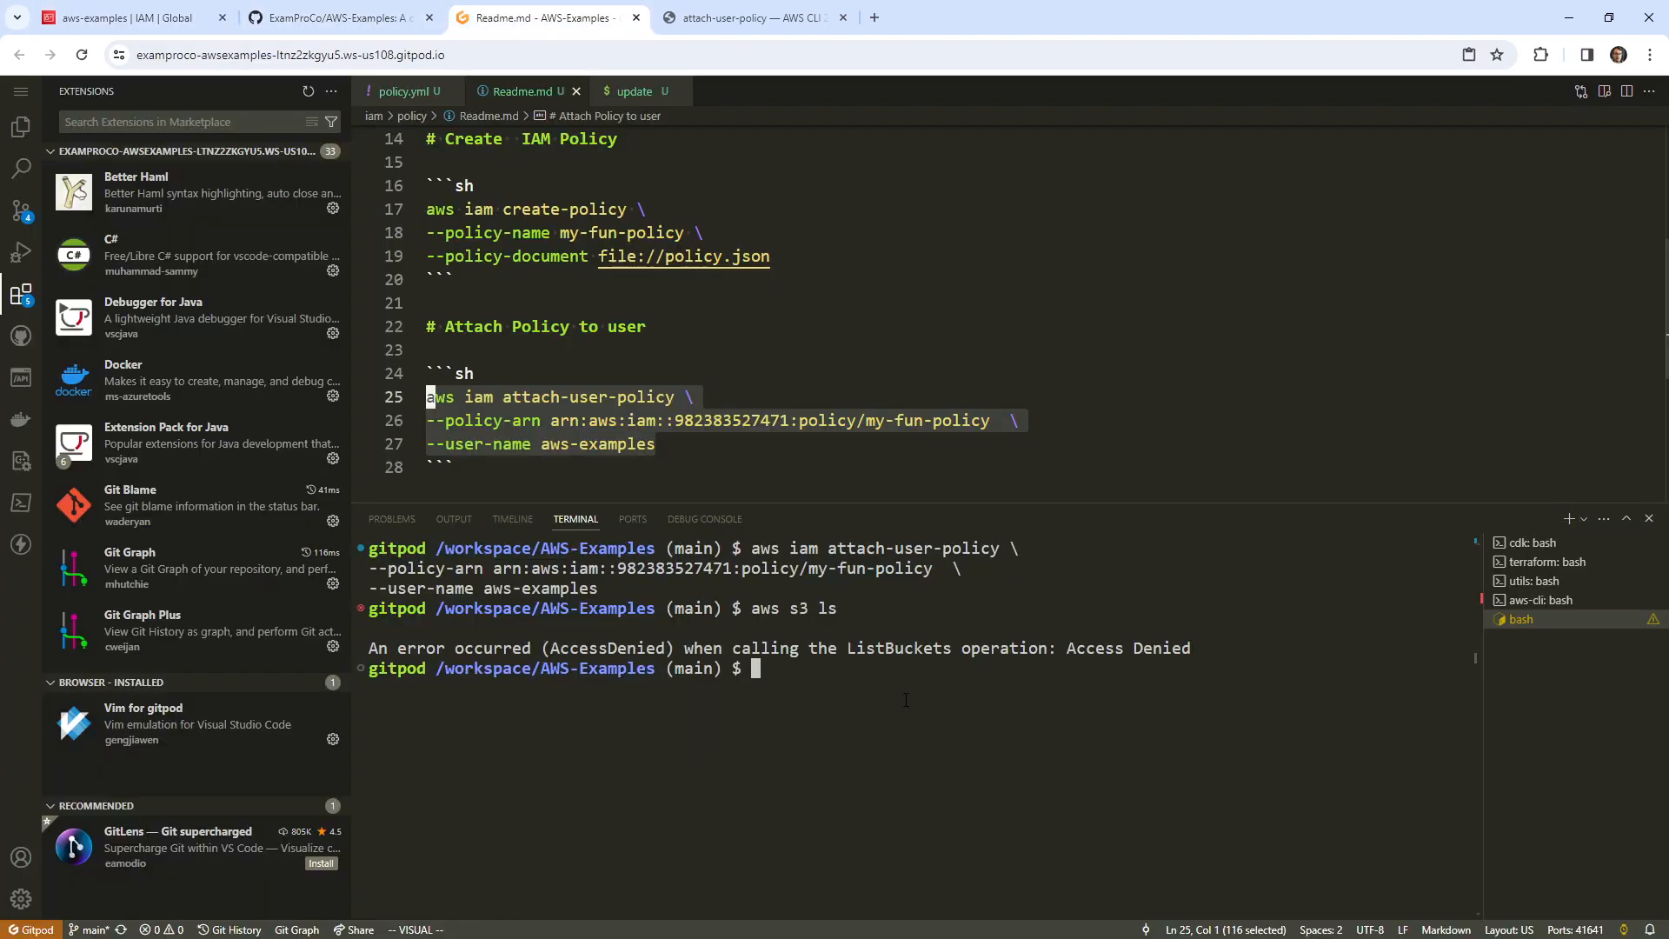
key("Up")
key("Return")
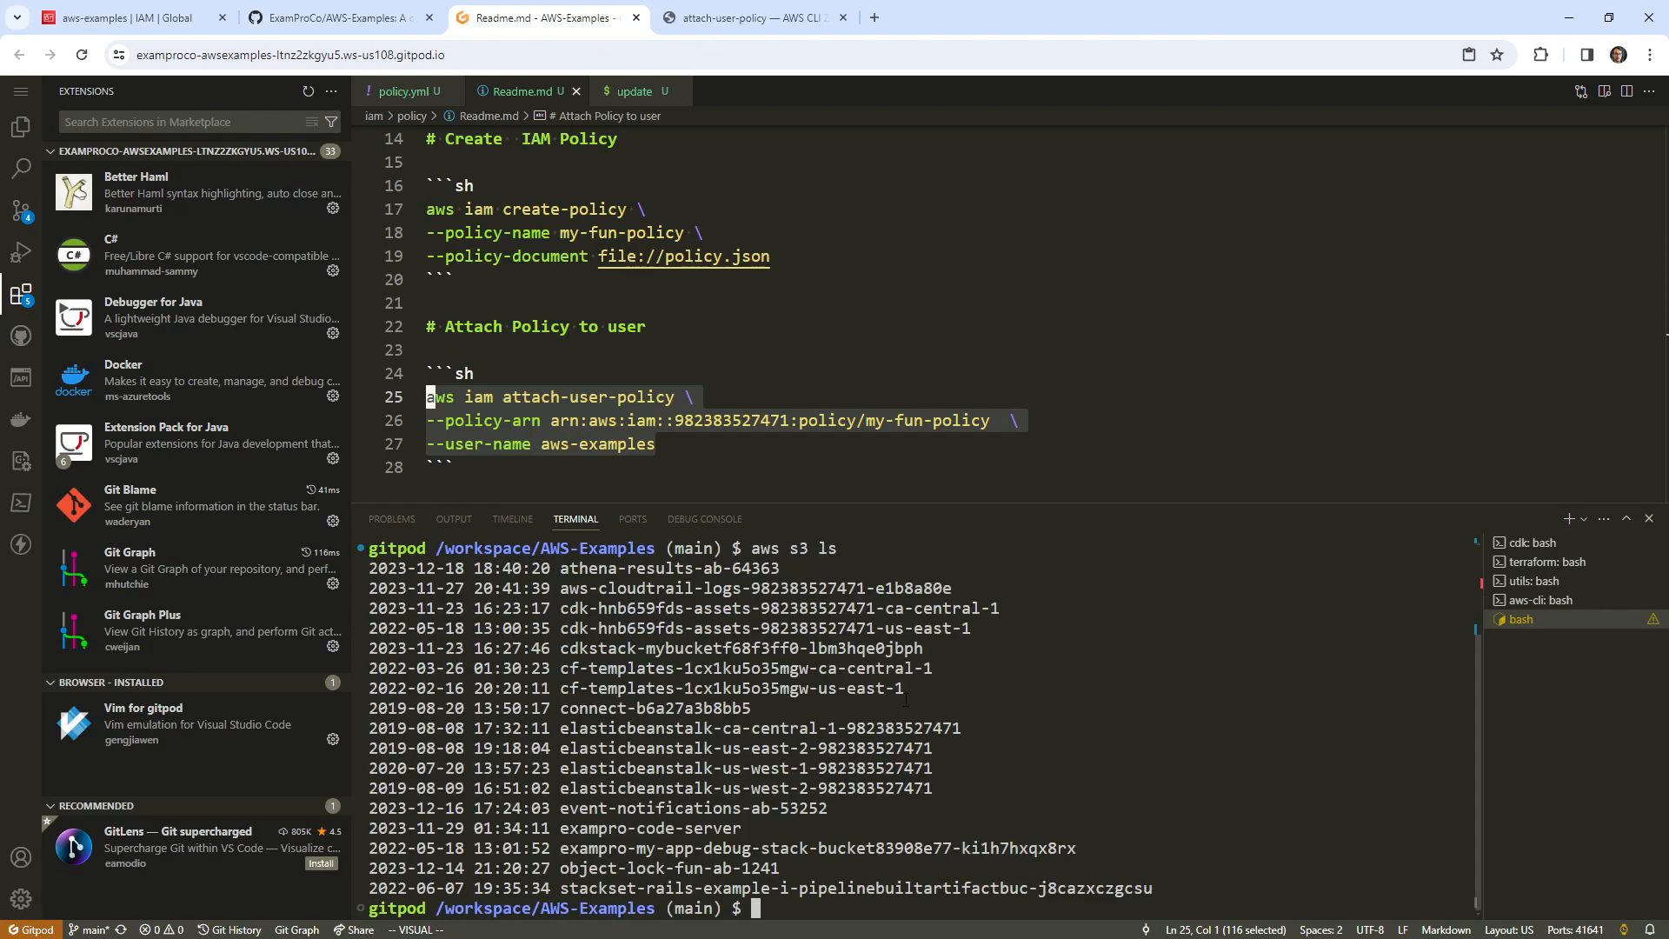
key("Up")
key("Return")
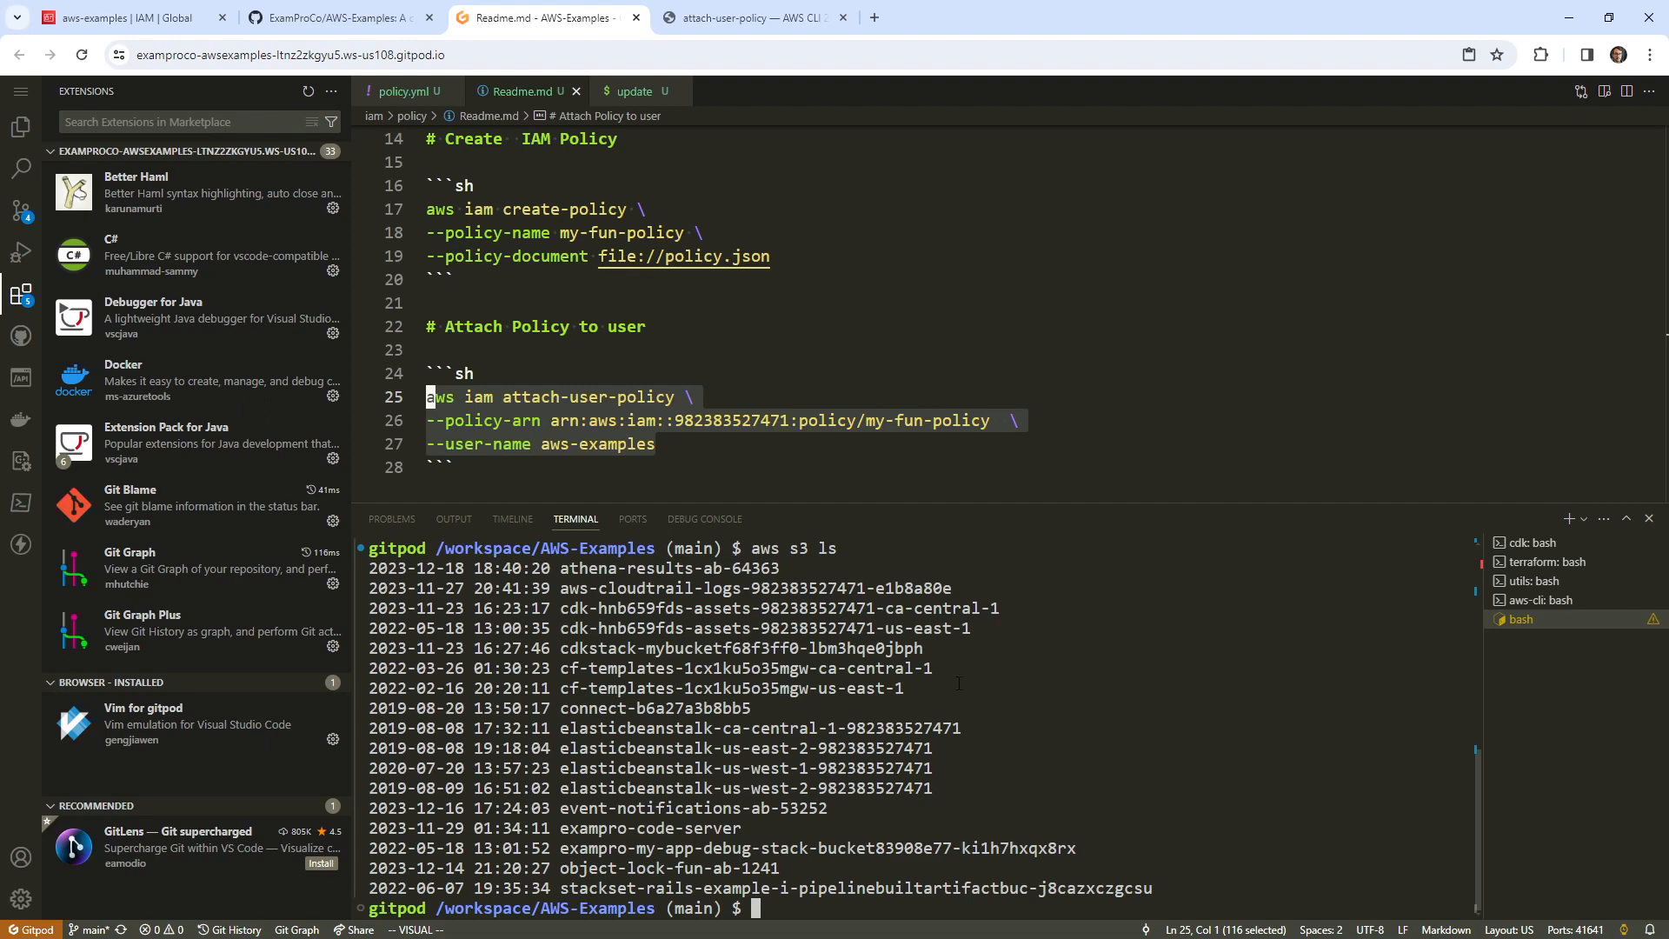
- Remove the indentation from the three option lines of the create-policy-version command in the update script
left_click(765, 350)
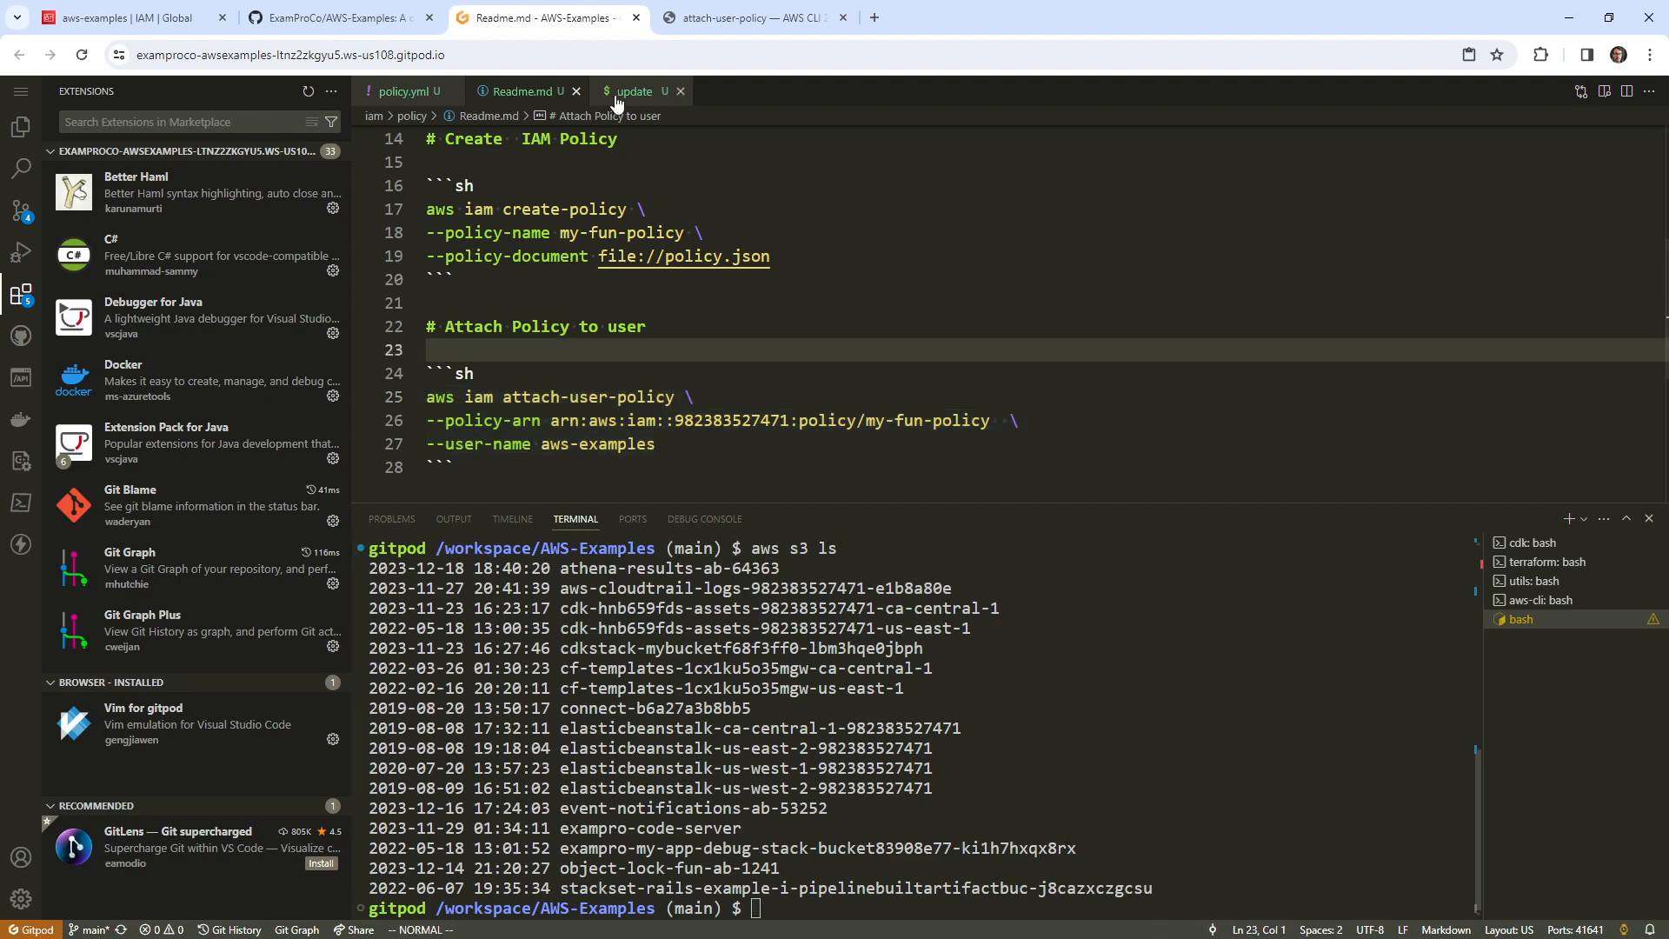
left_click(632, 91)
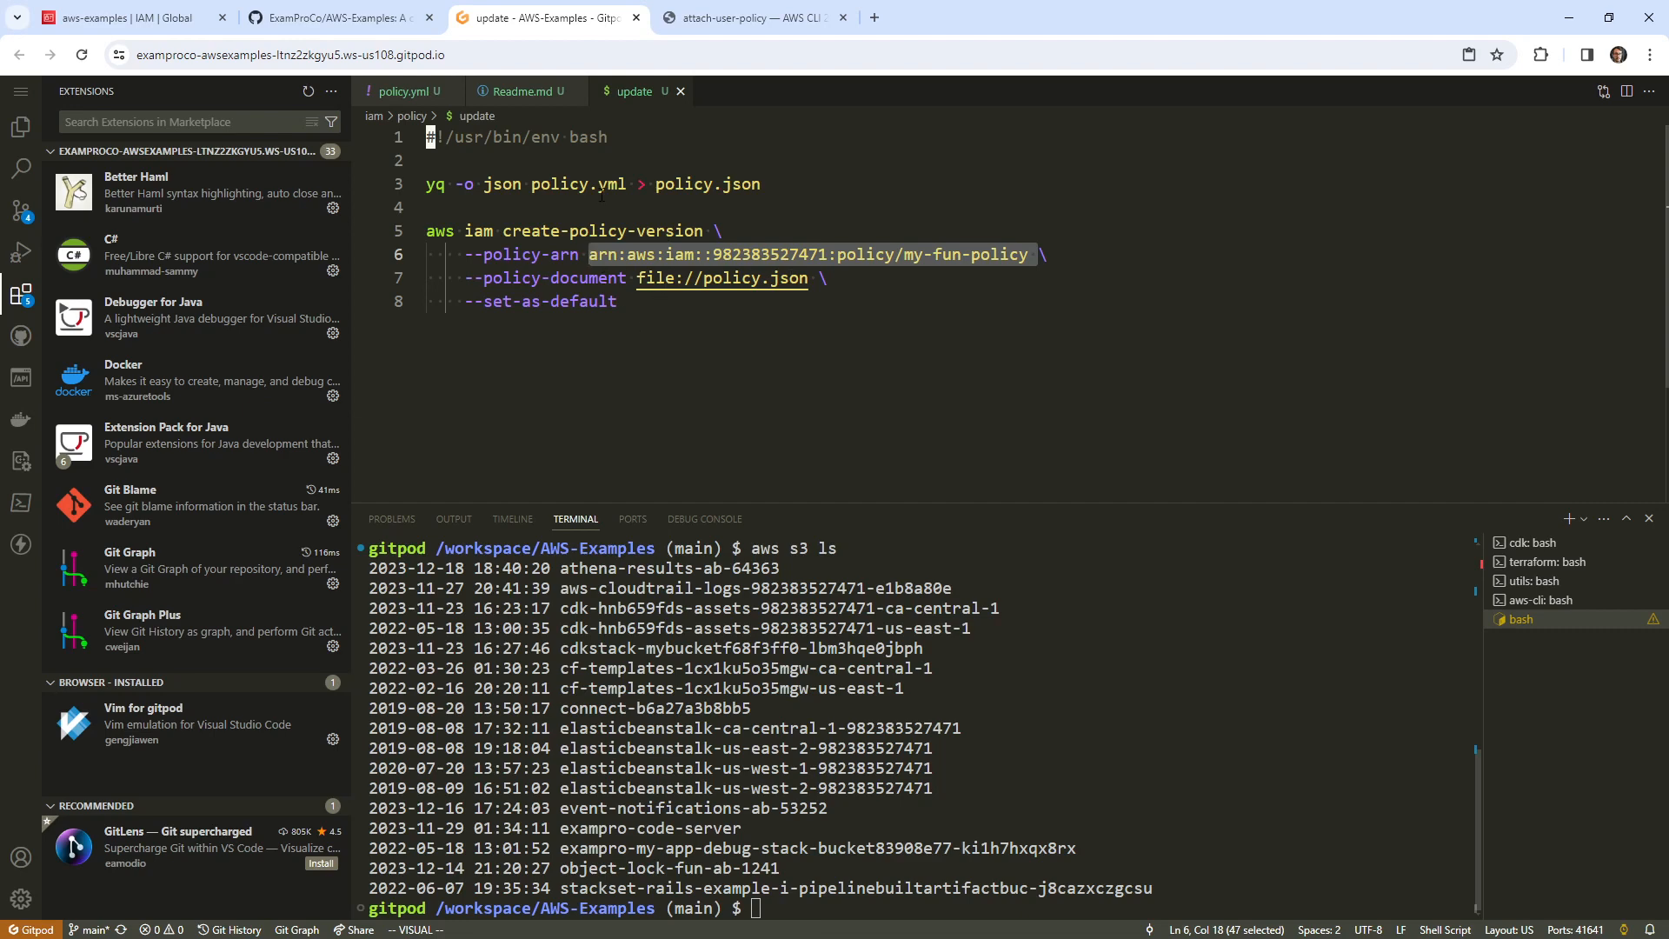
left_click(688, 279)
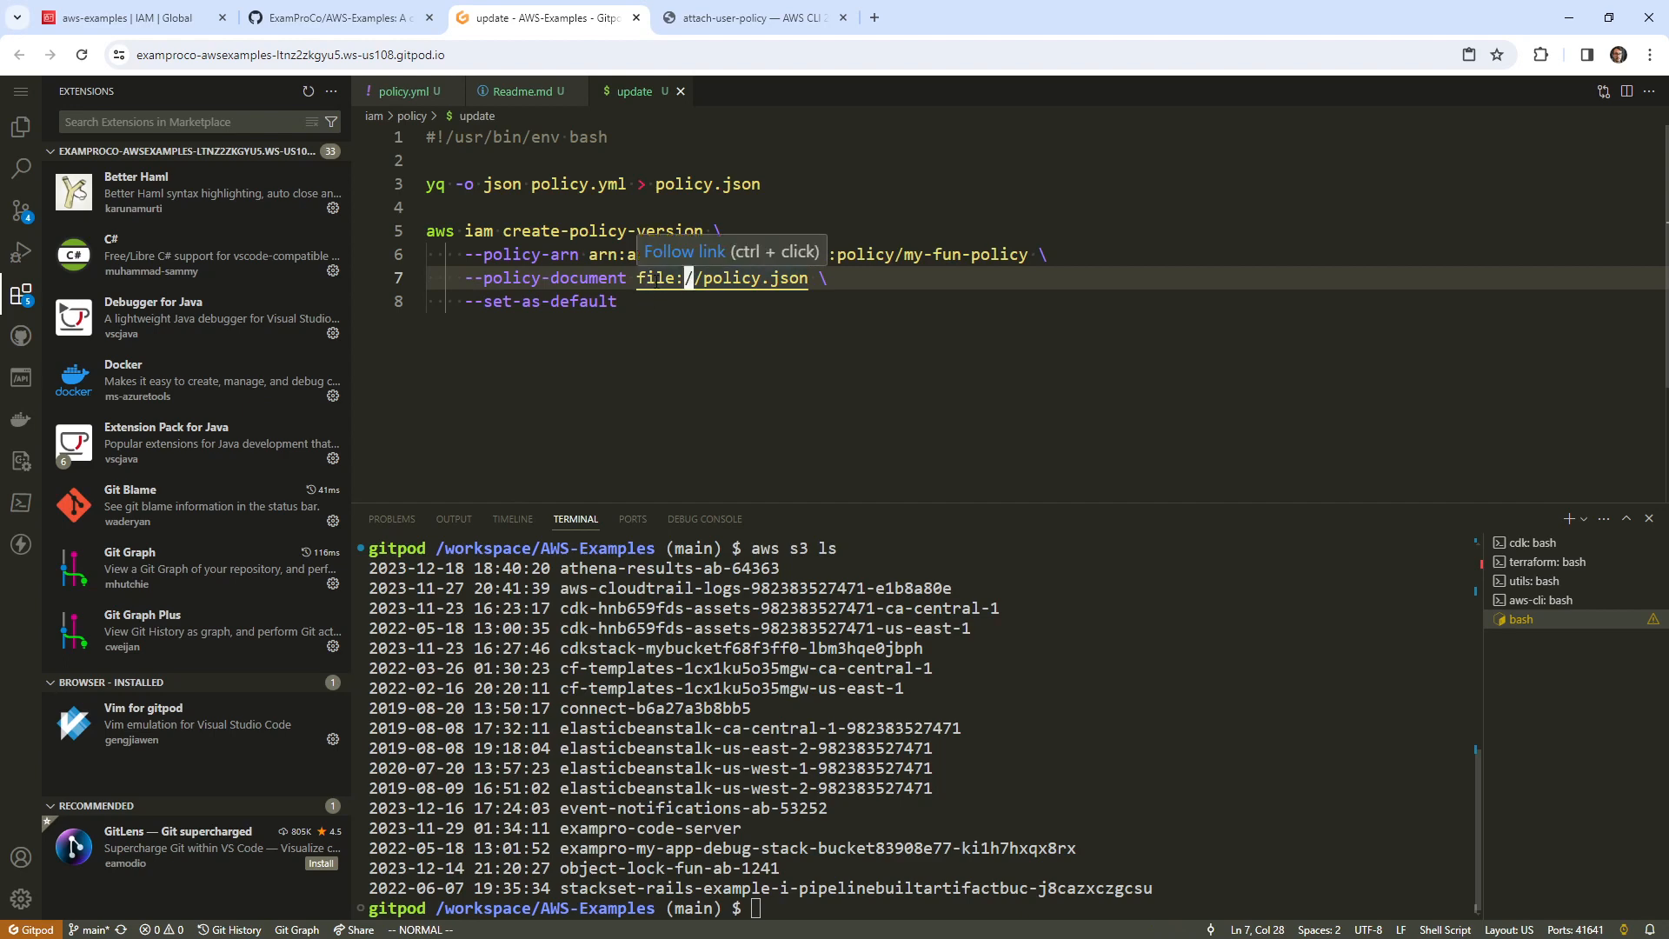
left_click(868, 306)
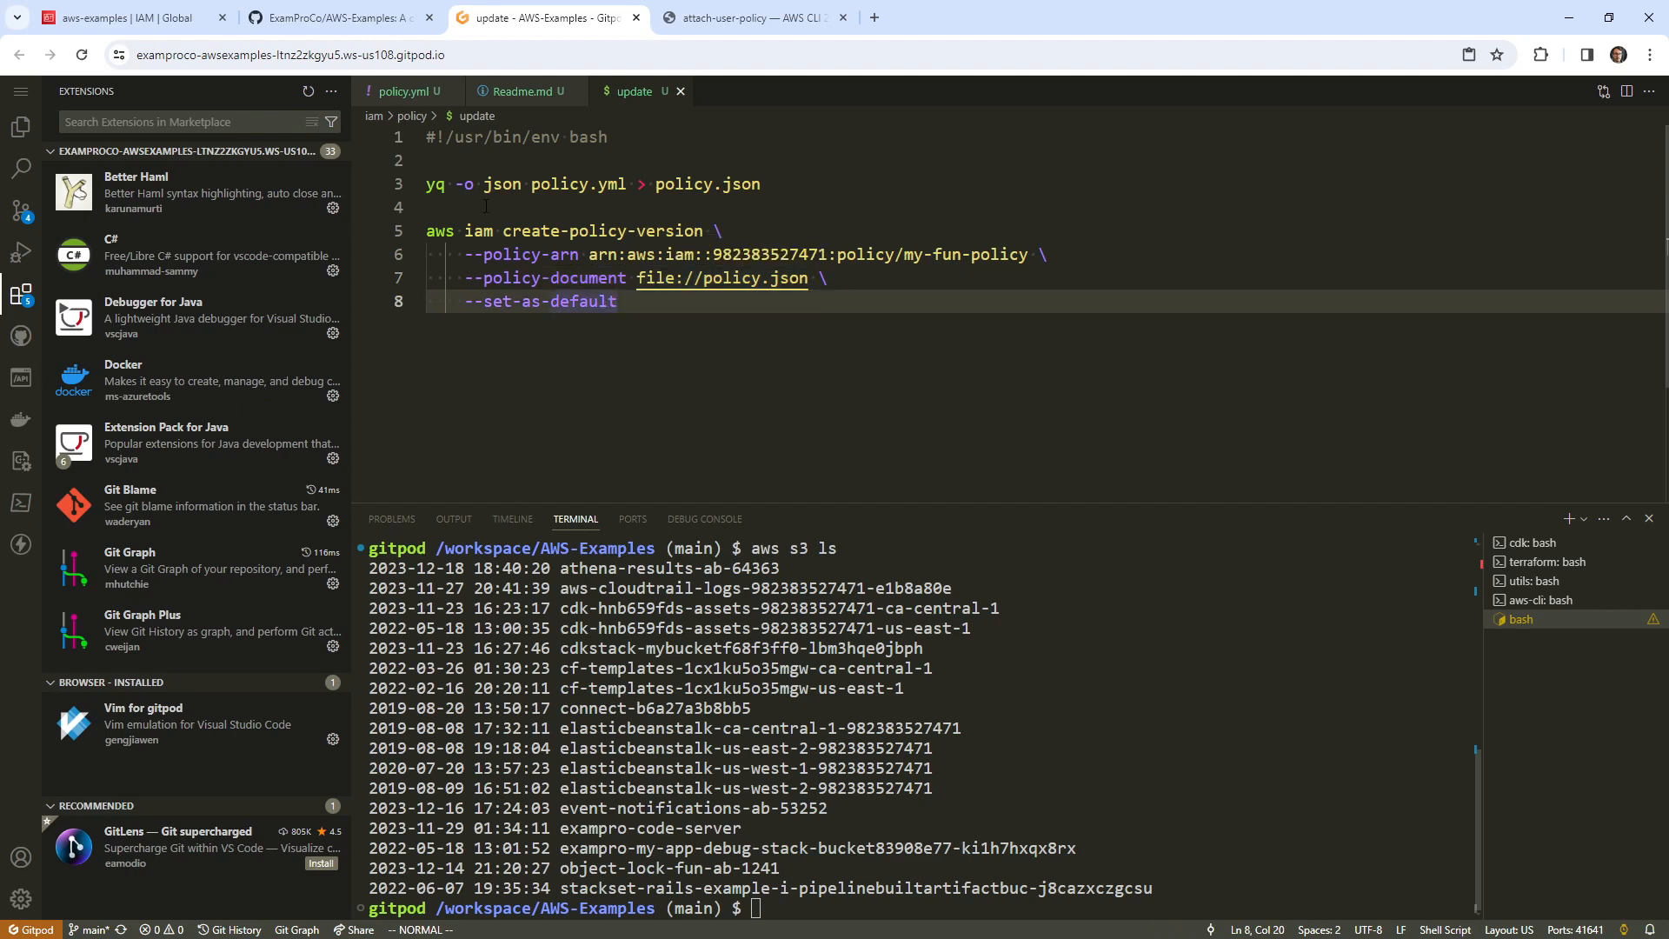
left_click(550, 301)
key("shift+v")
key("k")
key("k")
key("k")
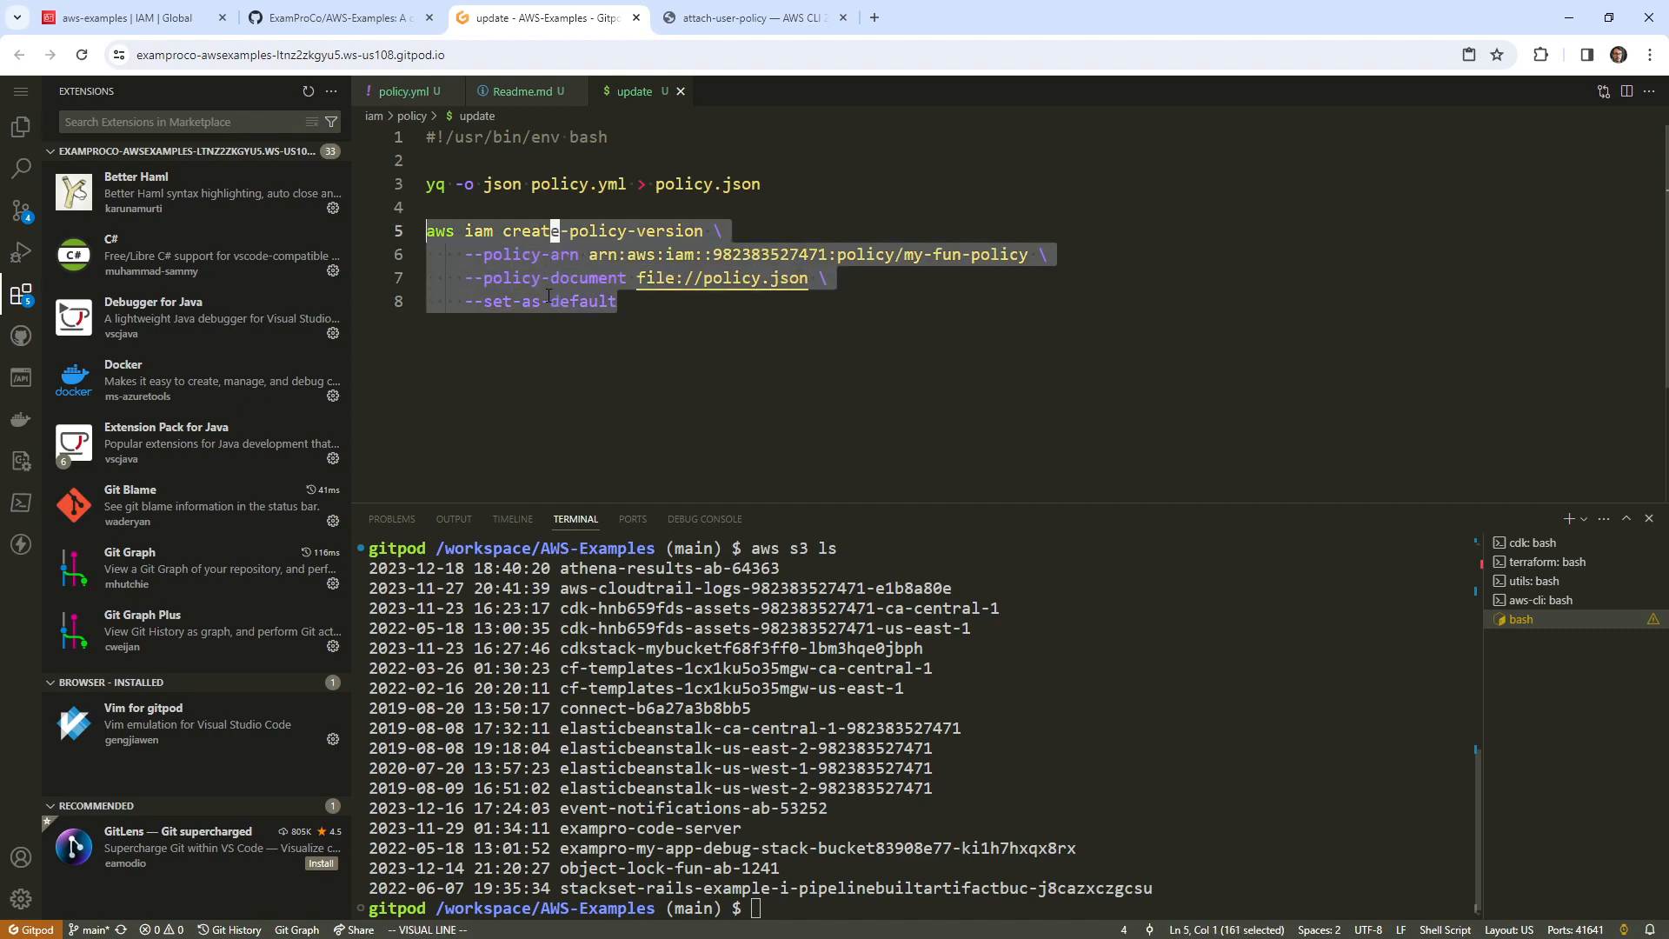
key("j")
key("shift+comma")
key("g")
key("v")
key("shift+comma")
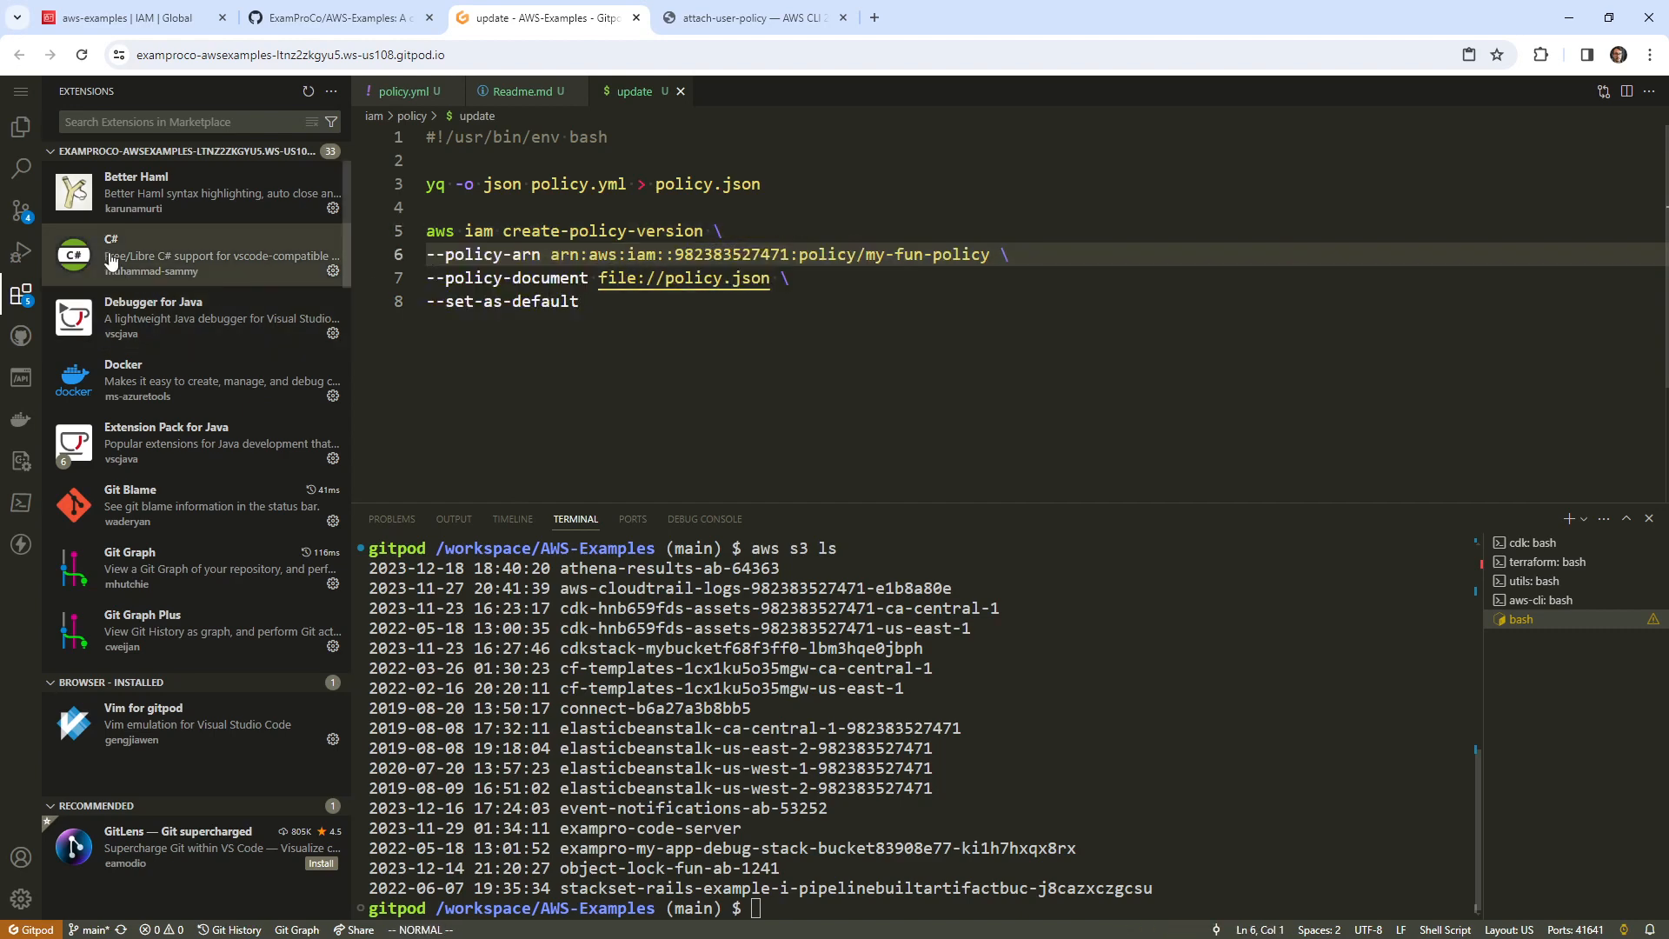
- Show the workspace's file tree with the iam/policy folder
left_click(26, 211)
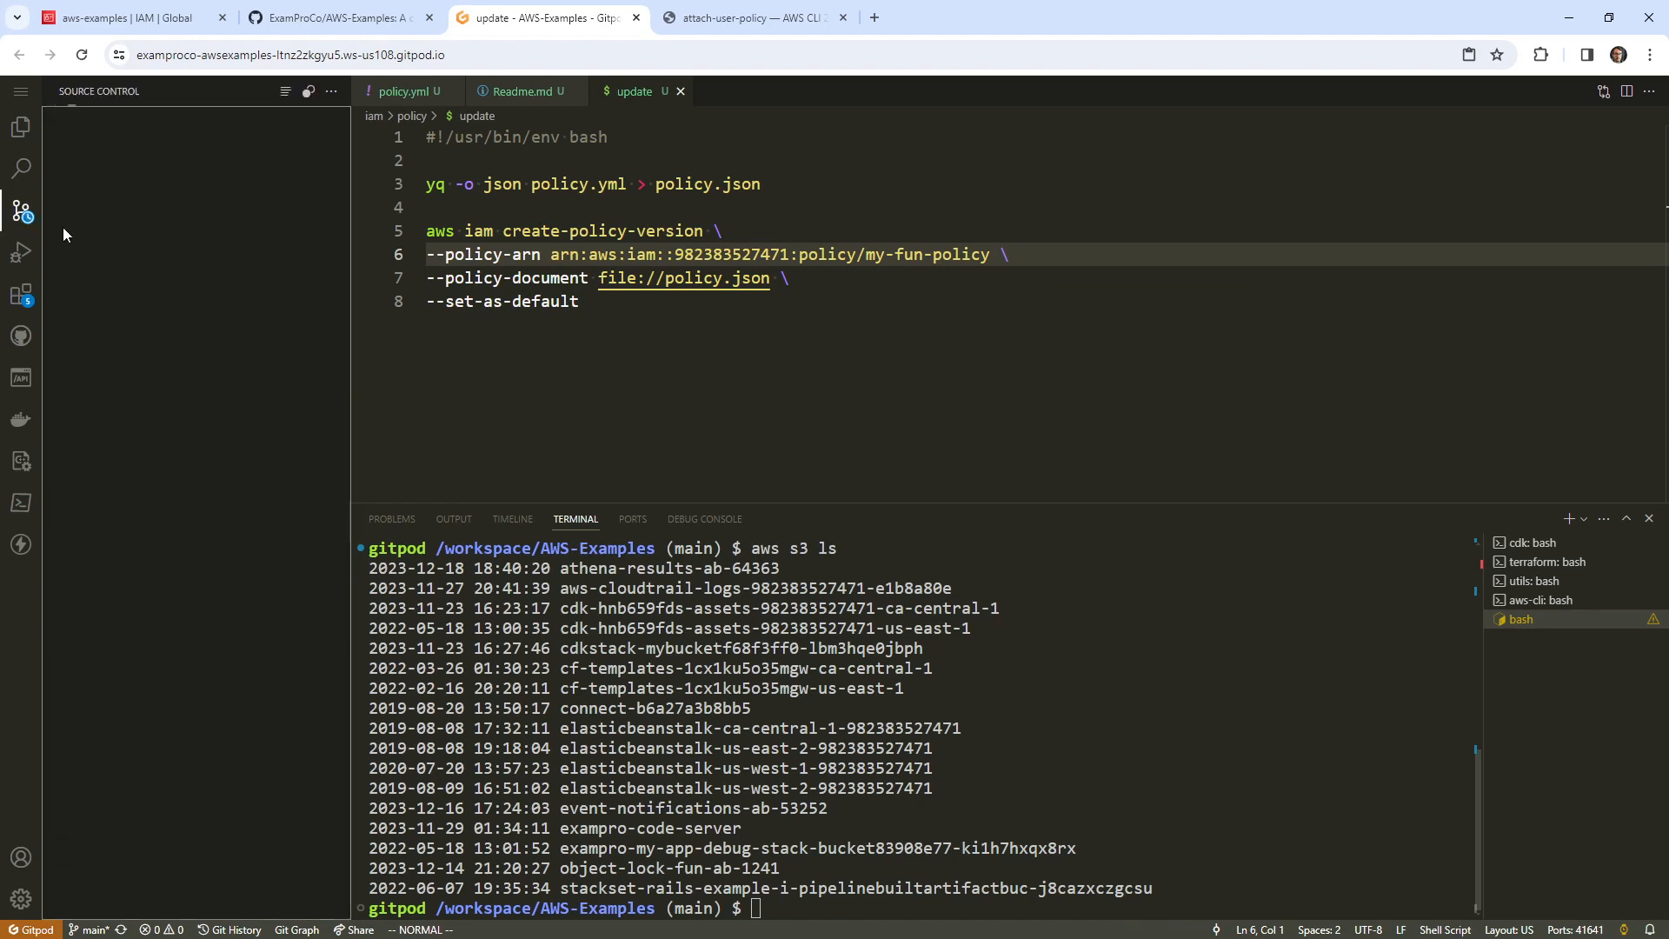
left_click(20, 127)
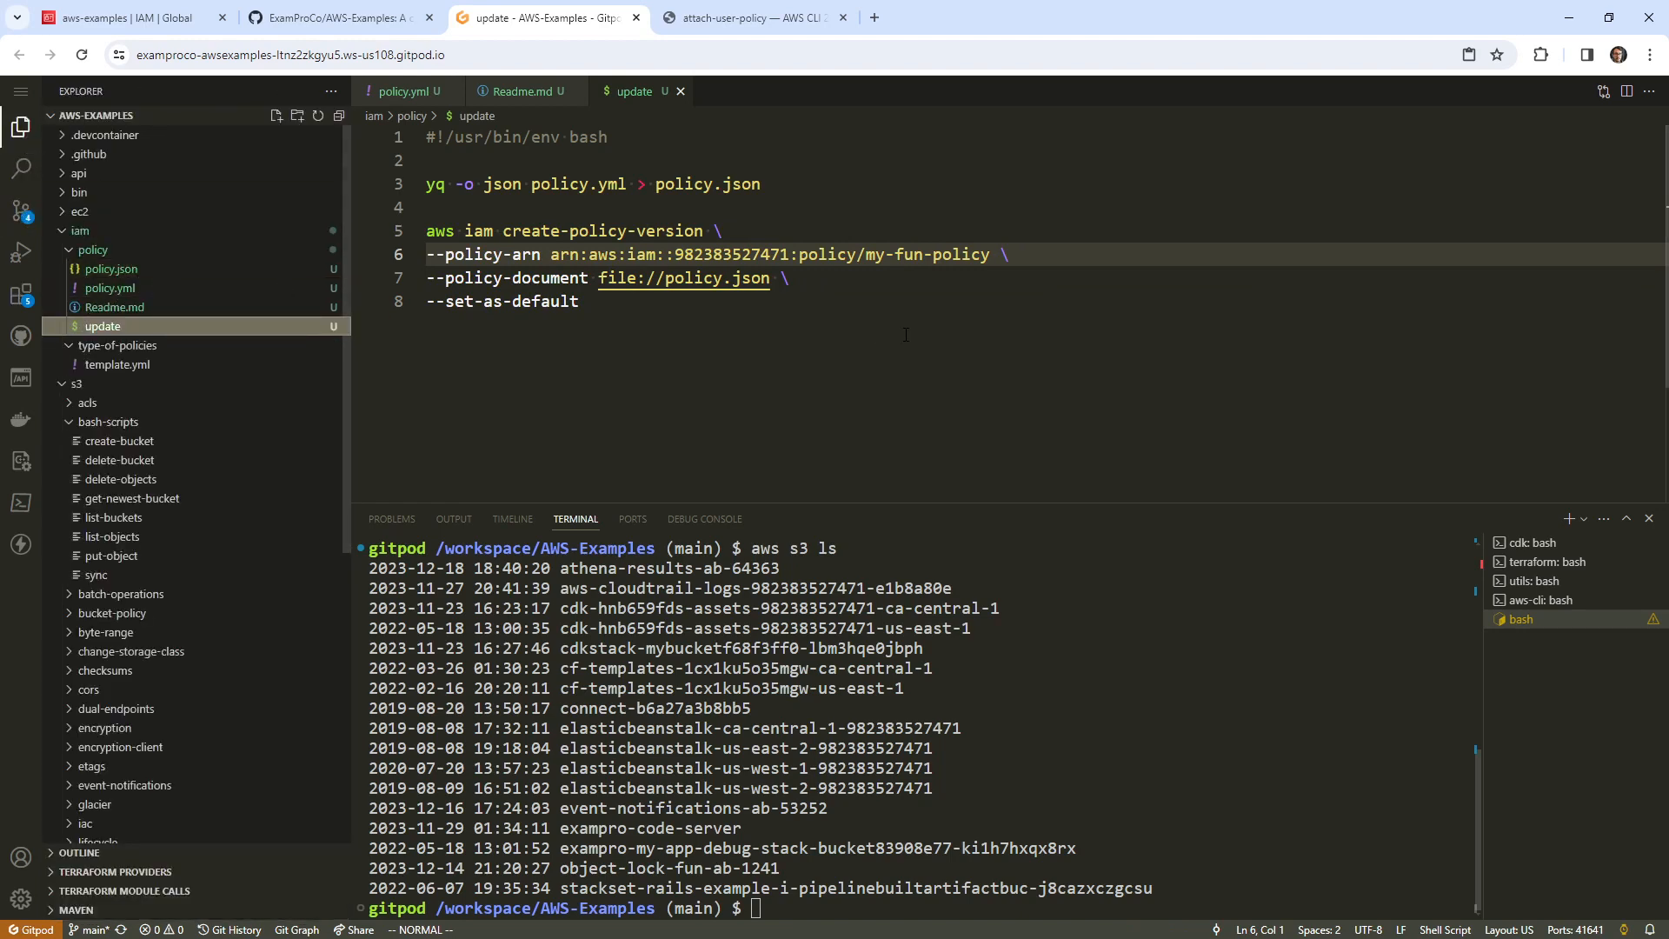
- Comment out the yq conversion line in the update script
left_click_drag(770, 279, 602, 278)
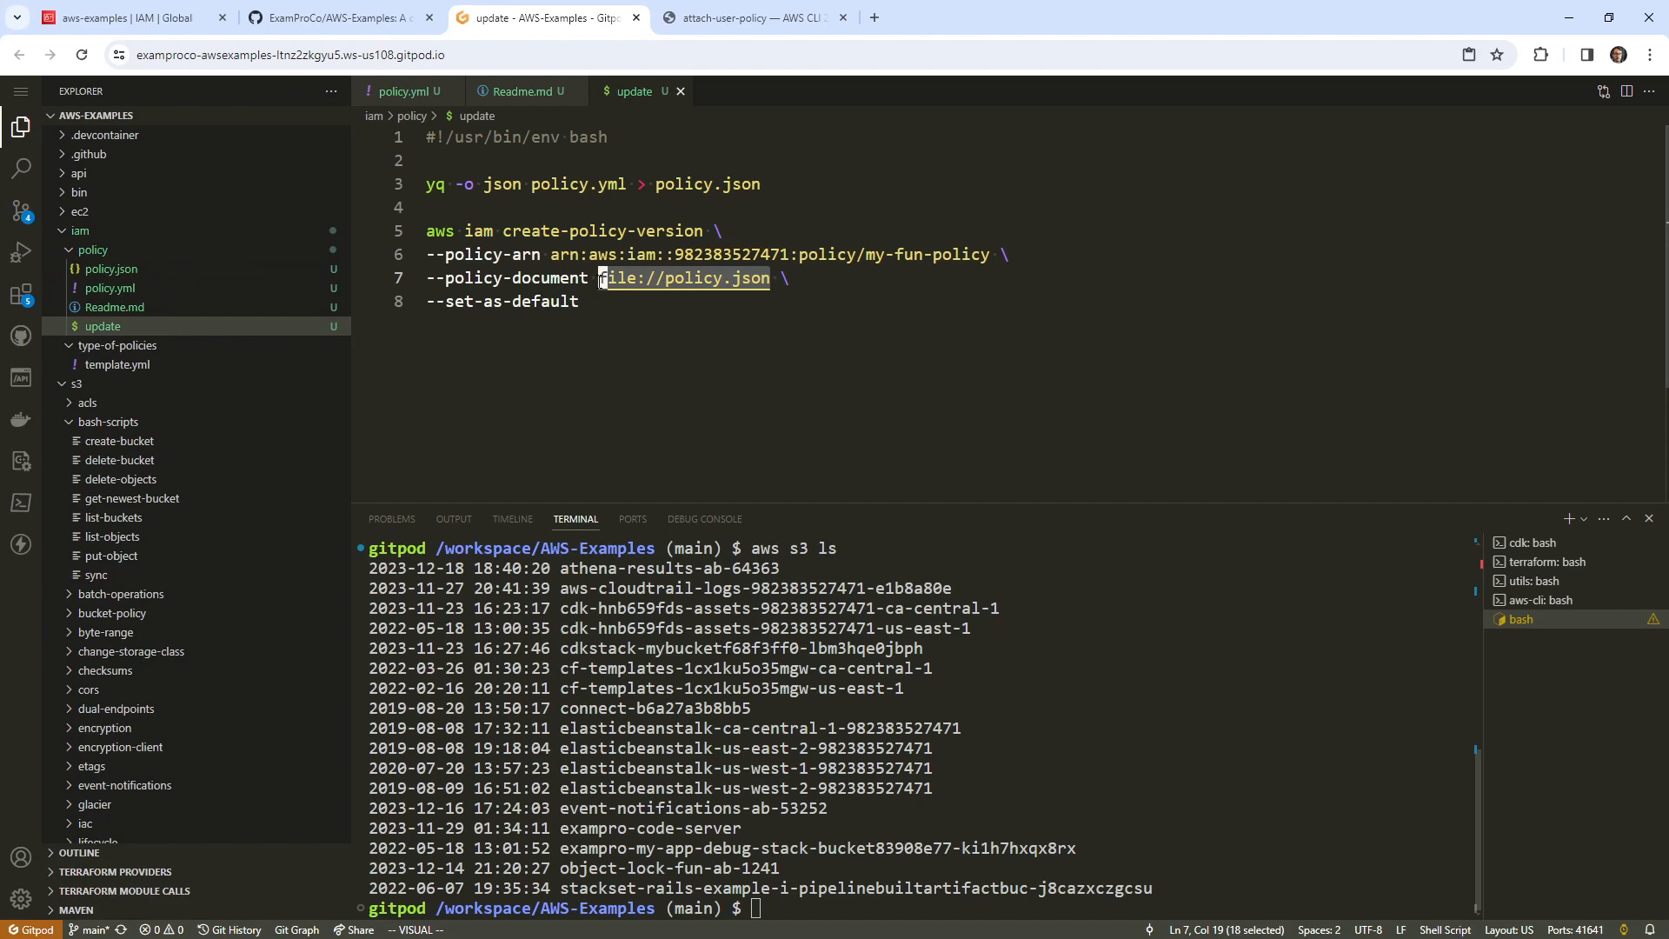
left_click(642, 209)
left_click(643, 185)
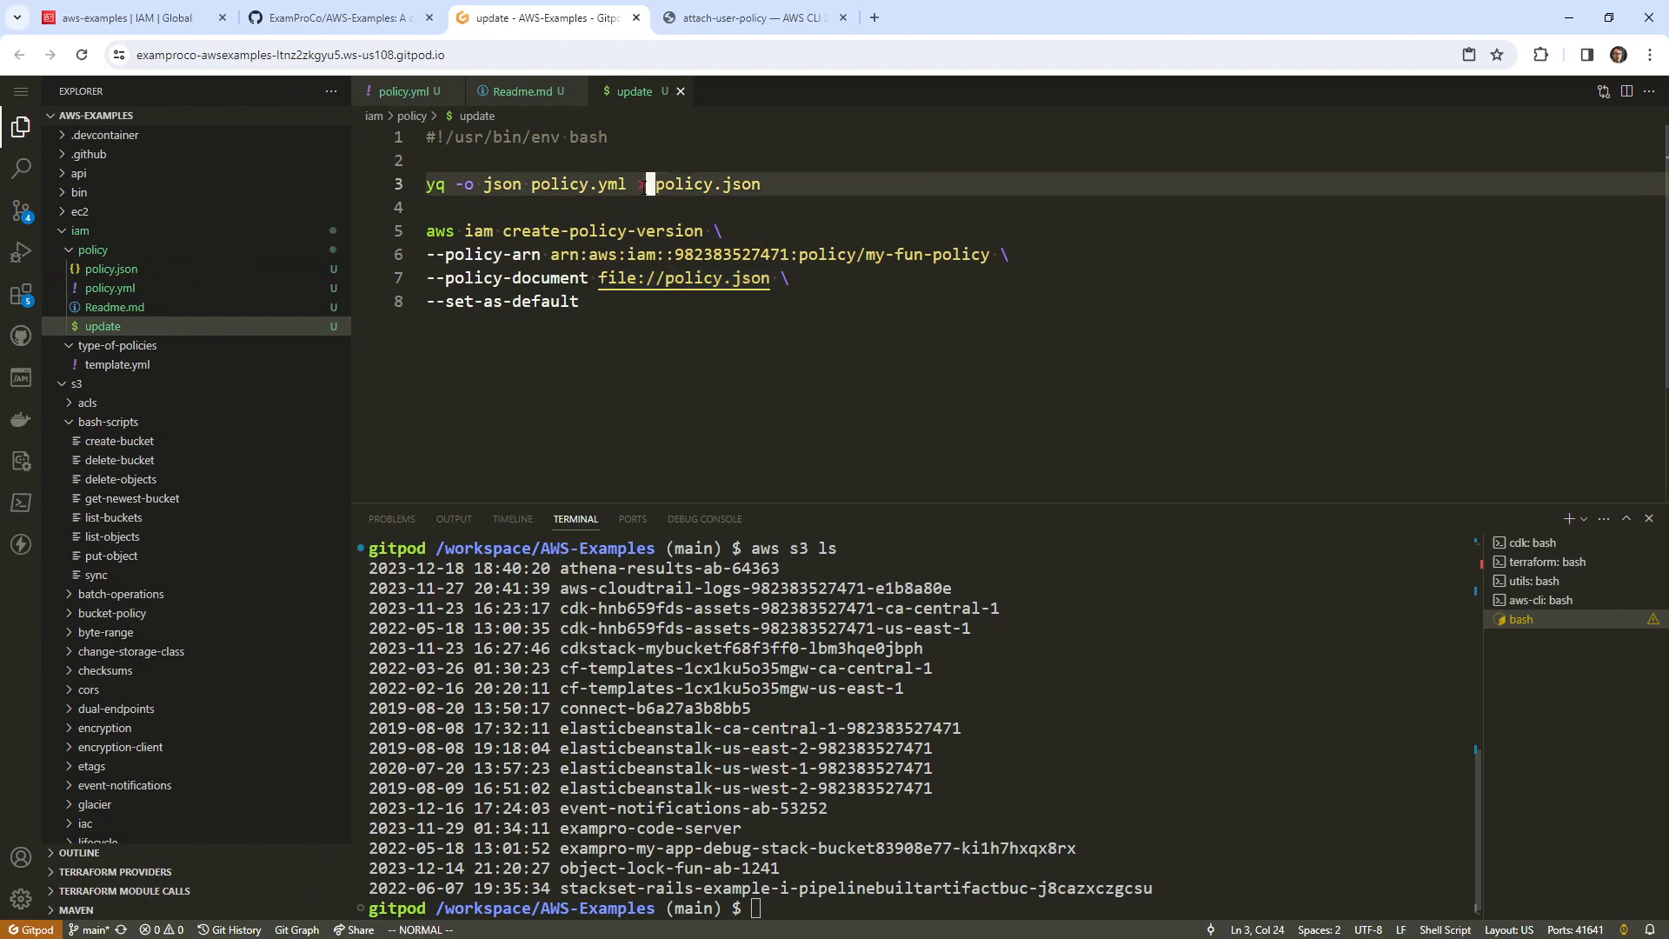
key("shift+i")
type("#")
key("Escape")
- Duplicate the commented yq line below --set-as-default, rework it into a $(yq -o json ...) substitution without the policy.json redirection, and cut it
key("j")
key("j")
key("j")
key("j")
key("j")
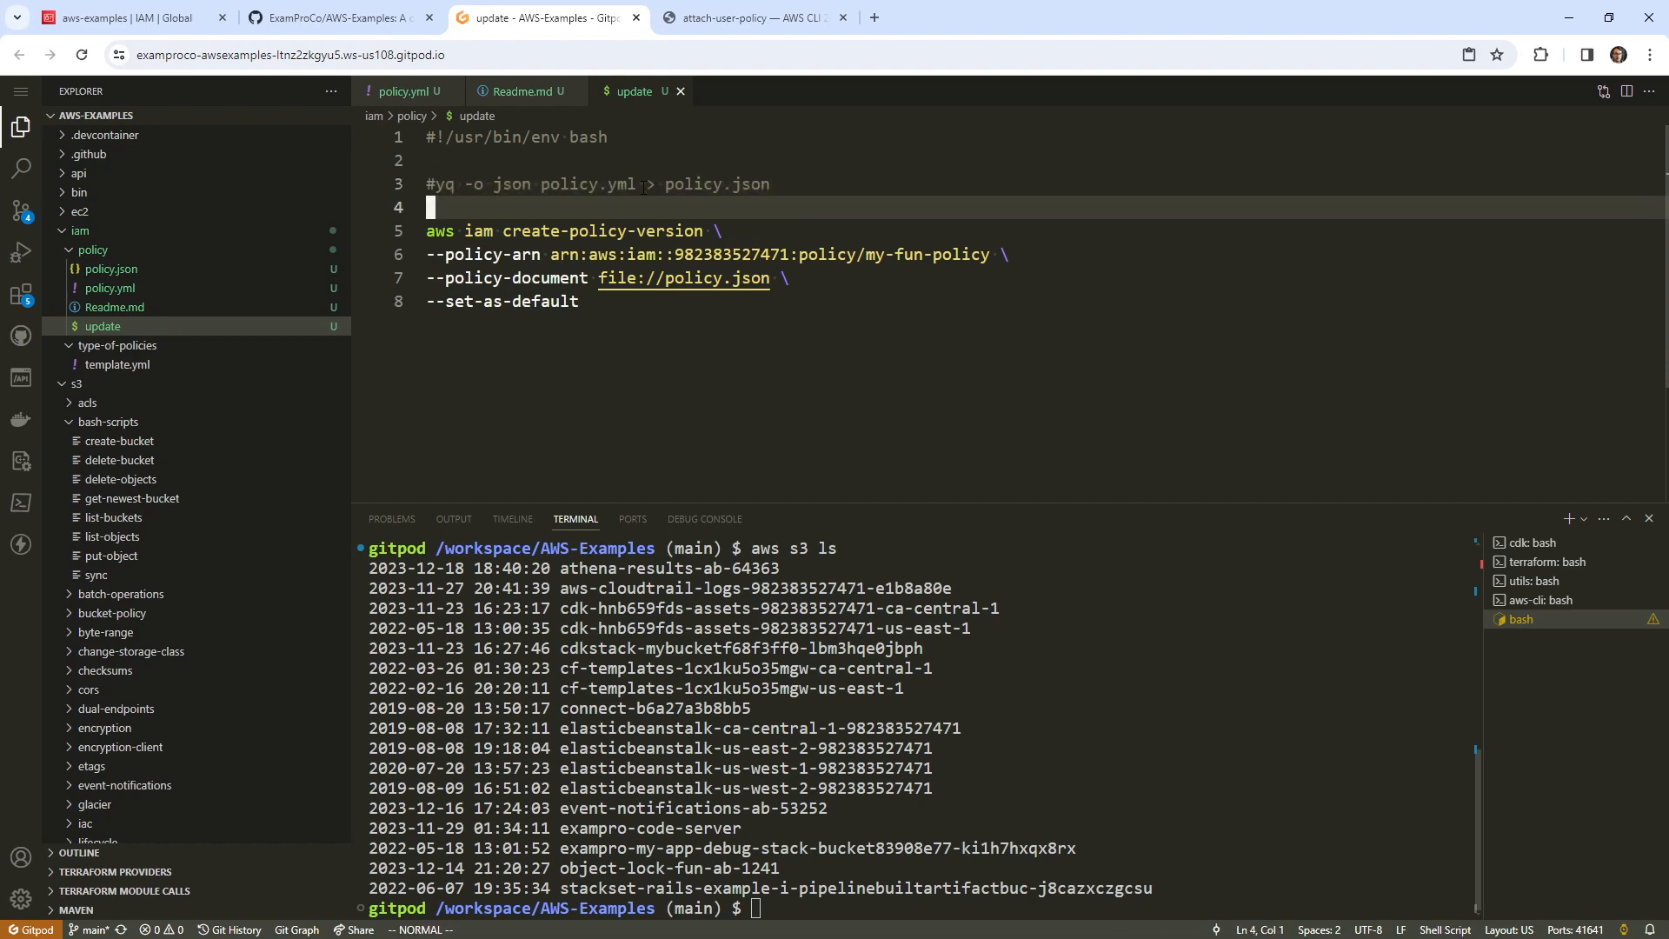
key("p")
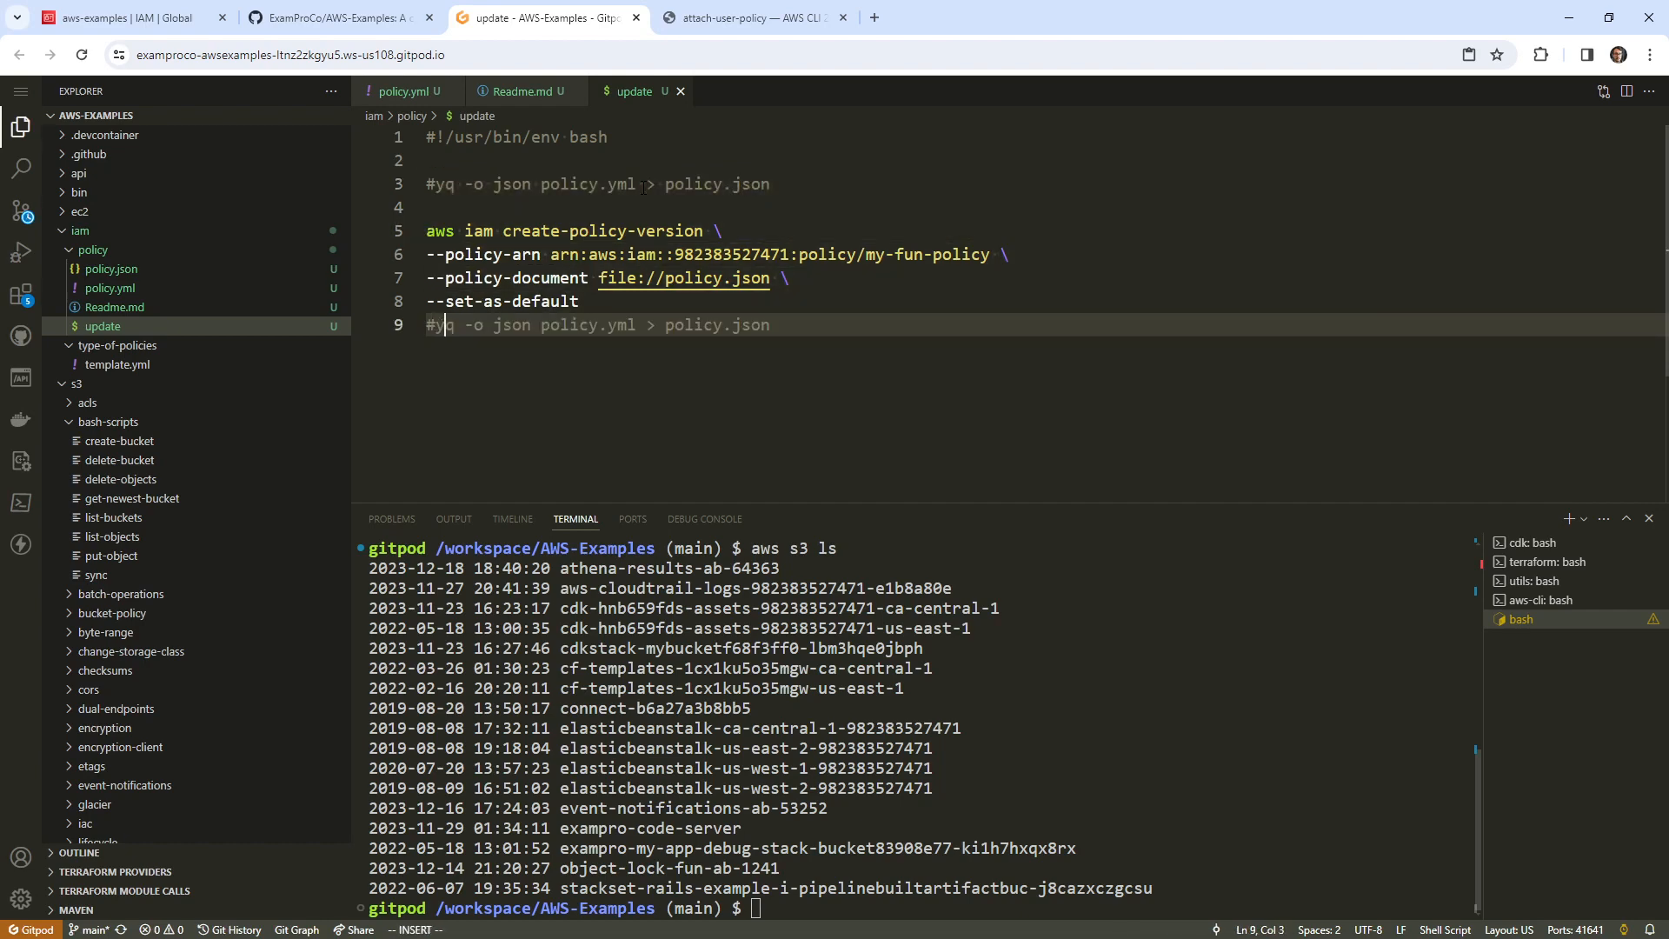
type("xi$(")
key("Escape")
key("A")
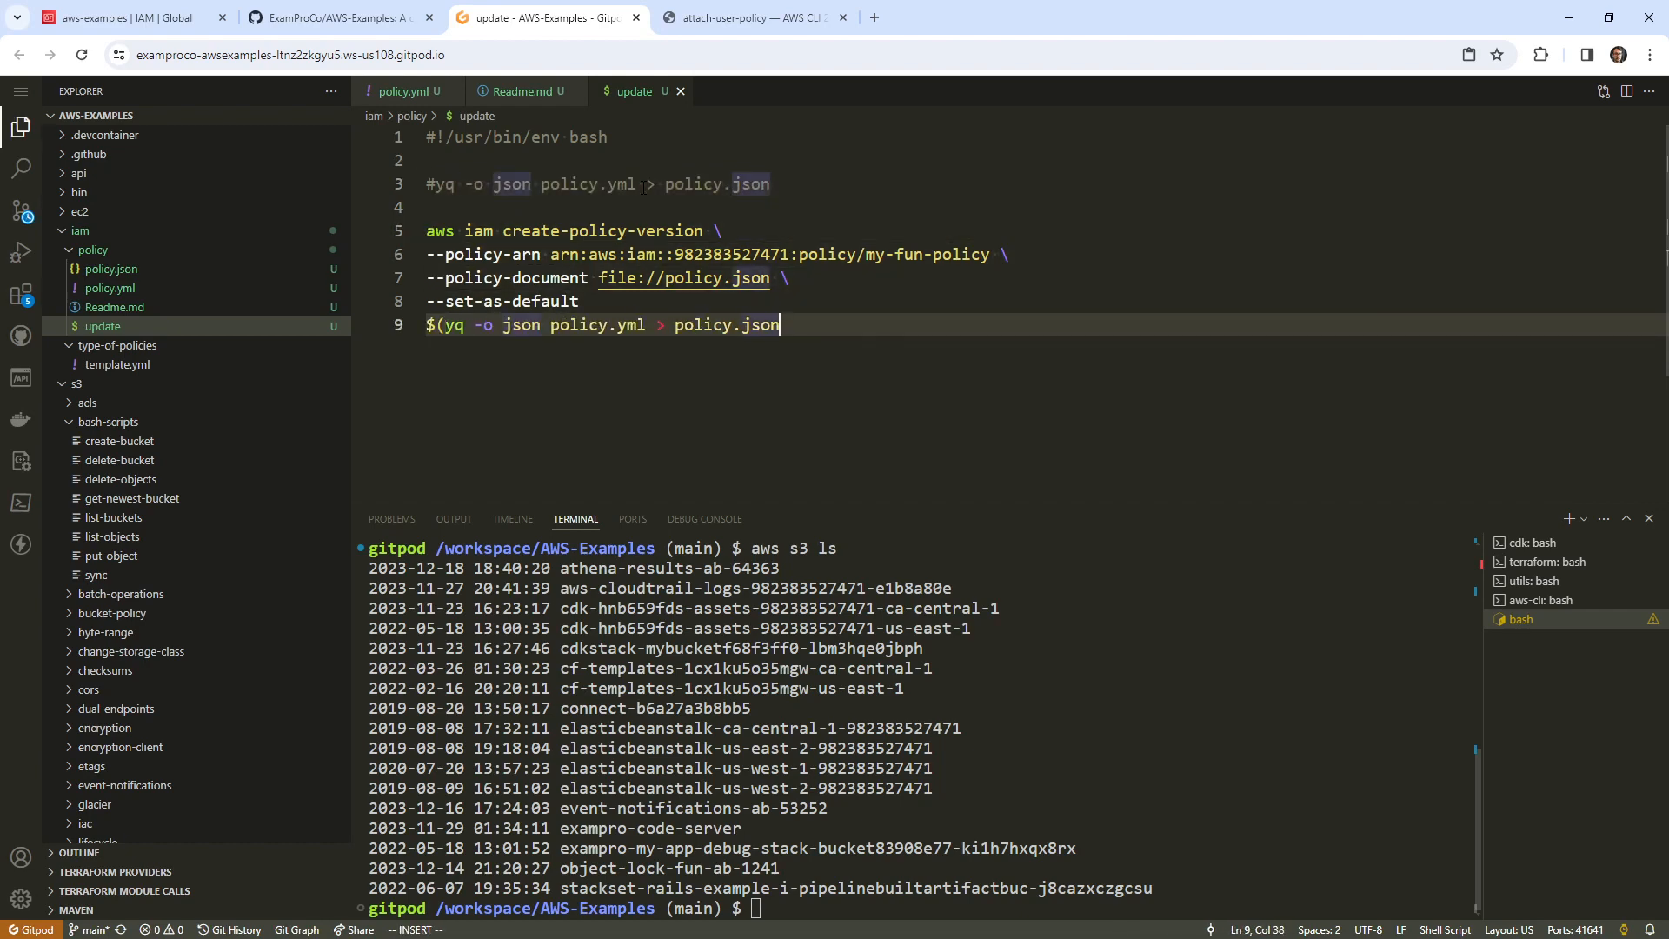
key("BackSpace")
key("BackSpace")
key("BackSpace")
key("BackSpace")
key("BackSpace")
key("BackSpace")
key("BackSpace")
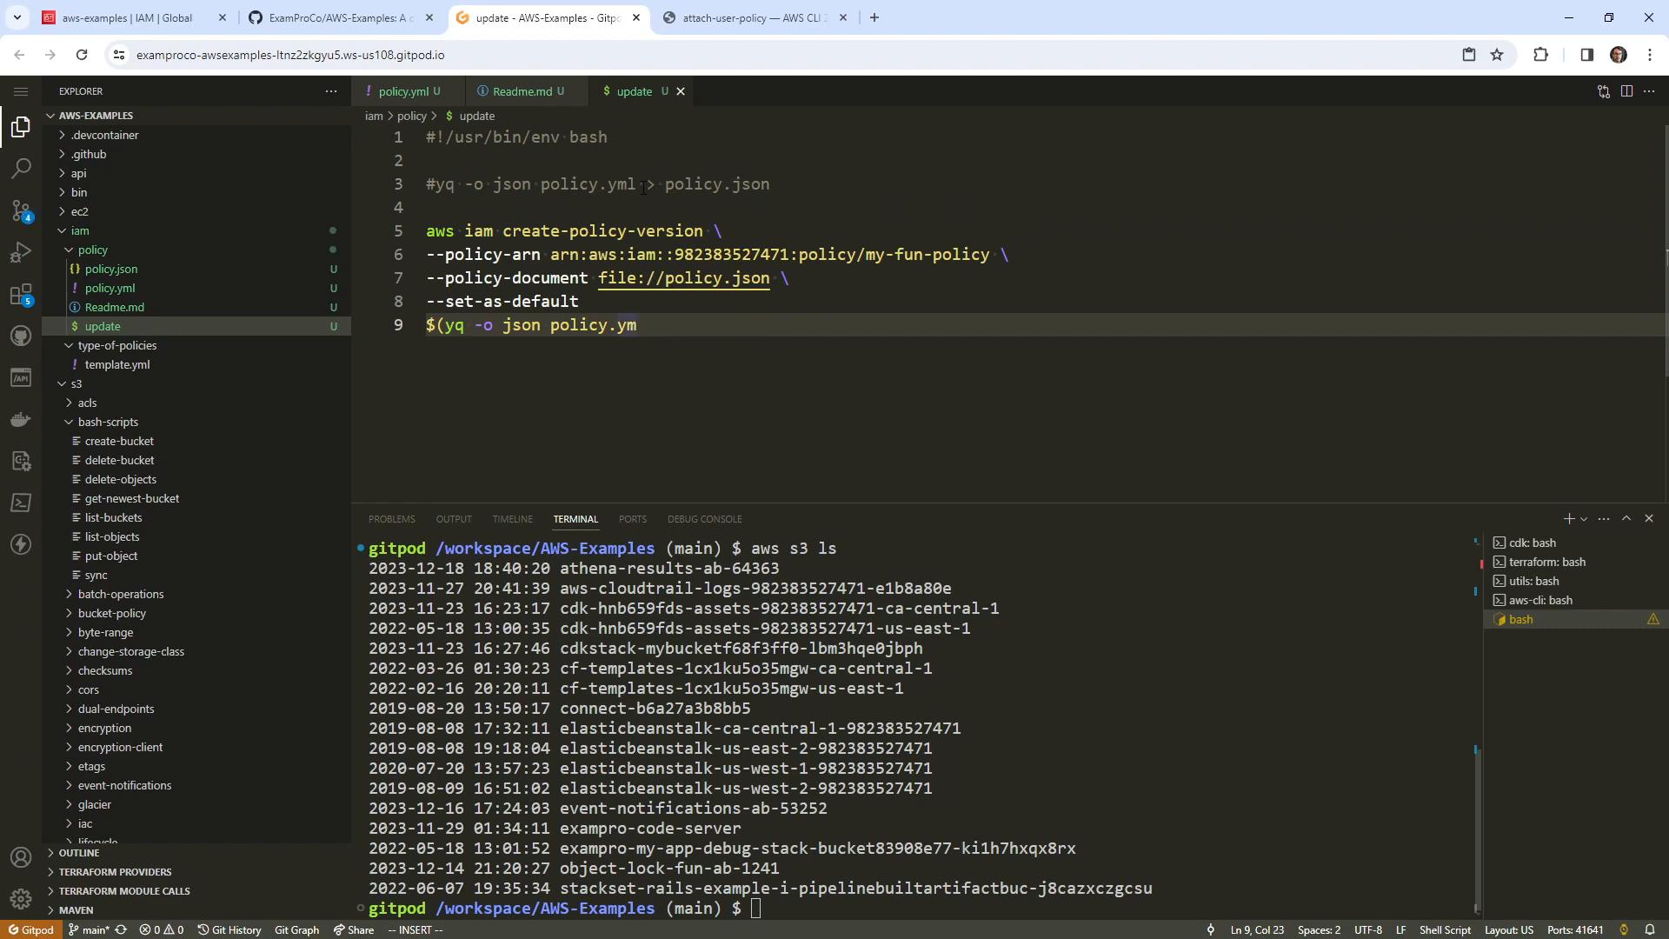
type(")")
key("Escape")
key("d")
key("d")
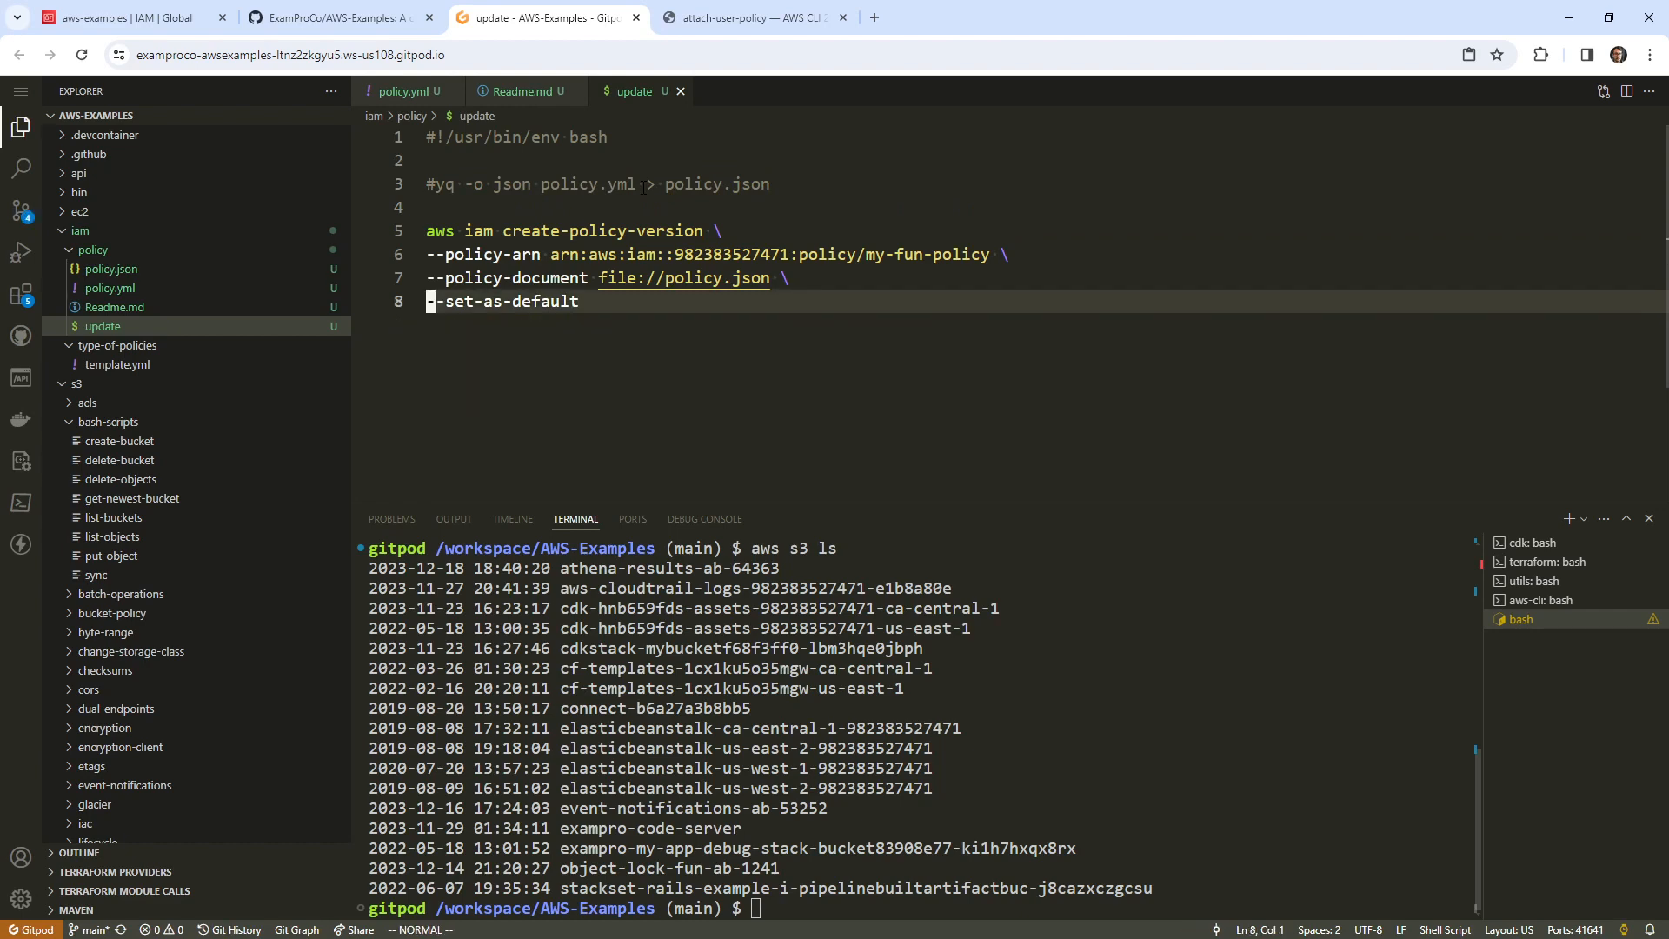
- Replace file://policy.json in the --policy-document option with $(yq -o json policy.yml), keeping the trailing backslash
key("P")
key("i")
key("BackSpace")
key("BackSpace")
key("BackSpace")
key("BackSpace")
key("BackSpace")
key("BackSpace")
key("BackSpace")
key("BackSpace")
key("BackSpace")
key("BackSpace")
key("BackSpace")
key("BackSpace")
key("BackSpace")
key("BackSpace")
key("BackSpace")
key("BackSpace")
key("BackSpace")
key("BackSpace")
key("BackSpace")
key("BackSpace")
key("BackSpace")
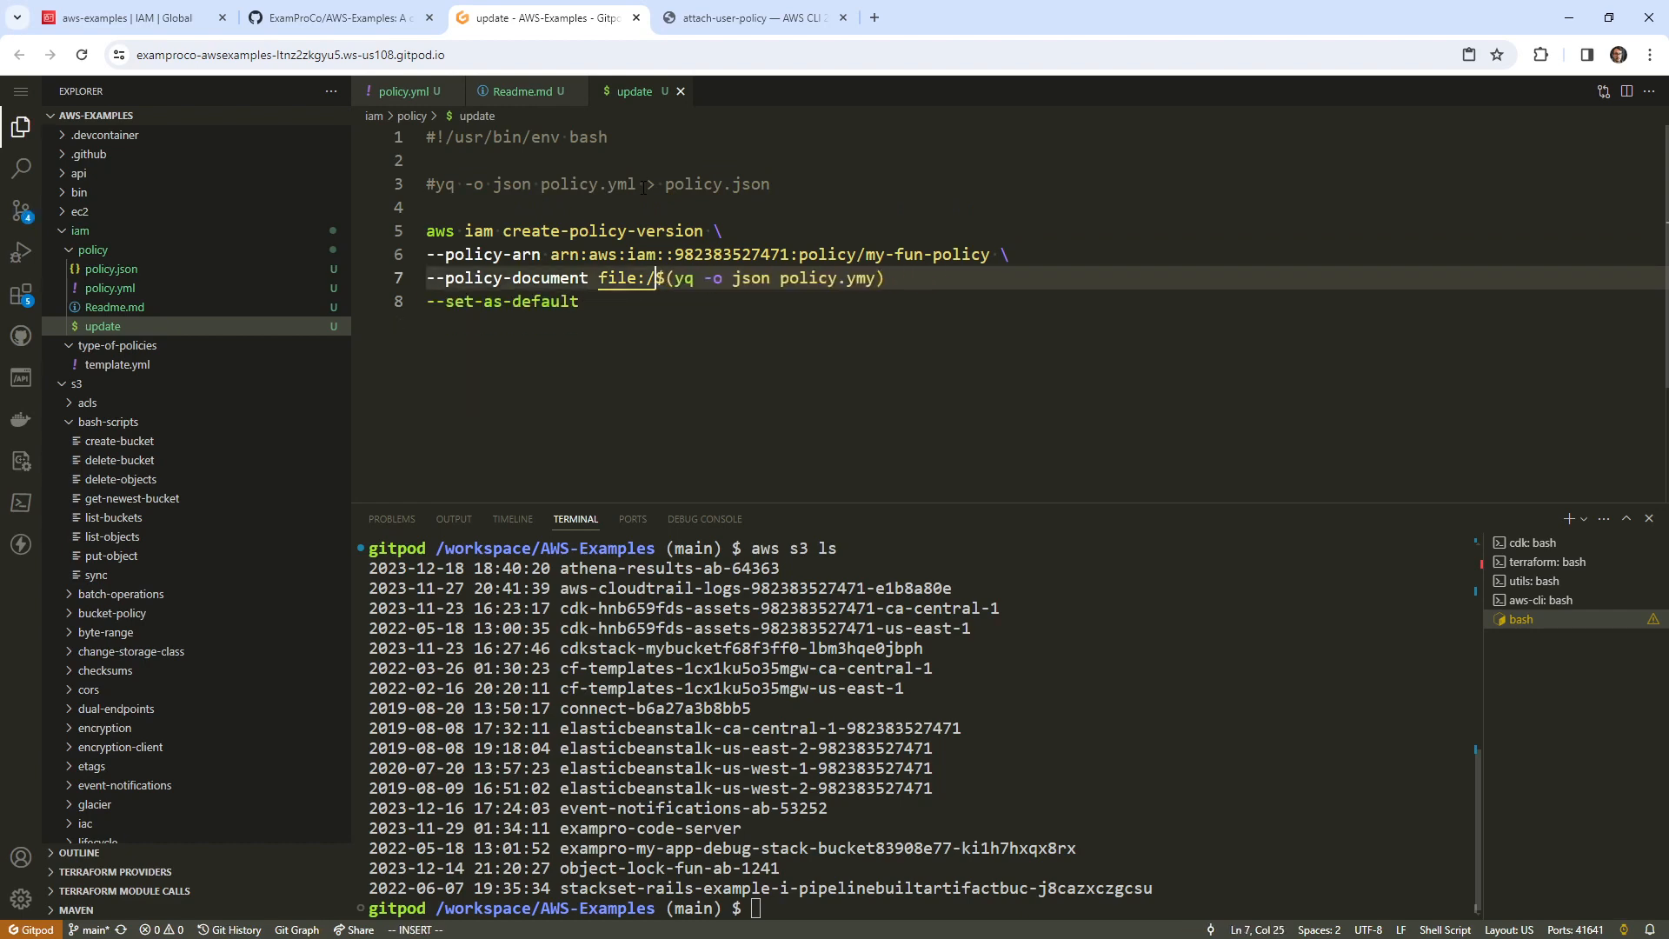
key("Escape")
type("A")
type("\\")
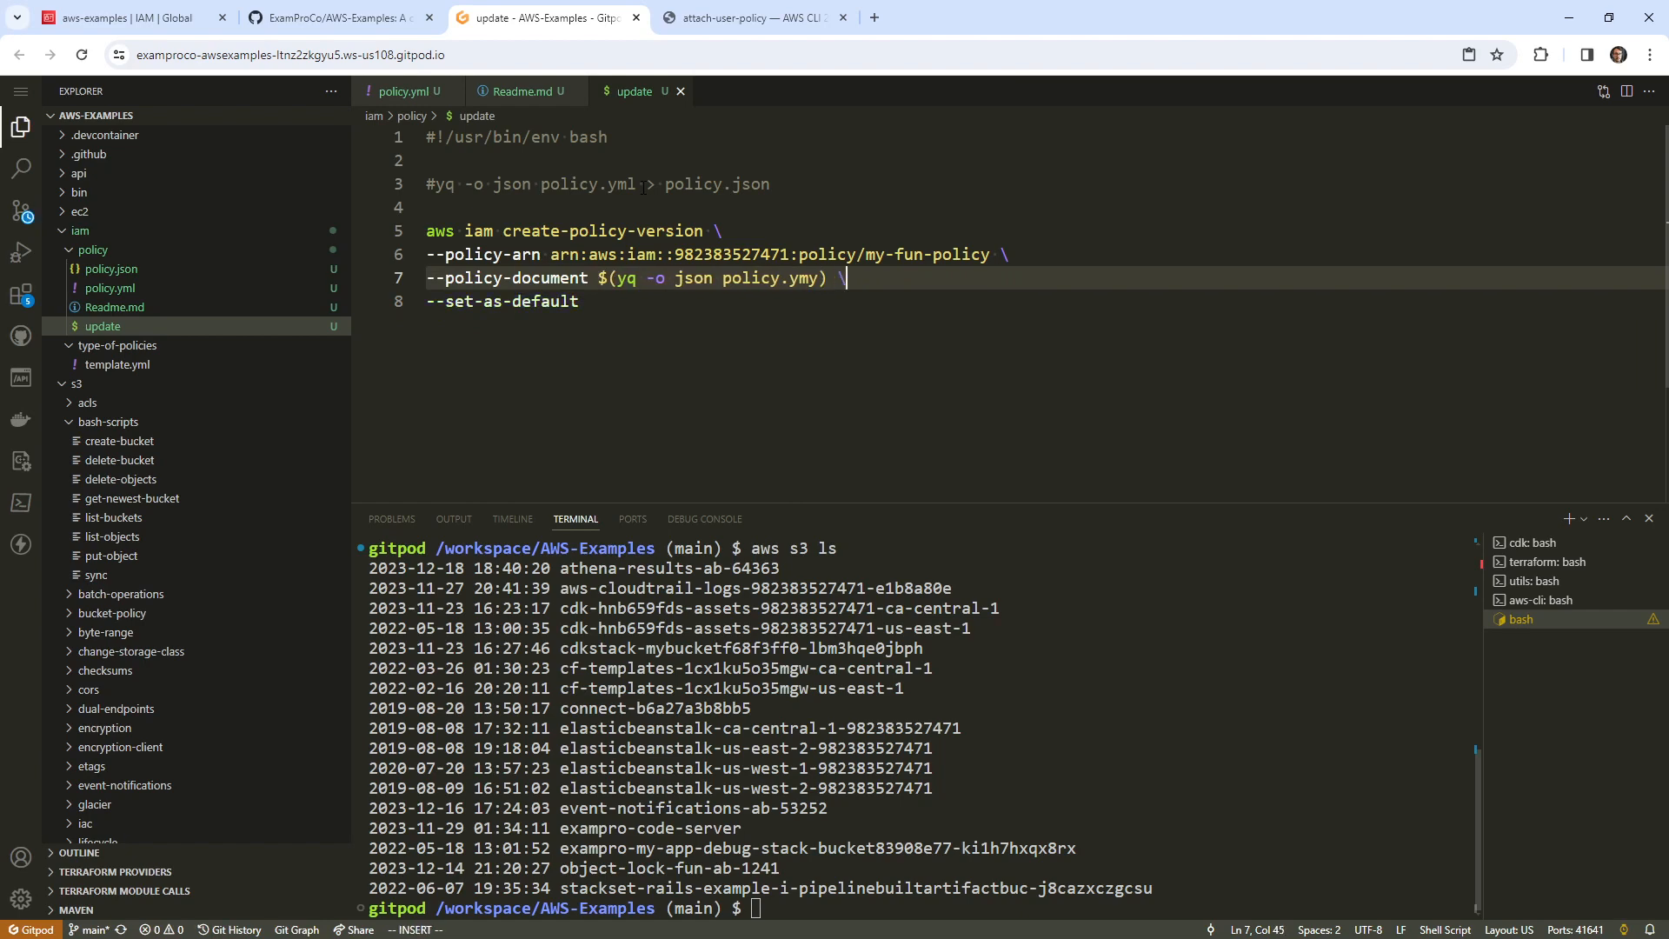
key("Escape")
key("k")
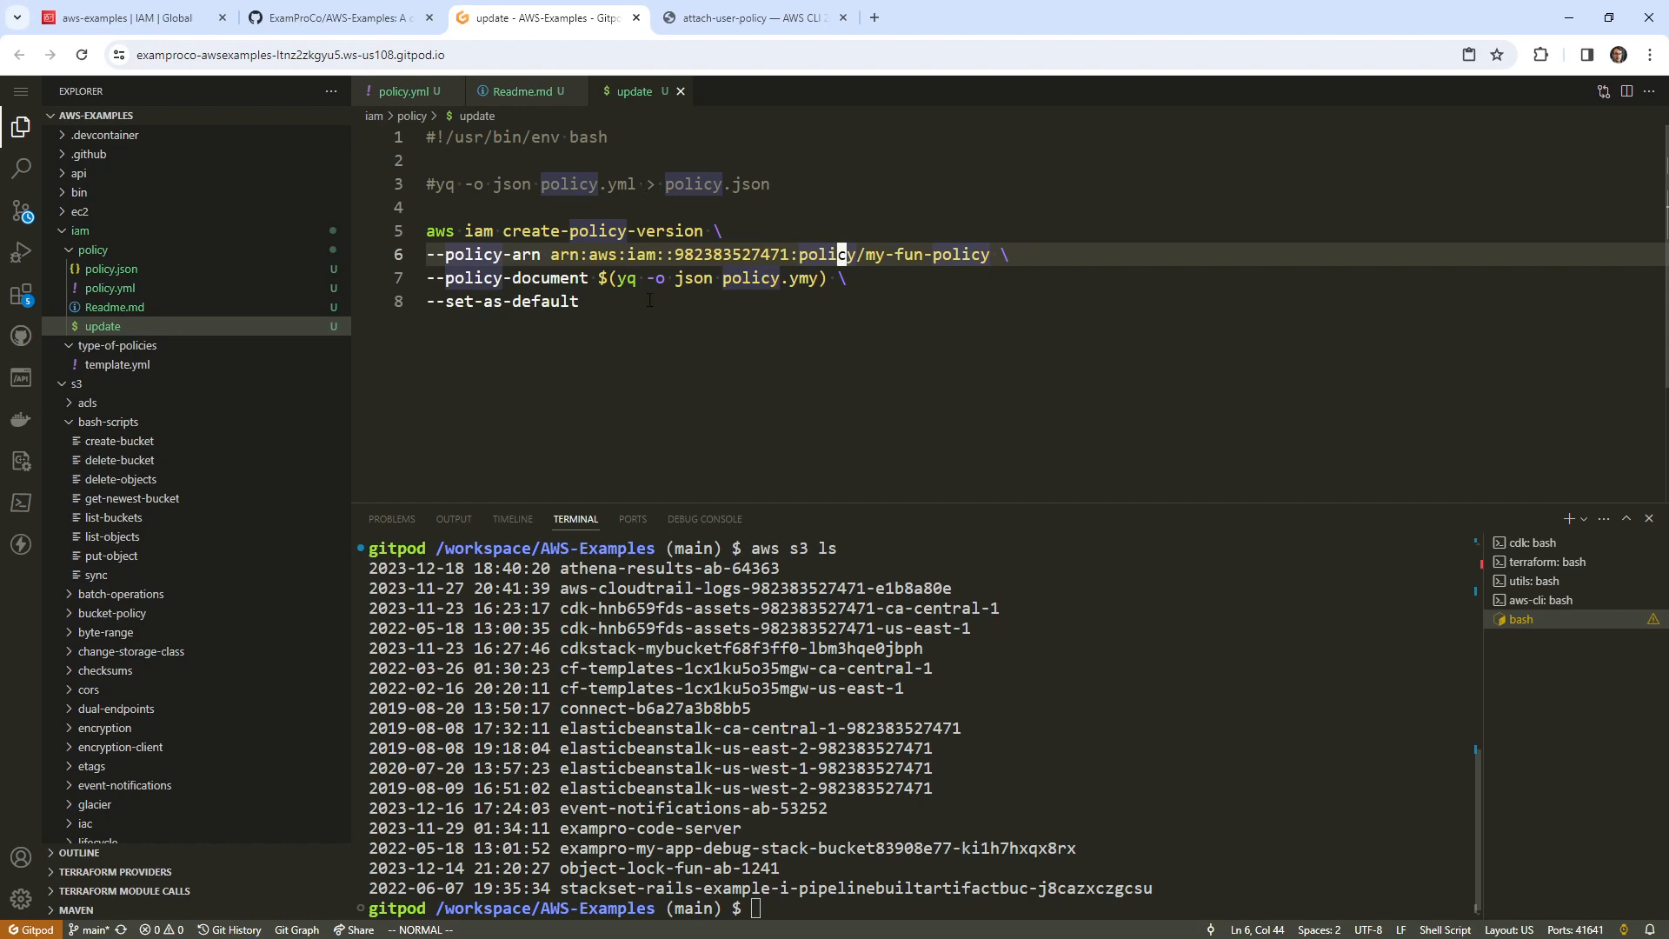
left_click(820, 279)
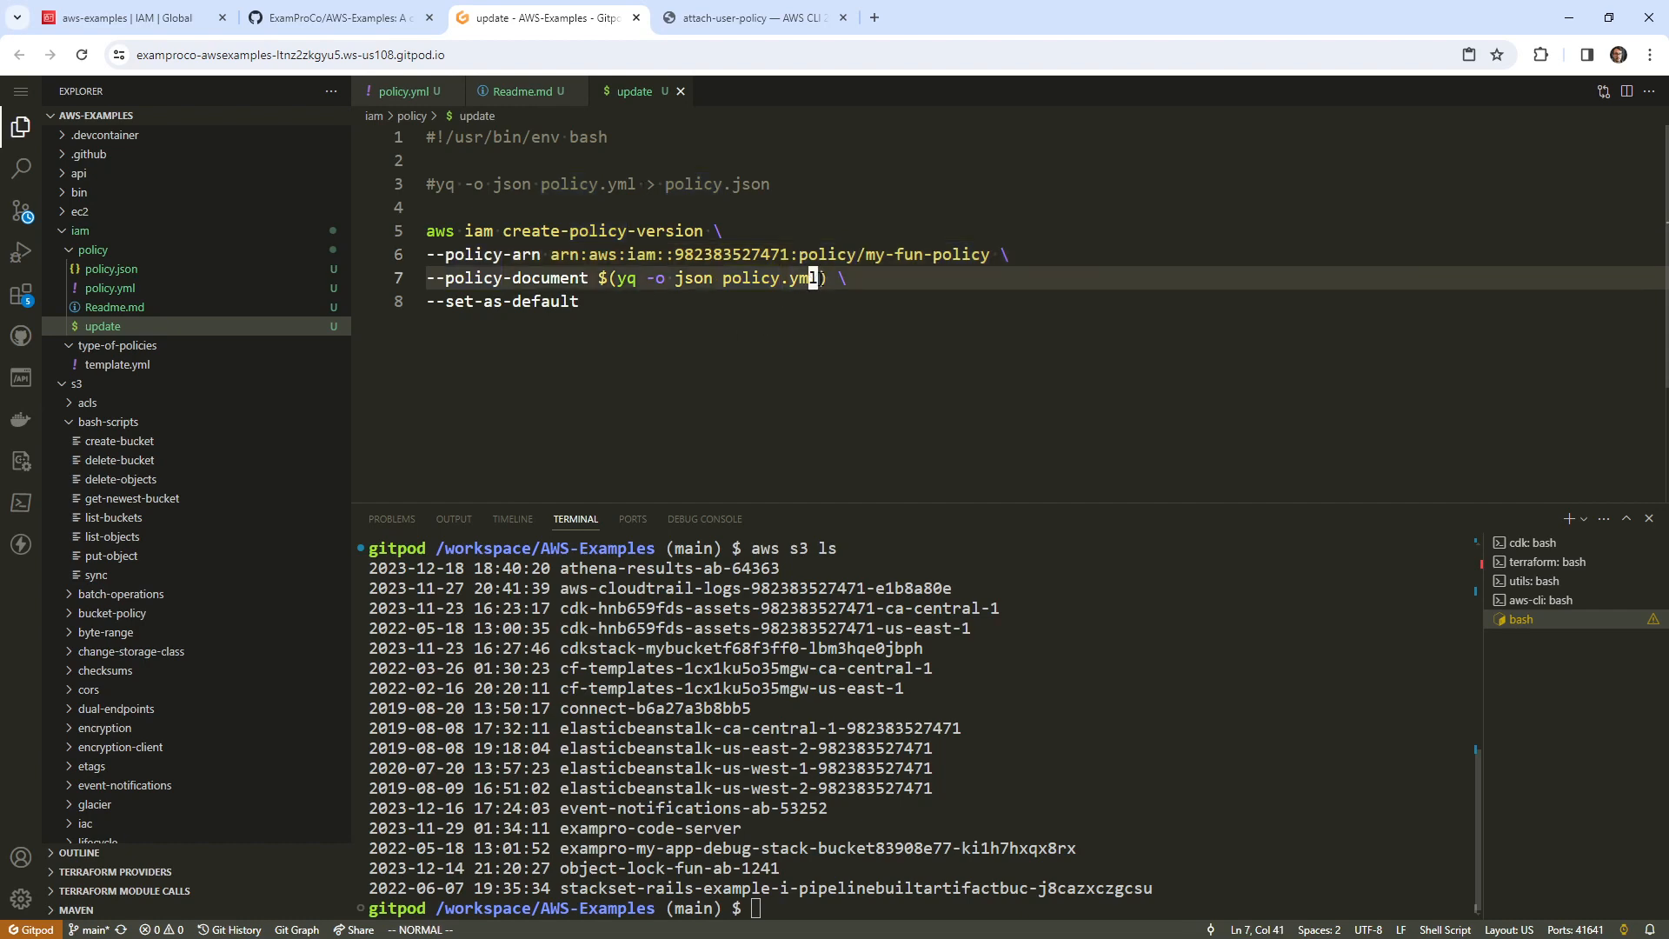
- Open policy.yml at the value of its Resource line
left_click(413, 94)
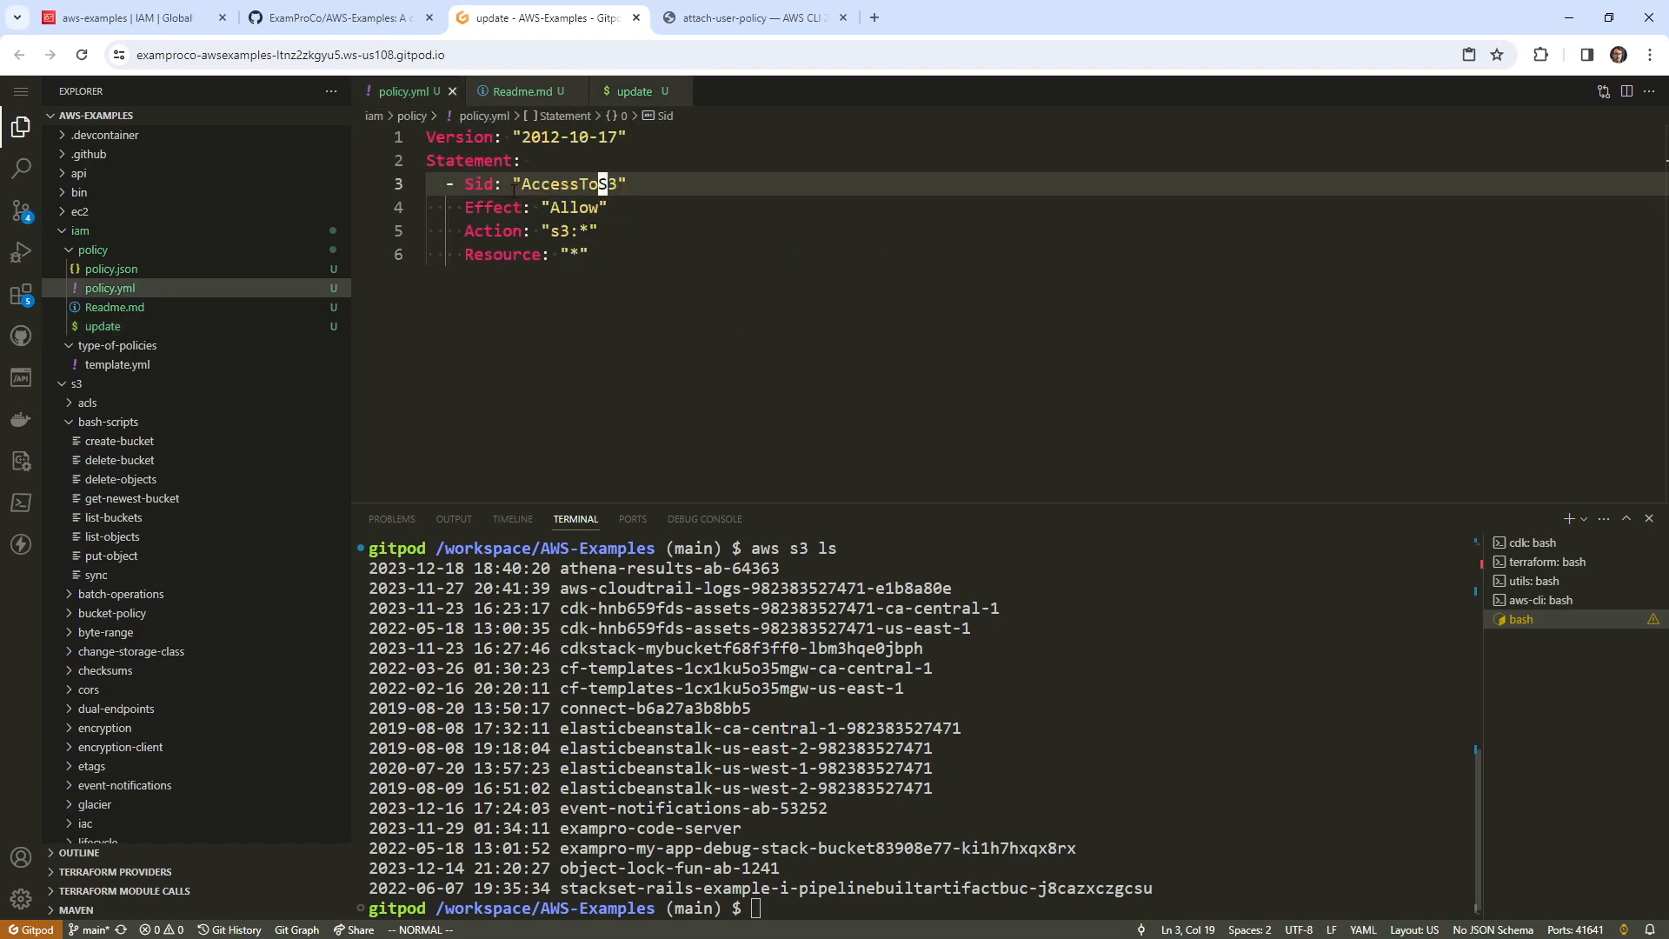
left_click(629, 256)
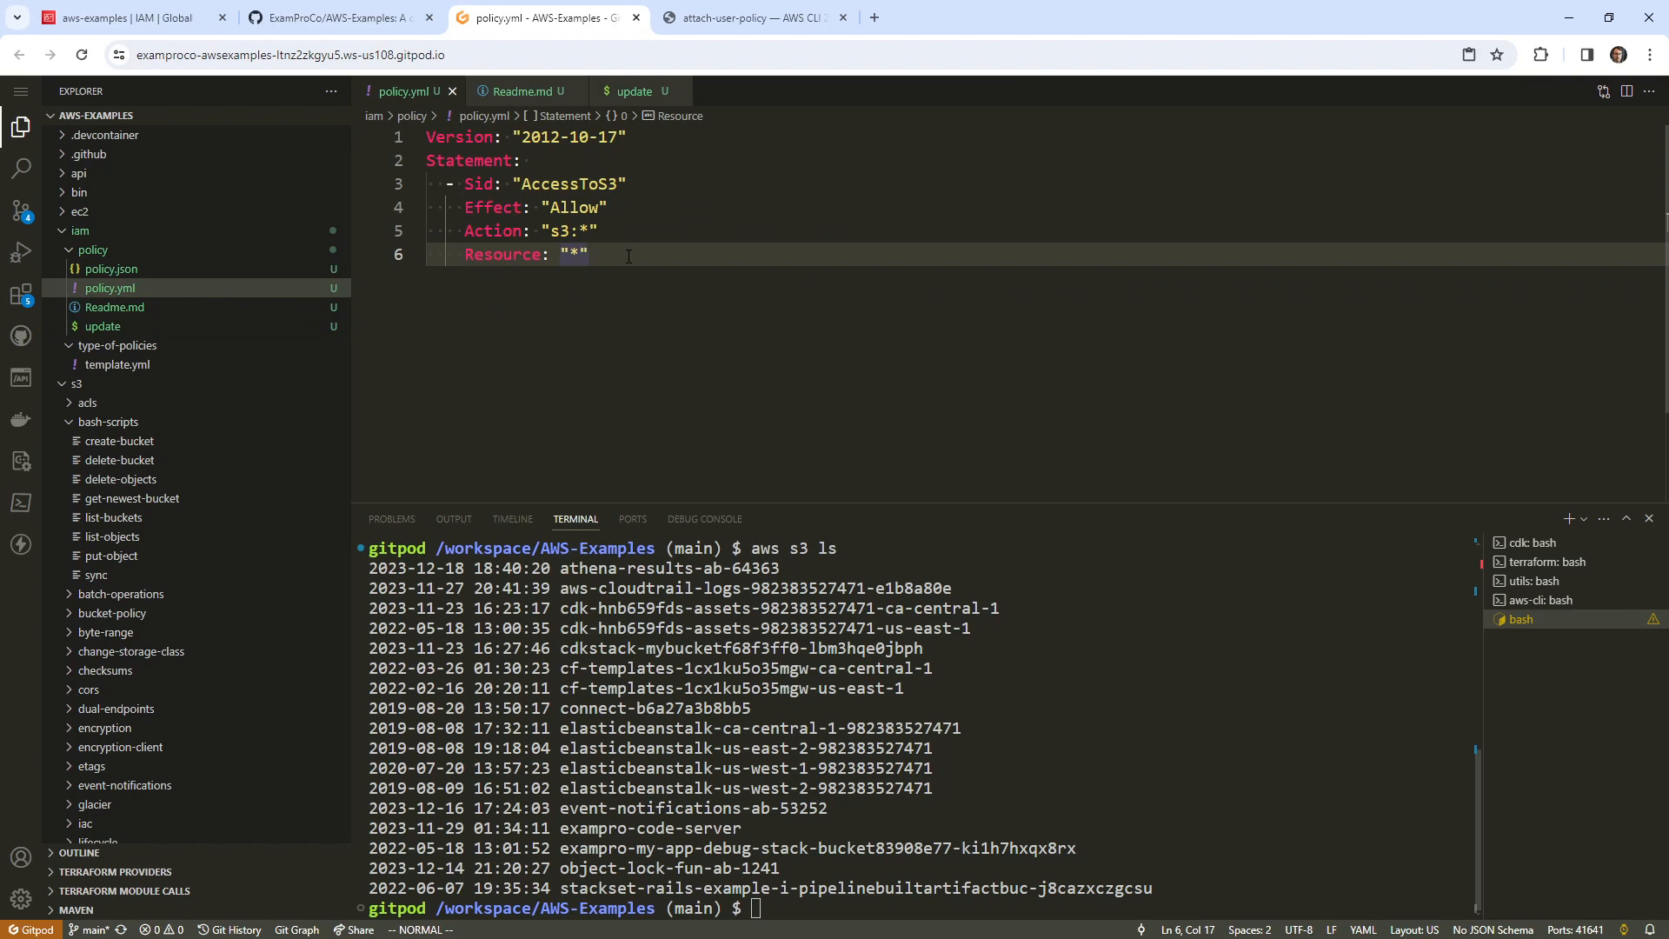
key("Left")
- Search the web for s3 permissions in a new browser tab and skim AWS's Policies and Permissions in Amazon S3 page
left_click(875, 20)
type("s3 permissio")
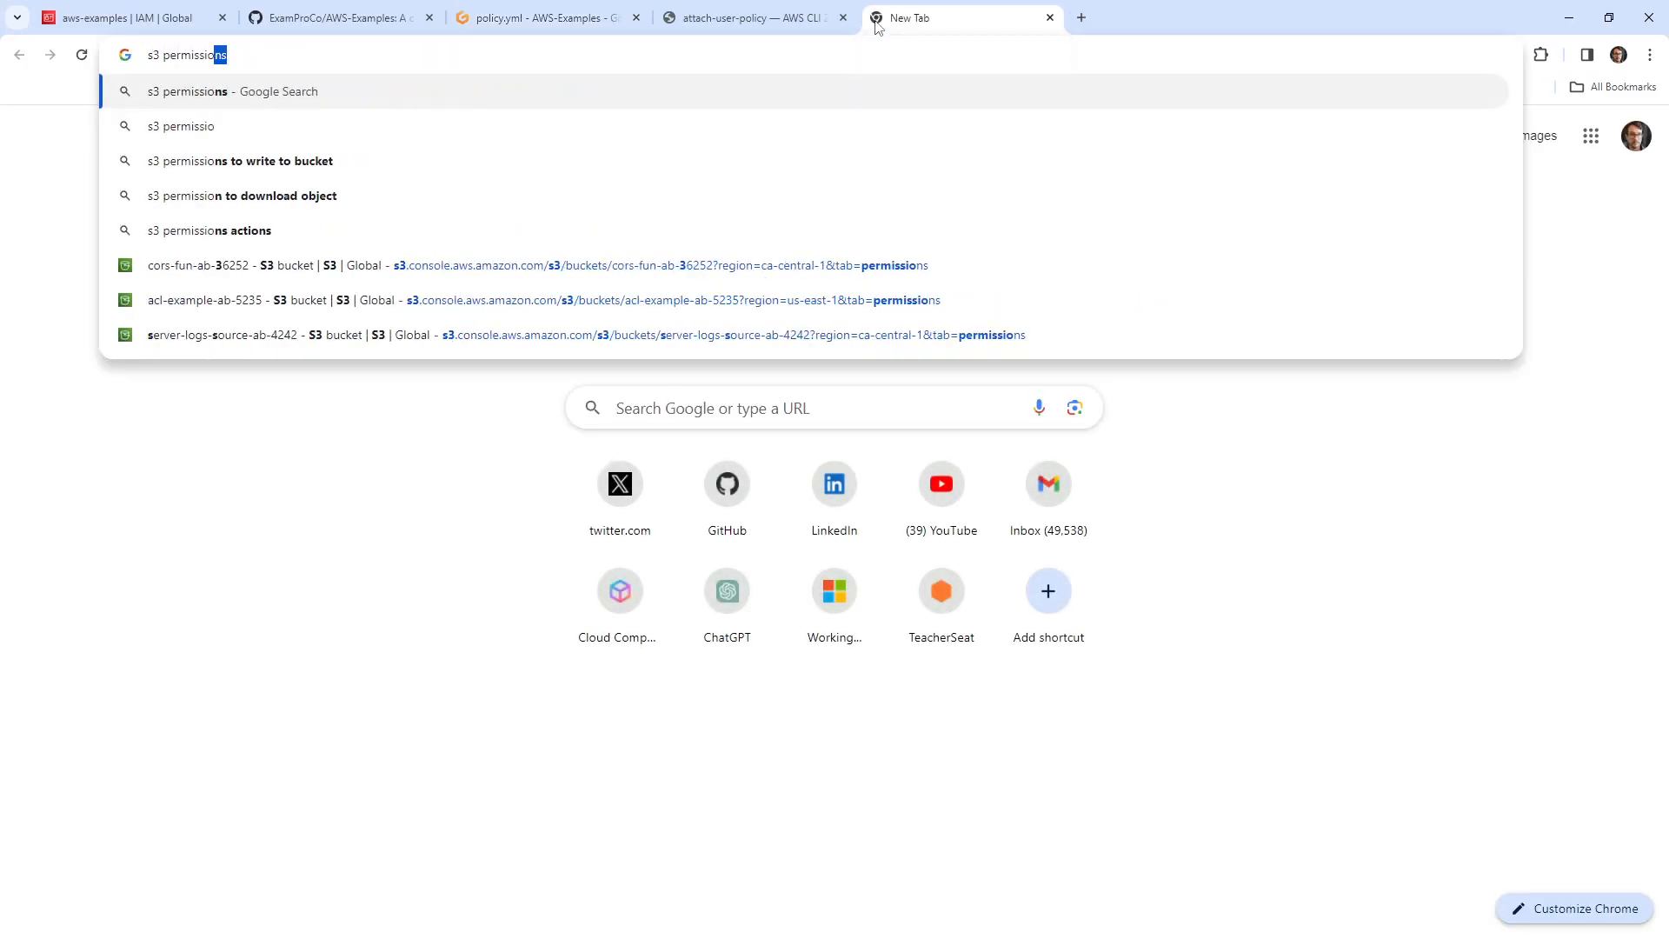
key("Return")
left_click(584, 406)
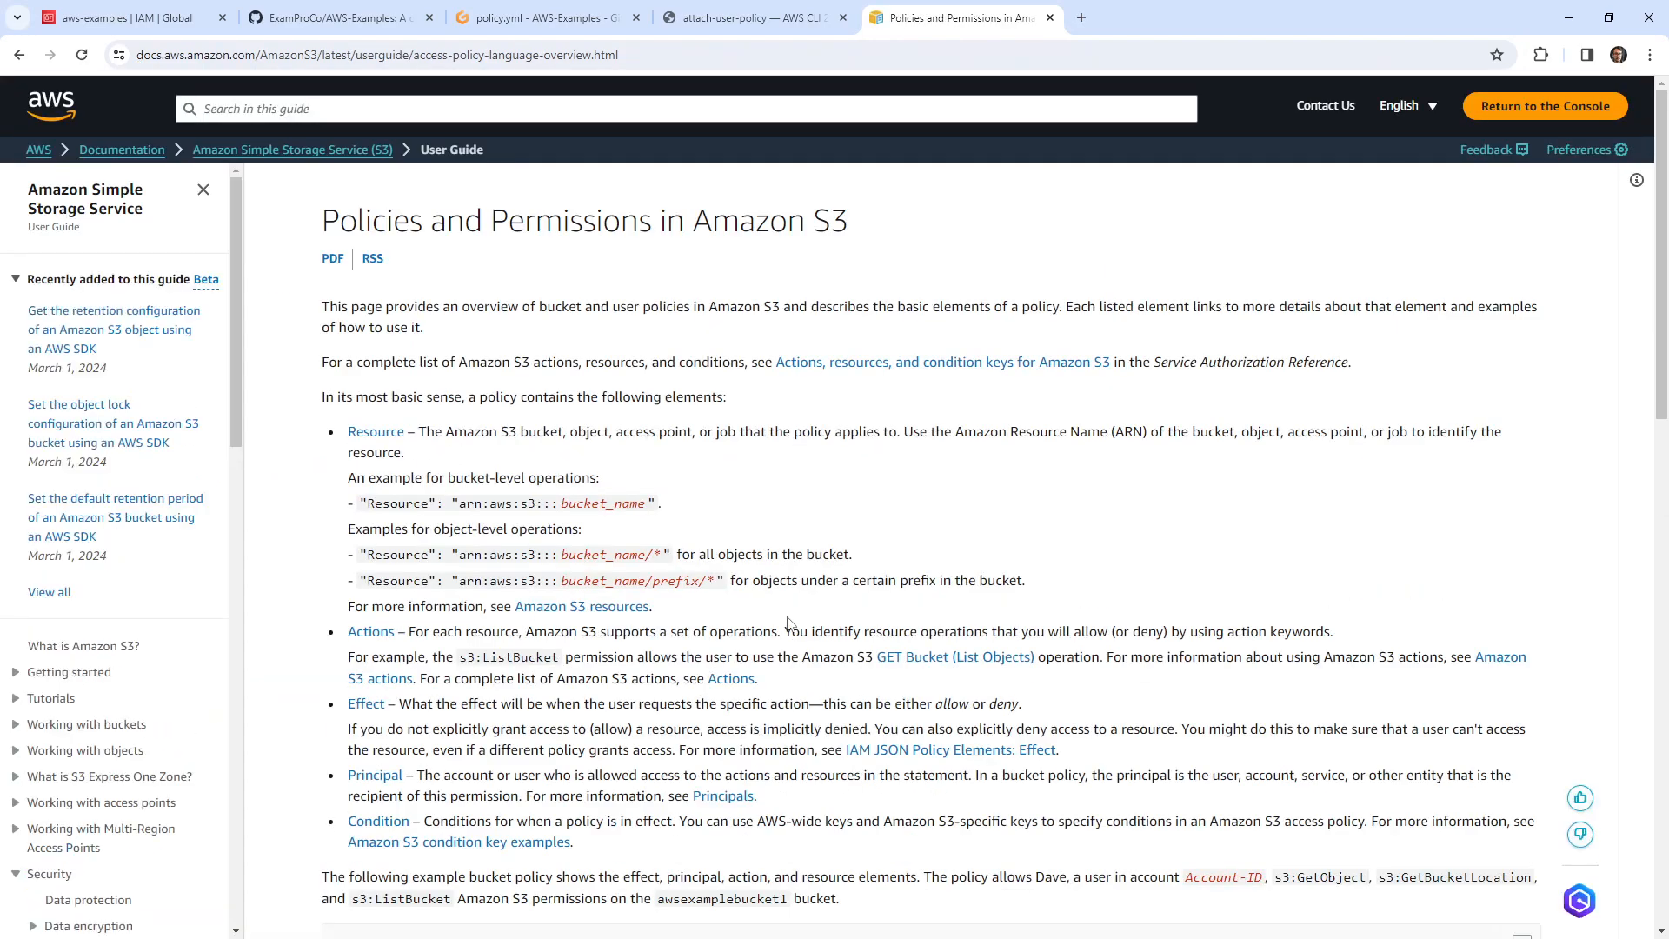
scroll(789, 618, "down", 8)
scroll(787, 621, "down", 2)
scroll(783, 626, "up", 10)
- Search the web for s3 actions and skim the policy examples on the Amazon S3 actions page
left_click(410, 54)
type("s3 actions")
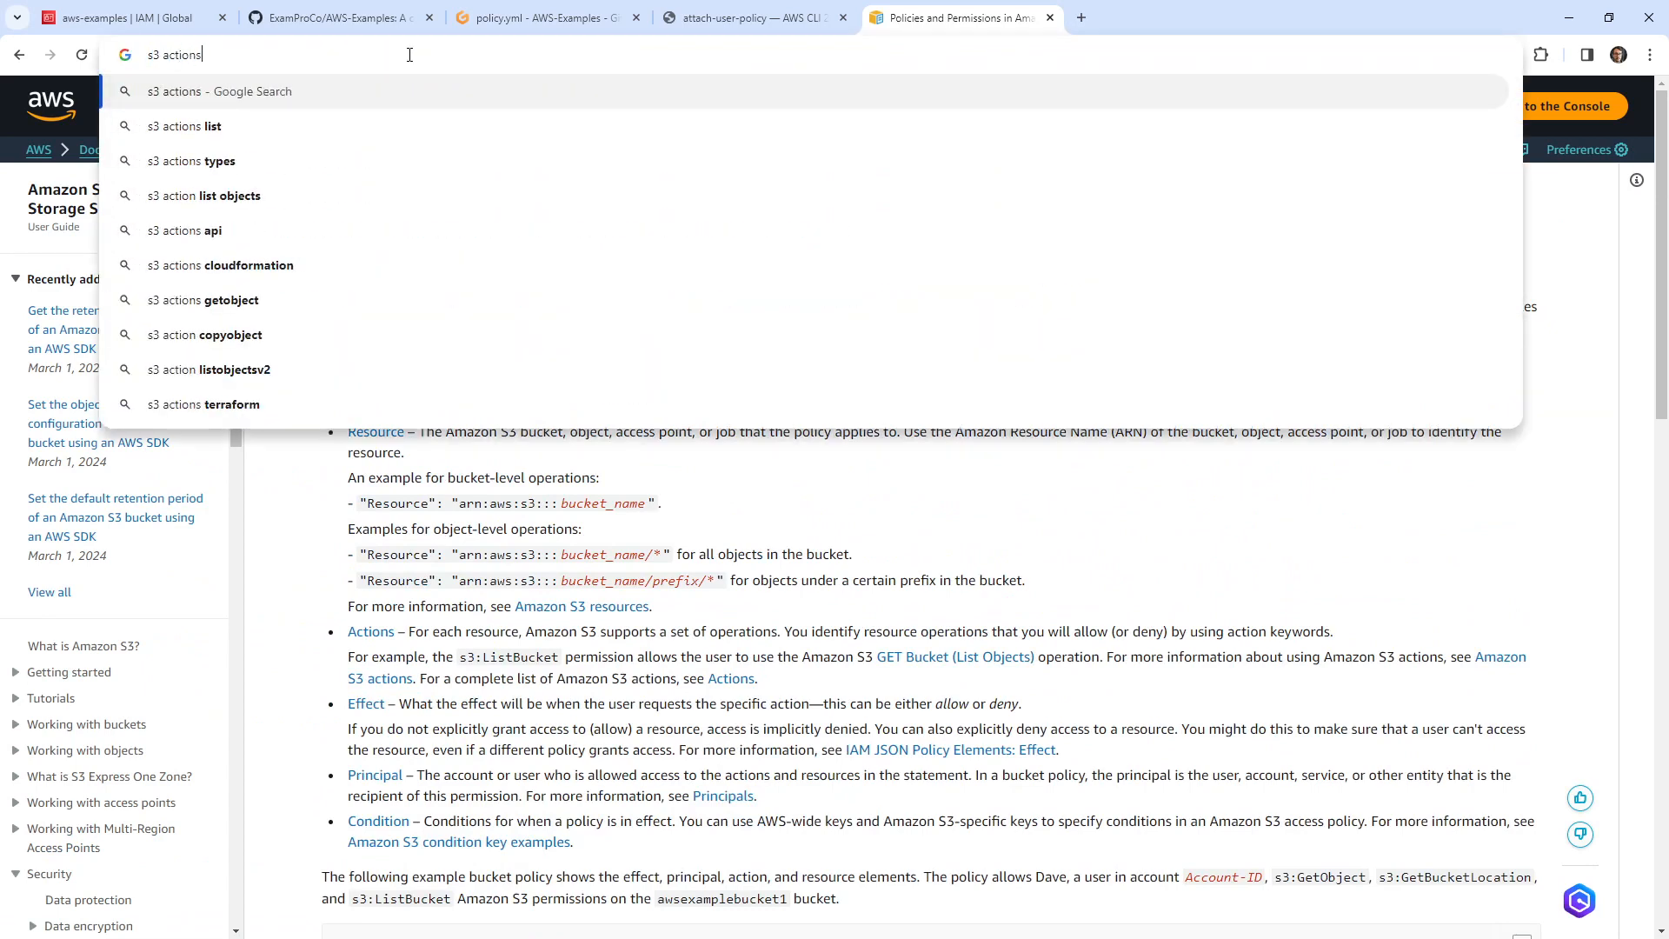
key("Return")
left_click(410, 404)
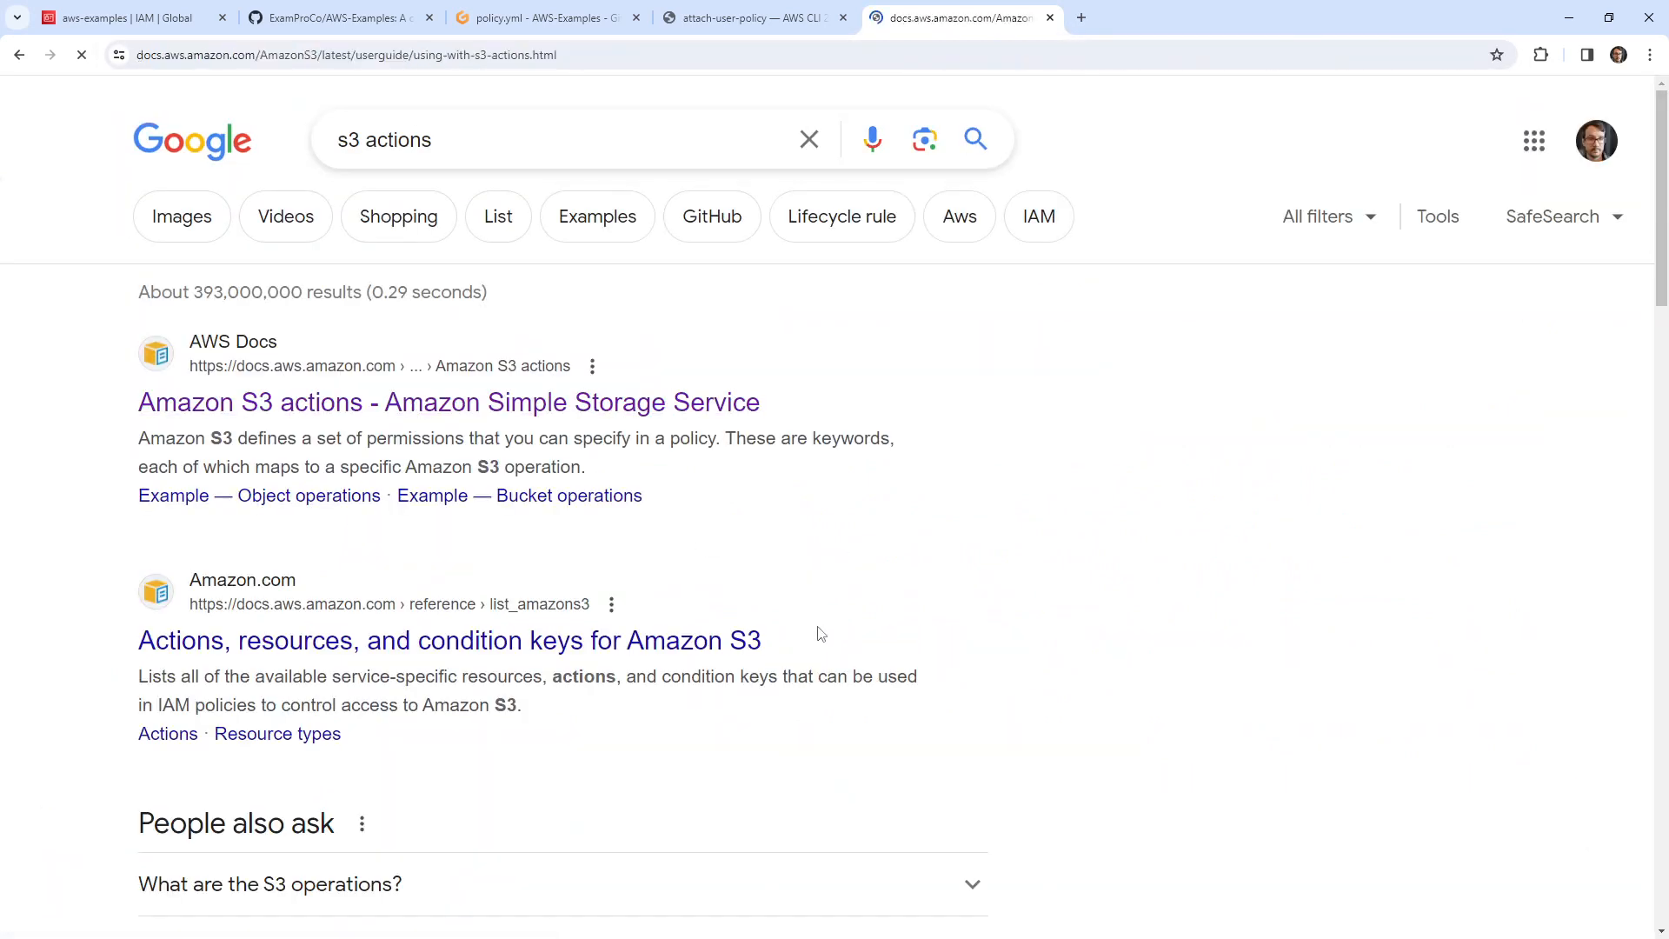
scroll(794, 484, "down", 10)
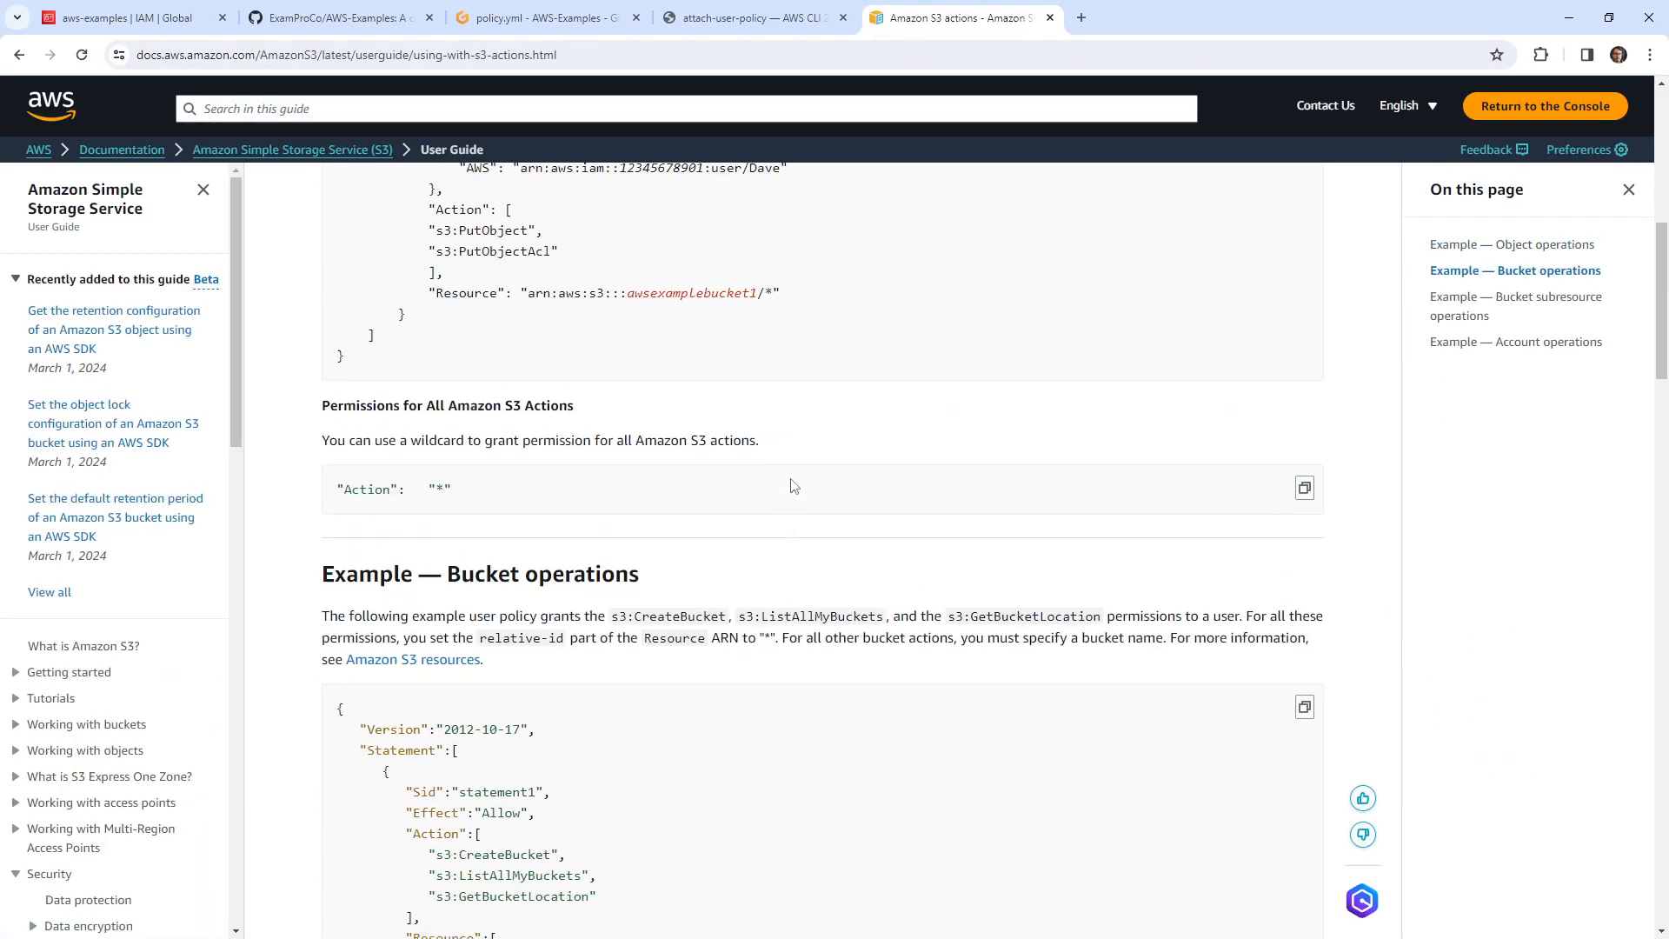
scroll(787, 492, "down", 5)
- Refine the web search to s3 actions list reference and examine the Actions table in the Amazon S3 service authorization reference
left_click(19, 55)
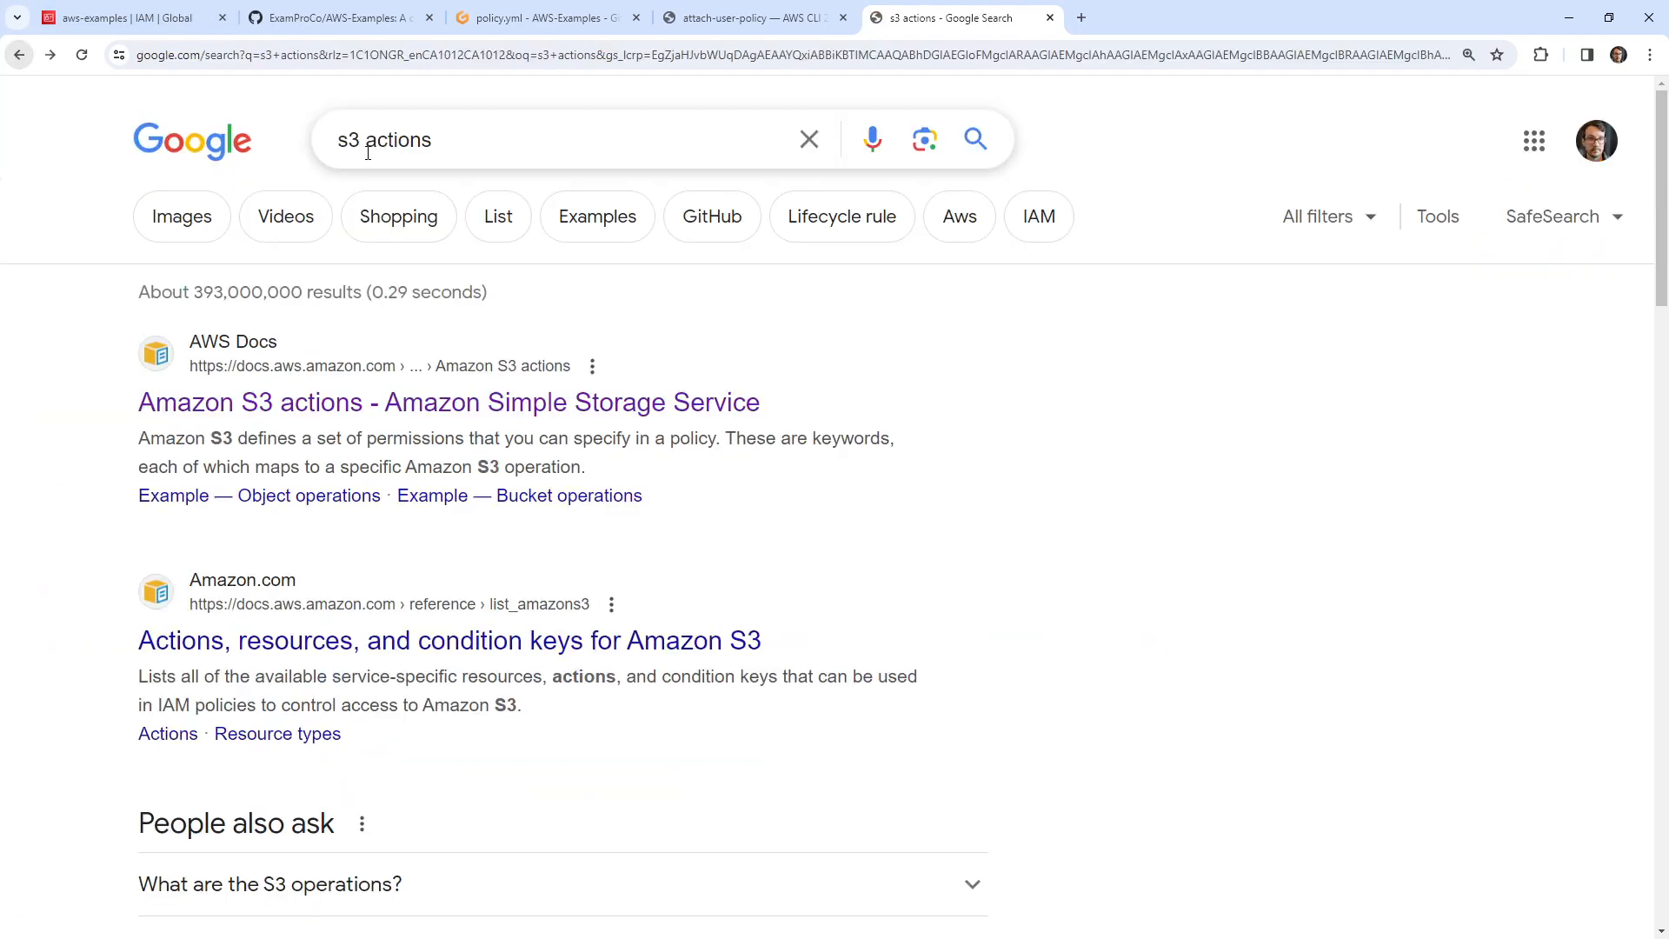
type("list reference")
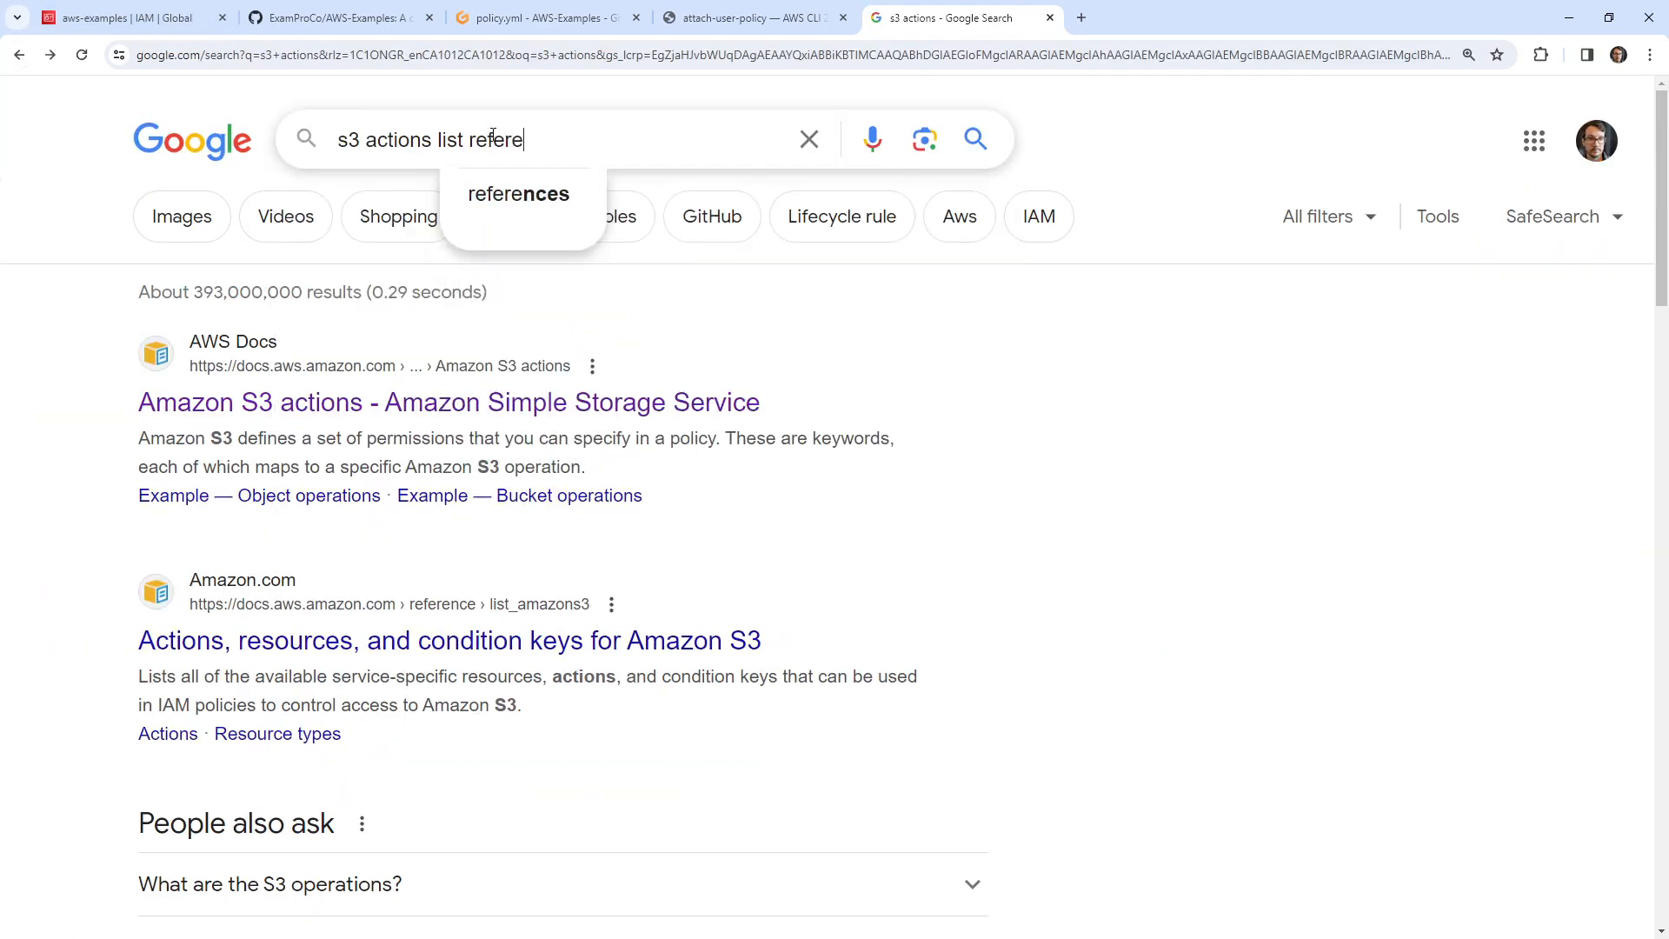
key("Return")
left_click(387, 403)
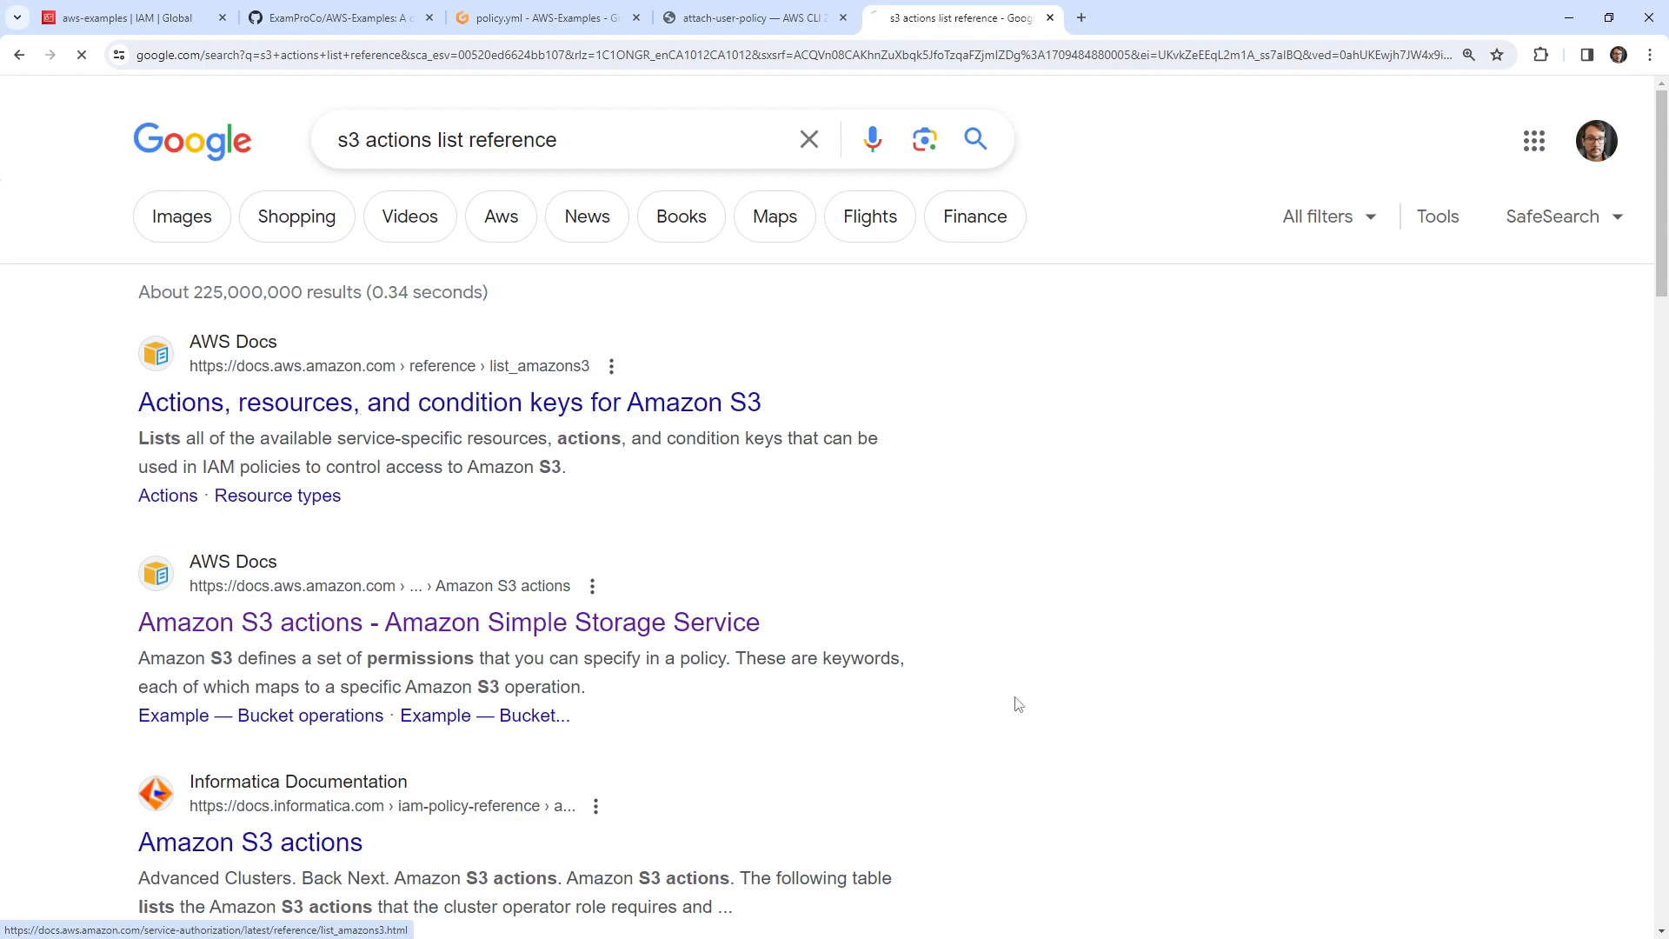
scroll(822, 457, "down", 9)
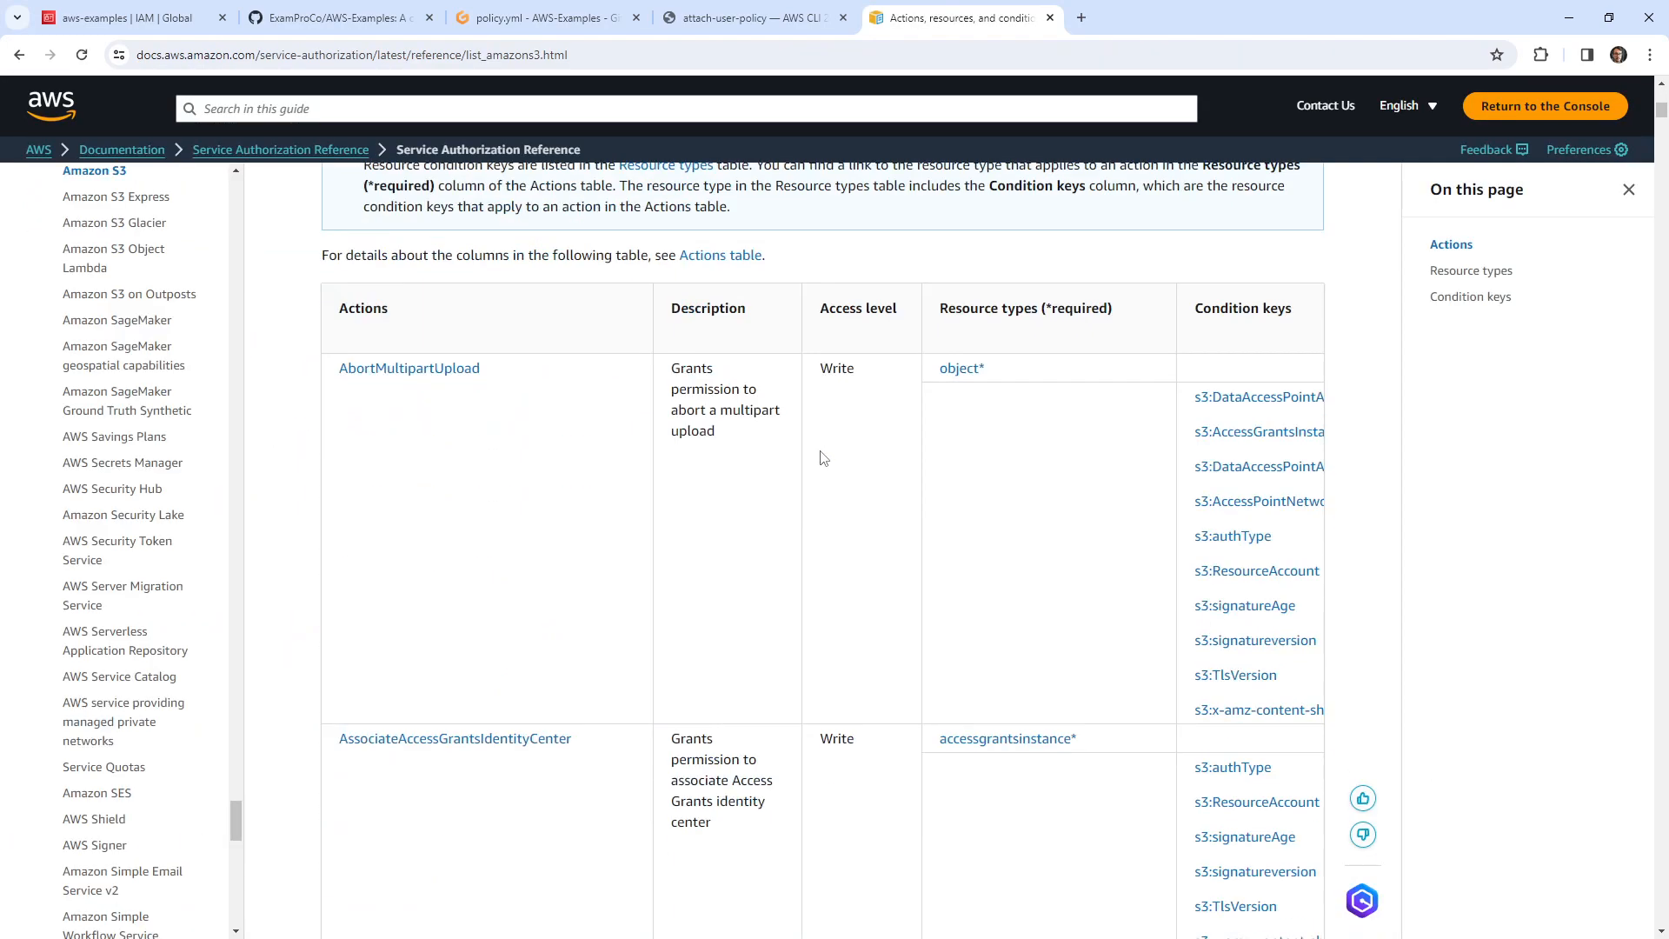
scroll(824, 458, "down", 8)
scroll(821, 459, "up", 18)
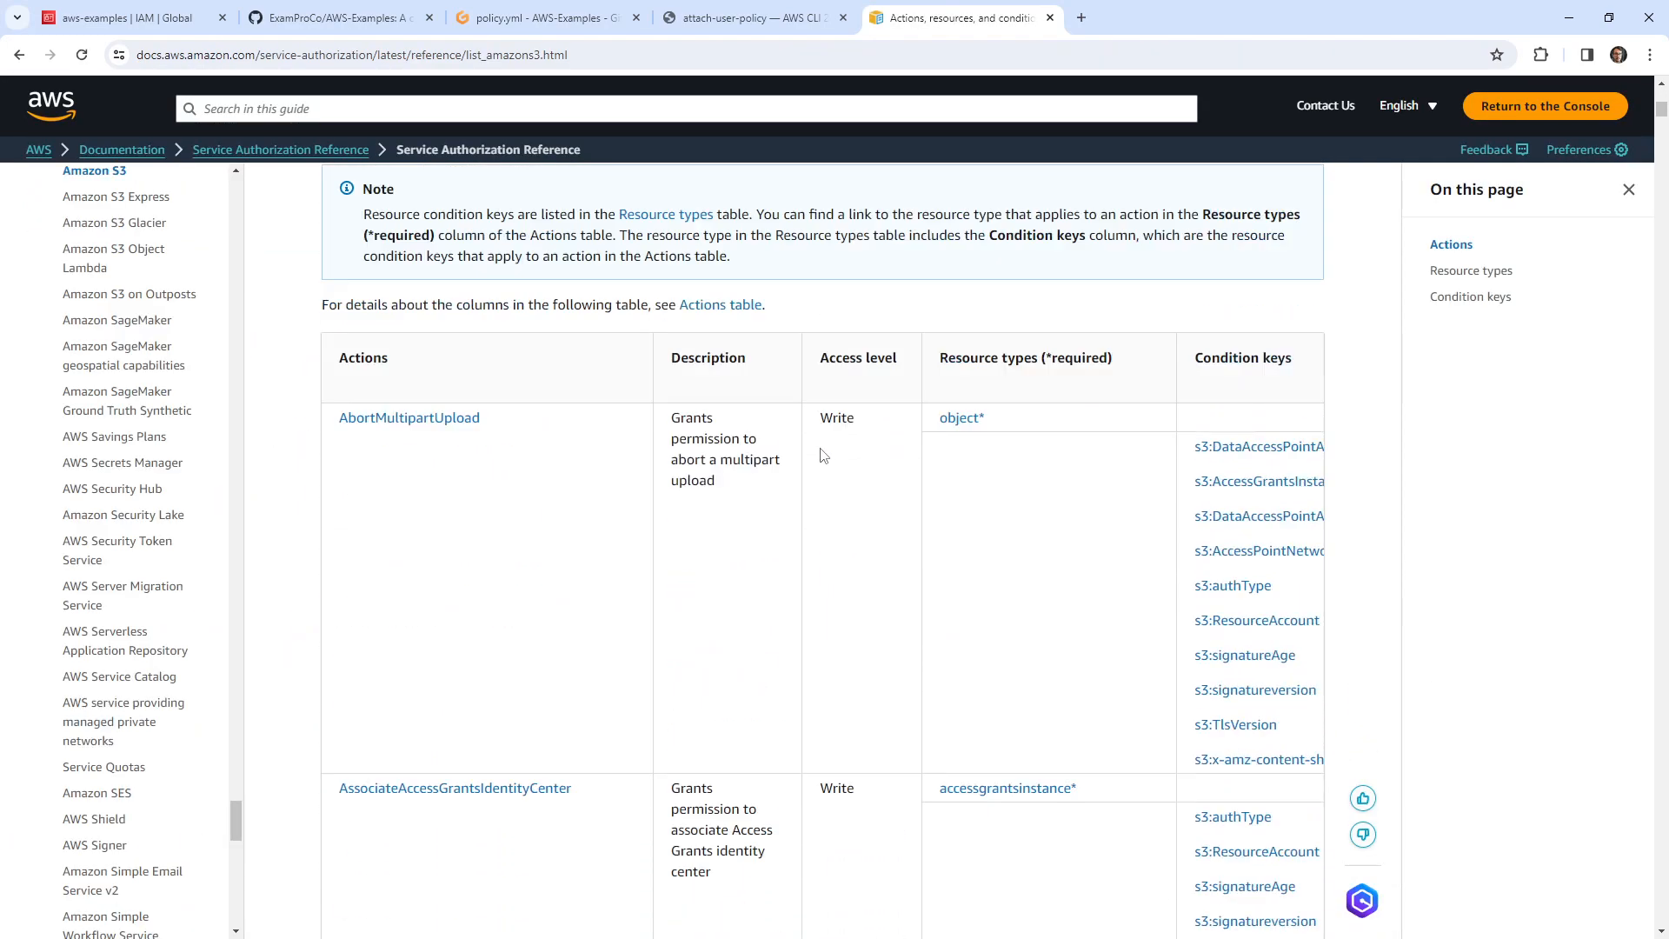
scroll(818, 458, "down", 15)
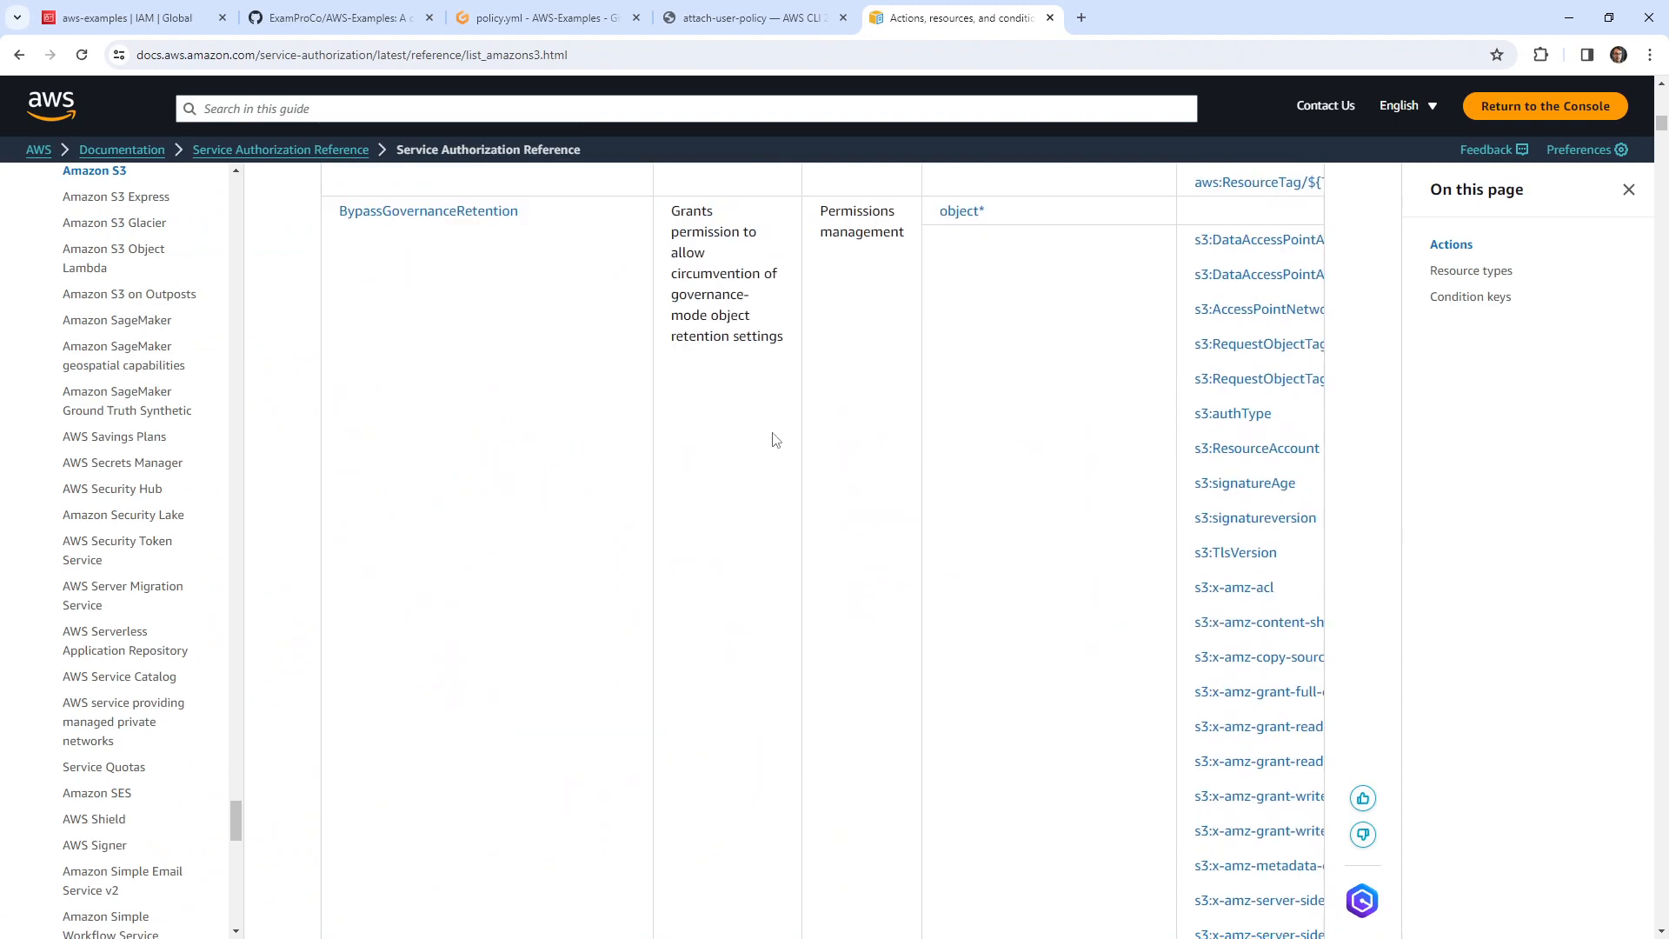
- Find list on the reference page and look through the matching S3 List actions and their resource types
key("ctrl+f")
type("list")
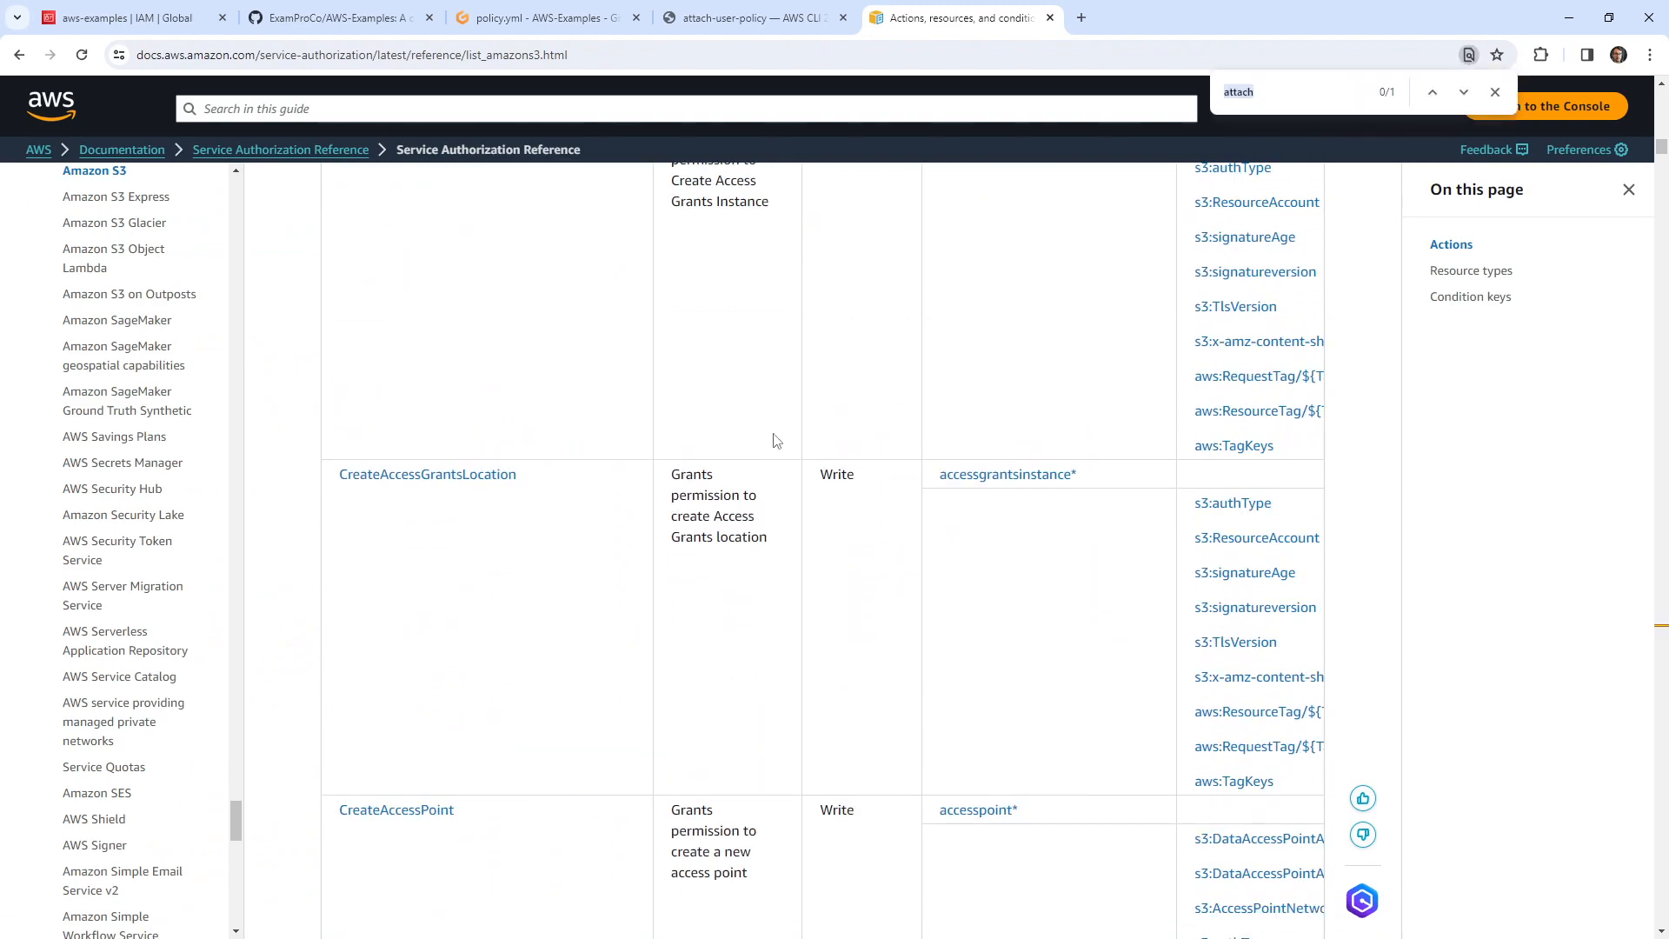
key("Return")
key("Return")
key("Return")
key("Return")
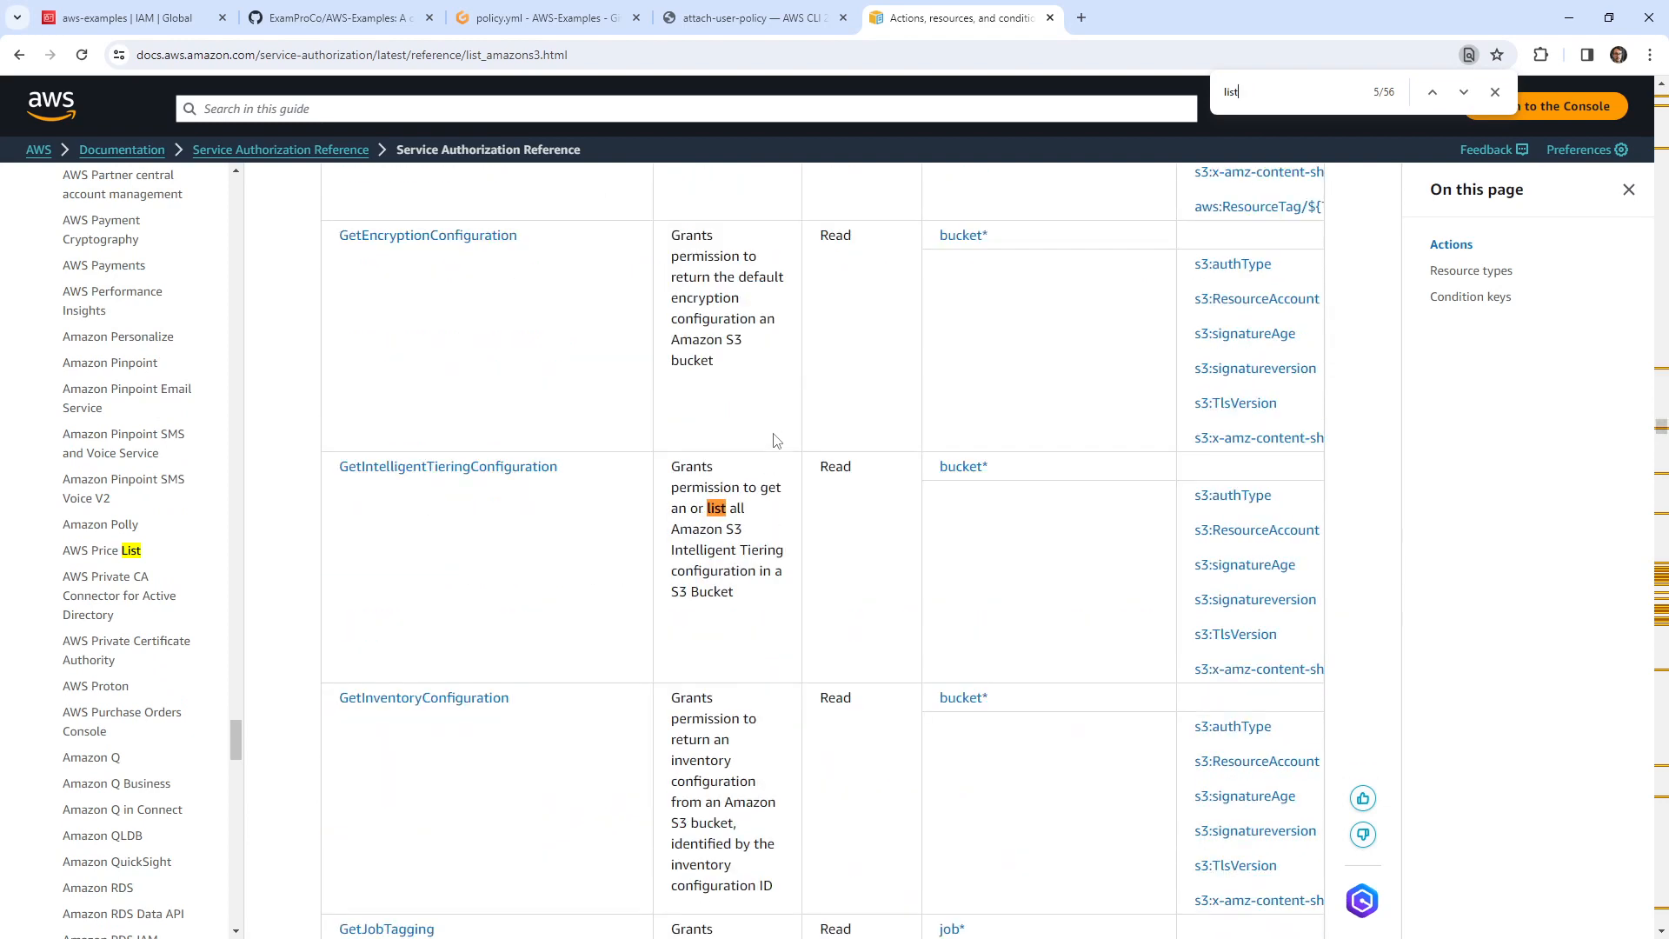
key("Return")
key("Return")
key("Return")
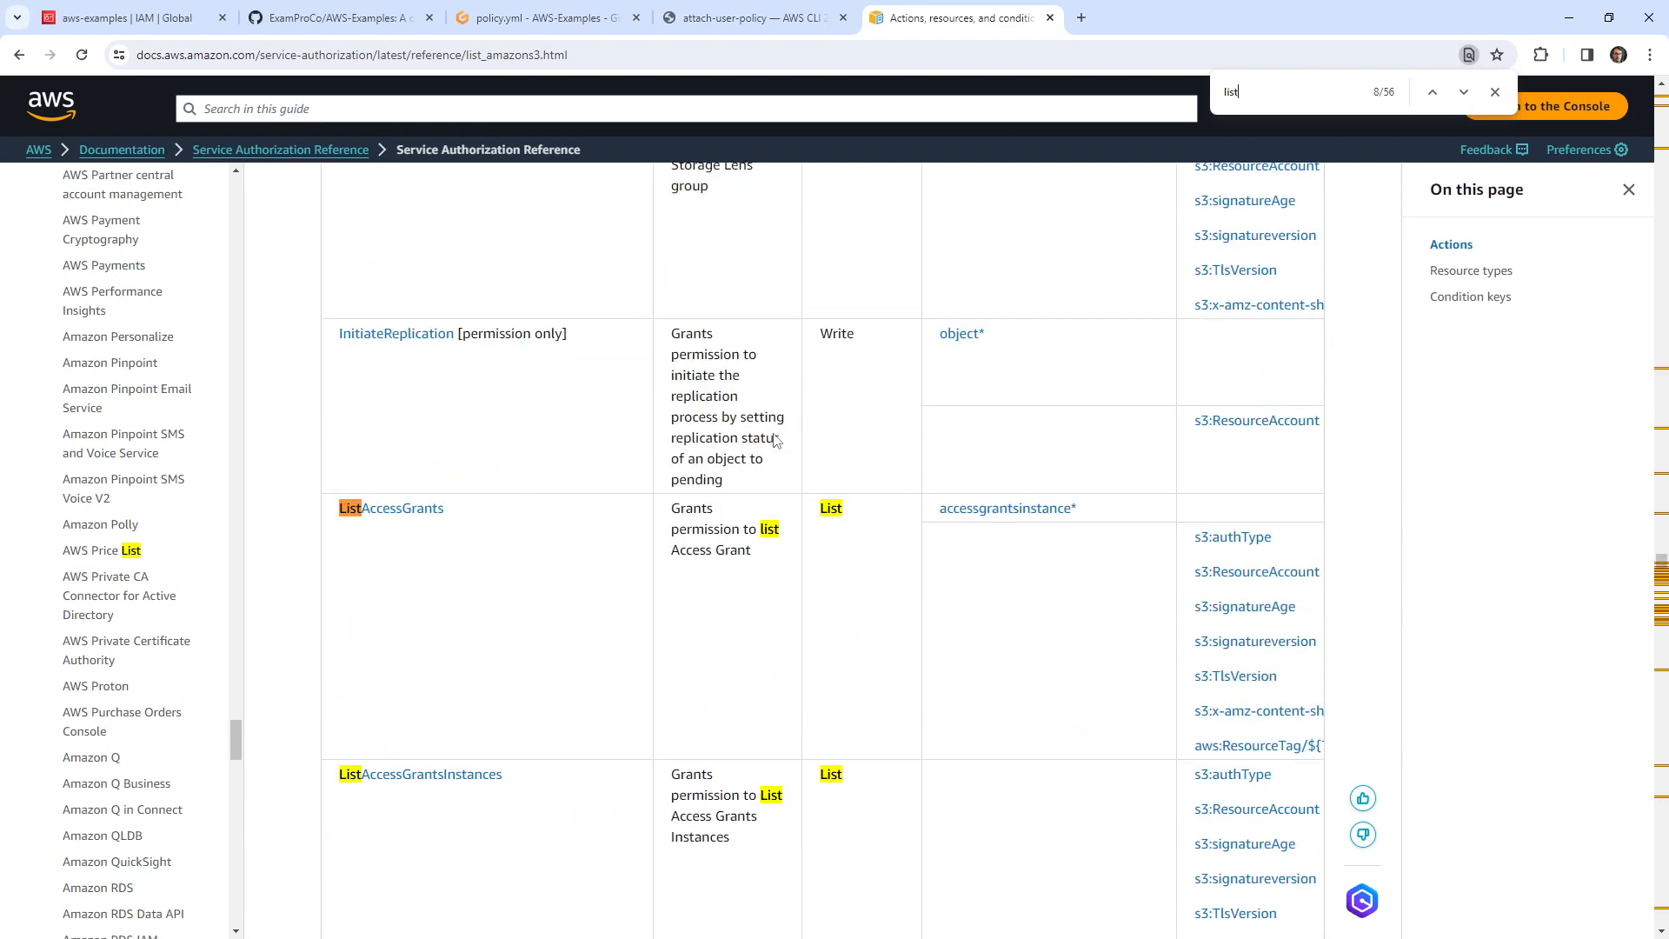
key("Return")
key("Return")
key("Return")
scroll(964, 394, "down", 10)
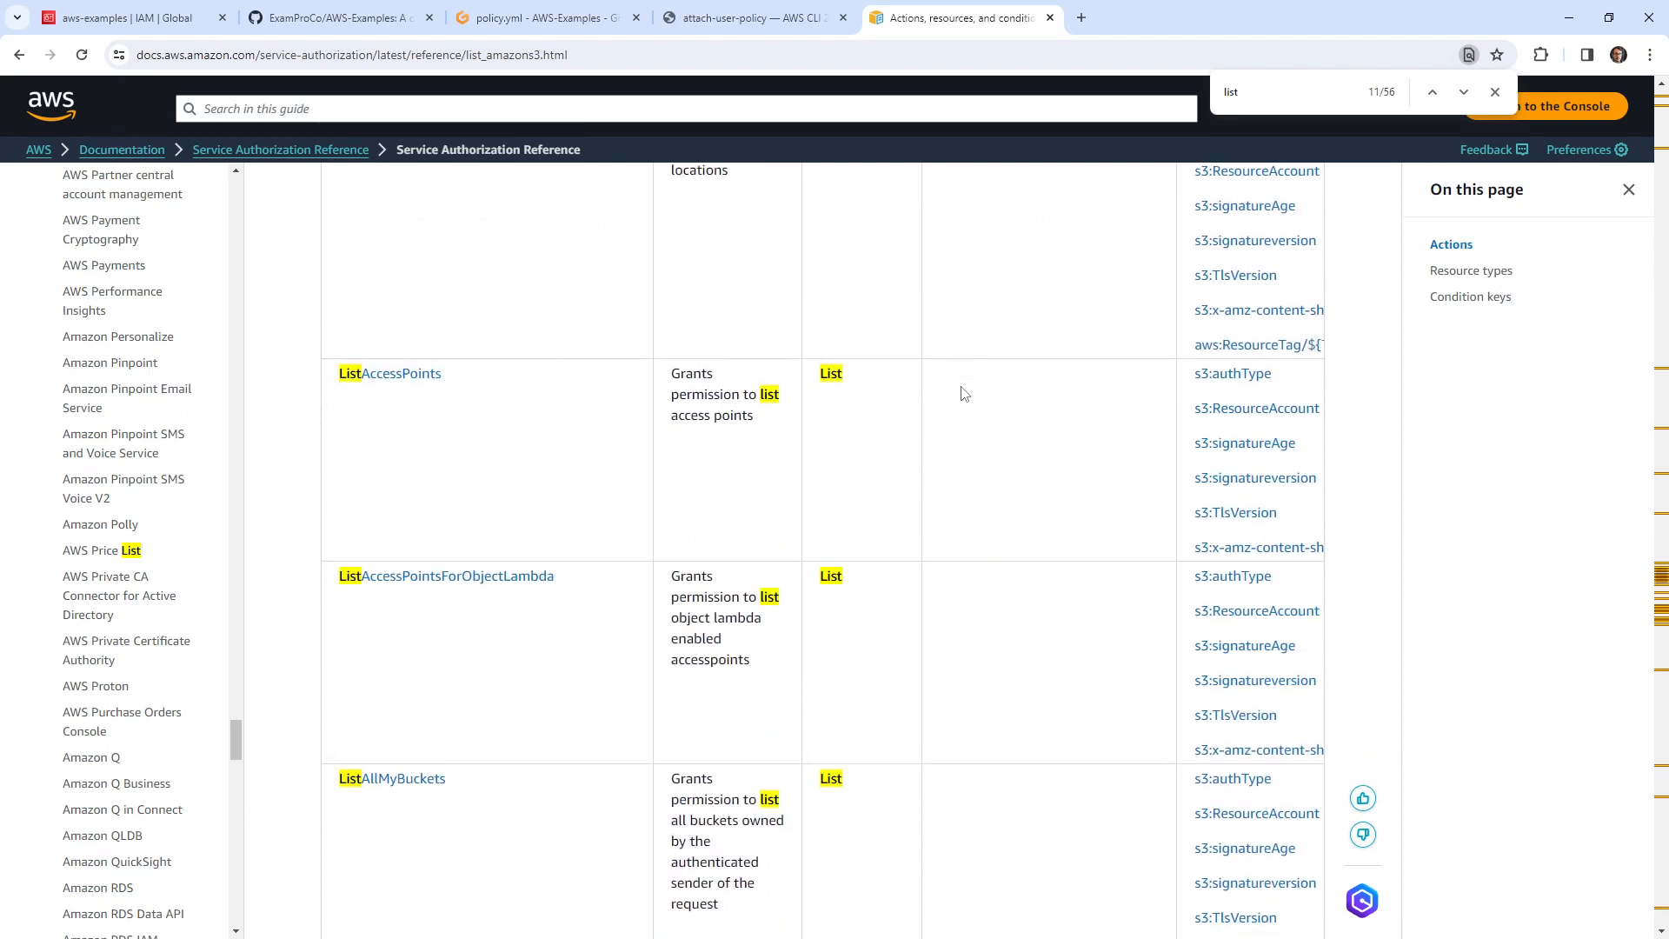
scroll(963, 394, "down", 7)
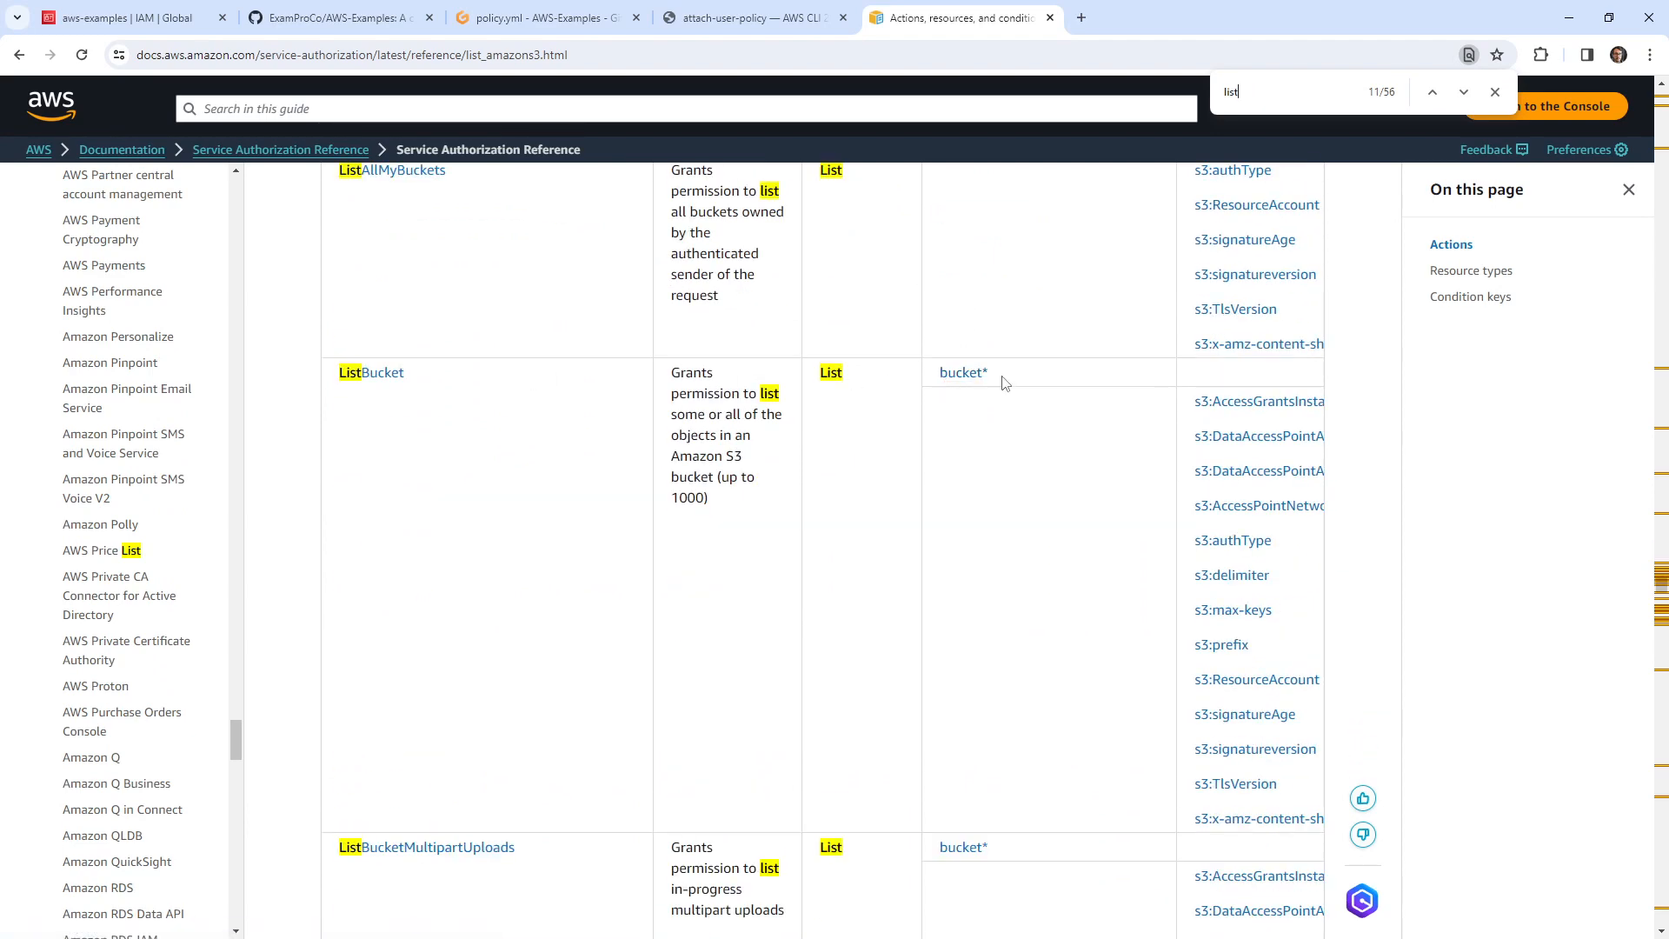
- Close the reference page, return to the aws-examples user in the IAM console, and open my-fun-policy for editing in the visual editor
left_click(1050, 17)
left_click(118, 26)
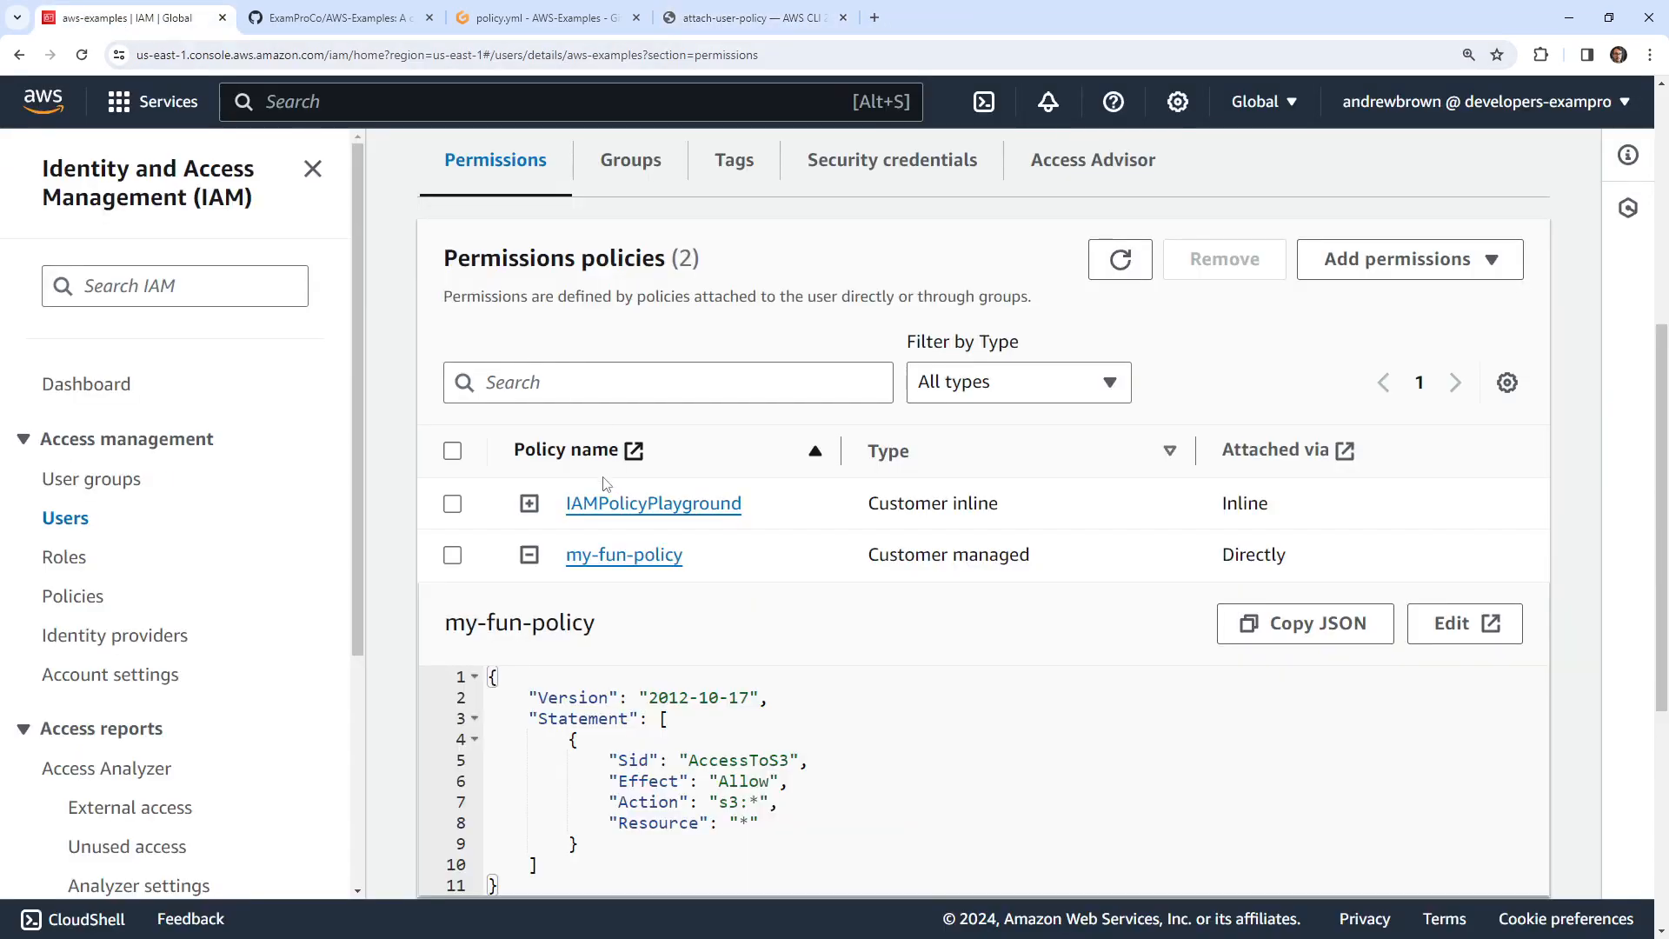
left_click(1465, 624)
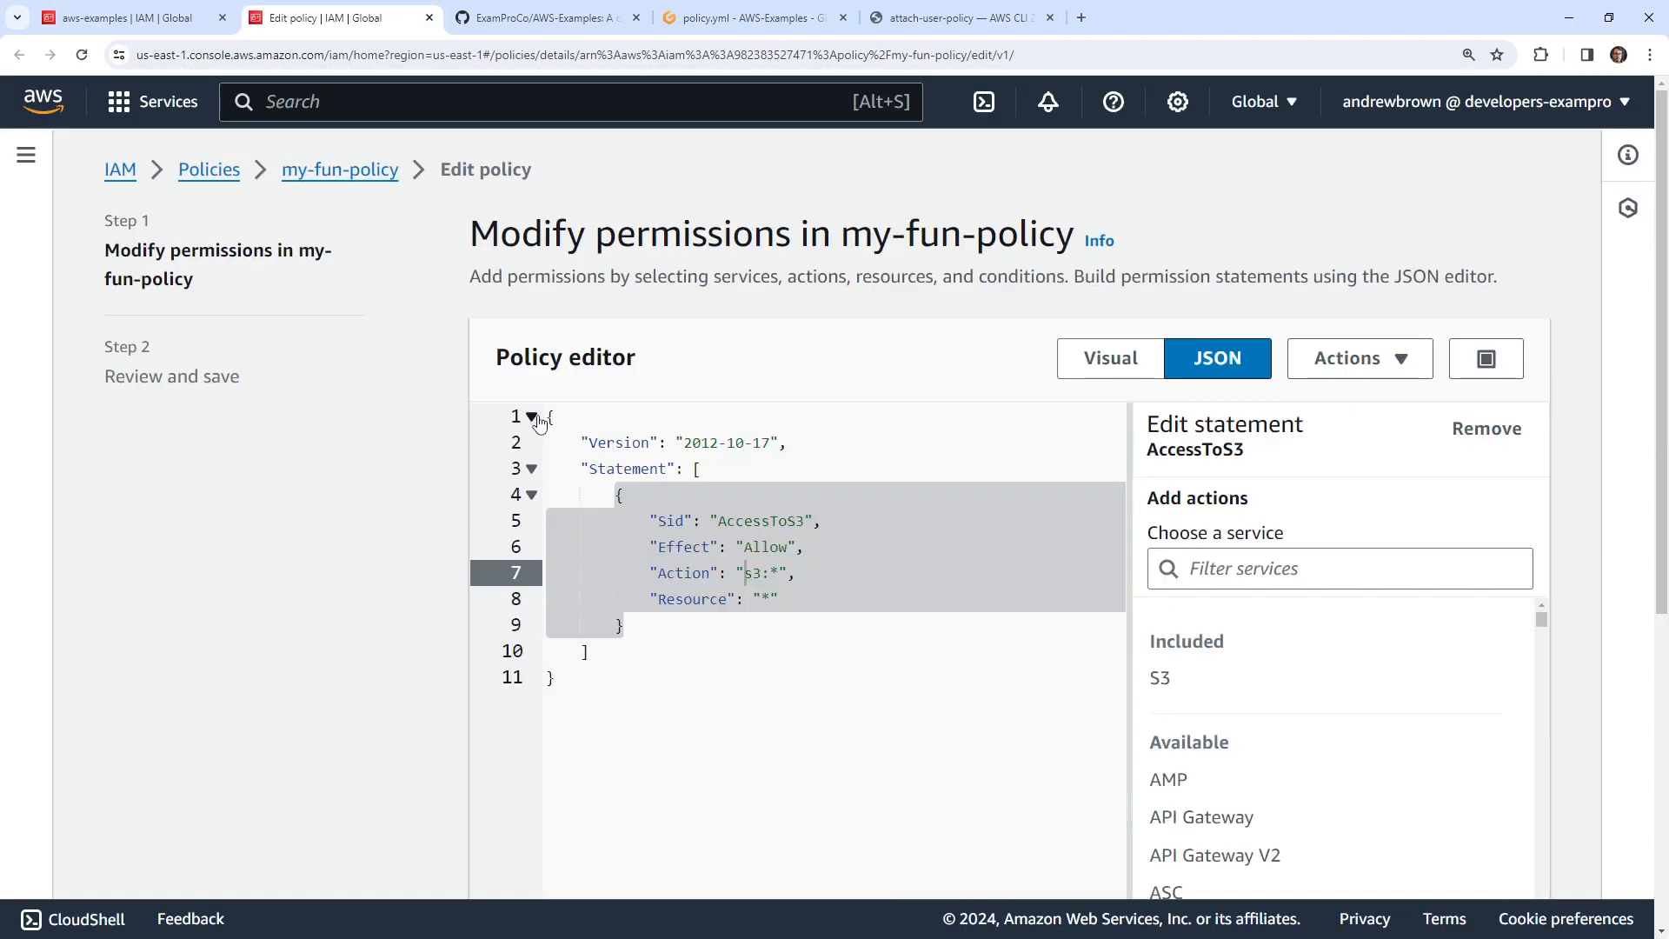
left_click(1066, 374)
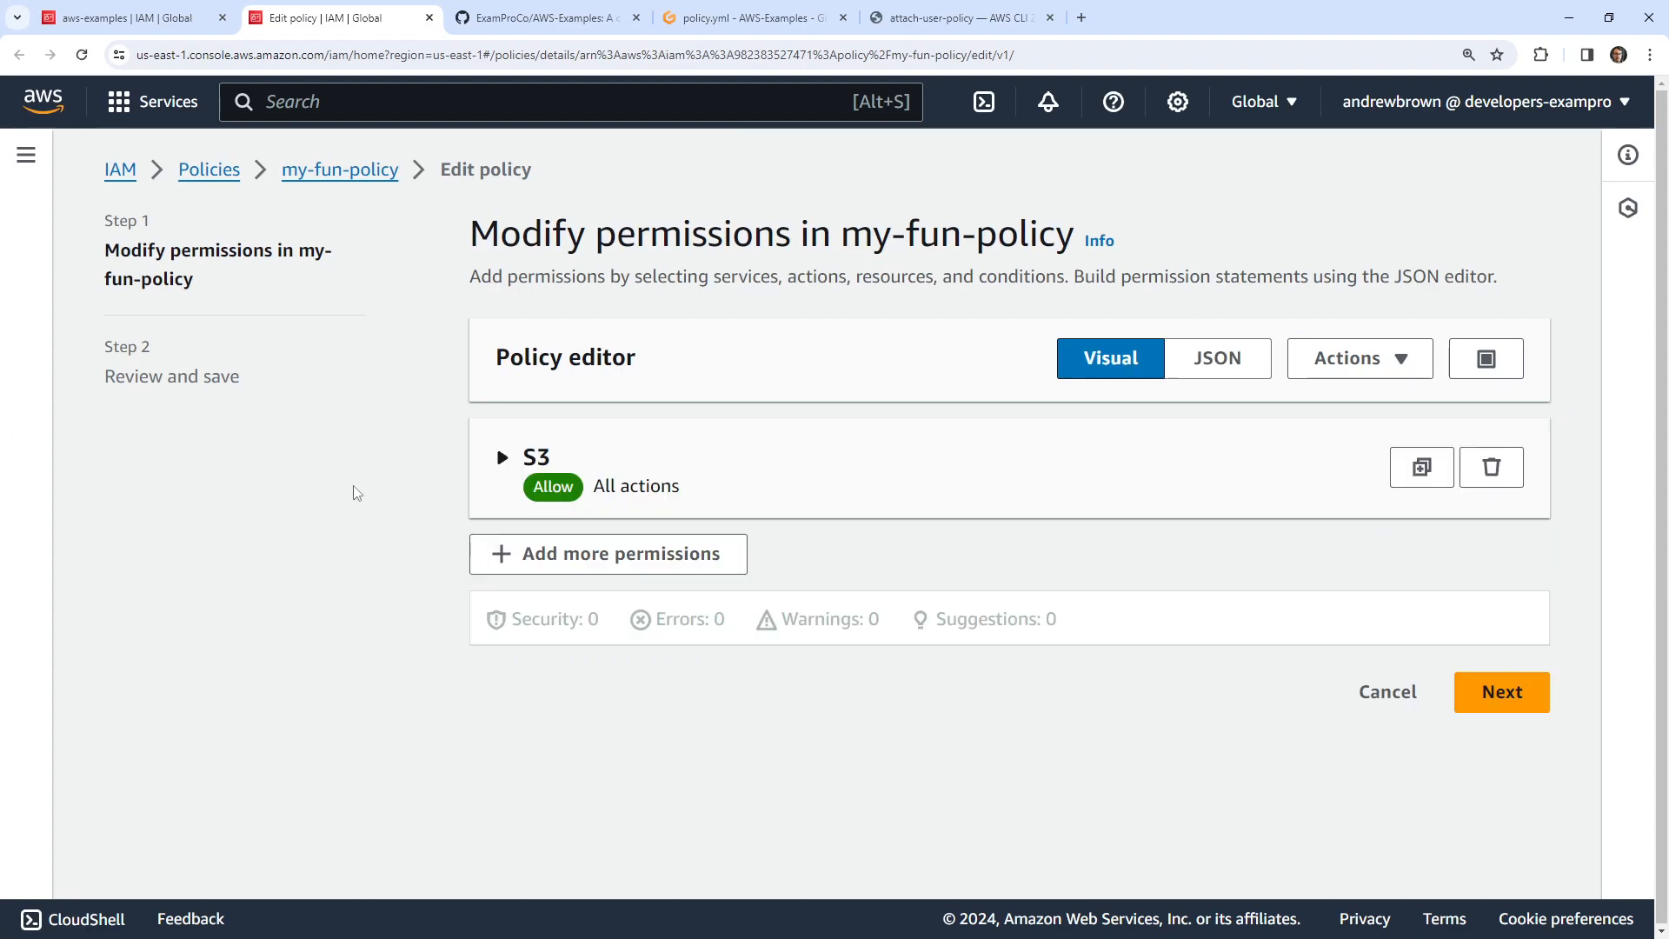
- Expand the S3 permissions and their List access level to examine the individual actions, and return to policy.yml in Gitpod
left_click(501, 461)
scroll(499, 470, "down", 5)
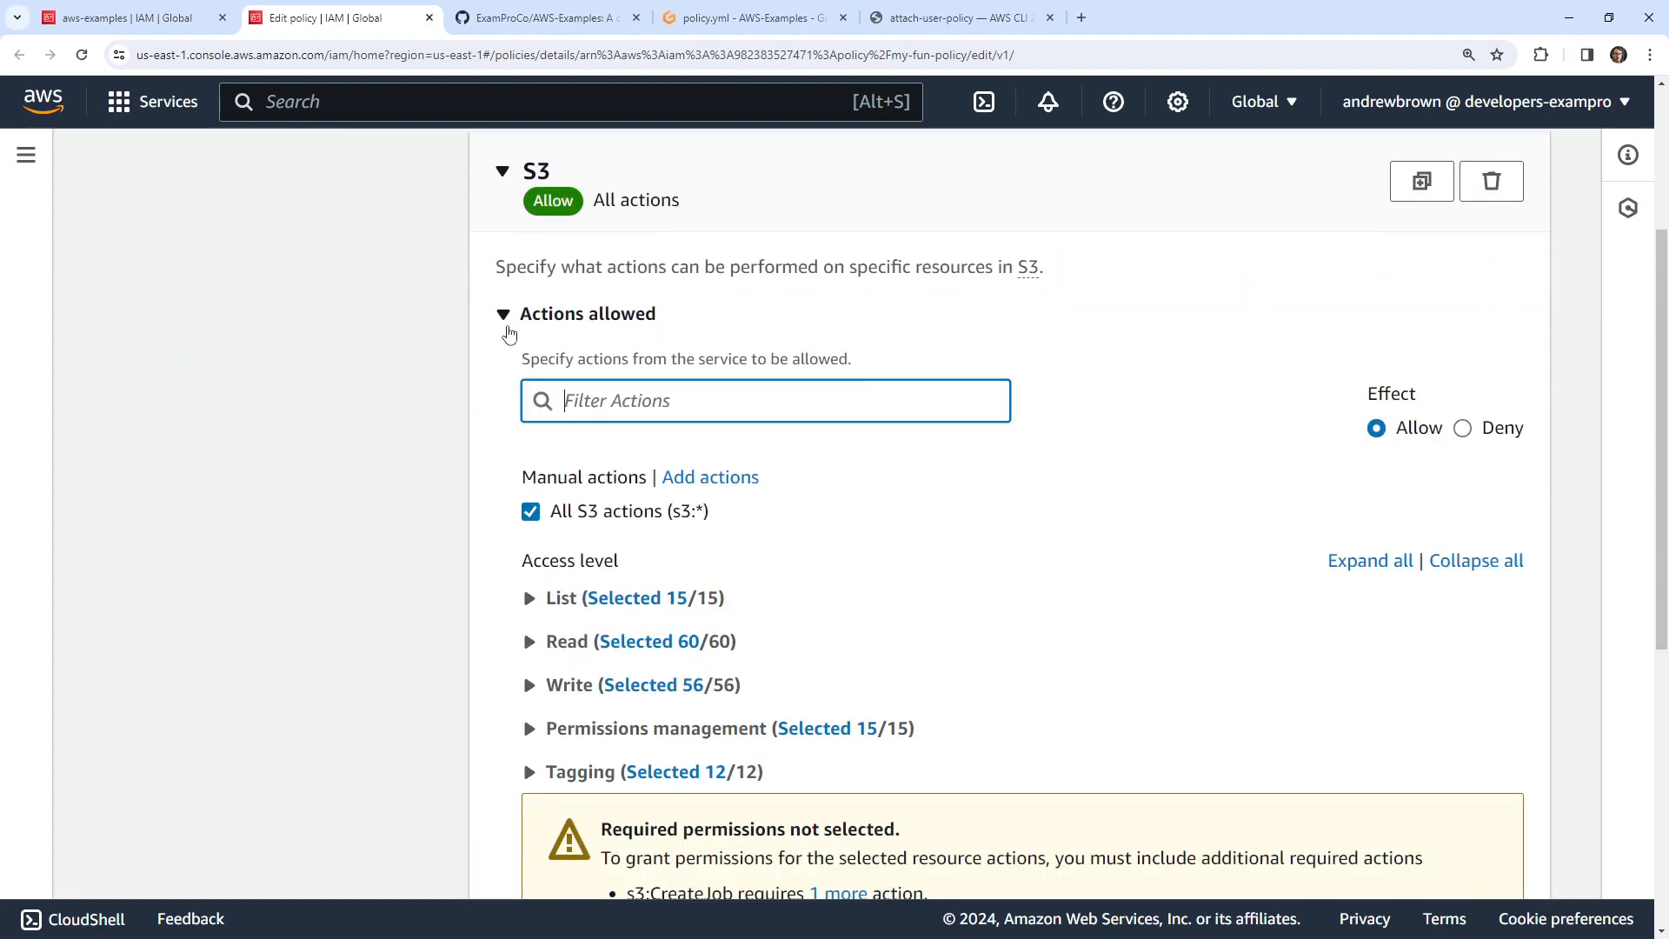
left_click(530, 512)
scroll(409, 557, "down", 3)
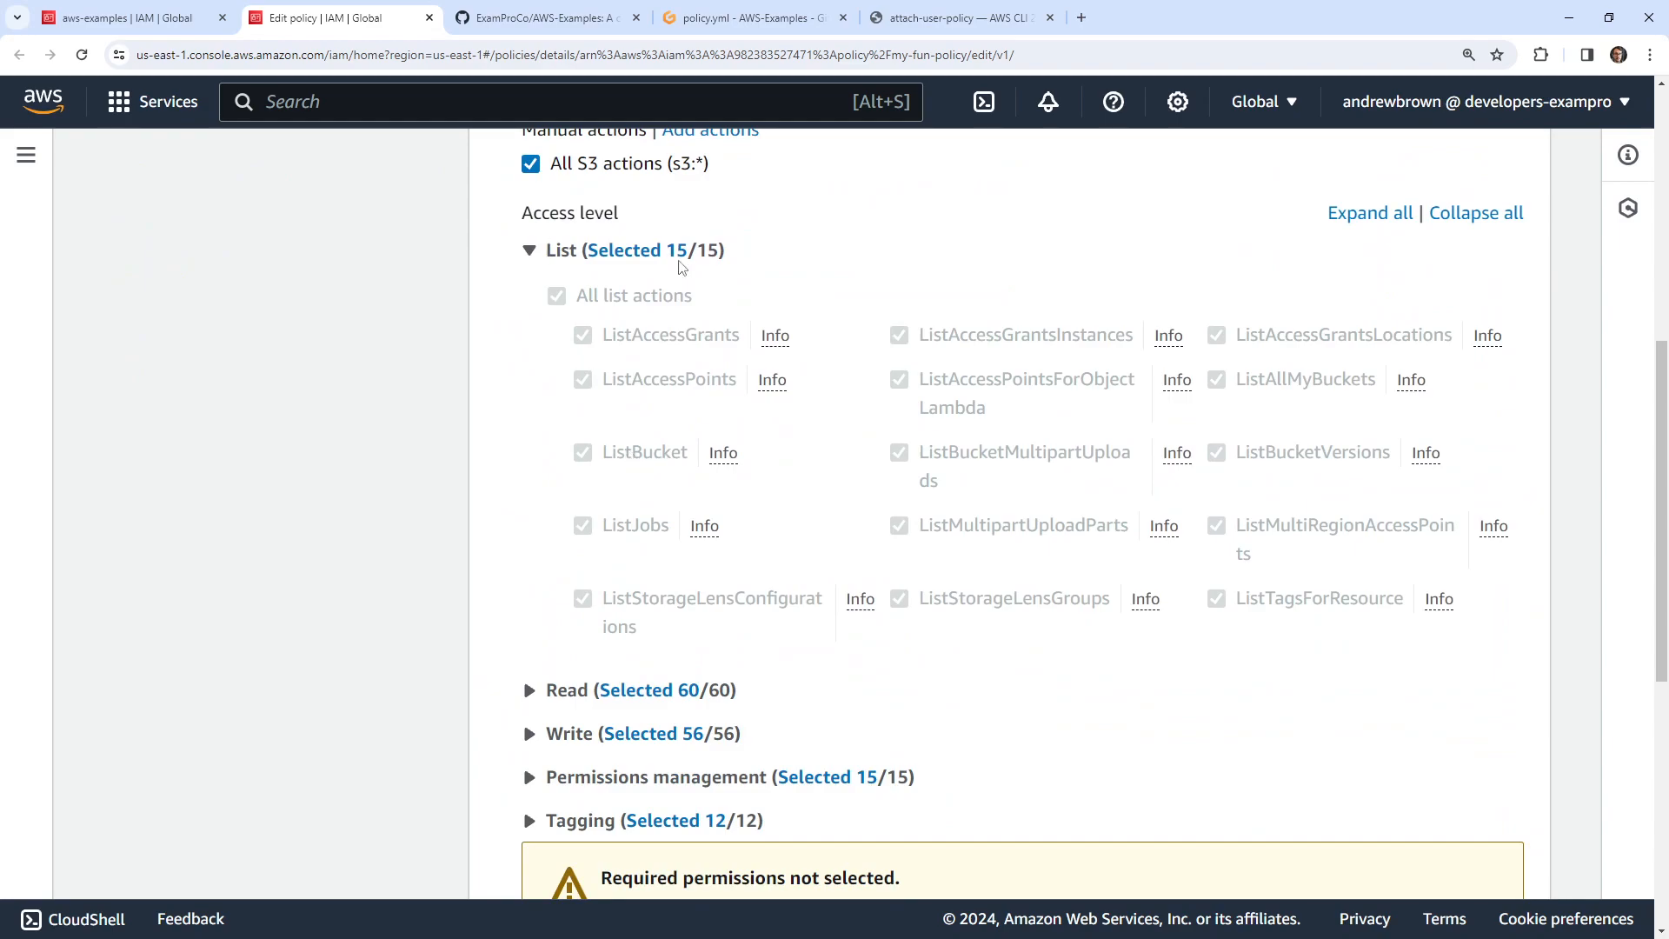
left_click(746, 17)
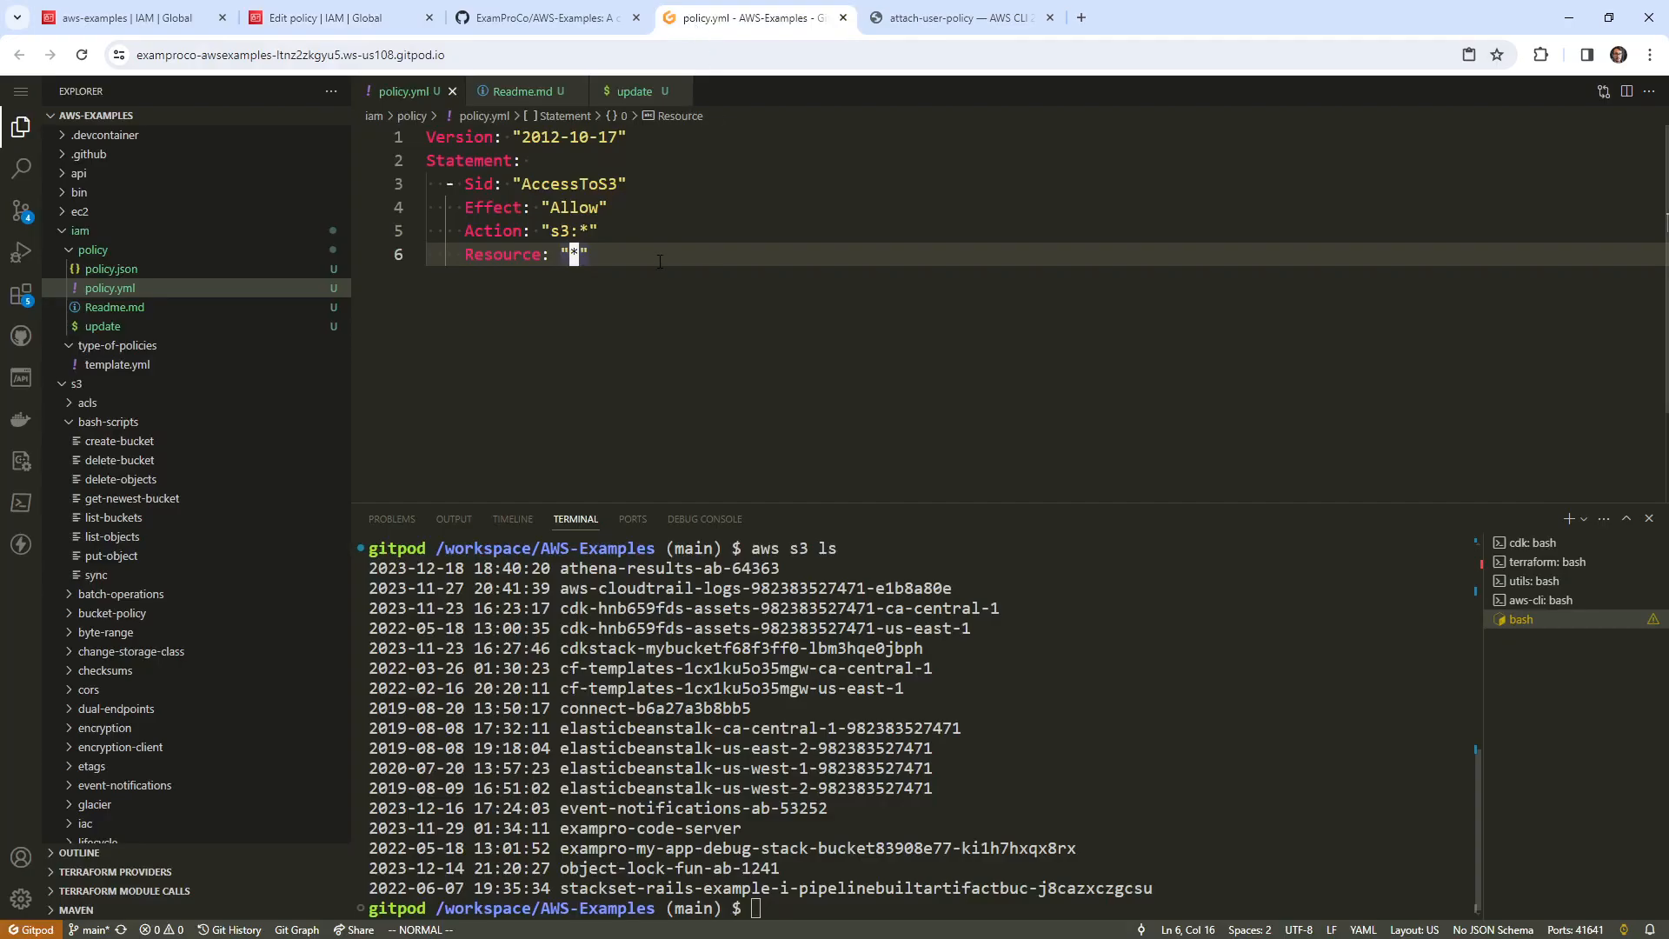
- Change the statement's Action in policy.yml to s3:ListBucket
key("k")
key("a")
key("Escape")
type("lsListB")
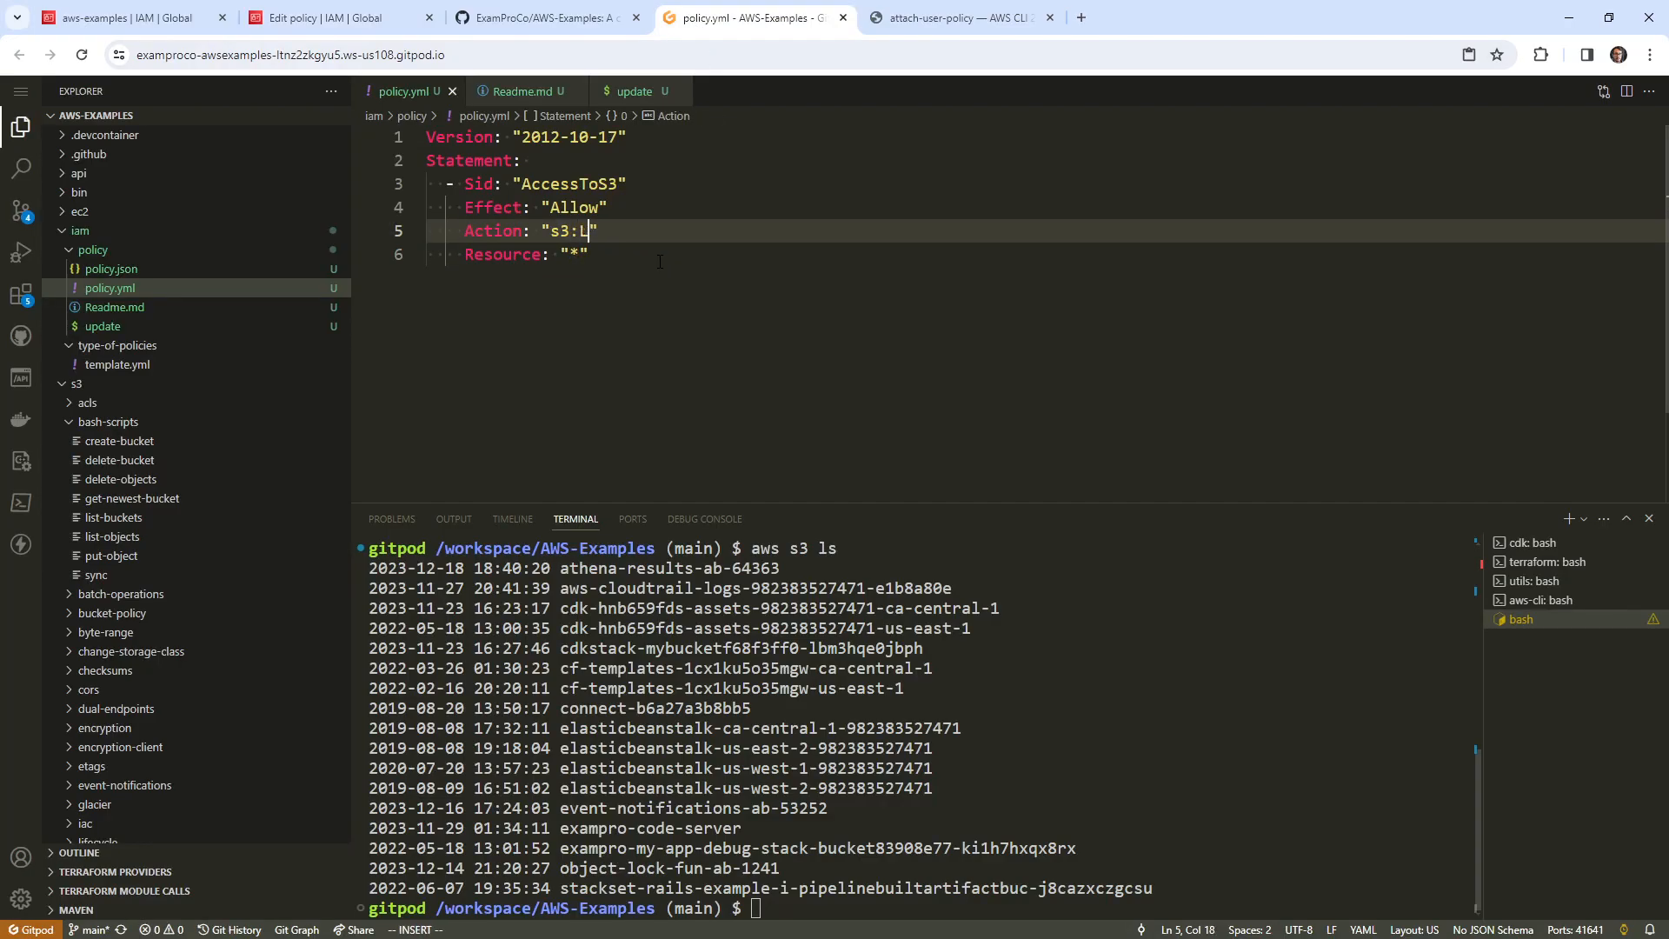
key("Escape")
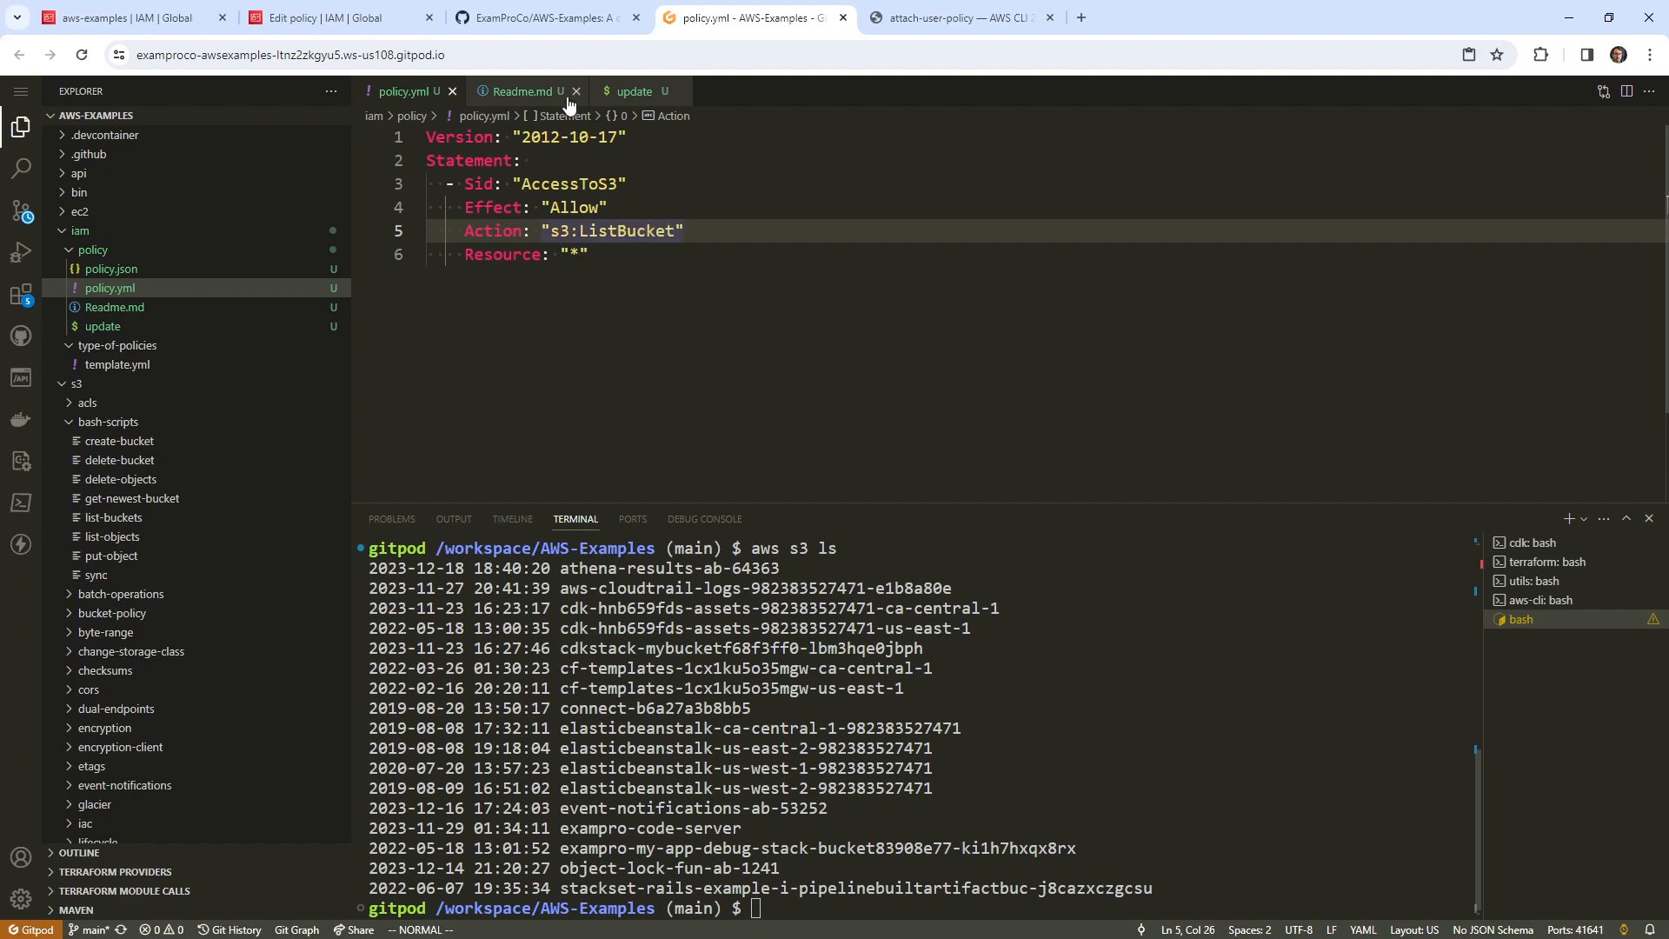
- Open the update script in the editor and clear the terminal output
left_click(622, 91)
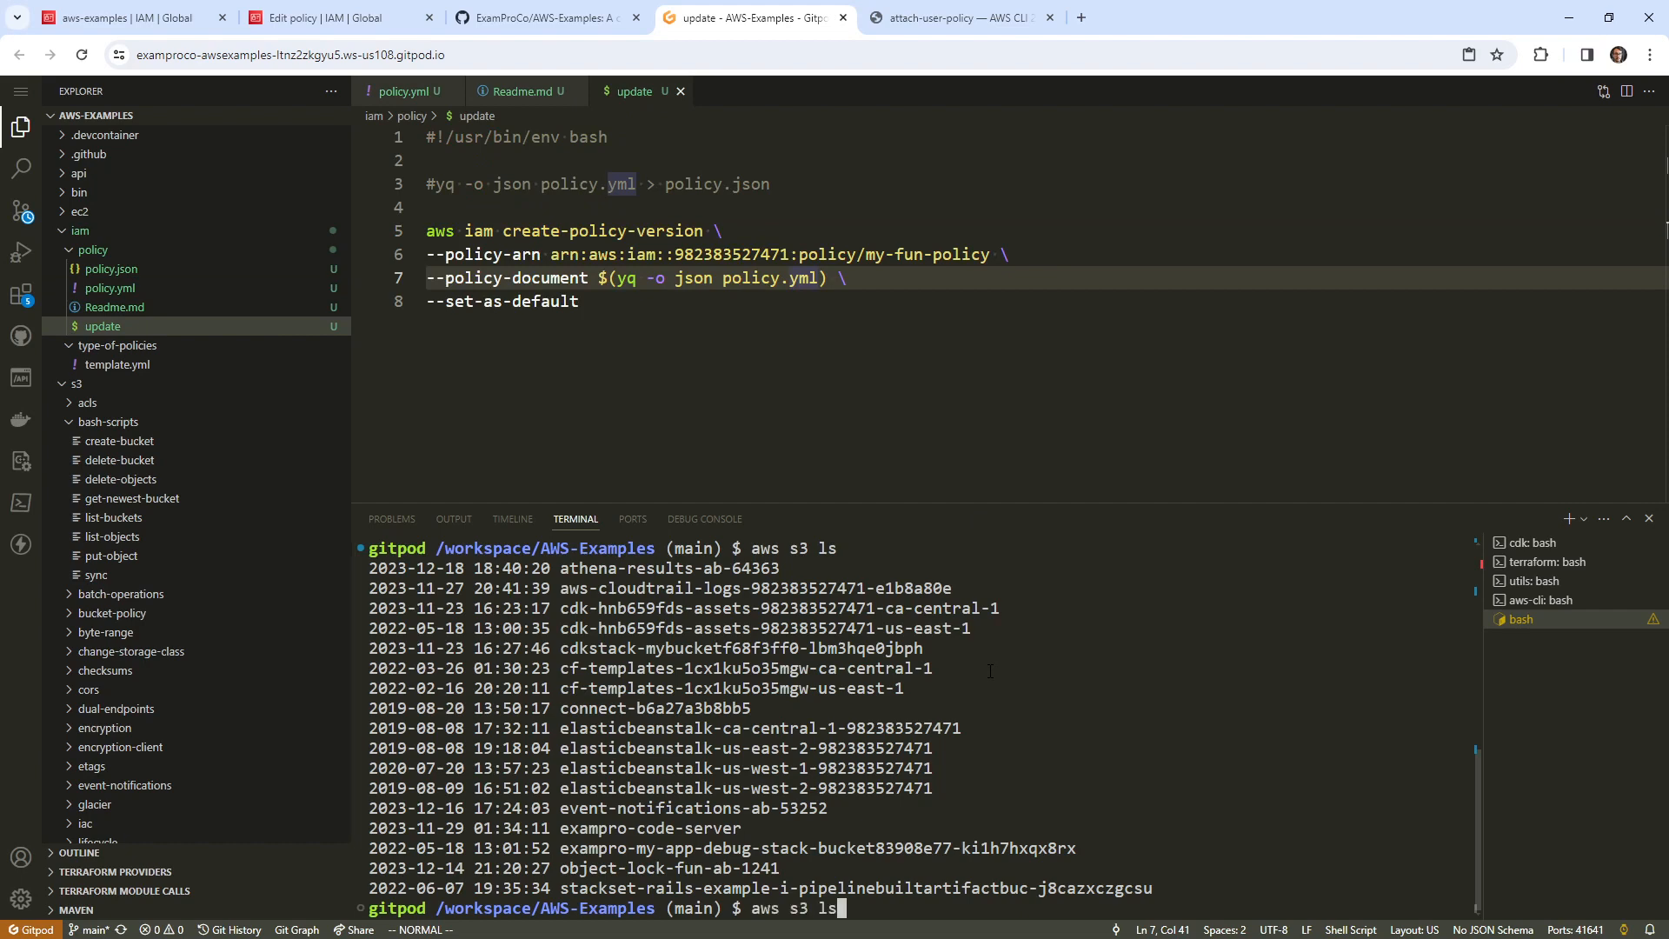
key("ctrl+v")
key("Up")
key("Up")
key("Up")
key("Up")
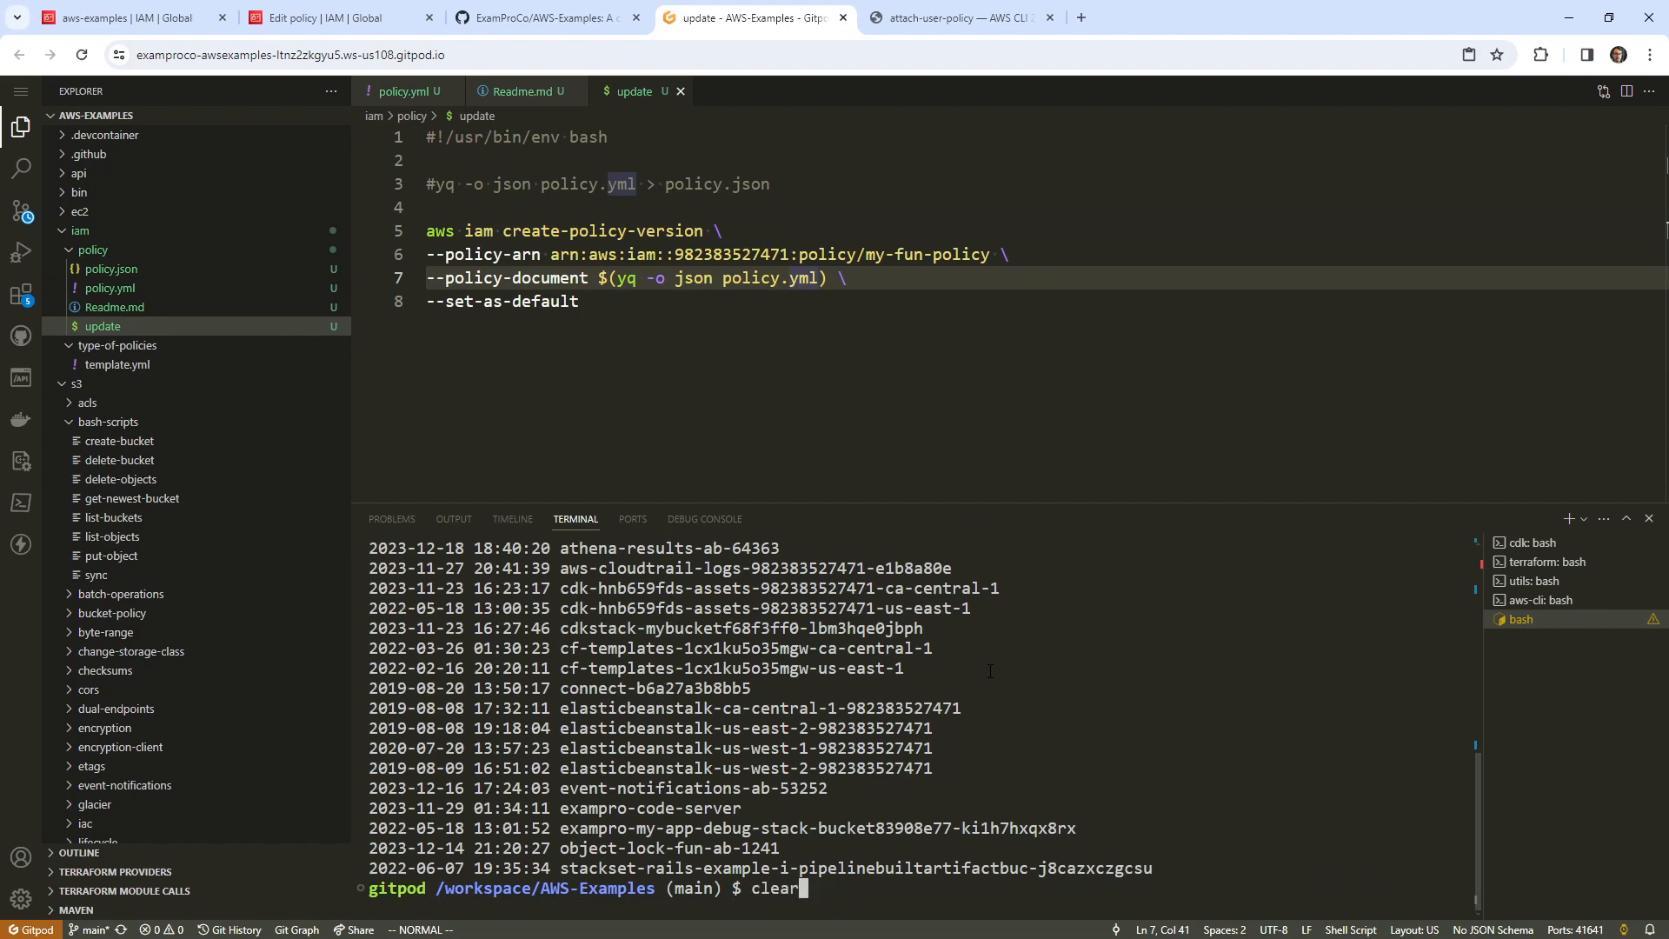
key("Return")
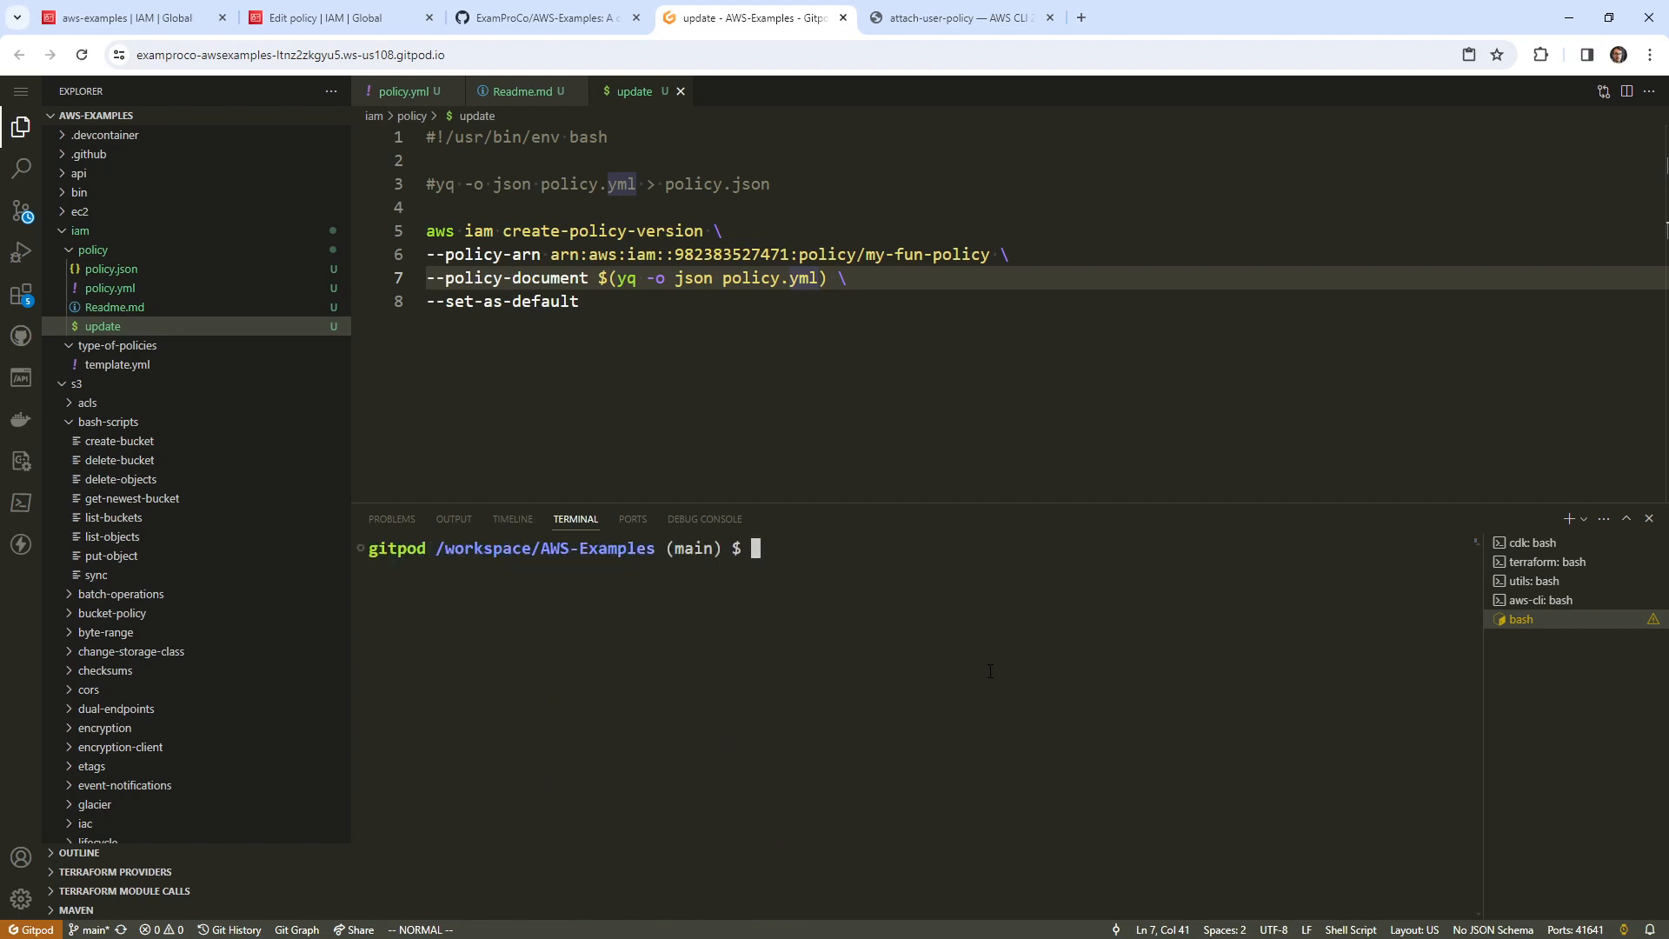
type("./up")
key("ctrl+c")
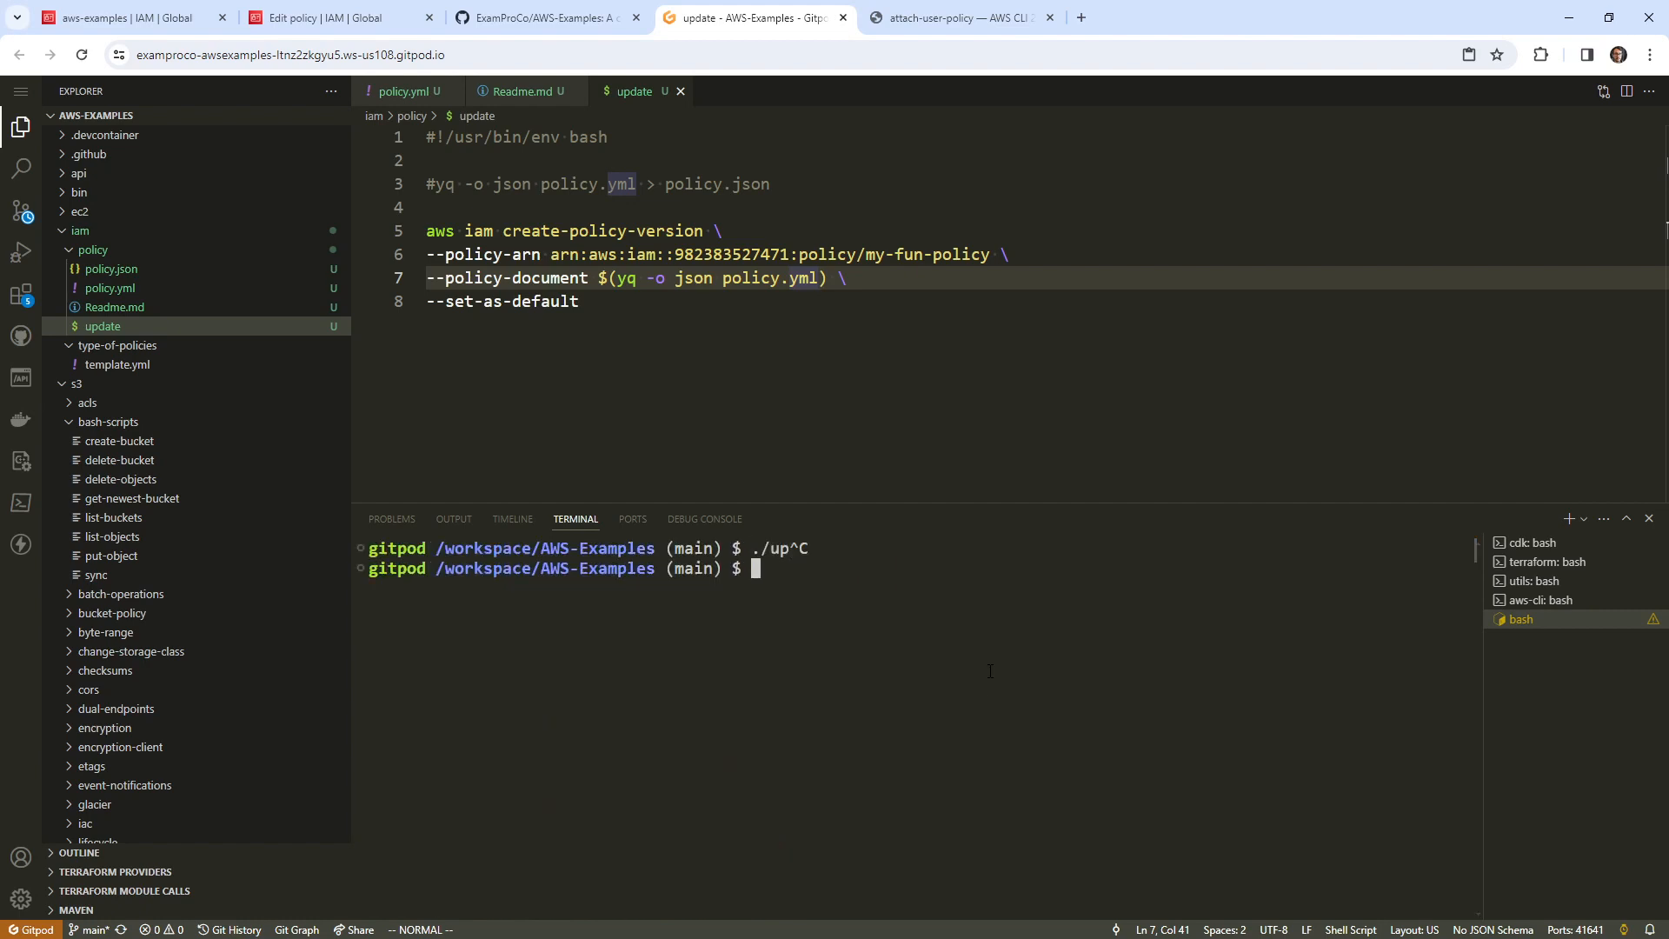
- Close the aws-cli terminal and change the remaining bash terminal's working directory to iam/policy/
left_click(1541, 600)
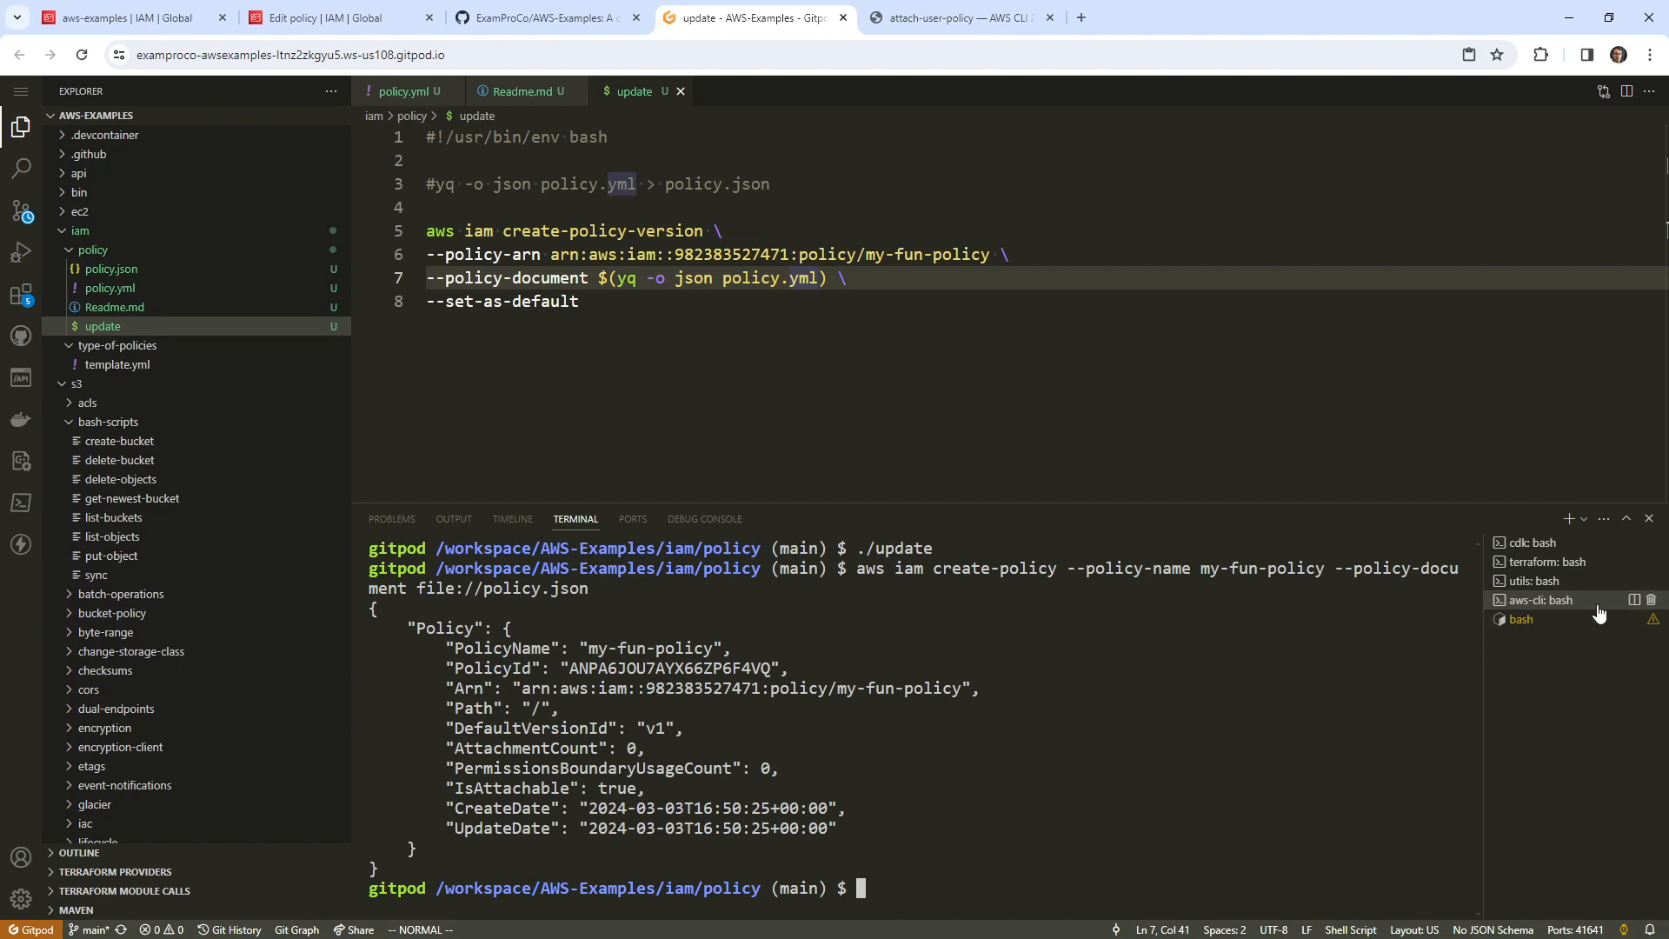
left_click(1655, 602)
type("cd s3")
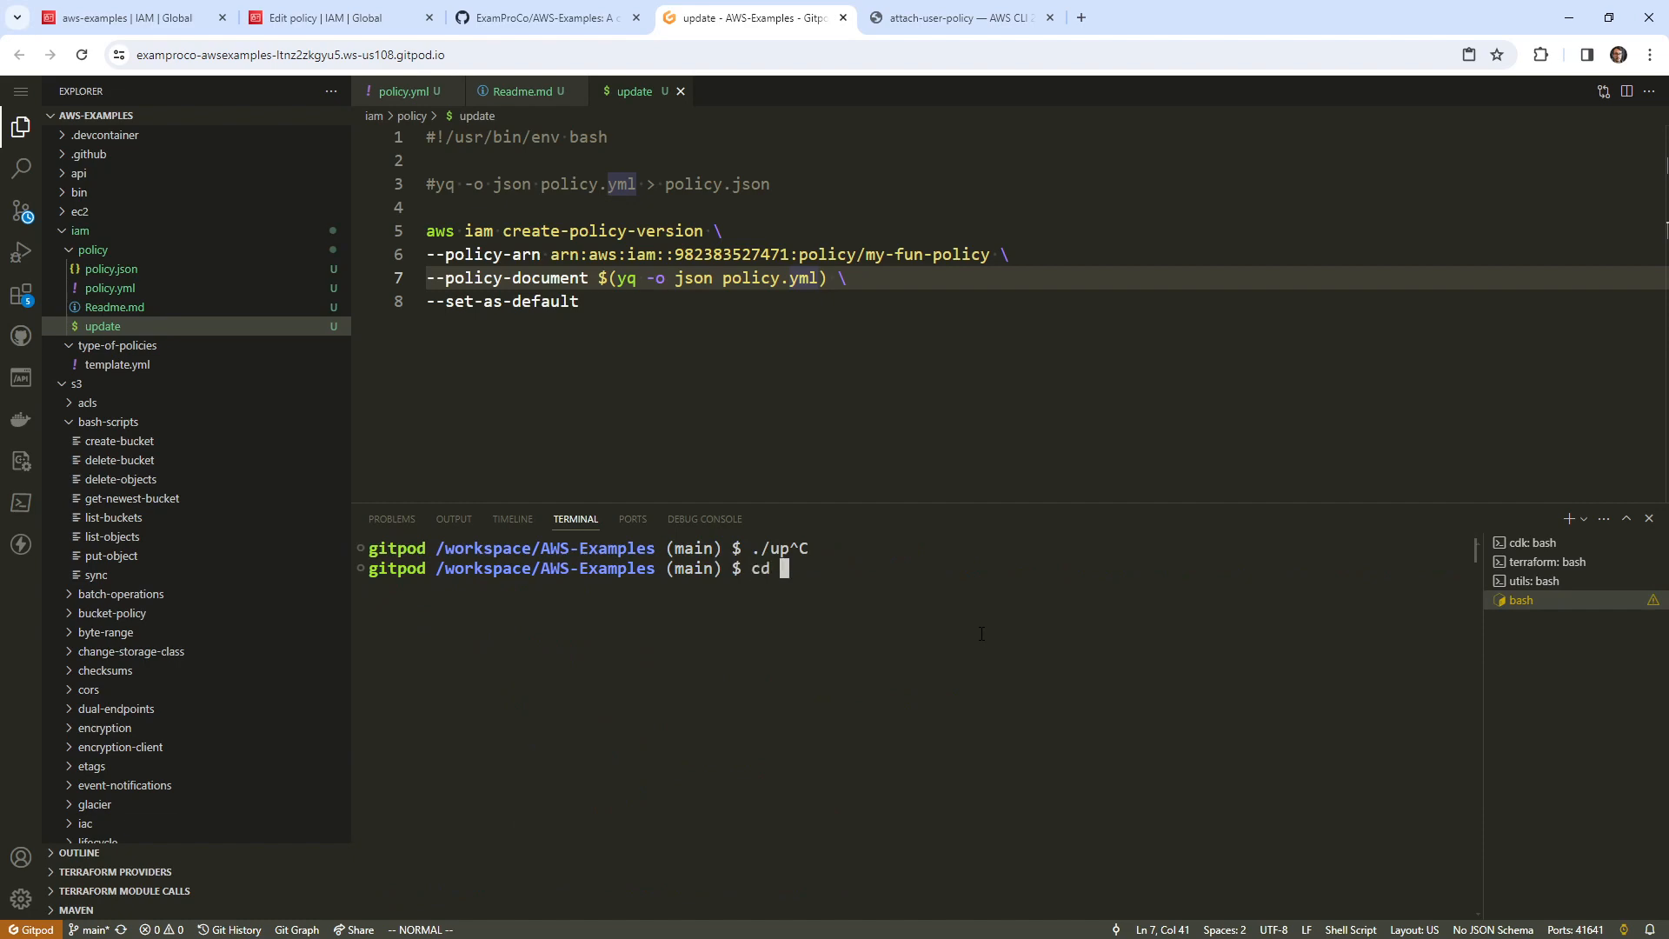
type("/i")
key("BackSpace")
key("BackSpace")
key("BackSpace")
key("BackSpace")
type("iam/policy/")
key("Return")
- Run the ./update script from the iam/policy directory
type(".")
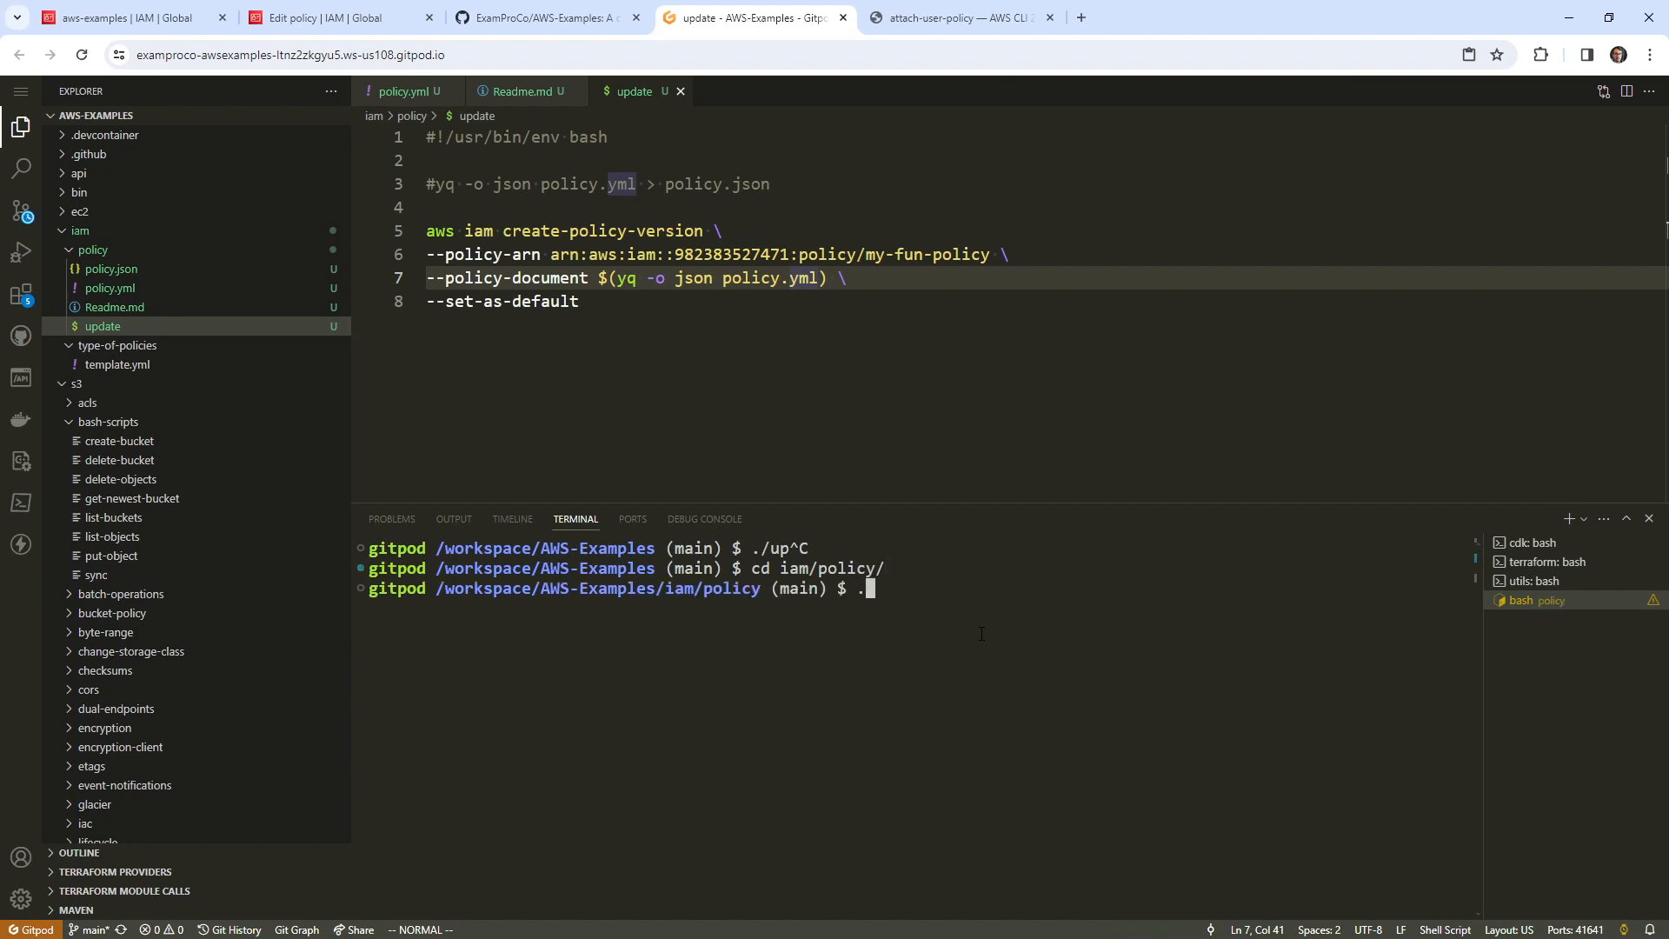
type("/update")
key("Return")
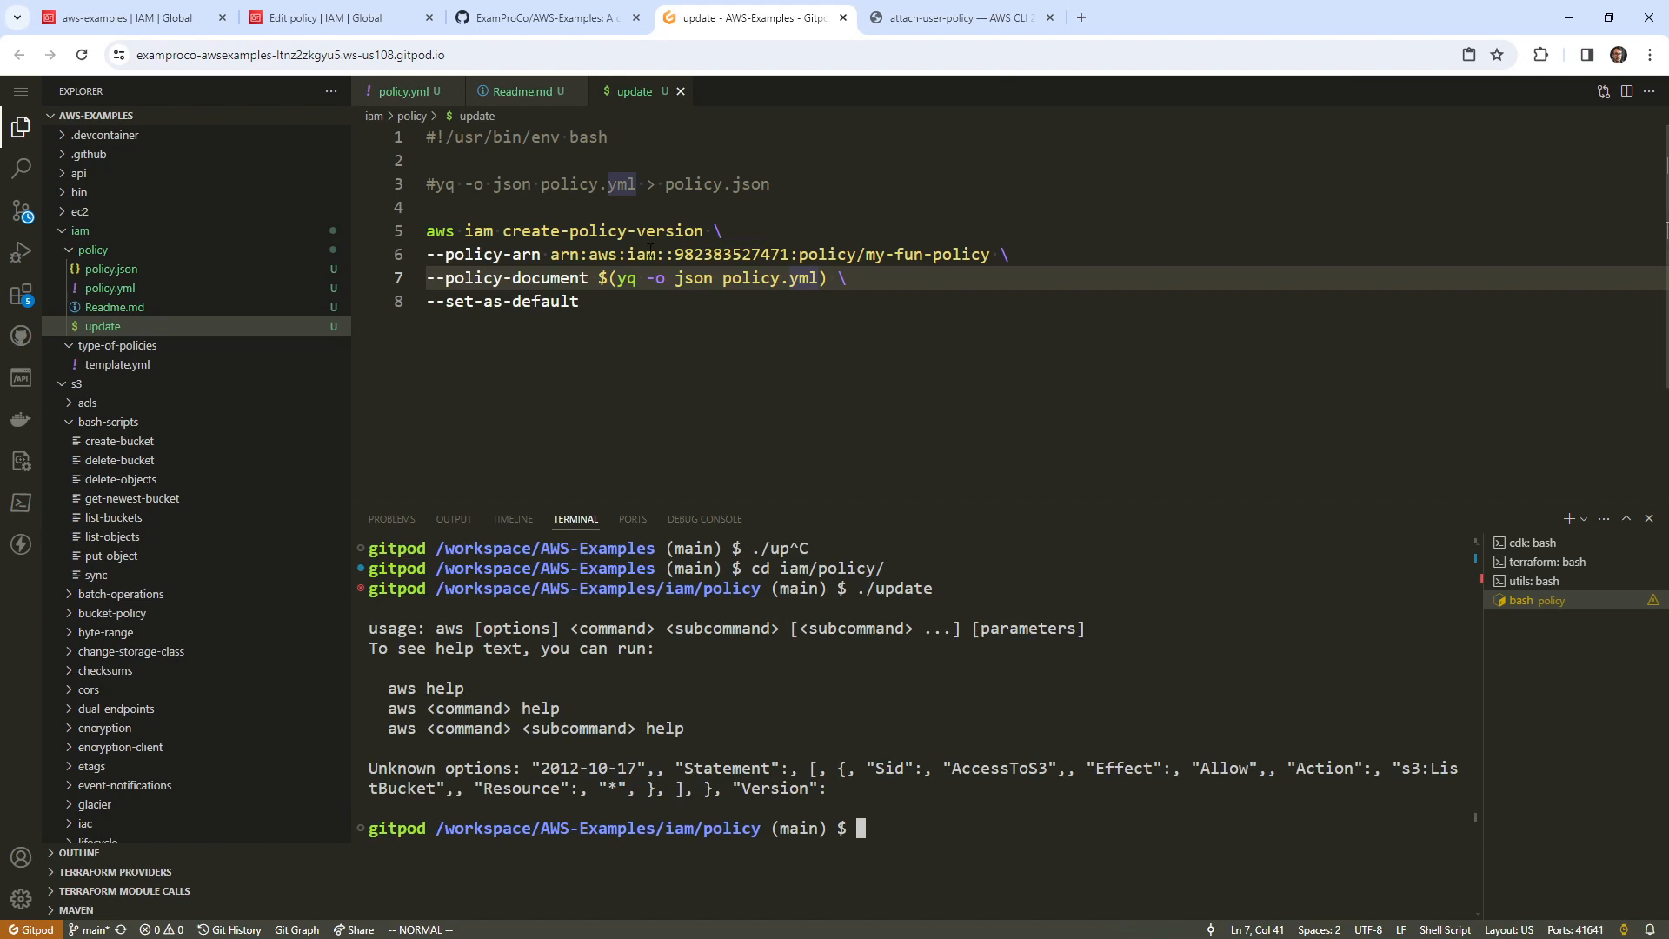
- Wrap the $(yq -o json policy.yml) value of --policy-document in double quotes and run ./update again
left_click(609, 278)
type("\"")
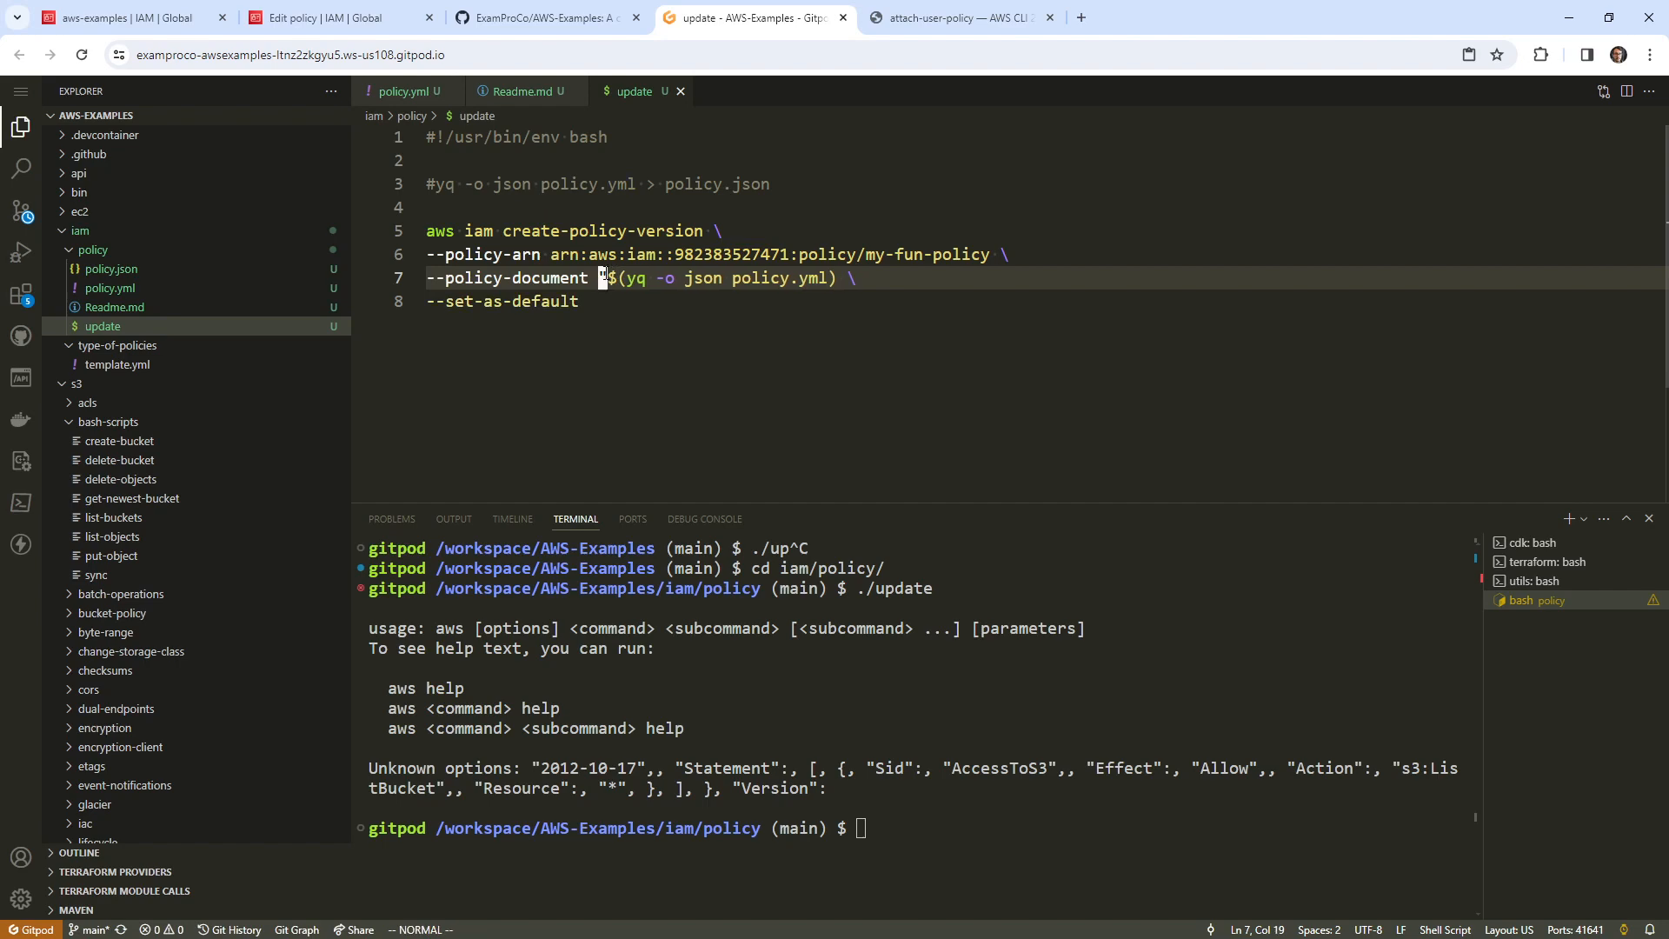
key("Escape")
key("dollar")
key("h")
key("h")
key("h")
type("la\"")
key("Escape")
key("k")
key("j")
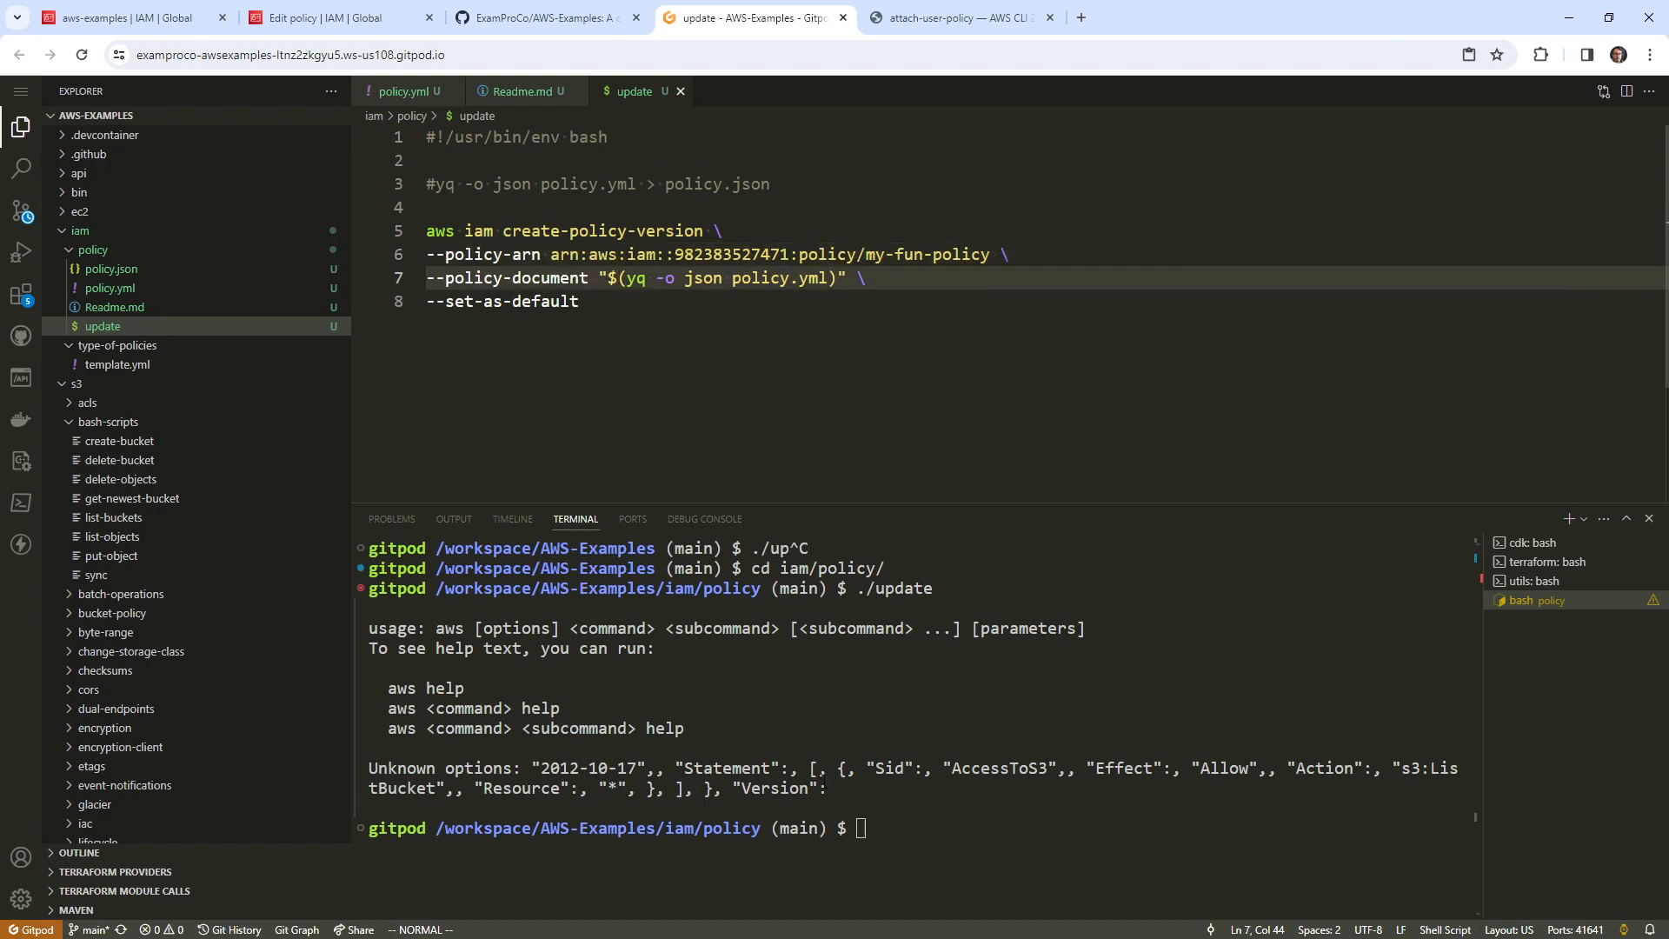
key("Up")
key("Return")
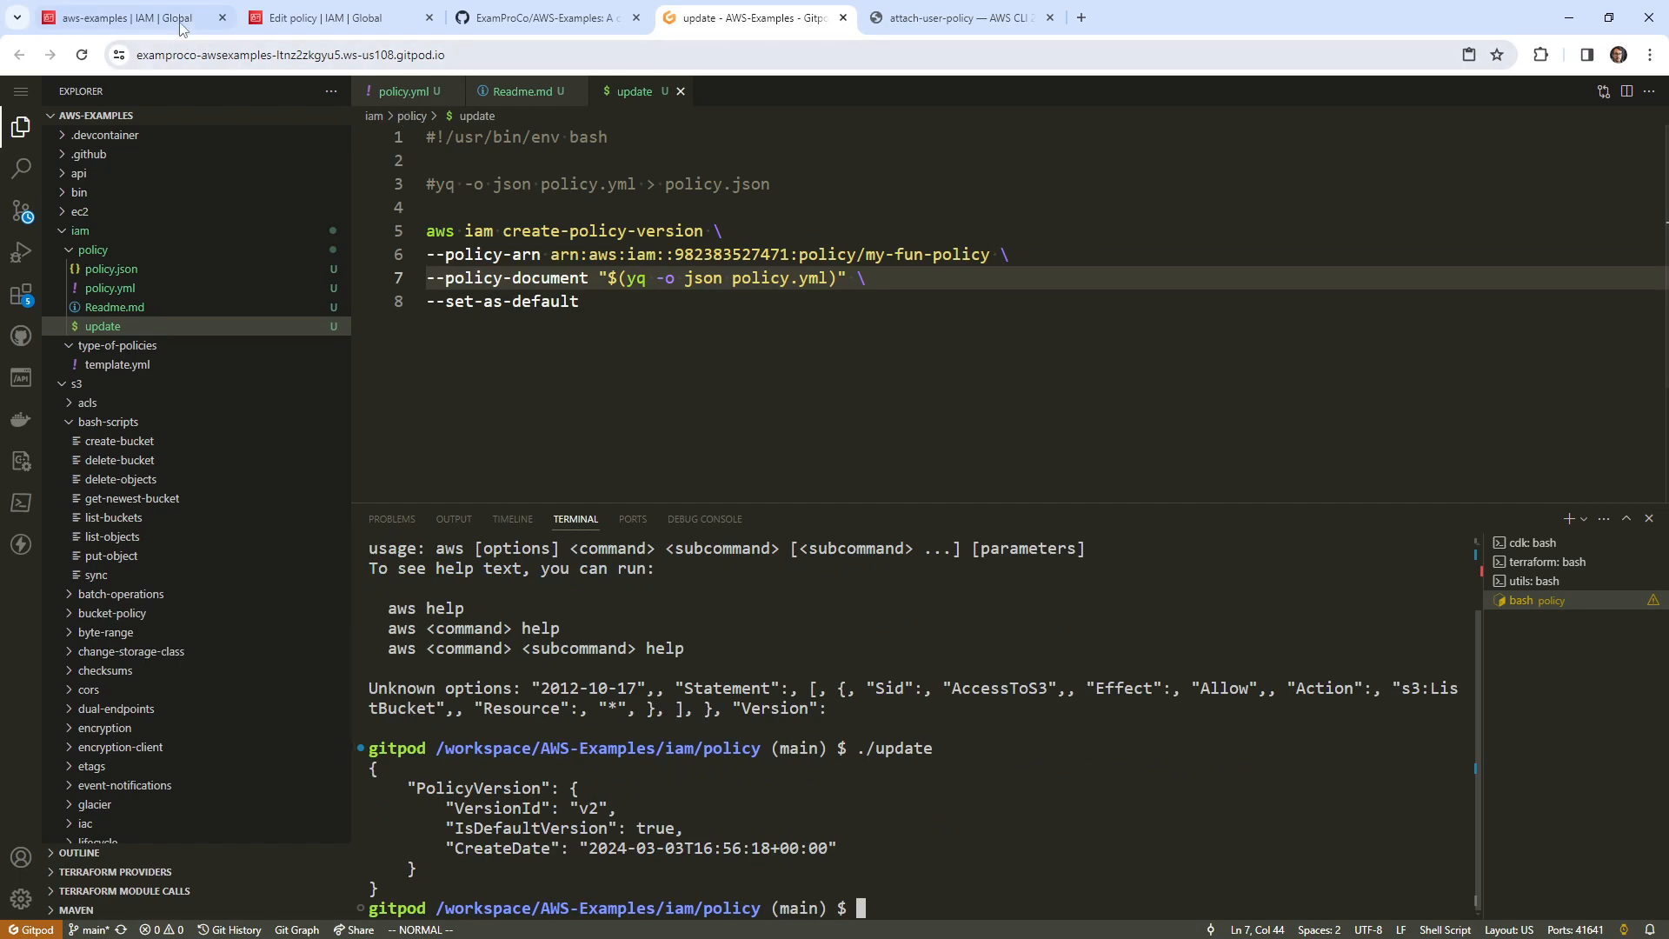
- Refresh the aws-examples user's permissions policies in the IAM console, examine the Action in my-fun-policy, and return to Gitpod
key("ctrl+1")
left_click(1113, 275)
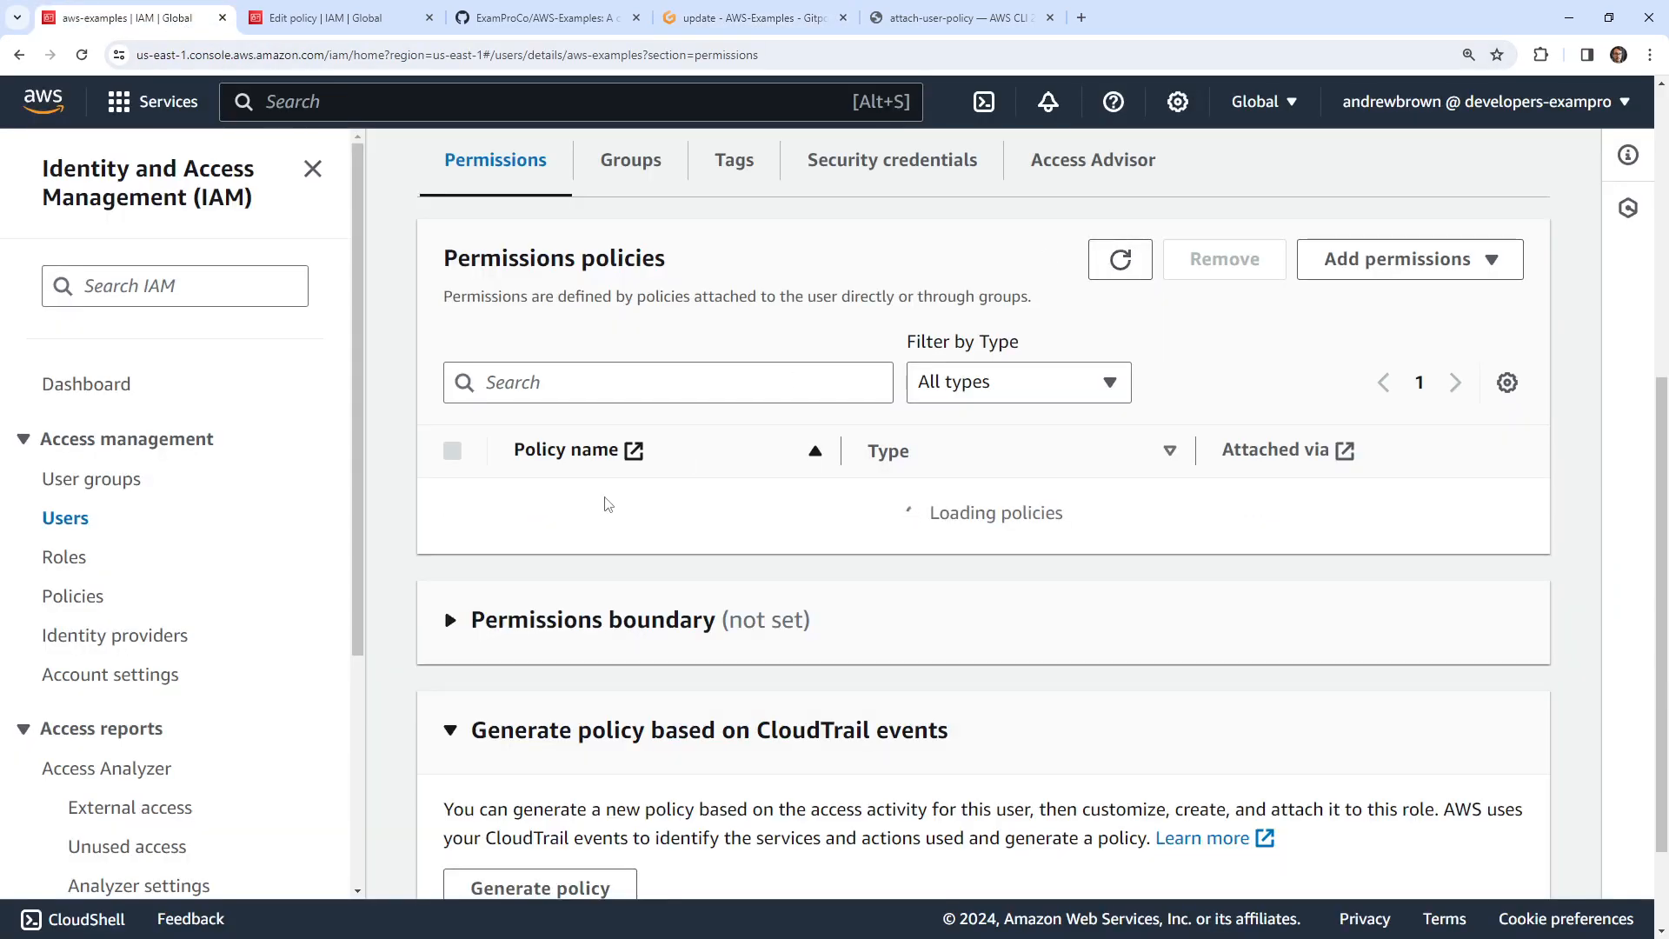
left_click(529, 555)
scroll(495, 608, "down", 2)
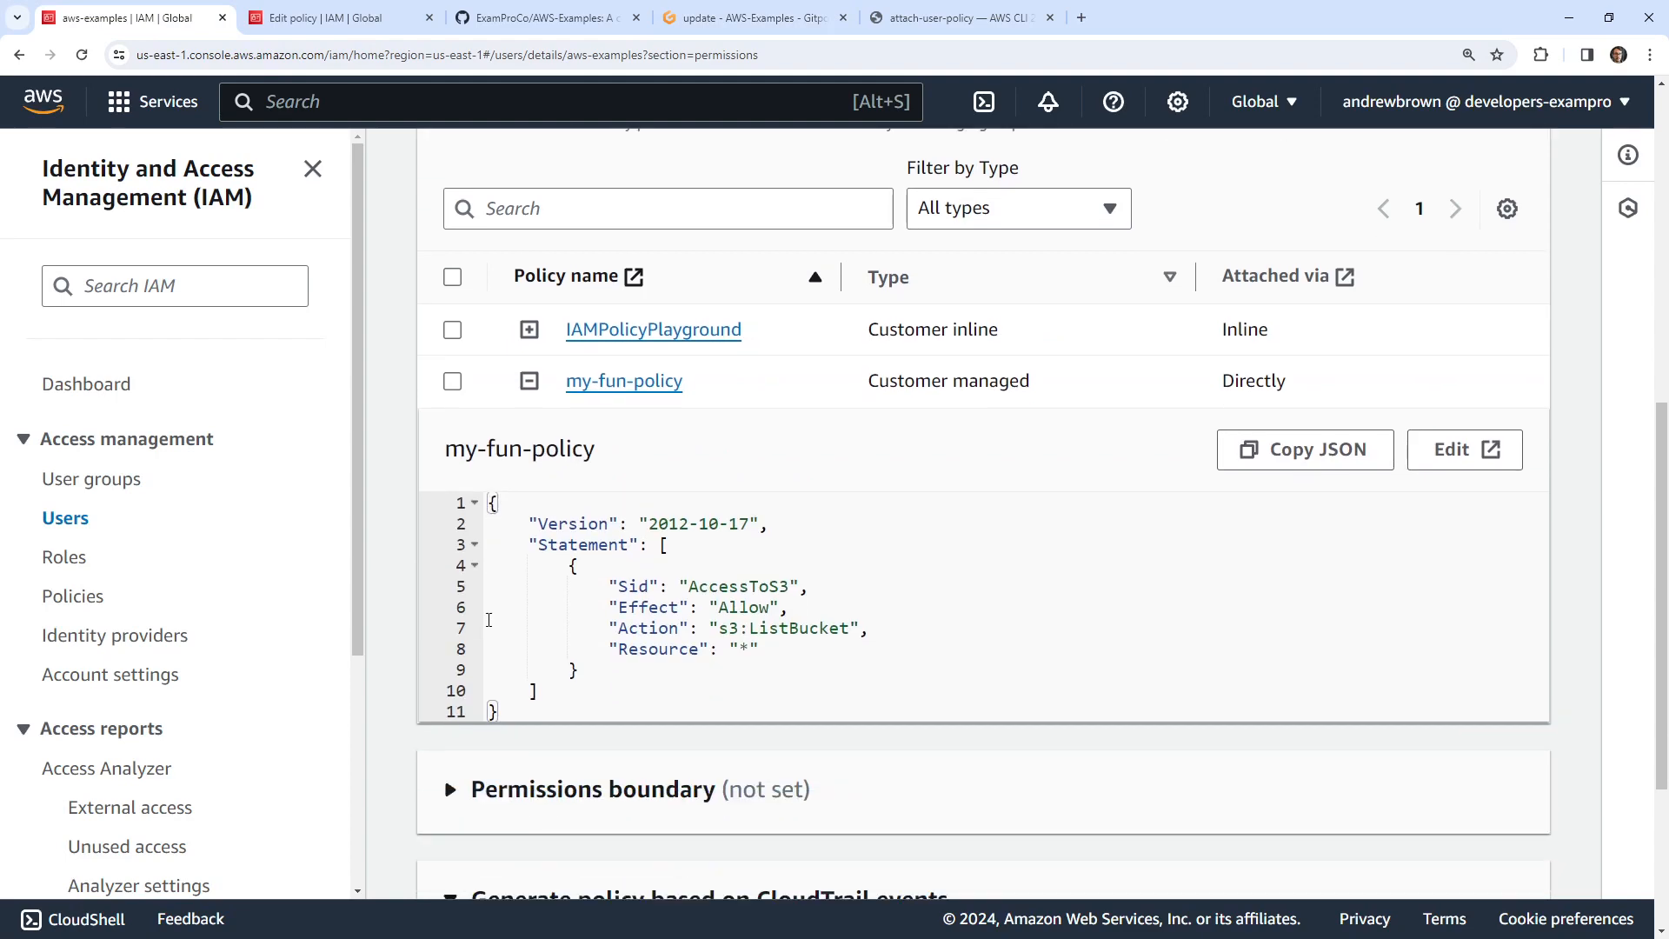
left_click_drag(740, 628, 883, 622)
left_click(348, 19)
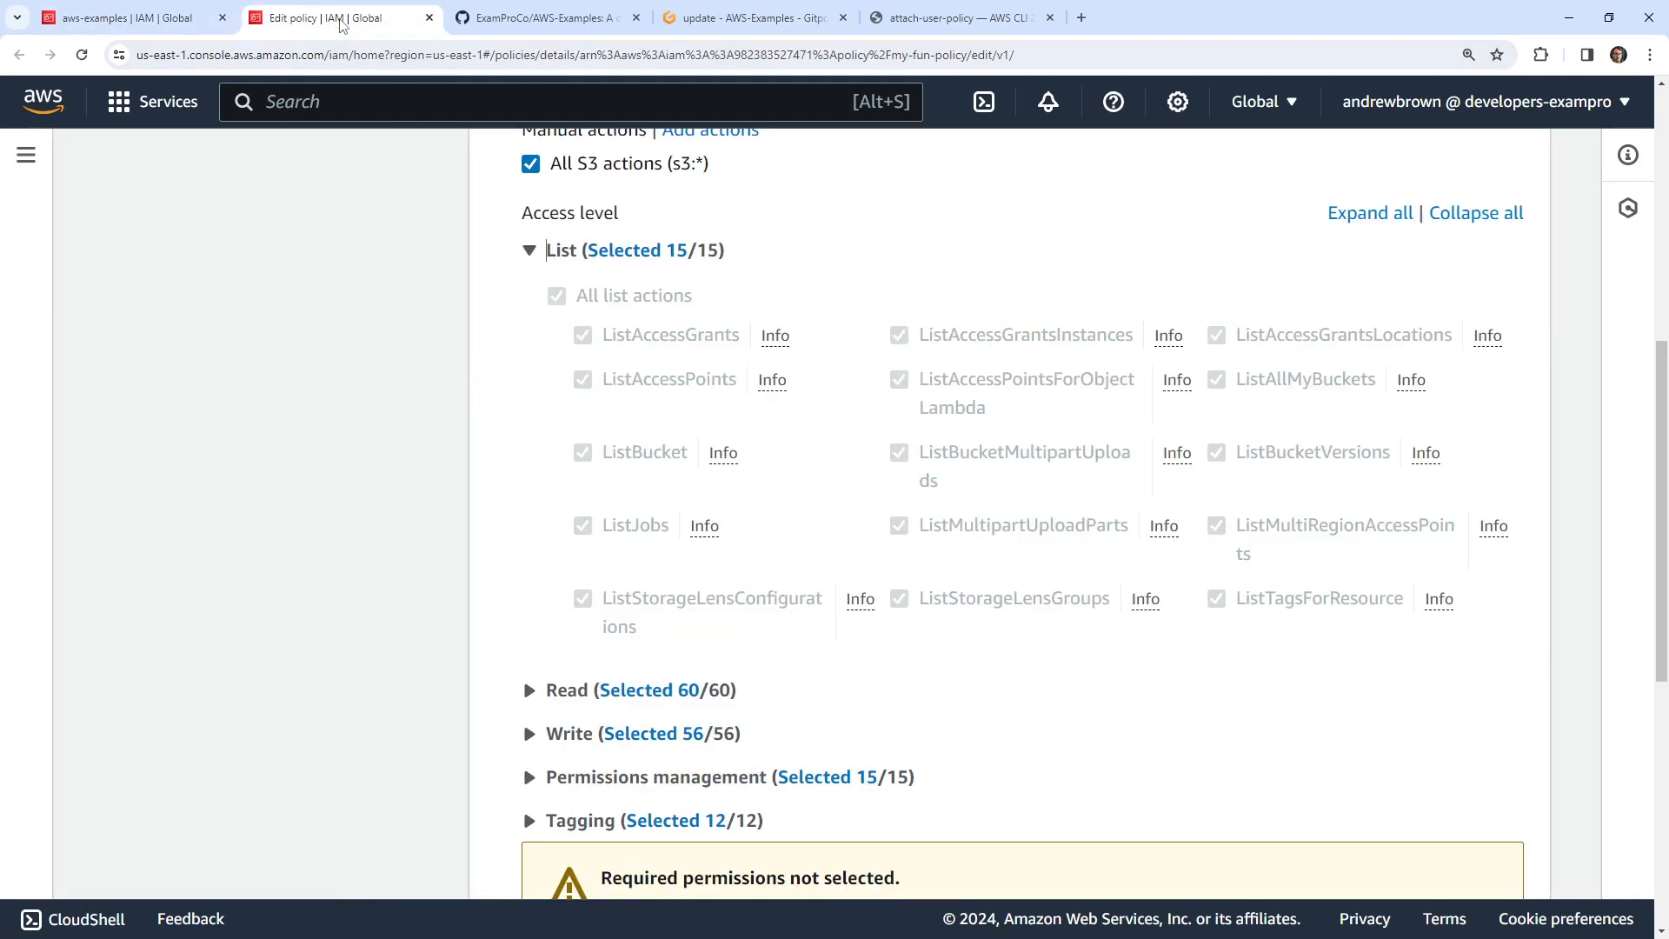
left_click(700, 19)
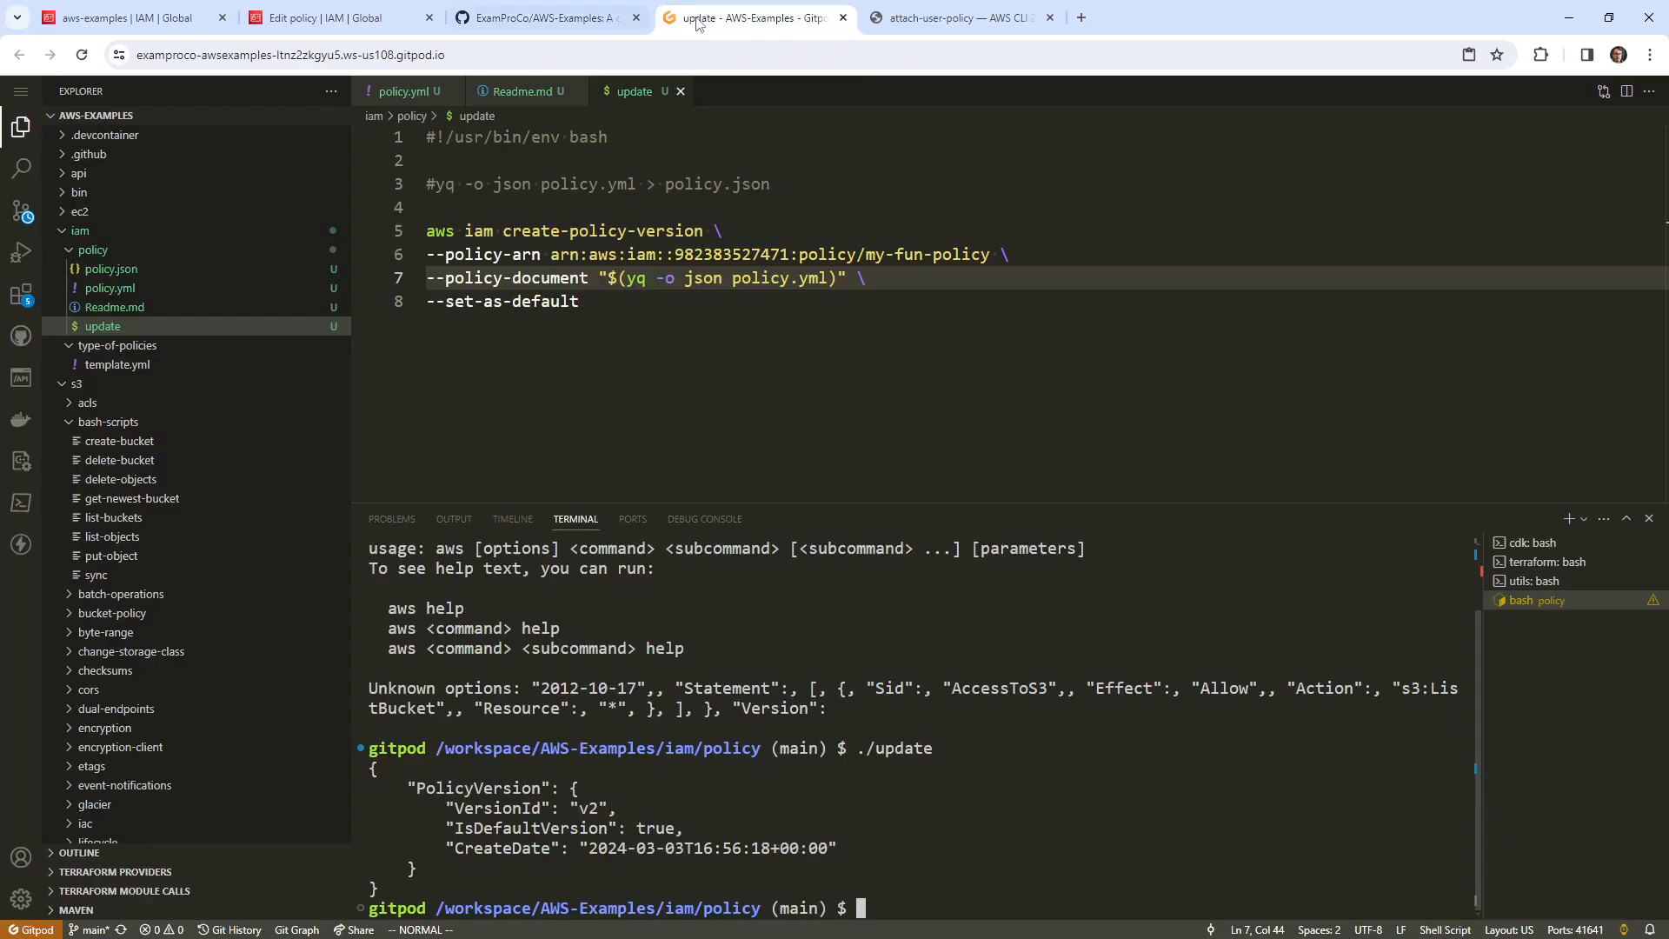
- Try to permanently delete policy.json from the iam/policy folder
right_click(144, 268)
key("Escape")
left_click(130, 272)
right_click(130, 274)
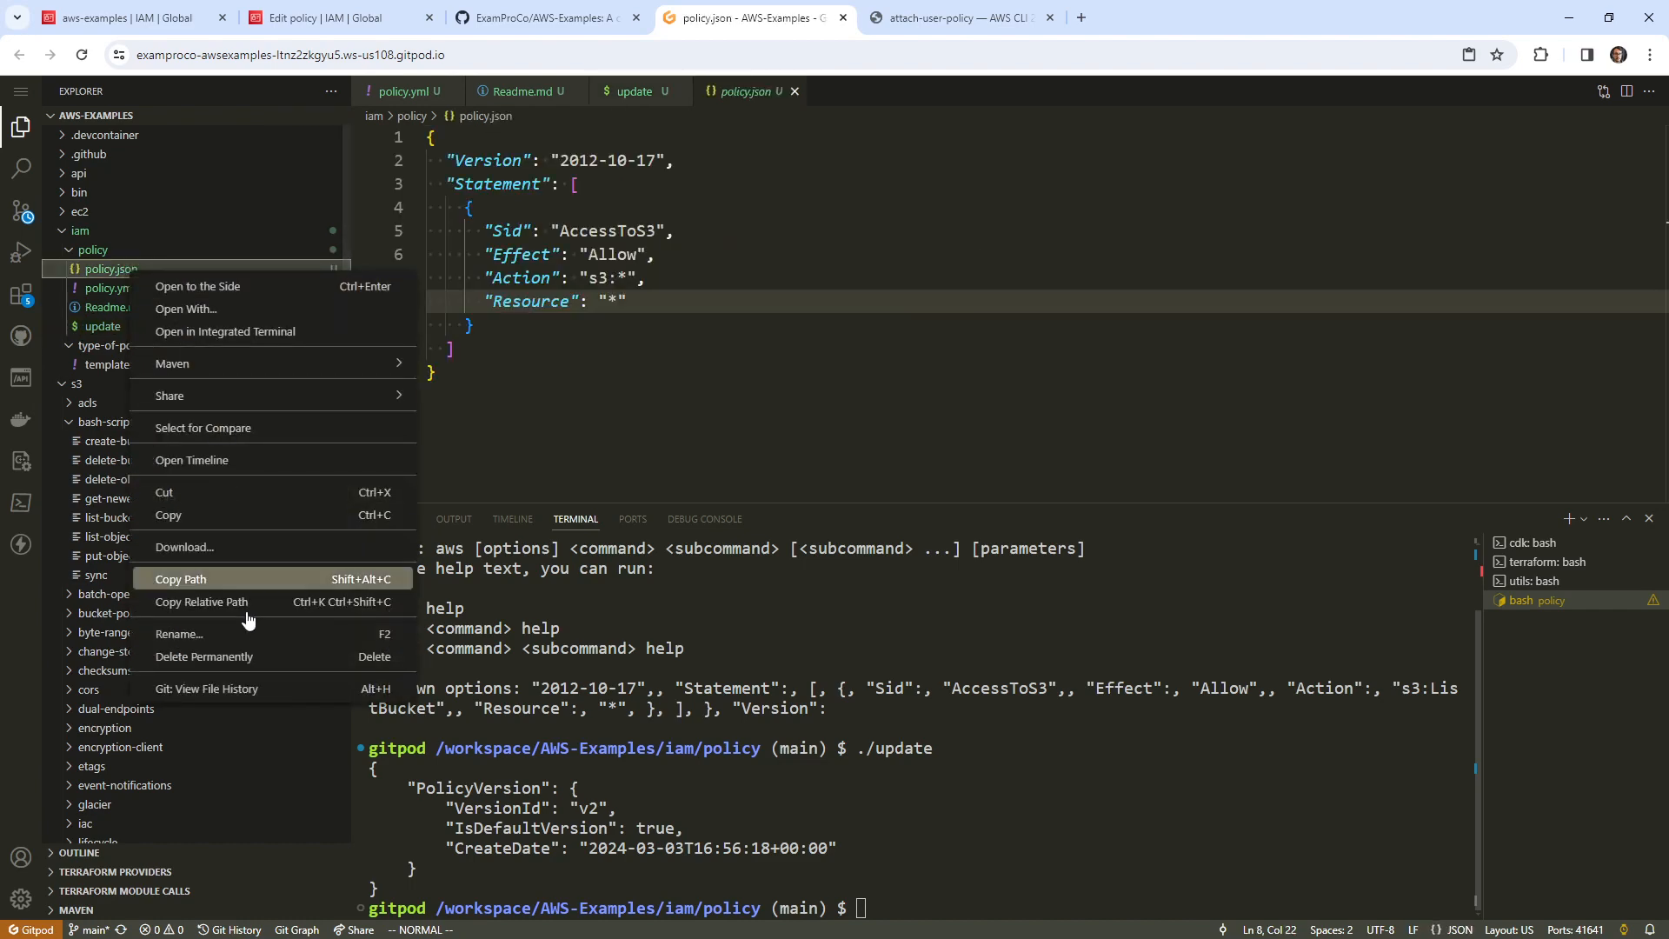
left_click(264, 659)
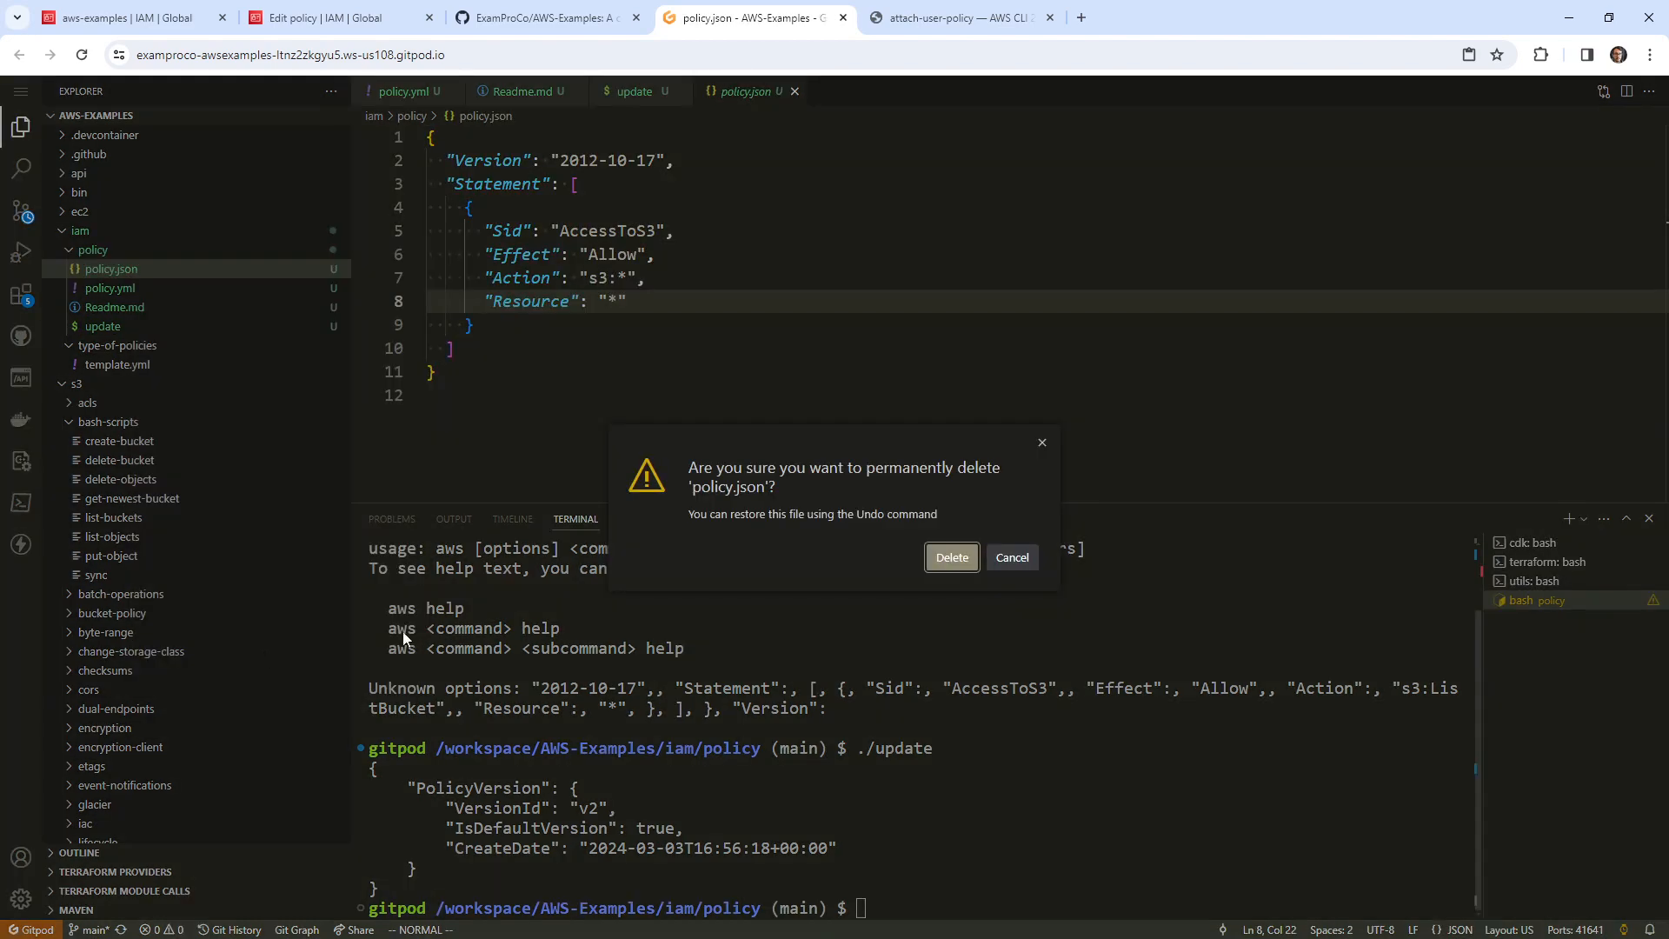
left_click(950, 556)
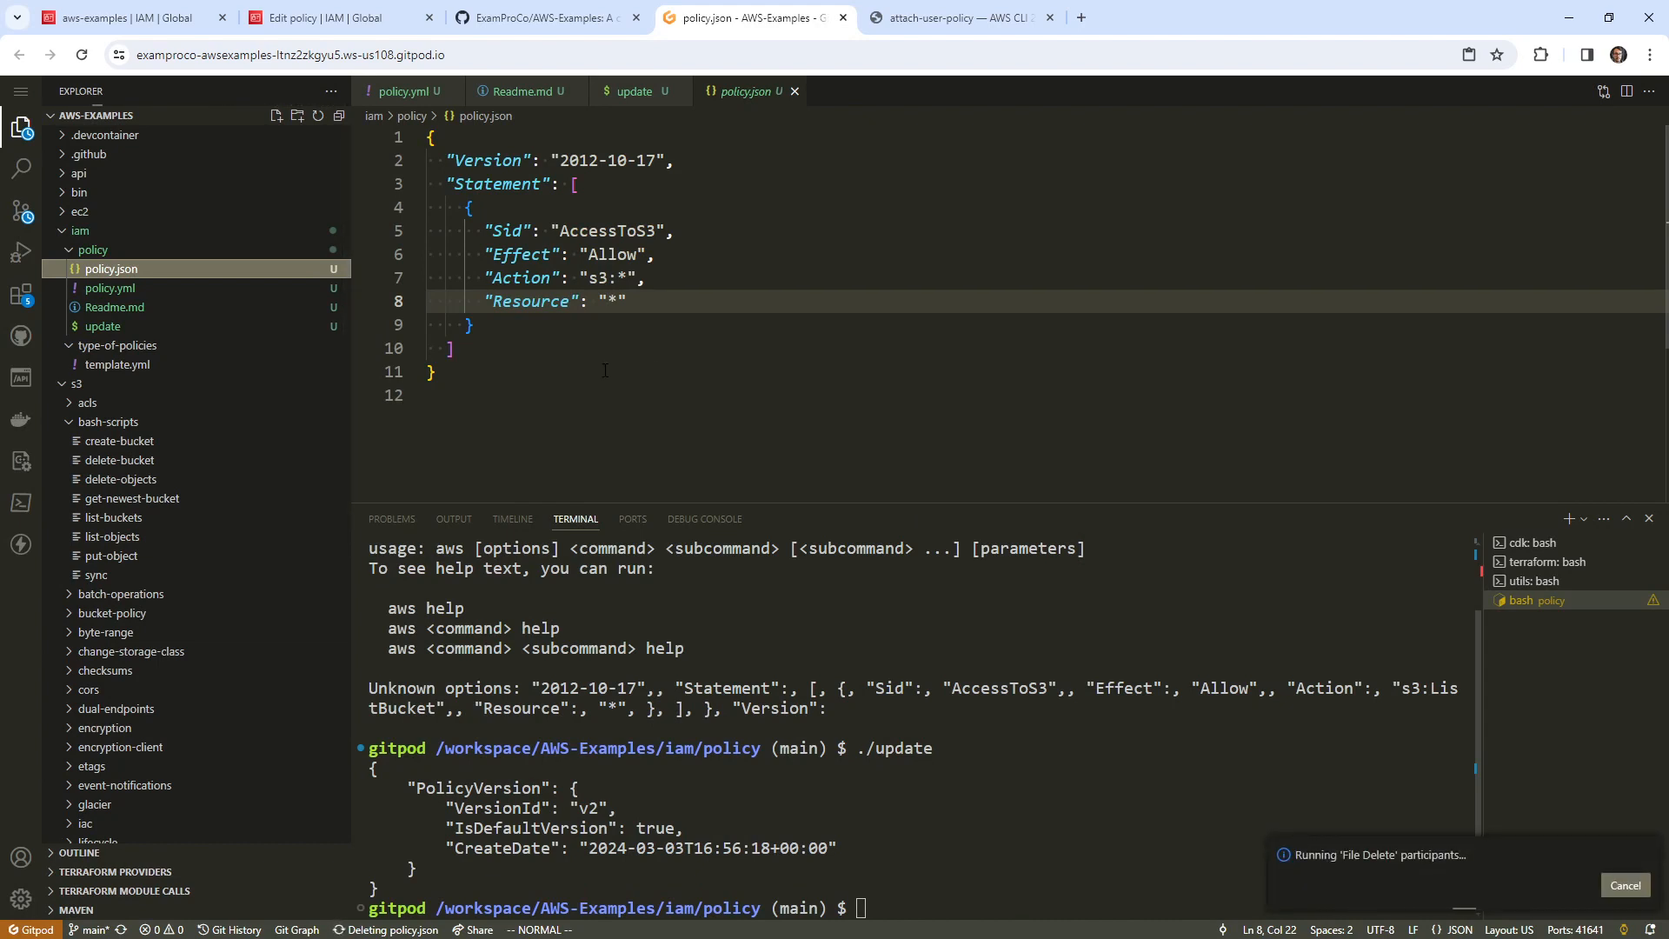
left_click(566, 350)
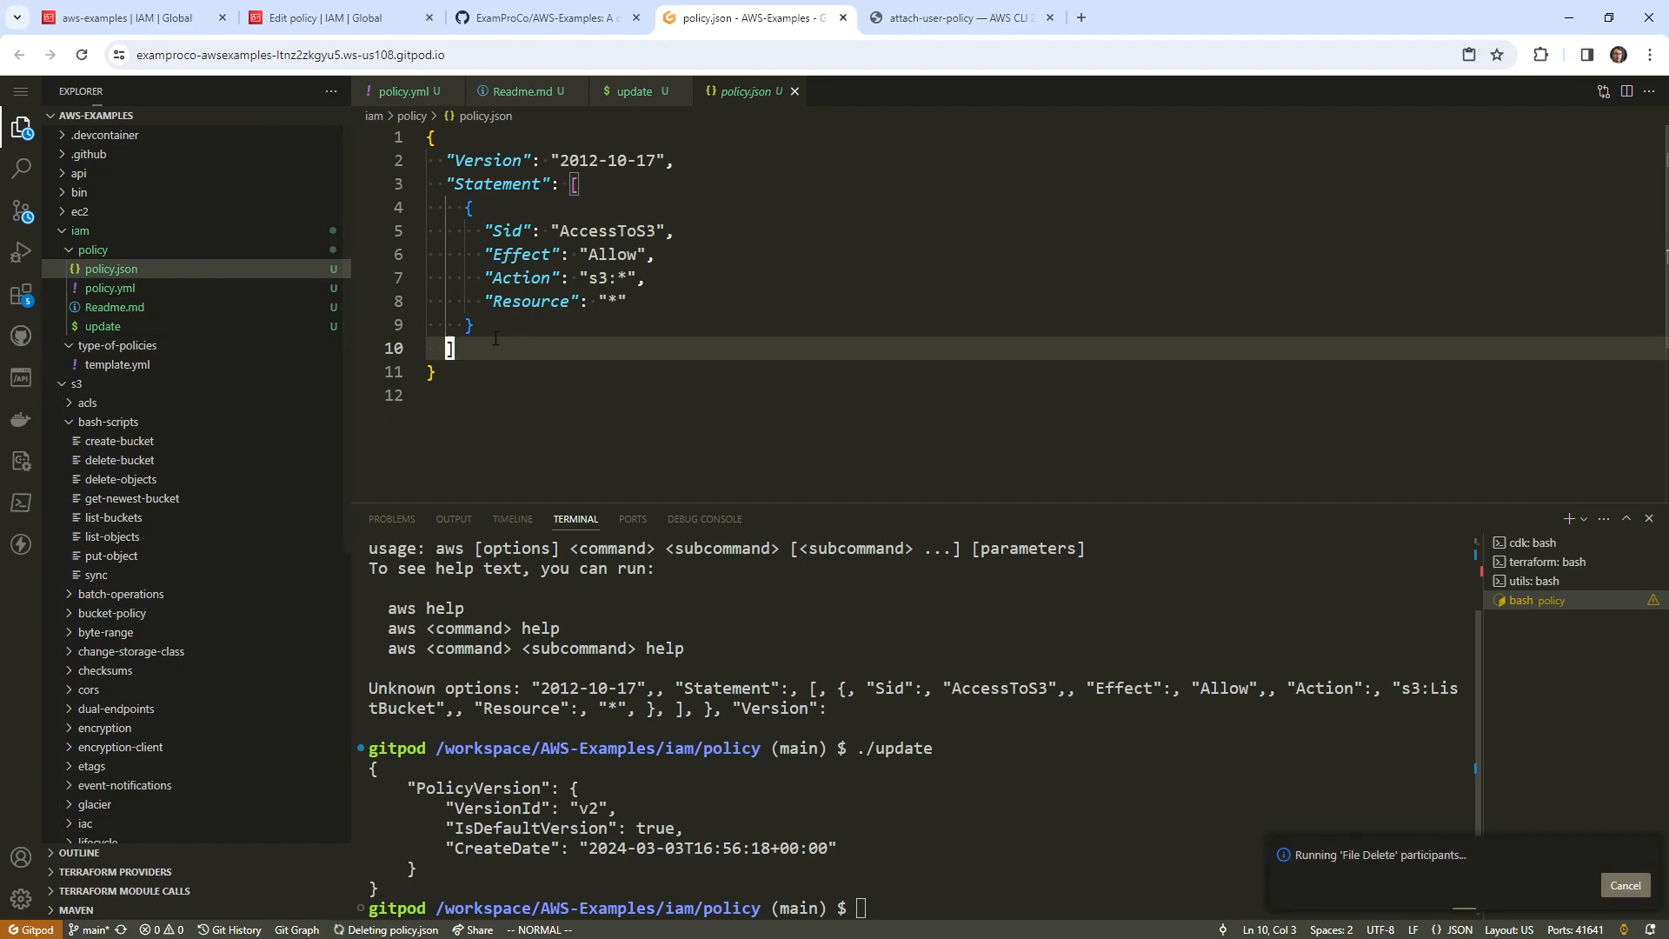
right_click(153, 270)
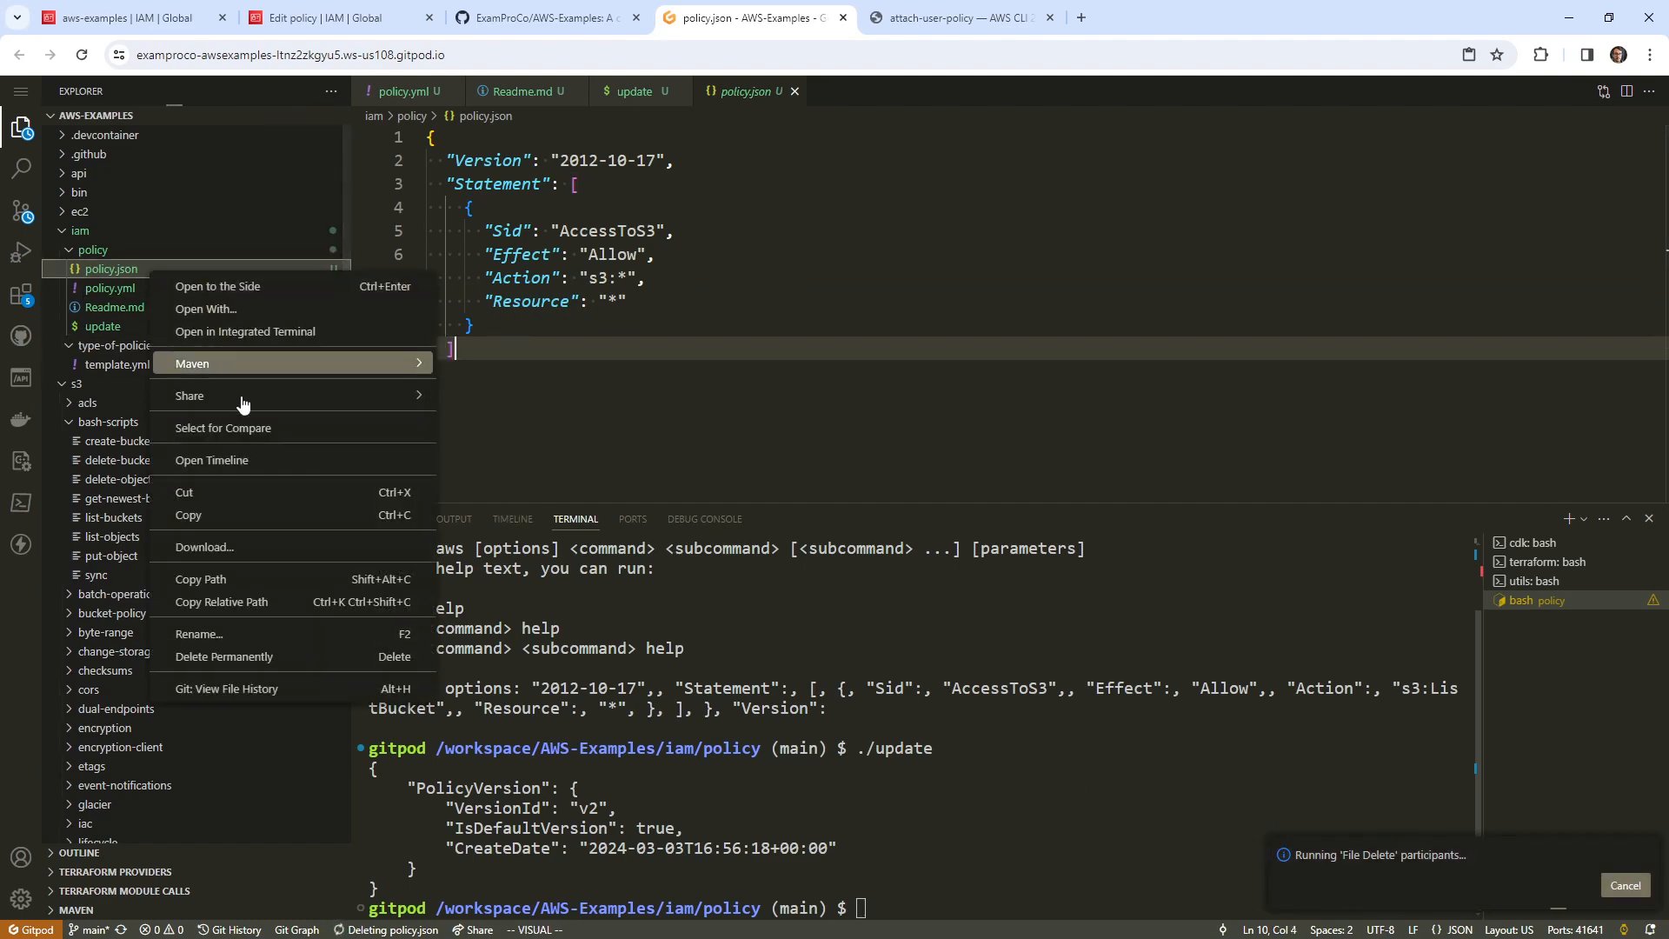
left_click(249, 659)
left_click(952, 561)
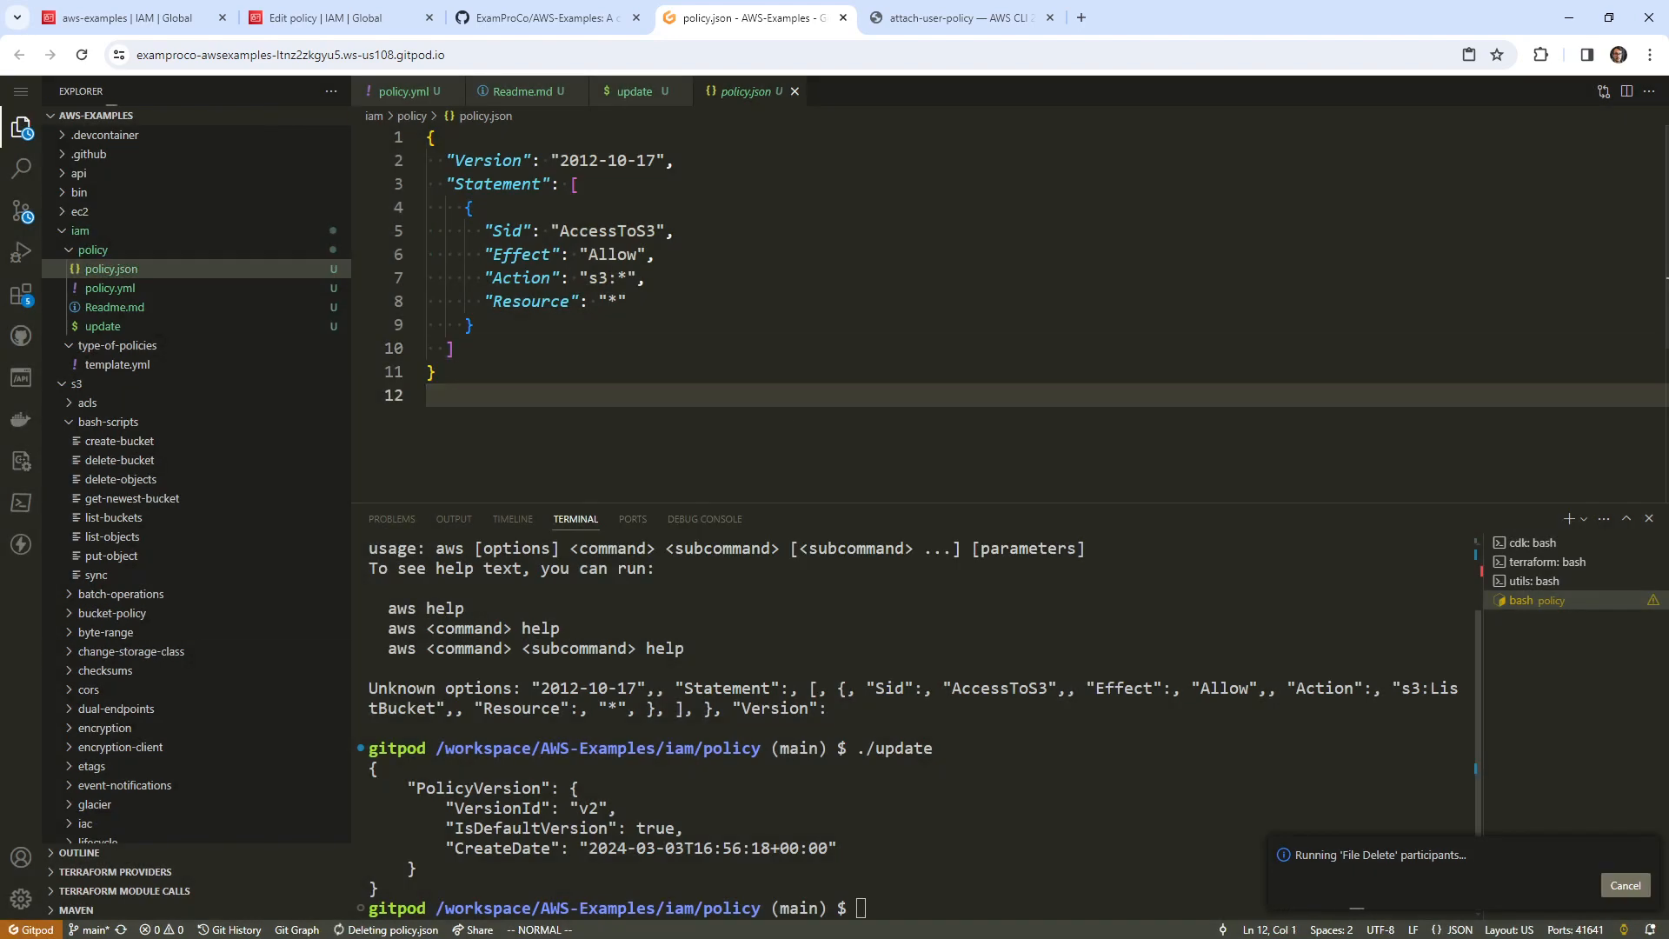
- Reload the editor window with the Developer: Reload Window command
left_click(21, 898)
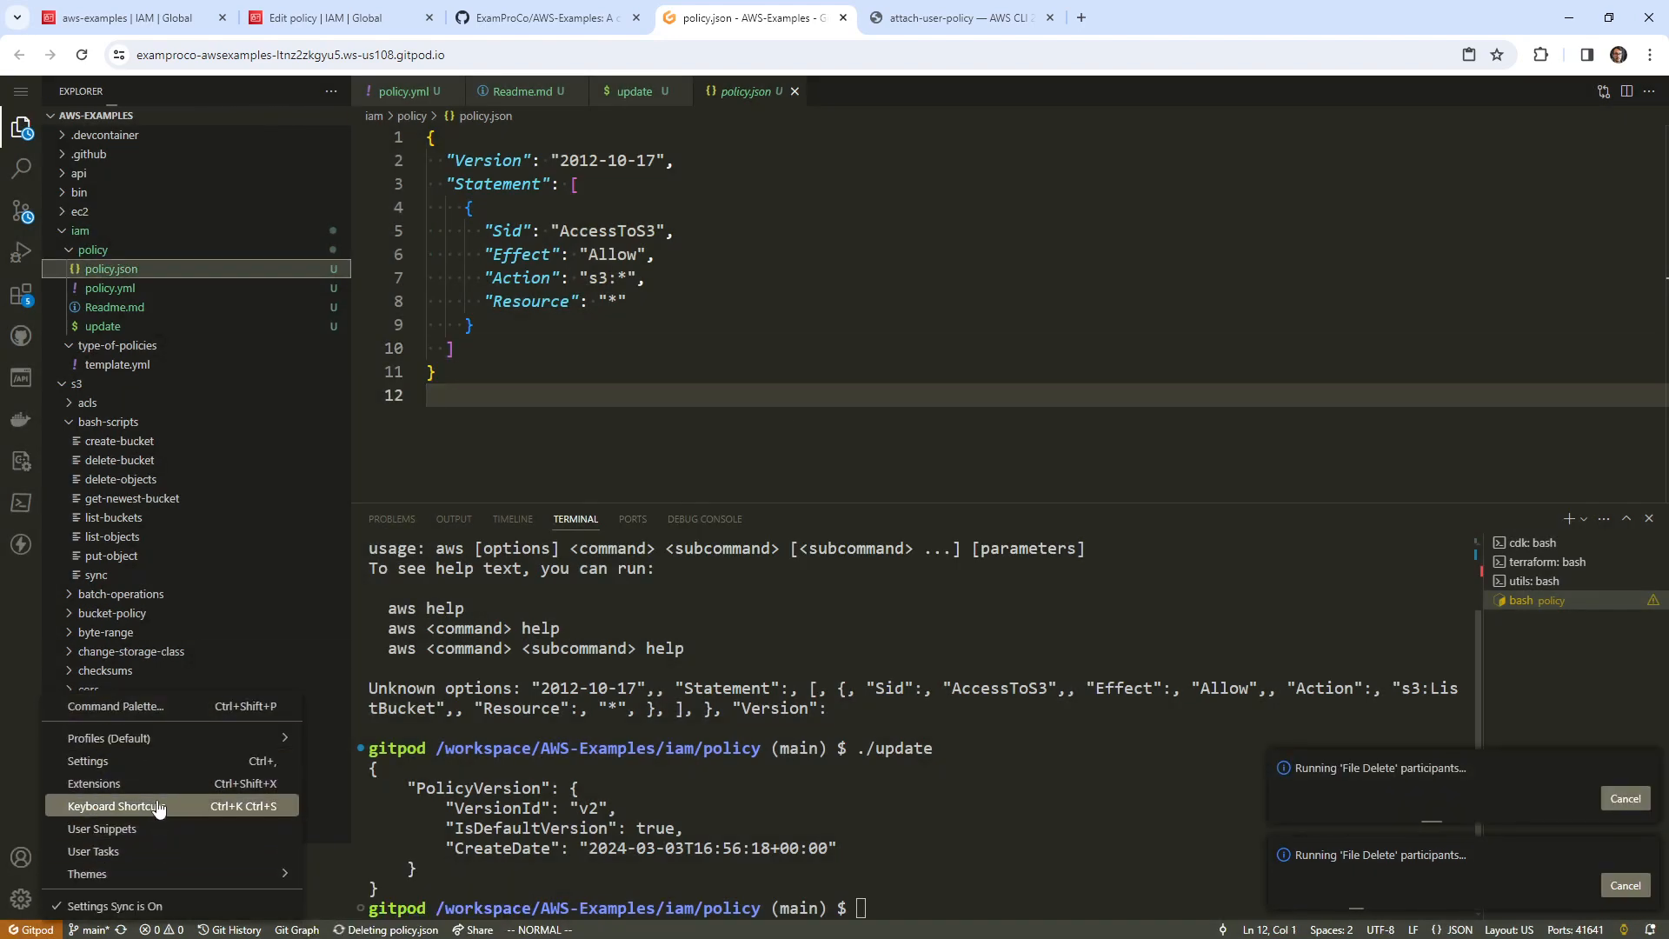
left_click(167, 710)
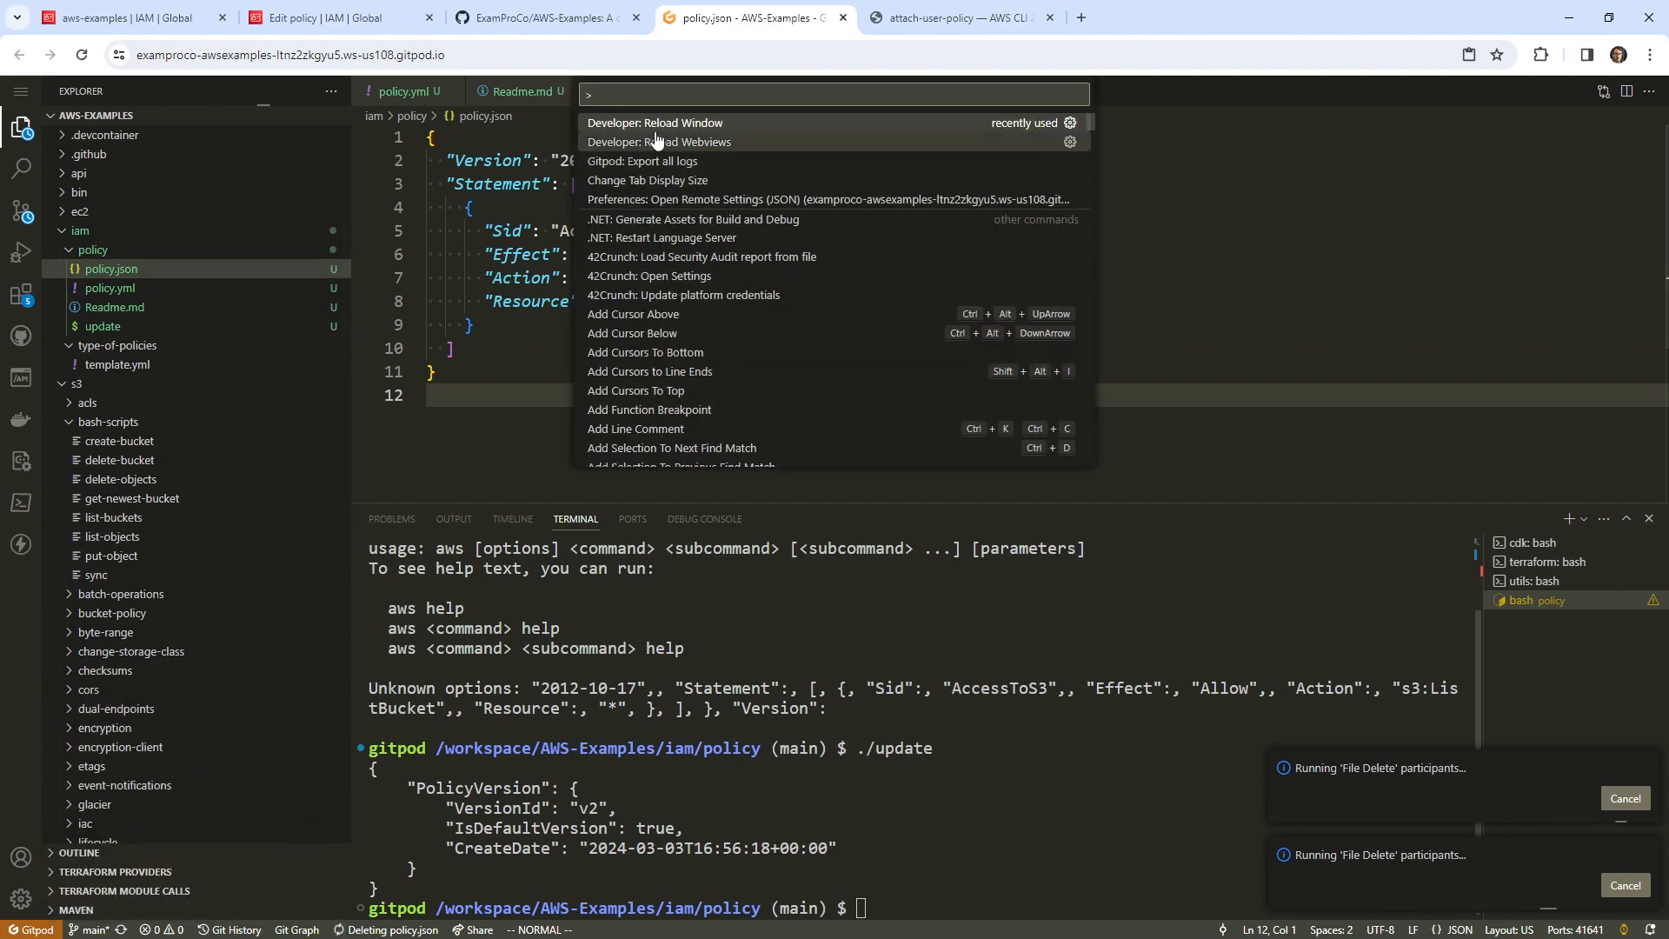
left_click(656, 130)
left_click(909, 165)
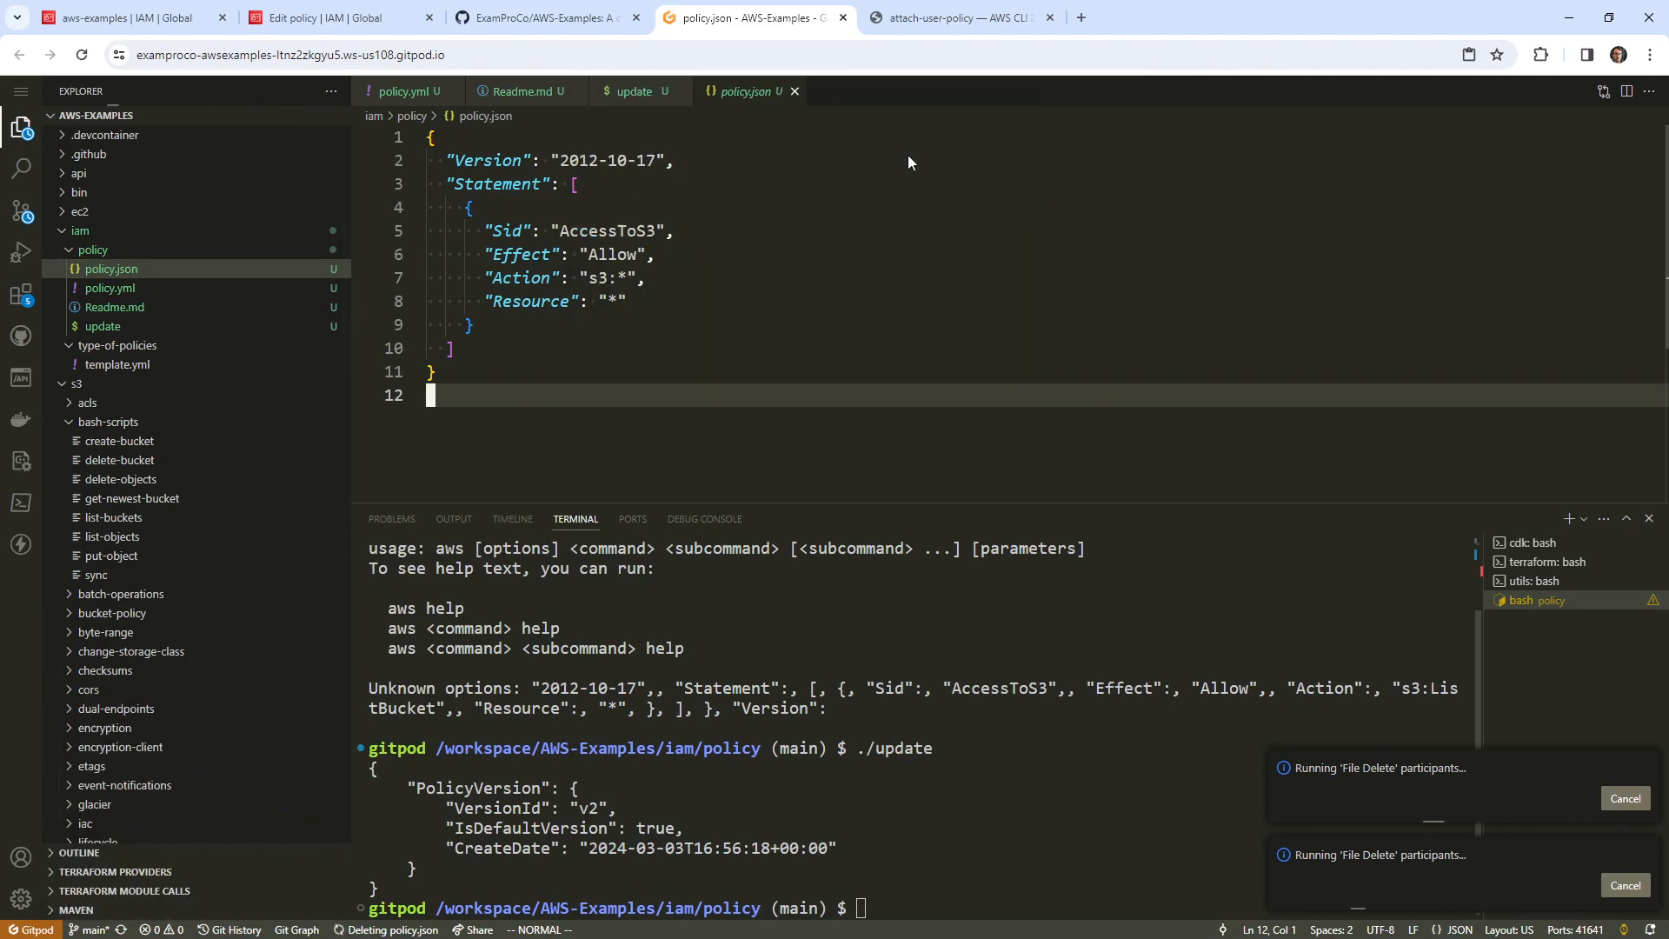
left_click(957, 556)
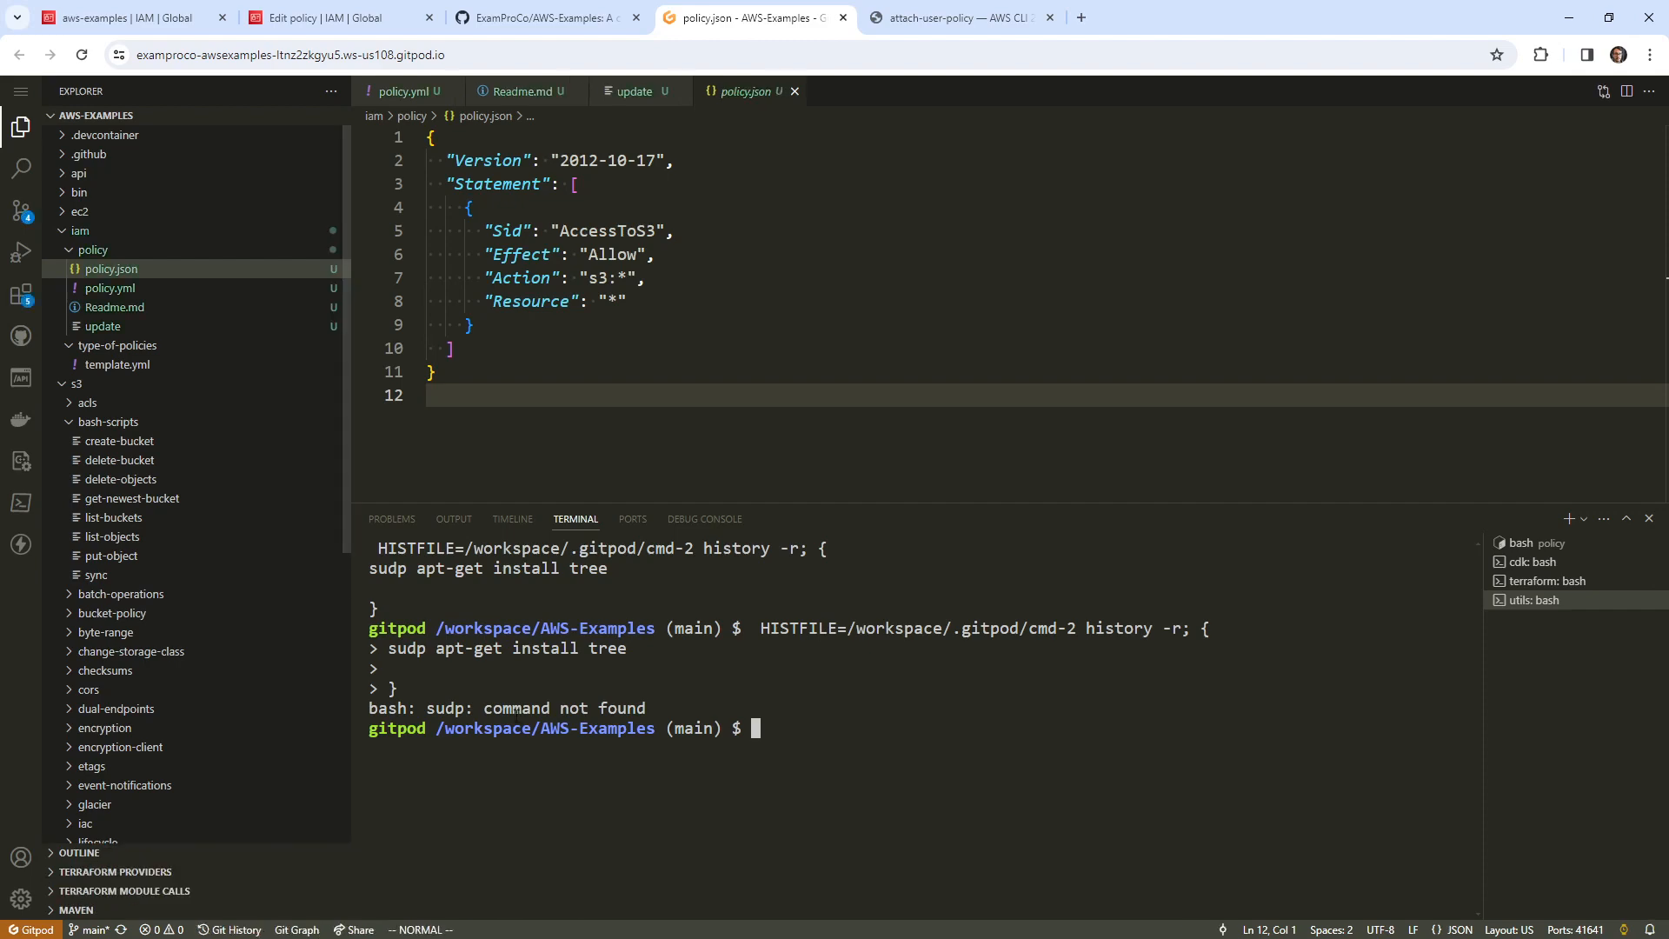
- Clear the output of the utils terminal
left_click(708, 254)
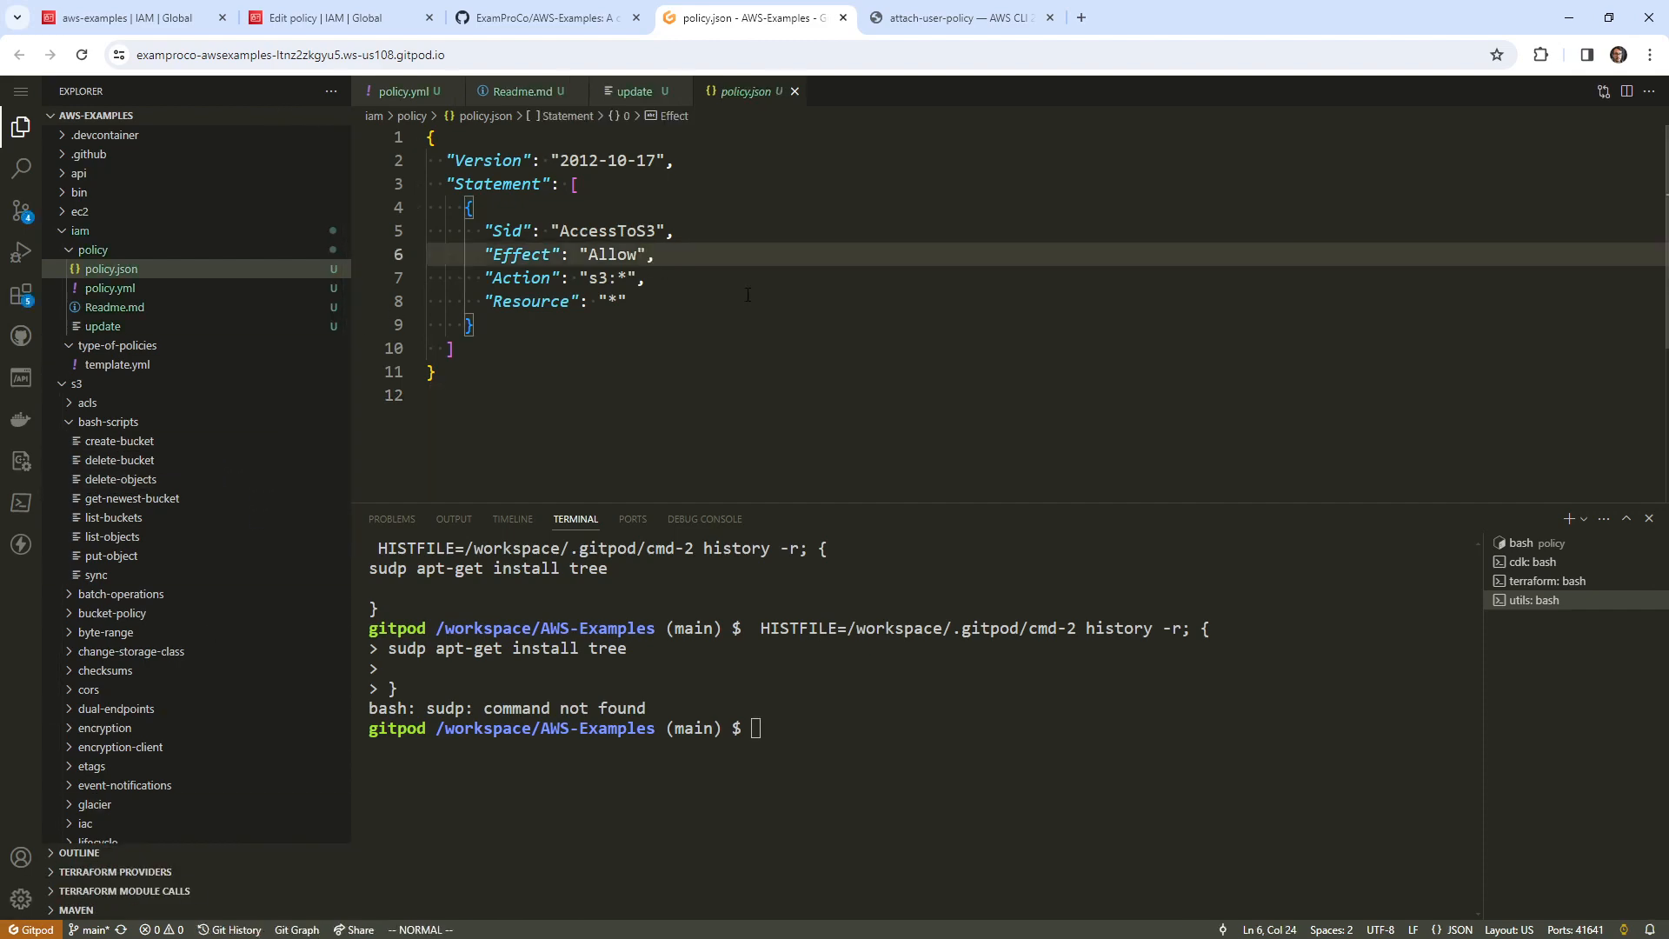
left_click(987, 673)
type("clear")
key("Return")
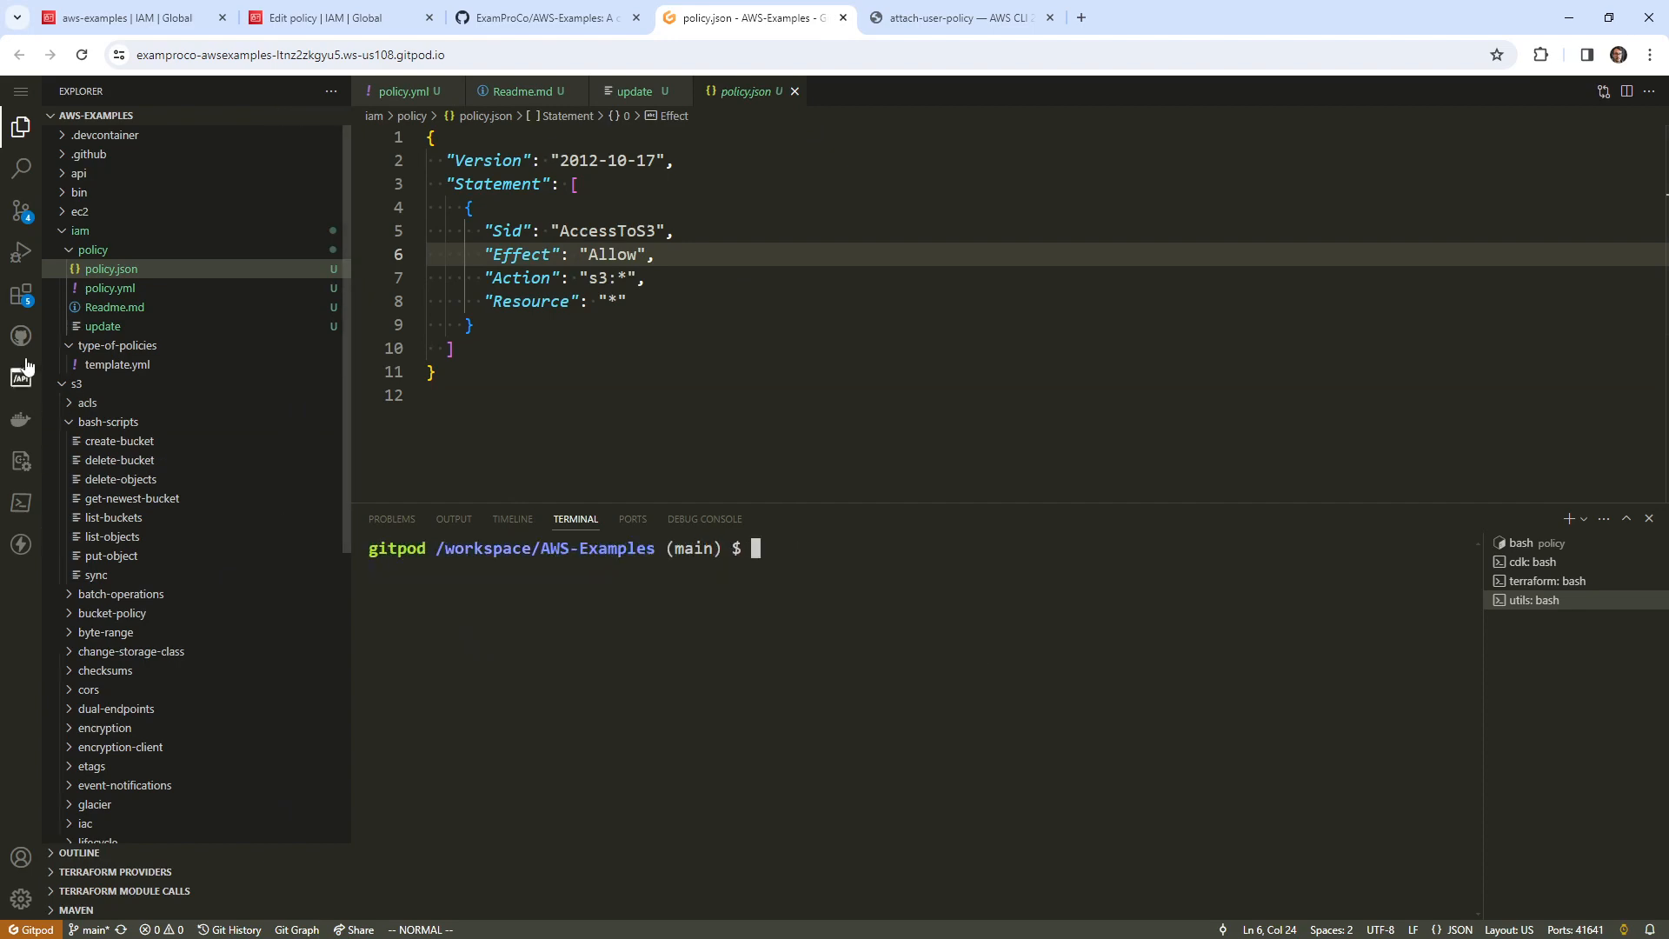
- Permanently delete policy.json from the iam/policy folder
right_click(186, 272)
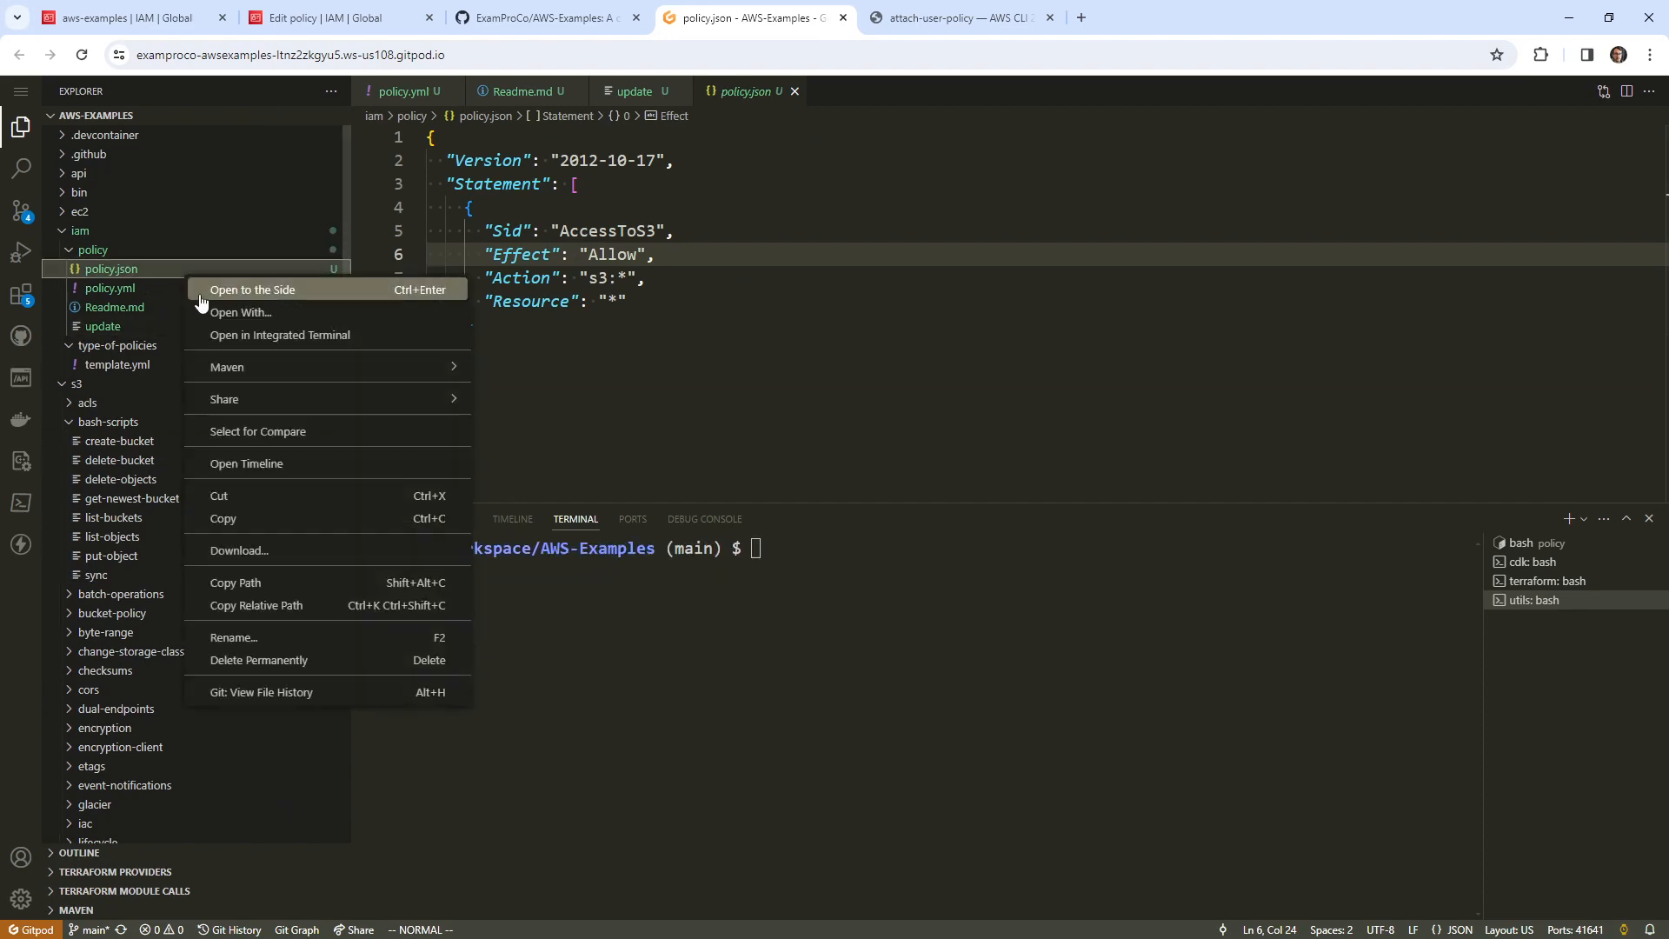
left_click(309, 662)
left_click(835, 763)
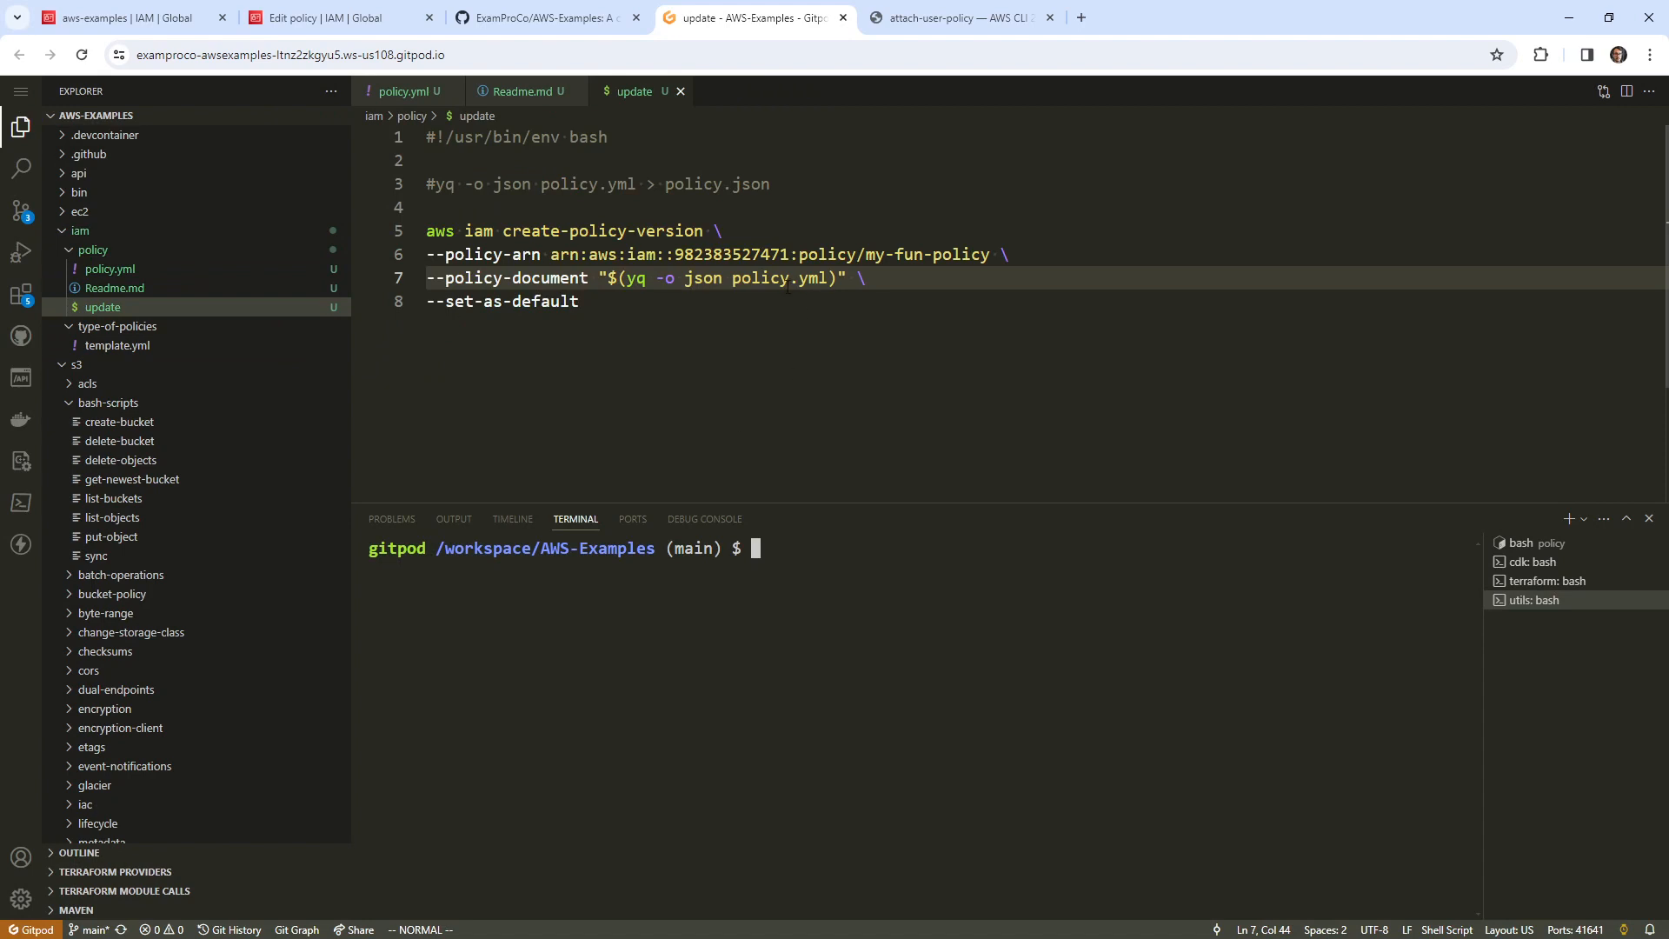
- Stage and commit the iam/policy files with the message "wip policy updated", and return to policy.yml in the editor
left_click(21, 211)
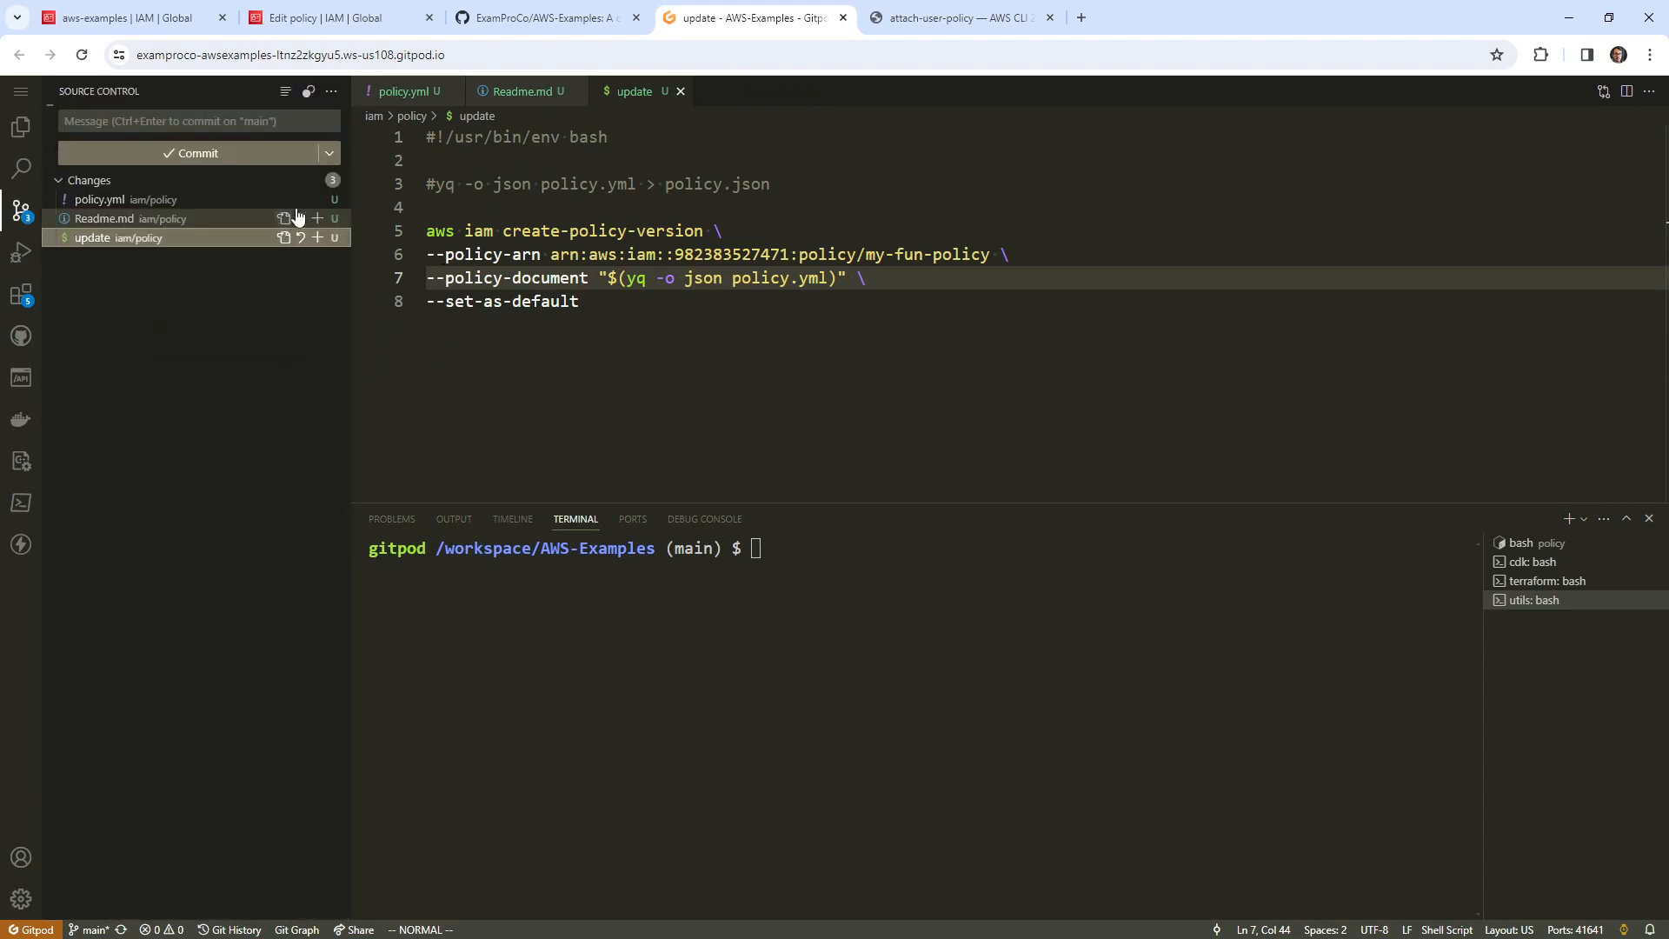
left_click(275, 155)
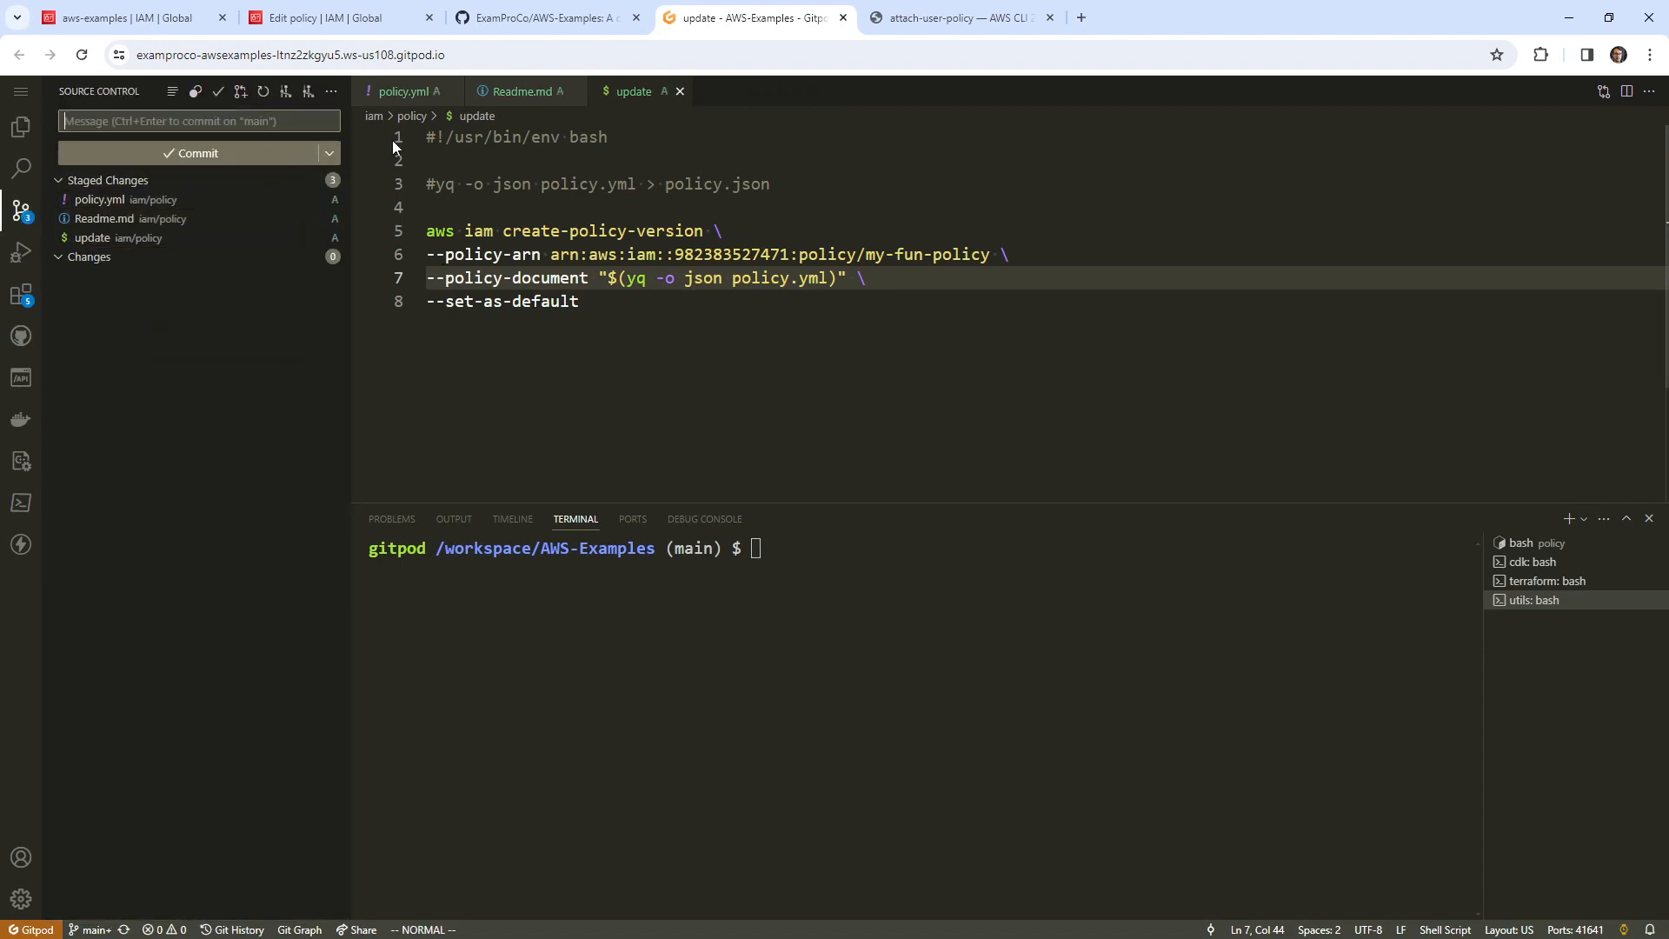
type("wip policy updated")
left_click(299, 156)
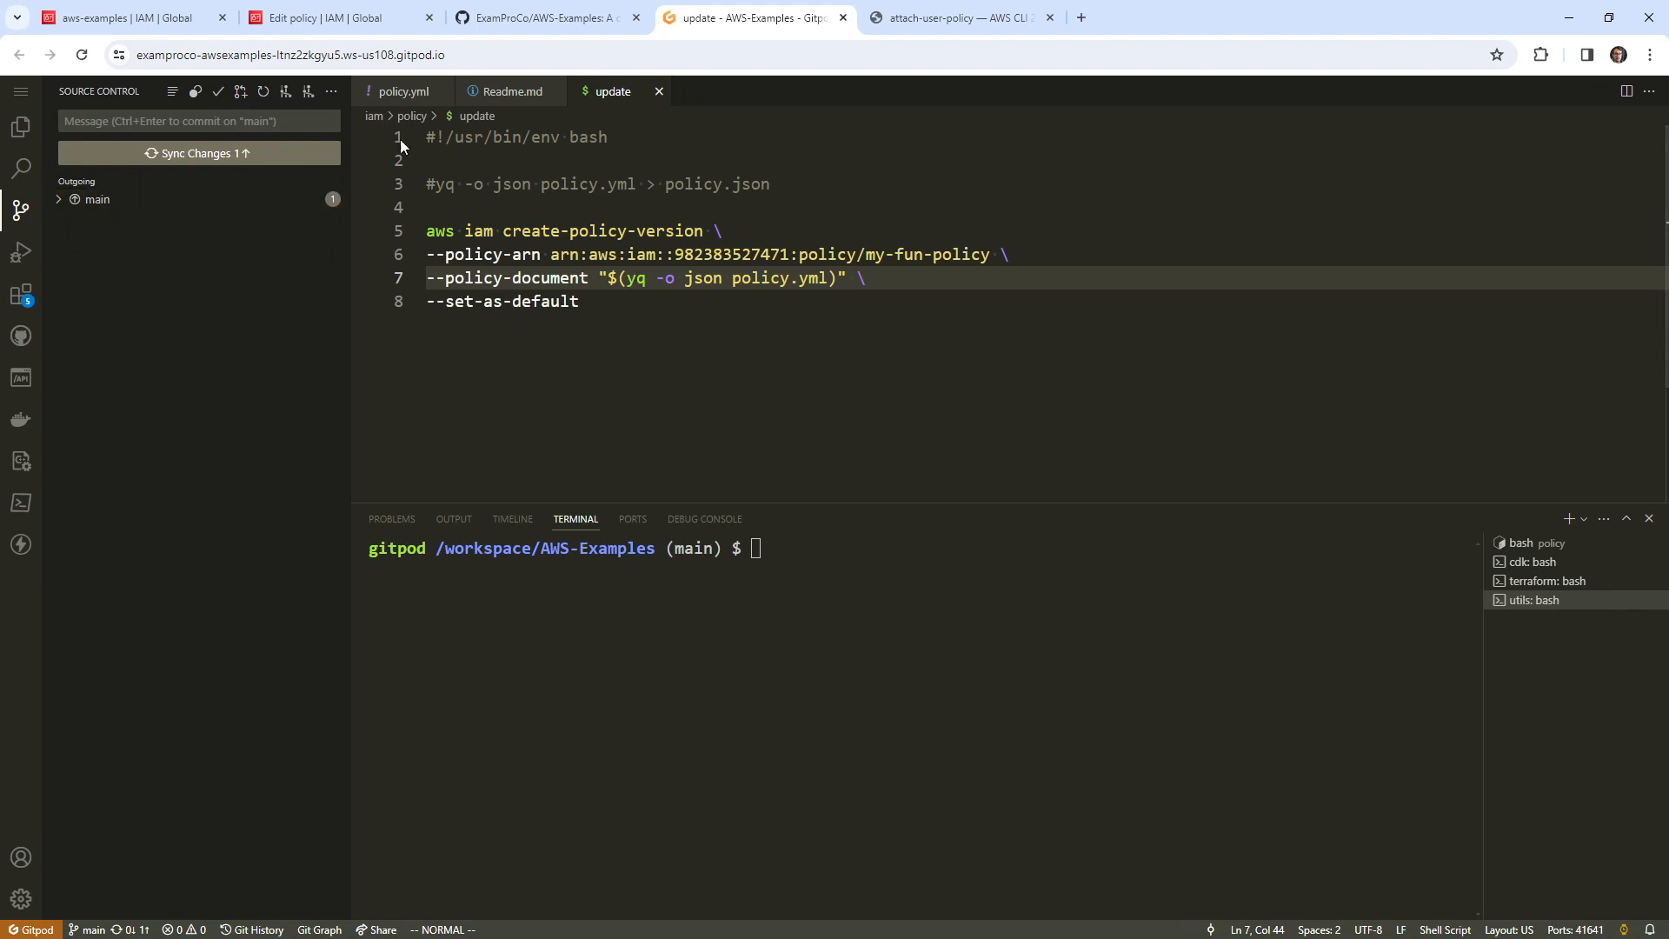
left_click(514, 93)
left_click(402, 94)
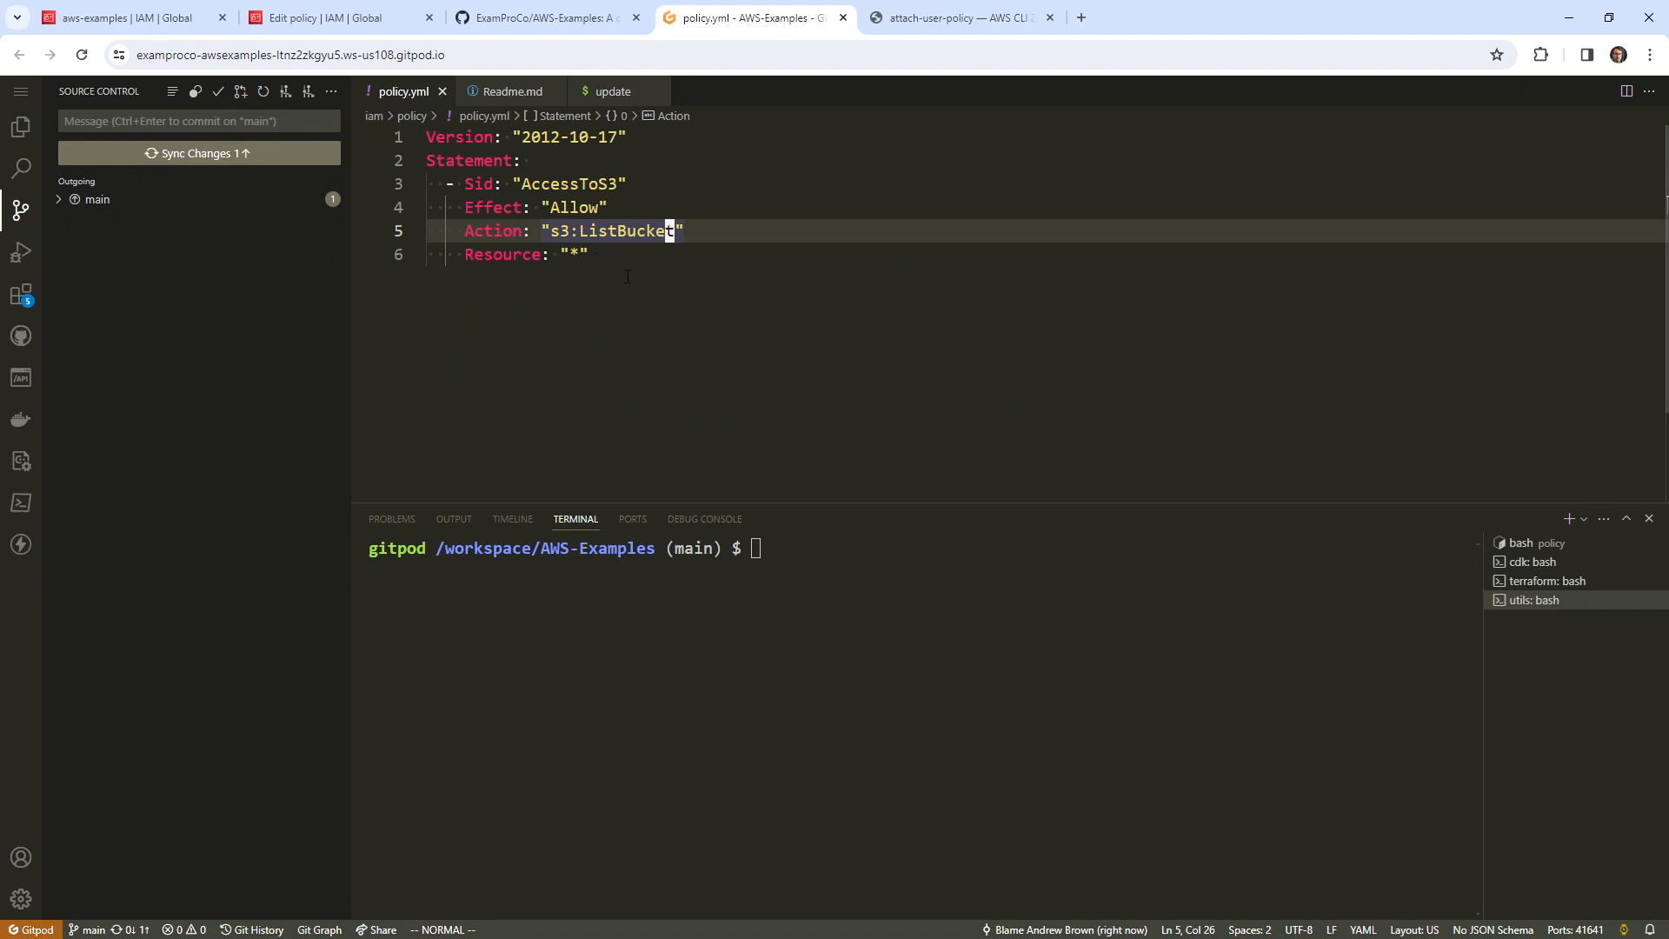
left_click_drag(591, 254, 415, 254)
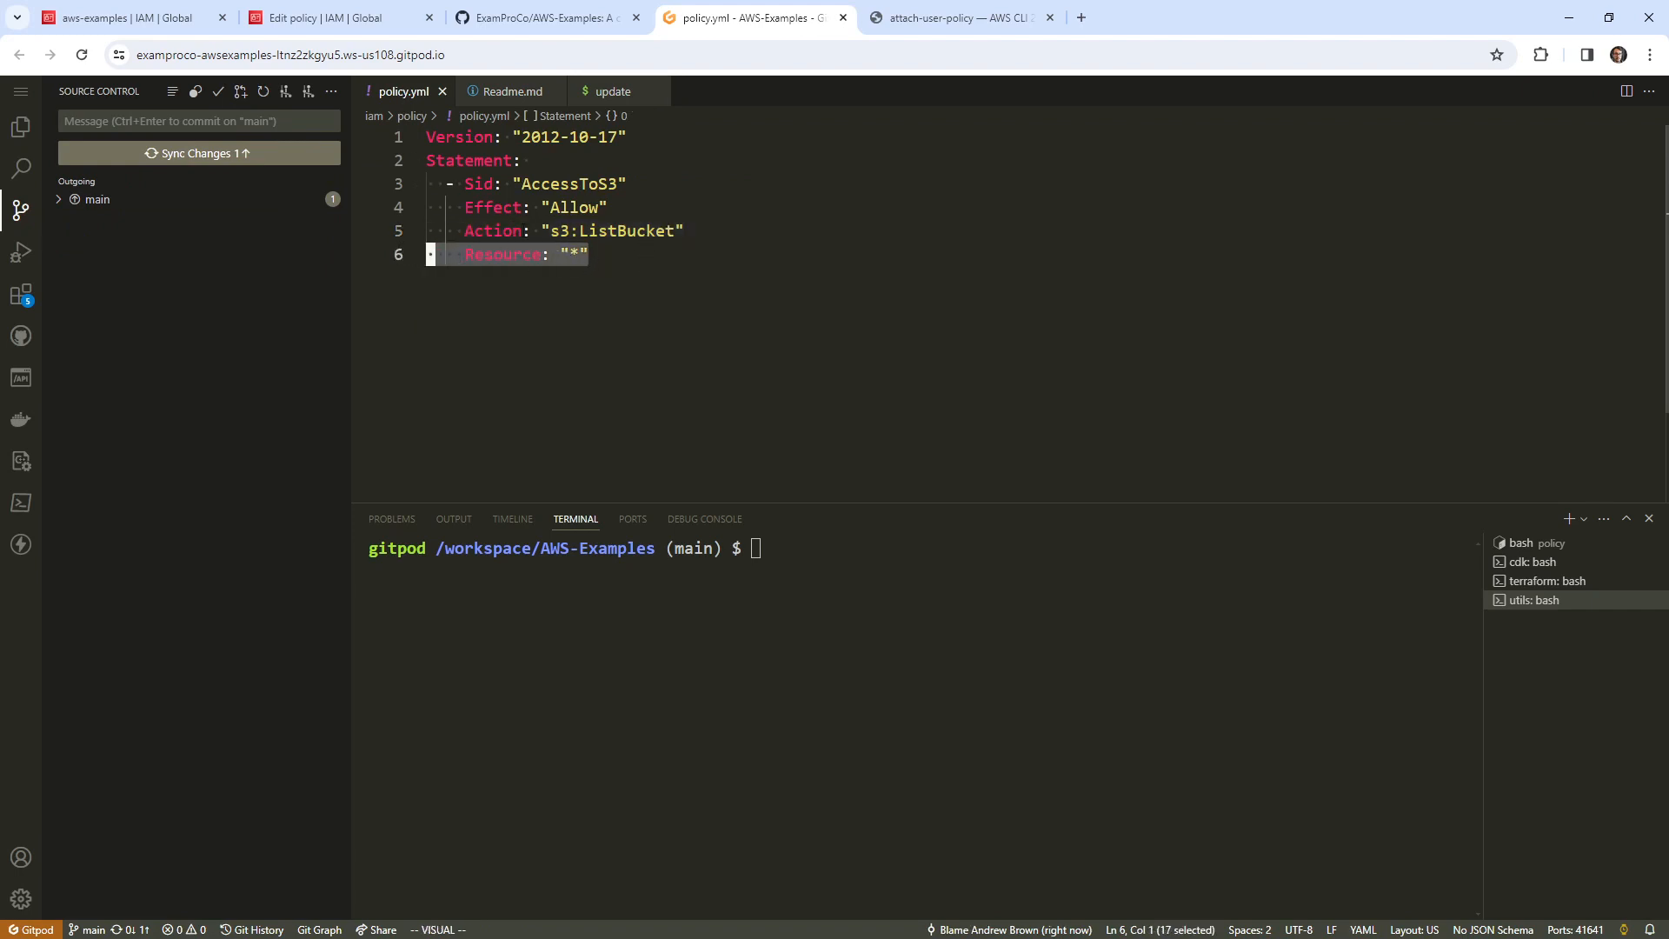
left_click(592, 254)
left_click_drag(506, 256, 591, 256)
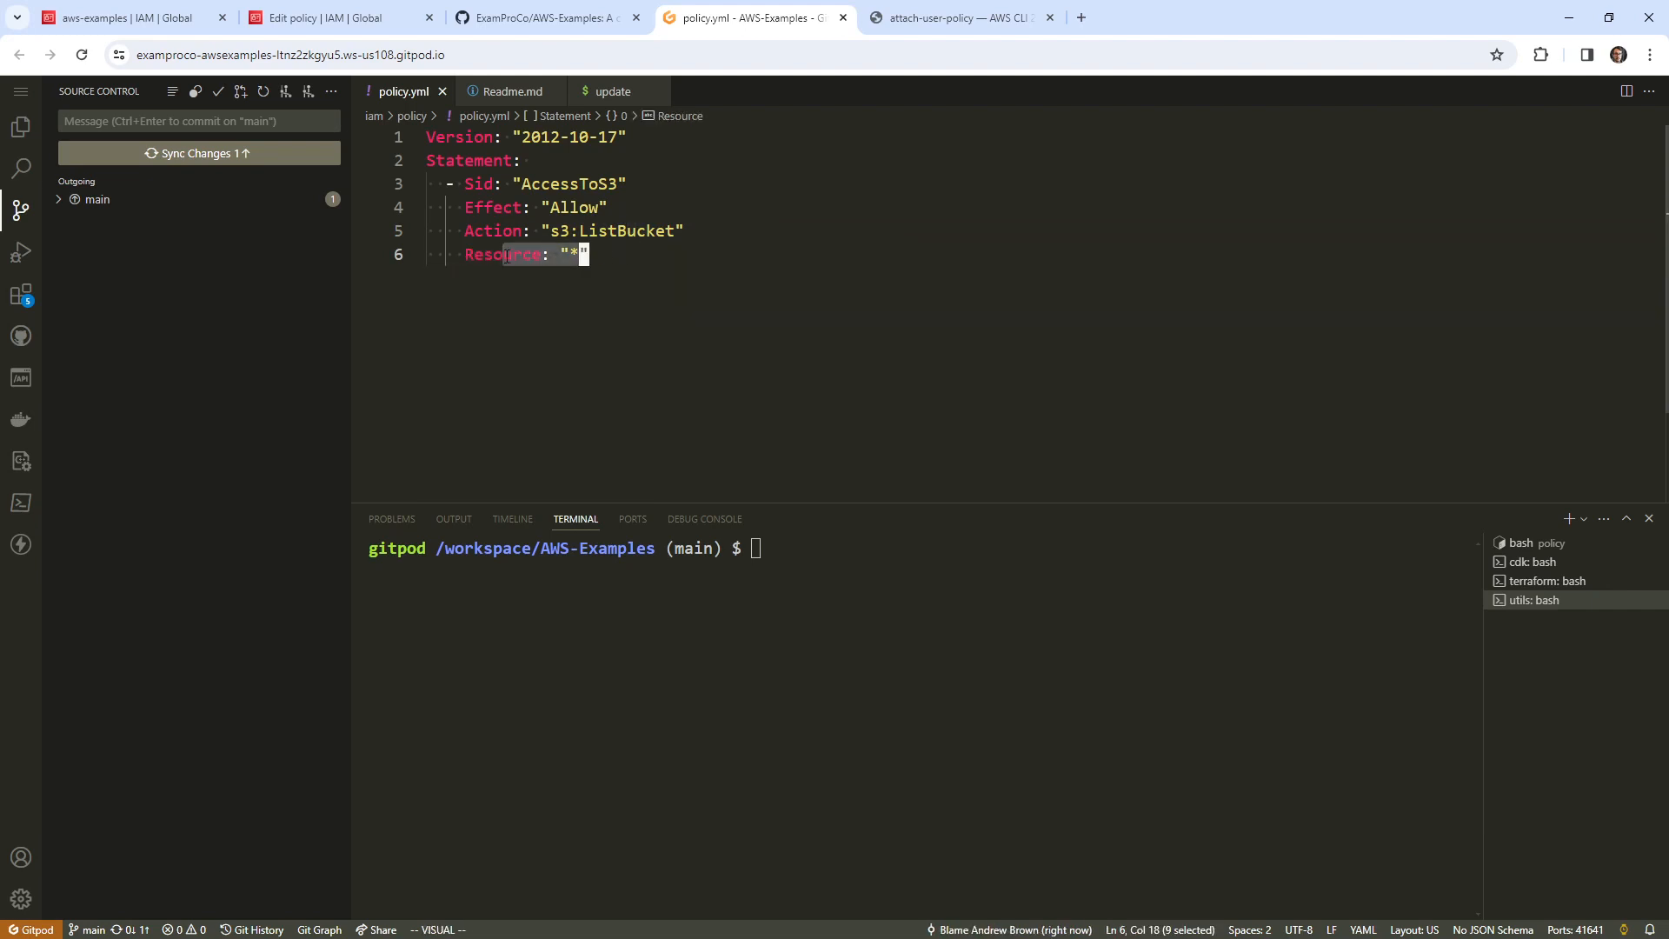
- Open the AWS console home in a new browser tab and go to Amazon S3
left_click(330, 17)
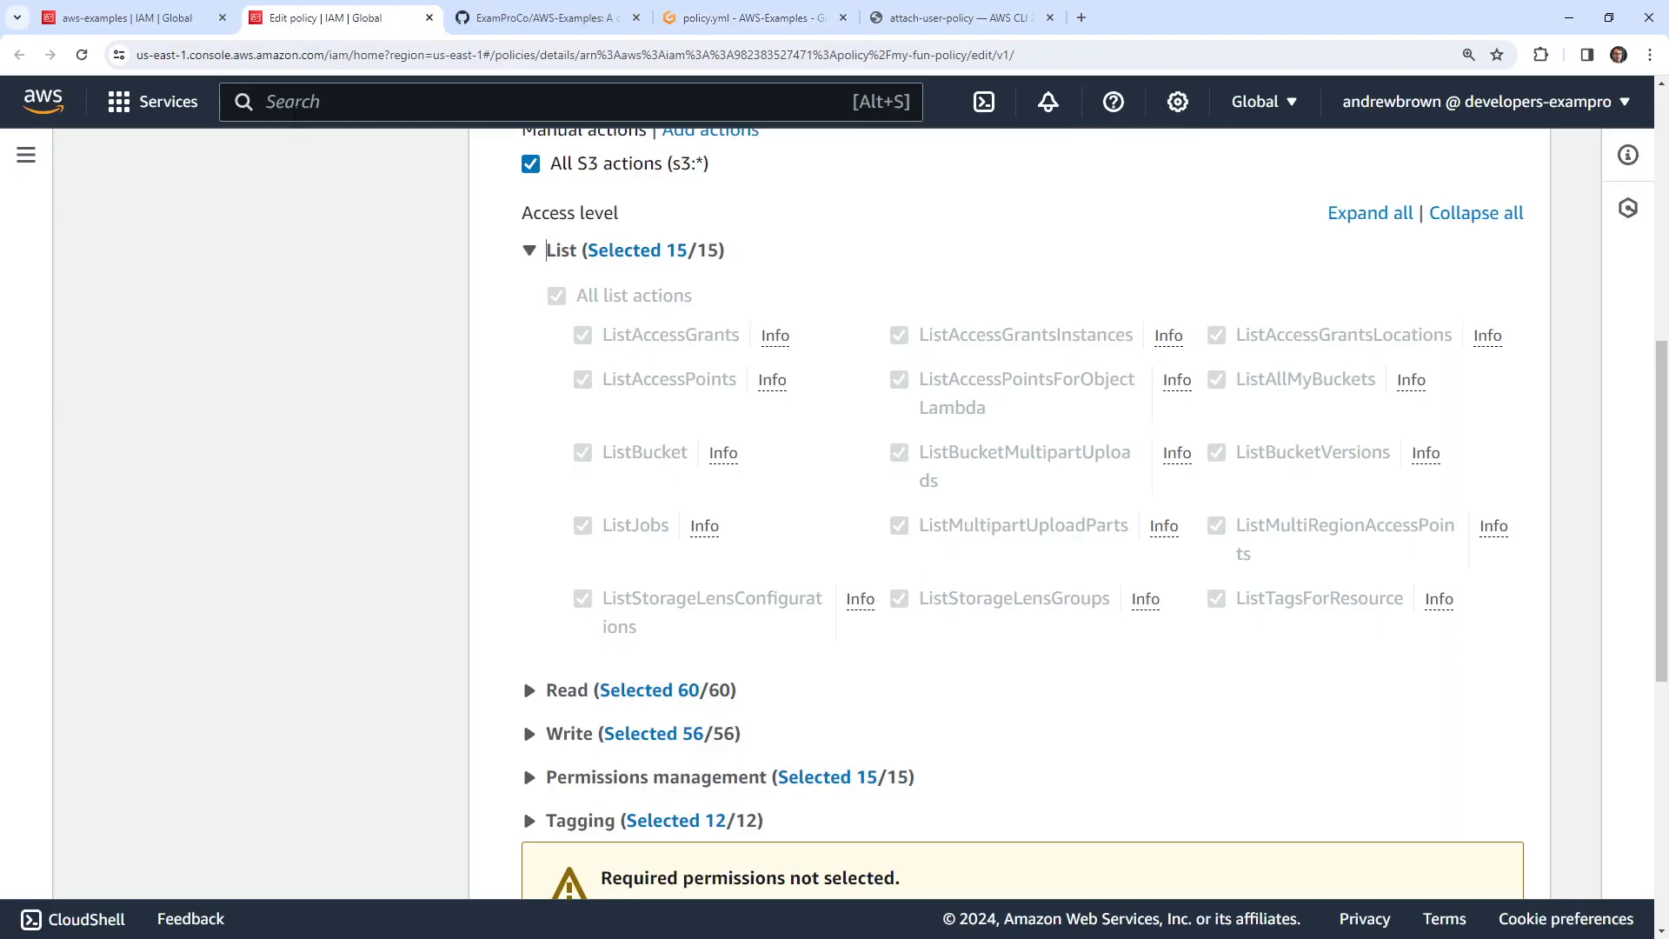
right_click(54, 105)
left_click(131, 113)
left_click(534, 17)
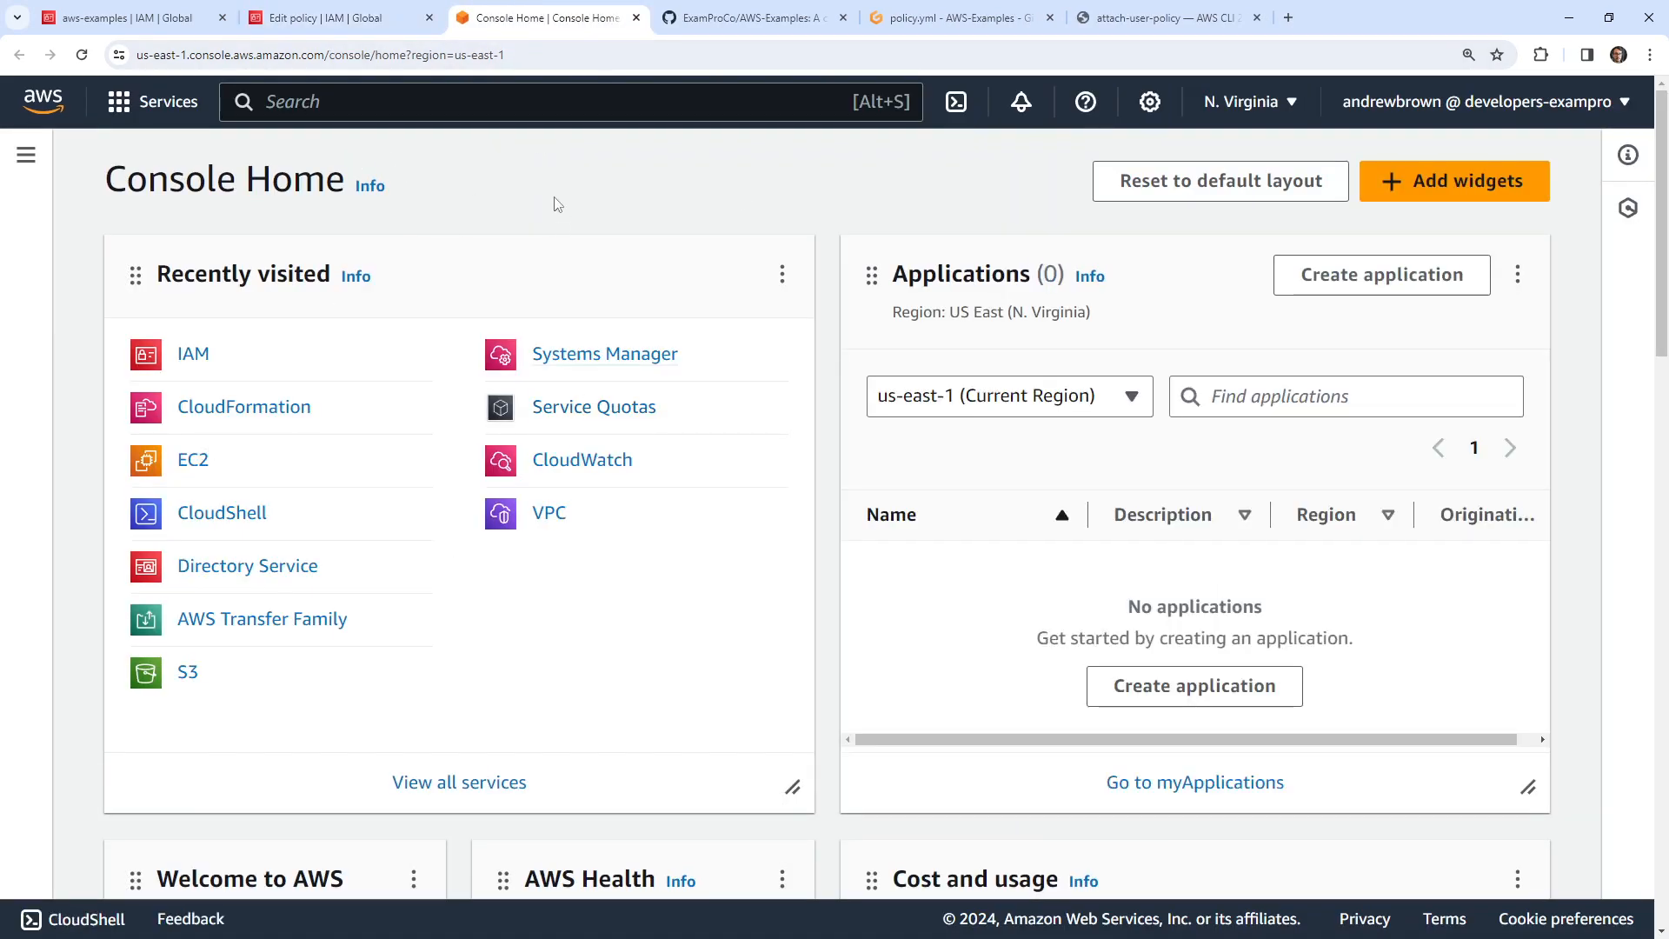
left_click(188, 674)
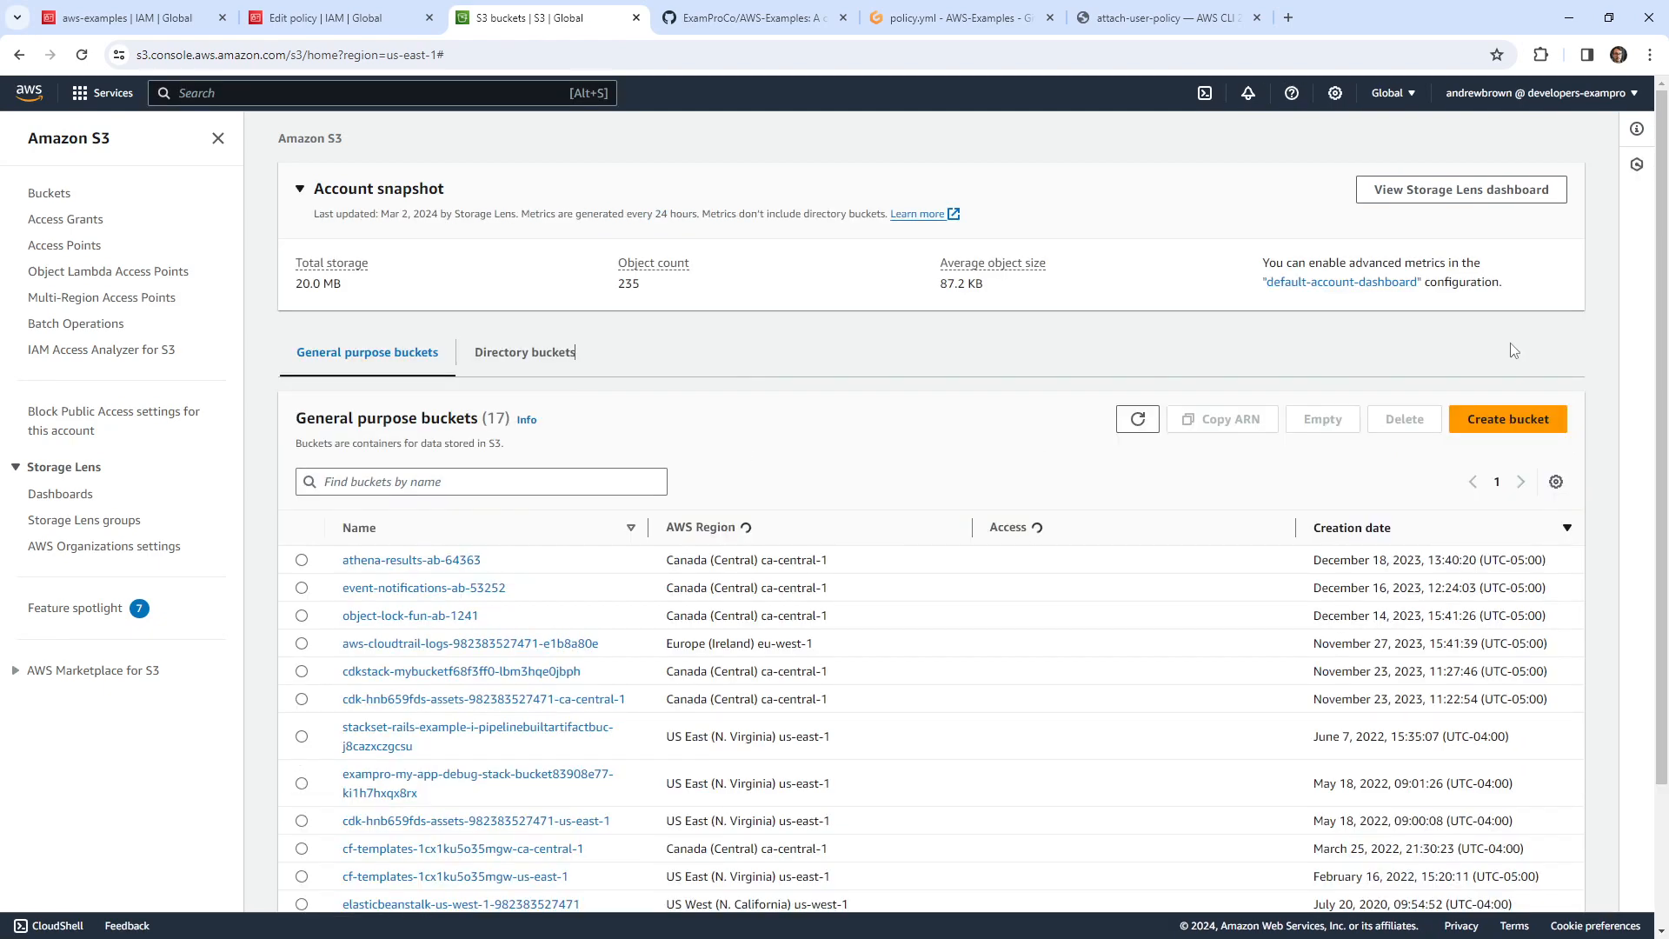
- Create a general purpose bucket named mycoolbucket-ab-1412 in us-east-1 with the default settings, copying its name
left_click_drag(1510, 342, 1505, 392)
left_click(1505, 417)
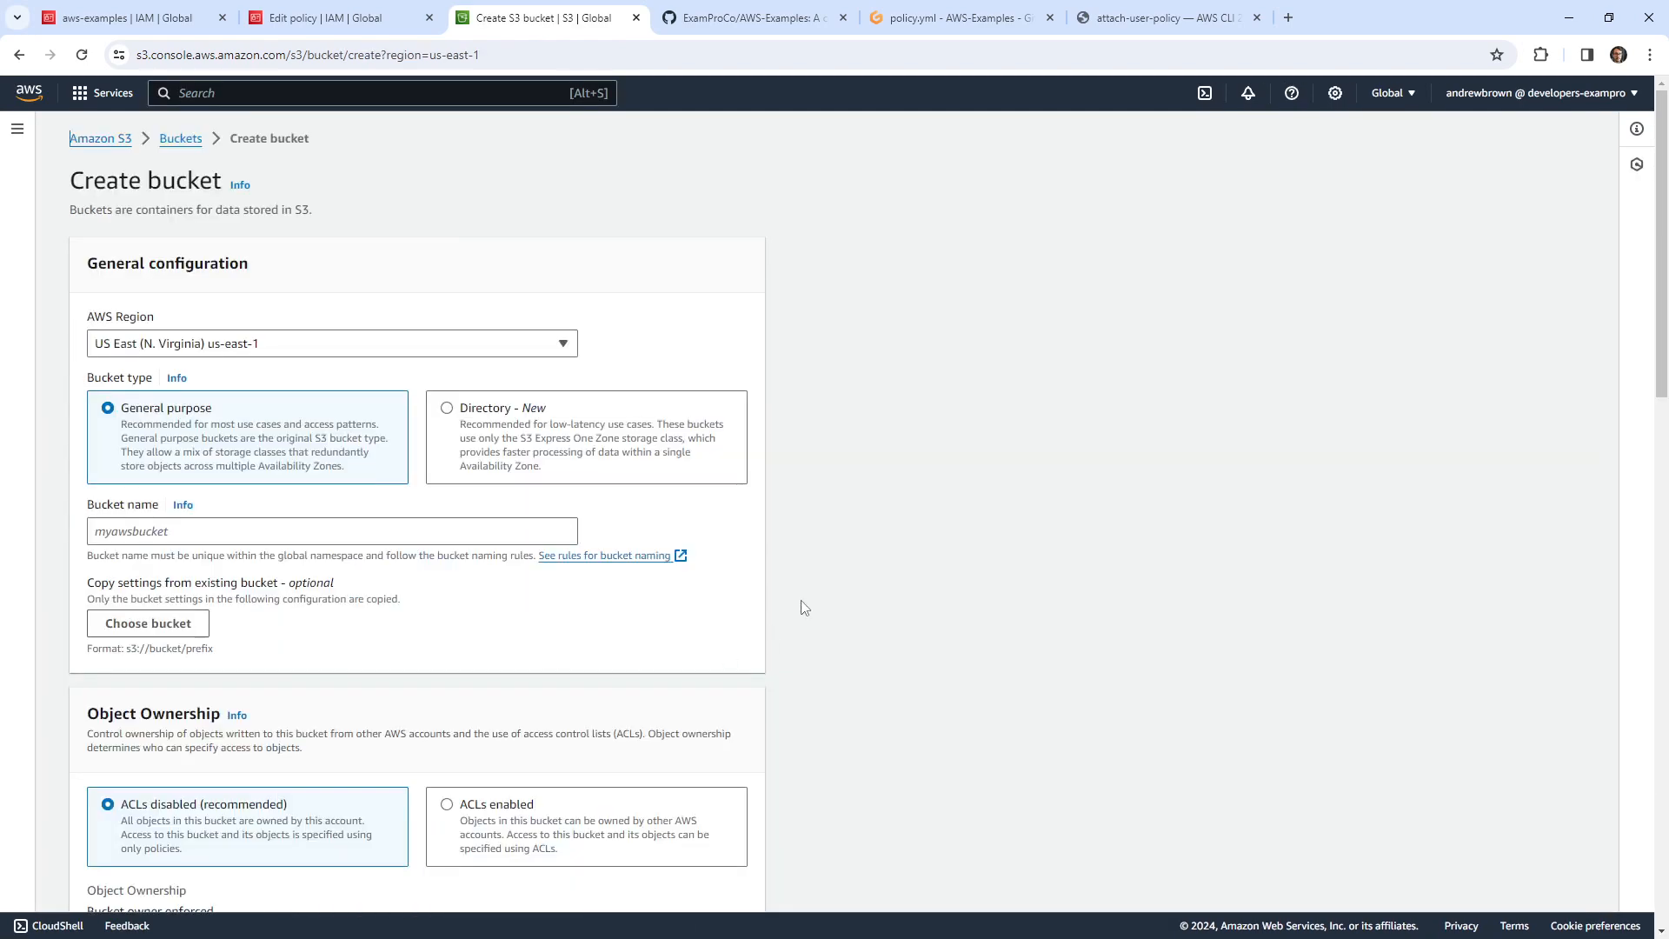
left_click(296, 535)
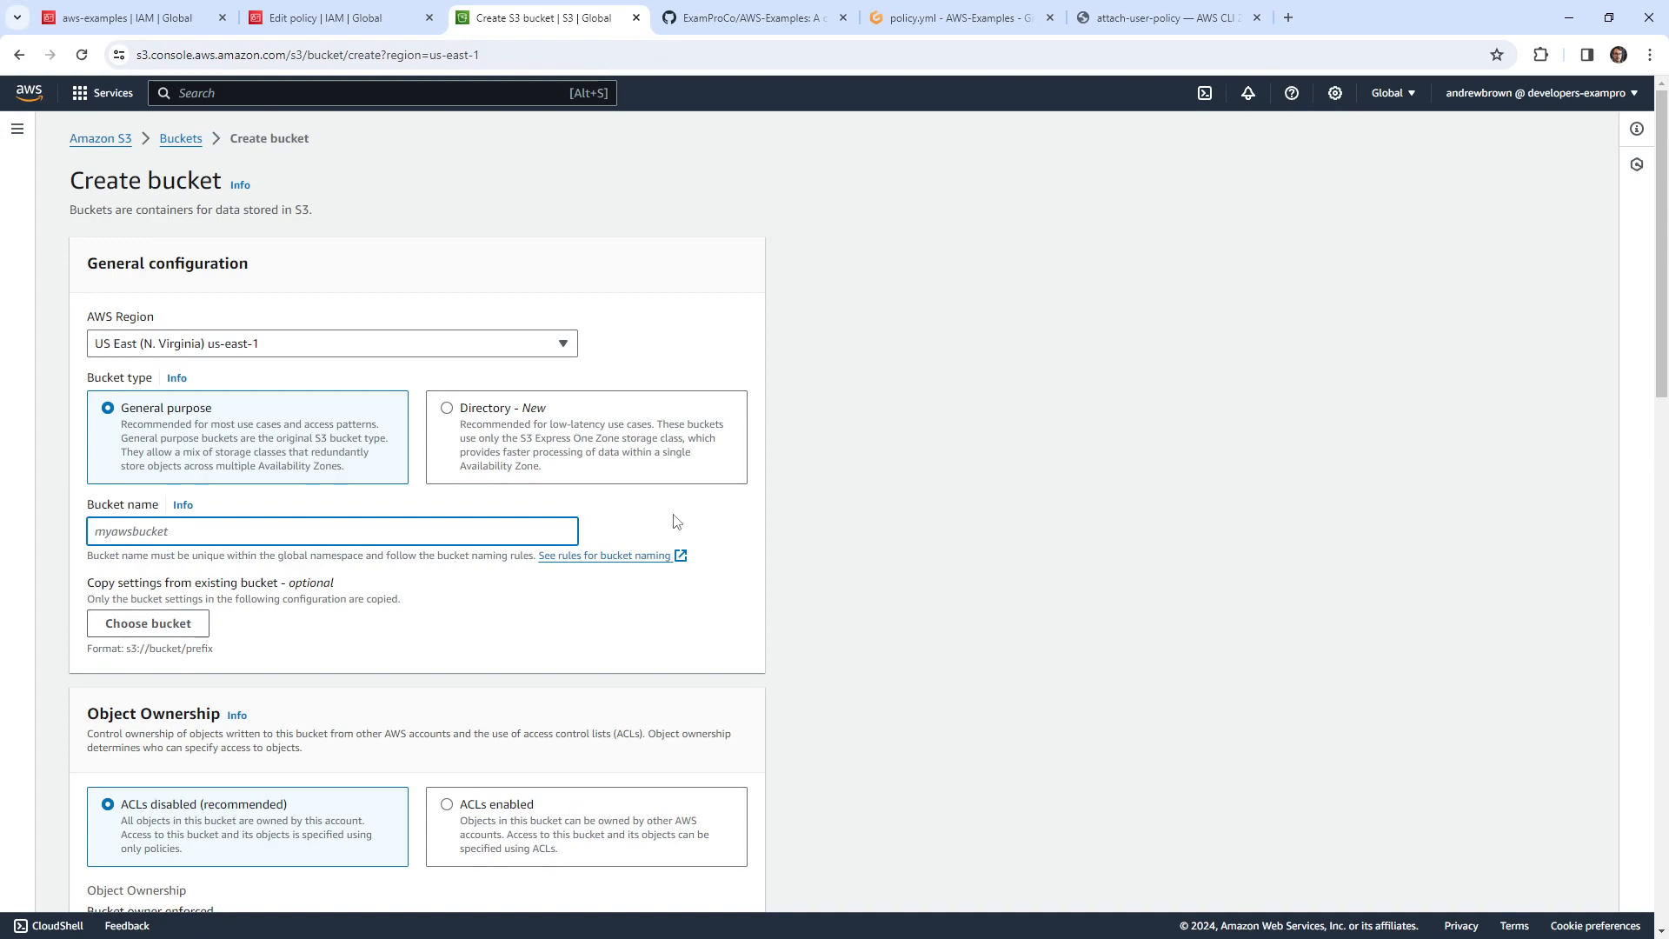
type("mycoolbucket")
scroll(677, 522, "down", 15)
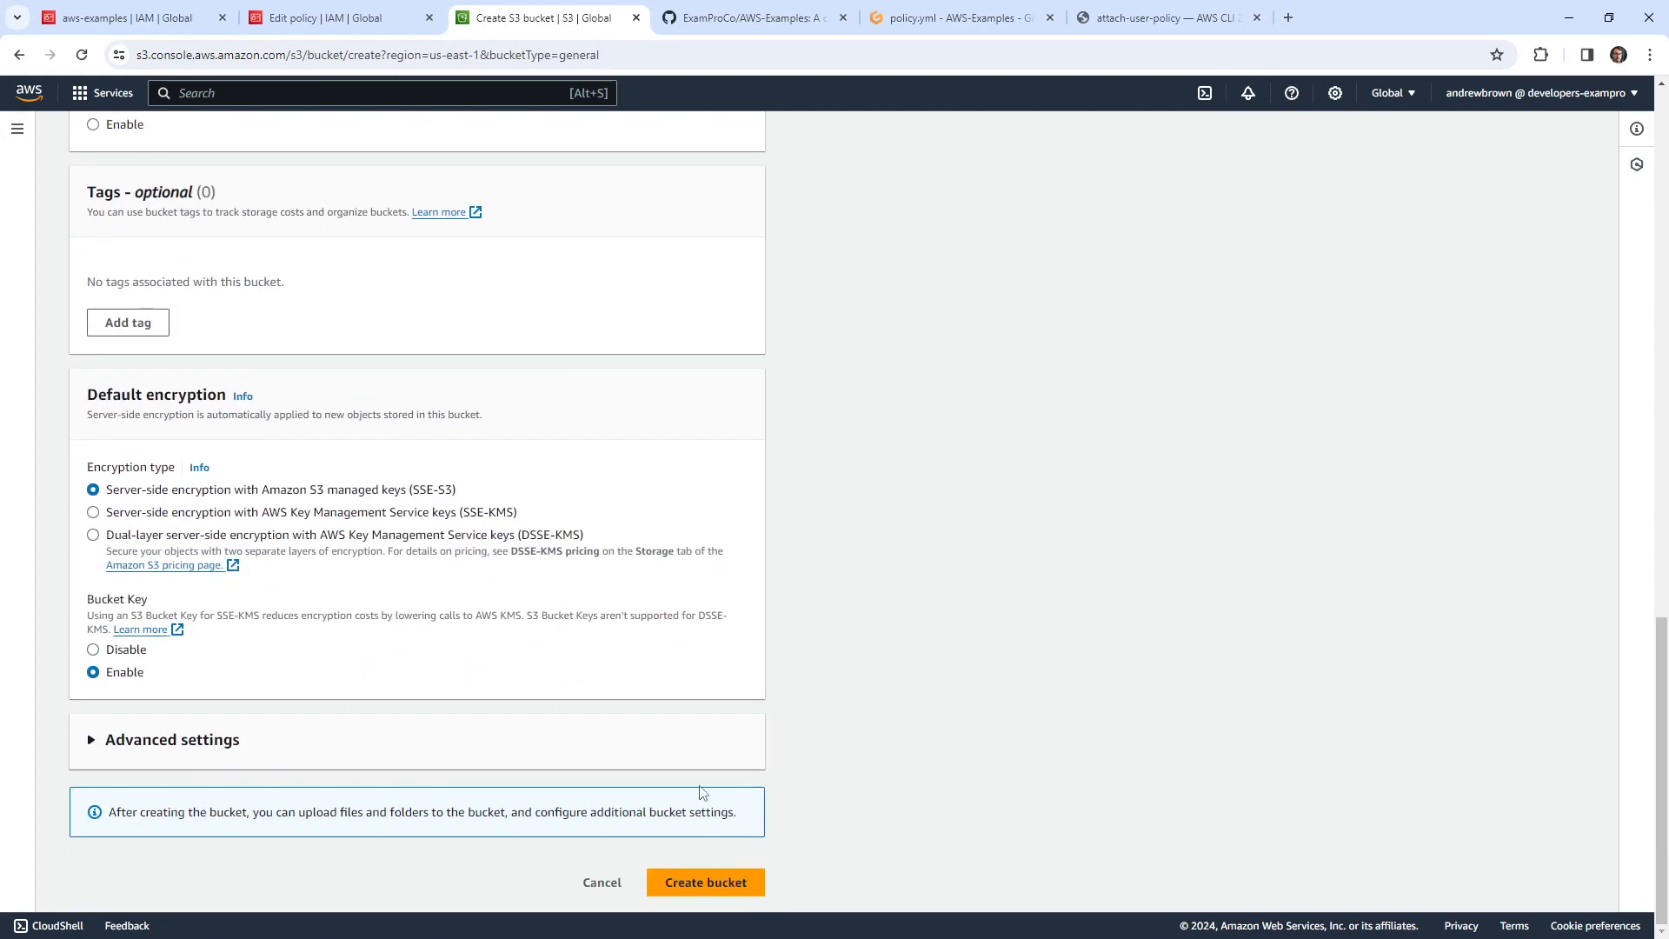
scroll(378, 296, "up", 15)
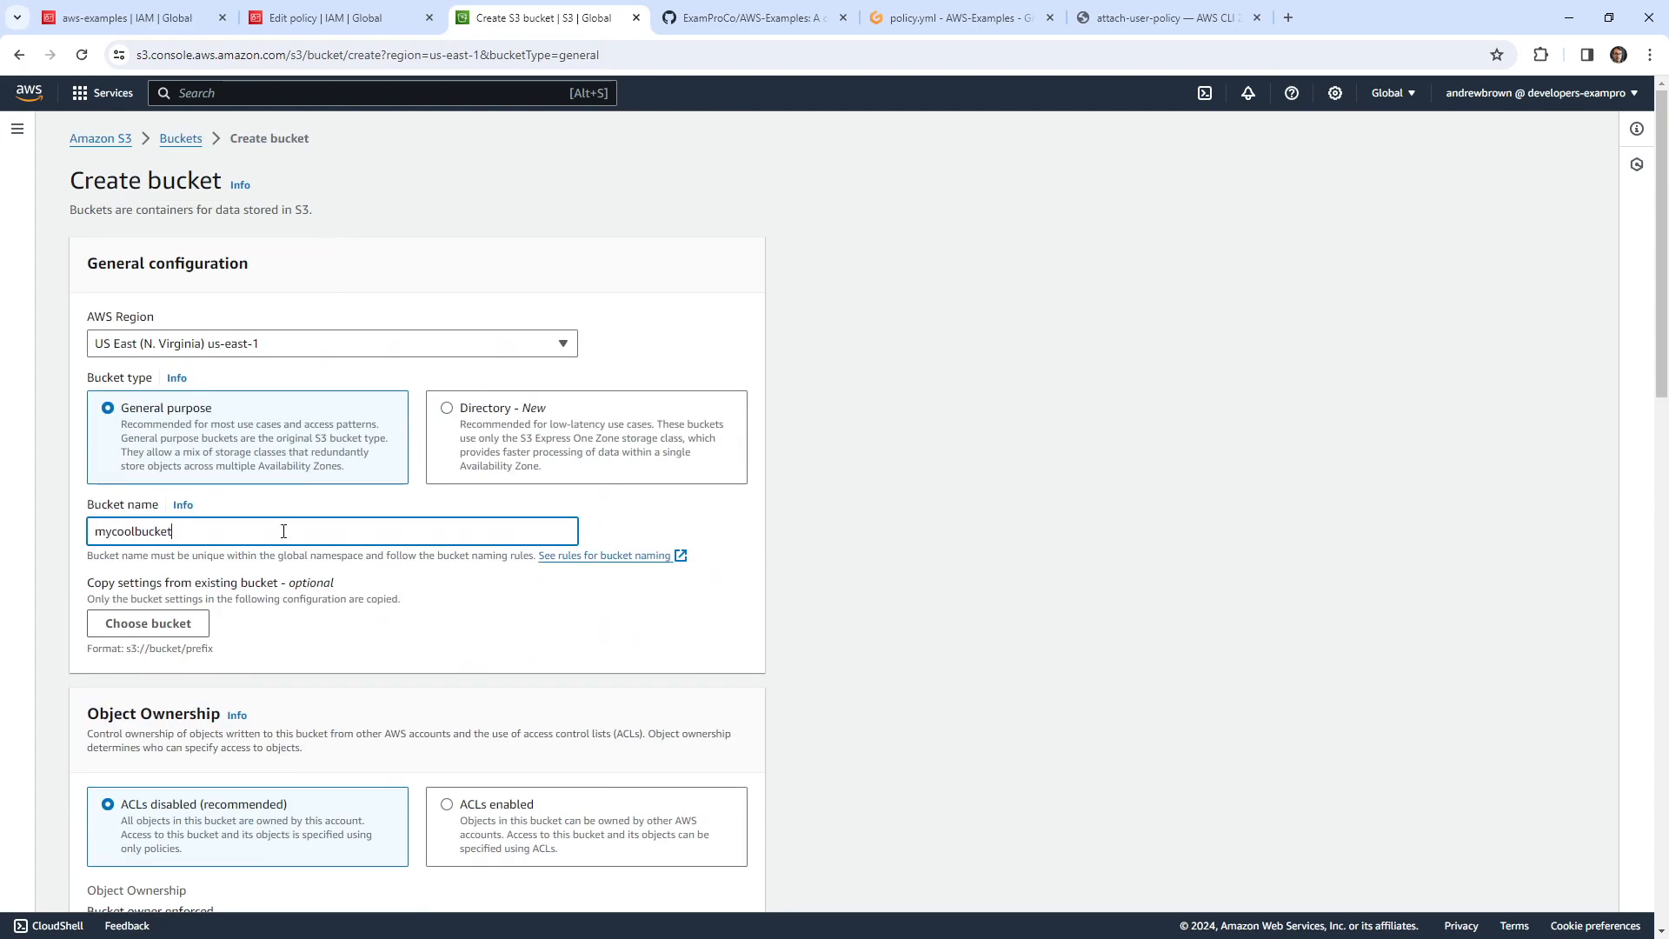
type("coolbucket-ab-1412")
key("ctrl+a")
key("ctrl+c")
scroll(623, 584, "down", 15)
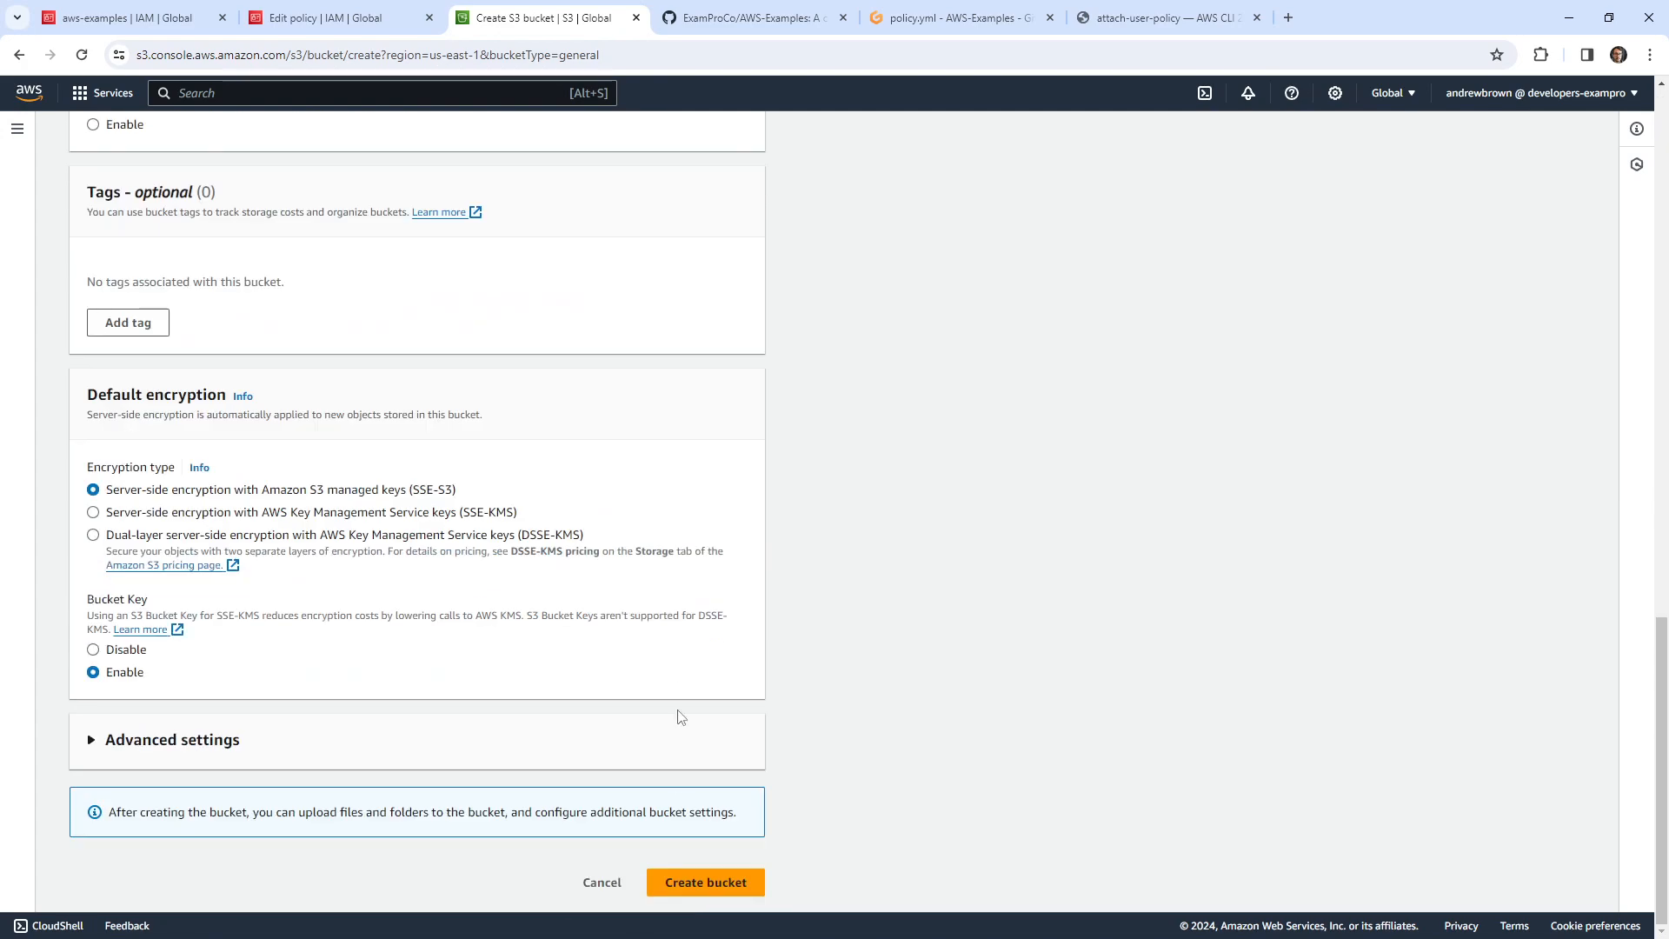
left_click(706, 883)
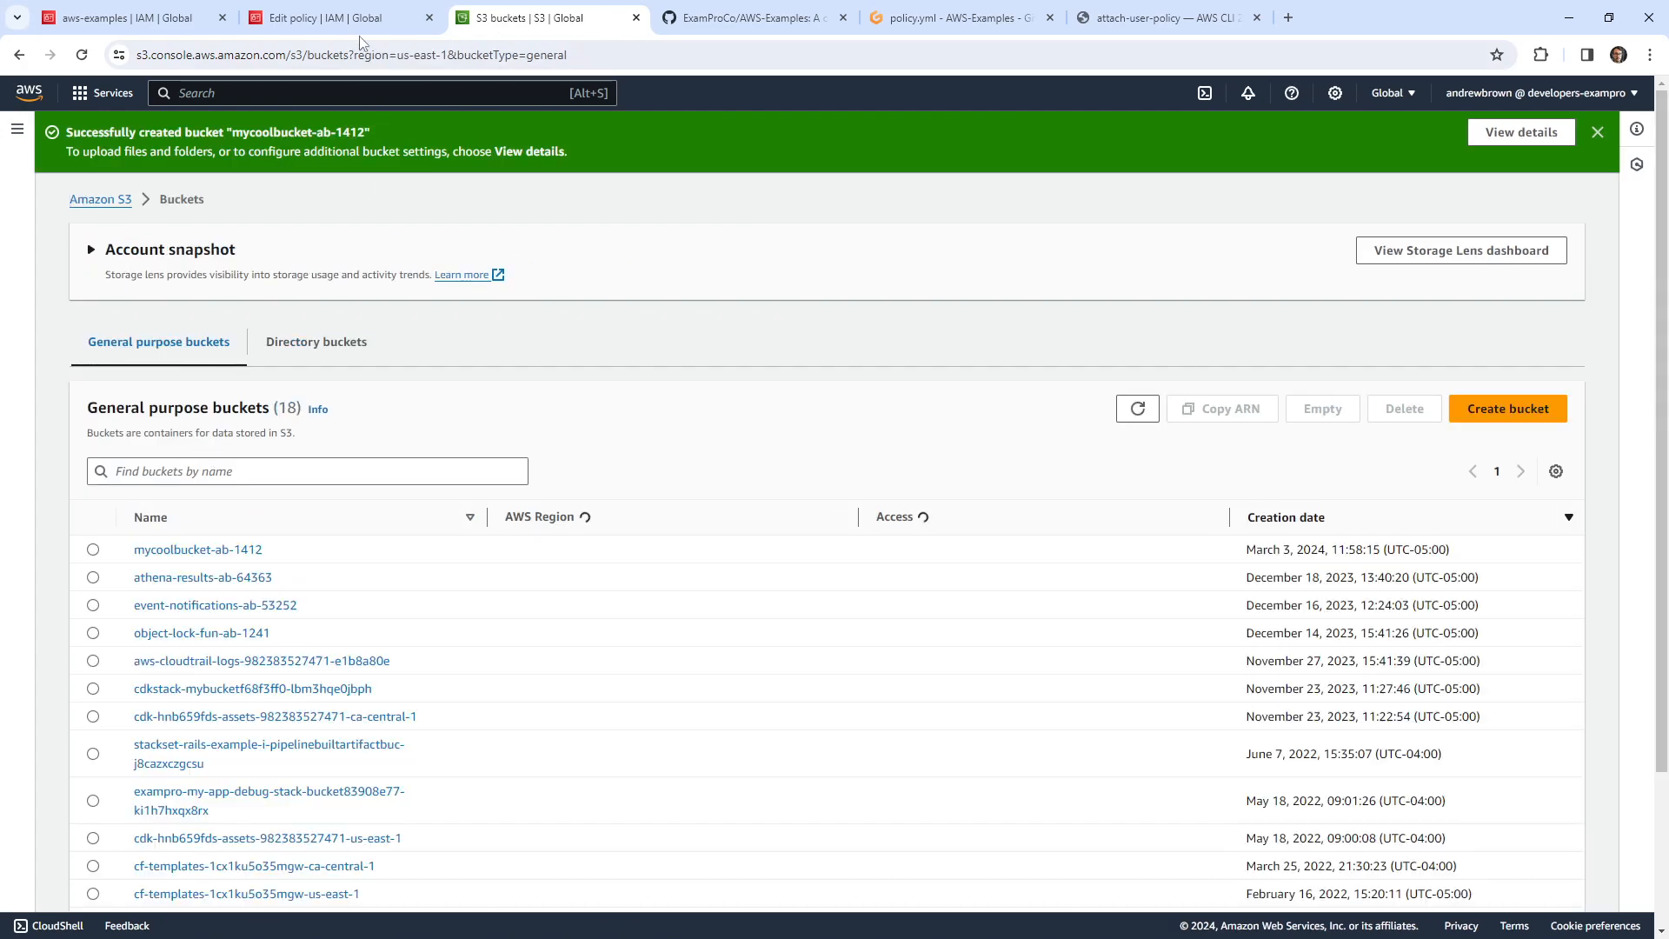
left_click(359, 17)
key("ctrl+shift+Tab")
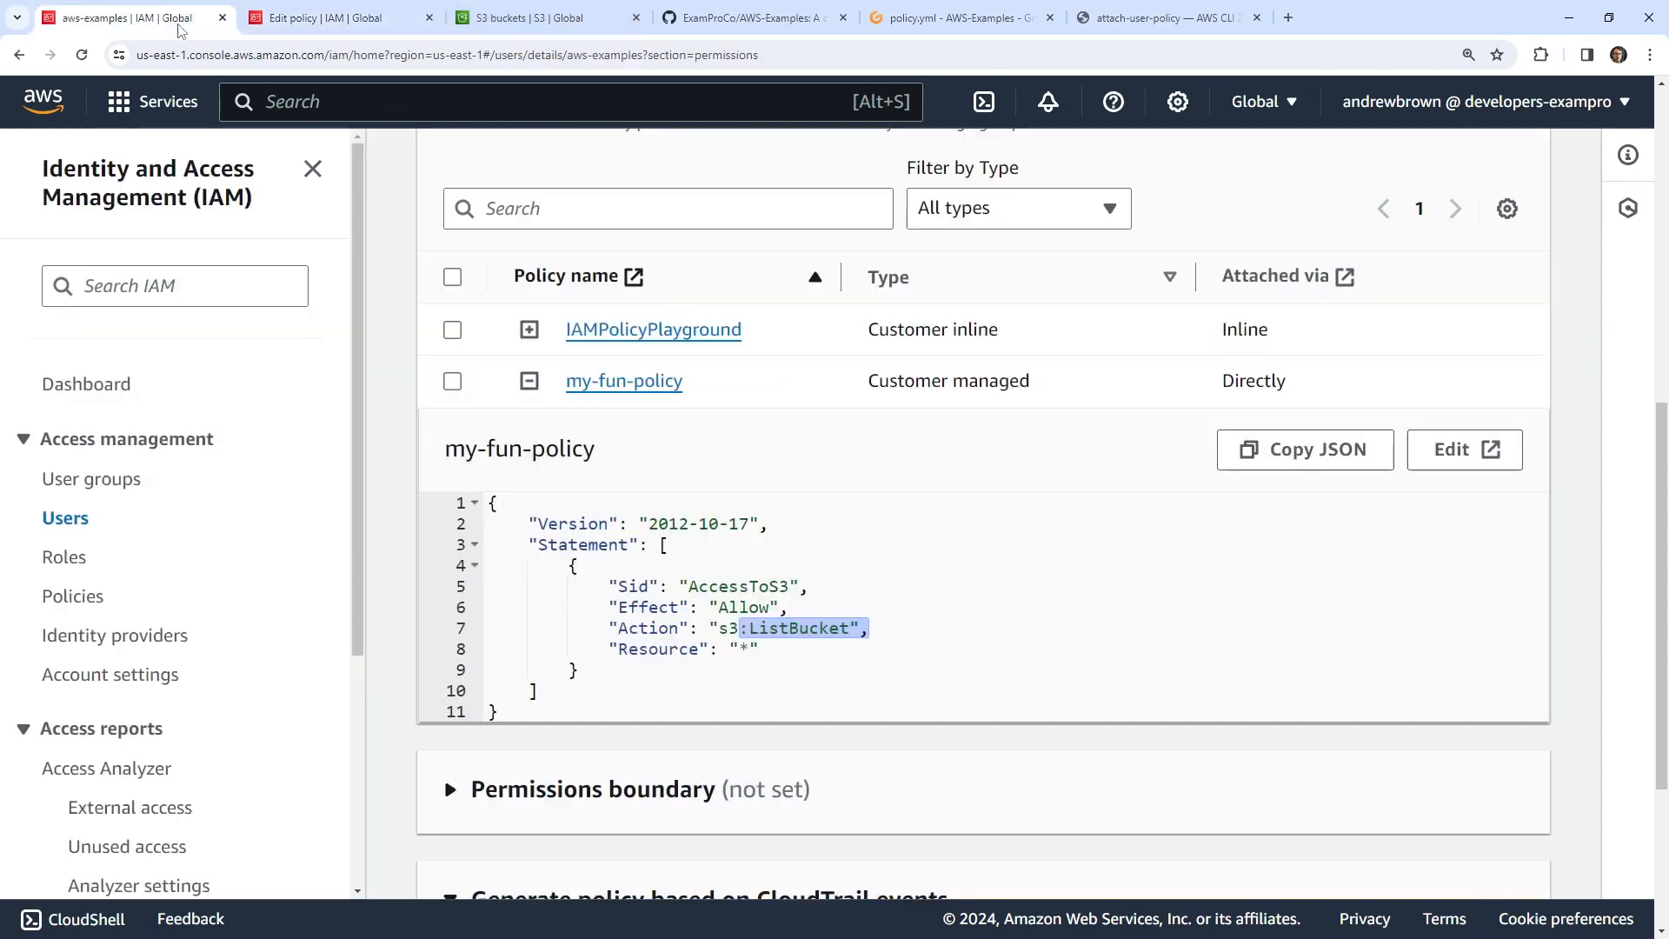
left_click(755, 25)
left_click(896, 19)
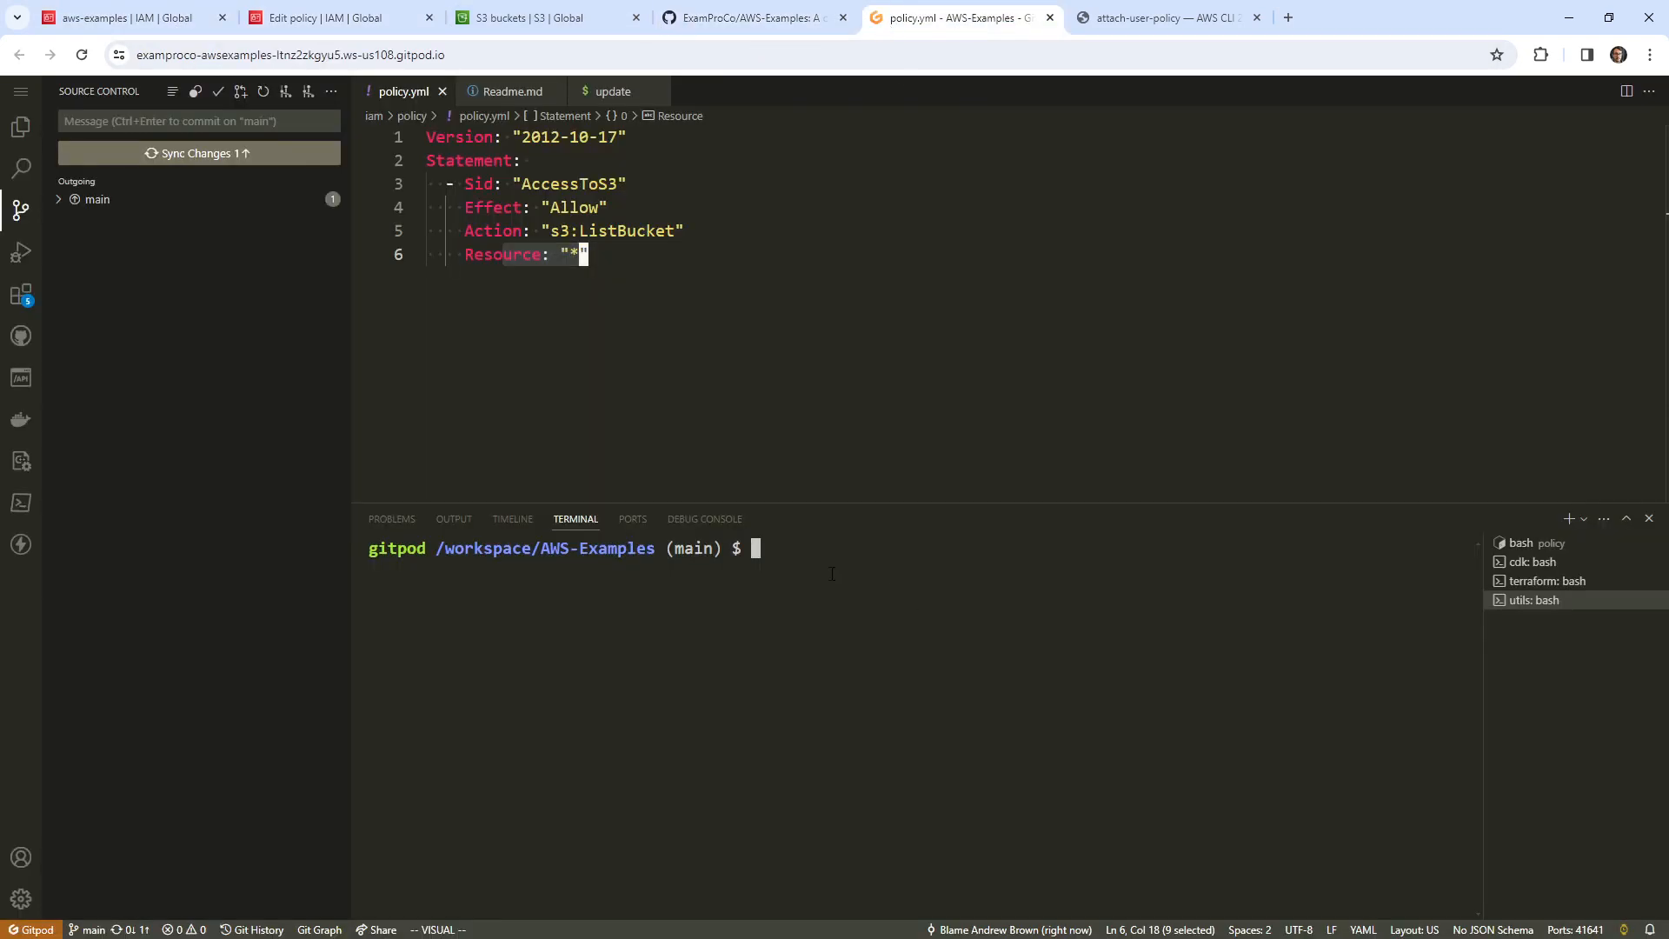
key("ctrl+v")
key("BackSpace")
key("BackSpace")
key("BackSpace")
key("BackSpace")
key("BackSpace")
key("BackSpace")
key("BackSpace")
key("BackSpace")
key("BackSpace")
key("BackSpace")
key("BackSpace")
key("BackSpace")
key("BackSpace")
key("BackSpace")
key("BackSpace")
key("BackSpace")
key("BackSpace")
key("BackSpace")
key("BackSpace")
key("BackSpace")
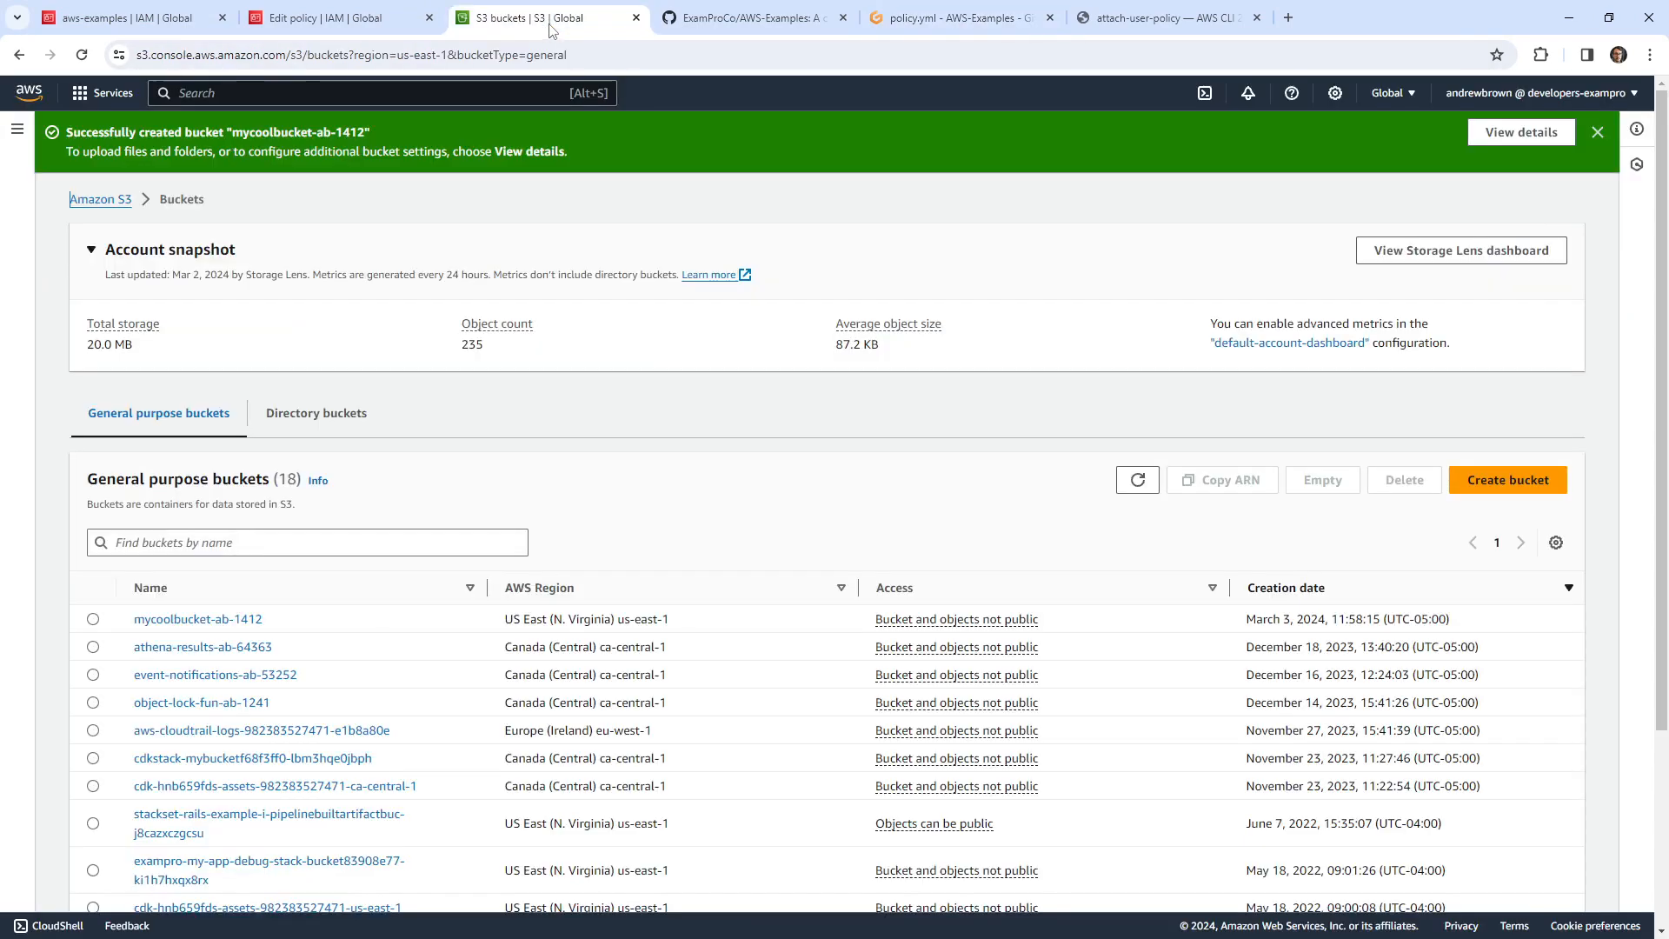
- Open the mycoolbucket-ab-1412 bucket in S3 and copy its ARN from the bucket properties
left_click(549, 20)
left_click(246, 620)
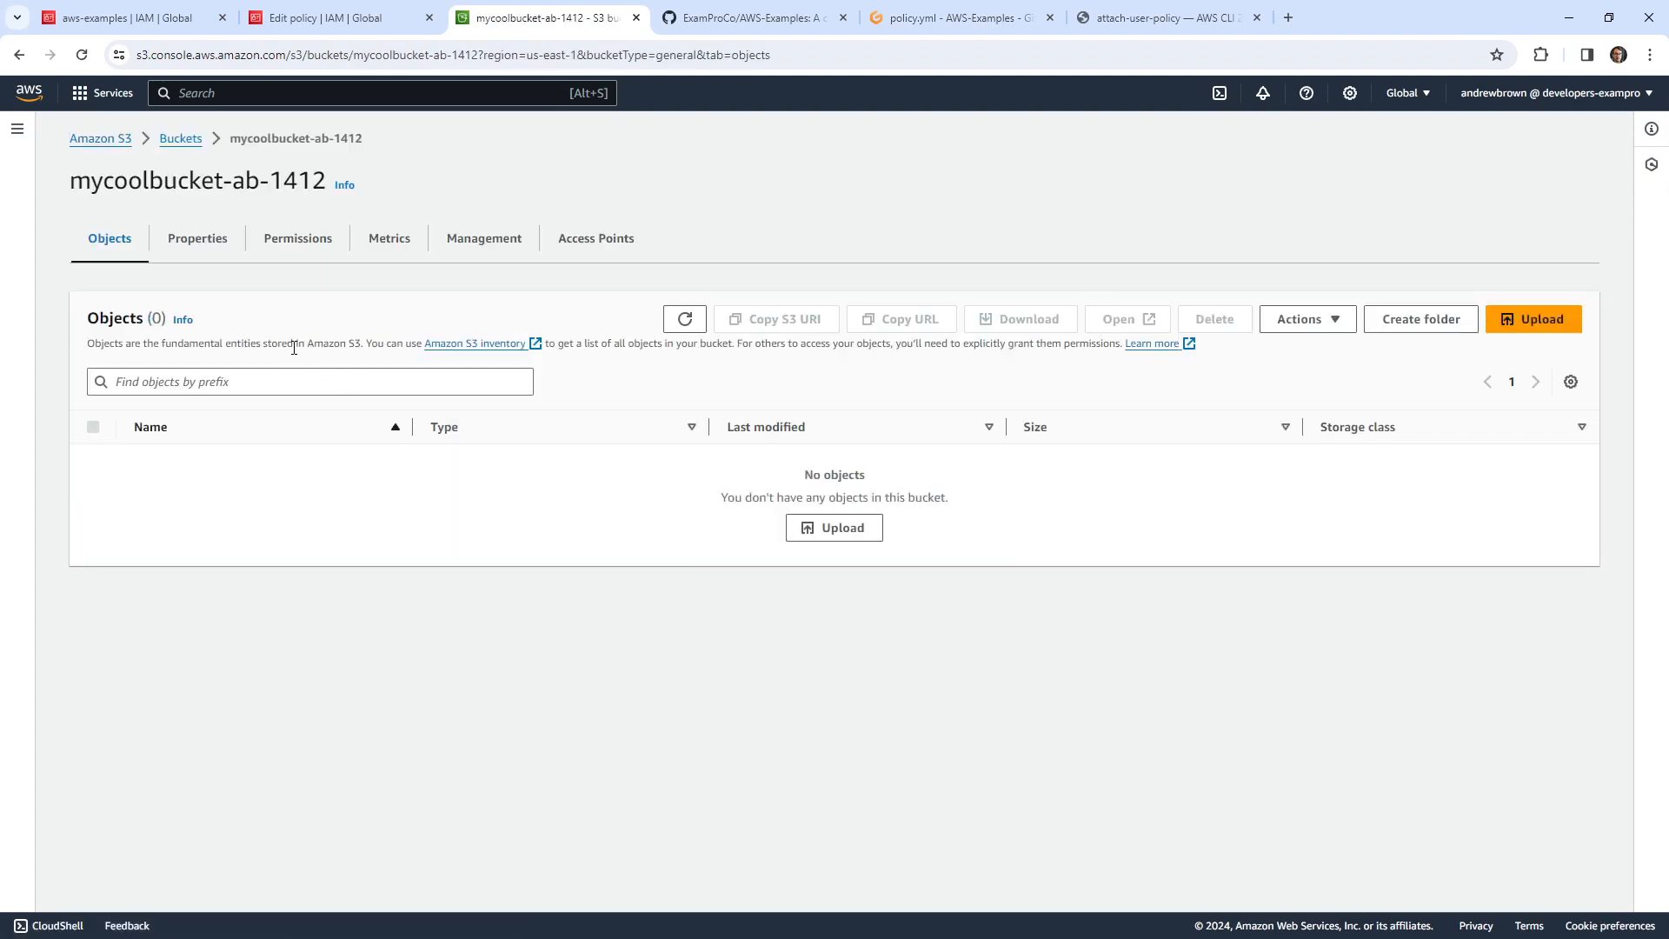
left_click(318, 246)
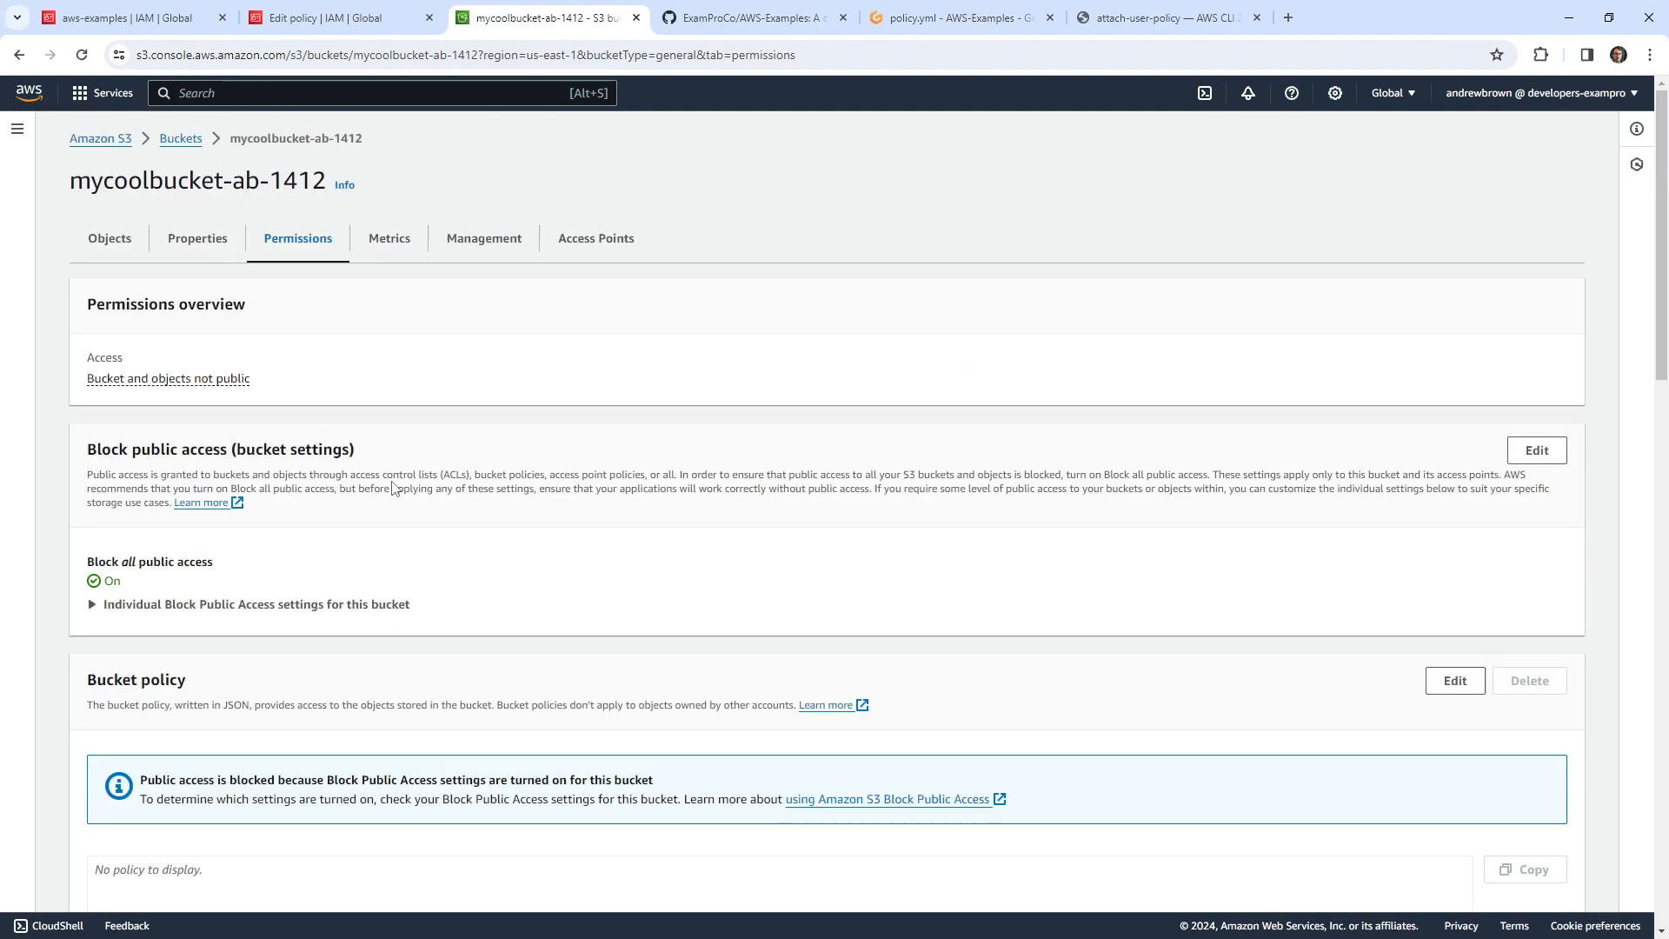
scroll(322, 534, "down", 15)
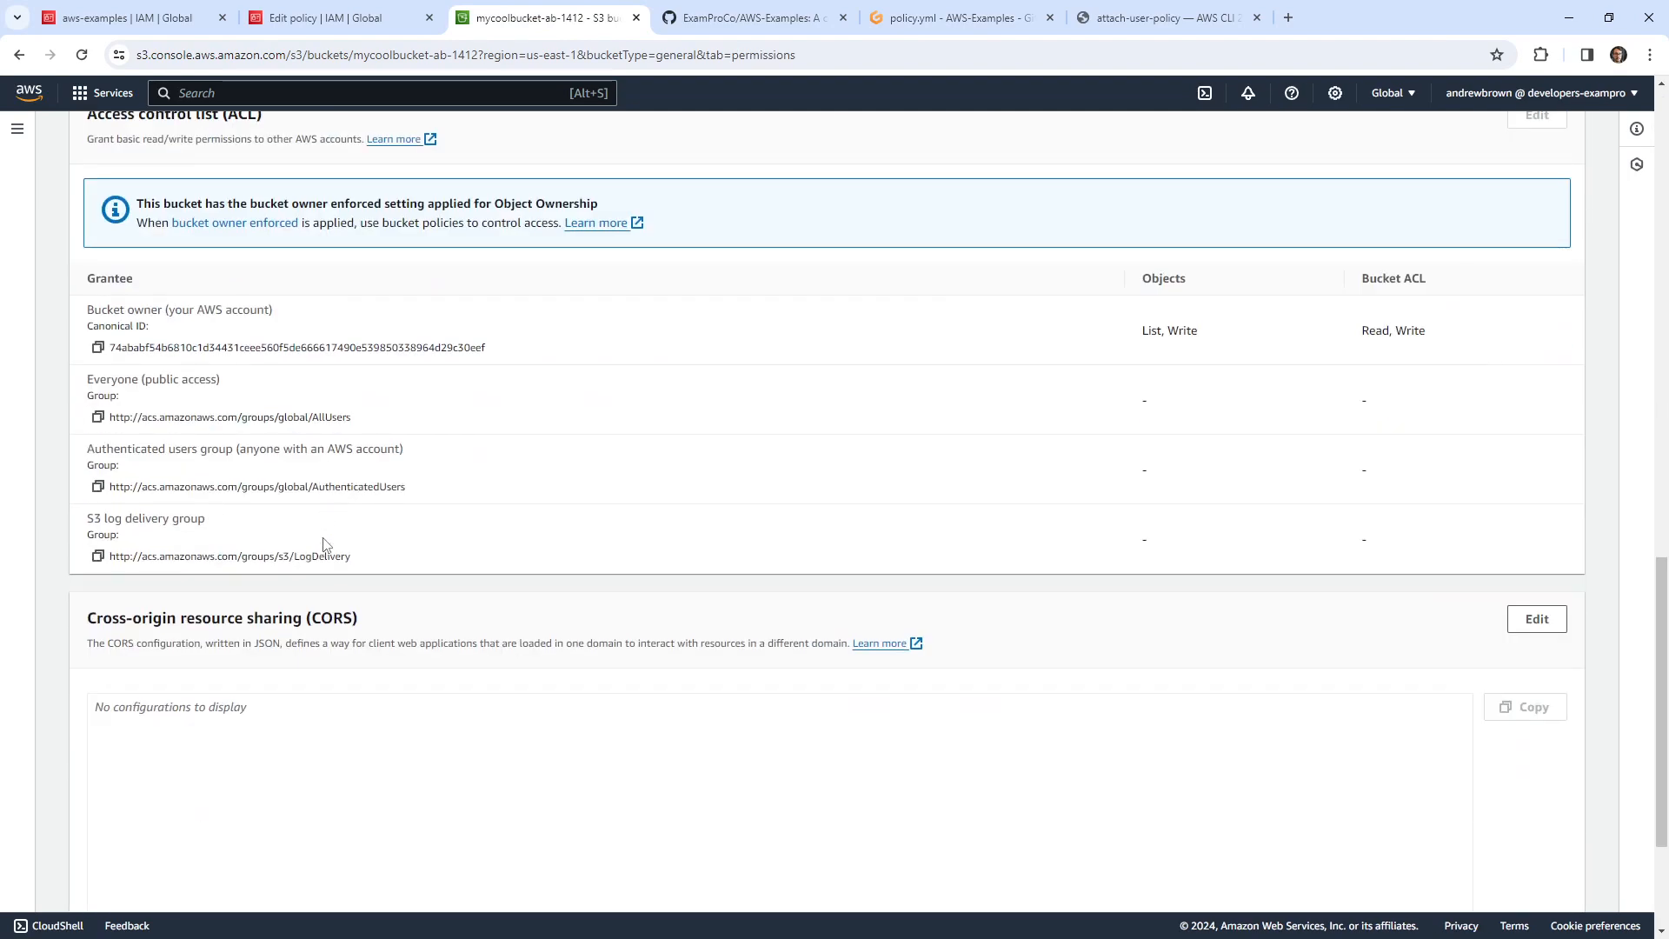
scroll(230, 443, "up", 15)
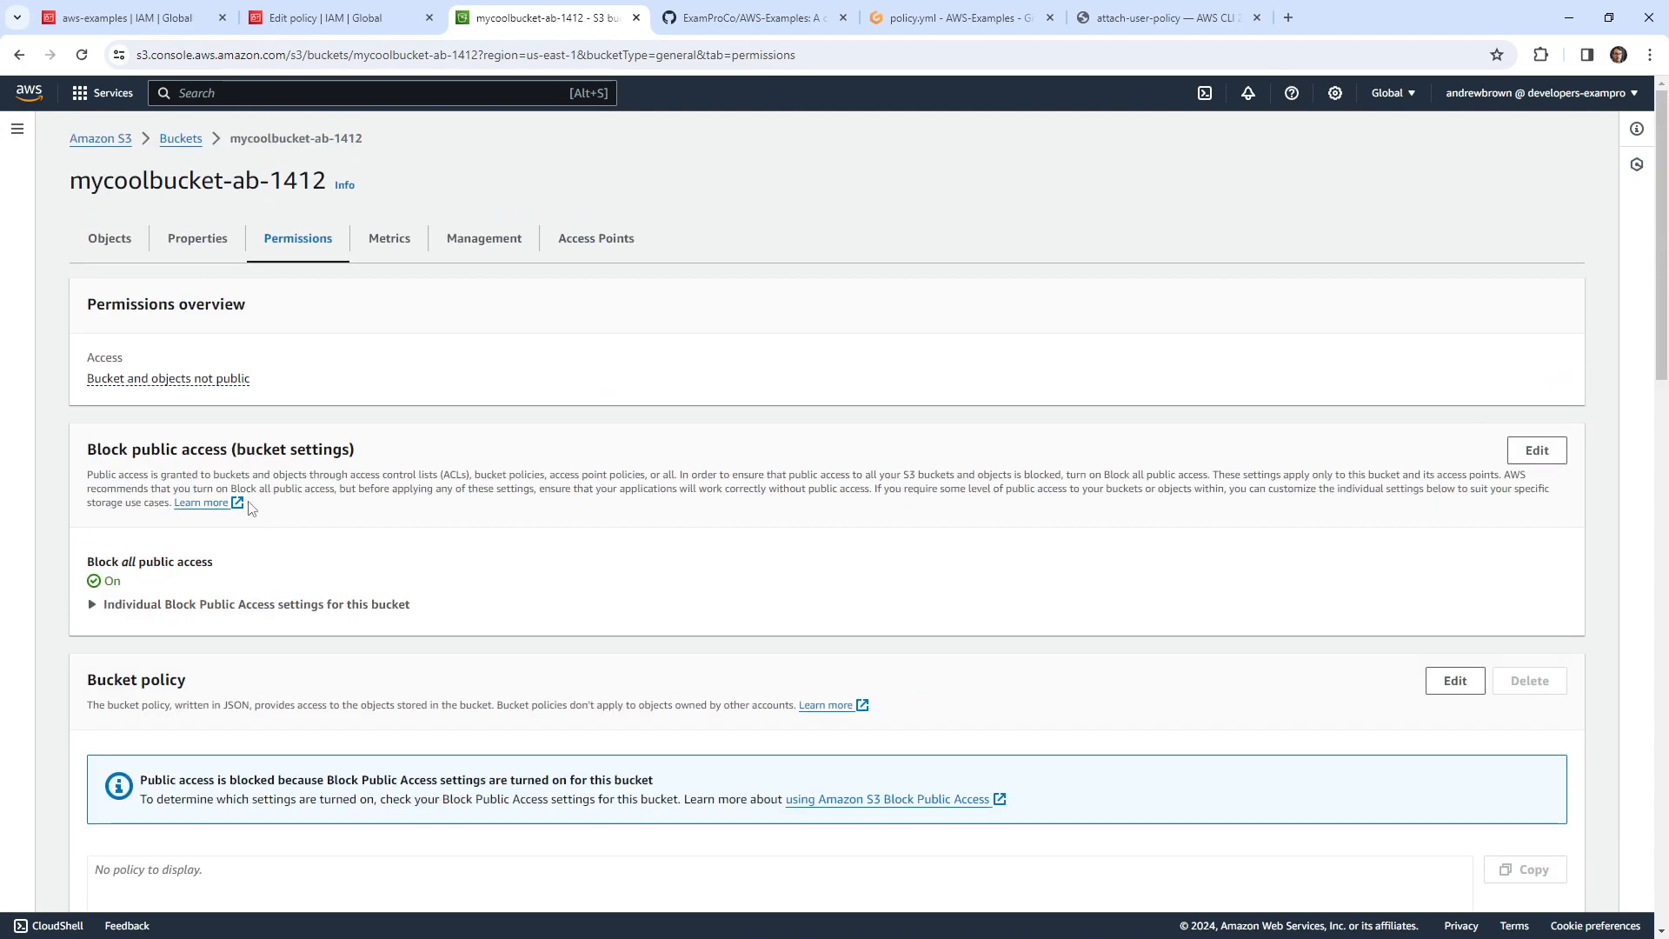
left_click(201, 255)
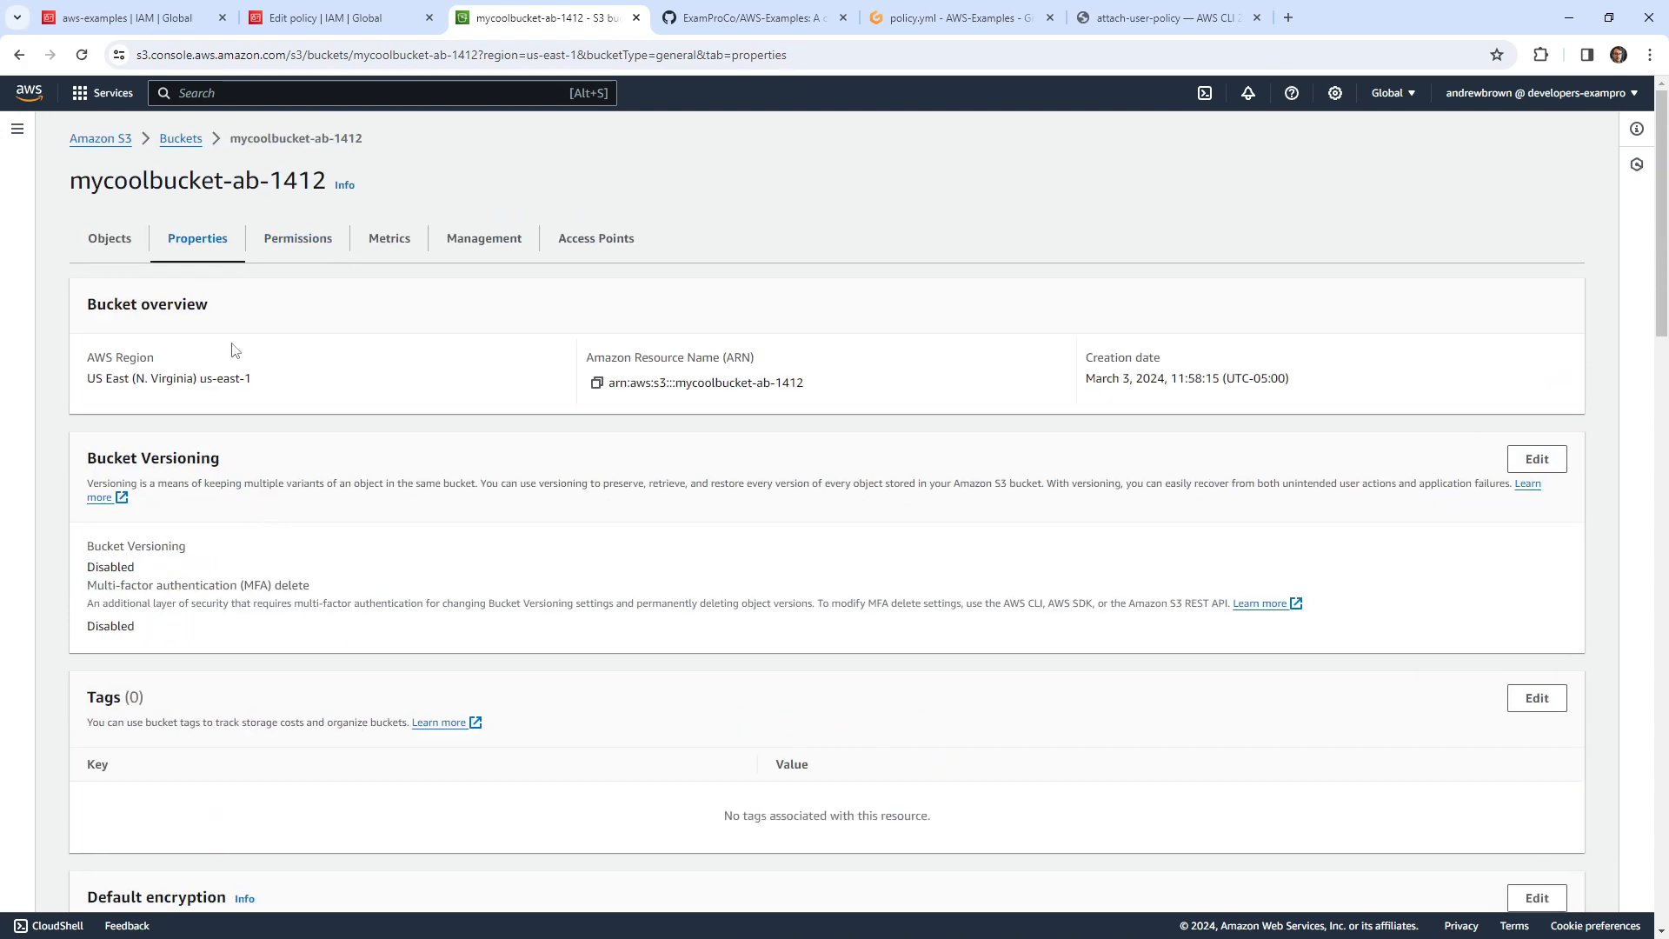
left_click(597, 382)
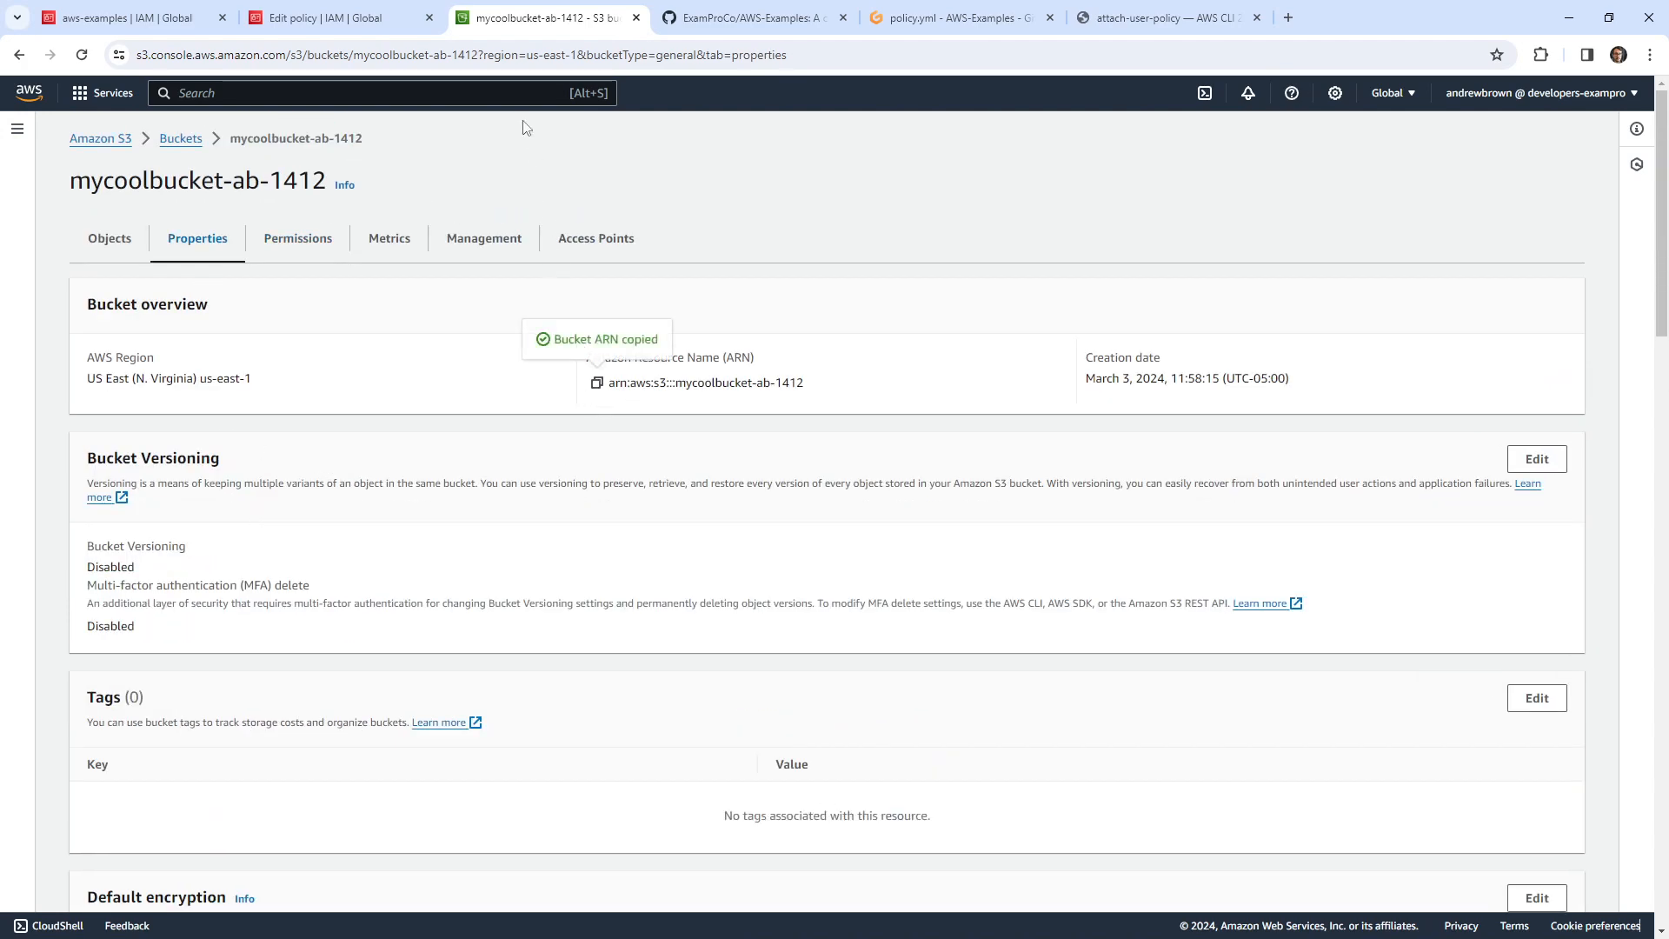
- Replace the wildcard Resource in policy.yml with the bucket ARN arn:aws:s3:::mycoolbucket-ab-1412
left_click(357, 24)
left_click(130, 18)
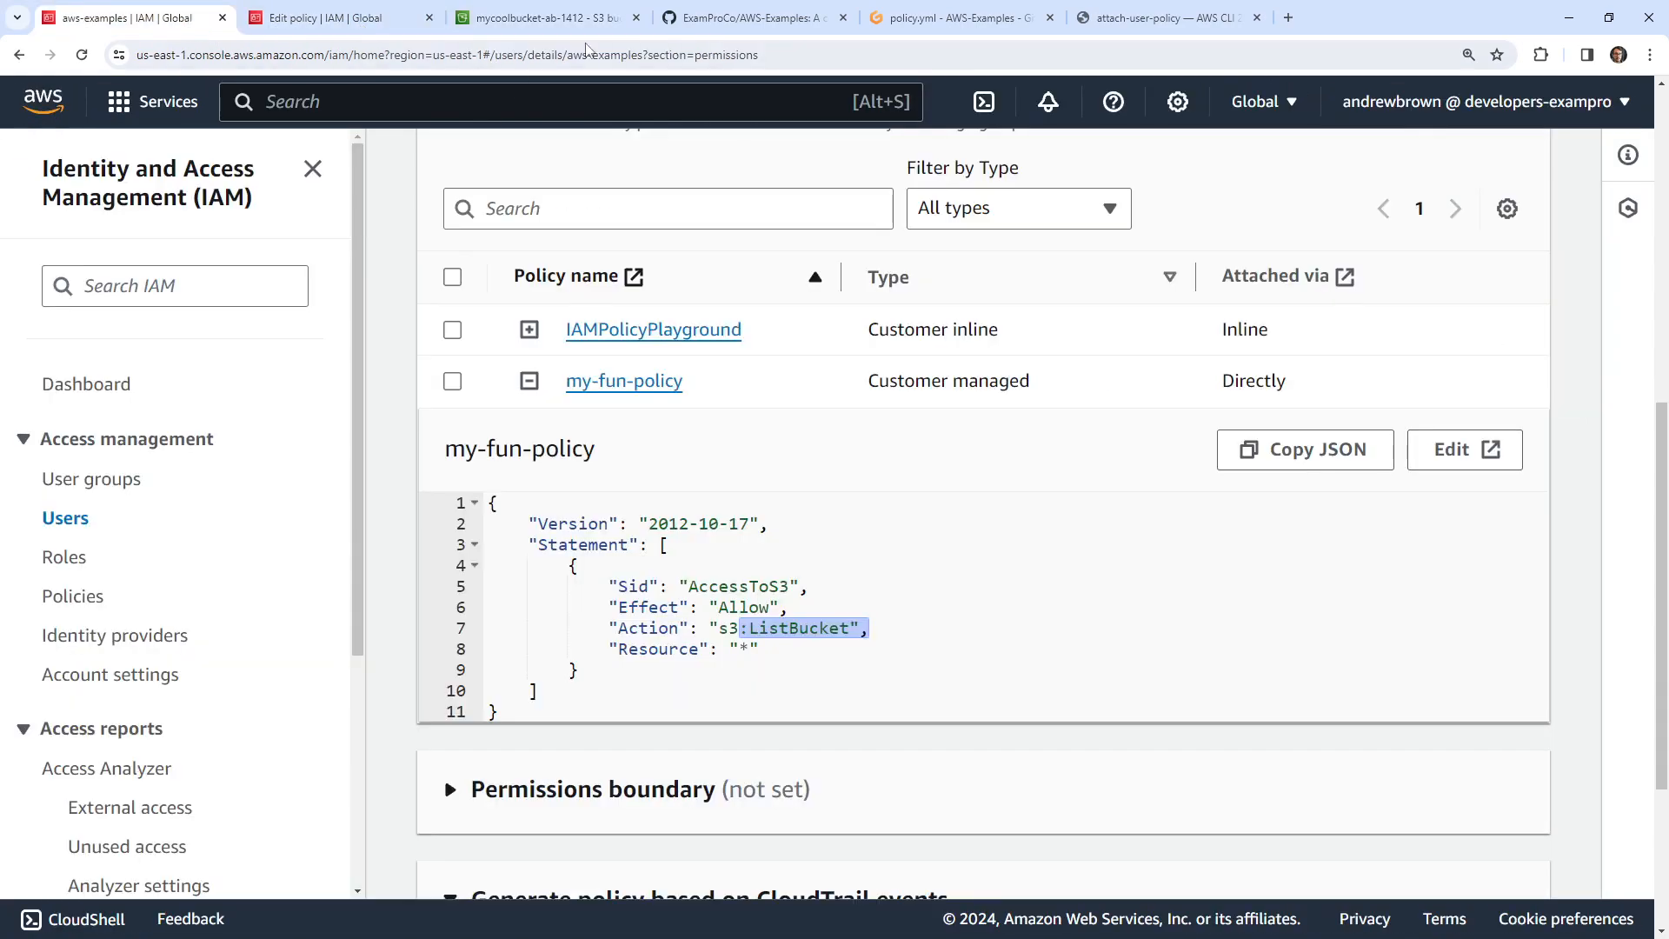
left_click(544, 19)
left_click(956, 18)
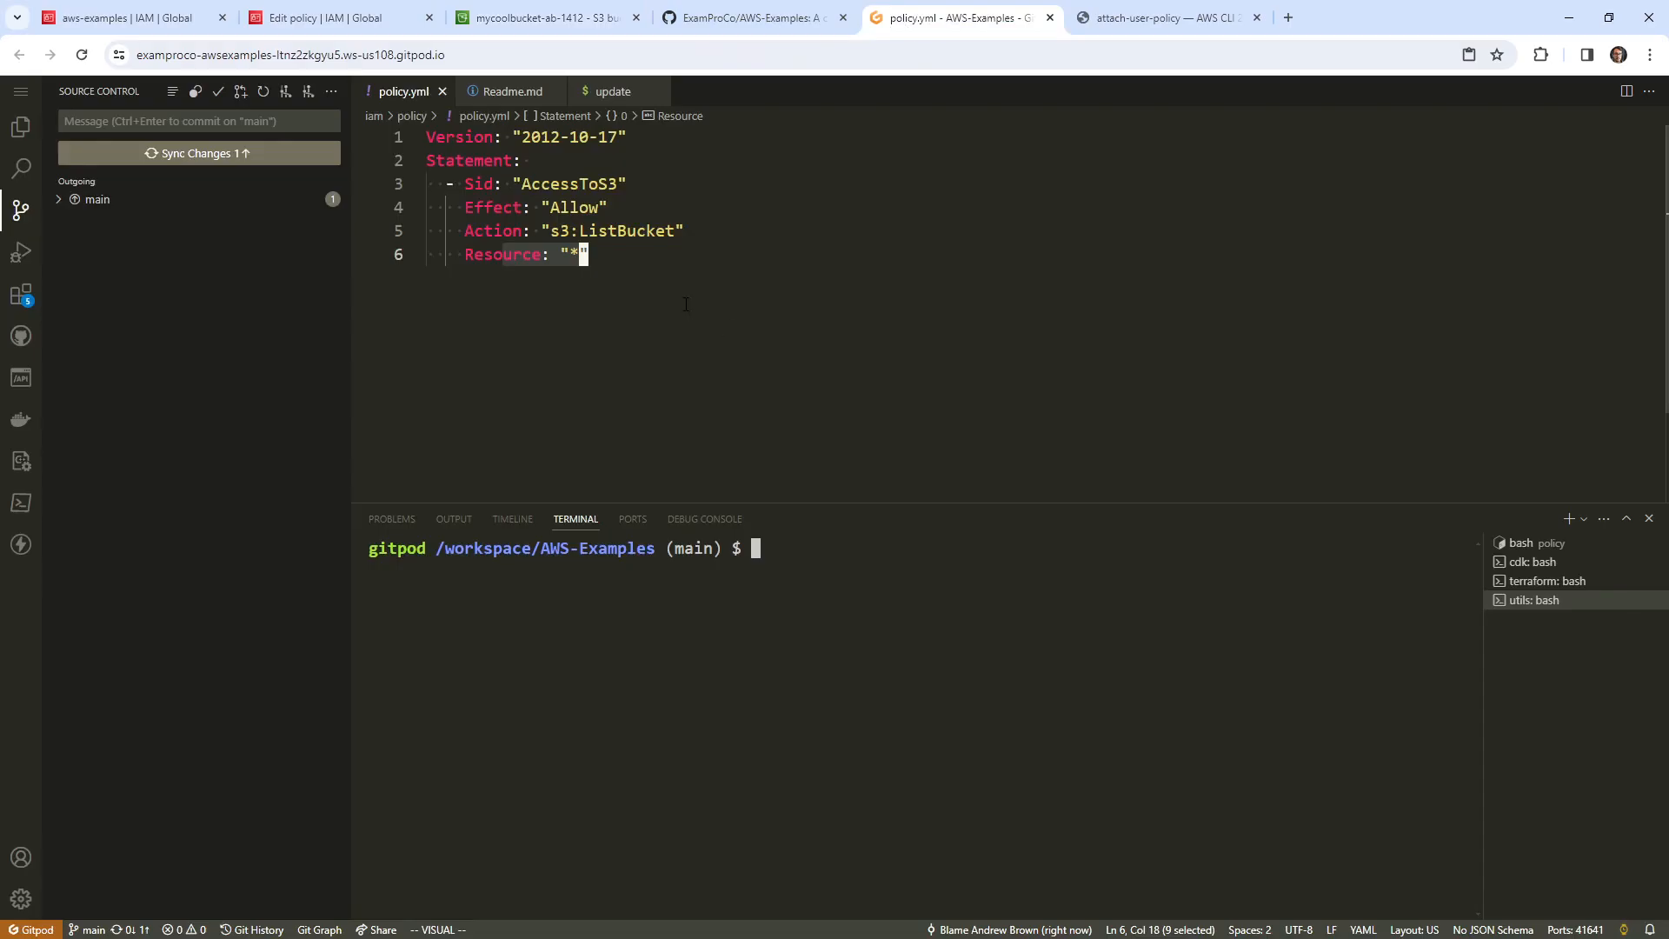
left_click(584, 256)
left_click(574, 253)
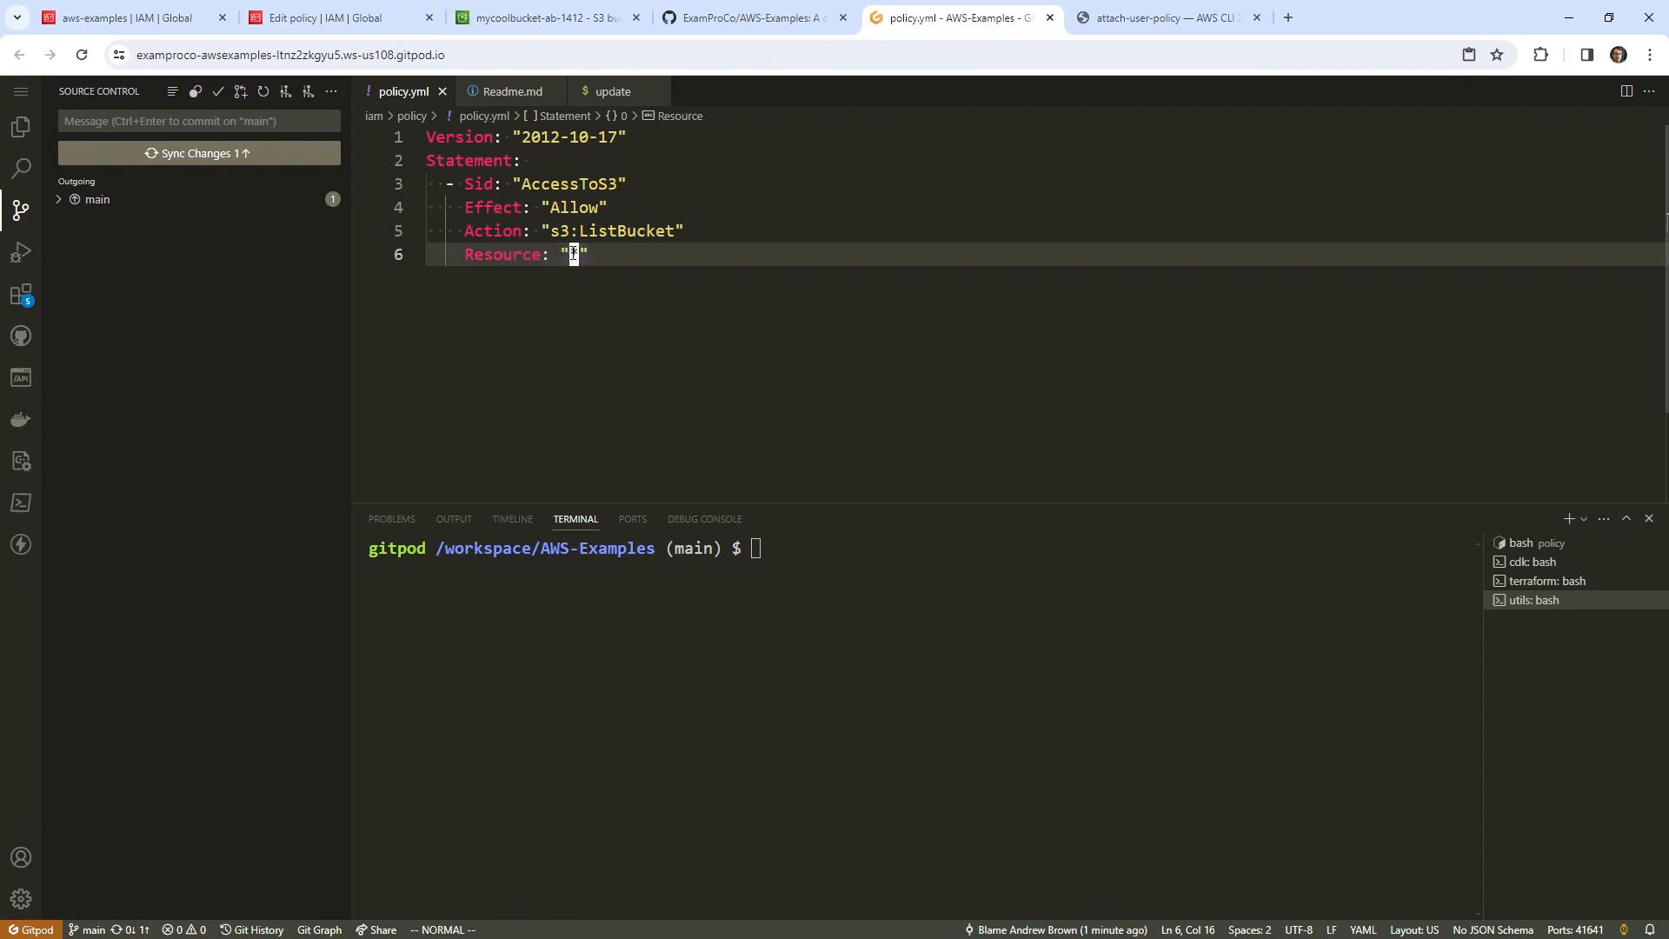
right_click(574, 256)
left_click(748, 505)
key("k")
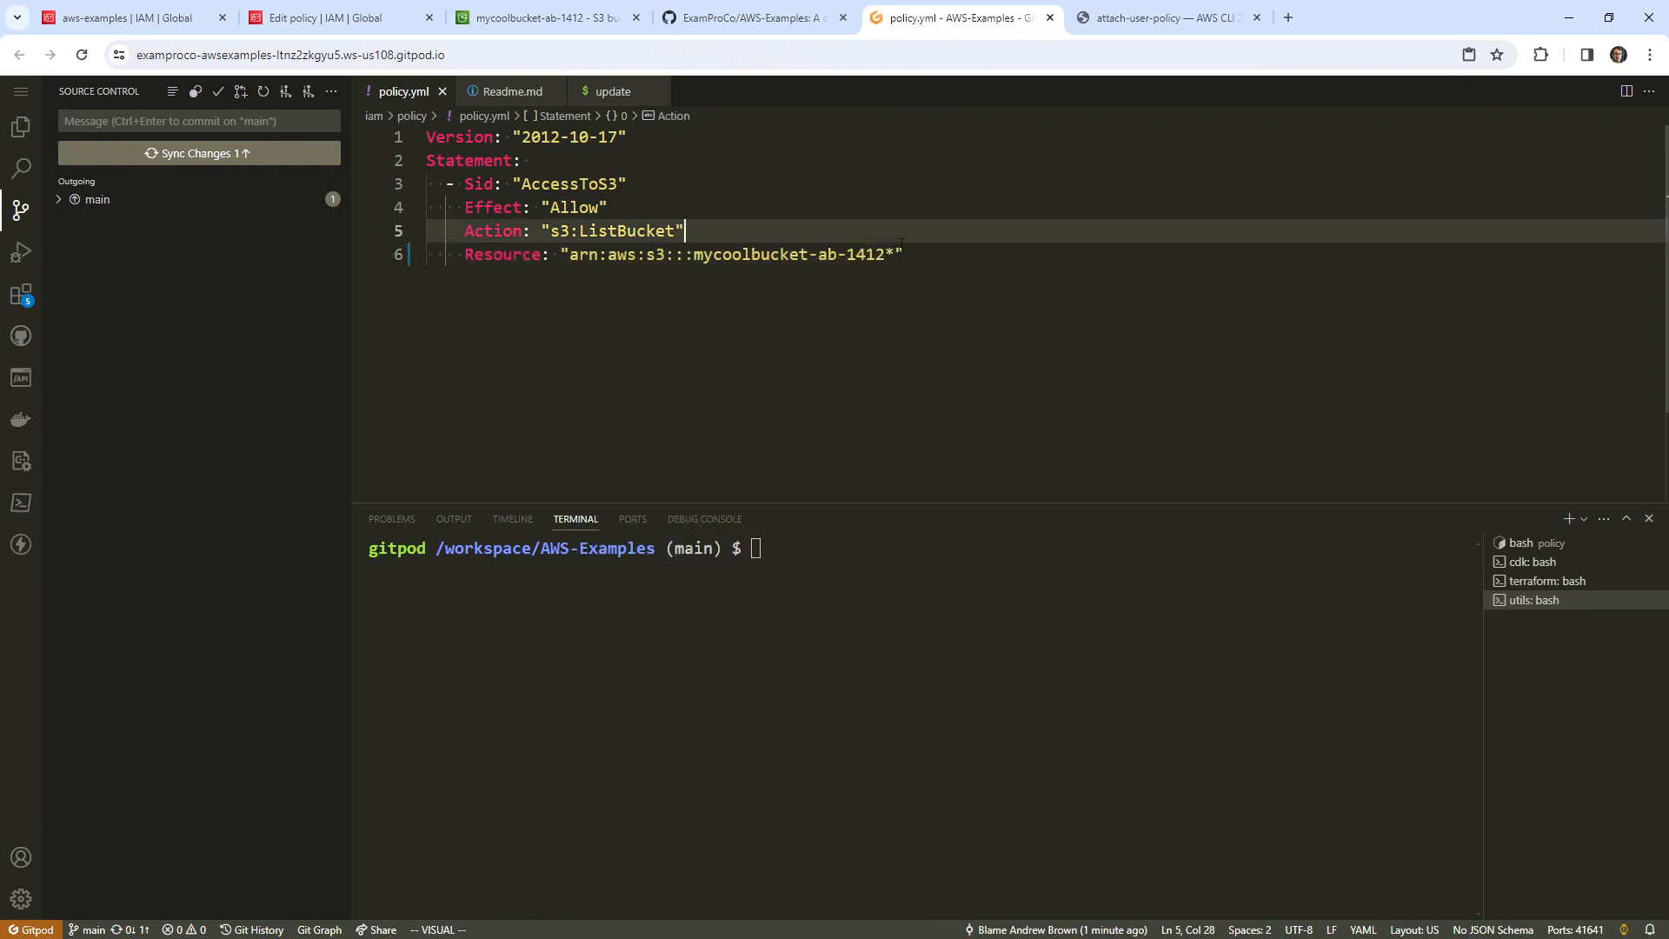
key("j")
key("x")
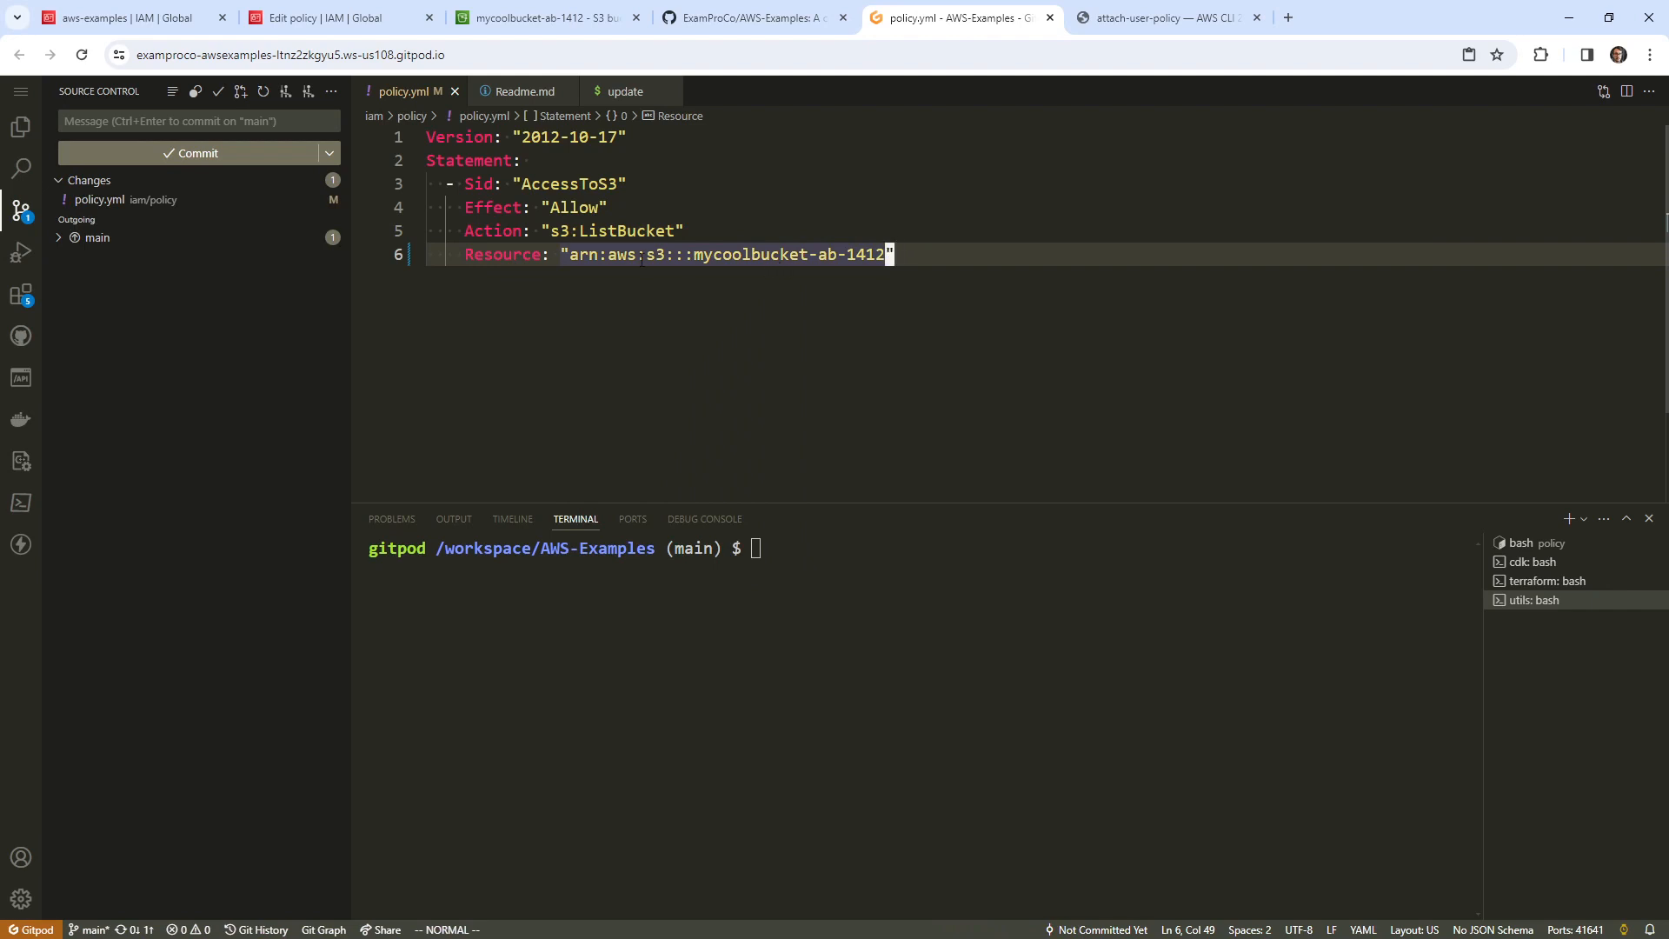
- Append /* to the bucket ARN on the Resource line of policy.yml
left_click_drag(533, 229, 889, 253)
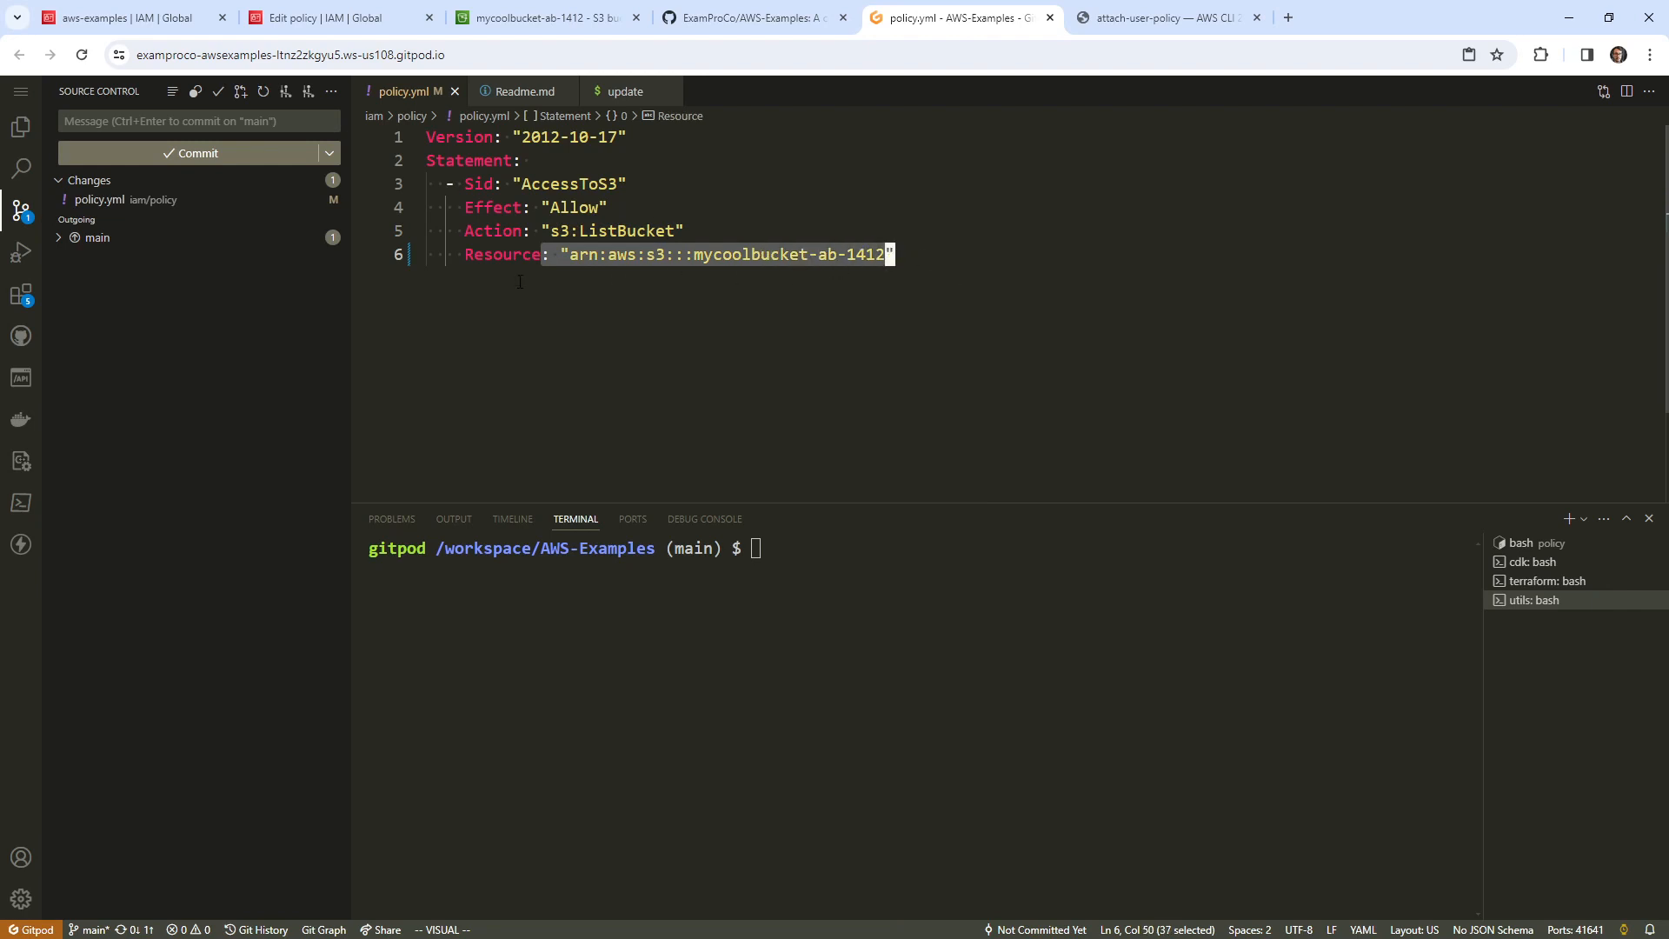
key("Escape")
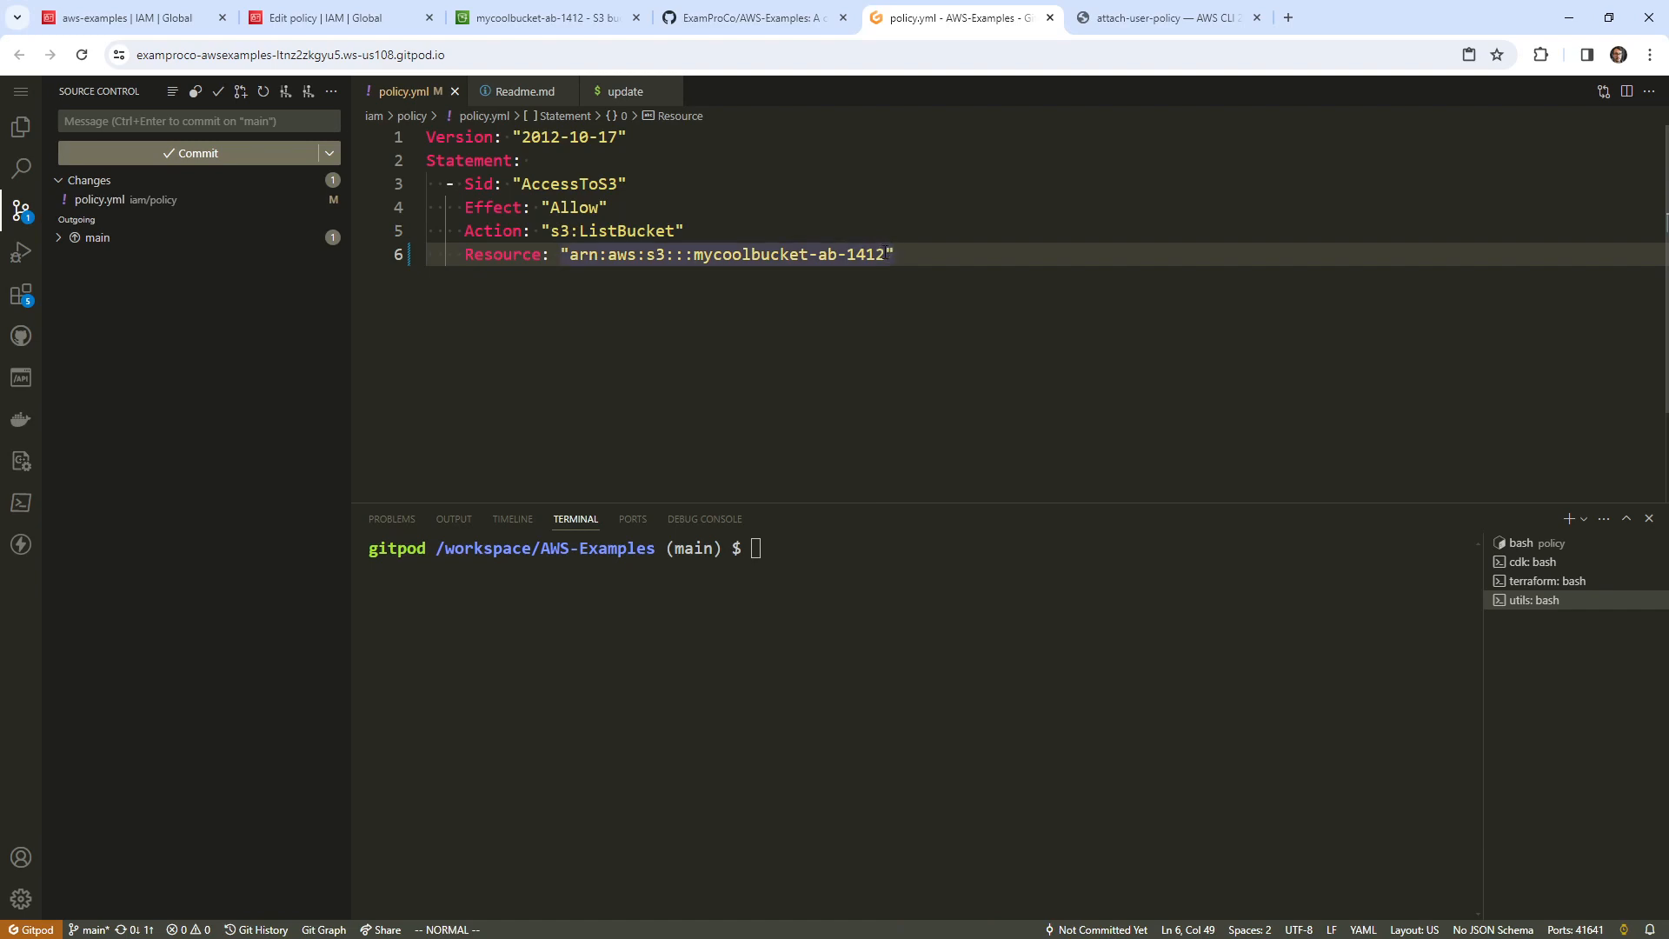
type("i/*=")
- Switch to IAM, start creating a new policy in the visual editor, and choose the S3 service
key("ctrl+1")
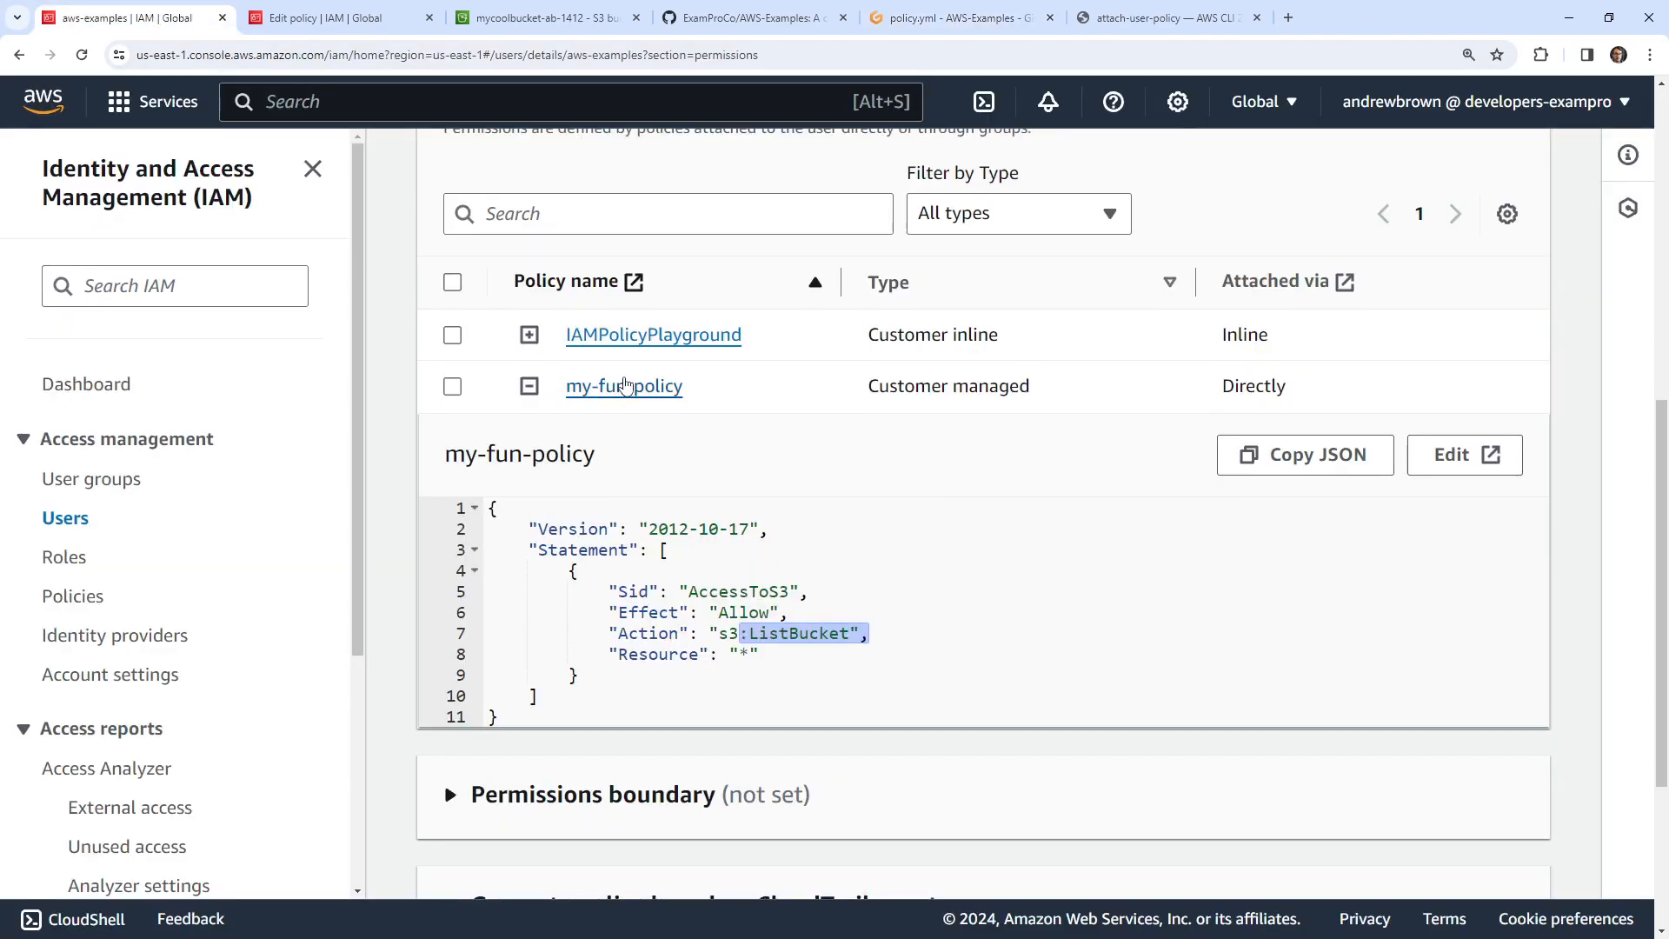
scroll(1069, 380, "up", 6)
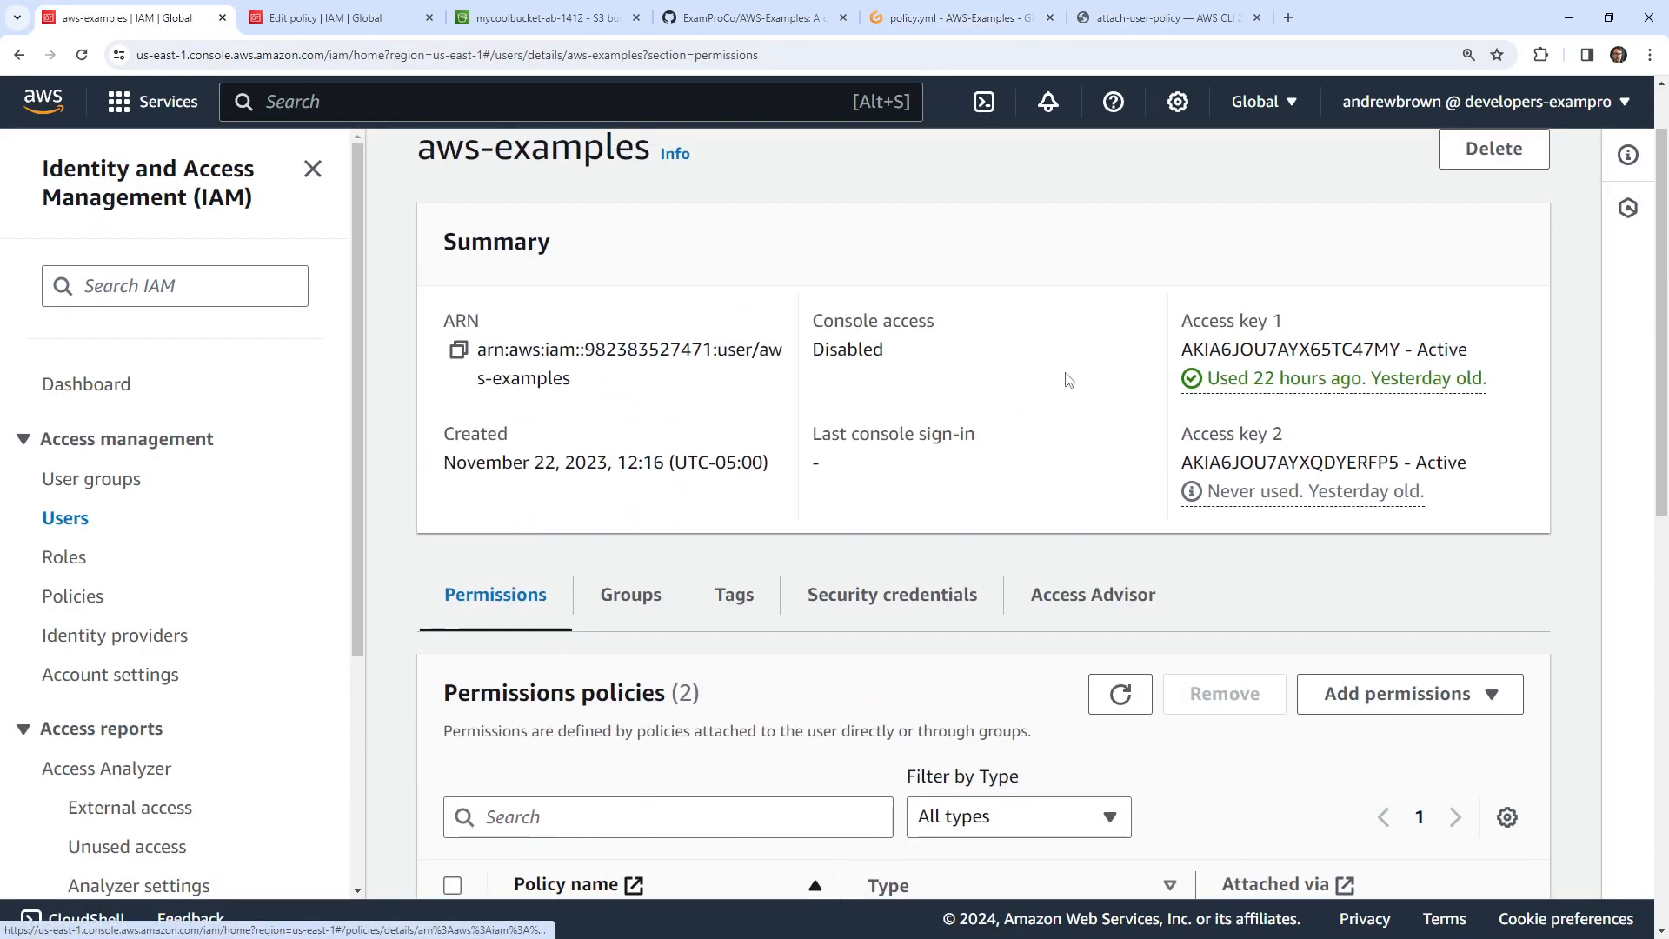
left_click(75, 598)
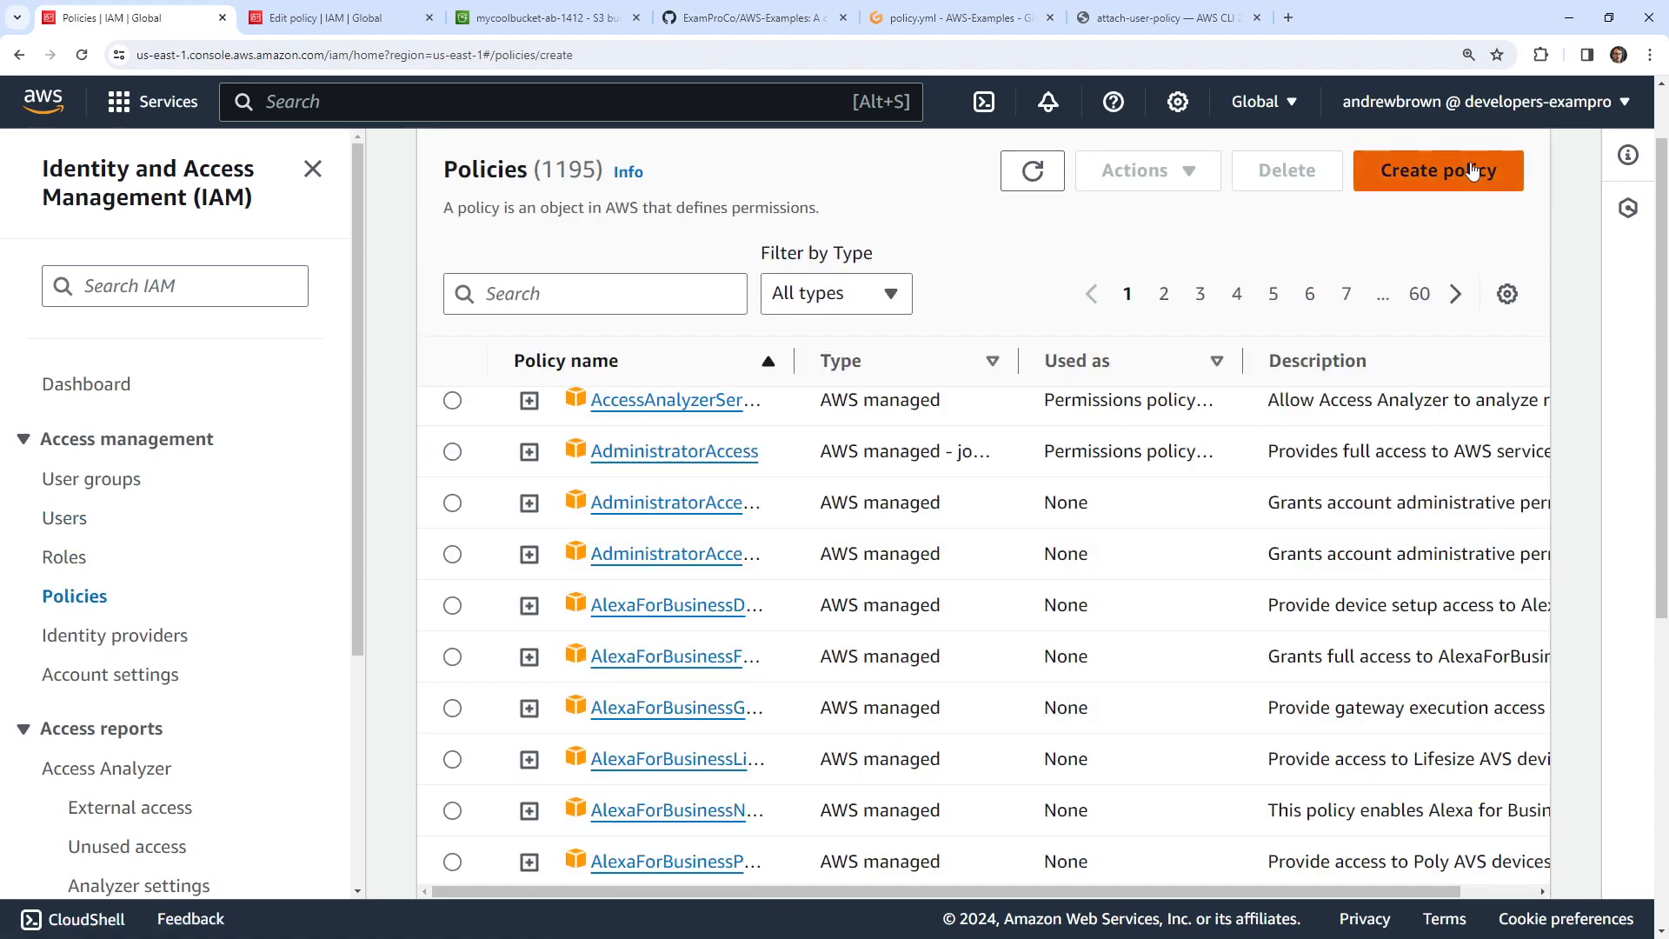
left_click(1470, 172)
left_click(871, 614)
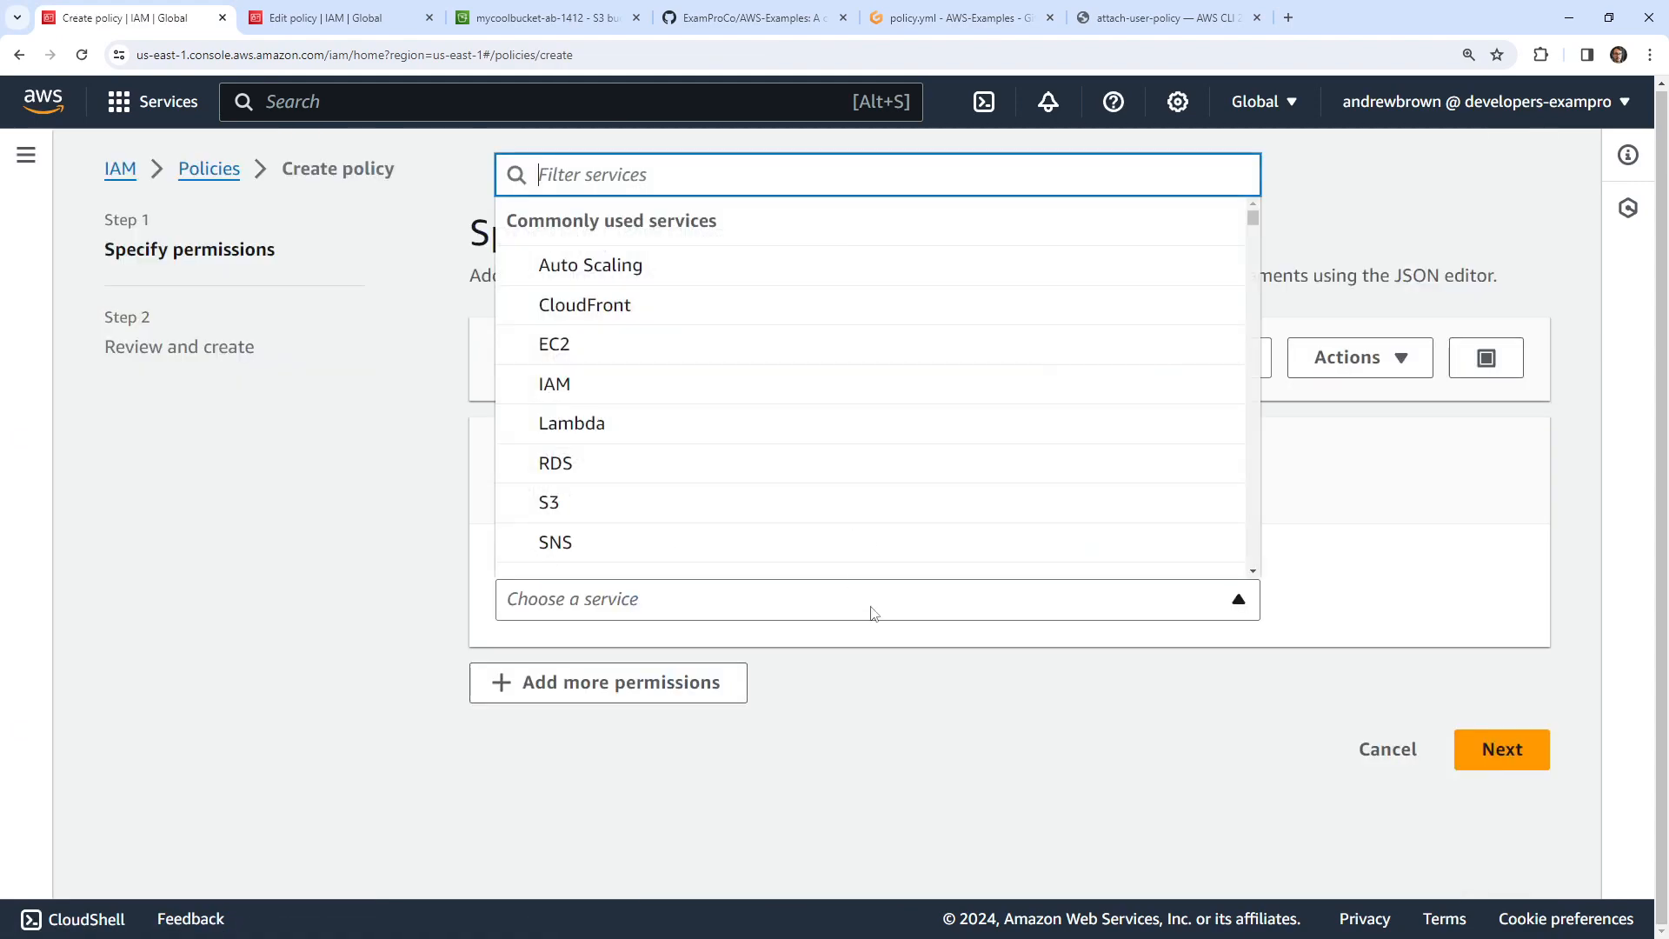
type("s3")
left_click(695, 346)
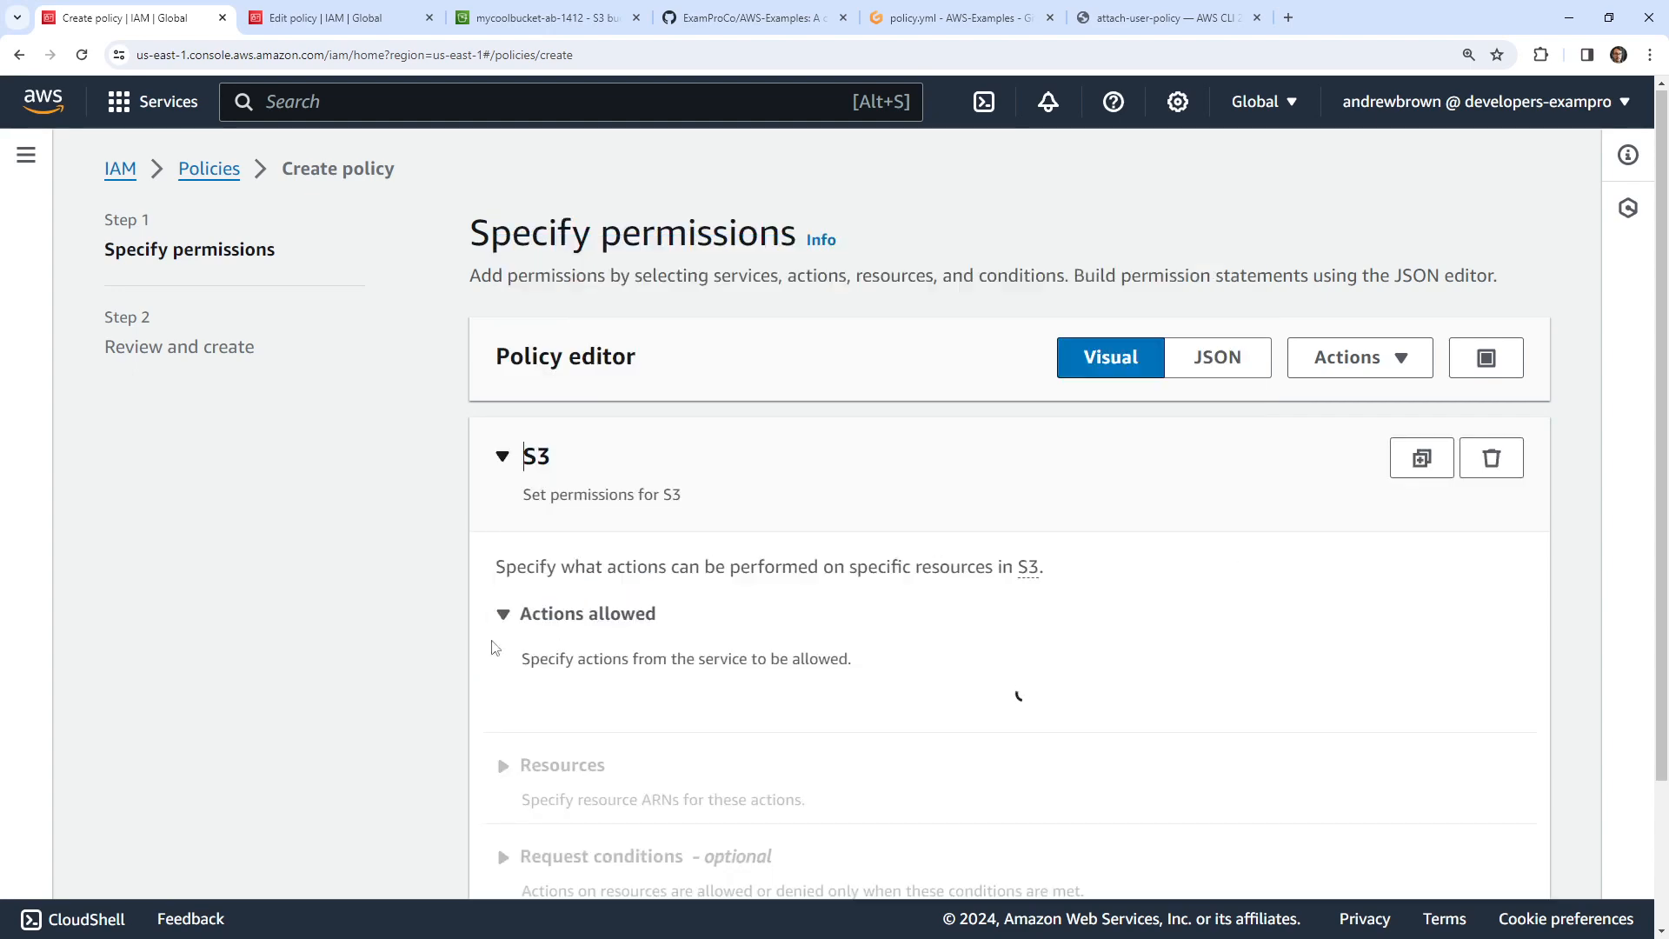
- Allow the ListBucket action from the List access level and bring up the policy's resource settings
left_click(527, 637)
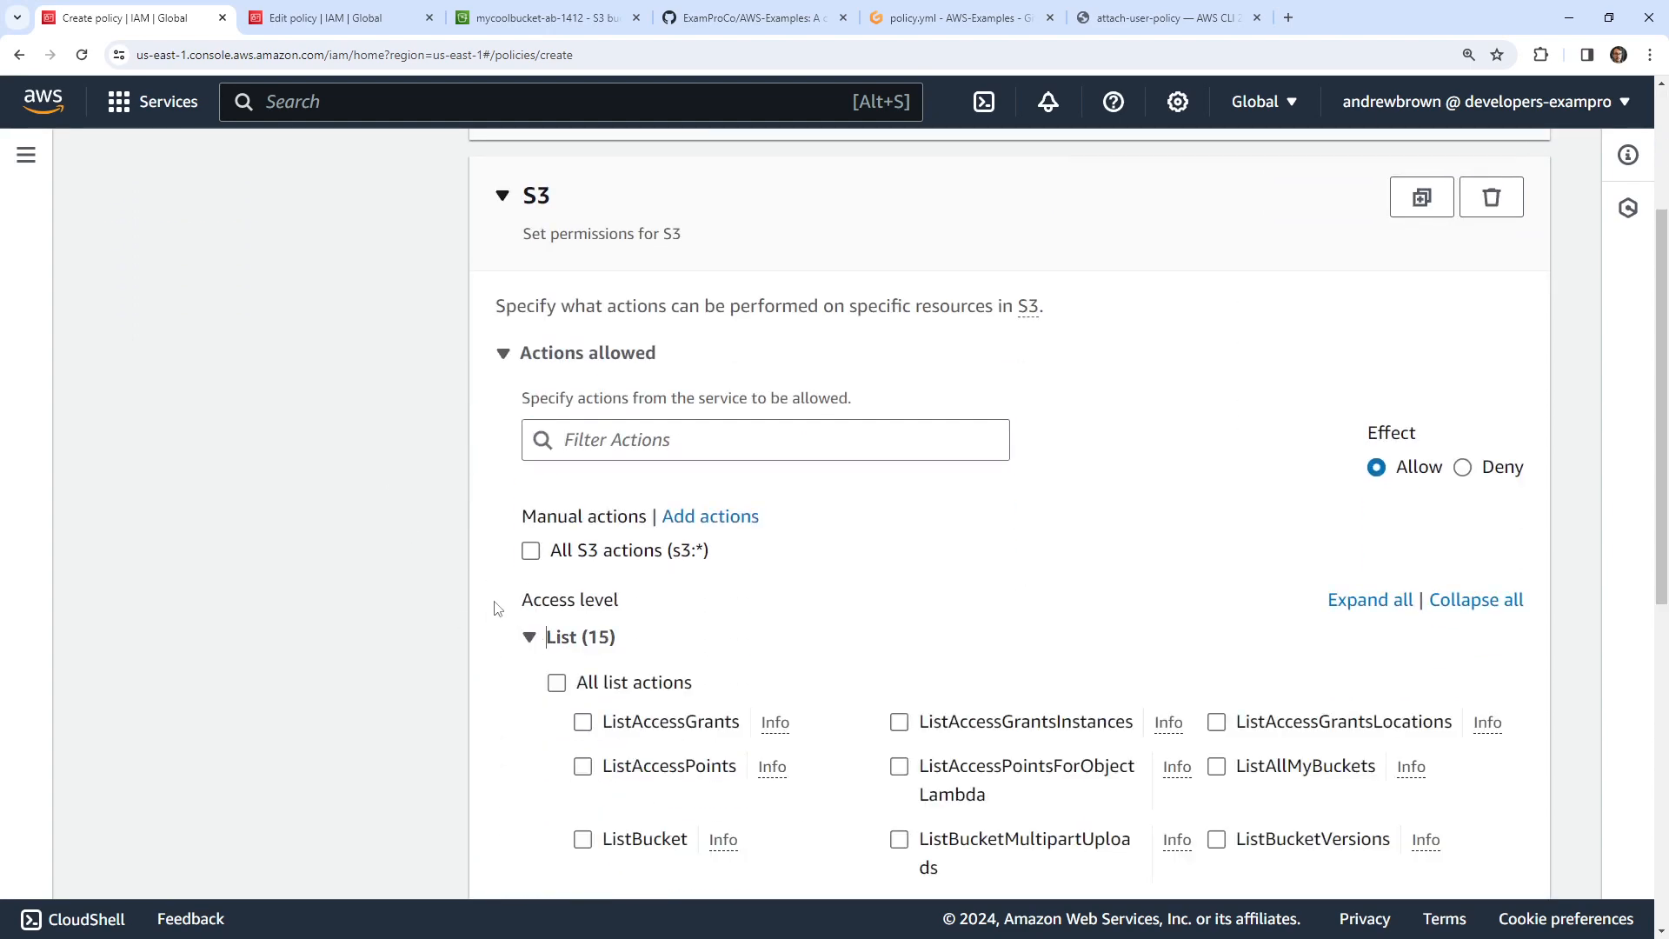
scroll(461, 547, "down", 4)
left_click(583, 491)
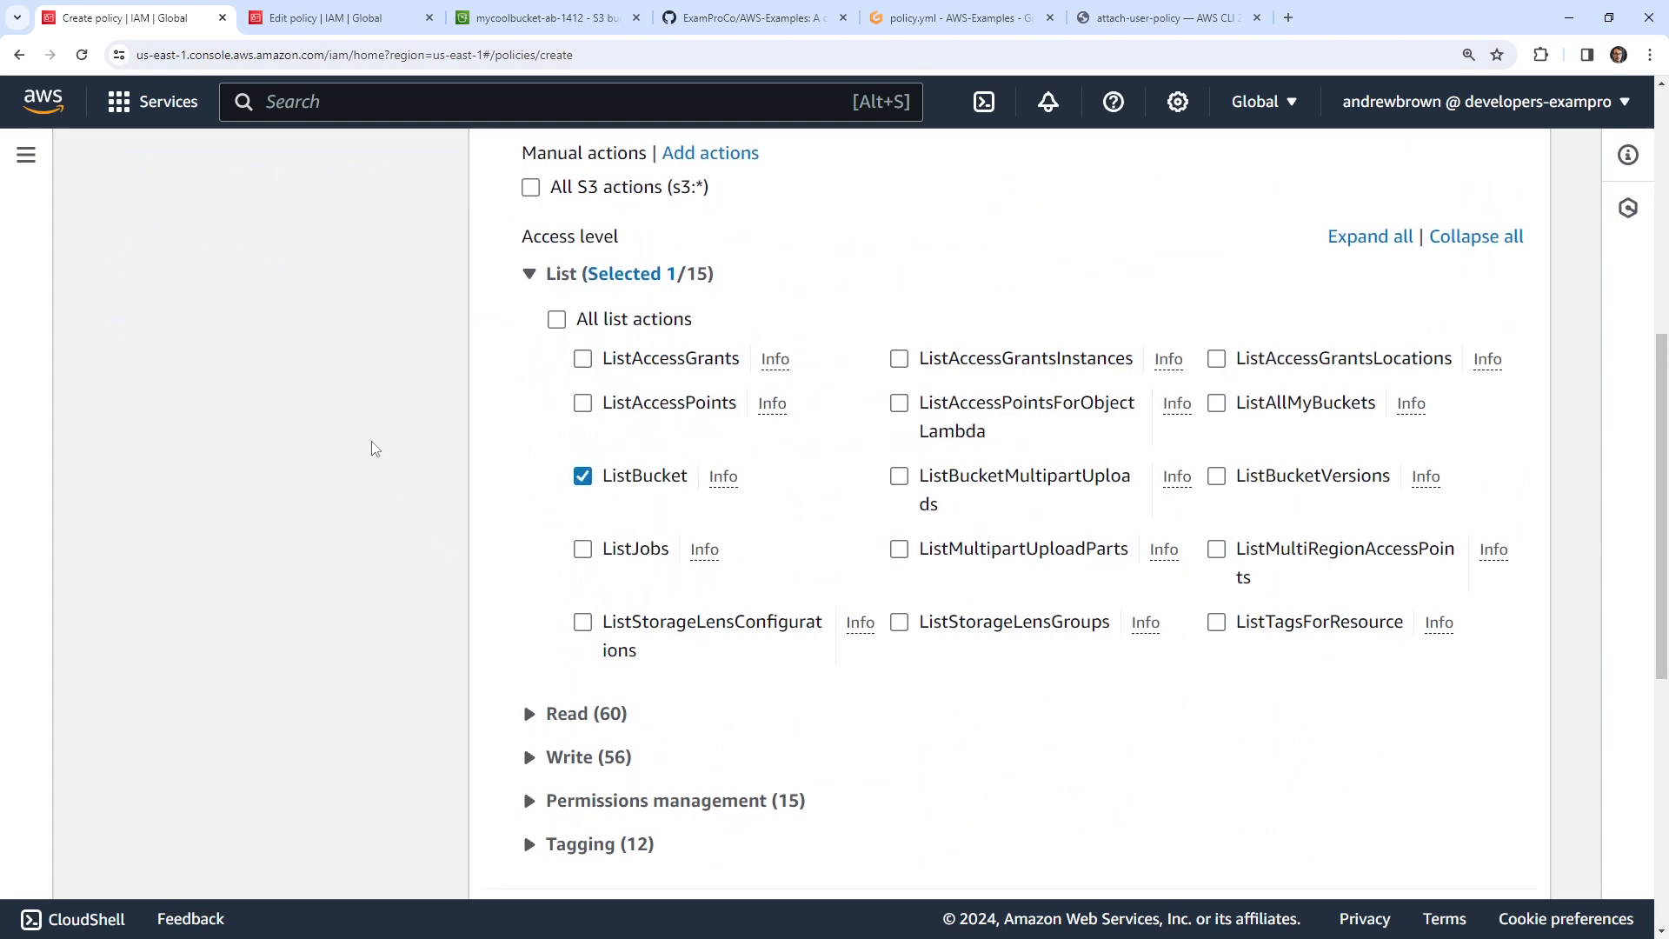
scroll(357, 426, "down", 6)
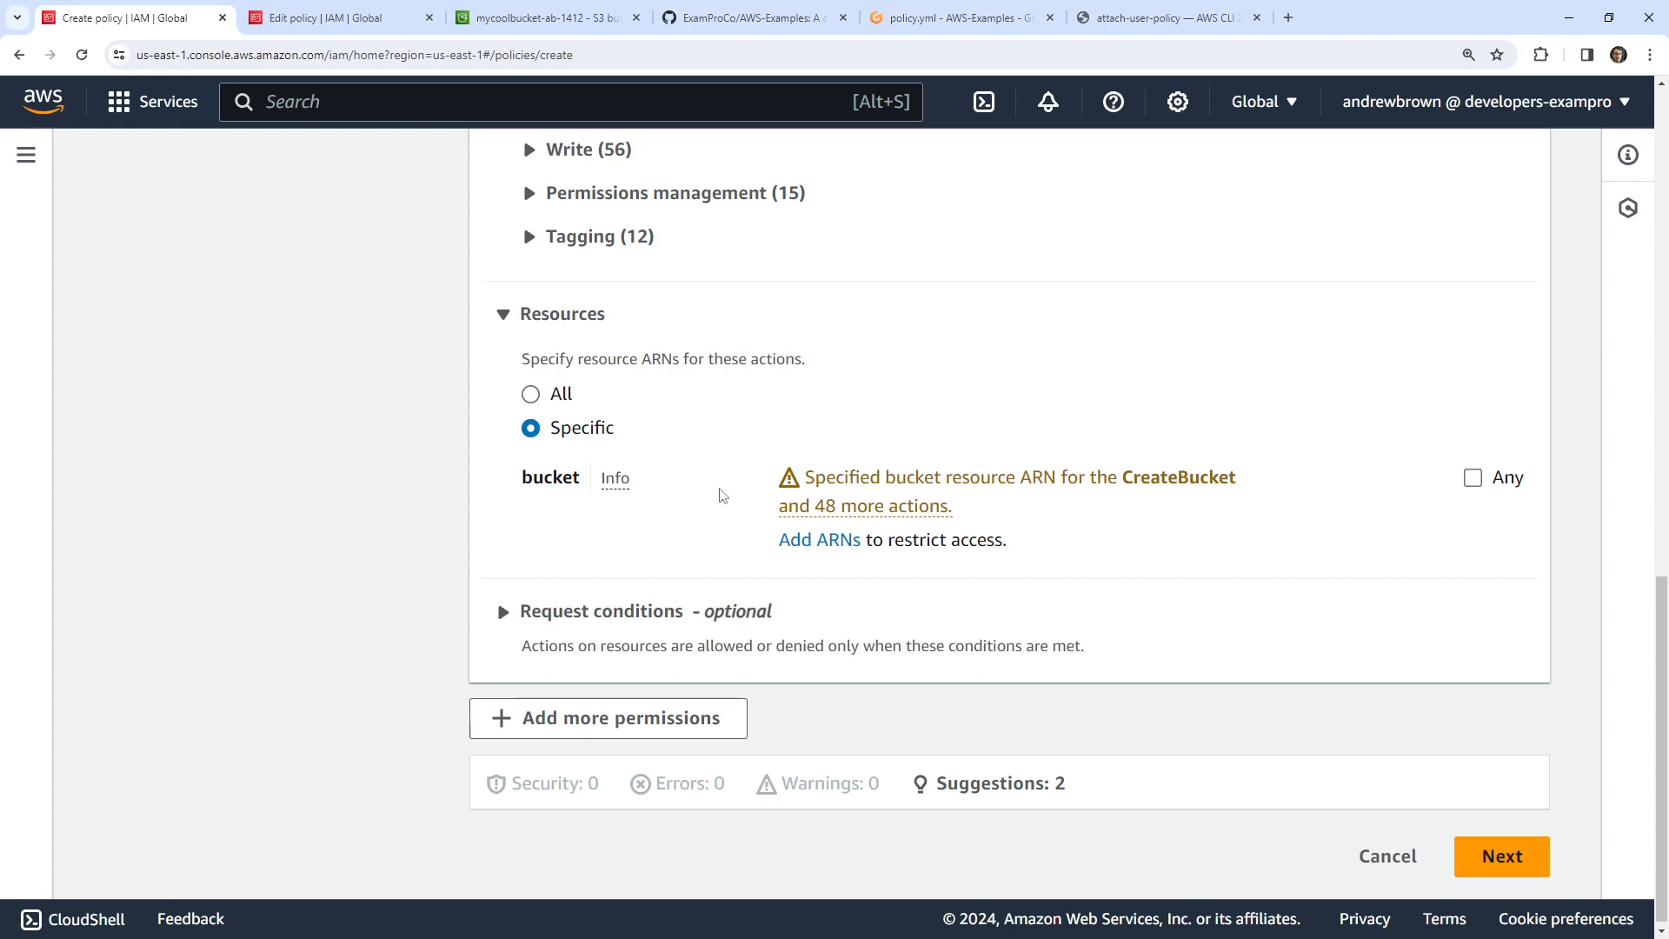
left_click(804, 540)
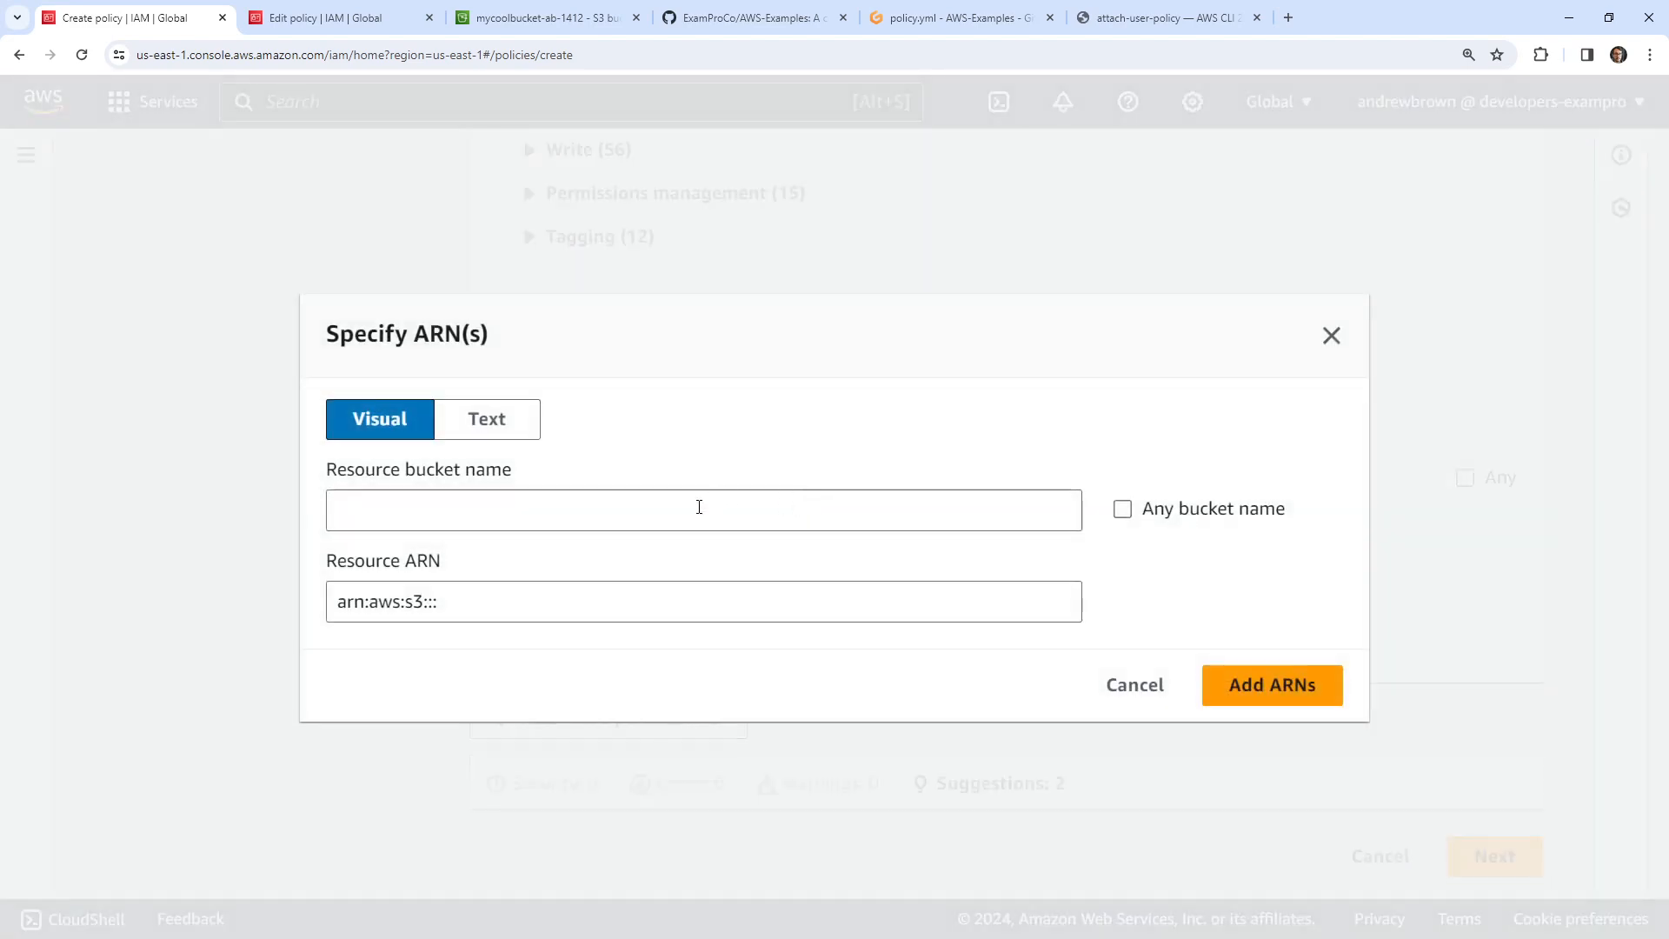
left_click(500, 429)
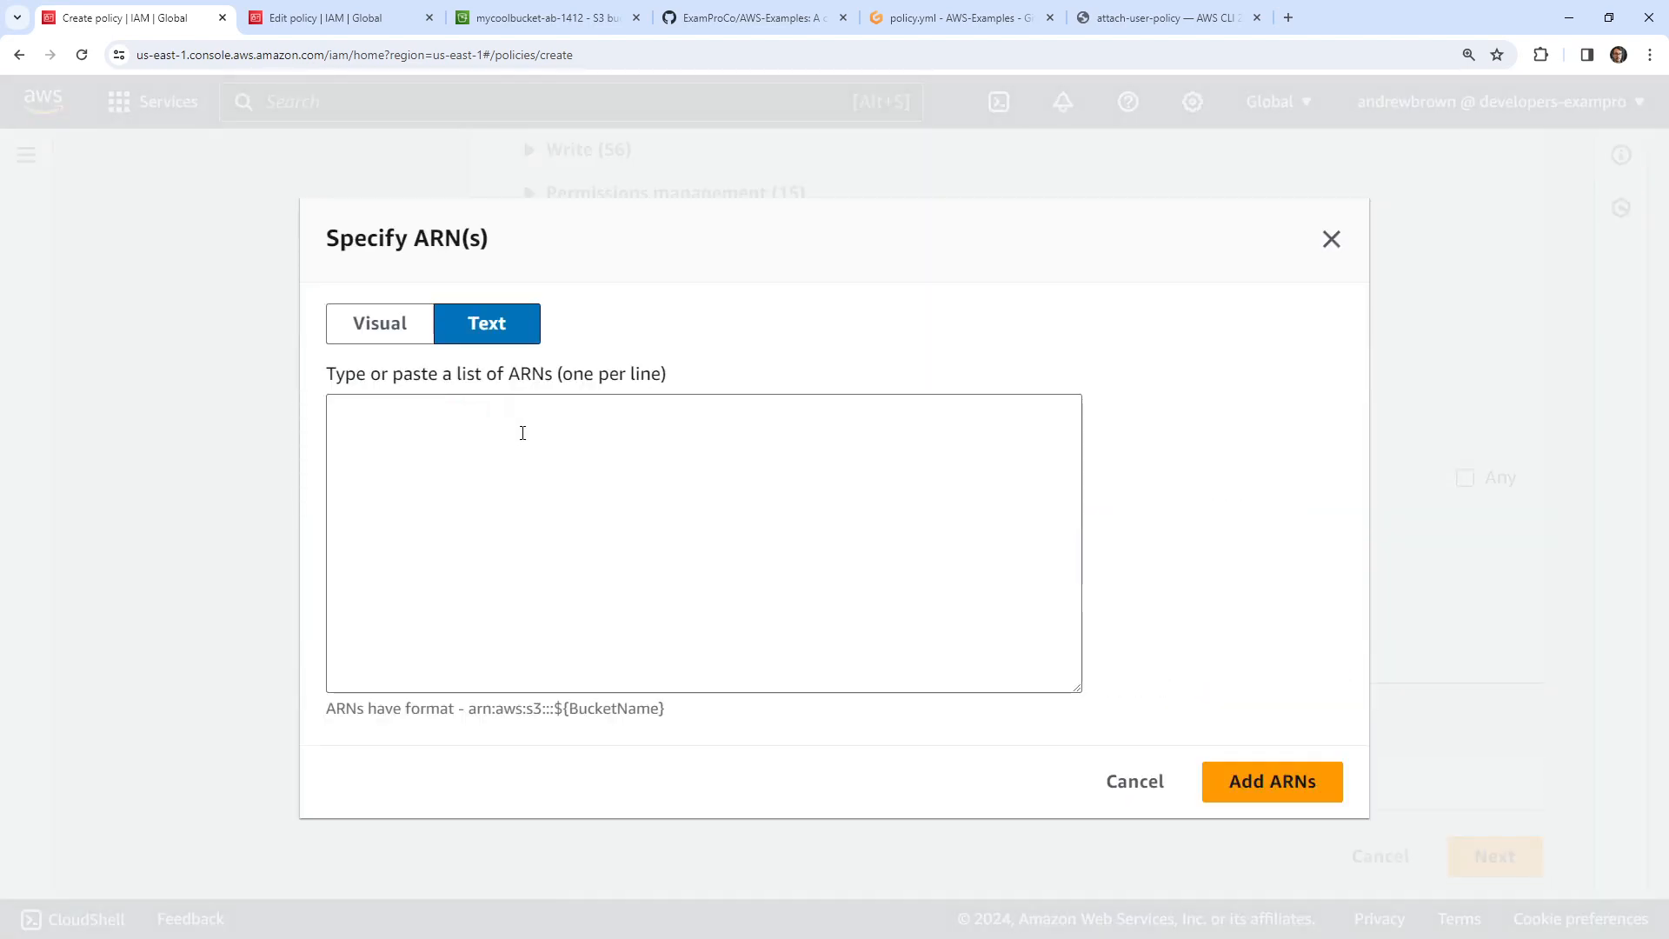
left_click(1332, 239)
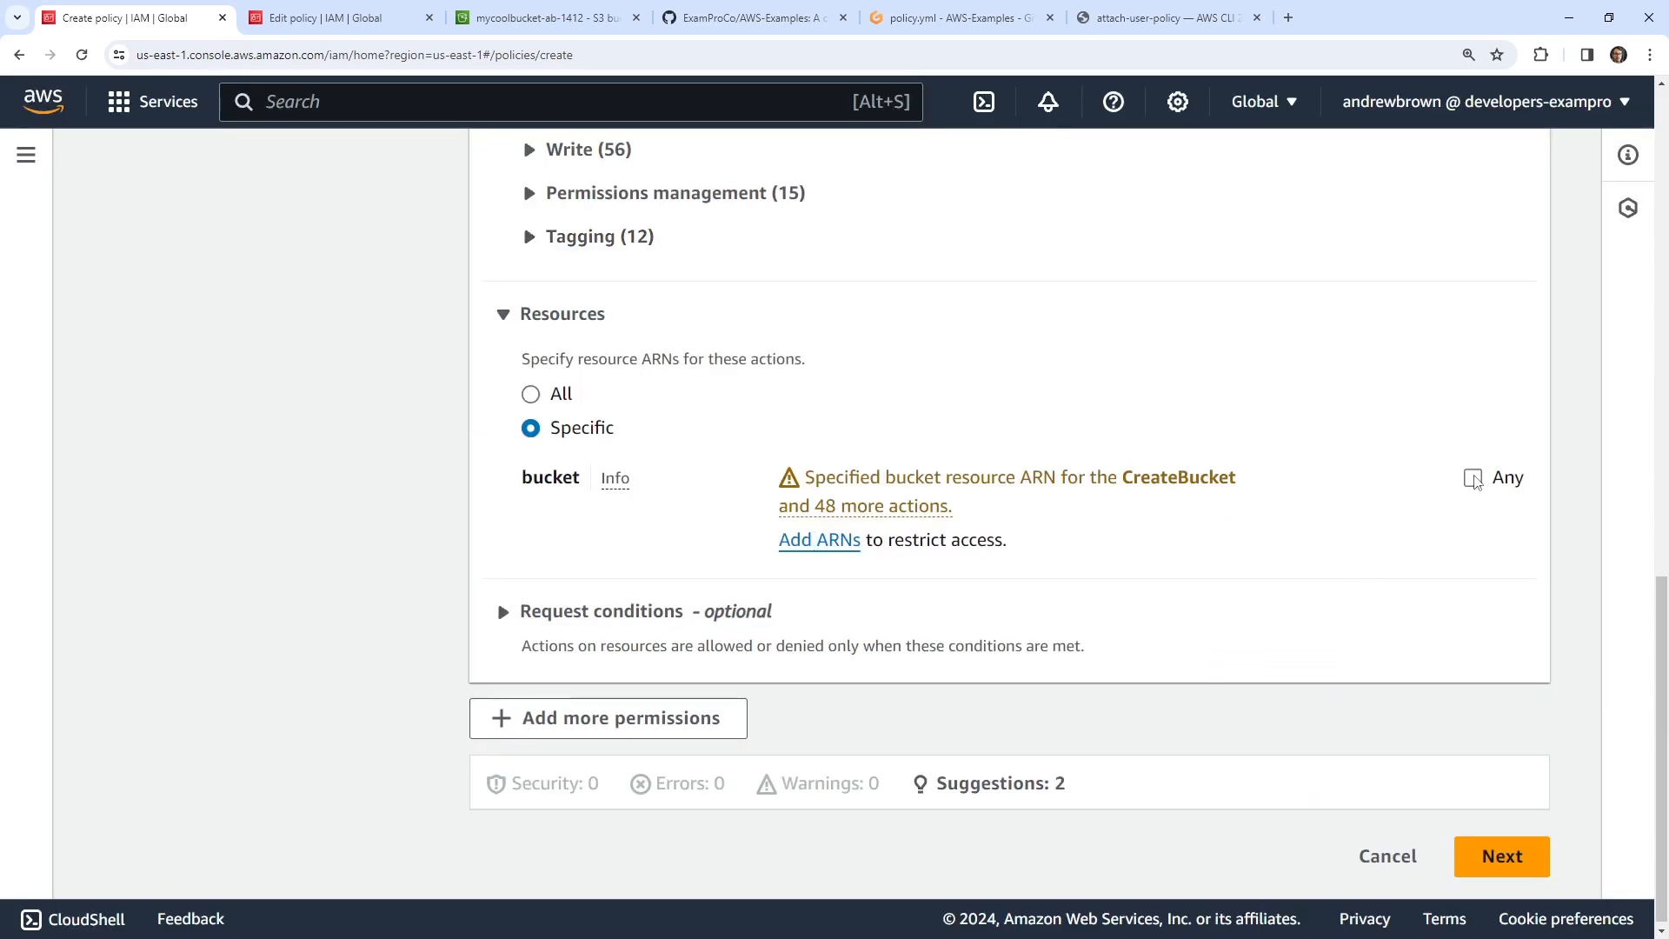
left_click(1473, 478)
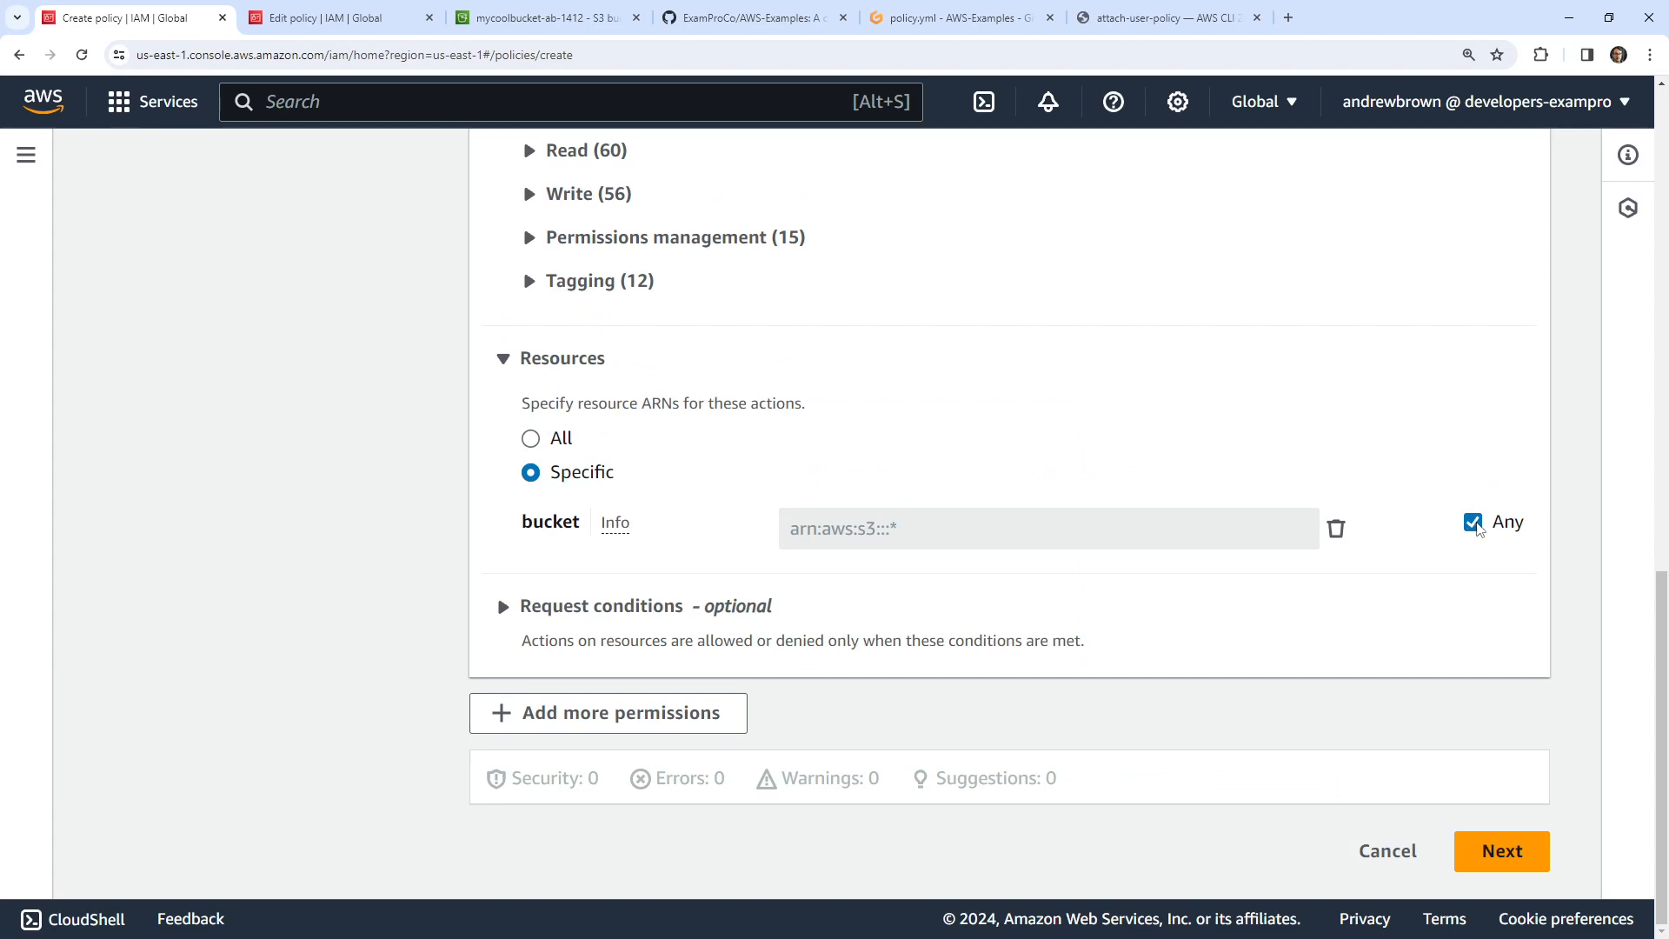
left_click(1473, 522)
- Restrict the policy's bucket resource to the ARN arn:aws:s3:::mycoolbucket-ab-1412
left_click(539, 17)
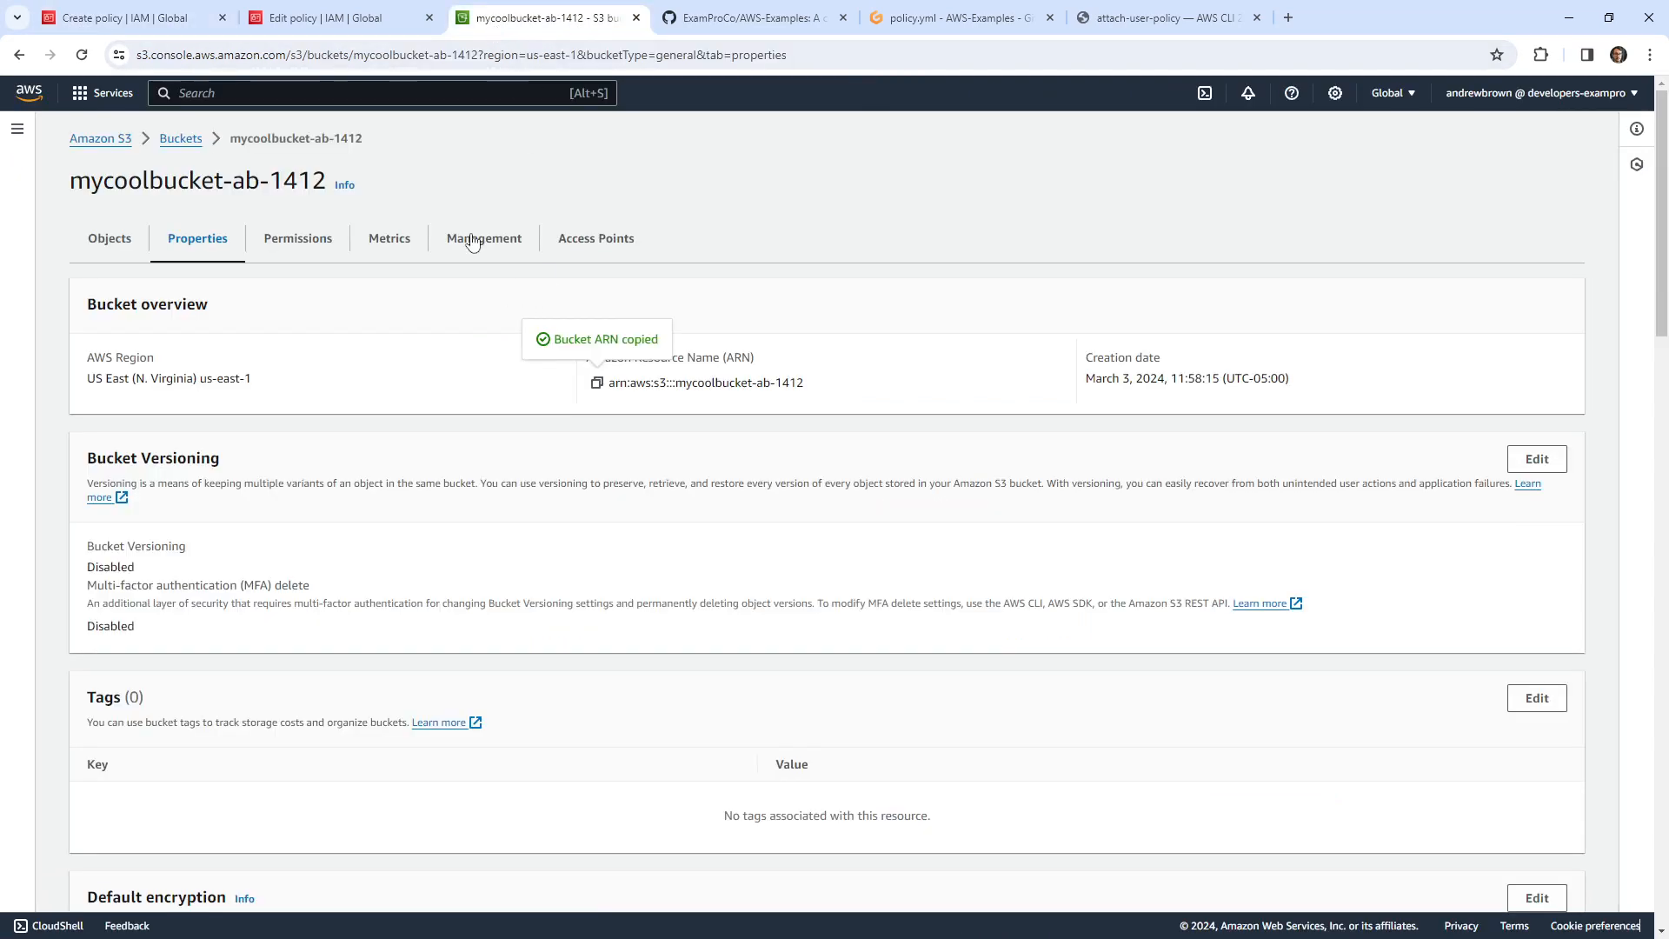
left_click(131, 17)
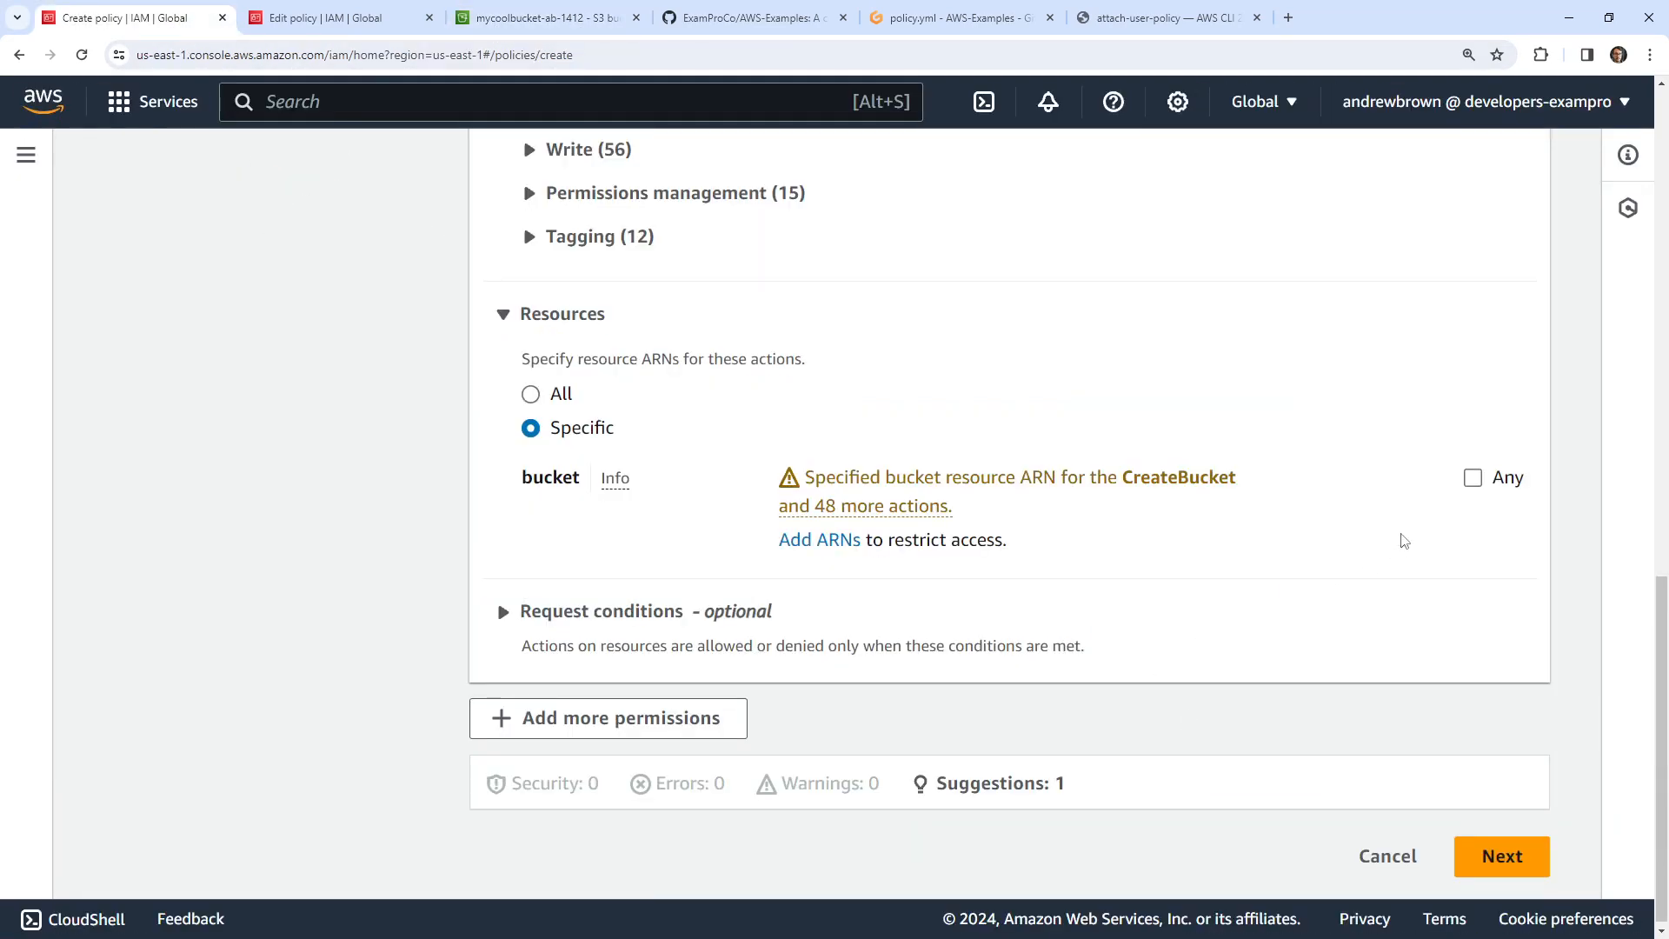
left_click(817, 540)
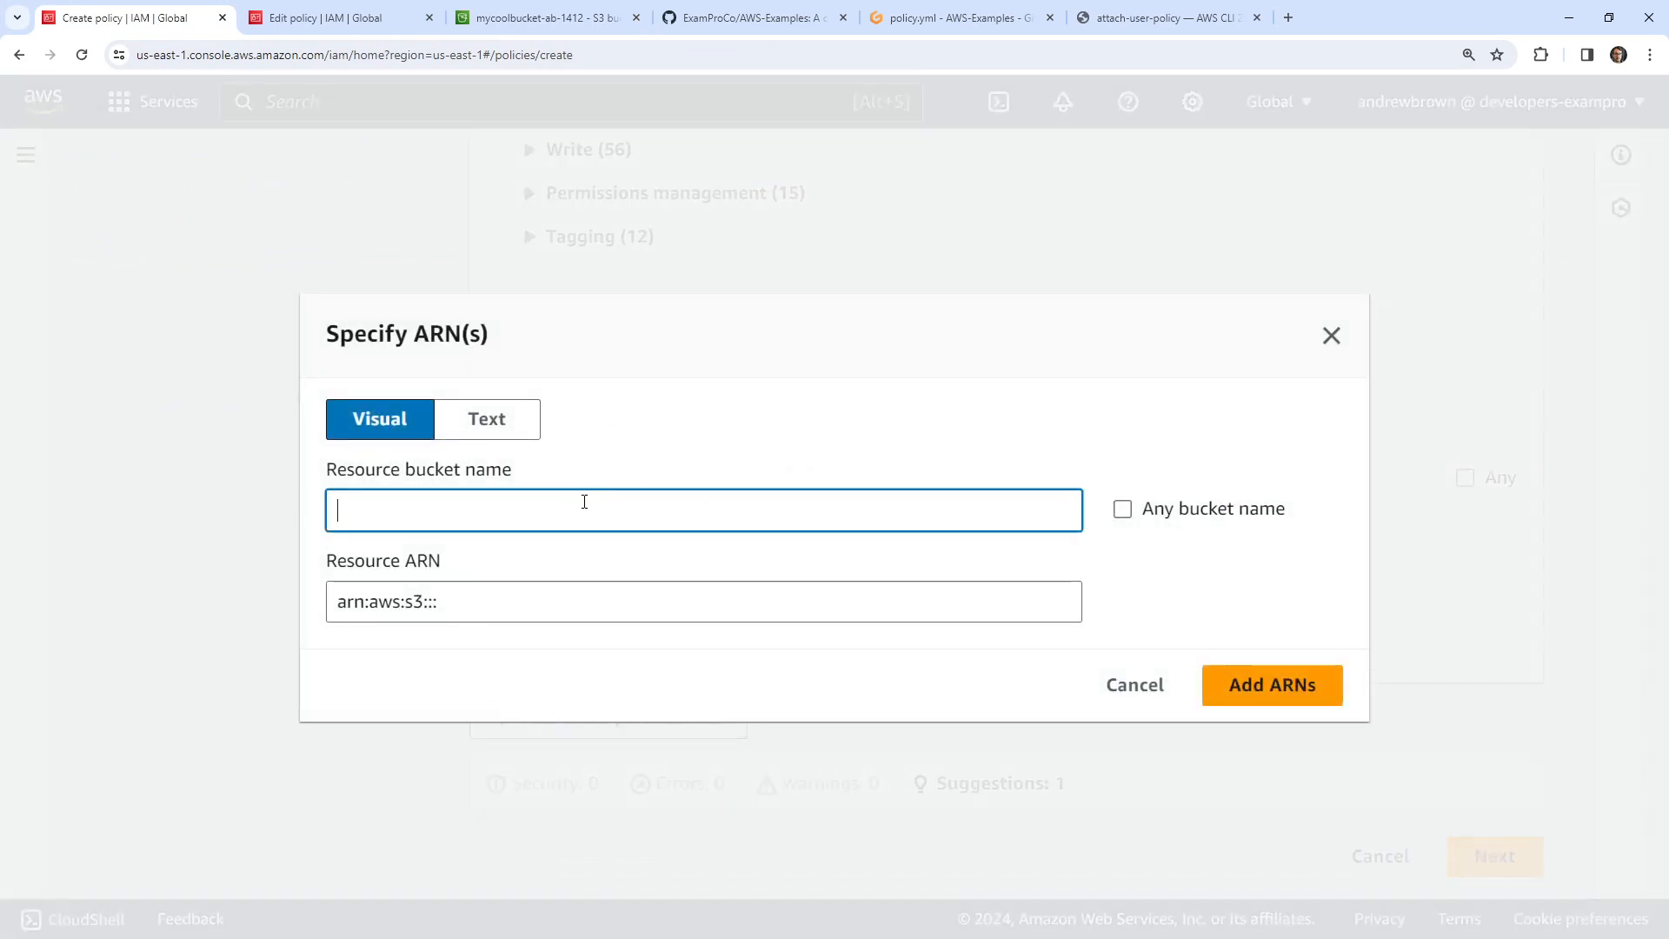
right_click(581, 506)
left_click(491, 513)
left_click_drag(505, 600, 332, 587)
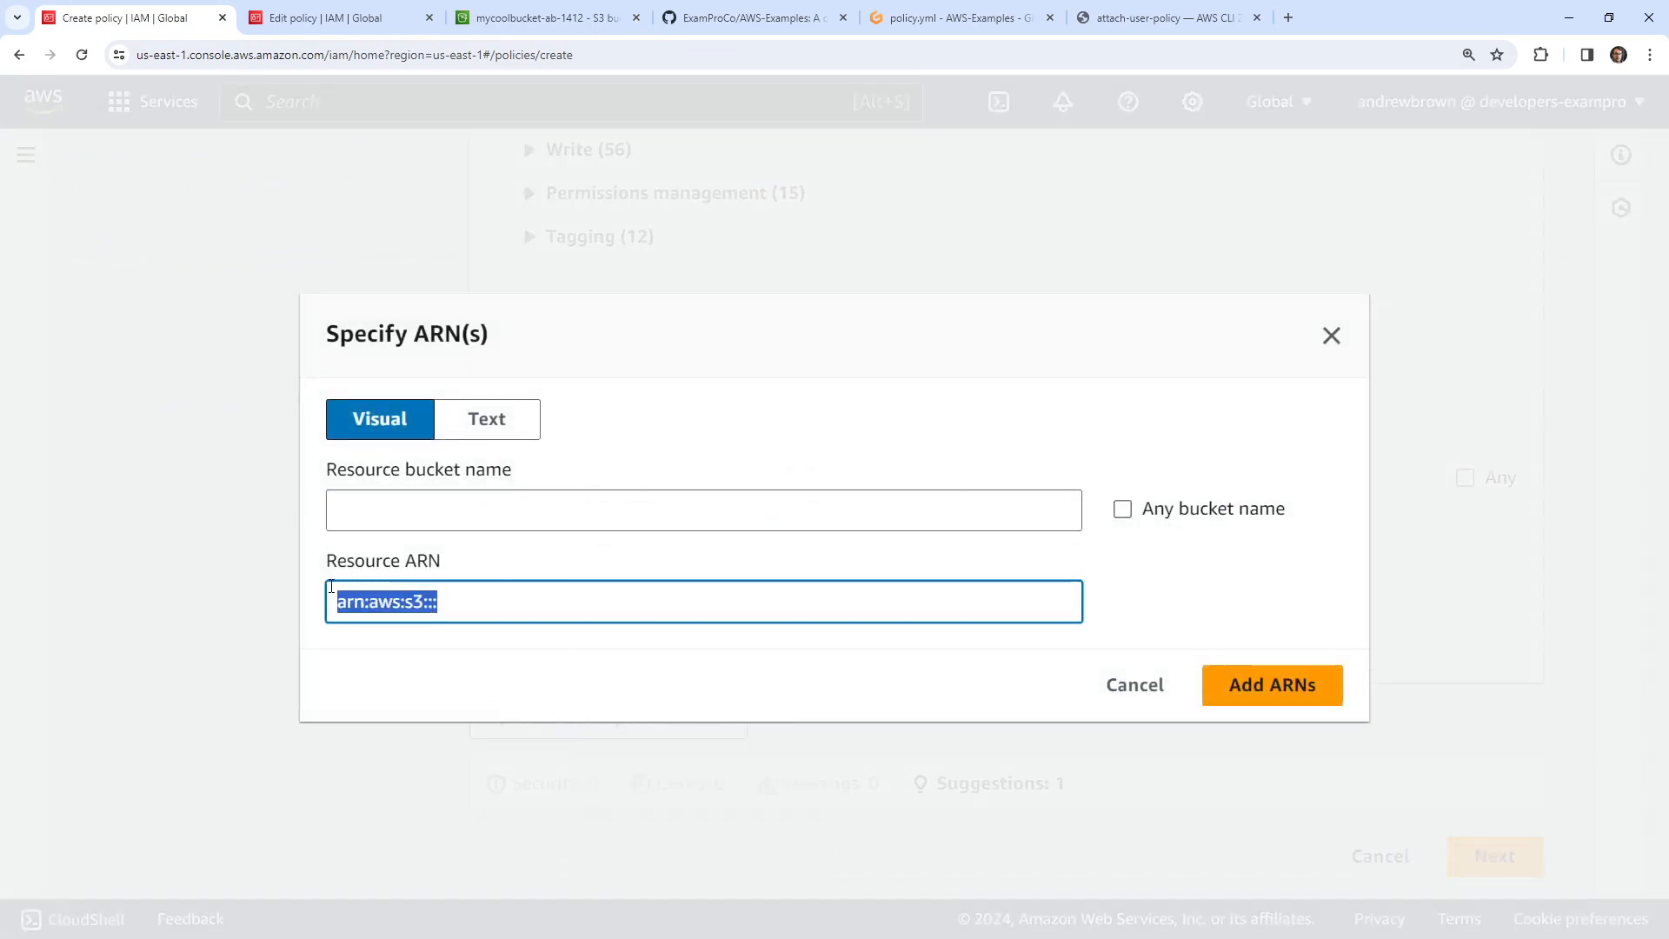
left_click(600, 525)
left_click_drag(571, 582, 321, 600)
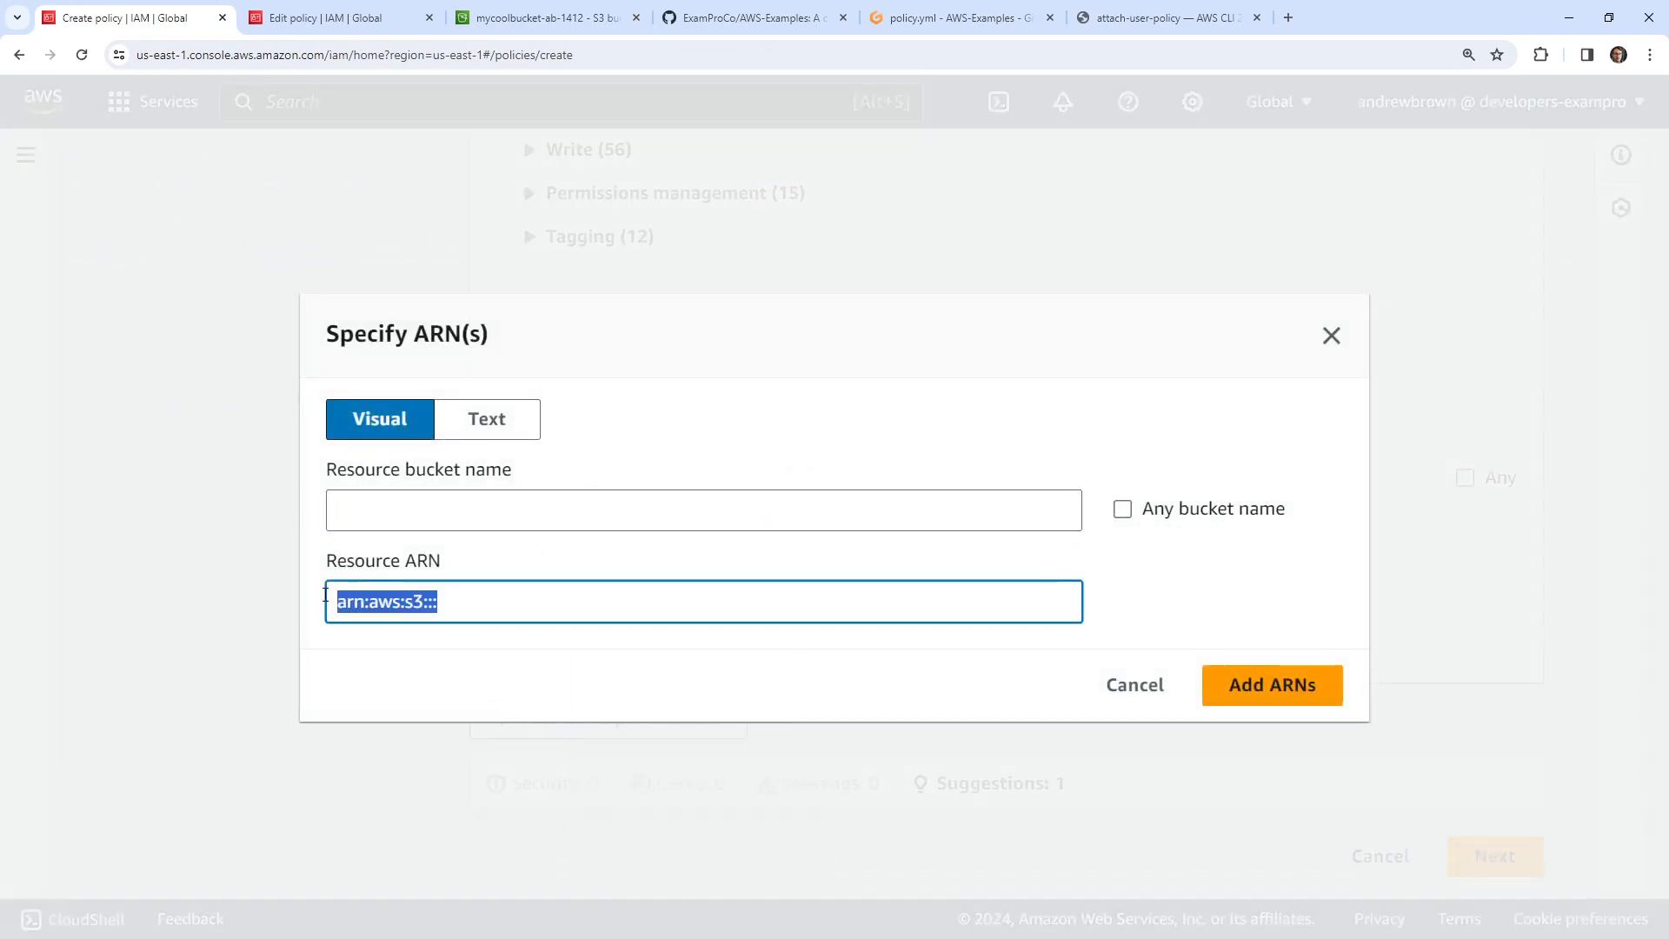
right_click(402, 588)
left_click(509, 306)
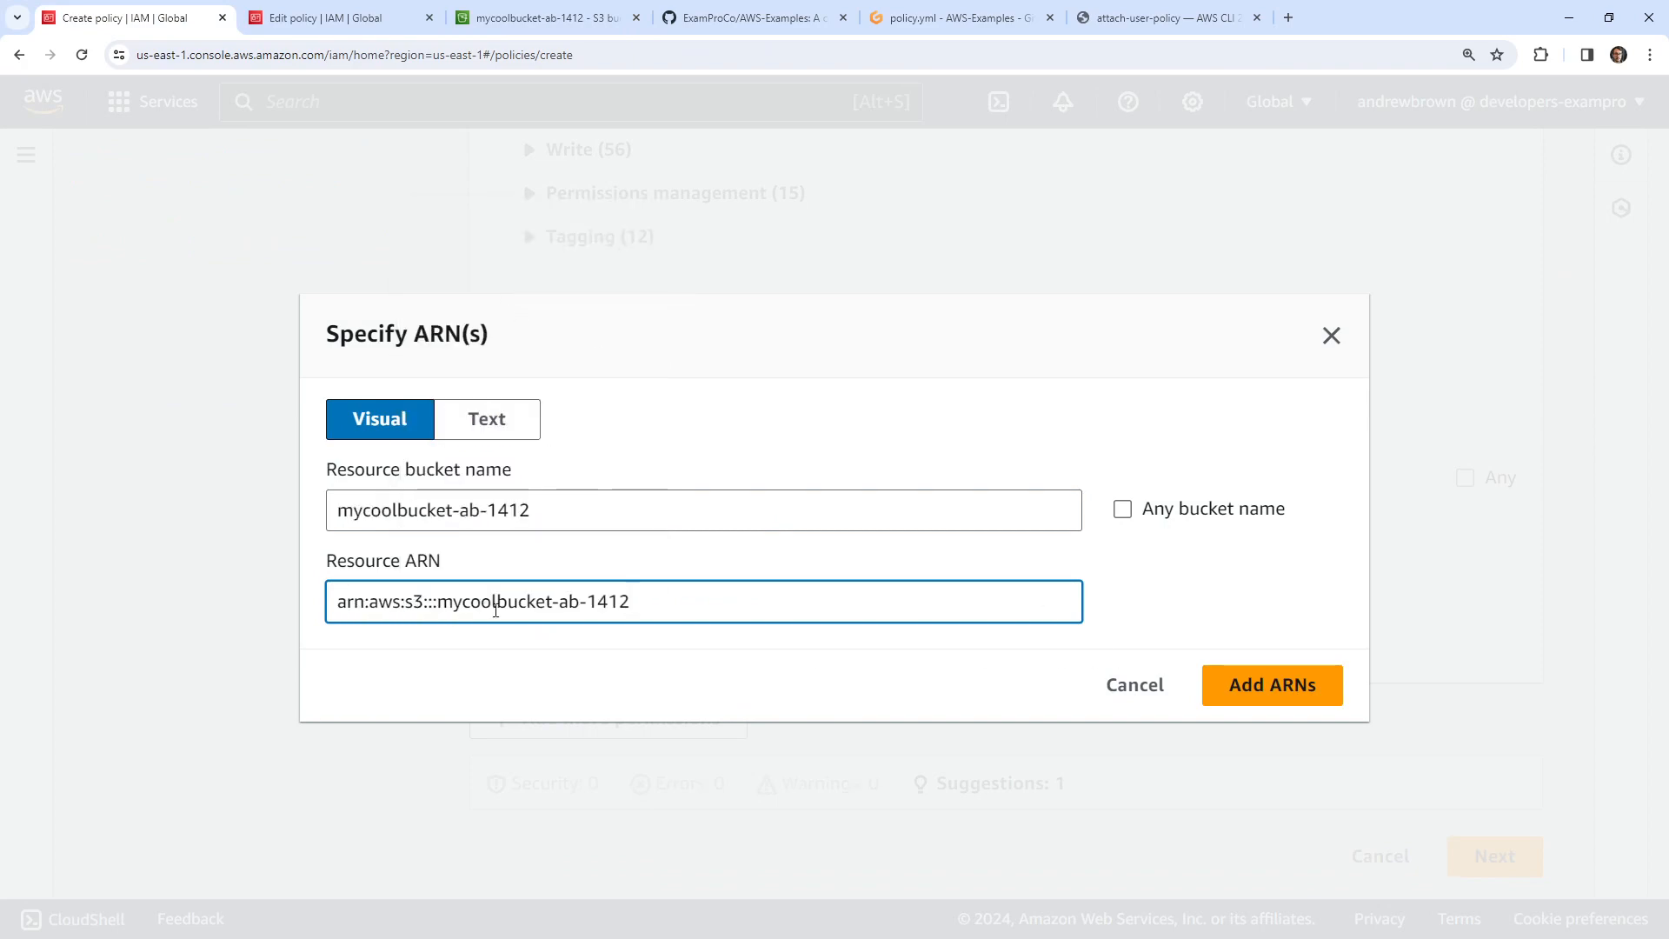
left_click(1211, 685)
- Allow the GetObject action from the Read access level in the S3 permissions
scroll(779, 533, "up", 5)
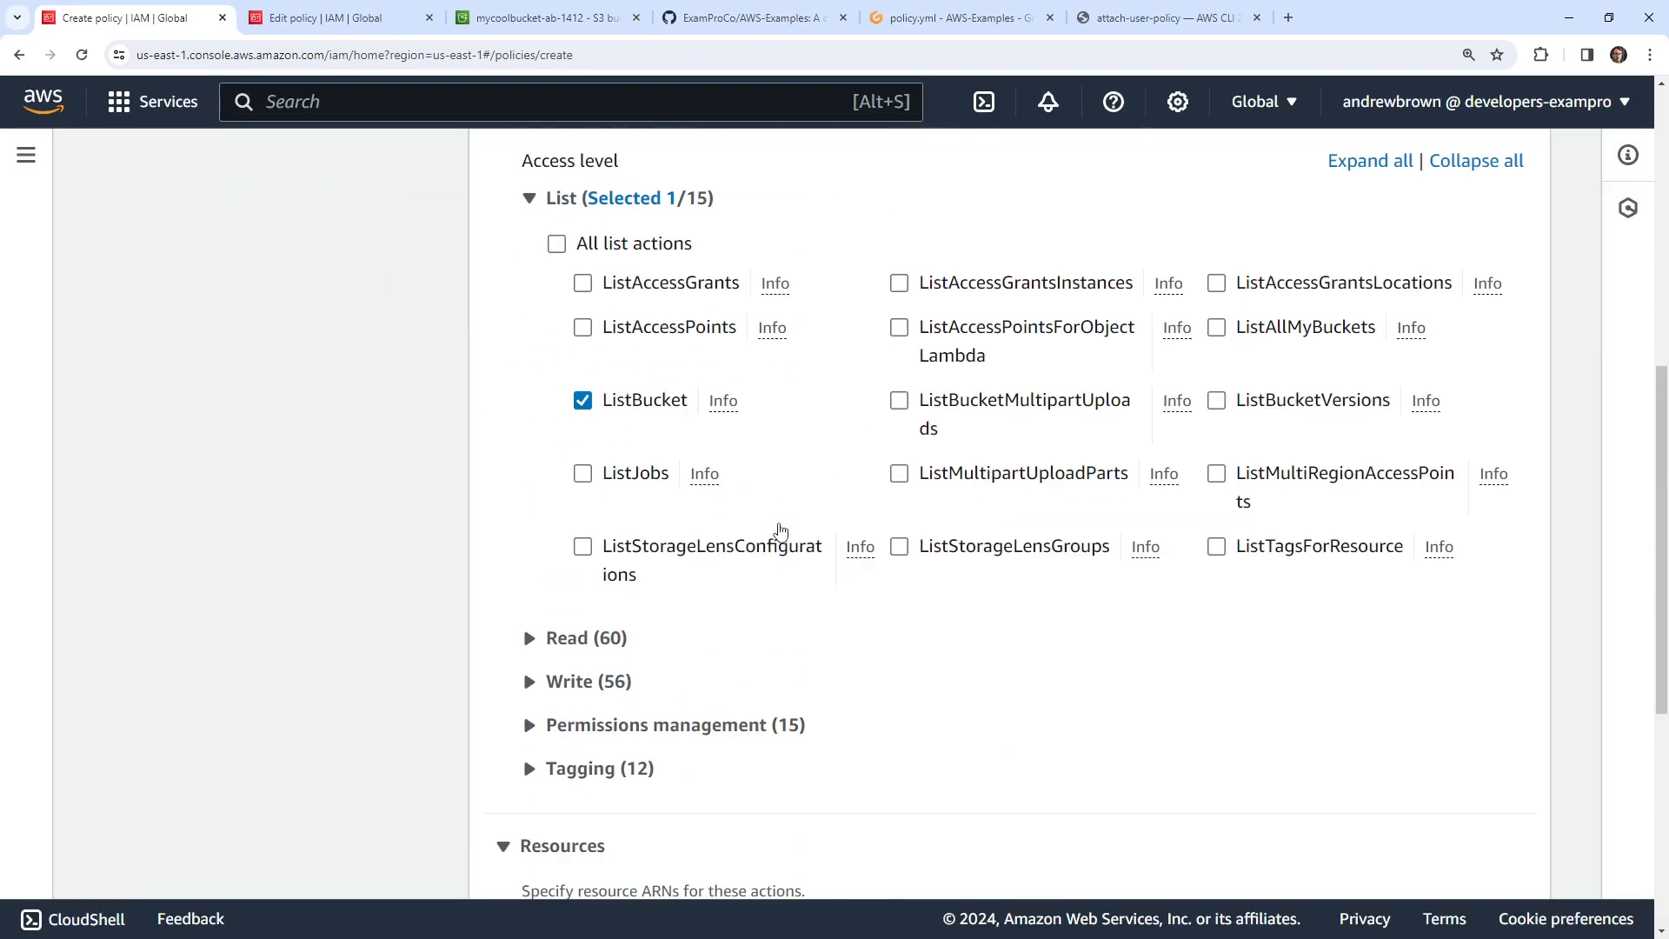
left_click(547, 641)
scroll(420, 586, "down", 8)
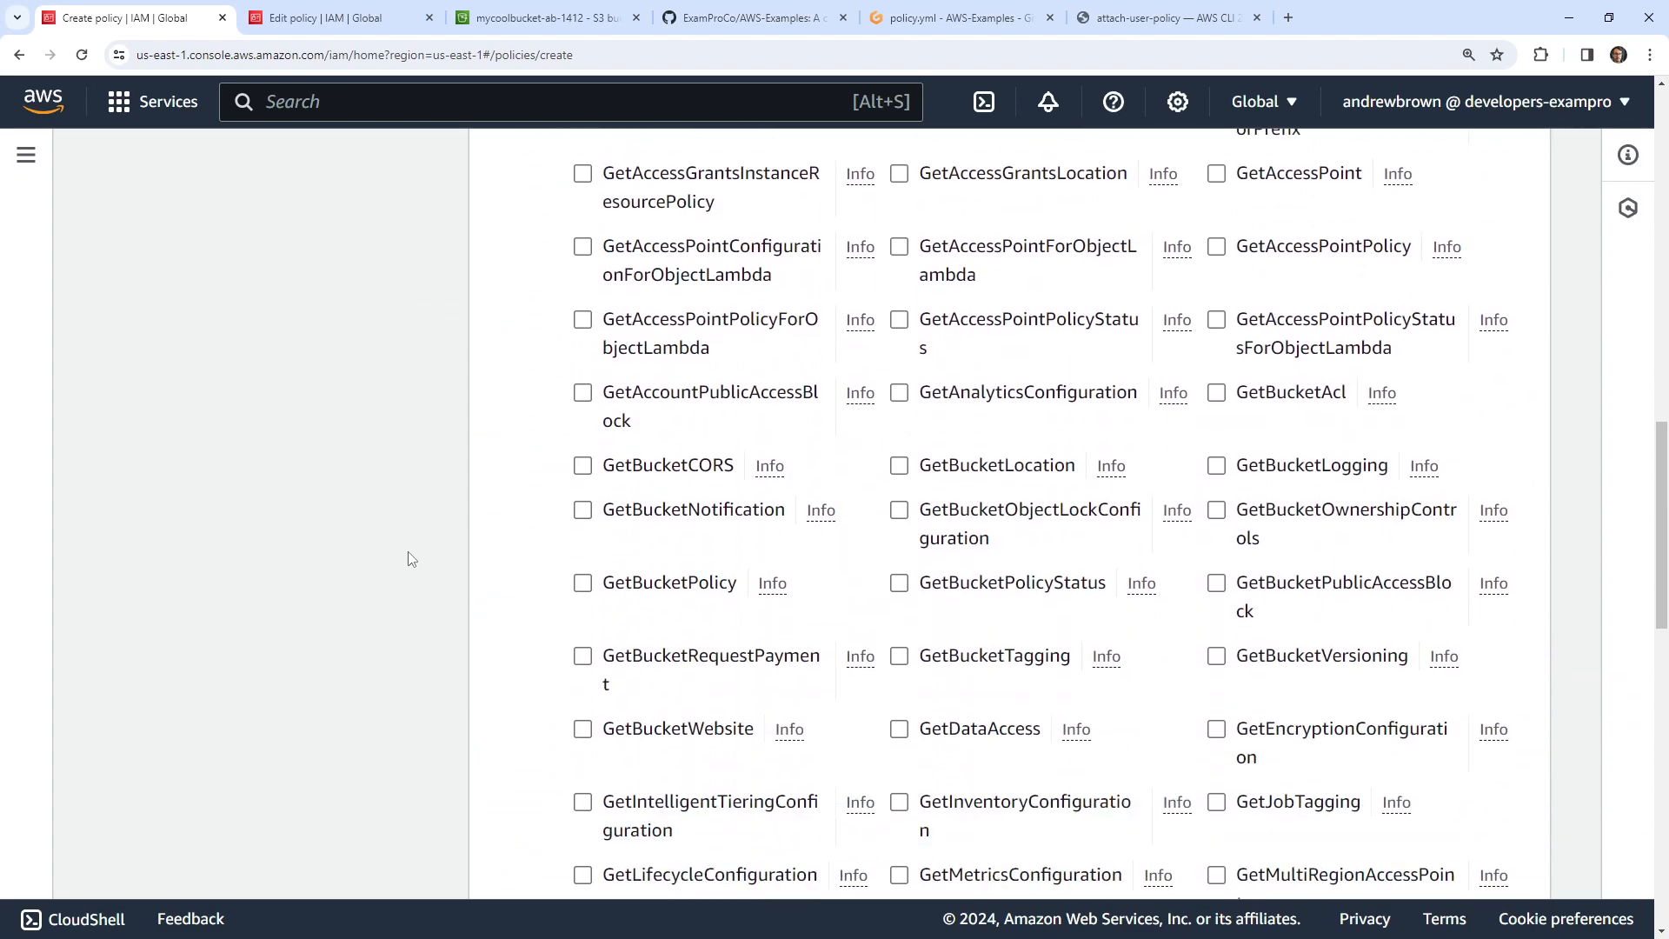
scroll(409, 551, "down", 5)
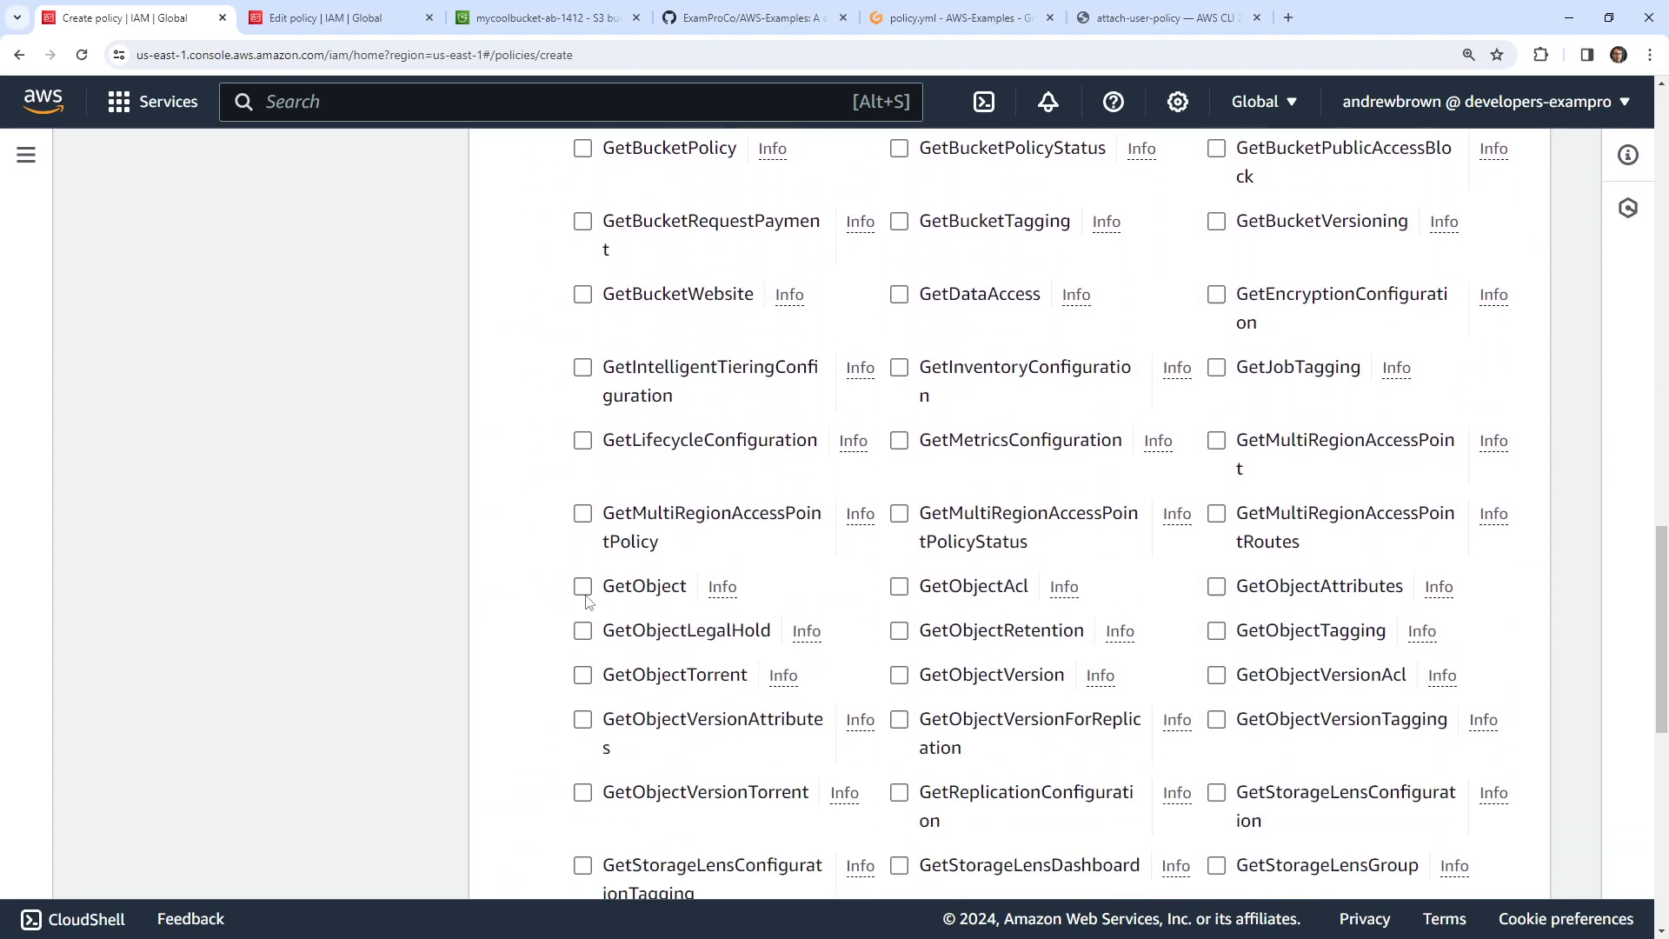
left_click(584, 590)
- Start an ARN for the object resource, using the bucket name mycoolbucket-ab-1412 copied from the bucket's page
scroll(365, 444, "down", 8)
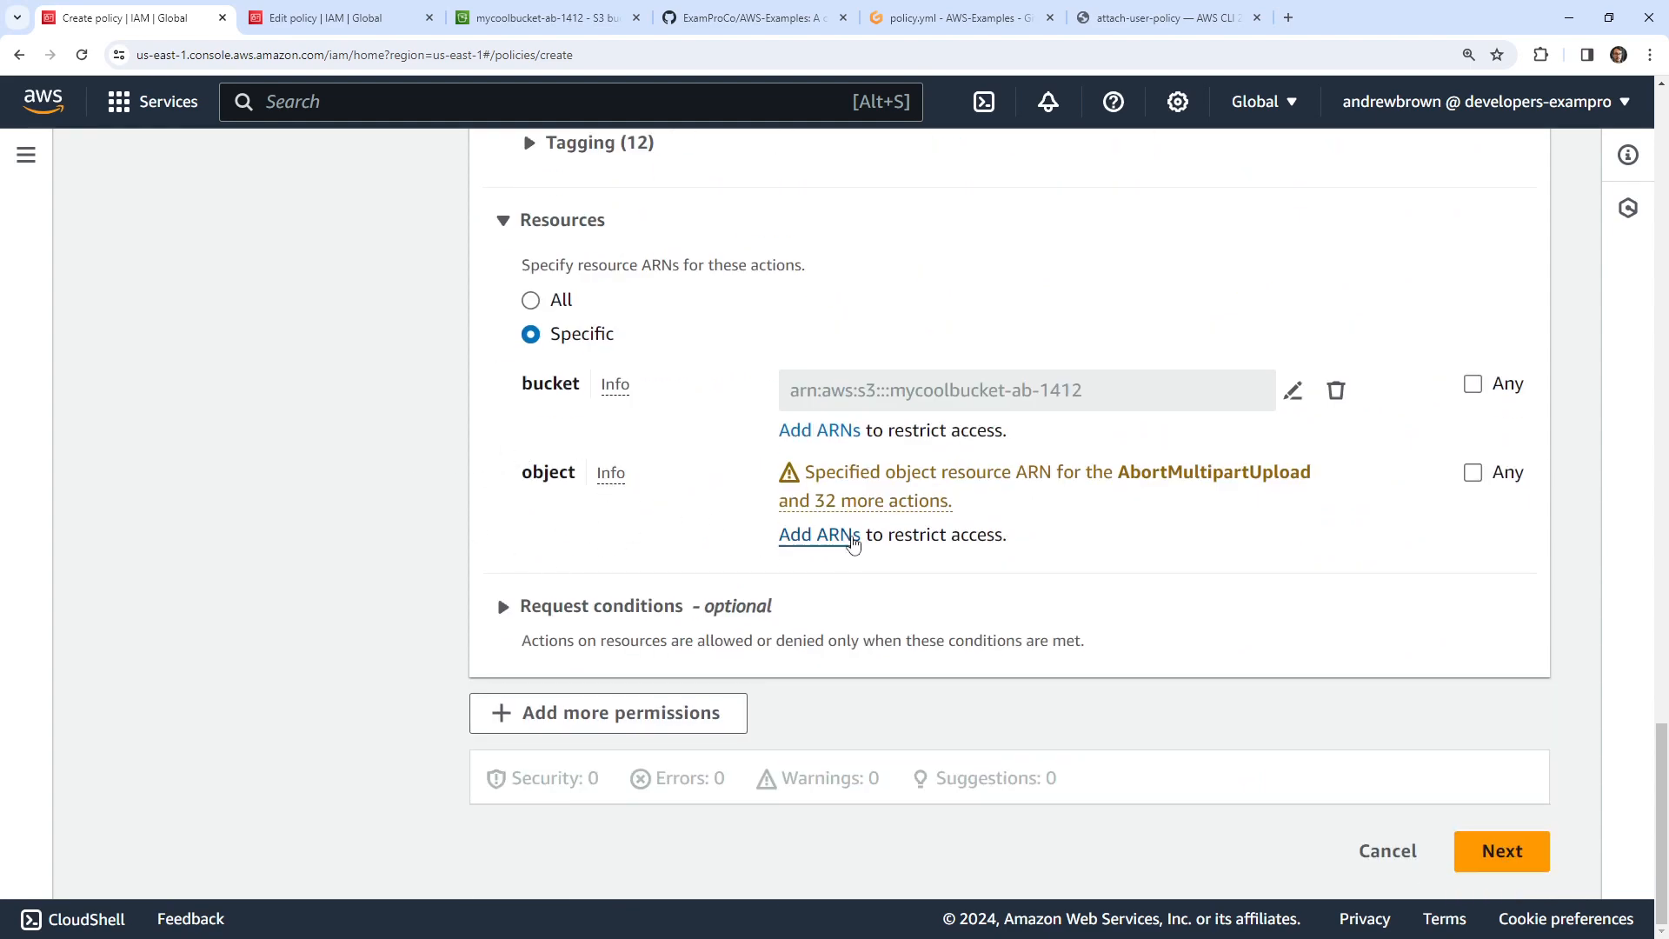
left_click(811, 545)
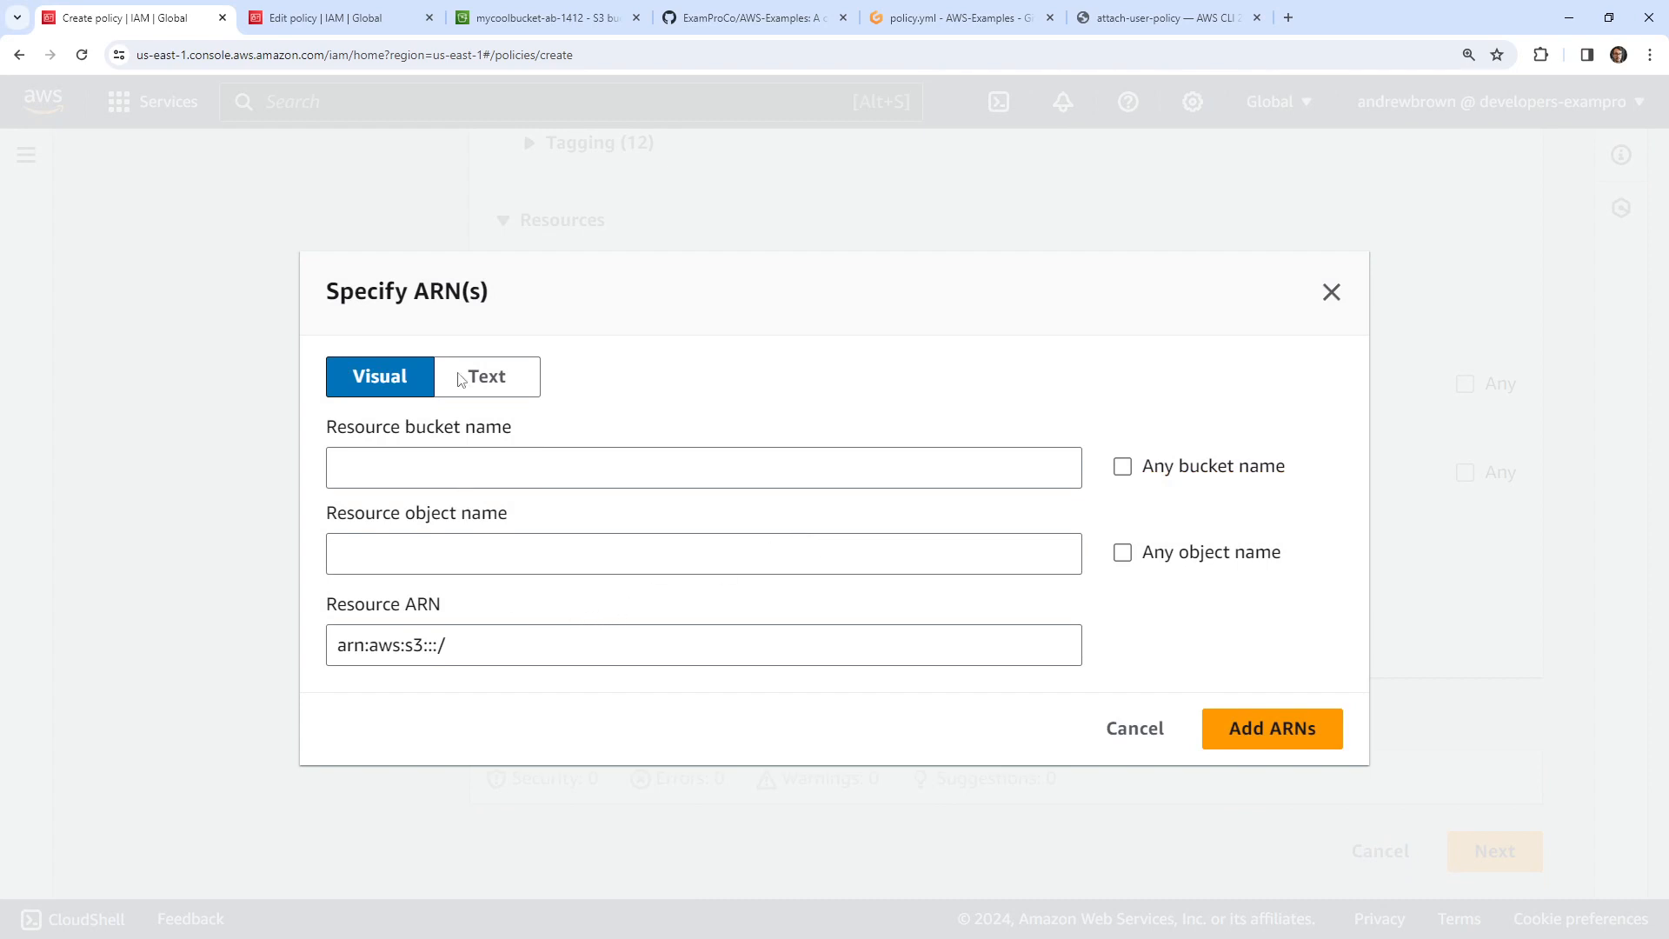
left_click(461, 26)
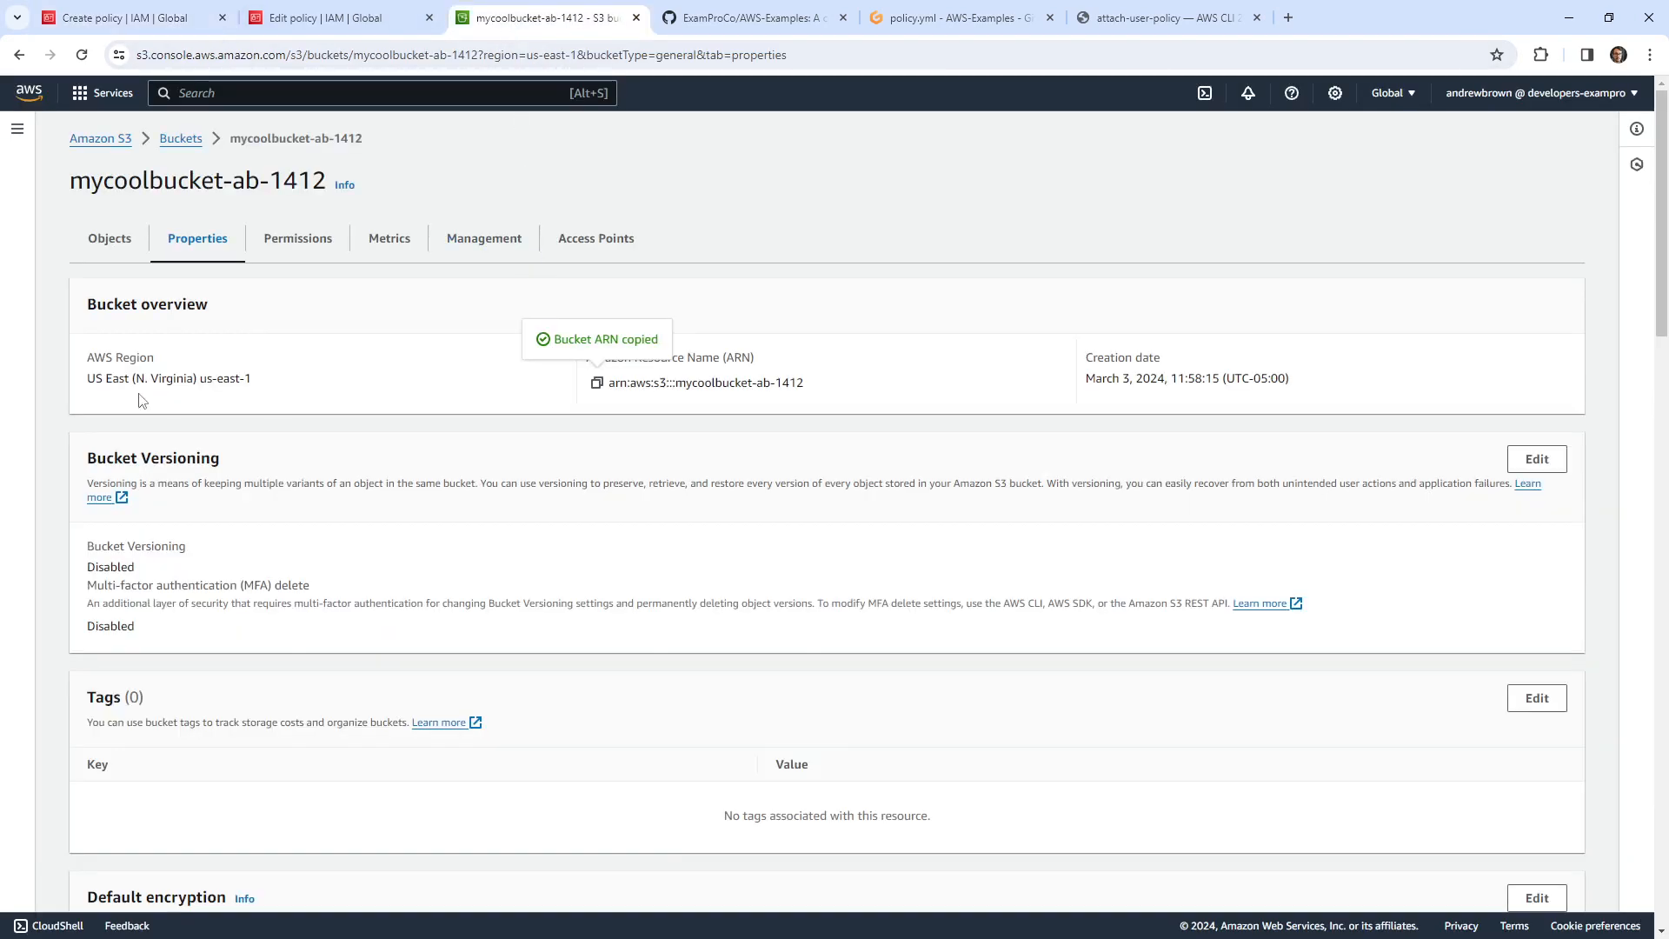
left_click_drag(78, 176, 326, 184)
left_click(204, 32)
left_click(496, 475)
key("ctrl+v")
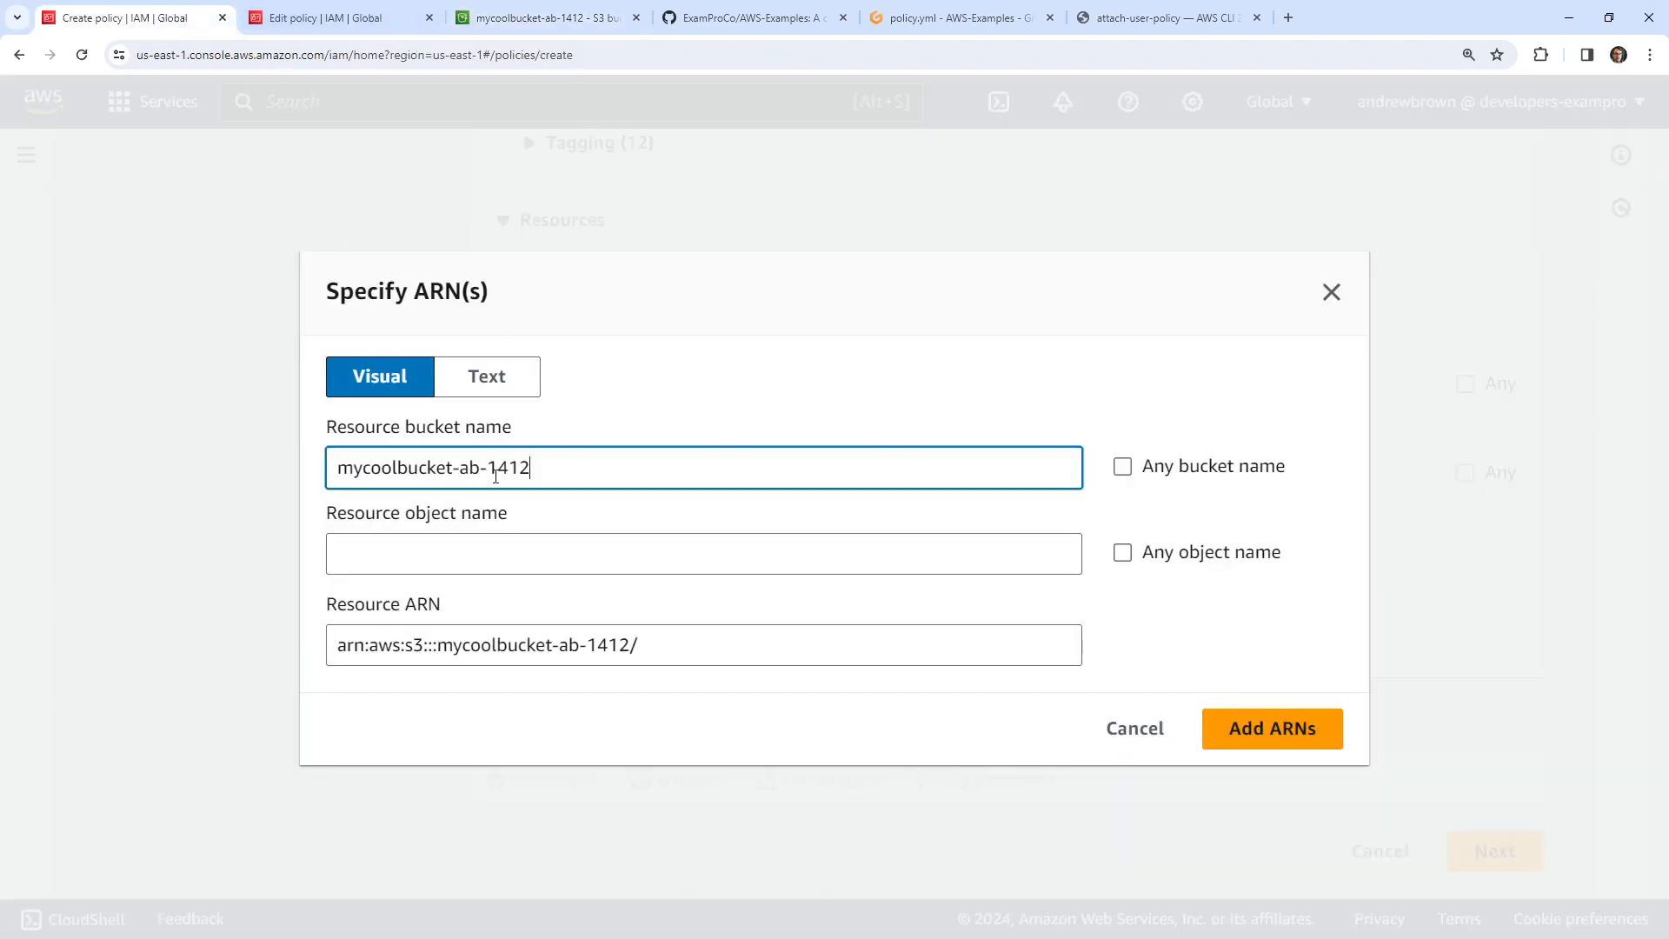
- Allow any object name in the object ARN and add it to the policy's resources
left_click_drag(354, 533, 566, 525)
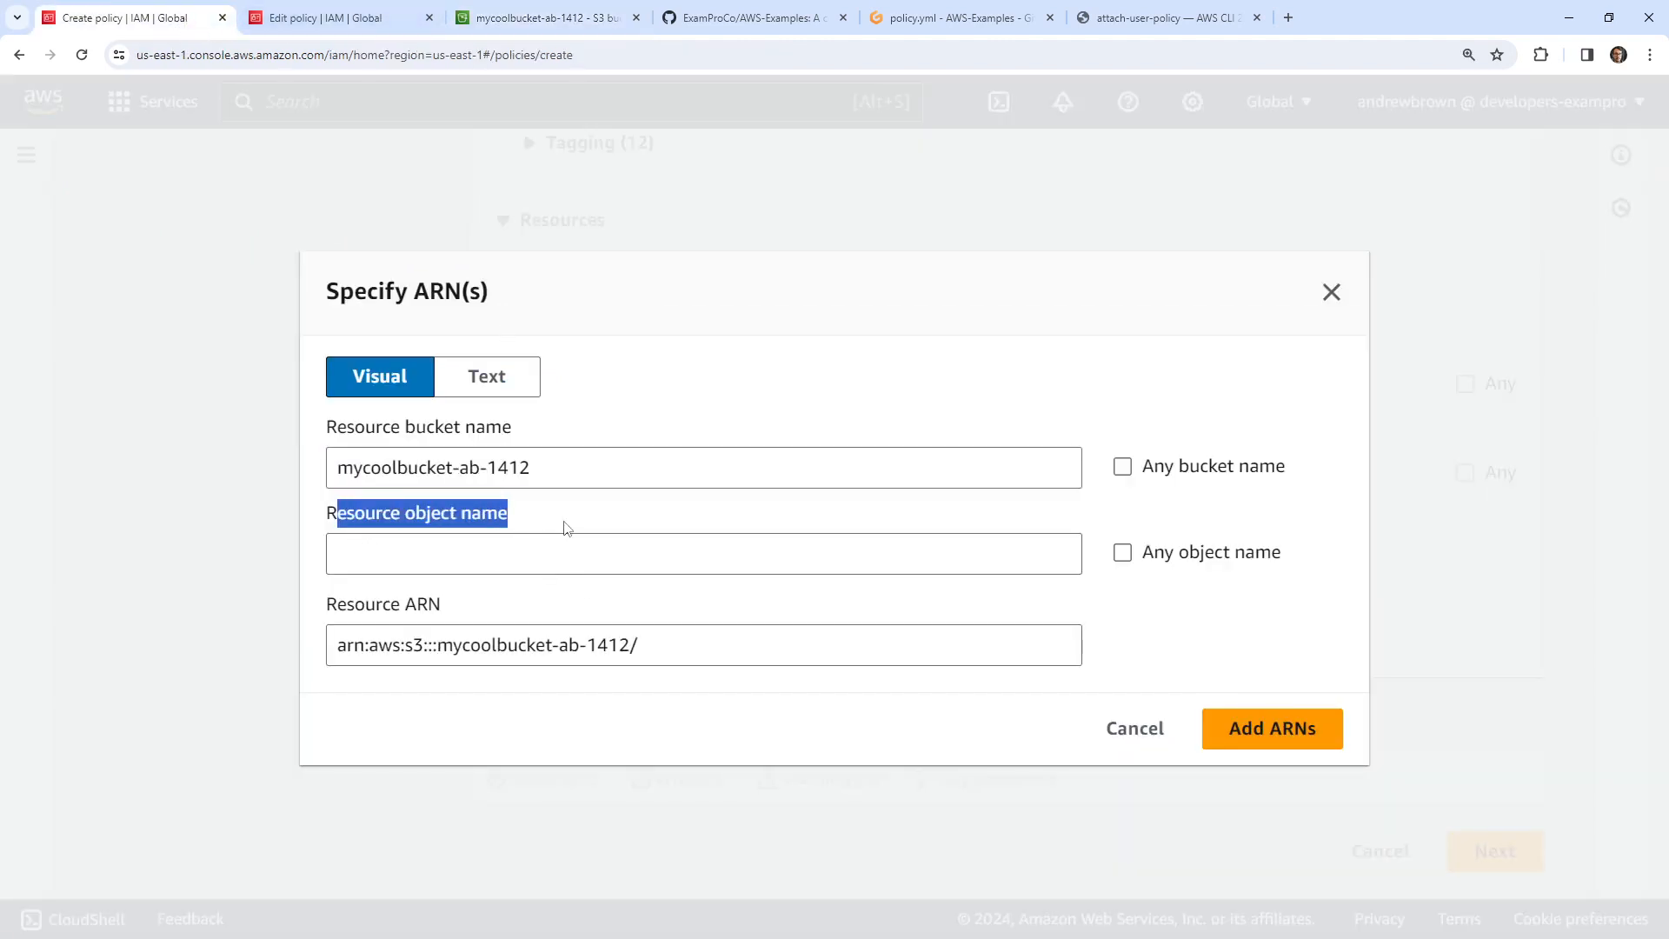
left_click(586, 559)
left_click(1124, 554)
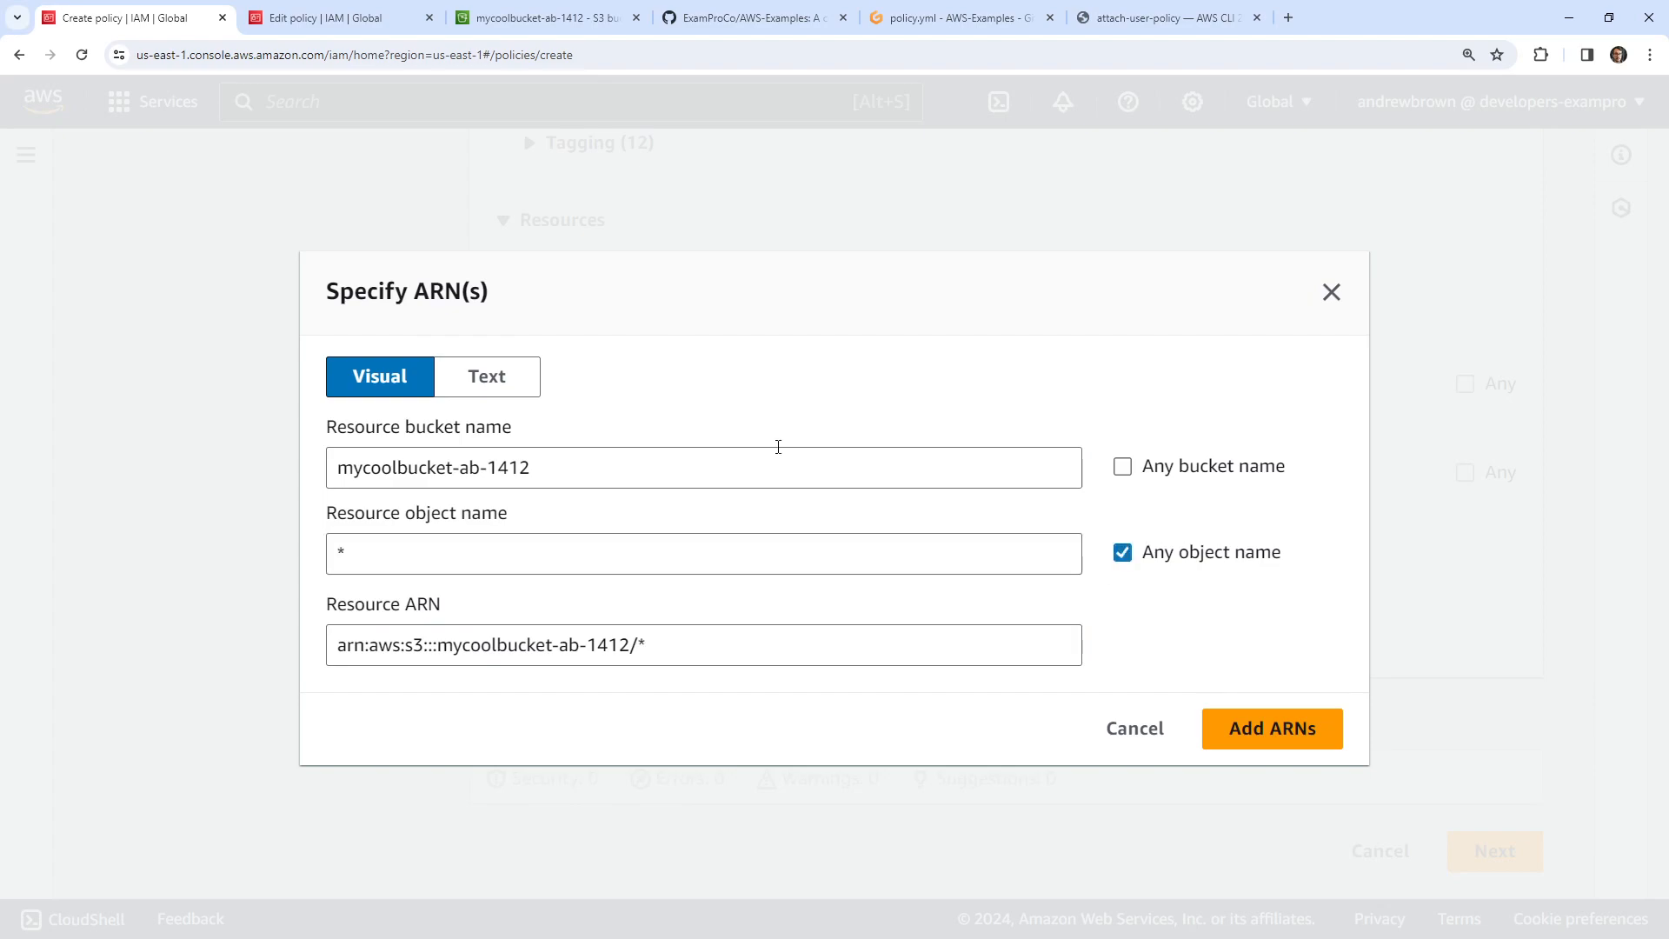
left_click_drag(367, 645, 760, 649)
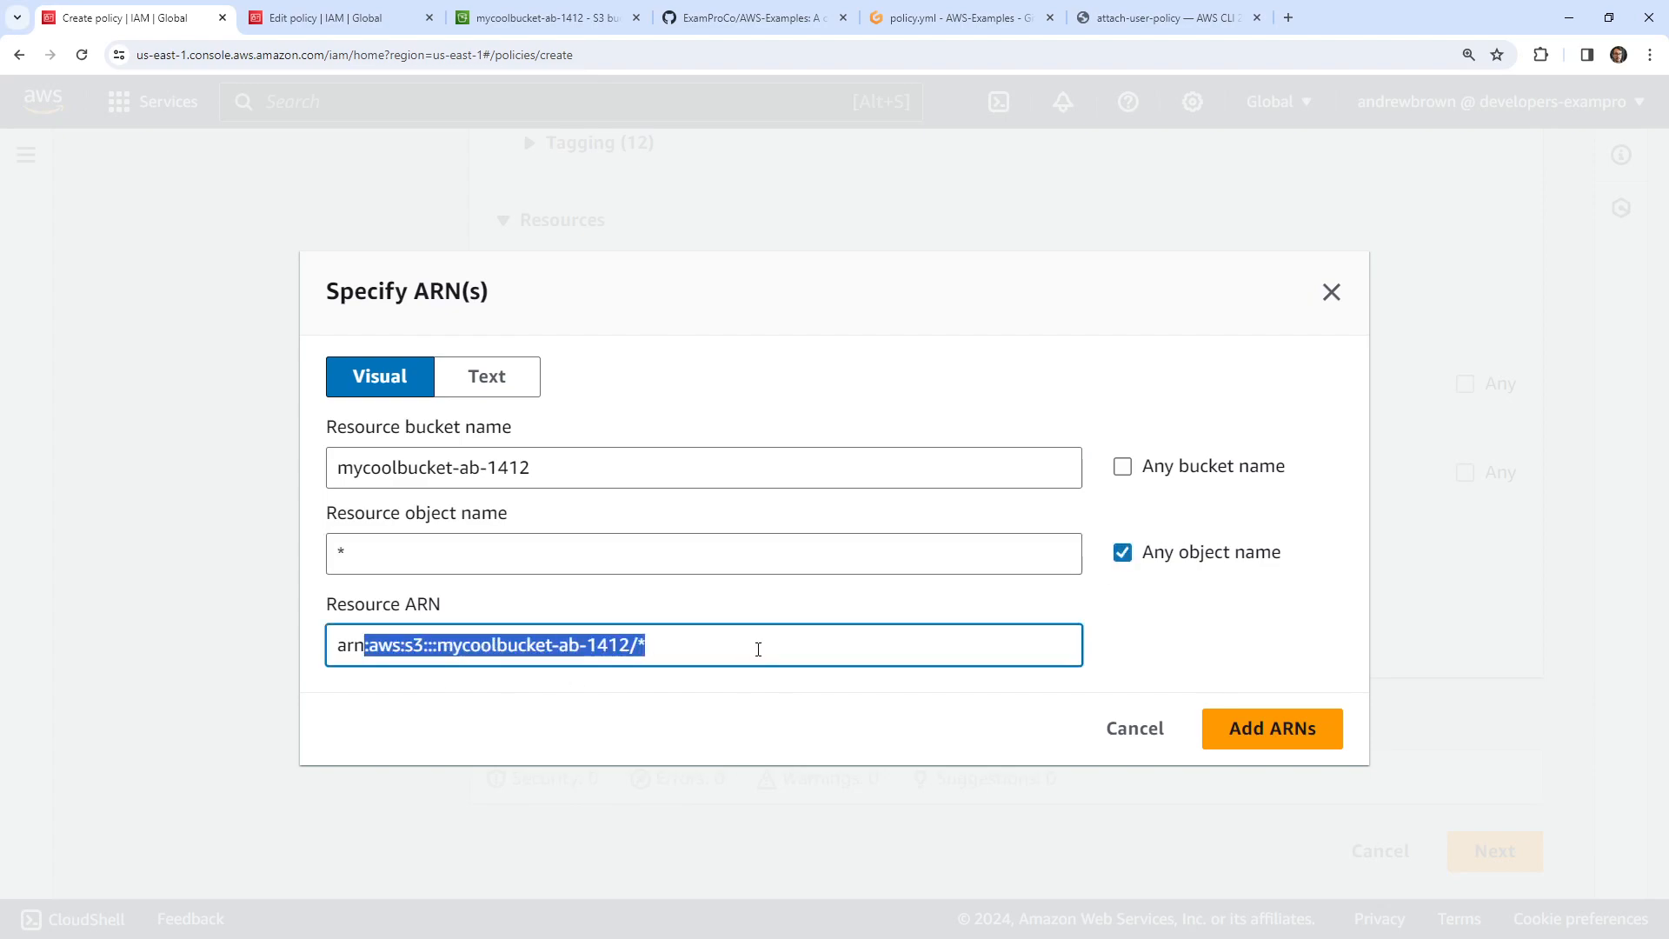
left_click(1285, 729)
- Show the policy as JSON and examine how its actions relate to the listed resource ARNs
scroll(623, 471, "up", 15)
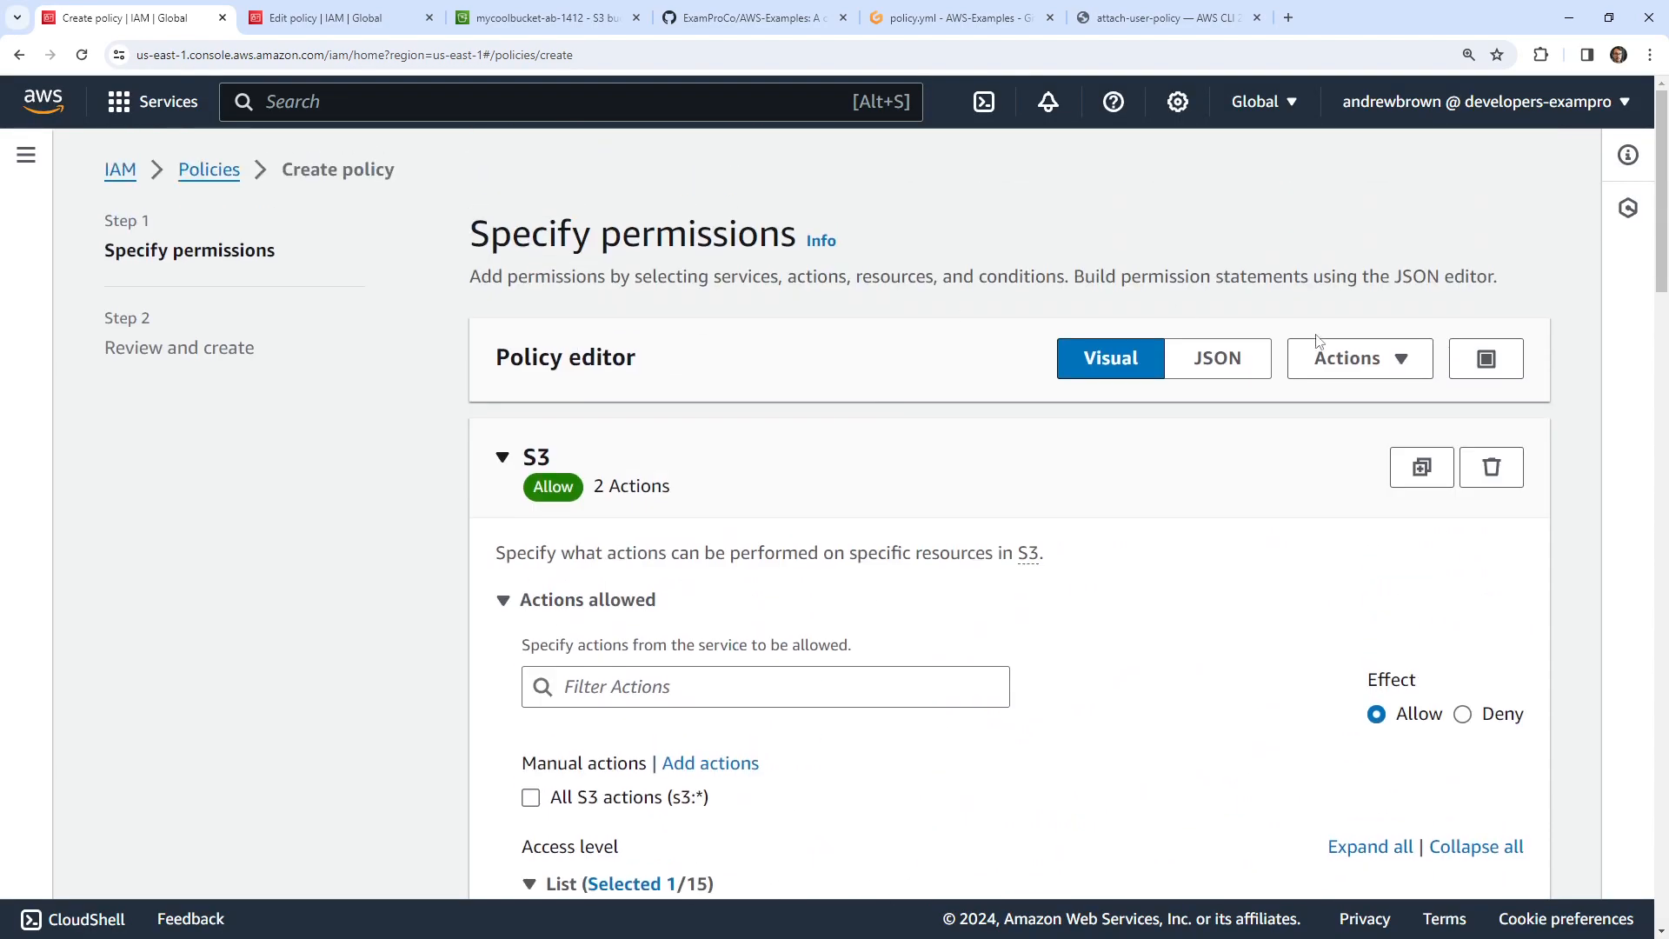
left_click(1252, 358)
scroll(870, 522, "down", 2)
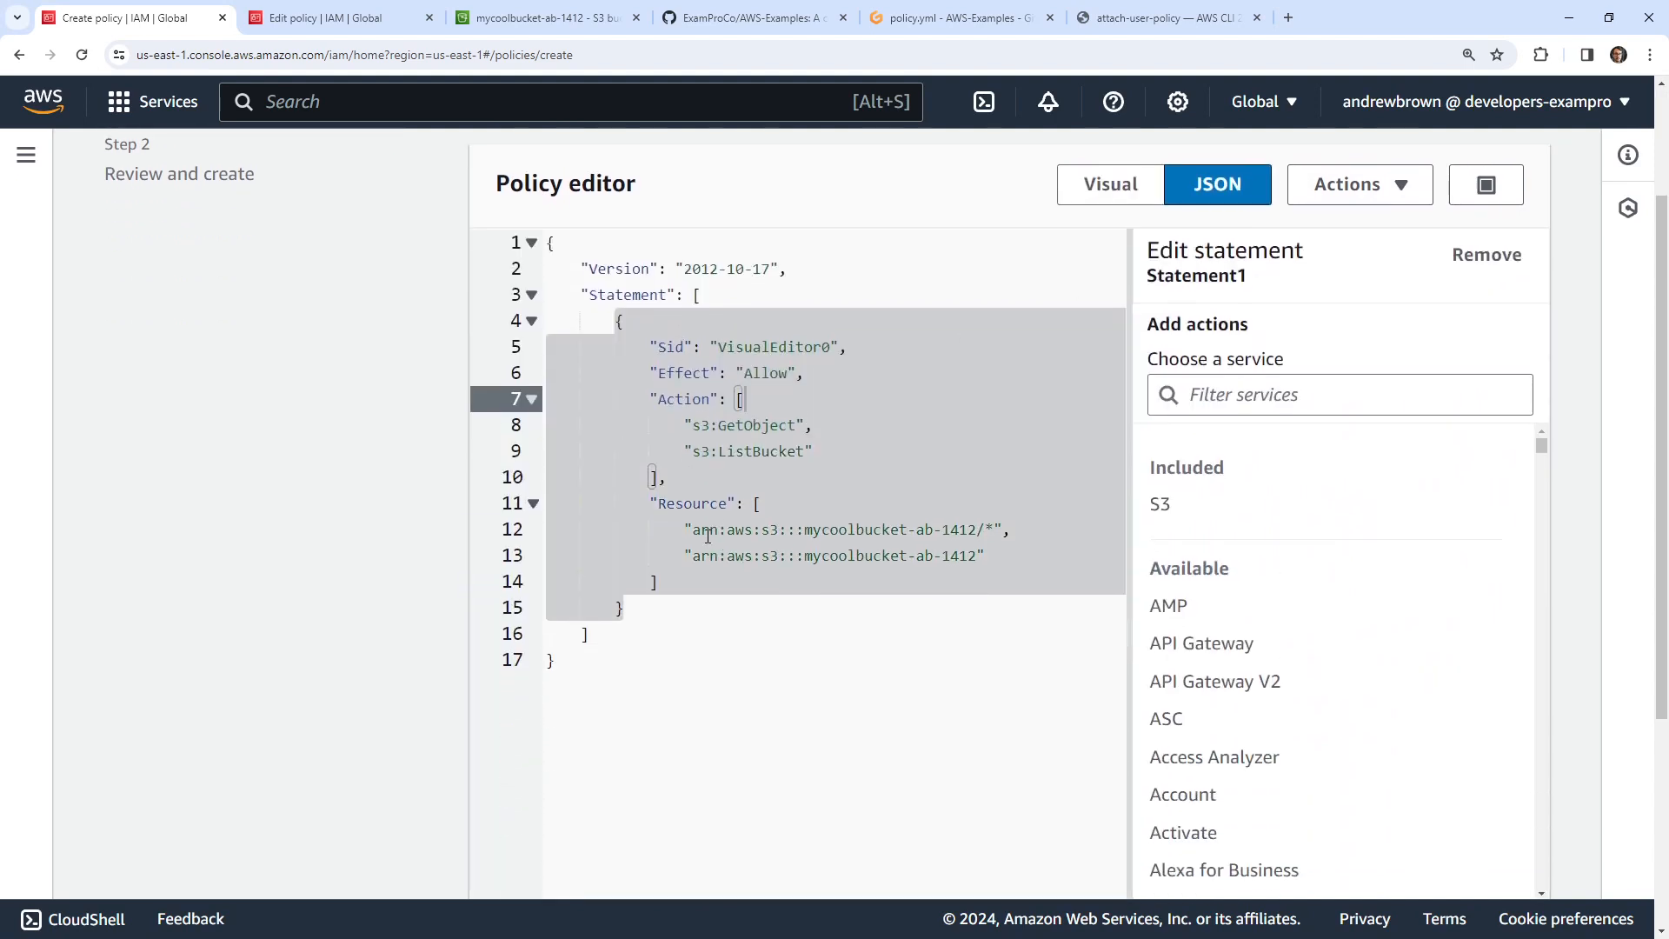
left_click_drag(652, 529, 1007, 532)
left_click_drag(683, 556, 988, 556)
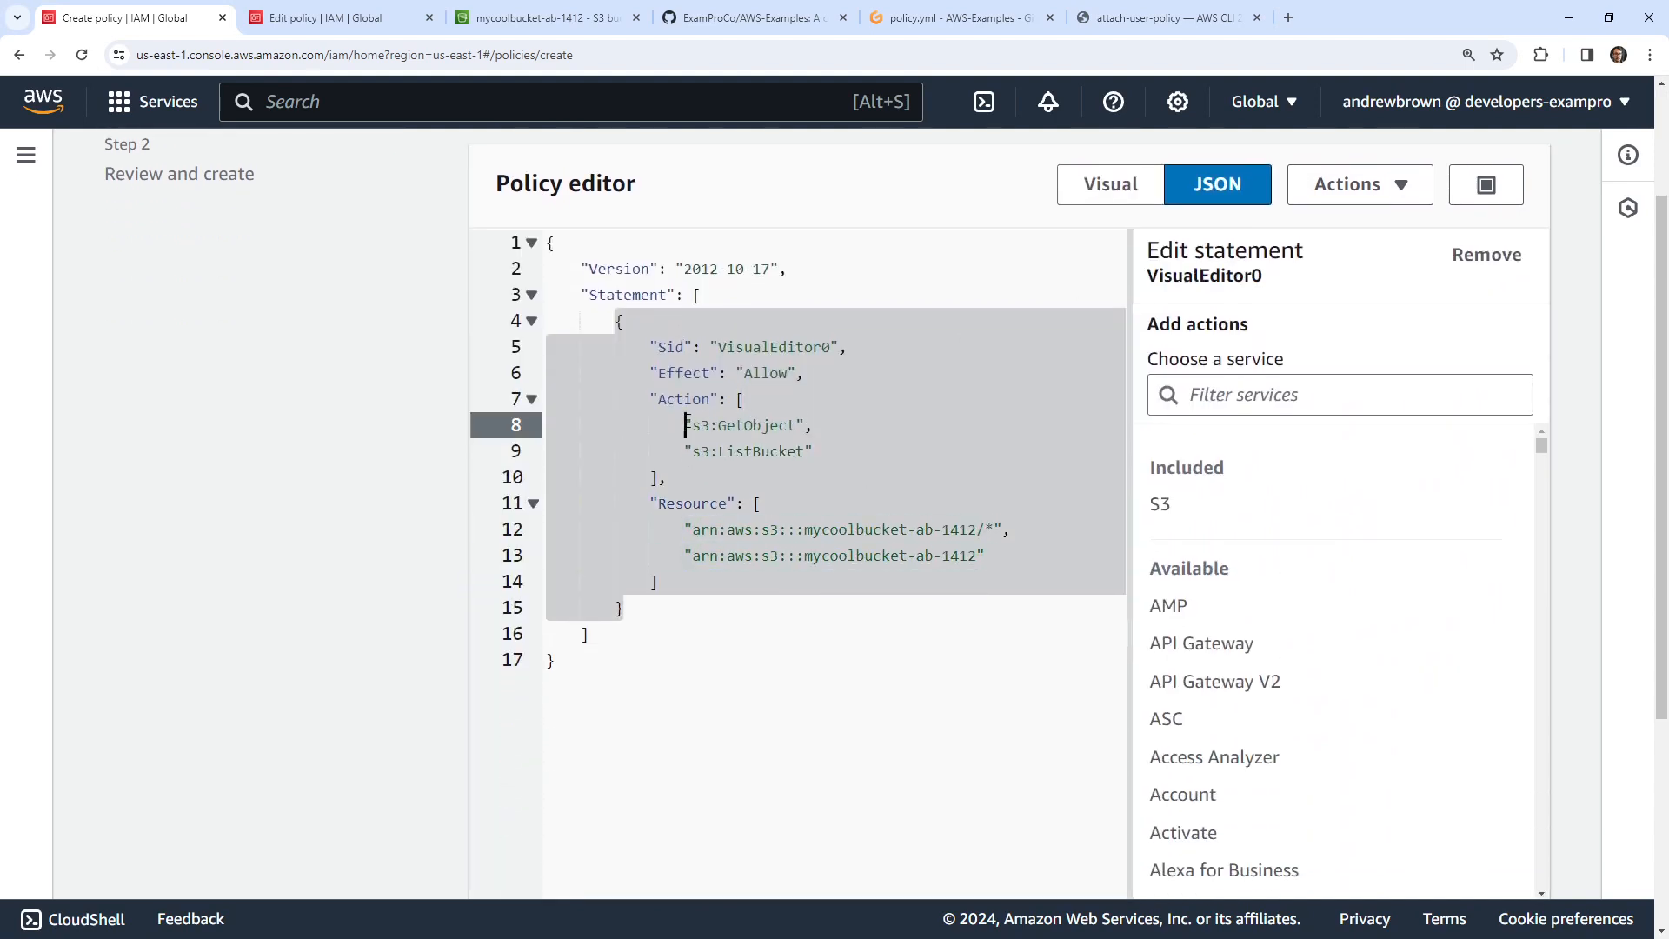
left_click_drag(685, 425, 841, 462)
left_click_drag(734, 530, 604, 557)
left_click_drag(1012, 531, 650, 529)
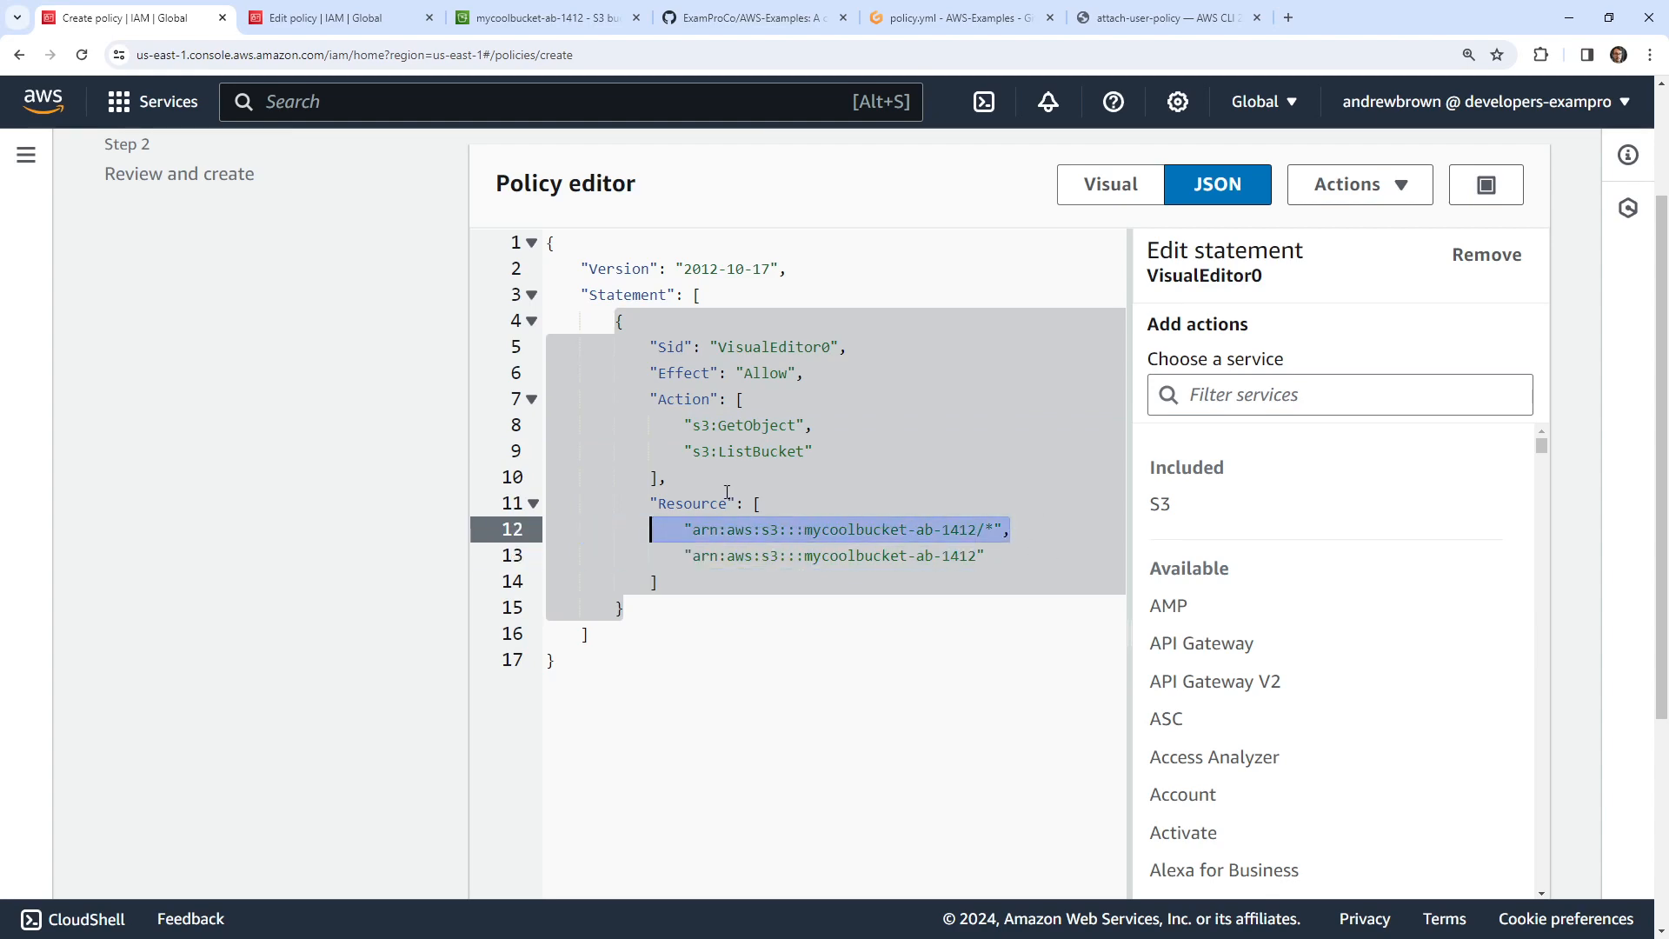
left_click_drag(711, 451, 809, 445)
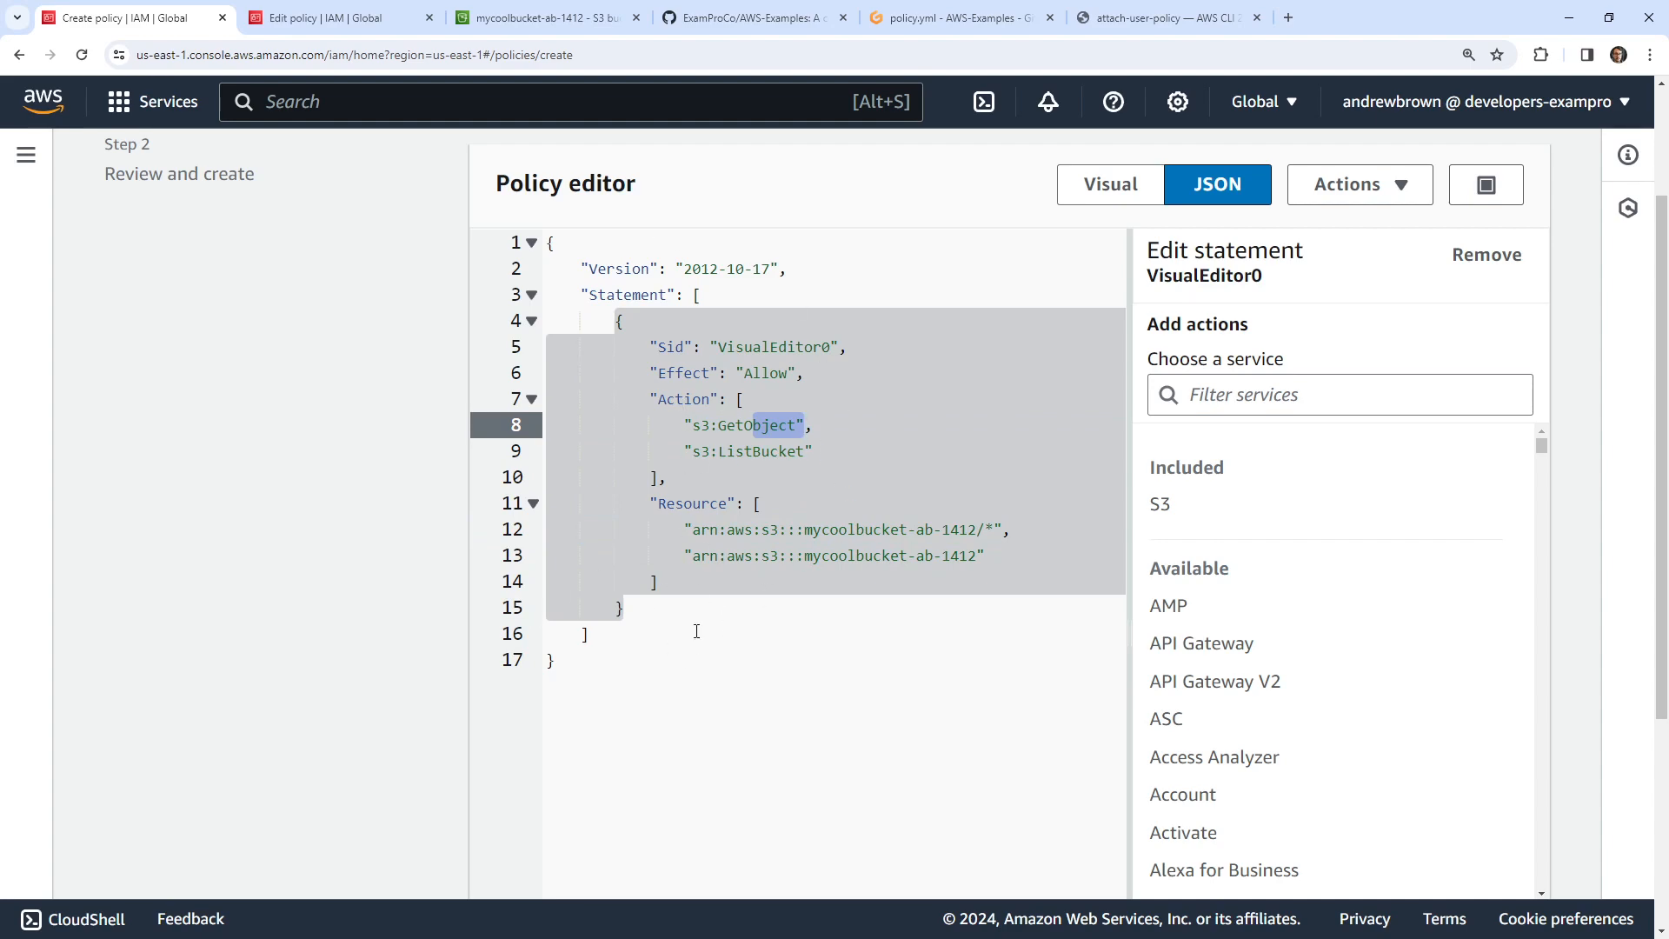
- Duplicate the VisualEditor0 statement after a comma so the policy holds two statements
left_click_drag(659, 613, 568, 320)
key("ctrl+c")
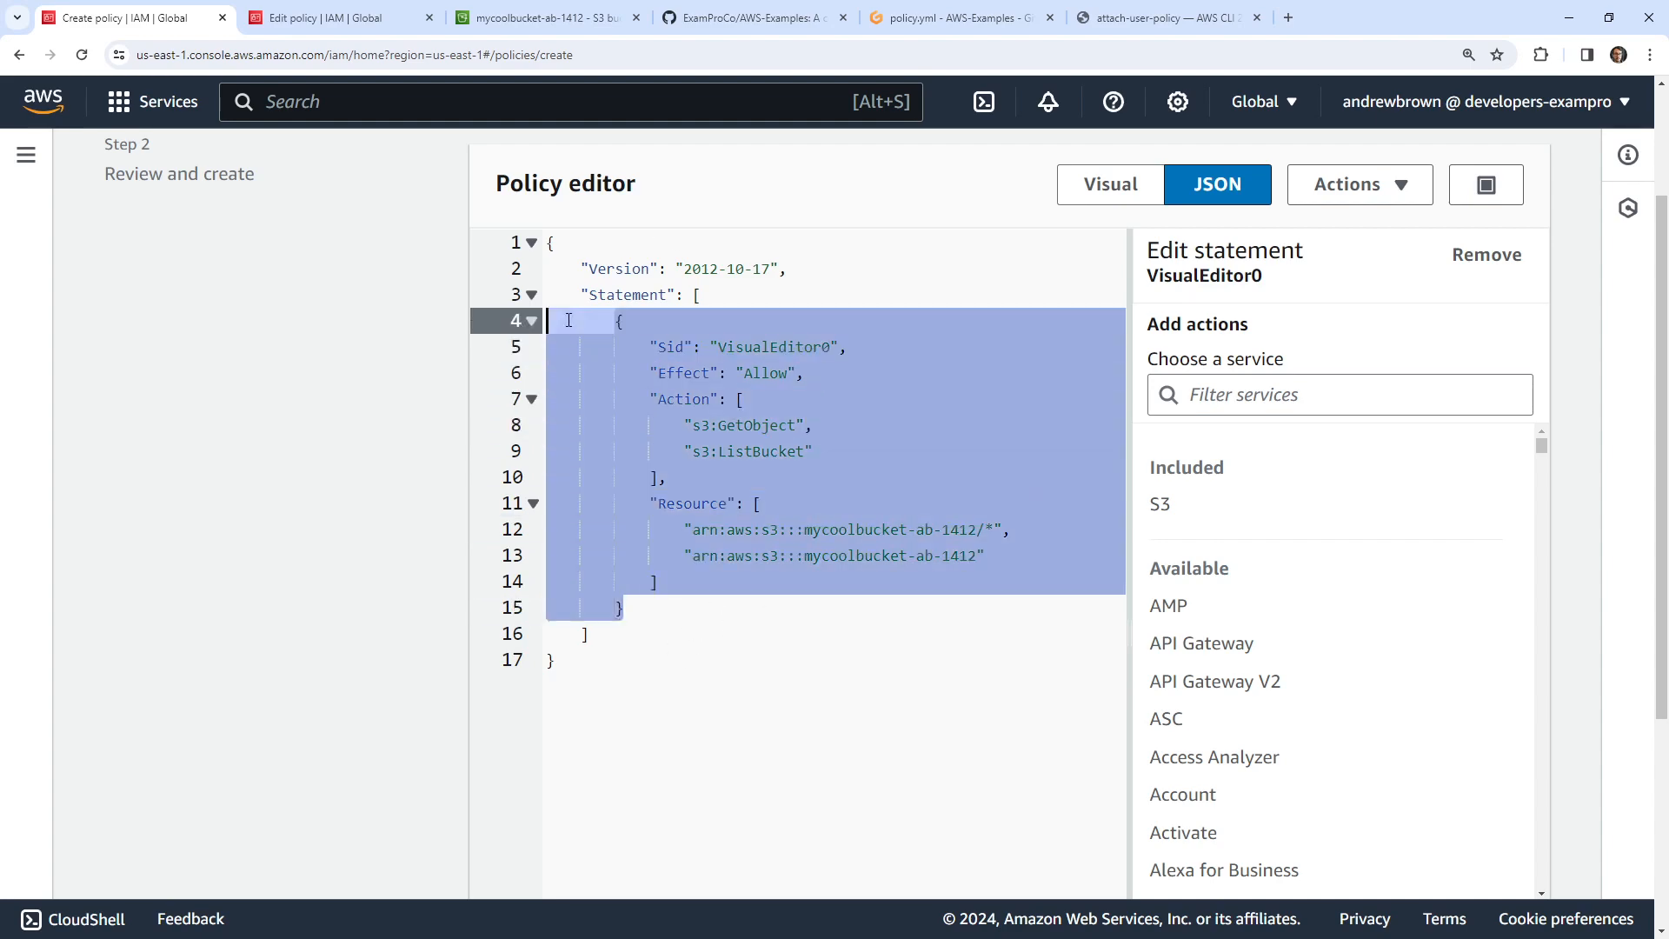
left_click(664, 608)
type(",")
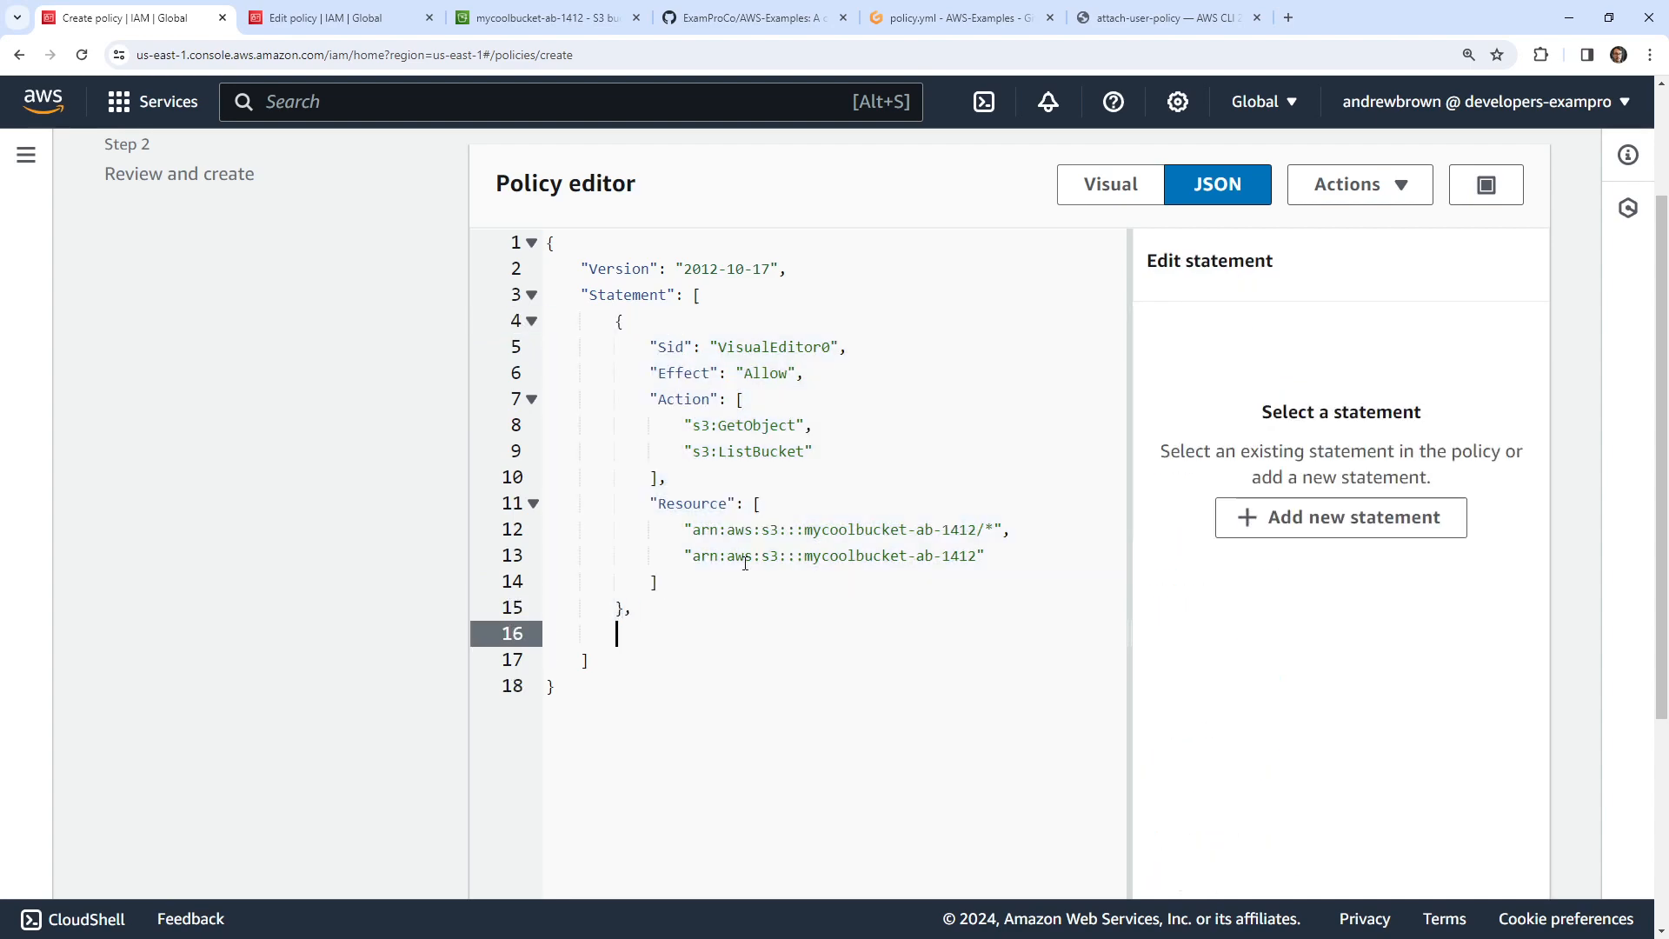
key("Return")
key("ctrl+v")
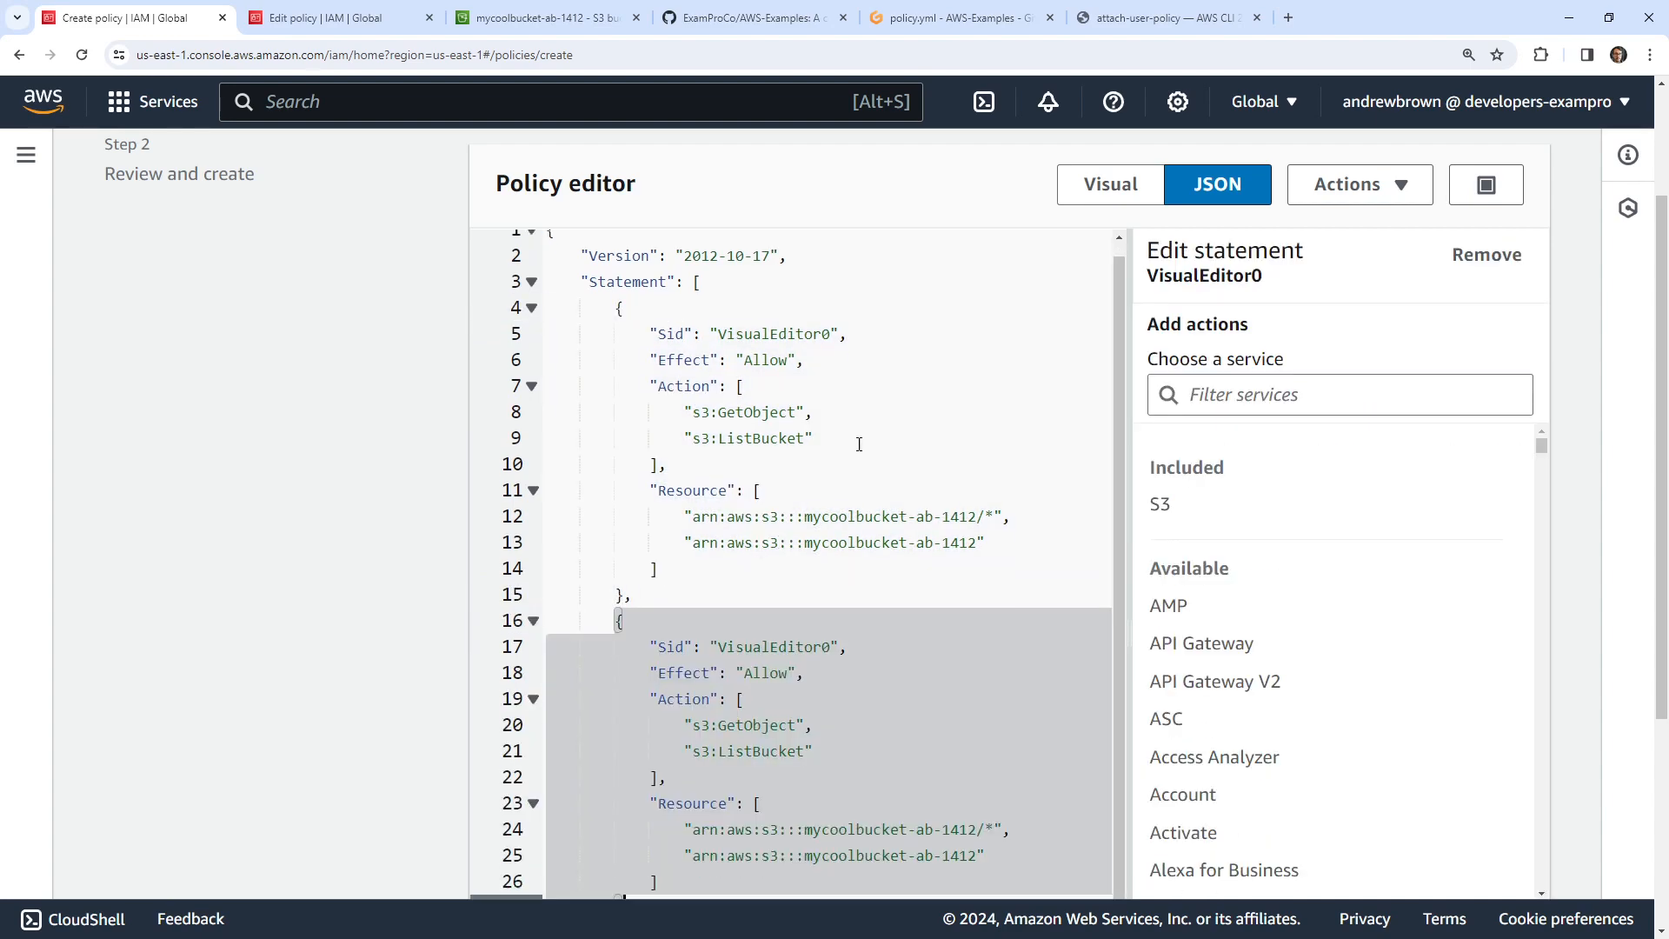
- Remove the s3:ListBucket action and the bucket-level ARN with its preceding comma from the first statement
left_click_drag(820, 439, 507, 450)
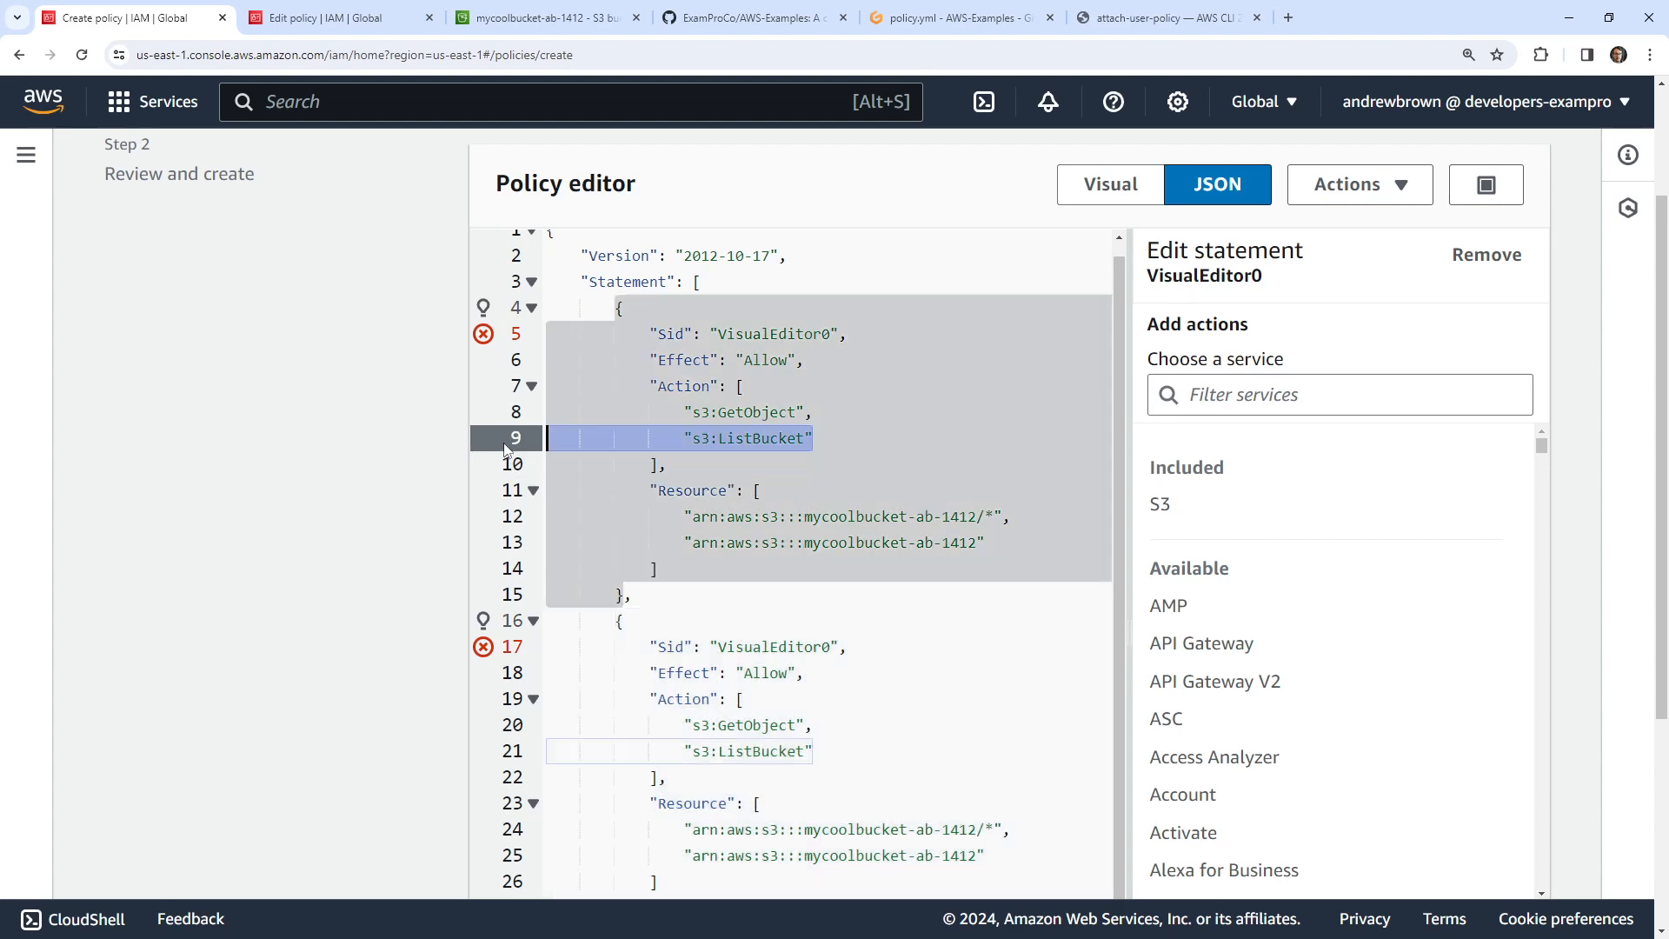
key("BackSpace")
key("BackSpace")
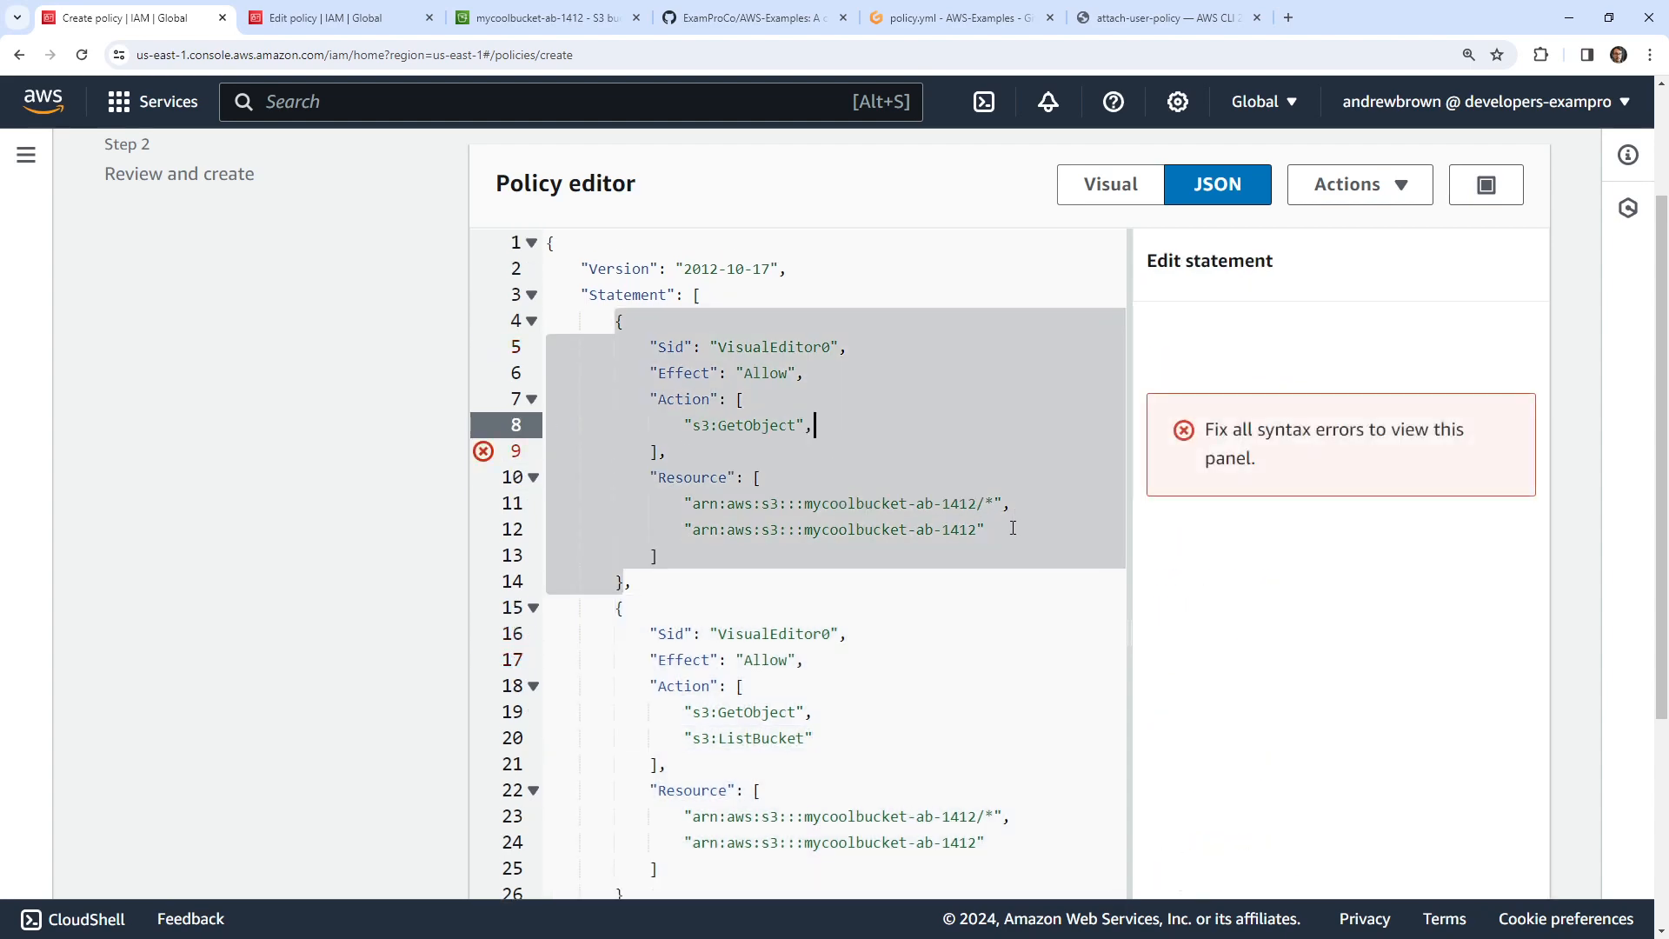
left_click_drag(1009, 530, 430, 529)
key("BackSpace")
key("BackSpace")
key("BackSpace")
- Remove the s3:GetObject action and the ARN ending in /* from the second statement
scroll(821, 392, "down", 2)
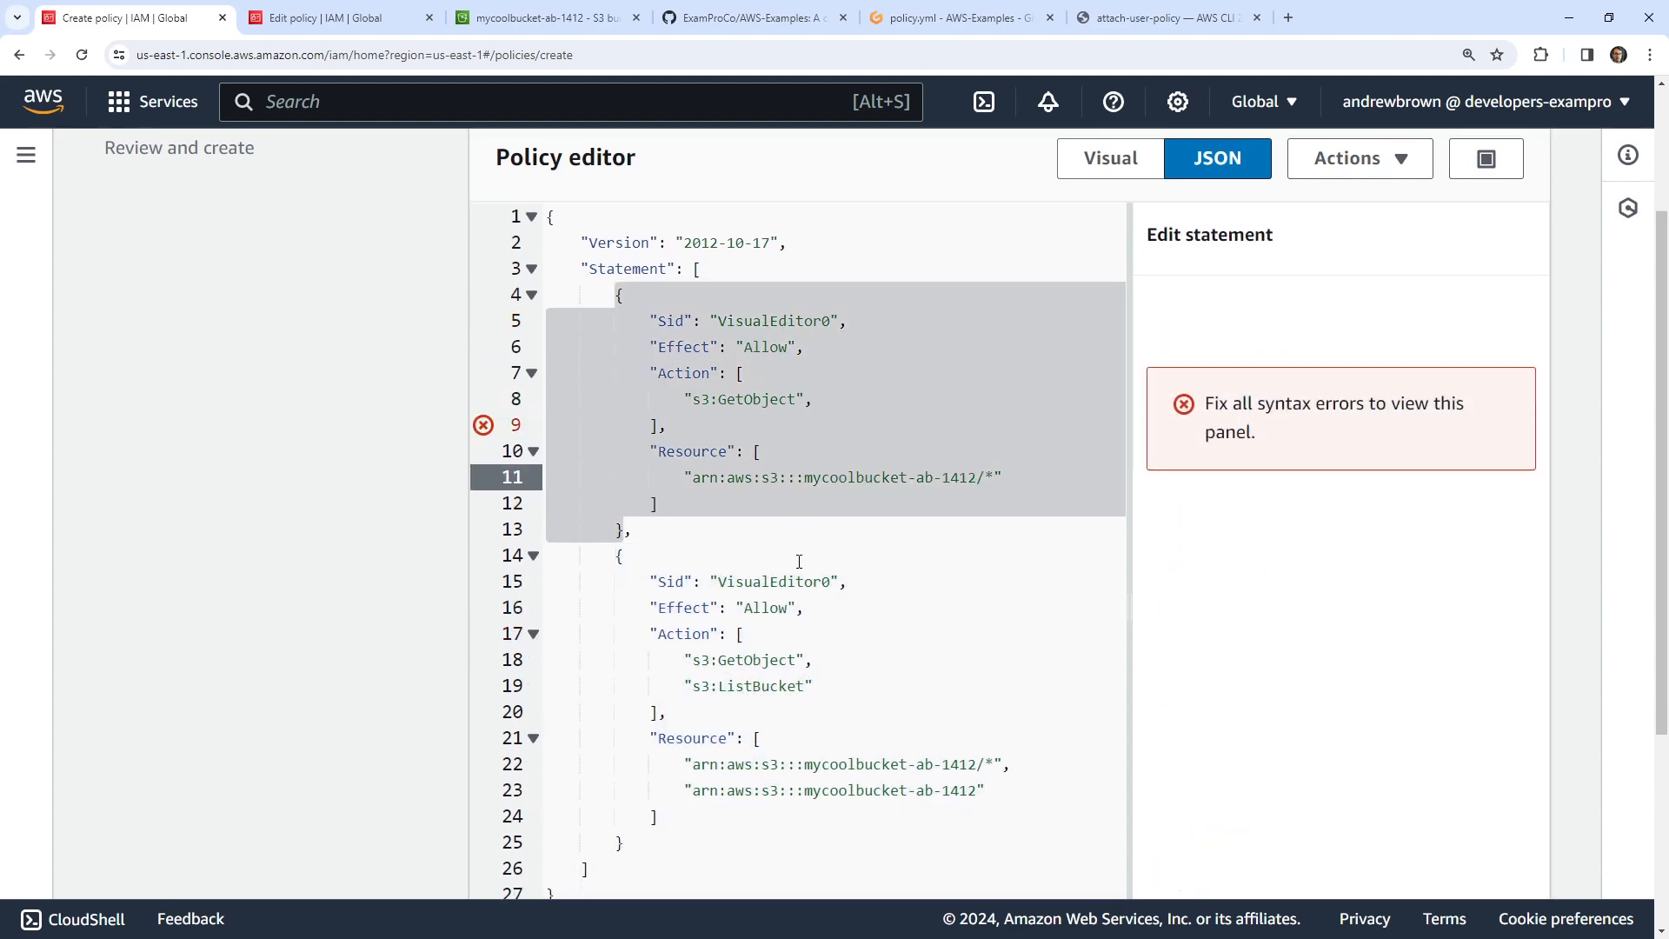
left_click_drag(818, 513, 480, 544)
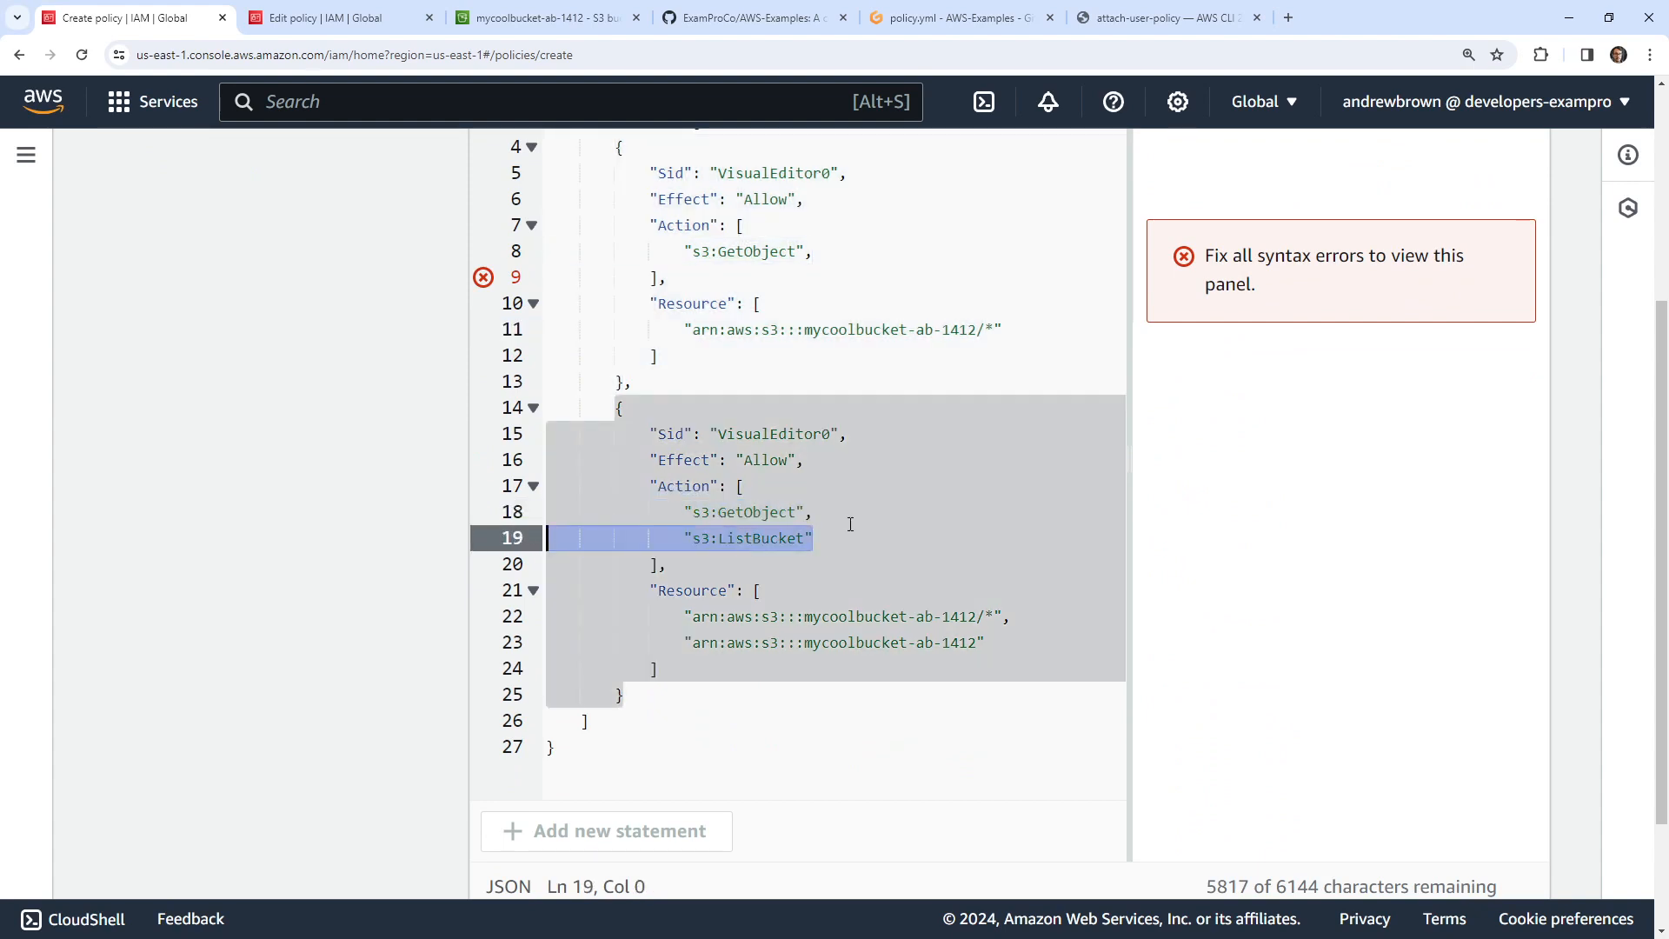
left_click_drag(850, 518, 468, 518)
key("BackSpace")
key("BackSpace")
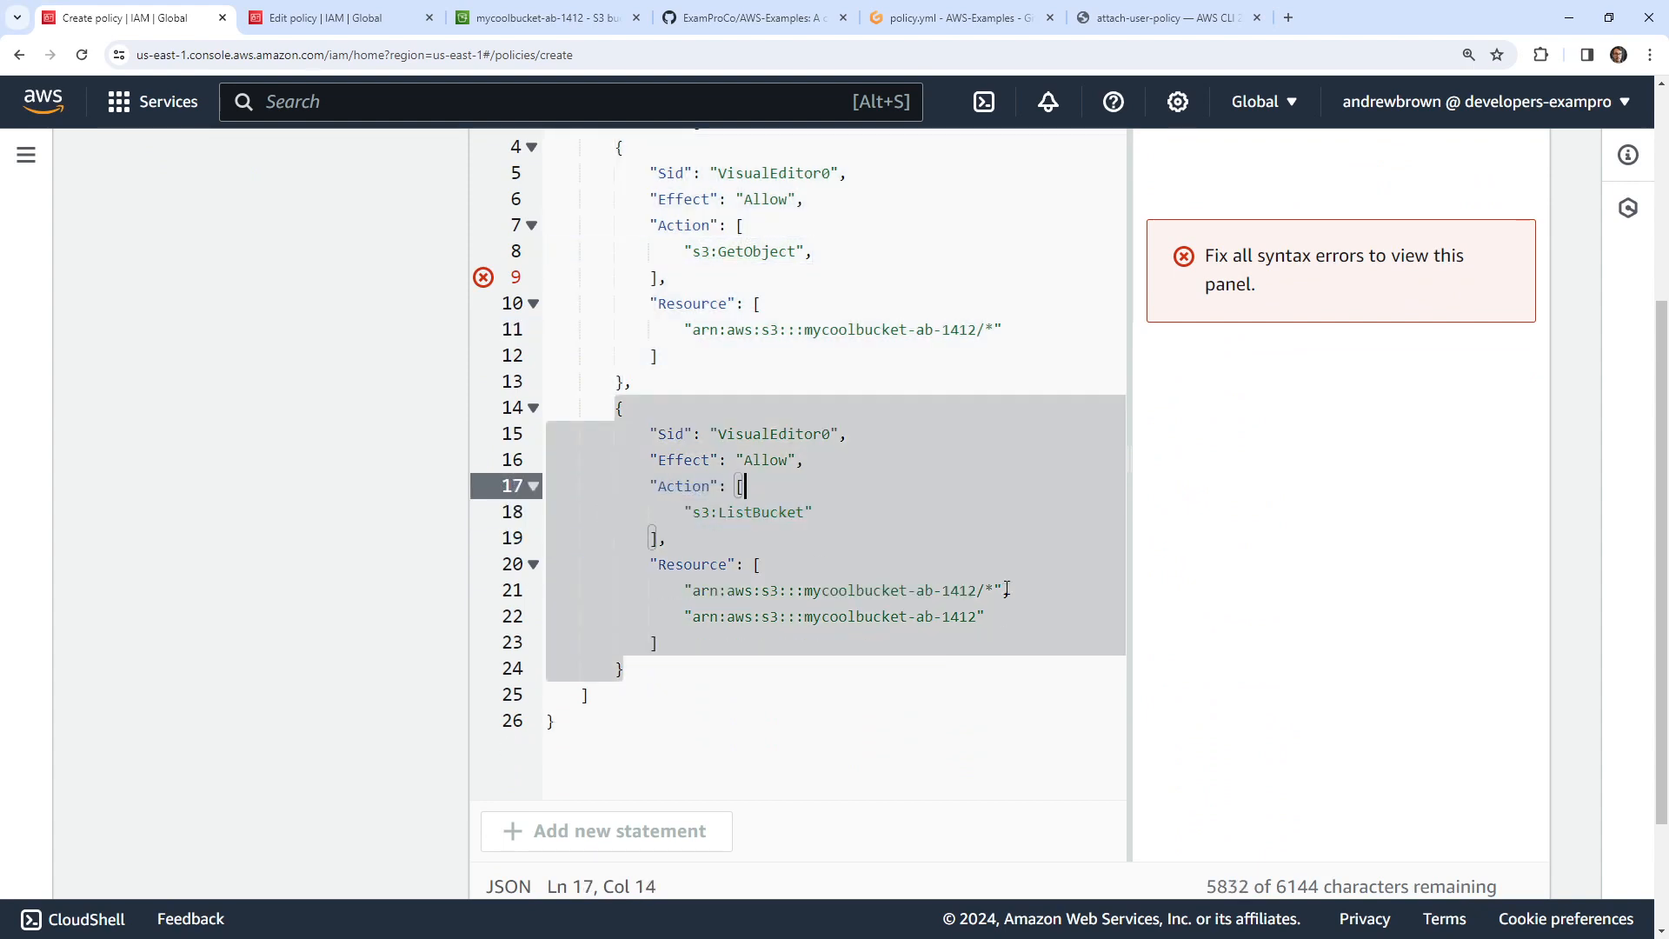
left_click_drag(985, 617, 736, 617)
left_click_drag(1010, 590, 477, 596)
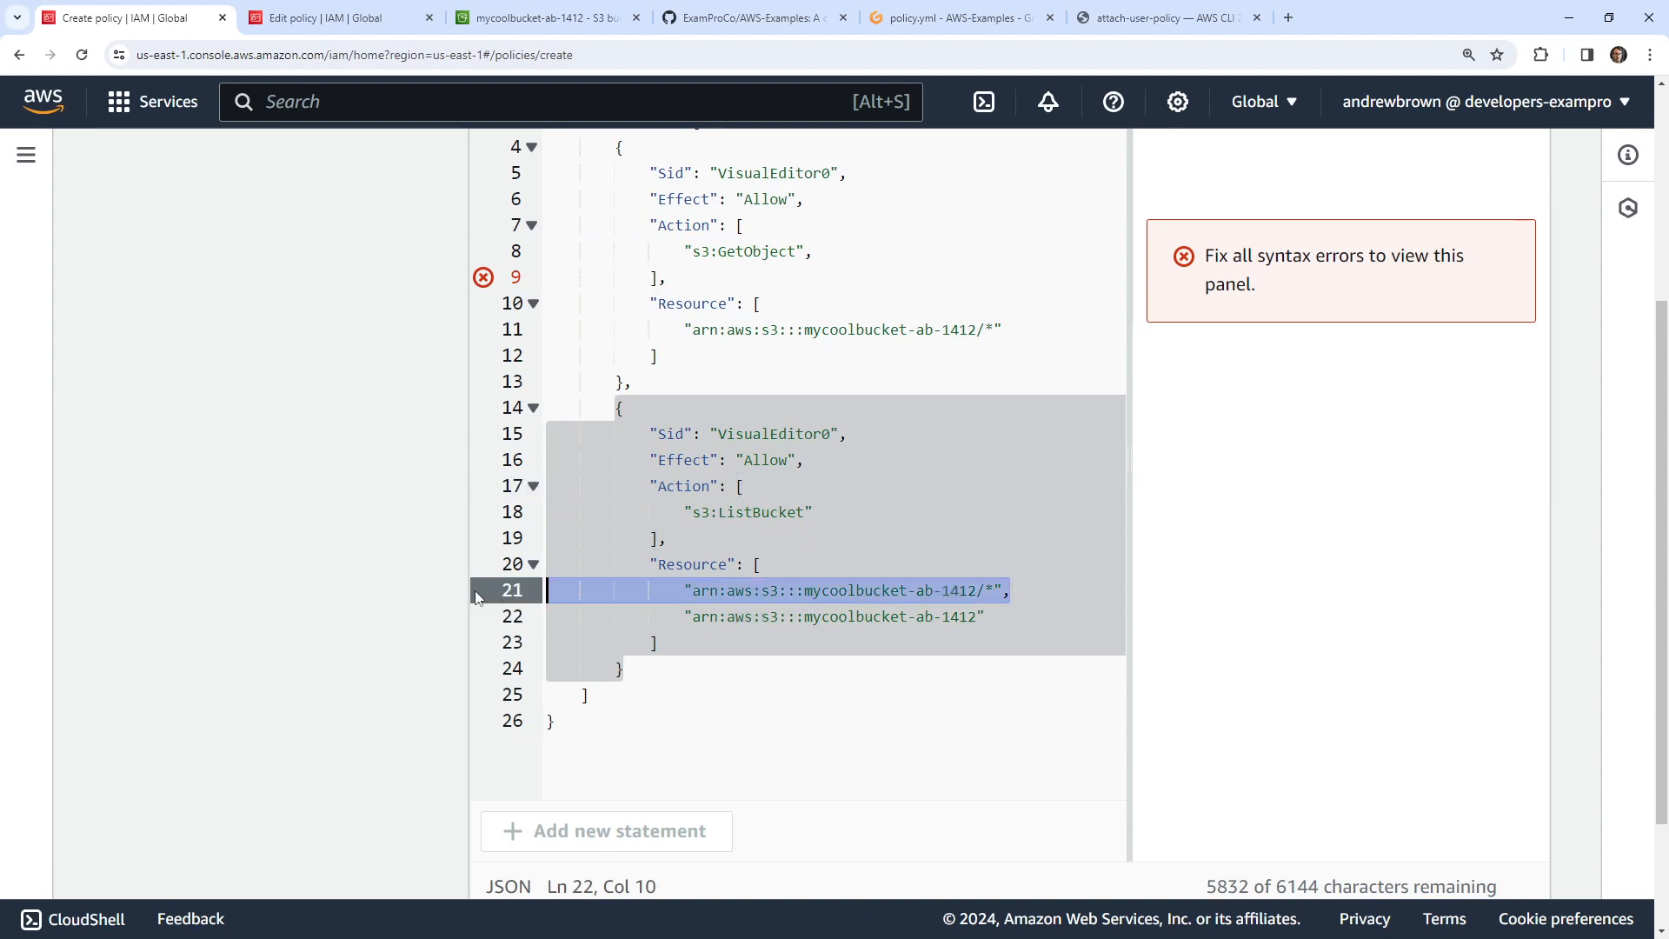
key("BackSpace")
key("BackSpace")
left_click(667, 460)
scroll(713, 444, "up", 2)
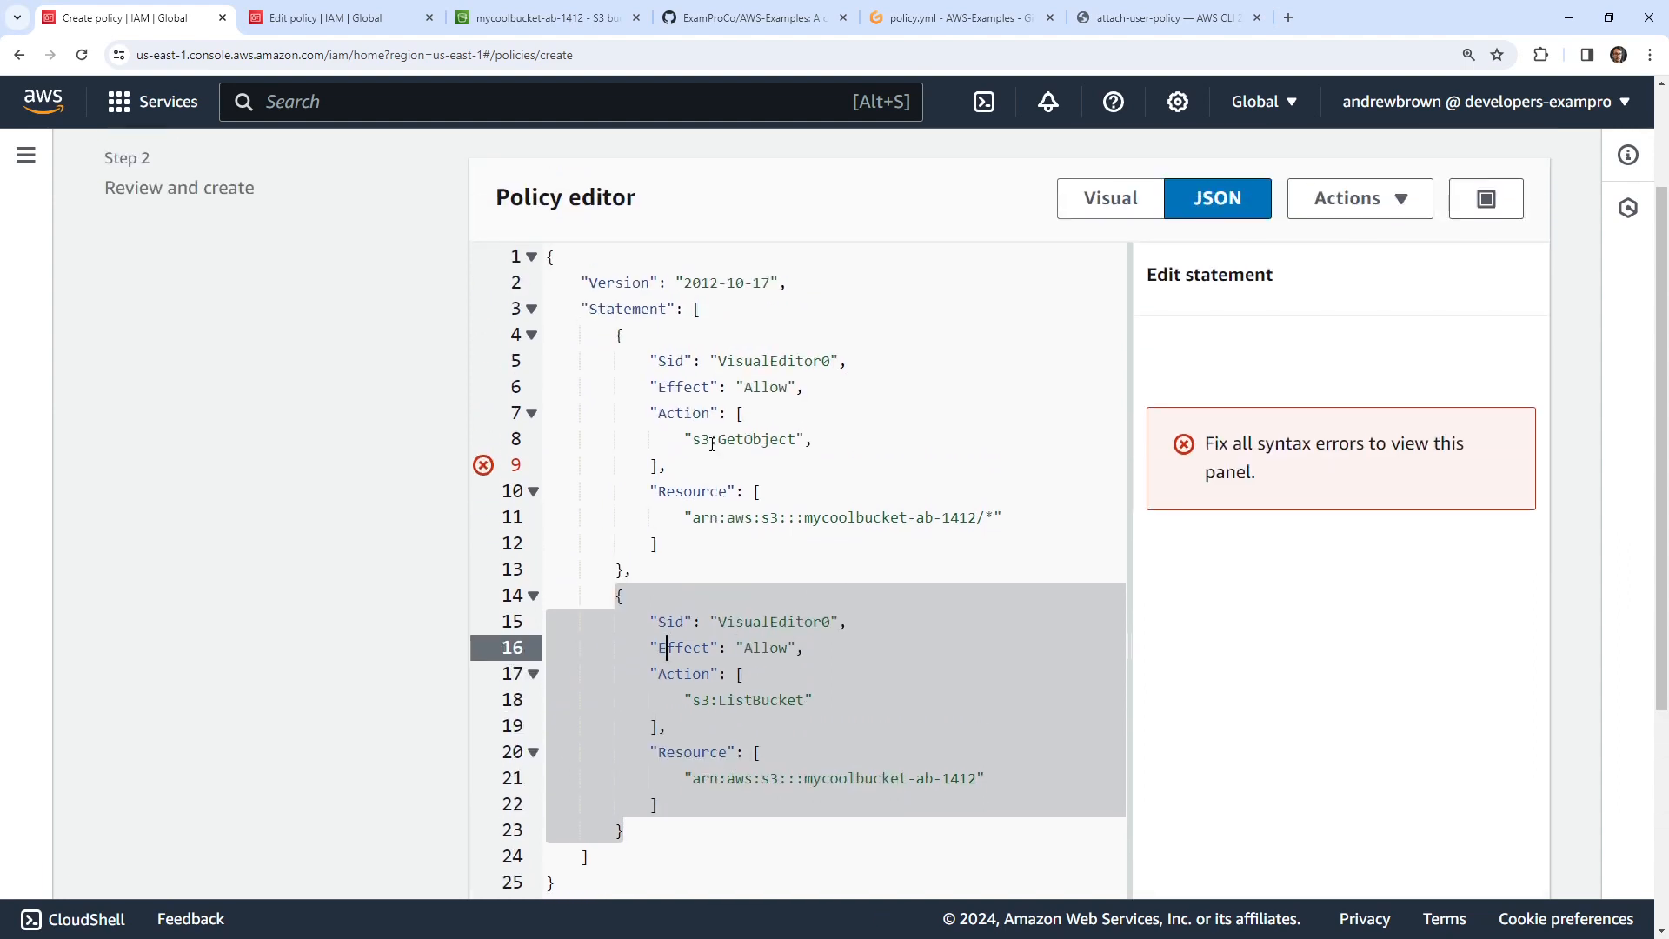
- Remove the trailing comma after s3:GetObject in the first statement's action list
scroll(712, 444, "down", 1)
left_click(682, 454)
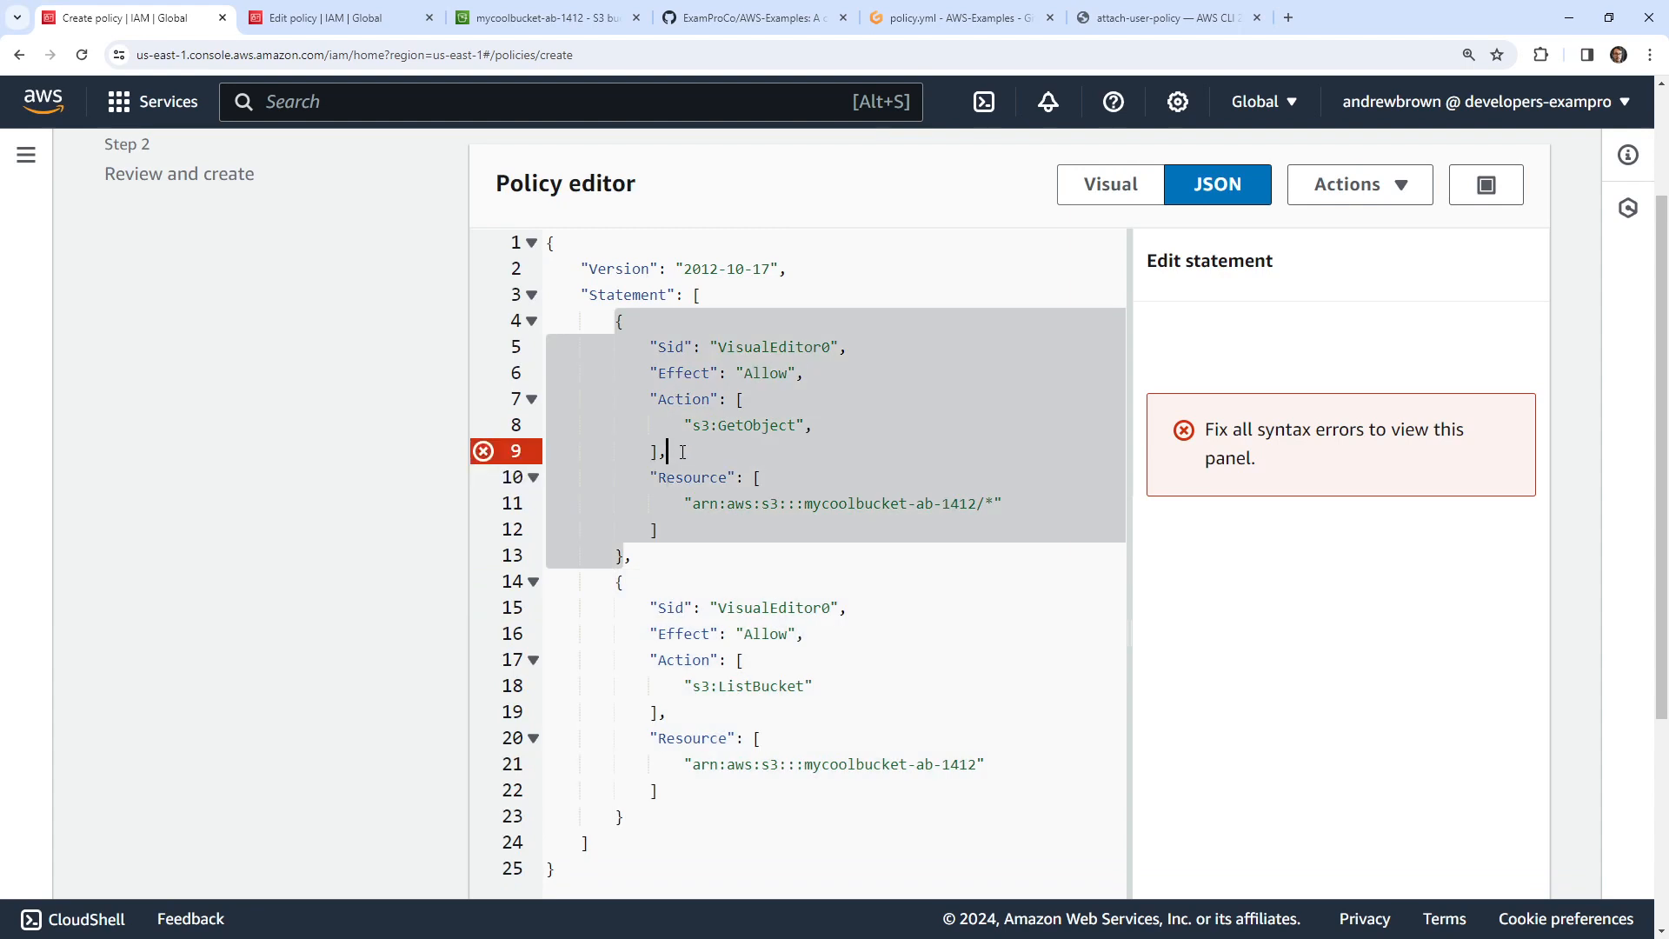
left_click(802, 437)
key("Delete")
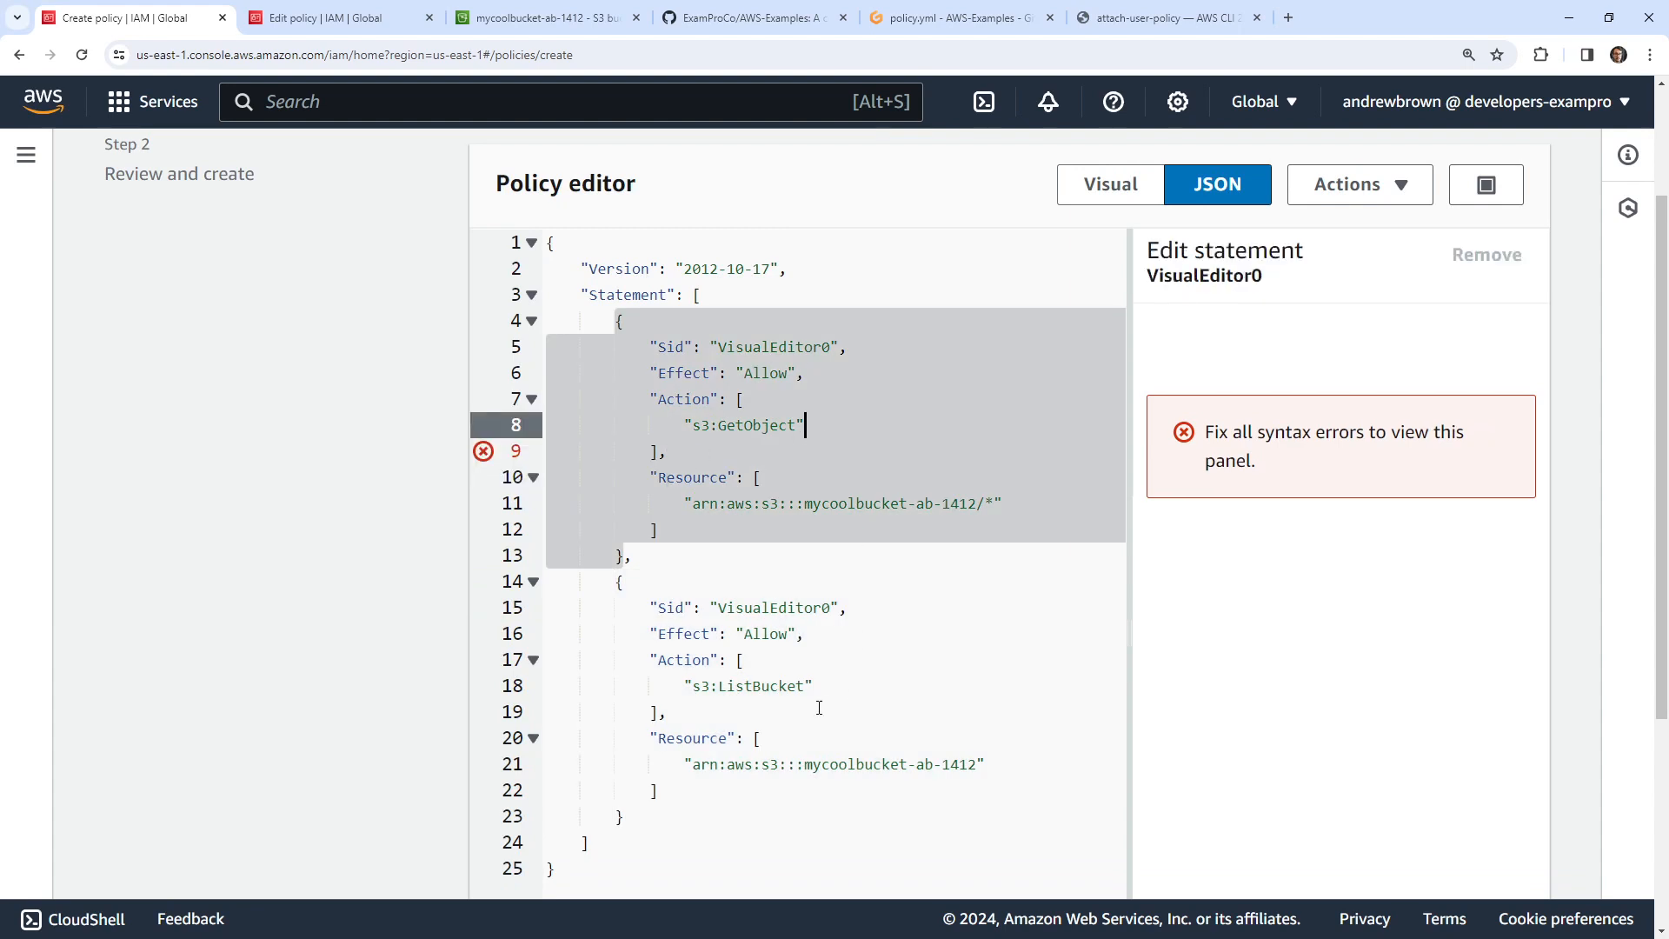
- Collapse the first statement's Action array with s3:GetObject onto a single line
key("Down")
key("Down")
key("Down")
key("Down")
key("Down")
key("Down")
left_click(652, 454)
key("BackSpace")
key("BackSpace")
key("BackSpace")
key("BackSpace")
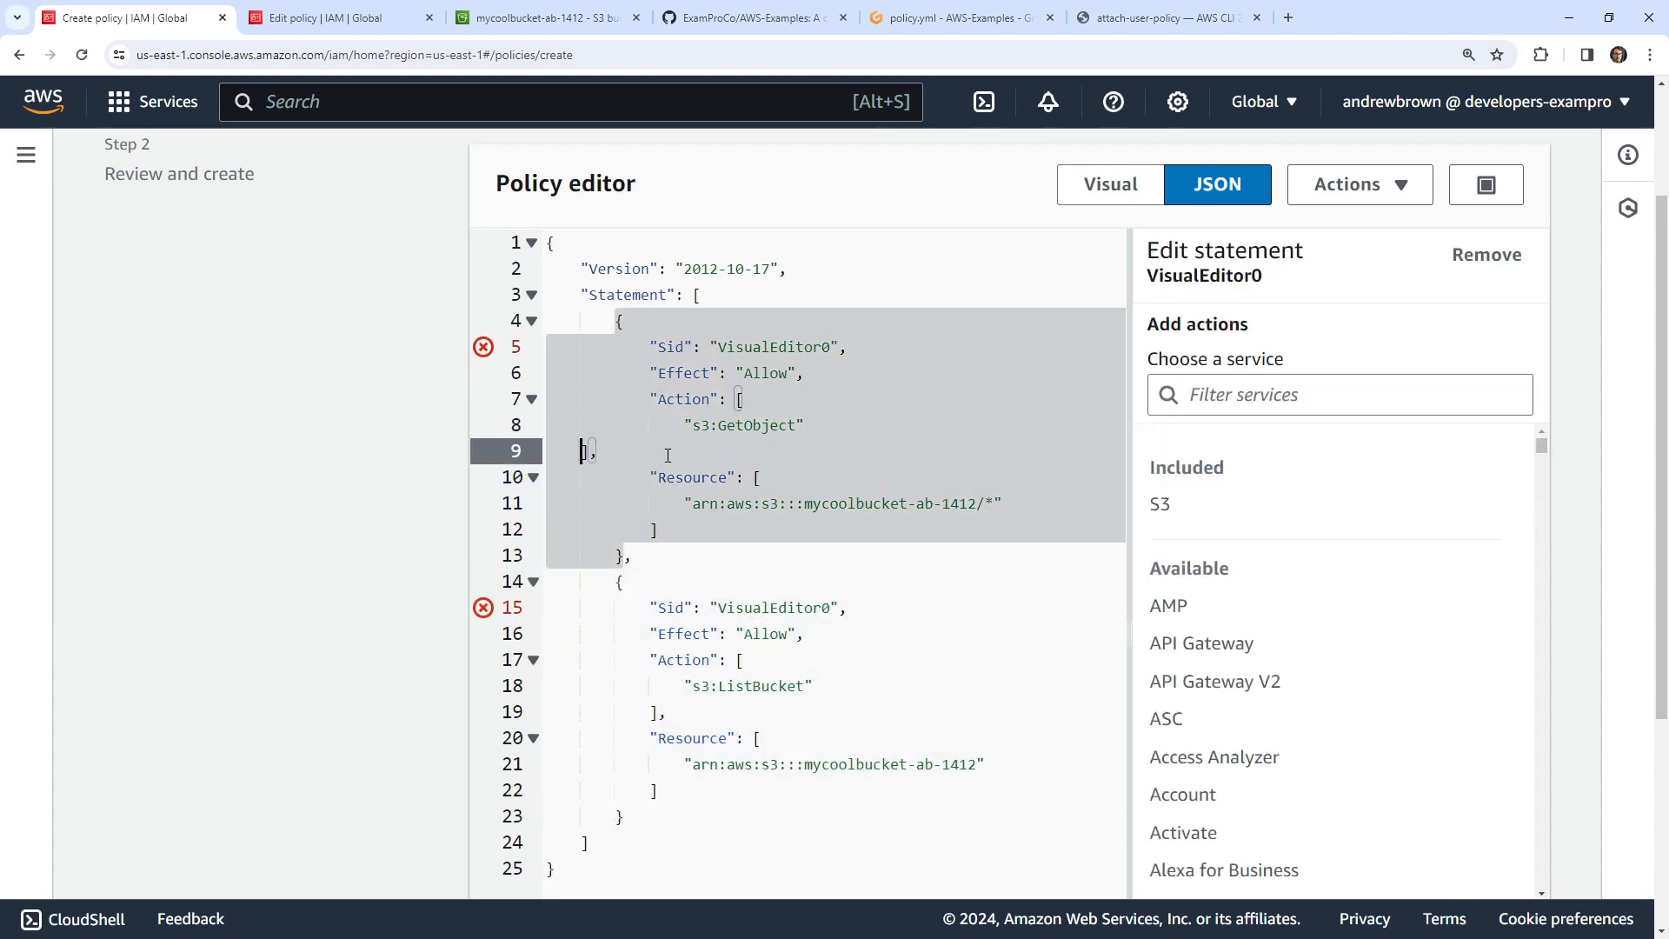
left_click_drag(684, 429, 551, 430)
key("BackSpace")
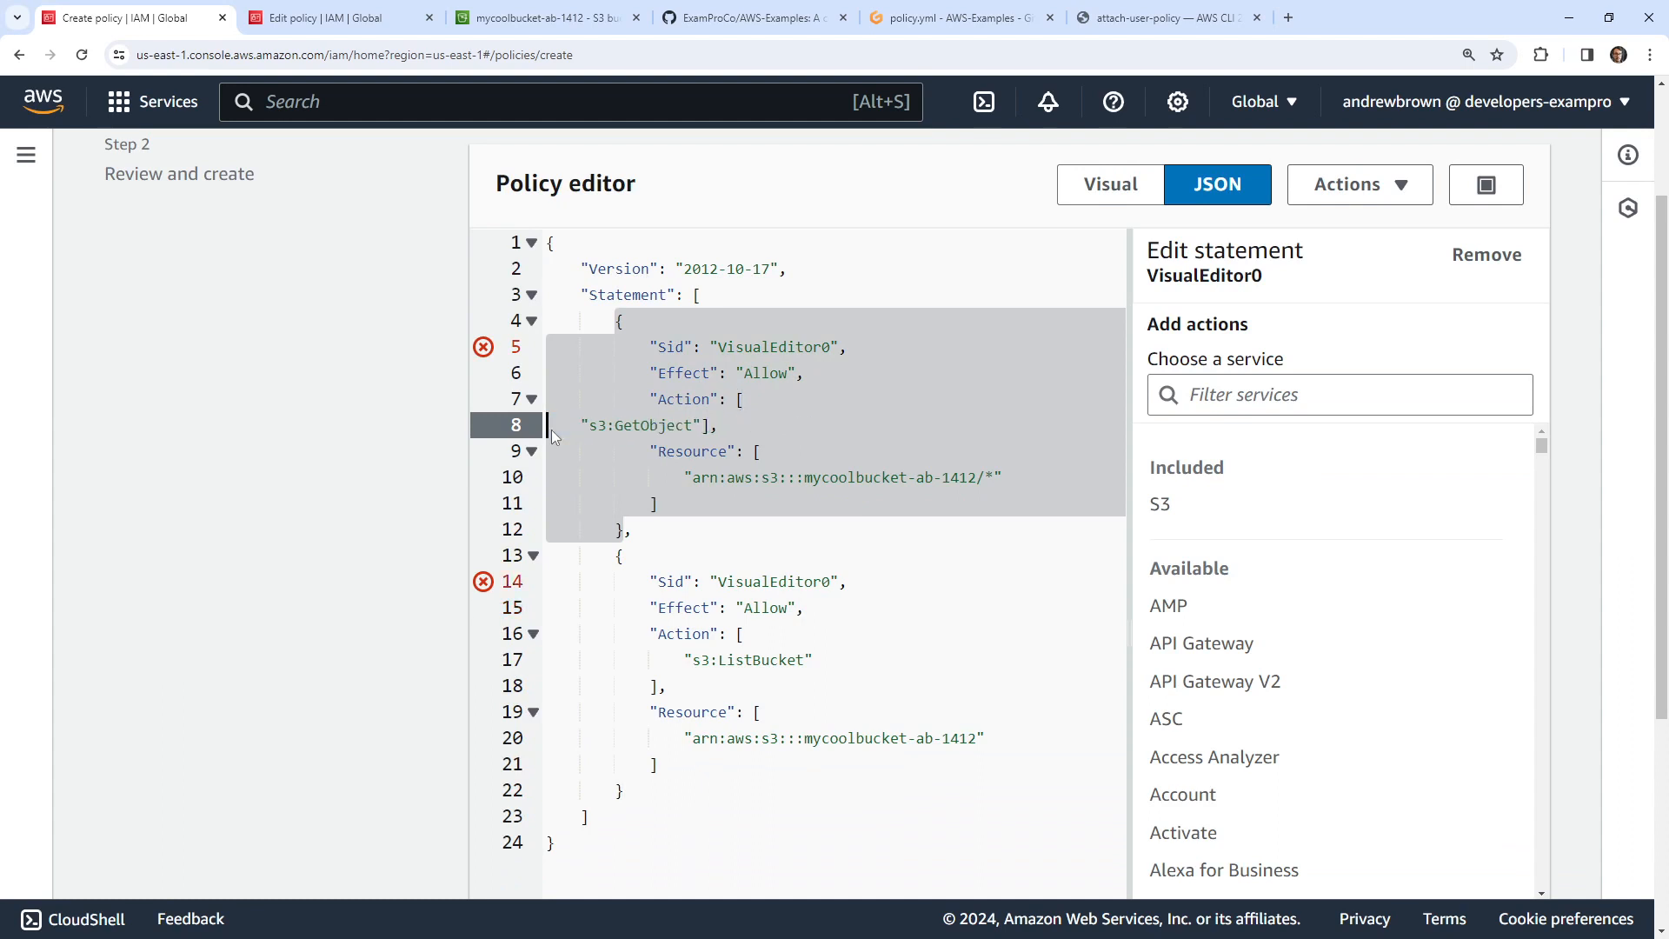
key("BackSpace")
- Change the second statement's Sid to VisualEditor1 so that both statements have unique IDs
left_click(826, 555)
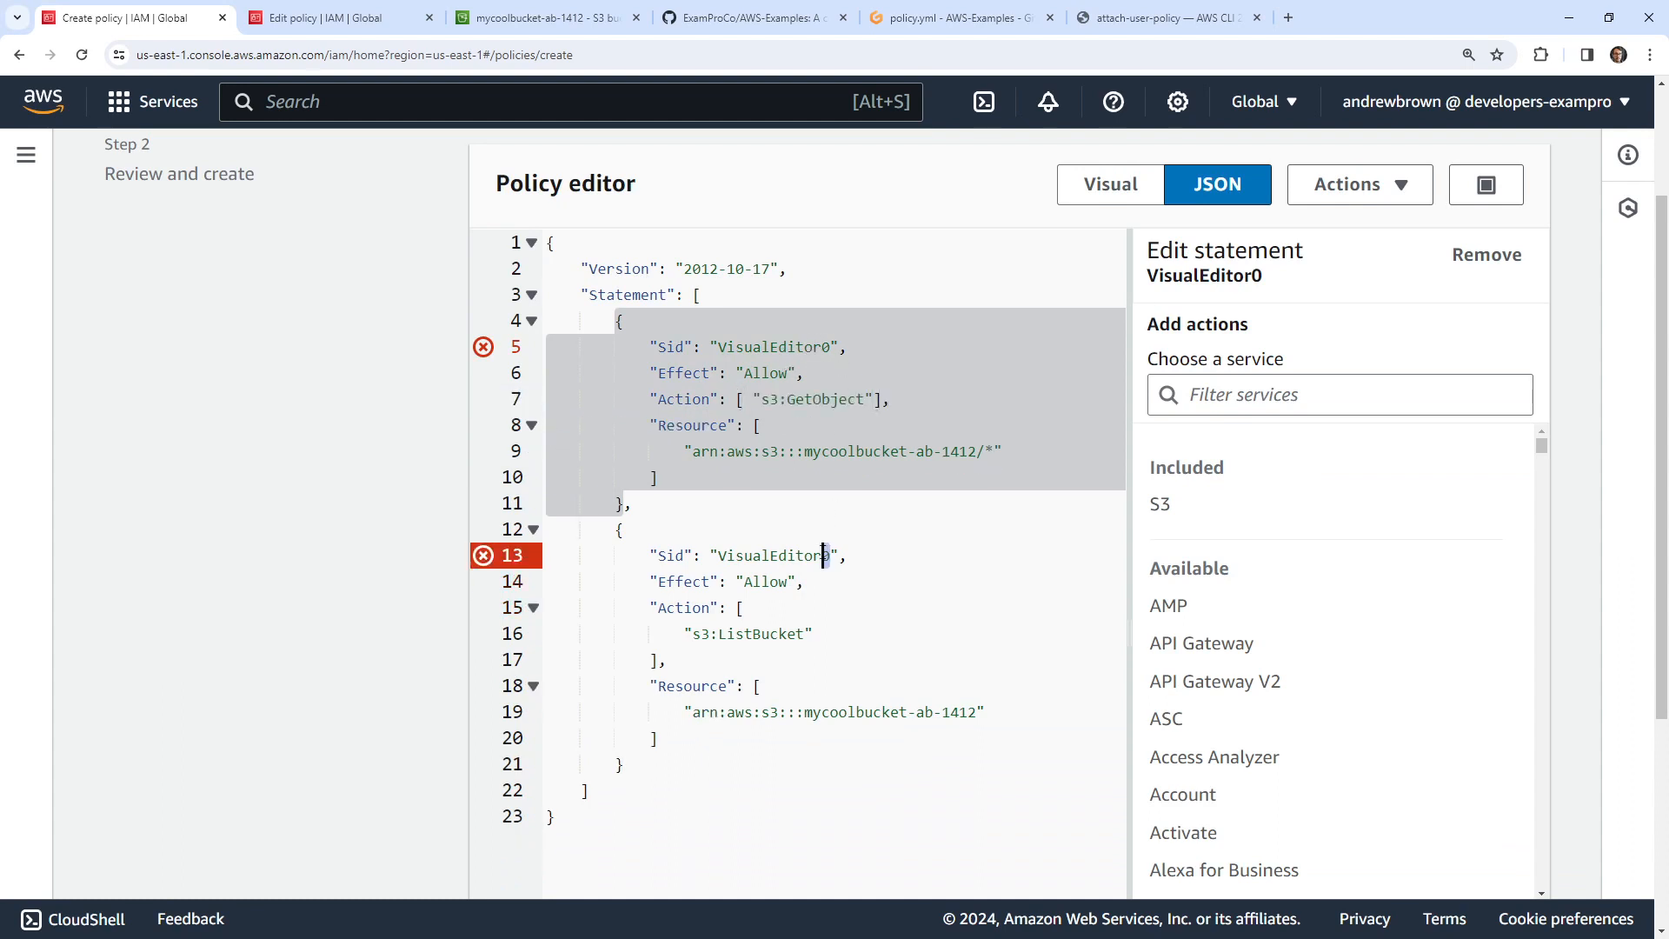
type("1")
left_click(853, 632)
left_click(745, 451)
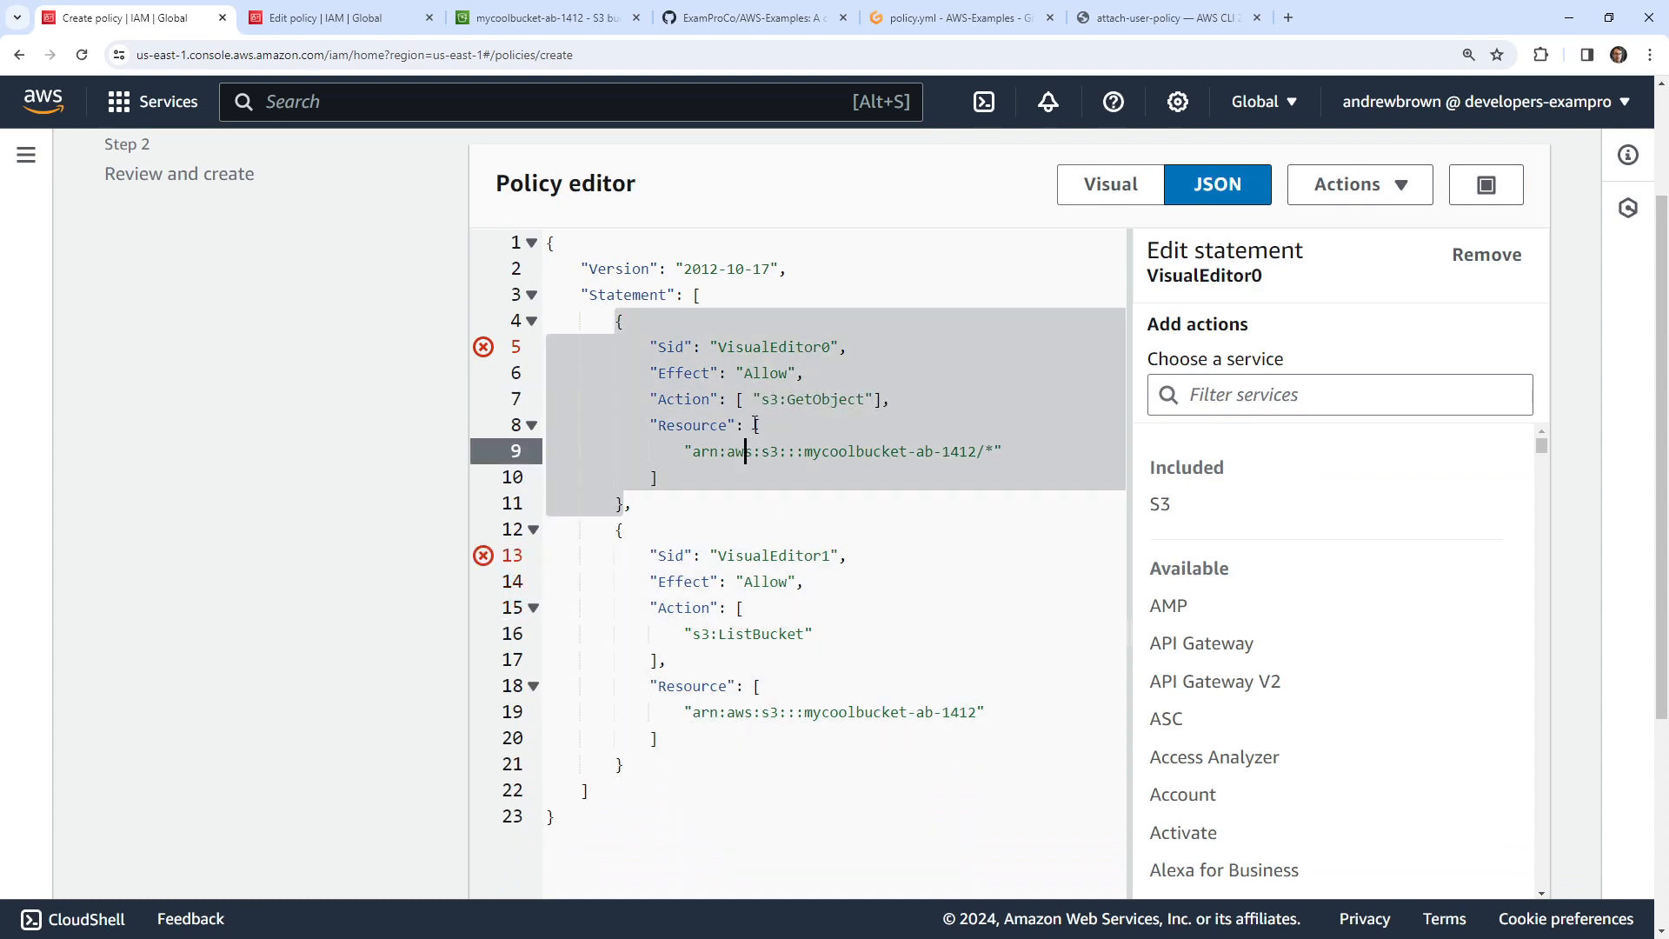
left_click(743, 507)
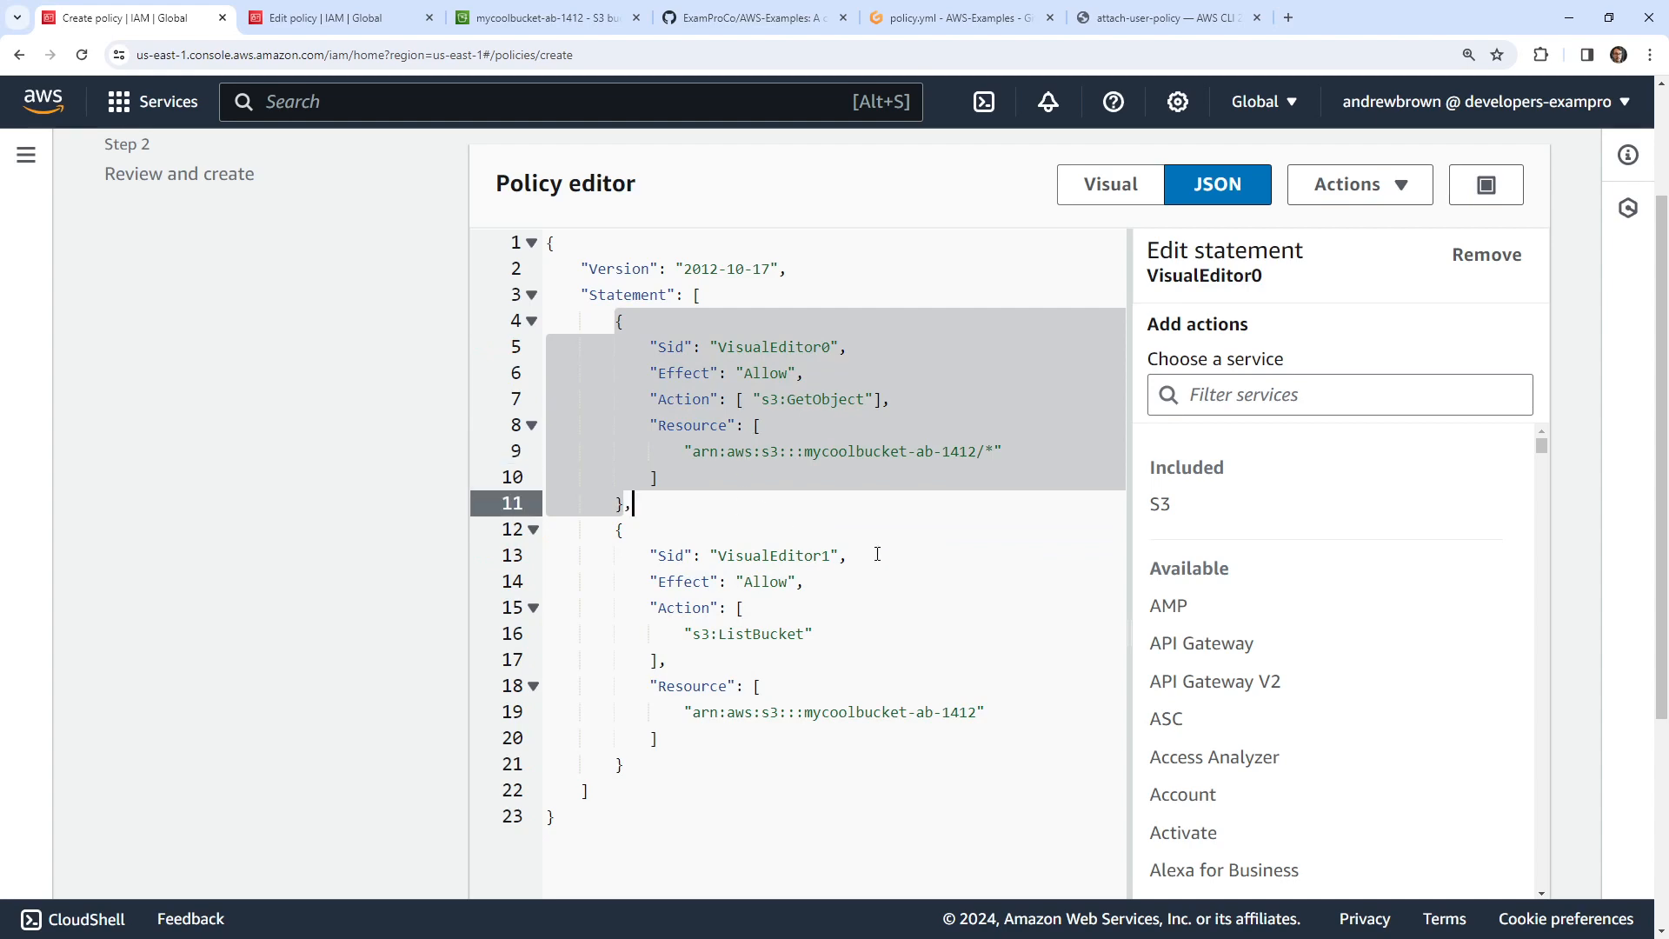
- Collapse the second statement's Action array with s3:ListBucket onto a single line
left_click(673, 637)
key("BackSpace")
key("BackSpace")
key("BackSpace")
key("BackSpace")
key("BackSpace")
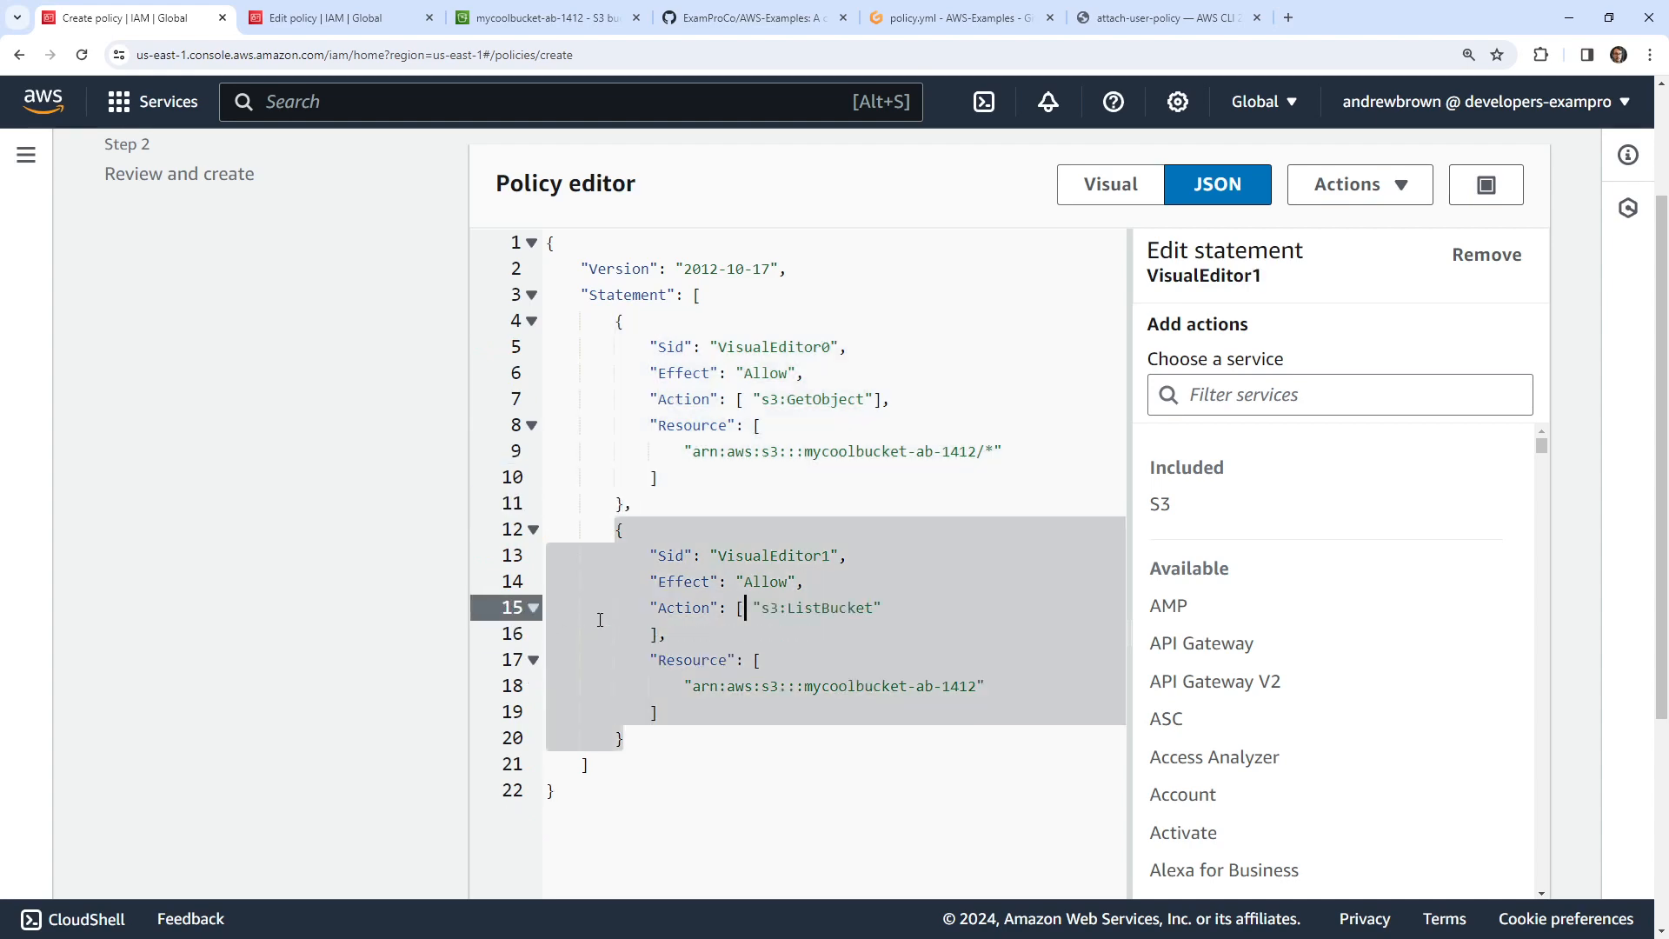
left_click(651, 635)
key("BackSpace")
key("BackSpace")
key("BackSpace")
key("BackSpace")
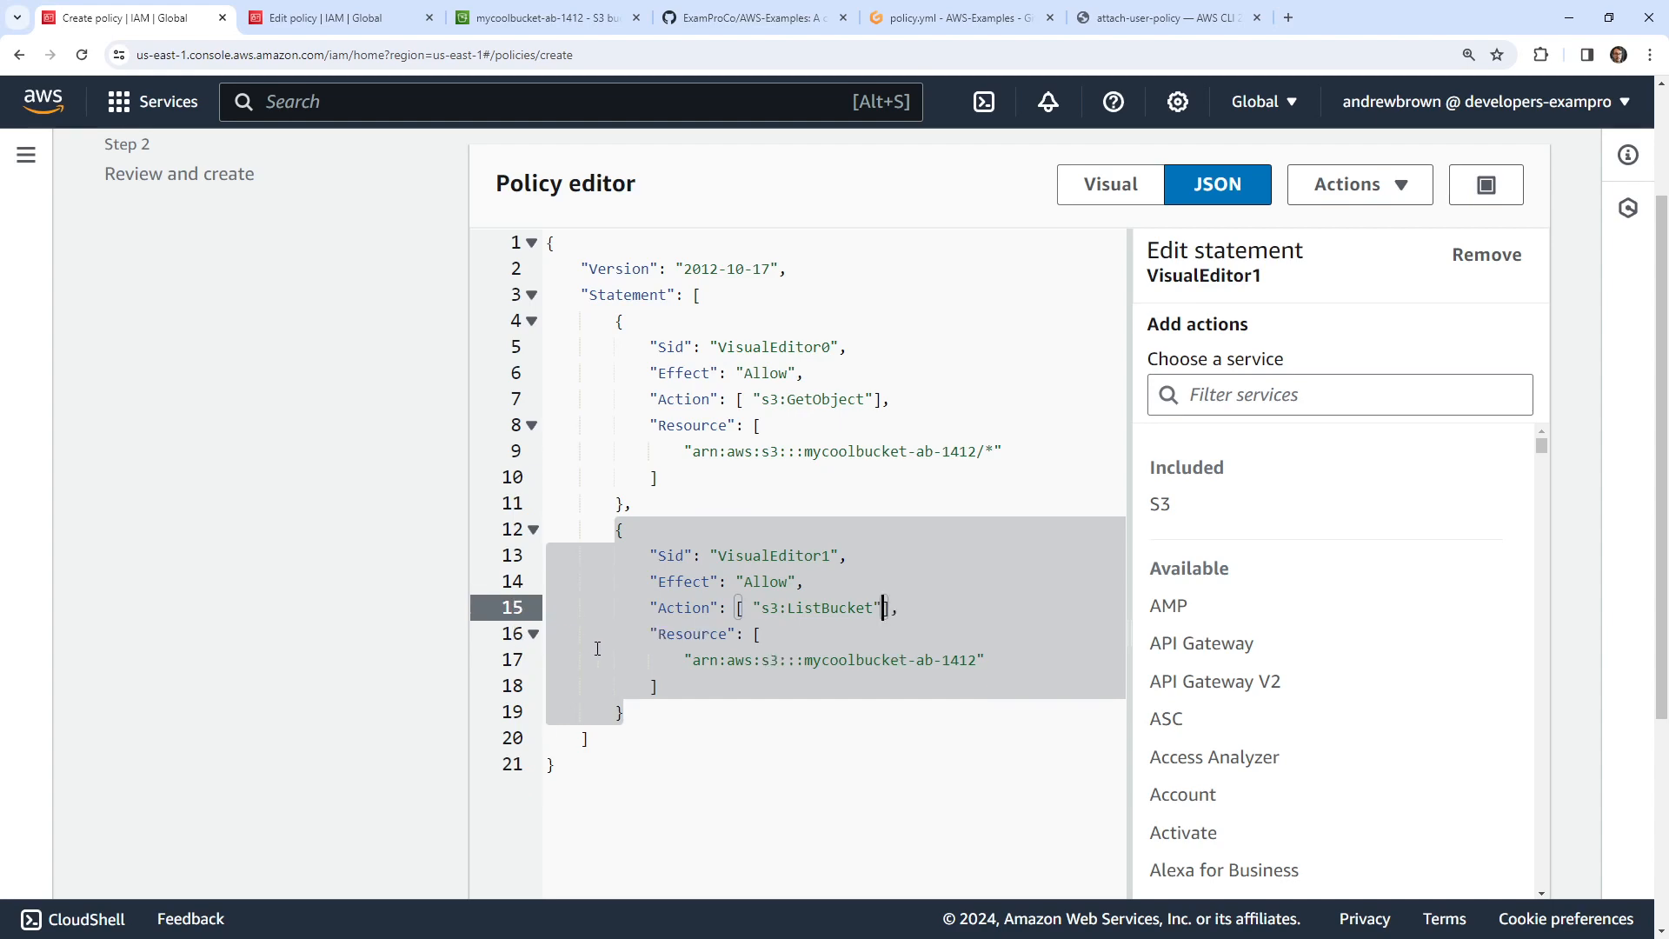
- Pull the bucket ARN in the second statement up onto the same line as its Resource key
left_click(681, 663)
key("BackSpace")
key("BackSpace")
key("BackSpace")
key("BackSpace")
key("BackSpace")
left_click(648, 660)
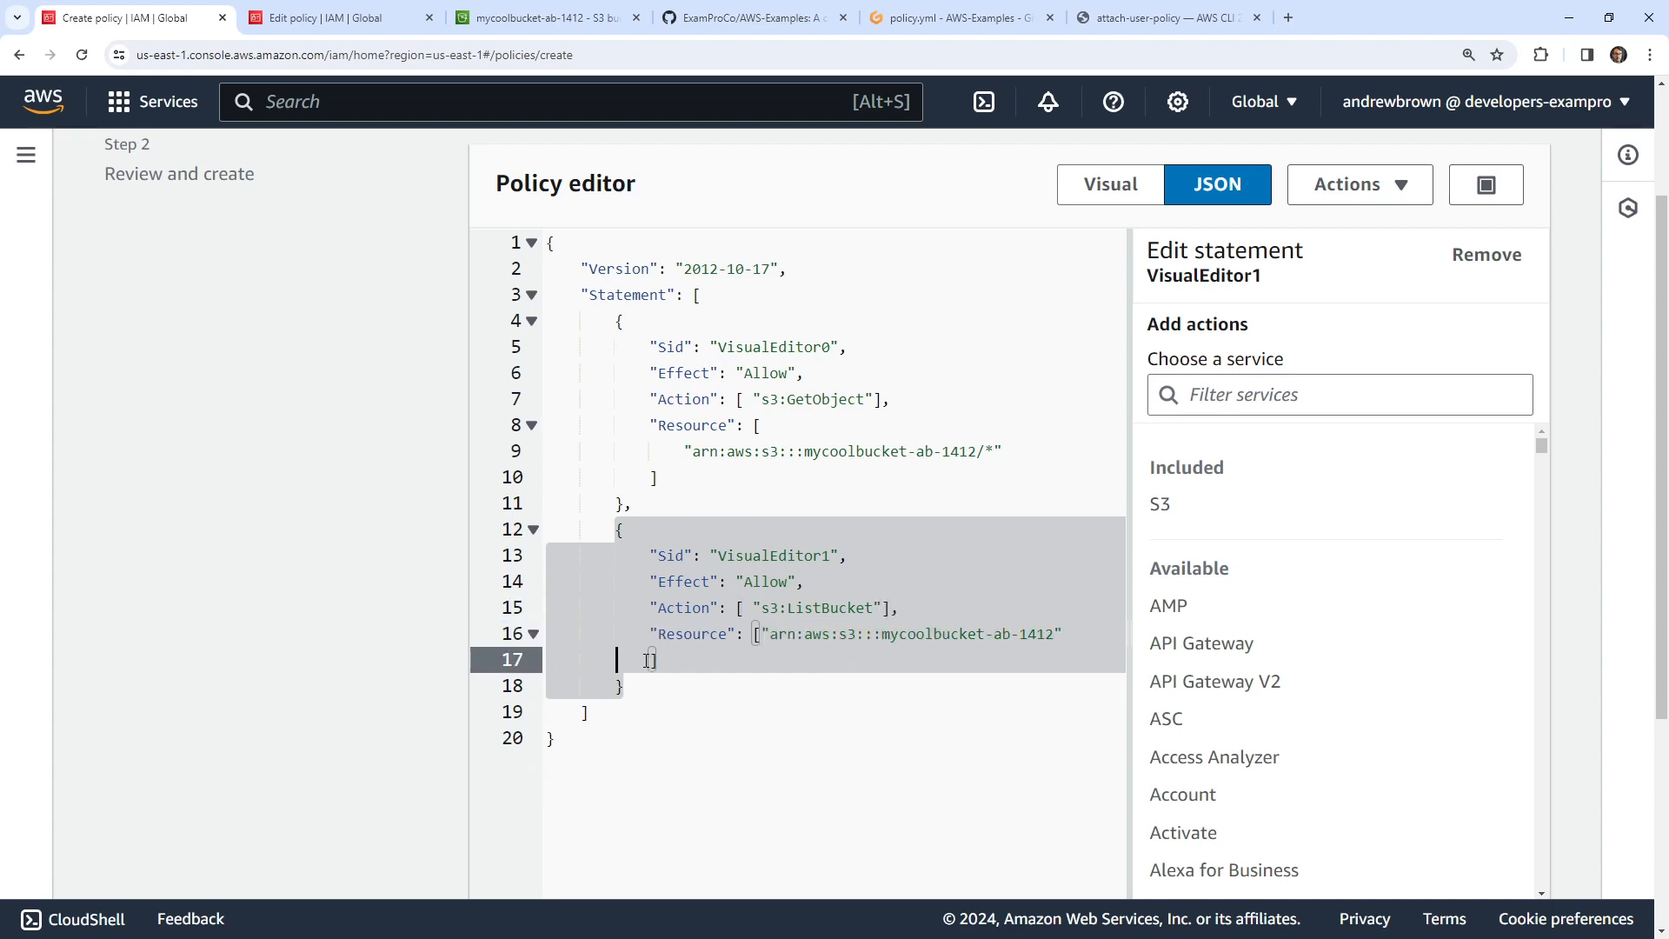
left_click_drag(613, 661, 539, 661)
left_click(823, 554)
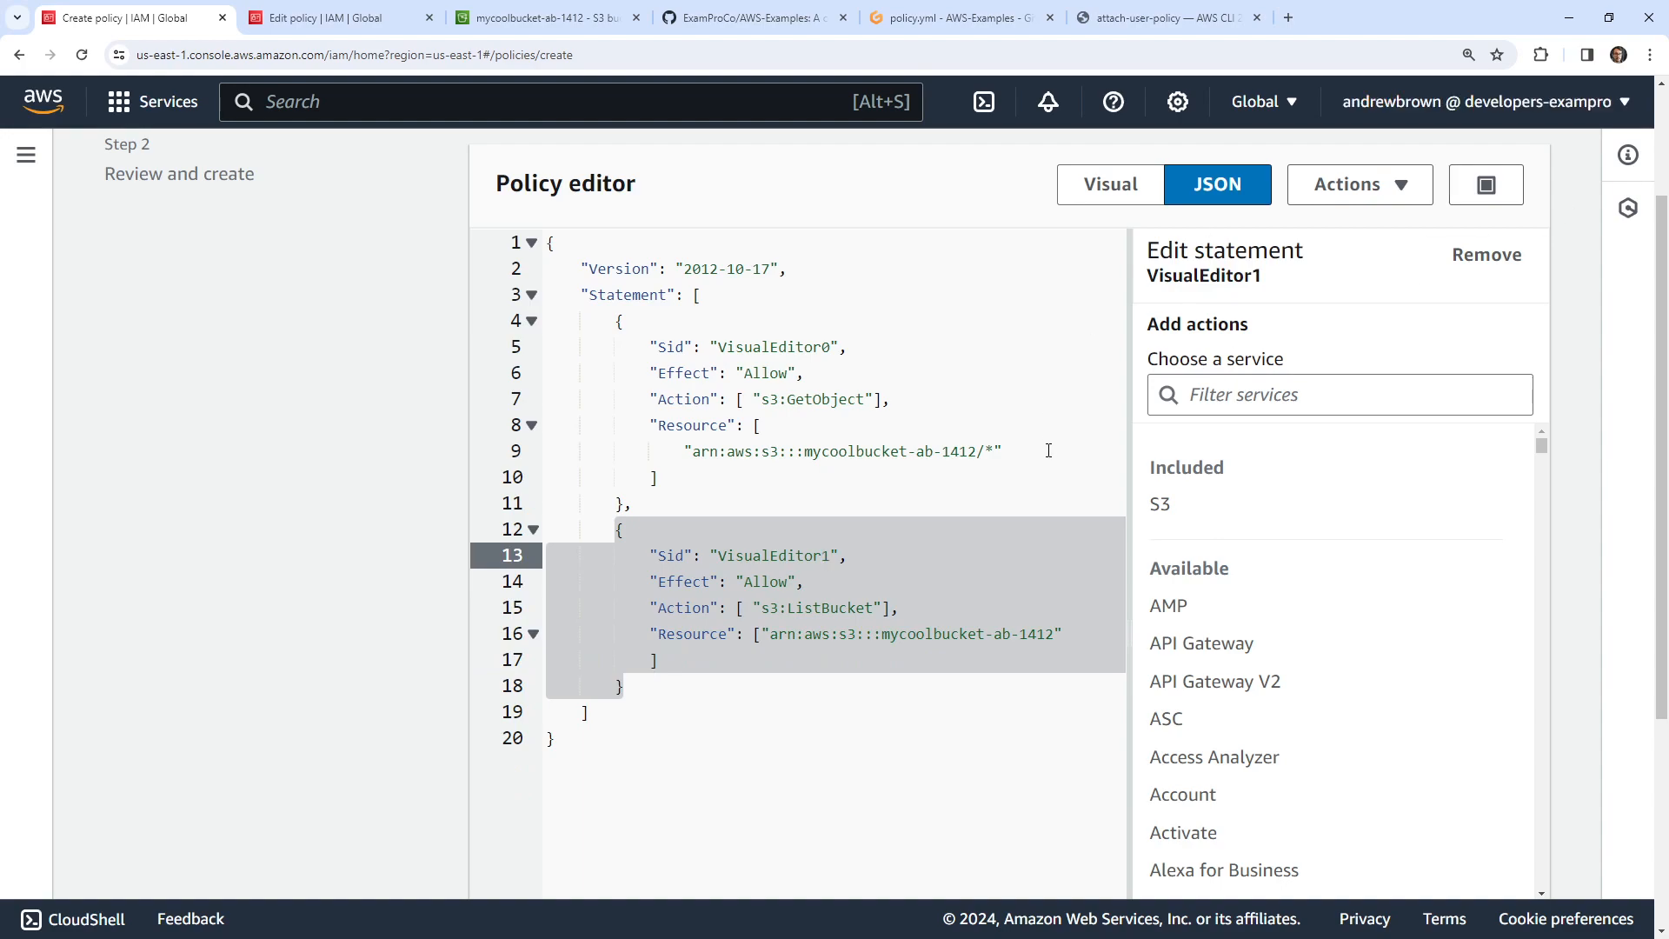
- Search Google in a new browser tab for "policy limits iam"
left_click(1289, 18)
type("polciy")
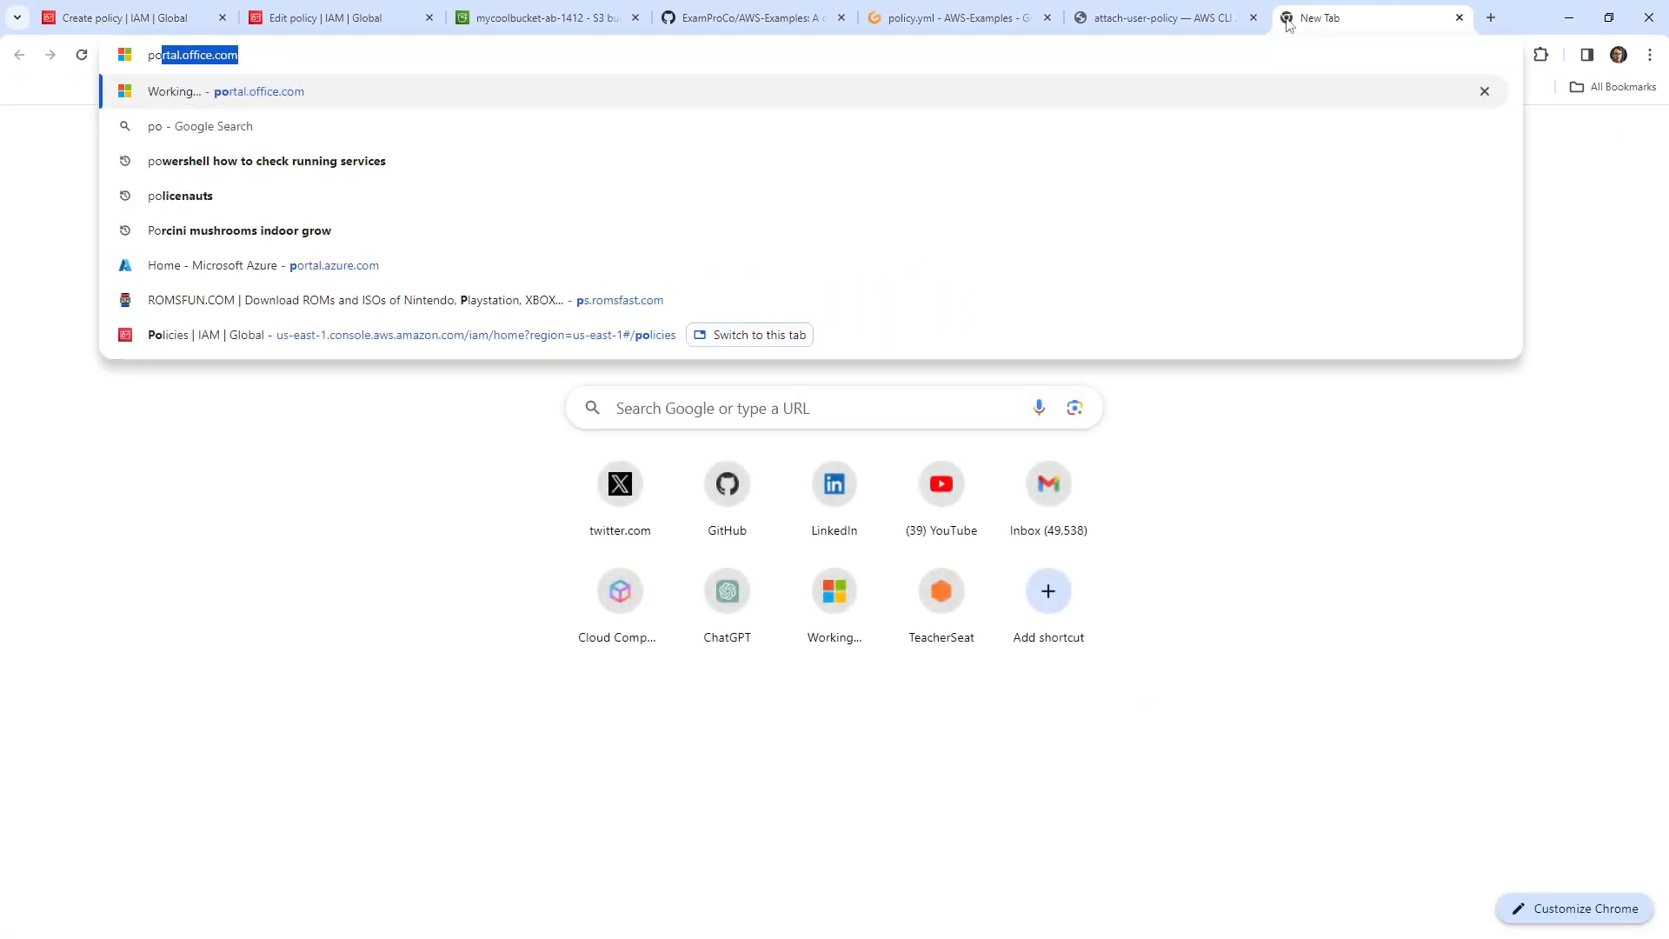
key("BackSpace")
key("BackSpace")
key("BackSpace")
key("BackSpace")
type("icy")
key("BackSpace")
key("BackSpace")
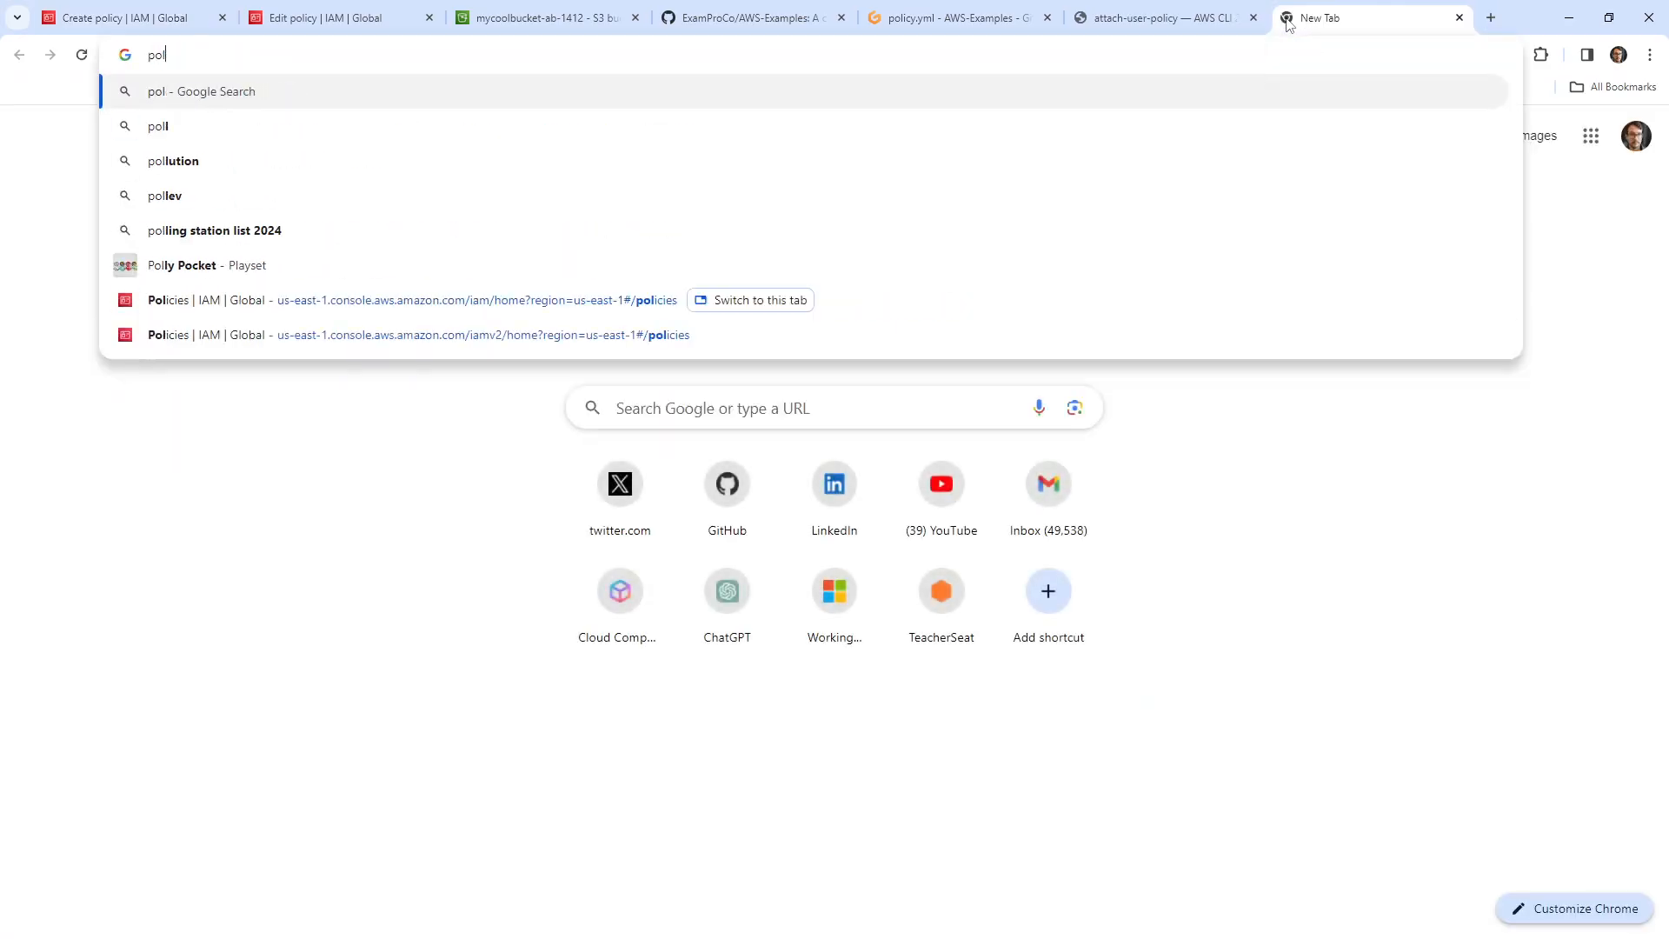
type("cy limits iam")
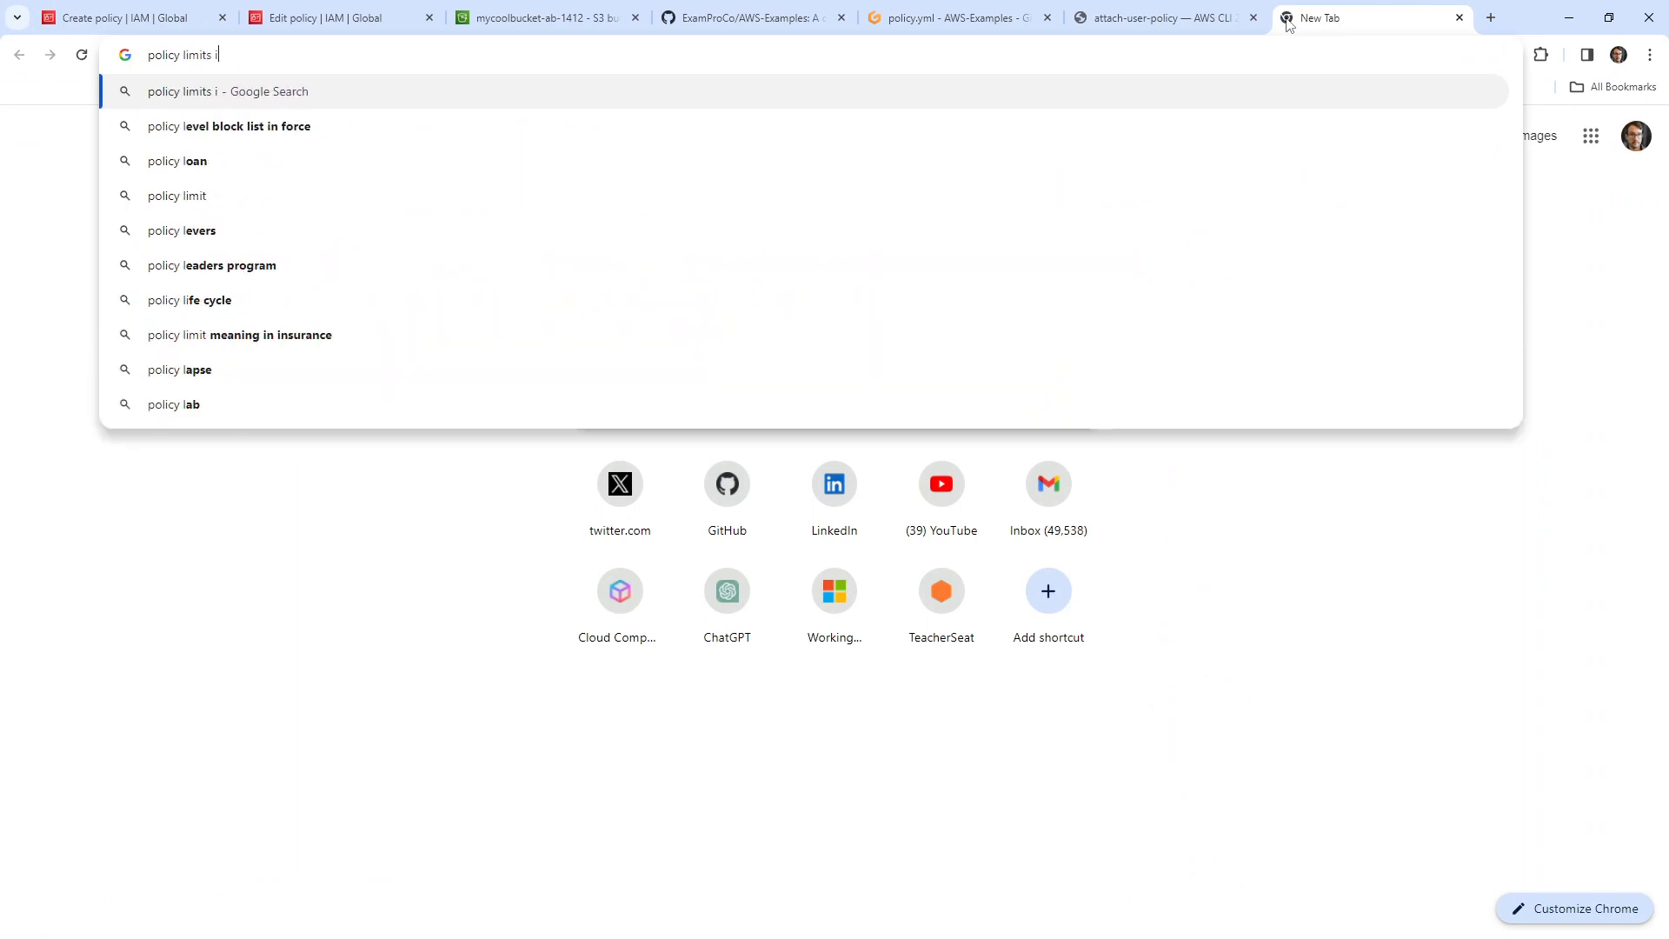
key("Return")
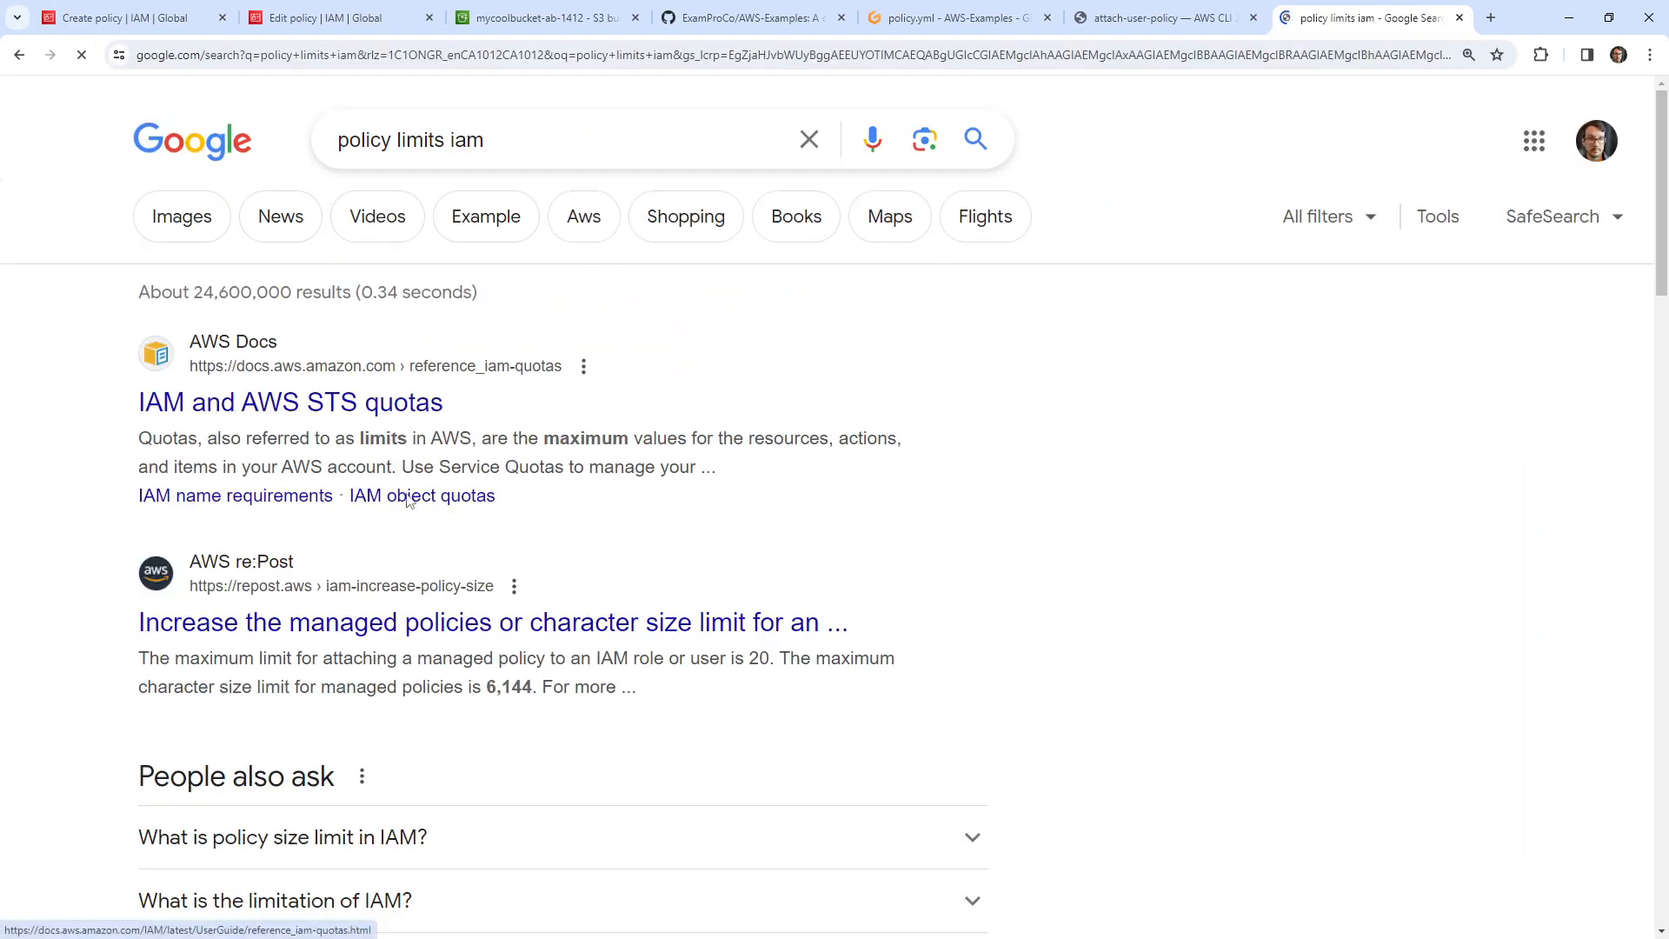
- Refine the search to "policy limits iam statements" and read the AWS re:Post article on the maximum IAM policy size
left_click(580, 136)
type("statements")
key("Return")
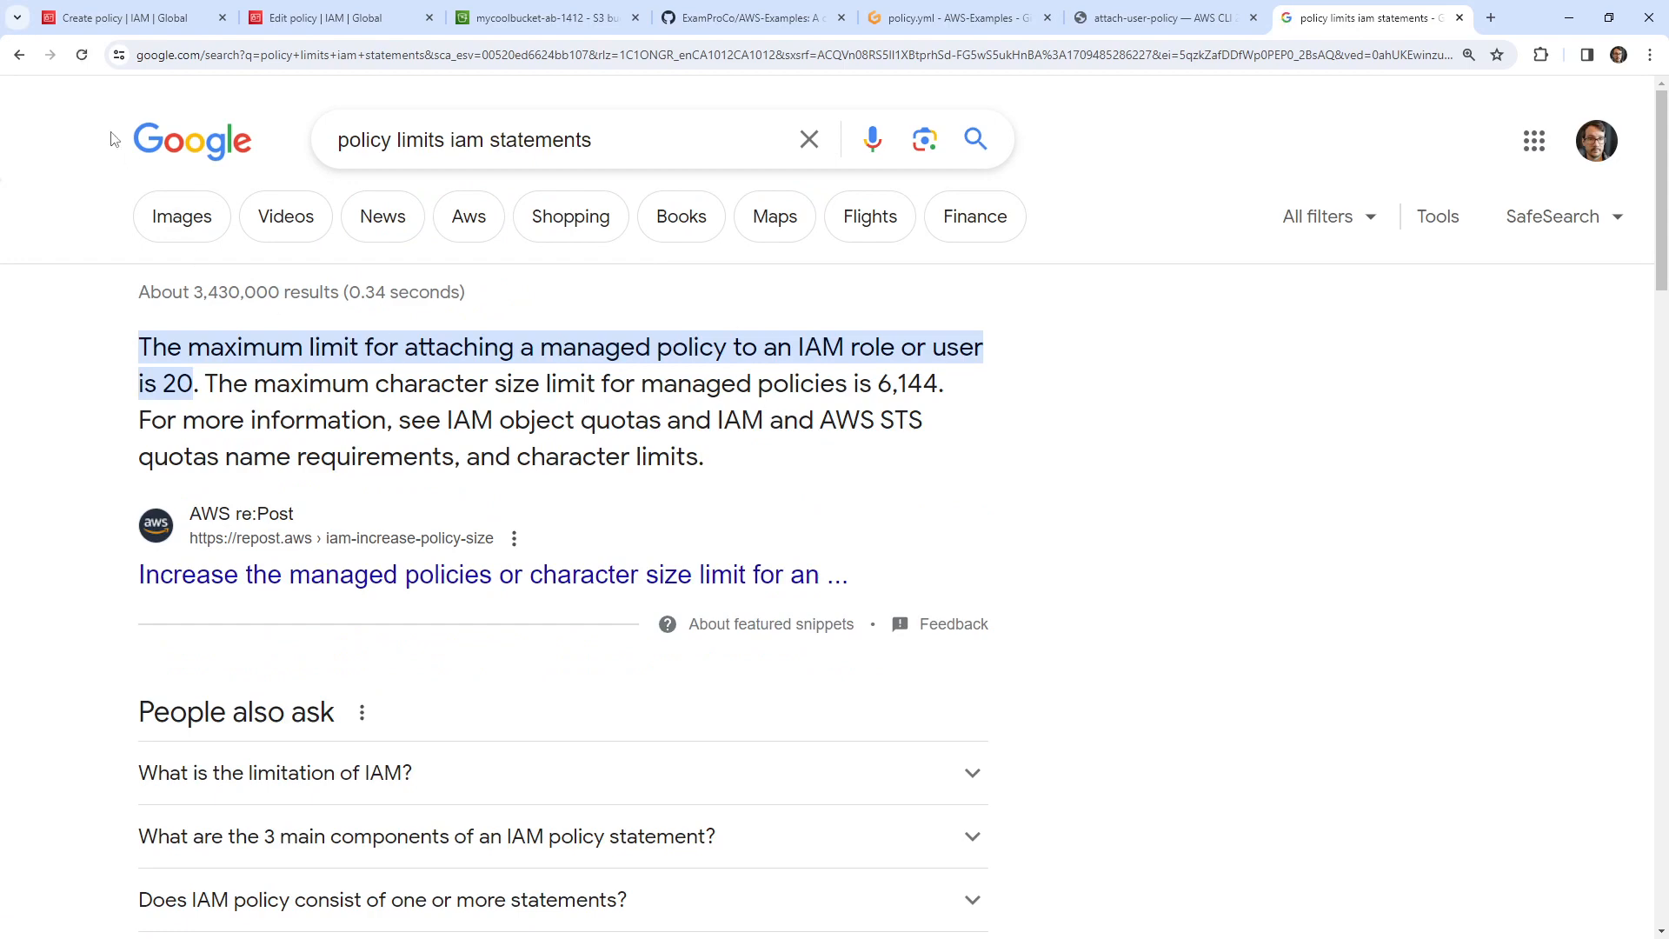
left_click(20, 55)
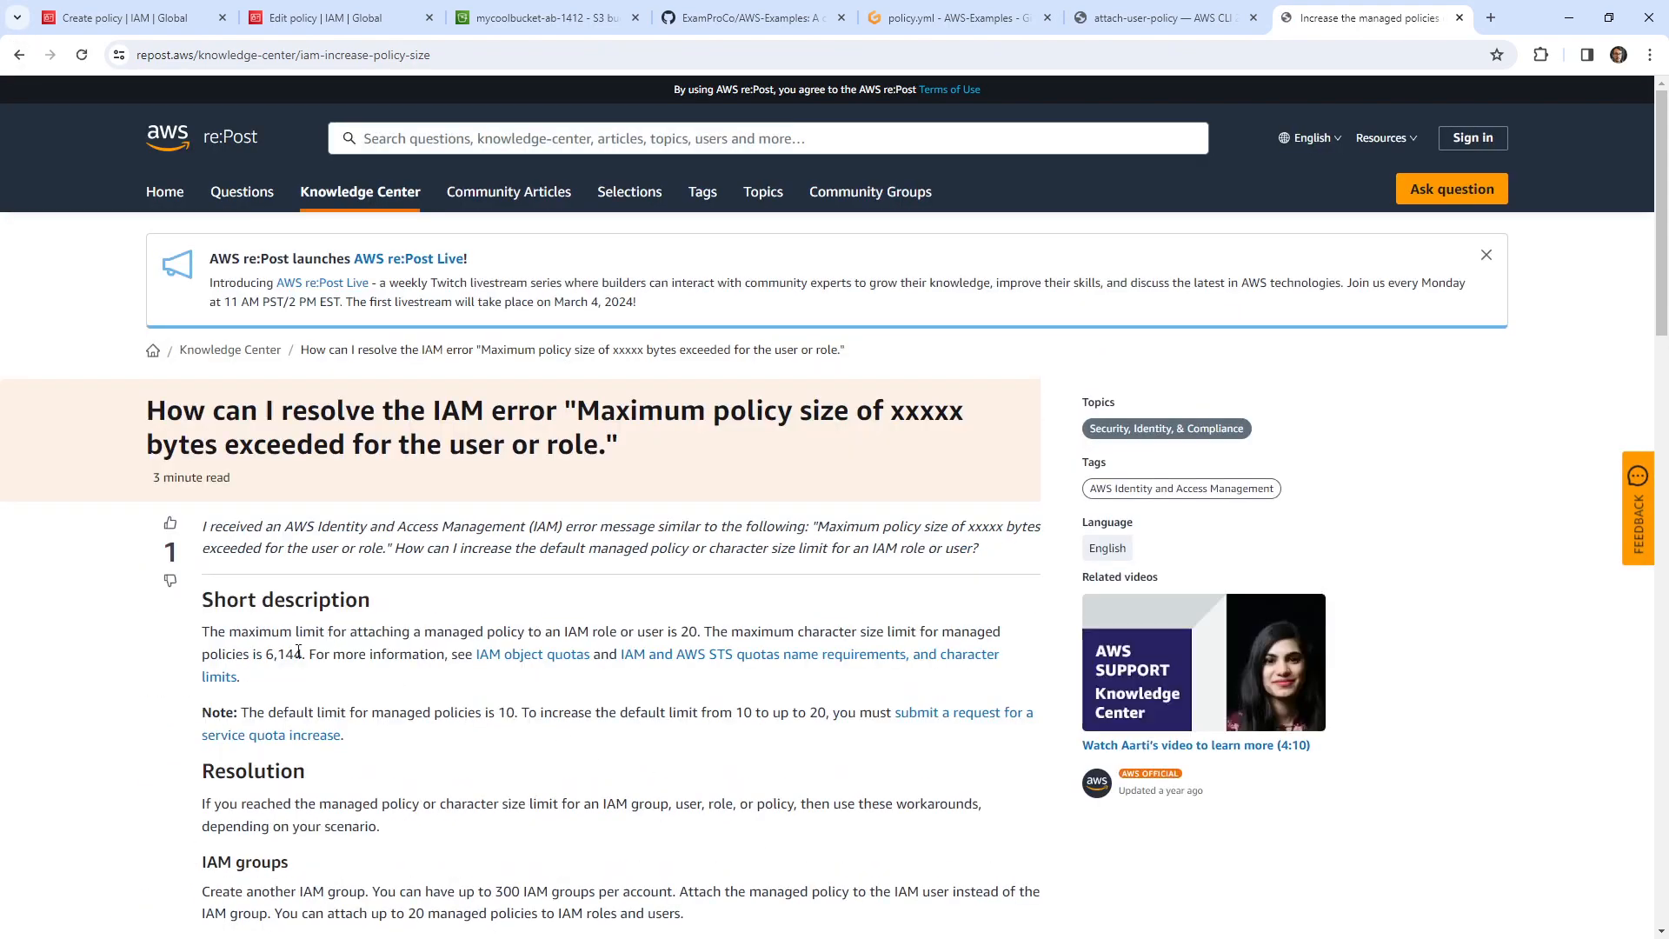
scroll(148, 719, "down", 15)
scroll(142, 749, "up", 8)
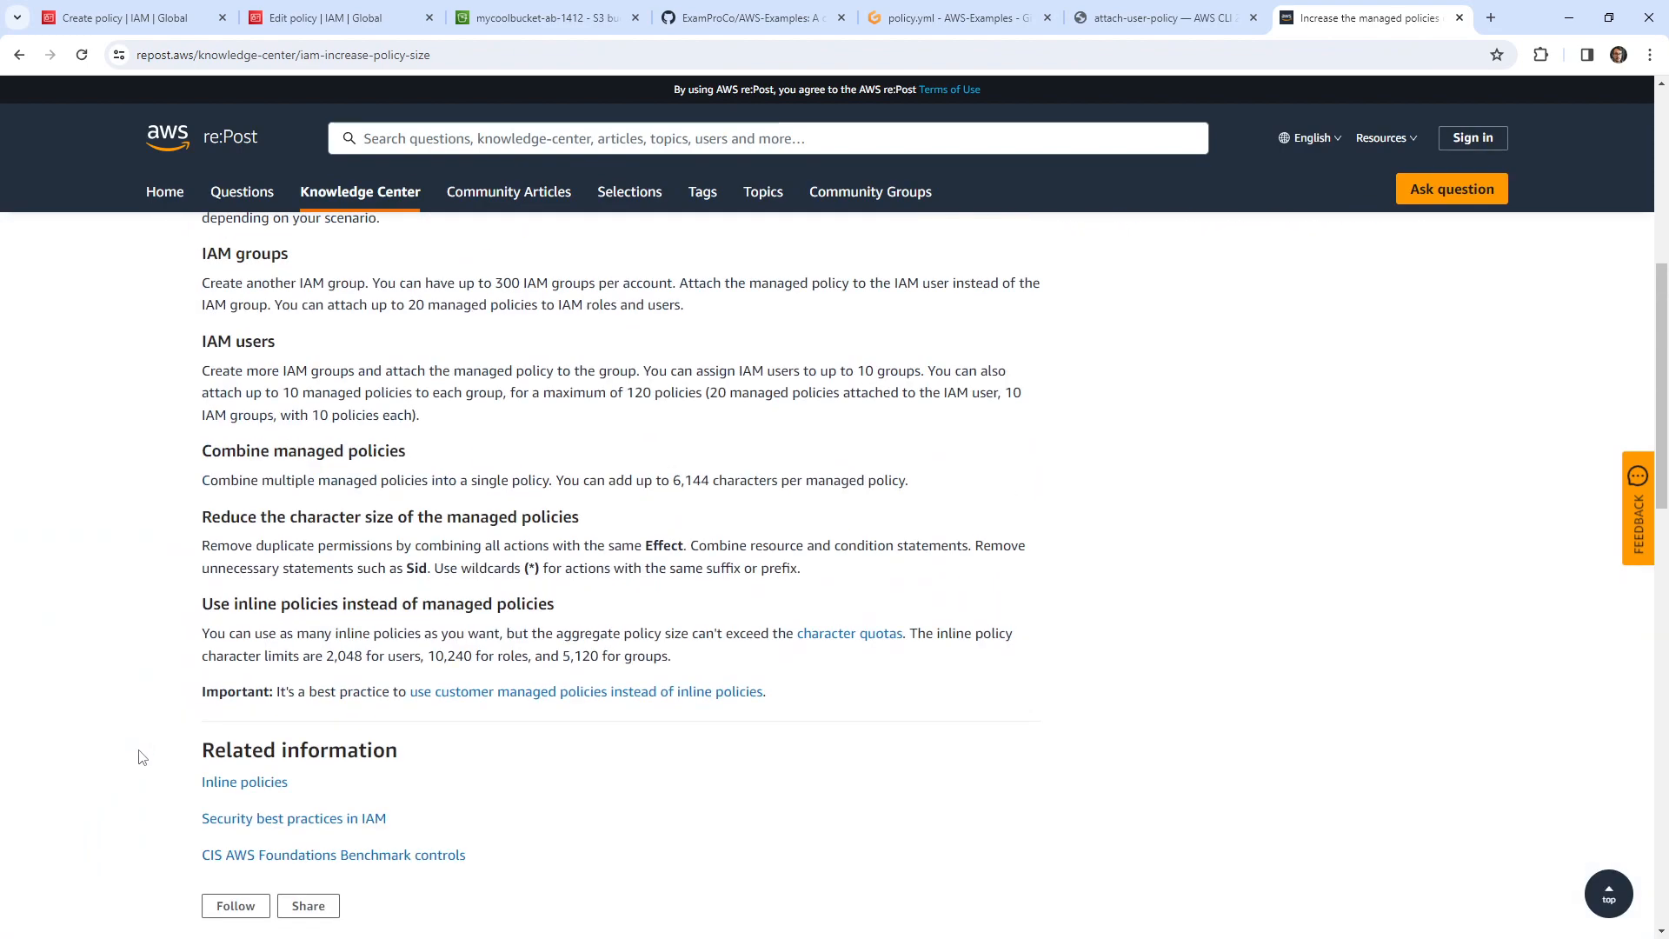
scroll(142, 759, "up", 2)
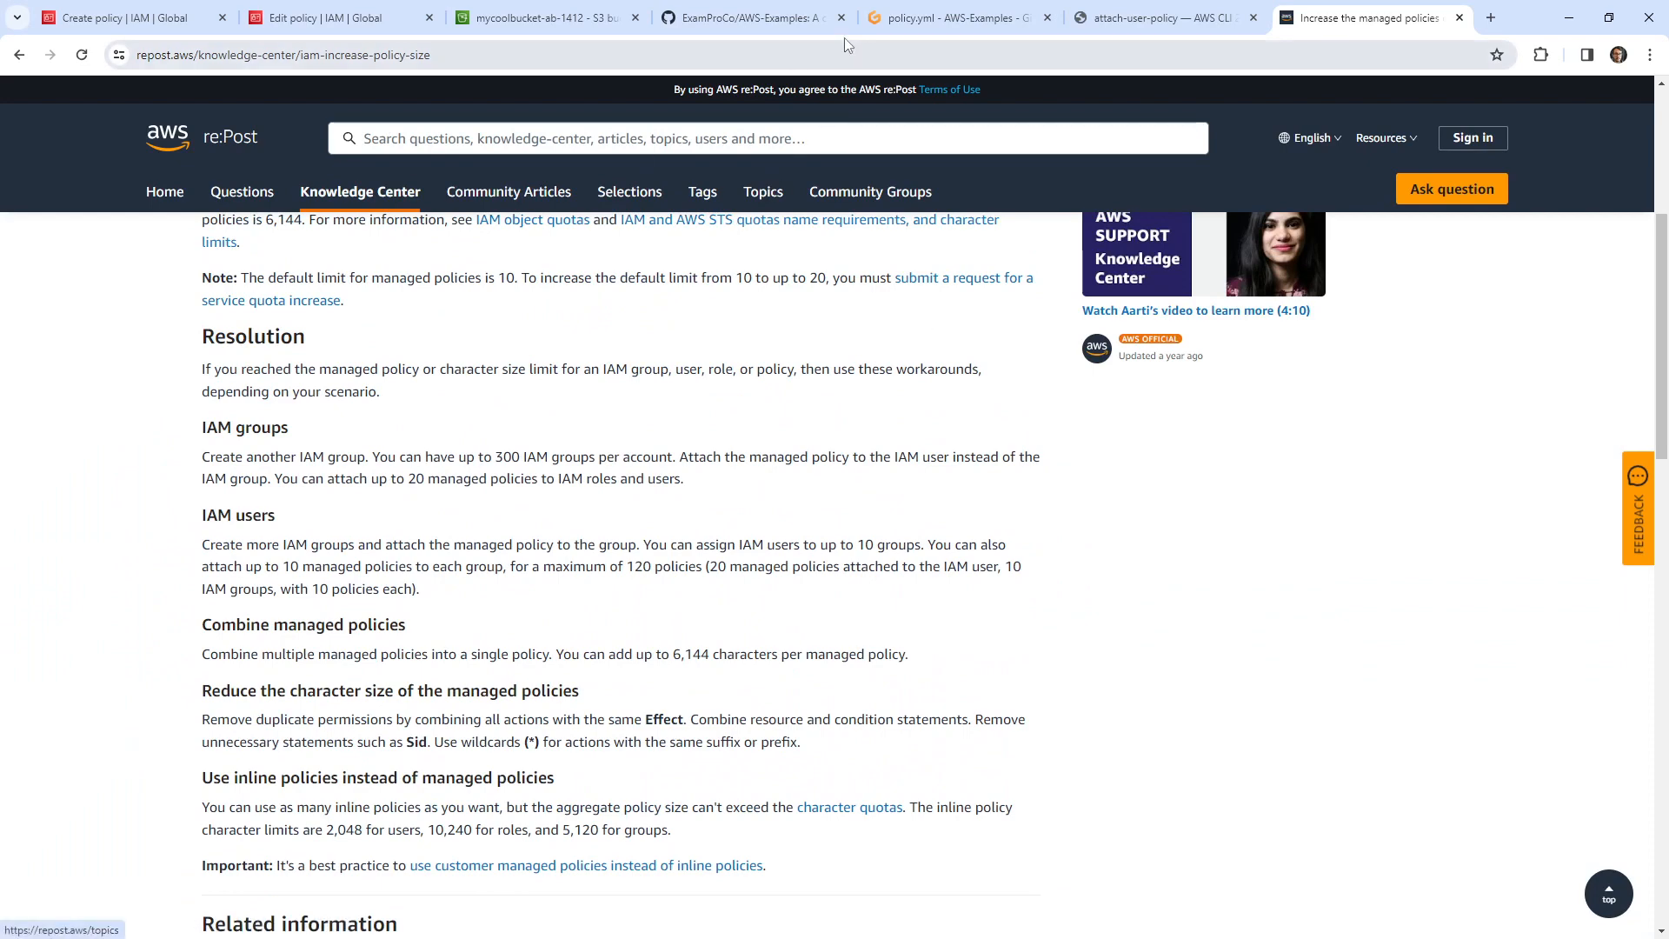
- Return to the draft policy's JSON in the IAM console and review its two statements
left_click(991, 26)
left_click(1113, 30)
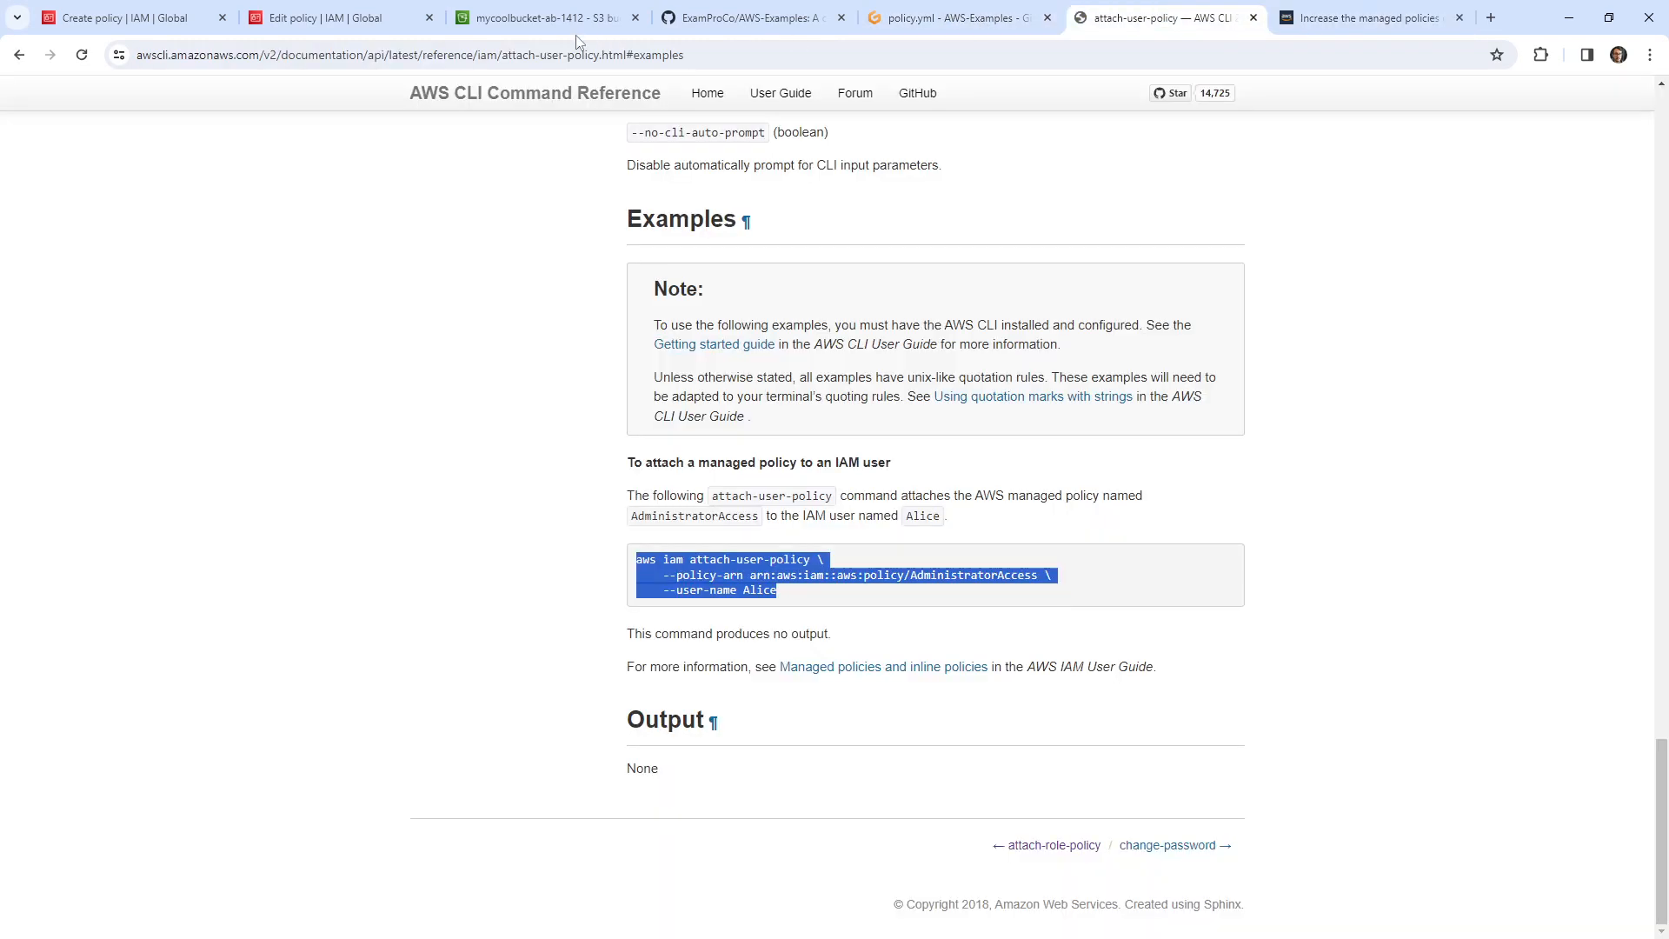
left_click(543, 19)
left_click(335, 19)
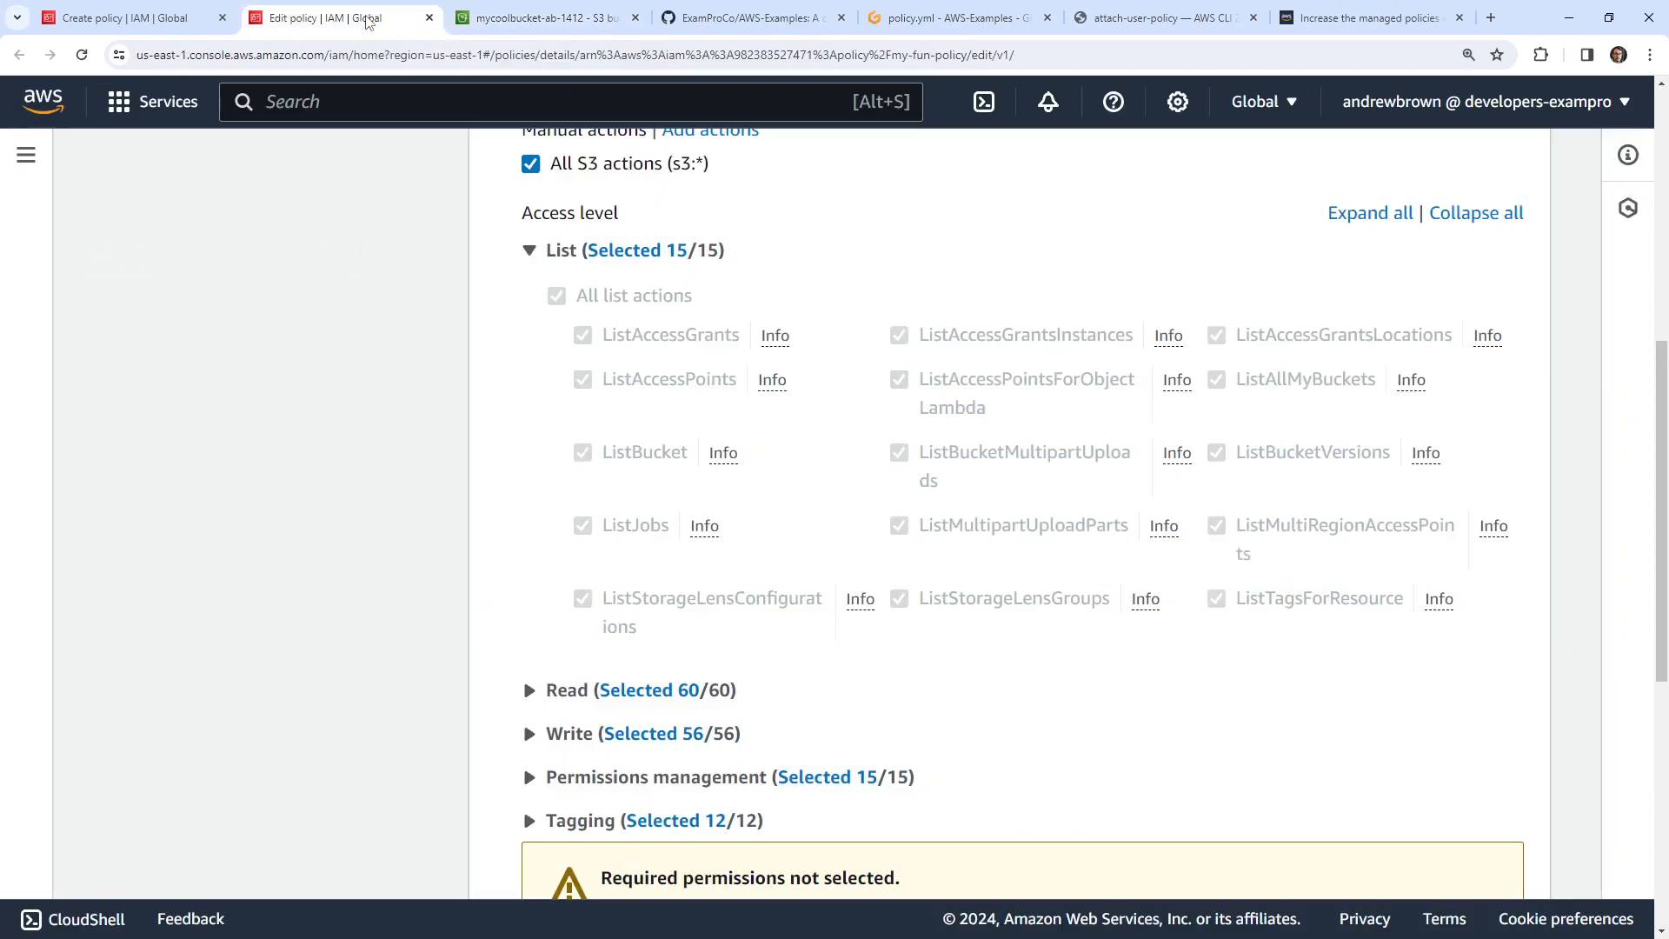
left_click(190, 22)
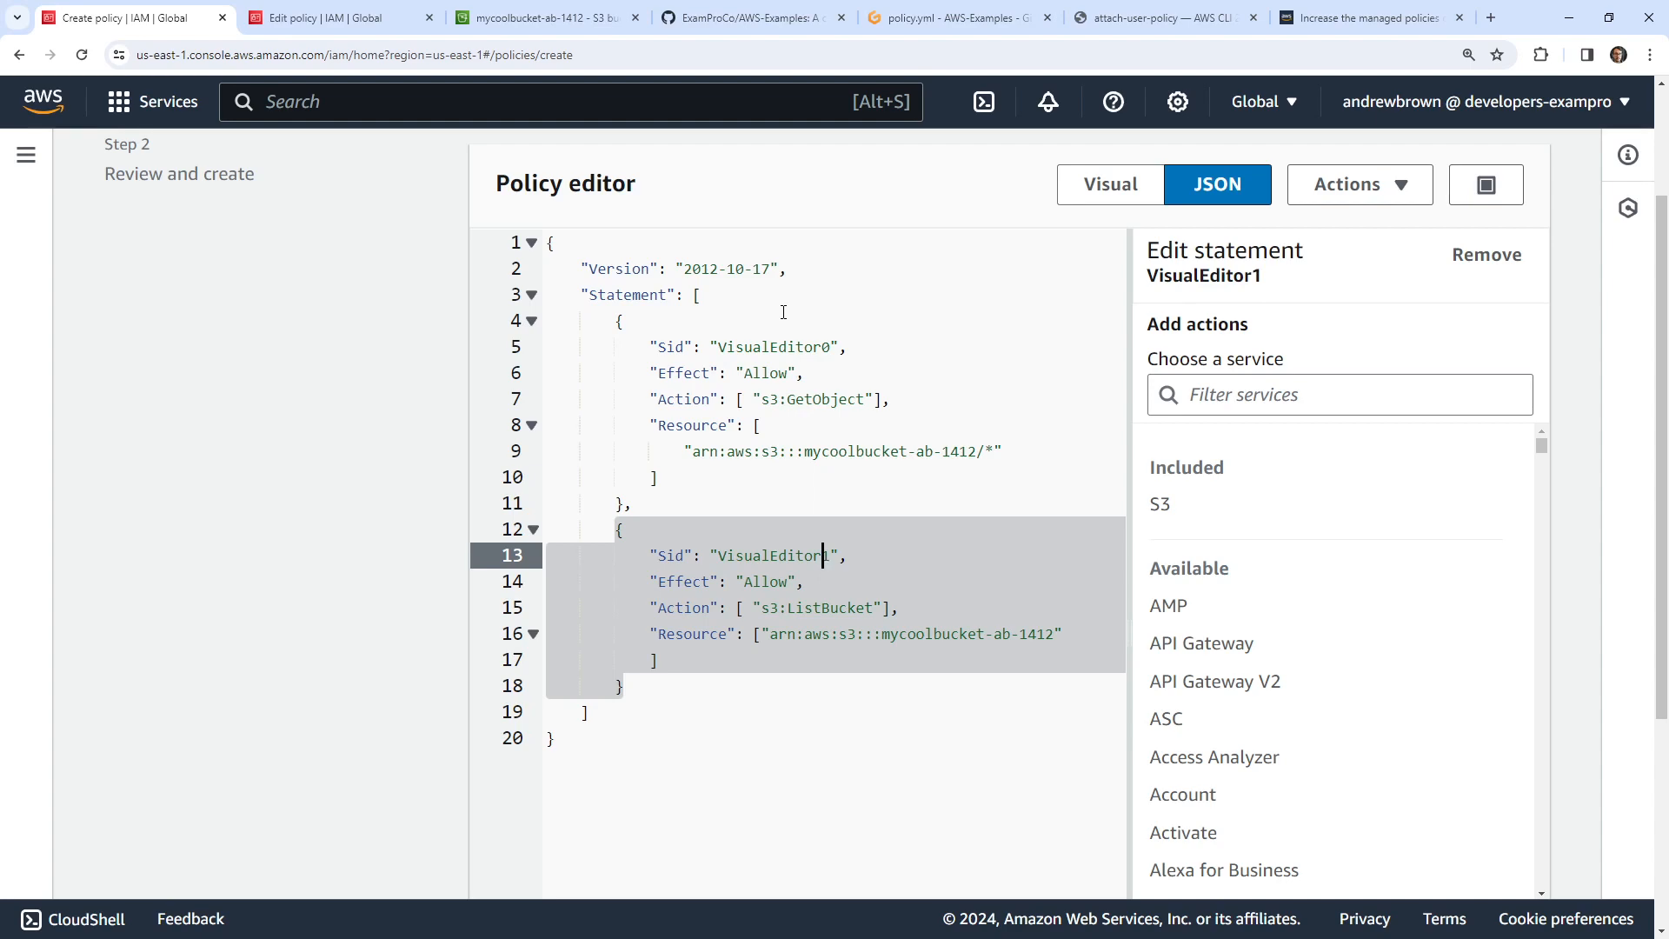
- Switch to the Gitpod workspace and remove /*== from the end of the Resource ARN in policy.yml
left_click(339, 21)
left_click(574, 28)
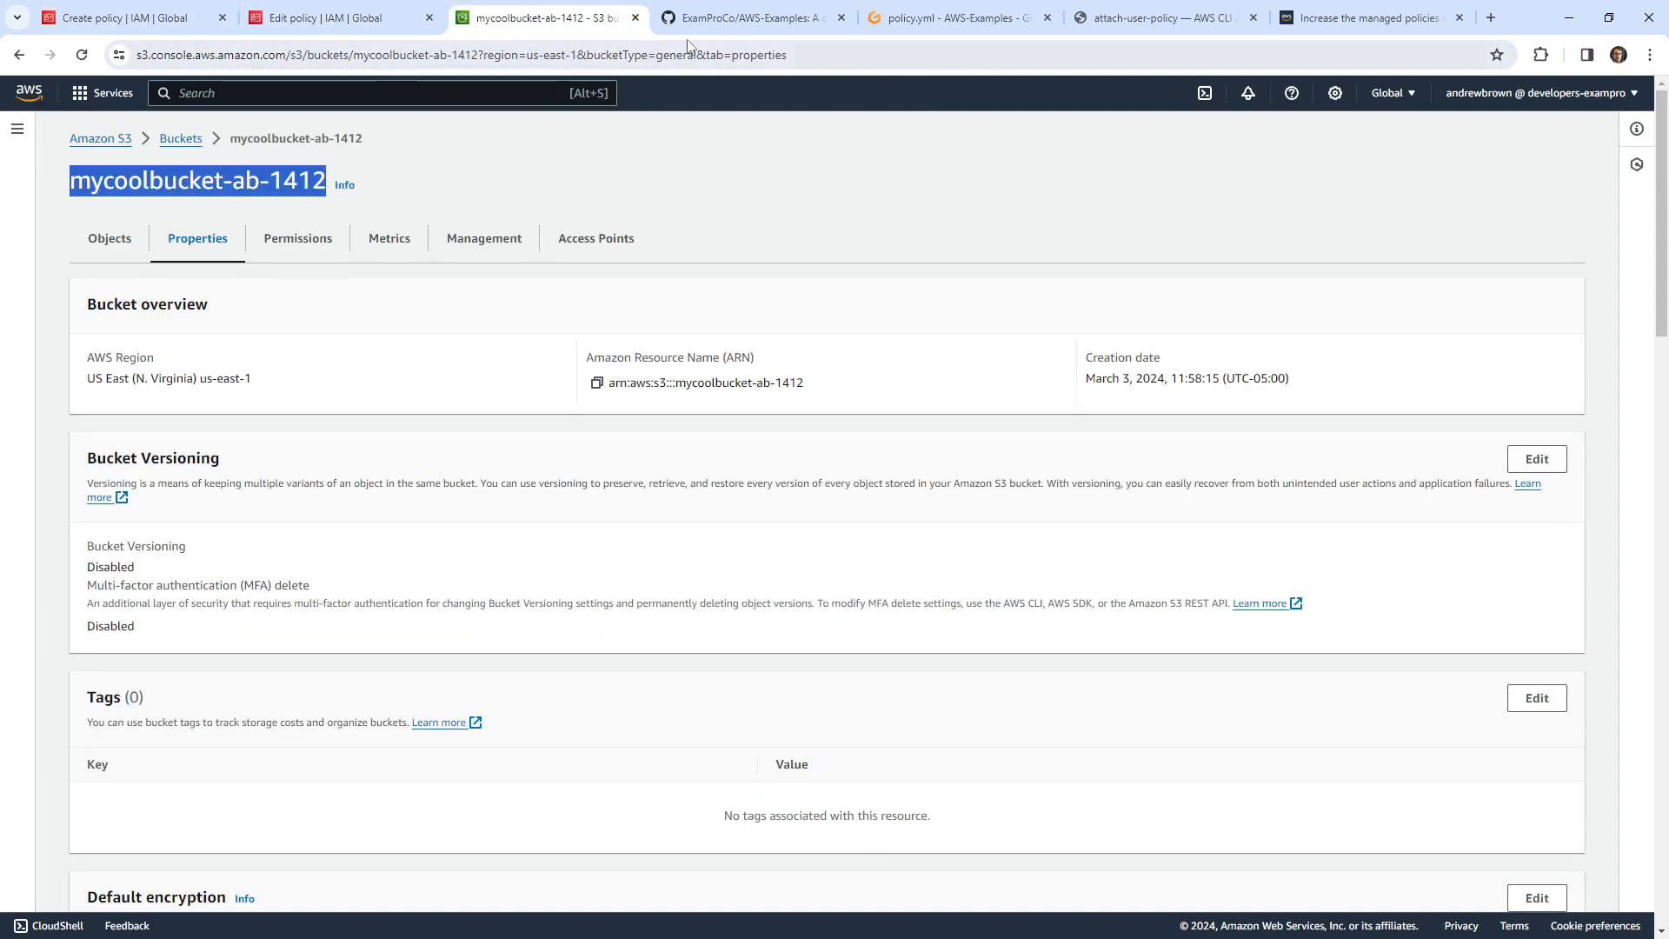
left_click(765, 18)
left_click(927, 18)
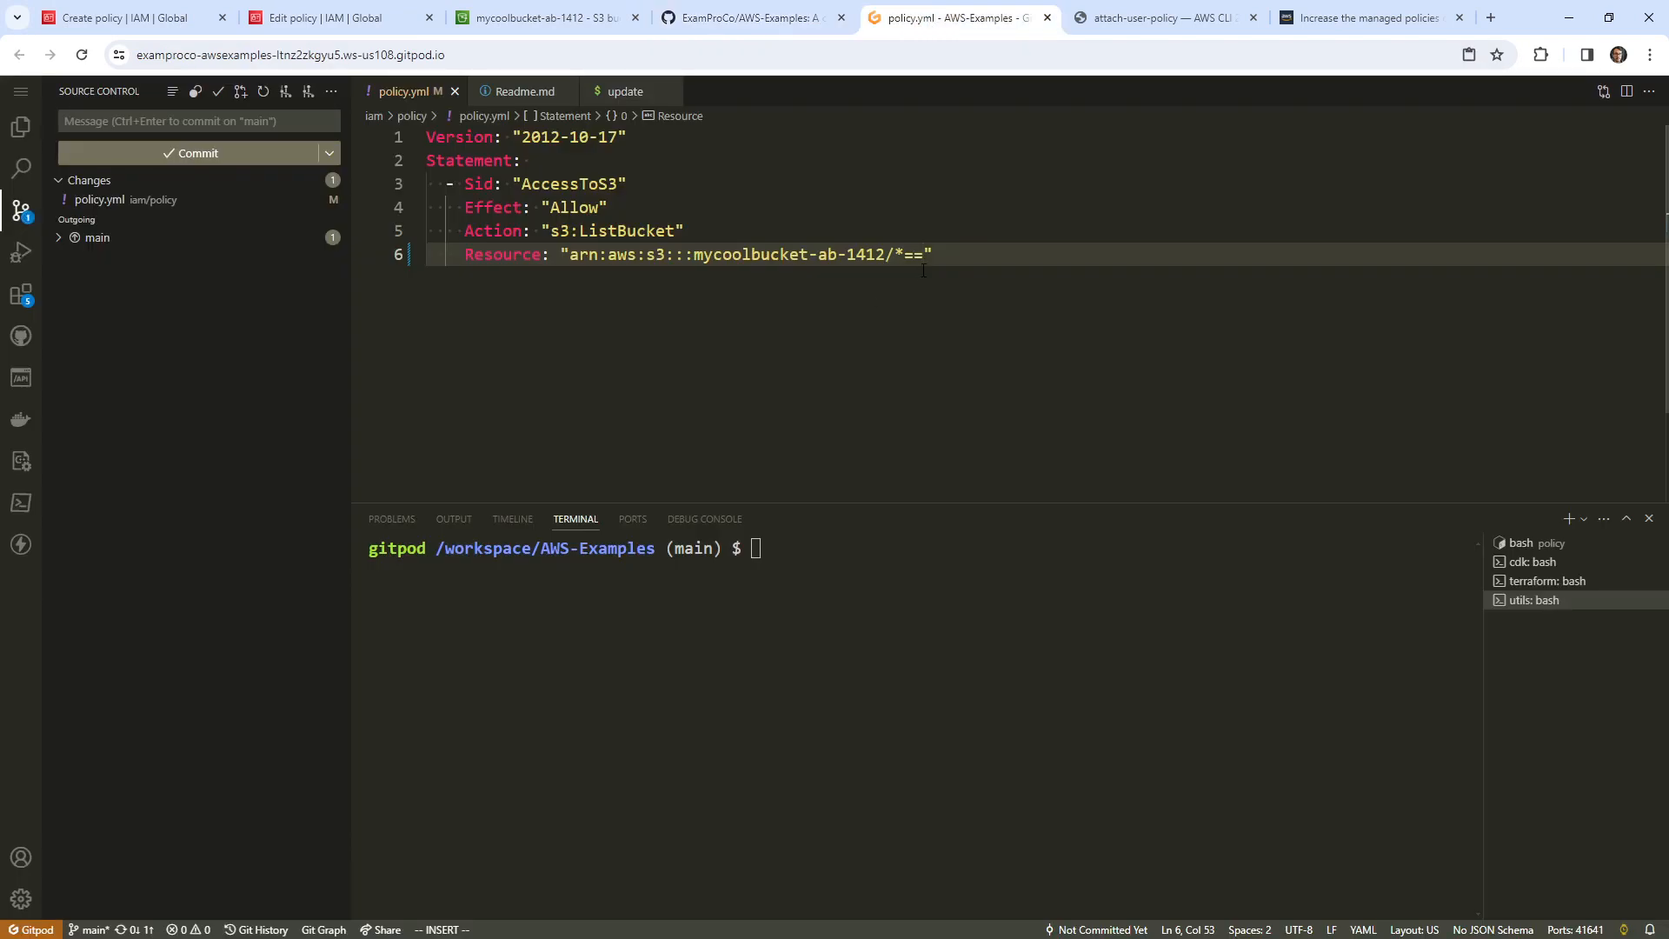
key("BackSpace")
key("BackSpace")
key("BackSpace")
key("BackSpace")
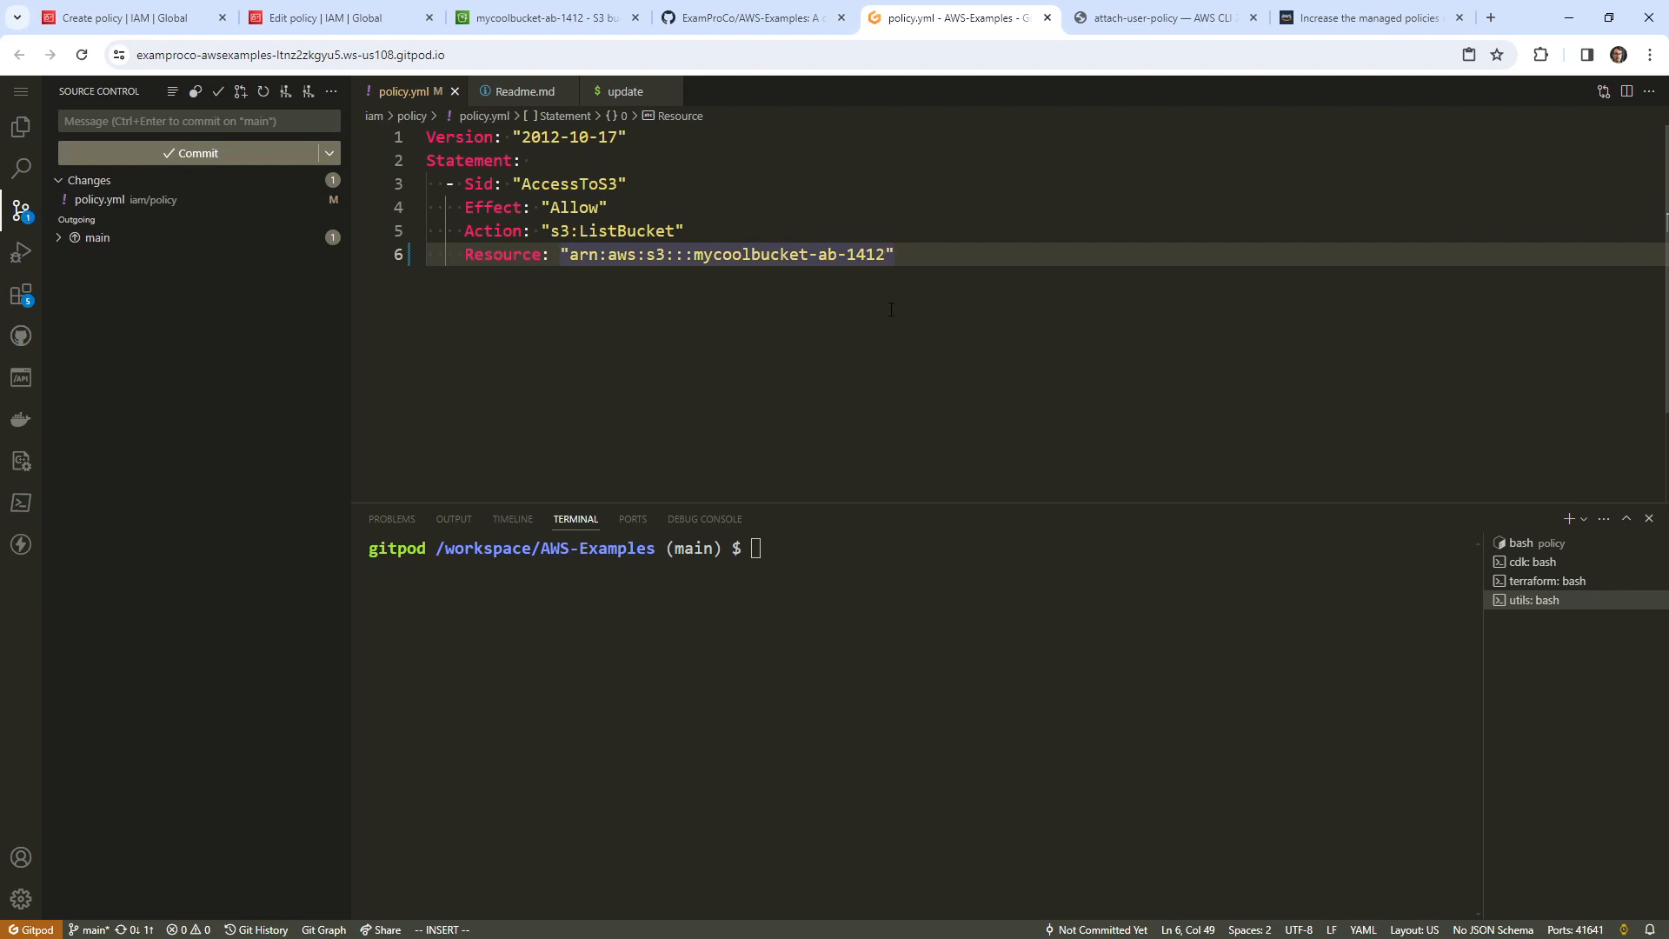
key("Up")
key("Up")
left_click(948, 652)
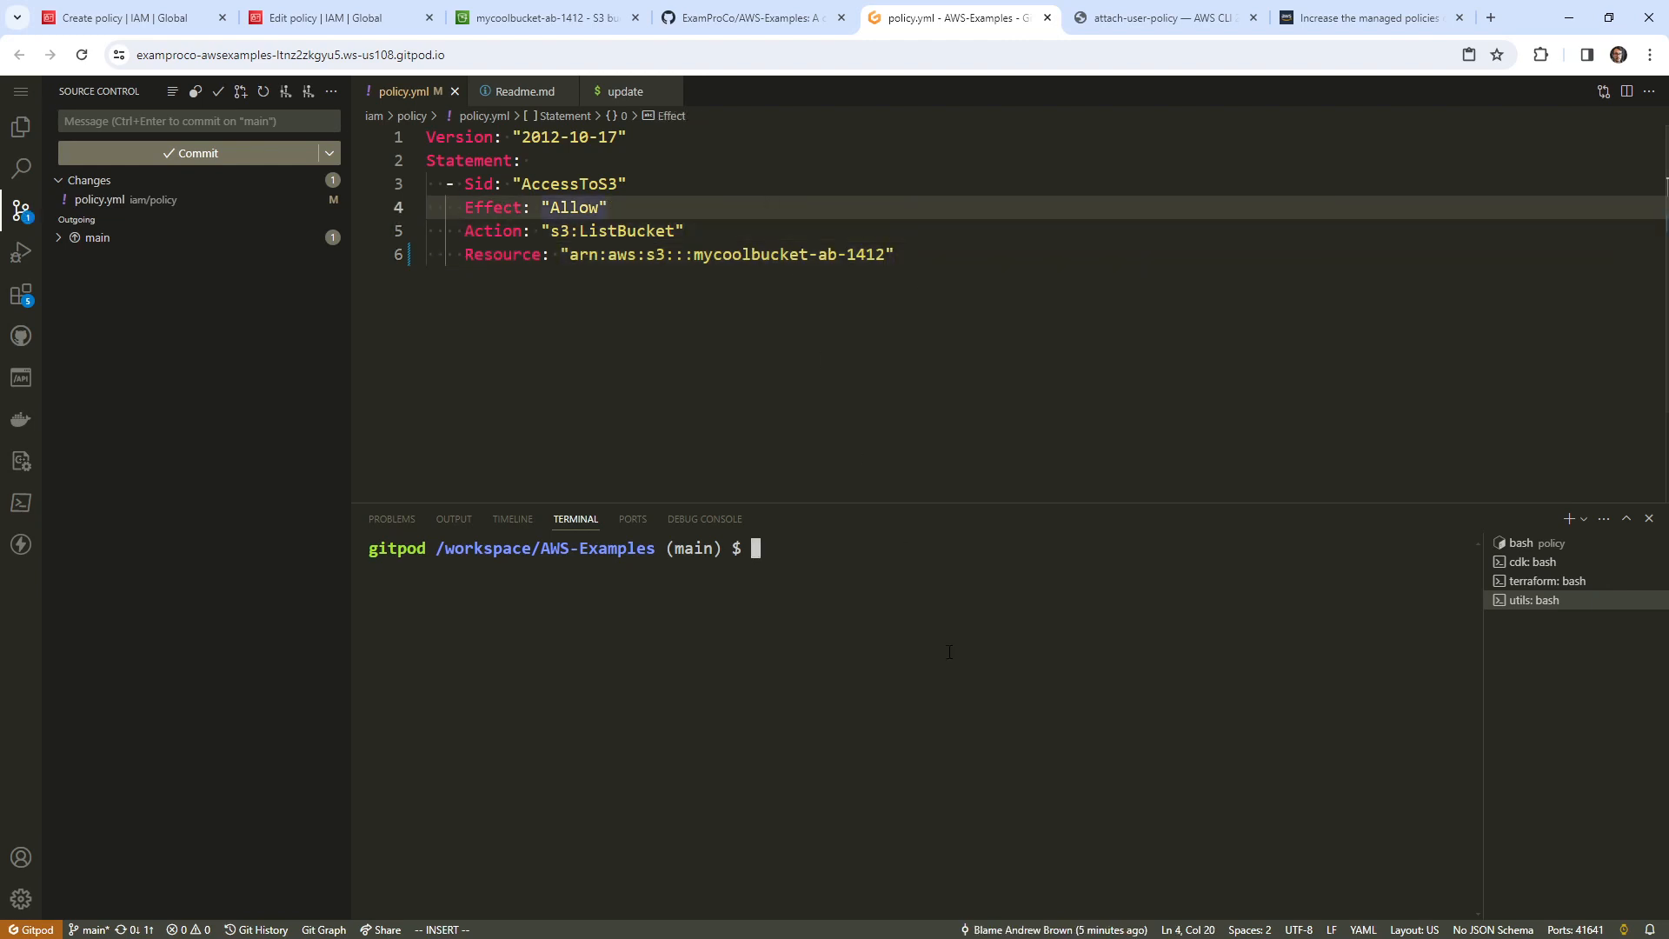
key("Up")
key("Up")
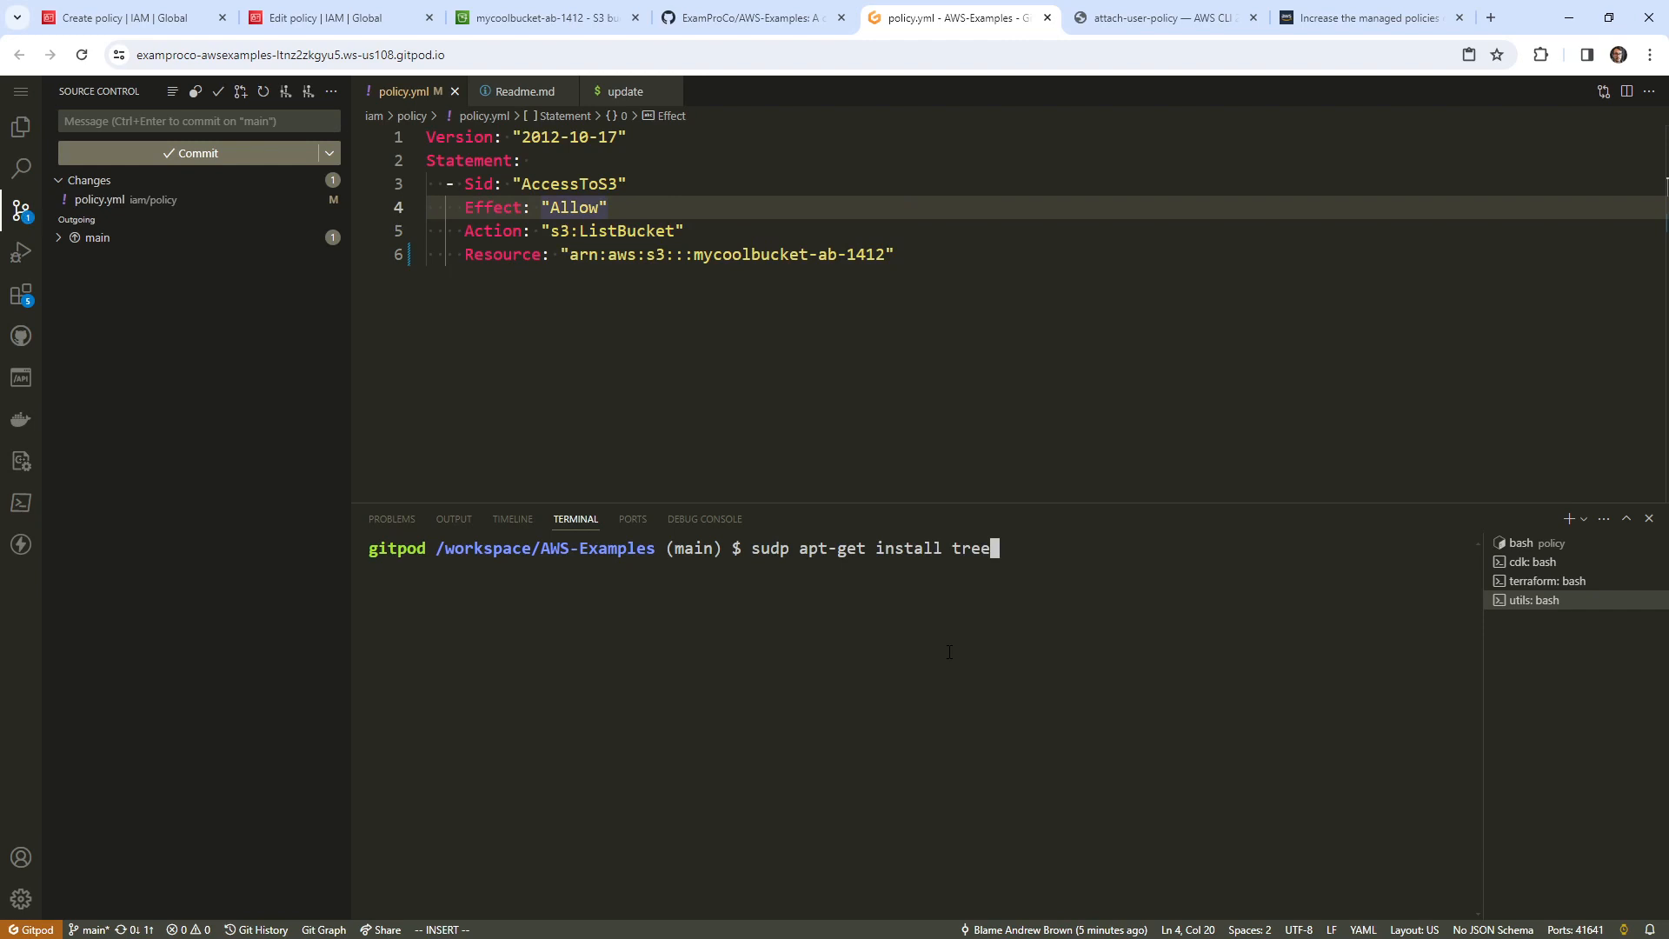
key("Down")
key("Down")
type("cd s3/po")
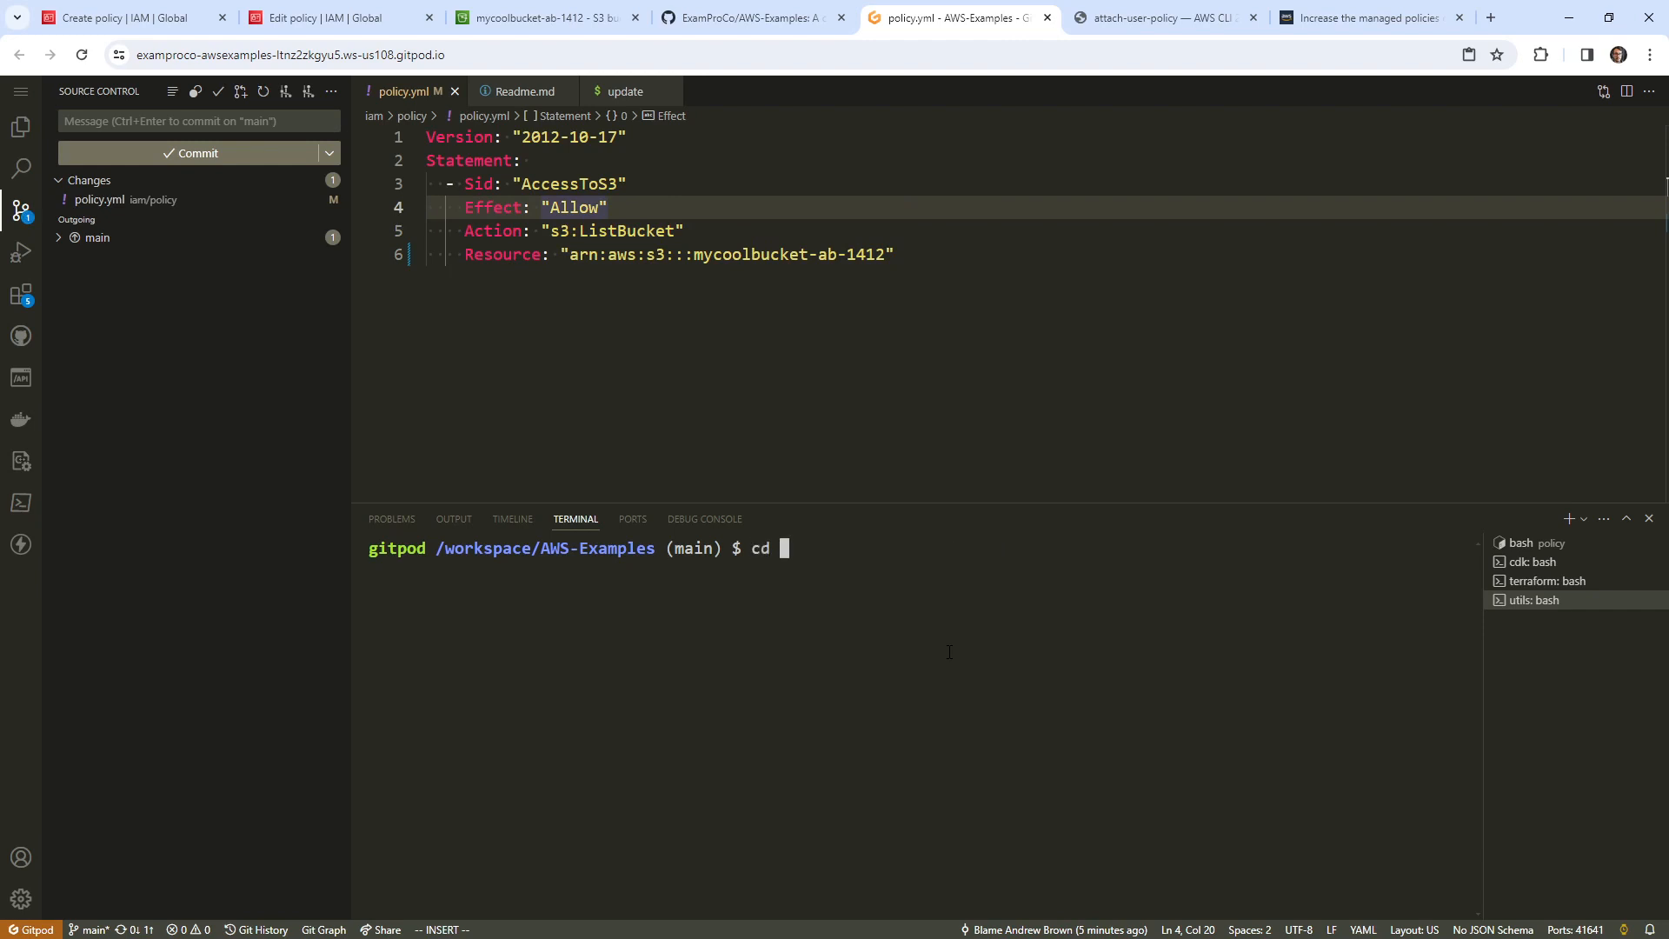
type("lic")
key("ctrl+c")
- Change to the iam/policy directory in the terminal and clear its output
type("cd iam/po")
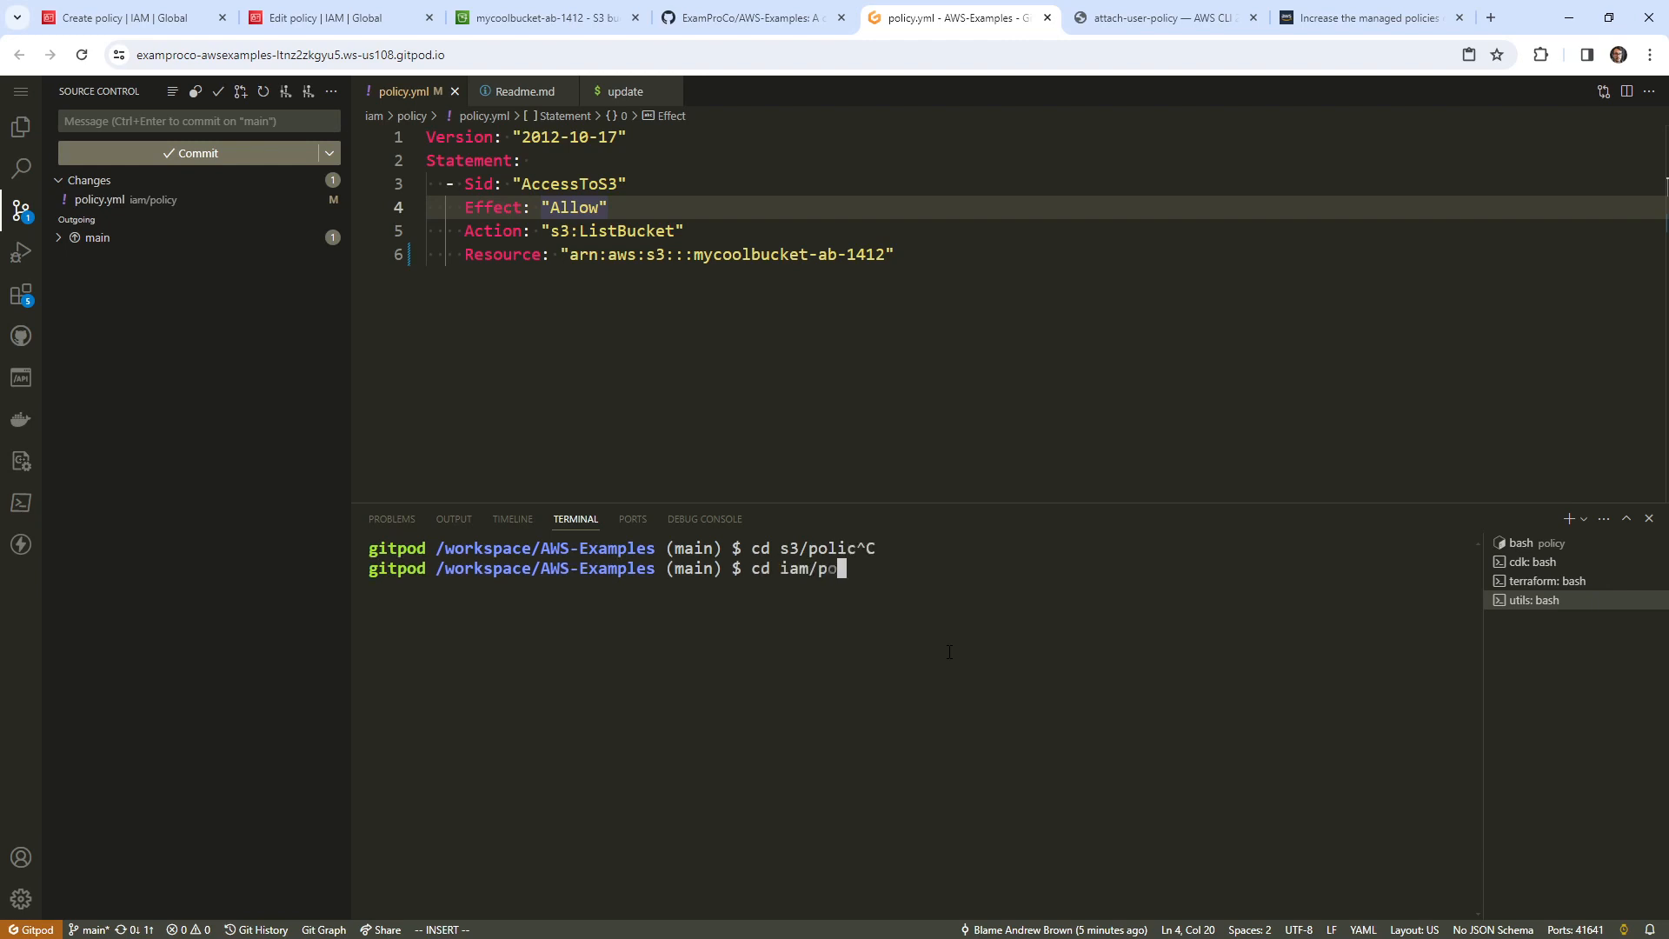
key("Tab")
key("Return")
type("clear")
key("Return")
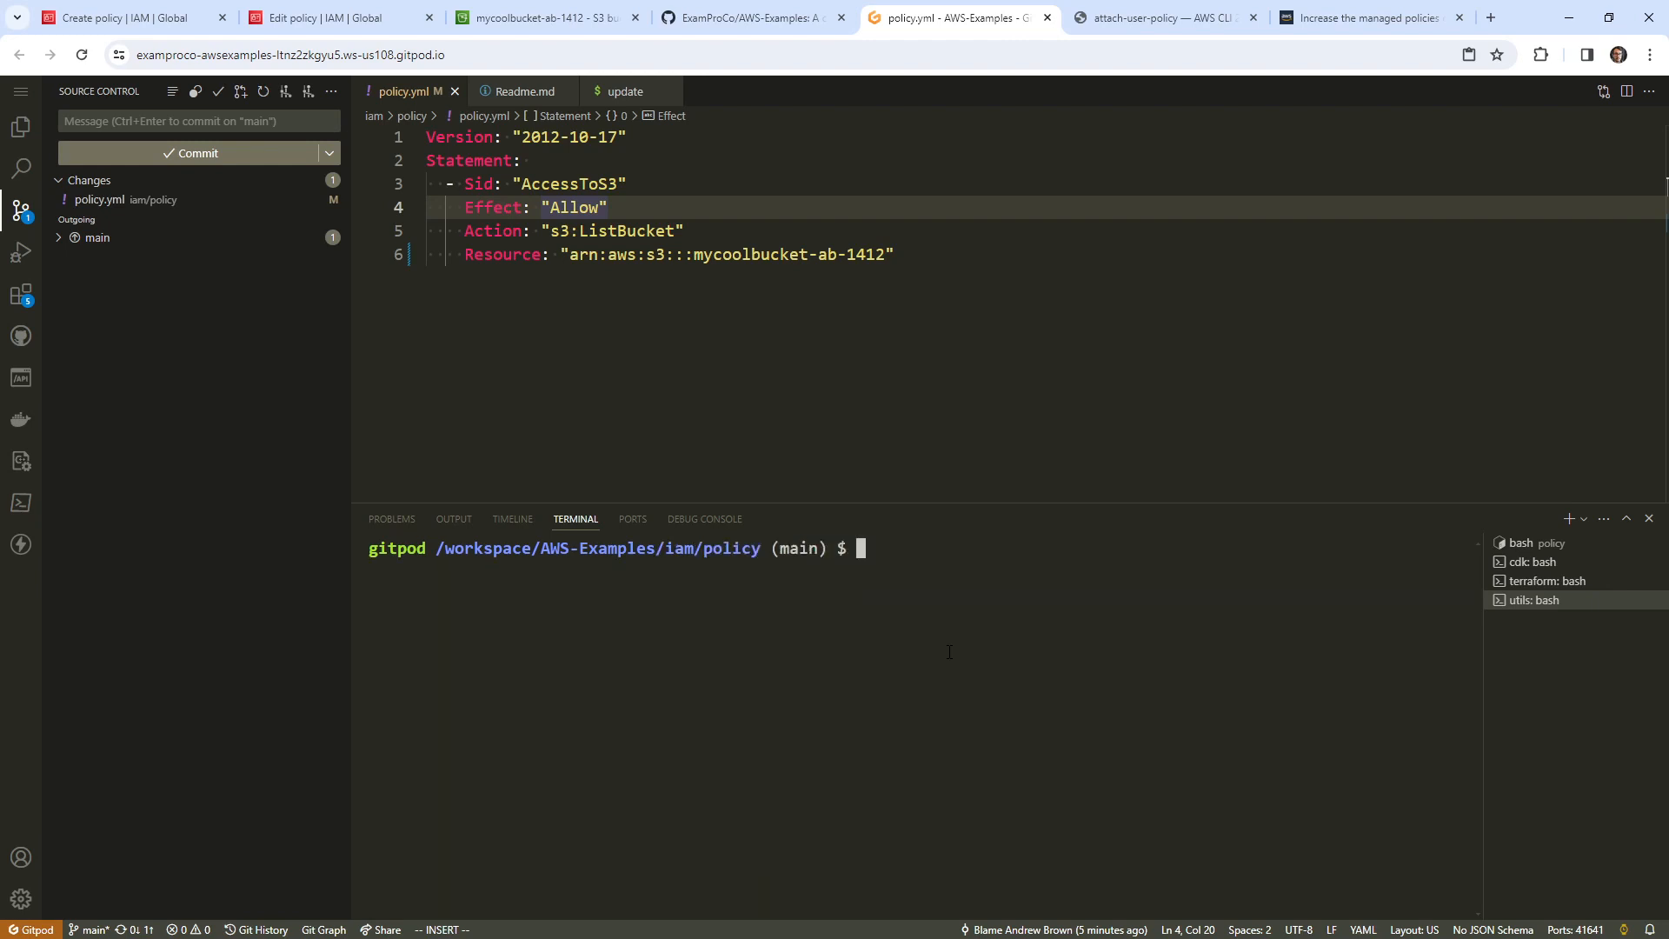
- List the directory's files and run the ./update script to push the edited policy to AWS
type("ls")
key("Return")
type("./update")
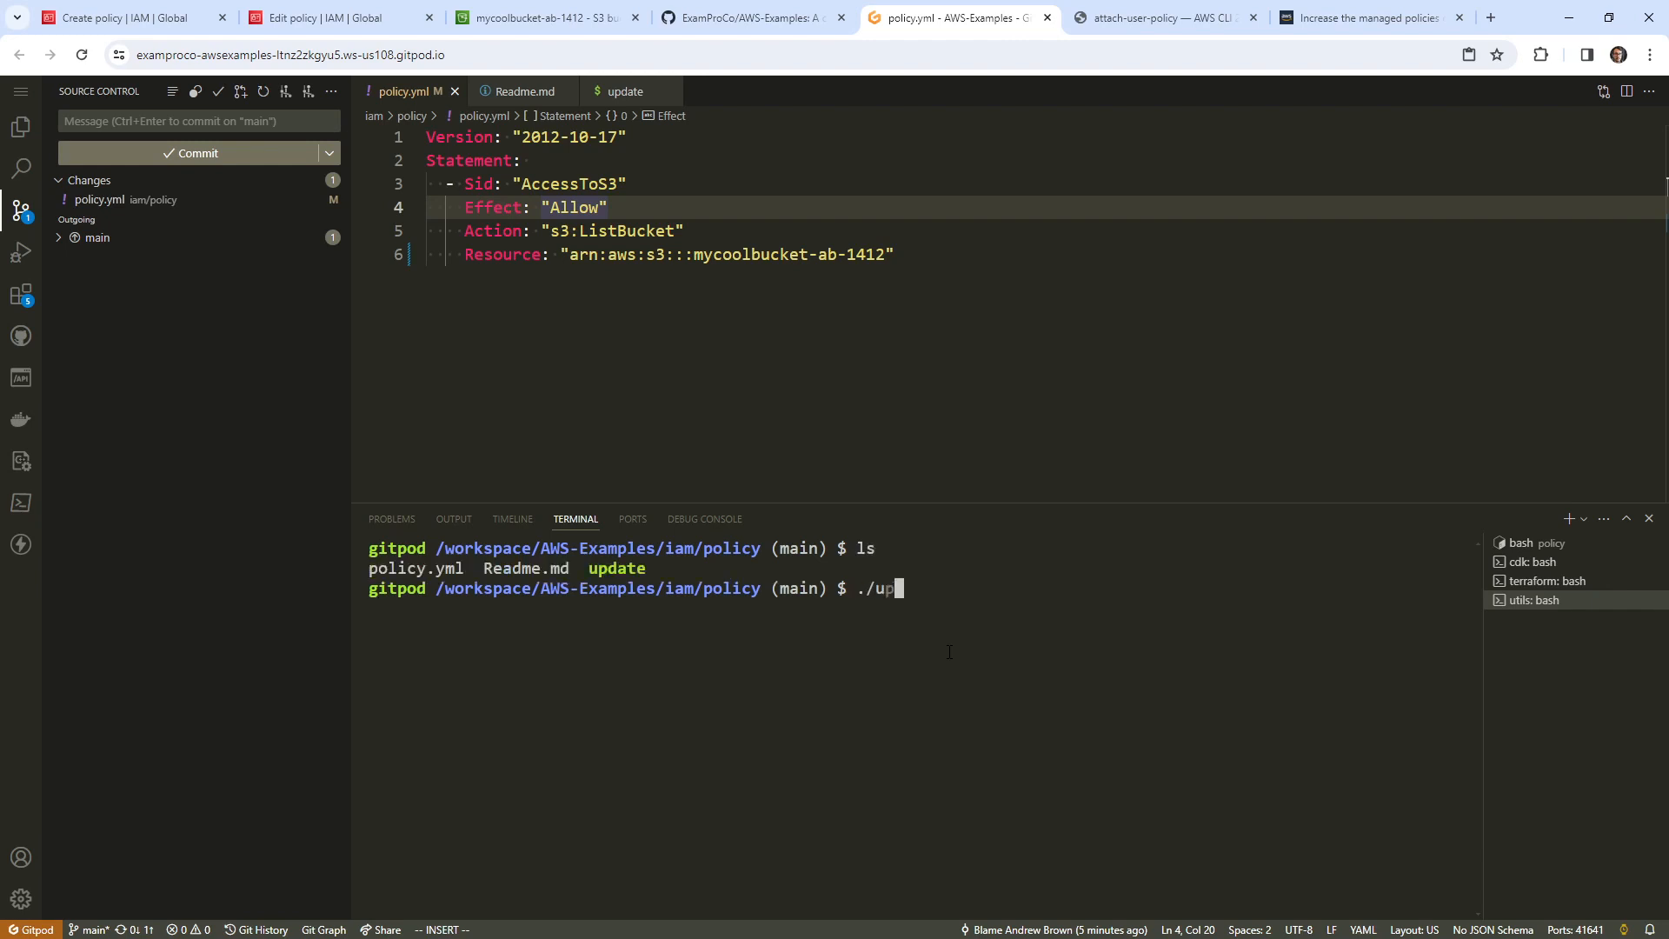
key("Return")
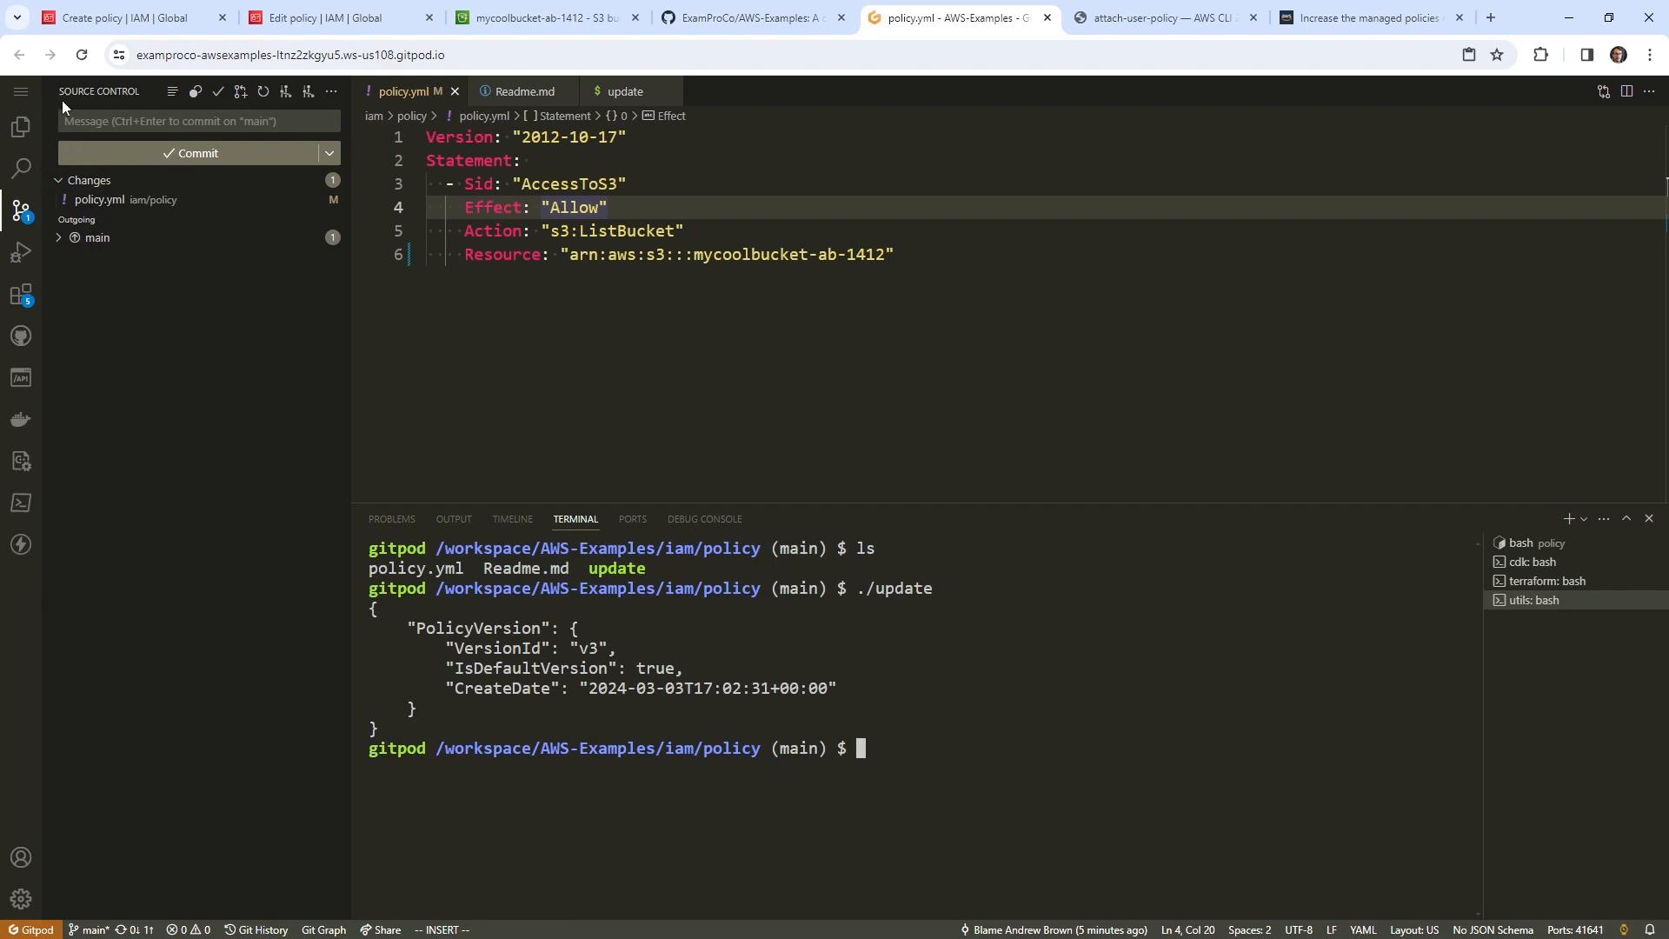
- Switch to the IAM console, leave the unsaved draft policy and open the list of IAM users
left_click(153, 20)
left_click(298, 19)
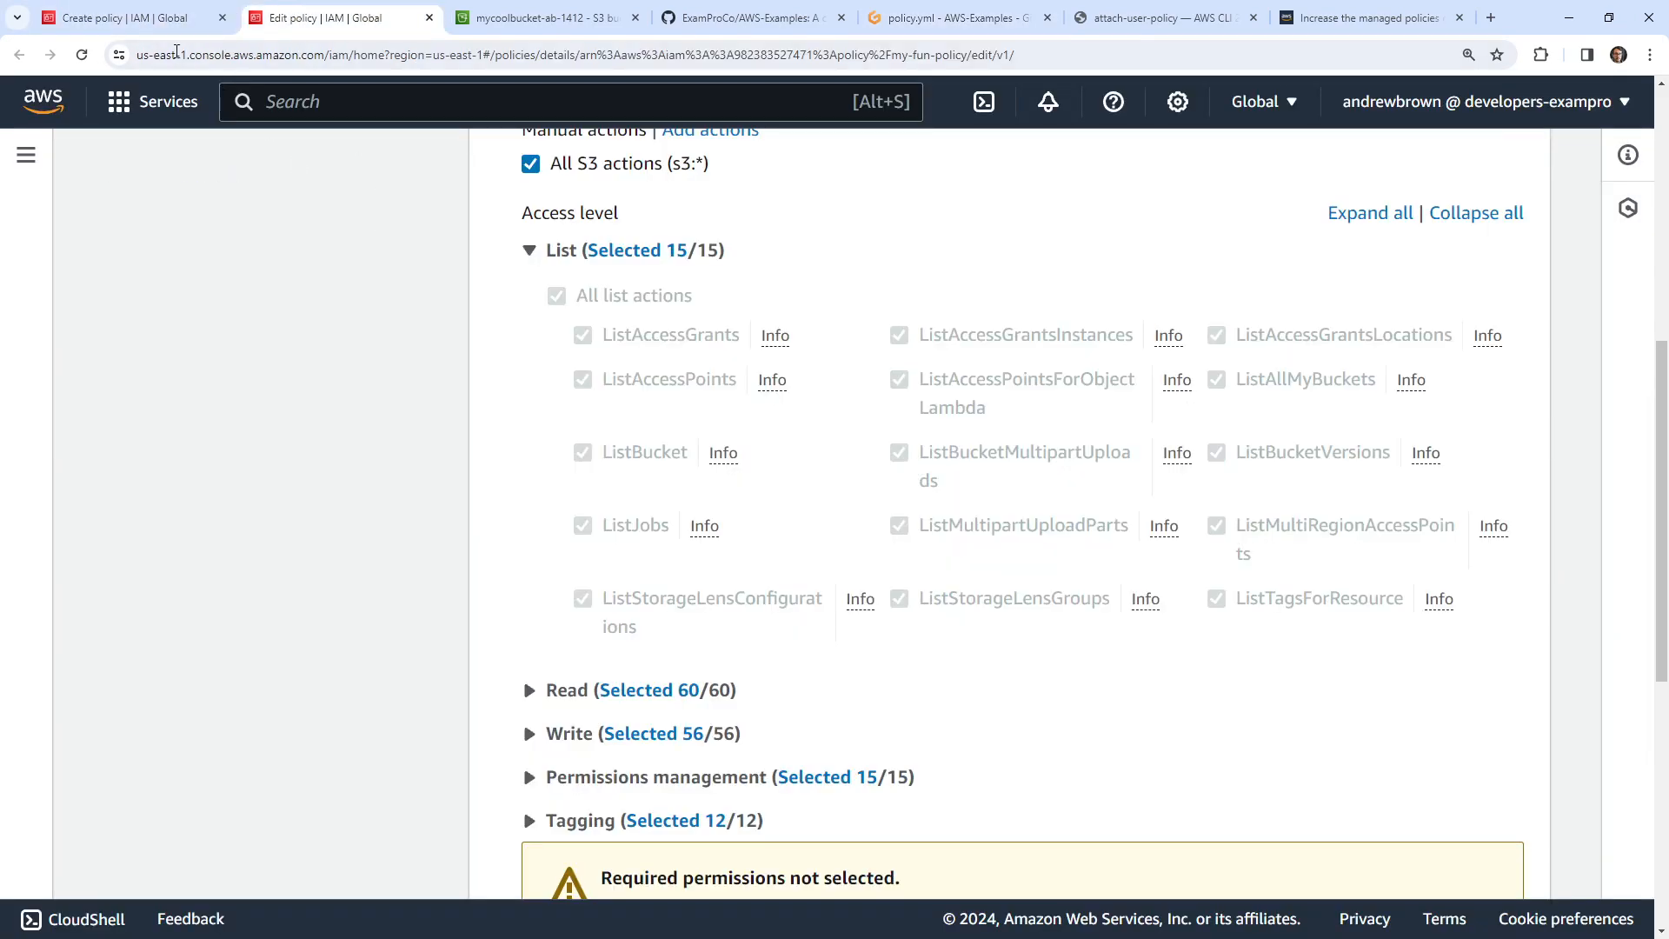
left_click(130, 17)
left_click(18, 54)
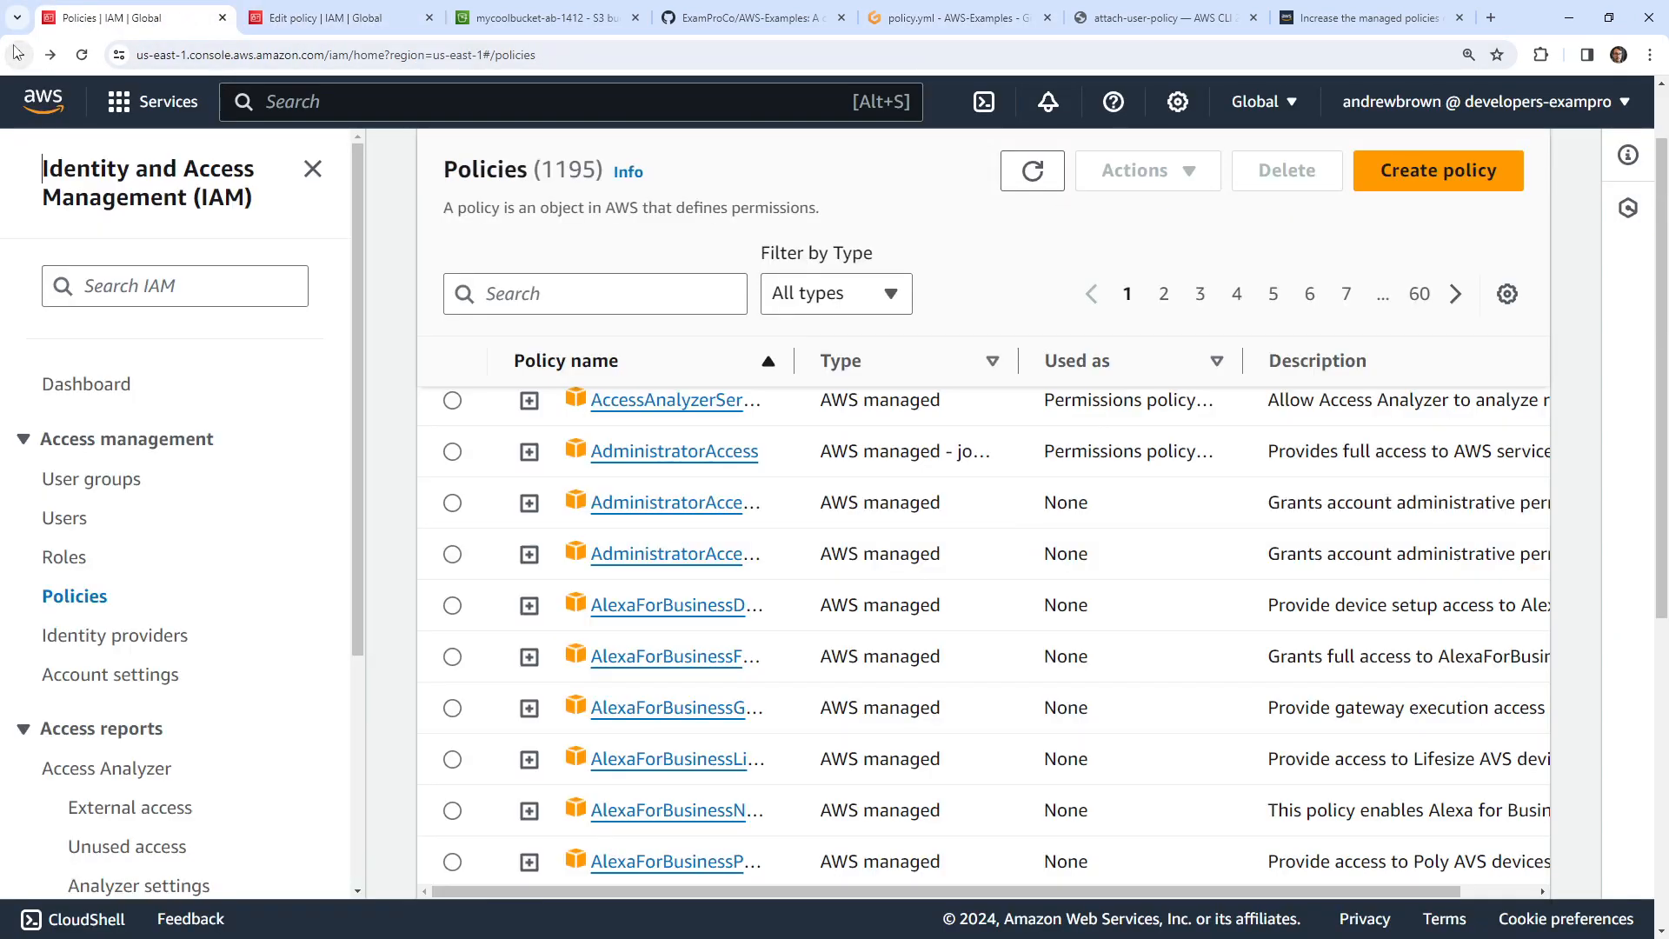
left_click(79, 525)
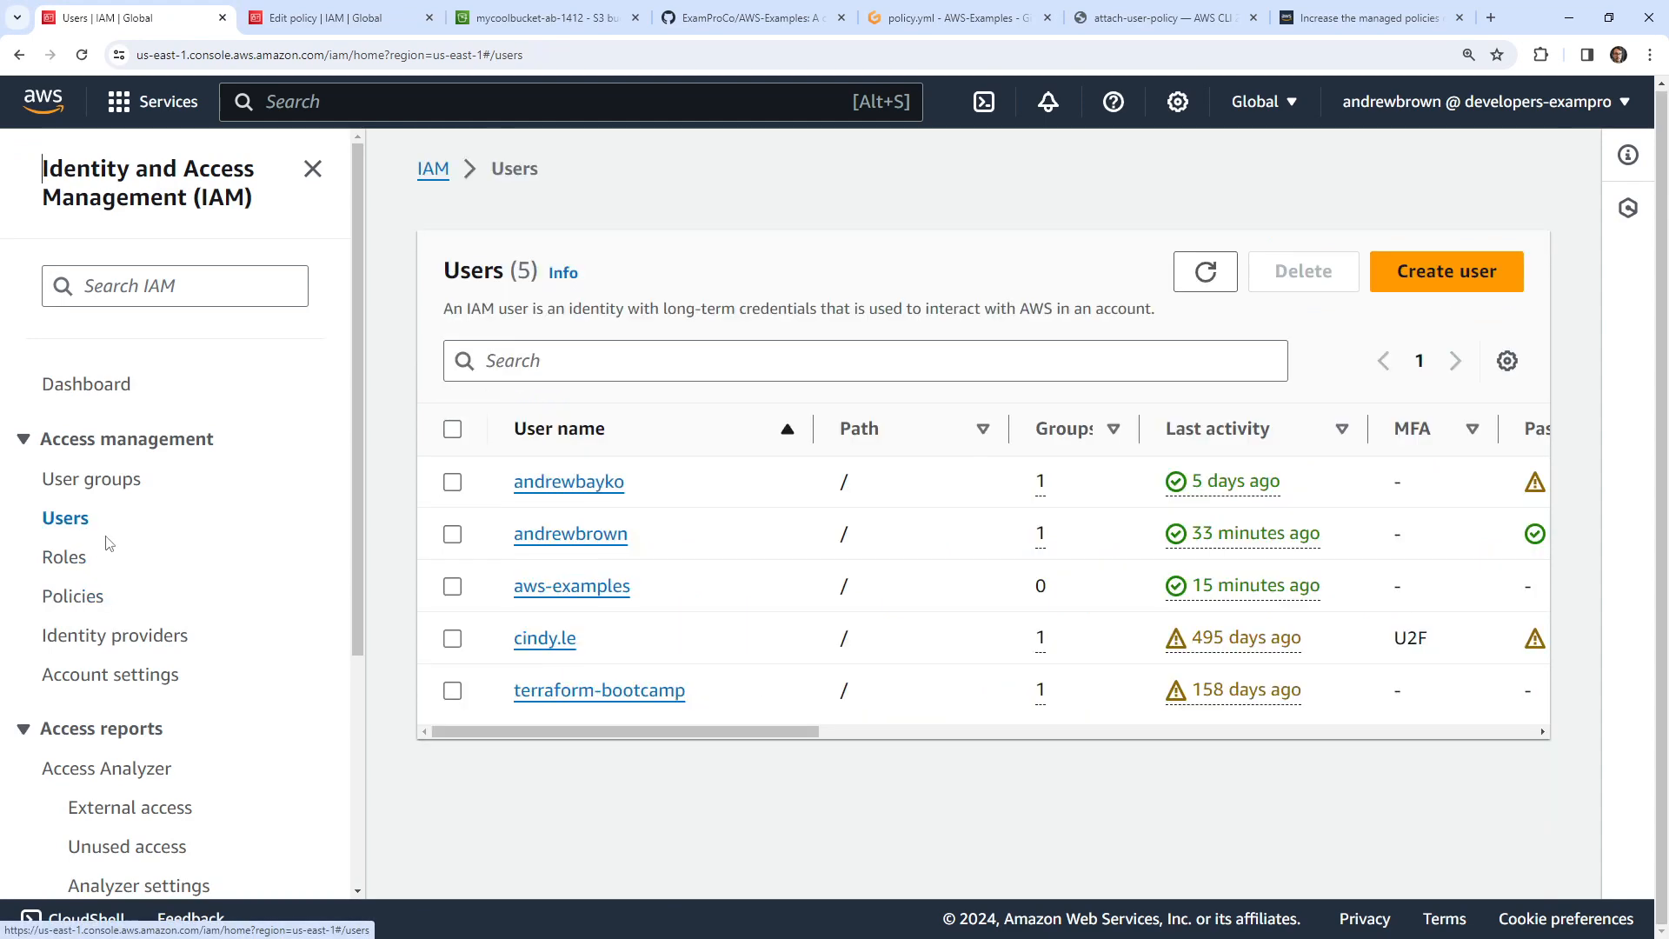
- Open the aws-examples user and expand my-fun-policy in its permissions policies to view the JSON
left_click(573, 588)
scroll(477, 601, "down", 8)
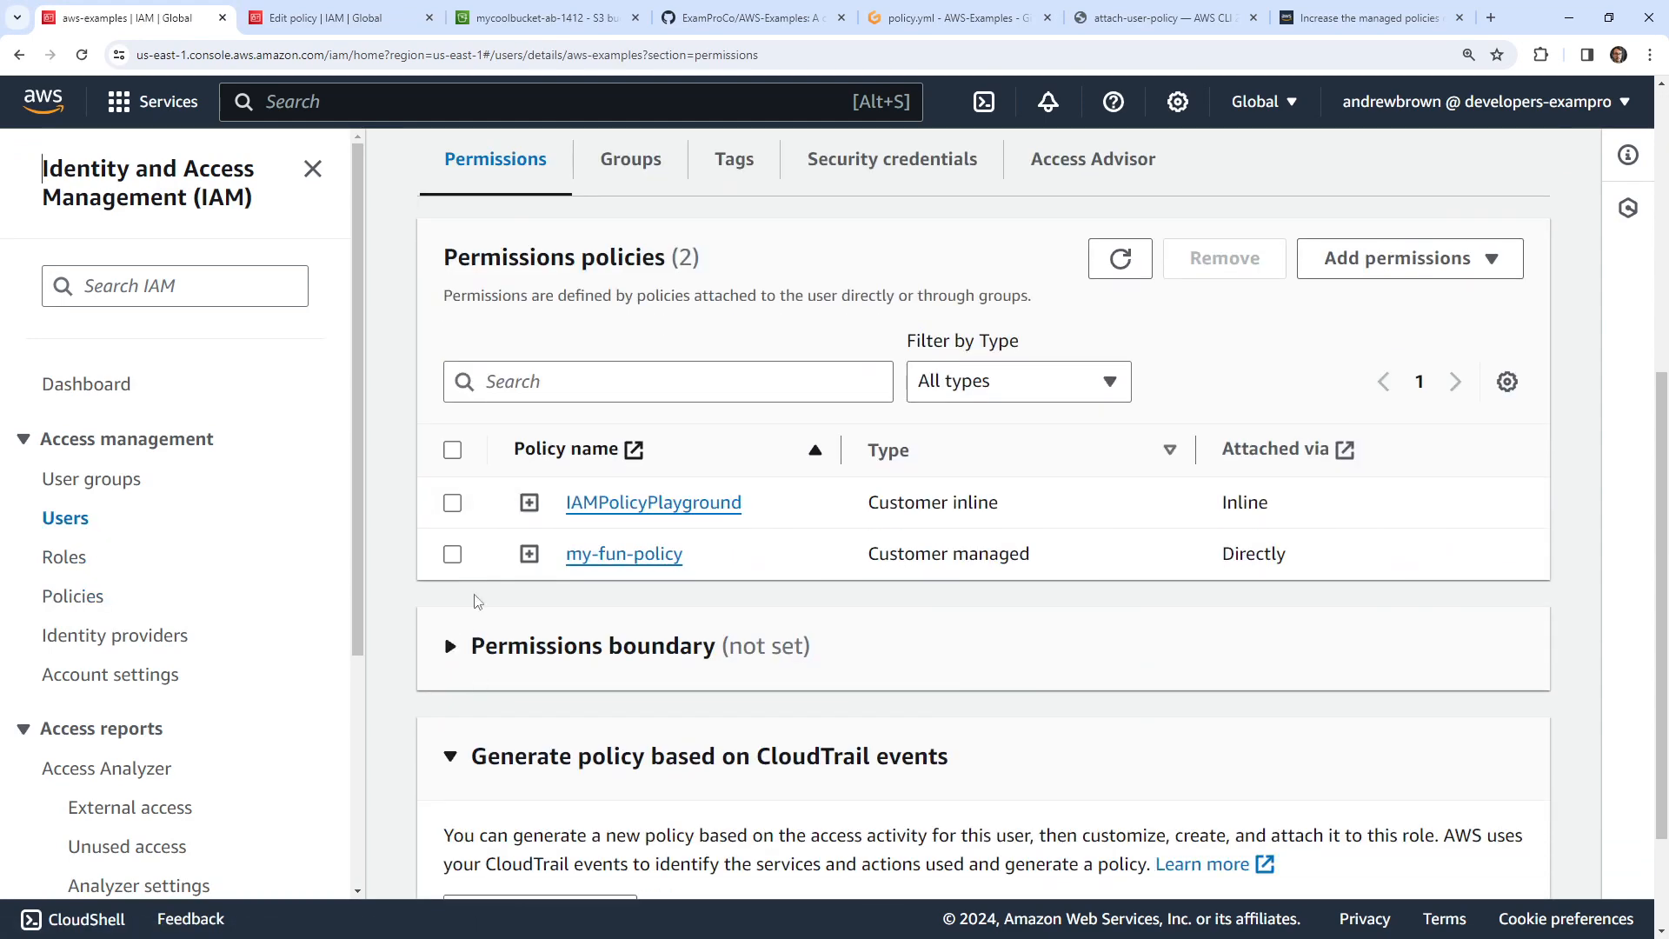
left_click(528, 554)
scroll(496, 609, "down", 3)
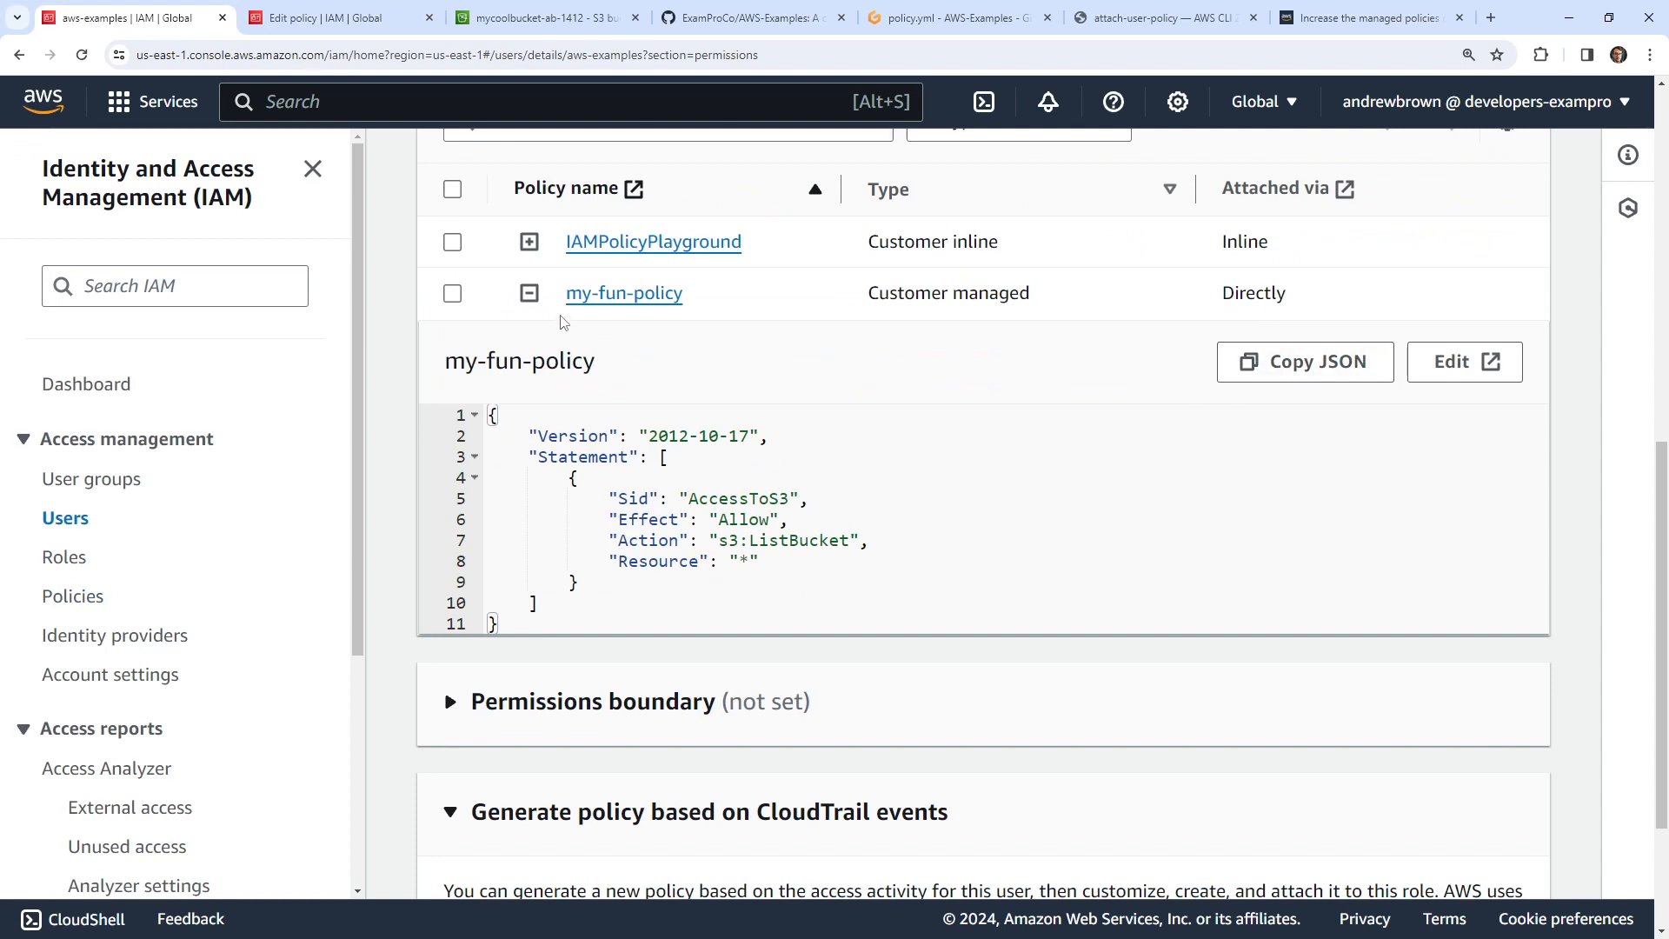
- Reload the aws-examples user page and expand my-fun-policy again to examine the Resource in its statement
left_click(627, 52)
key("Return")
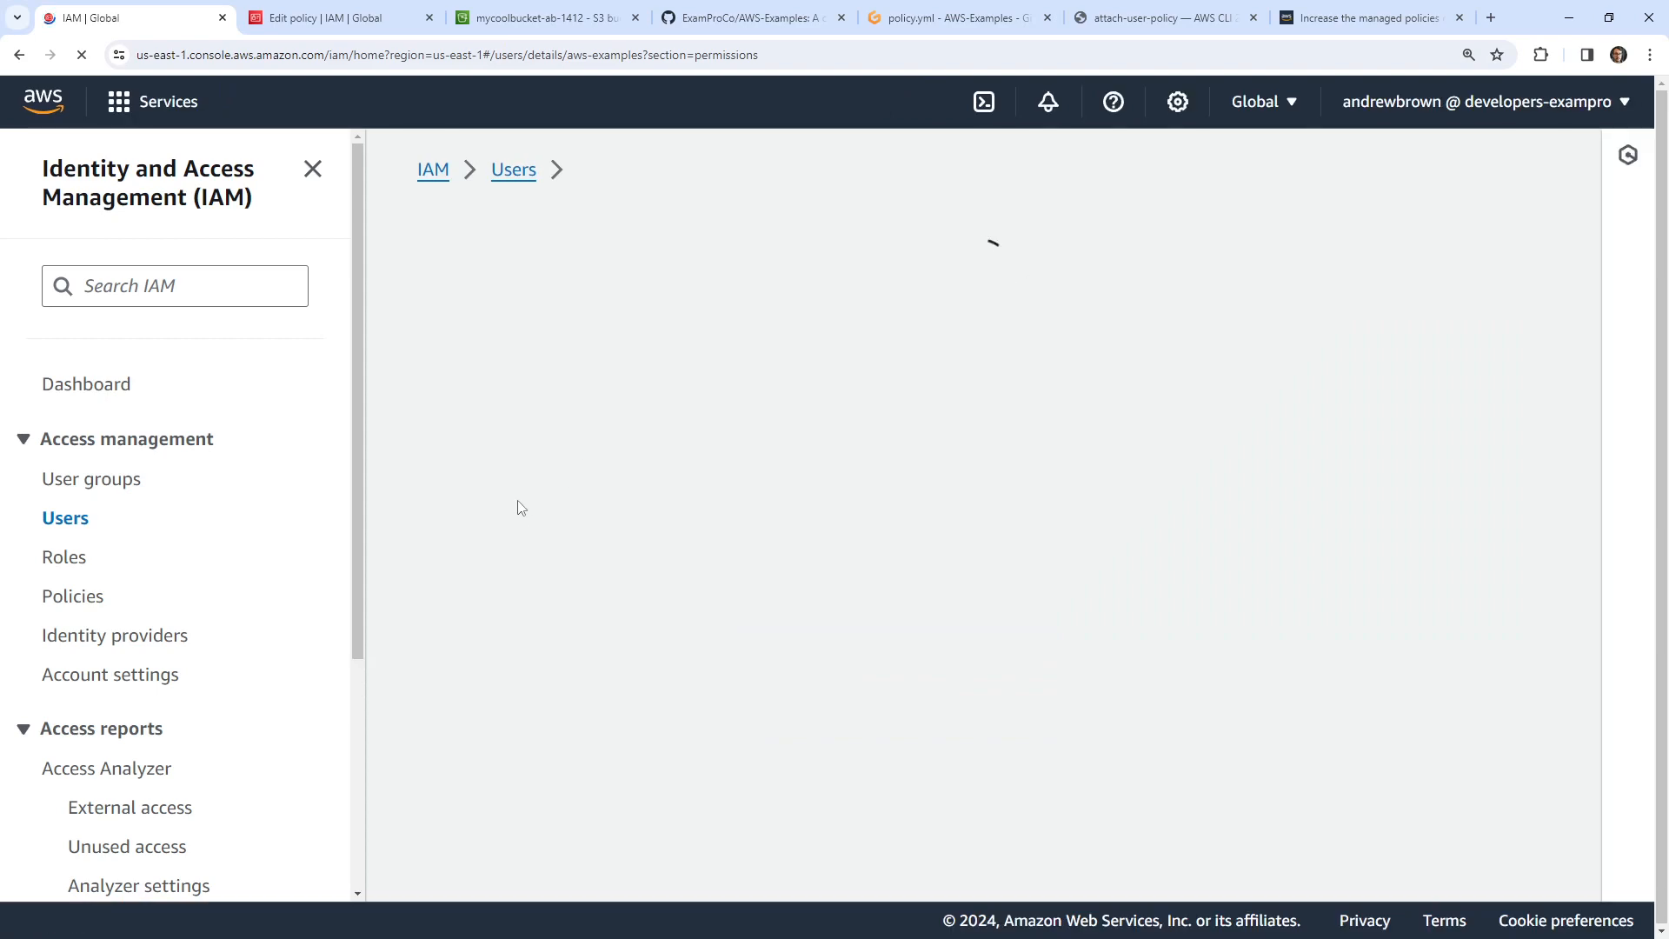
scroll(458, 661, "down", 4)
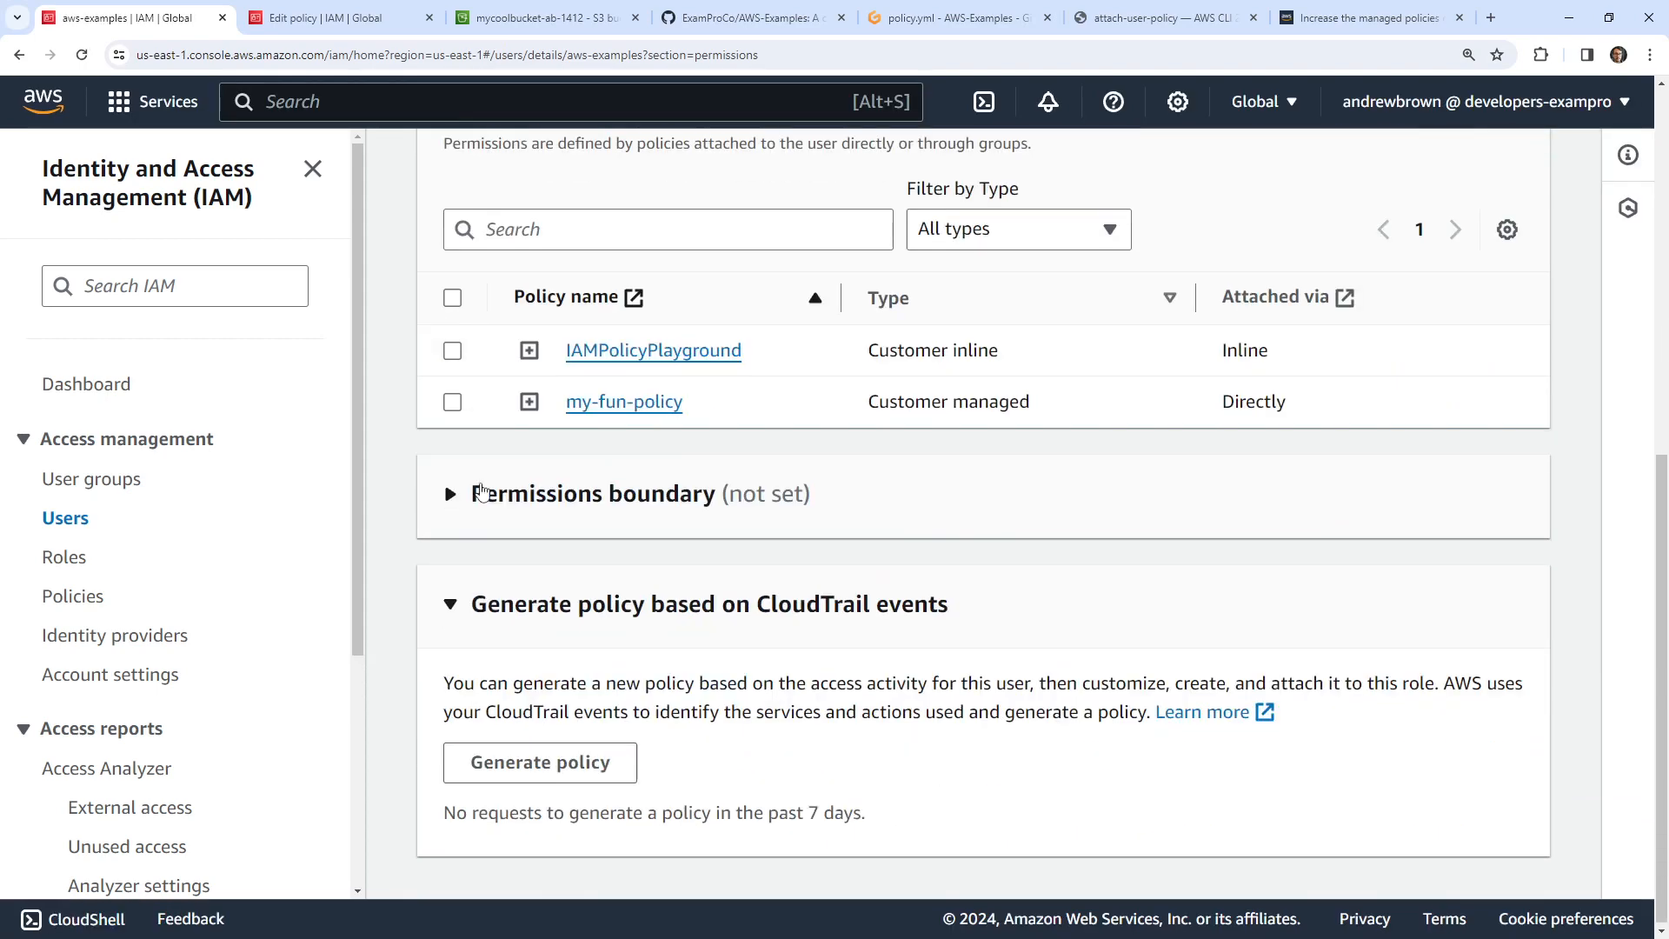
left_click(529, 402)
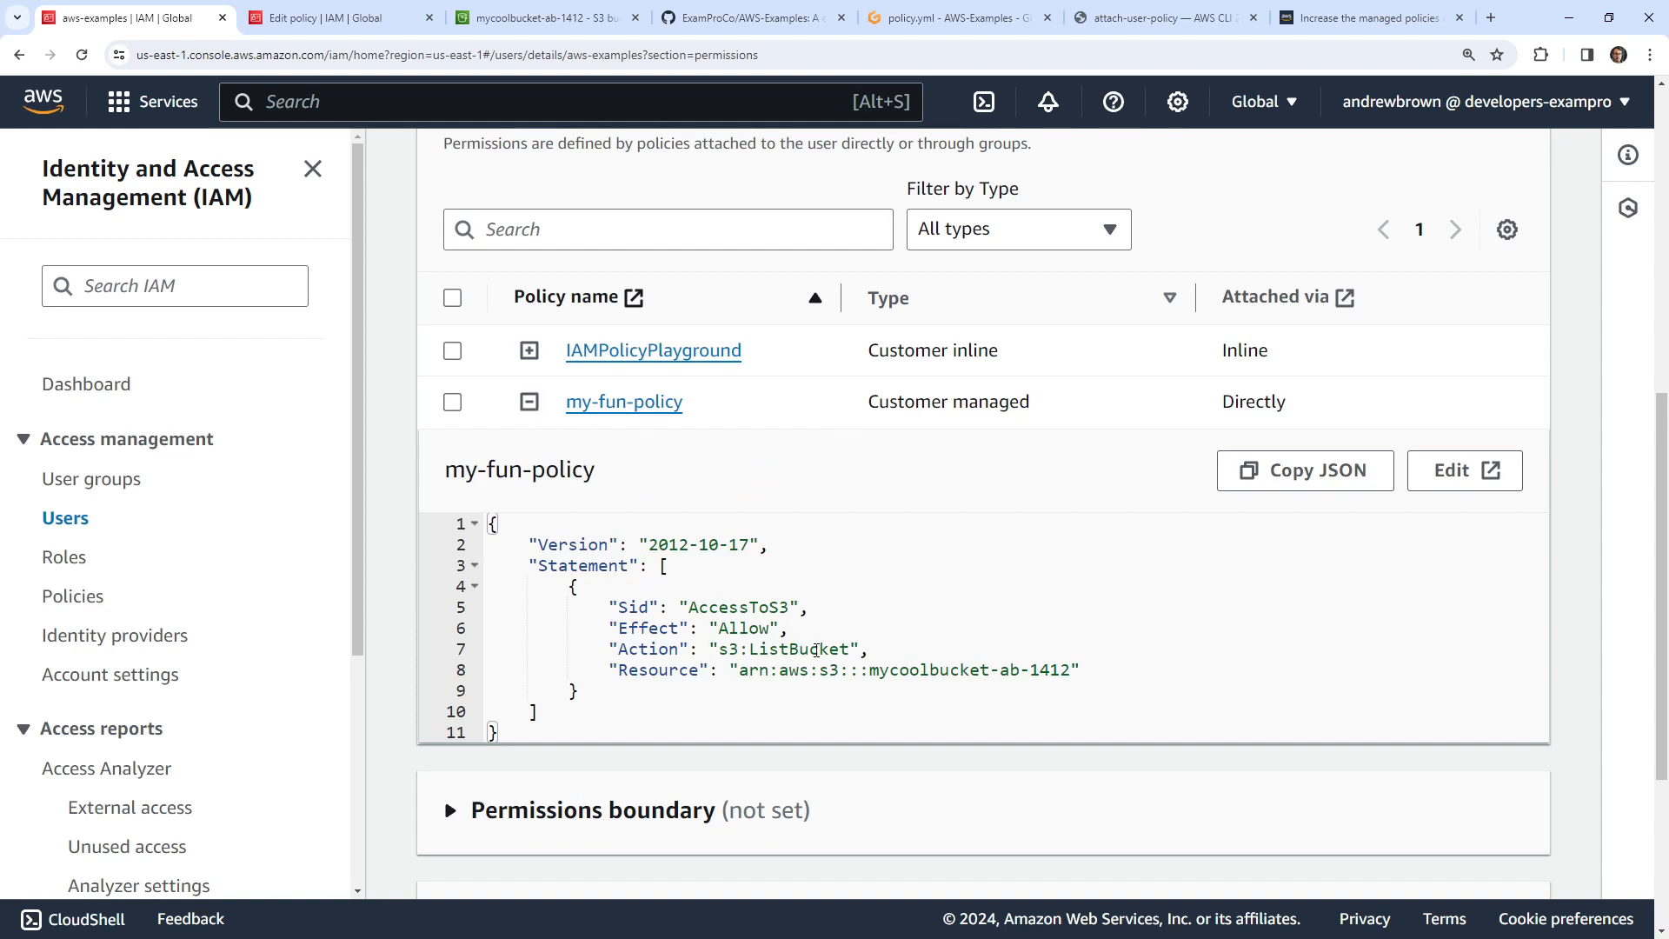
left_click_drag(579, 690, 521, 576)
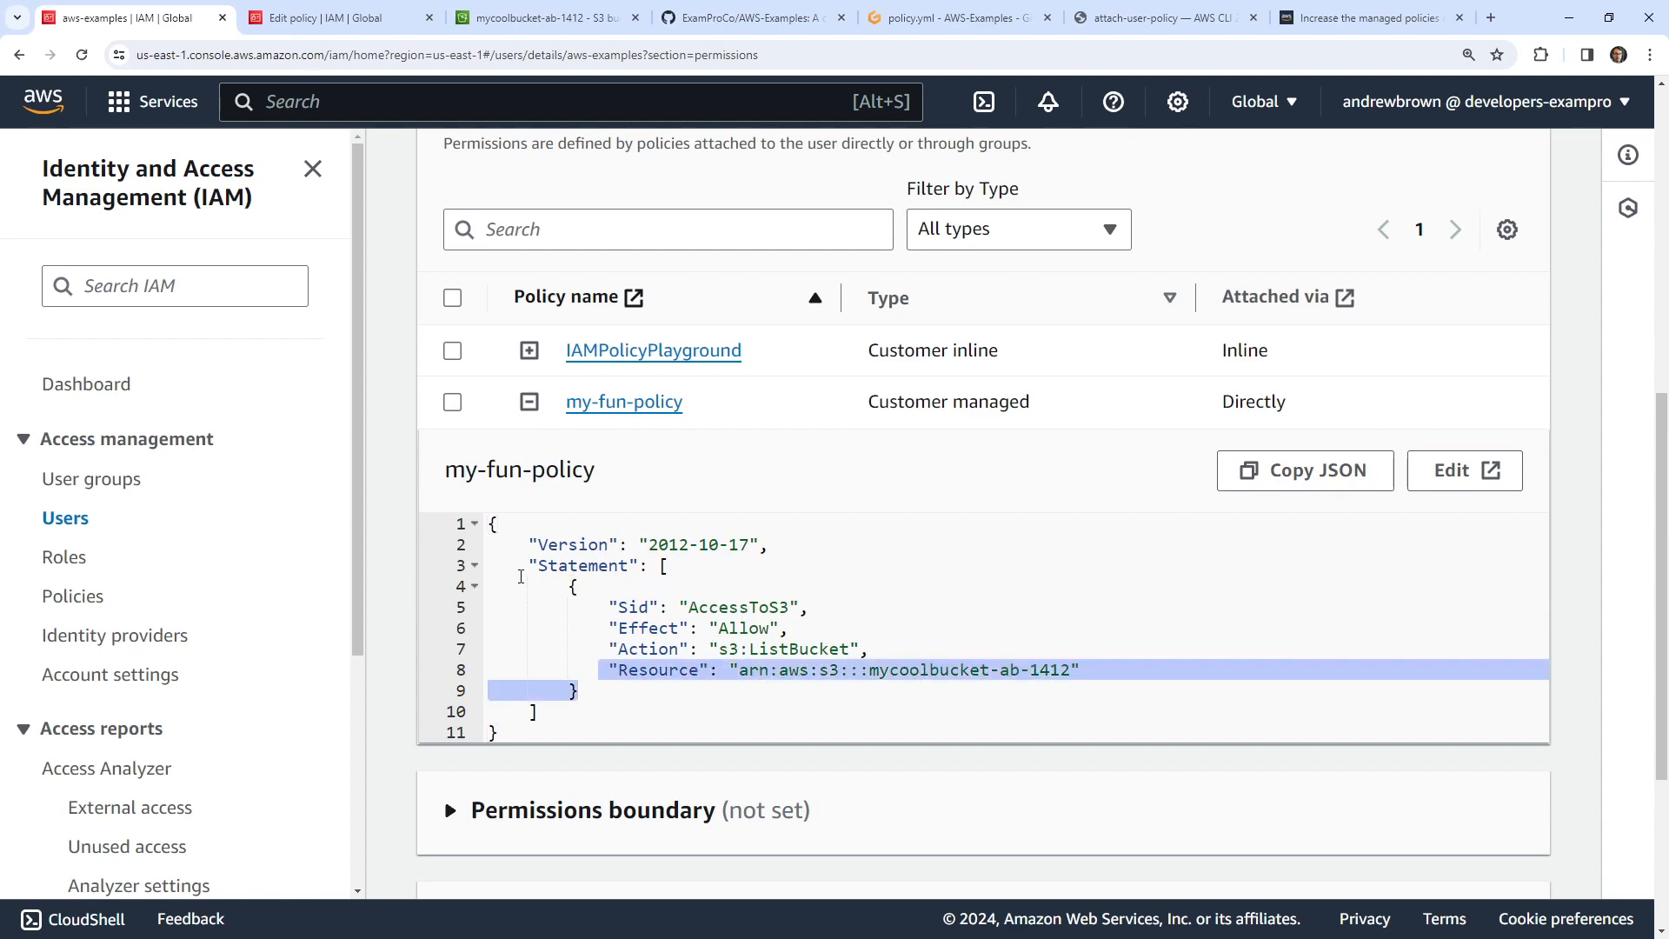
- Switch to the Gitpod workspace and run aws s3 ls in the terminal to test bucket listing
left_click(957, 17)
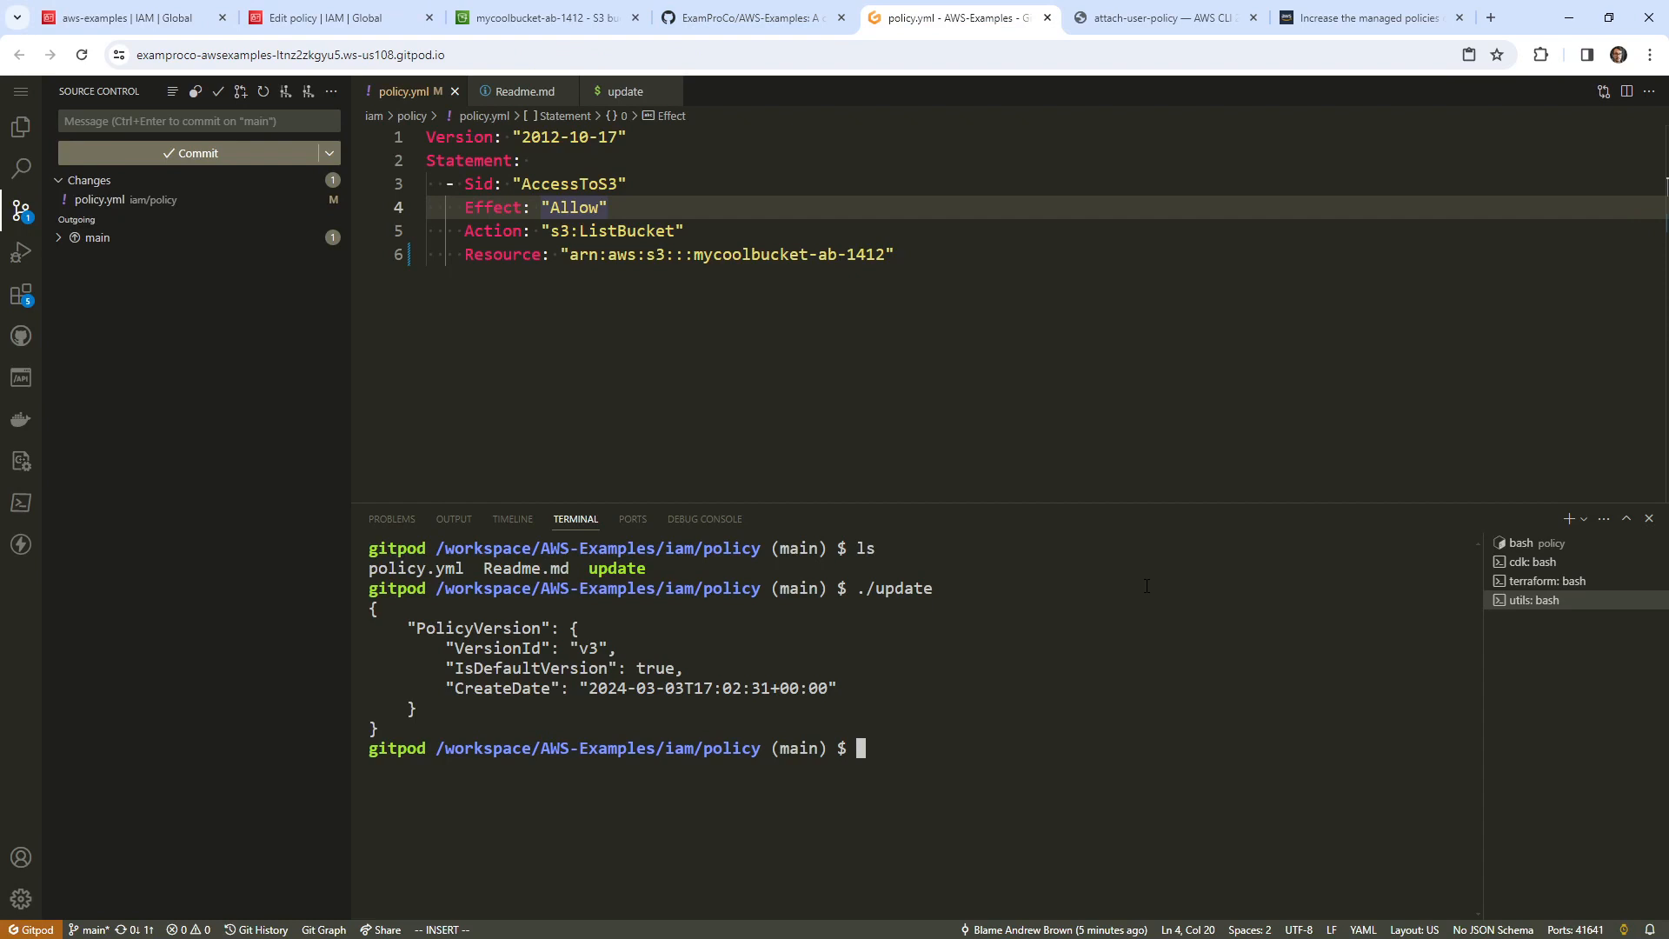
type("aws st")
key("BackSpace")
key("BackSpace")
type("s3 ls")
key("Return")
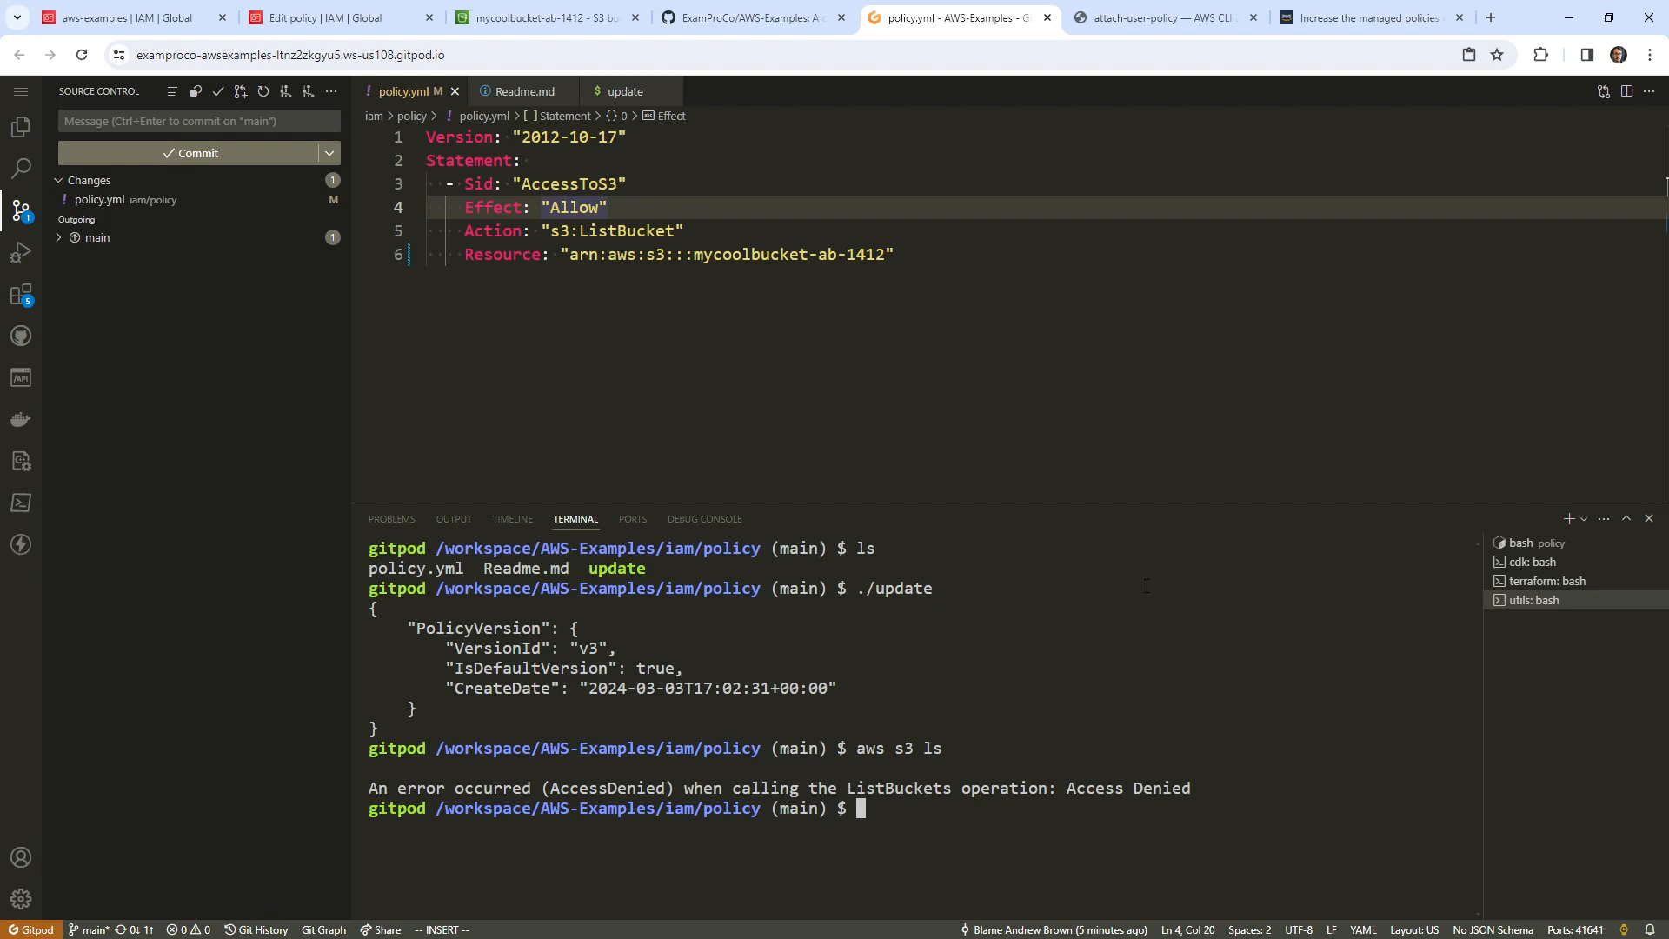
- Search the web for "s3 actions list reference" and open the AWS page "Actions, resources, and condition keys for Amazon S3"
left_click(1361, 17)
left_click(1322, 54)
type("s")
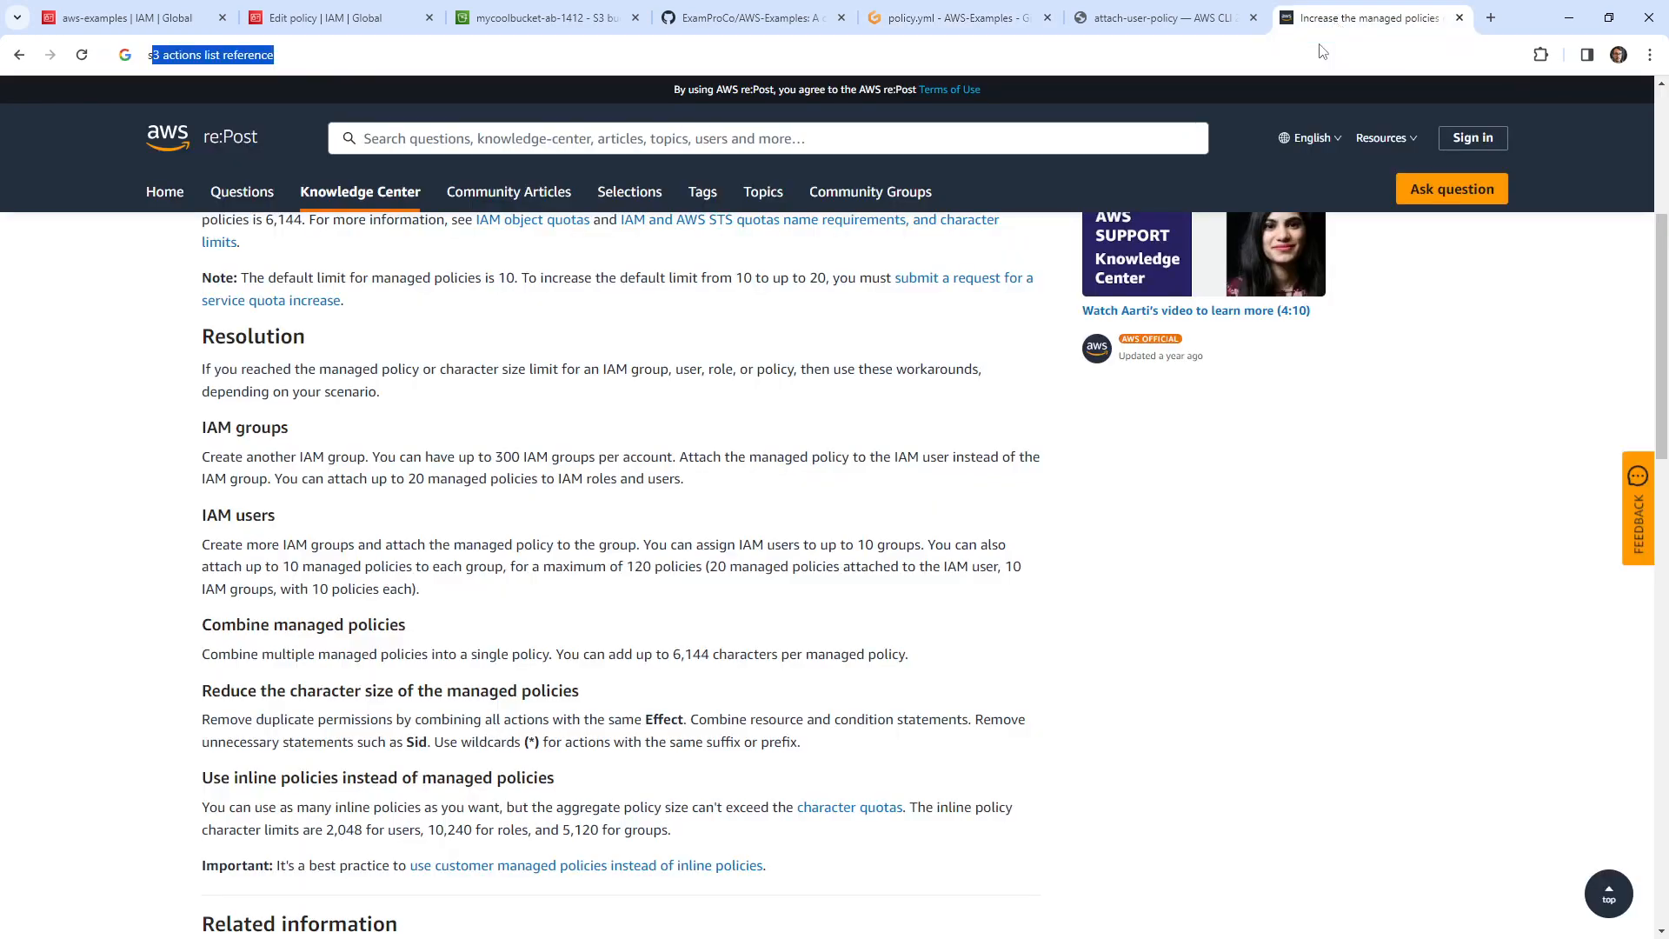
type("3 actions")
key("Return")
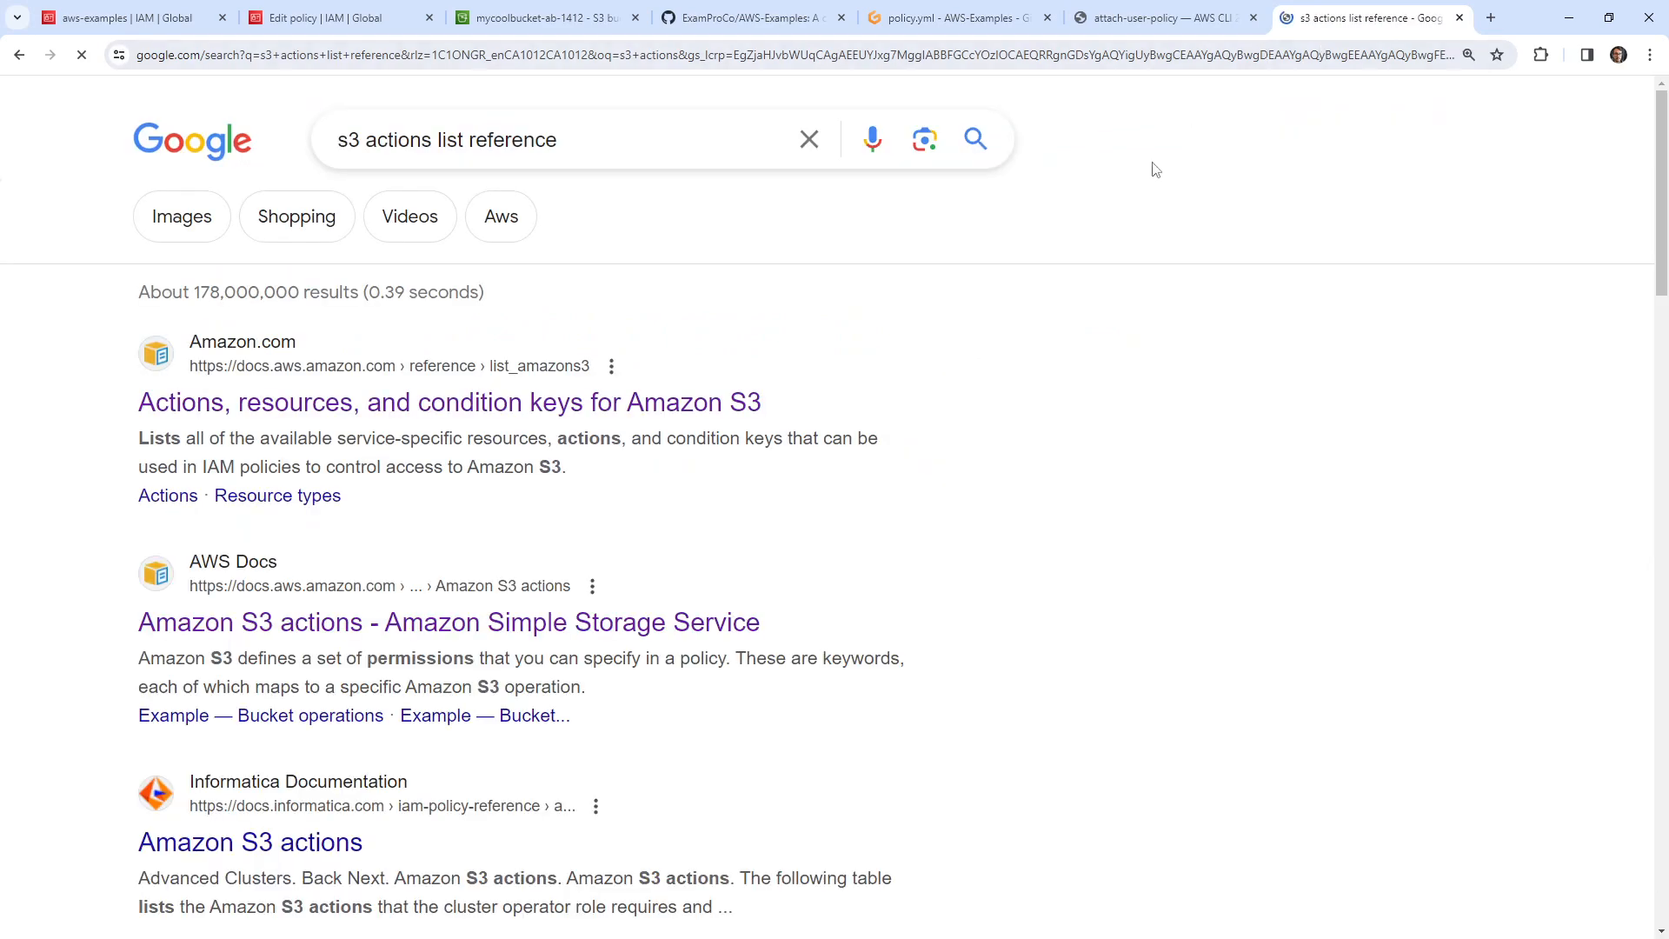
left_click(676, 404)
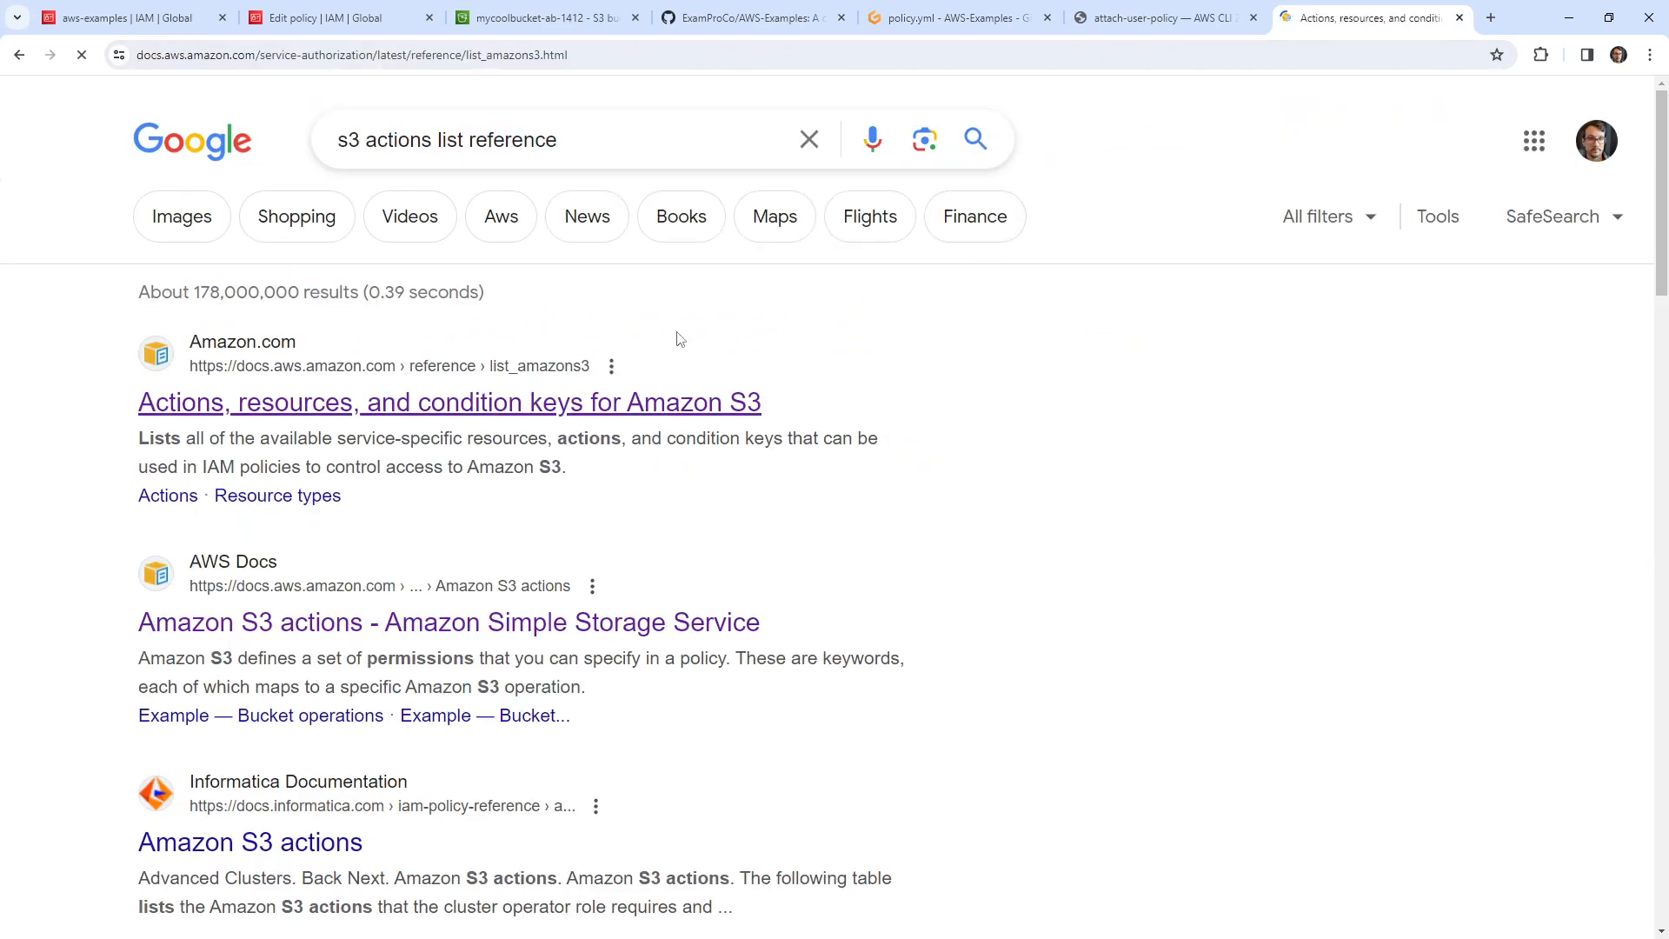
- Find the ListBucket action on the reference page and examine the ARN format of its bucket resource type
scroll(683, 374, "down", 10)
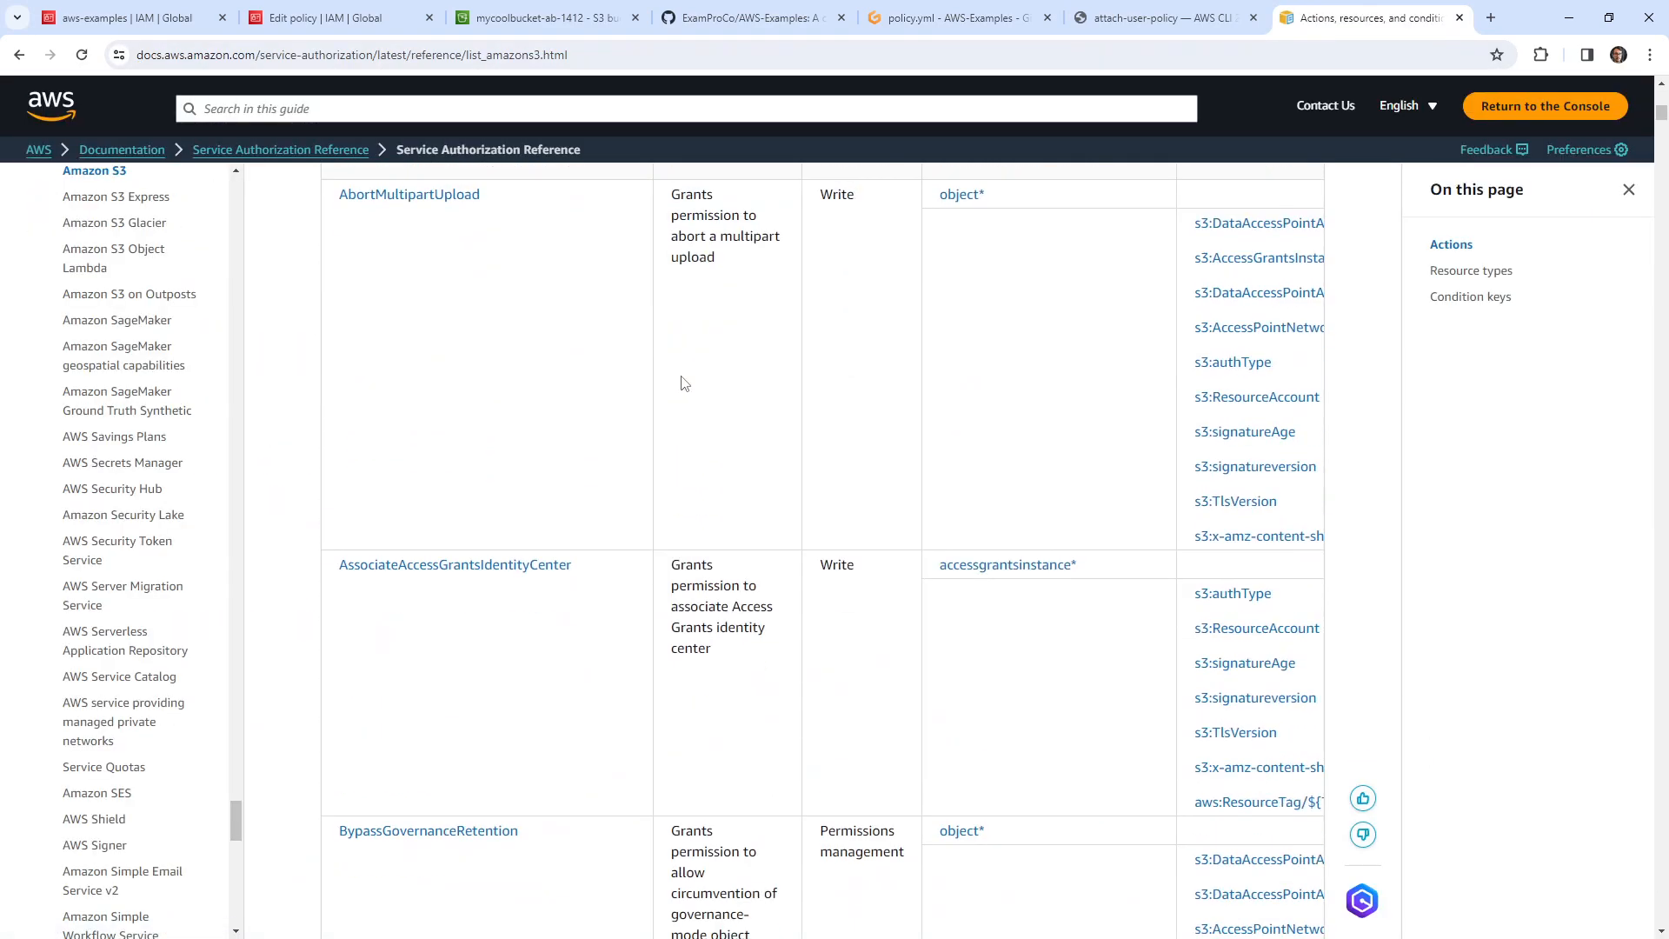
key("ctrl+f")
type("ListBuck")
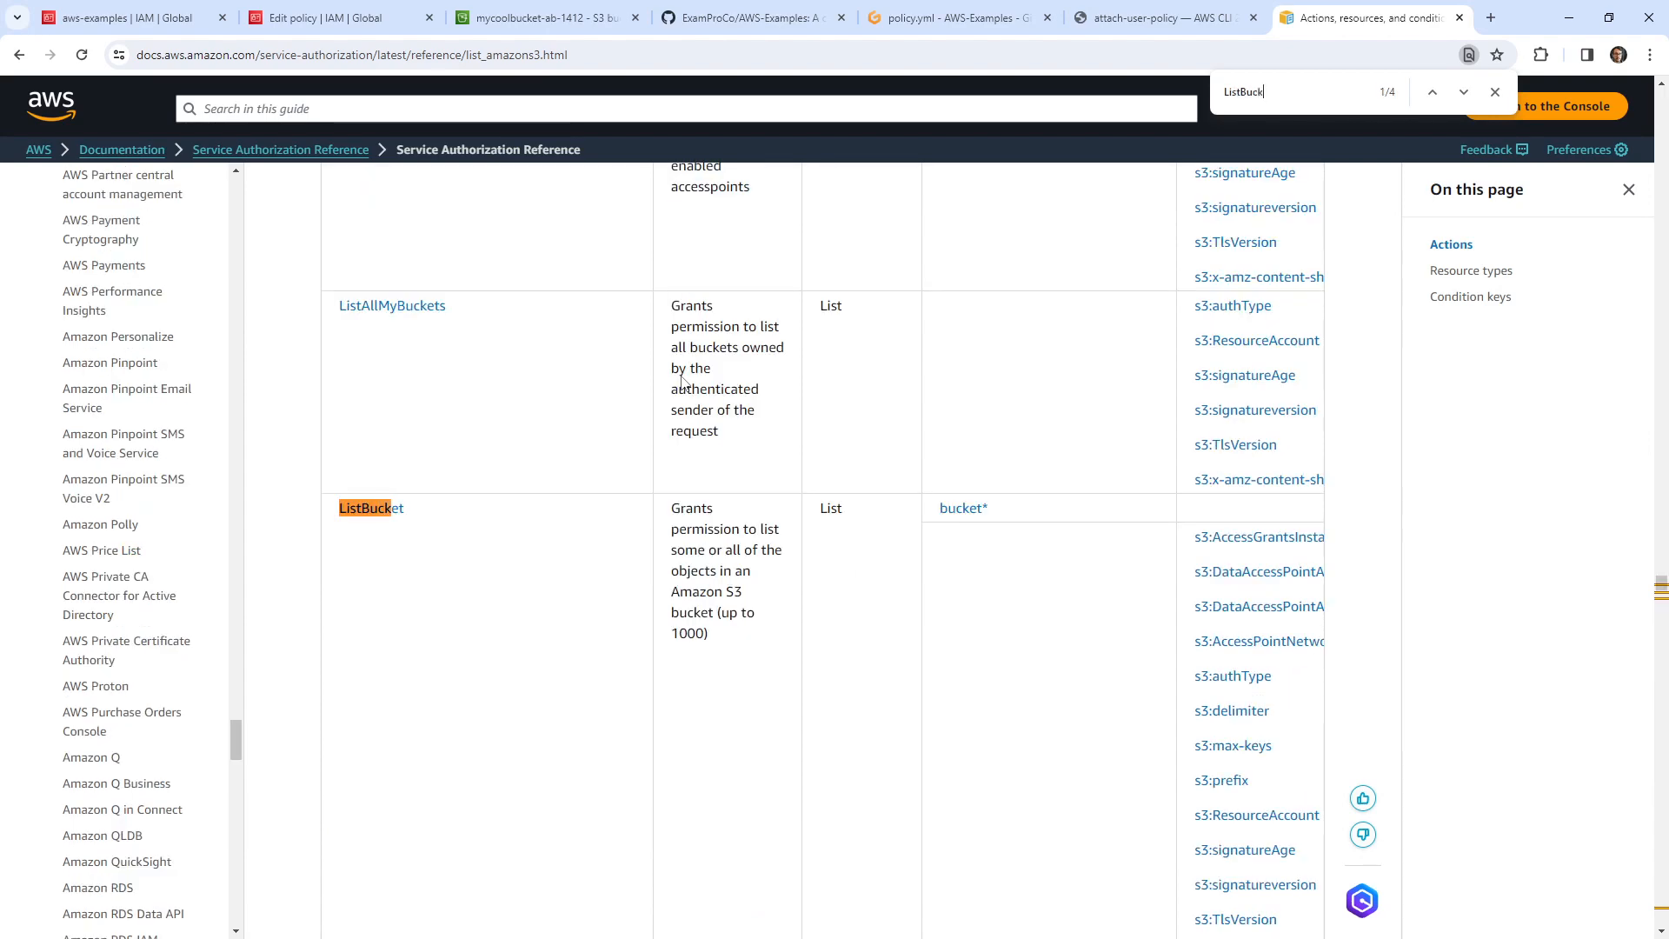
scroll(654, 510, "down", 2)
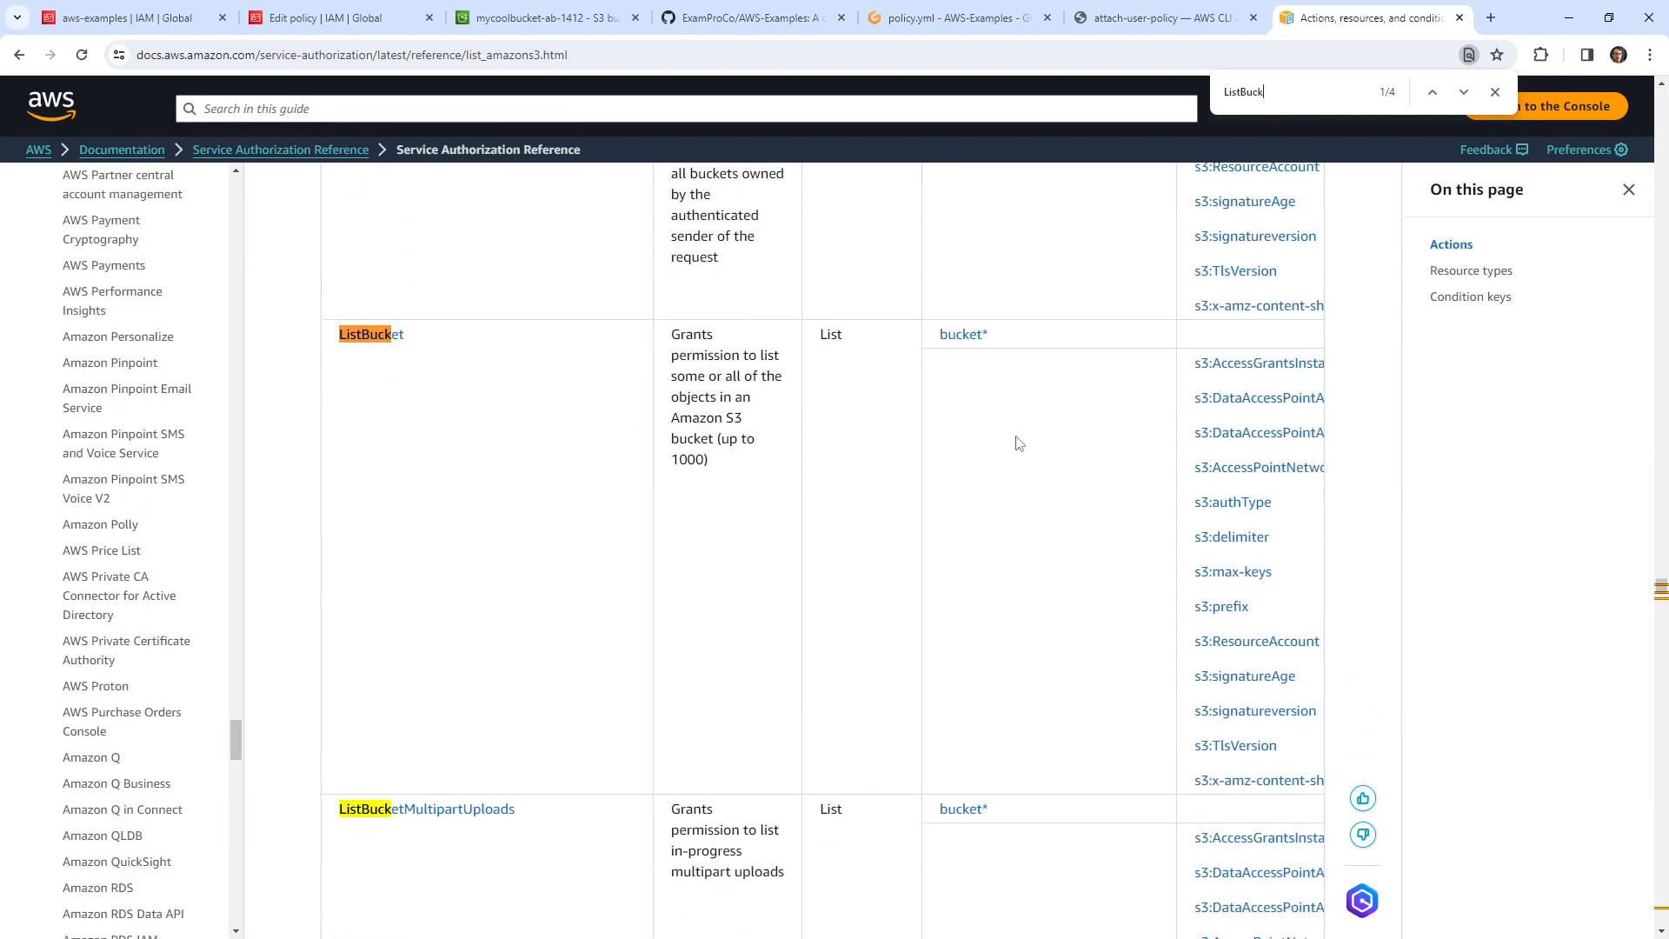
left_click(966, 335)
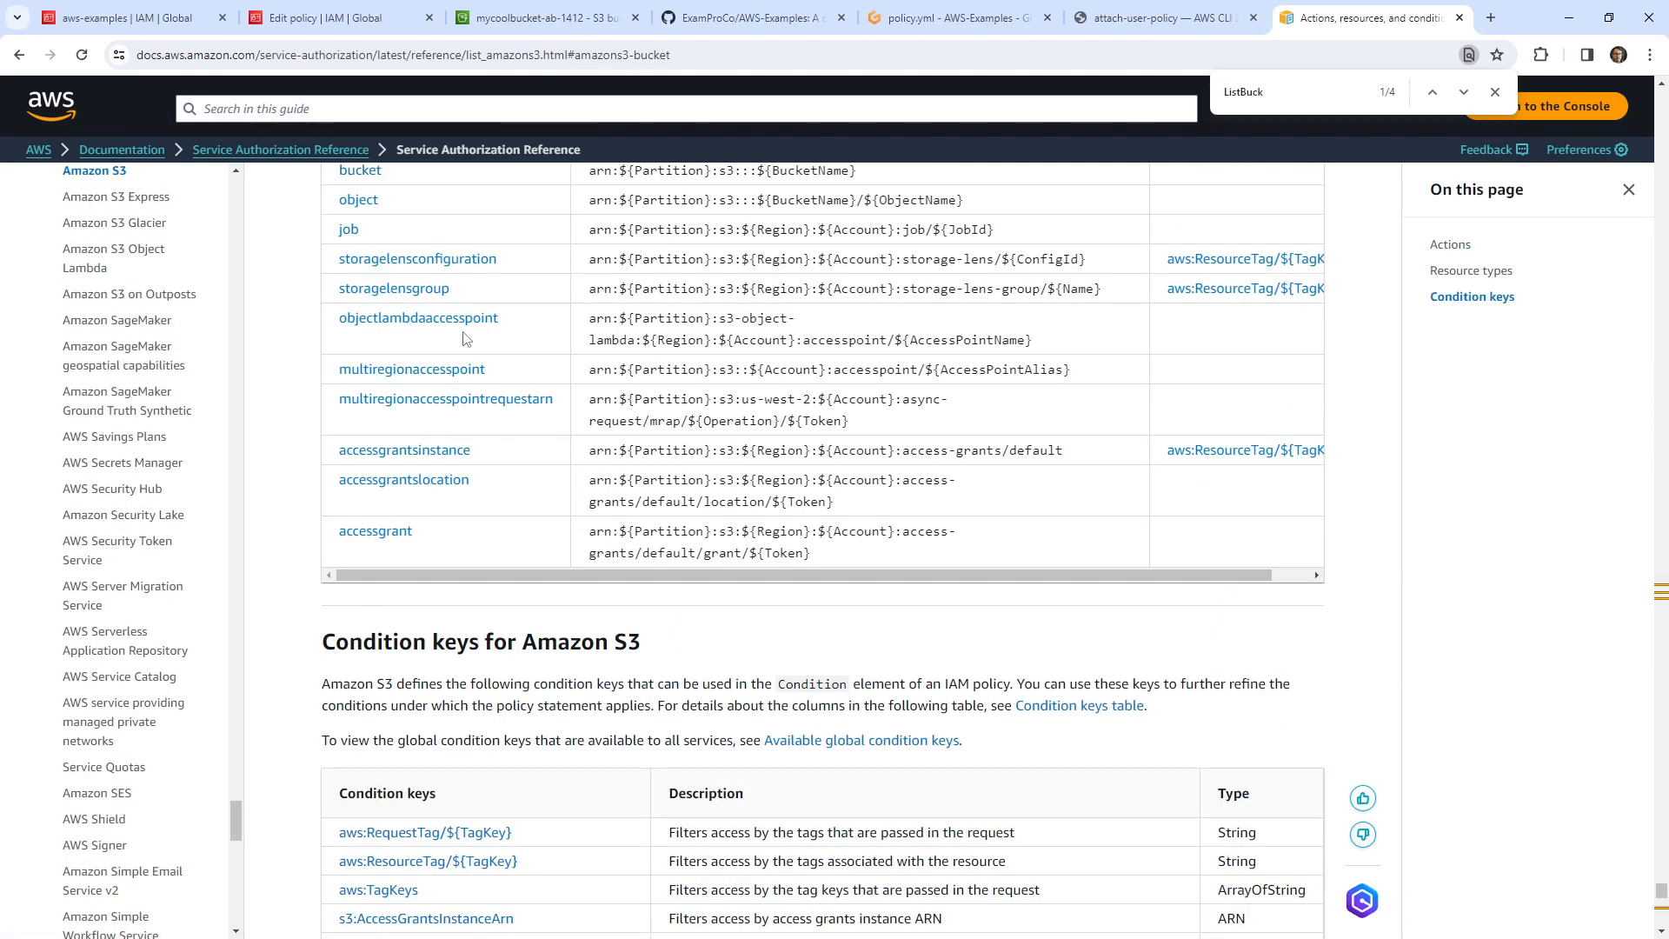
scroll(465, 341, "up", 1)
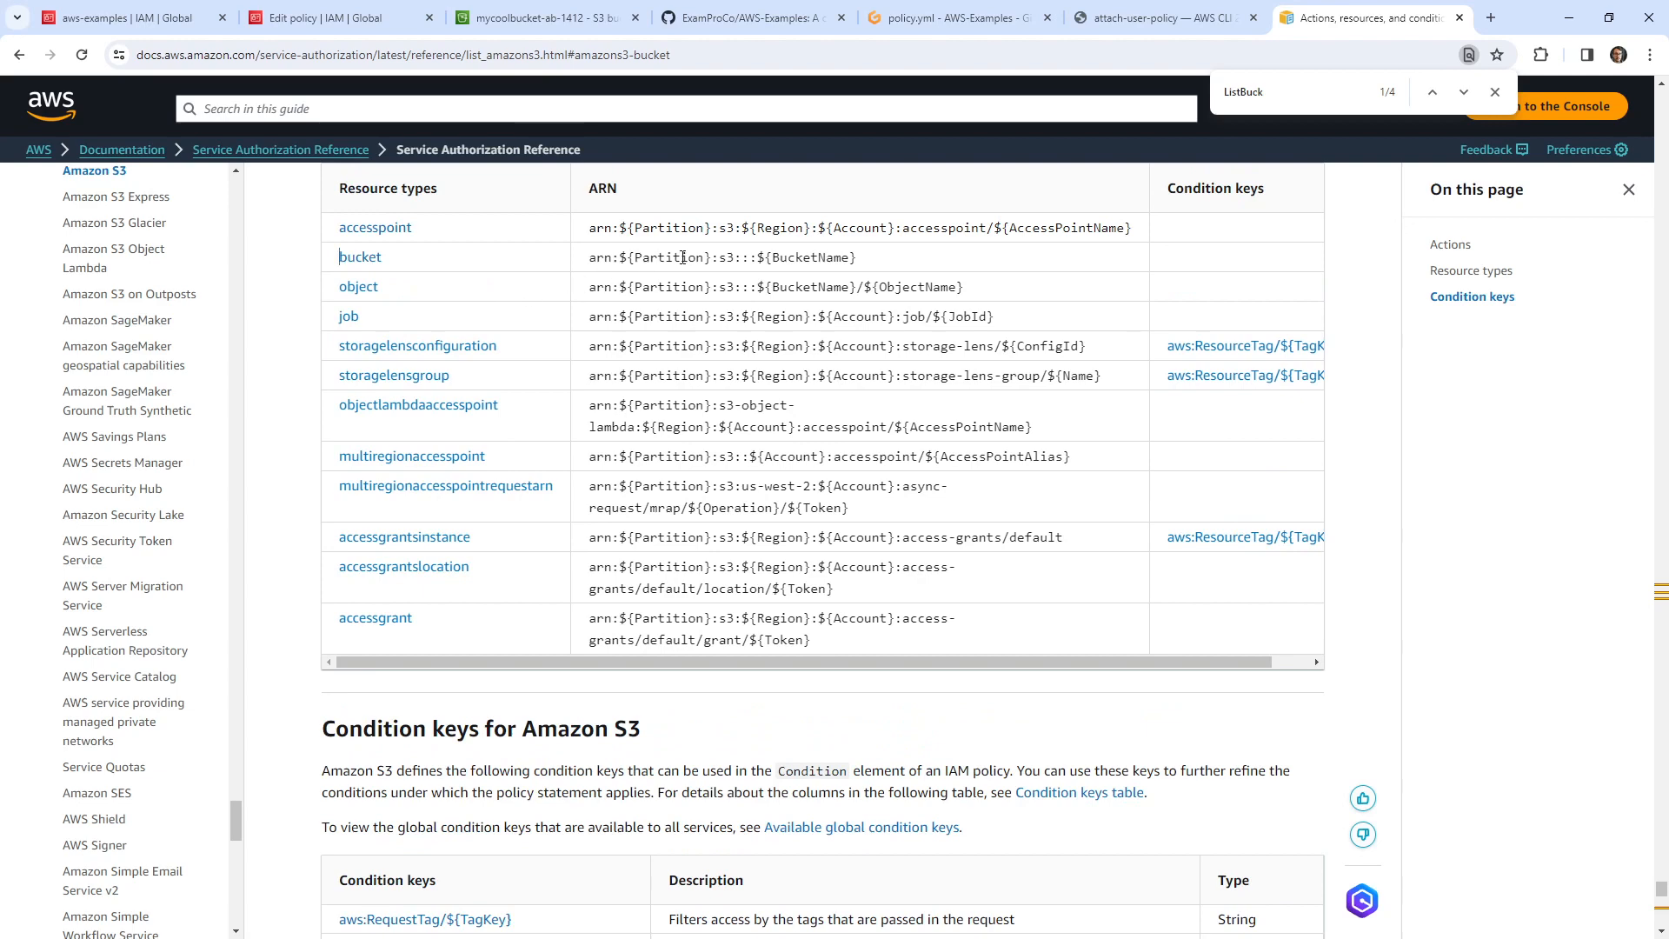
left_click_drag(760, 257, 589, 259)
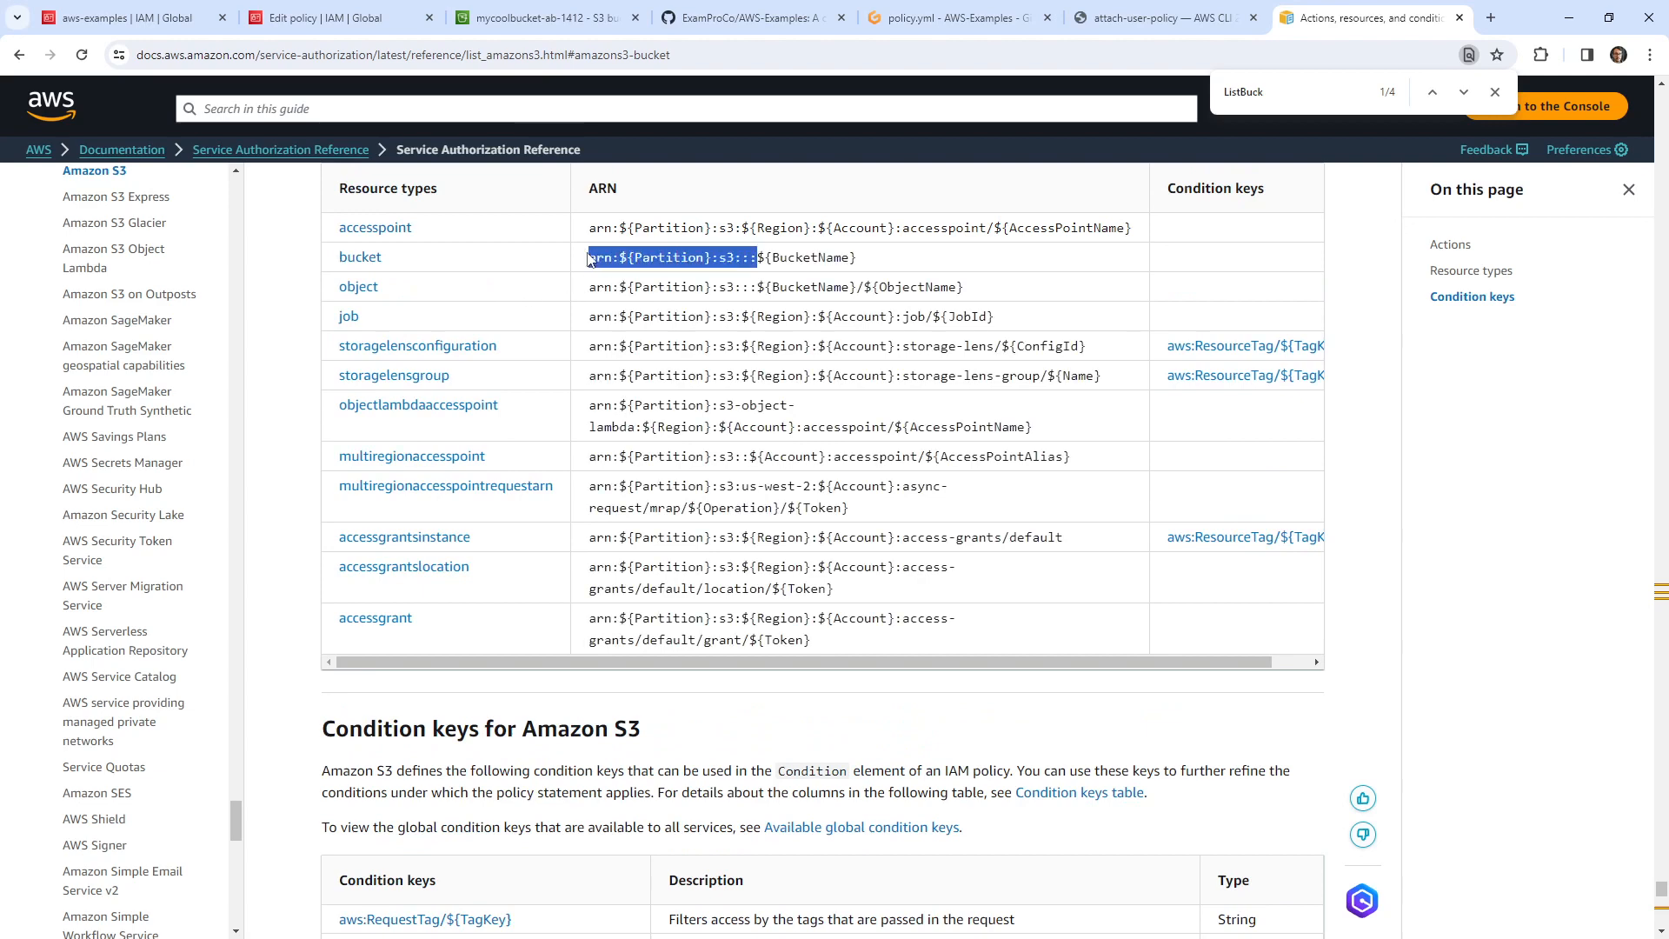
- Return to policy.yml in Gitpod and replace the bucket name in the Resource ARN with *, giving arn:aws:s3:::*
left_click(588, 21)
left_click(328, 21)
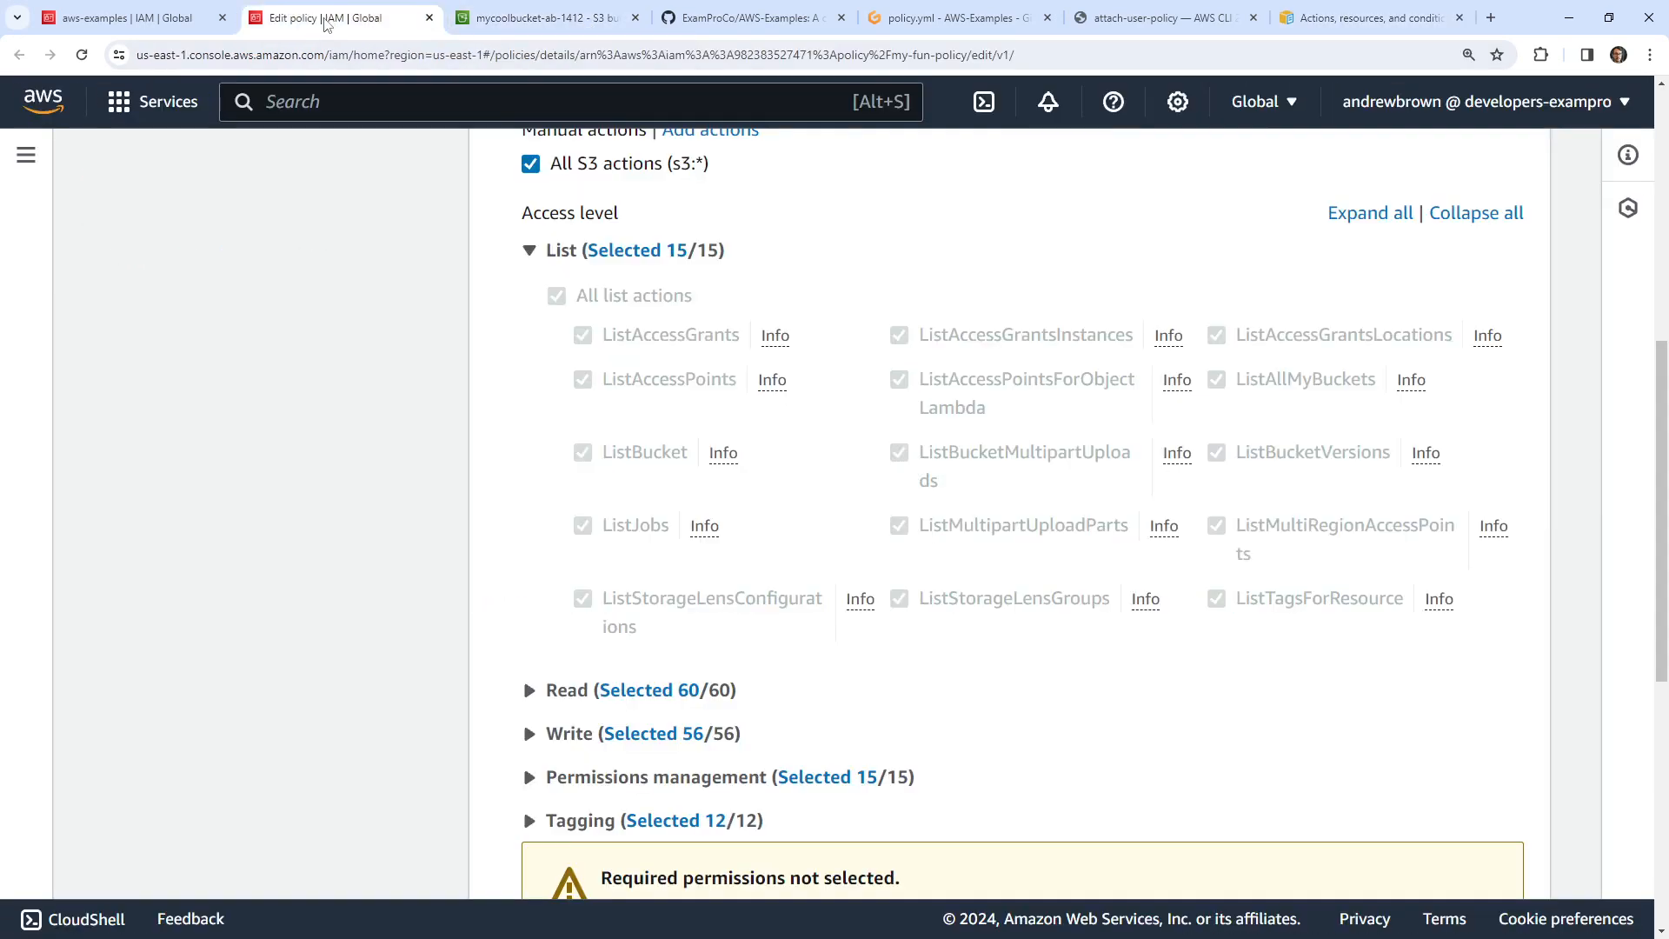
left_click(165, 28)
left_click(957, 17)
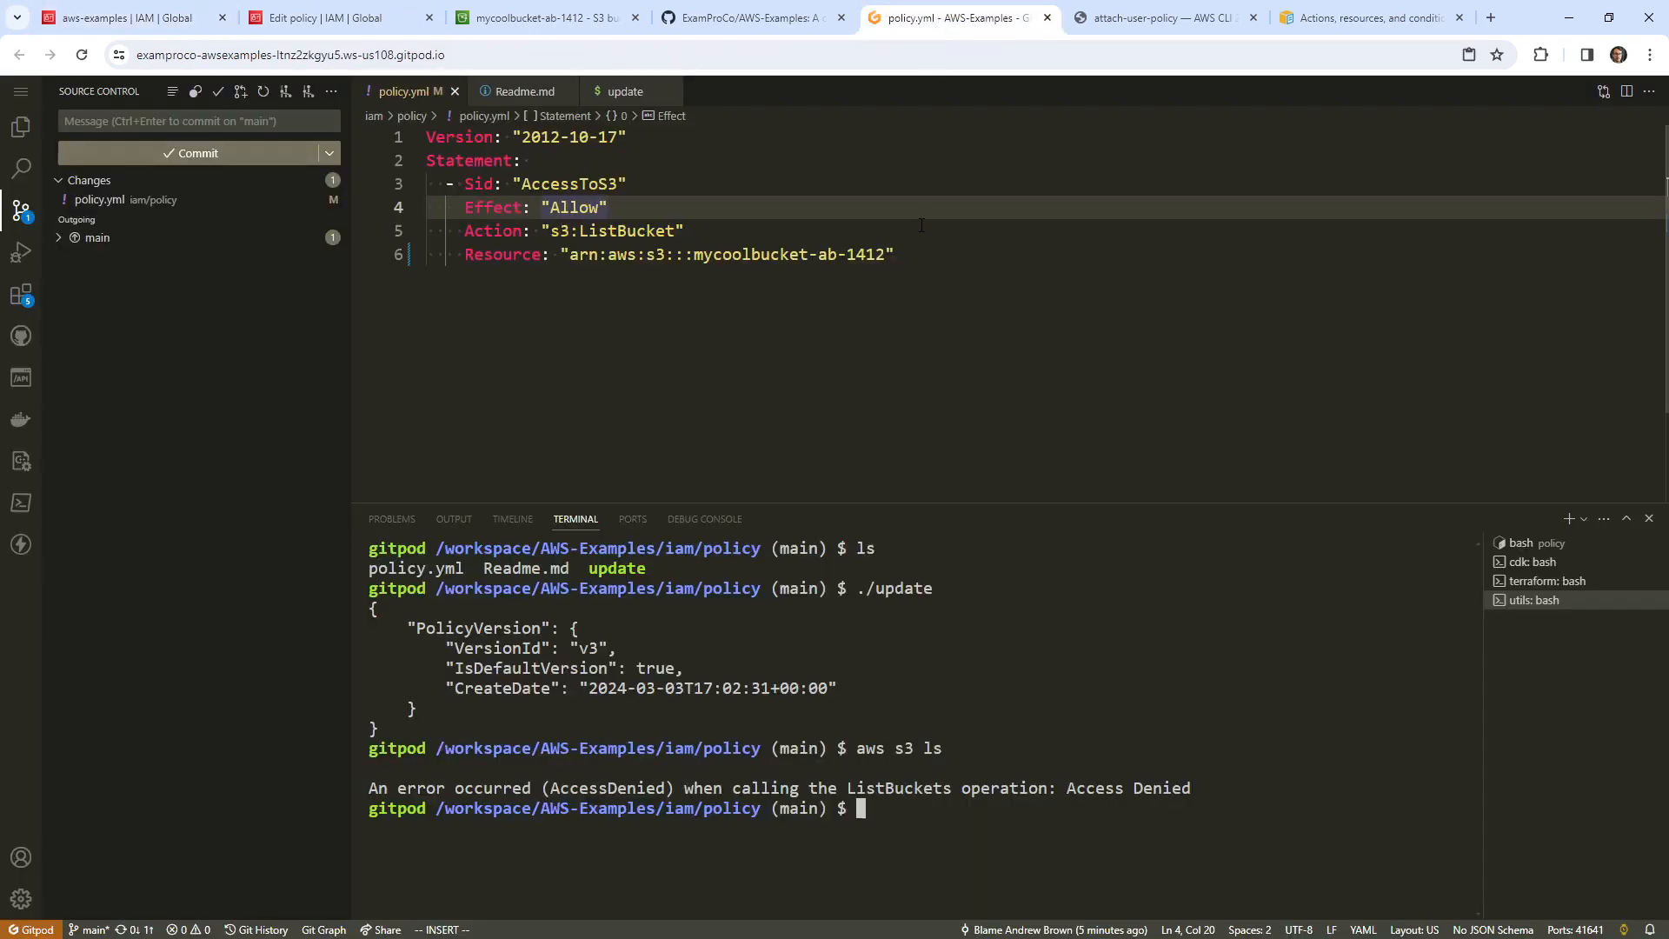
key("Down")
key("Down")
left_click_drag(881, 257, 694, 258)
key("BackSpace")
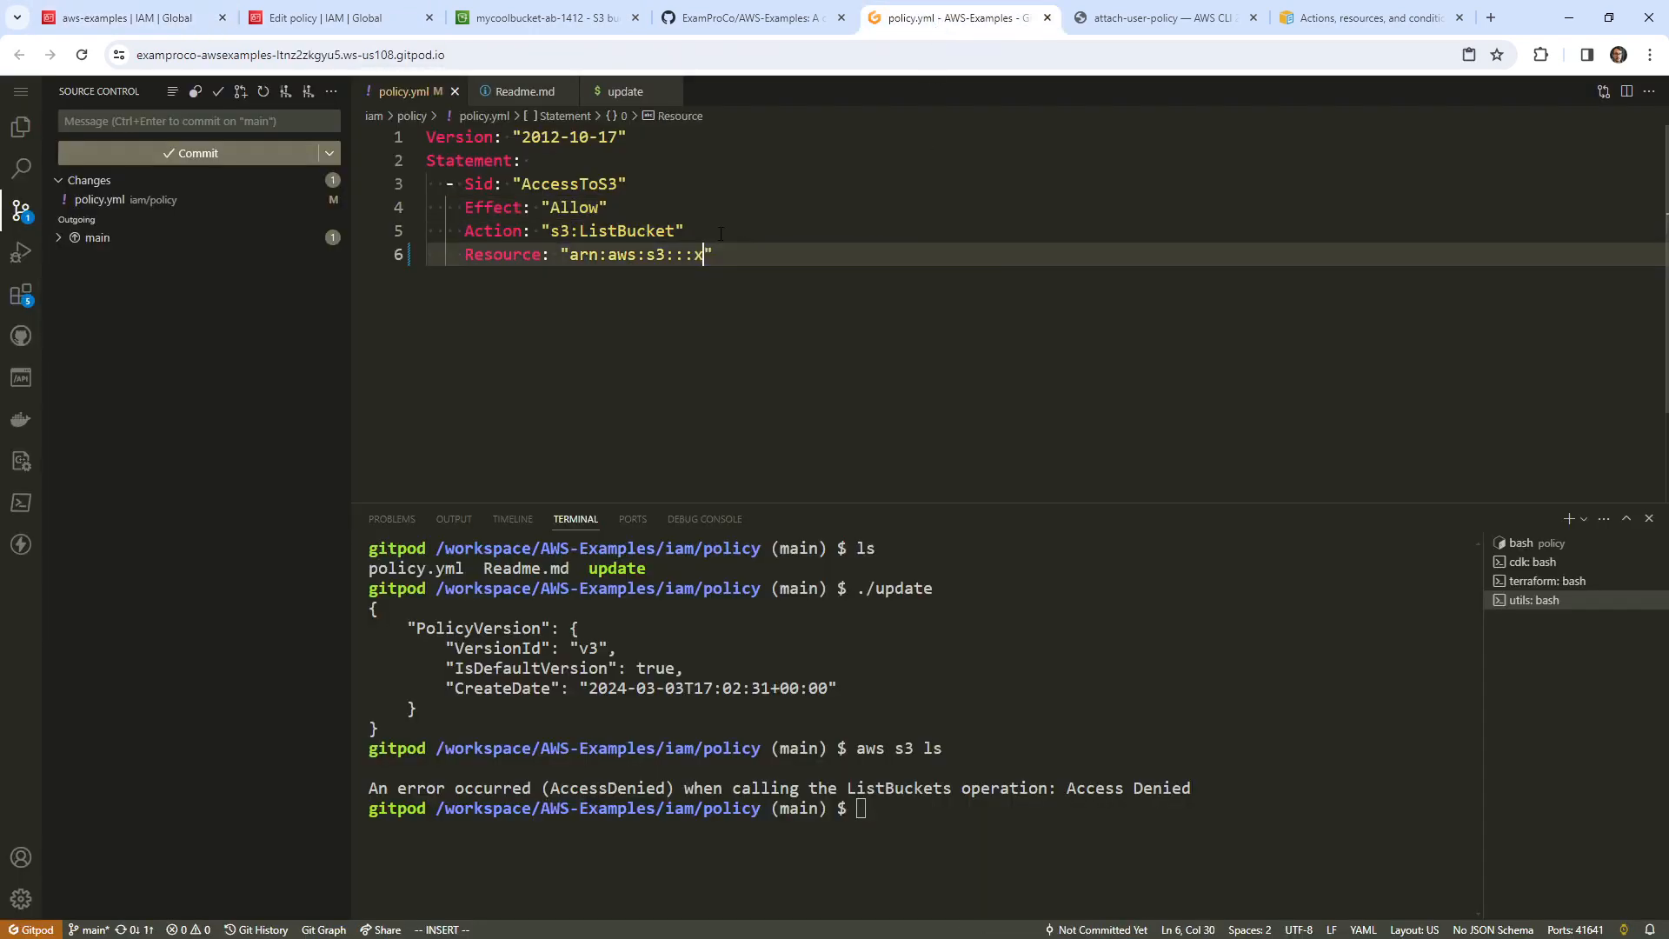
type("x")
key("BackSpace")
type("*")
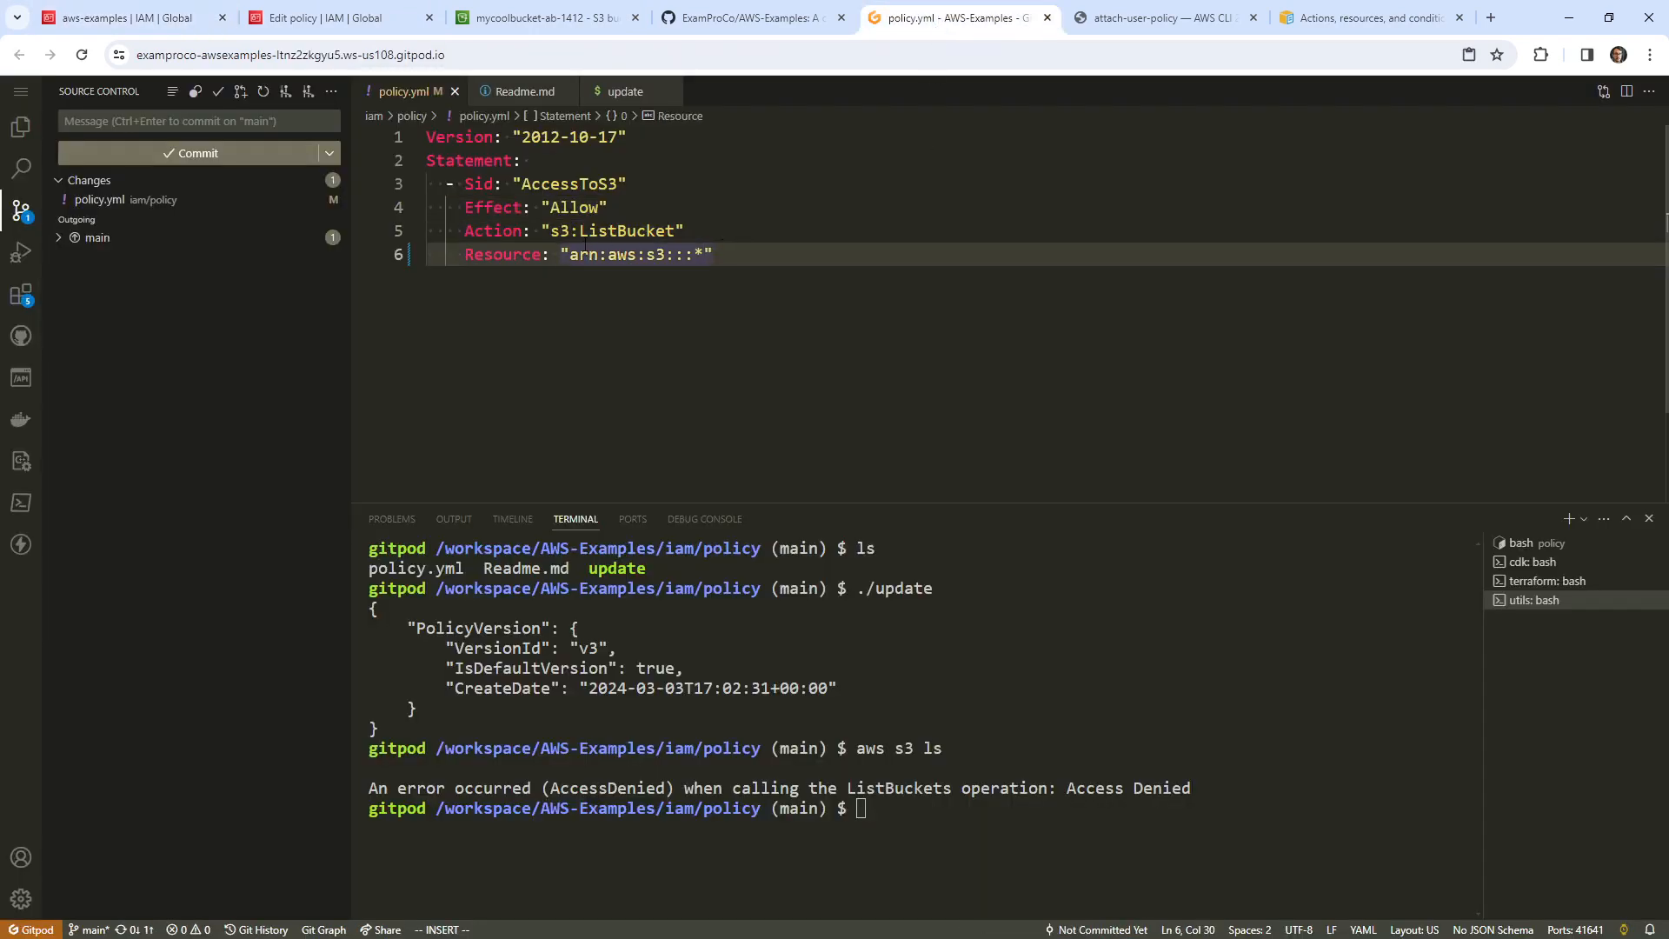
key("Up")
key("Up")
key("Down")
key("Down")
key("Up")
key("Up")
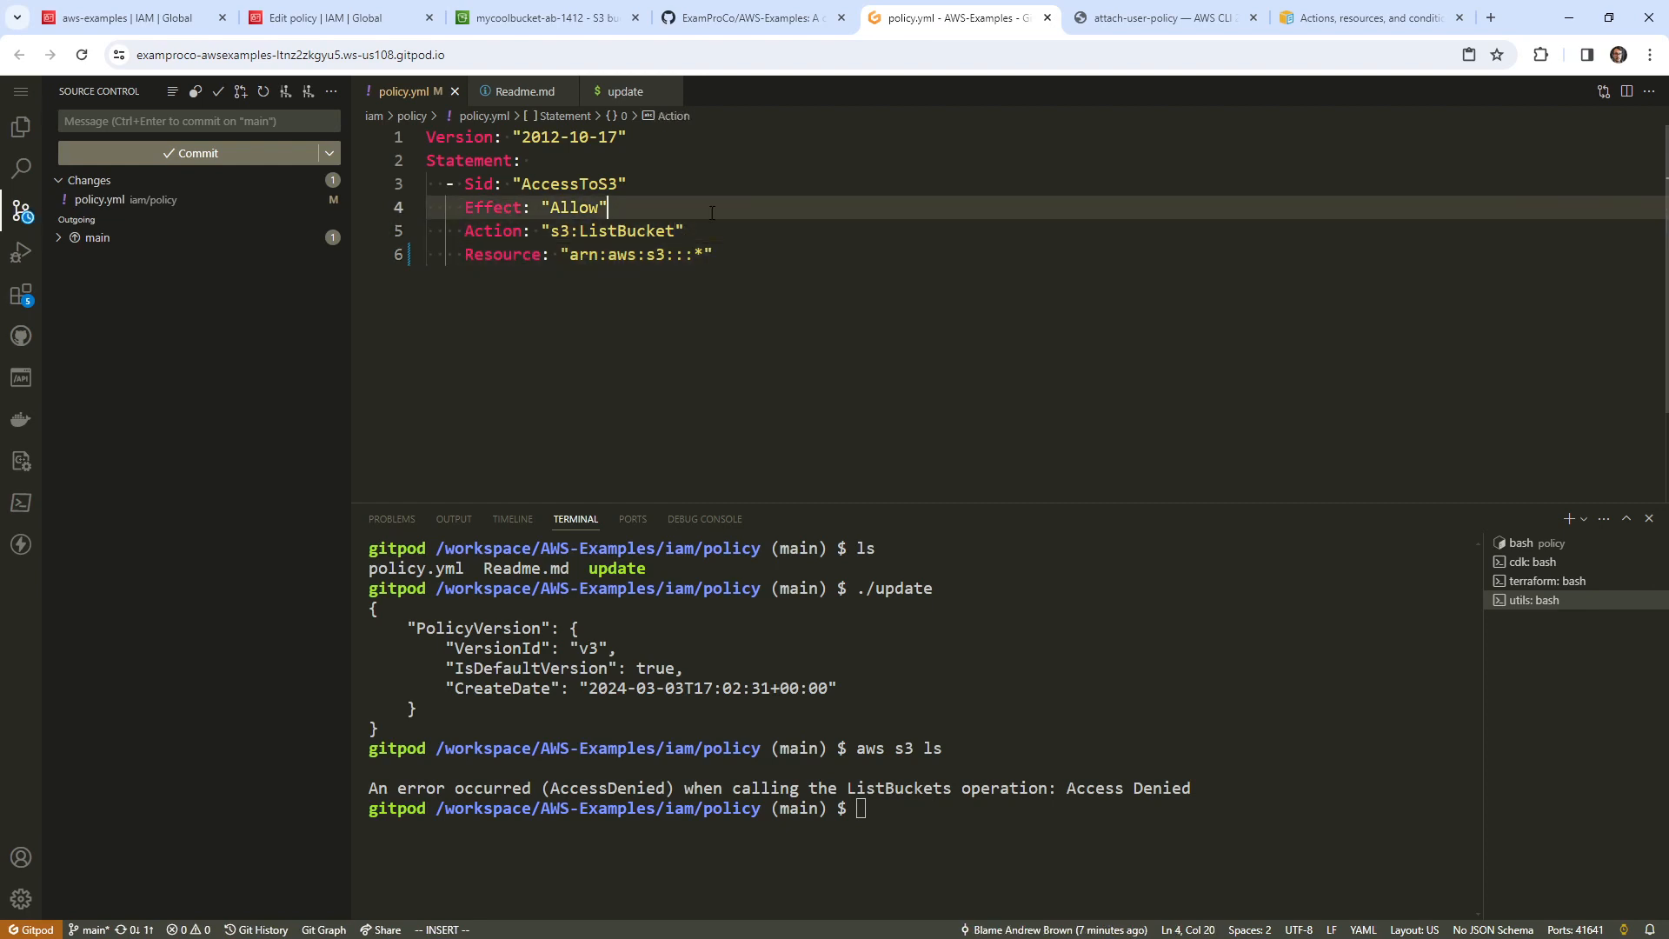
key("Up")
left_click(748, 17)
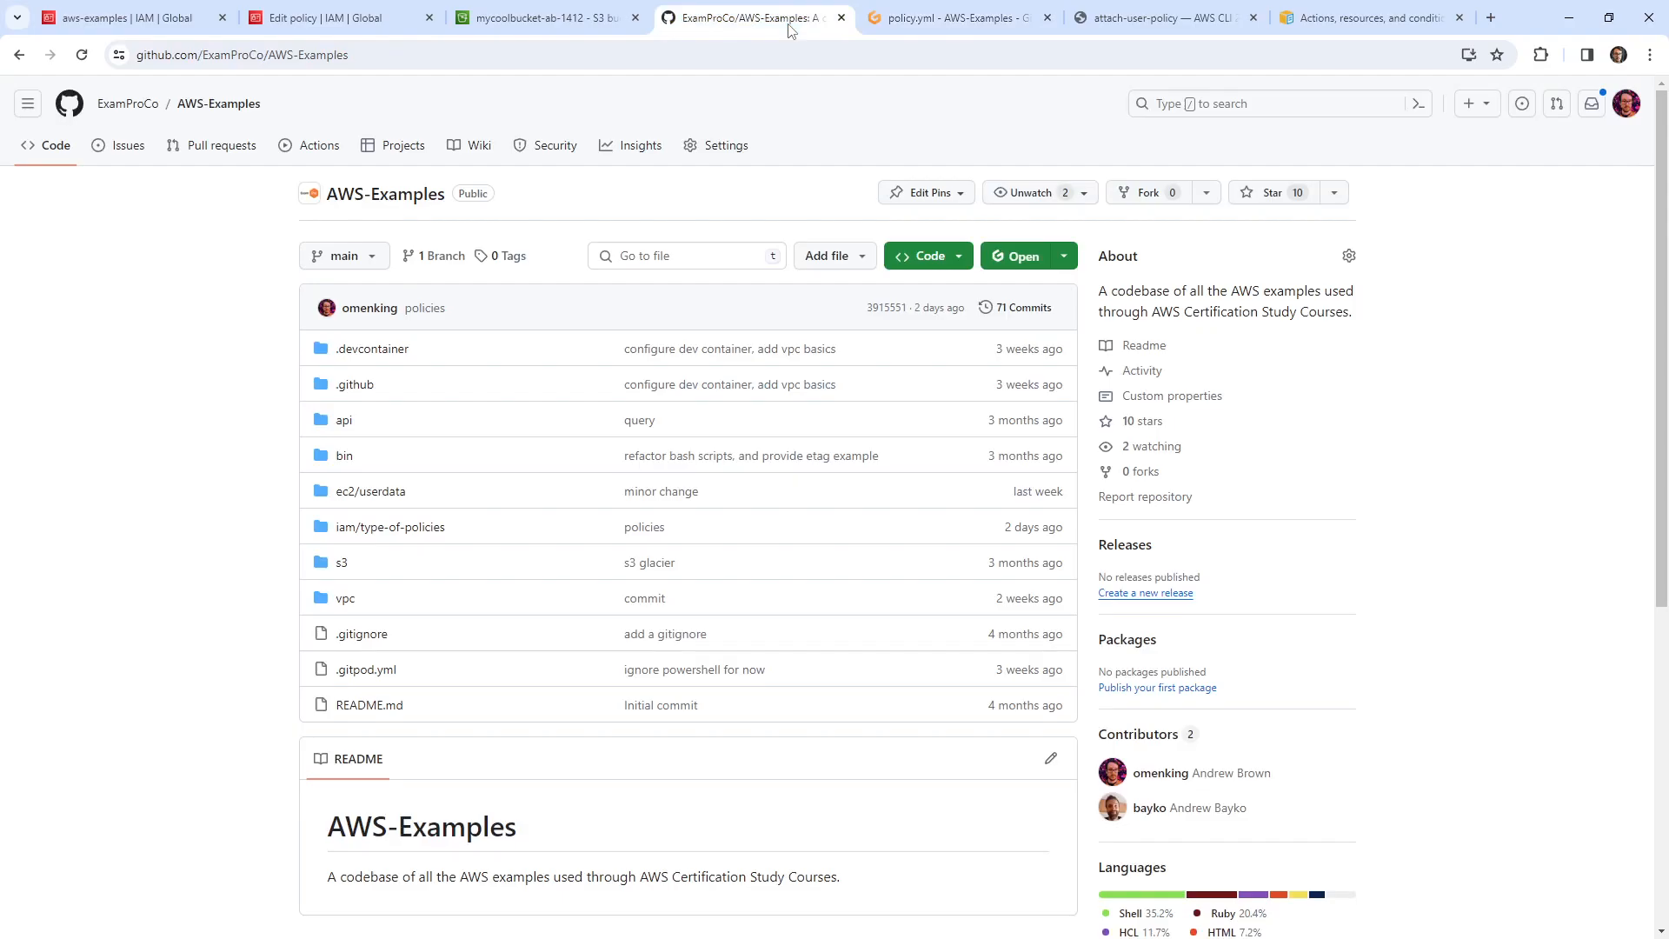
left_click(952, 17)
left_click(1131, 22)
left_click(360, 26)
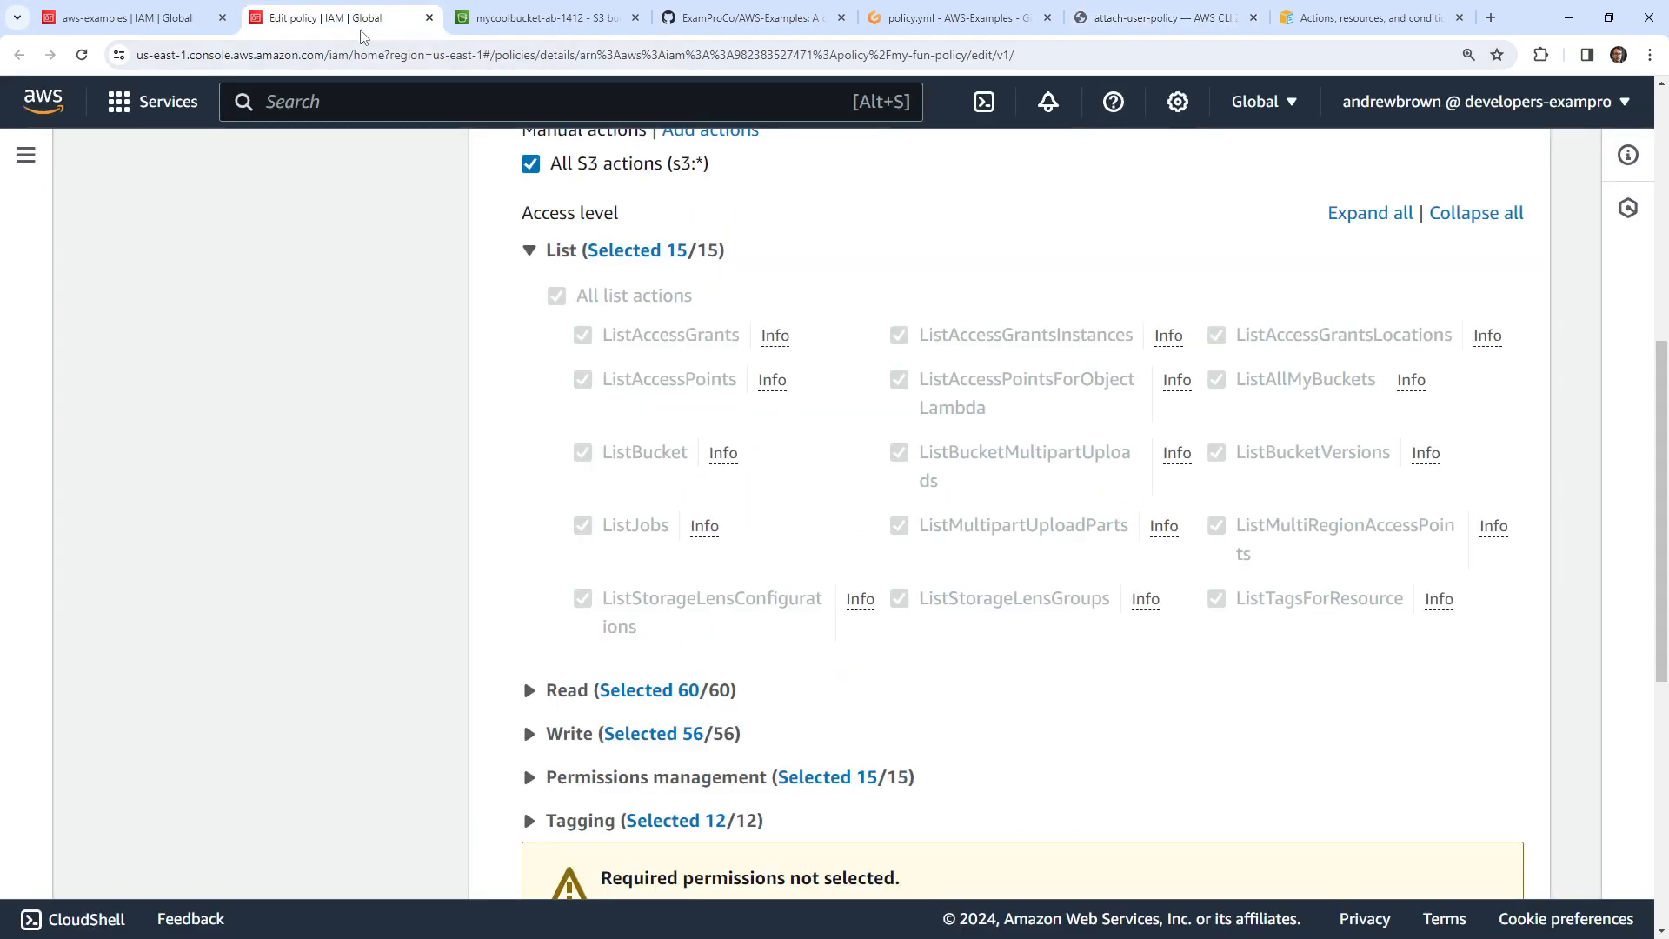
left_click(530, 29)
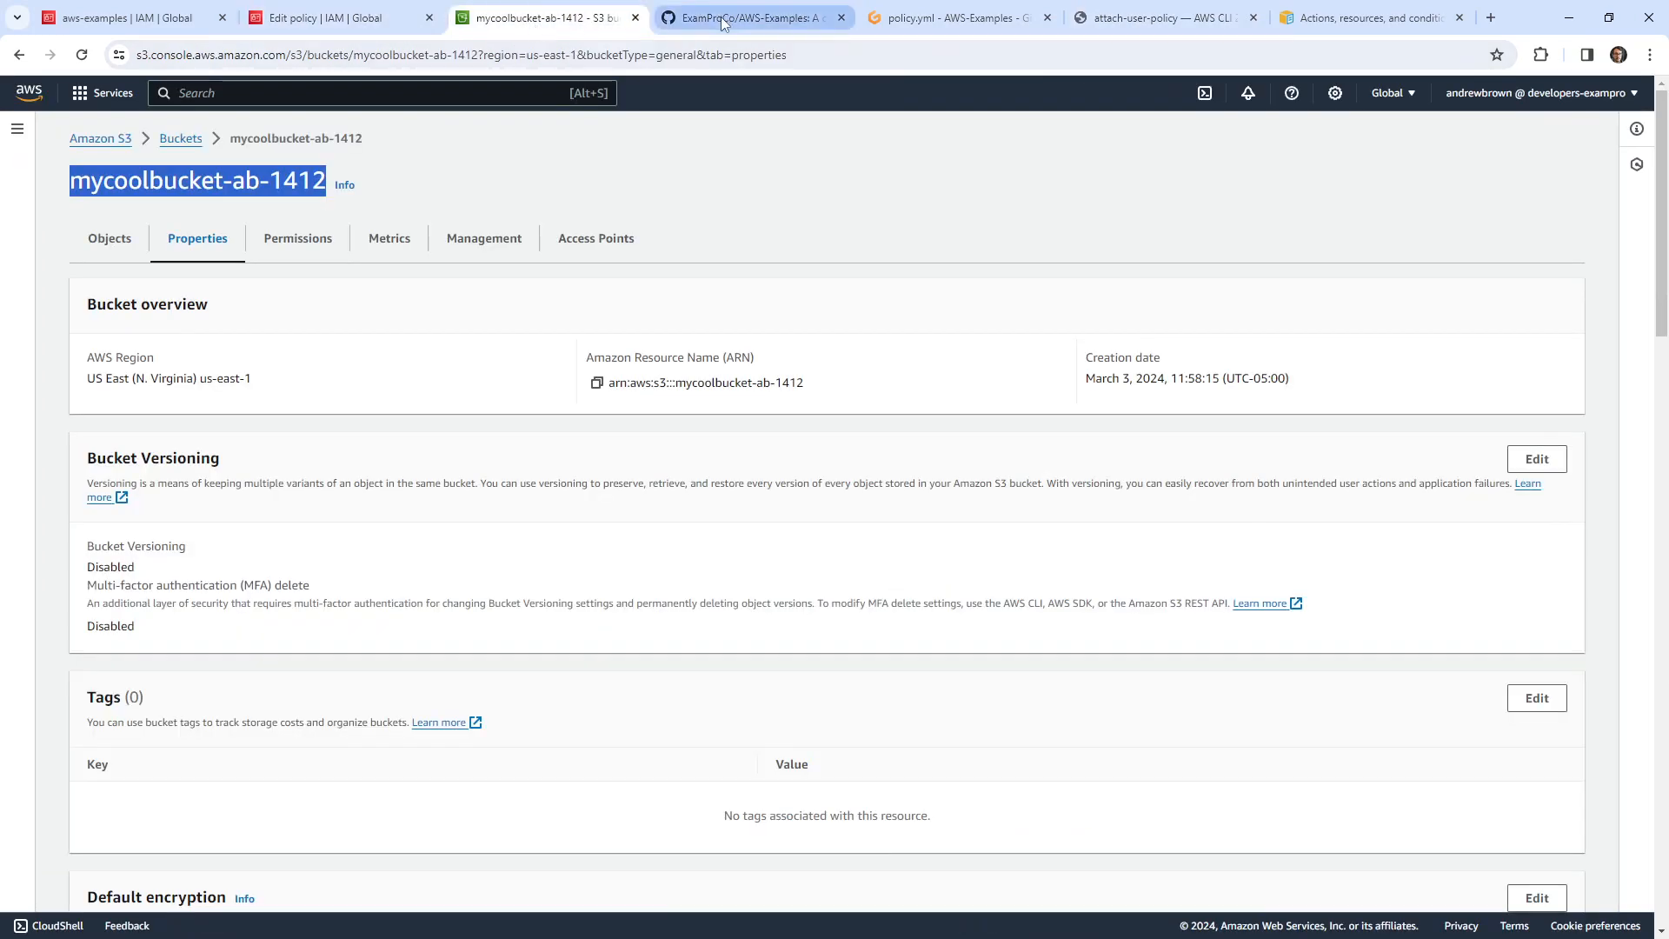
left_click(748, 18)
left_click(1323, 17)
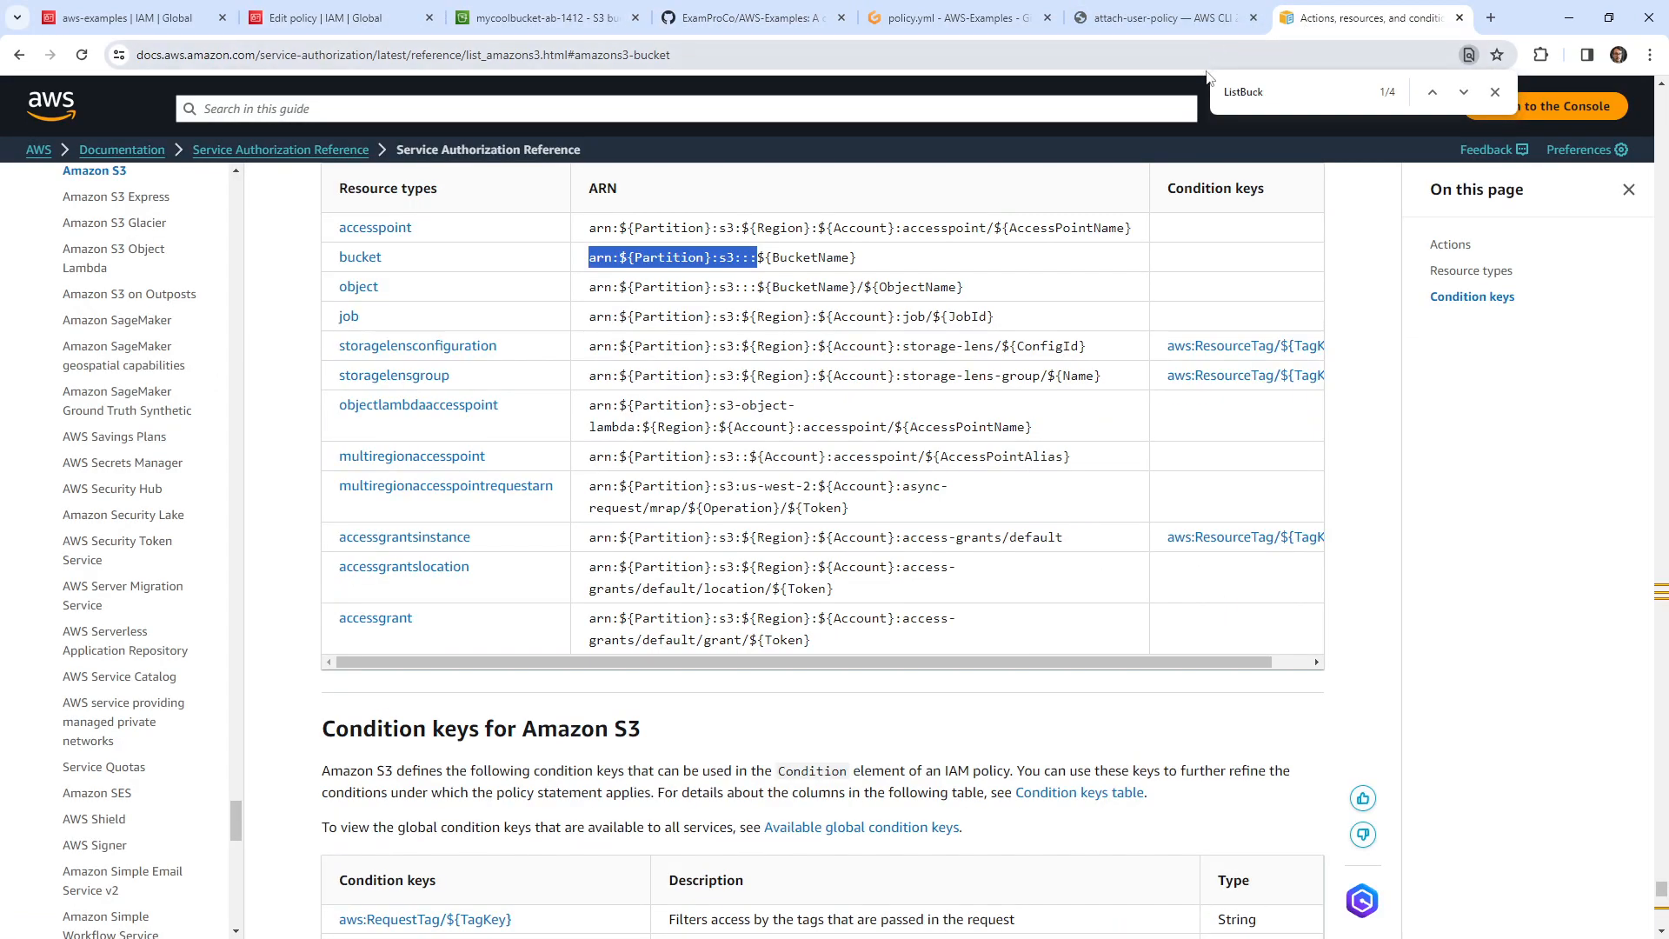
left_click_drag(931, 664, 644, 634)
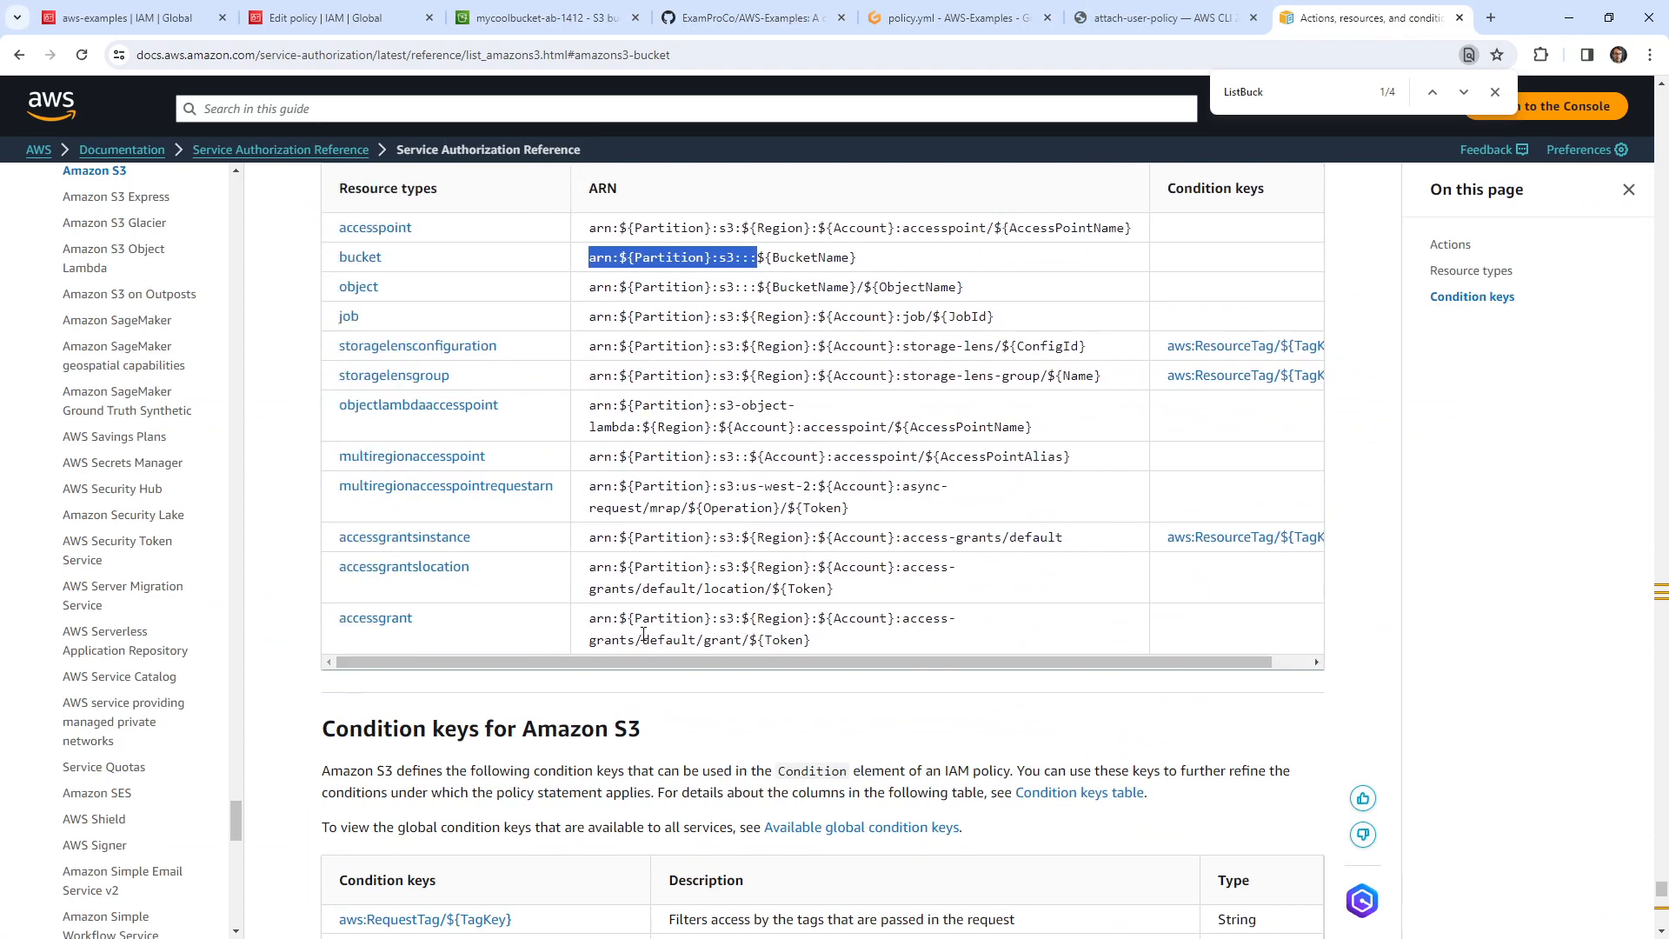
left_click(351, 19)
left_click(539, 17)
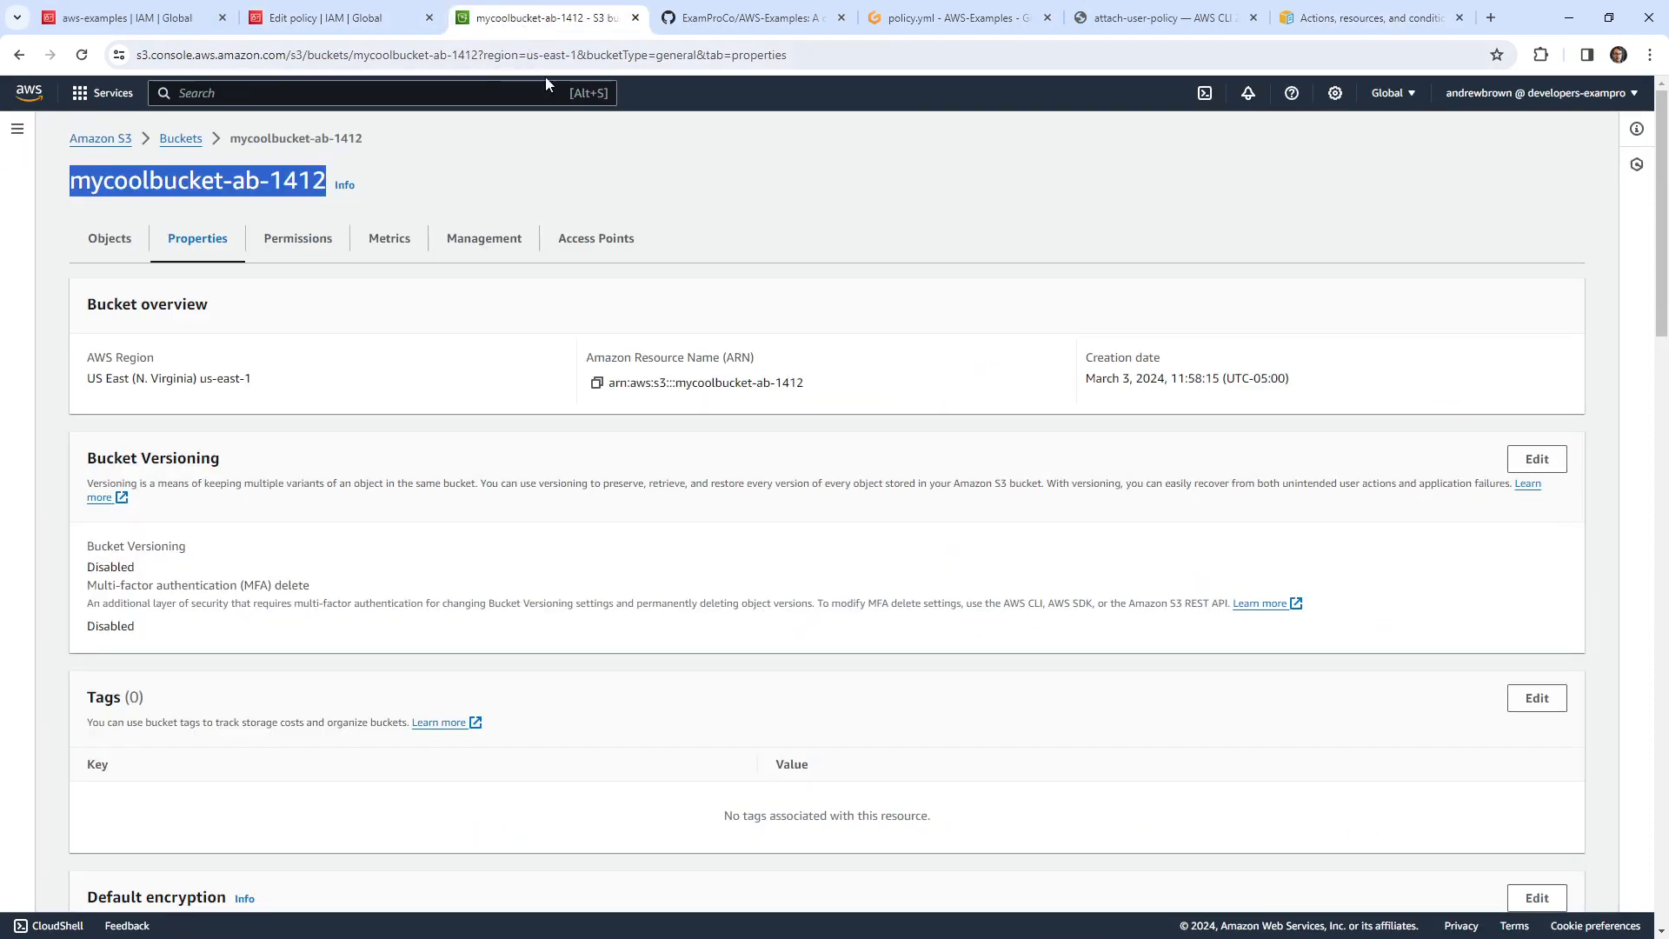
left_click(748, 17)
left_click(170, 19)
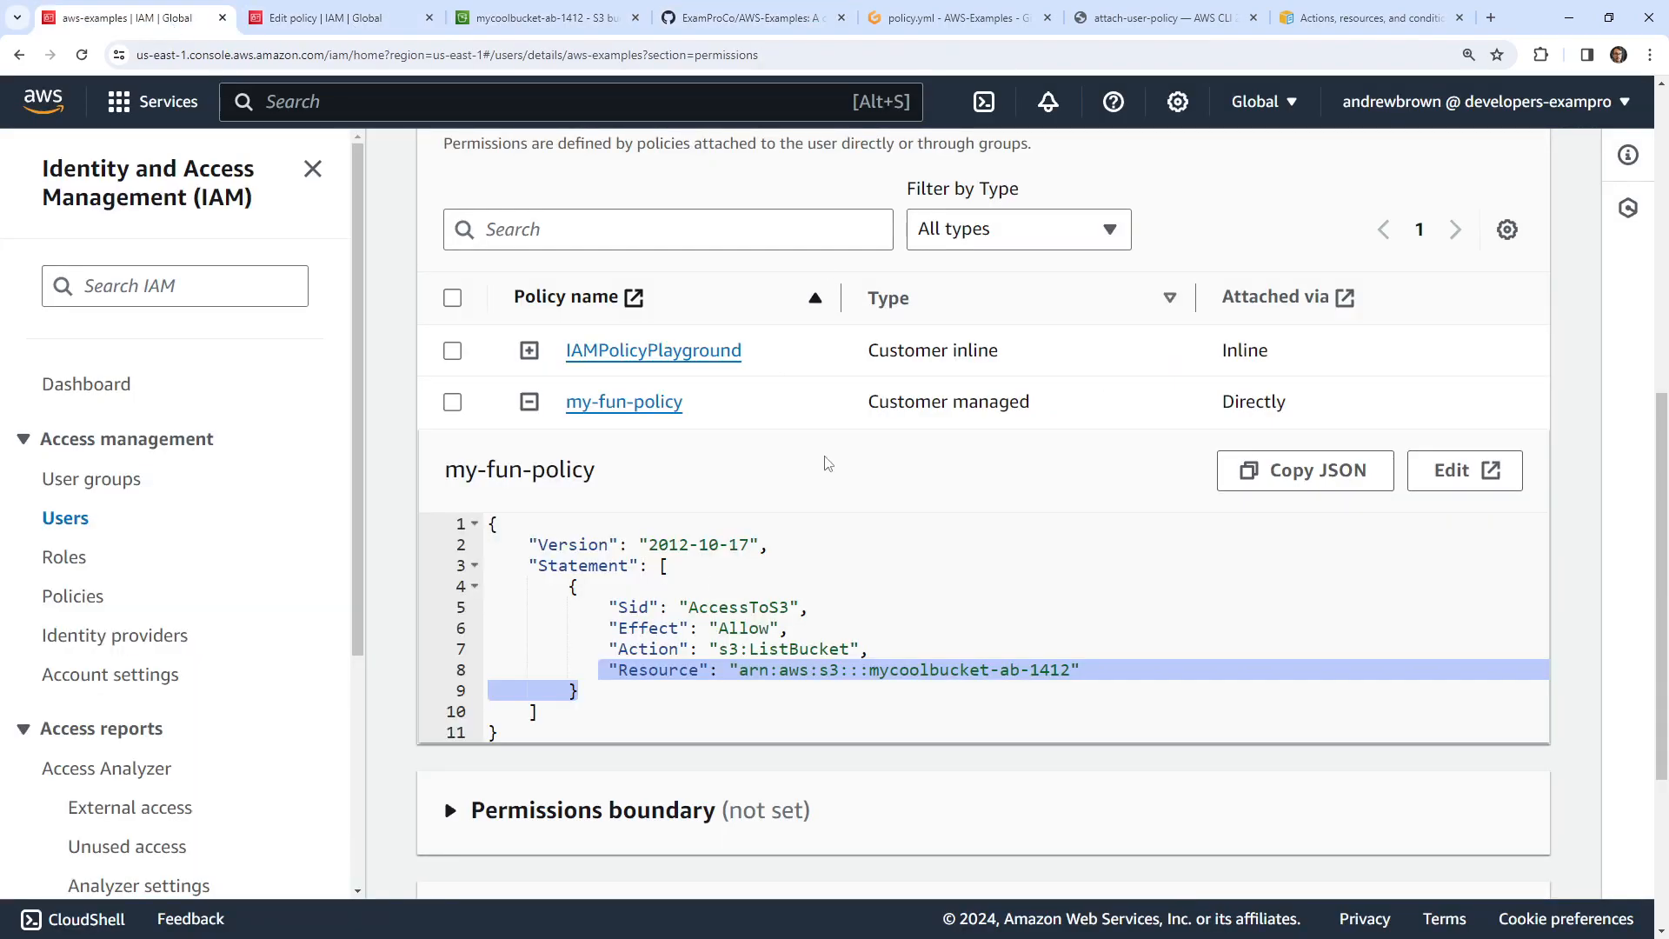
- Go back to the Gitpod terminal, clear its output and rerun the ./update script to push the wildcard policy
left_click(957, 18)
type("clear")
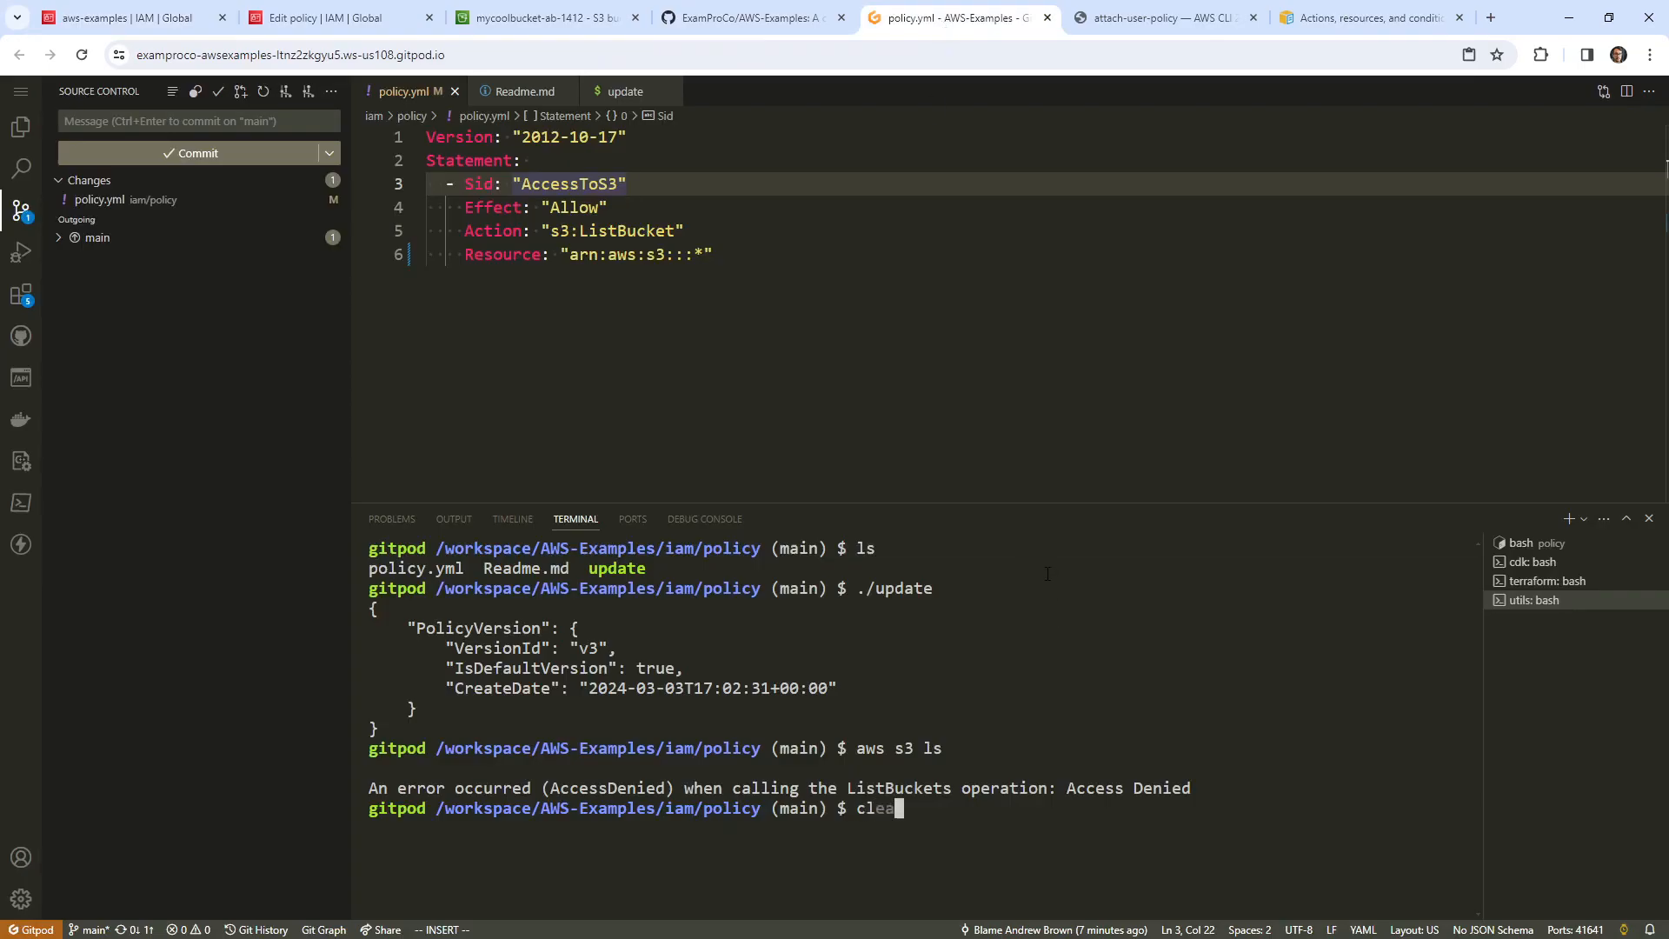
key("Return")
key("Up")
key("Up")
key("Up")
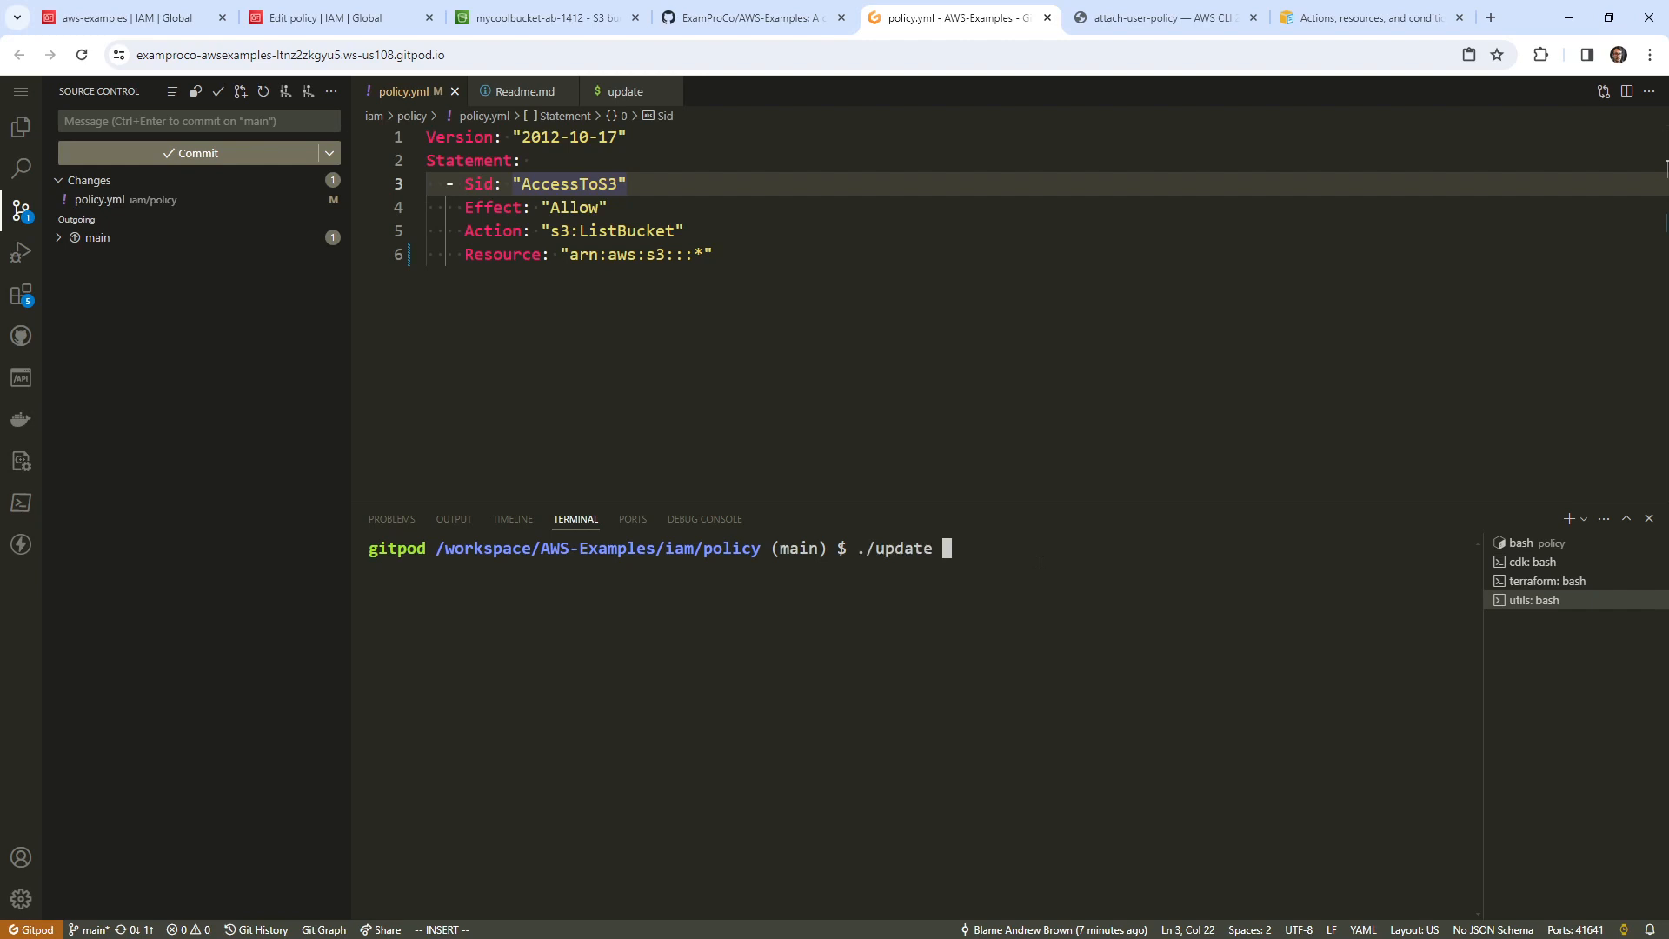
key("Return")
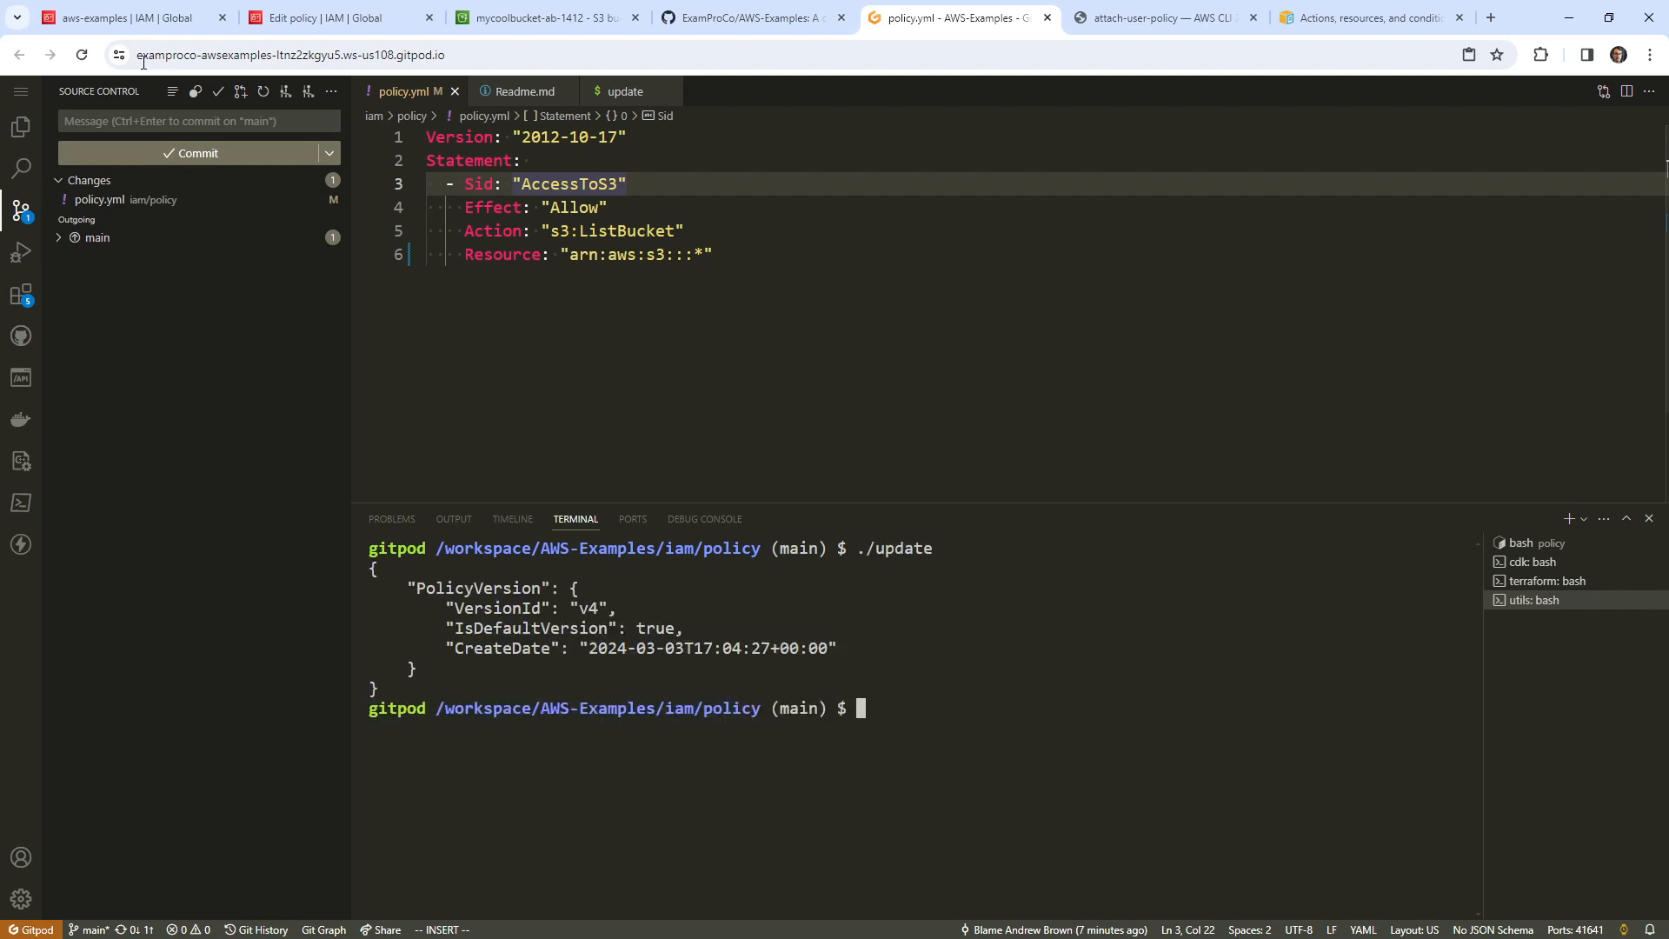
- Switch to the IAM console, refresh the aws-examples user page and expand my-fun-policy to check the pushed wildcard Resource
left_click(137, 19)
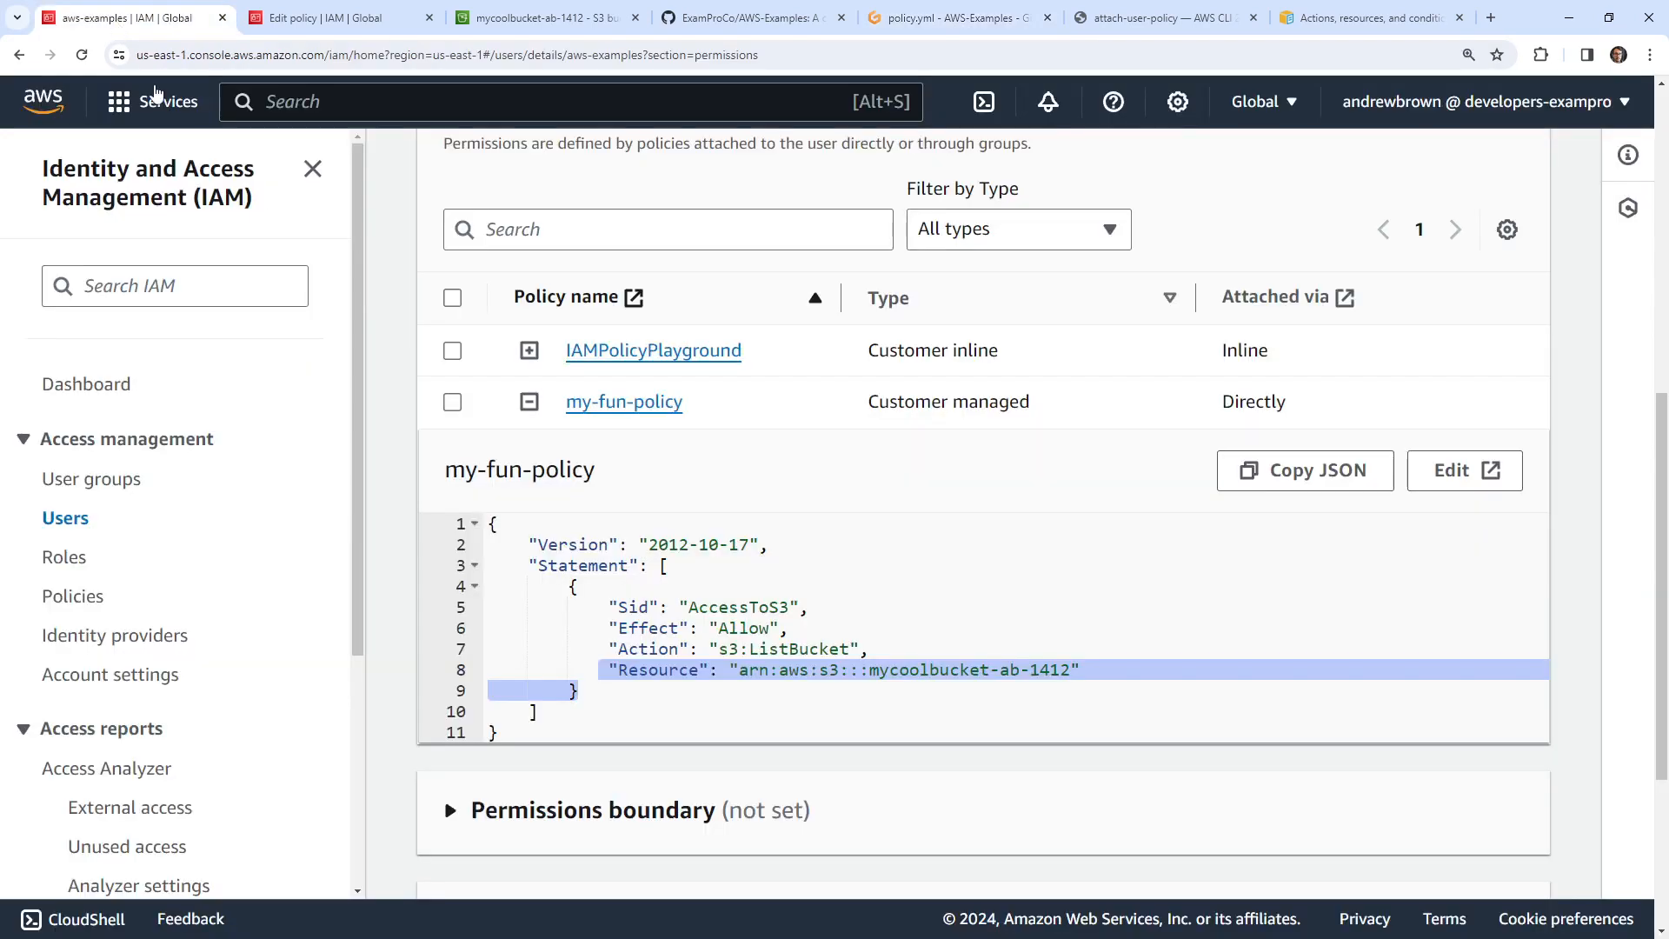
left_click(1004, 64)
key("Return")
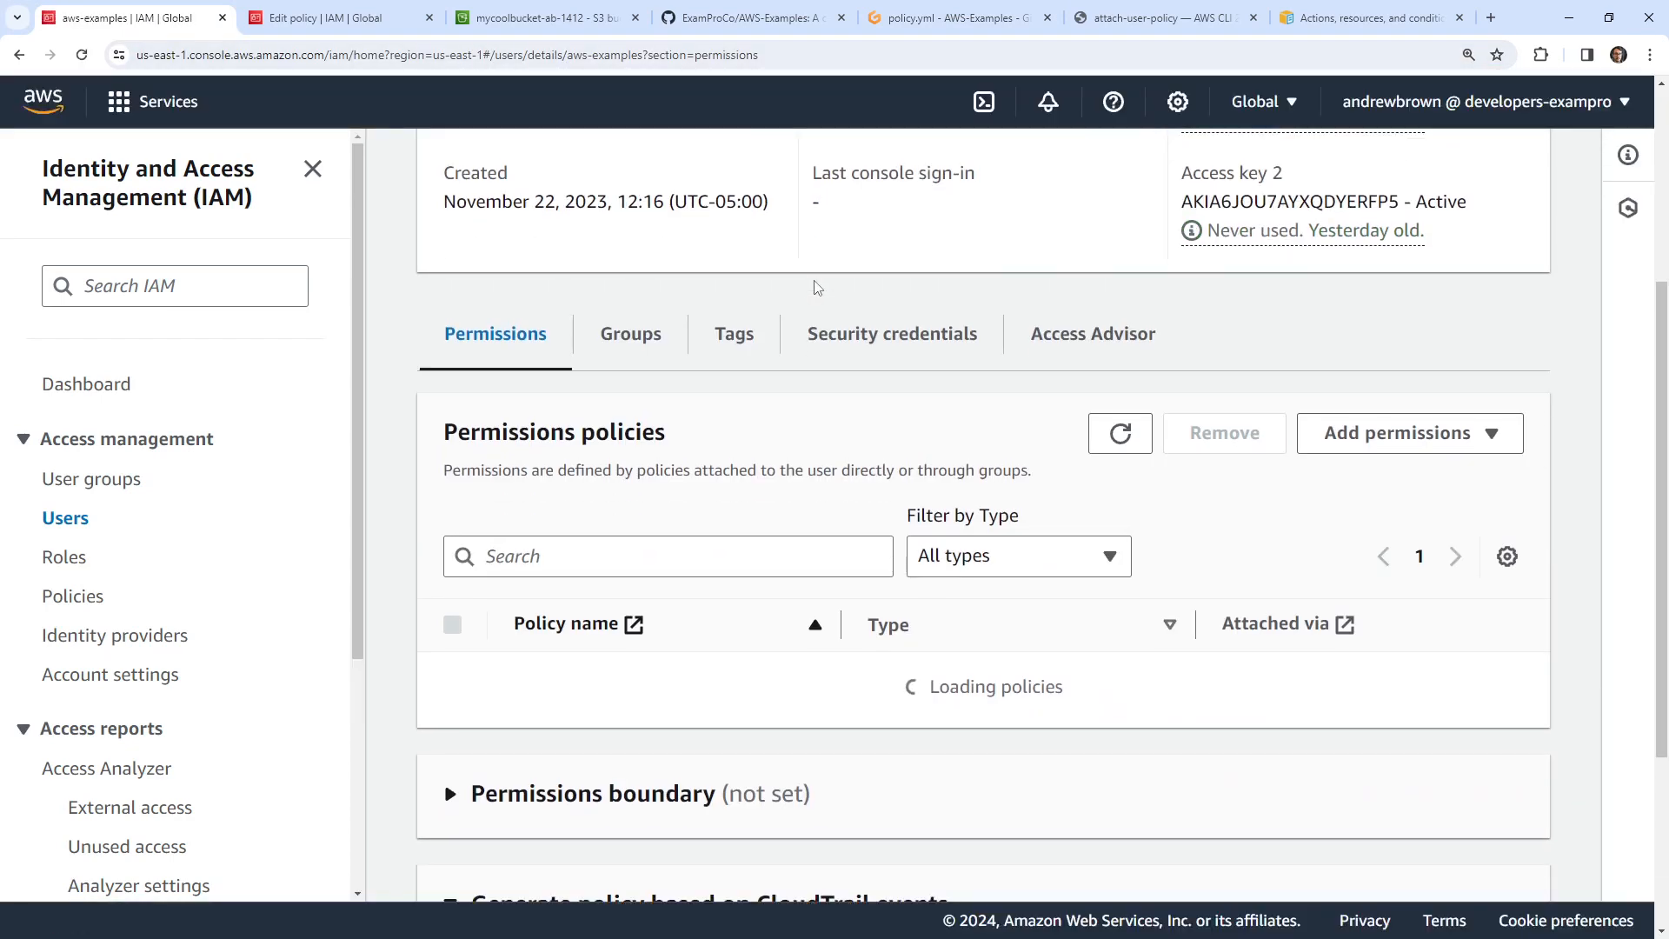
left_click(530, 558)
scroll(559, 472, "down", 2)
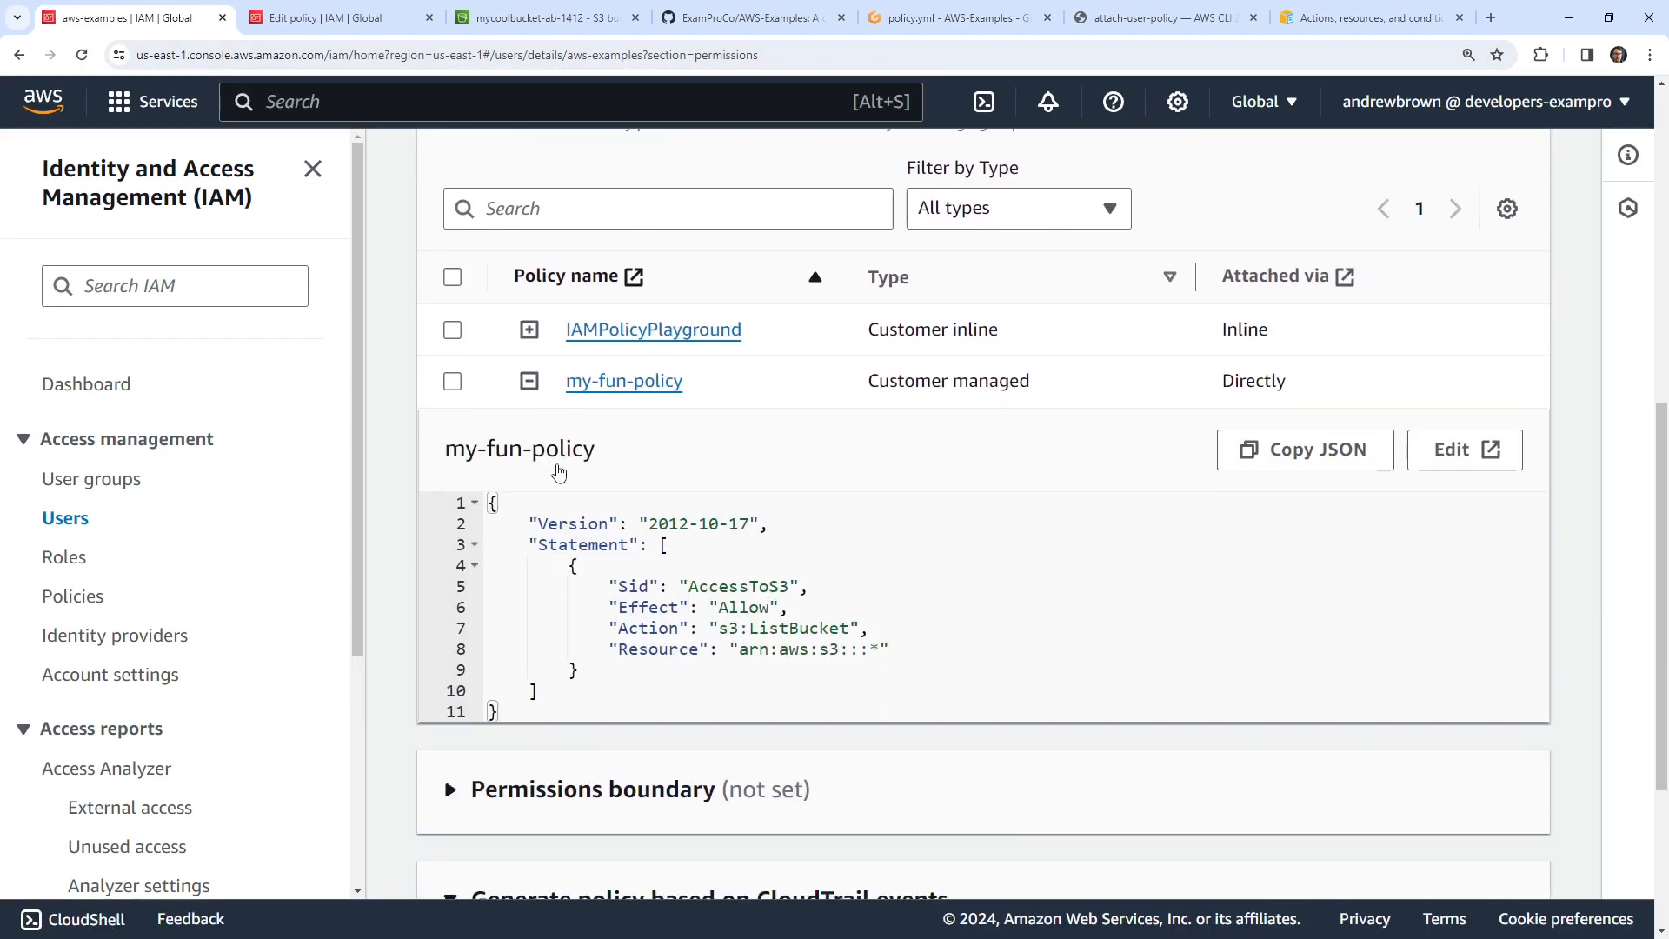
- Switch to the Gitpod terminal and run aws s3 ls four times to test the wildcard policy
left_click(546, 19)
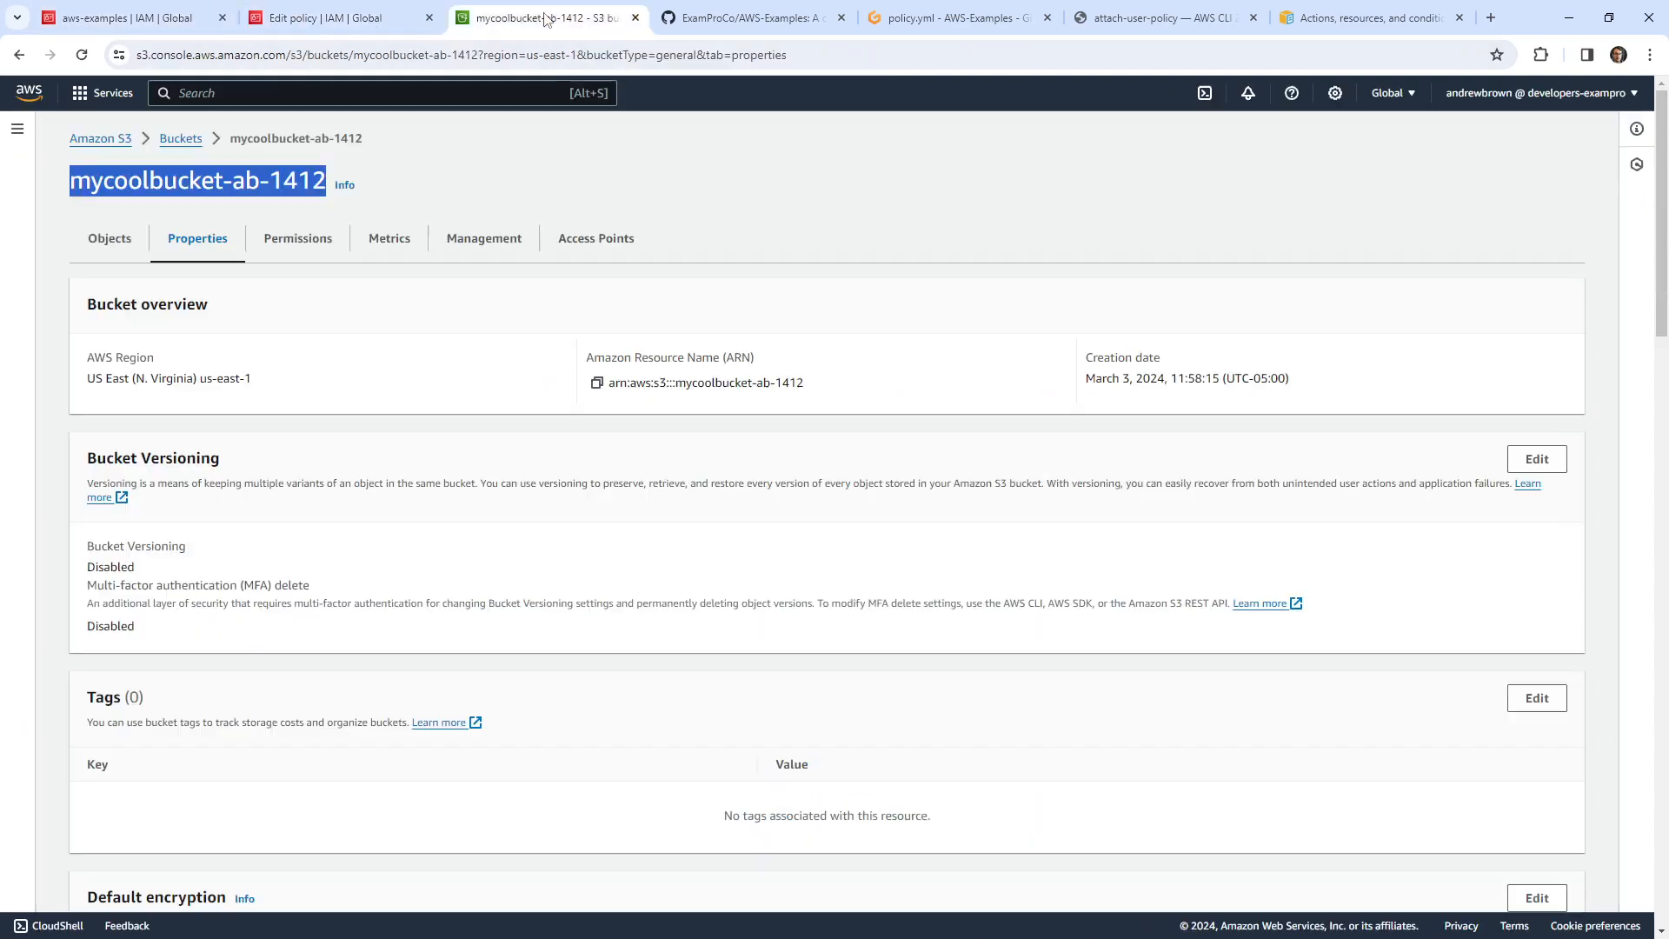
left_click(957, 18)
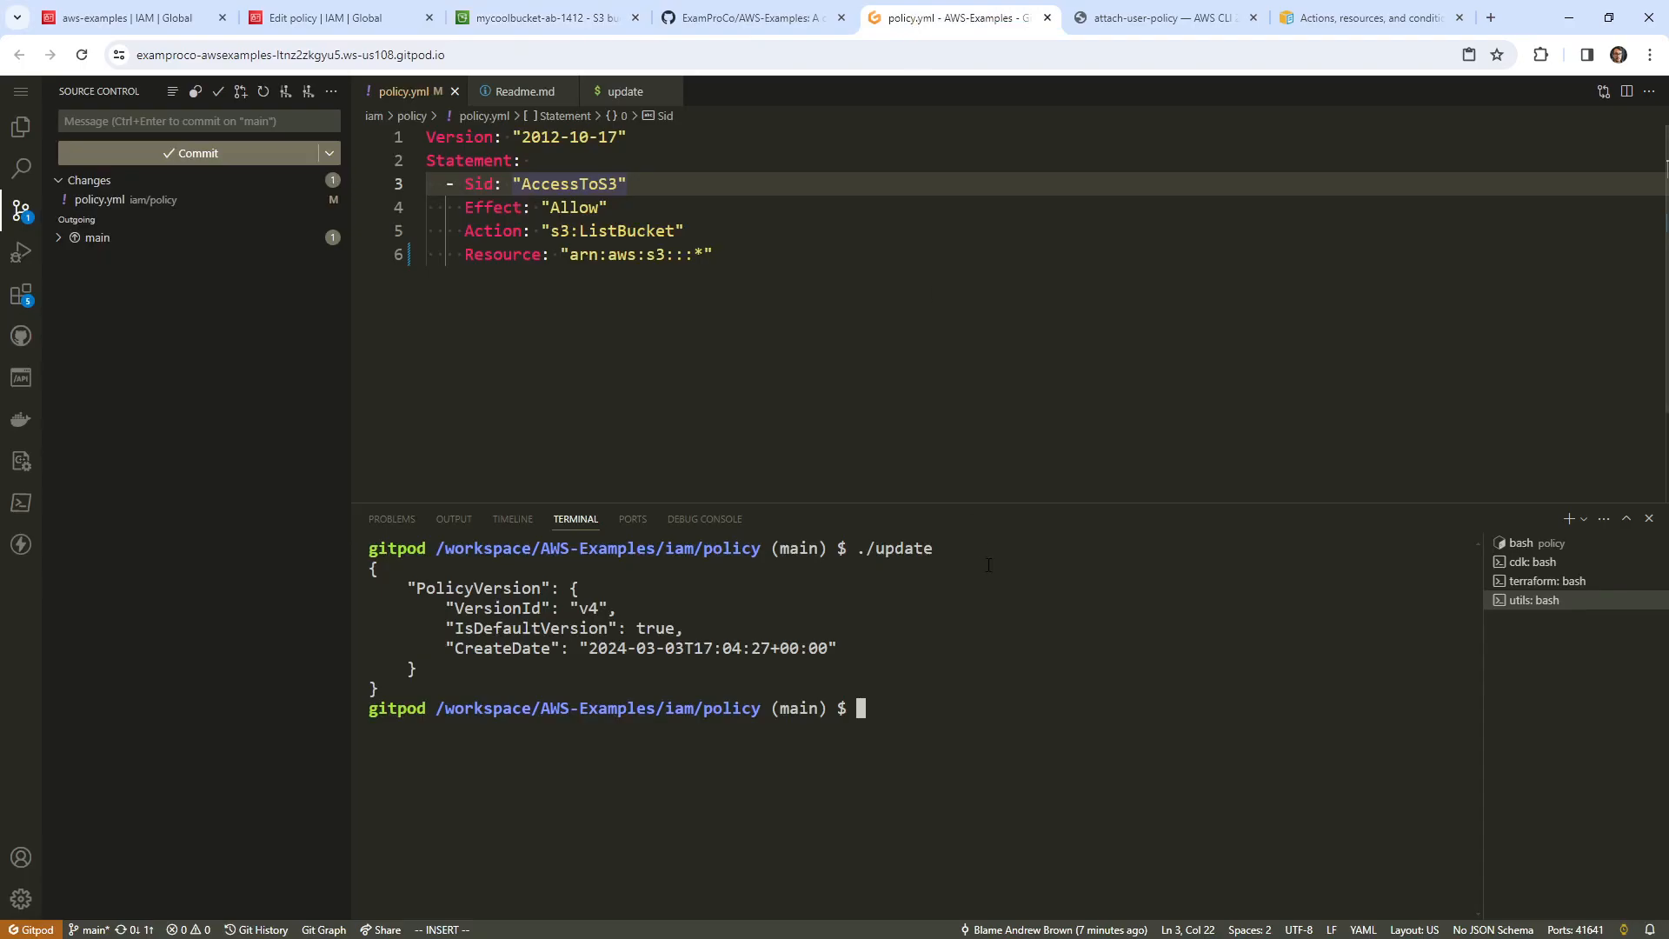
type("aws s3 ls")
key("Return")
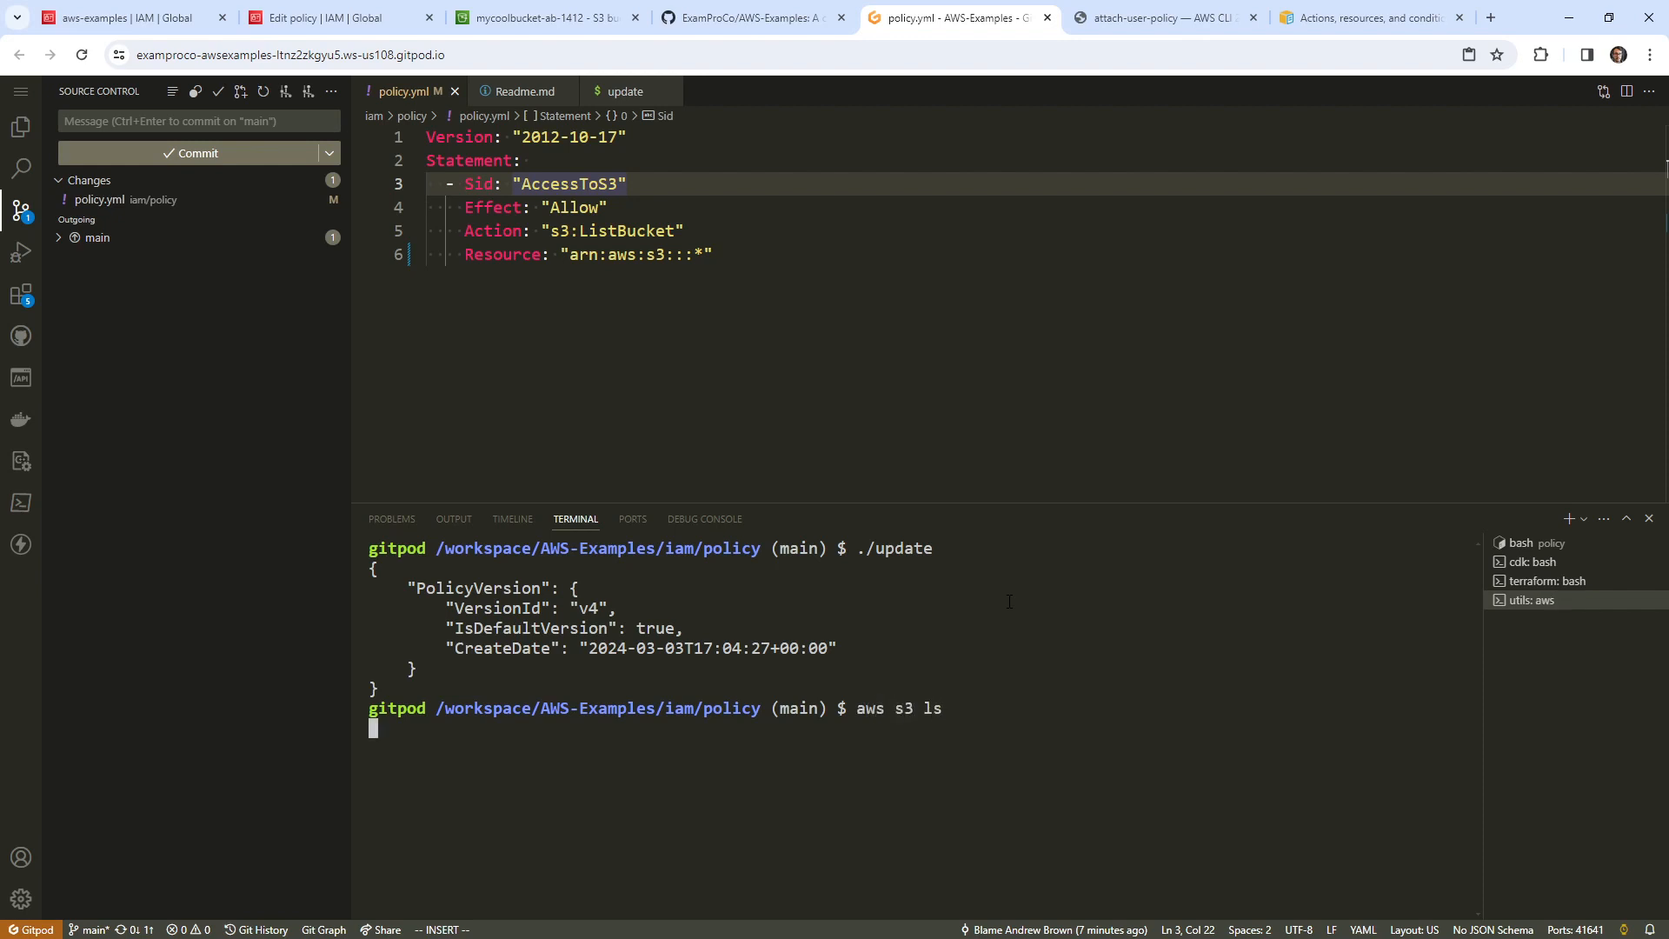
key("Up")
key("Return")
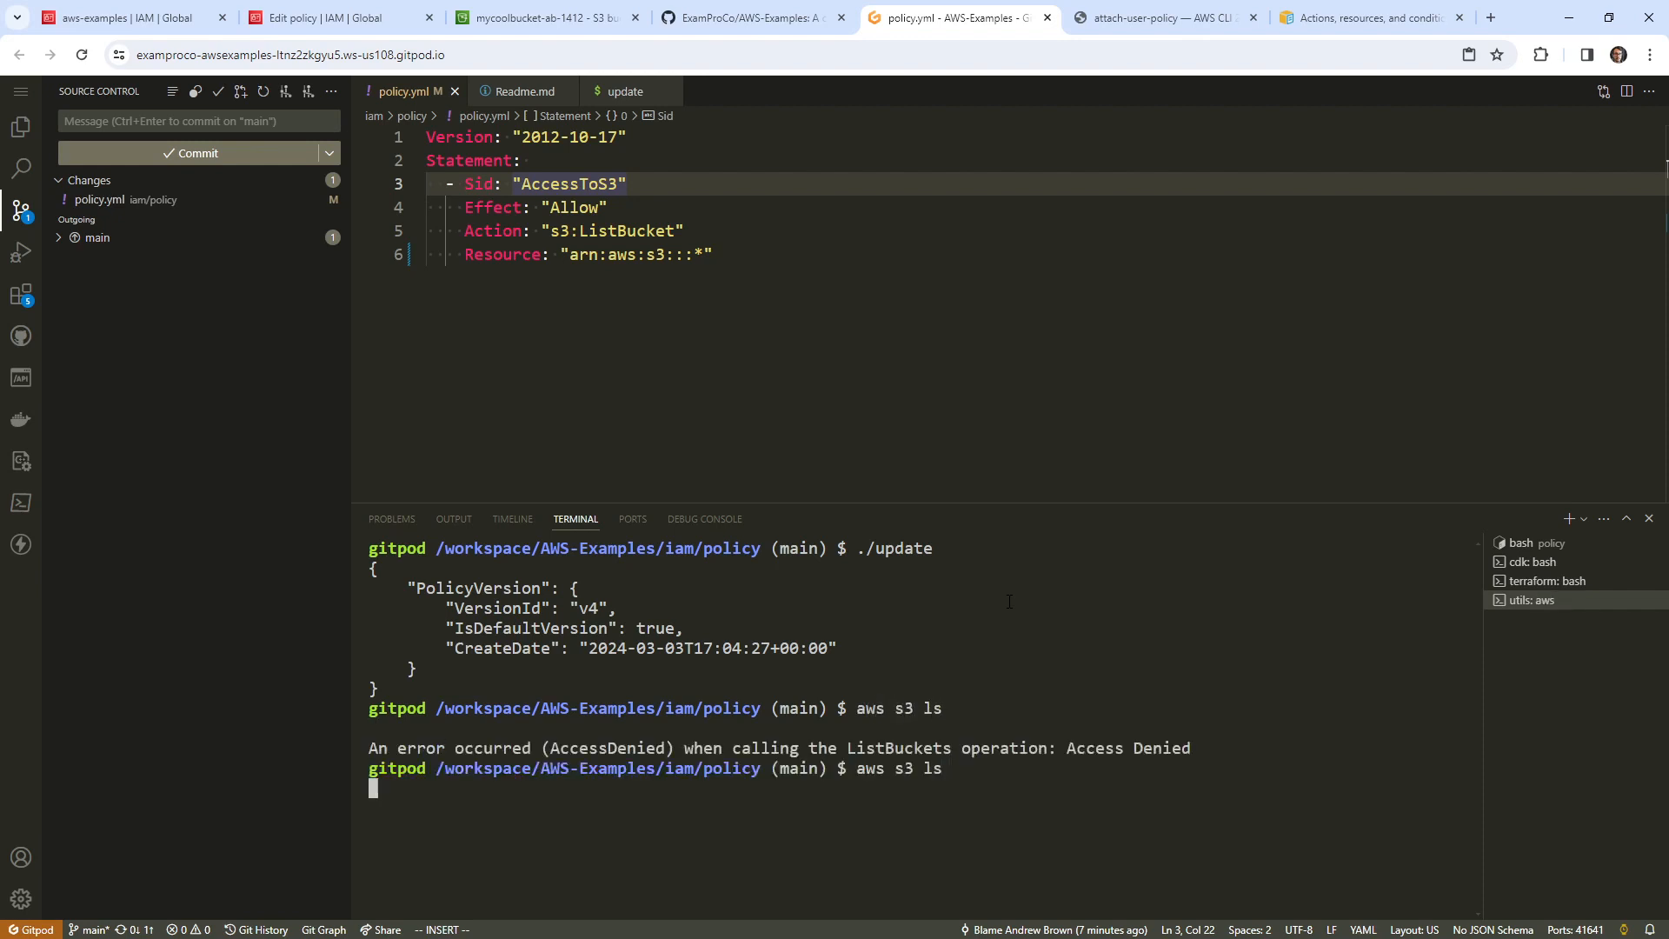
key("Up")
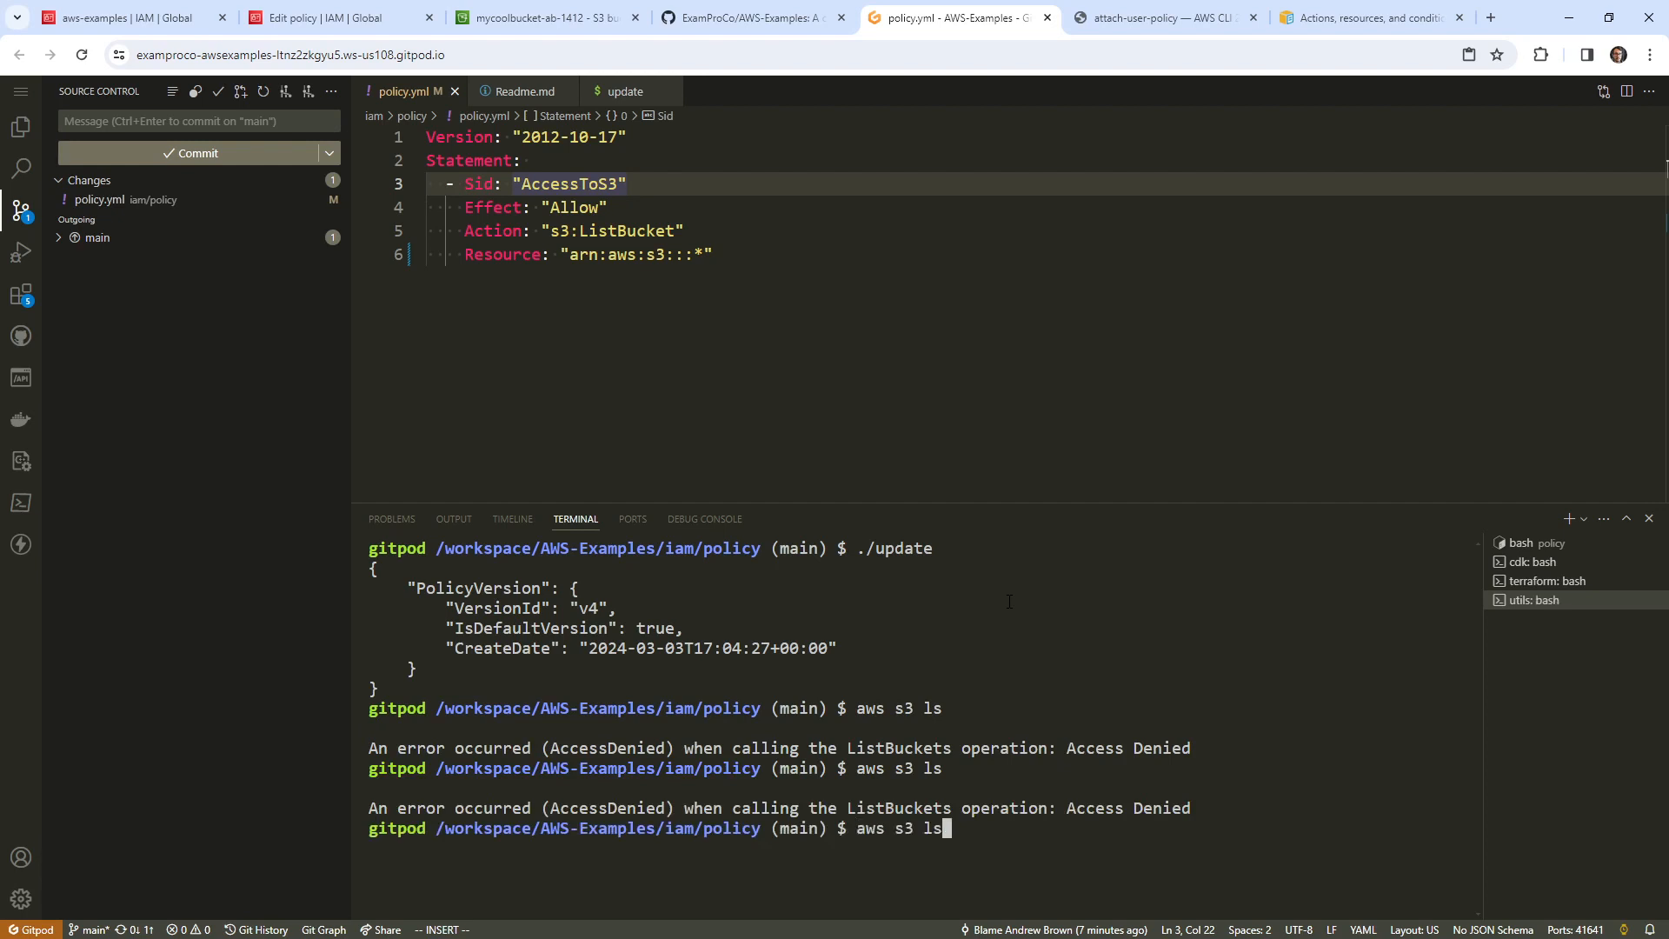
key("Return")
key("Up")
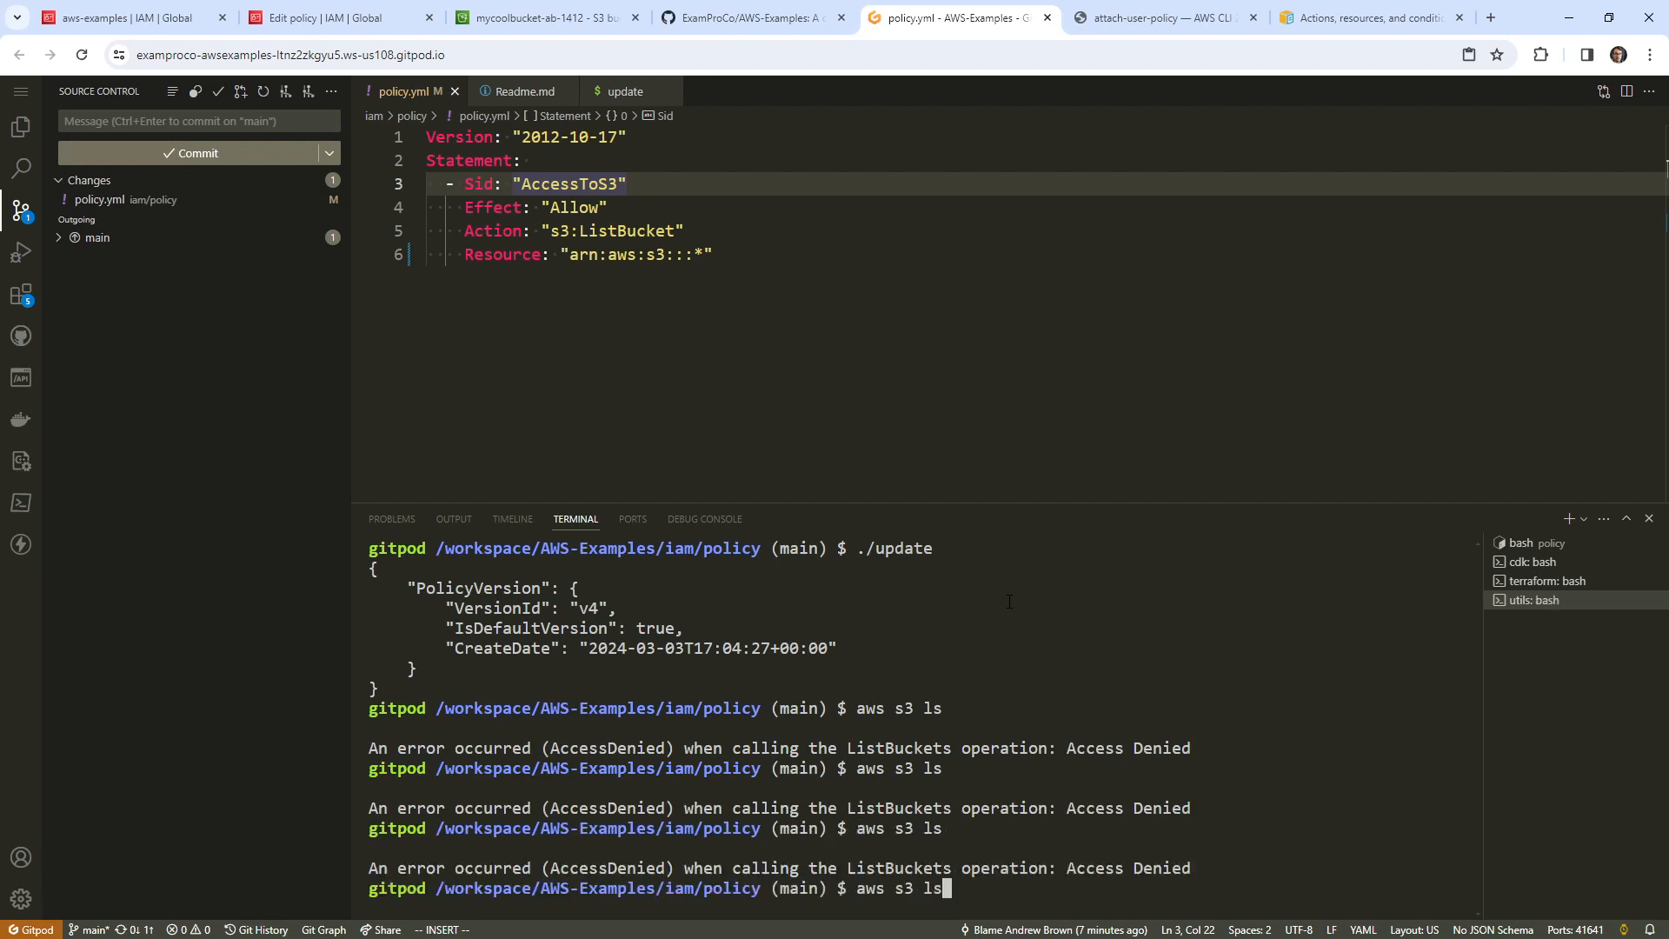
key("Return")
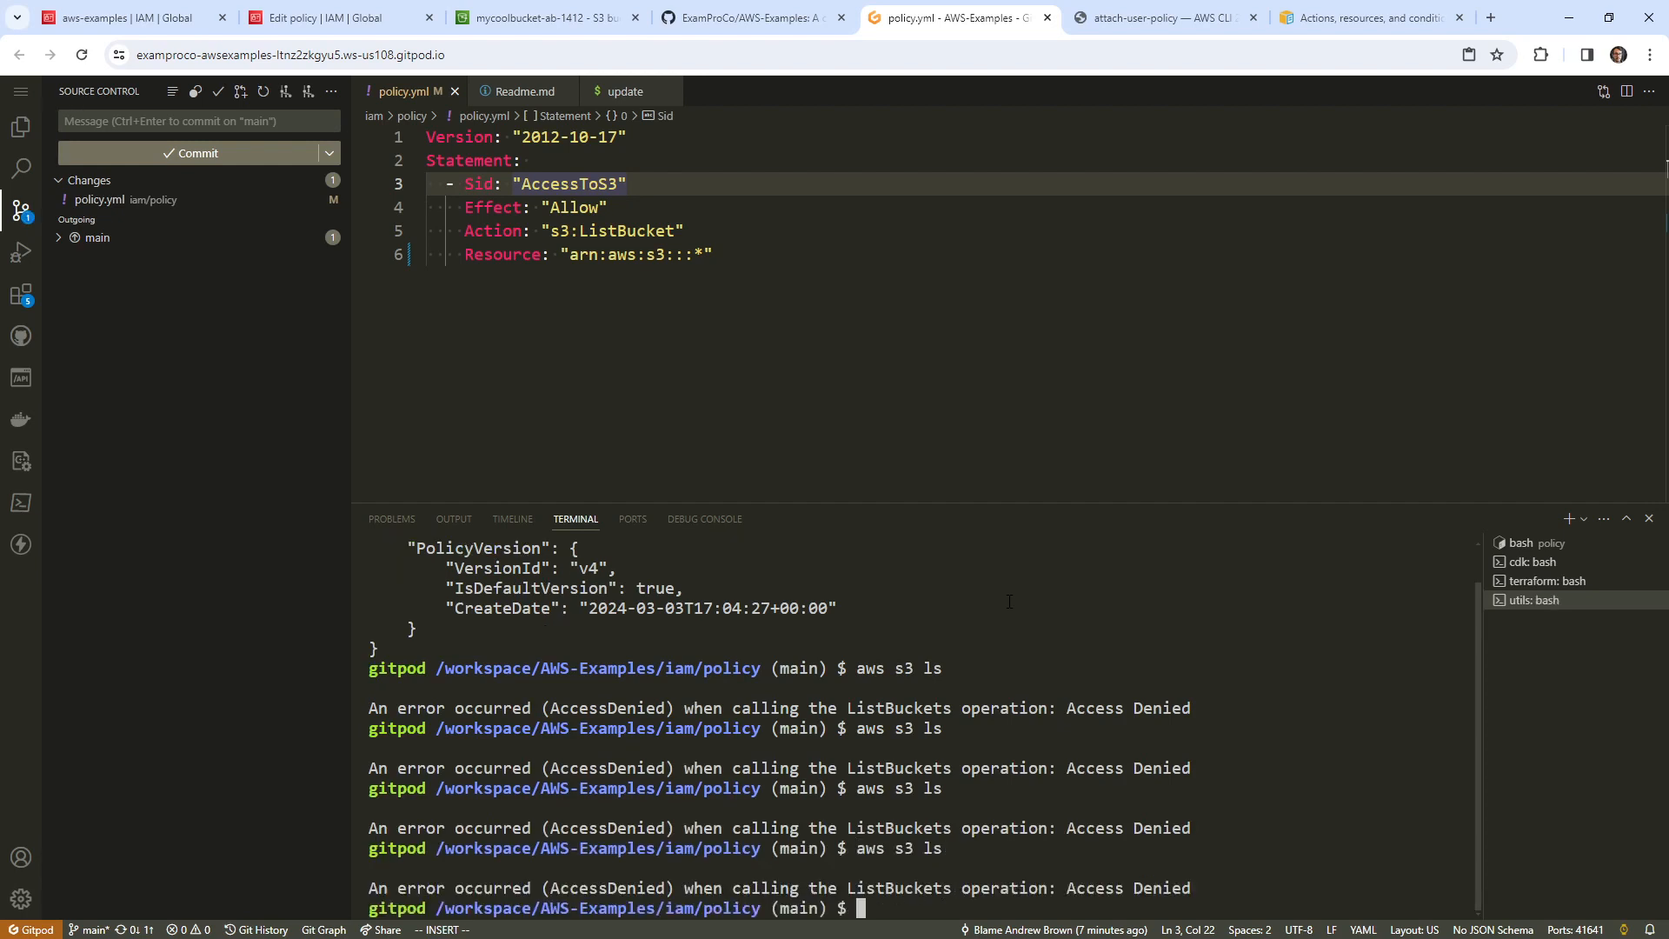
- Check my-fun-policy in IAM against the accesspoint and bucket ARN formats on the Amazon S3 Service Authorization Reference page
left_click(340, 33)
left_click(146, 31)
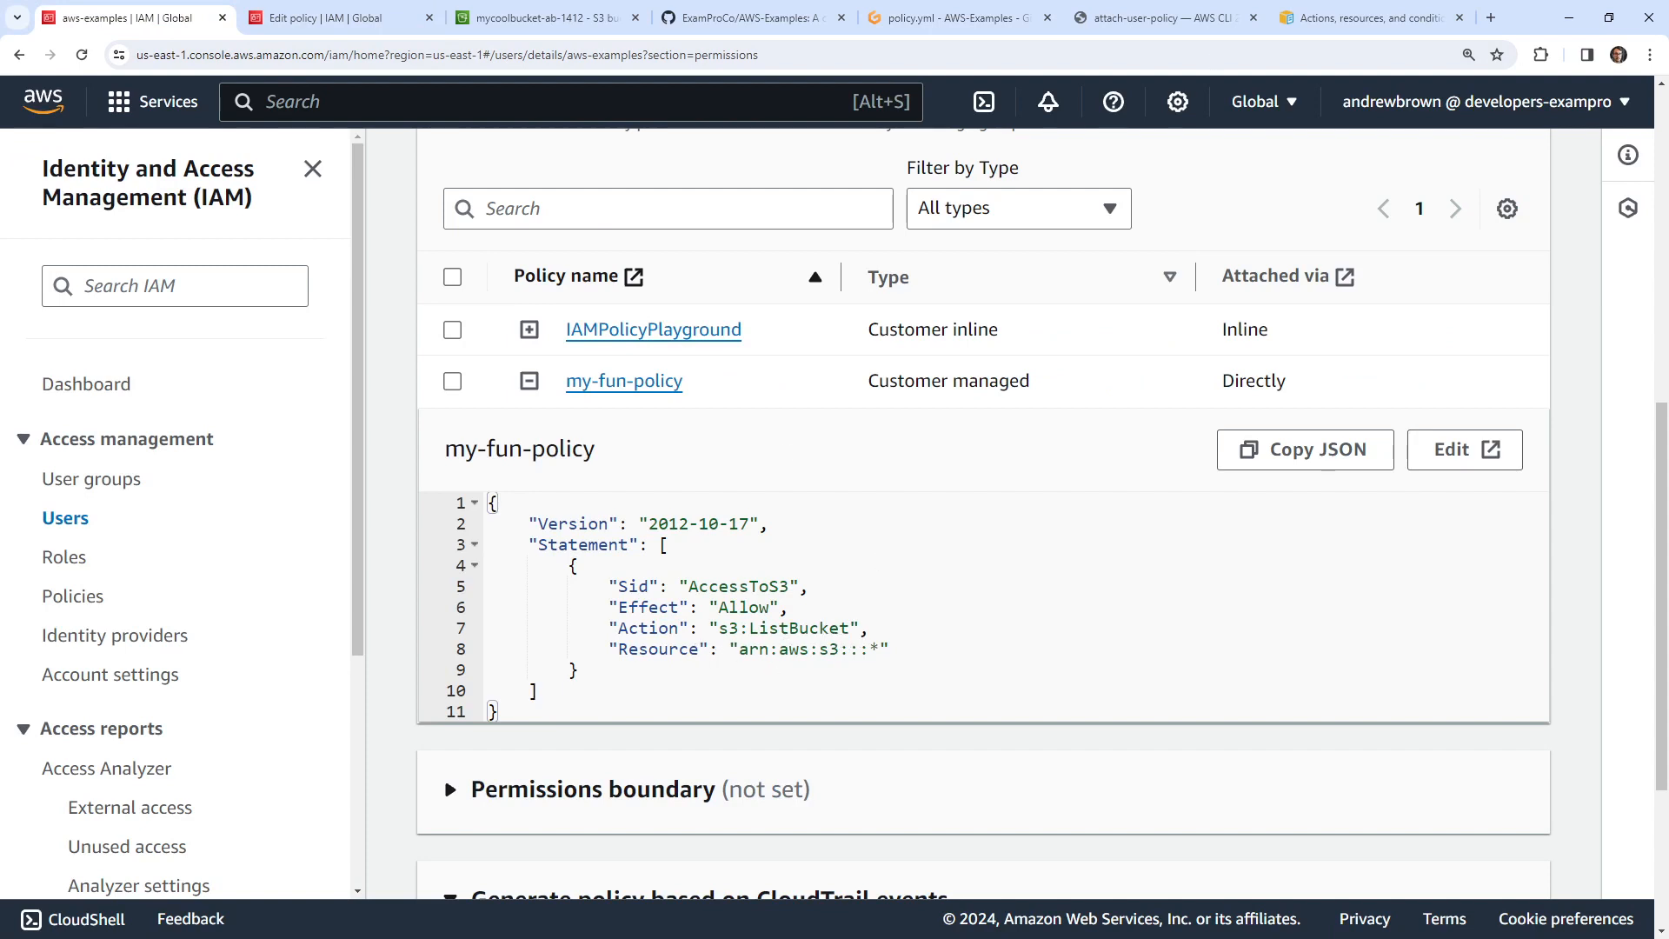
left_click(1378, 24)
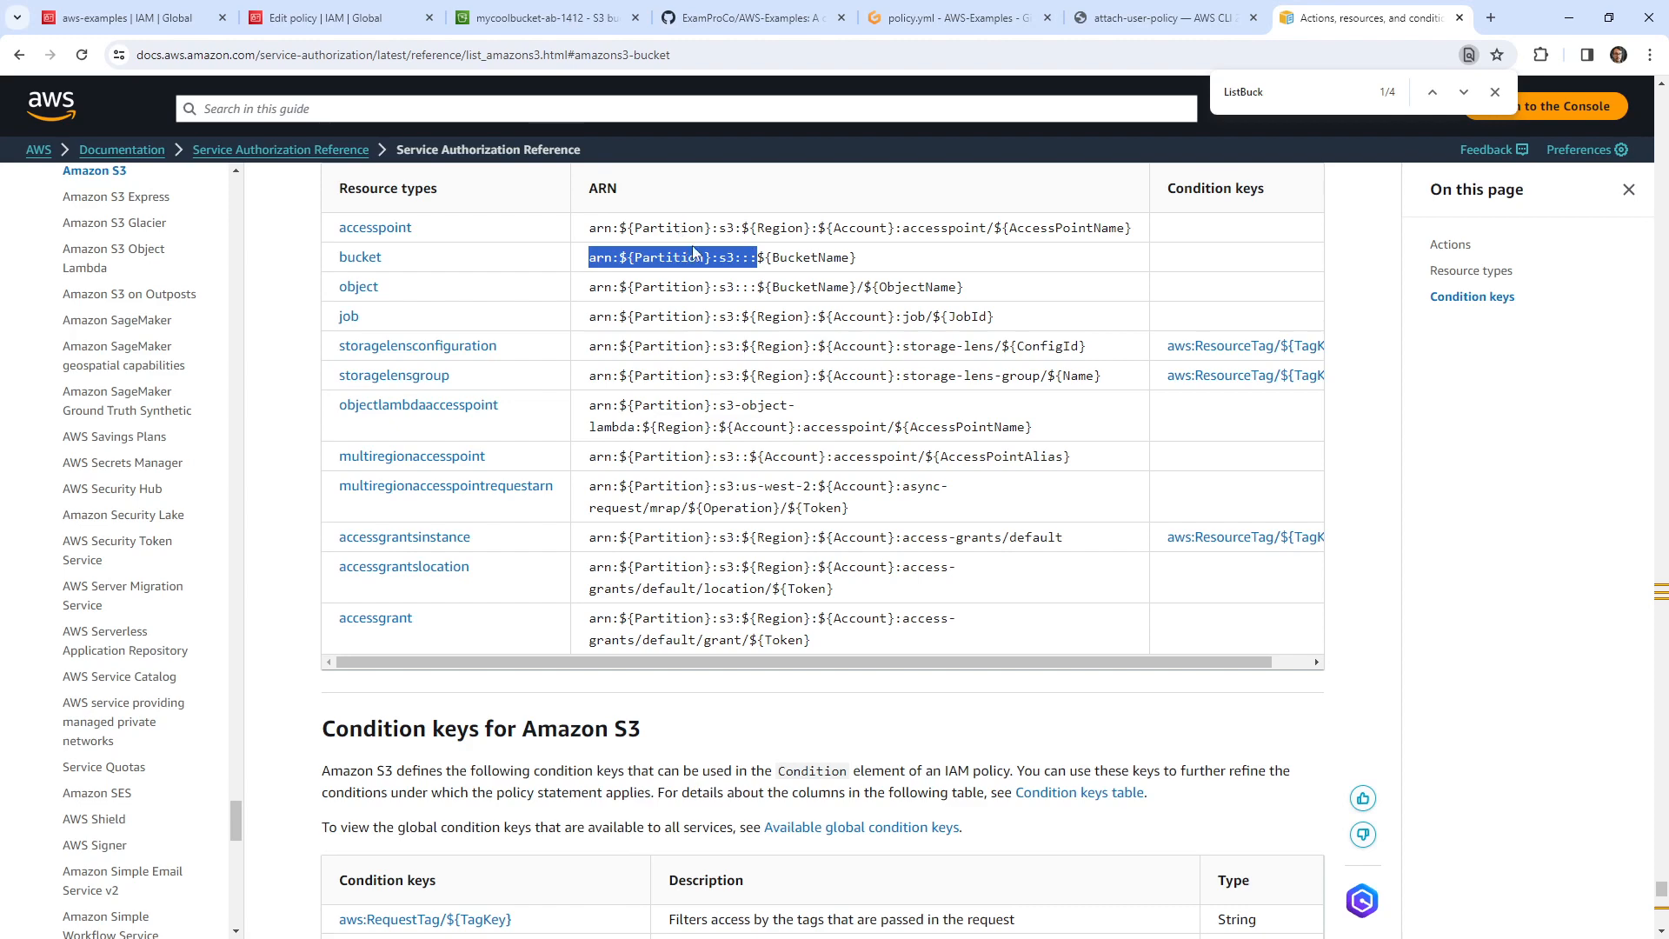
scroll(693, 253, "up", 1)
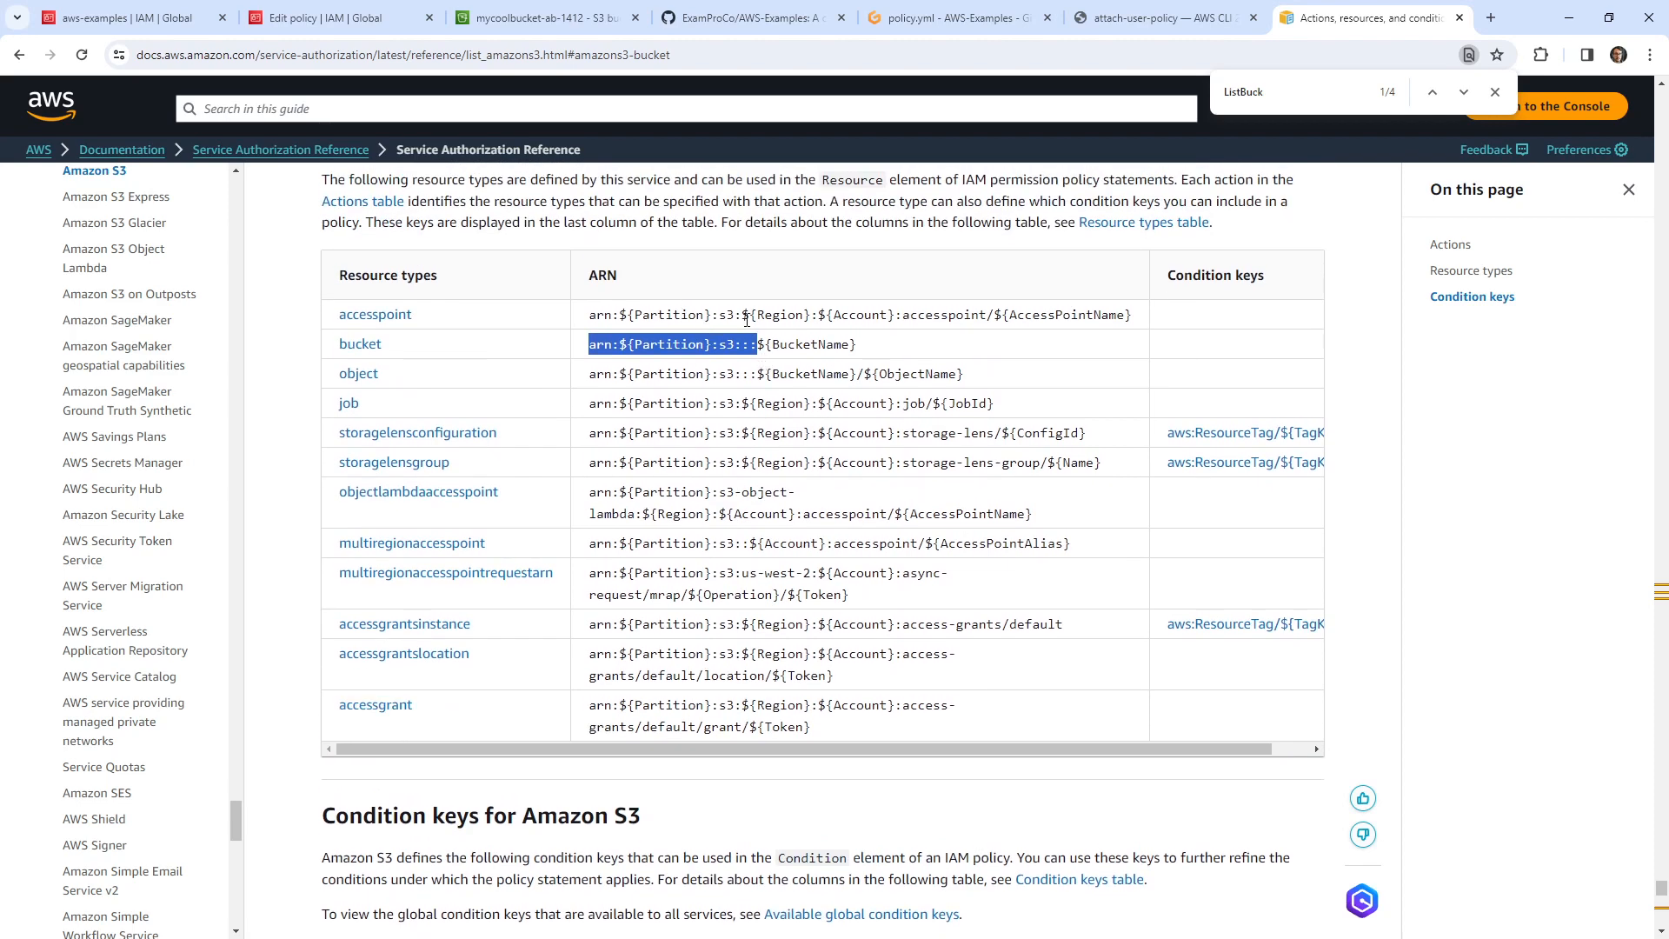
left_click_drag(747, 317, 871, 315)
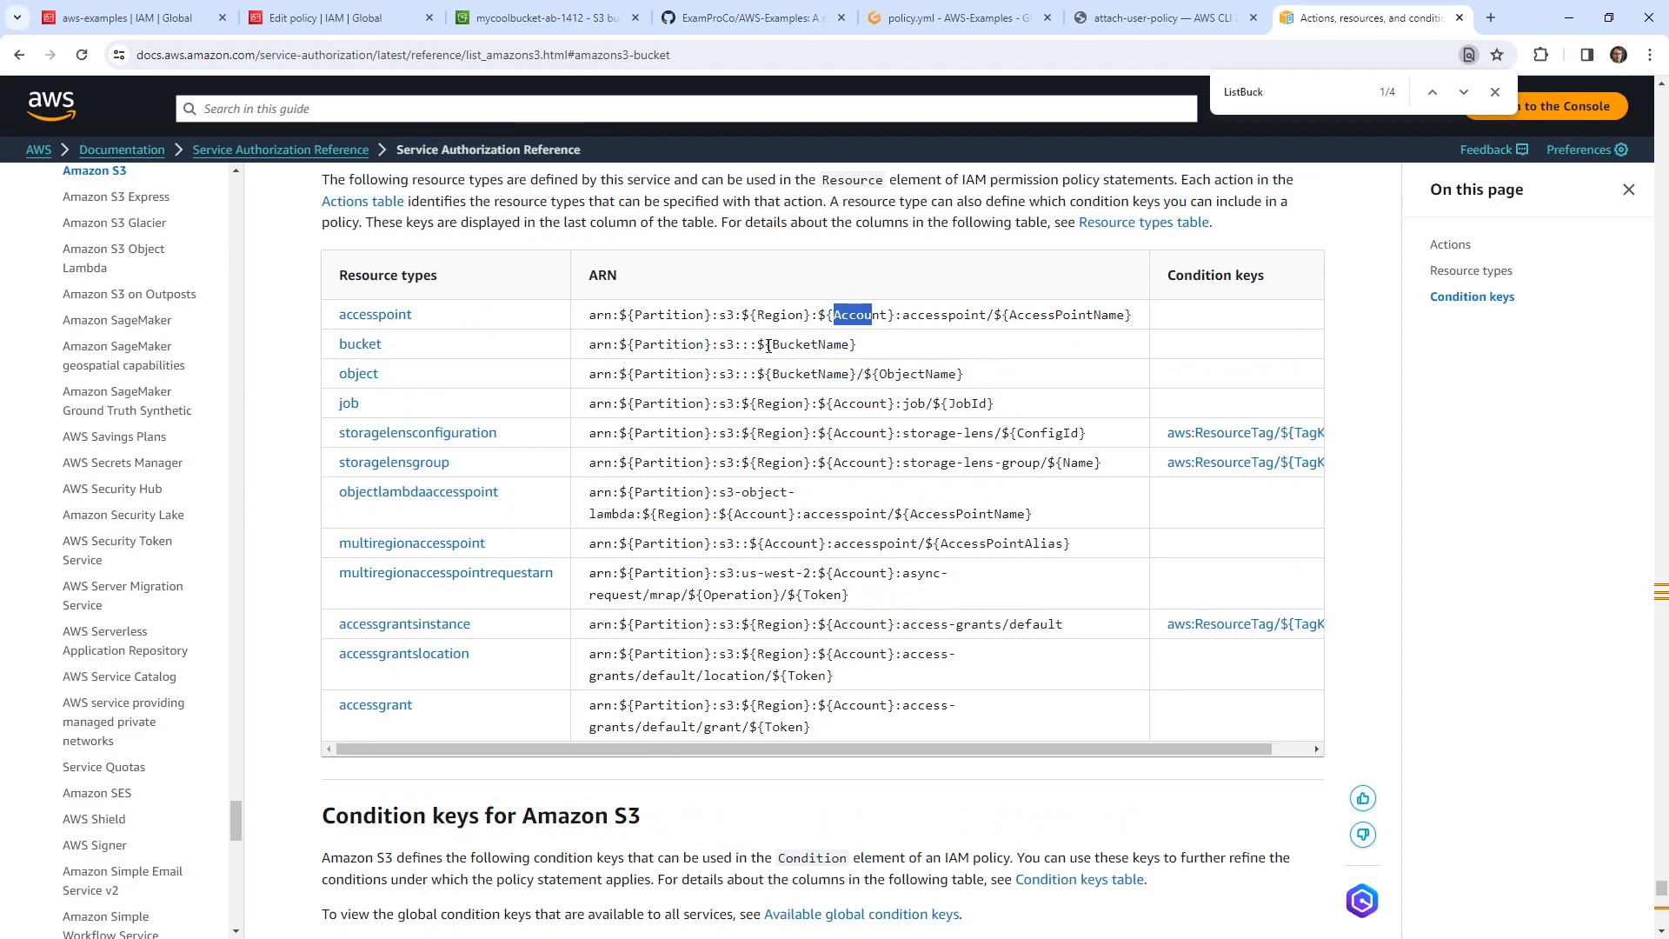
- Go through the open pages to the my-fun-policy edit page and review its allowed S3 actions in the visual editor
left_click(129, 18)
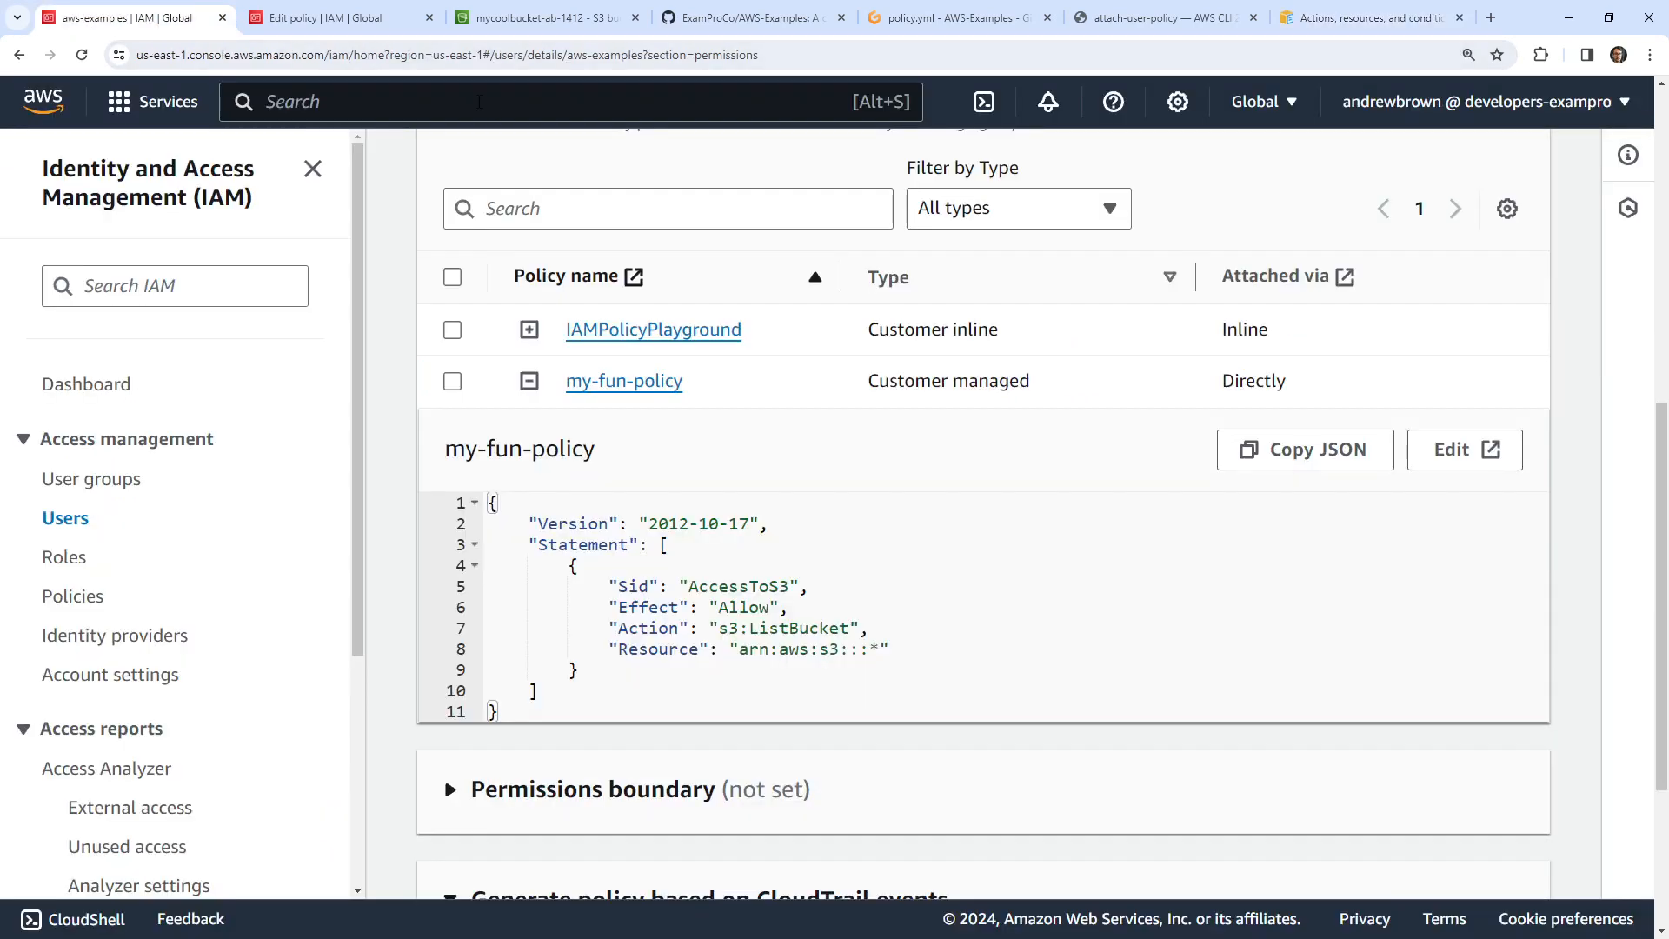
left_click(331, 17)
left_click(539, 17)
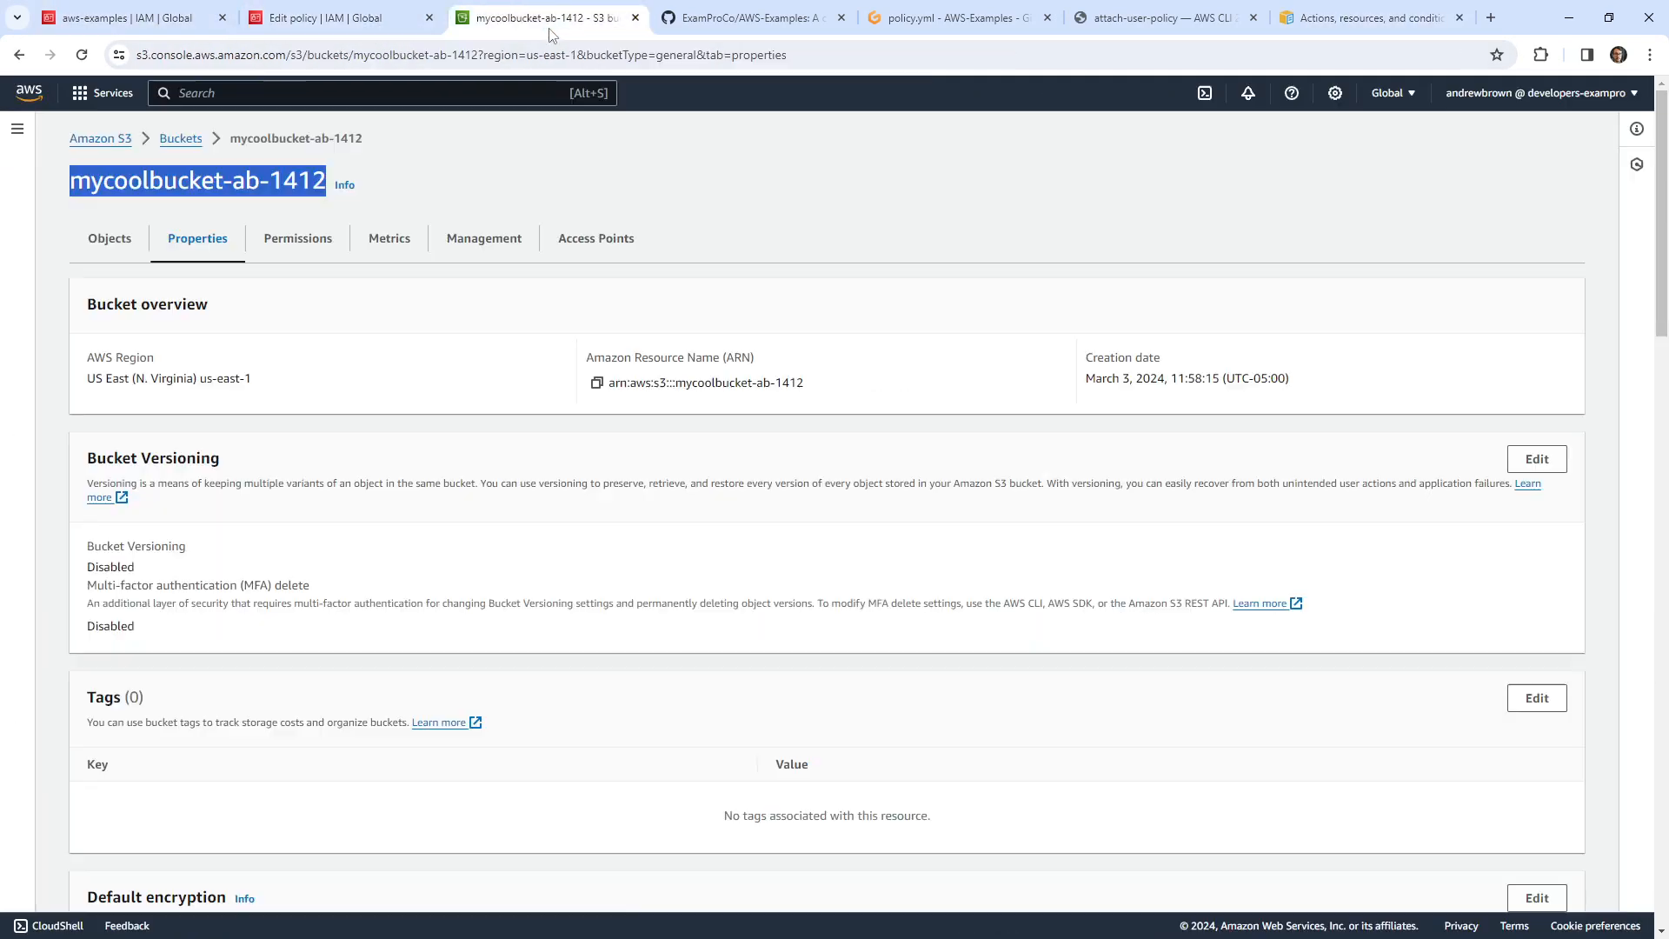
left_click(695, 28)
left_click(956, 18)
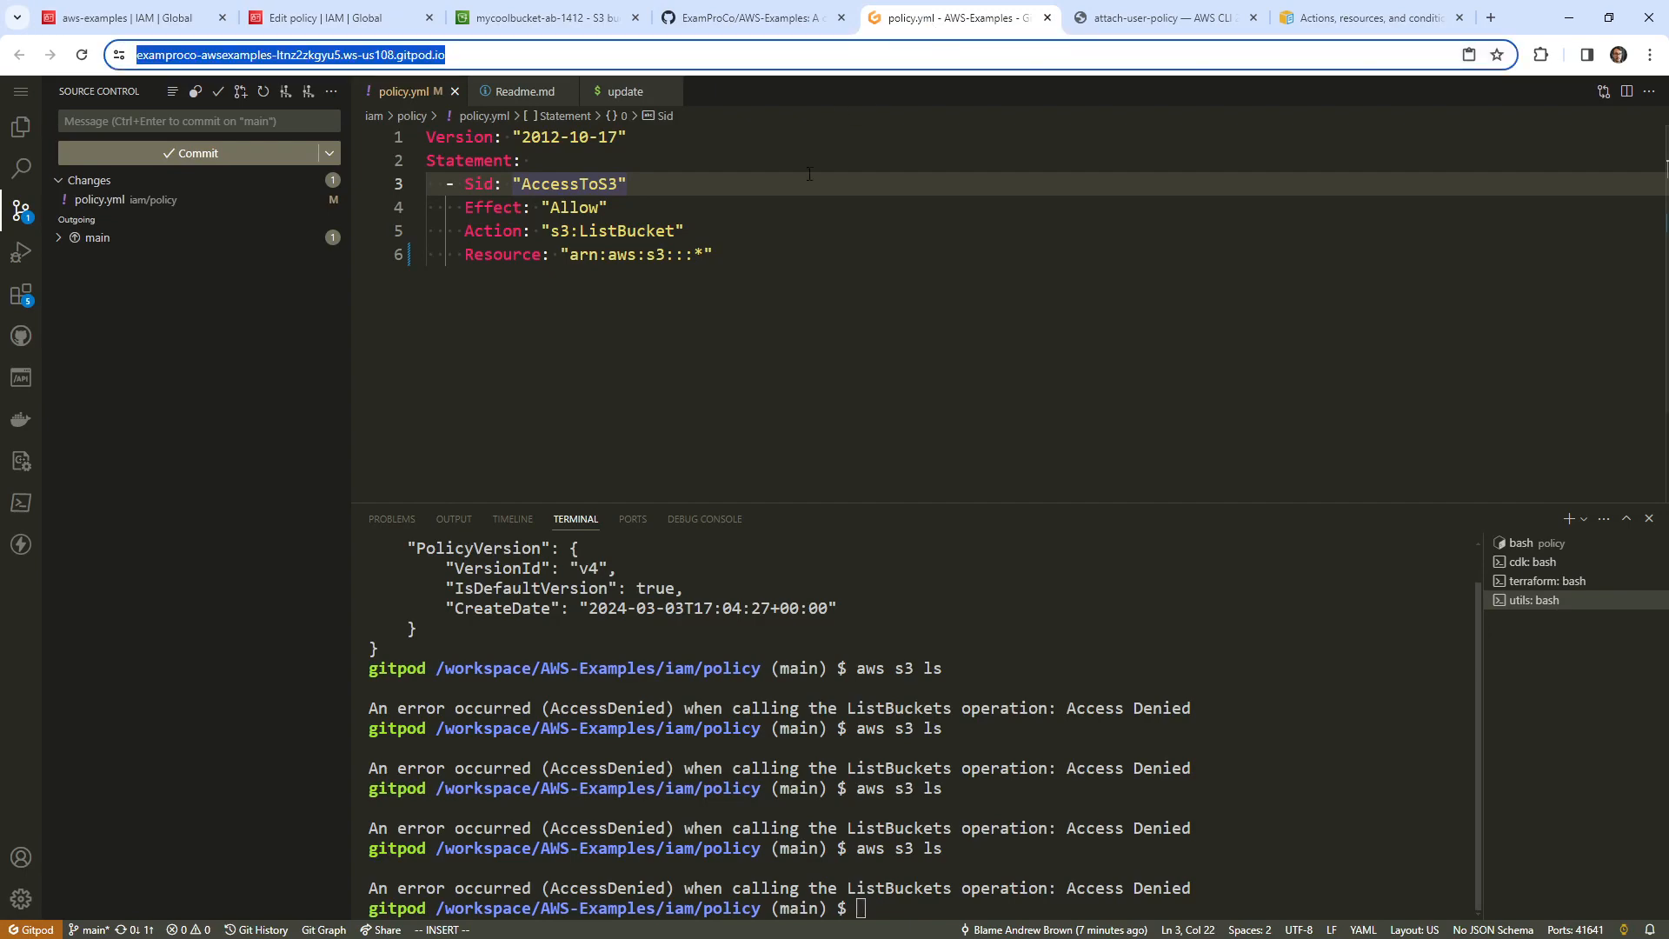
left_click(330, 19)
left_click(165, 26)
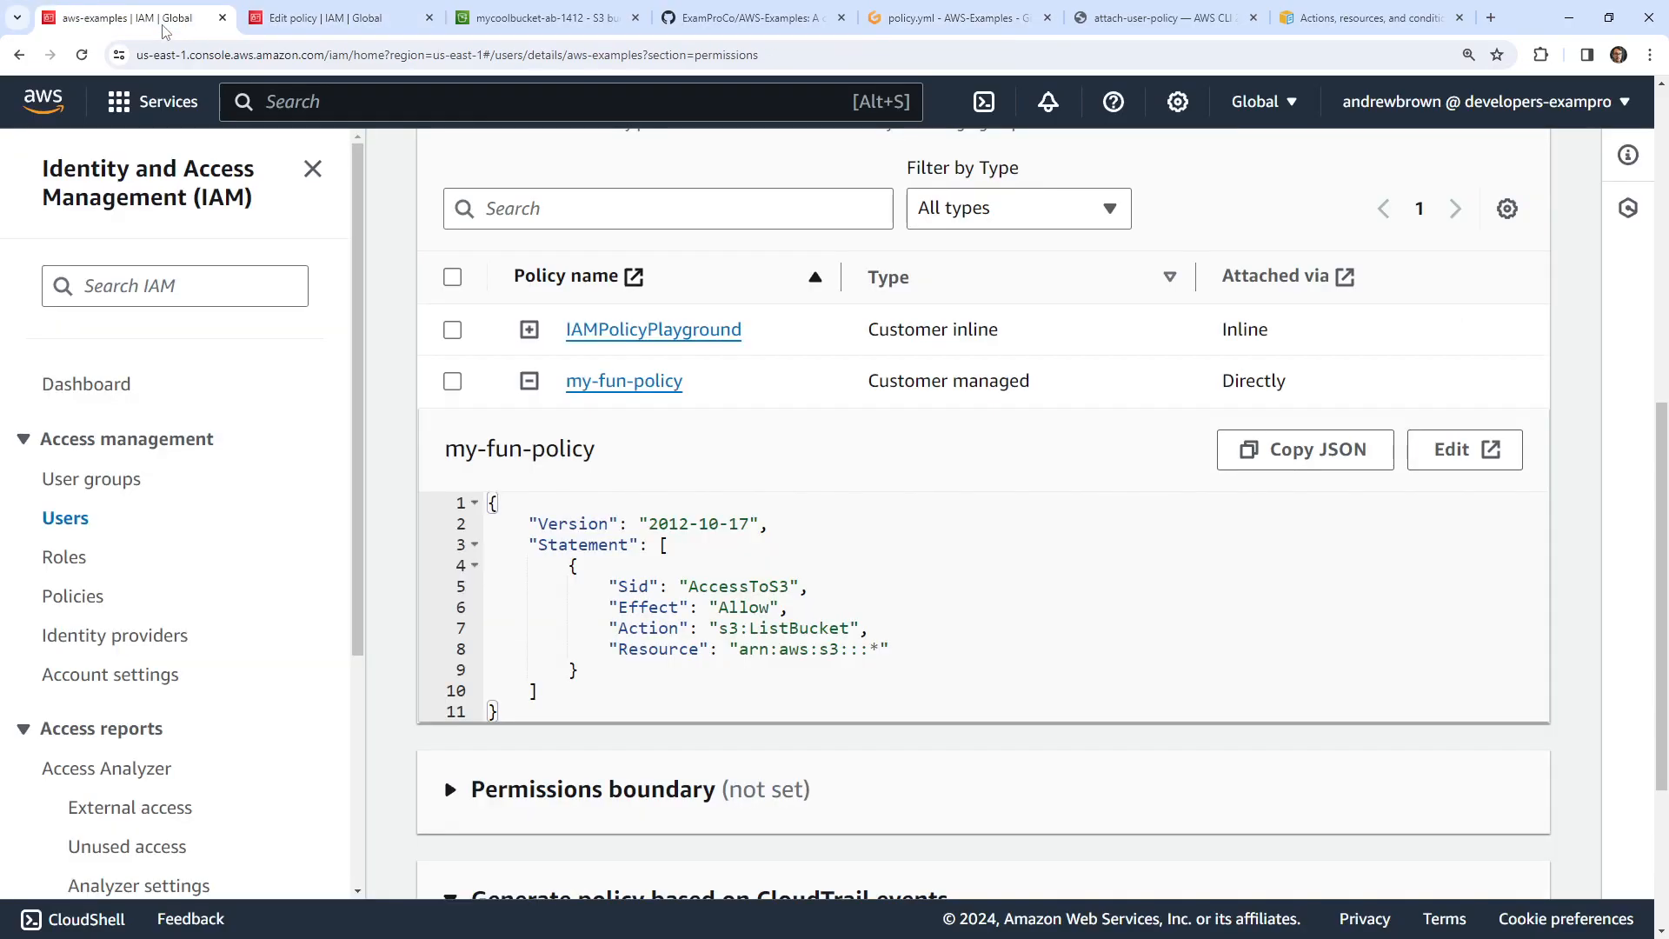
left_click(331, 18)
scroll(747, 607, "down", 5)
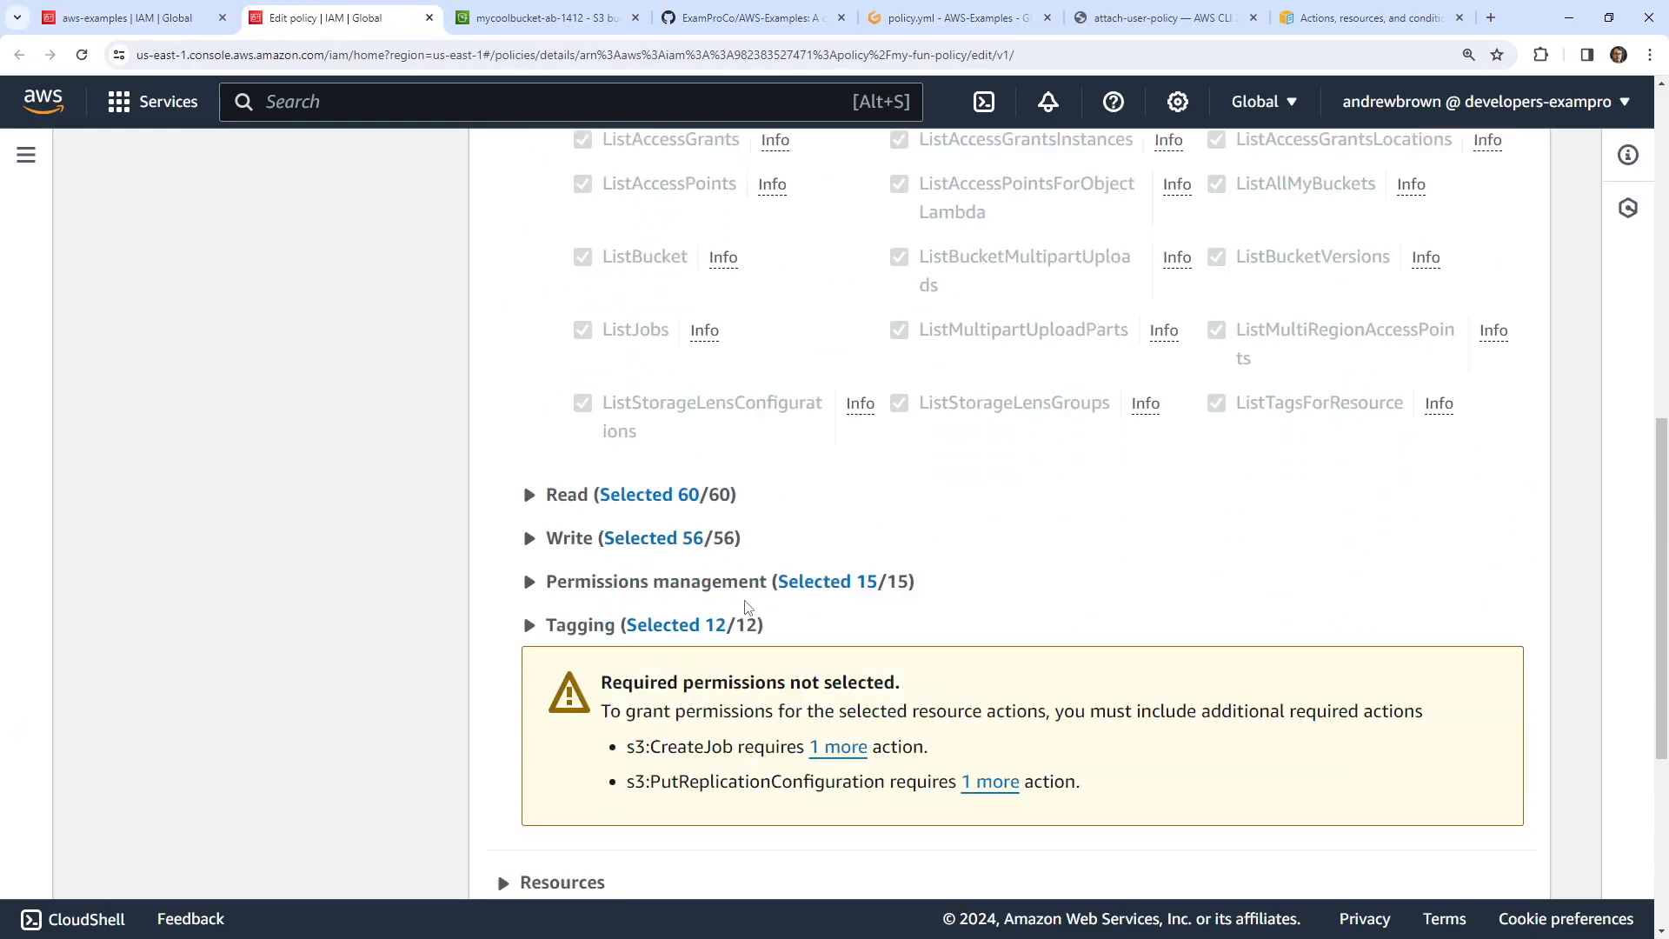
scroll(748, 607, "down", 4)
scroll(741, 634, "up", 13)
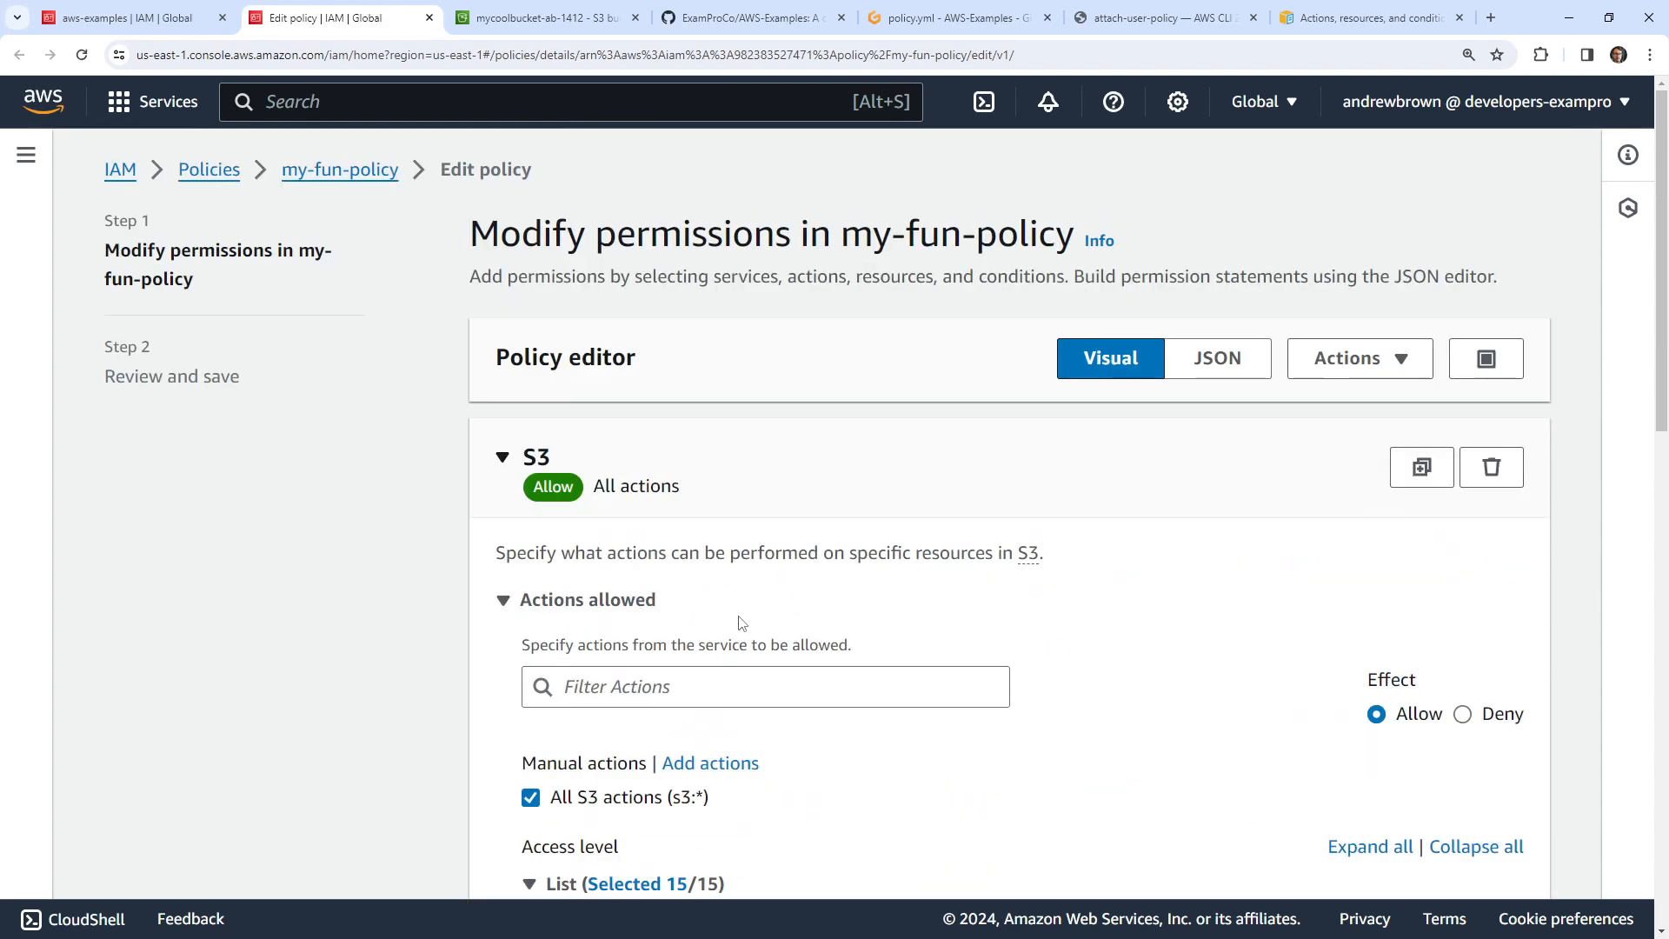
- Collapse the allowed S3 actions and view the policy as JSON in the policy editor
left_click(502, 600)
scroll(491, 504, "down", 3)
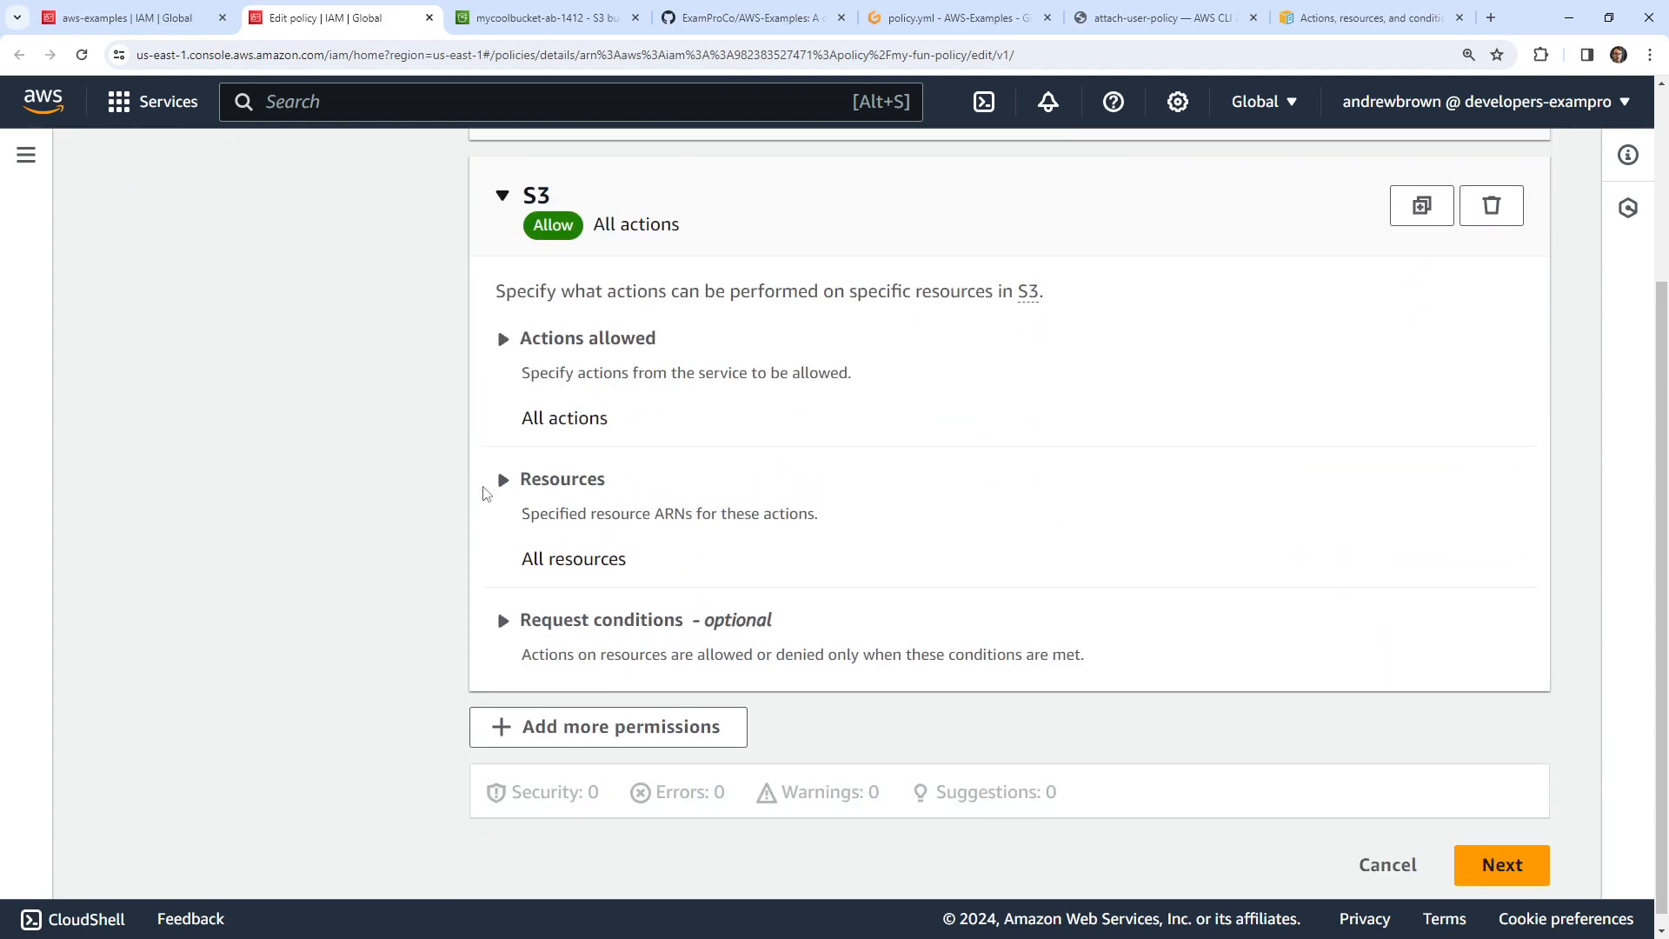
scroll(485, 494, "up", 3)
left_click(1226, 360)
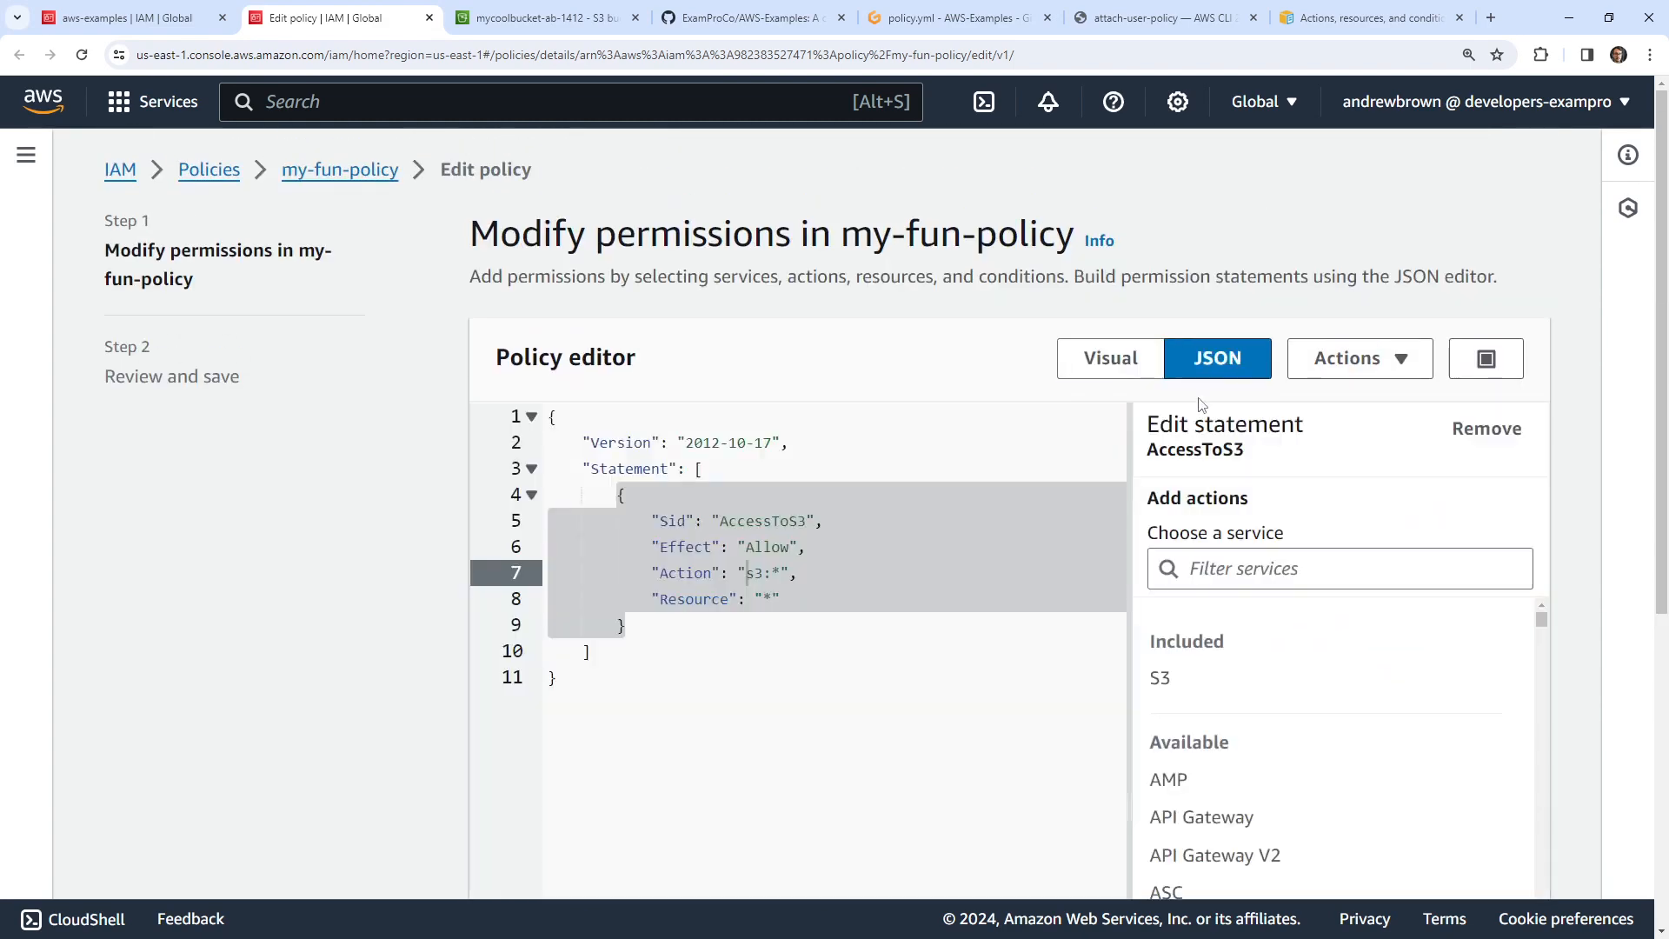
- Return to the visual editor, remove the existing S3 statement and choose S3 as the service for a new one
left_click(1128, 365)
left_click(500, 468)
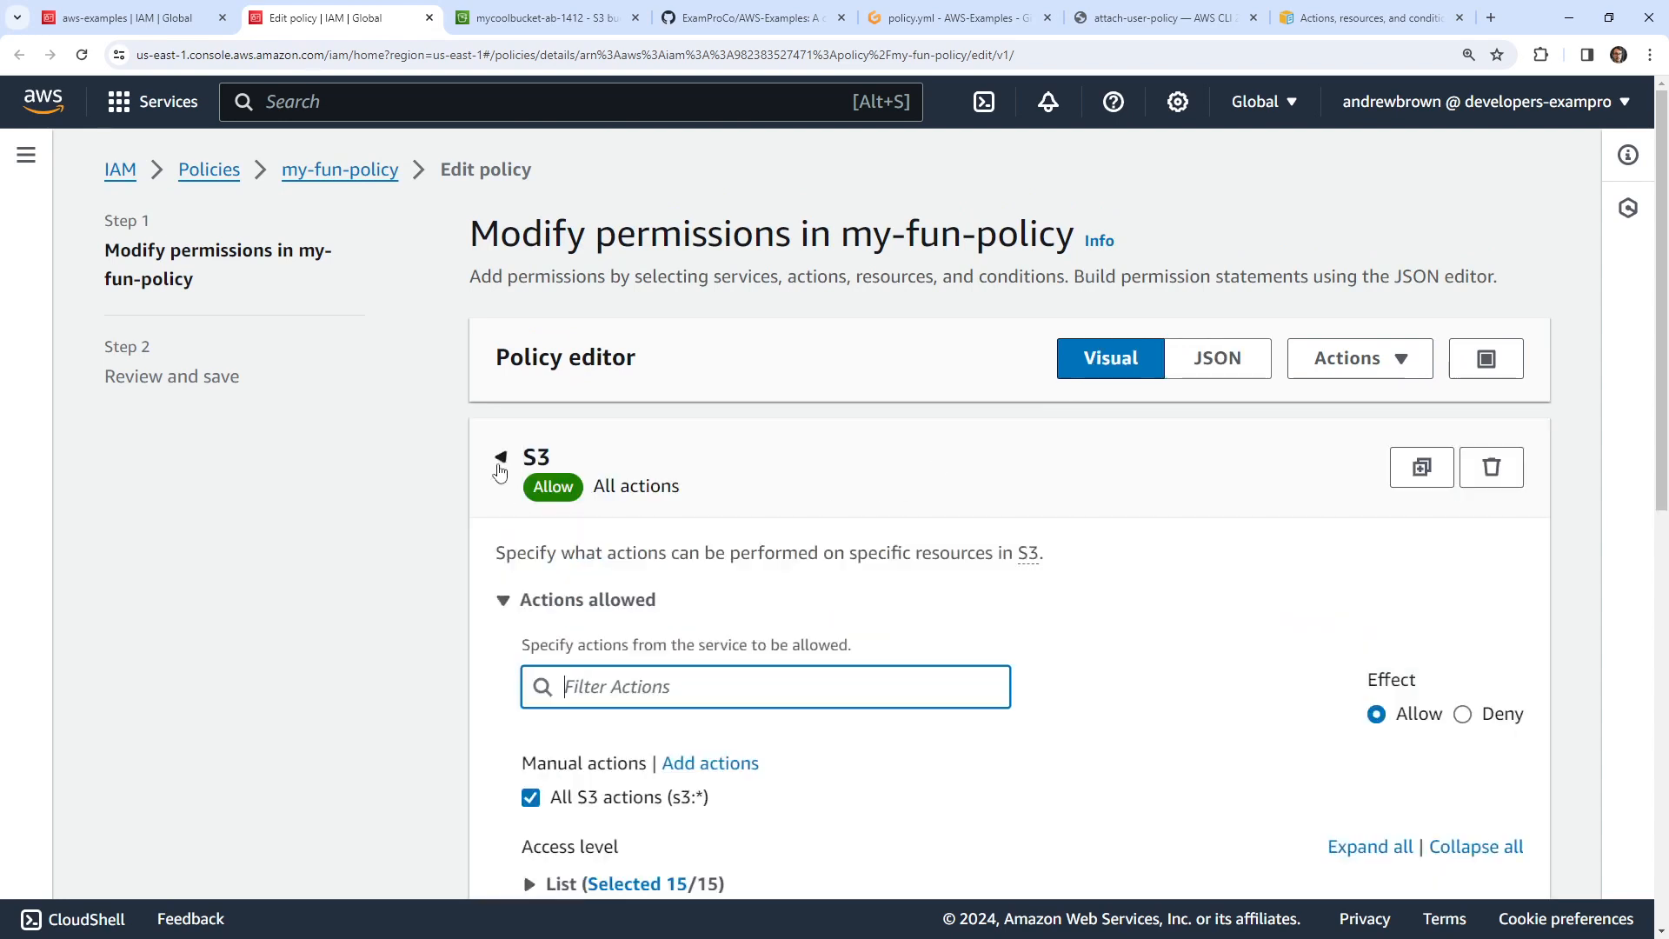
left_click(1492, 468)
left_click(668, 599)
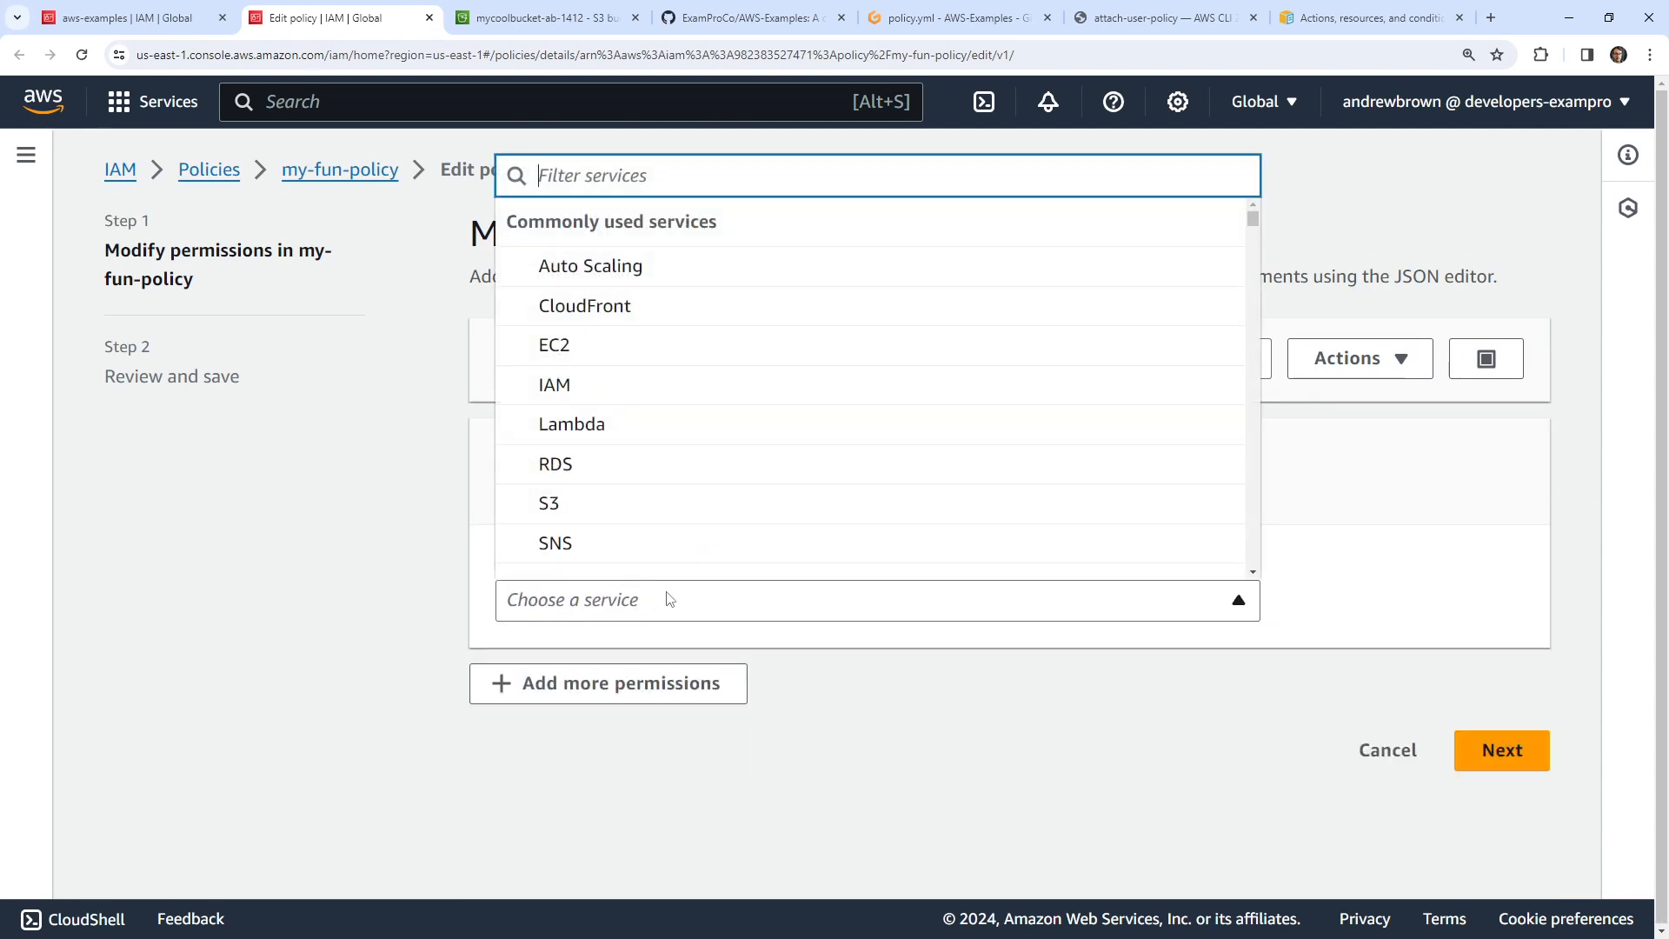
left_click(649, 497)
- Allow the ListBucket list action in the new S3 statement and set its bucket resource to Any
scroll(600, 452, "down", 3)
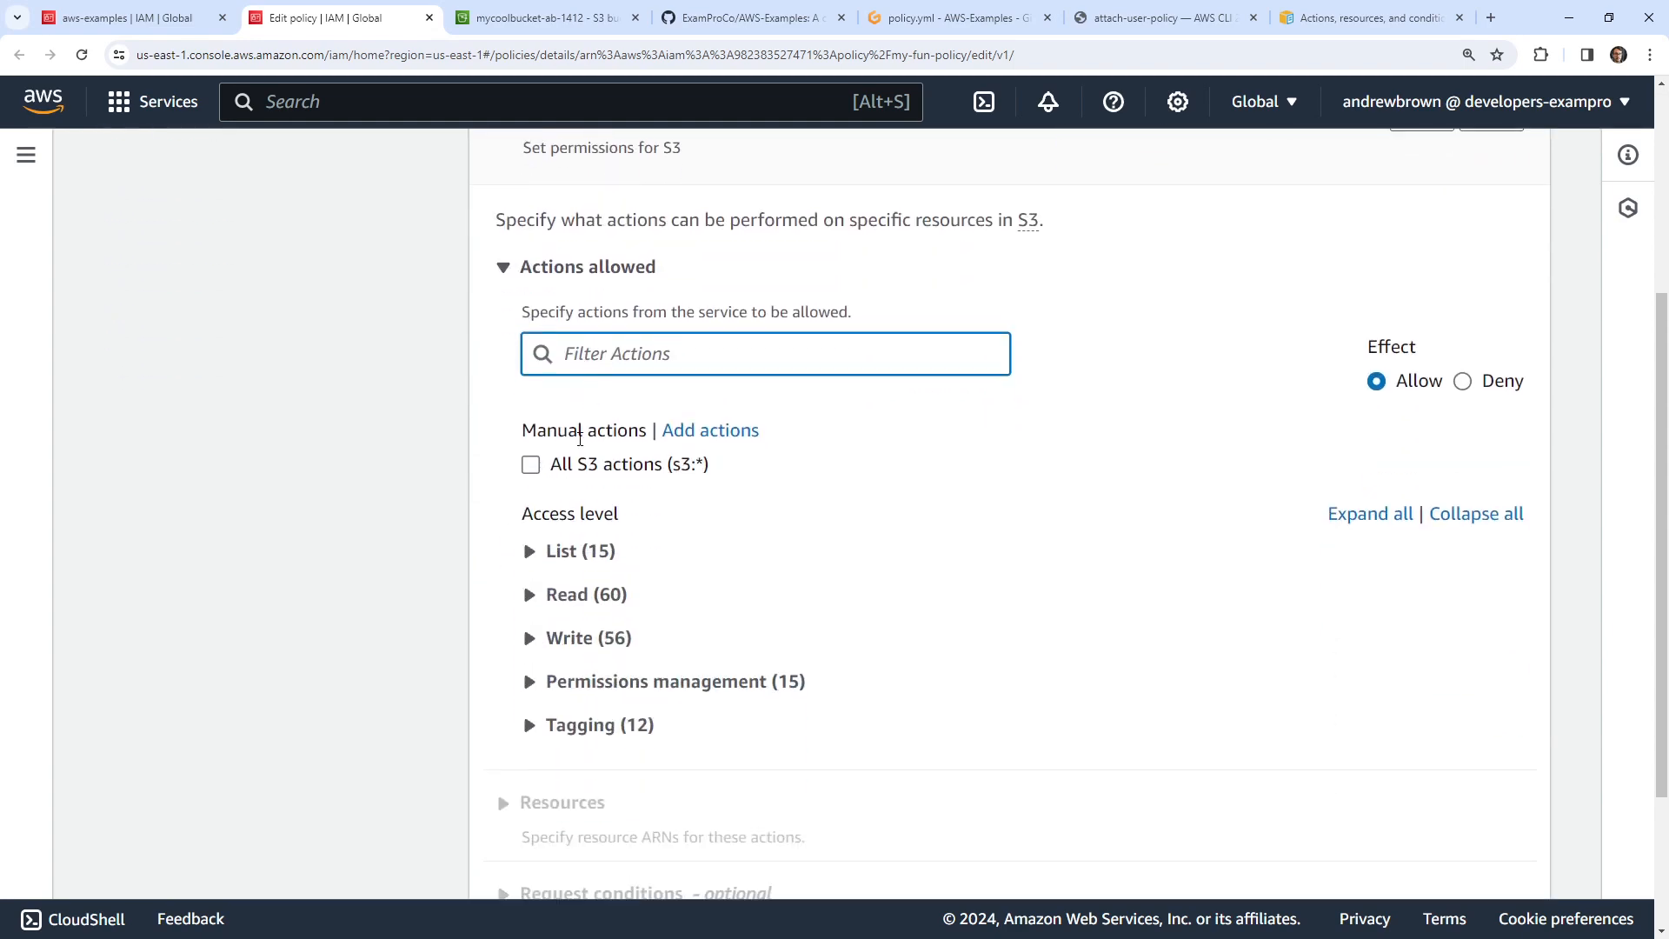
left_click(532, 553)
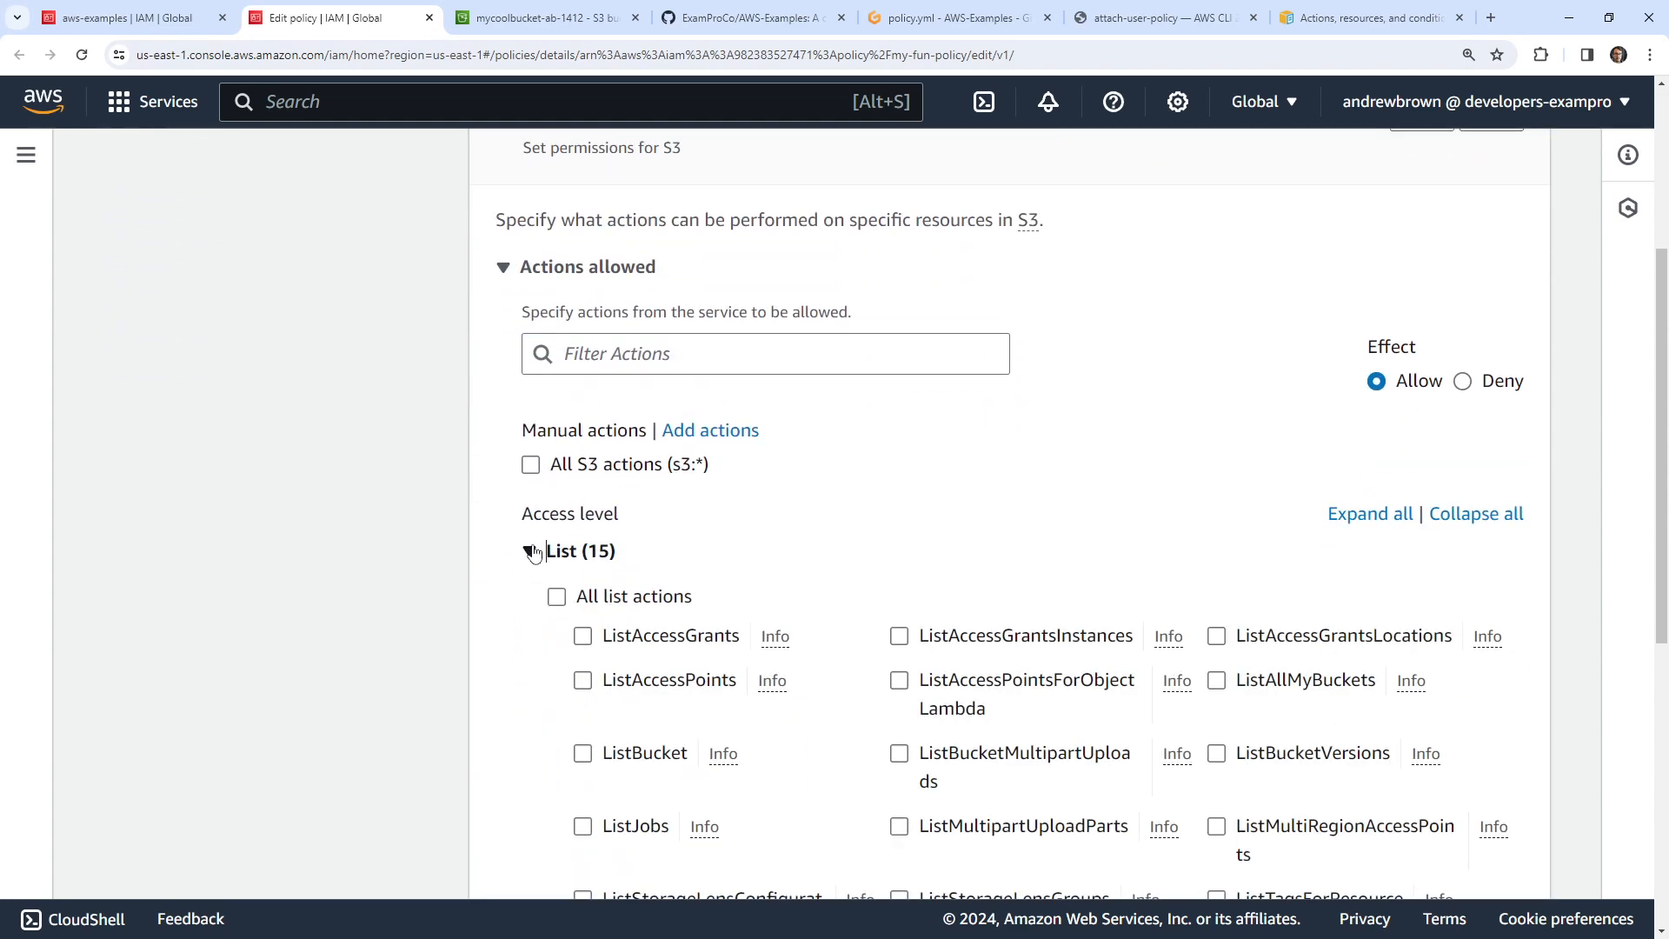
scroll(533, 622, "down", 2)
left_click(583, 565)
scroll(578, 598, "down", 5)
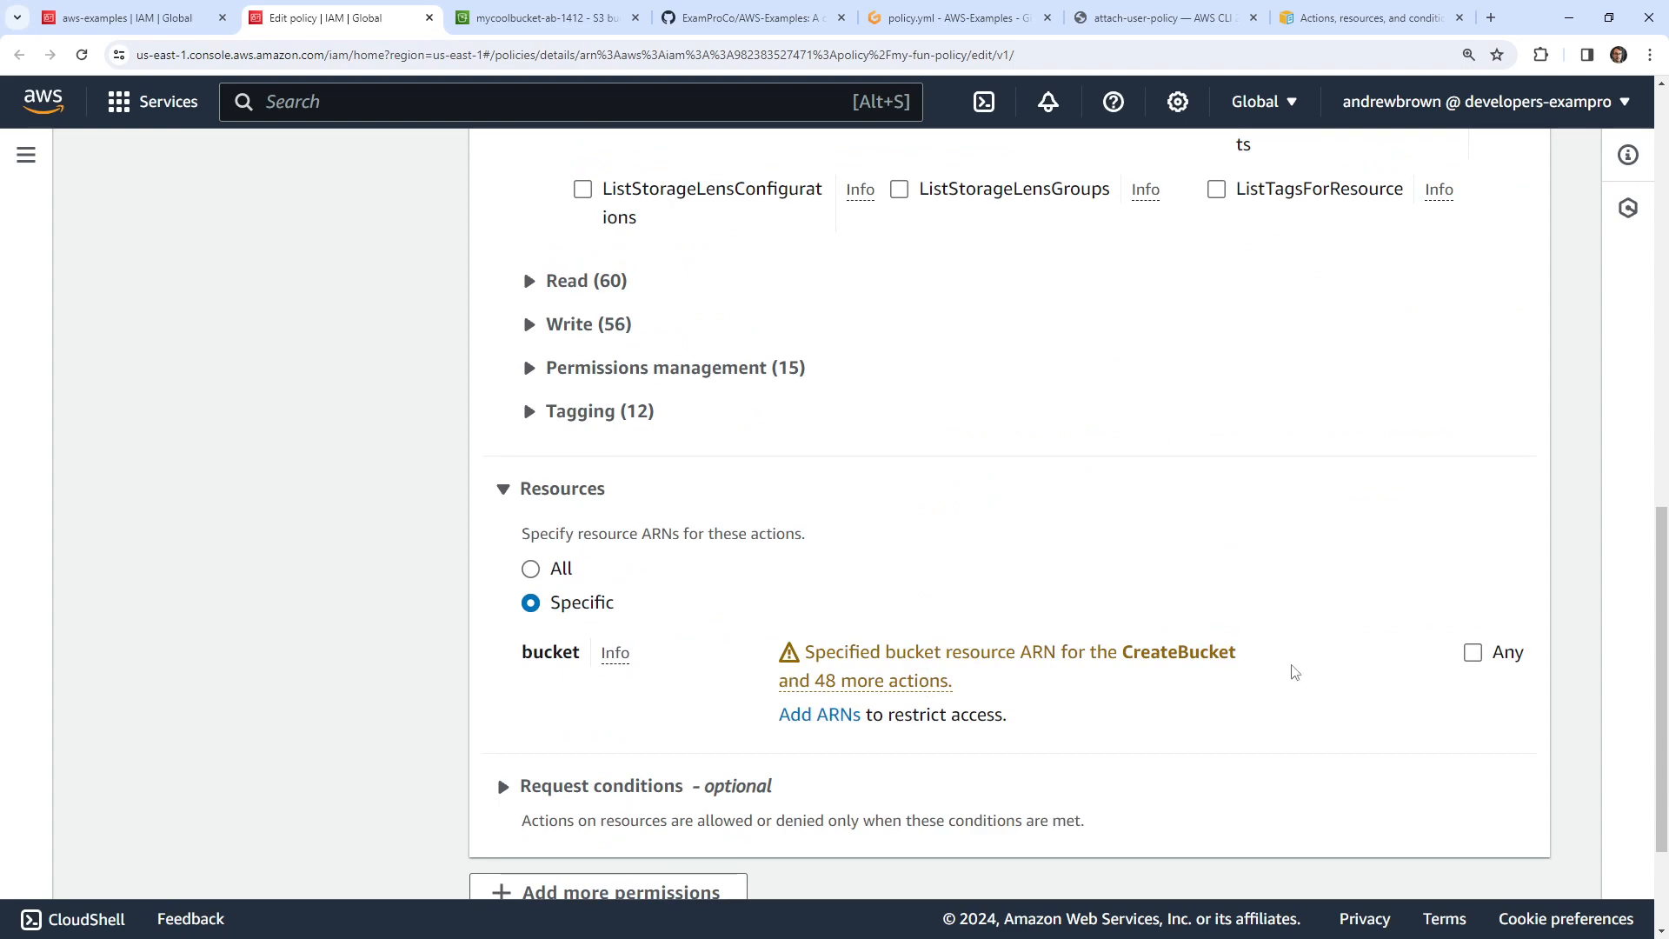
left_click(1490, 651)
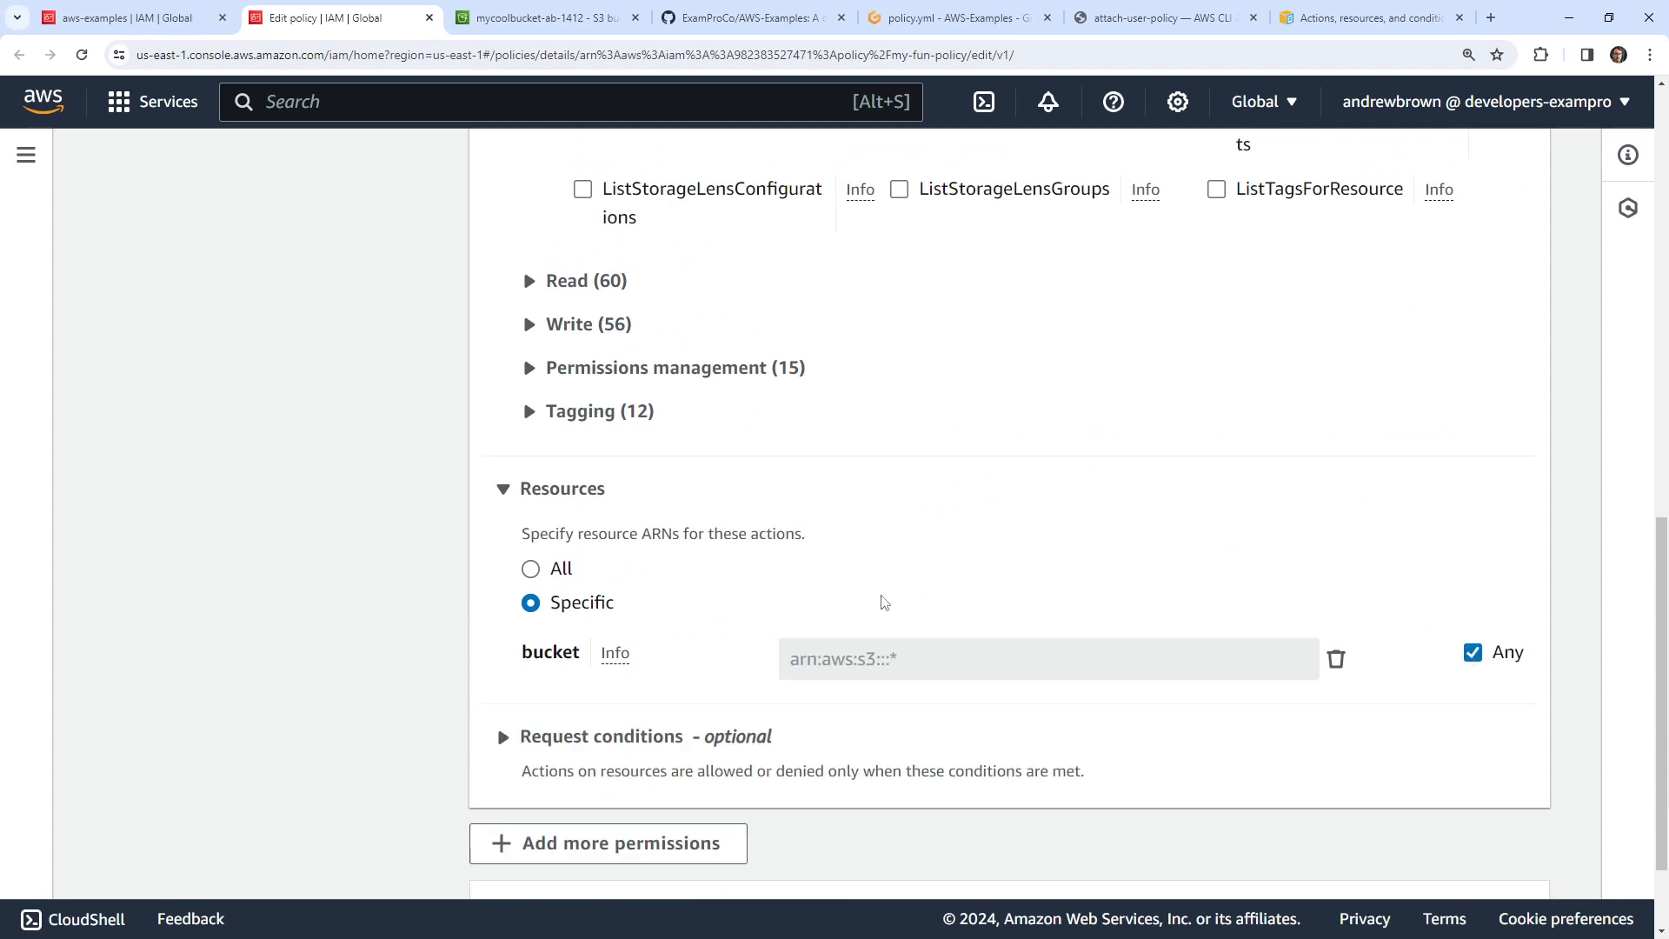
- Show the new statement as JSON and copy its Resource ARN arn:aws:s3:::*
scroll(885, 601, "up", 15)
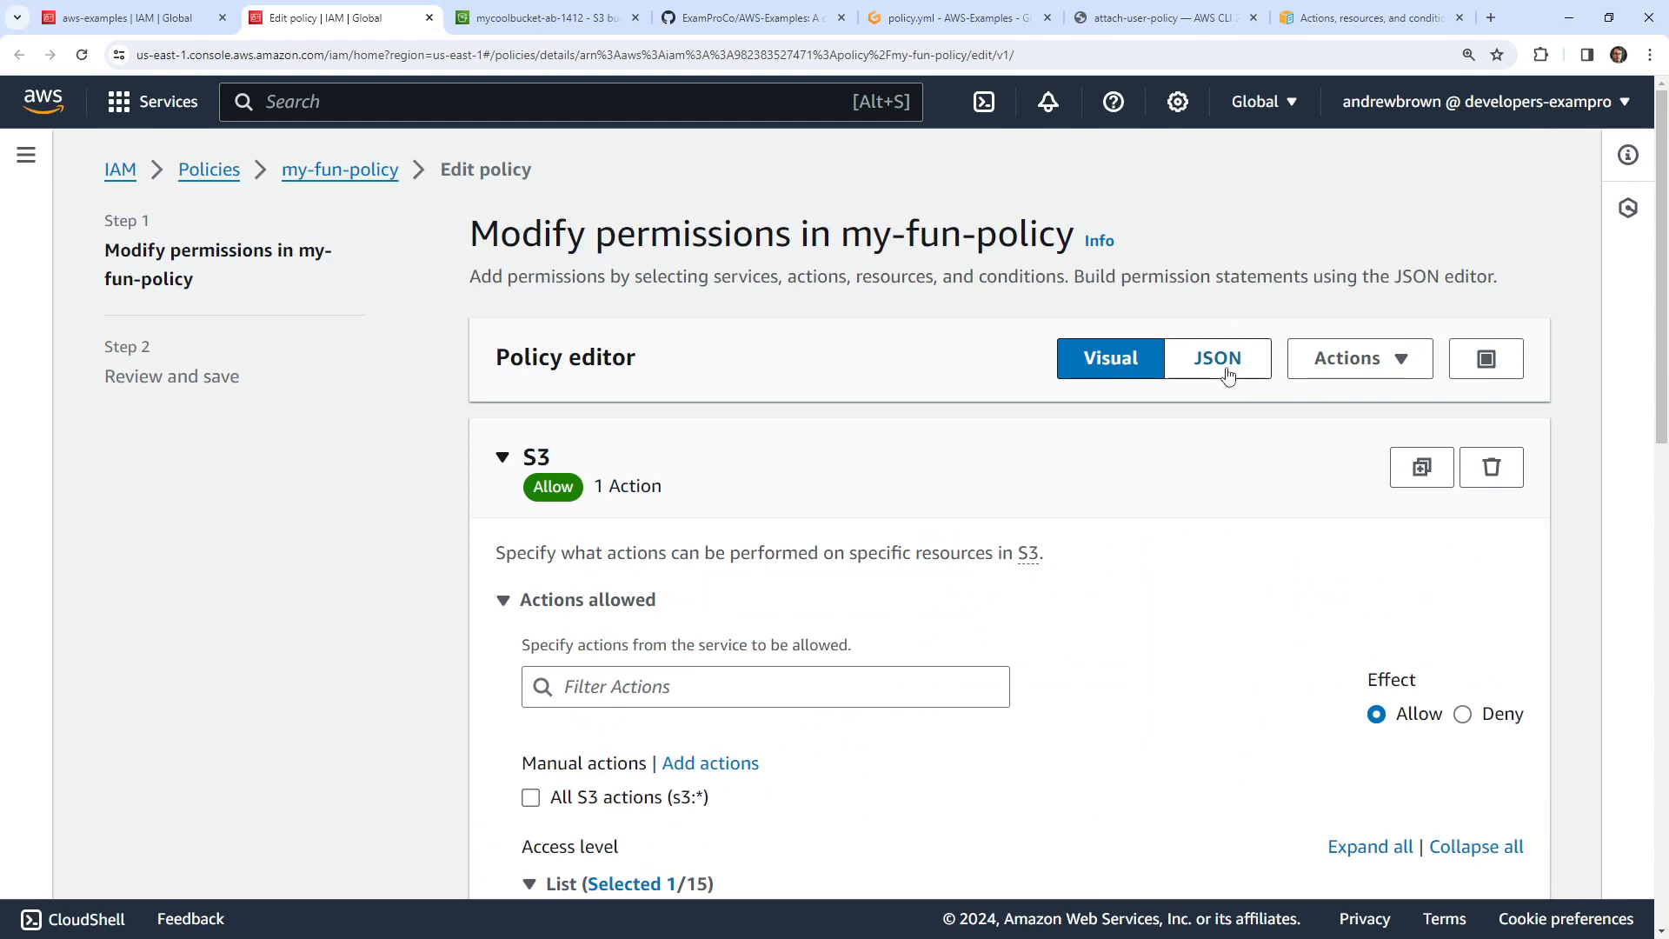
left_click(1228, 375)
left_click_drag(879, 602, 763, 602)
right_click(765, 601)
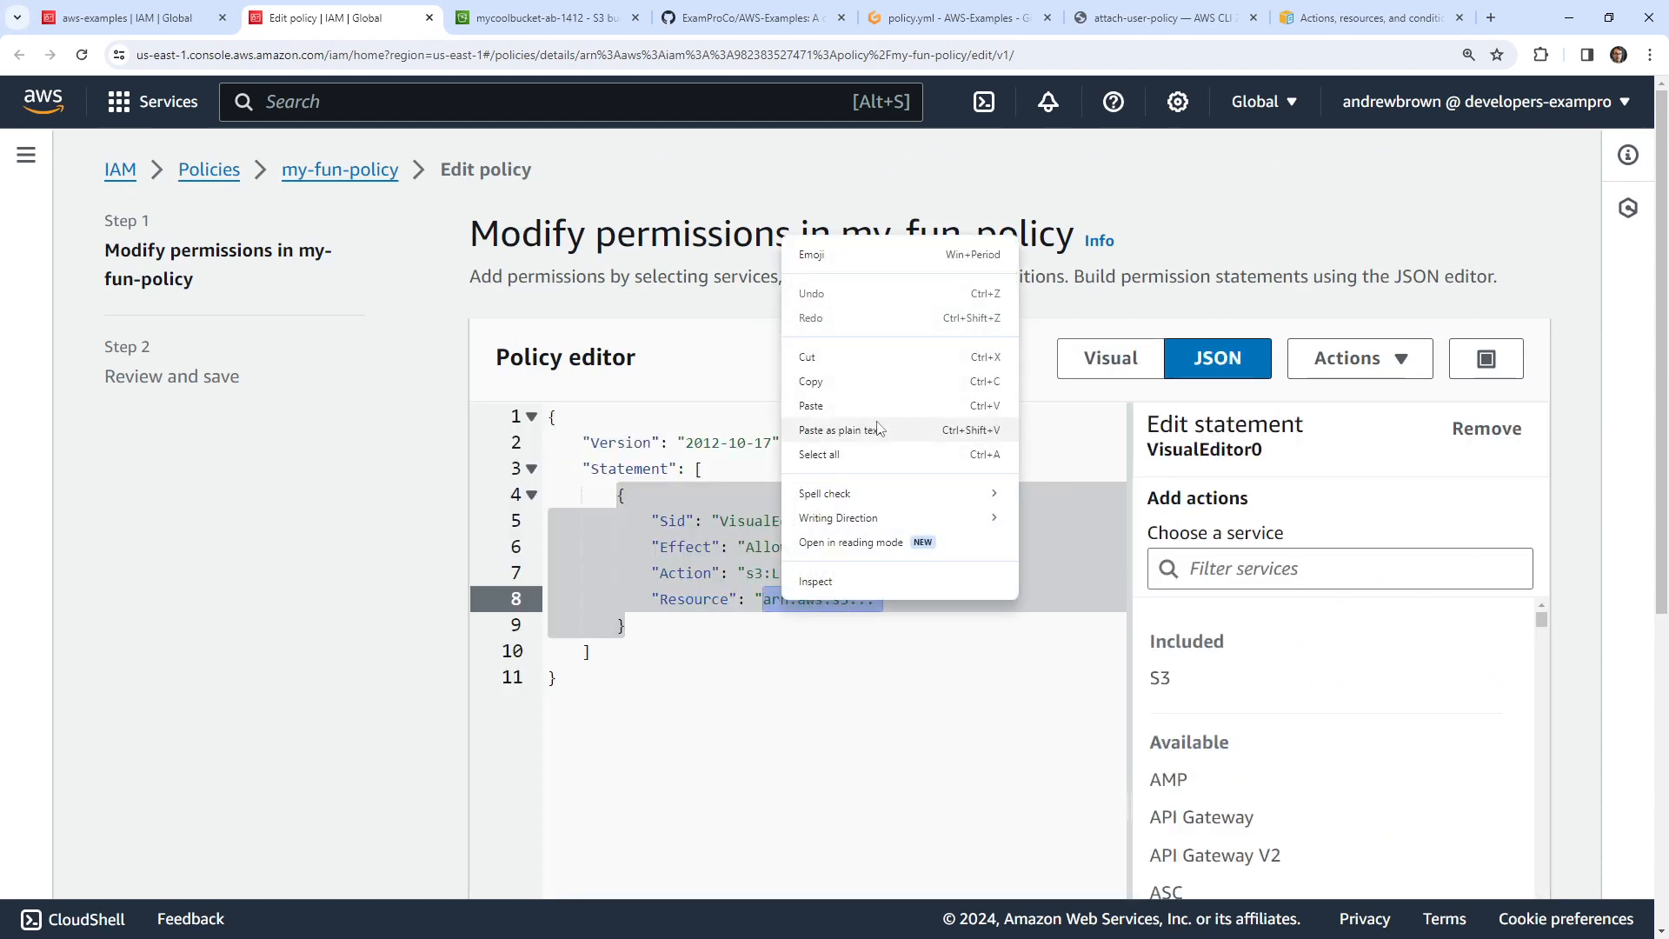
left_click(857, 381)
- Switch to Gitpod, paste the copied arn:aws:s3:::* over the Resource ARN in policy.yml, and rerun aws s3 ls in the terminal
left_click(543, 20)
left_click(753, 19)
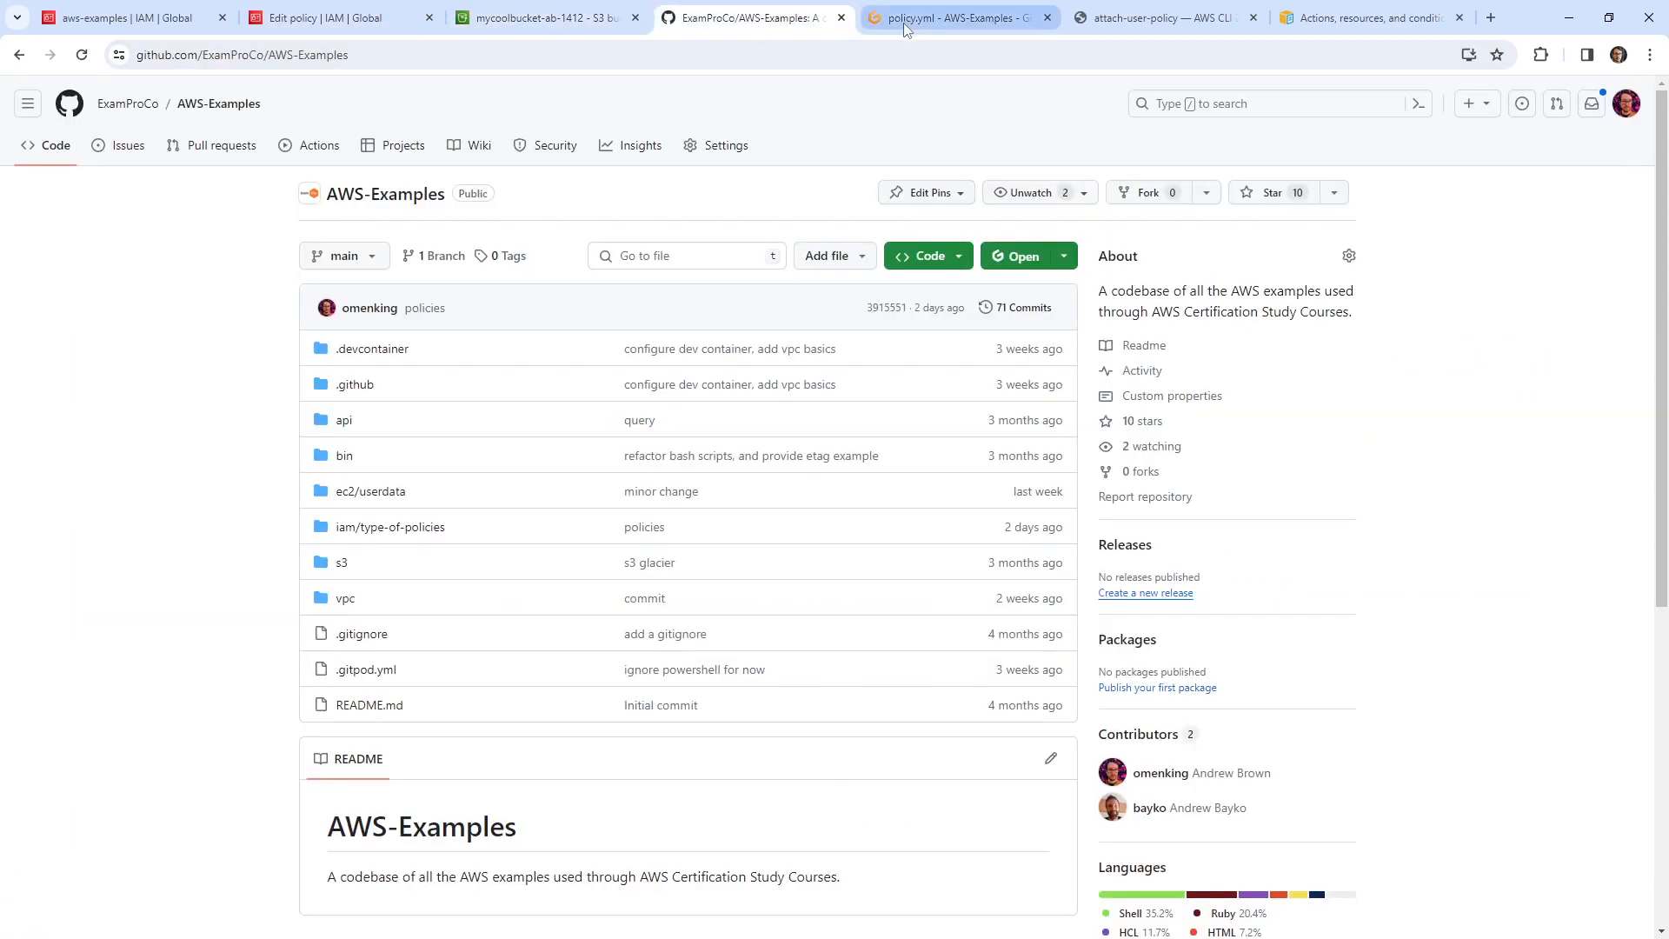
left_click(952, 19)
left_click_drag(570, 254, 694, 254)
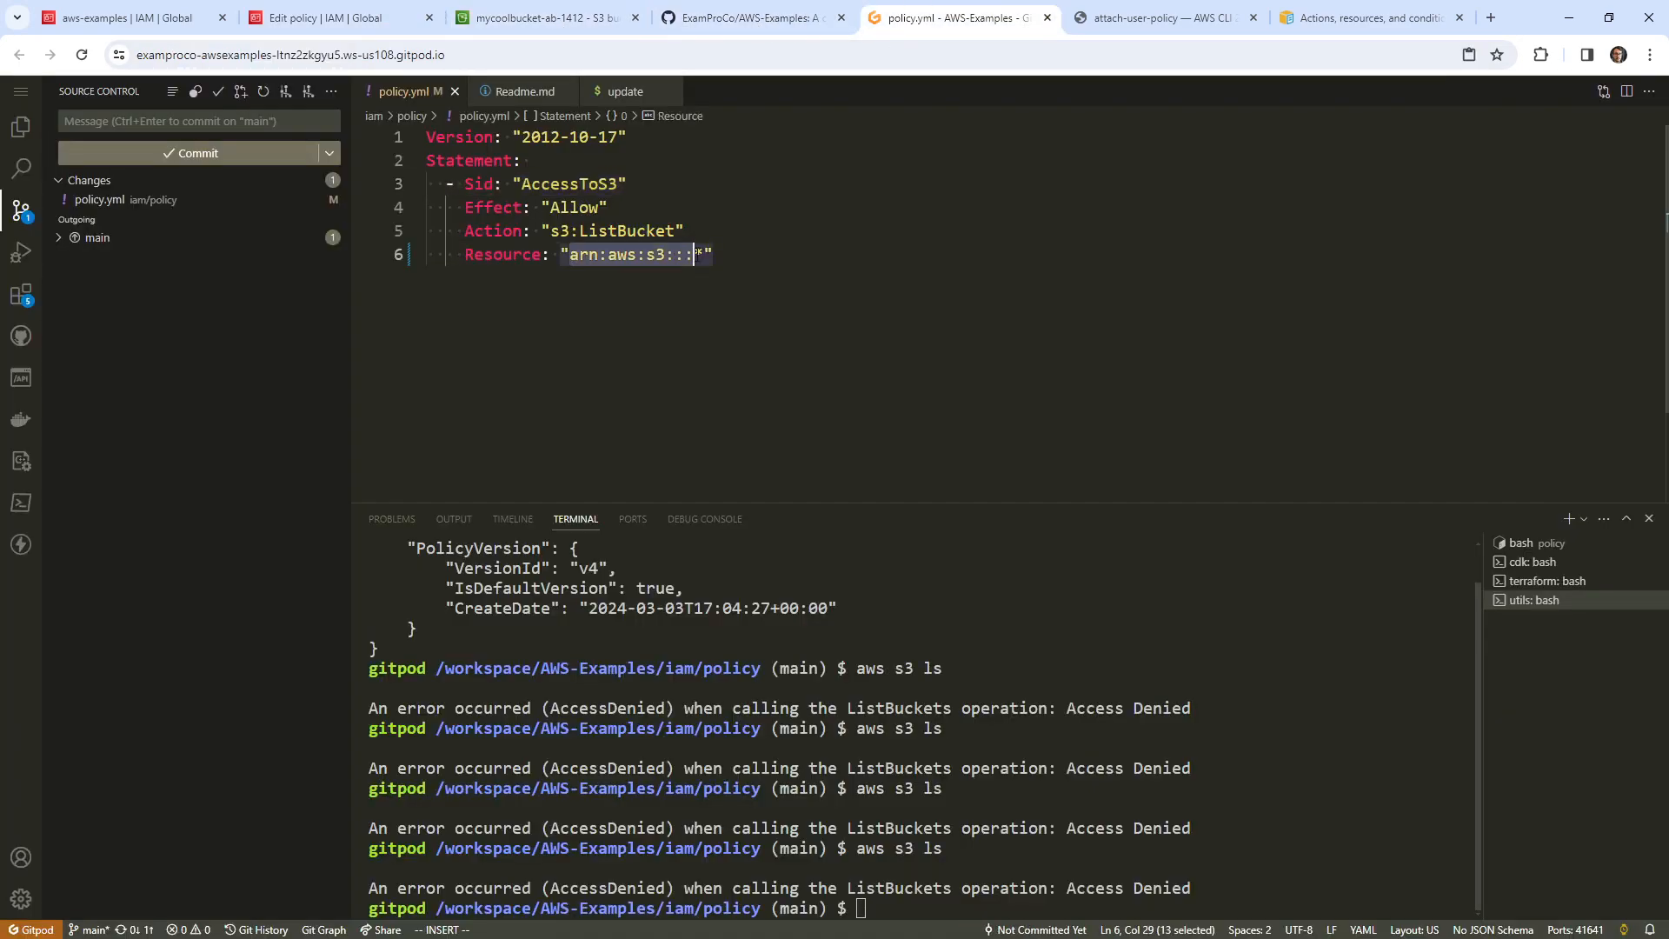
right_click(687, 254)
left_click(778, 502)
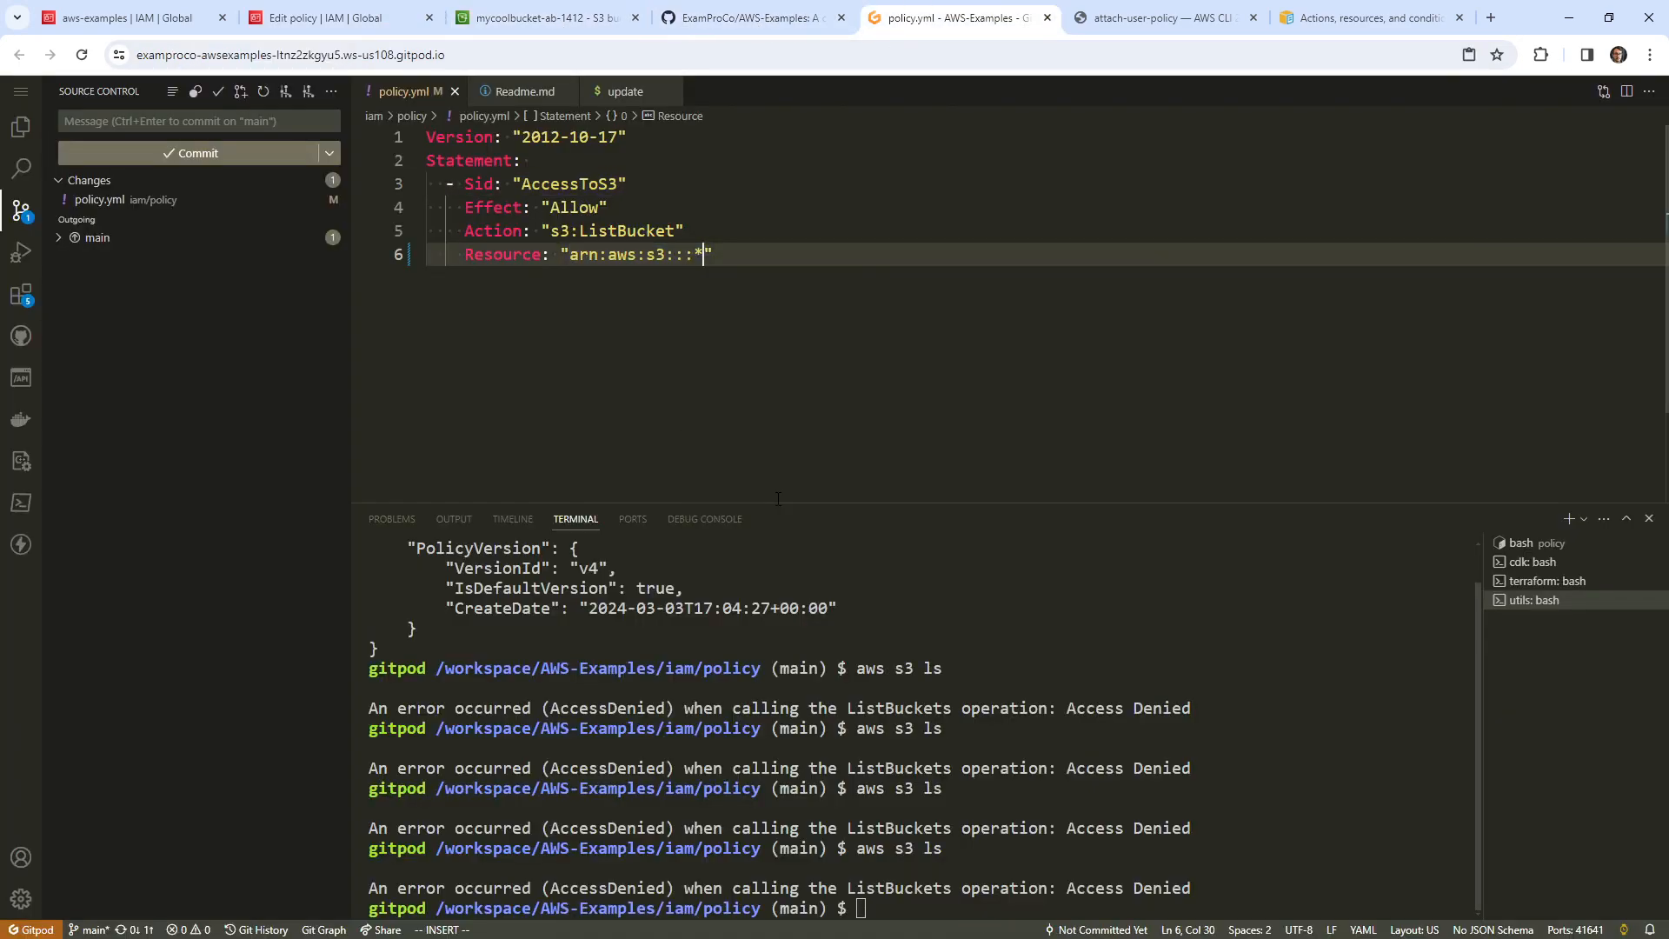
type("aws s3 ls")
key("Return")
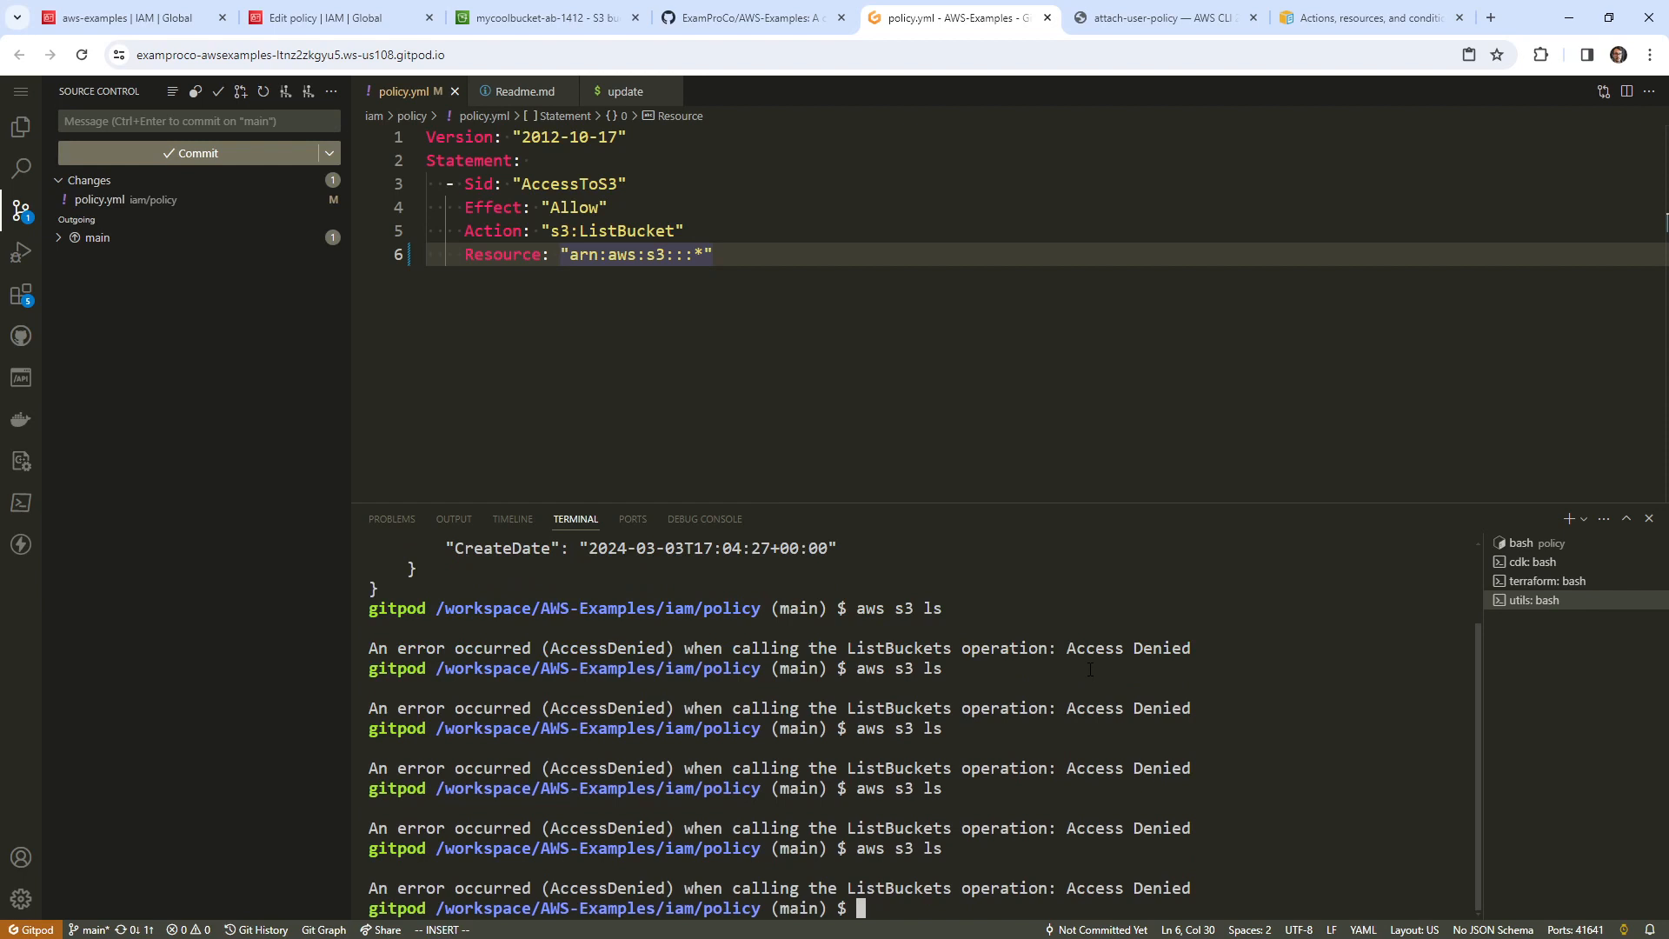
- Go back through the open pages to the IAM policy editor and examine the JSON of the ListBucket statement
left_click(730, 19)
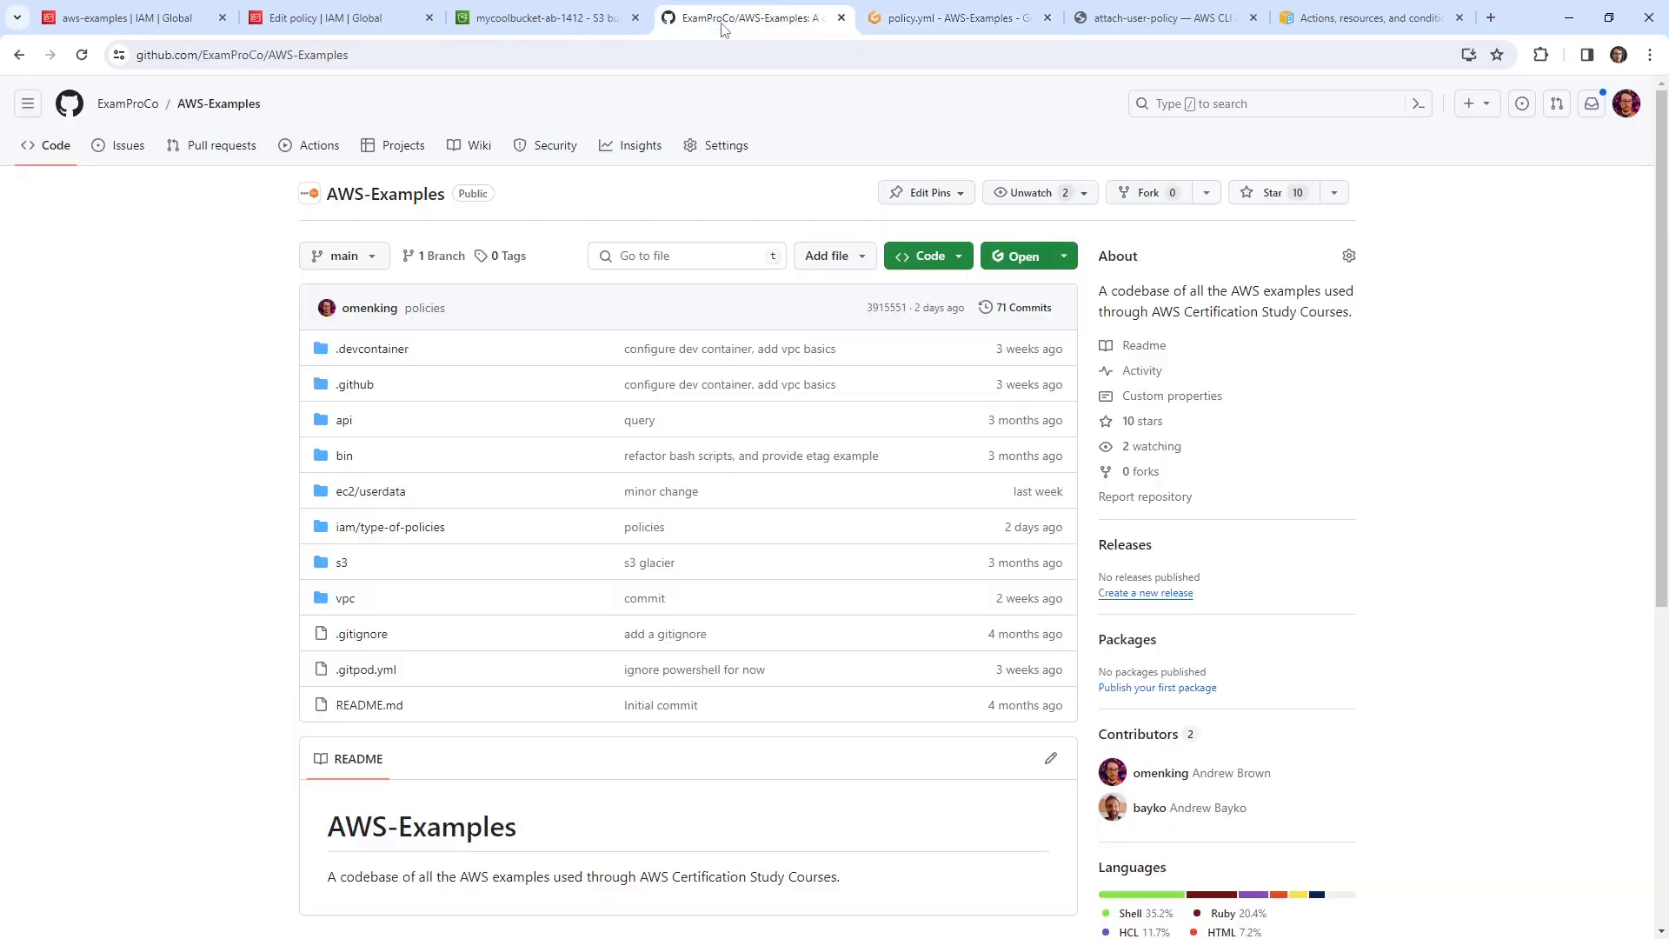
left_click(601, 19)
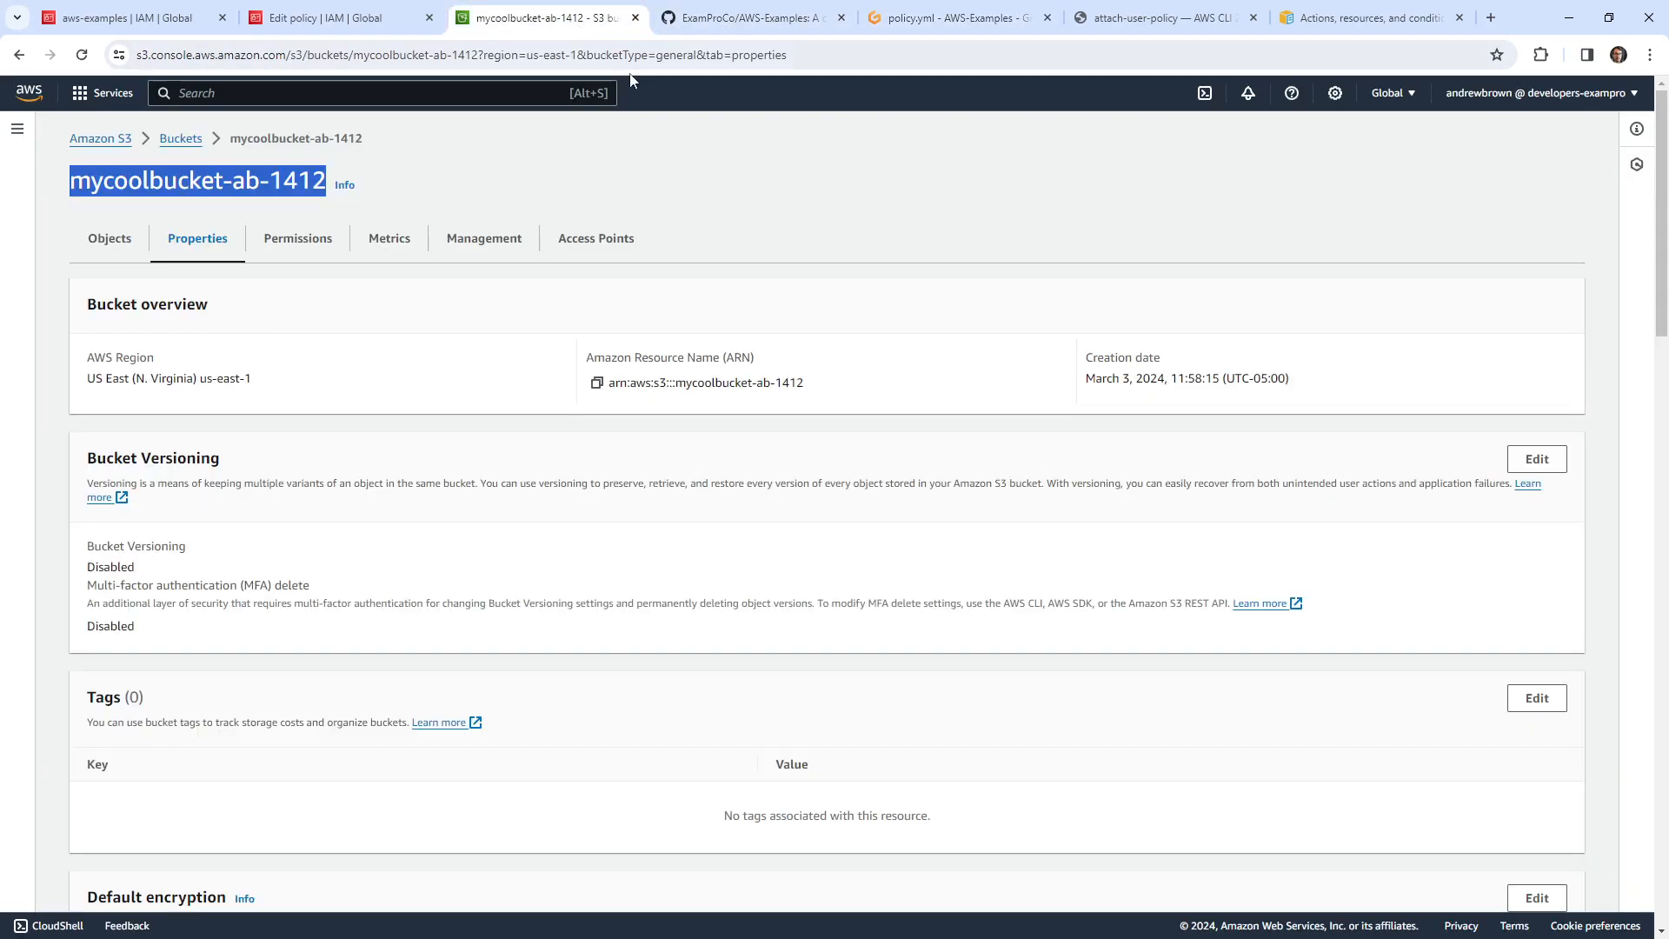
left_click(1002, 26)
left_click(1106, 21)
left_click(972, 21)
left_click(790, 25)
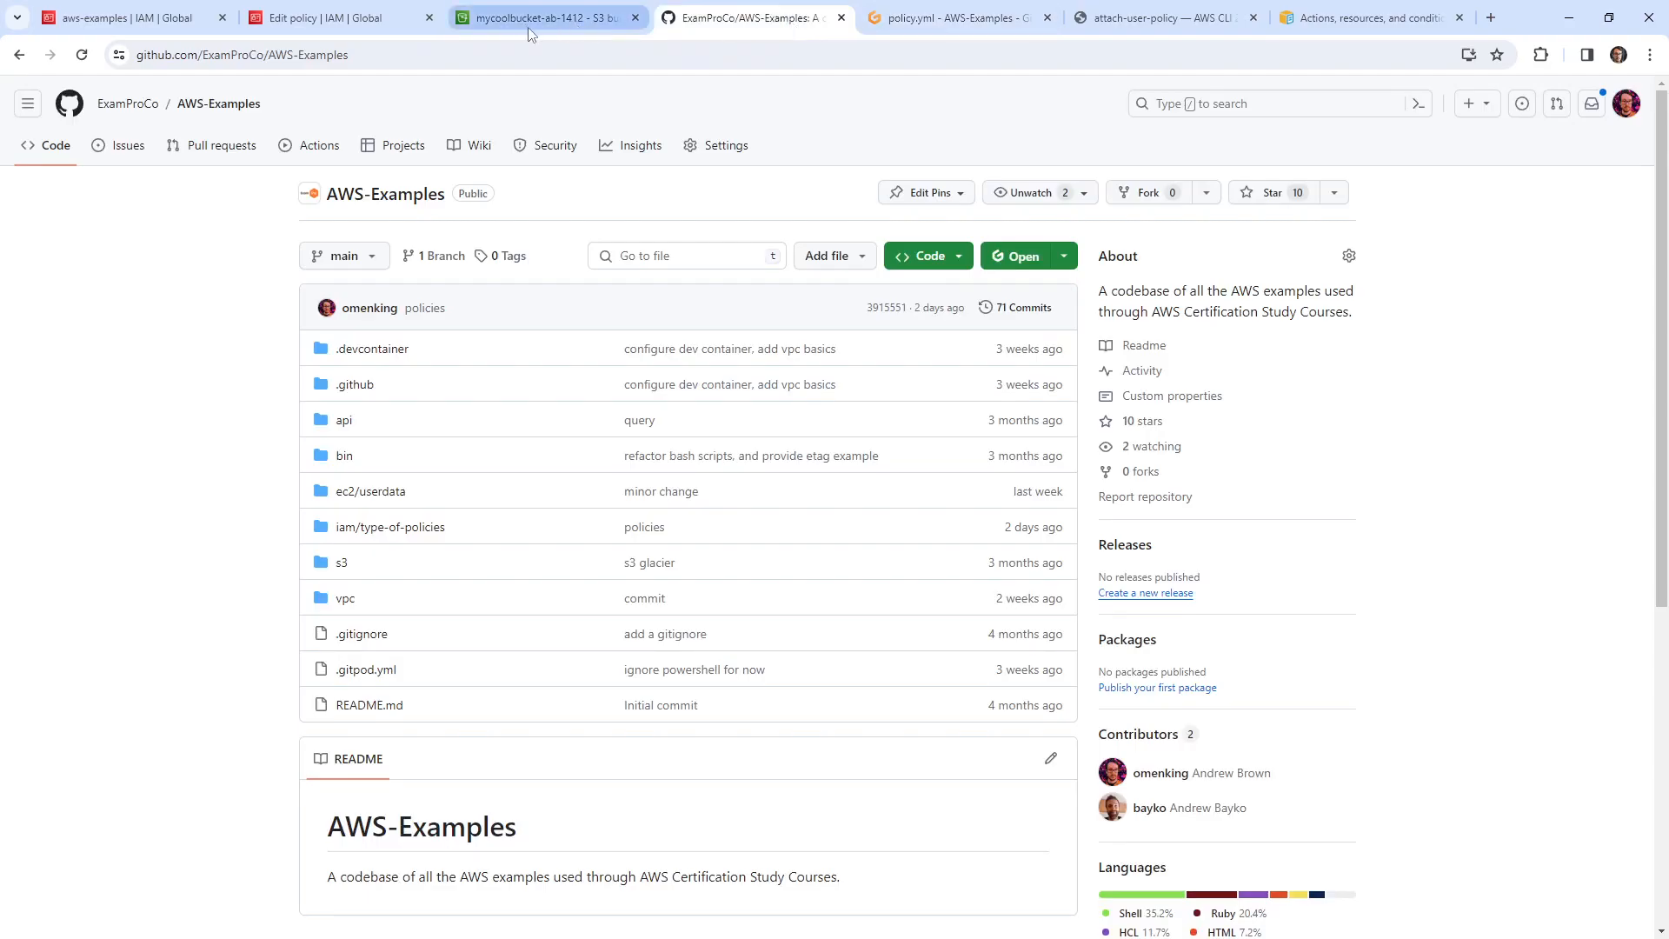
left_click(387, 29)
left_click(924, 550)
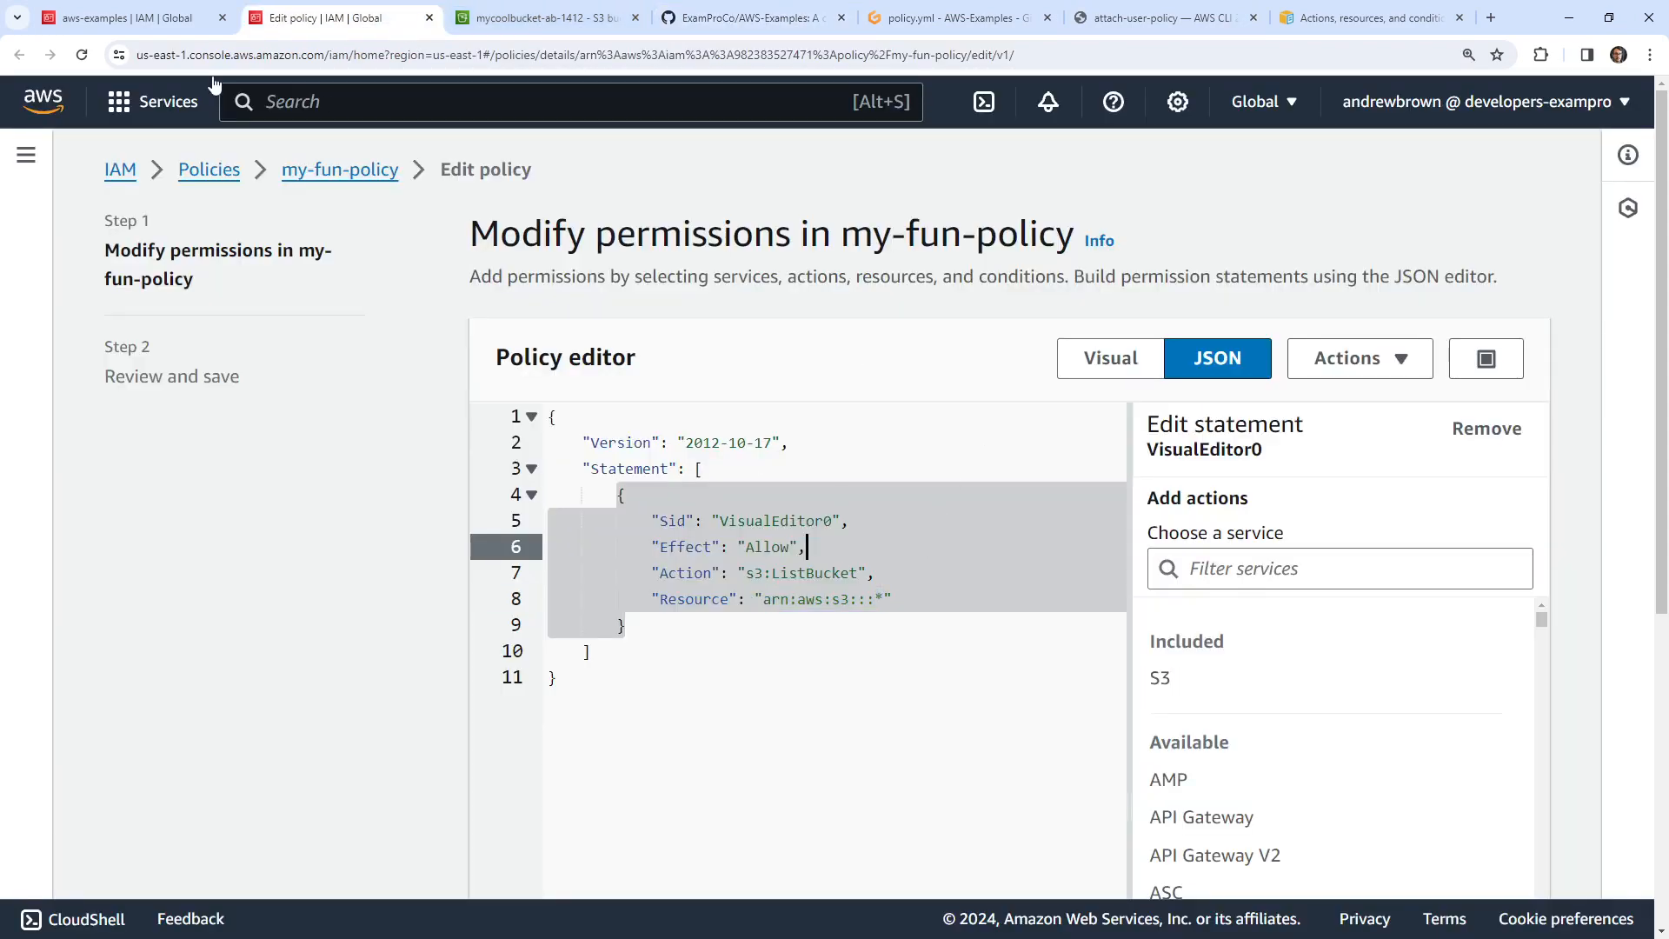
- Reload the aws-examples user page in IAM and expand my-fun-policy to recheck its attached statement
left_click(110, 24)
scroll(1321, 485, "down", 1)
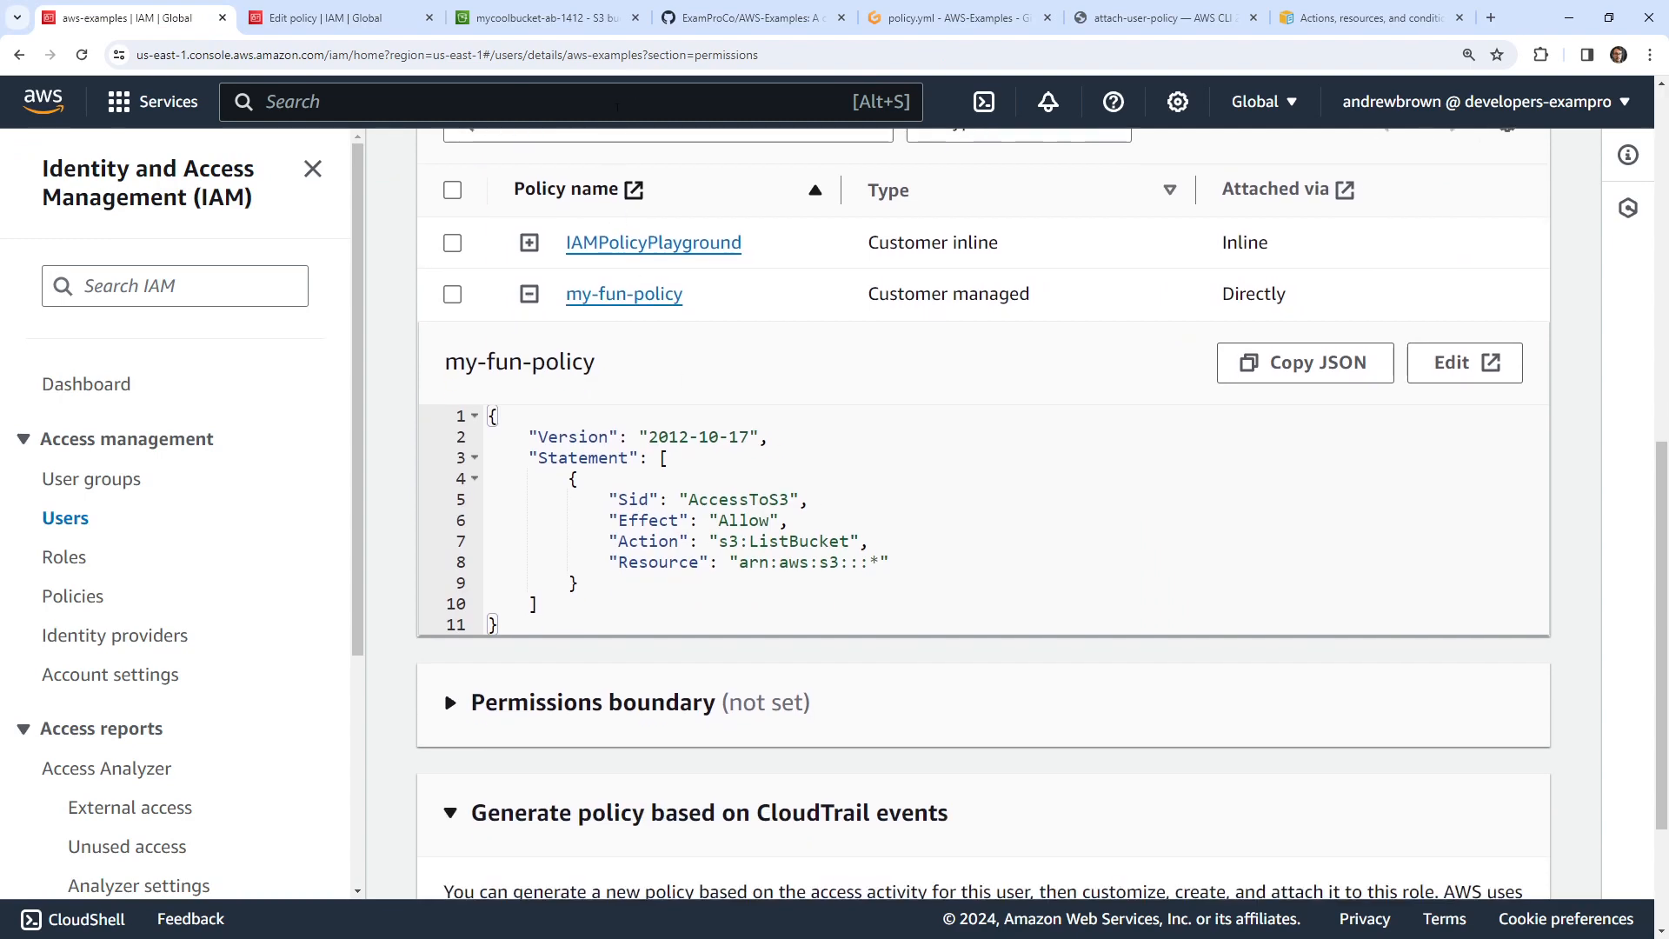
left_click(632, 62)
key("Return")
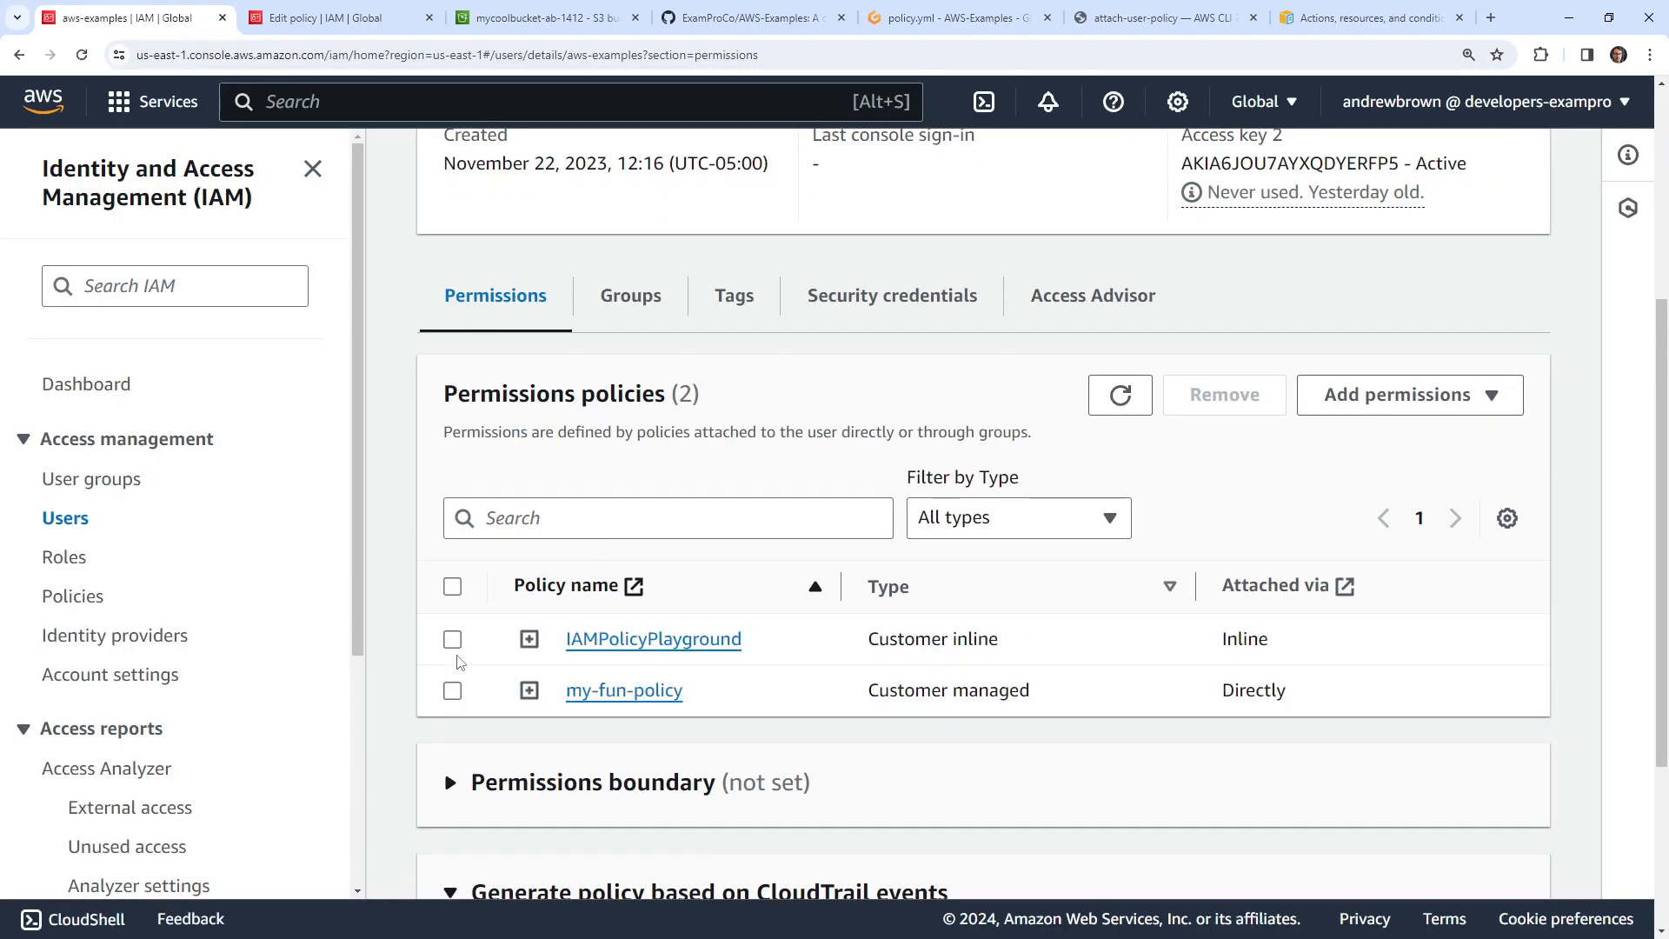
scroll(529, 554, "down", 3)
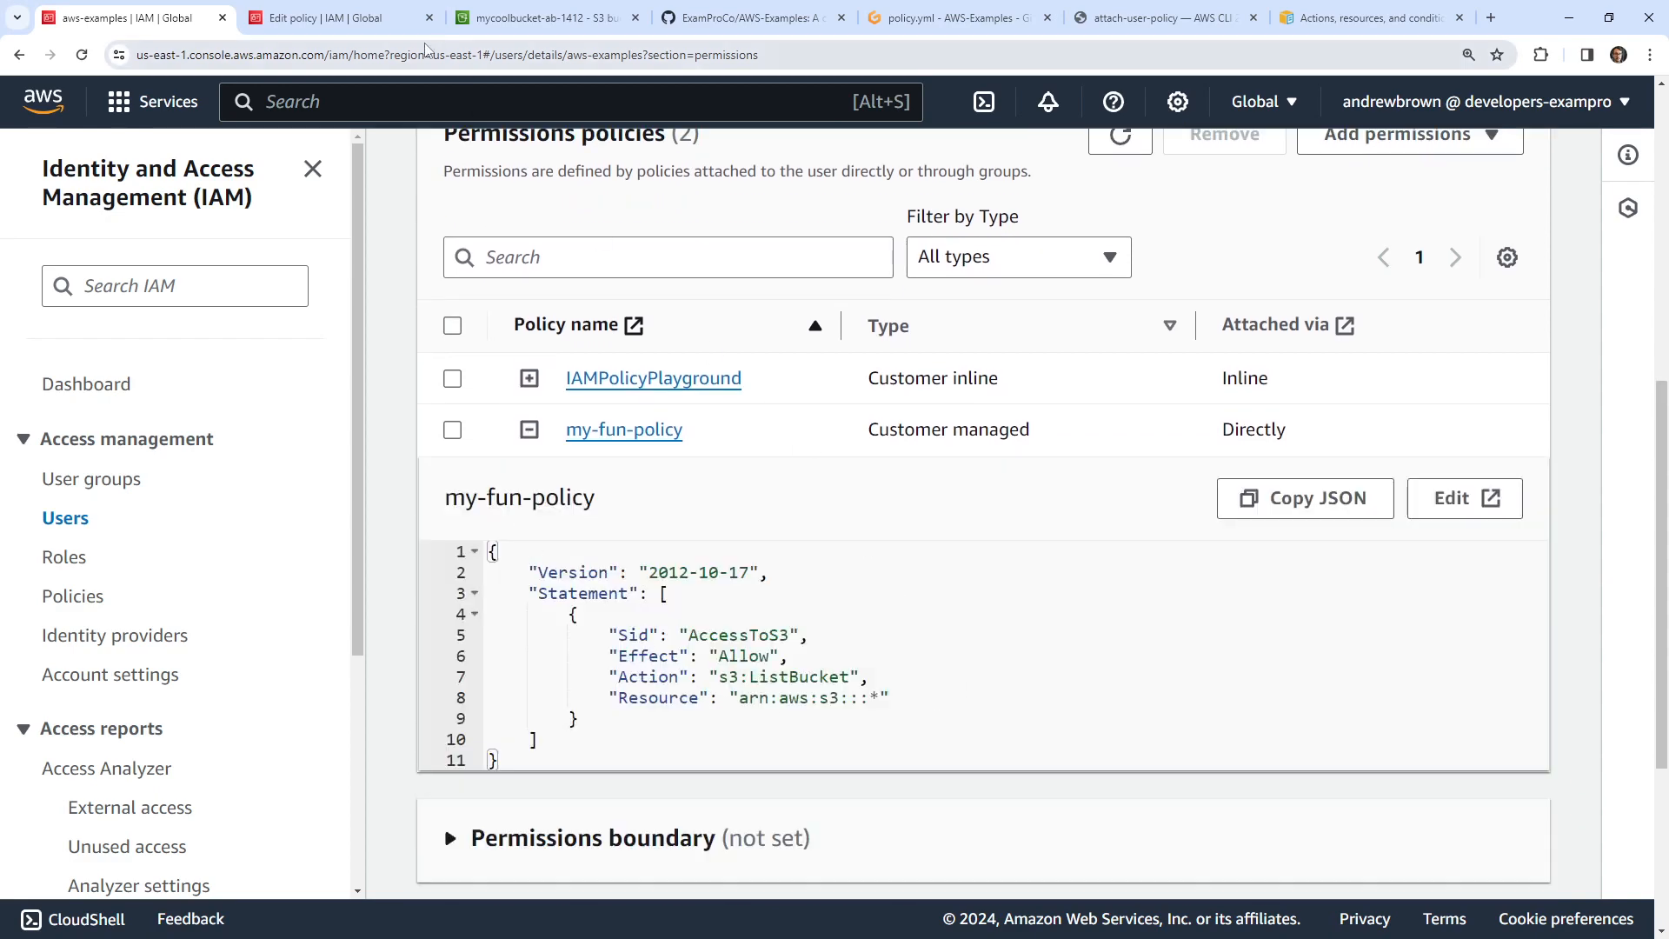
- Look at the policy editor's JSON again and return to policy.yml and the terminal in Gitpod
left_click(539, 18)
left_click(361, 23)
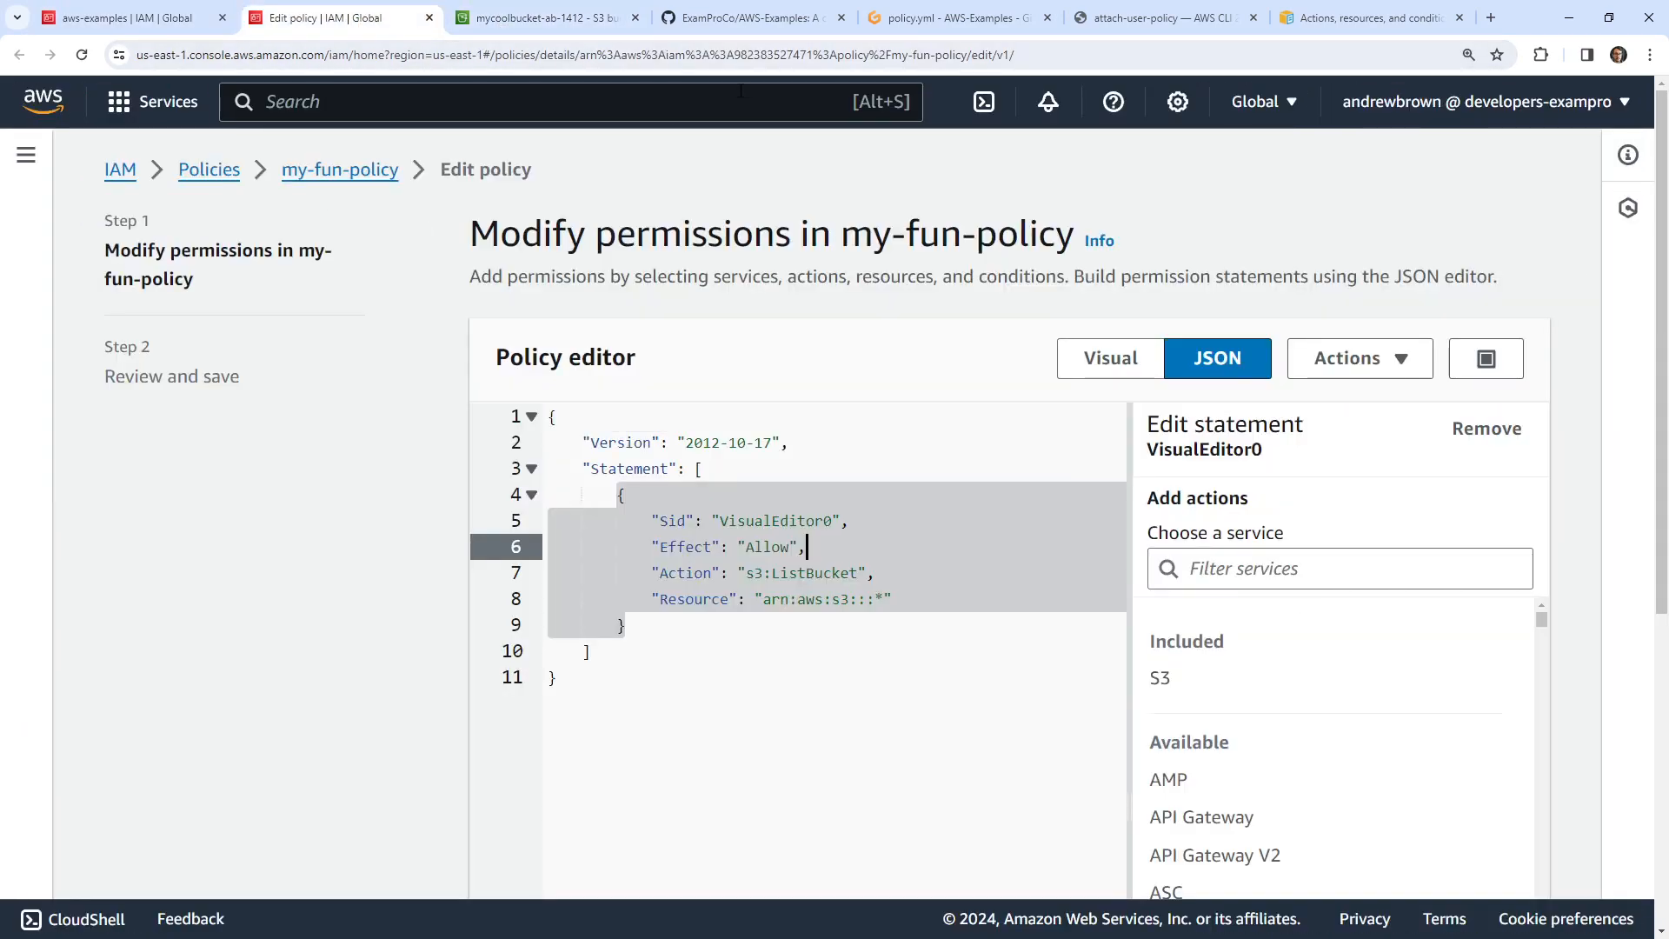
left_click(709, 17)
left_click(921, 17)
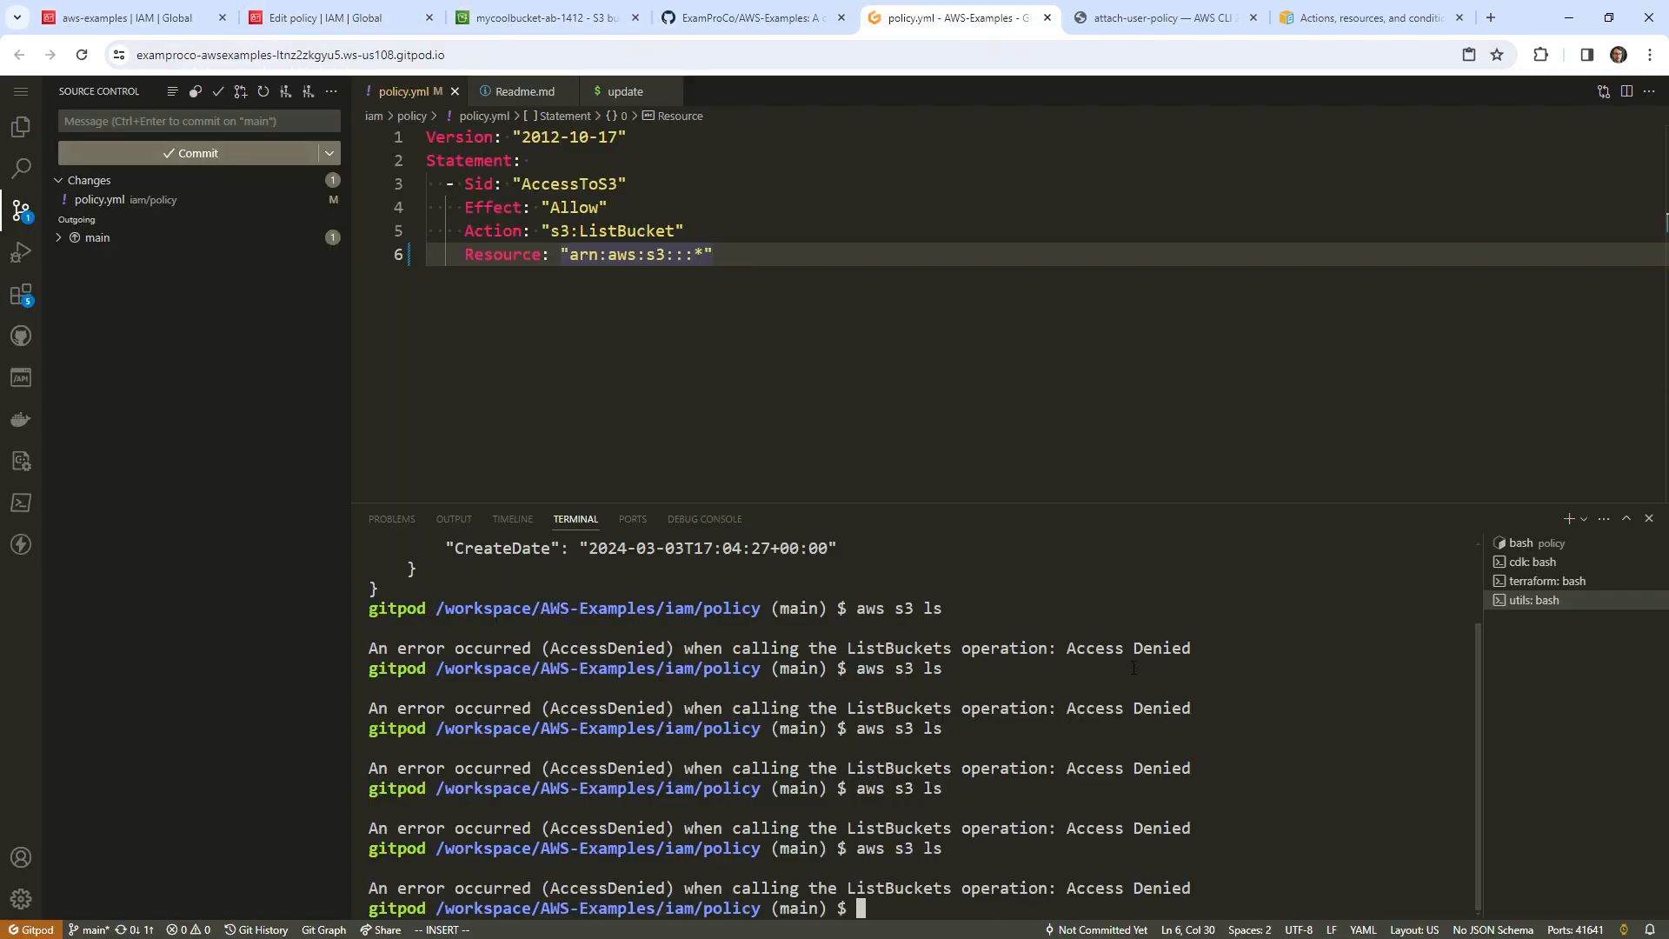
- Clear the terminal and run aws s3 ls again to test bucket access
type("clear")
key("Return")
key("Up")
key("Up")
key("Return")
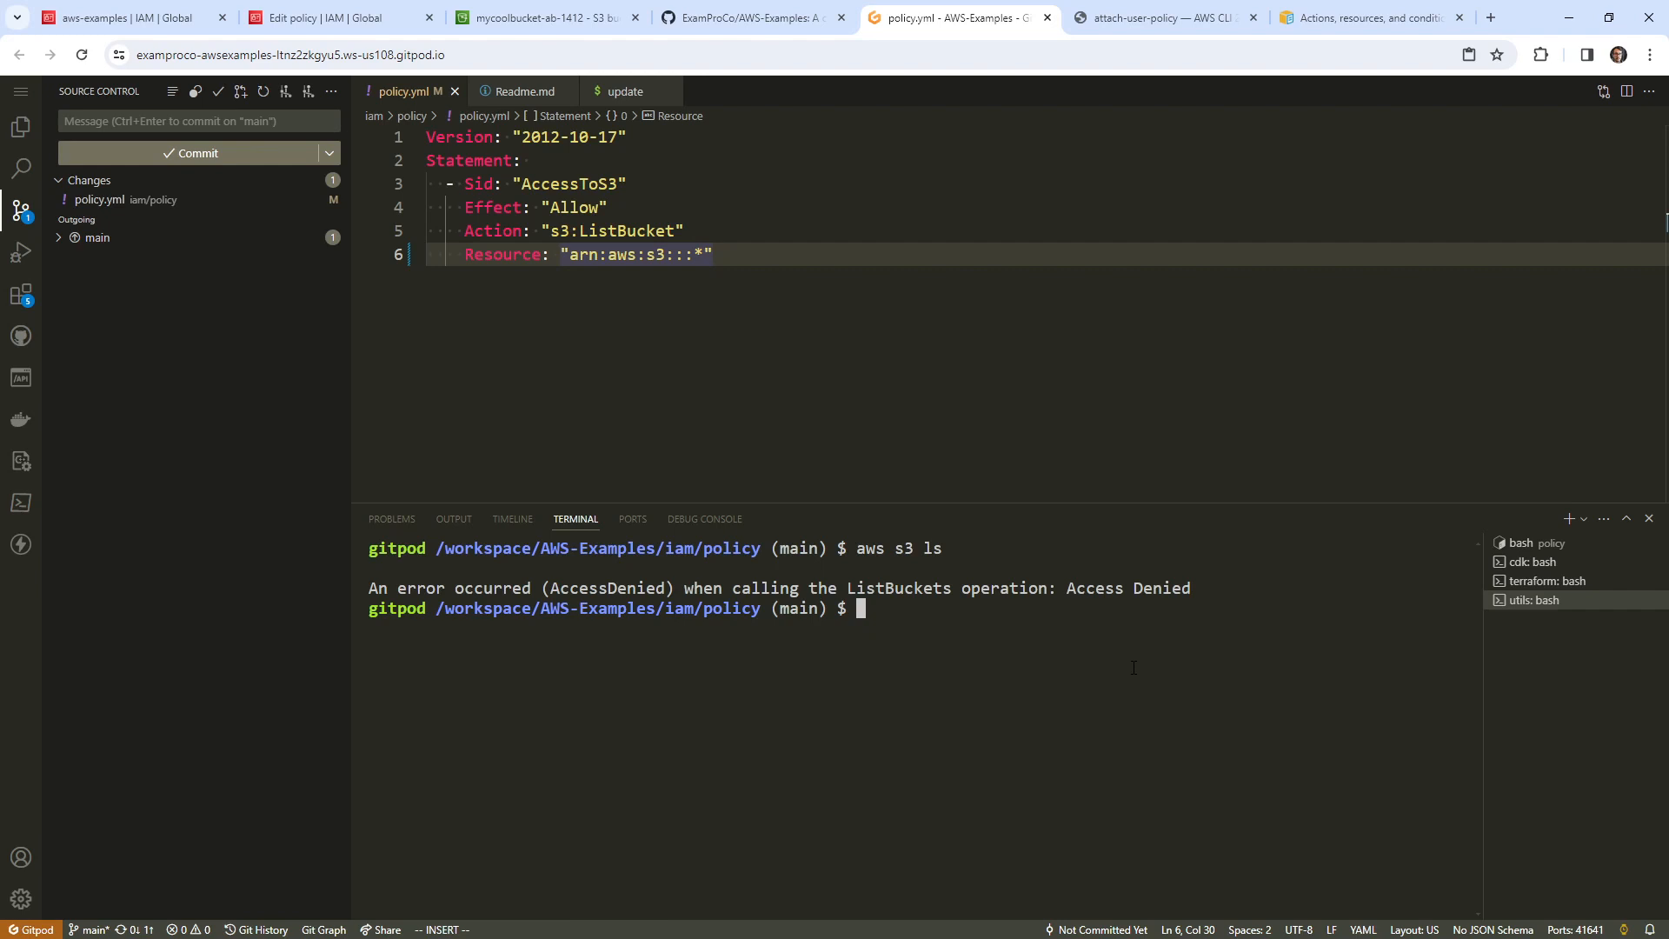
- Wrap the Resource ARN in policy.yml in square brackets as an inline list
left_click(550, 231)
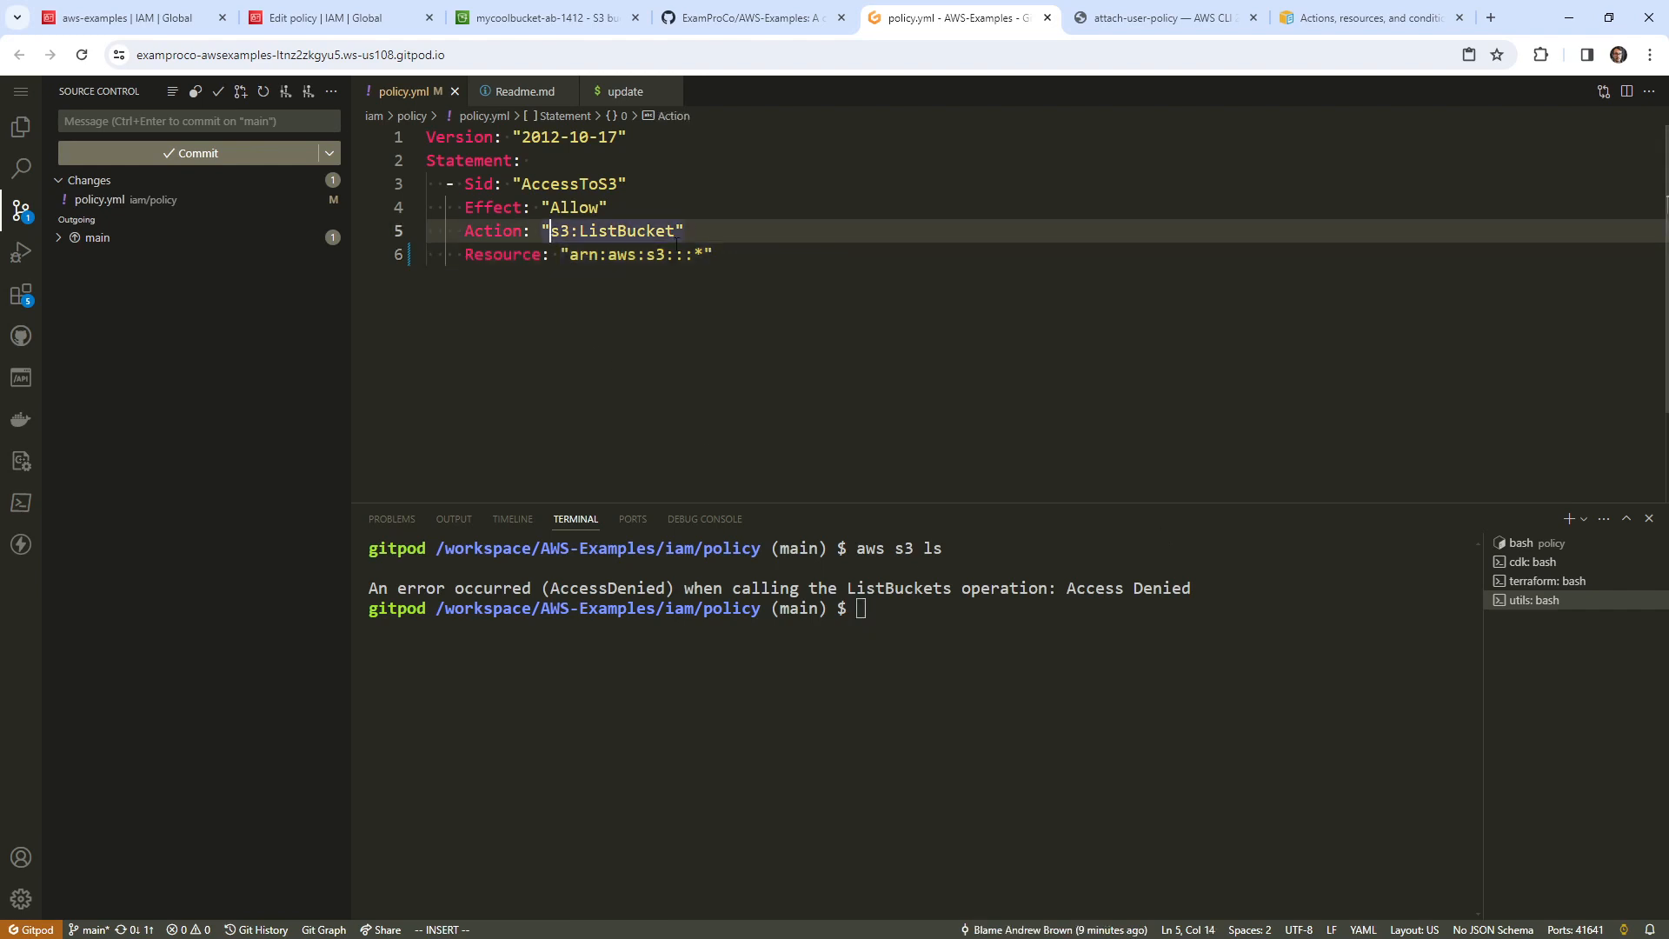
key("Down")
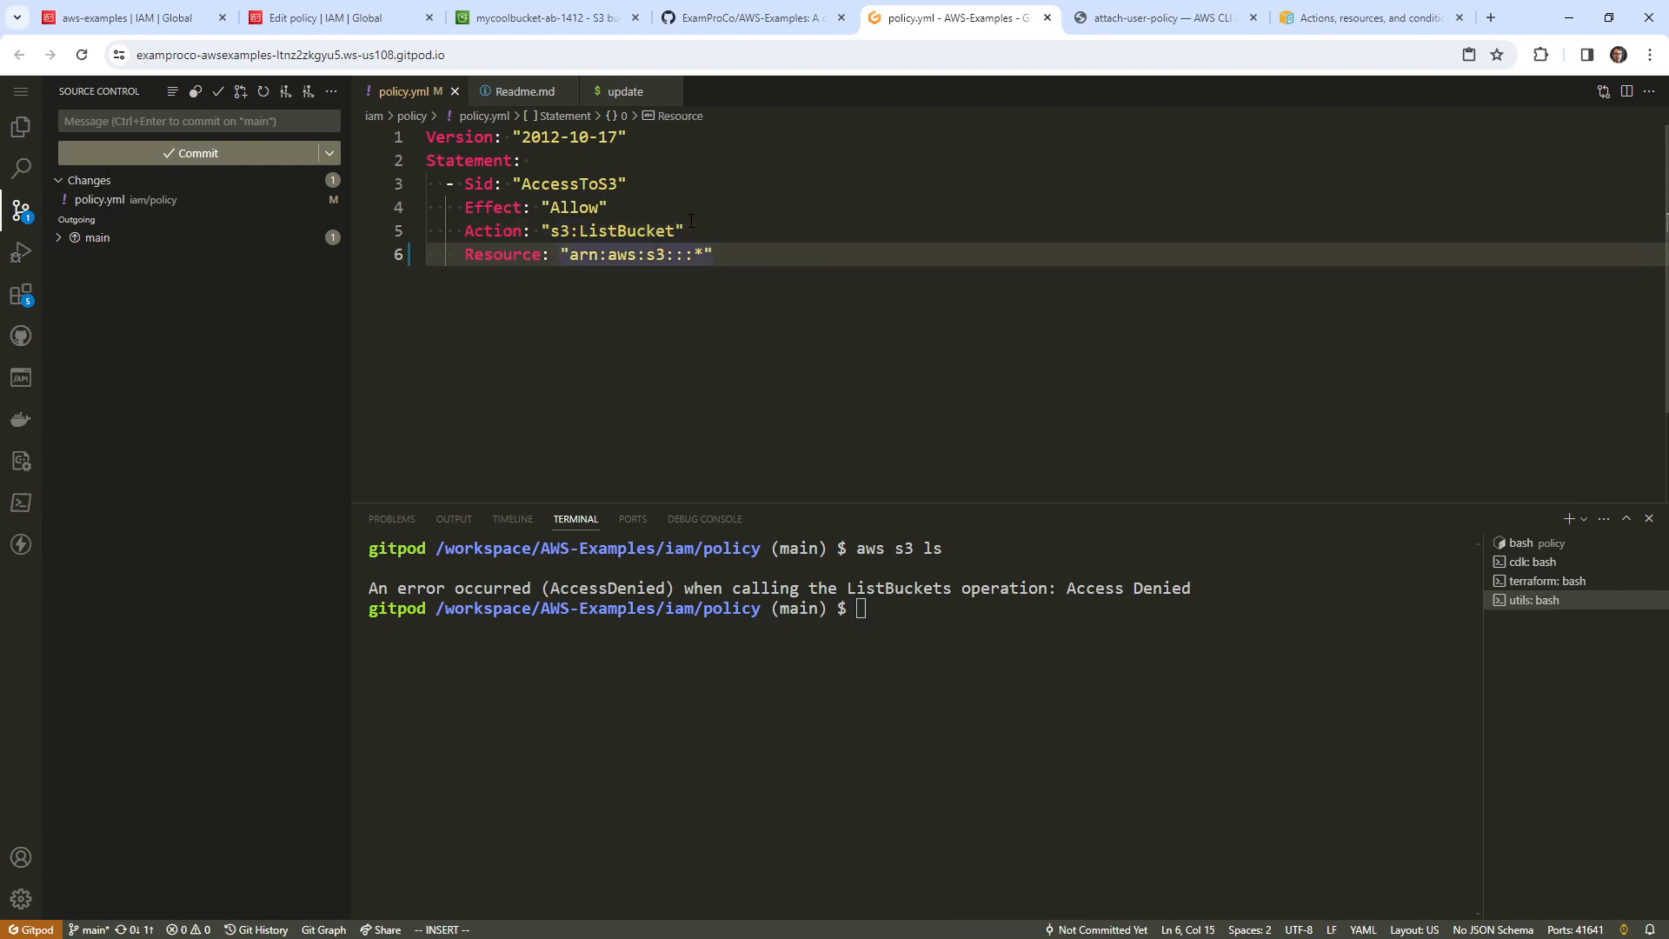
type("[")
key("Right")
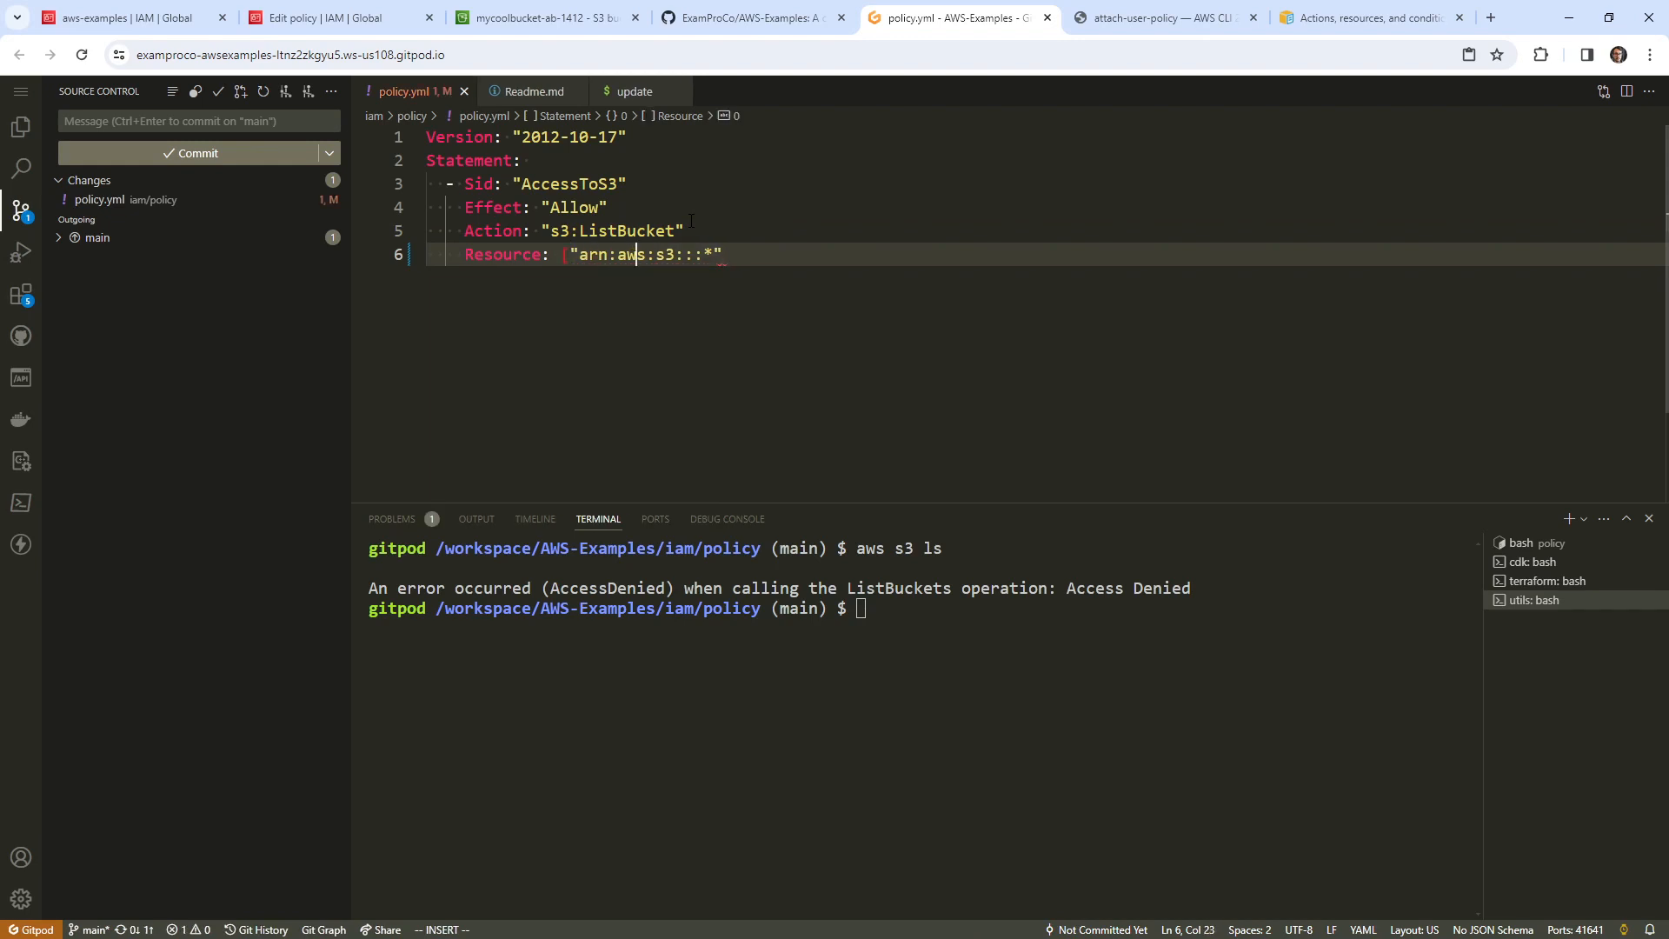
type("]")
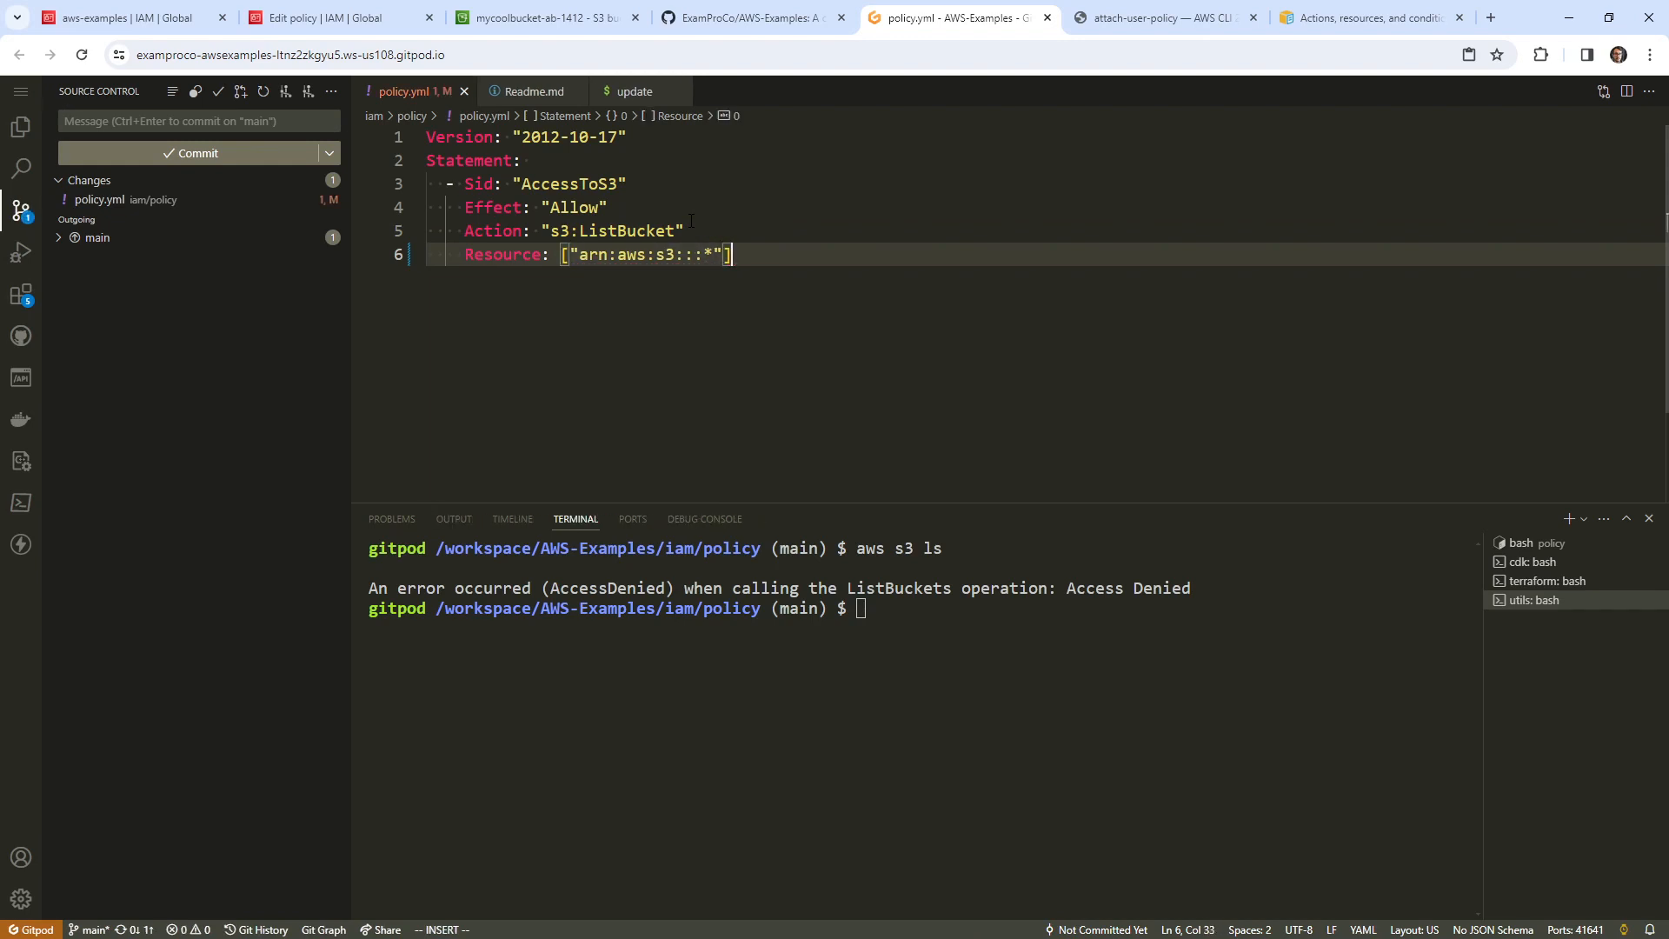
- Replace the ARN inside the Resource list of policy.yml with the wildcard "*"
key("Left")
key("Left")
key("BackSpace")
key("BackSpace")
key("BackSpace")
key("BackSpace")
key("BackSpace")
key("BackSpace")
key("BackSpace")
key("BackSpace")
key("BackSpace")
key("BackSpace")
key("BackSpace")
key("BackSpace")
key("BackSpace")
key("BackSpace")
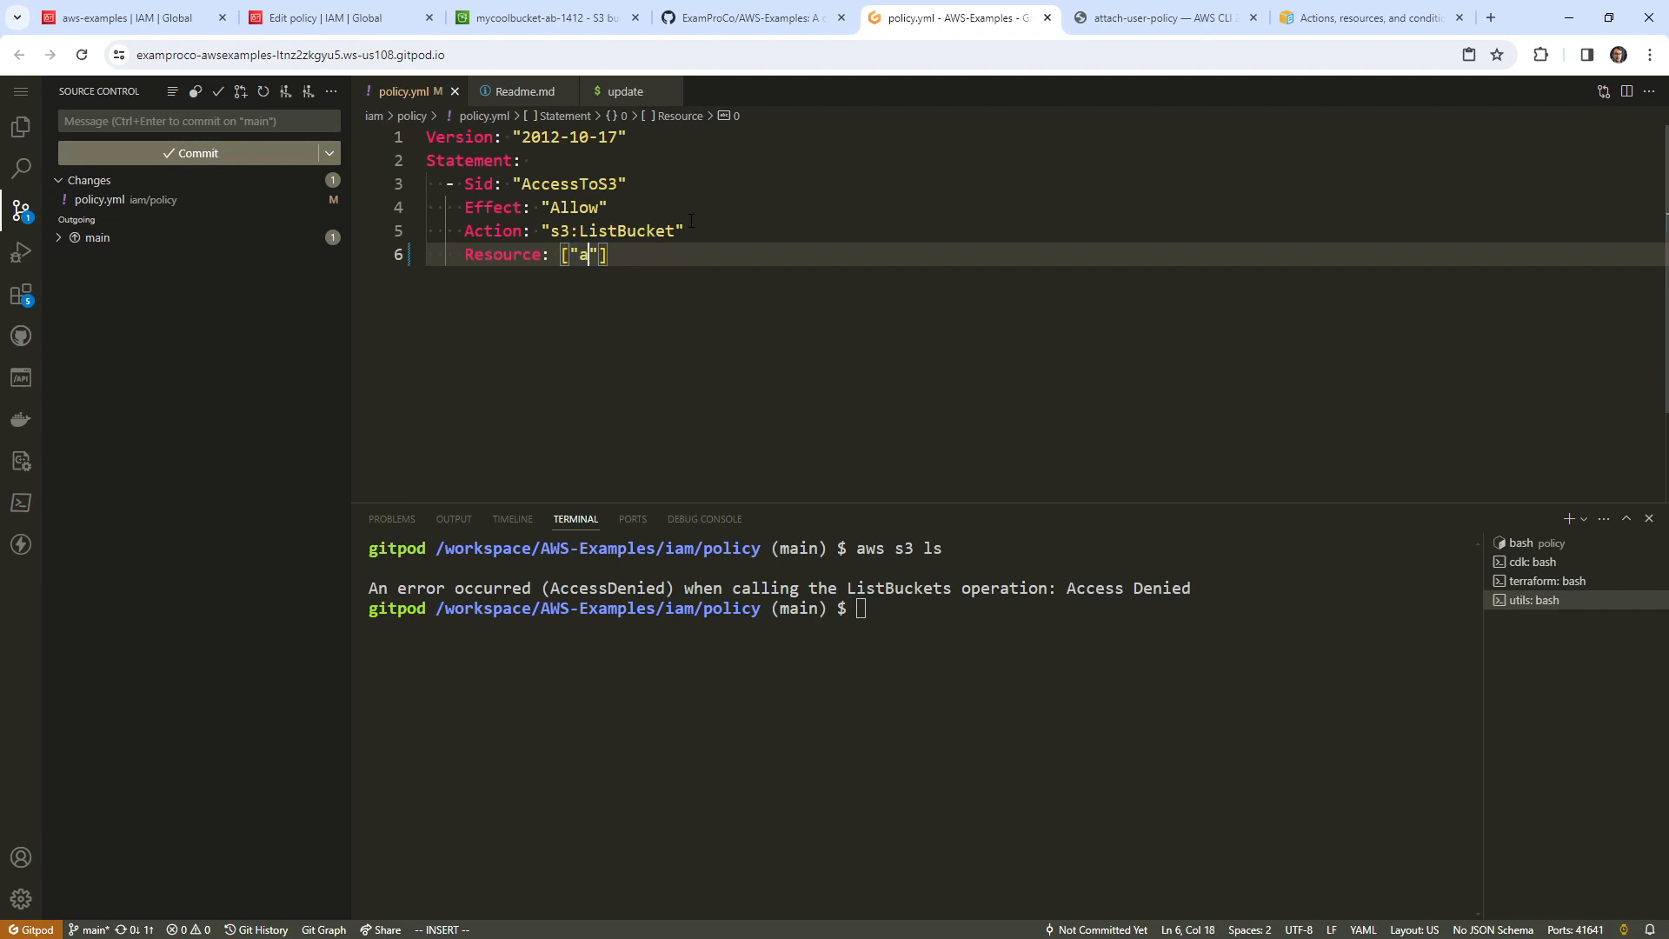
type("*")
- Convert the Resource value to a YAML block list with - "*" on its own line, without brackets
key("Left")
key("BackSpace")
key("Return")
type("-")
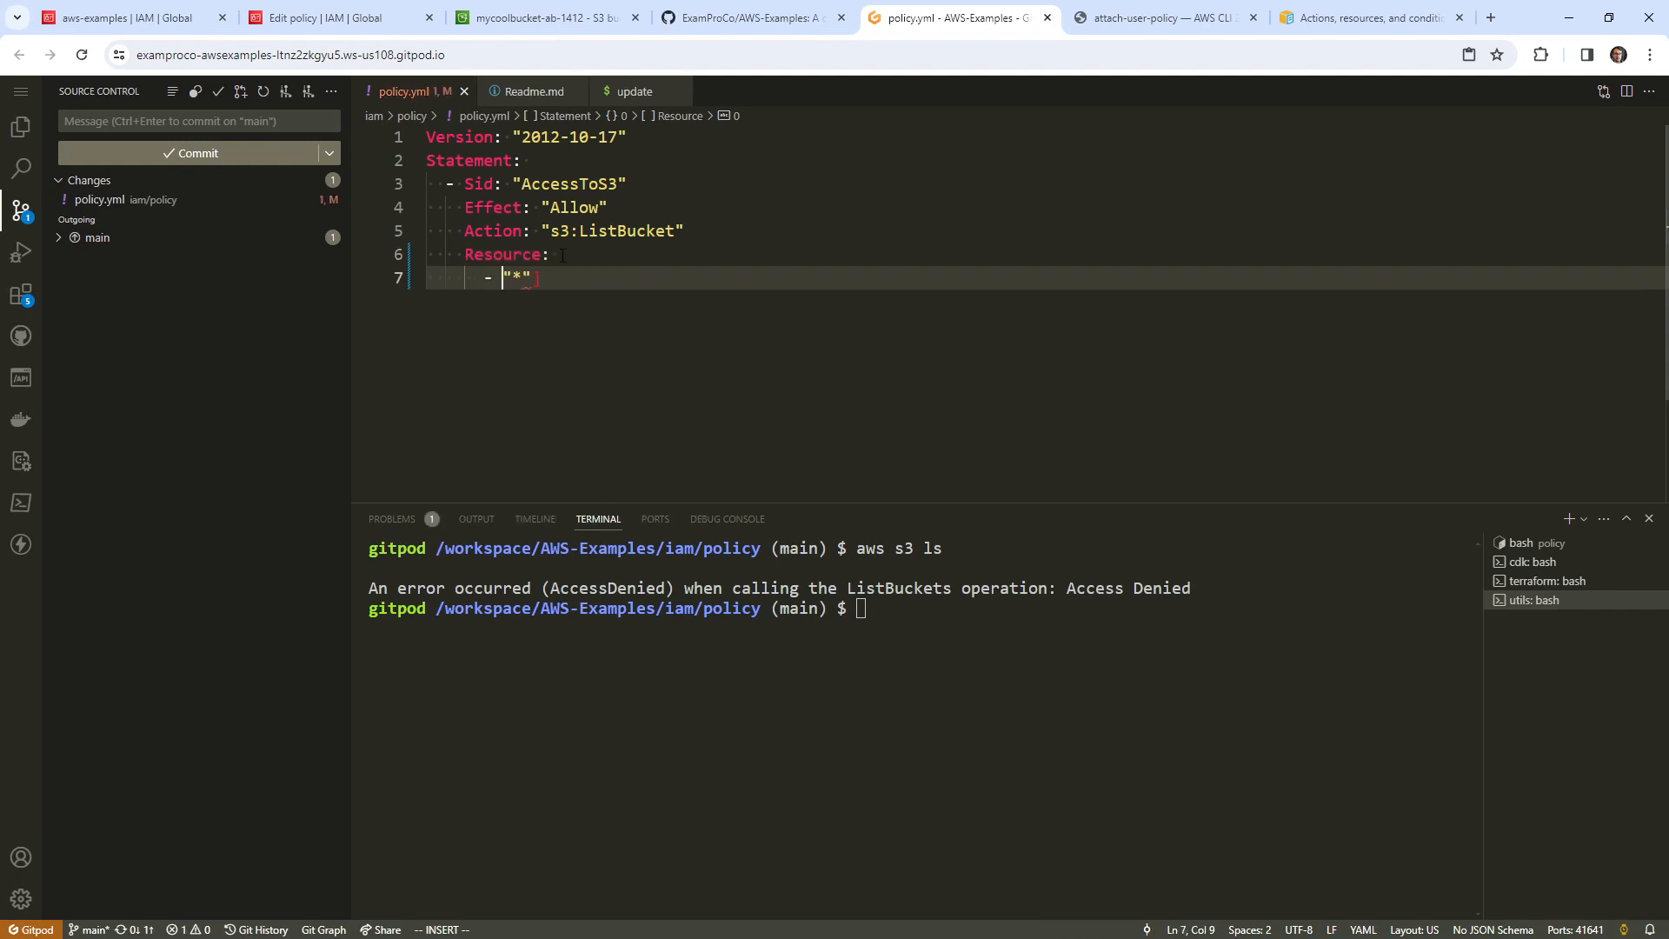
key("End")
key("BackSpace")
key("Escape")
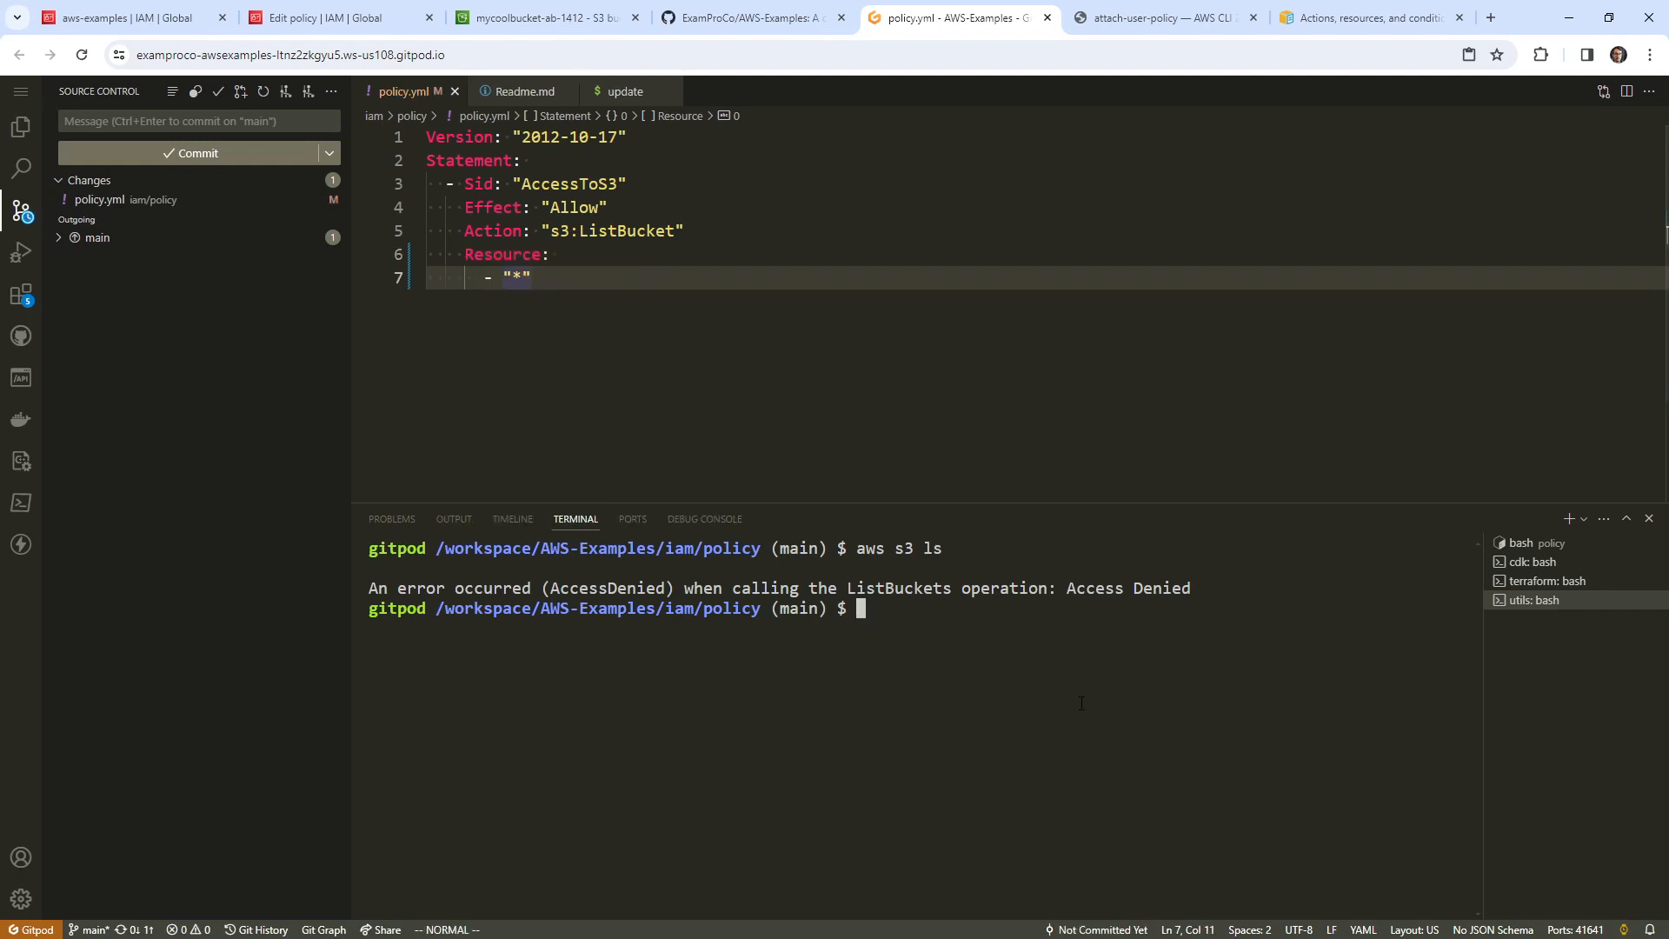
- Clear the terminal and run the ./update script to publish the edited policy
type("clear")
key("Return")
key("Up")
key("Up")
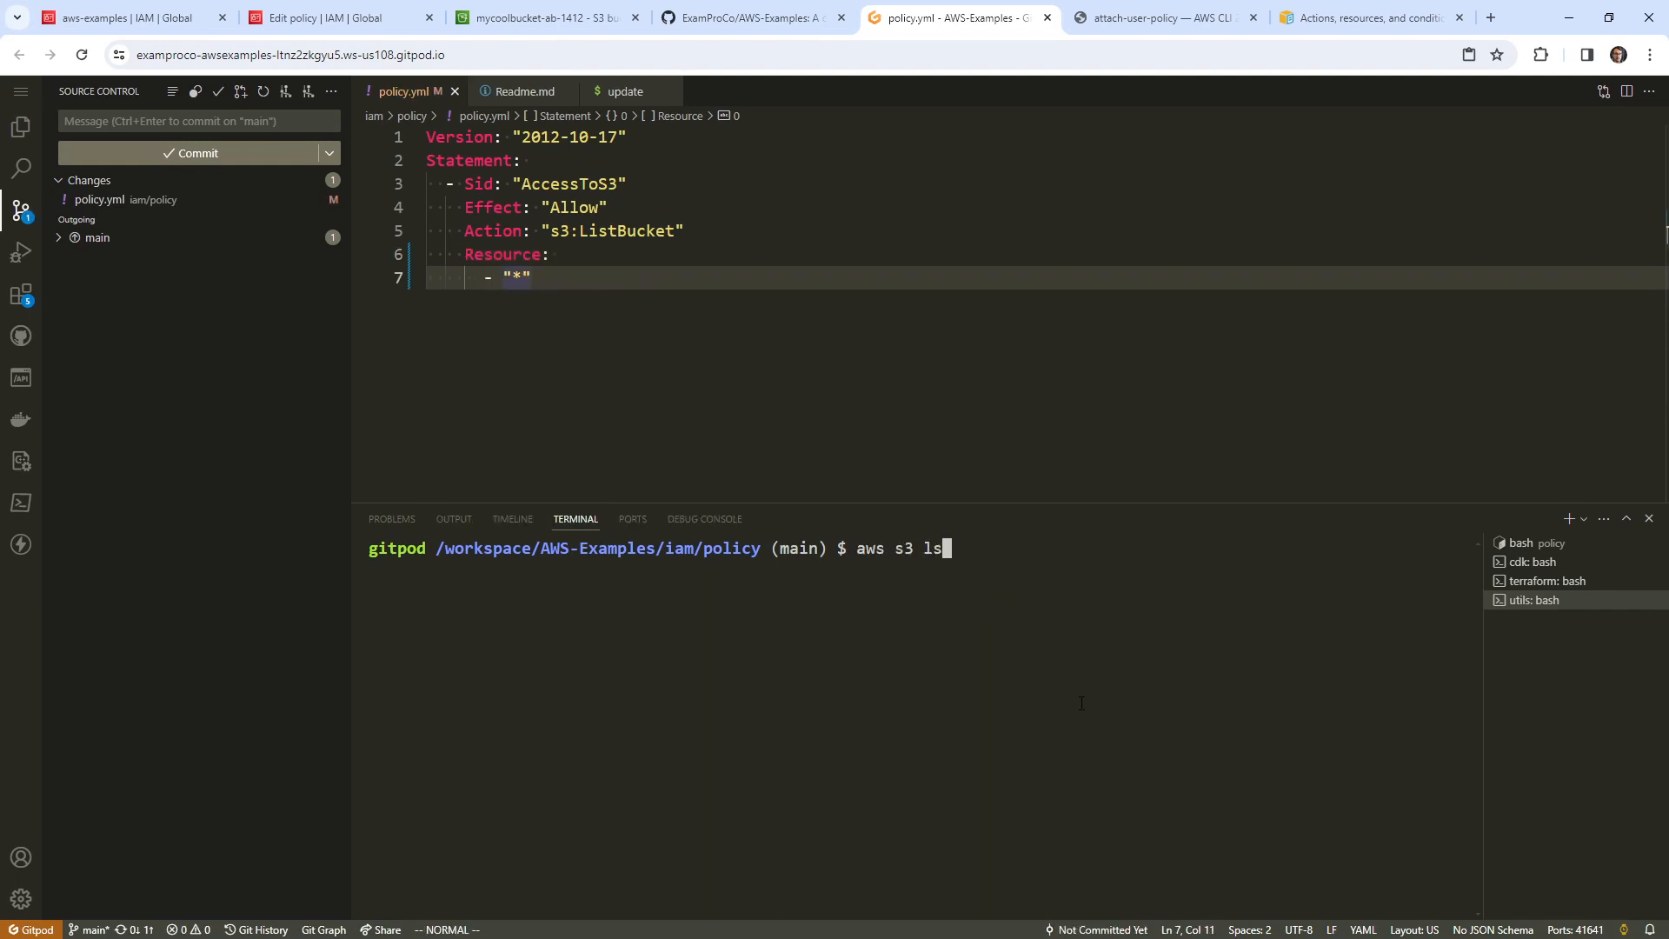
key("Up")
key("Return")
- Reload the aws-examples user's page in the IAM console and expand my-fun-policy to check its JSON
left_click(183, 26)
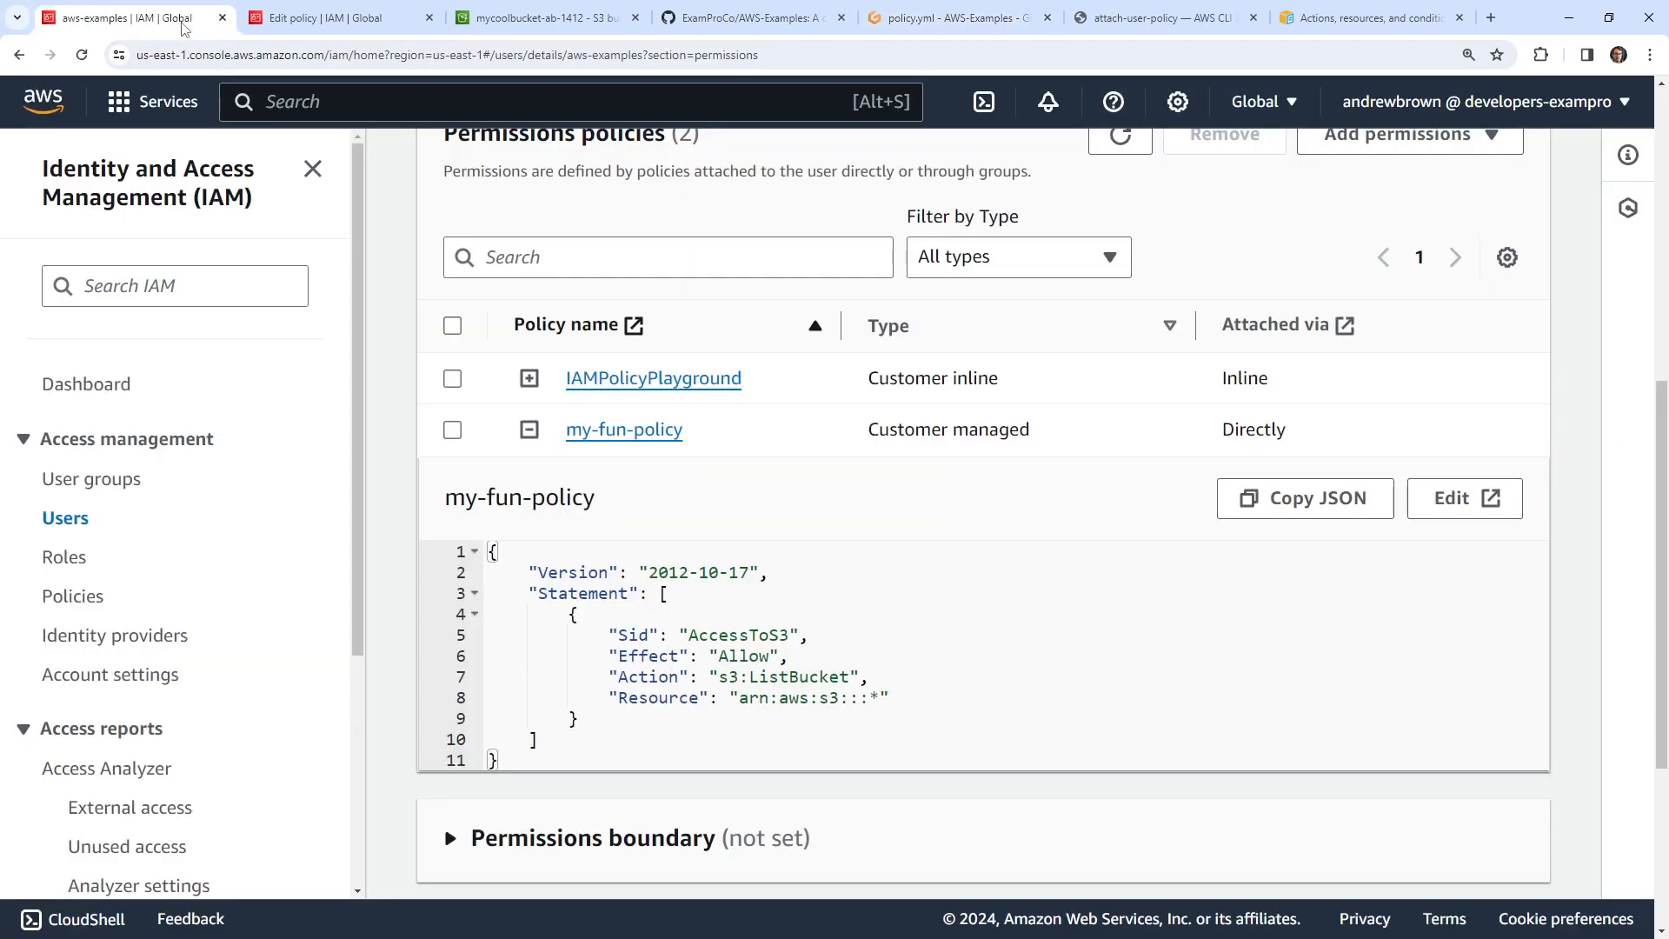
left_click(860, 62)
key("Return")
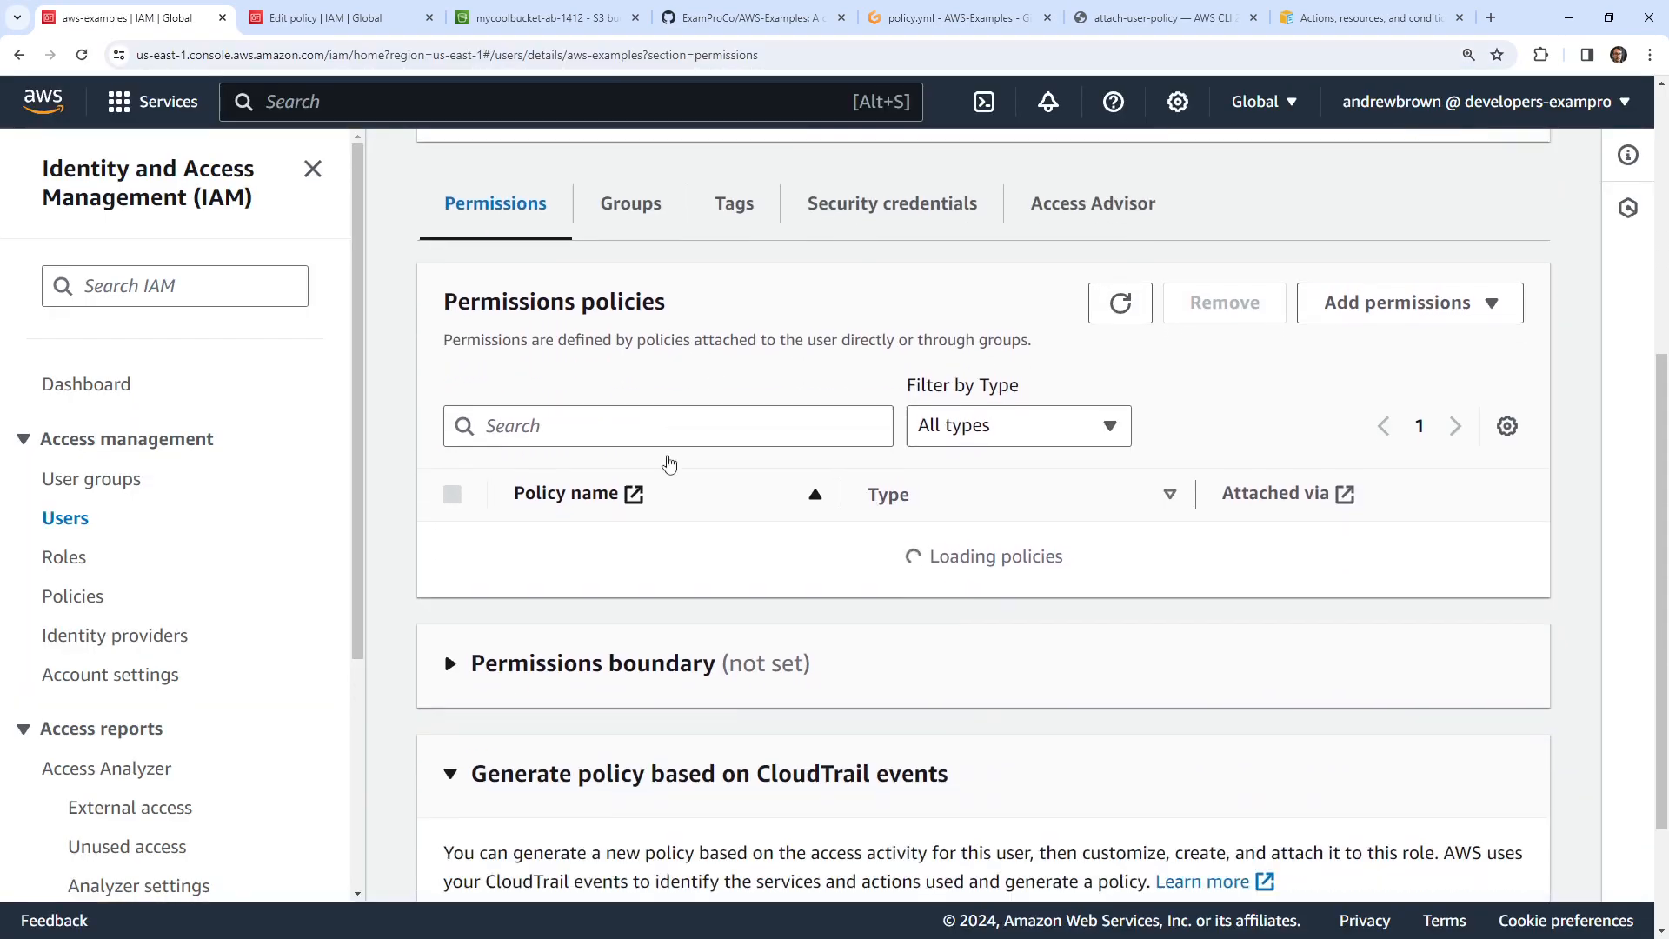
left_click(529, 495)
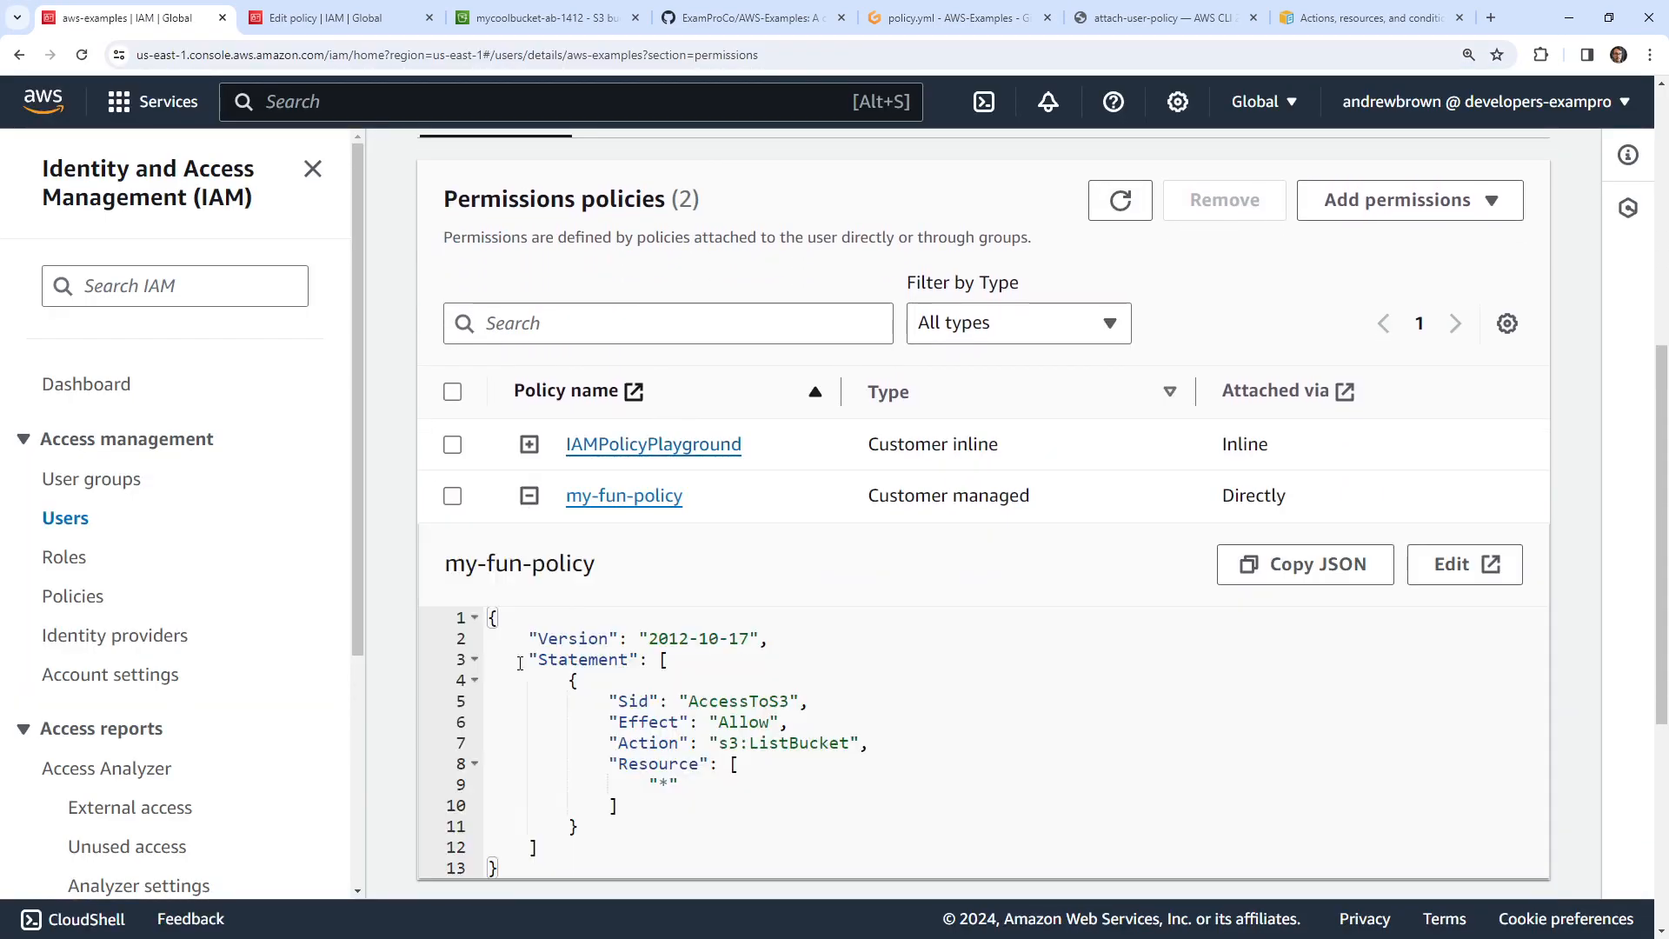
- Return to the Gitpod workspace and run aws s3 ls twice to test the updated policy
left_click(544, 17)
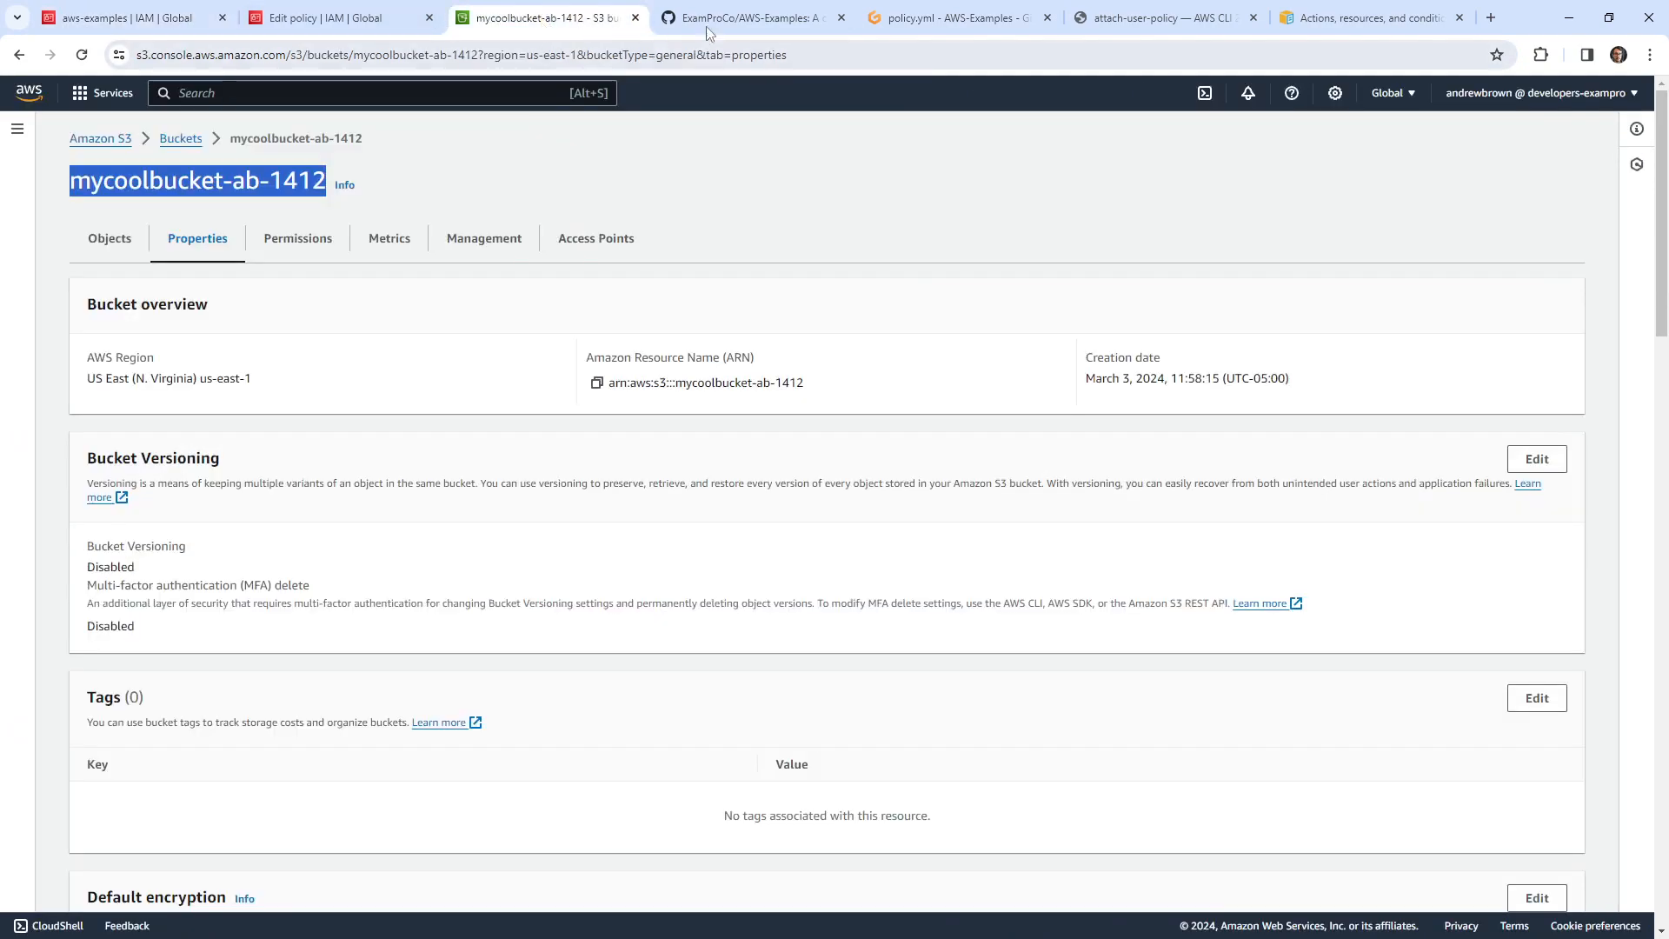
left_click(708, 19)
left_click(374, 18)
left_click(878, 25)
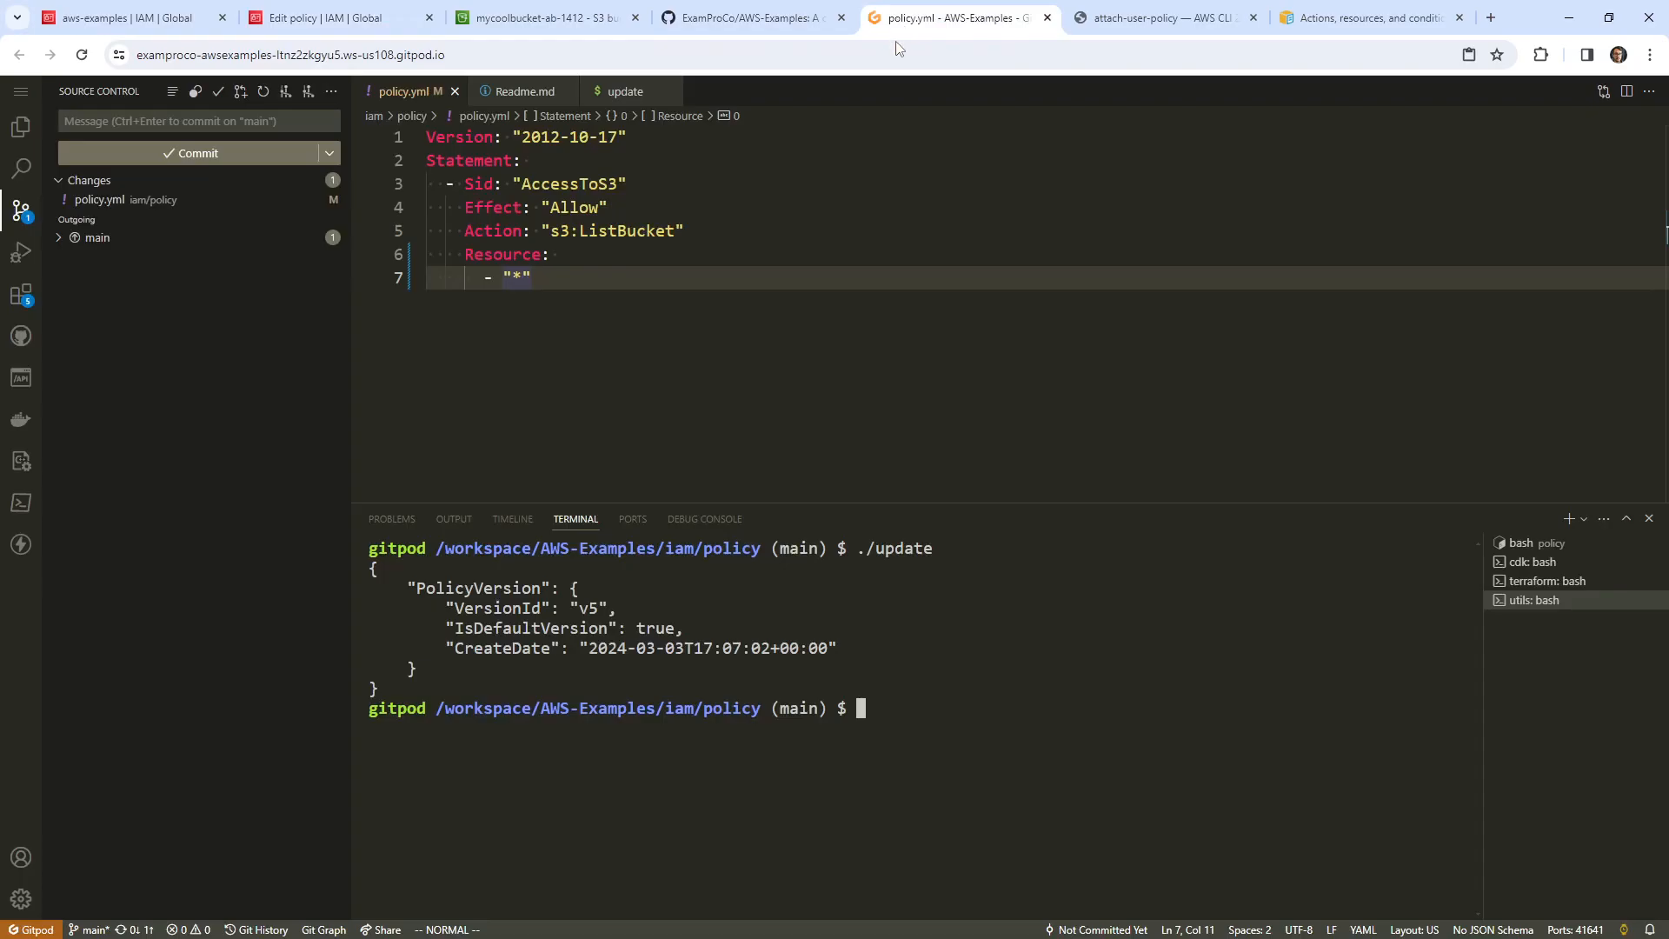
key("Up")
key("Up")
key("Up")
key("Return")
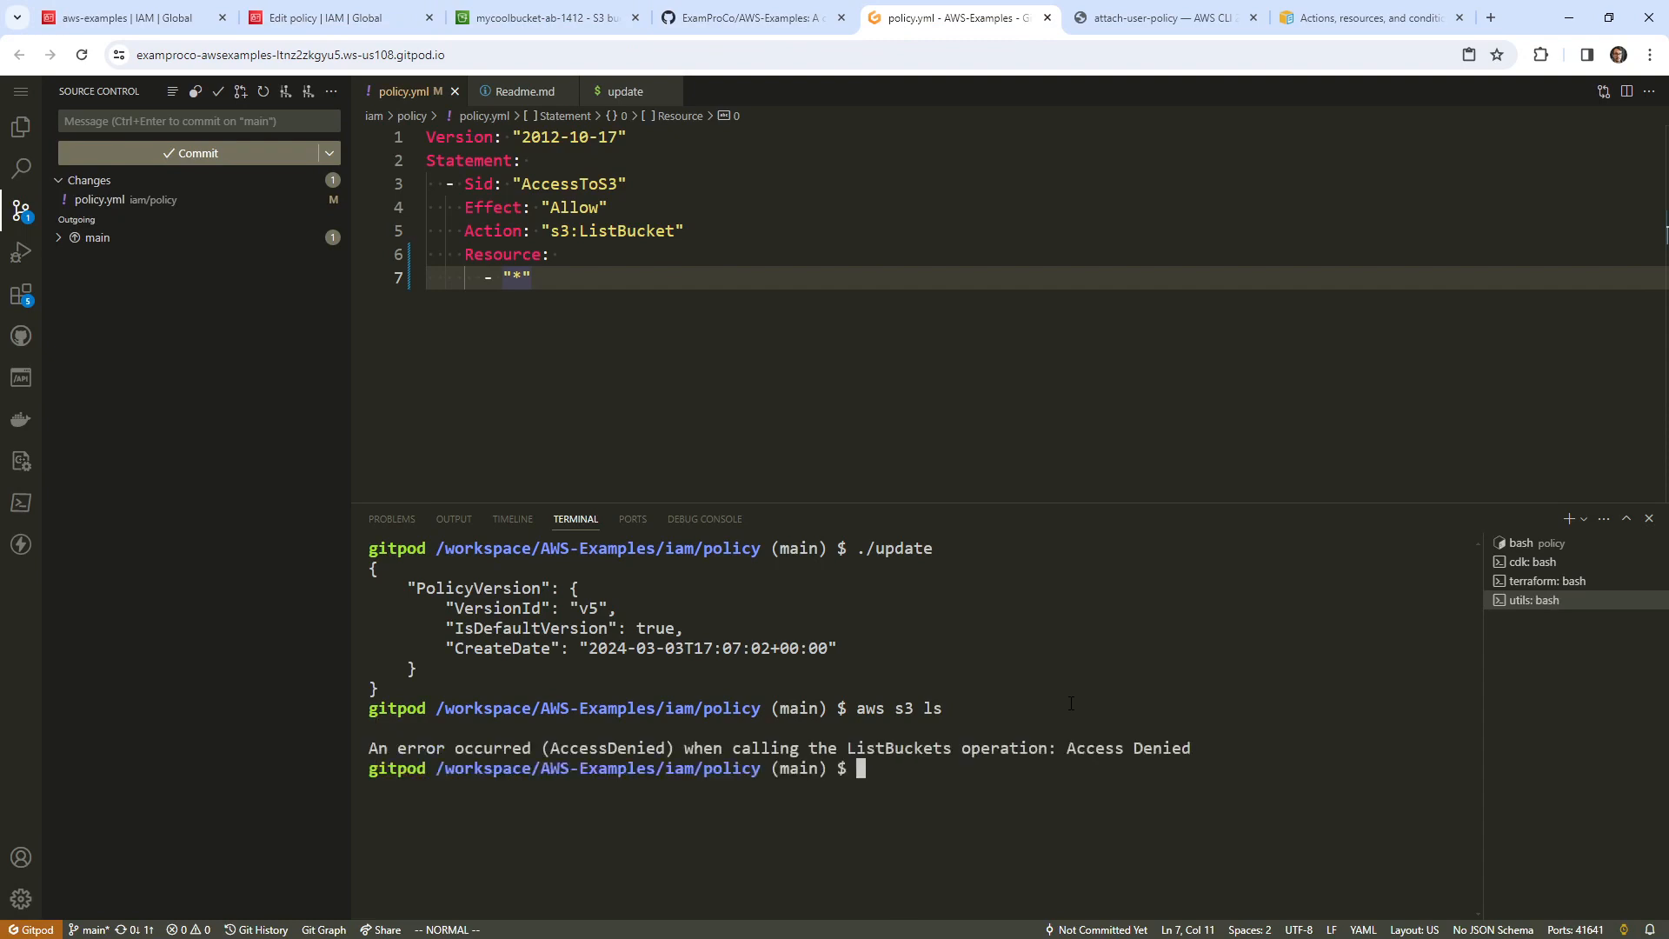
key("Up")
key("Return")
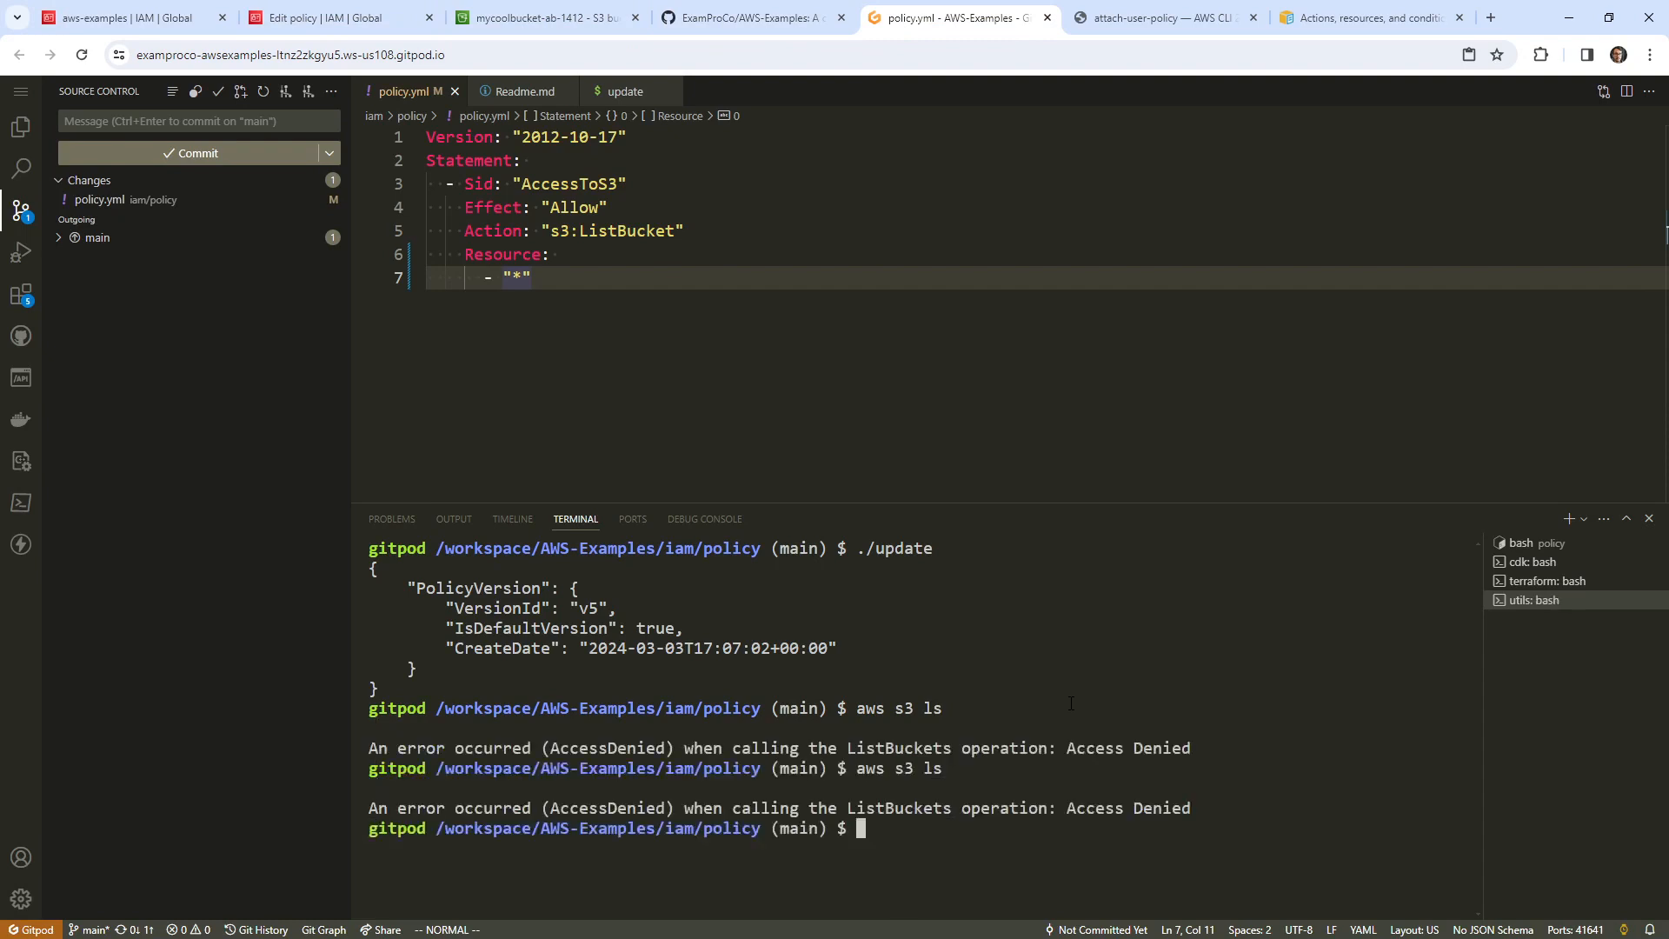
- Check which identity the CLI is using with aws sts get-caller-identity
type("aws sts get-caller-identiy")
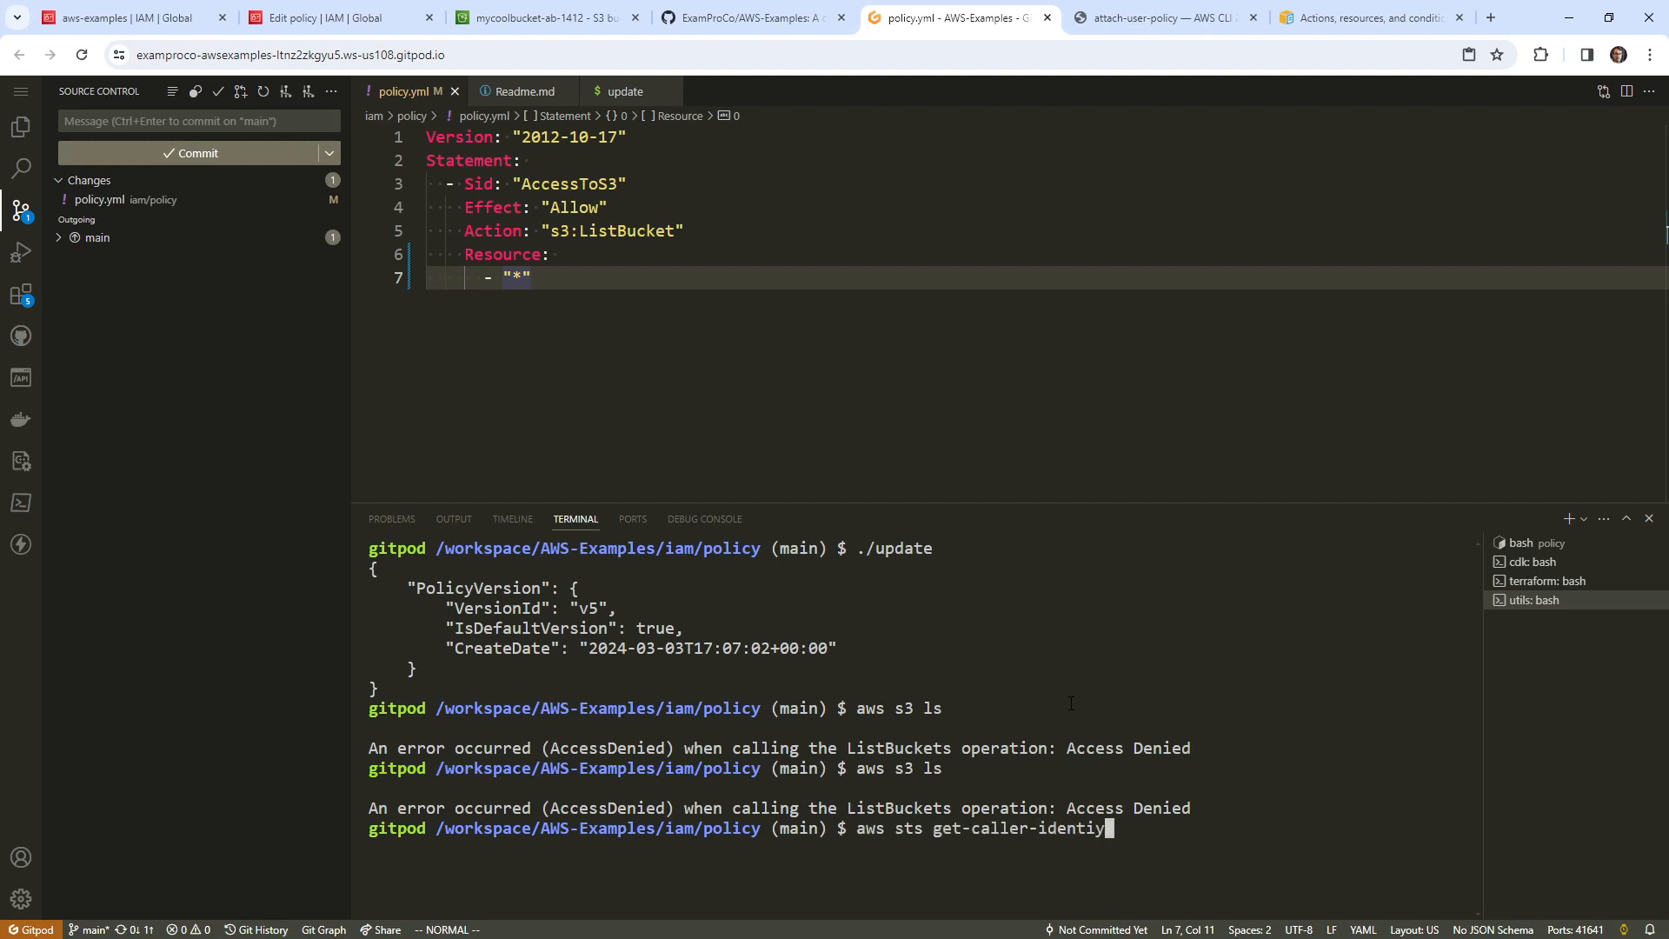
key("BackSpace")
type("ty")
key("Return")
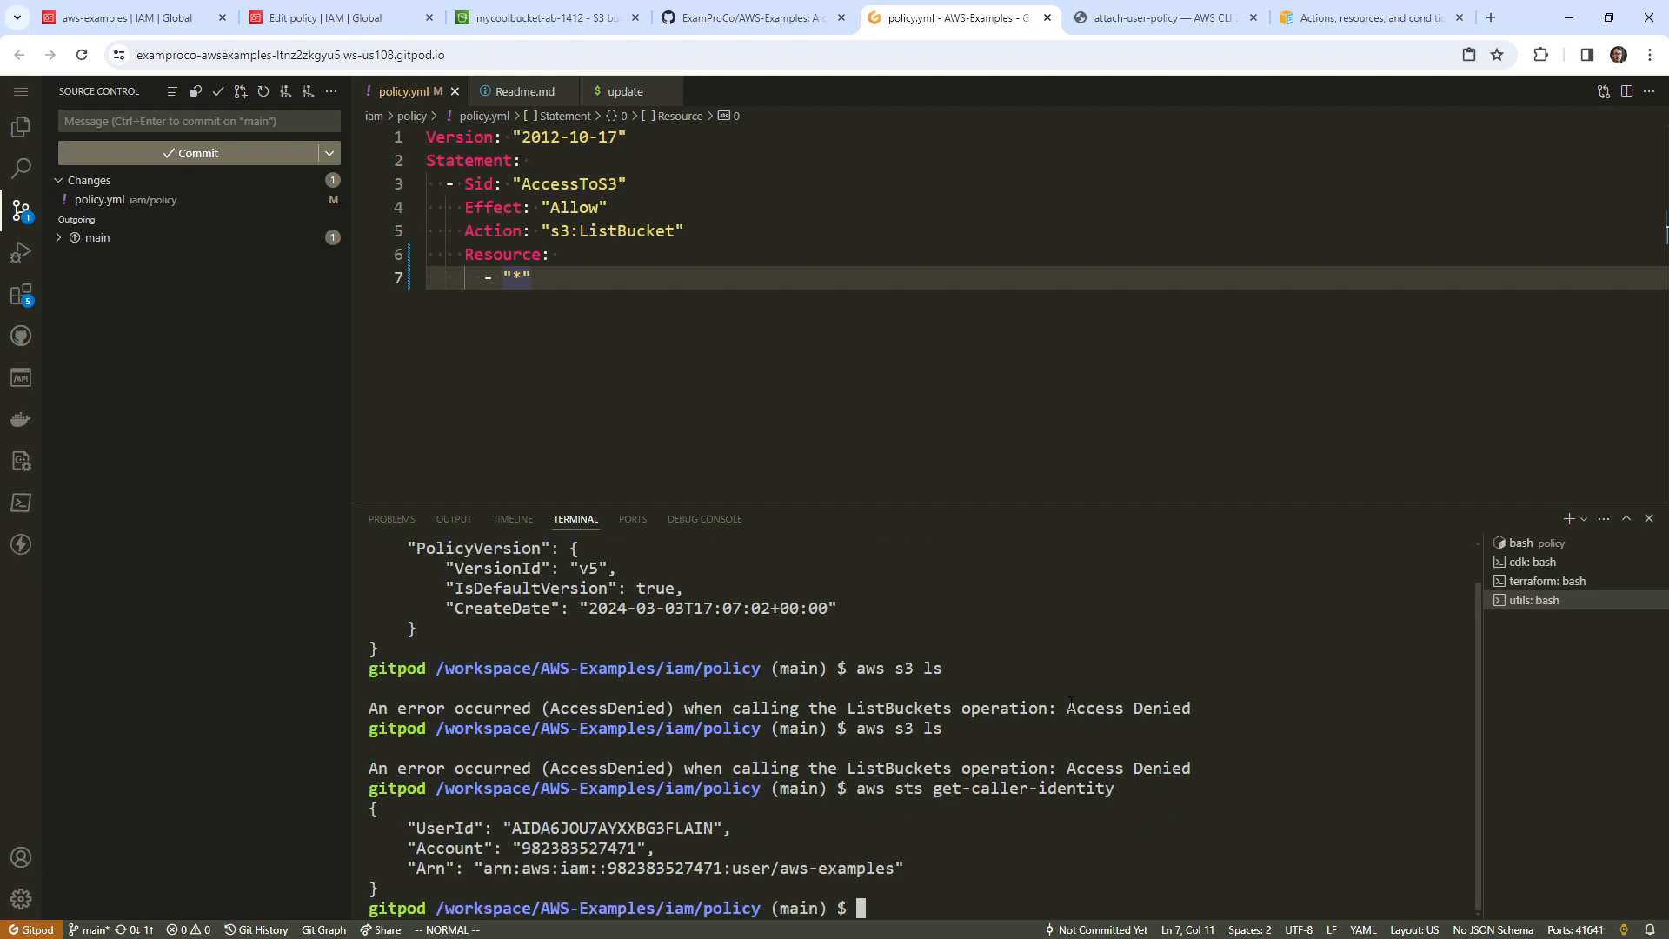
- Rerun aws s3 ls twice in the terminal to retest bucket listing after the identity check
key("Up")
key("Up")
key("Return")
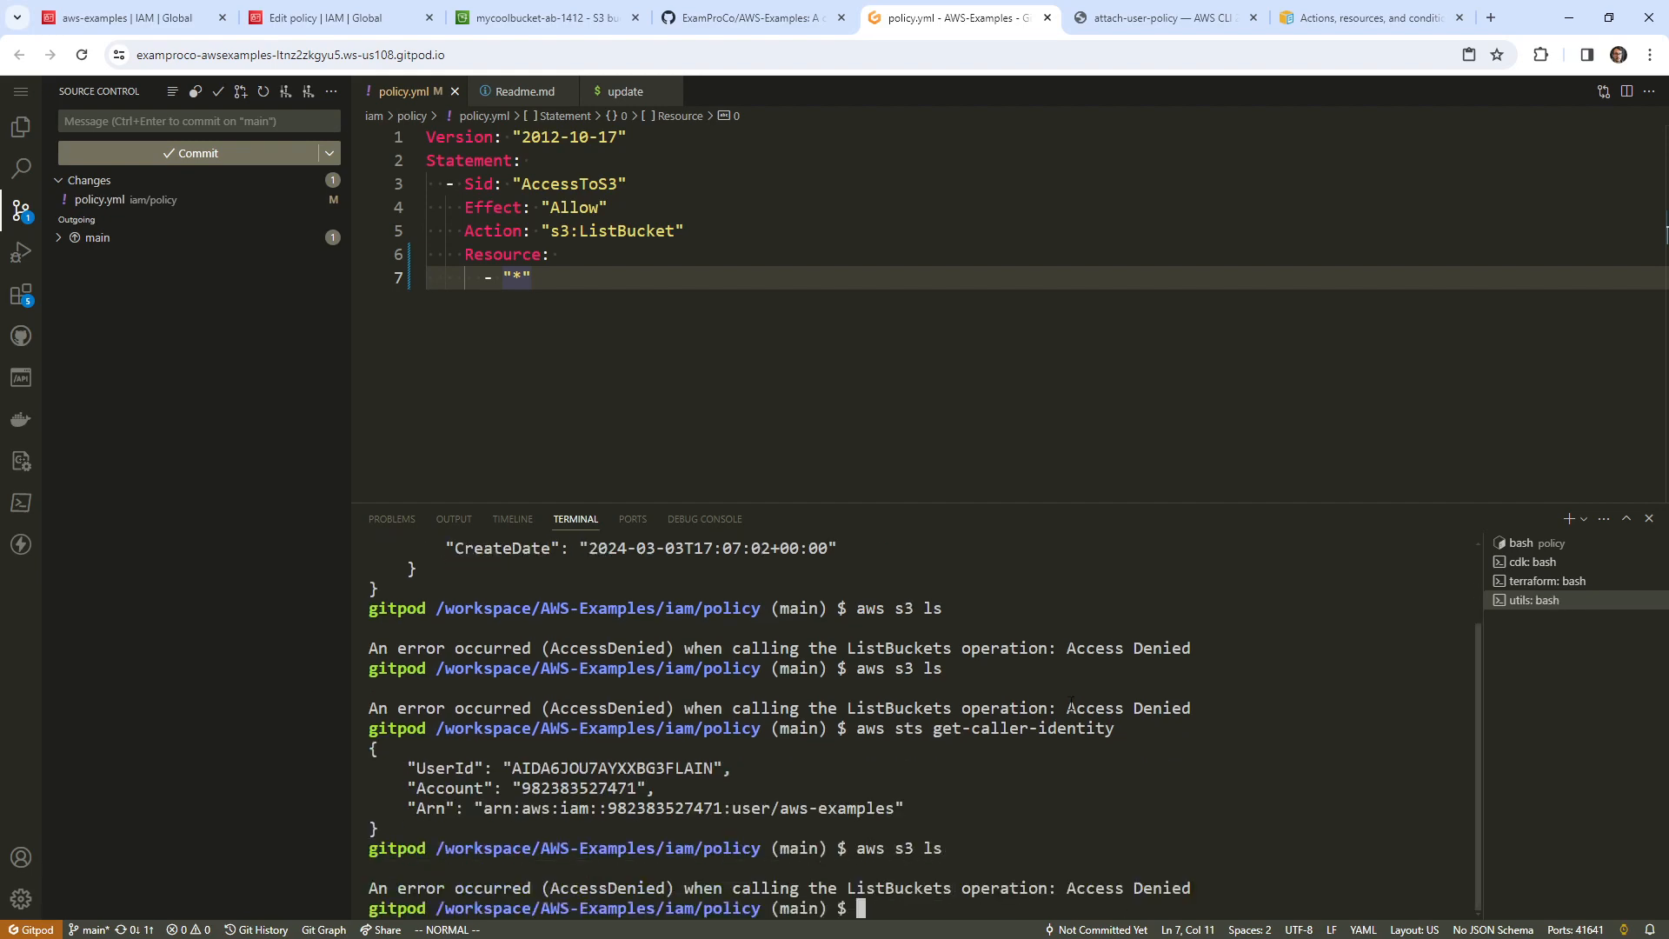
key("Up")
key("Return")
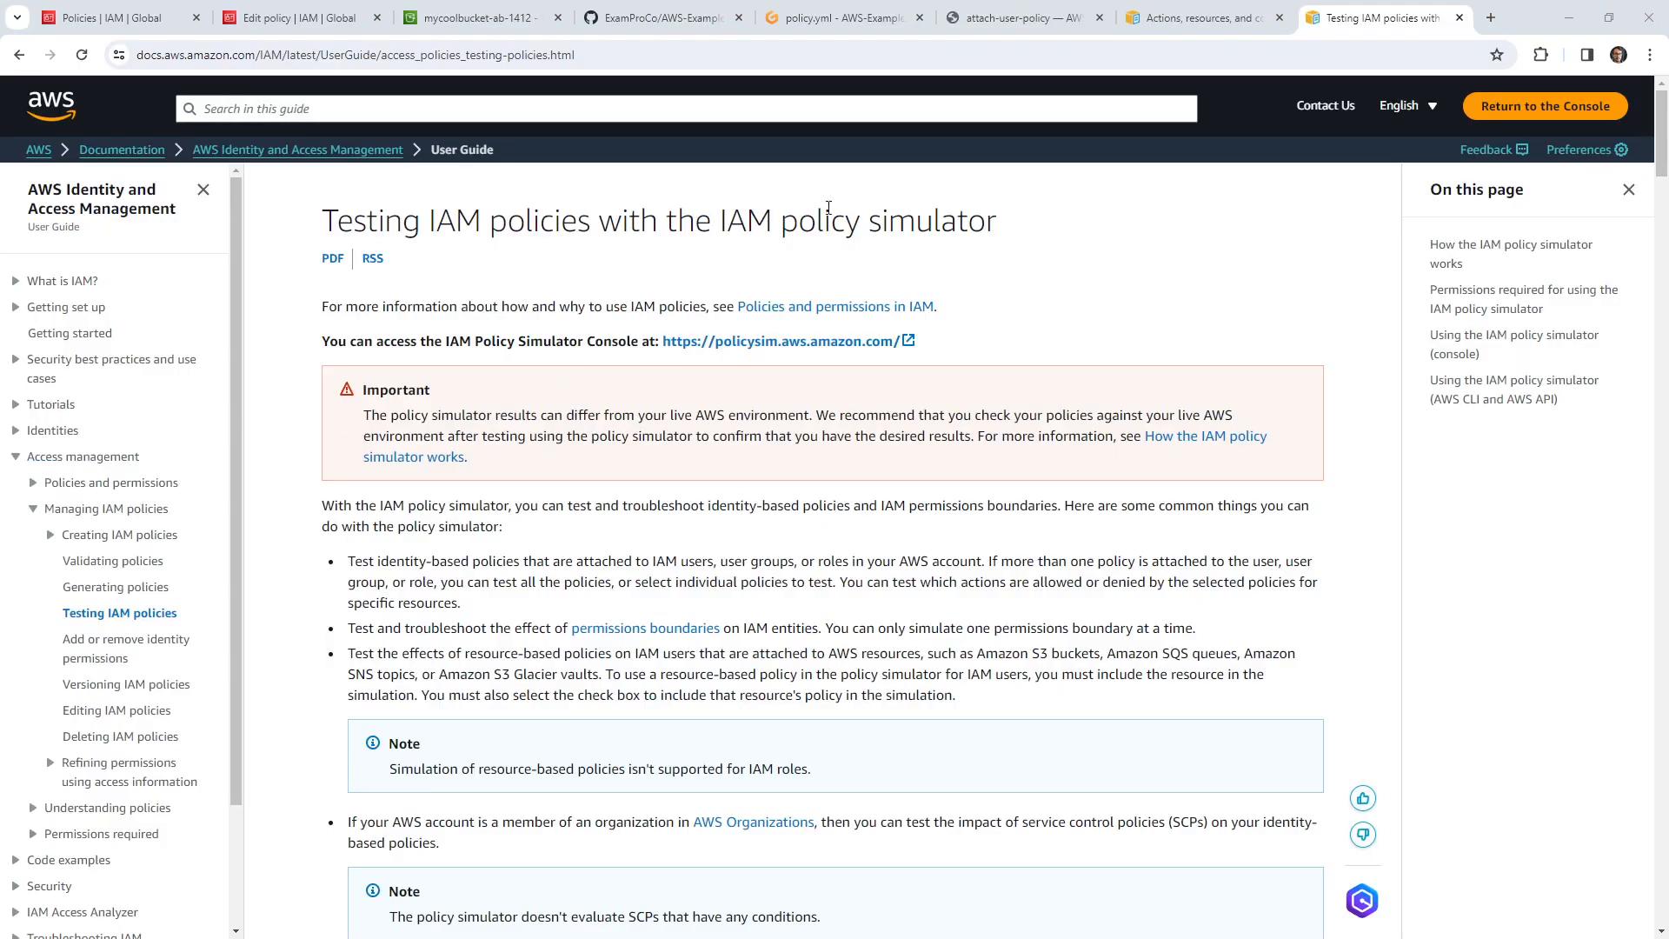
- Open the IAM Policy Simulator console from the AWS documentation page on testing IAM policies
left_click(132, 24)
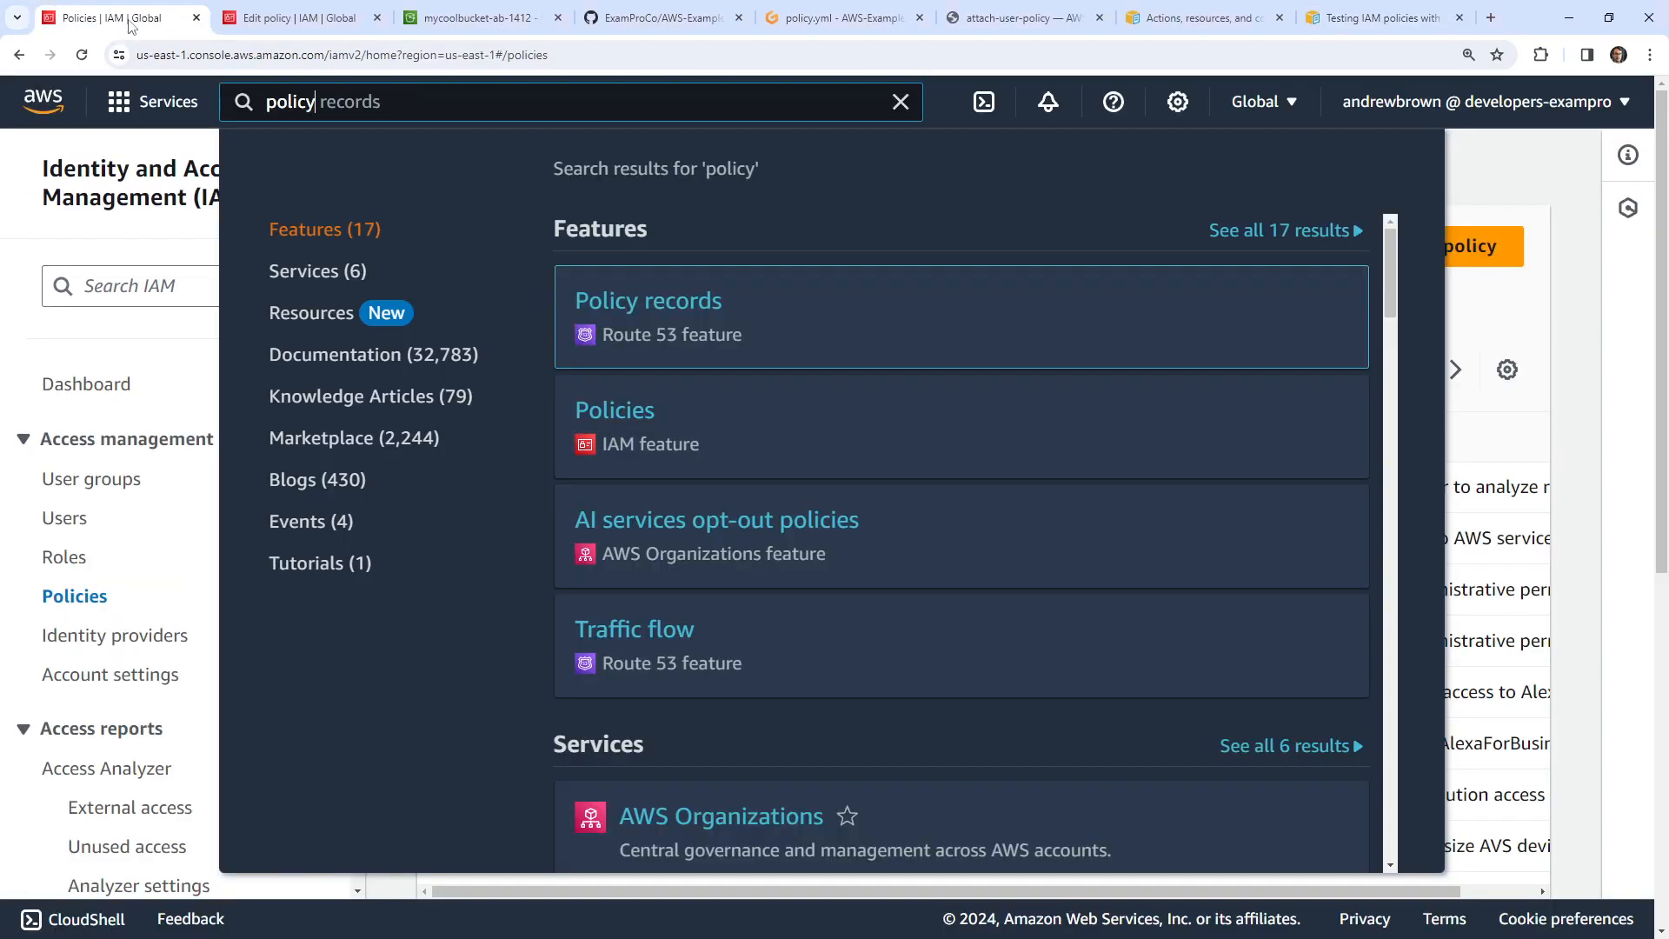
left_click(259, 19)
left_click(131, 13)
left_click(1520, 178)
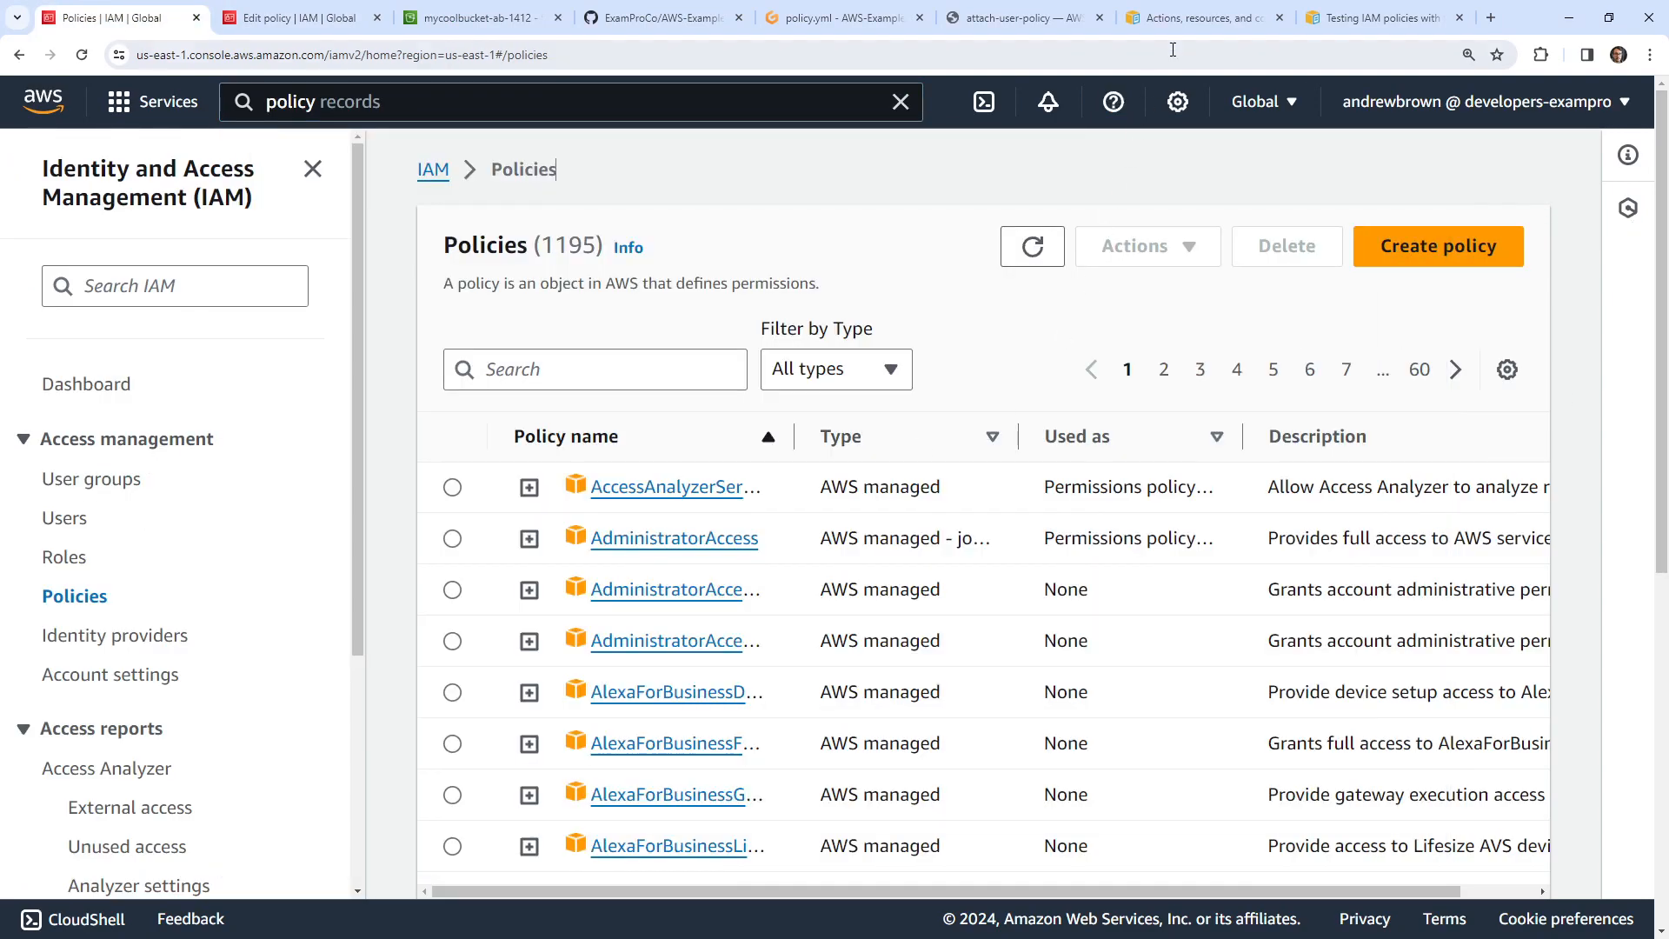
left_click(1382, 17)
left_click(820, 343)
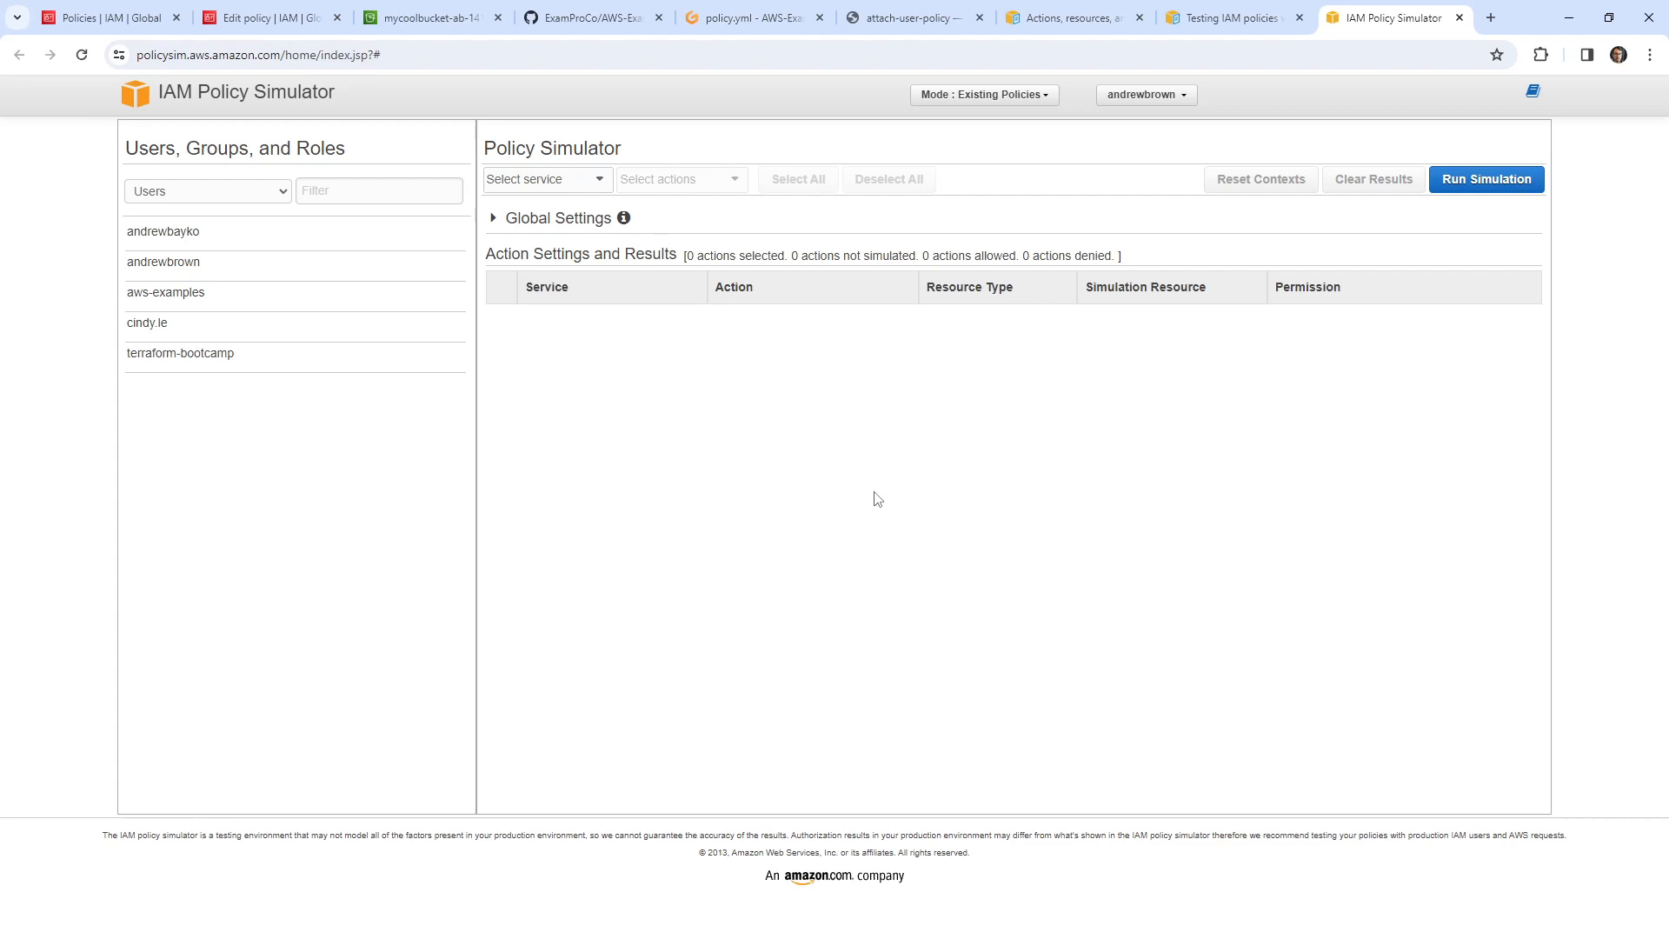
- Choose the aws-examples user and the Amazon S3 service for the policy simulation
left_click(299, 296)
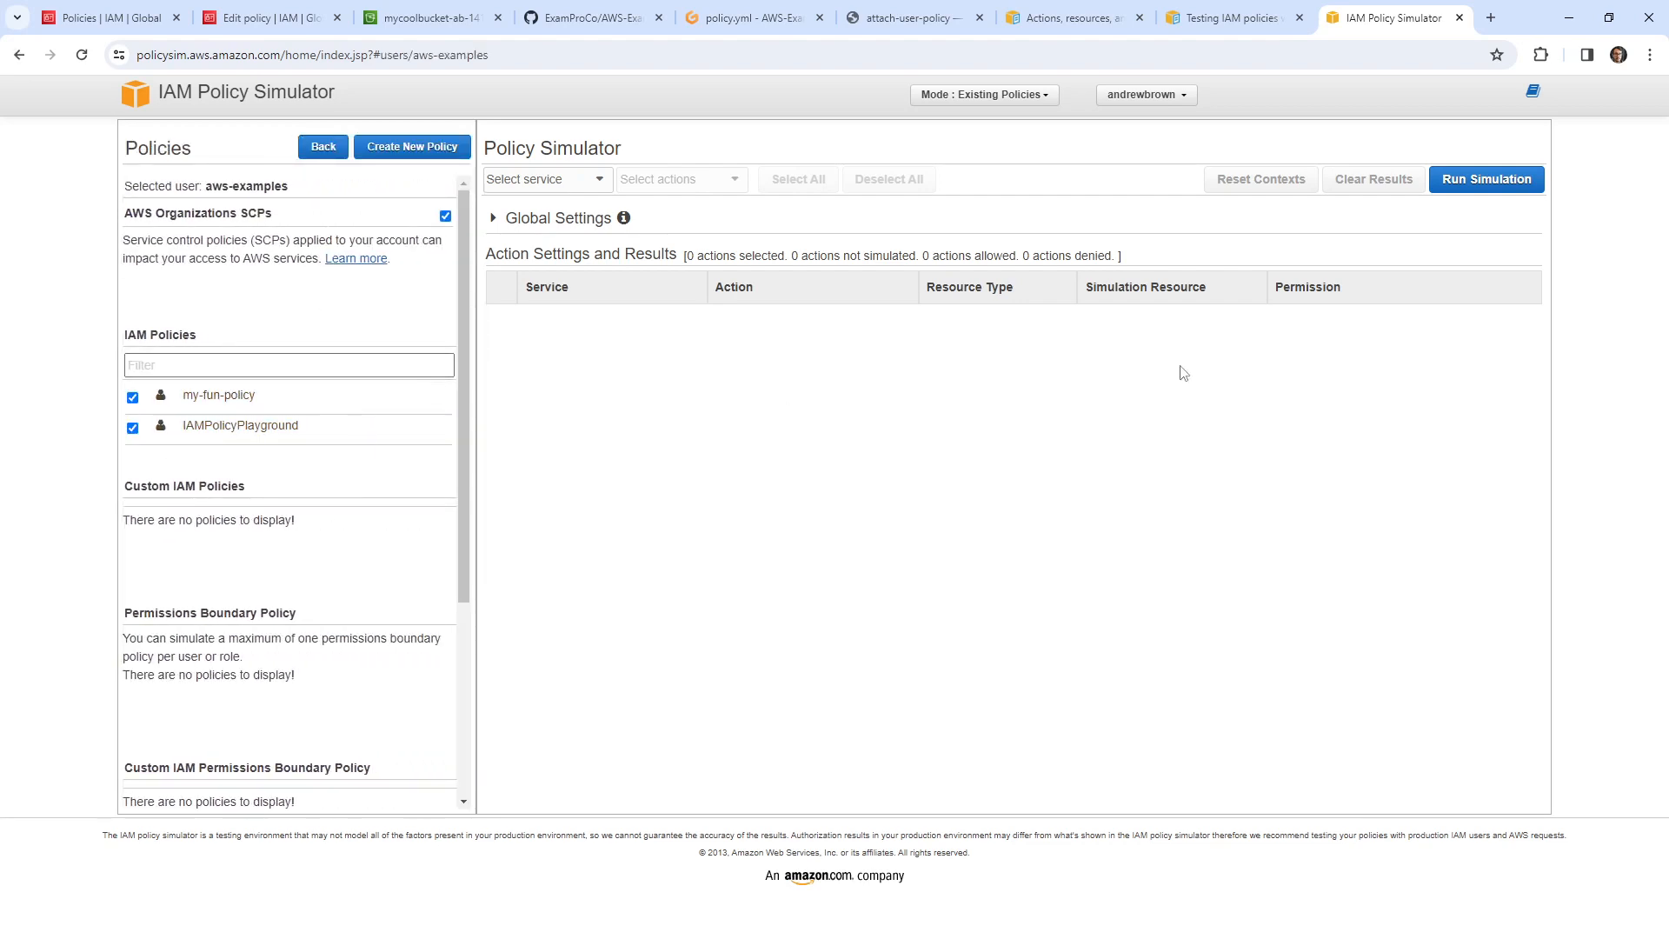
left_click(563, 180)
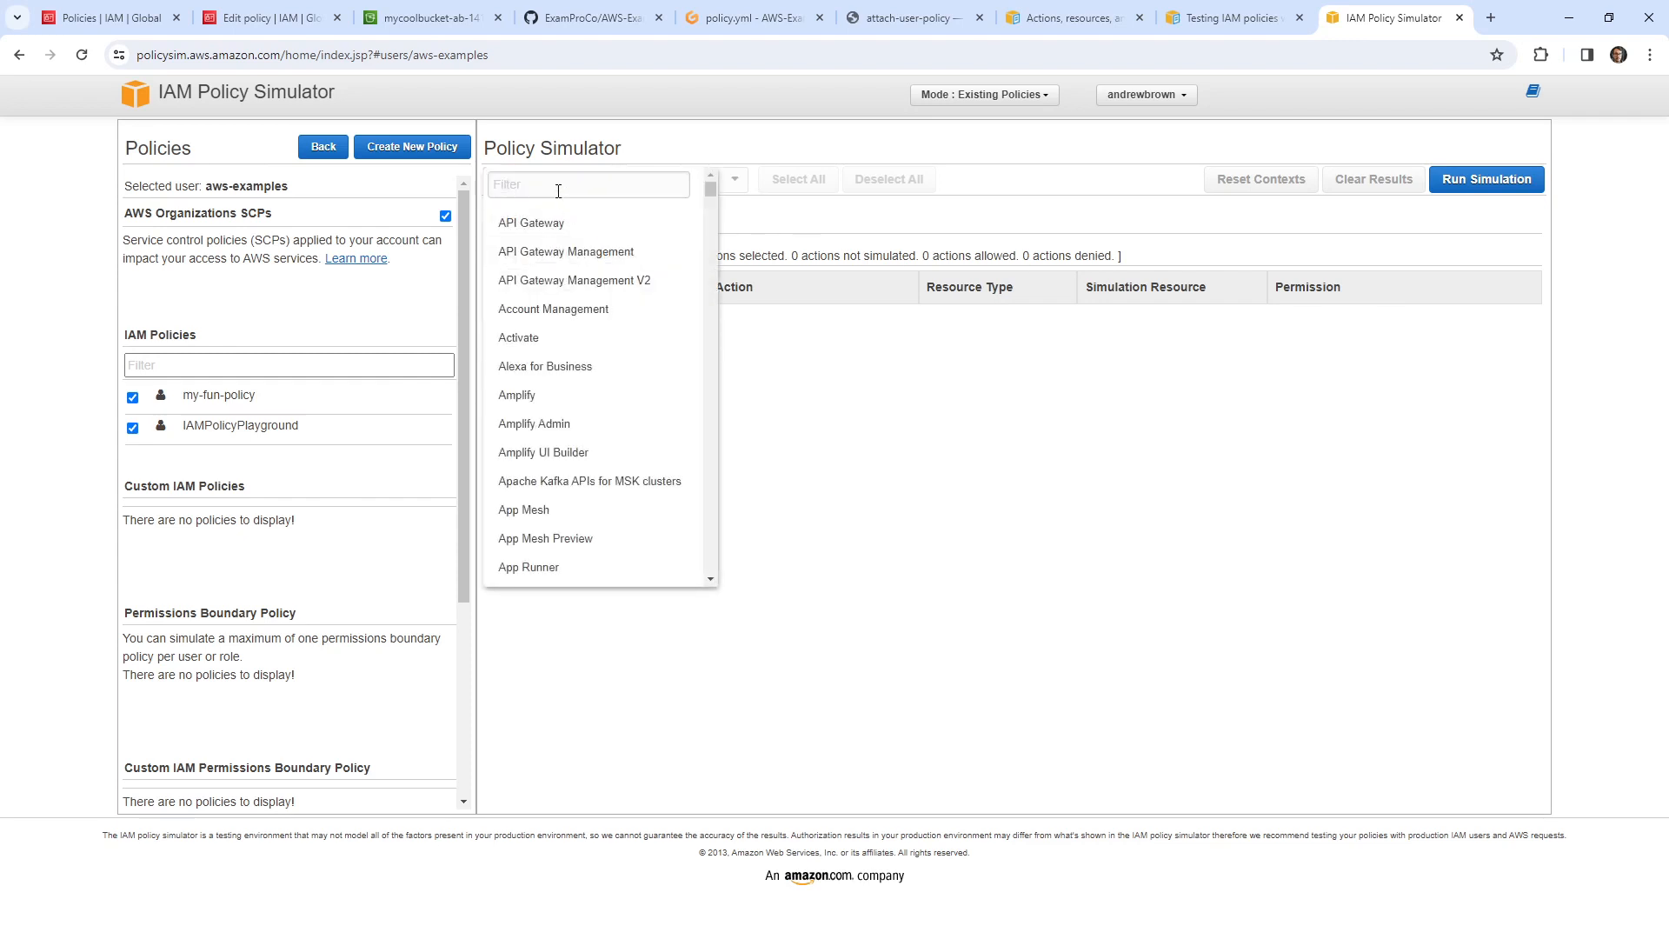
type("s3")
left_click(549, 226)
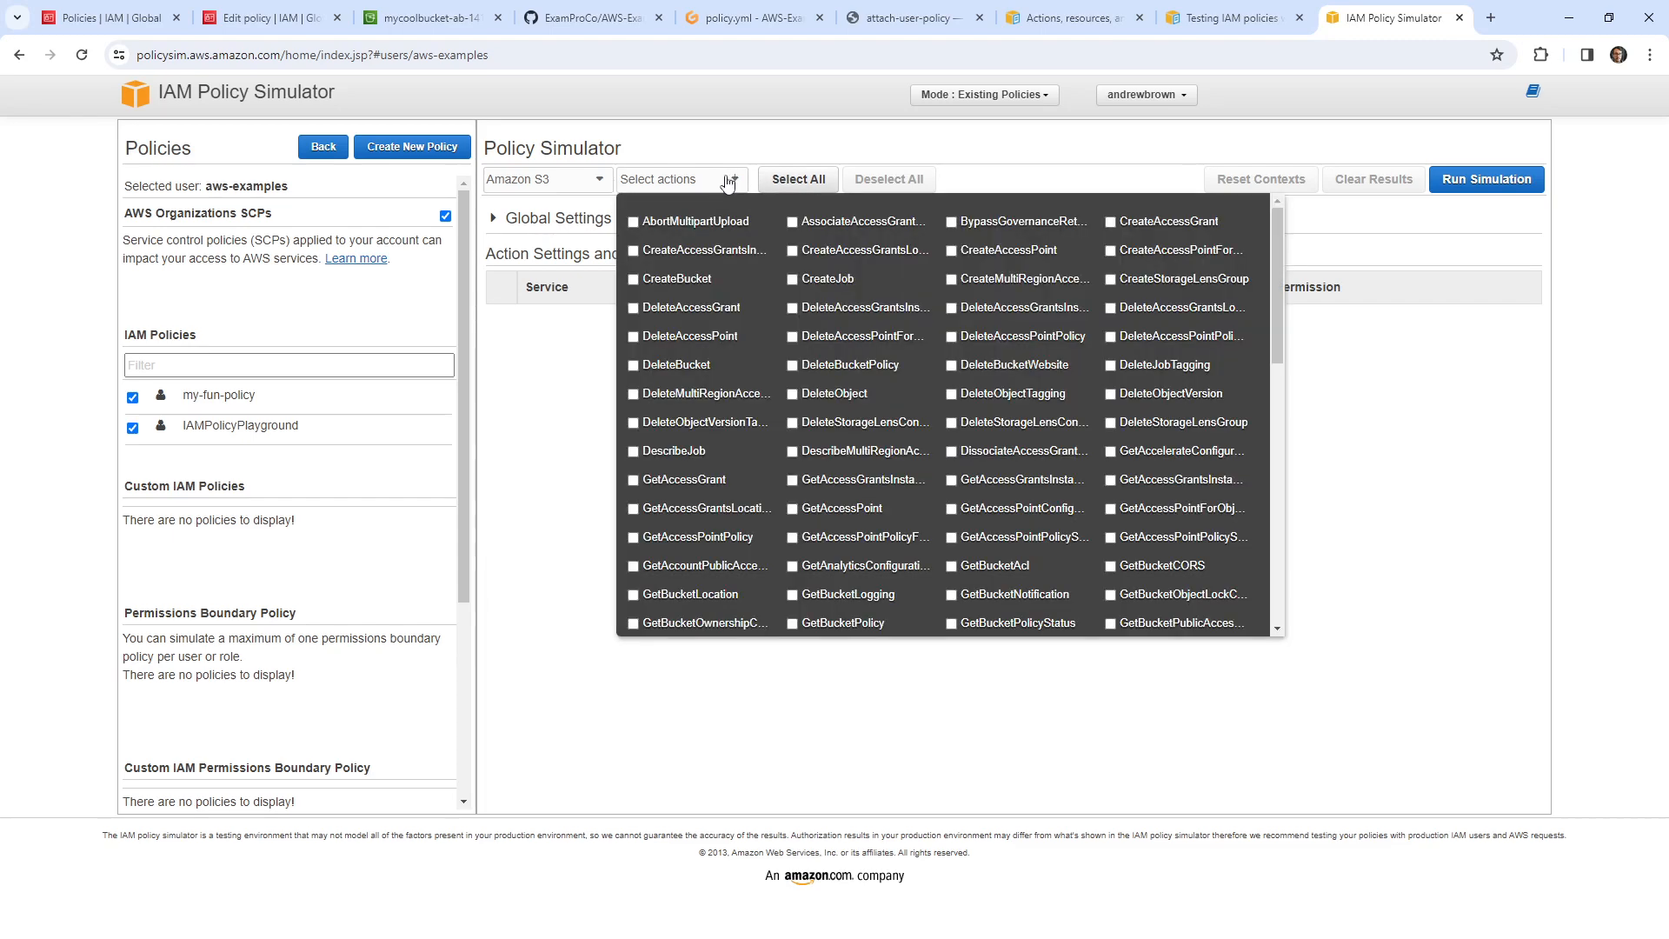
- Run the simulation for the ListBucket action and expand its result row
scroll(938, 447, "down", 2)
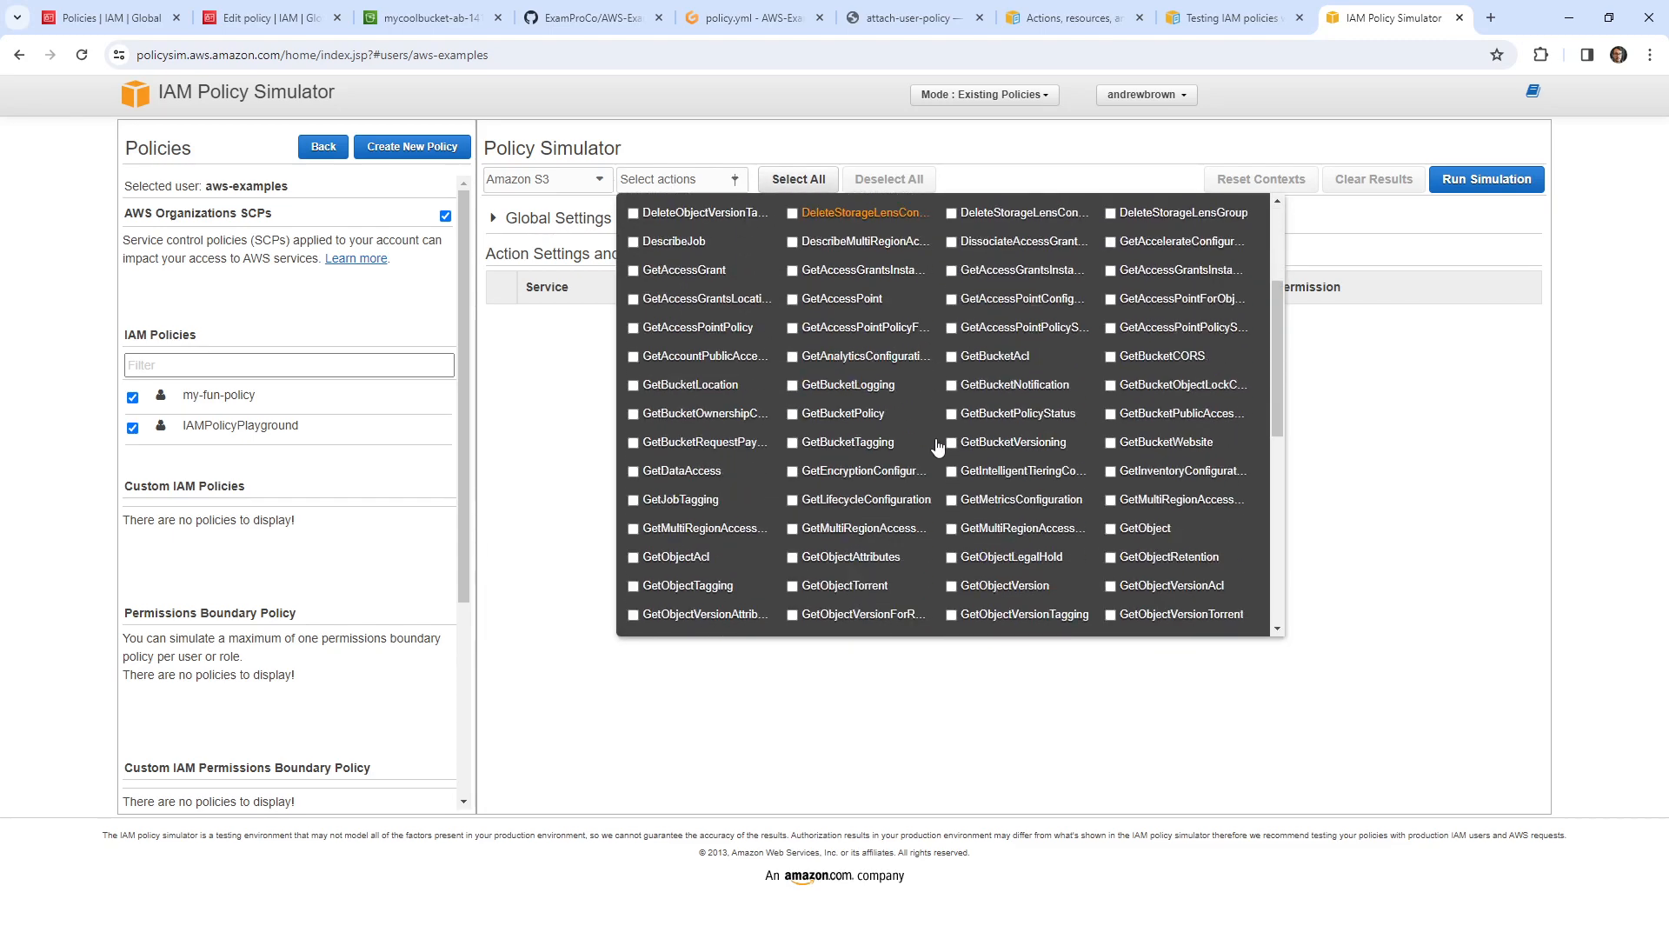
scroll(937, 447, "down", 3)
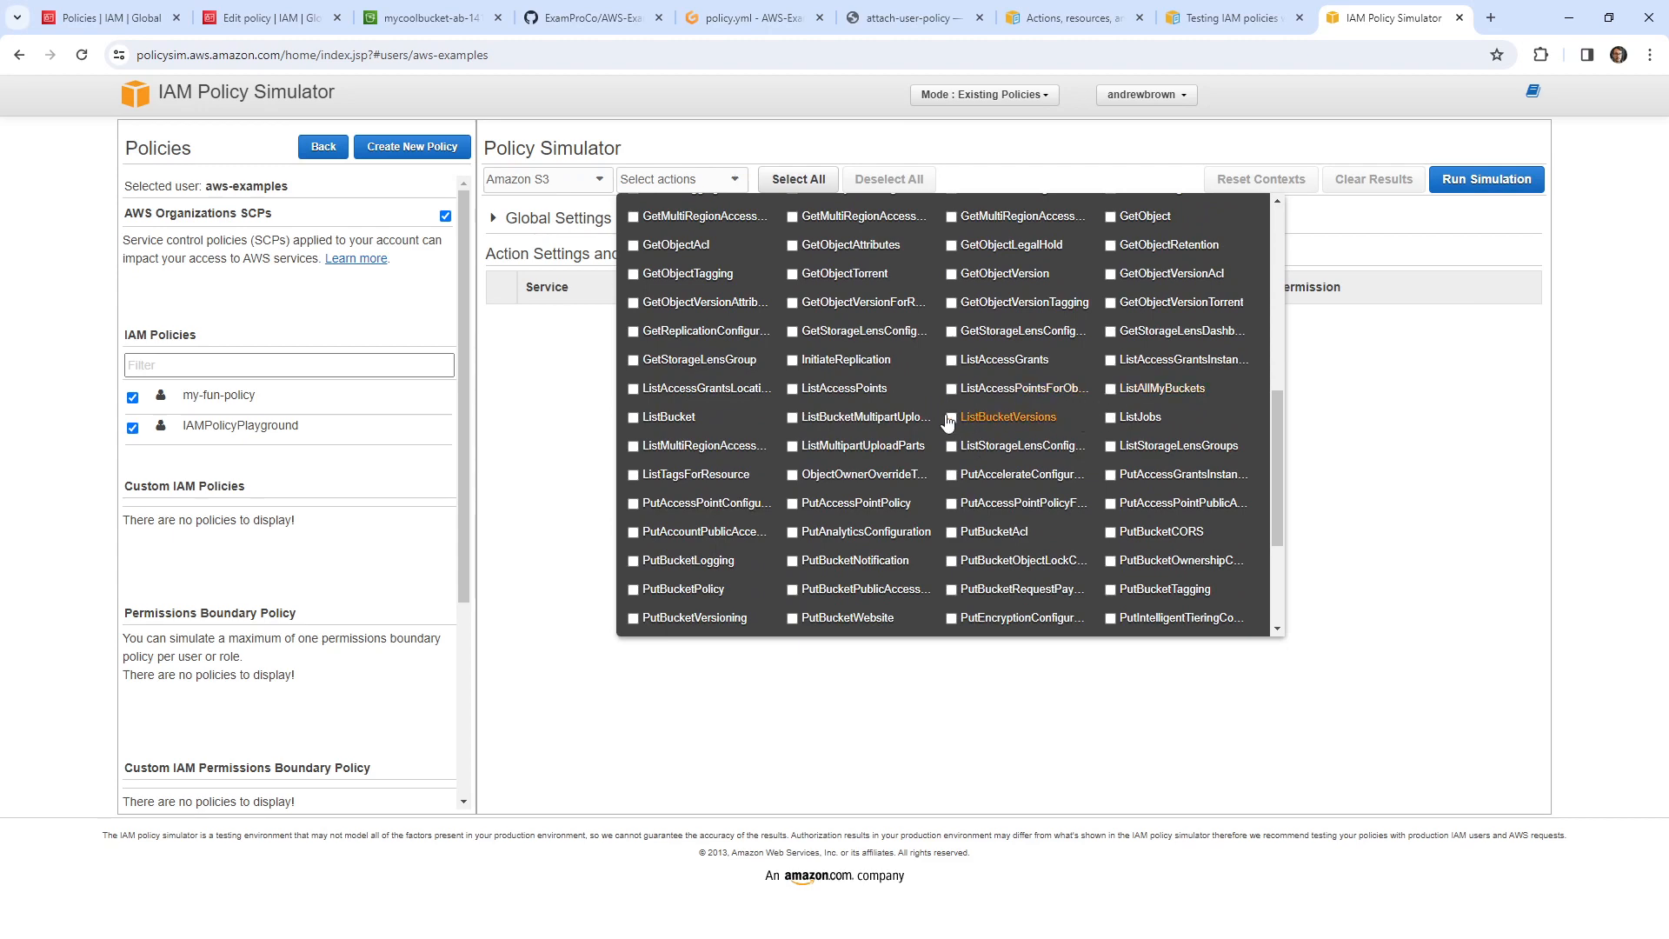
left_click(634, 418)
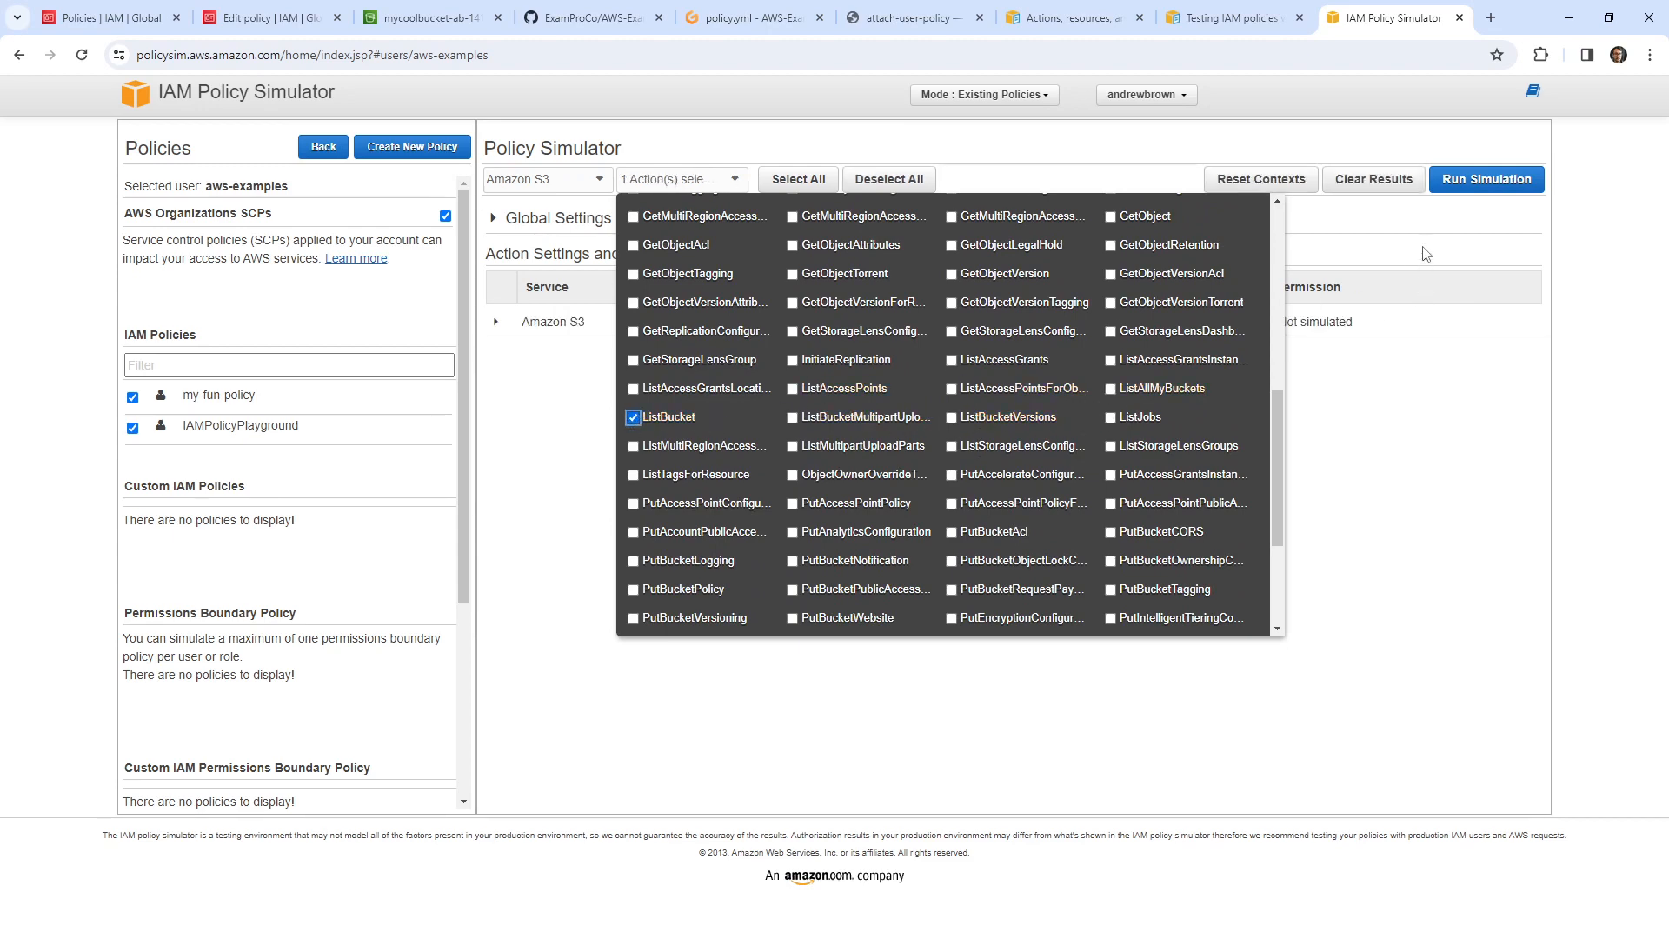
left_click(1426, 253)
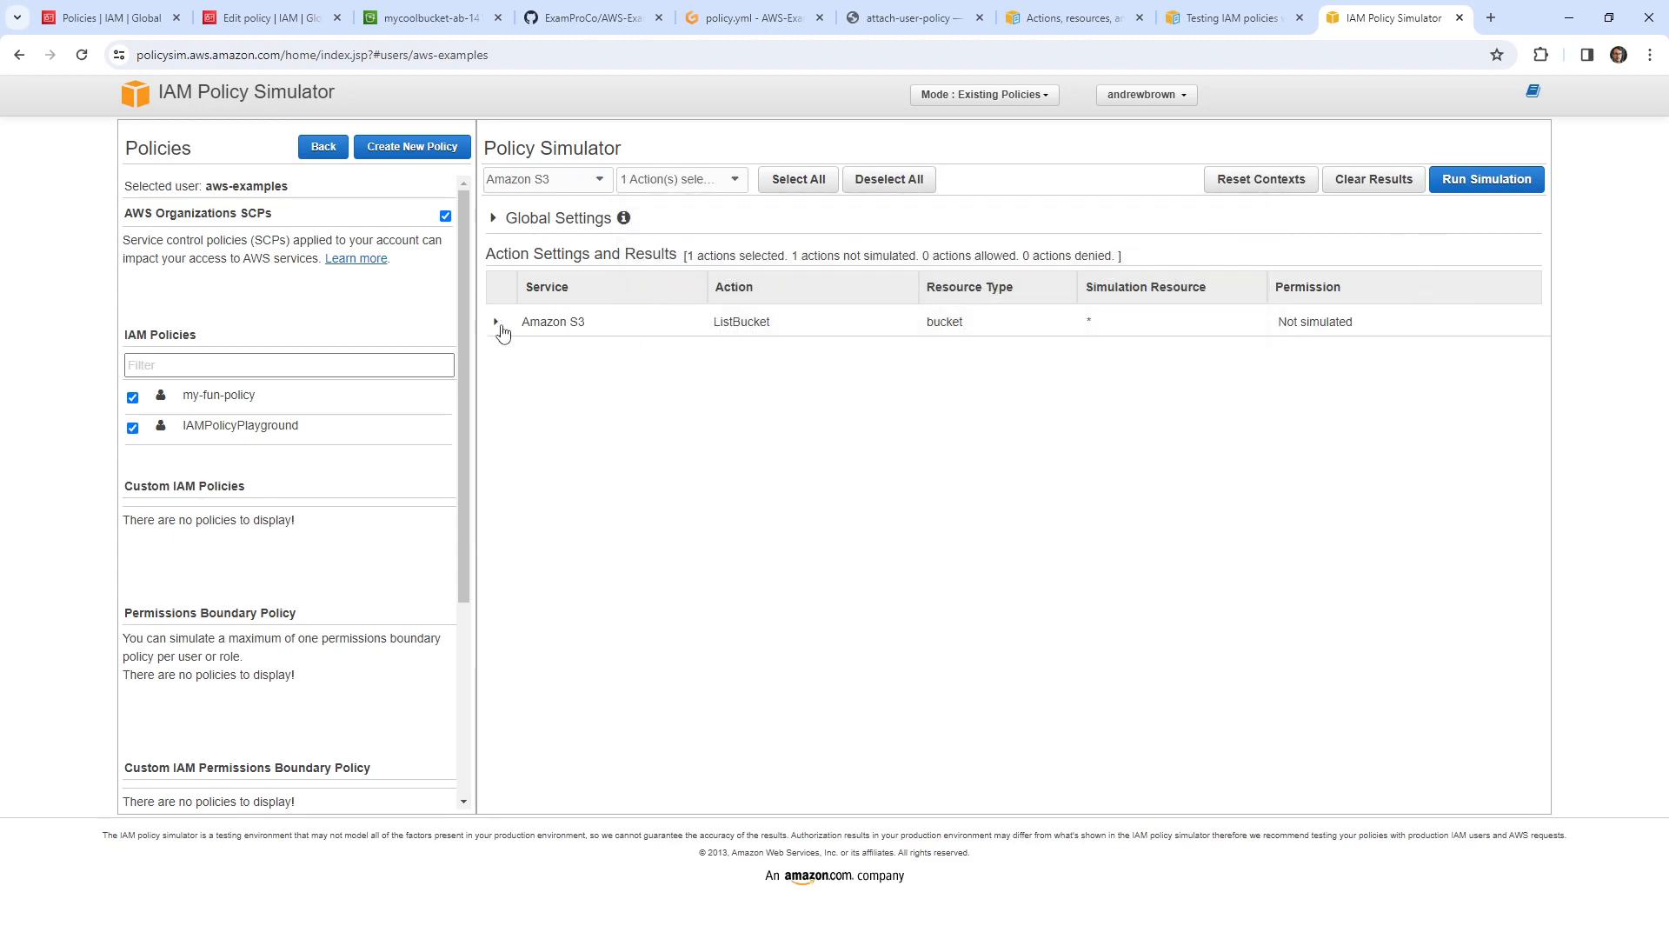
left_click(1483, 181)
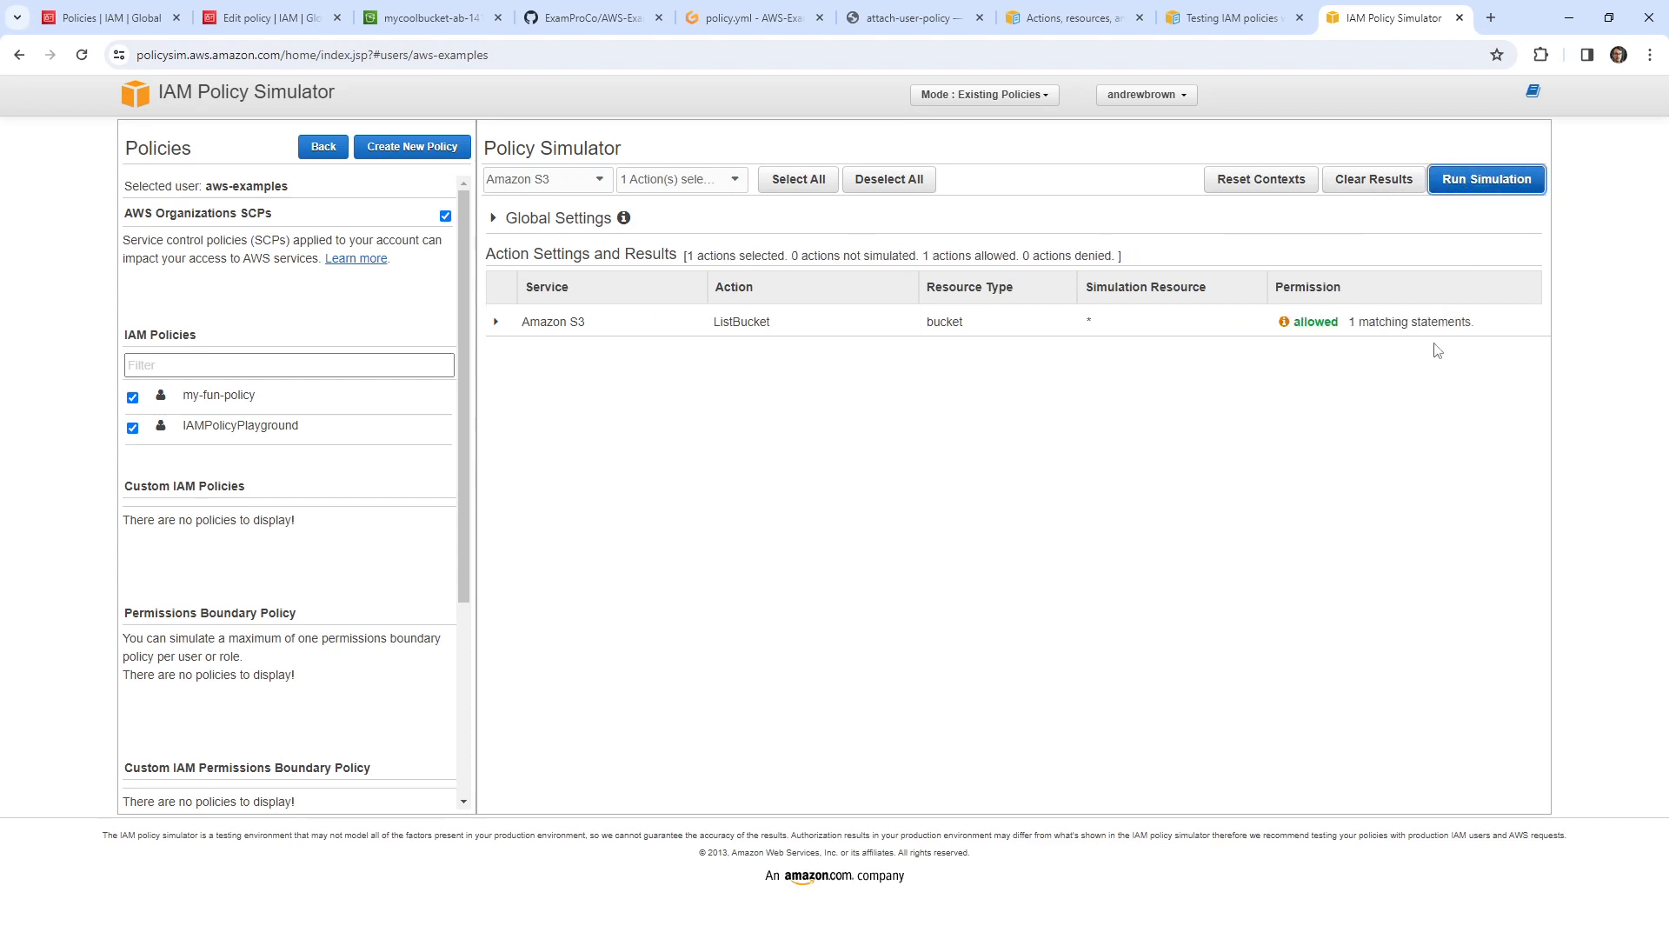
left_click(495, 322)
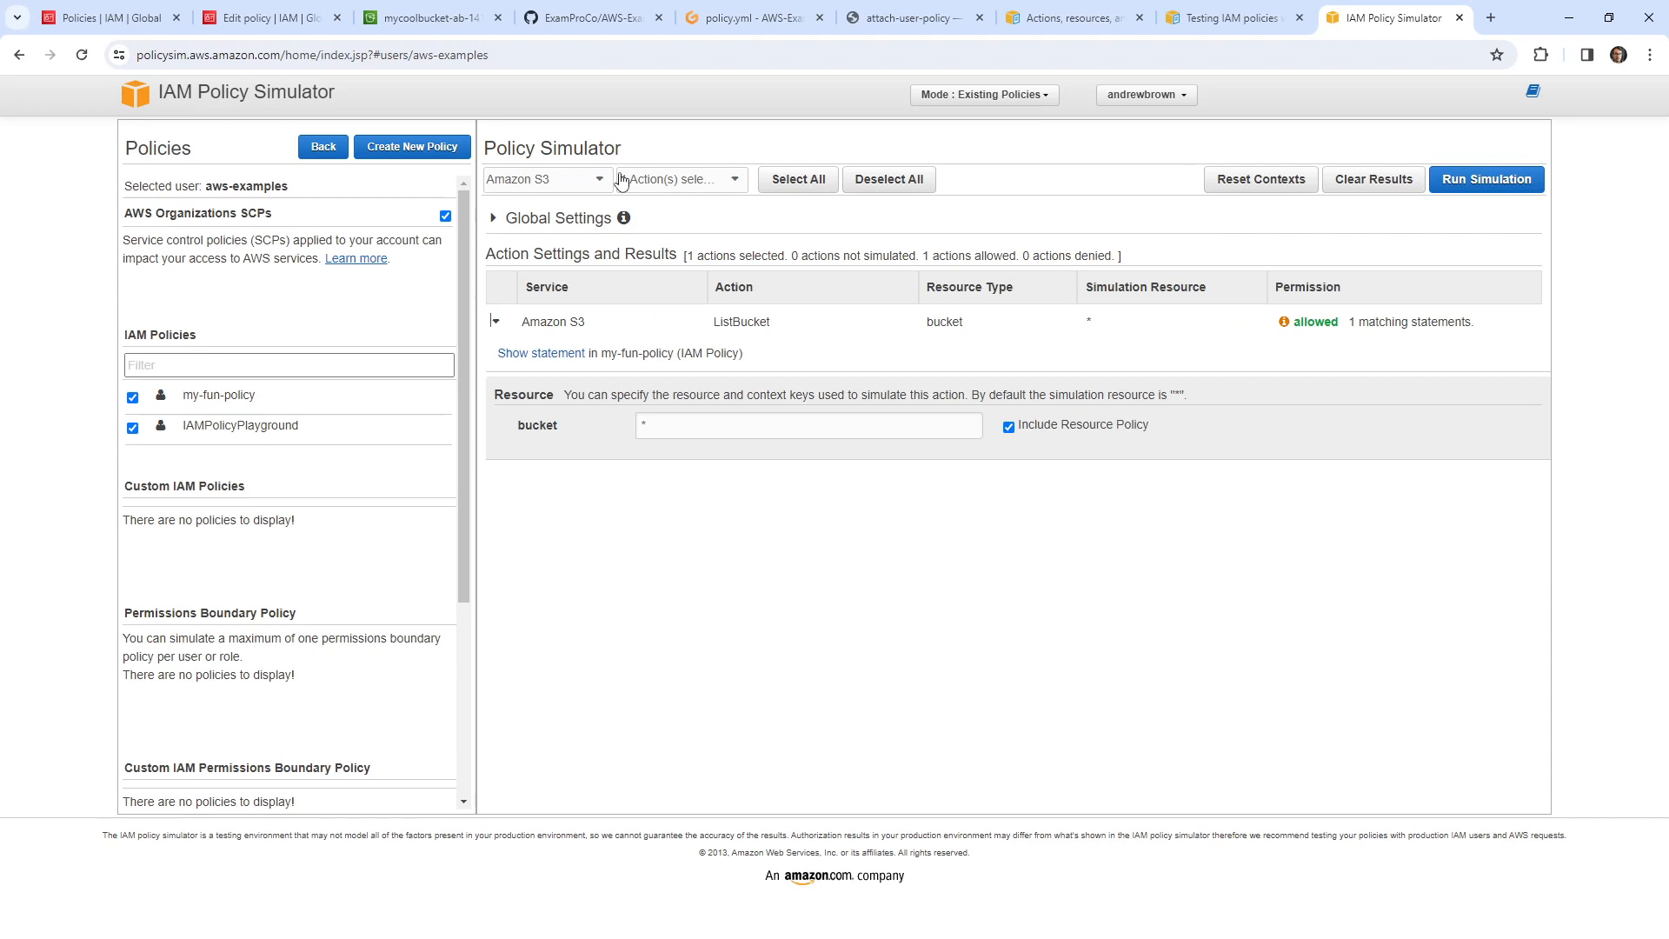
- Switch back to the Gitpod workspace and run aws s3 ls once more
left_click(272, 19)
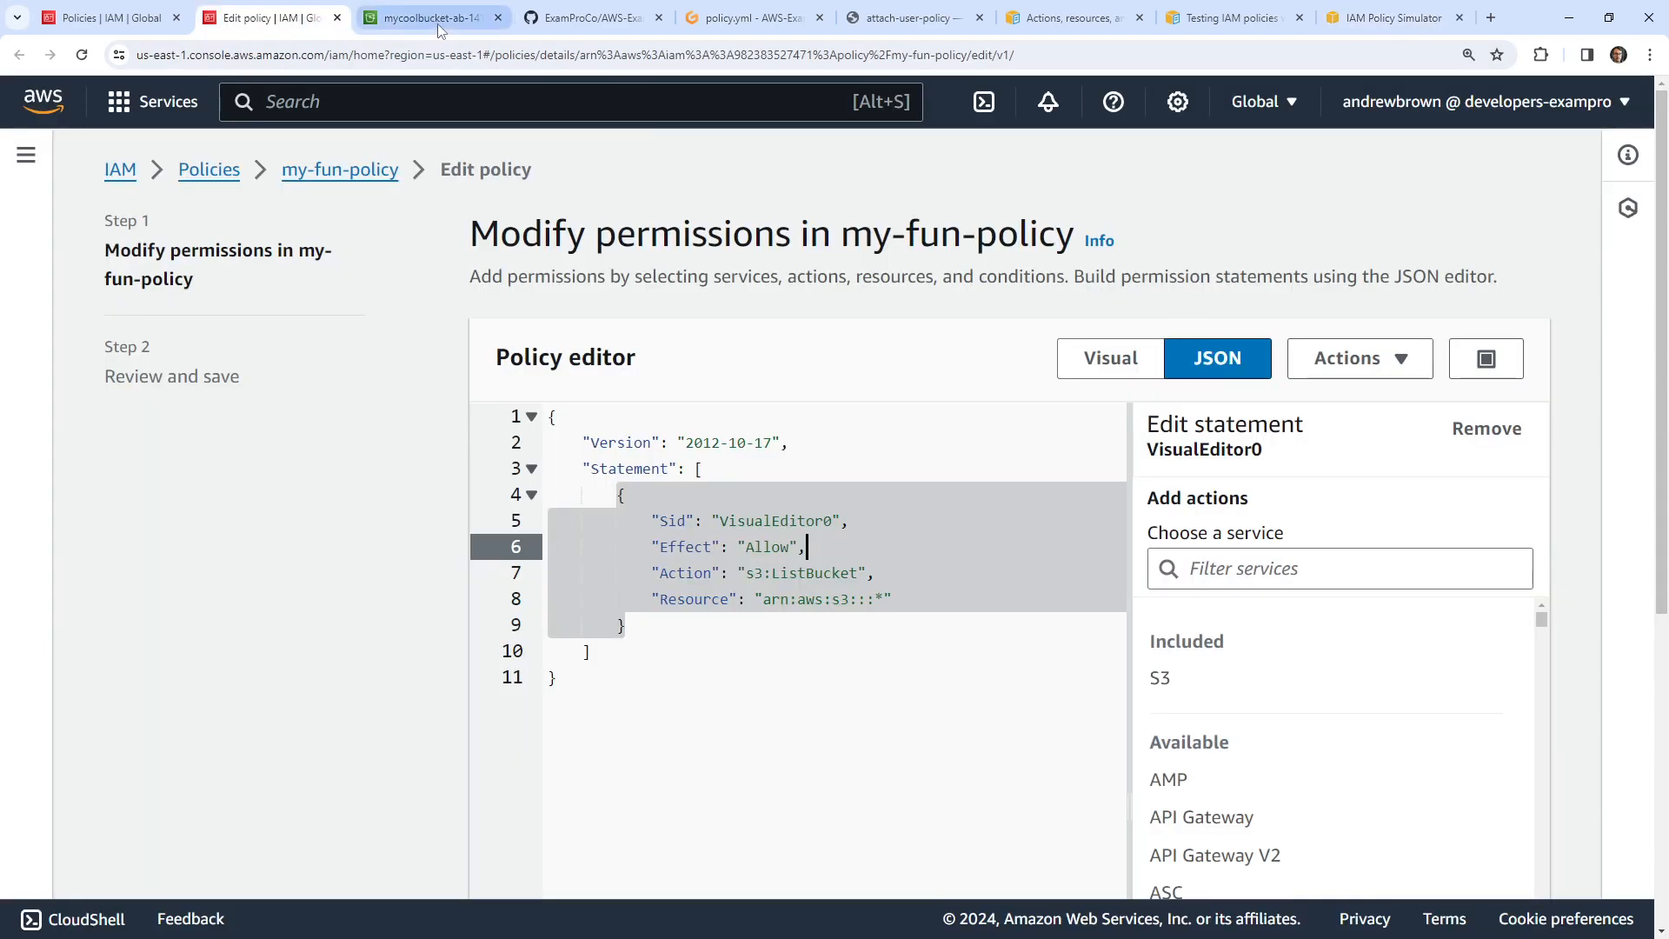
left_click(437, 23)
left_click(561, 25)
left_click(695, 21)
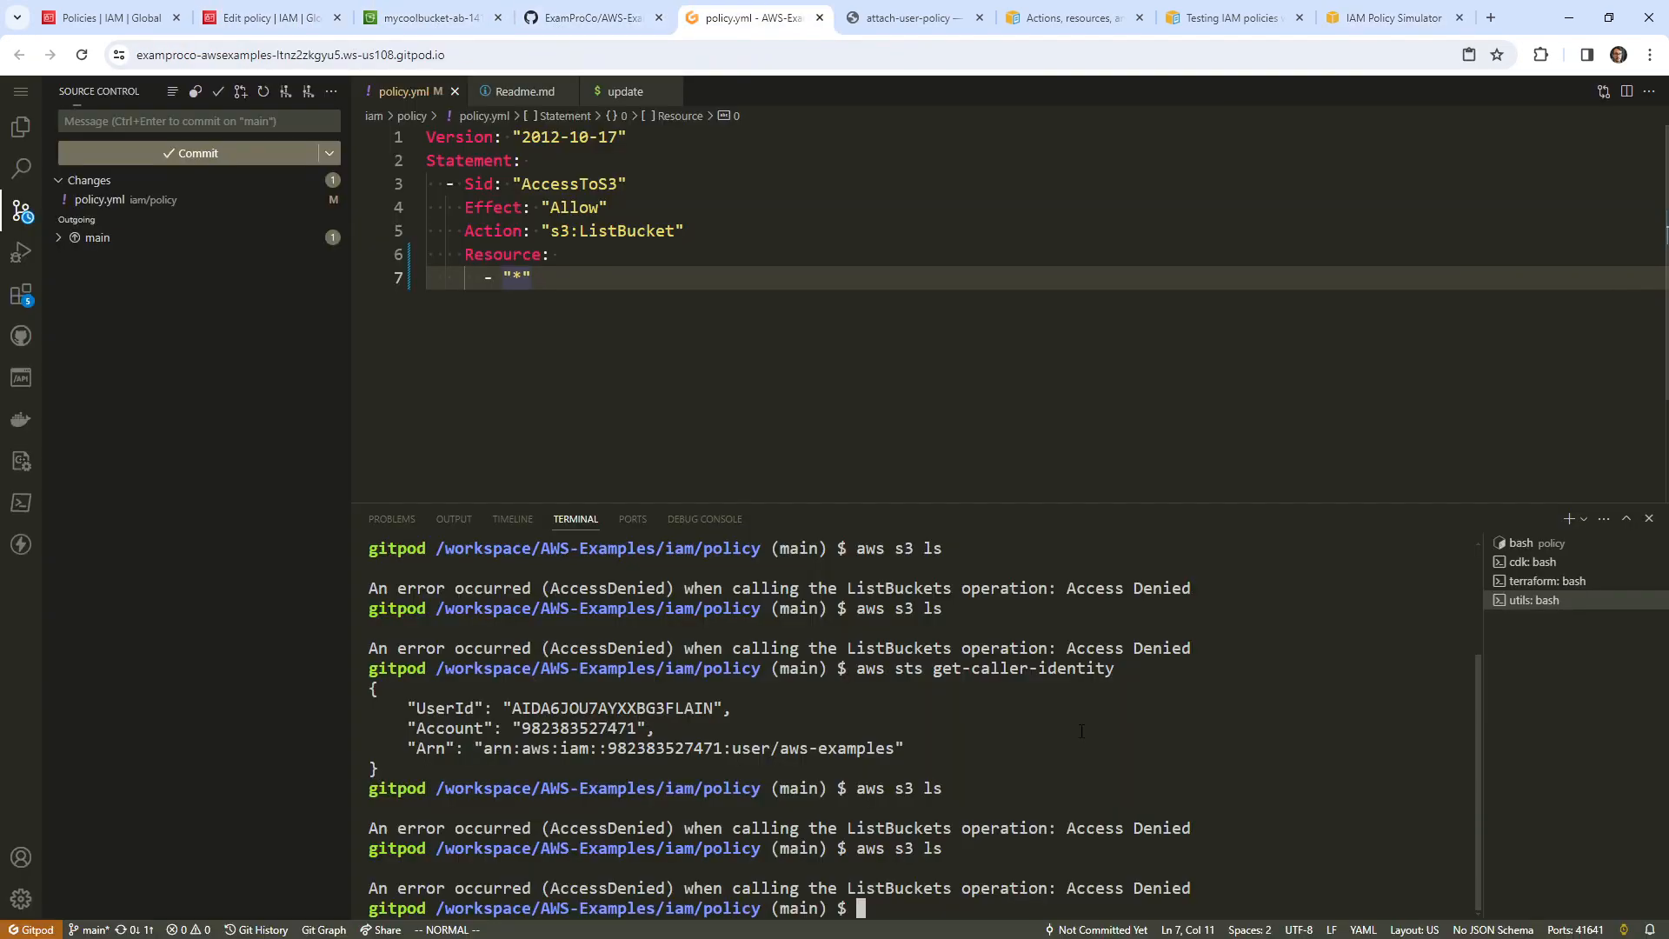
key("Up")
key("Return")
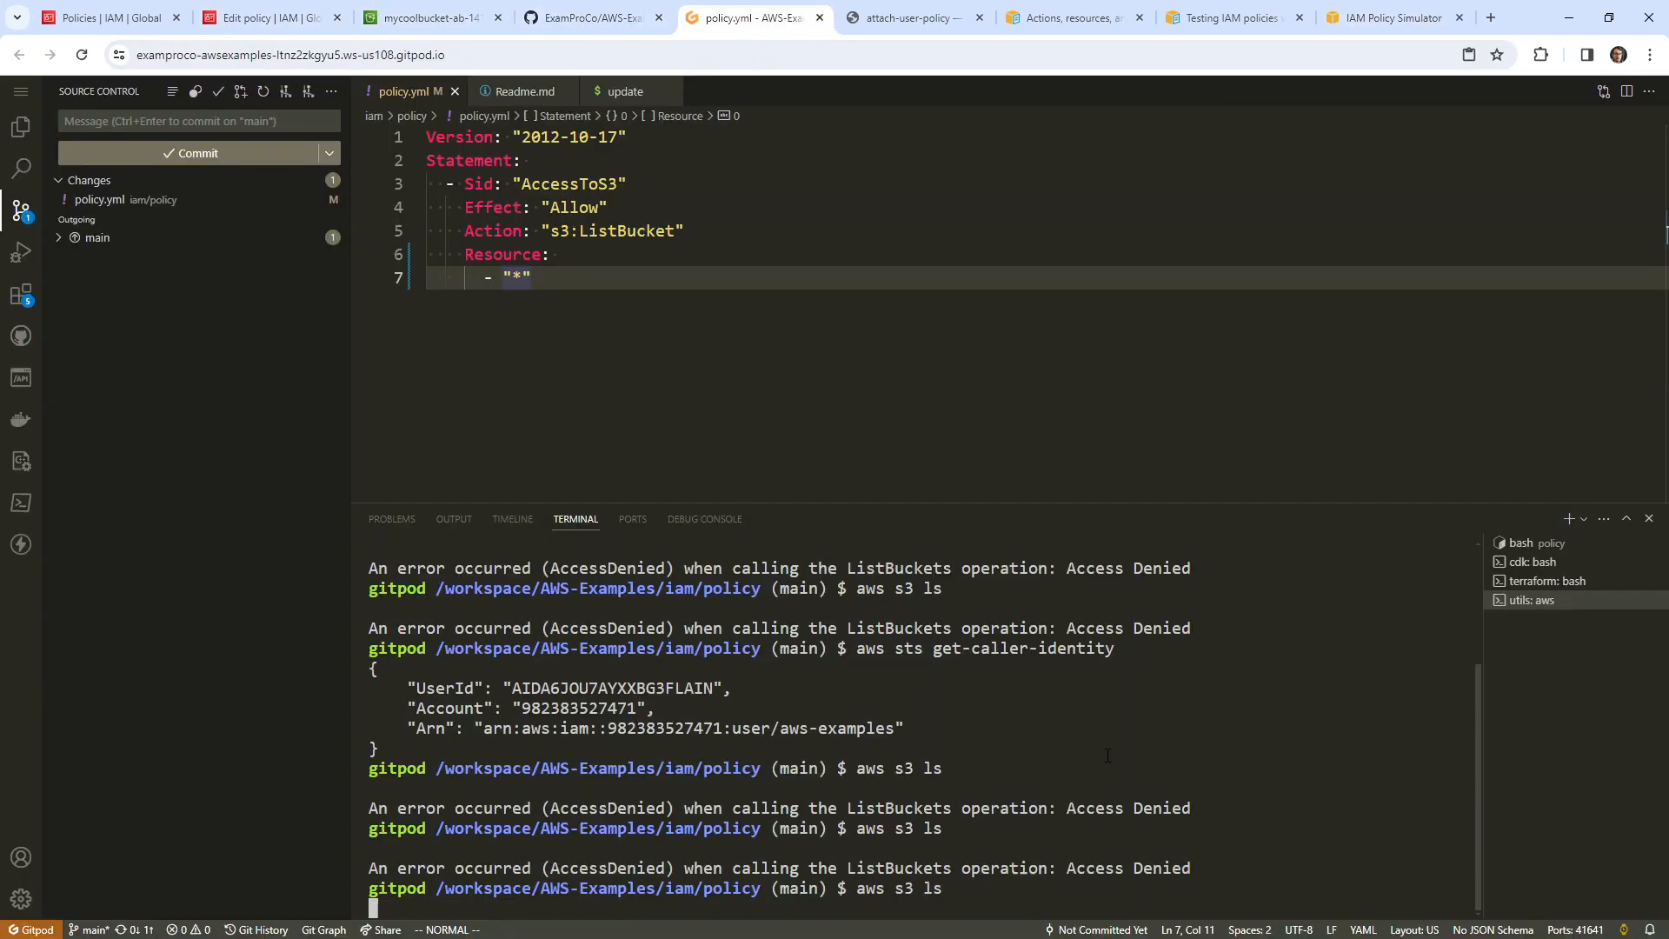
- Repeat the aws s3 ls command in the workspace terminal
key("Up")
key("Return")
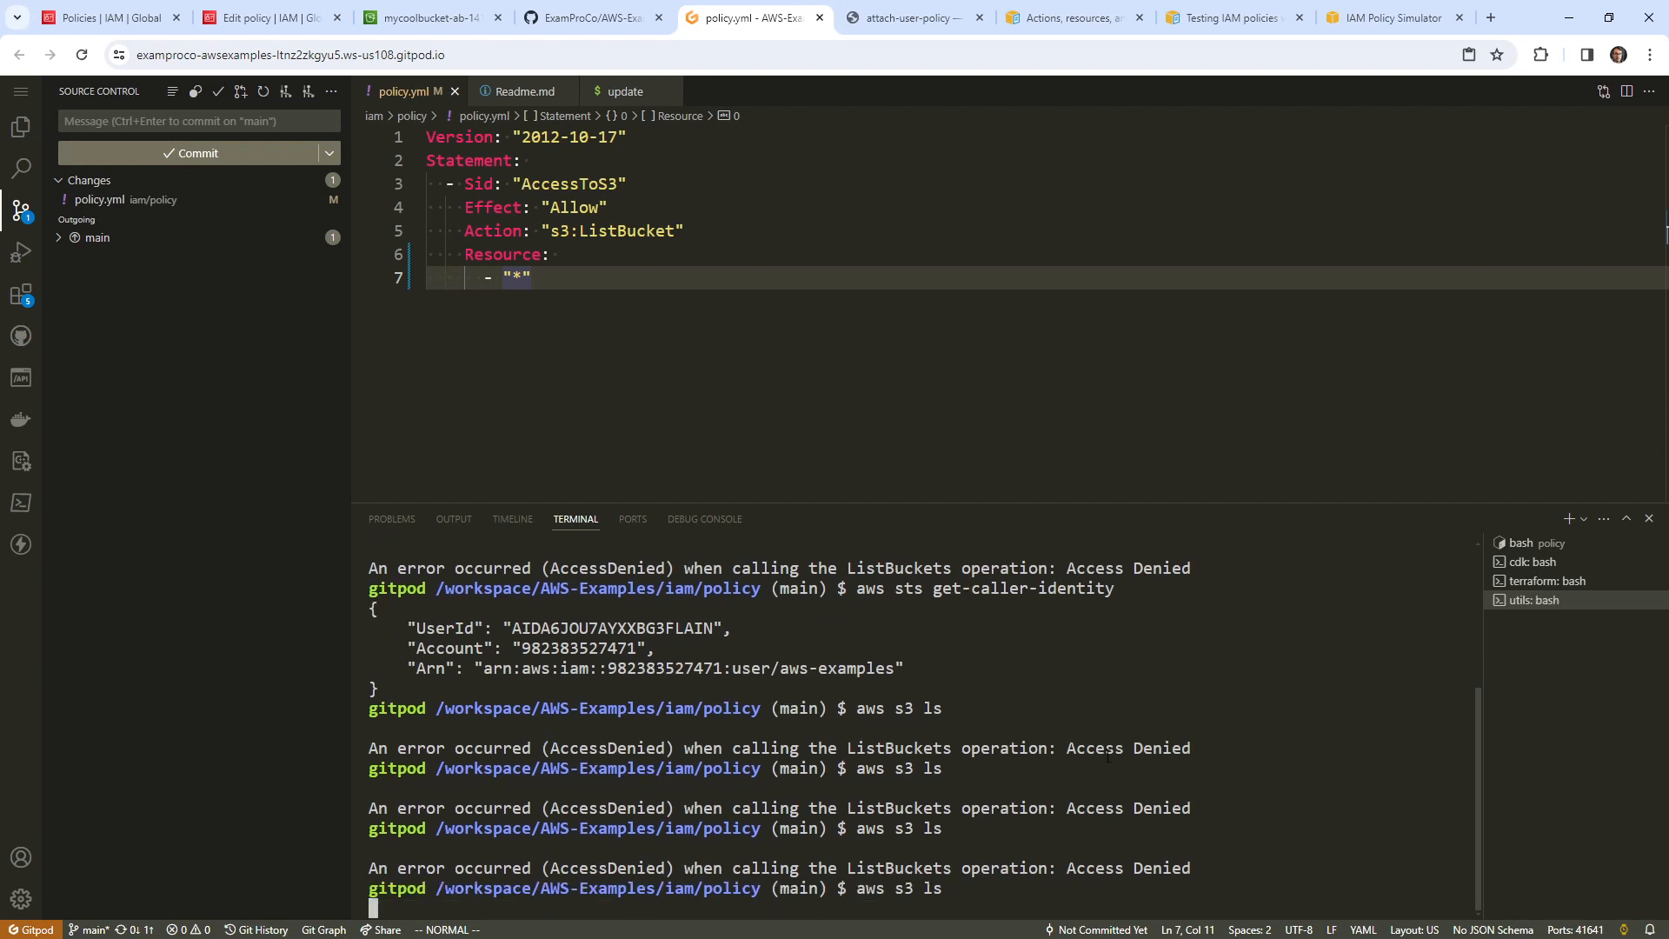
- Stage policy.yml, commit it with the message "save changes" and sync the commit to the remote main branch
left_click(312, 200)
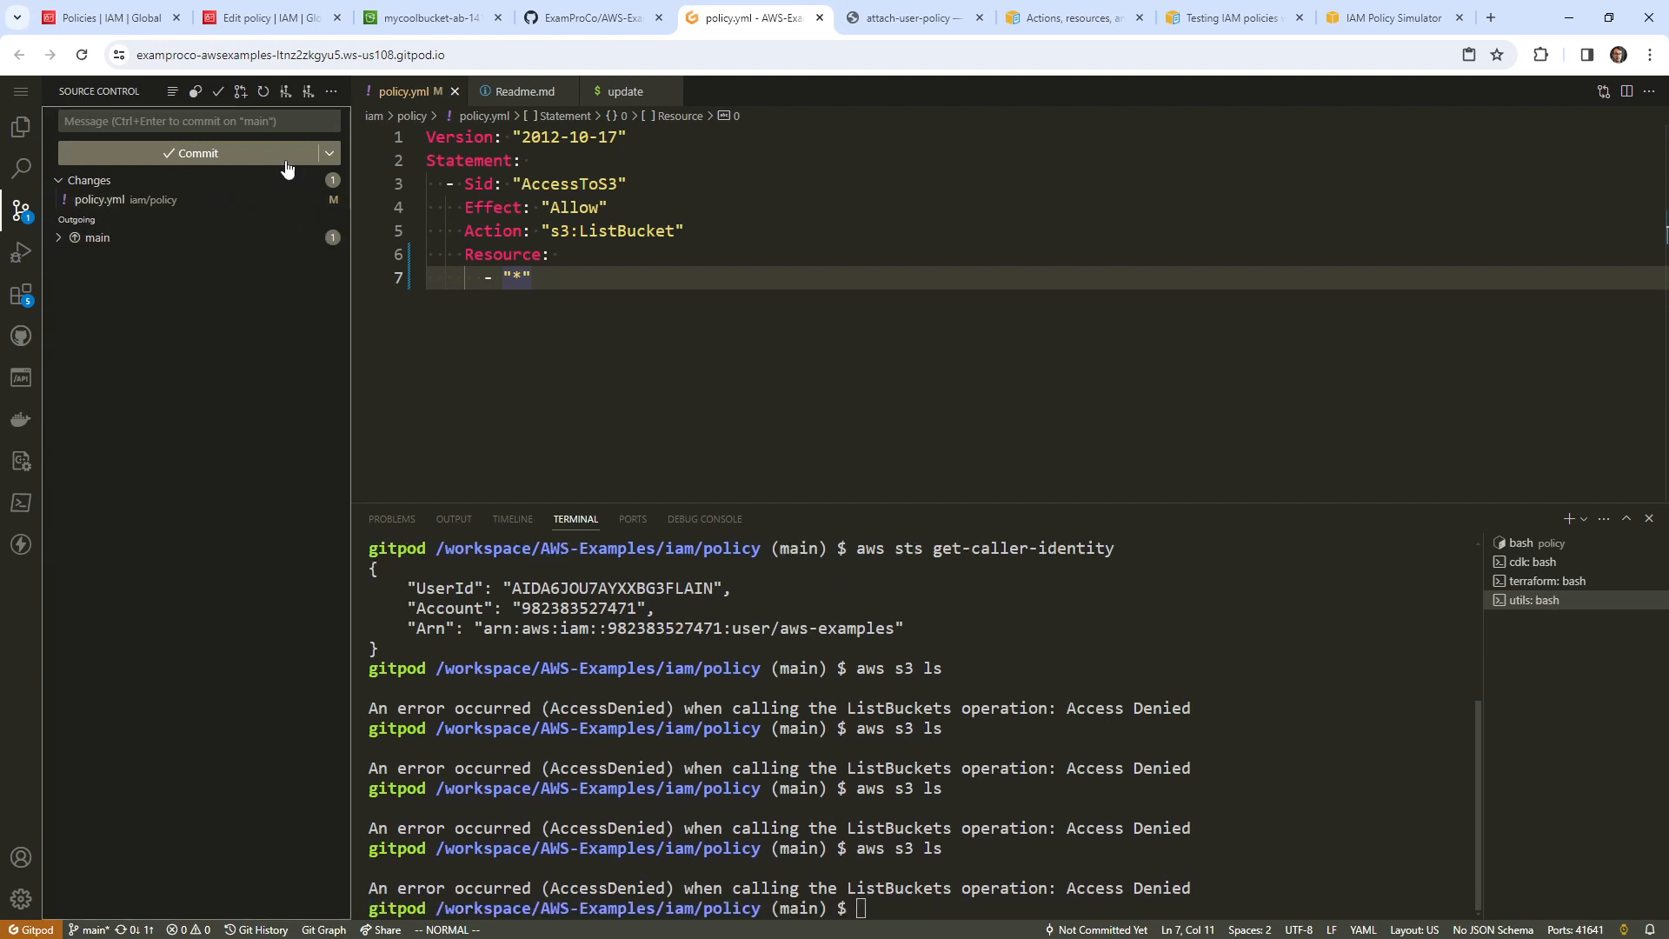
left_click(274, 121)
type("save changes")
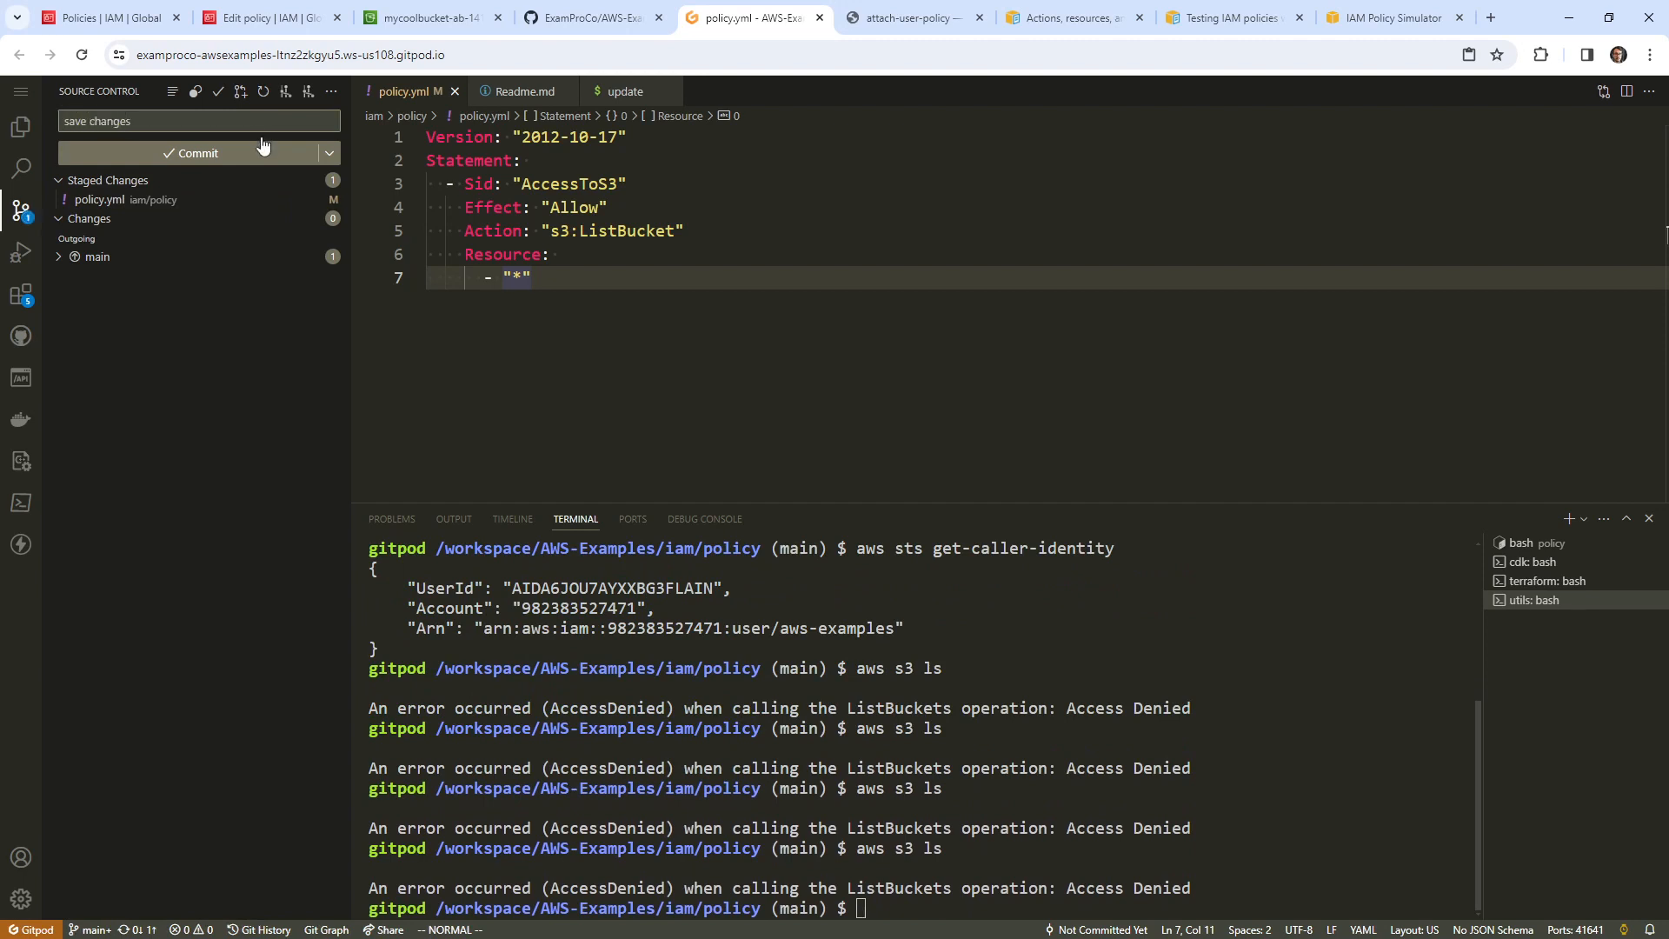
left_click(263, 150)
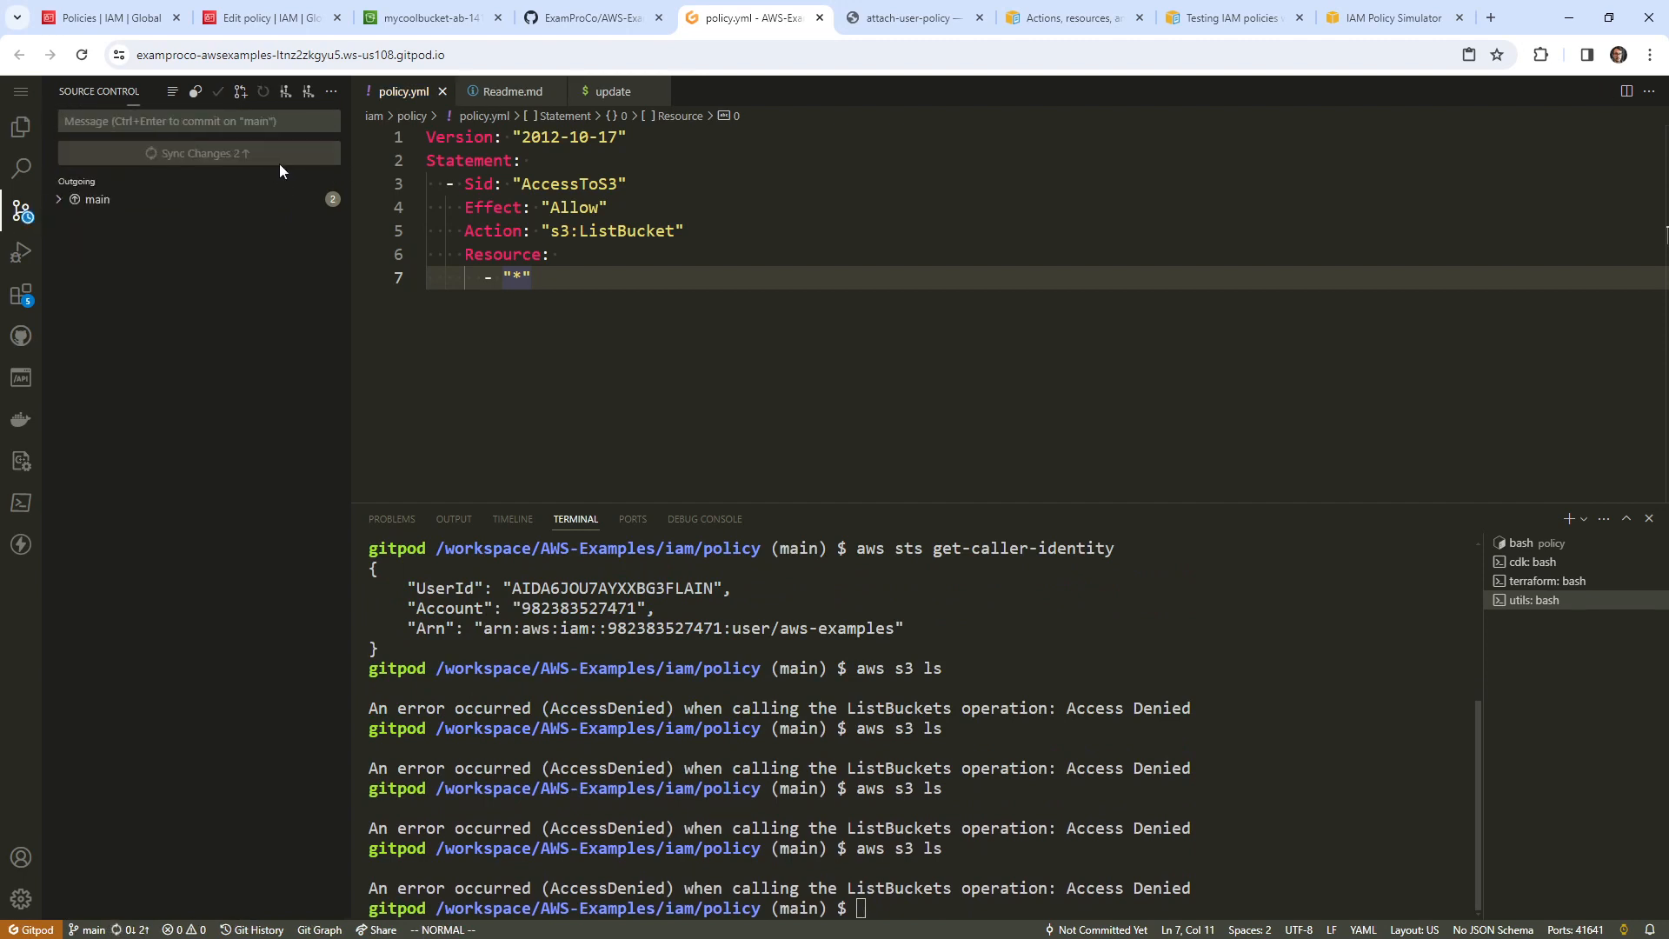
- Stop the running Gitpod workspace
left_click(21, 902)
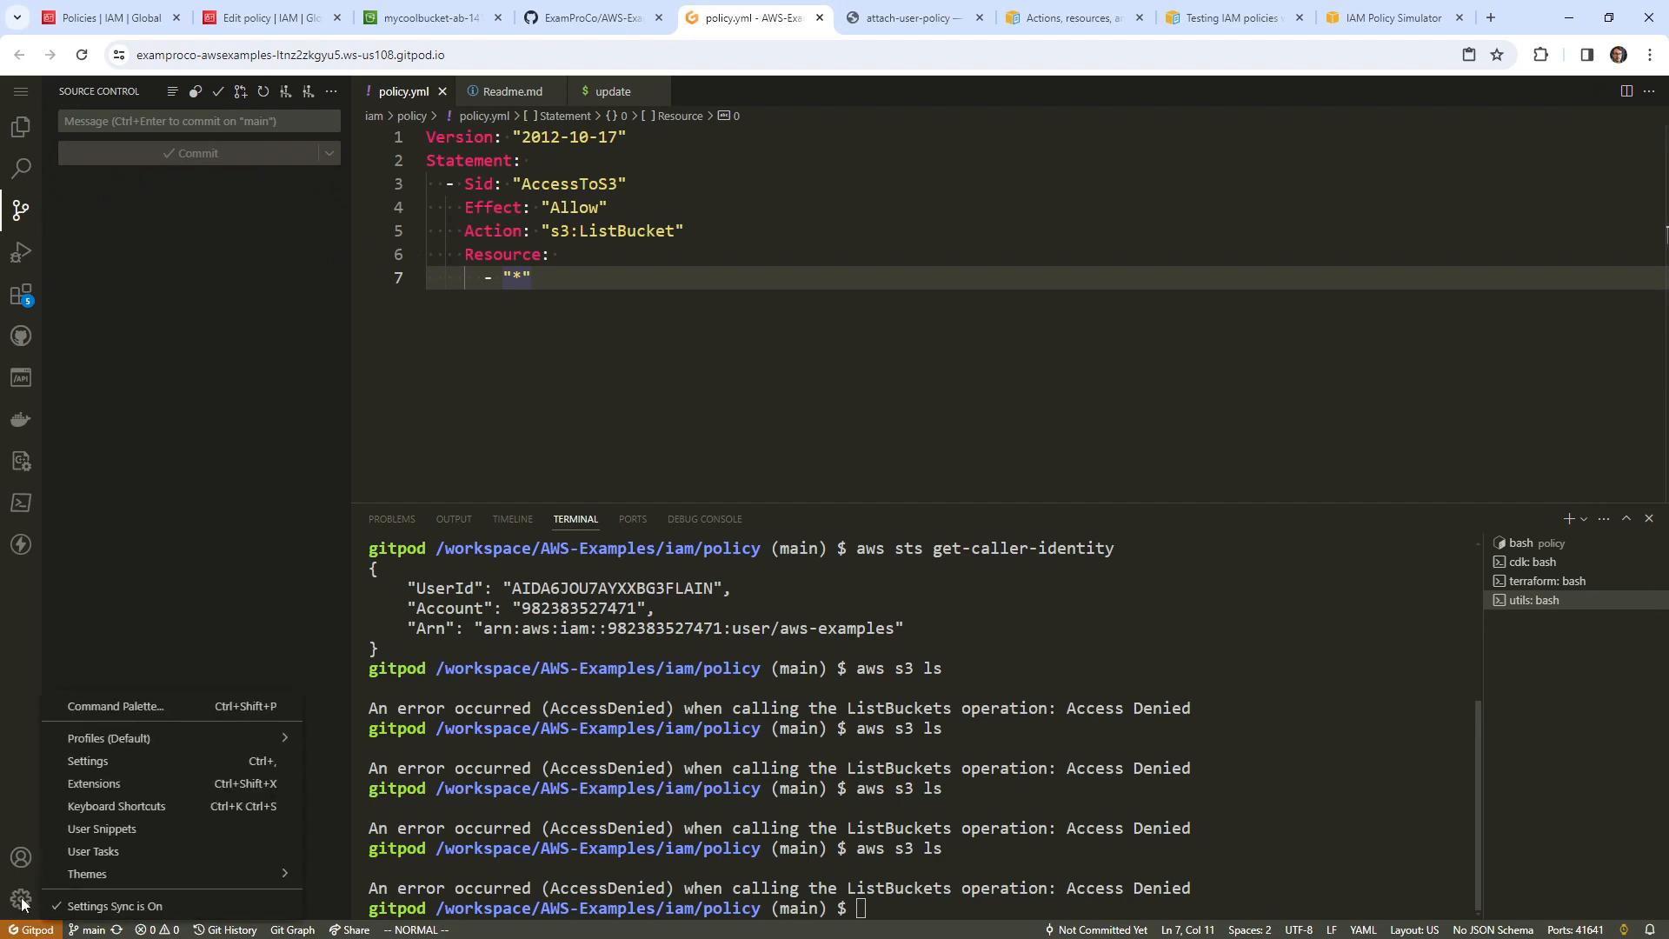
left_click(21, 900)
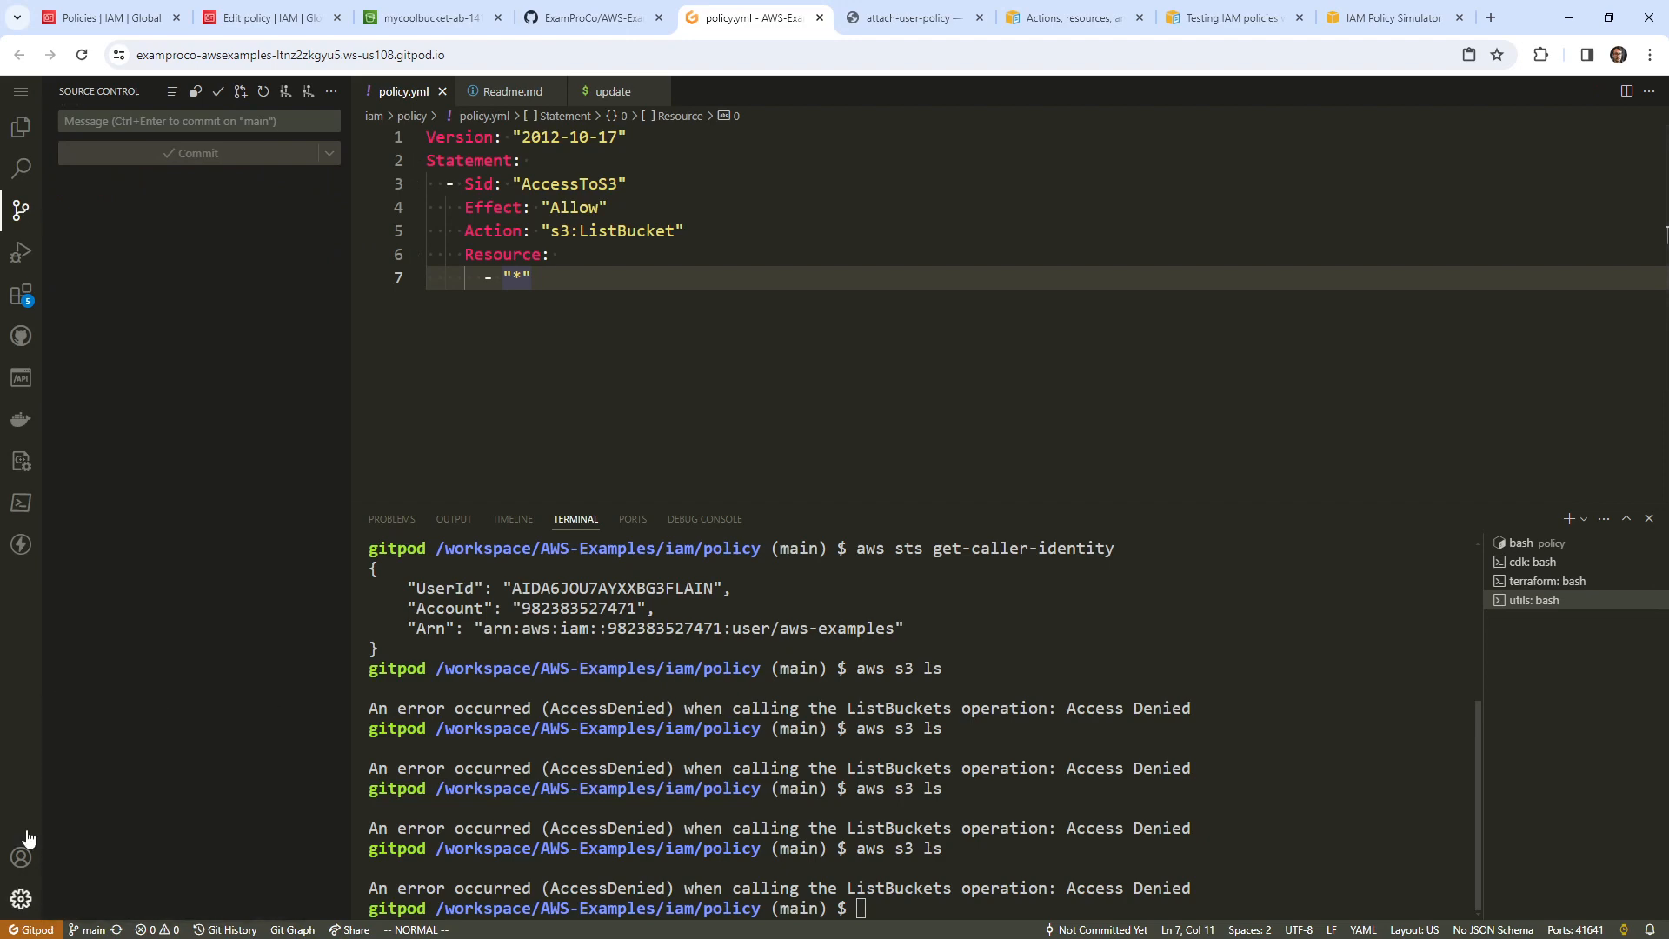
left_click(19, 92)
left_click(131, 403)
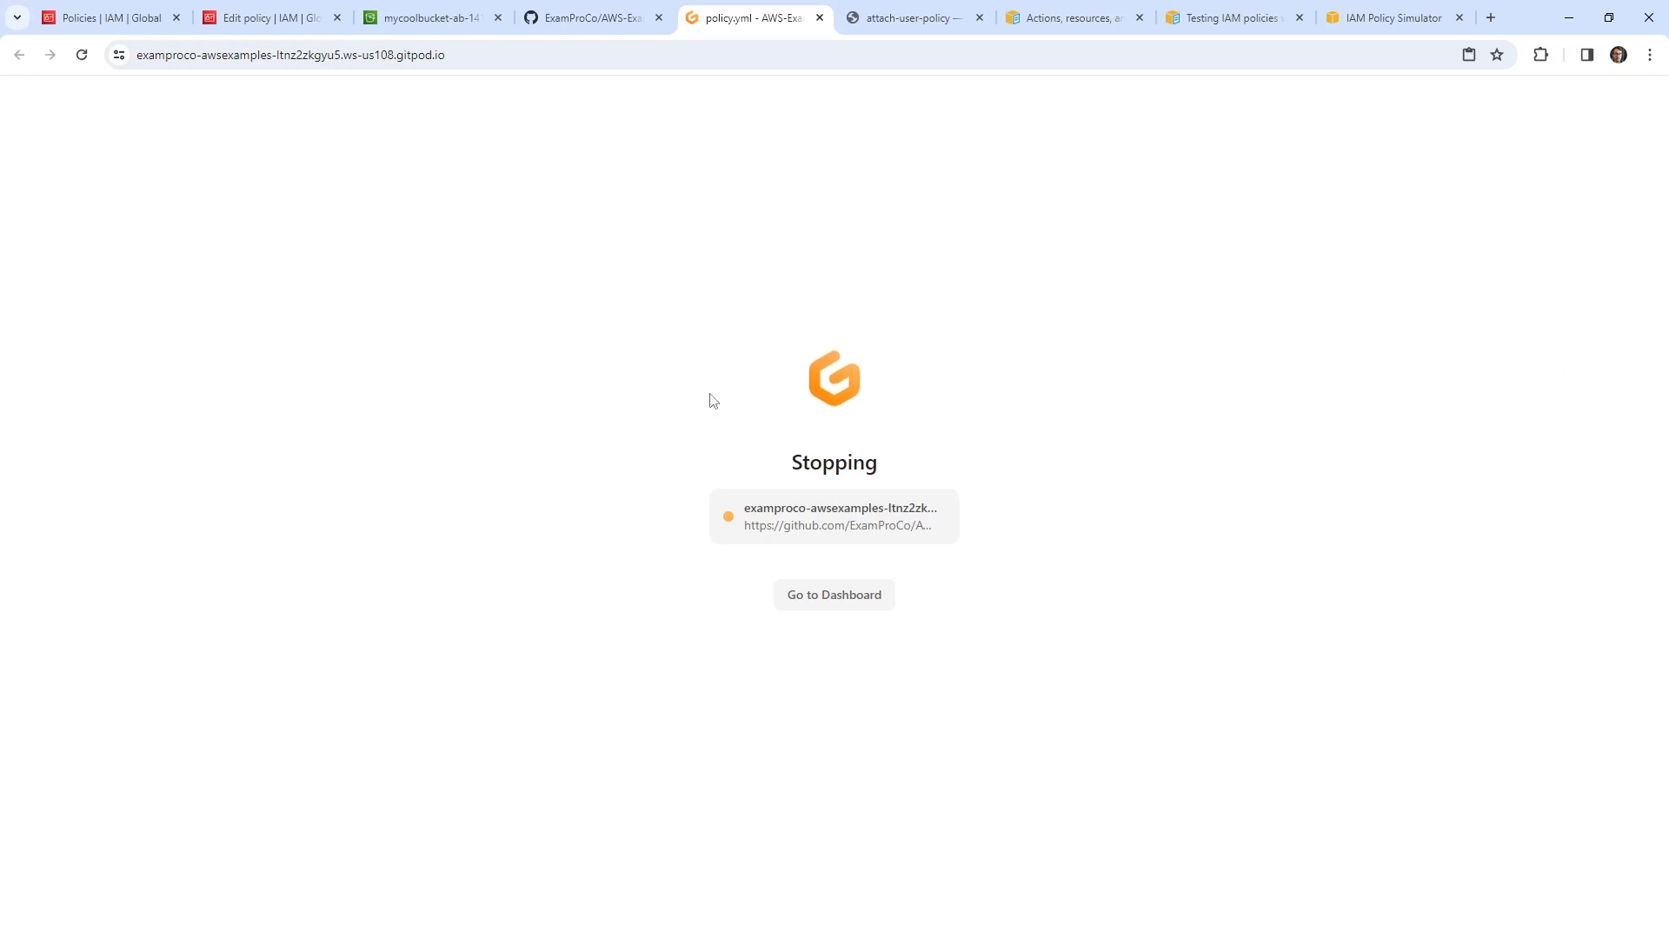
- Close the stopped workspace's page and launch a fresh Gitpod workspace from the AWS-Examples repository on GitHub
left_click(1394, 17)
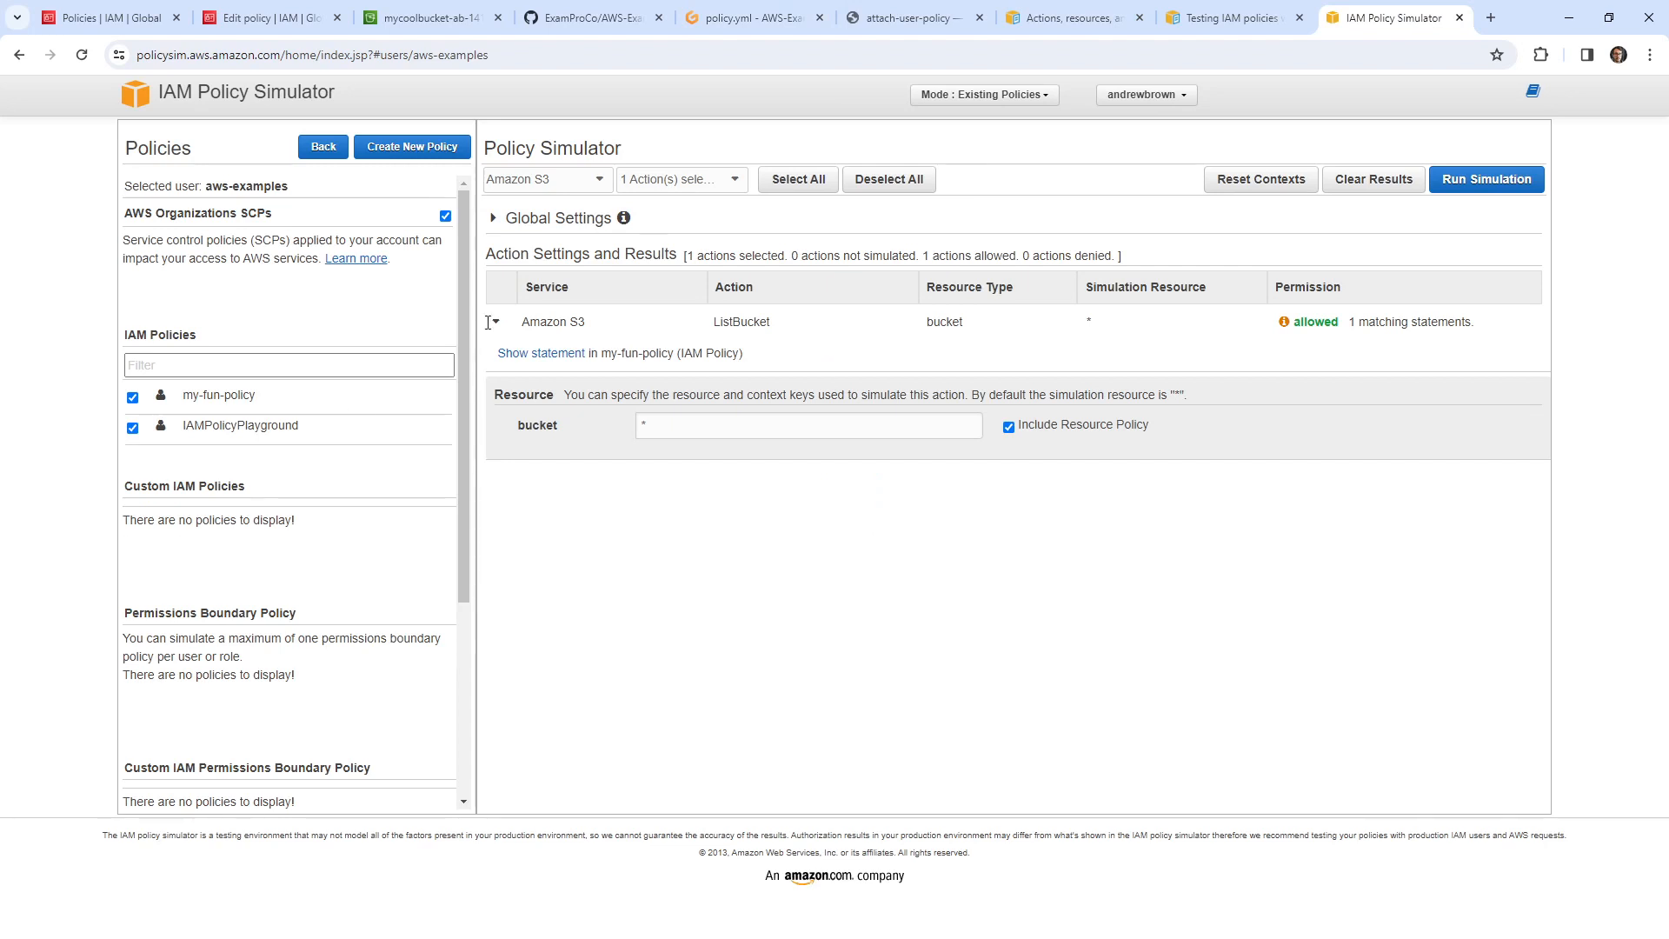
left_click(622, 22)
left_click(753, 19)
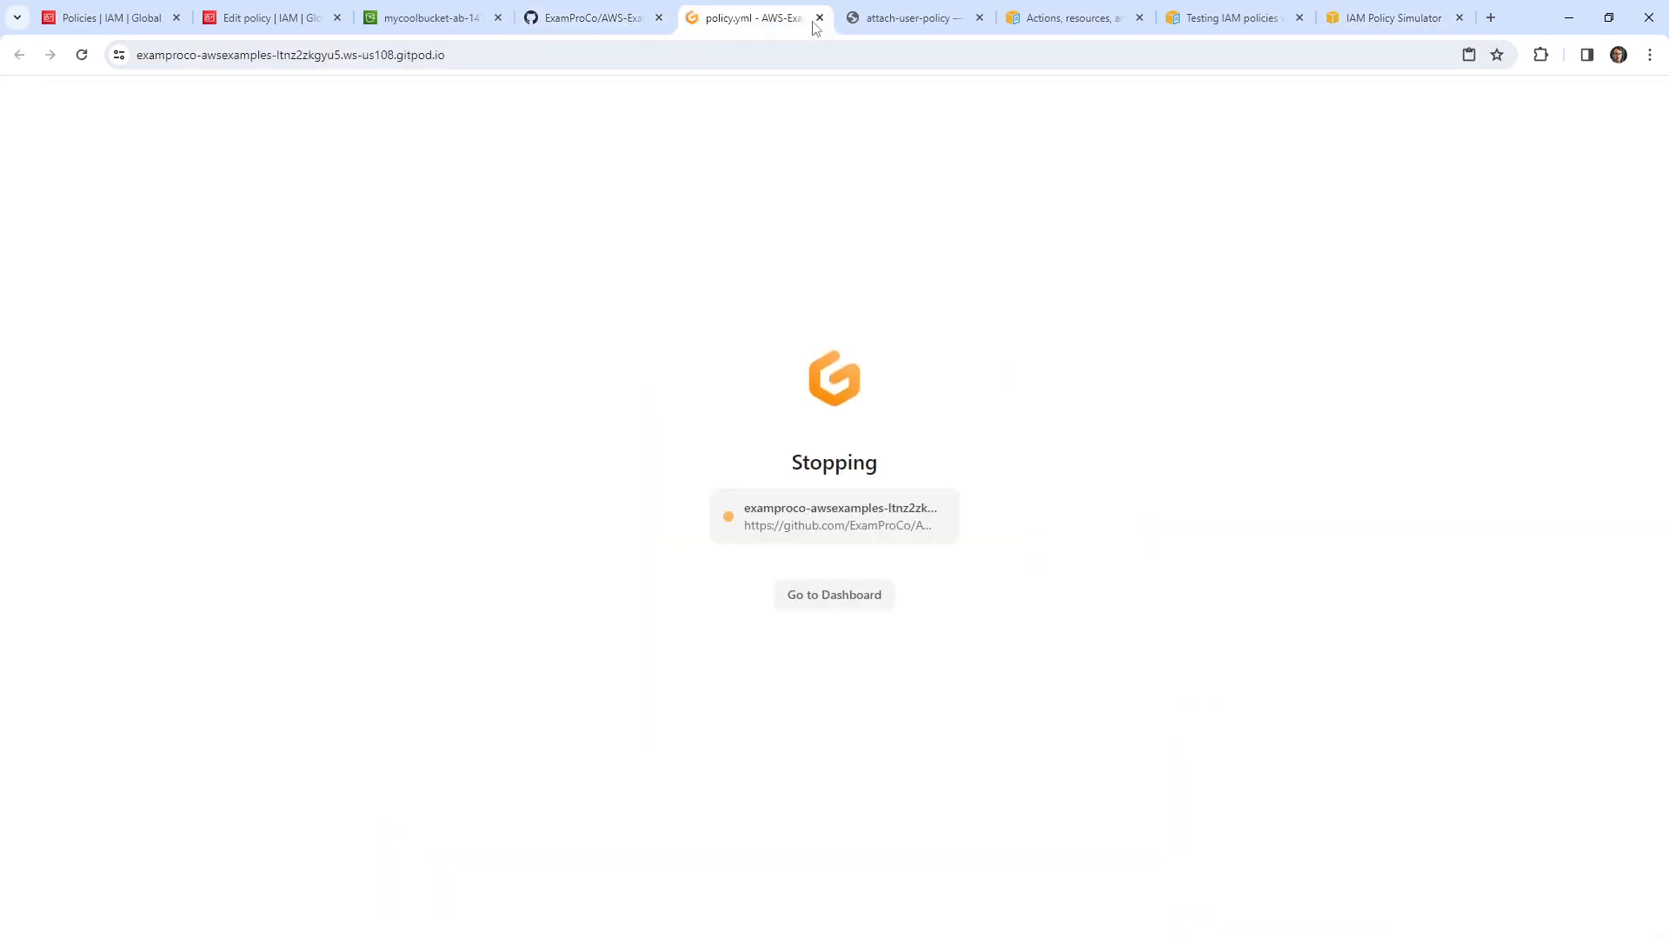
left_click(819, 18)
left_click(574, 17)
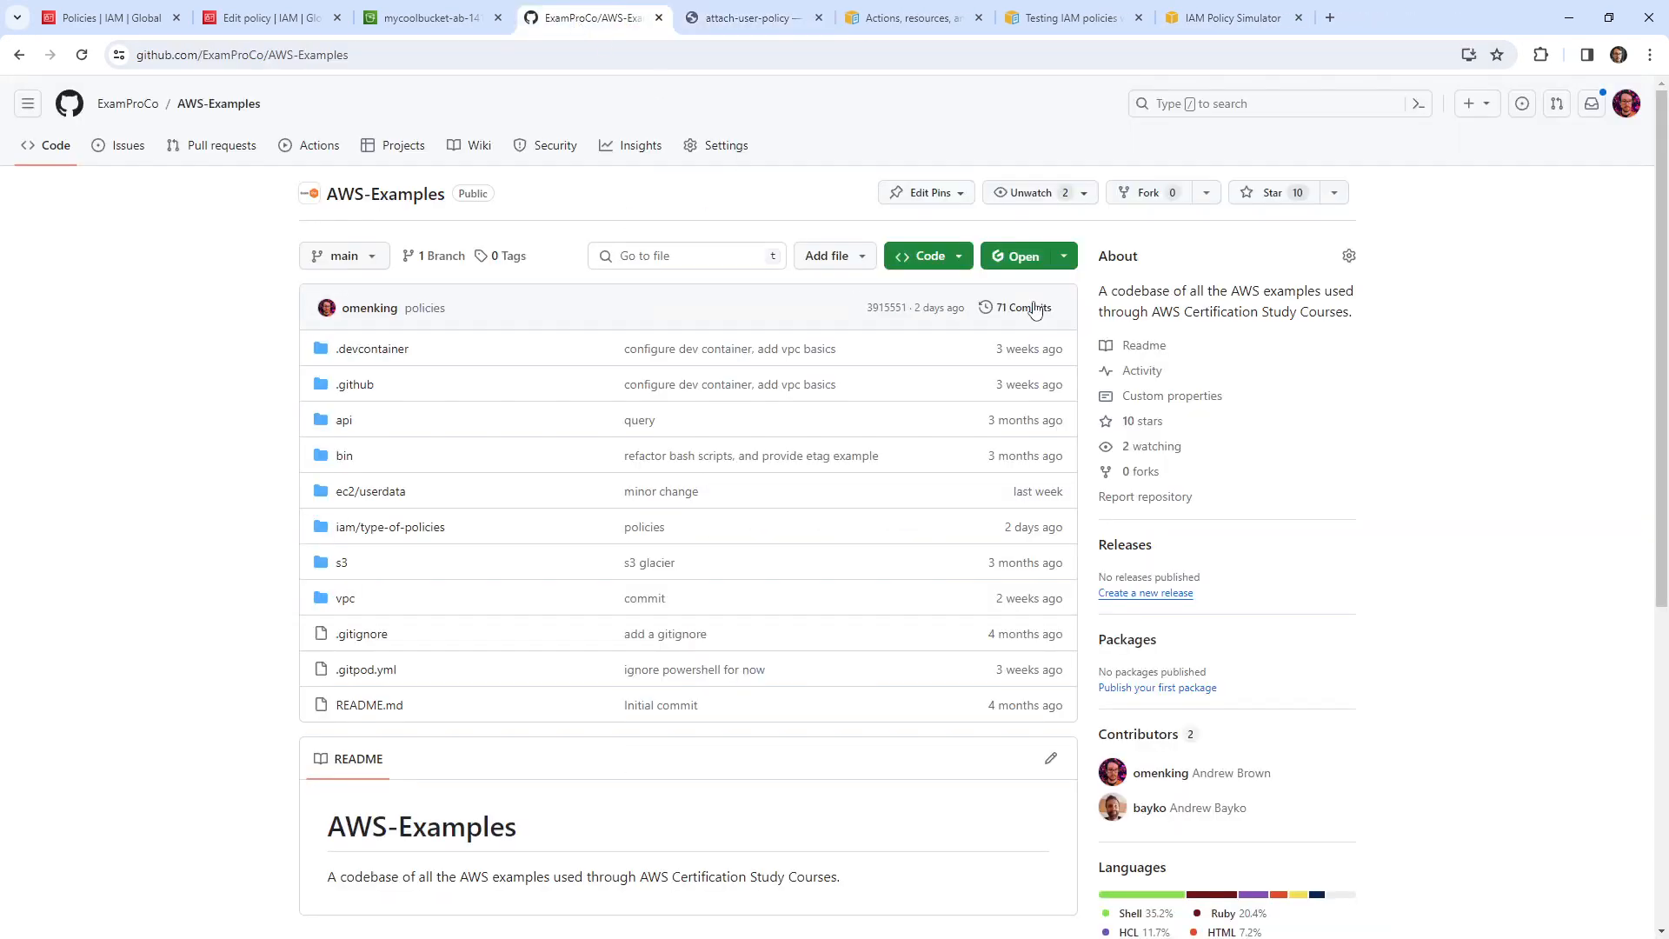
left_click(1015, 260)
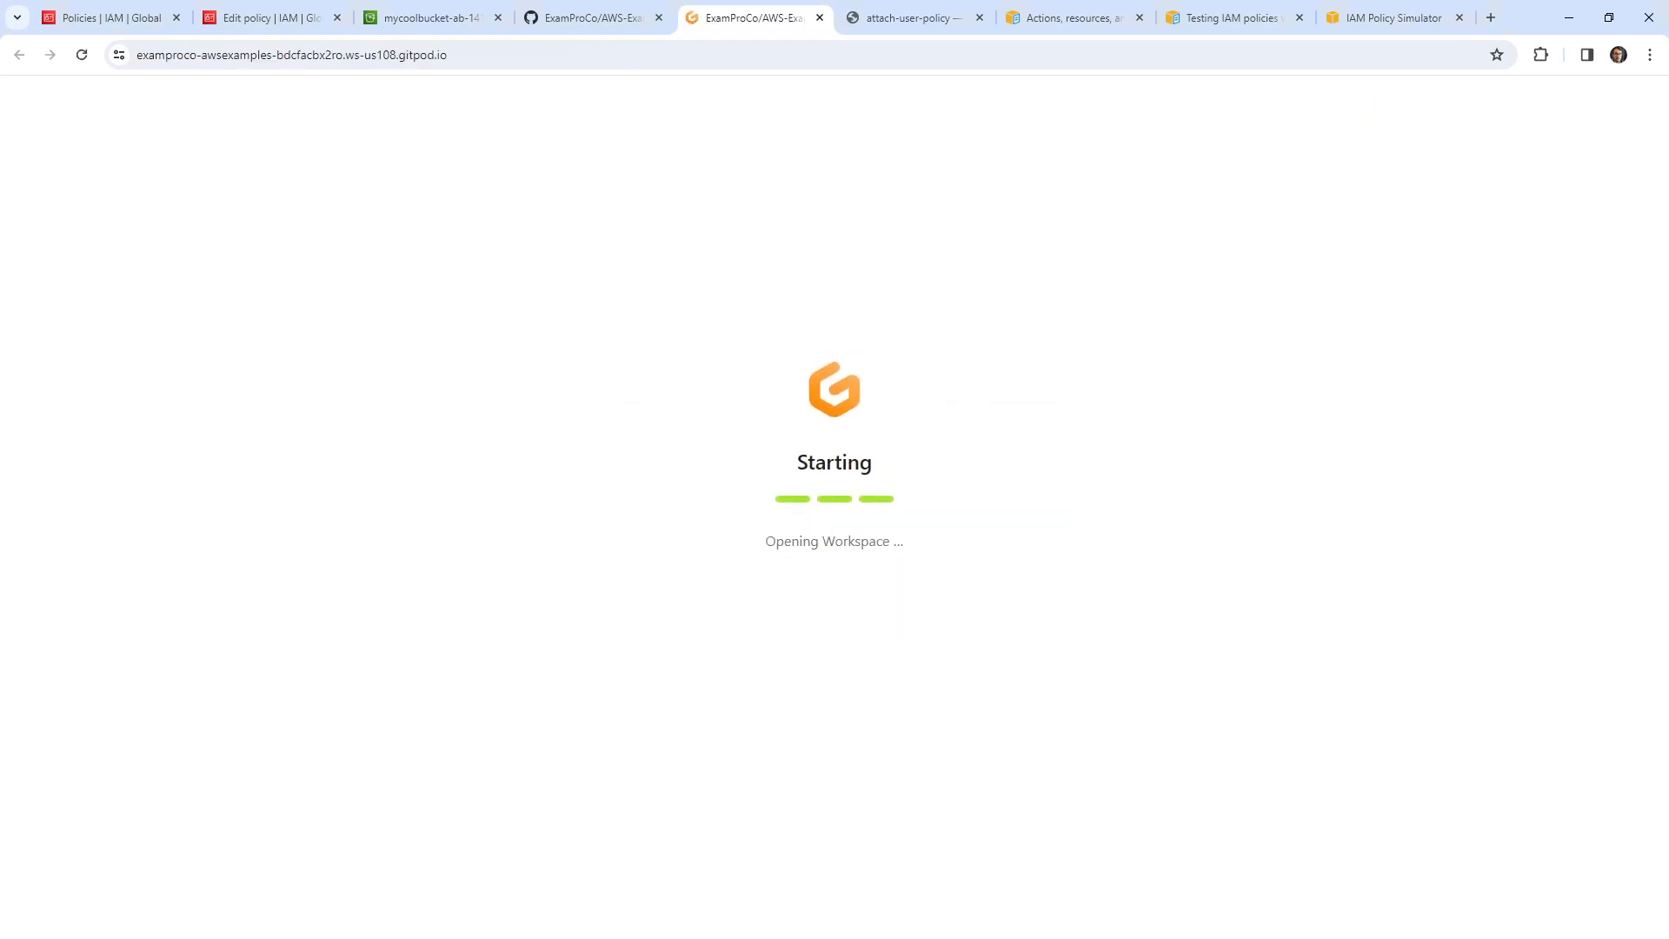
- Run aws s3 ls in the terminal of the newly started workspace
type("aws s")
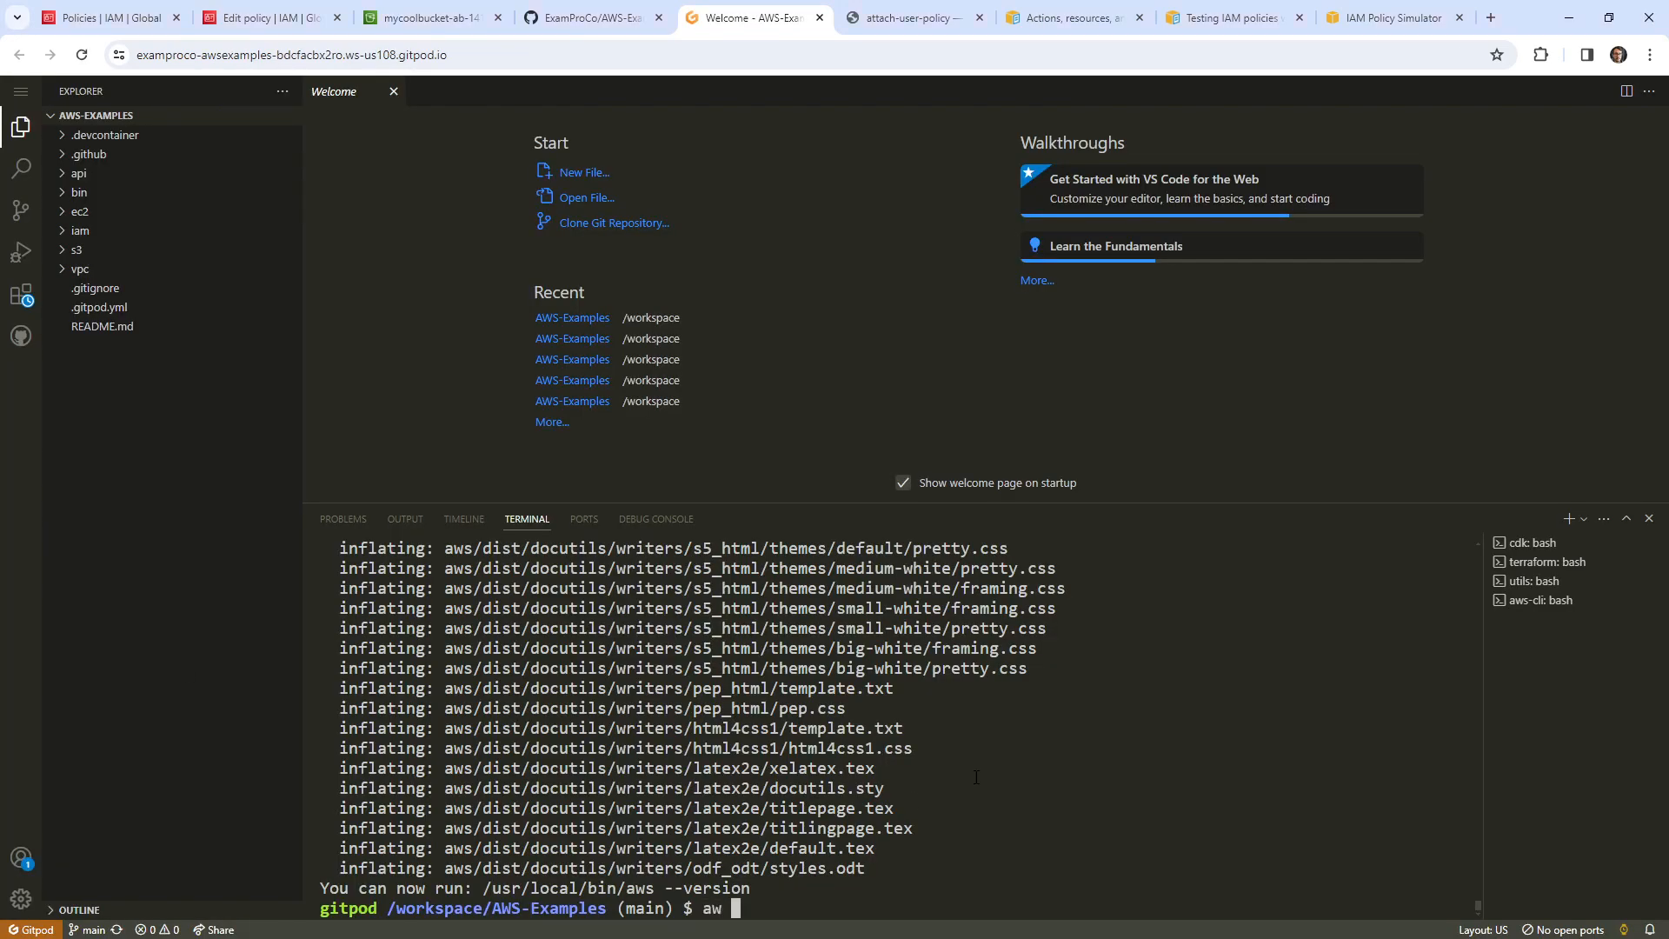
type("3 ls")
key("Return")
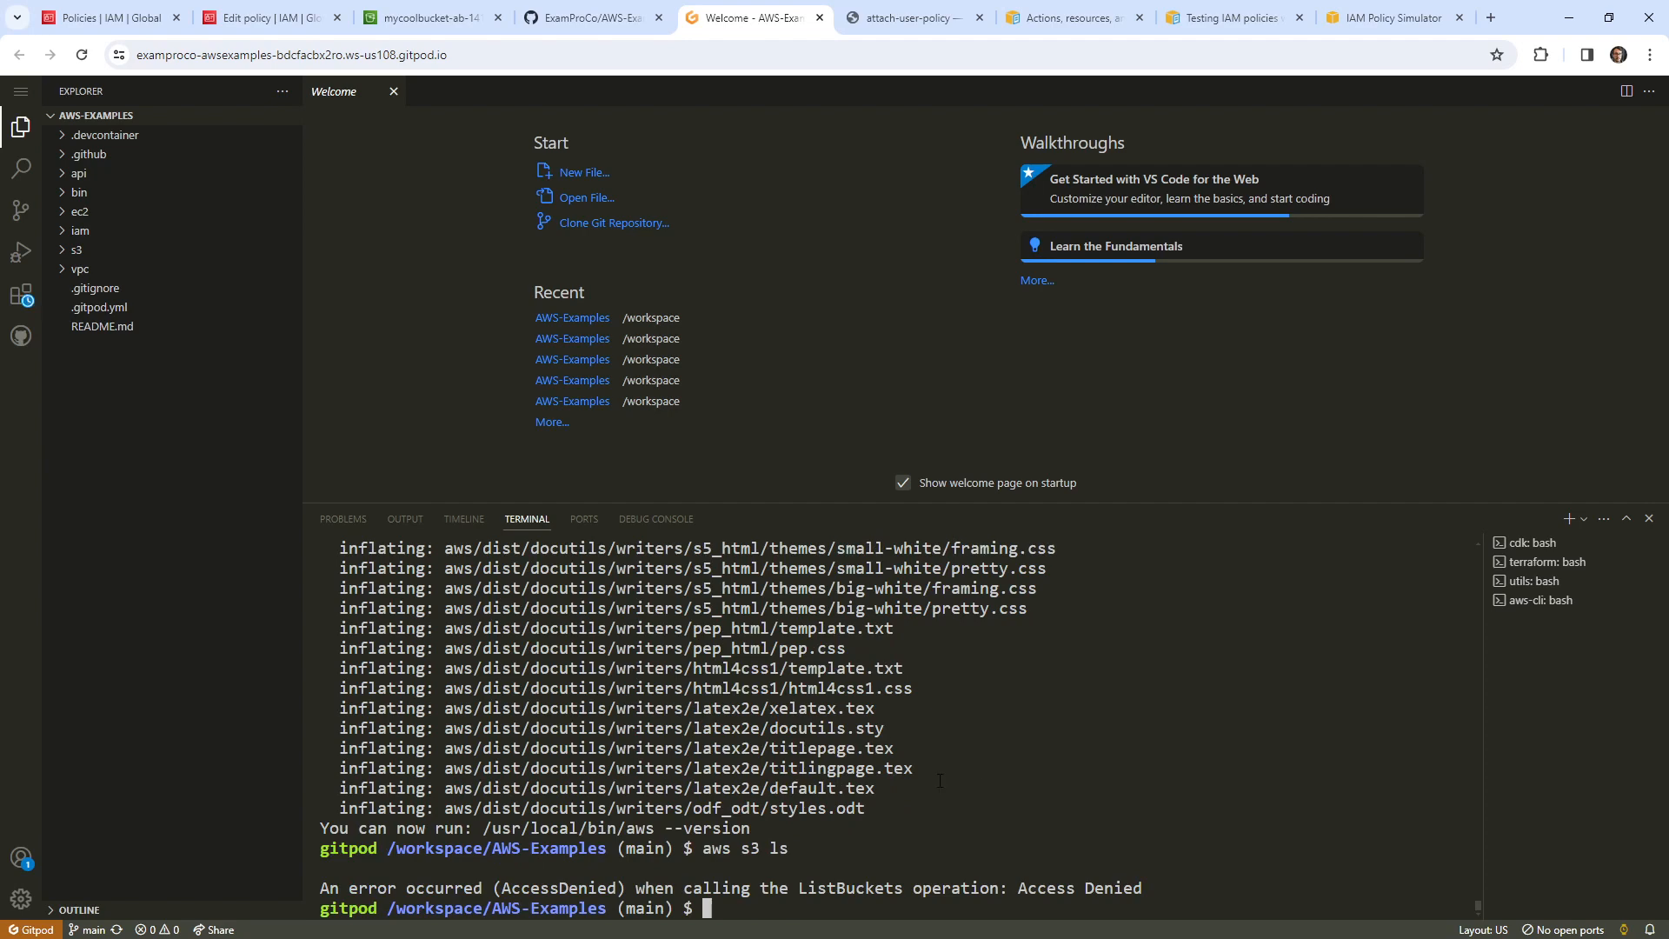
- Go back to the my-fun-policy editor in the IAM console and leave it for the policy's details page, discarding unsaved changes
left_click(592, 18)
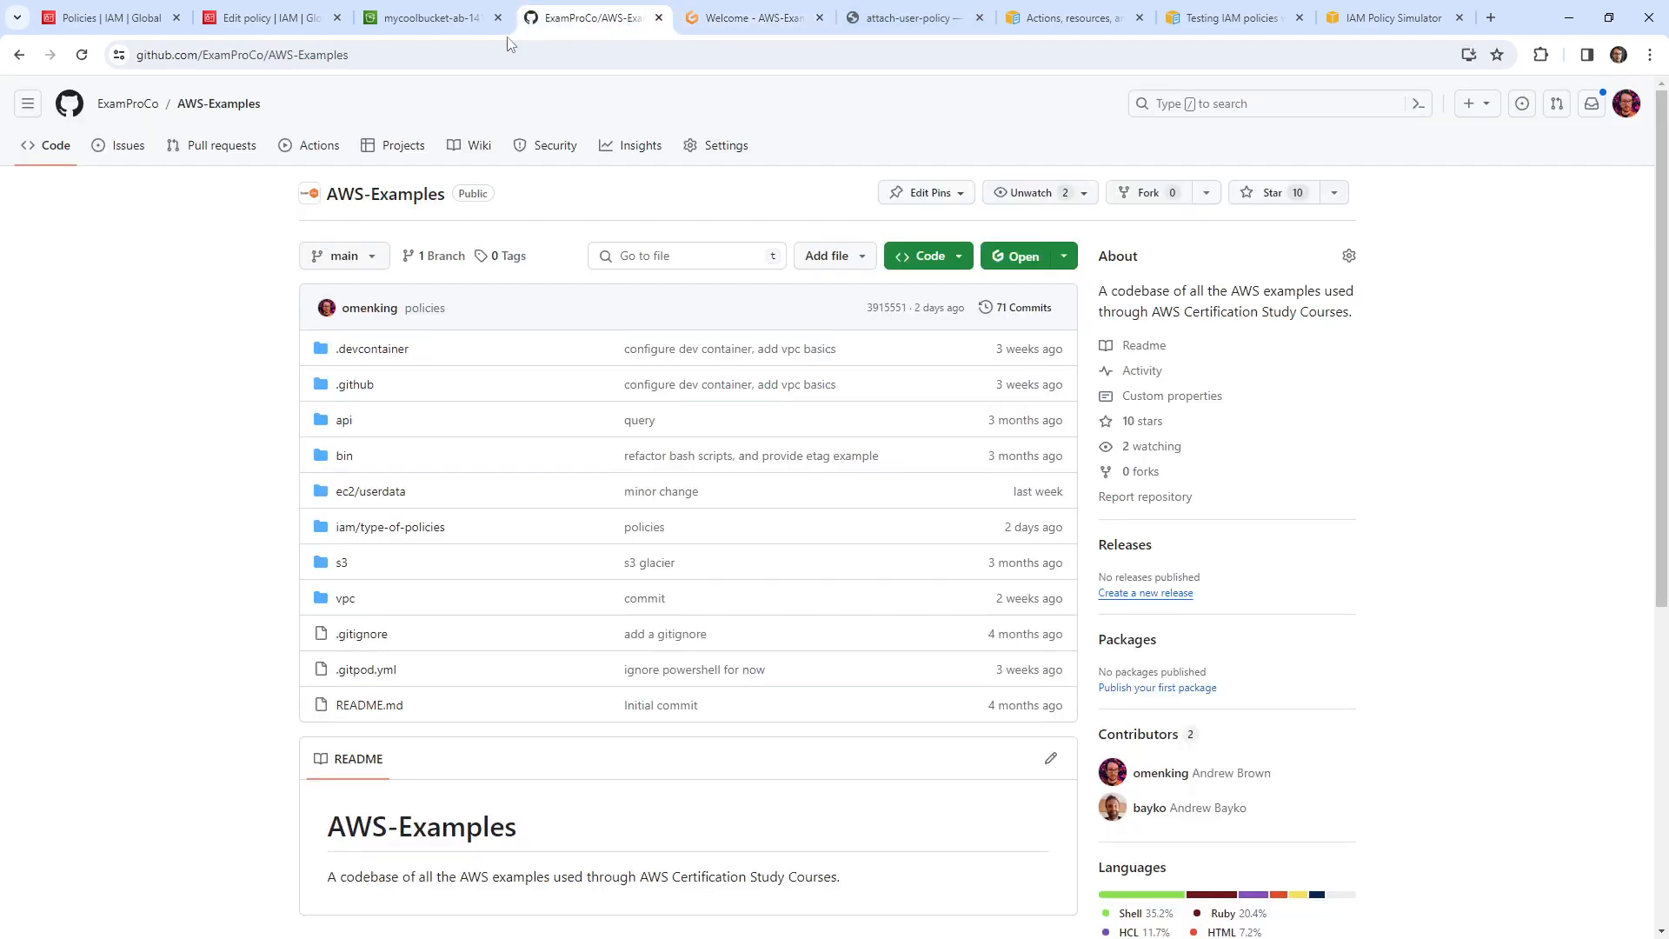
left_click(435, 19)
left_click(277, 21)
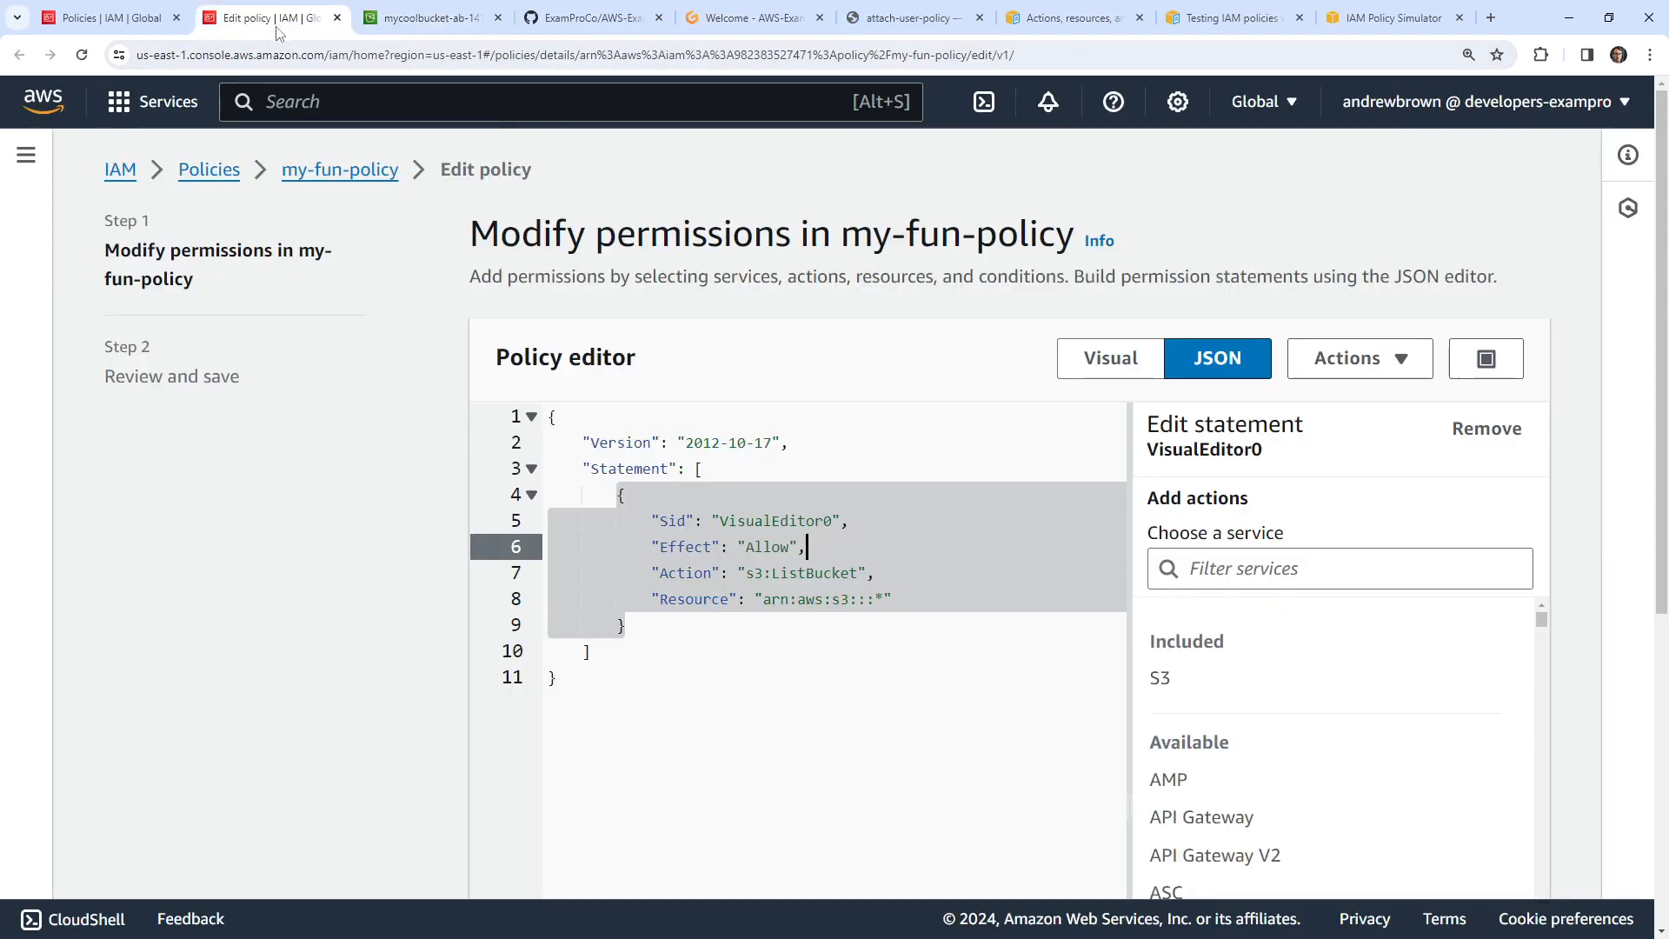
left_click(739, 608)
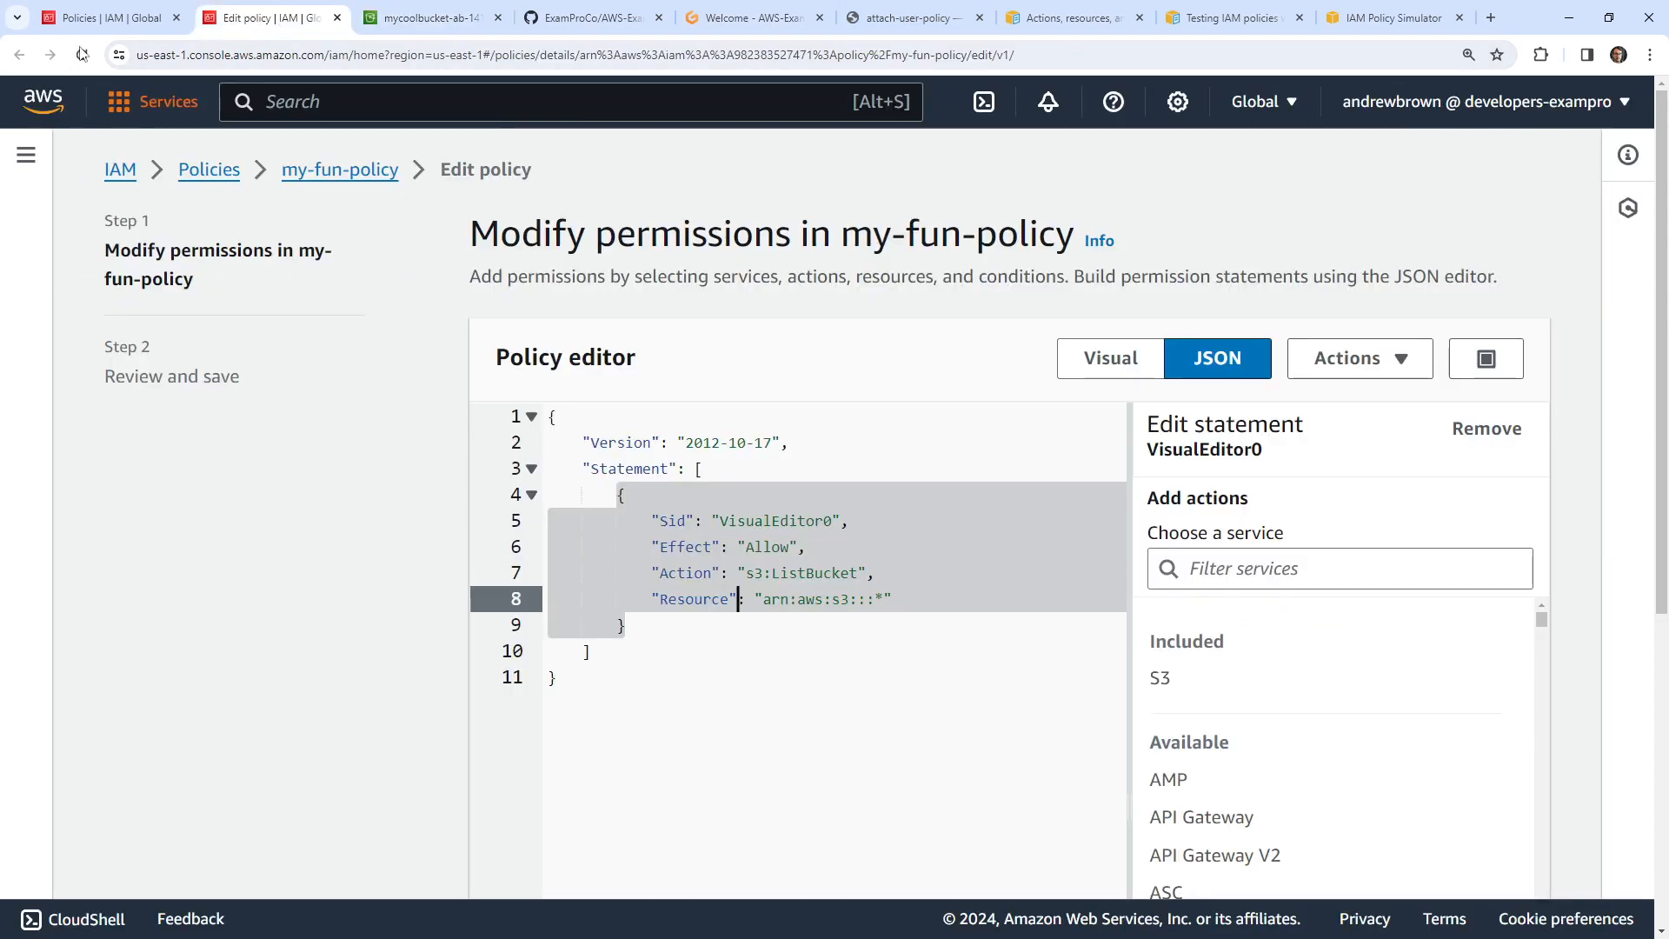
left_click(113, 22)
left_click(283, 19)
left_click(335, 169)
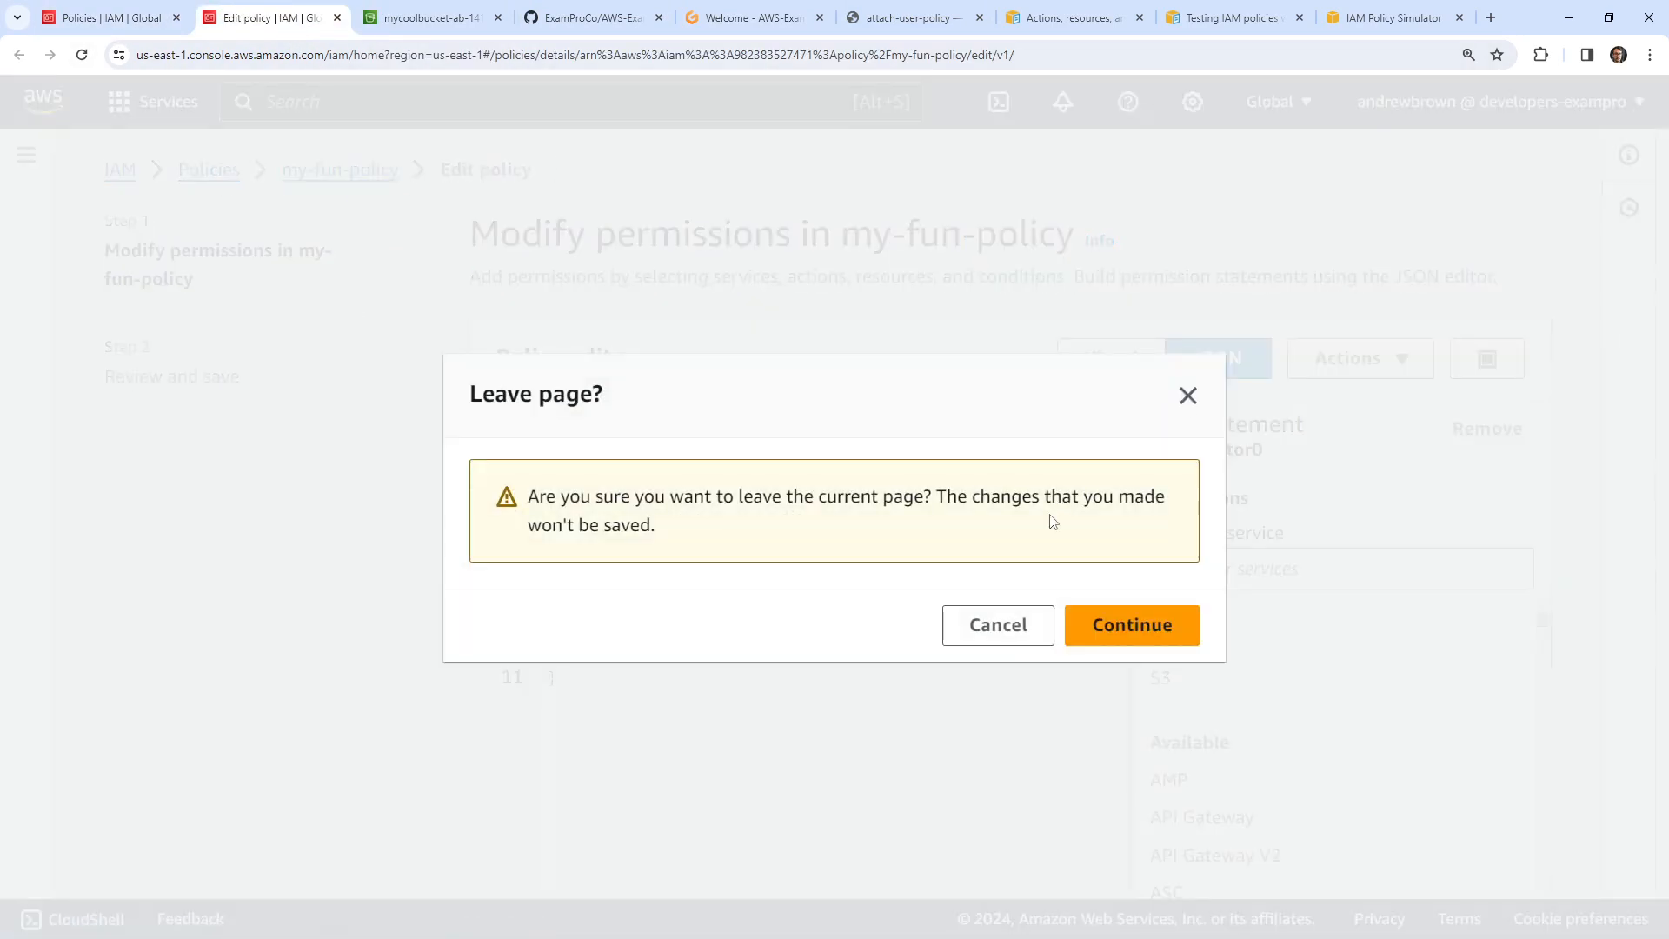
left_click(1082, 628)
- Review the permissions summary of my-fun-policy and open the policy for editing
scroll(787, 663, "down", 2)
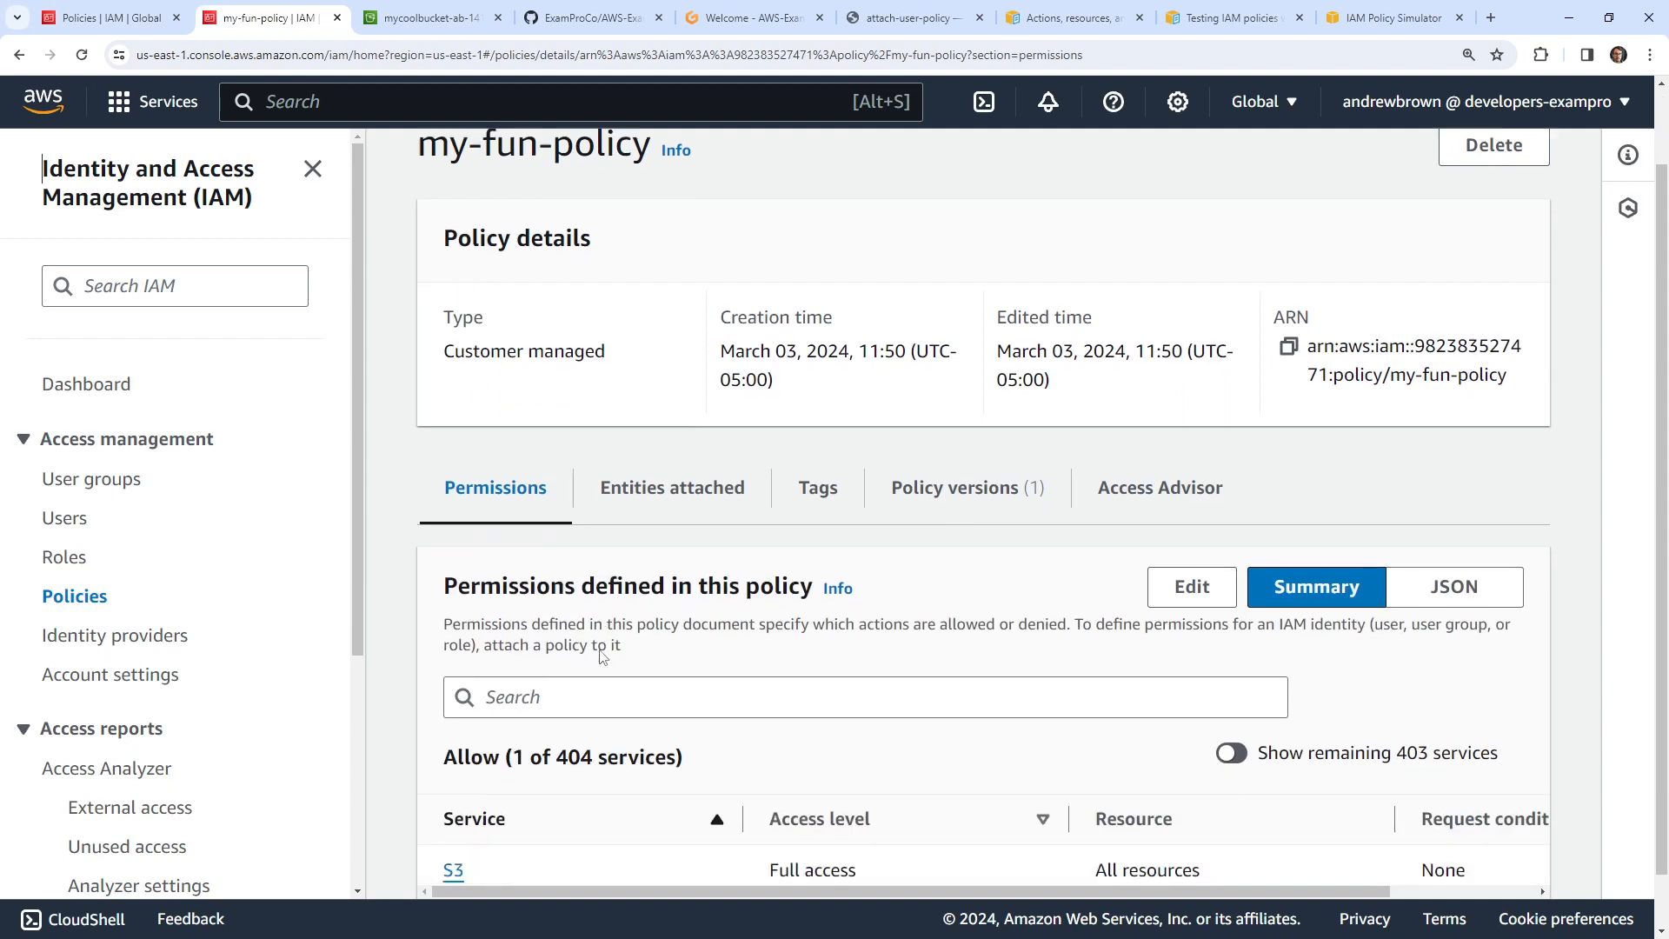
left_click(1196, 540)
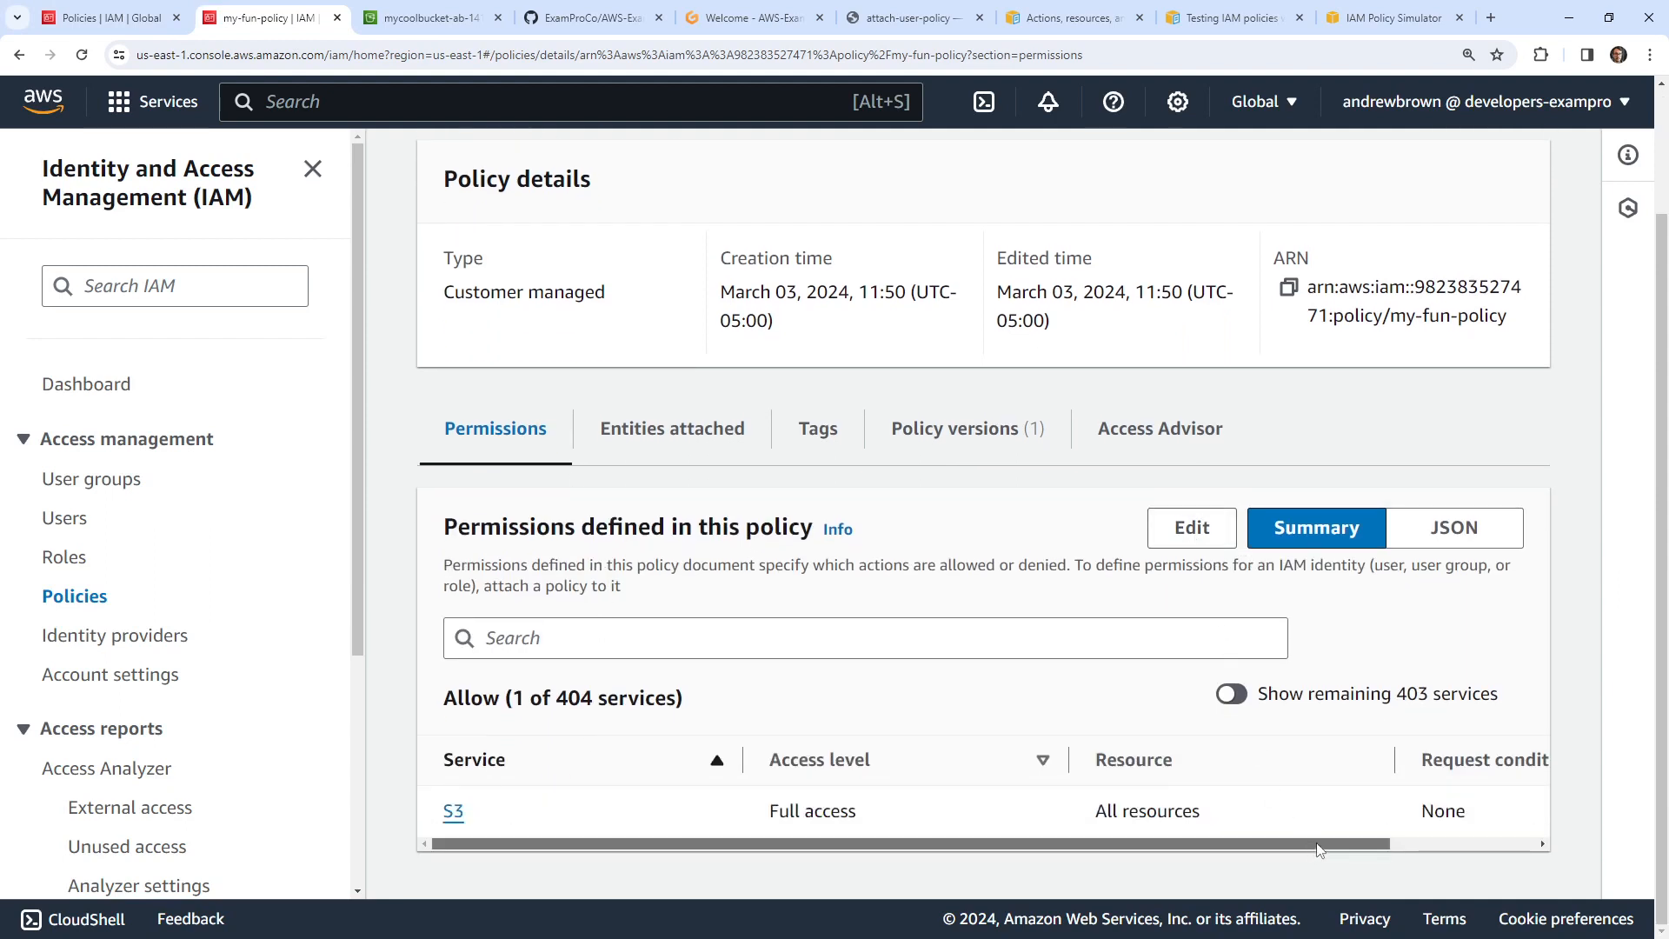
left_click_drag(1330, 843, 1145, 840)
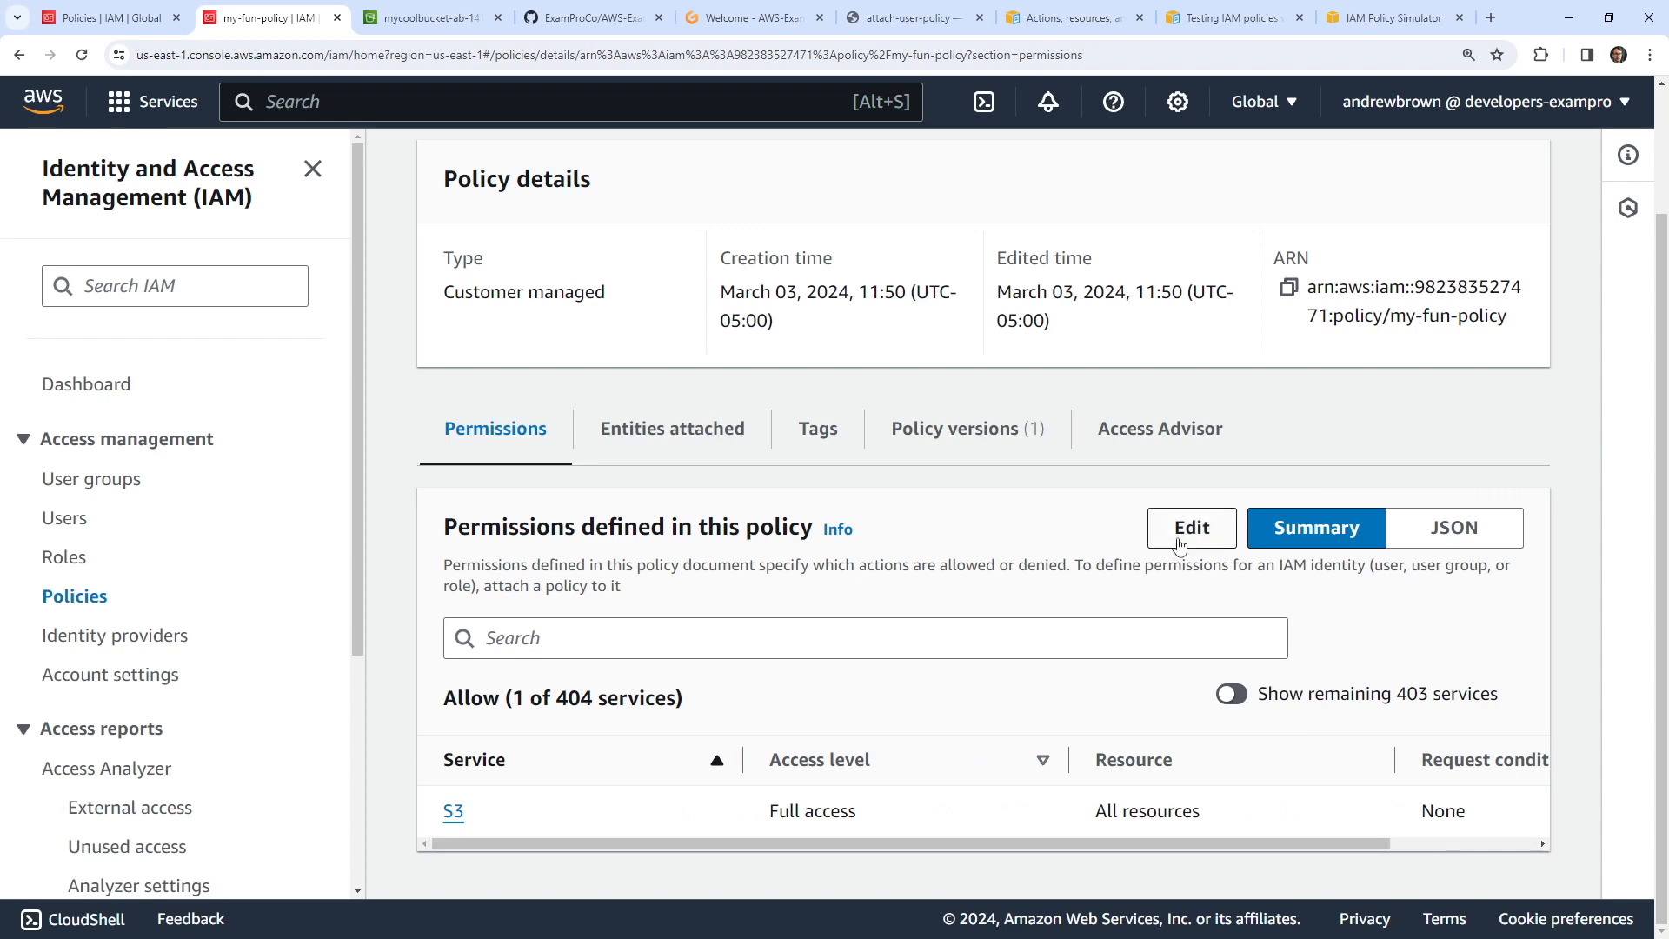
scroll(802, 554, "up", 2)
scroll(782, 552, "down", 2)
left_click(1169, 538)
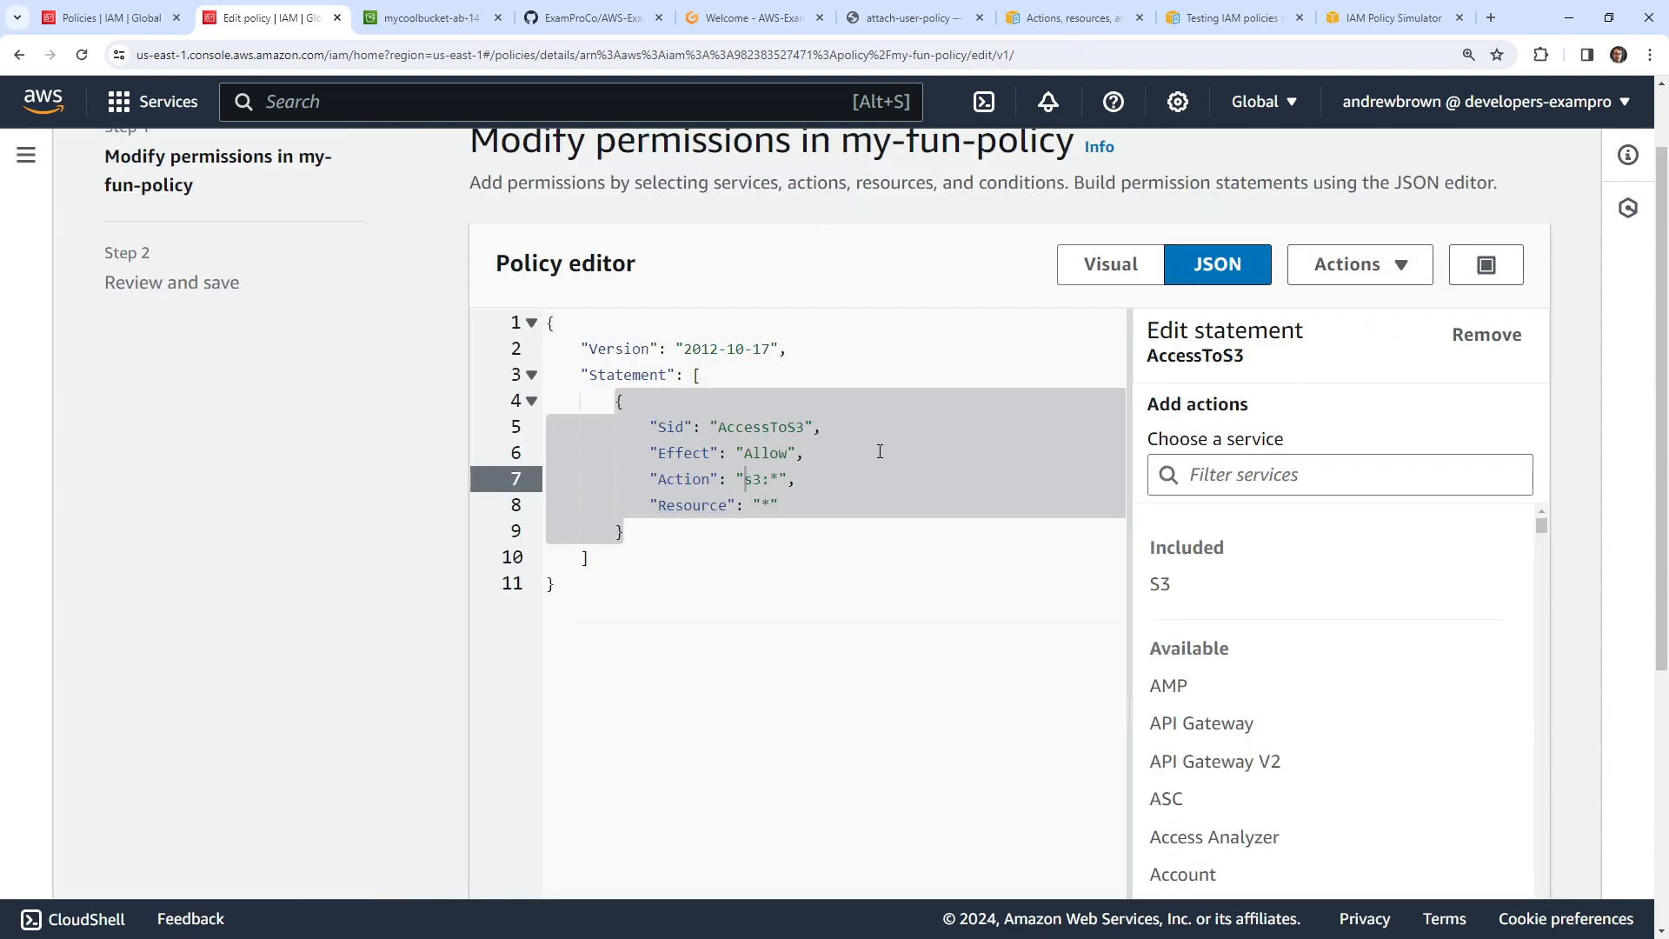
- Try to limit the S3 permissions to the ListBucket action in the visual policy editor by clearing all S3 actions
left_click(811, 485)
key("Left")
key("Left")
key("Left")
key("Left")
left_click(1110, 263)
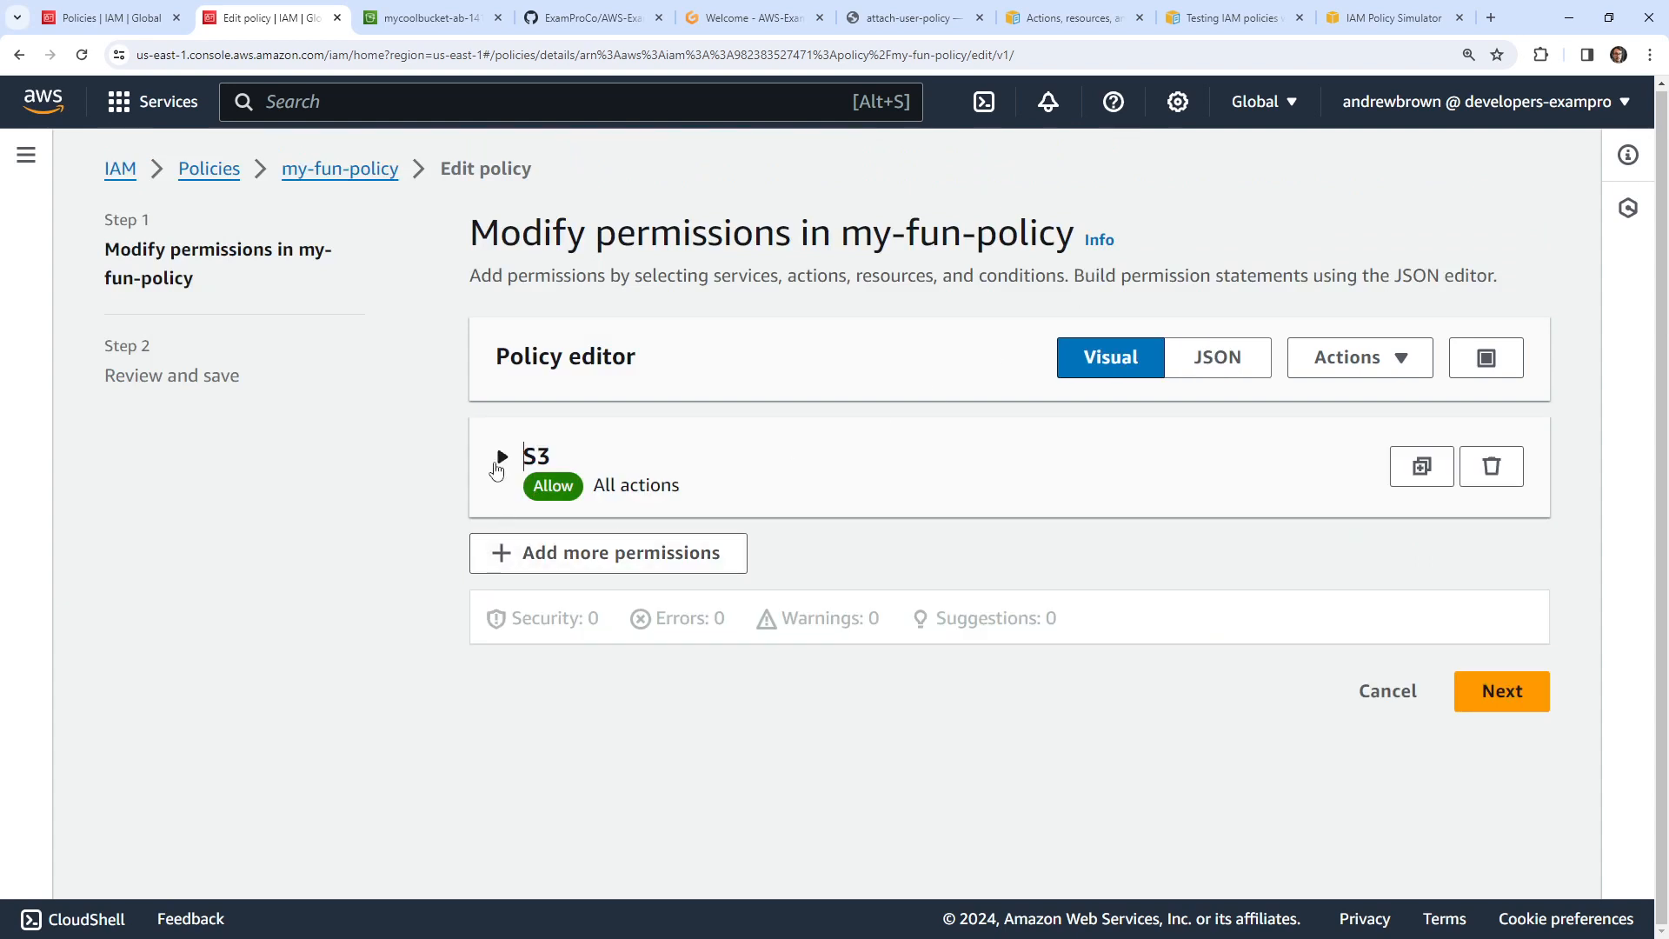
left_click(500, 462)
scroll(501, 474, "down", 3)
scroll(501, 474, "down", 1)
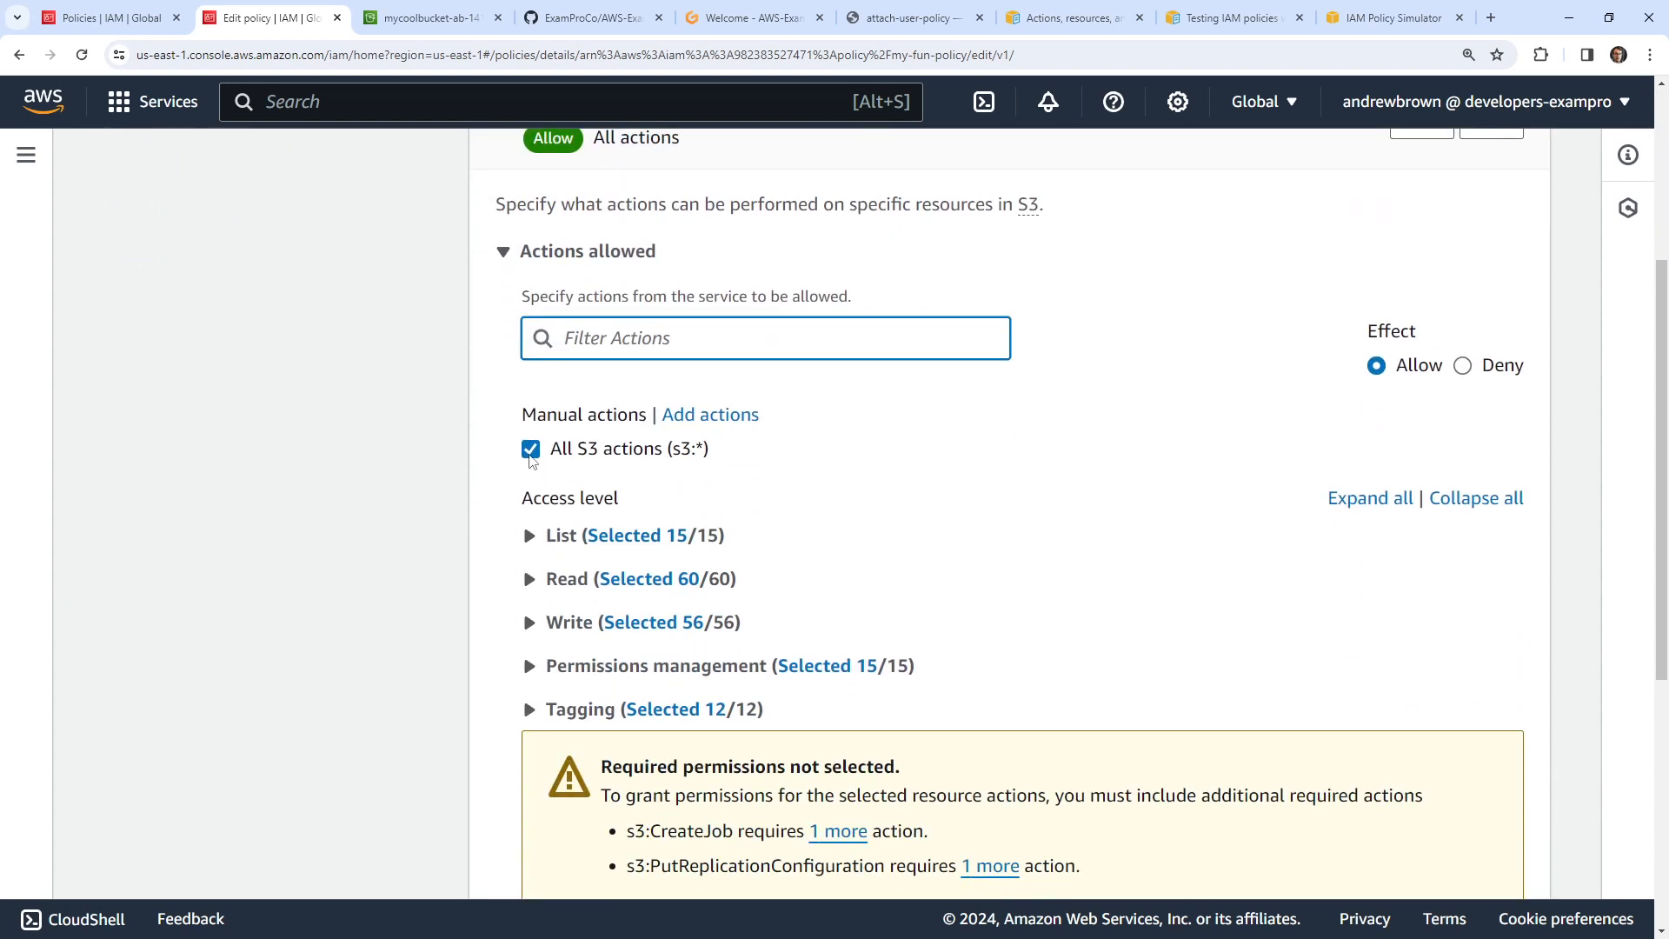
left_click(530, 449)
left_click(529, 550)
scroll(532, 600, "down", 3)
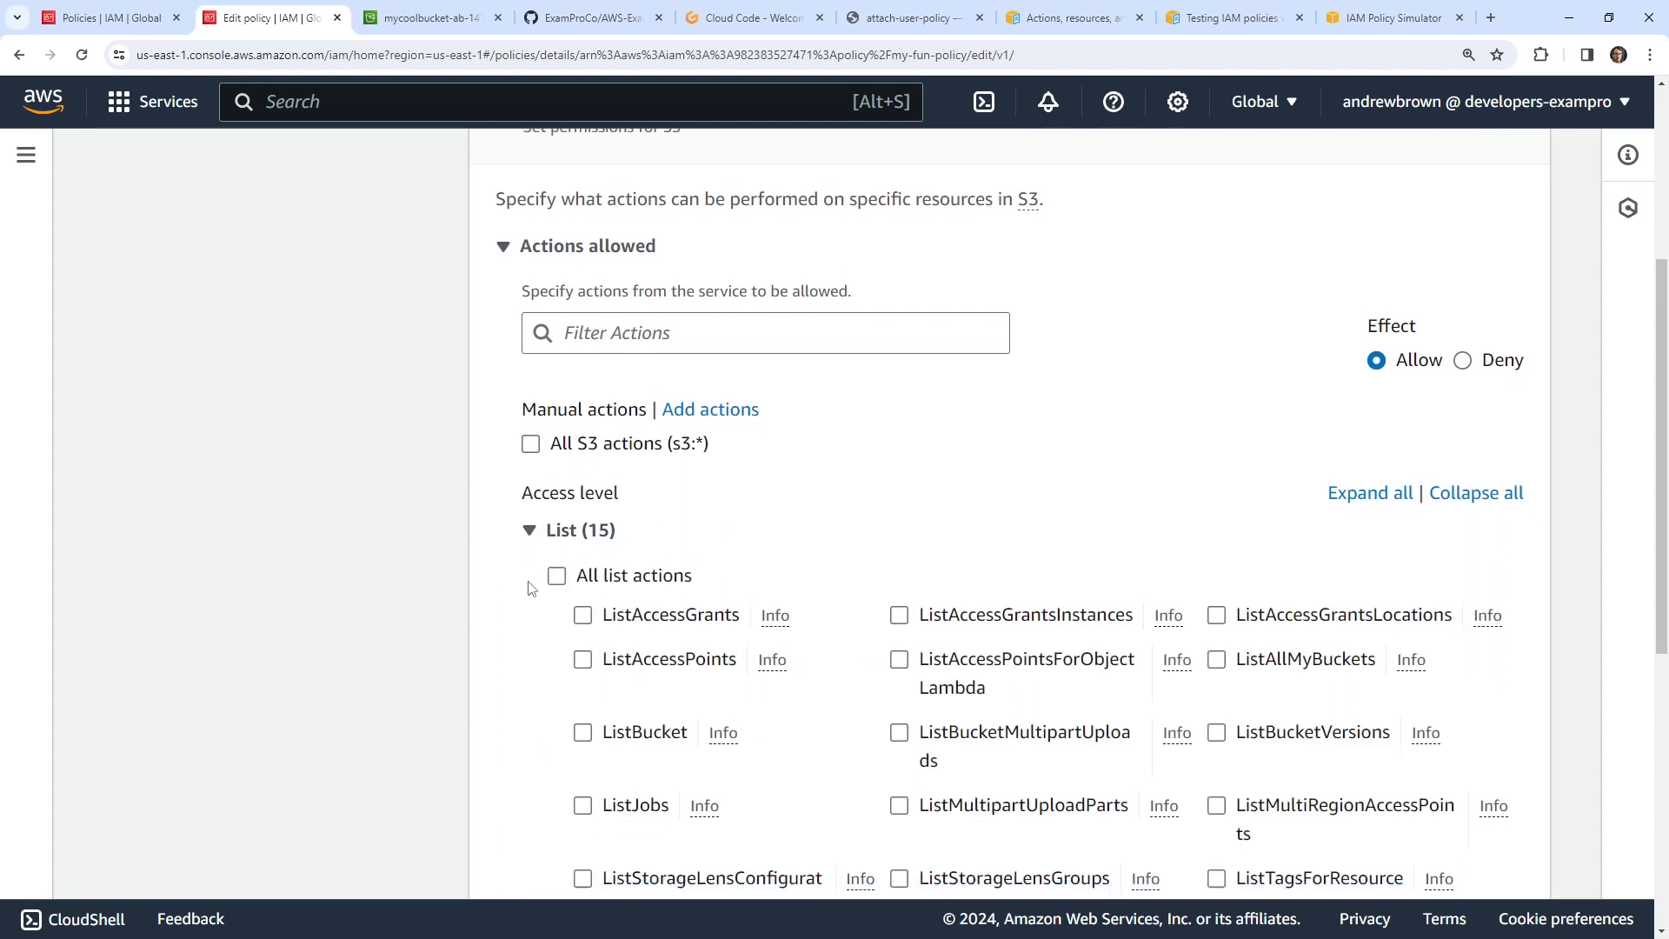
left_click(583, 477)
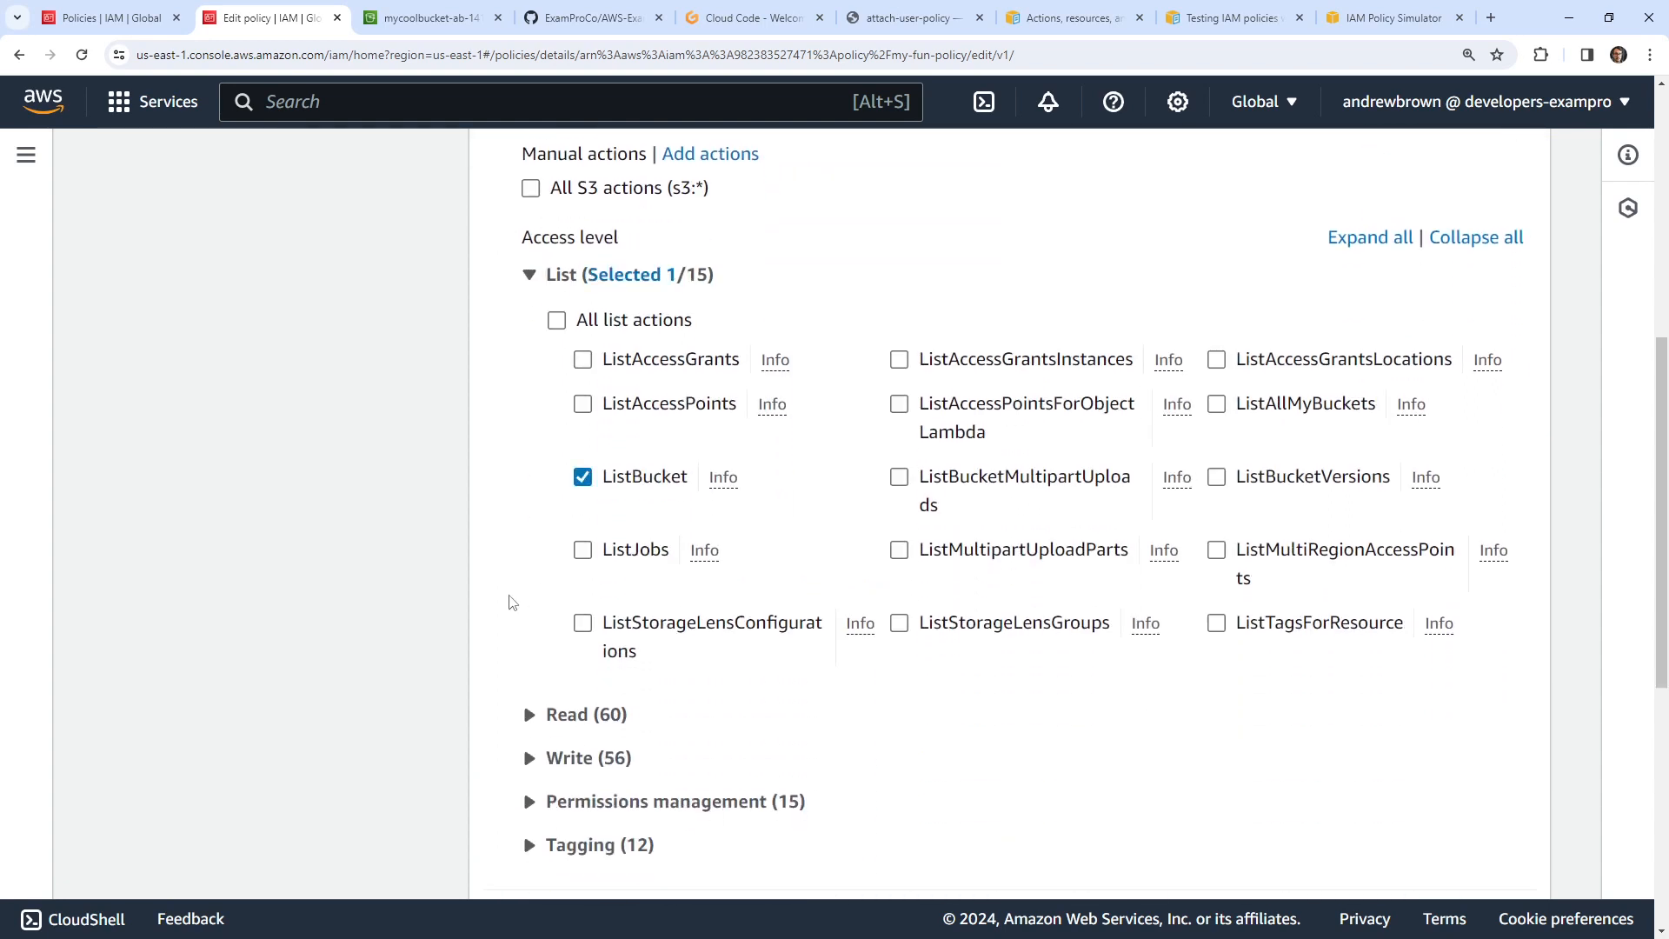
- Read the description of the ListAllMyBuckets action
left_click(1411, 405)
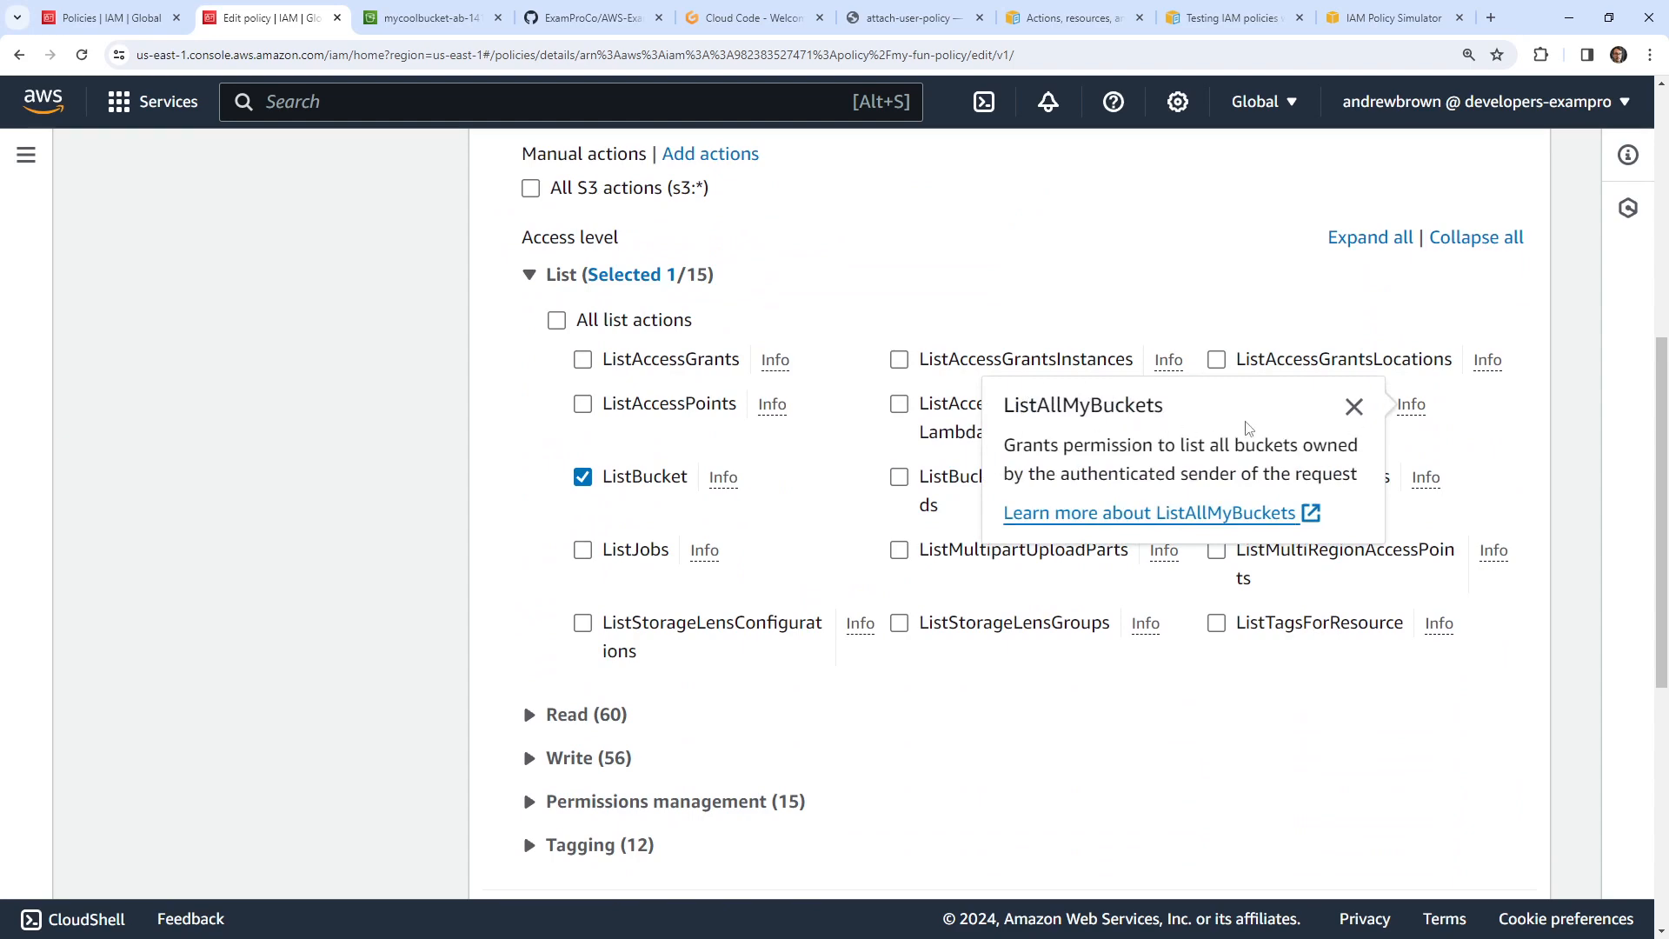
left_click(1354, 406)
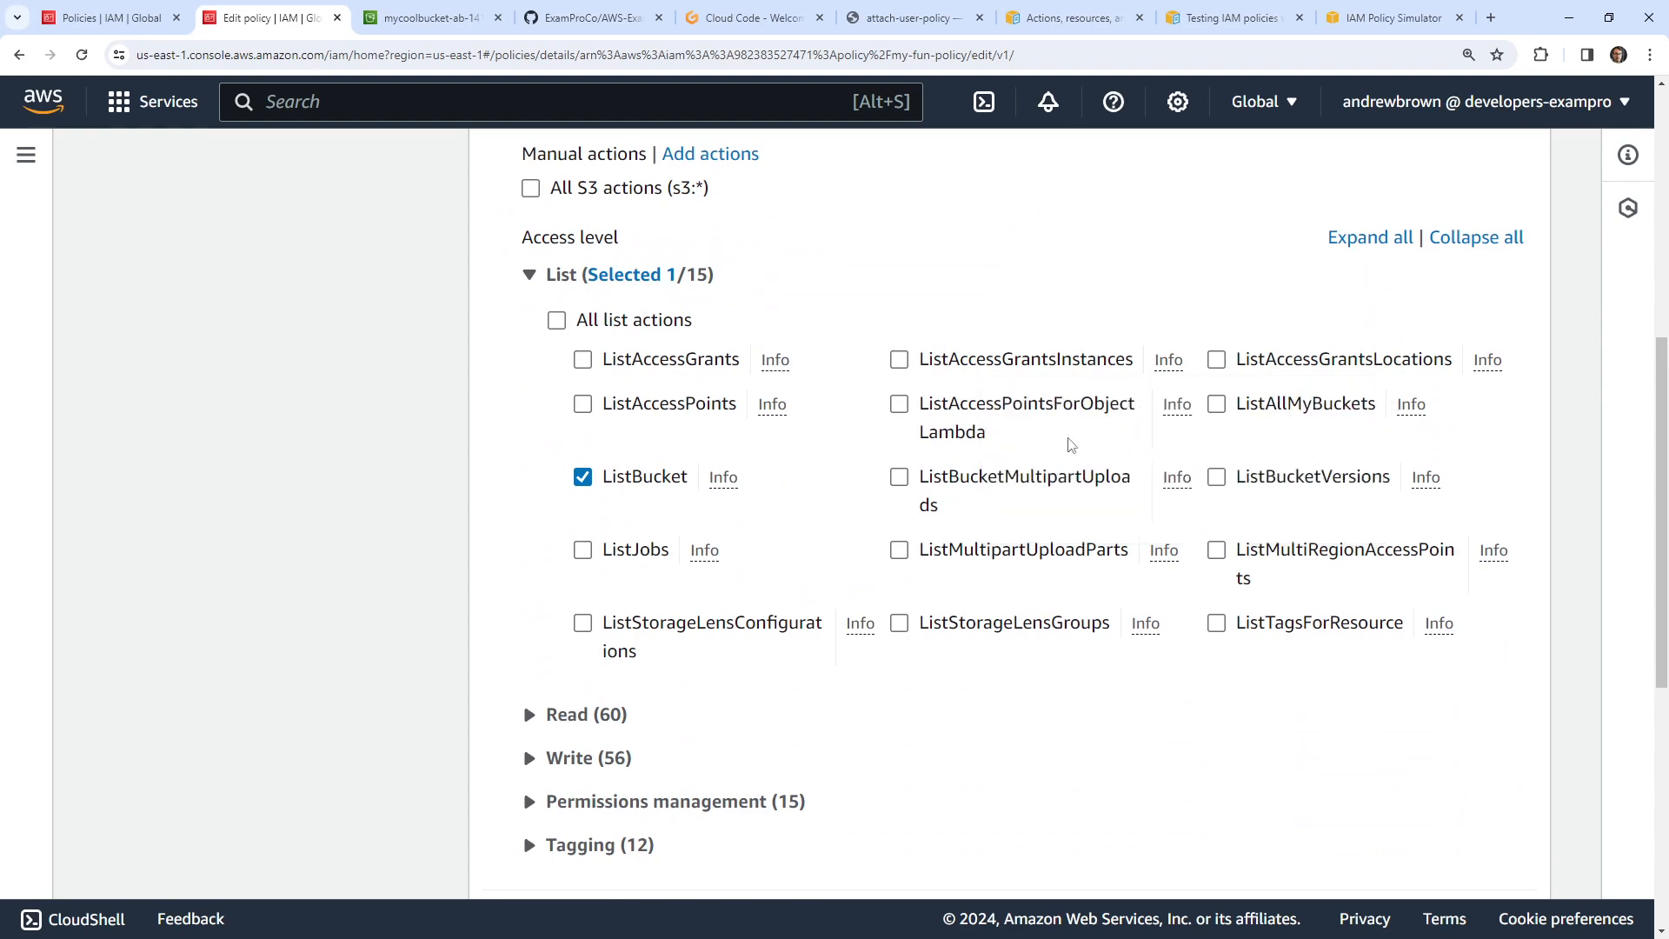
- Check the resource scope of the S3 permission and view the edited policy as JSON
scroll(412, 477, "down", 5)
scroll(418, 472, "down", 2)
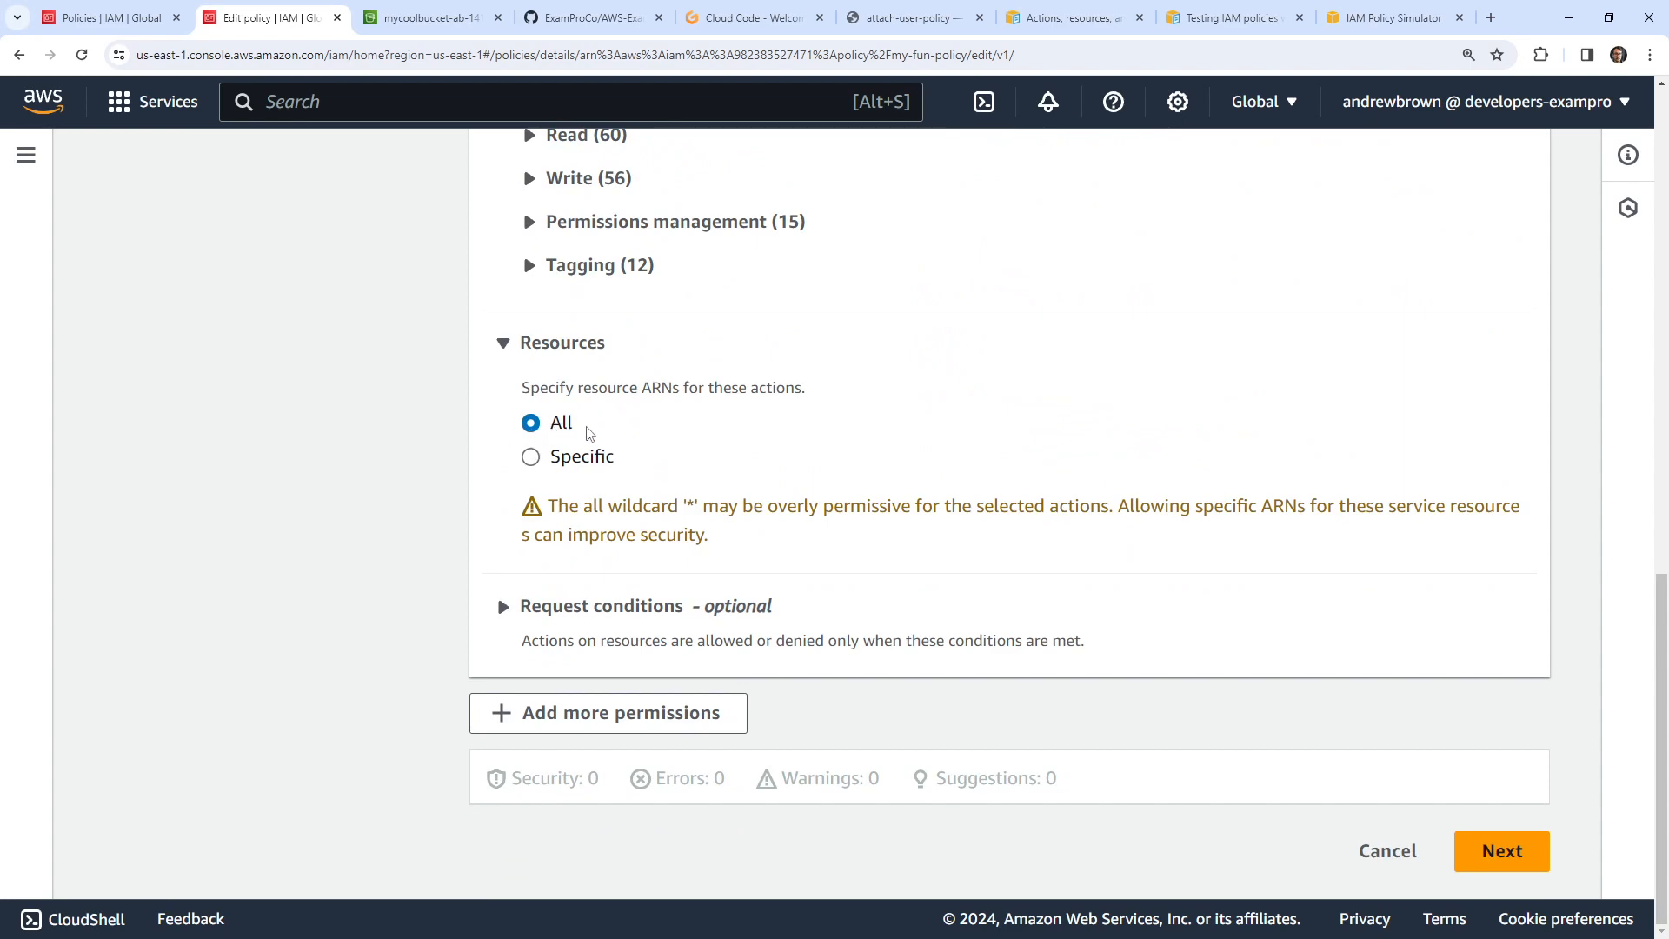
scroll(1047, 673, "up", 13)
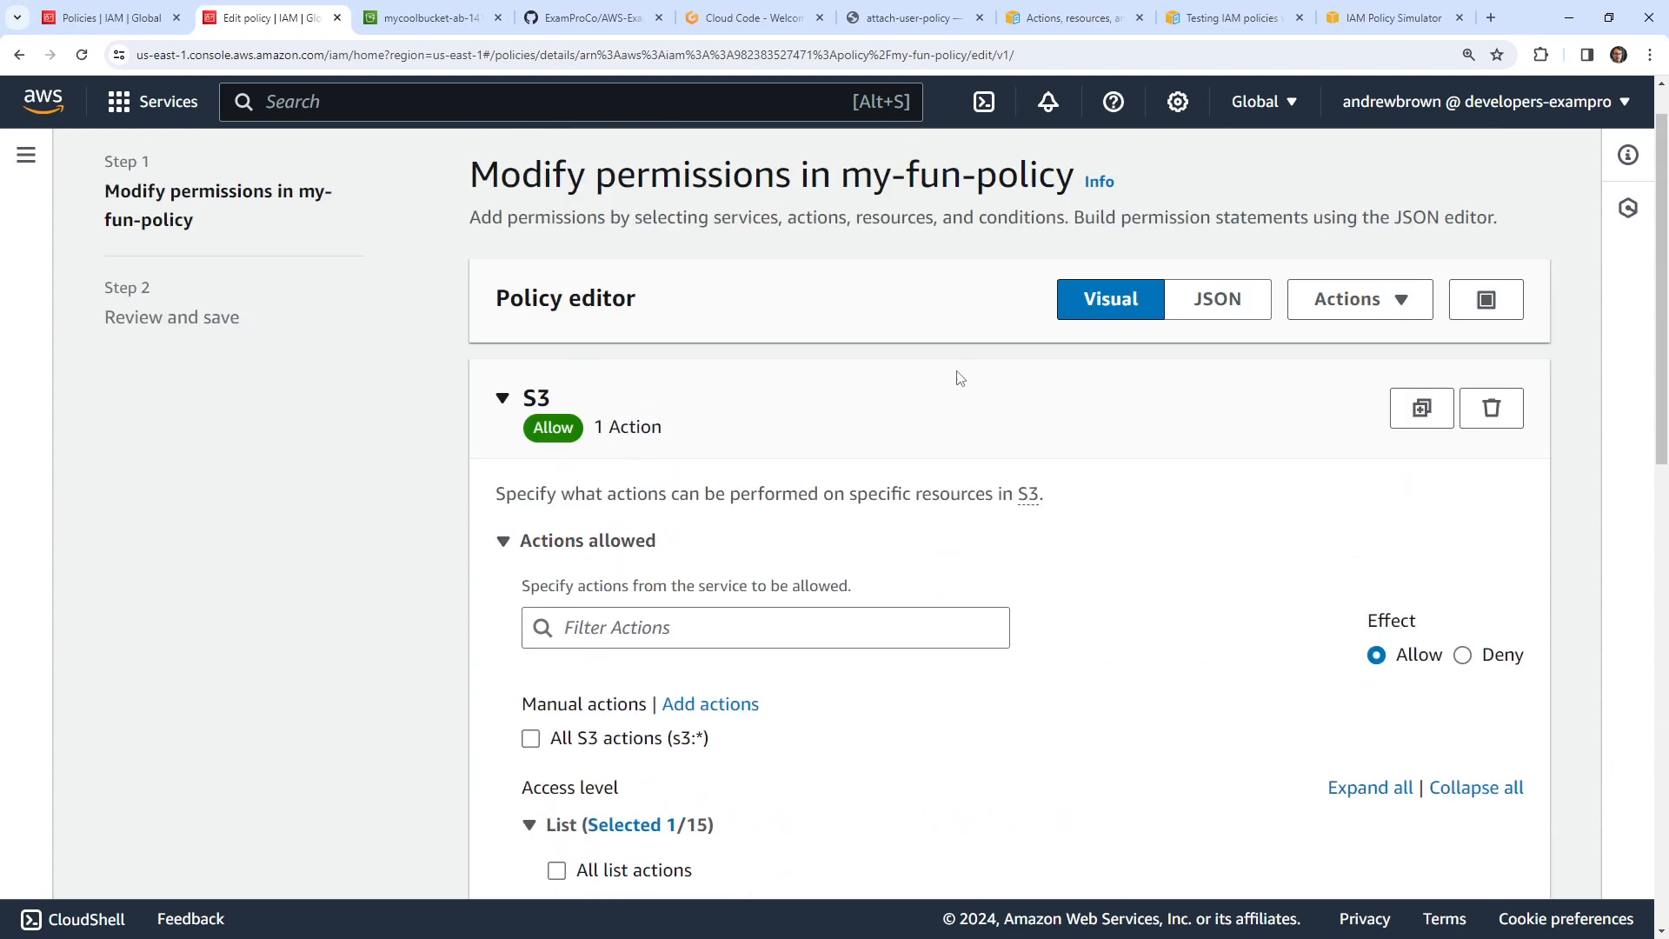
left_click(1179, 321)
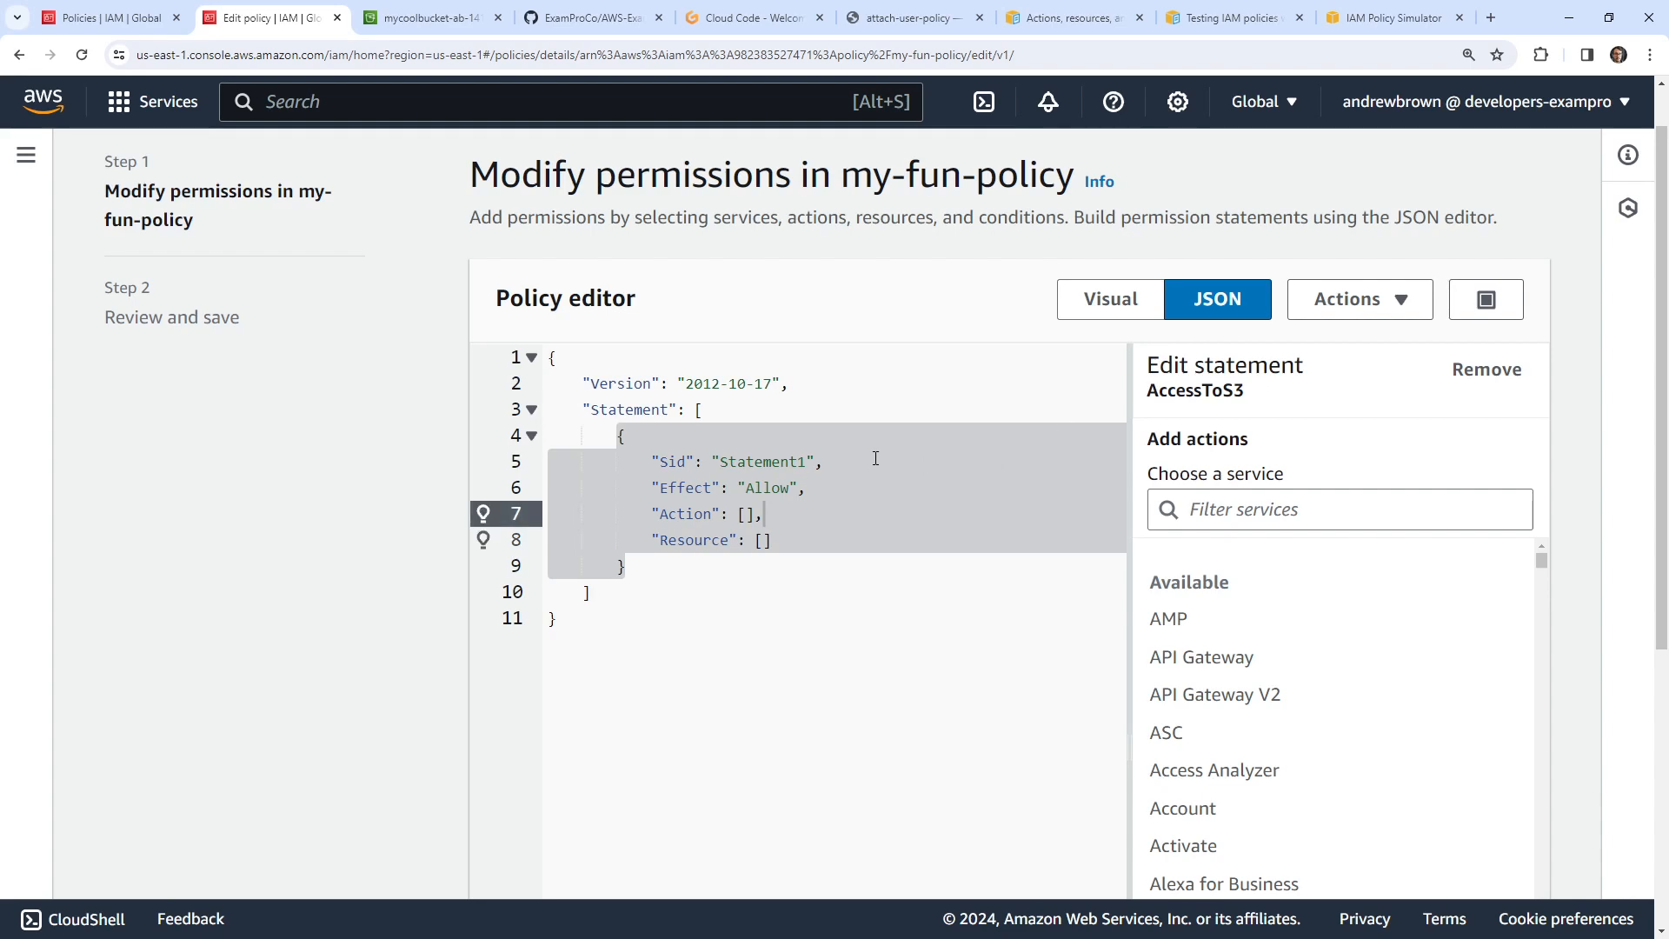
- Return to the visual editor, choose the S3 service and try to allow its ListBucket action
left_click(1087, 308)
left_click(623, 600)
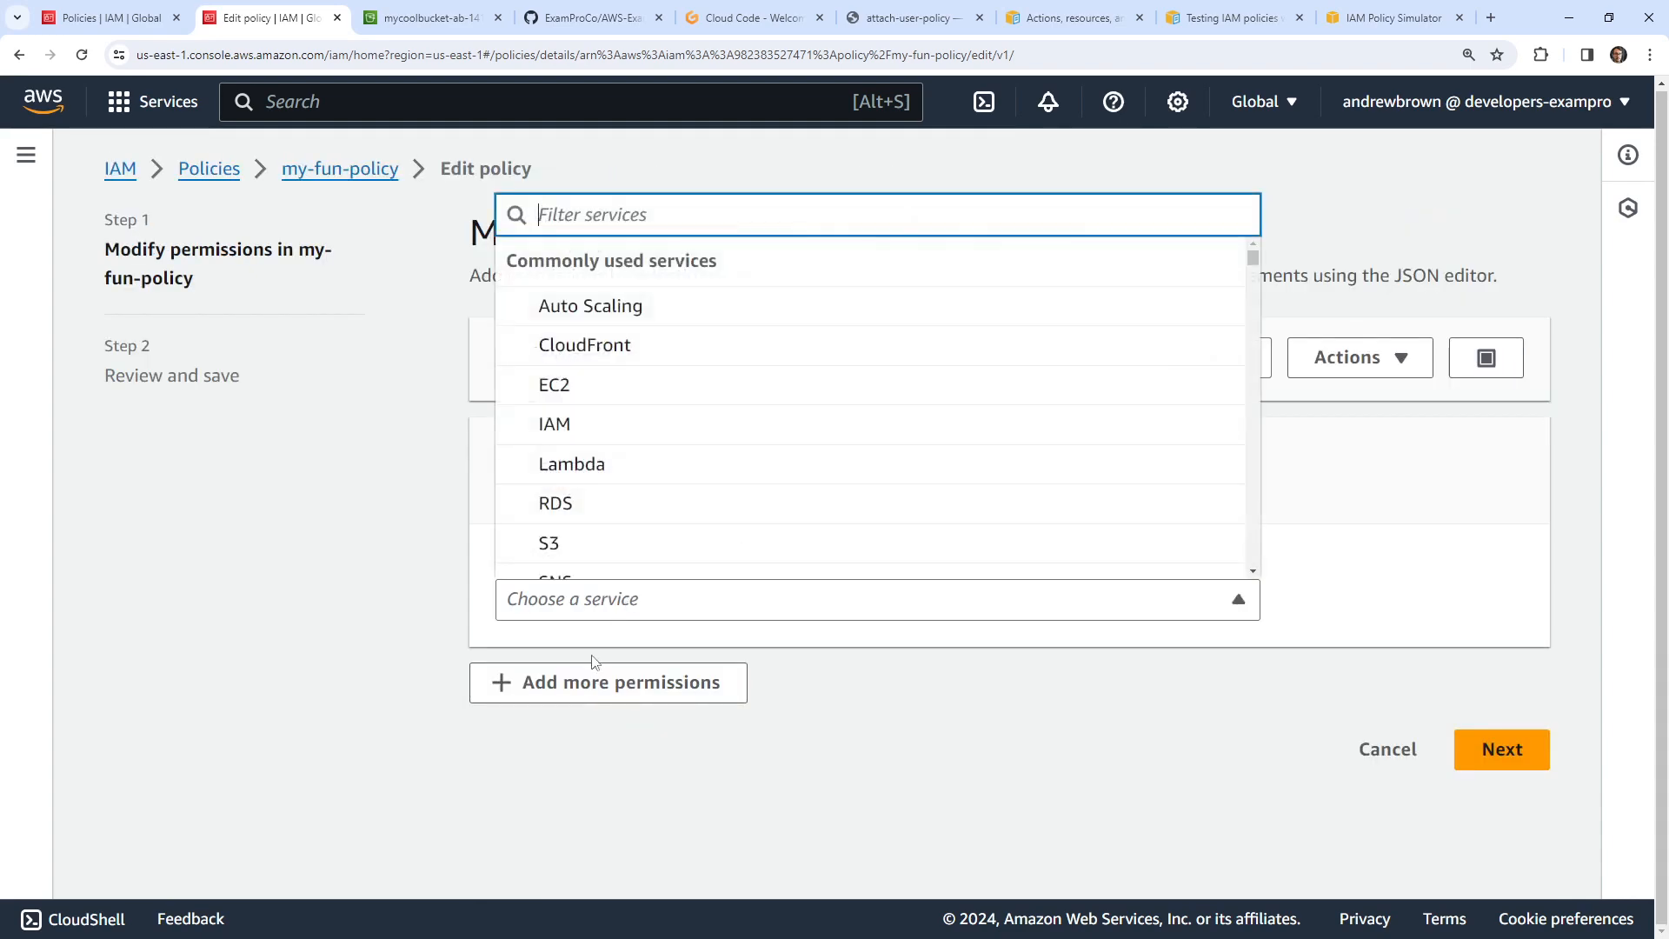
left_click(618, 538)
scroll(566, 484, "down", 3)
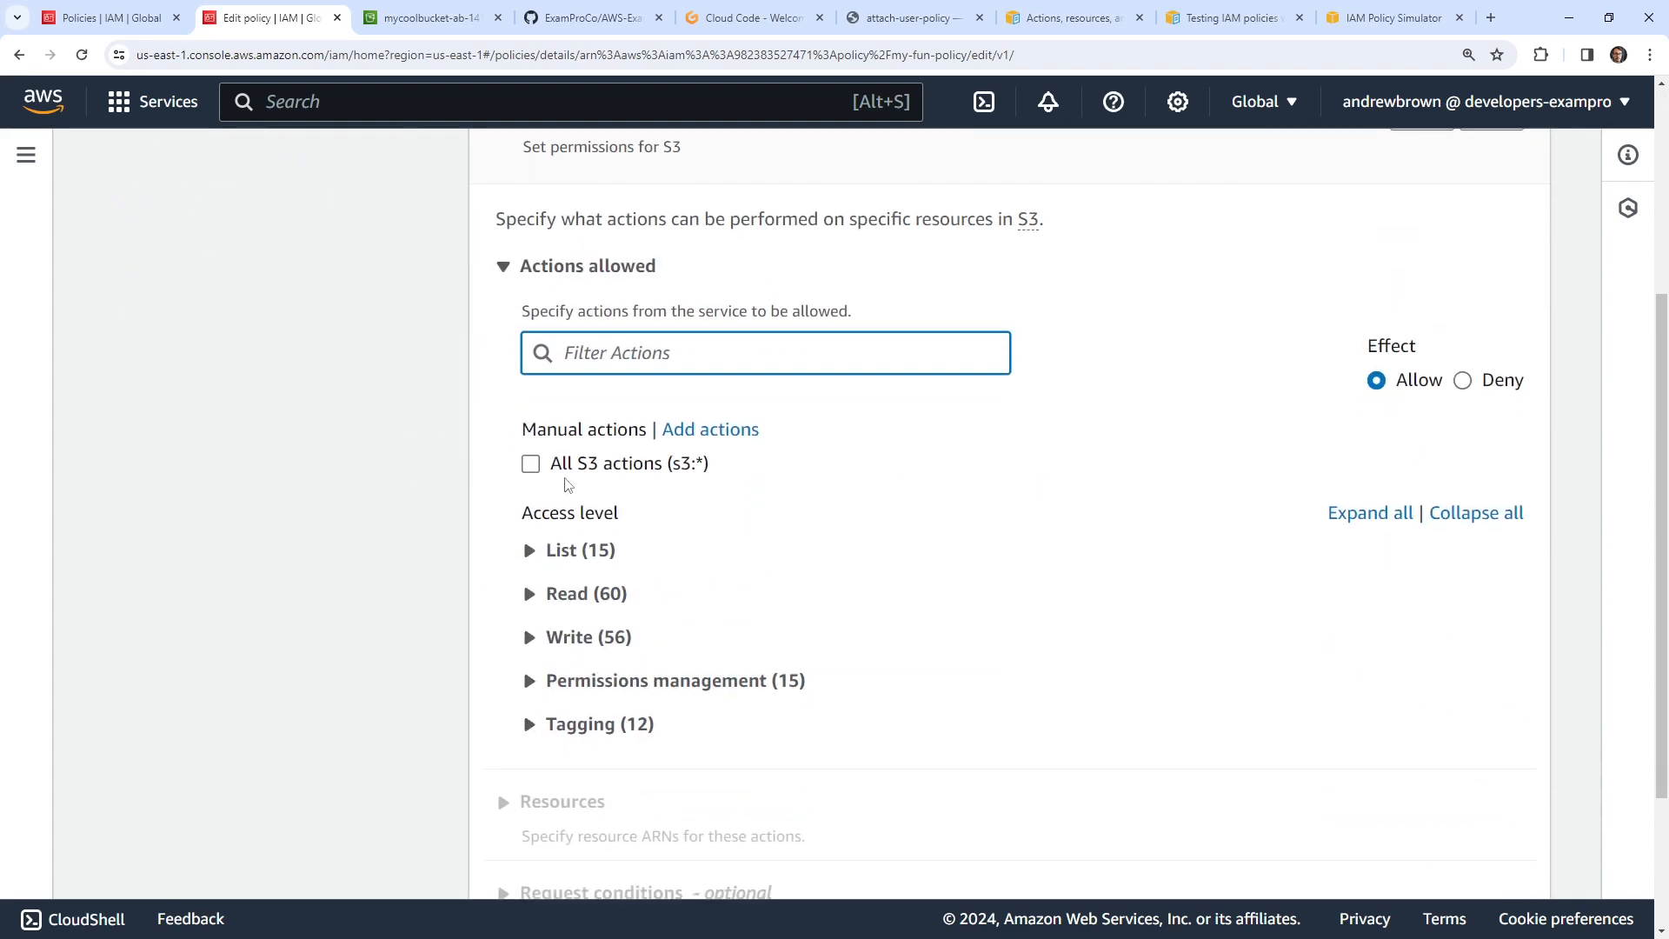
left_click(529, 553)
scroll(574, 505, "down", 3)
left_click(583, 492)
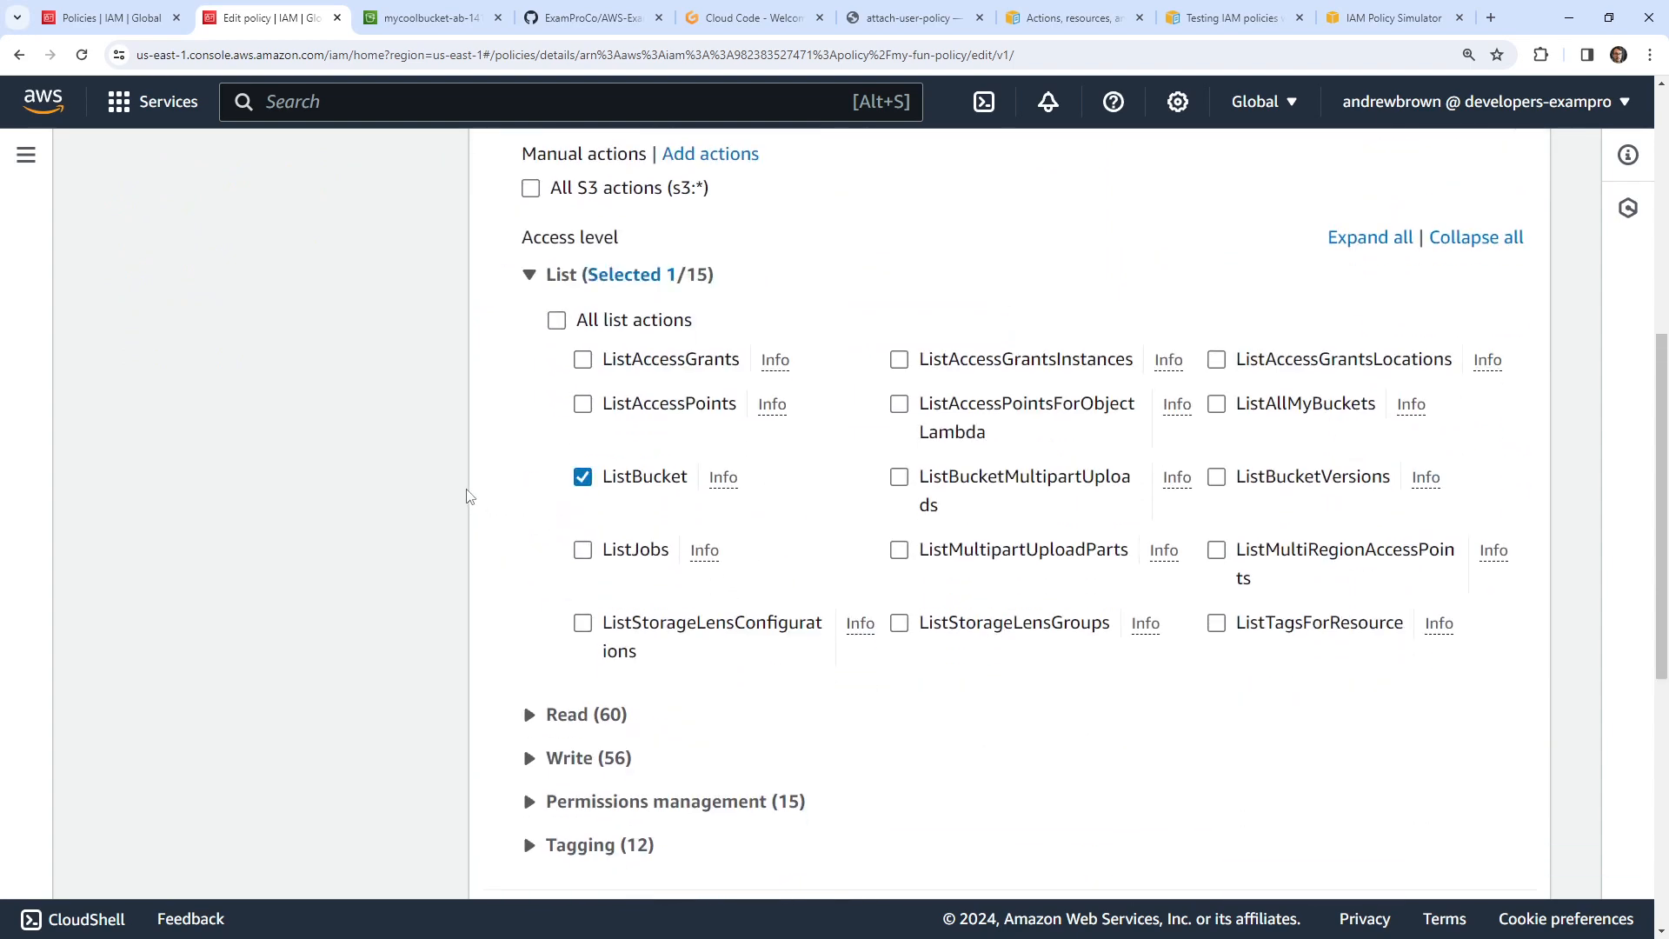
- Try to scope the ListBucket permission to any specific bucket and show the resulting policy as JSON
scroll(483, 478, "down", 7)
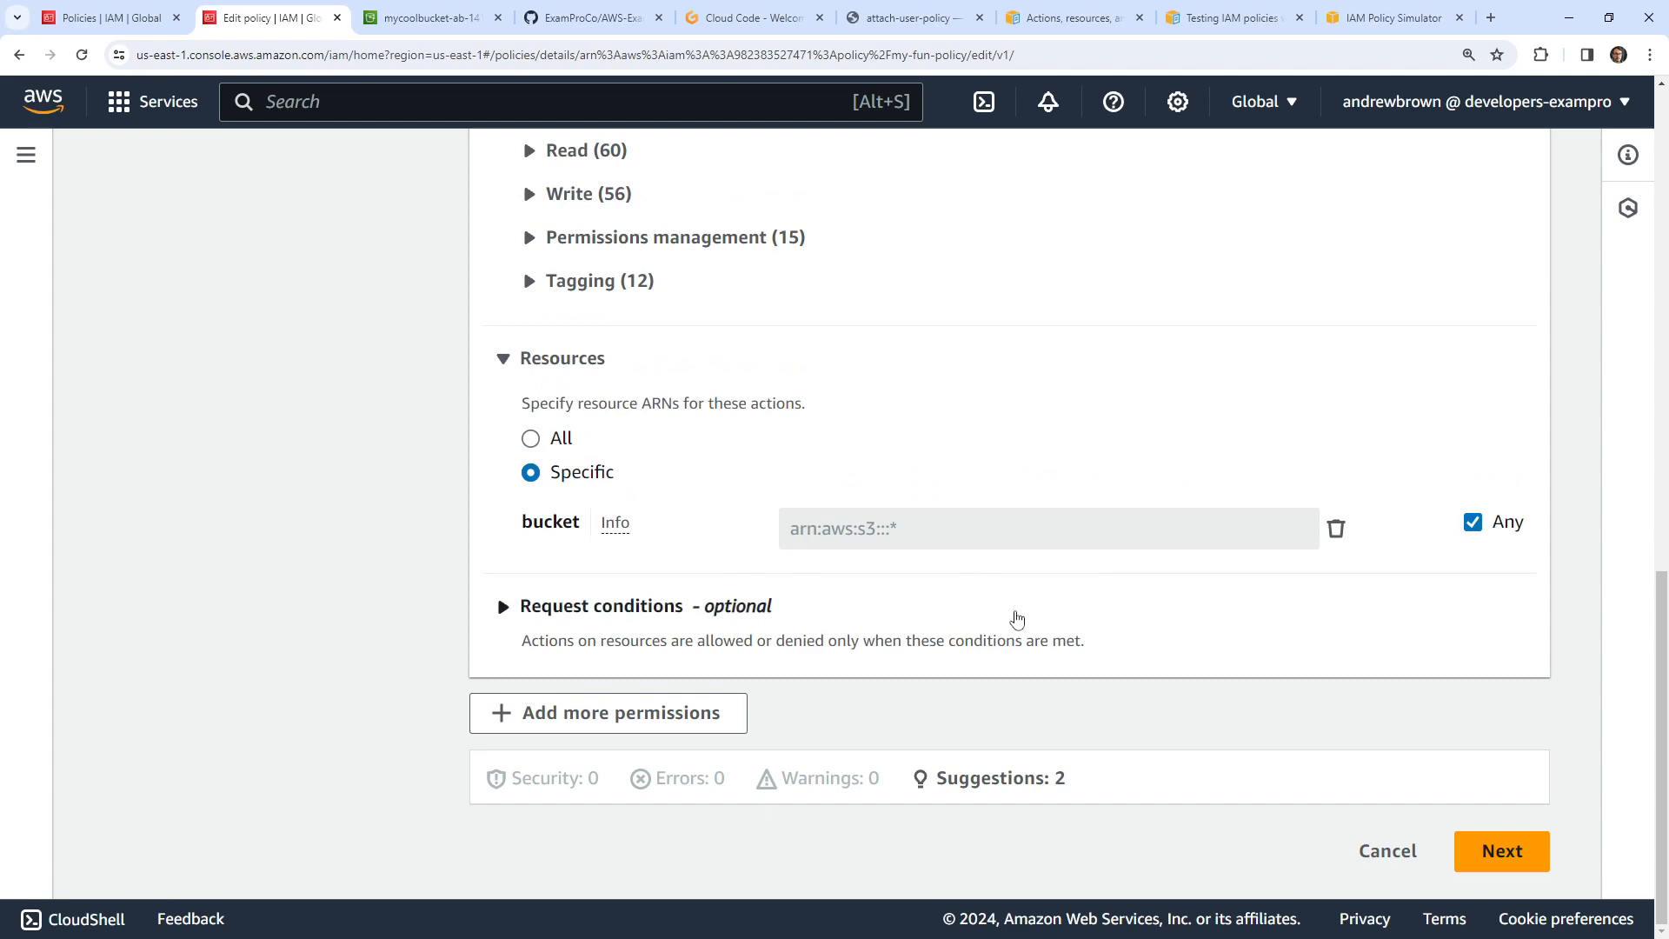
scroll(745, 496, "up", 13)
left_click(1251, 372)
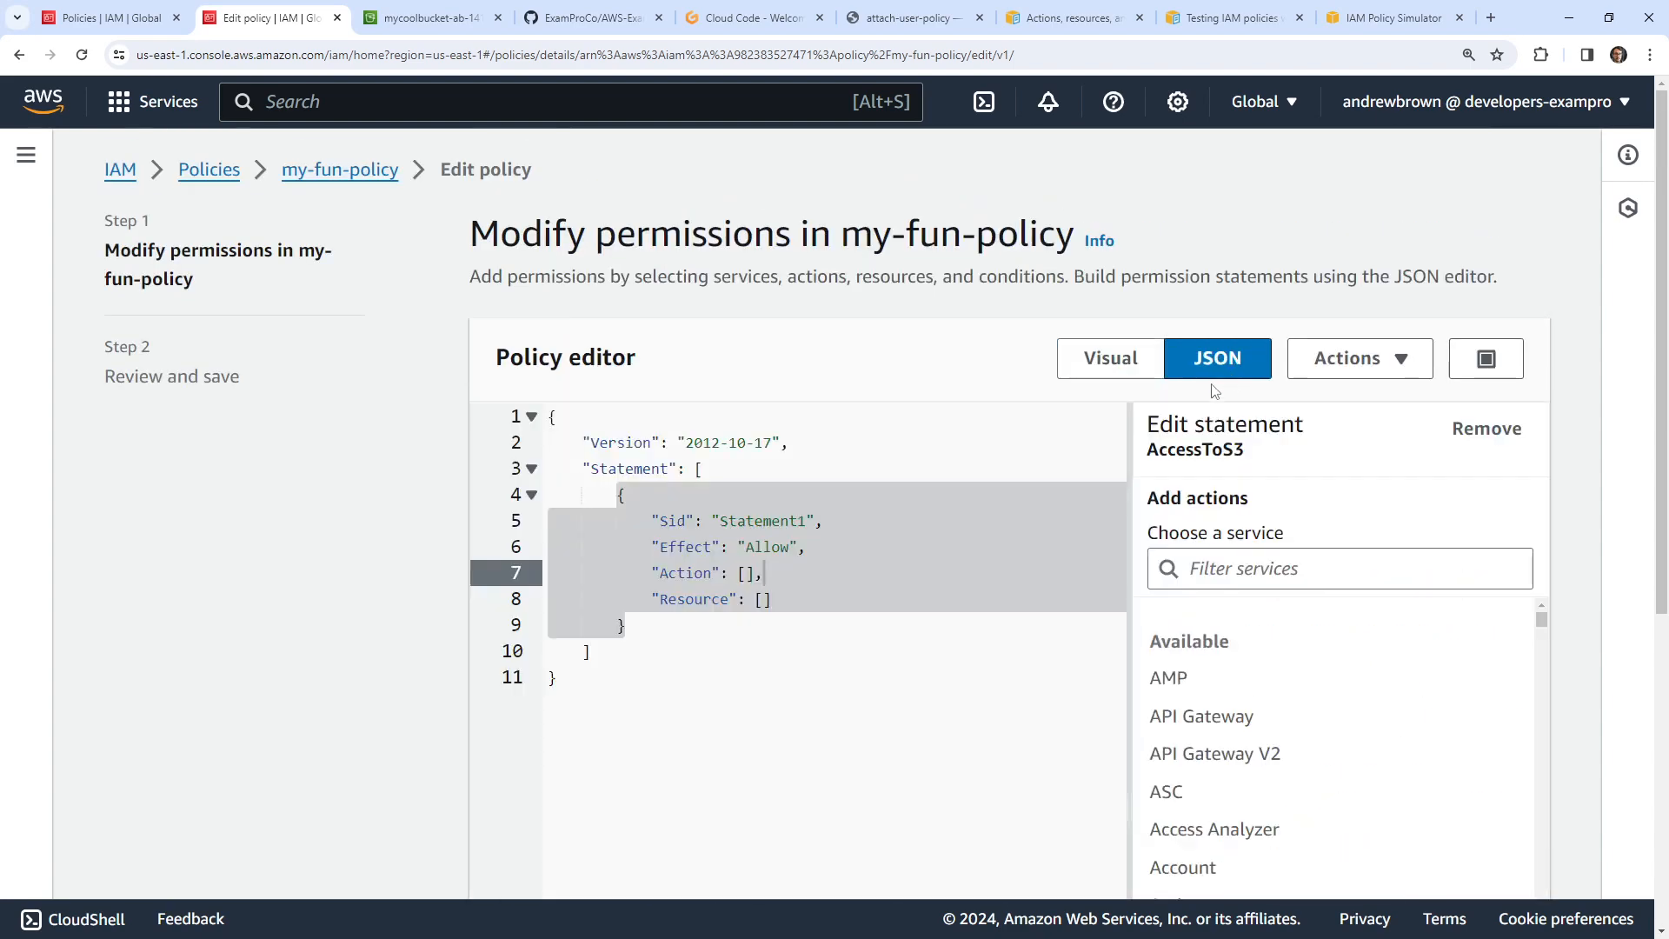
- Proceed to the review of the edited my-fun-policy and try to save it as the new default version
scroll(1028, 585, "down", 5)
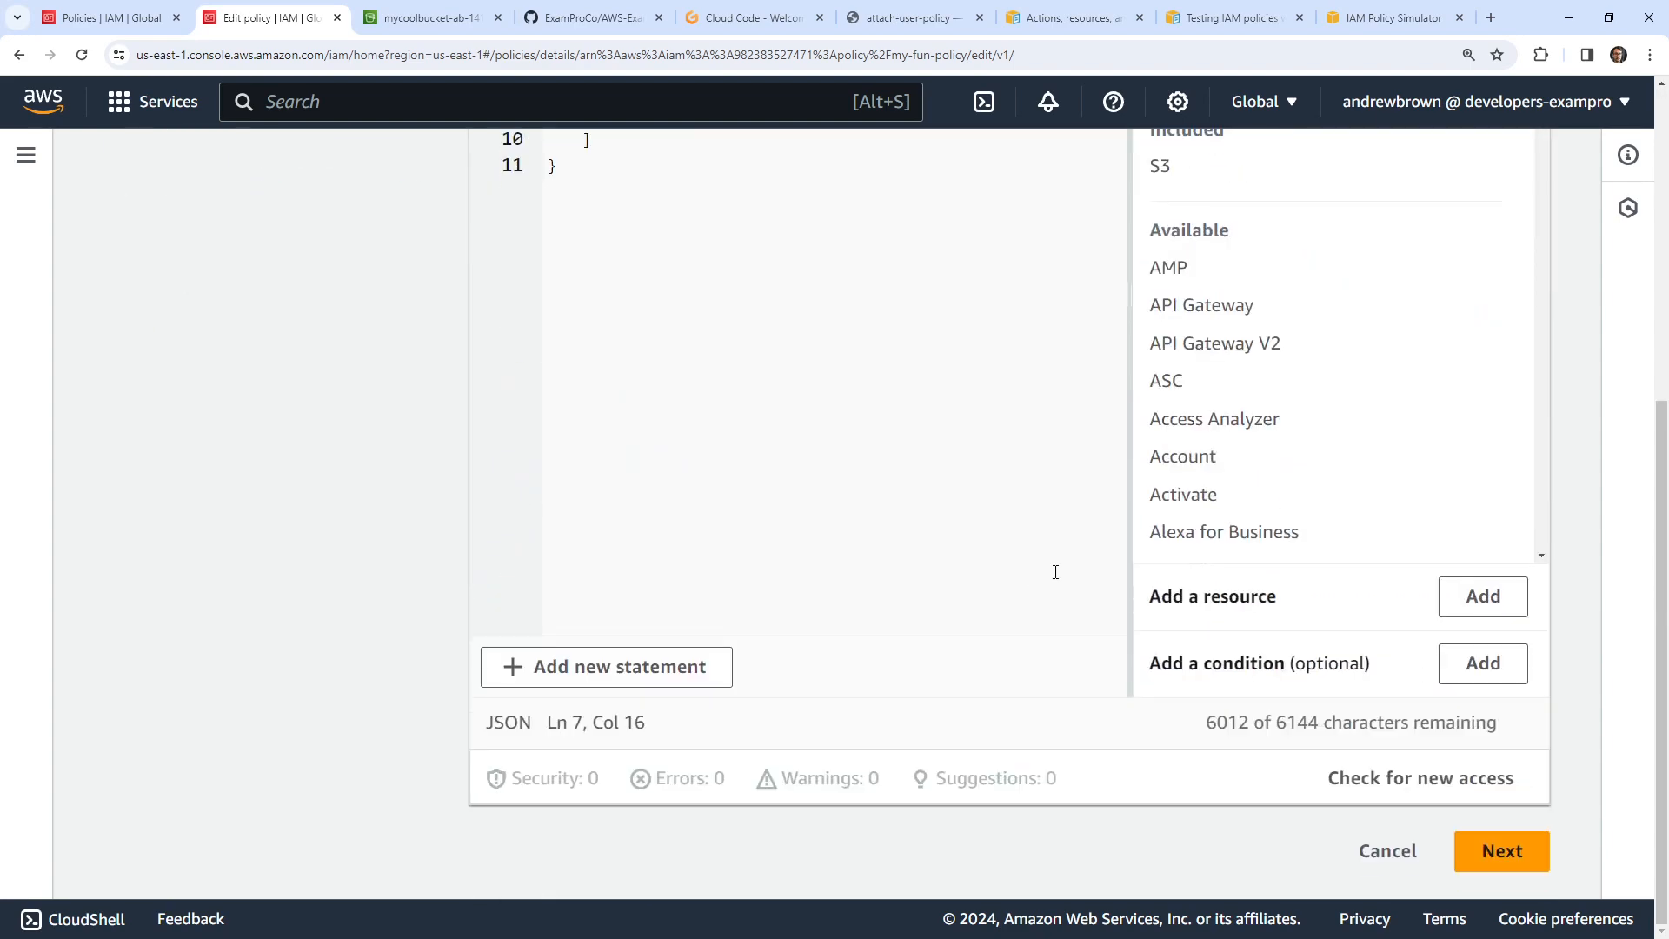
left_click(1478, 835)
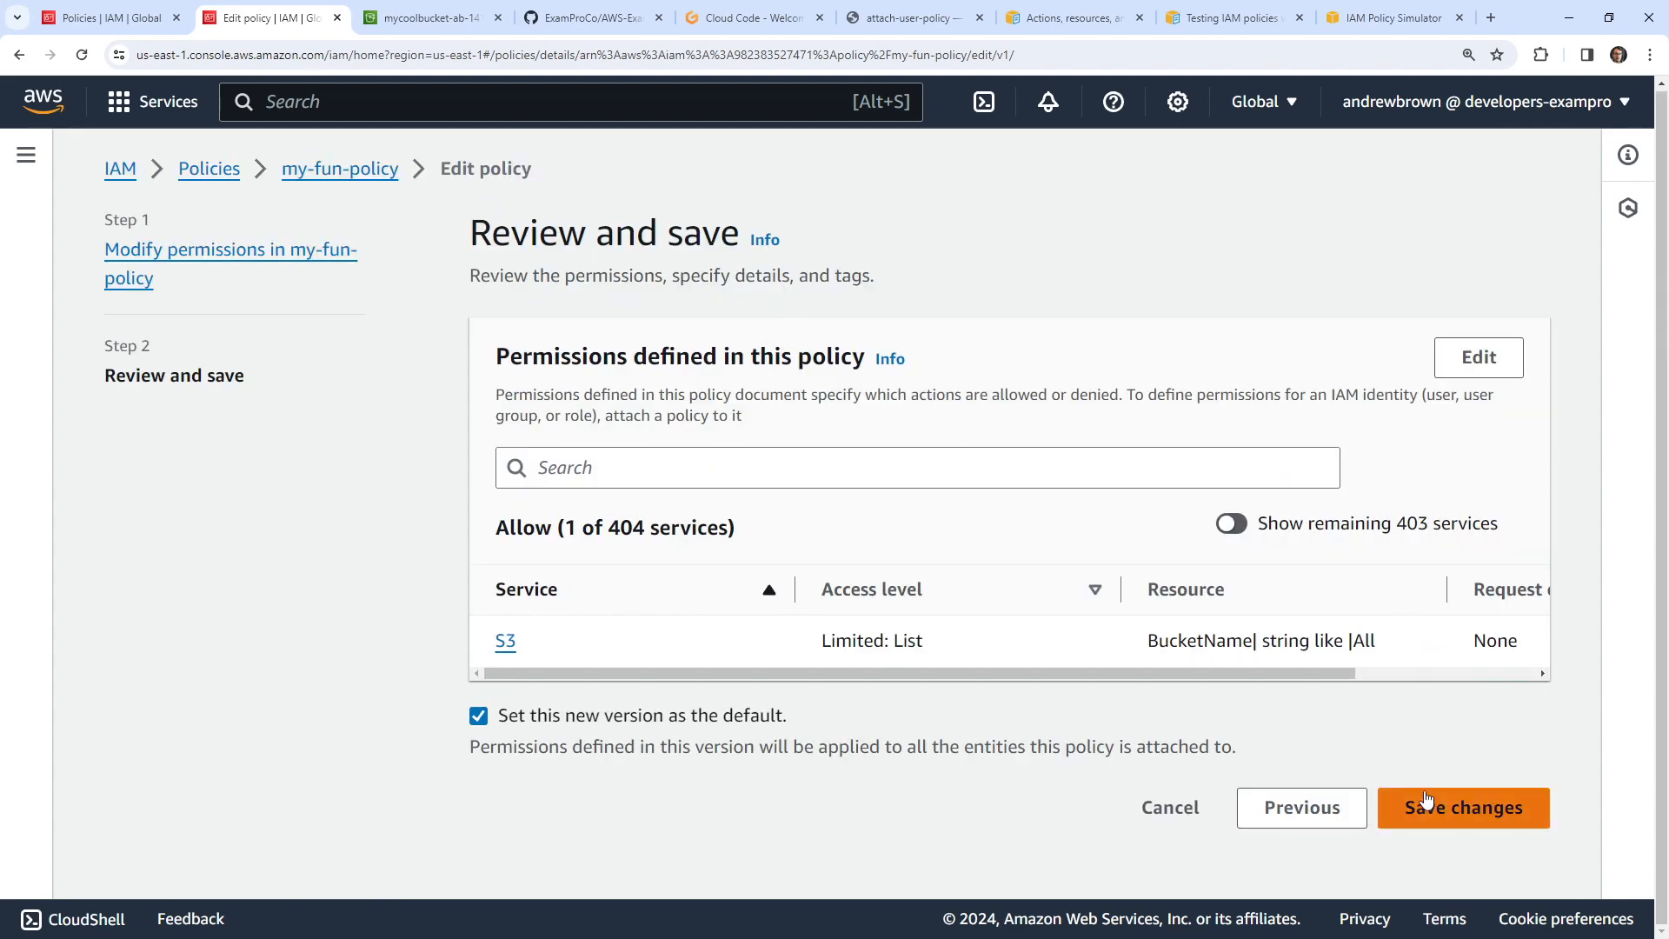
left_click(1419, 817)
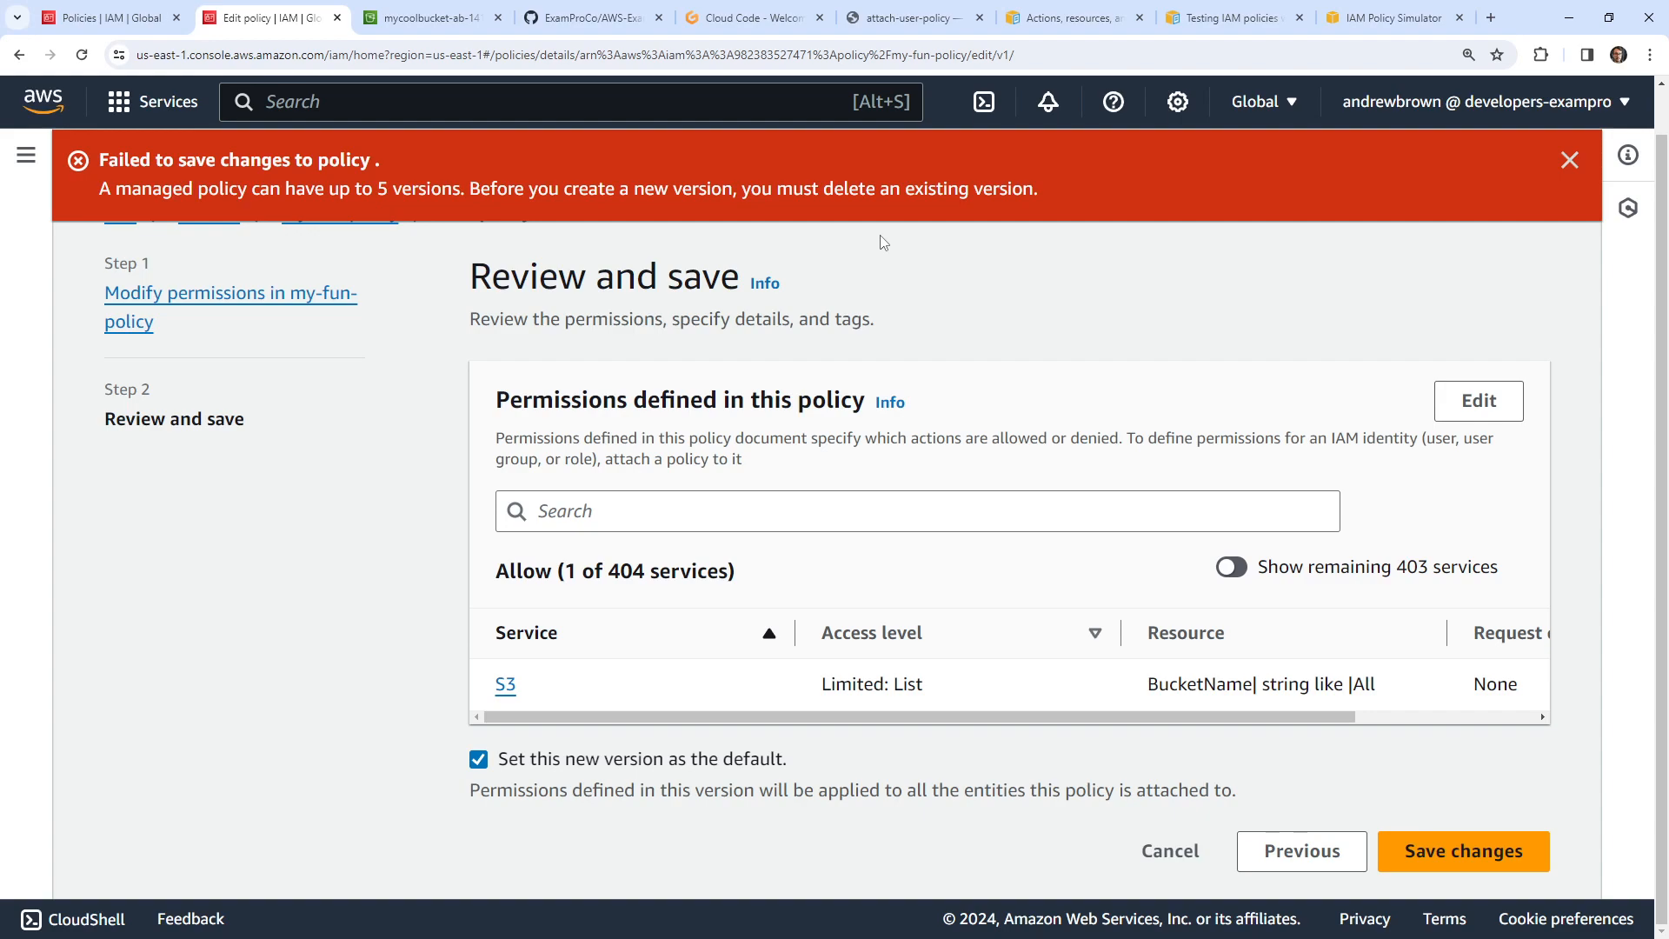
- Switch to the AWS CLI Command Reference and open the overview of the iam commands
left_click(909, 17)
scroll(944, 256, "up", 5)
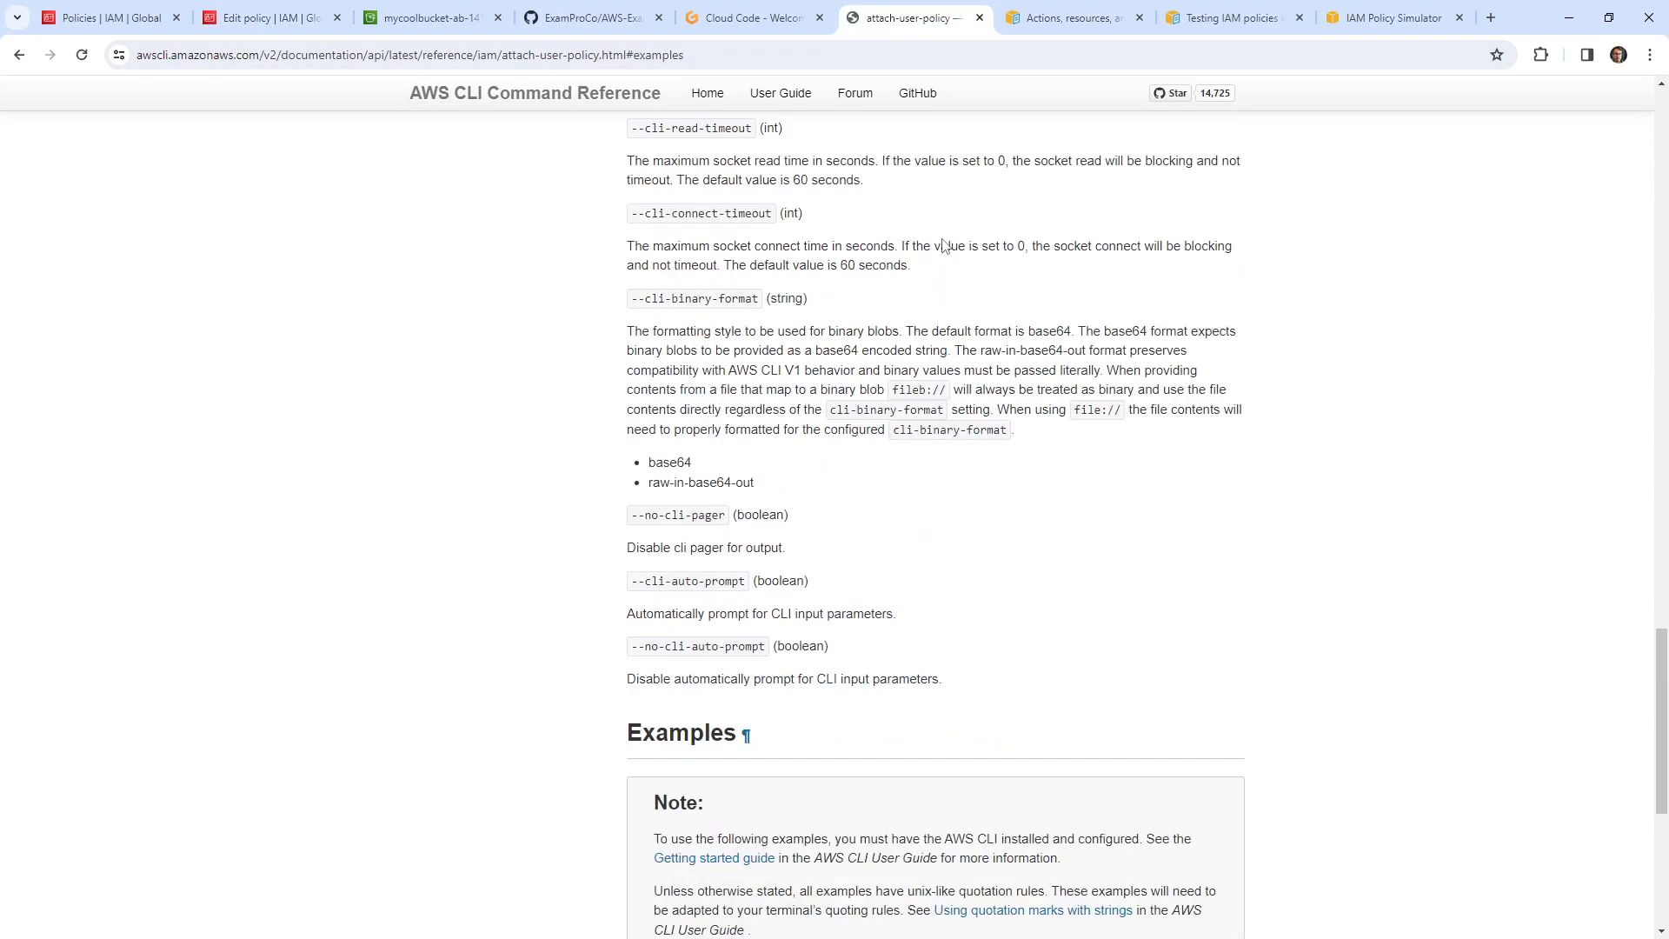
scroll(943, 246, "up", 20)
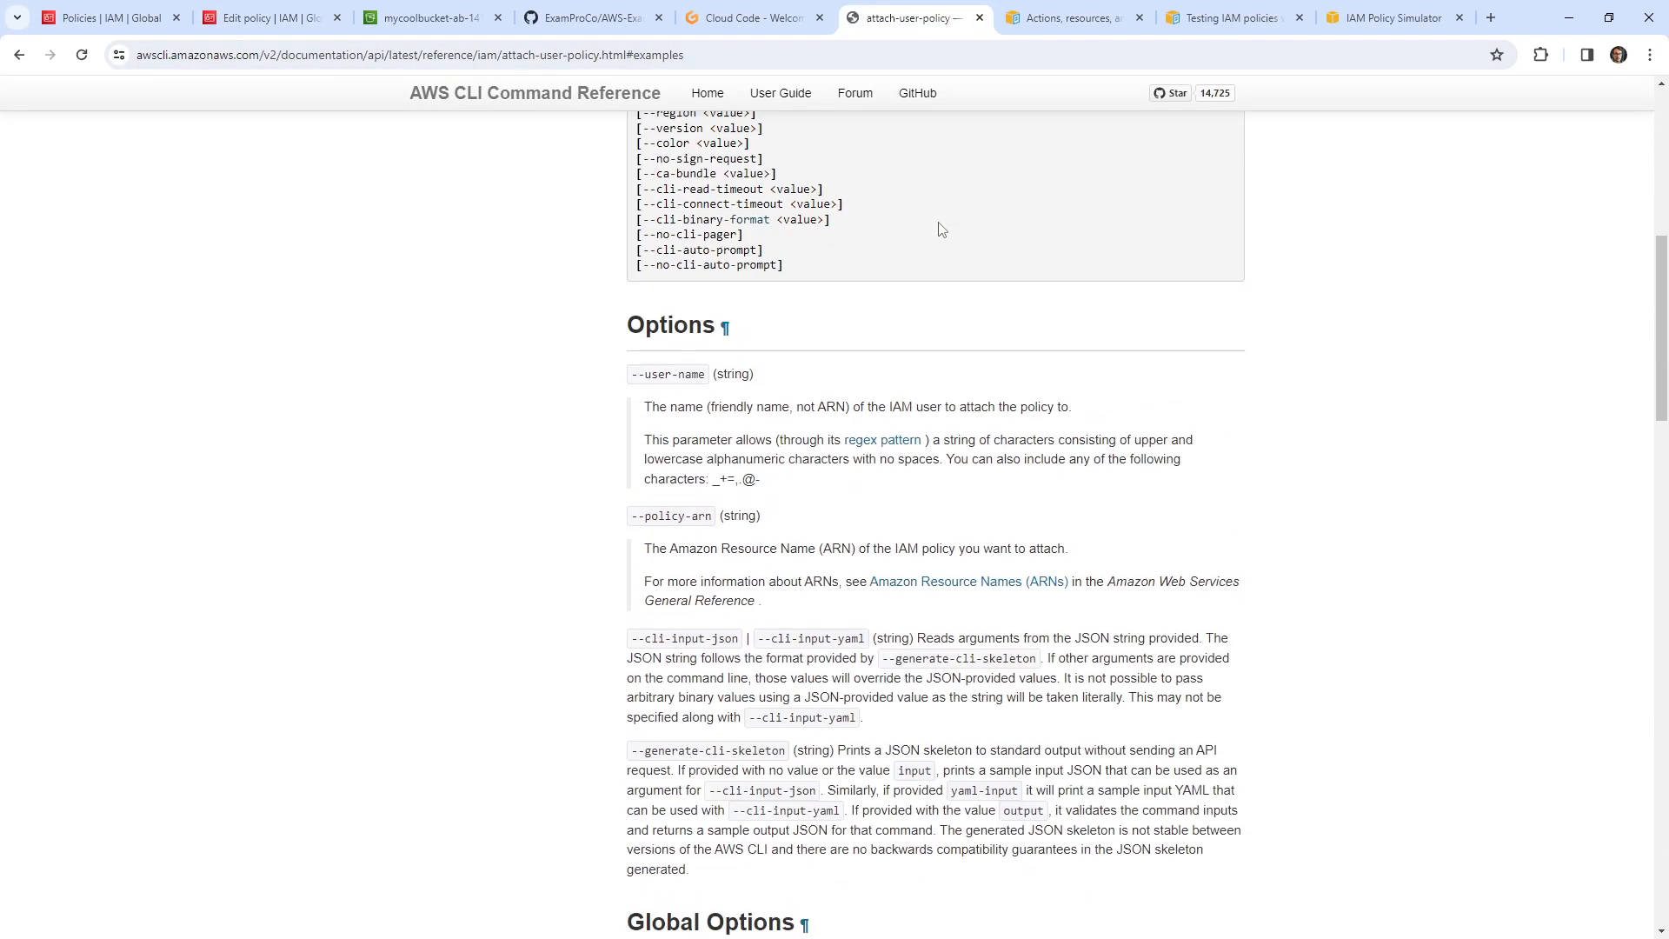
scroll(956, 200, "up", 8)
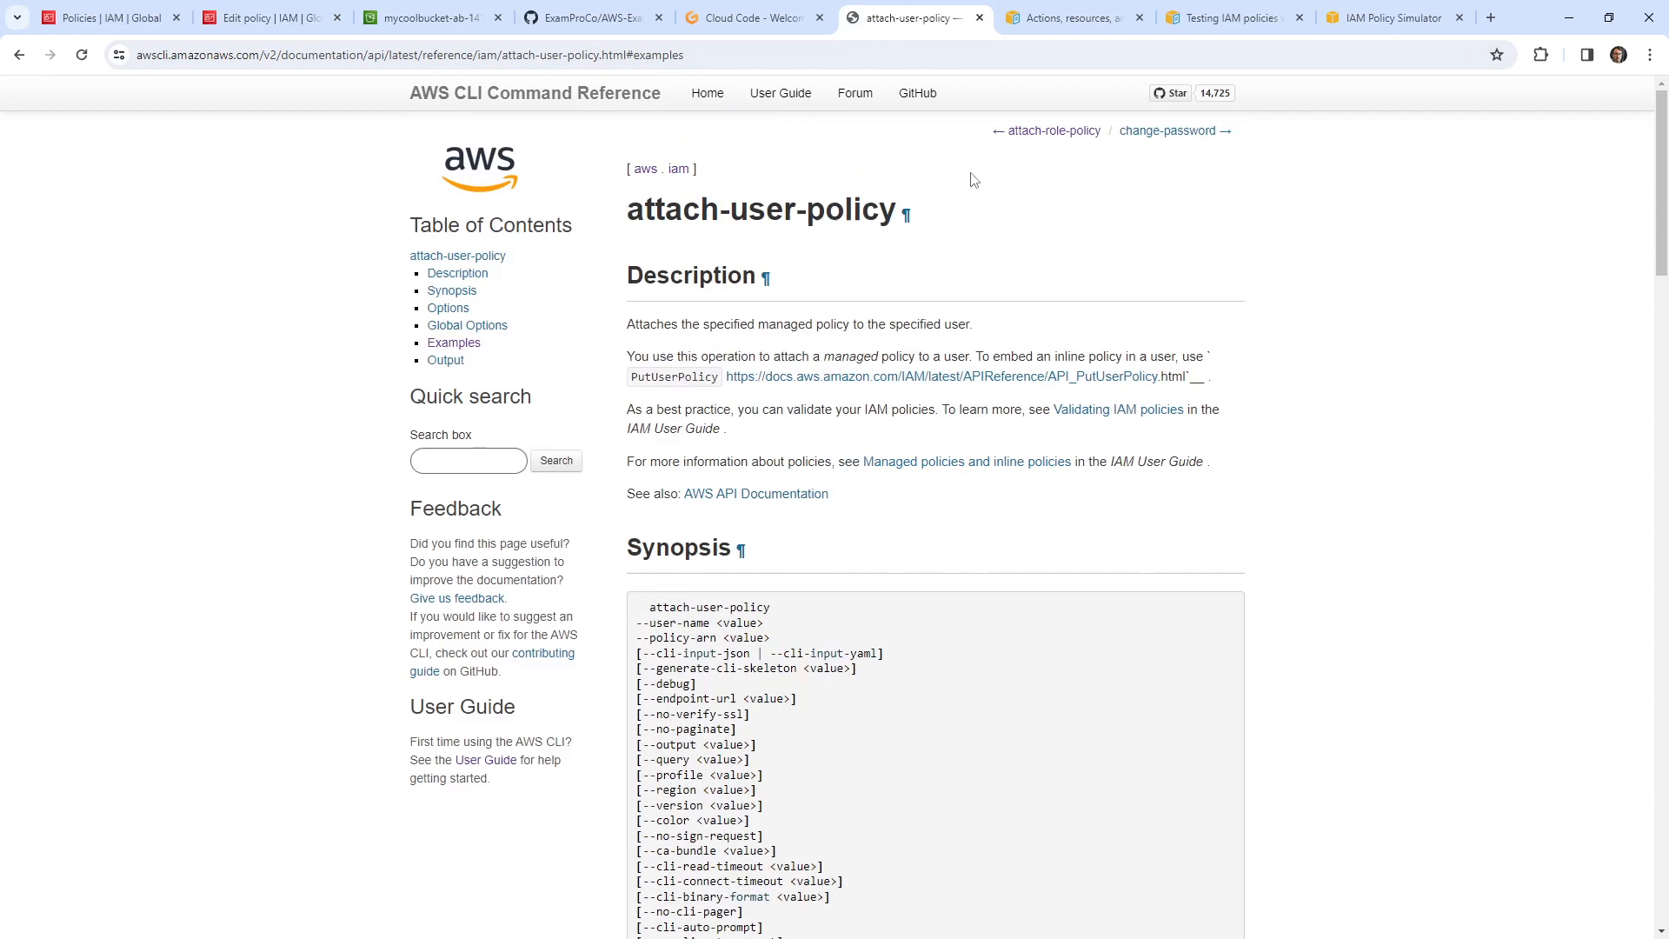
left_click(678, 168)
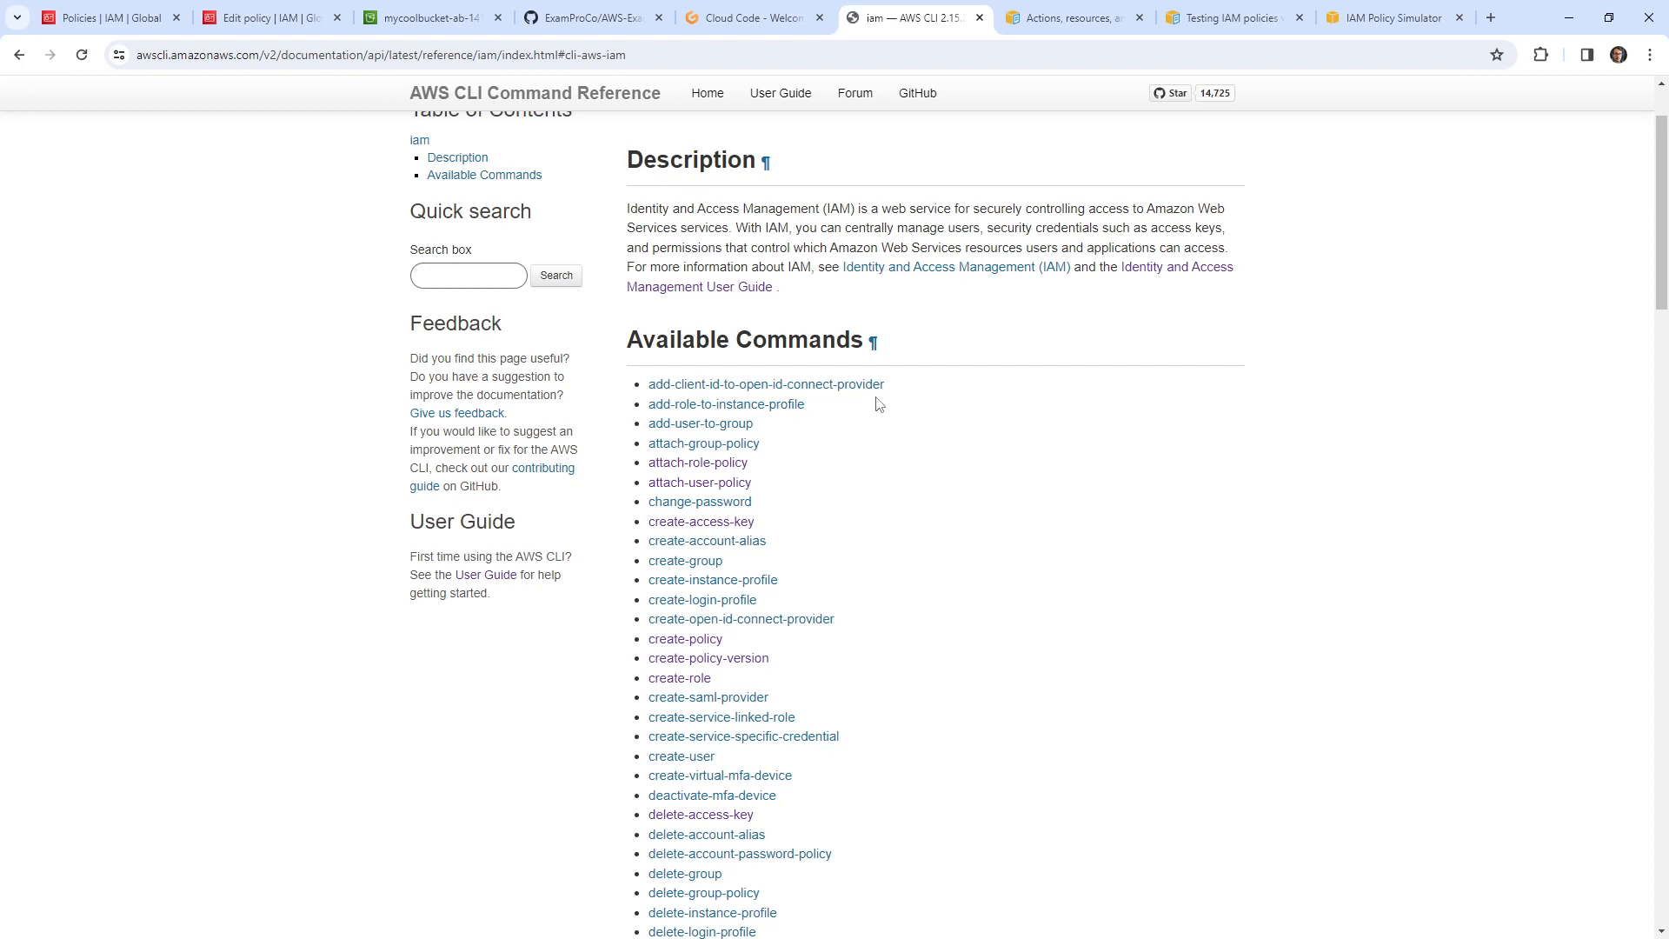
- Search the available iam commands for "delete" and open the delete-policy-version reference page
key("ctrl+f")
type("deel")
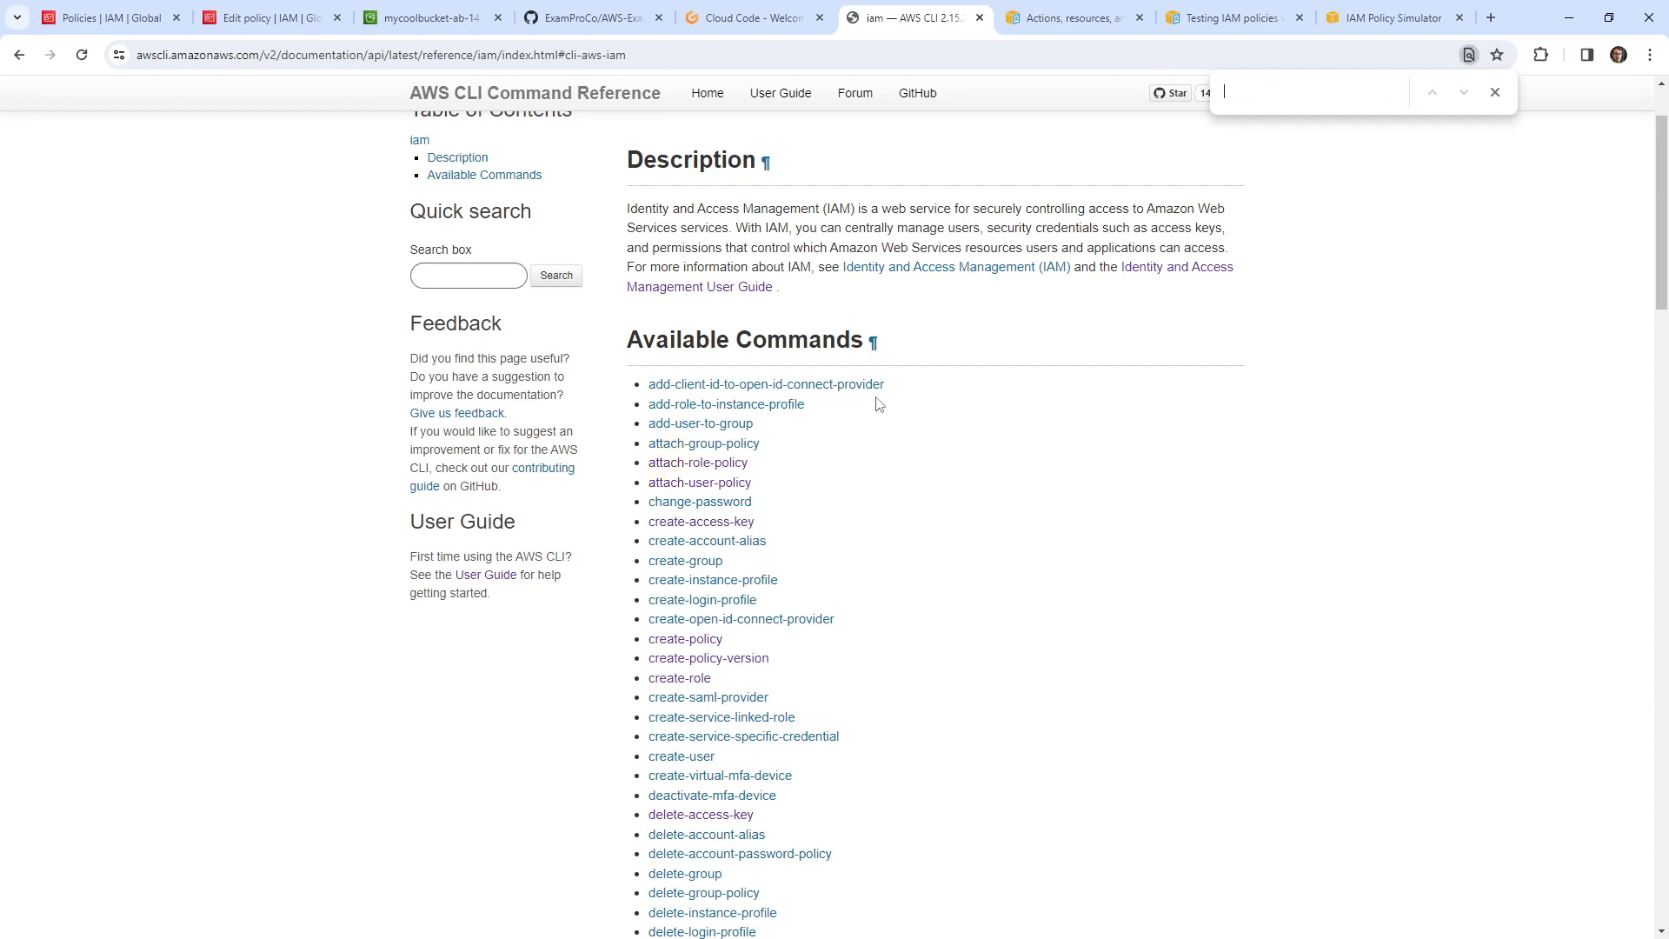
type("delete")
scroll(882, 461, "down", 3)
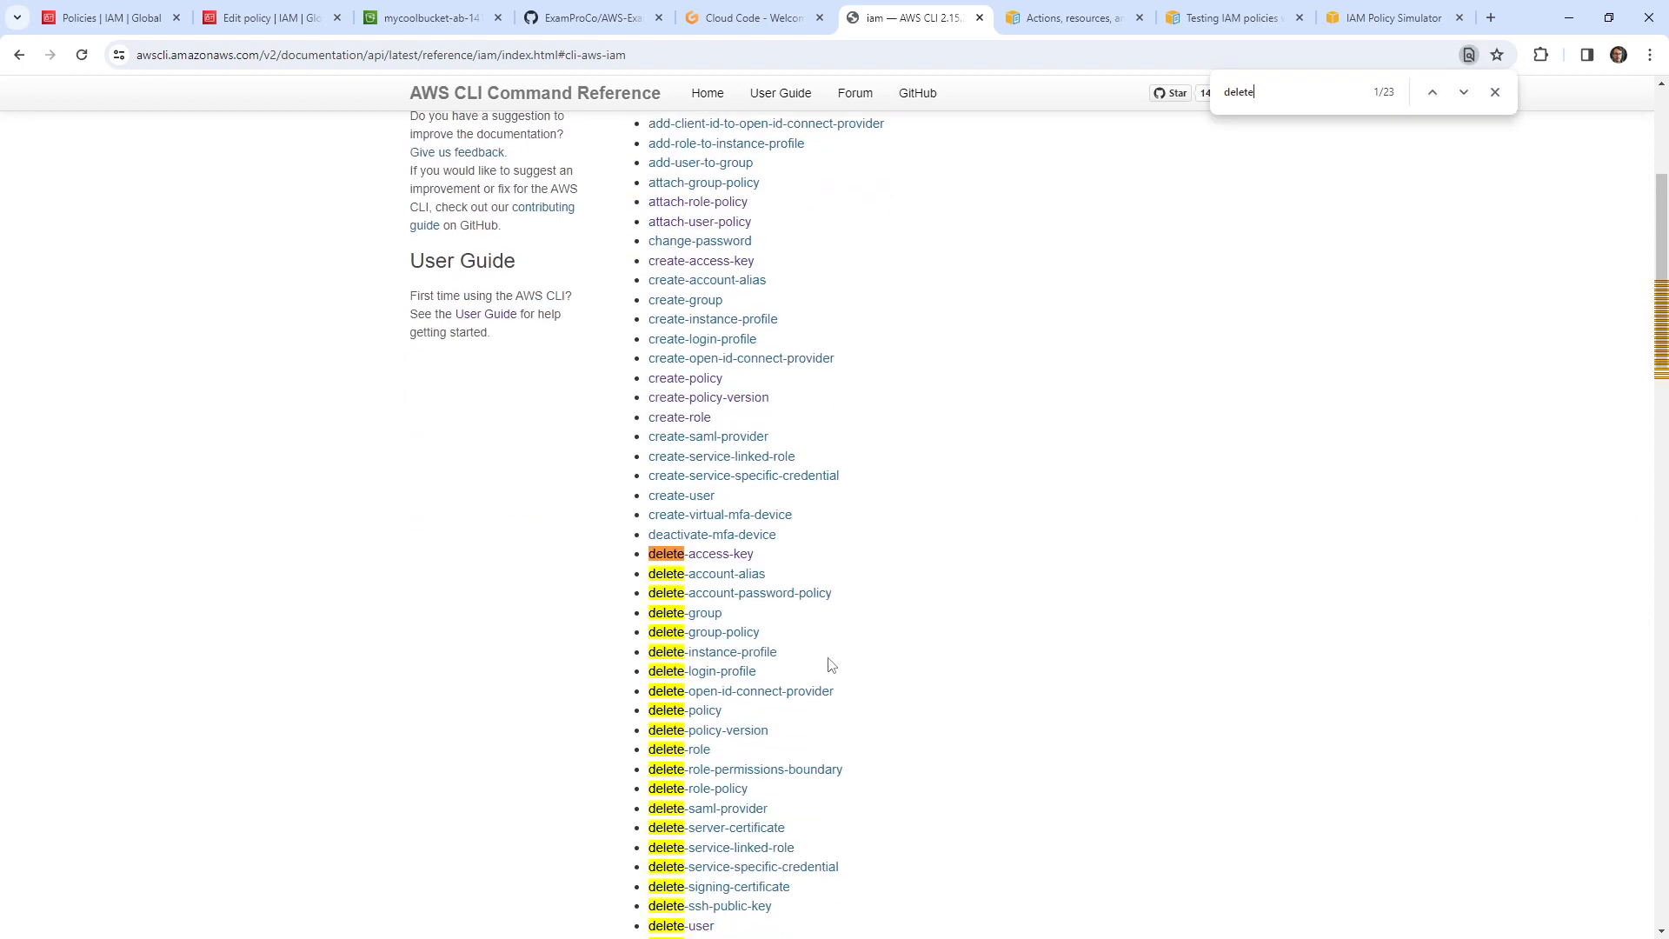
scroll(830, 665, "down", 2)
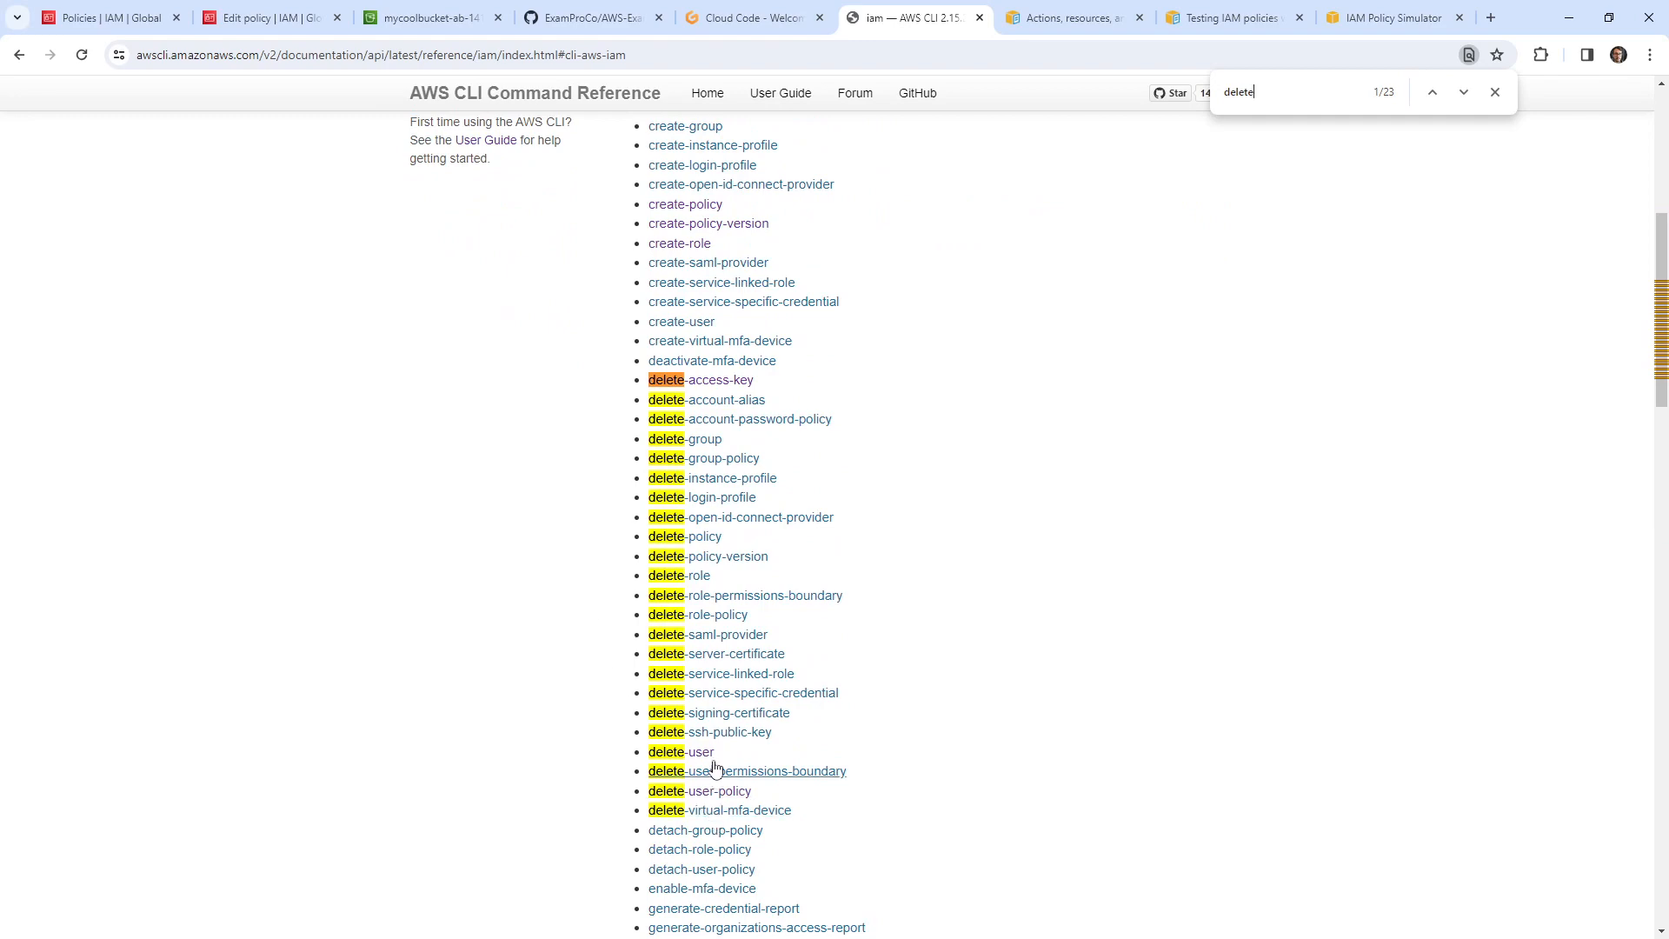
left_click(733, 559)
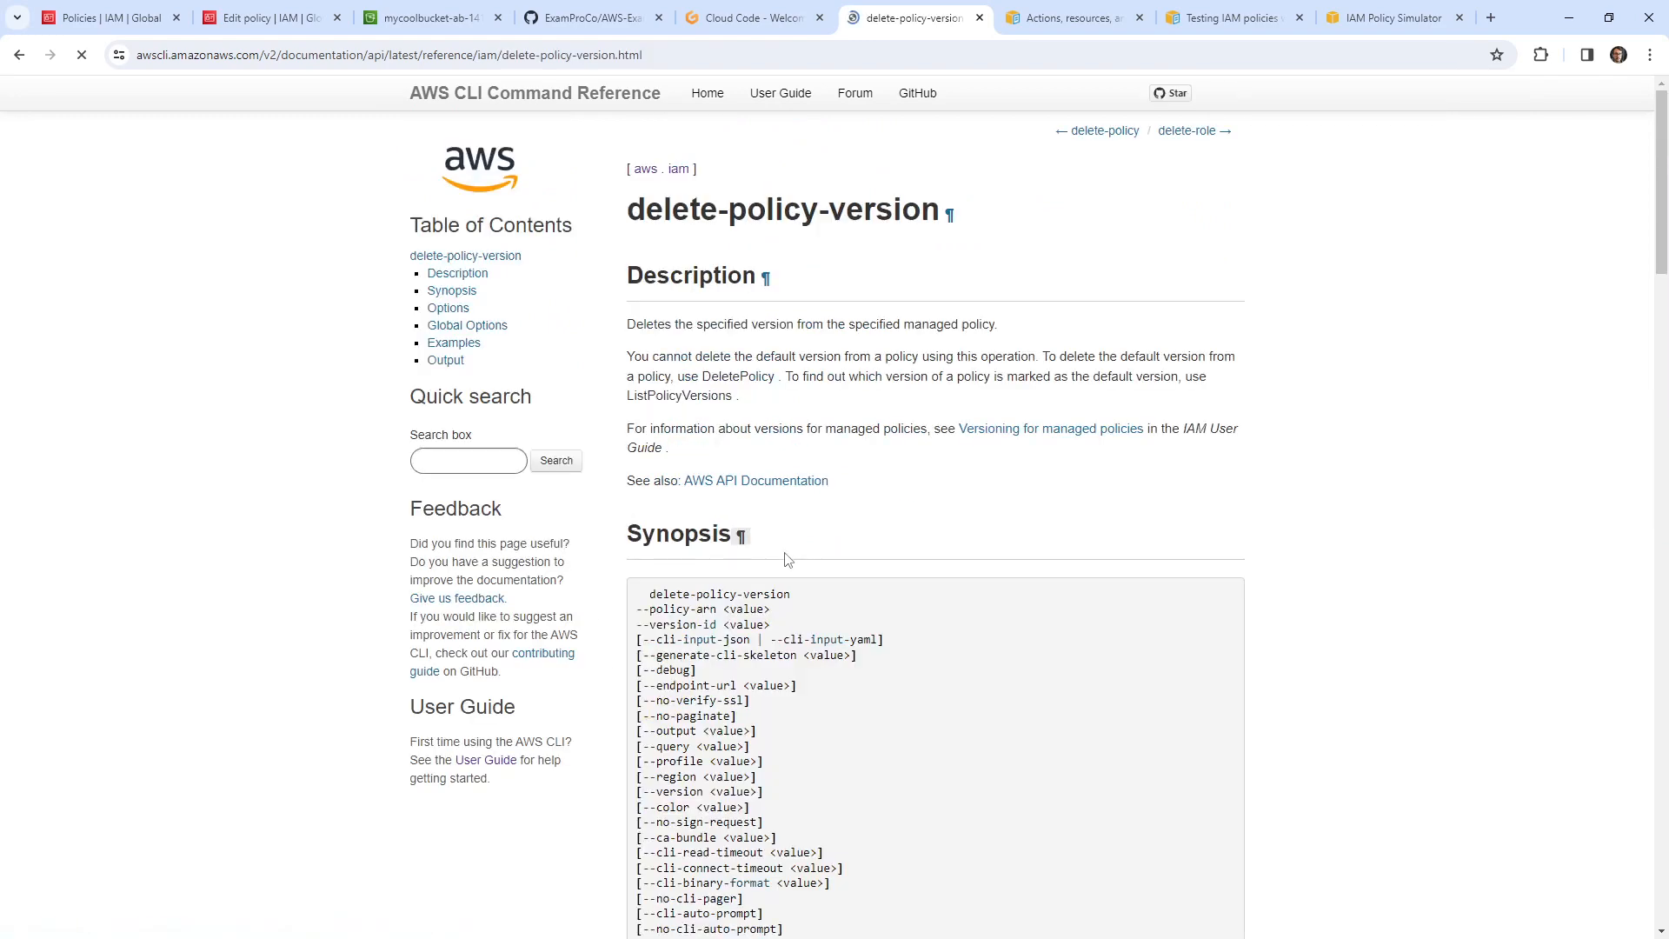
- Copy the example aws iam delete-policy-version command from the page's Examples section
left_click(461, 344)
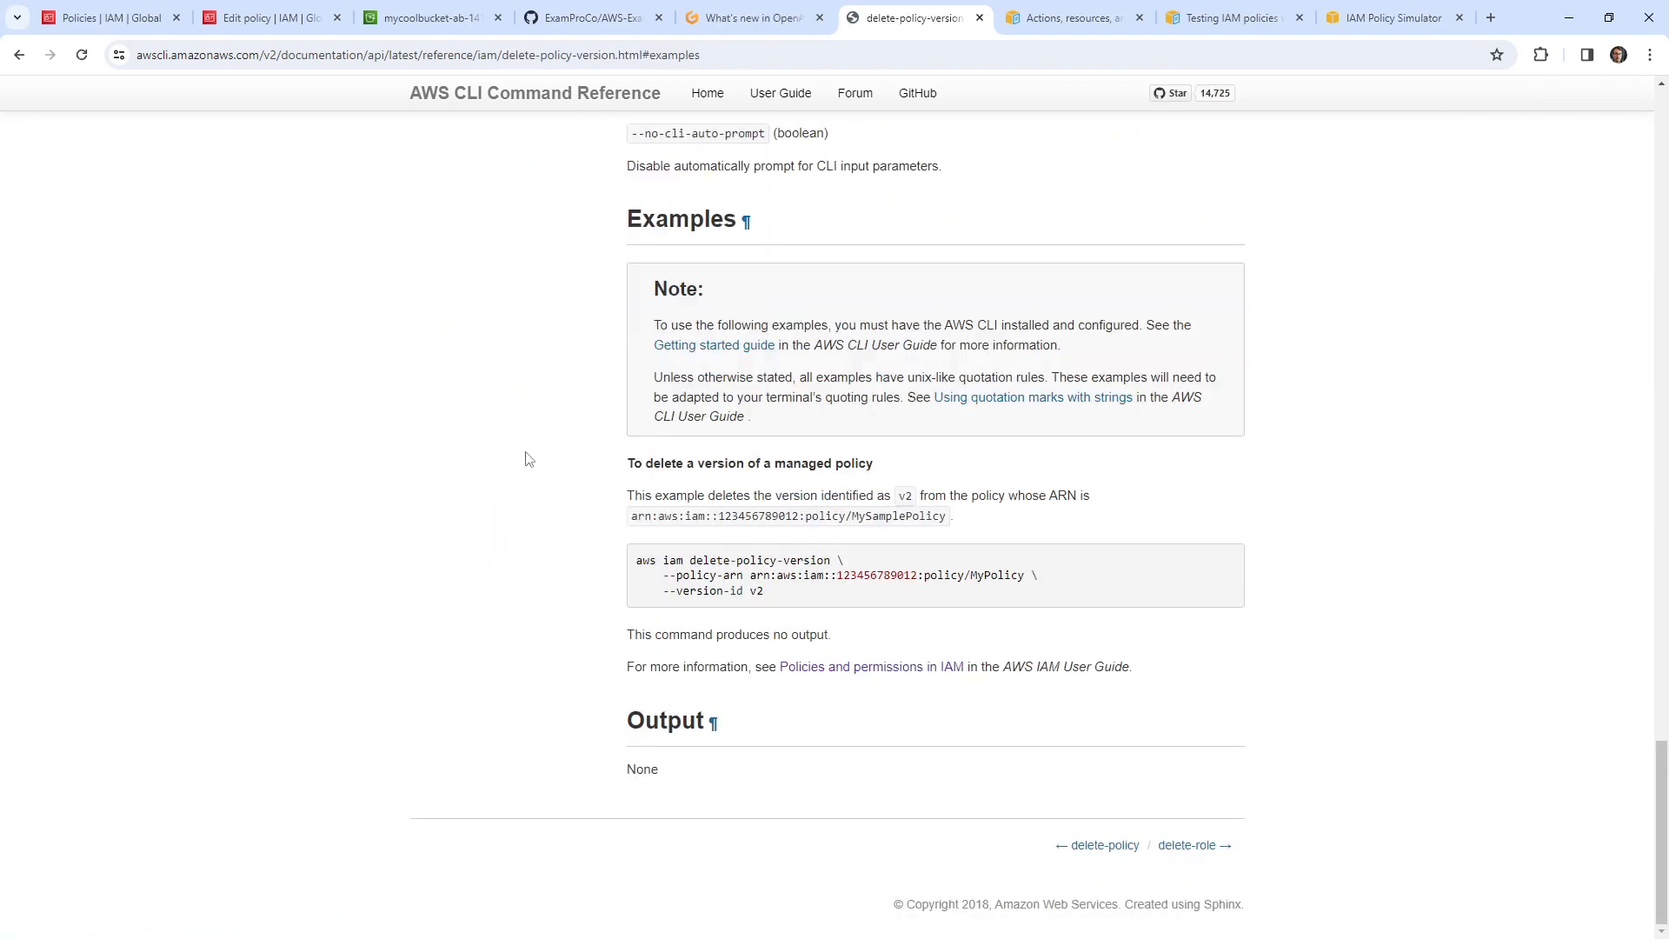
left_click_drag(870, 600, 633, 564)
key("ctrl+c")
- Return to the my-fun-policy details in the IAM console, reload the page and list the policy's versions
left_click(592, 17)
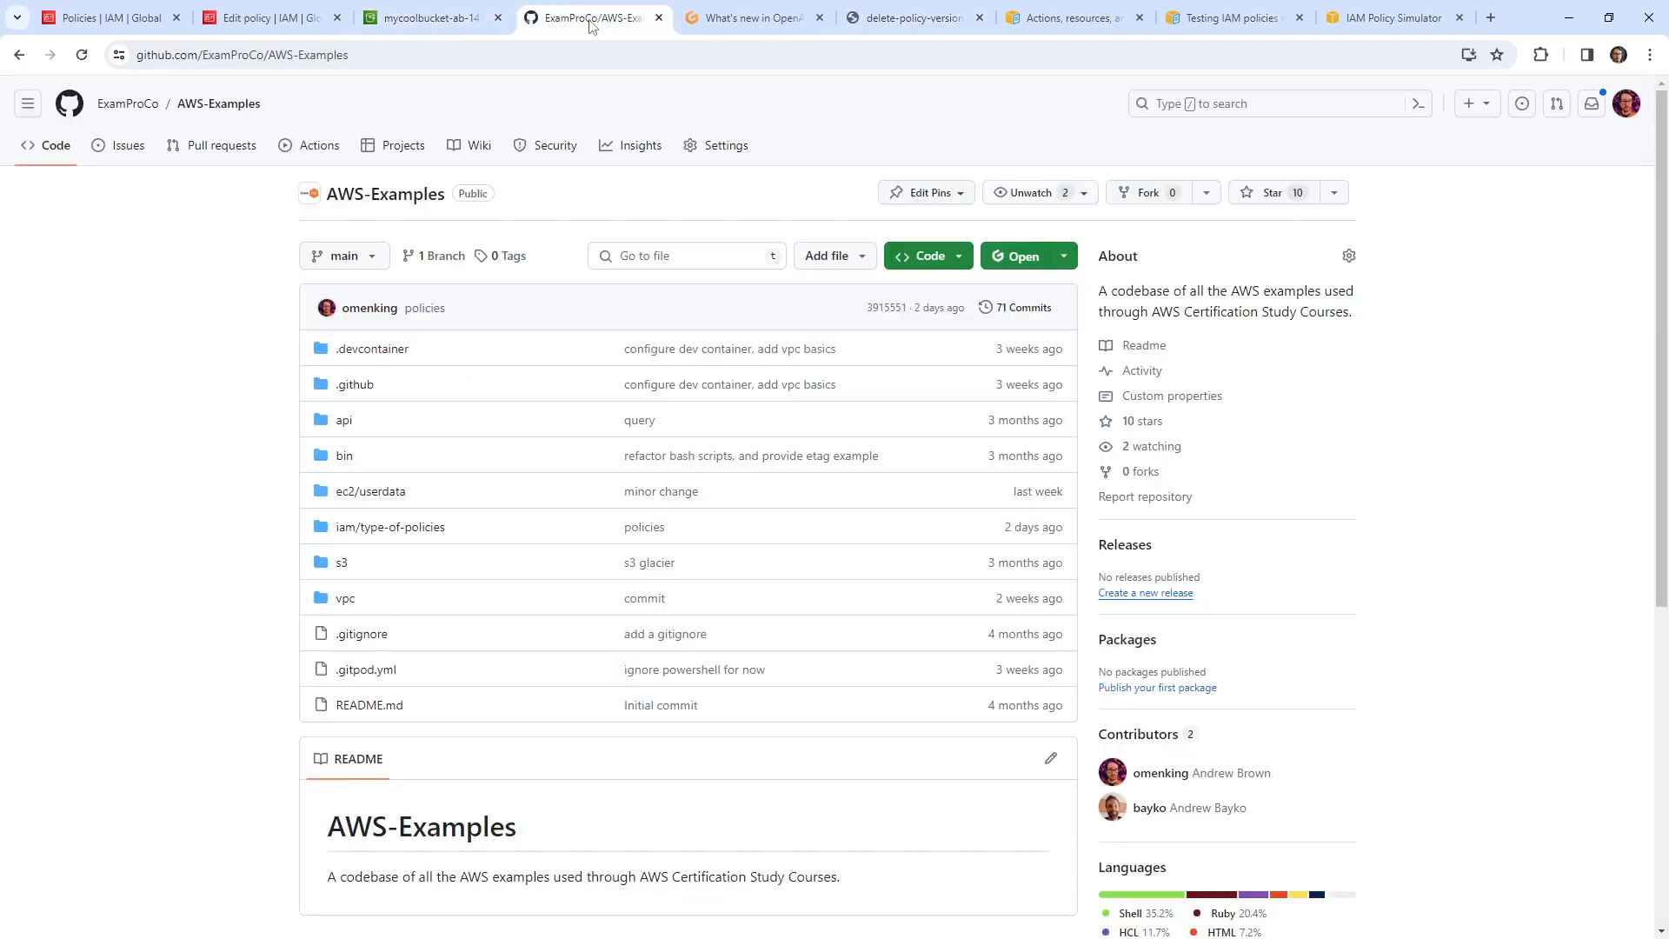
left_click(327, 15)
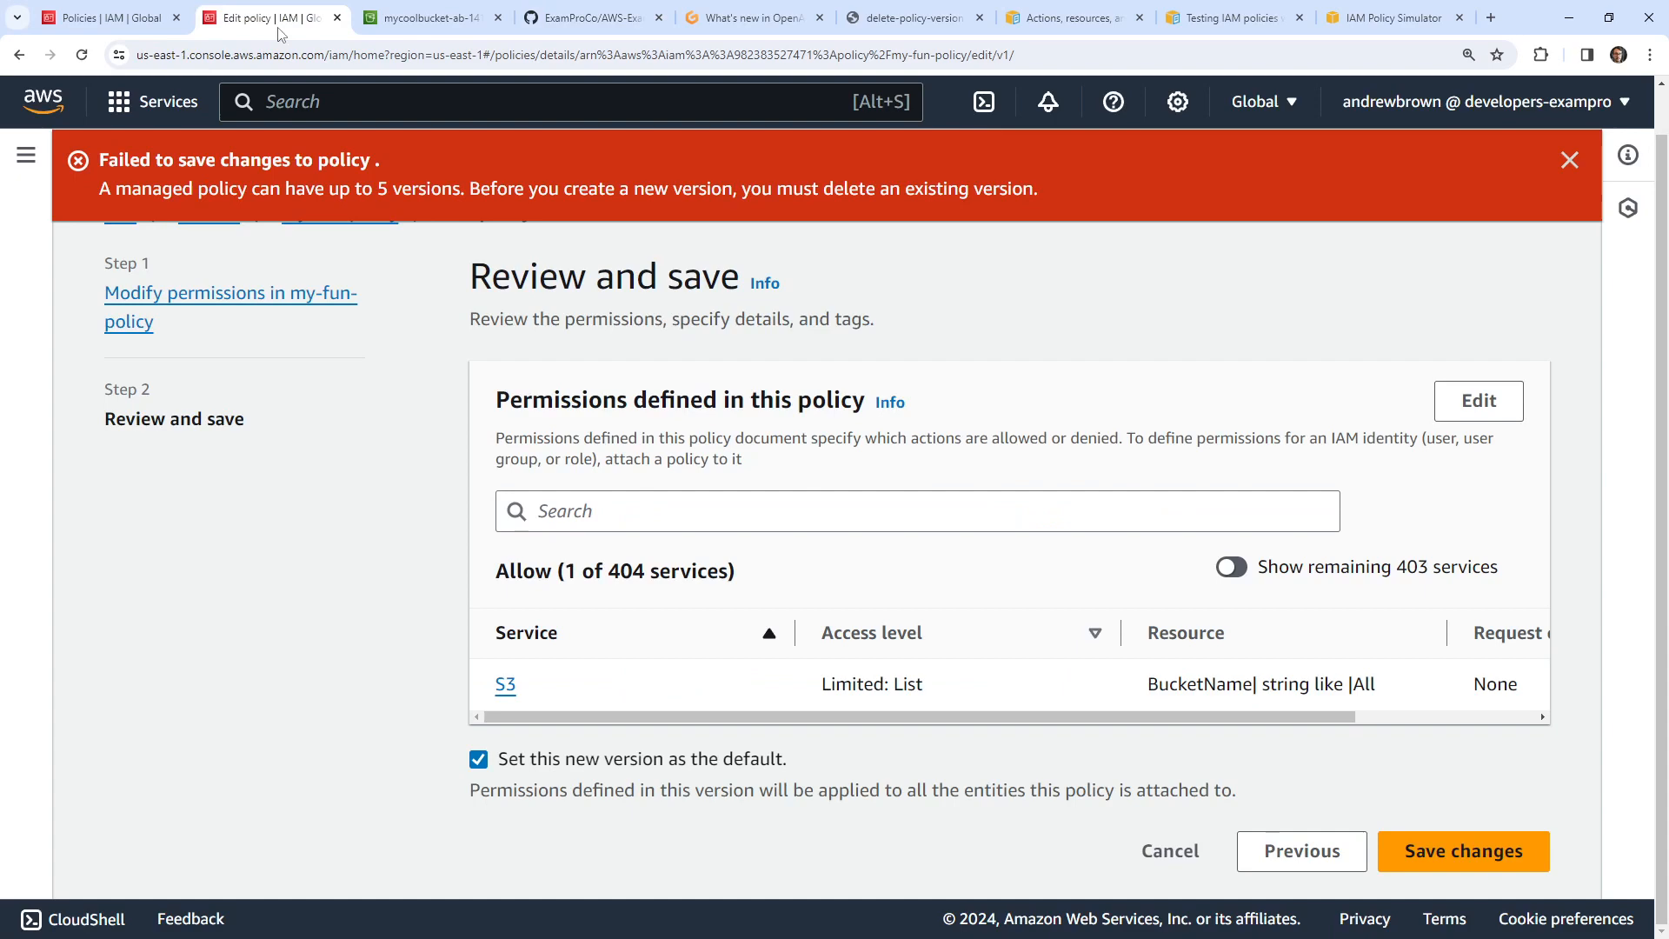
left_click(141, 19)
left_click(265, 17)
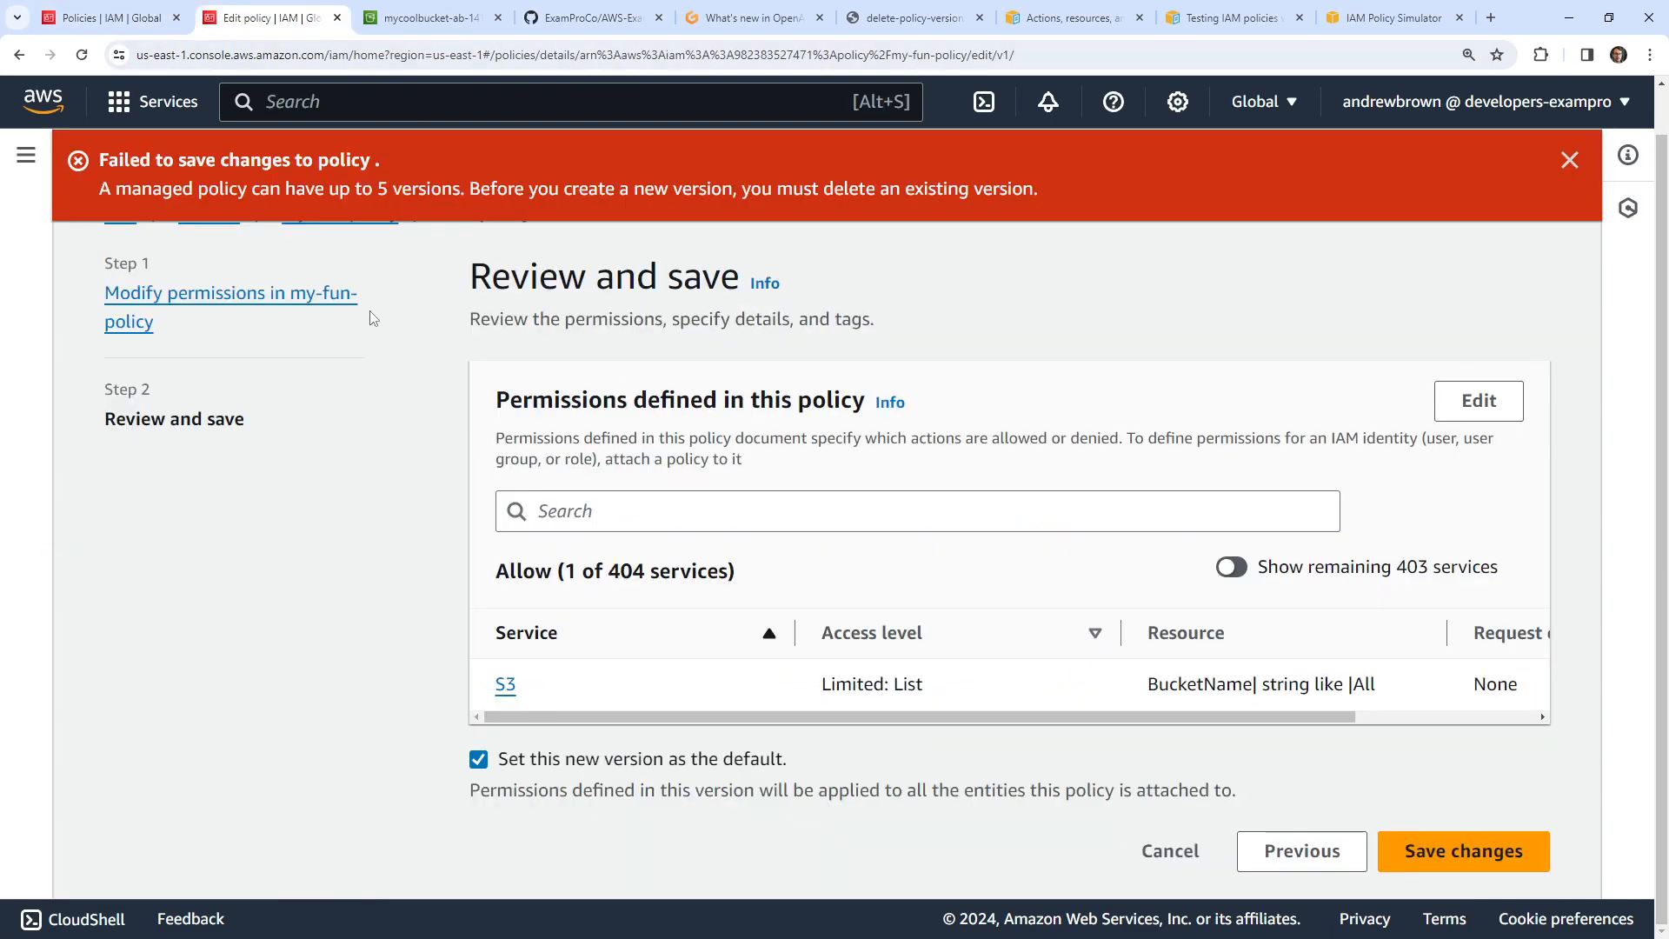
scroll(373, 318, "up", 1)
left_click(341, 263)
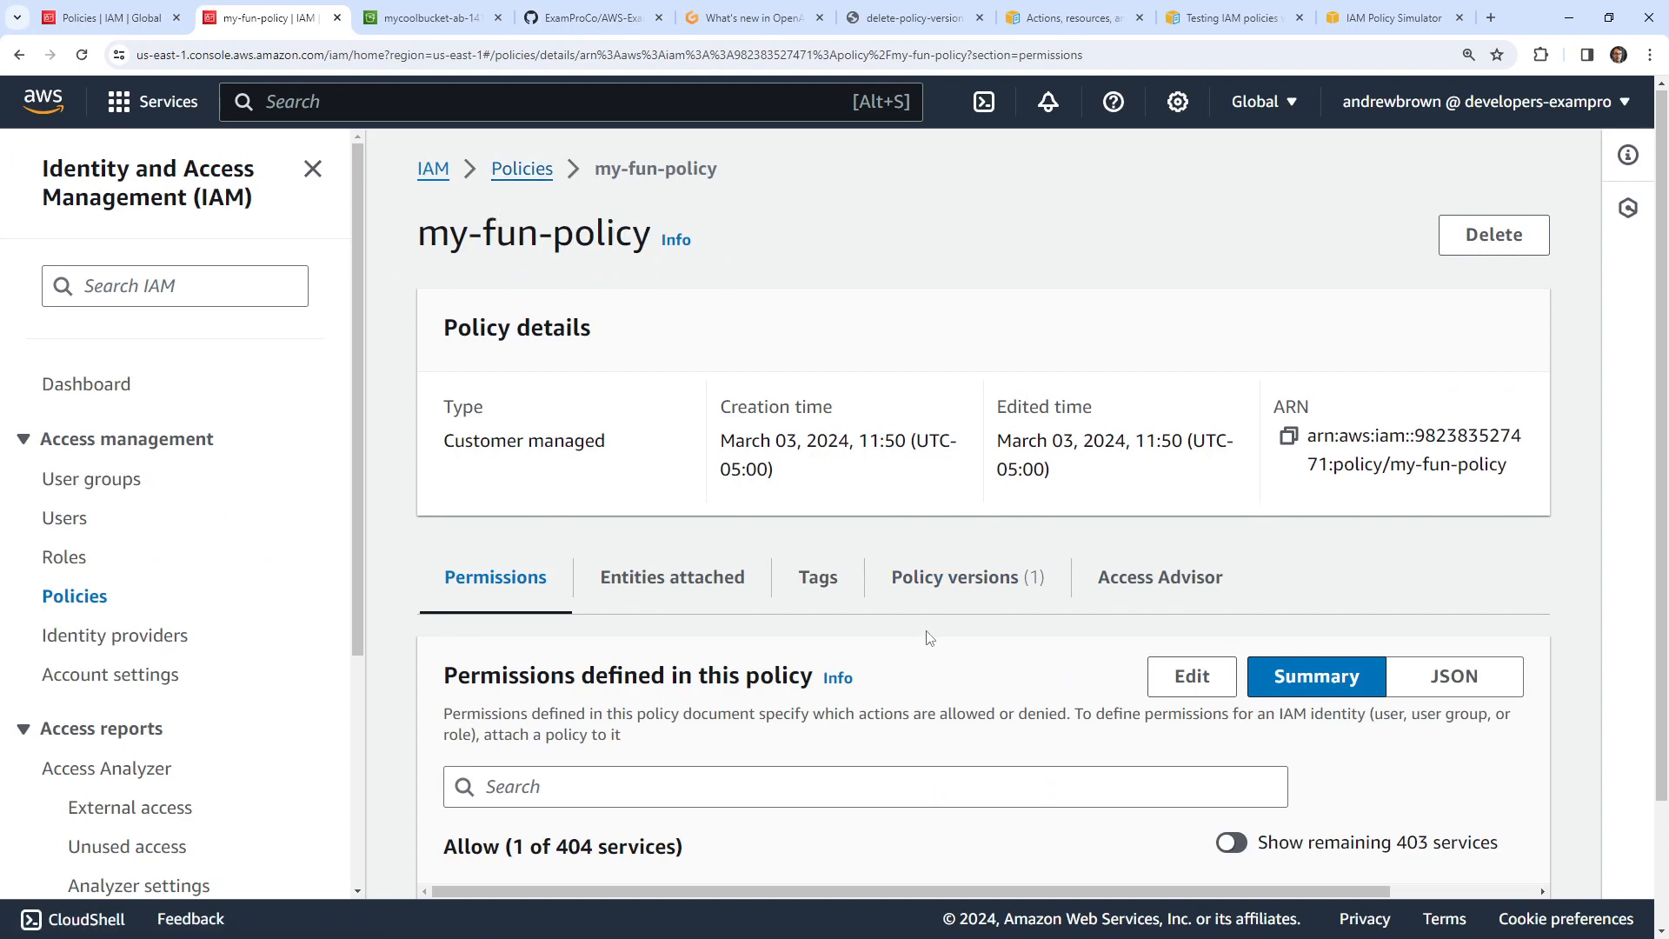
left_click(696, 55)
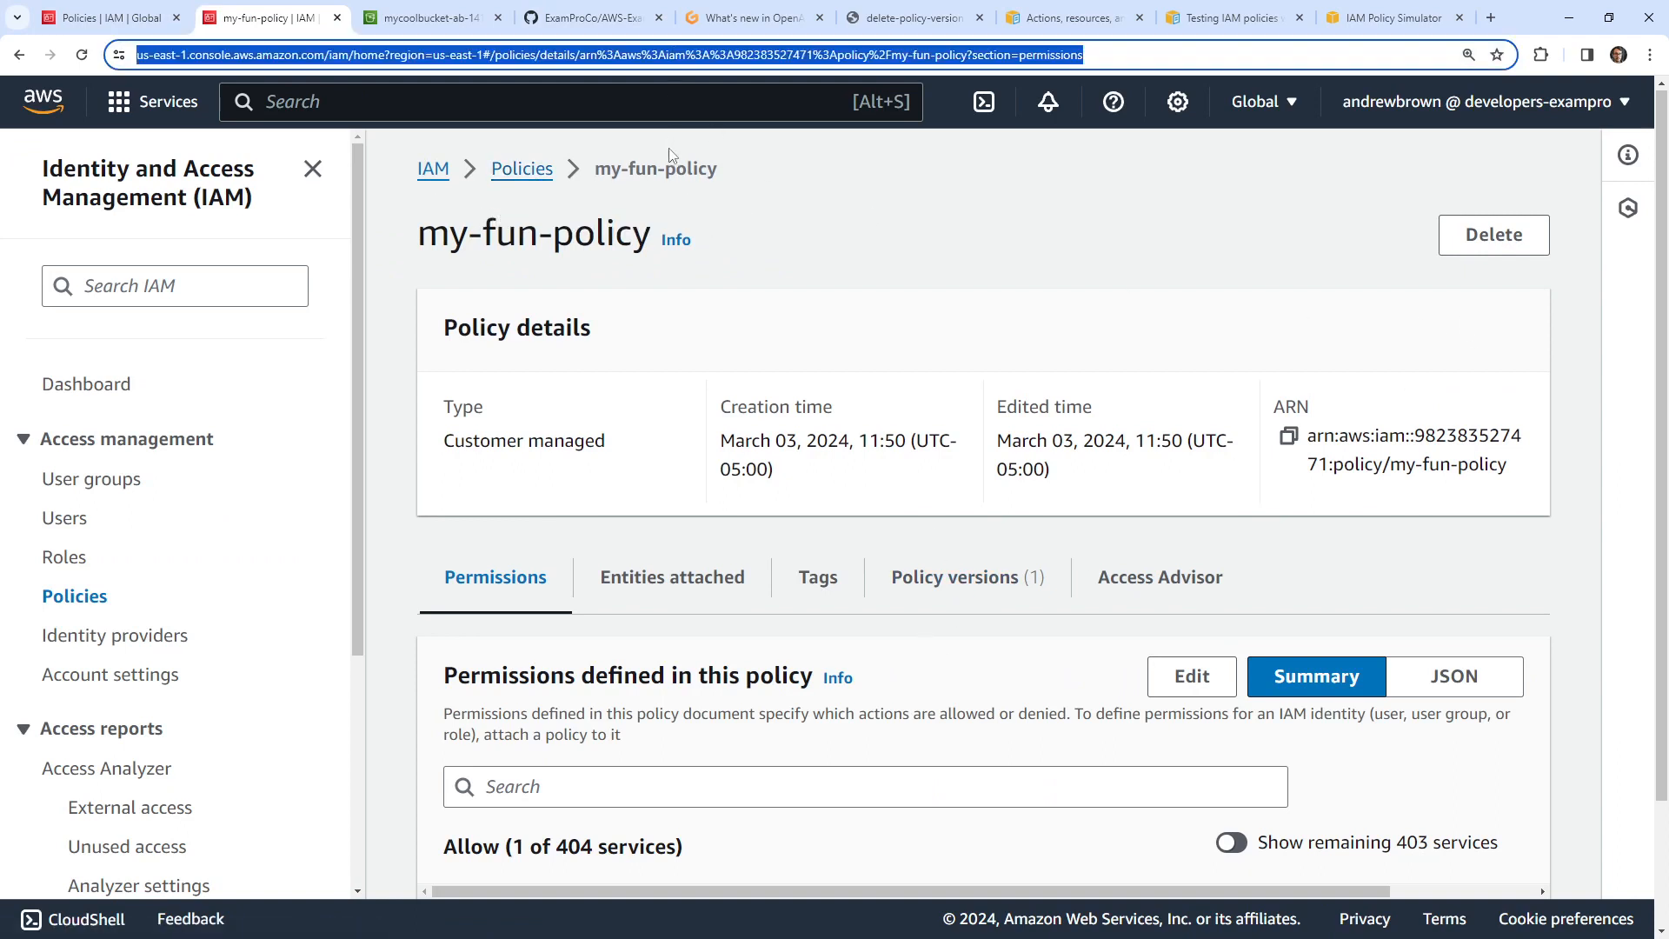
key("Return")
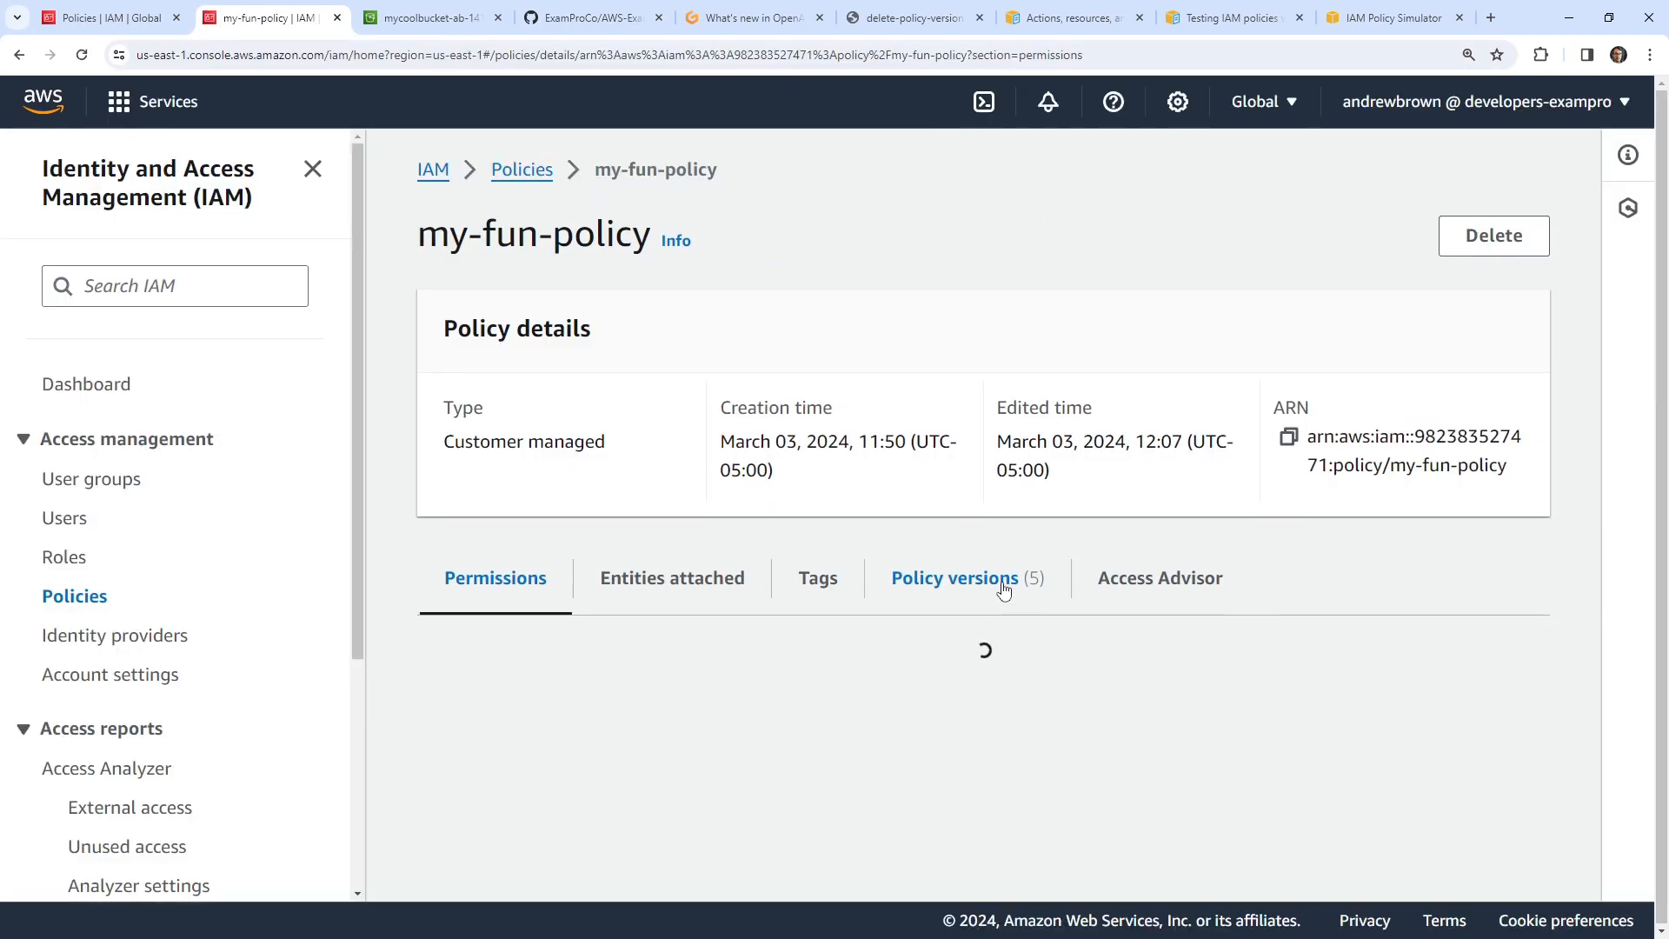
left_click(1005, 589)
scroll(746, 426, "down", 3)
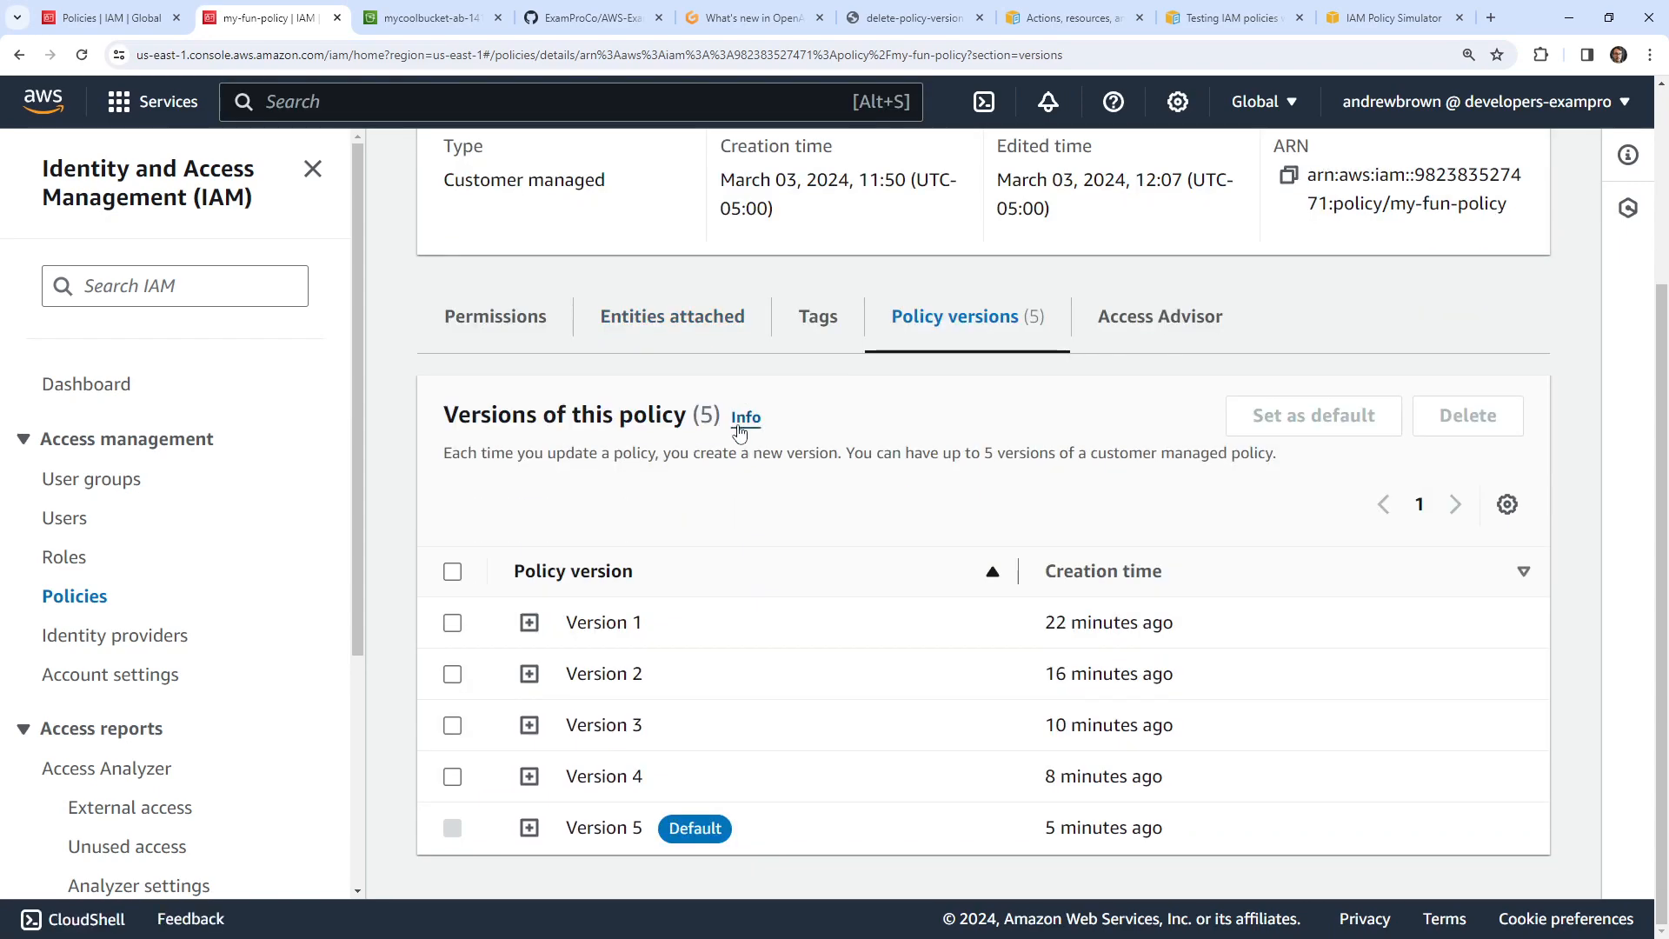
- Expand Version 5 of my-fun-policy and read its JSON in the version list
left_click(530, 827)
scroll(608, 429, "down", 4)
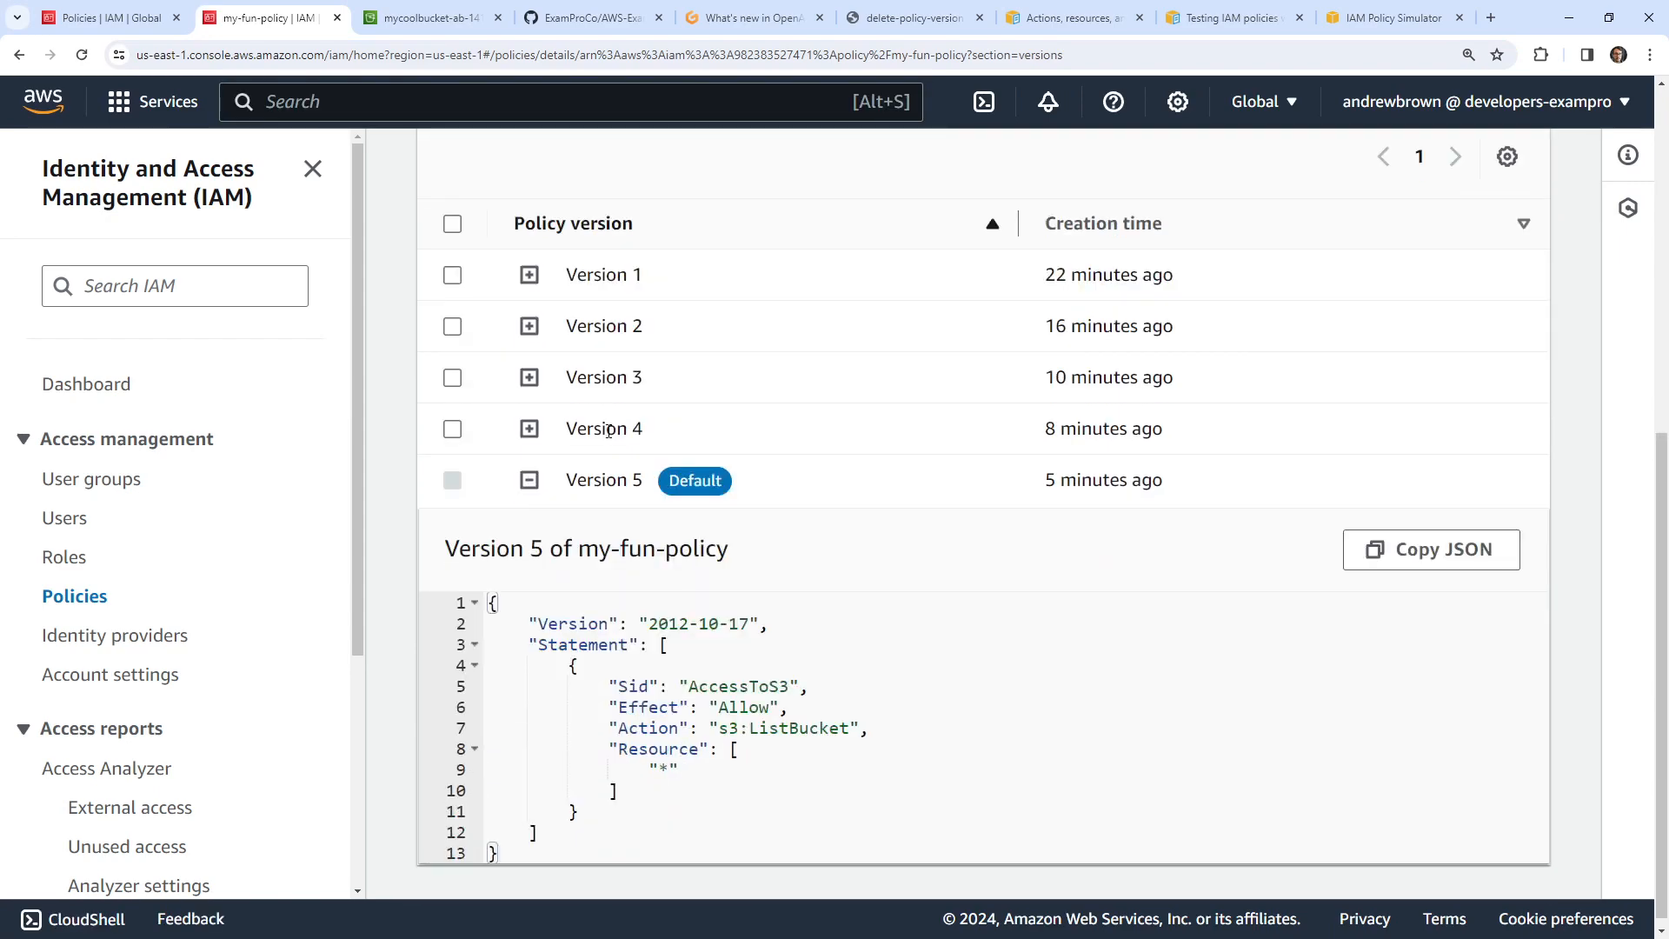
scroll(608, 443, "up", 2)
scroll(591, 452, "down", 1)
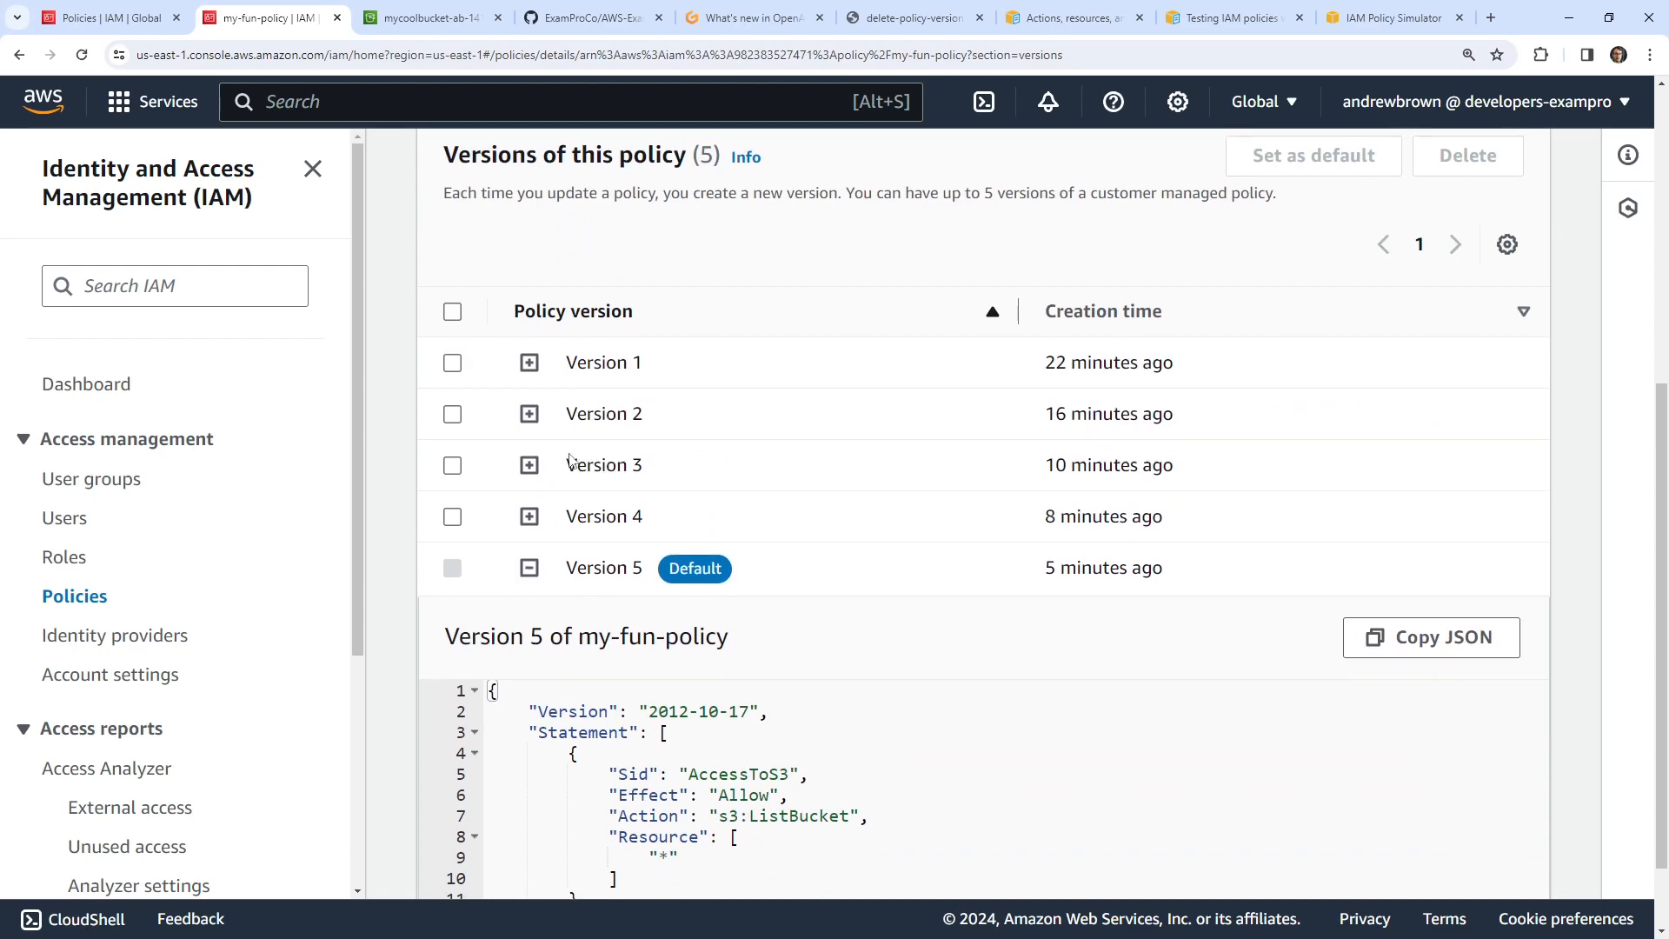
scroll(572, 461, "up", 2)
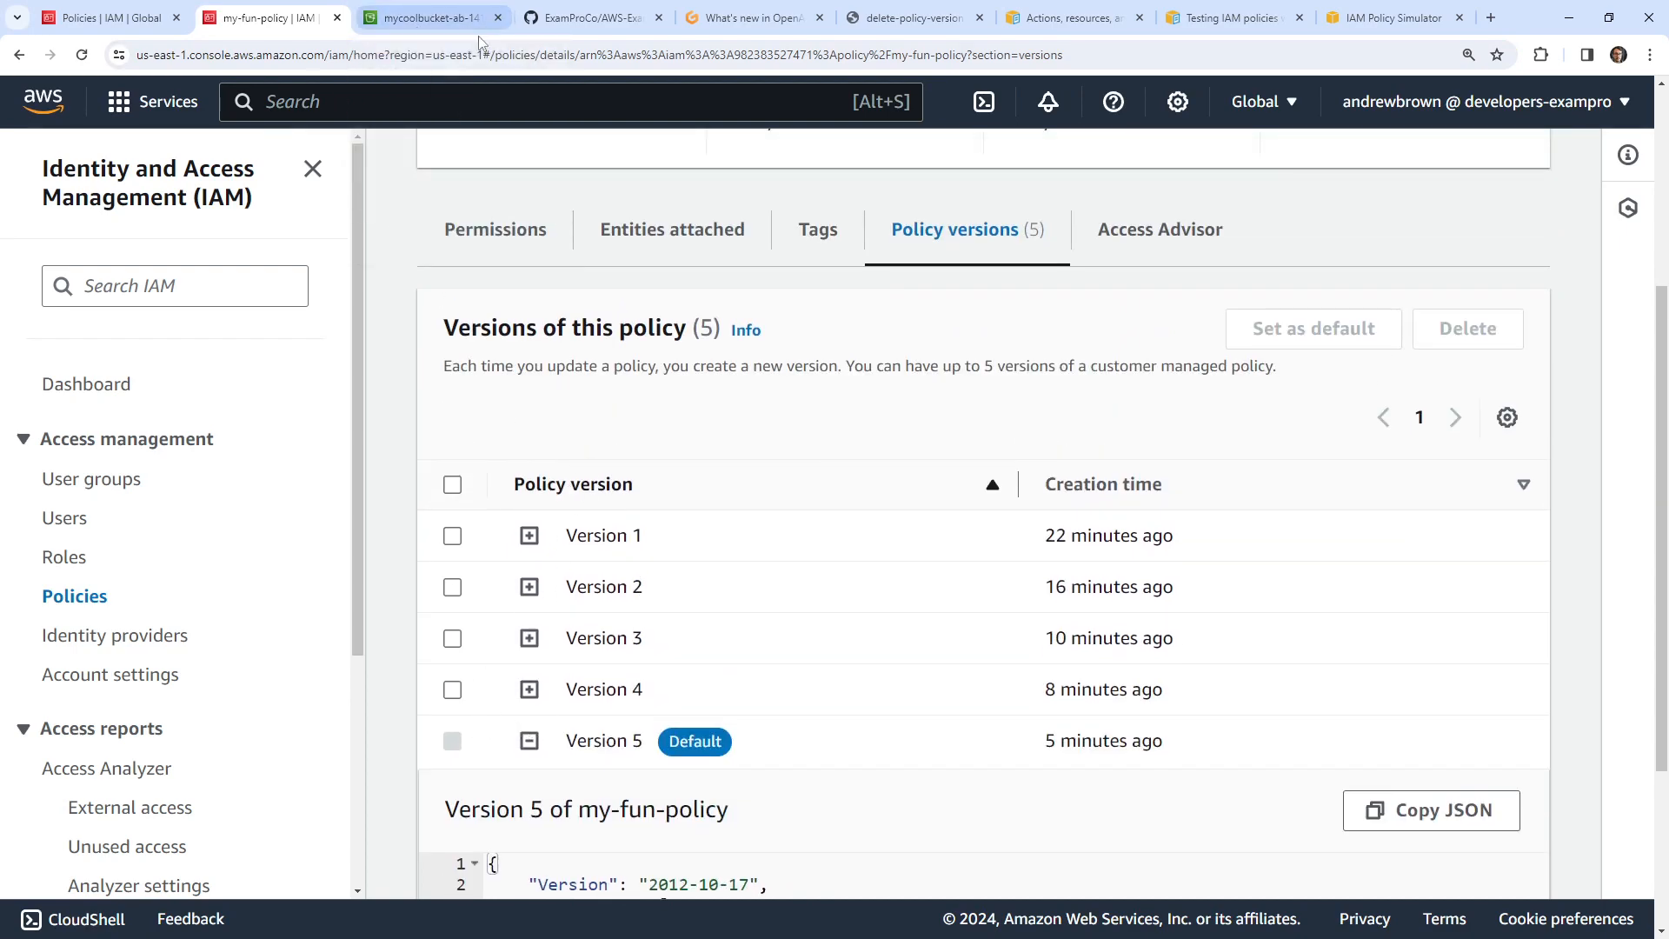
- Switch to the Gitpod workspace, allow clipboard access so the delete-policy-version command is pasted in the terminal, and dismiss the Cloud Code notification
left_click(430, 17)
left_click(591, 17)
left_click(431, 17)
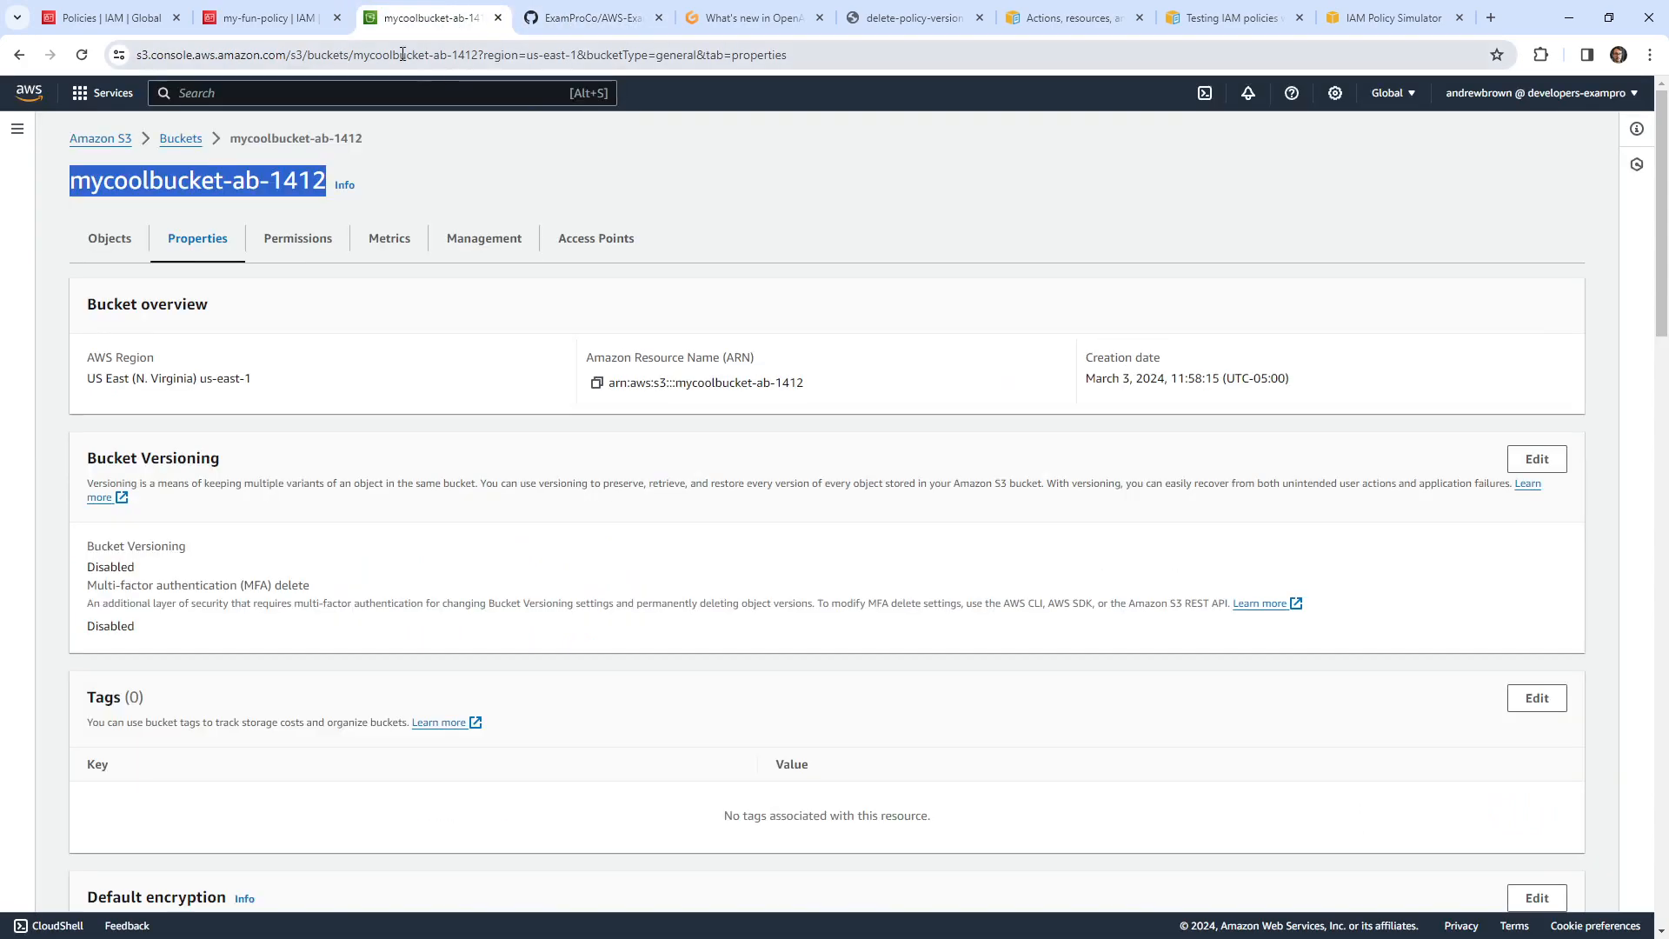
left_click(311, 24)
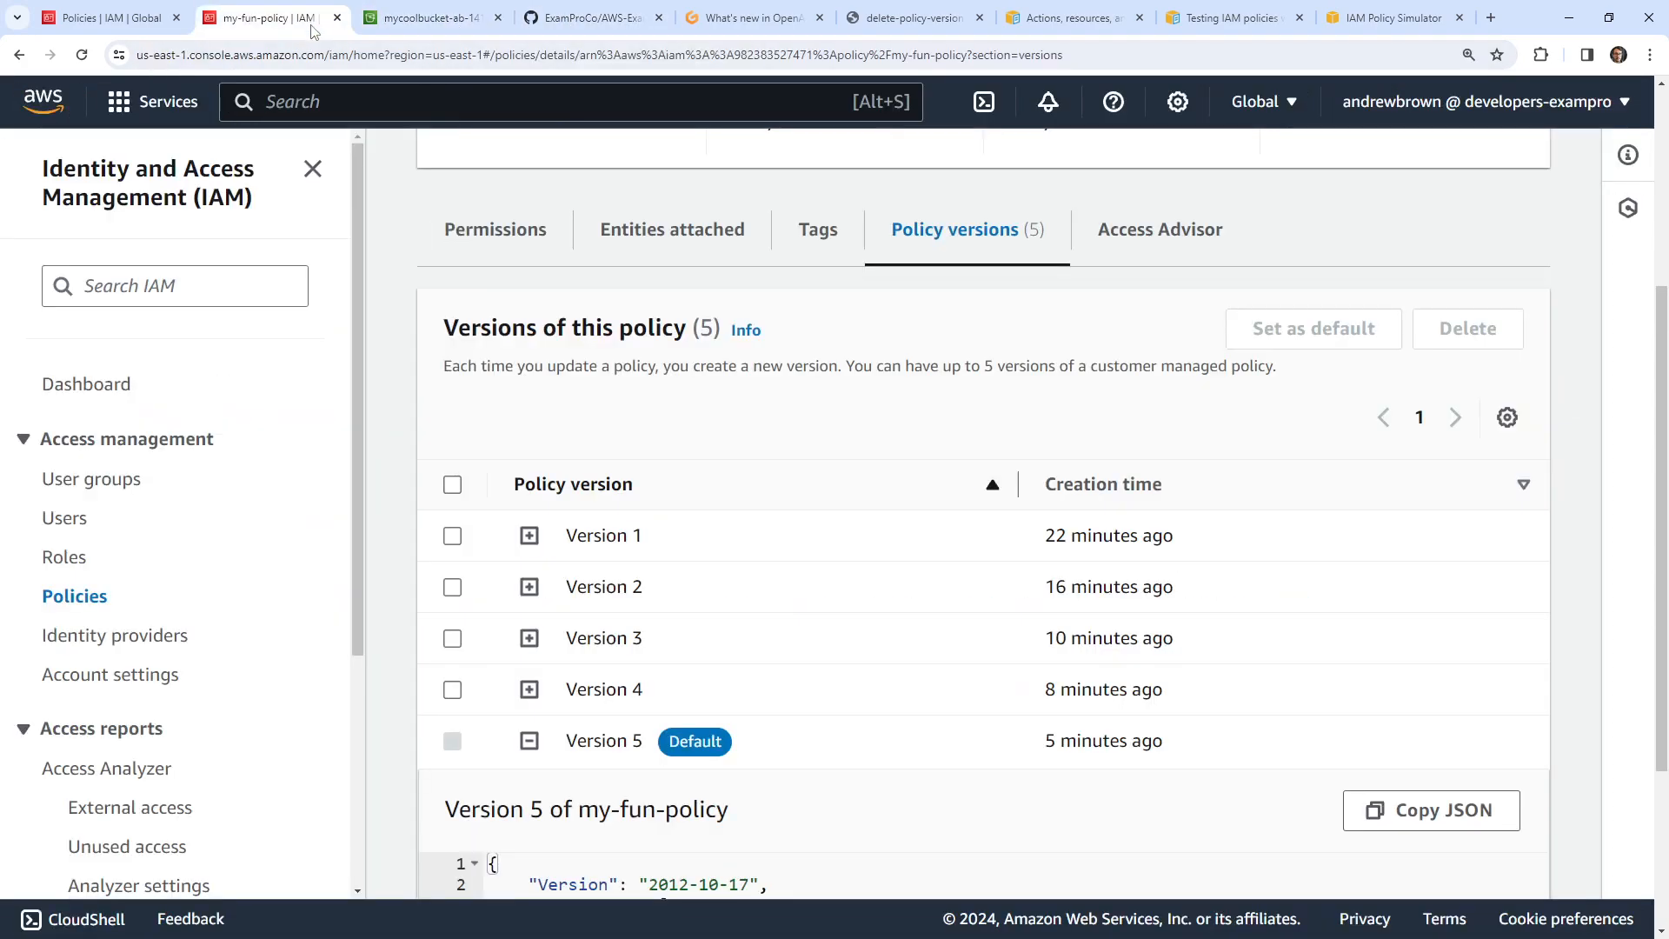
left_click(430, 17)
left_click(561, 25)
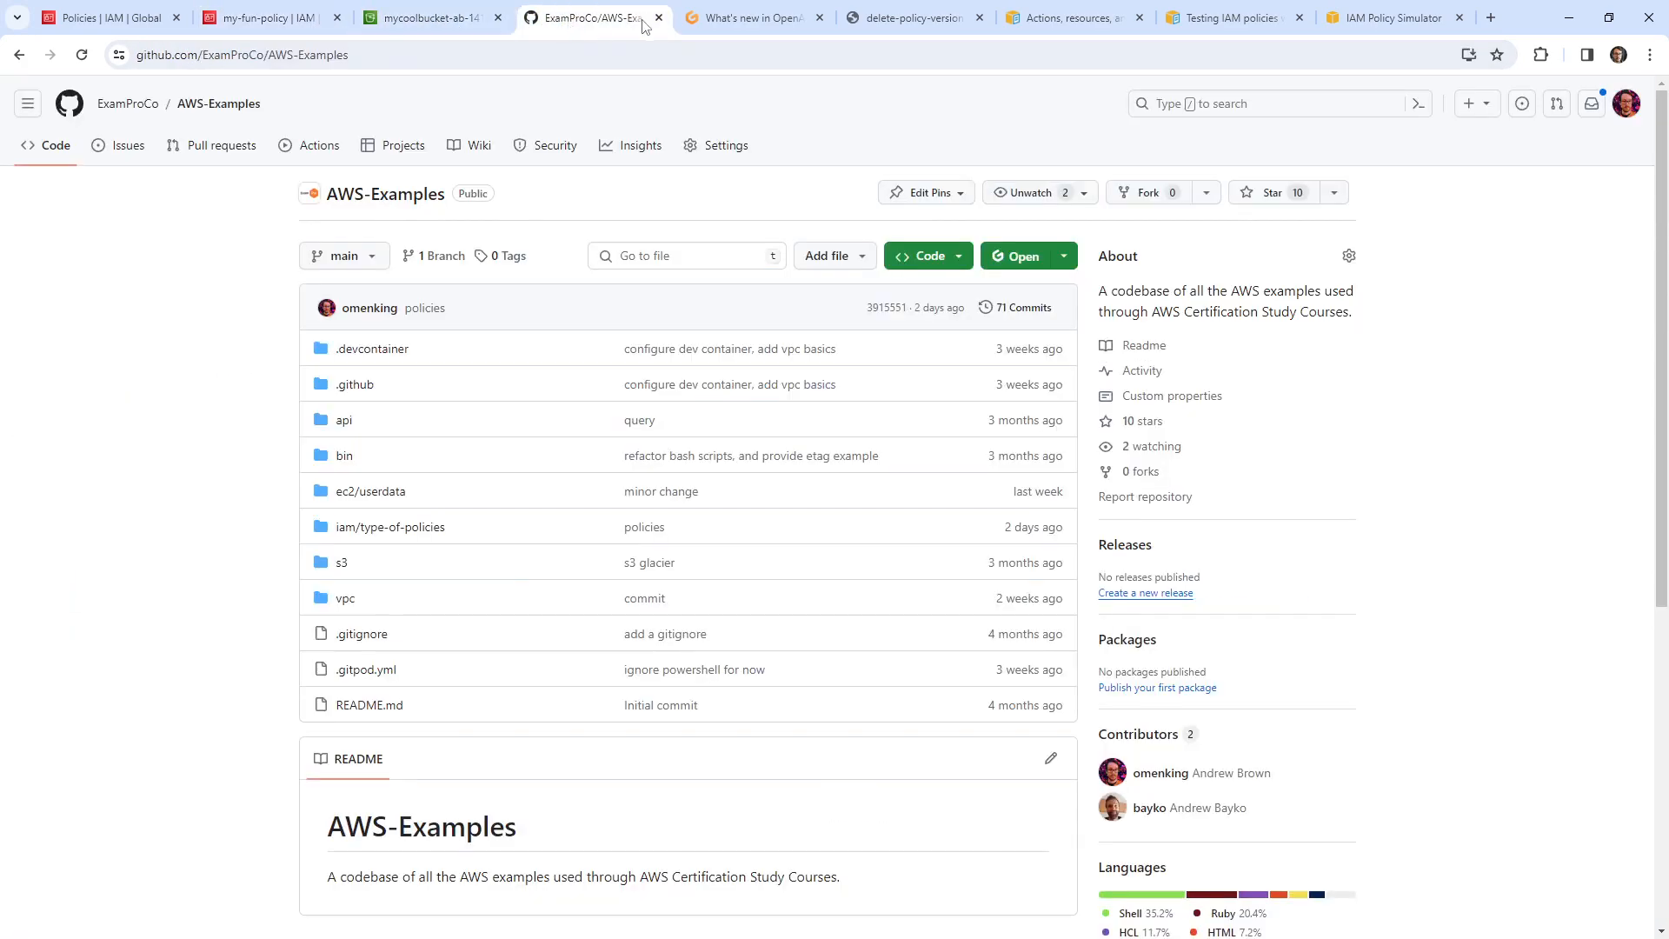
left_click(753, 17)
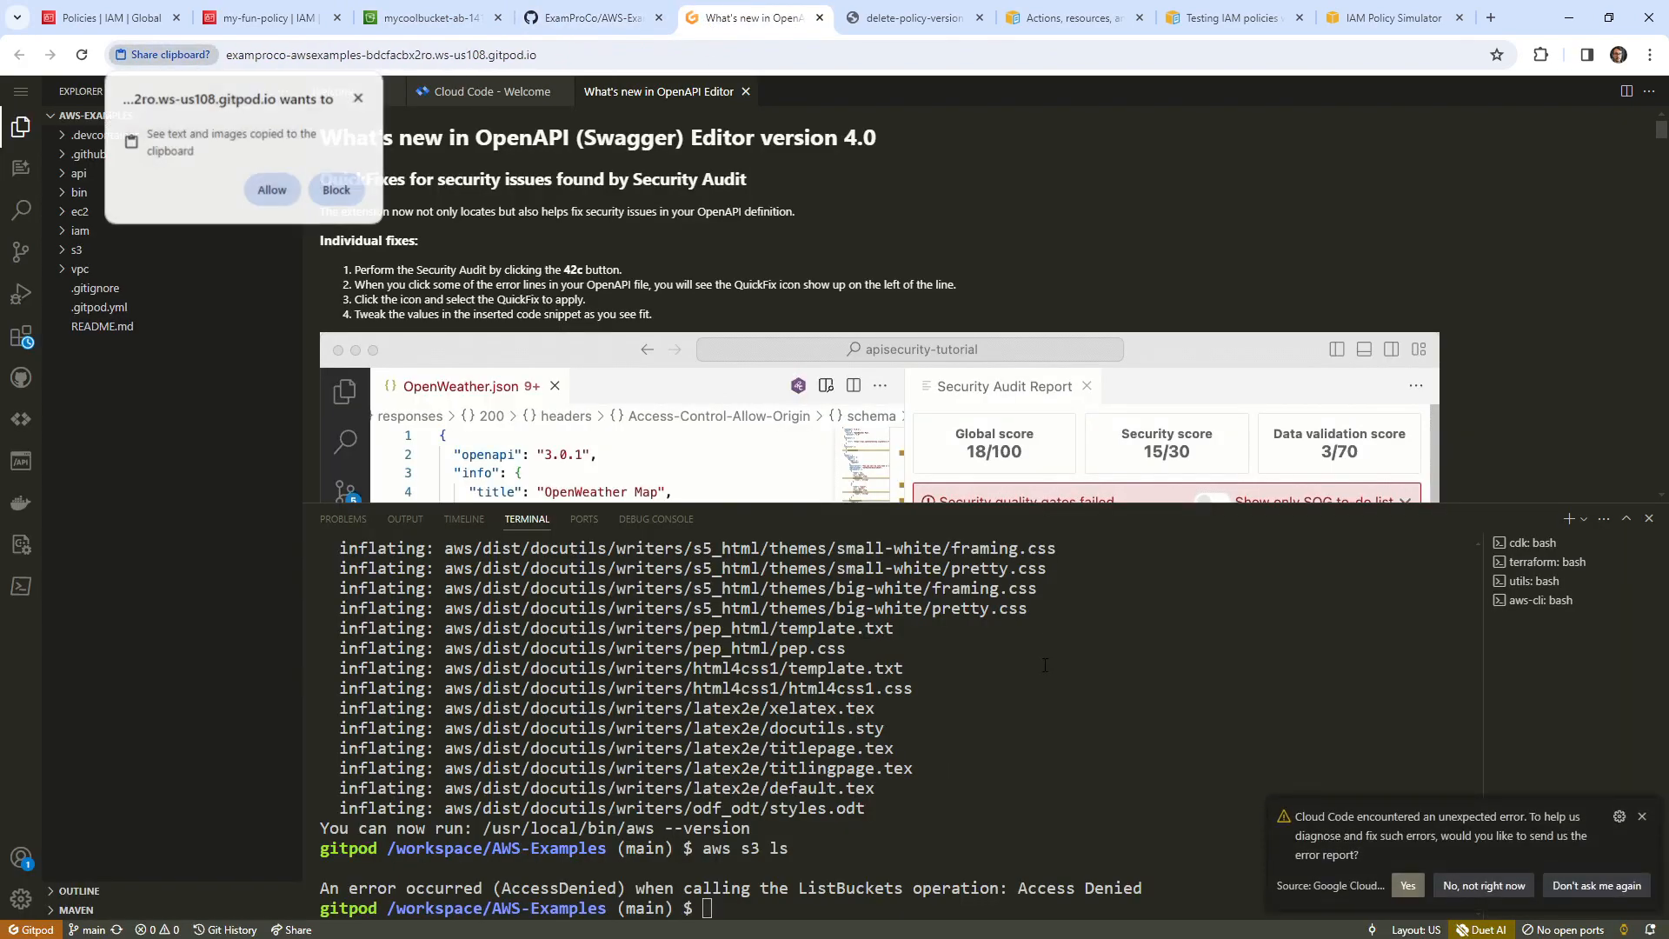
left_click(272, 191)
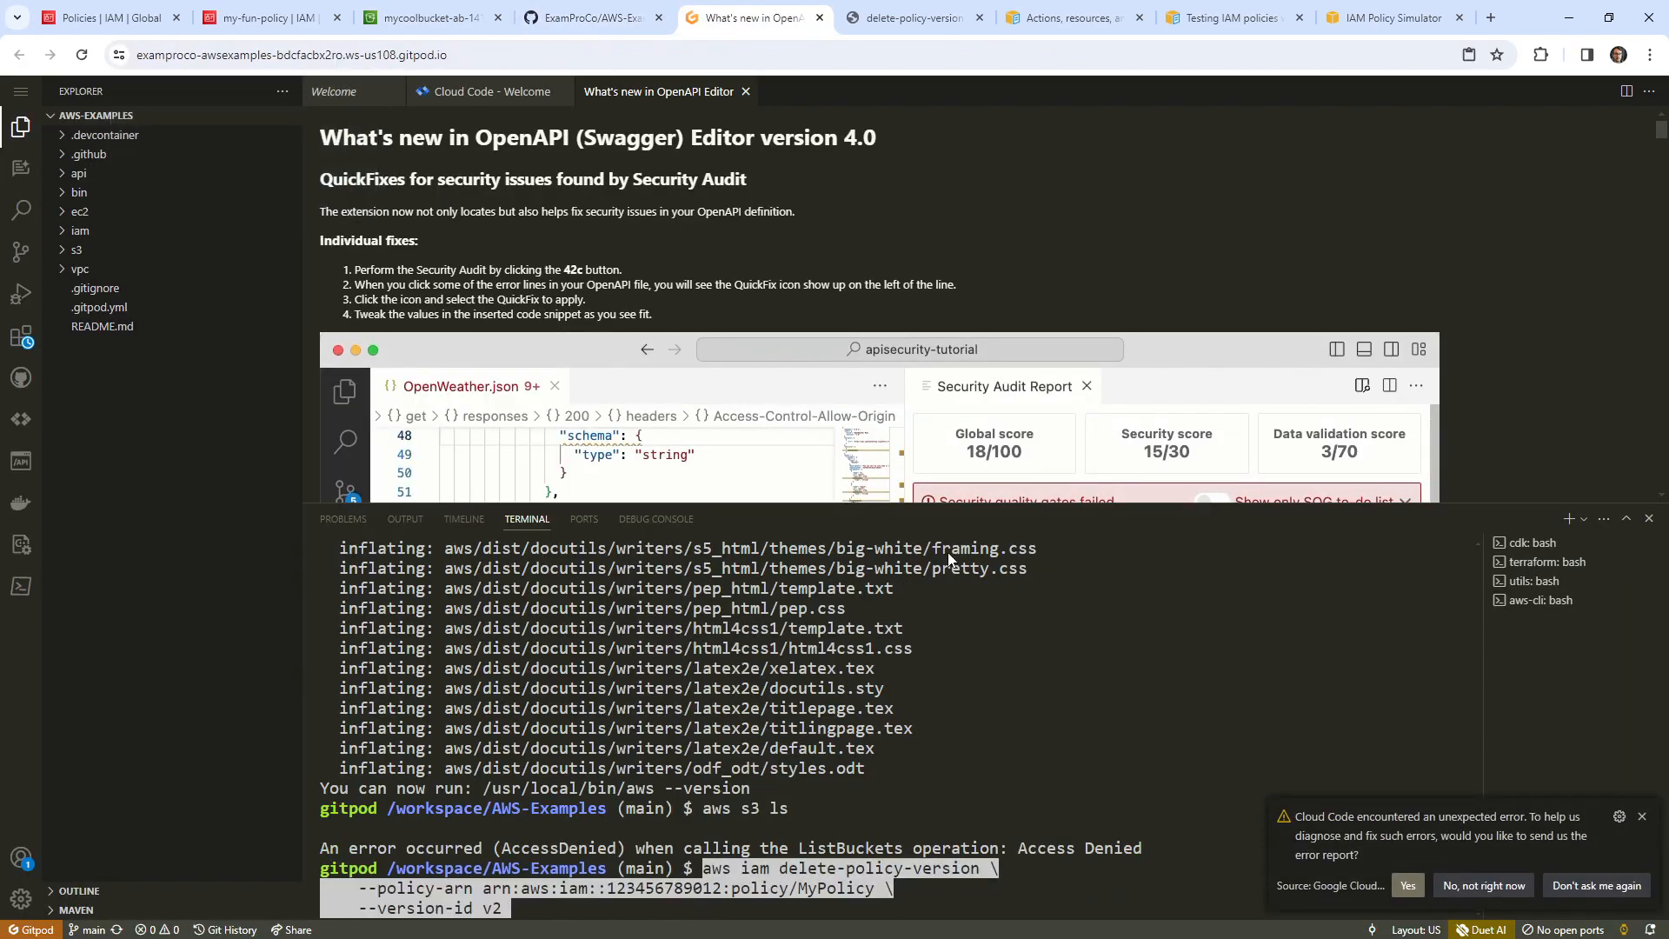
left_click(1642, 816)
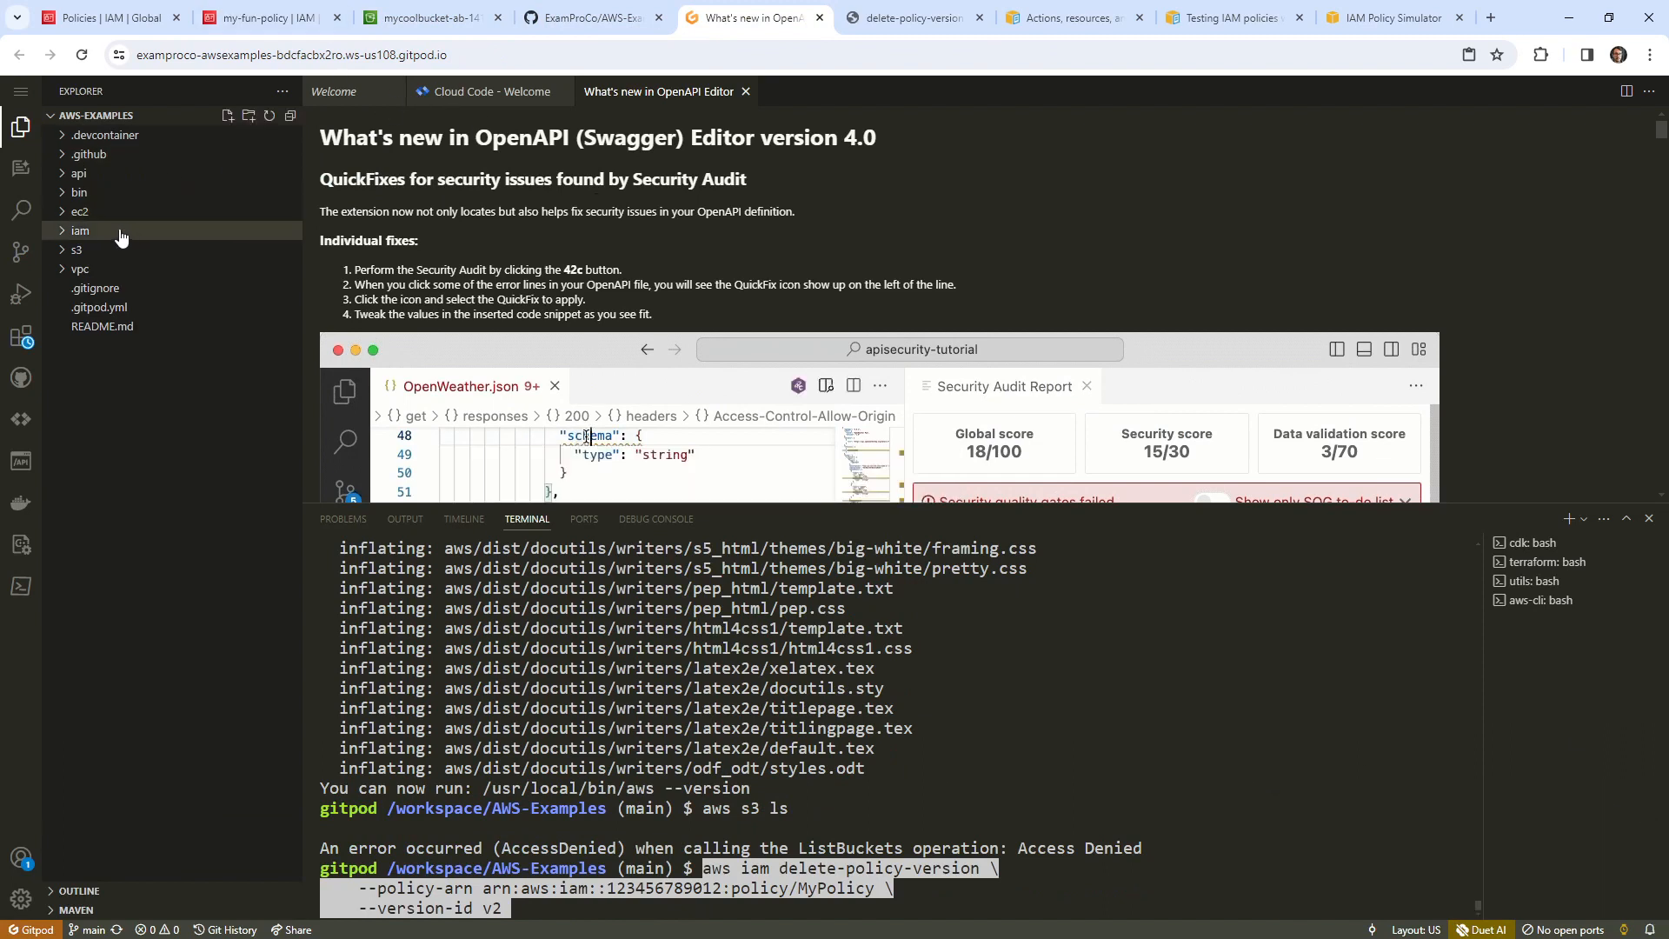
- Open Readme.md from the iam/policy folder
left_click(91, 231)
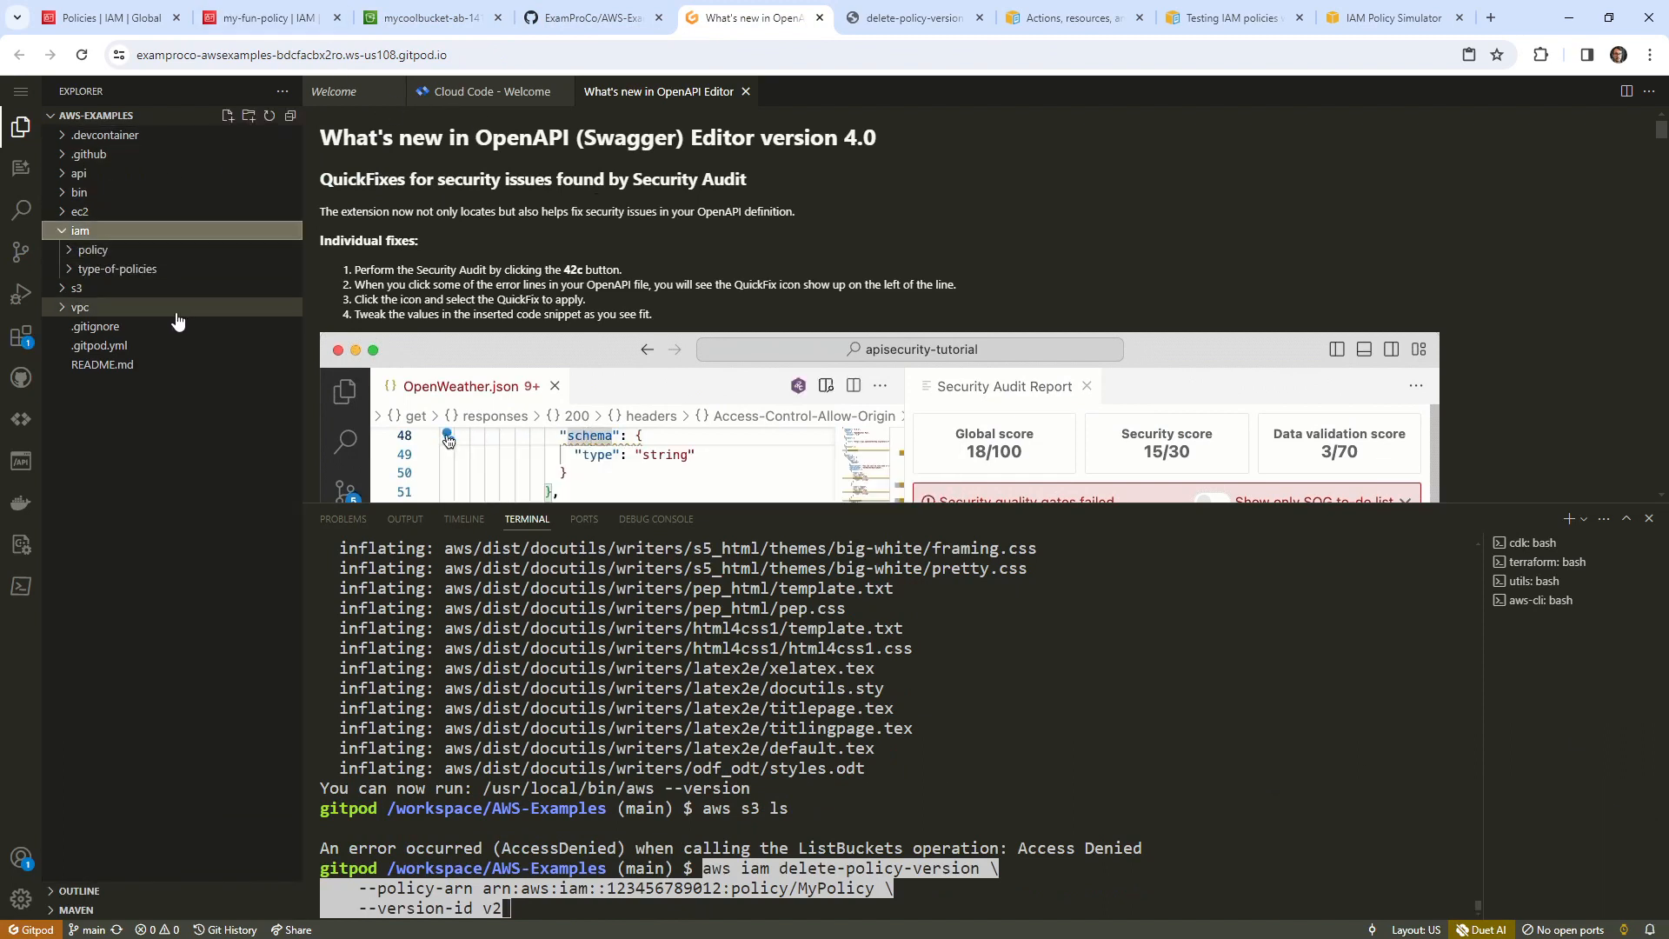
left_click(100, 249)
left_click(113, 269)
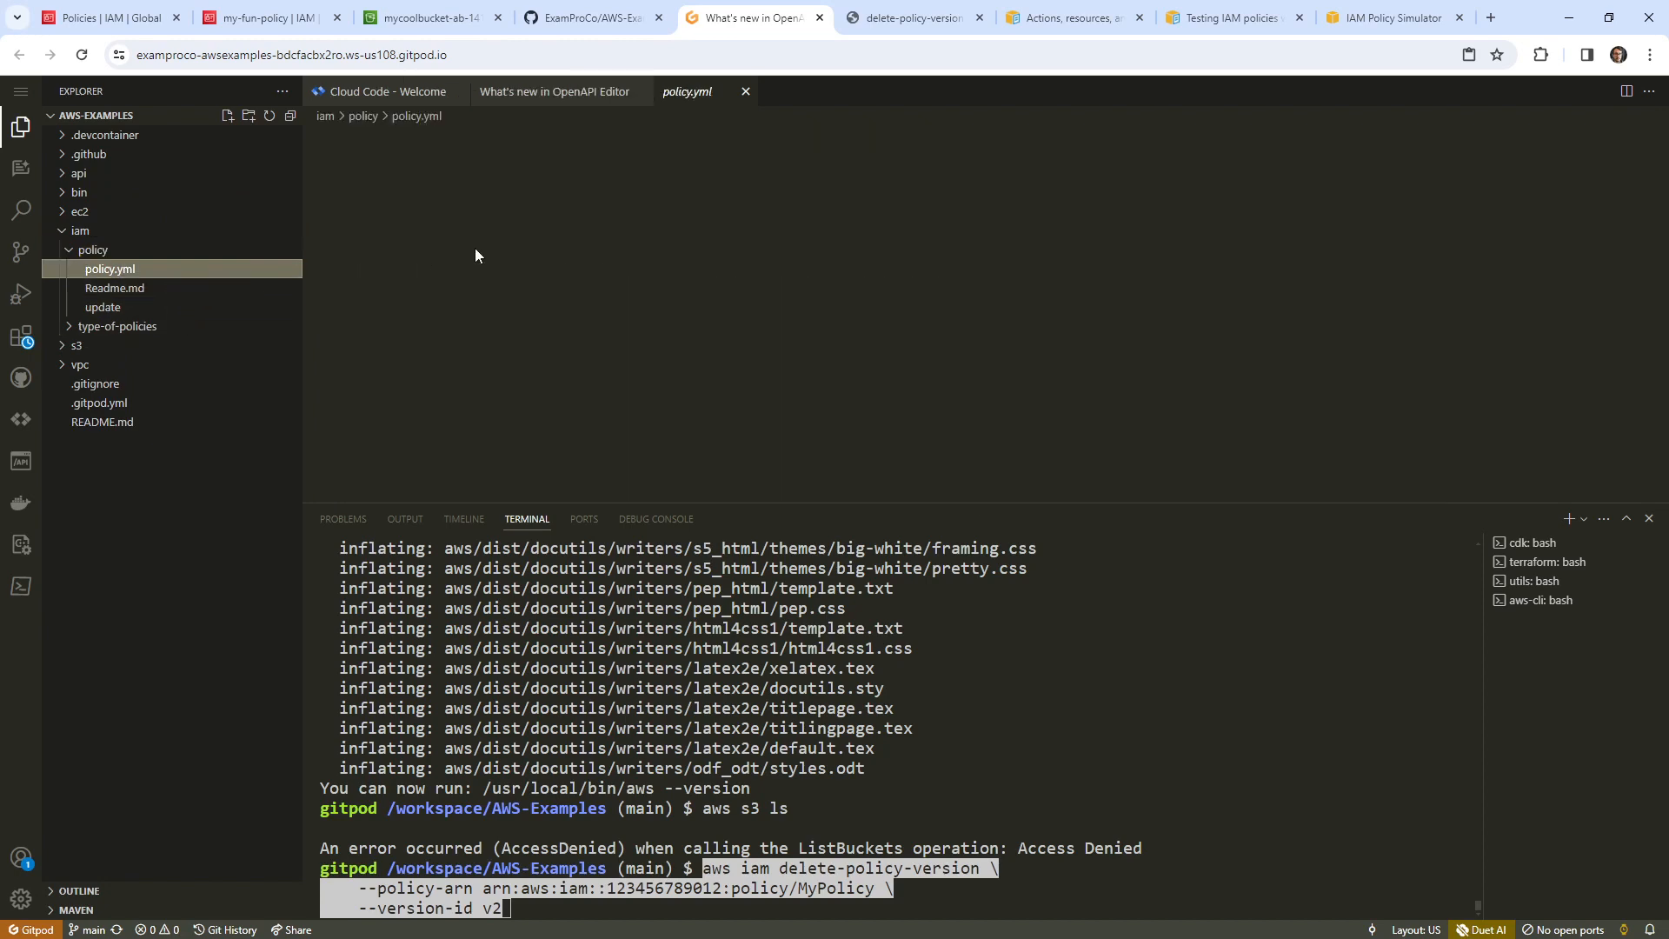
left_click(114, 288)
scroll(634, 312, "down", 7)
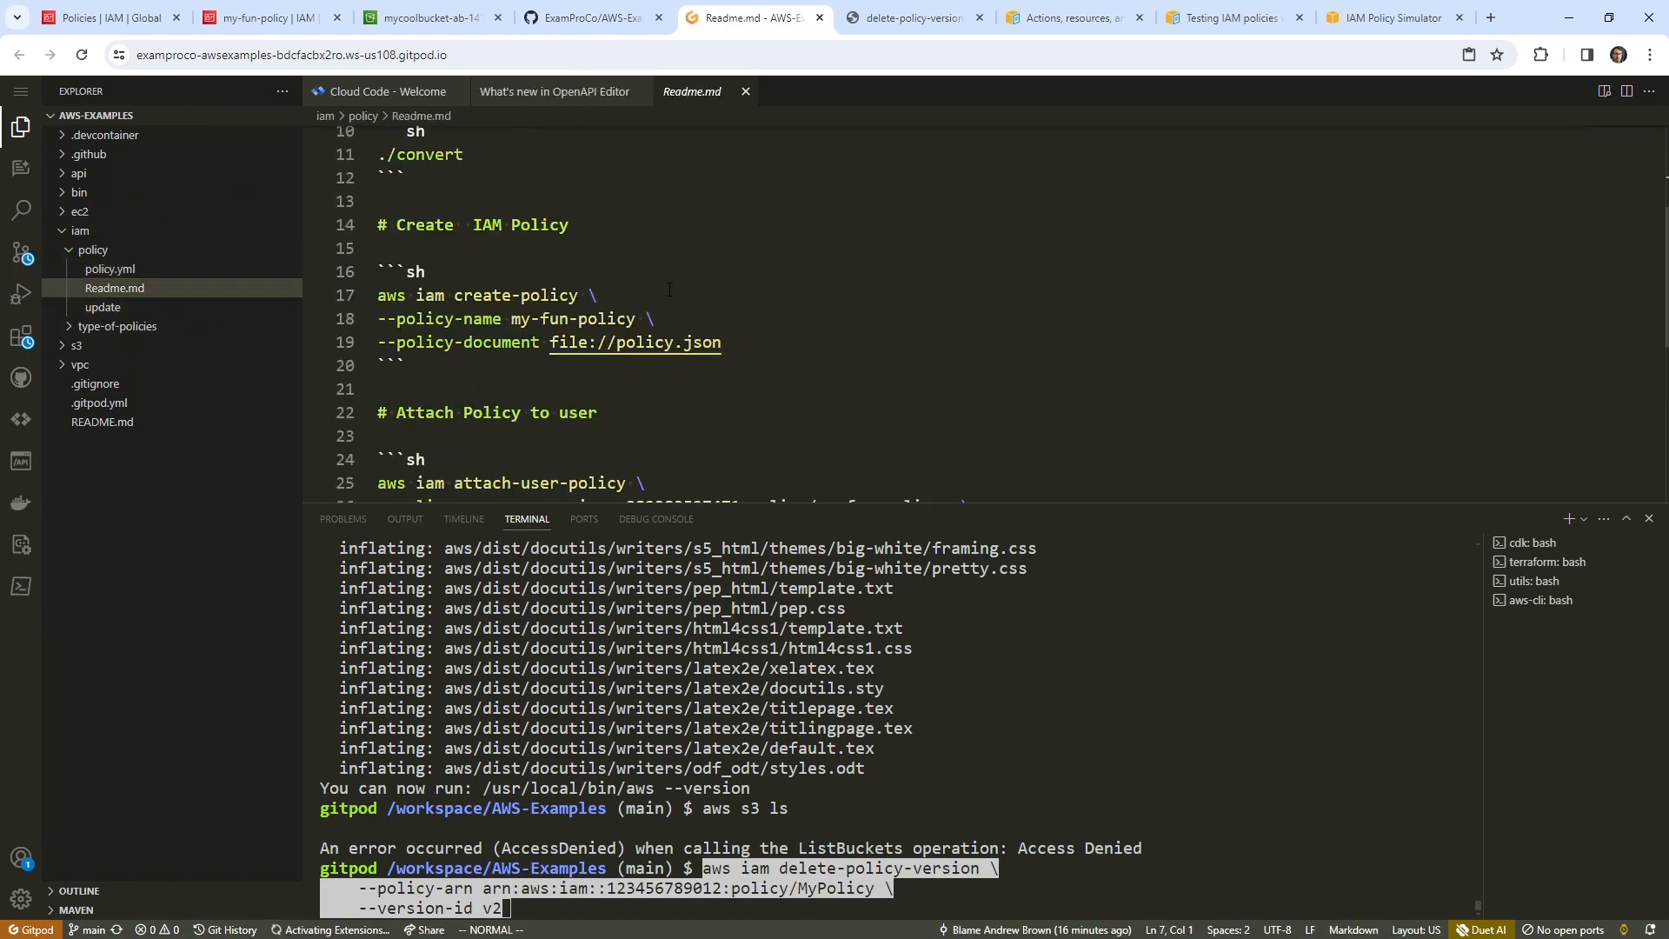
- Add the heading "# Deleteing Policies" below the Attach Policy to user section, followed by a blank line
left_click(634, 312)
key("o")
key("Return")
type("# Deletei")
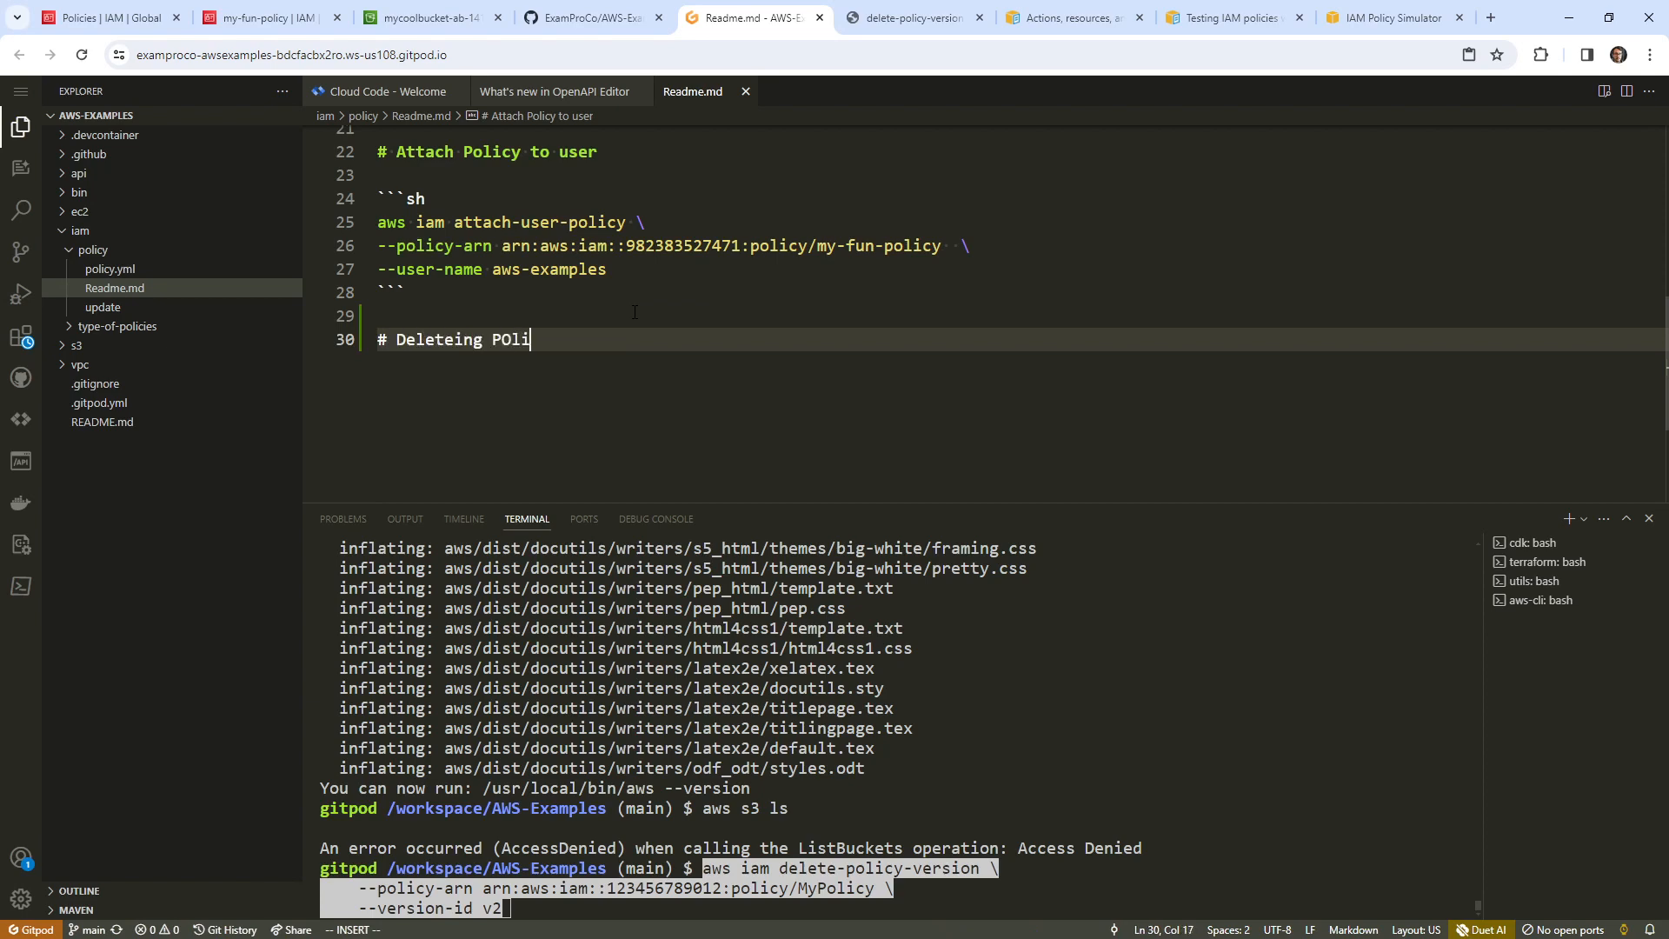
type("ng Policies")
key("Return")
key("Return")
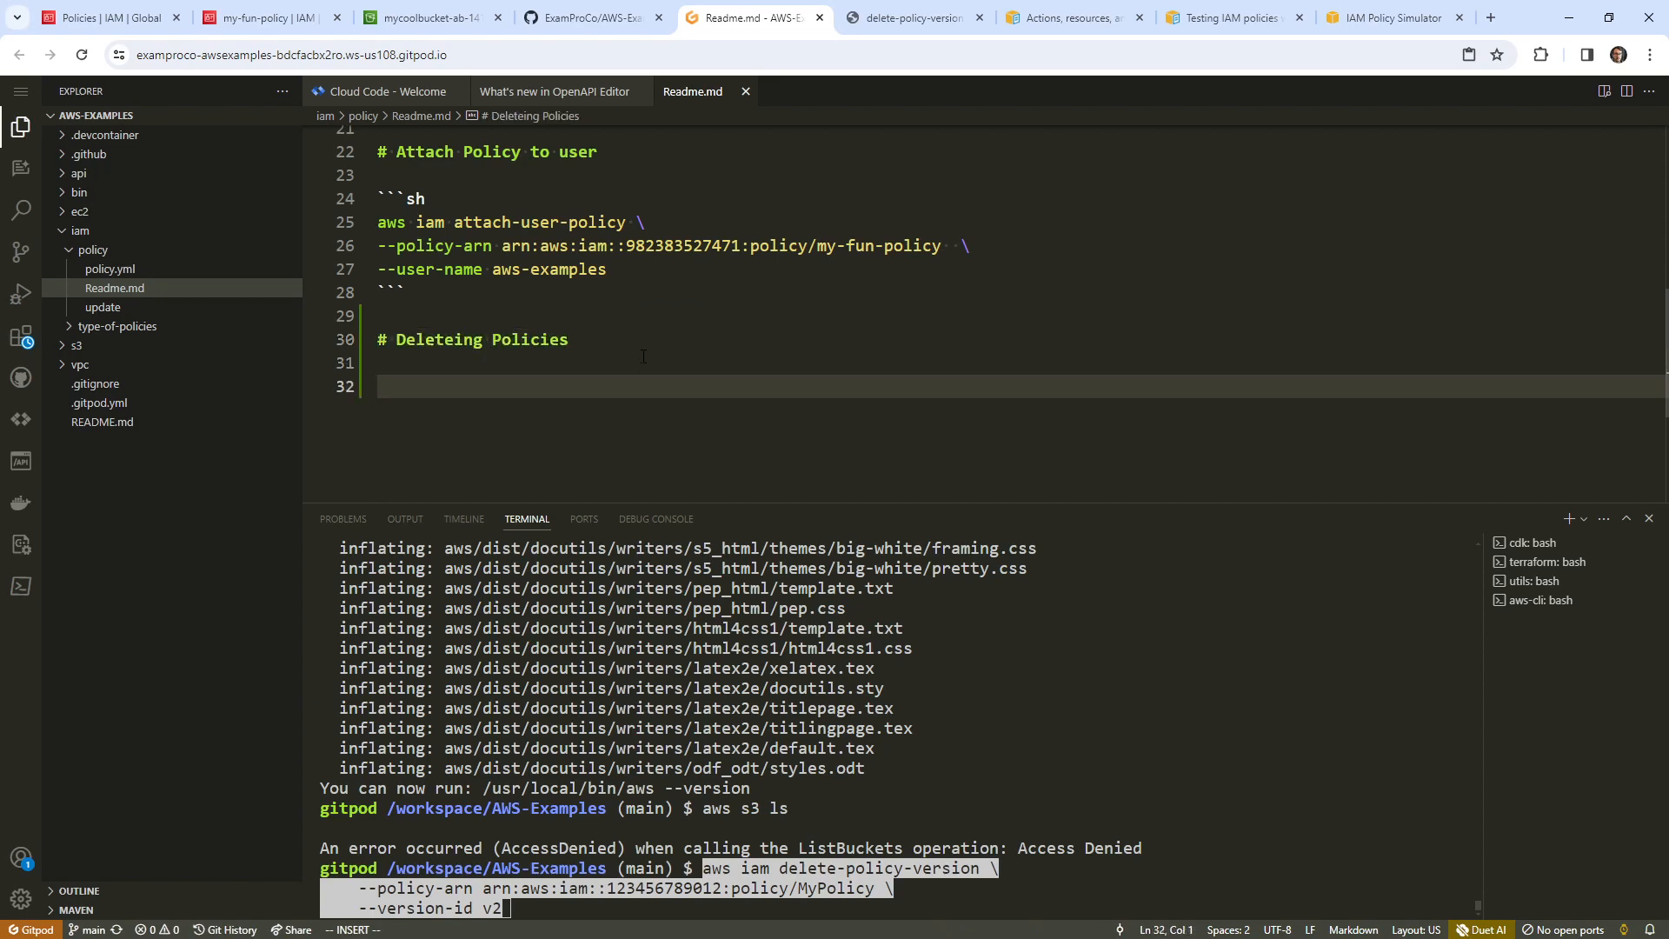
- Paste the delete-policy-version command under the "# Deleteing Policies" heading and open a "```sh" code fence above it
right_click(649, 391)
left_click(748, 715)
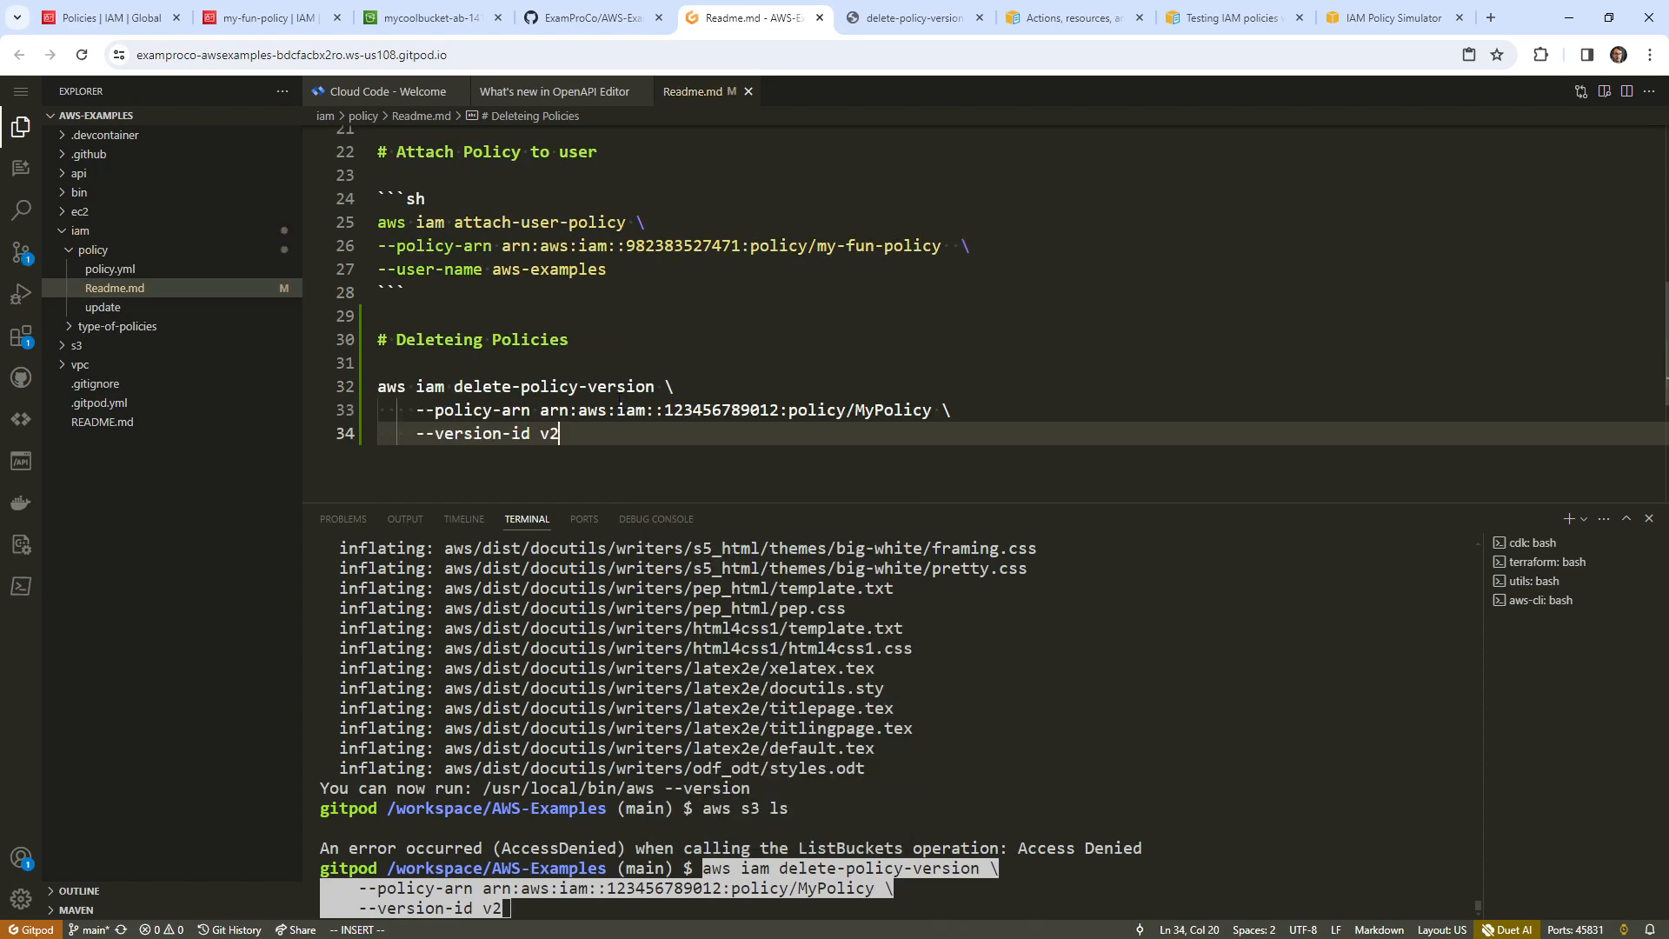
left_click(617, 386)
key("Escape")
key("shift+o")
type("```sh")
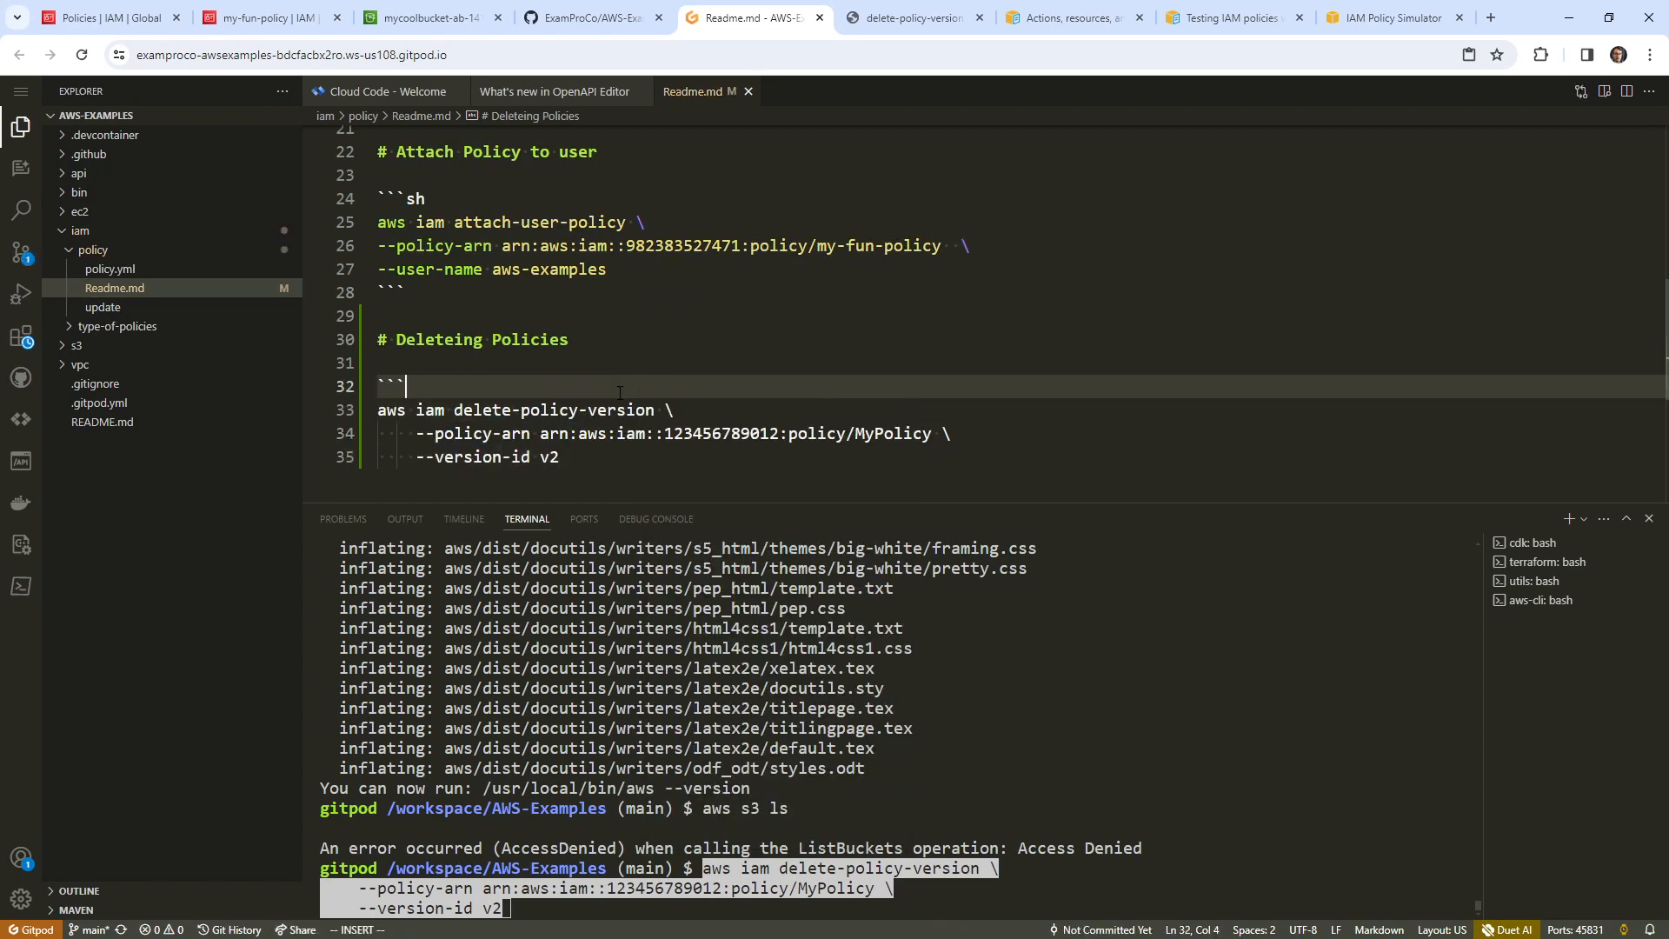
- Close the code block with an unindented "```" line below the --version-id line
key("Escape")
key("j")
key("j")
key("j")
type("o```")
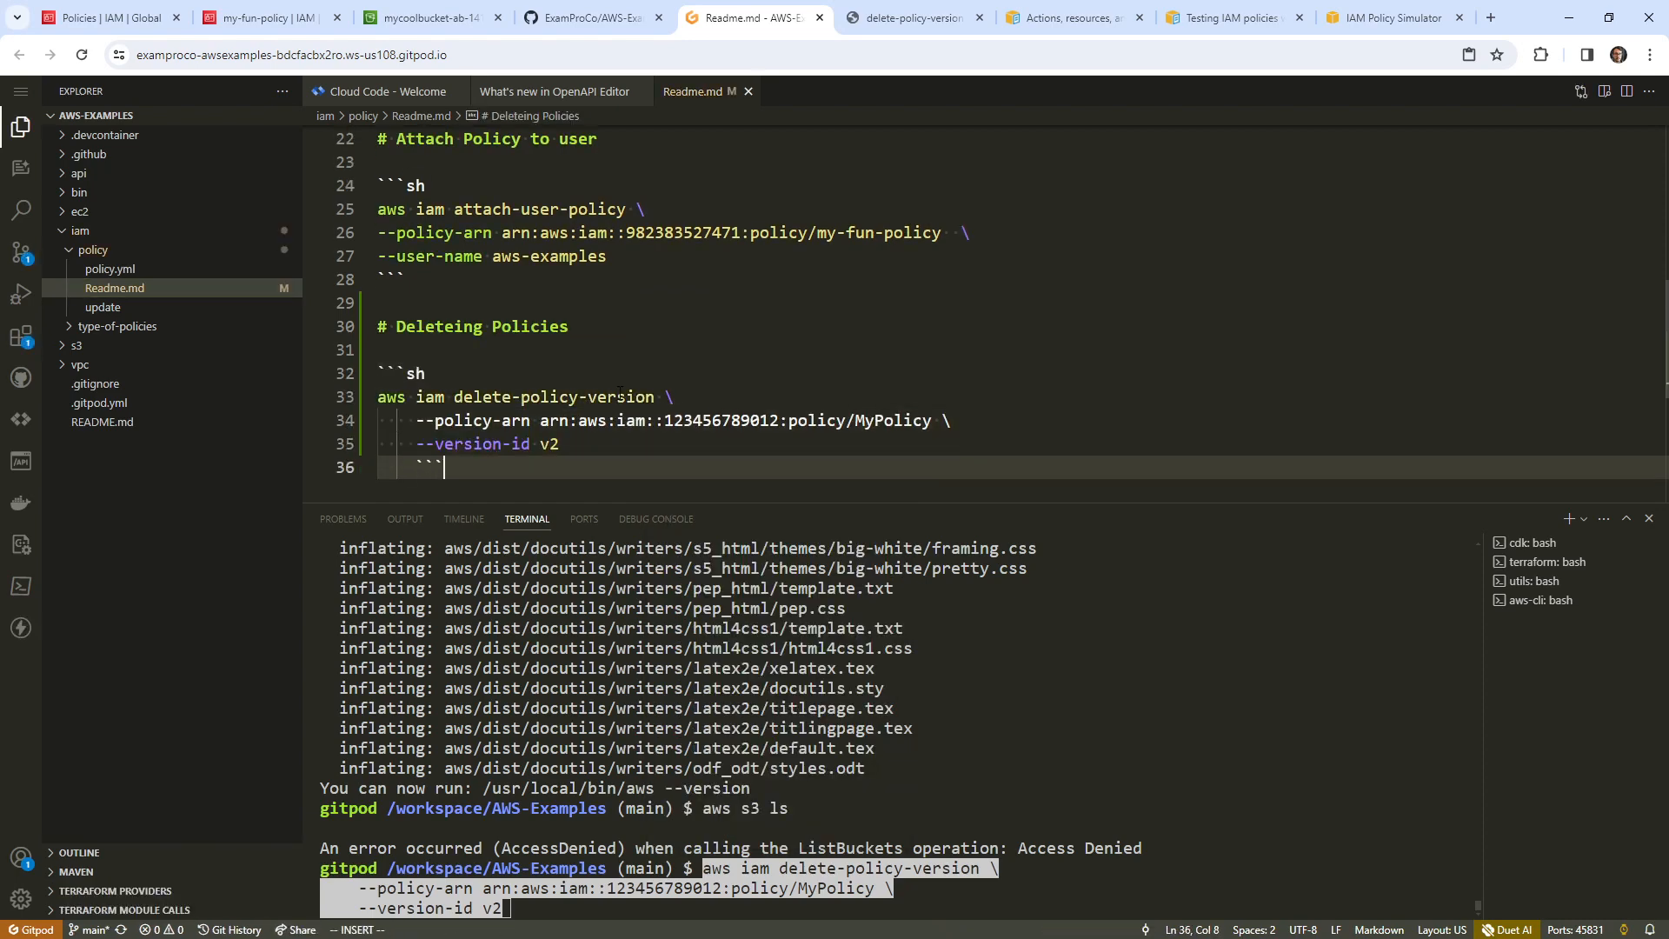
key("Escape")
key("shift+comma")
key("shift+comma")
key("shift+comma")
key("k")
key("k")
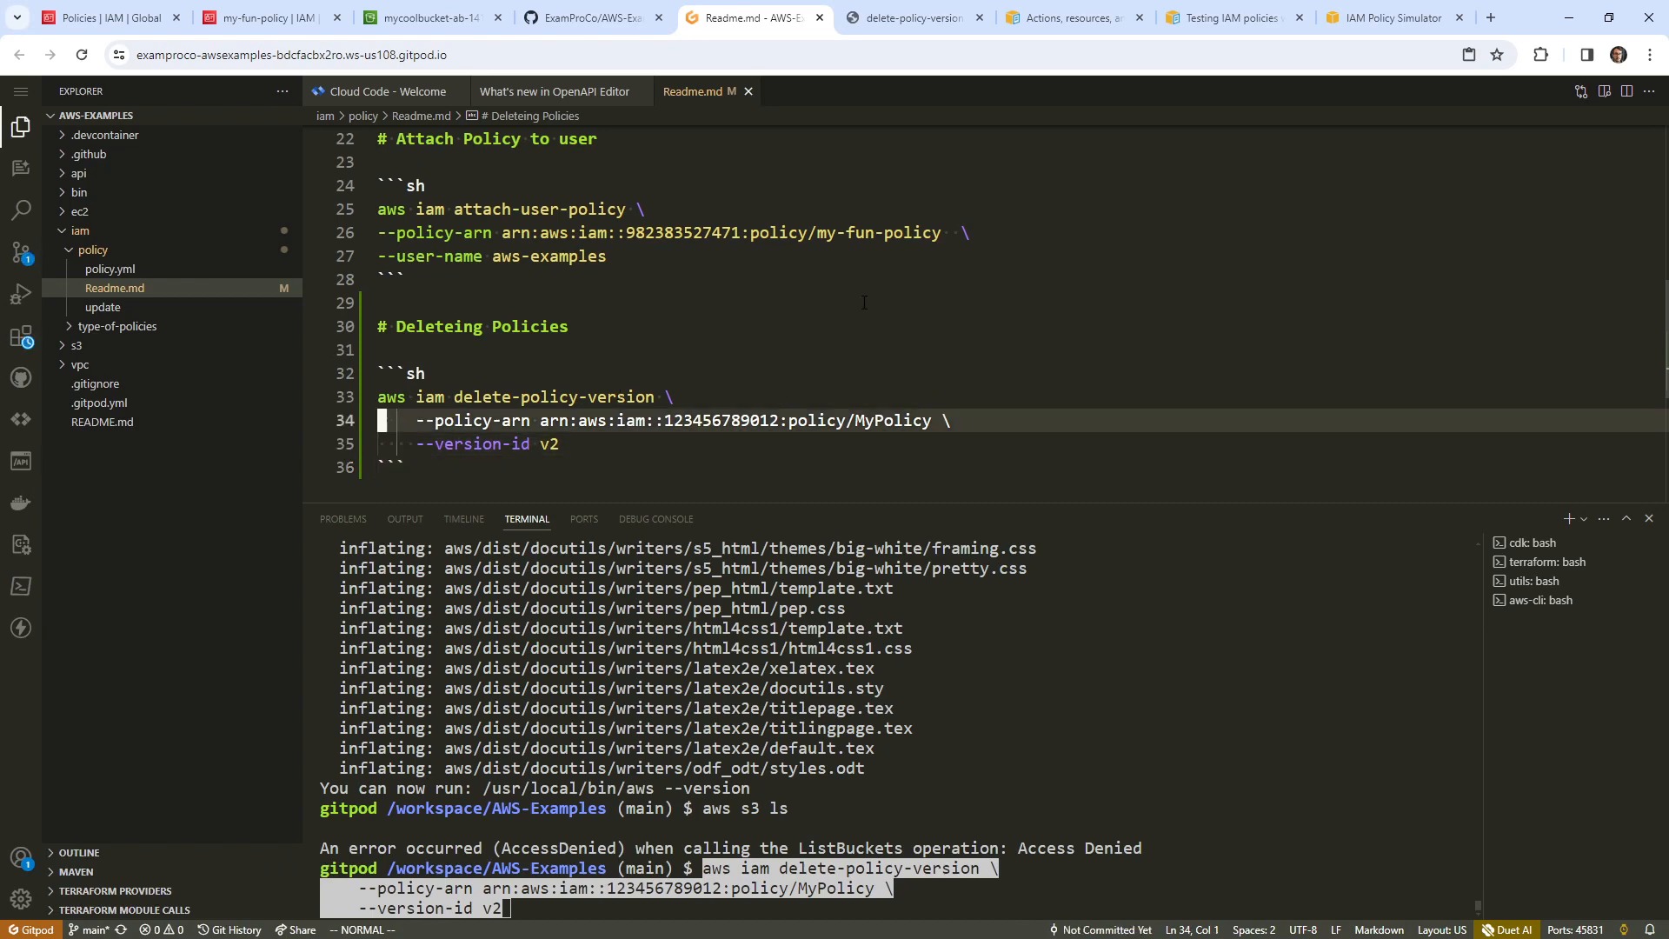
- Replace the sample MyPolicy ARN in the delete command with the my-fun-policy ARN from the attach-user-policy example
mouse_move(494, 233)
left_mouse_down()
mouse_move(971, 233)
mouse_move(501, 233)
left_mouse_up()
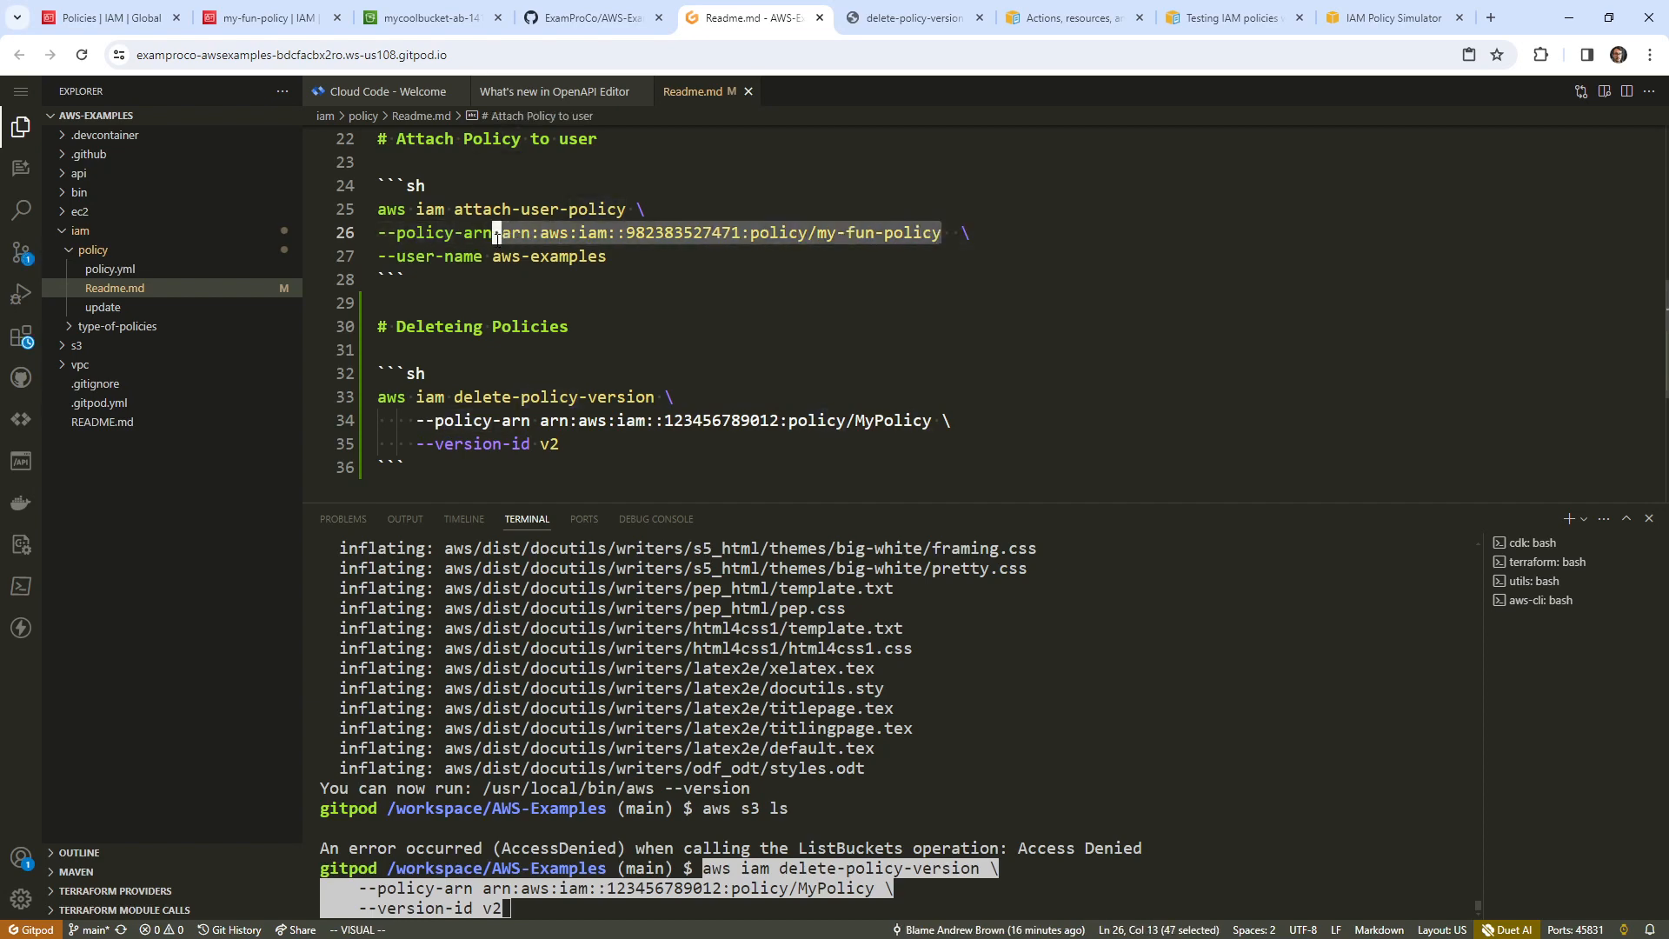
right_click(516, 237)
left_click(565, 520)
left_click_drag(543, 420, 930, 421)
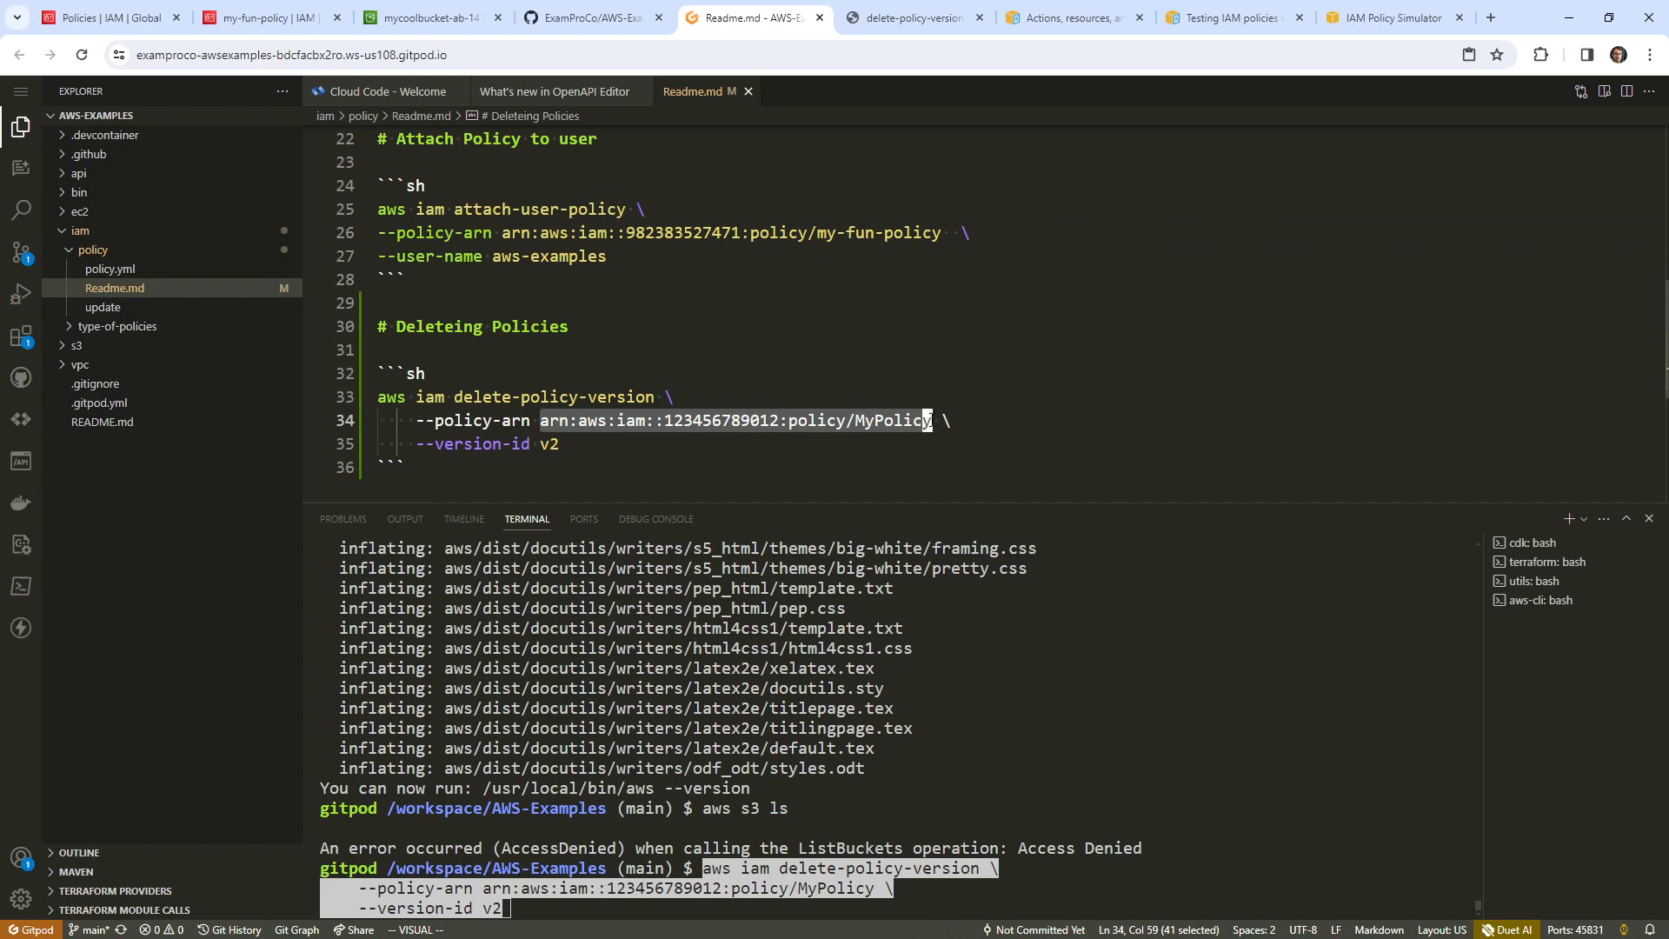
right_click(930, 421)
left_click(969, 746)
left_click(563, 419)
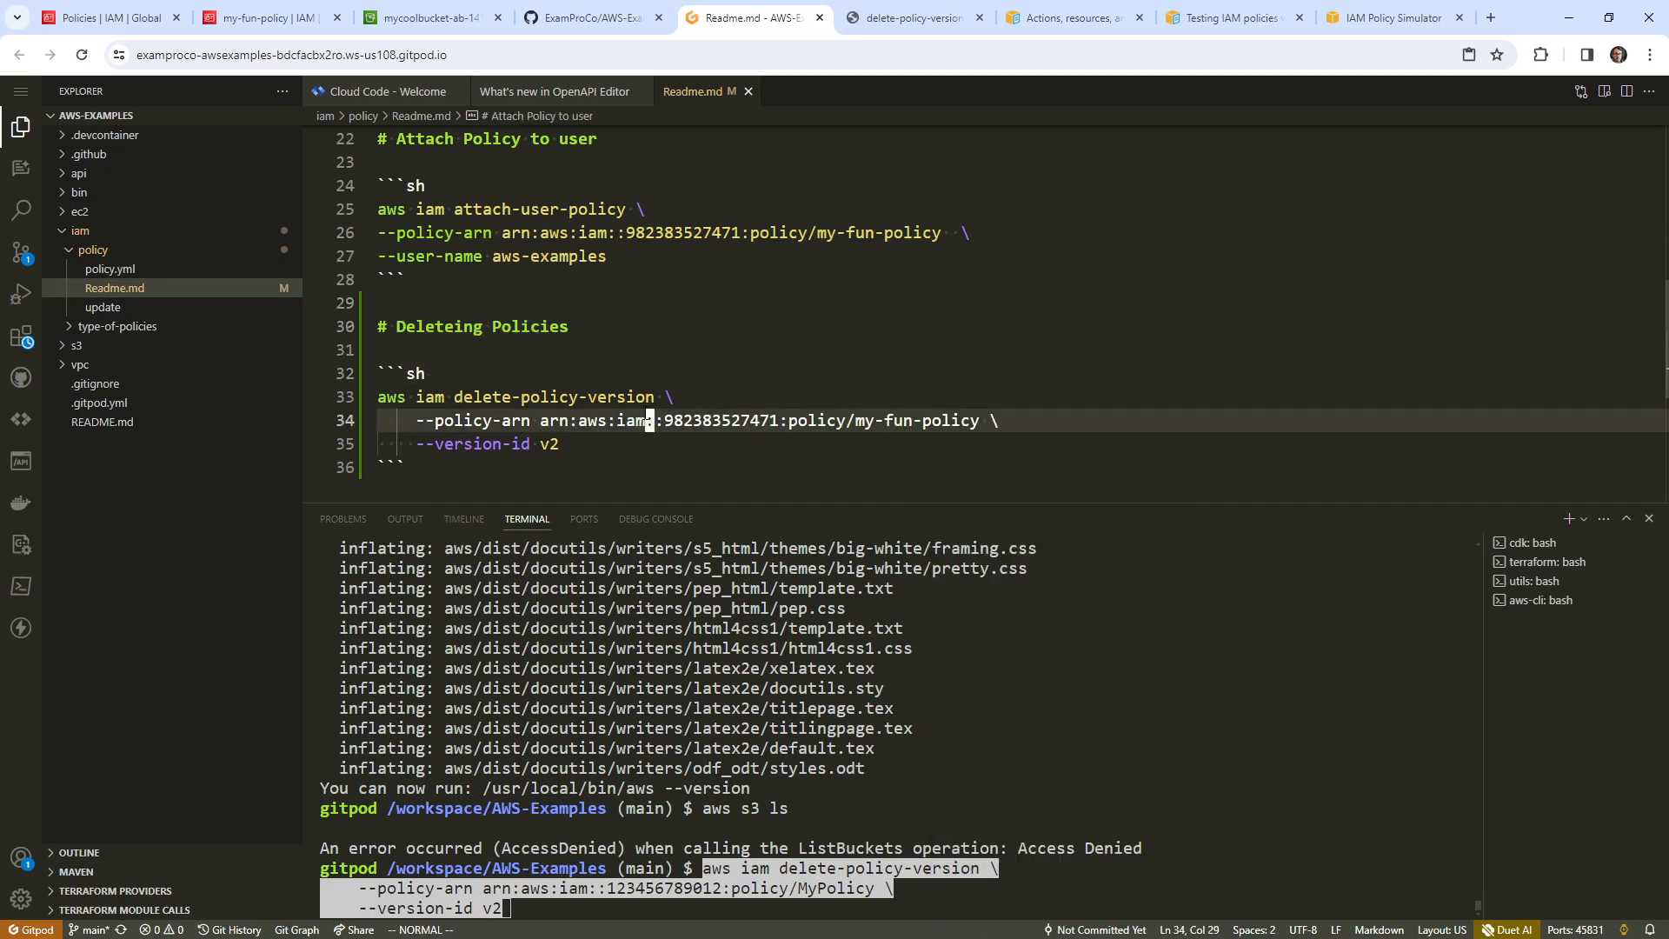
- Set the version ID to v1 and join the delete-policy-version command onto a single line without backslashes
key("Down")
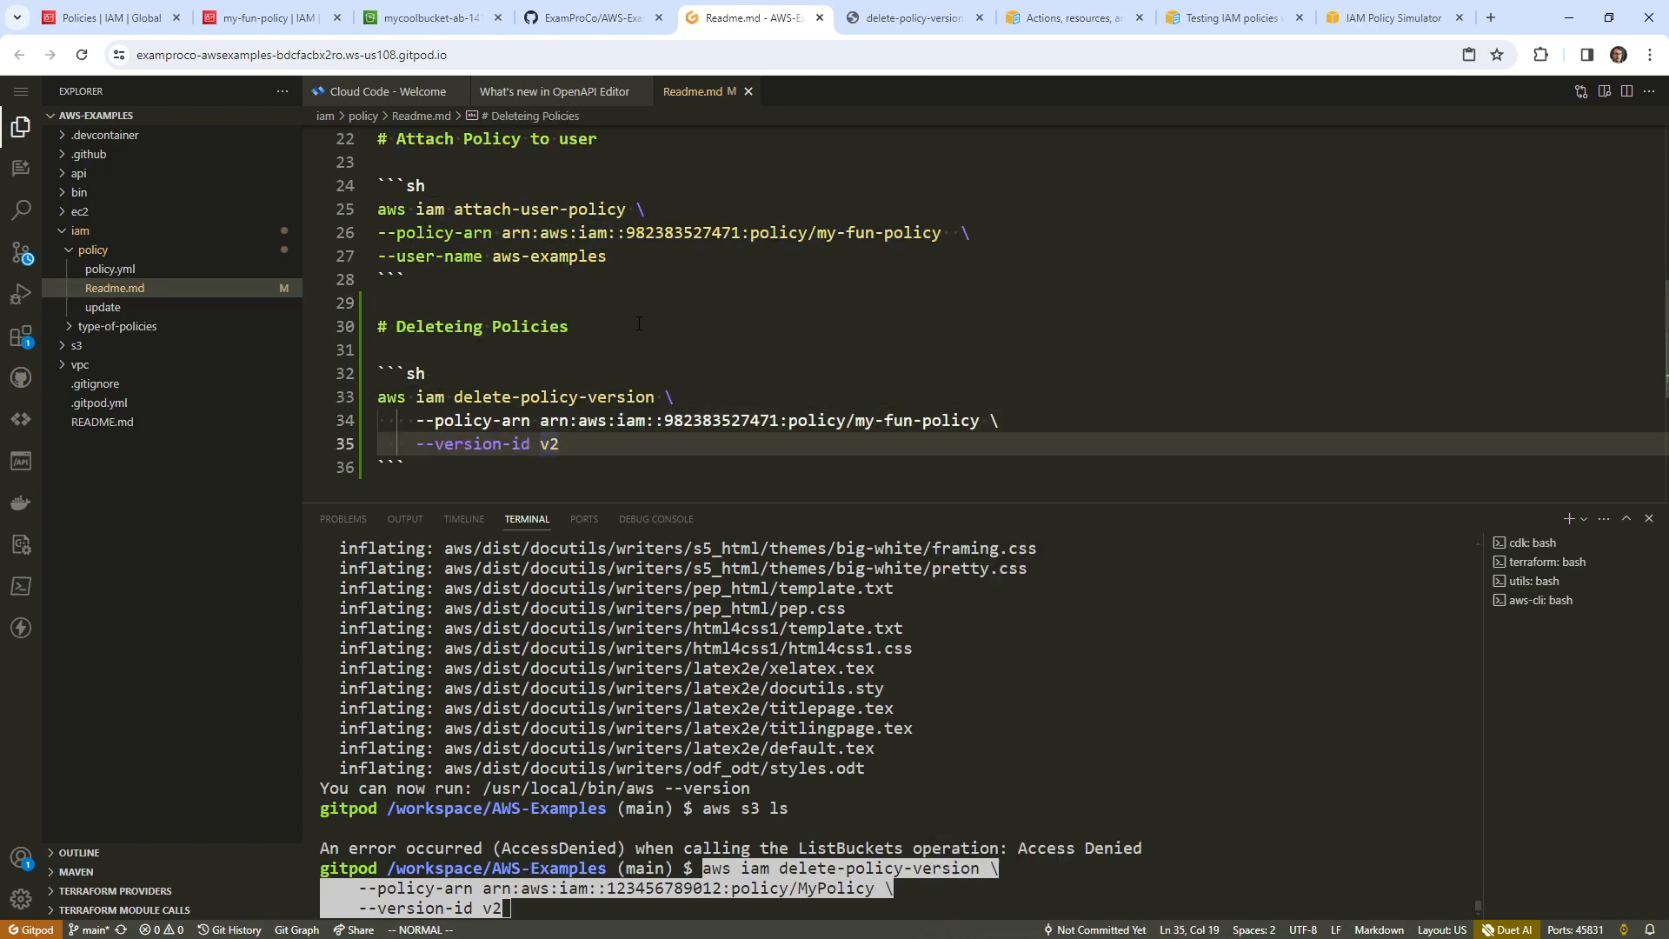
key("shift+i")
key("BackSpace")
key("BackSpace")
key("BackSpace")
key("BackSpace")
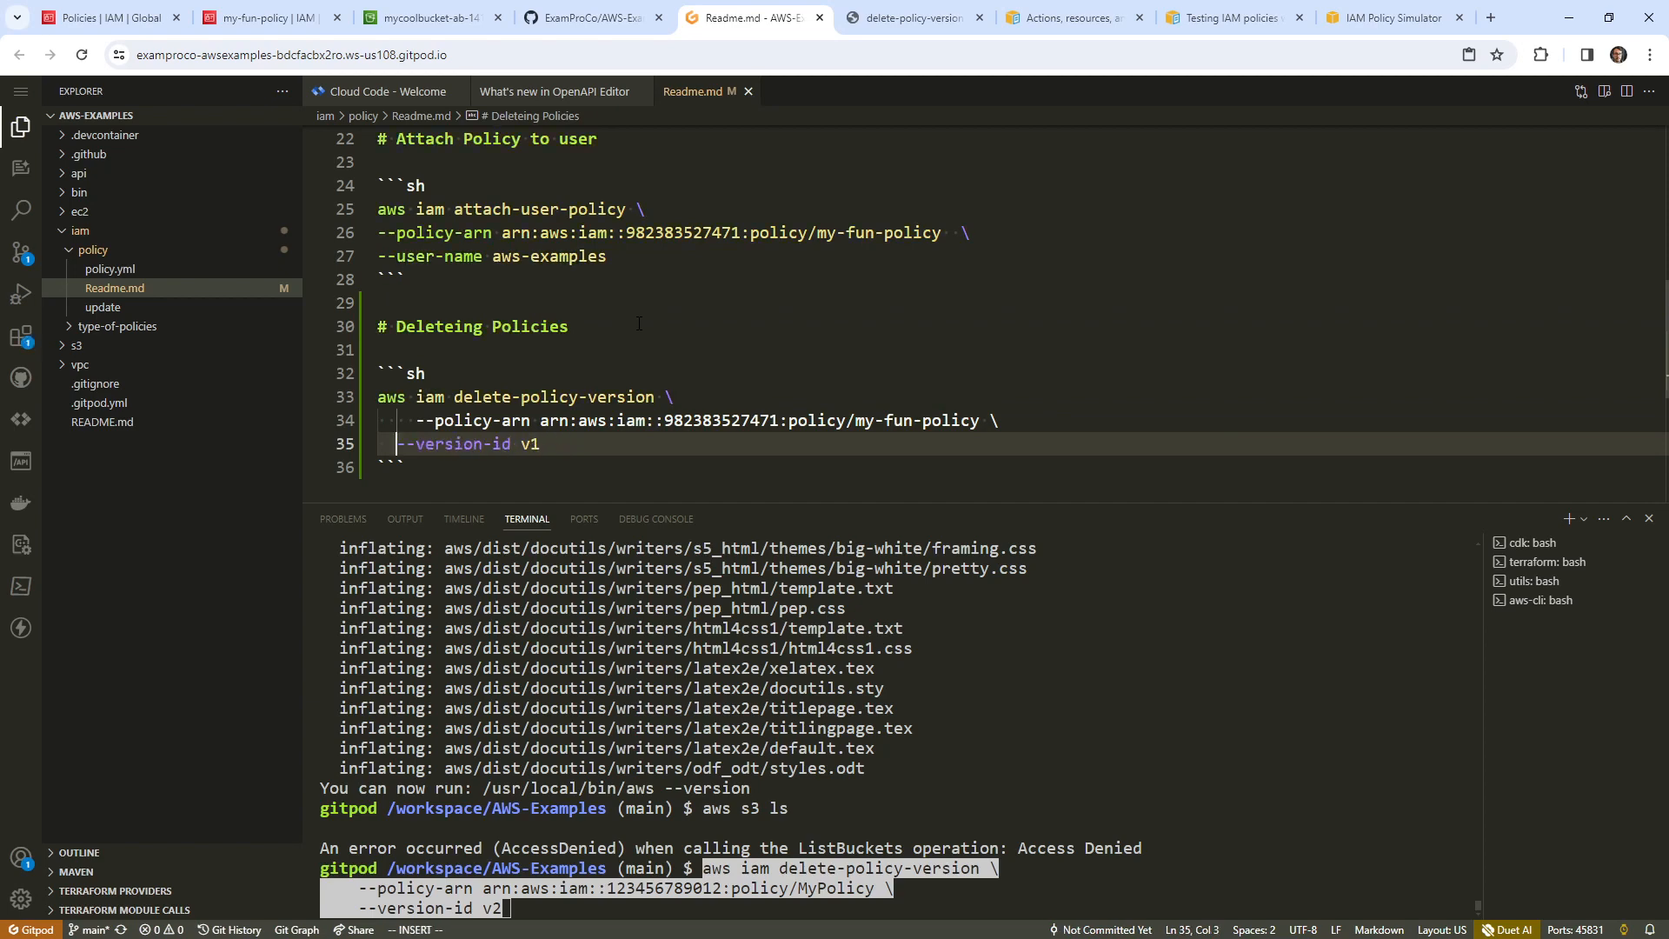
key("Escape")
key("shift+i")
key("BackSpace")
key("BackSpace")
key("BackSpace")
key("BackSpace")
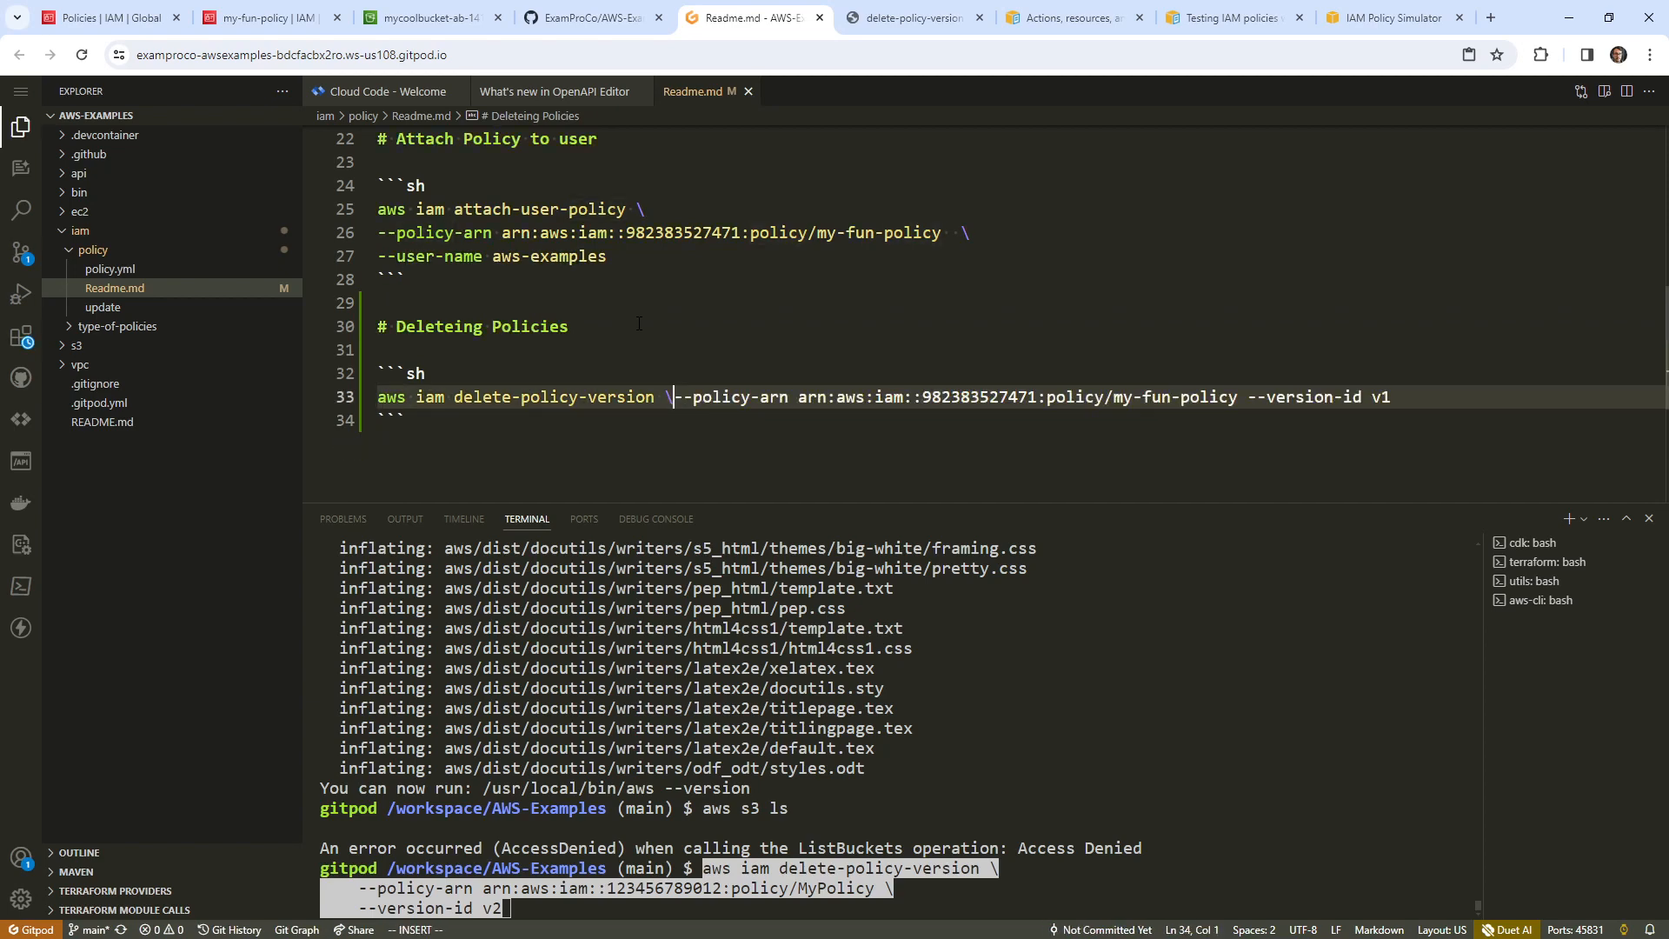
- Duplicate the single-line delete-policy-version command three times inside the code block
key("Escape")
key("0")
key("y")
key("y")
key("p")
key("p")
key("p")
key("shift+a")
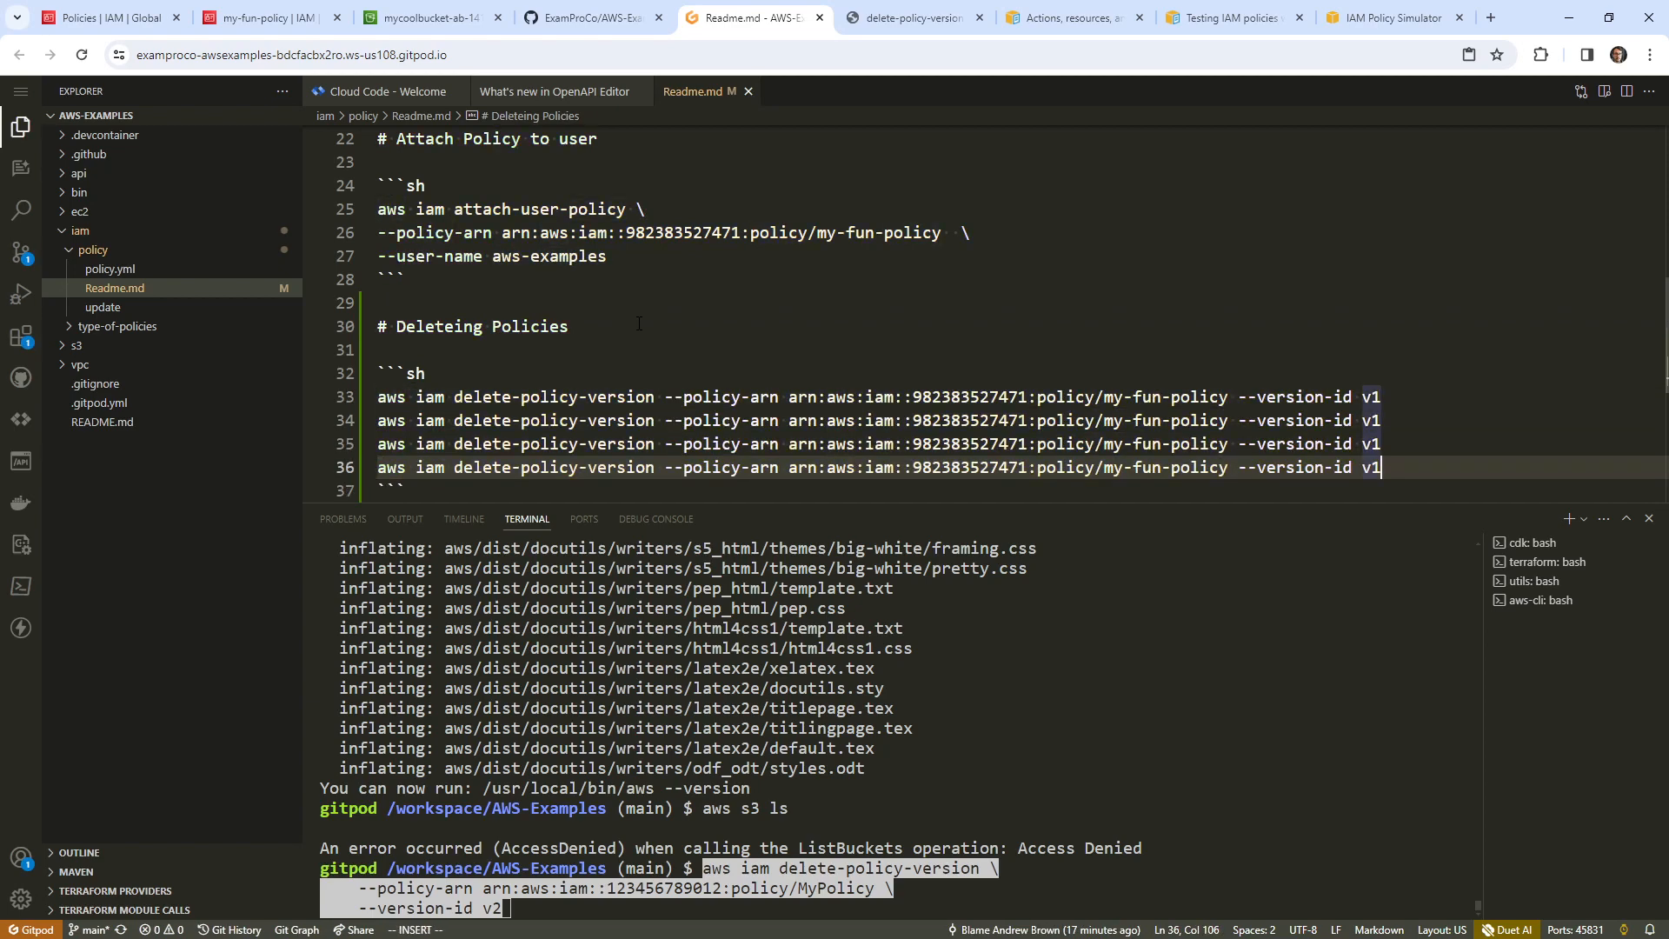
- Set the version IDs of the three duplicated delete commands to v2, v3 and v4
key("Escape")
key("k")
key("k")
key("r")
key("2")
key("j")
key("r")
key("3")
key("j")
key("r")
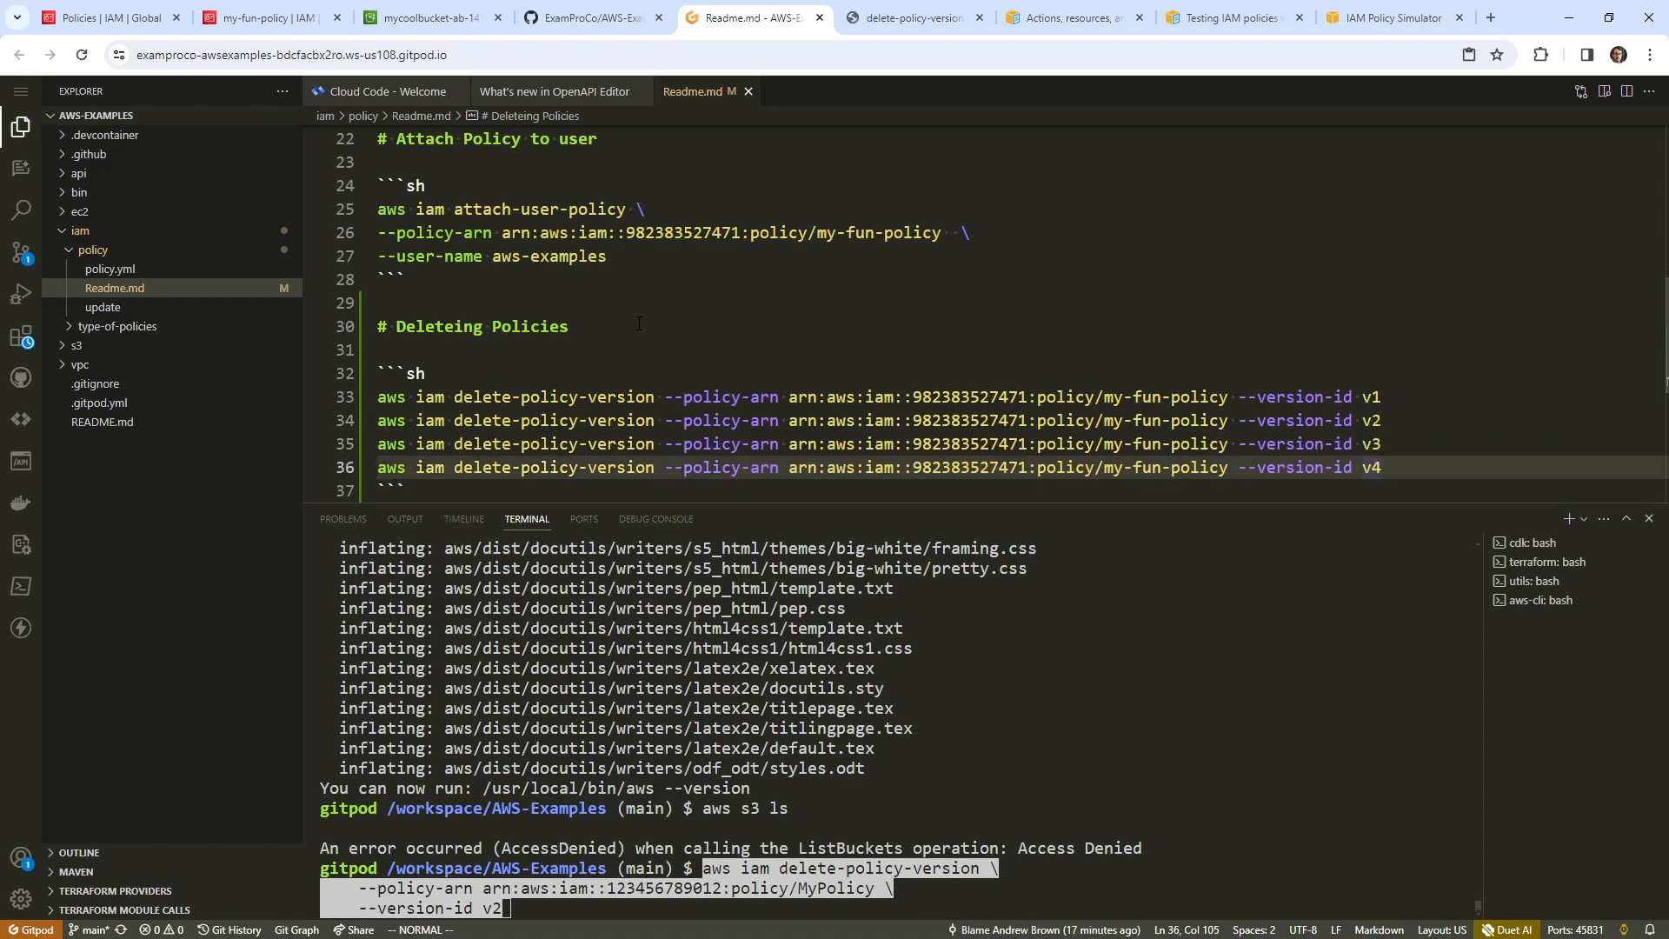
key("4")
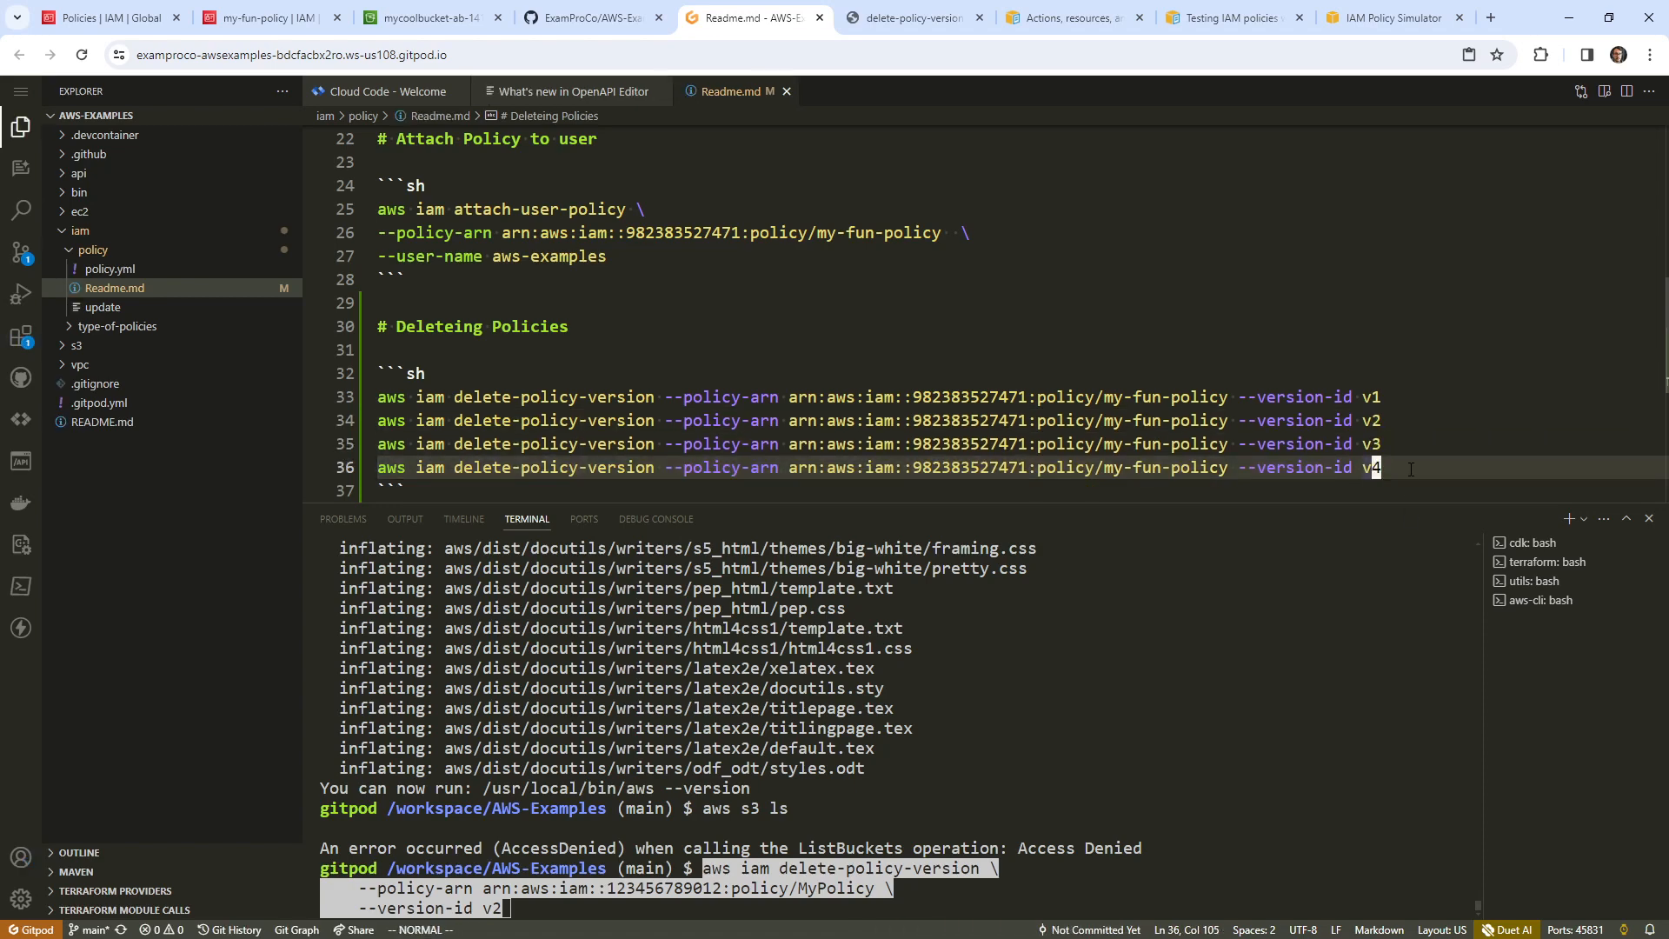
- Copy all four delete-policy-version commands, v1 to v4, from the Readme.md code block
key("v")
key("0")
key("k")
key("k")
key("k")
right_click(519, 438)
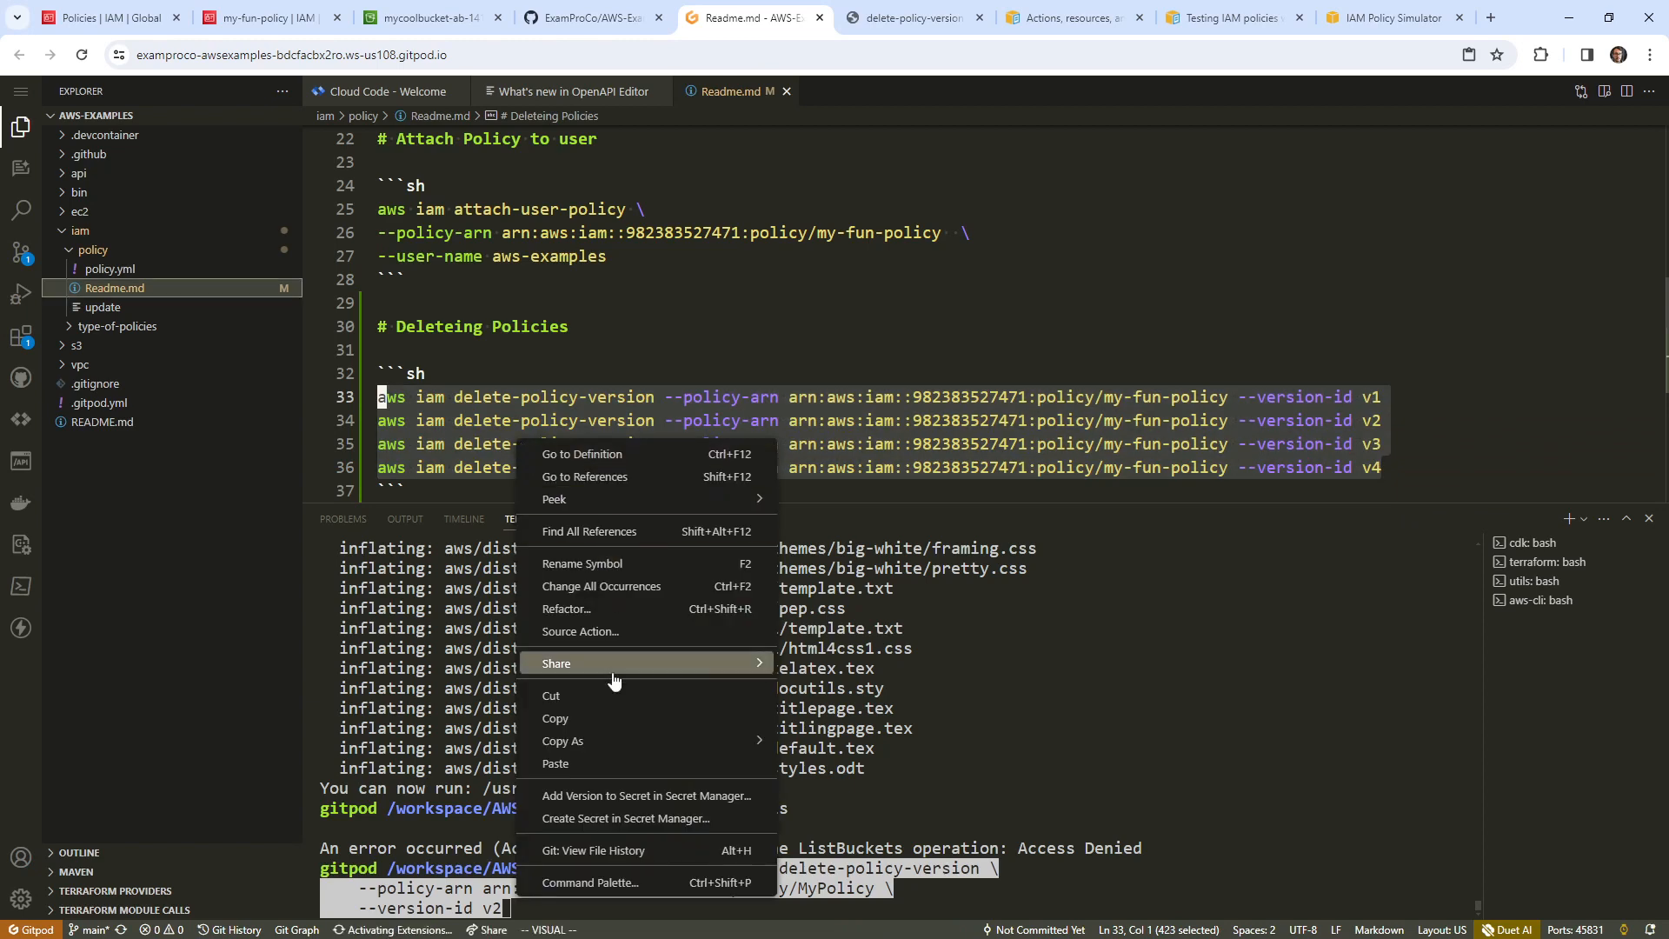
left_click(615, 726)
- Discard the pending terminal command, clear the terminal, and run the four copied delete-policy-version commands
left_click(1055, 619)
key("ctrl+c")
type("clear")
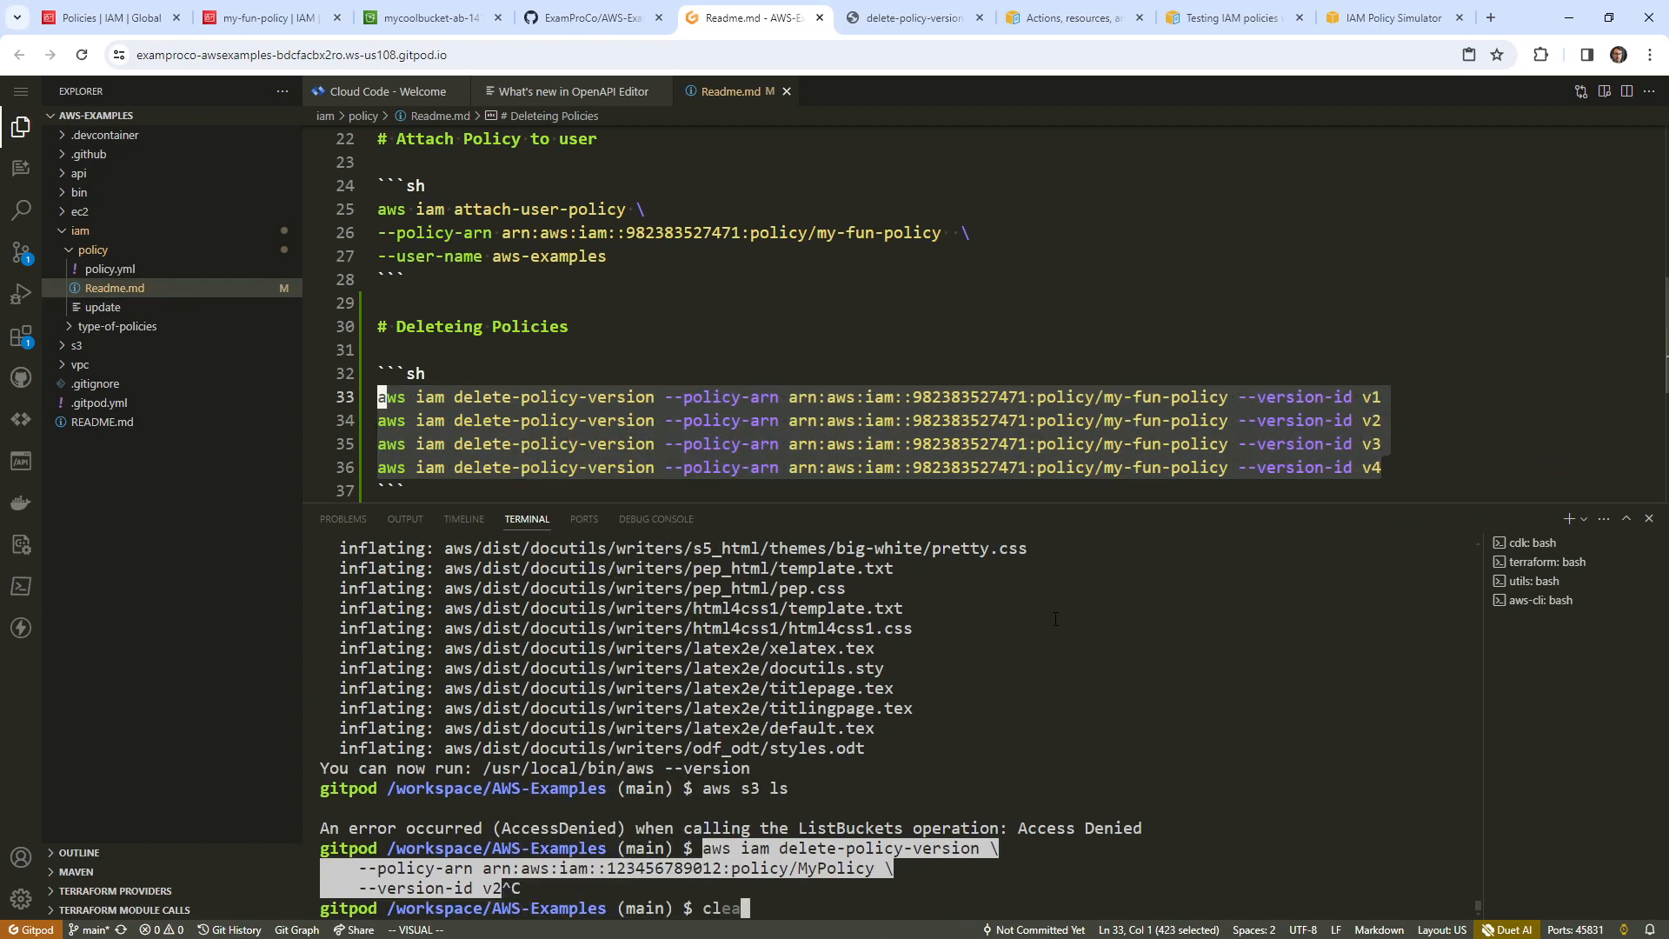
key("Return")
key("ctrl+v")
key("Return")
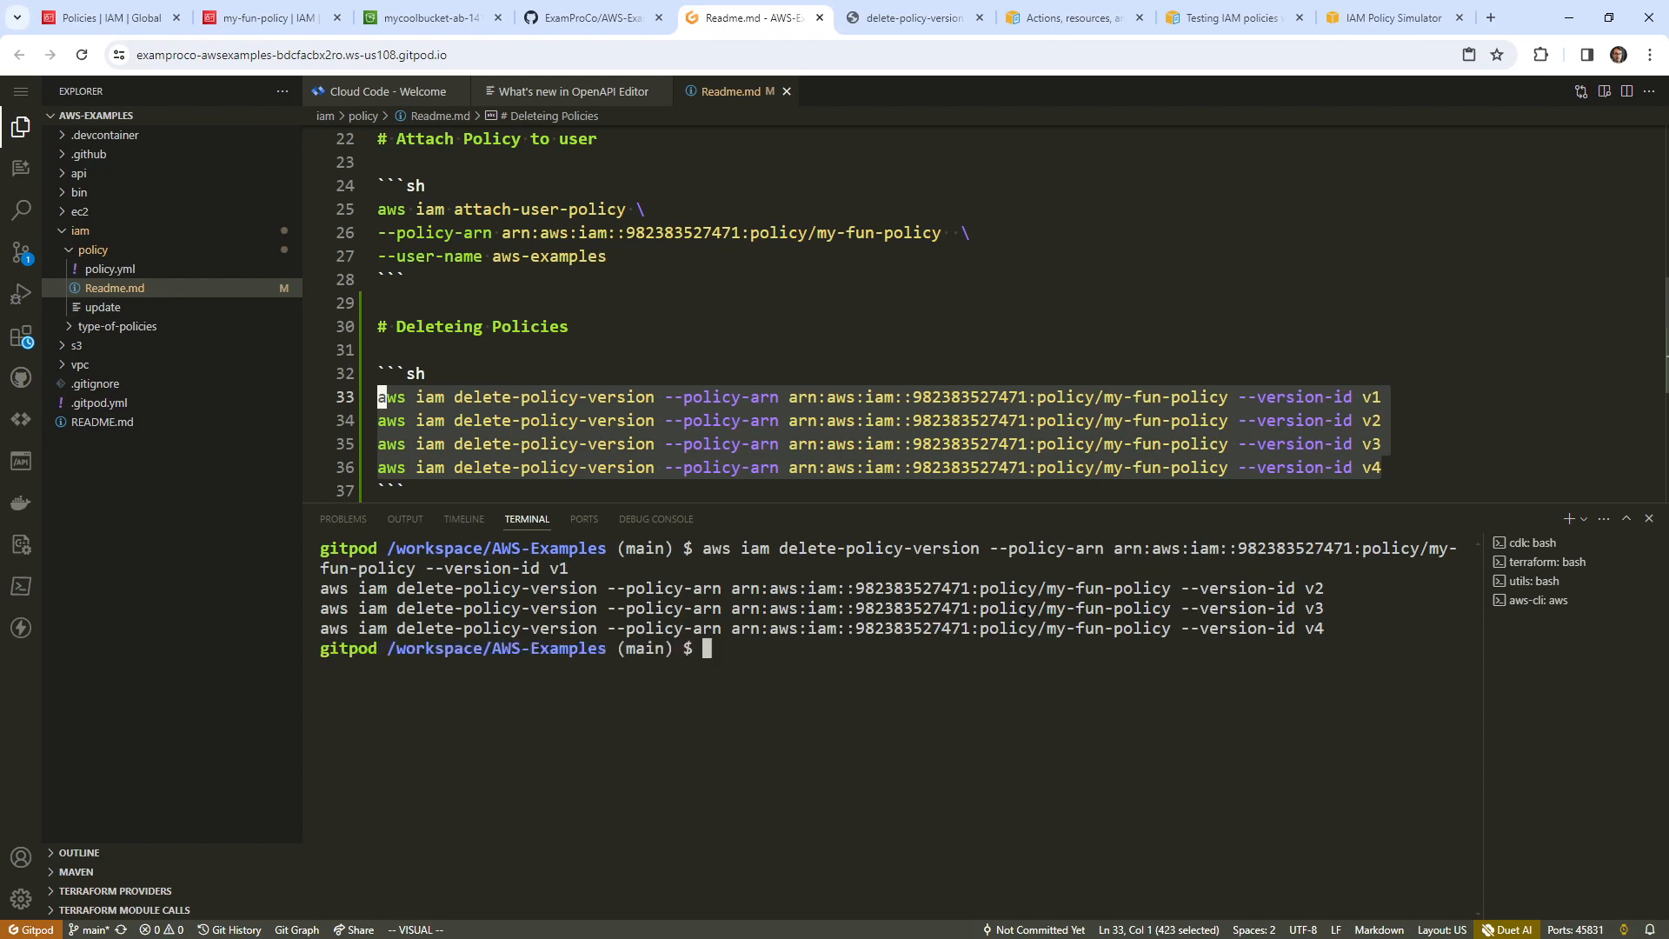
- Switch to the IAM console, reload the policy versions of my-fun-policy, and expand Version 5 to read its JSON
left_click(592, 17)
left_click(280, 19)
scroll(1336, 443, "up", 4)
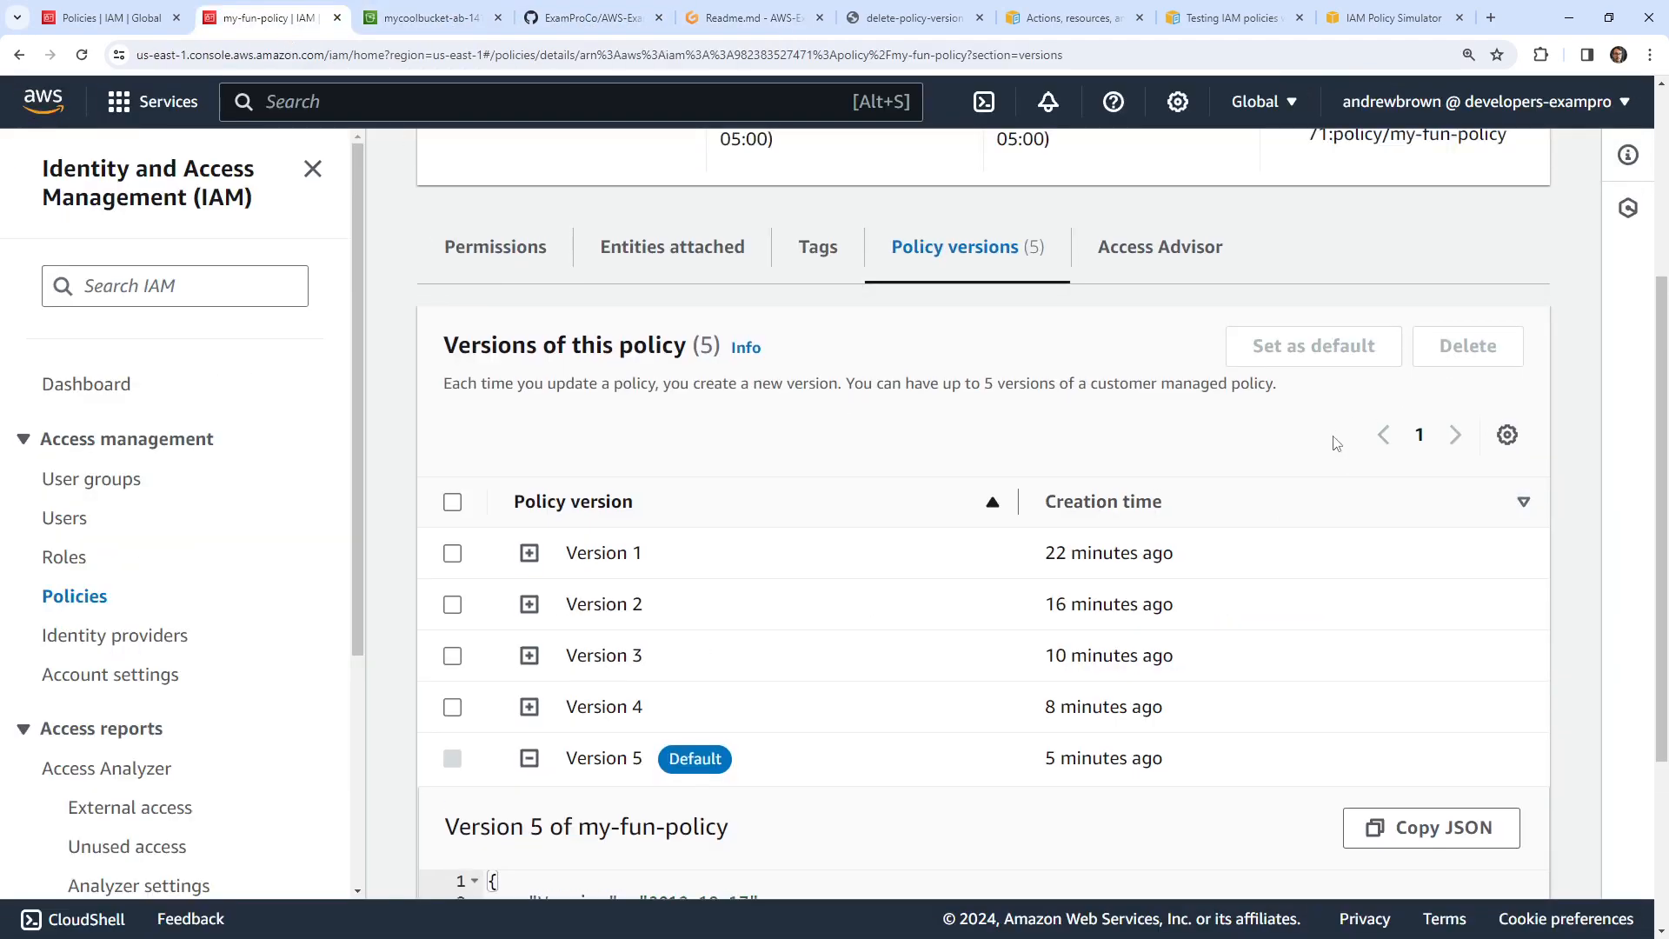
left_click(863, 54)
key("Return")
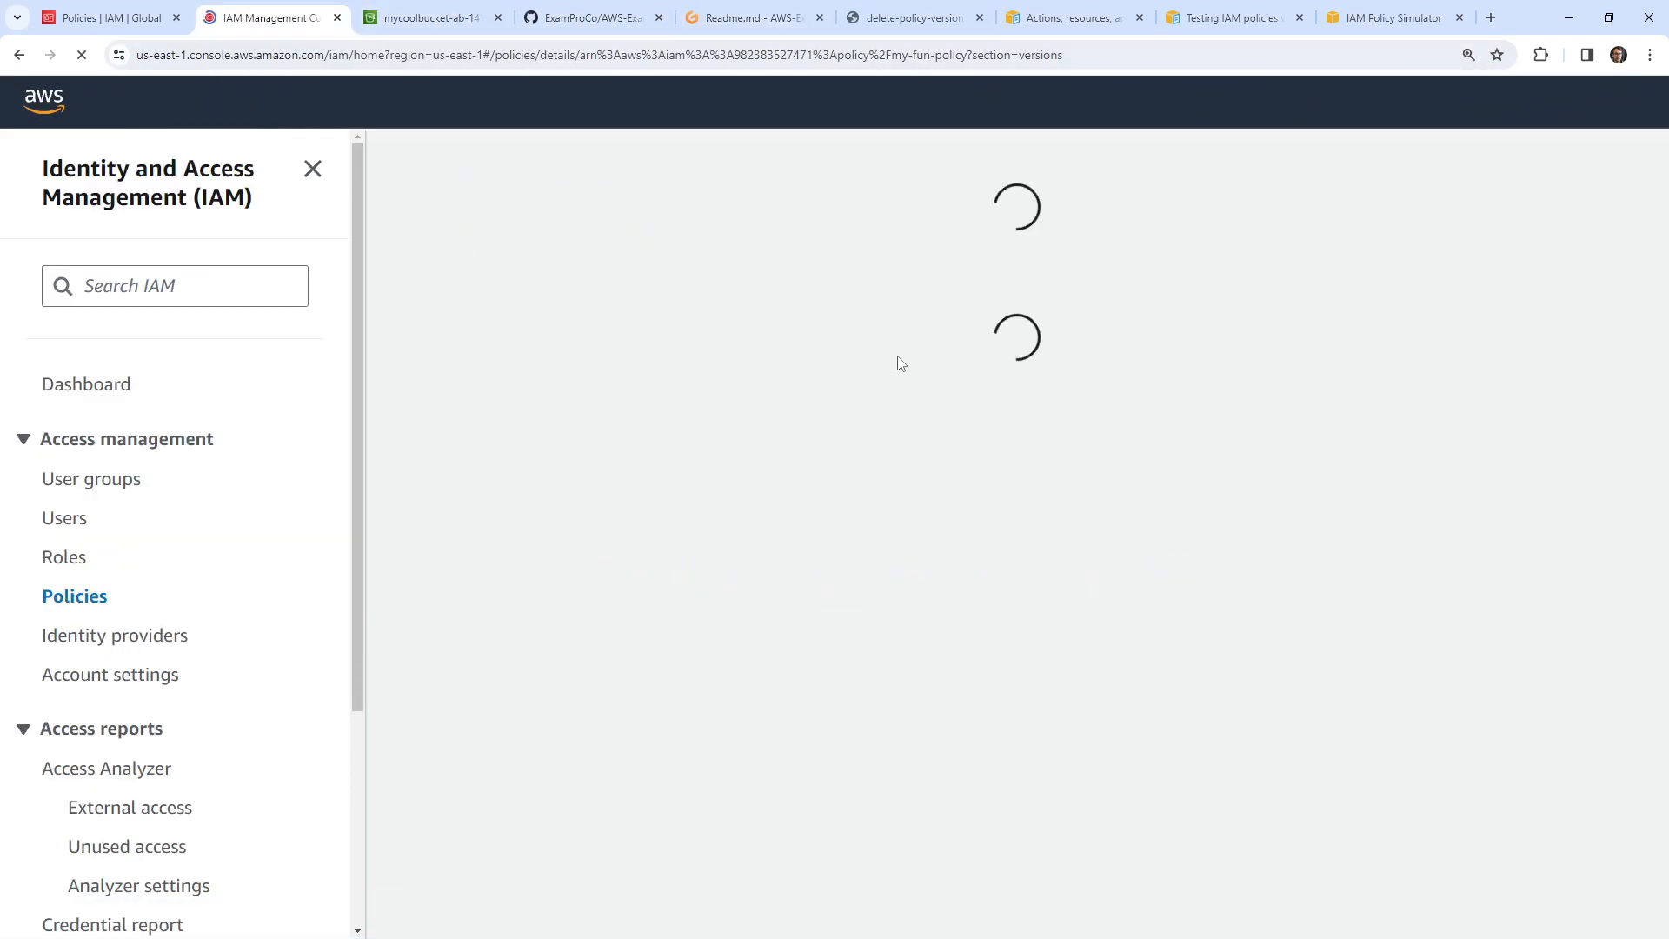
scroll(899, 359, "down", 2)
left_click(529, 827)
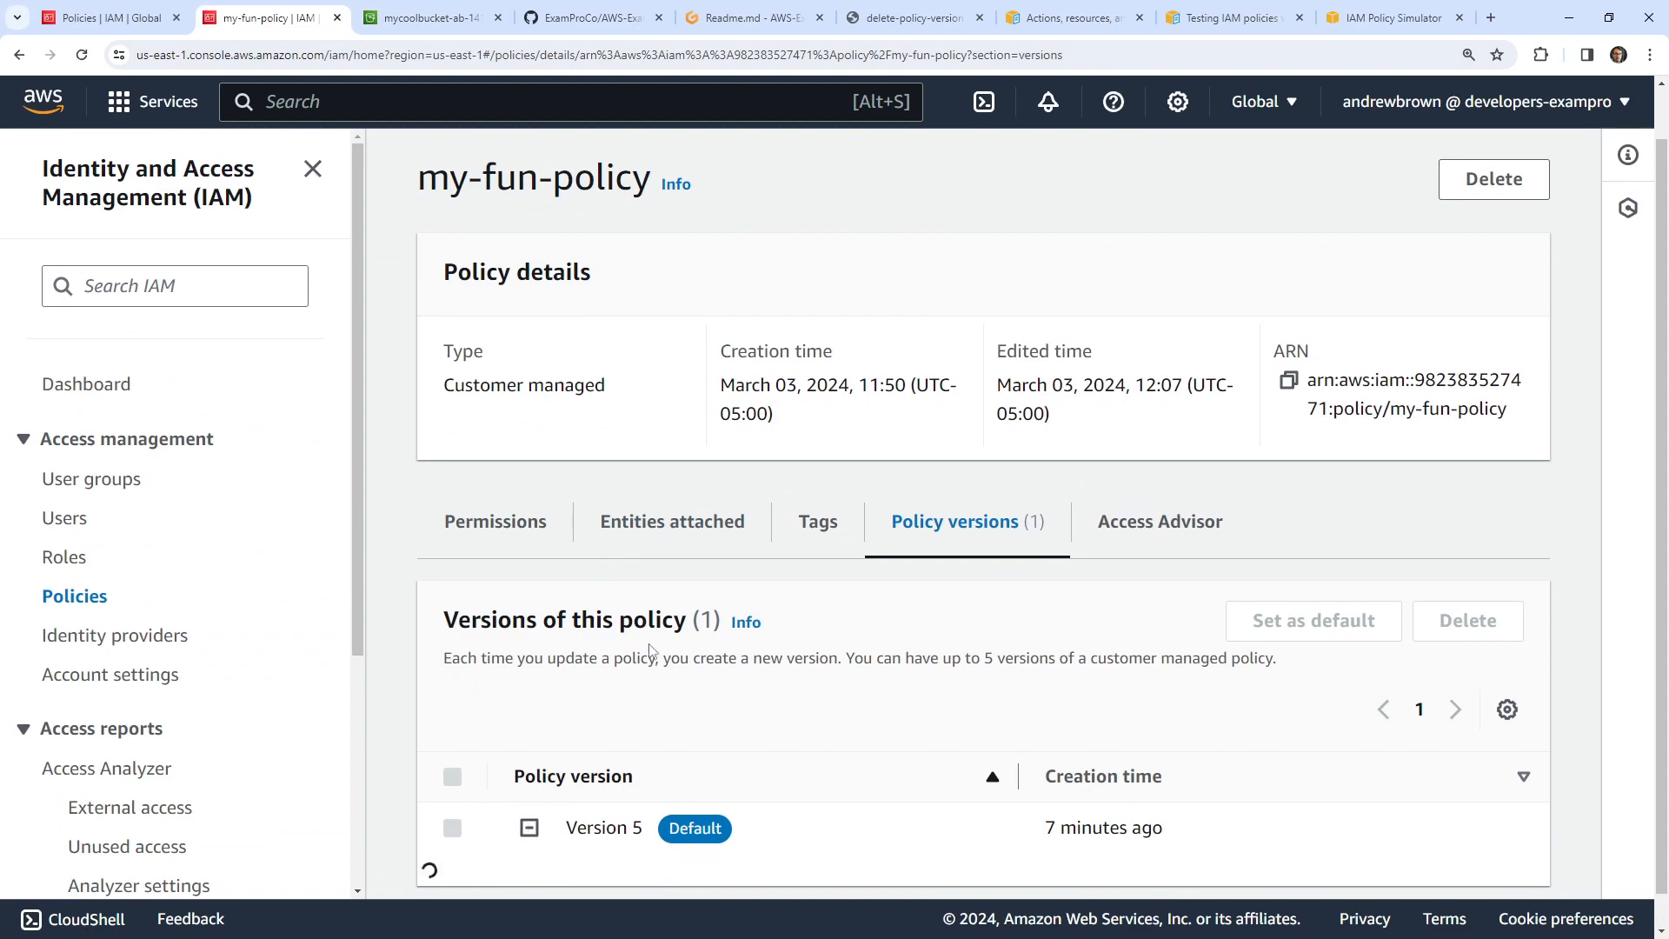
scroll(769, 737, "down", 4)
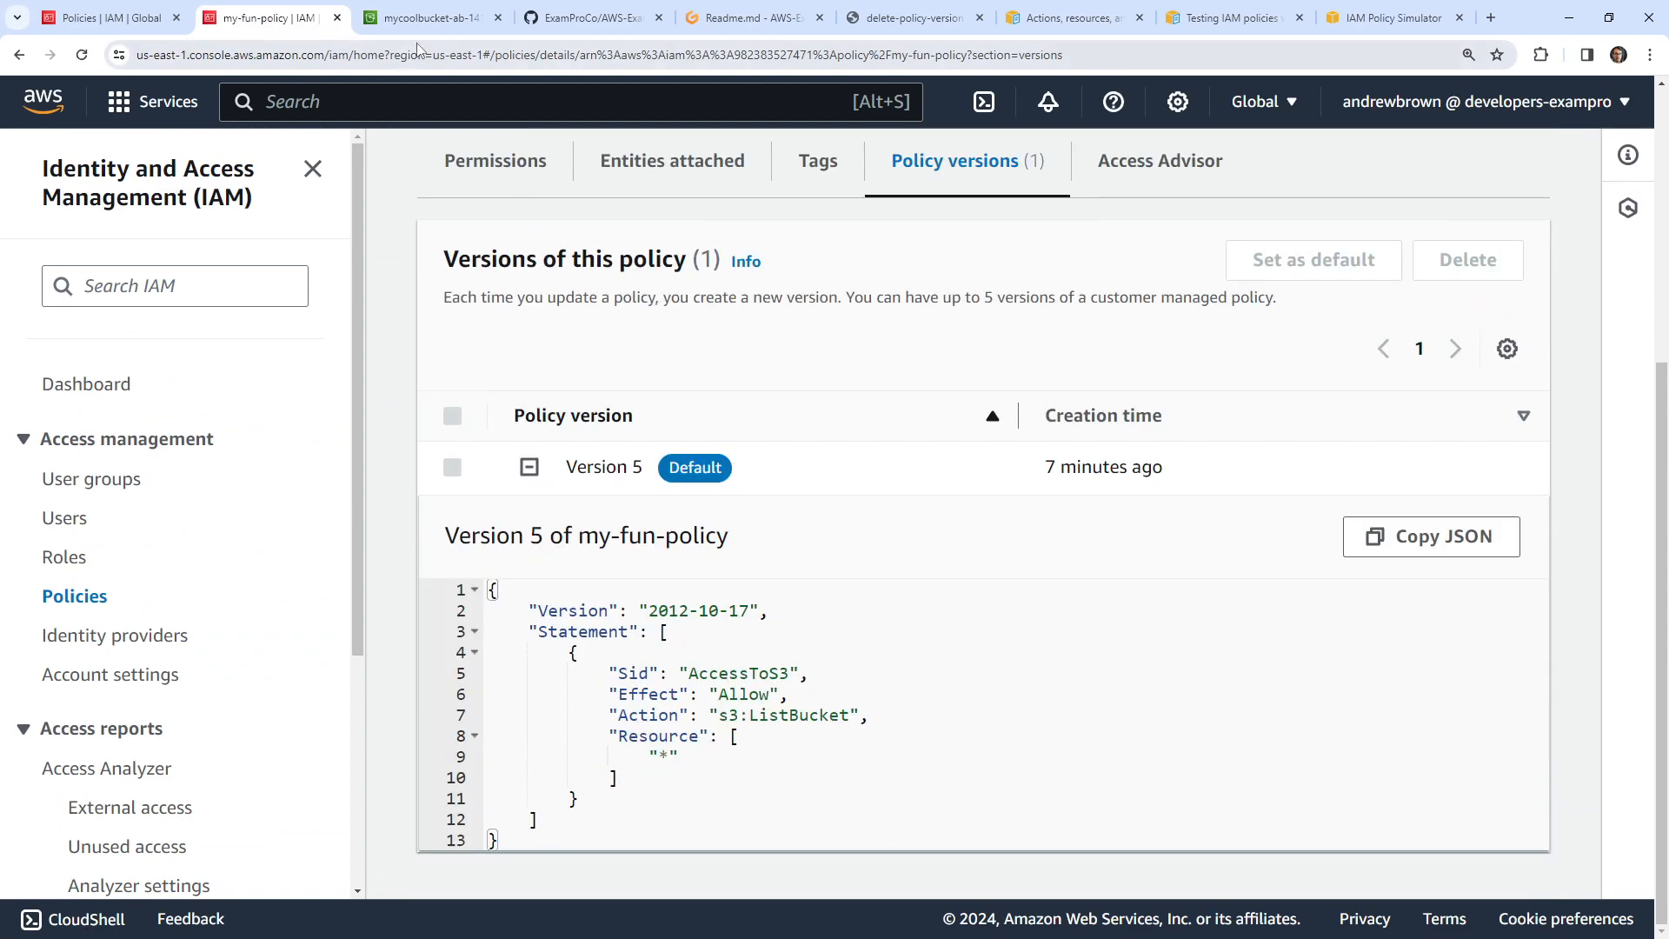
- Switch back to the Gitpod workspace and run "aws s3 ls" in the terminal to test bucket listing
key("ctrl+Tab")
key("ctrl+Tab")
key("ctrl+Tab")
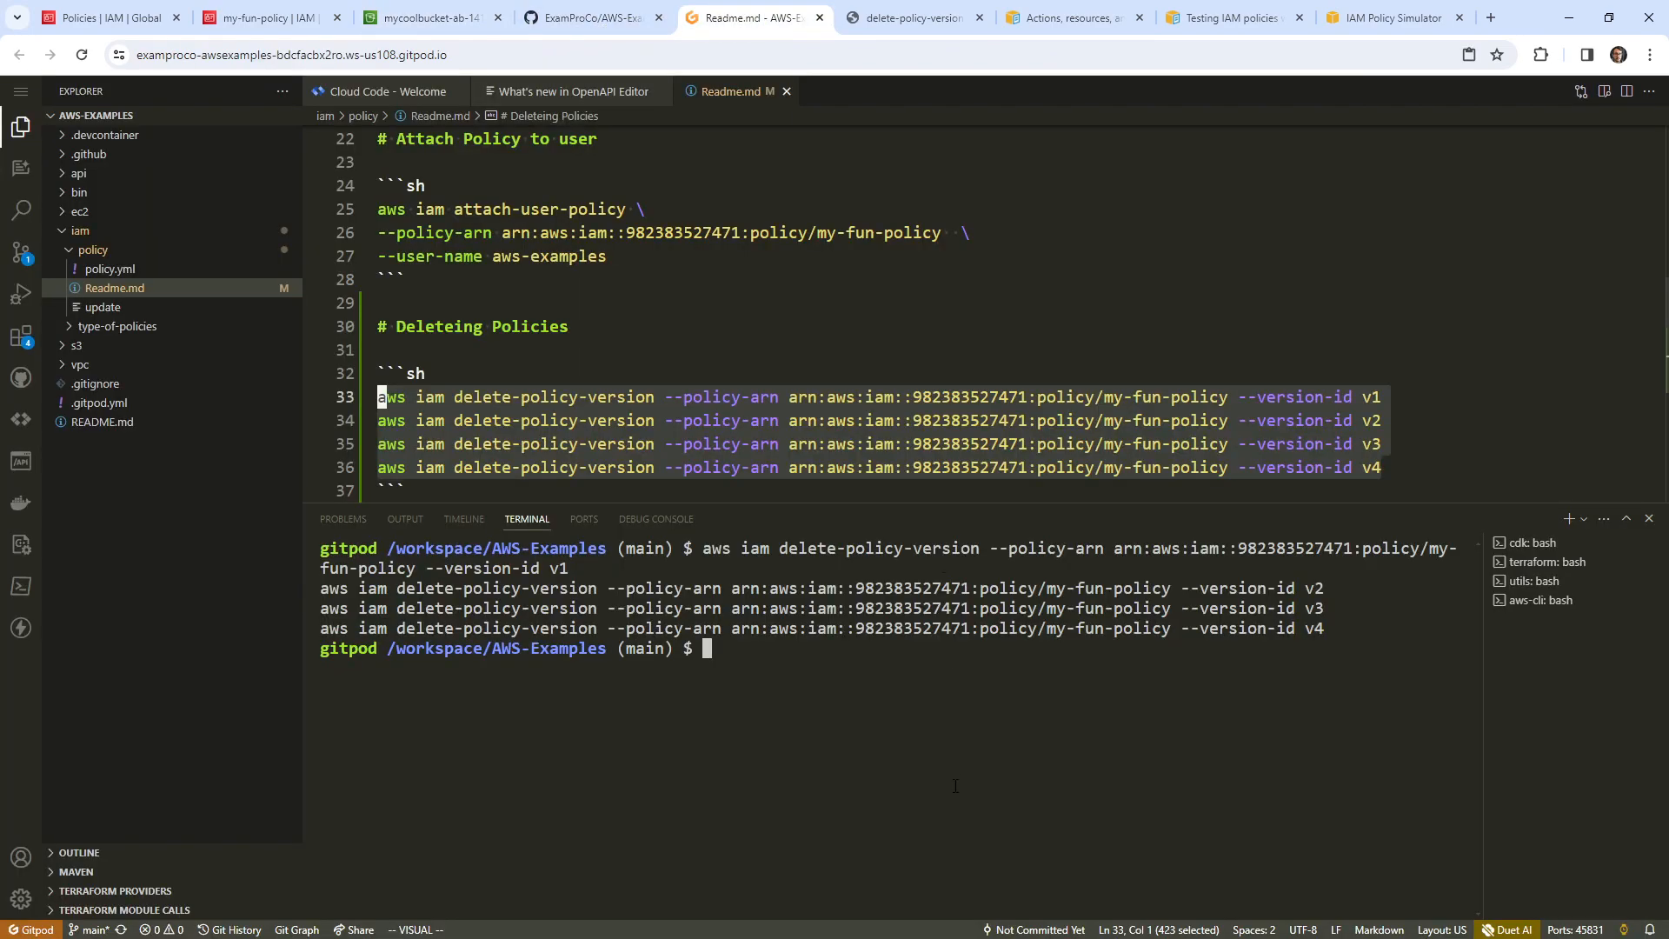
type("aws s3 l")
key("BackSpace")
key("BackSpace")
type("ls")
key("Return")
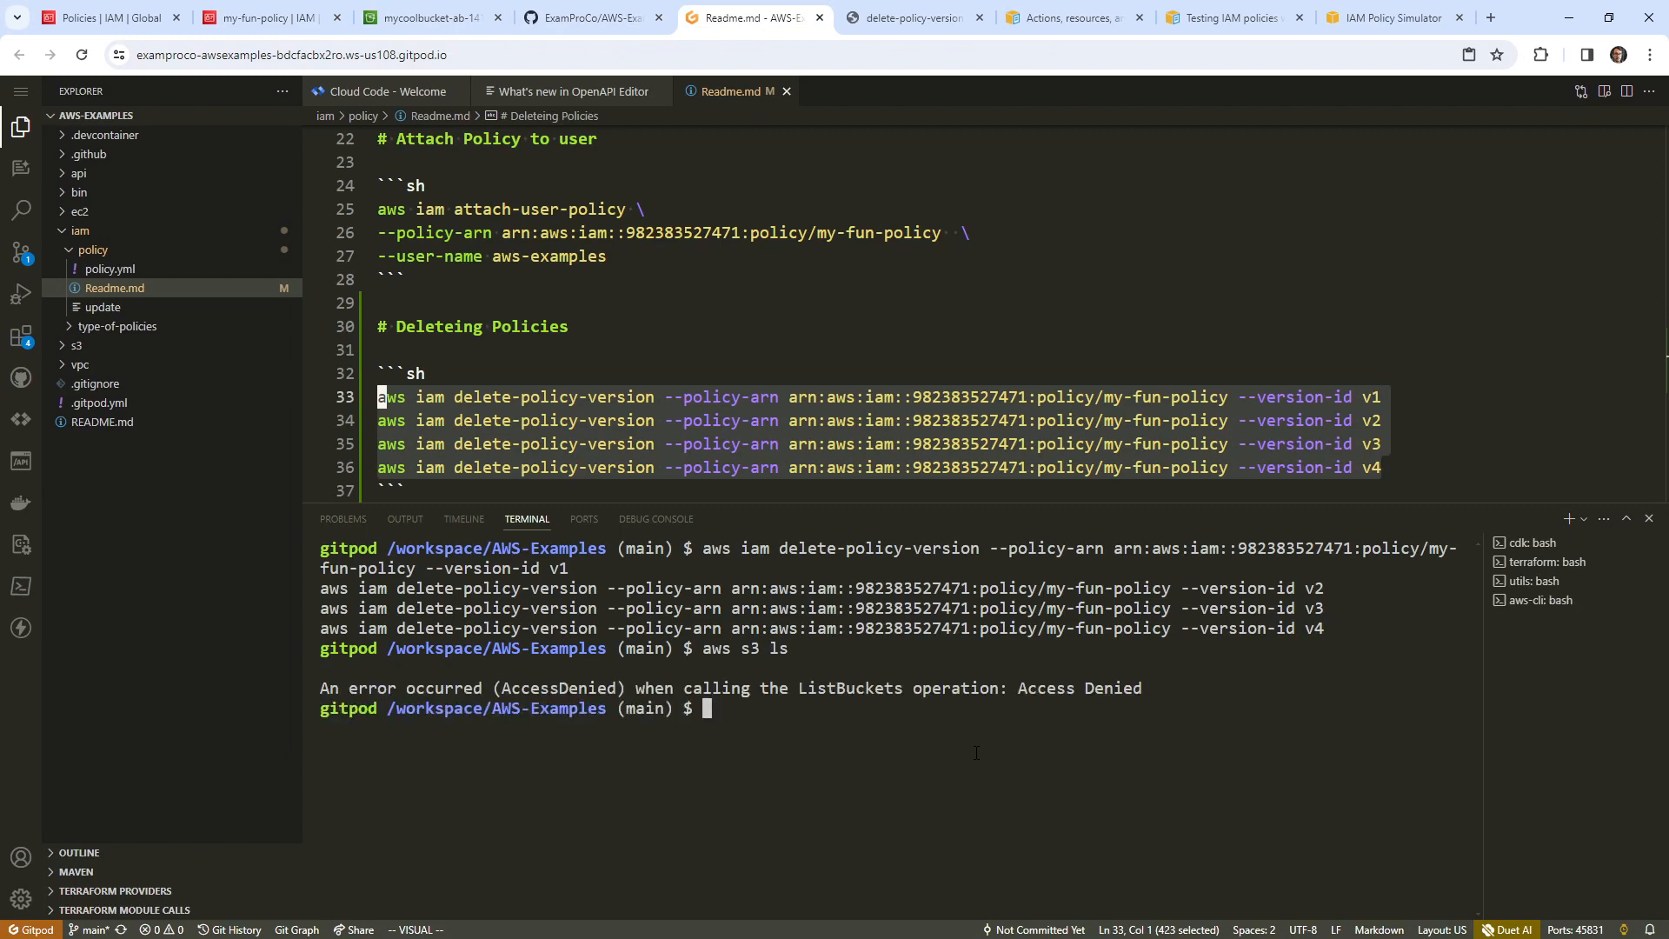
- Return to the IAM console and open the permissions of my-fun-policy for editing
left_click(422, 19)
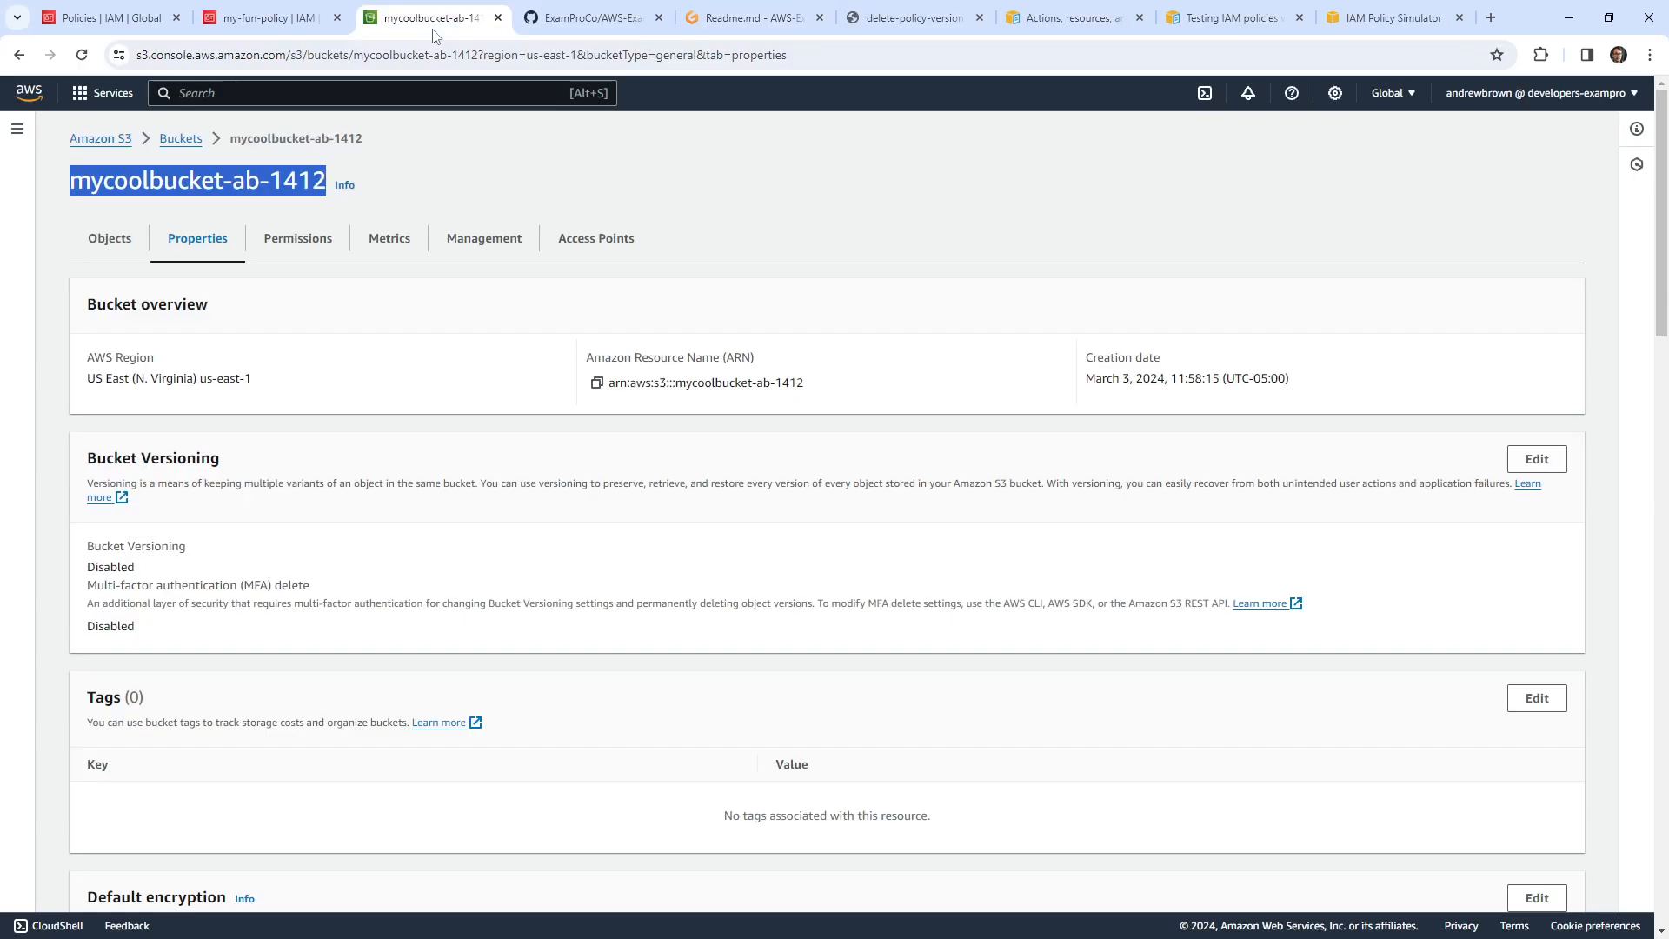
left_click(583, 19)
left_click(269, 18)
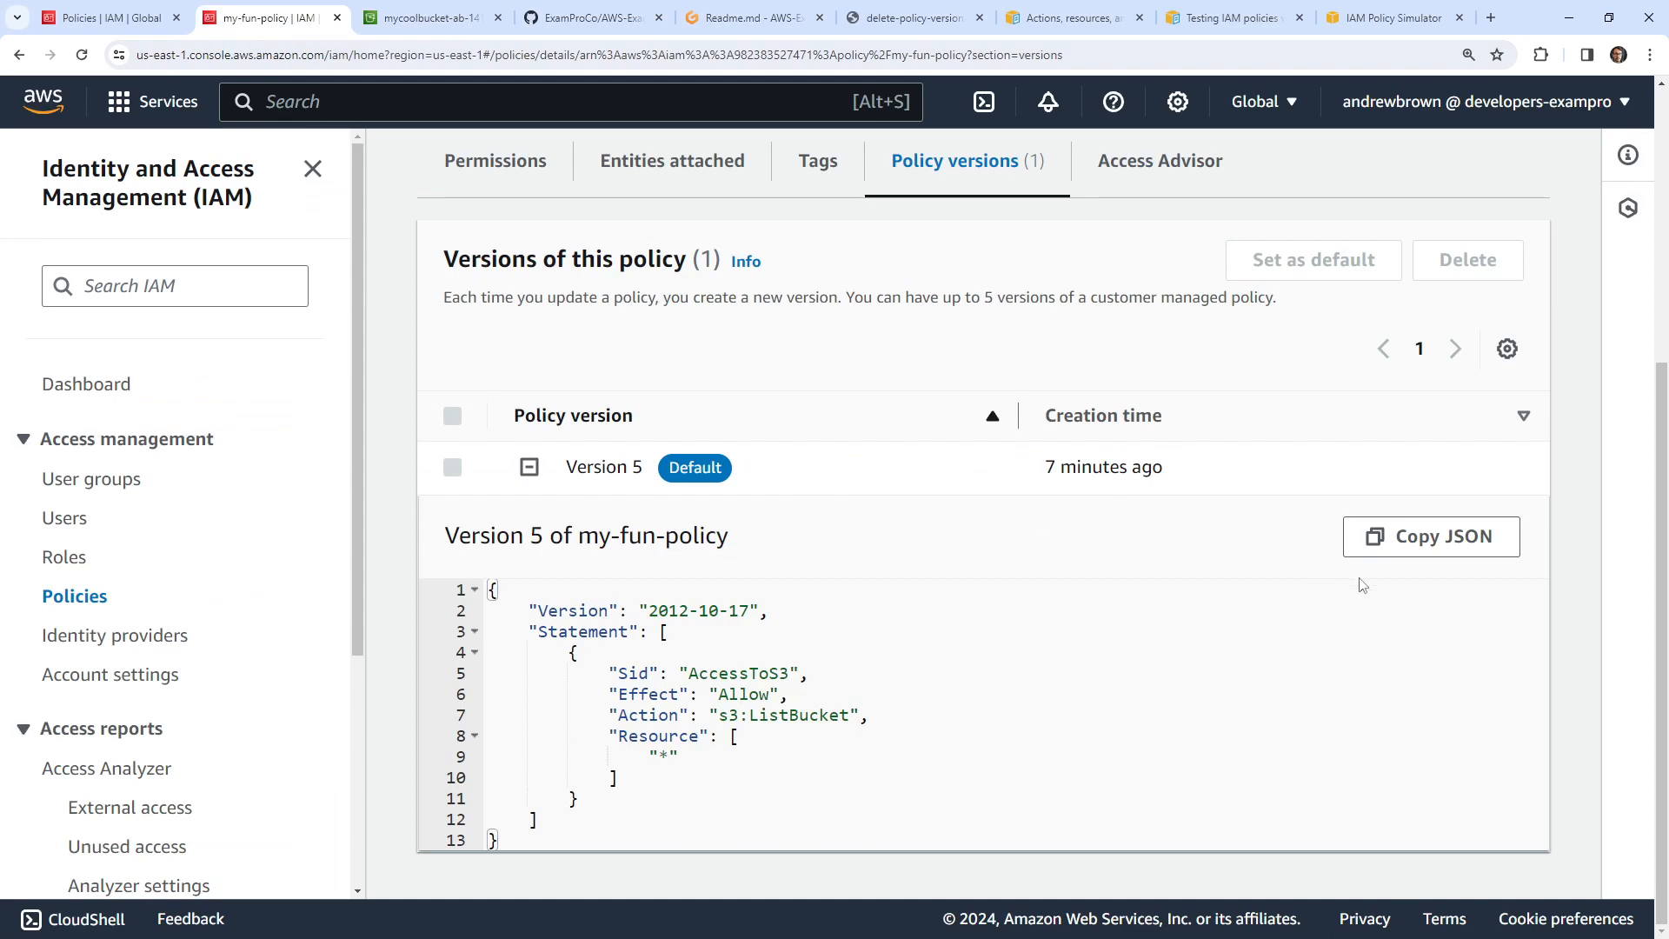
scroll(1146, 486, "up", 3)
left_click(520, 428)
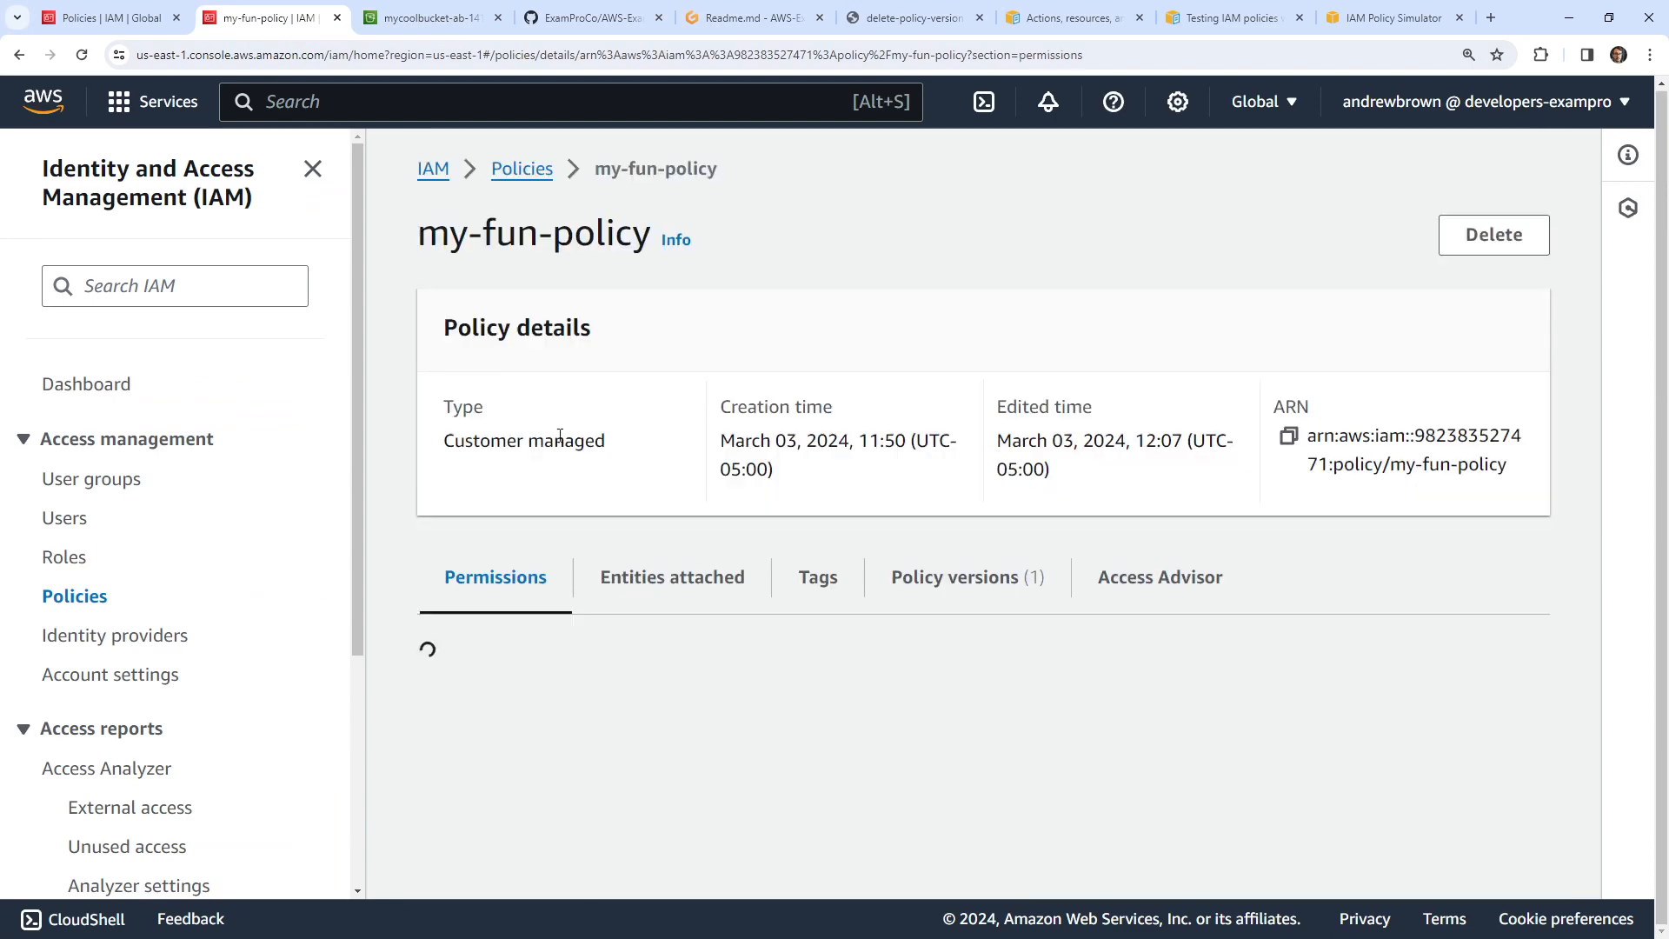
left_click(1193, 528)
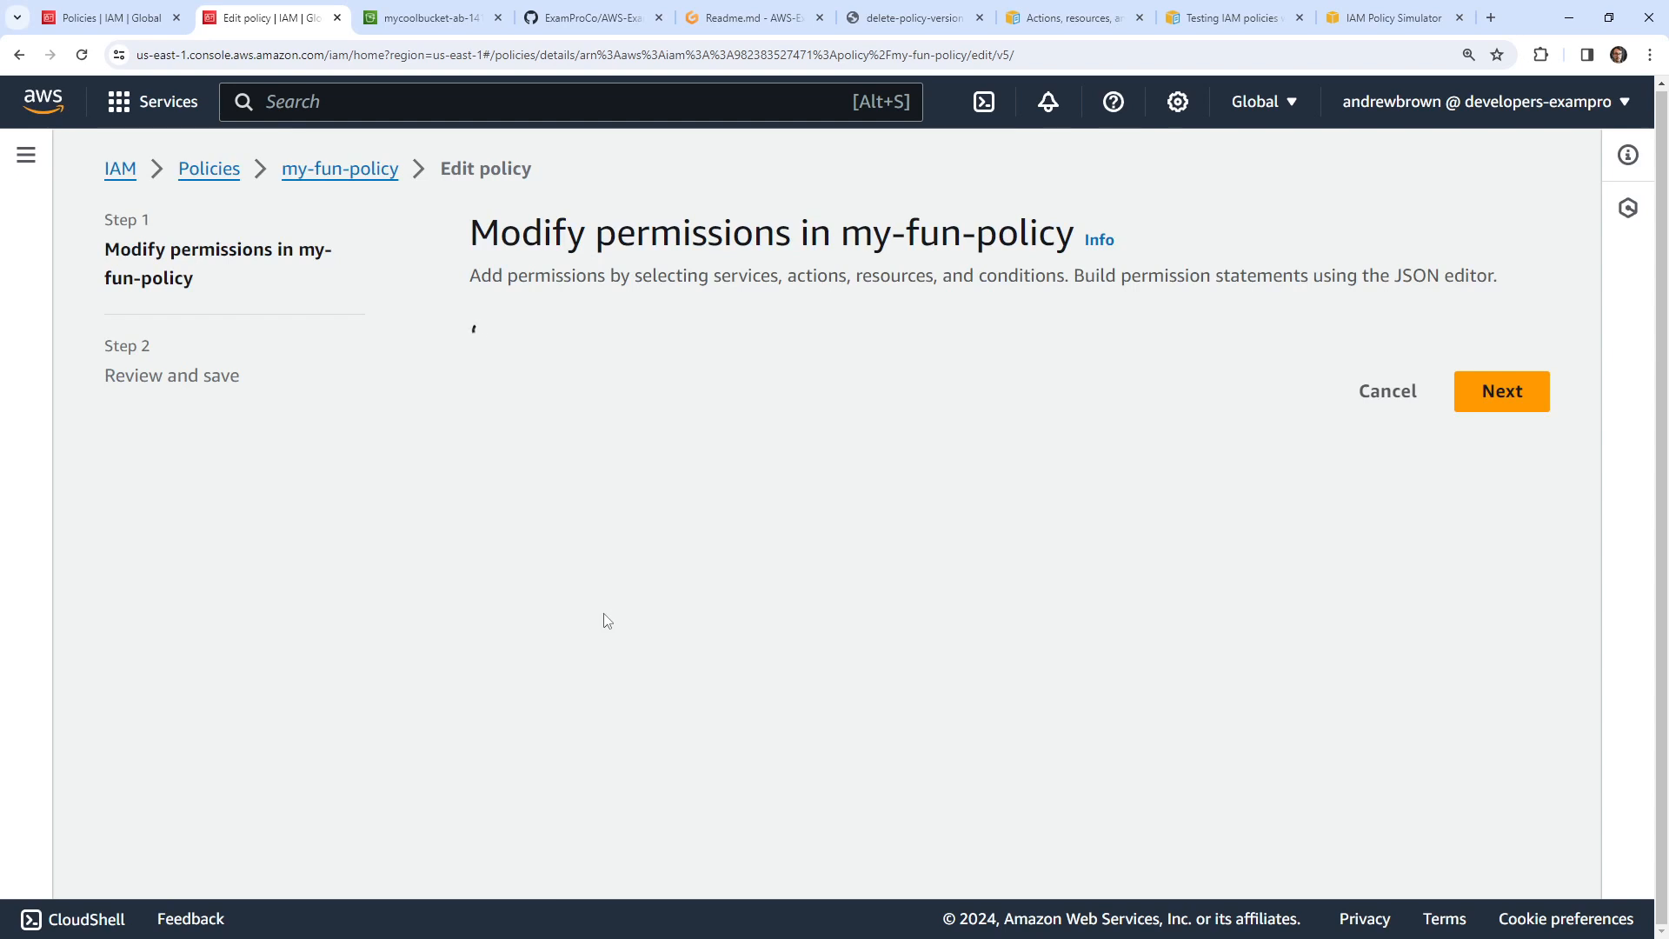
- Remove the existing statement in the visual policy editor and choose S3 as the service for a new one
left_click(1081, 361)
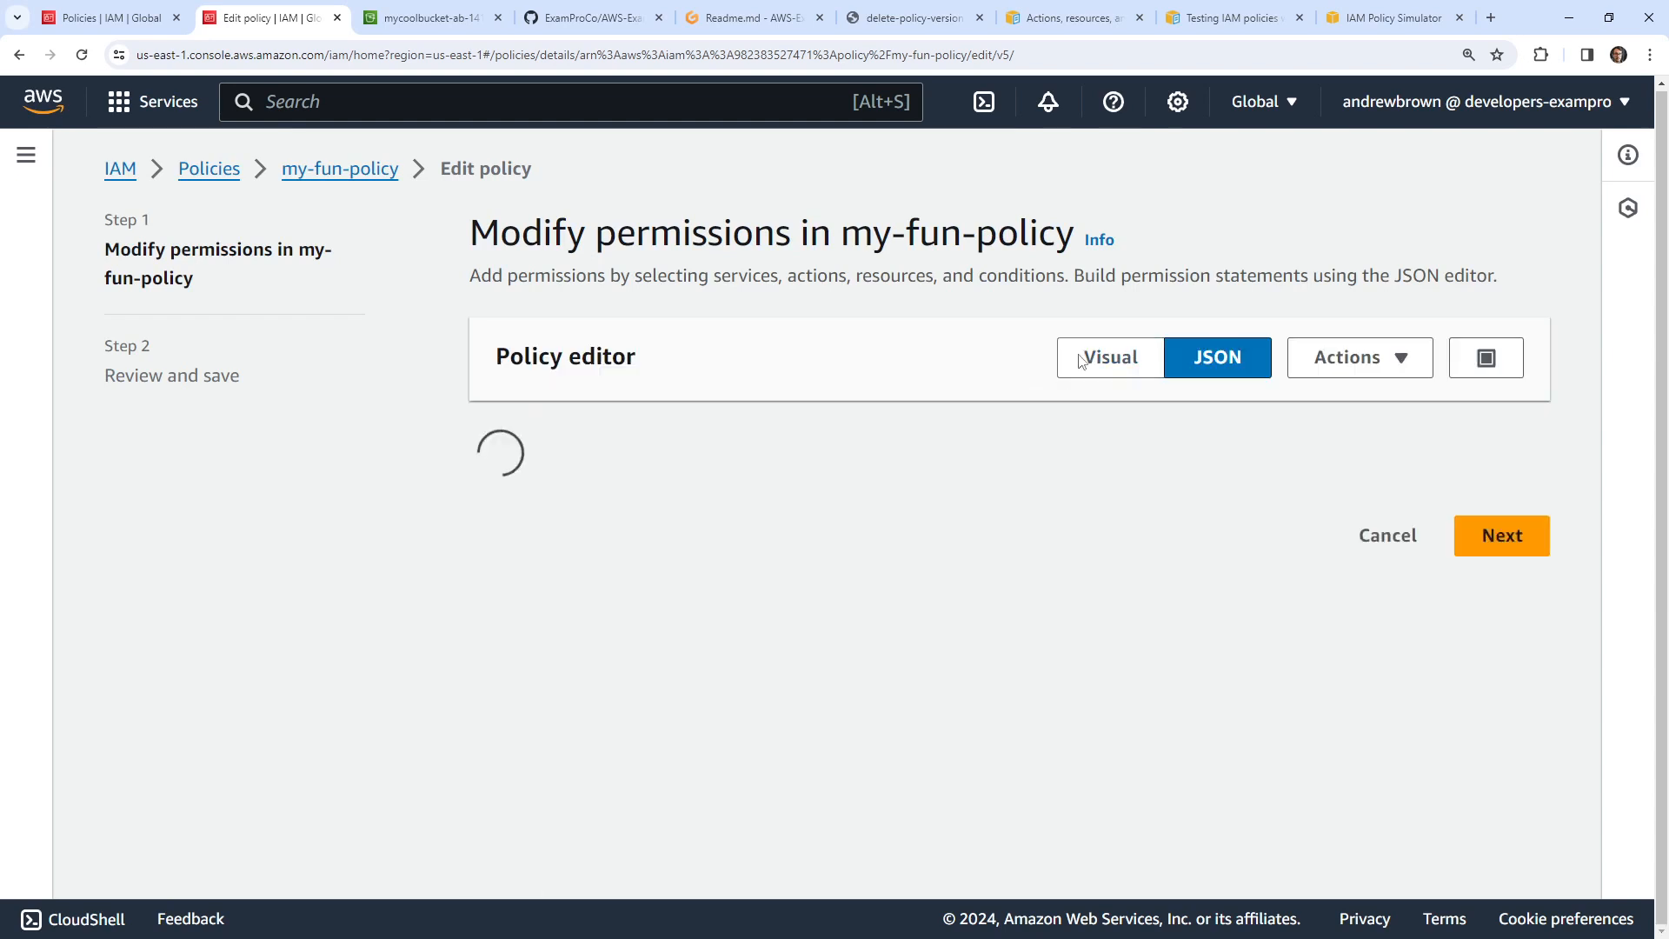
left_click(1489, 463)
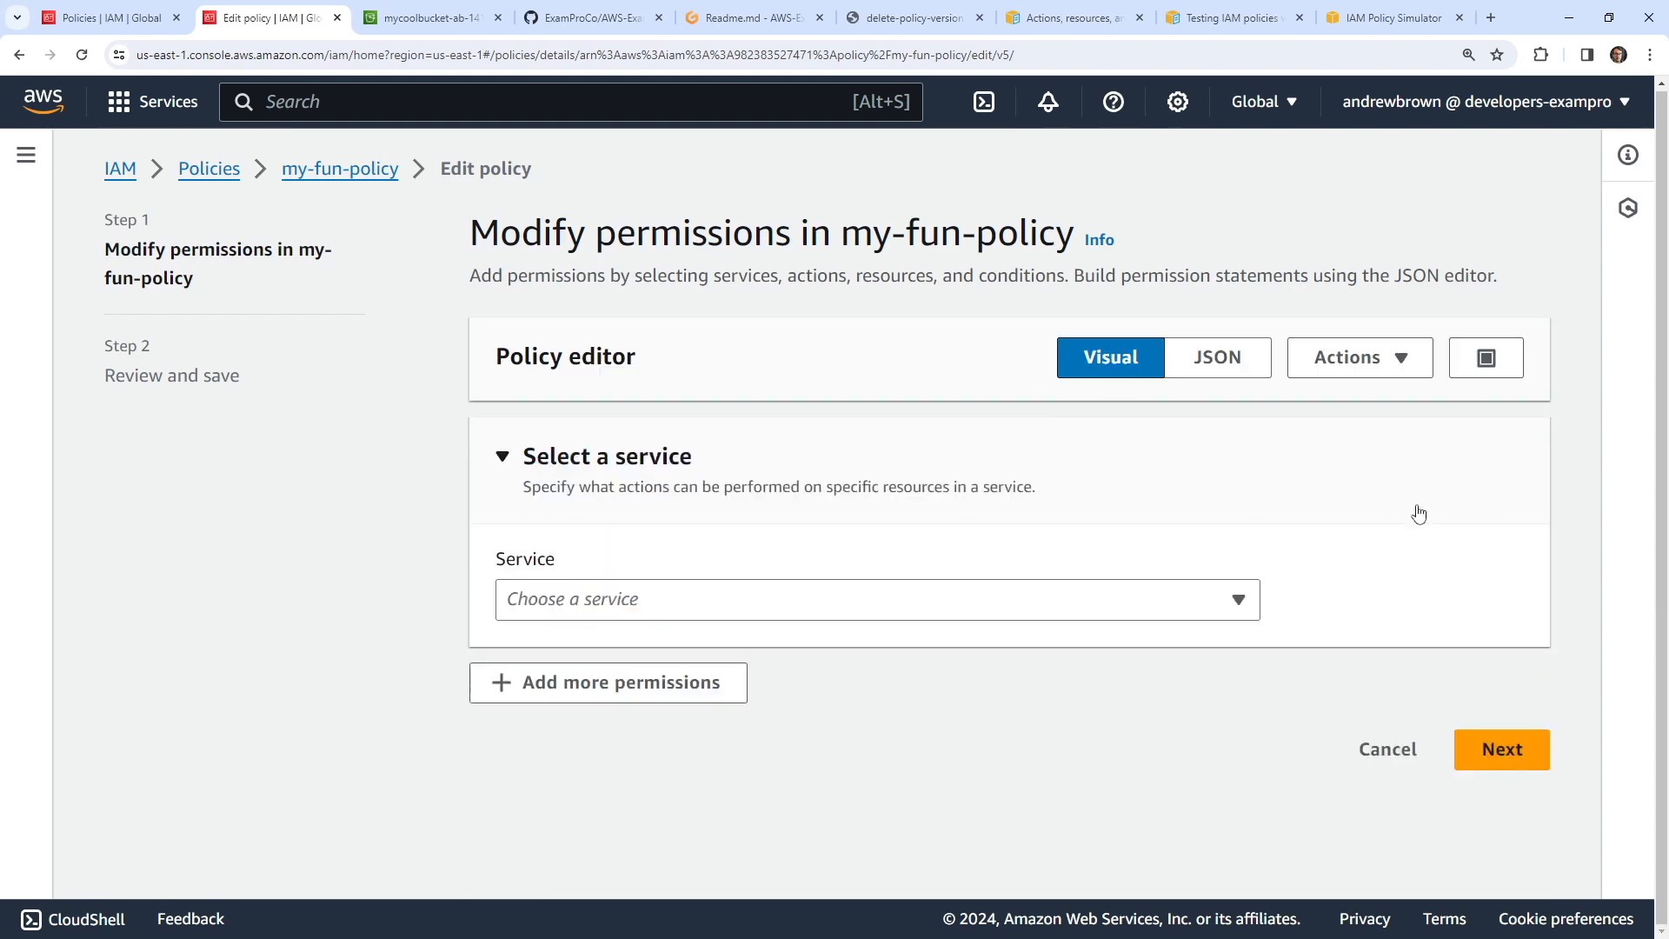
left_click(521, 600)
left_click(615, 504)
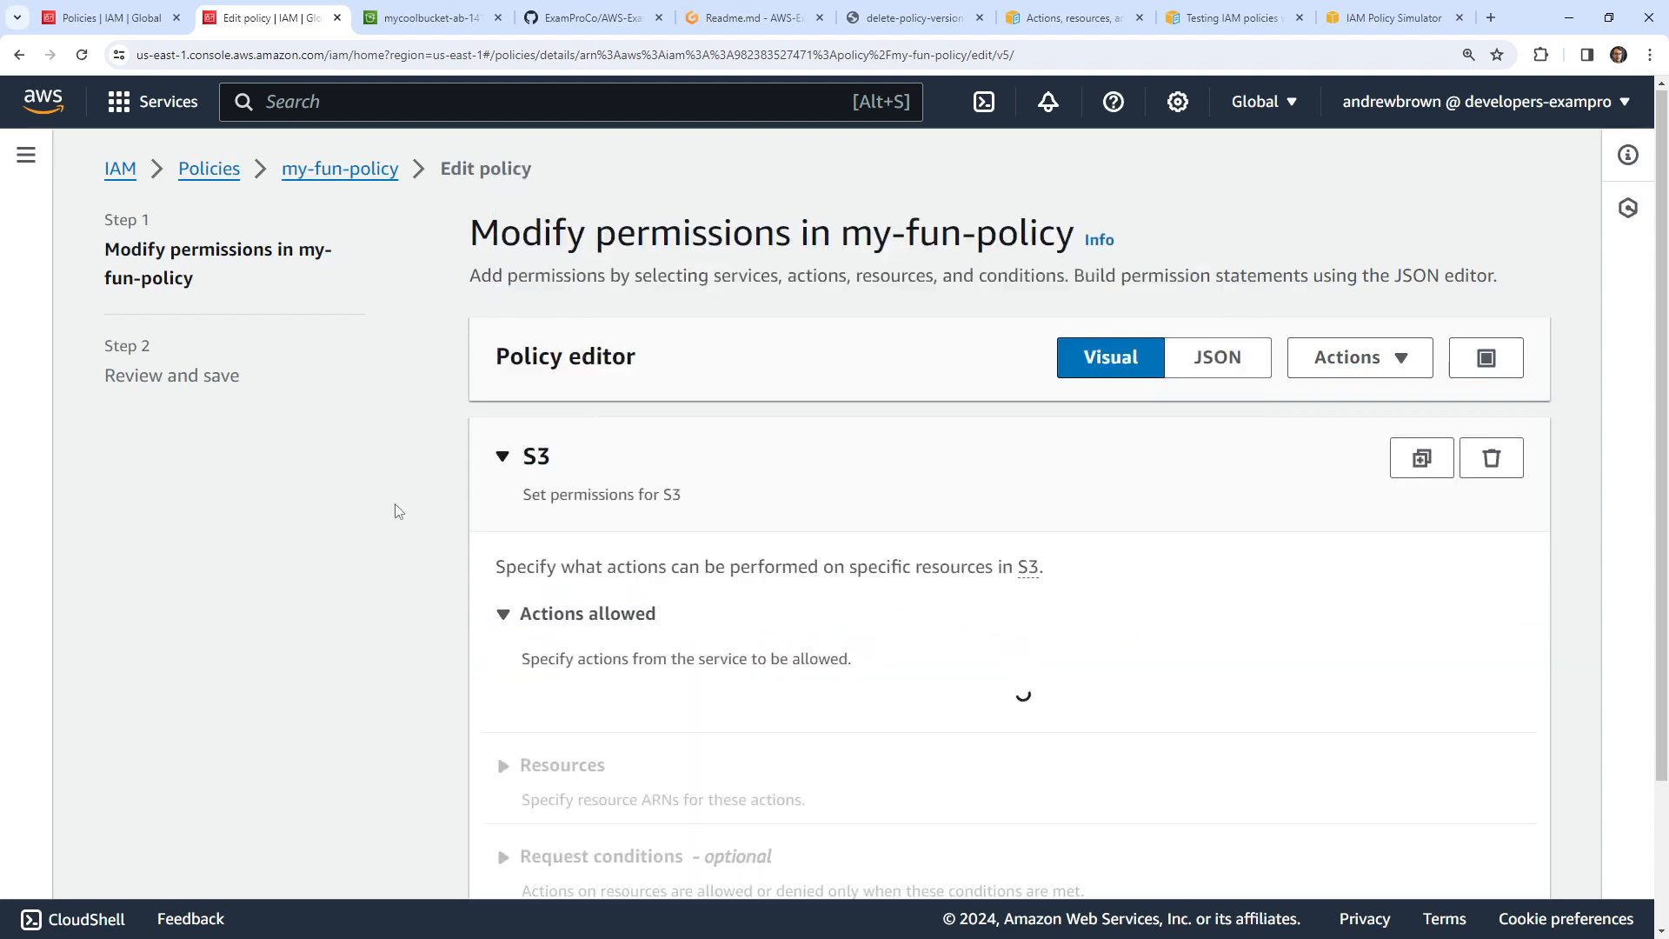
- Allow all S3 actions (s3:*) in the new statement and save the changes to my-fun-policy
scroll(557, 549, "down", 3)
left_click(531, 548)
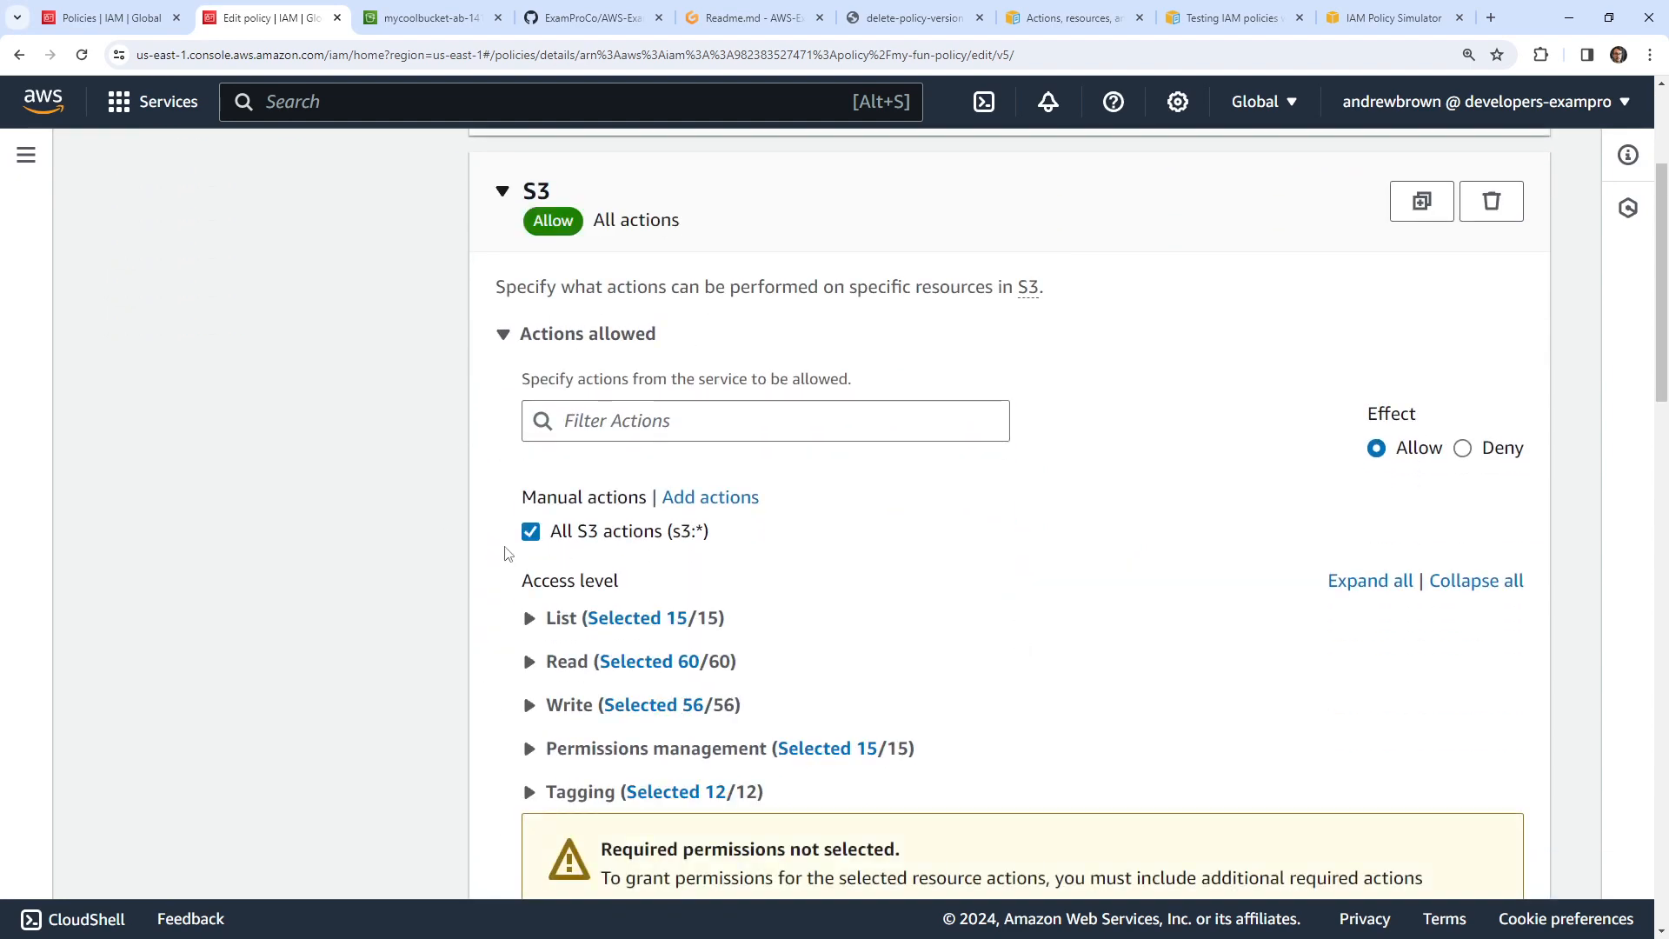
scroll(565, 574, "down", 15)
left_click(1545, 856)
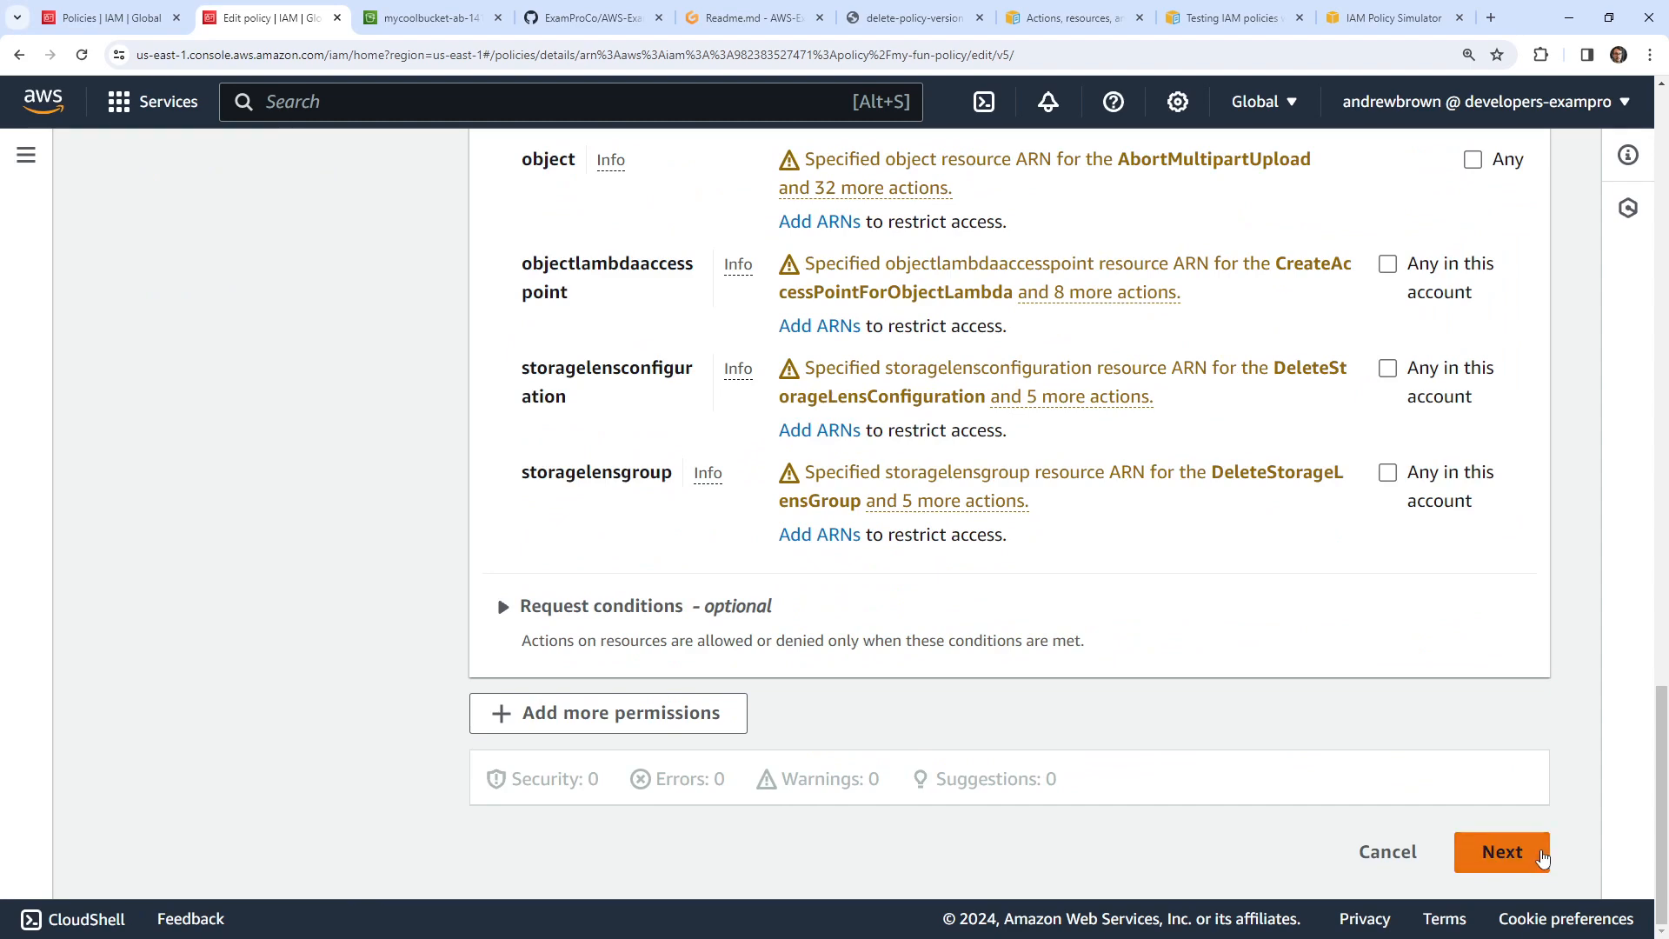
left_click(1491, 857)
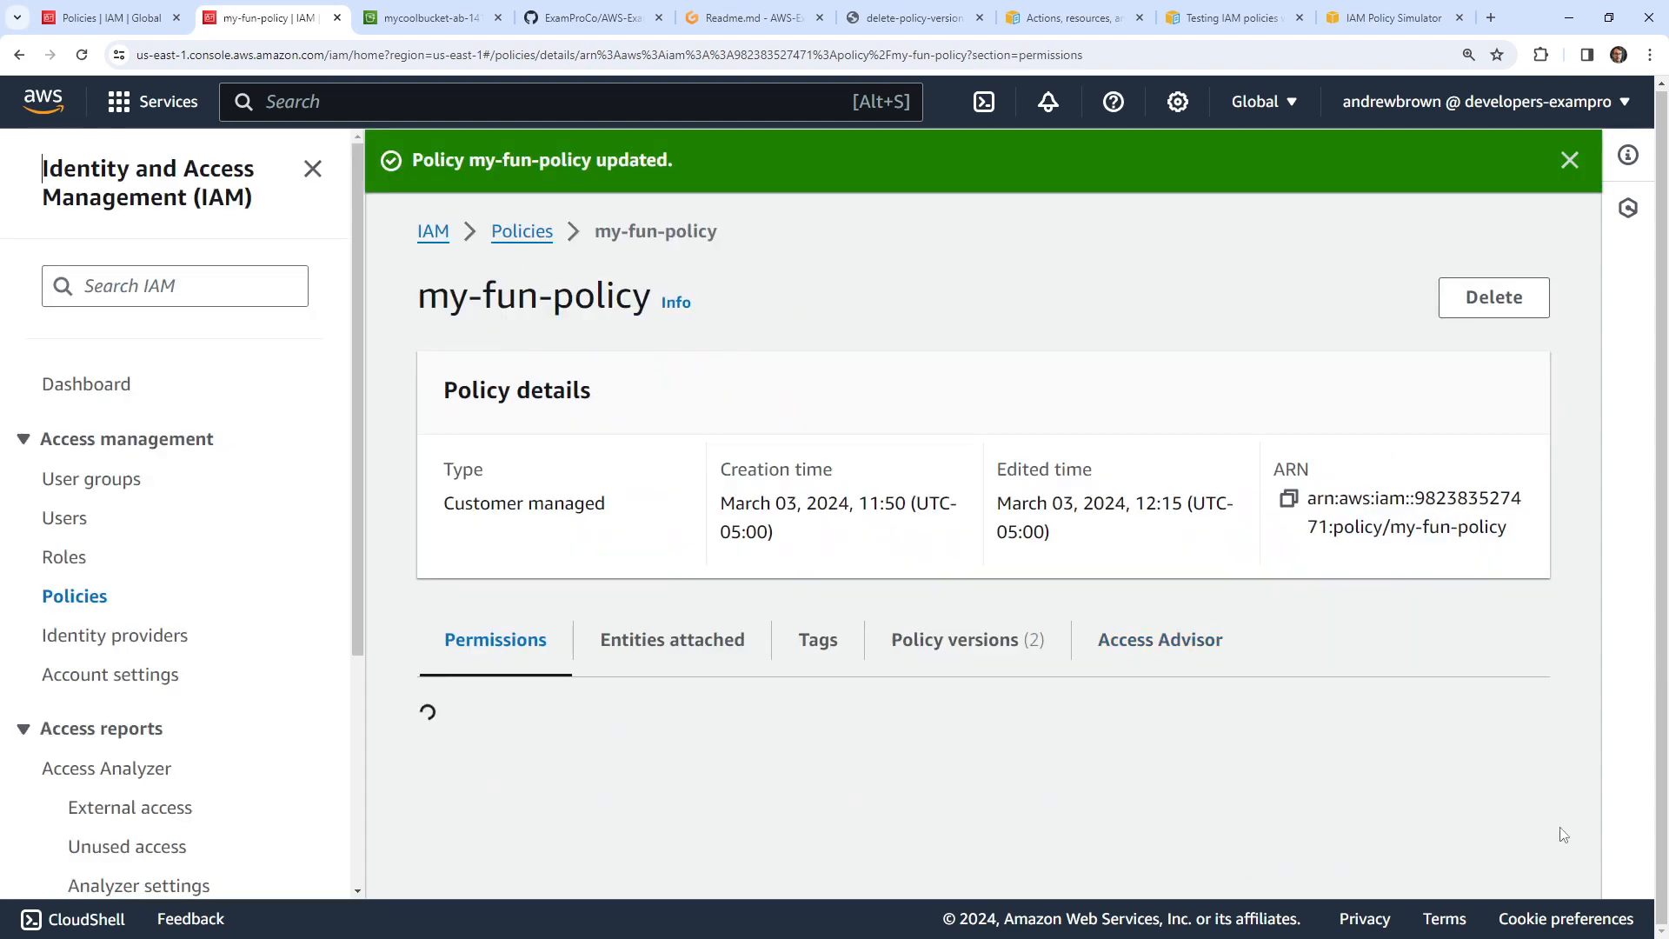
- Review the permissions summary of my-fun-policy and switch back to the Gitpod workspace
scroll(1336, 729, "down", 2)
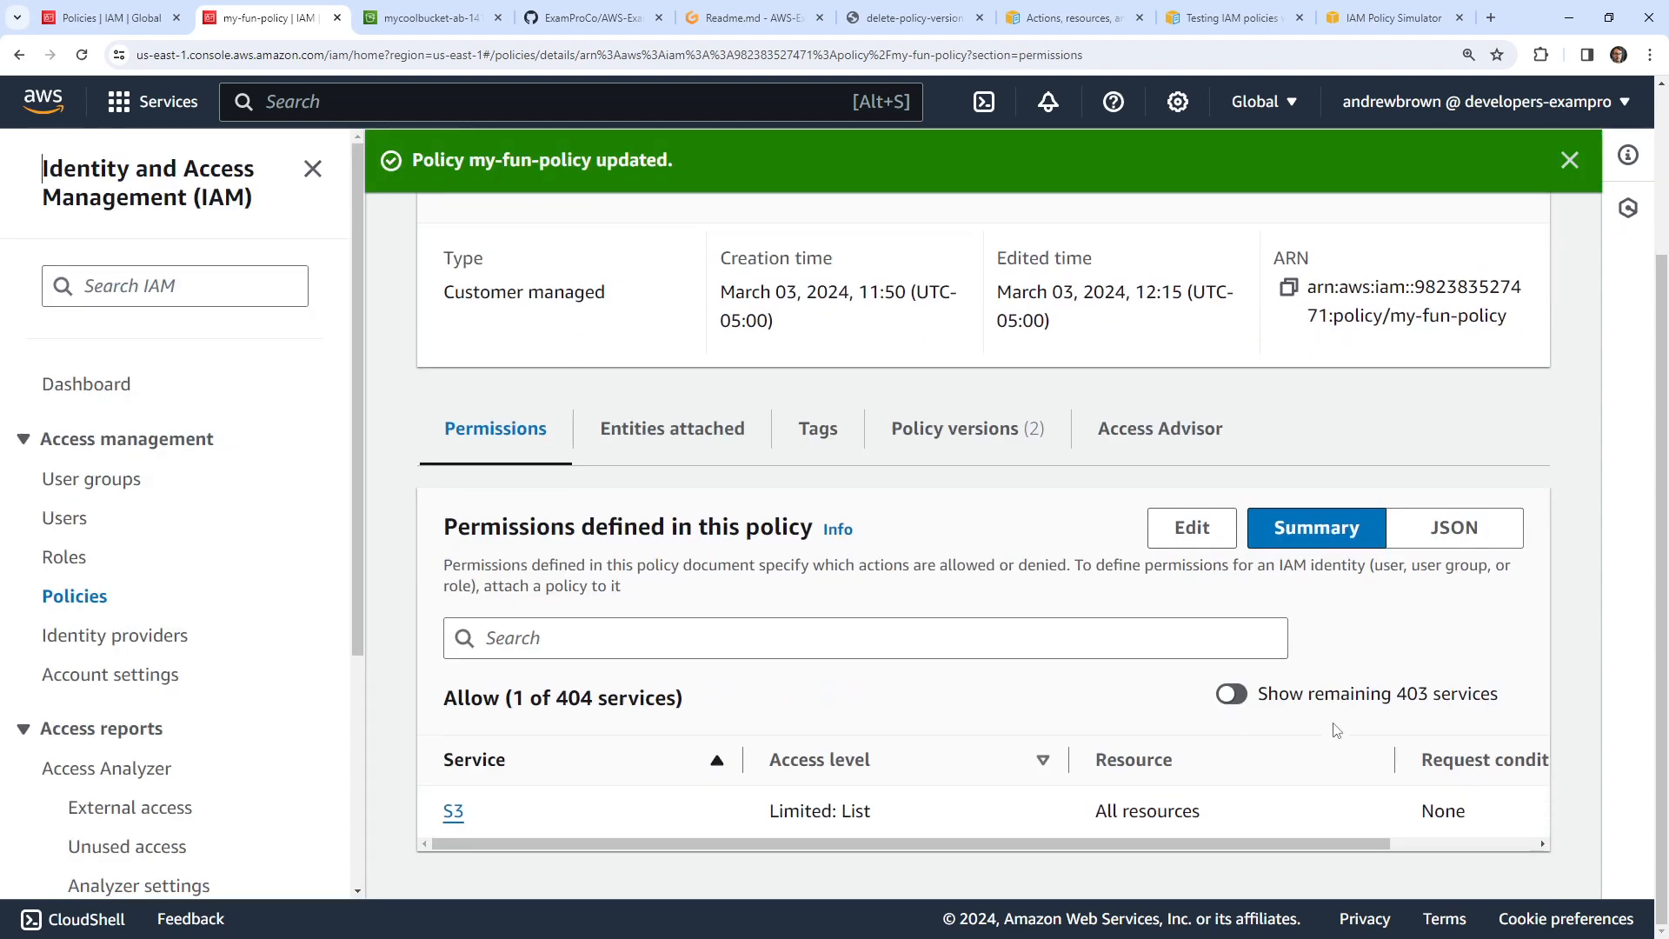
scroll(1137, 724, "up", 3)
left_click(426, 21)
left_click(545, 19)
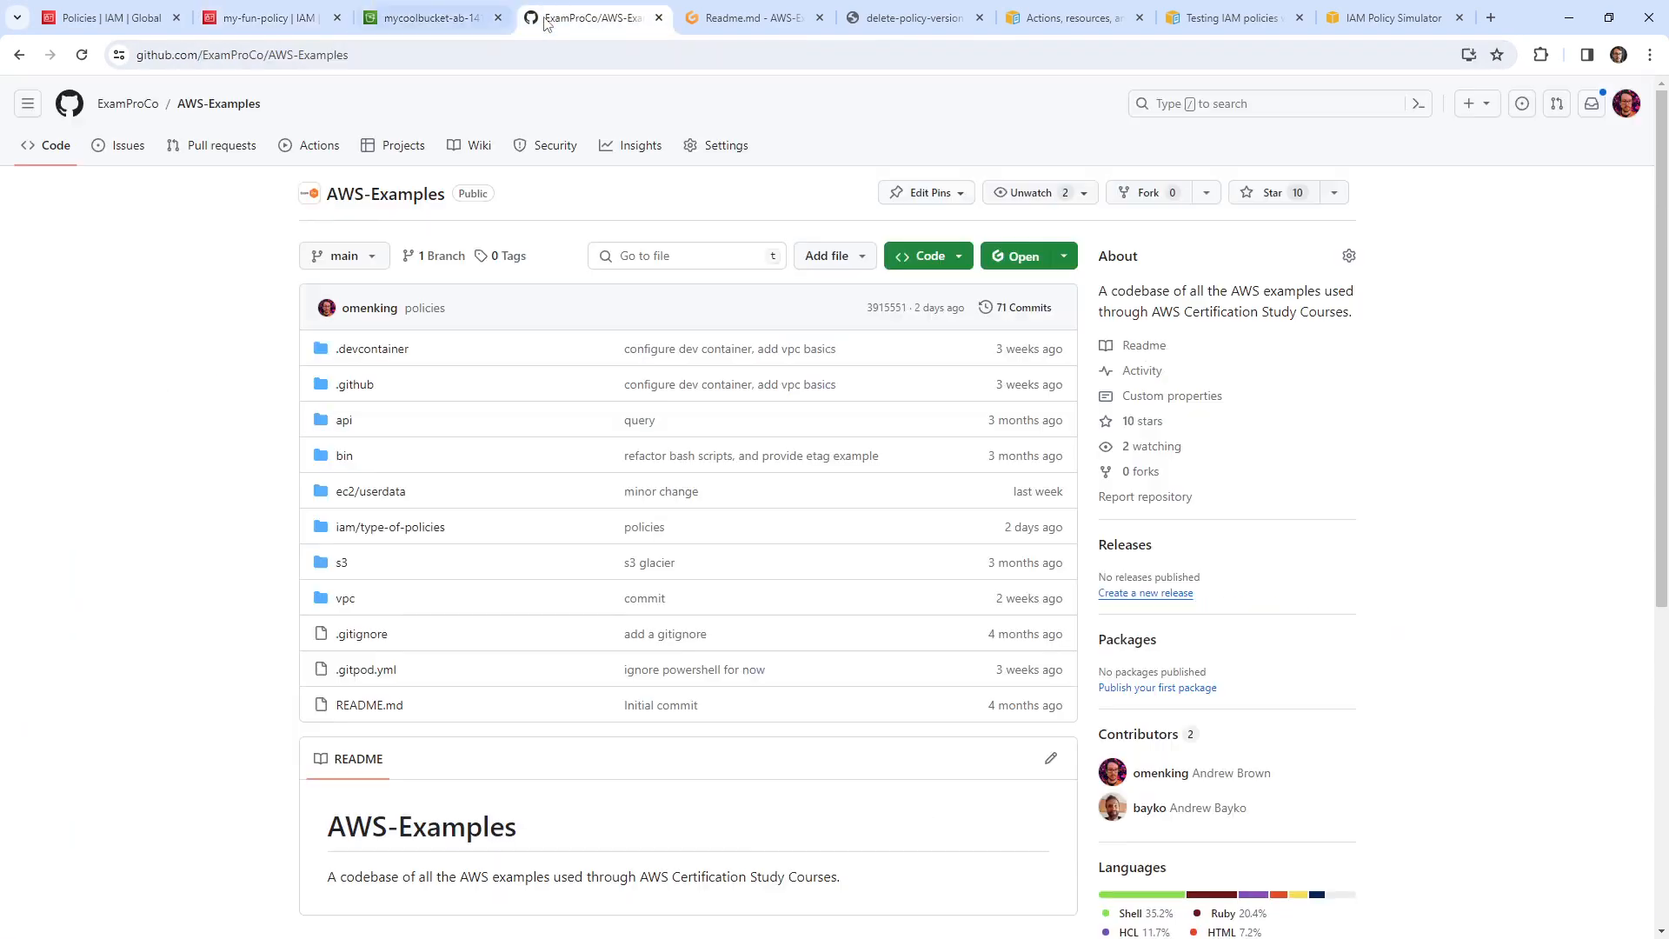
left_click(727, 24)
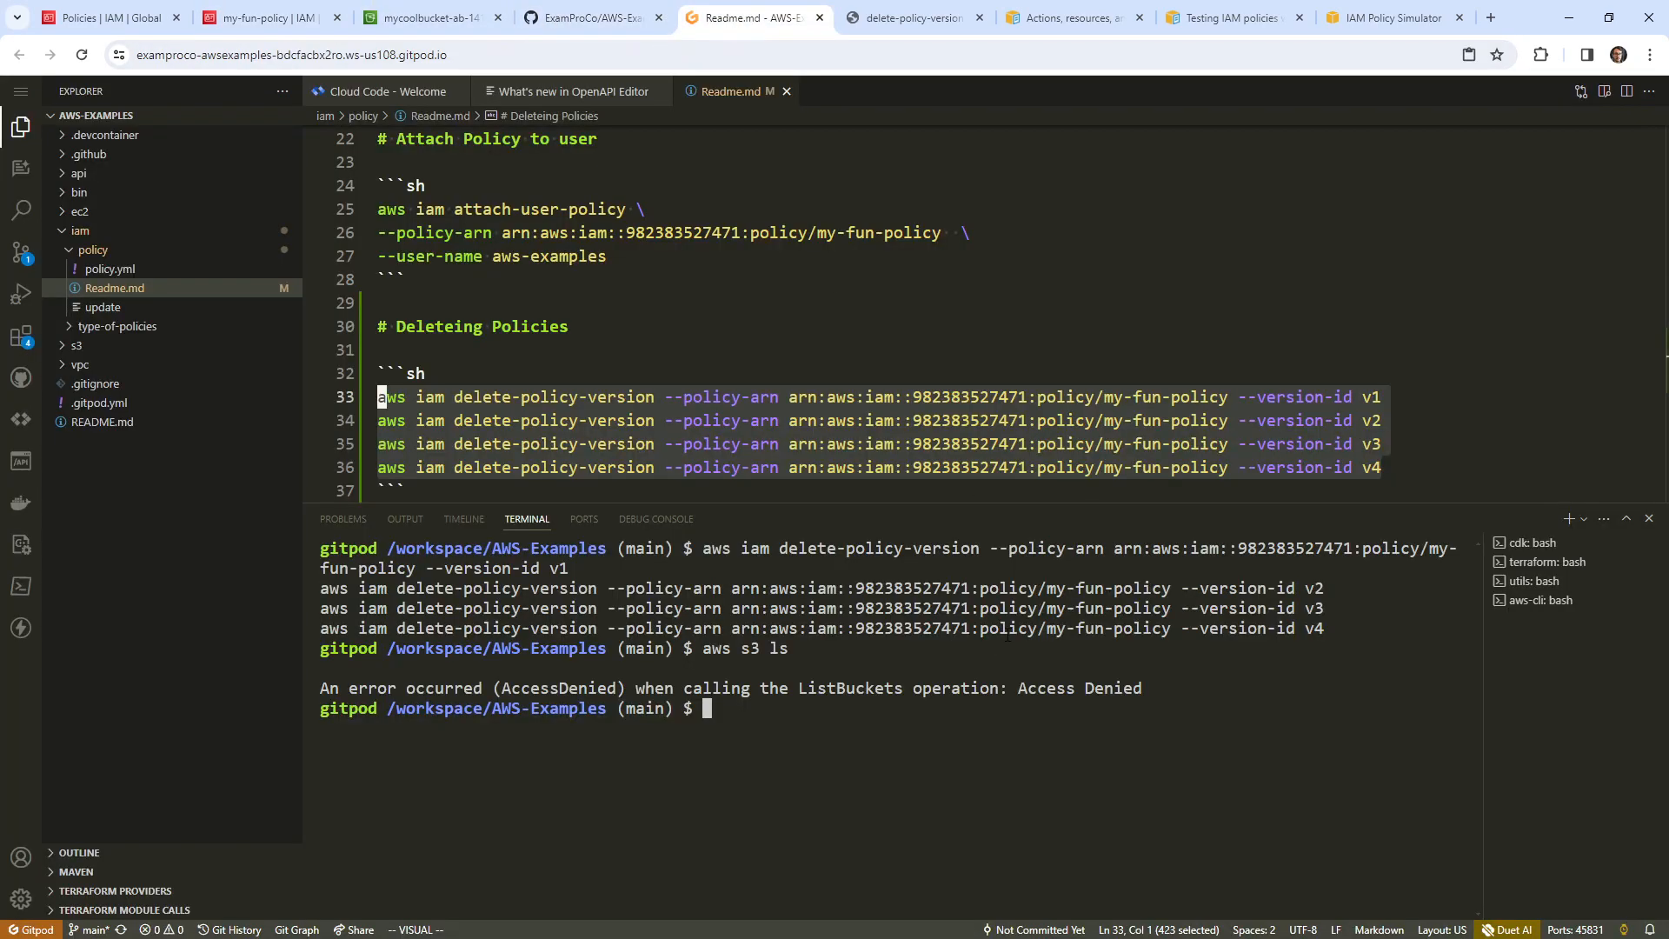
- Rerun aws s3 ls in the terminal several times to retest bucket listing access
key("Up")
key("Return")
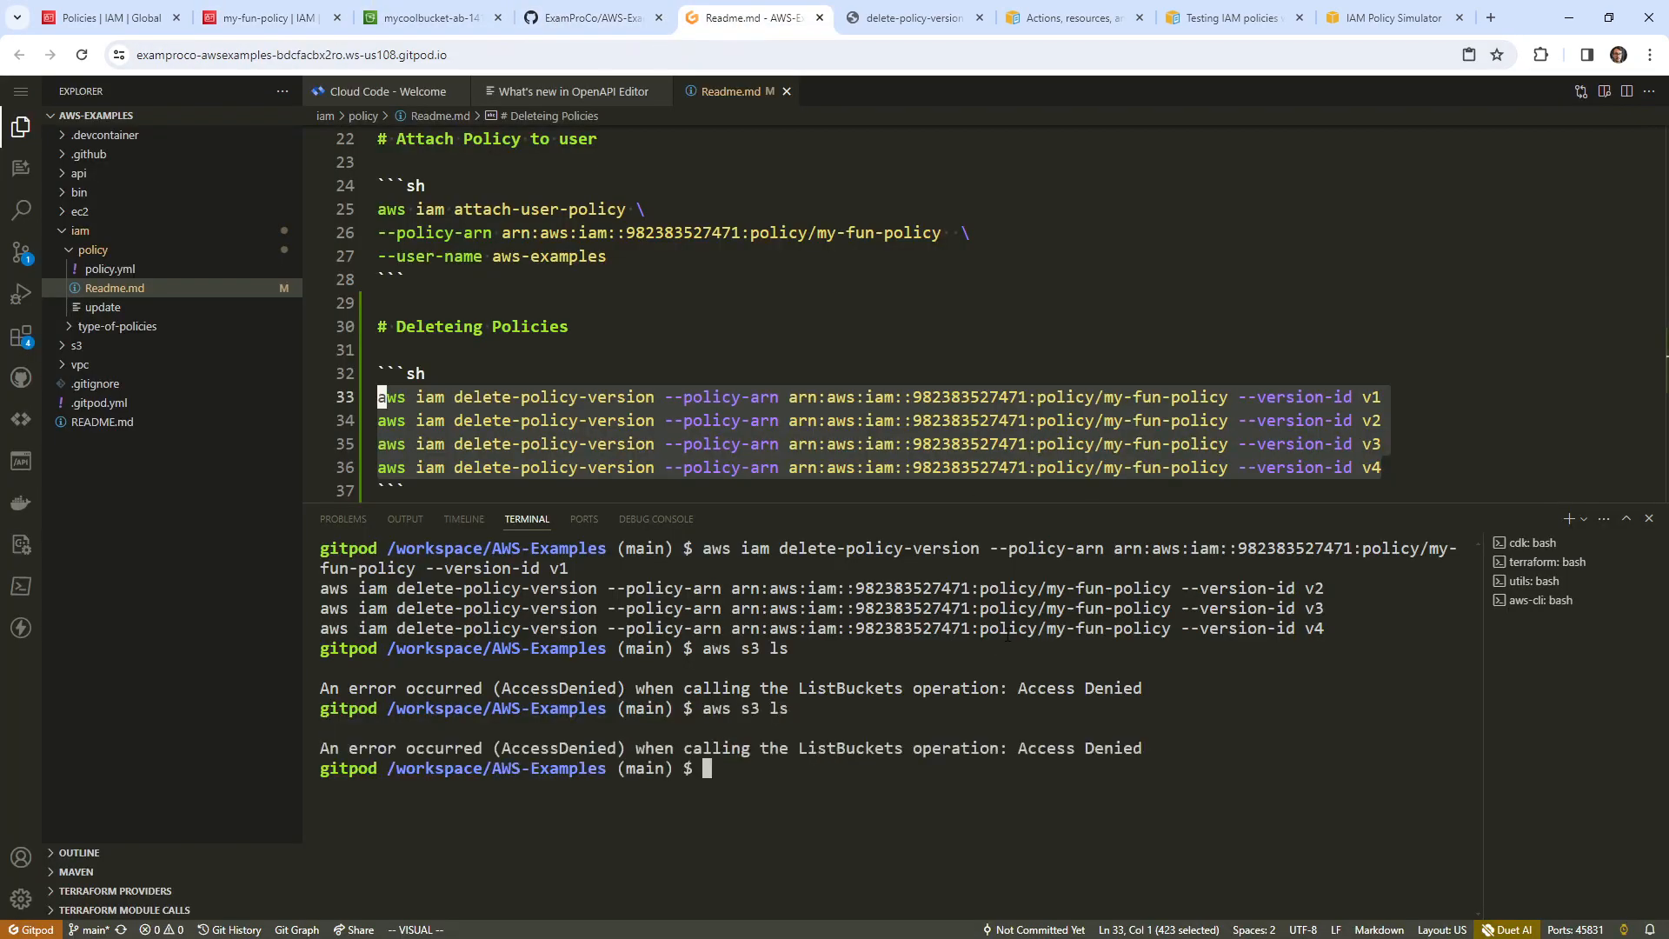
key("Up")
key("Return")
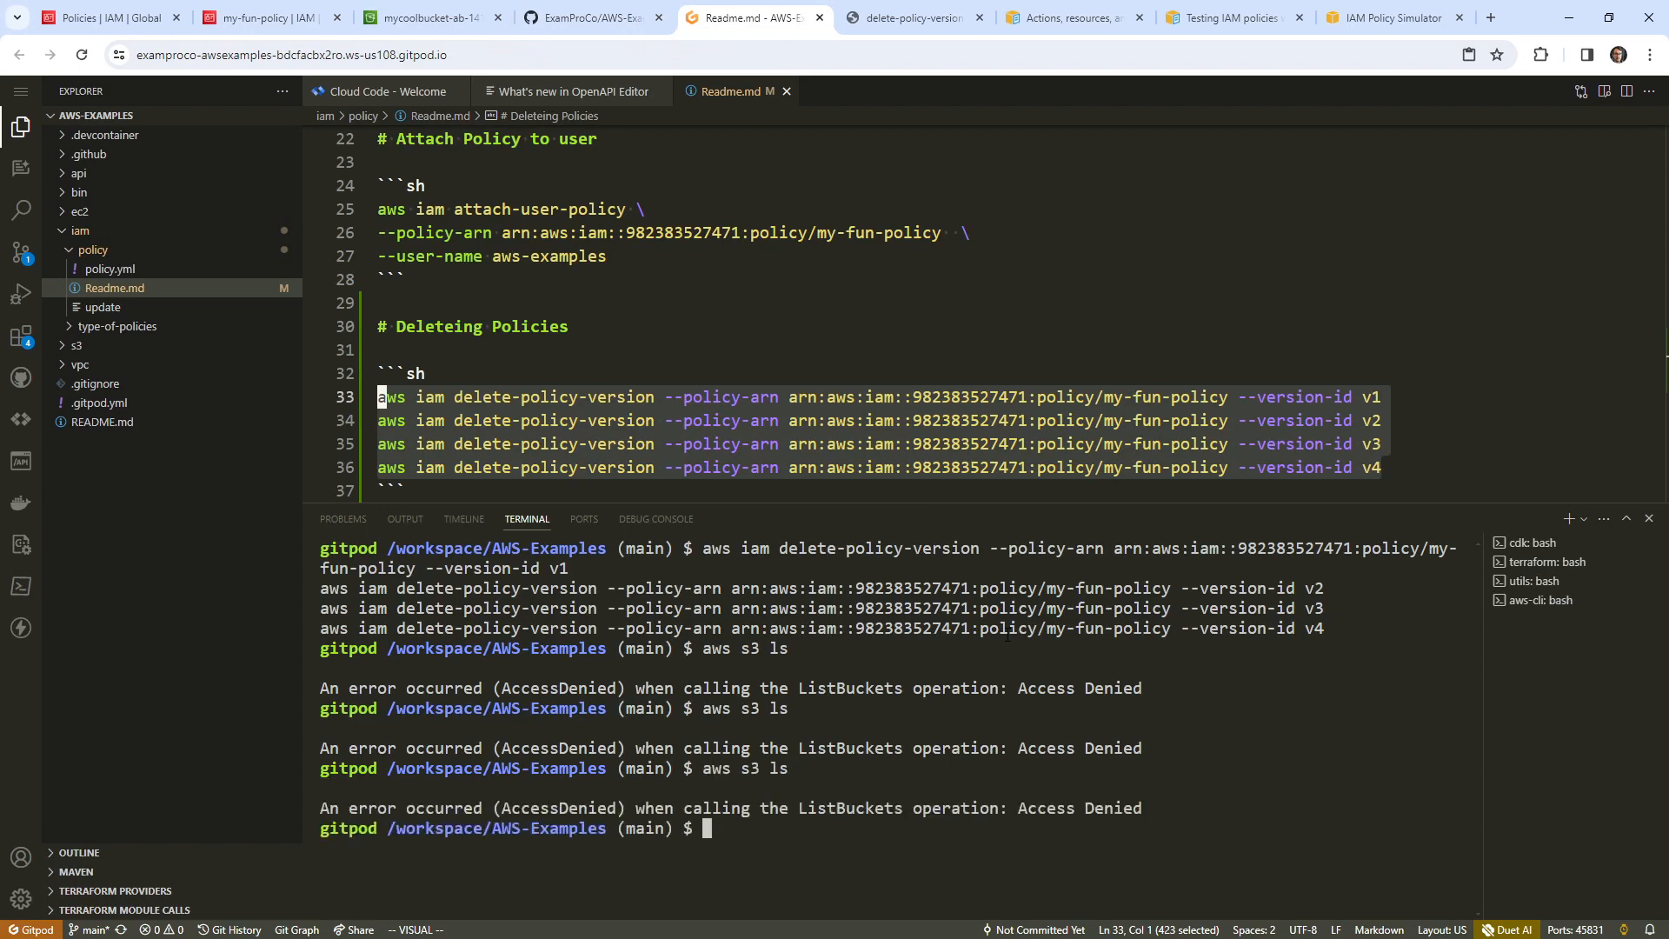
key("Up")
key("Return")
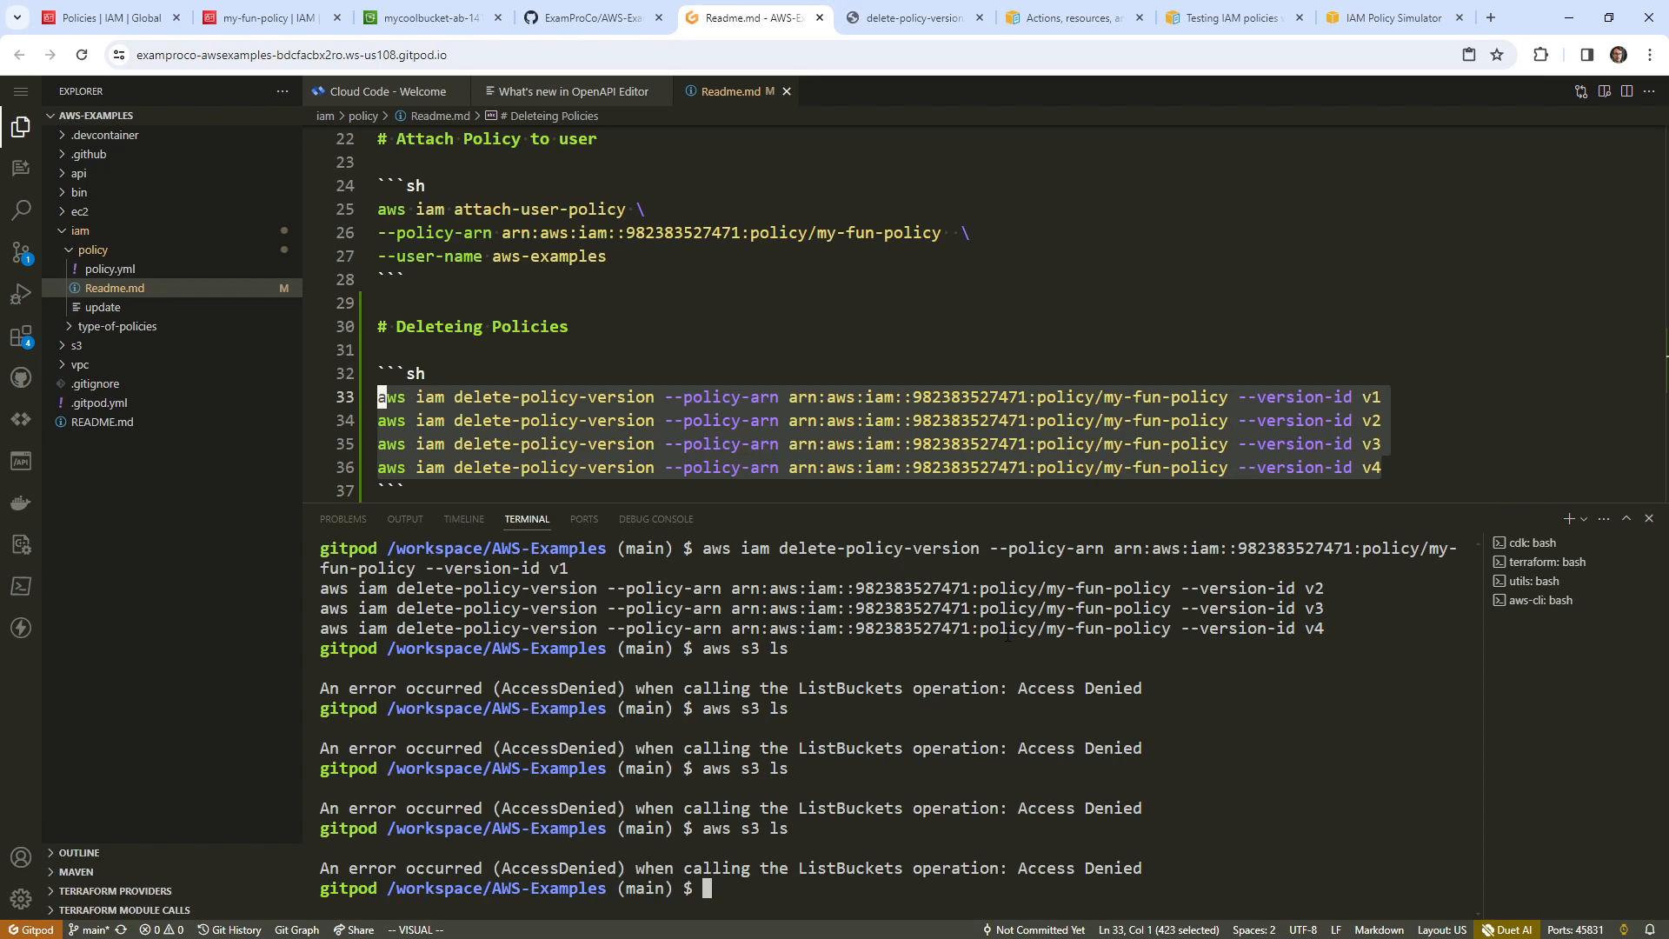
key("Up")
key("Return")
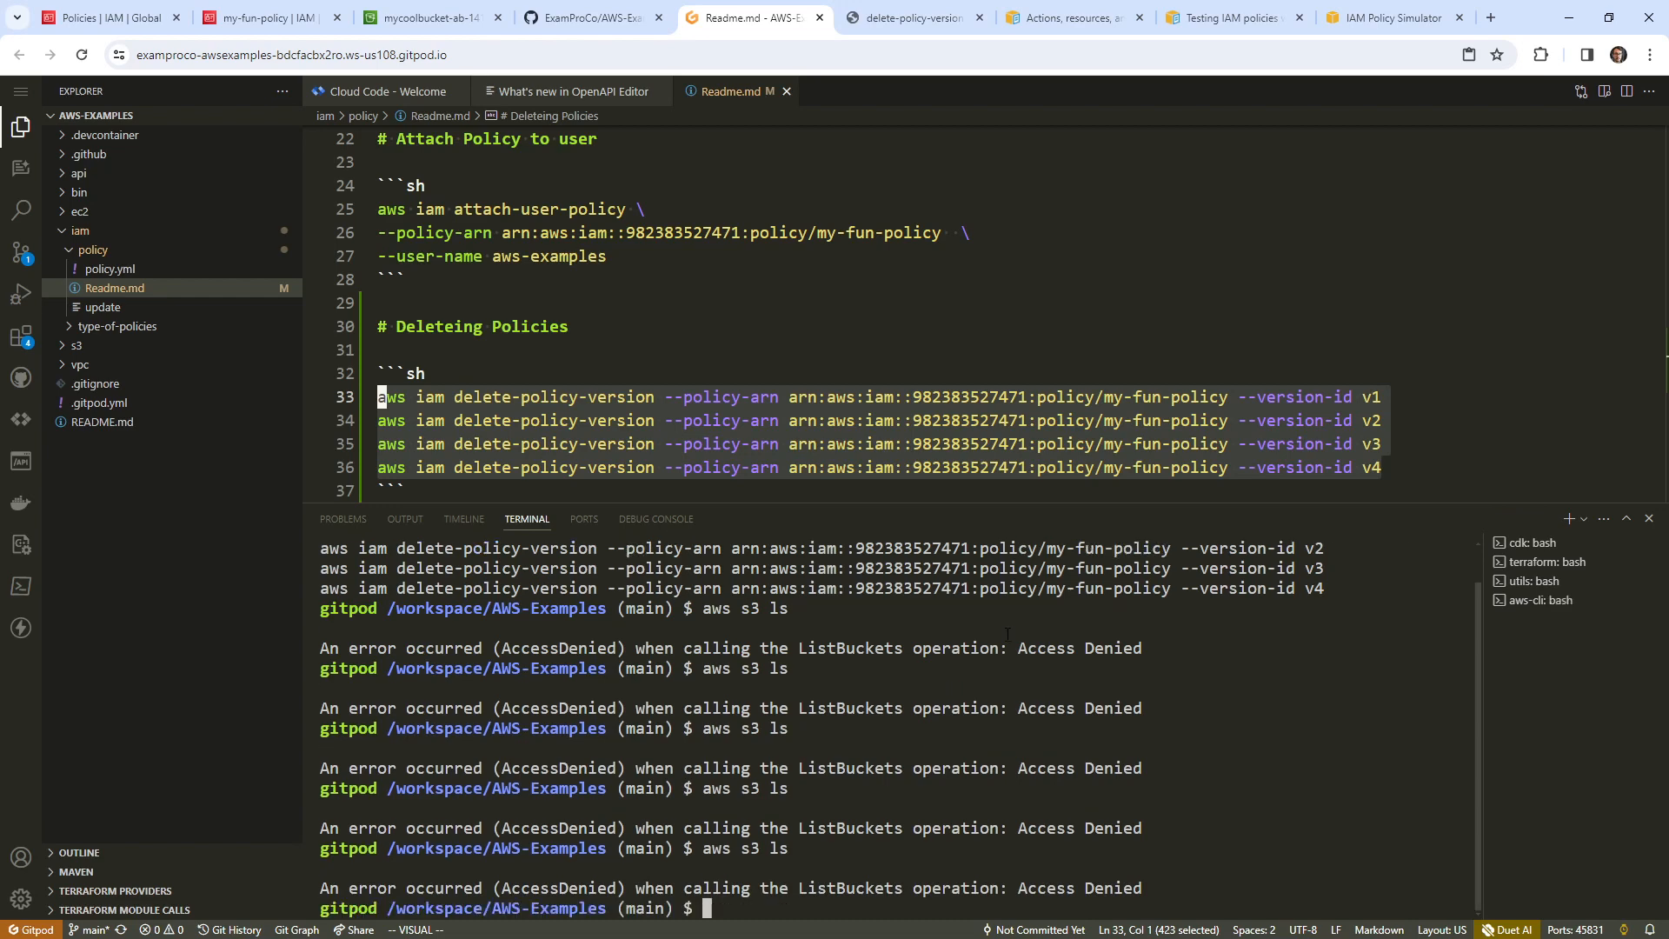
key("Up")
key("Return")
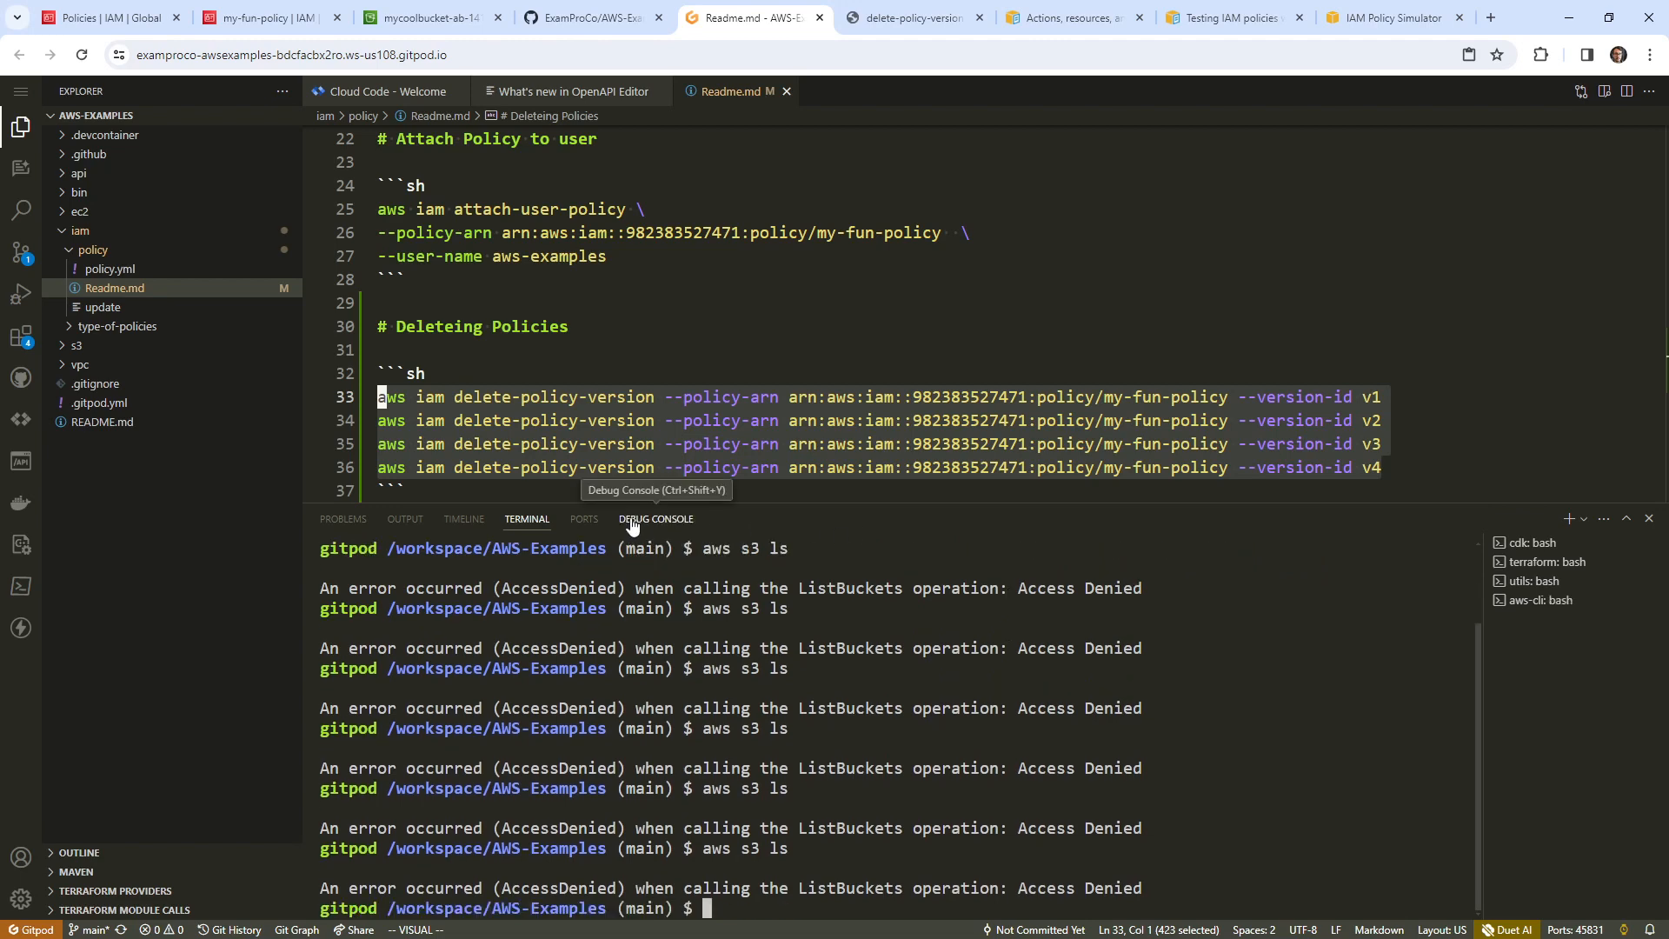
- Run aws sts get-caller-identity in the terminal to check which identity the CLI is using
type("aws st")
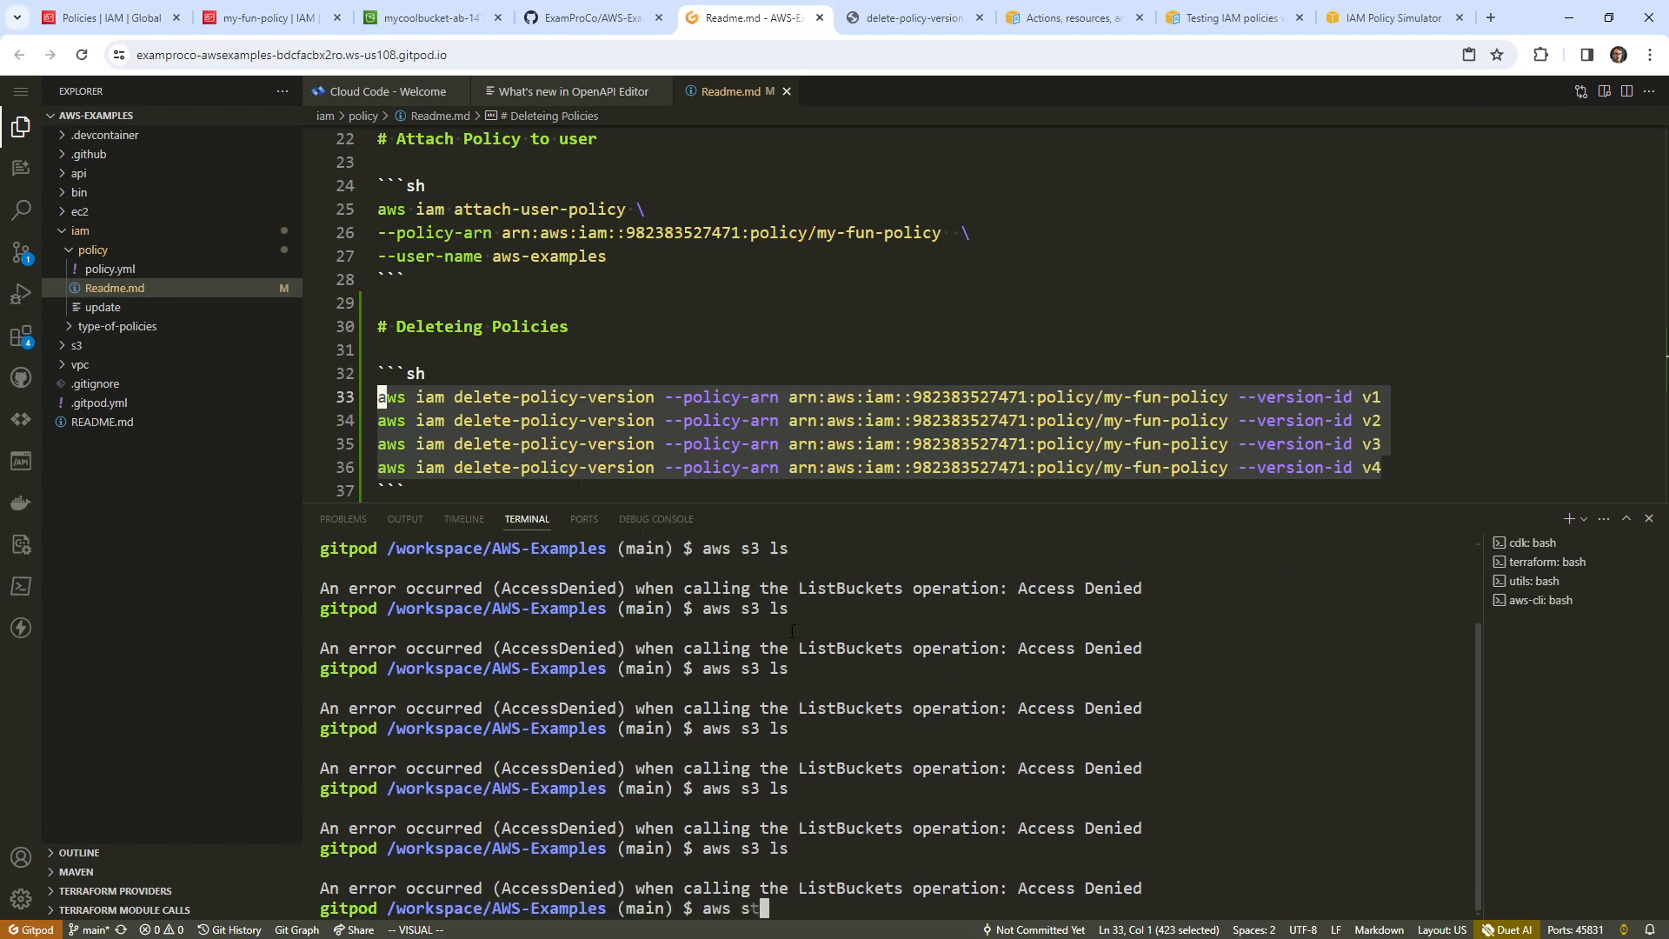
type("s get-caller-identity")
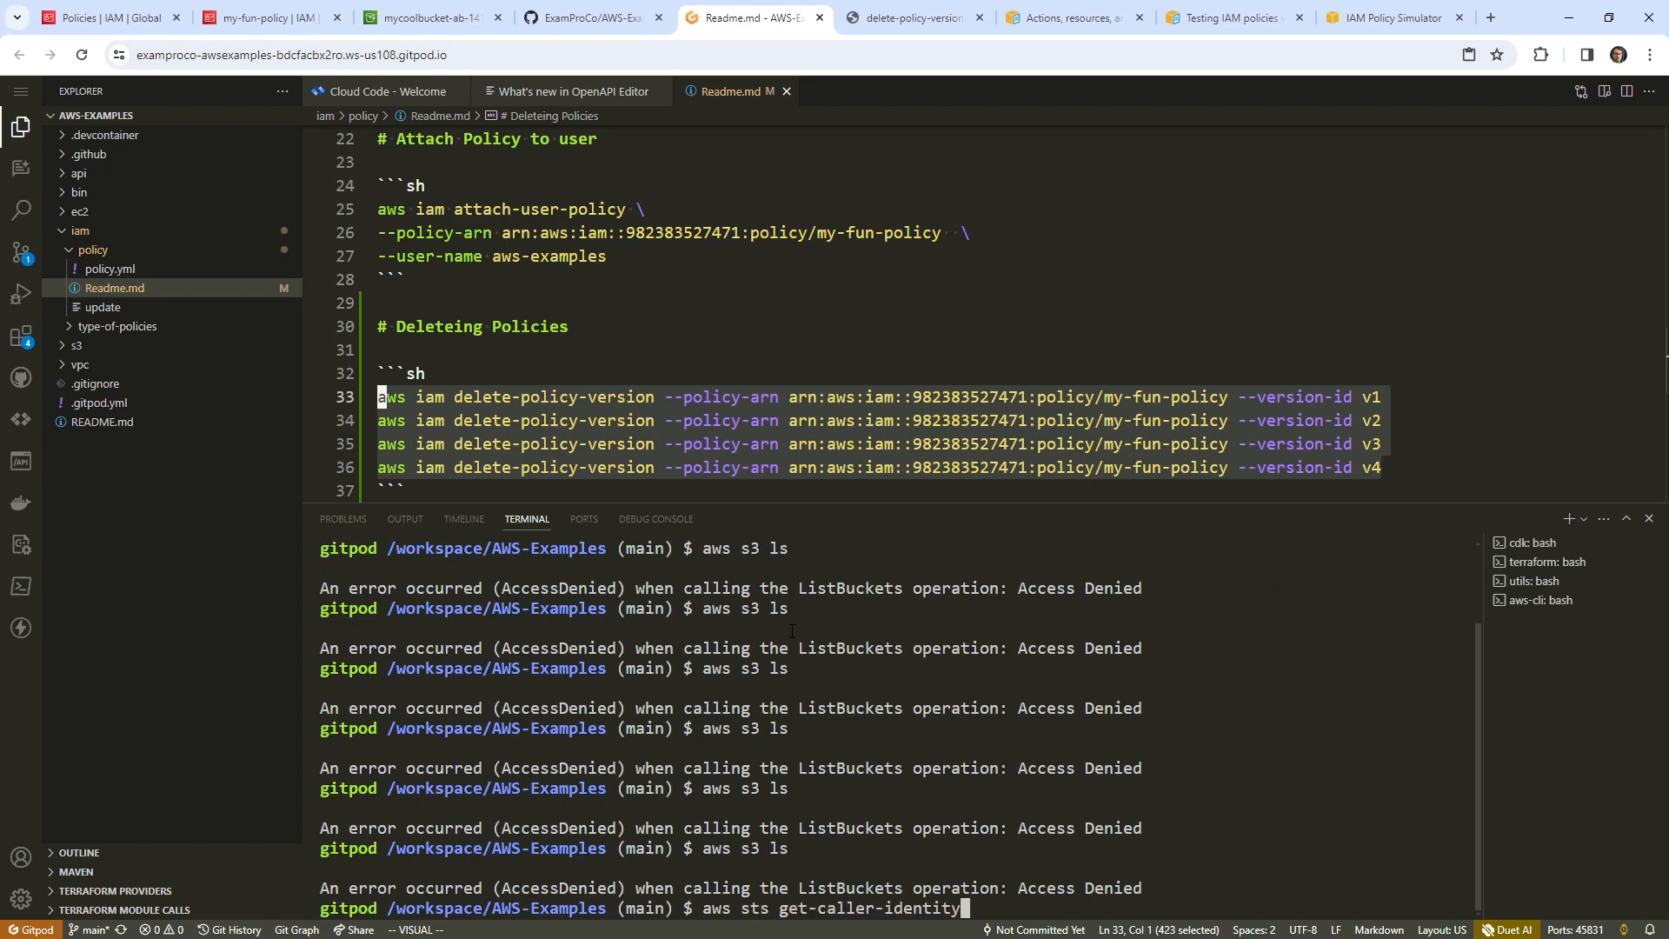
key("Return")
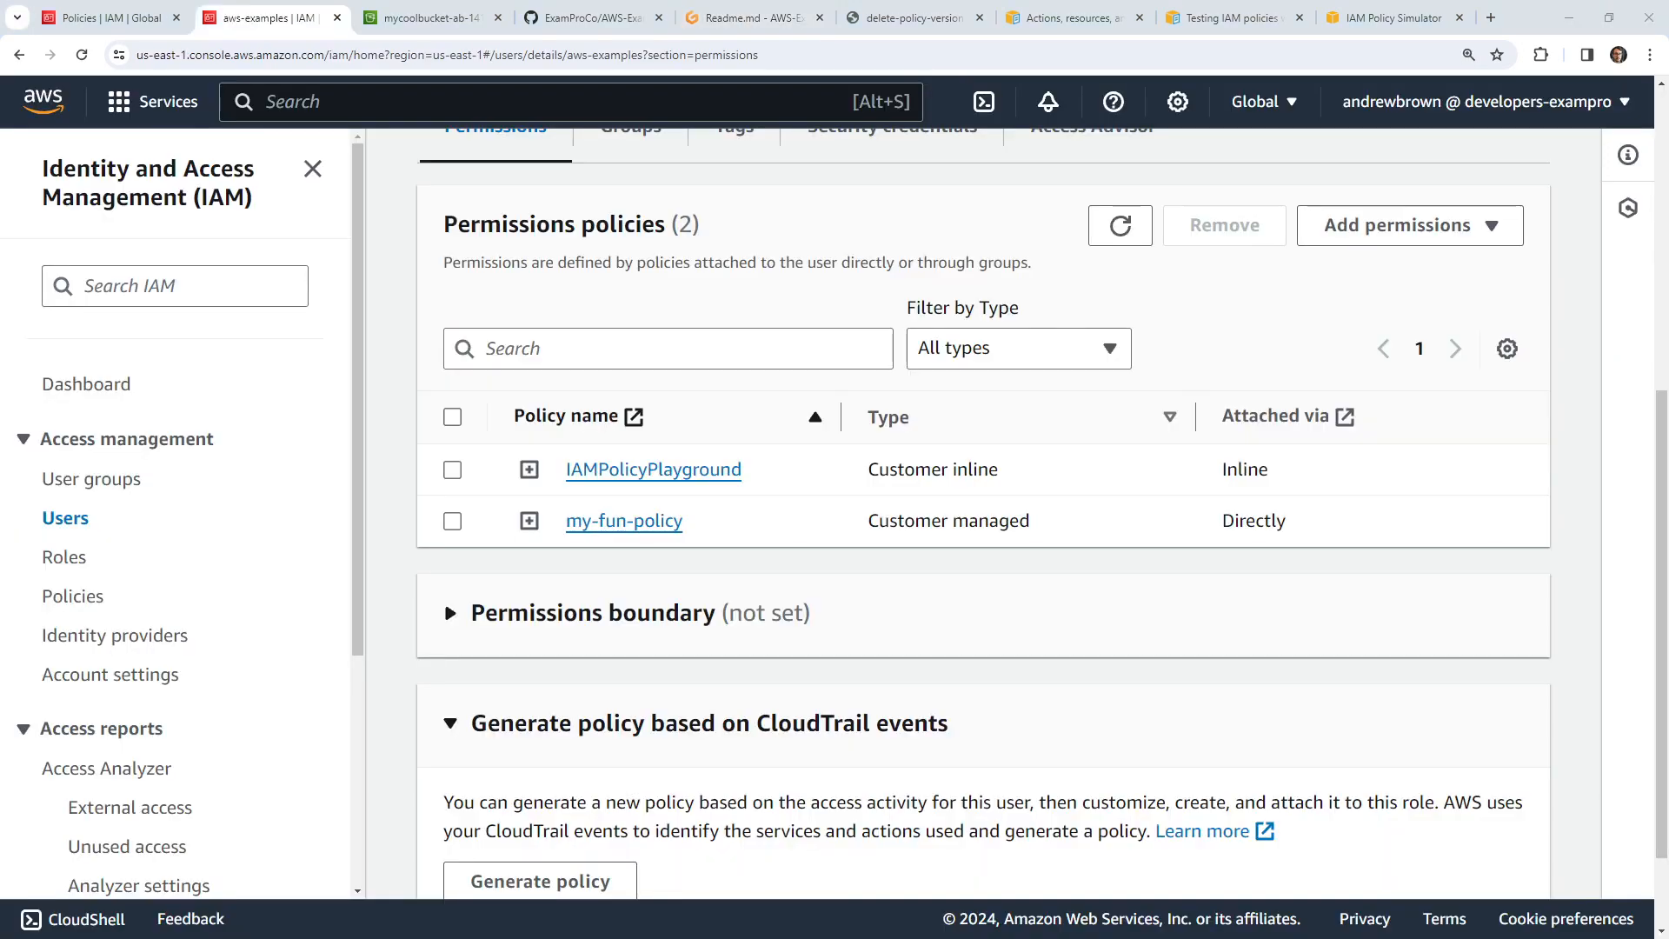
- Examine the JSON of my-fun-policy under the aws-examples user's permissions in the IAM console, then reload the page and check it again
left_click(529, 521)
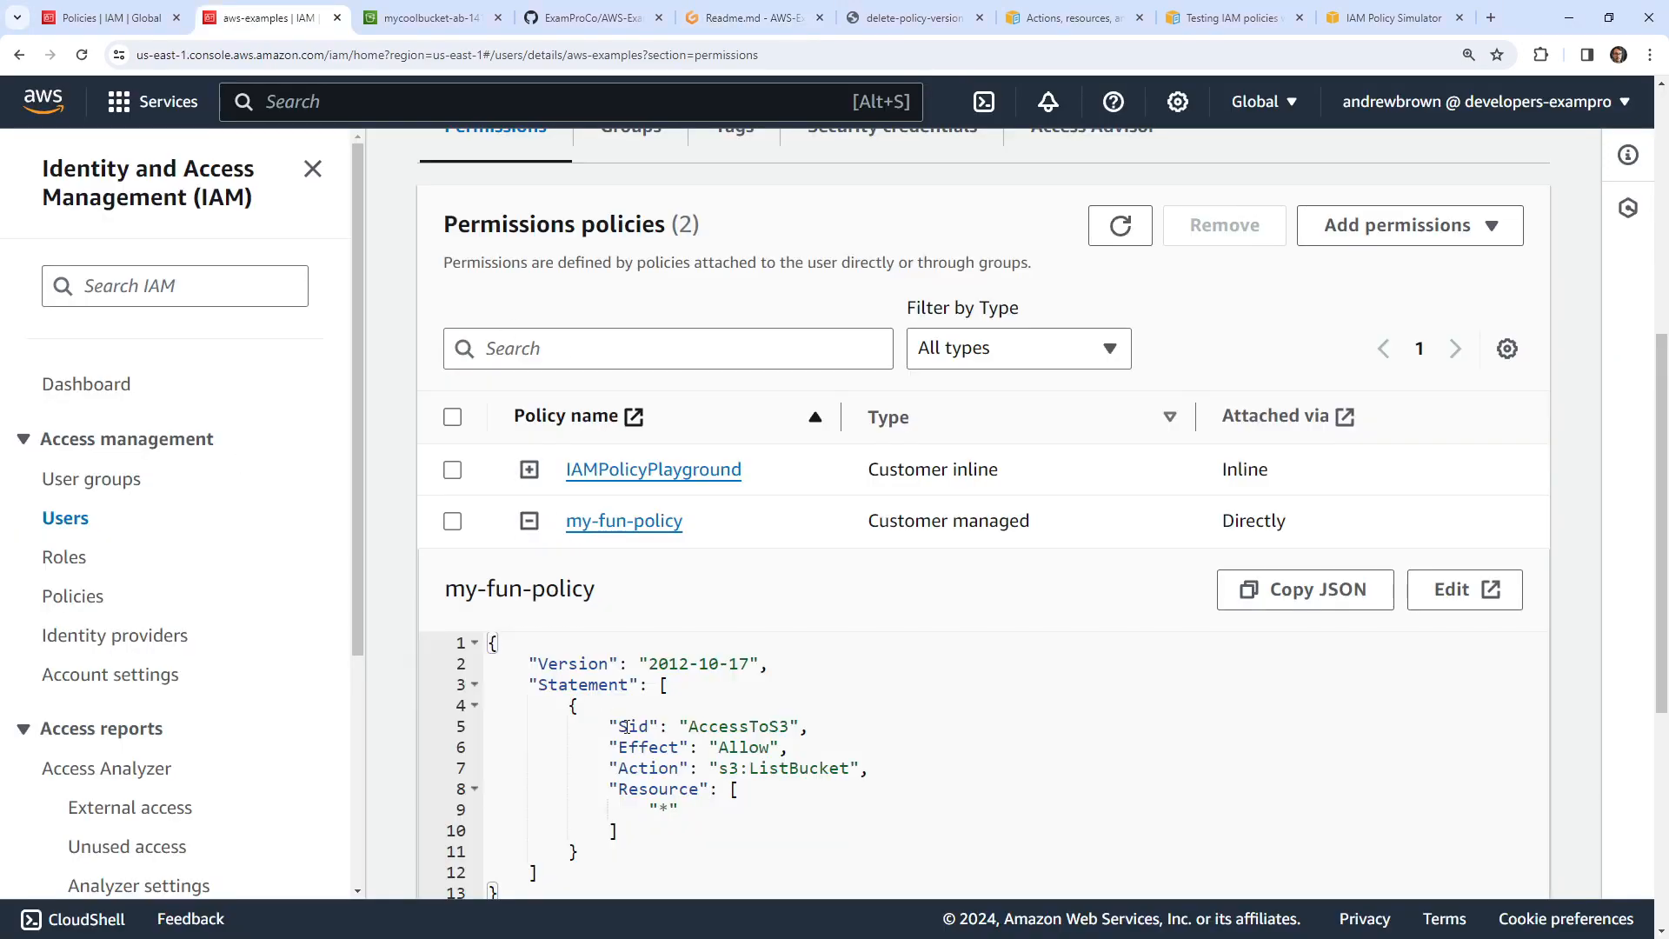
left_click(597, 55)
key("Return")
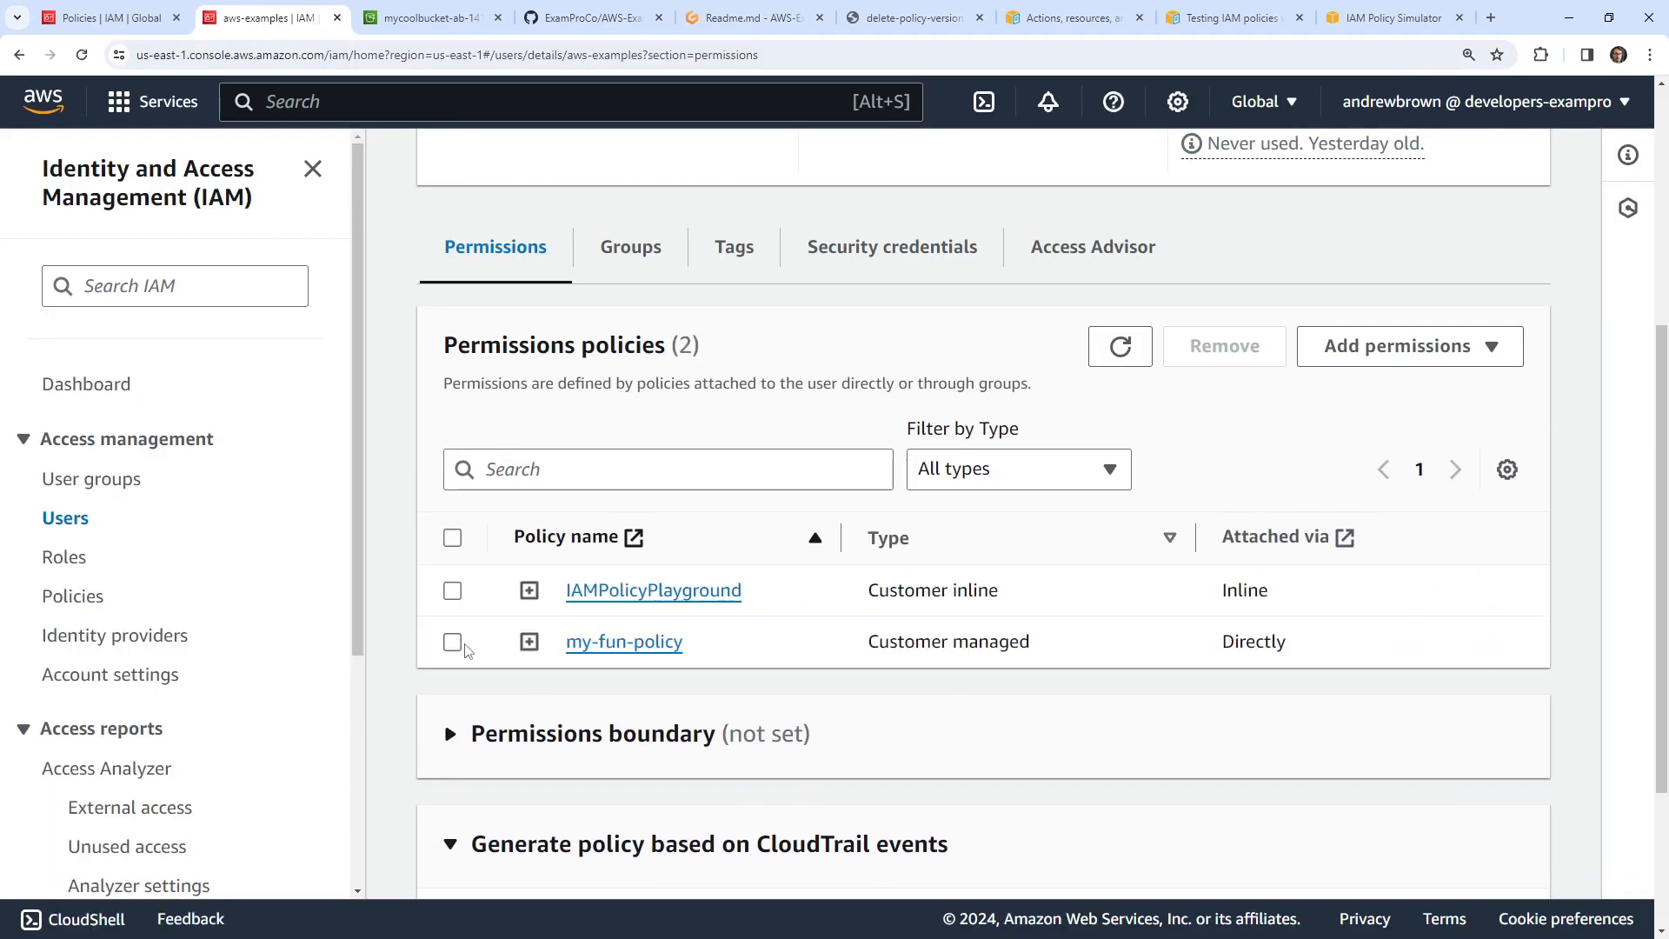
left_click(528, 638)
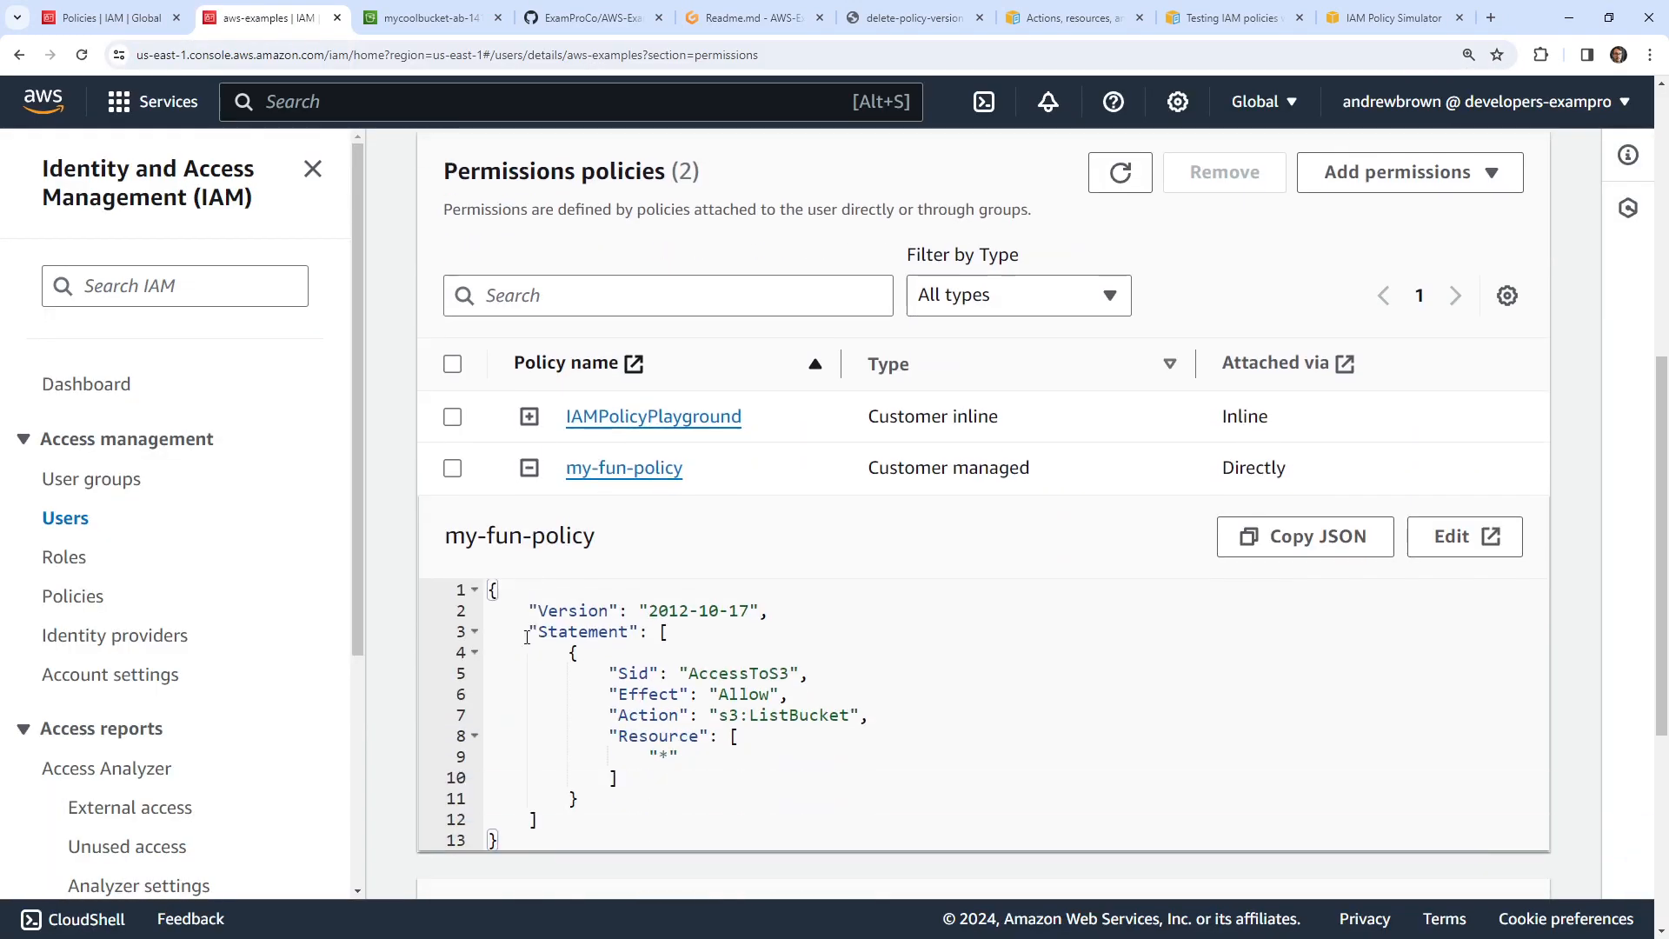
- Search the IAM policies for "policy", filter them to Customer managed, and open my-fun-policy
left_click(71, 597)
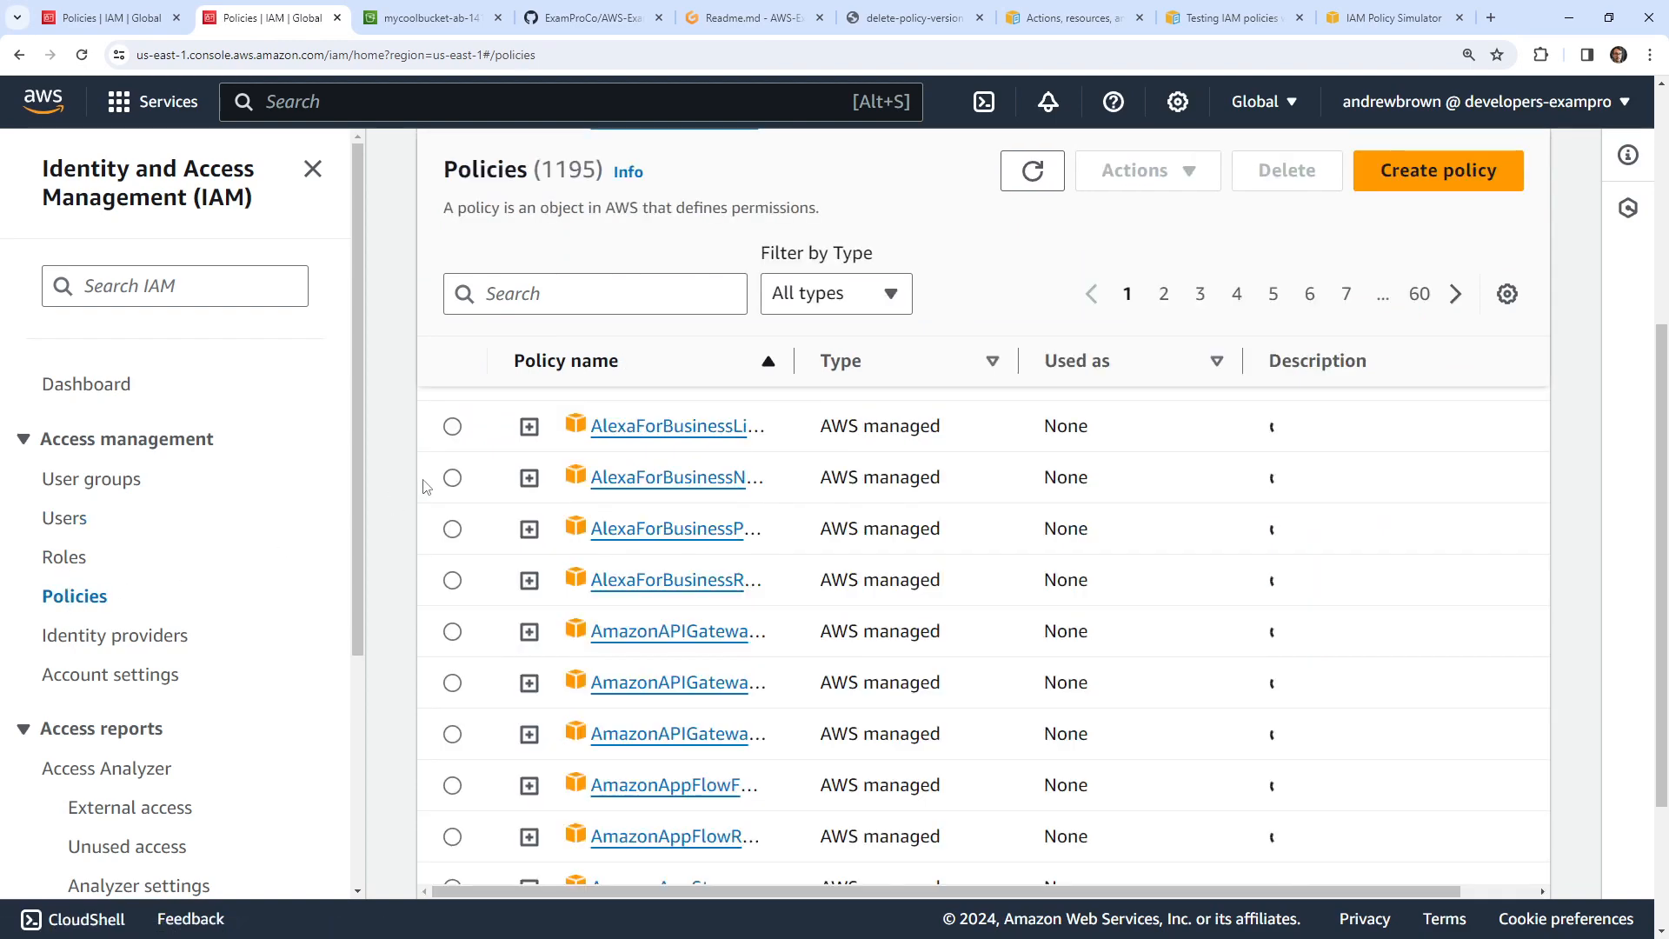
left_click(599, 292)
type("polic")
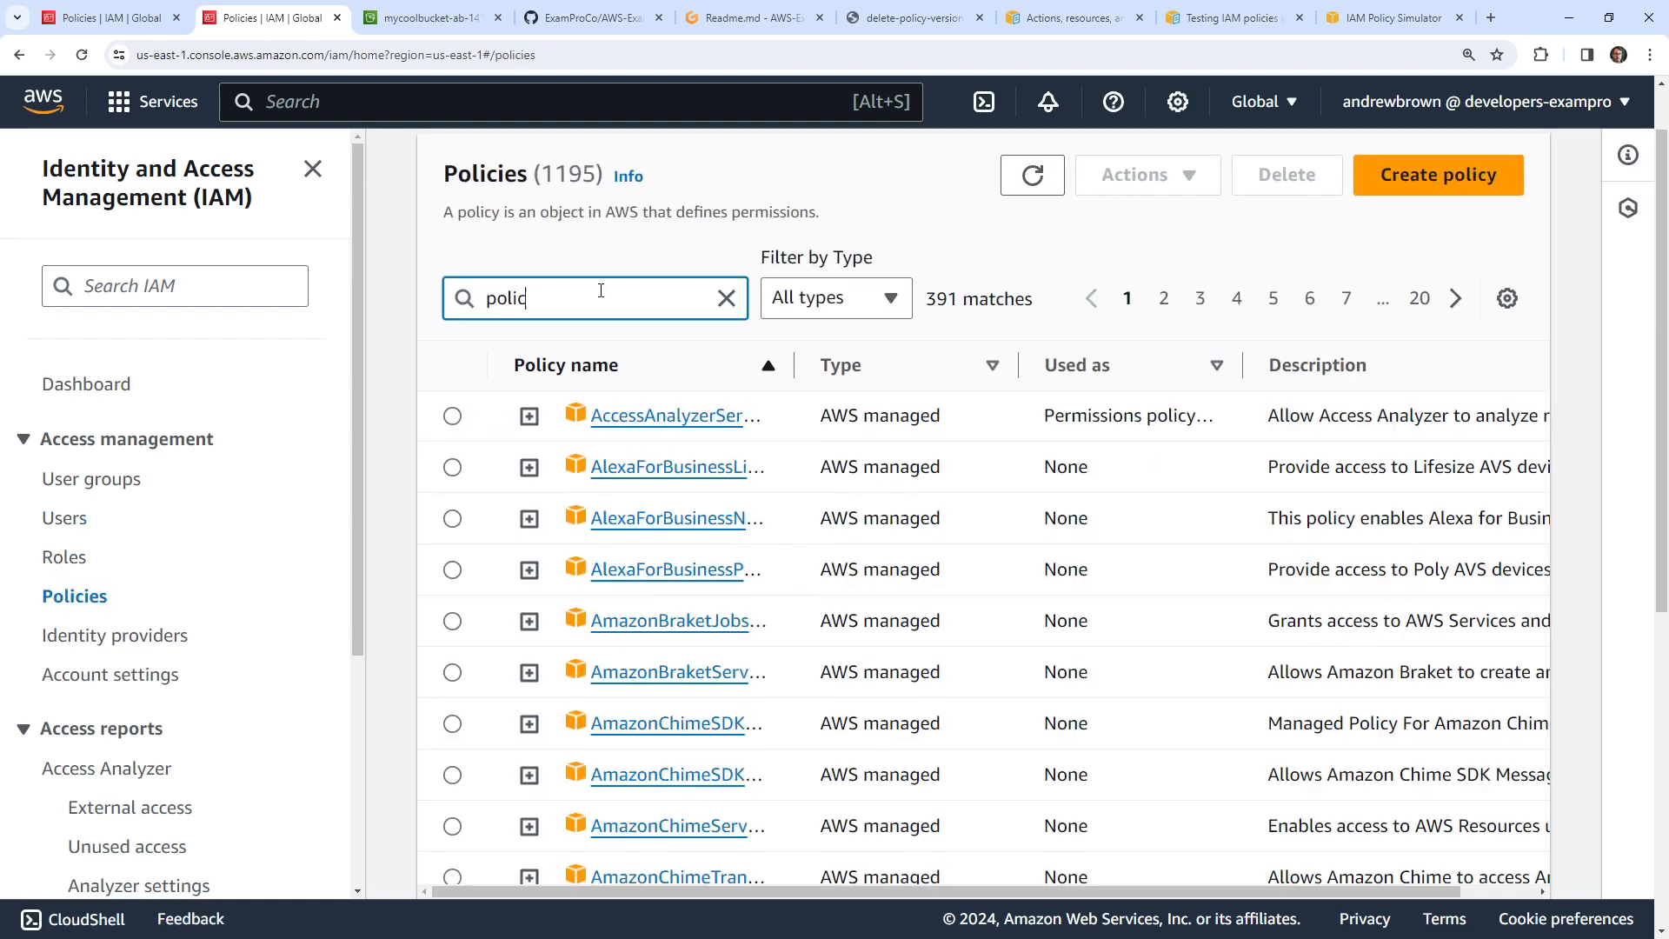
type("y")
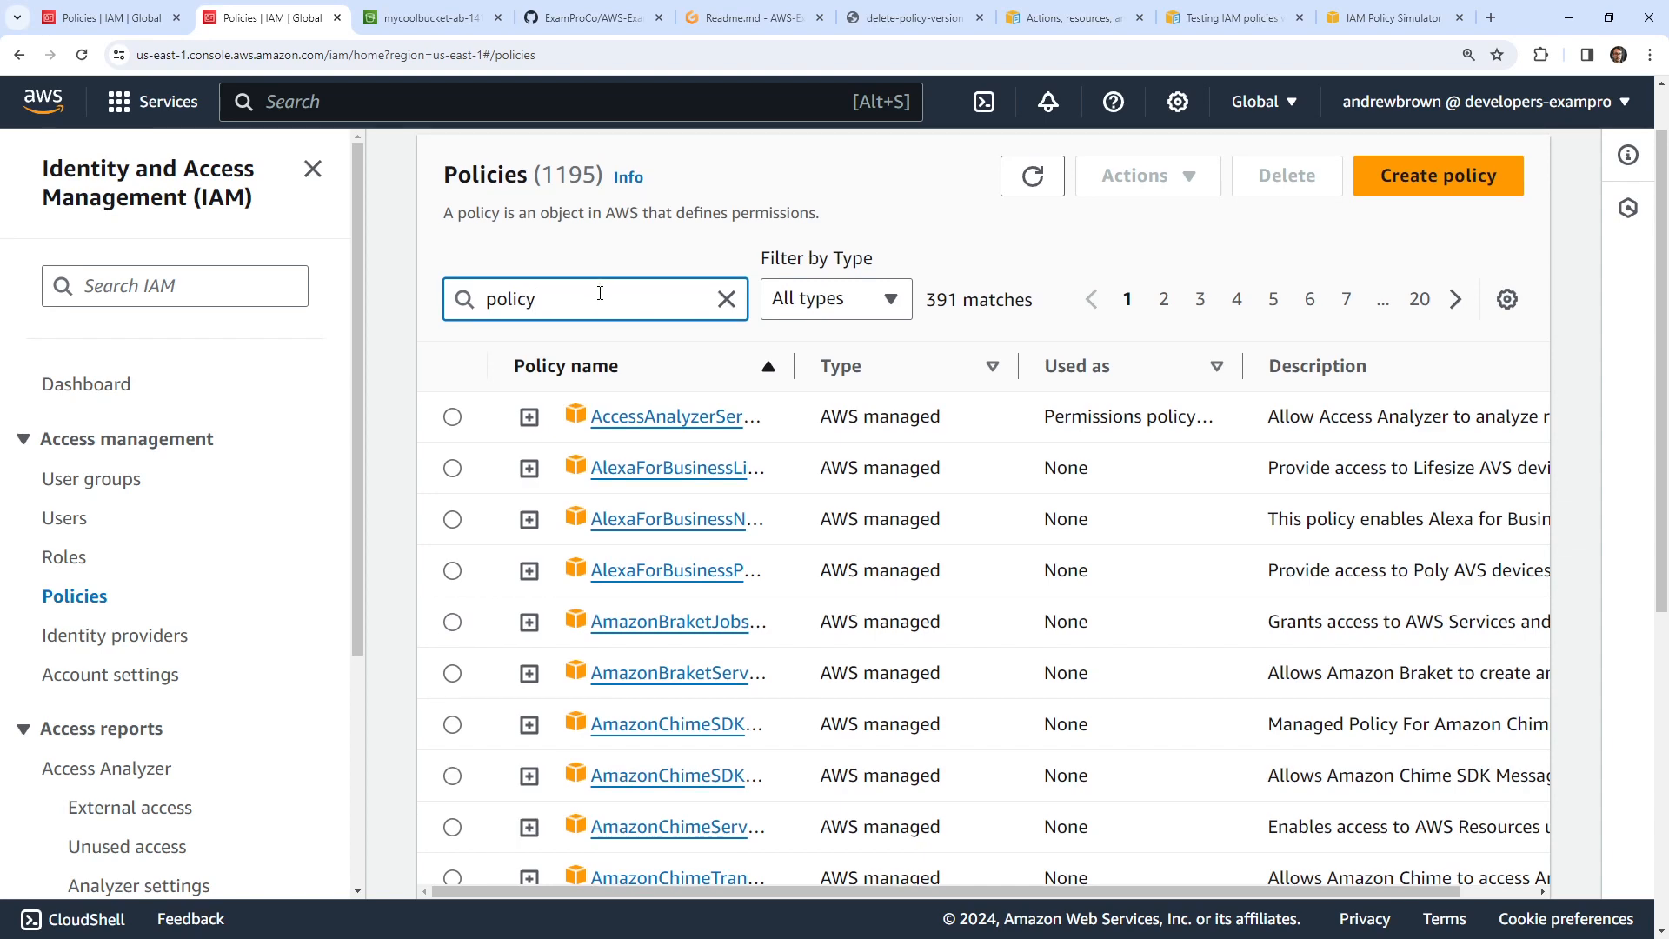
scroll(654, 389, "up", 1)
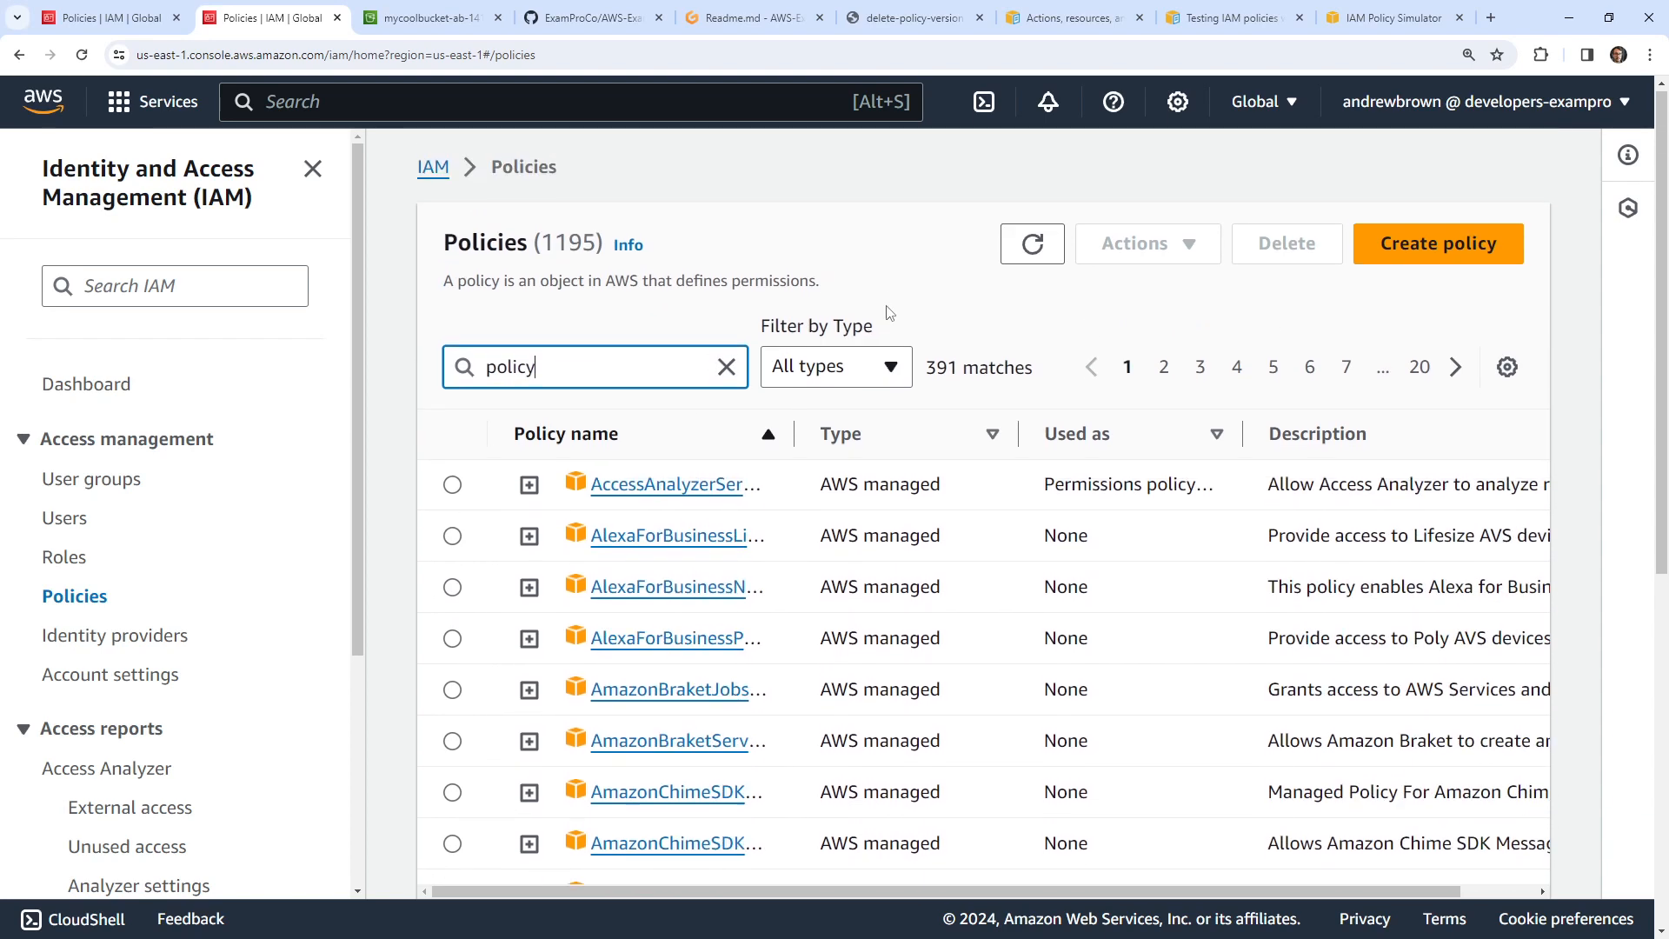
left_click(834, 368)
left_click(909, 492)
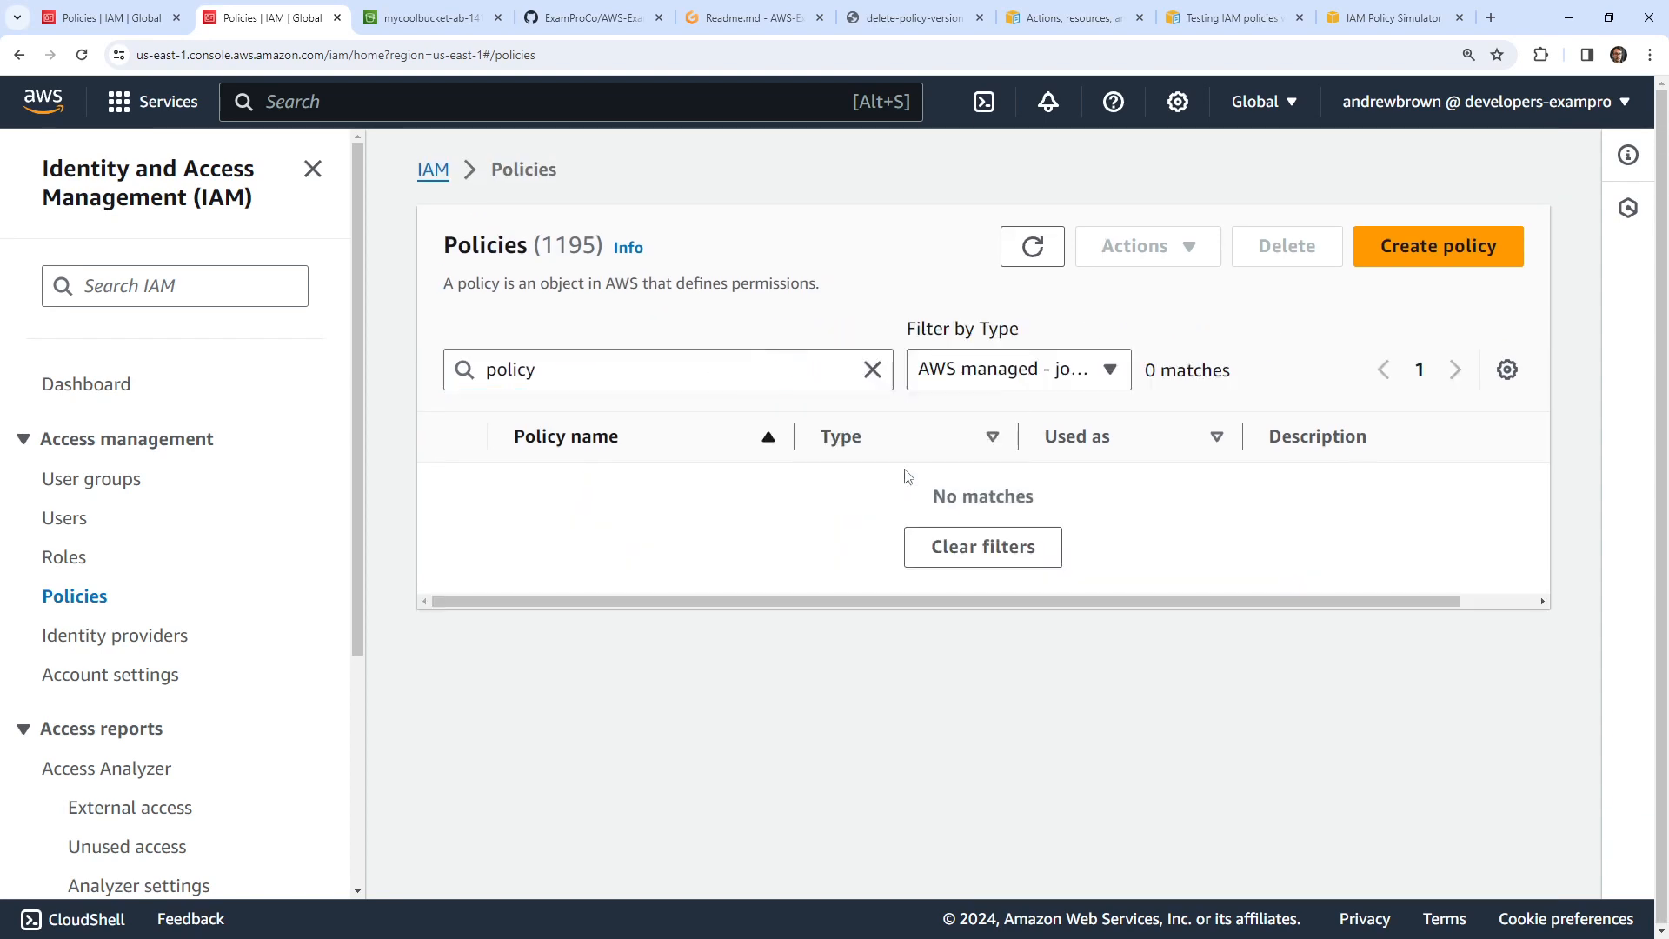
left_click(913, 374)
left_click(1026, 448)
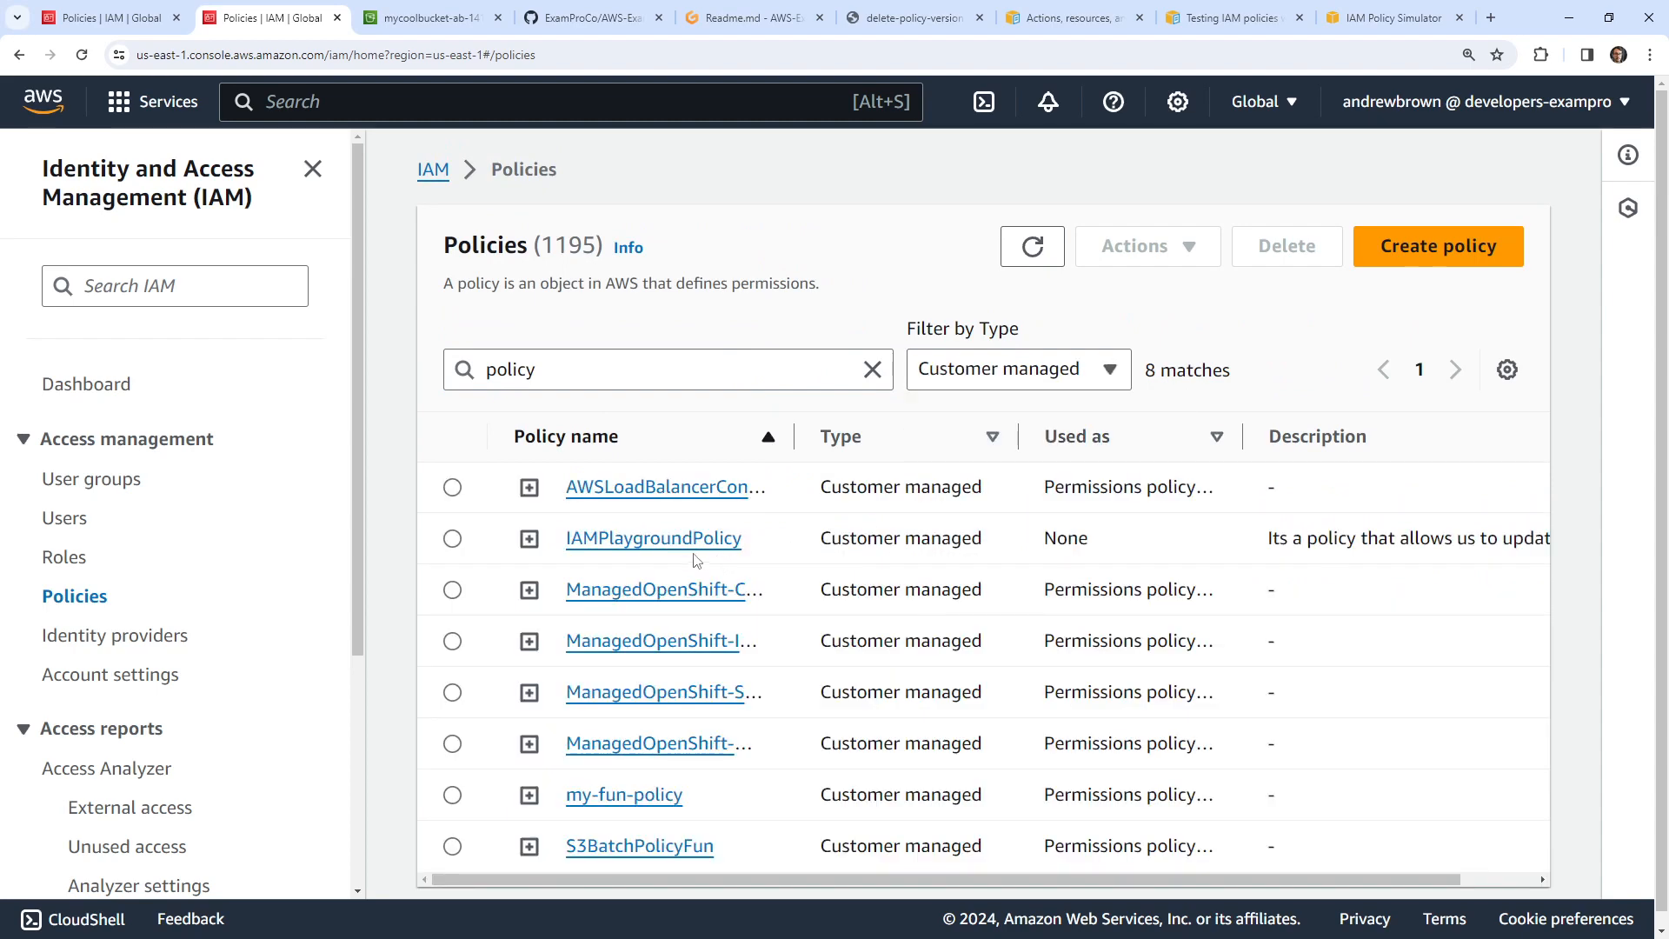
left_click(609, 794)
- Examine the permissions summary of my-fun-policy and the JSON of its versions 6 and 5
scroll(565, 600, "down", 2)
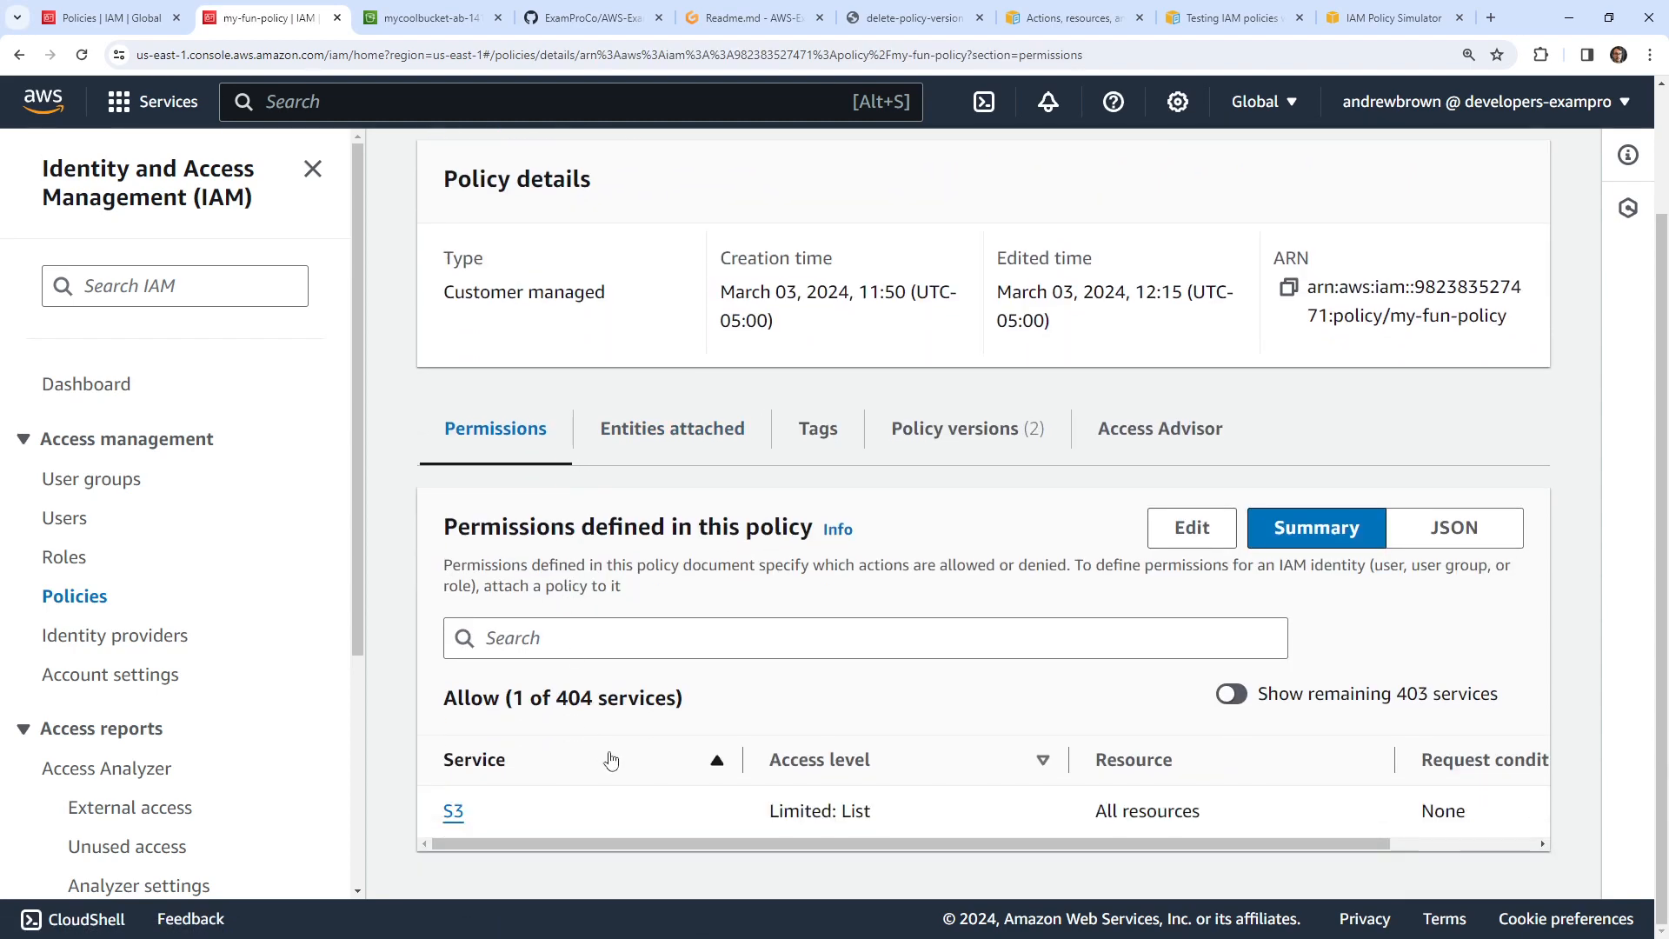
left_click_drag(927, 844, 746, 812)
left_click(426, 17)
left_click(248, 18)
left_click(995, 450)
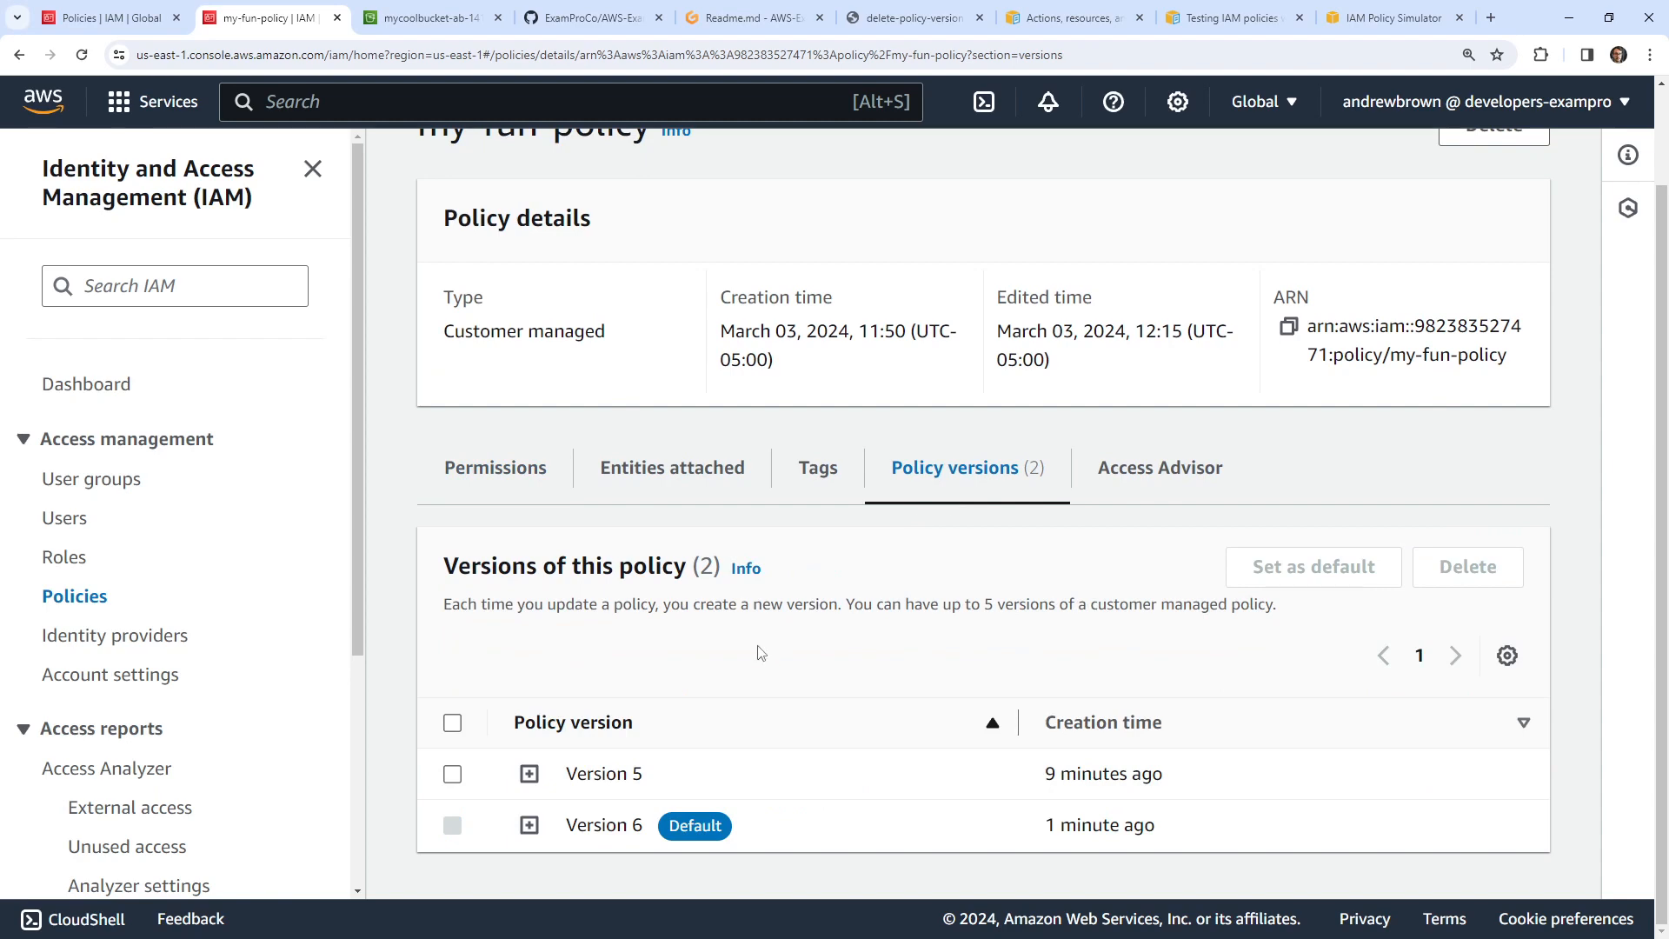
left_click(532, 824)
scroll(609, 676, "down", 4)
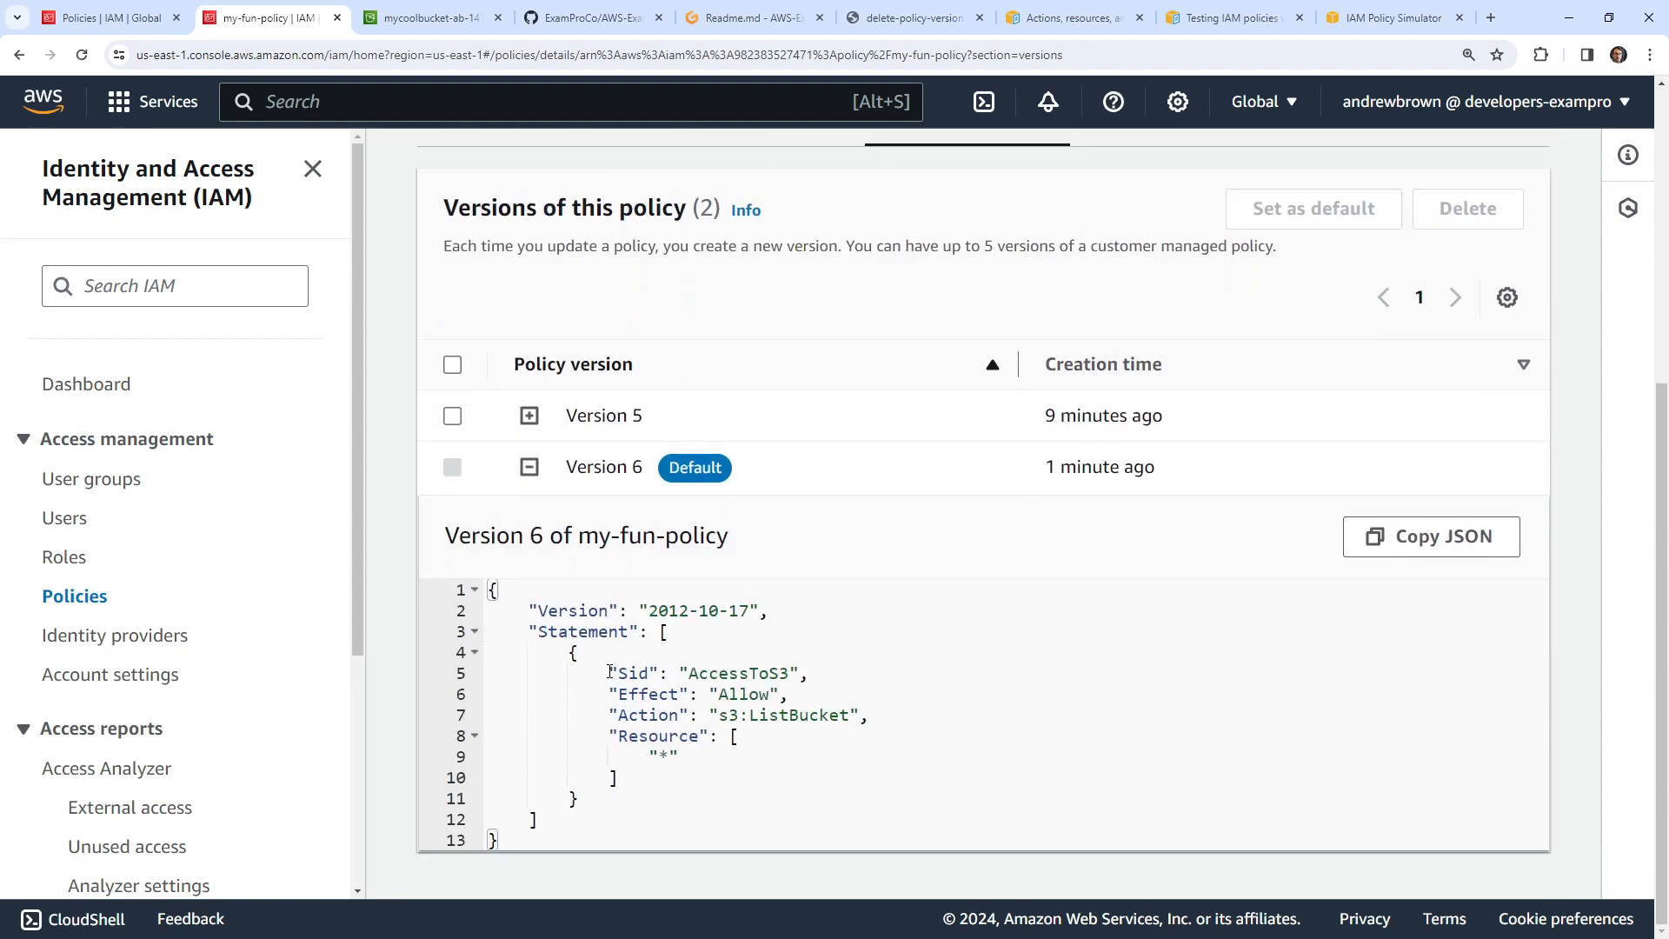
left_click(530, 415)
left_click(529, 416)
scroll(490, 679, "up", 3)
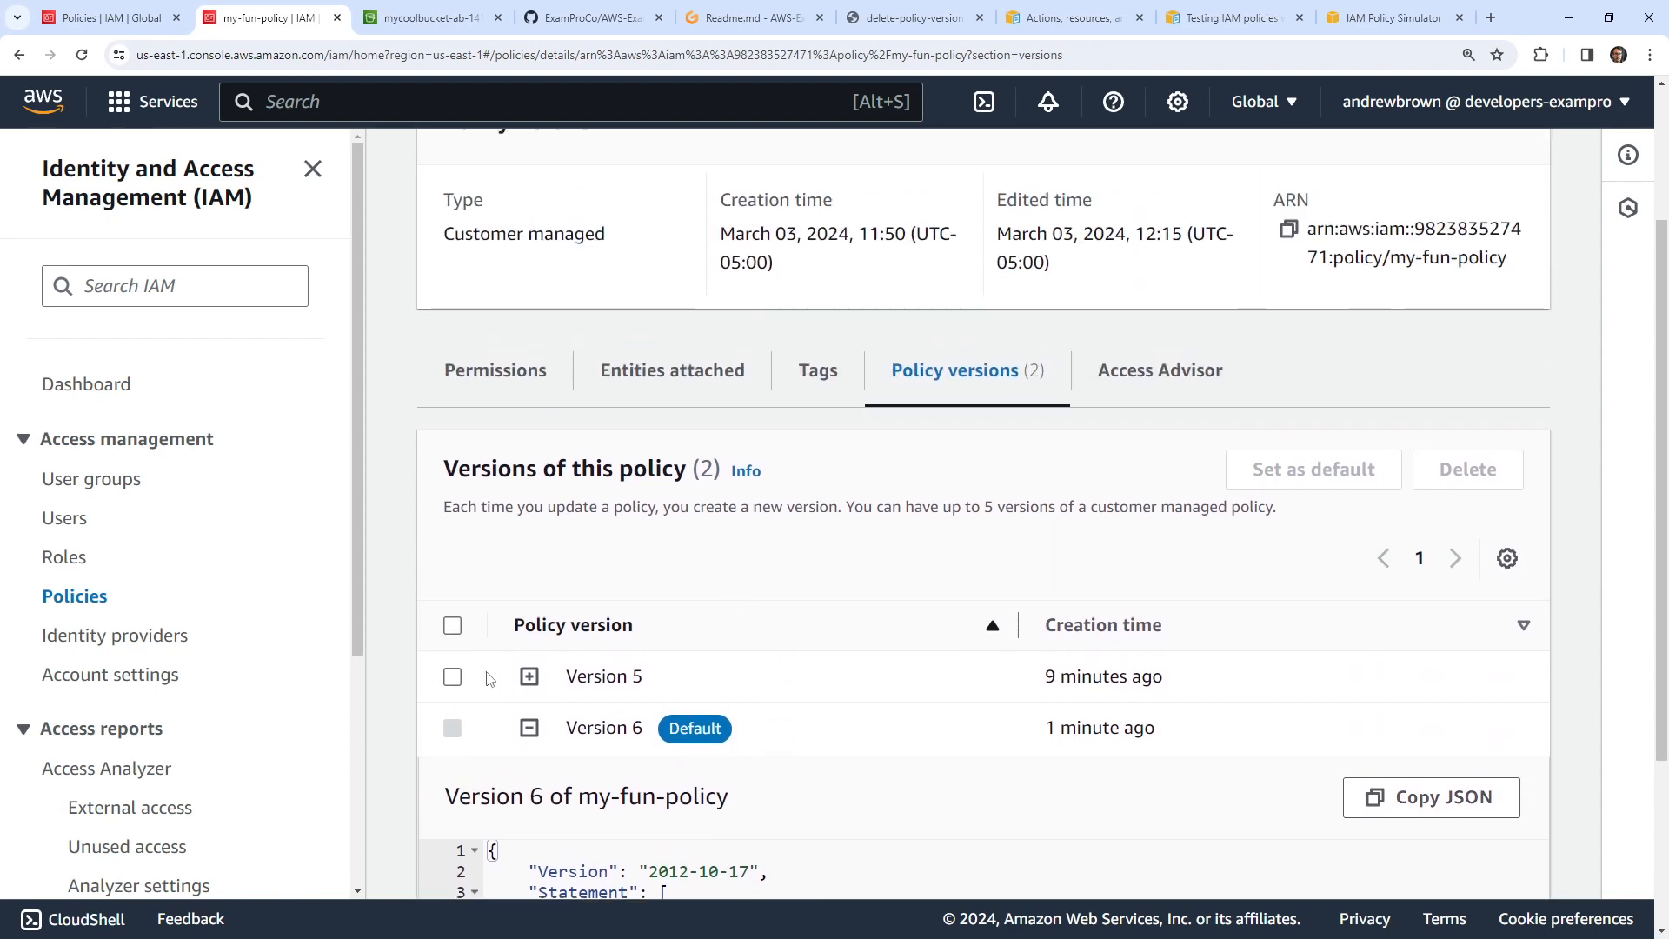
- Delete version 5 of my-fun-policy and confirm the deletion
left_click(452, 676)
scroll(886, 409, "up", 2)
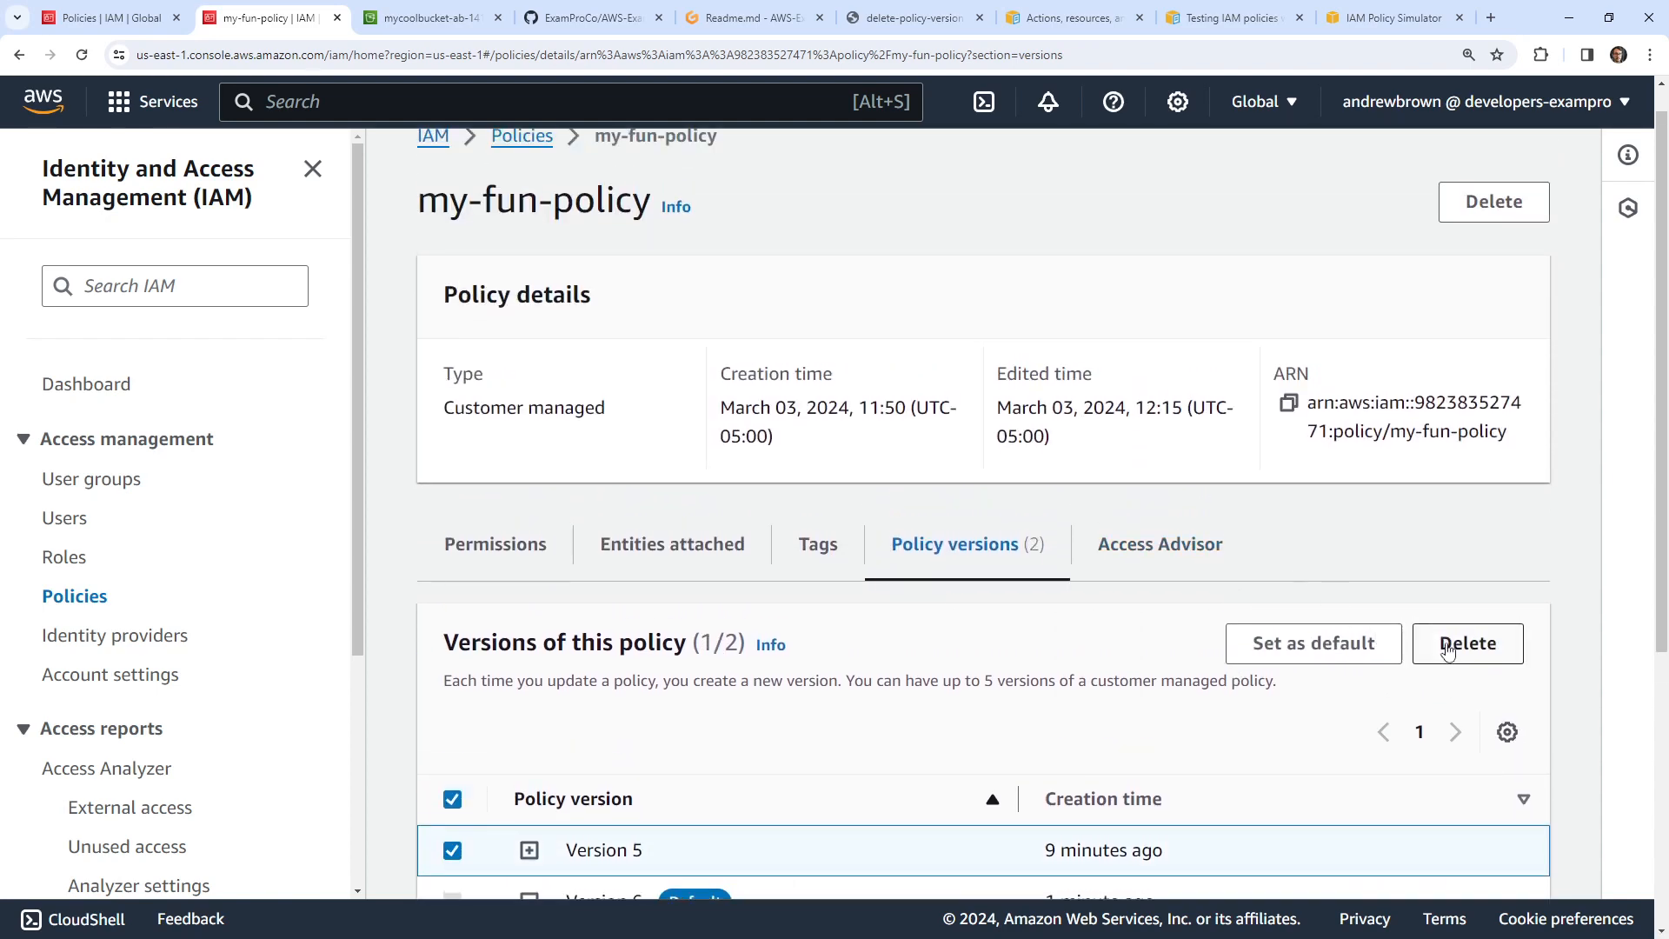
left_click(1468, 643)
left_click(1159, 621)
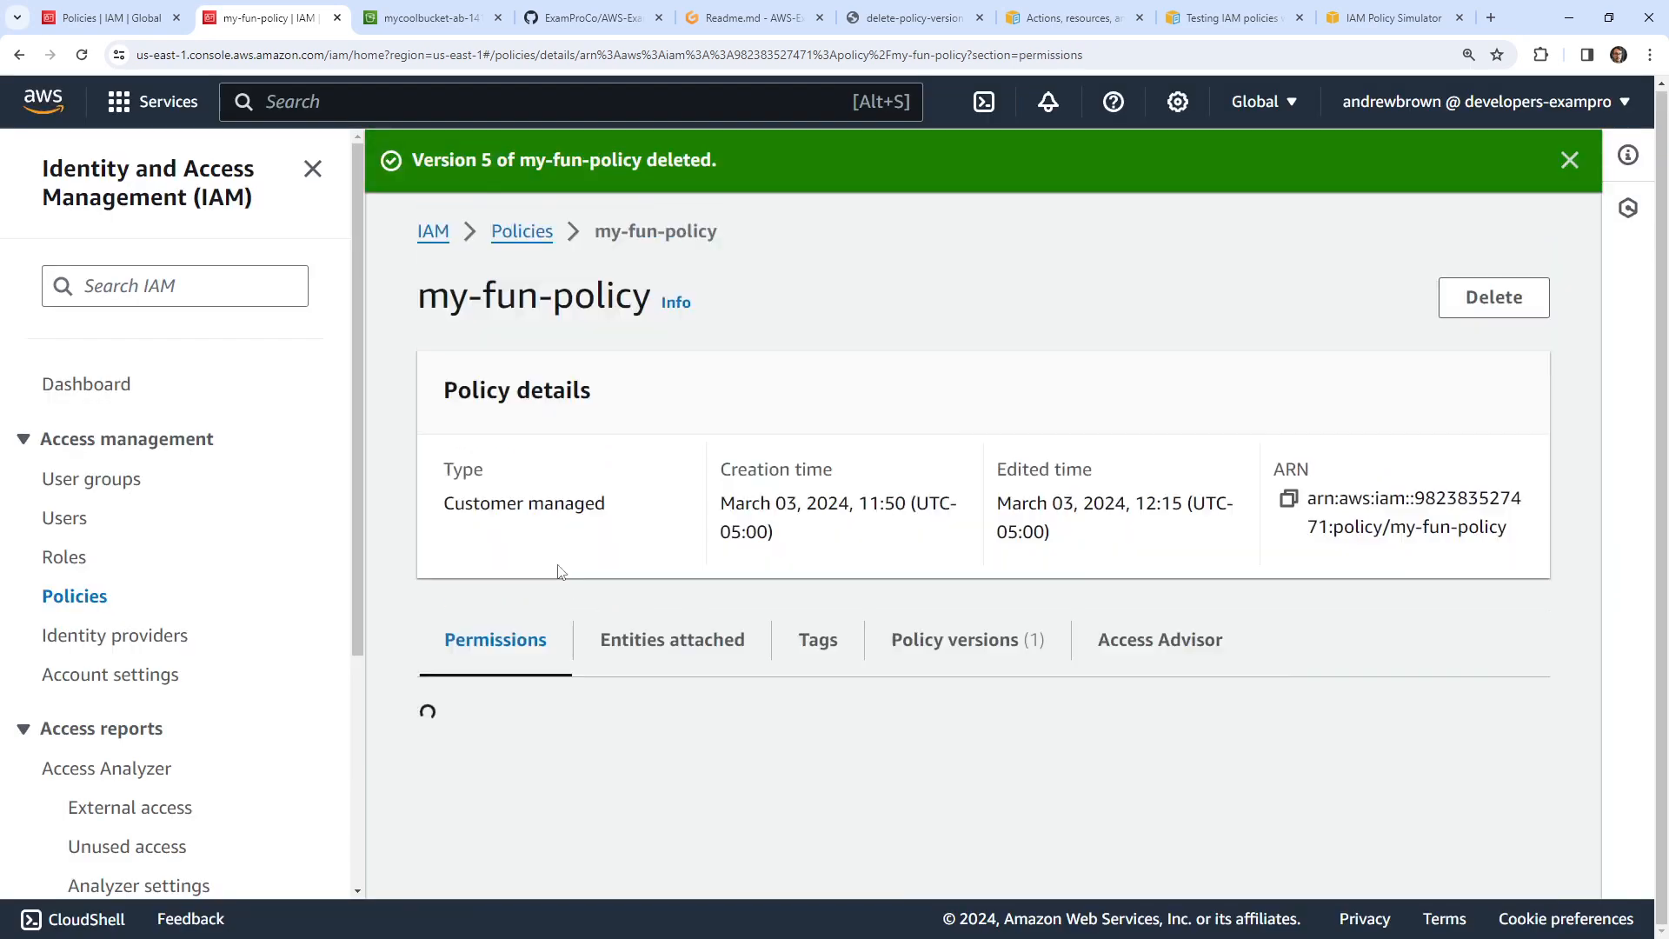
- Check the entities attached to my-fun-policy and return to its permissions summary
scroll(891, 615, "down", 1)
left_click(674, 435)
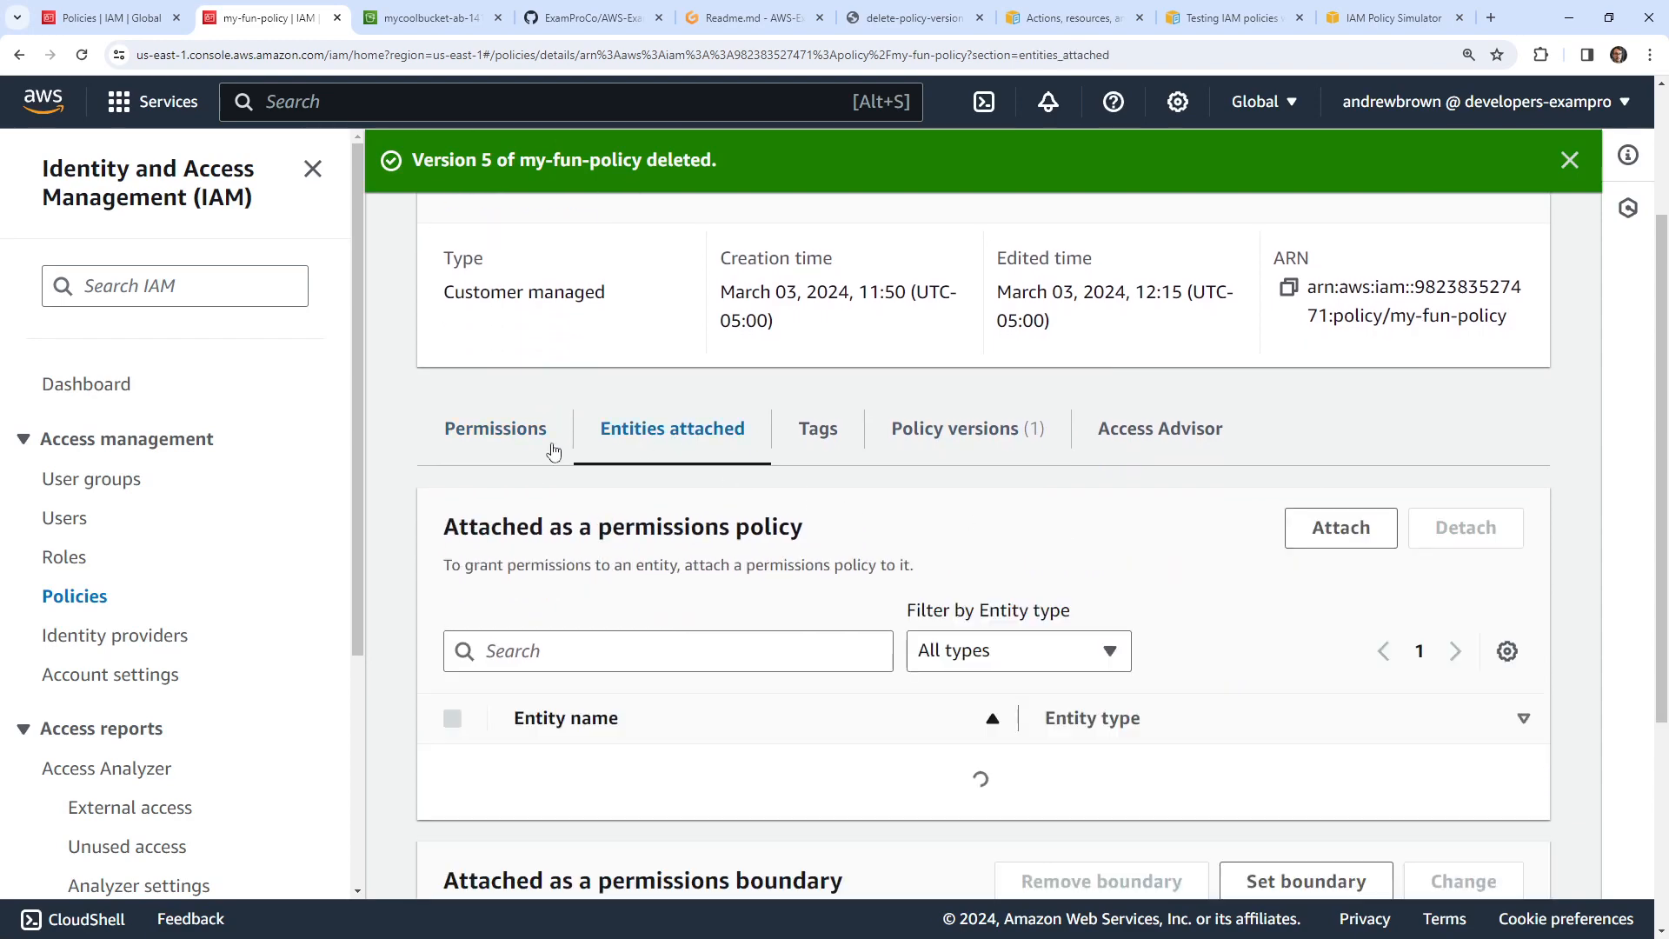
left_click(509, 451)
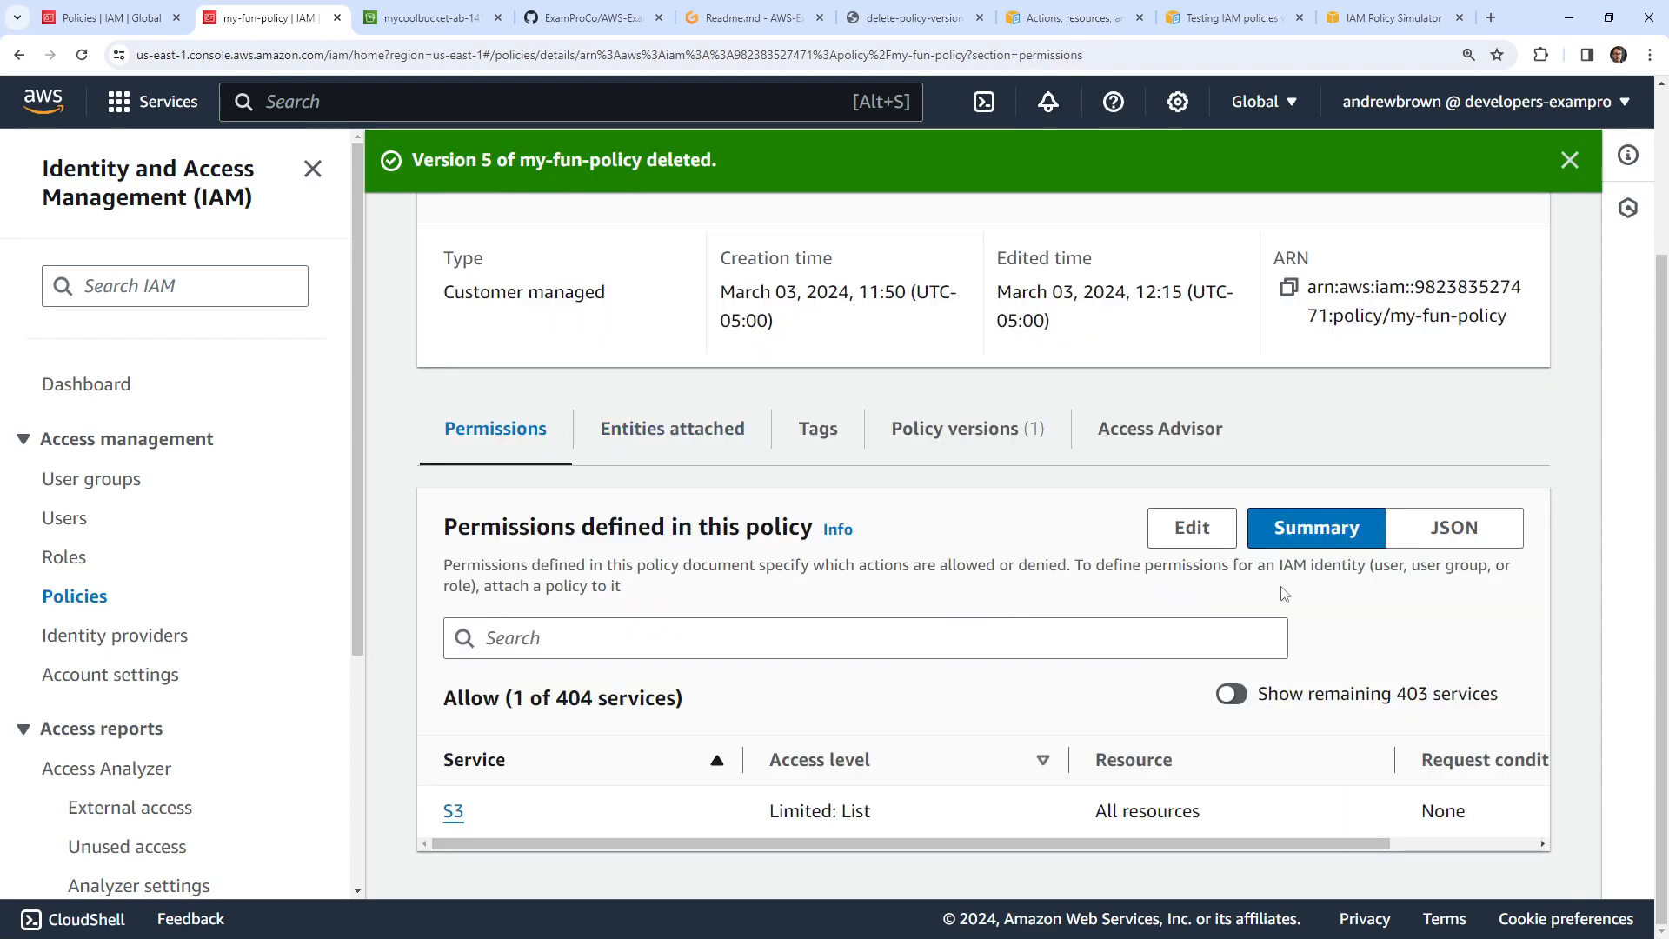
- Edit my-fun-policy to allow all S3 actions (s3:*) in its existing S3 statement and save the changes as the default version
left_click(1194, 528)
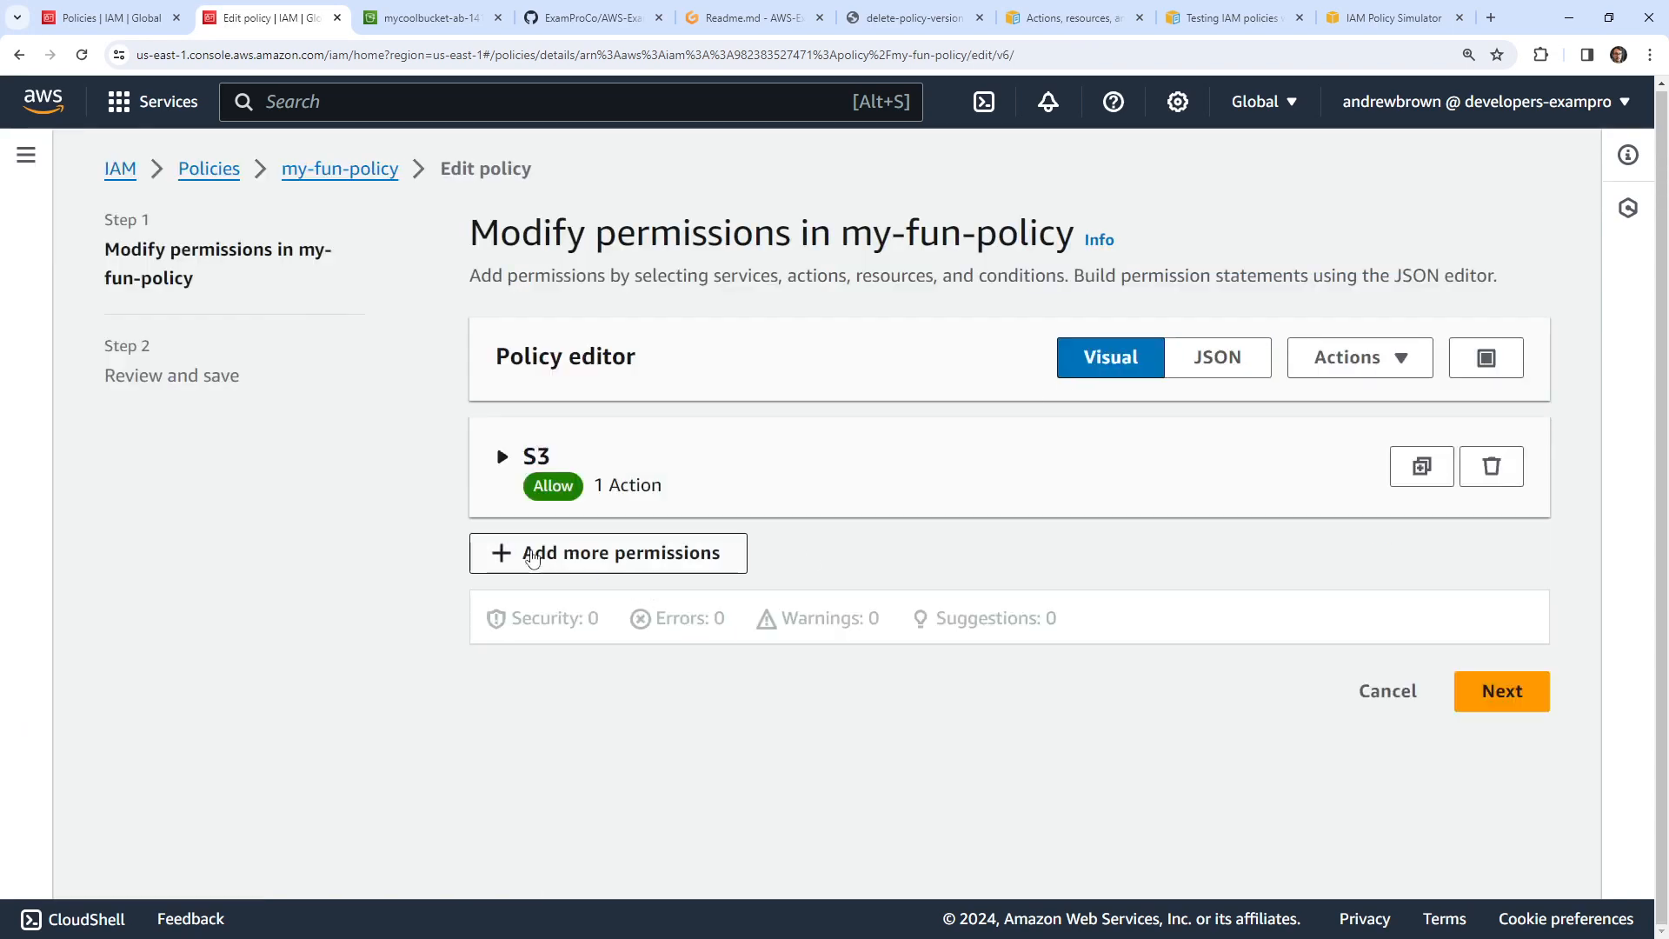
left_click(502, 458)
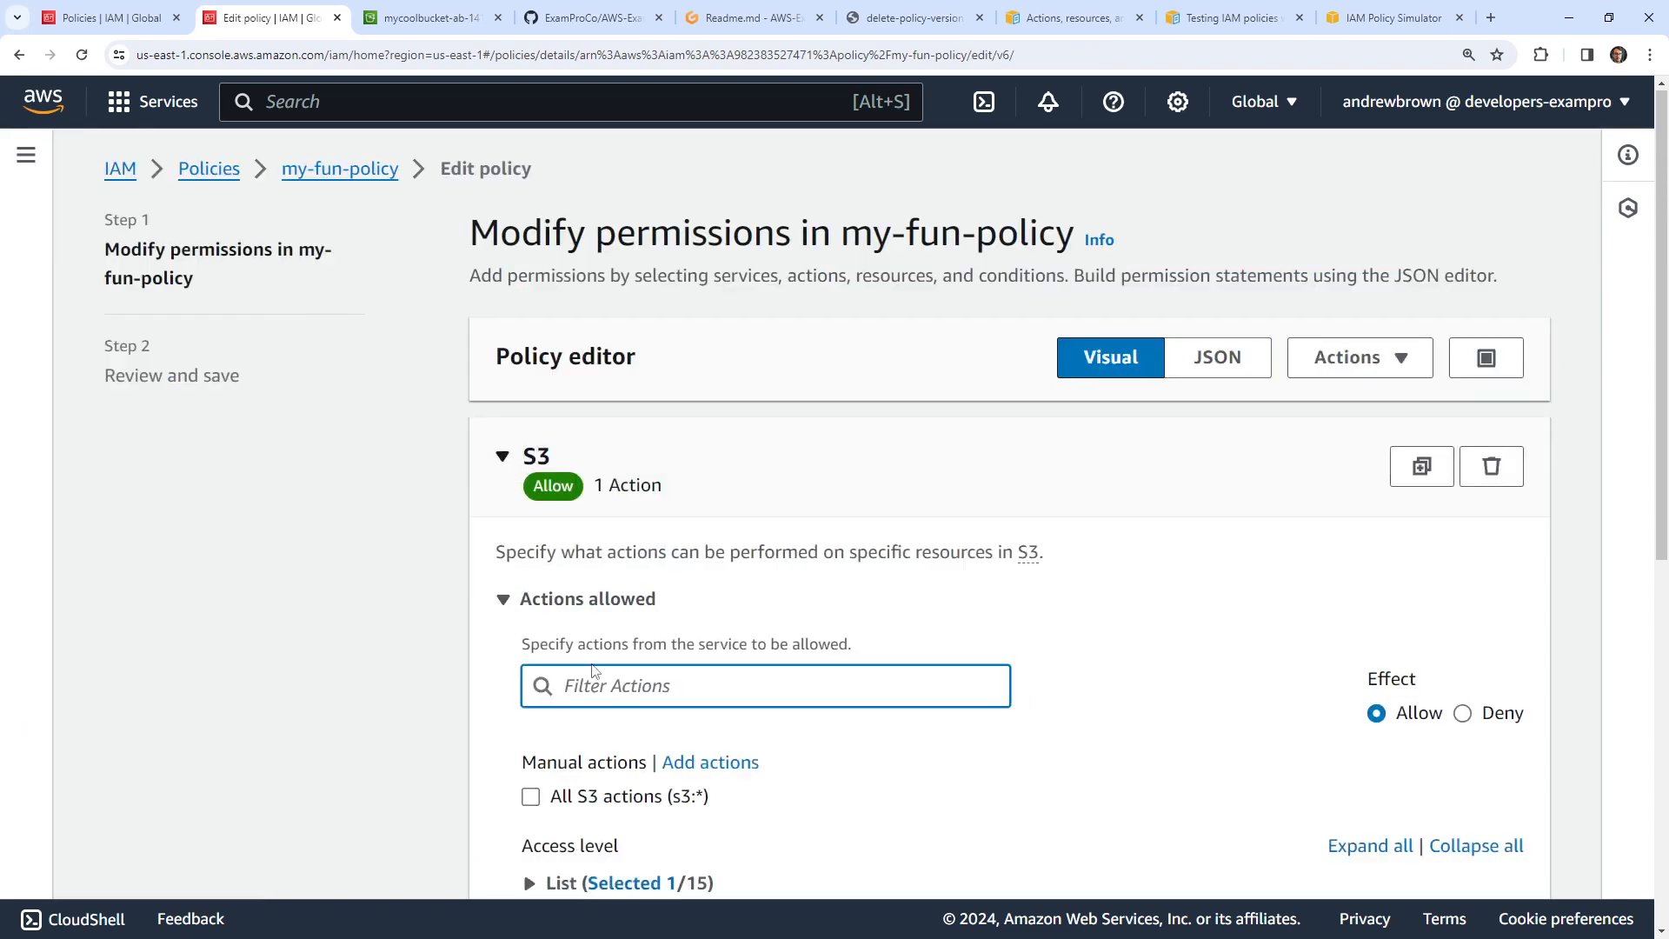
left_click(531, 797)
scroll(859, 785, "down", 10)
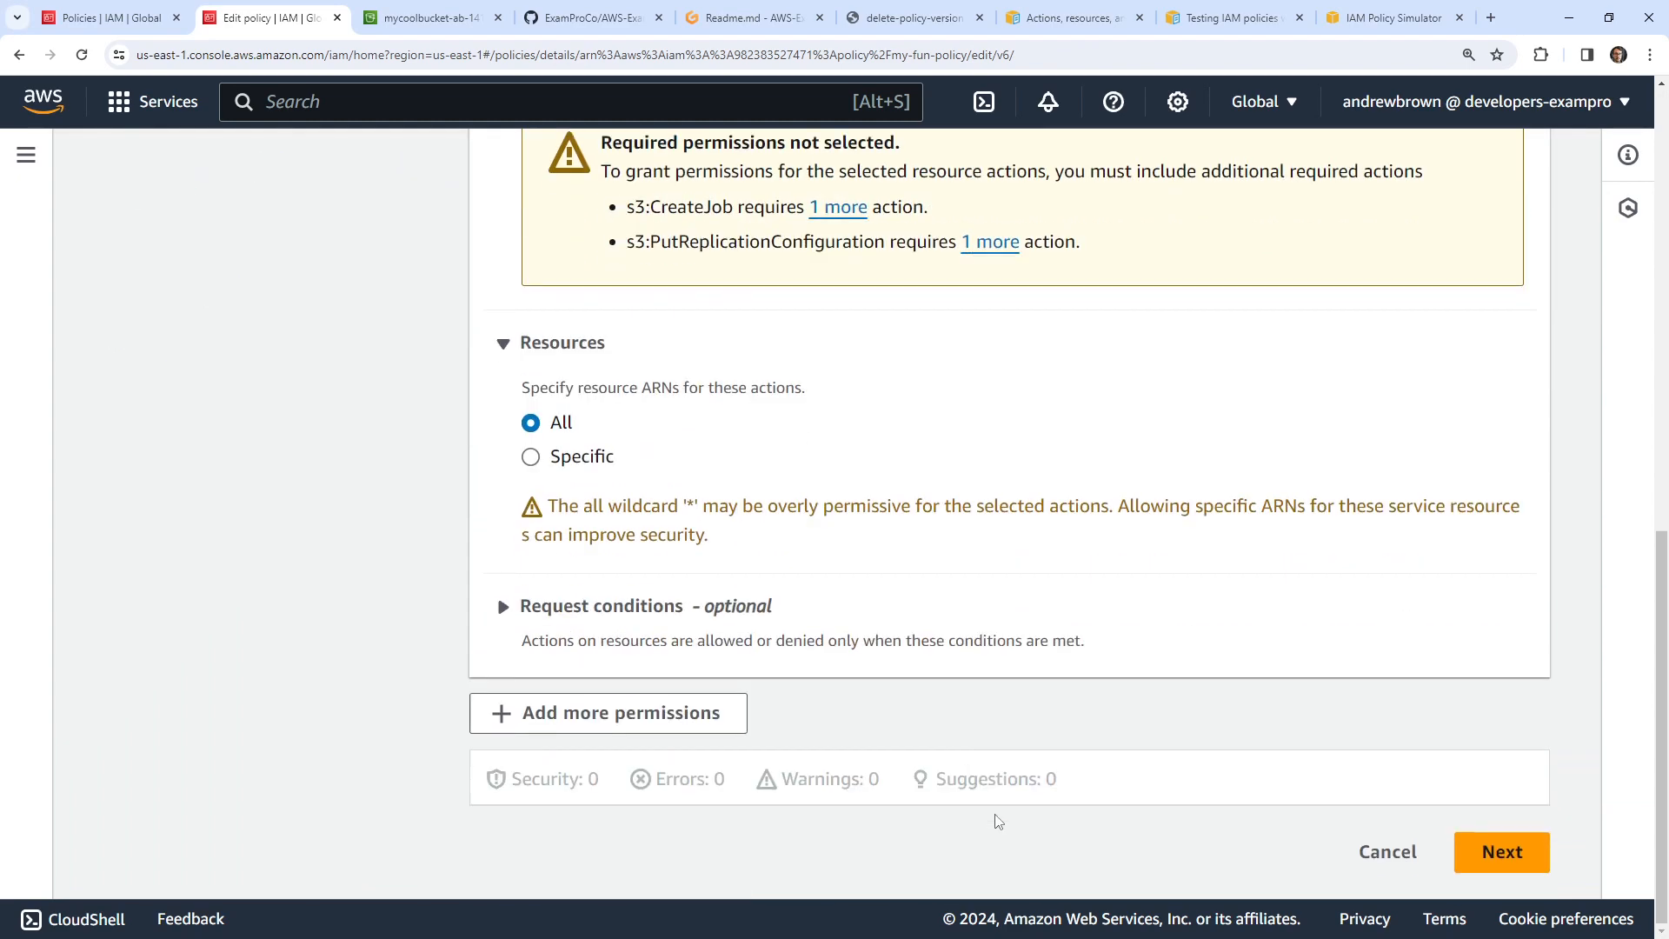
left_click(1469, 856)
left_click(1466, 810)
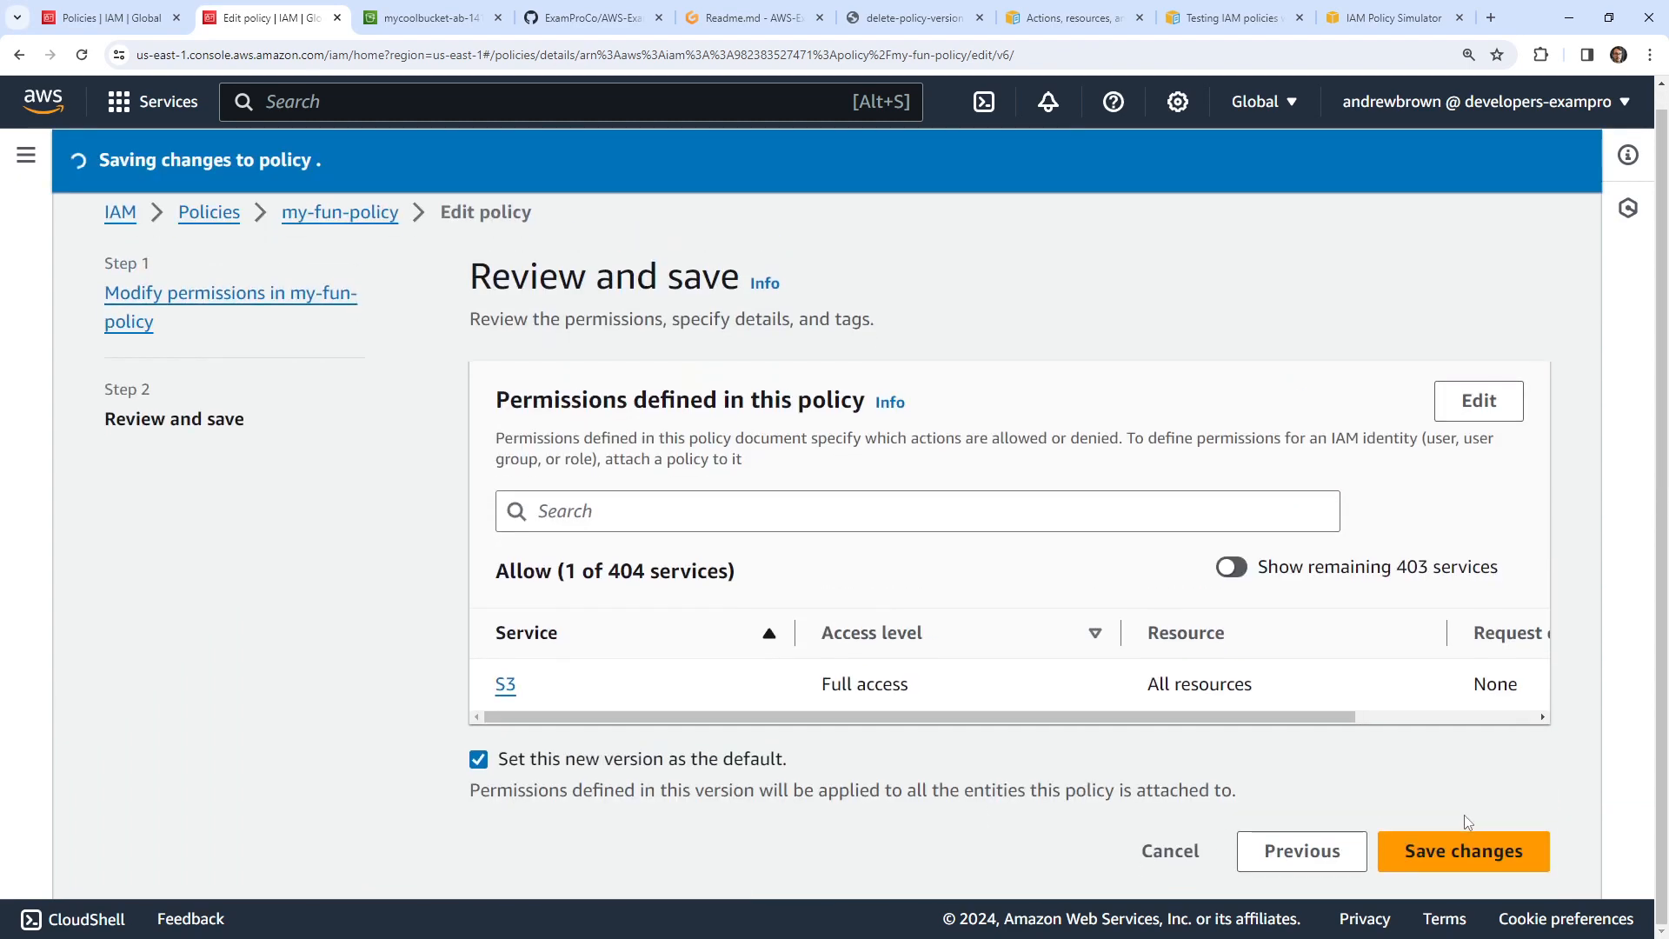
- Examine the JSON of version 7 of my-fun-policy, checking for the s3:* action
left_click(917, 641)
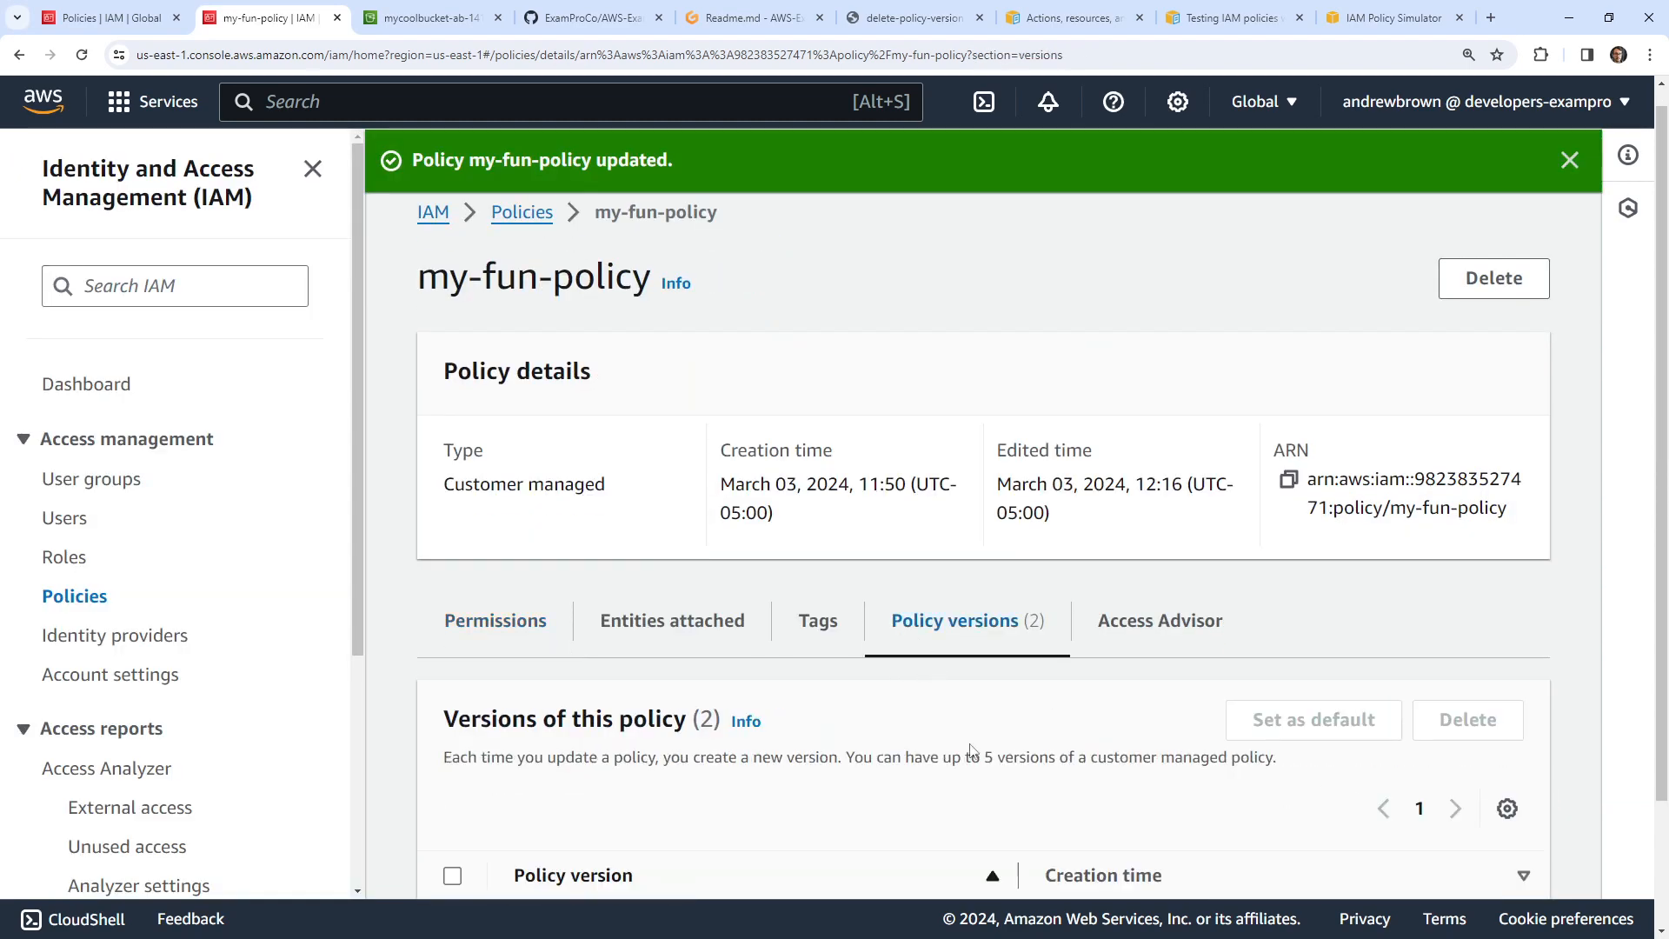
scroll(967, 713, "down", 2)
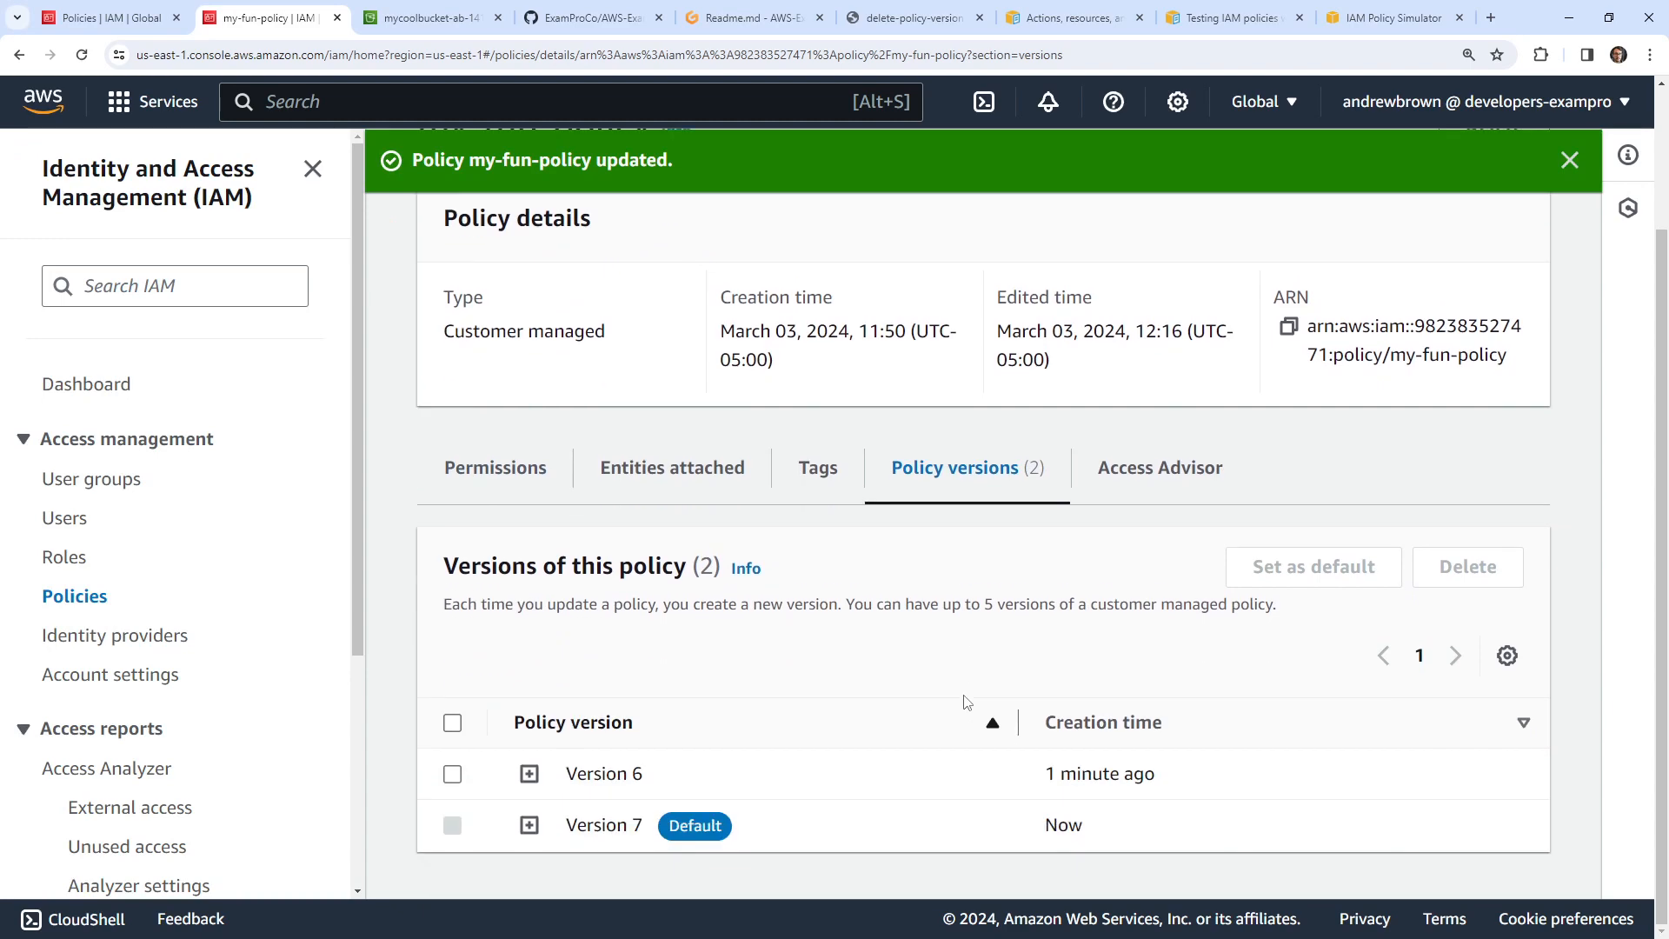
left_click(536, 828)
scroll(667, 578, "down", 4)
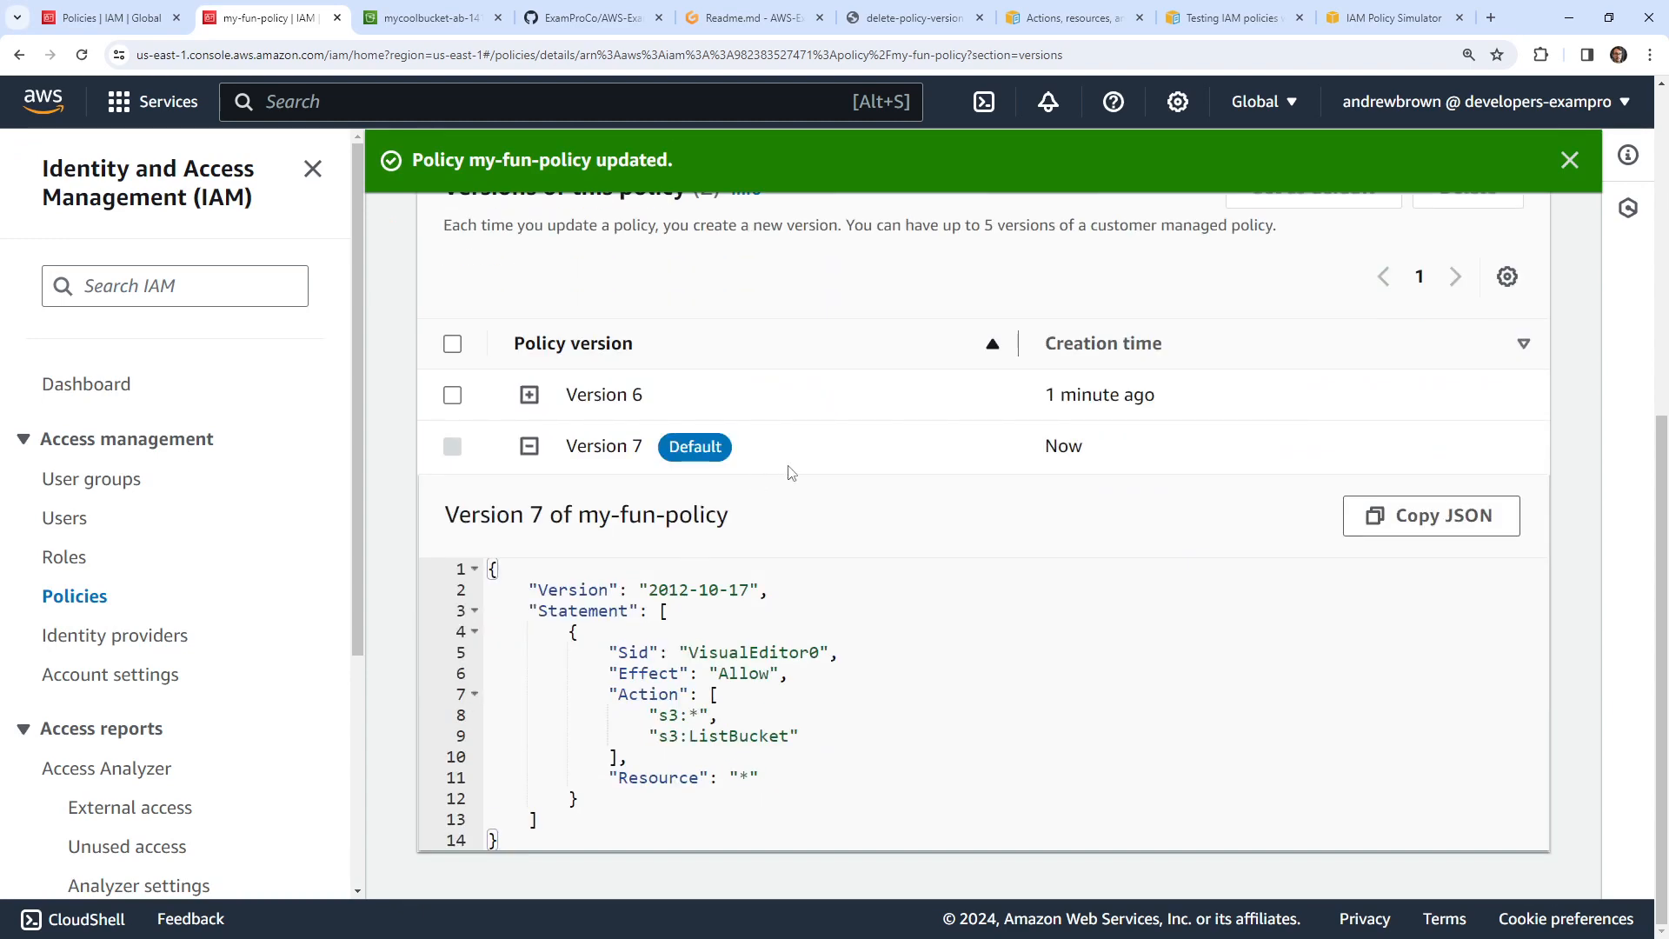
left_click_drag(650, 715, 708, 704)
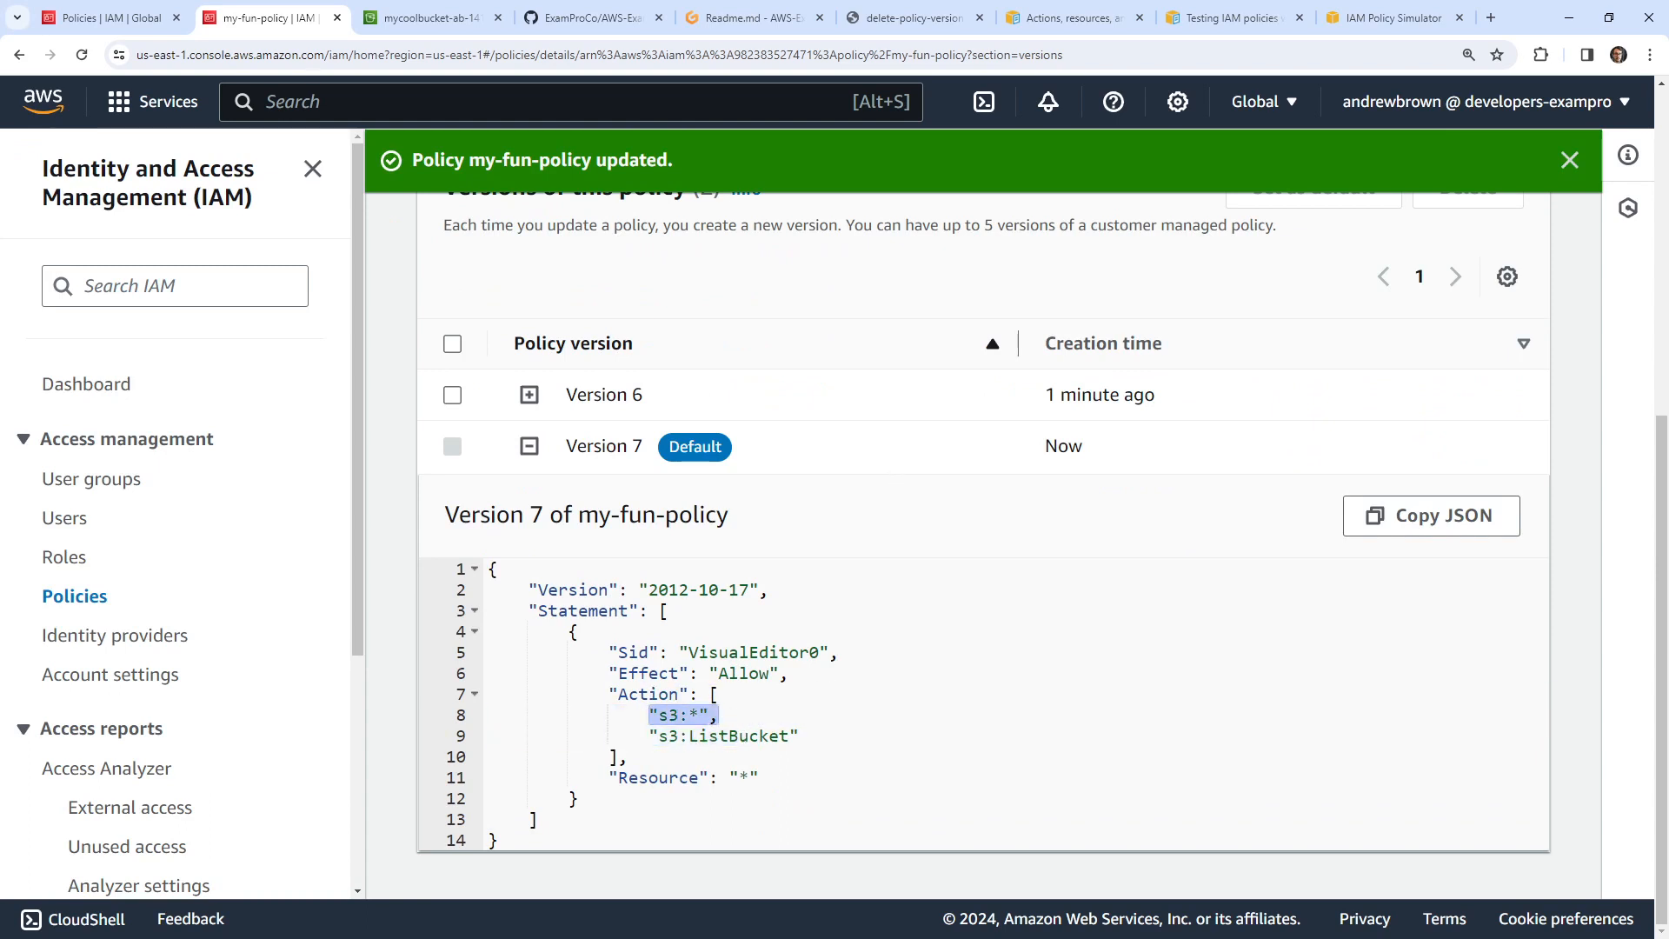
- Open the aws-examples user and find its attached permissions policies
left_click(66, 518)
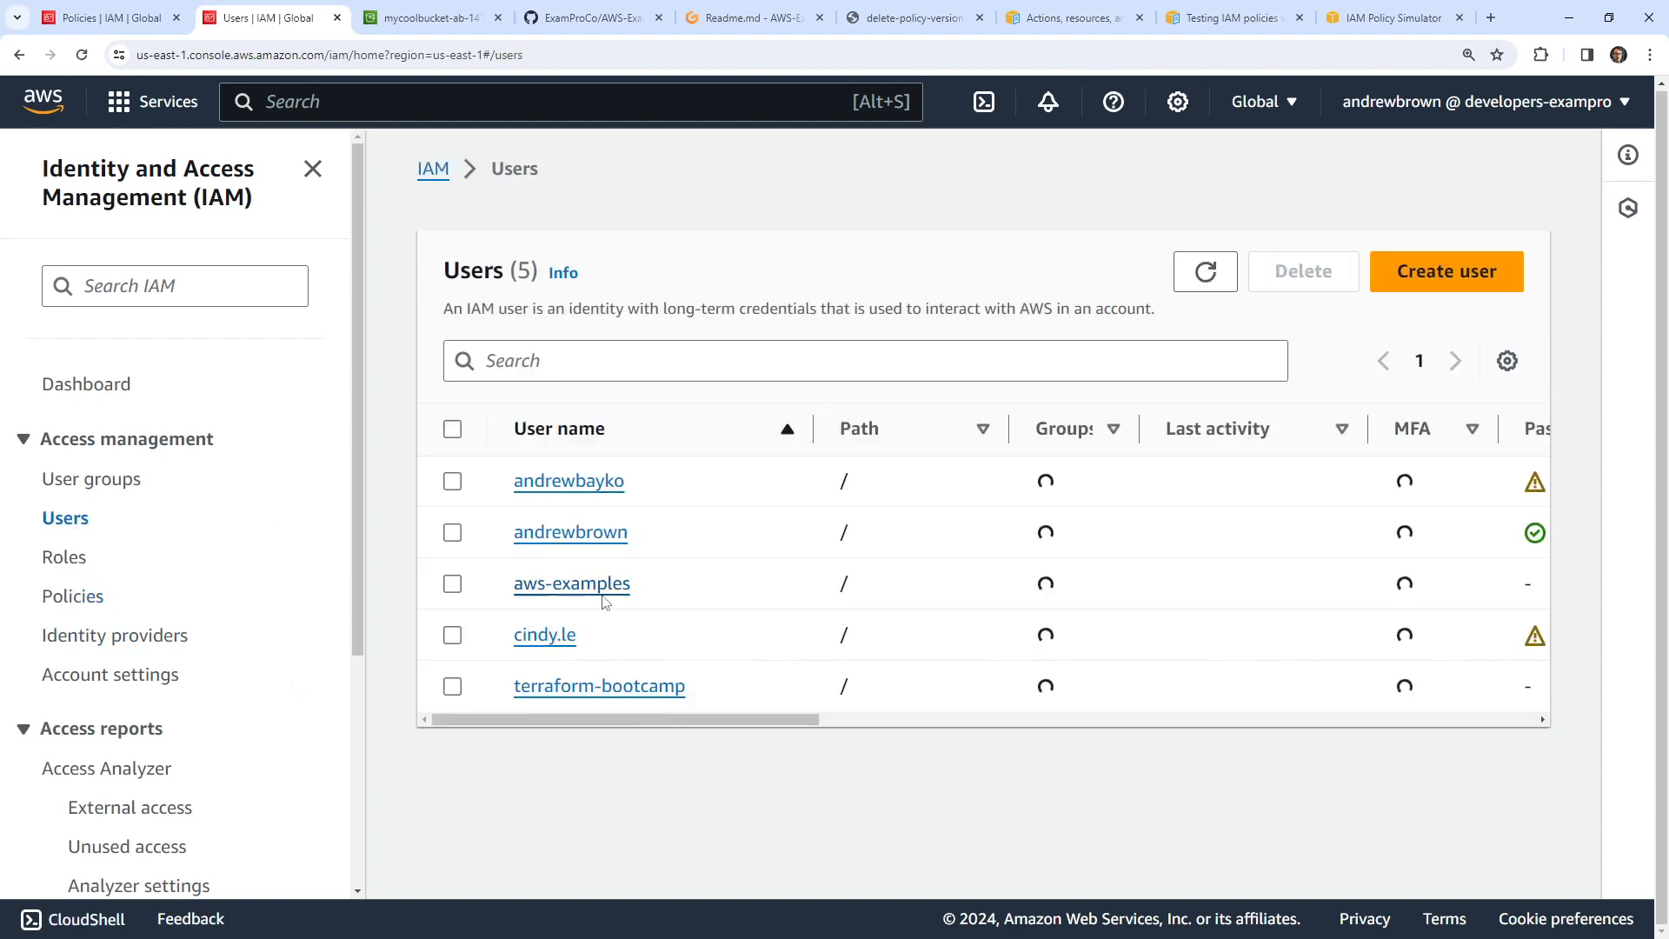
left_click(609, 593)
scroll(522, 591, "down", 6)
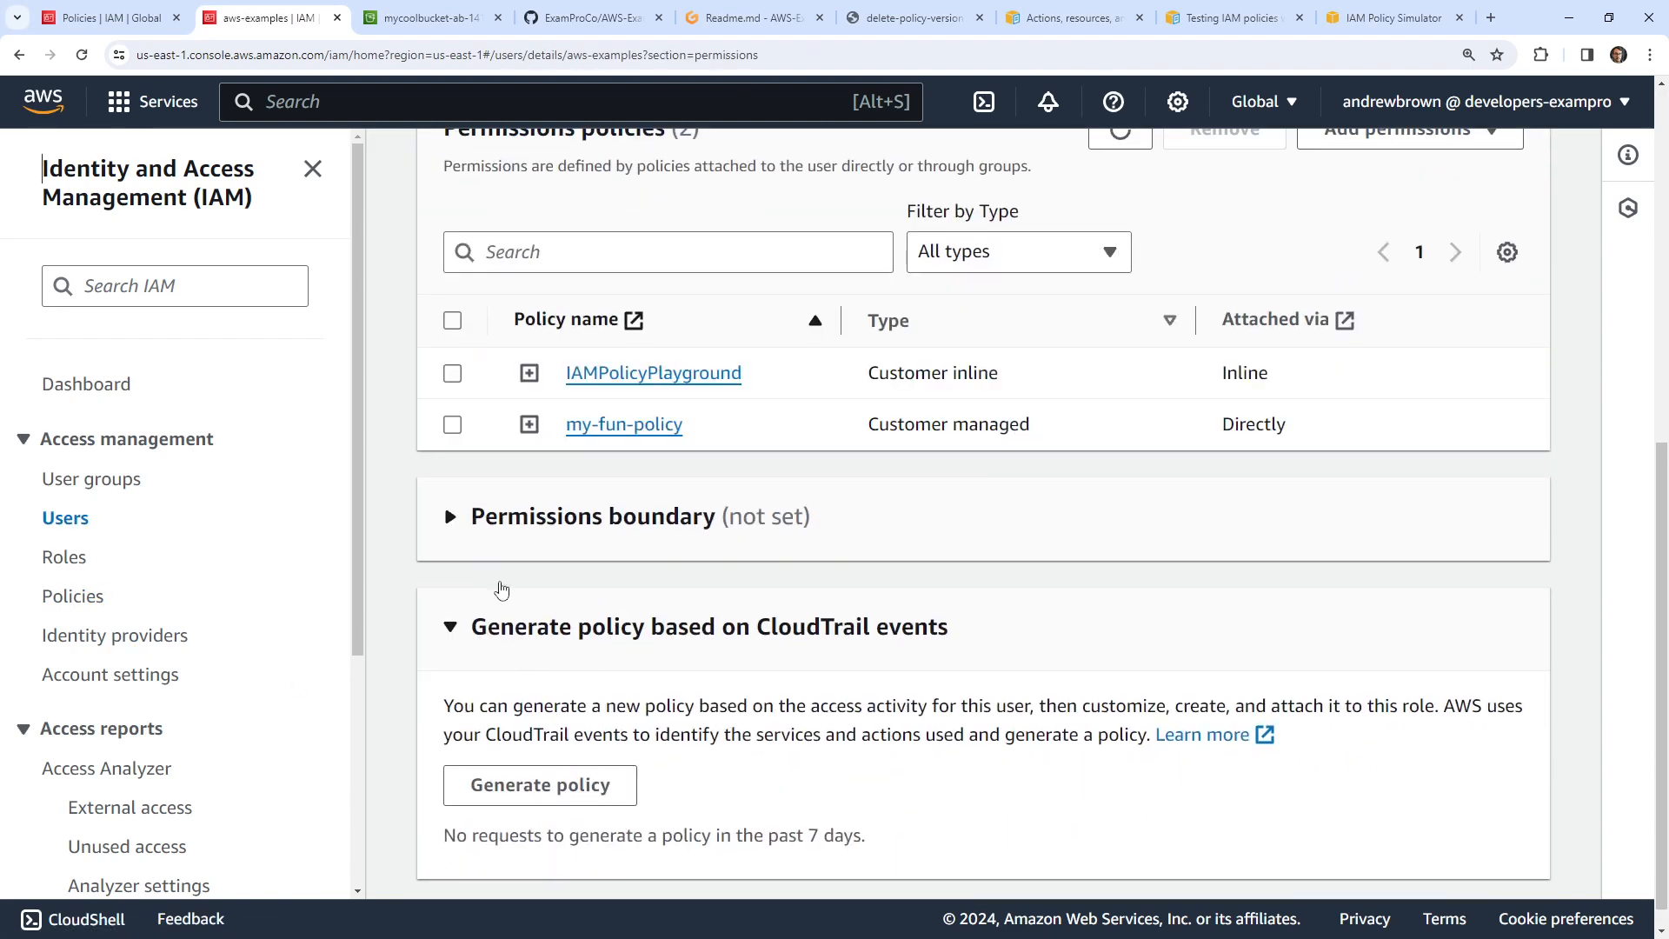
- Expand my-fun-policy under the aws-examples user's permissions policies and examine its Action entries
left_click(456, 516)
left_click(455, 516)
left_click(528, 424)
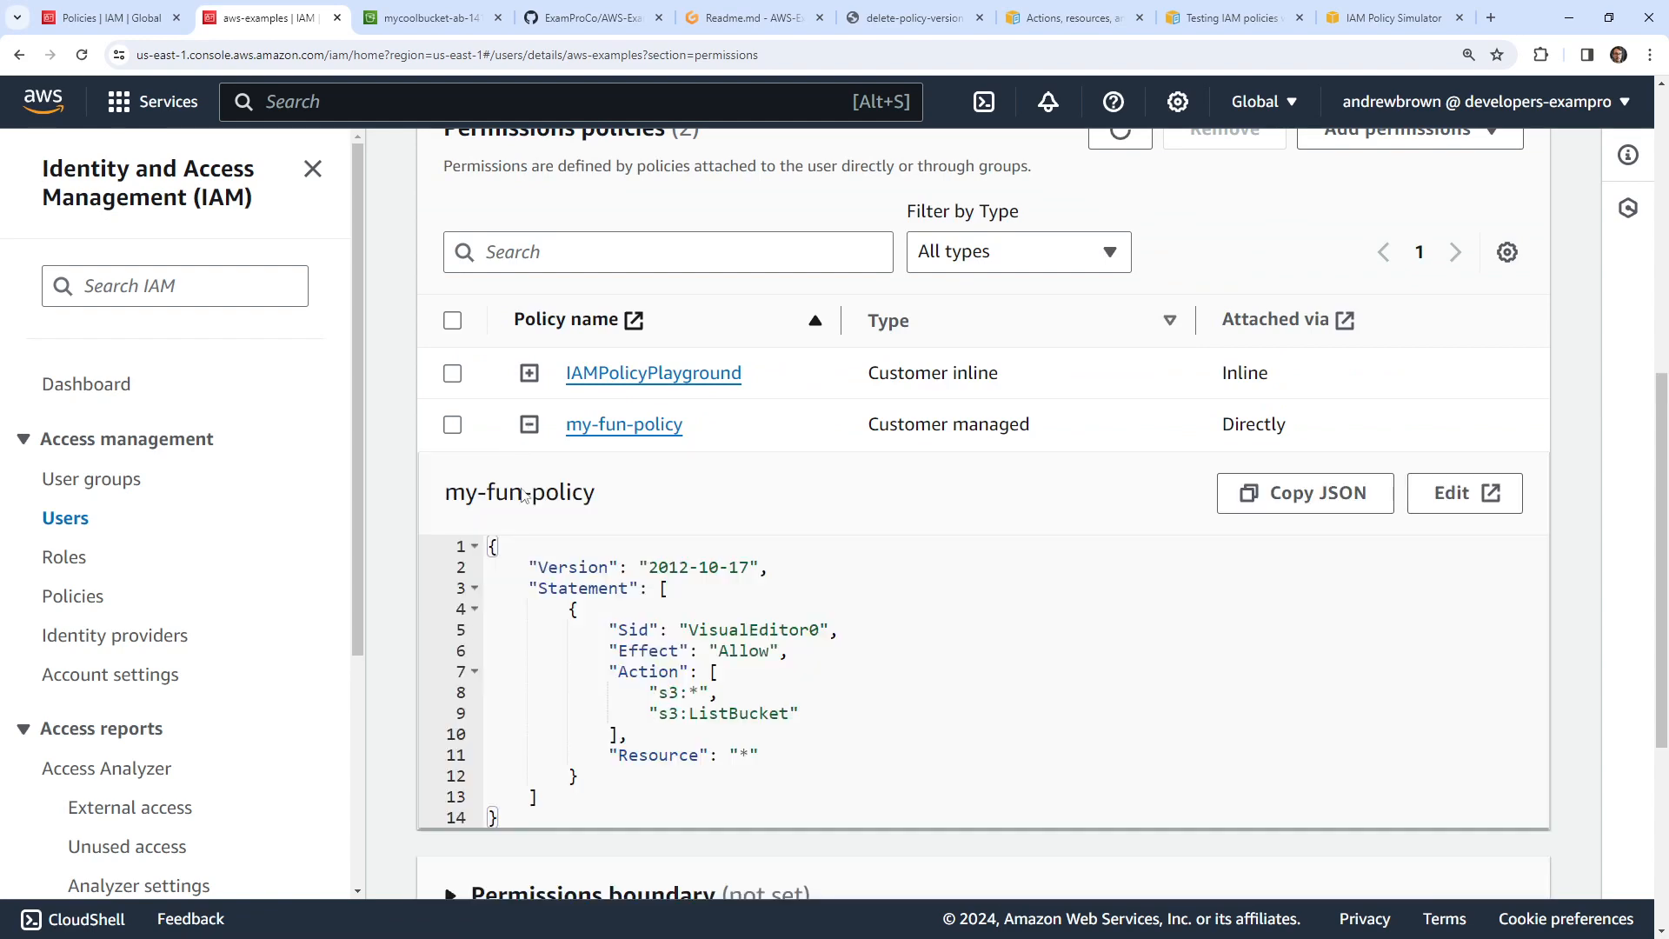
left_click_drag(608, 671, 826, 711)
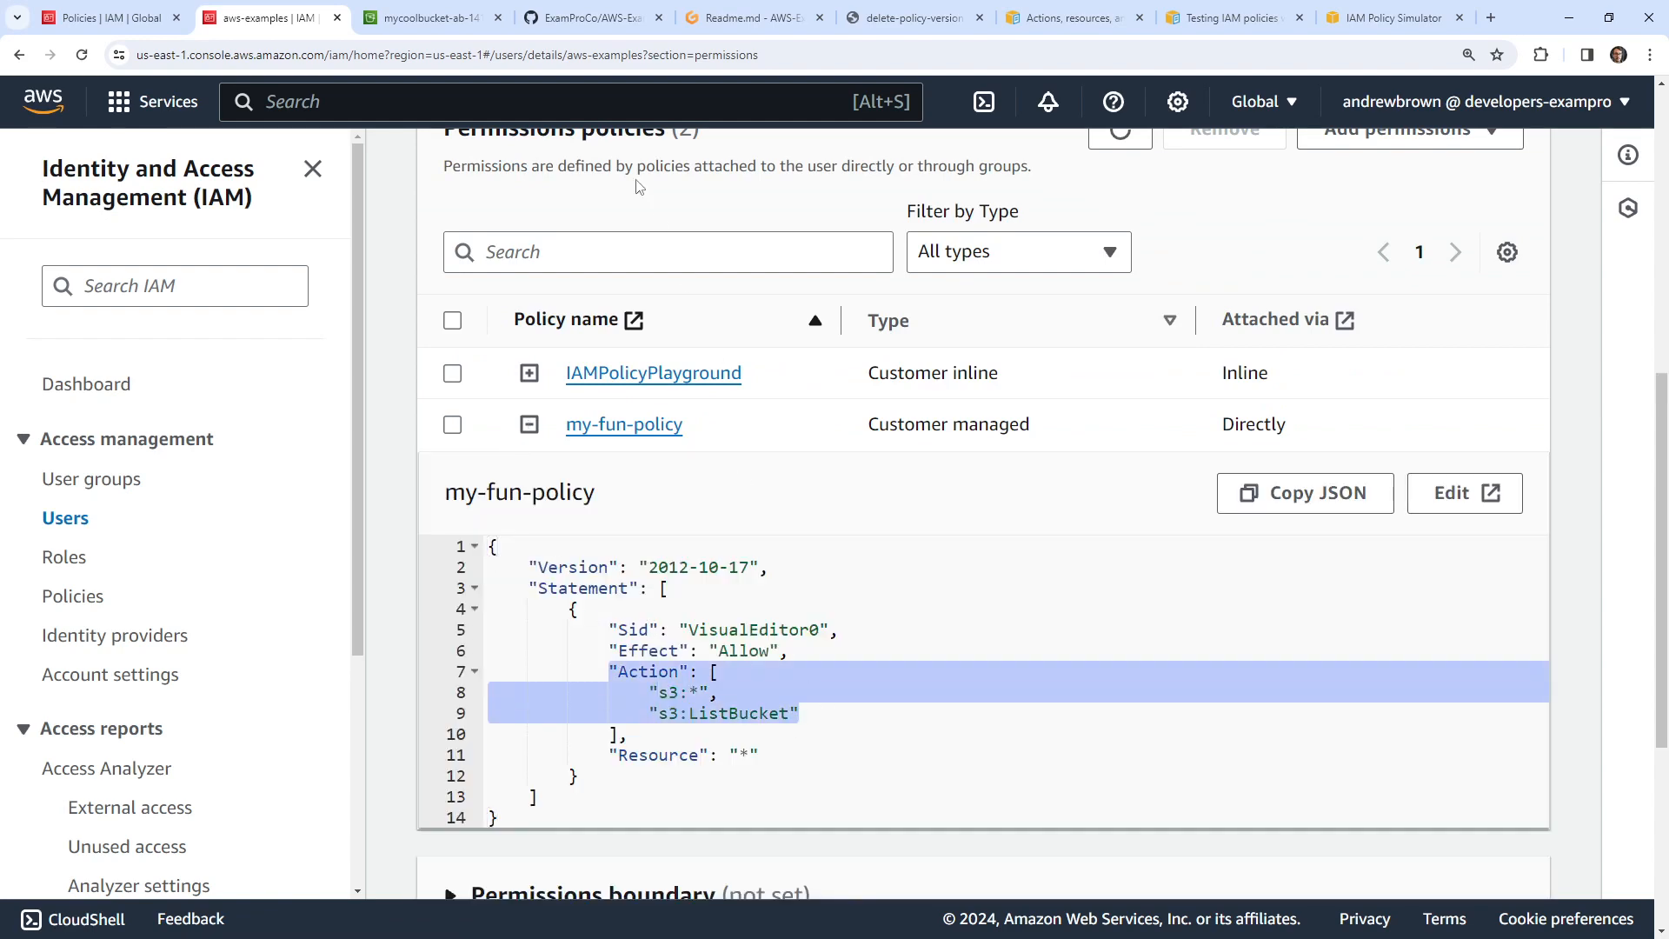
- Switch to the Gitpod workspace and rerun aws s3 ls in the terminal to test the user's S3 access
left_click(752, 17)
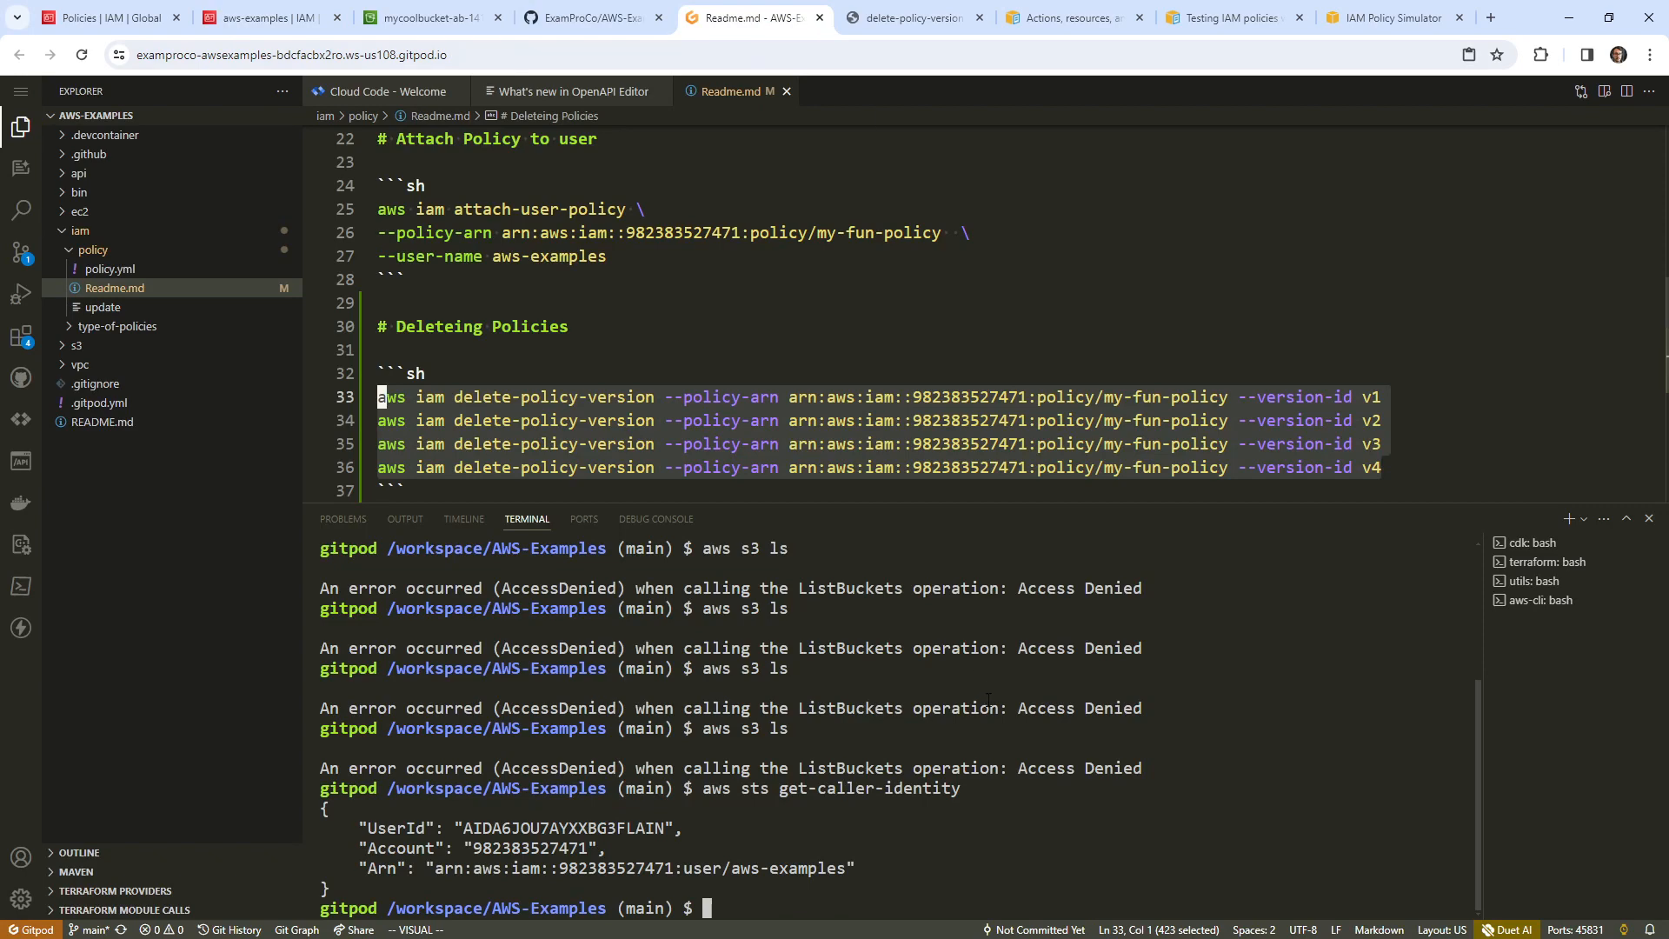
key("Up")
key("Up")
key("Up")
key("Down")
key("Return")
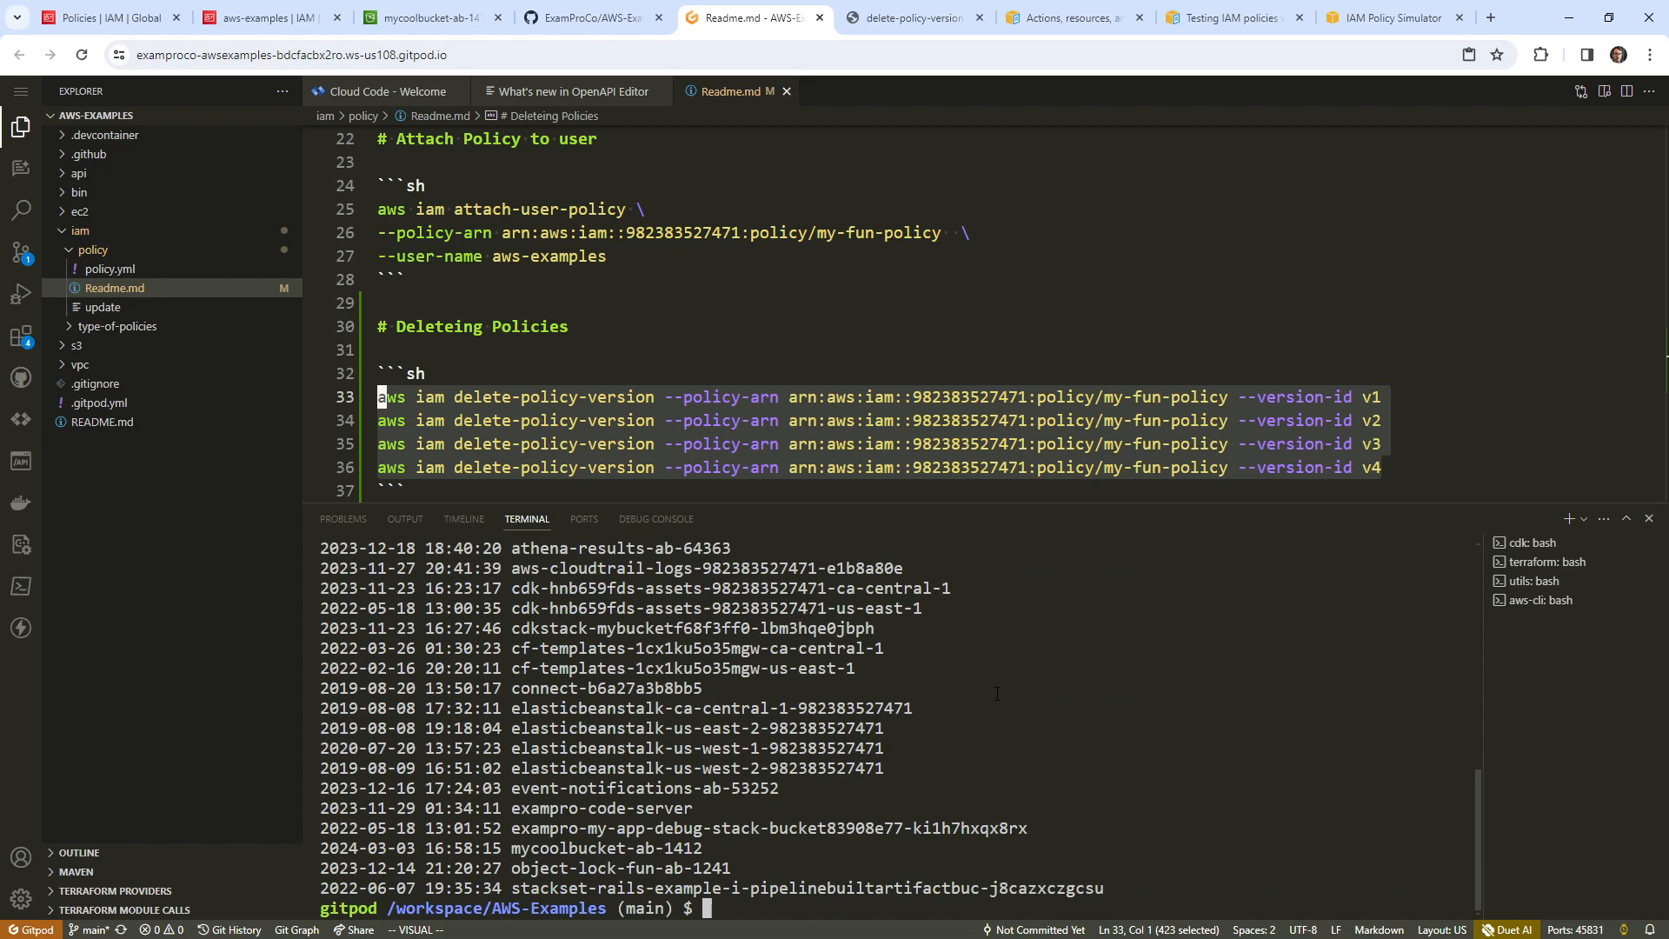
- Leave the mycoolbucket-ab-1412 page, close the S3 console and return to the aws-examples user's permissions
left_click(280, 18)
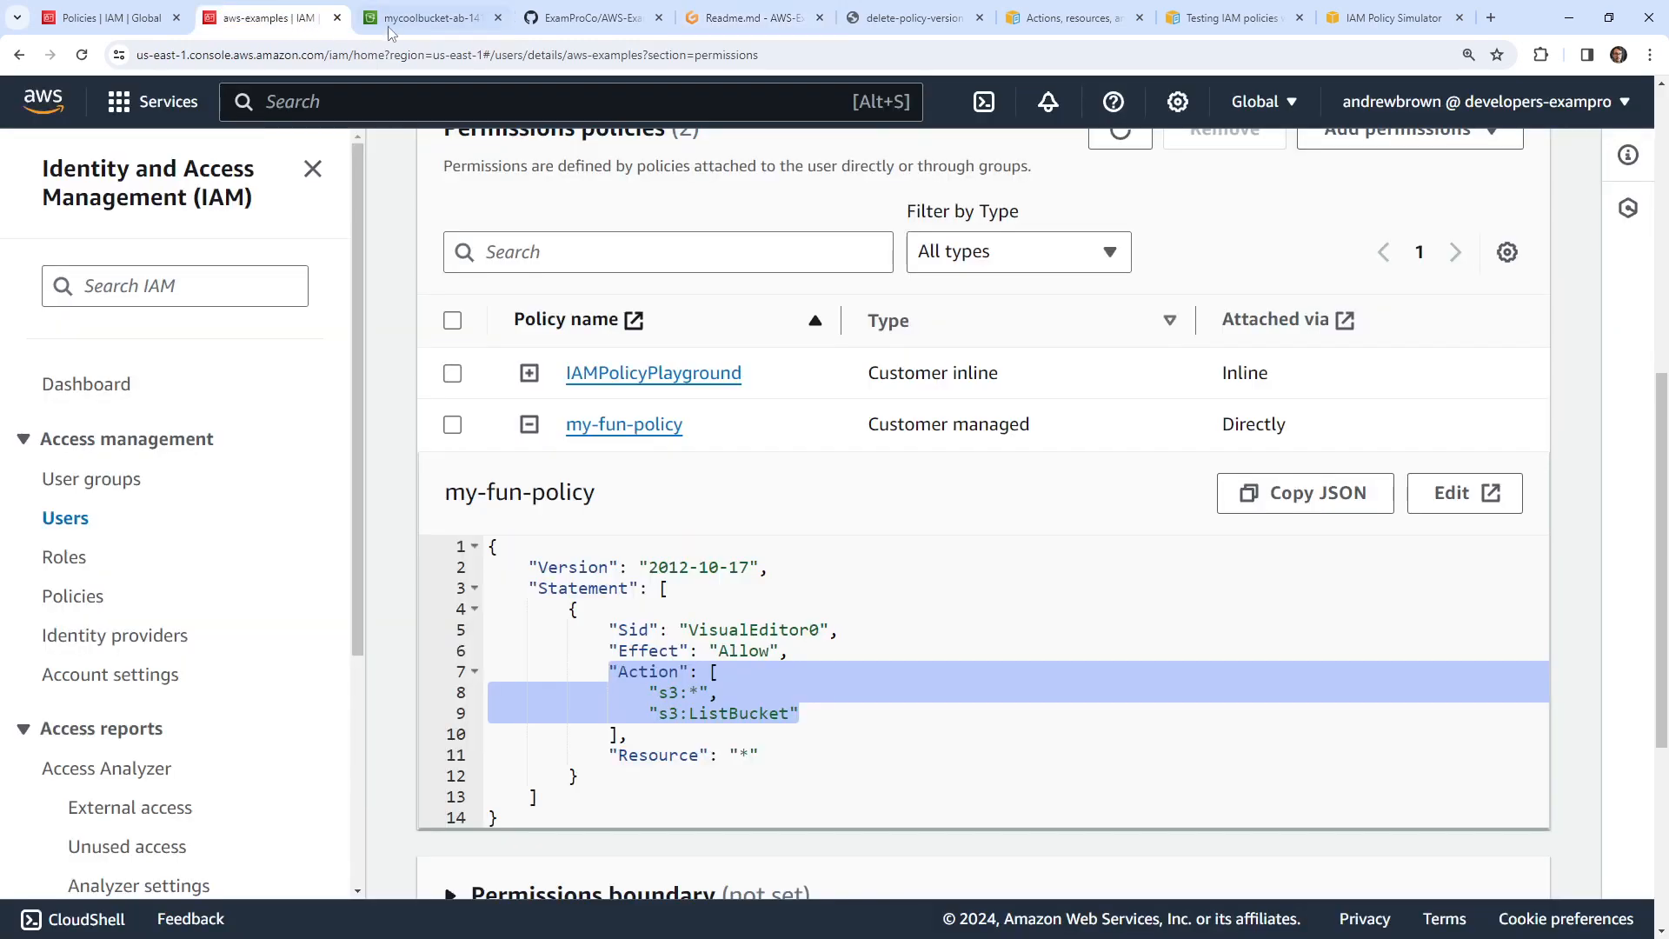
left_click(412, 26)
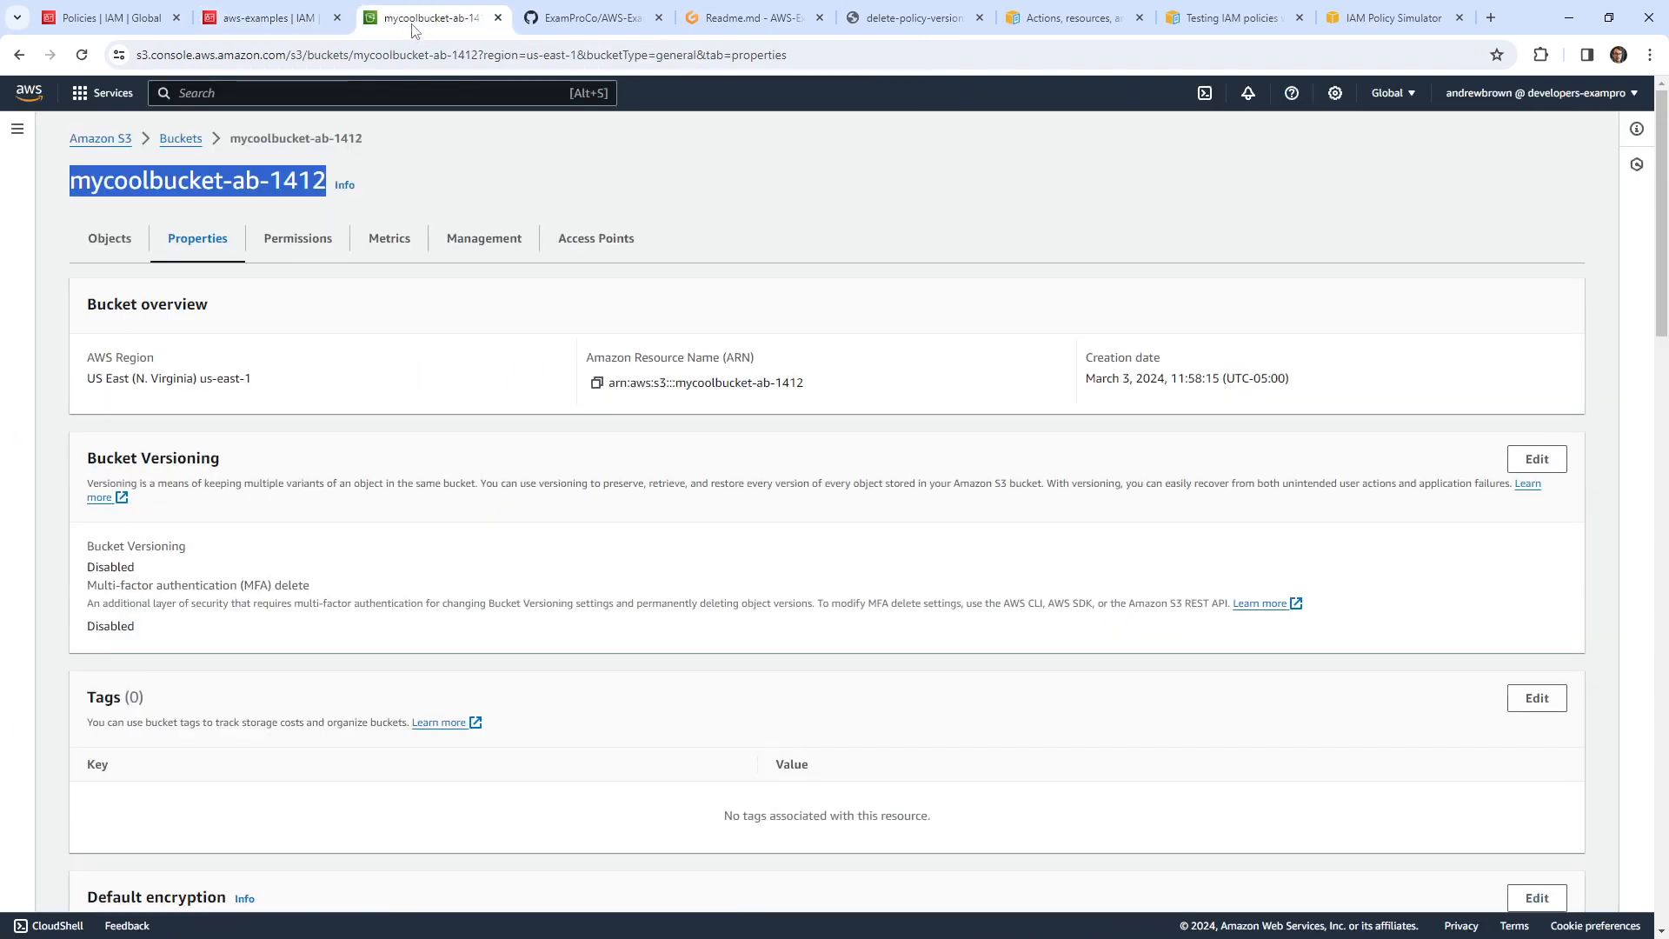
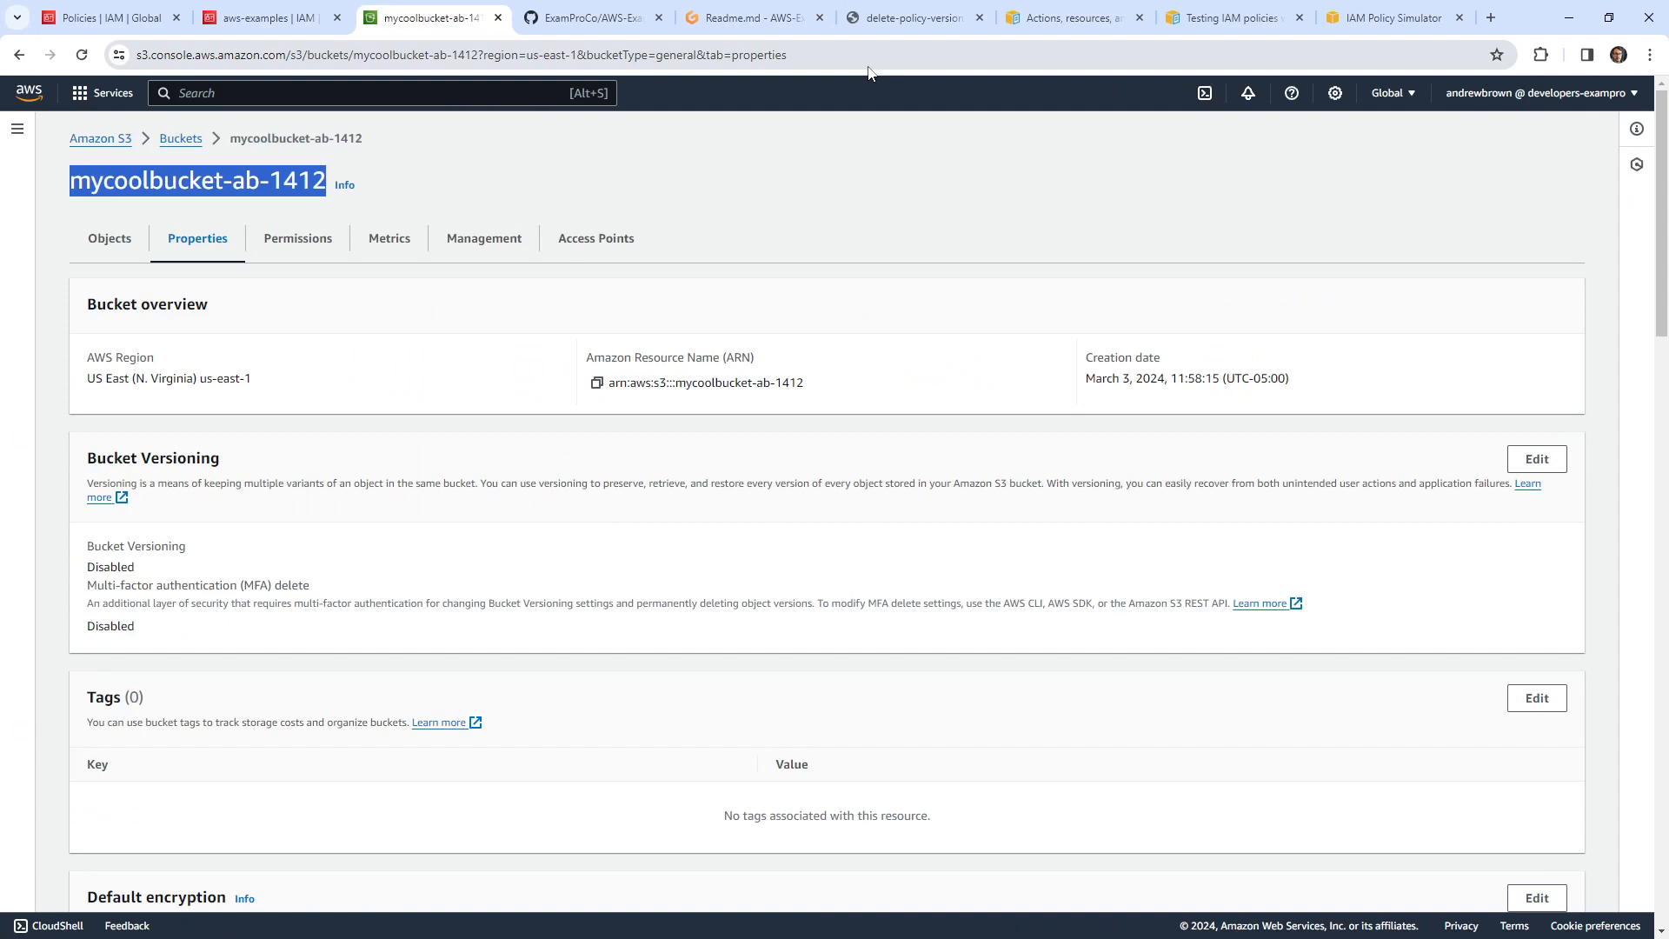
left_click(168, 141)
left_click(100, 139)
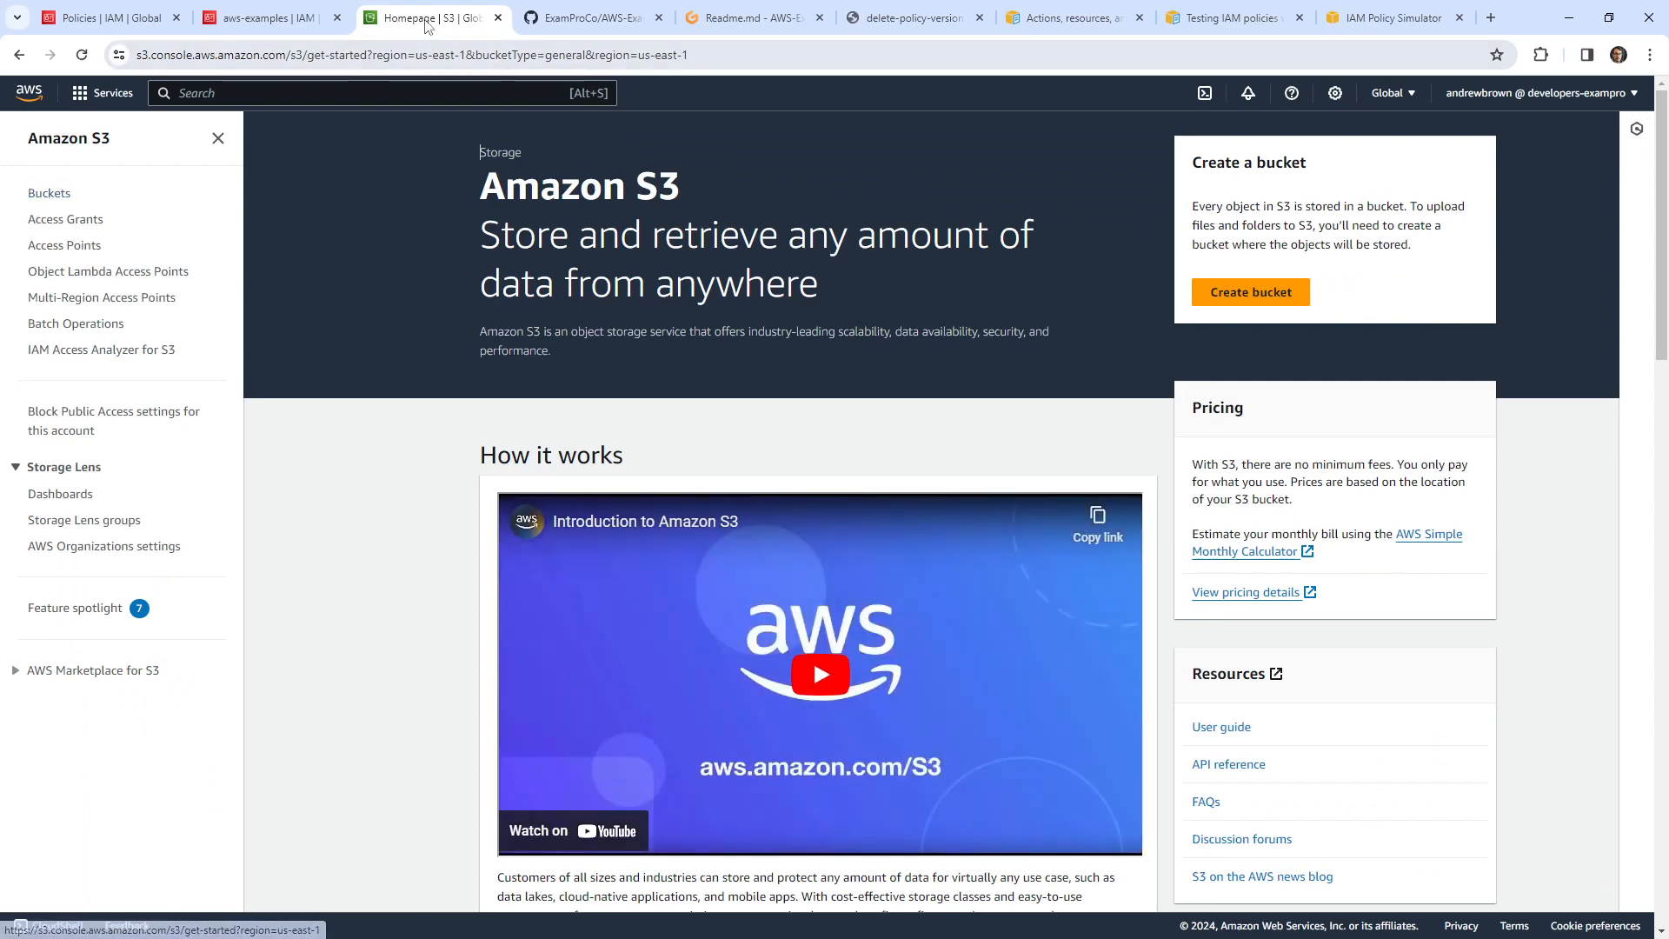
left_click(498, 17)
left_click(144, 24)
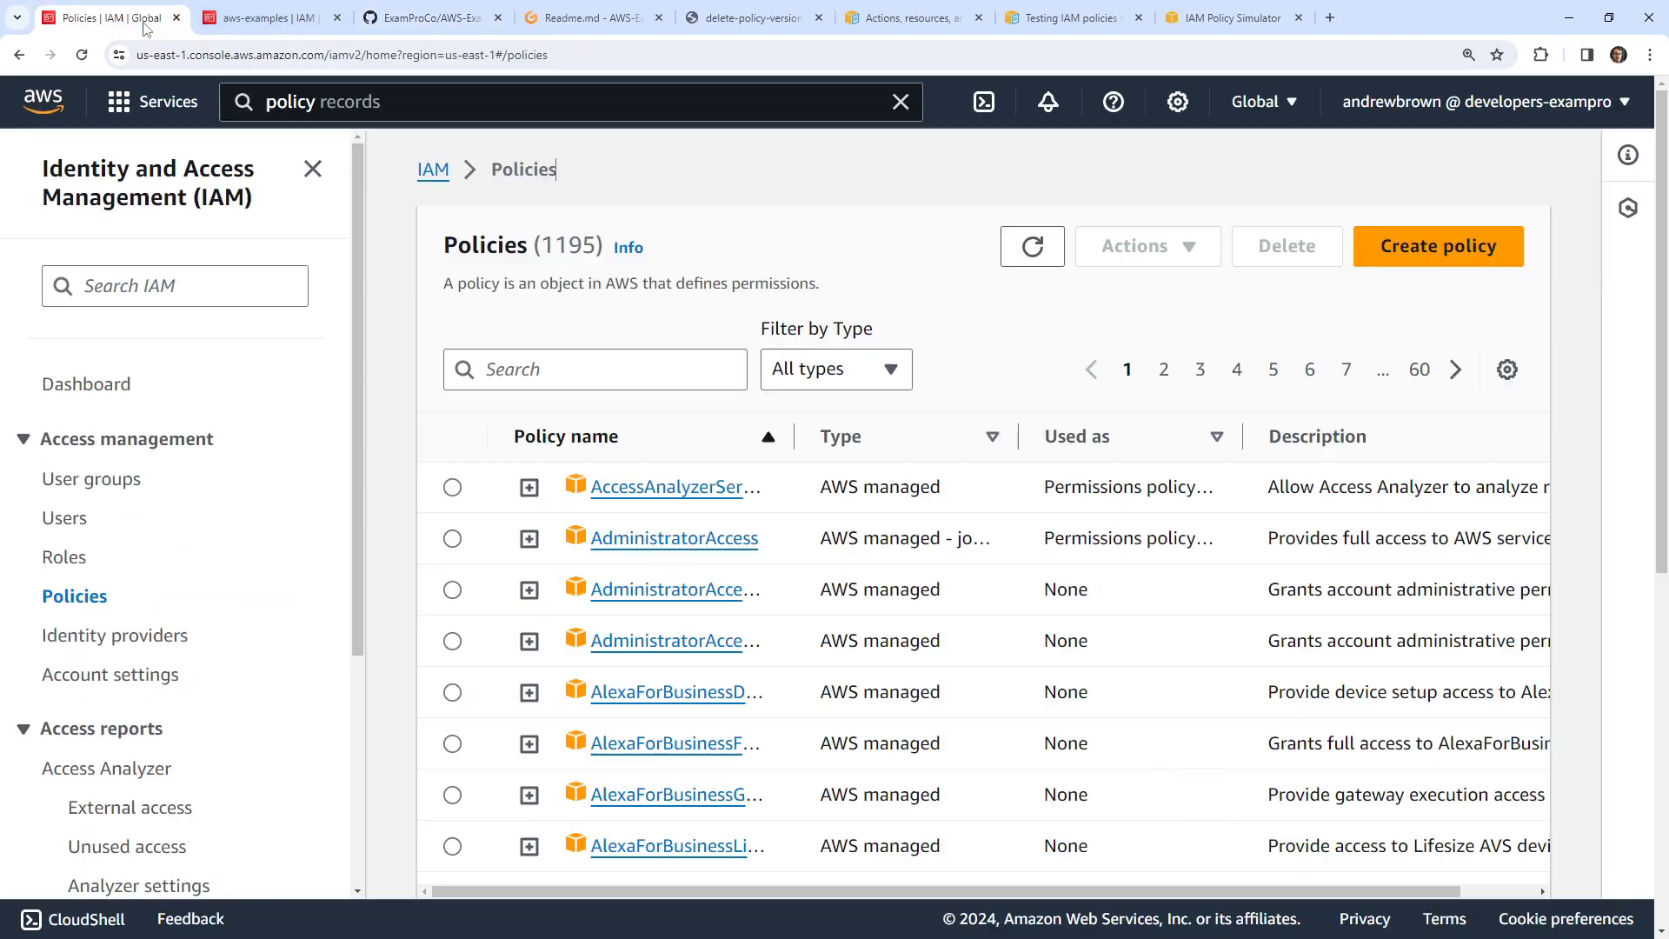
left_click(270, 18)
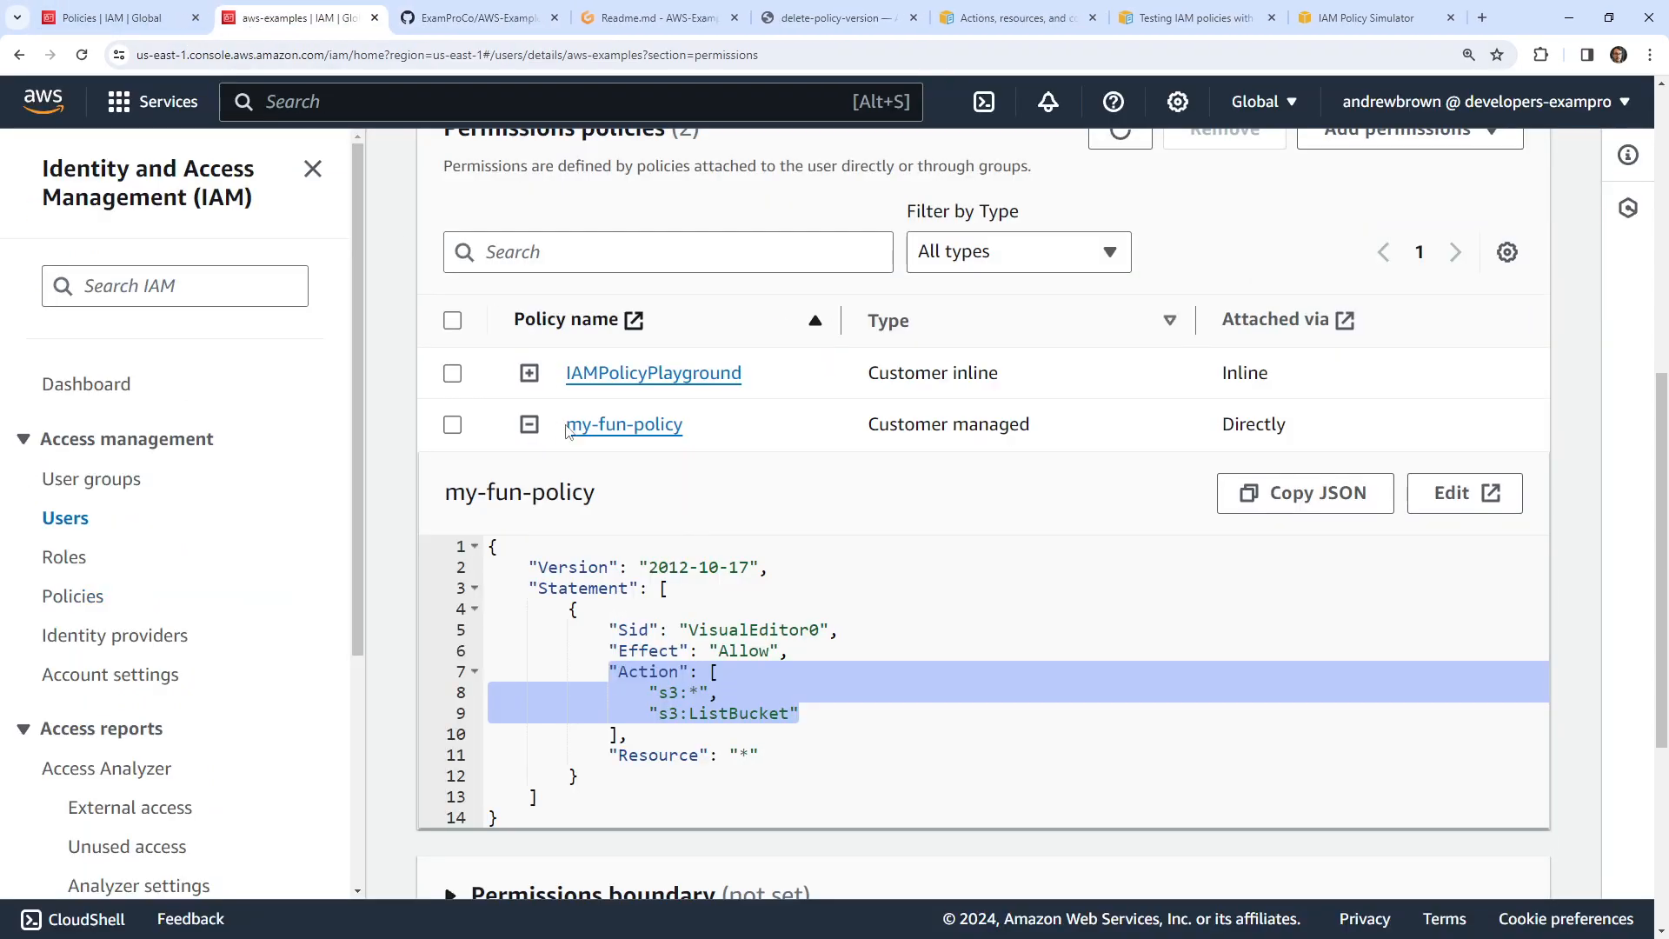
- Remove the s3:* action from my-fun-policy's JSON, leaving only s3:ListBucket, and save the policy
left_click(569, 426)
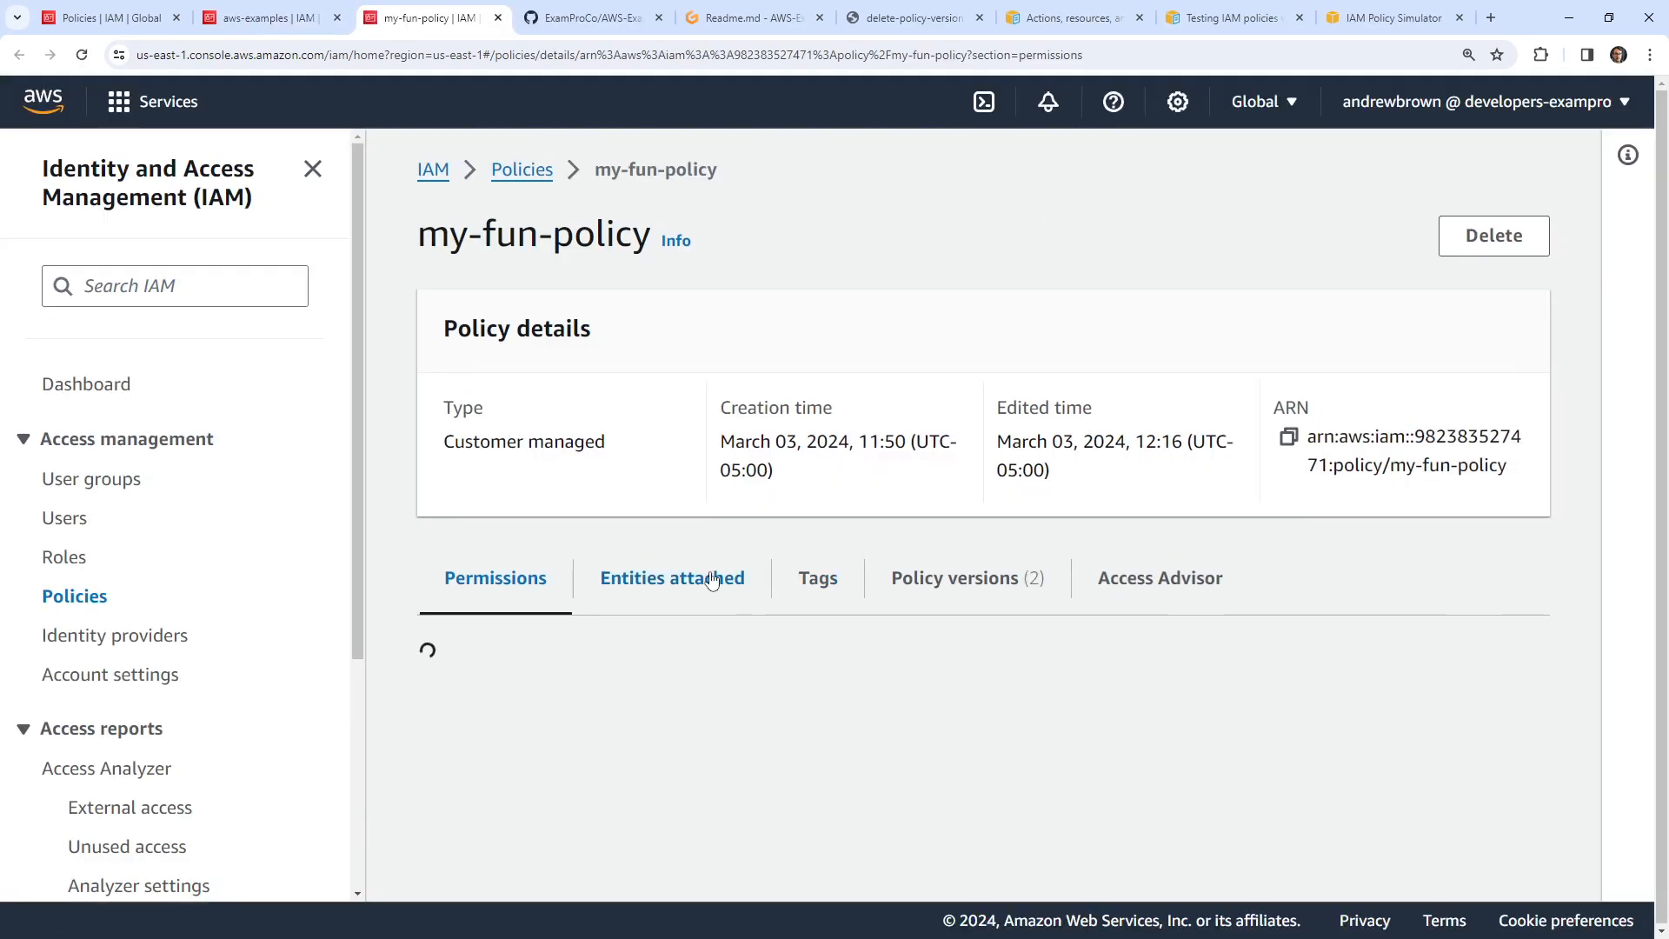
scroll(1000, 548, "down", 2)
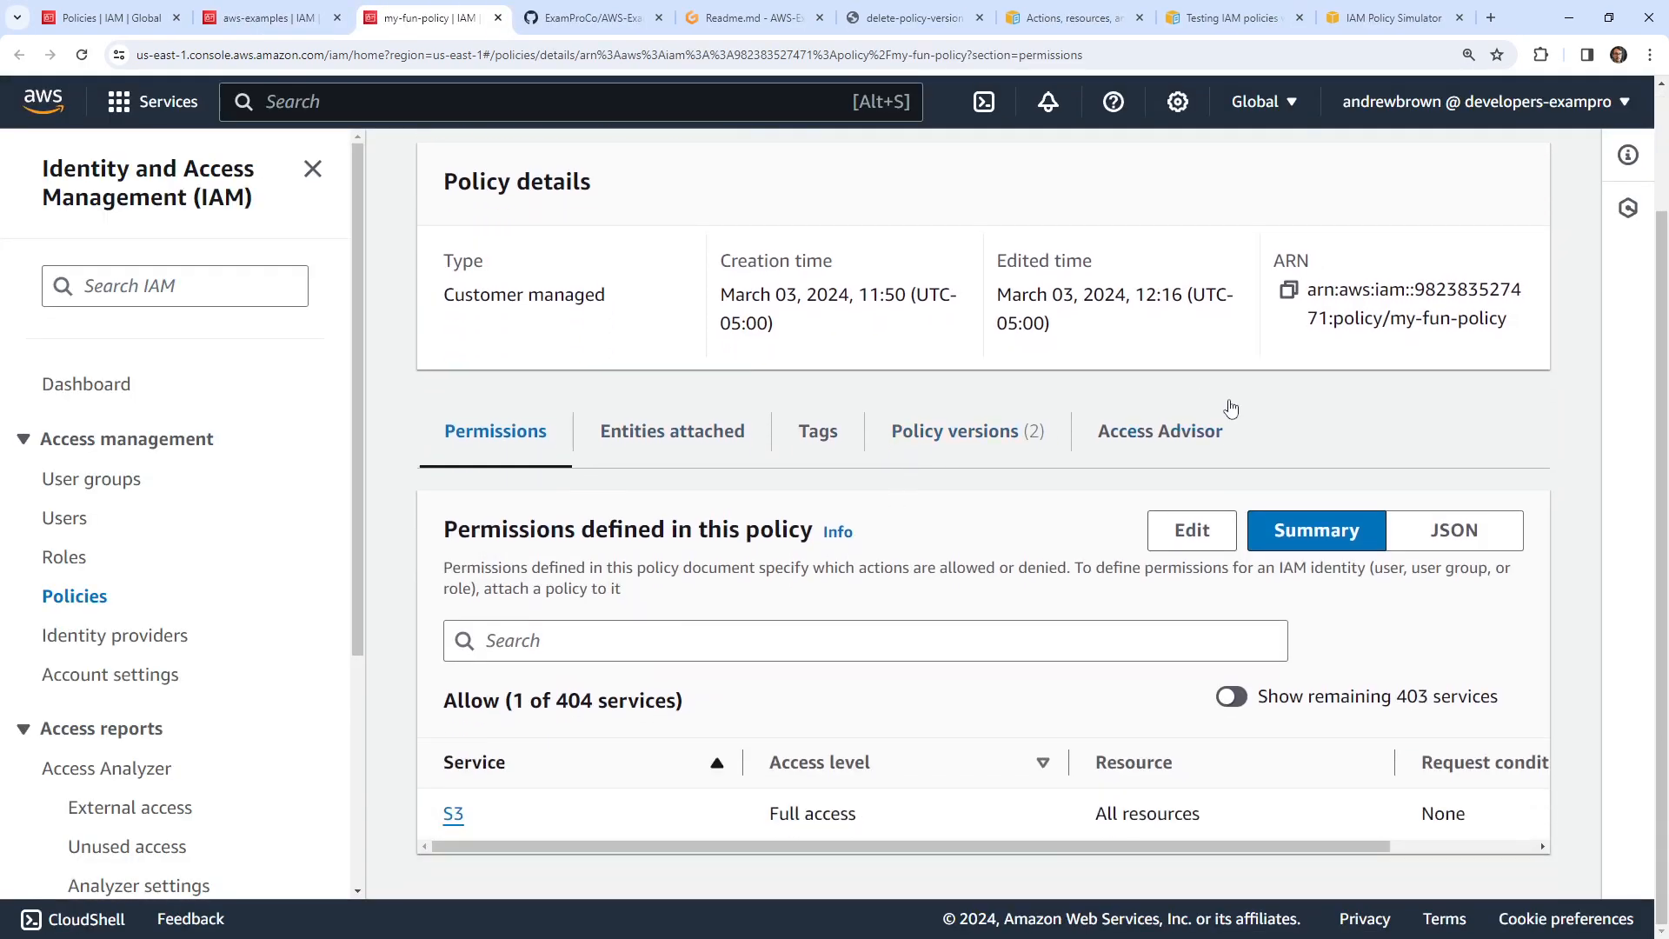
left_click(1207, 530)
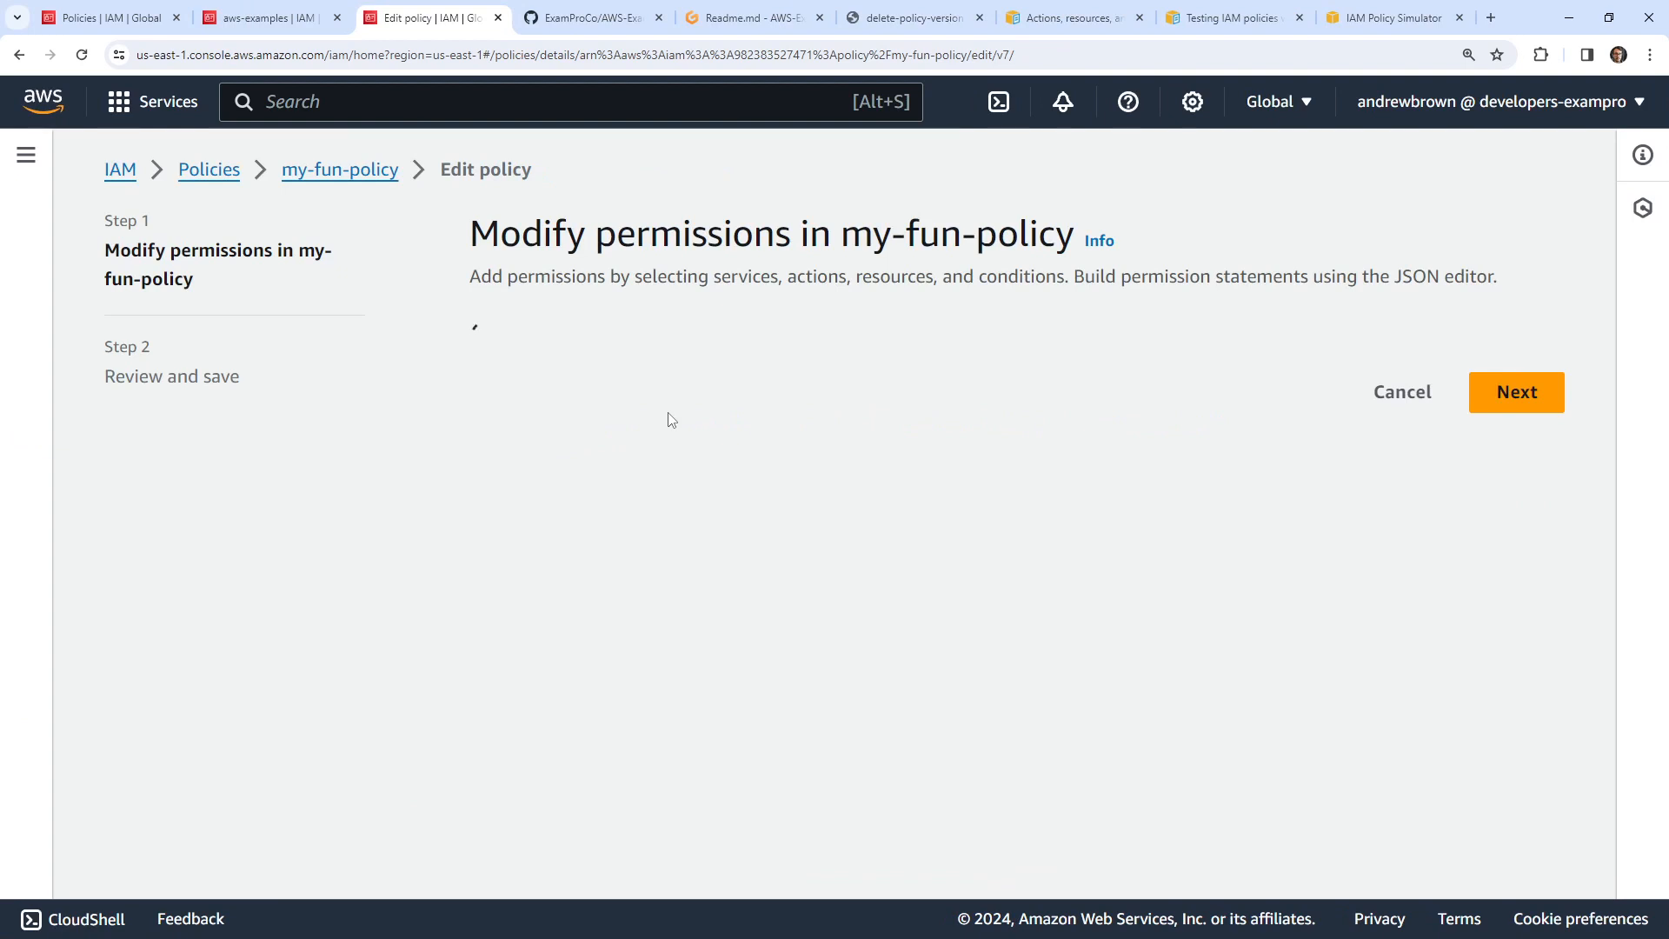
key("Down")
key("shift+Home")
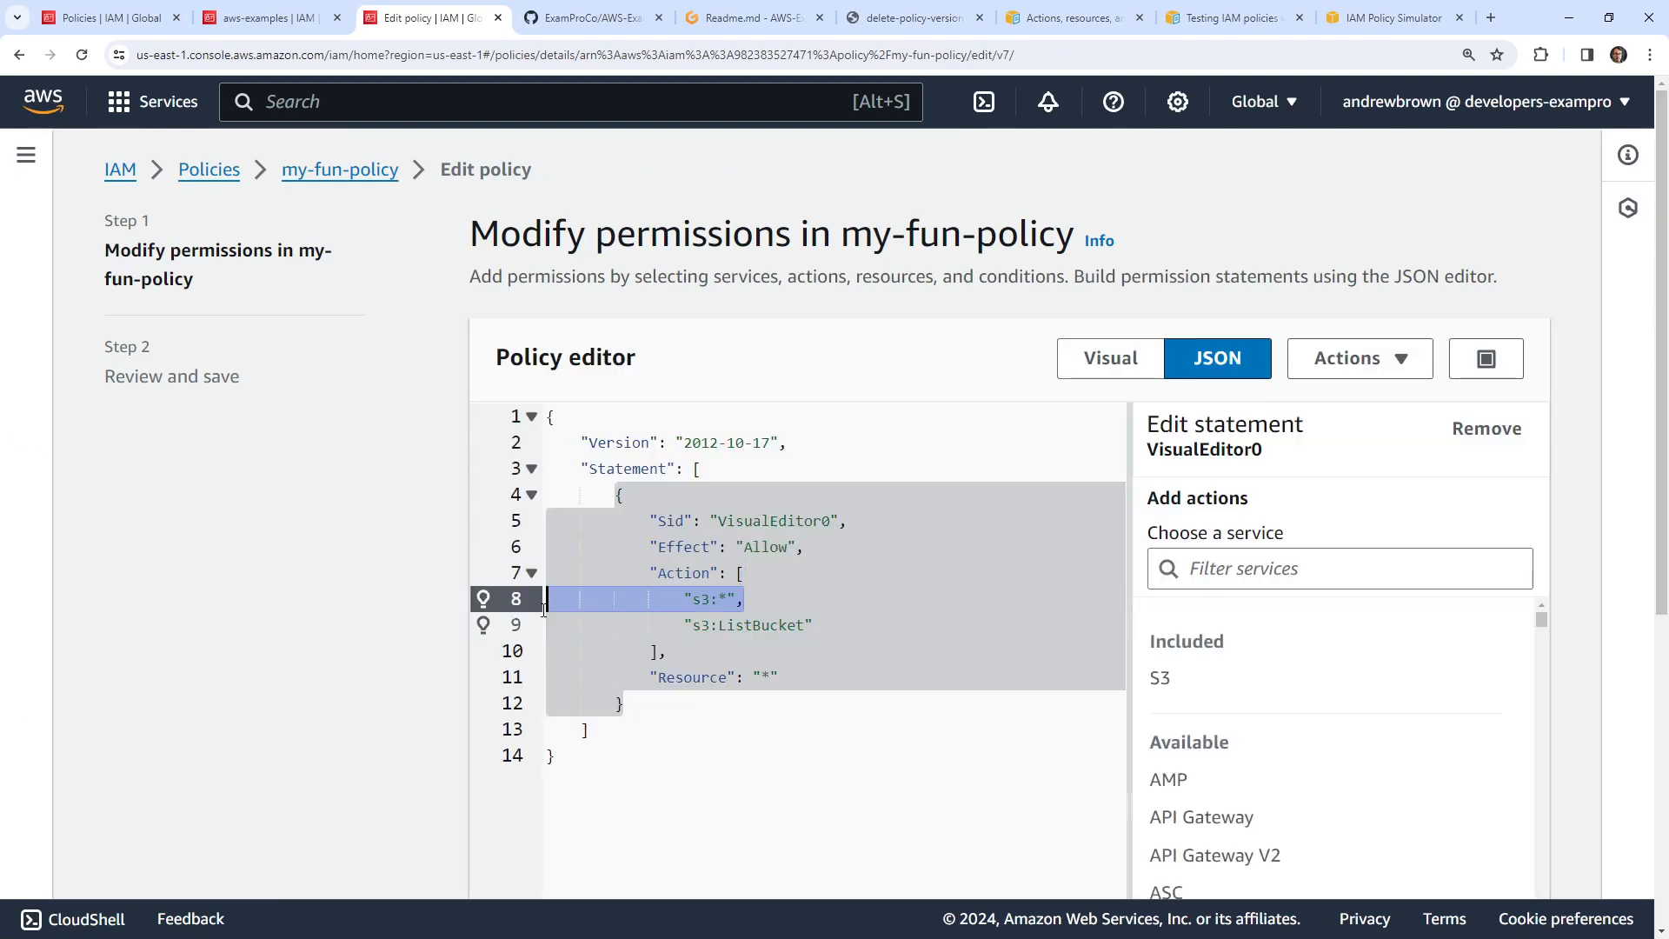
key("BackSpace")
key("BackSpace")
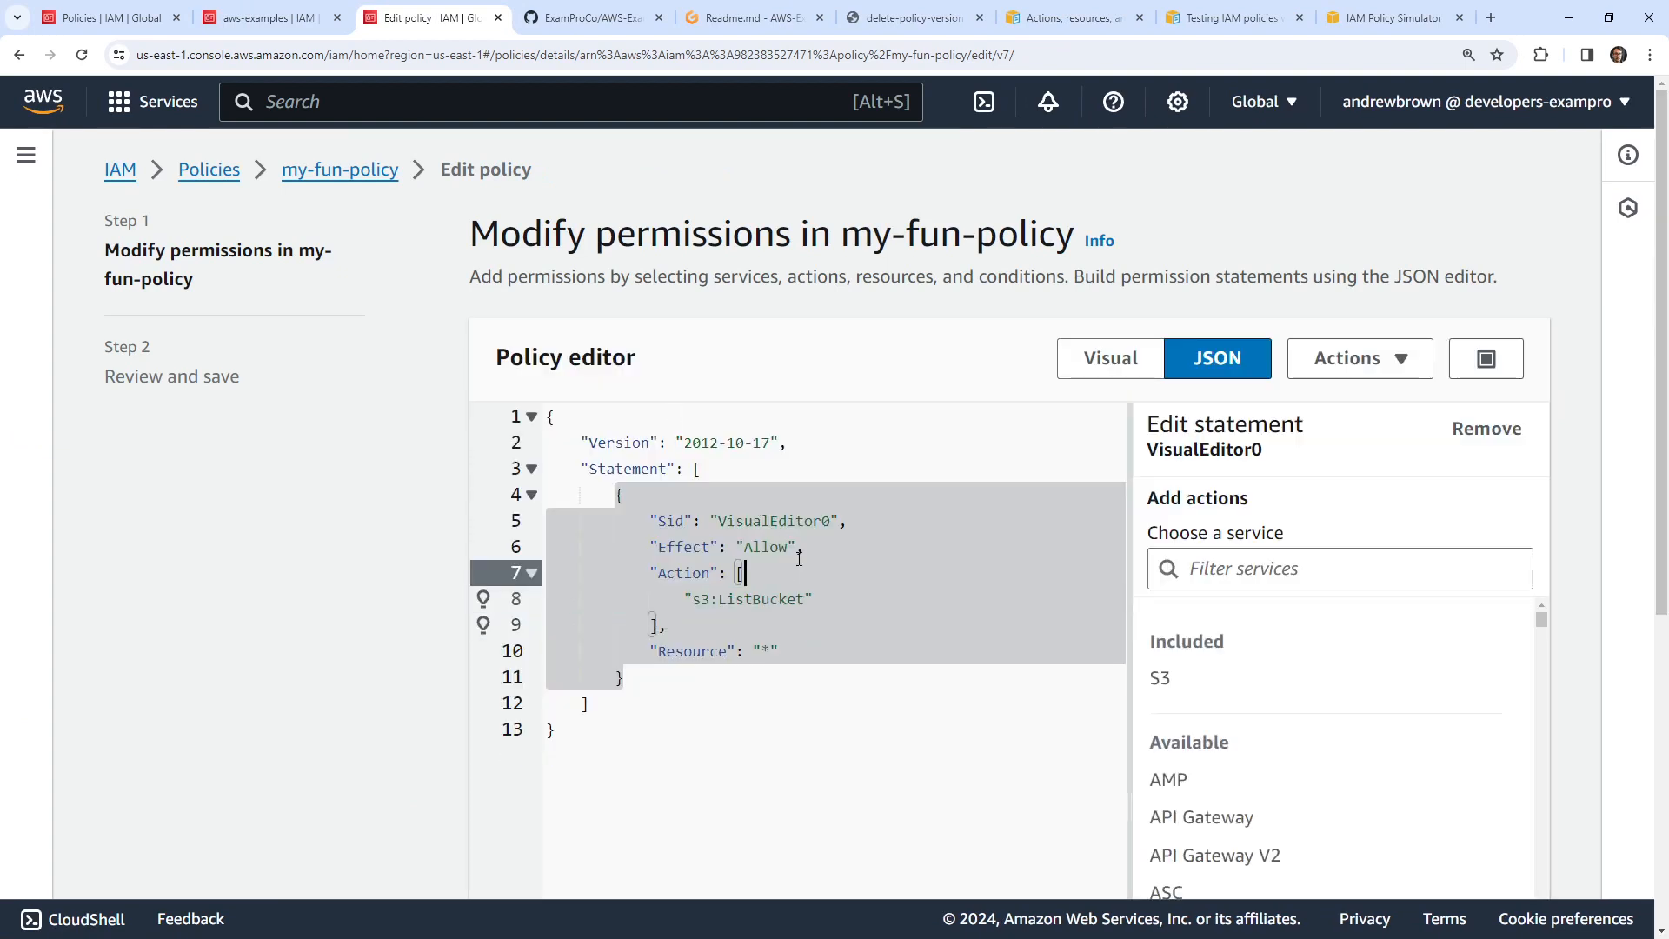
scroll(790, 559, "down", 5)
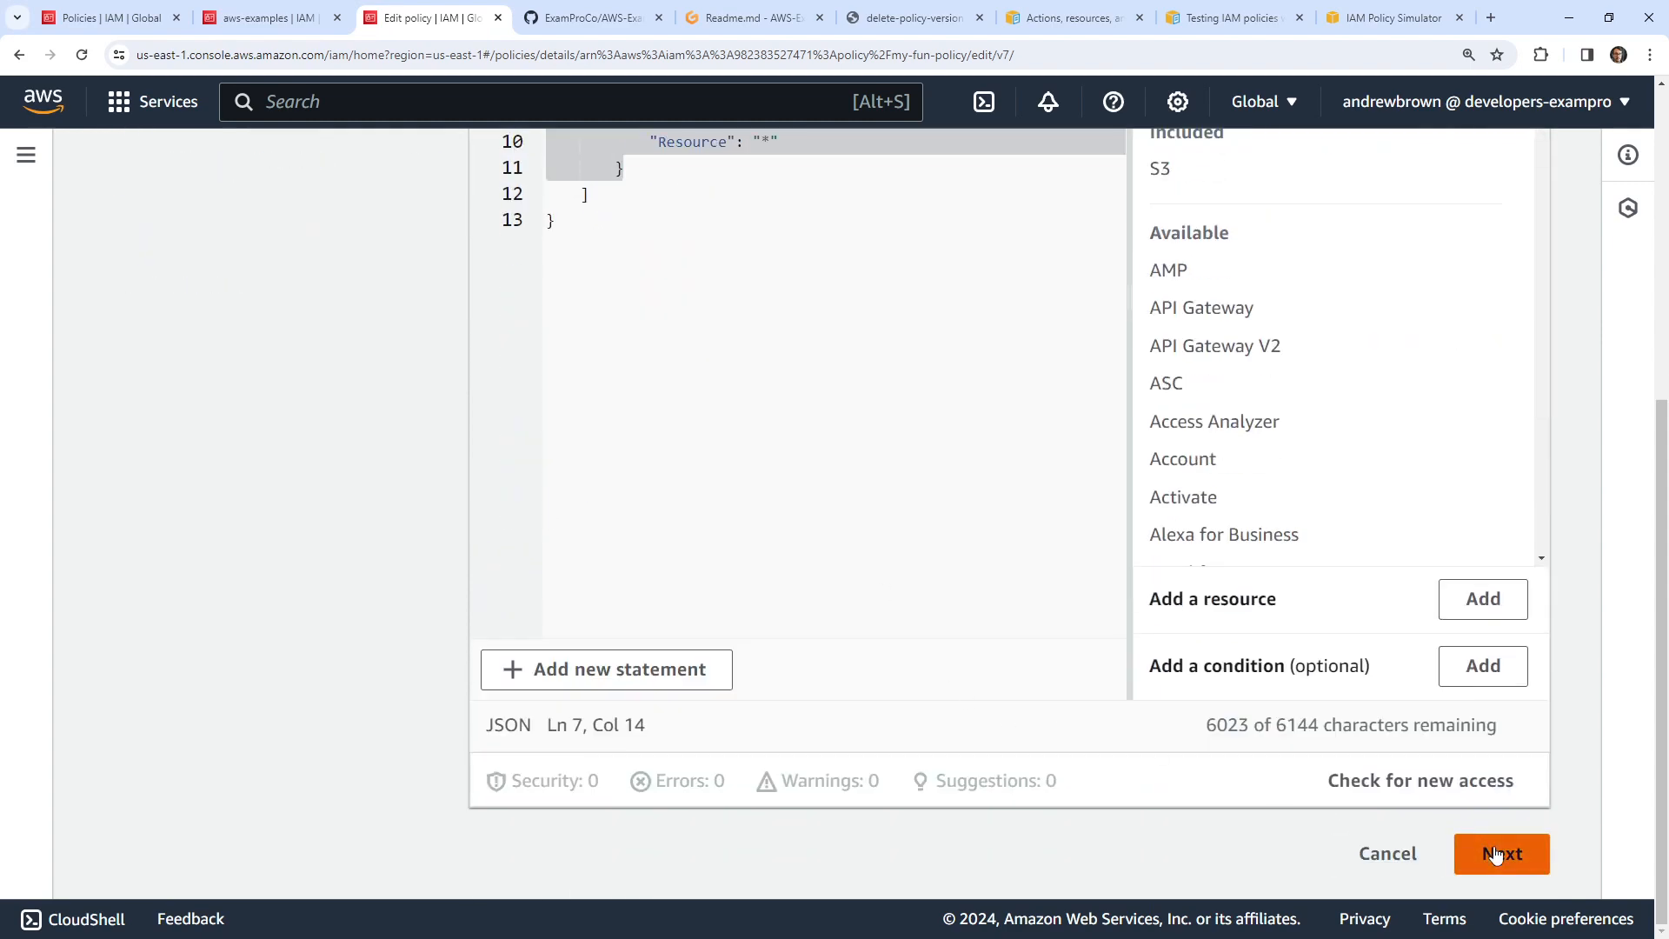
left_click(1490, 853)
left_click(1460, 805)
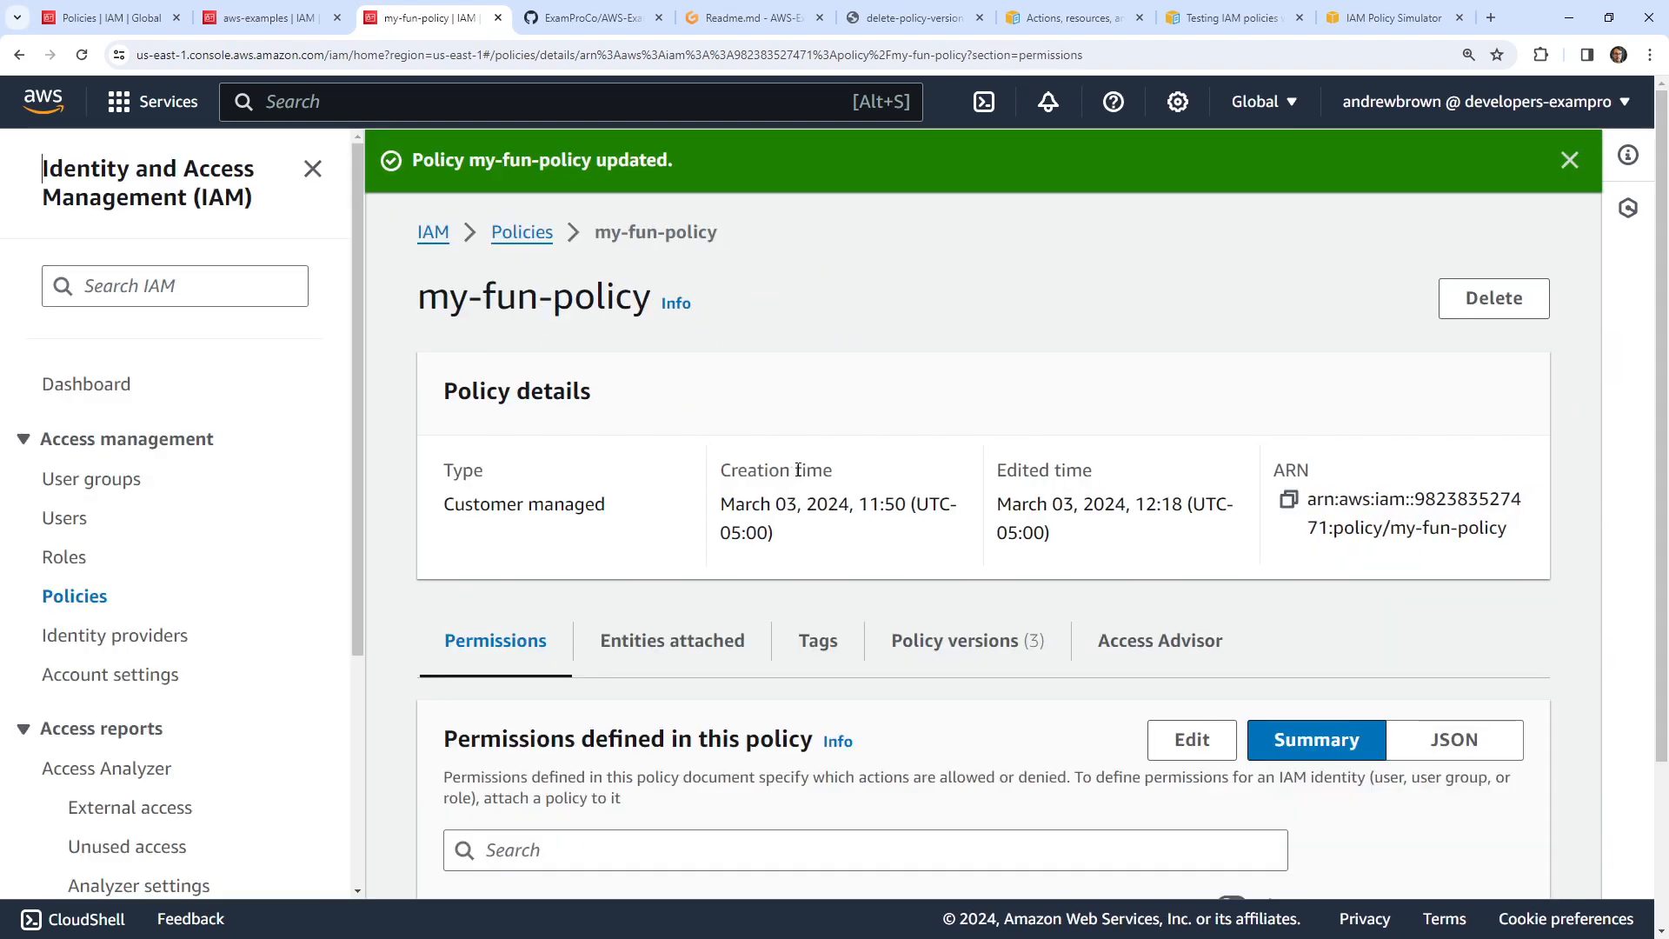
scroll(1020, 386, "down", 3)
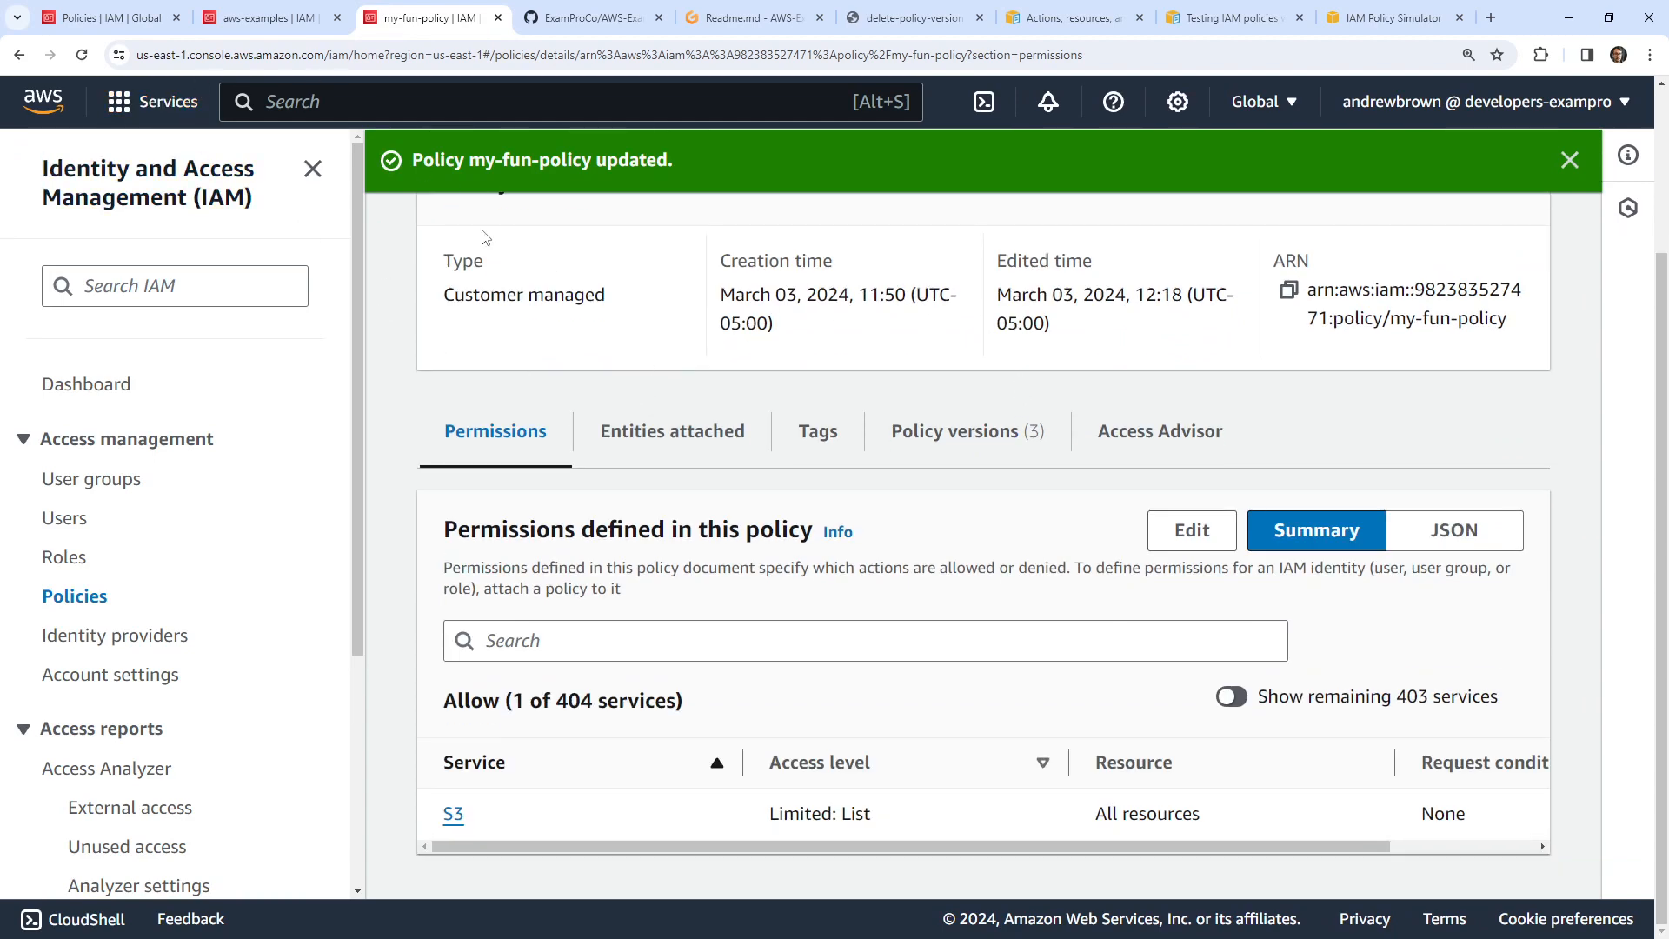
scroll(983, 513, "up", 3)
- Close the policy page, reload the aws-examples user and examine the JSON of the attached my-fun-policy
left_click(291, 28)
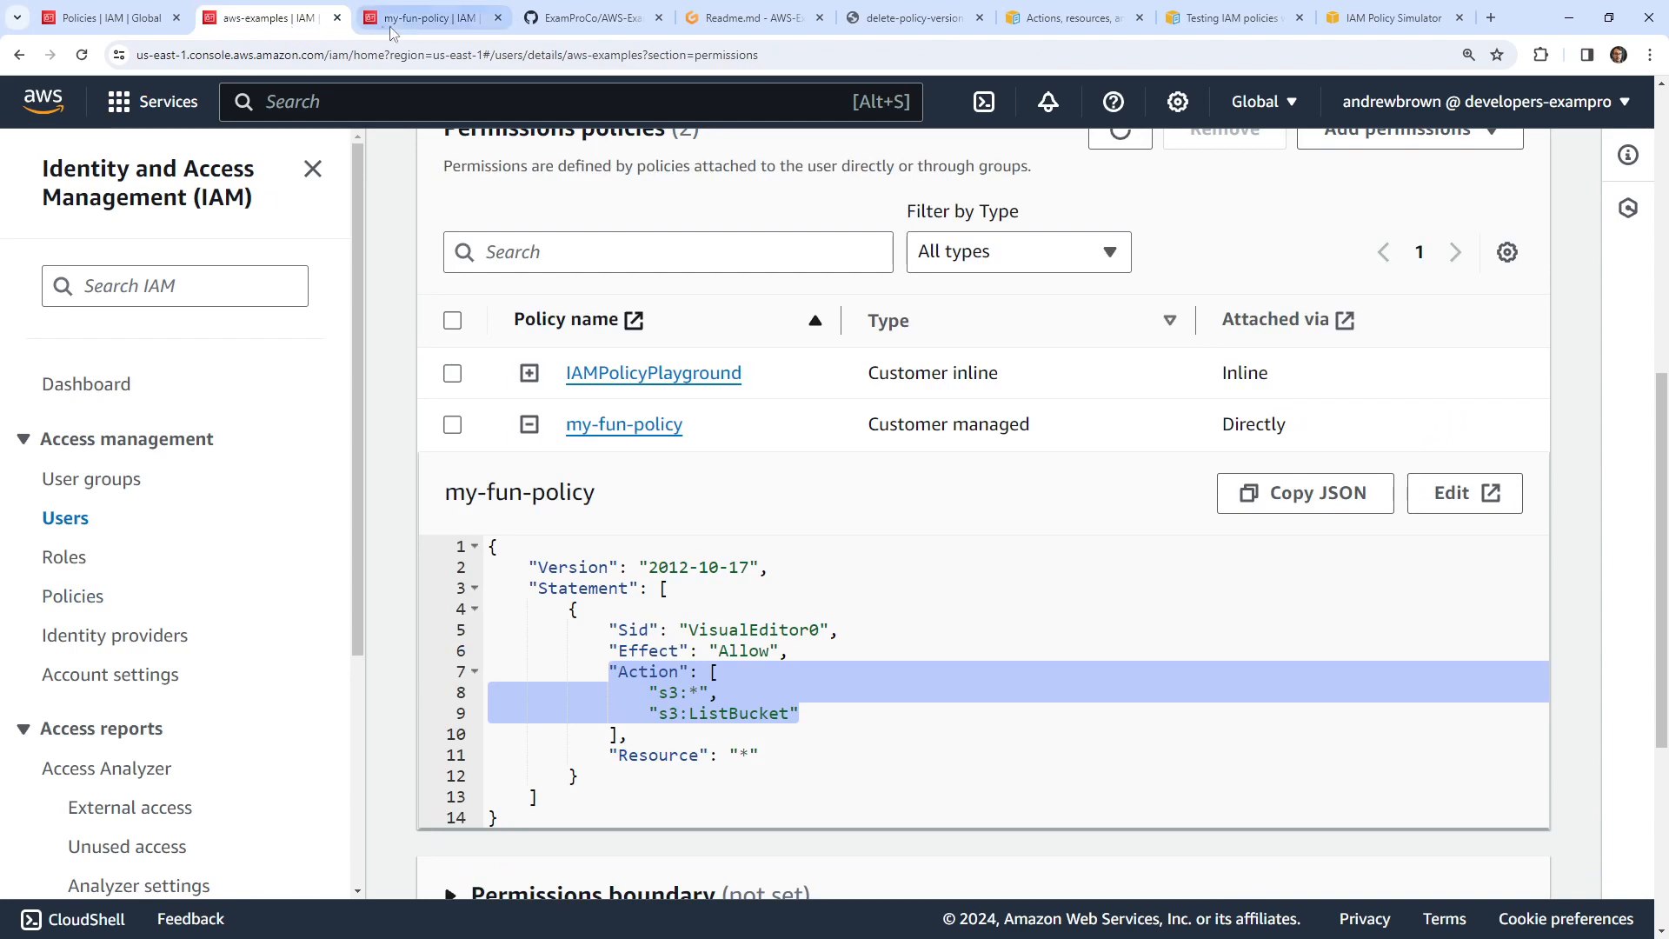
left_click(453, 30)
left_click(497, 21)
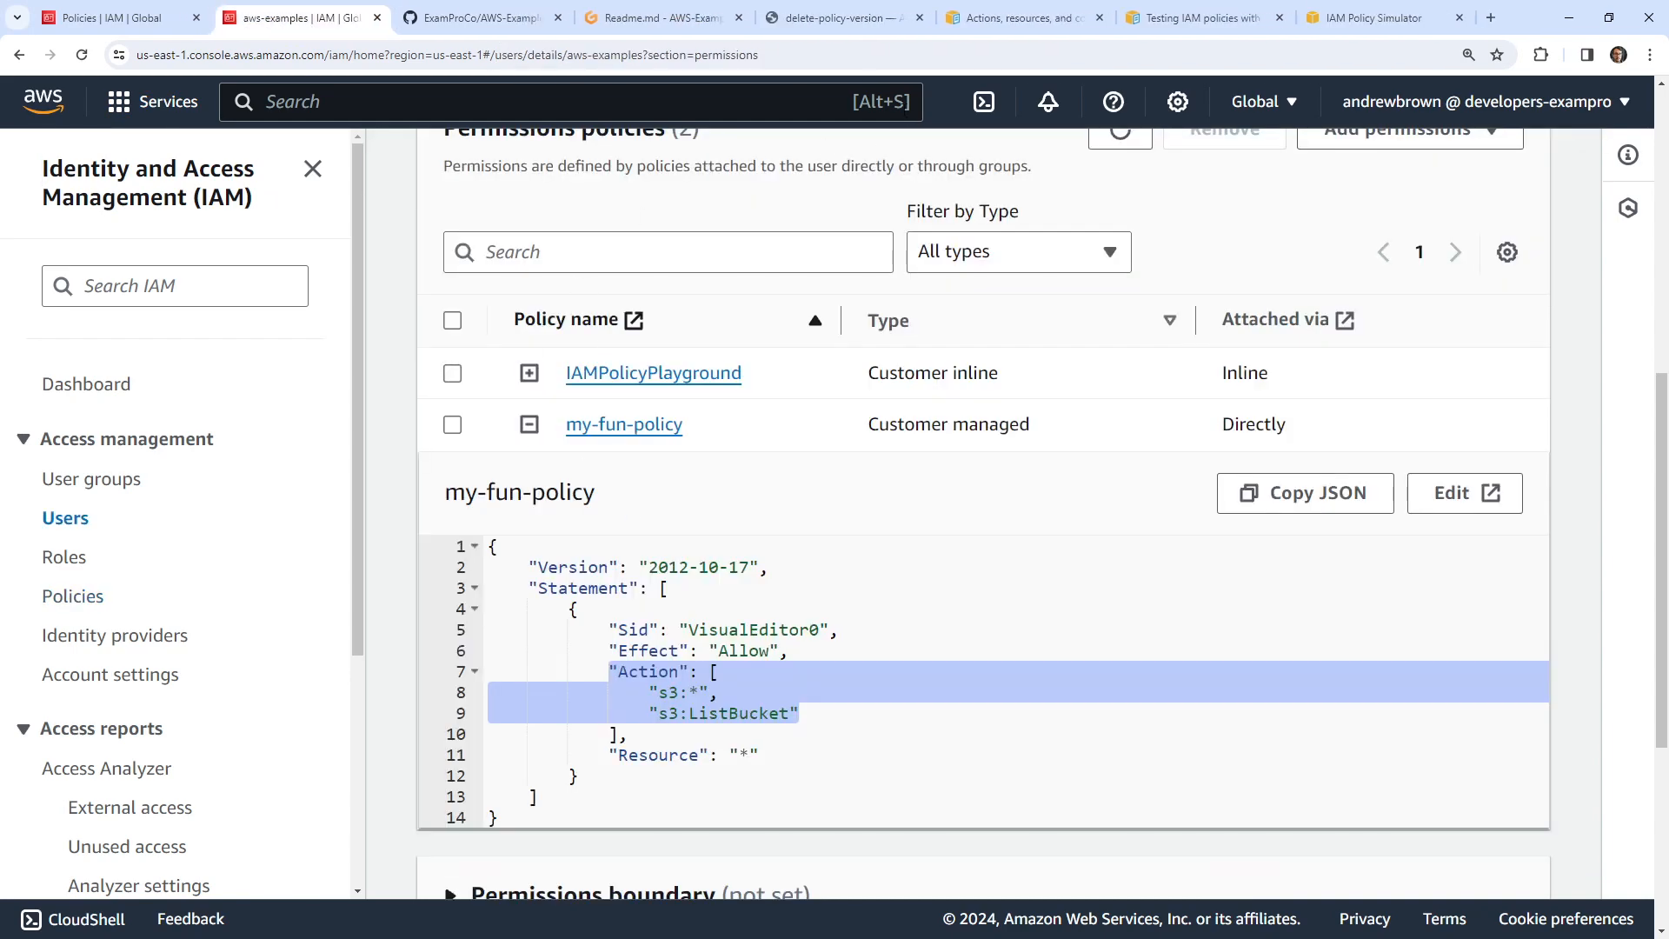
left_click(856, 62)
key("Return")
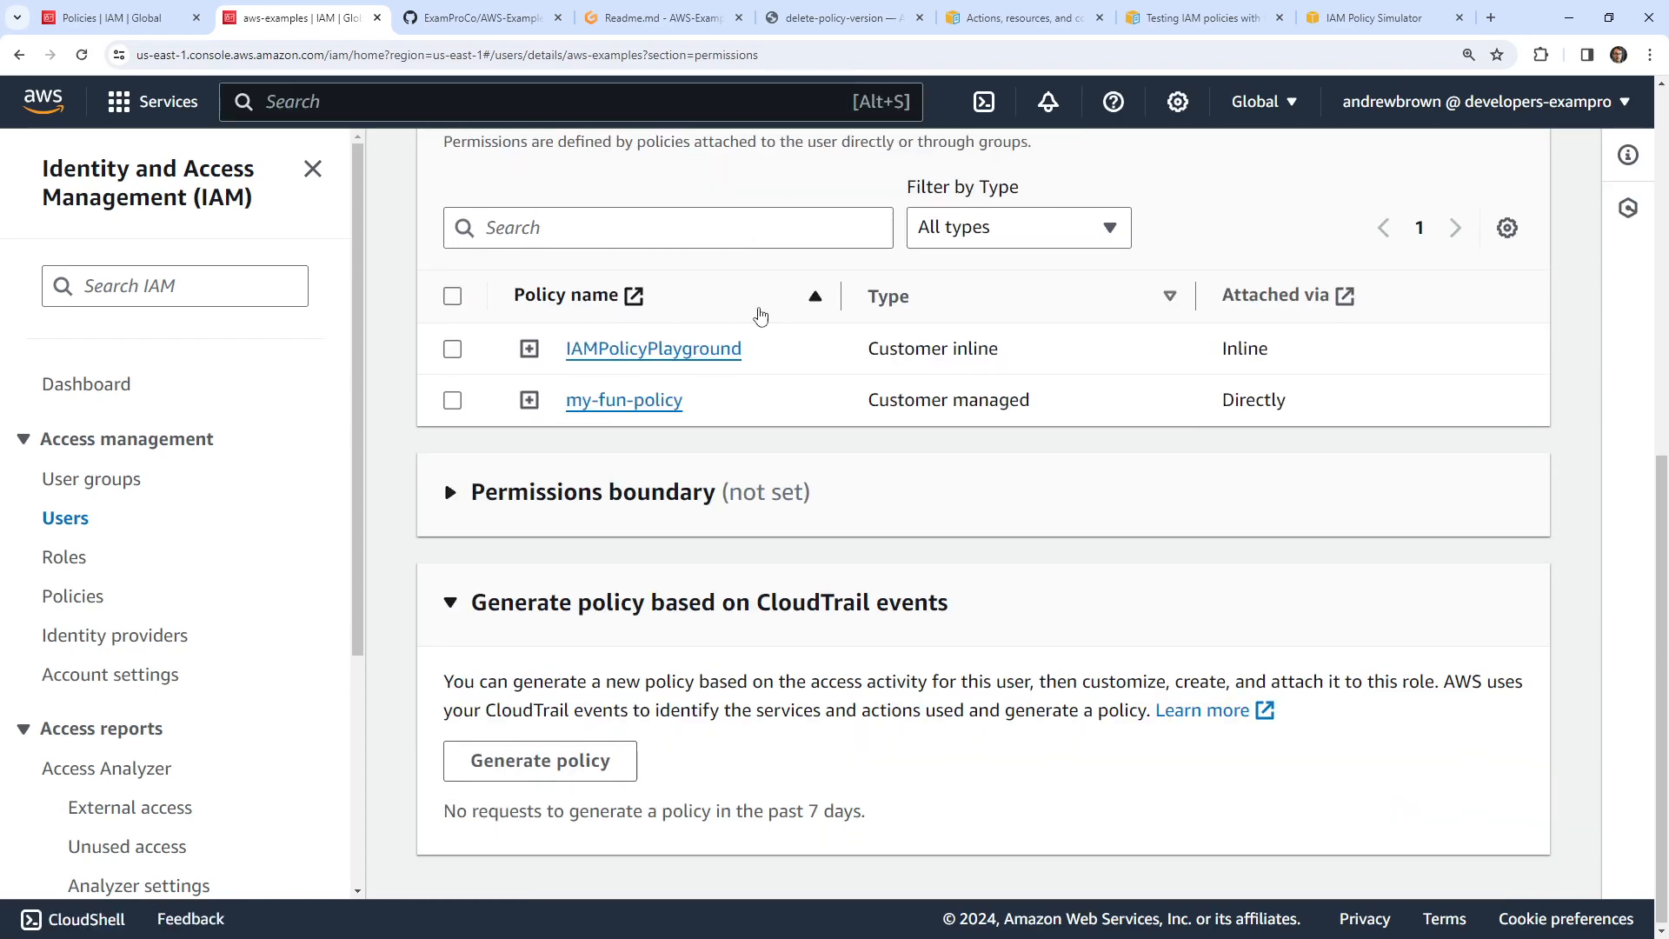
left_click(532, 401)
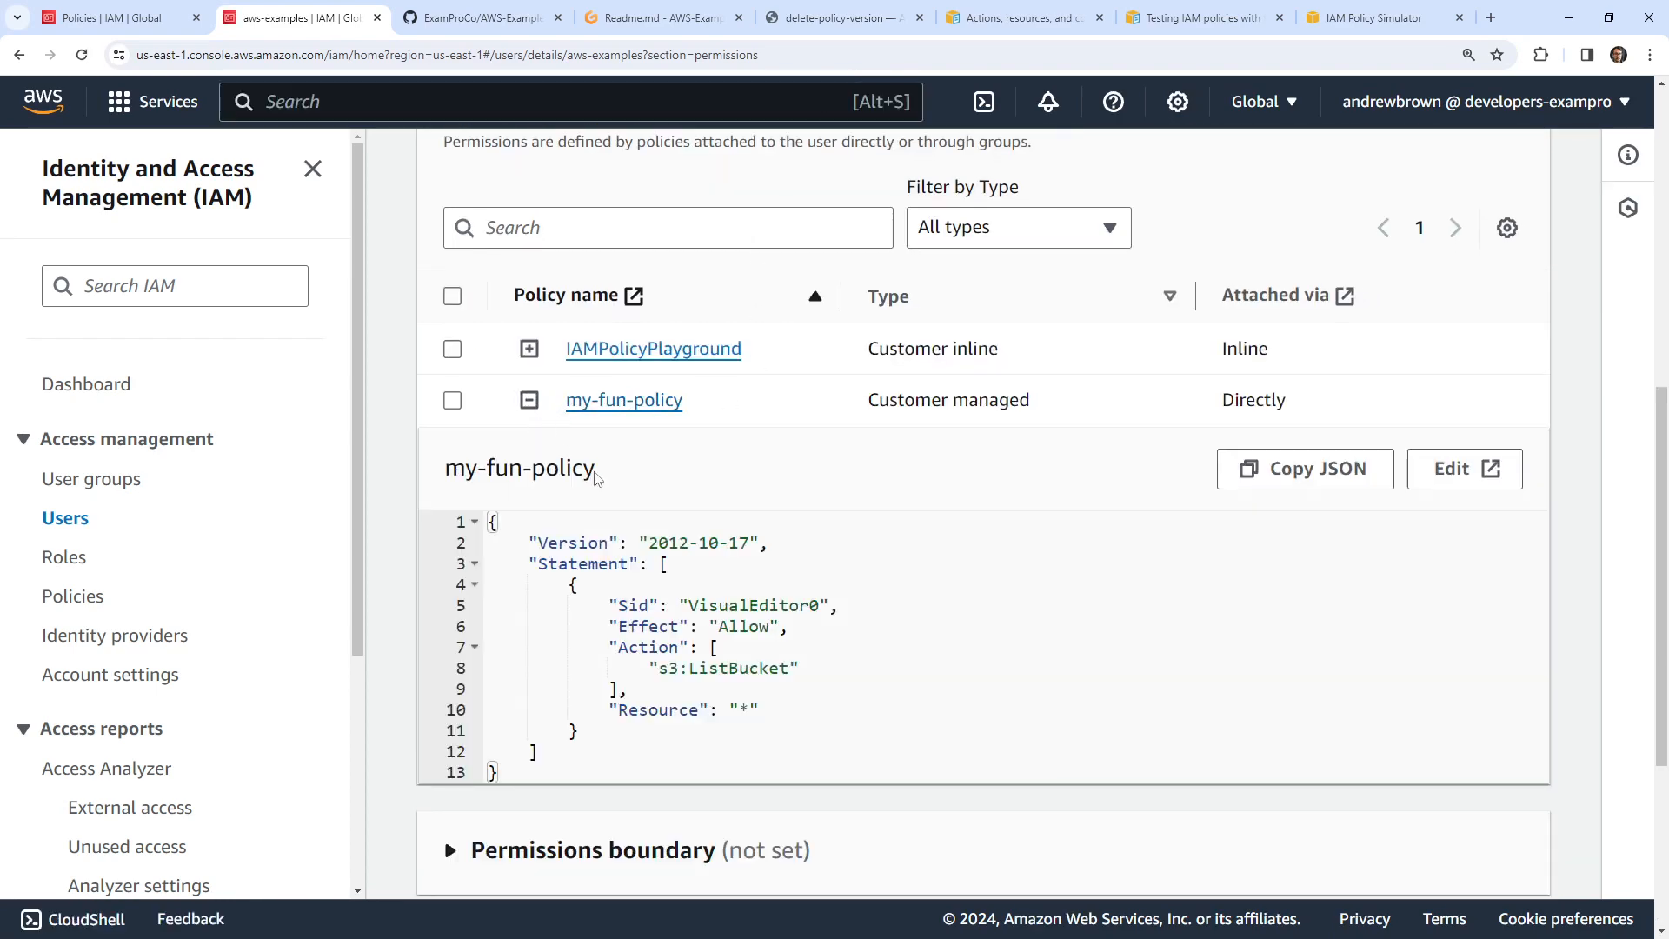
- Run aws s3 ls again in the Gitpod terminal to test access with only the s3:ListBucket action
left_click(660, 18)
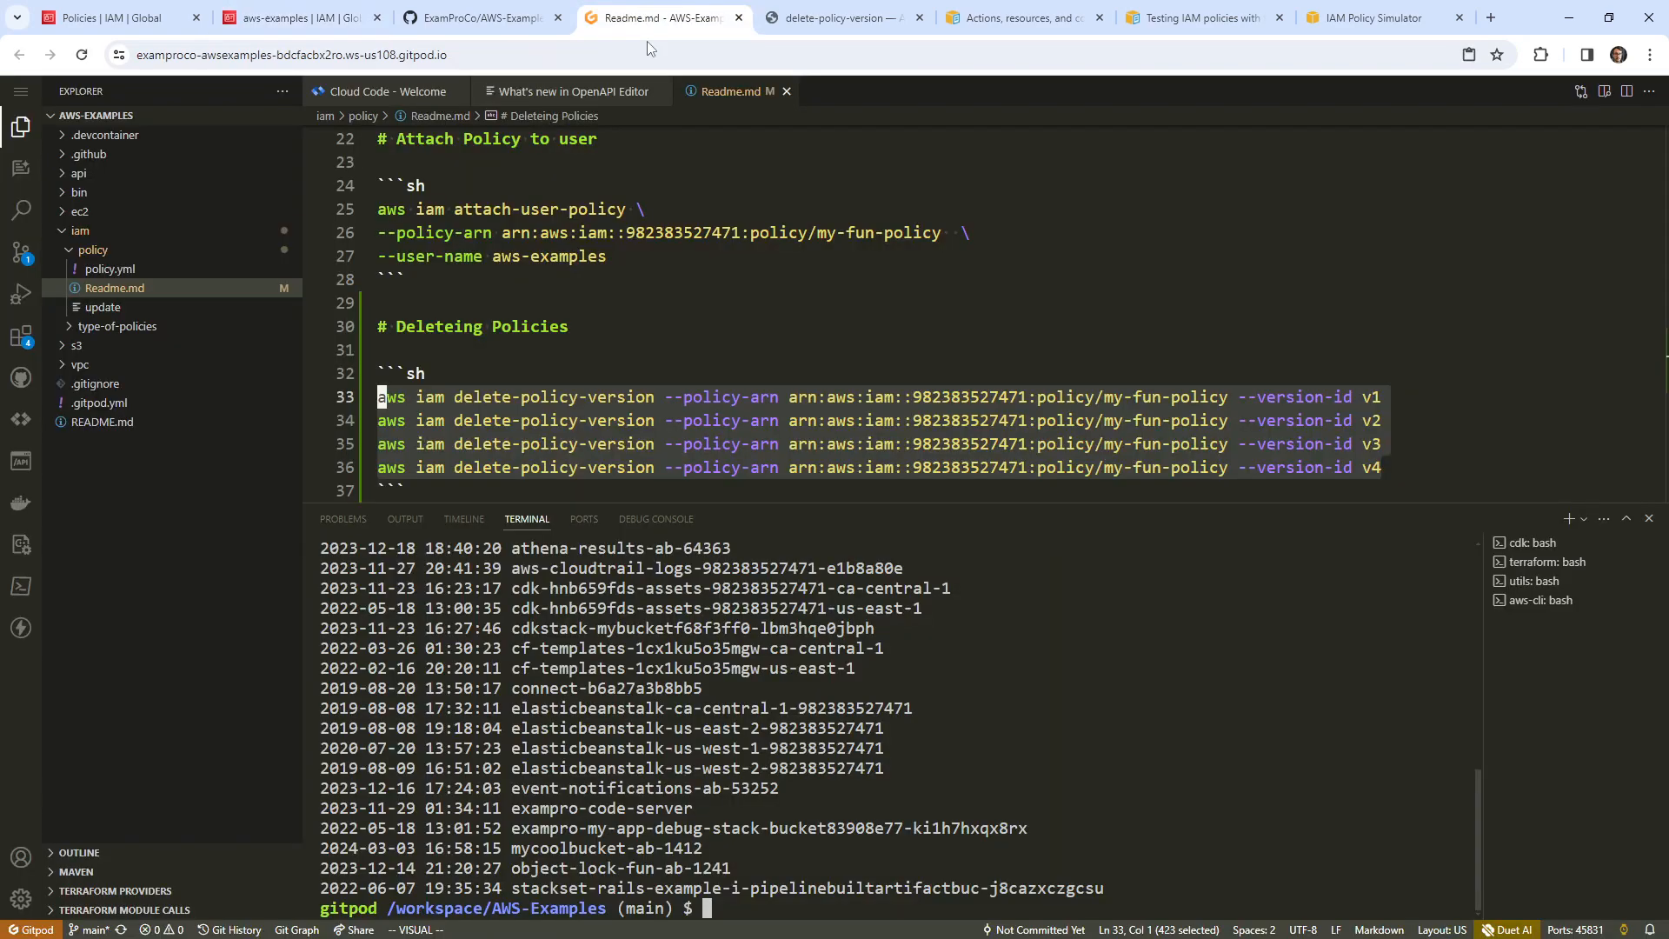
key("Up")
key("Return")
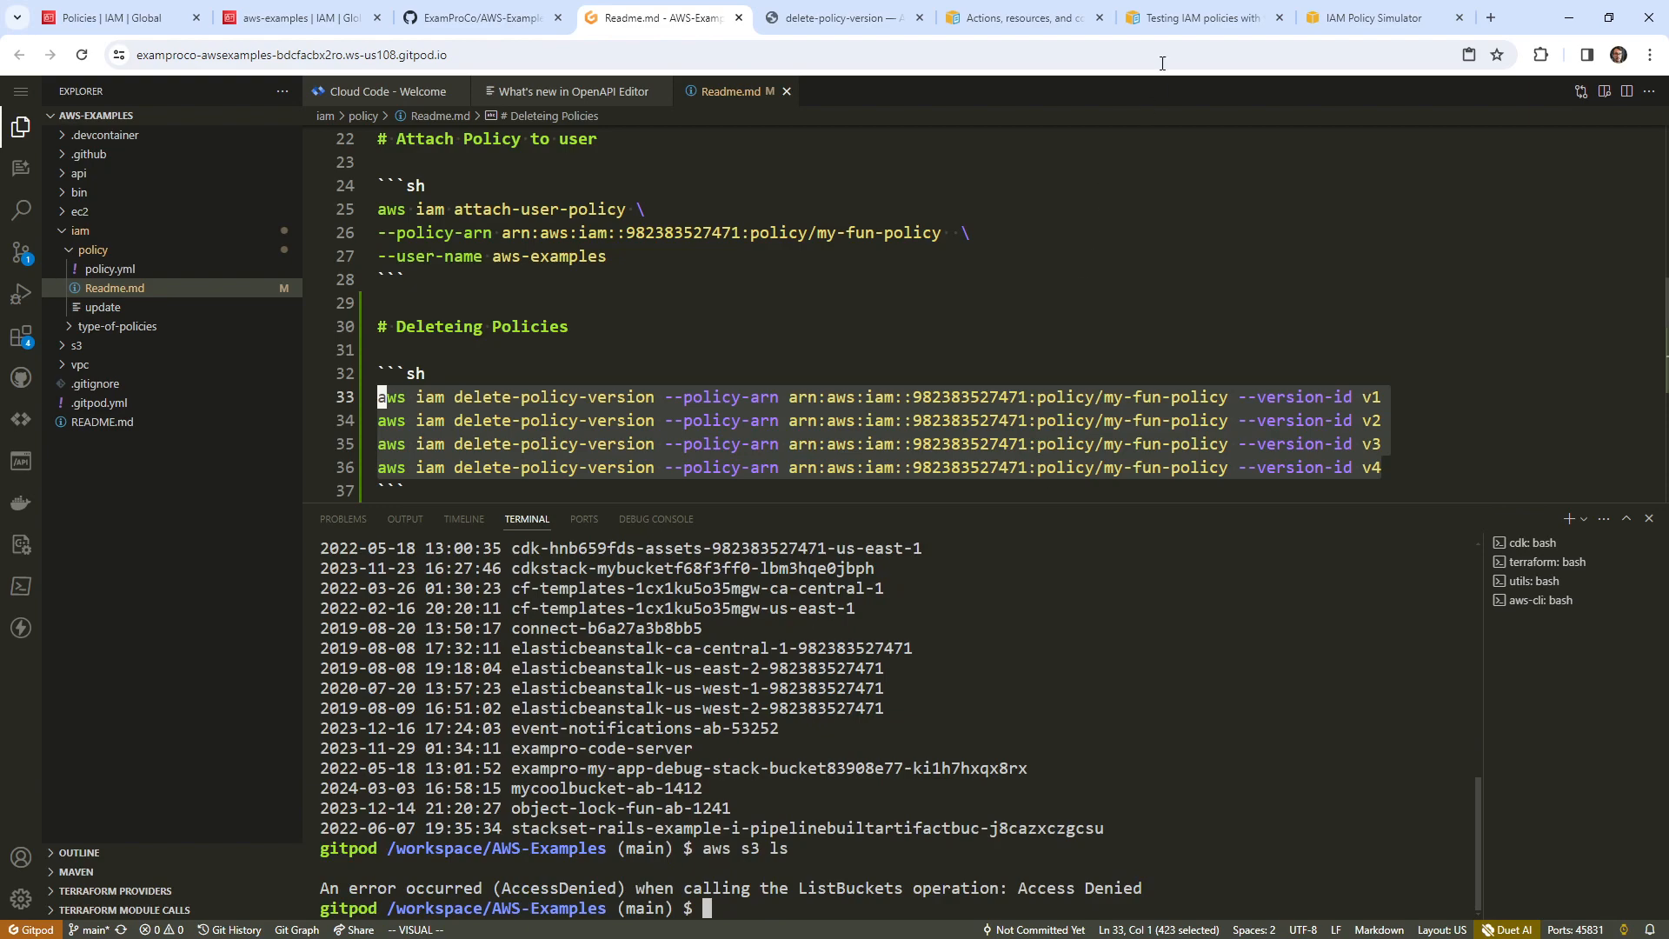
- Search the Amazon S3 service authorization reference for listbucket and examine the action's description, resource type and condition keys
left_click(1183, 21)
left_click(991, 26)
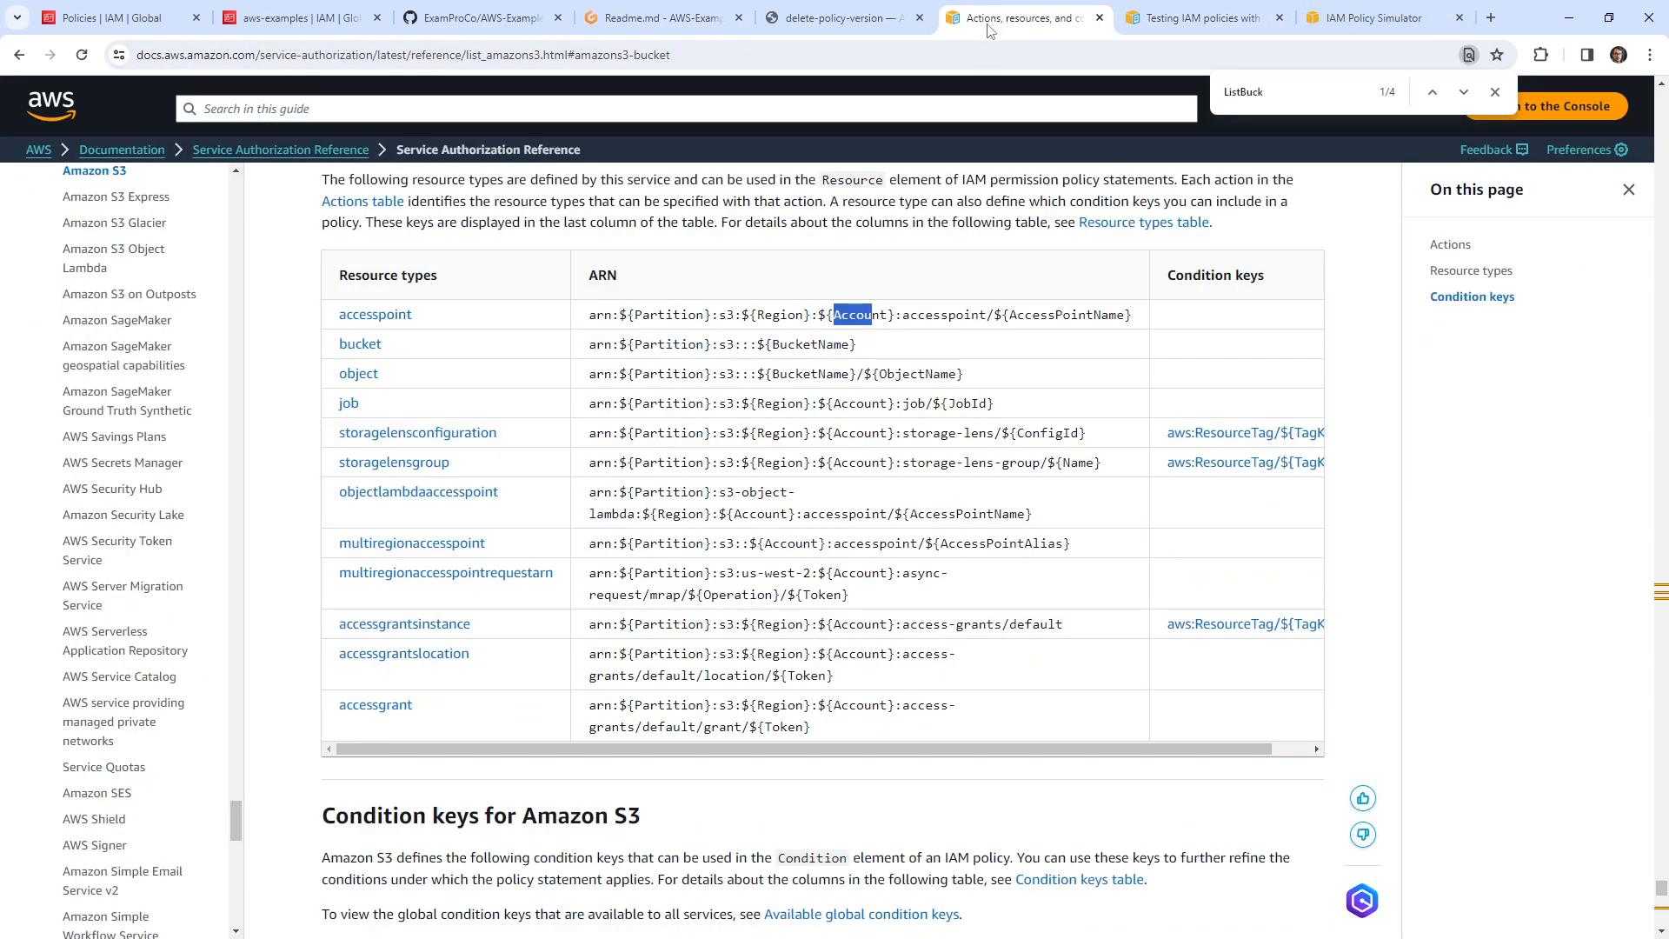
scroll(581, 399, "up", 15)
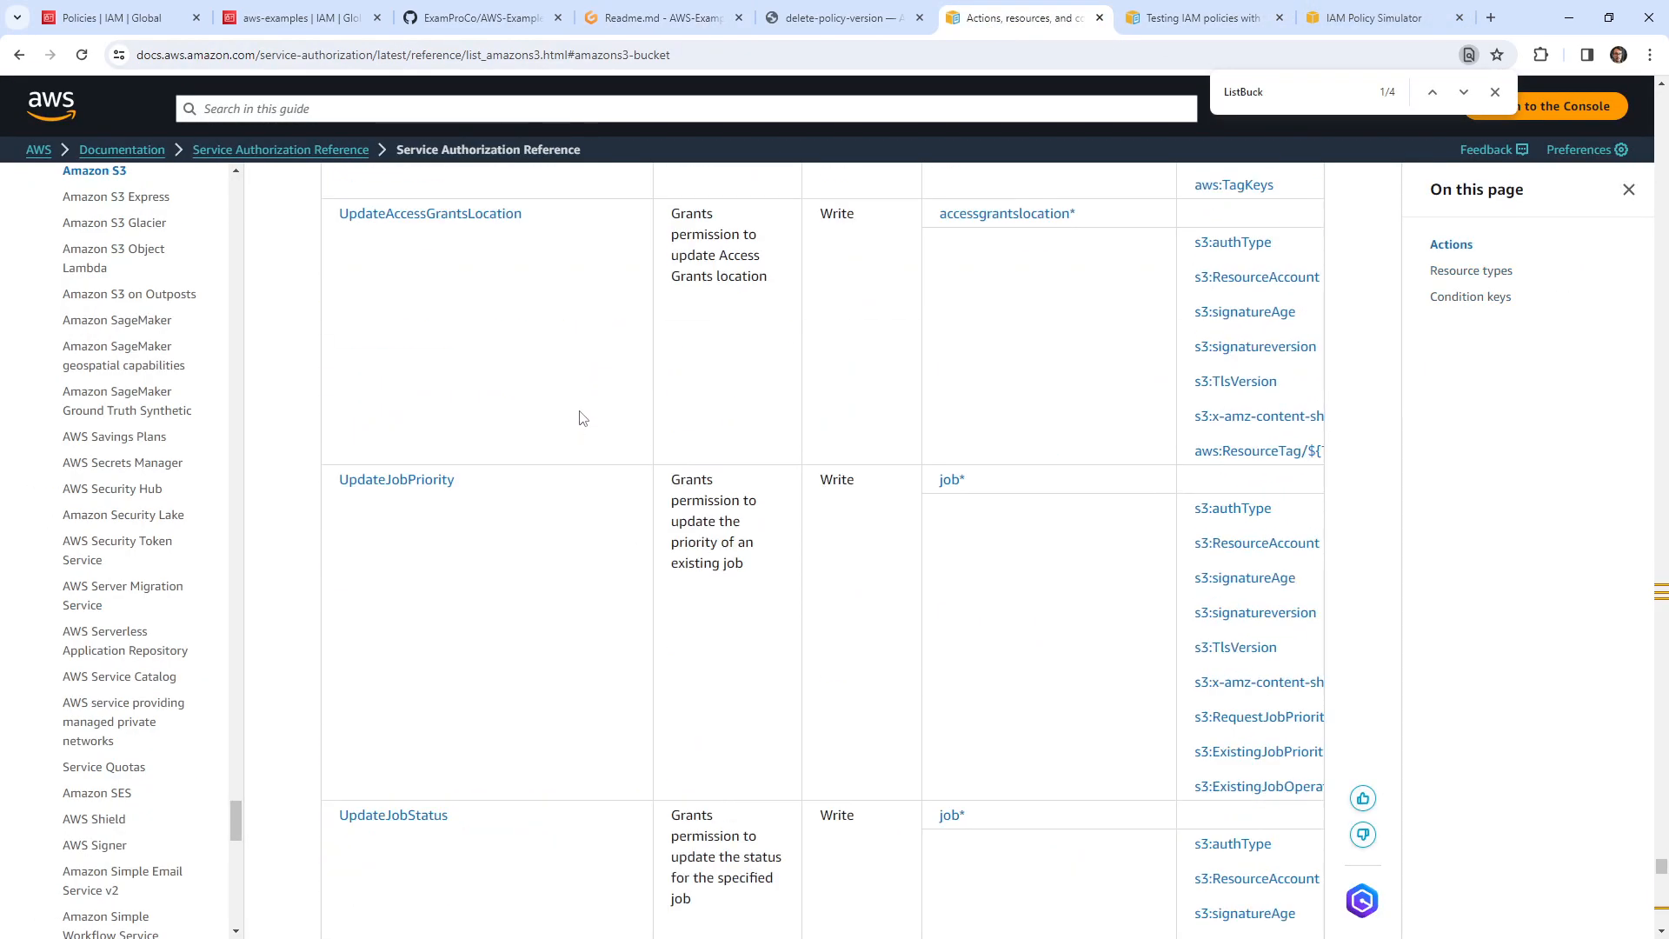
key("ctrl+f")
type("listbucket")
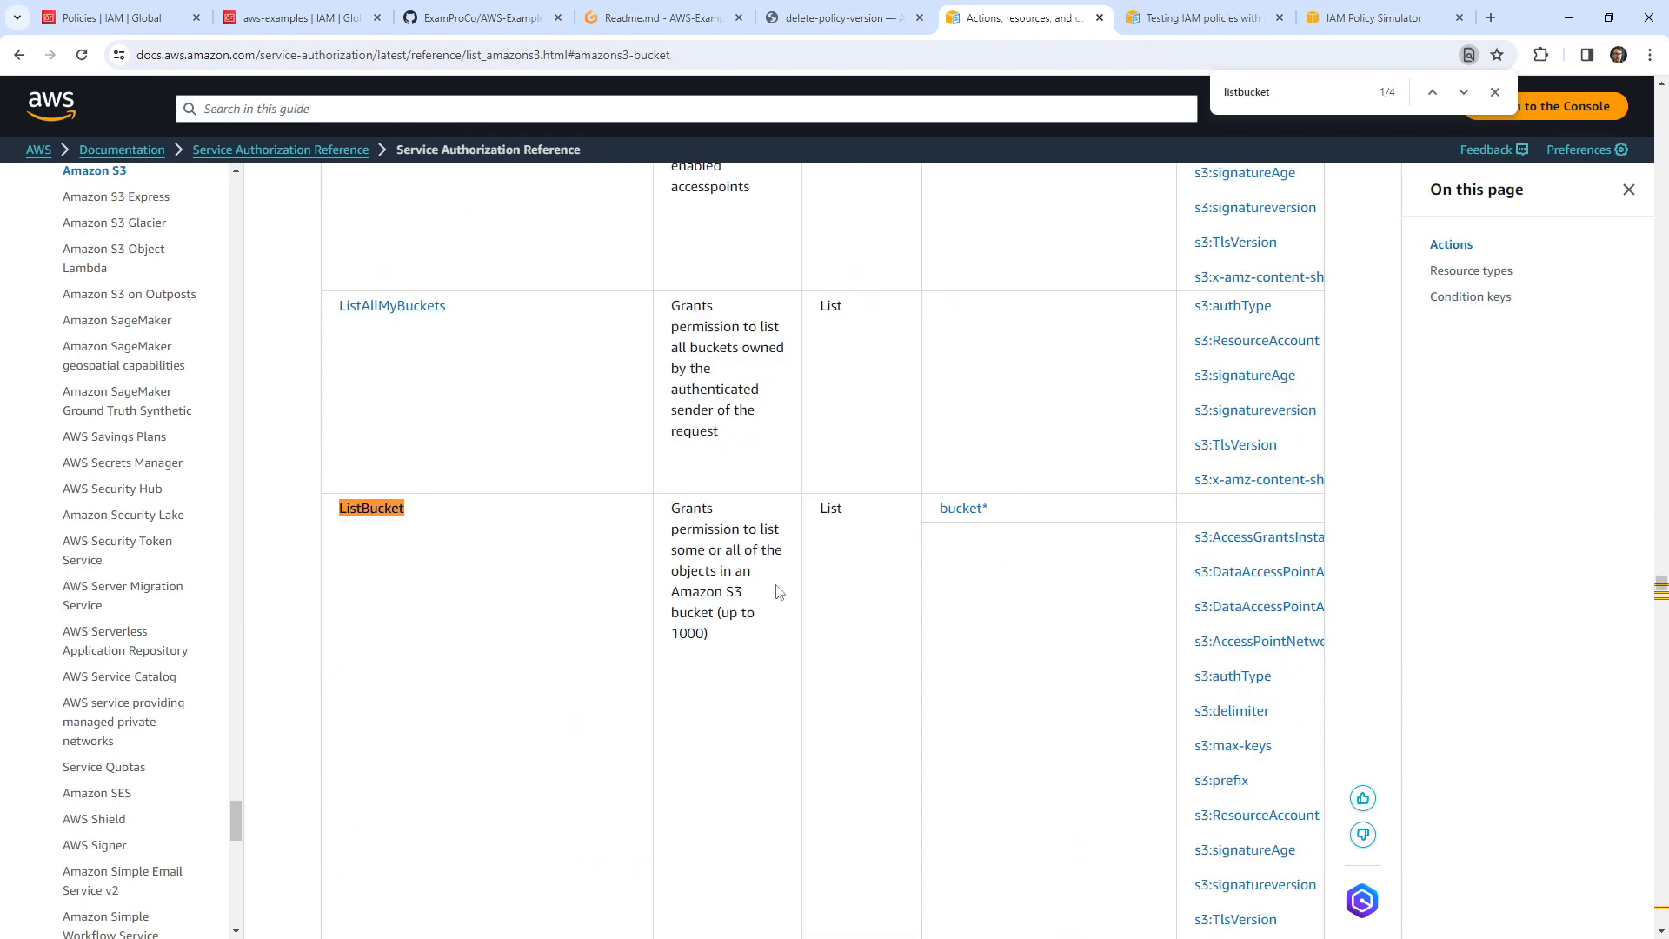
scroll(706, 494, "down", 1)
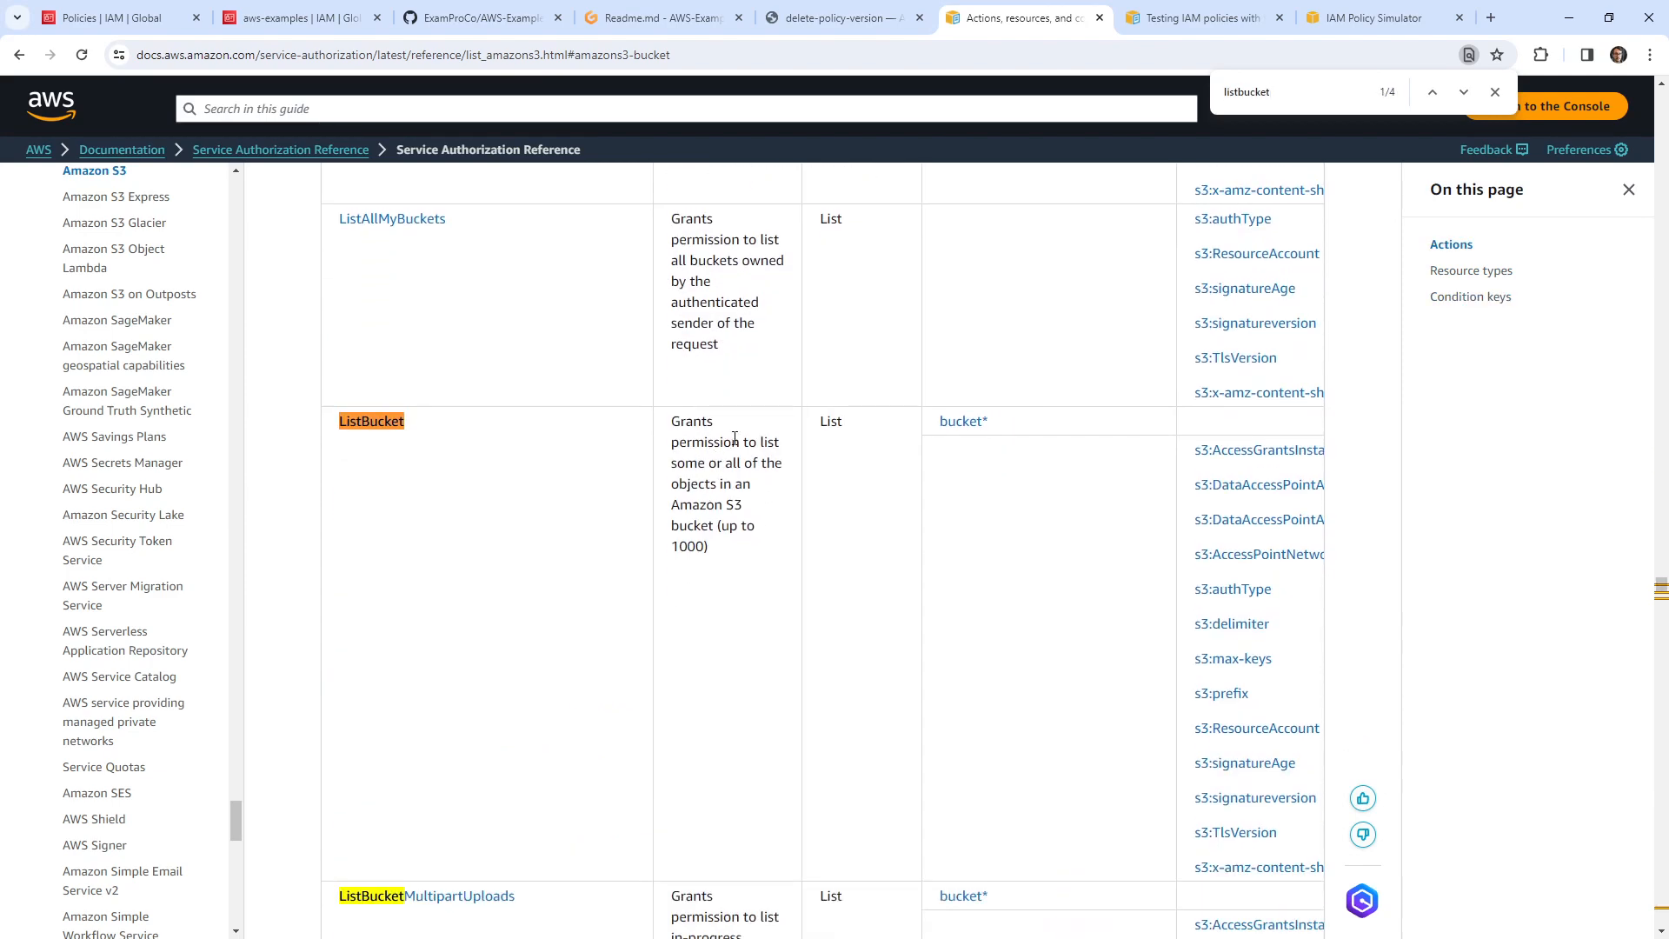
scroll(707, 465, "down", 2)
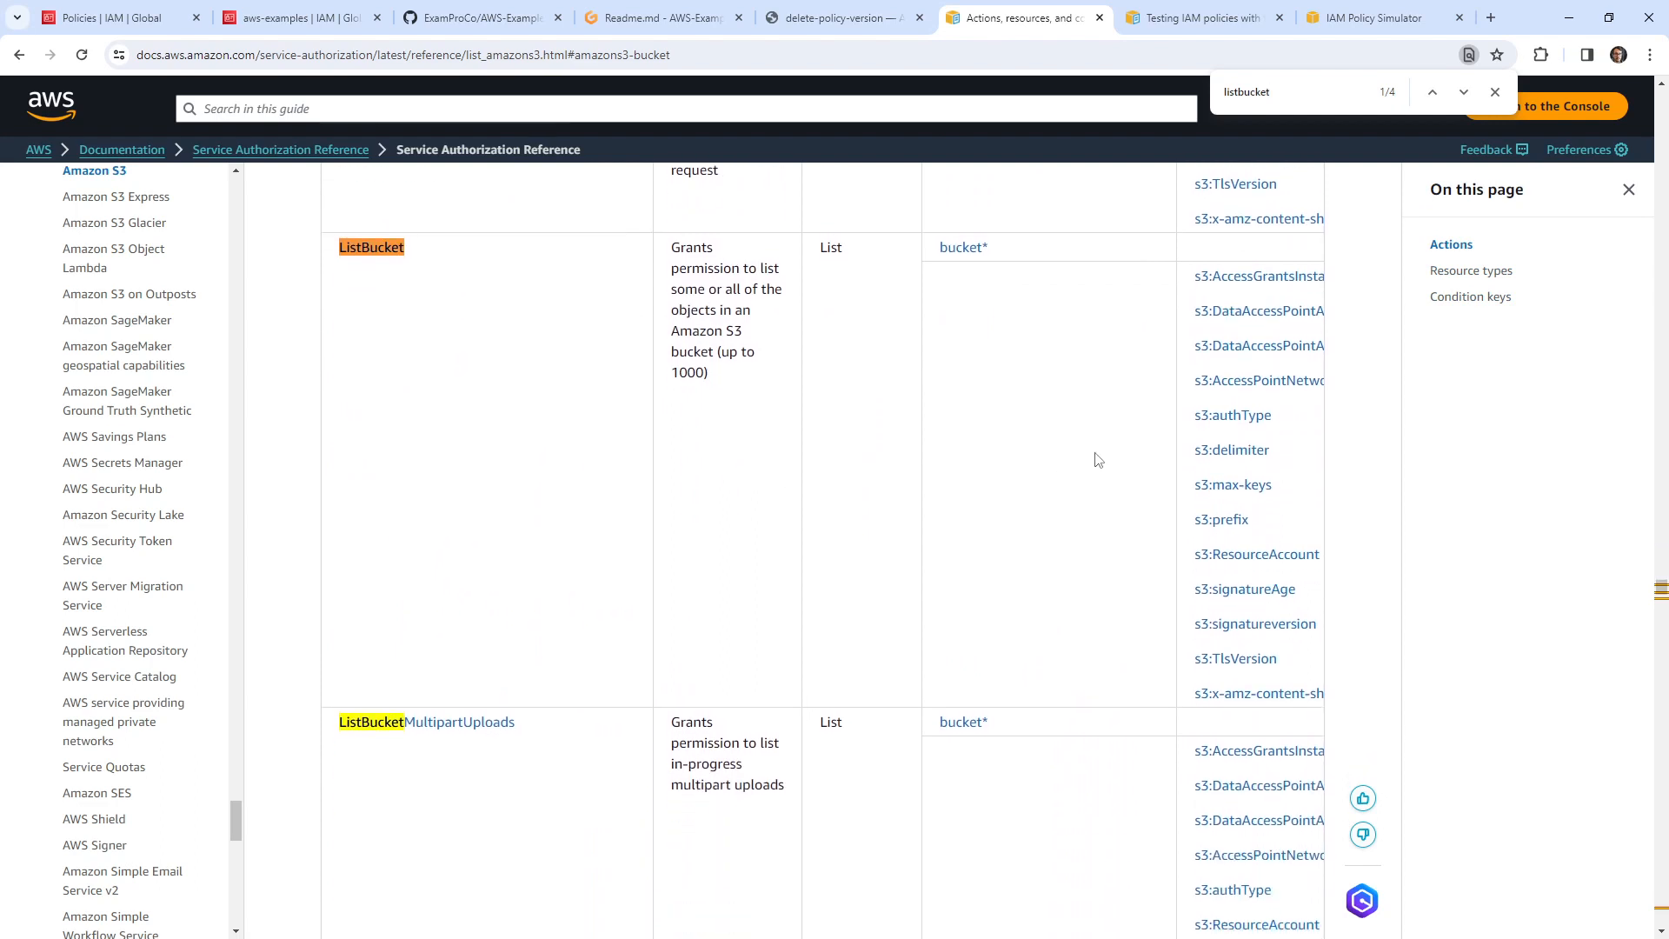
left_click_drag(1096, 460, 1372, 461)
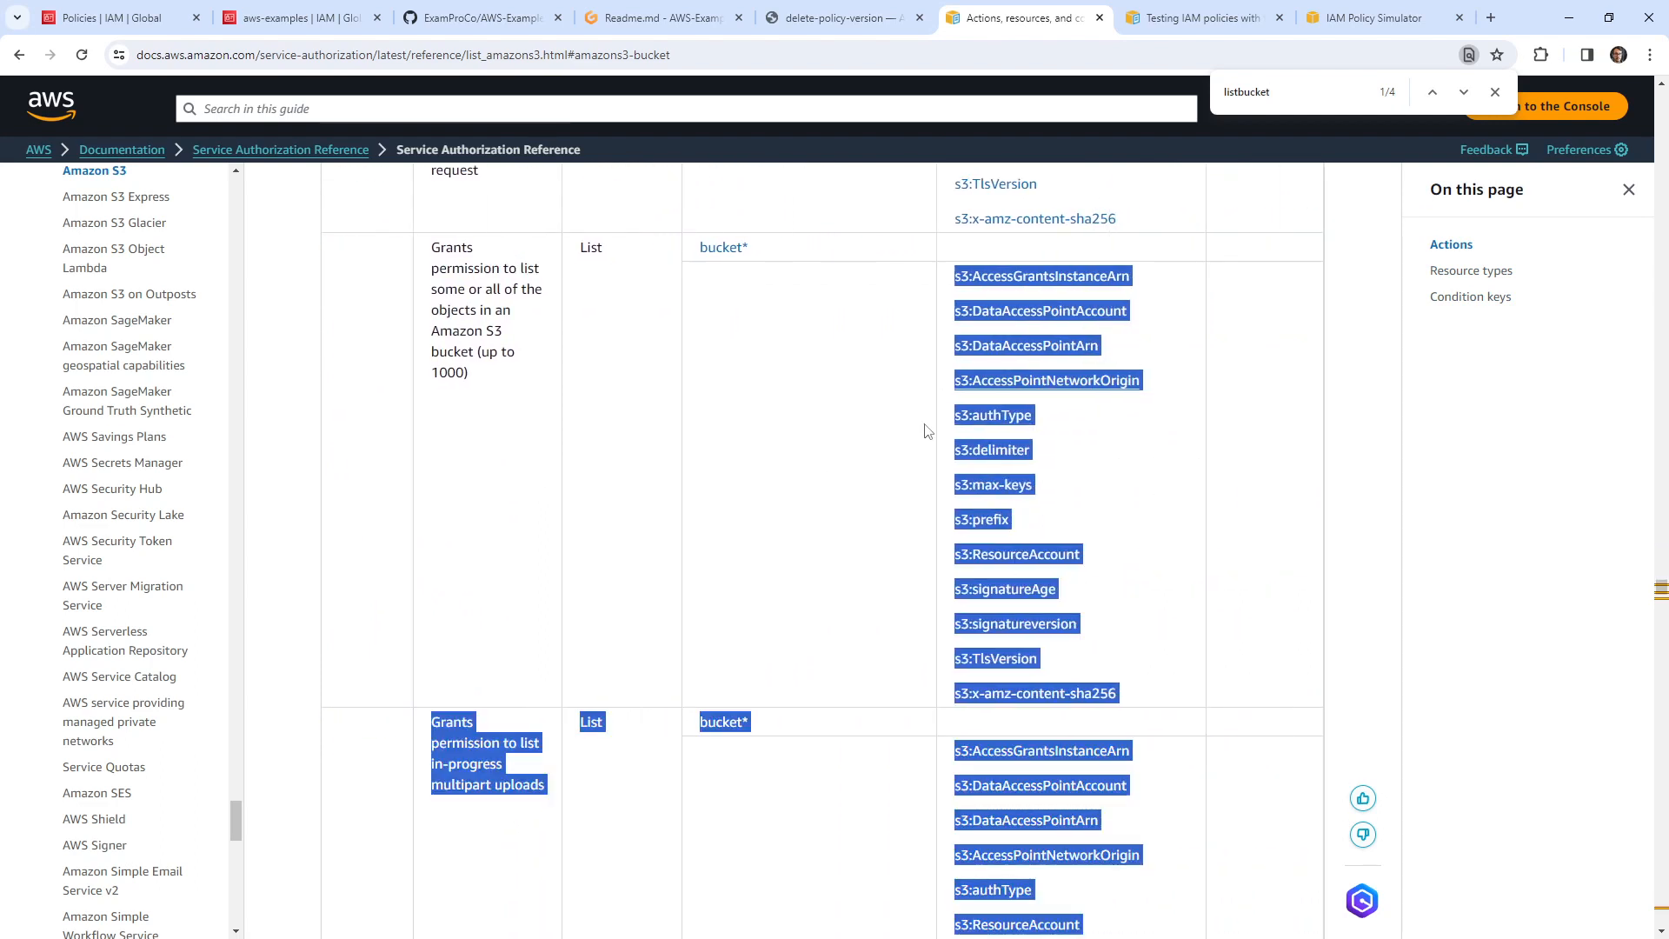
scroll(927, 432, "up", 3)
left_click_drag(927, 432, 218, 503)
left_click(502, 576)
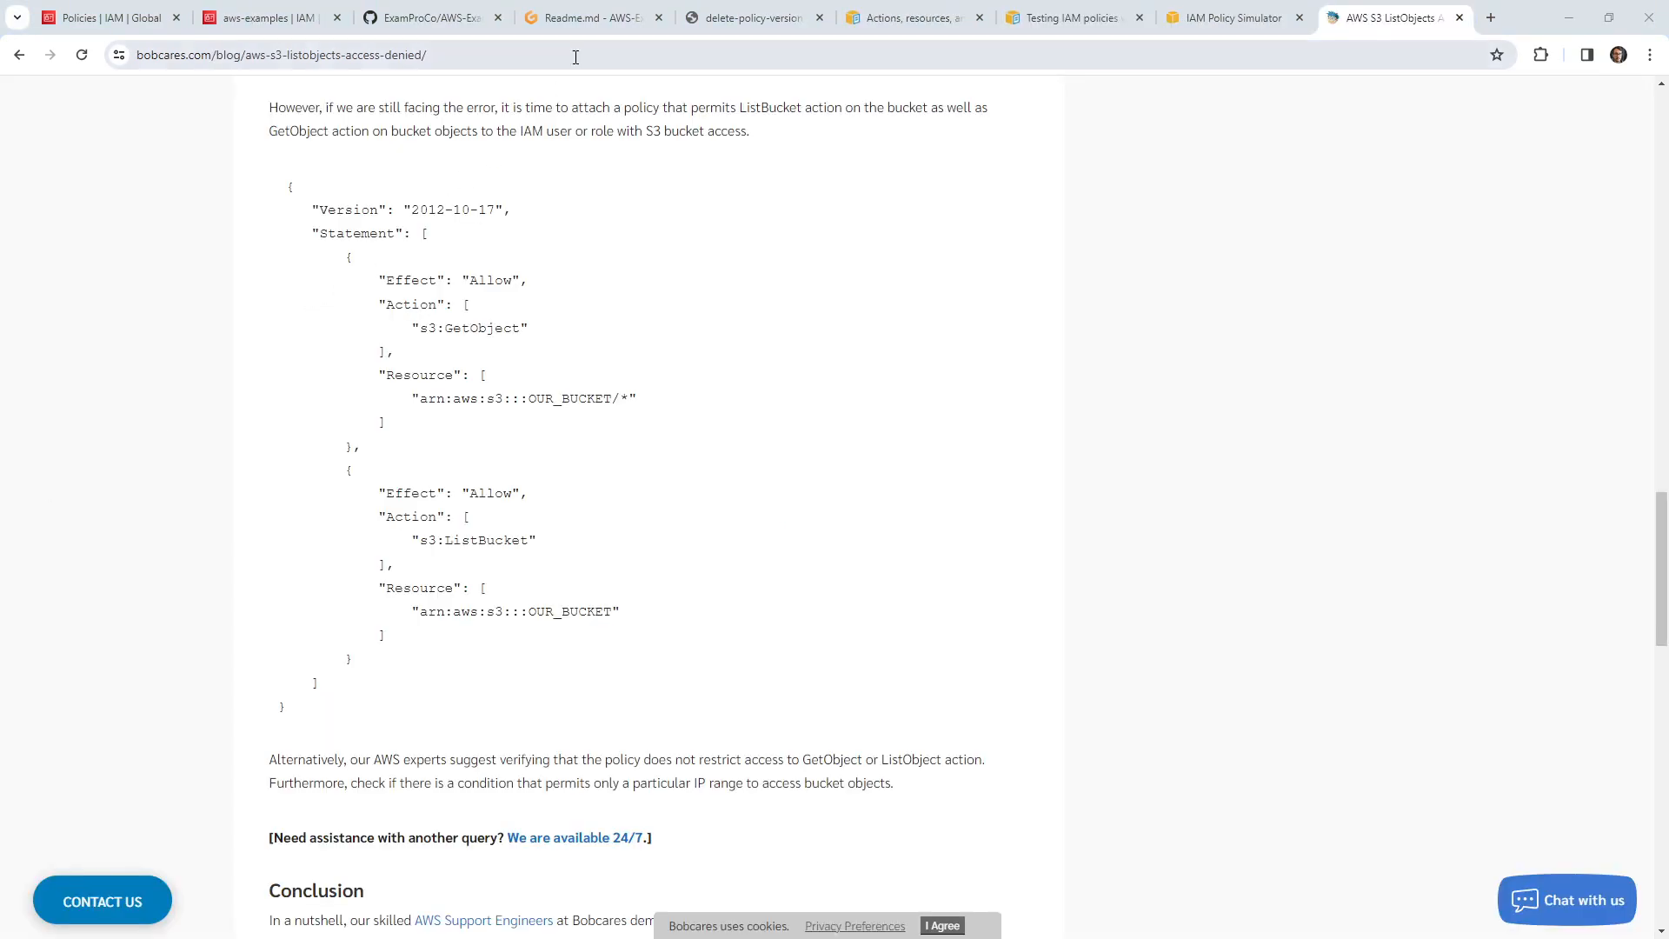
- Return to the aws-examples user and check the s3:ListBucket action in my-fun-policy's JSON
left_click(302, 21)
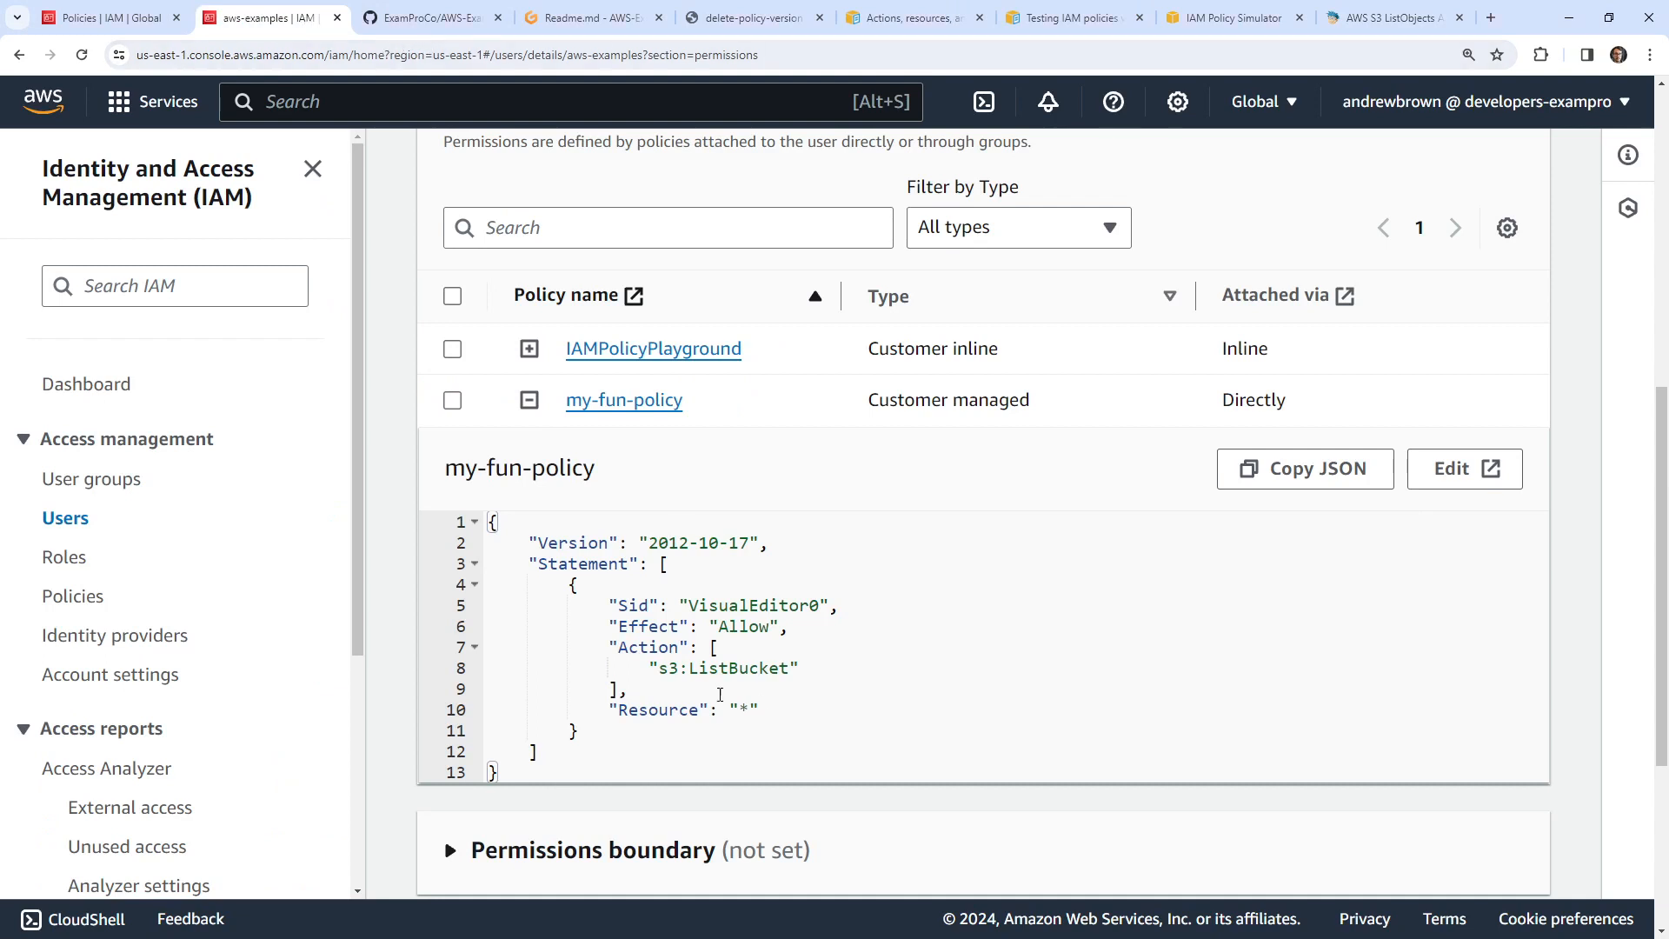
left_click_drag(680, 670, 914, 659)
left_click(873, 662)
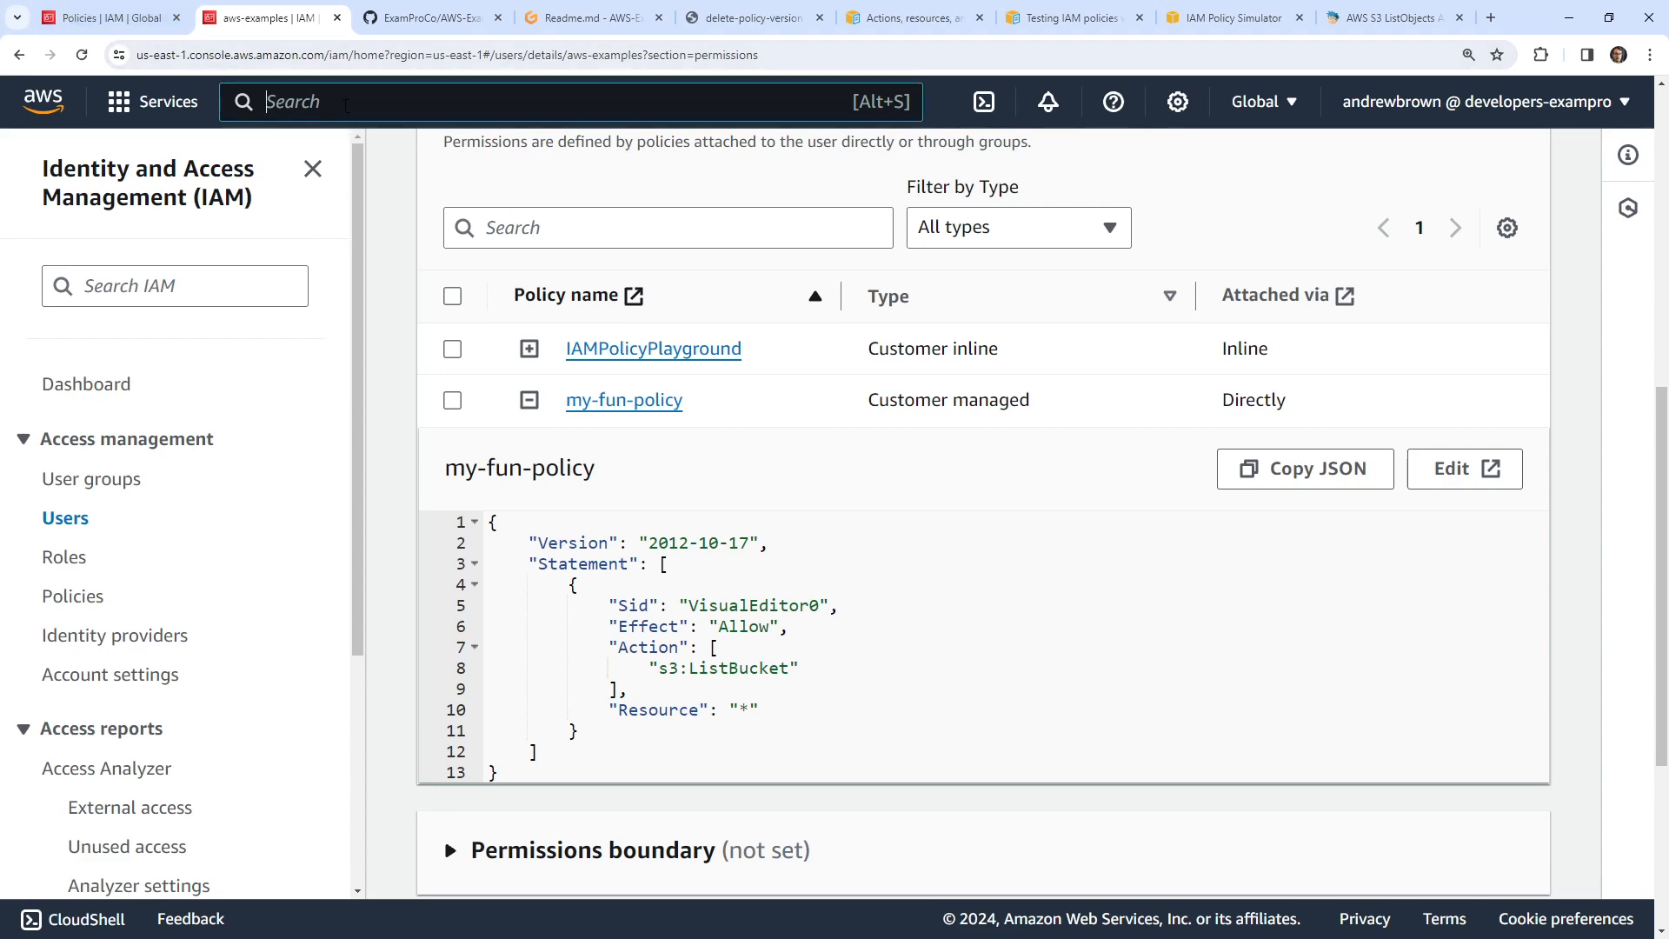
- Search the AWS console for s3 and open the list of S3 buckets
type("s3")
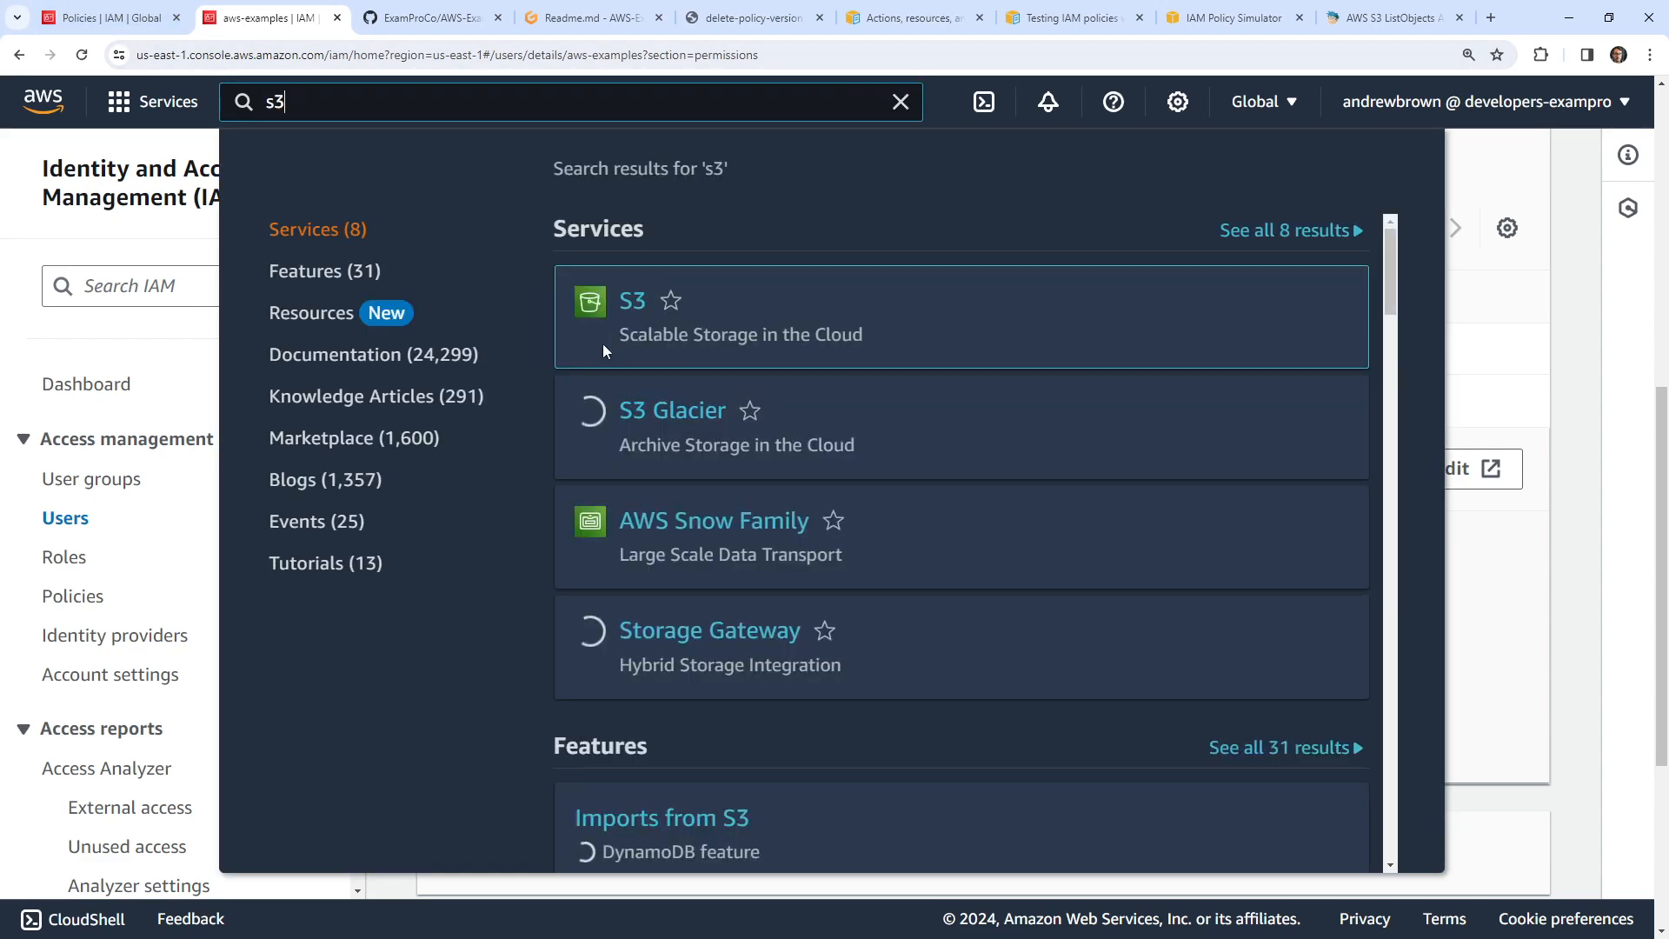
left_click(688, 393)
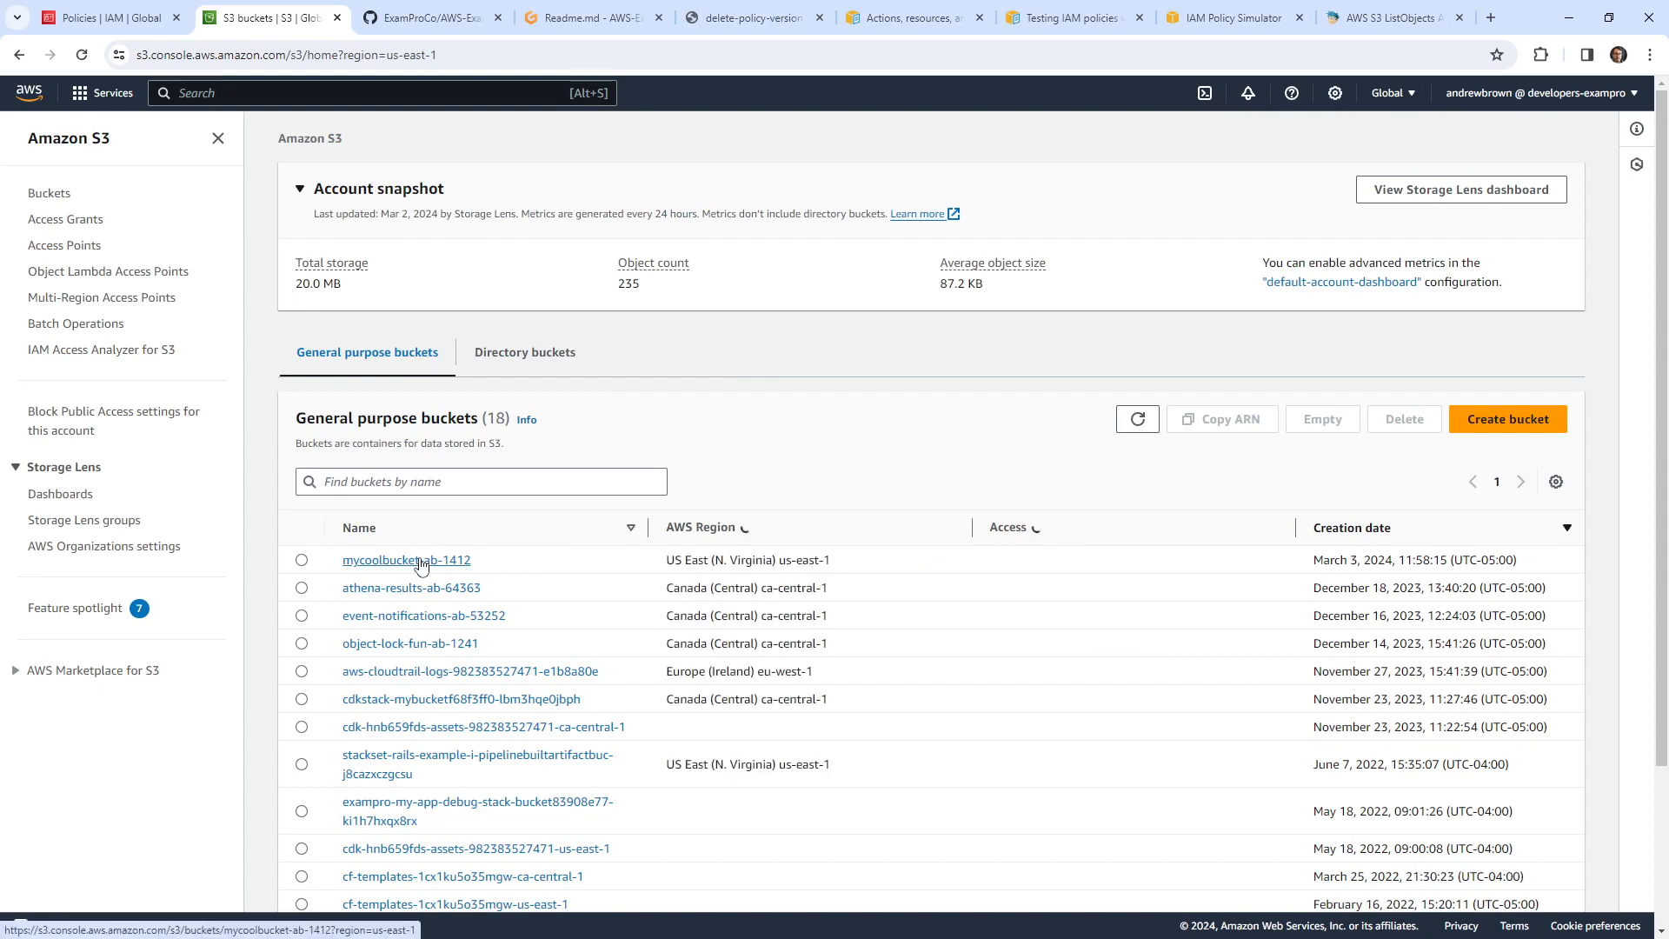
- Open the mycoolbucket-ab-1412 bucket and look through its properties, including its AWS Region
left_click(421, 561)
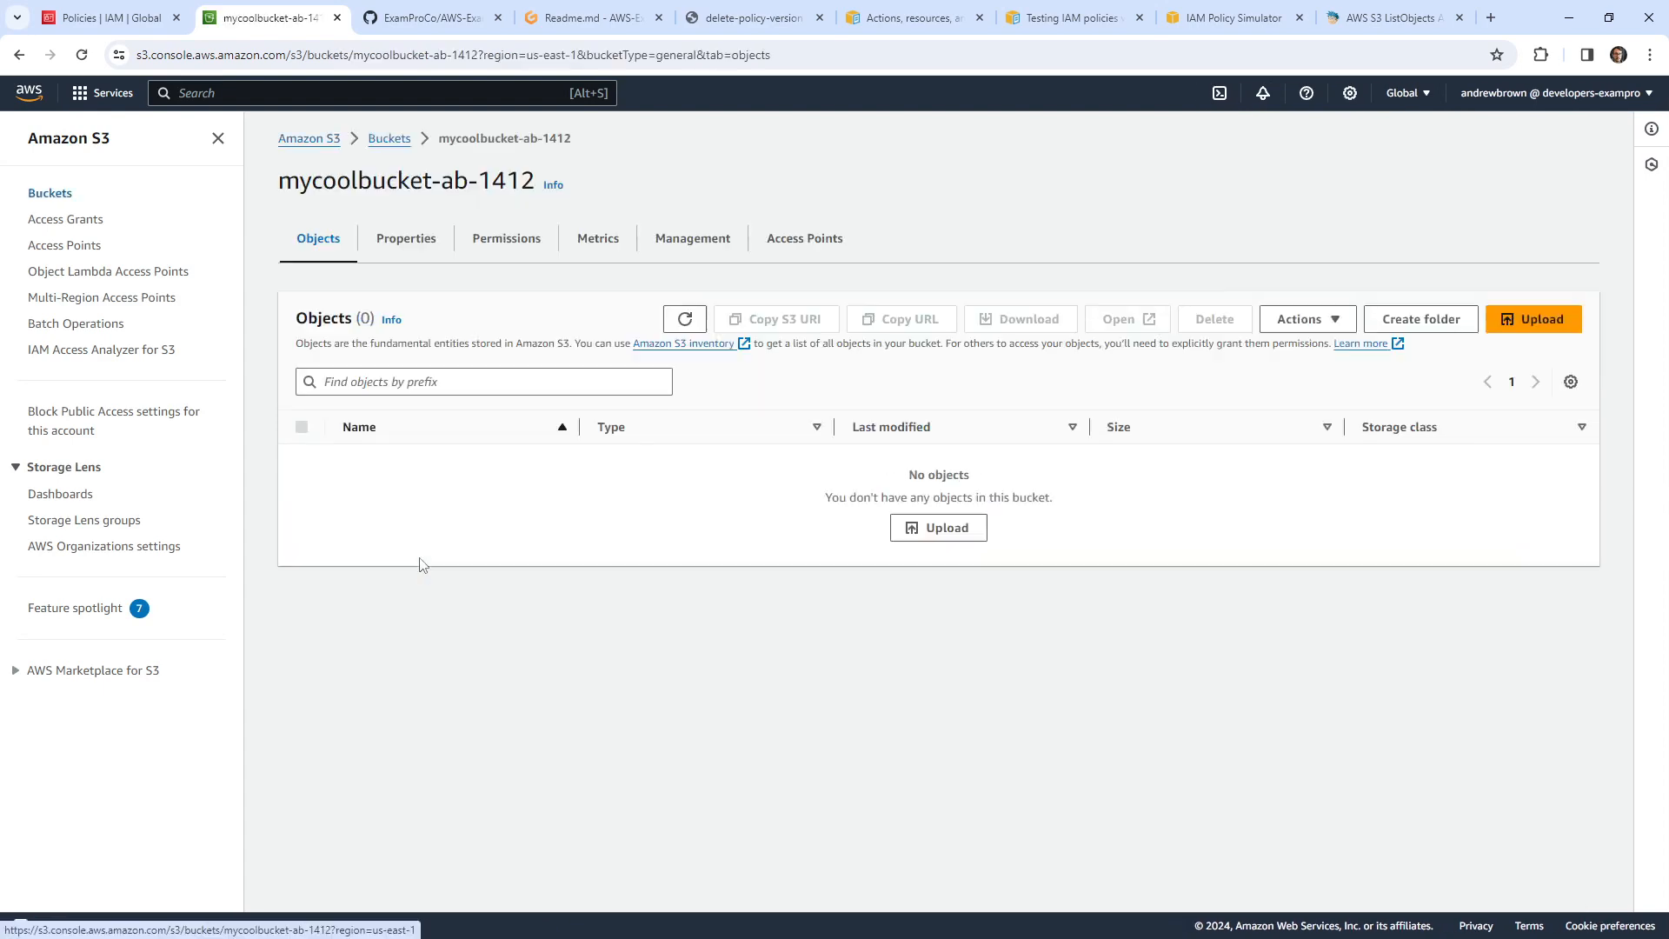
left_click(408, 250)
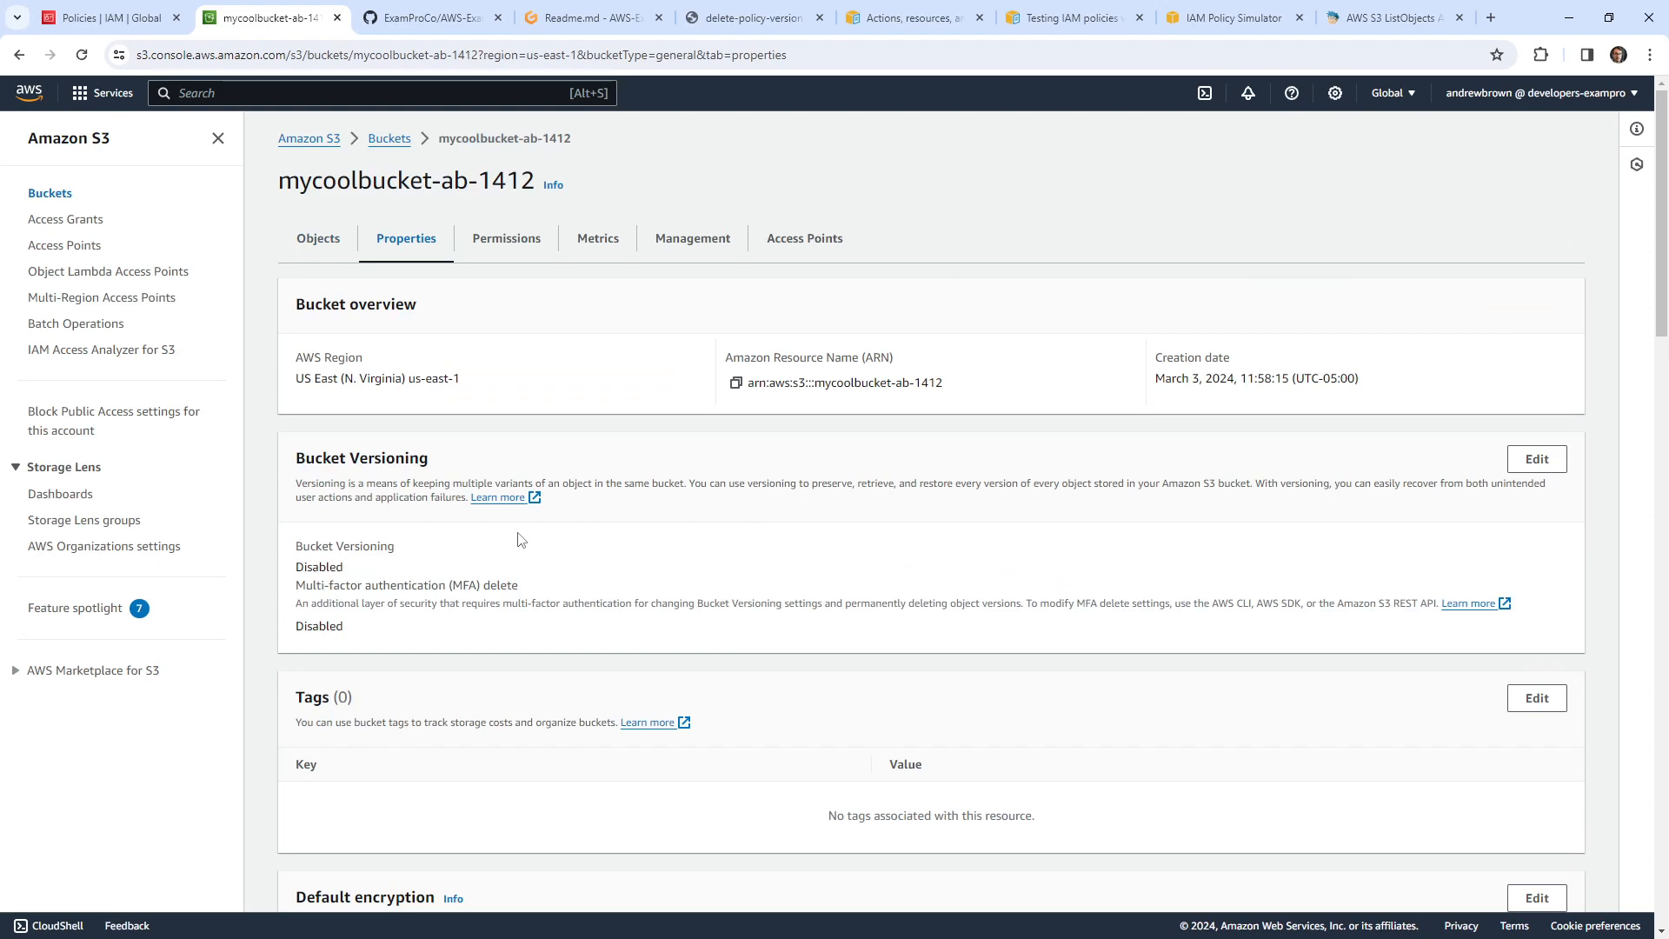
scroll(520, 539, "down", 15)
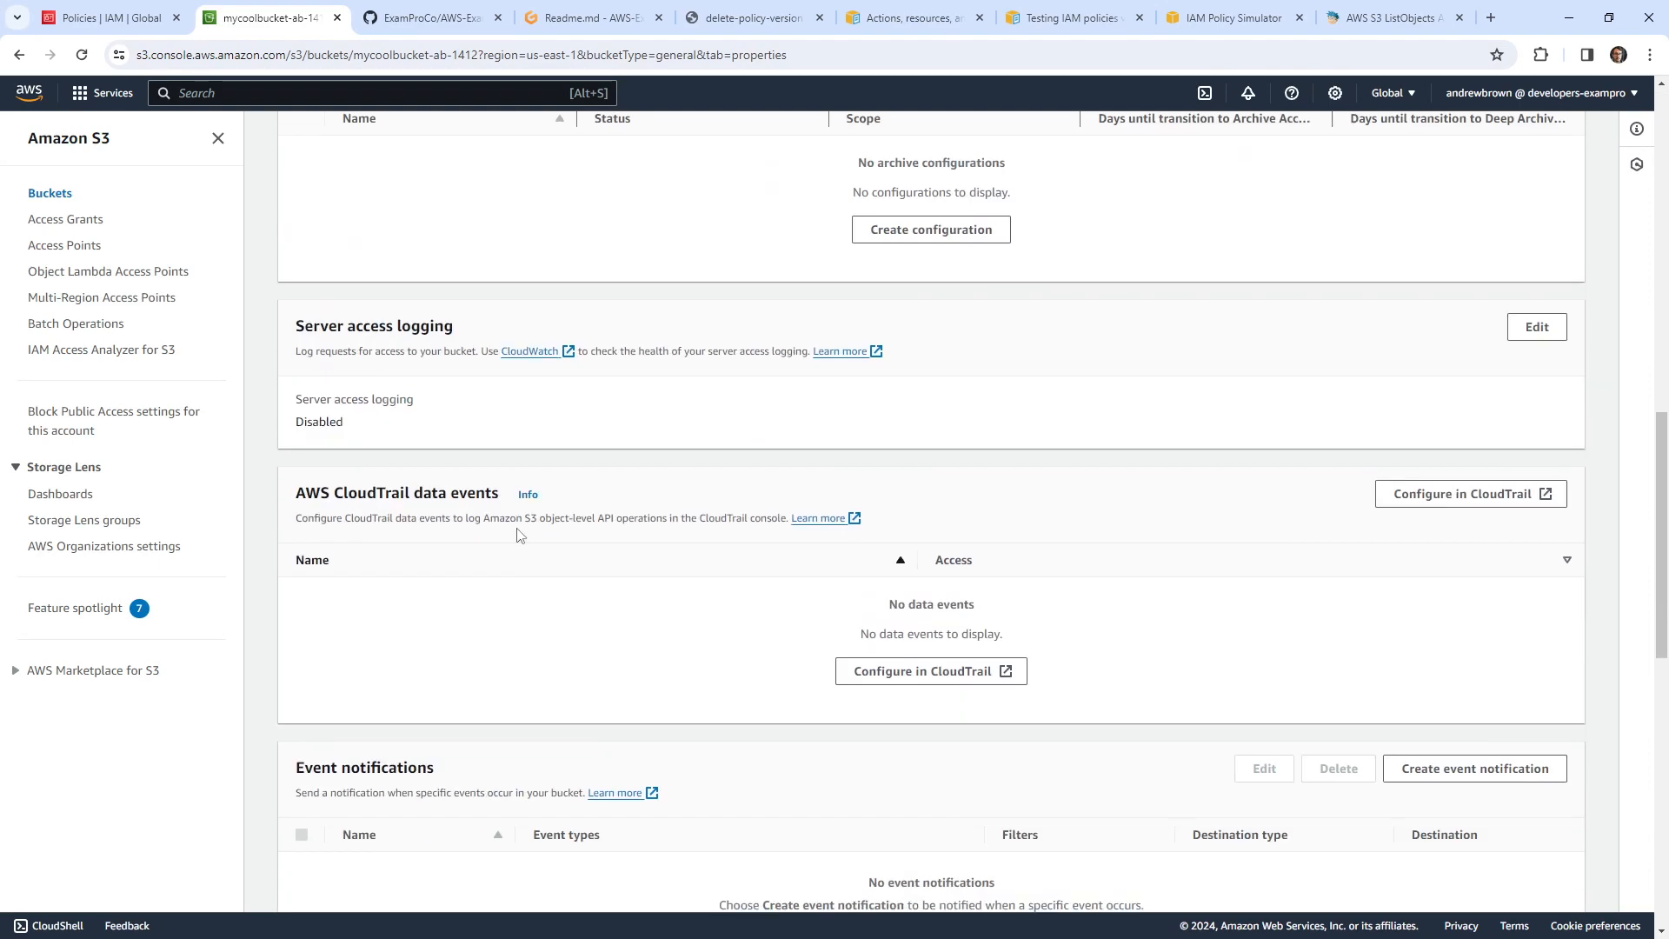
scroll(519, 533, "down", 3)
scroll(519, 534, "up", 20)
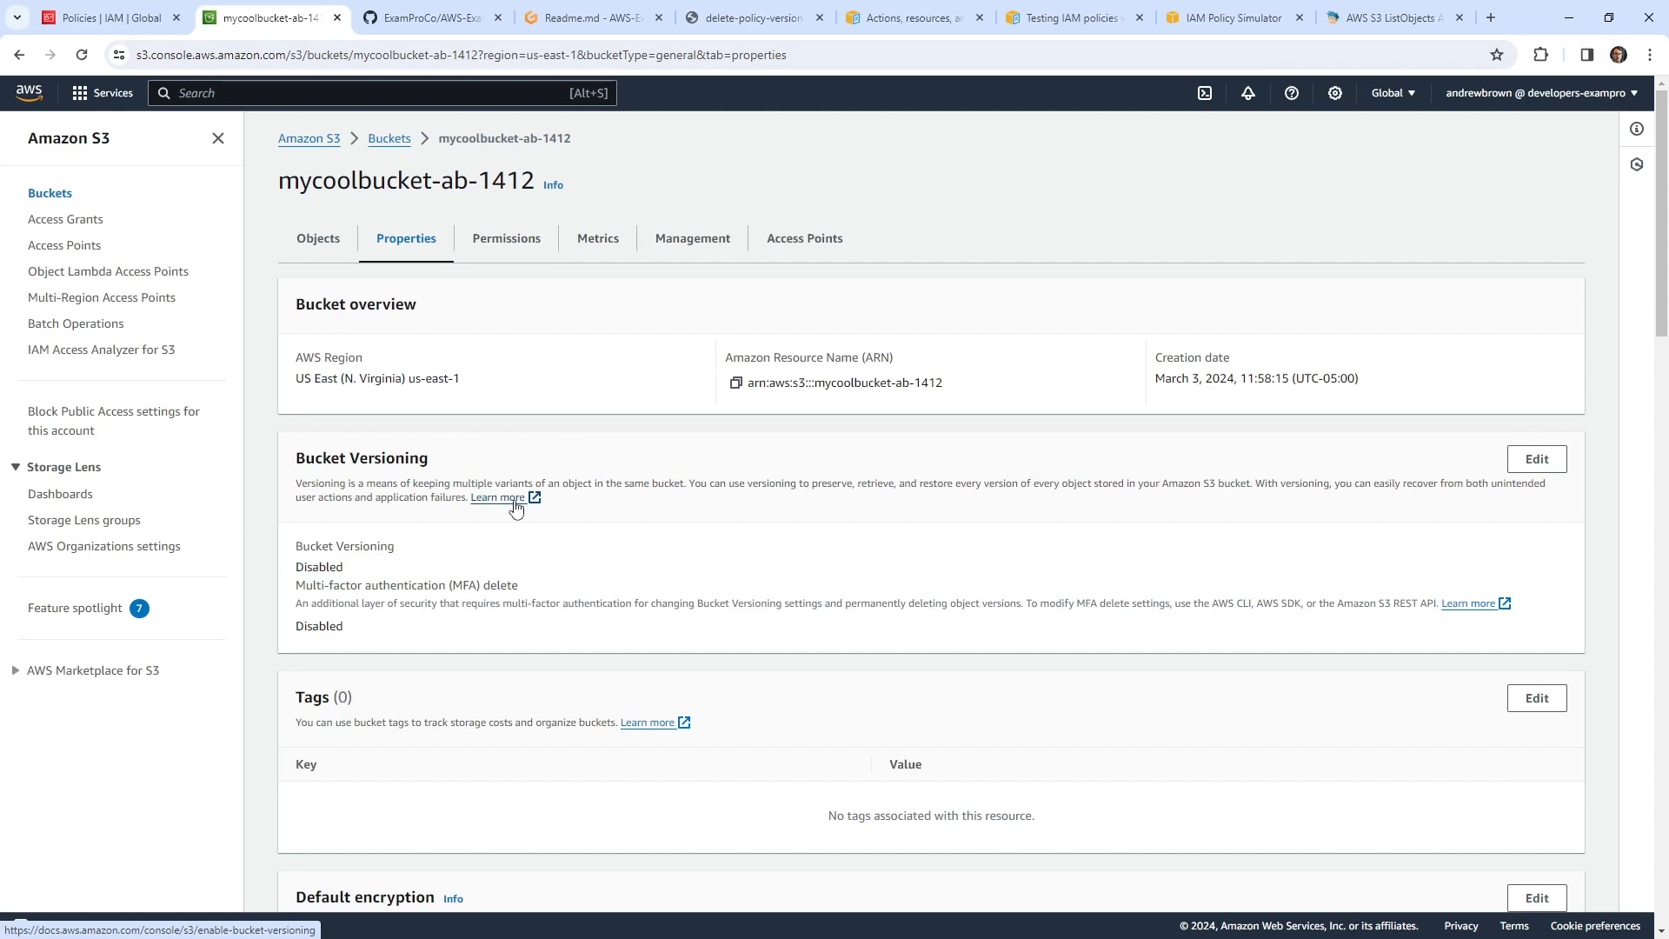
- Run aws s3 ls --region us-east-1 in the Gitpod terminal to test bucket listing with an explicit region
left_click(591, 17)
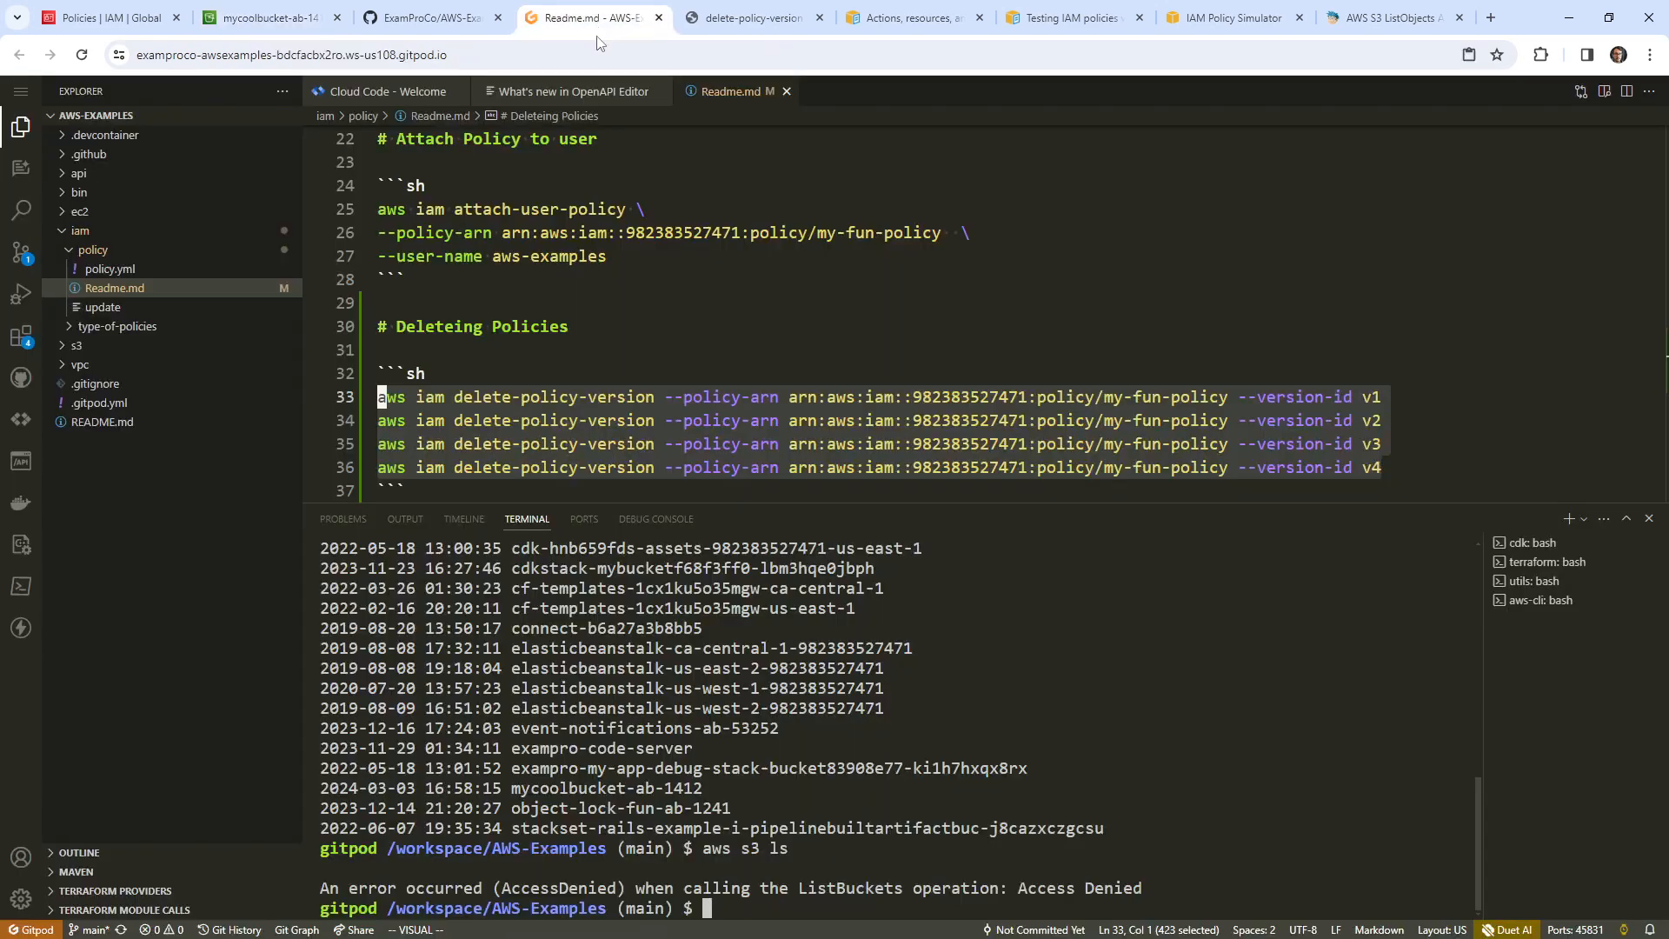
type("1")
key("Up")
type("--region -us")
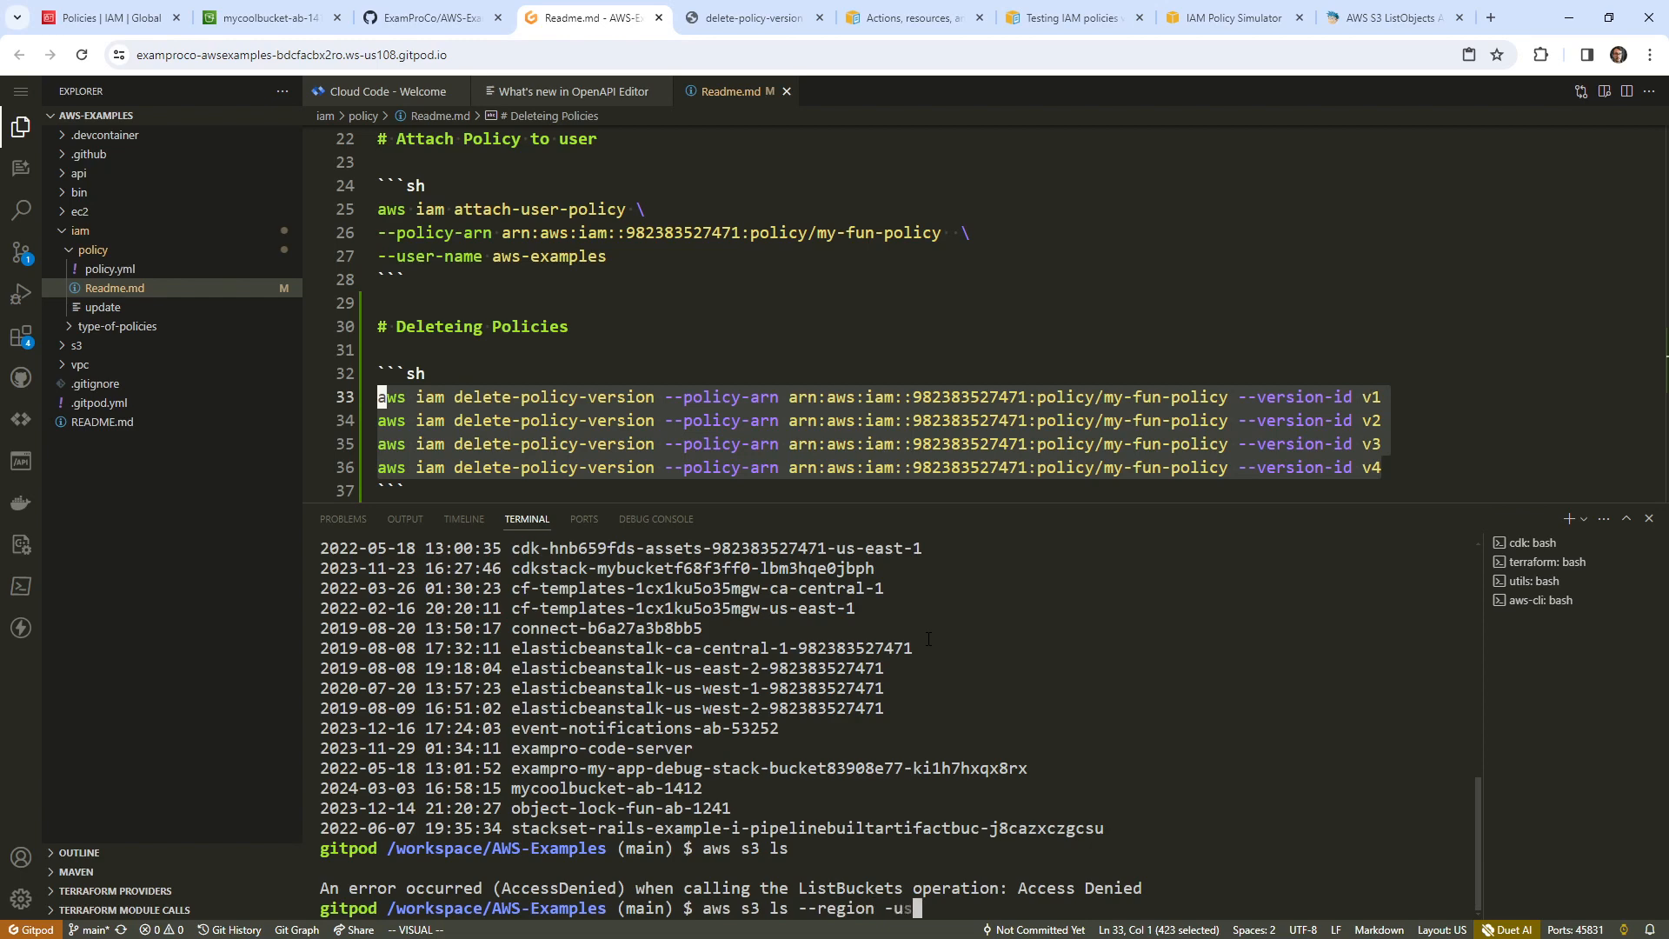
key("BackSpace")
key("BackSpace")
key("BackSpace")
type("us-east-1")
key("Return")
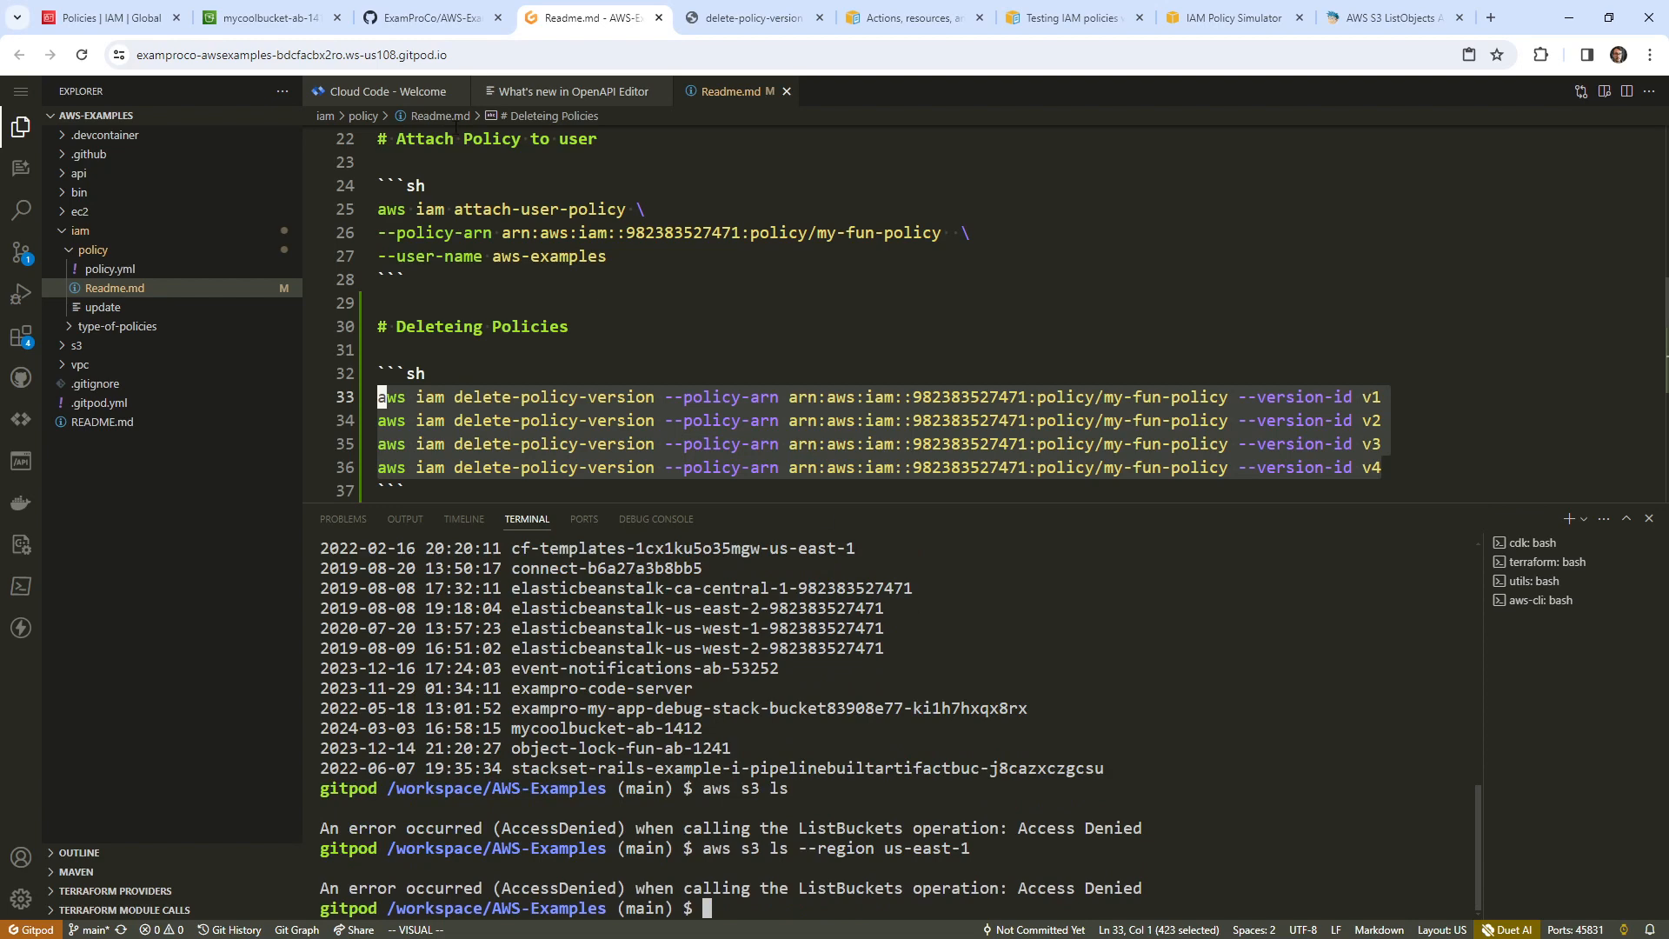
- Open policy.yml in the iam/policy folder and check the Action line of its statement
left_click(234, 273)
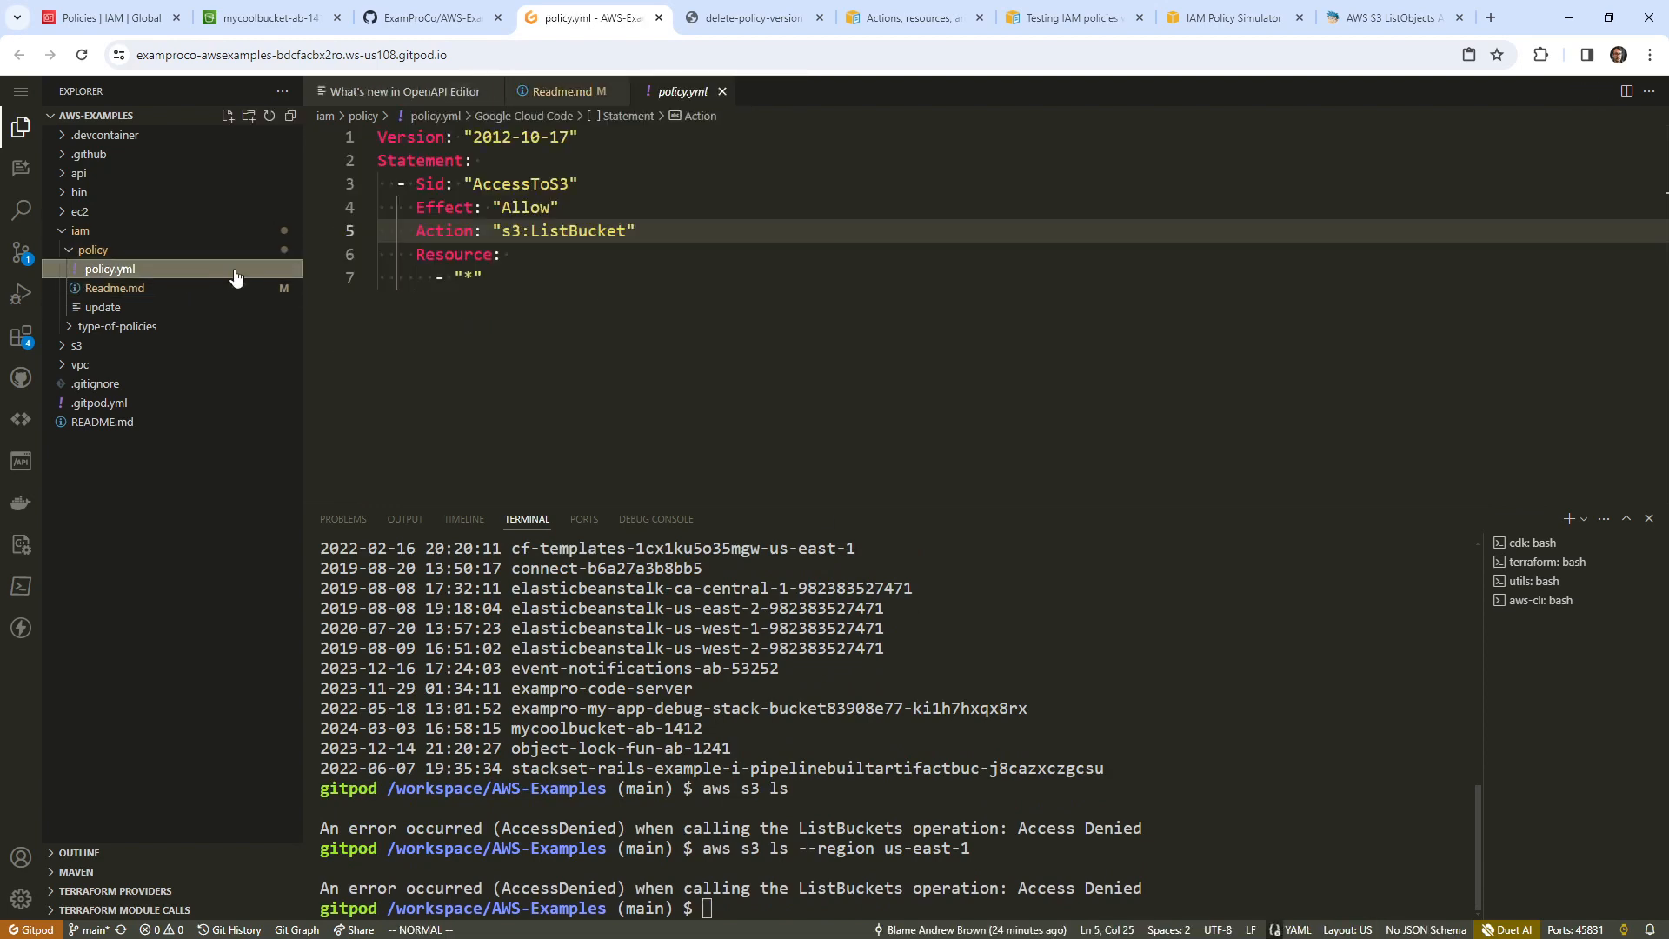
left_click(642, 232)
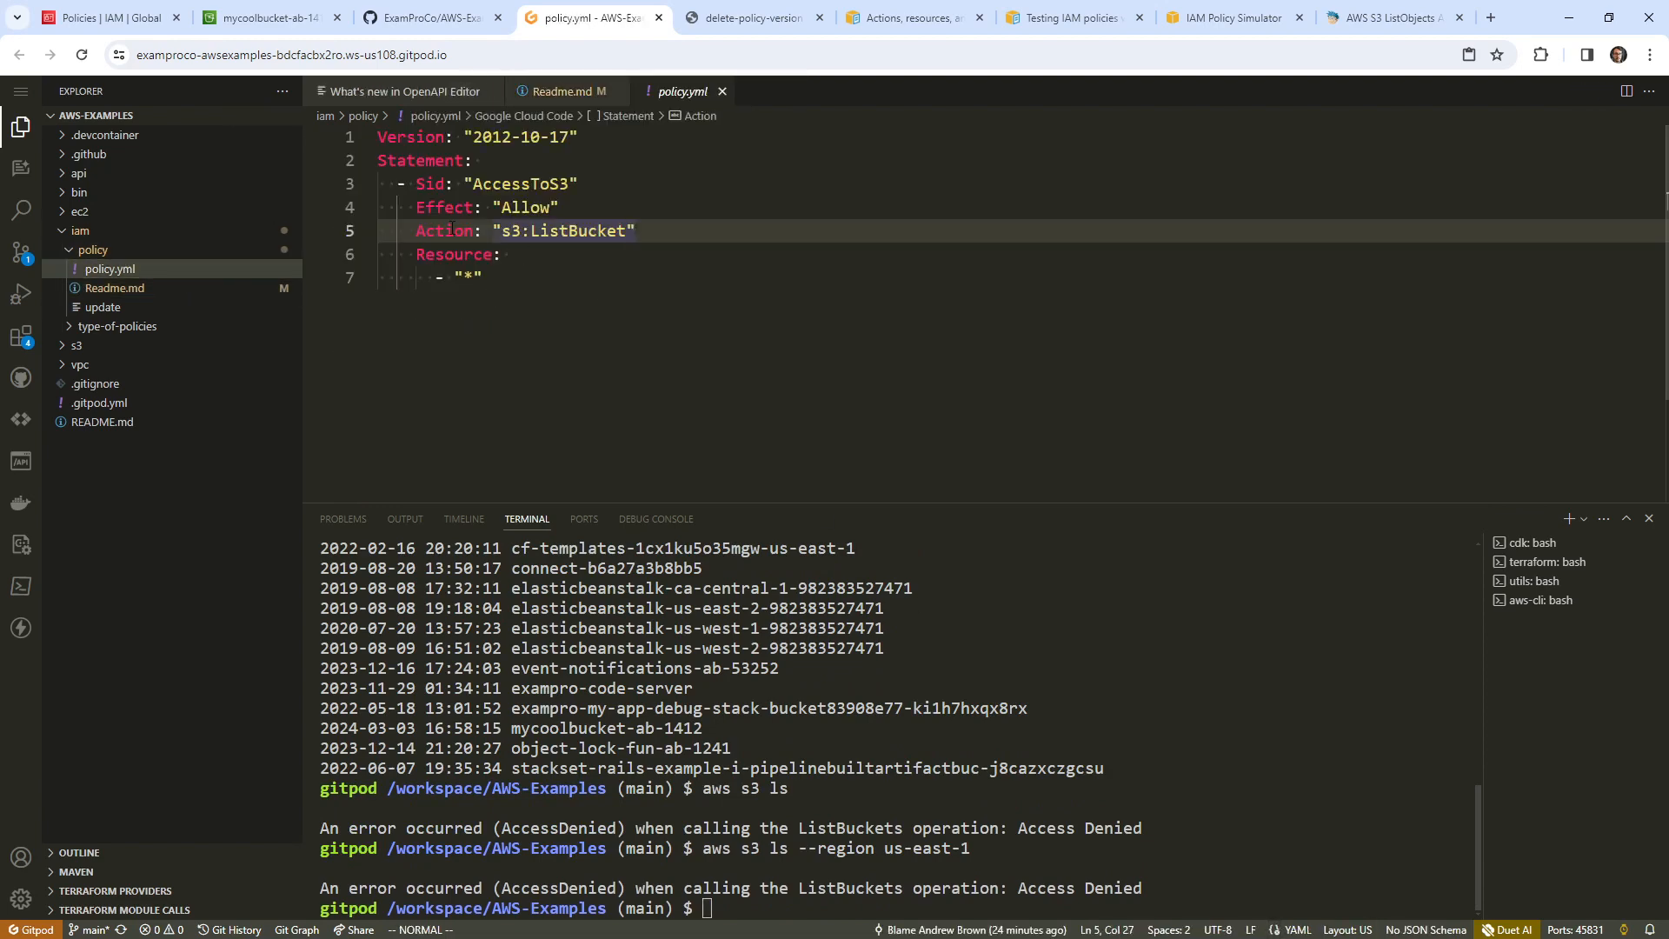
left_click(544, 231)
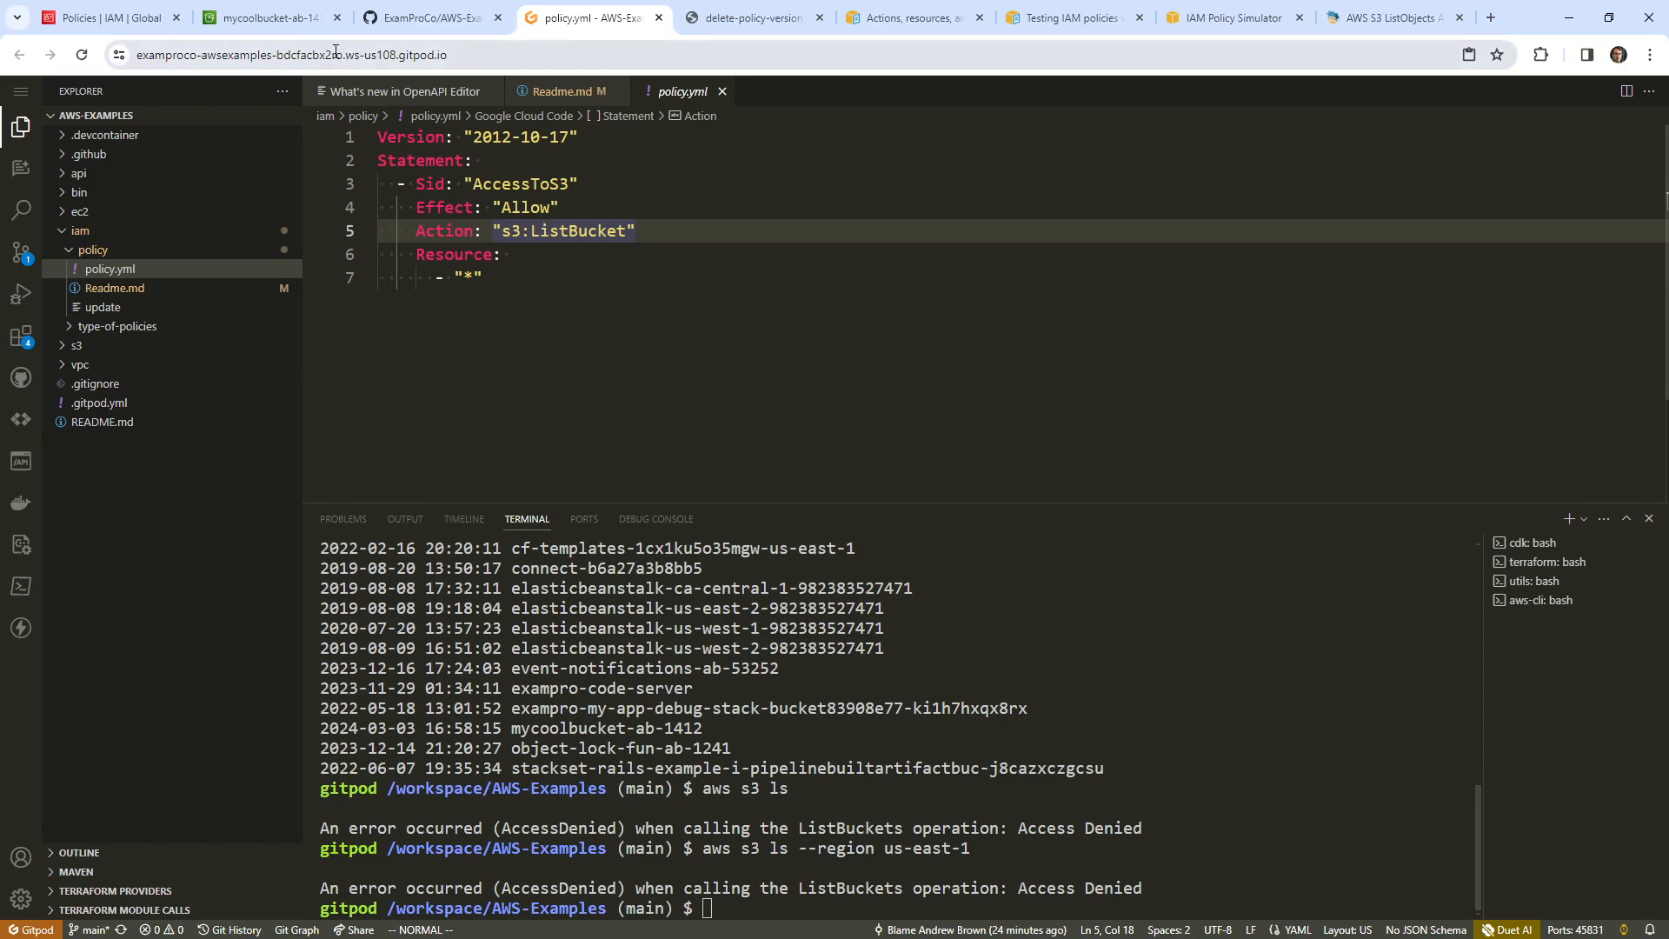
- Return to the IAM policies list, filter it to Customer managed policies and open my-fun-policy
left_click(386, 19)
left_click(300, 54)
left_click(278, 19)
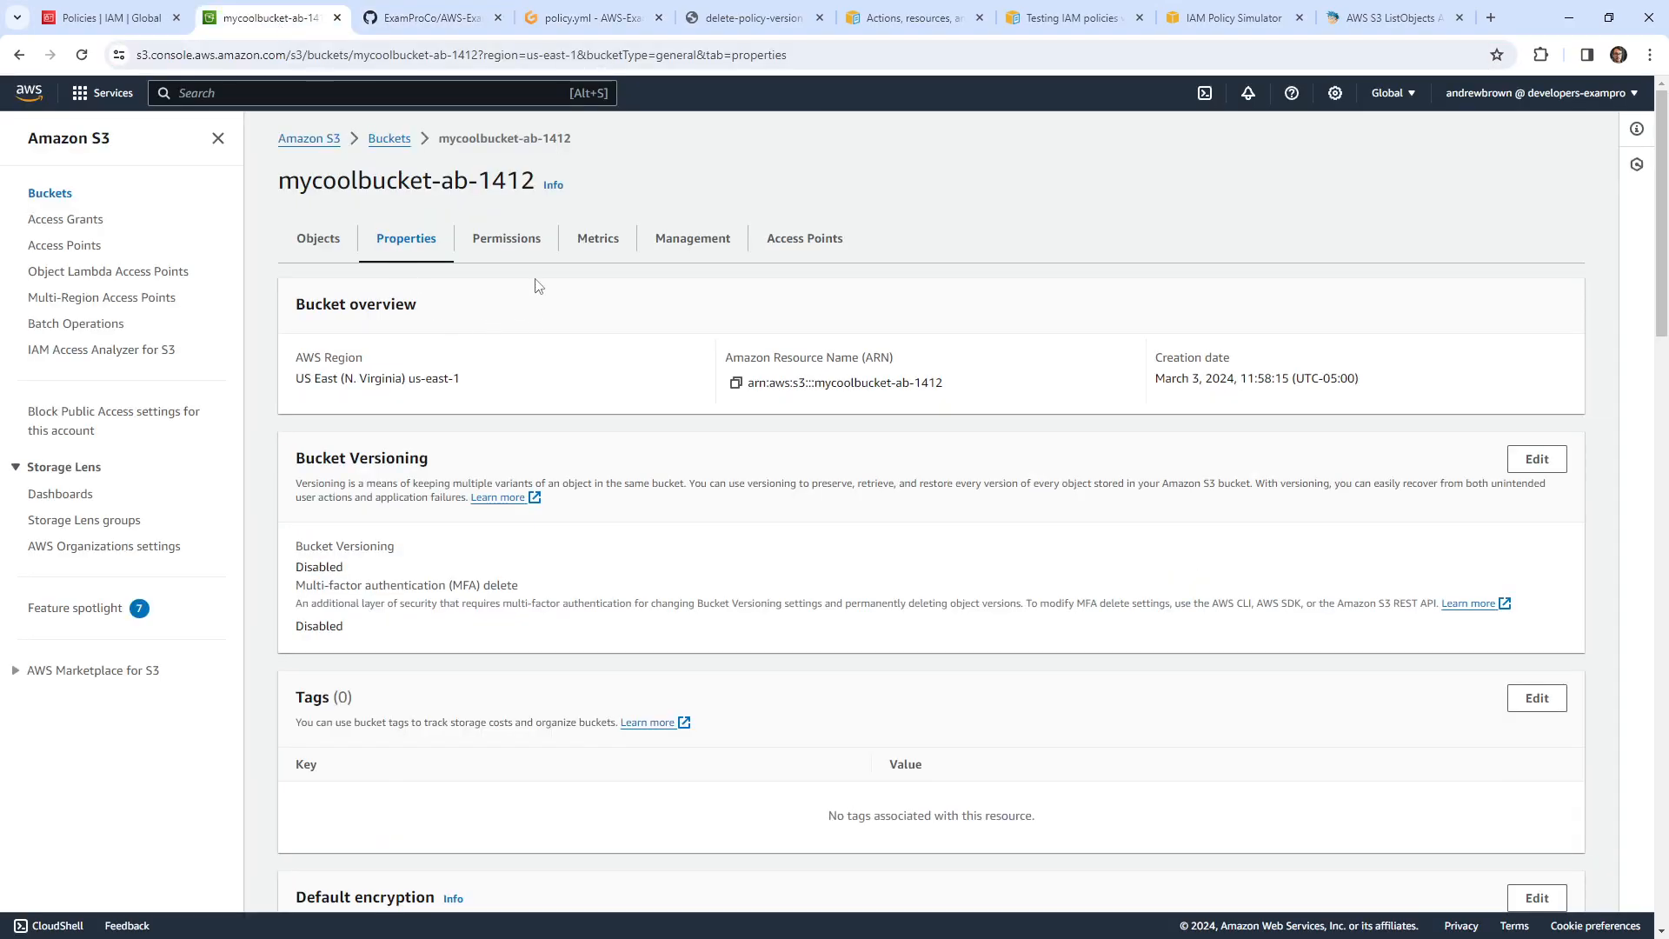
left_click(108, 17)
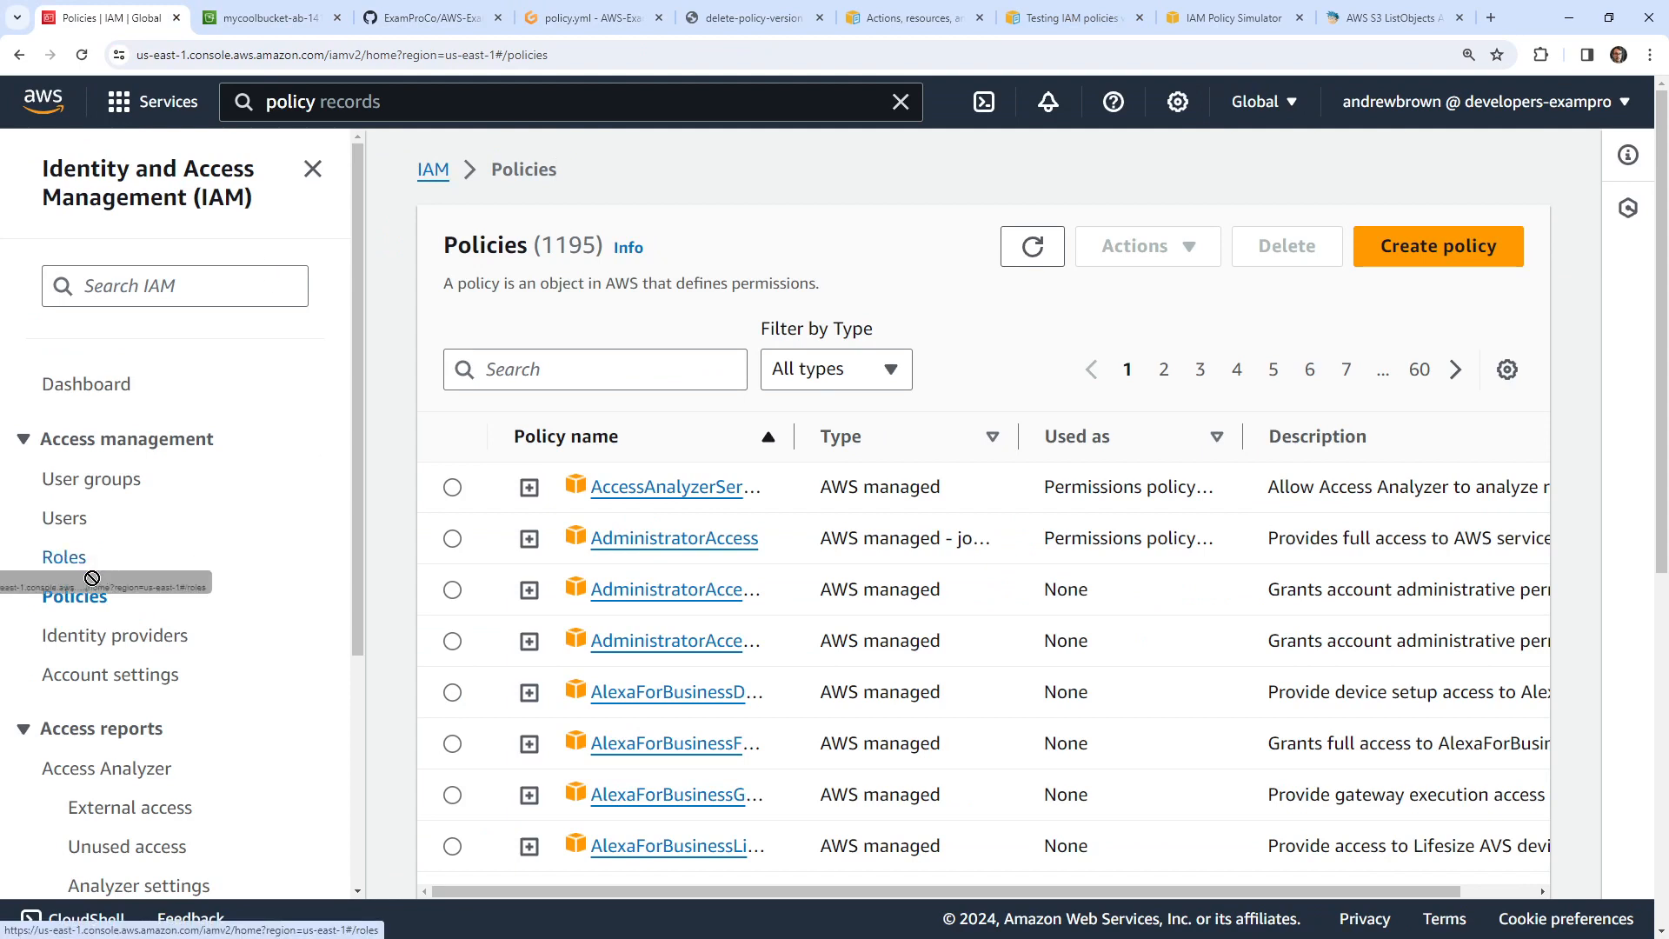
left_click(645, 383)
left_click(872, 368)
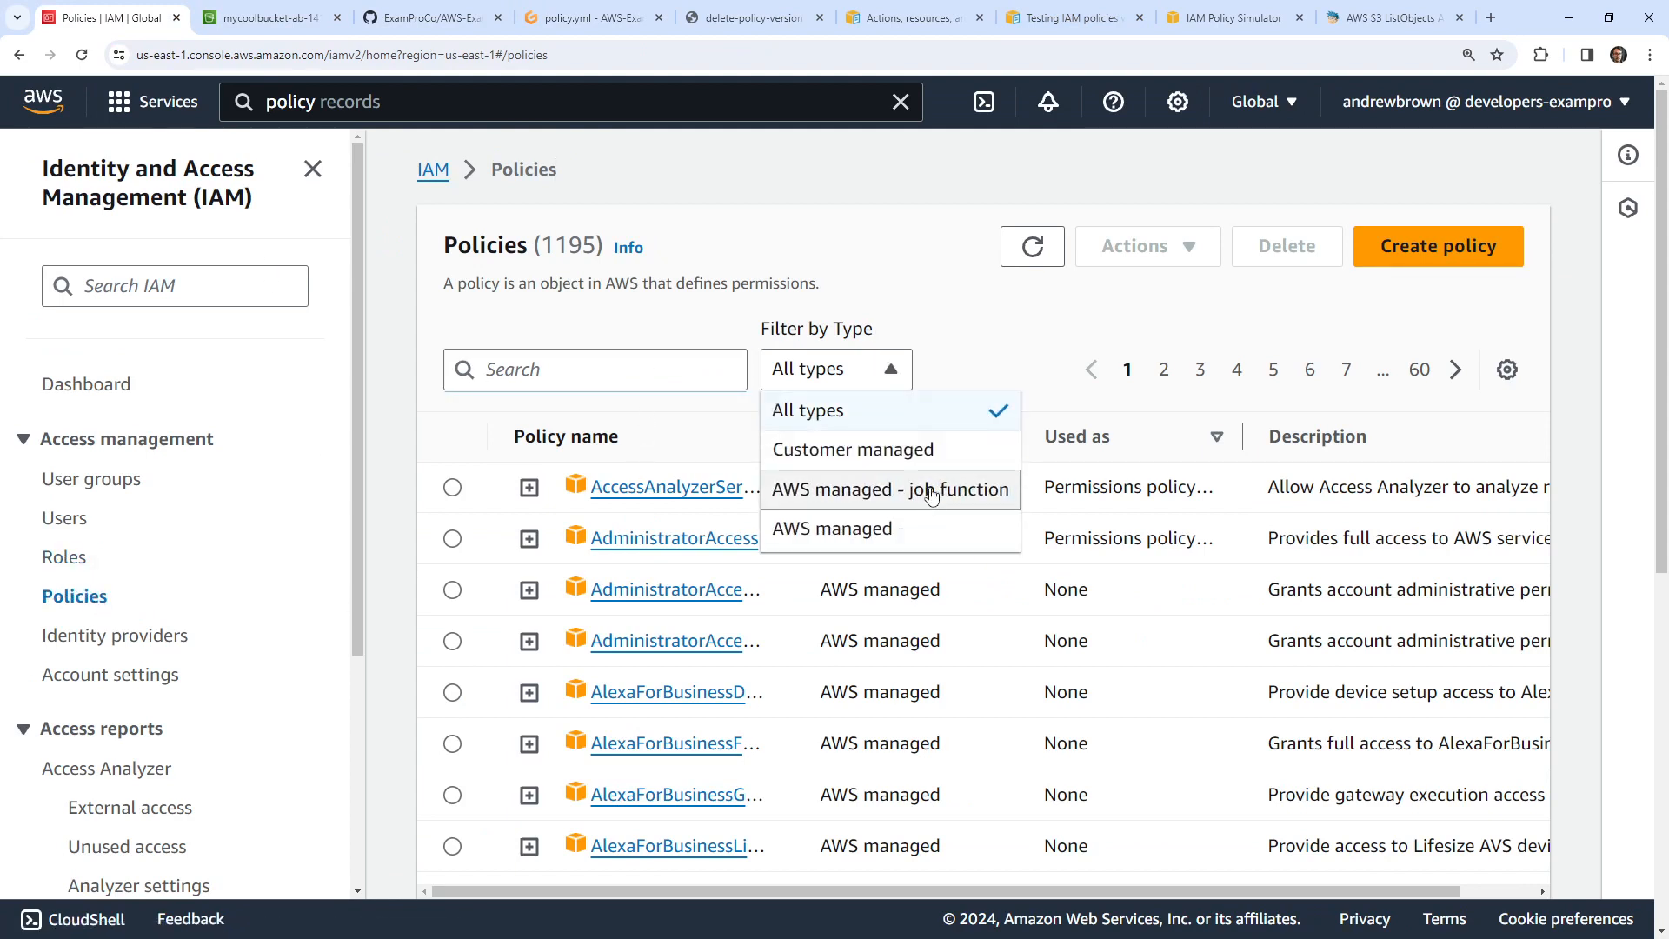
left_click(934, 454)
scroll(753, 385, "down", 6)
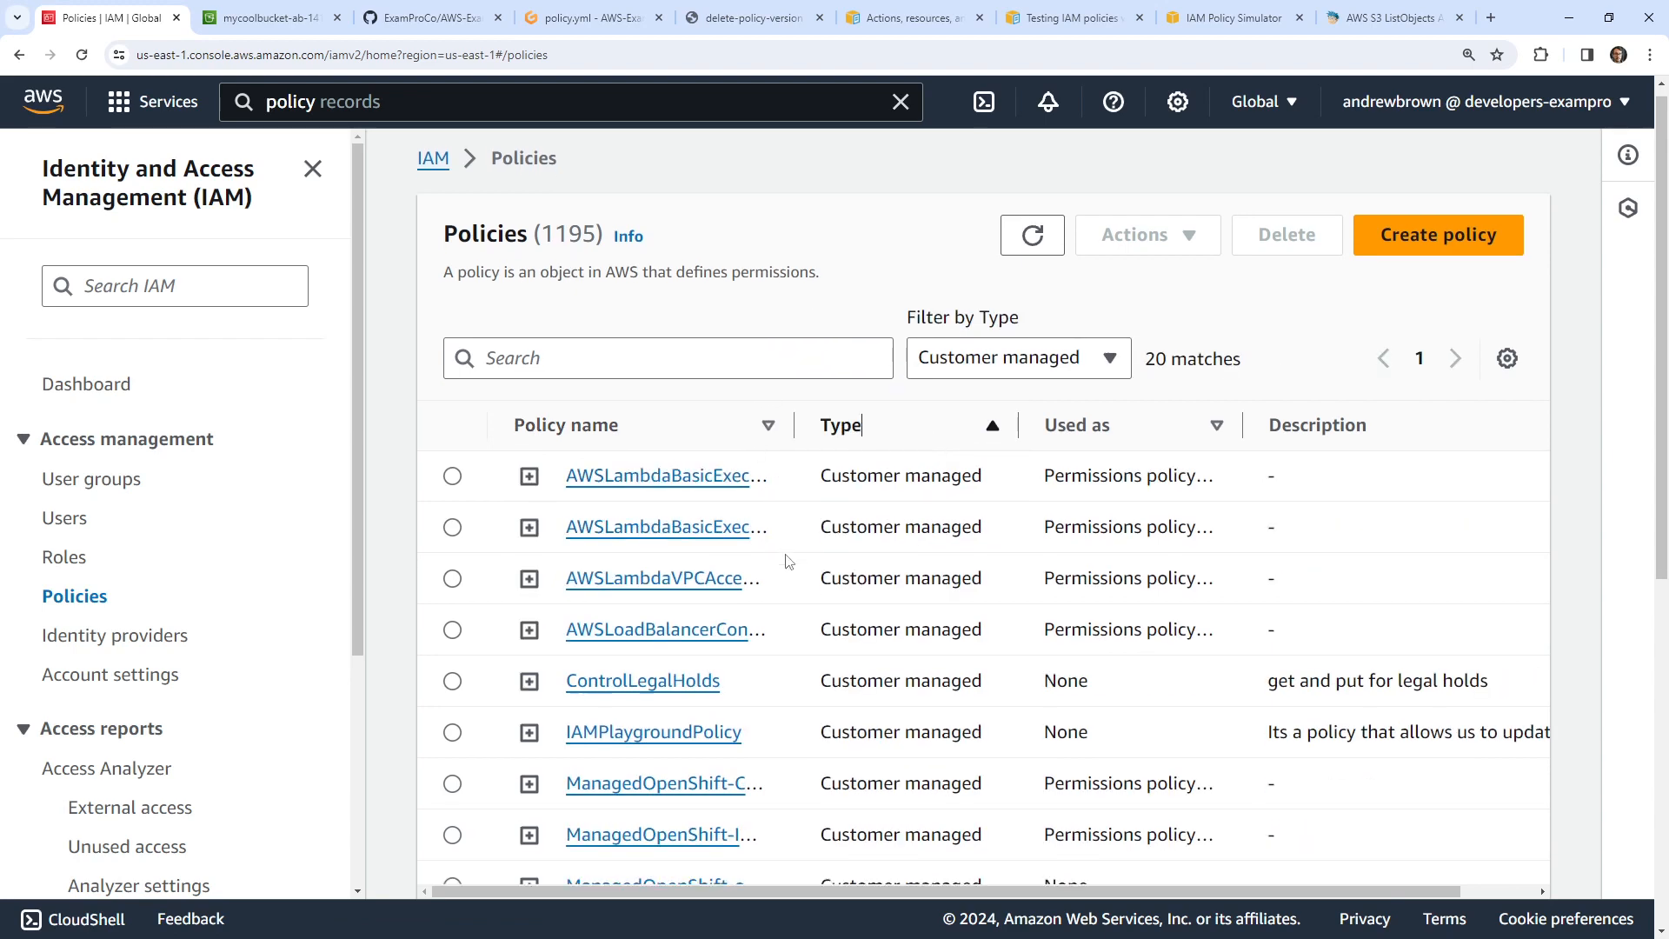
left_click(625, 678)
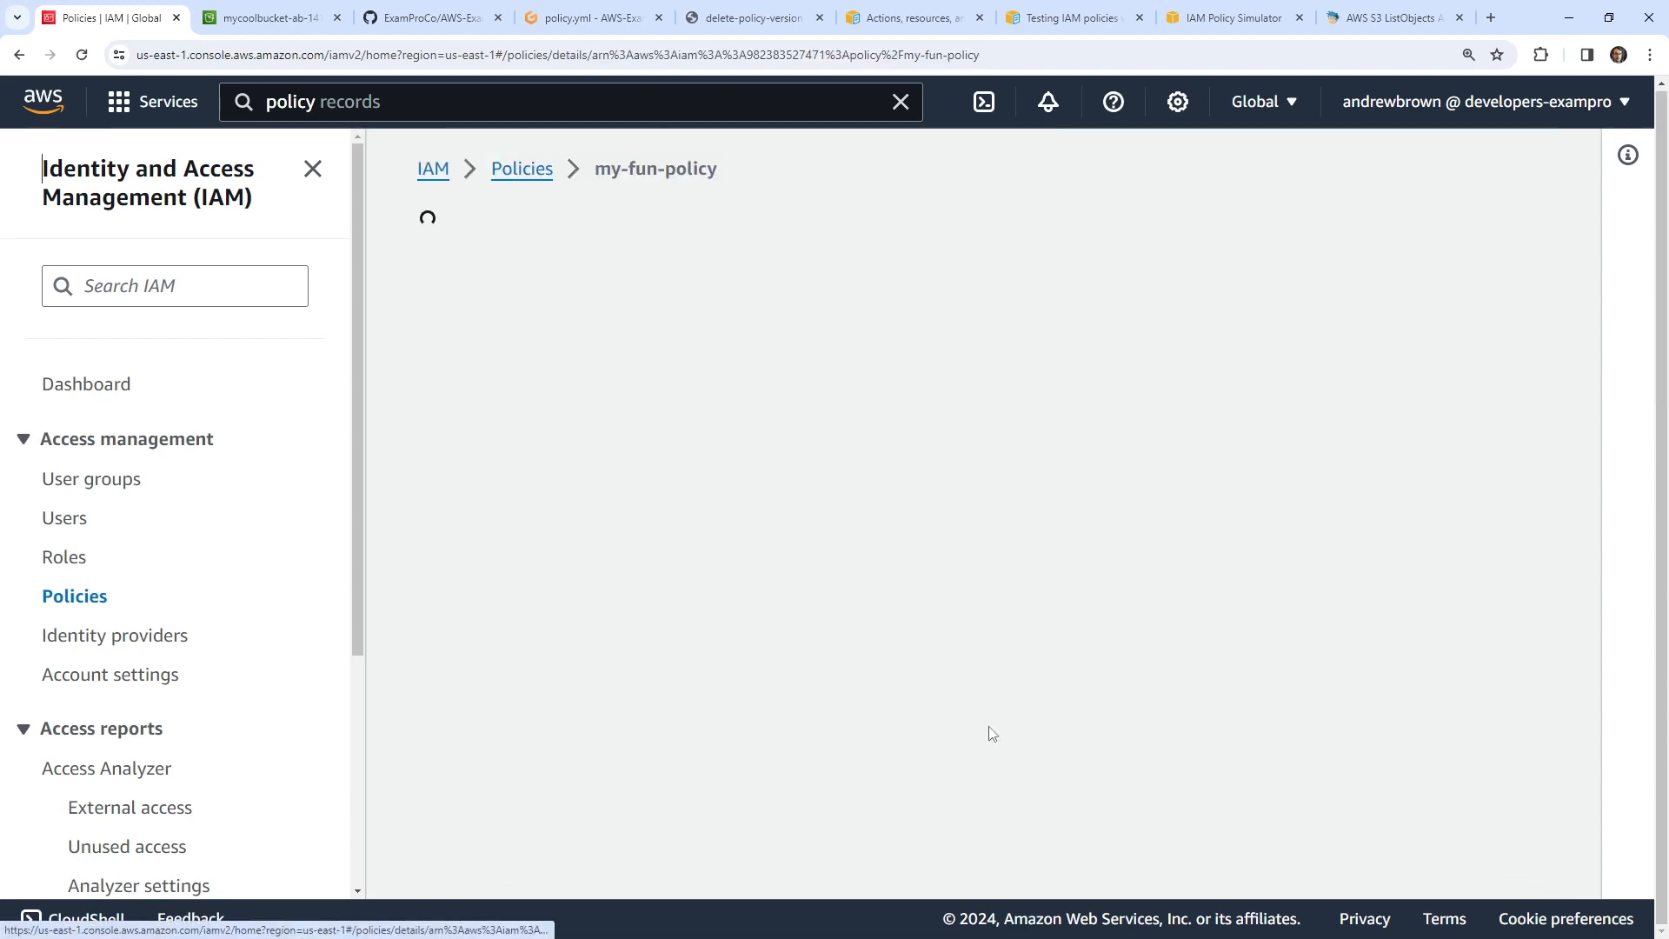
scroll(928, 723, "down", 2)
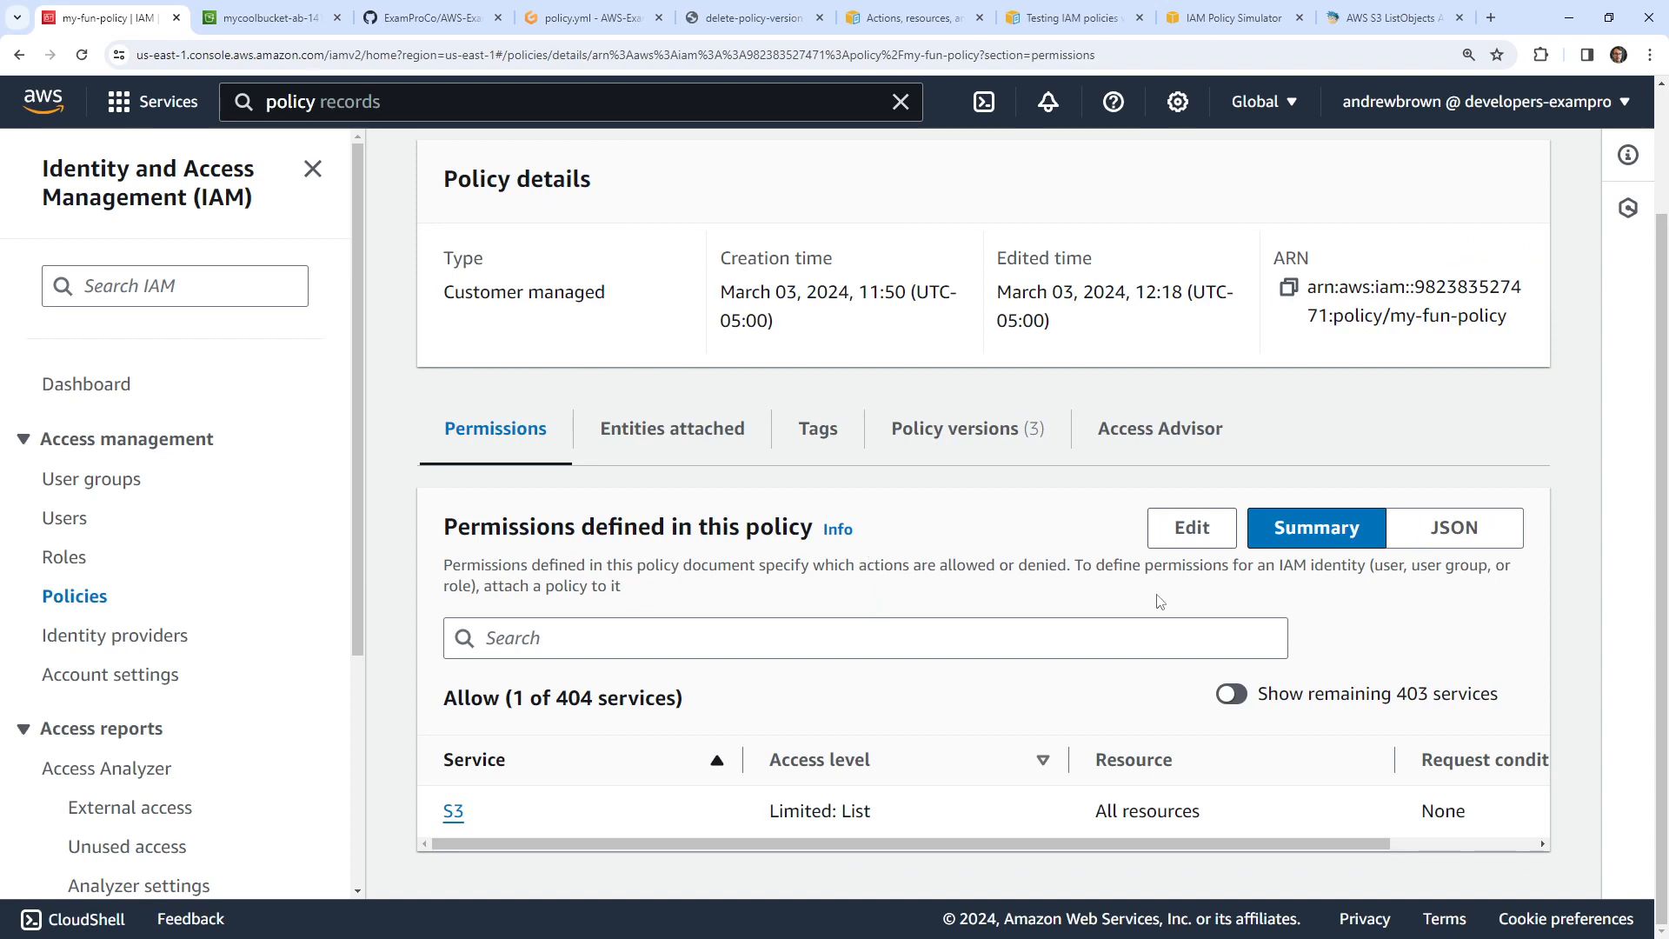
- Edit my-fun-policy in the visual editor and add the GetObject read action to its S3 permissions
left_click(1196, 528)
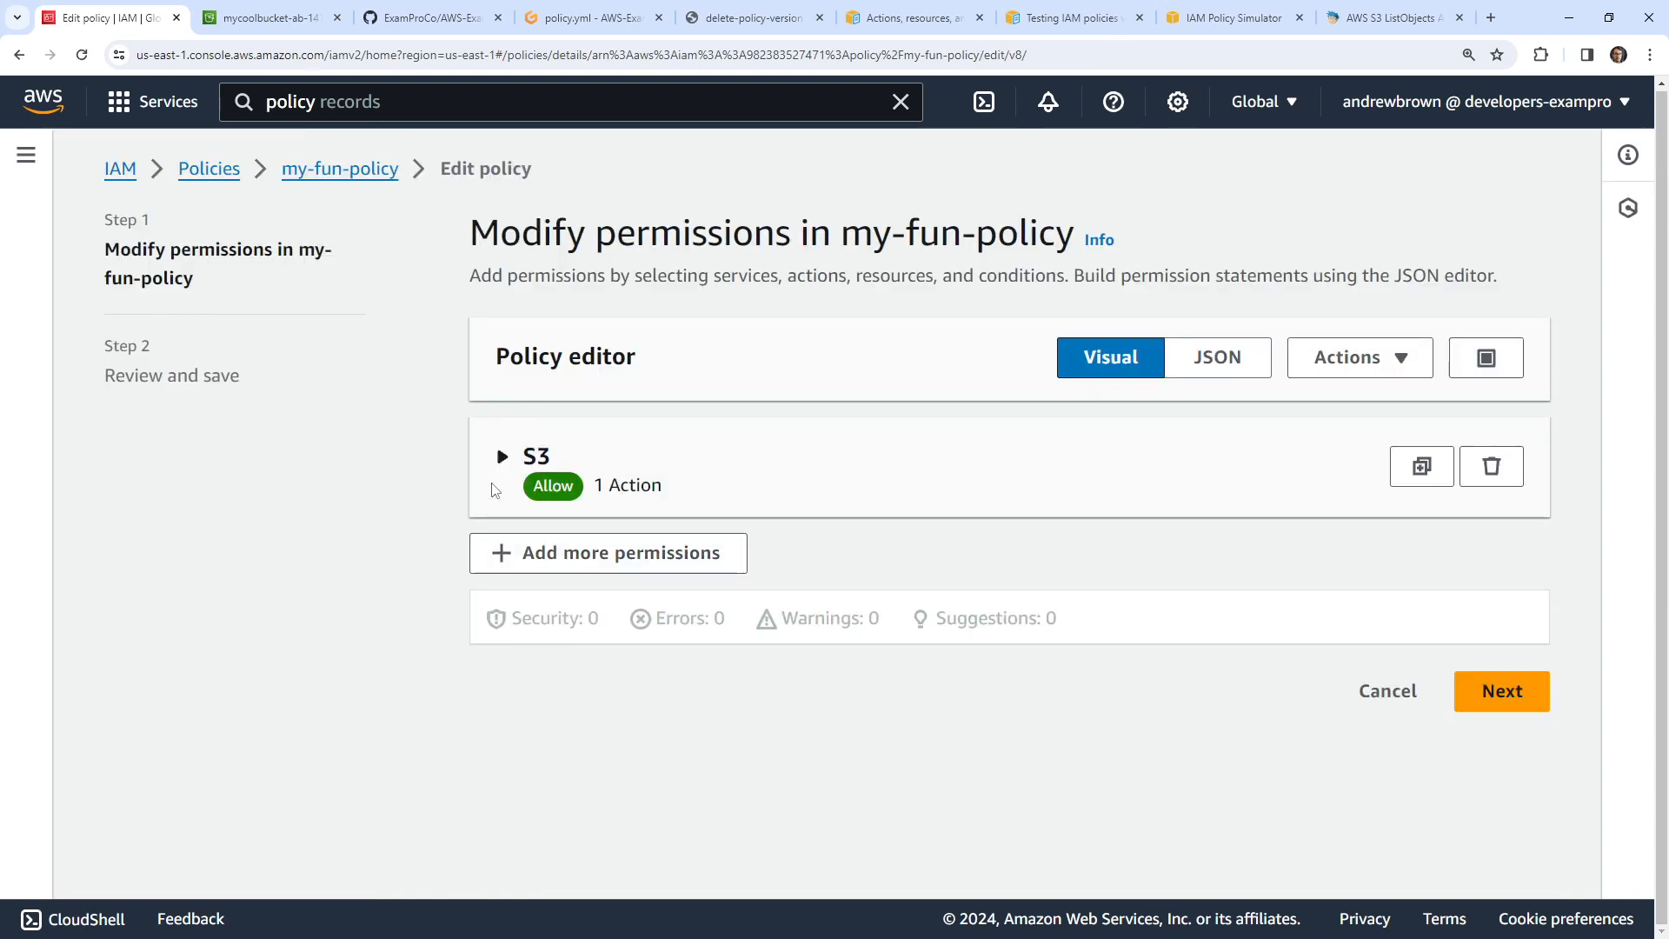
left_click(494, 490)
scroll(380, 581, "down", 6)
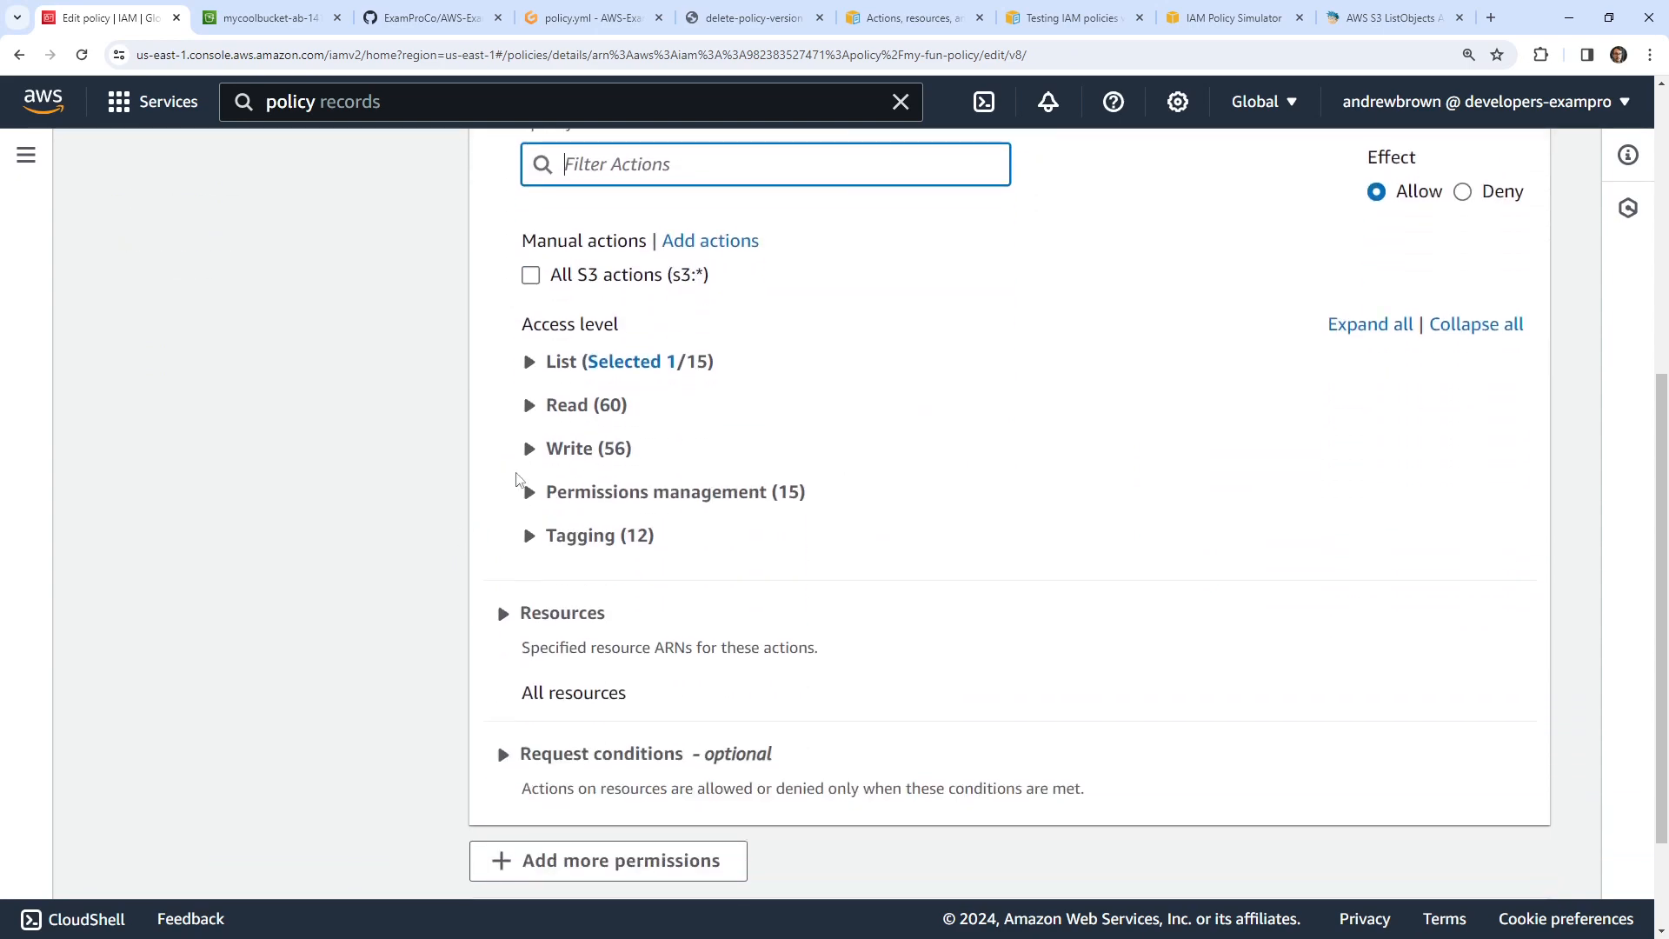
left_click(530, 404)
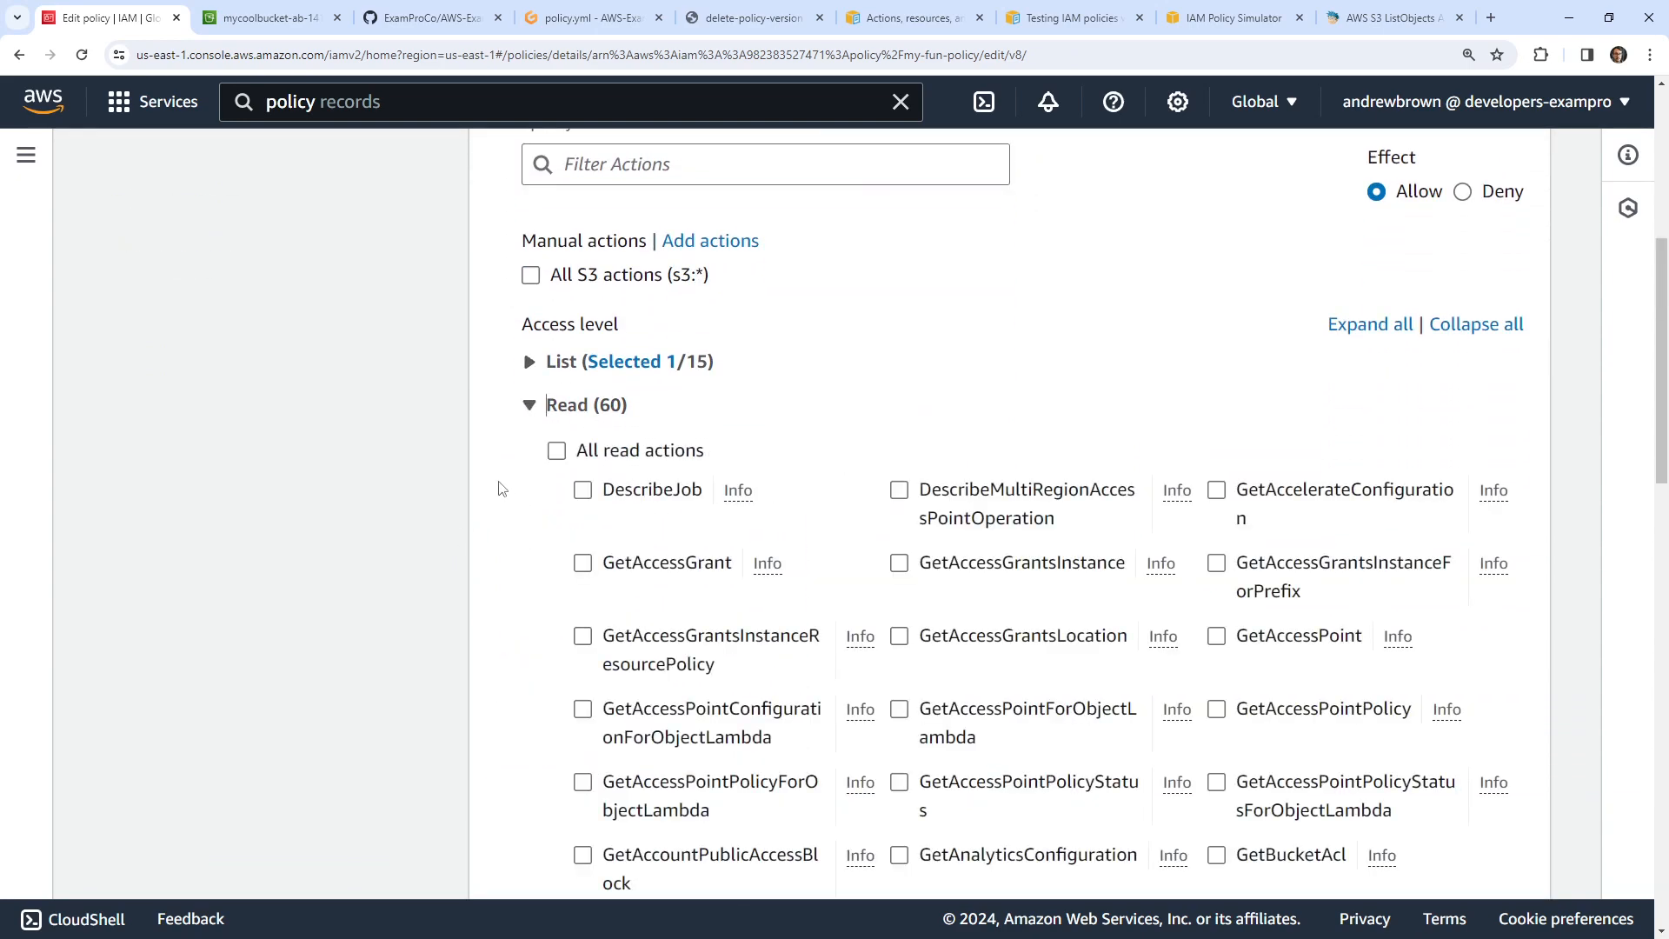
scroll(502, 489, "down", 6)
scroll(498, 489, "down", 5)
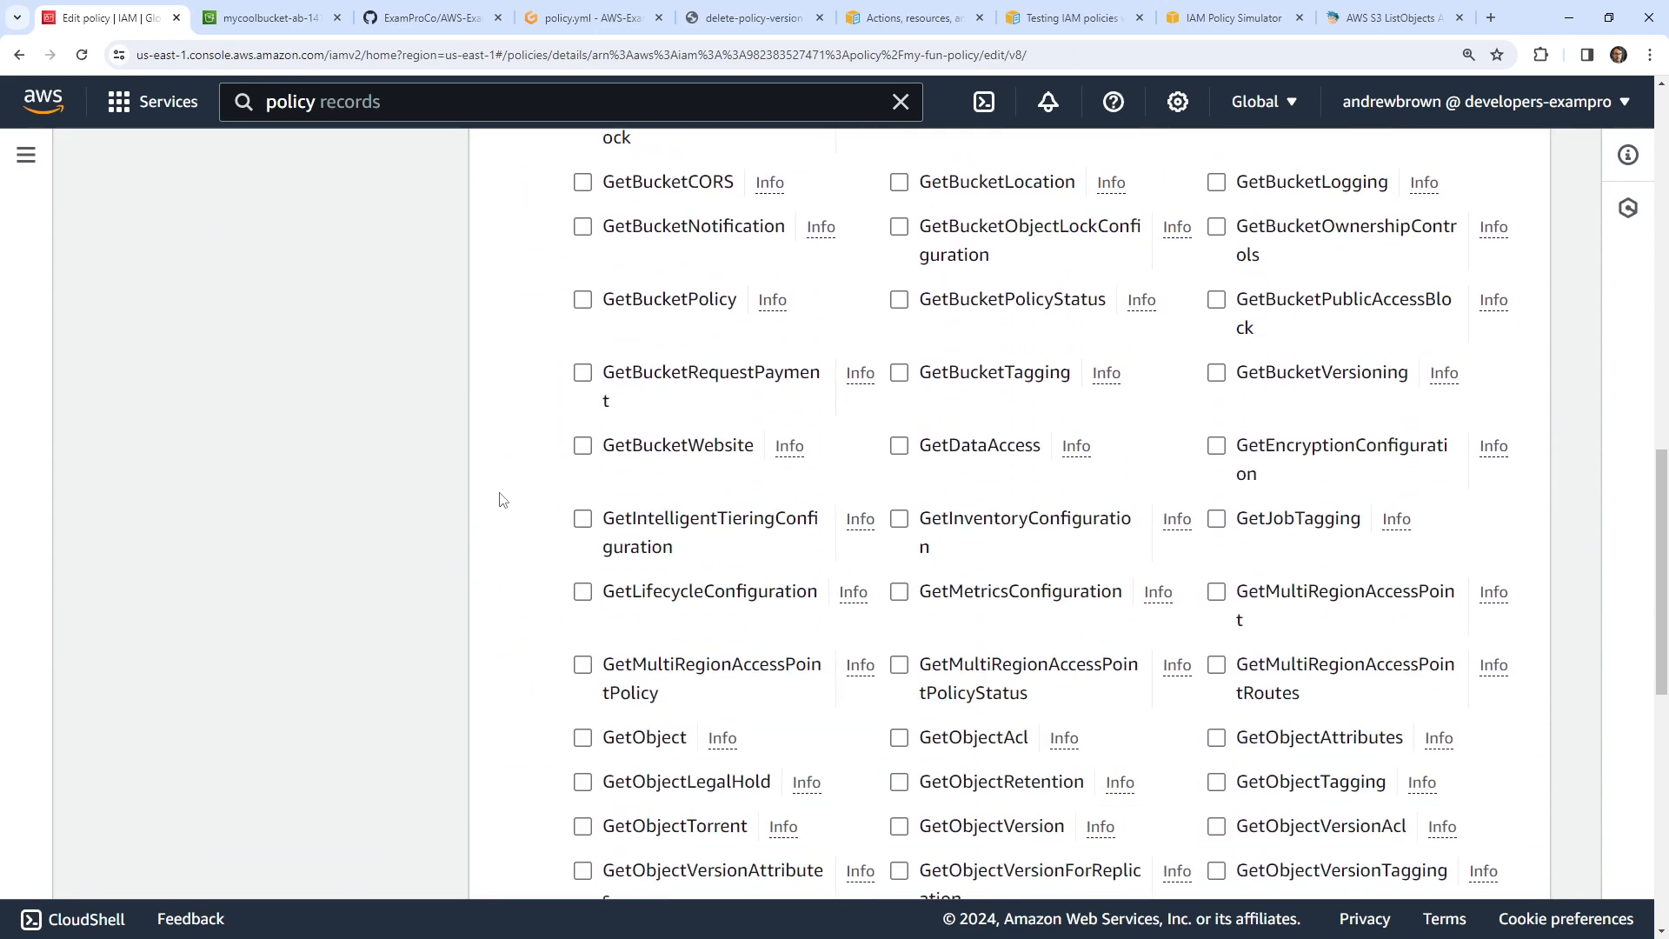
left_click(595, 532)
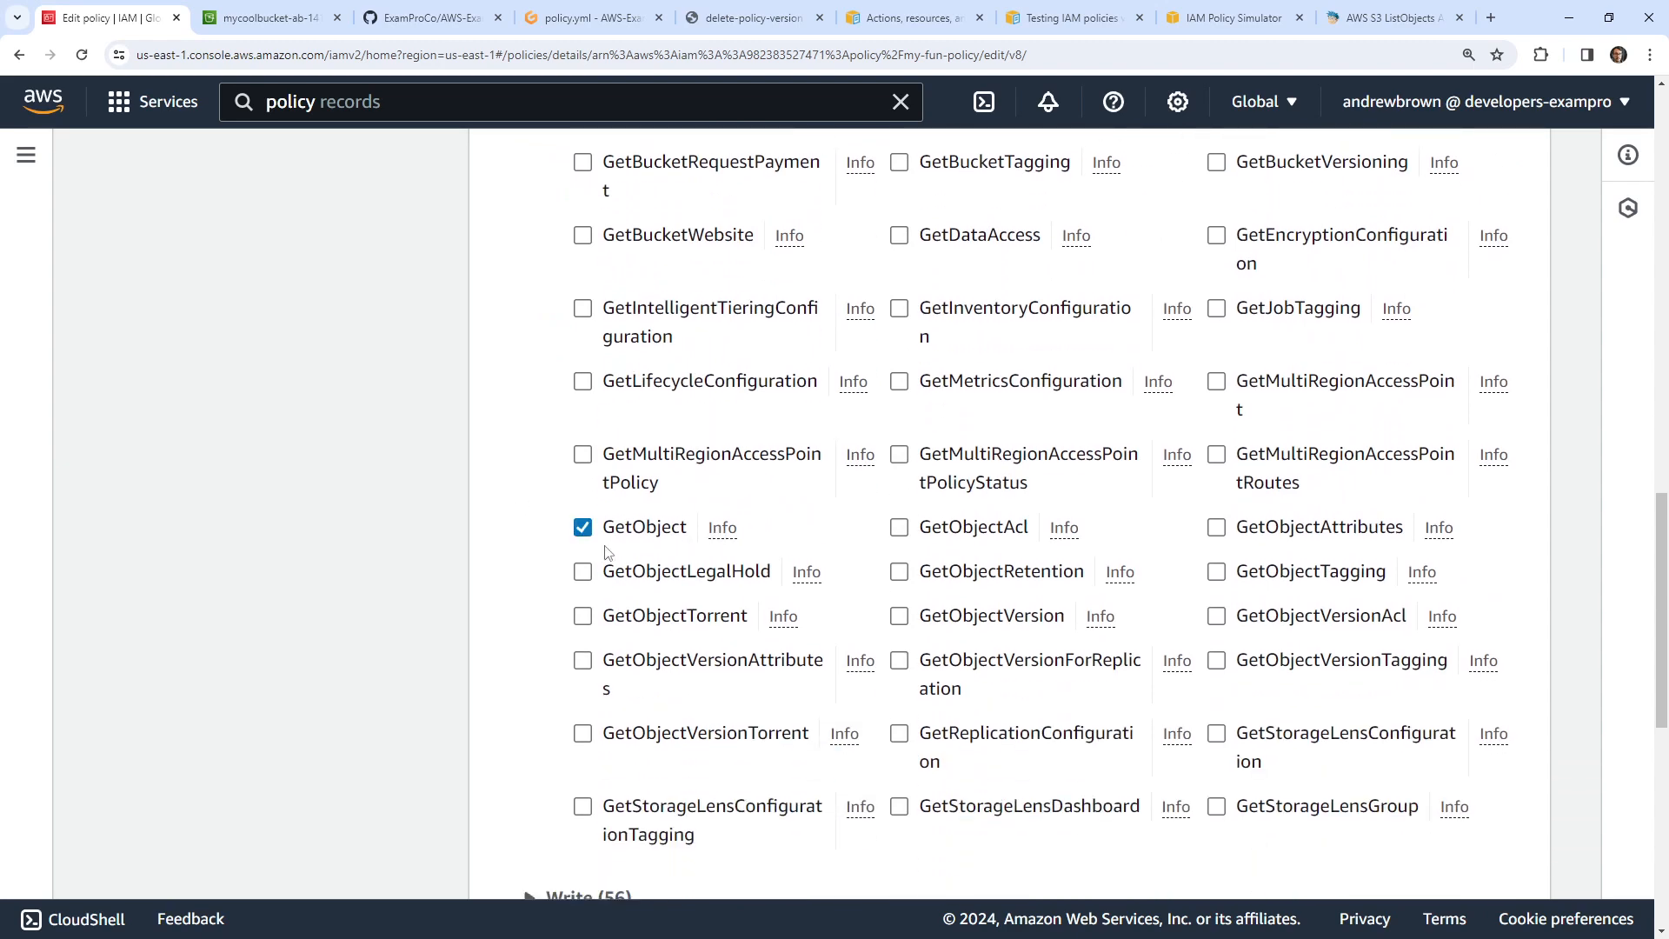
- Switch the S3 resources to Specific, allow any bucket and any object, and expand the request conditions
scroll(563, 572, "down", 8)
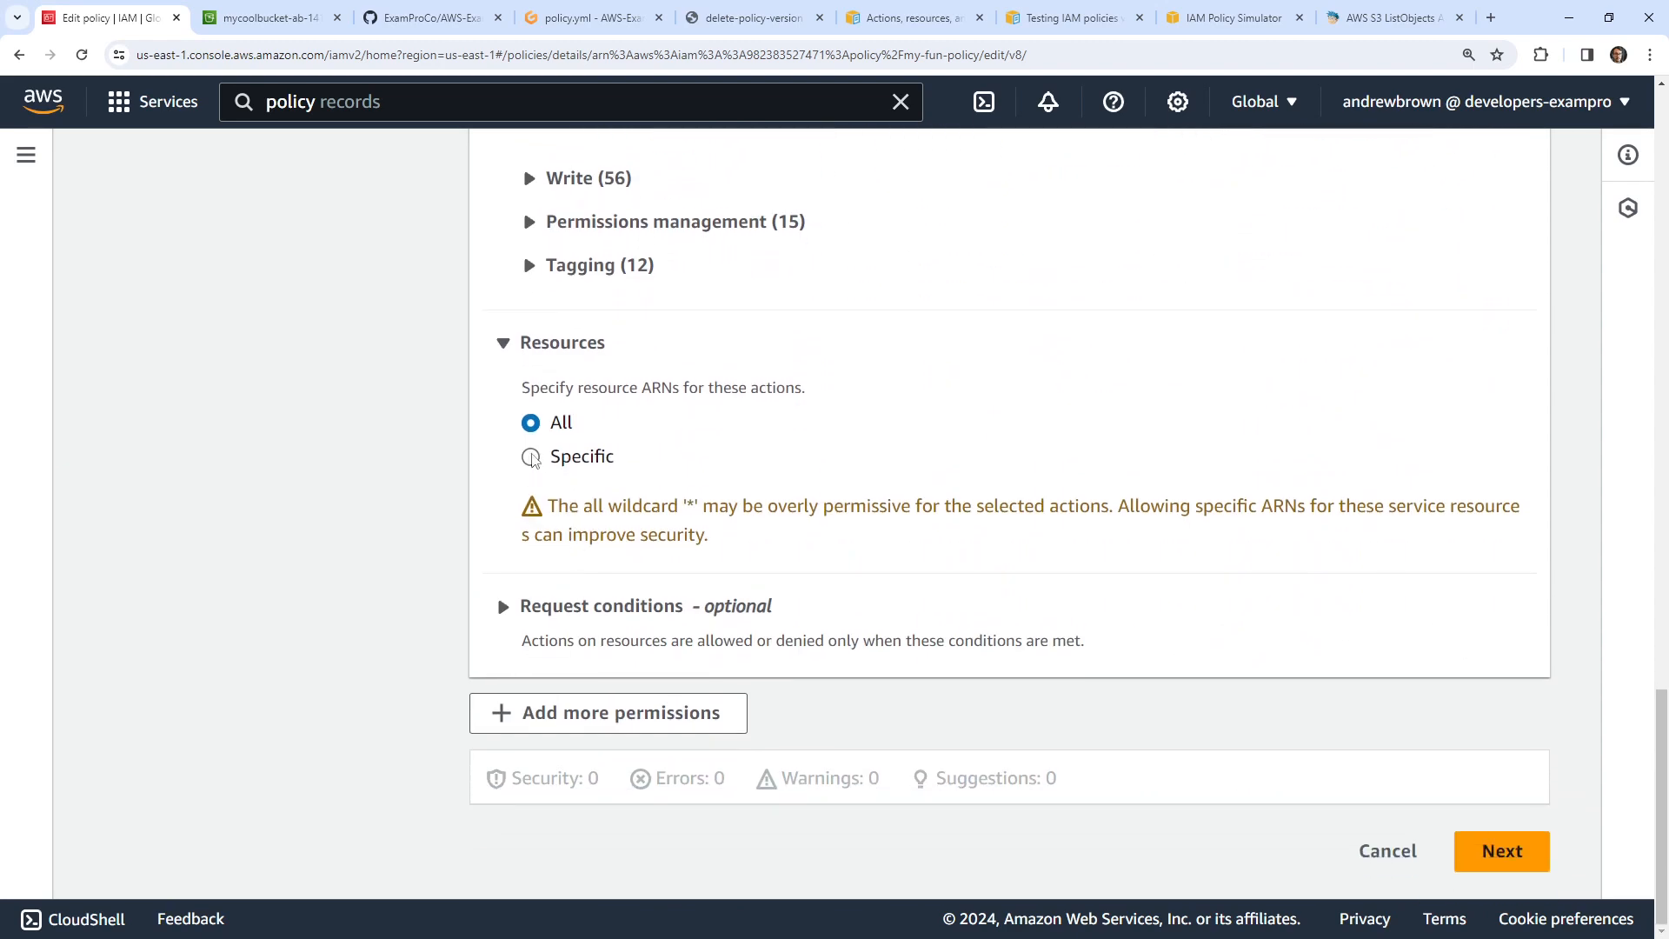
left_click(531, 457)
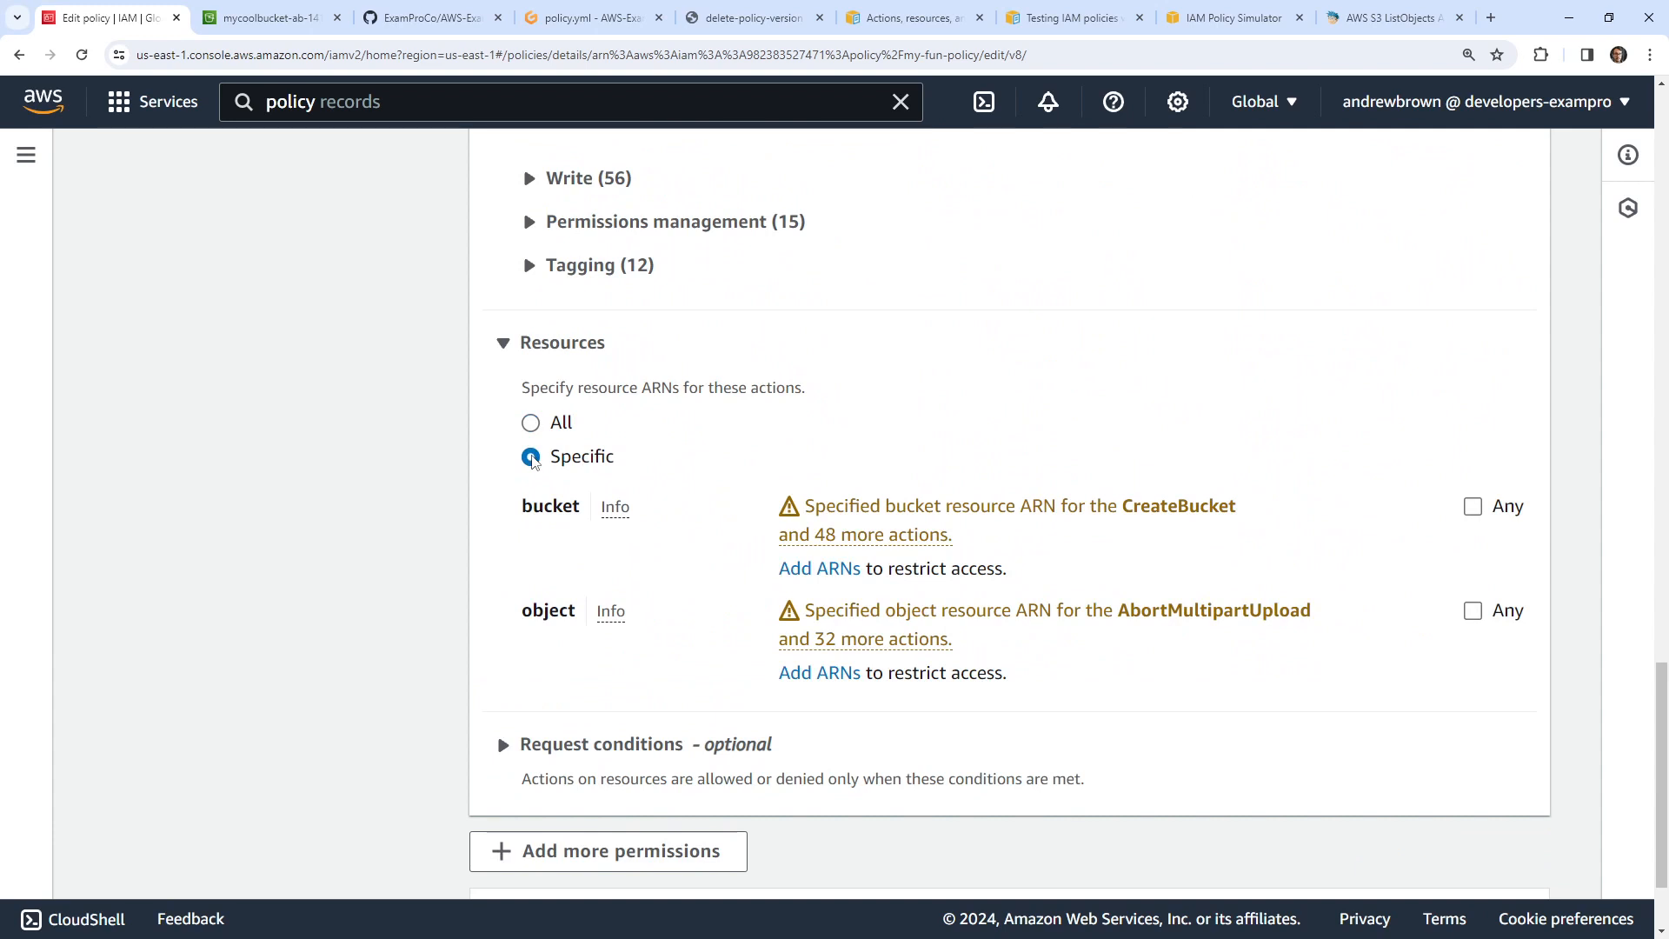
left_click(1471, 508)
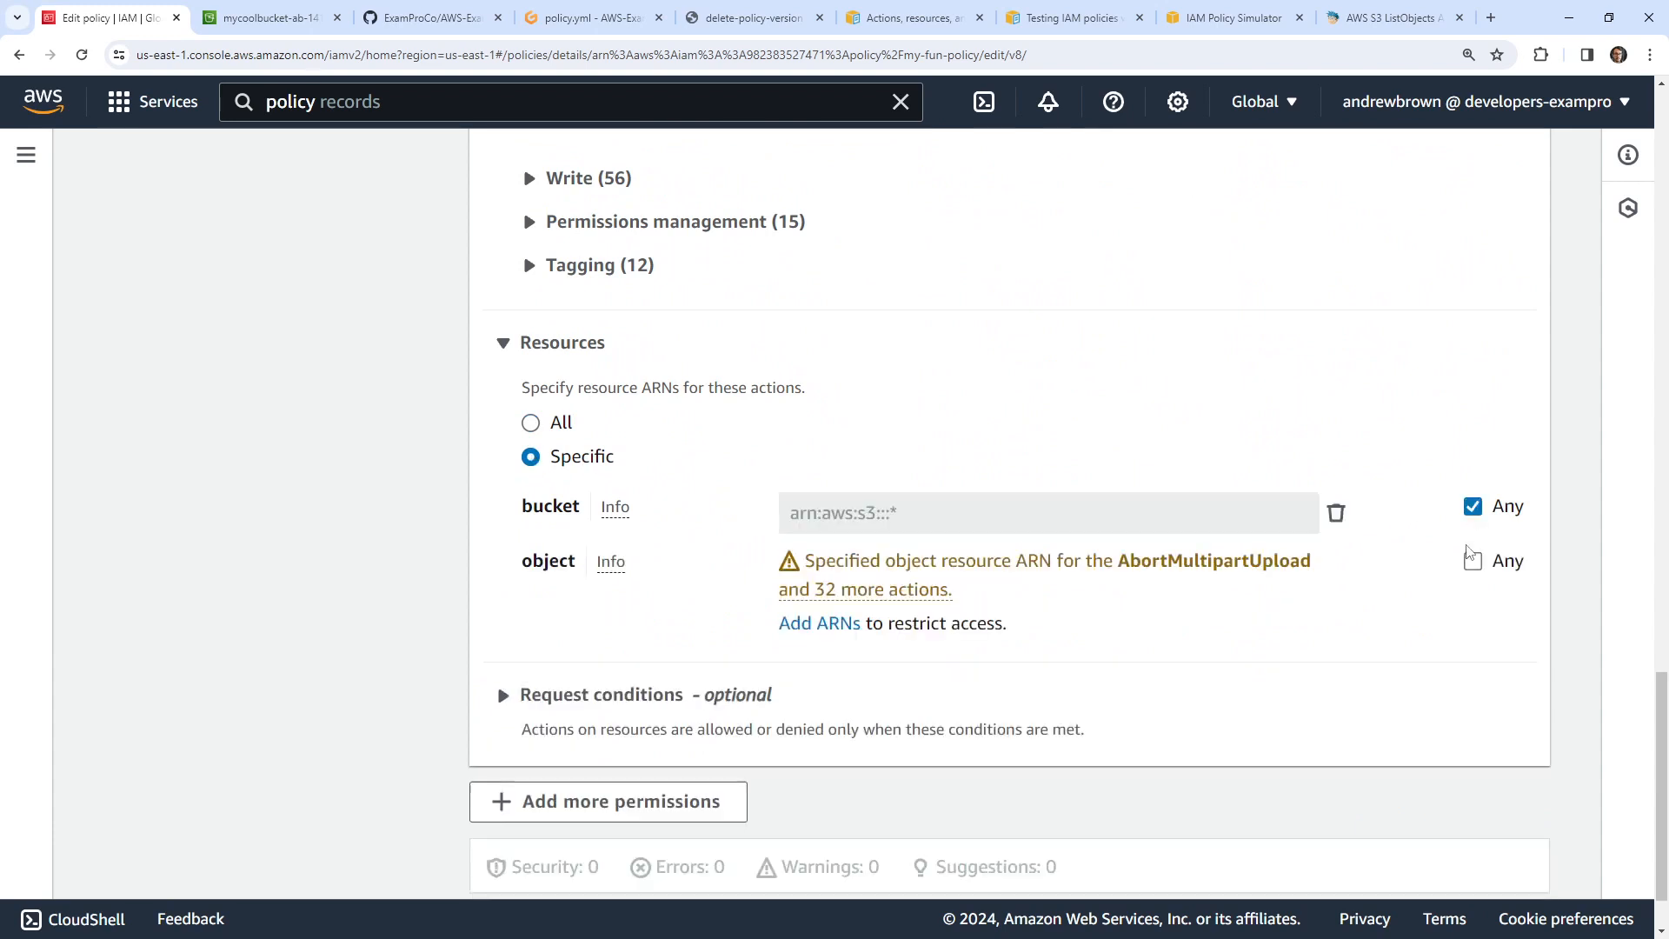
left_click(1472, 561)
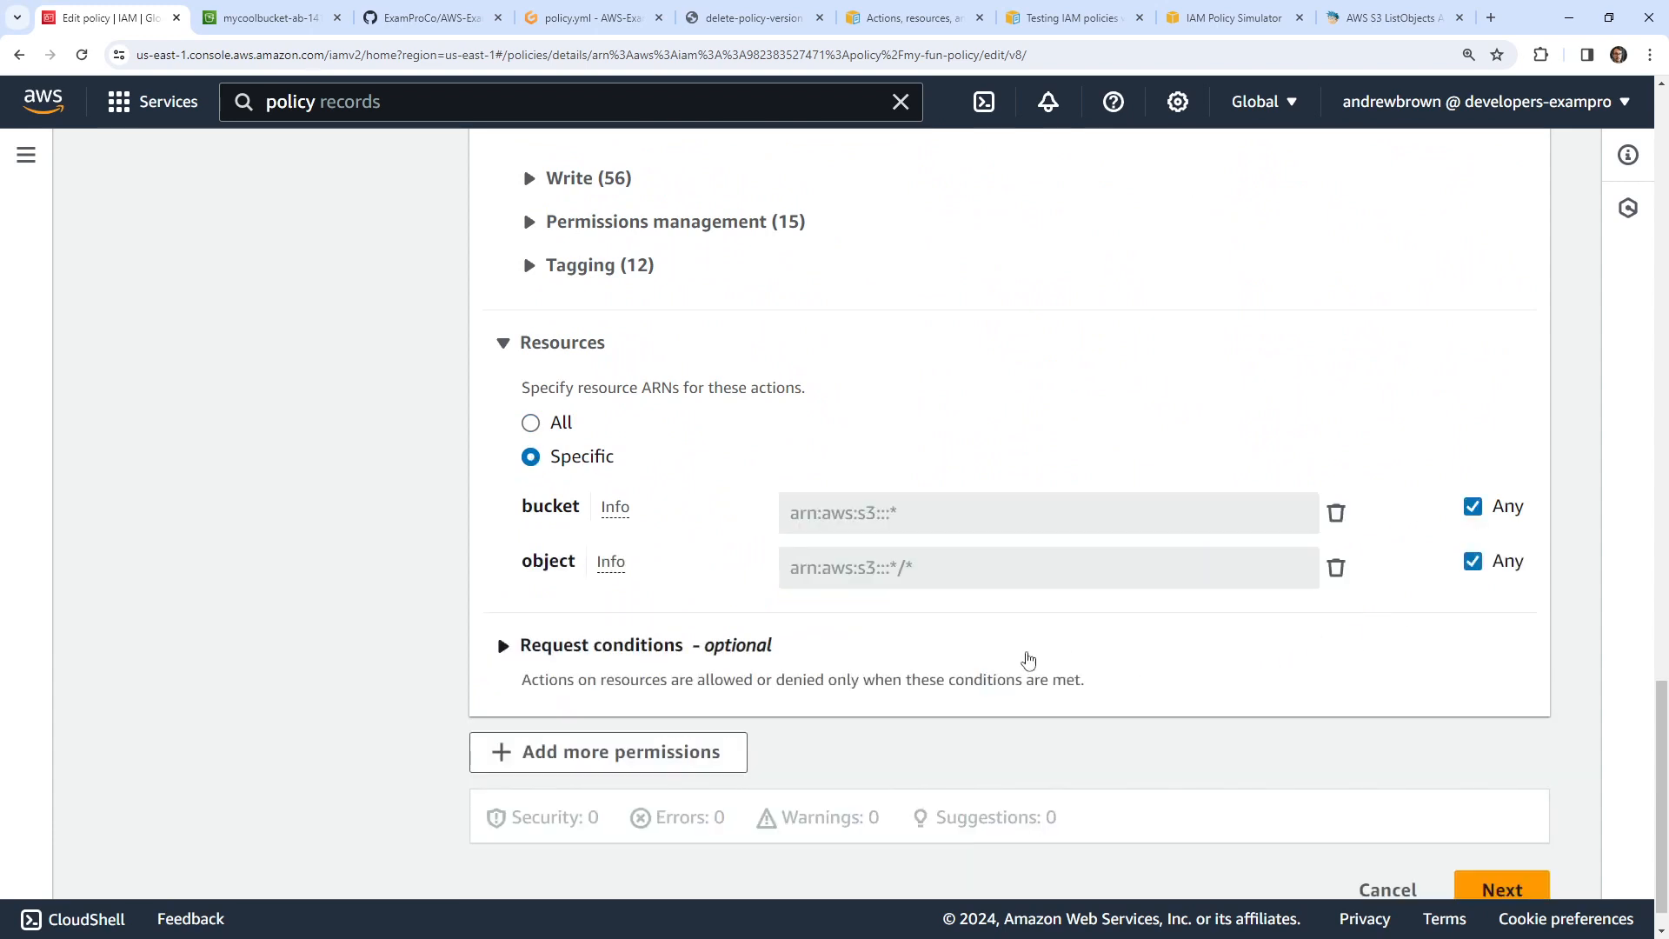
left_click(574, 648)
scroll(439, 573, "down", 3)
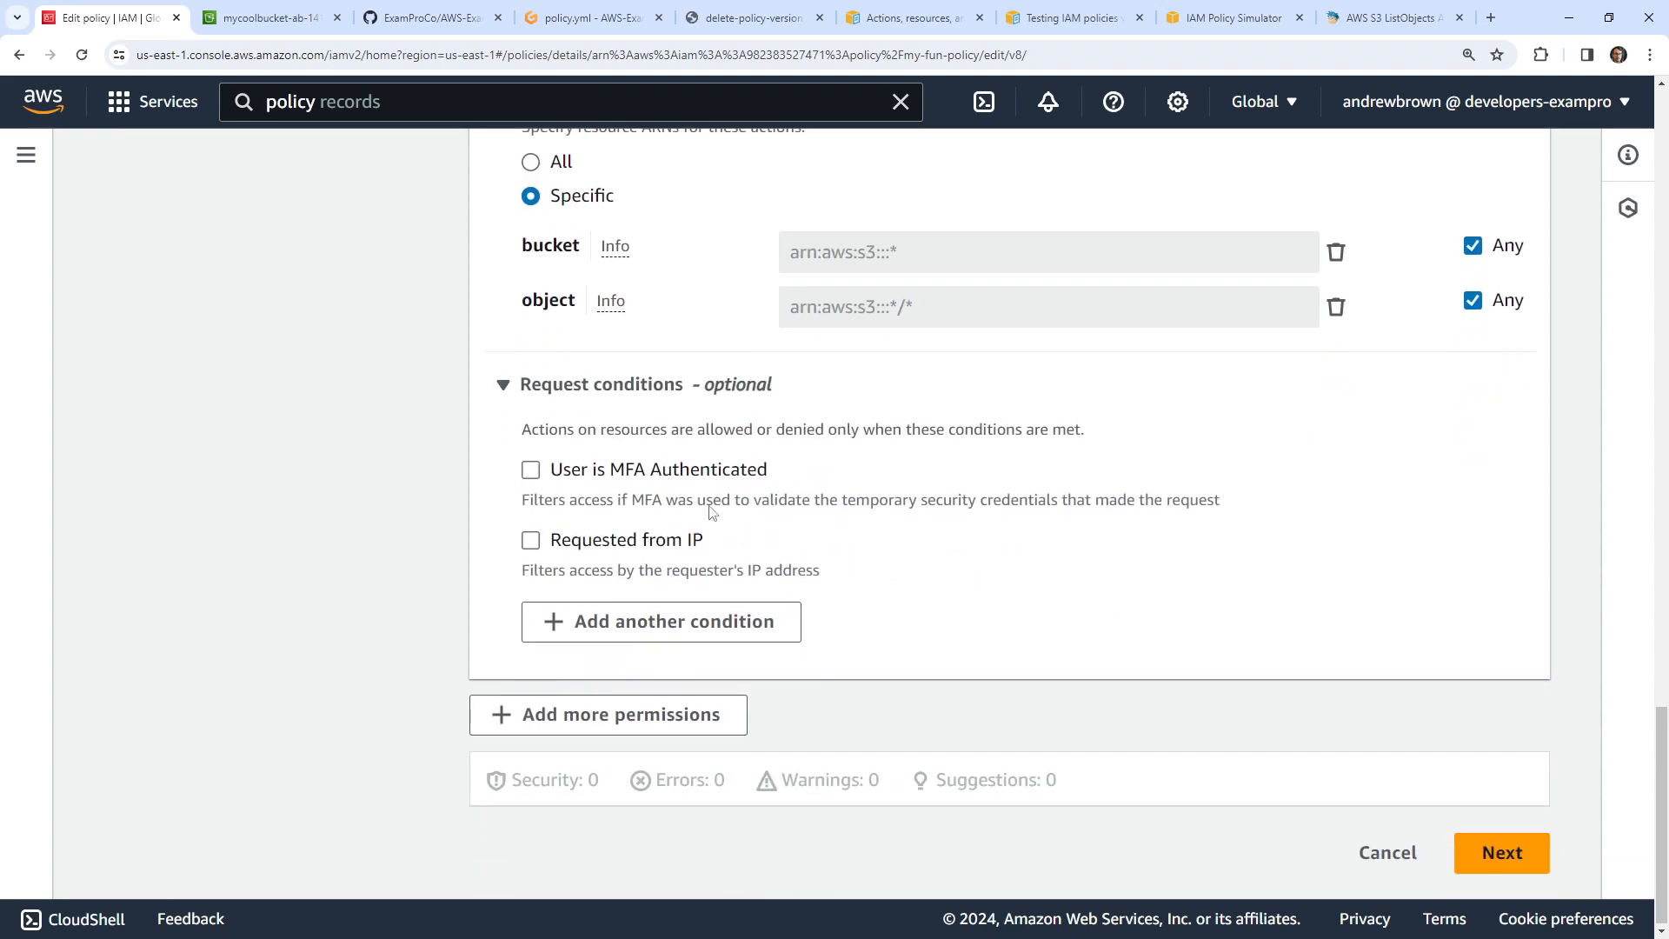
- Search the Amazon S3 service authorization reference for GetObj and examine the resource type and condition keys of GetObject
left_click(1252, 17)
left_click(909, 17)
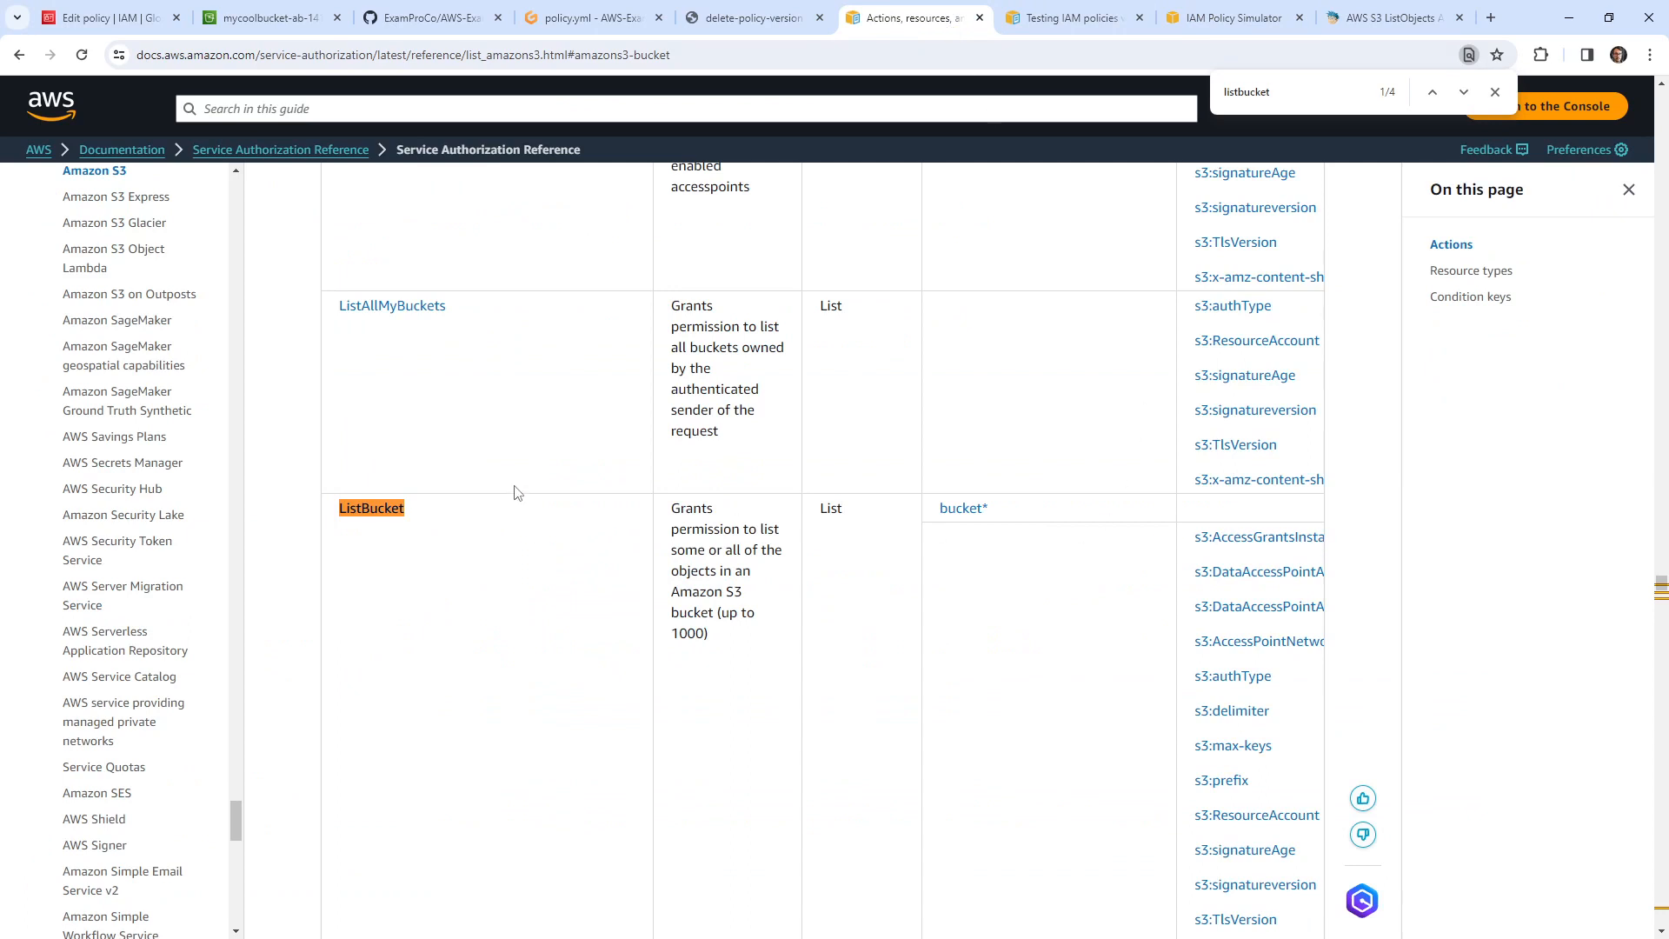
key("ctrl+f")
type("Get")
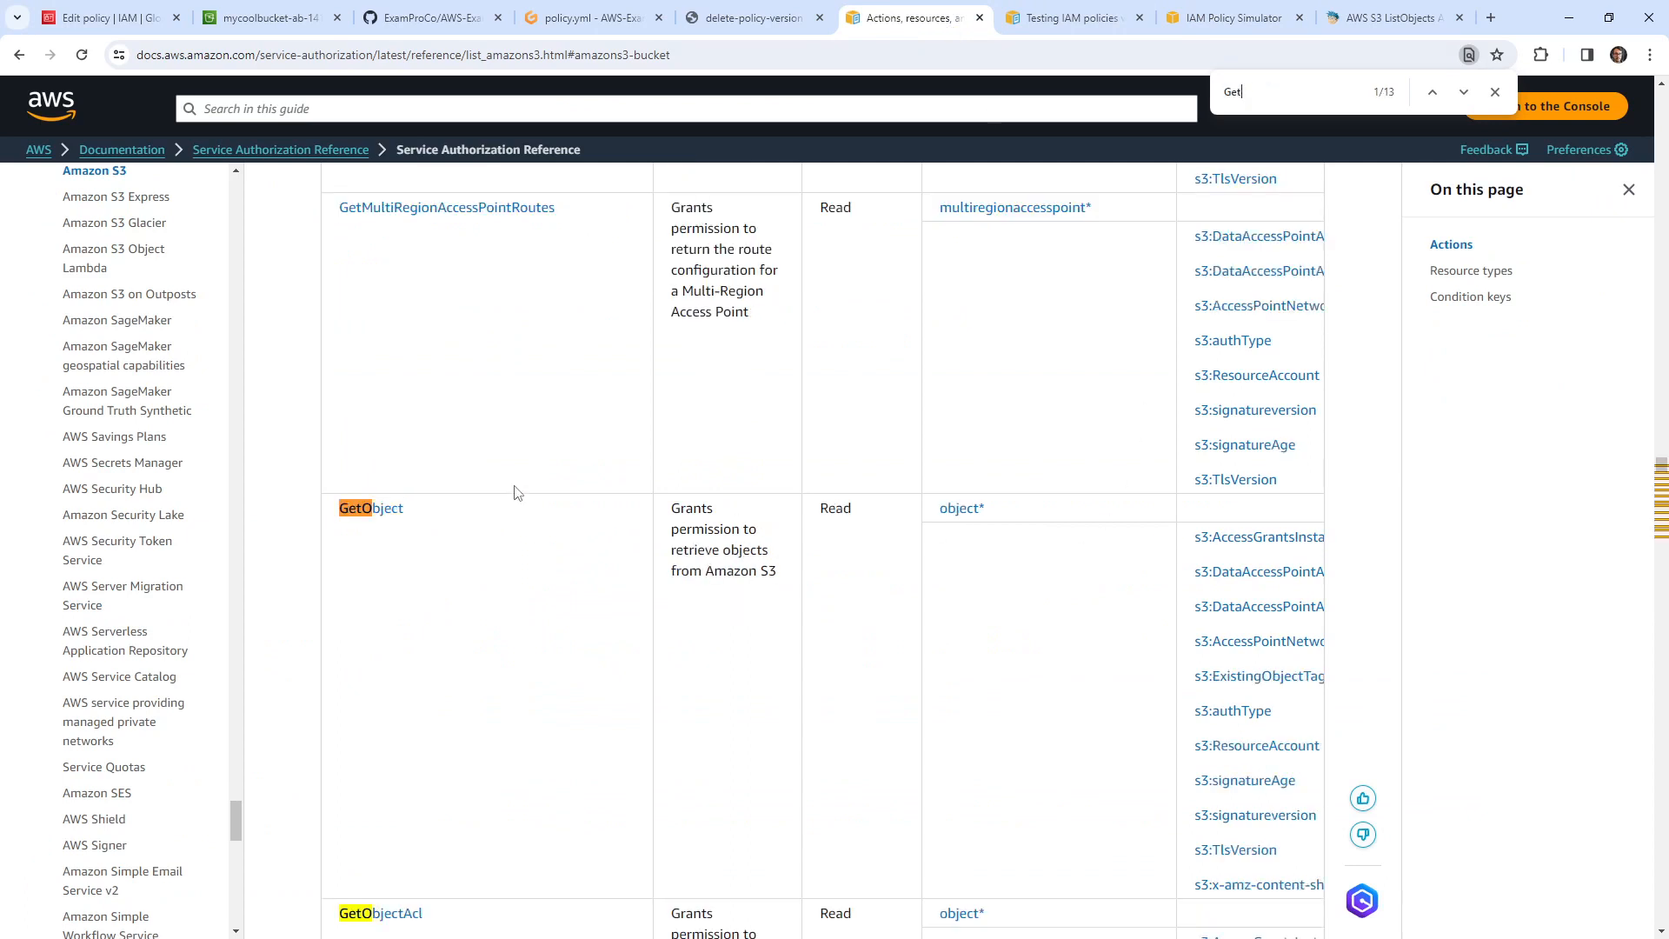
type("Obj")
left_click_drag(1157, 770, 1036, 787)
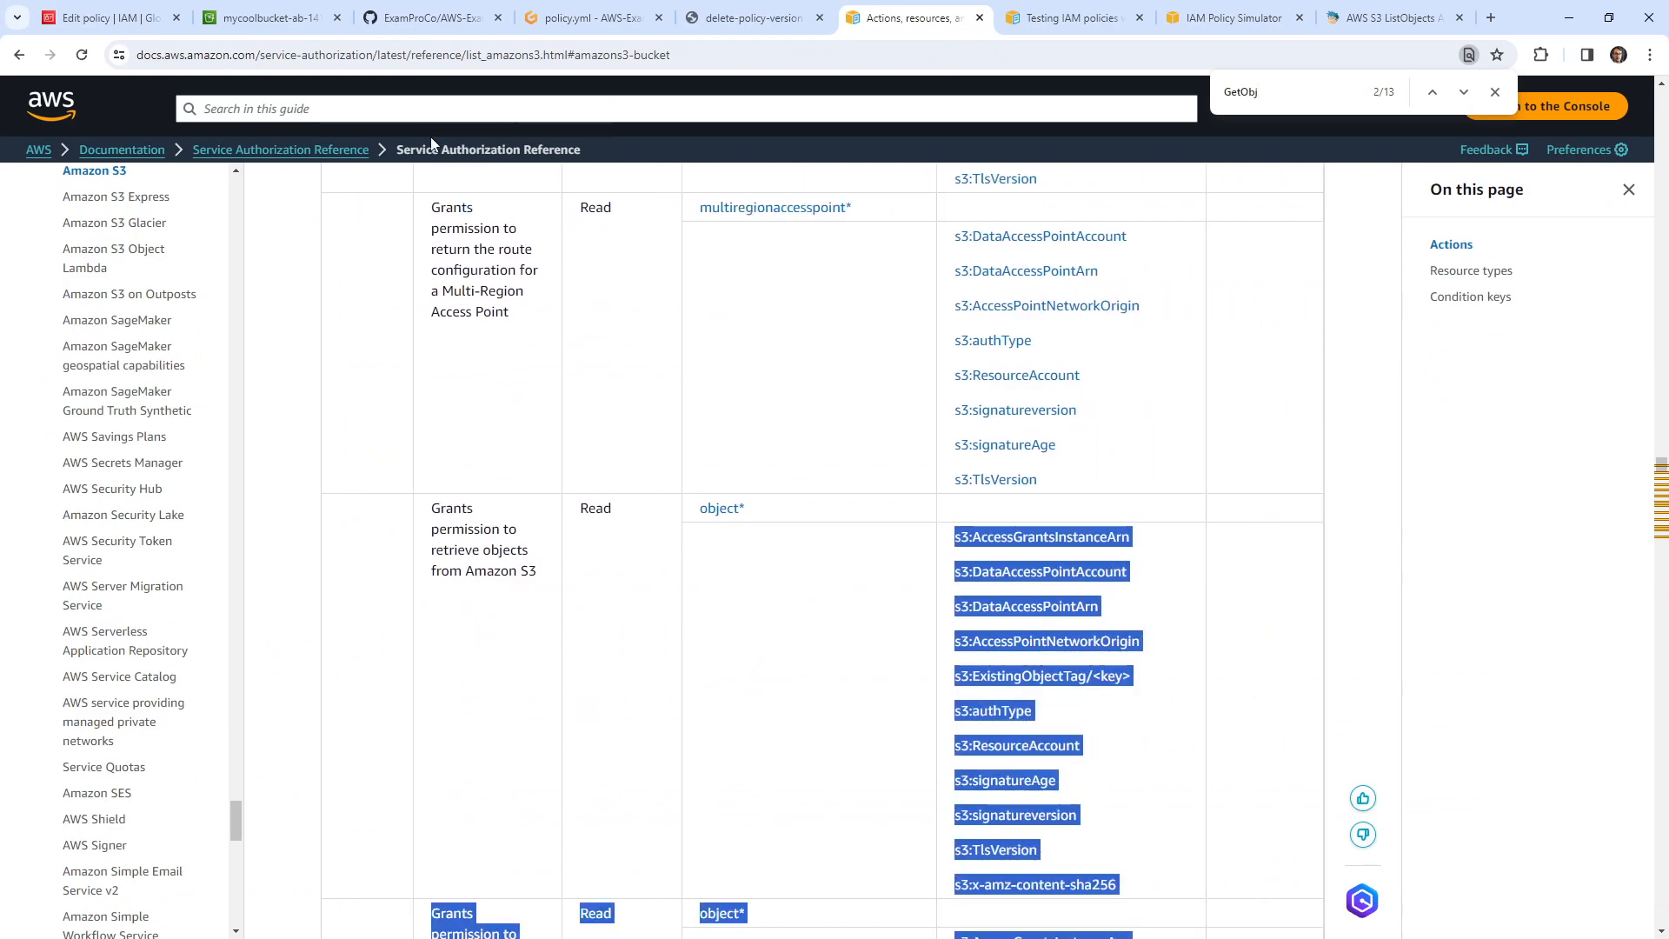
- Return to editing my-fun-policy, start another request condition and choose s3:prefix as its condition key
left_click(271, 19)
left_click(432, 24)
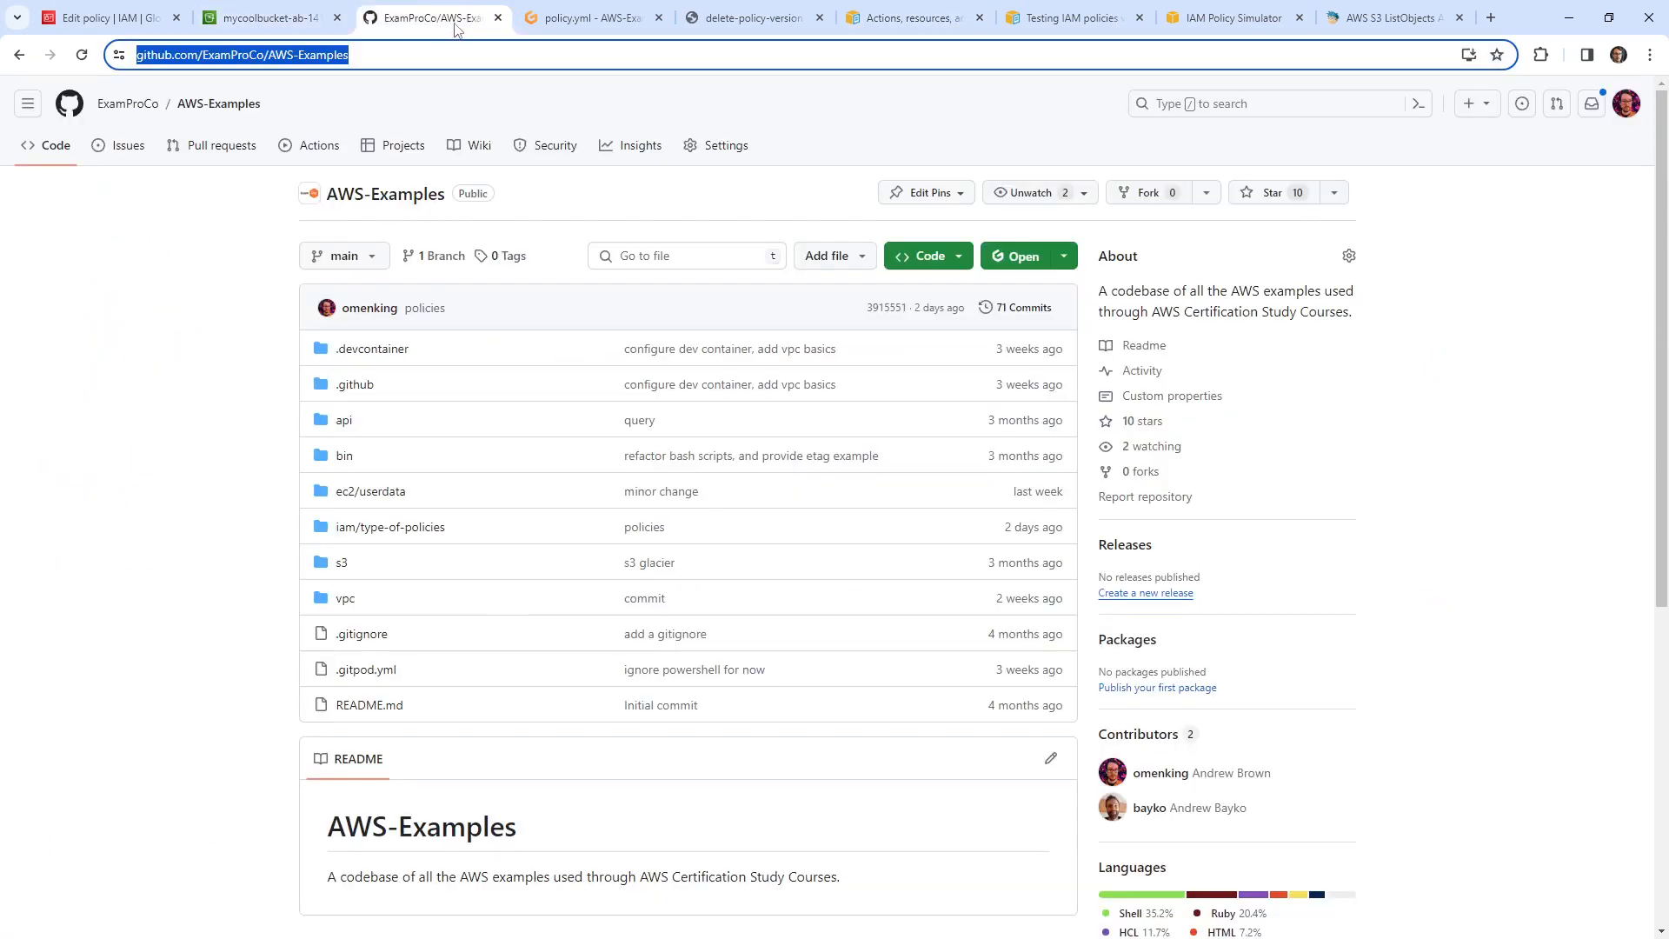
left_click(592, 17)
left_click(749, 18)
left_click(122, 19)
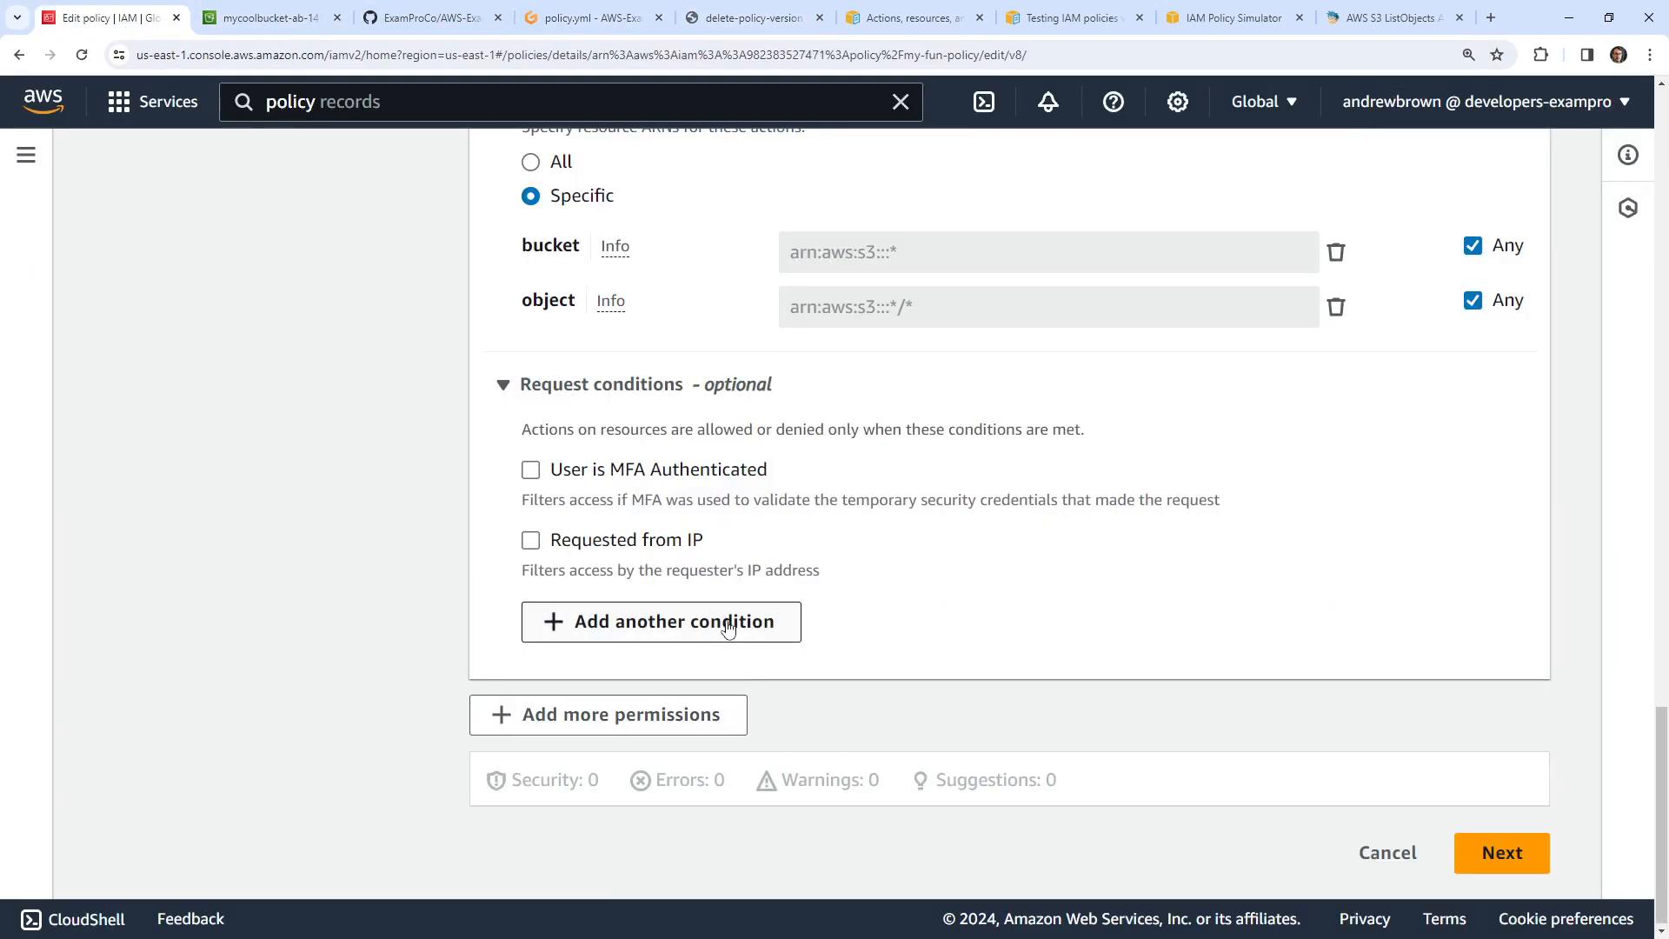
left_click(796, 620)
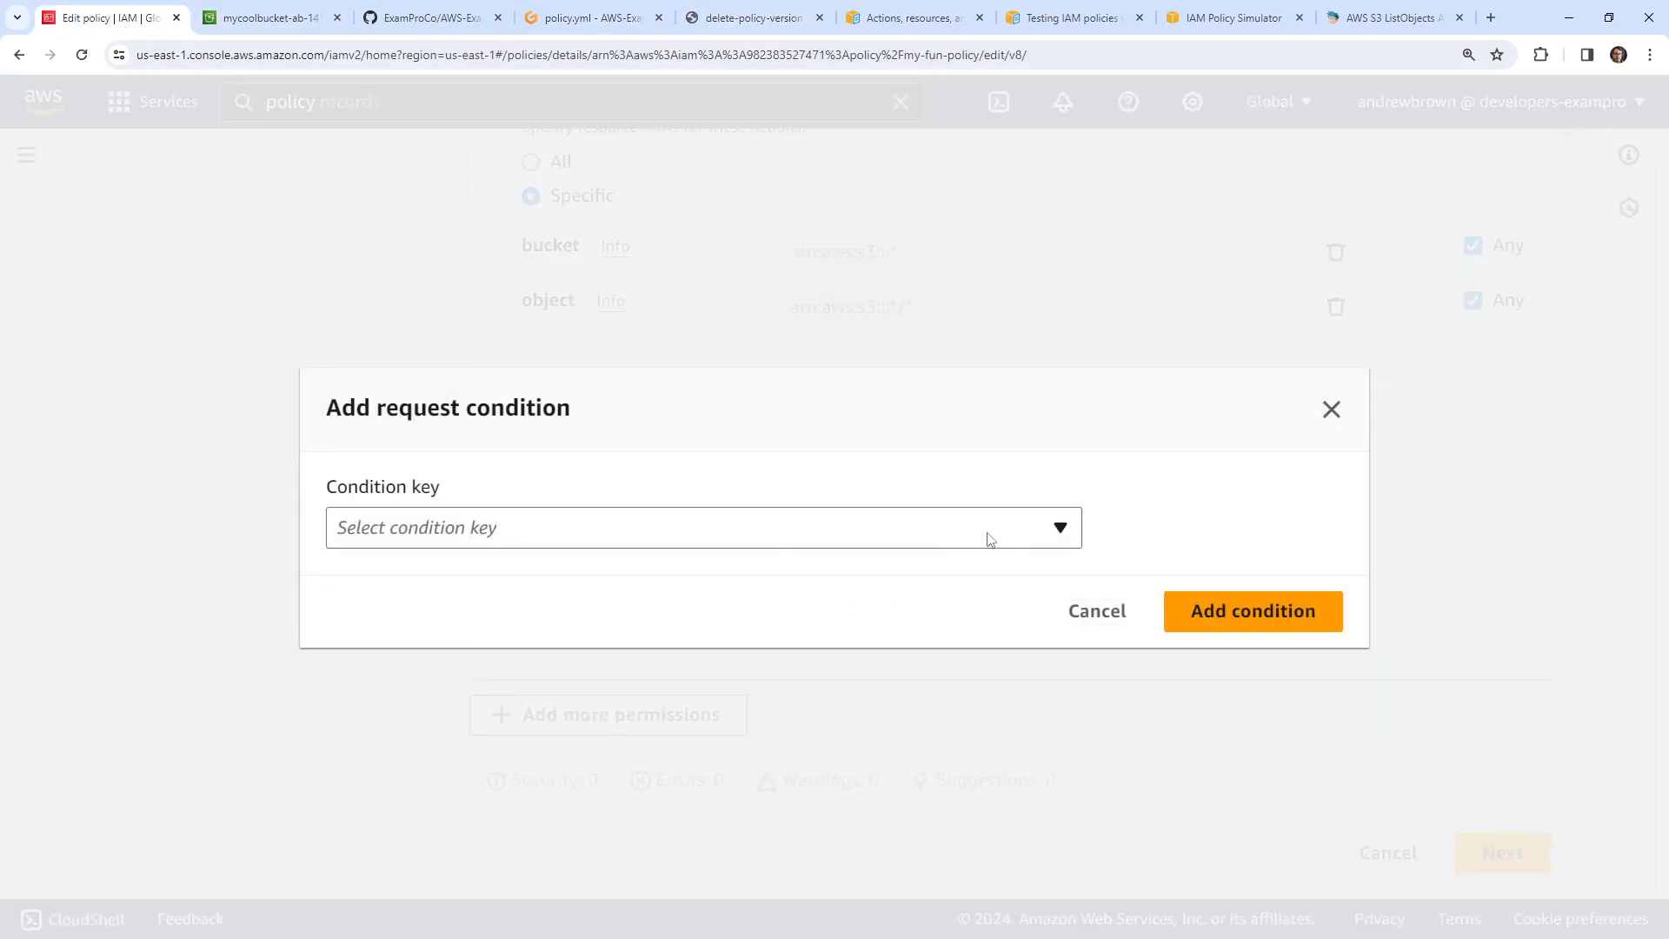
left_click(1060, 528)
scroll(770, 387, "down", 8)
scroll(761, 393, "down", 15)
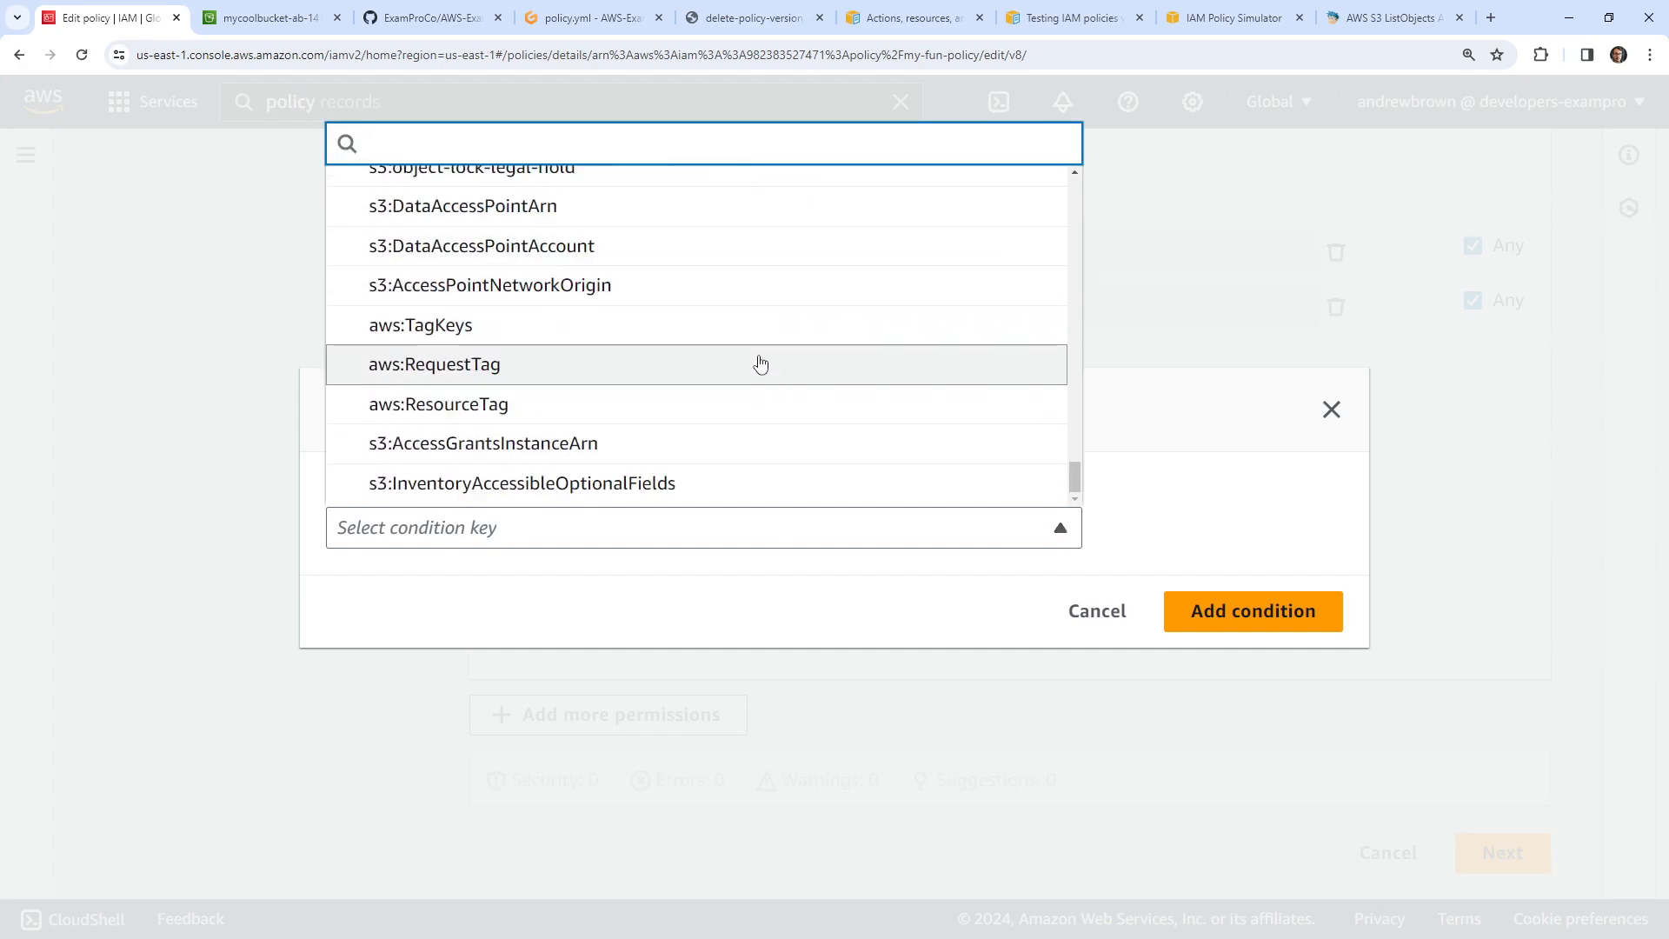
scroll(756, 382, "up", 10)
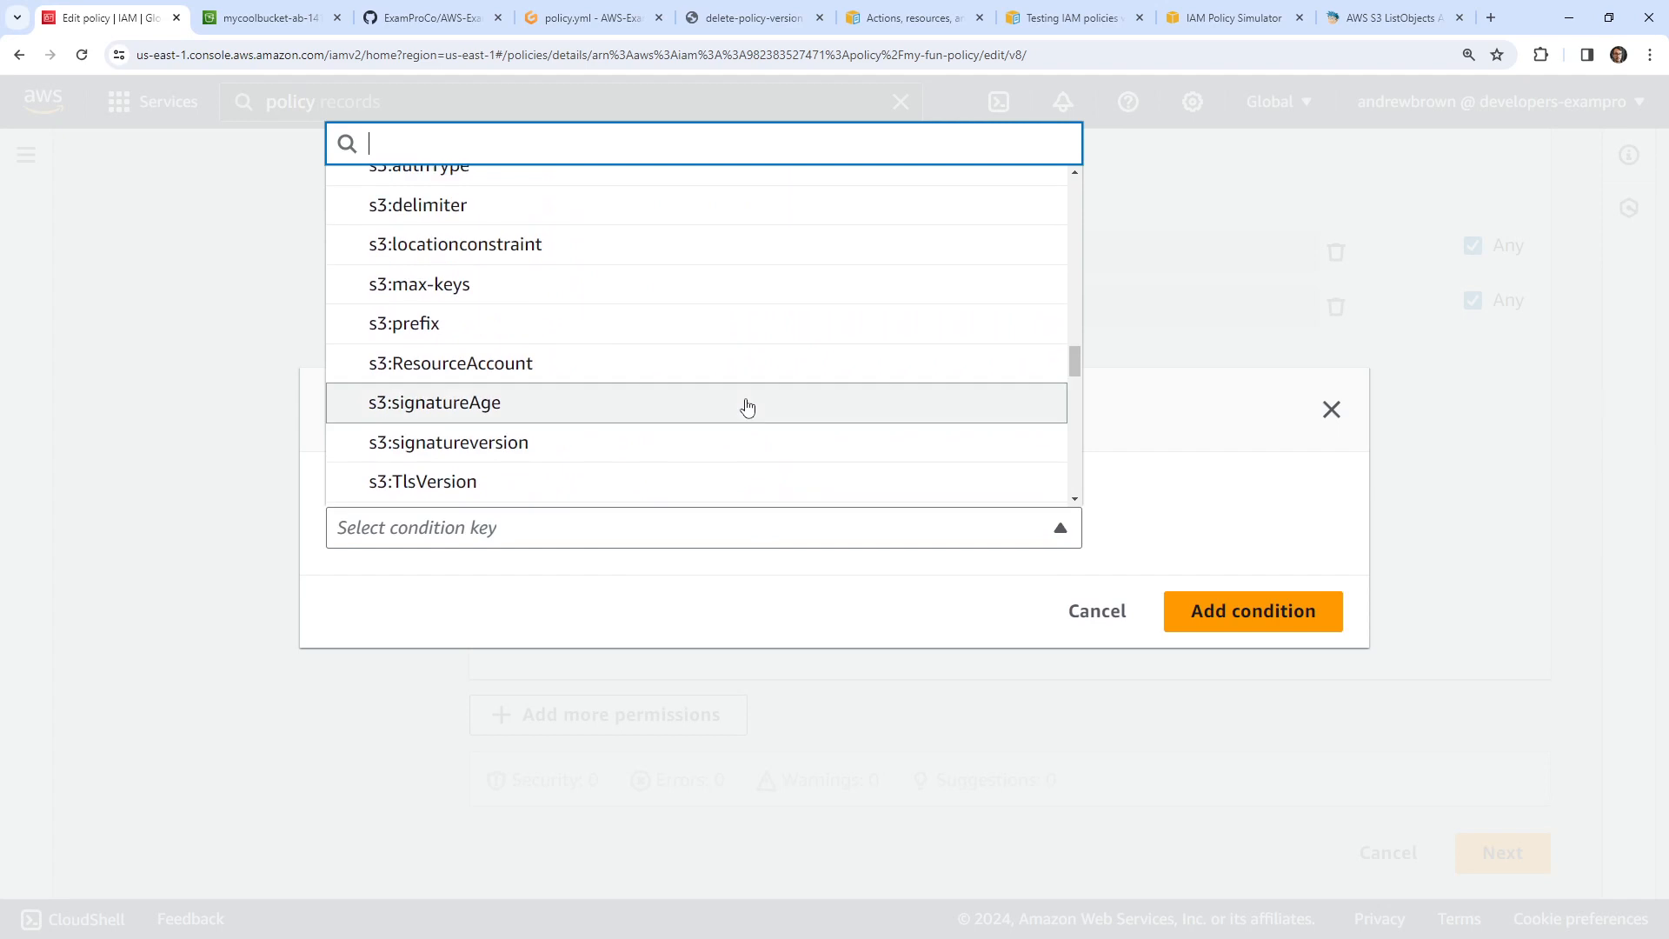
scroll(746, 408, "up", 6)
scroll(743, 383, "down", 3)
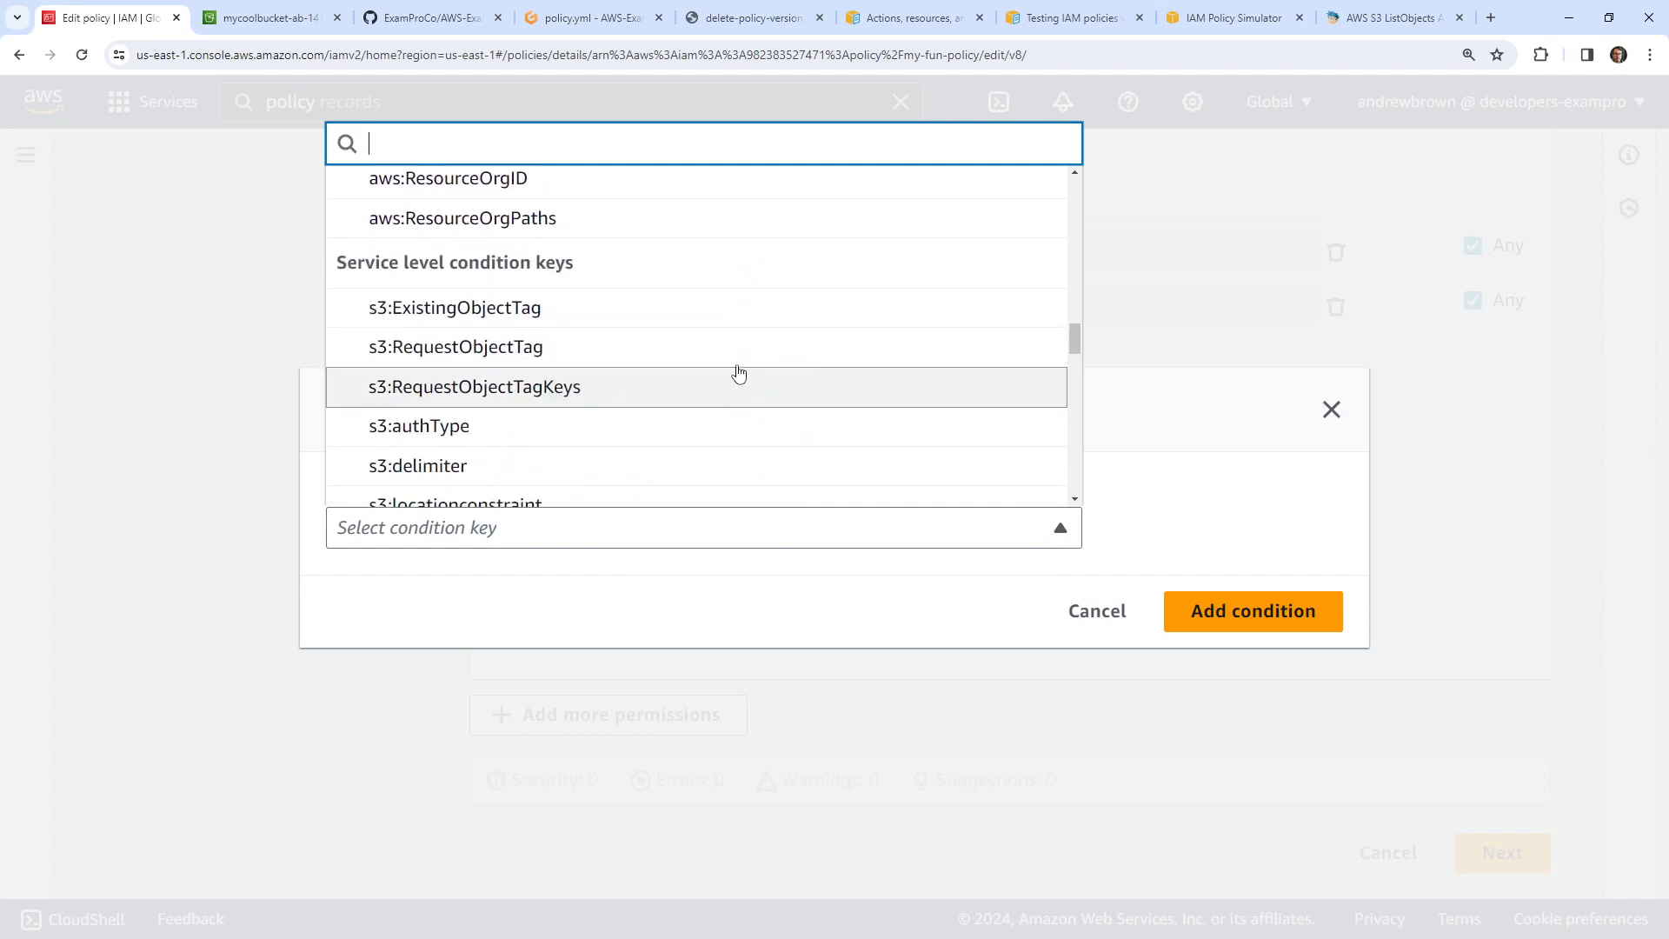
scroll(687, 380, "up", 5)
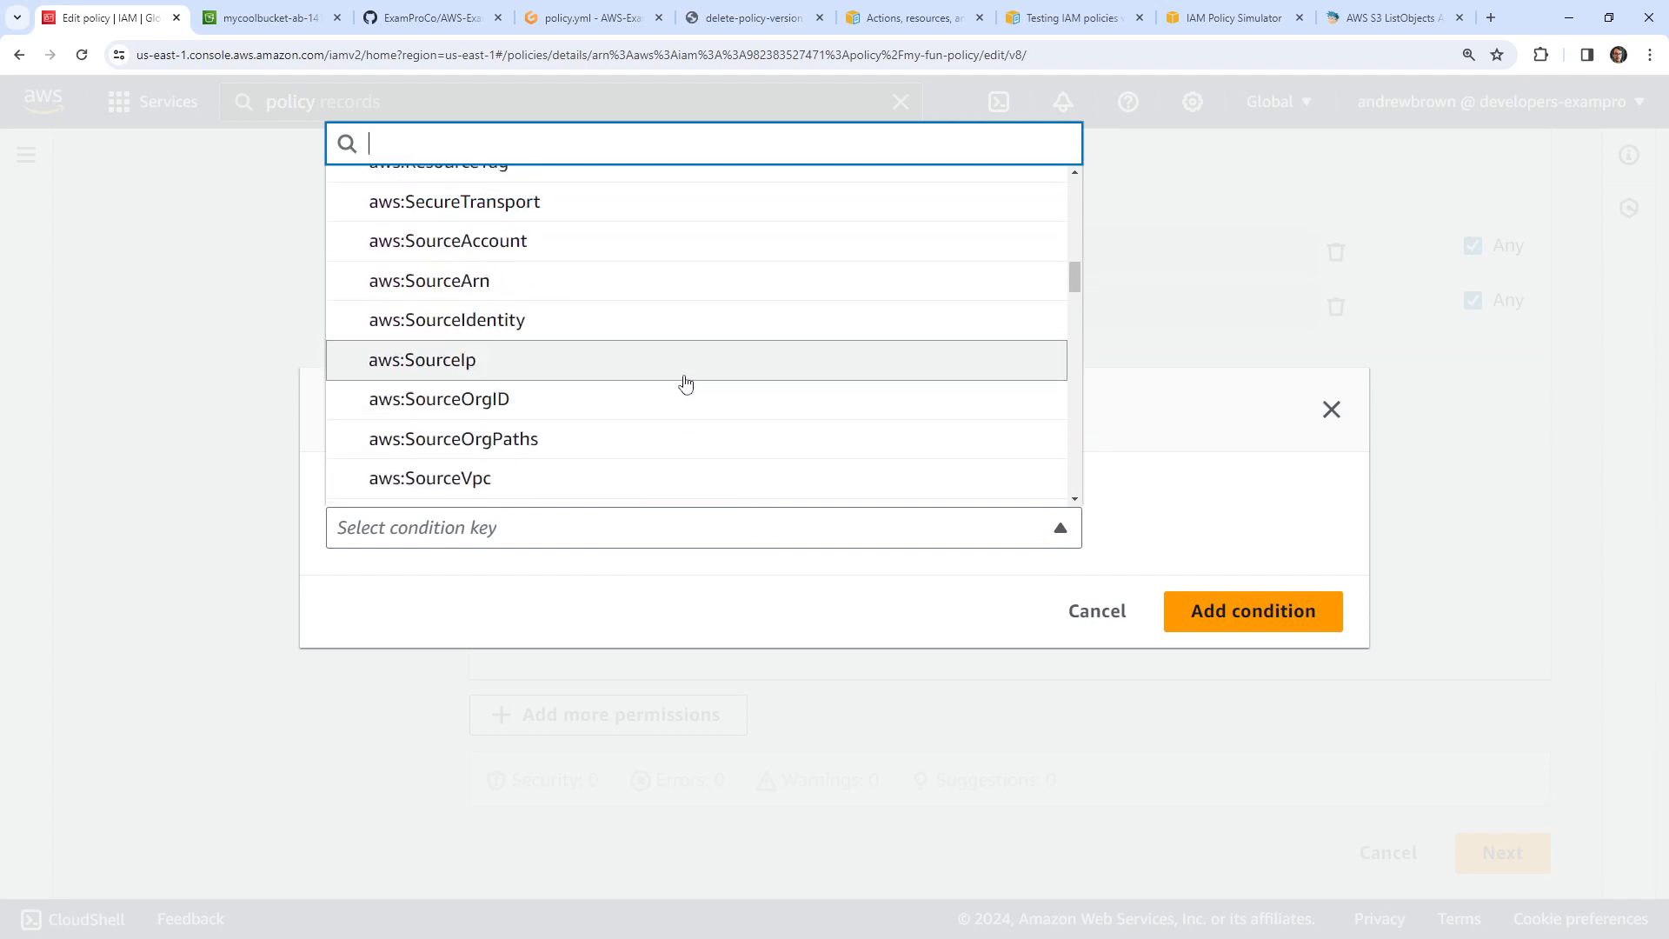
scroll(685, 383, "down", 5)
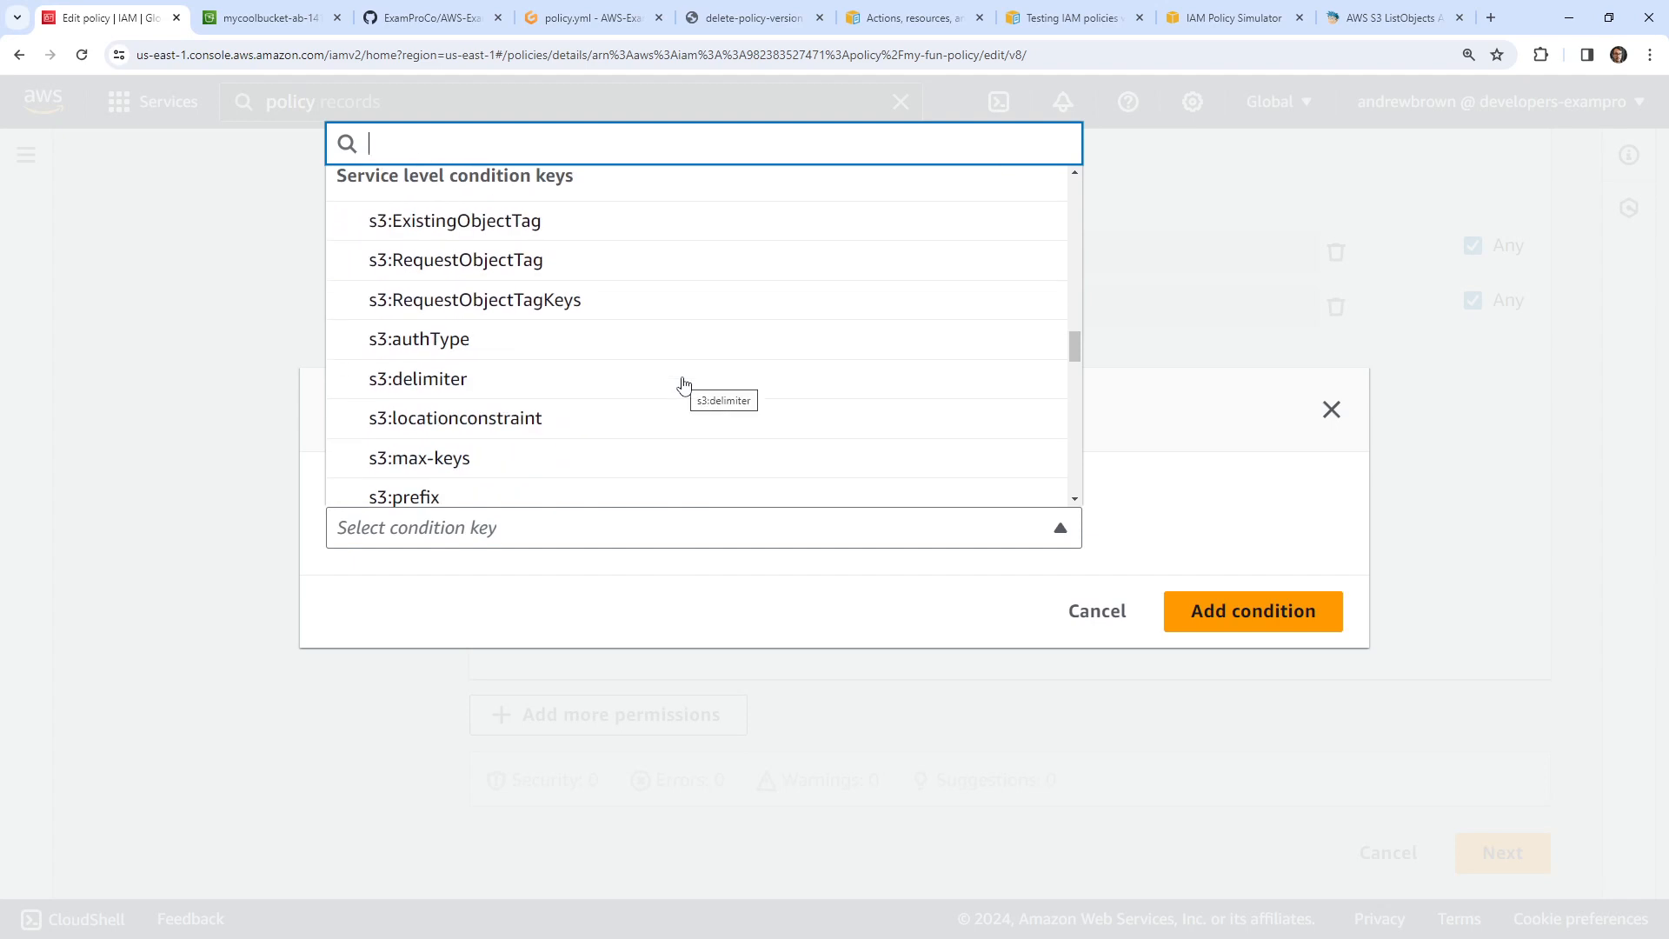
scroll(683, 385, "down", 2)
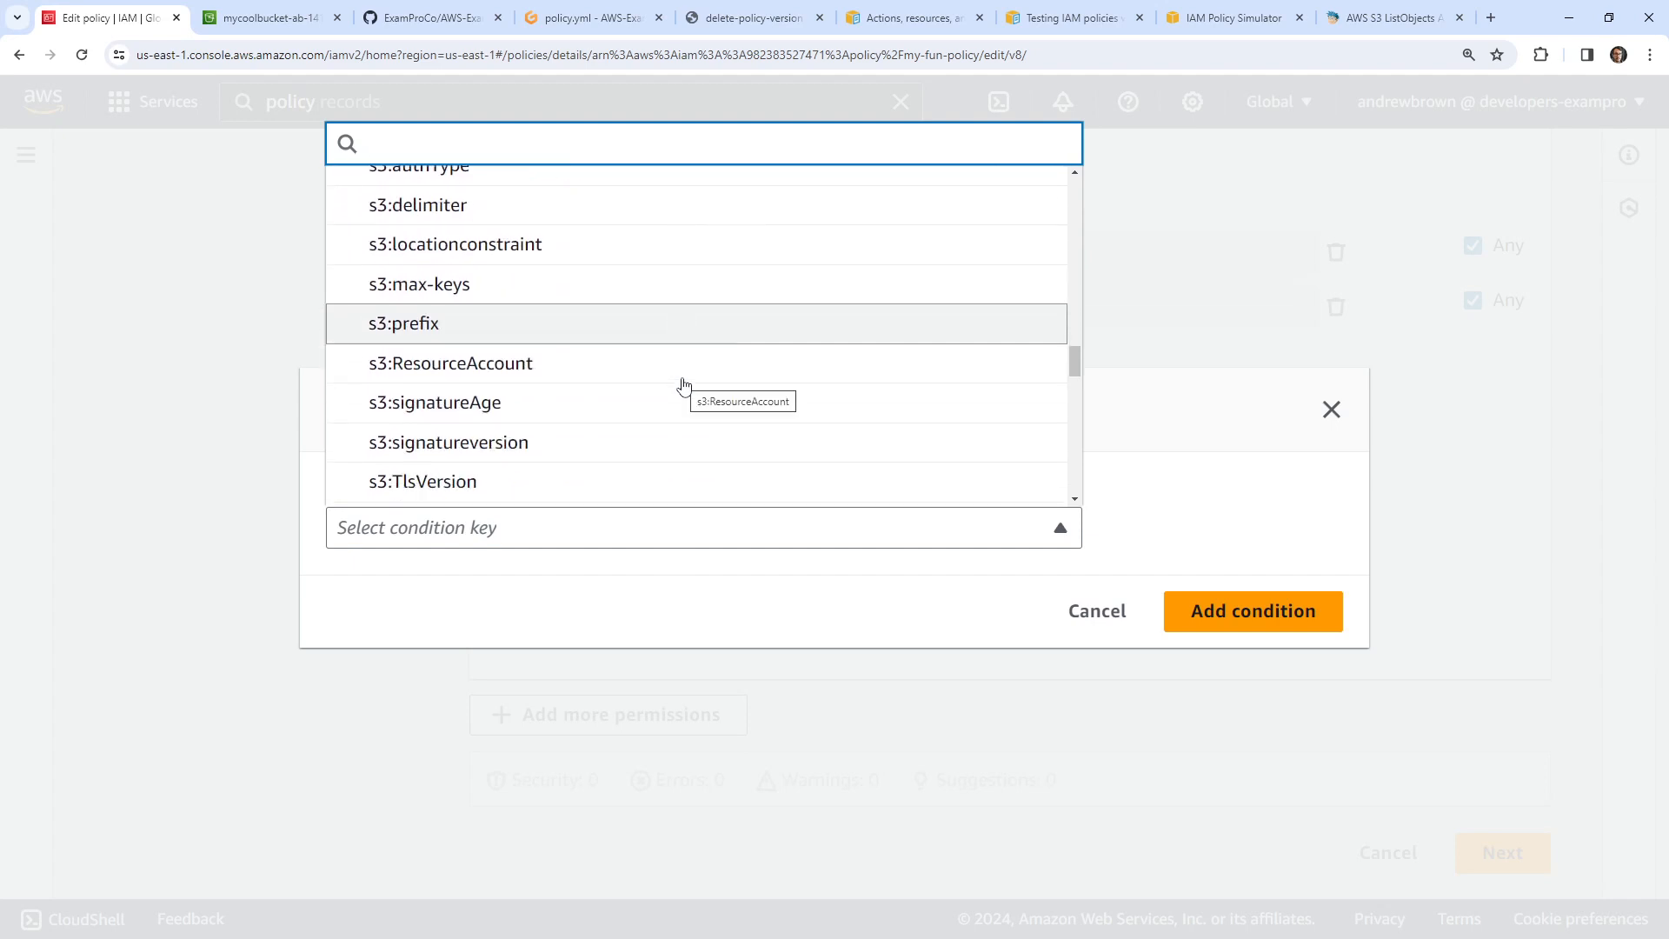
left_click(605, 328)
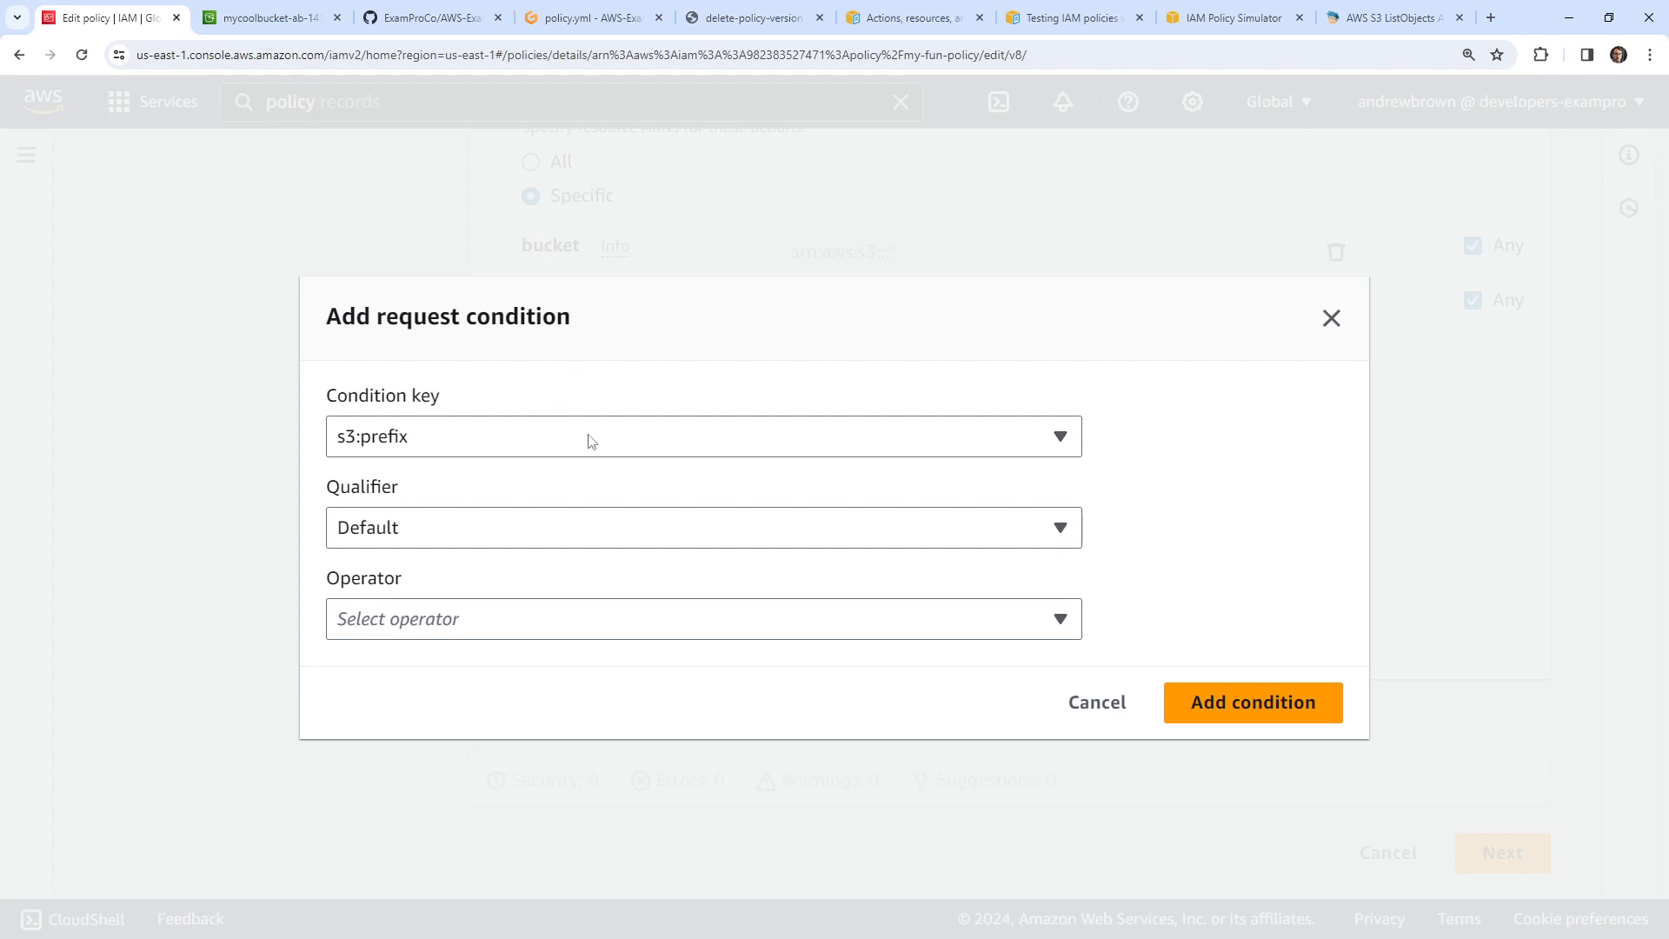
- Set the s3:prefix condition's operator to StringEquals with the value hello and add the condition
left_click(616, 621)
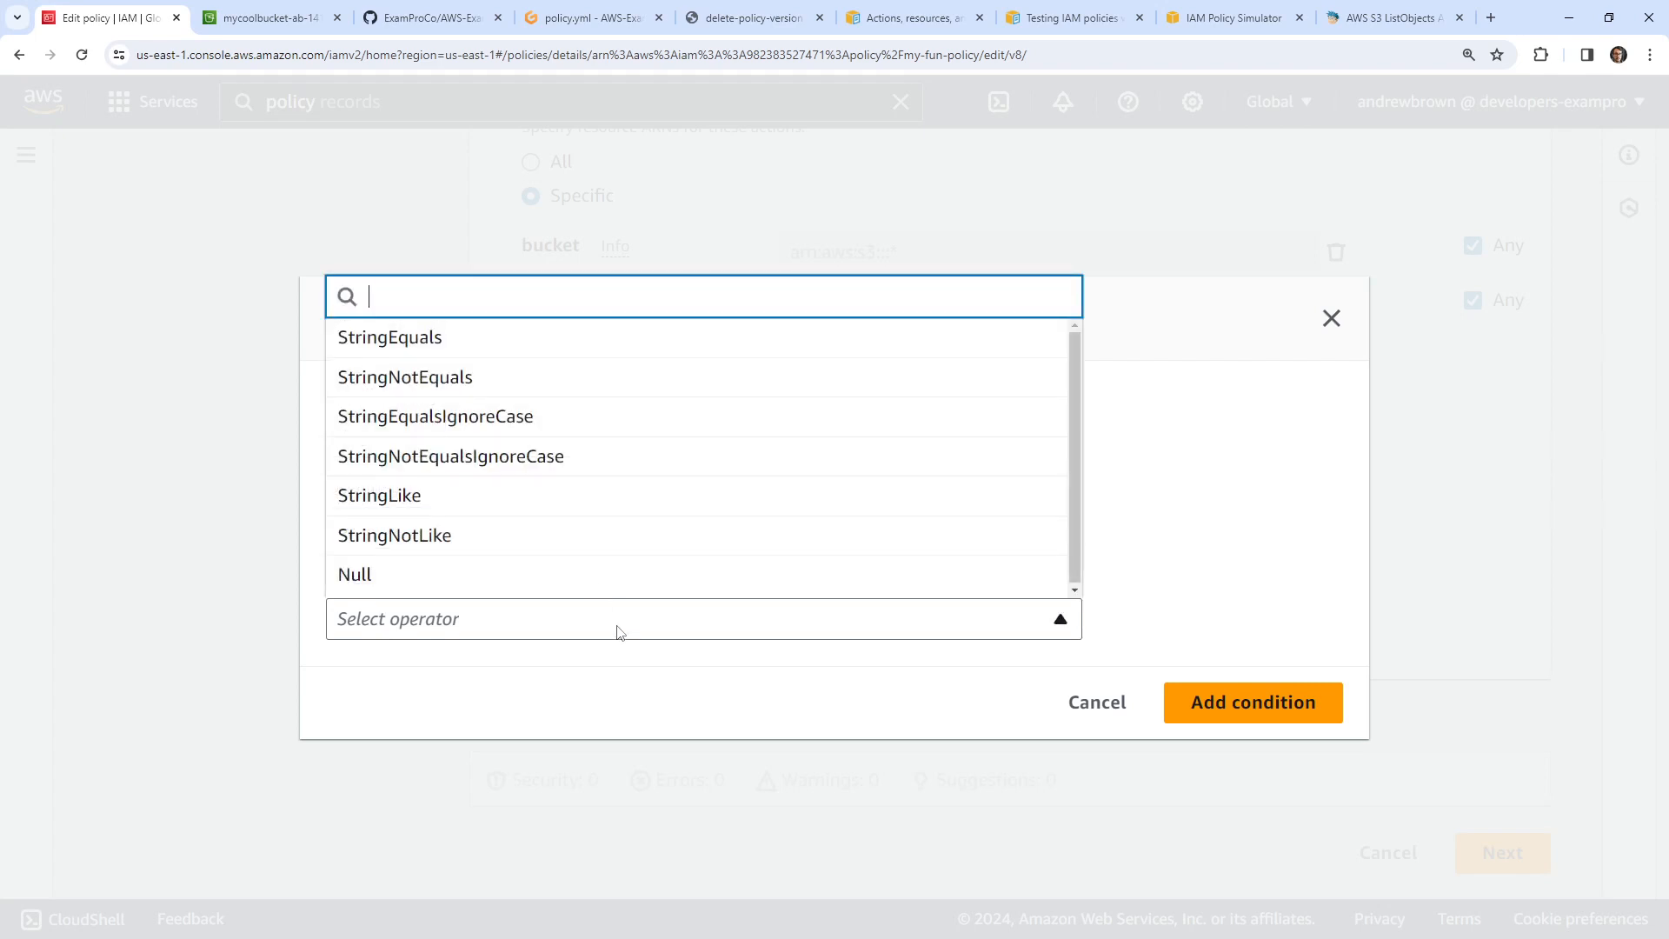
left_click(495, 357)
left_click(450, 642)
type("hello")
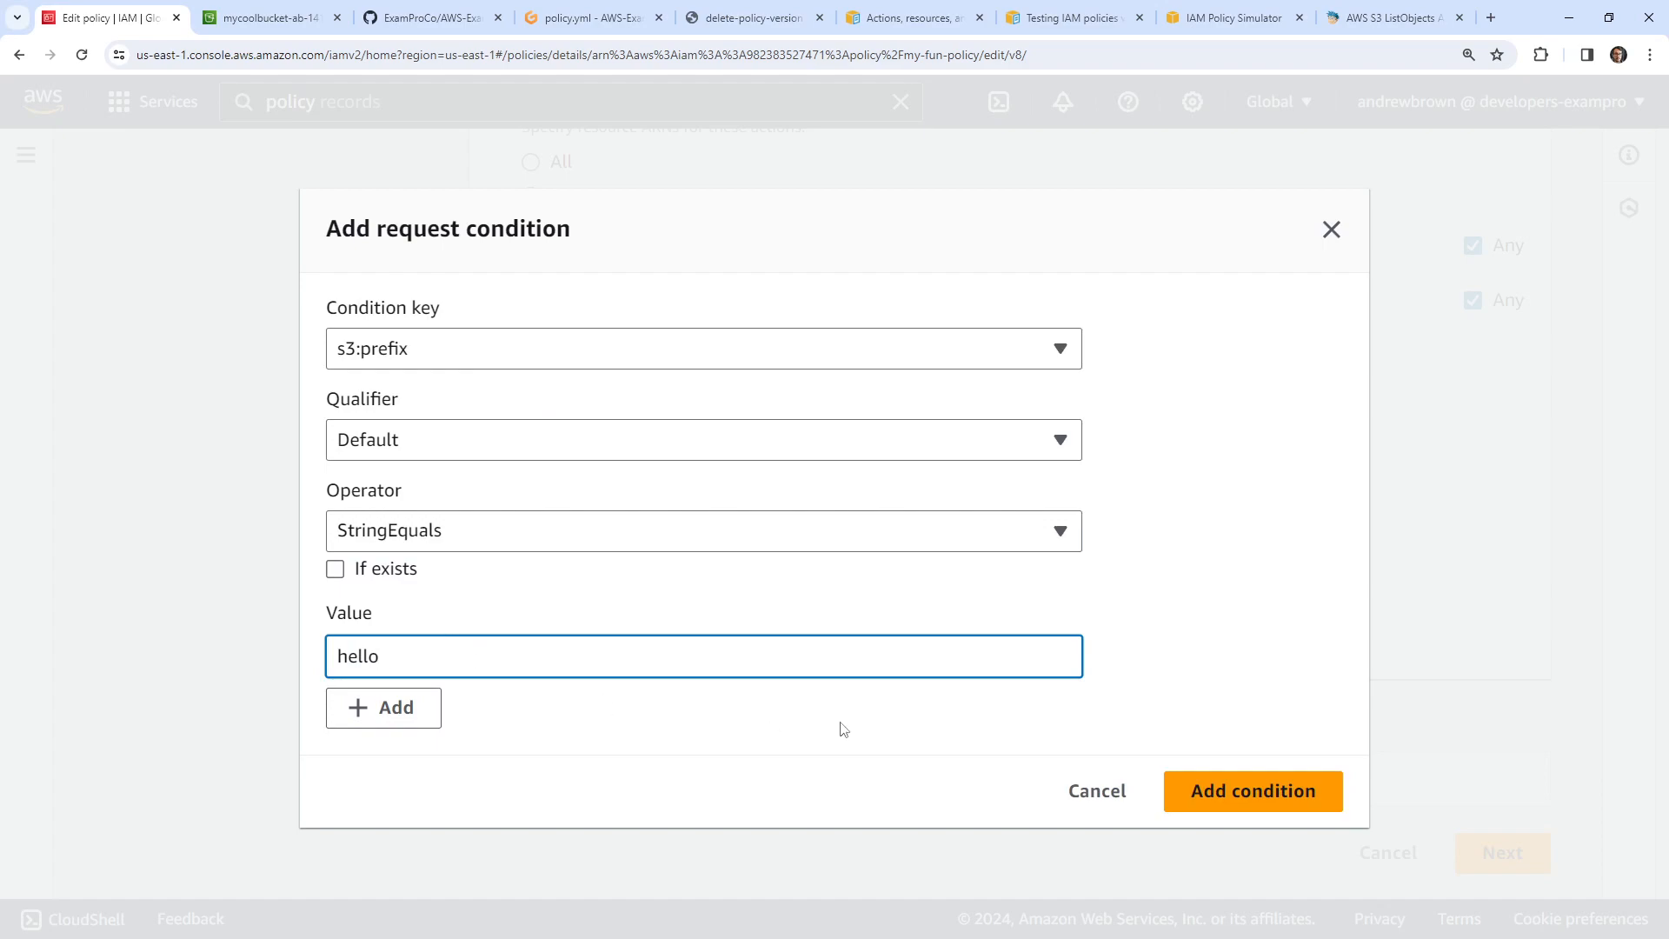
left_click(1235, 796)
- Show the policy as JSON and set the s3:ListBucket statement's resource to arn:aws:s3:::hello
scroll(790, 567, "up", 20)
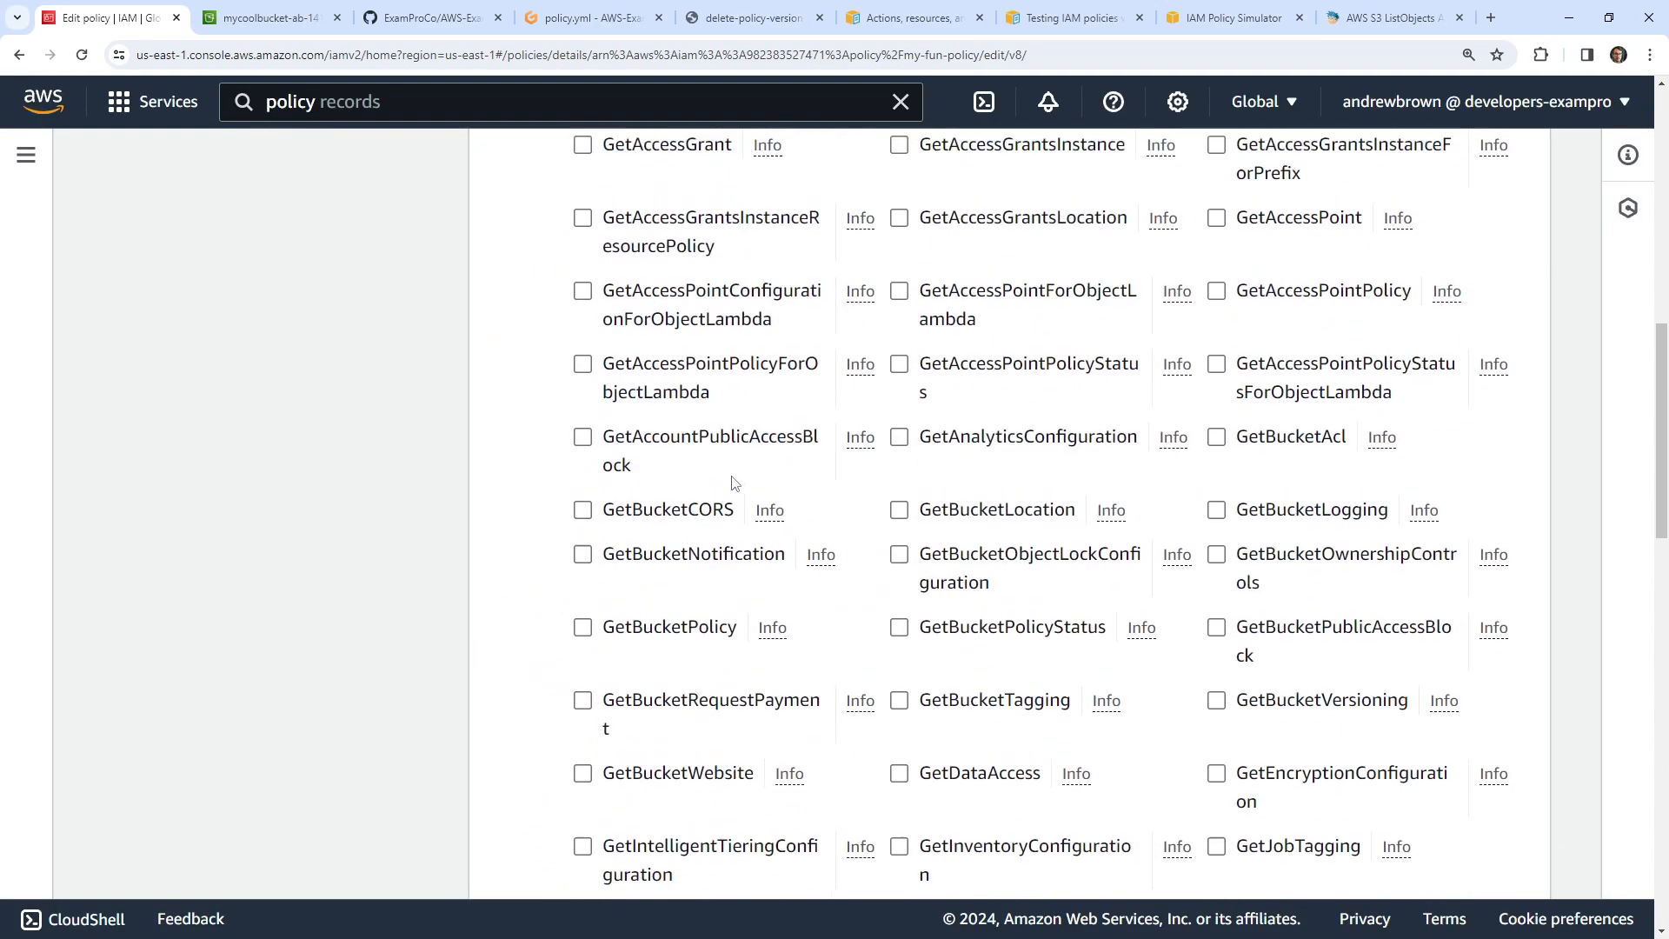
left_click(1226, 272)
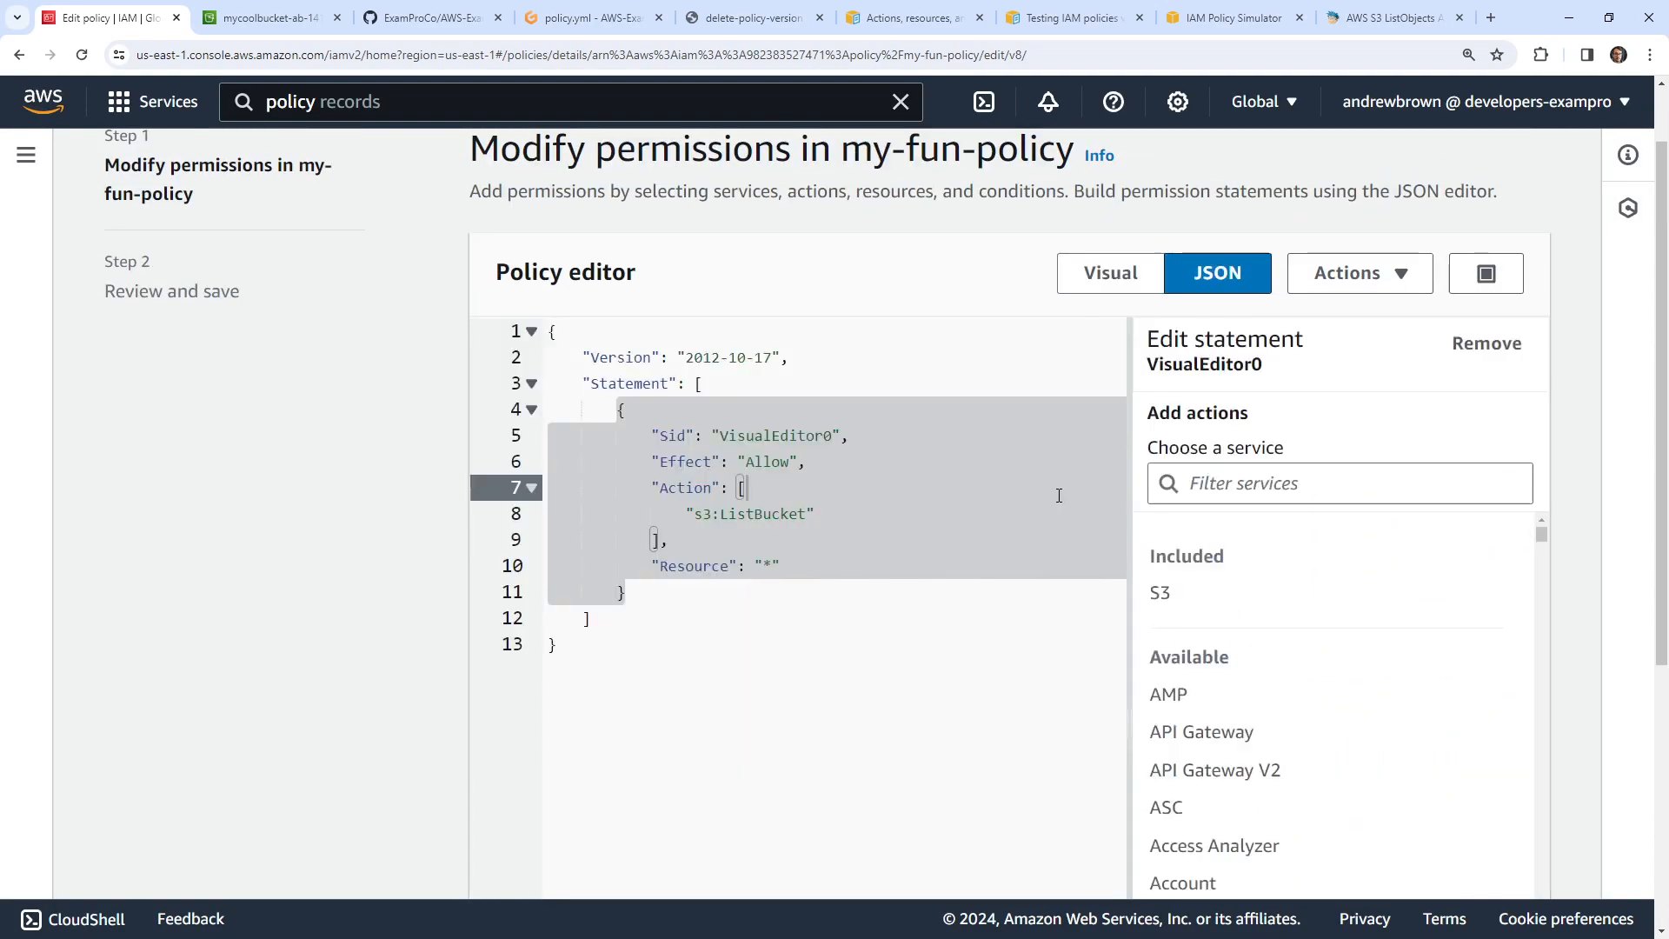
scroll(956, 500, "down", 1)
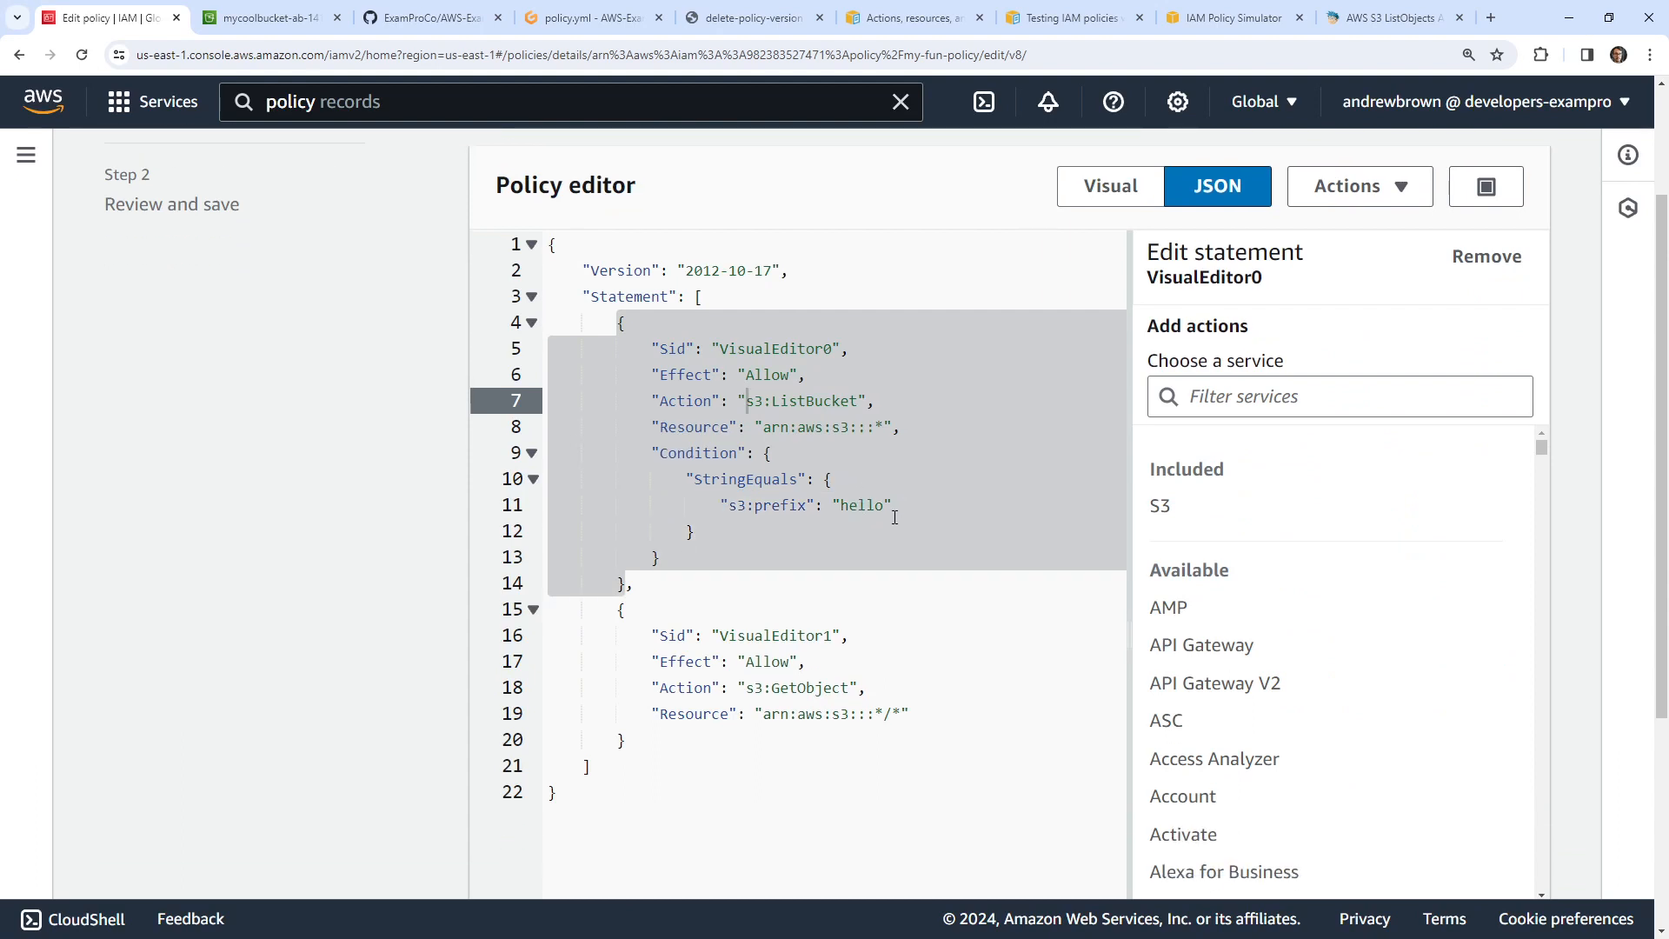
left_click(881, 427)
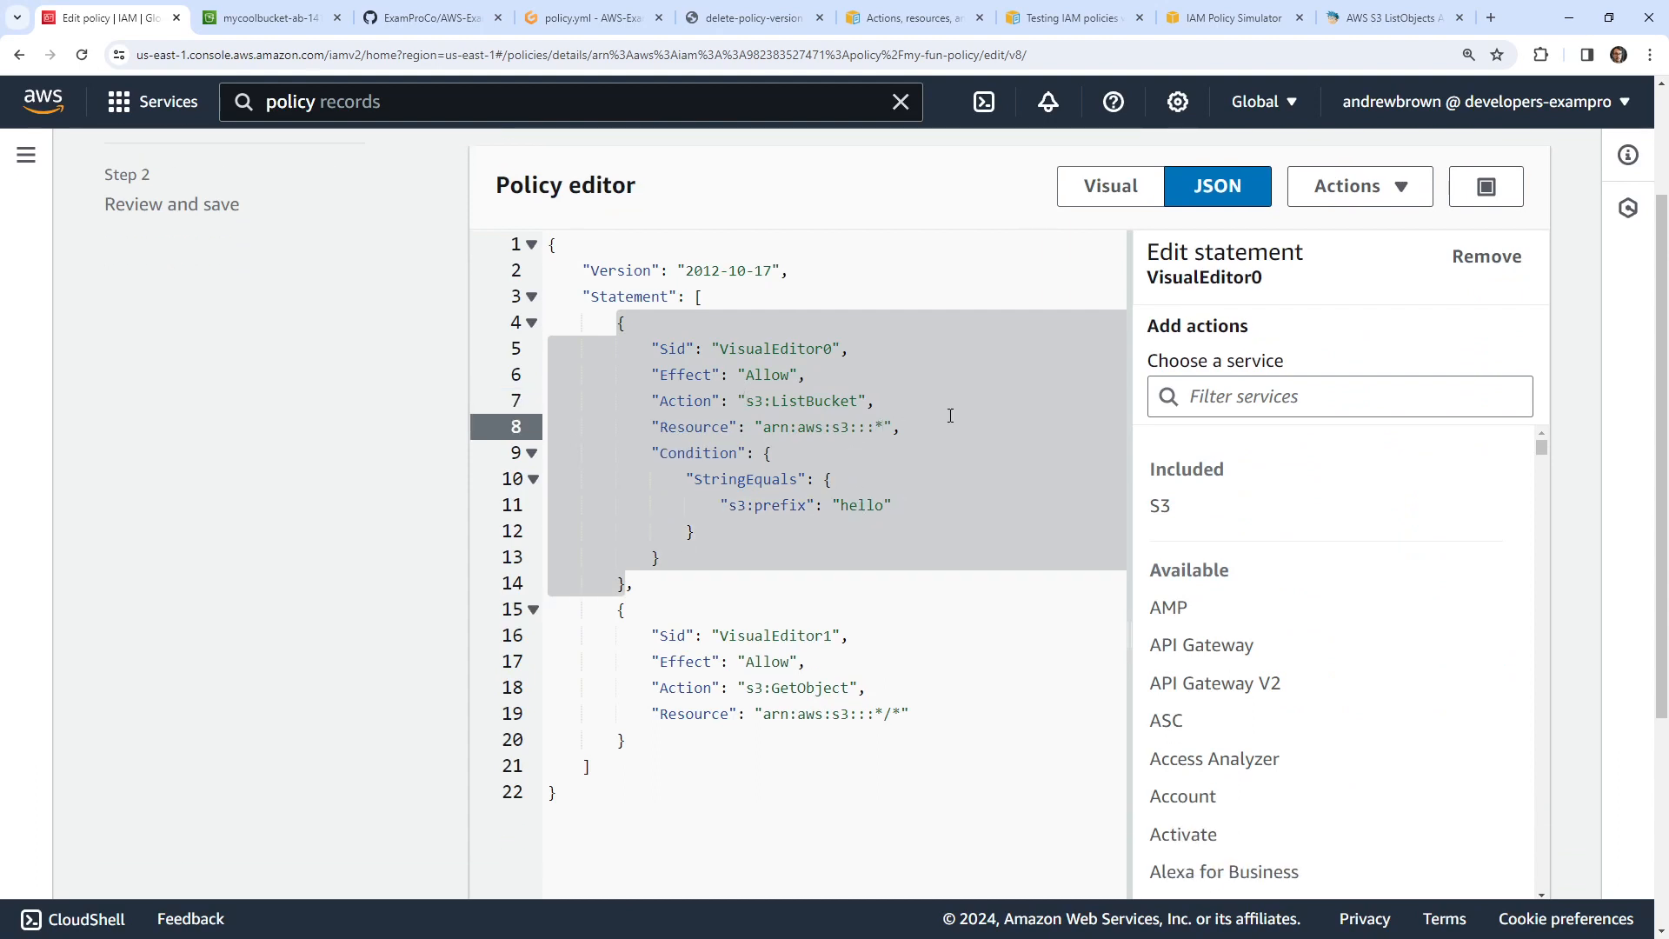
type("hello")
- Review the action, resource and s3:prefix condition of the s3:ListBucket statement
left_click_drag(832, 505, 693, 405)
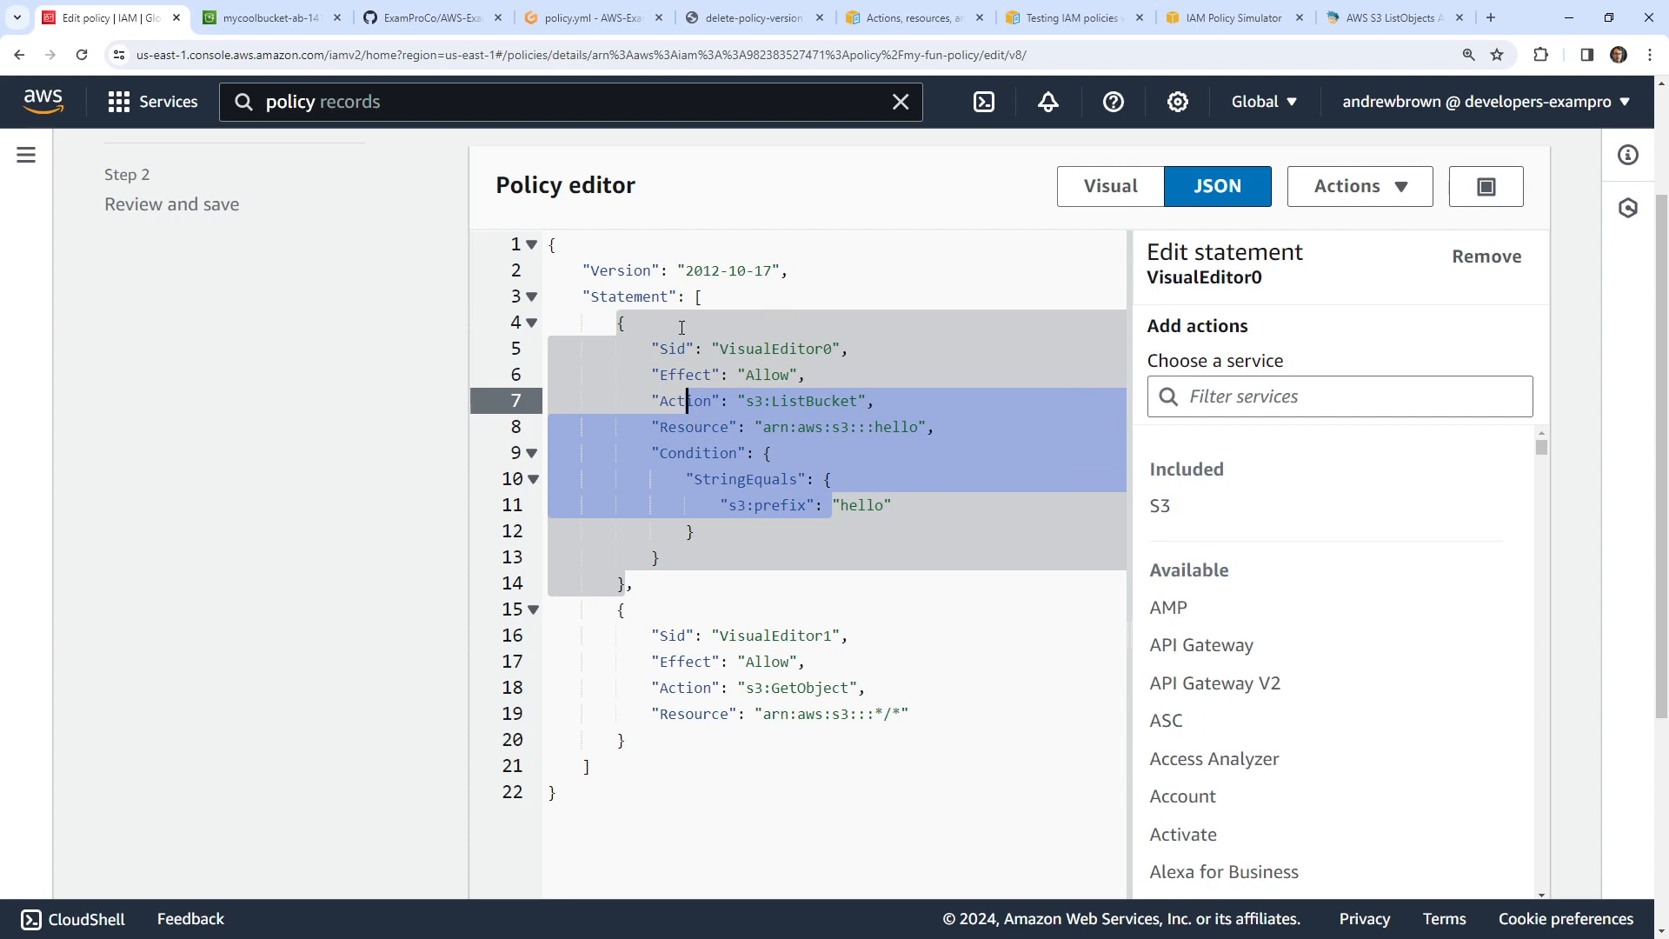
left_click(706, 482)
left_click_drag(659, 453, 833, 505)
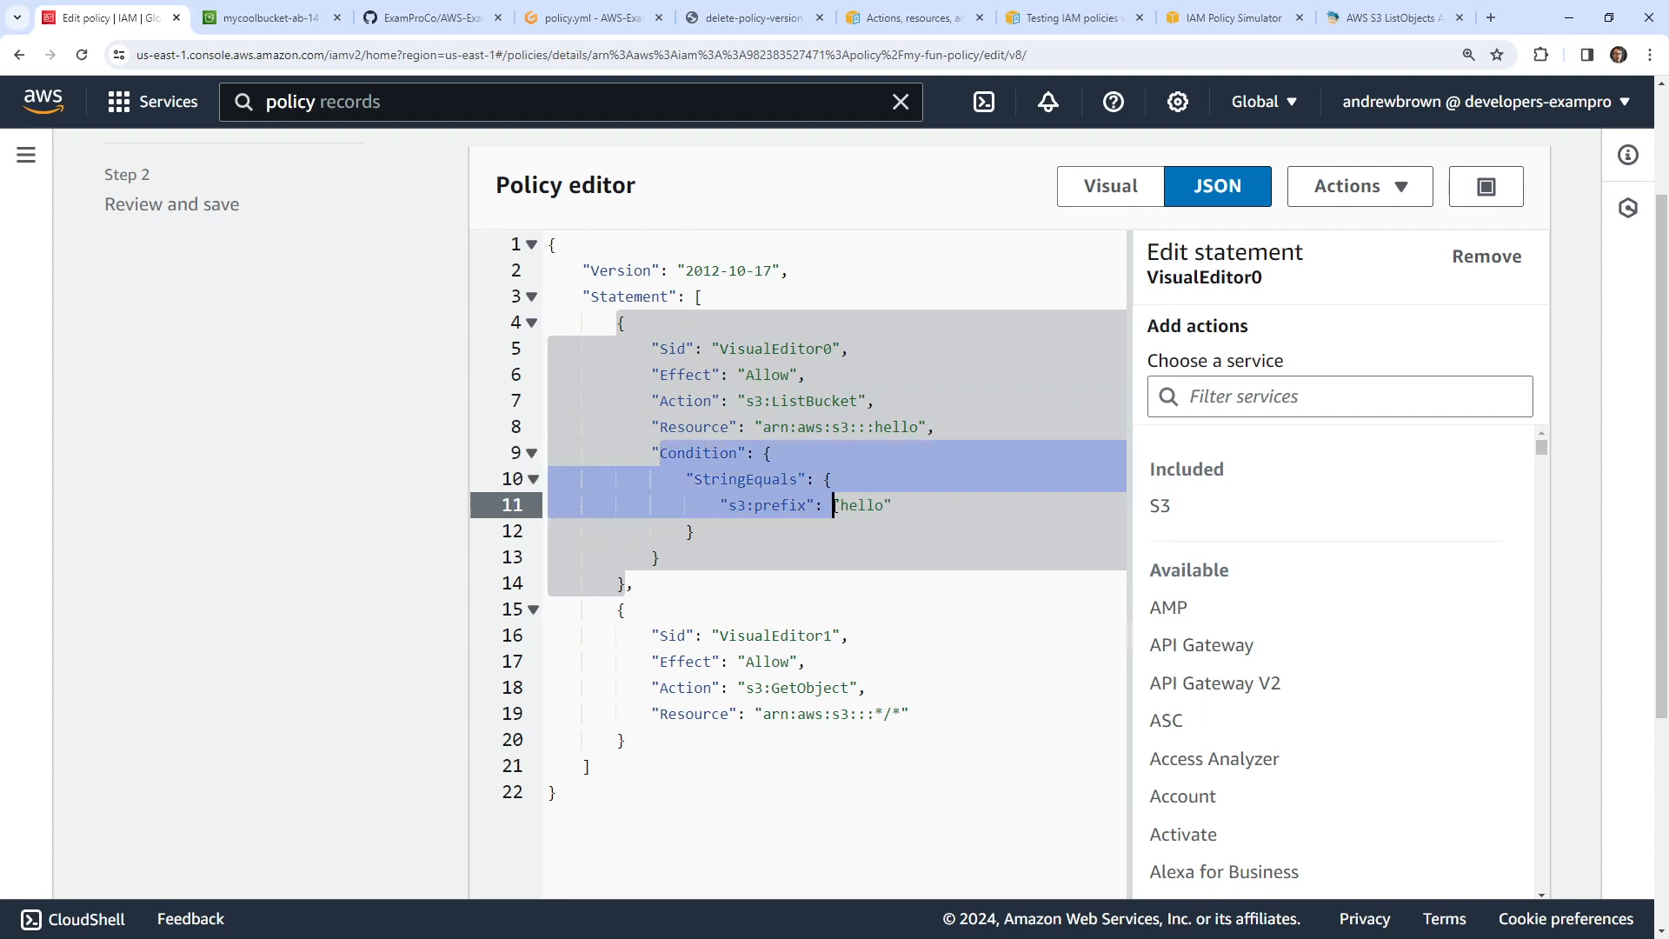
left_click_drag(693, 405, 878, 400)
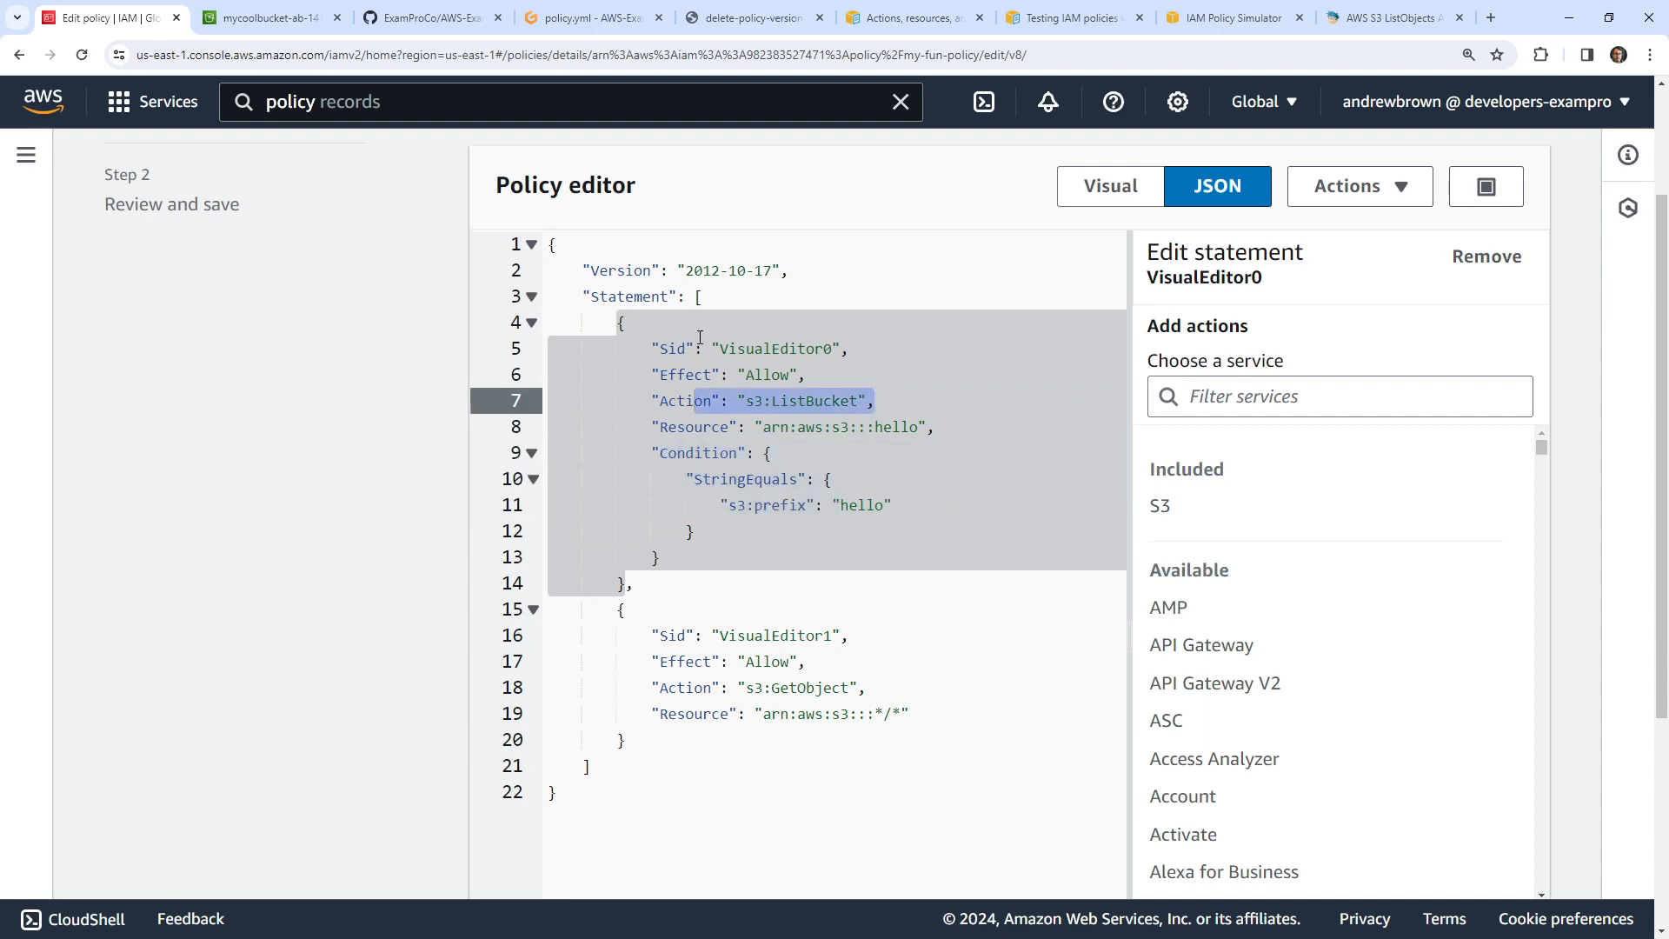
- Switch to the Gitpod workspace, stage the changed Readme.md and commit it with the message "update this file"
left_click(1226, 18)
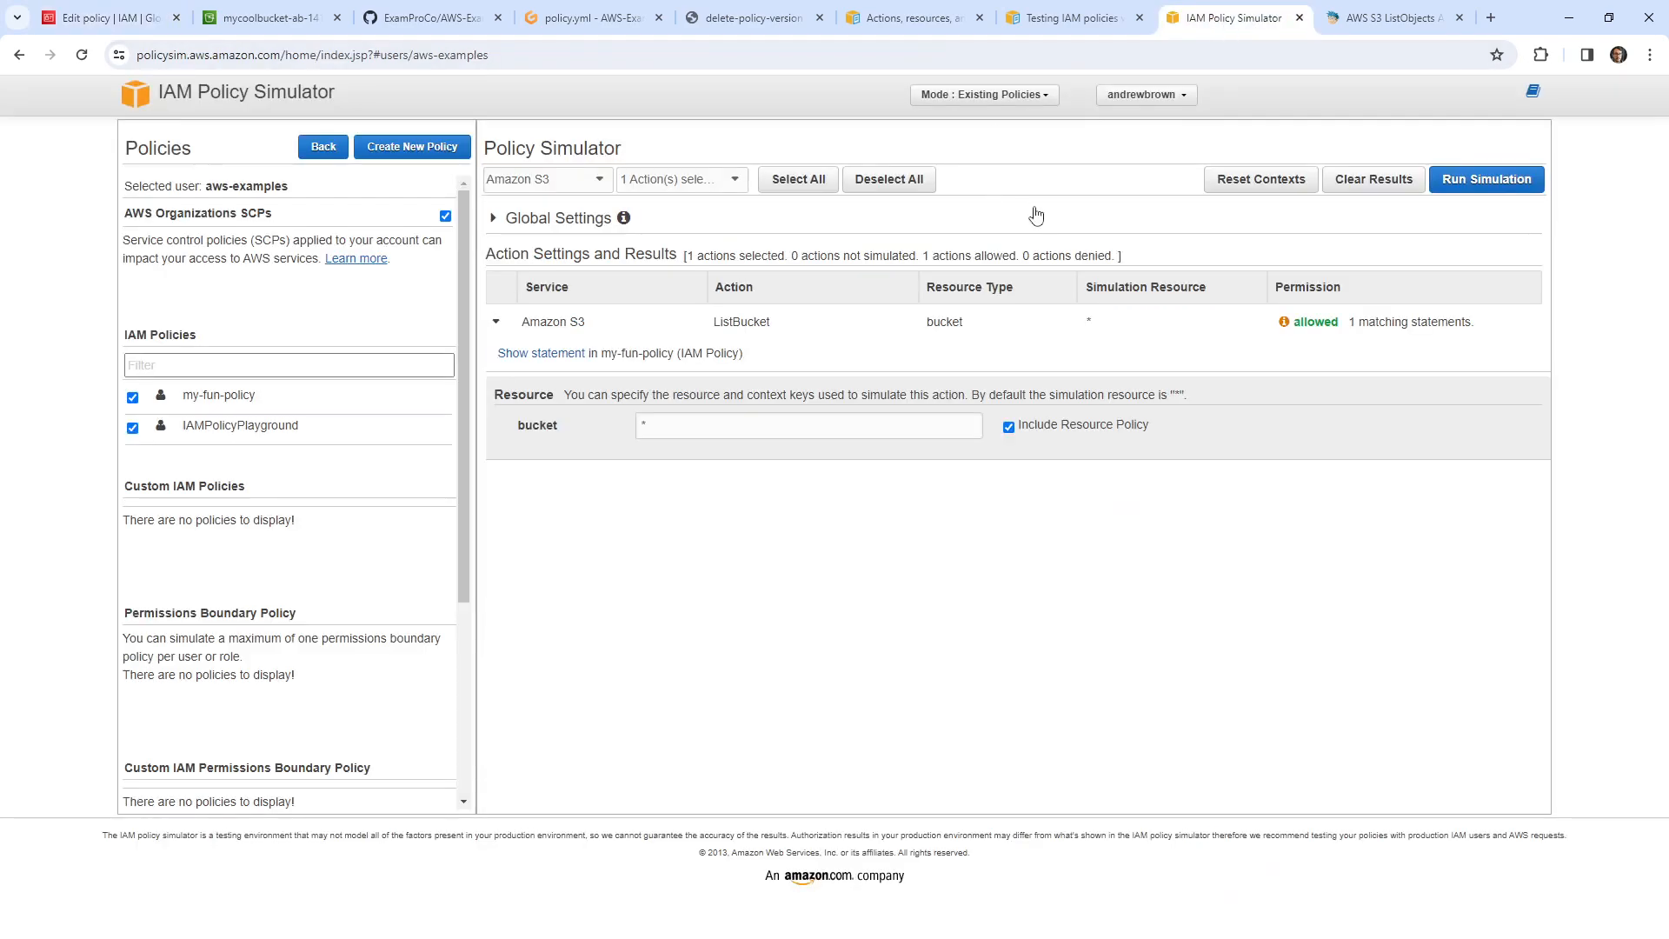
left_click(1060, 17)
left_click(909, 17)
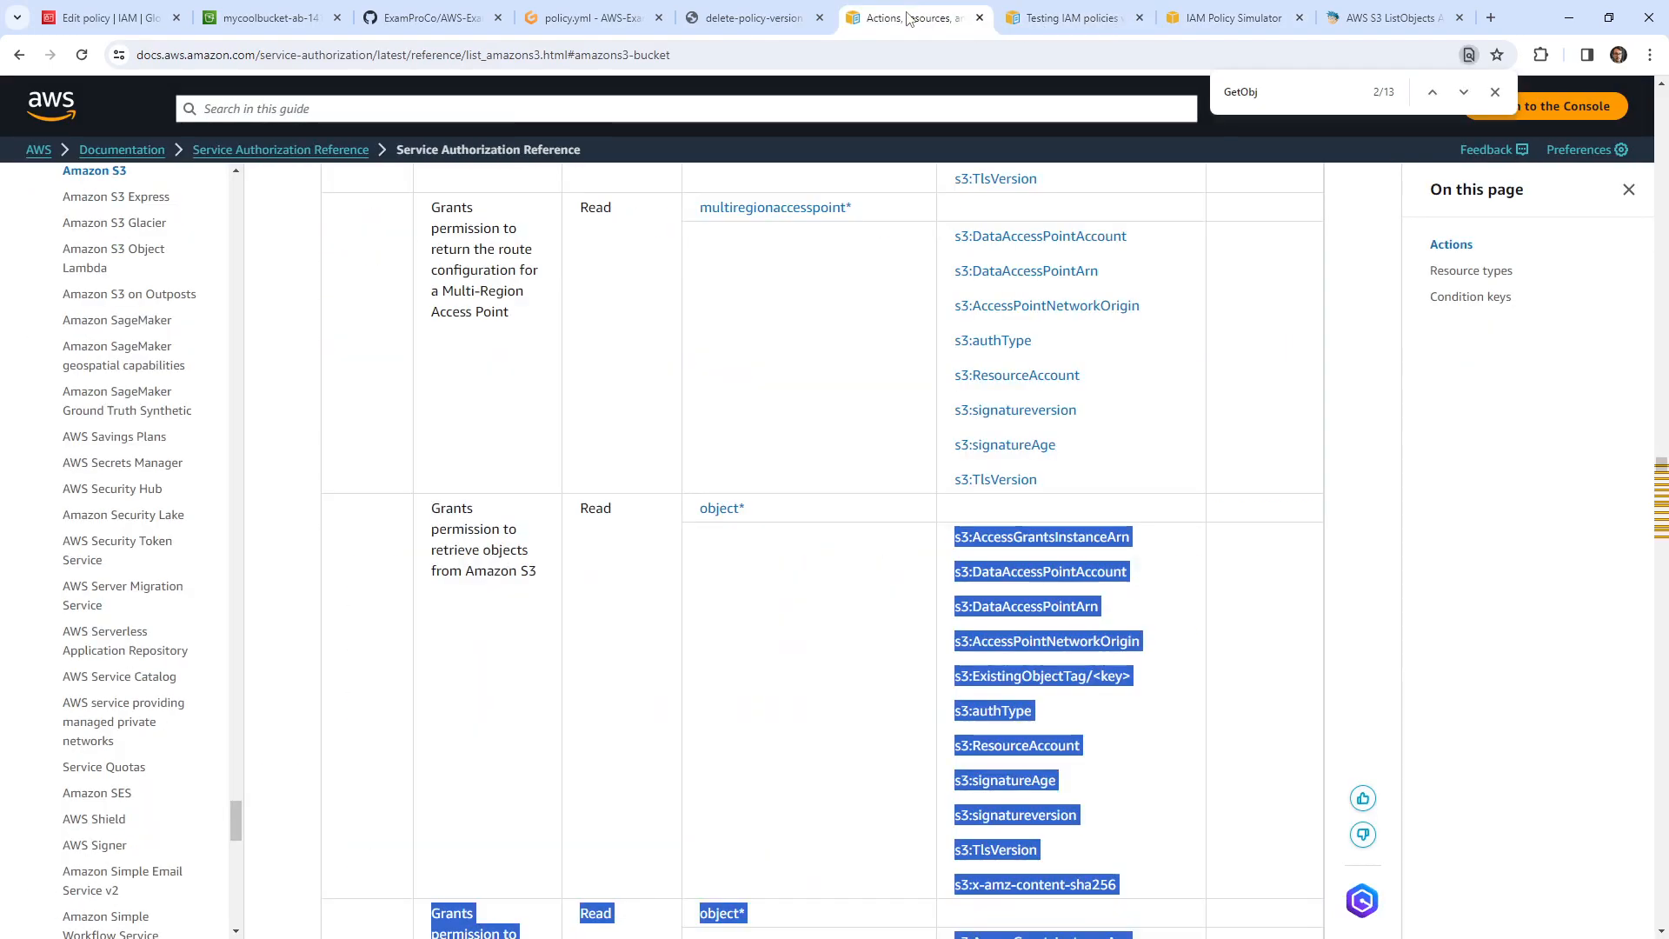
left_click(591, 16)
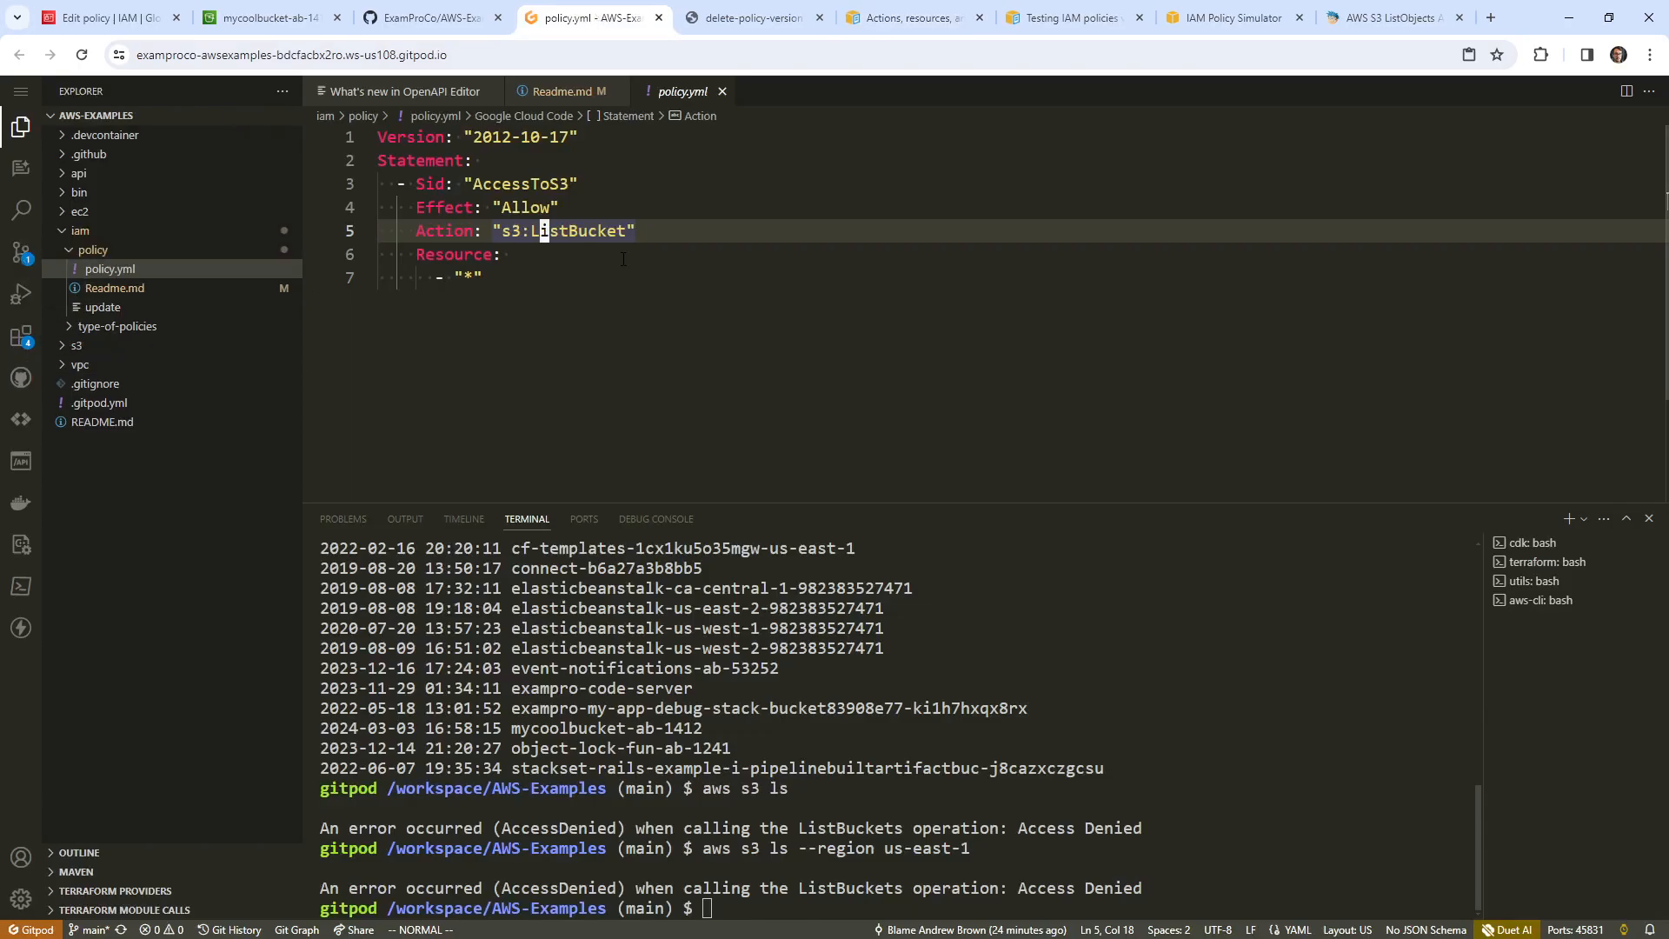
key("j")
left_click(21, 253)
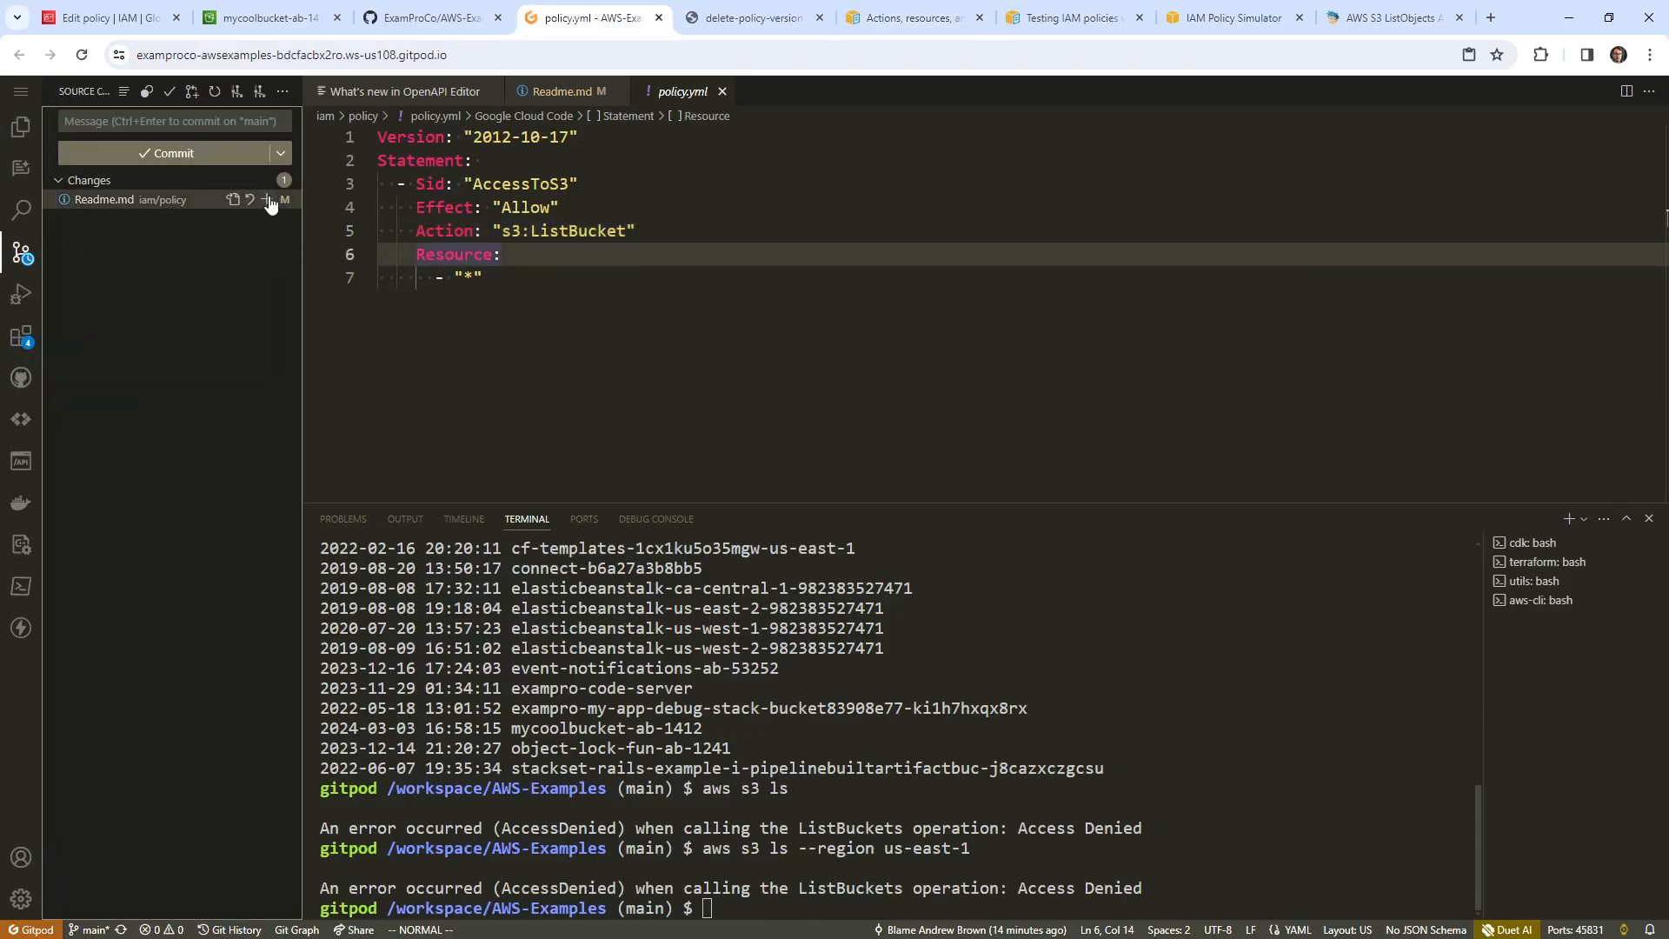
left_click(265, 180)
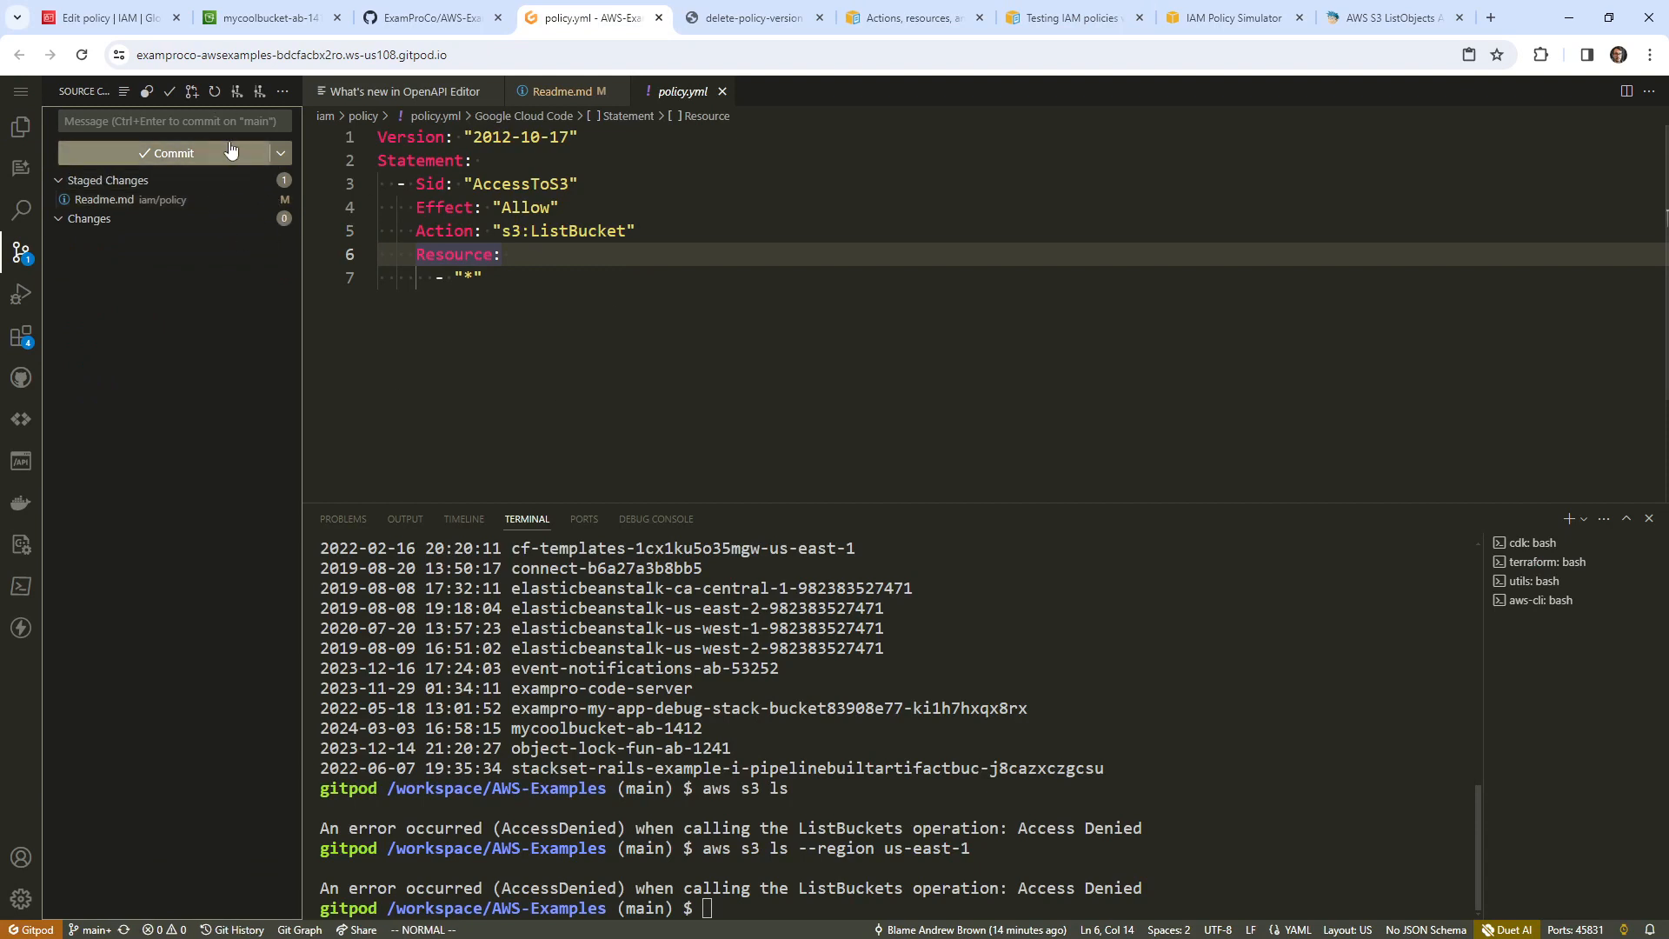
type("update")
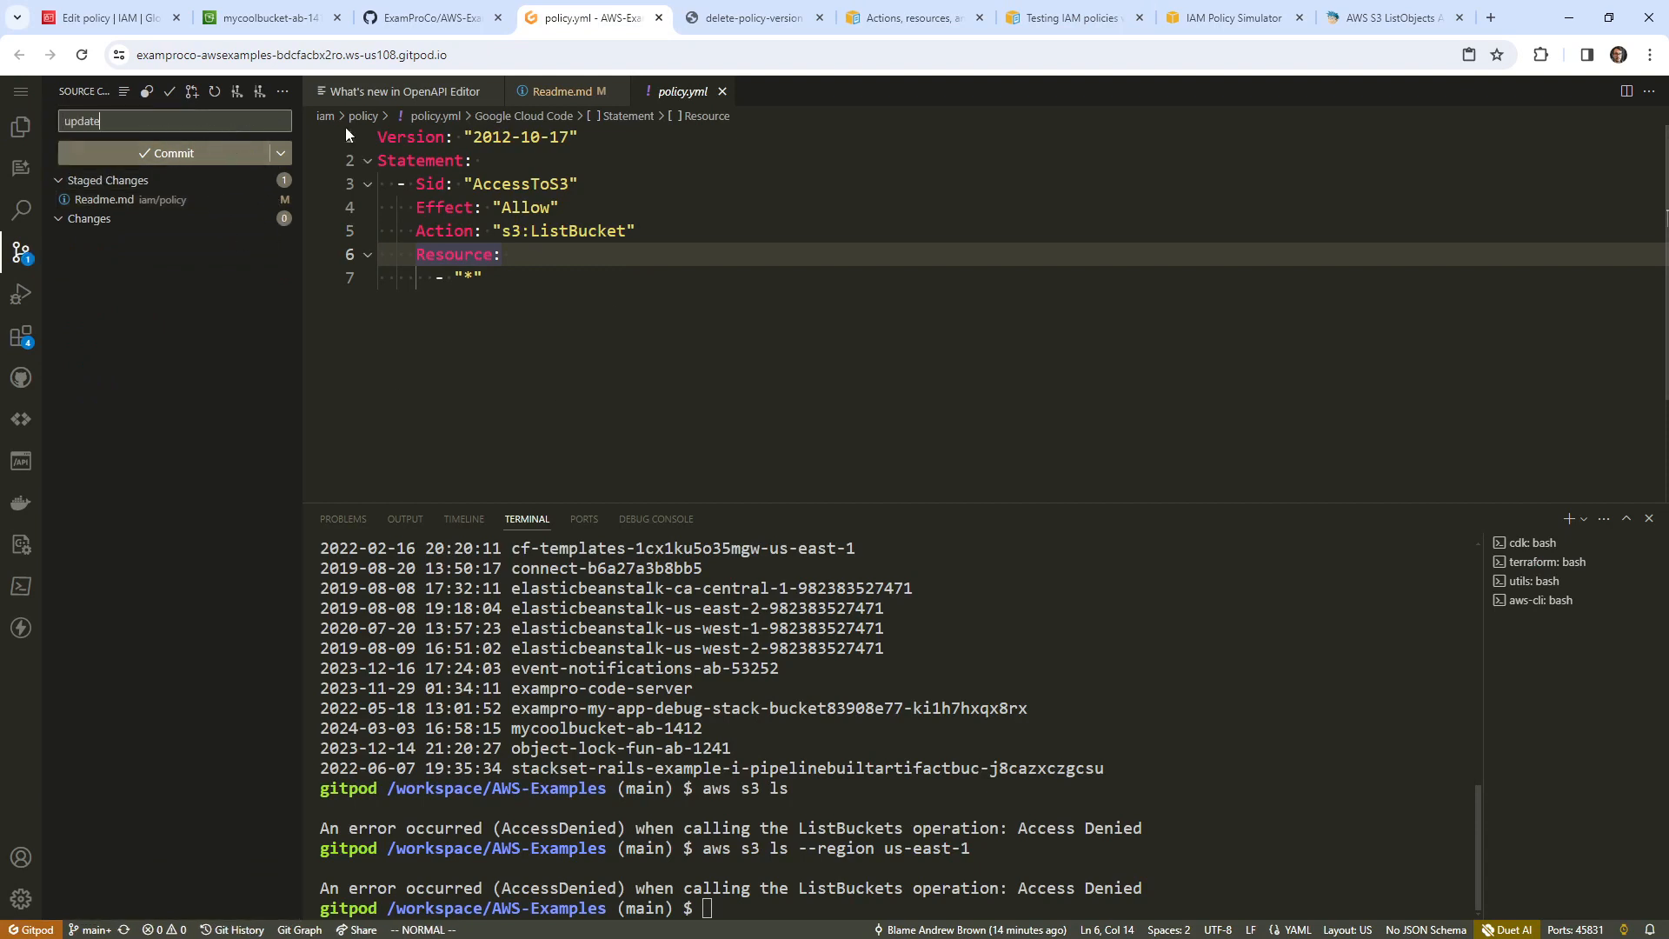
type(" this file")
left_click(213, 158)
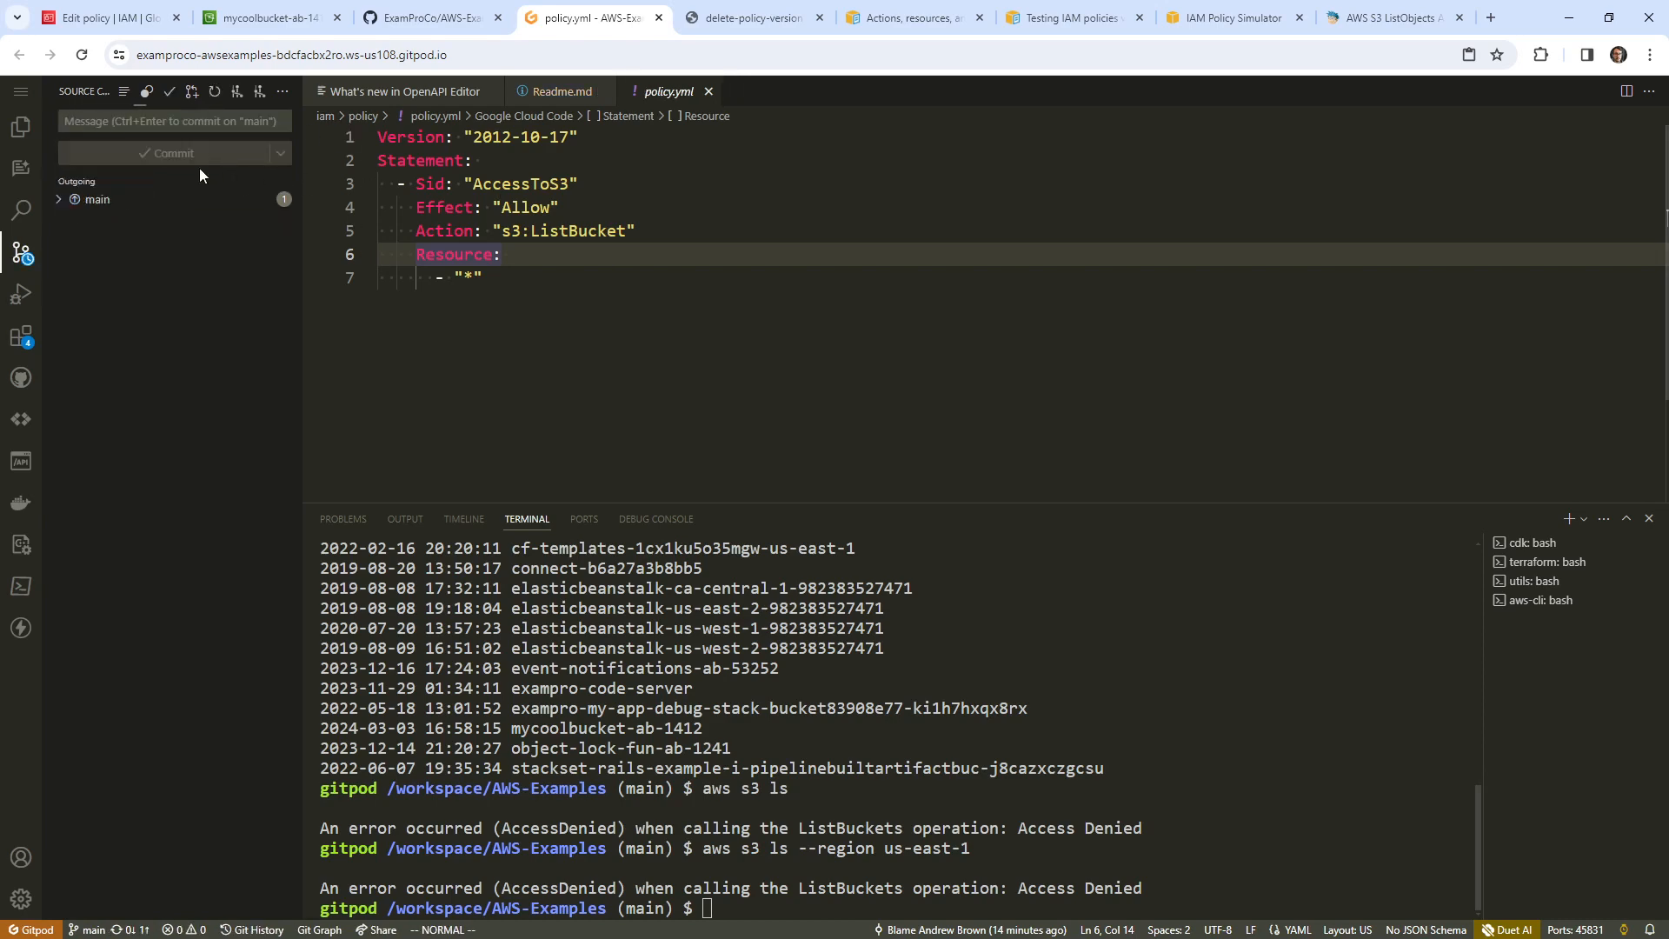
- Stop the running Gitpod workspace
left_click(22, 94)
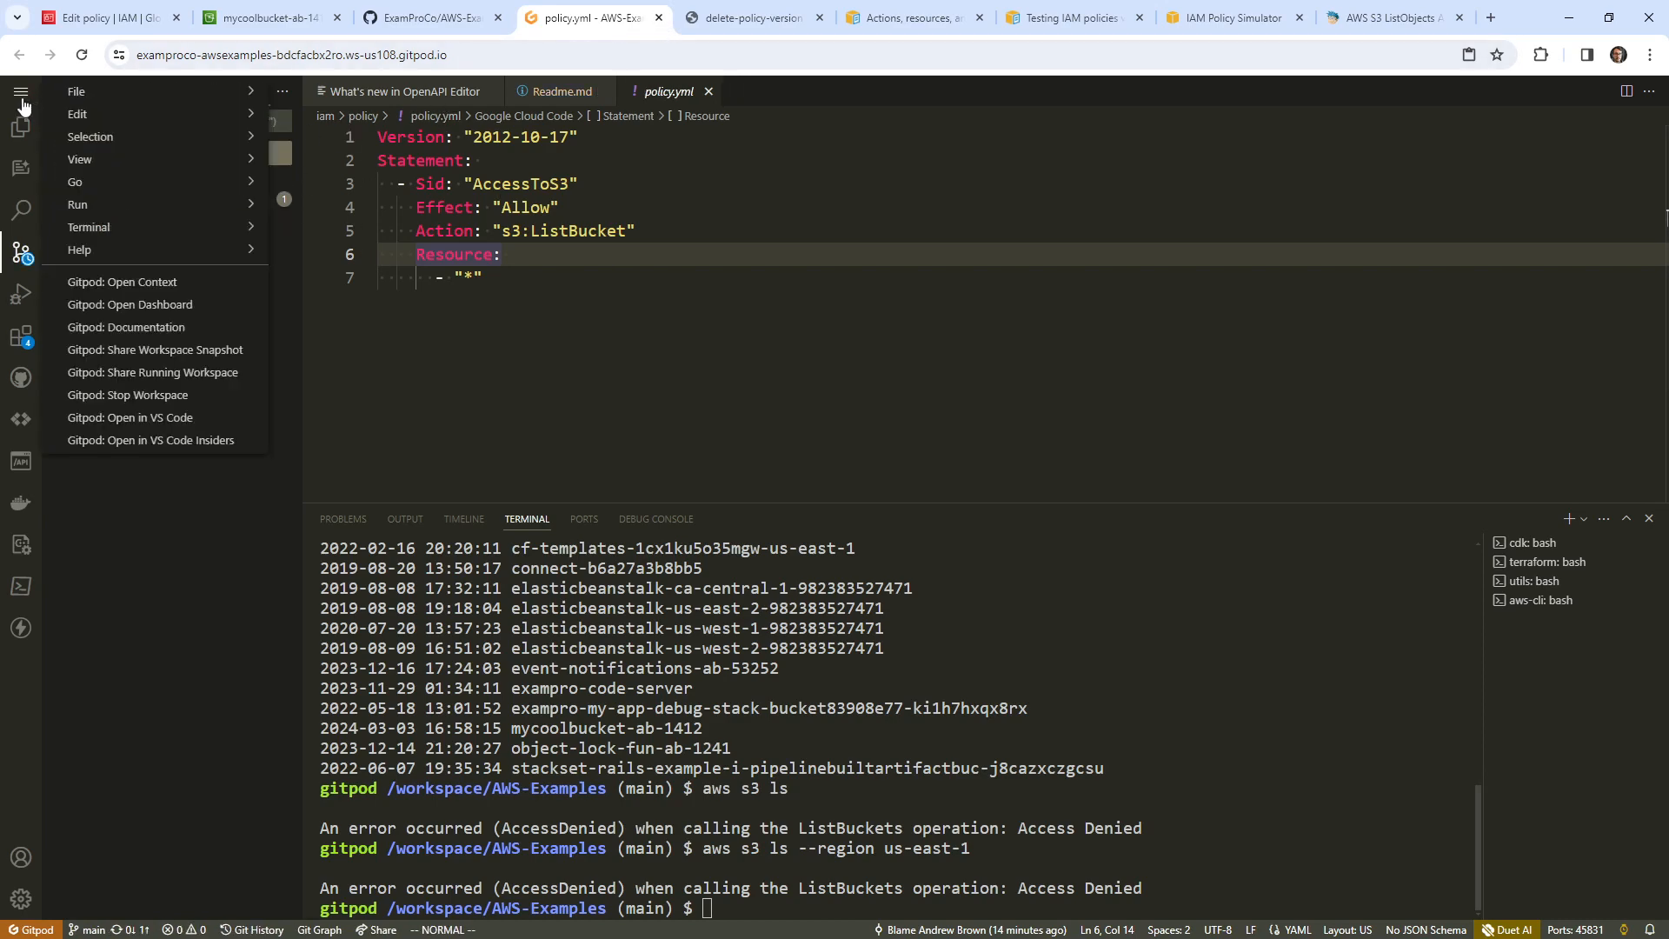
left_click(140, 396)
left_click(422, 18)
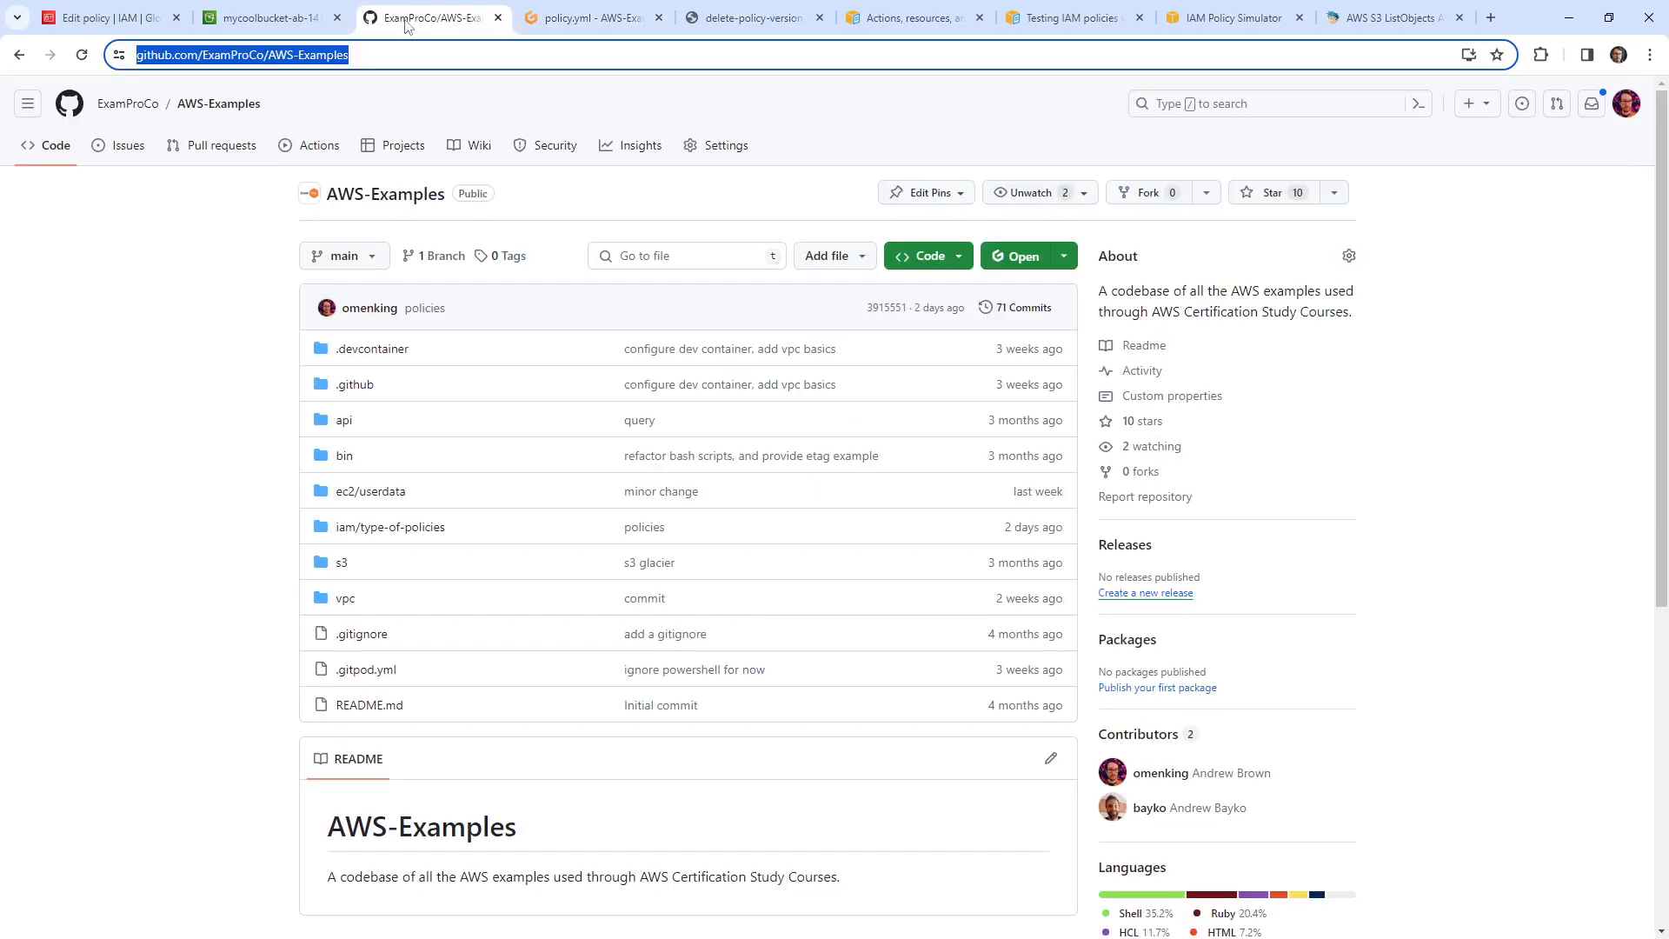
- Return to the S3 buckets list and delete mycoolbucket-ab-1412, entering its name to confirm the deletion
left_click(265, 18)
left_click(383, 145)
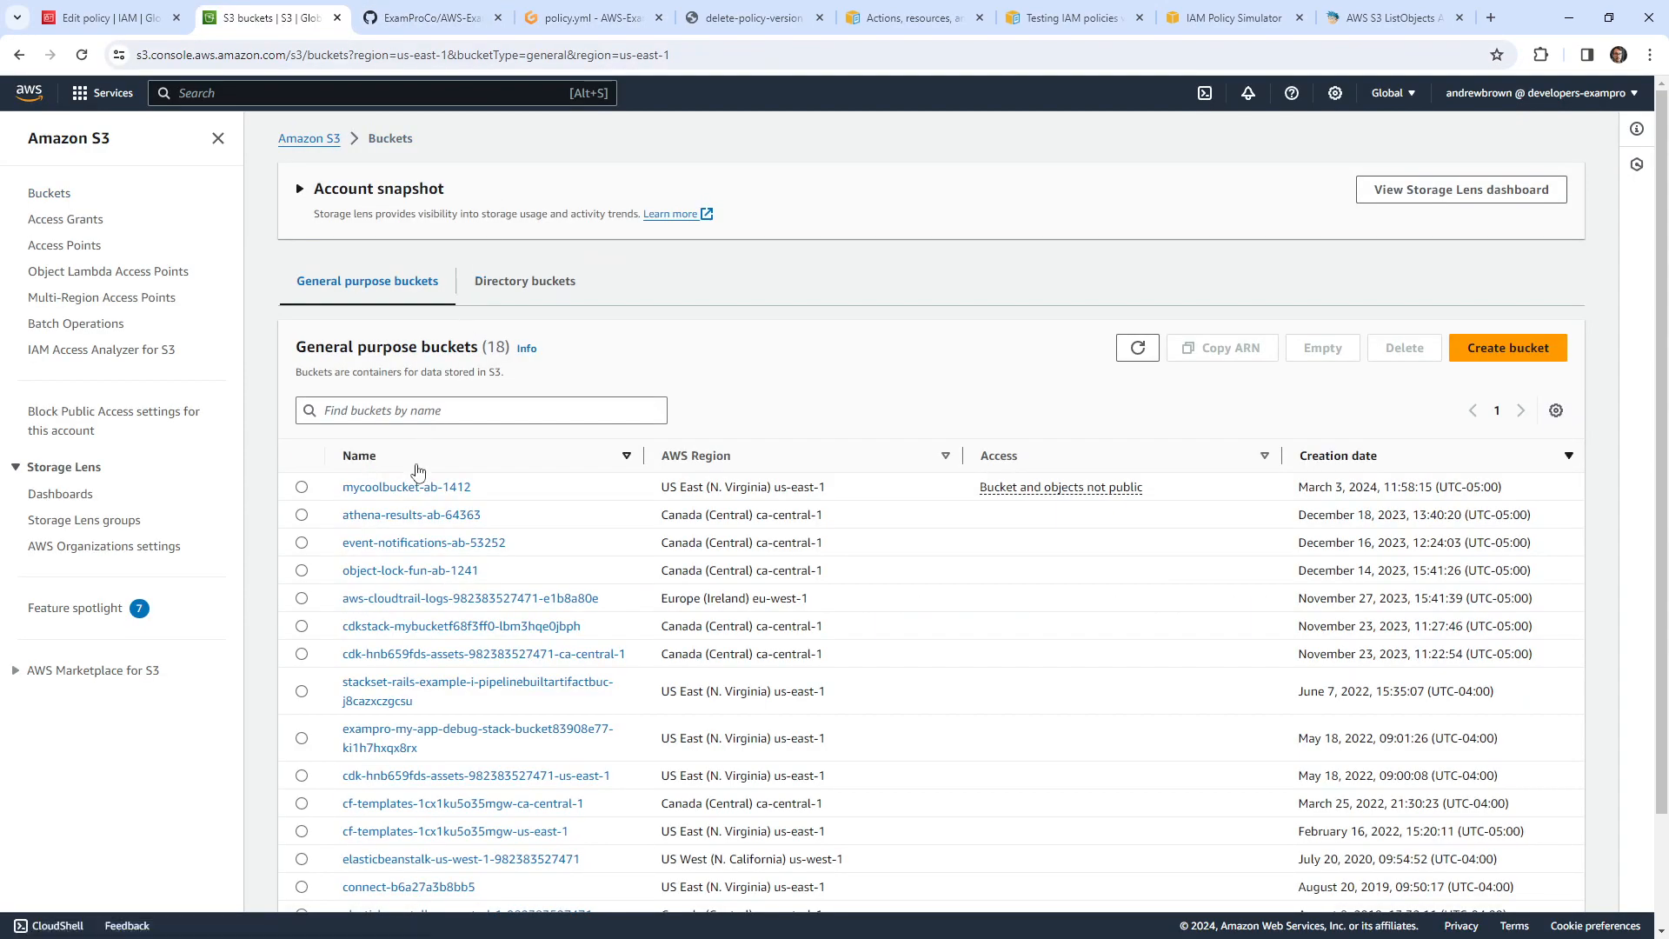
left_click(302, 561)
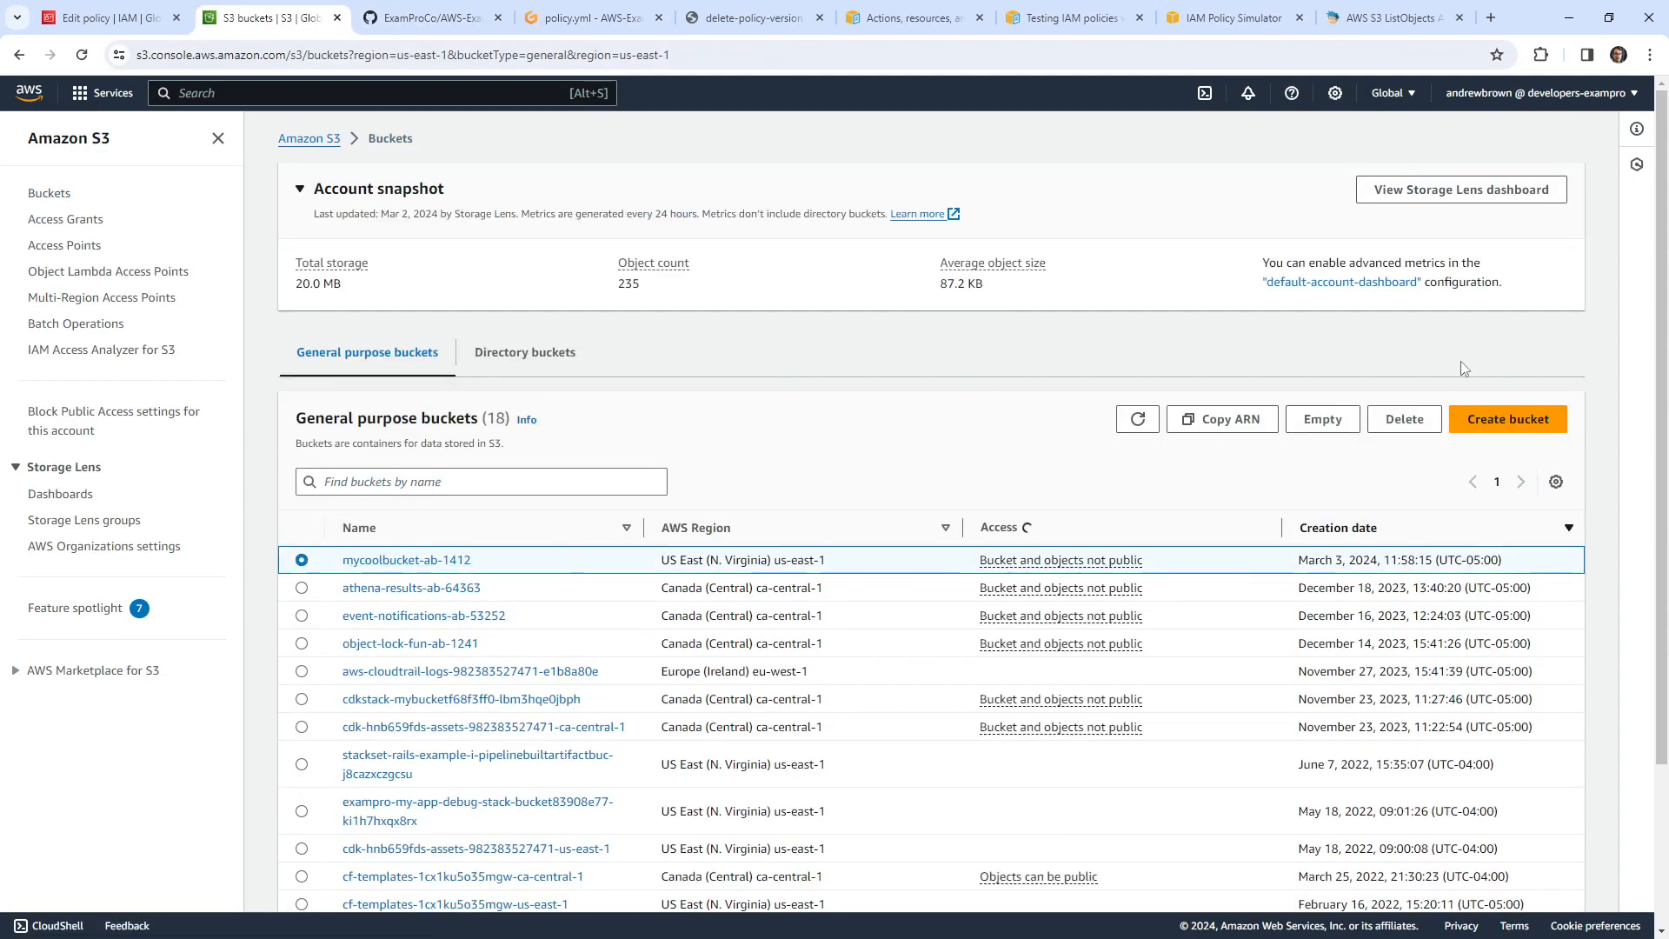
left_click(1402, 421)
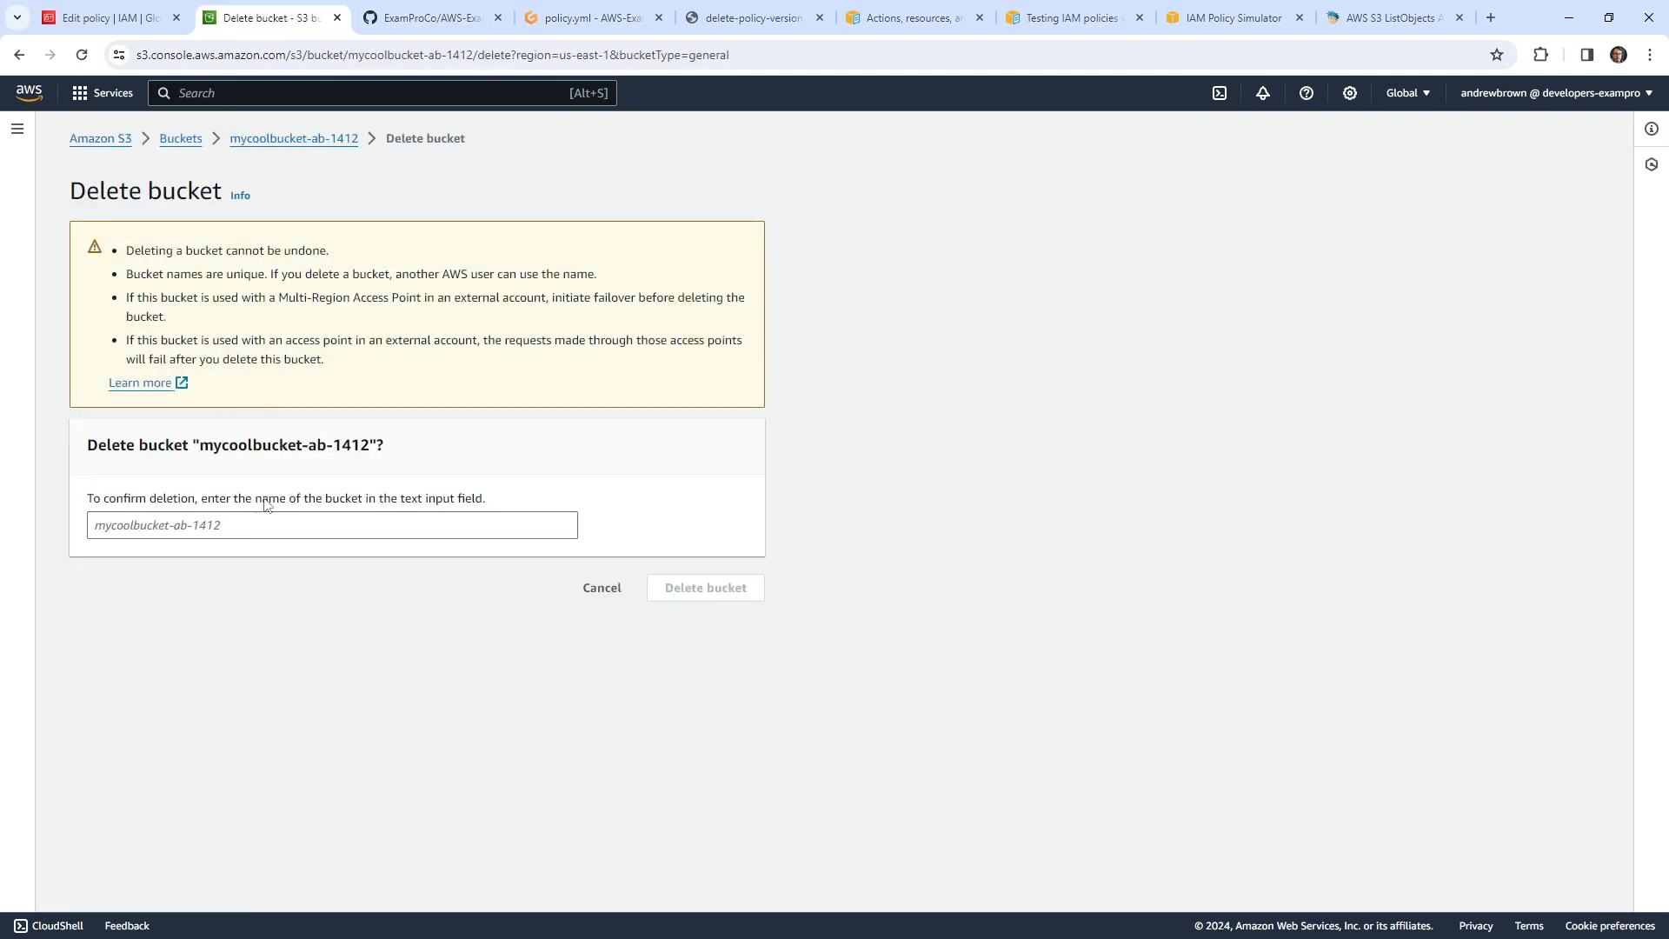
double_click(242, 446)
left_click(370, 451, "shift")
key("ctrl+c")
left_click(343, 523)
key("ctrl+v")
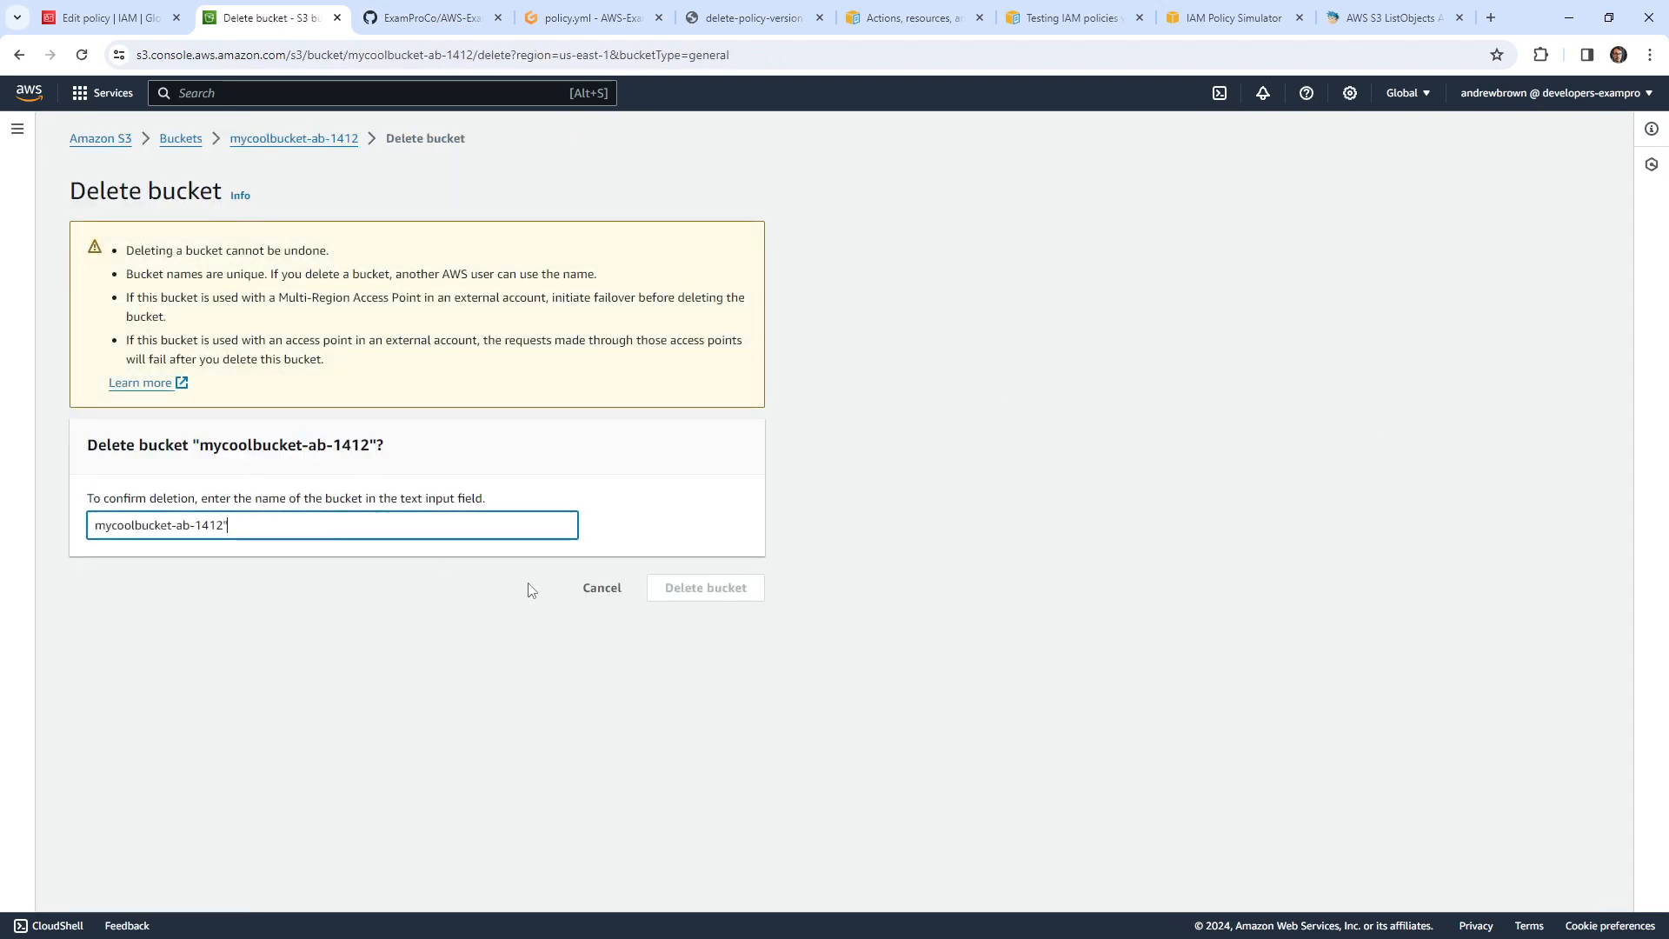
key("BackSpace")
left_click(723, 580)
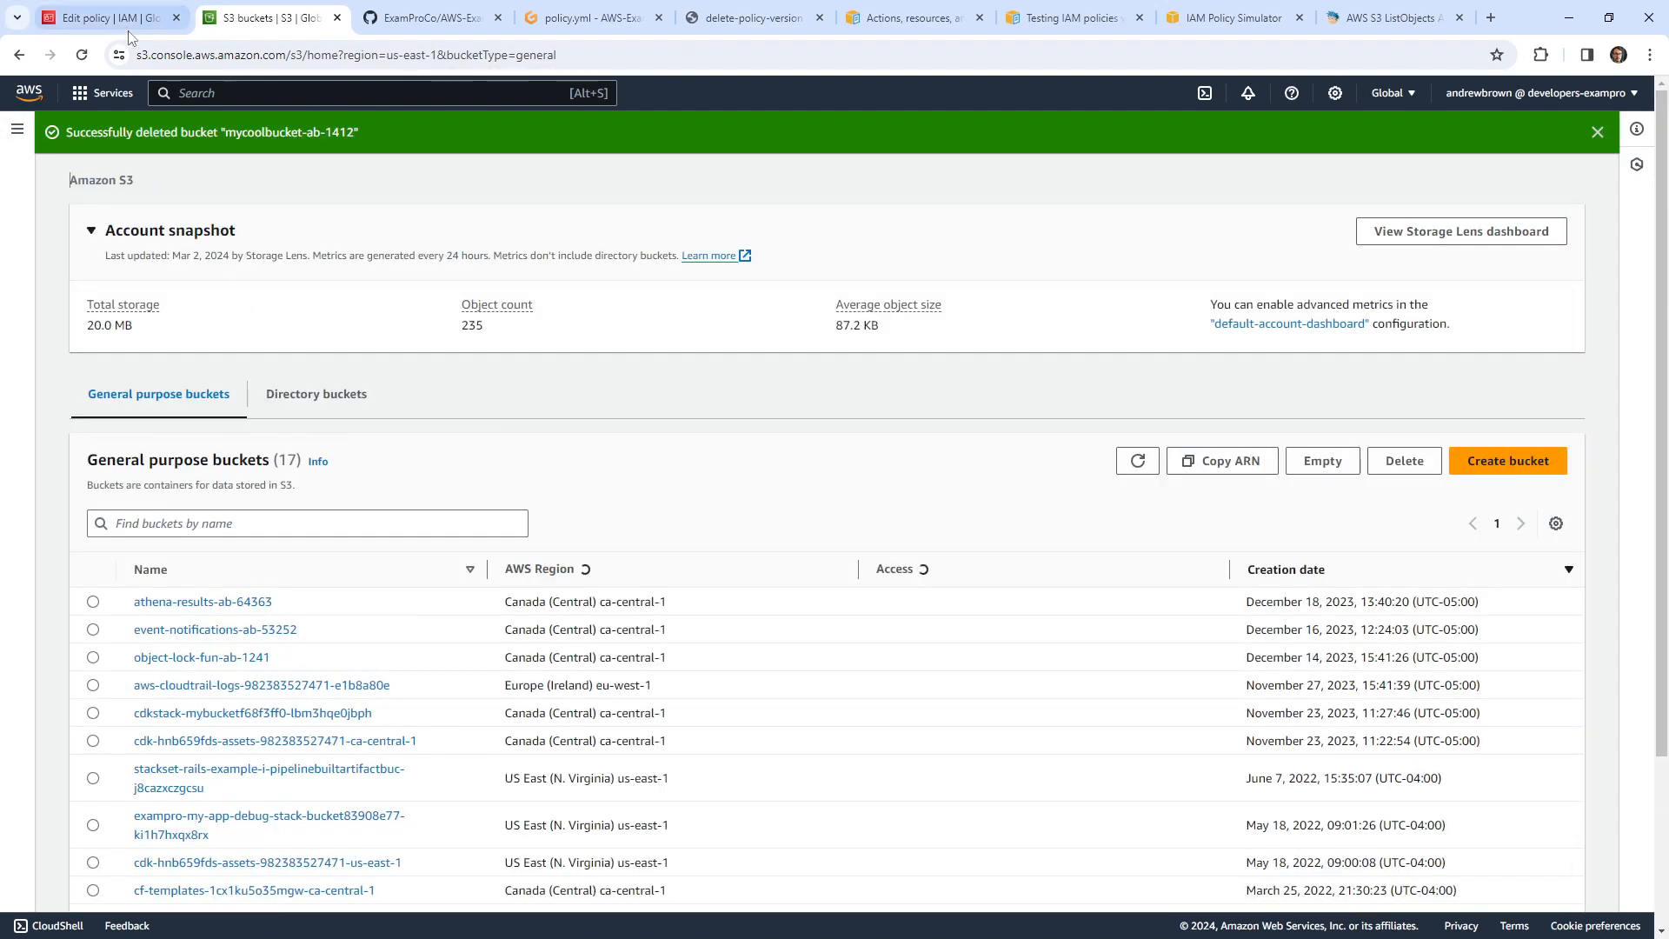
- Leave the my-fun-policy edit without saving and open the list of IAM users
left_click(104, 18)
scroll(485, 335, "up", 2)
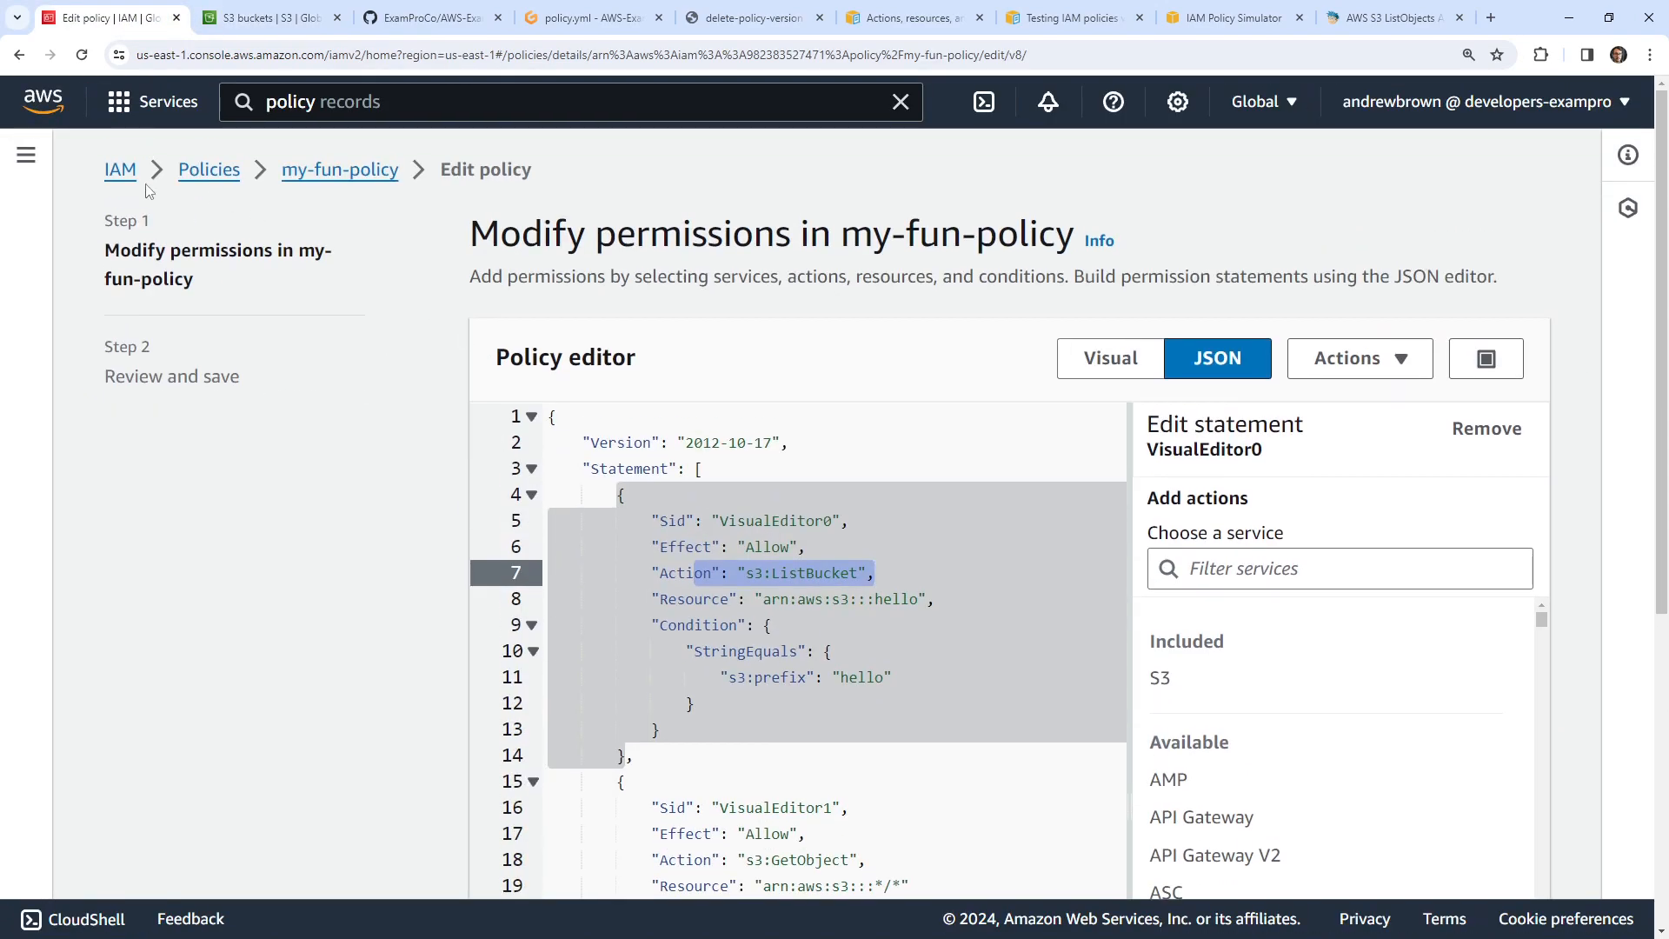
left_click(124, 171)
left_click(1153, 633)
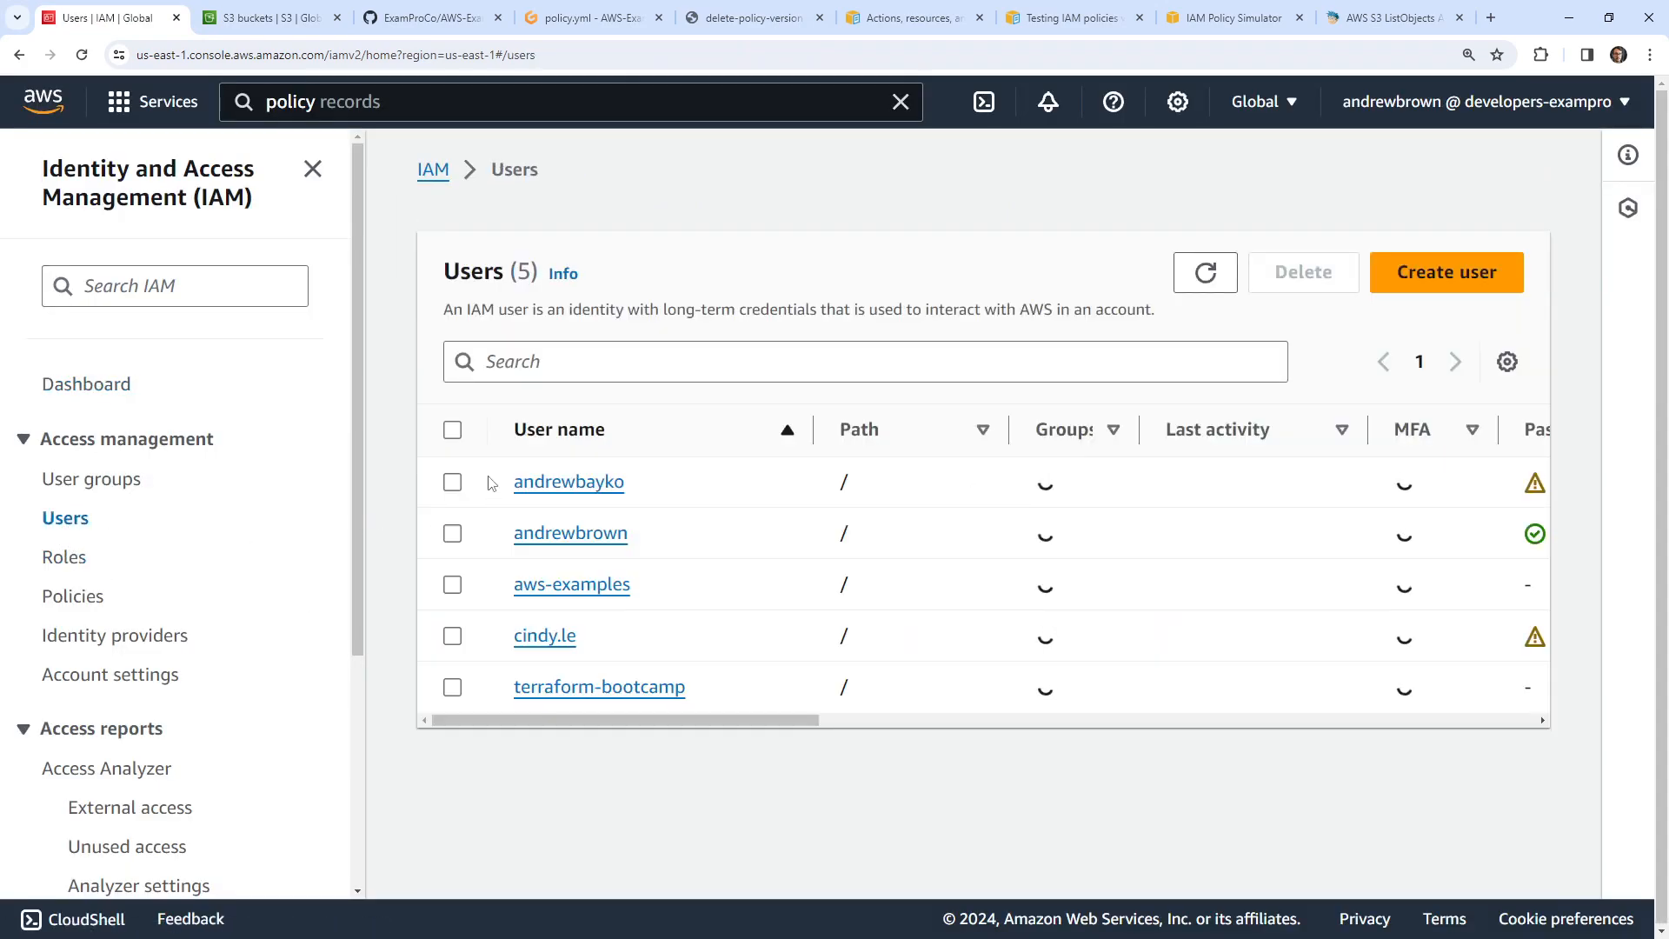
- Remove the my-fun-policy permissions policy from the aws-examples user and confirm the removal
left_click(543, 587)
scroll(533, 539, "down", 3)
scroll(533, 539, "down", 3)
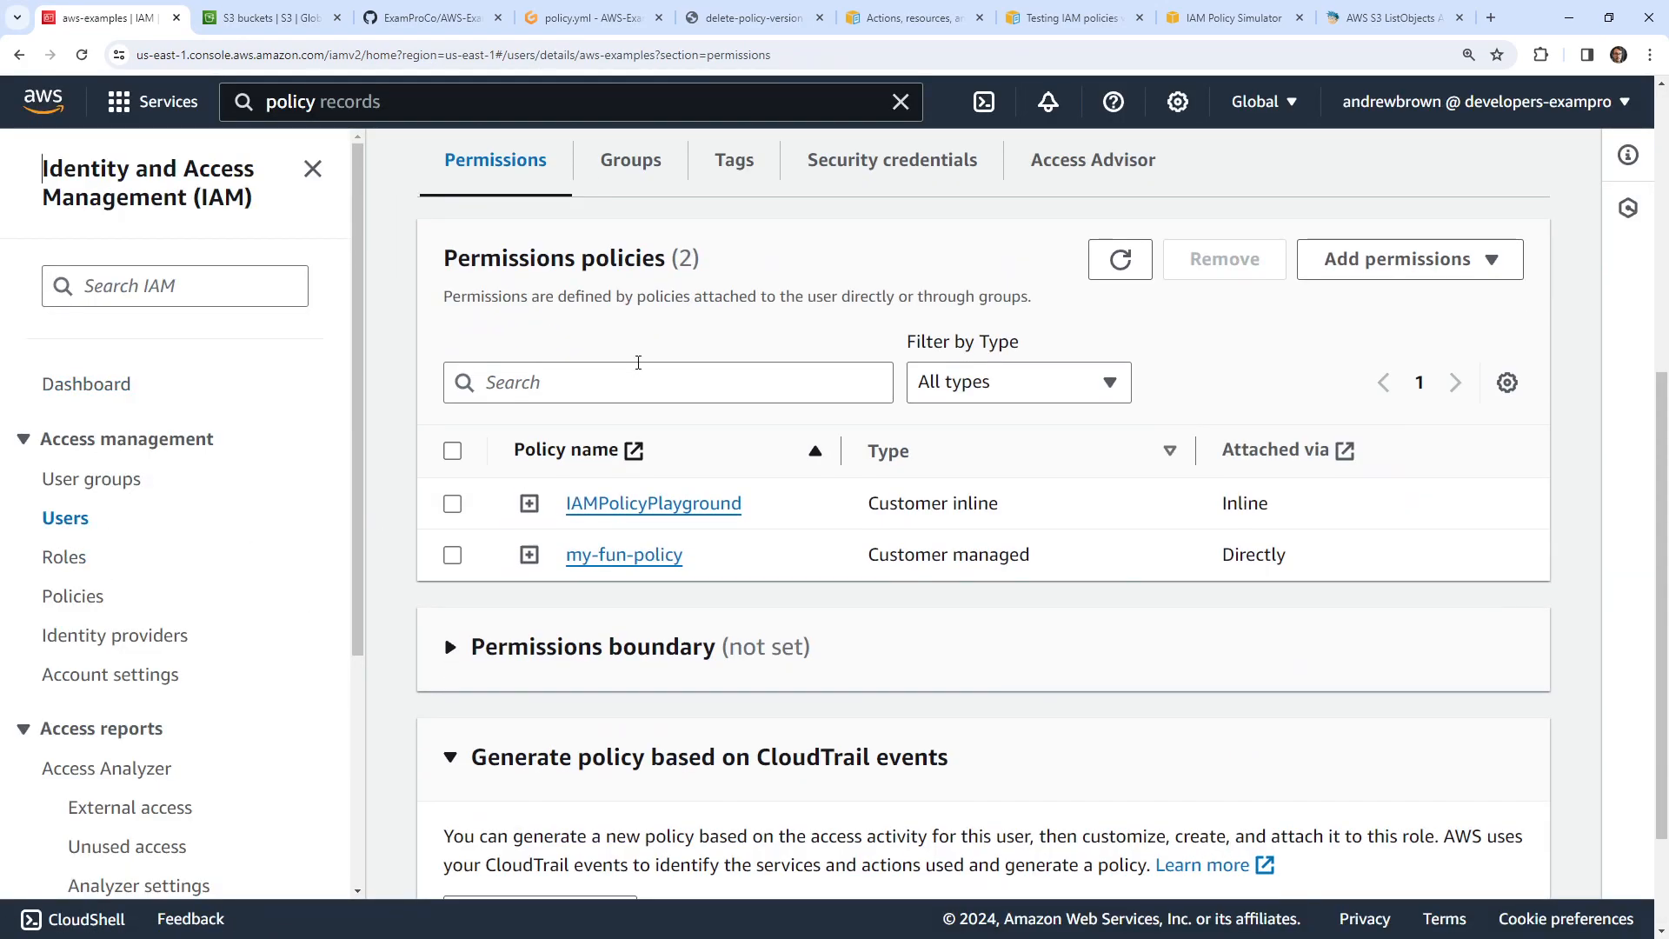
left_click(452, 554)
left_click(1282, 263)
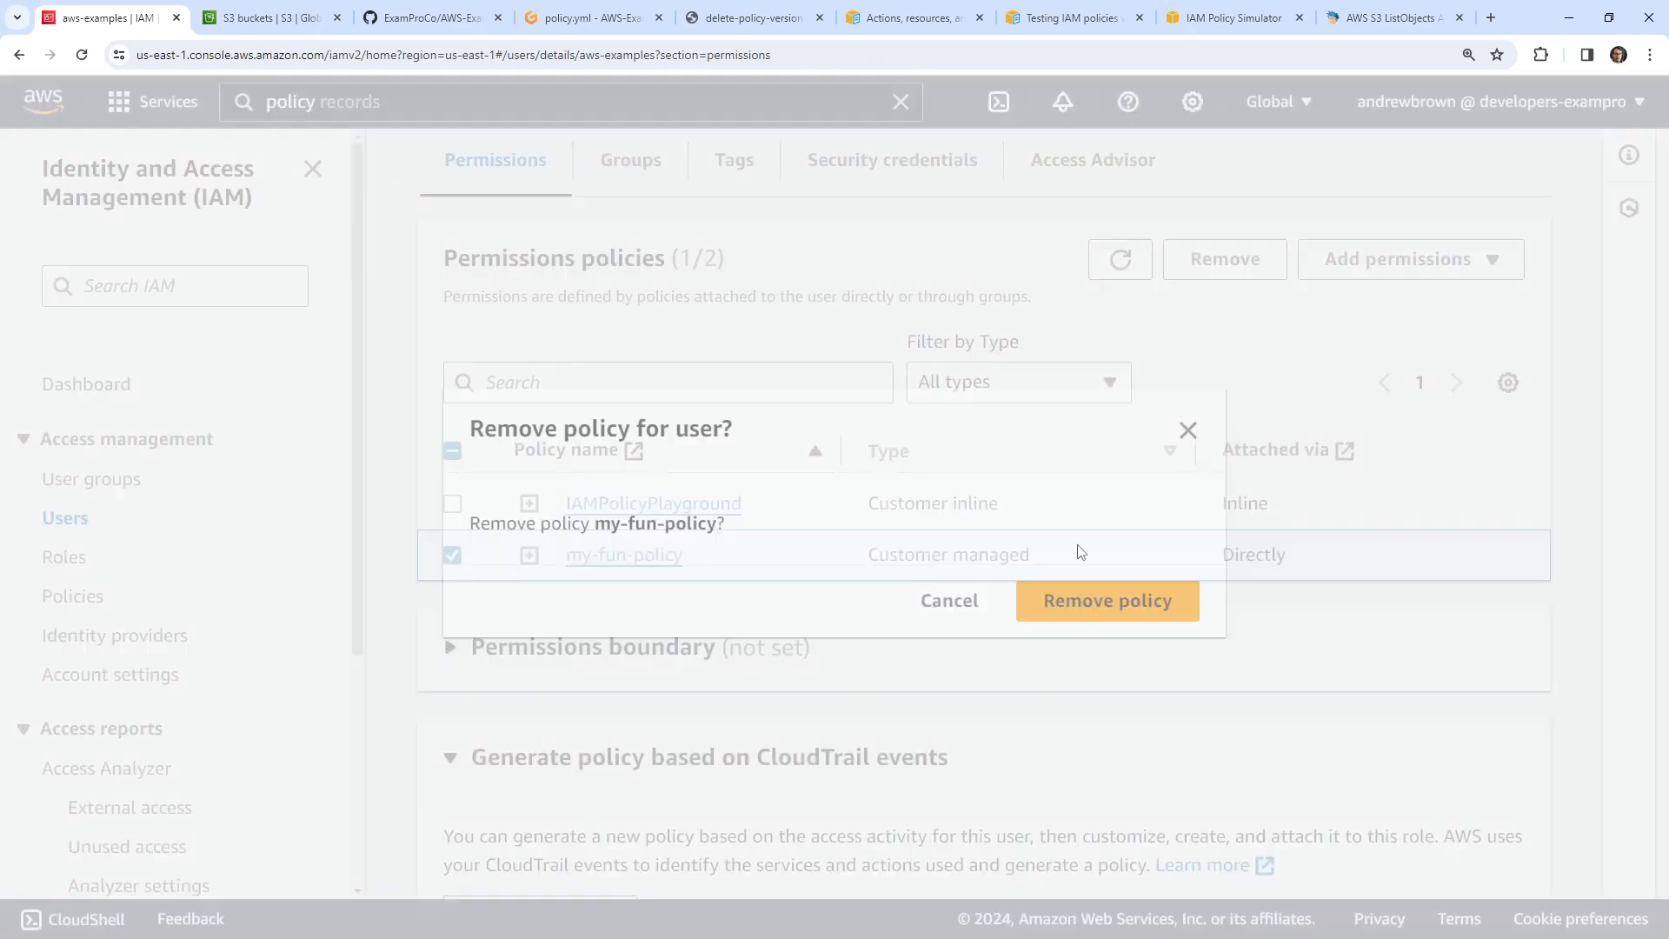
left_click(1106, 593)
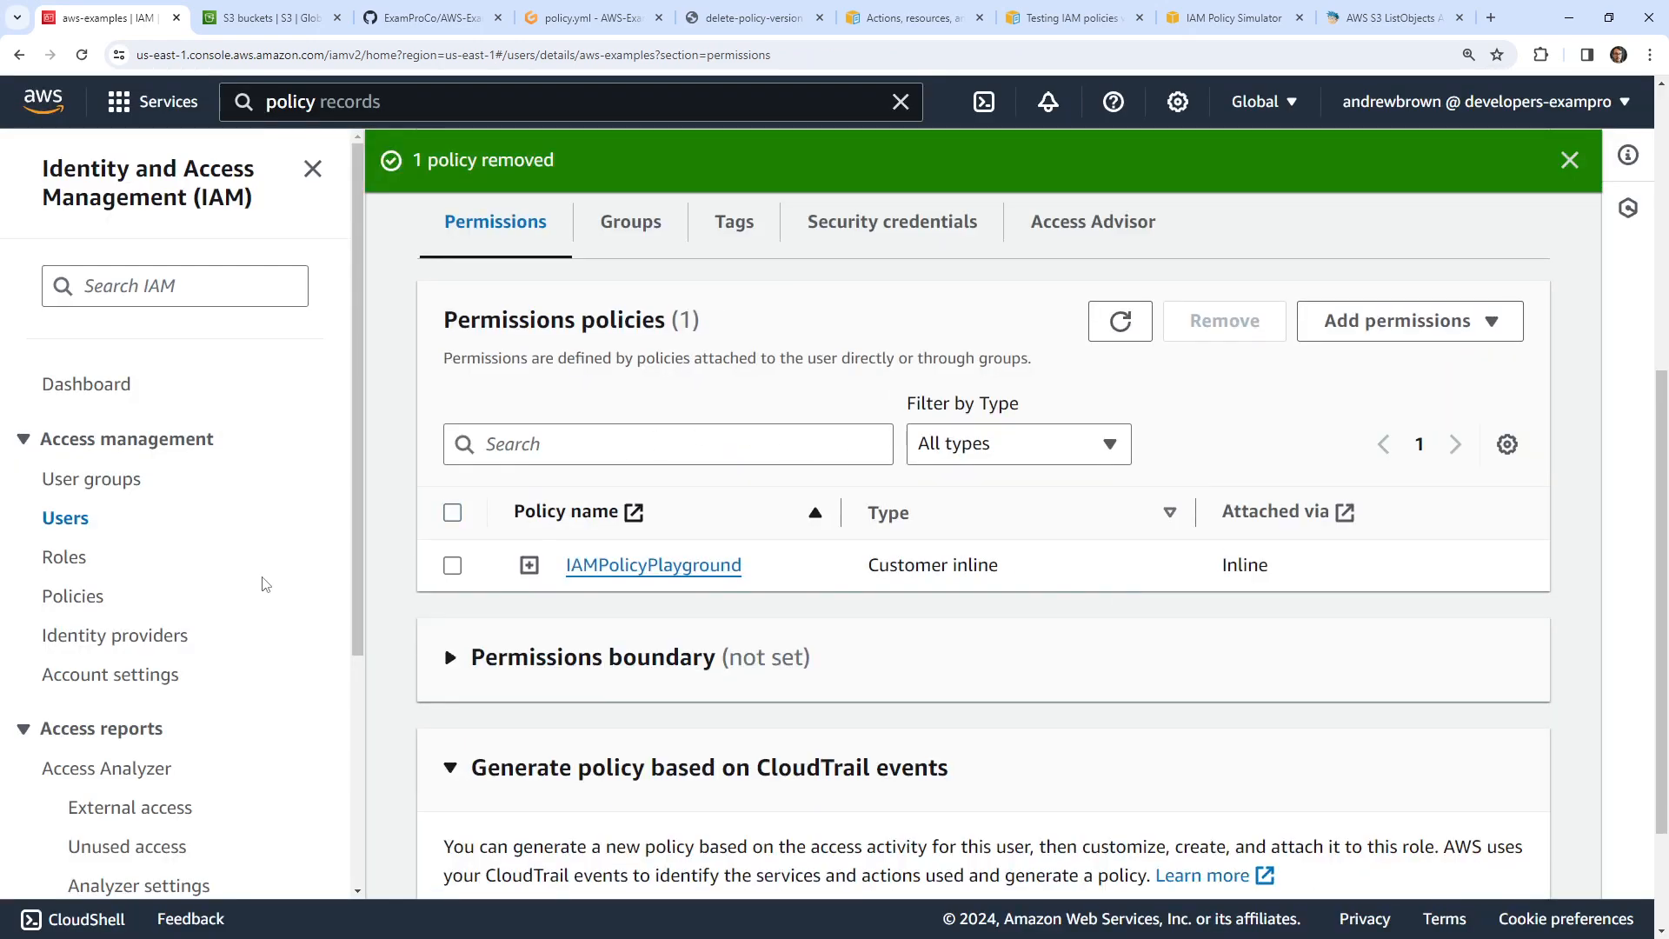
- Find my-fun-policy among the IAM policies by filtering for "my-fun" and delete it permanently, entering its name to confirm
left_click(73, 596)
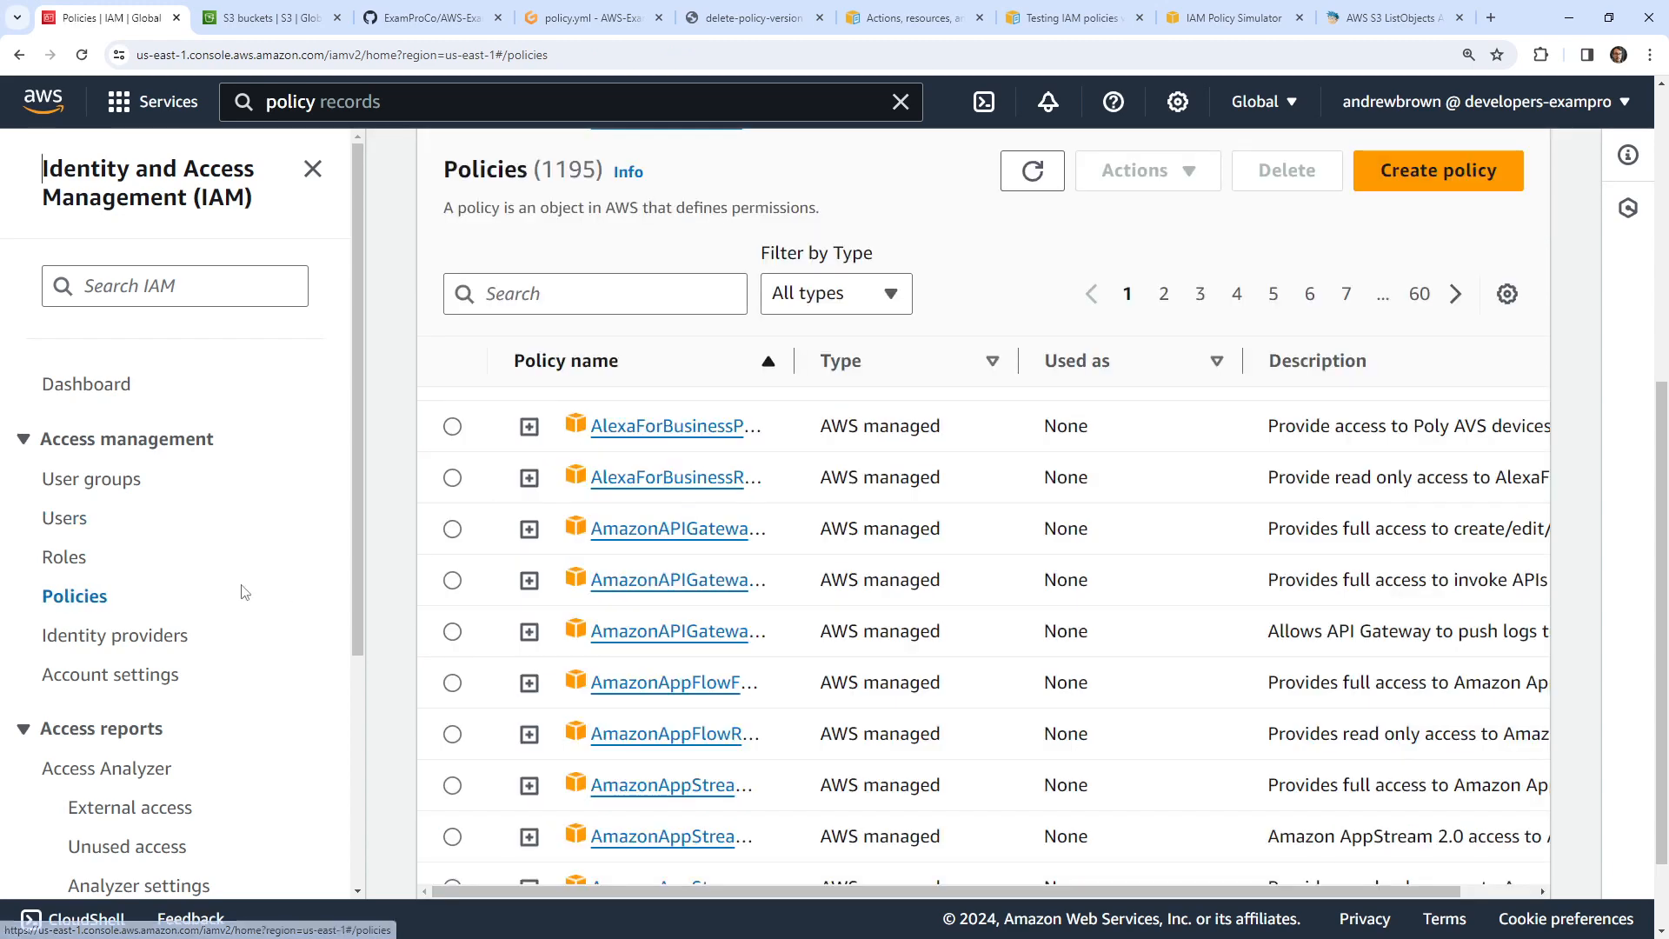
left_click(591, 280)
type("my-fun")
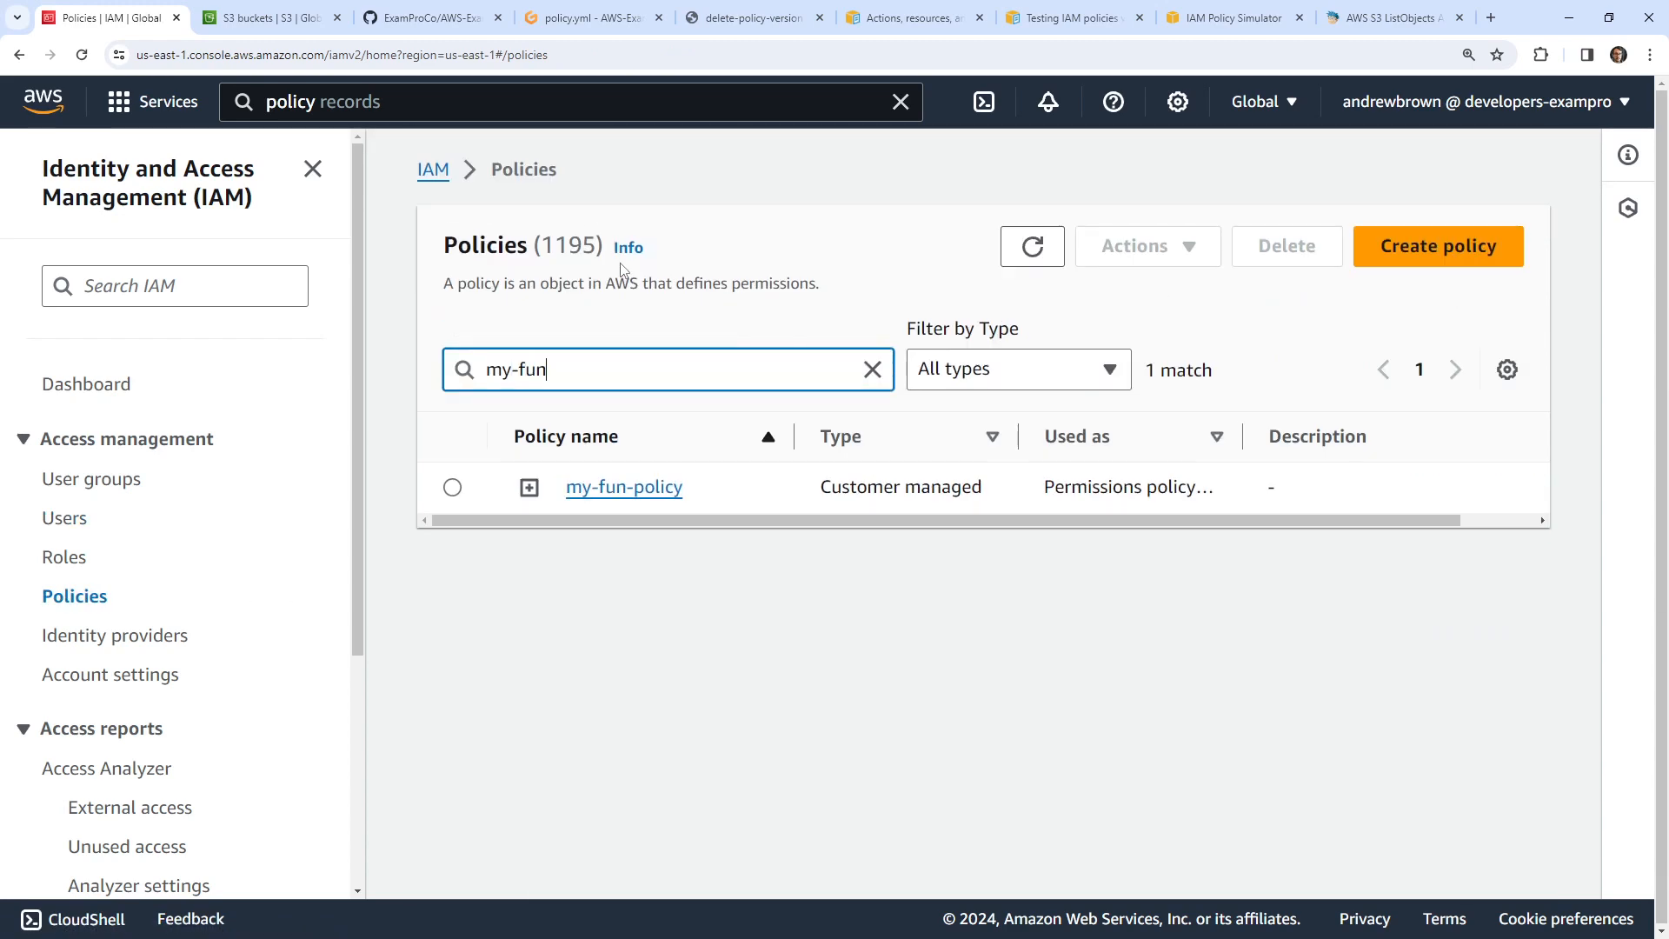
left_click(452, 487)
left_click(1286, 246)
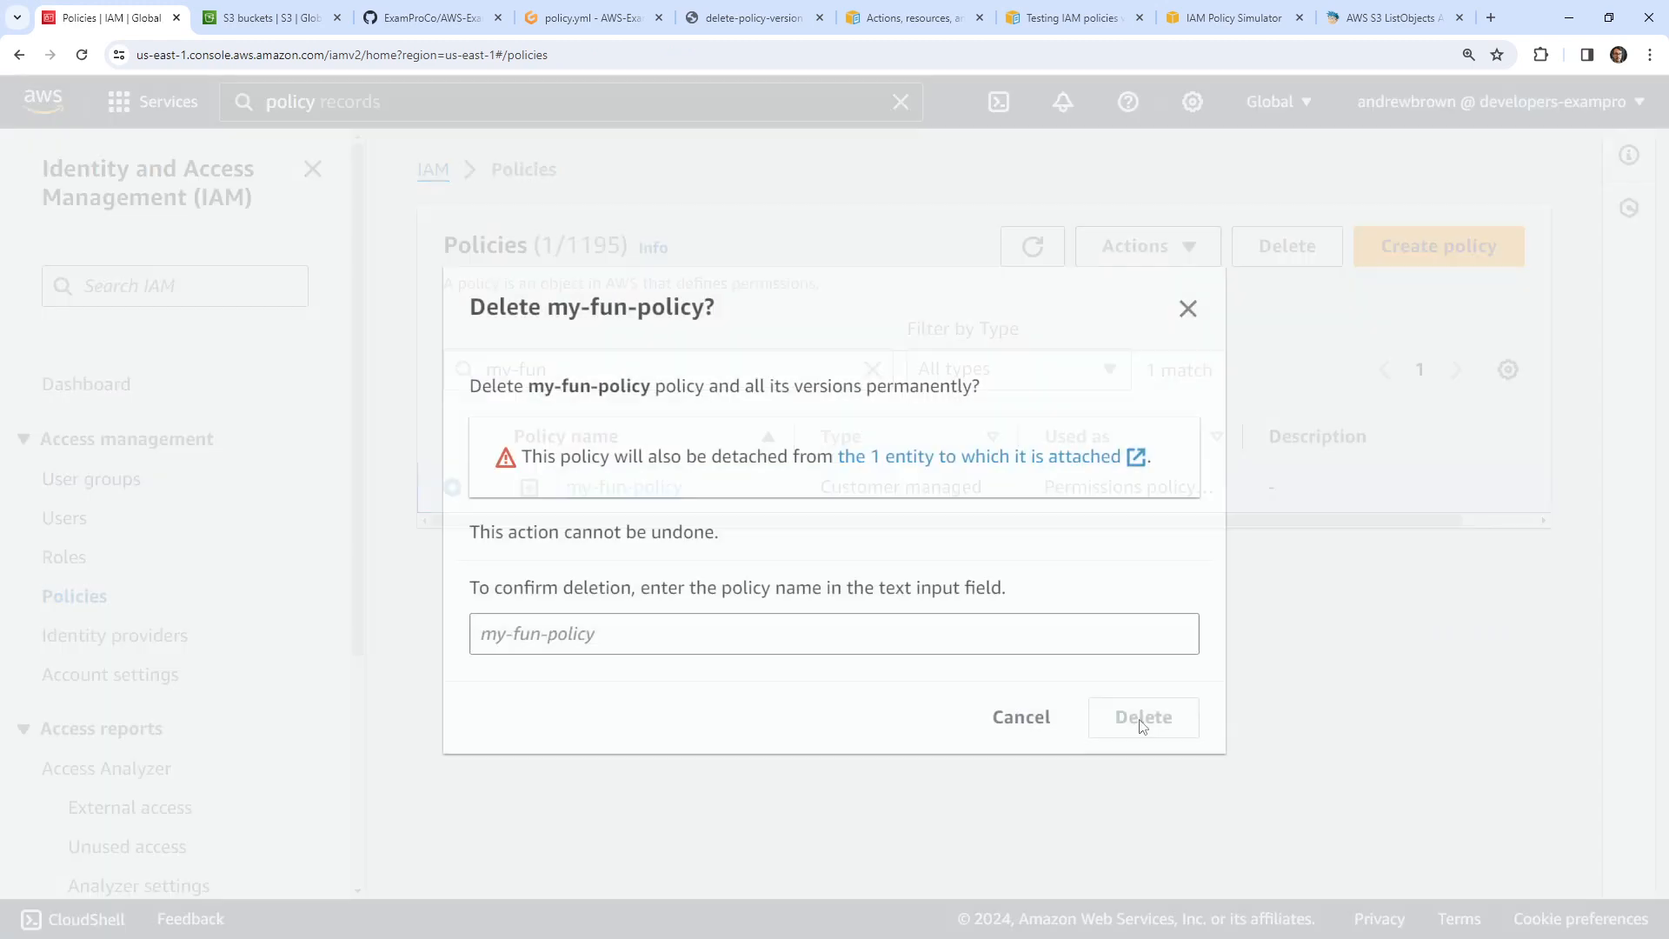
left_click(909, 584)
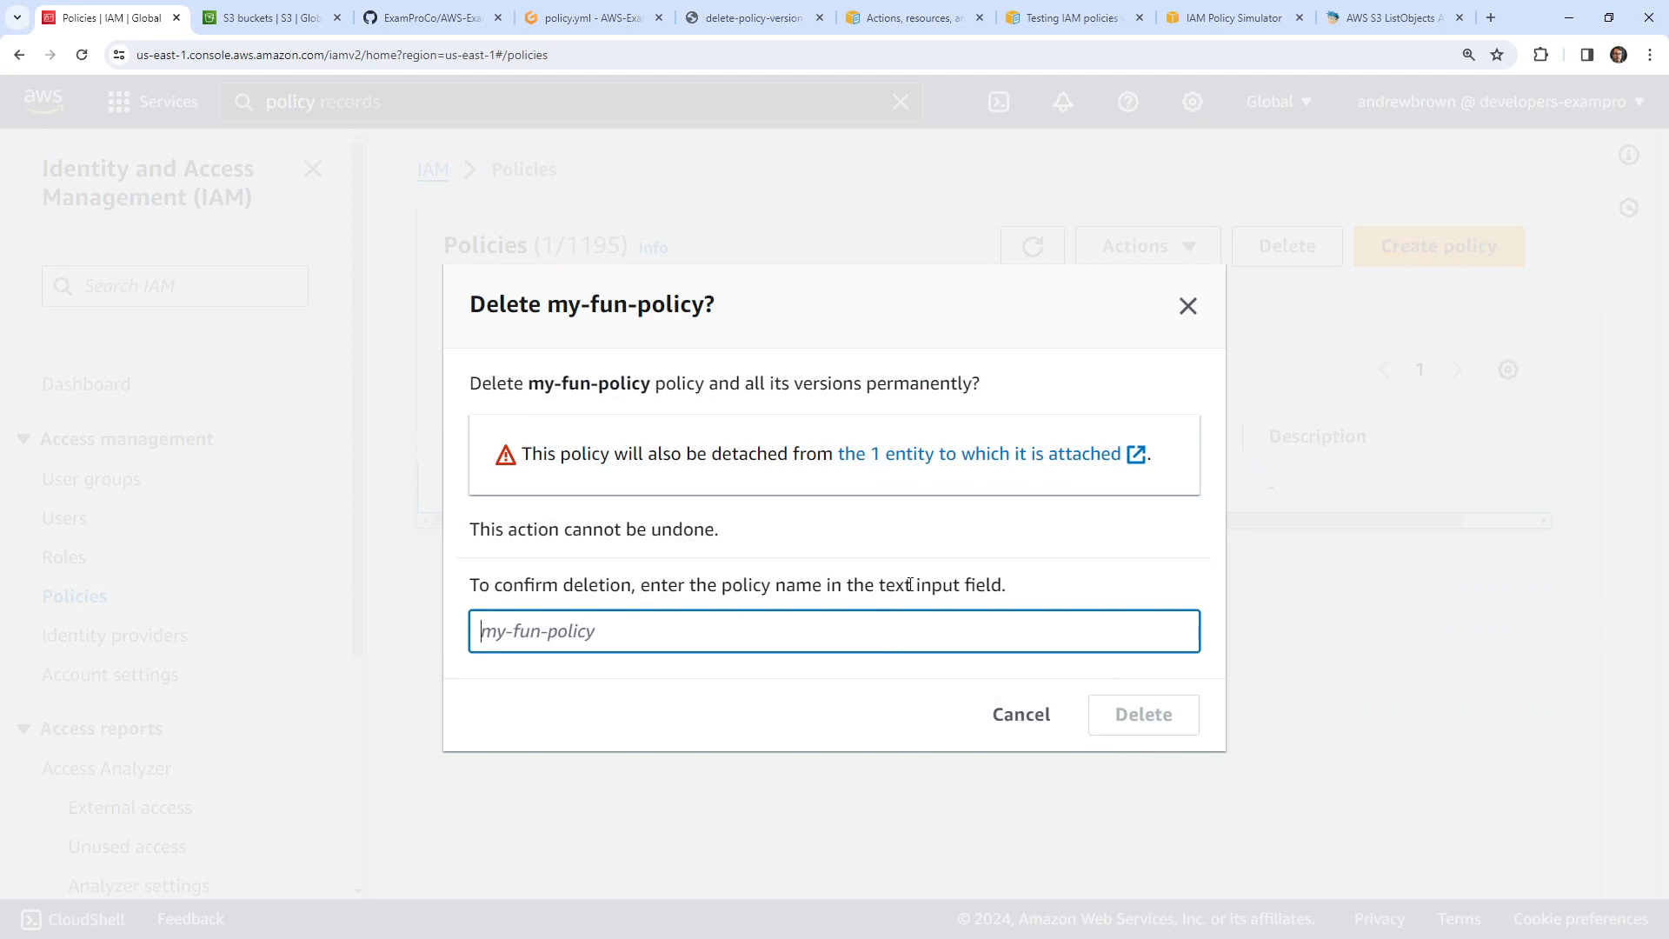
type("my-fun-policu")
key("BackSpace")
type("y")
left_click(1152, 723)
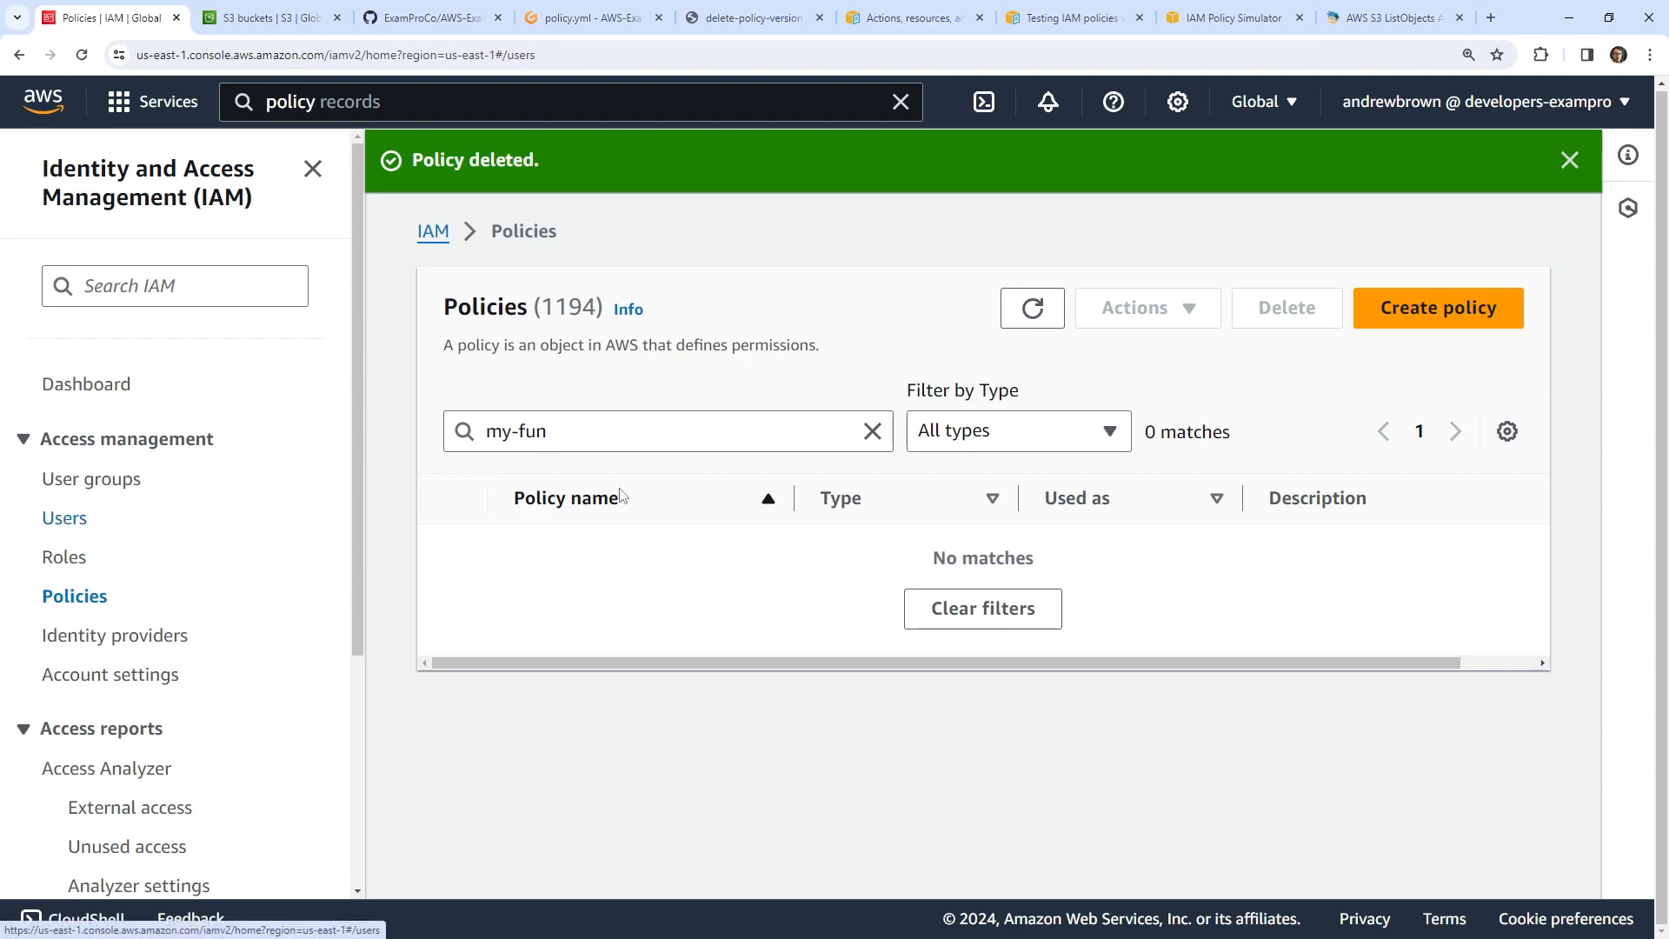
- Add the aws-examples user to the Admin group
left_click(64, 518)
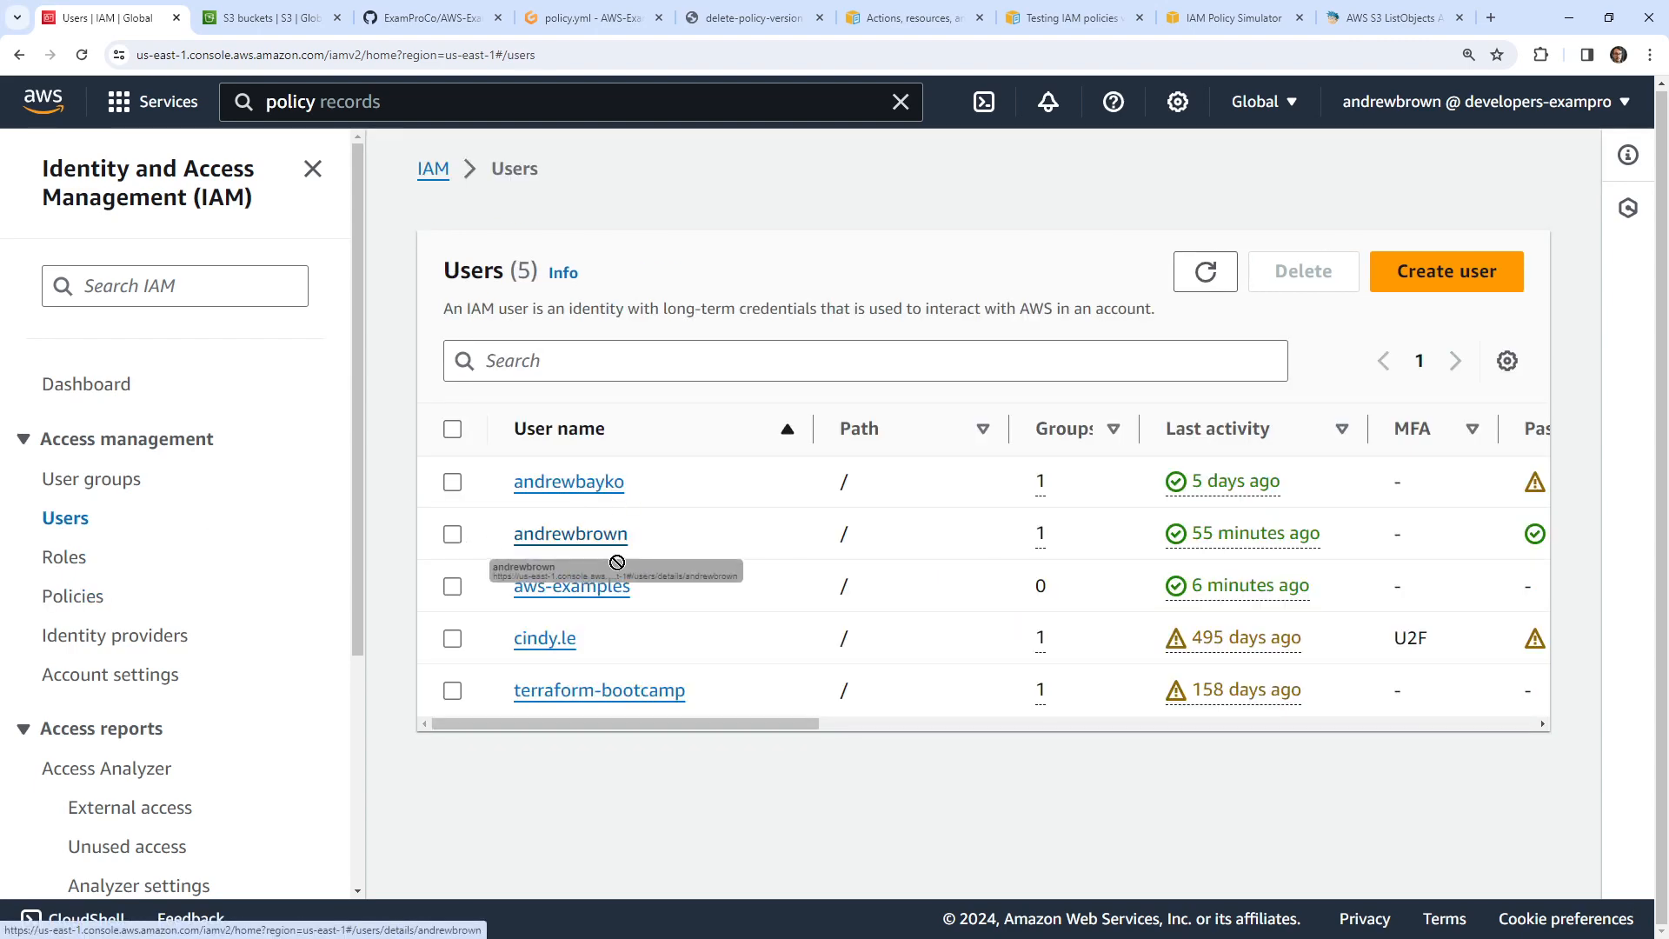
left_click(587, 587)
left_click(646, 668)
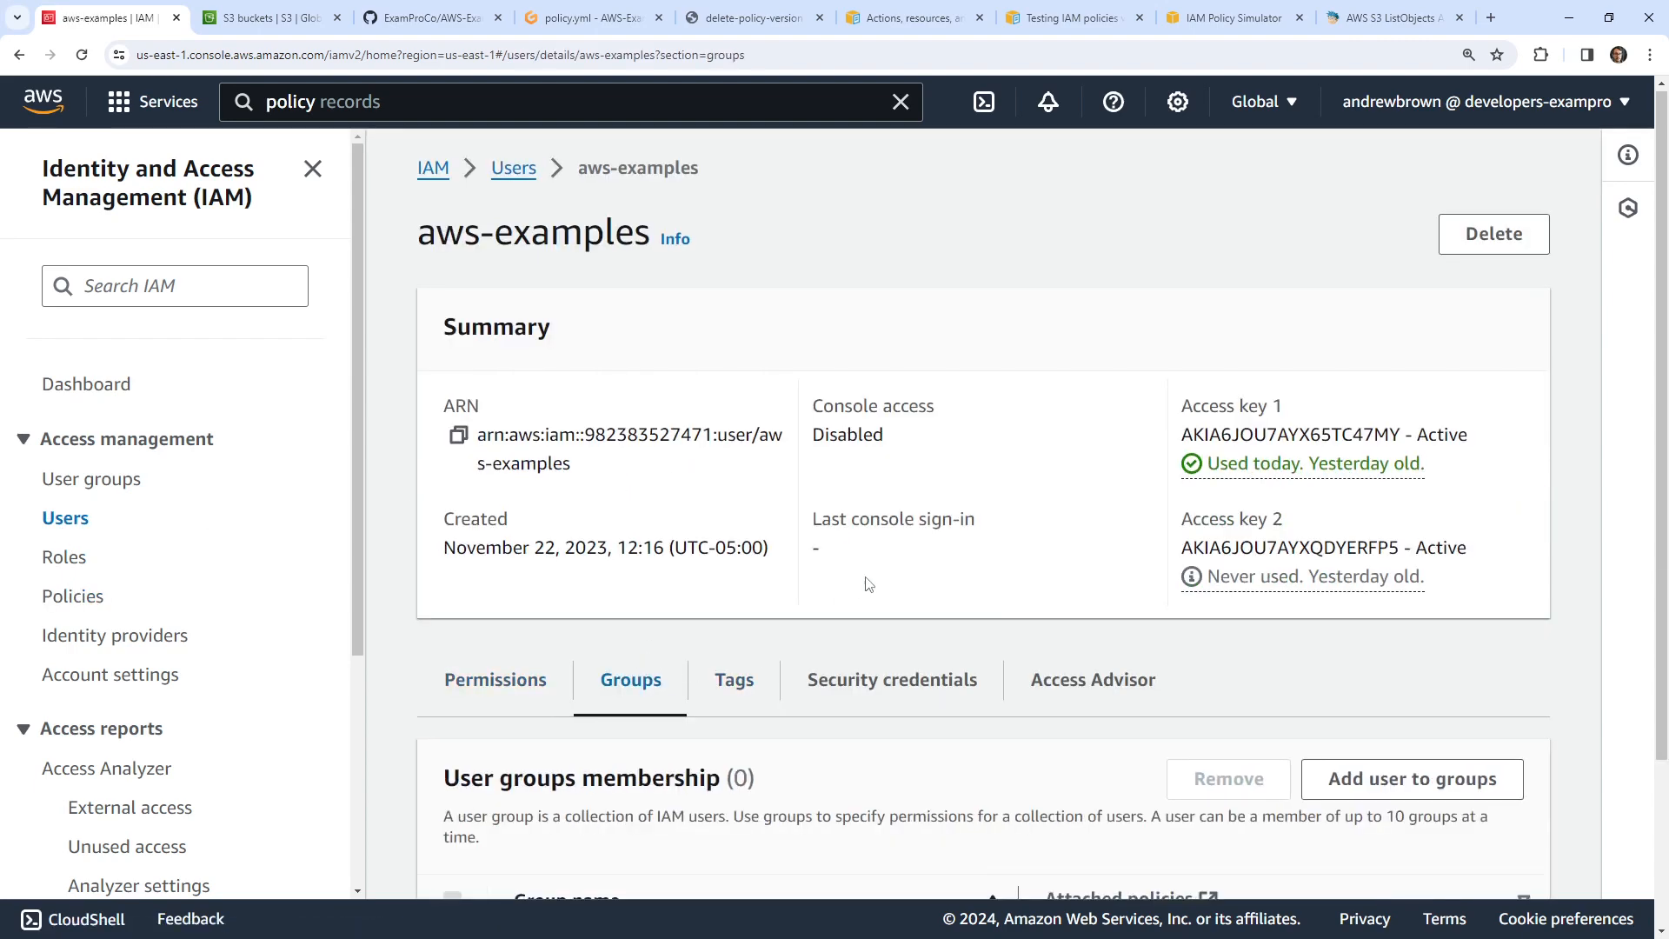
scroll(869, 585, "down", 2)
left_click(1416, 568)
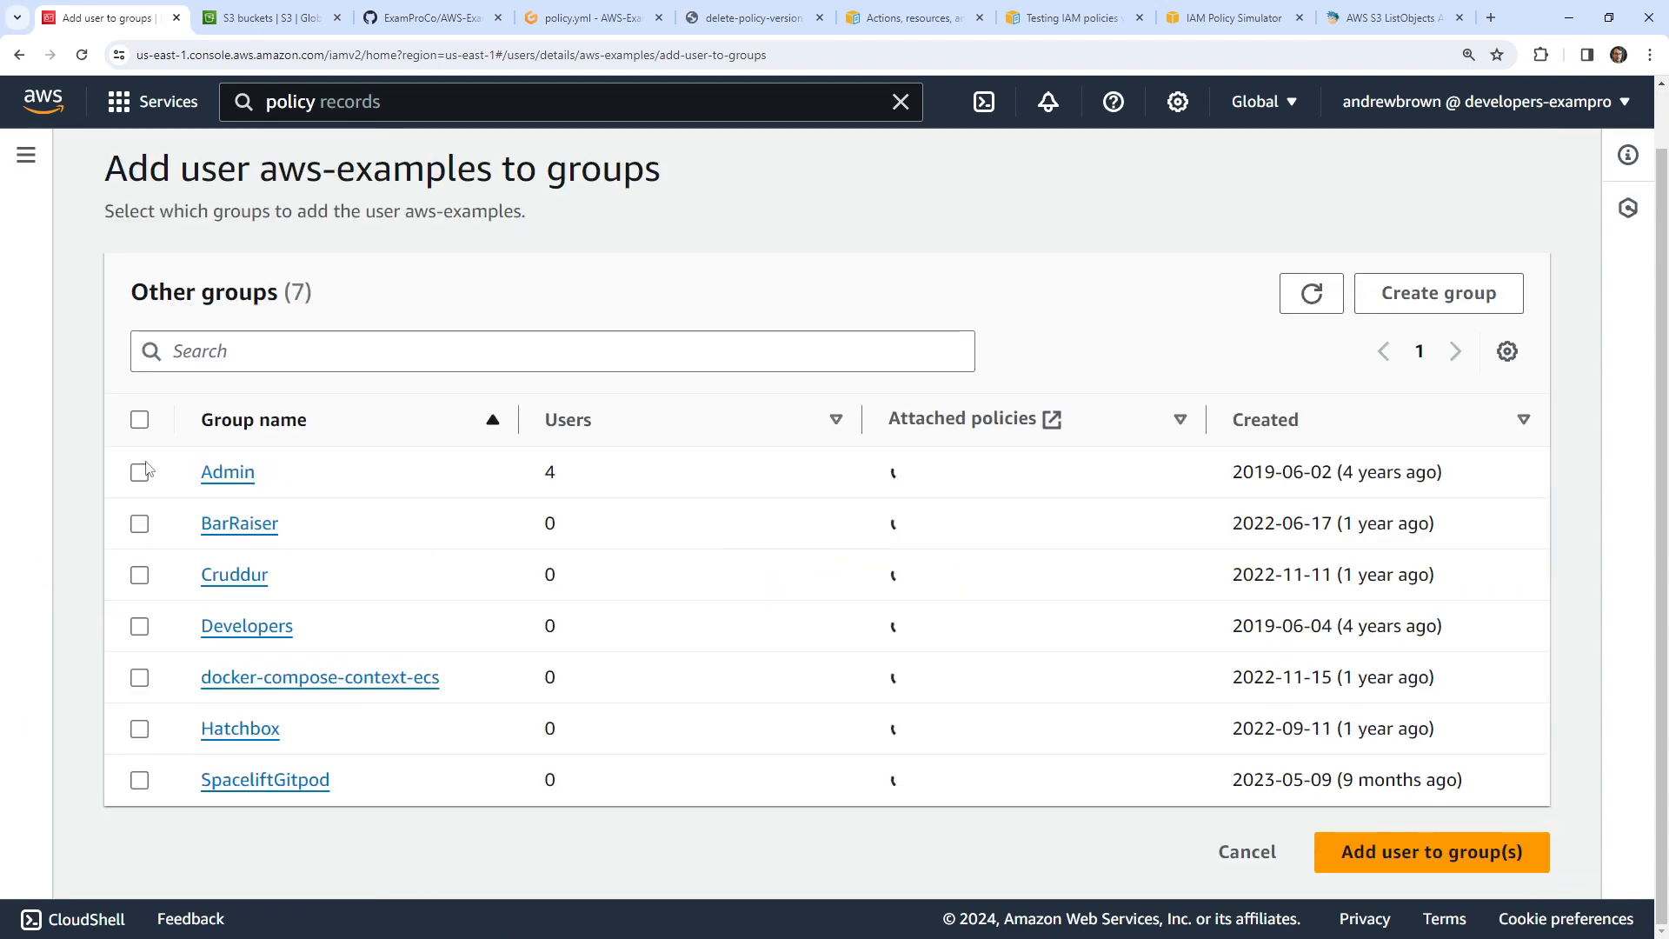
left_click(139, 473)
left_click(1393, 848)
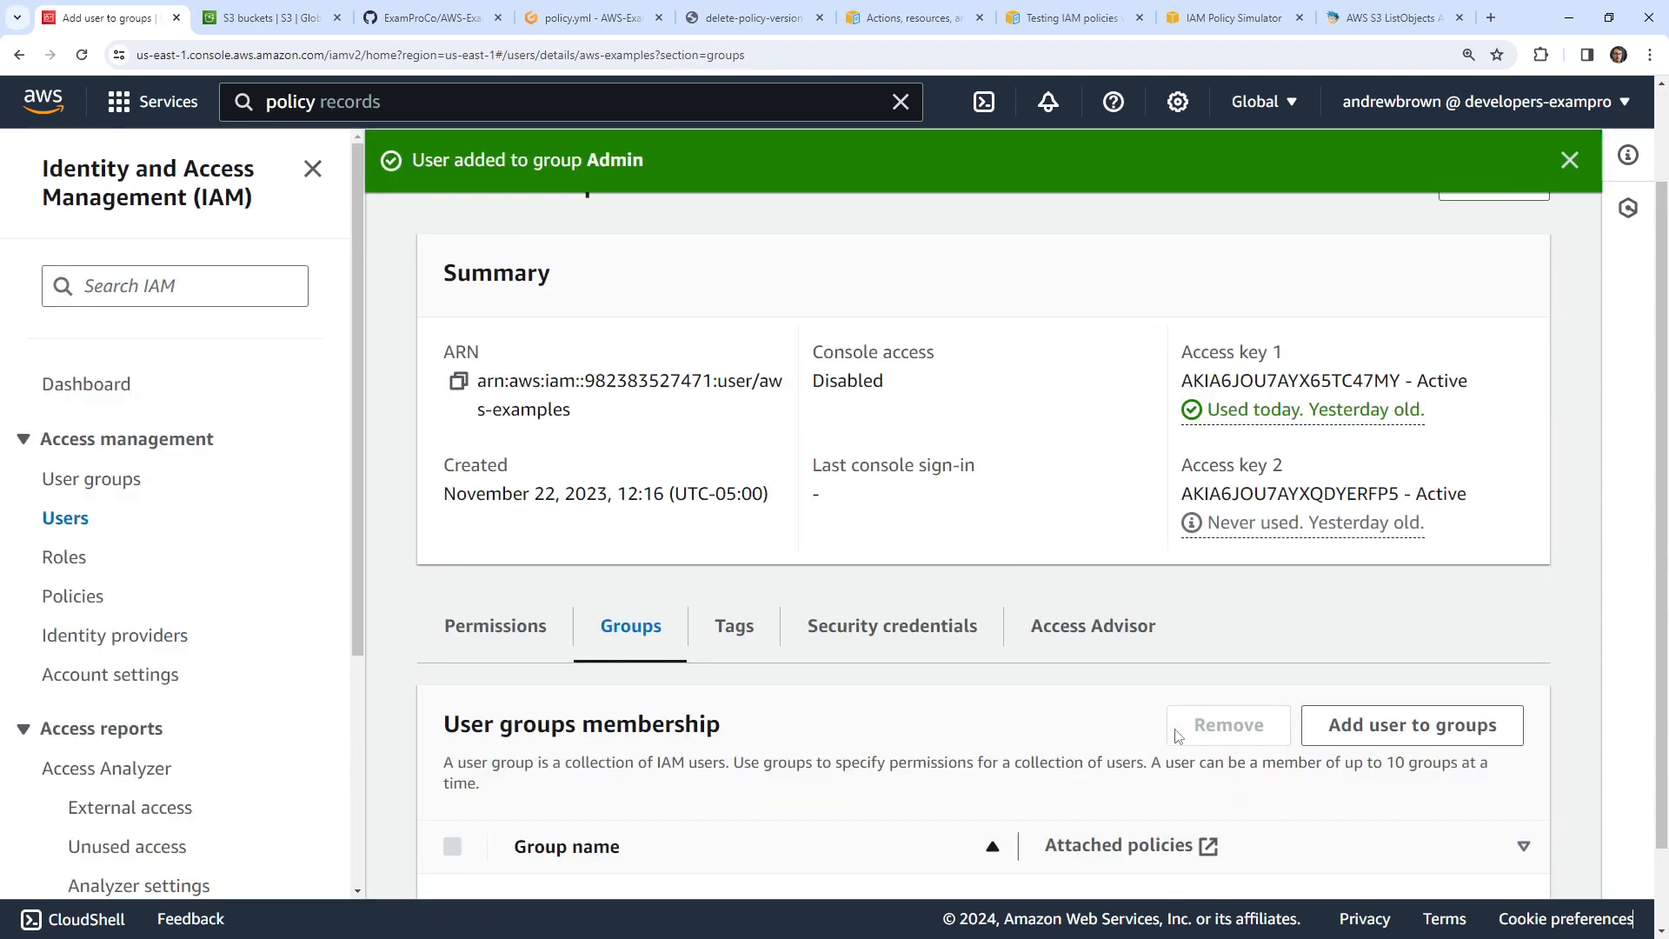